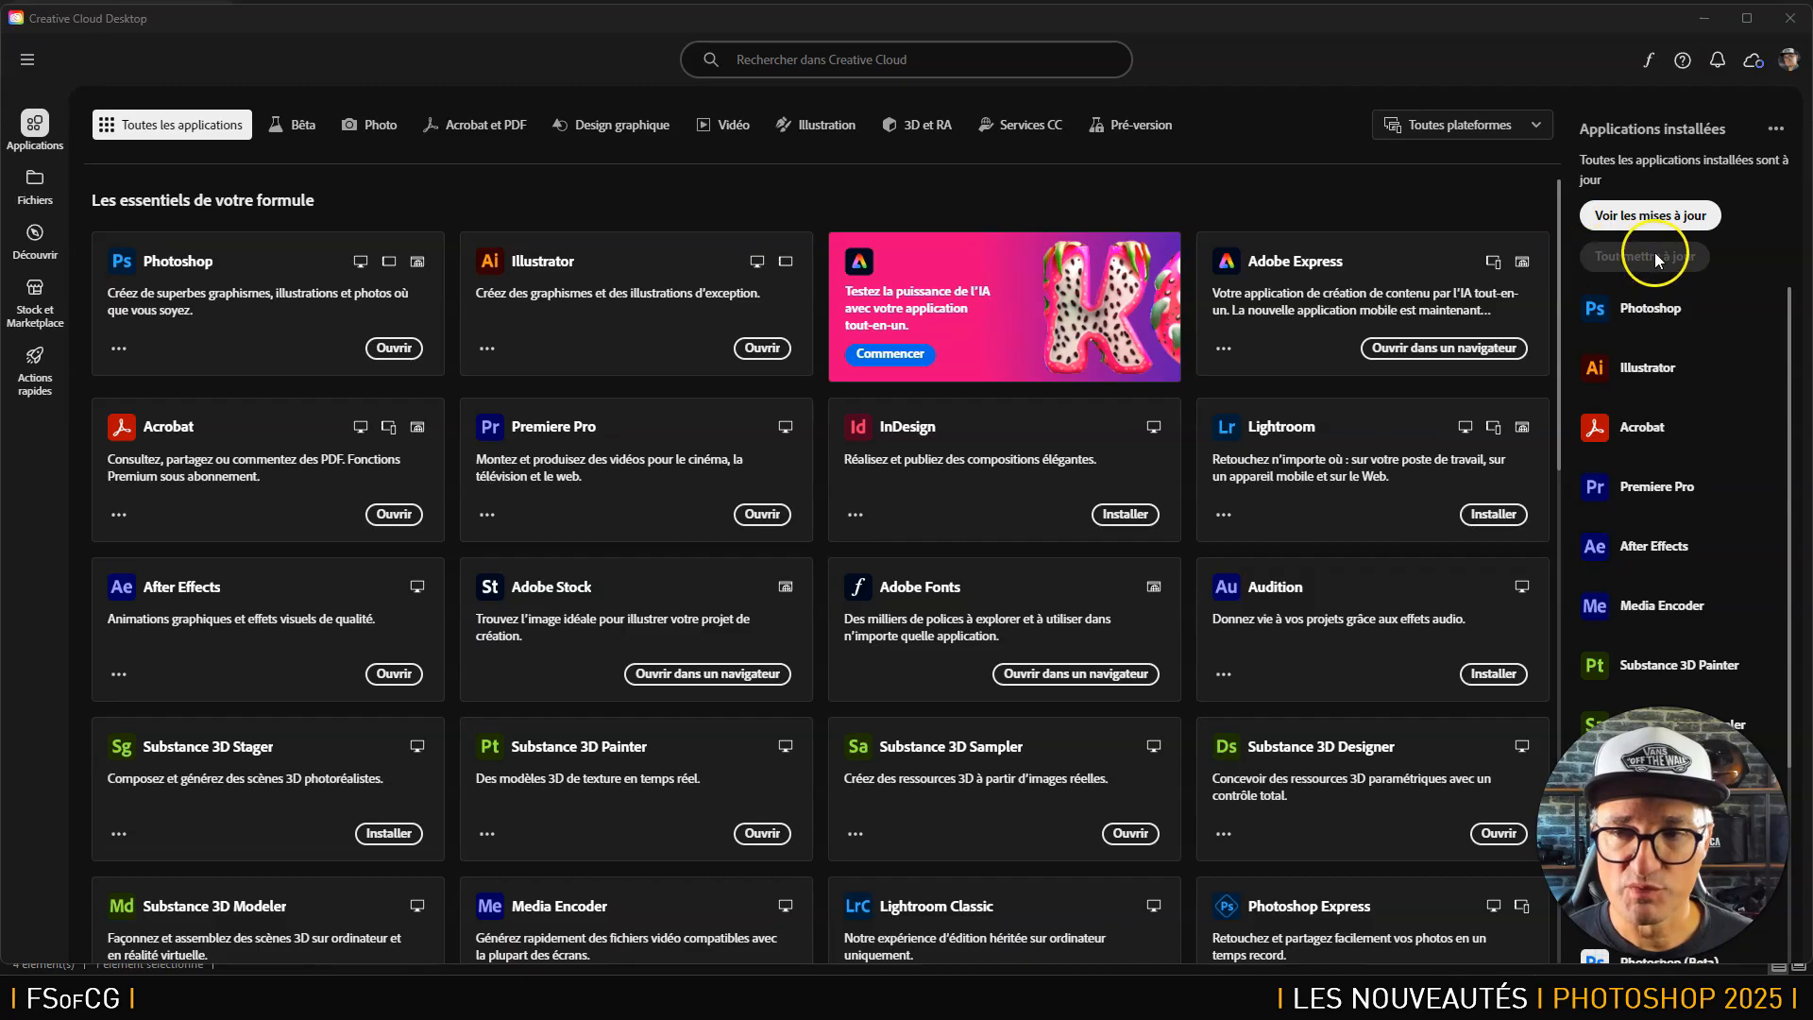
Review the recent application updates and the available beta applications in Creative Cloud Desktop.
left_click(1656, 215)
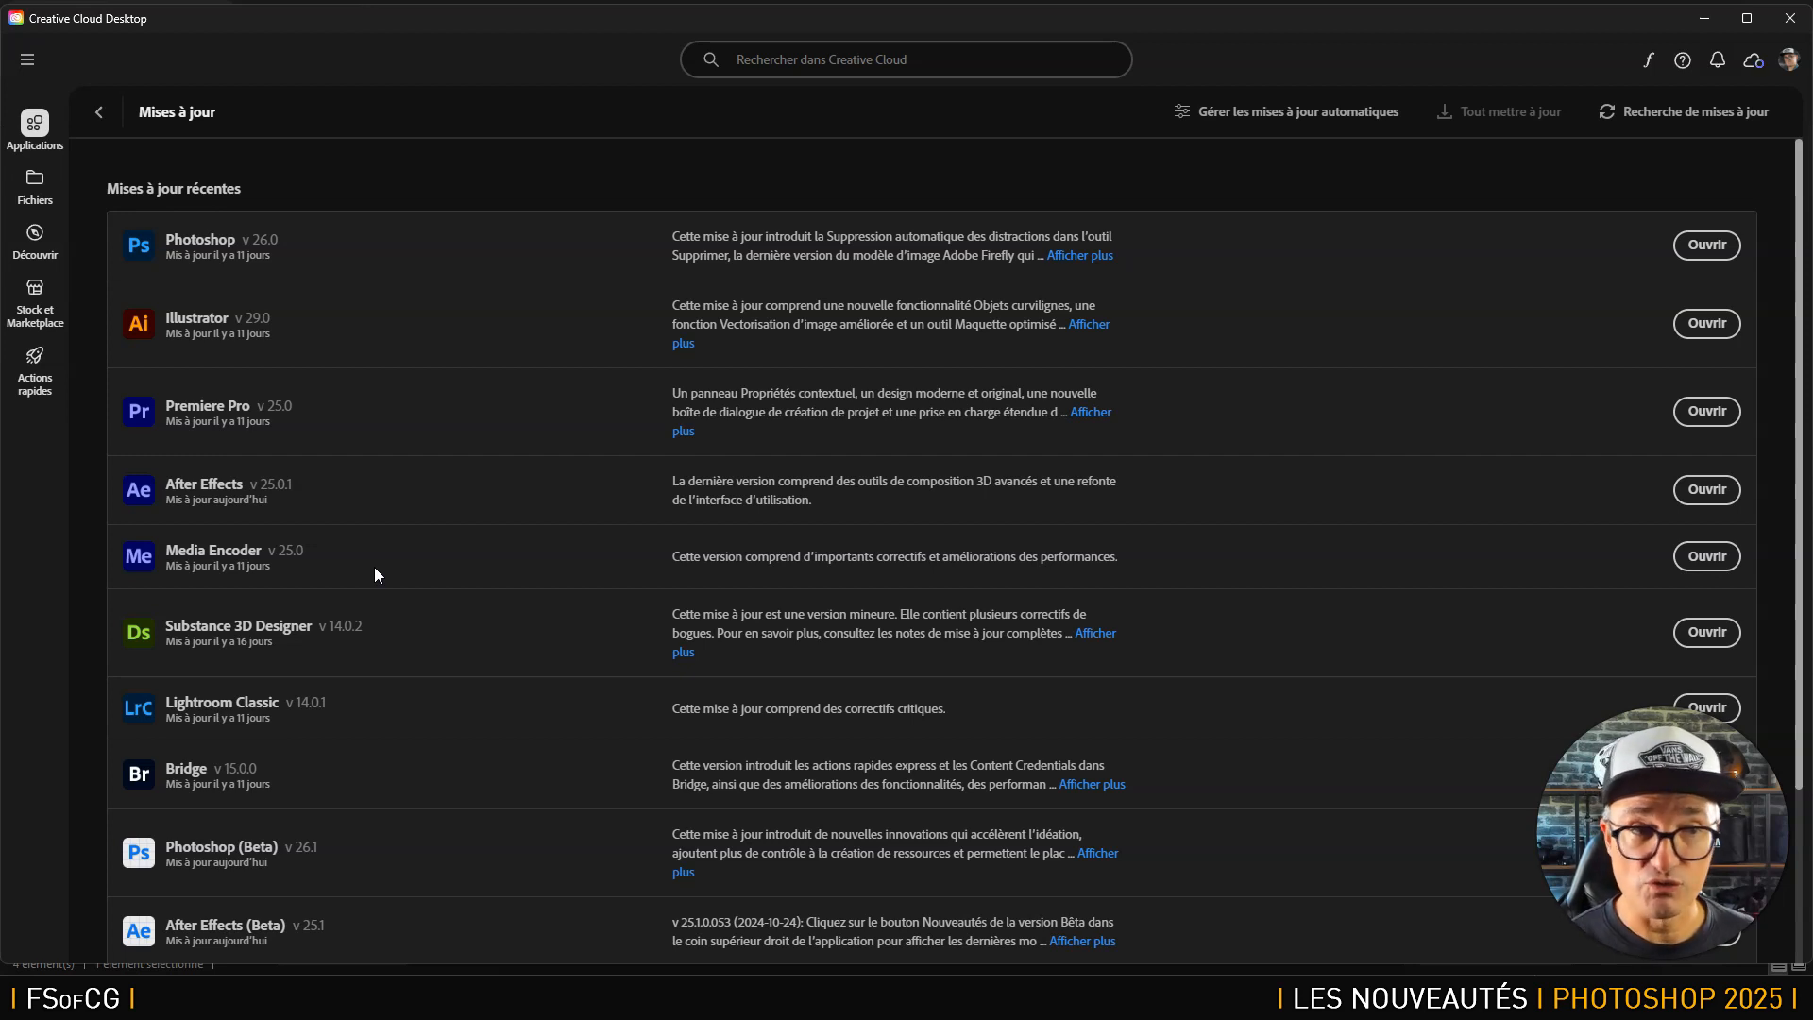
left_click(98, 111)
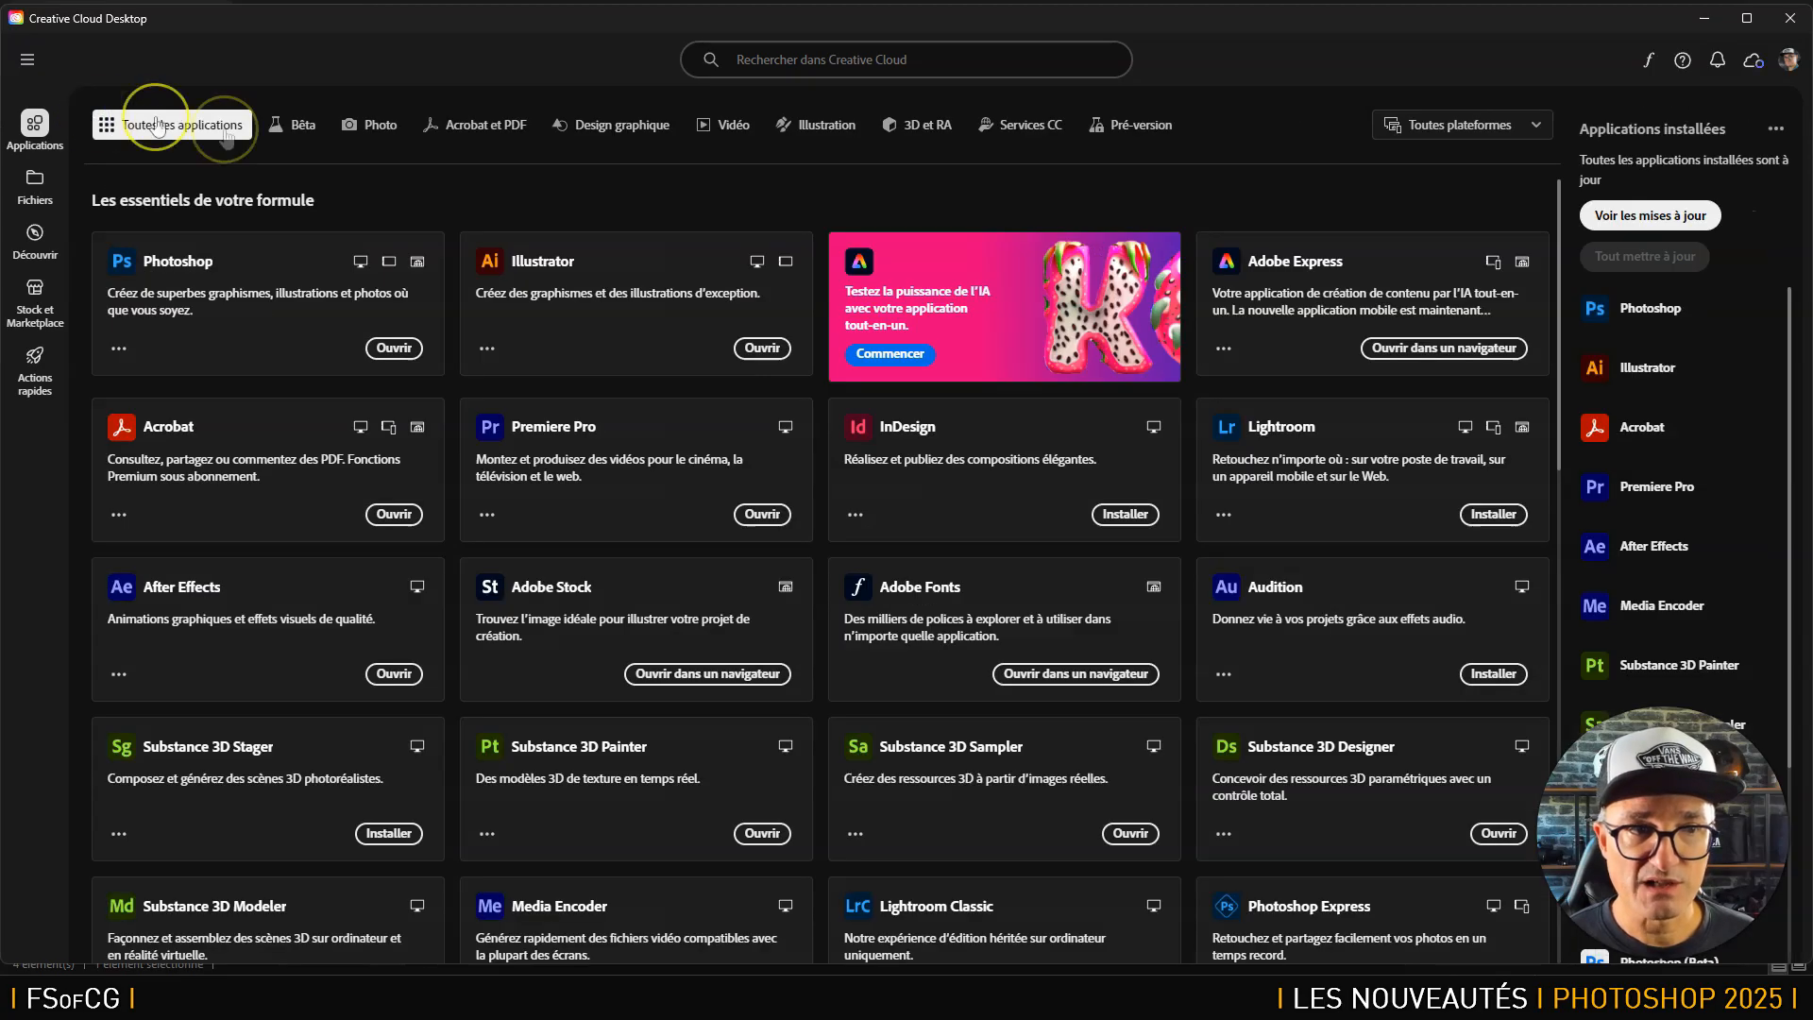
left_click(300, 125)
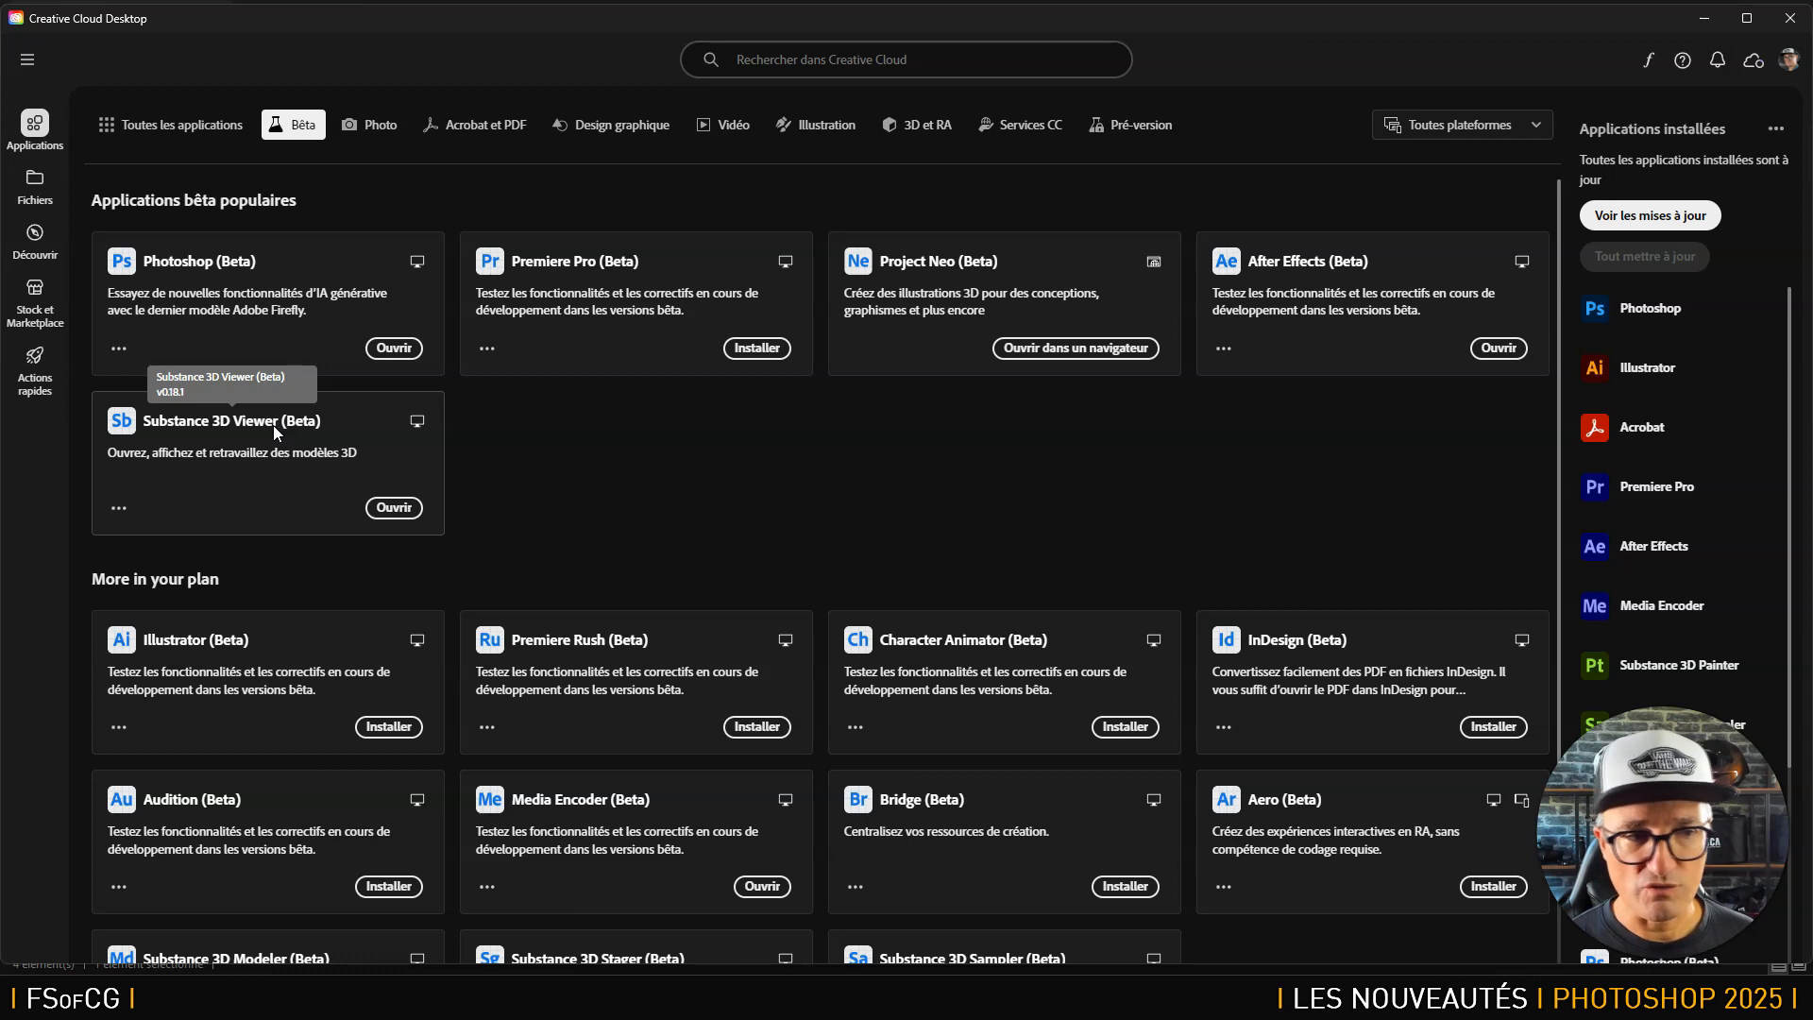
left_click(232, 122)
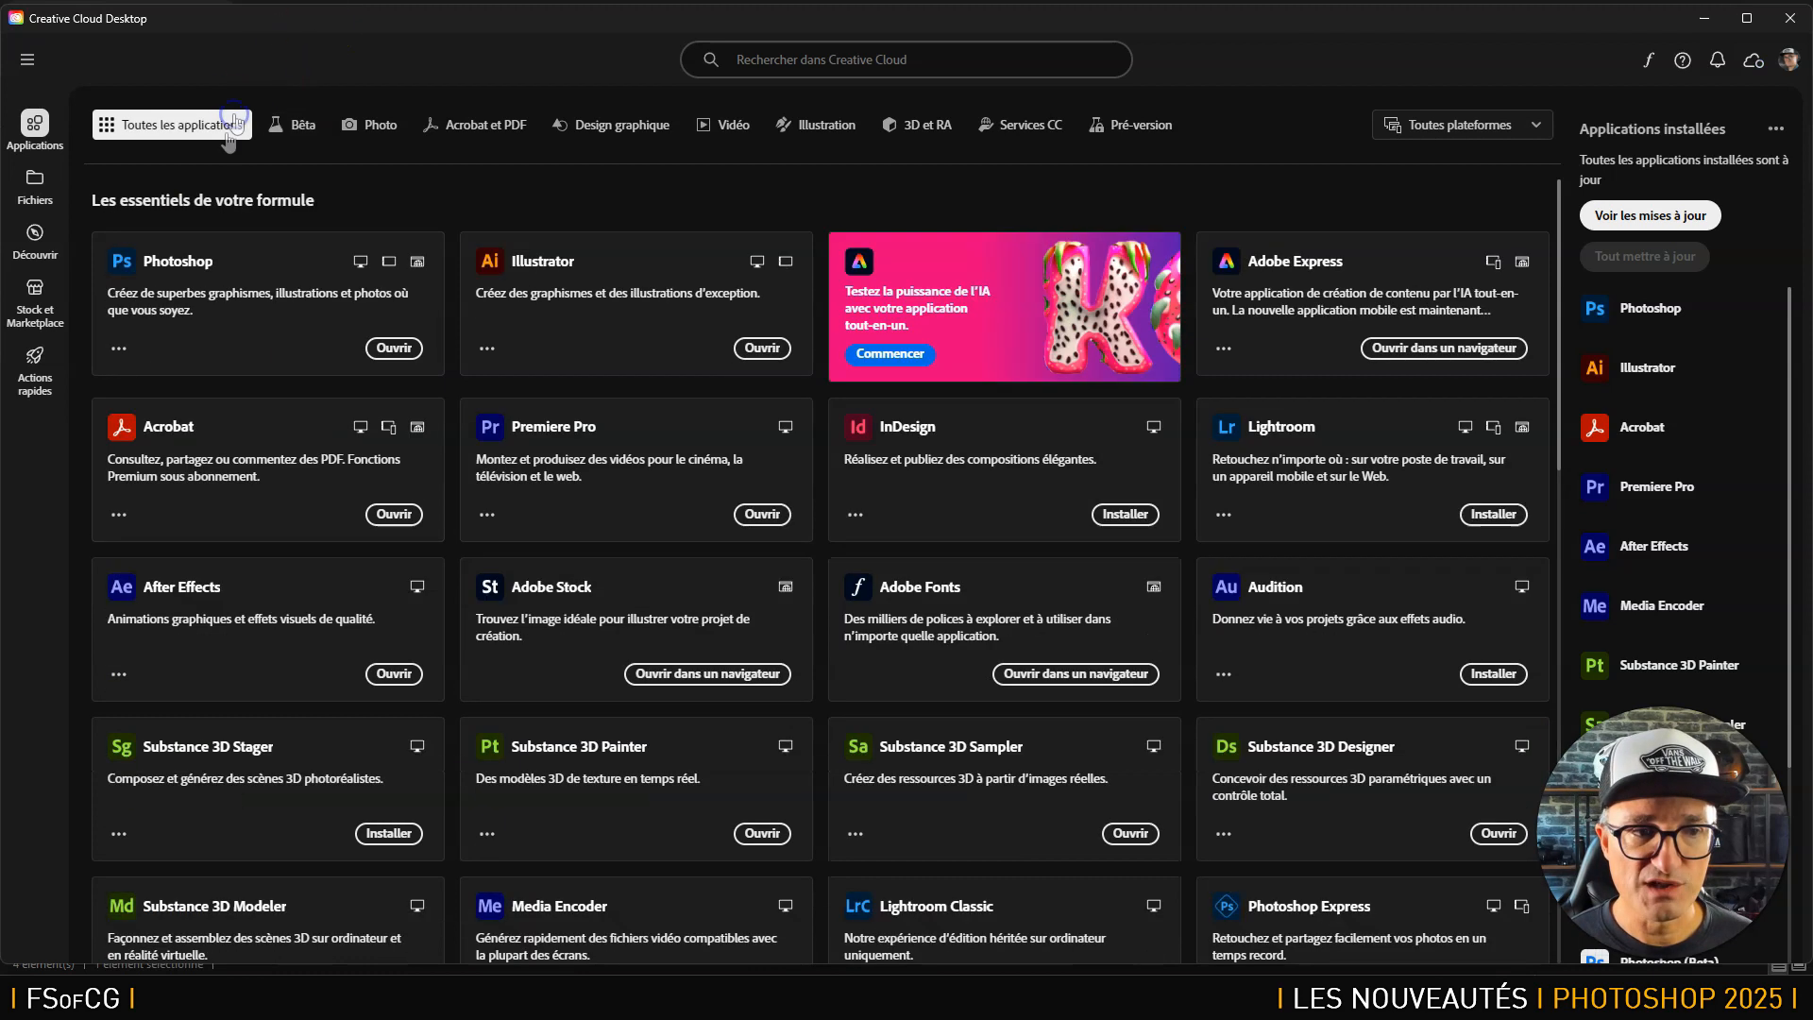
left_click(395, 348)
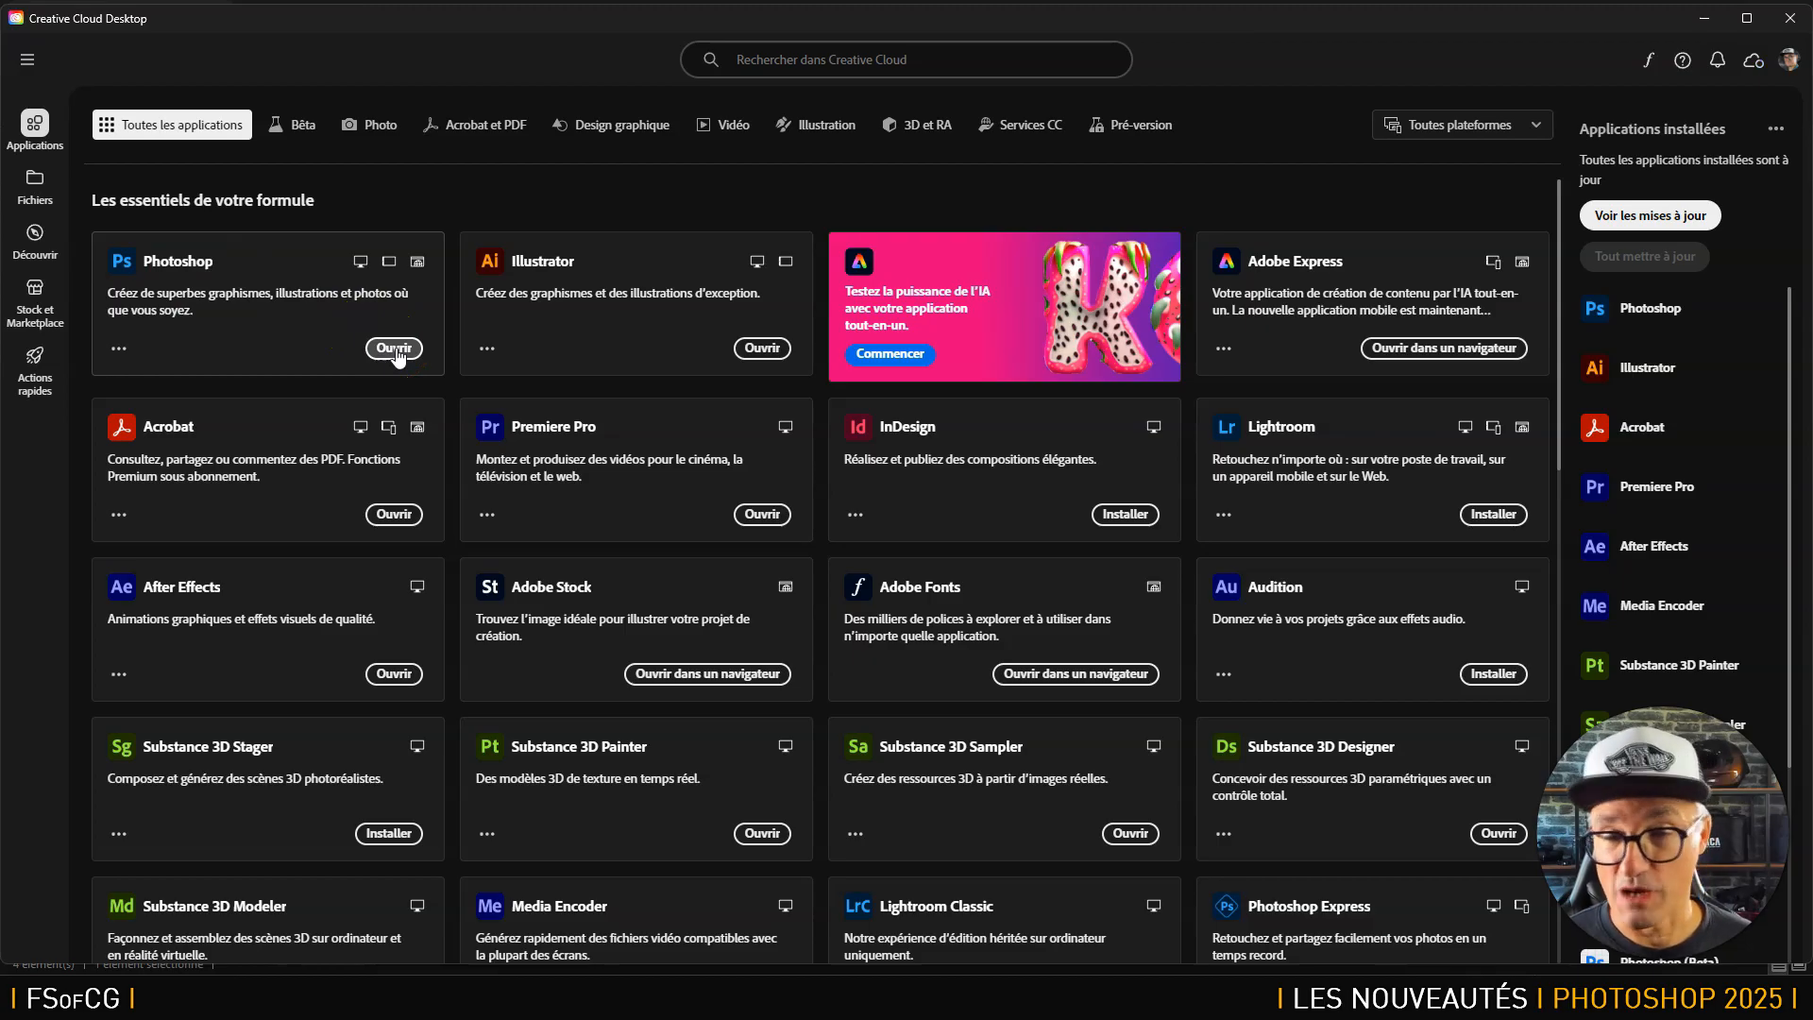
left_click(311, 357)
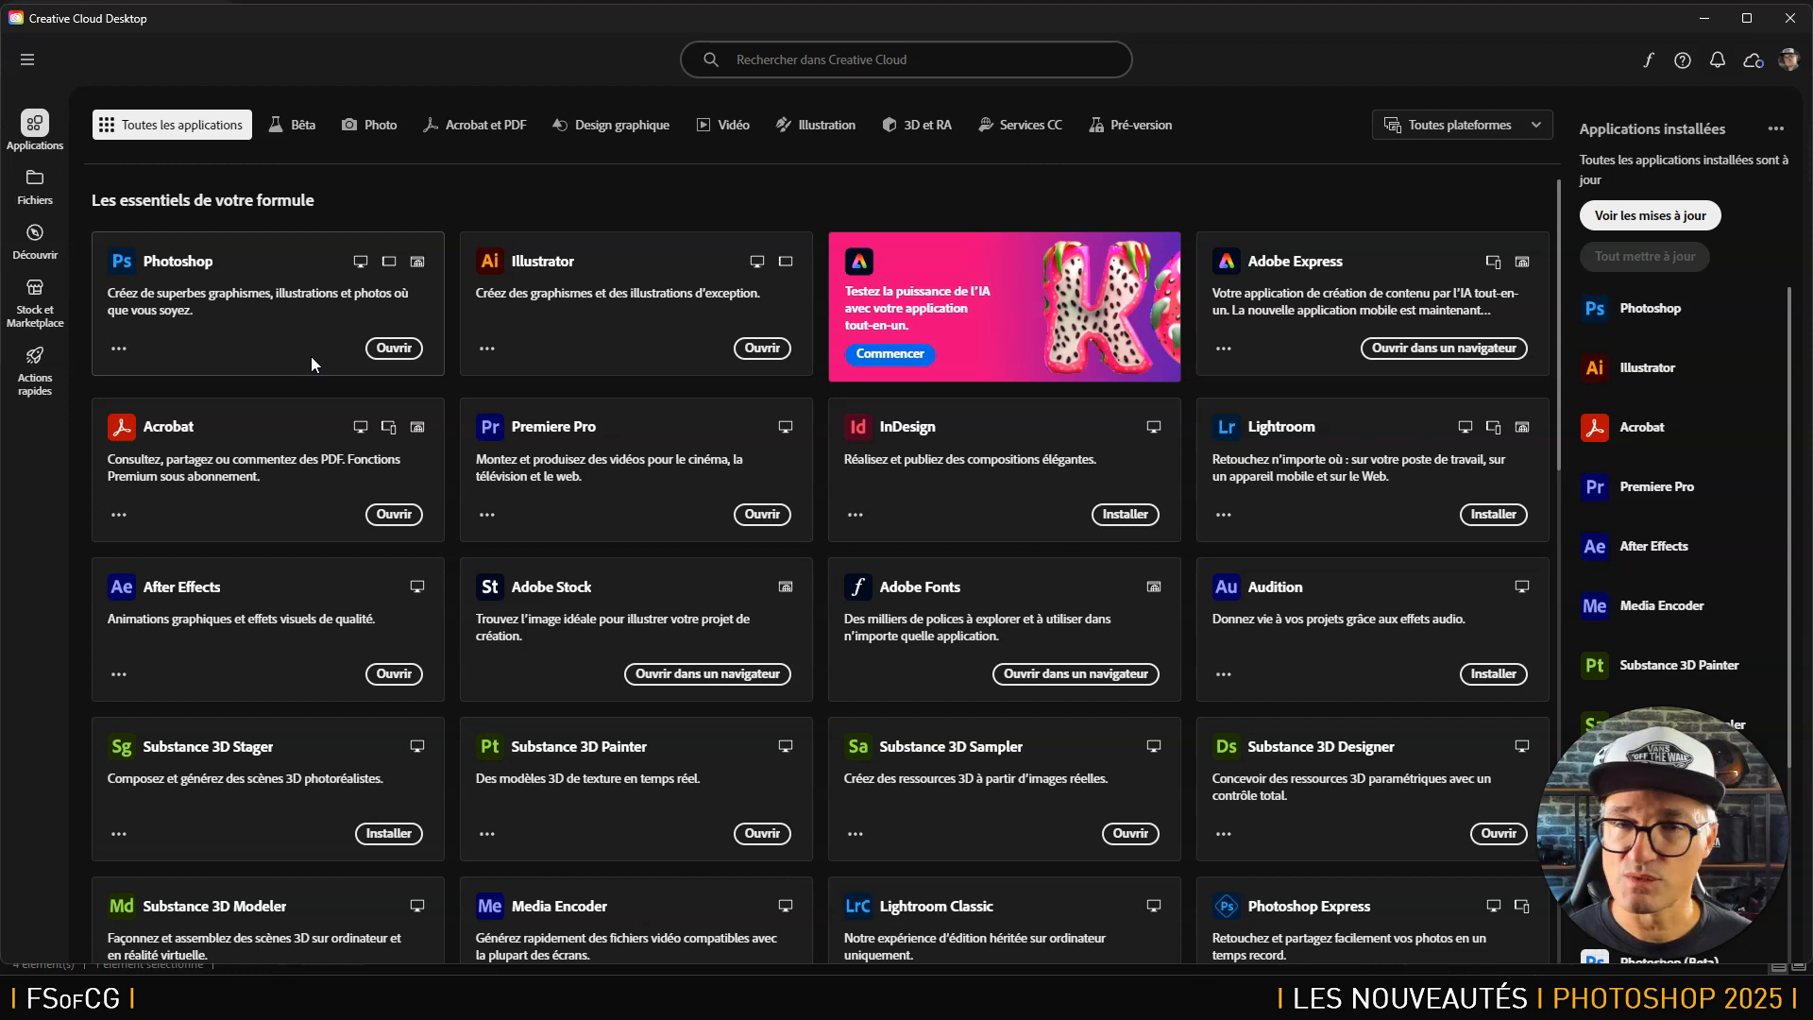
left_click(300, 129)
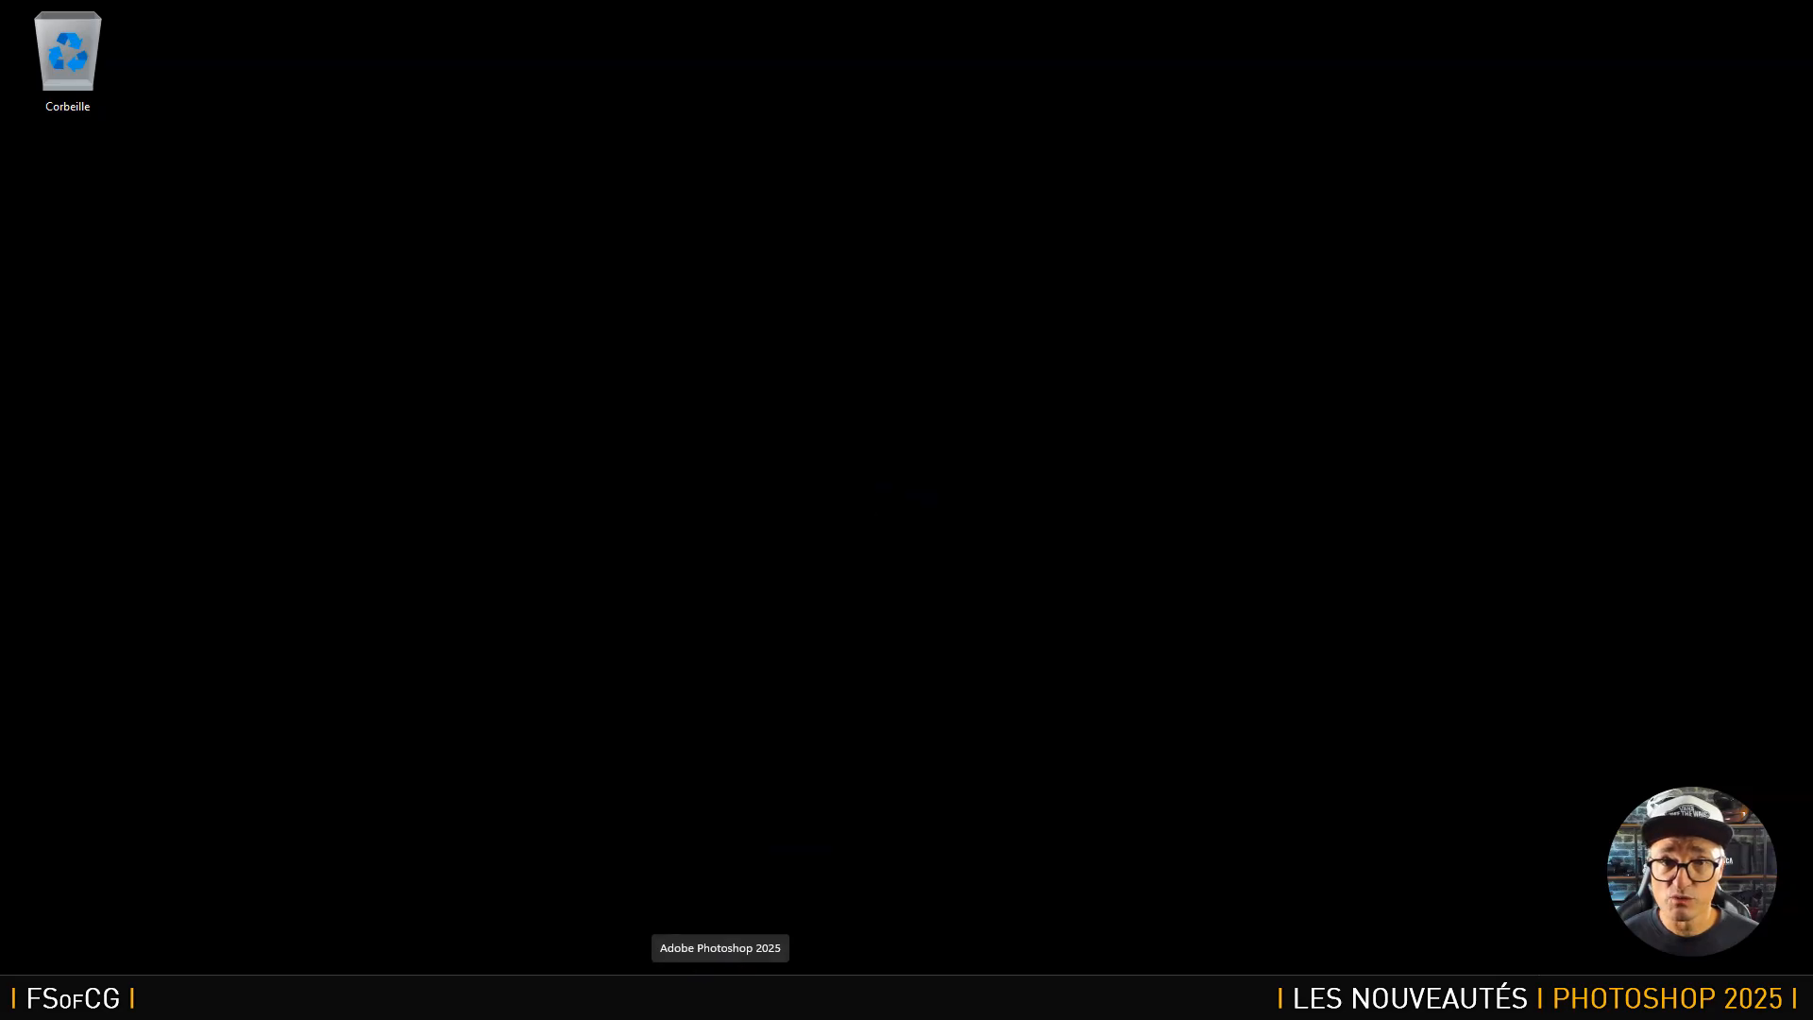
Launch Adobe Photoshop 2025 and check its version in the About Photoshop information.
left_click(719, 996)
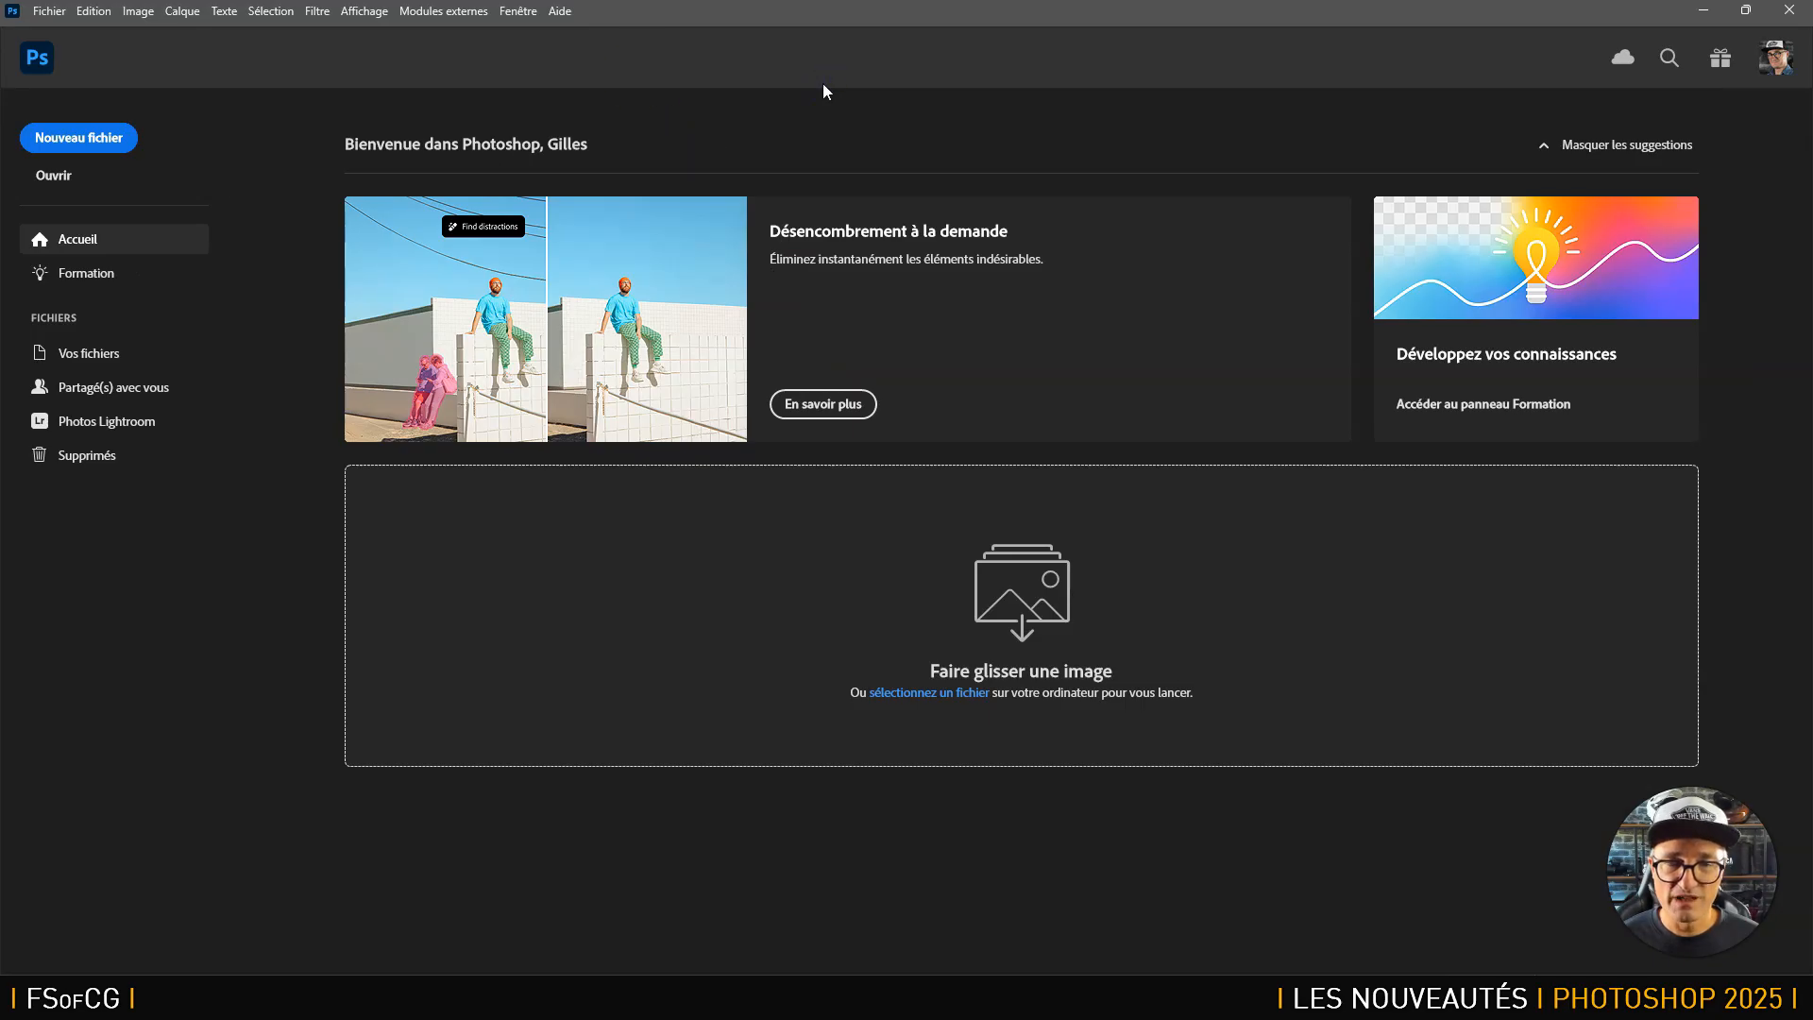
left_click(565, 12)
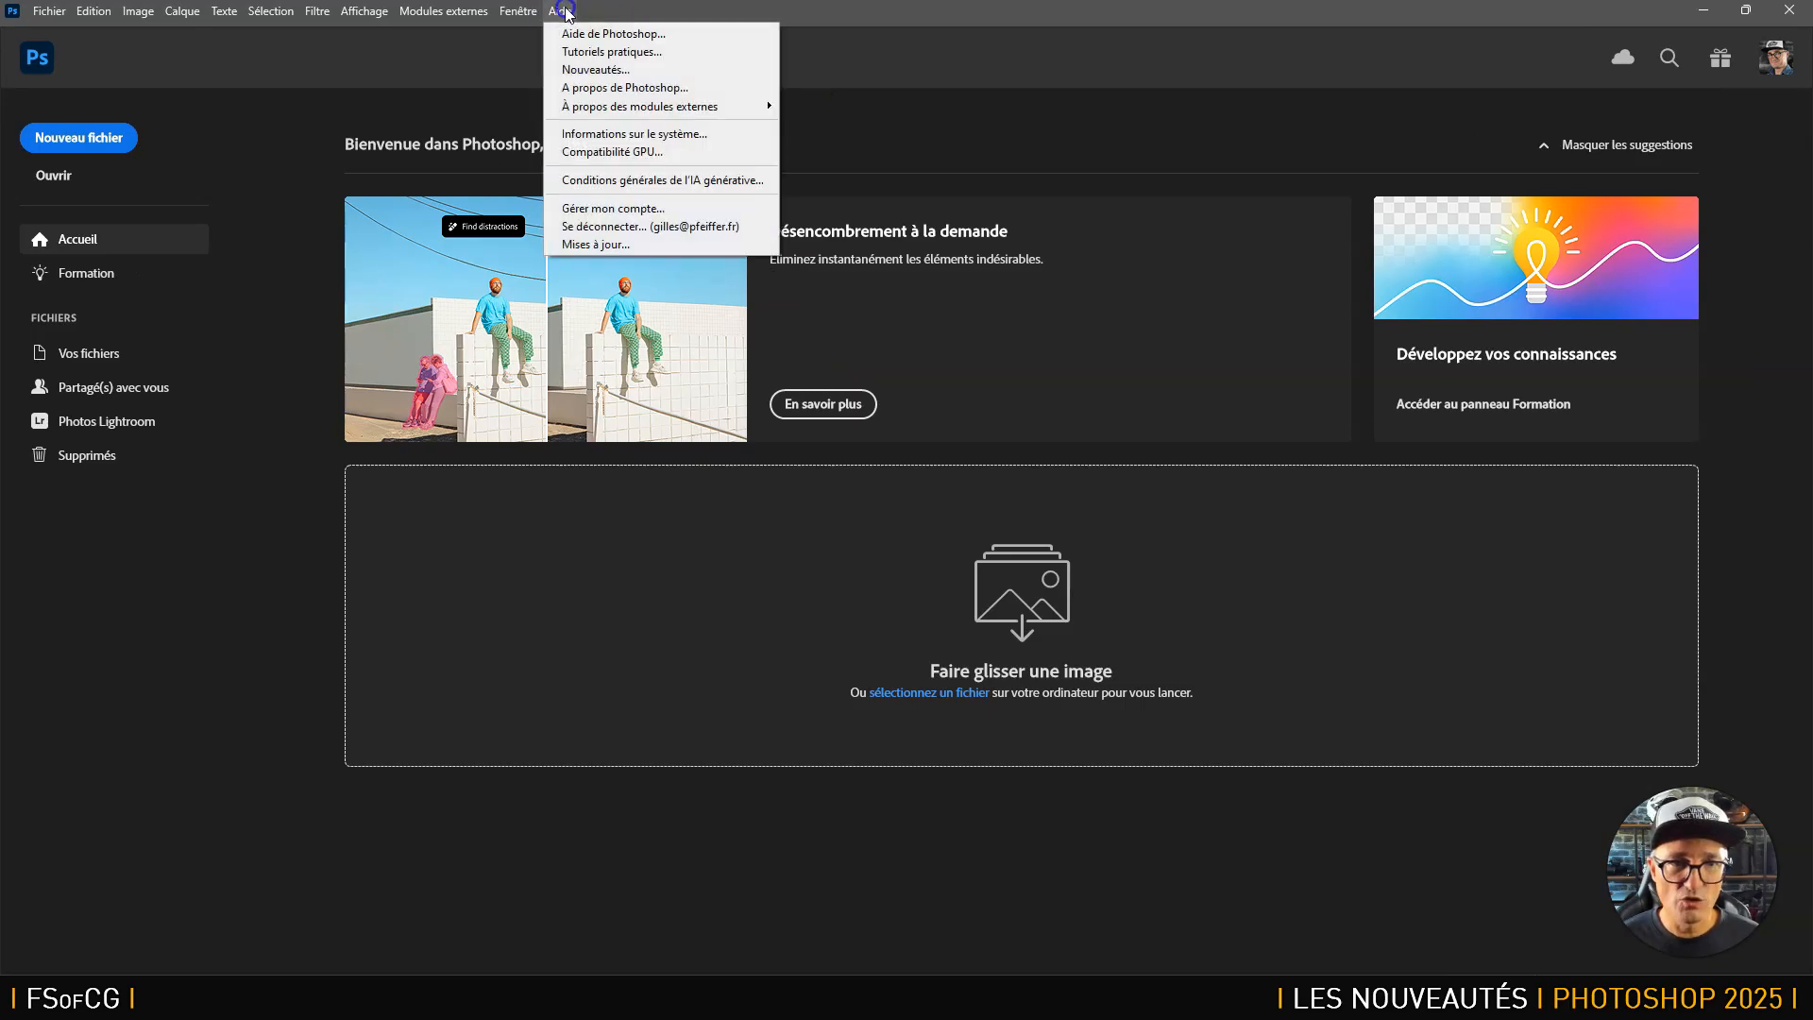
left_click(597, 88)
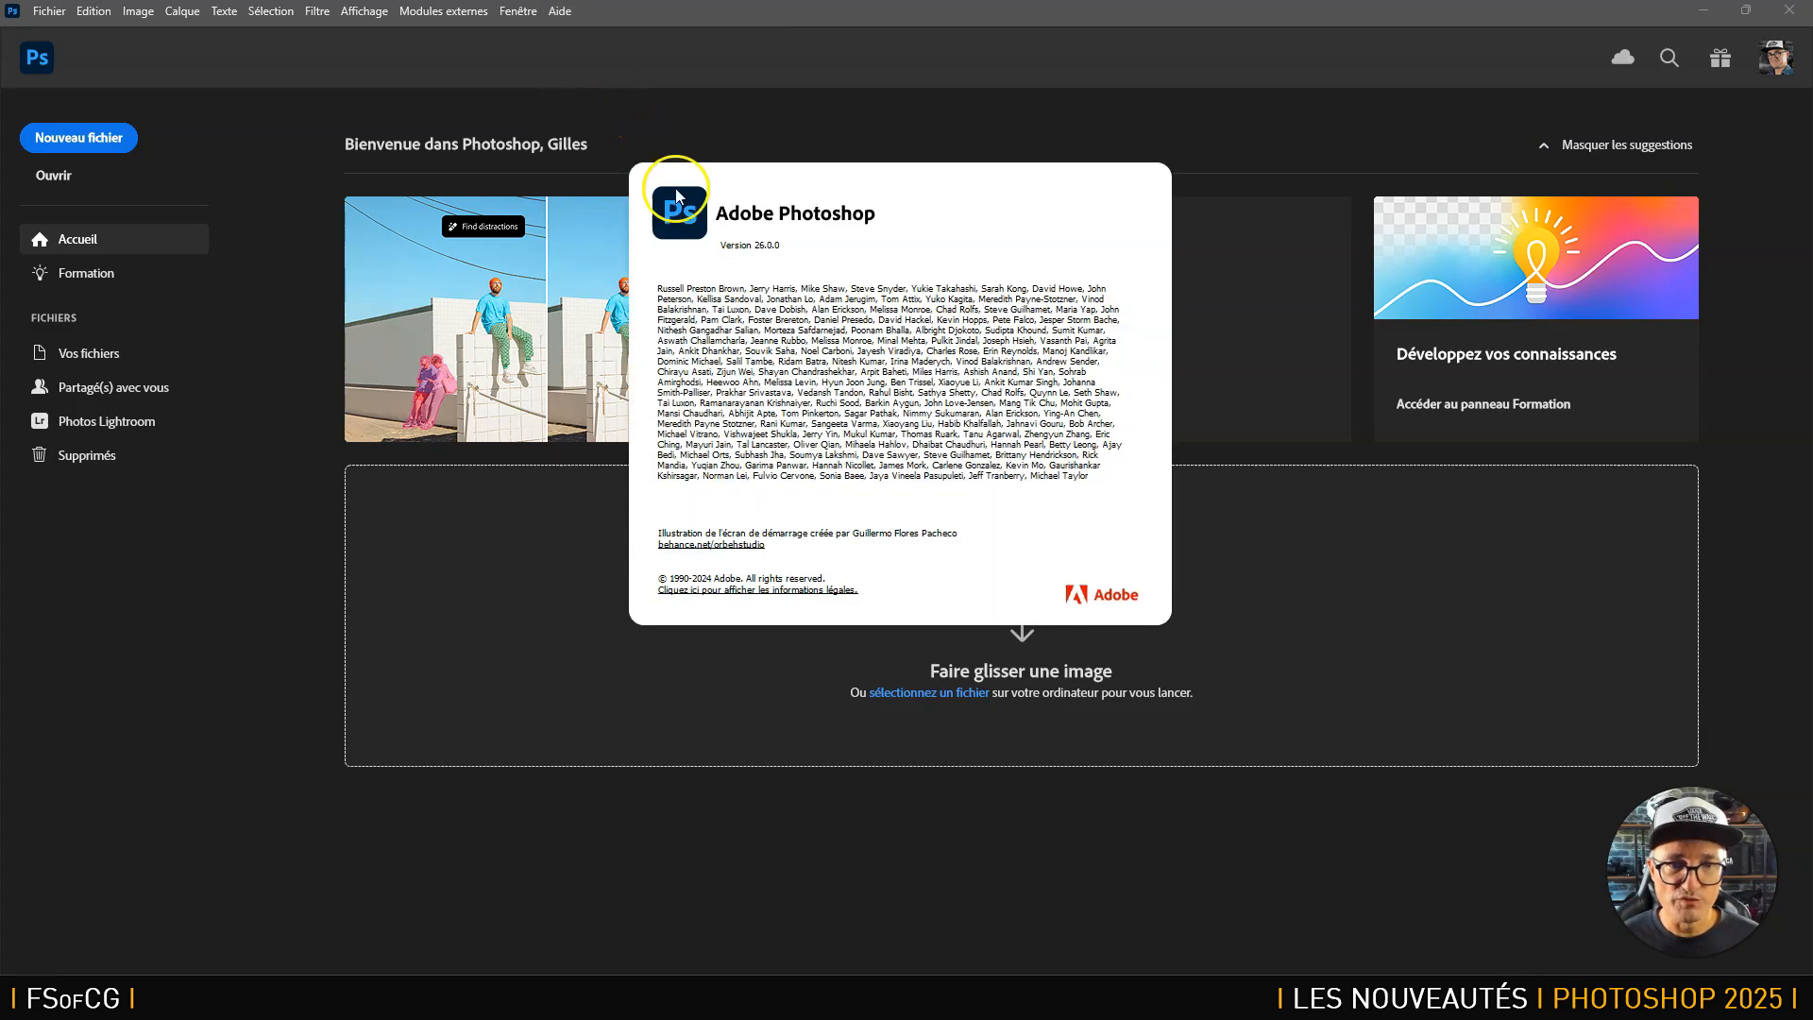
left_click(826, 256)
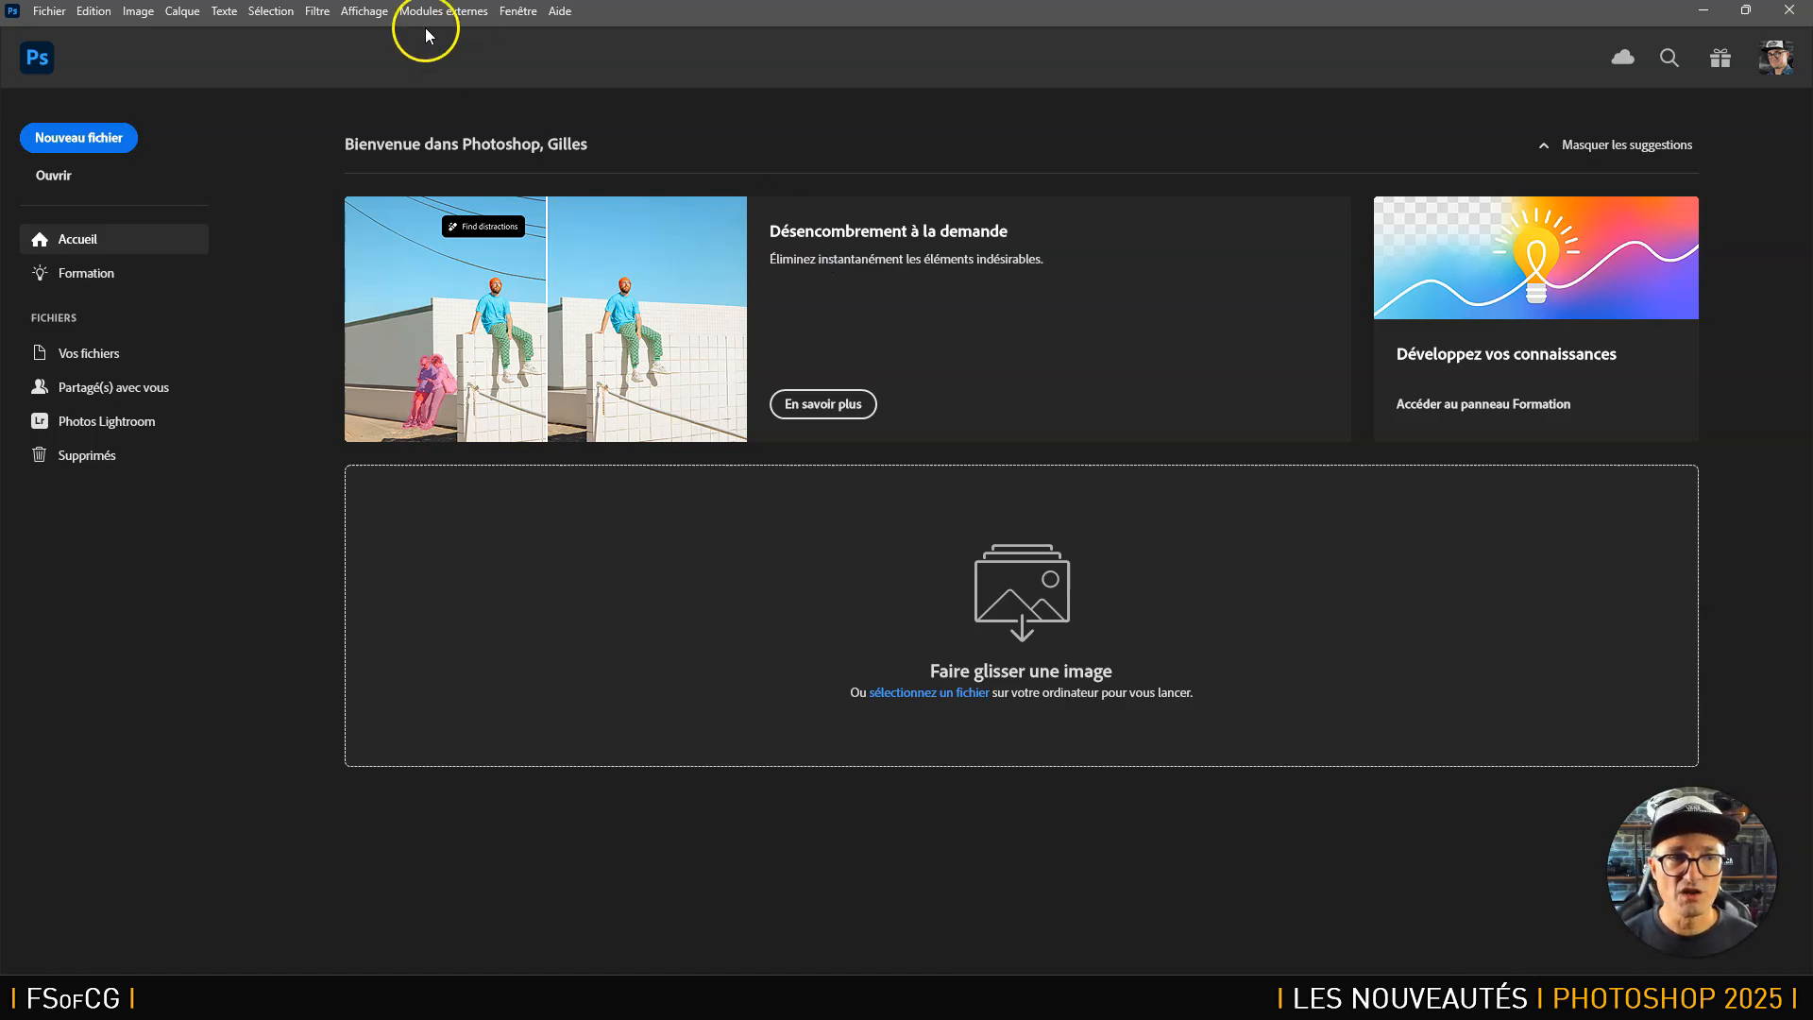
Open the photo pexels-badun-16162471.jpg from the FDT folder on the computer.
left_click(39, 23)
left_click(55, 51)
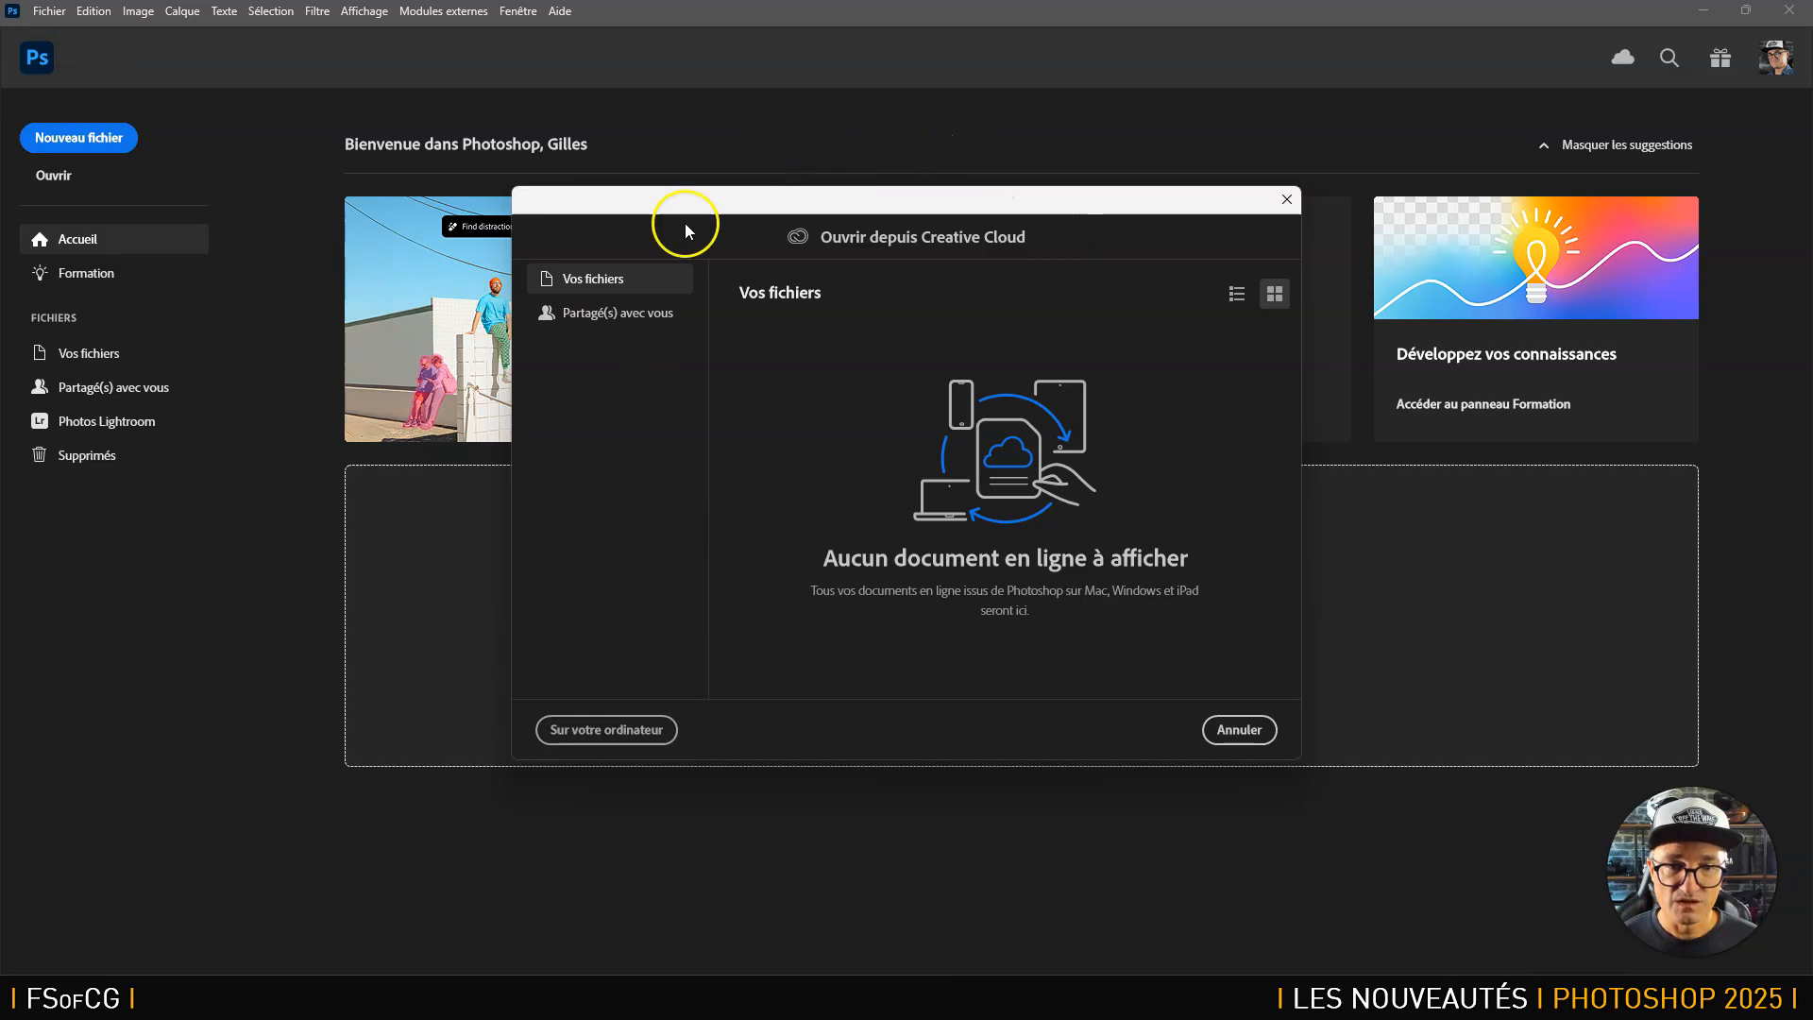
left_click(619, 735)
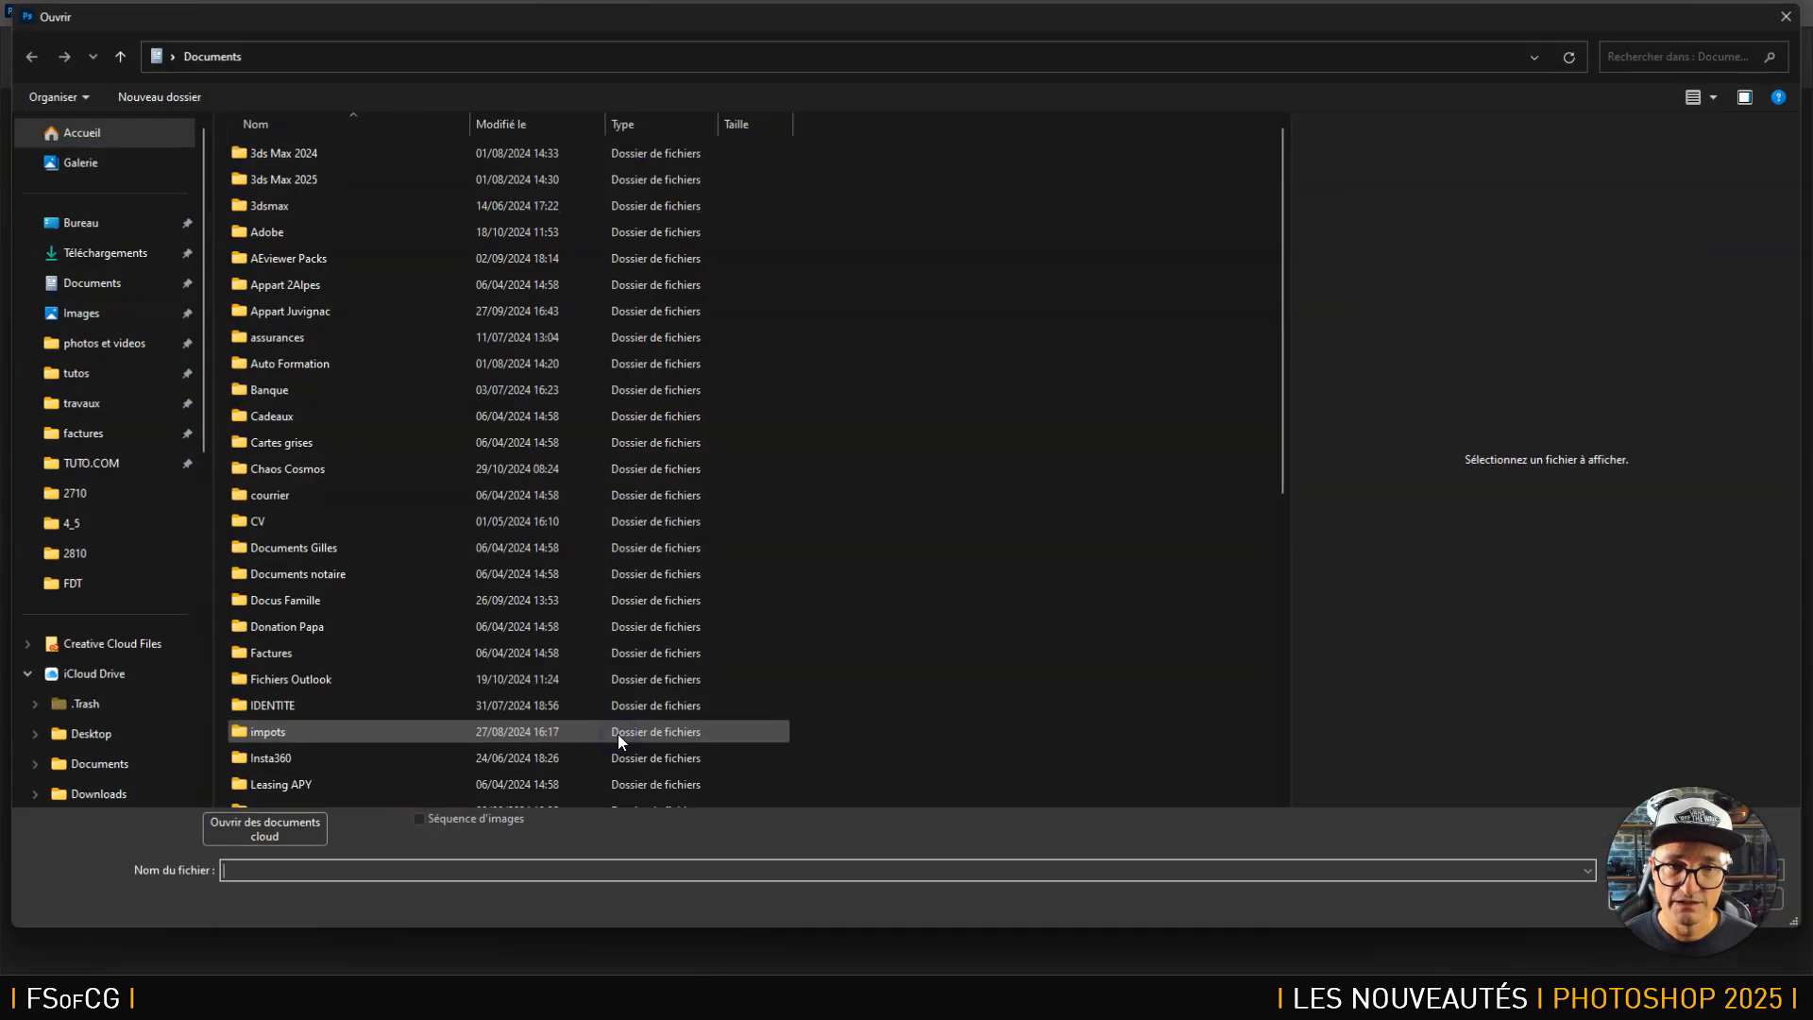
left_click(631, 717)
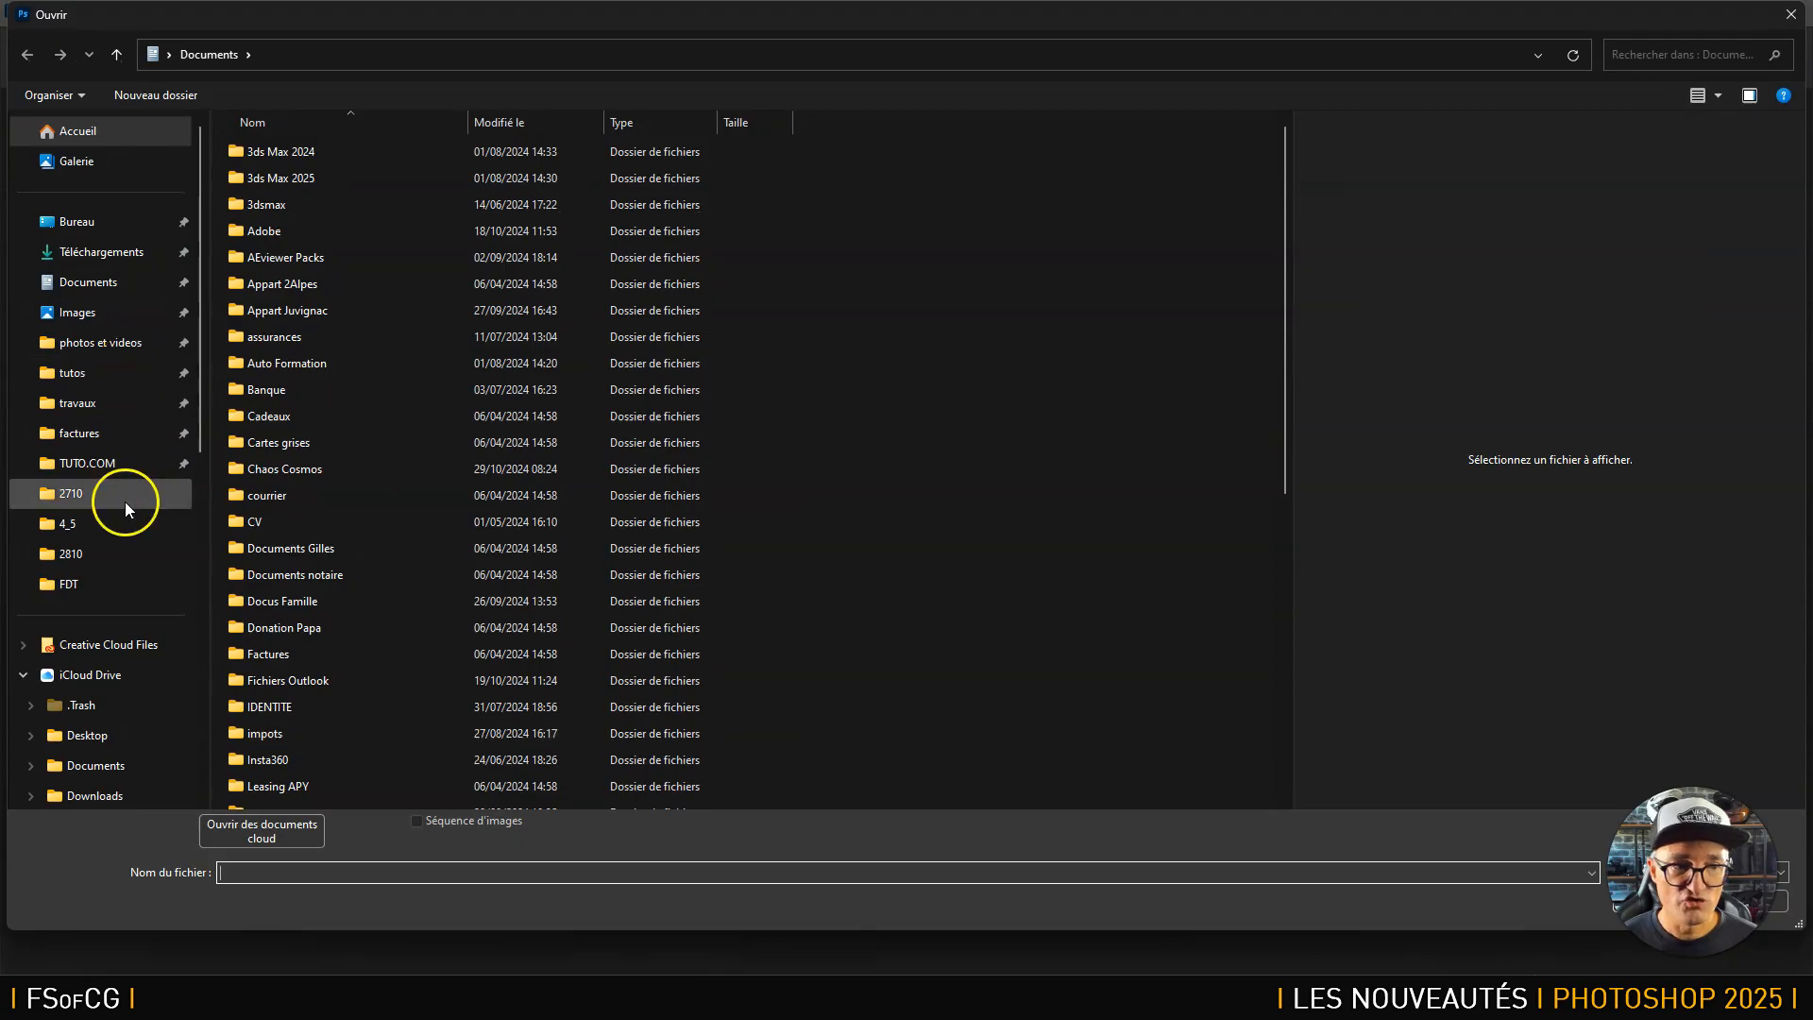
left_click(90, 585)
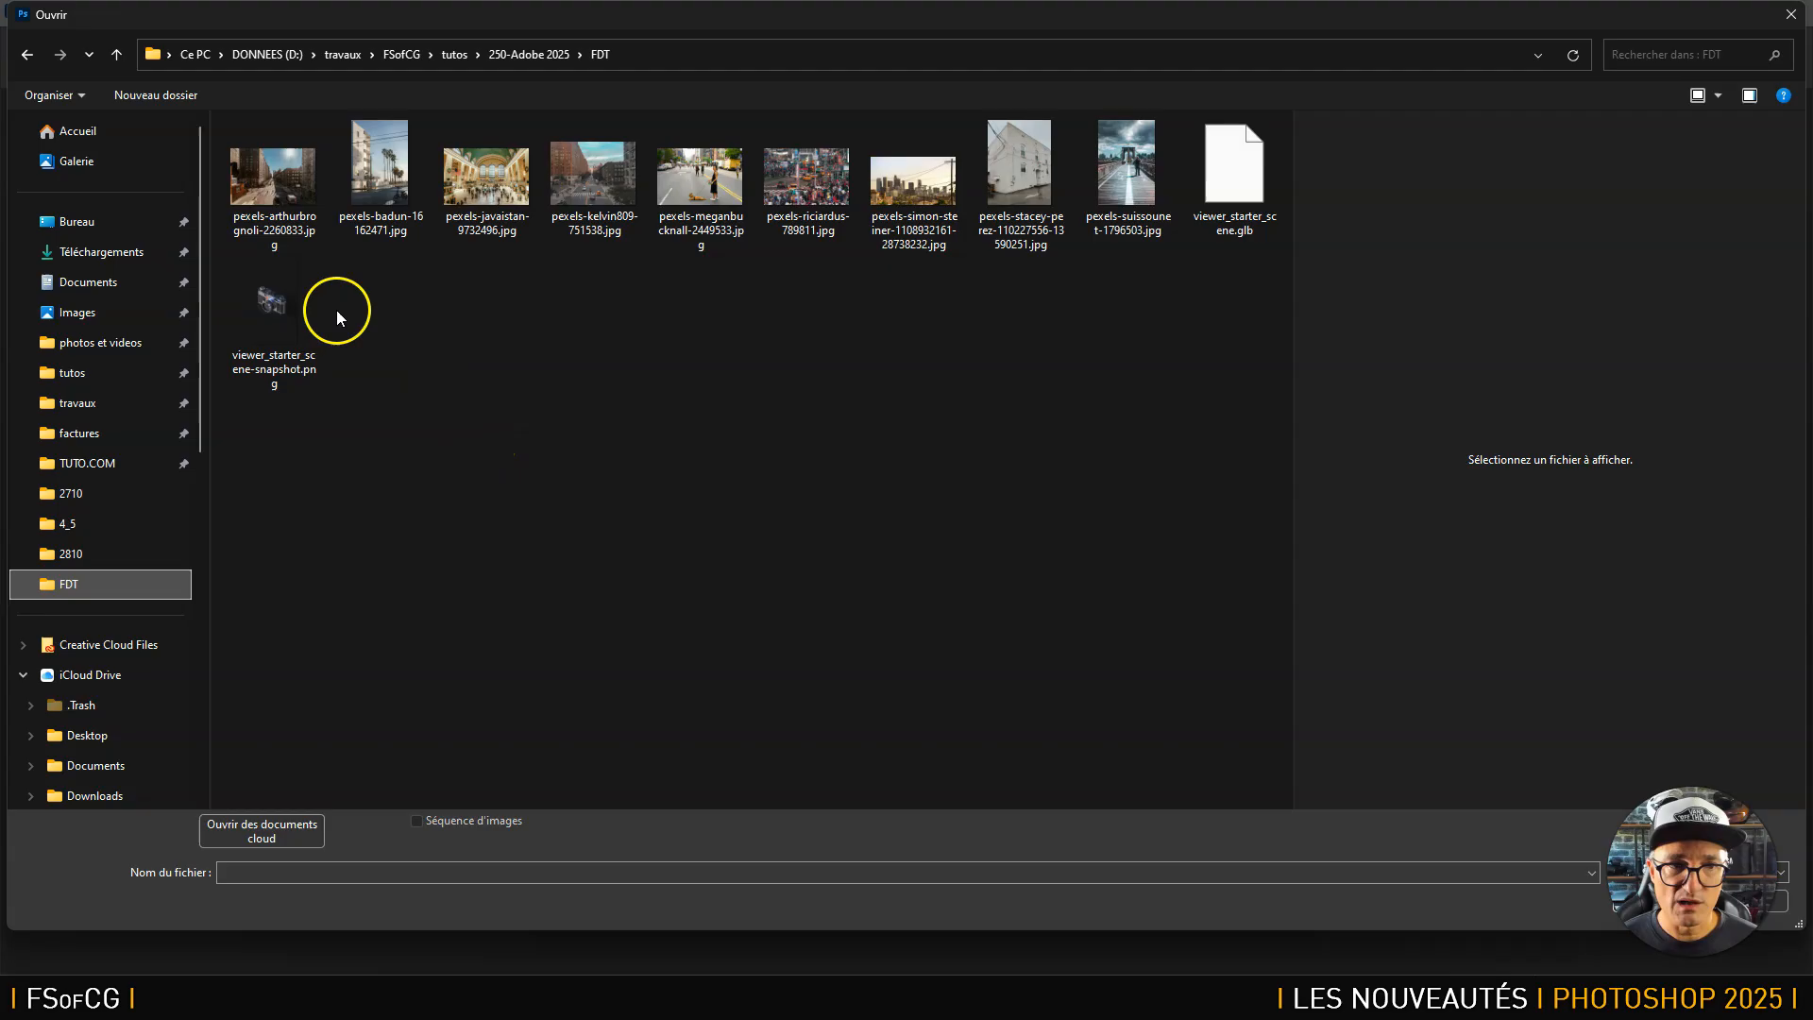
left_click(382, 174)
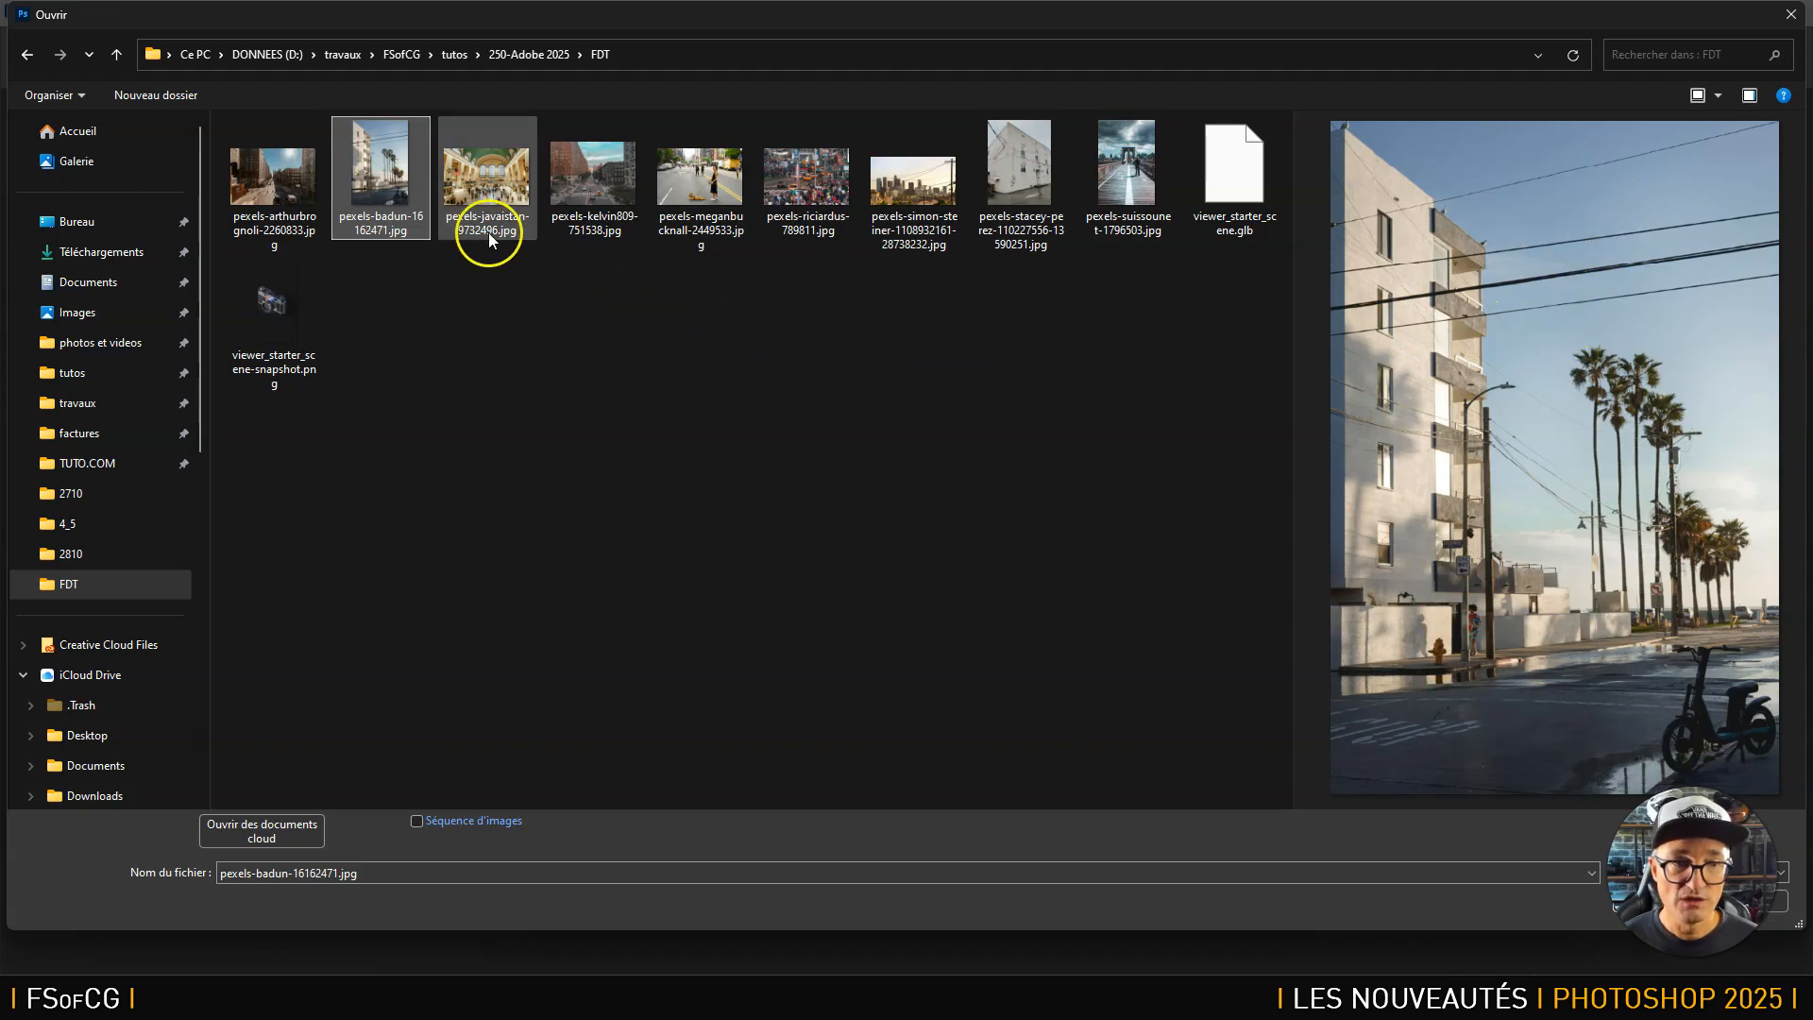
left_click_drag(1799, 925, 1388, 850)
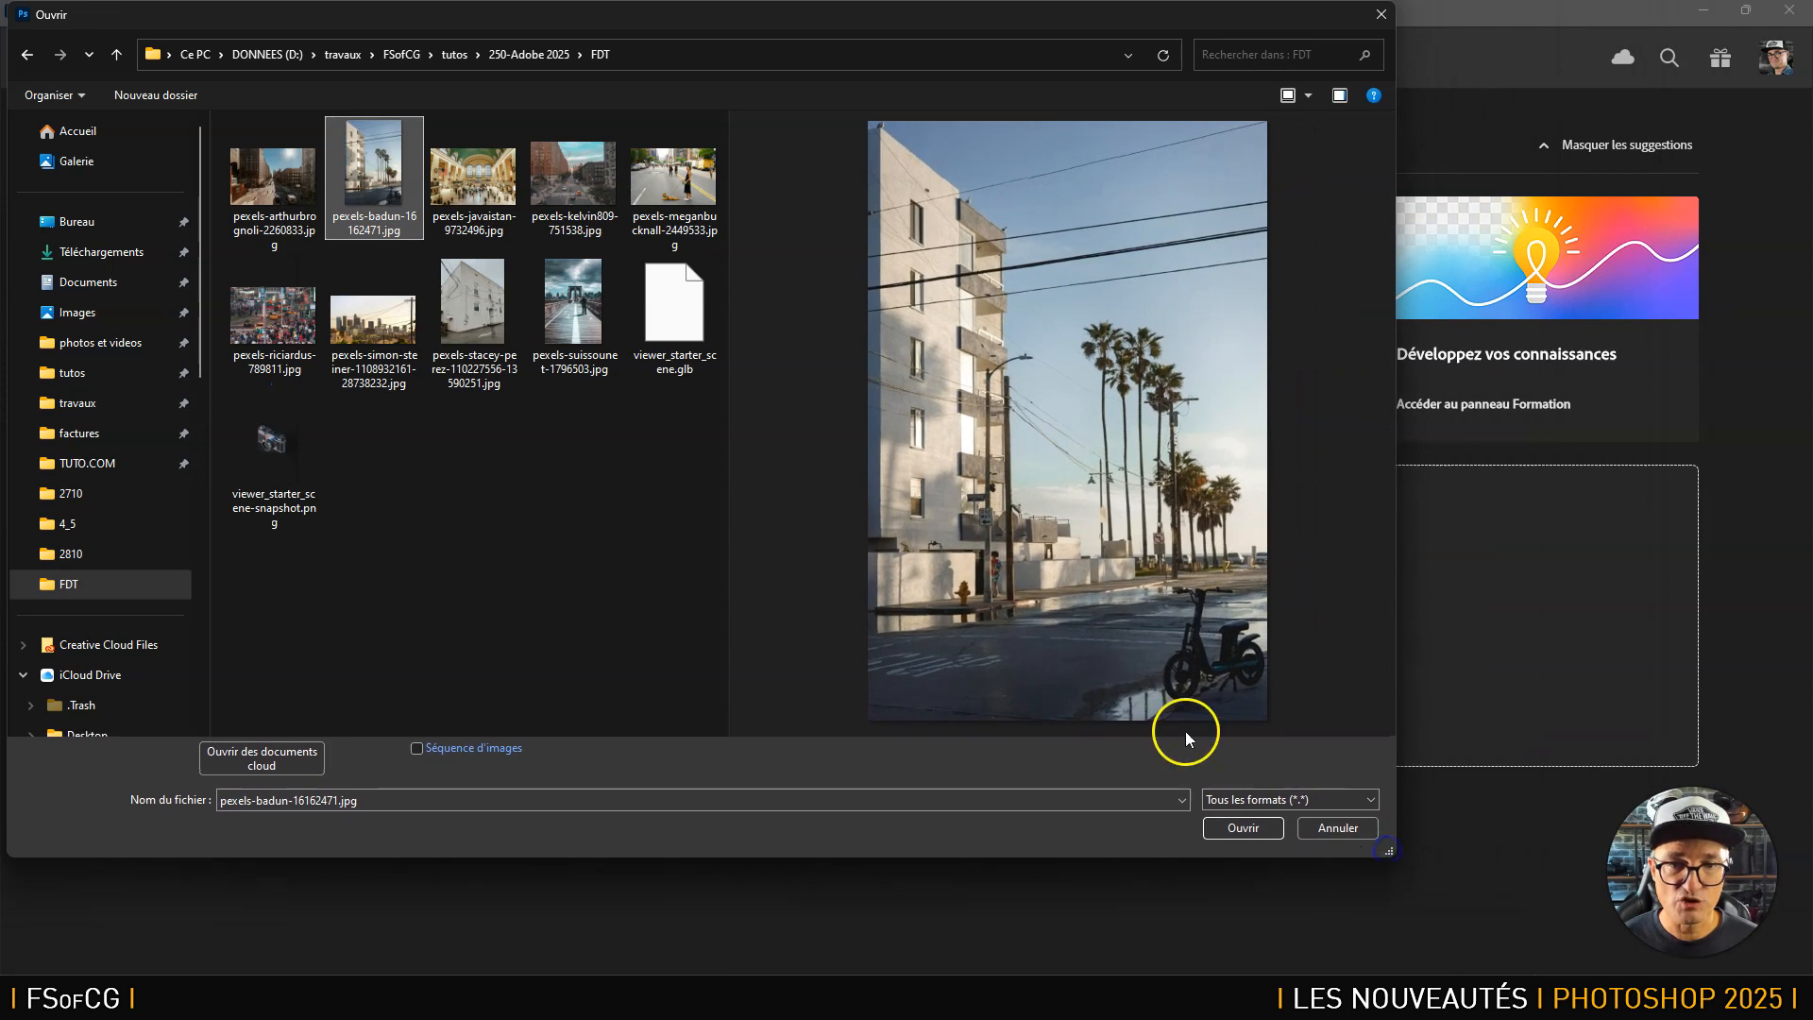
left_click(357, 175)
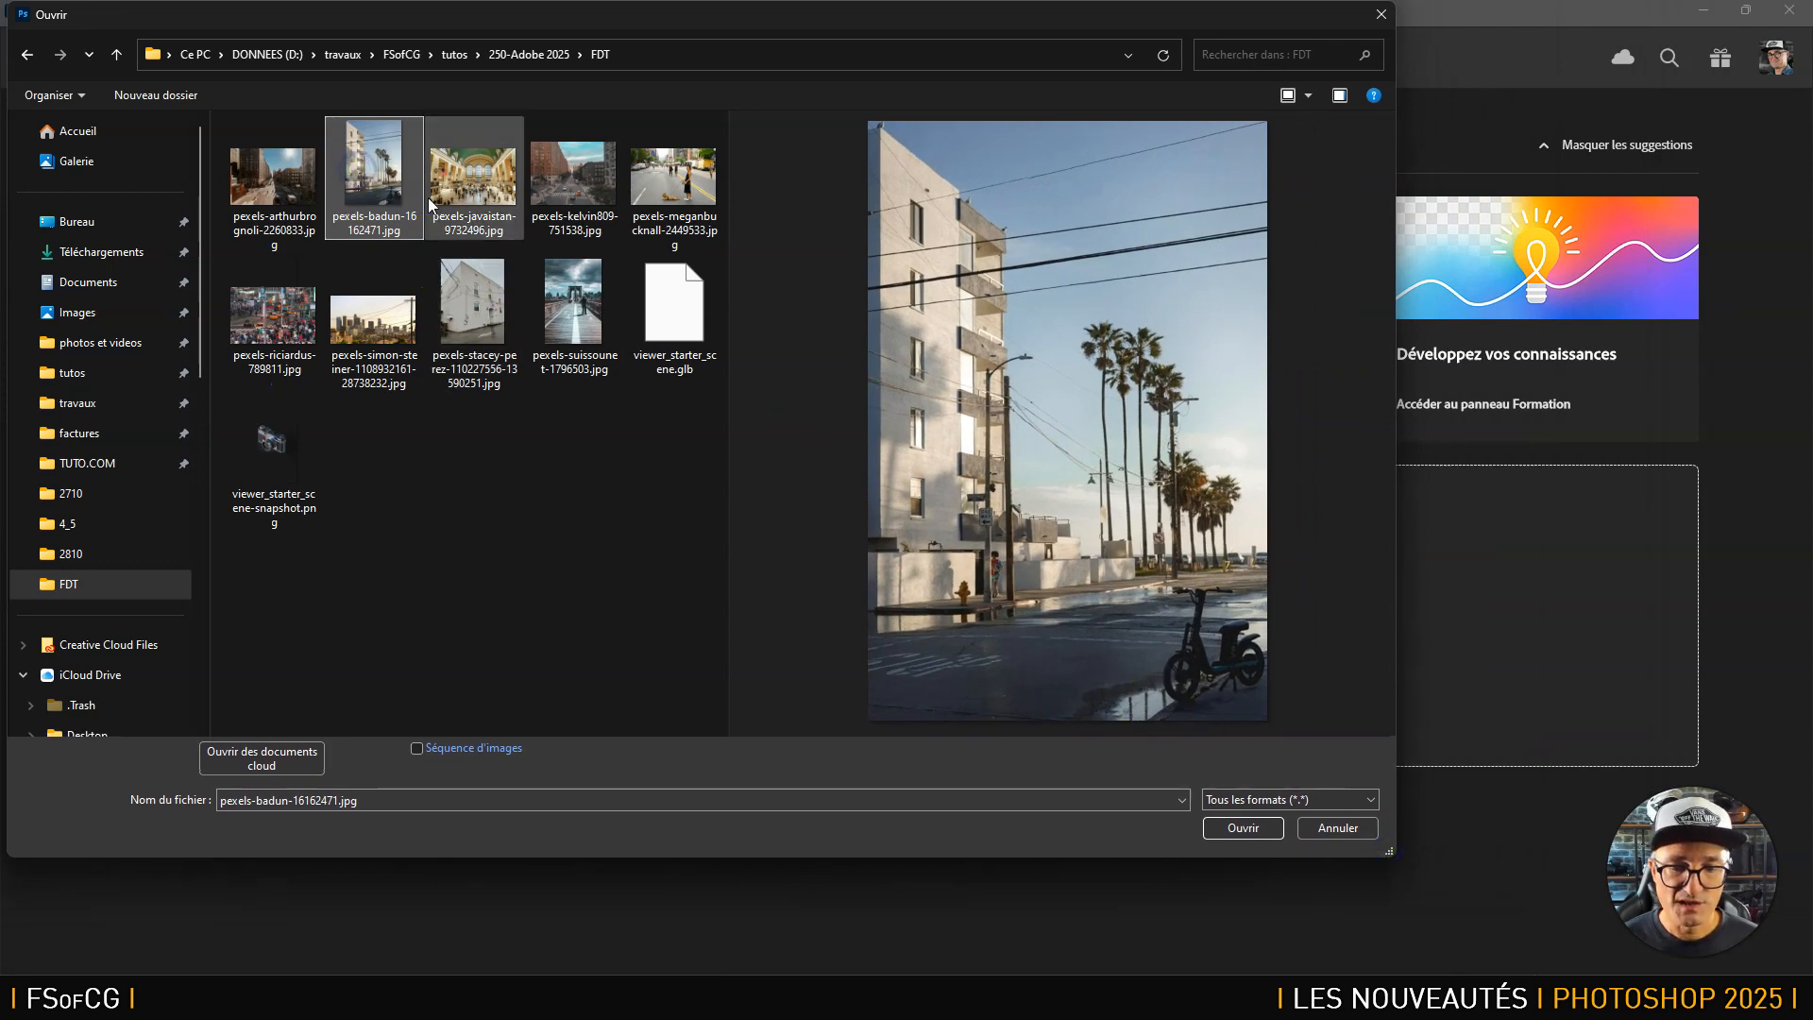
left_click(1244, 828)
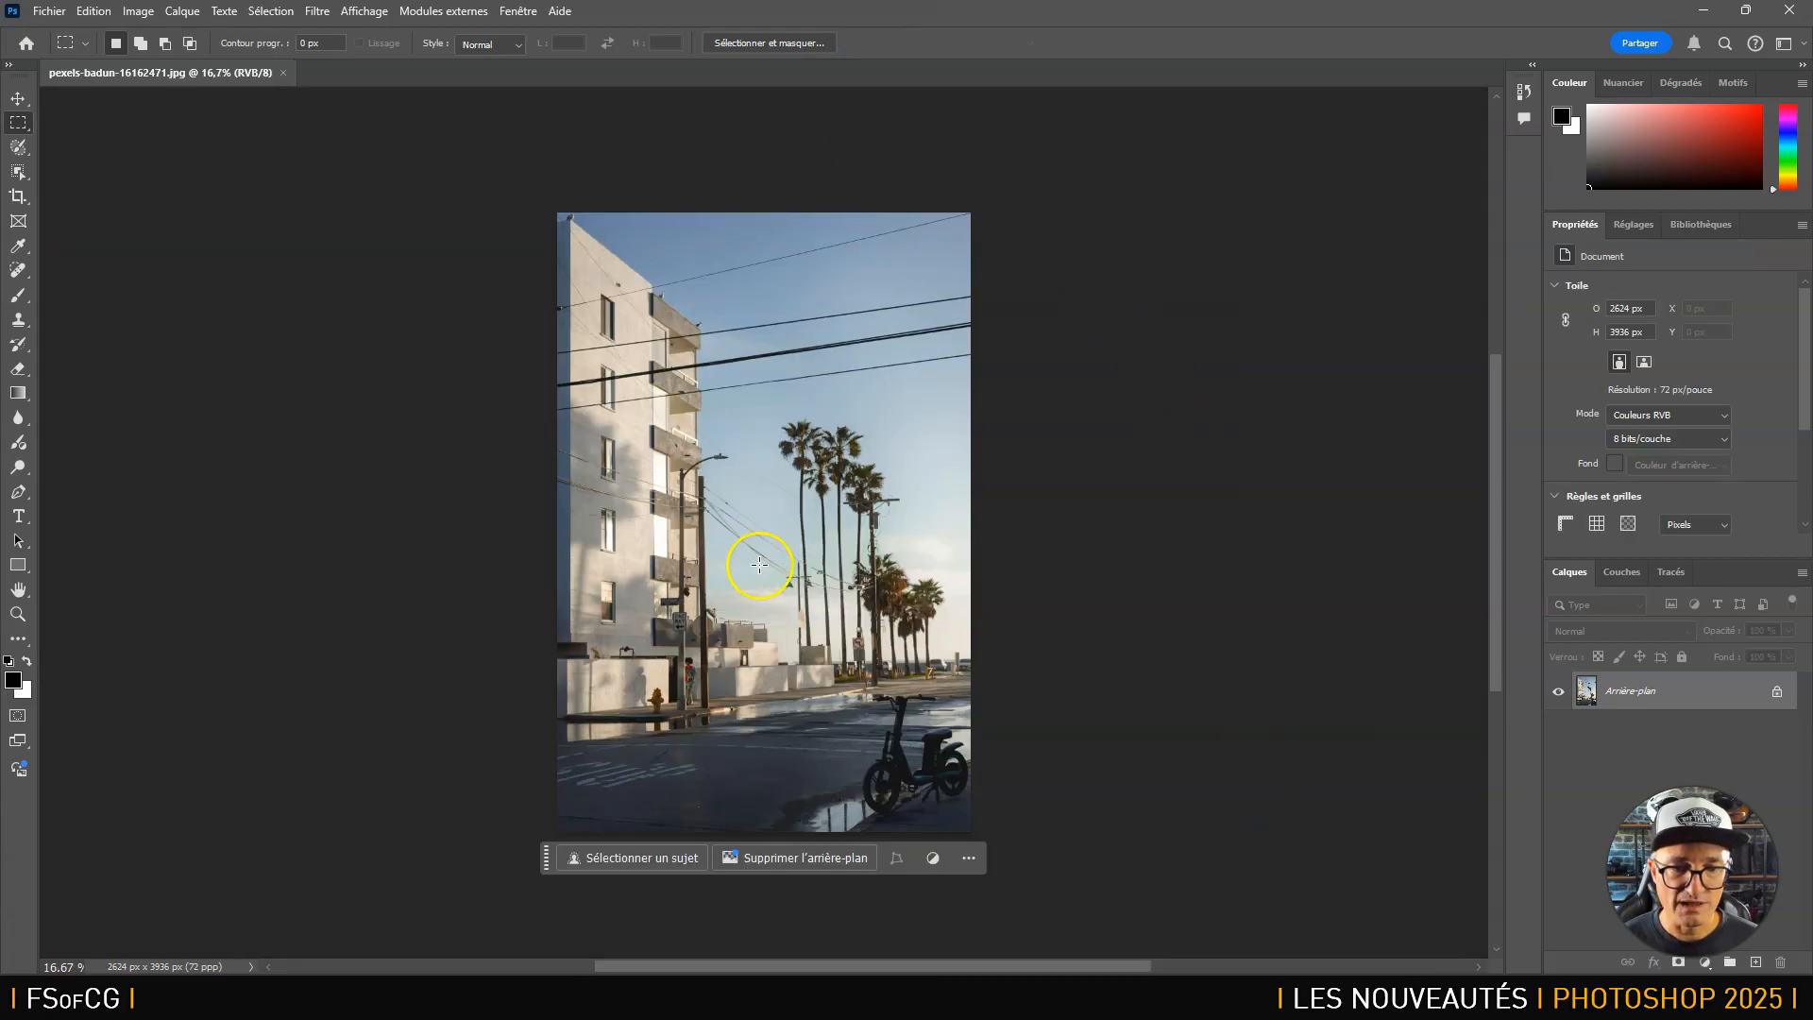
Activate the Remove tool and accept the terms of use for generative AI.
key("ctrl+plus")
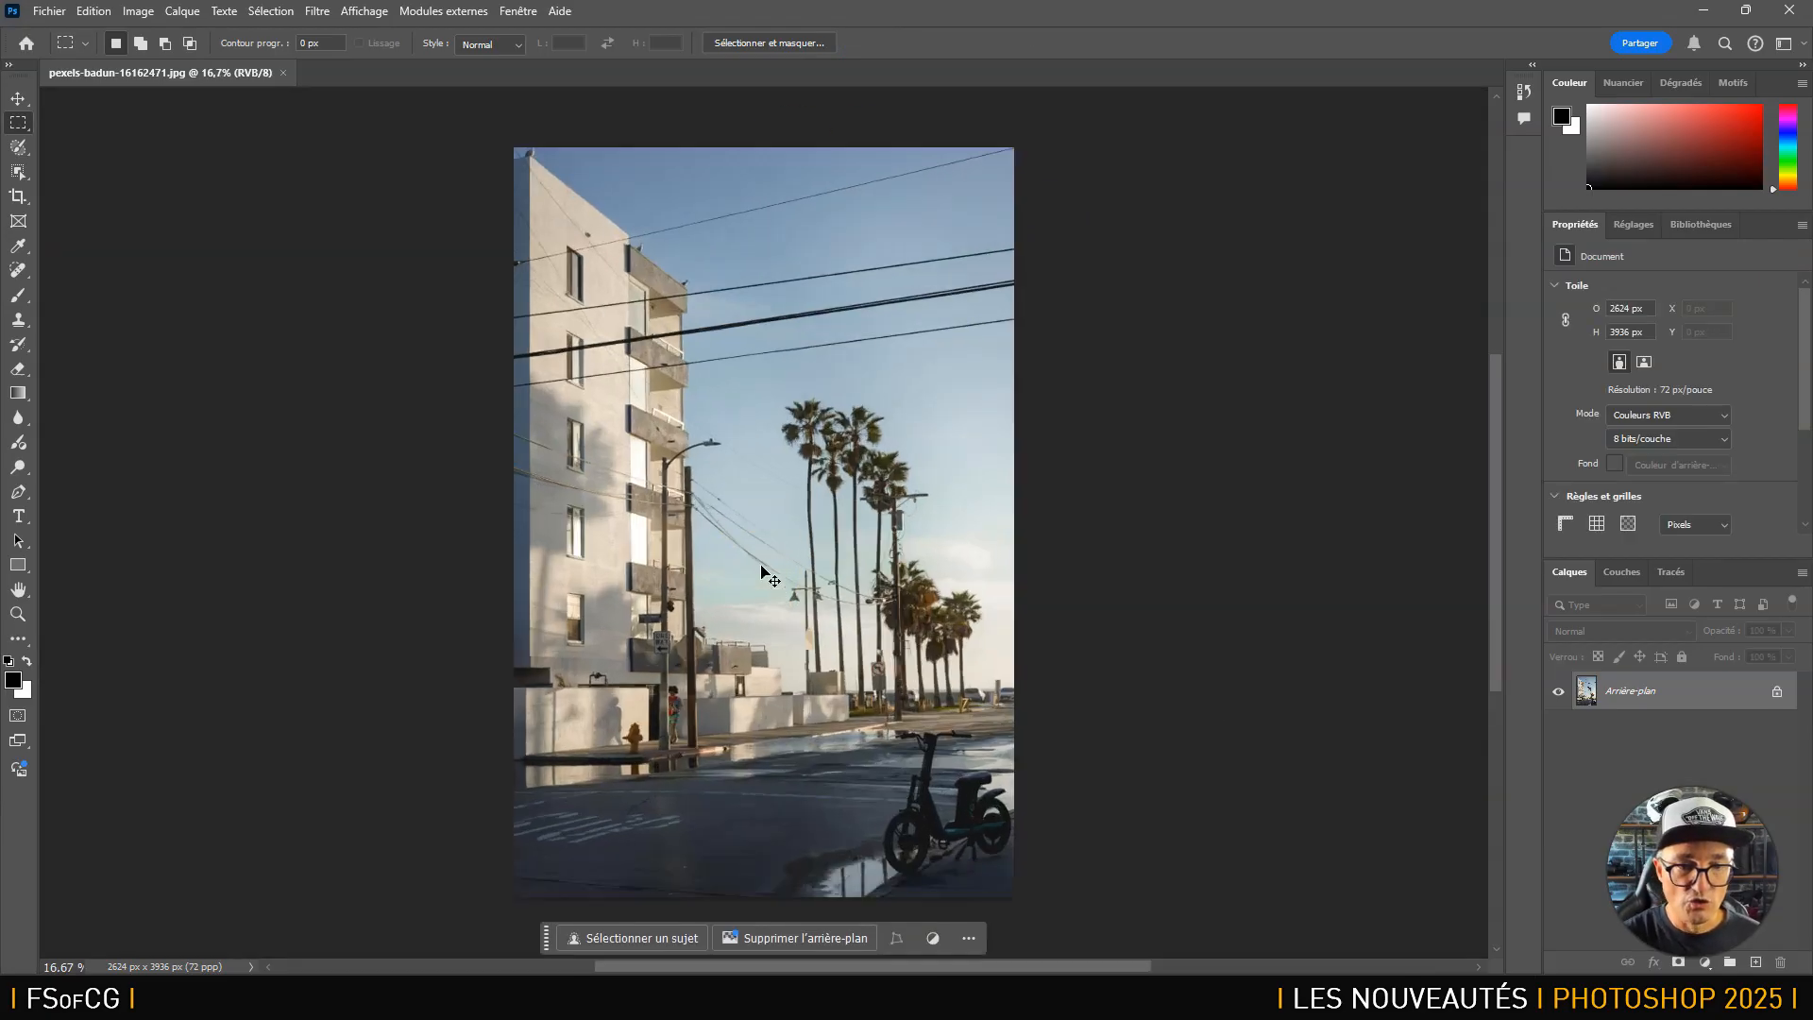
left_click(368, 240)
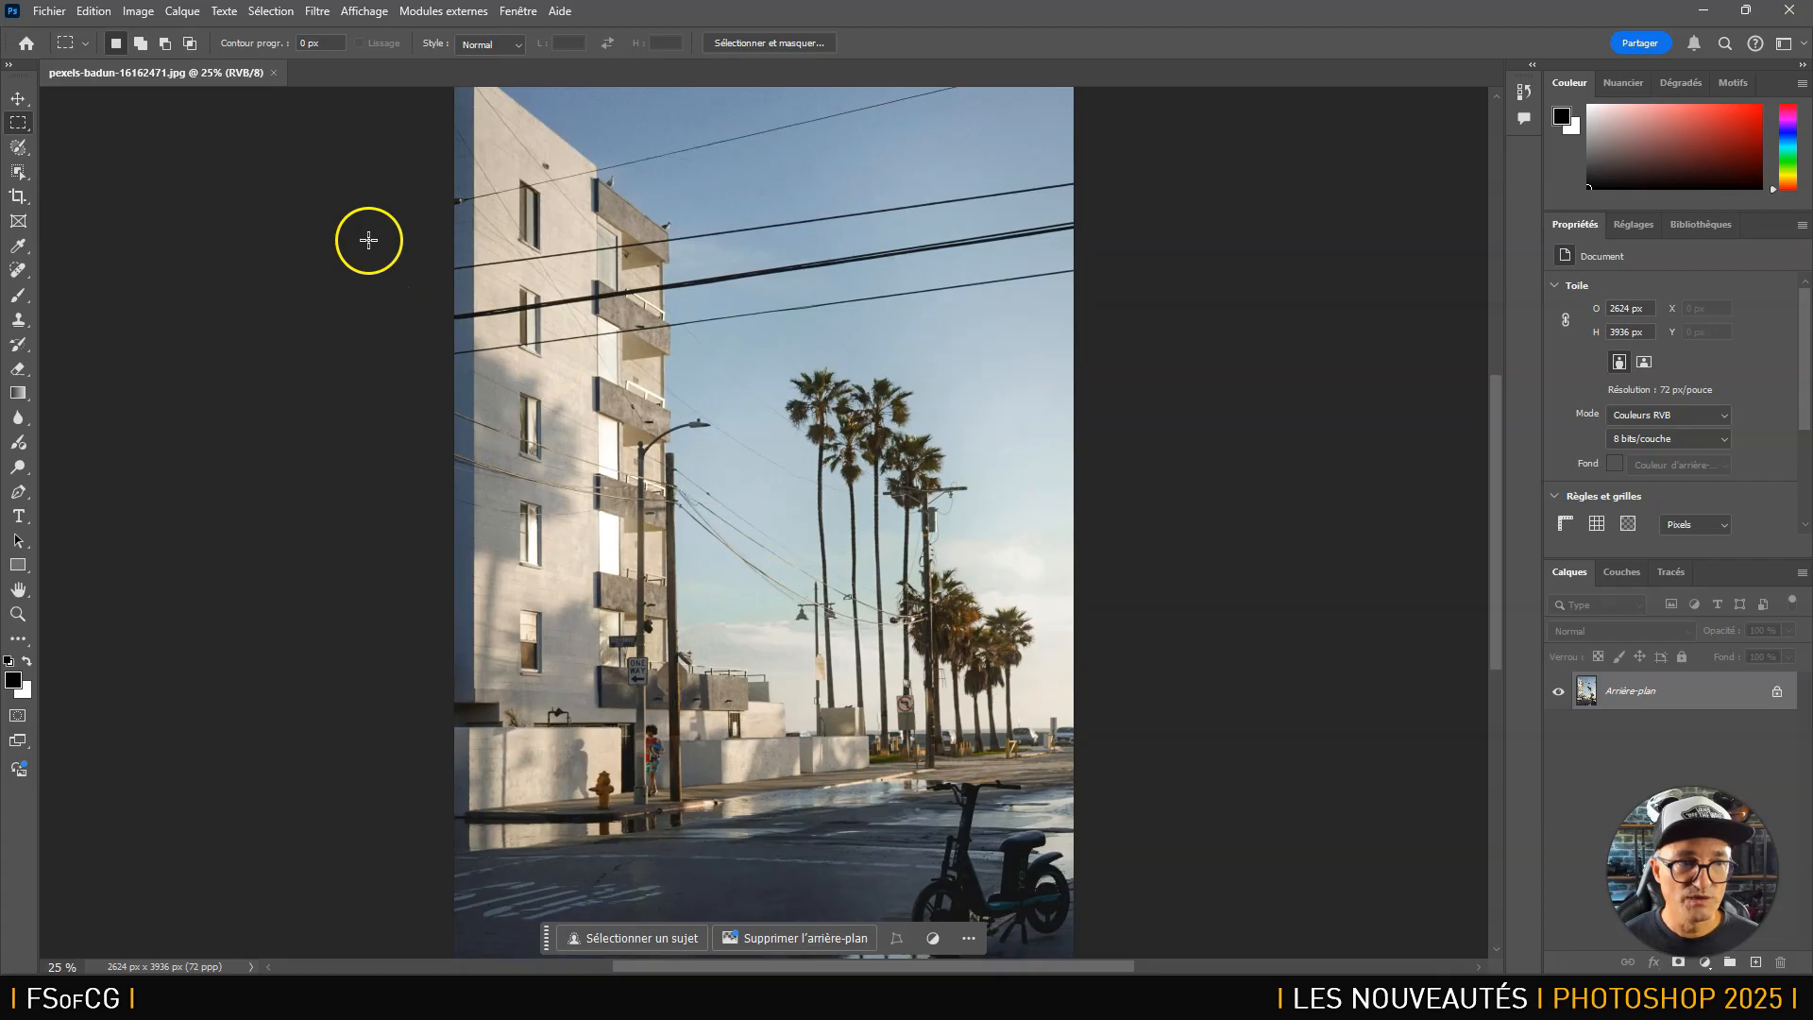
left_click(16, 272)
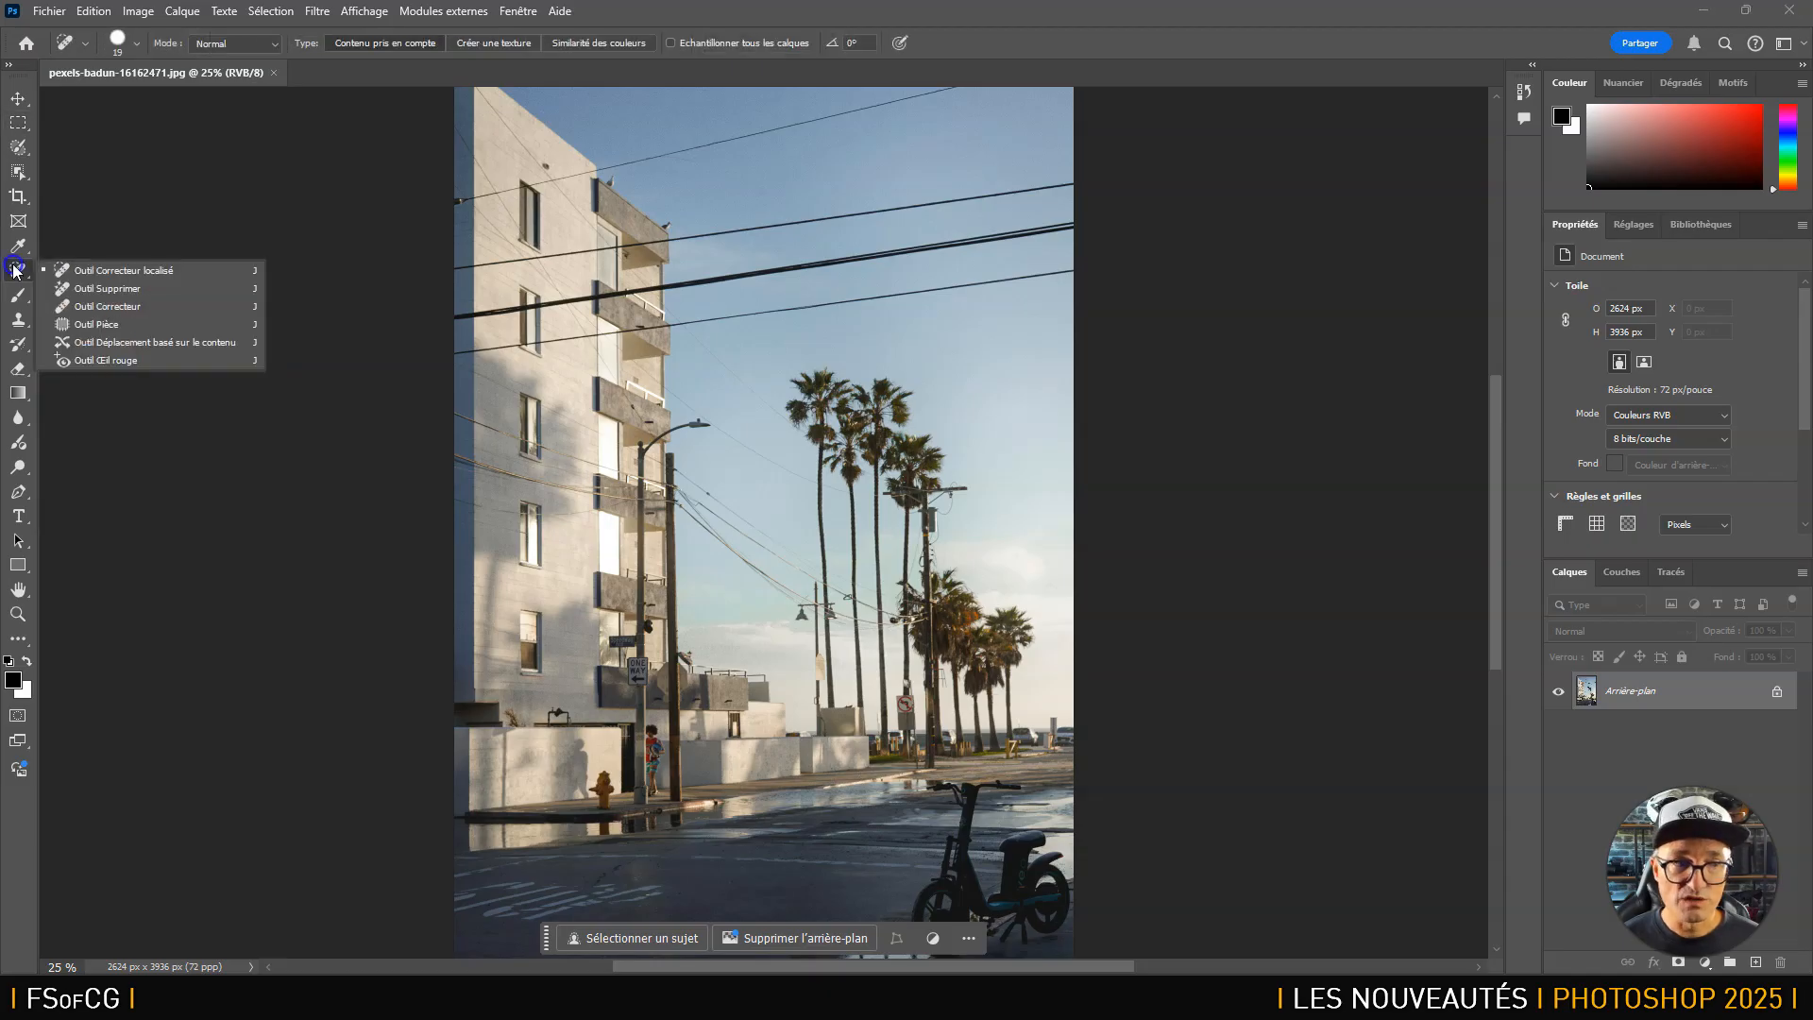
left_click(119, 288)
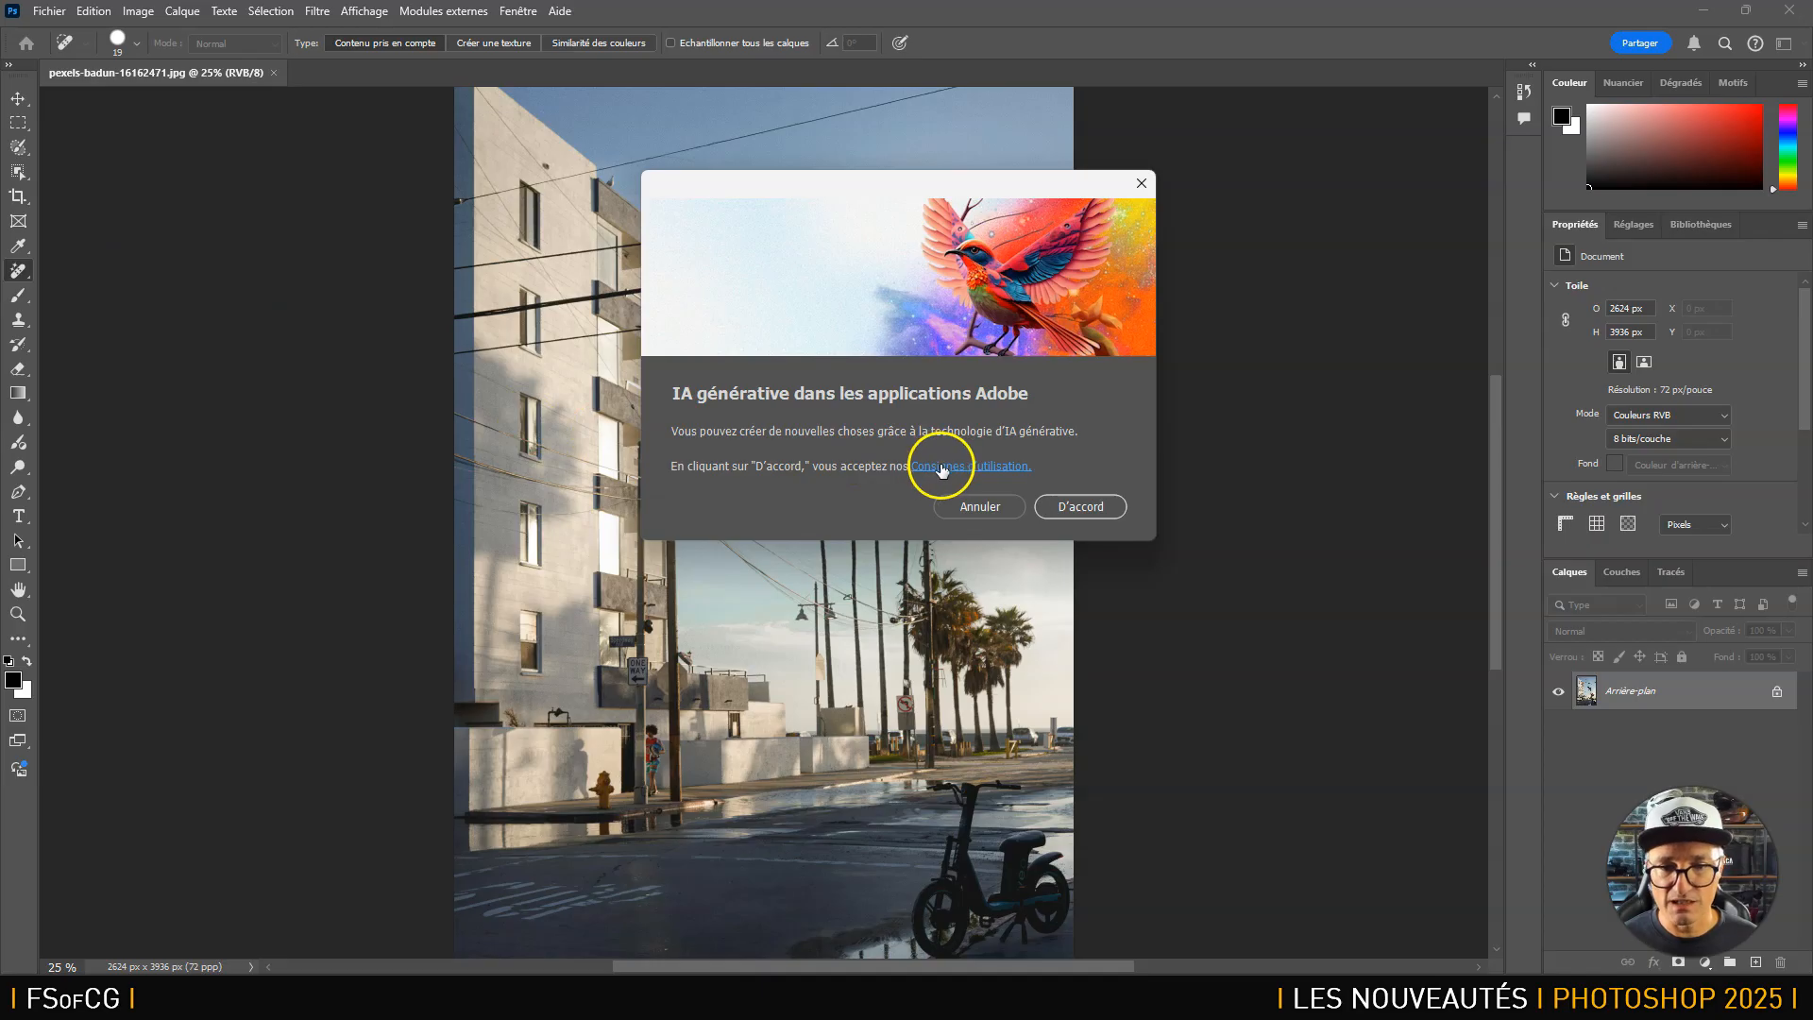
left_click(1092, 506)
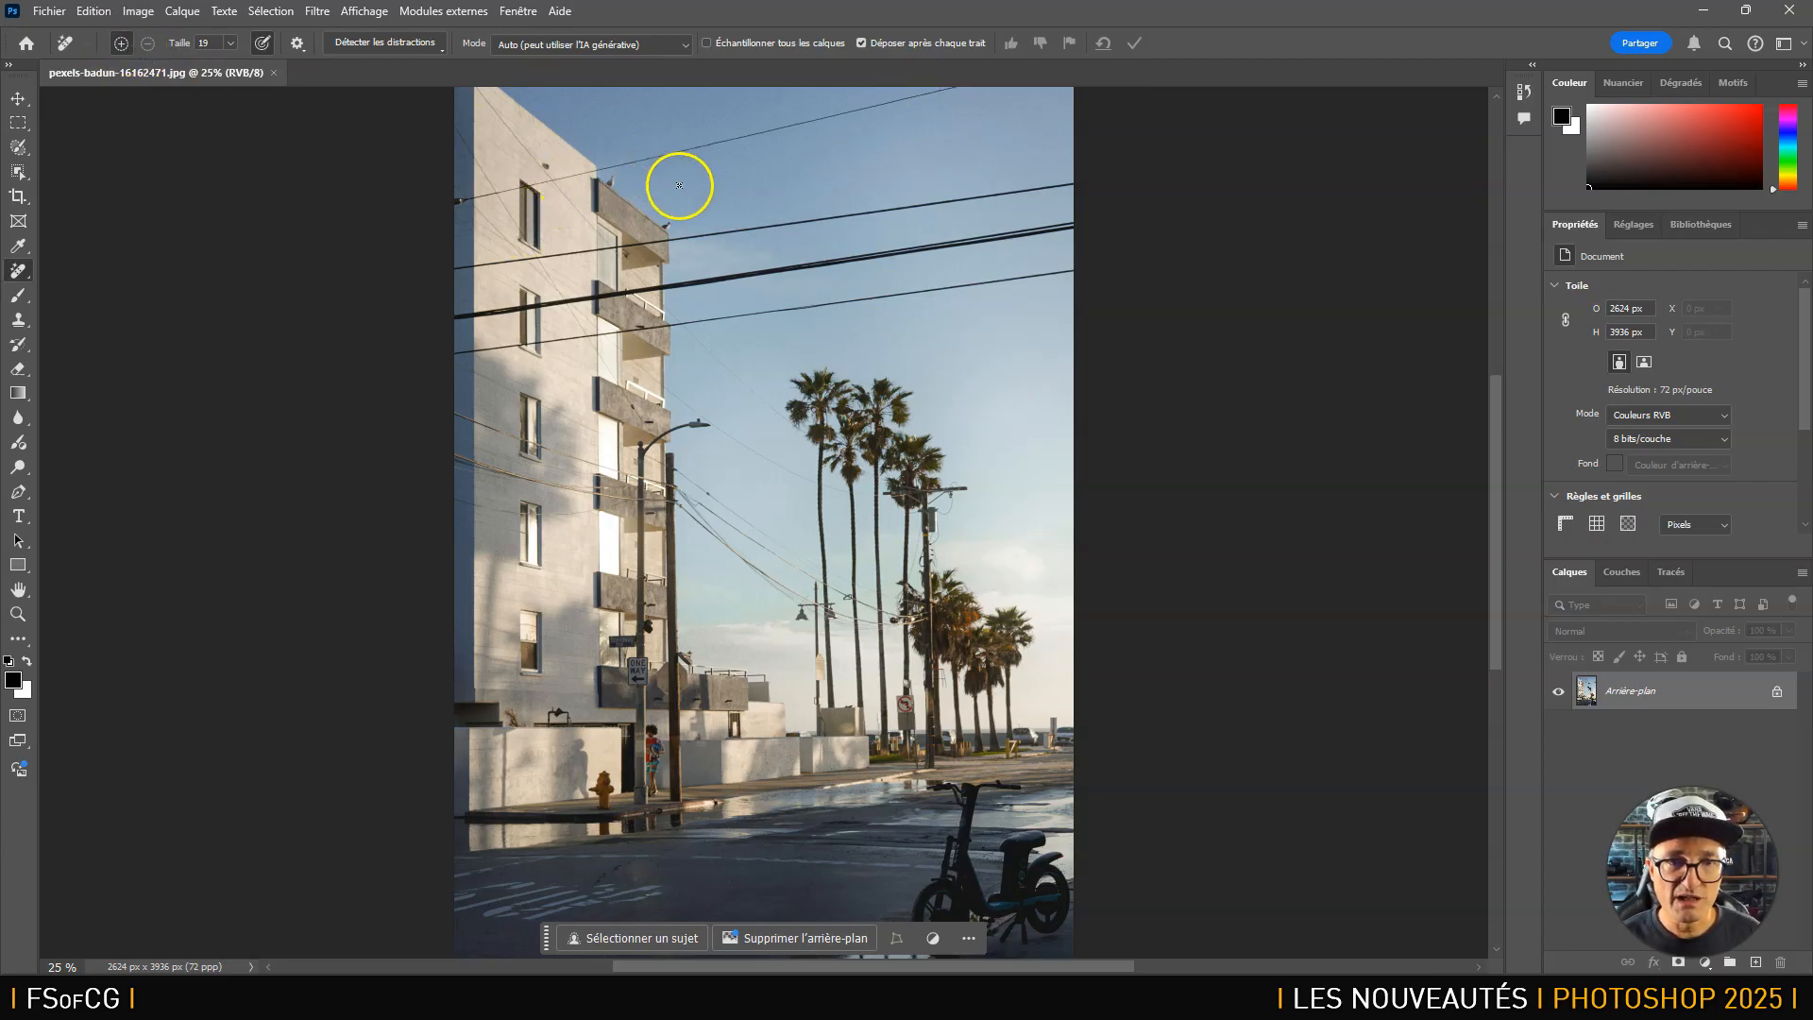
Set the Remove tool's brush size to 150.
key("bracketright")
key("bracketright")
key("bracketright")
key("bracketright")
key("bracketright")
key("bracketright")
key("bracketright")
key("bracketright")
key("bracketright")
key("bracketright")
key("bracketright")
key("bracketright")
key("bracketright")
key("bracketright")
key("bracketright")
key("bracketright")
key("bracketright")
key("bracketright")
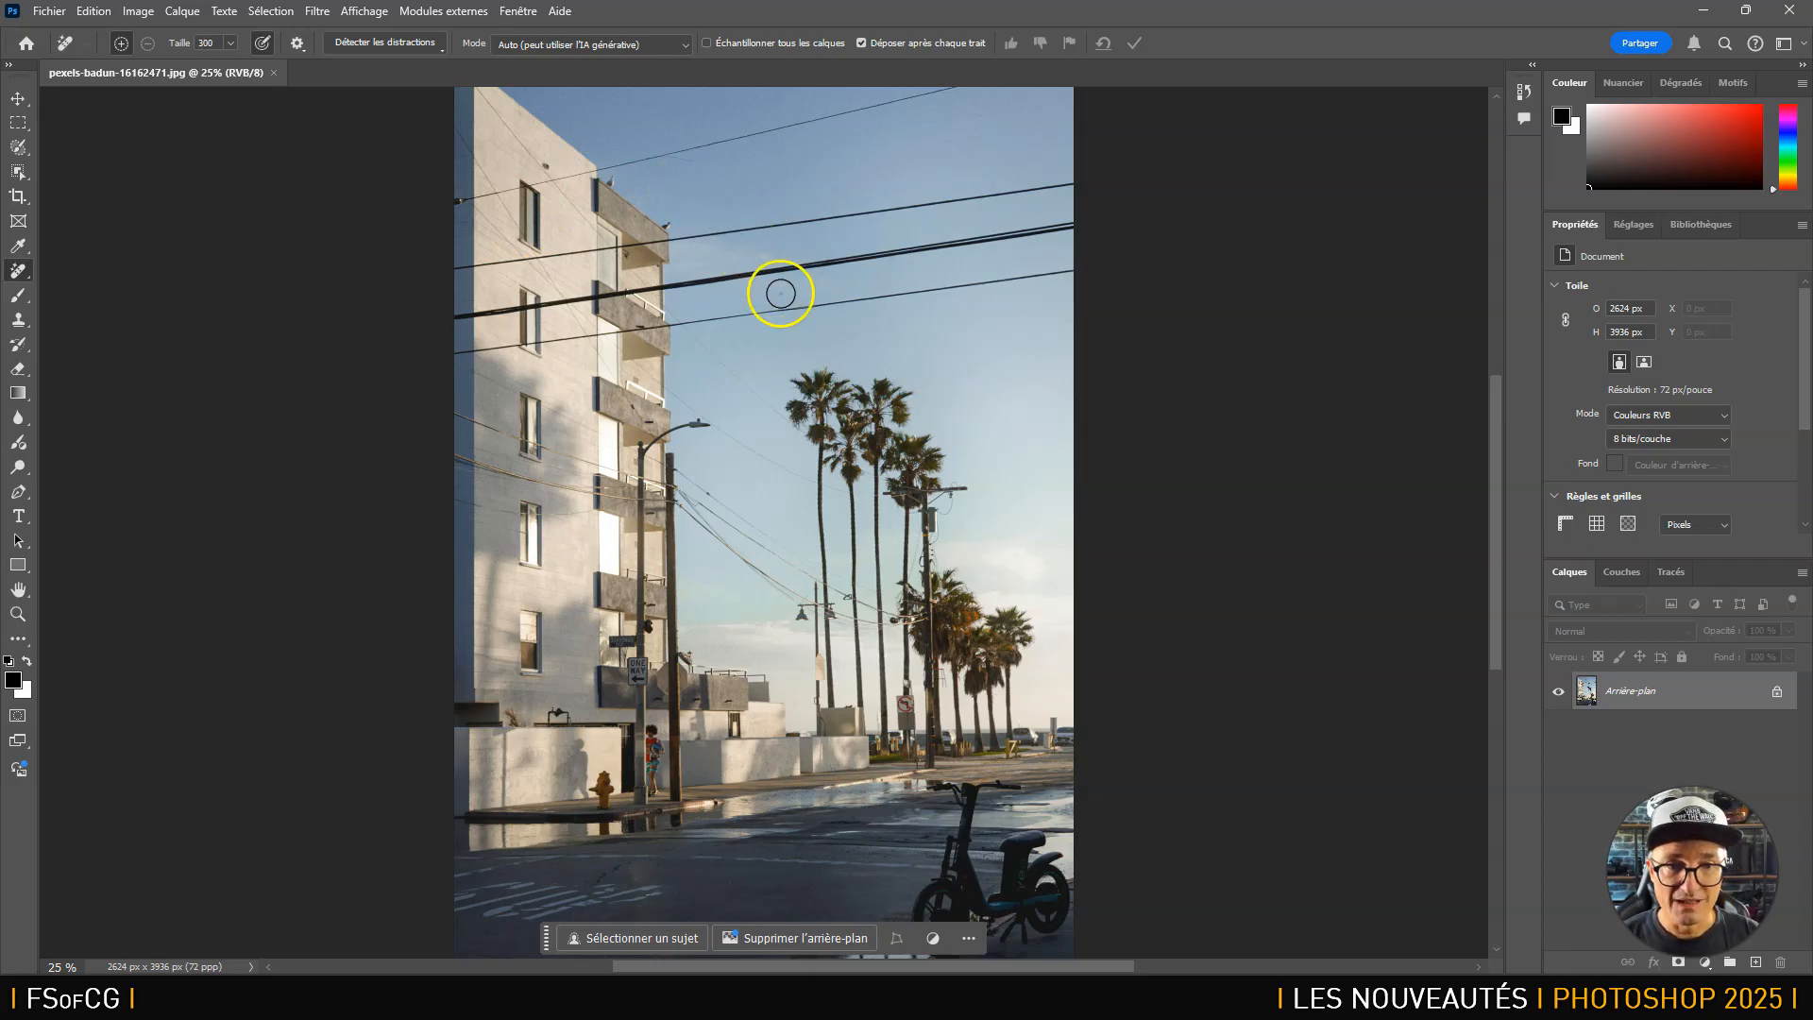
key("bracketleft")
key("bracketleft")
key("bracketleft")
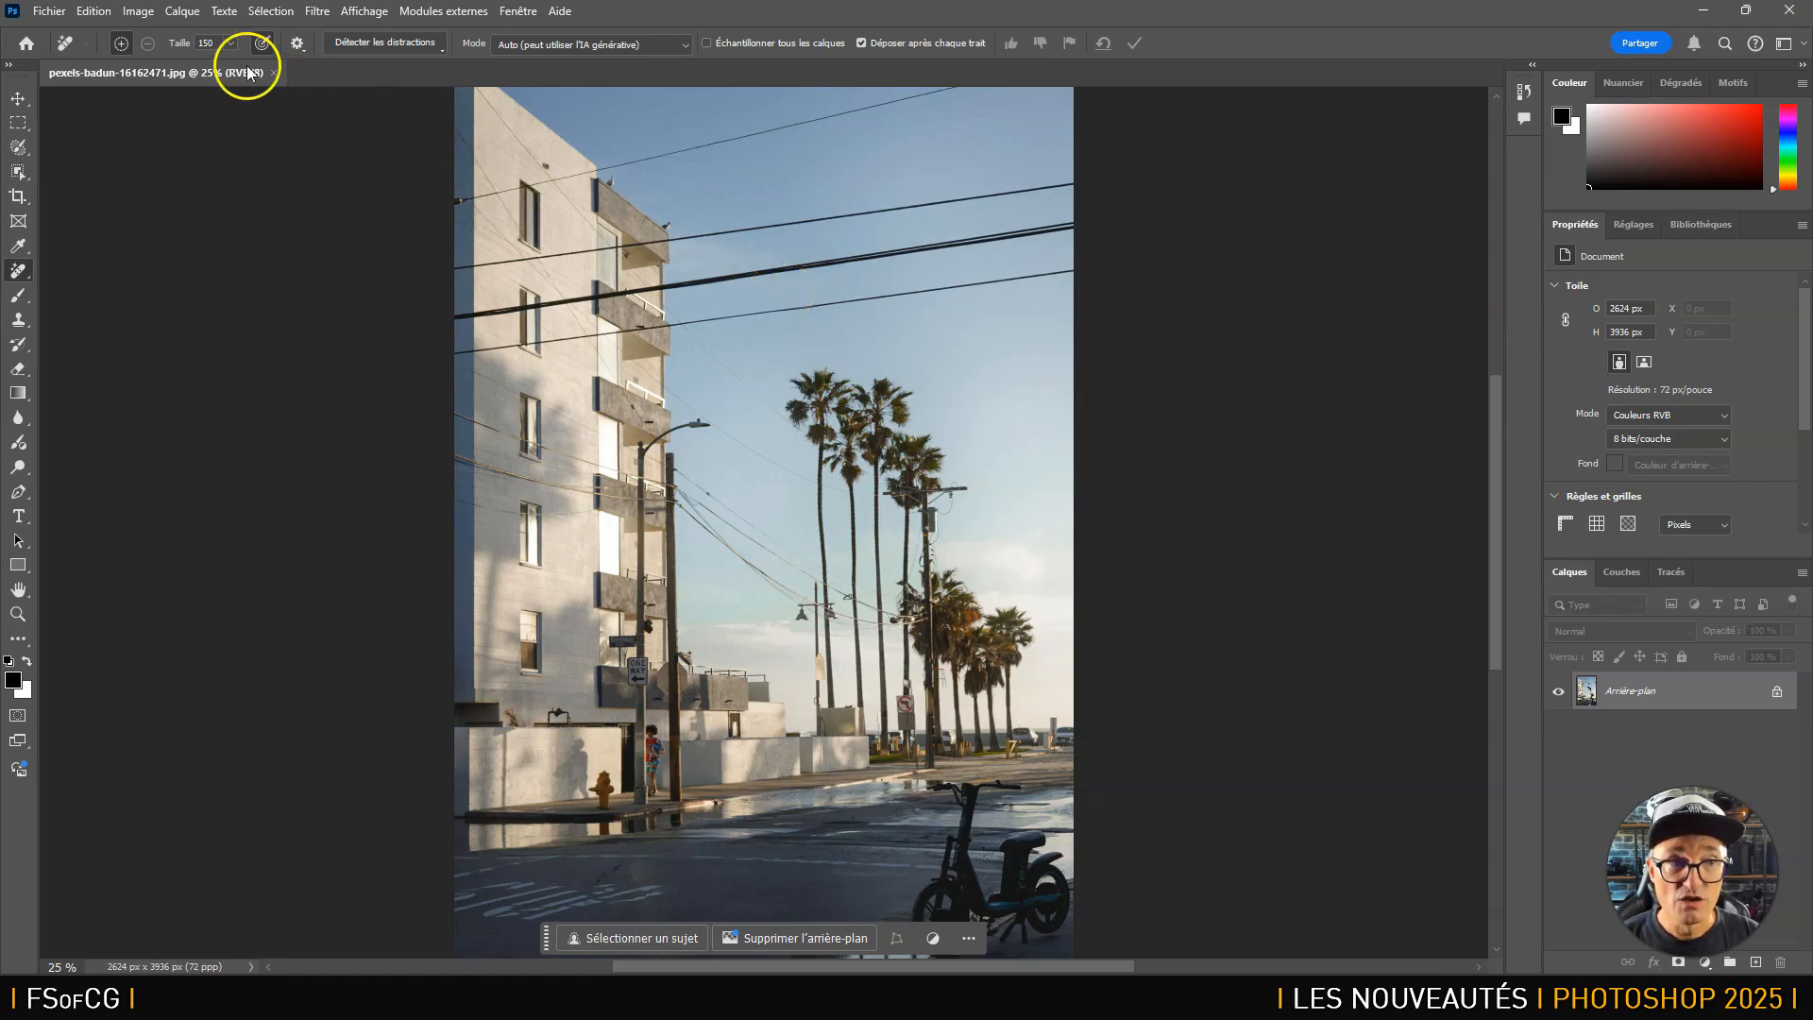
left_click(230, 42)
left_click(231, 43)
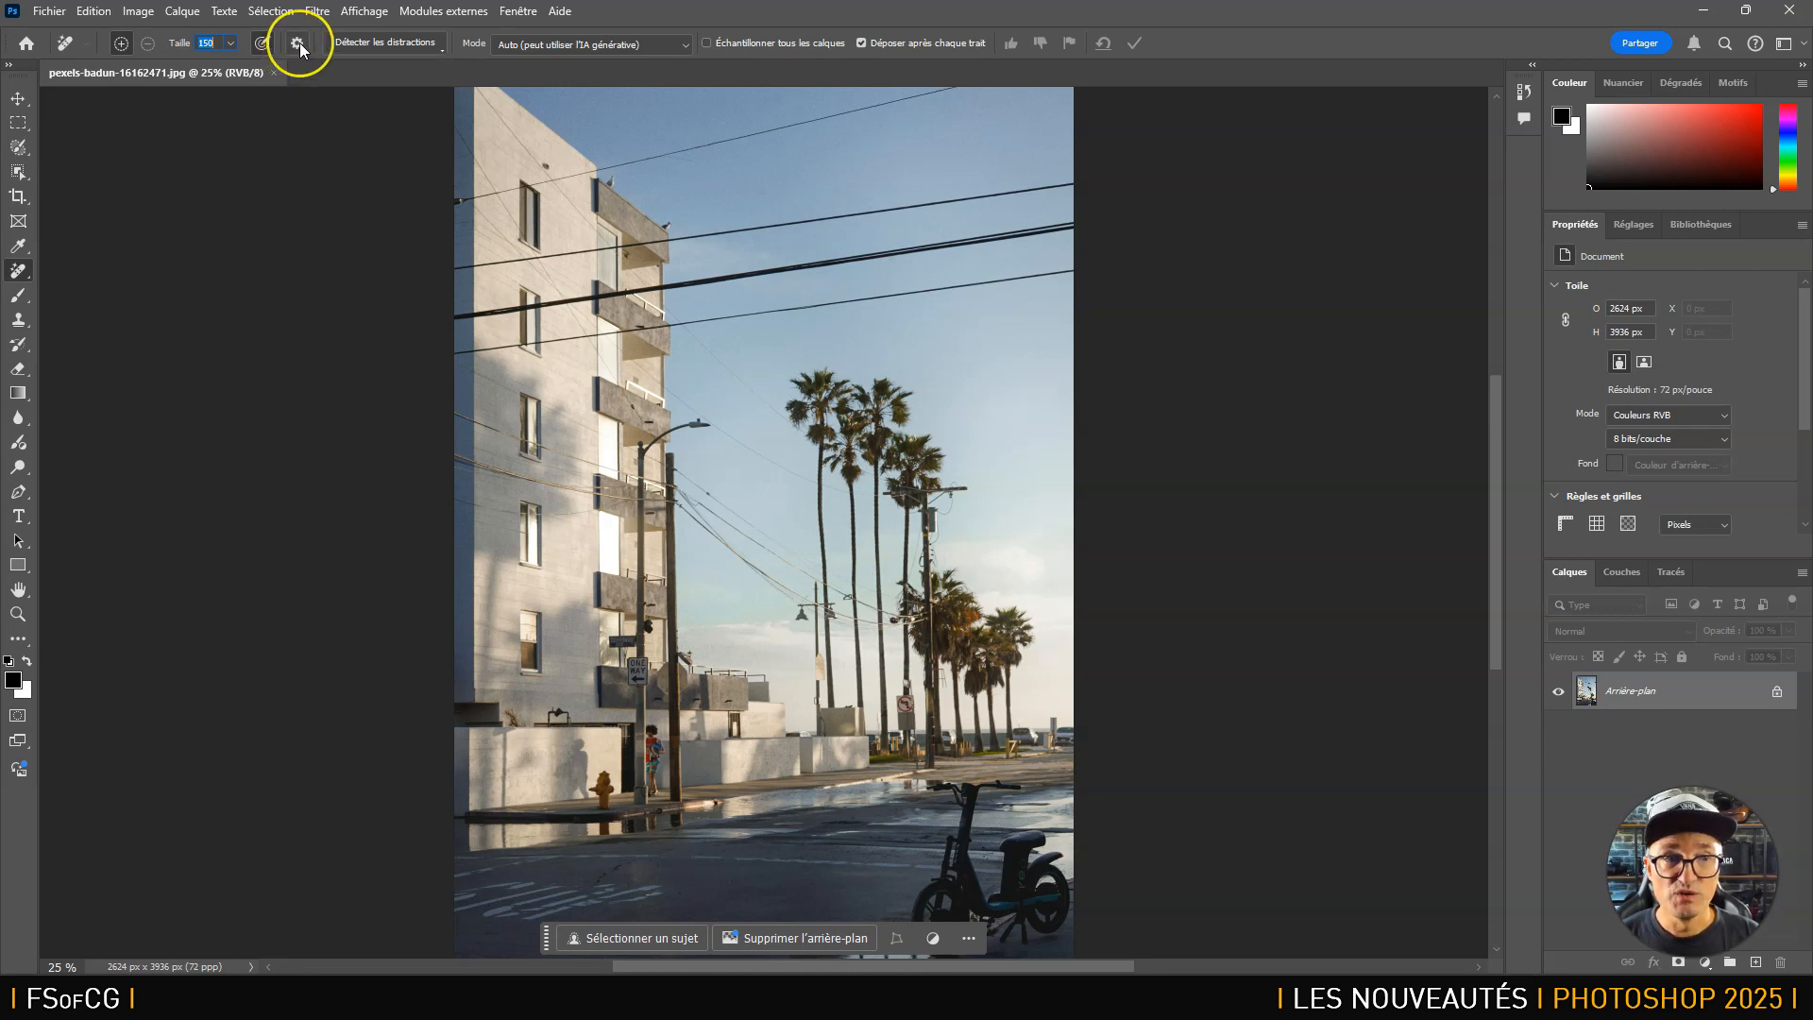
Set the Remove tool's overlay color to Chartreuse.
left_click(298, 42)
left_click(319, 89)
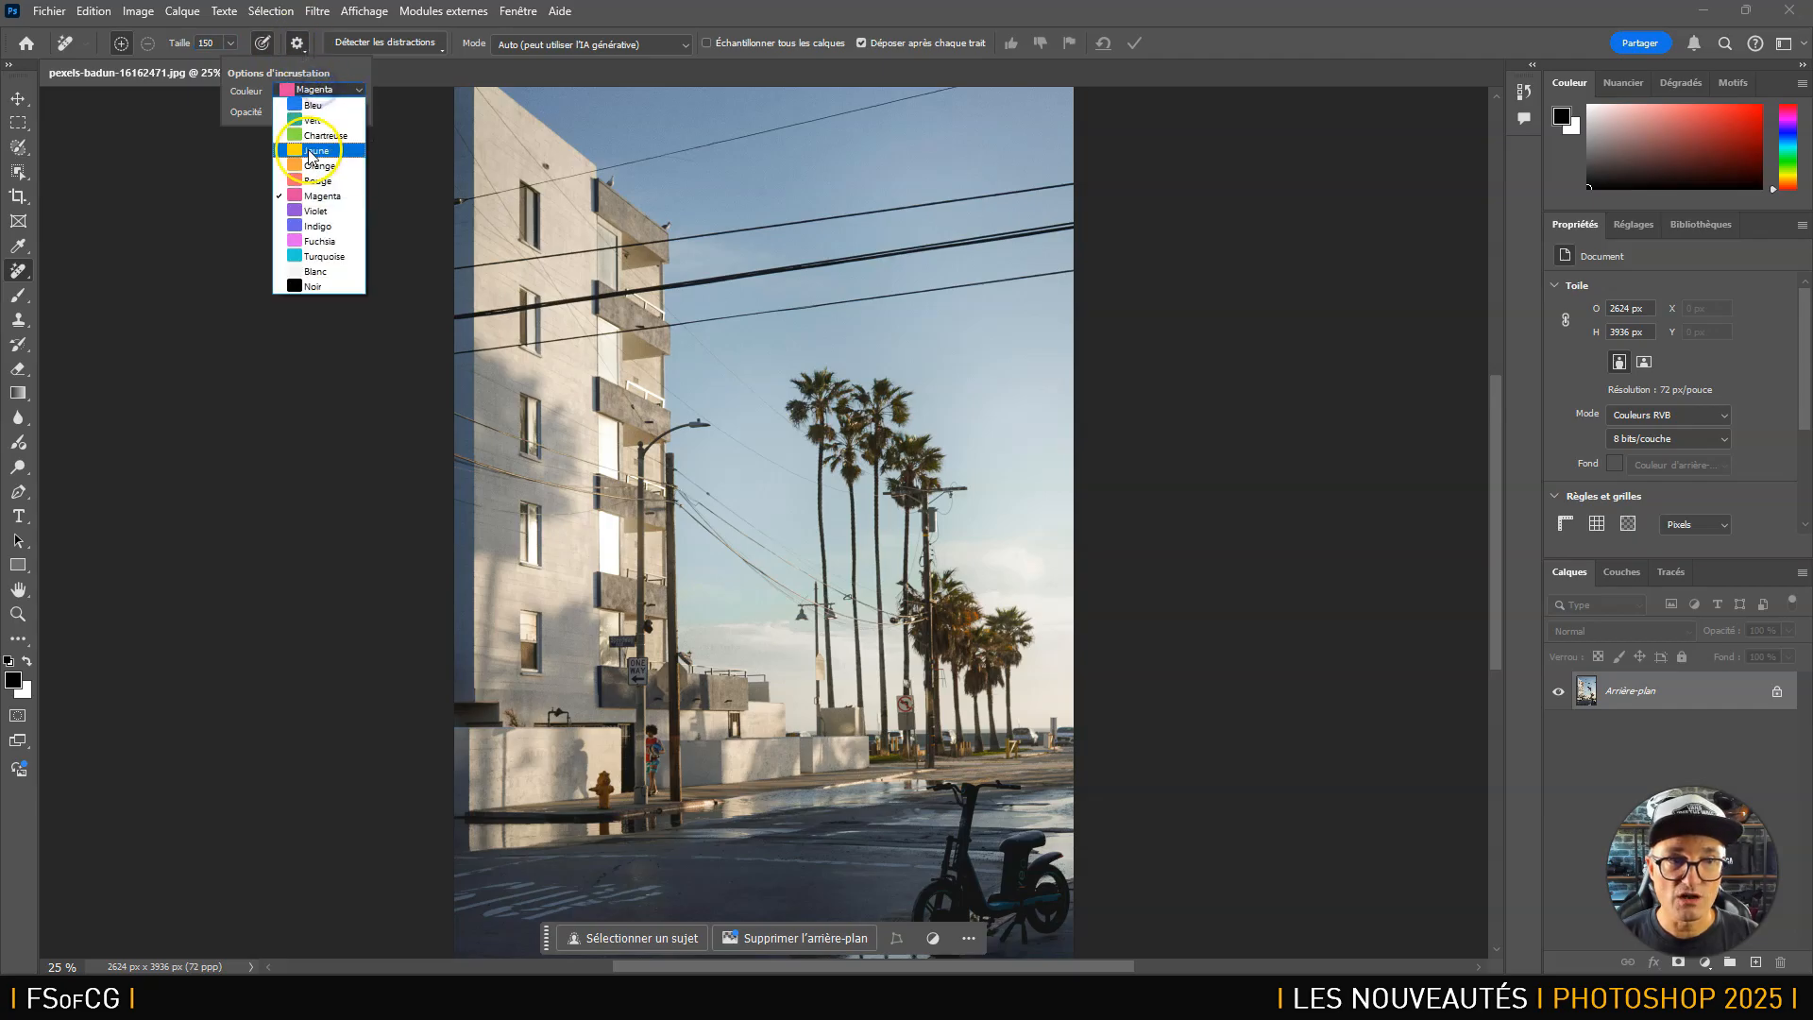
left_click(317, 137)
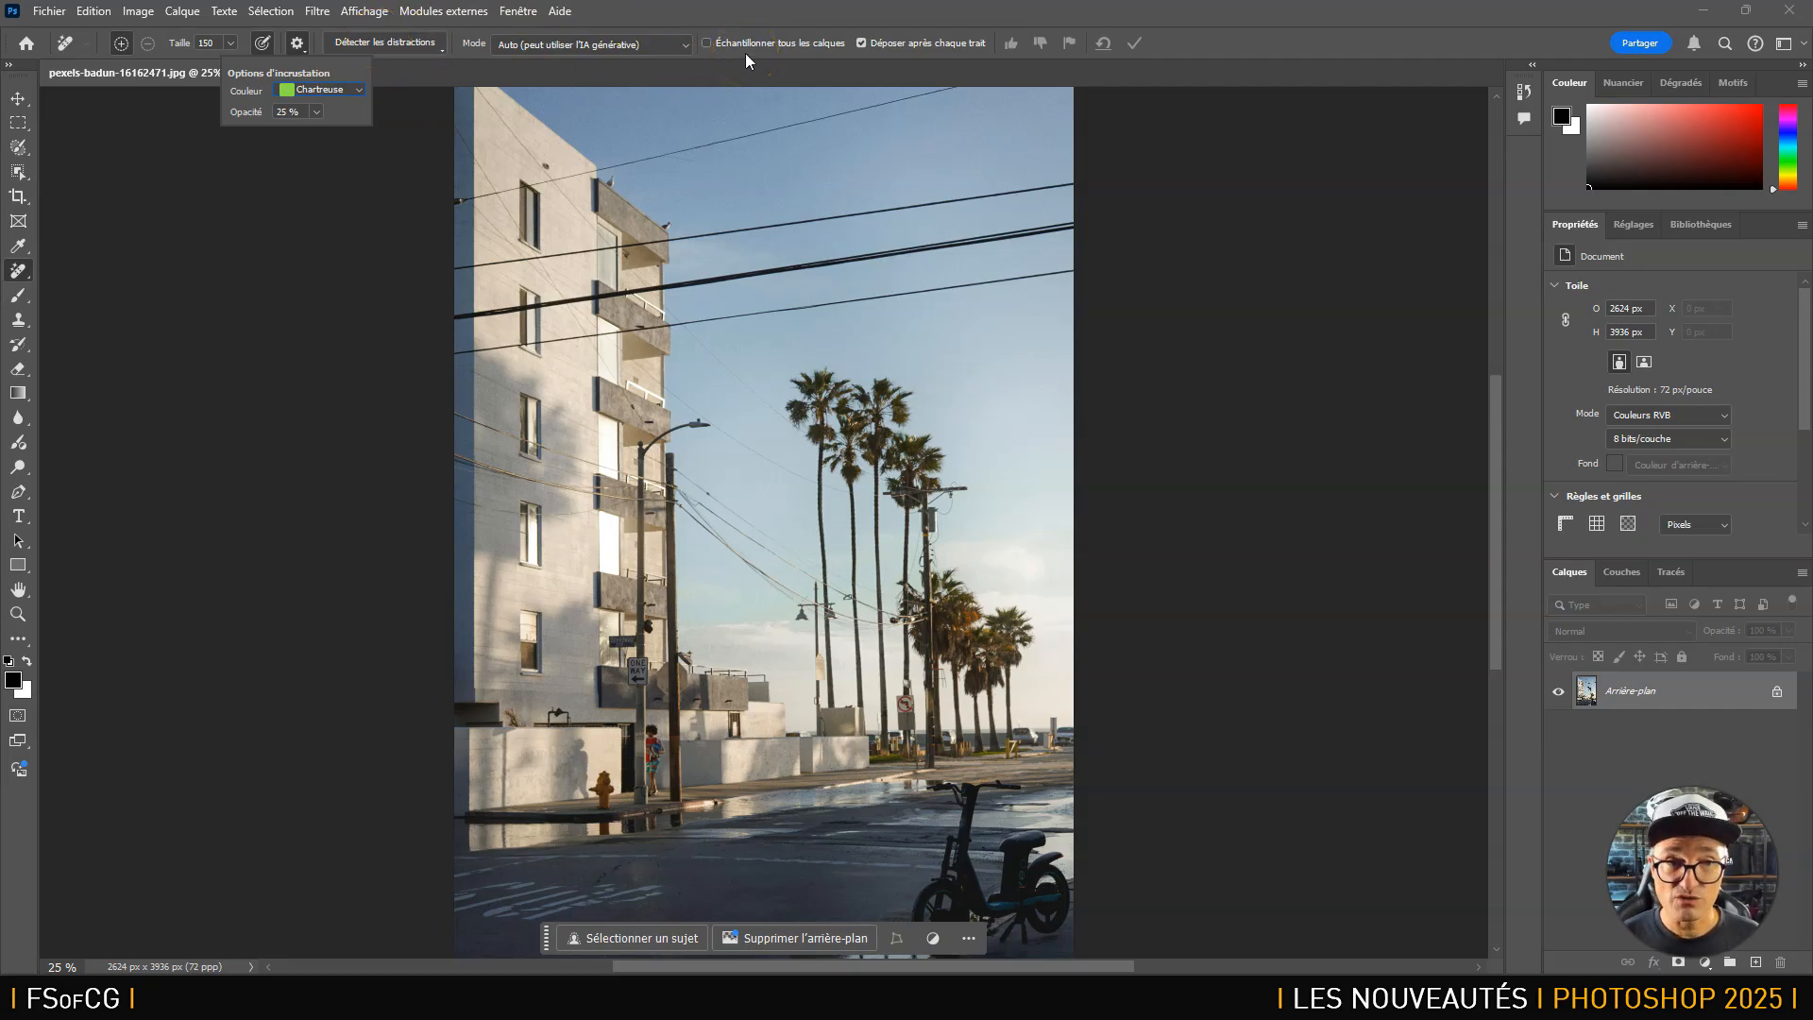
Review the Remove tool's distraction detection and generative AI mode options, and enable sampling of all layers.
left_click(416, 47)
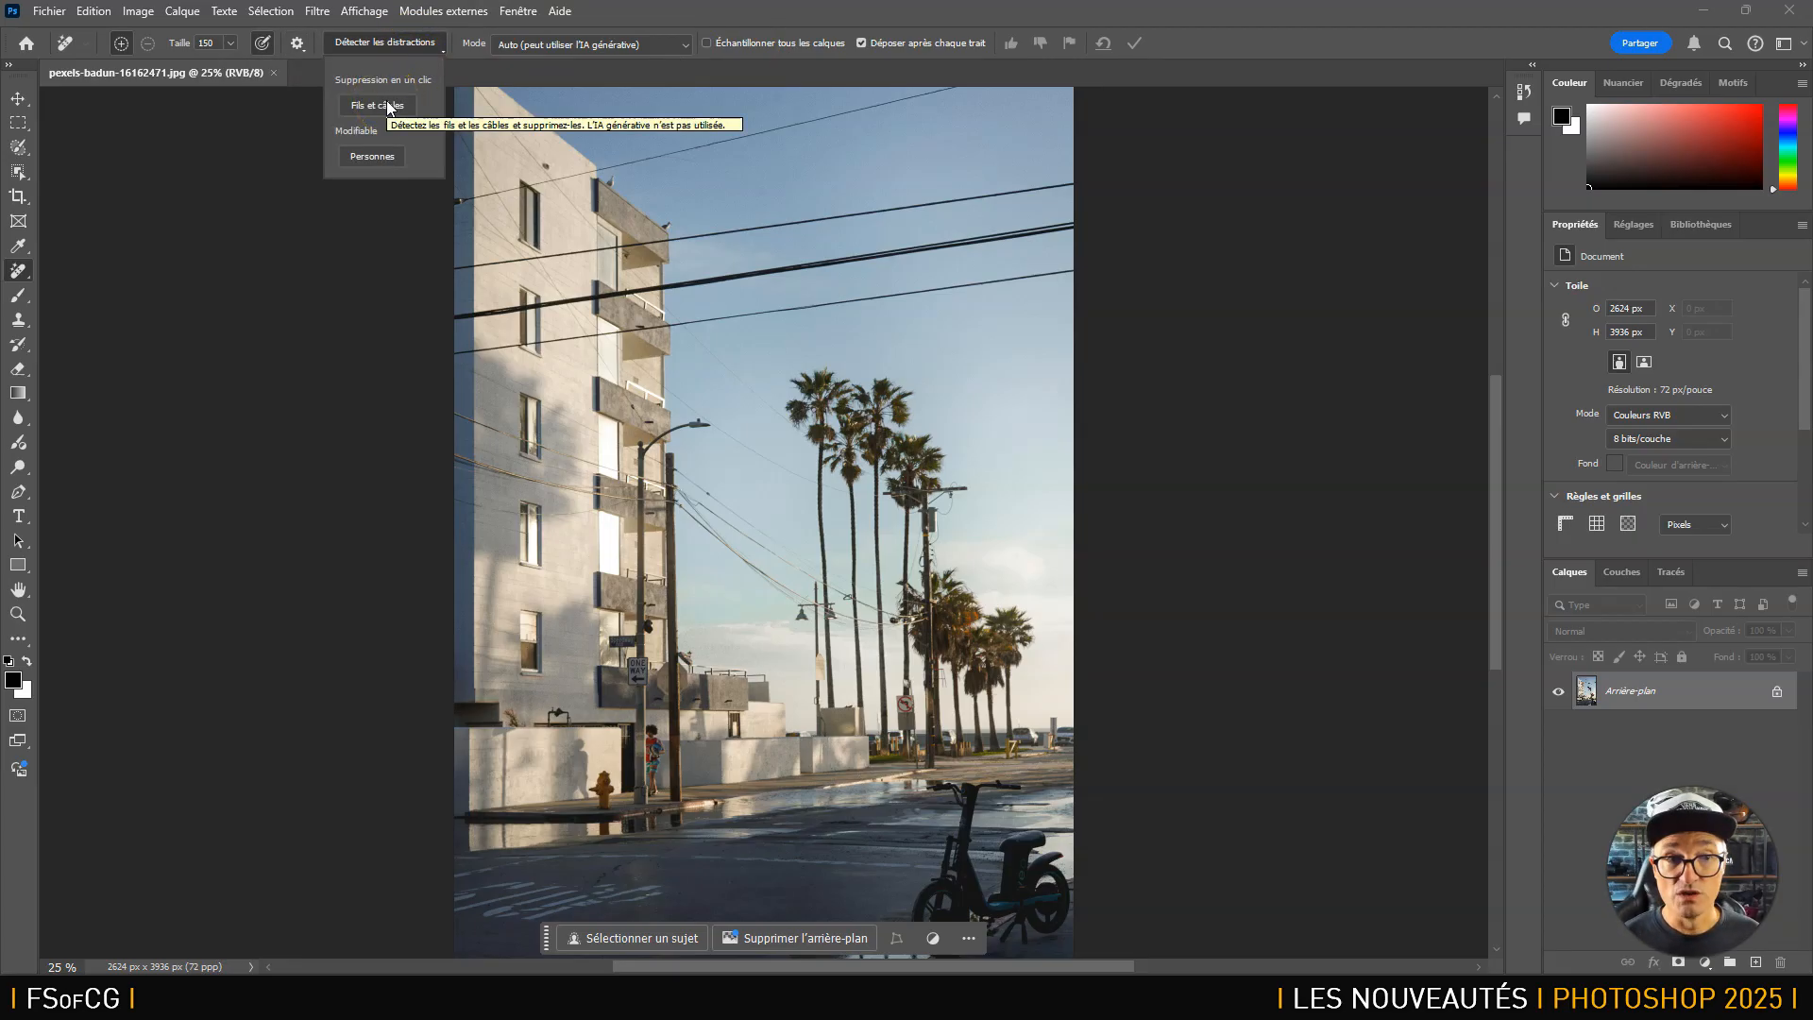
left_click(367, 160)
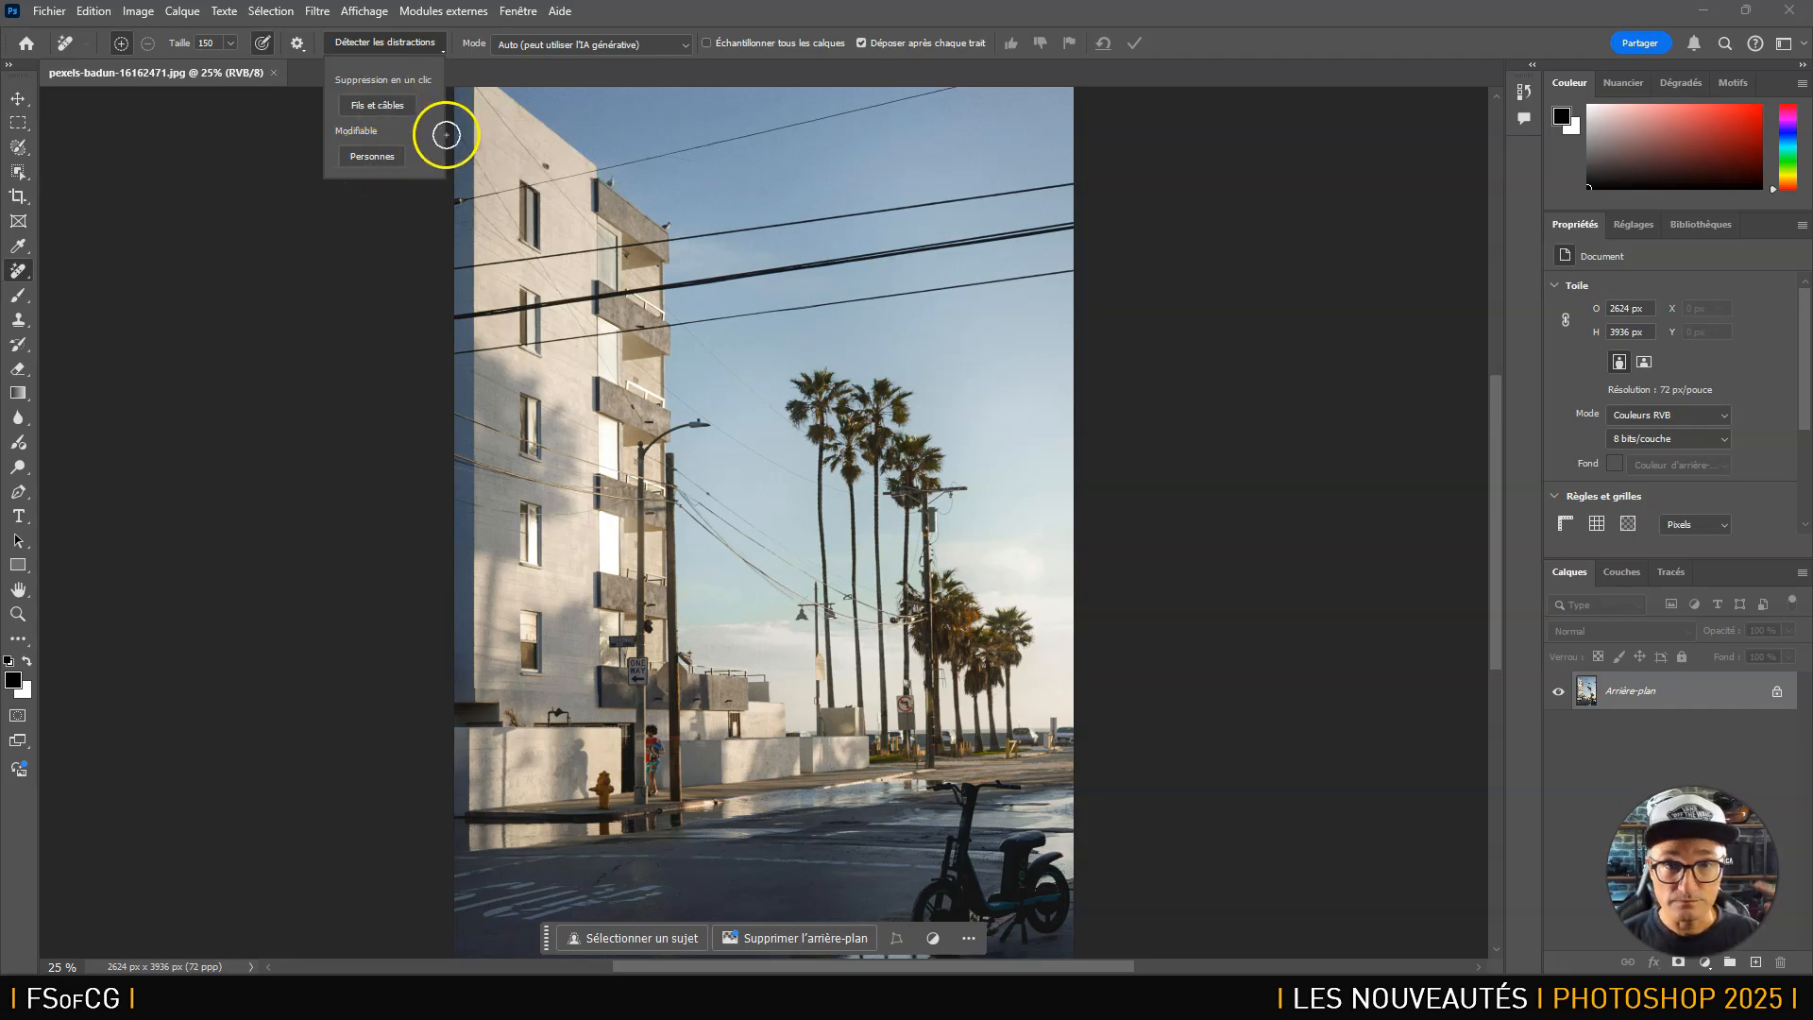
left_click(679, 50)
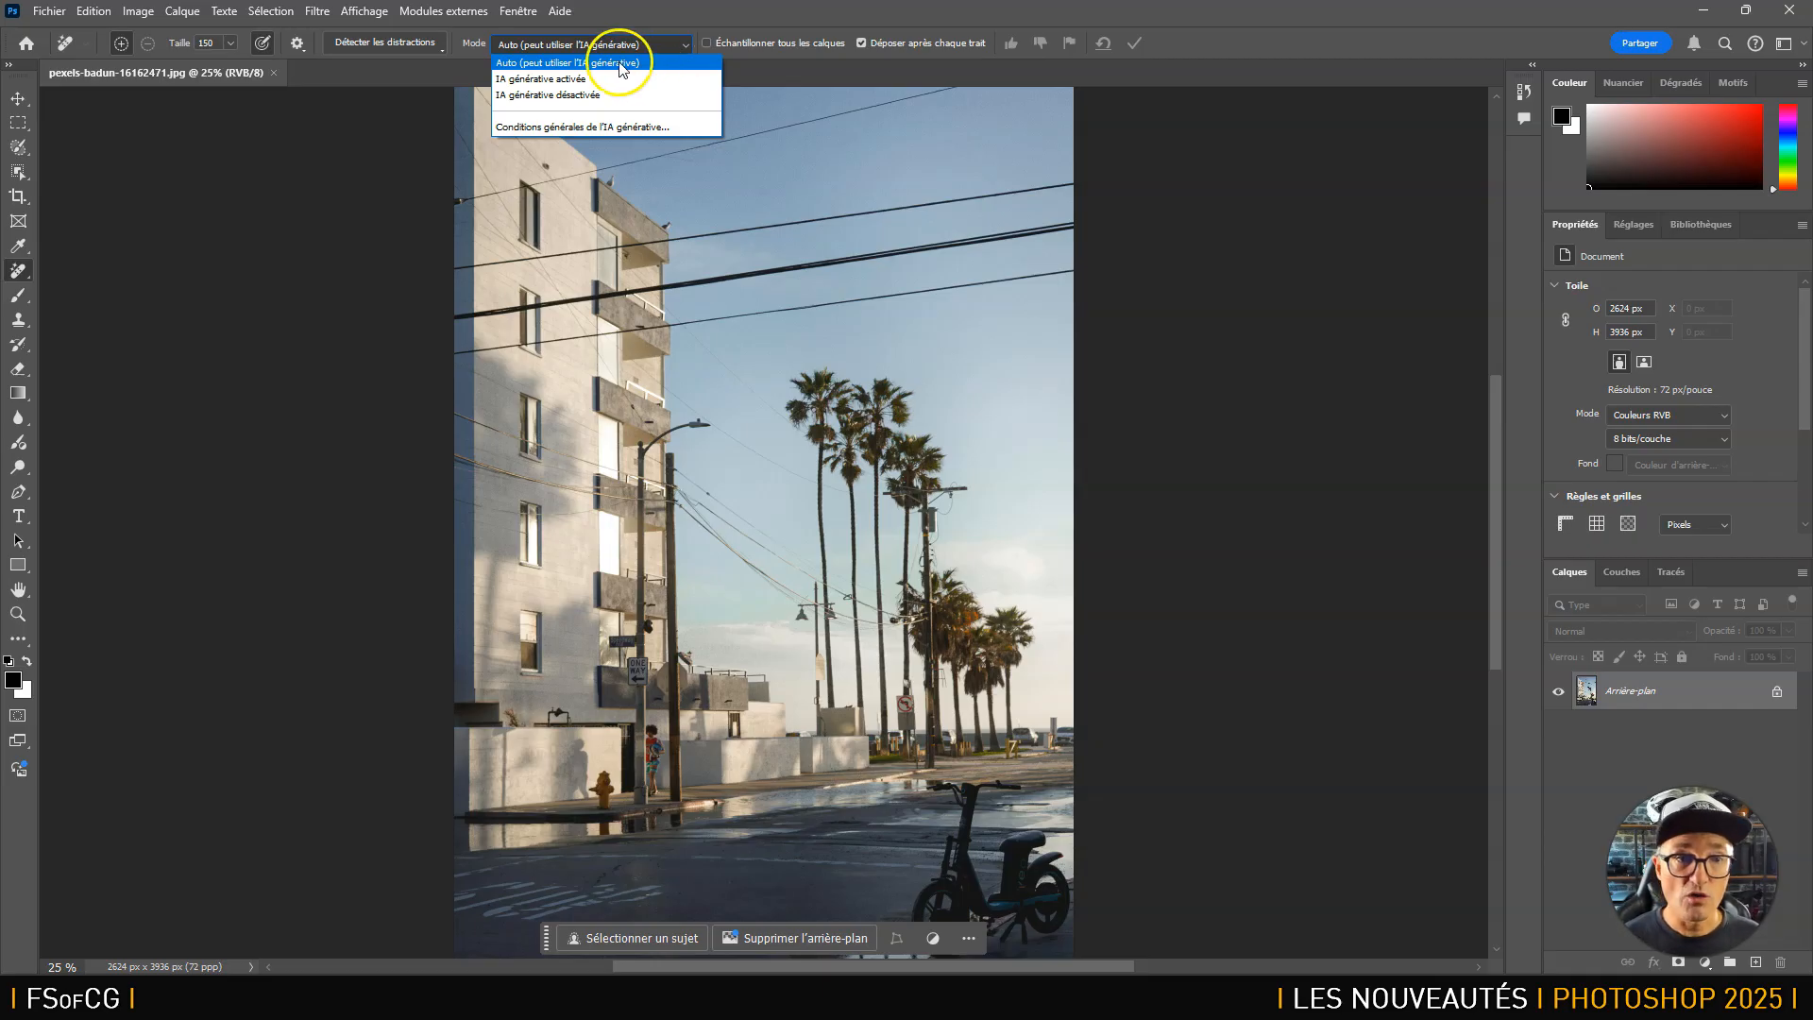
left_click(589, 97)
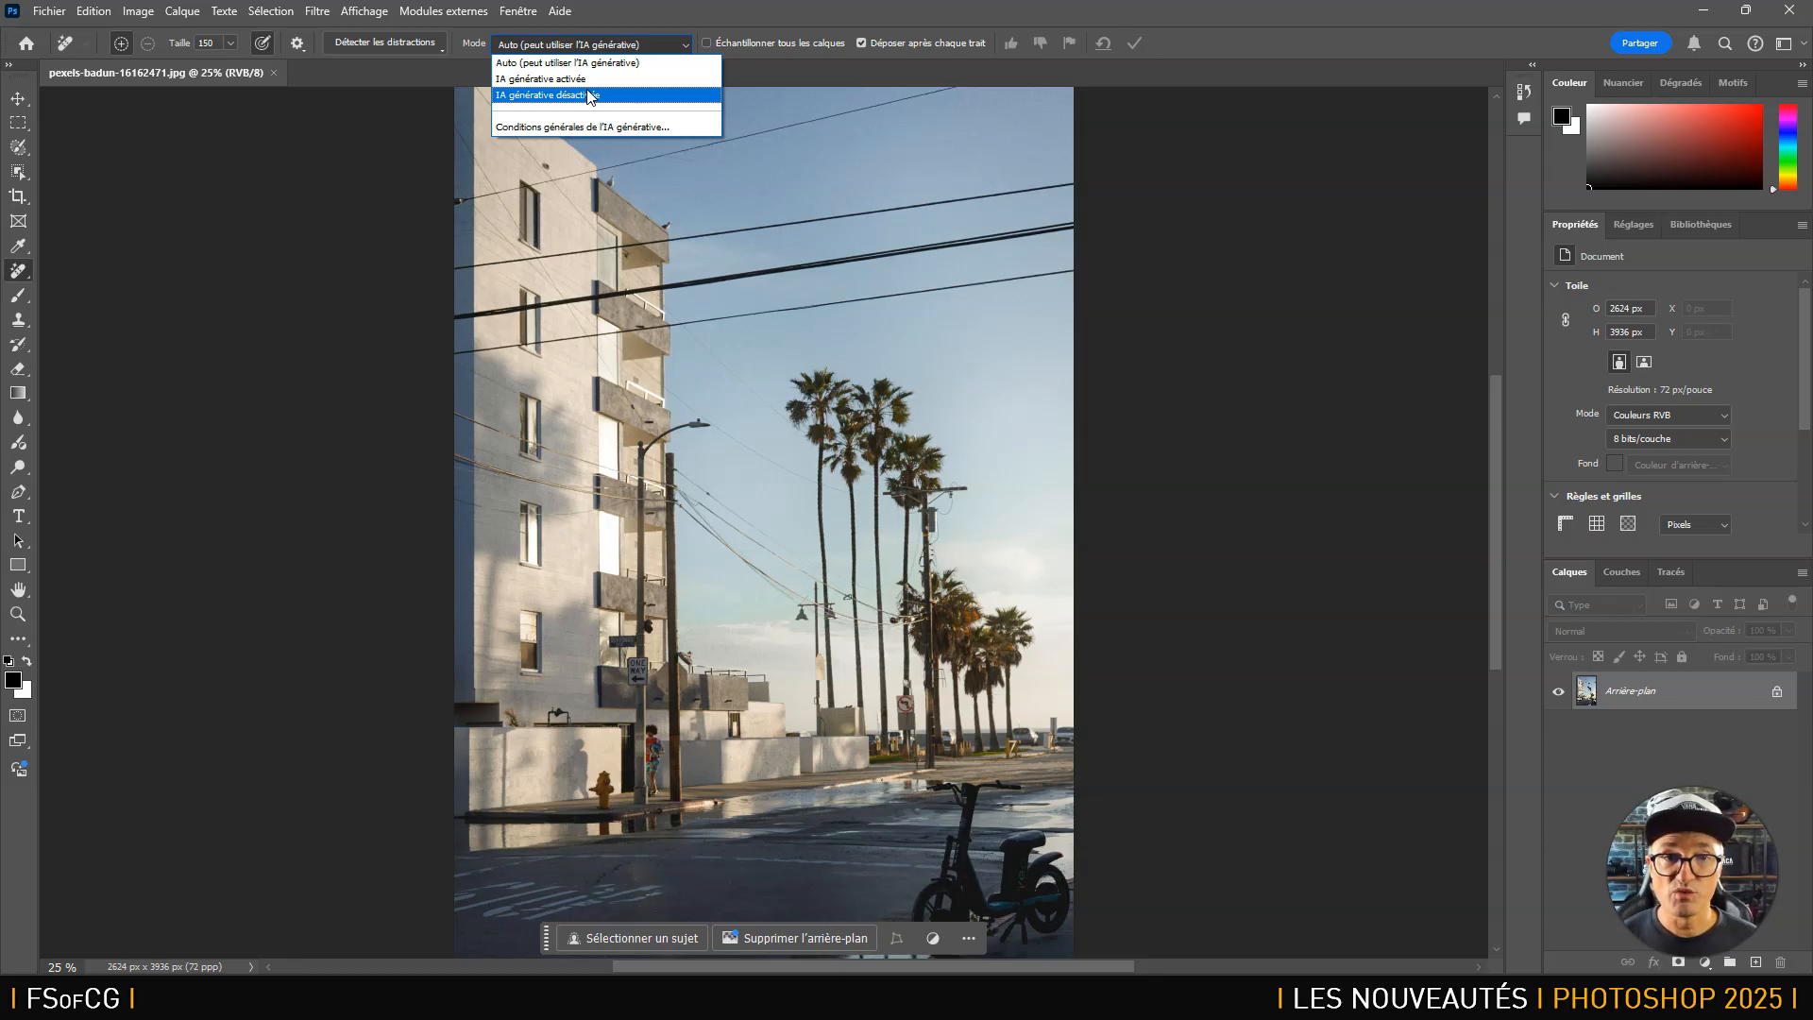
left_click(733, 11)
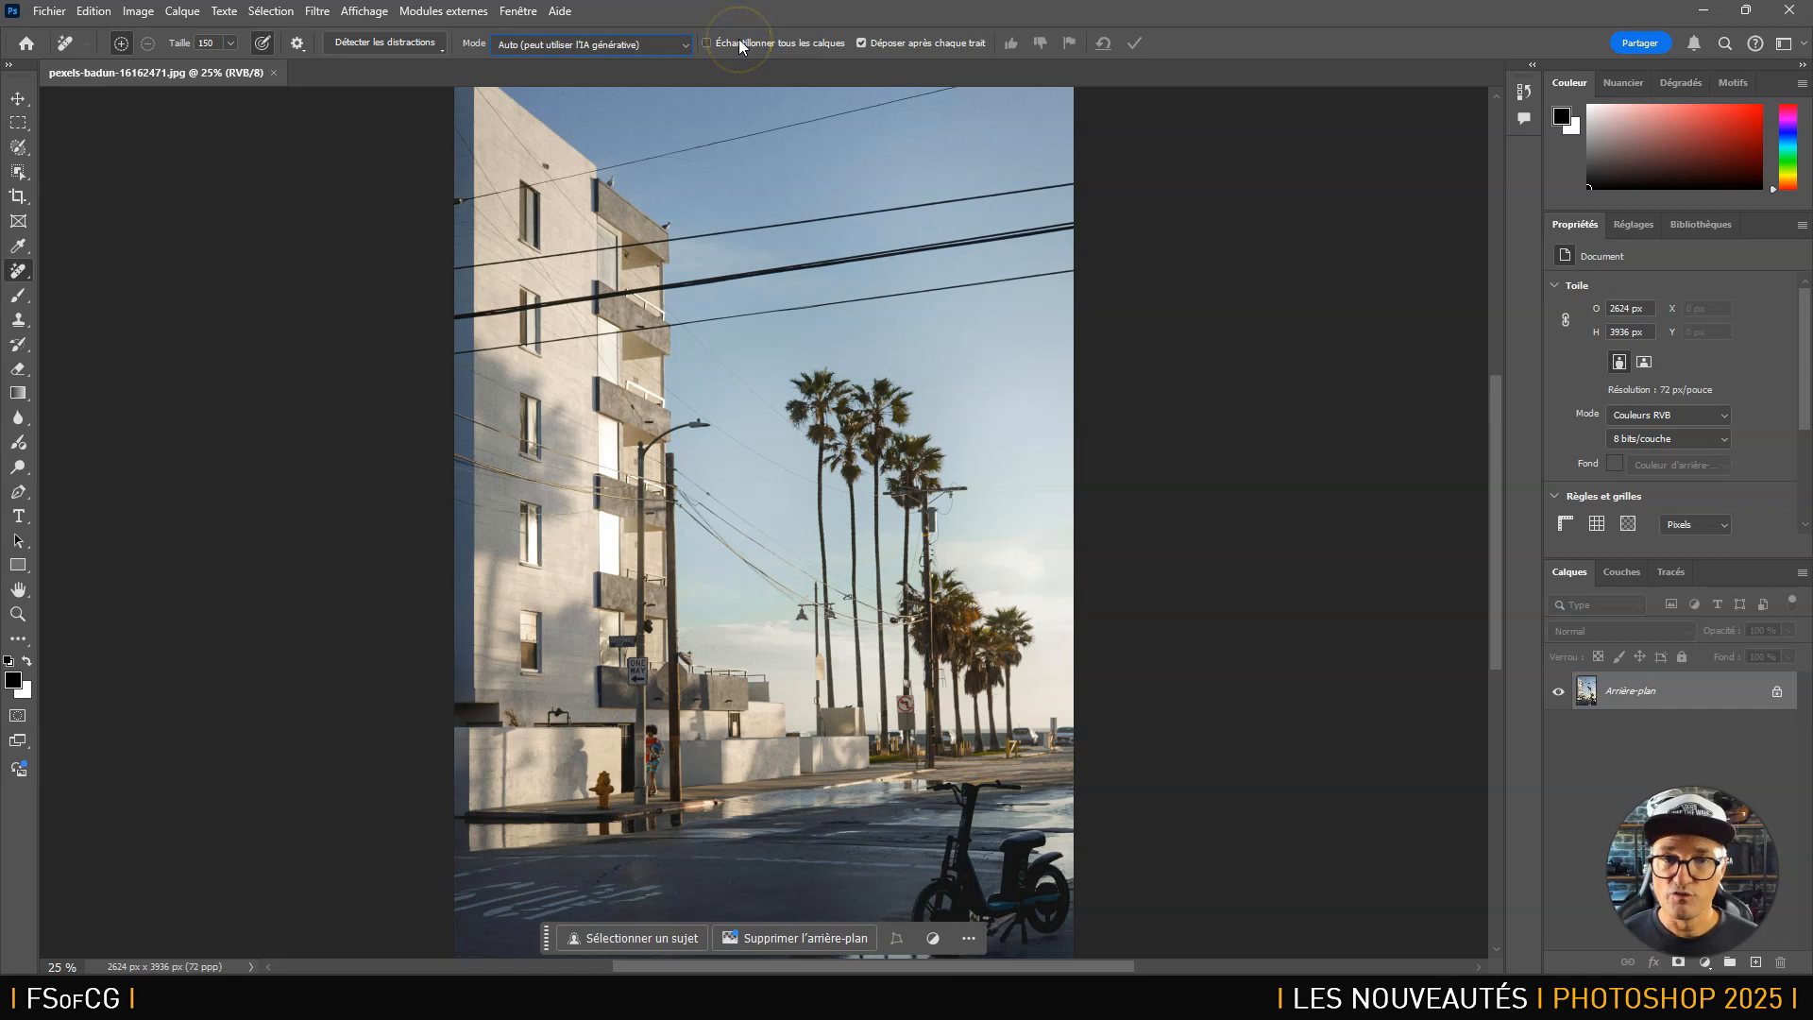
left_click(710, 47)
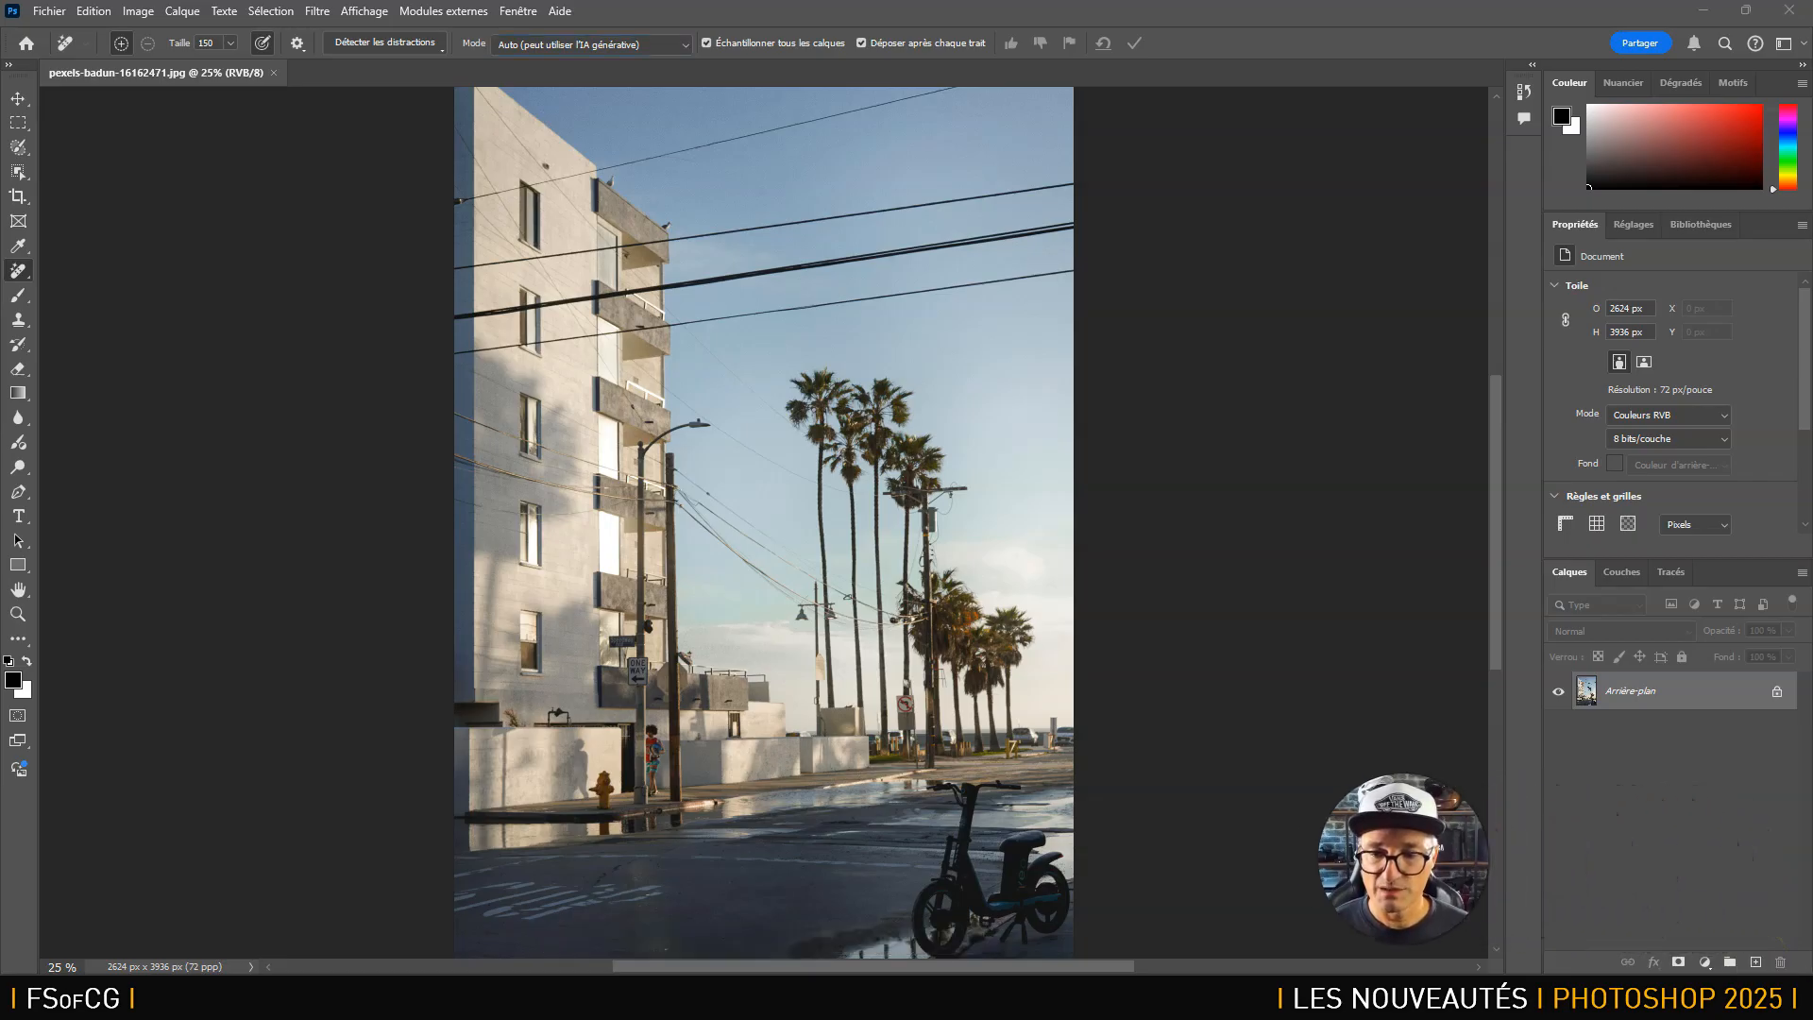
Add a new layer and try removing the scooter on it with a single Remove tool stroke.
left_click(1756, 961)
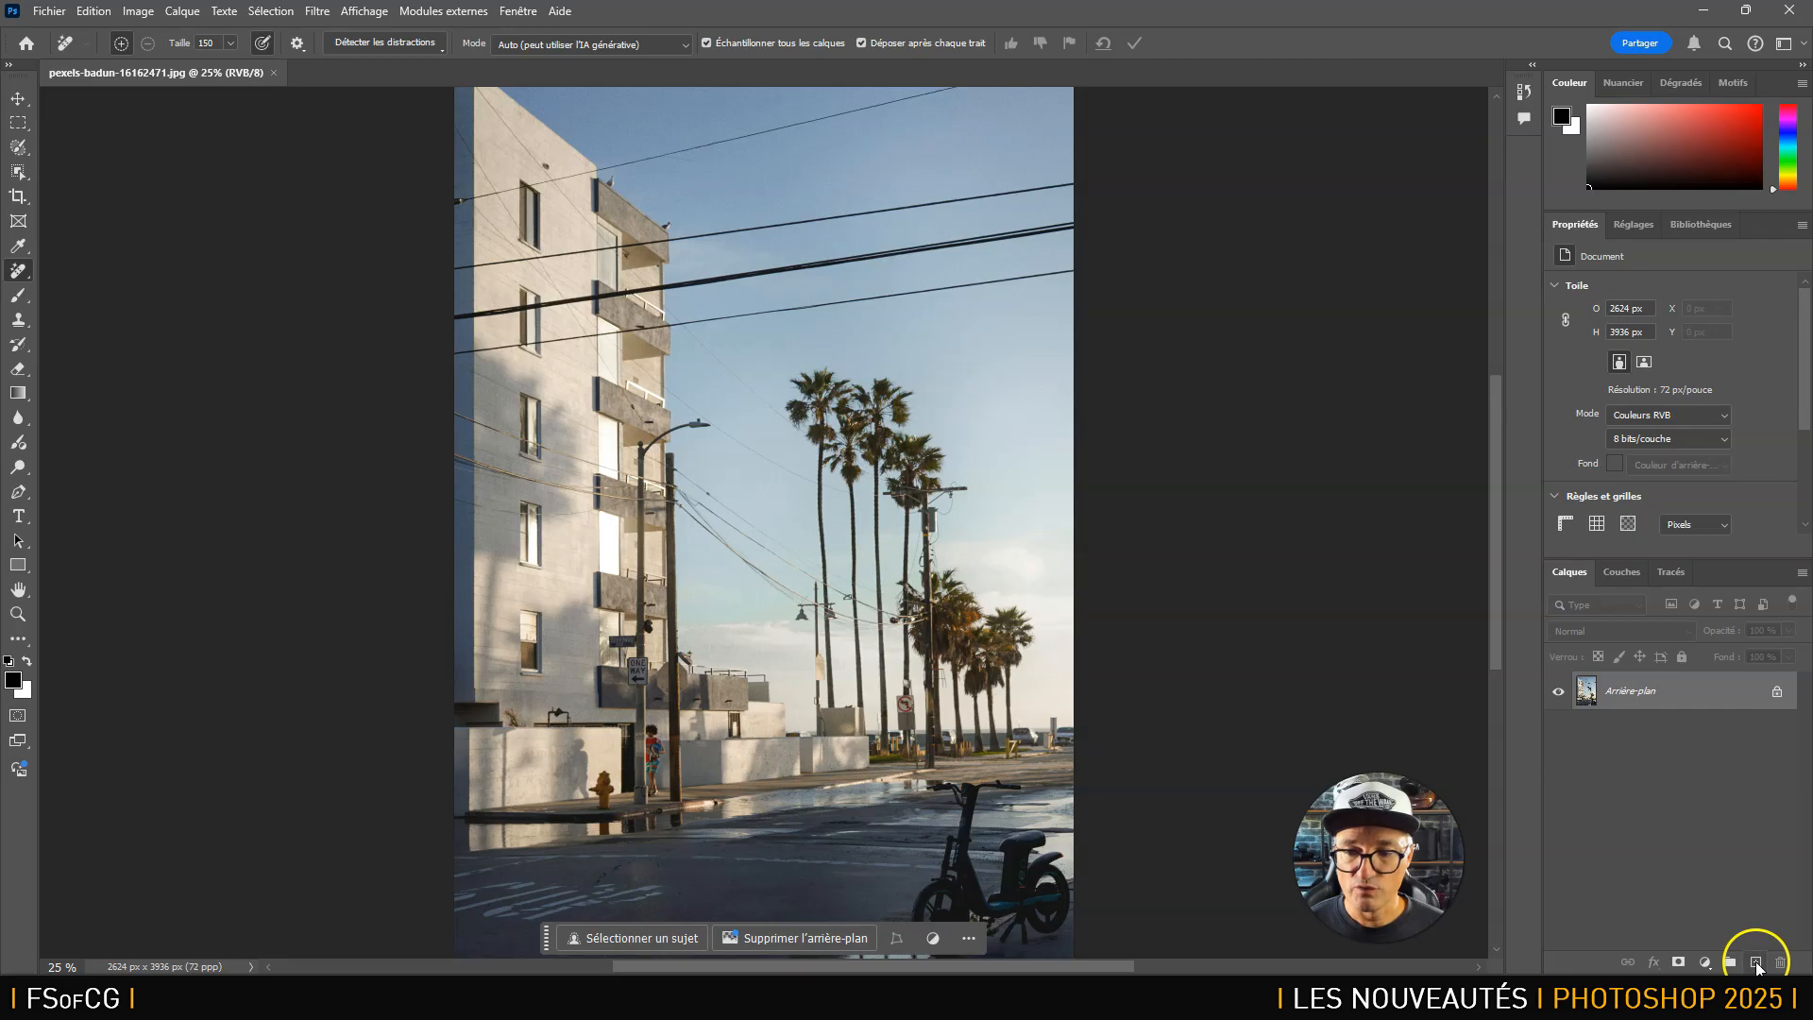
left_click(1756, 962)
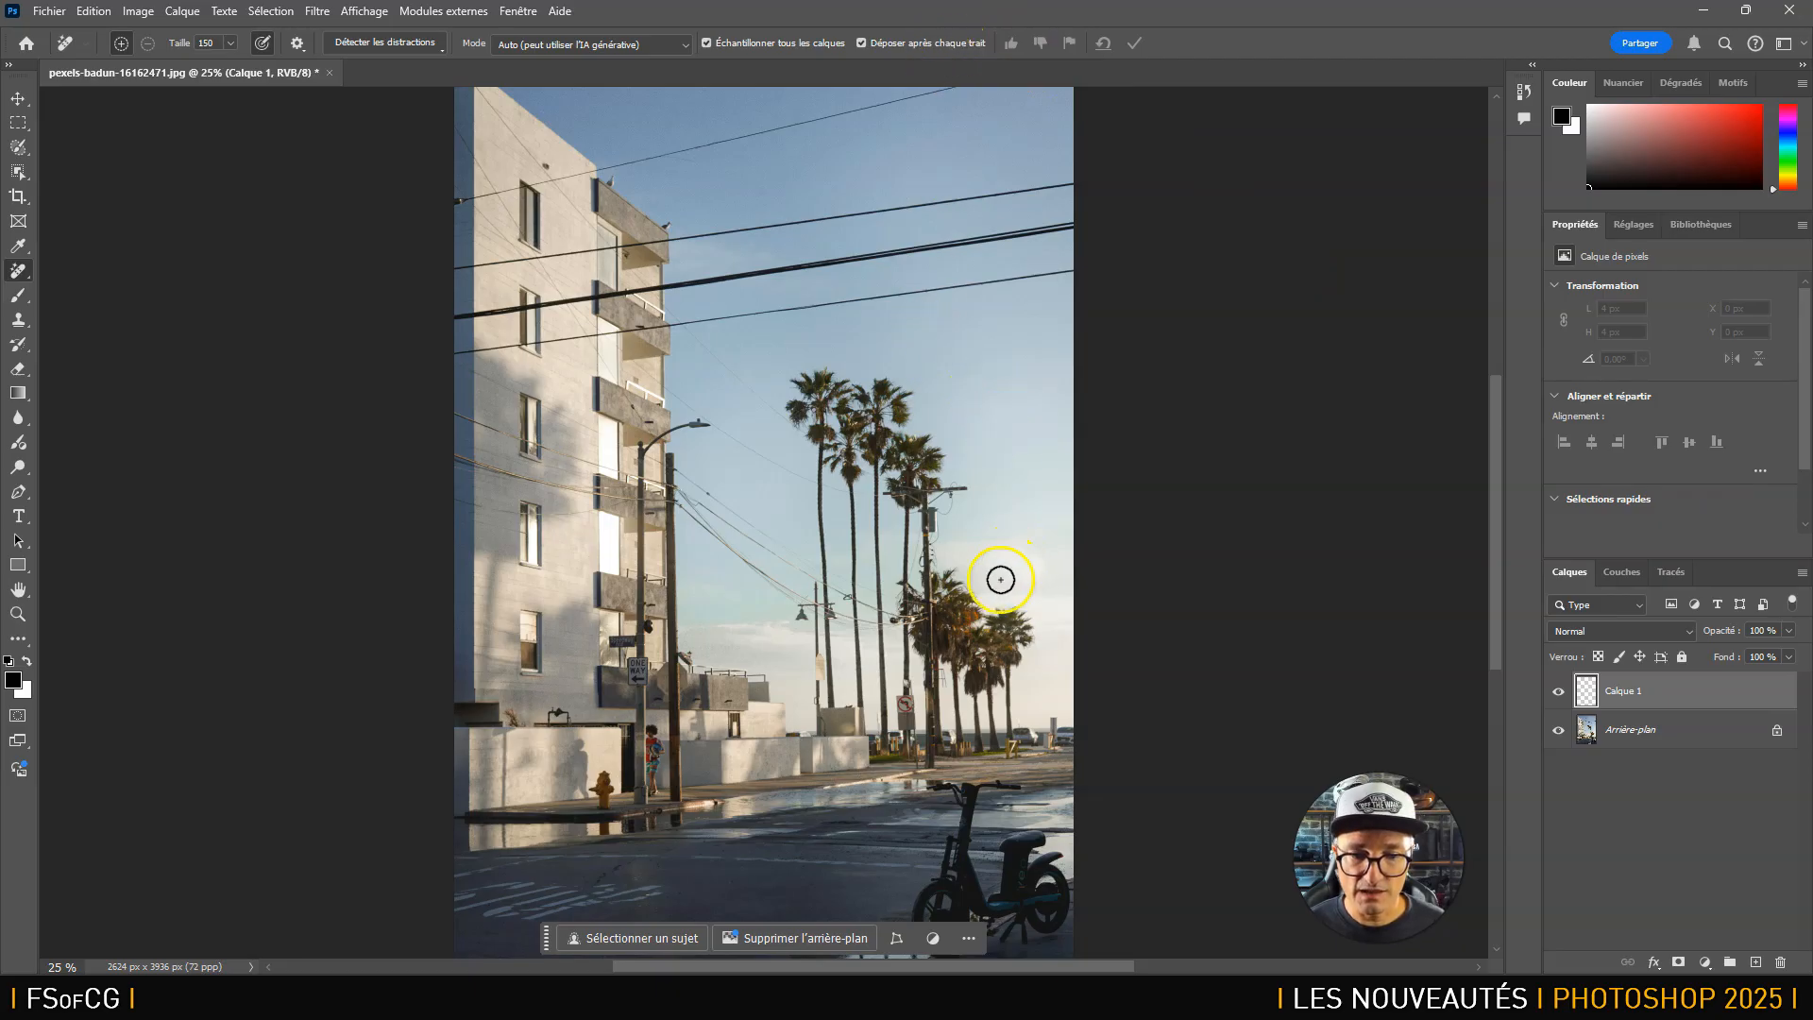
left_click_drag(997, 738, 949, 567)
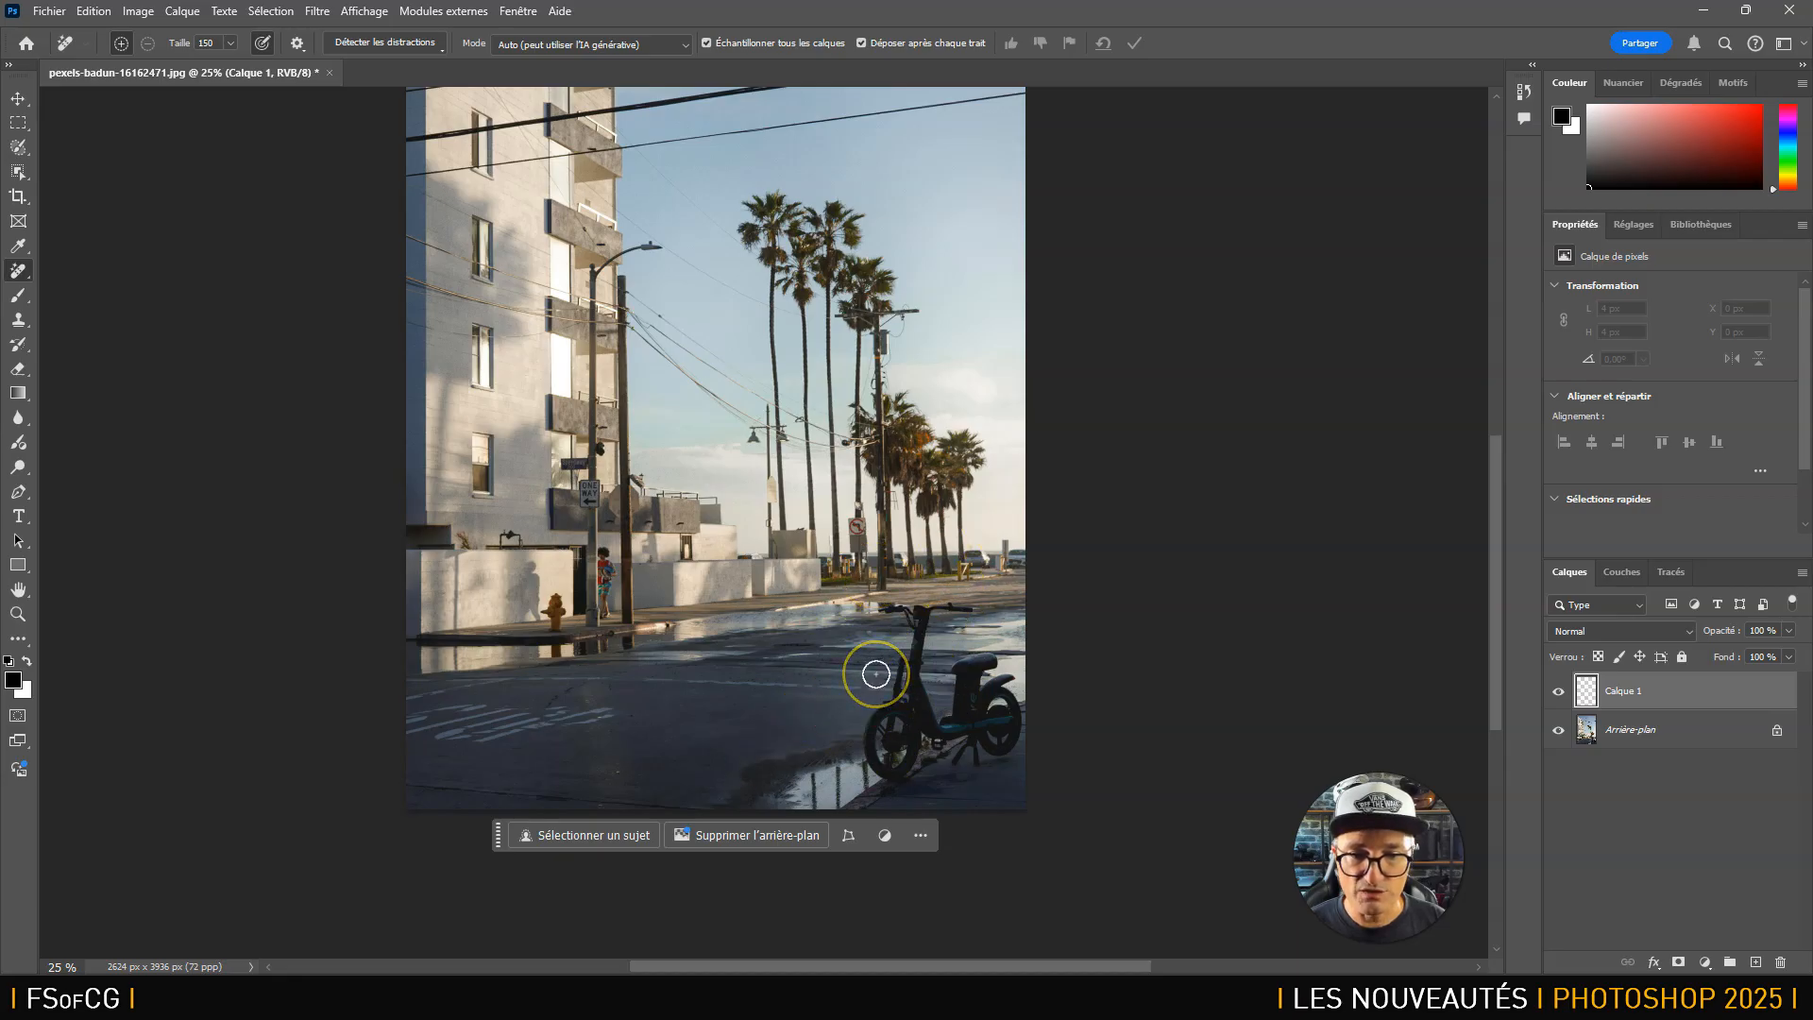
mouse_move(873, 615)
left_mouse_down()
mouse_move(966, 611)
mouse_move(910, 645)
mouse_move(915, 630)
mouse_move(874, 760)
mouse_move(892, 749)
mouse_move(887, 780)
mouse_move(932, 744)
mouse_move(1004, 742)
mouse_move(1011, 673)
mouse_move(964, 684)
mouse_move(992, 712)
mouse_move(962, 637)
mouse_move(959, 695)
mouse_move(923, 686)
mouse_move(883, 767)
left_mouse_up()
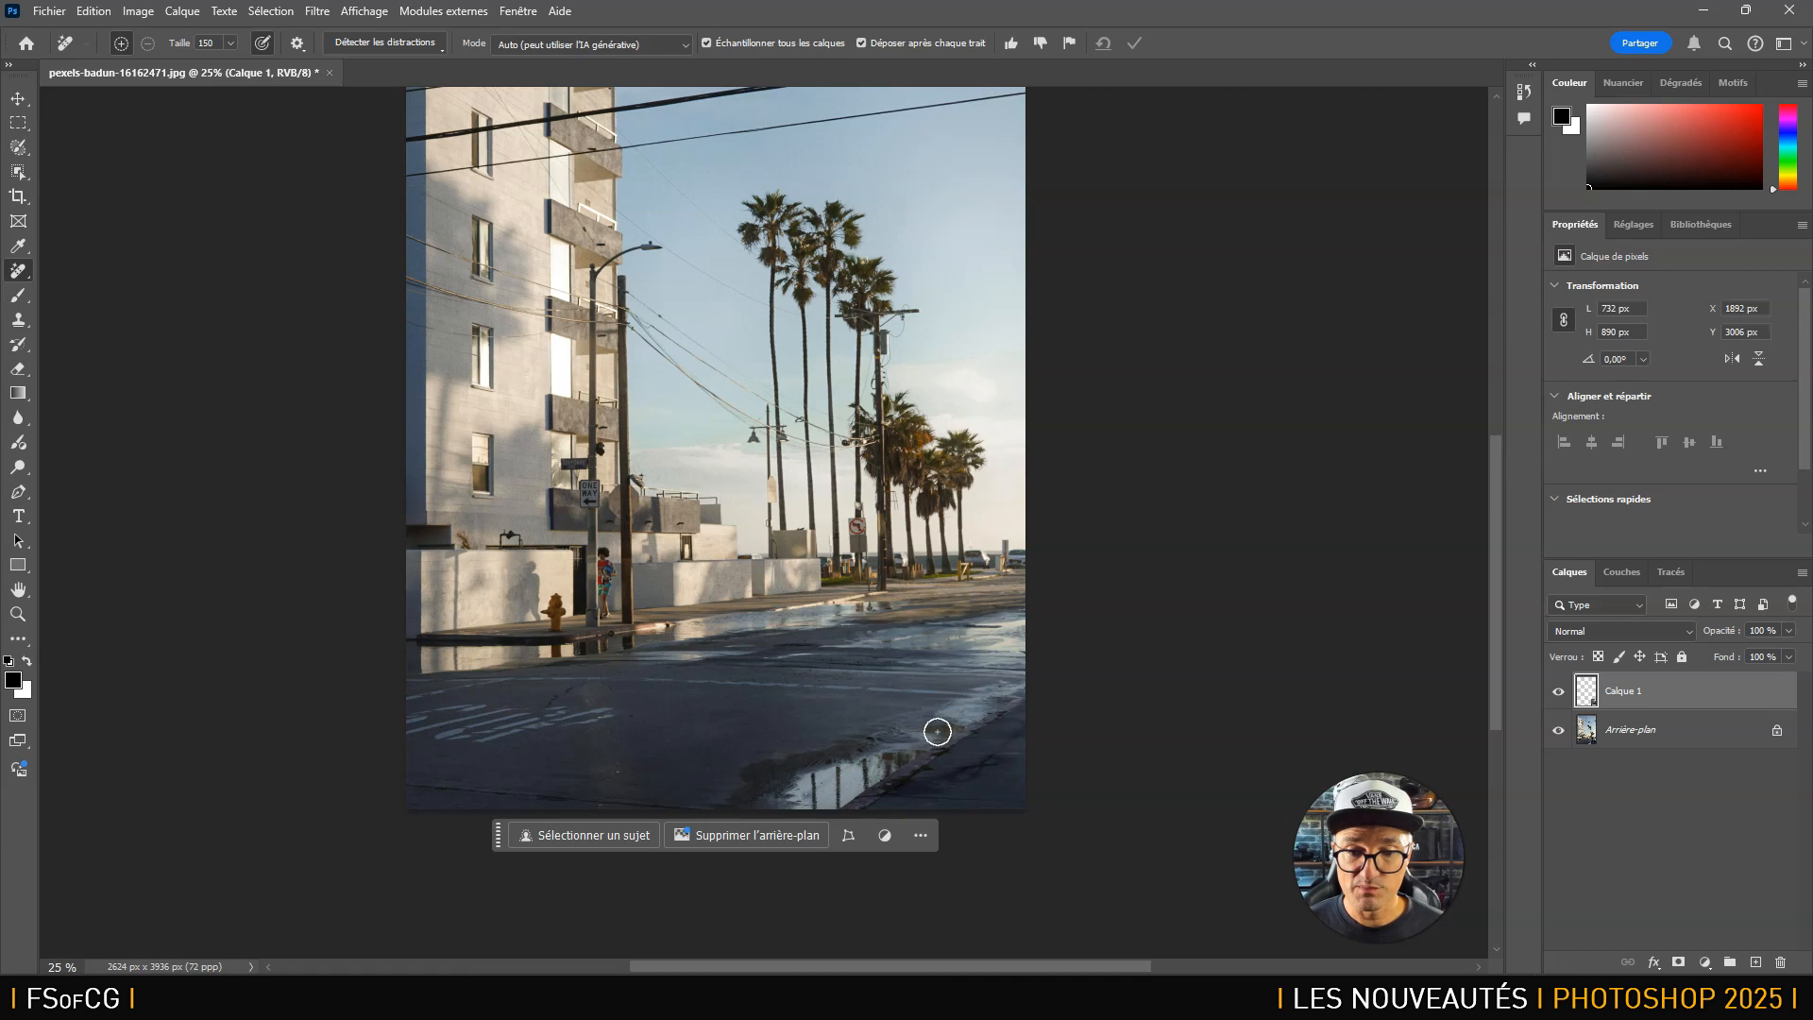
key("ctrl+z")
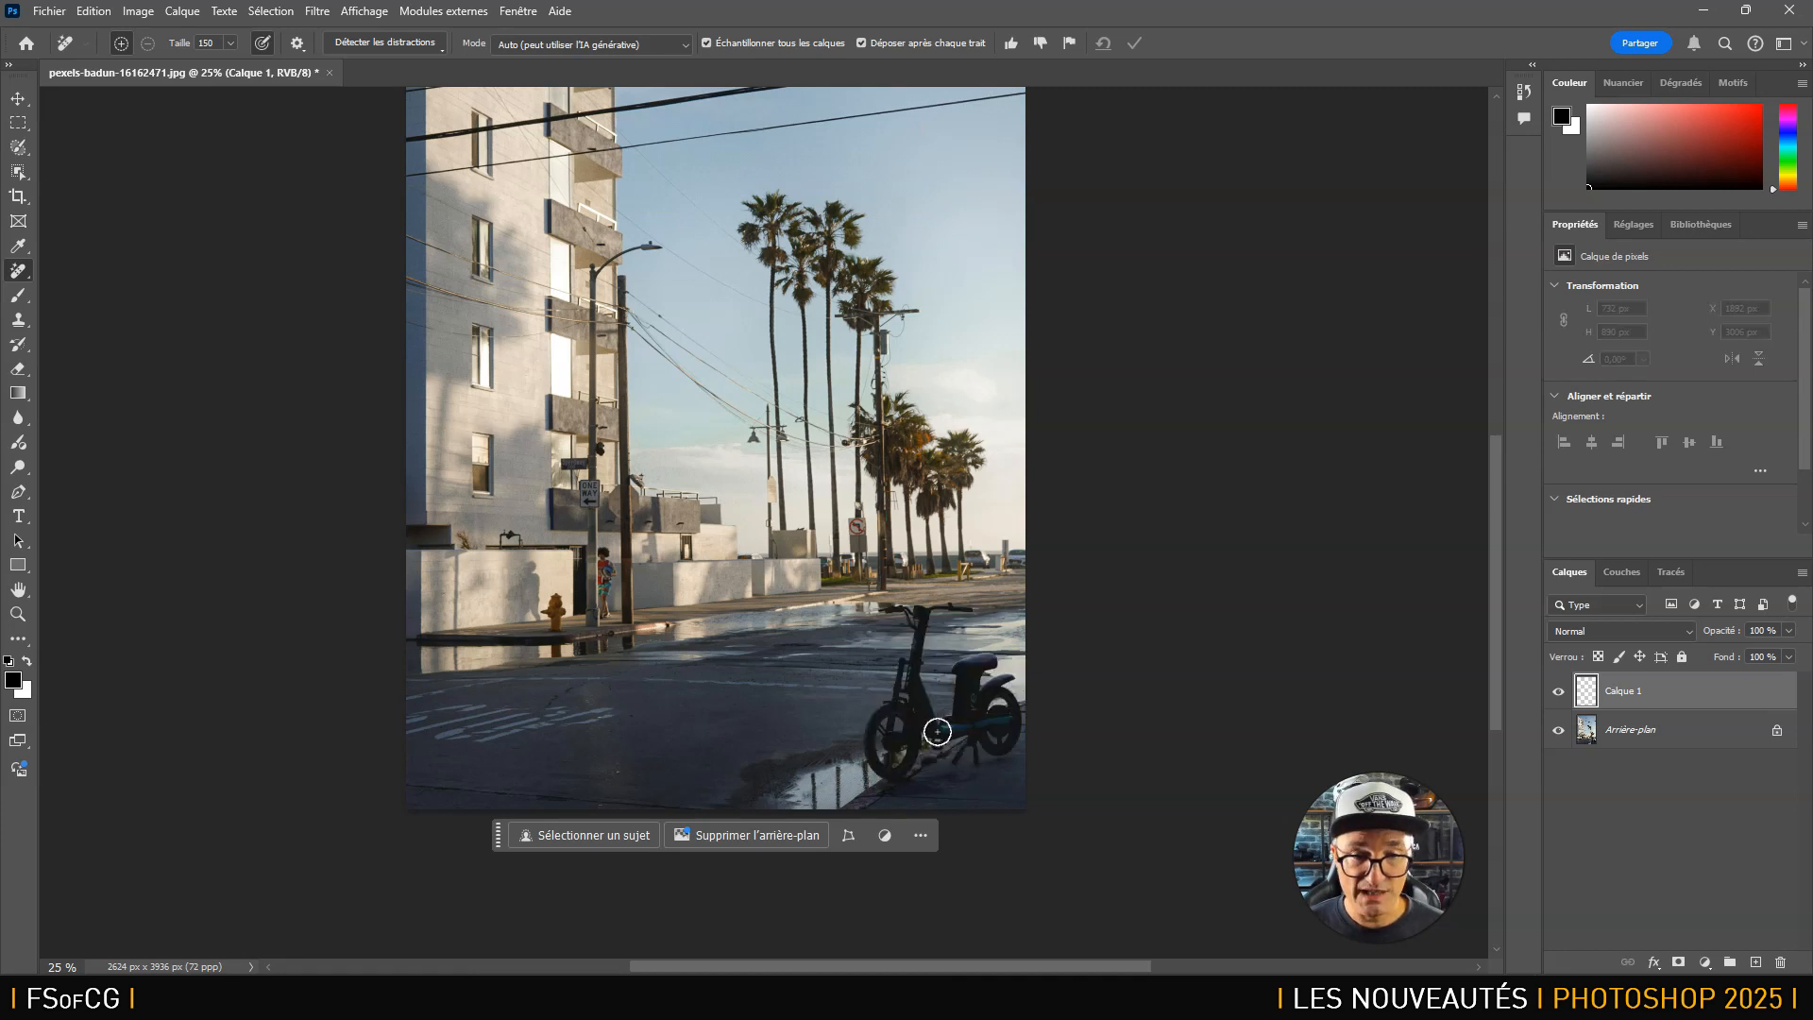
Turn off removal after each stroke, set the brush size to 250, paint over the whole scooter and apply the removal.
left_click(861, 42)
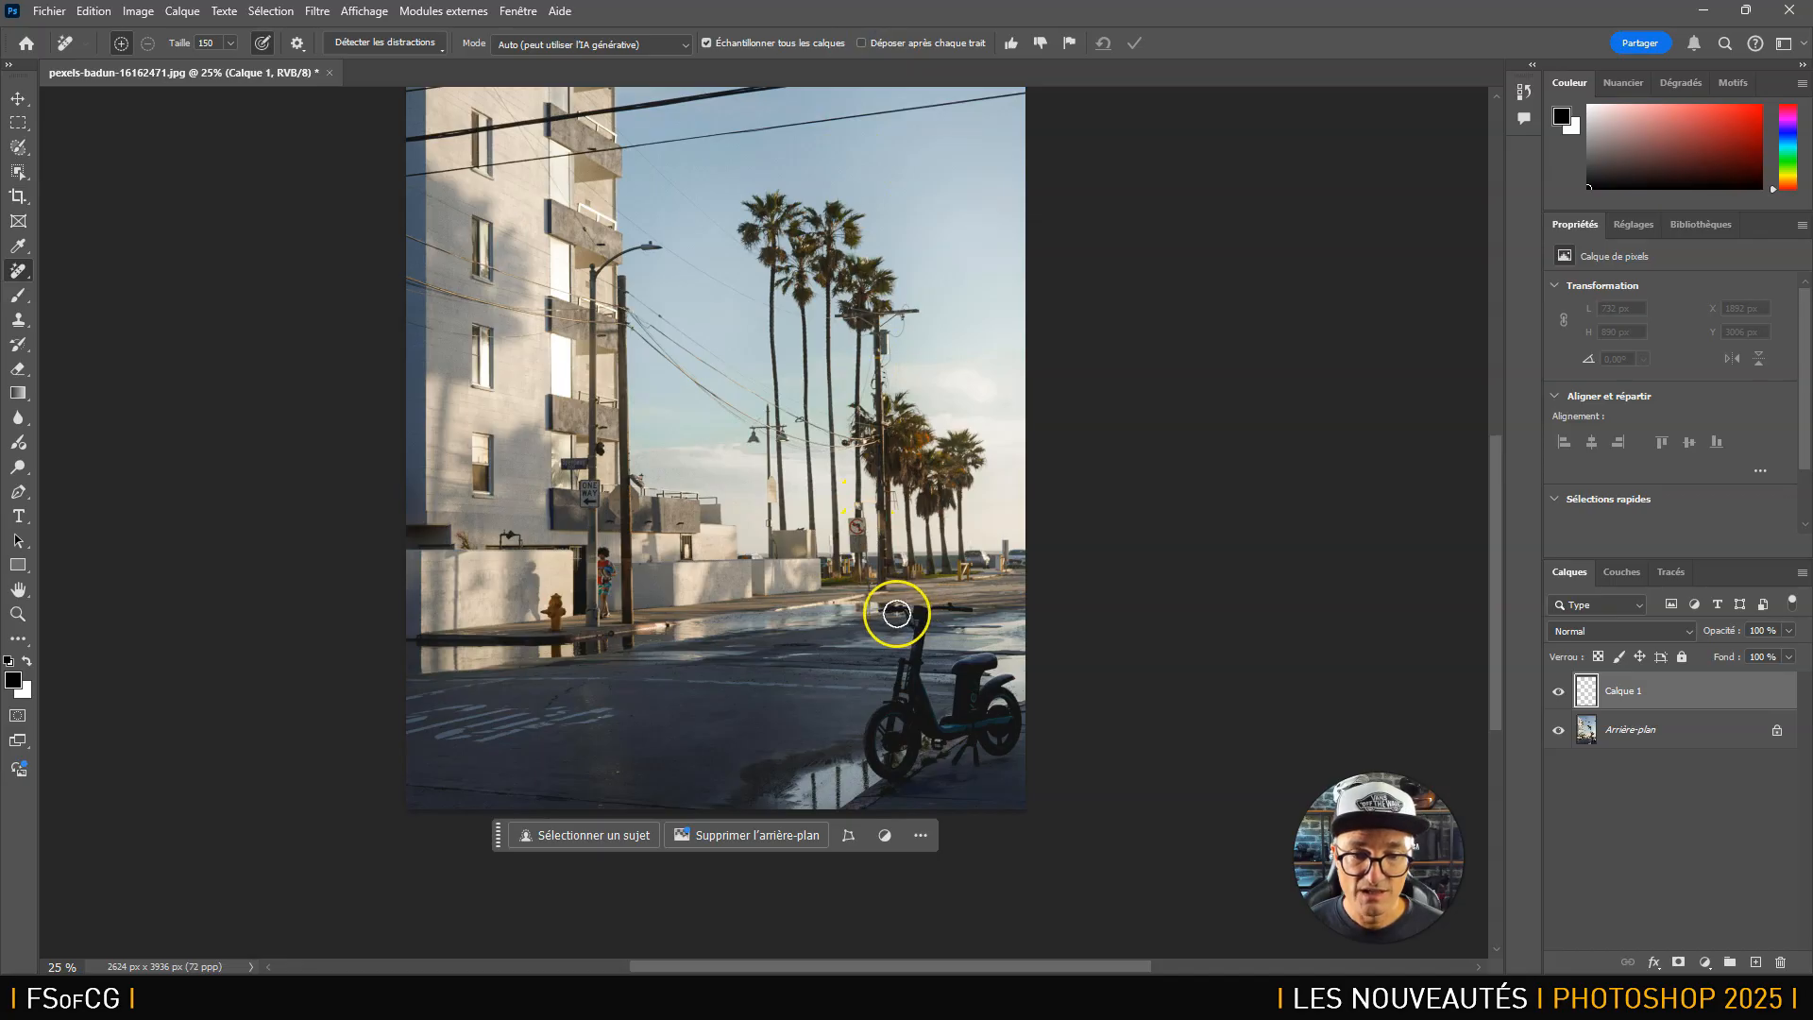
key("bracketright")
key("bracketright")
key("bracketright")
mouse_move(896, 619)
left_mouse_down()
mouse_move(963, 618)
mouse_move(879, 717)
mouse_move(865, 765)
mouse_move(991, 733)
mouse_move(986, 648)
mouse_move(1011, 685)
mouse_move(926, 730)
mouse_move(954, 643)
left_mouse_up()
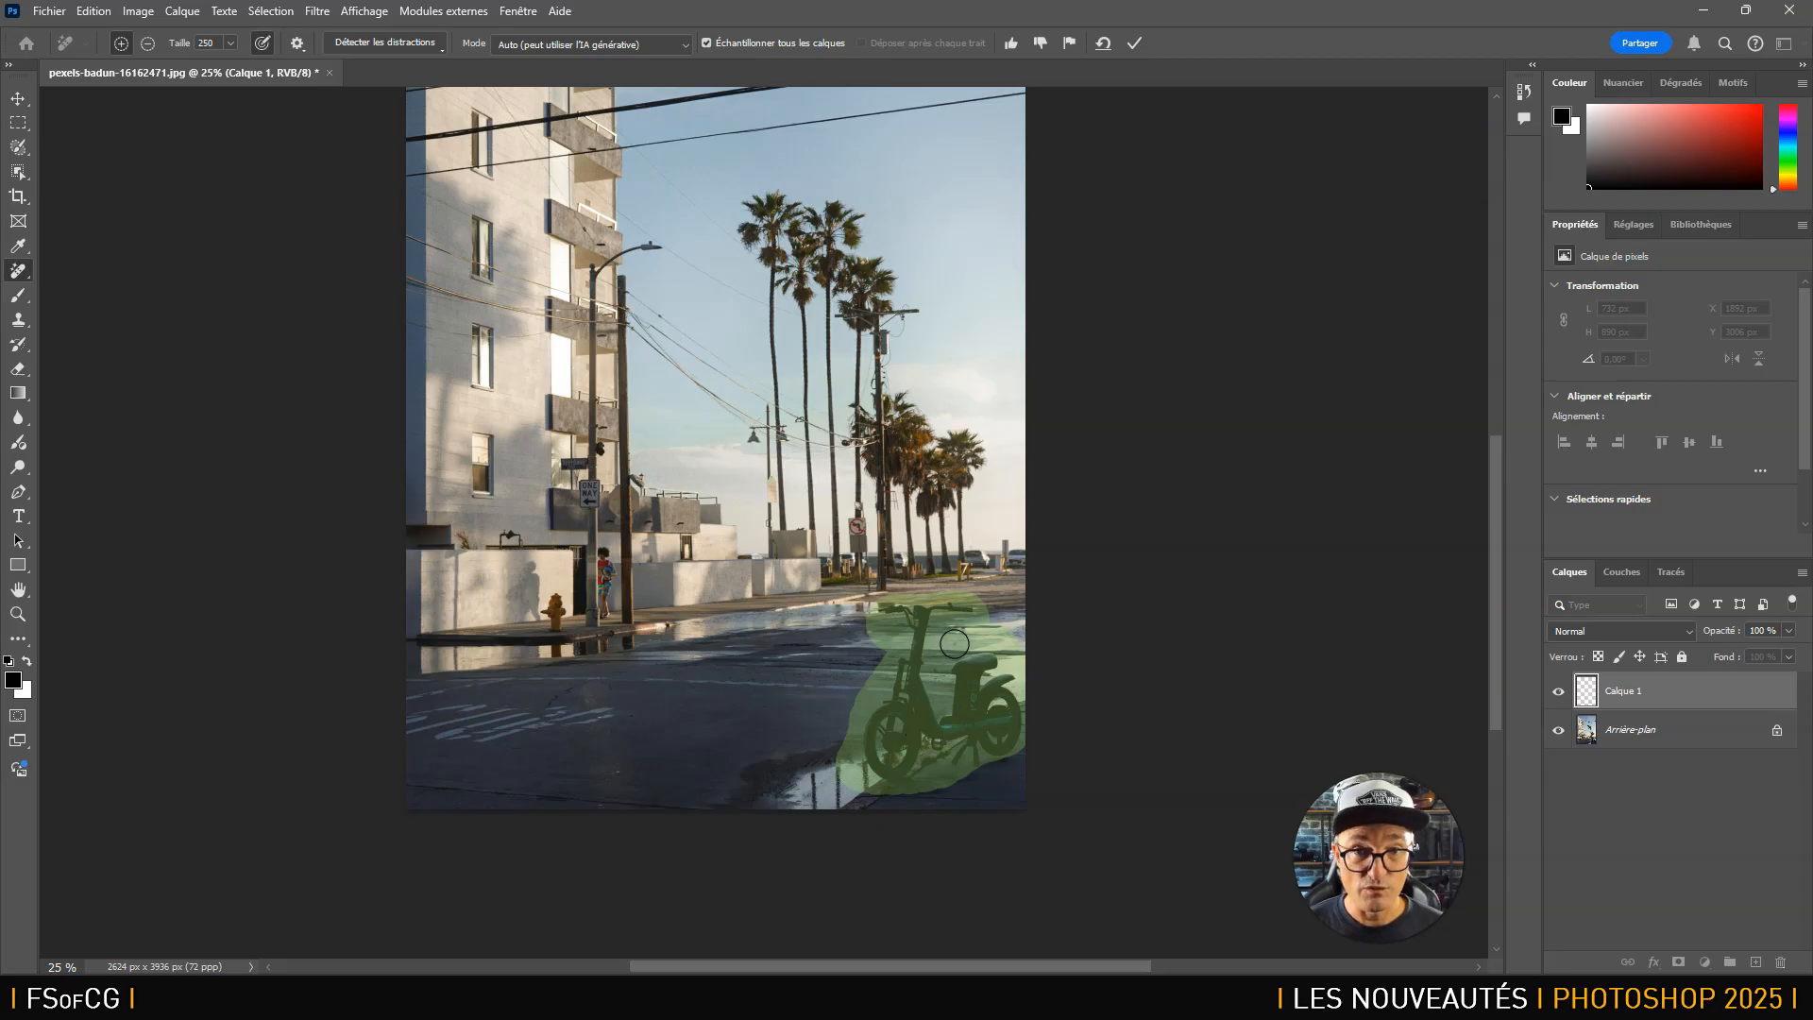
left_click(1137, 43)
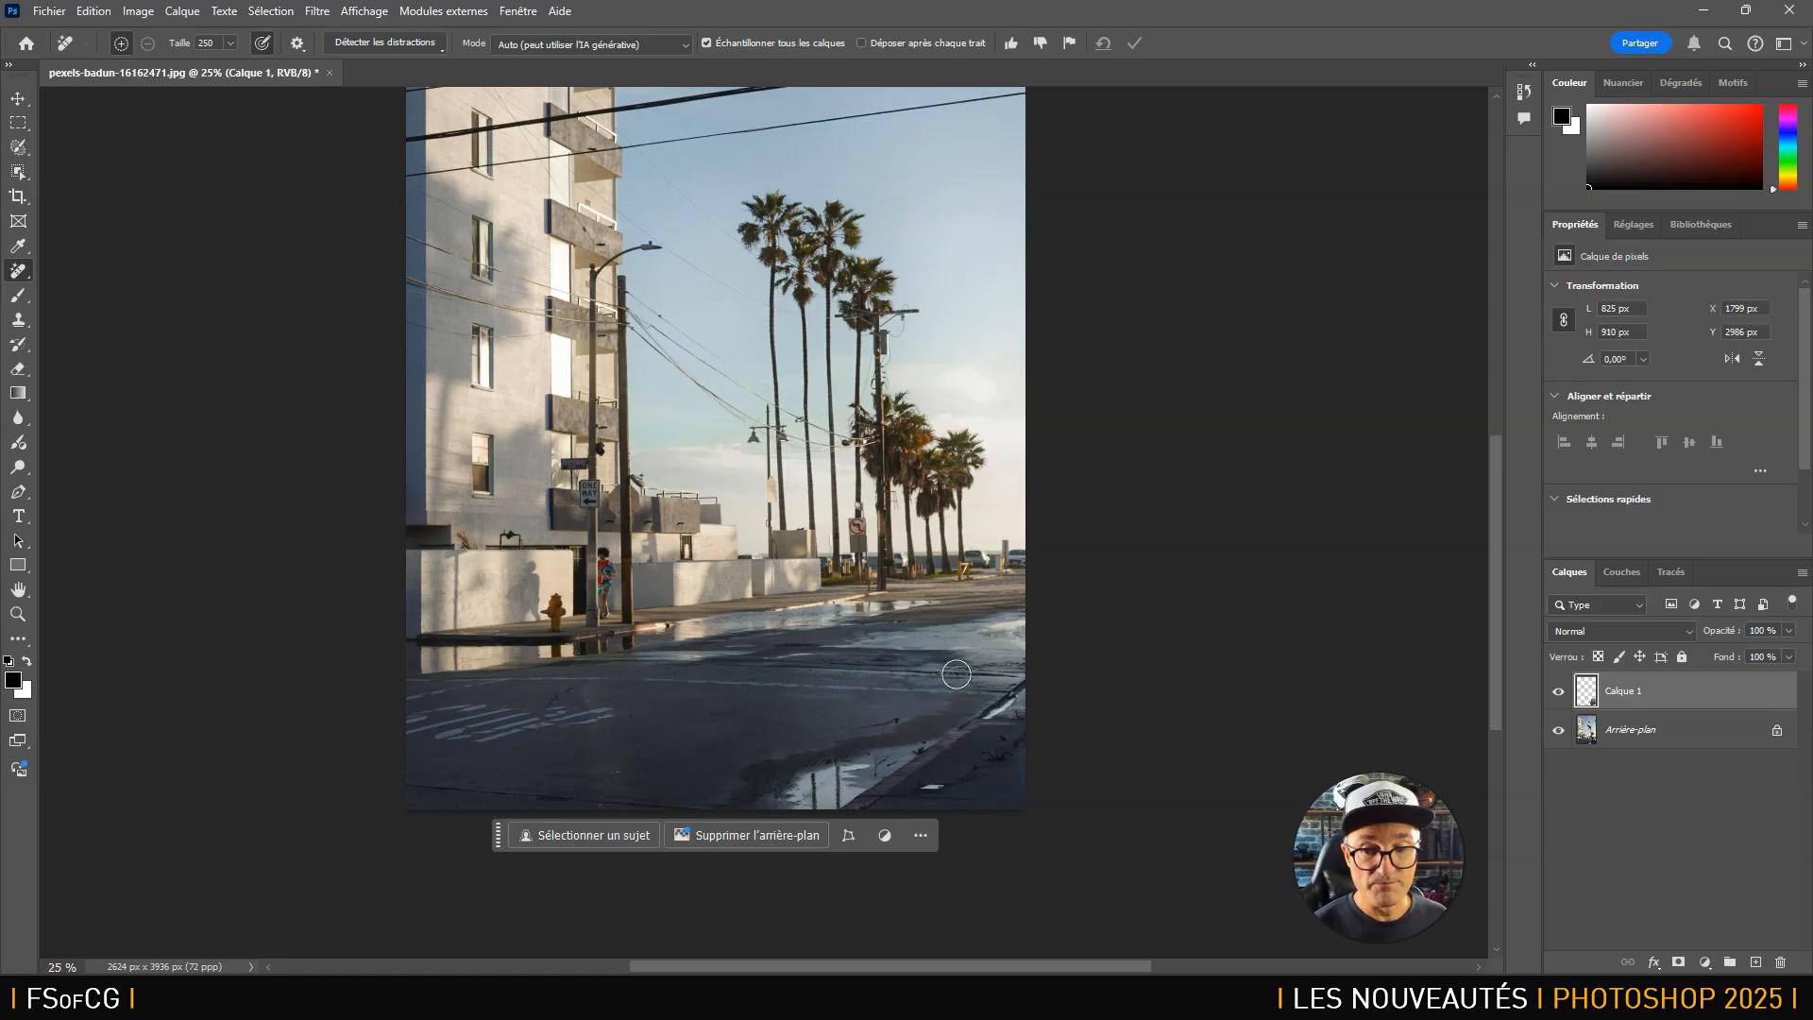
Compare the photo with and without the retouch layer, and inspect that layer with the background hidden.
left_click(1558, 692)
left_click(1558, 692)
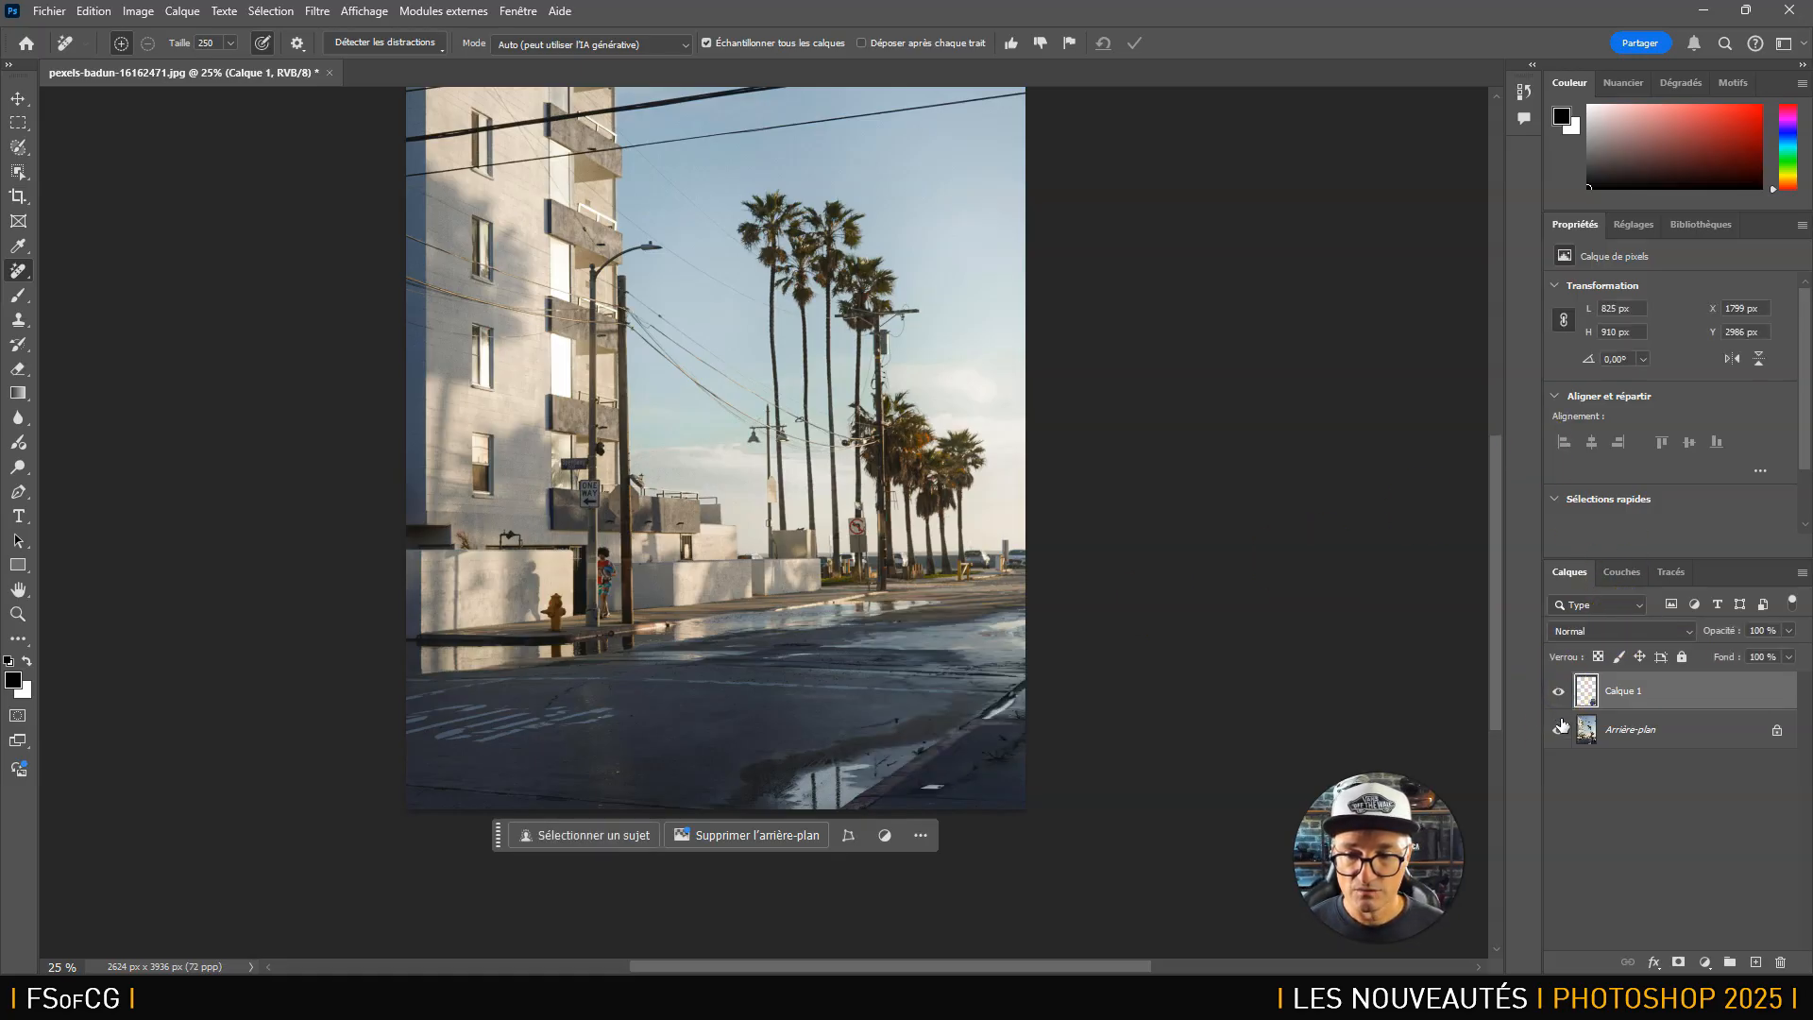
left_click(1559, 730)
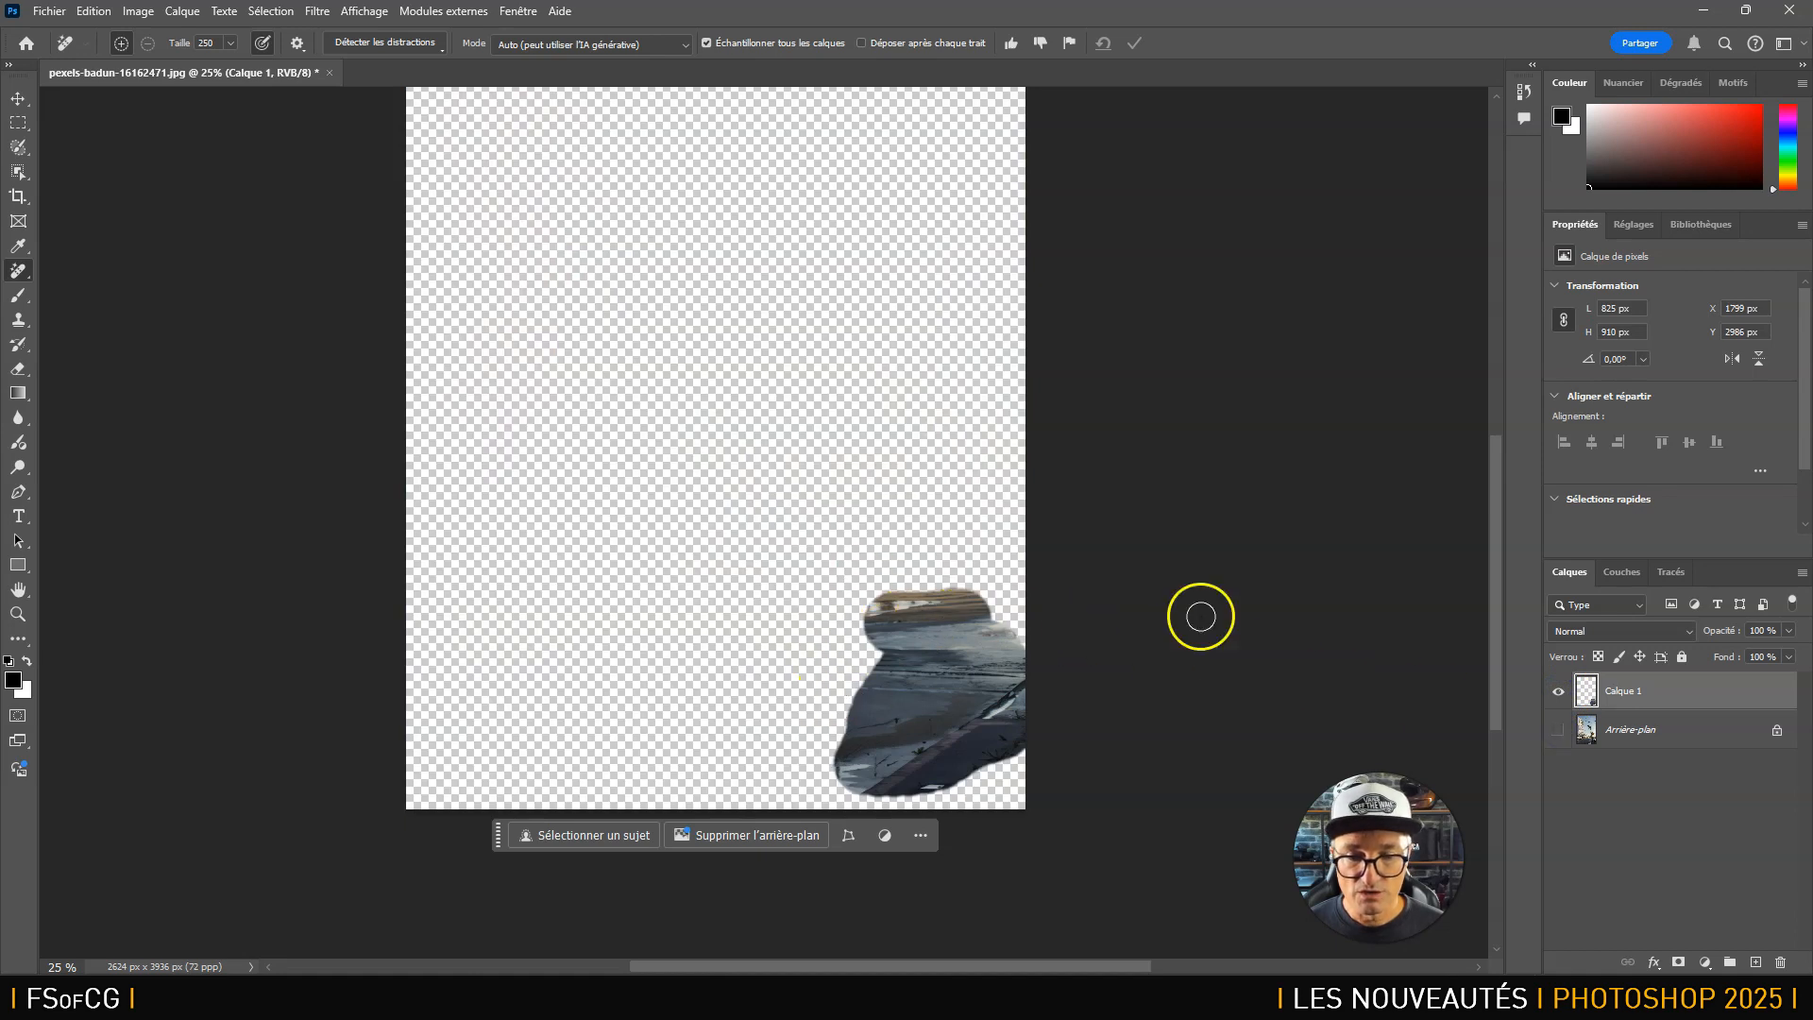
left_click(1558, 730)
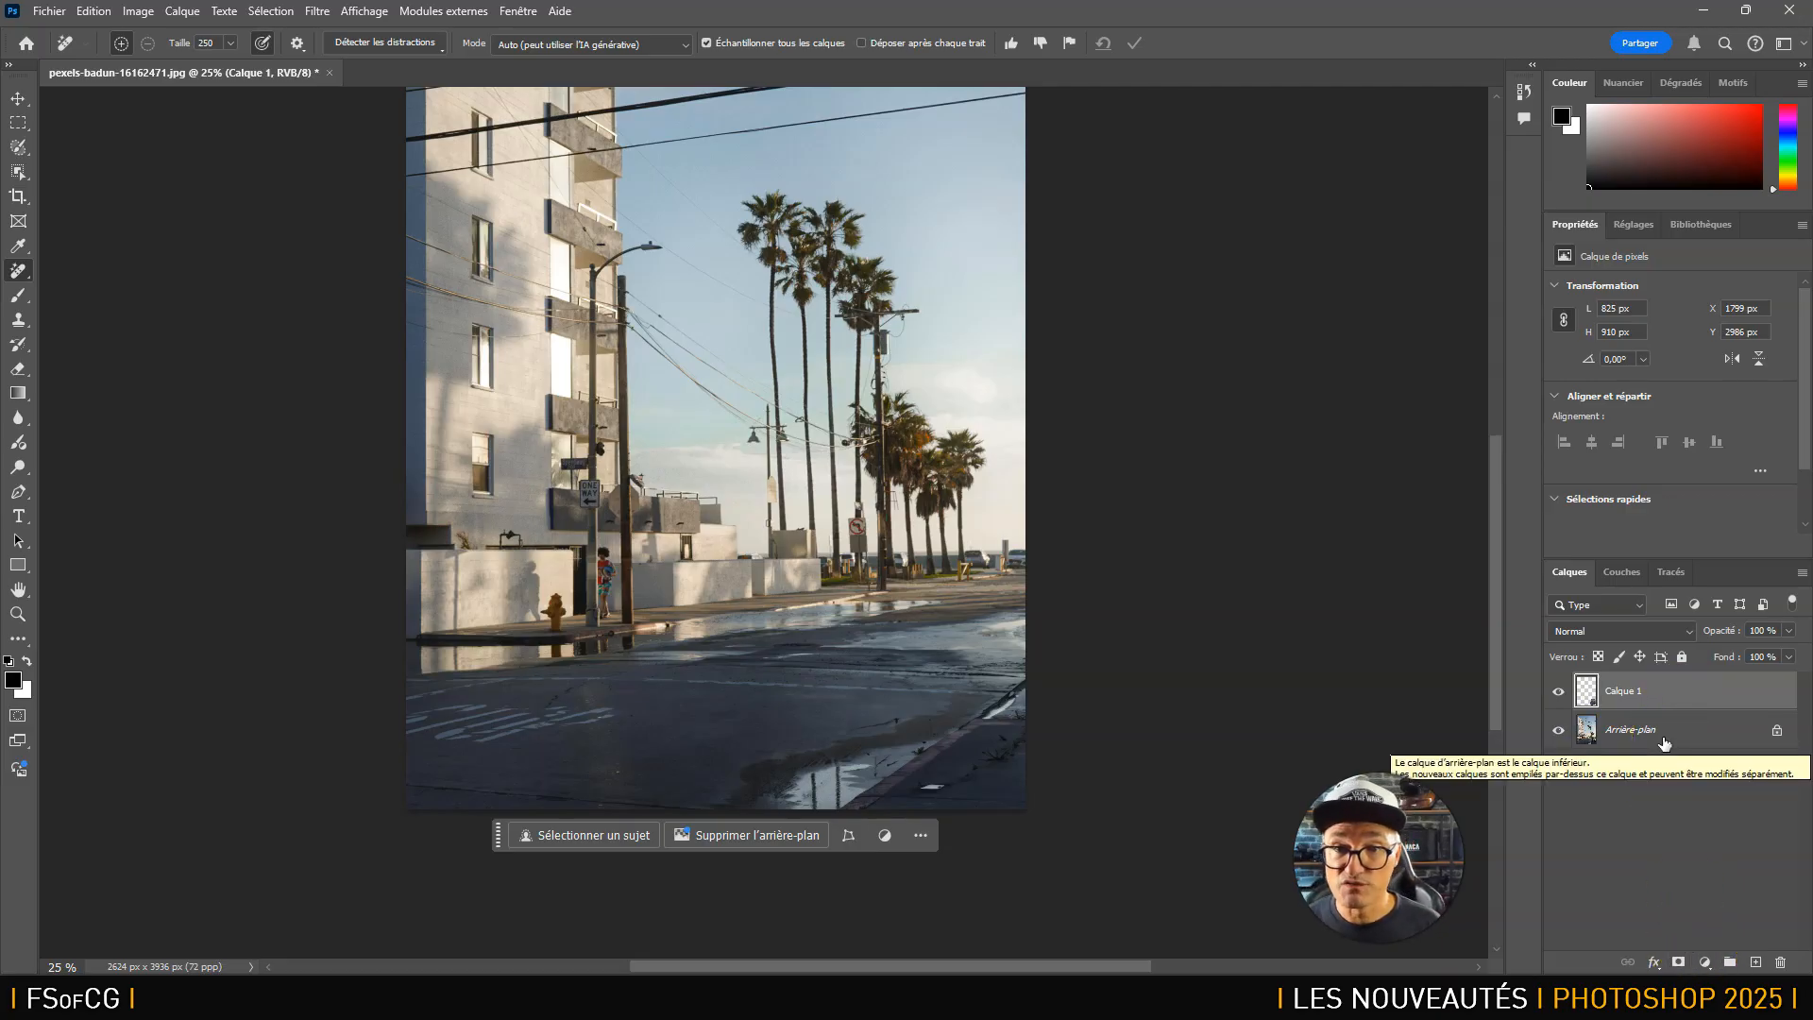
Delete the retouch layer and turn removal after each stroke back on.
left_click(1781, 962)
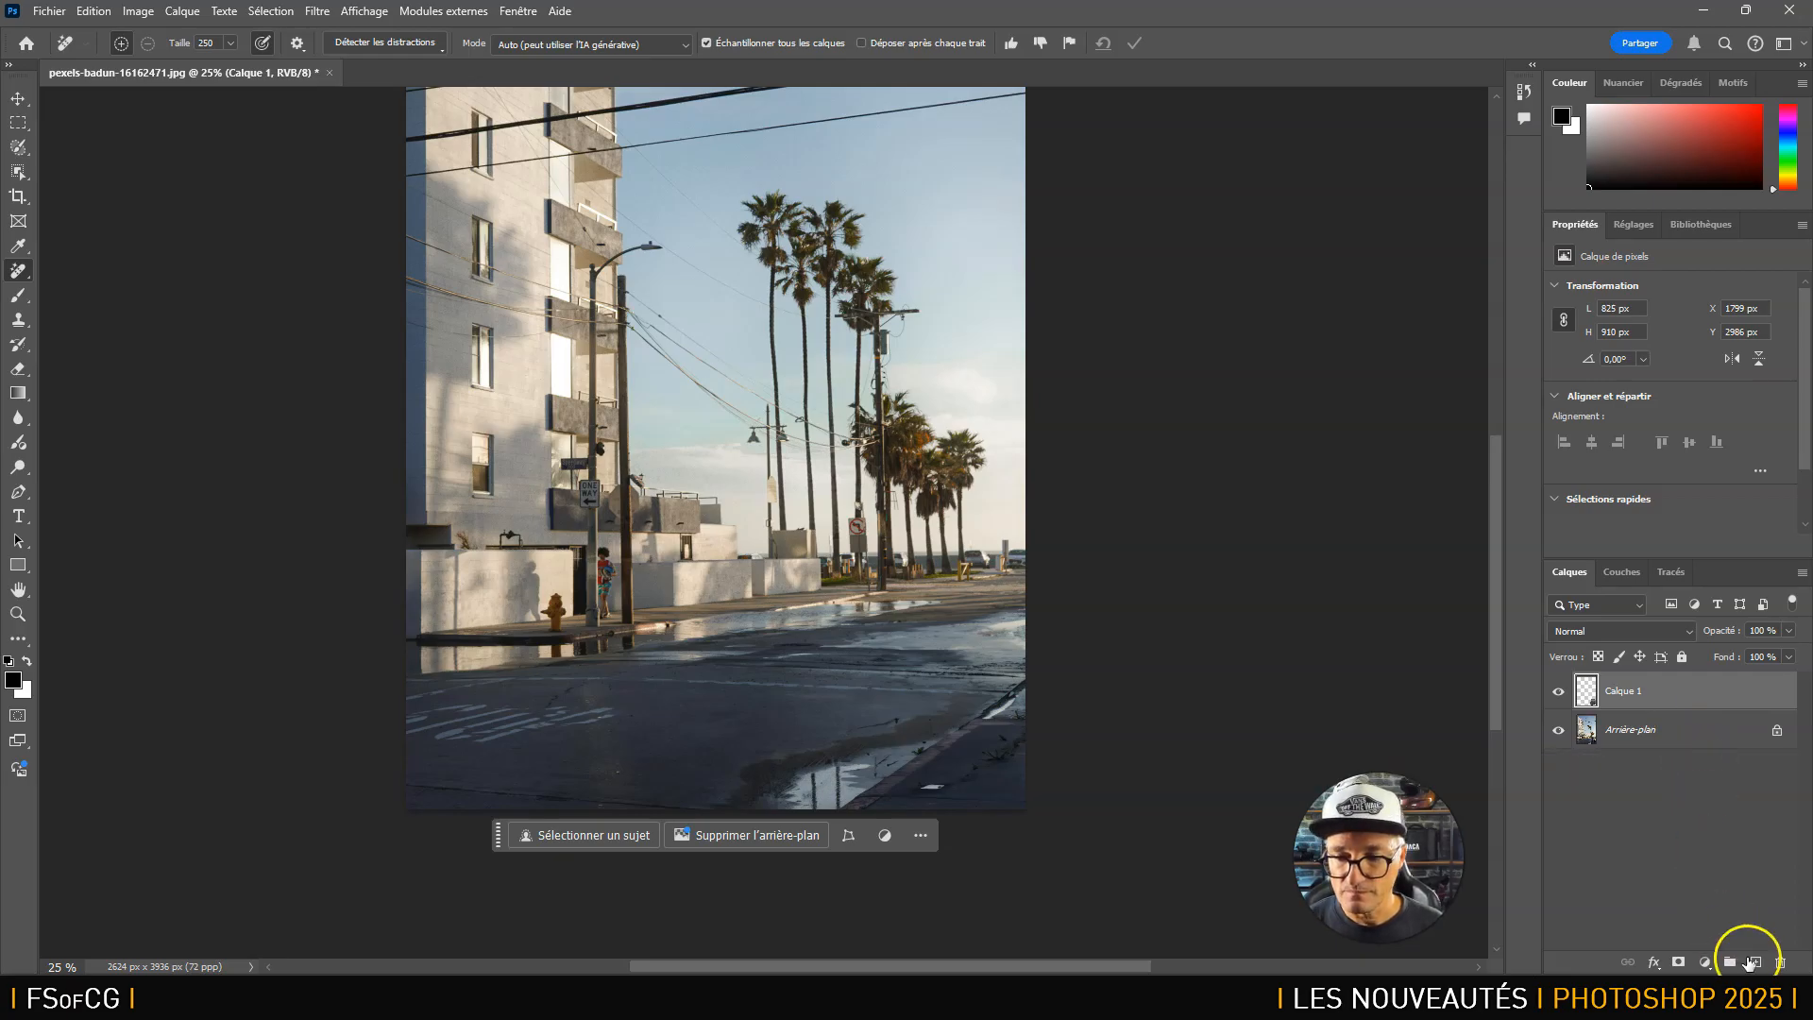
left_click(828, 370)
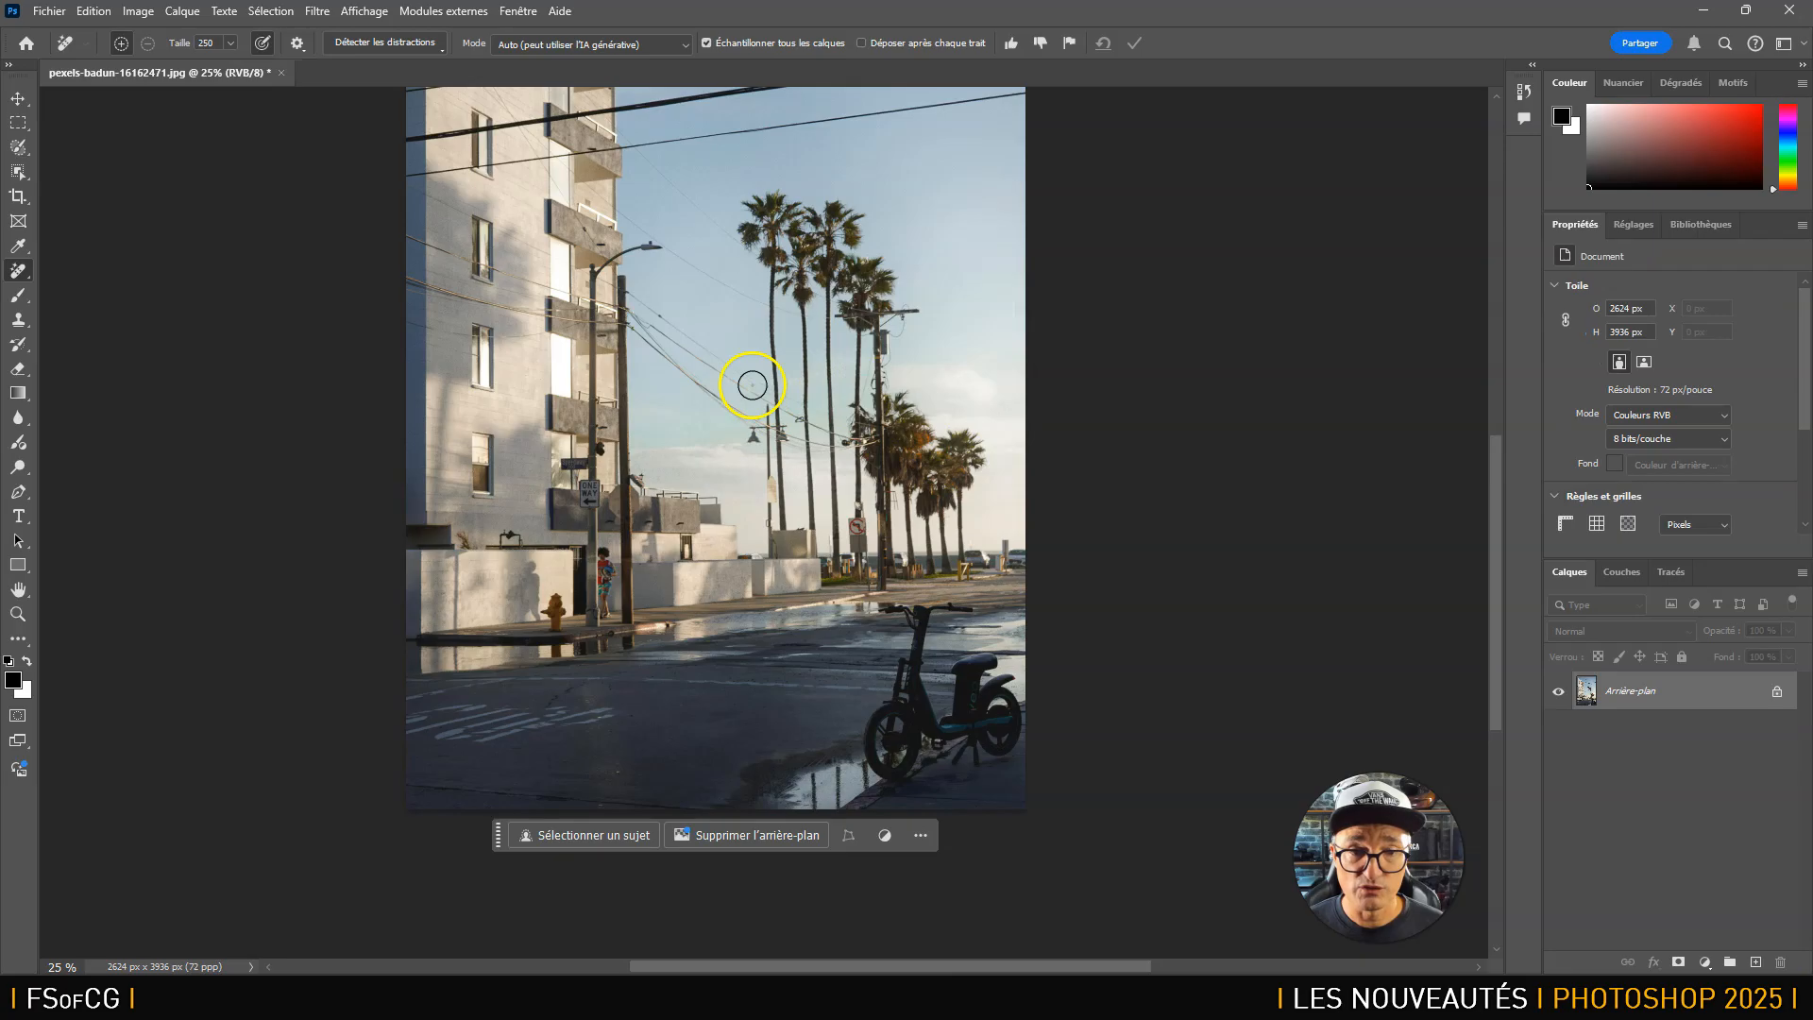
left_click(860, 44)
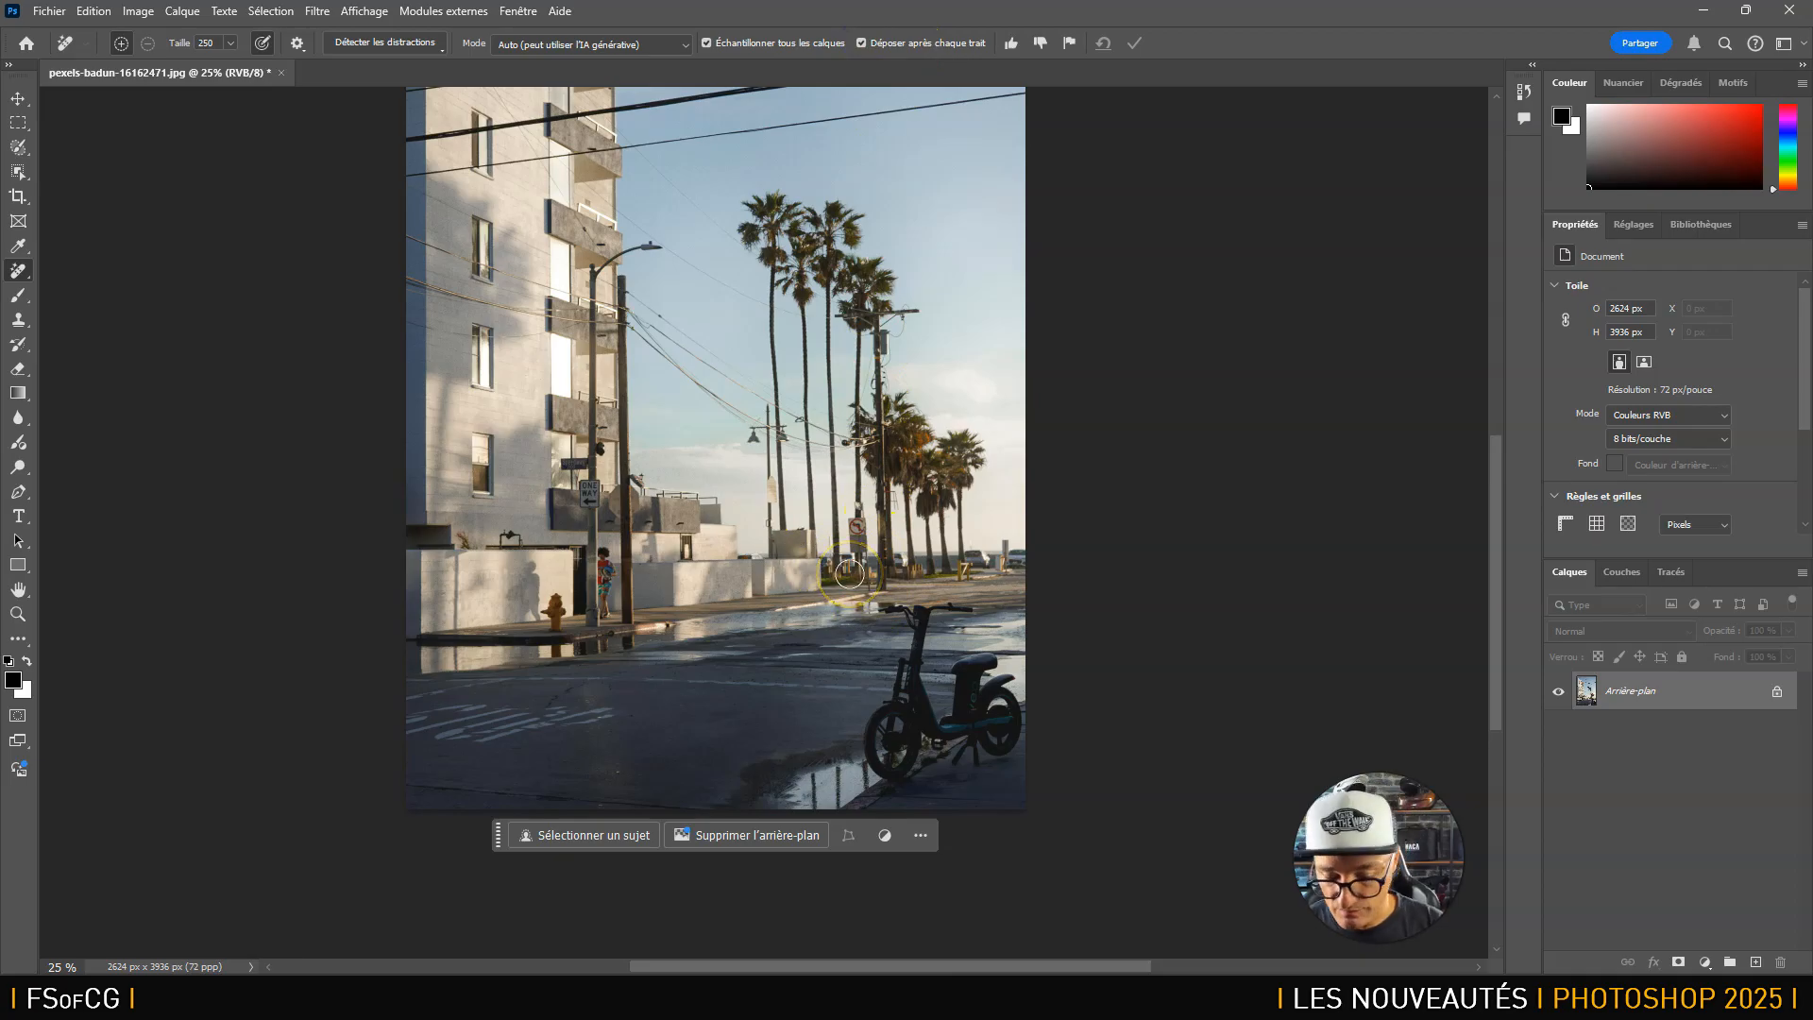
Set the brush size to 150 and try removing the scooter directly on the background layer.
key("bracketleft")
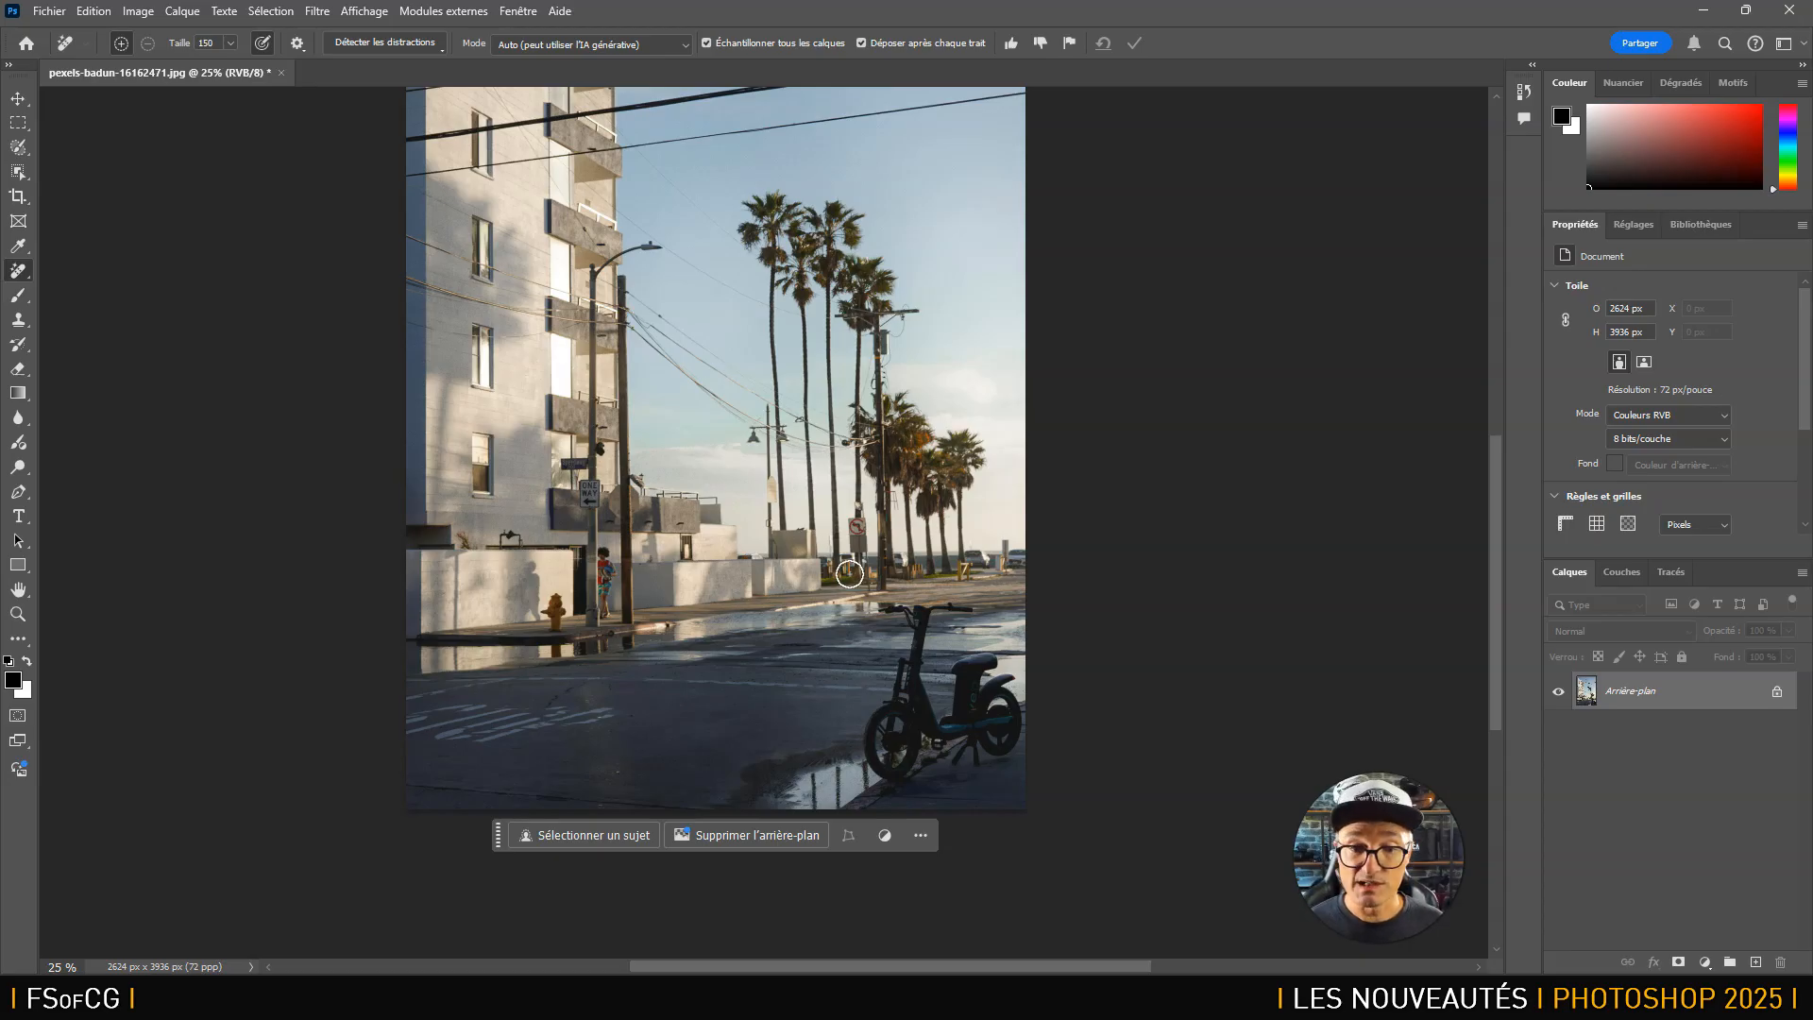
mouse_move(851, 578)
left_mouse_down()
mouse_move(867, 626)
mouse_move(875, 600)
mouse_move(927, 579)
mouse_move(976, 606)
mouse_move(1015, 730)
mouse_move(962, 789)
mouse_move(862, 775)
mouse_move(851, 711)
mouse_move(874, 621)
left_mouse_up()
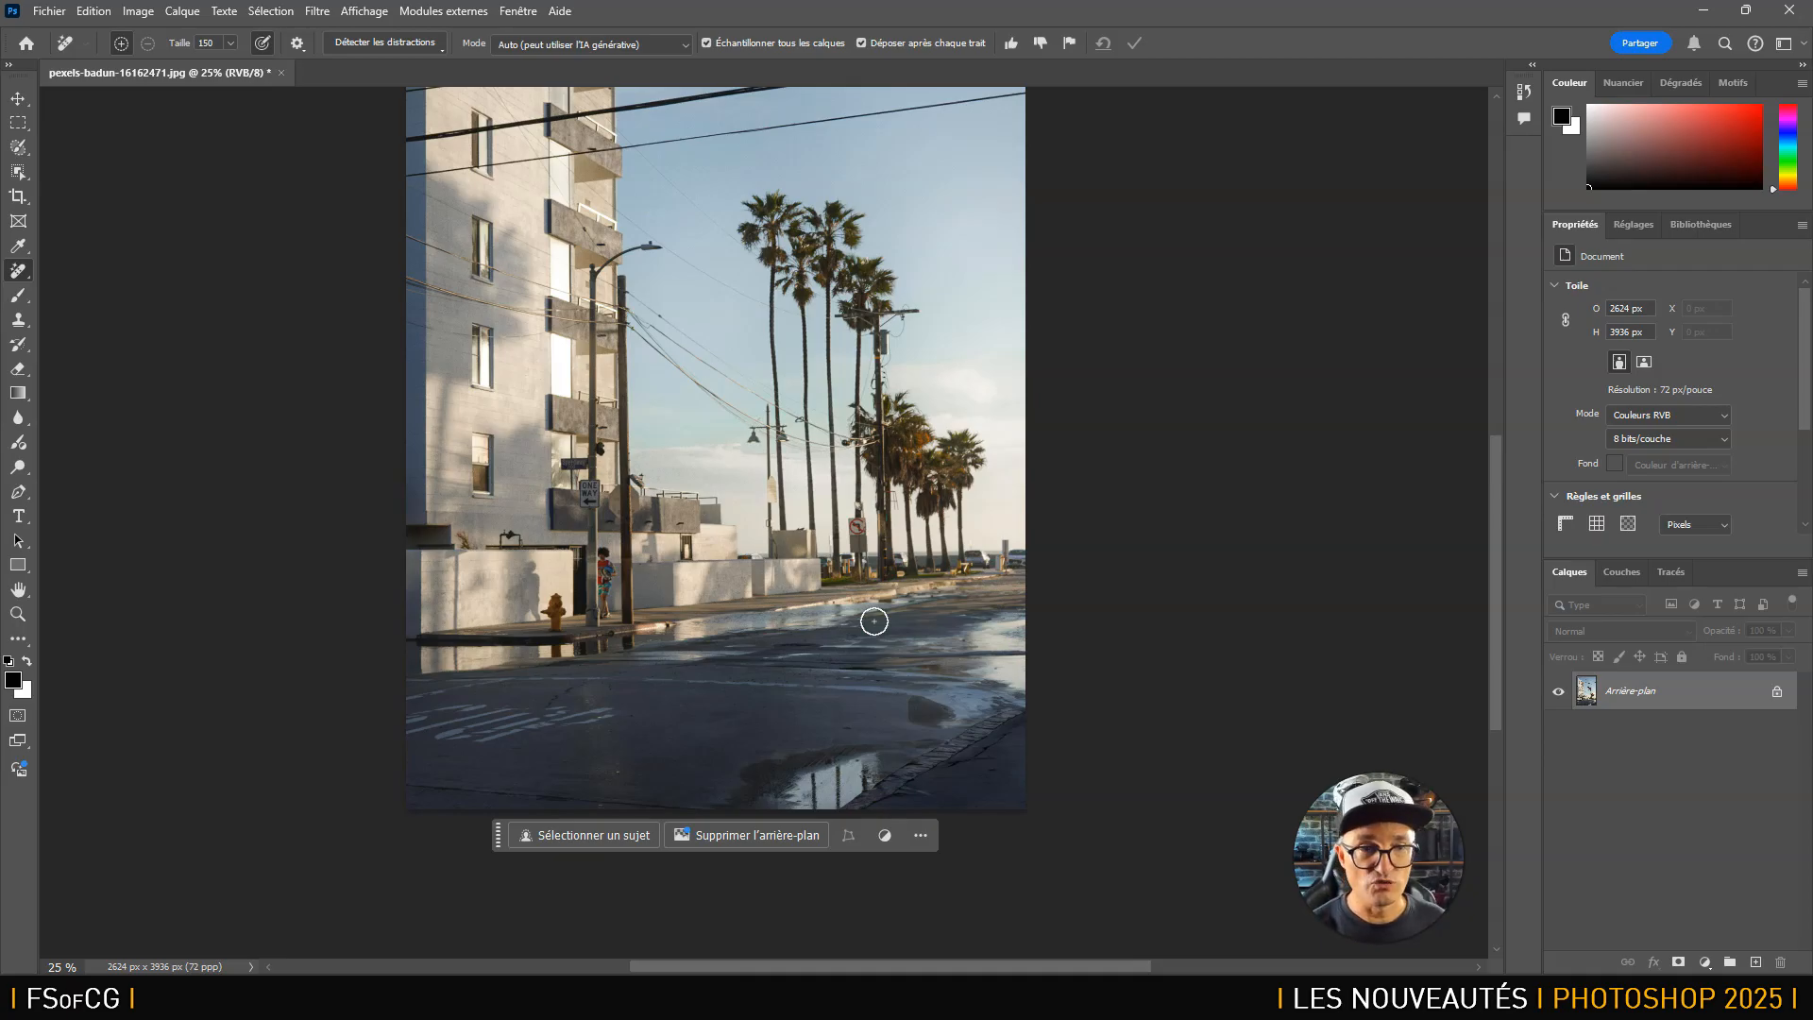
key("ctrl+z")
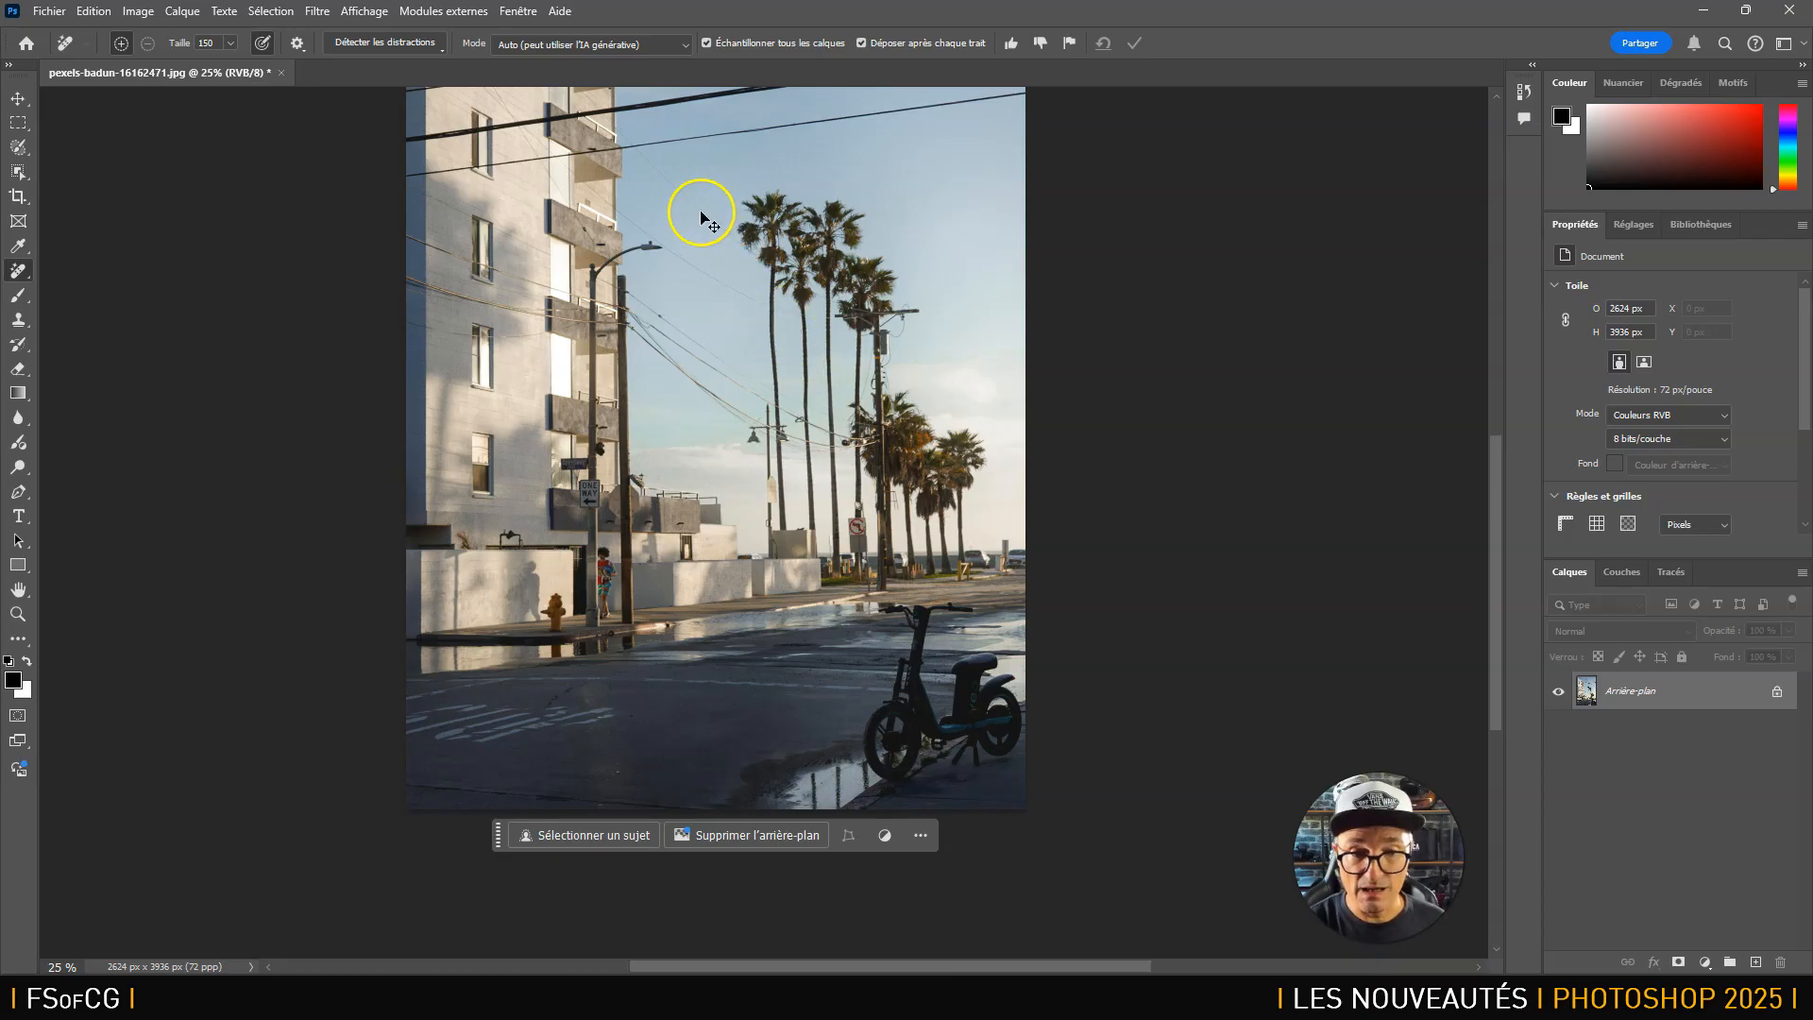
Try removing the wires and cables directly on the background layer with the Remove tool's distraction detection.
left_click(18, 98)
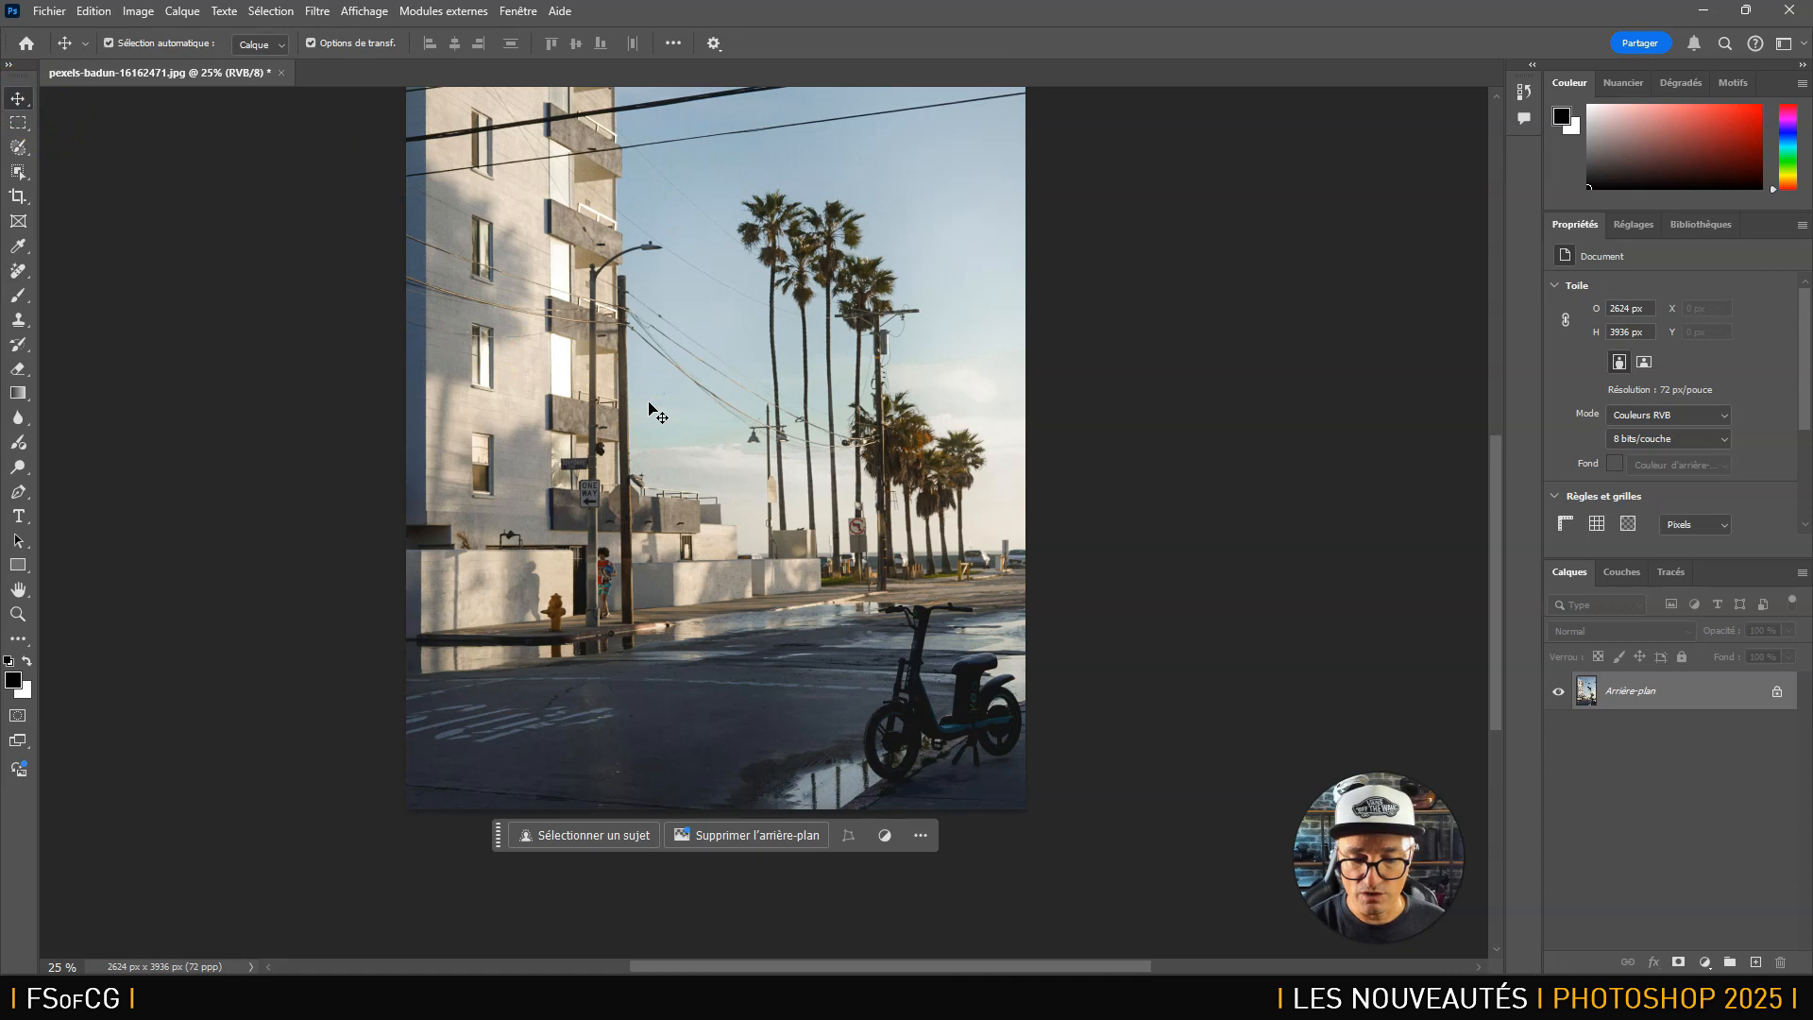
key("ctrl+0")
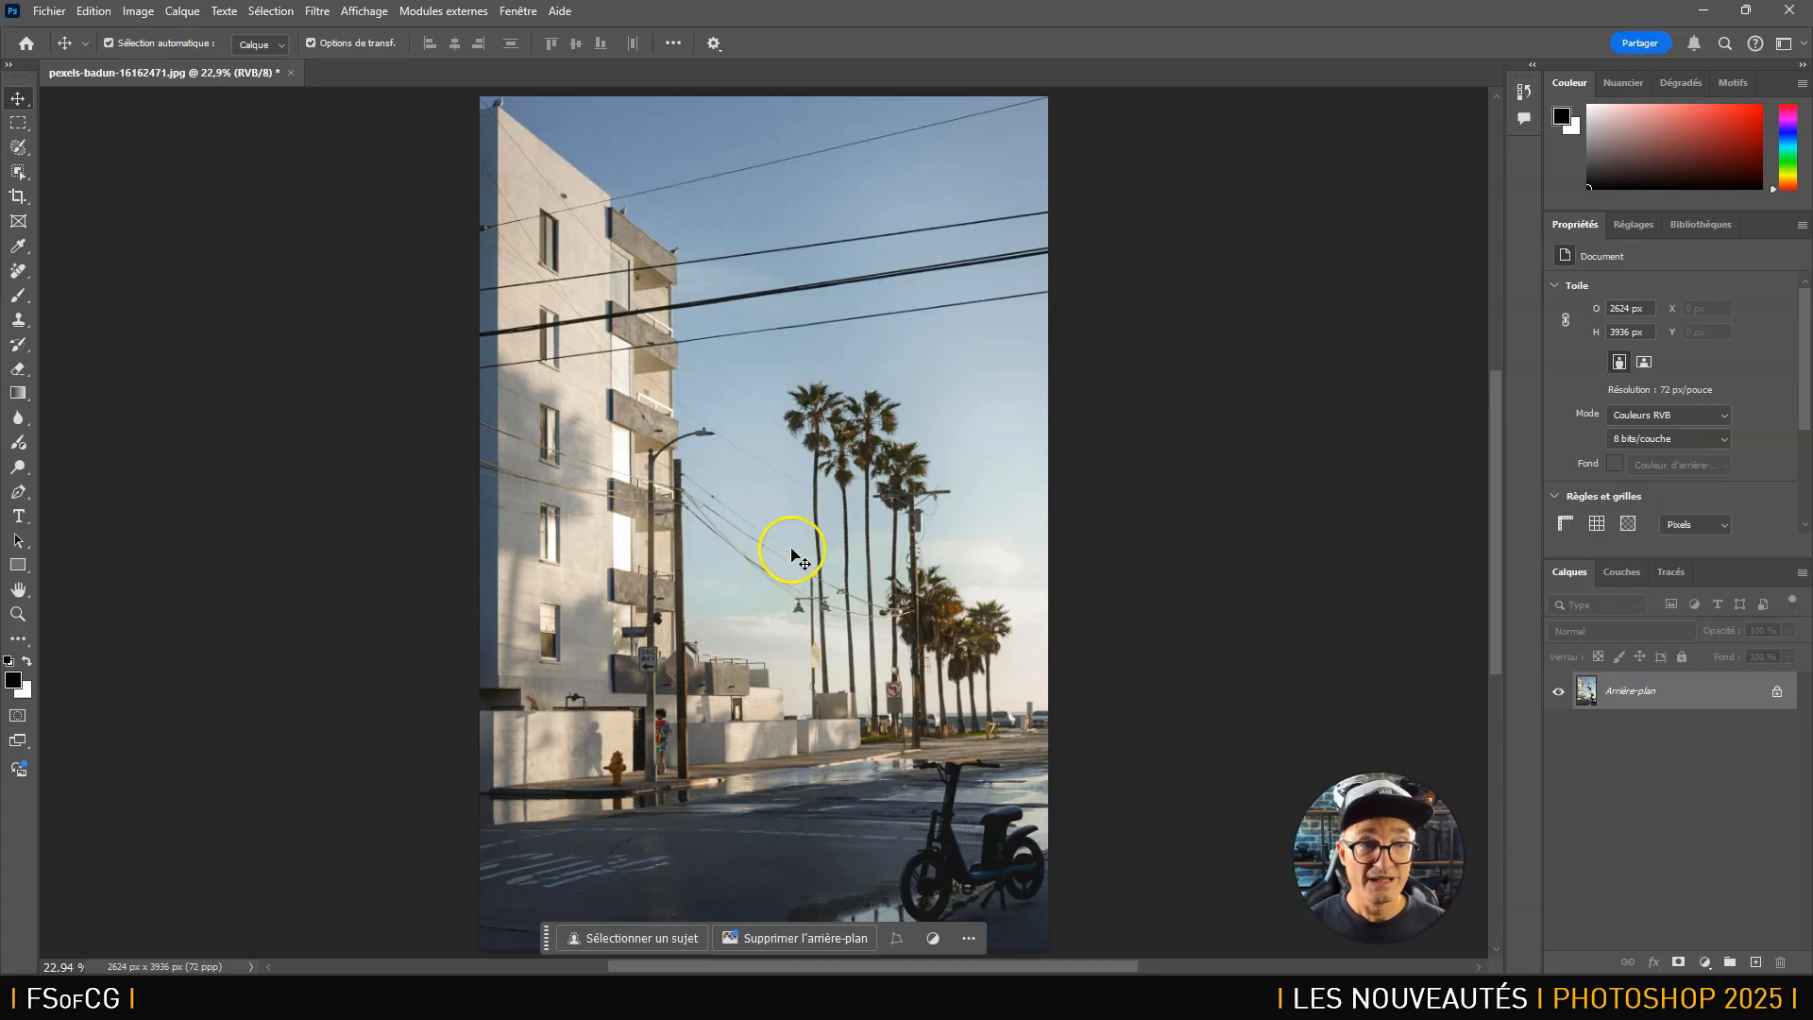
left_click(16, 273)
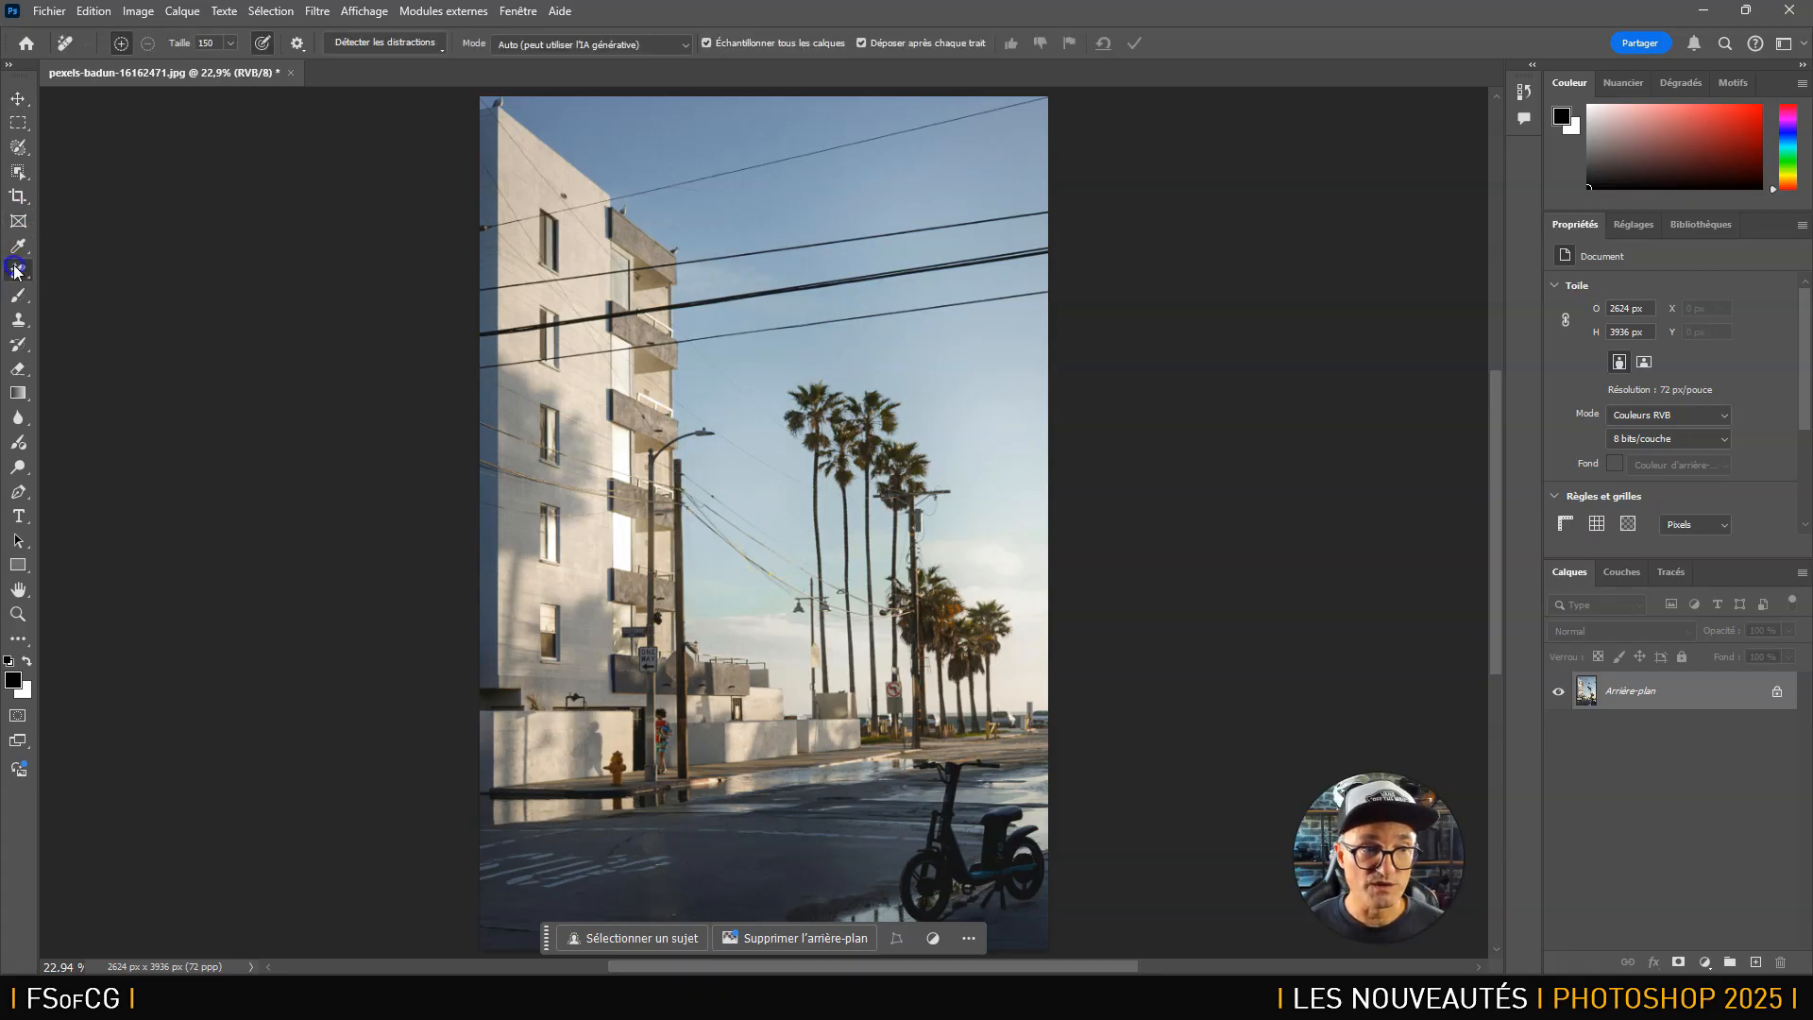
left_click(94, 293)
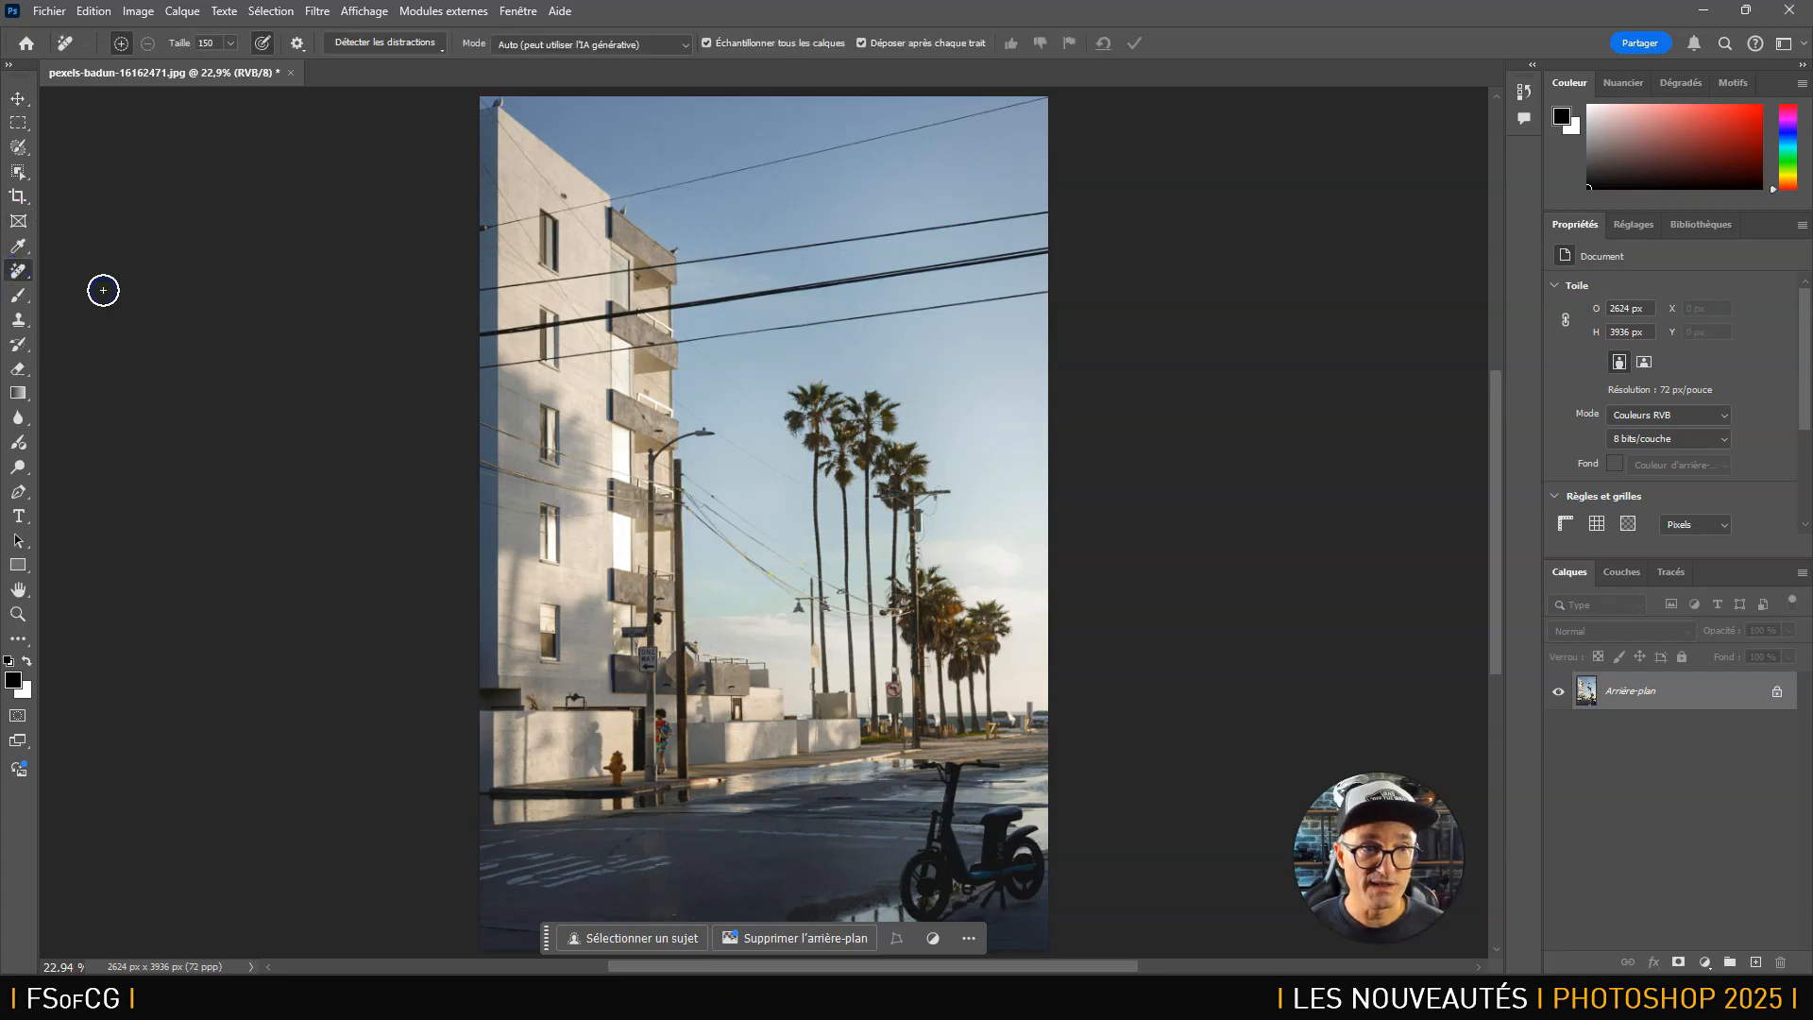
left_click(394, 49)
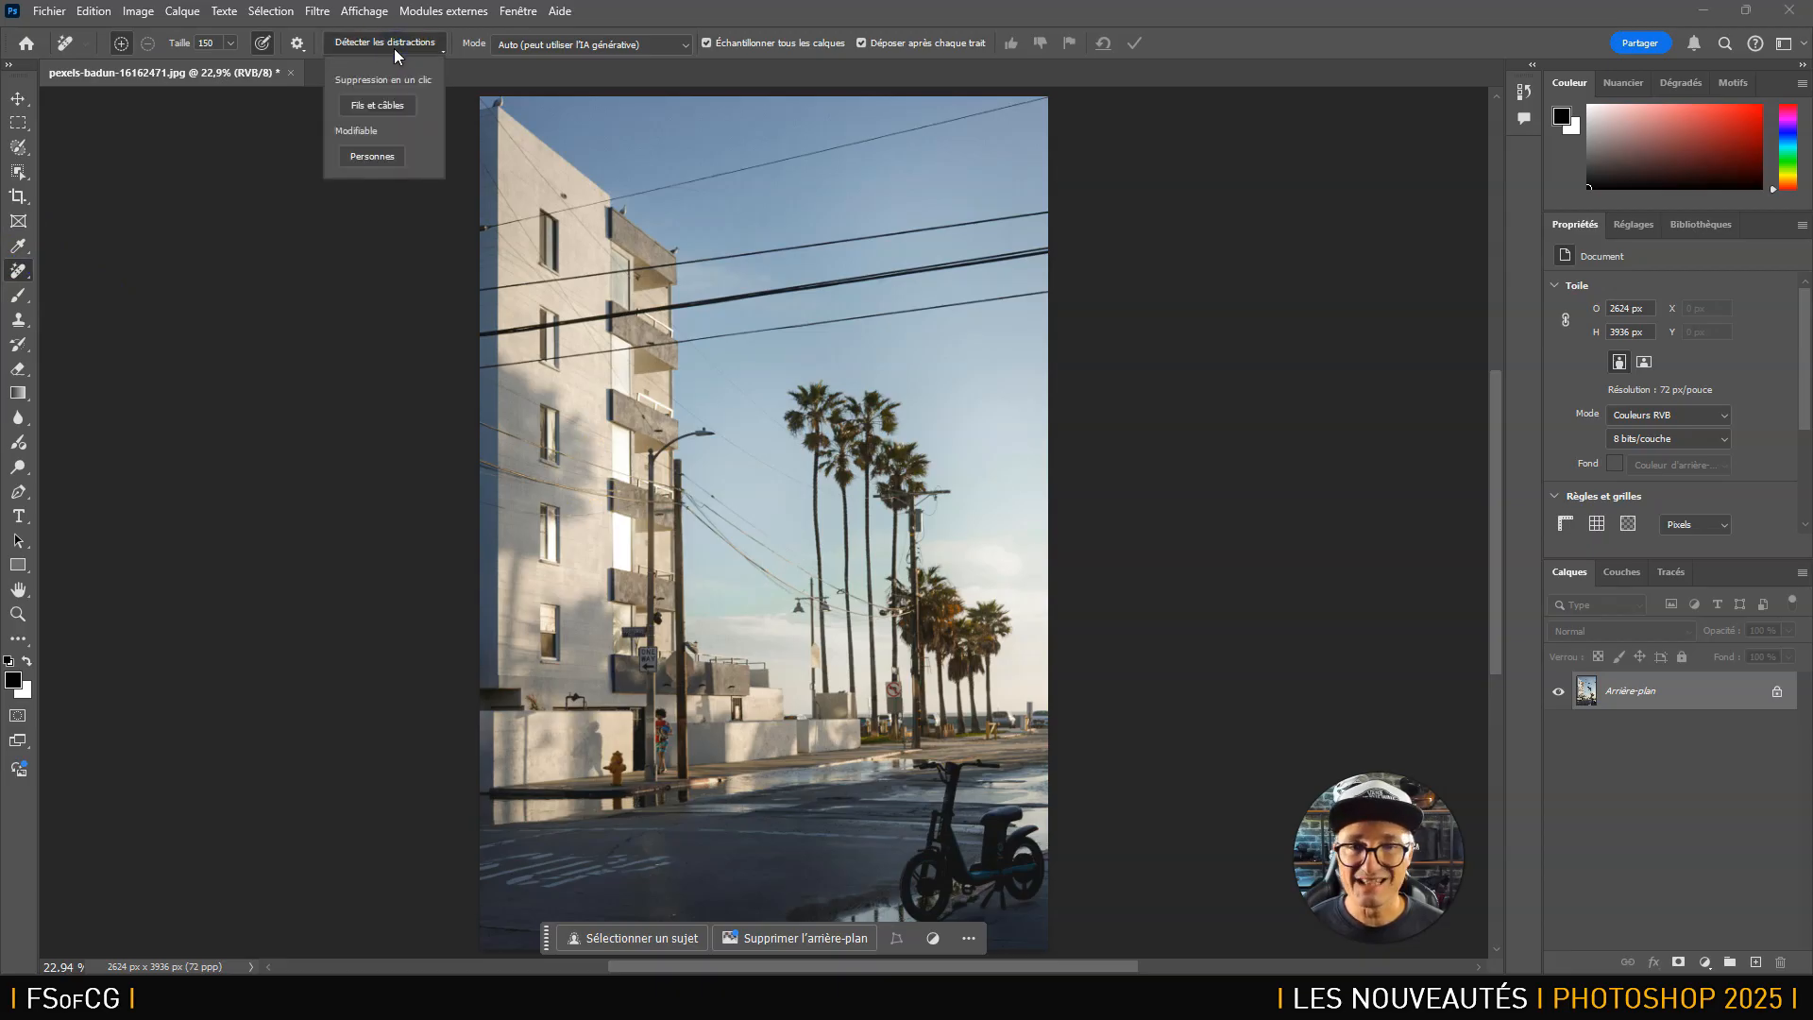
left_click(376, 106)
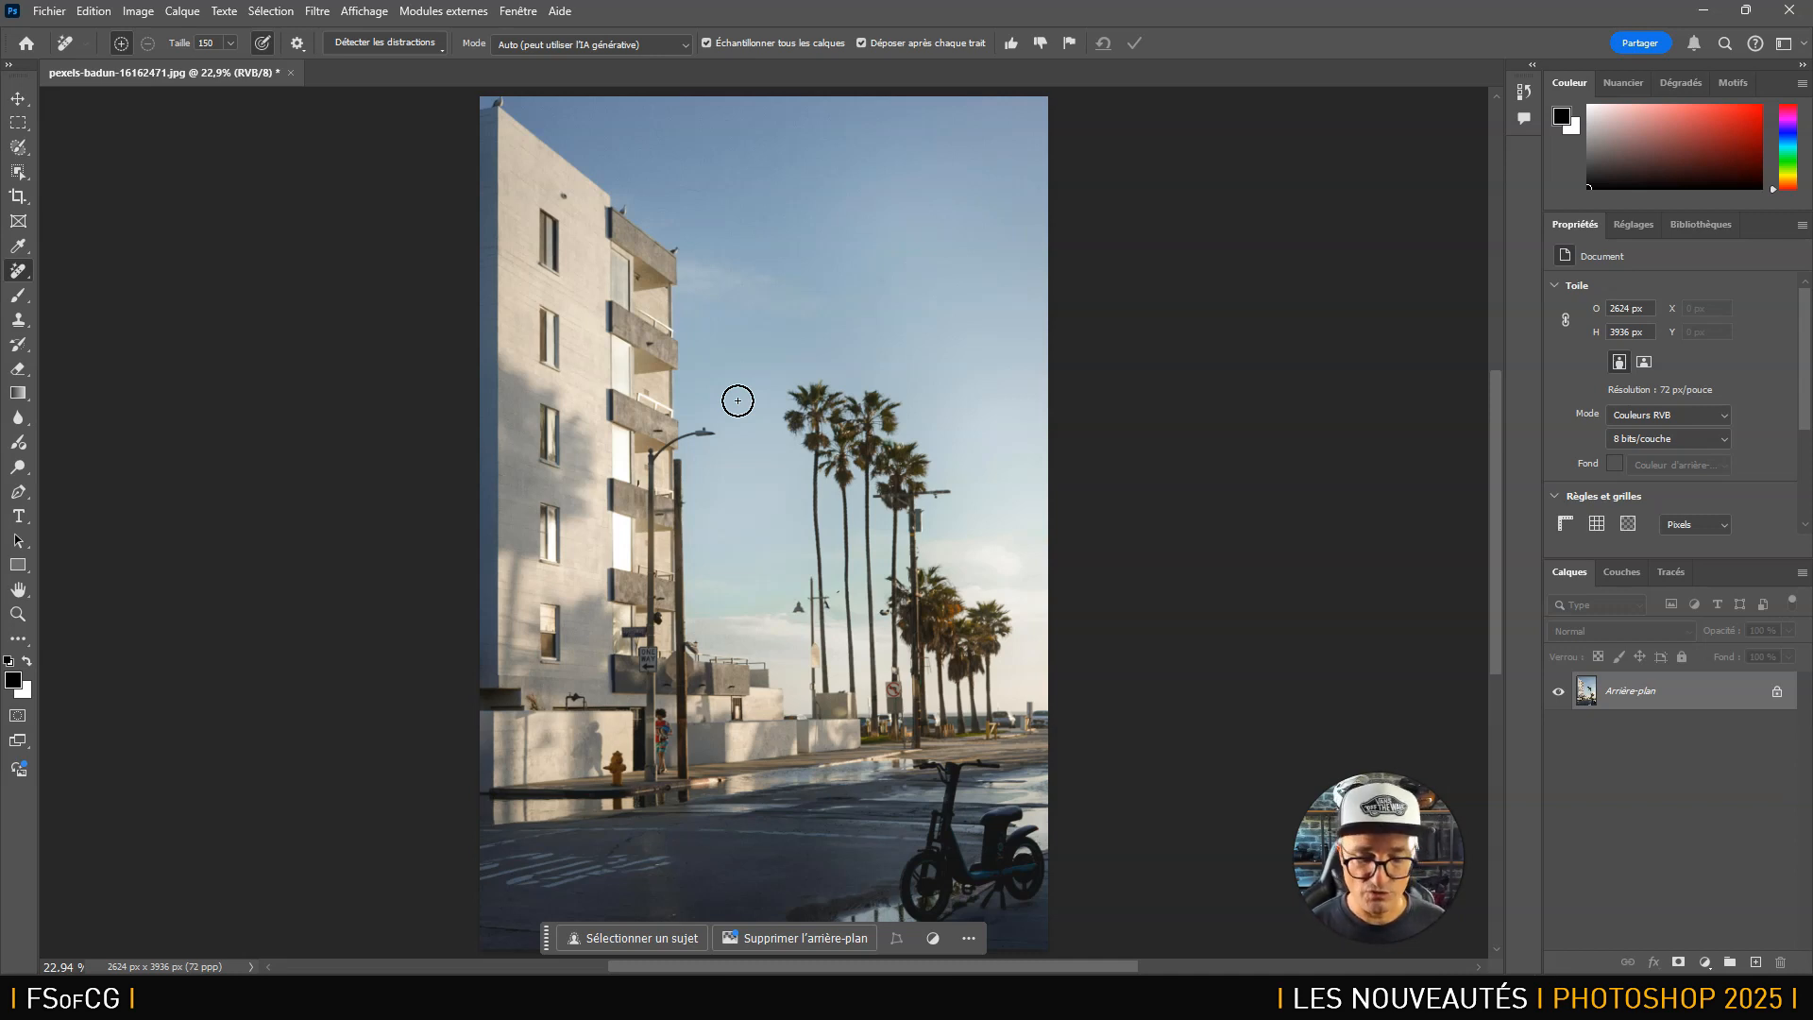
key("ctrl+z")
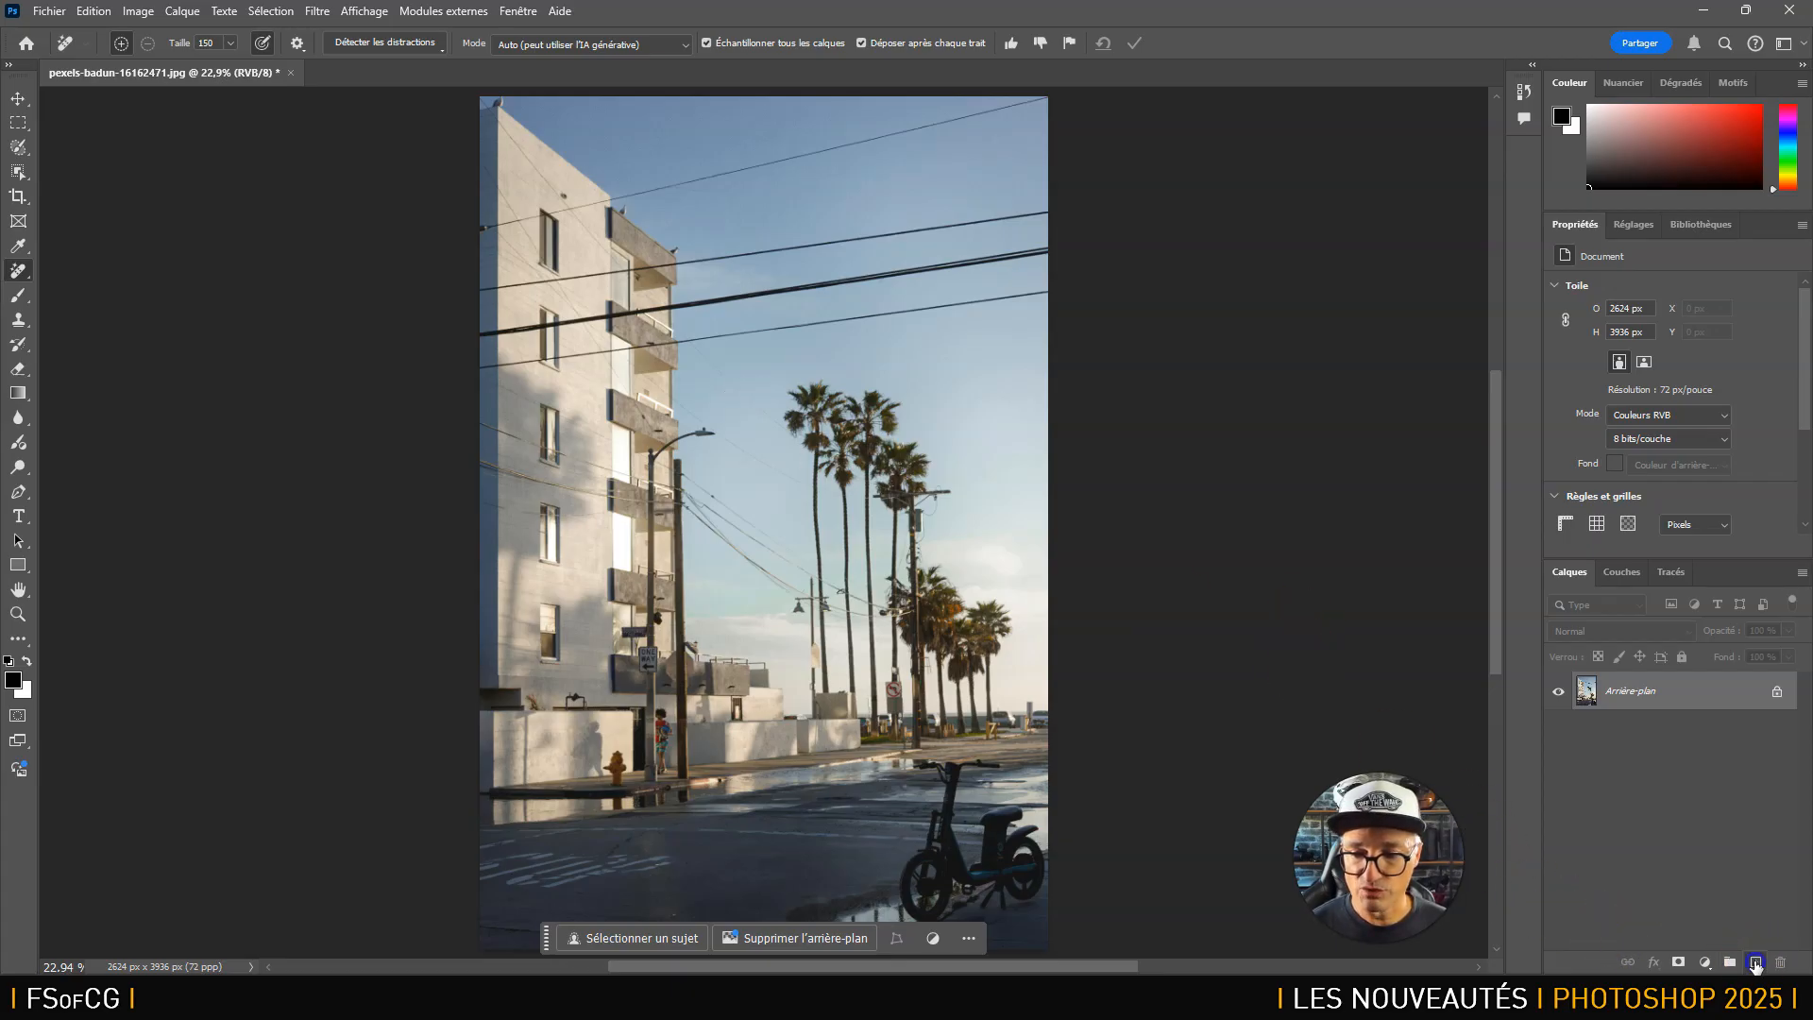
Remove the wires and cables automatically onto a new layer, and inspect that layer with the background hidden.
left_click(1754, 963)
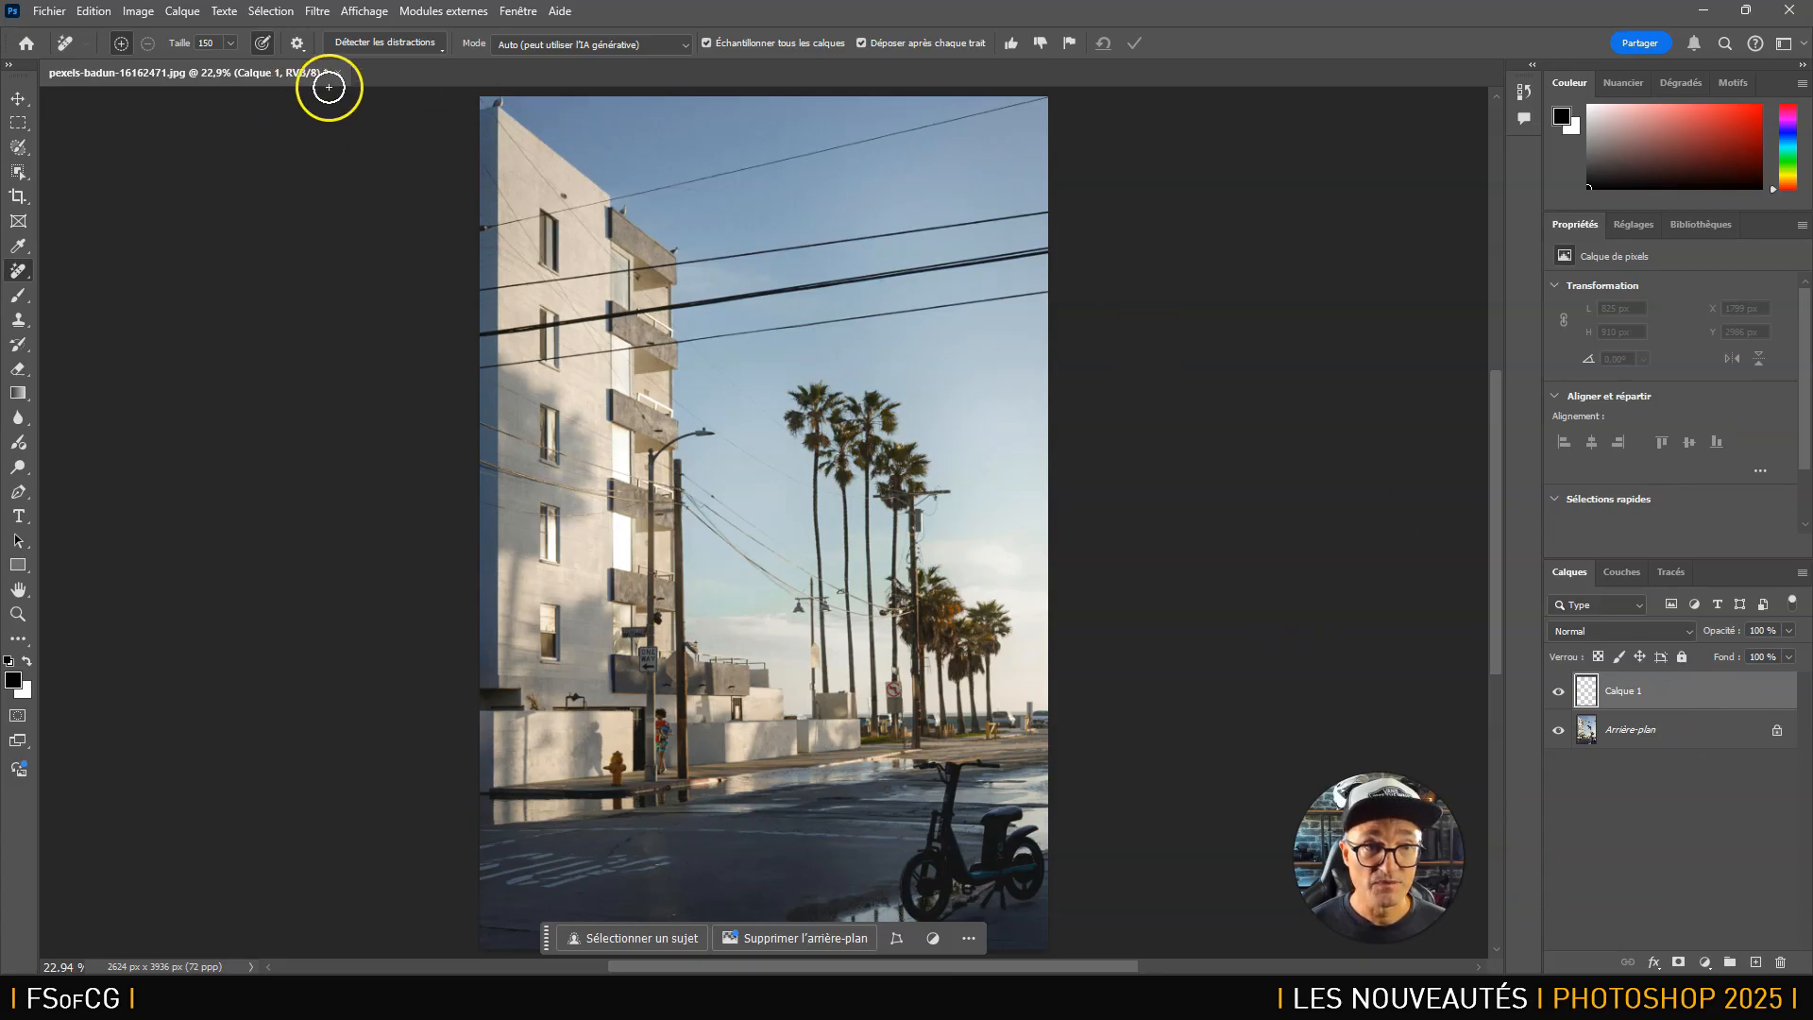
left_click(366, 43)
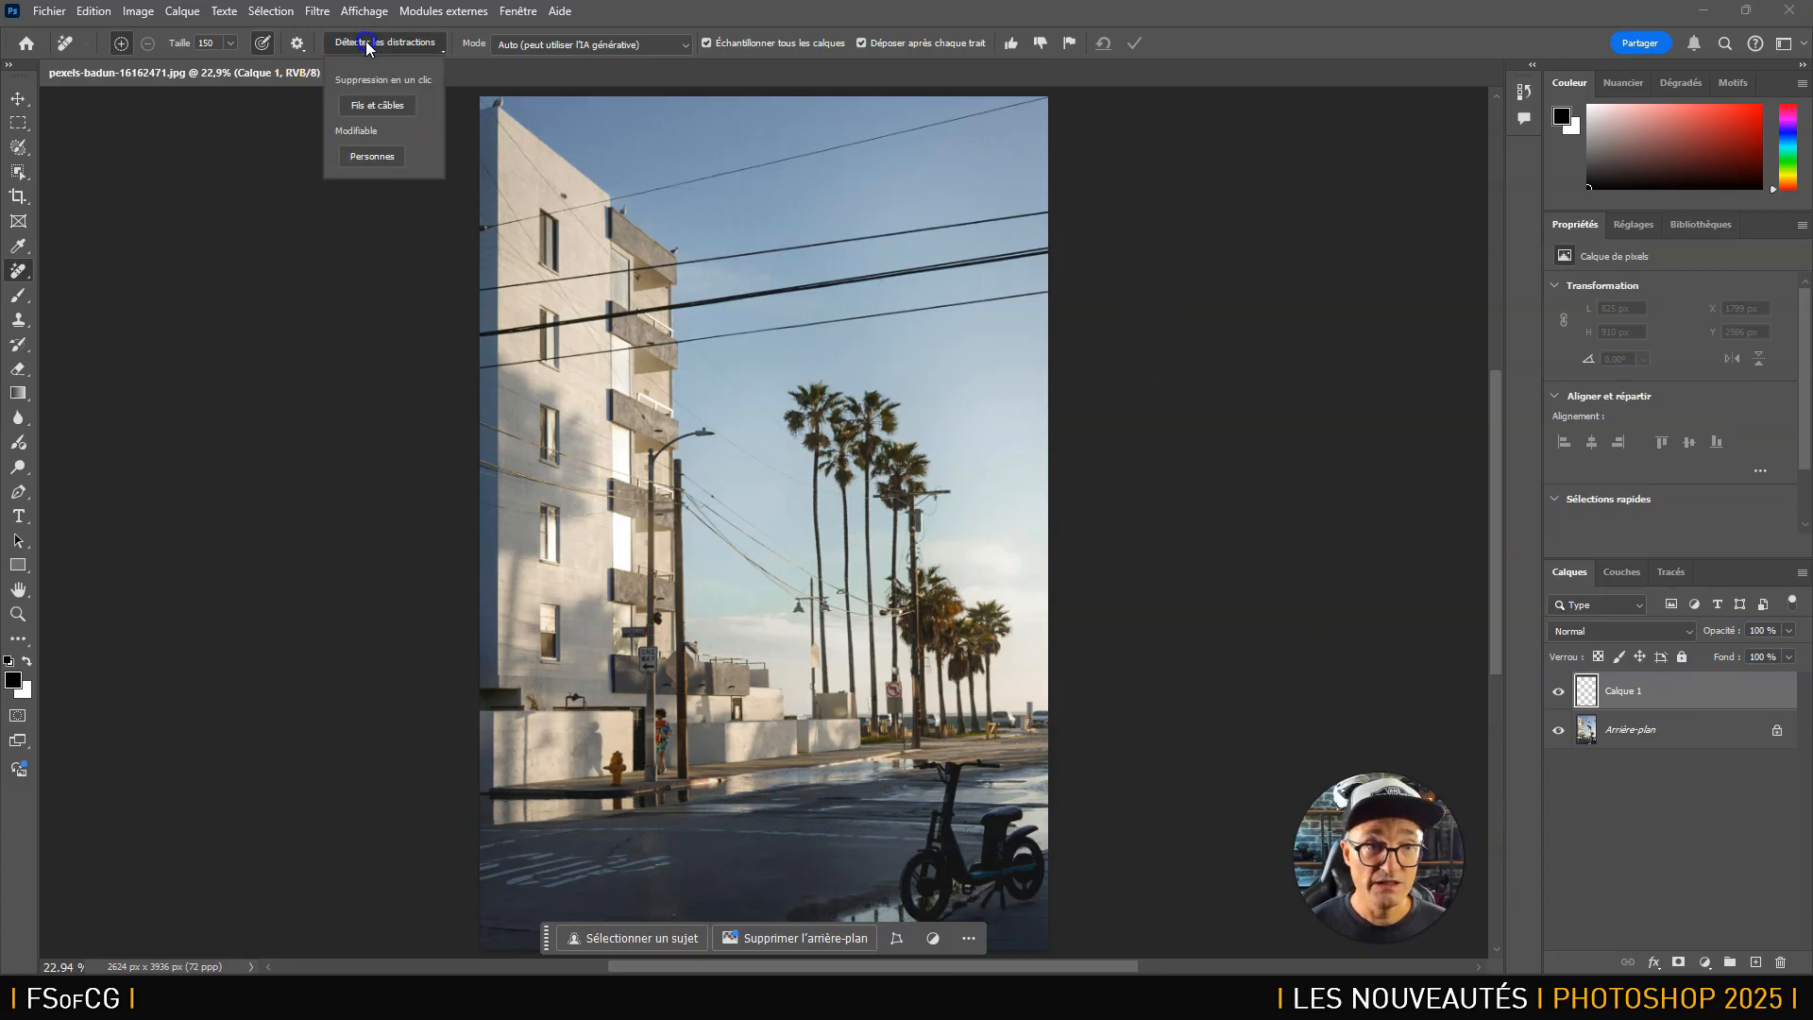
left_click(376, 102)
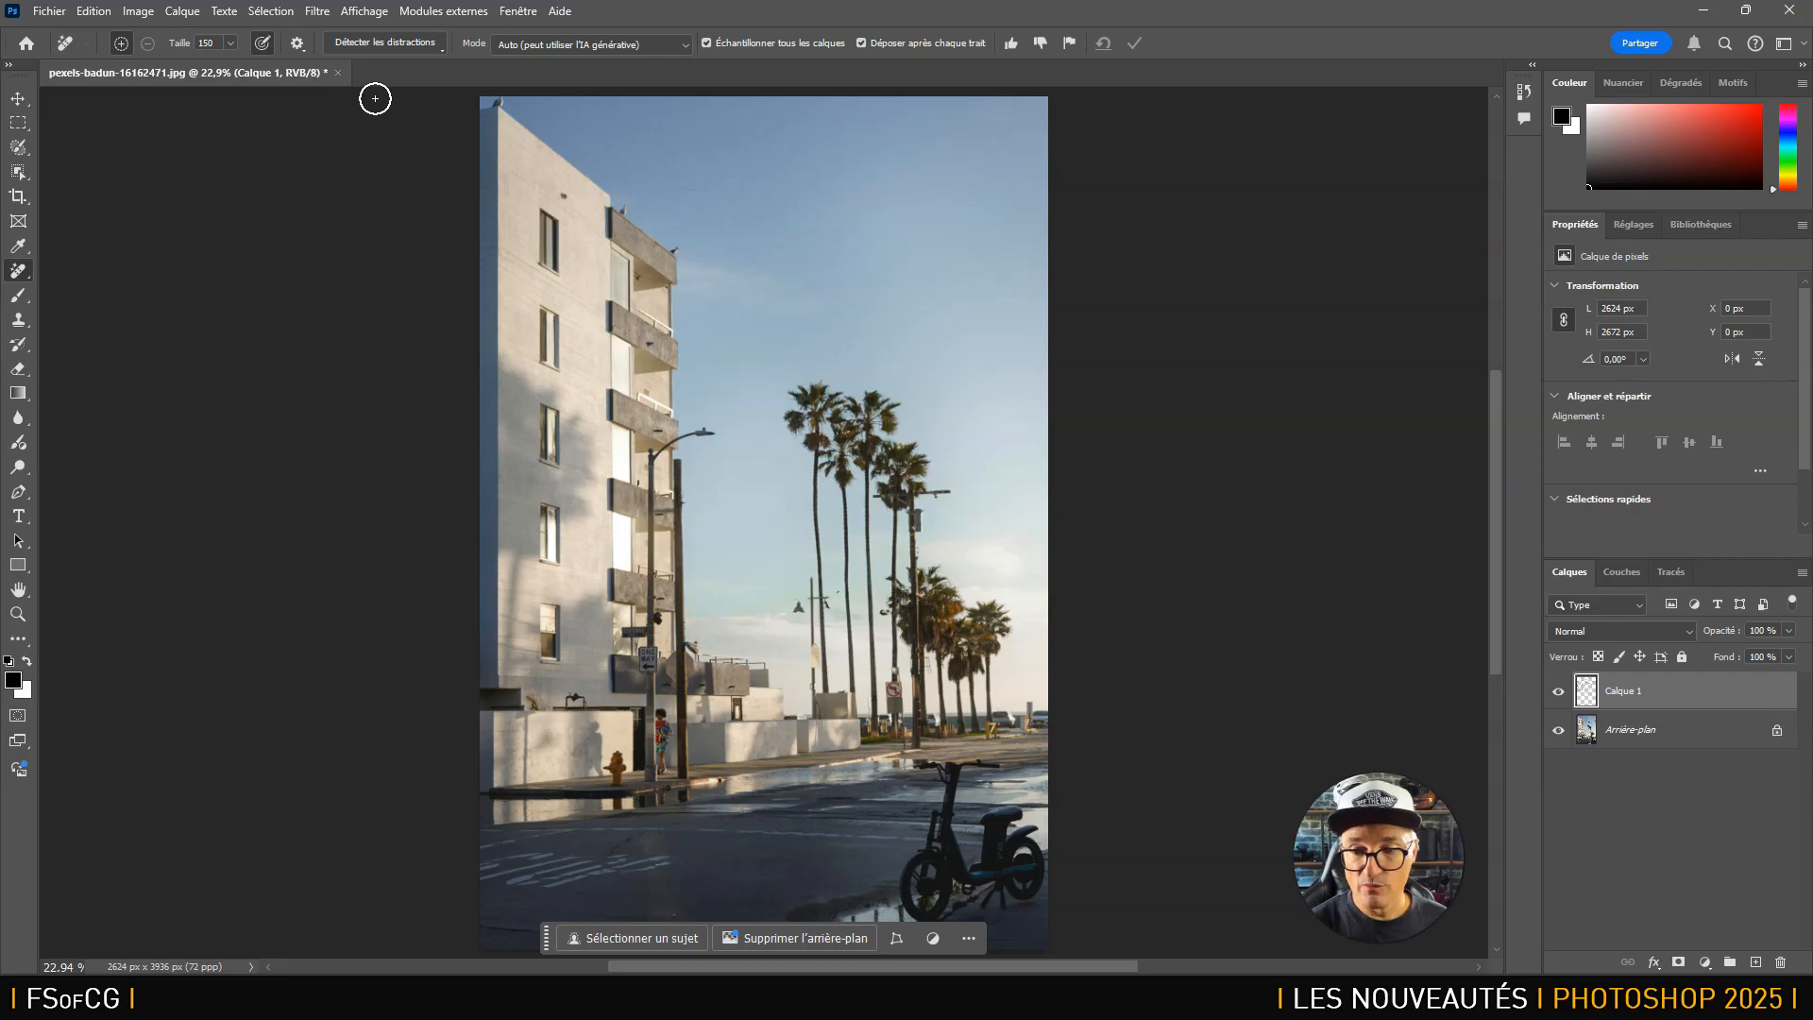
left_click(1558, 730)
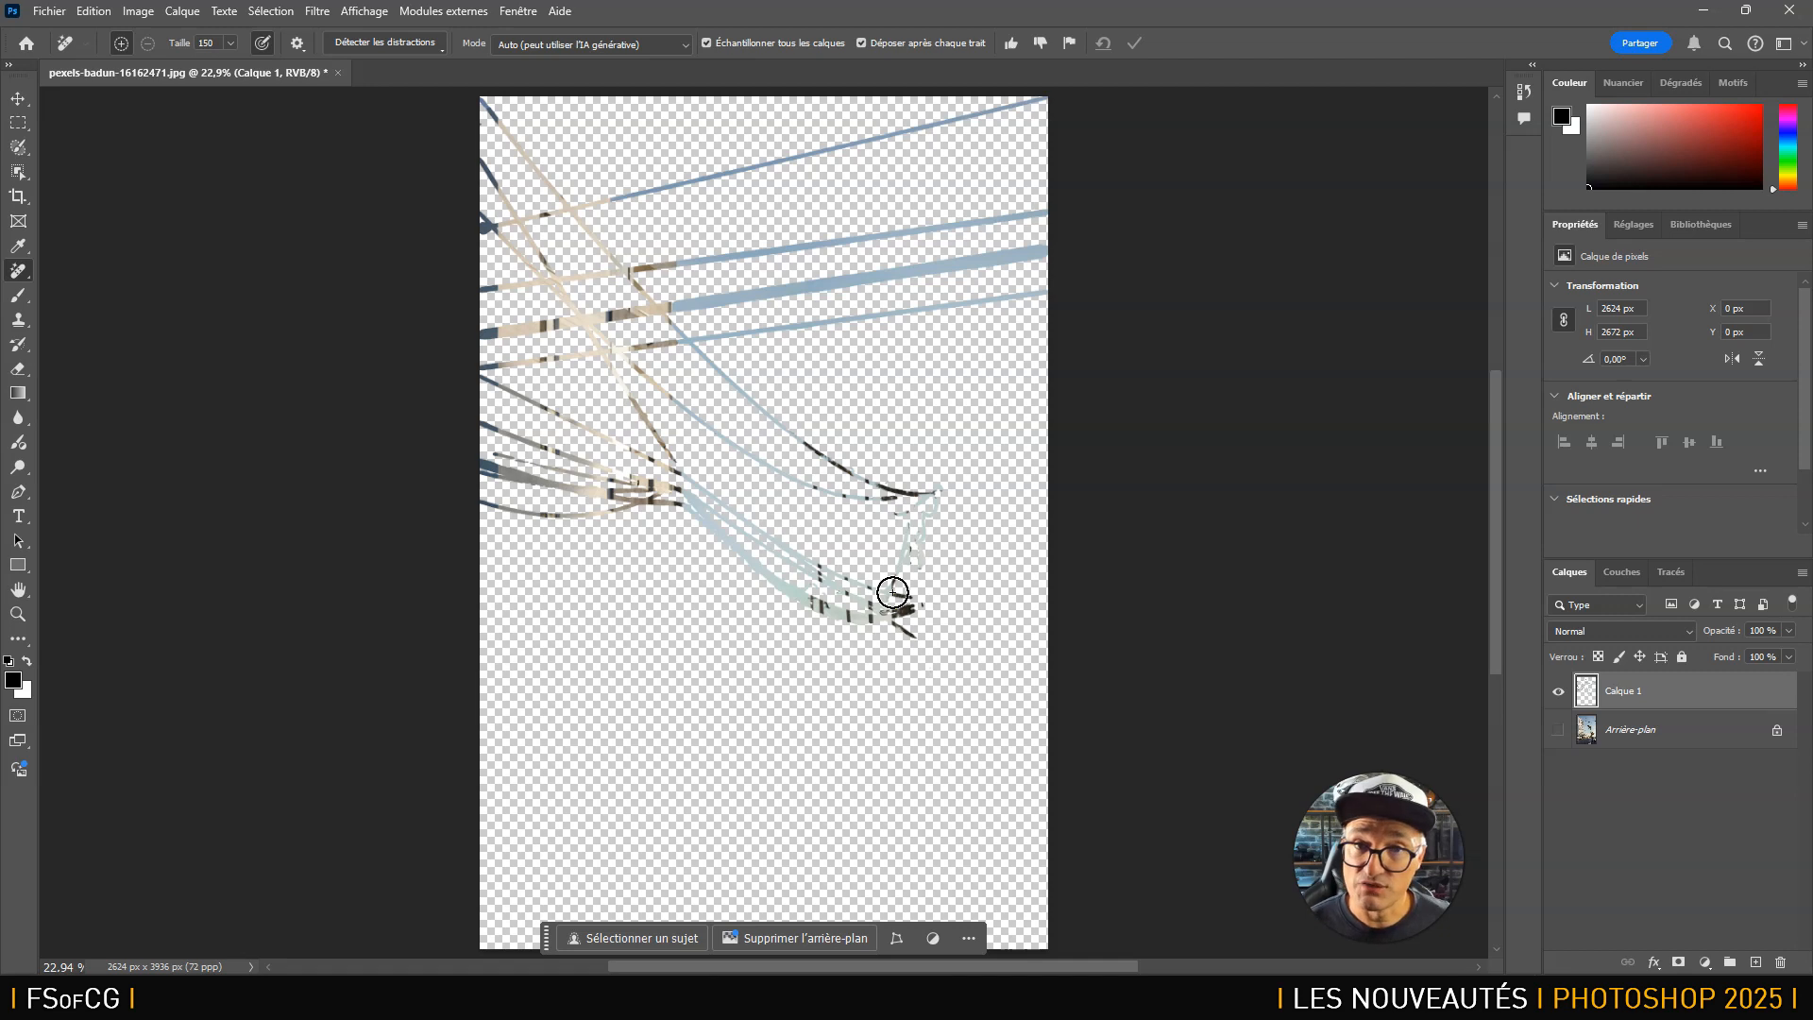
left_click(1558, 731)
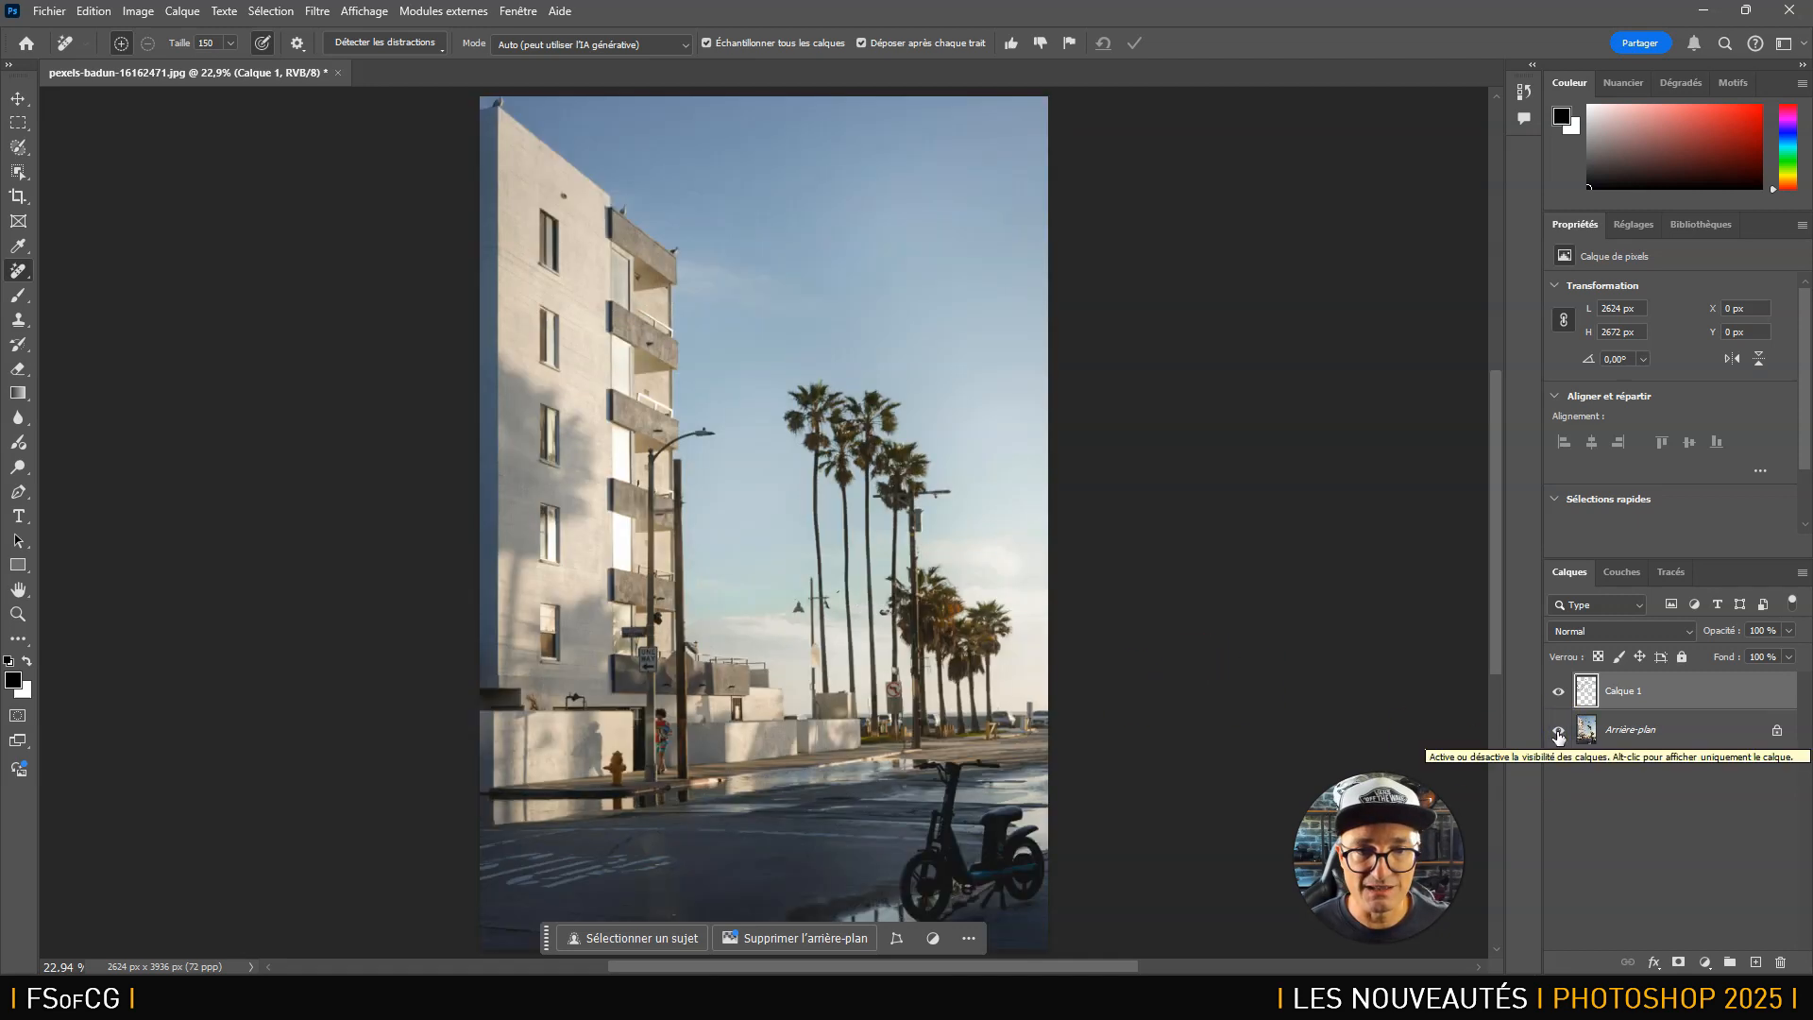
Set the Remove tool's brush size to 90 and remove the floating lamp beside the thin pole in the sky.
key("ctrl+plus")
key("ctrl+plus")
key("ctrl+plus")
key("ctrl+plus")
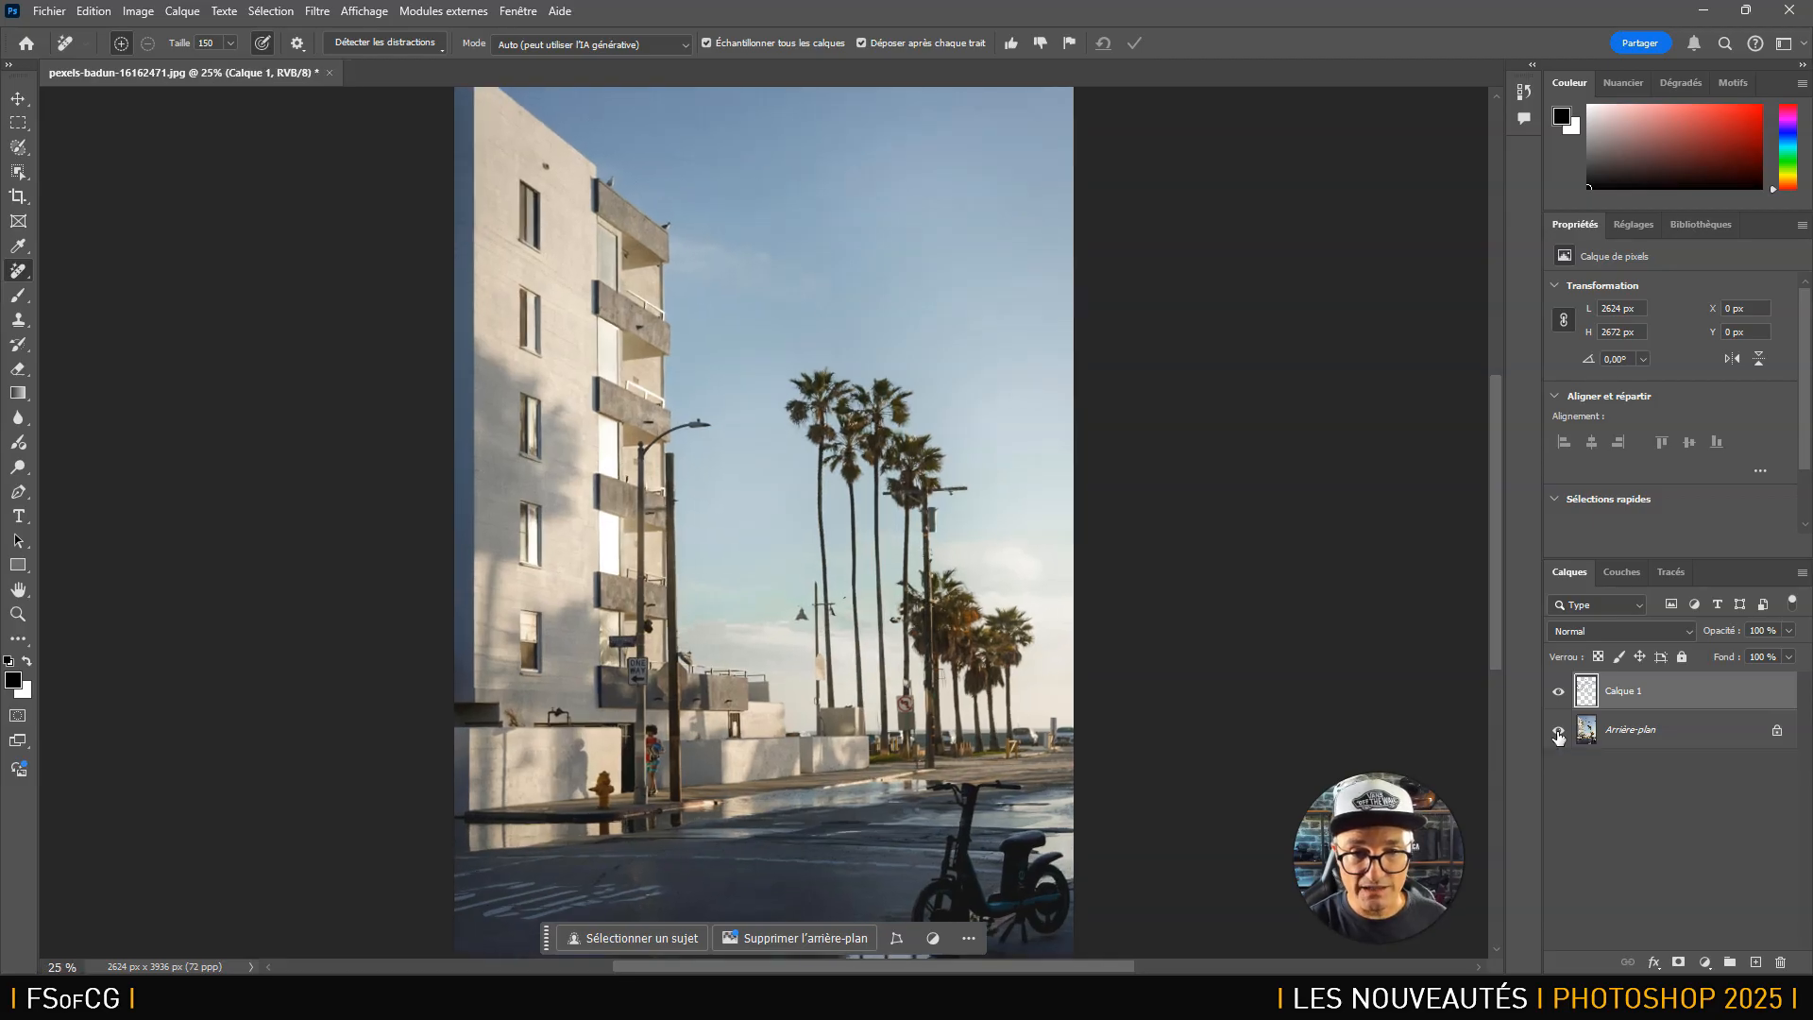
key("ctrl+plus")
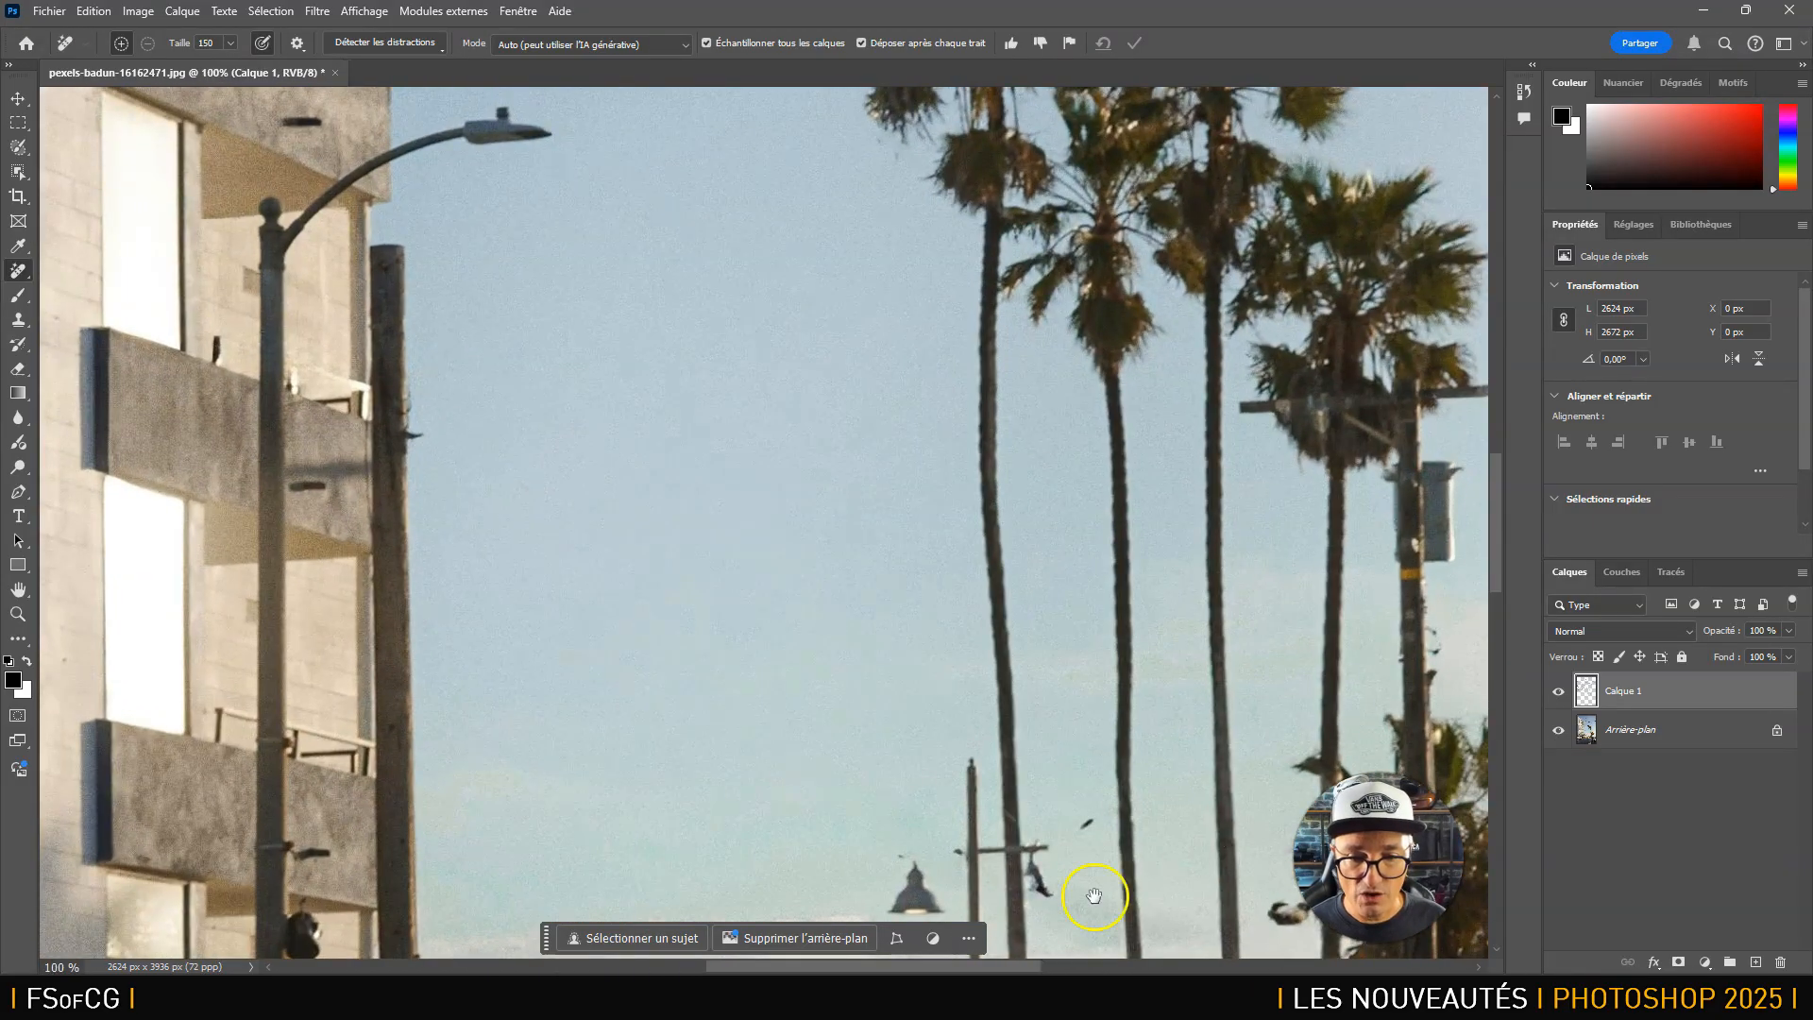
scroll(898, 449, "down", 4)
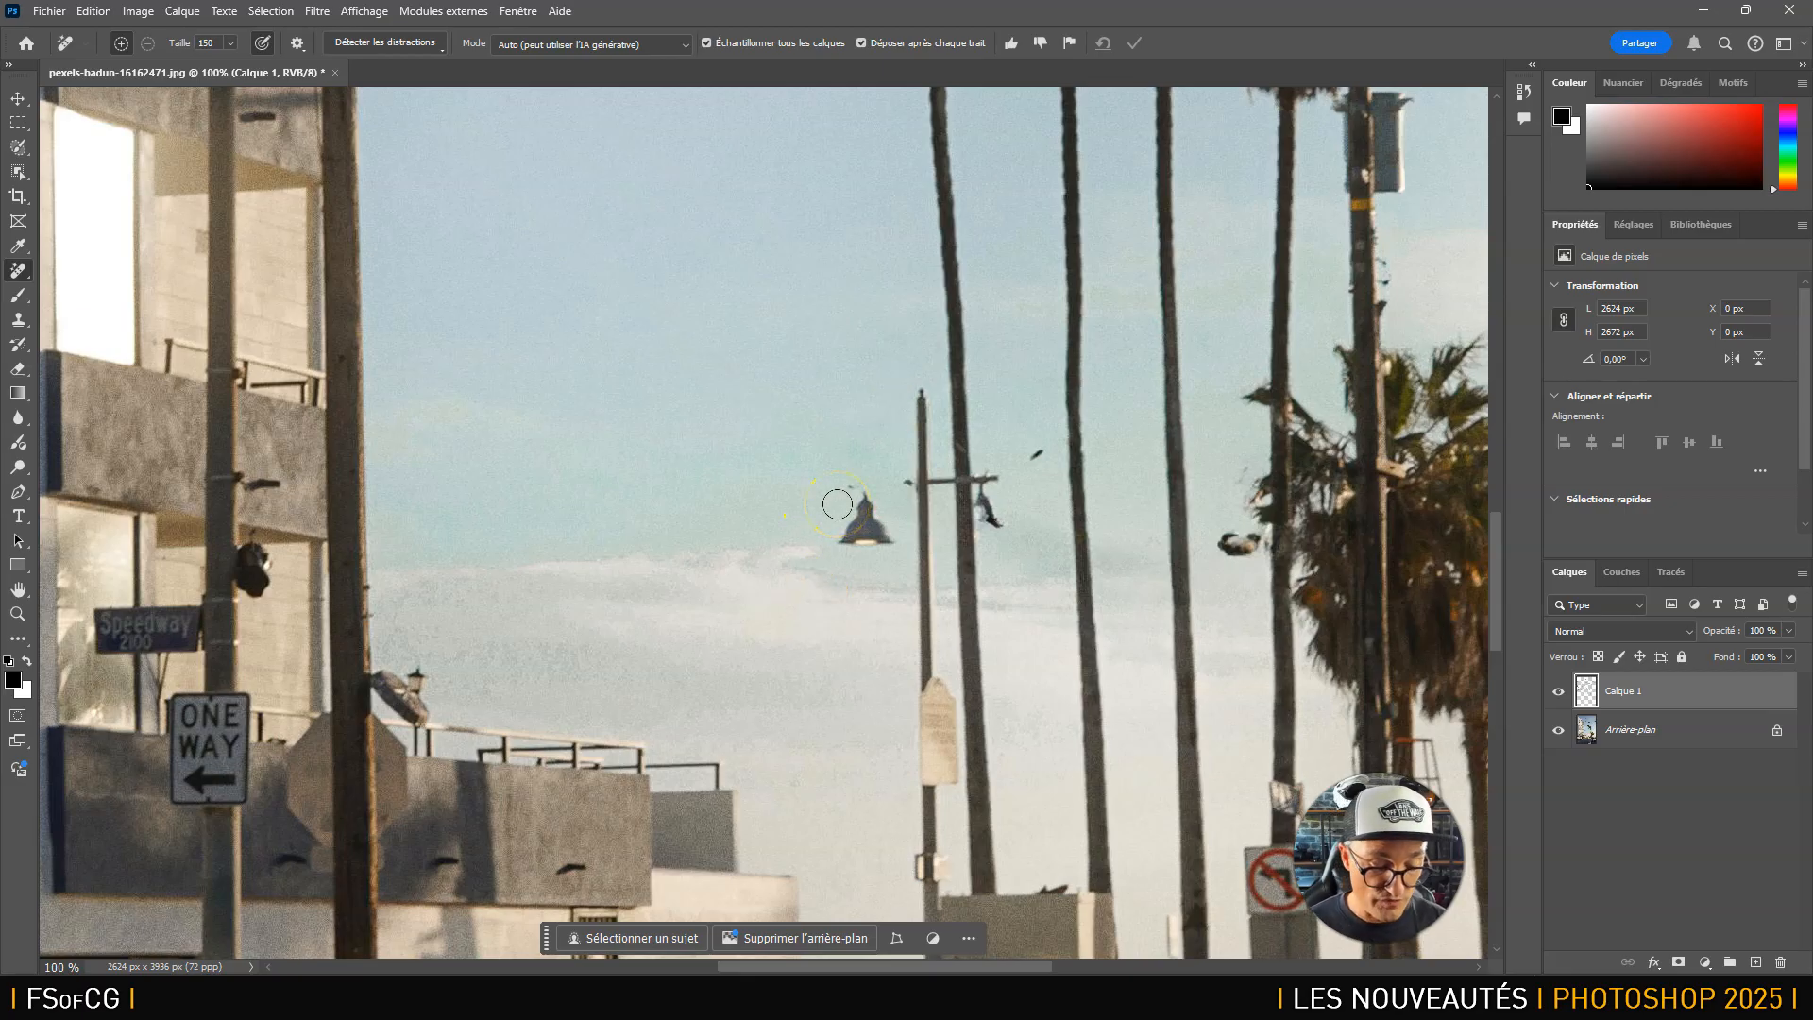
key("bracketleft")
key("bracketleft")
left_click_drag(854, 510, 864, 554)
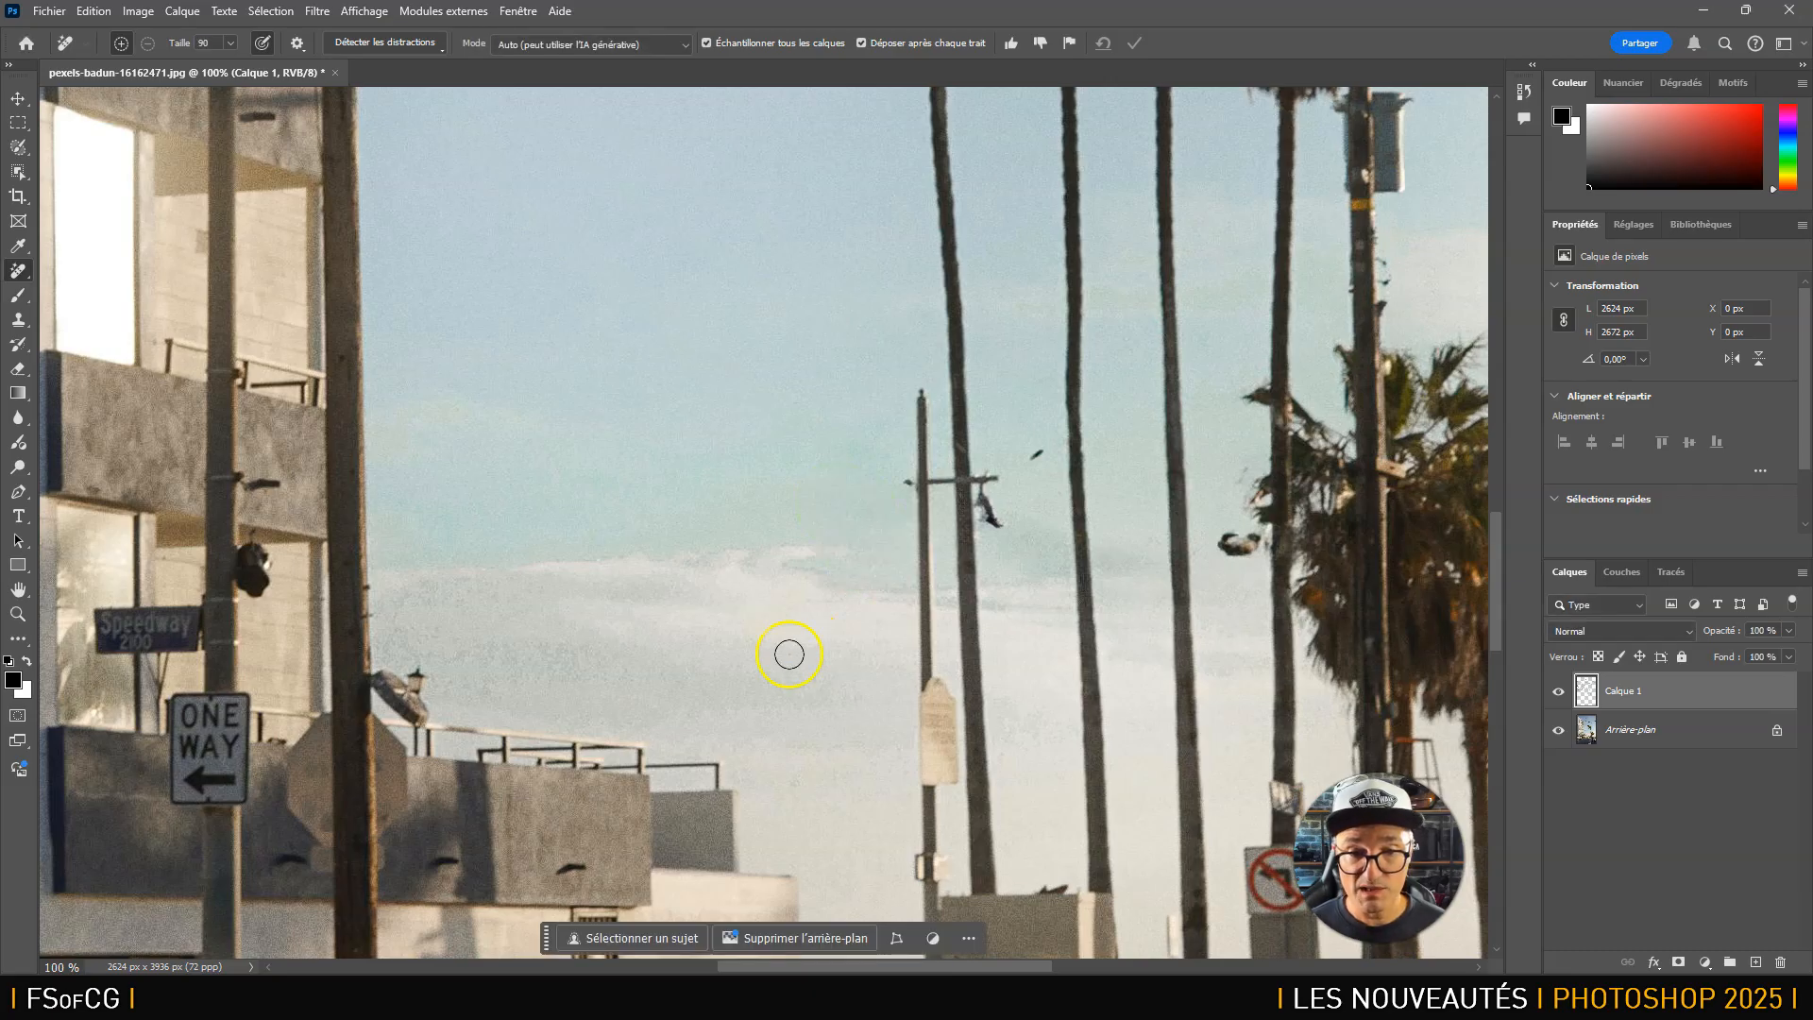
Remove the remaining lamp fragments beside the palm trunk and the crossbar at the top of the thin pole.
mouse_move(1018, 533)
left_mouse_down()
mouse_move(1019, 453)
mouse_move(1017, 517)
left_mouse_up()
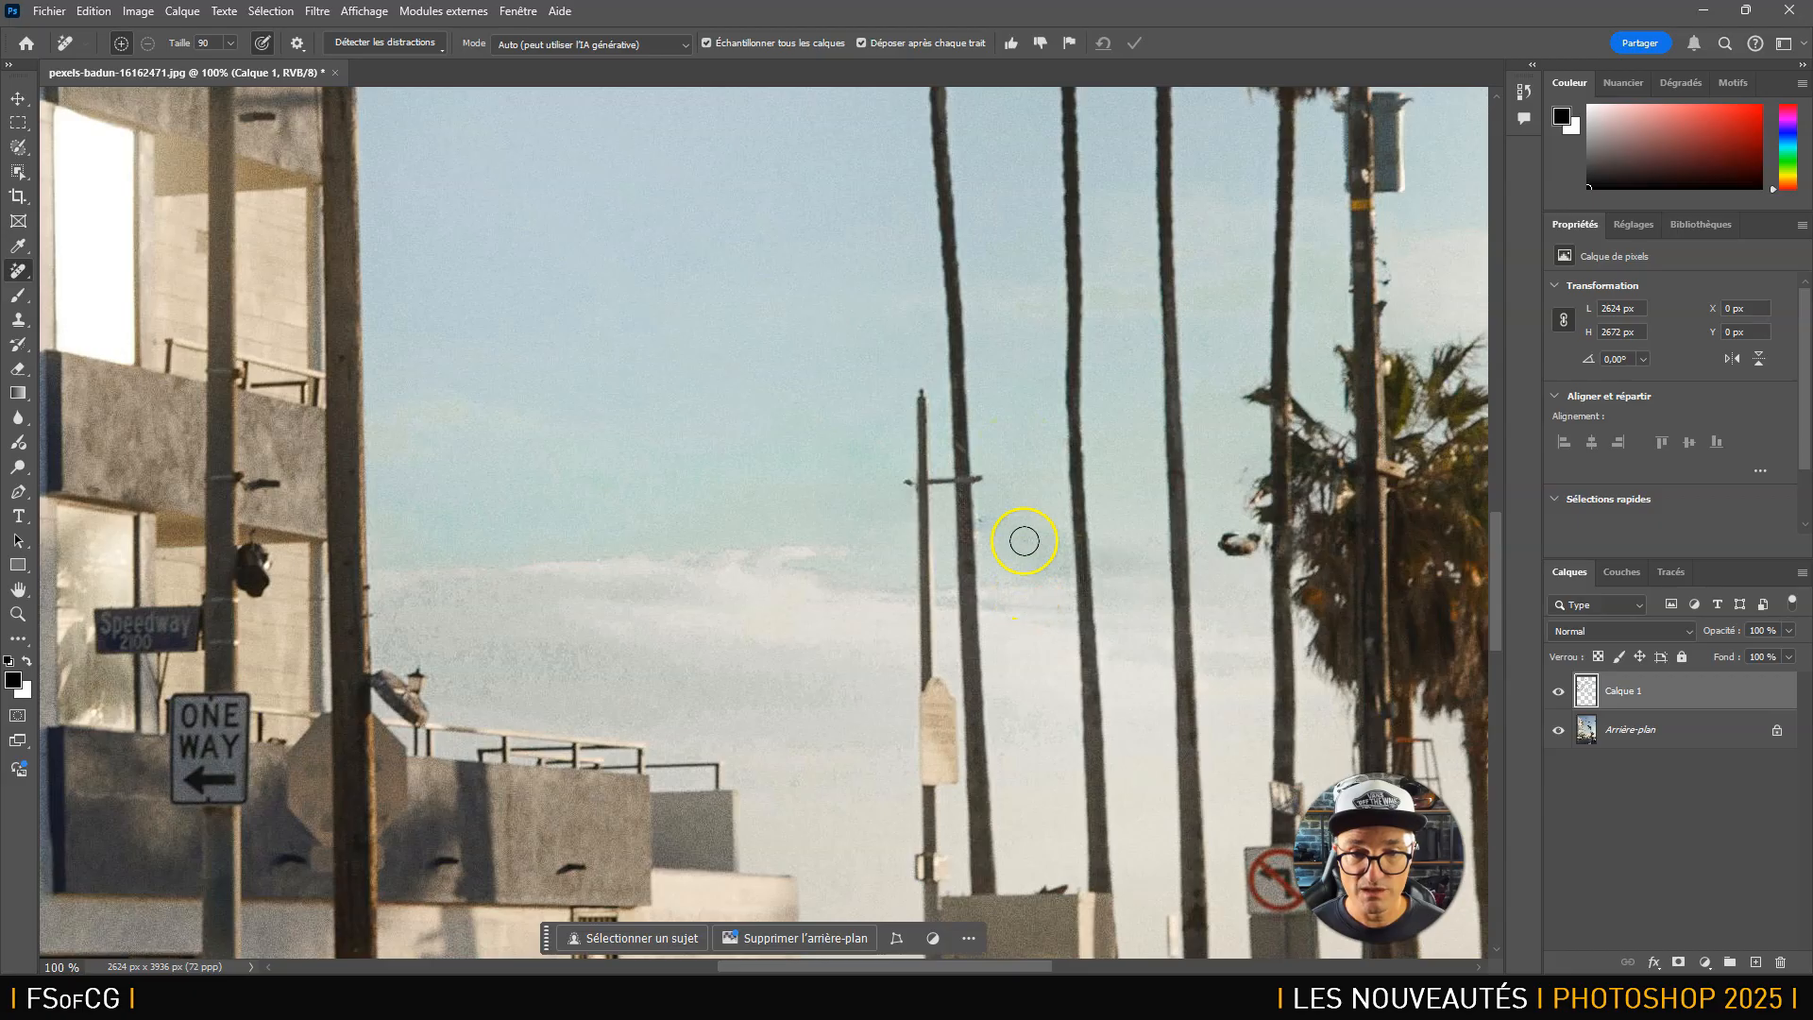
left_click(984, 478)
left_click_drag(921, 412, 927, 515)
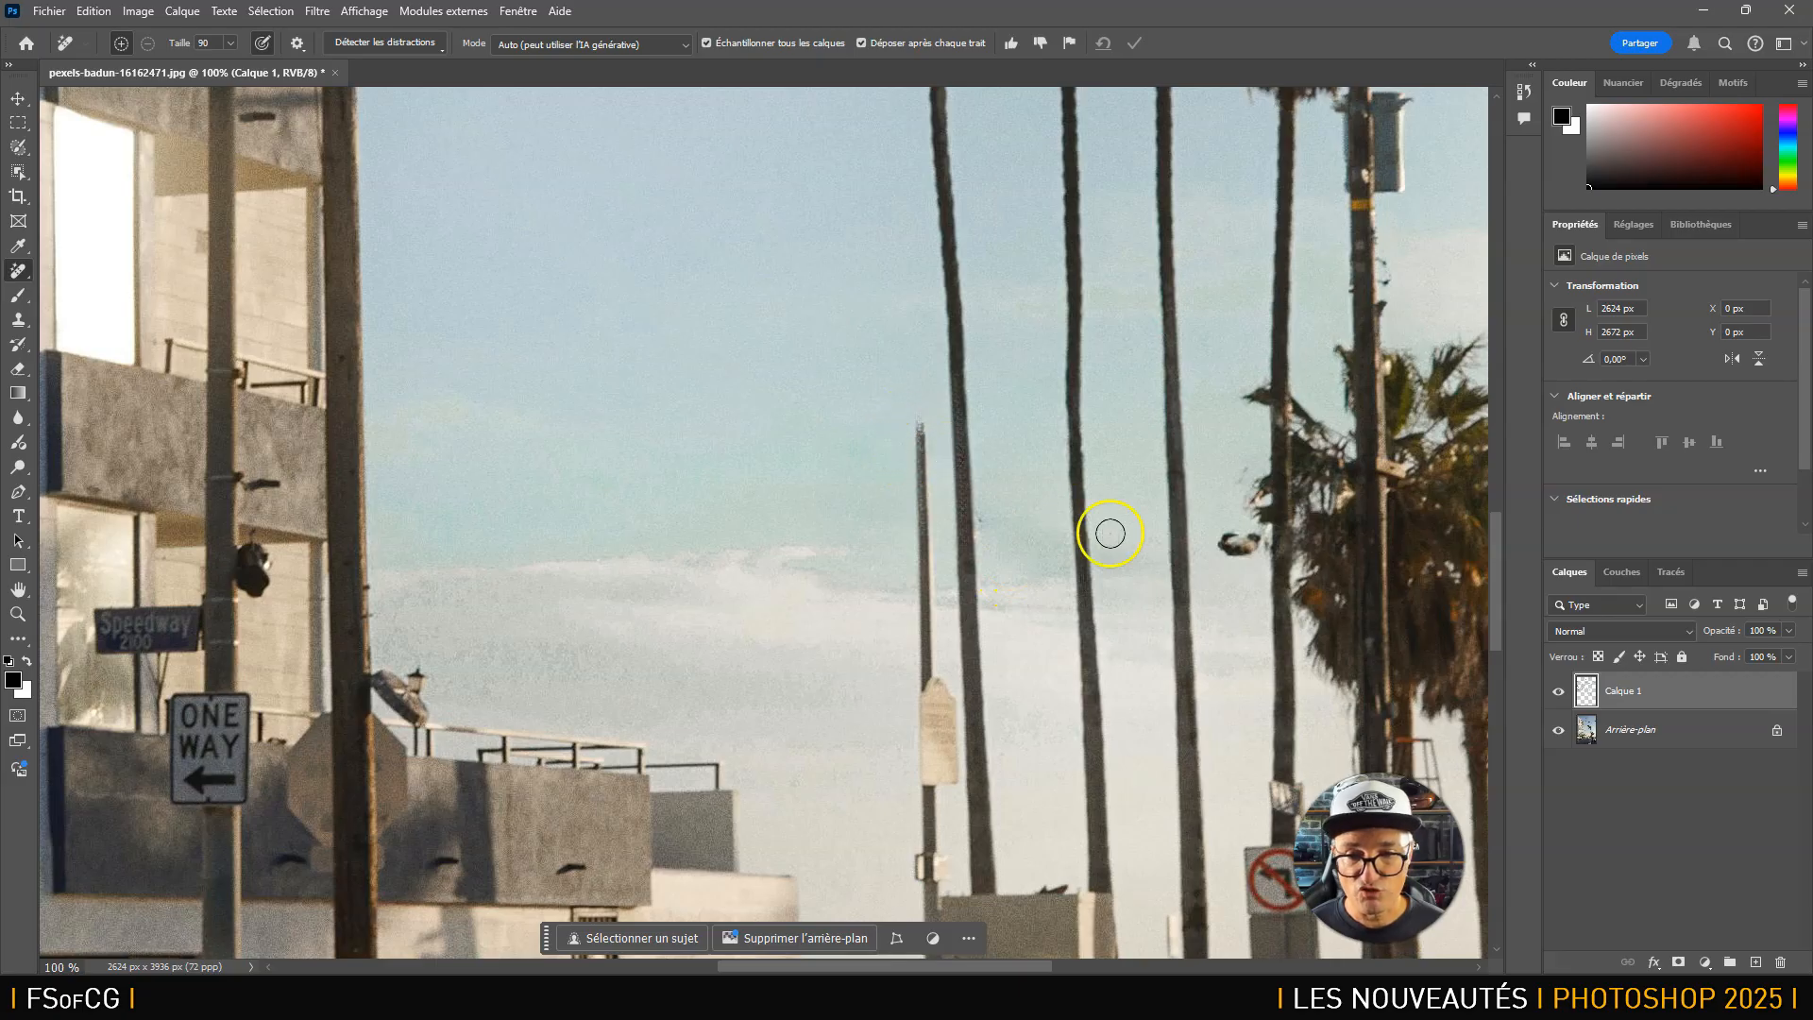
Remove the dark lamp fragment floating in the sky beside the rightmost palm trunk with the Remove tool.
left_click_drag(1235, 550, 1224, 536)
mouse_move(1110, 587)
left_mouse_down()
mouse_move(907, 615)
mouse_move(755, 704)
left_mouse_up()
left_click_drag(1038, 514, 935, 665)
left_click_drag(969, 593, 1116, 425)
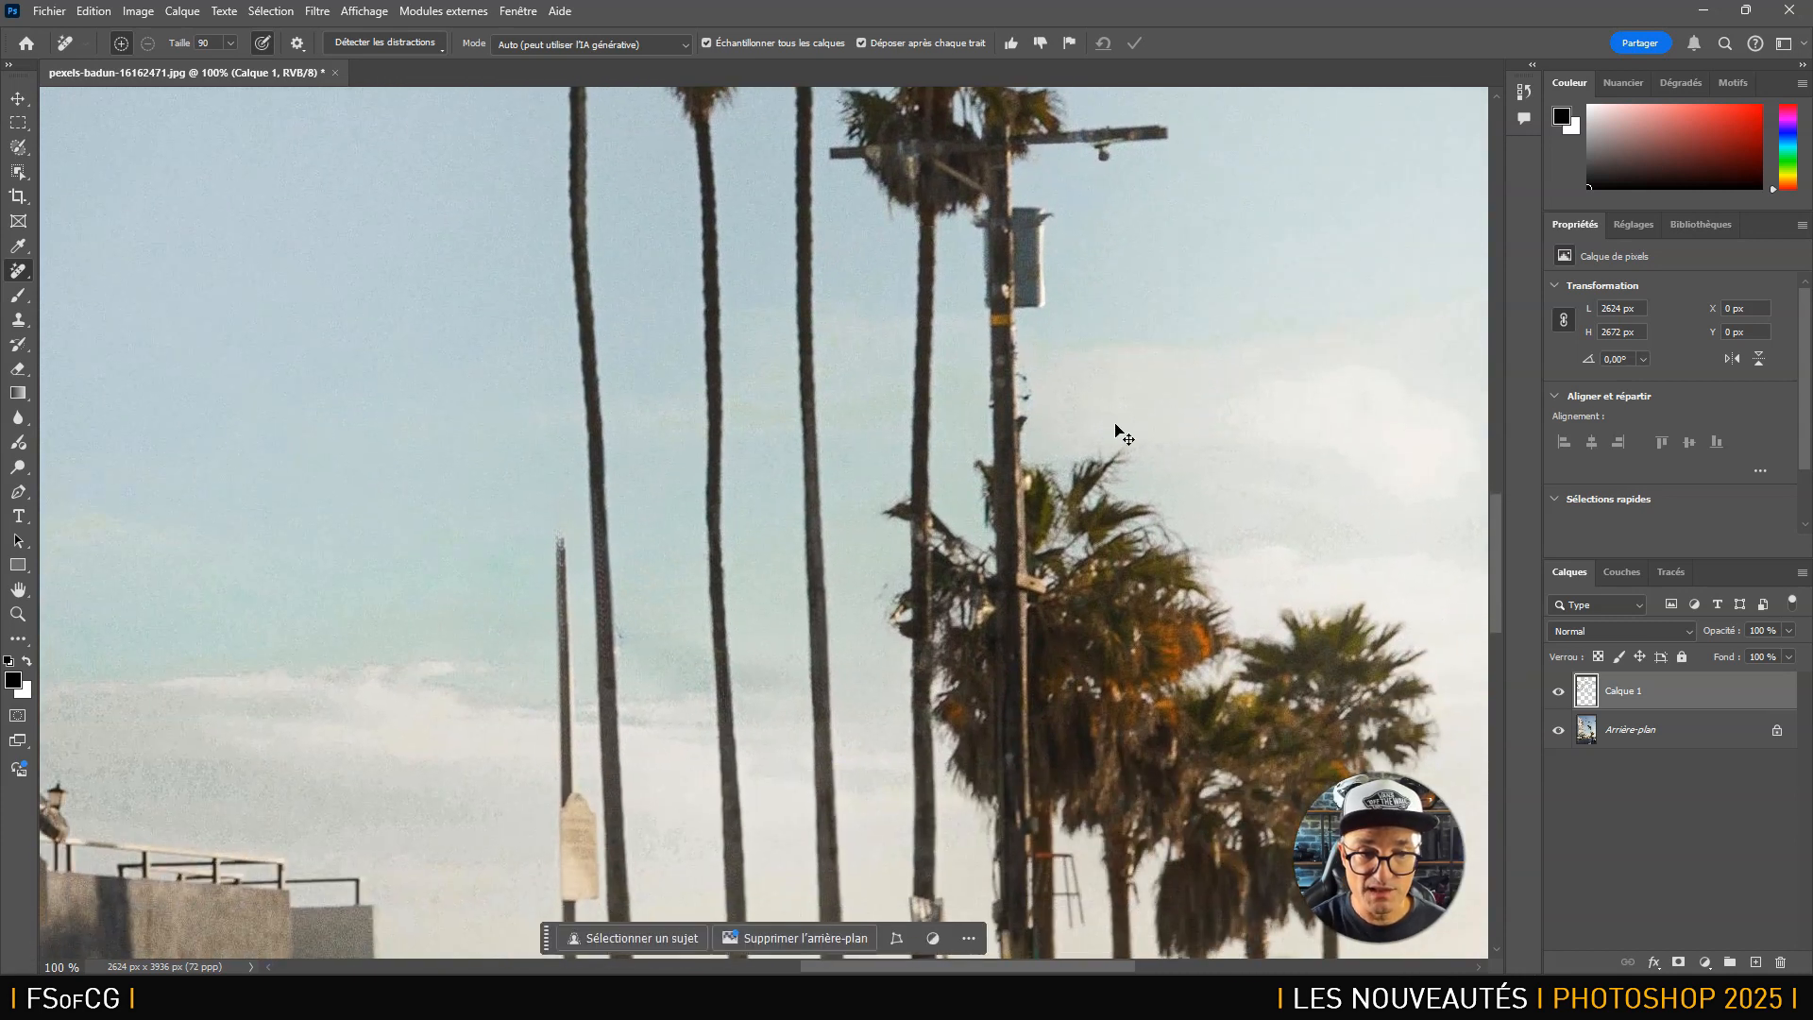
key("ctrl+minus")
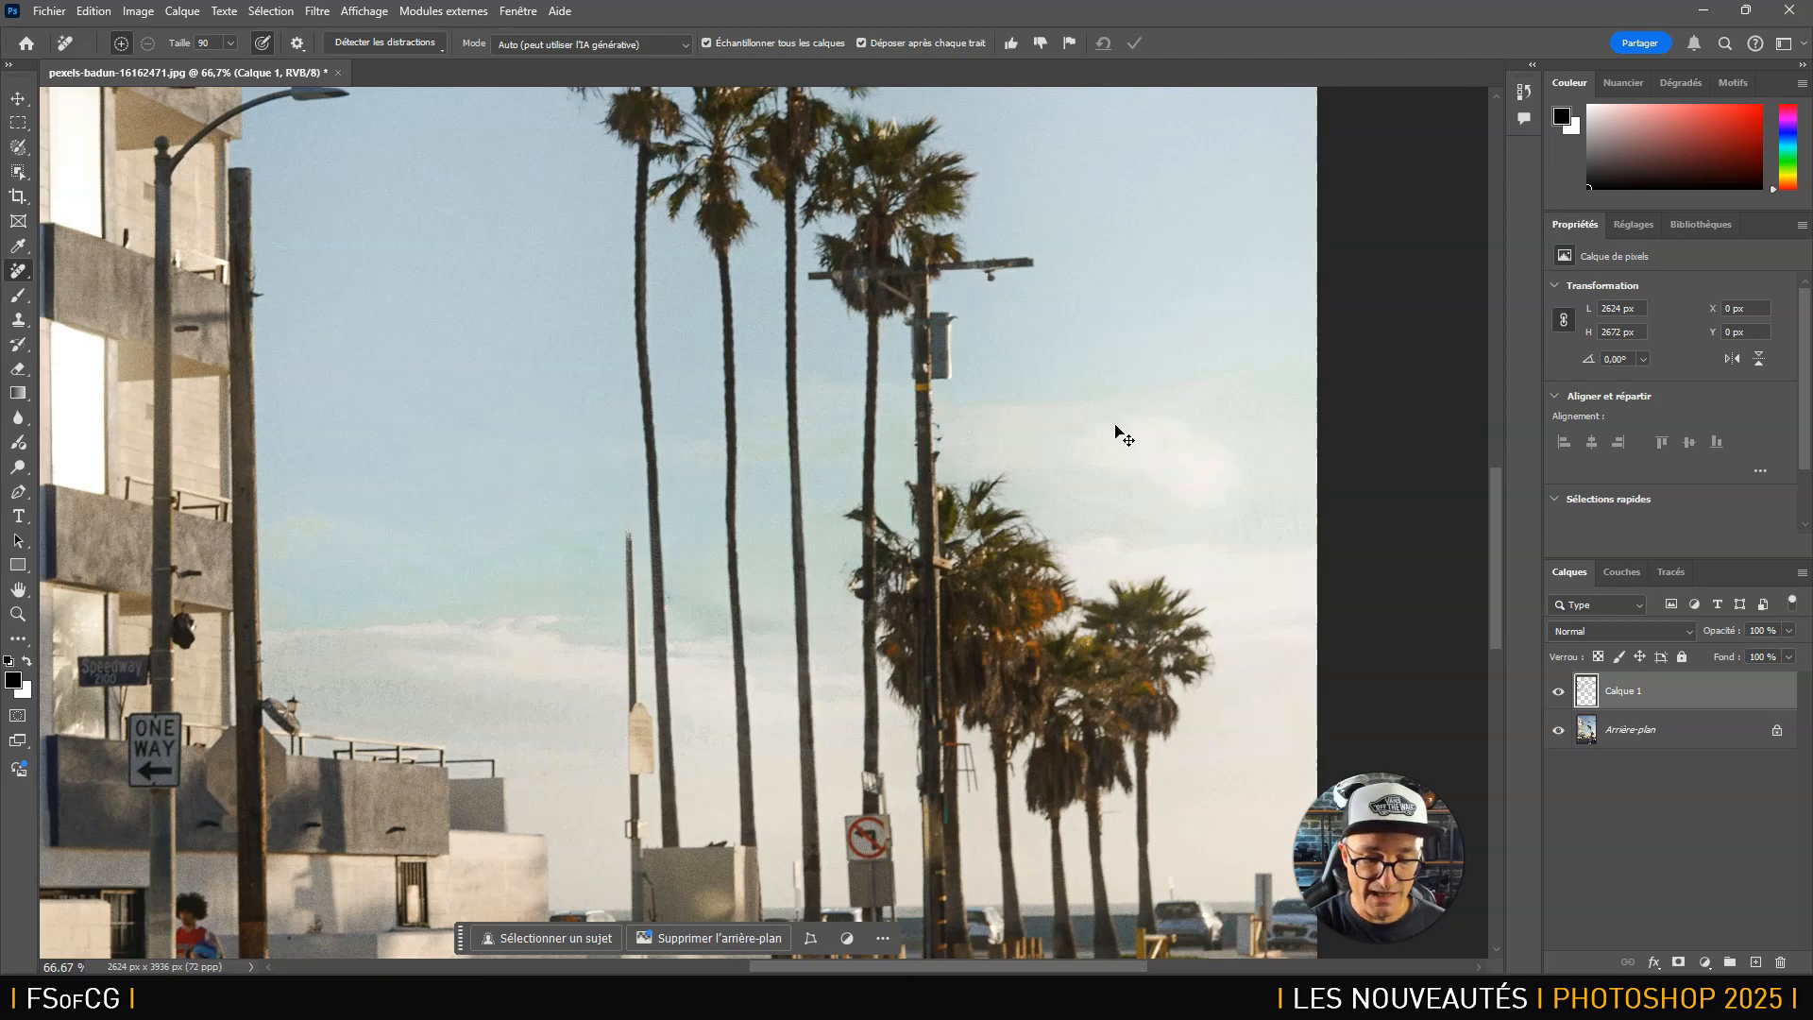
key("ctrl+0")
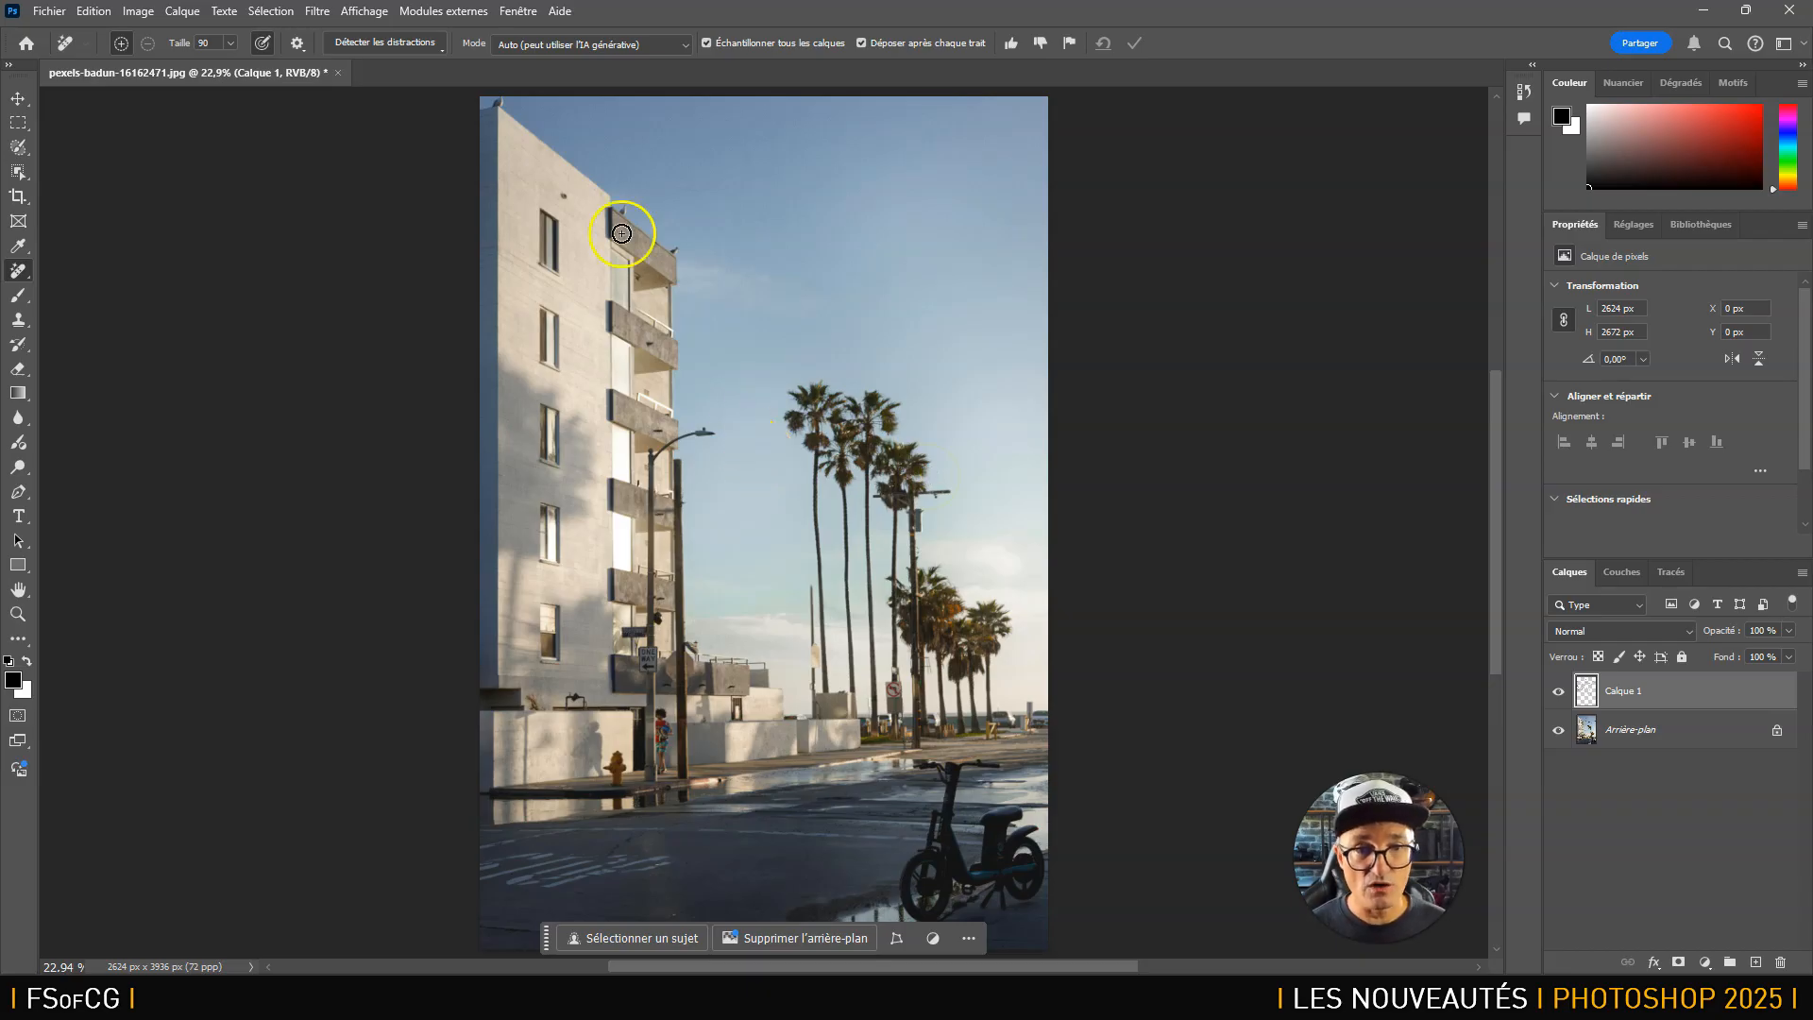
left_click_drag(675, 188, 728, 206)
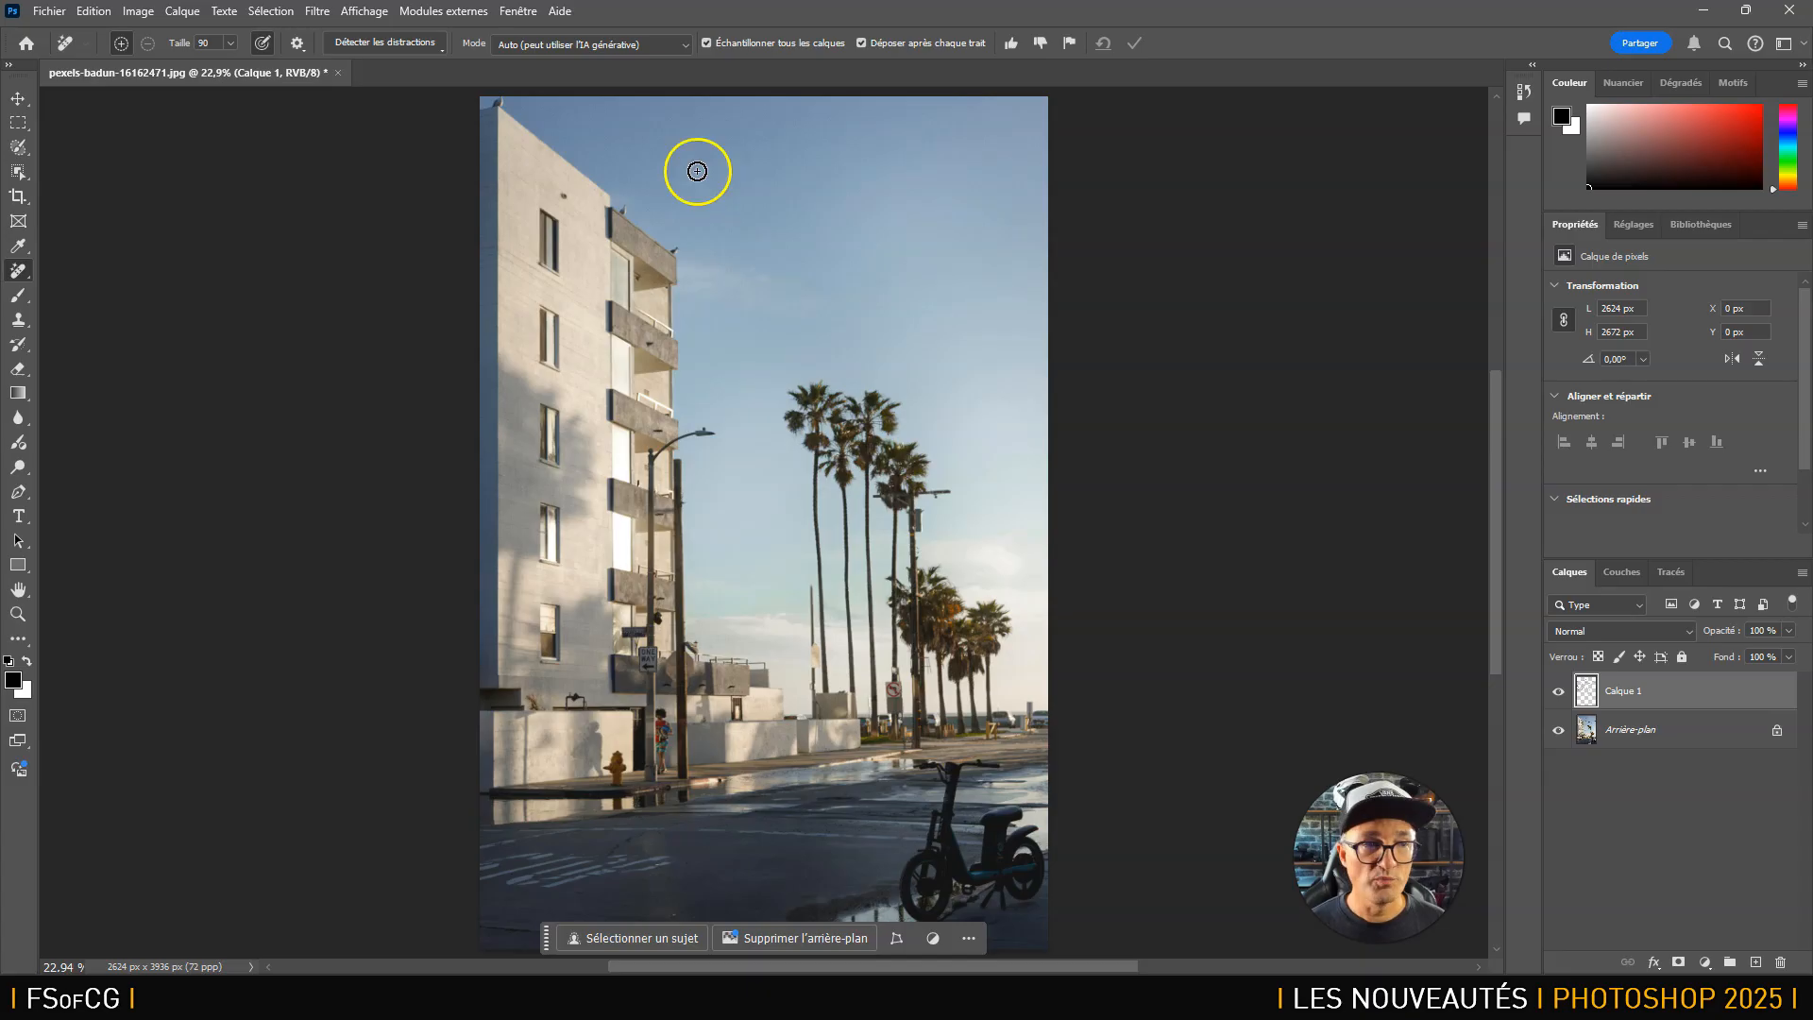
Open the photo of the white brick building from the FDT folder.
left_click(48, 11)
left_click(59, 53)
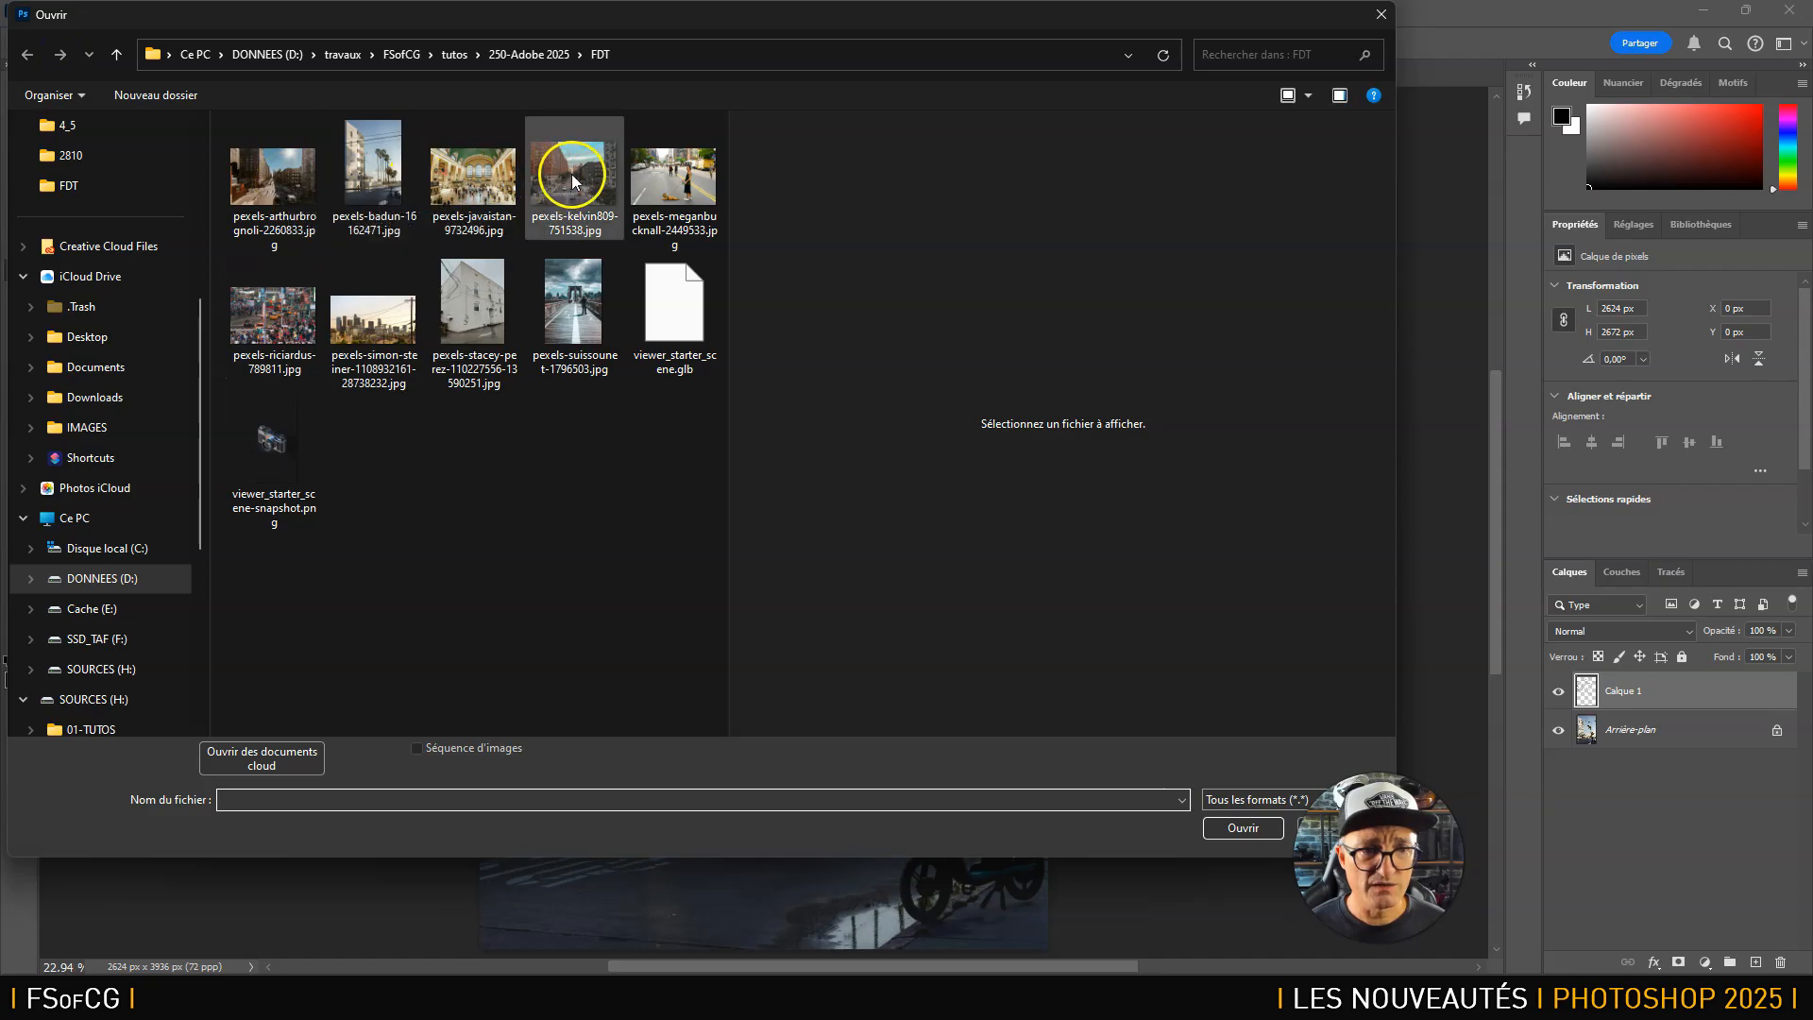
left_click(463, 324)
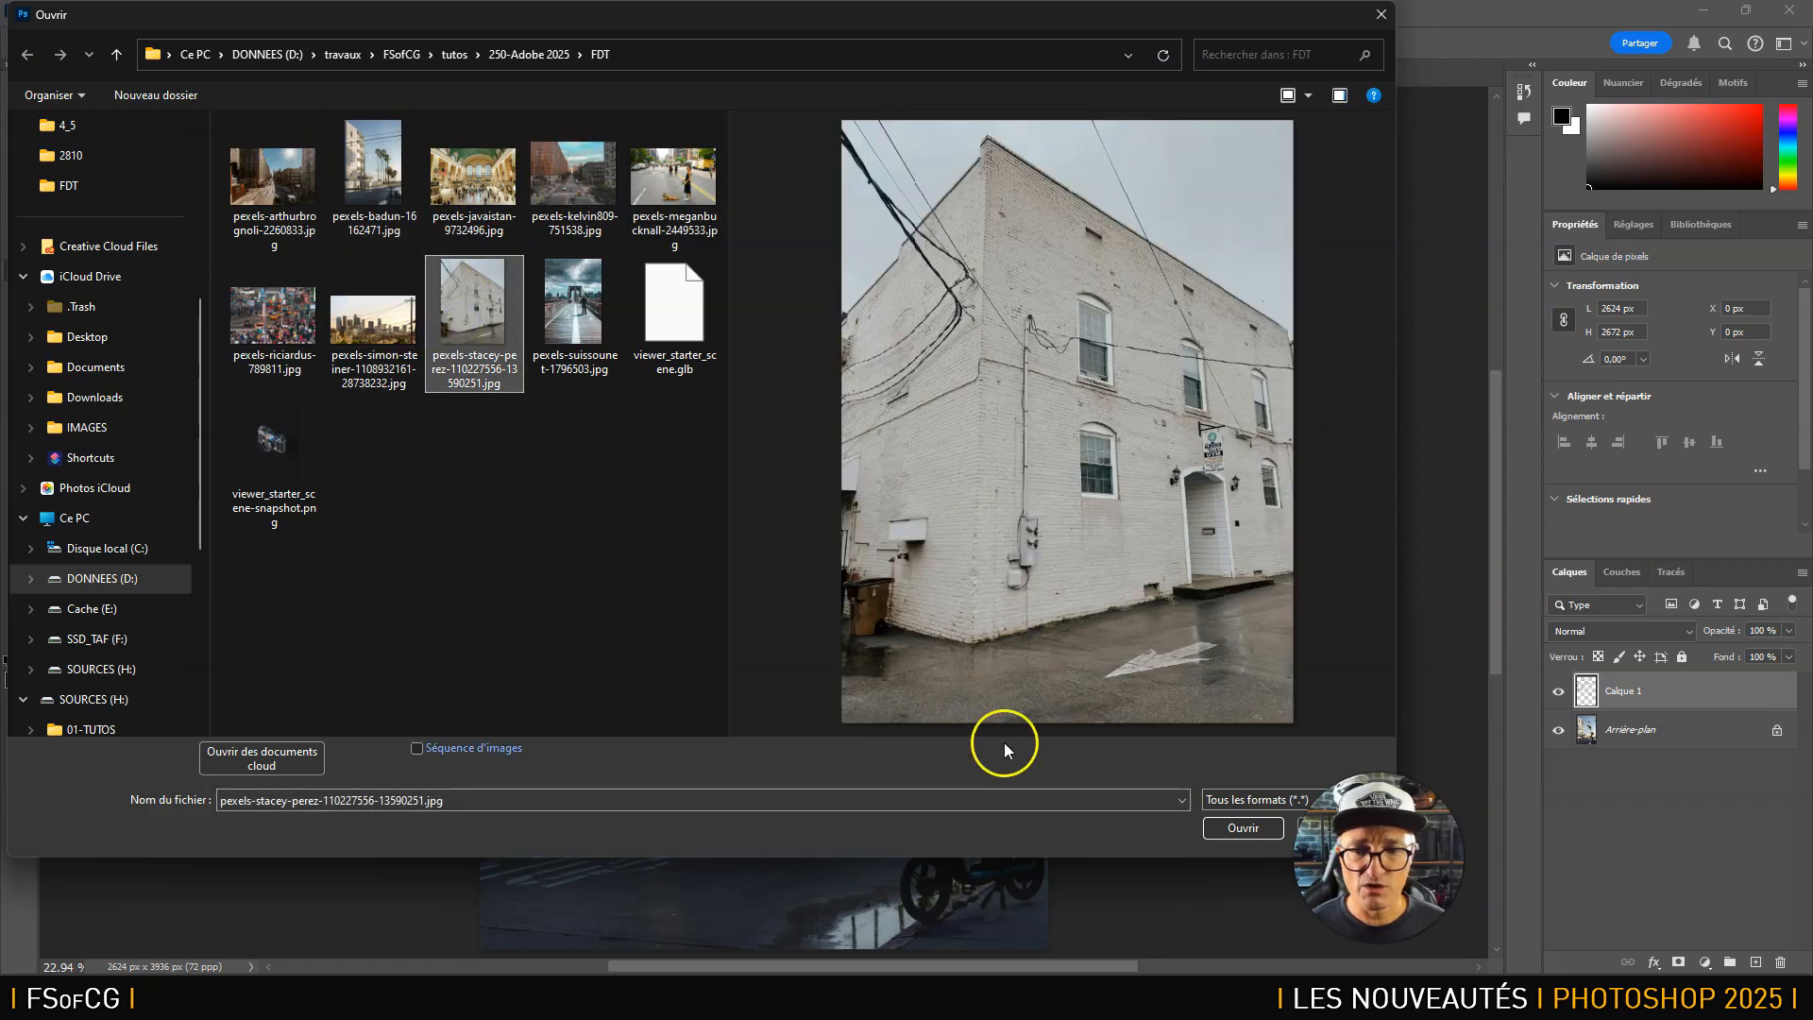
left_click(1232, 827)
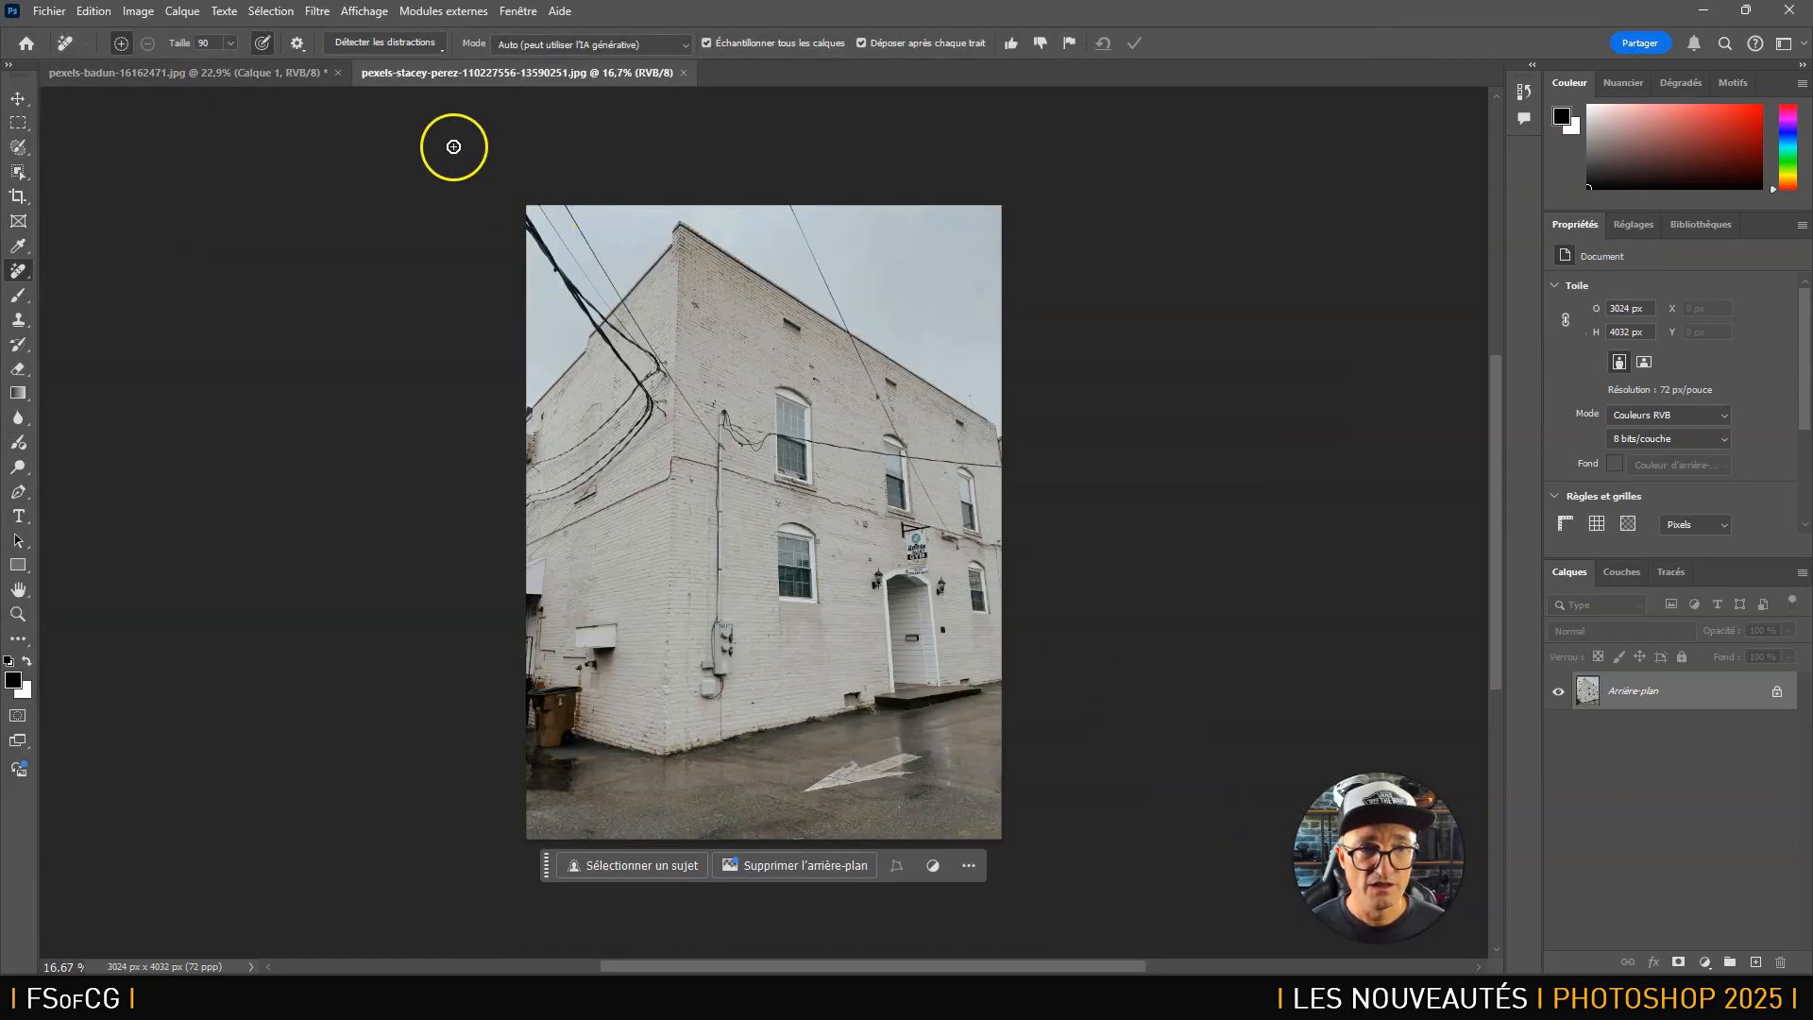
Remove the brick building's wires and cables automatically onto a new layer, and inspect that layer with the background temporarily hidden.
left_click(393, 41)
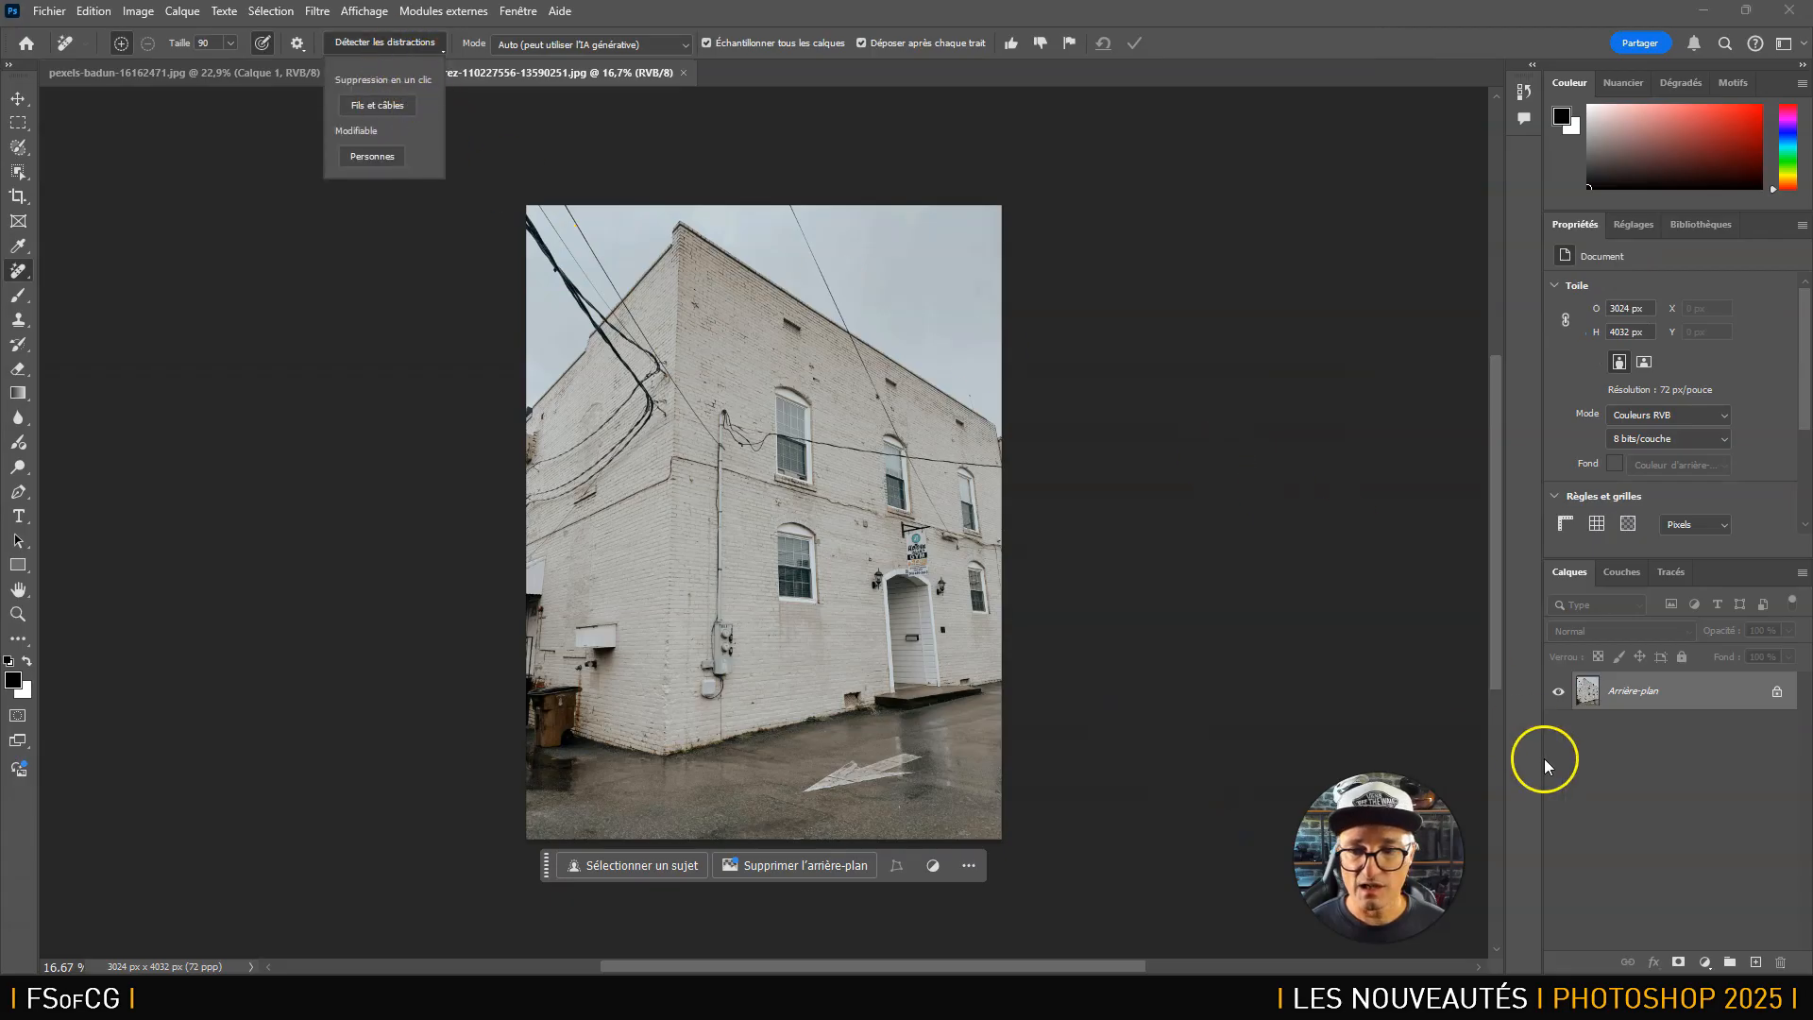
left_click(1754, 956)
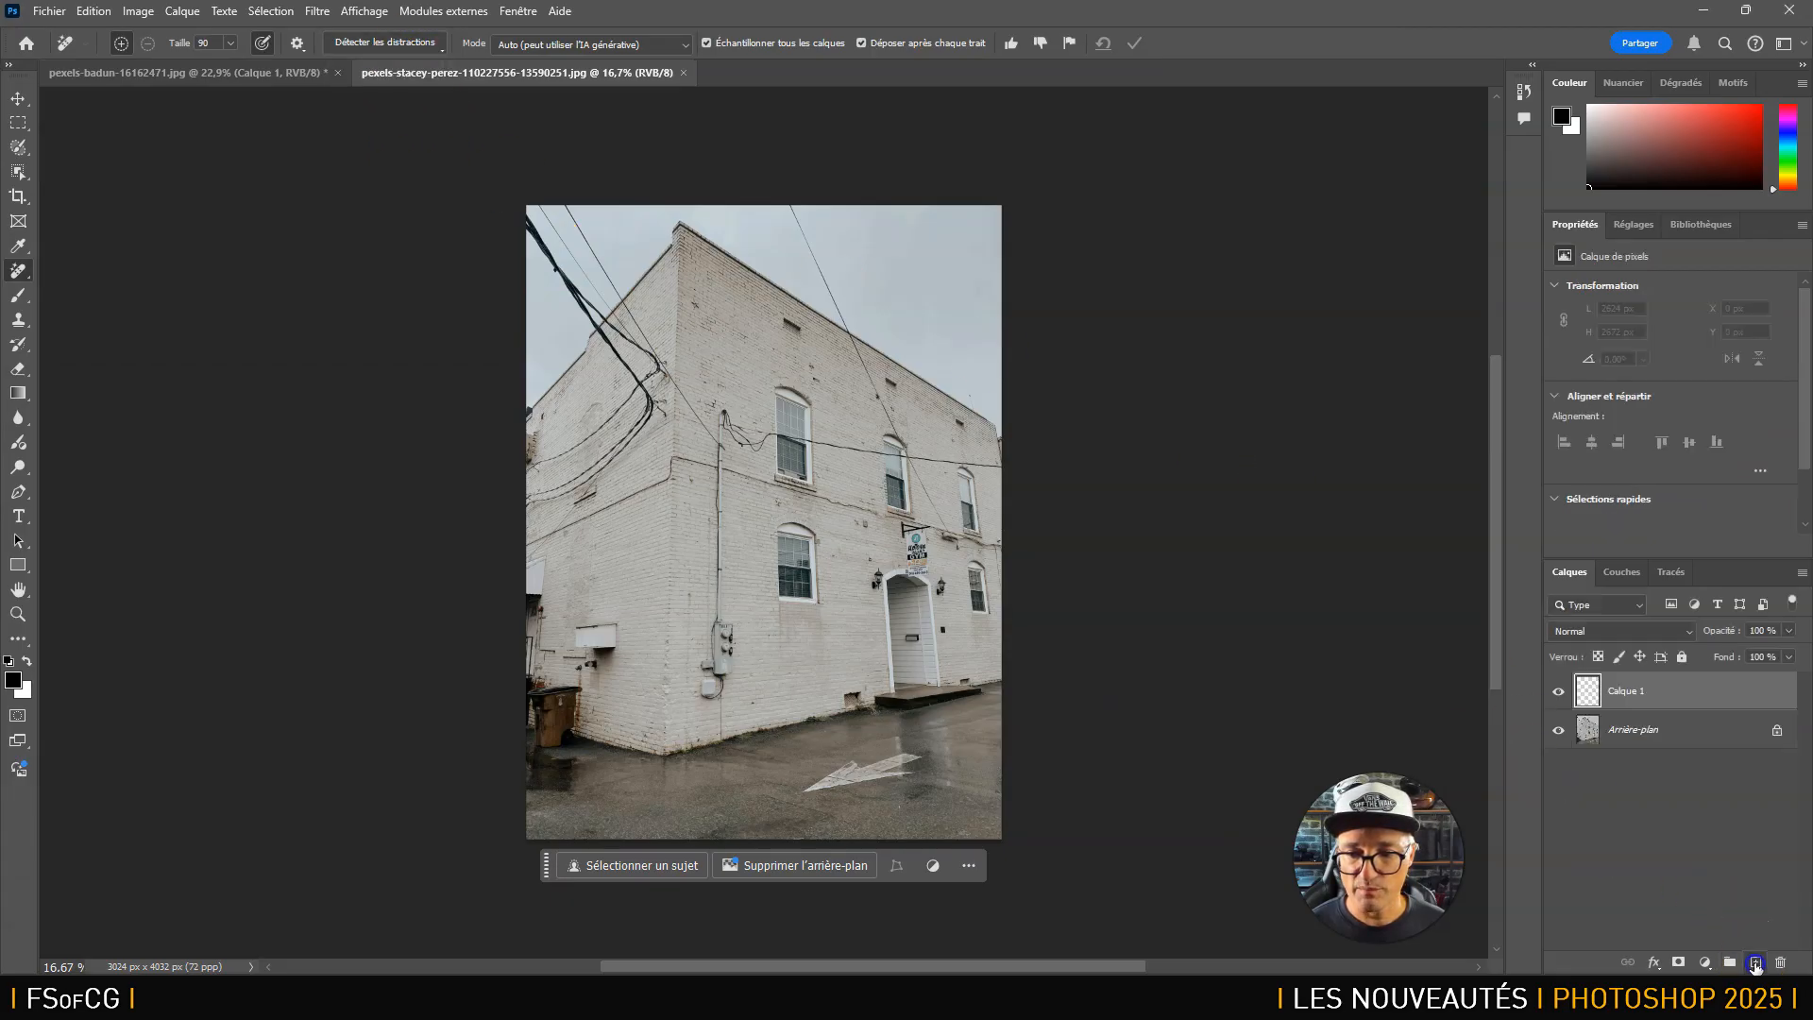
left_click(384, 42)
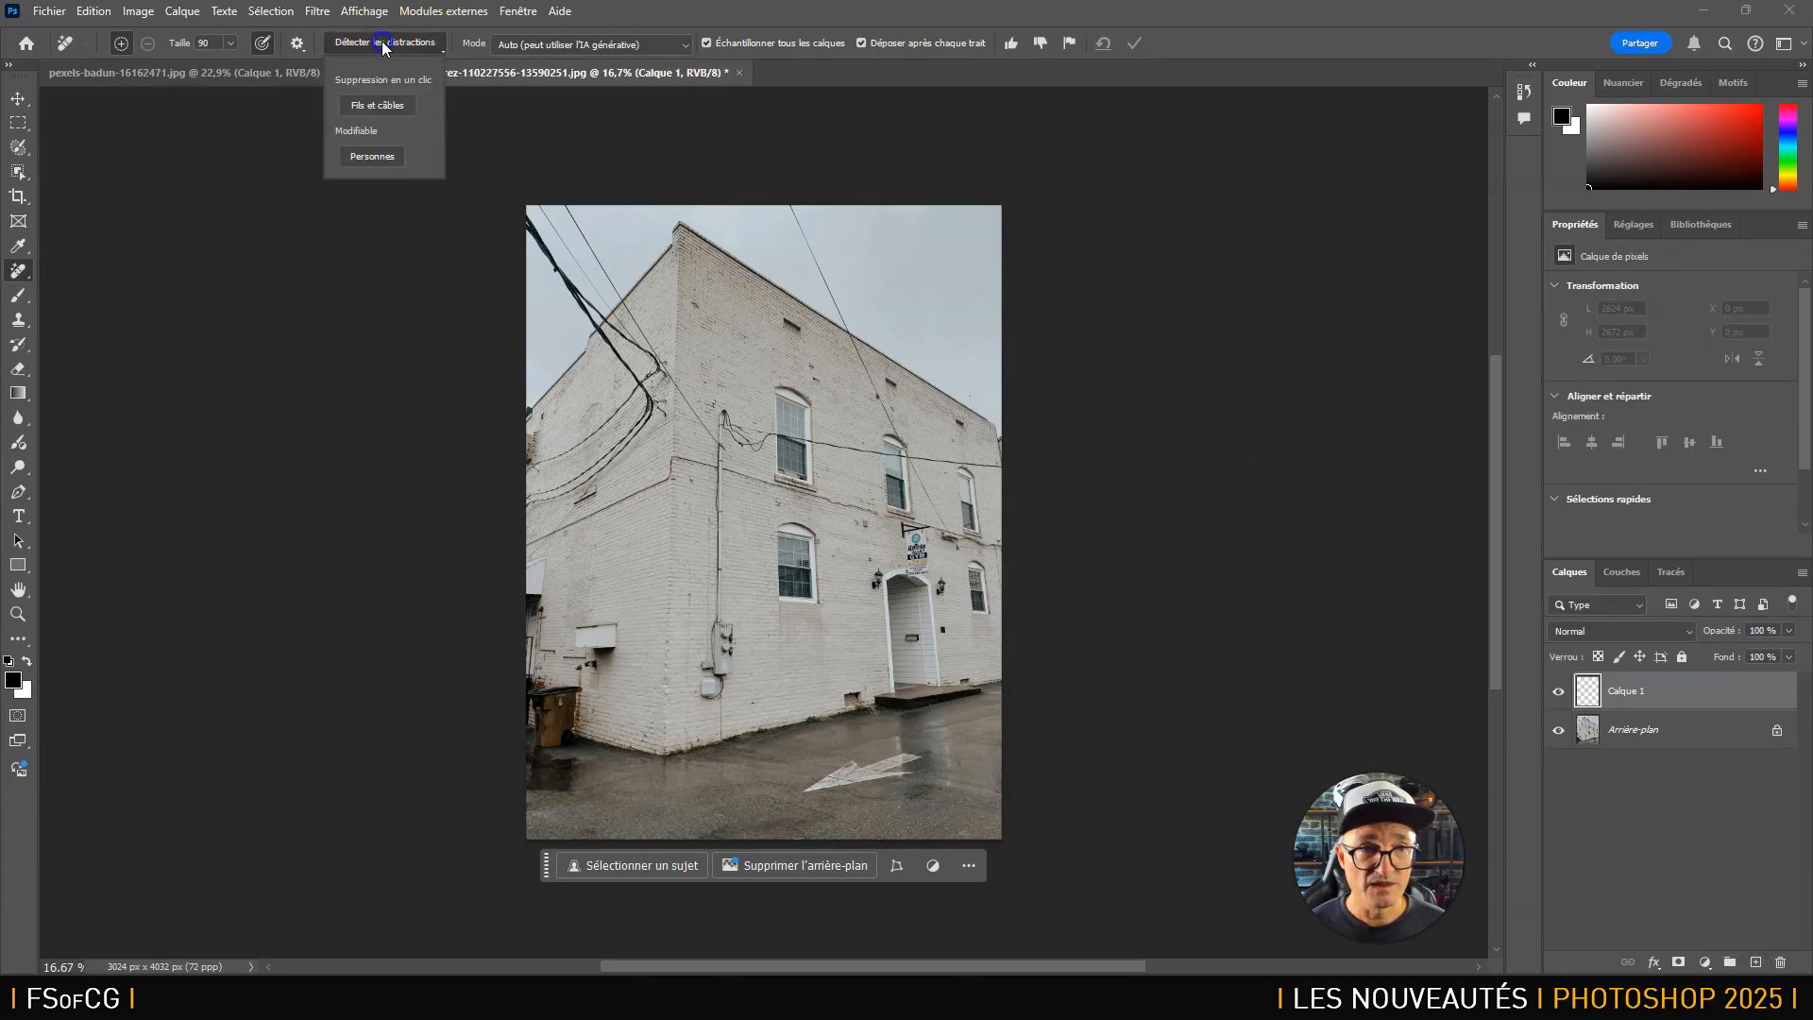
left_click(377, 104)
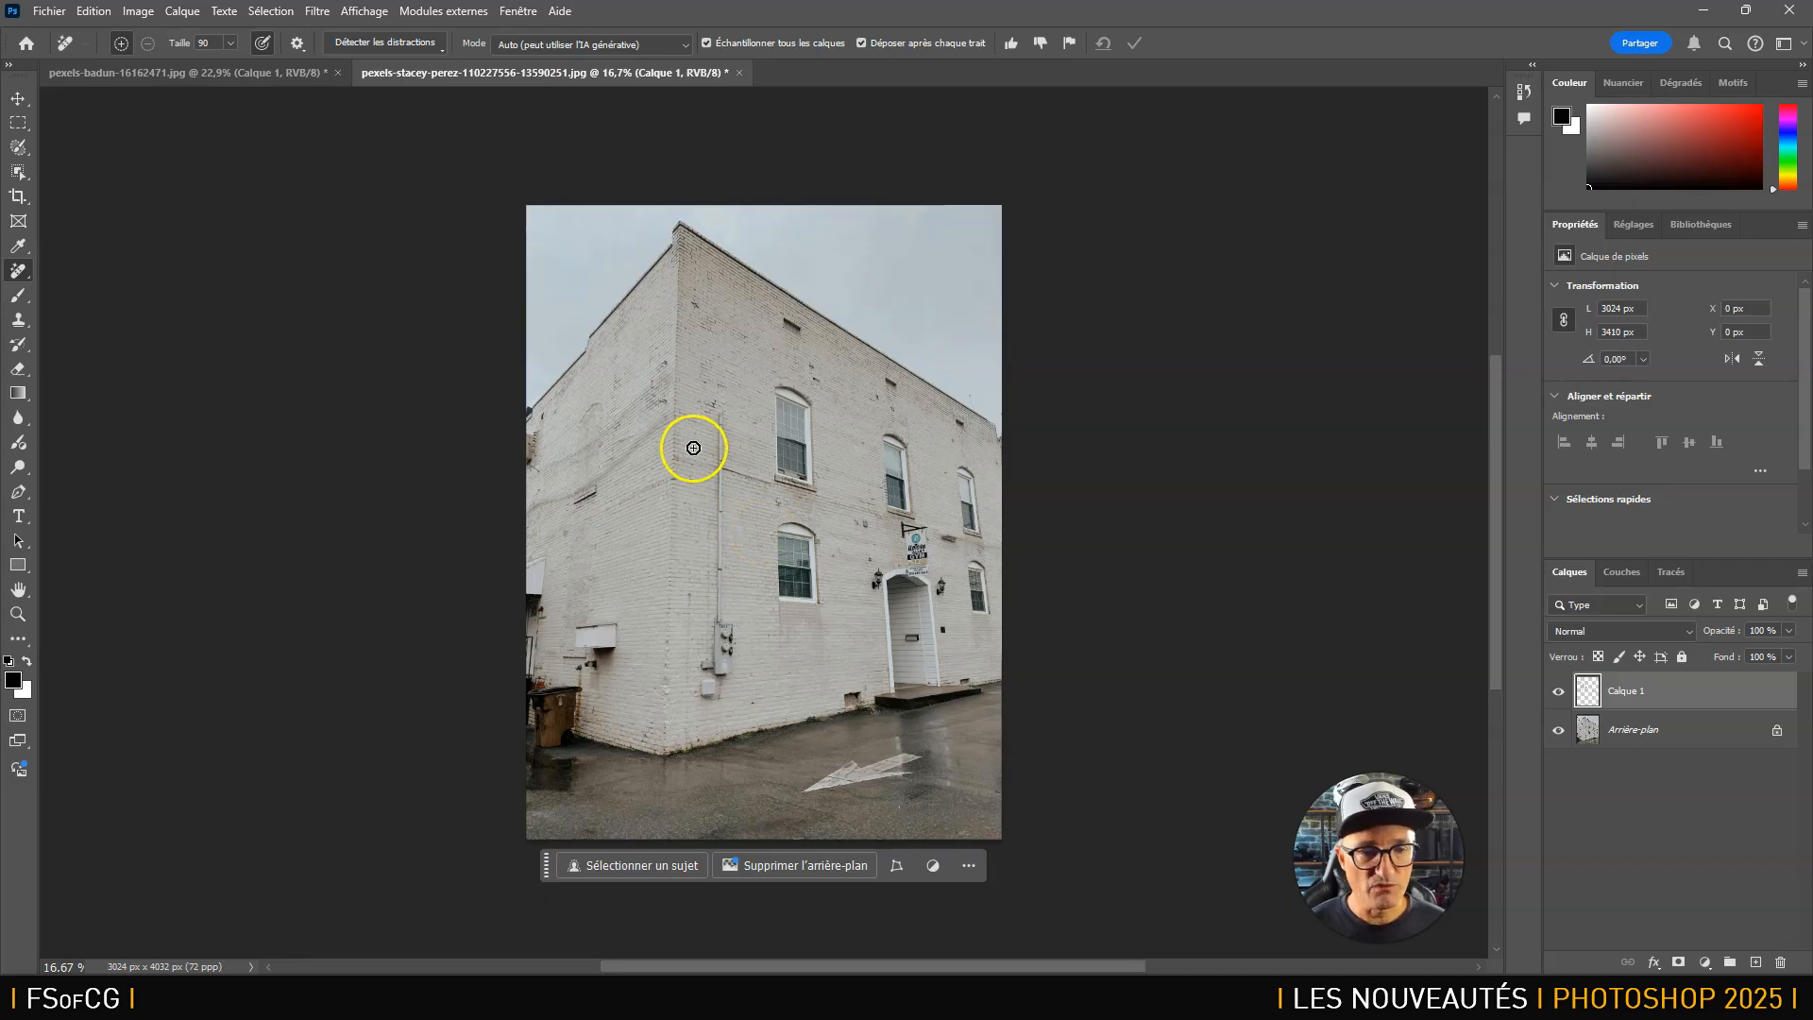
left_click(1558, 731)
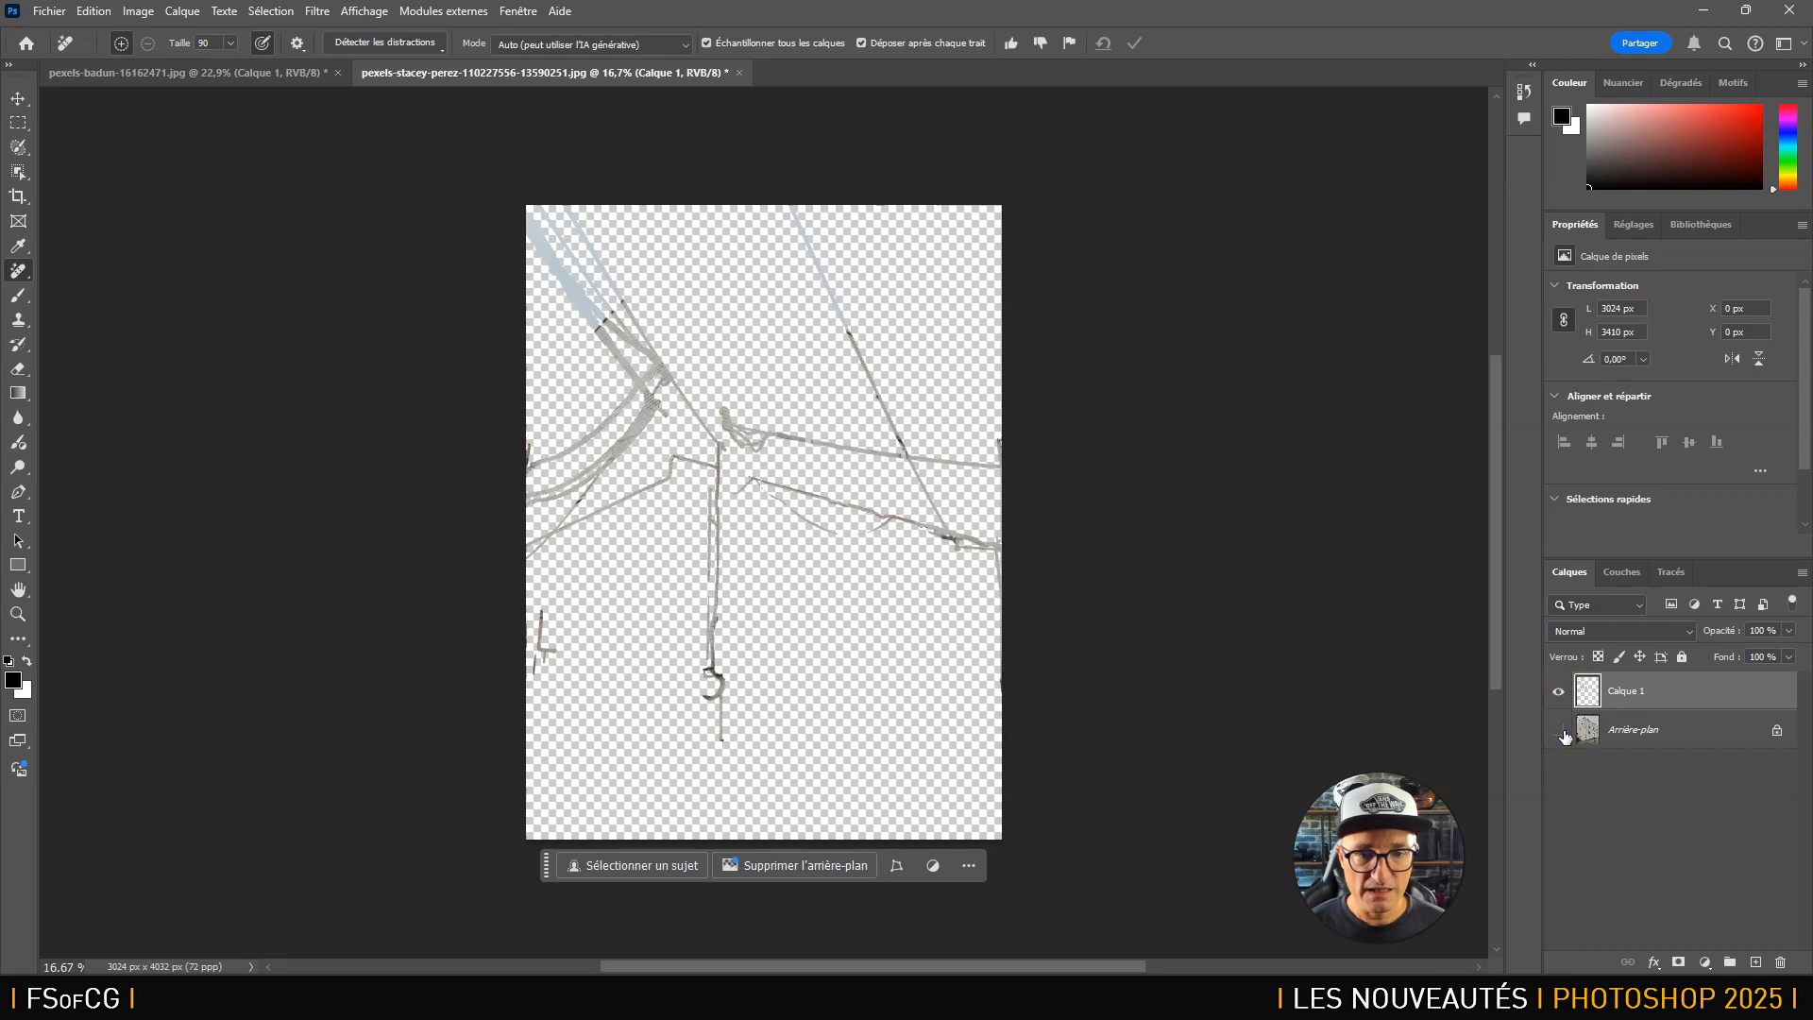
left_click(1559, 731)
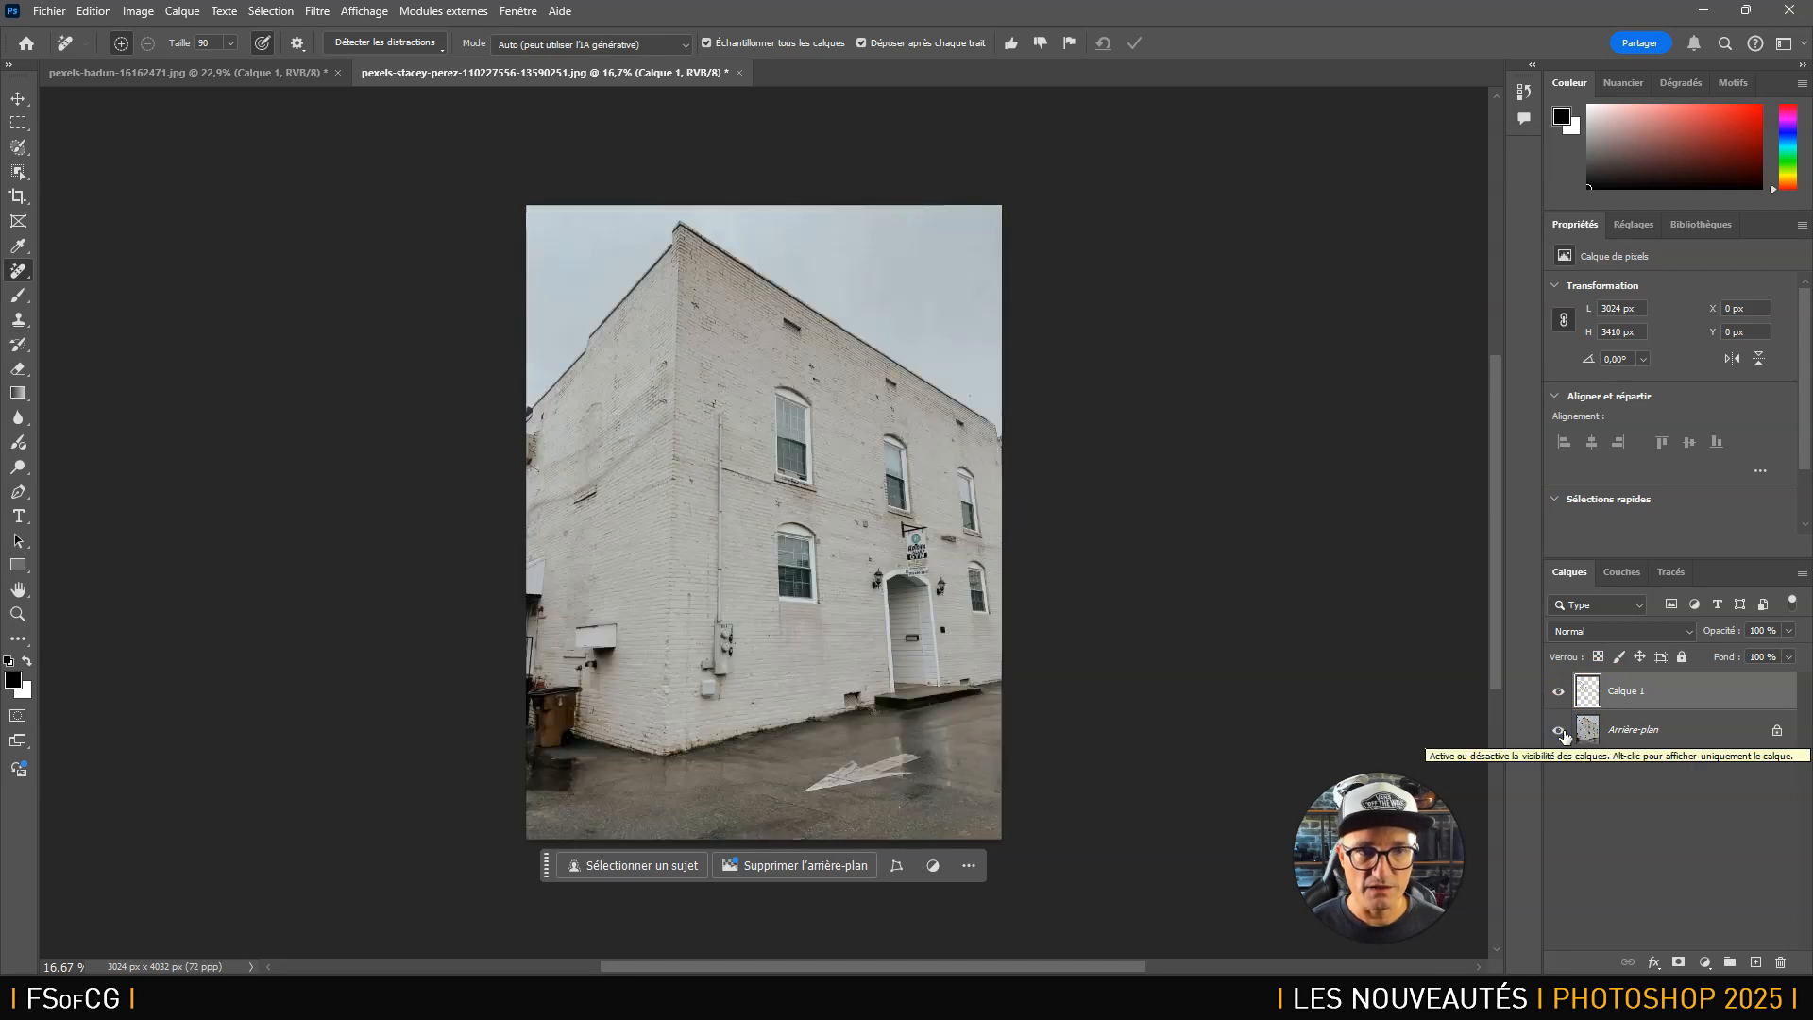
Open the city skyline photo with the overhead power lines from the FDT folder.
left_click(57, 13)
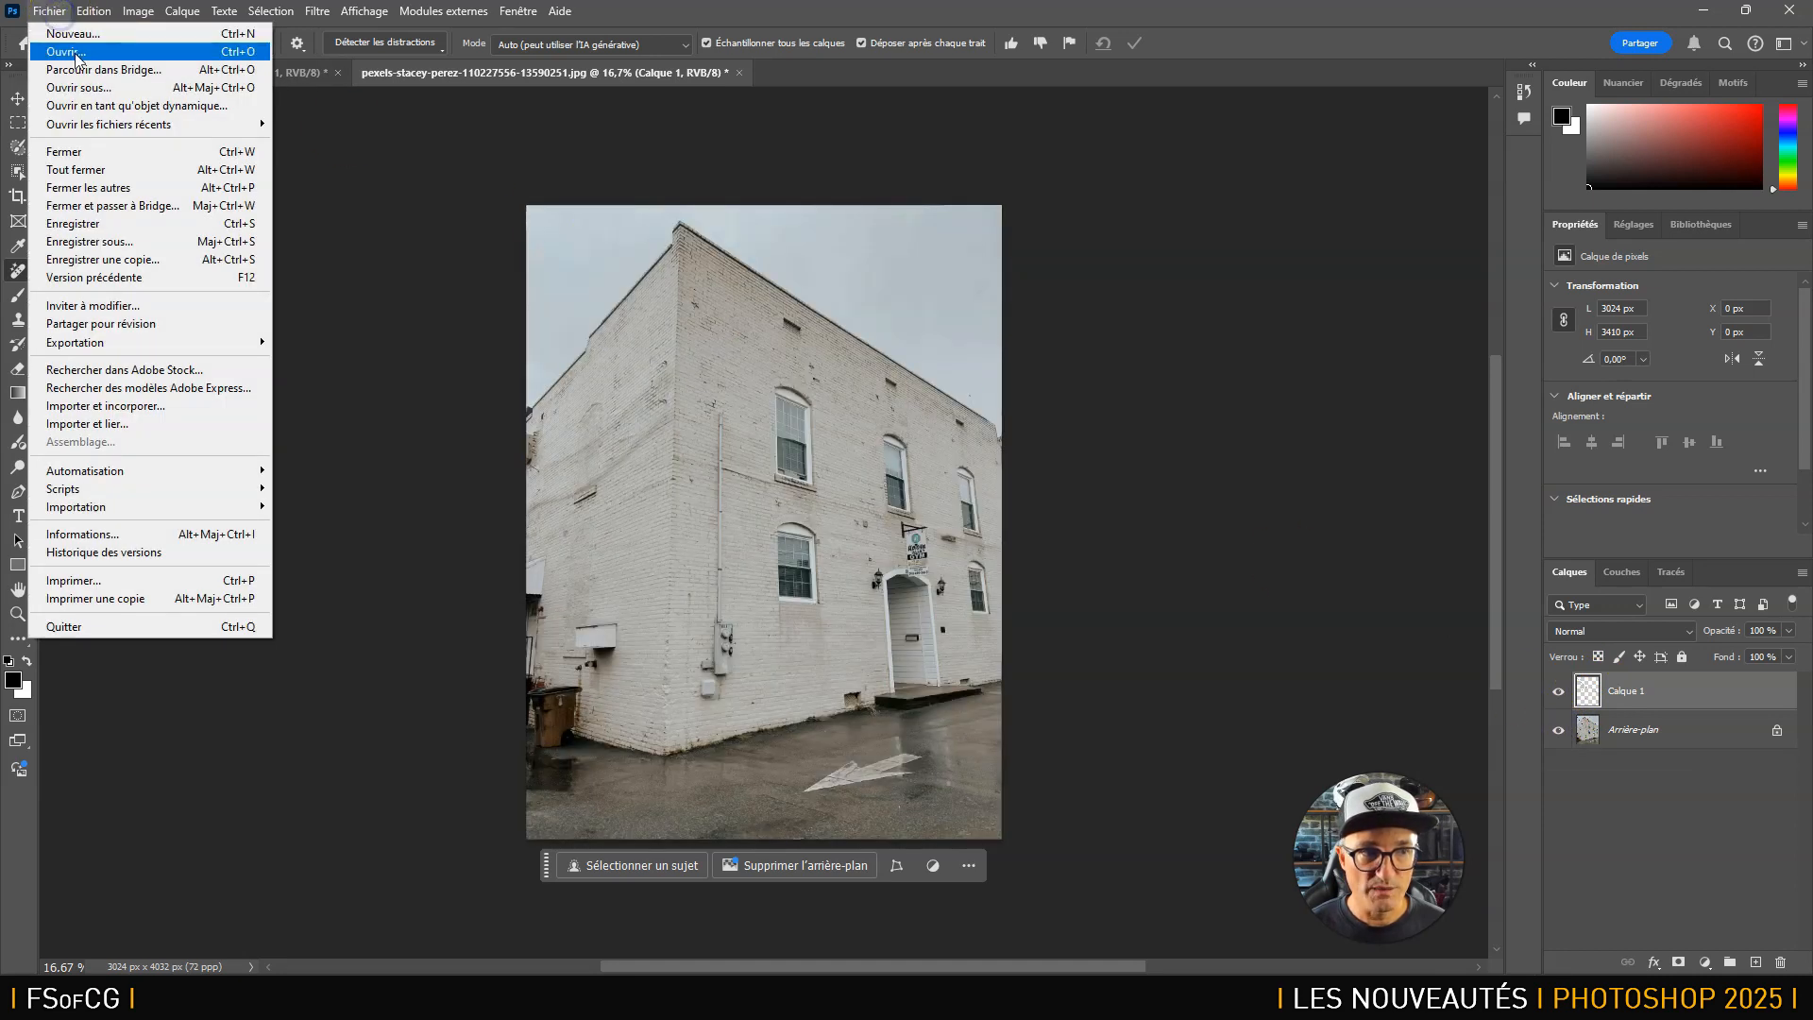
left_click(66, 52)
left_click(368, 324)
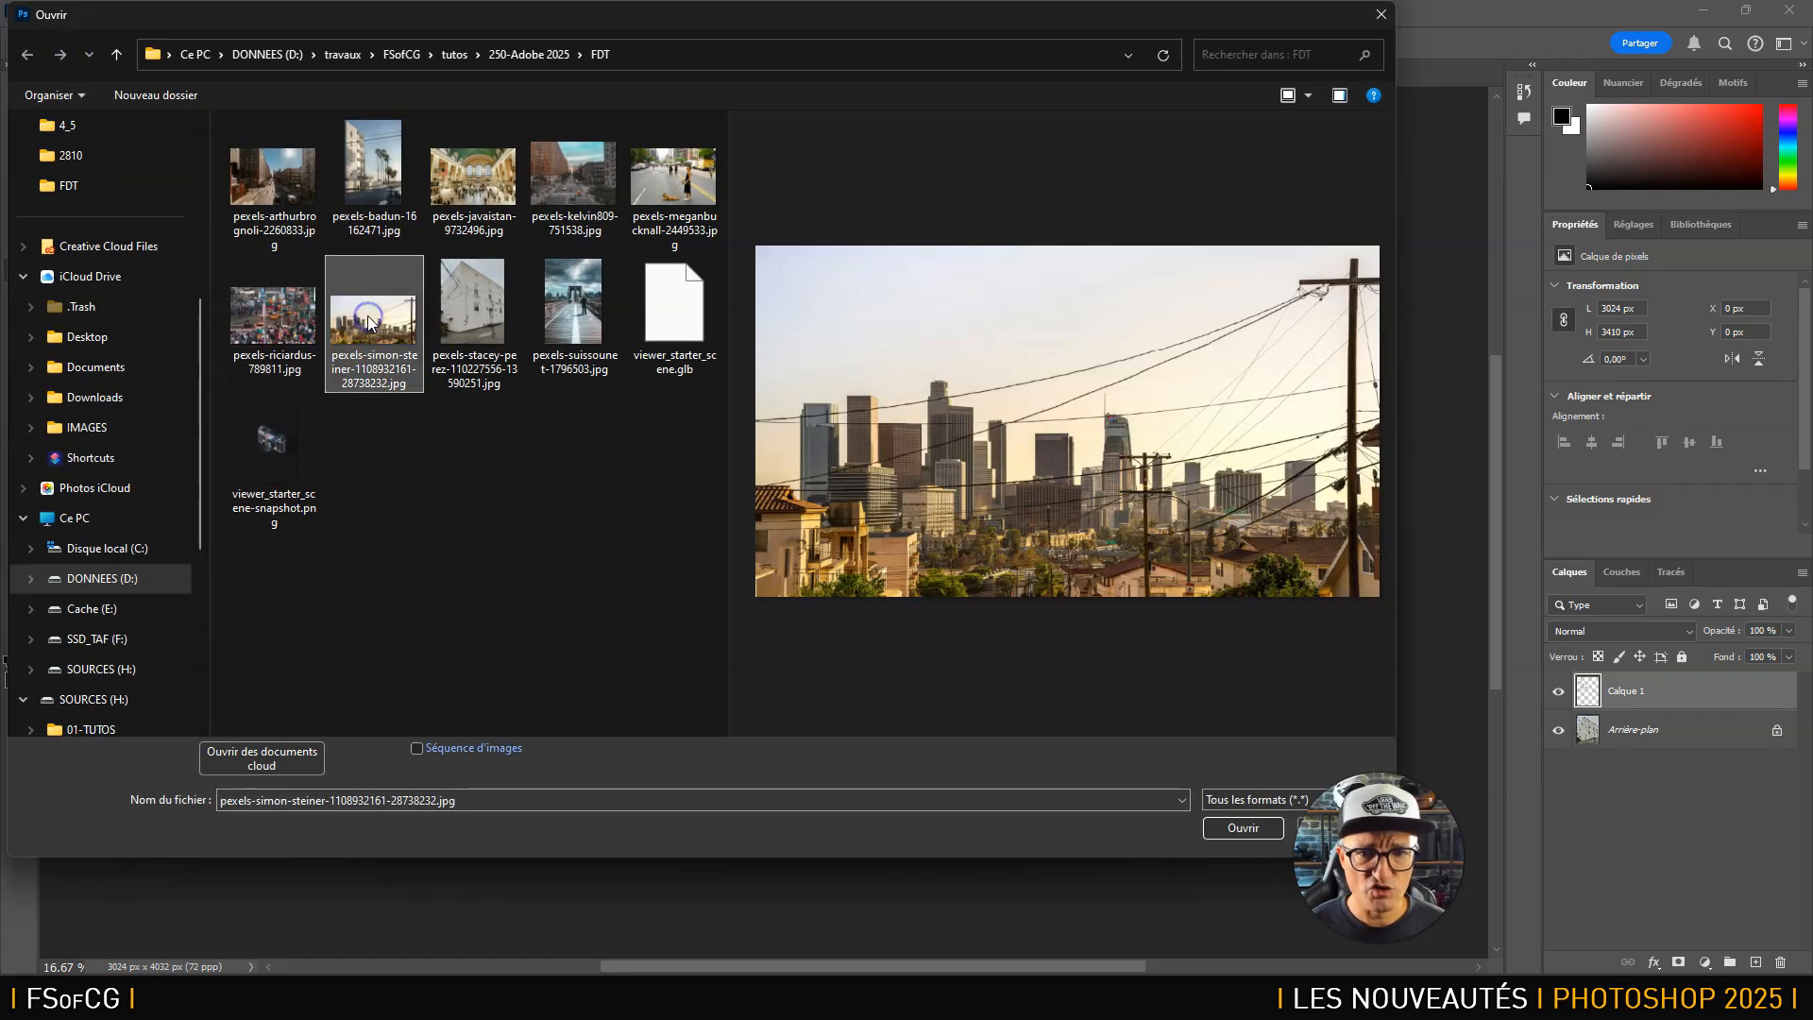
left_click(1239, 827)
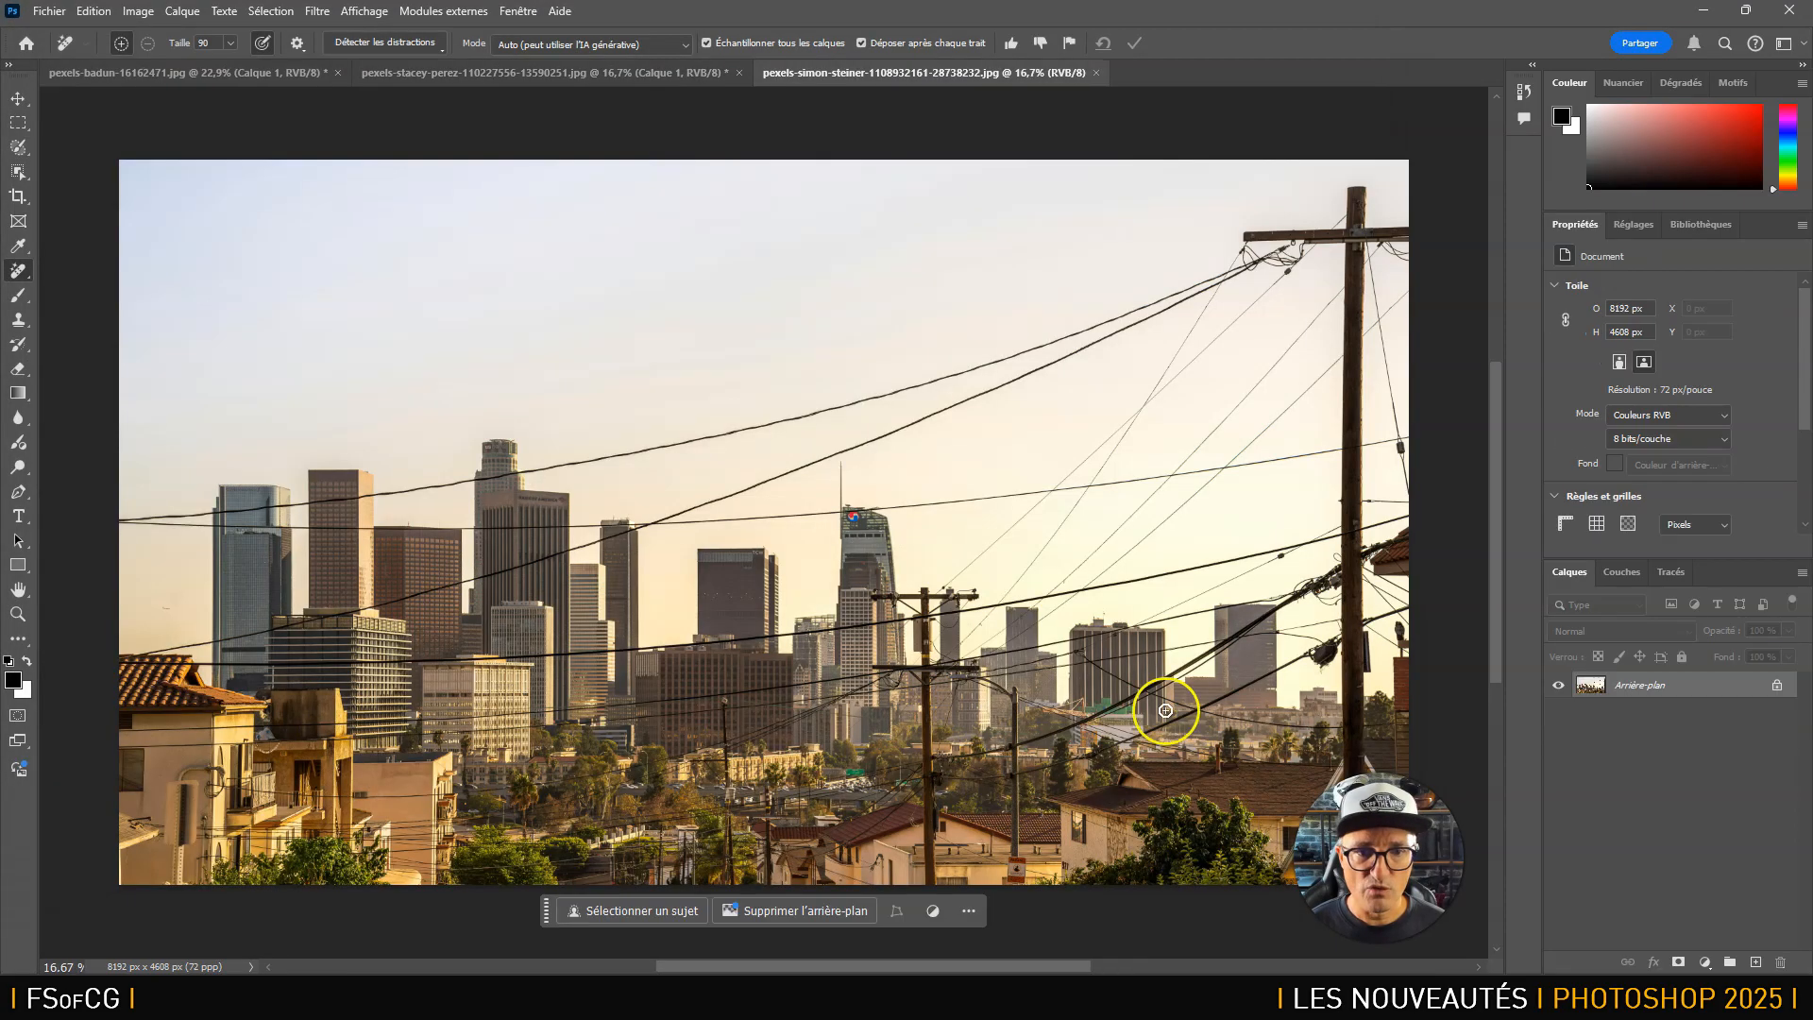
Remove the skyline photo's wires and cables automatically onto a new layer, and inspect that layer with the background temporarily hidden.
left_click(413, 47)
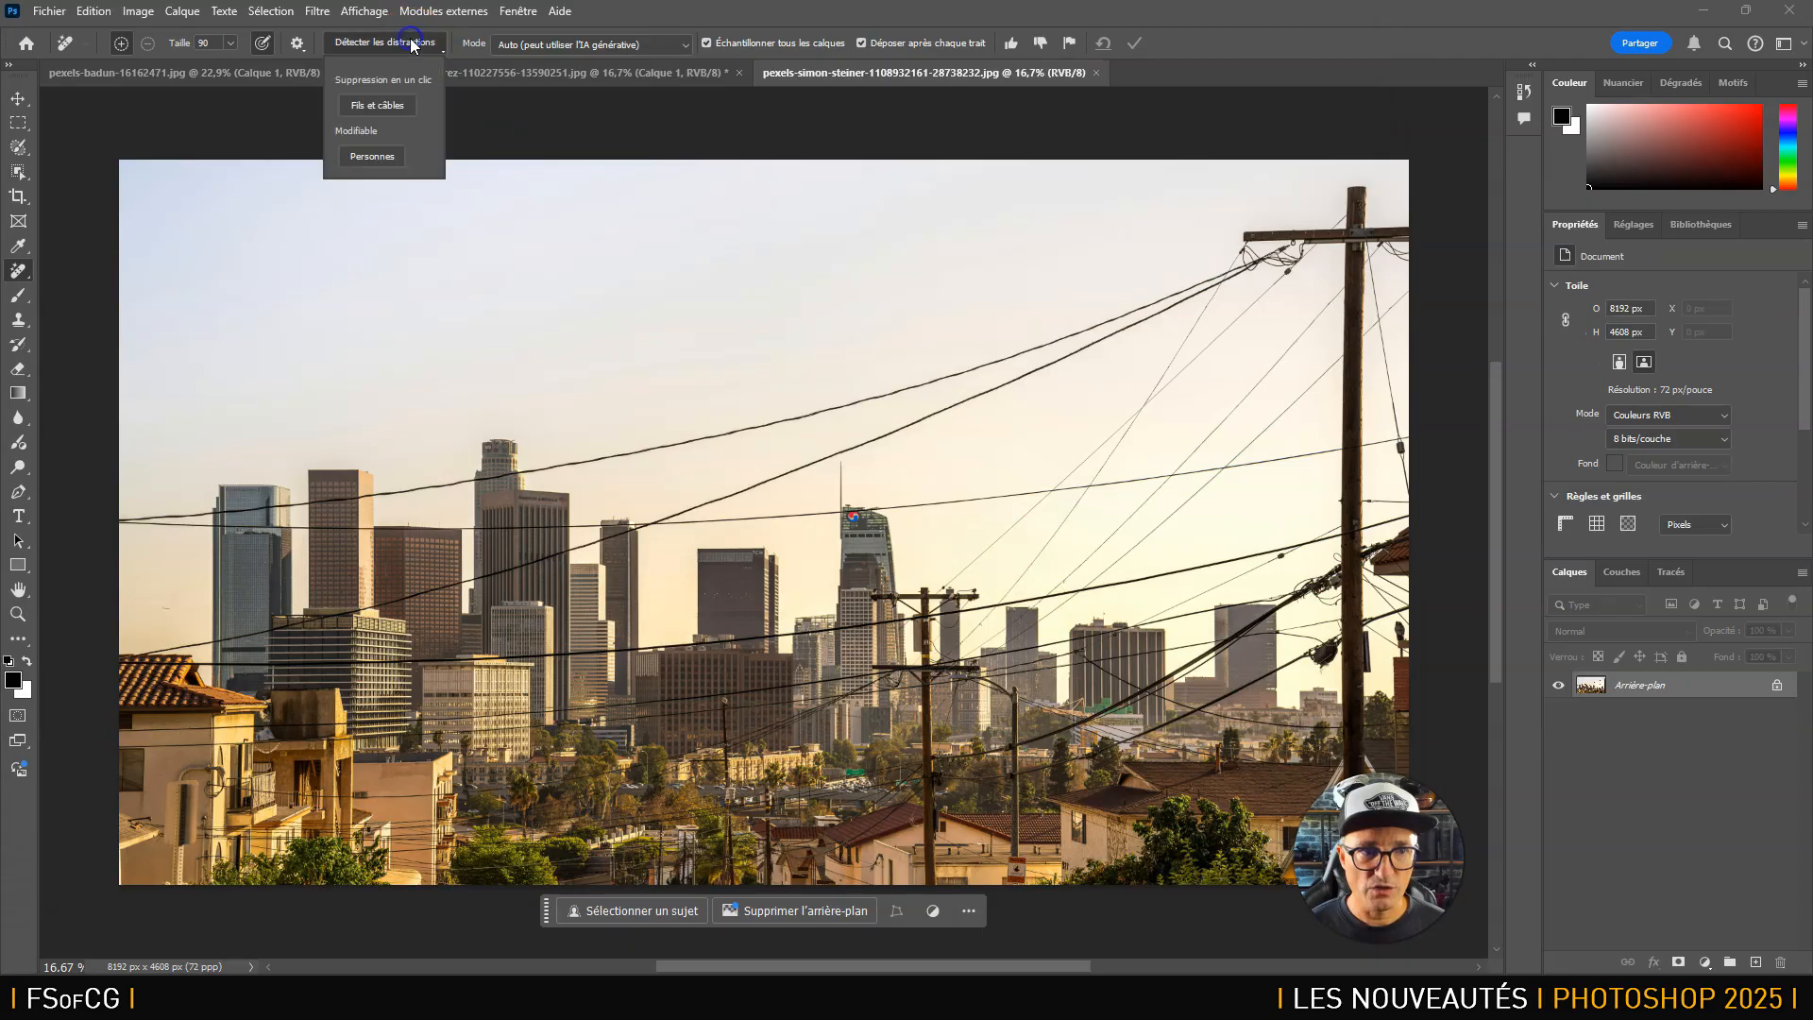
left_click(1743, 963)
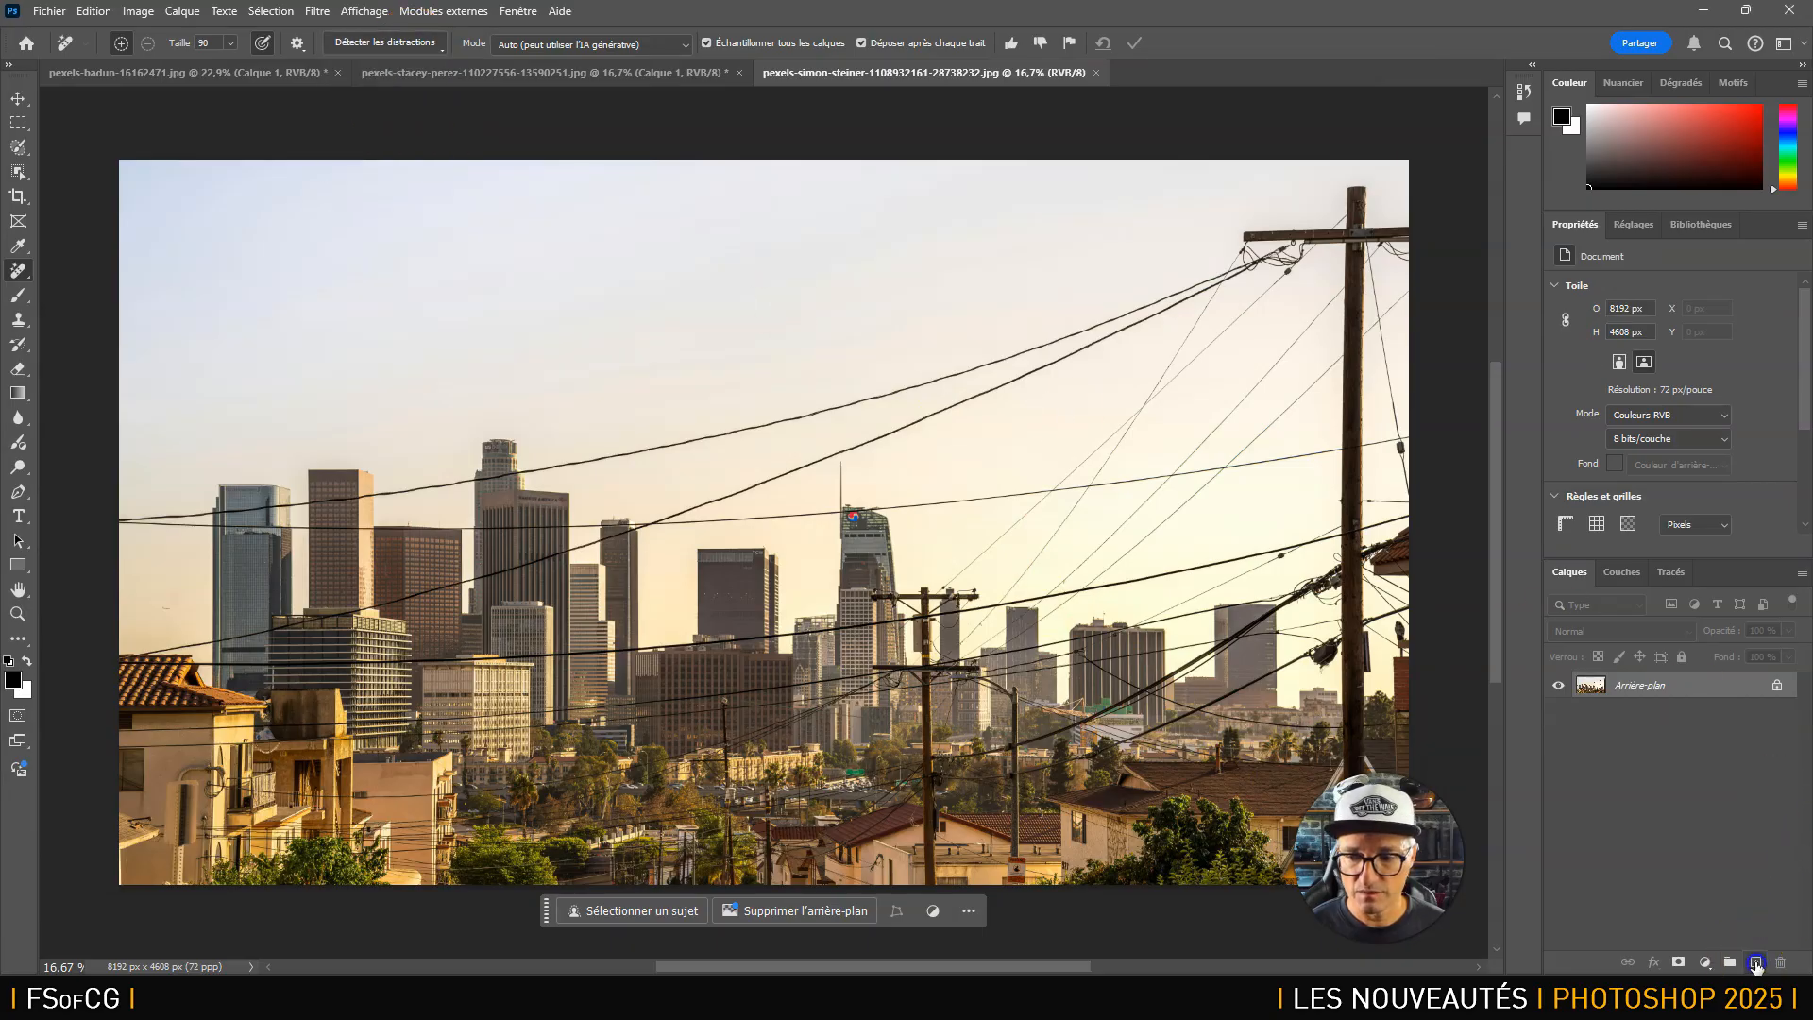
left_click(376, 47)
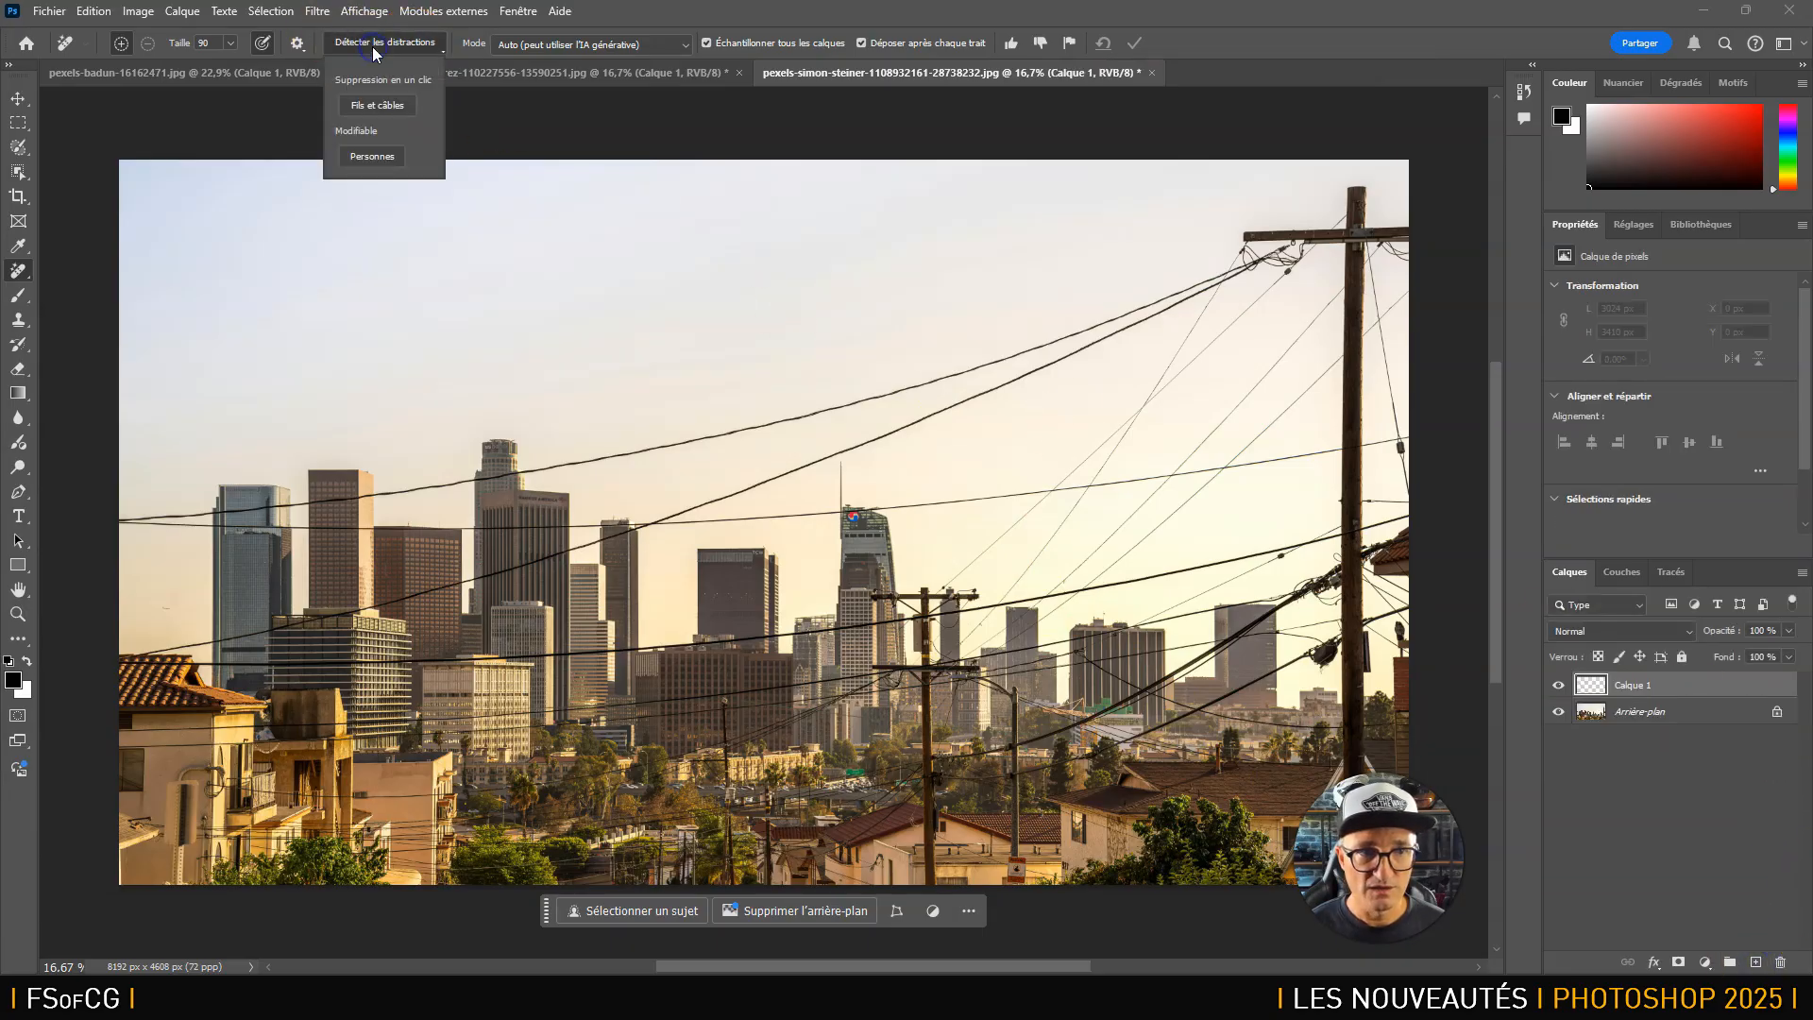
left_click(377, 105)
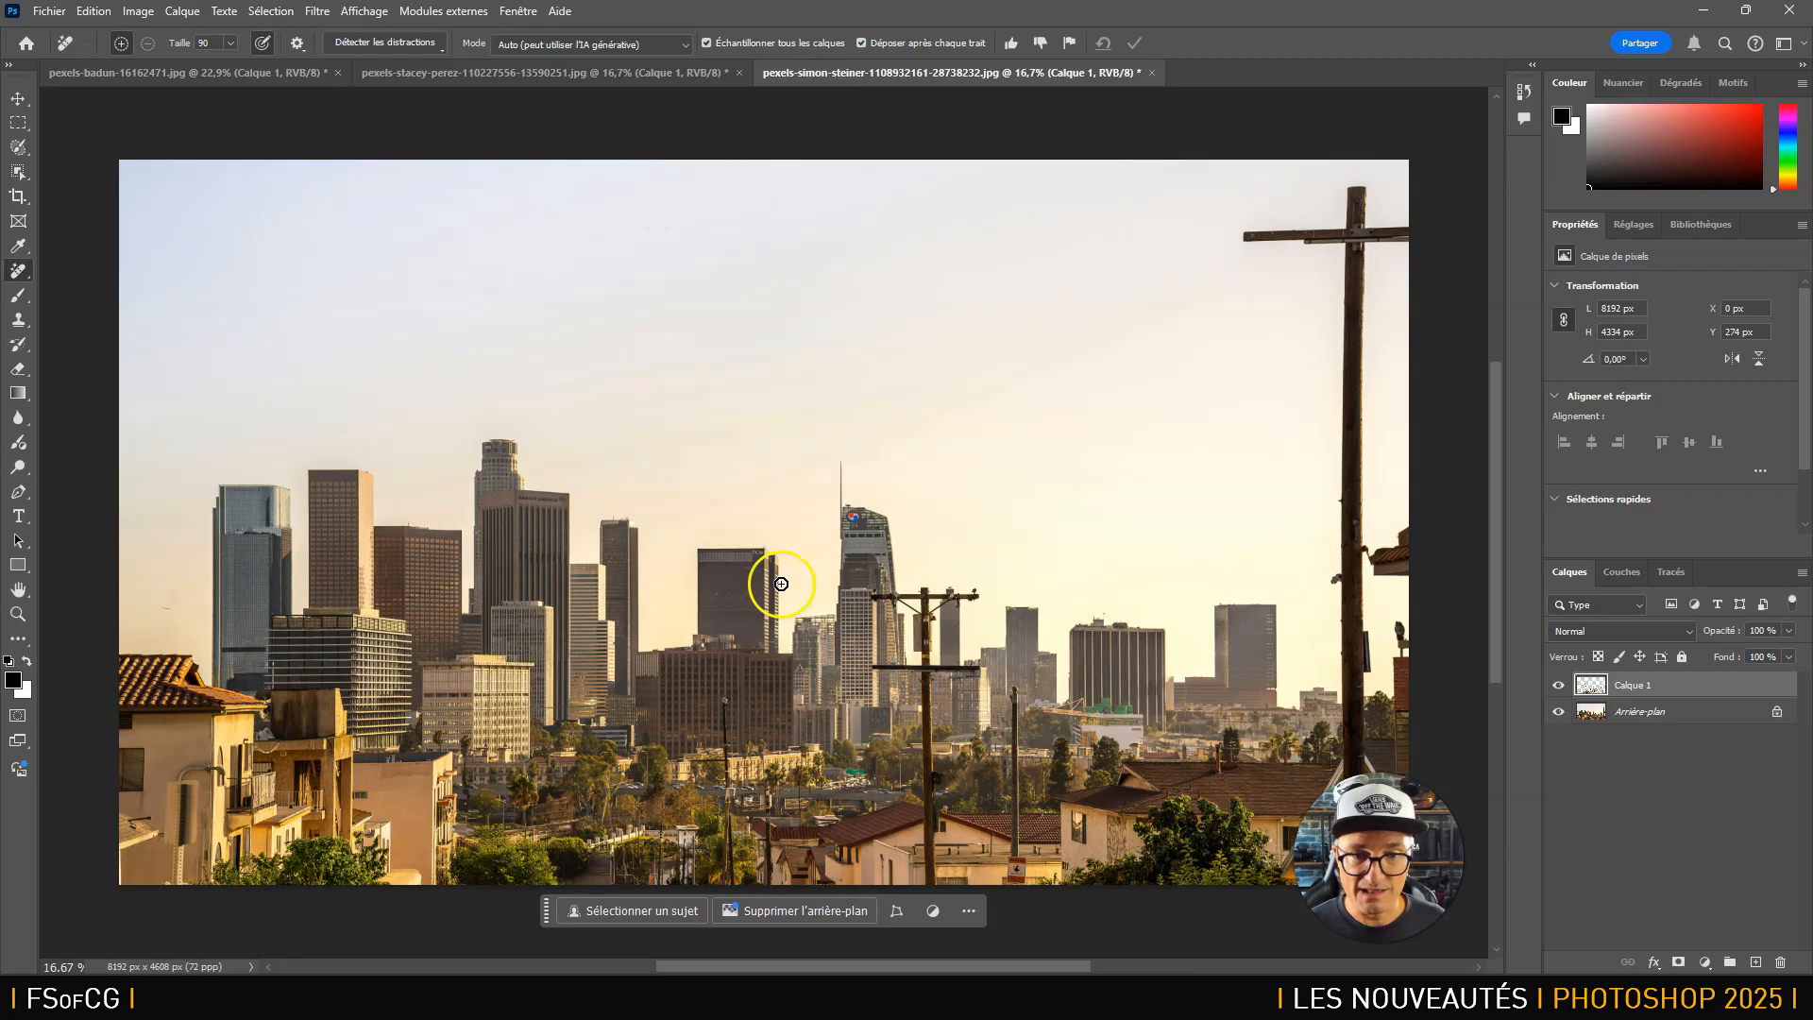
left_click(1558, 713)
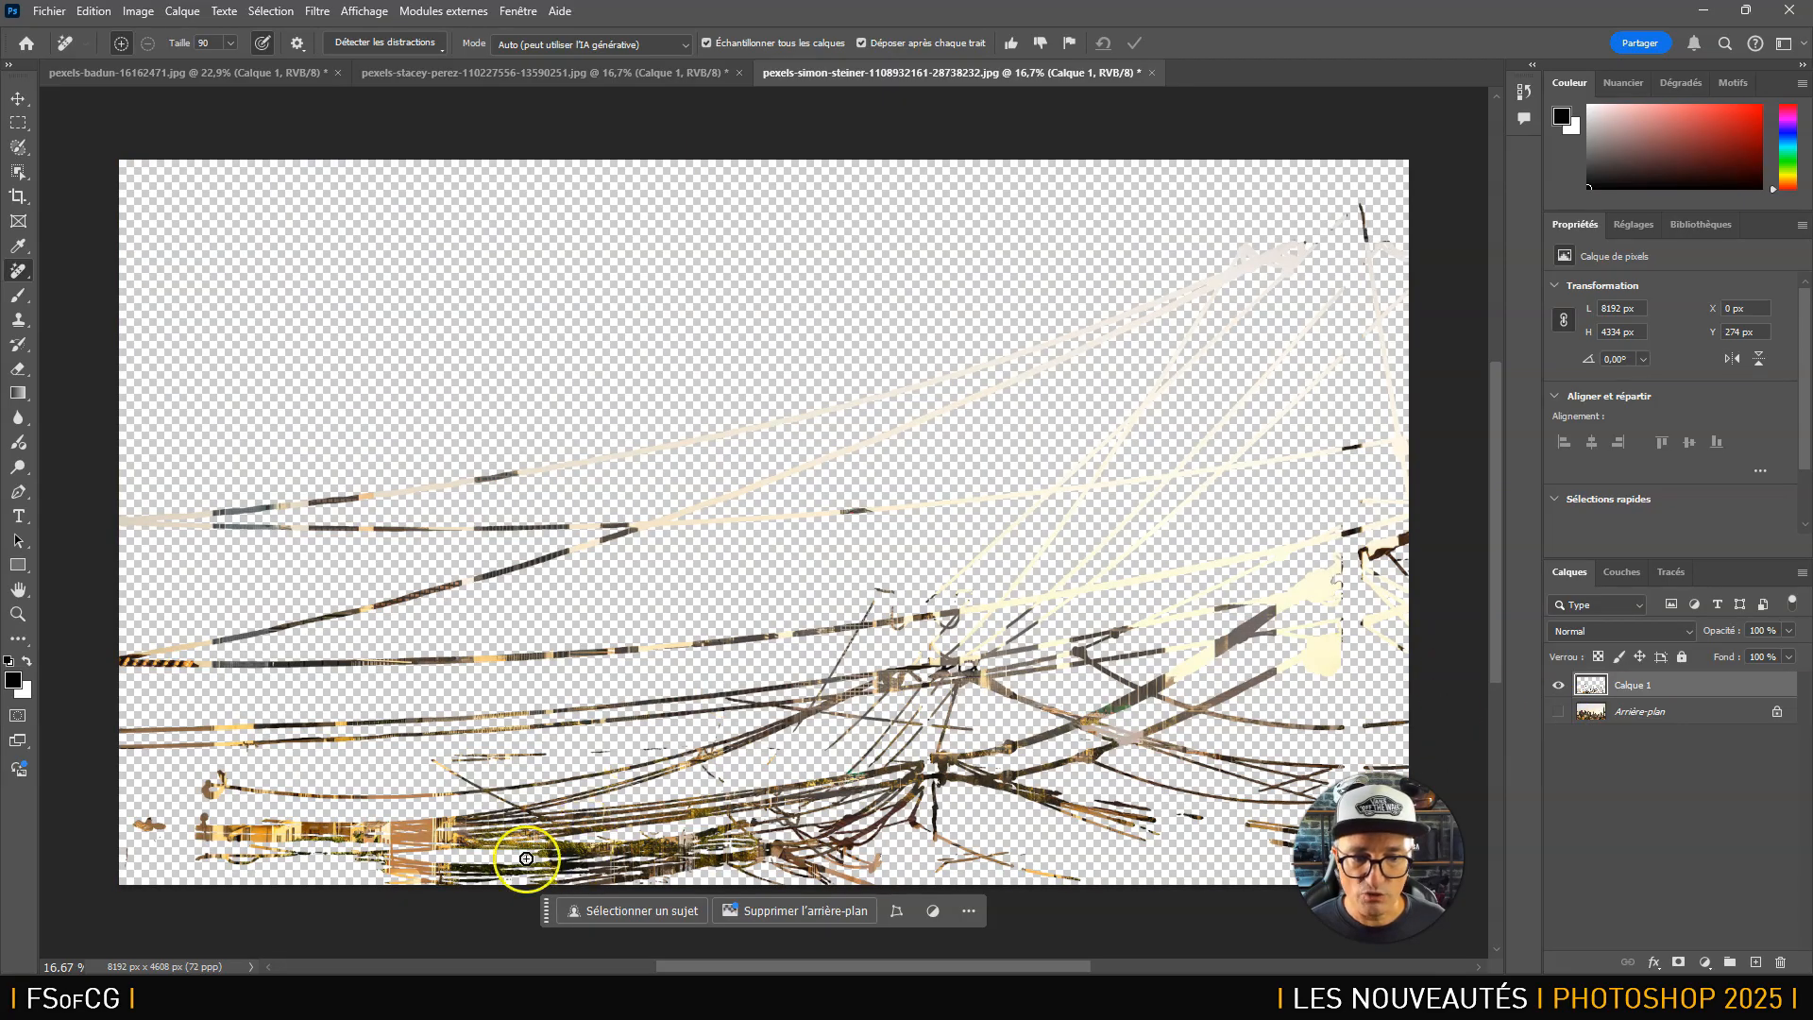
left_click(1559, 711)
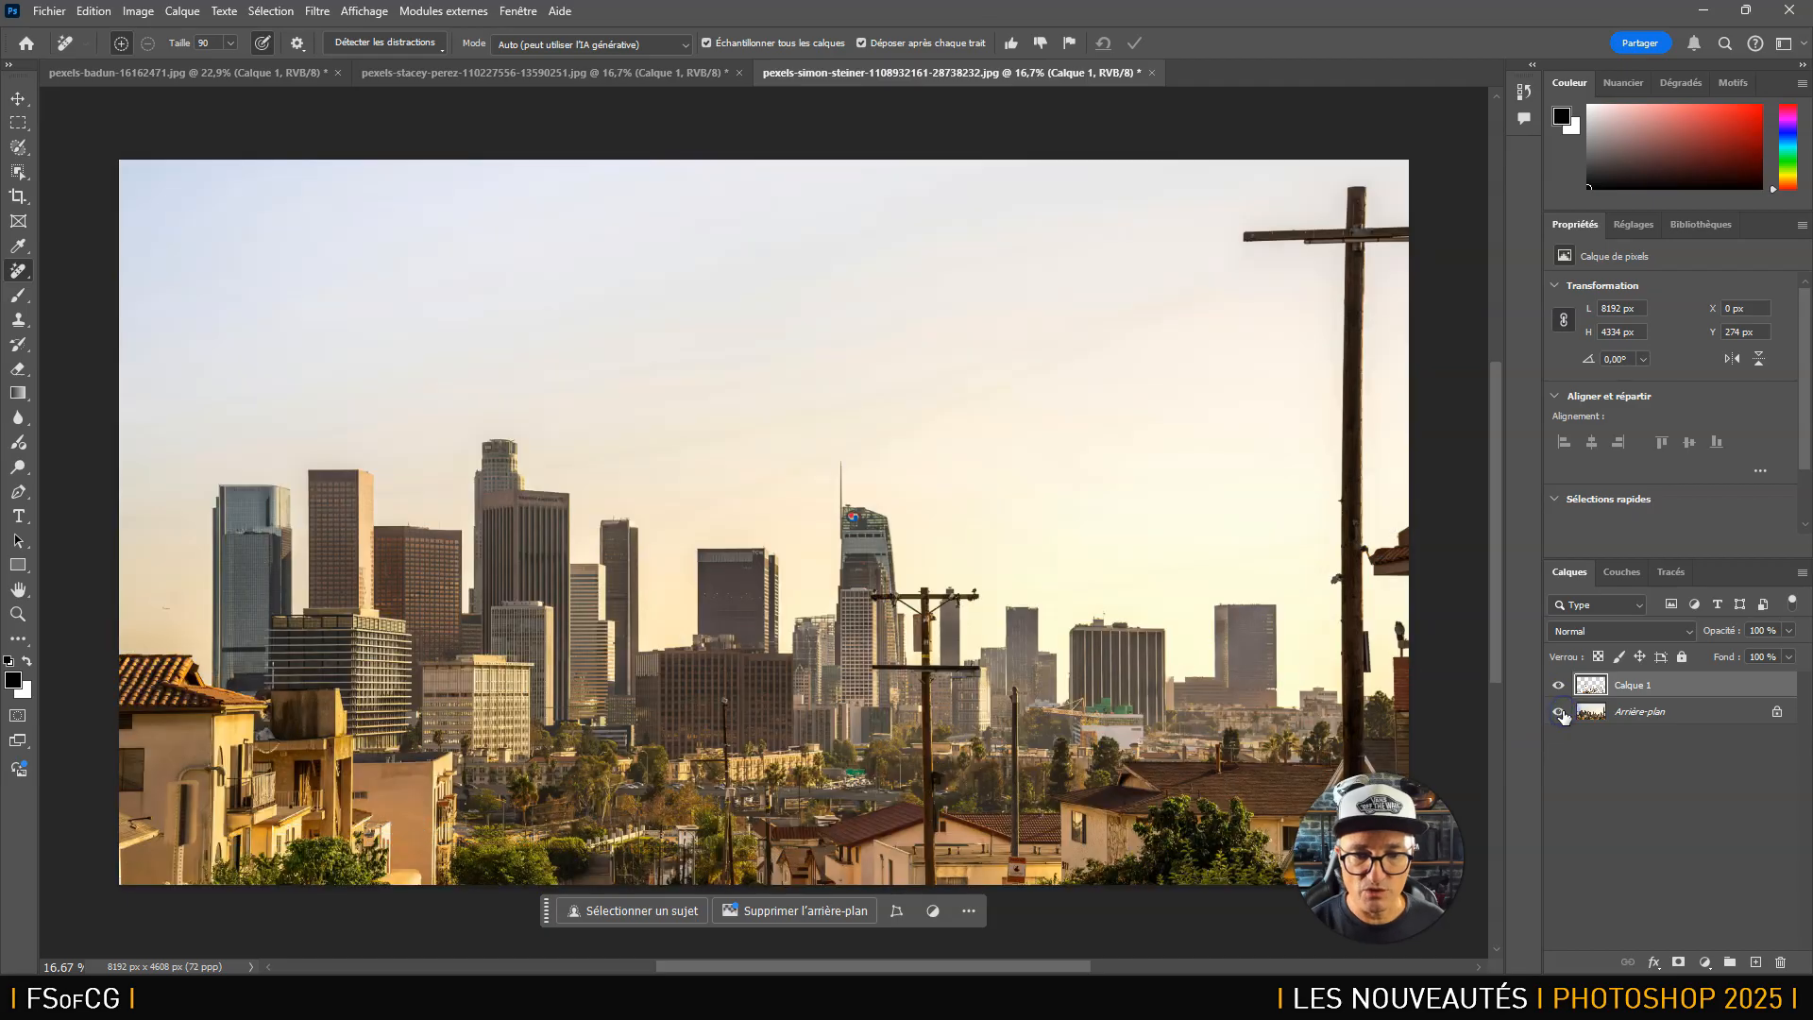
Examine the lower part of the skyline photo up close, comparing it with the cable-removal layer hidden and shown.
key("ctrl+plus")
key("ctrl+plus")
key("ctrl+plus")
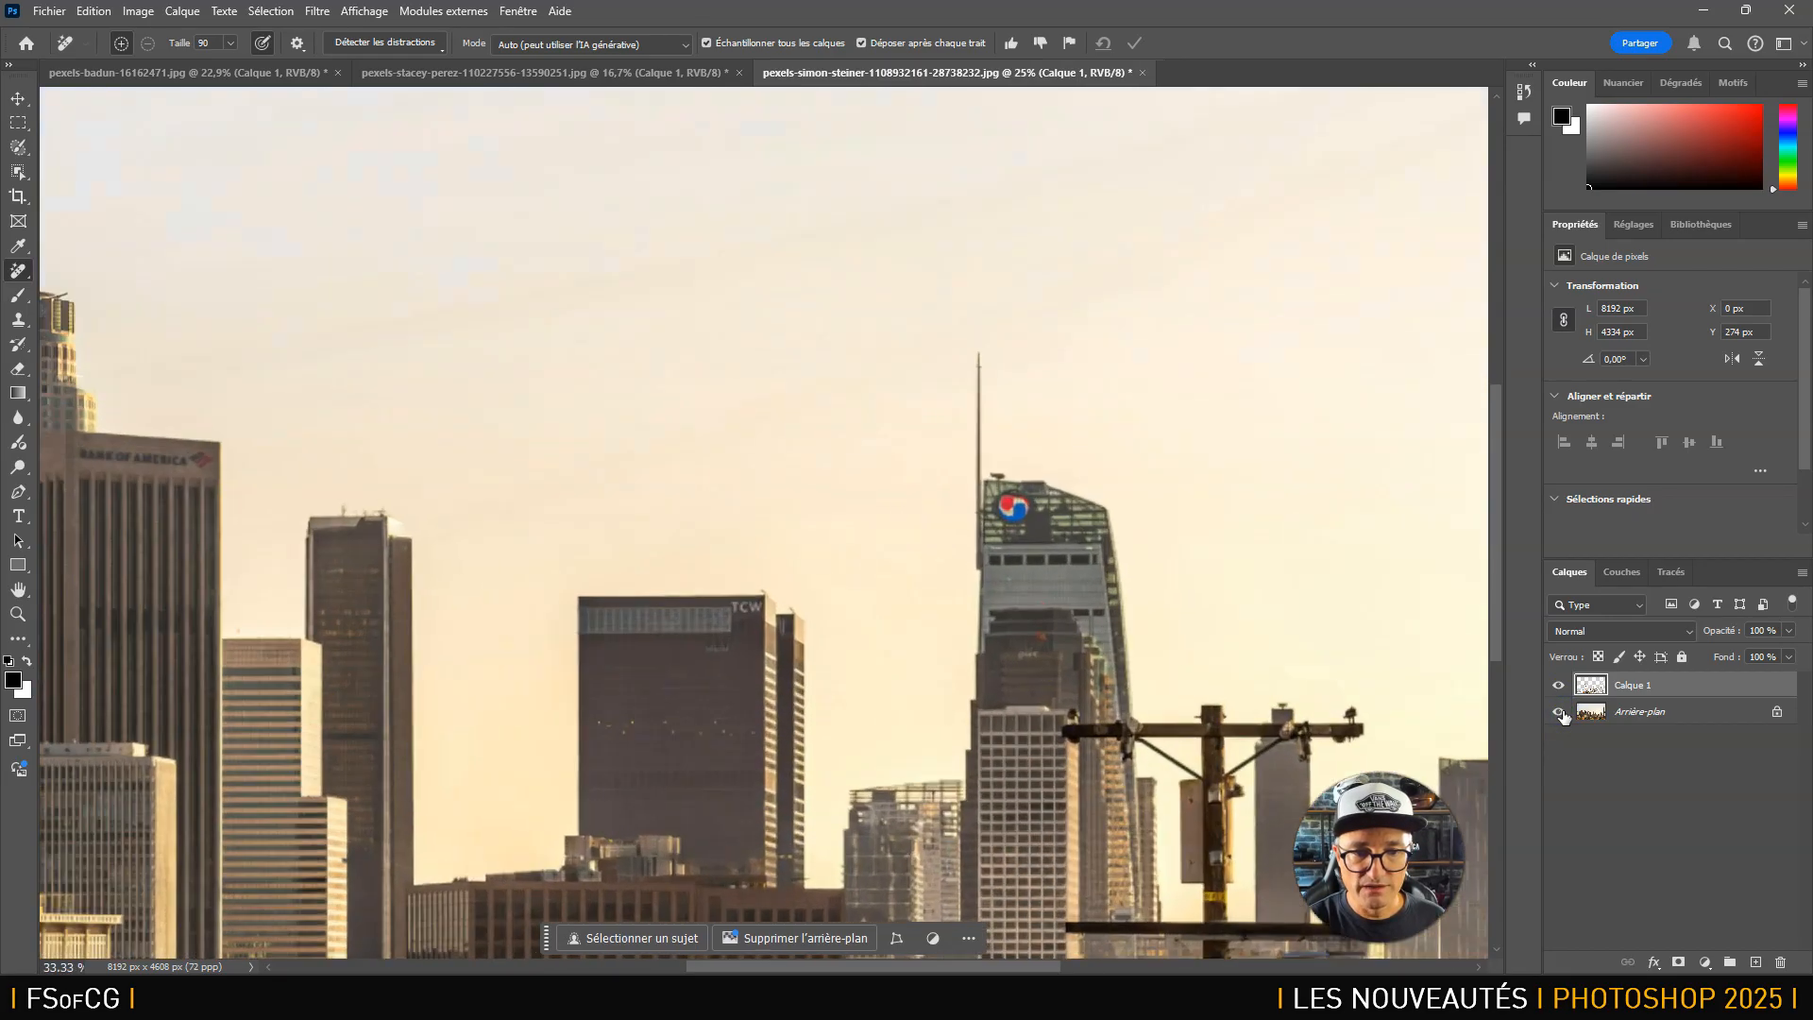
left_click_drag(1020, 720, 1016, 324)
left_click_drag(1010, 794, 1012, 507)
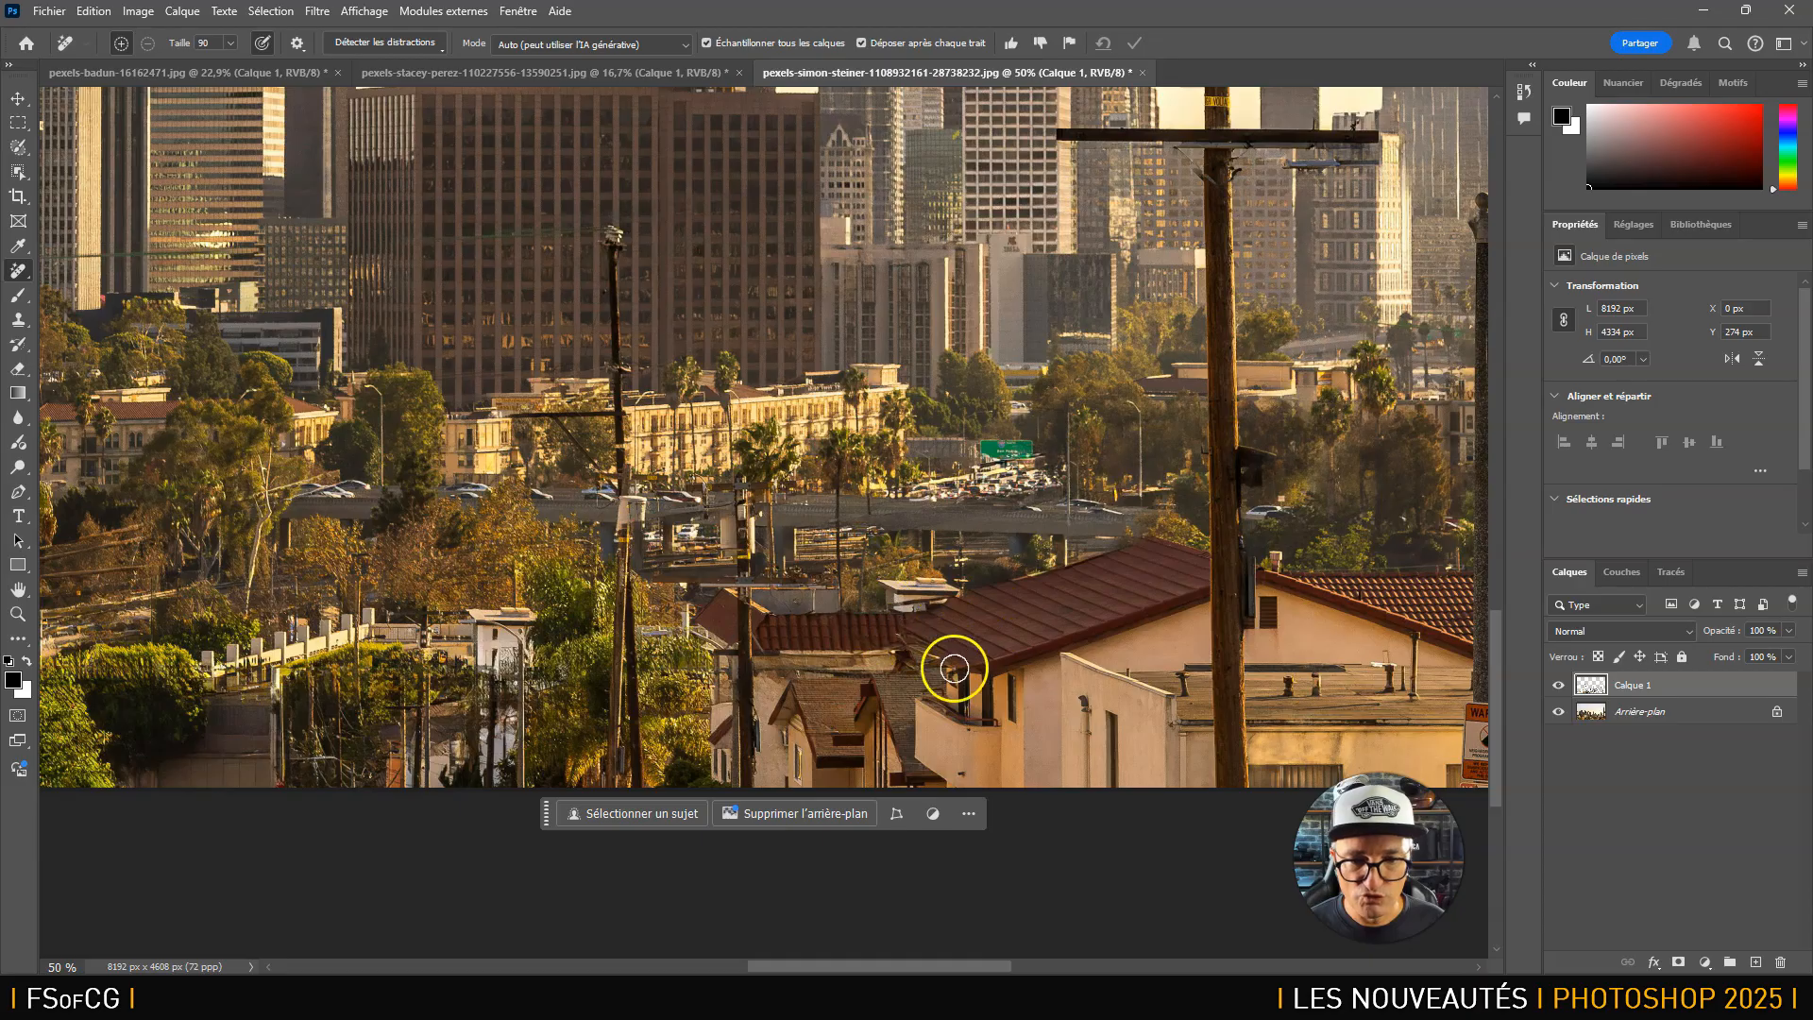
left_click(1561, 688)
left_click(1560, 688)
left_click(1561, 687)
left_click(1561, 686)
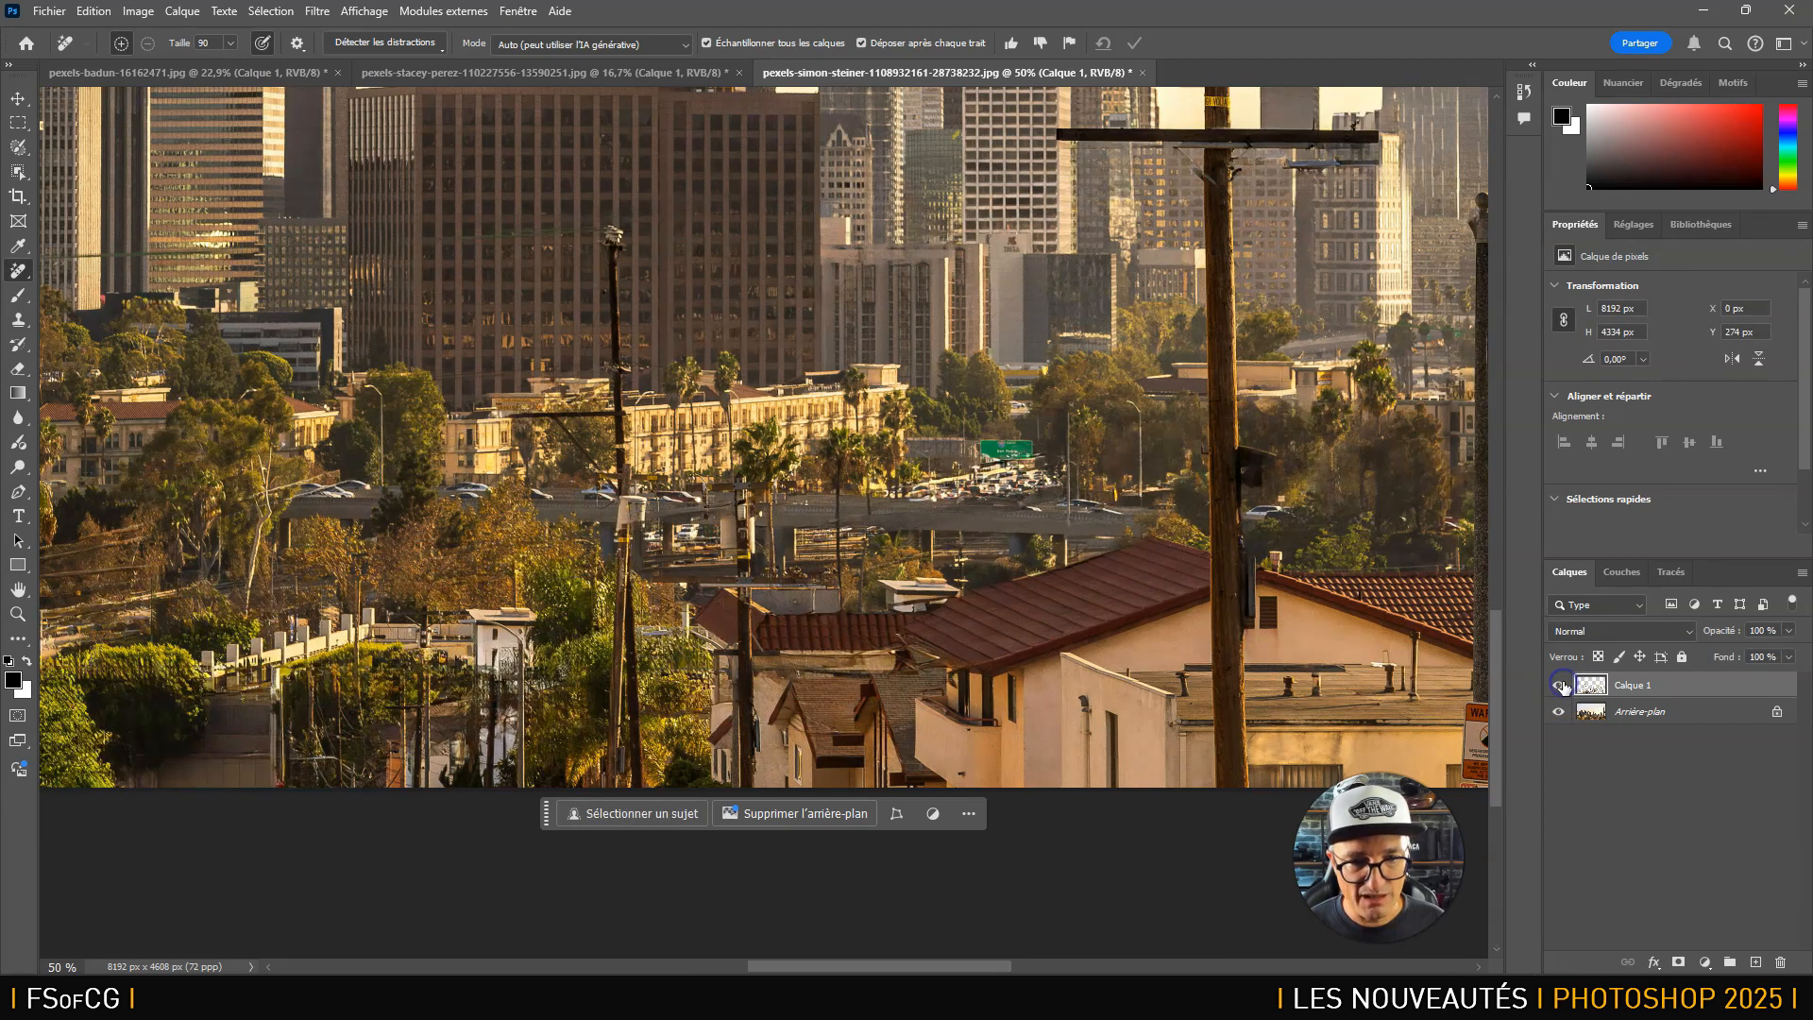
left_click(1561, 686)
left_click(1561, 687)
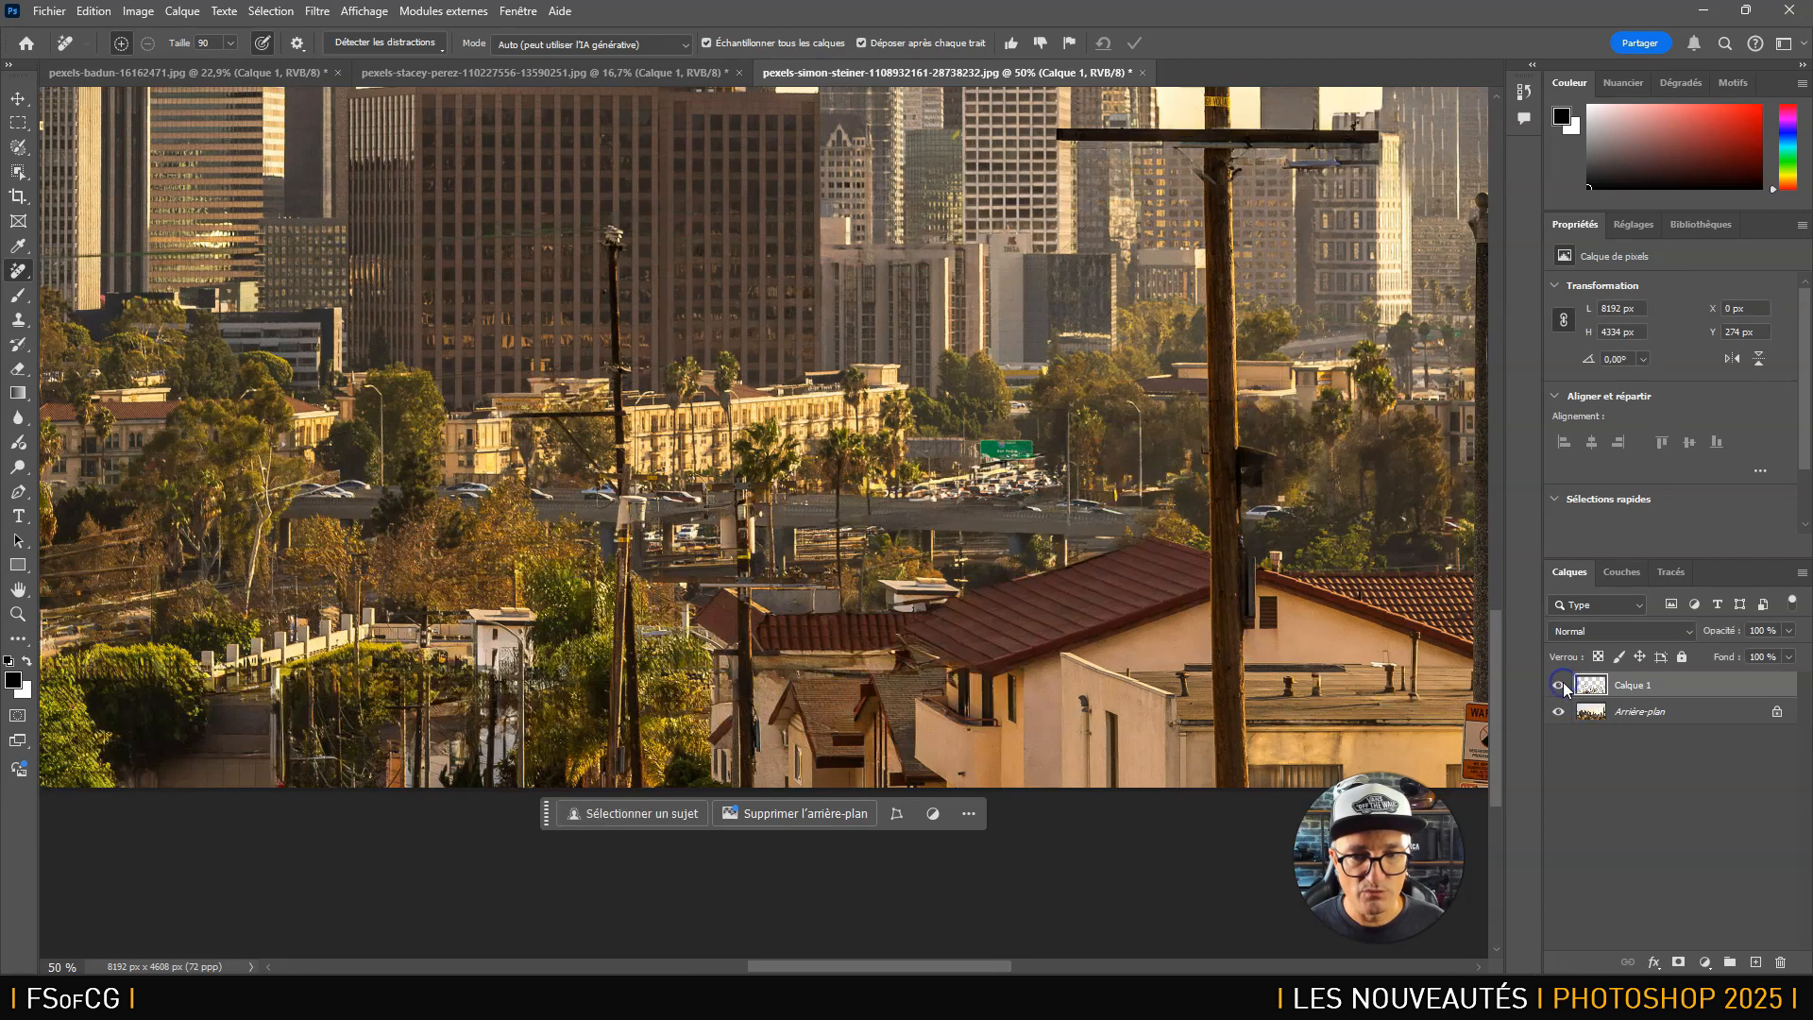
Remove the dark box hanging on the wooden pole and the leftover artefact along the roof gable's edge with the Remove tool.
left_click_drag(1254, 445, 1271, 473)
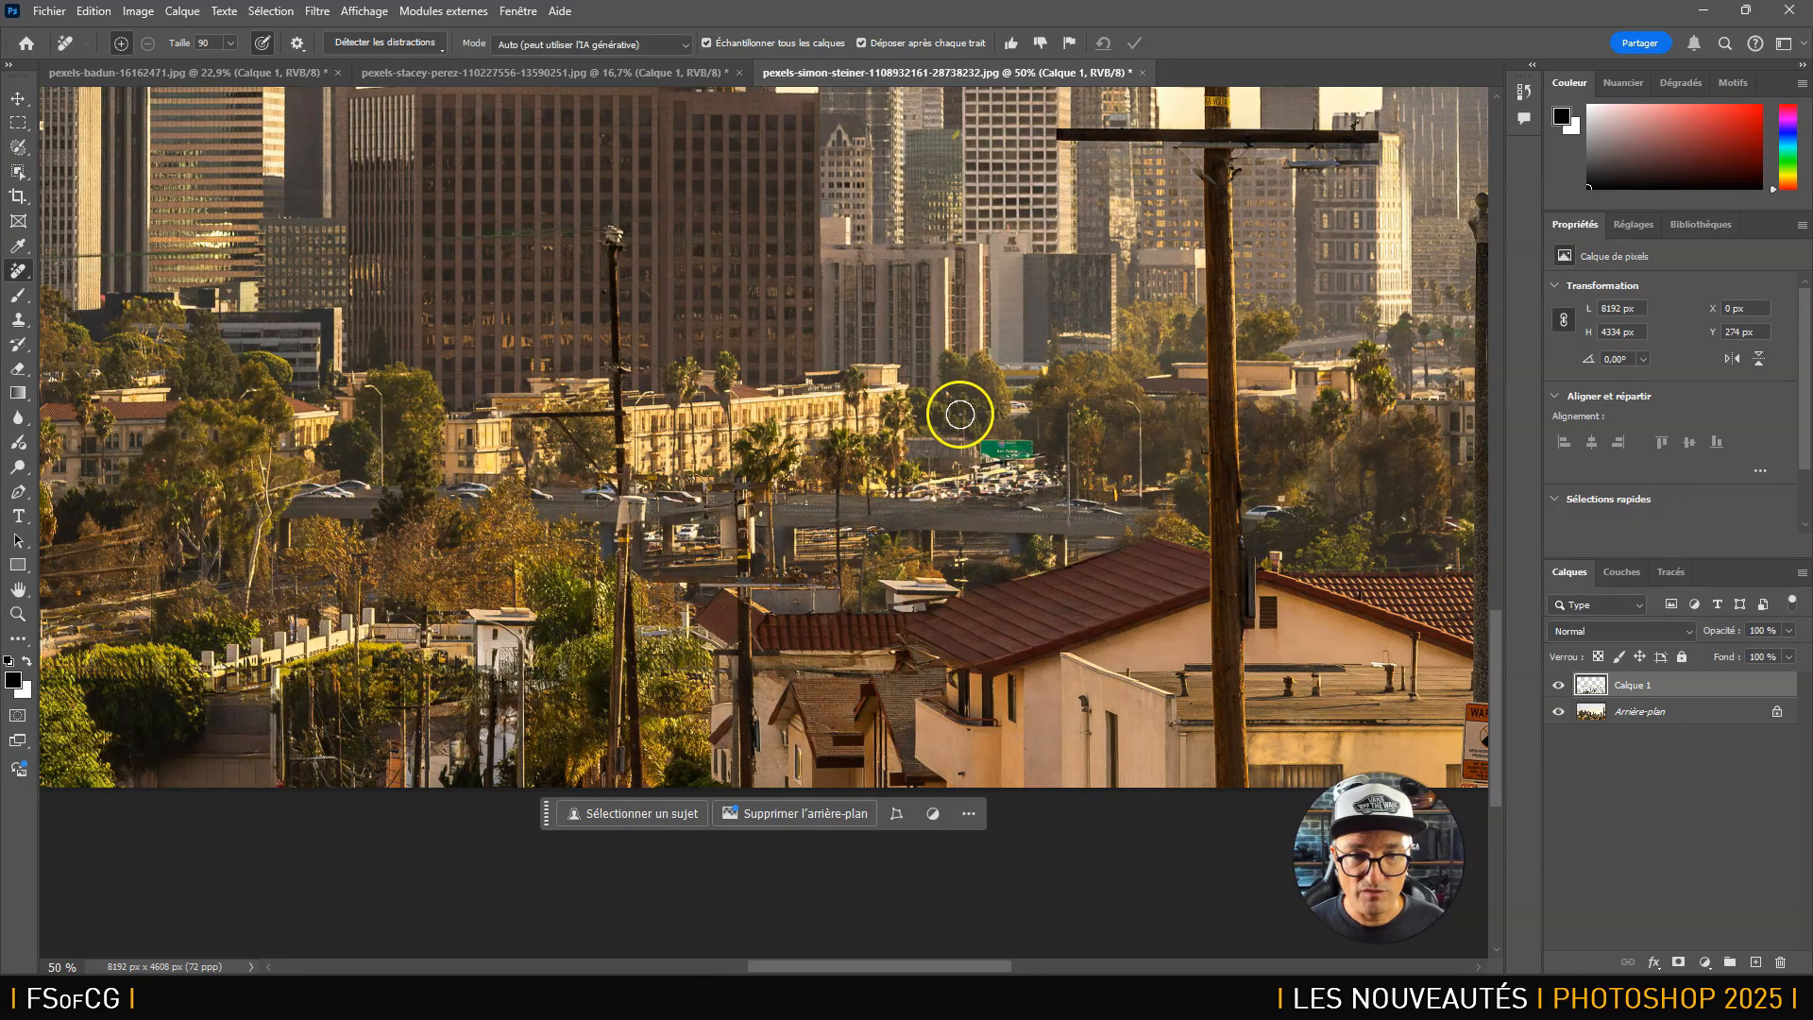
left_click_drag(1244, 451, 1026, 685)
left_click_drag(1122, 560, 704, 559)
left_click_drag(1038, 731, 860, 625)
left_click_drag(992, 561, 976, 590)
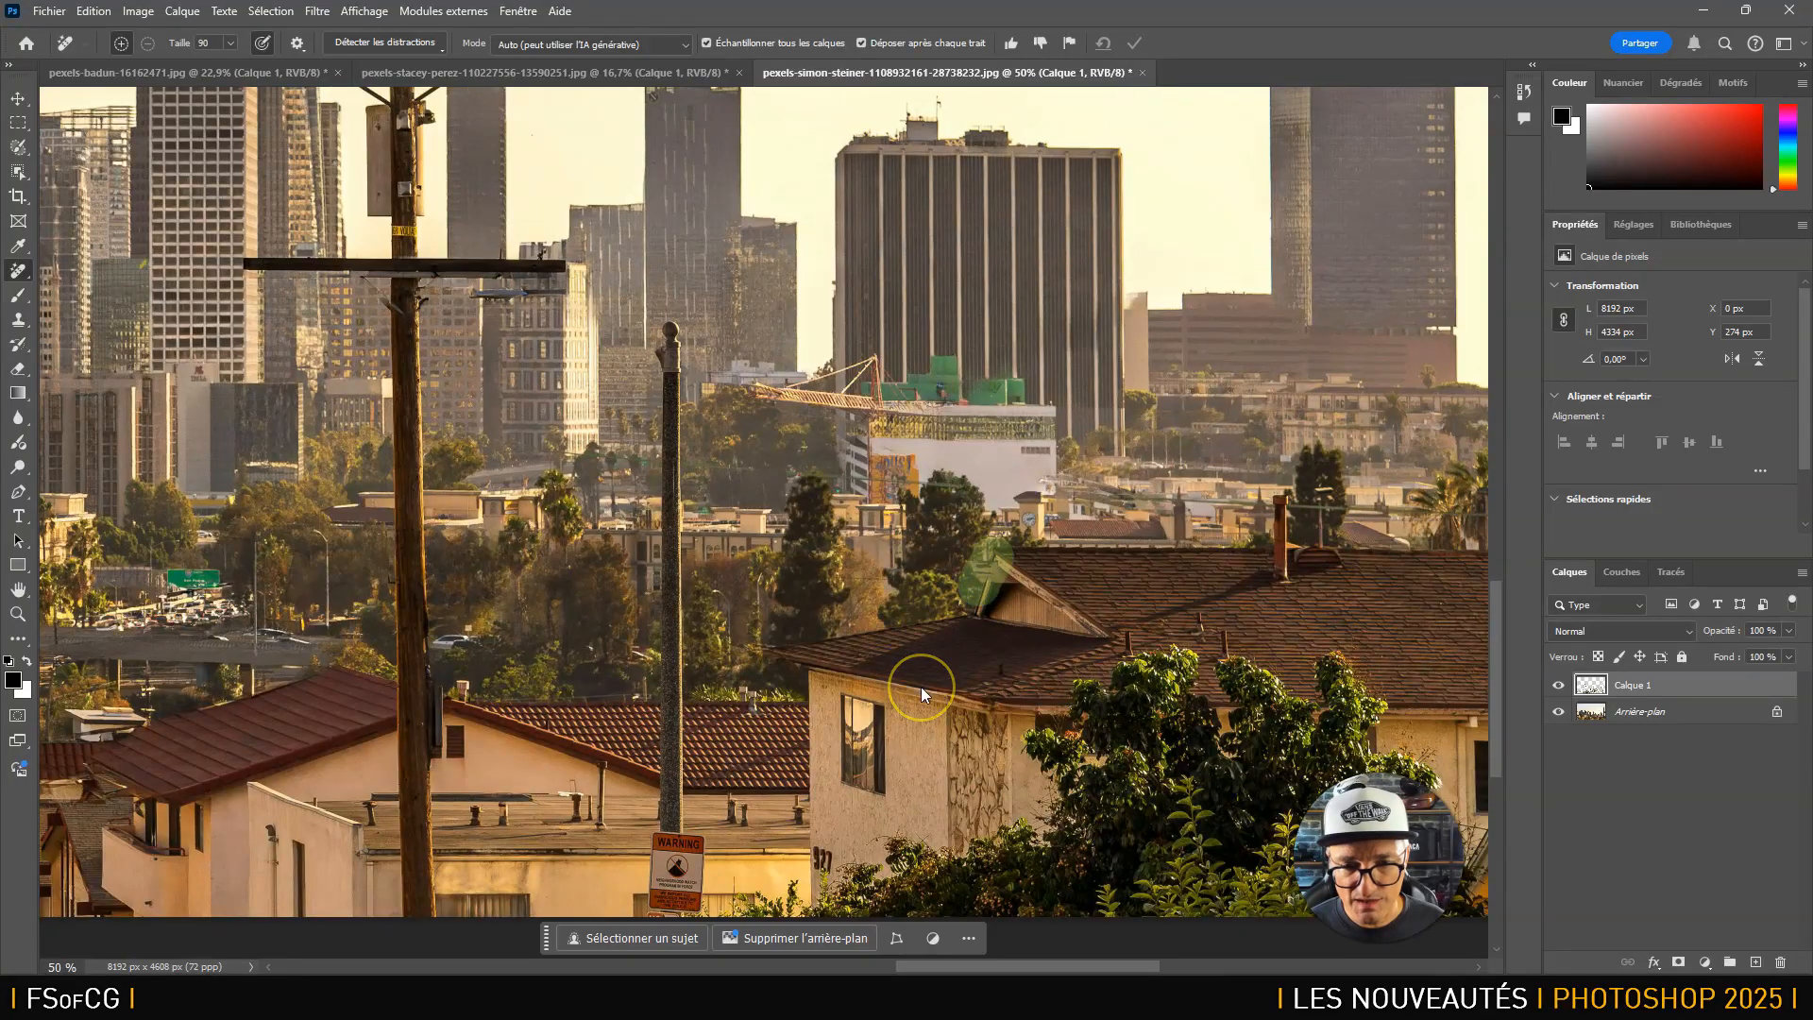
left_click_drag(999, 555, 984, 602)
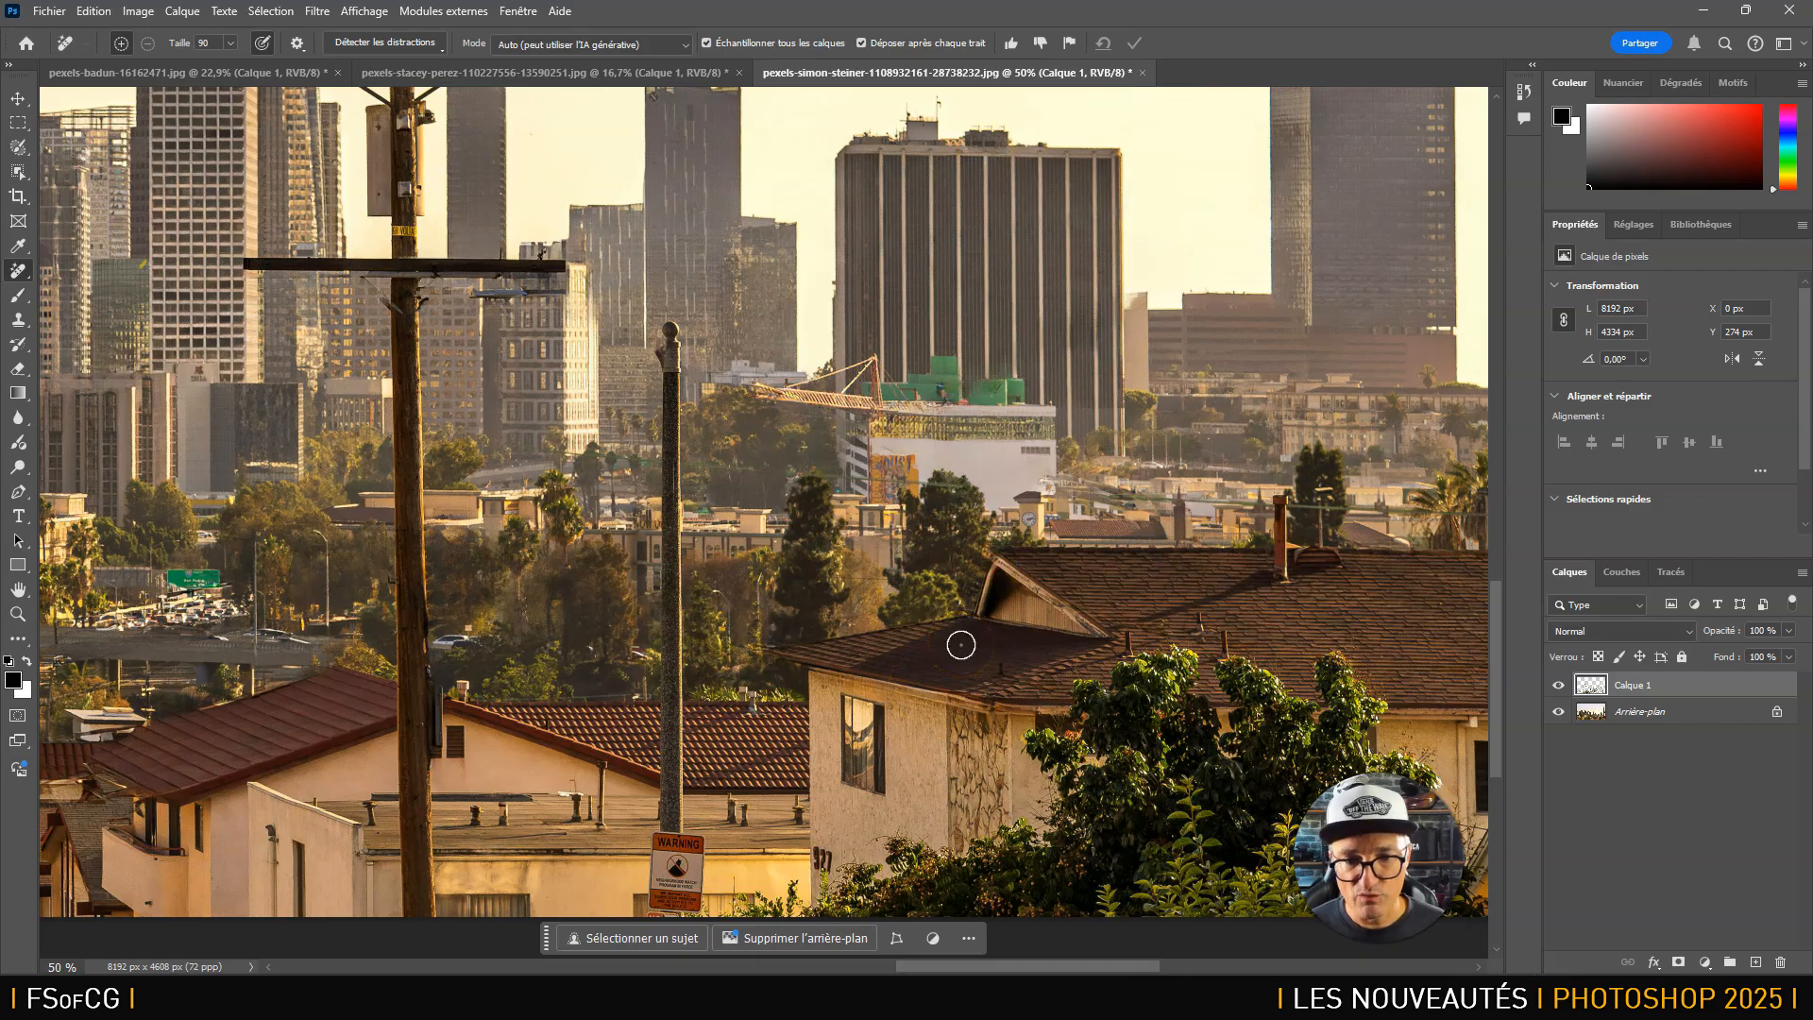
key("ctrl+minus")
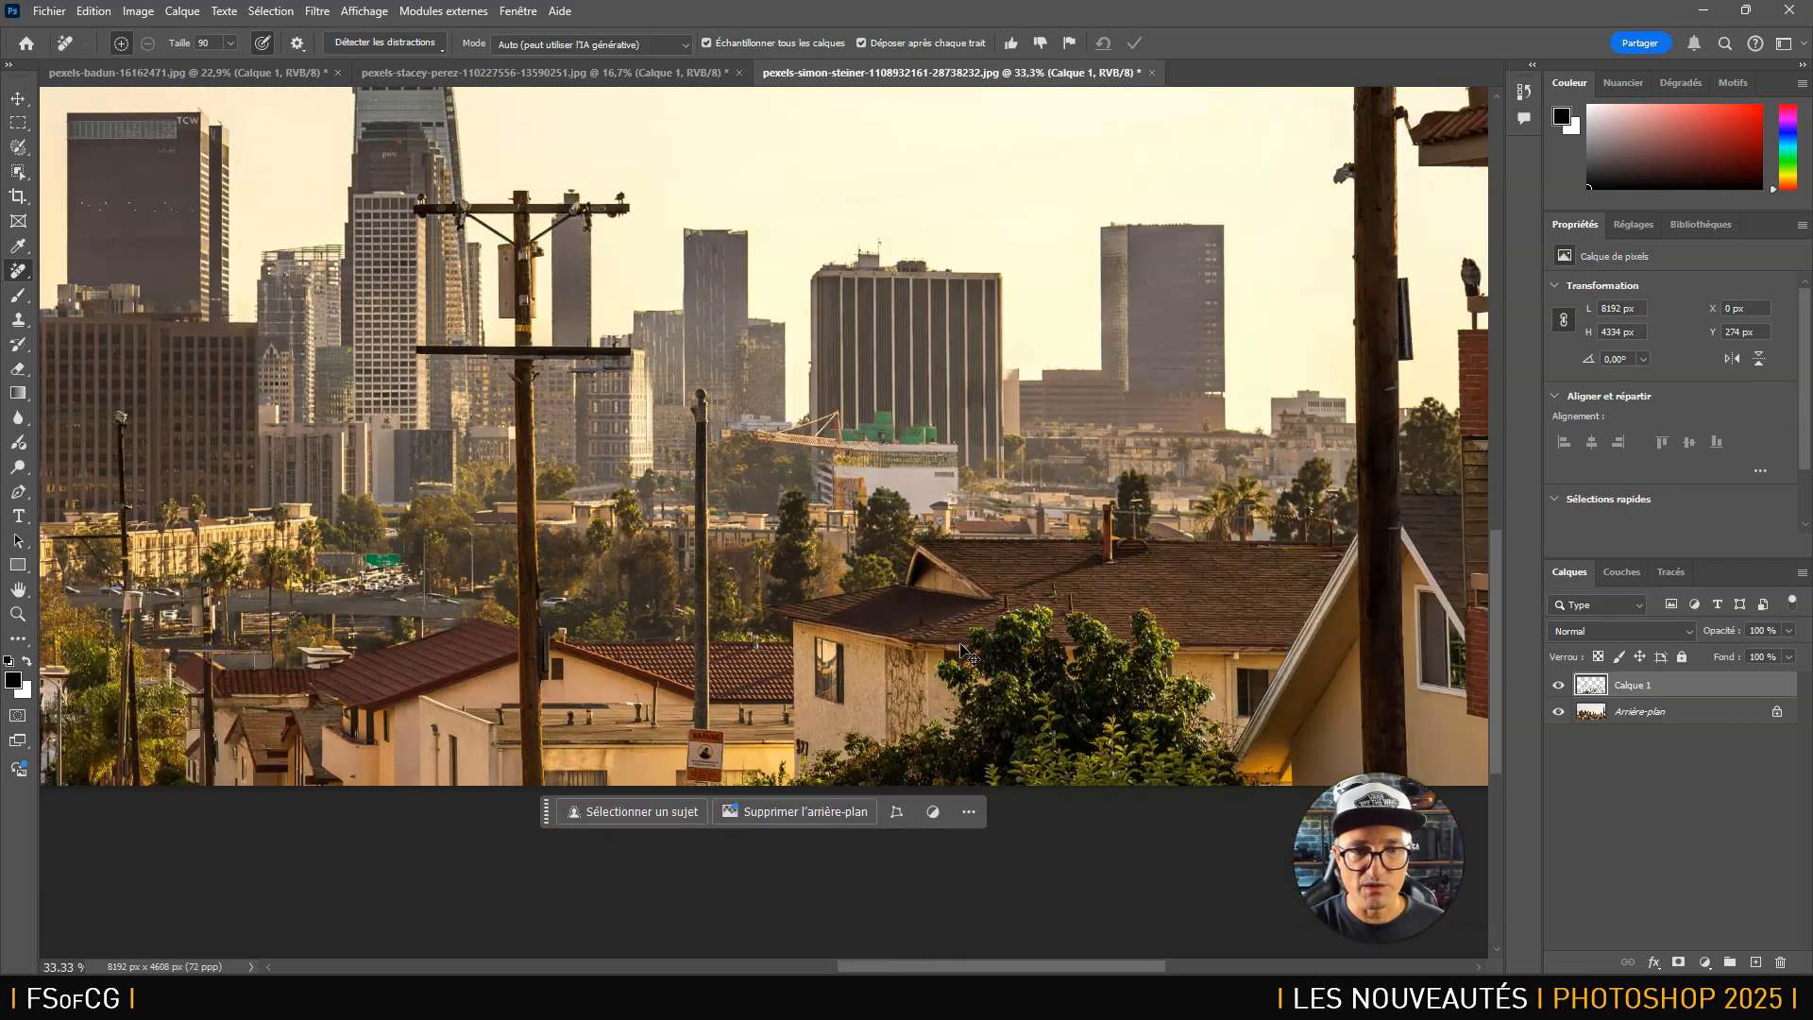
key("ctrl+0")
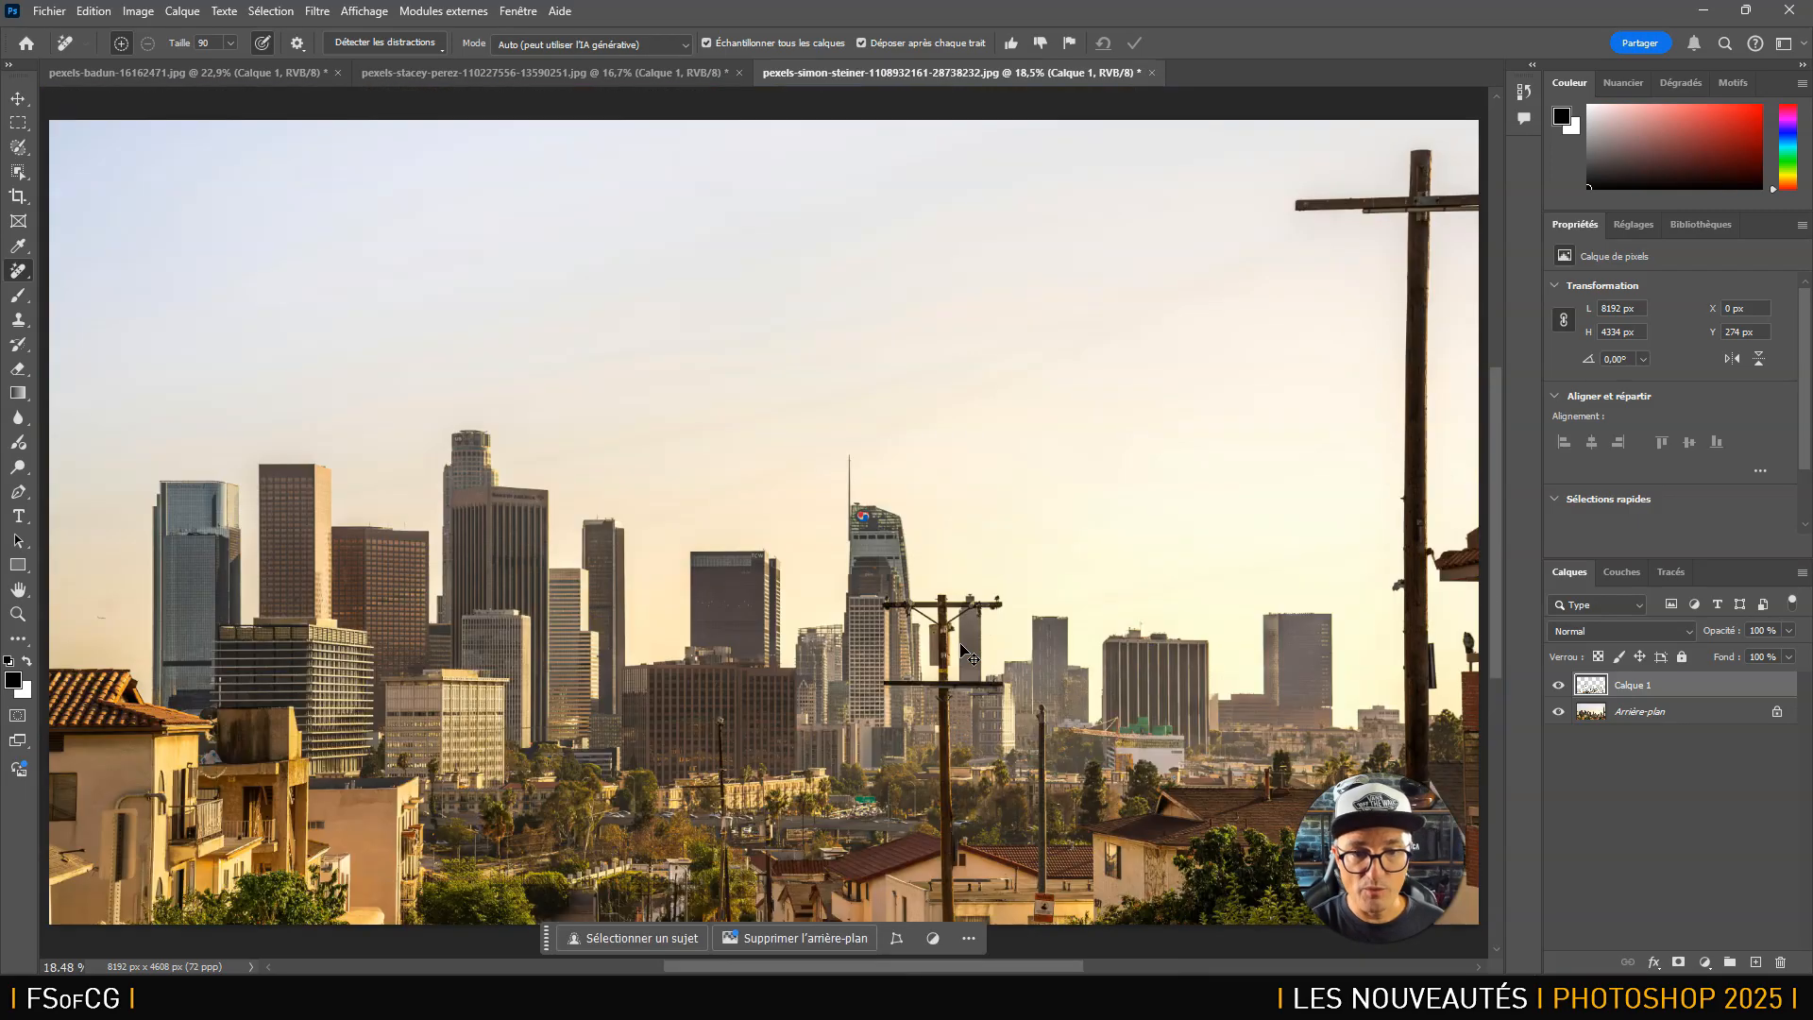
left_click(748, 562)
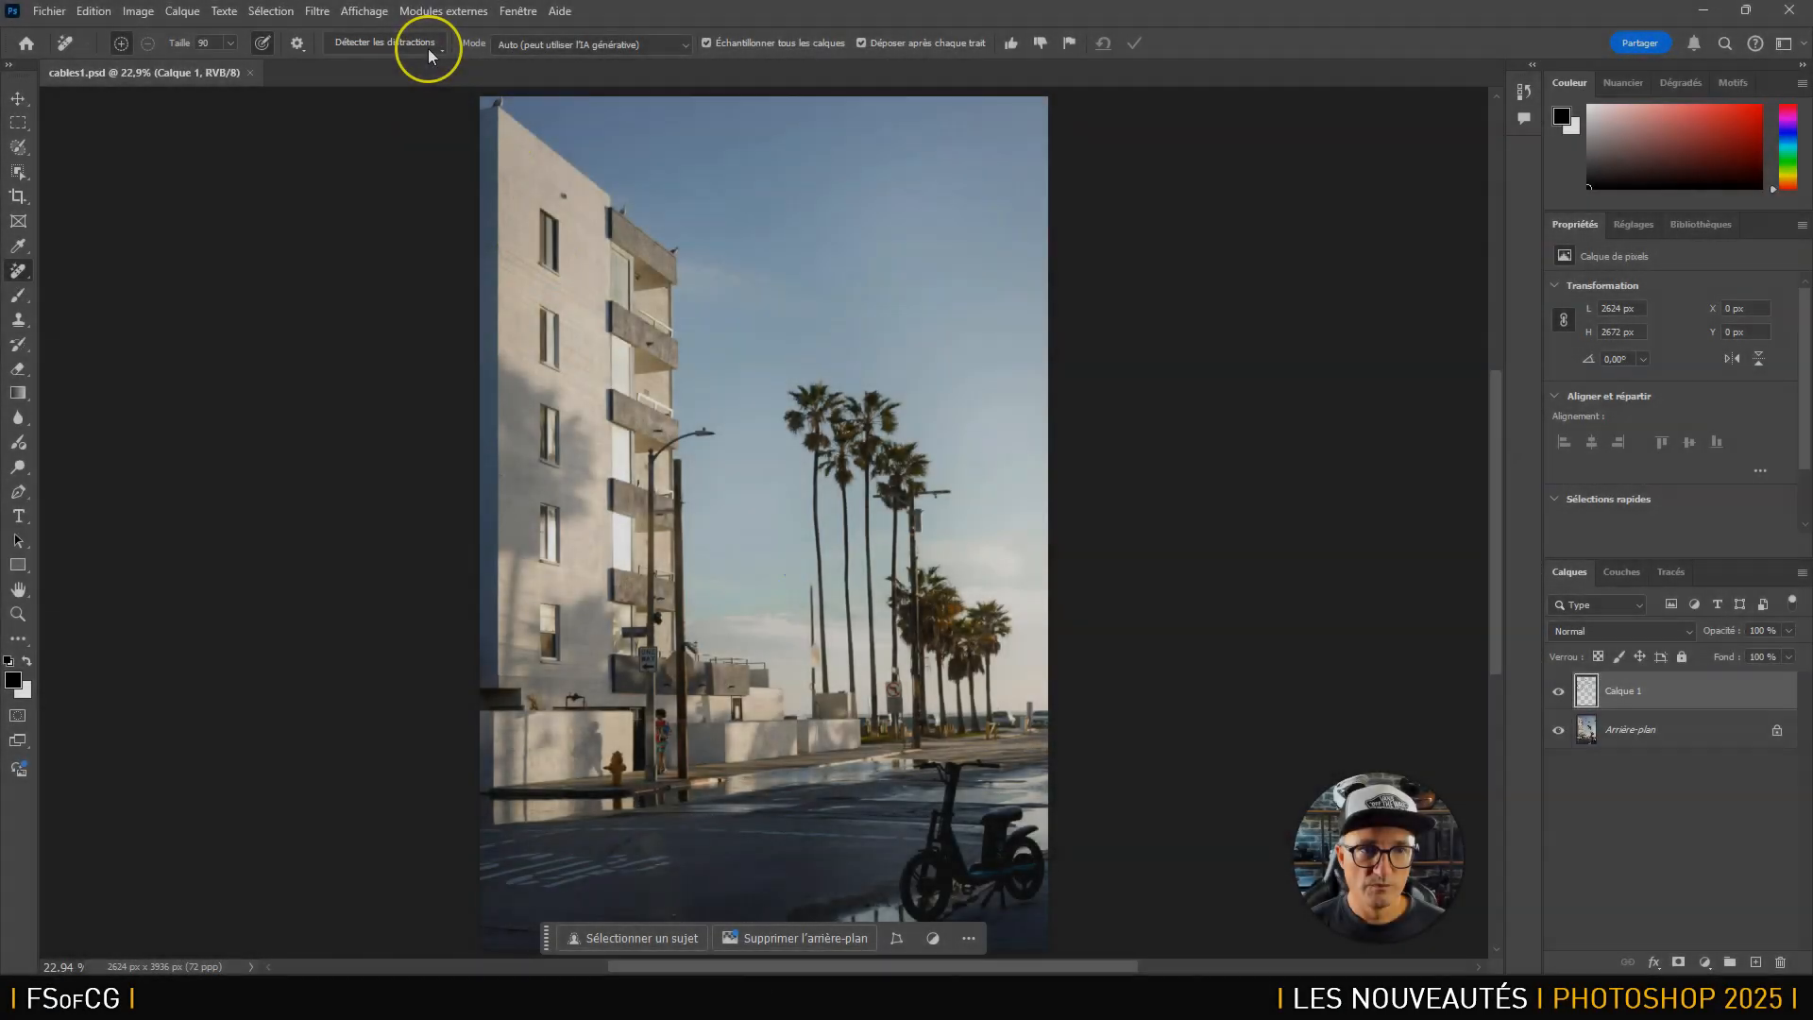
left_click(429, 53)
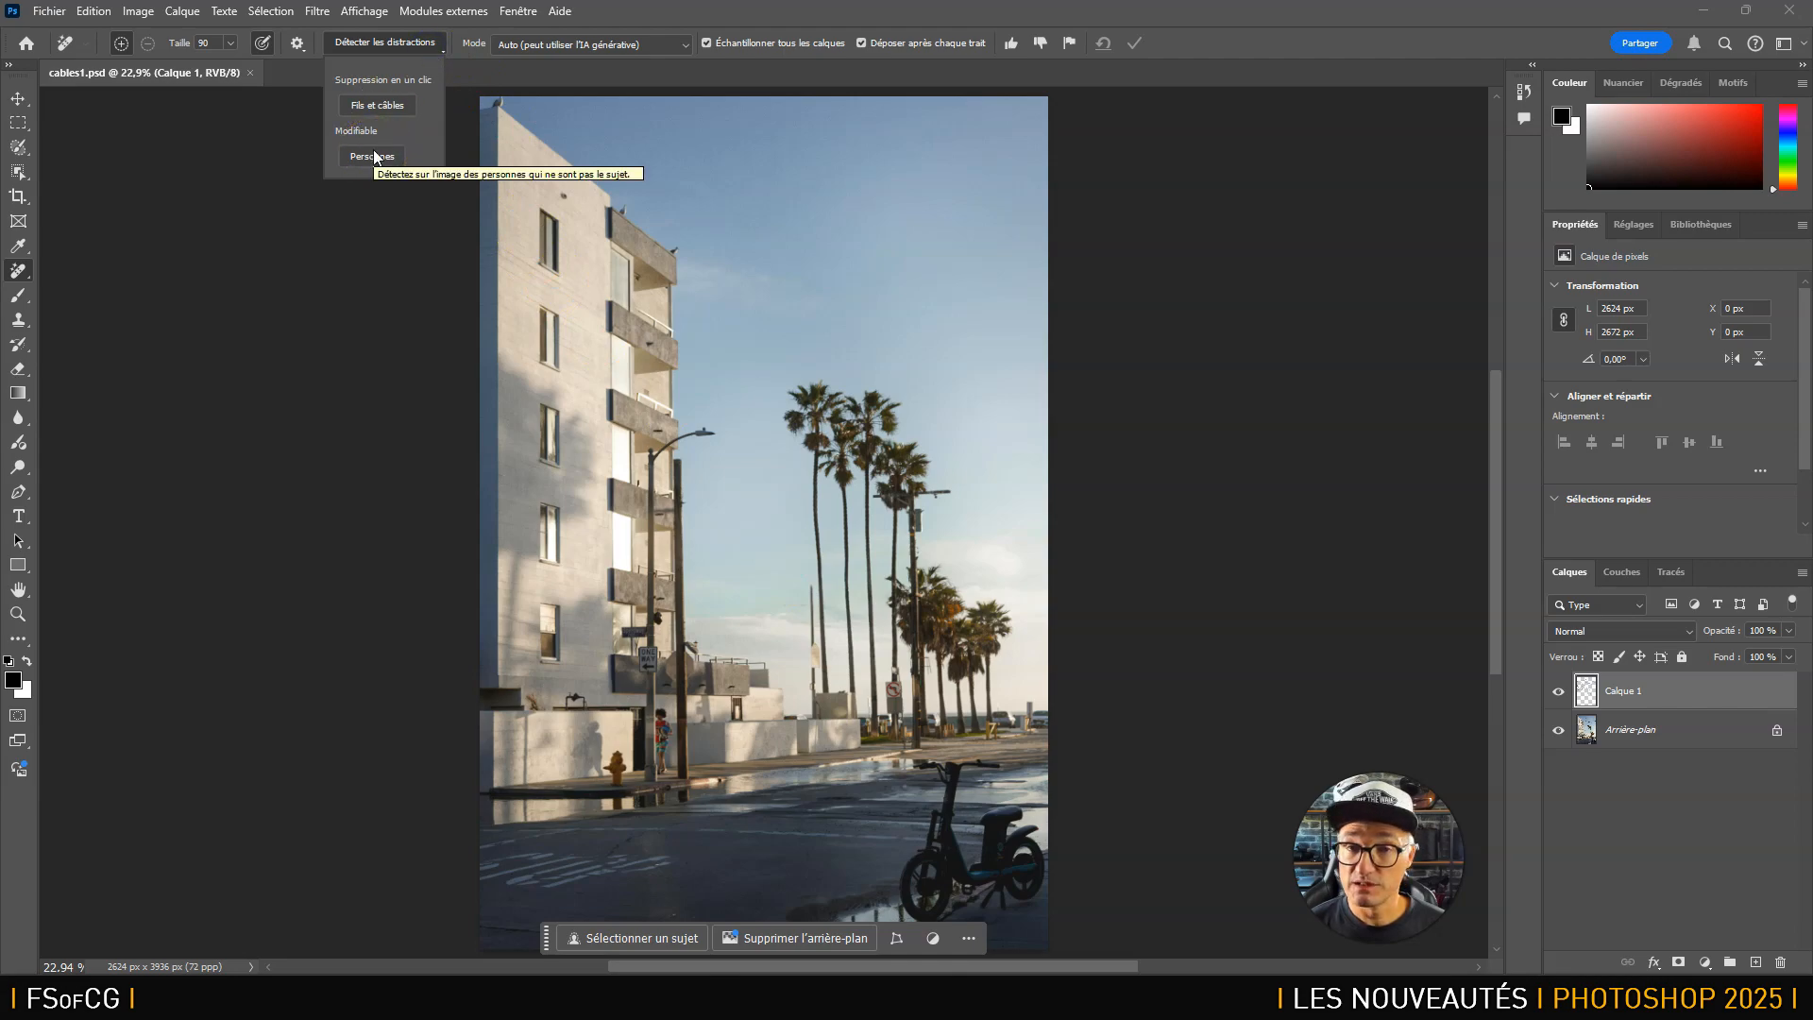
left_click(626, 15)
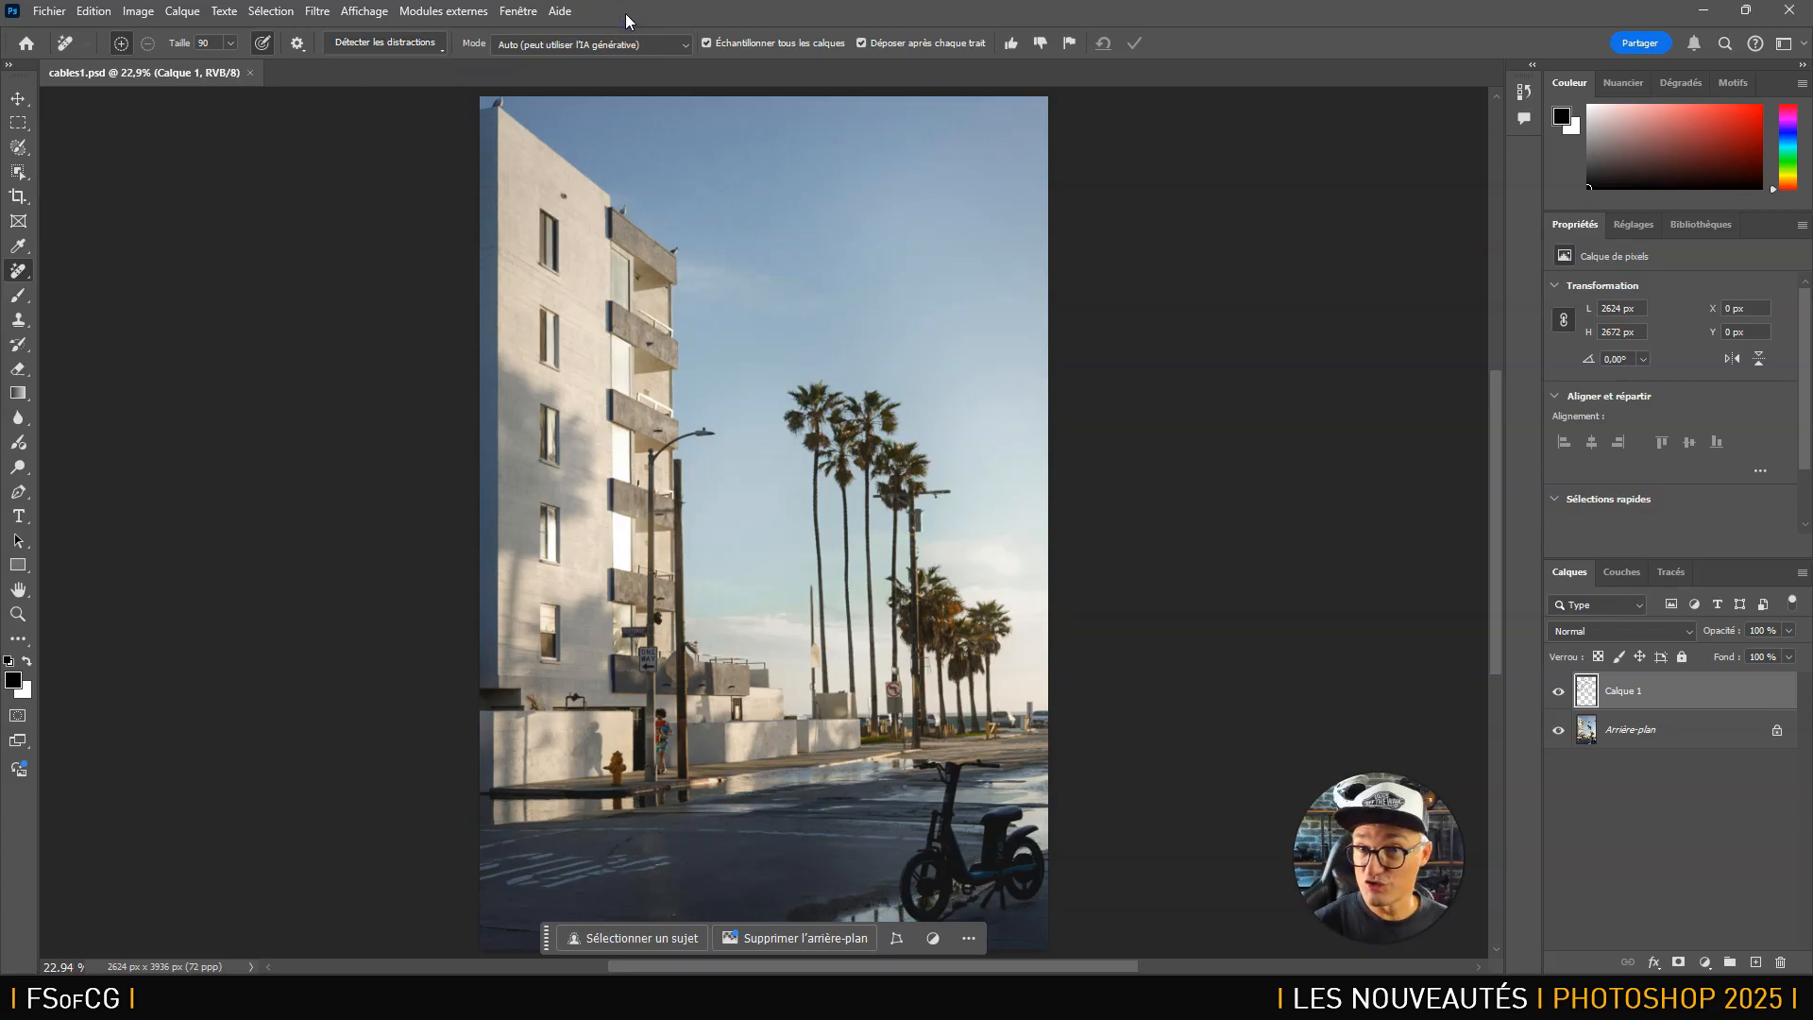
Open the photo of the bridge walkway with the man photographing in the foreground from the FDT folder.
left_click(50, 11)
left_click(76, 51)
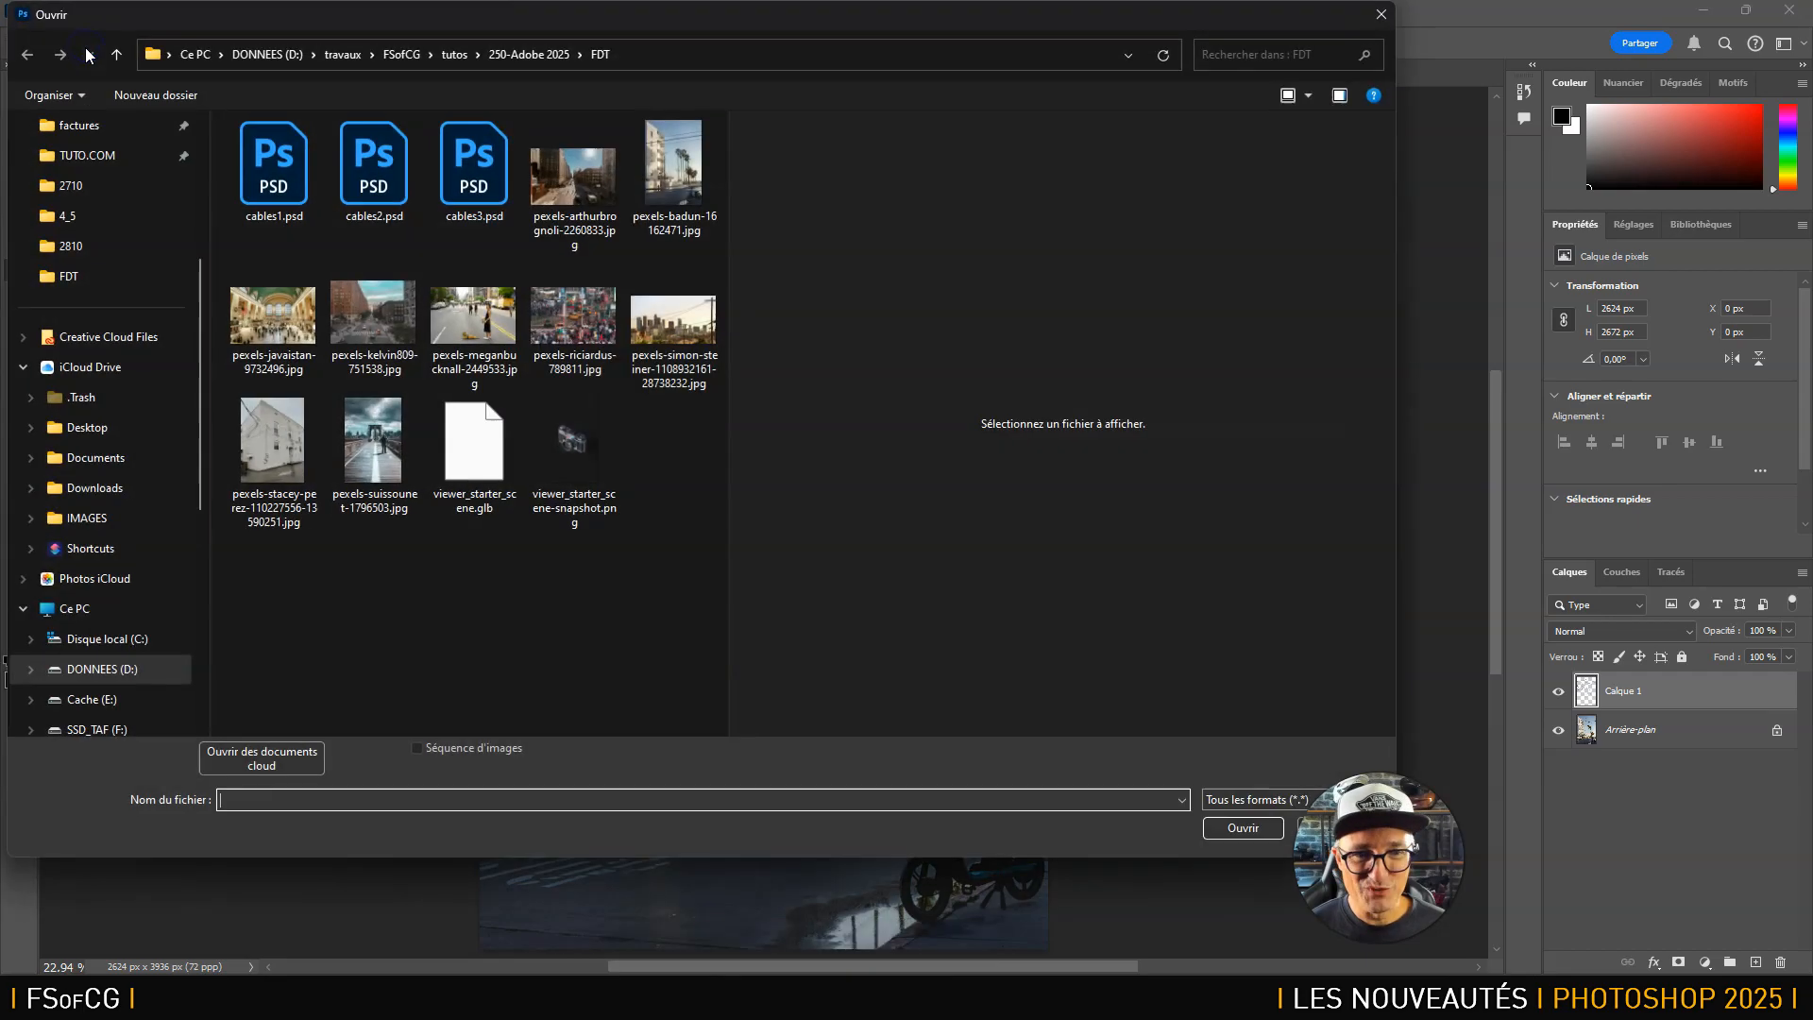
left_click(348, 362)
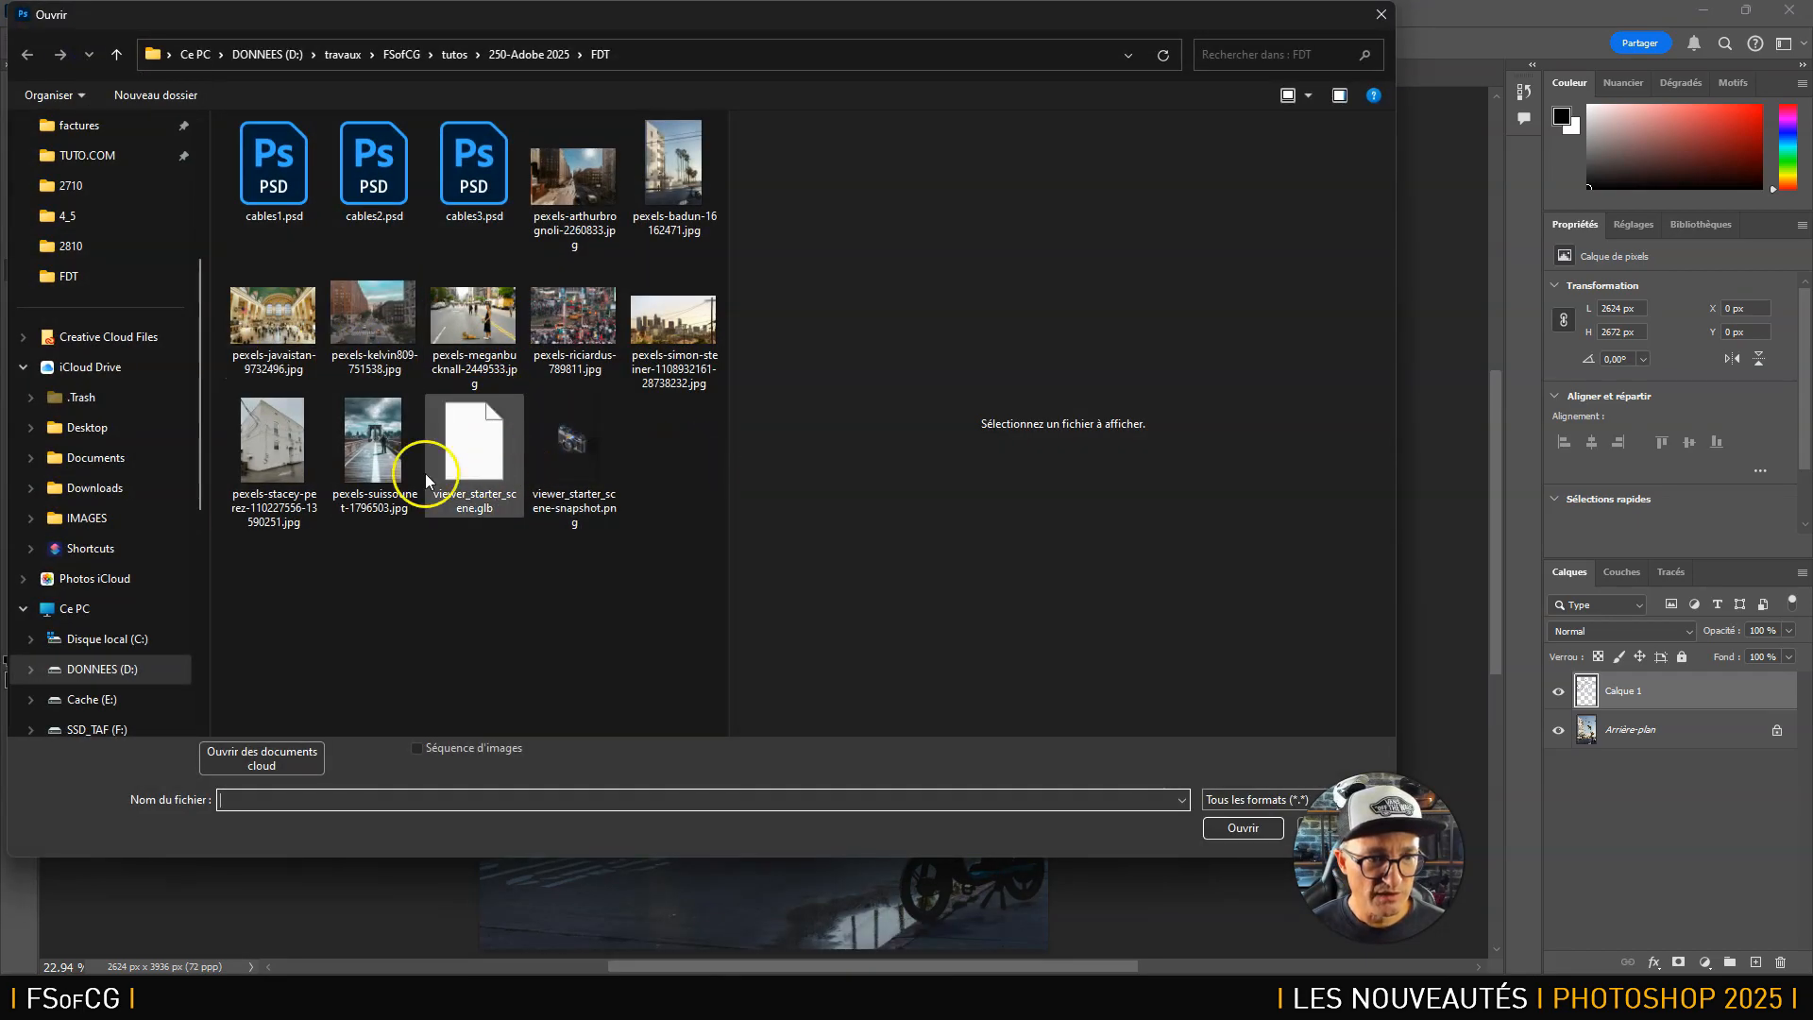
left_click(355, 449)
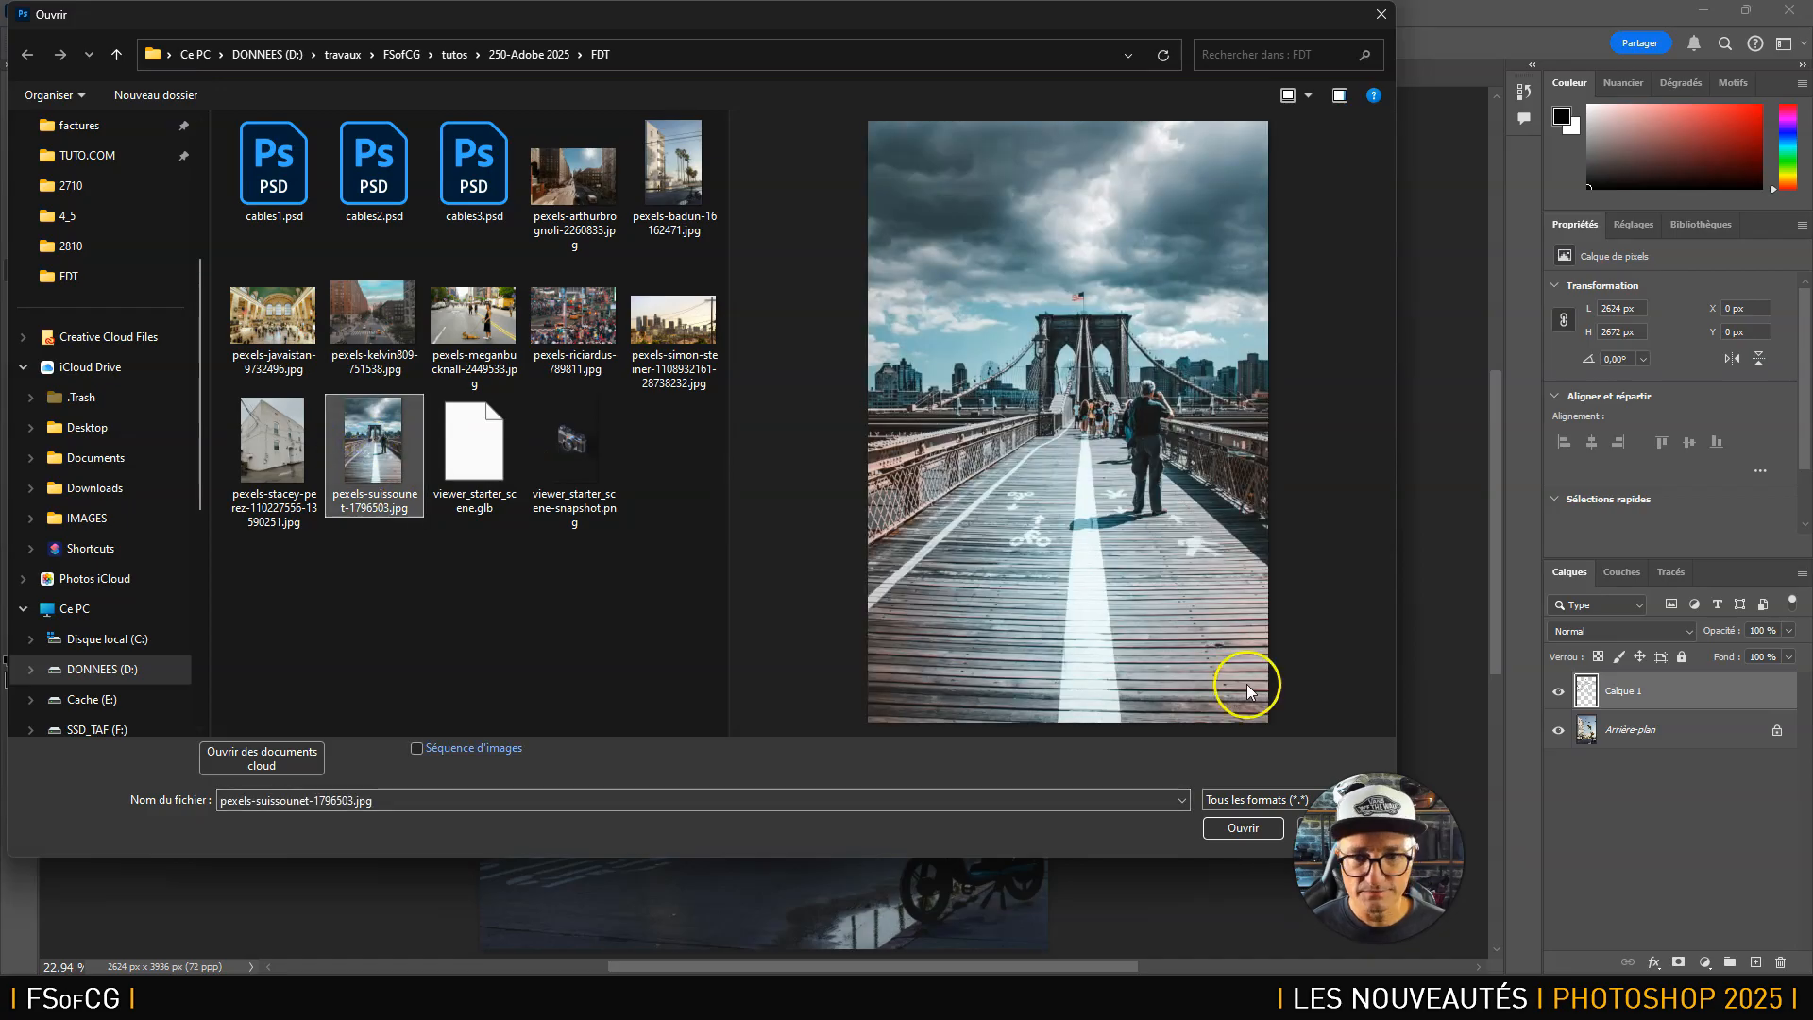
left_click(1239, 827)
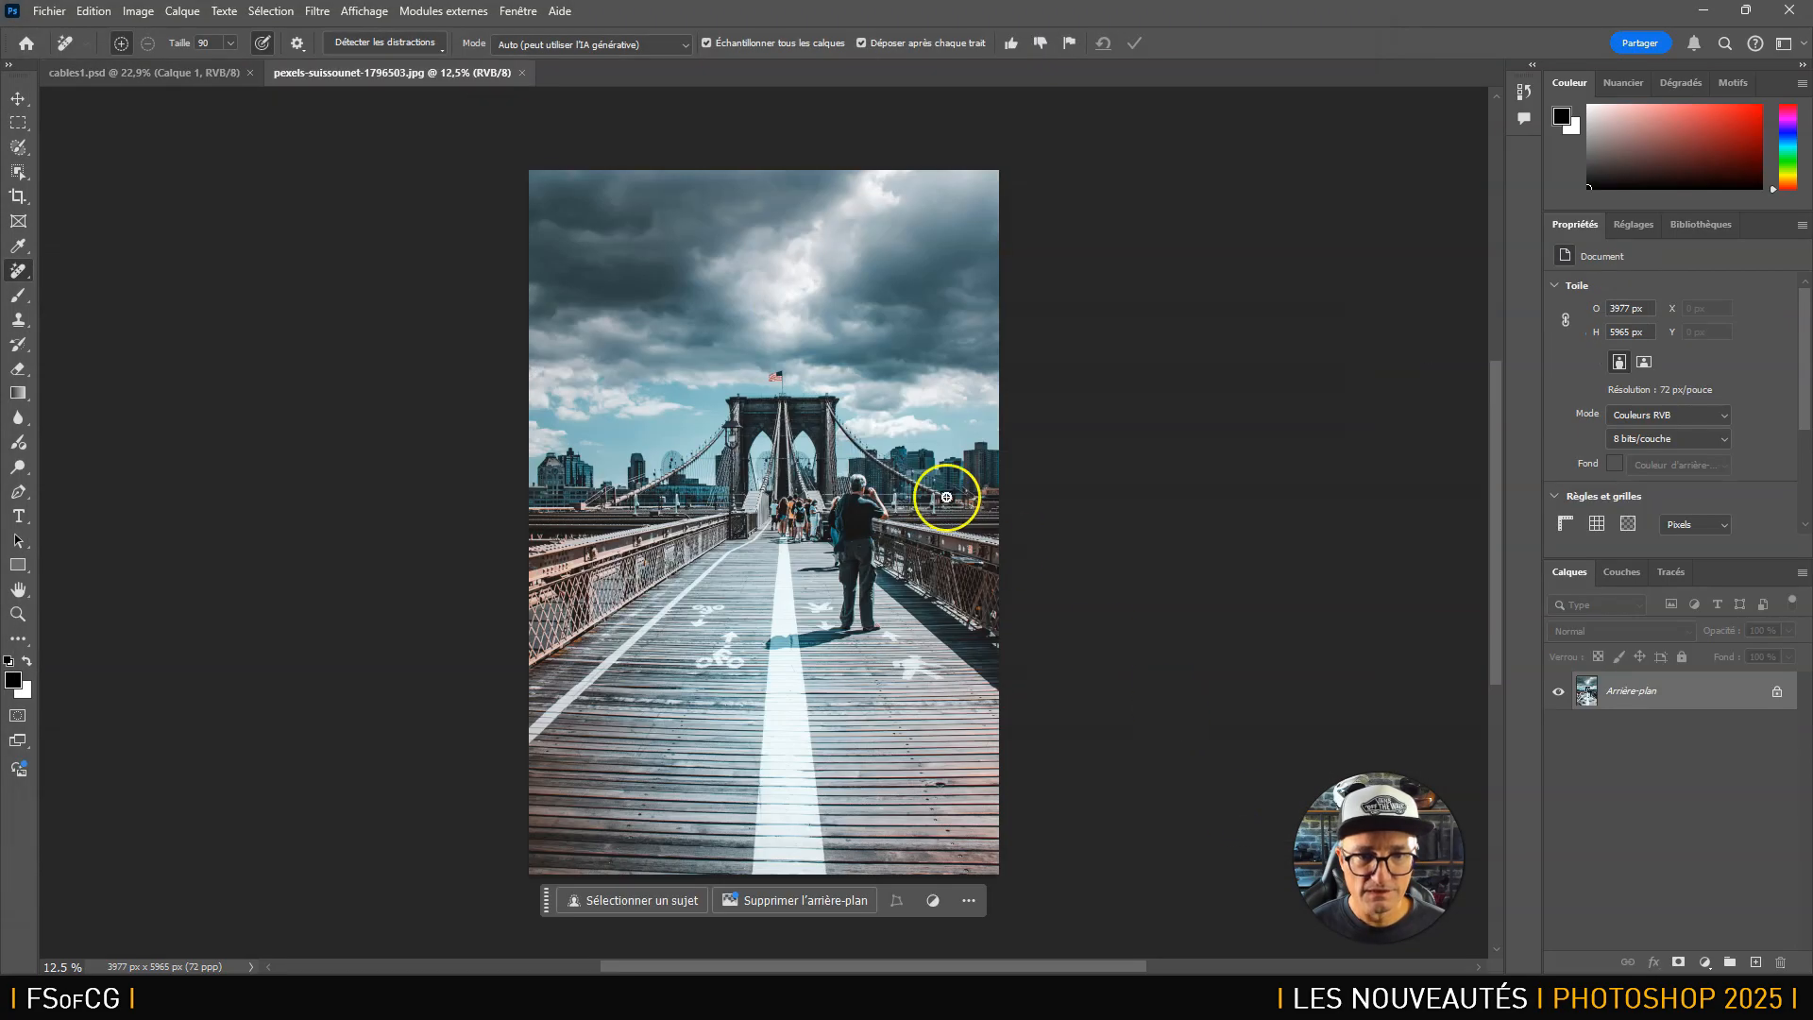
Remove the automatically detected people from the bridge photo's background layer, and clean the leftover shadow on the white centre line.
left_click(406, 48)
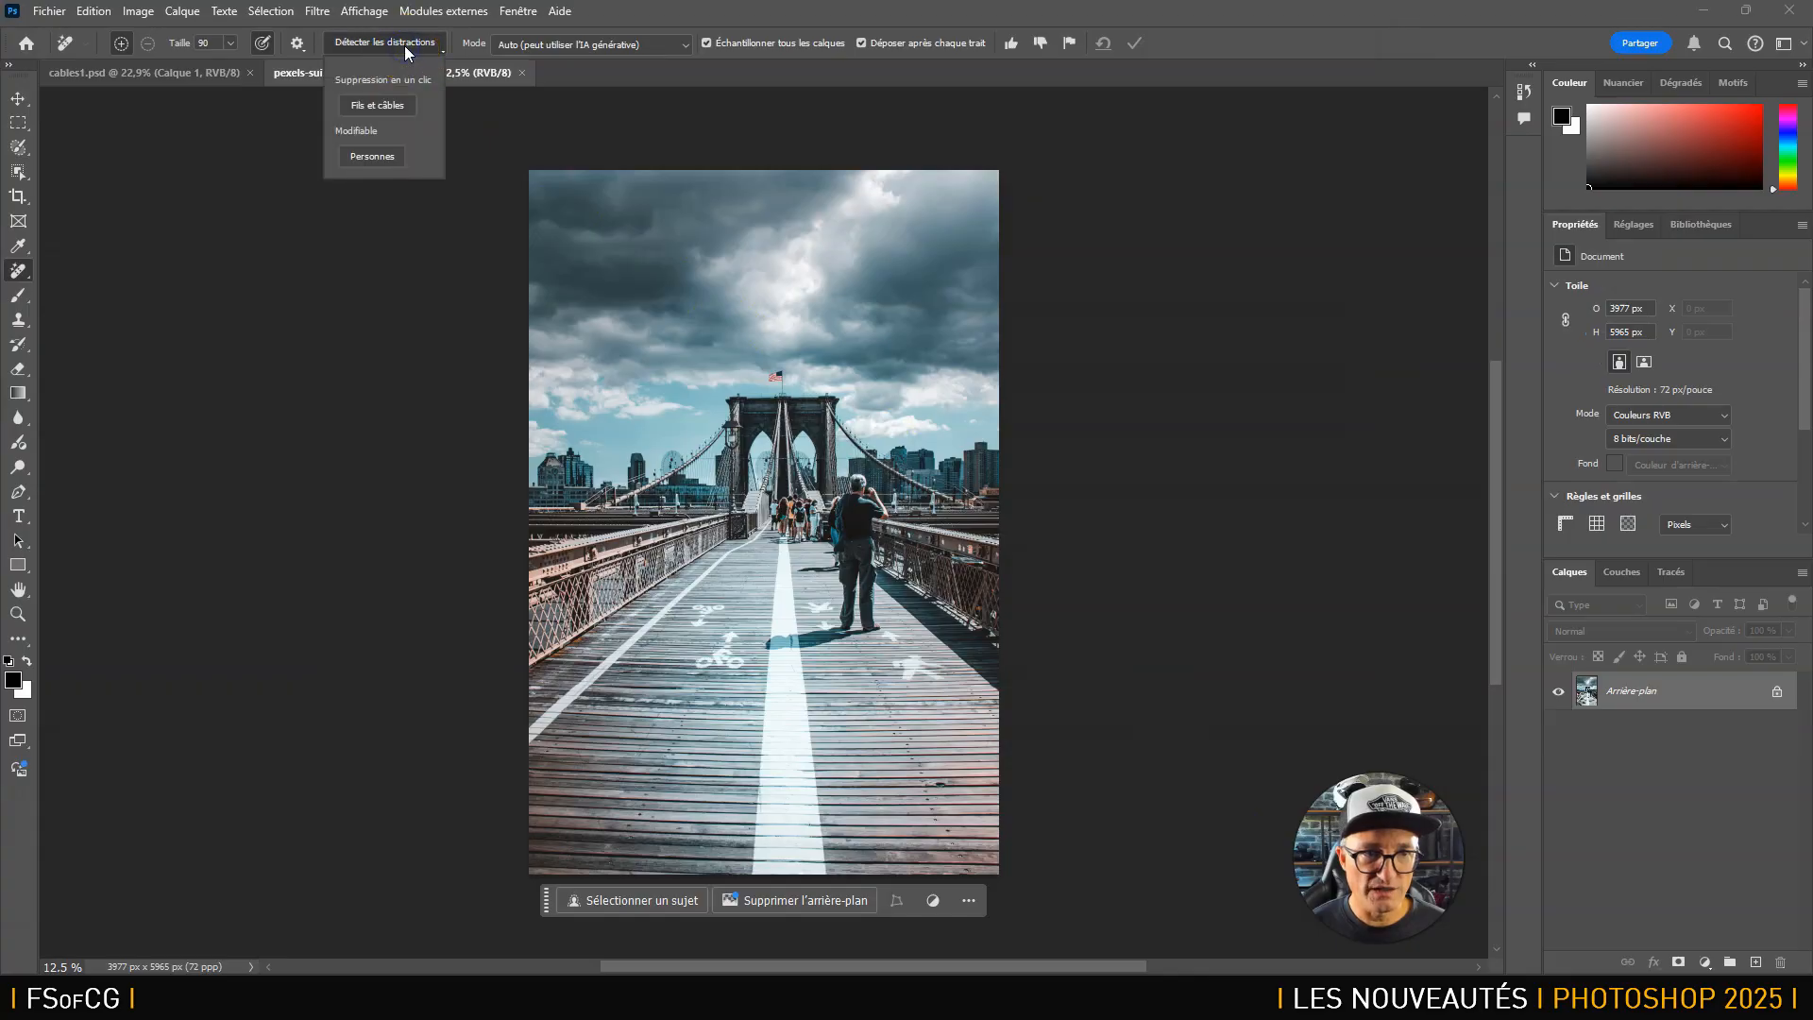
left_click(370, 160)
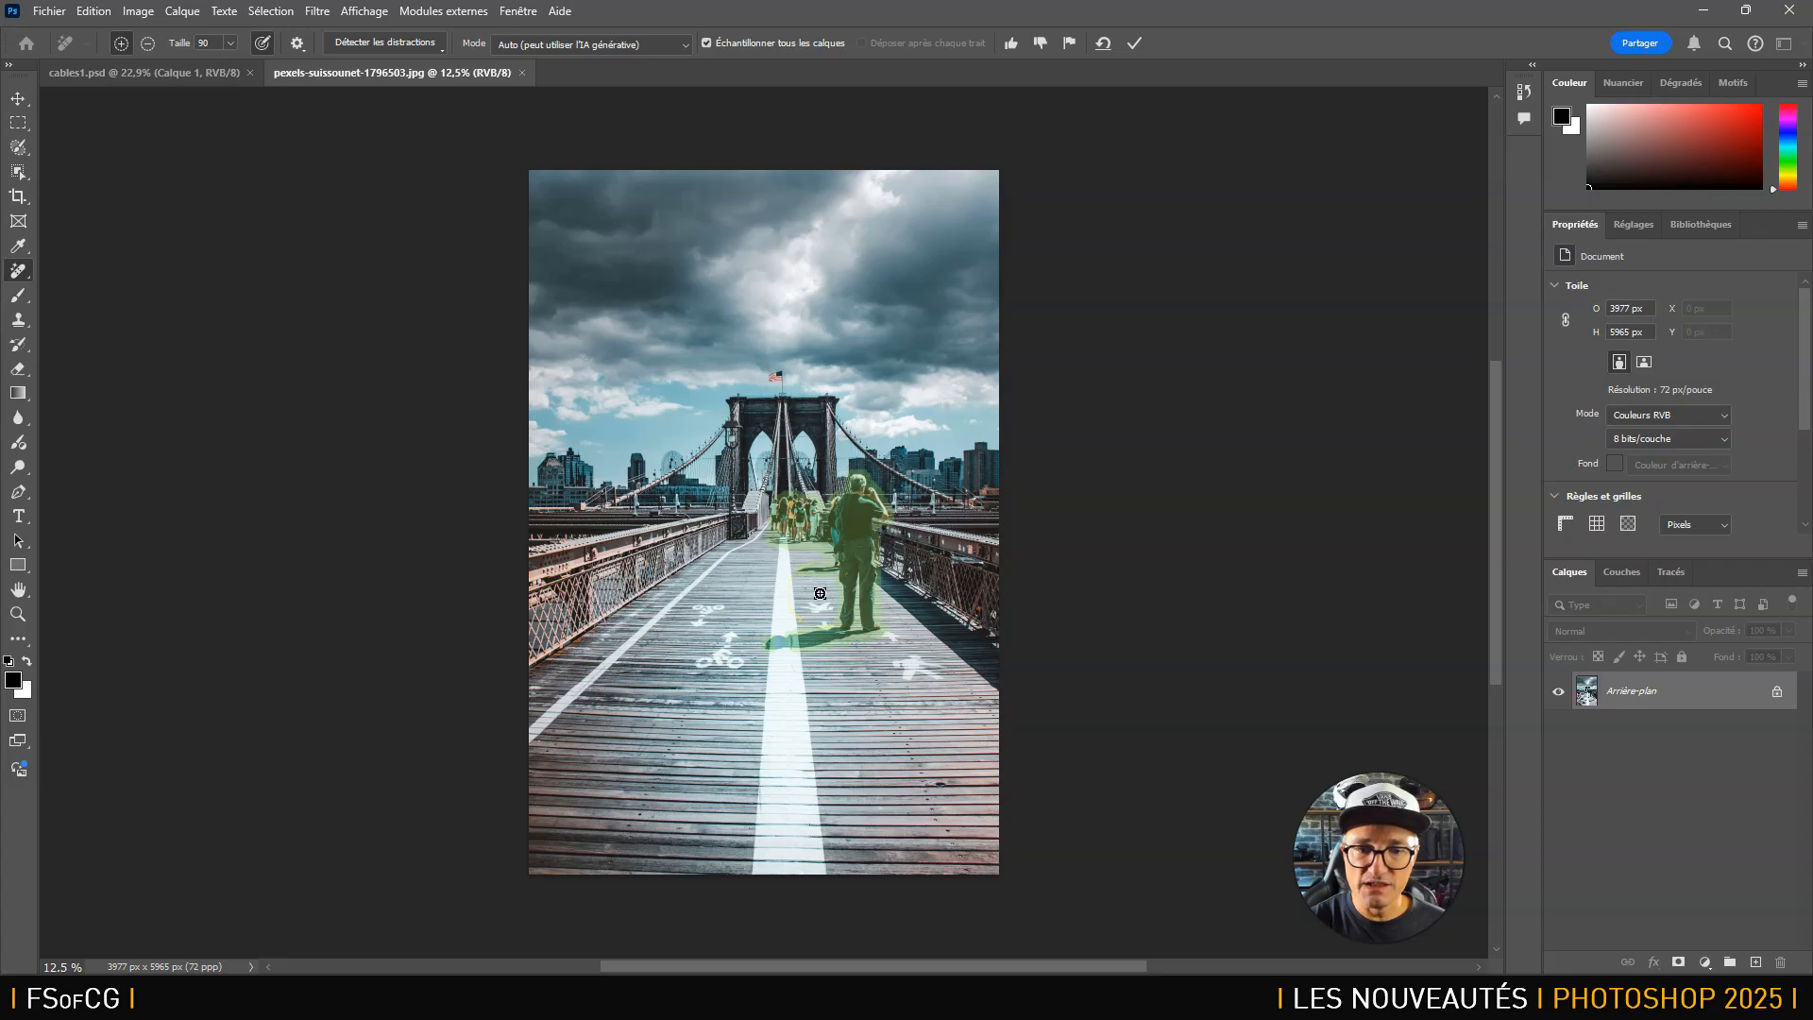
scroll(819, 593, "up", 2)
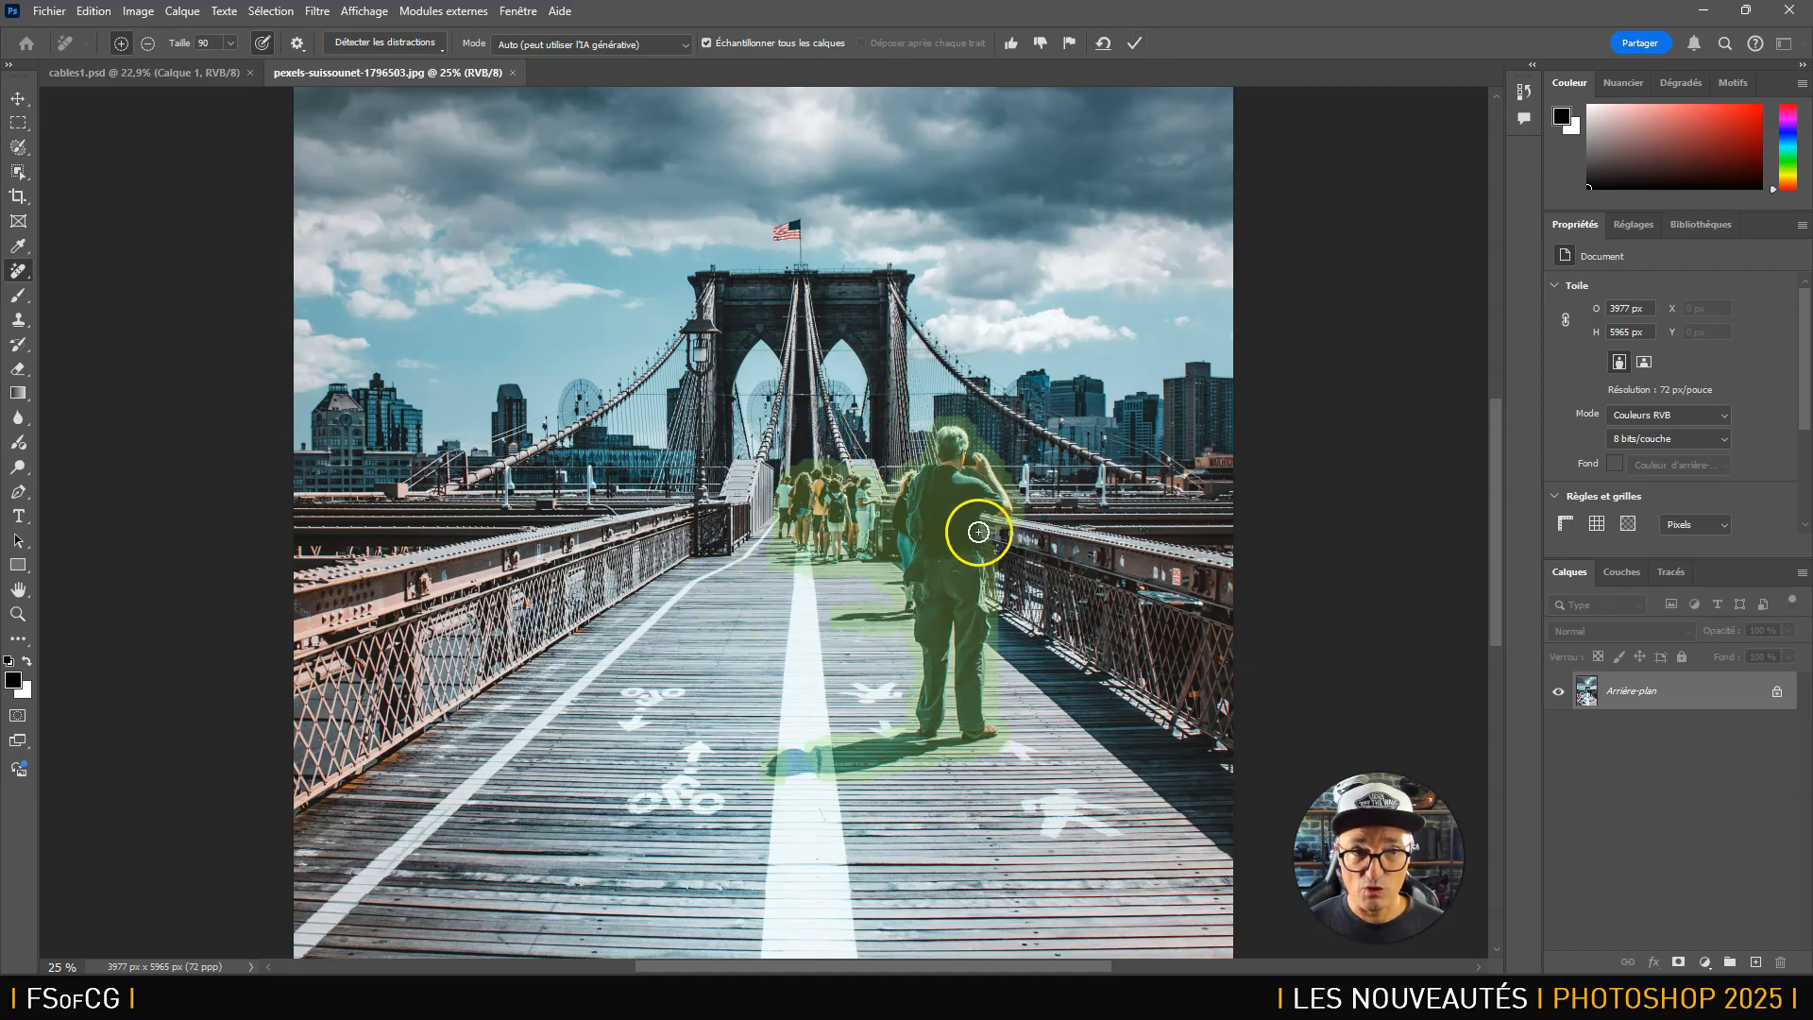
left_click(1134, 43)
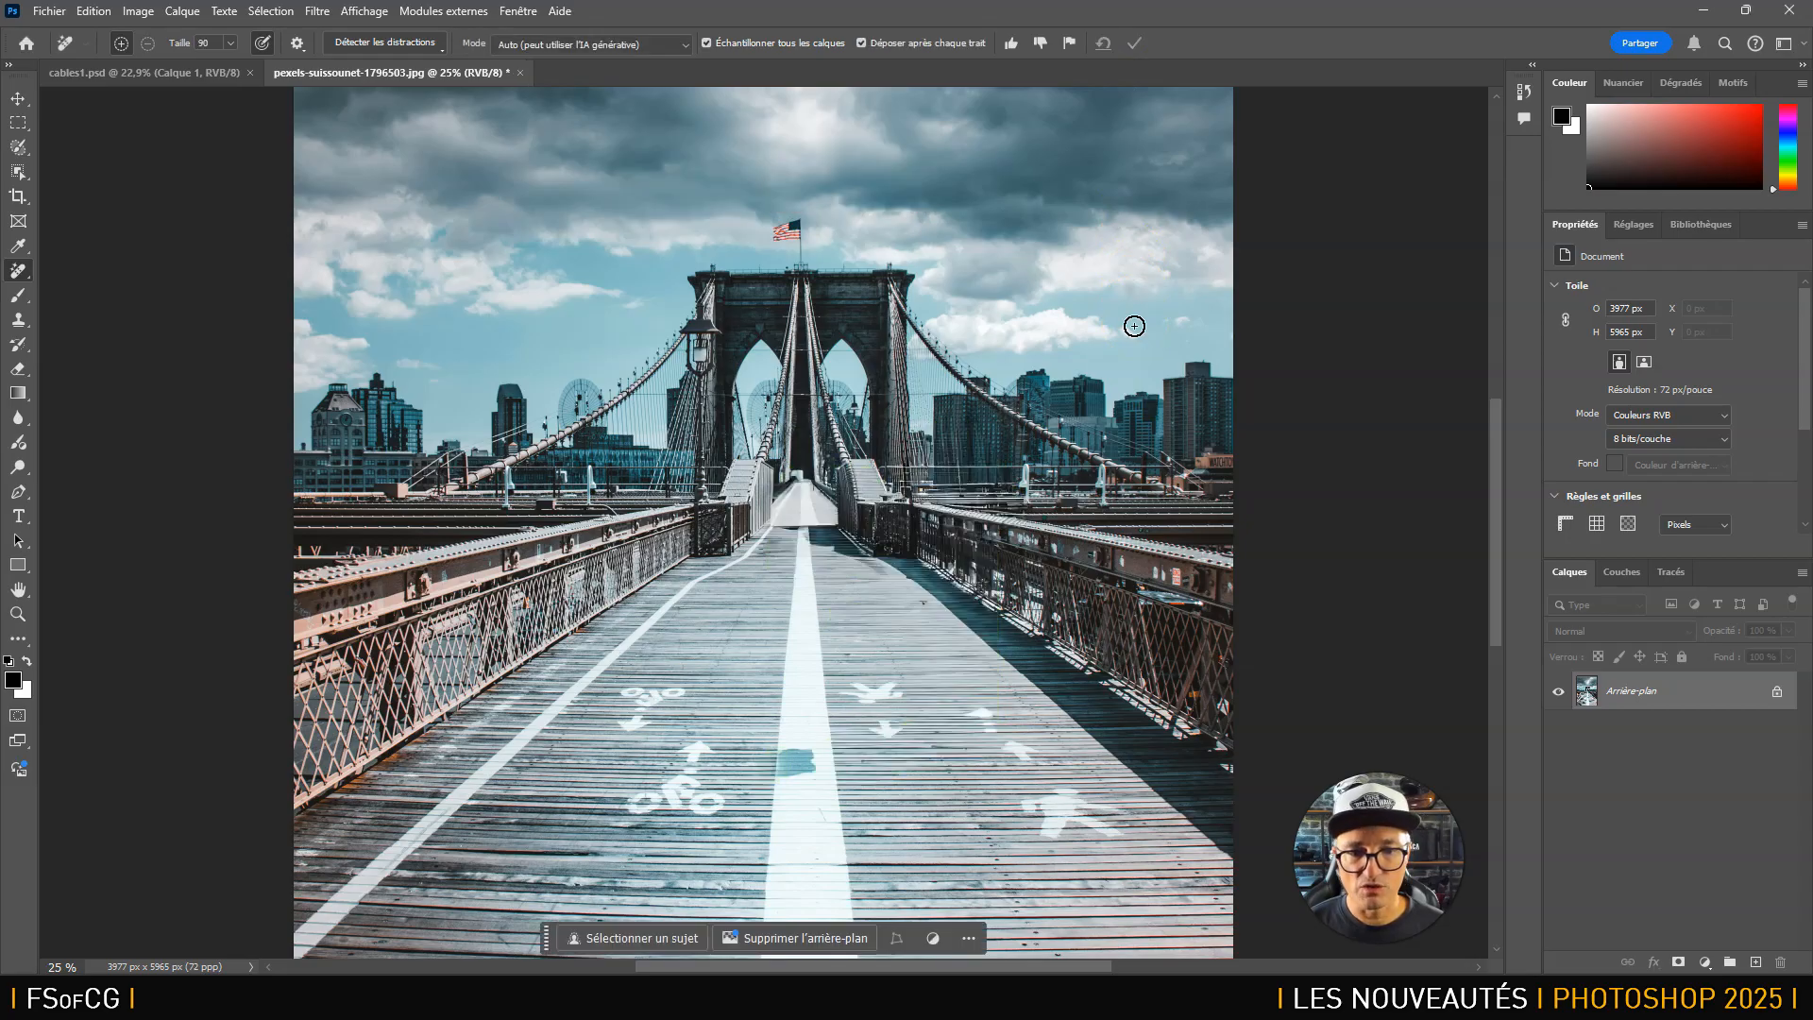
mouse_move(793, 735)
left_mouse_down()
mouse_move(782, 781)
mouse_move(797, 739)
mouse_move(803, 769)
mouse_move(789, 725)
mouse_move(784, 777)
left_mouse_up()
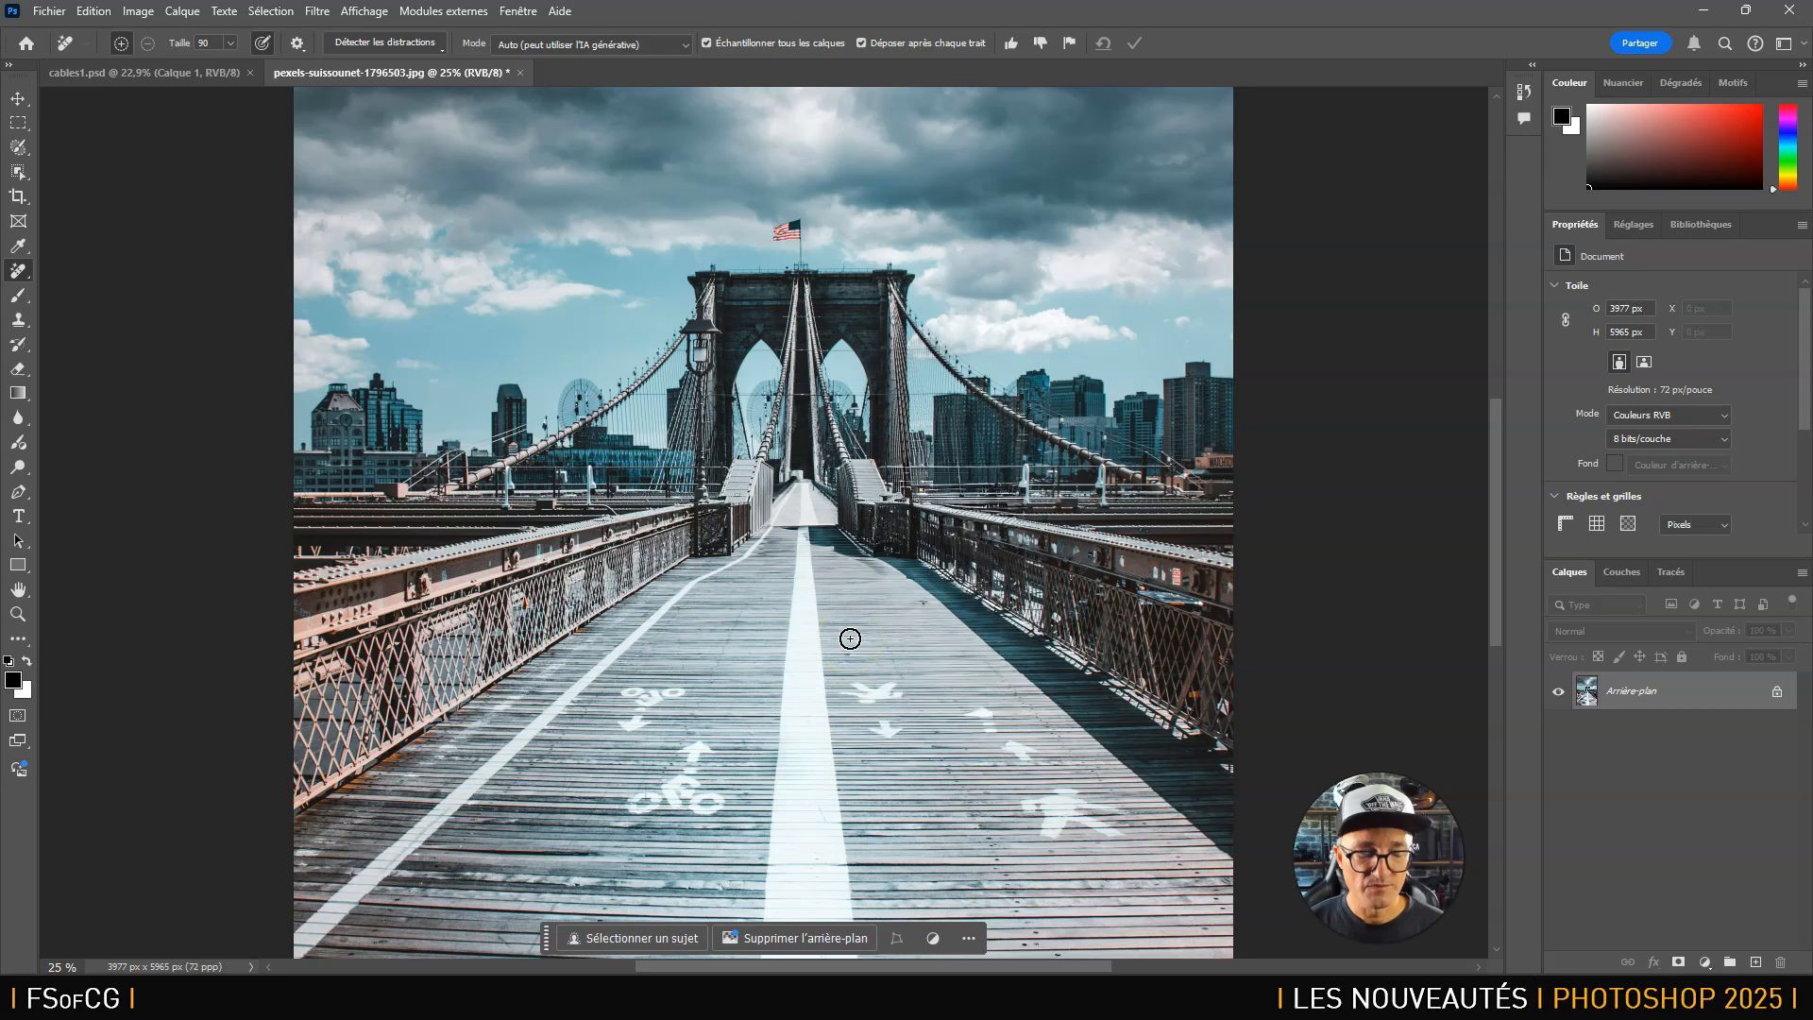
Save the bridge photo as a JPEG named personnes1, with quality 8 and the optimised progressive format.
key("ctrl+shift+s")
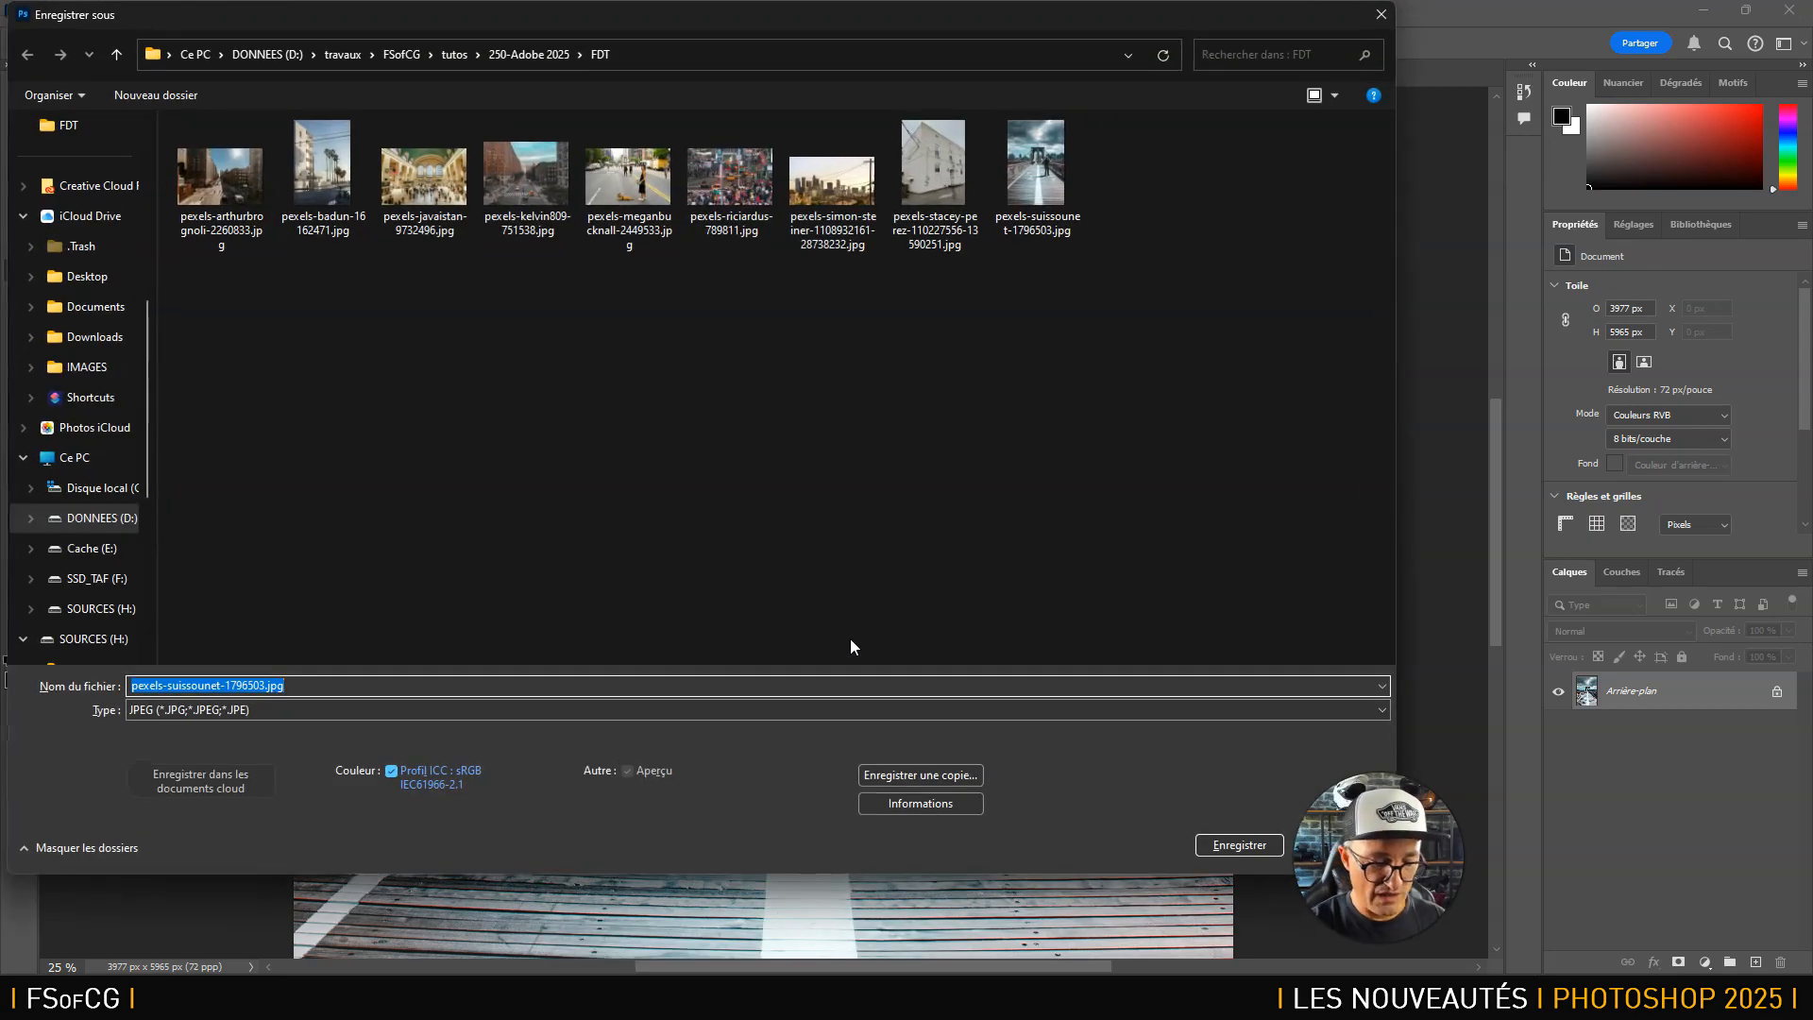
type("personnes1")
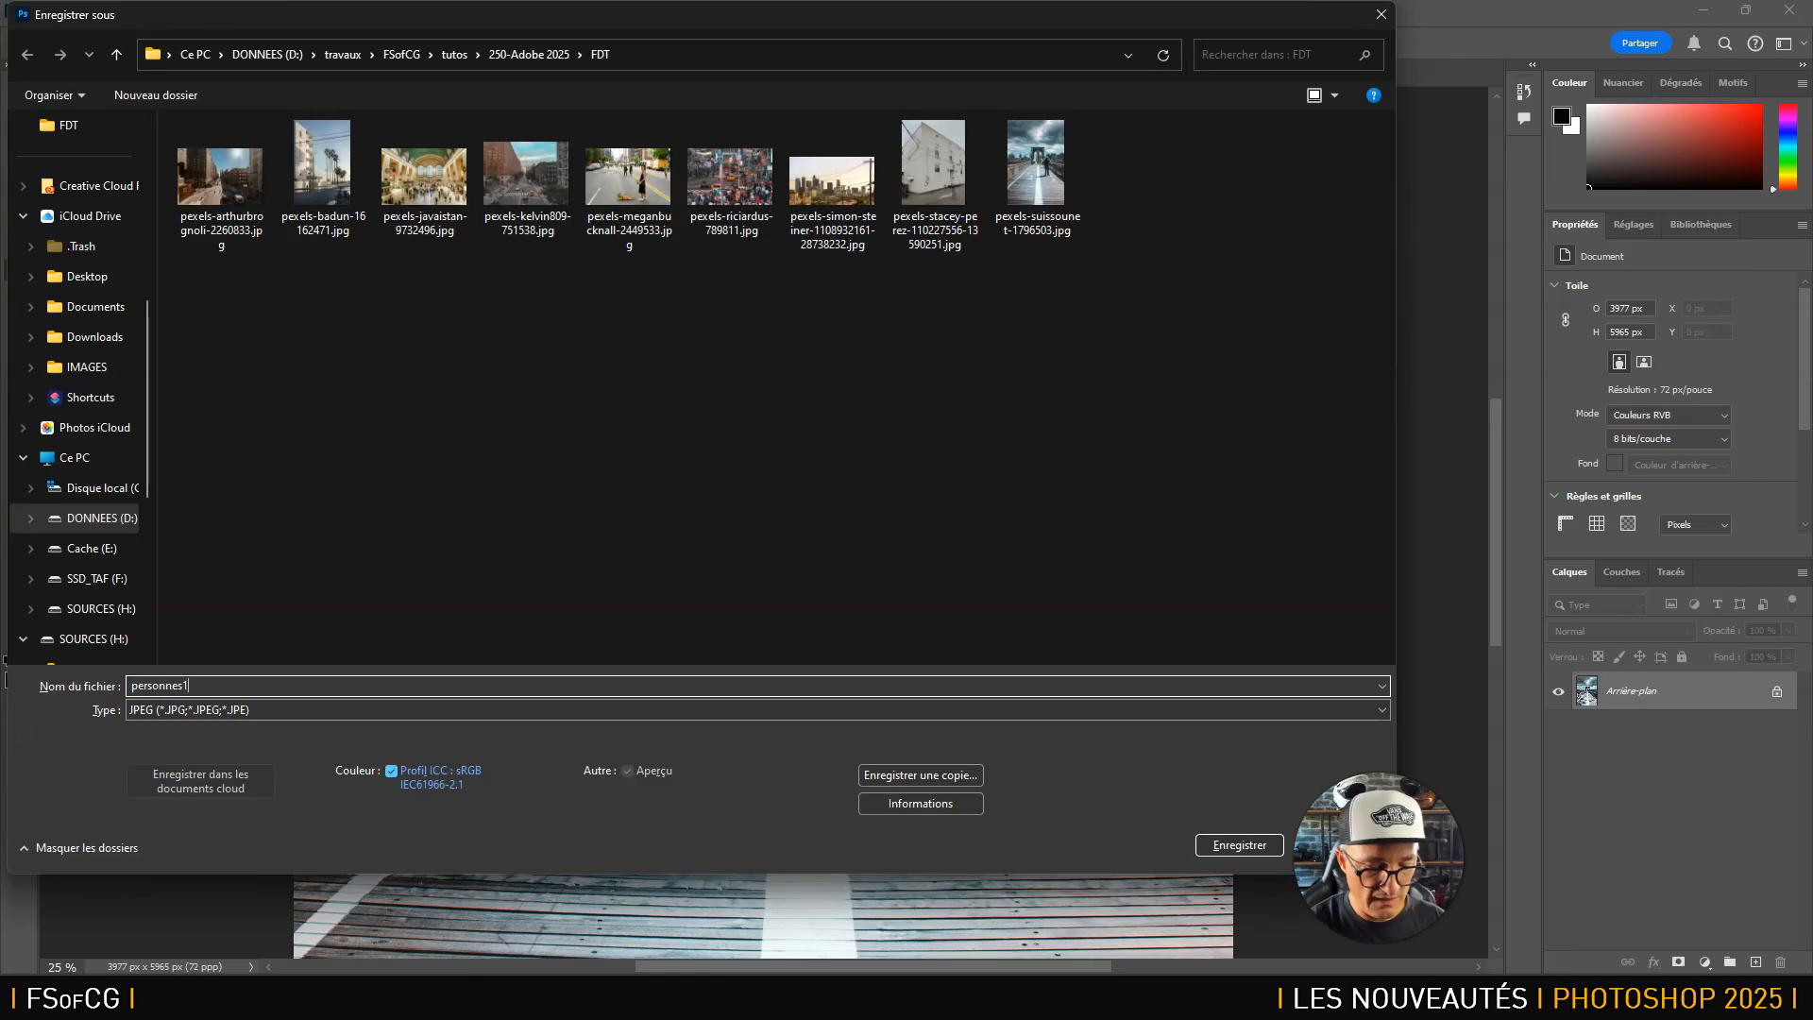
key("Return")
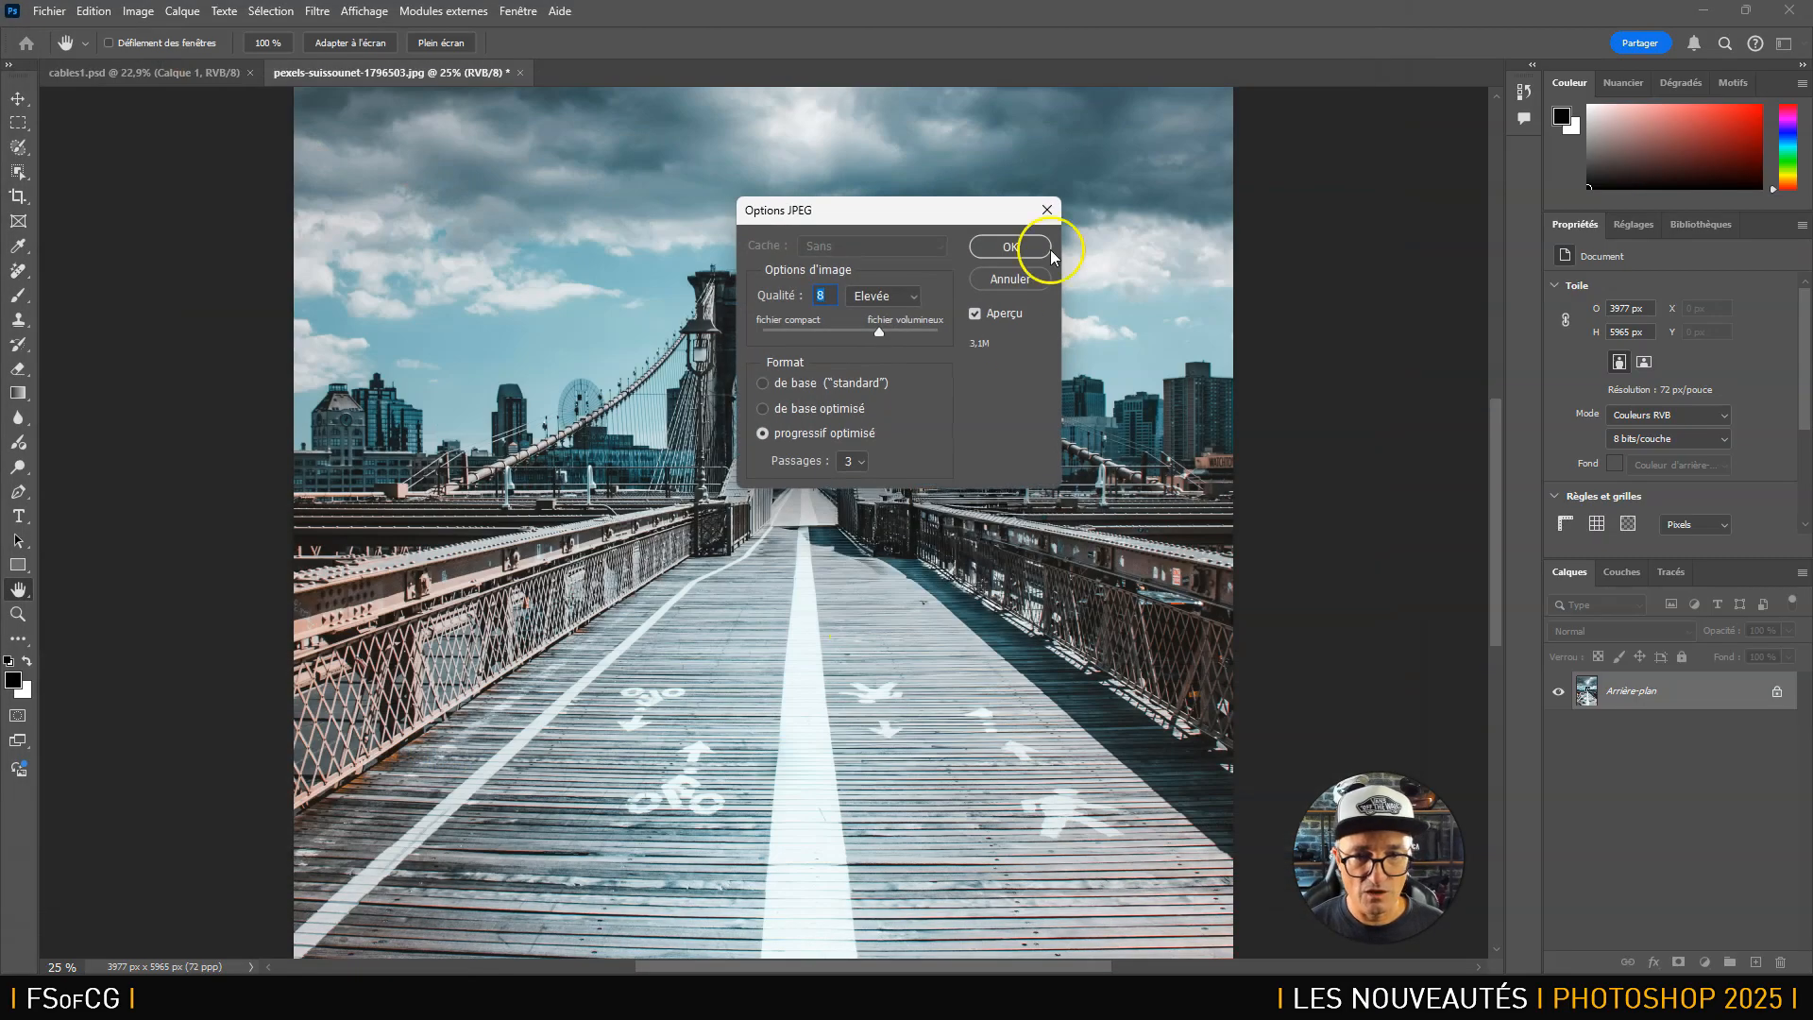
left_click(1007, 247)
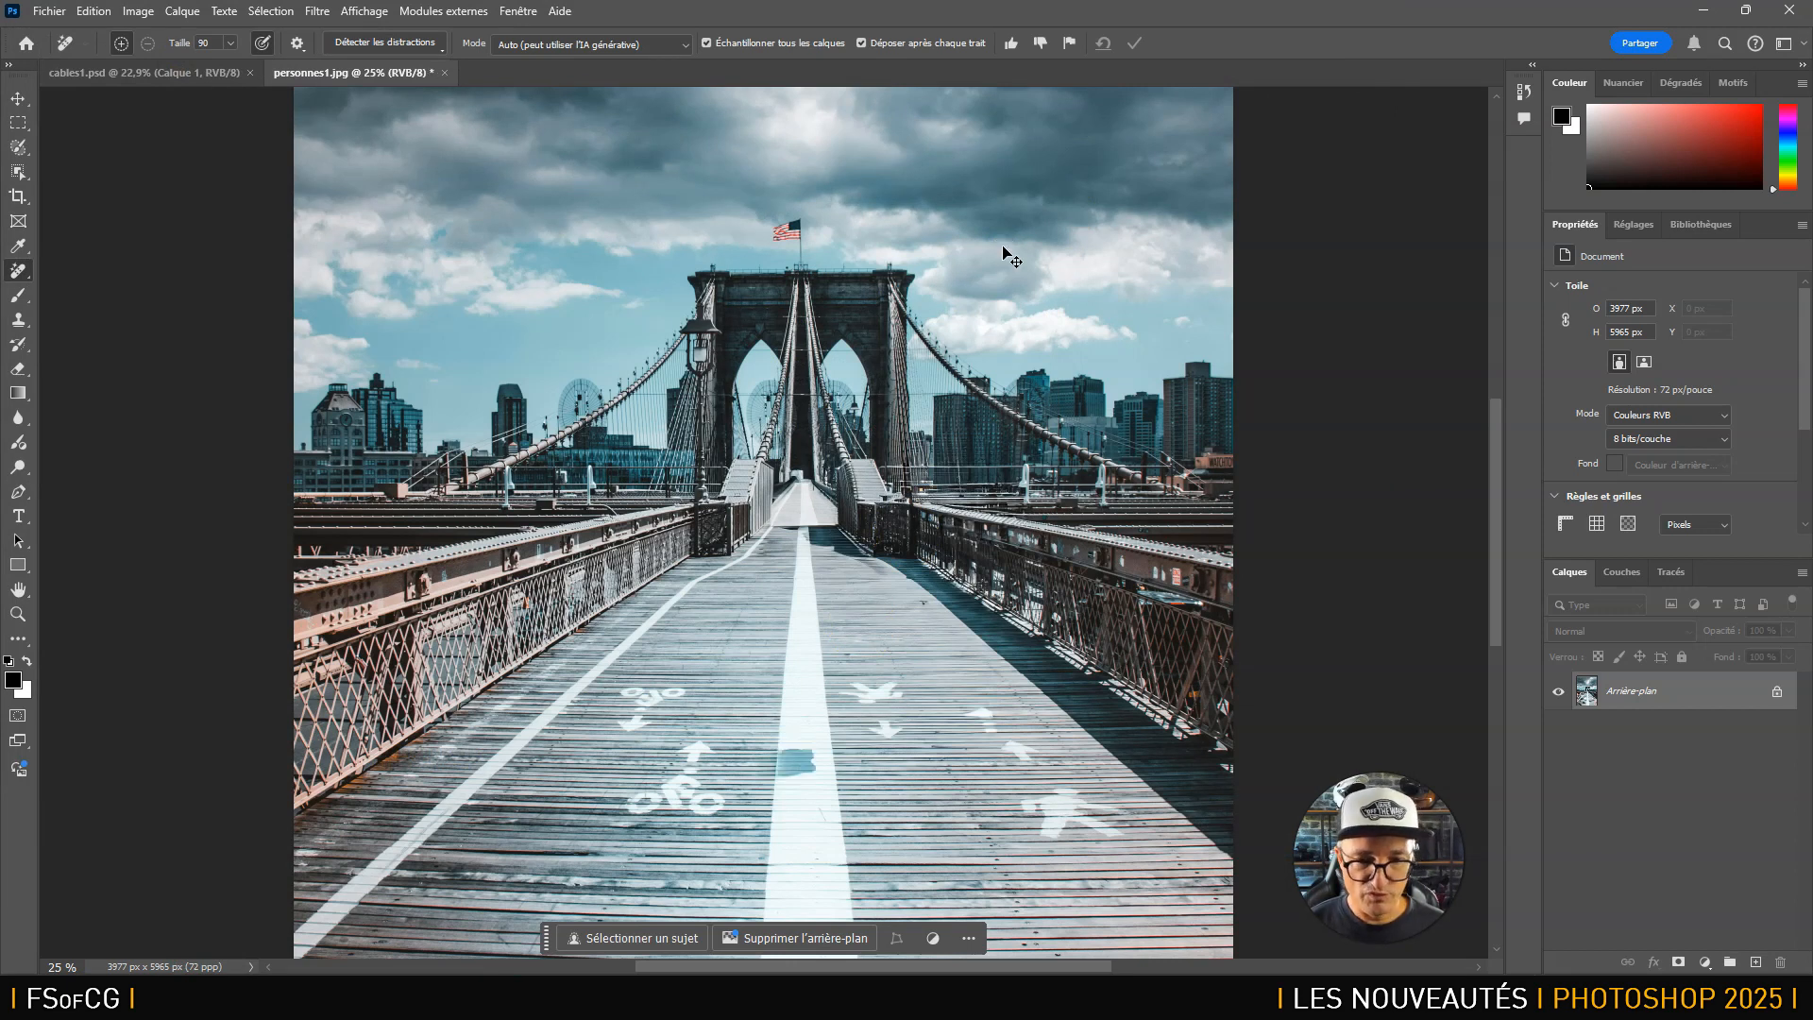
Undo the people removal, and redo it on a new layer with the whole shadow on the white line included in the mask.
key("ctrl+z")
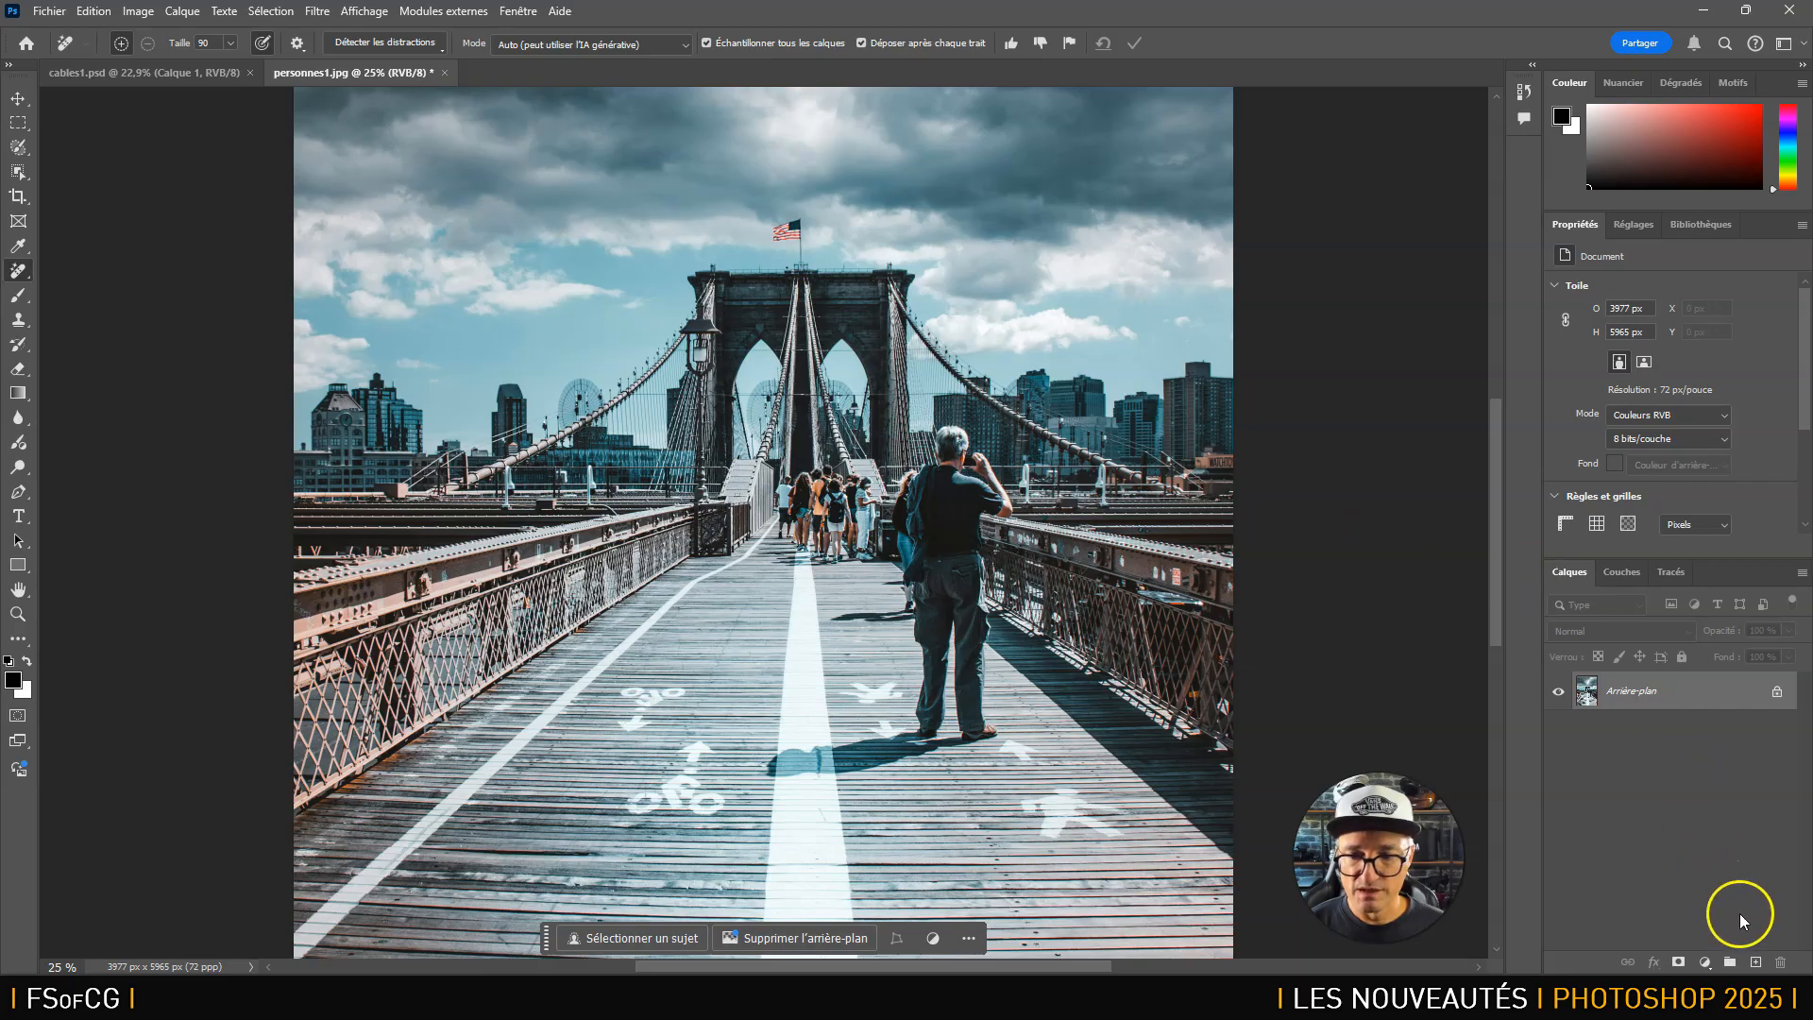
left_click(1756, 962)
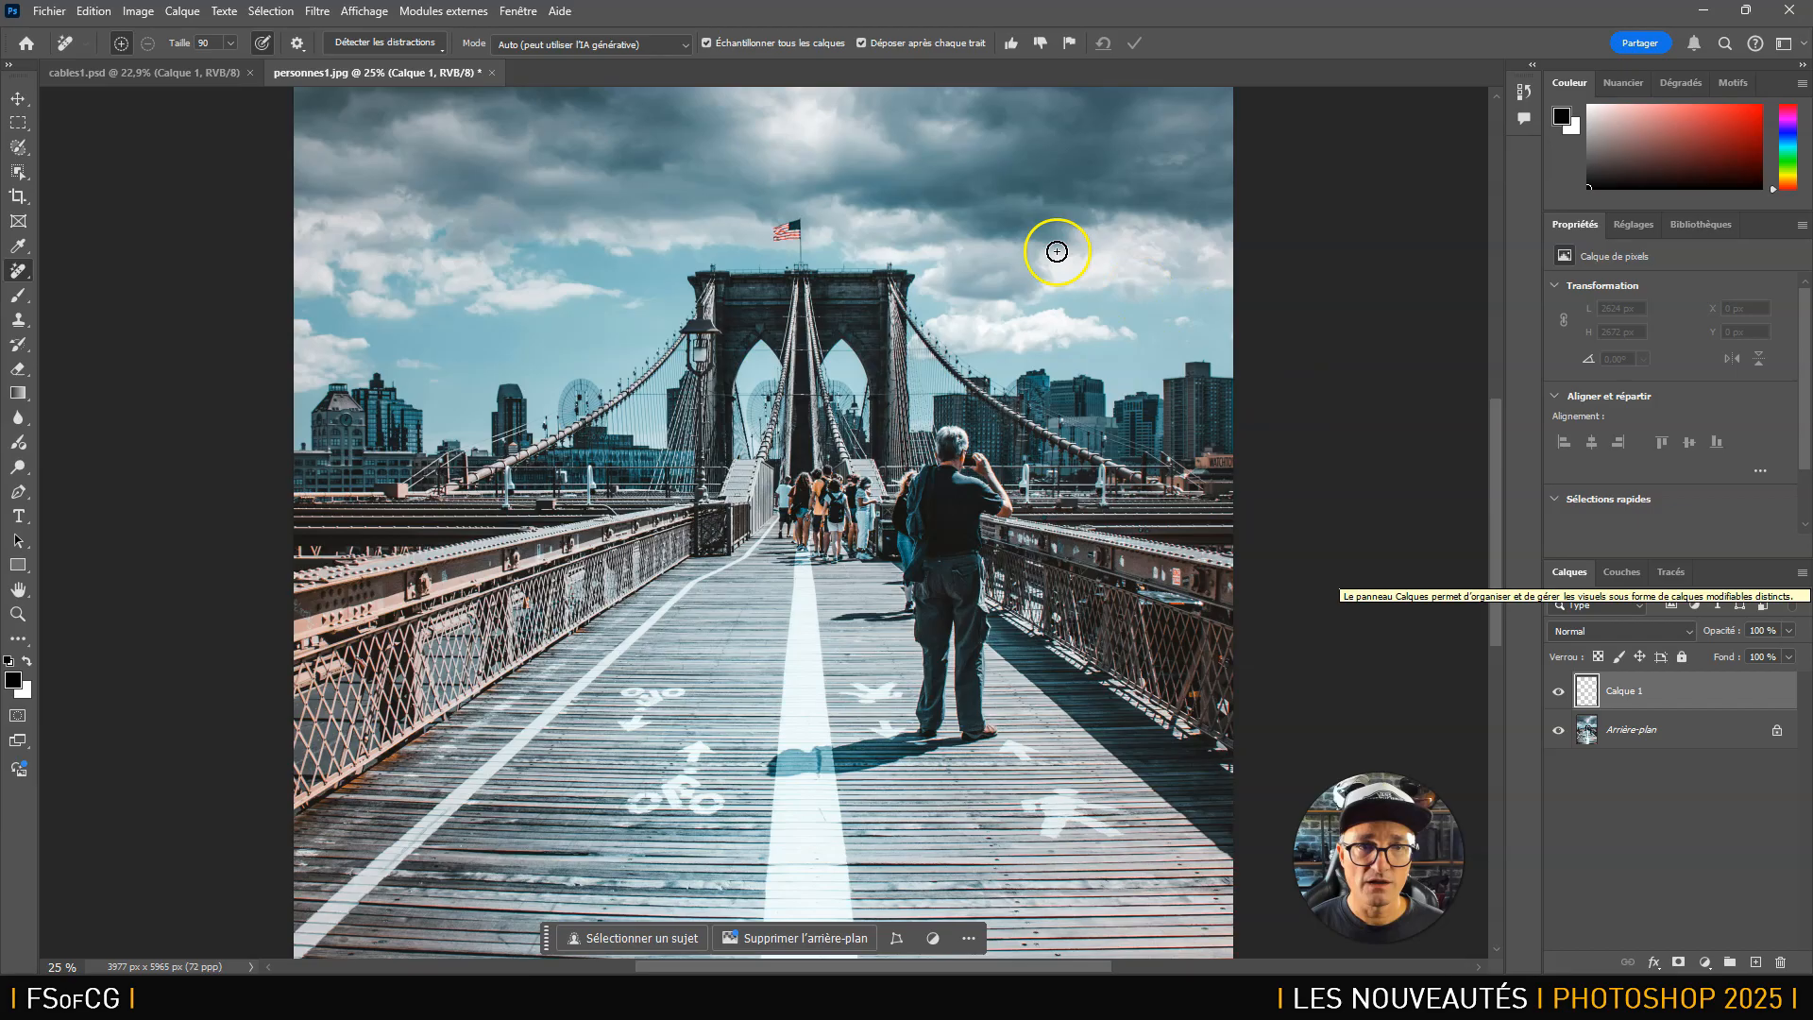
left_click(395, 44)
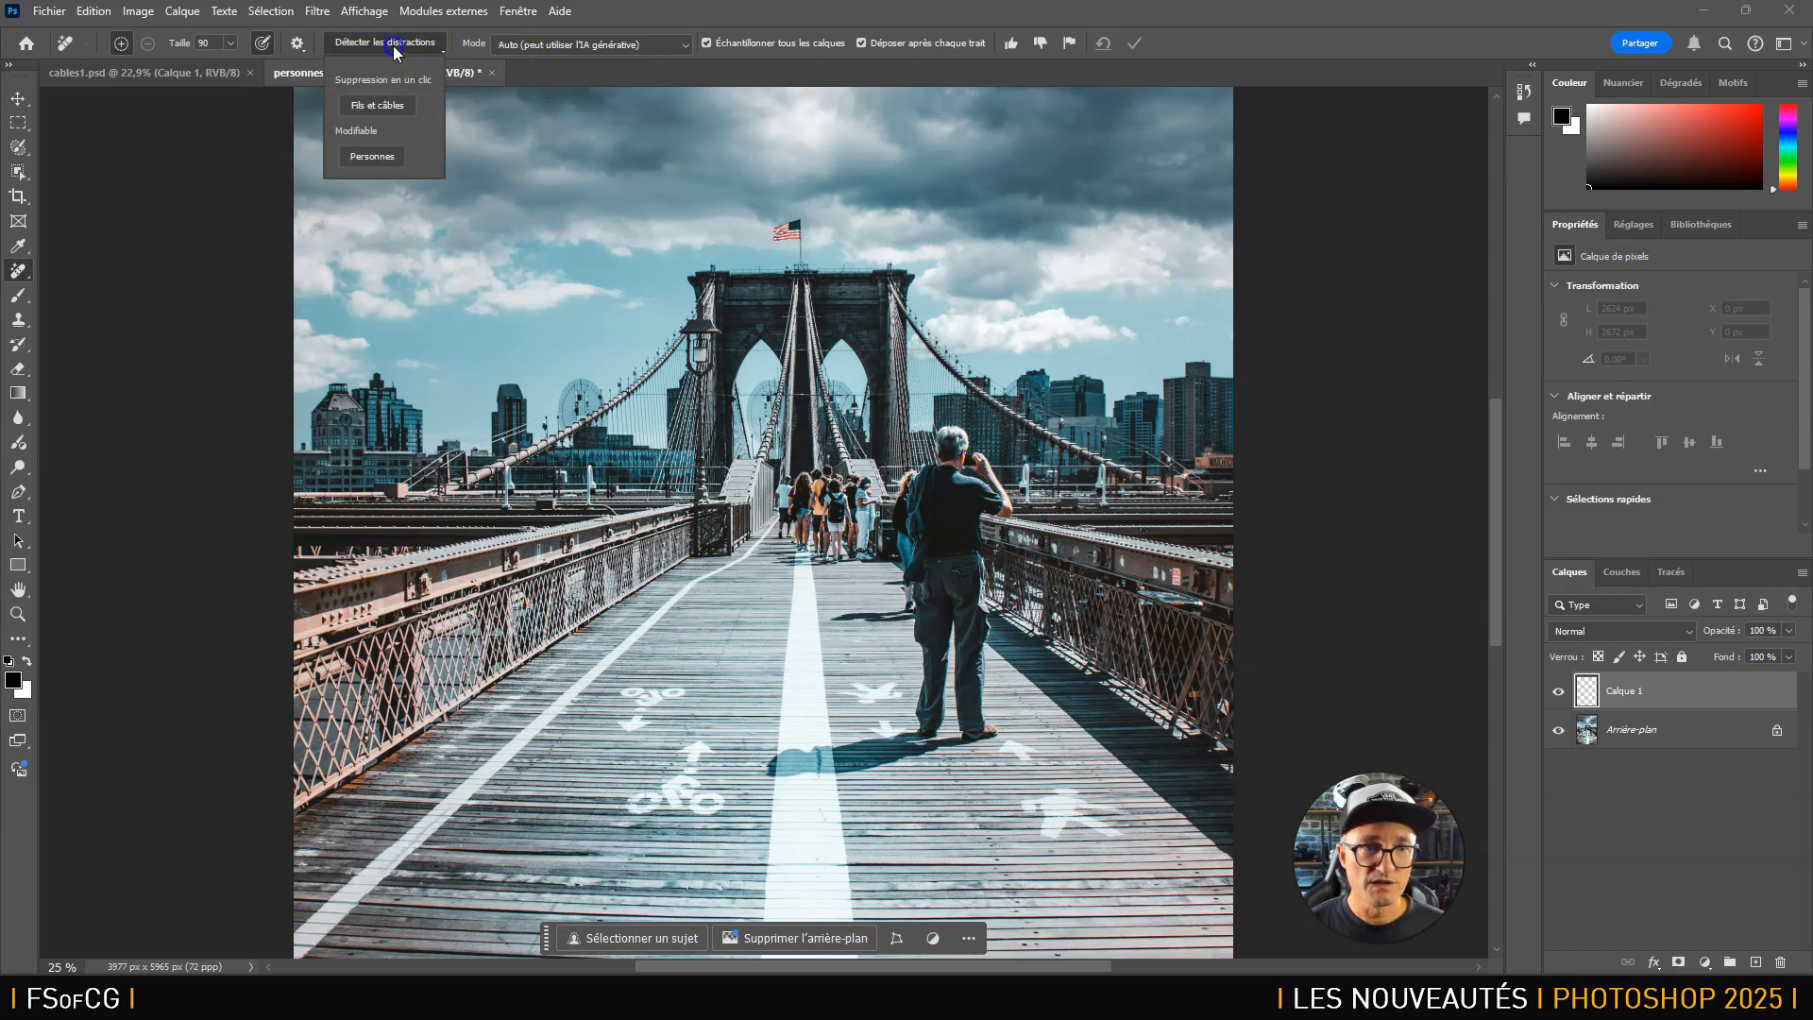
left_click(374, 155)
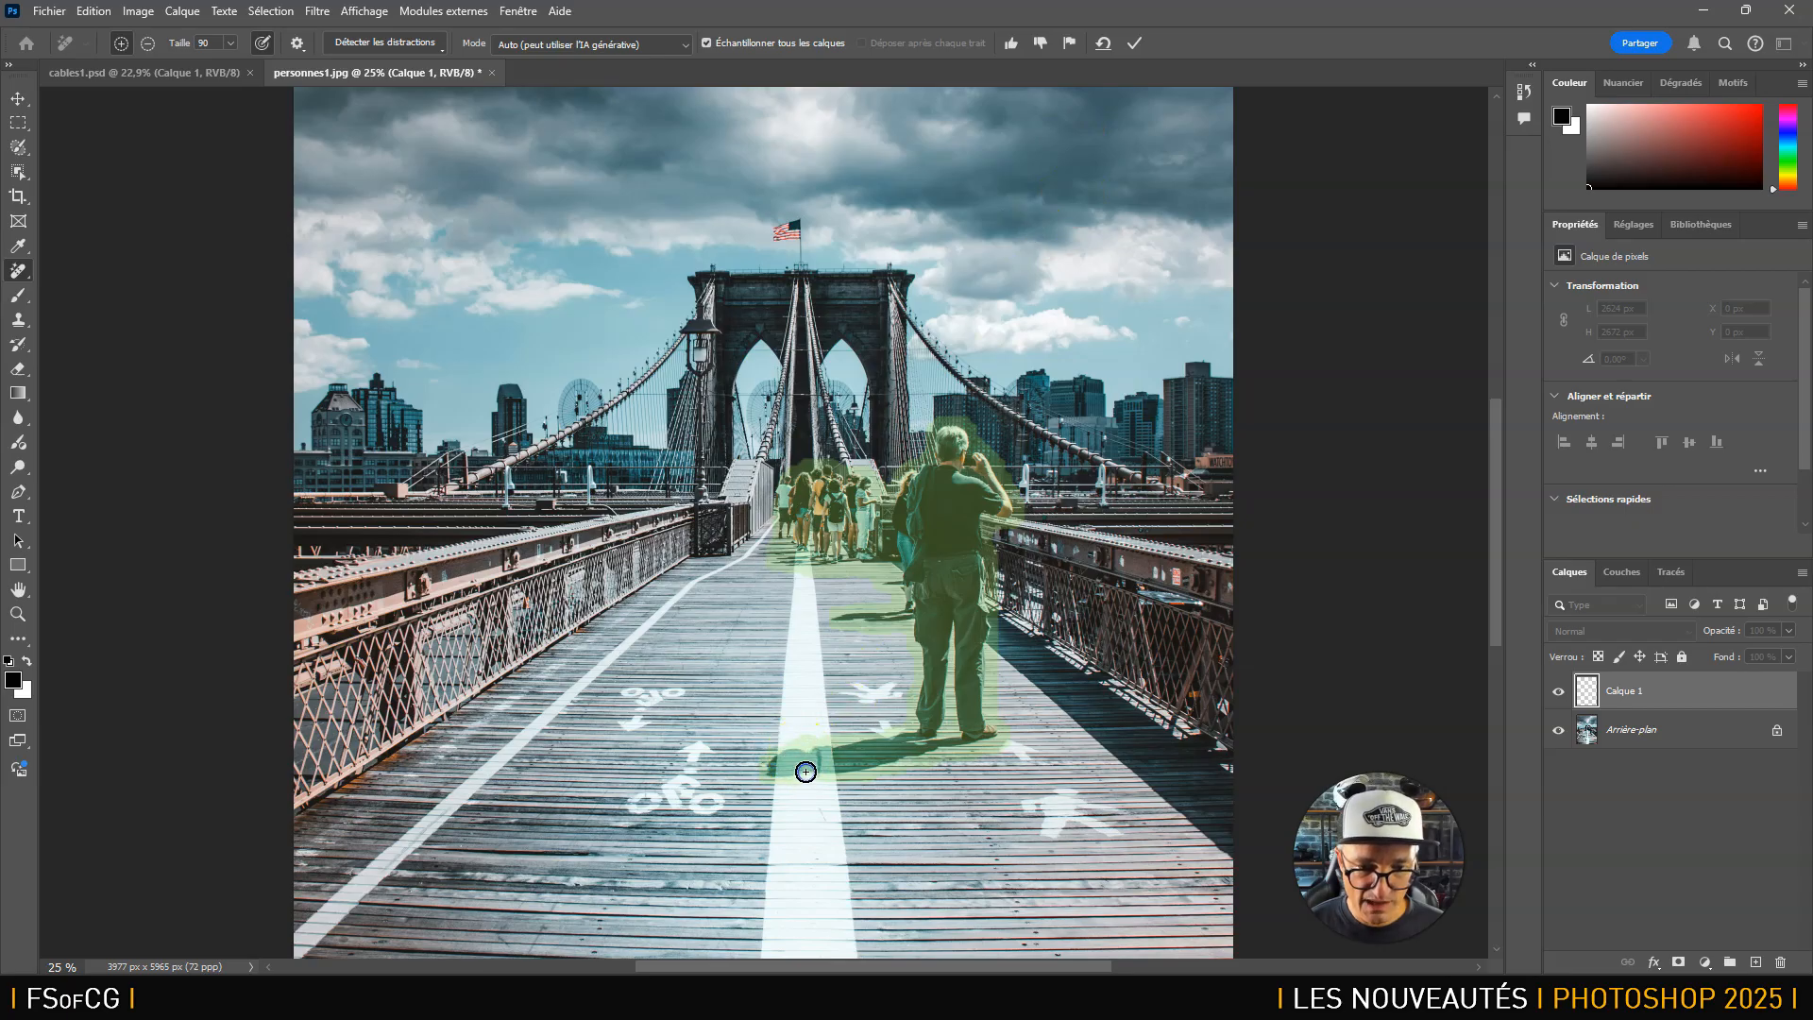
mouse_move(818, 733)
left_mouse_down()
mouse_move(774, 773)
mouse_move(830, 774)
left_mouse_up()
left_click(1134, 43)
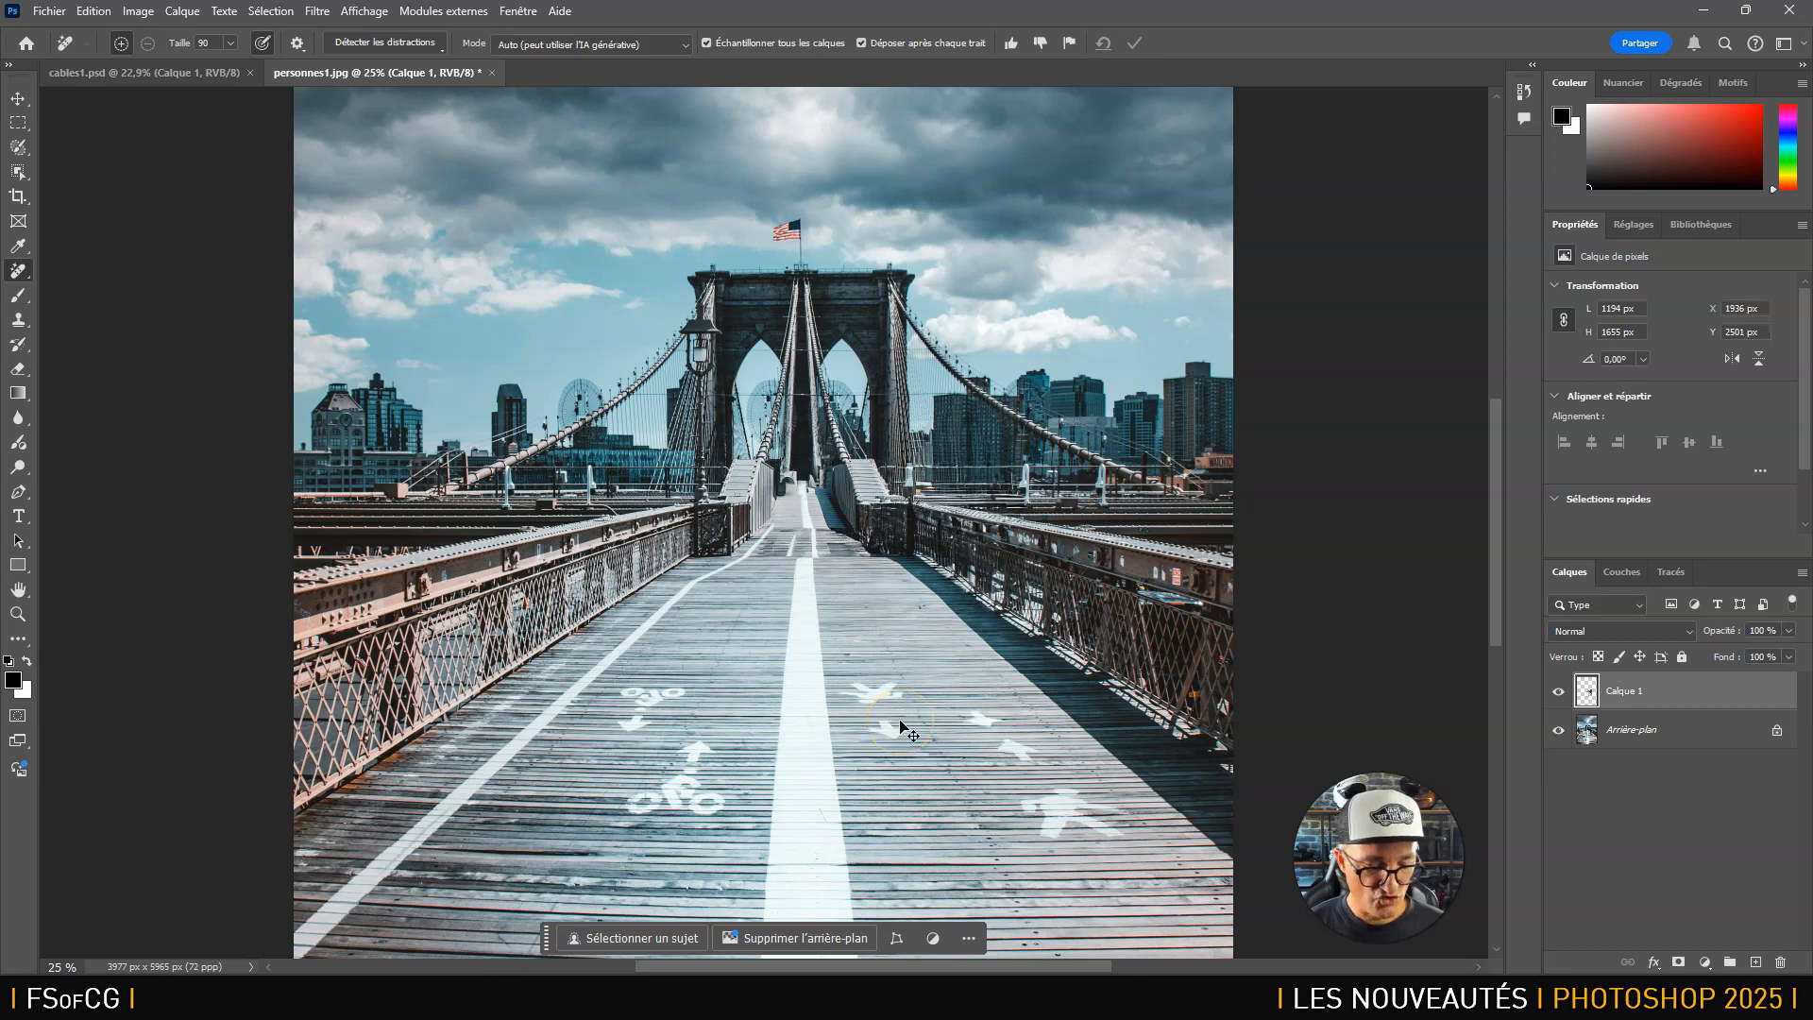
Save the layered bridge document as personnes1.psd, and open the sunlit city avenue photo with the pedestrian crossings from the FDT folder.
key("ctrl+shift+s")
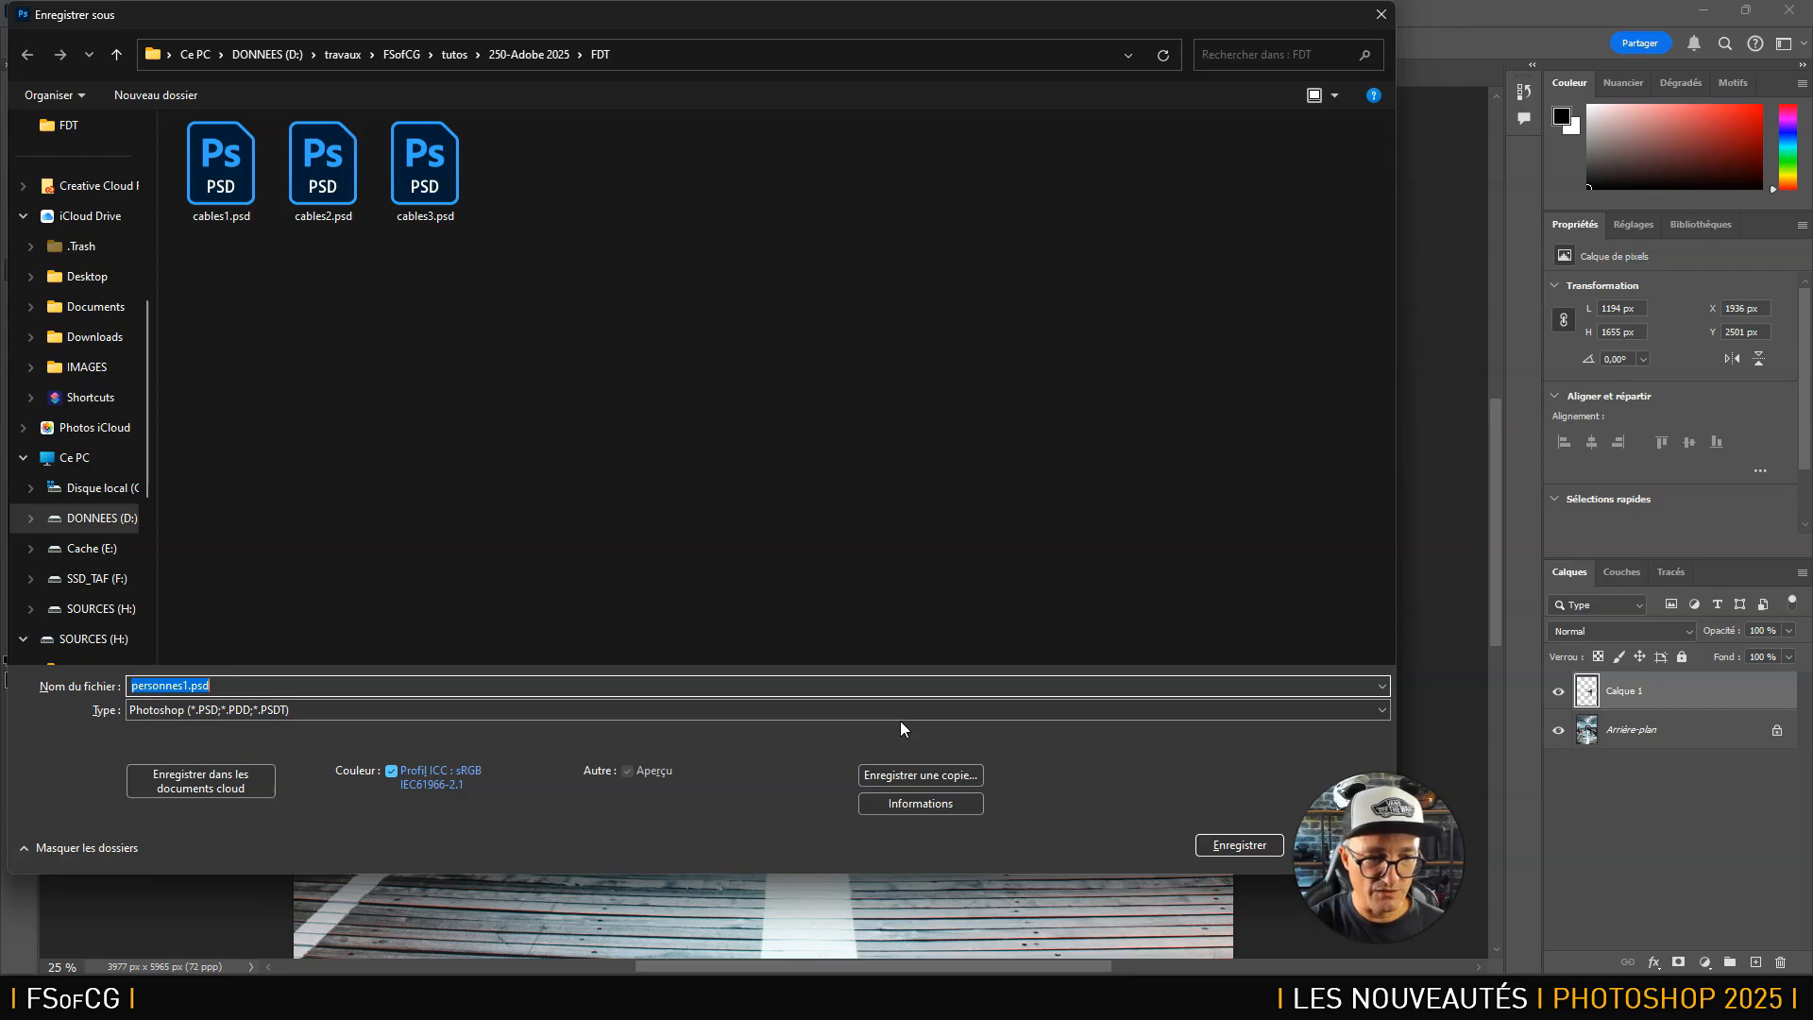
key("Return")
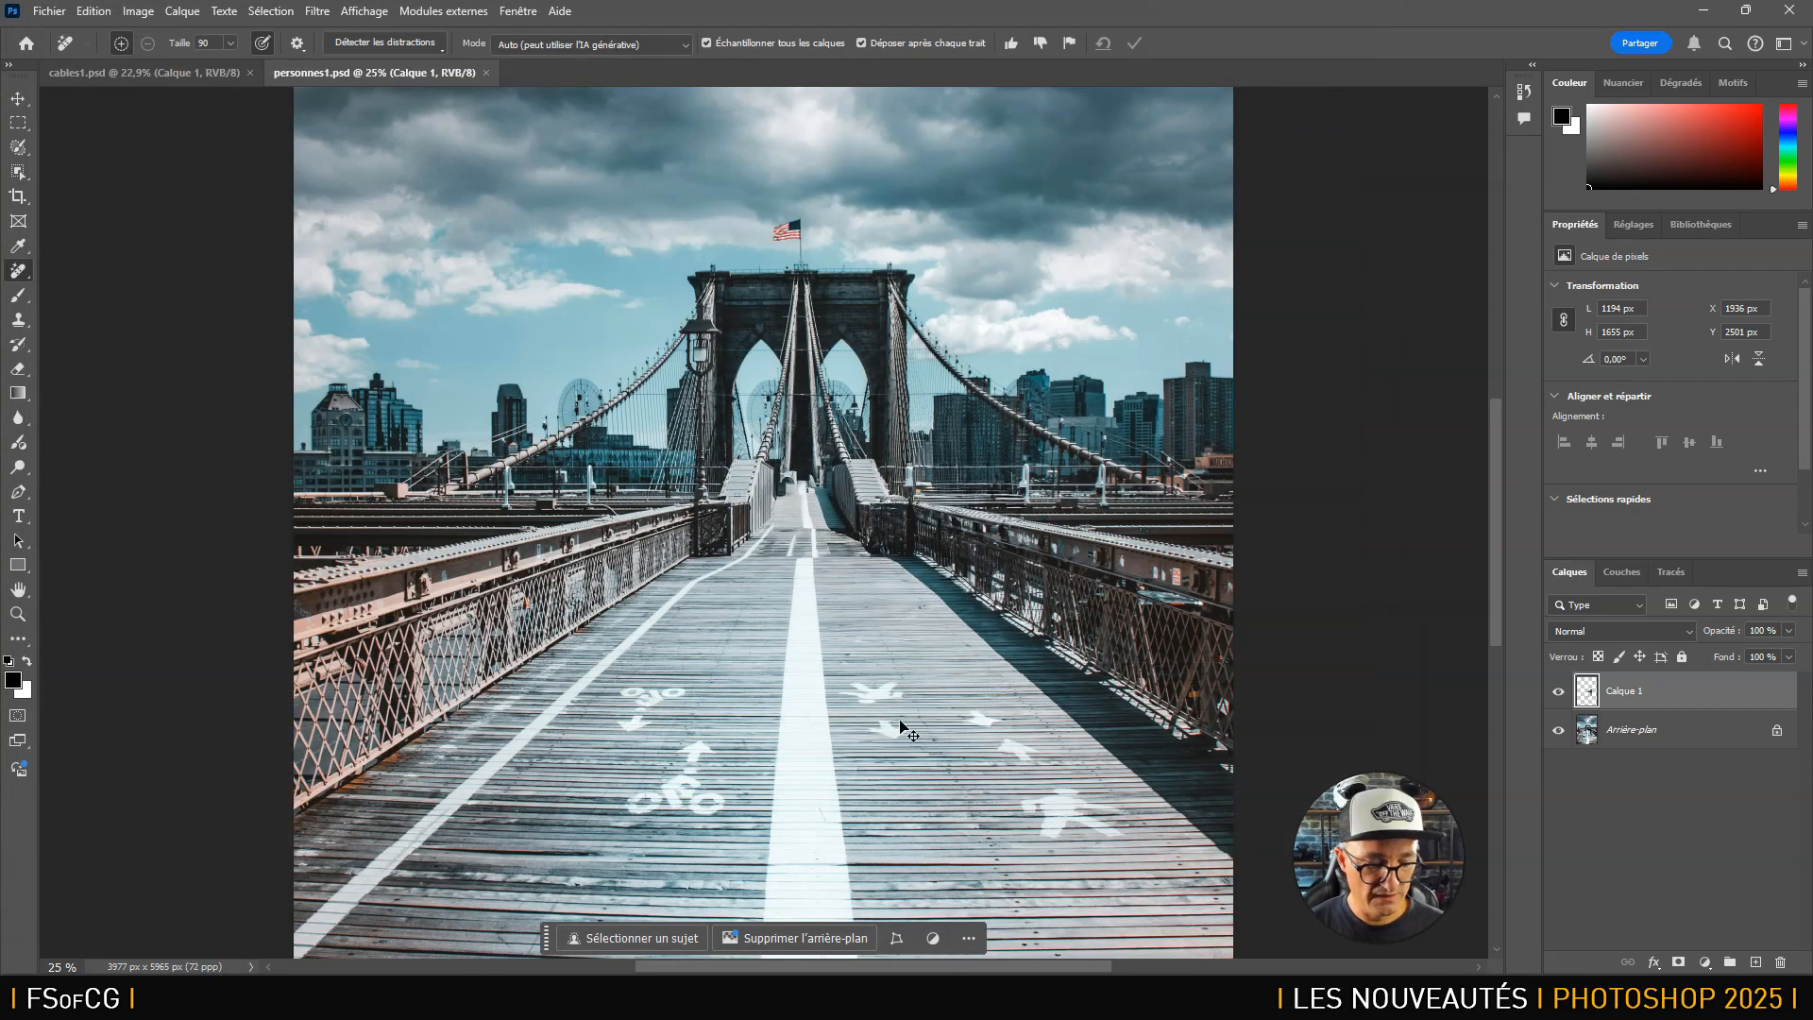
left_click(49, 12)
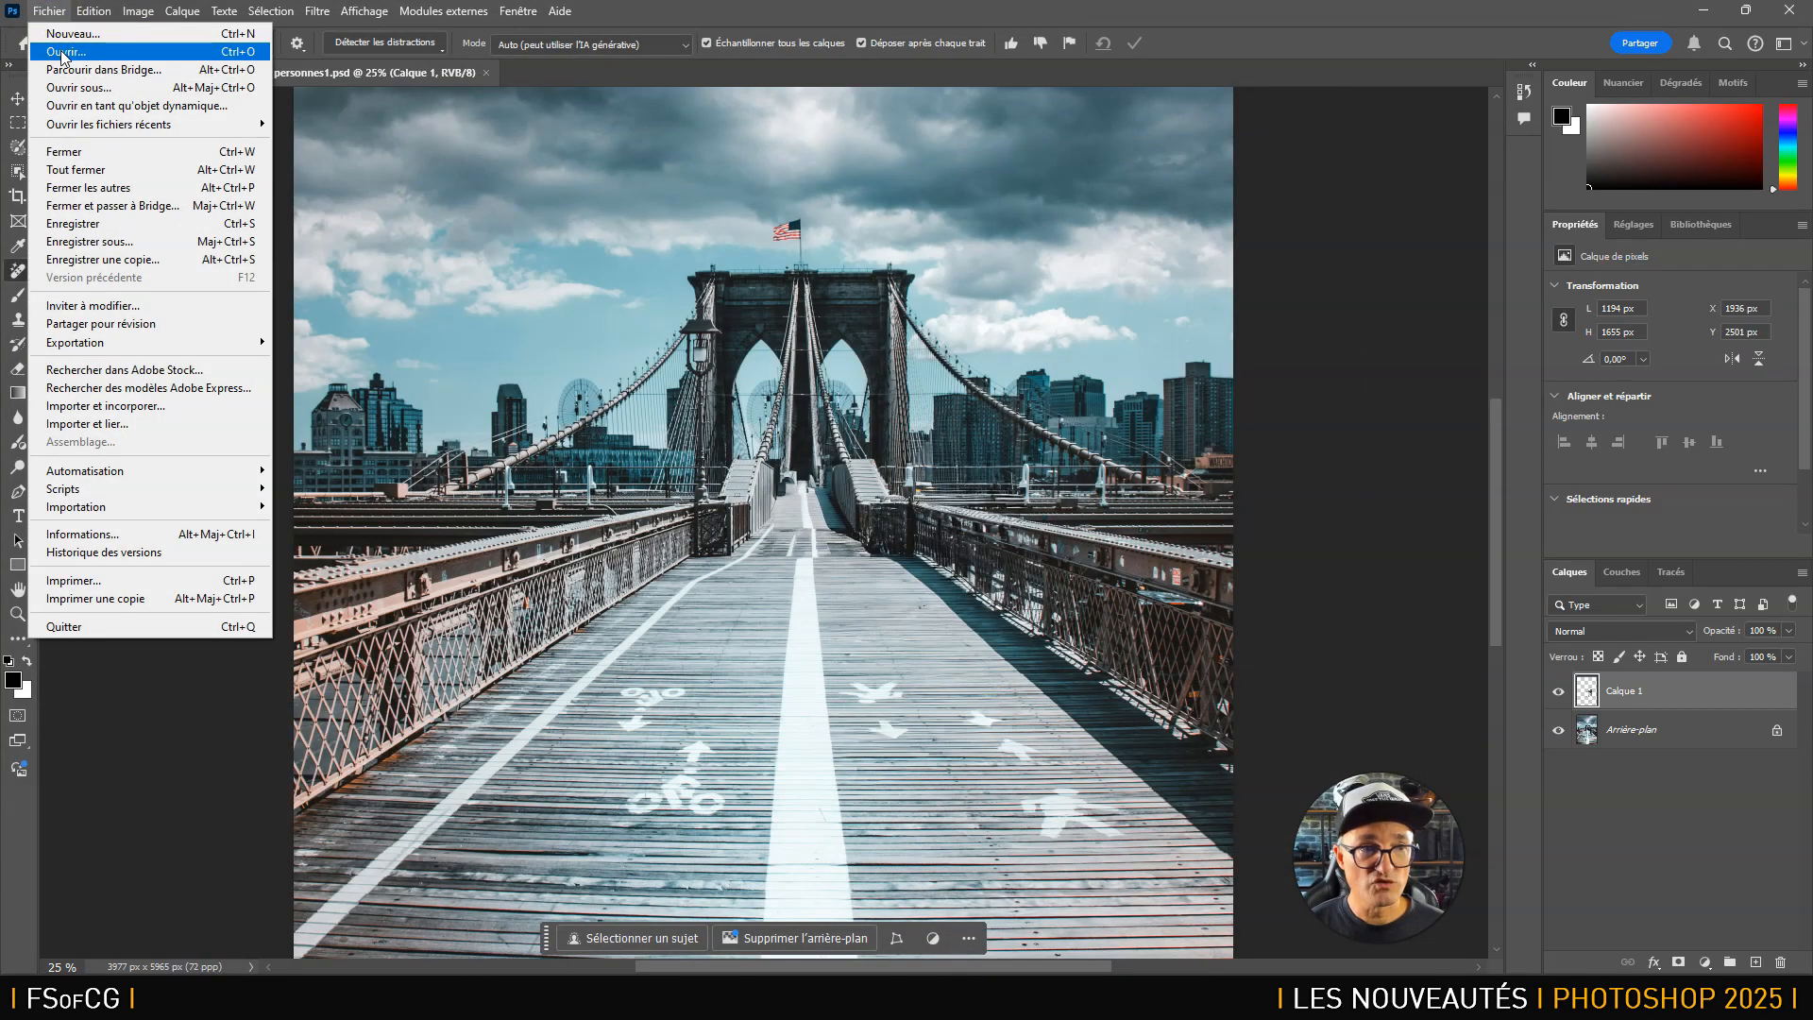
left_click(64, 52)
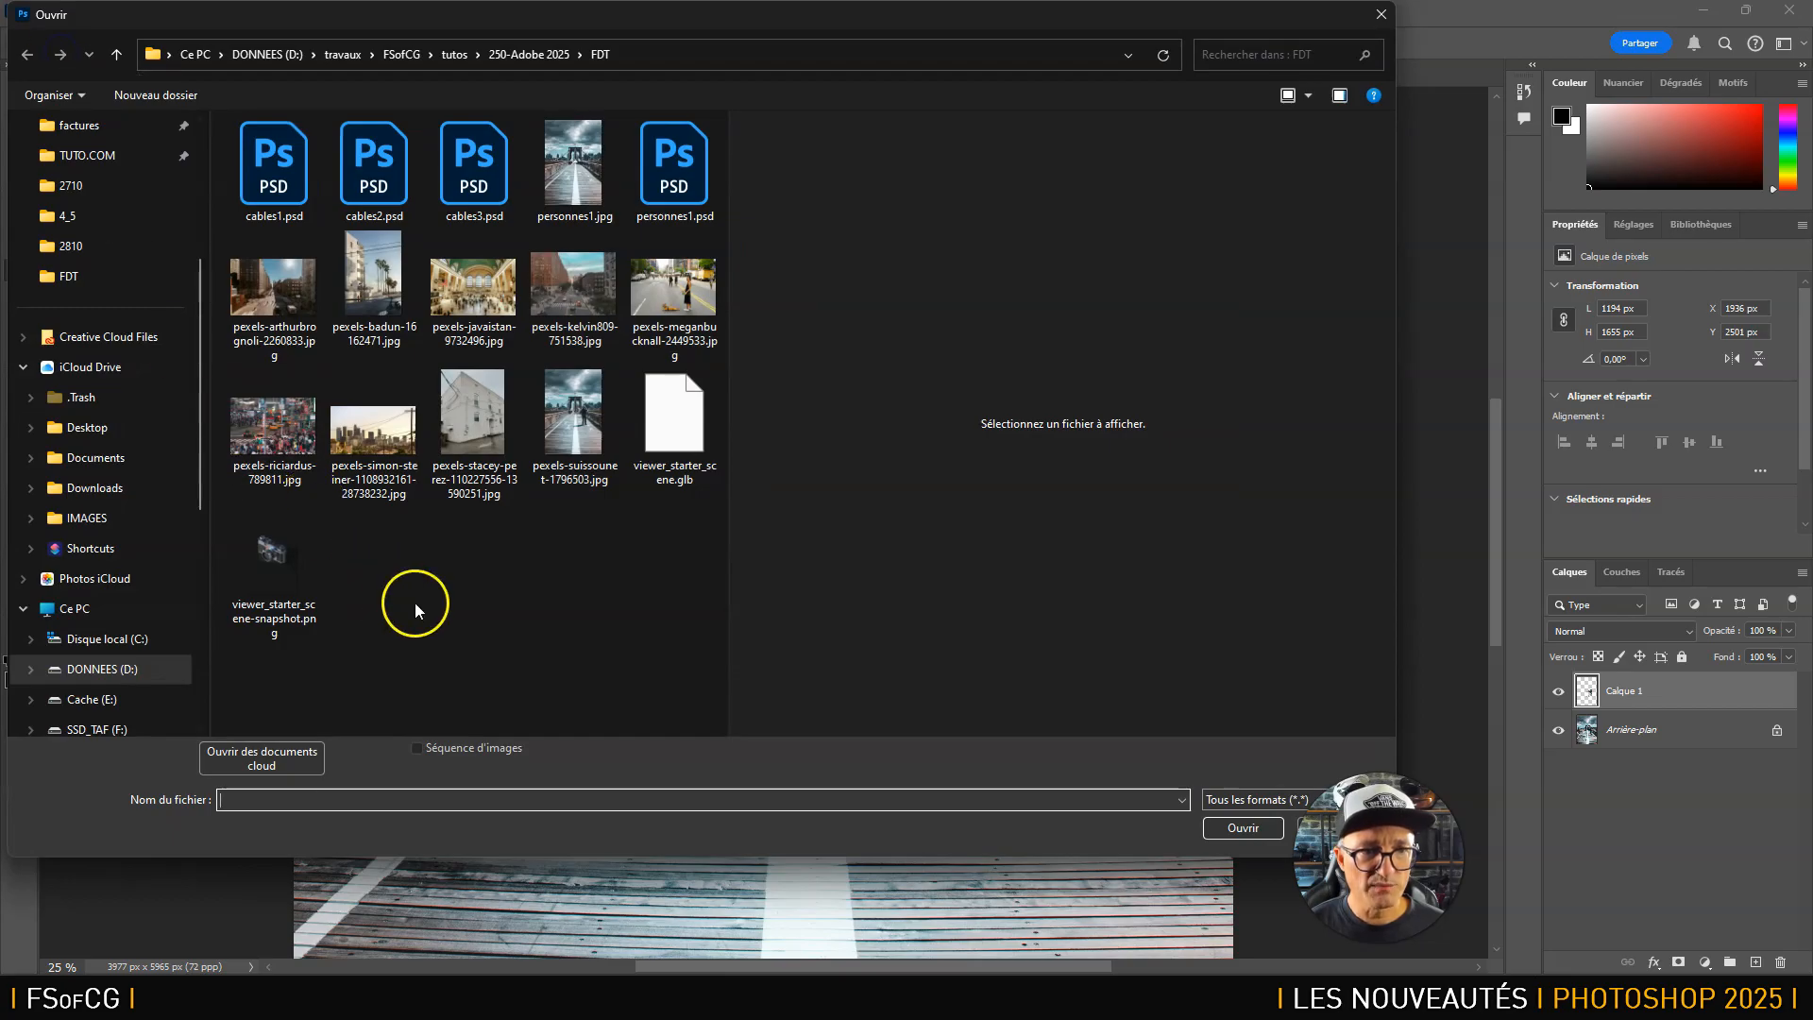
left_click(264, 285)
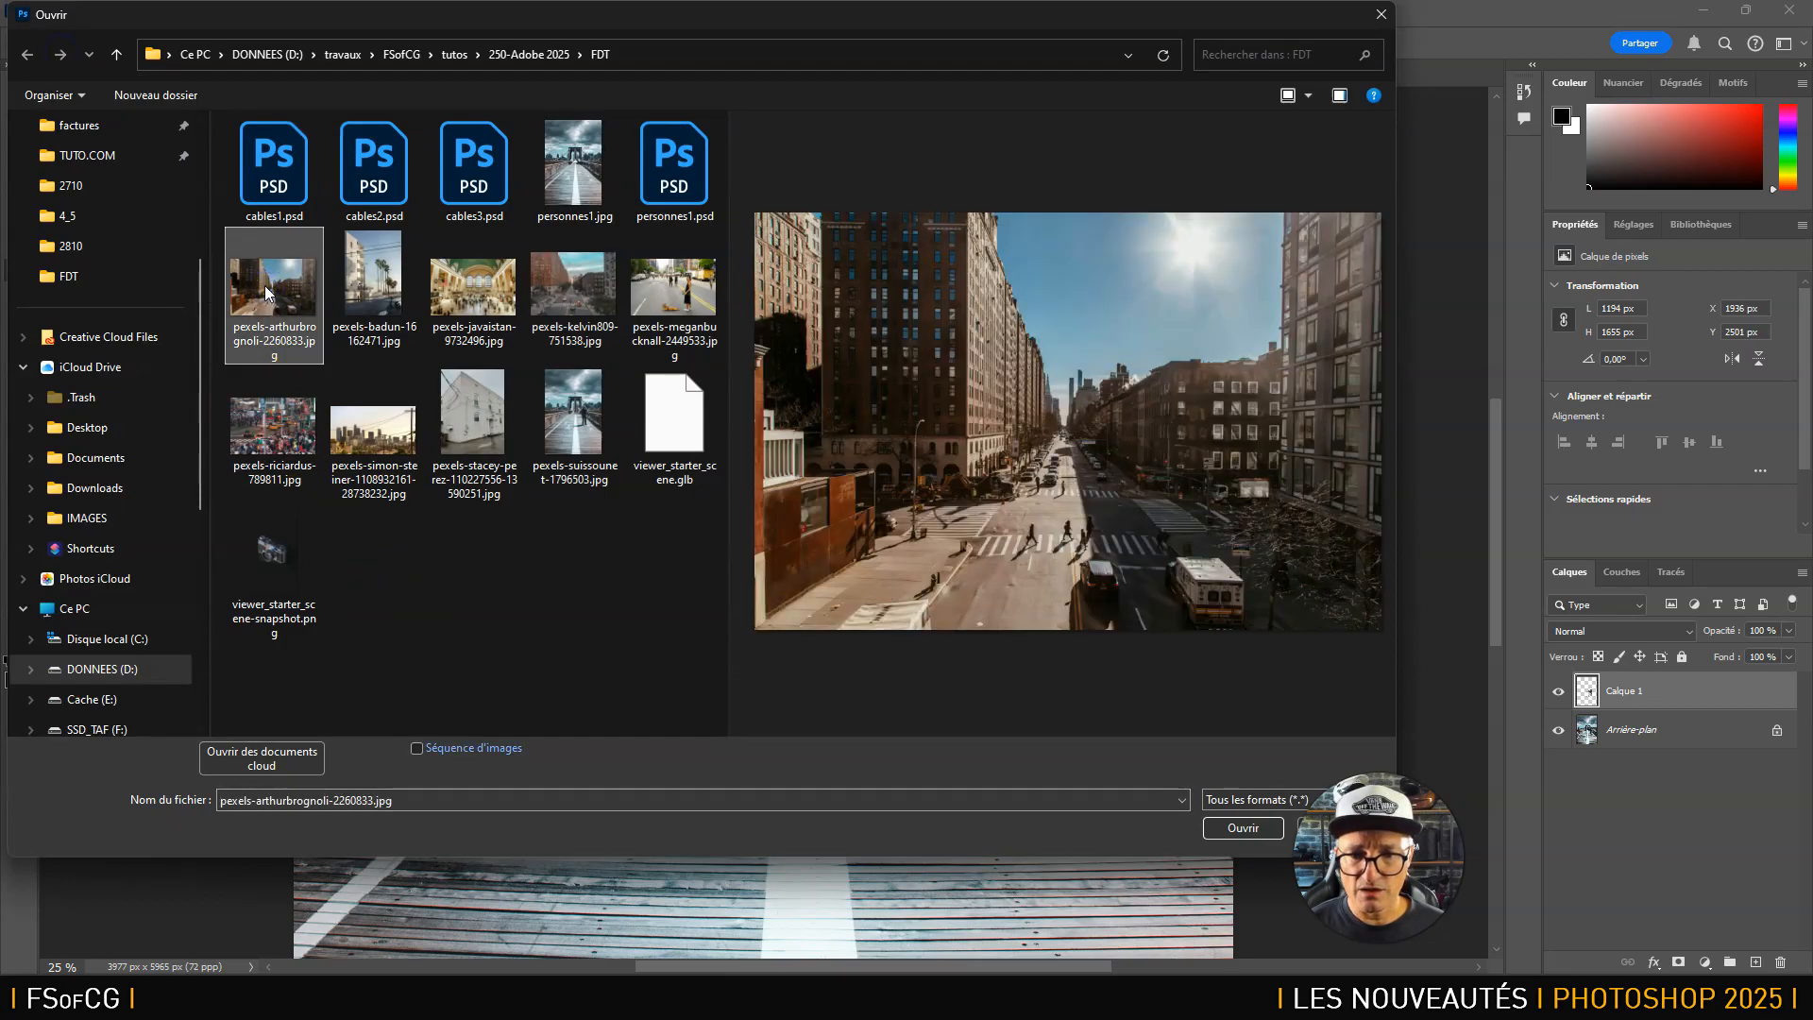
left_click(1243, 827)
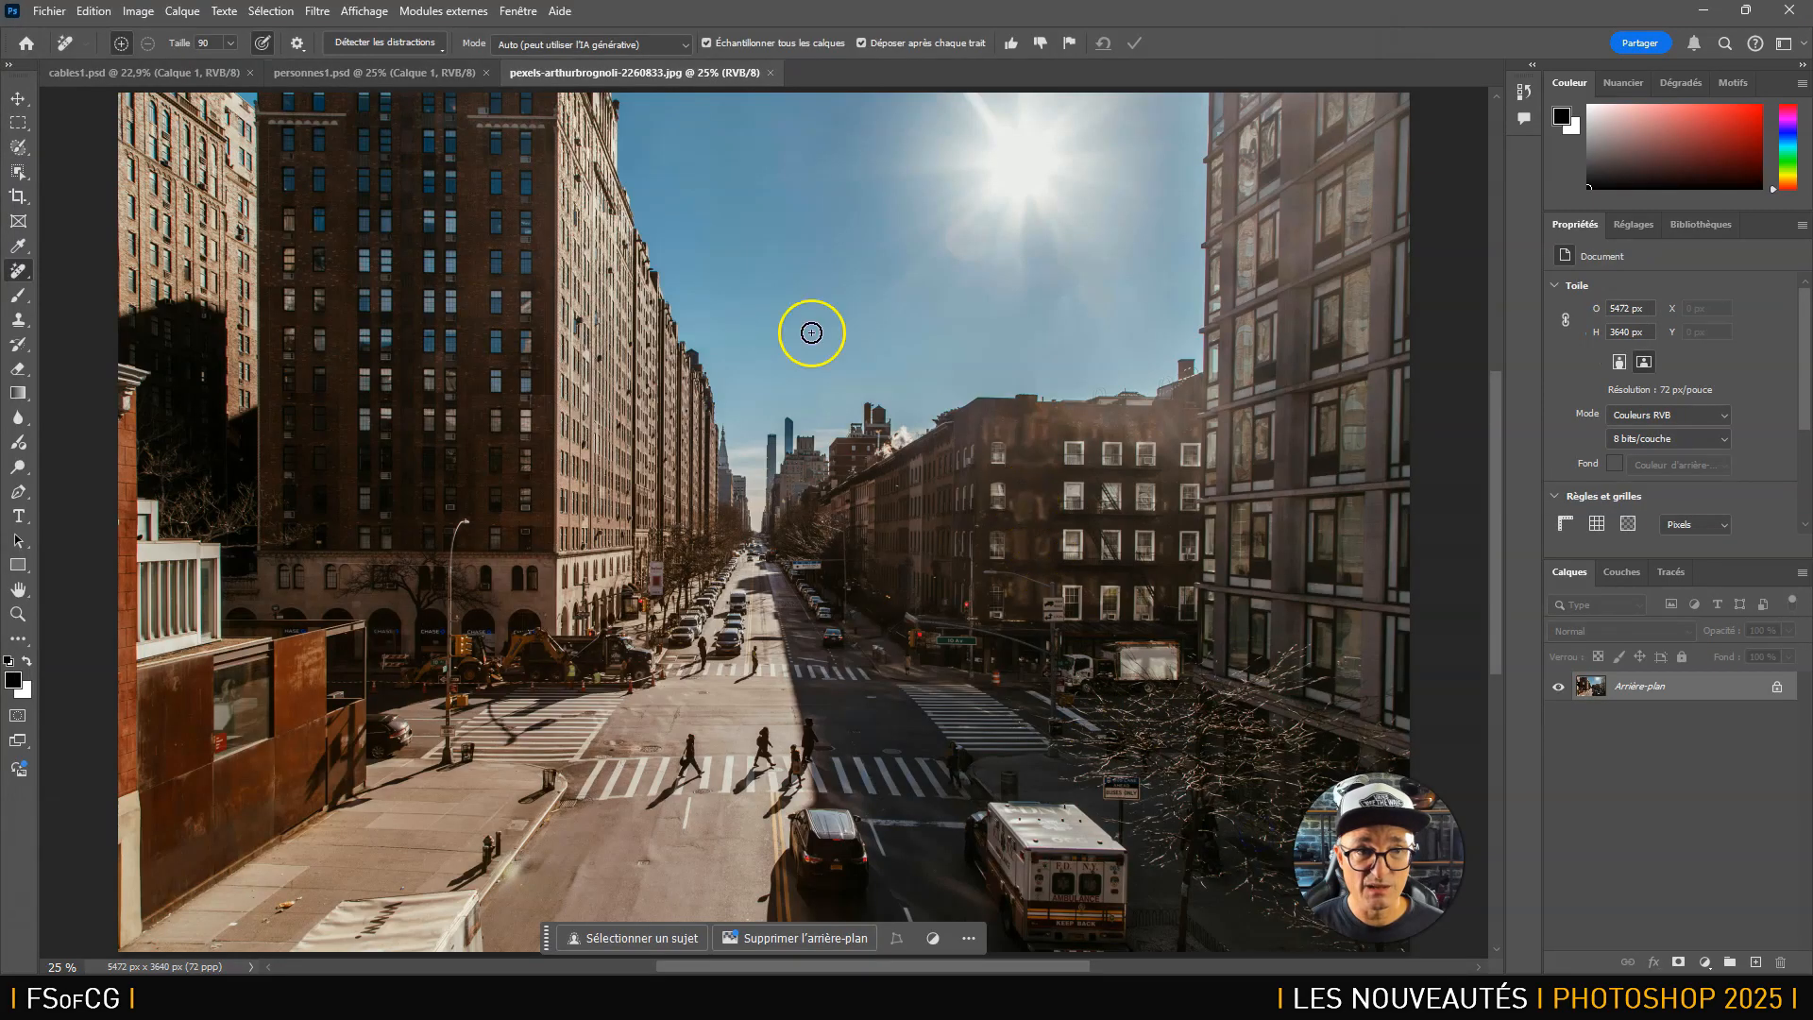
Detect the people in the avenue photo, and subtract the construction machinery and the distant roadside cars from the removal mask.
left_click(433, 44)
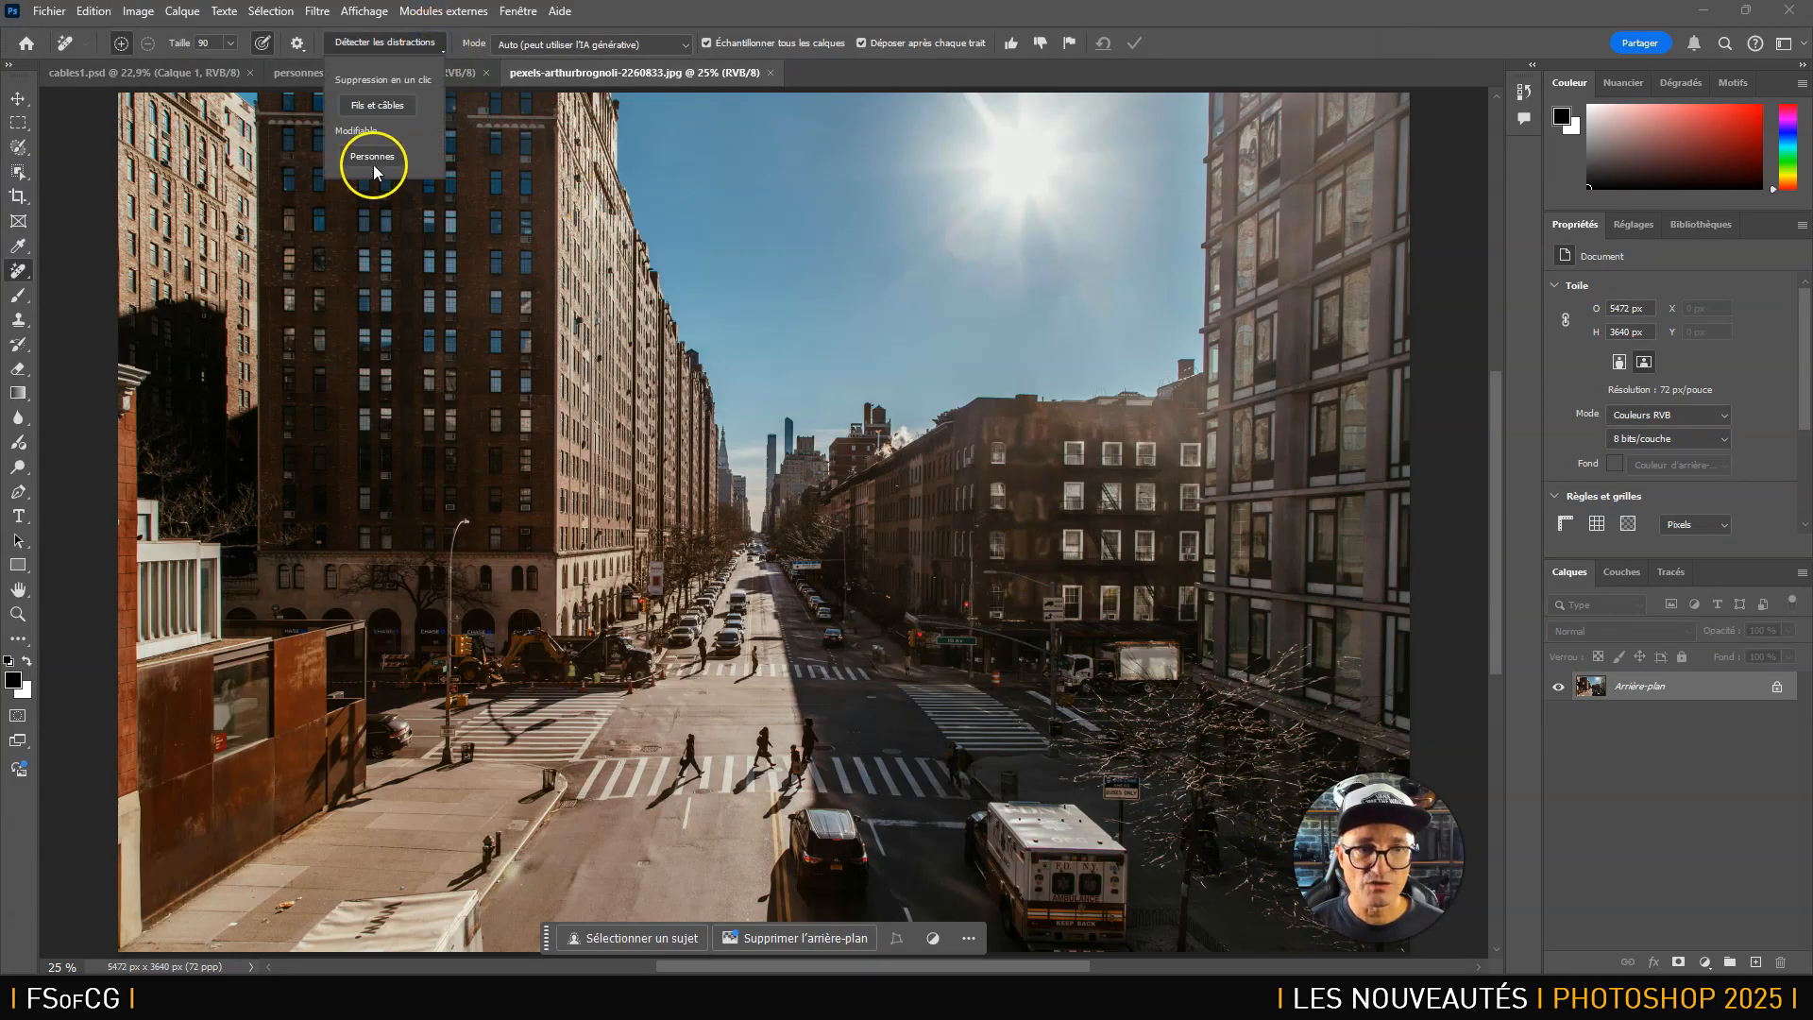
left_click(374, 163)
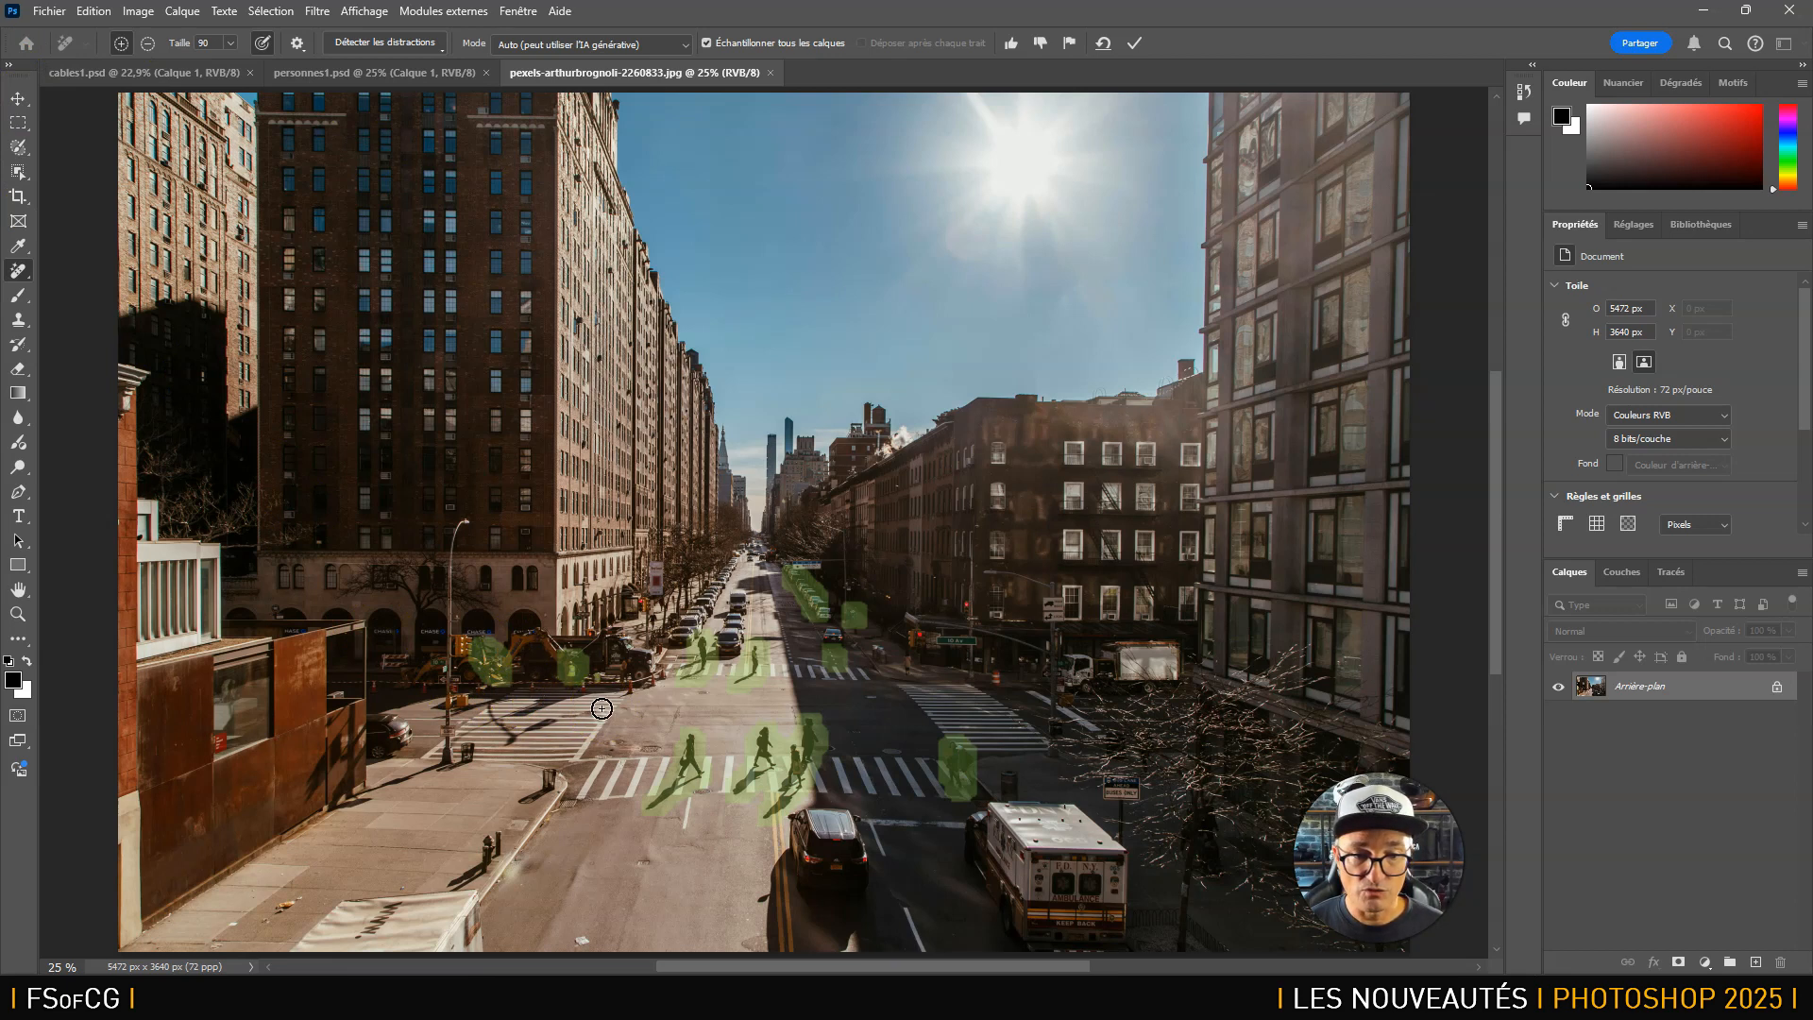
left_click(148, 44)
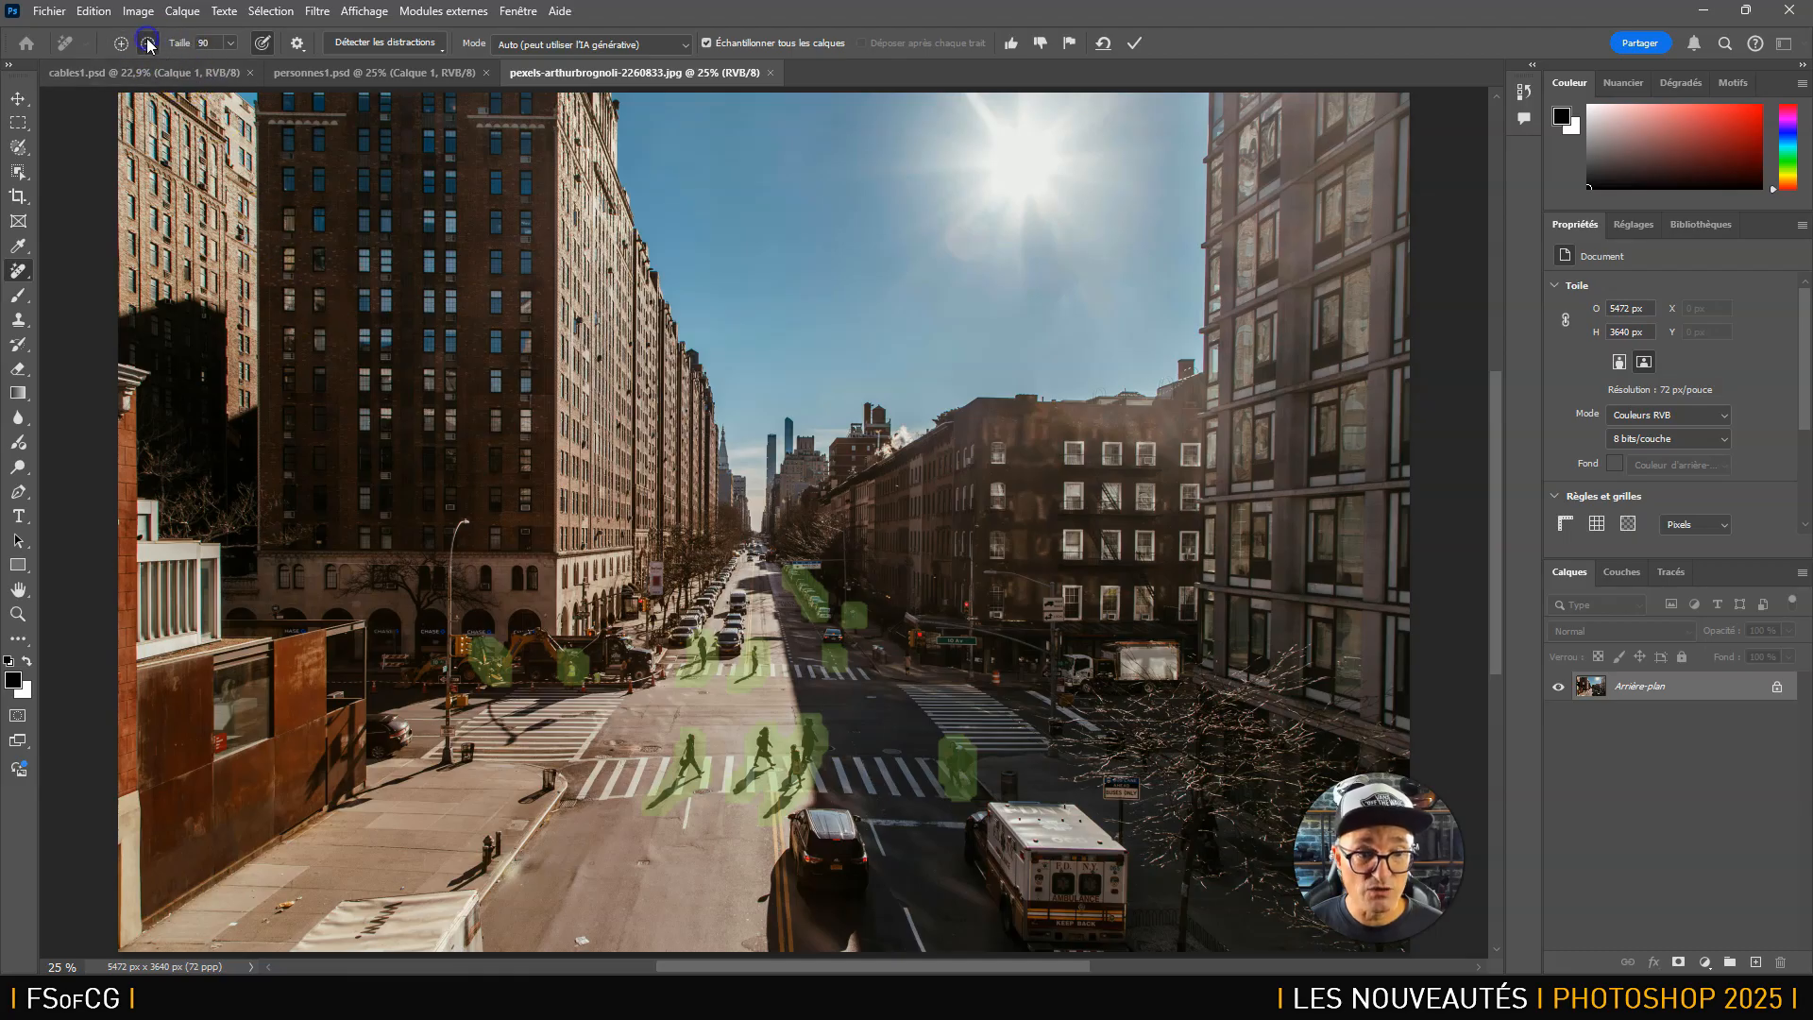
left_click_drag(505, 683, 489, 635)
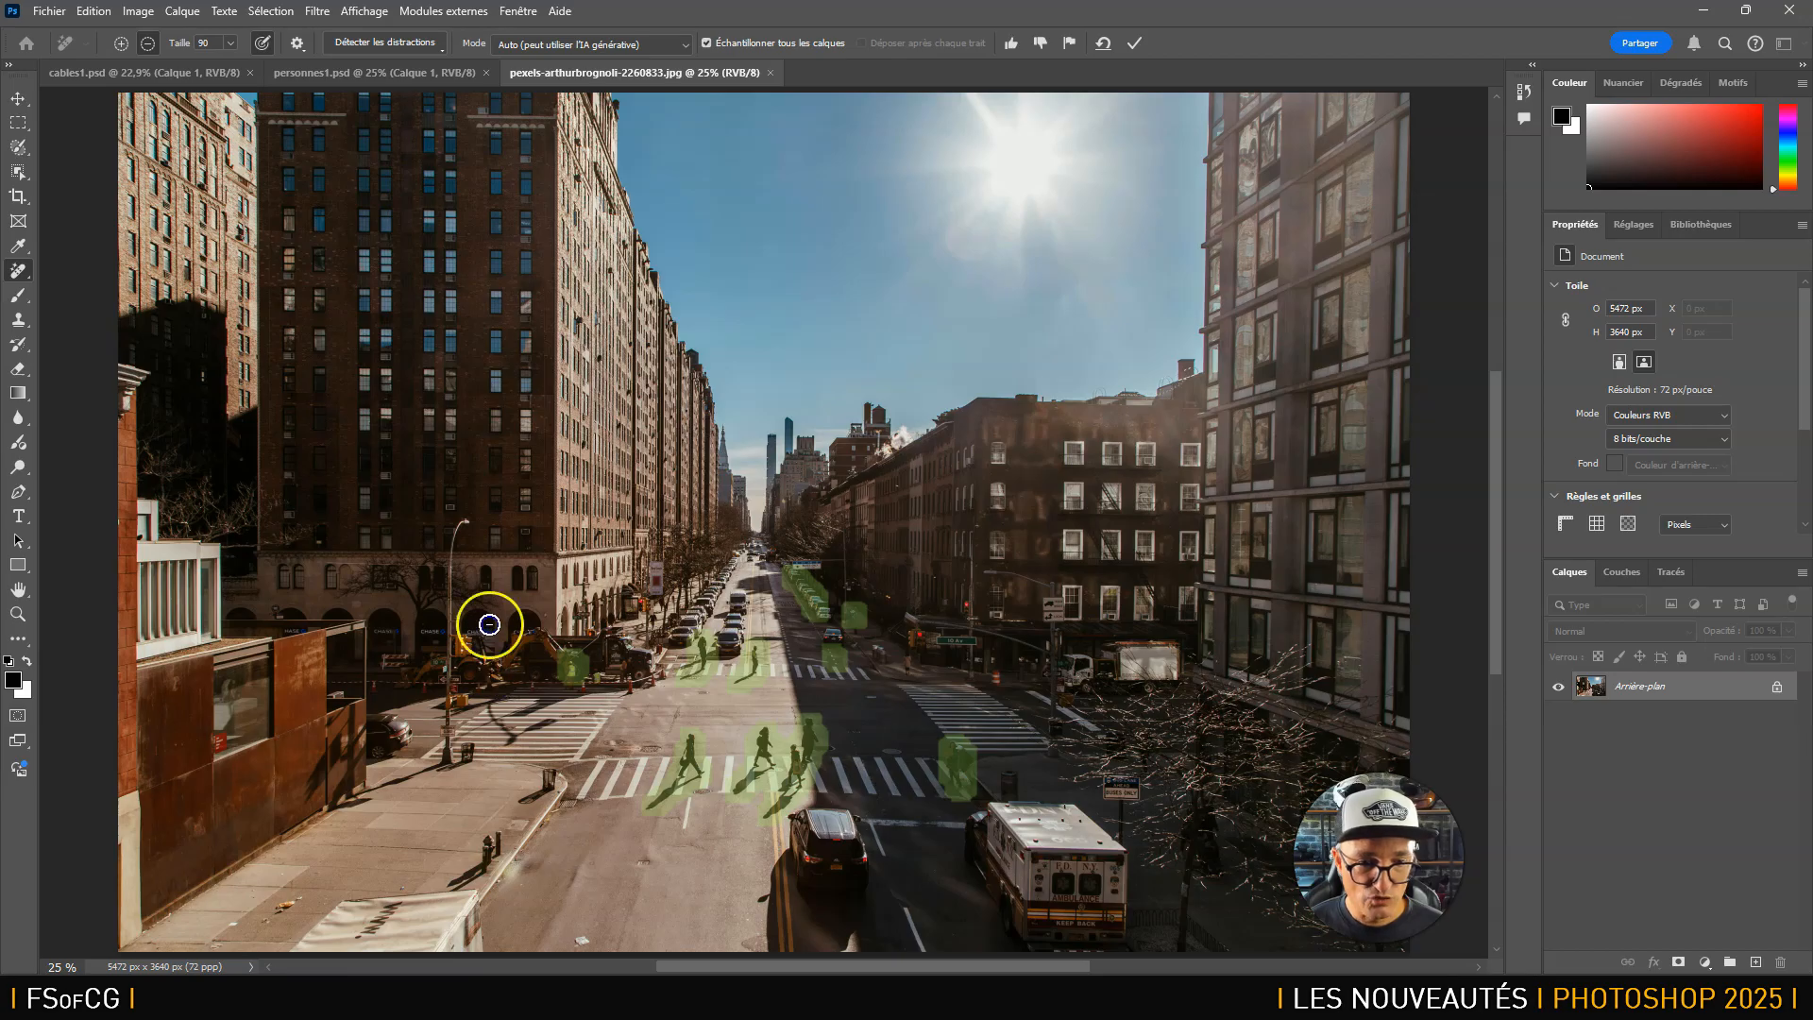
mouse_move(821, 615)
left_mouse_down()
mouse_move(805, 570)
mouse_move(805, 602)
left_mouse_up()
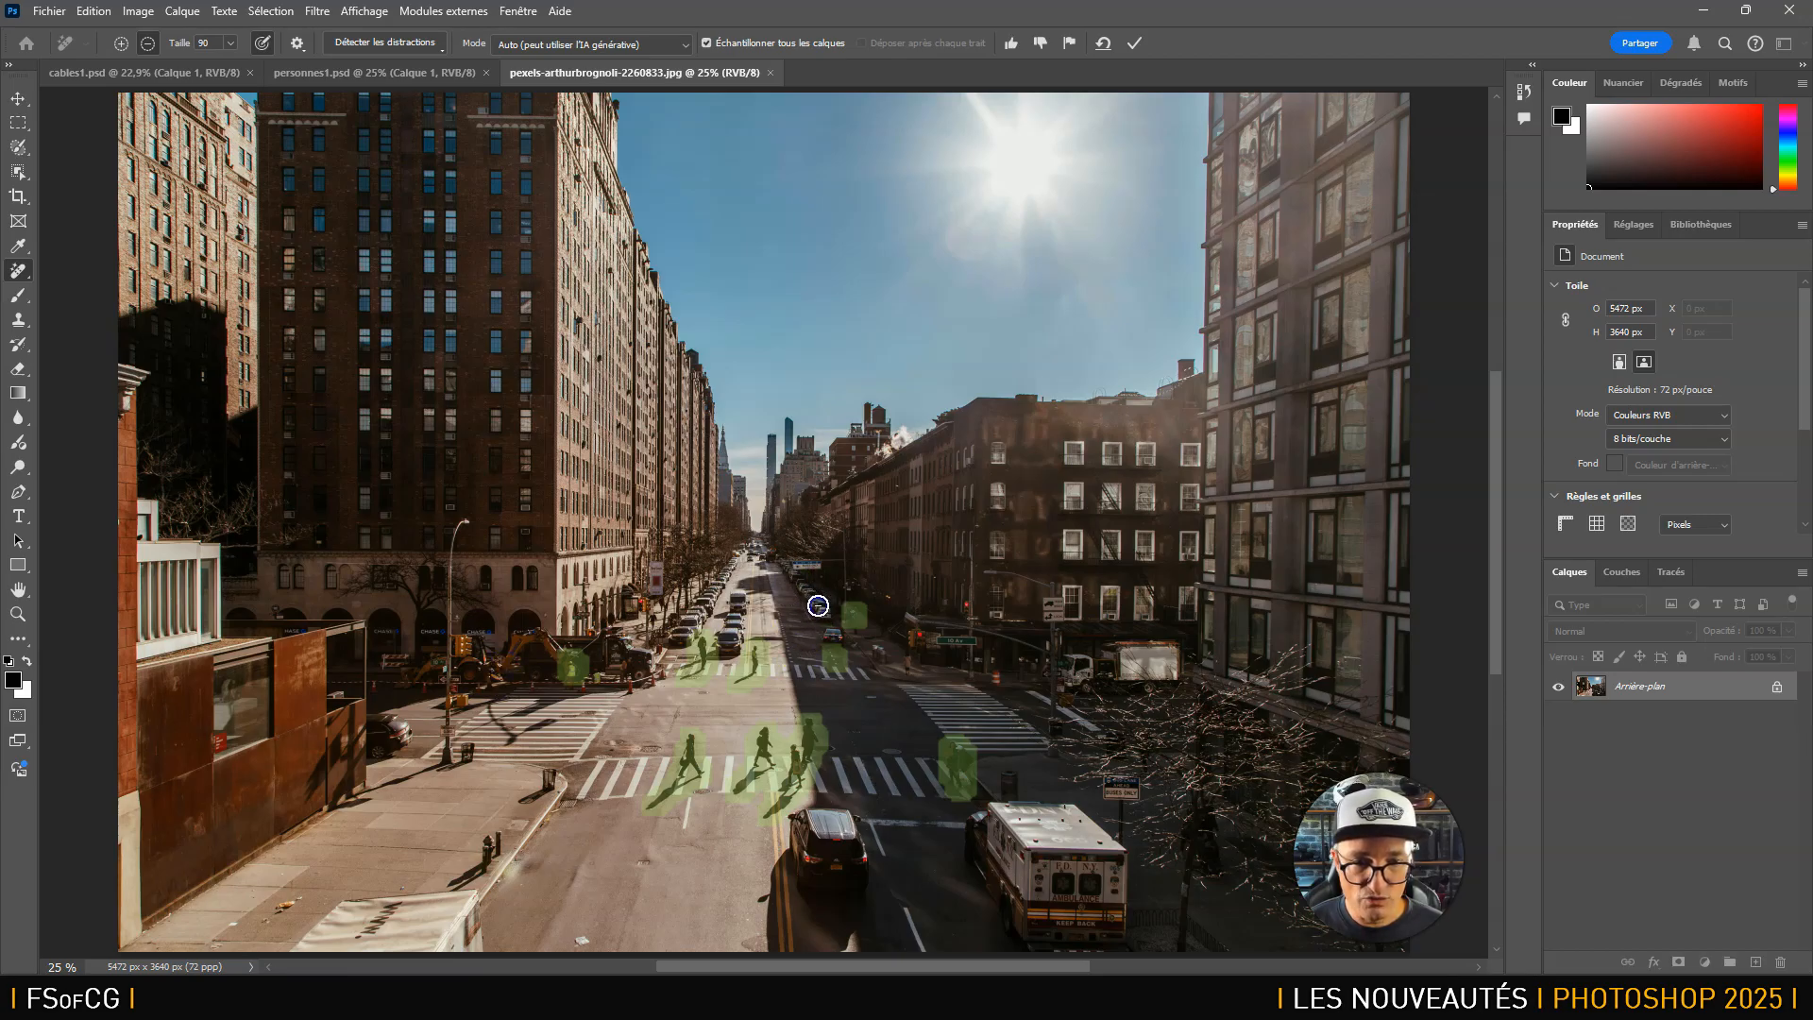
mouse_move(820, 610)
left_mouse_down()
mouse_move(860, 603)
mouse_move(848, 690)
mouse_move(831, 648)
left_mouse_up()
Add the dark shape by the bare tree beside the white van to the mask, and apply the removal on the background layer.
left_click(120, 43)
mouse_move(1164, 815)
left_mouse_down()
mouse_move(1202, 809)
mouse_move(1218, 866)
mouse_move(1189, 848)
mouse_move(1199, 808)
left_mouse_up()
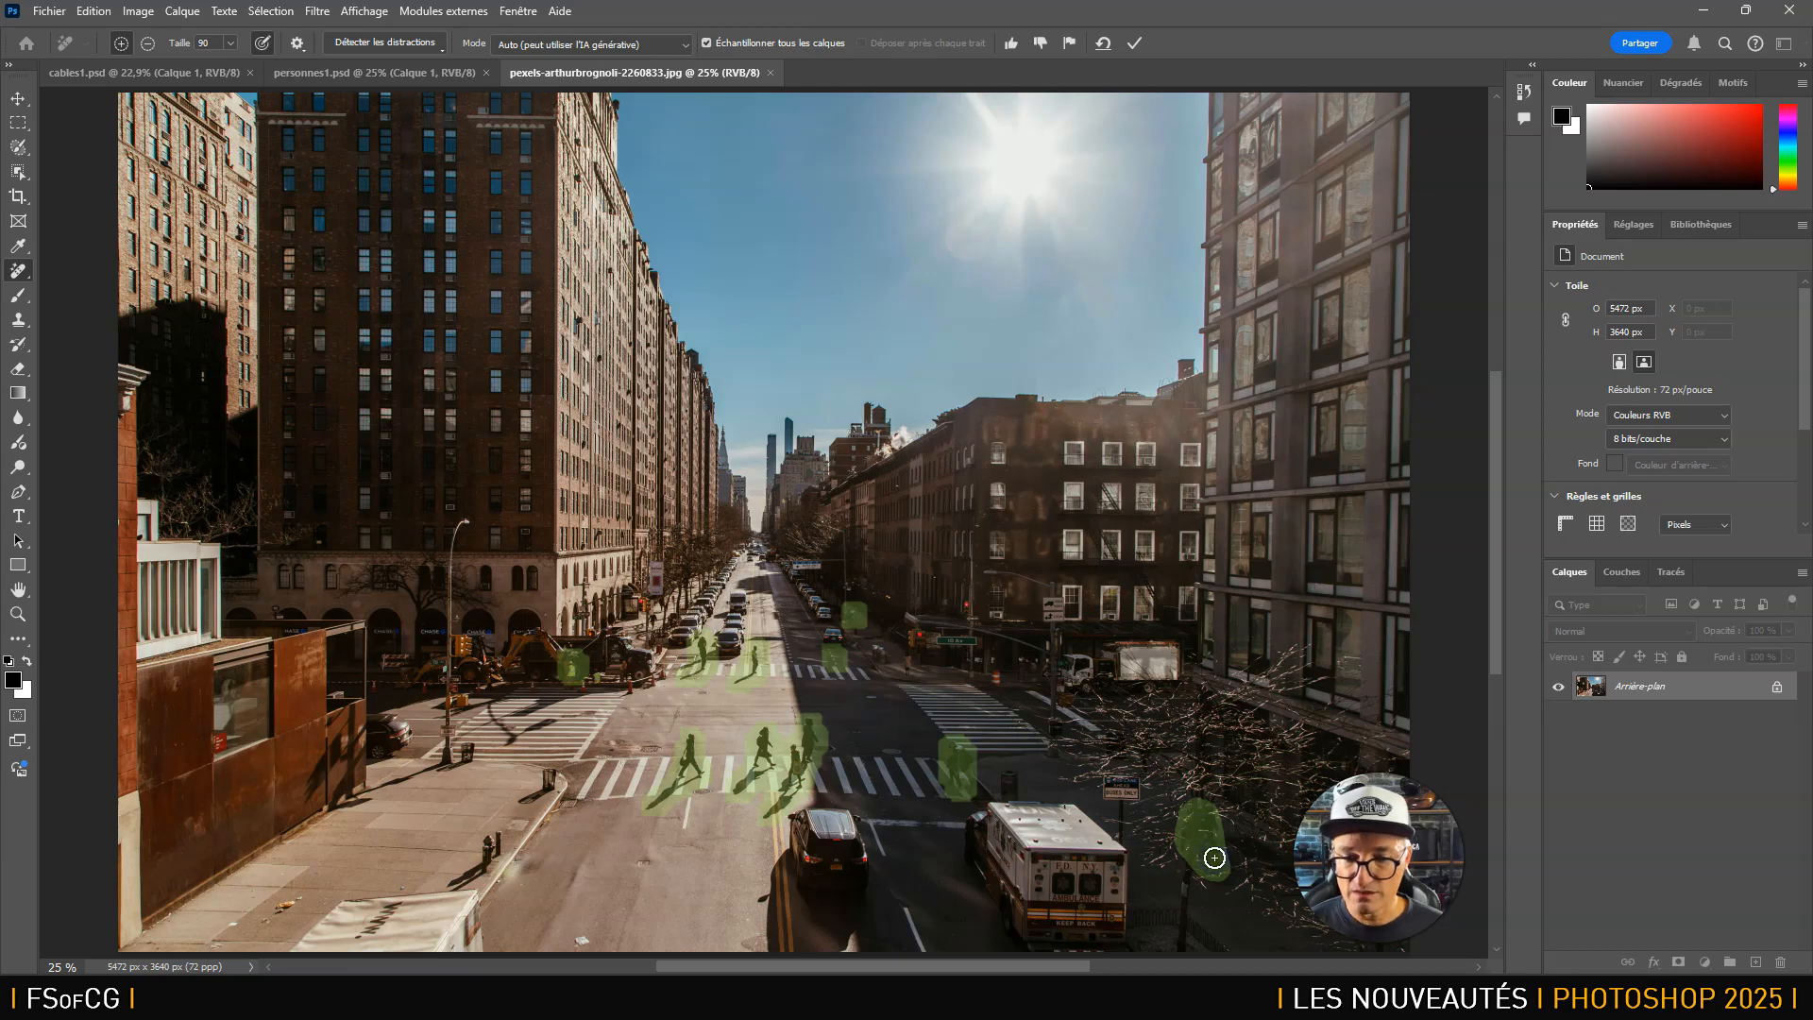
left_click_drag(931, 727, 850, 681)
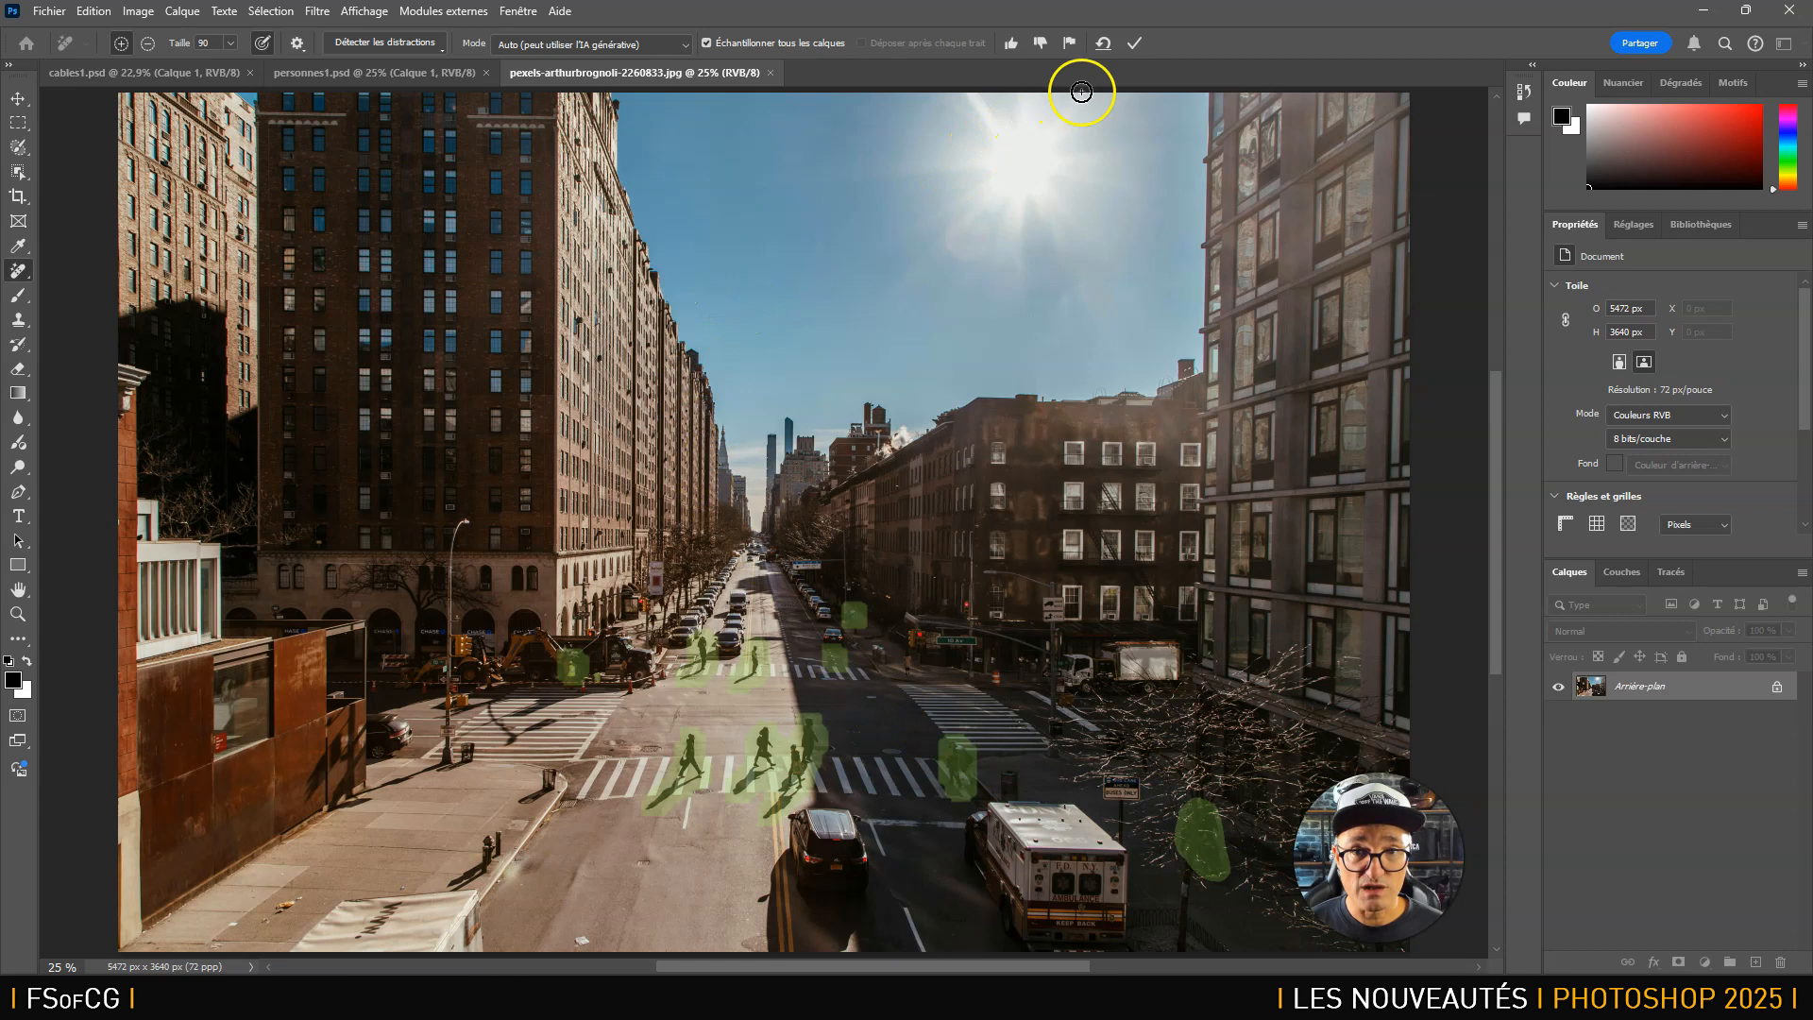
left_click(1135, 42)
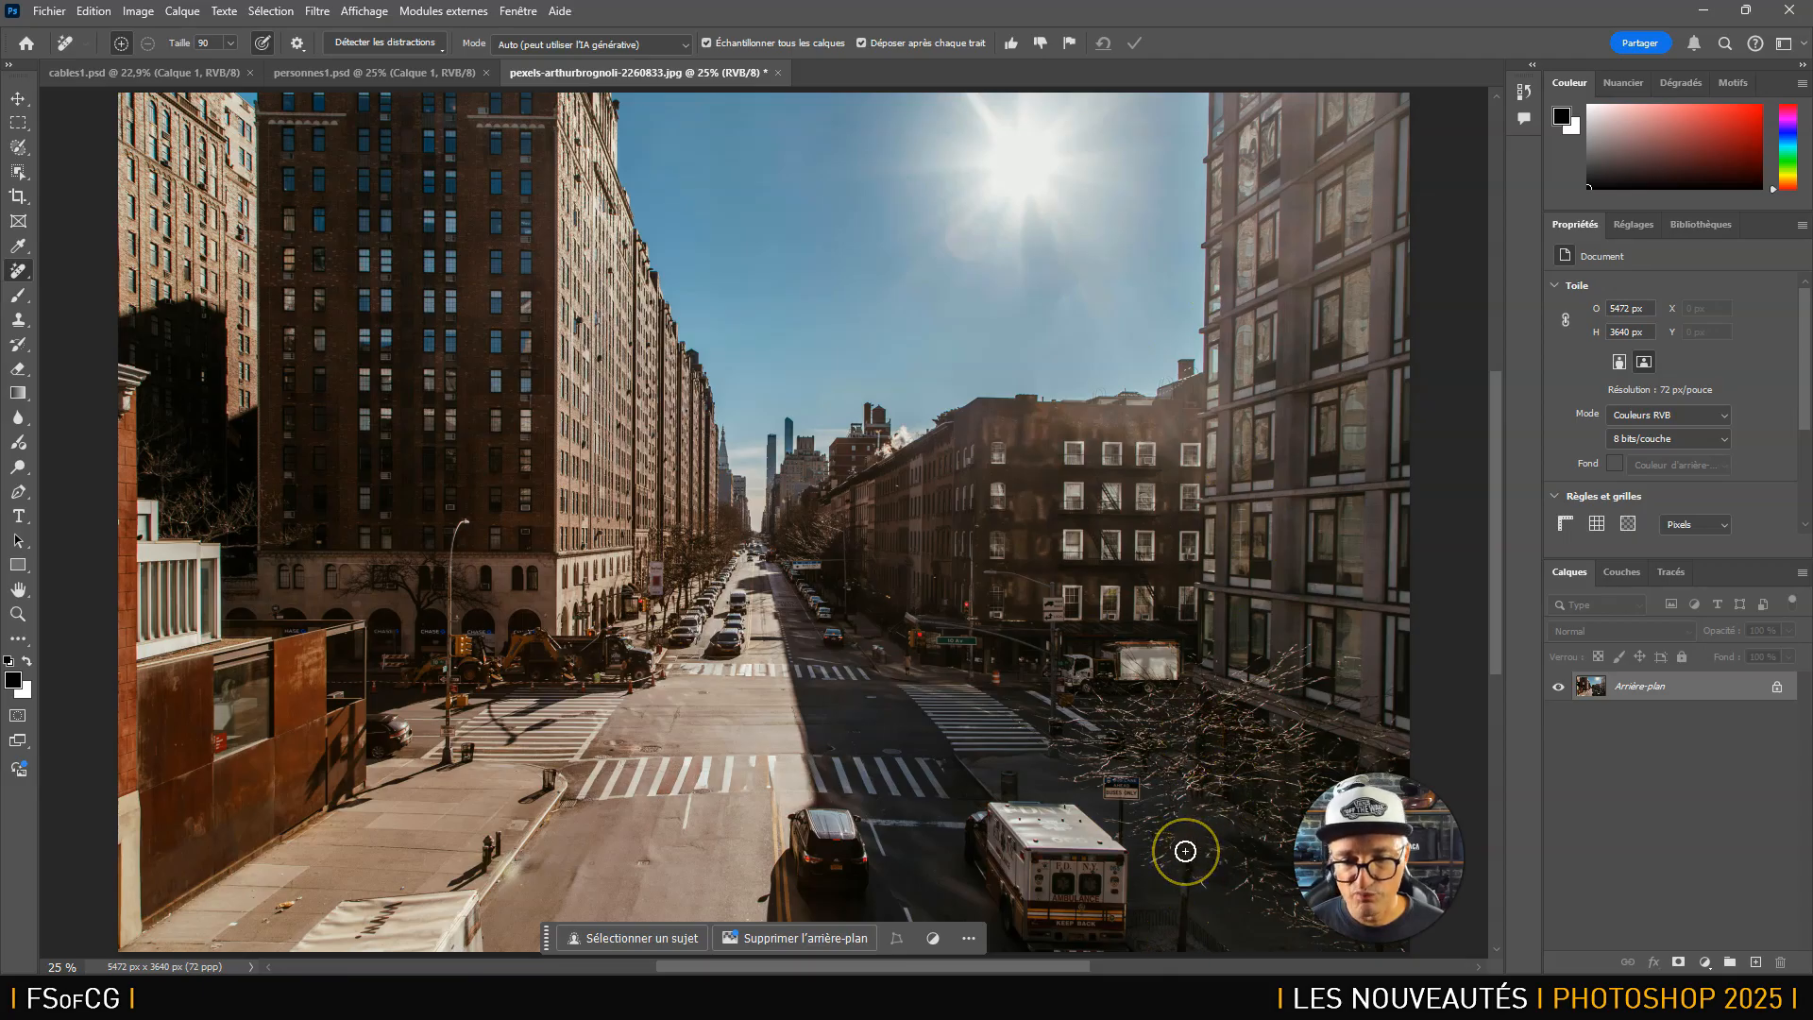
Undo the people removal on the background layer, add a new layer, and detect the people in the avenue photo again.
key("ctrl+z")
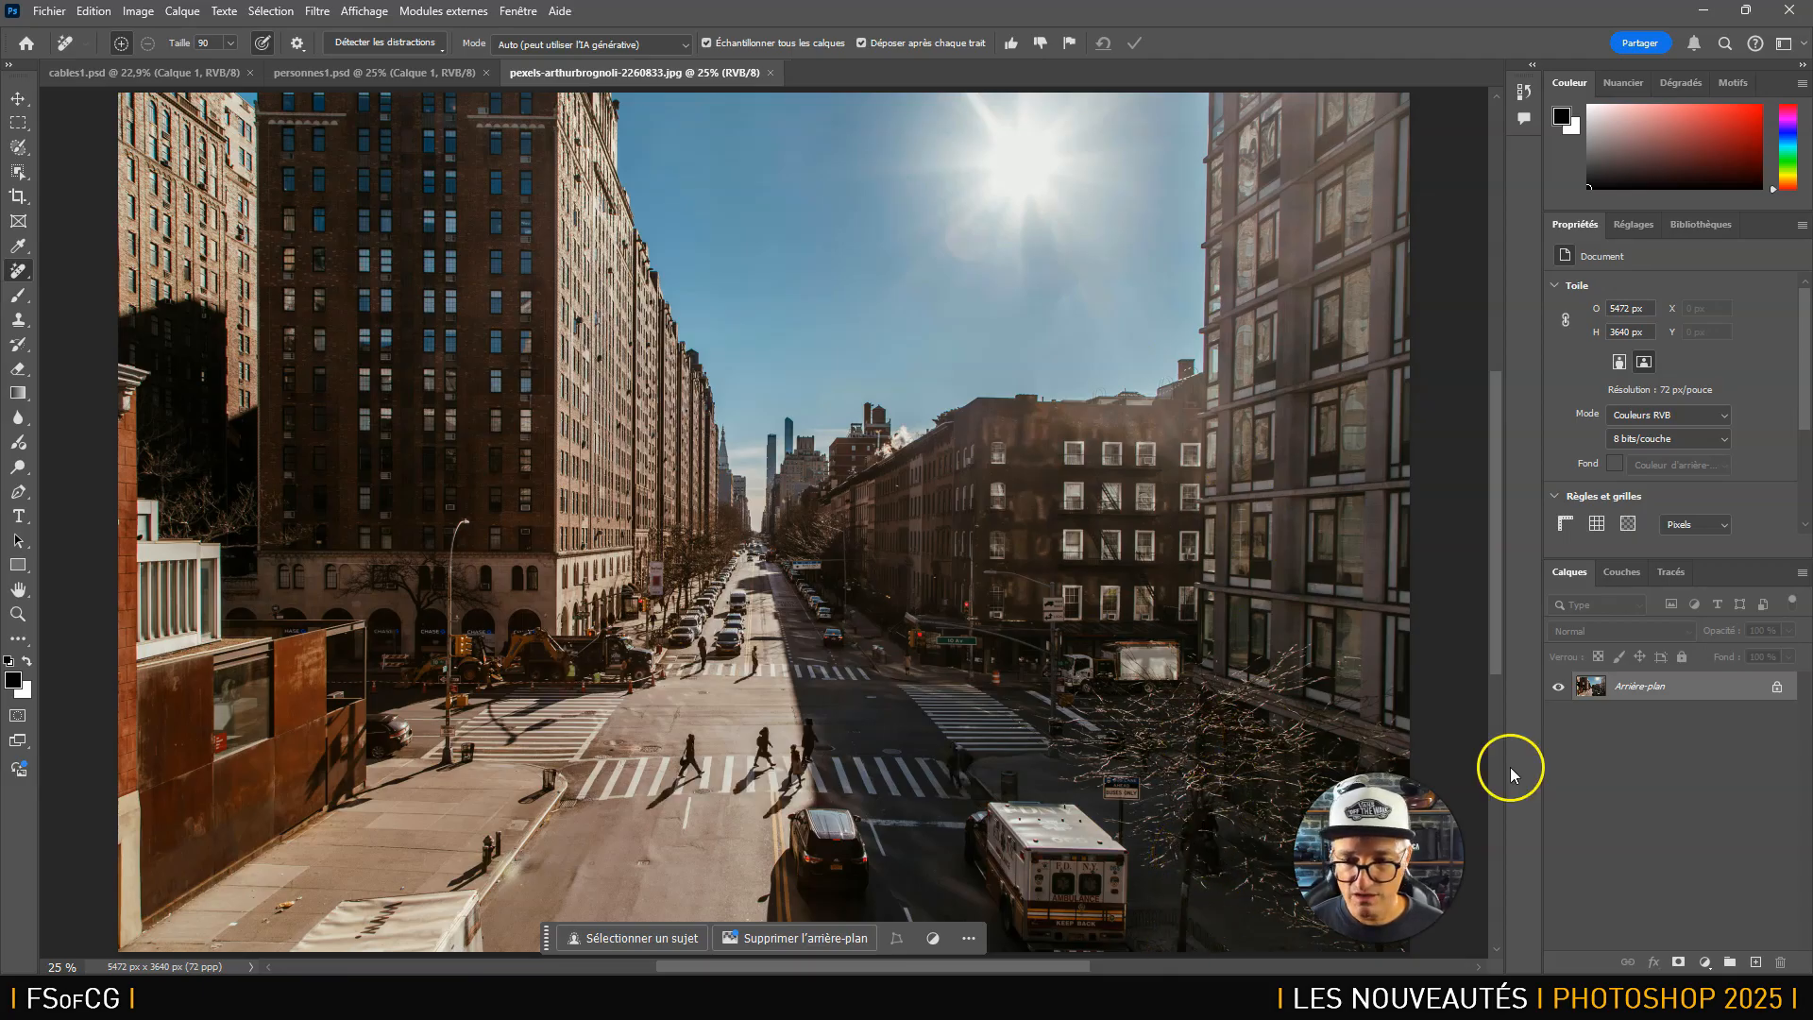
left_click(1755, 961)
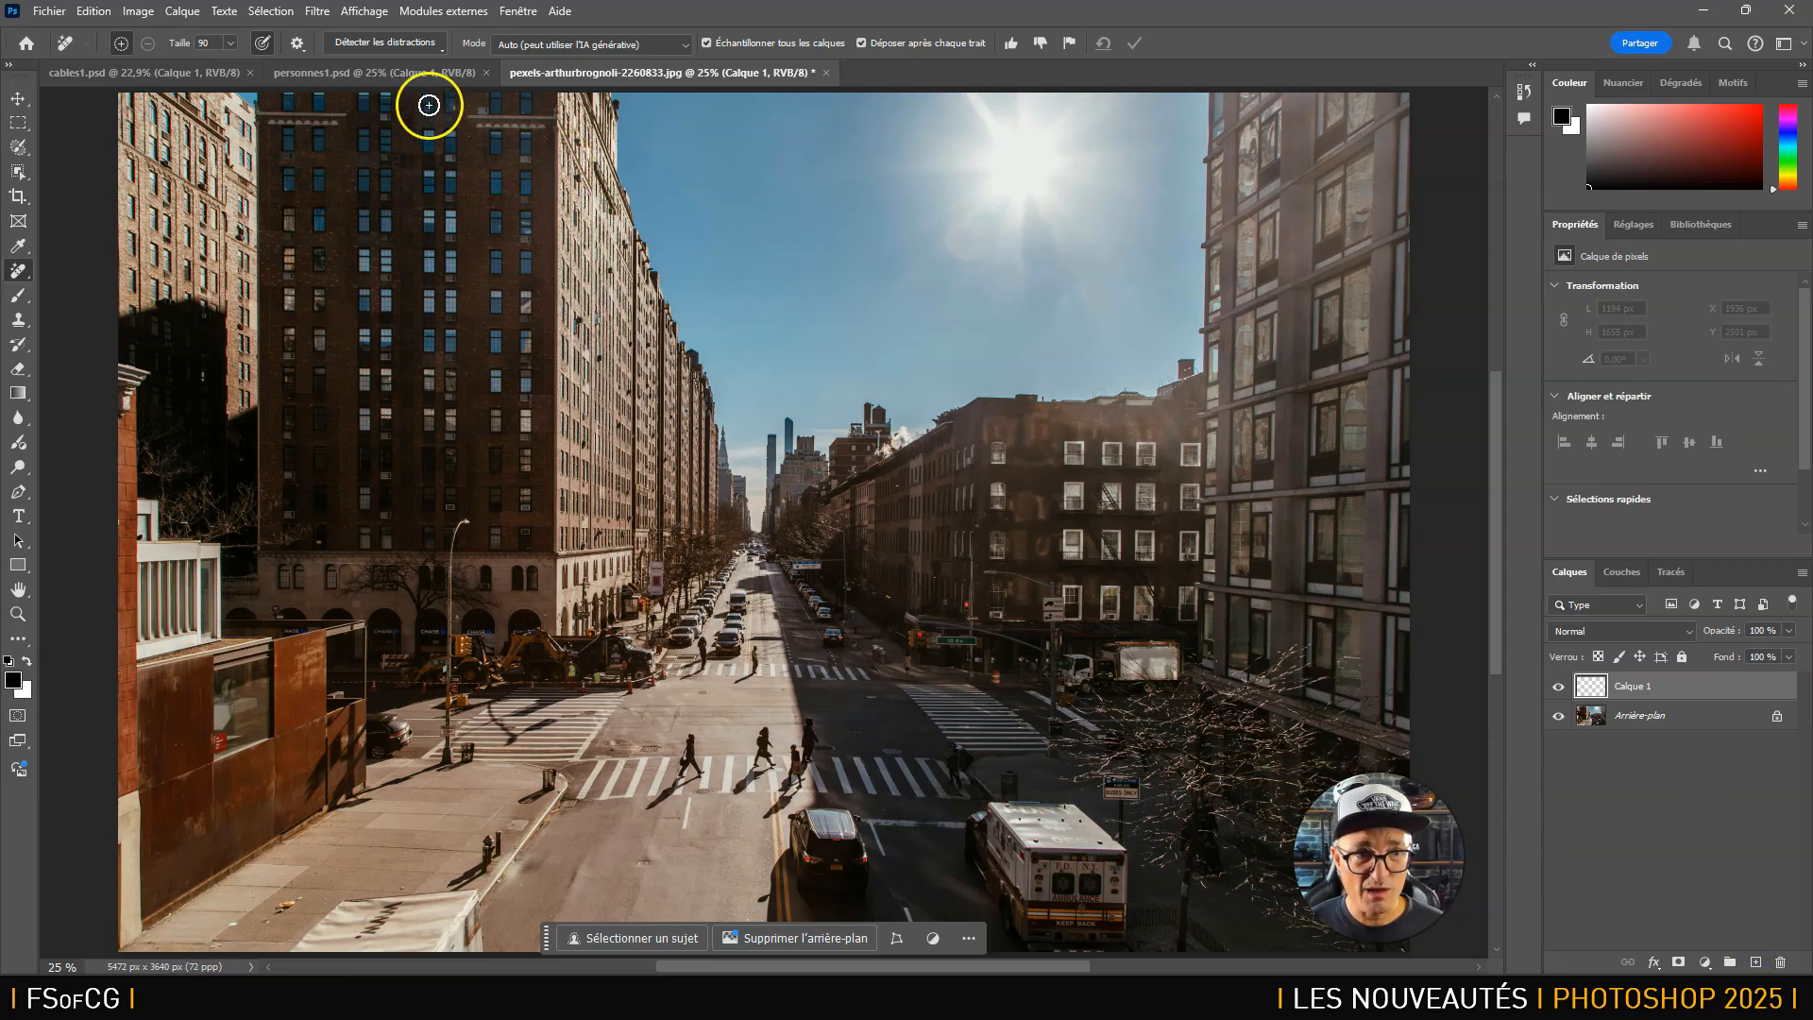
left_click(423, 42)
left_click(373, 156)
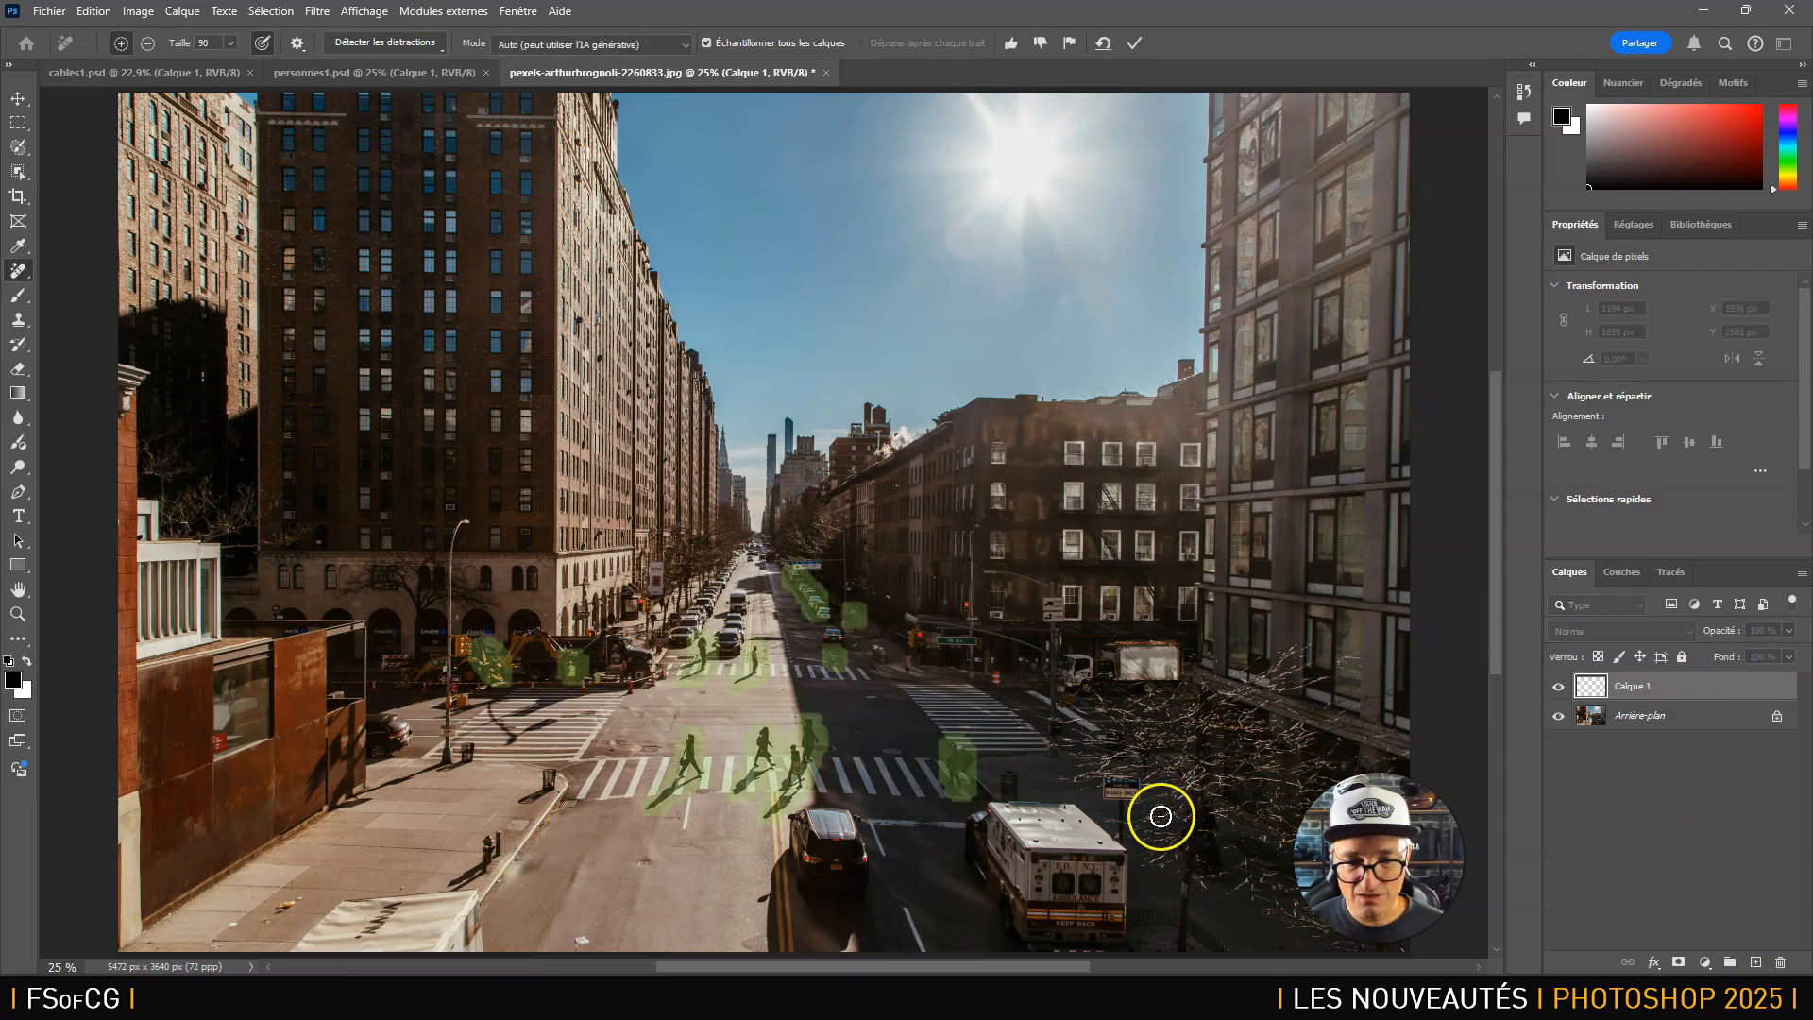
Subtract the distant roadside cars and the construction machinery by the street lamp from the mask, and apply the people removal on the new layer.
left_click(149, 43)
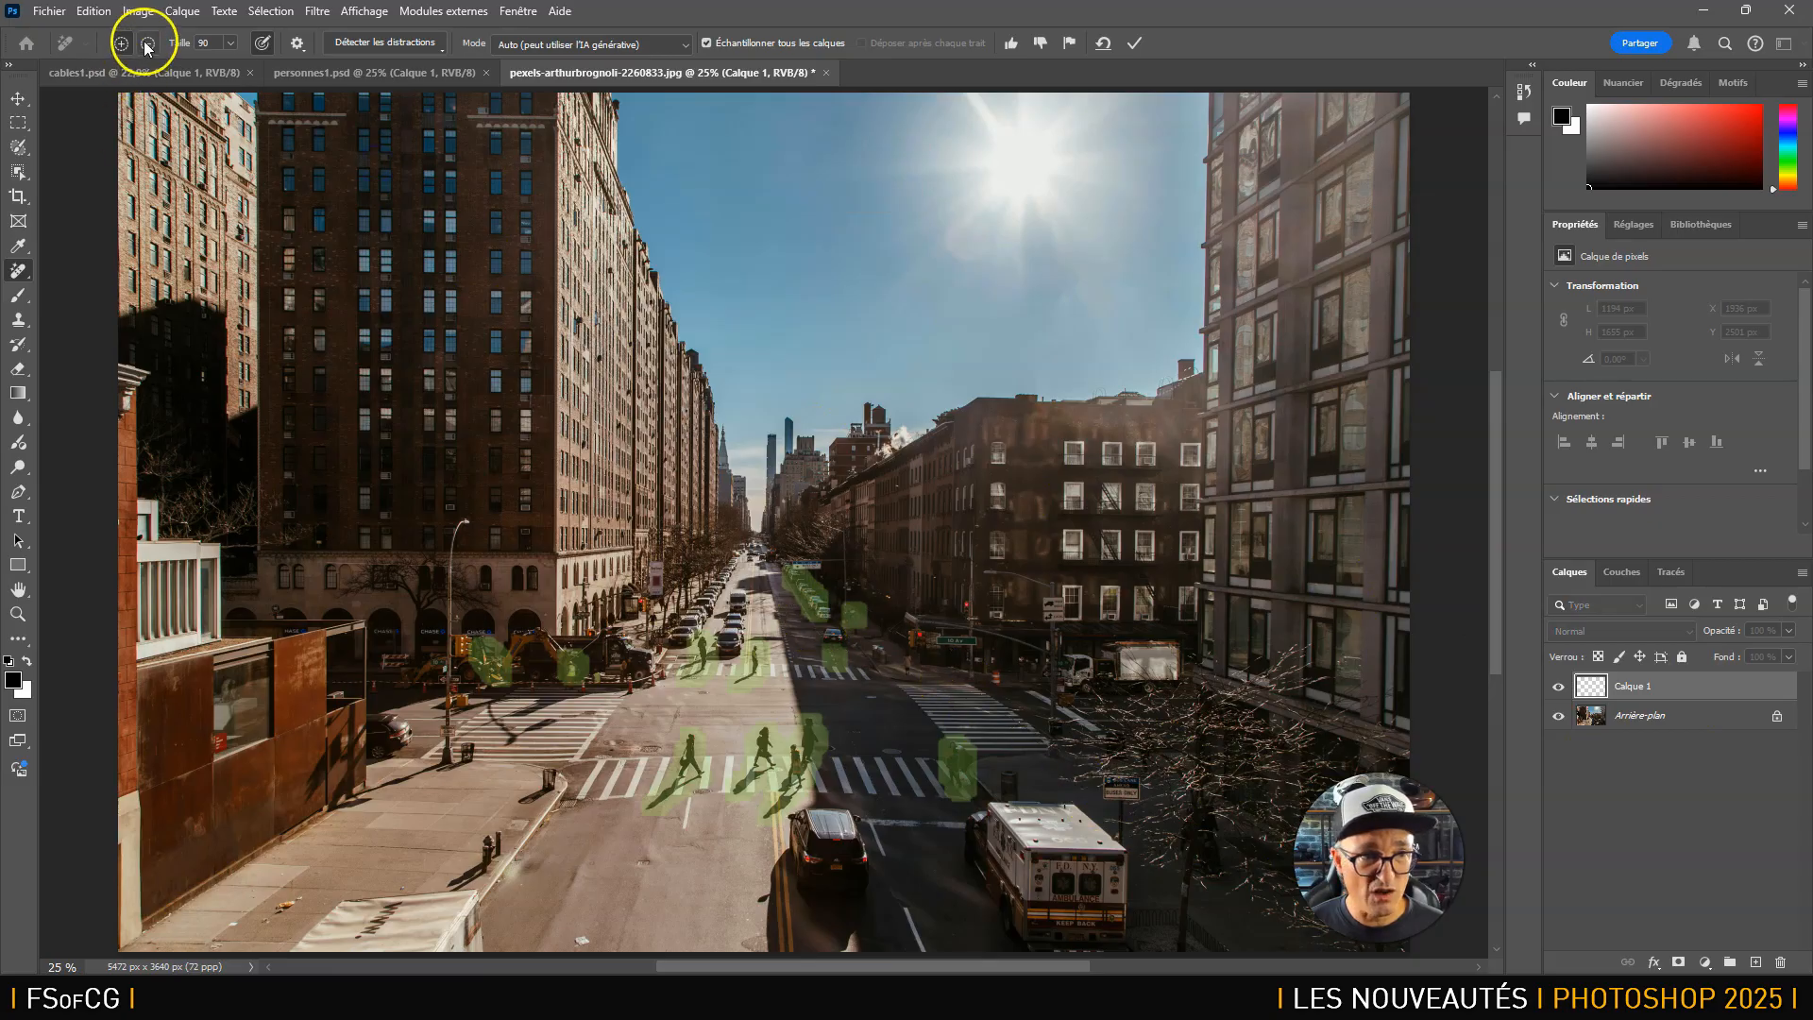
mouse_move(796, 626)
left_mouse_down()
mouse_move(776, 548)
mouse_move(813, 618)
mouse_move(785, 581)
mouse_move(808, 612)
left_mouse_up()
mouse_move(501, 640)
left_mouse_down()
mouse_move(490, 692)
mouse_move(522, 680)
left_mouse_up()
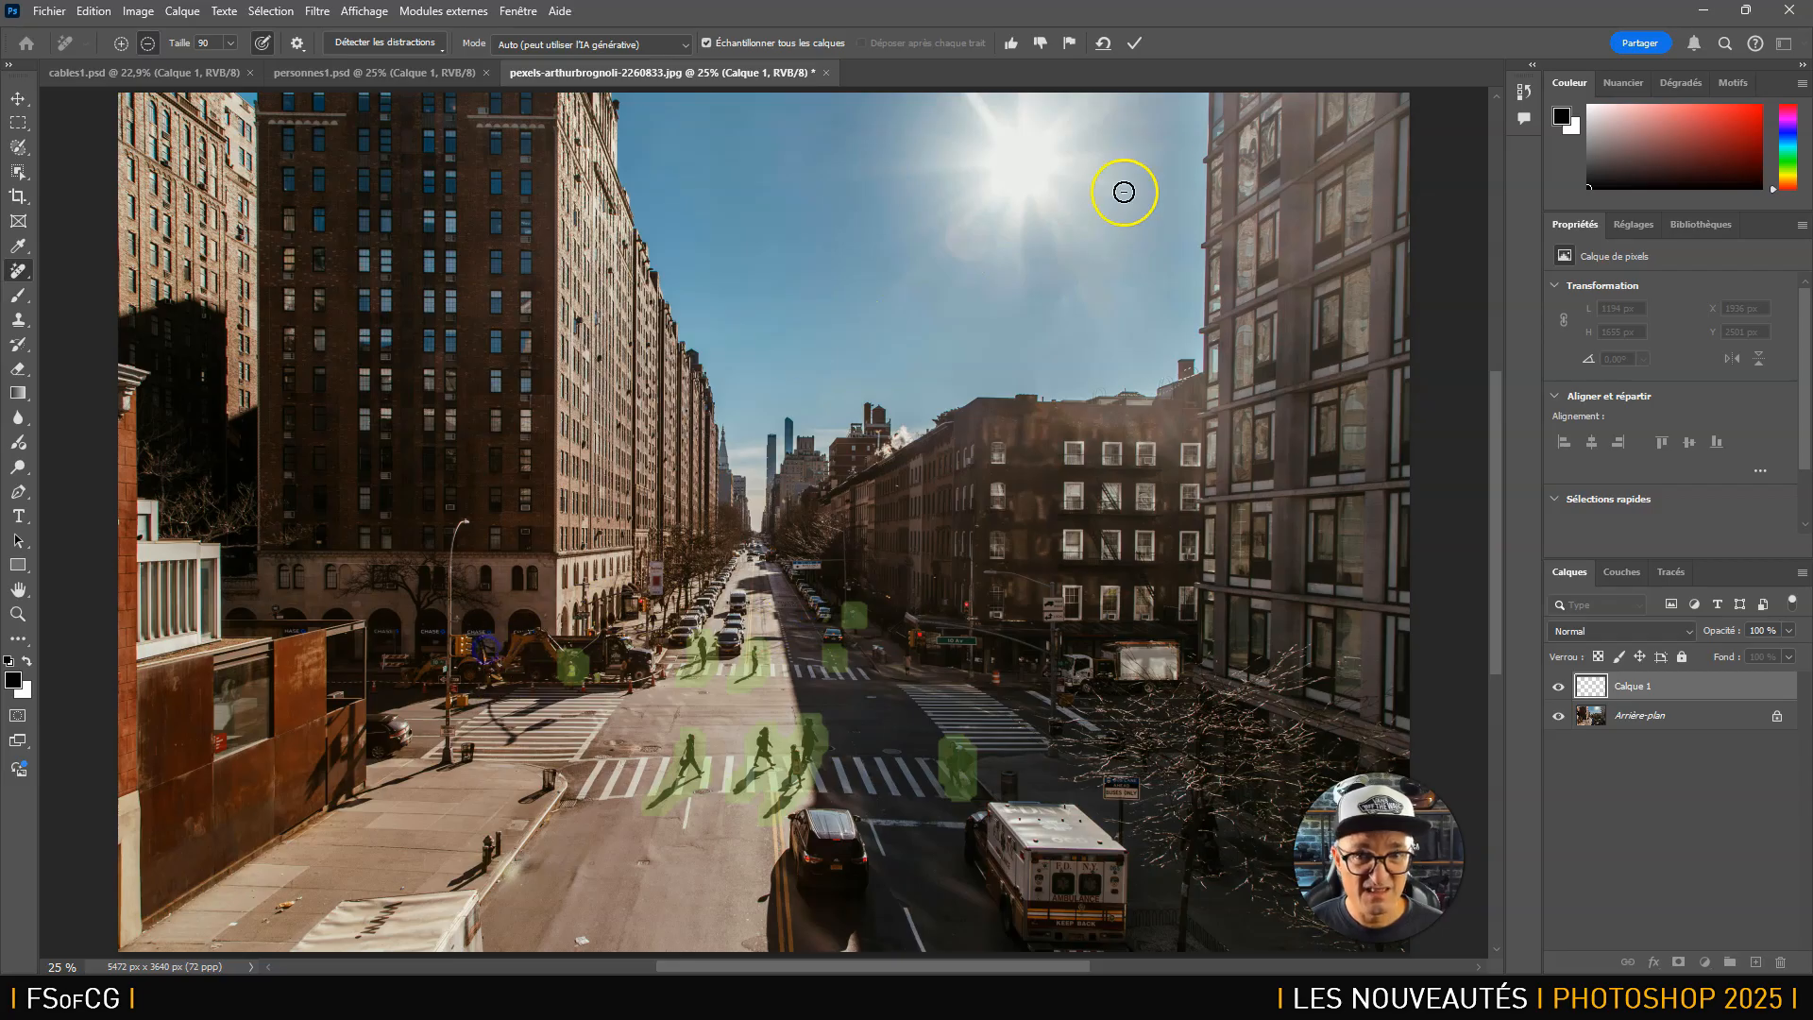
left_click(1135, 44)
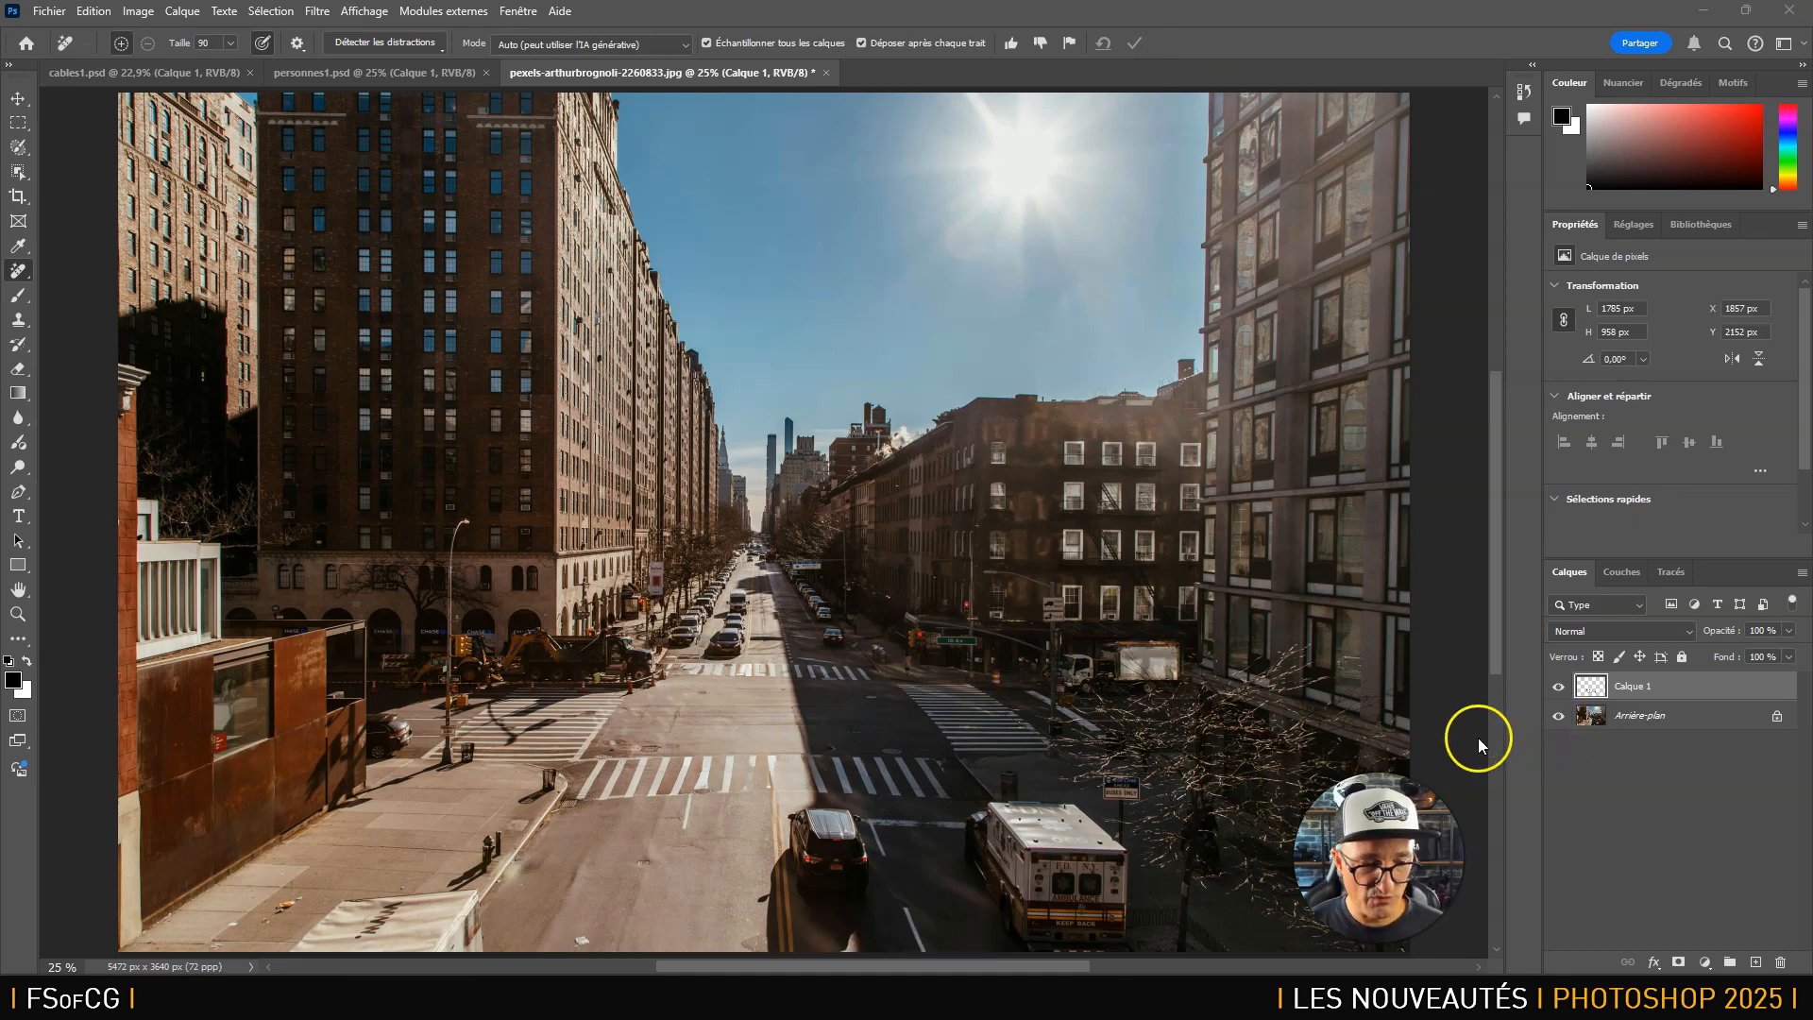
Save the layered avenue document as personnes2.psd in the FDT folder.
key("ctrl+shift+s")
type("personnes1")
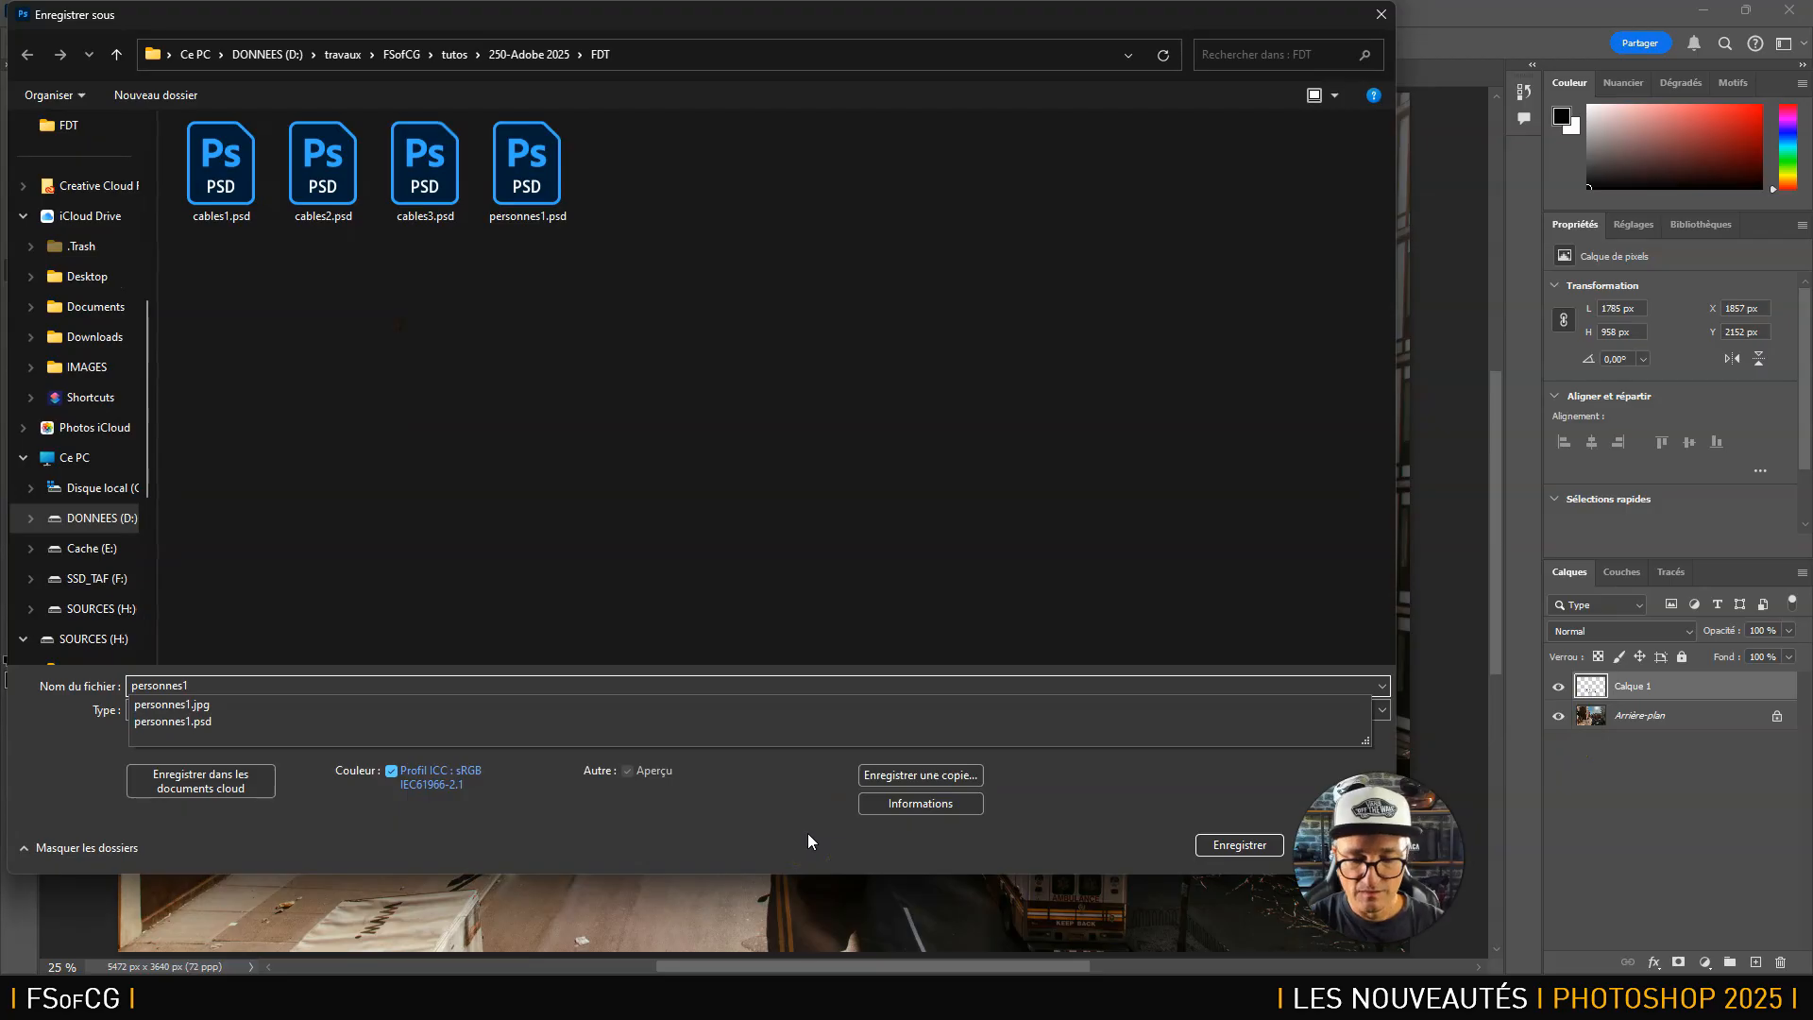
key("BackSpace")
type("2")
key("Return")
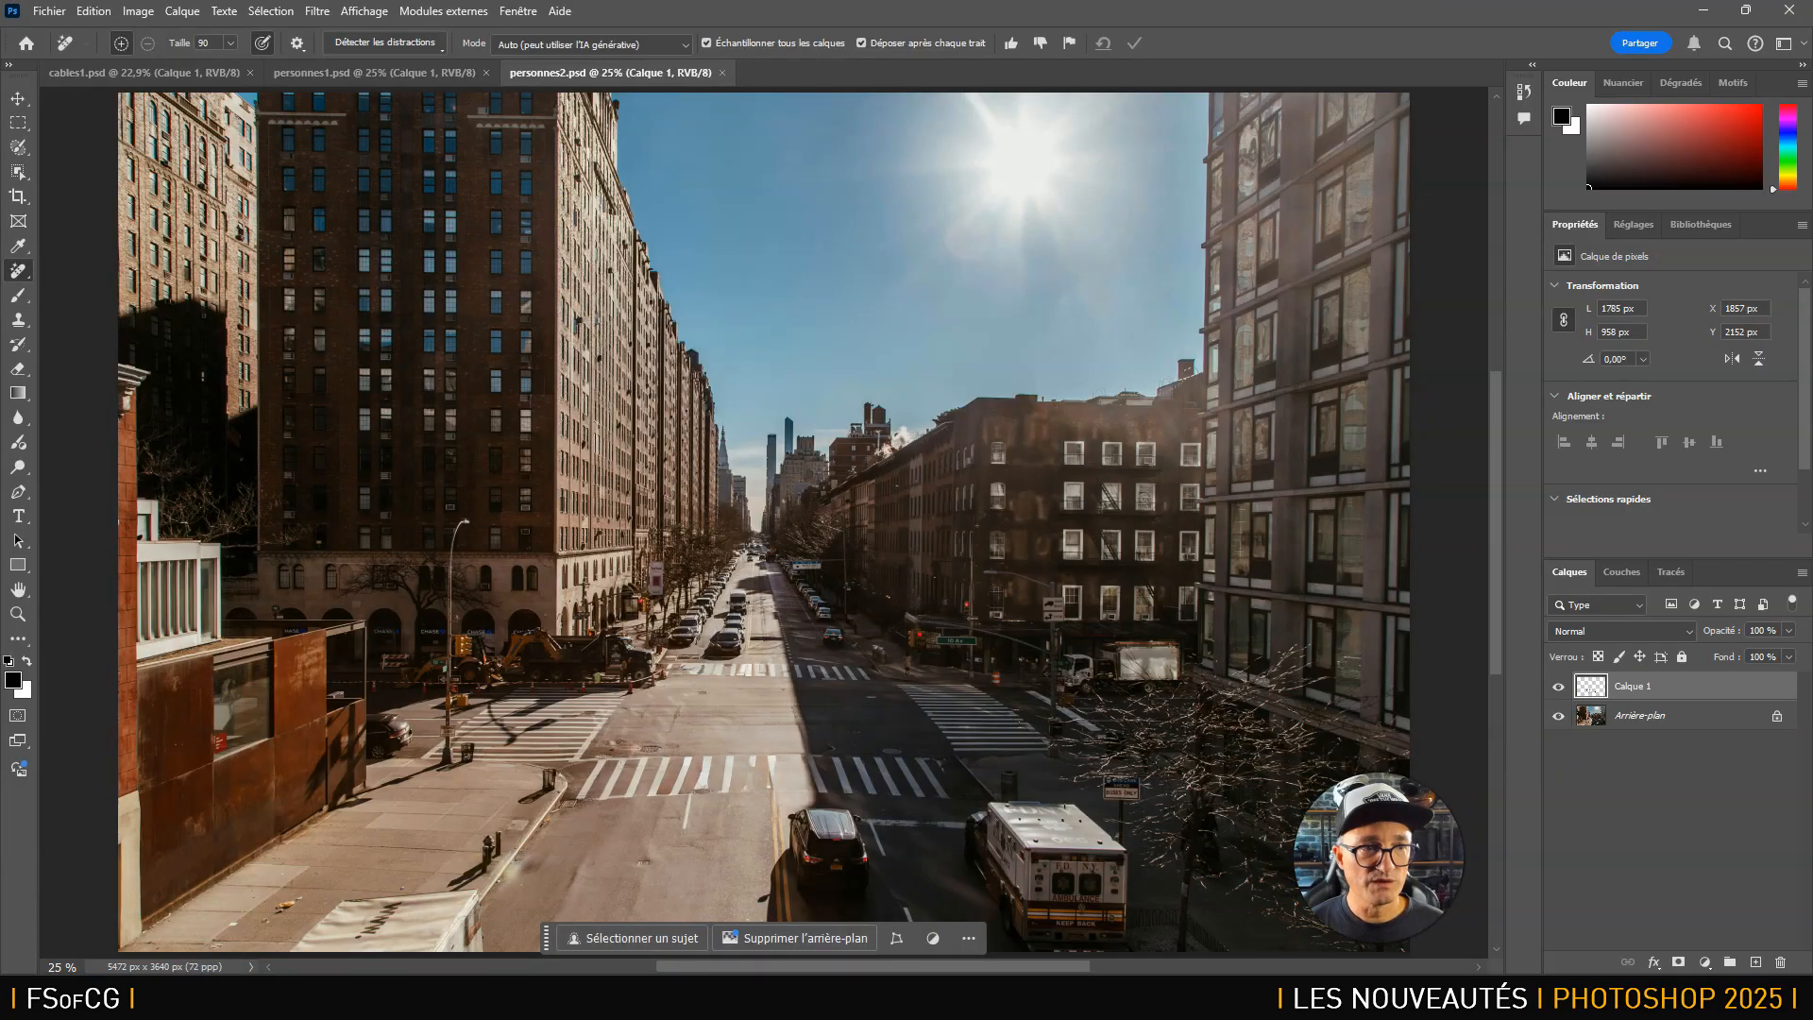
Open the crowded city intersection photo with the yellow taxis from the FDT folder, and try to detect the people in it.
left_click(49, 11)
left_click(63, 55)
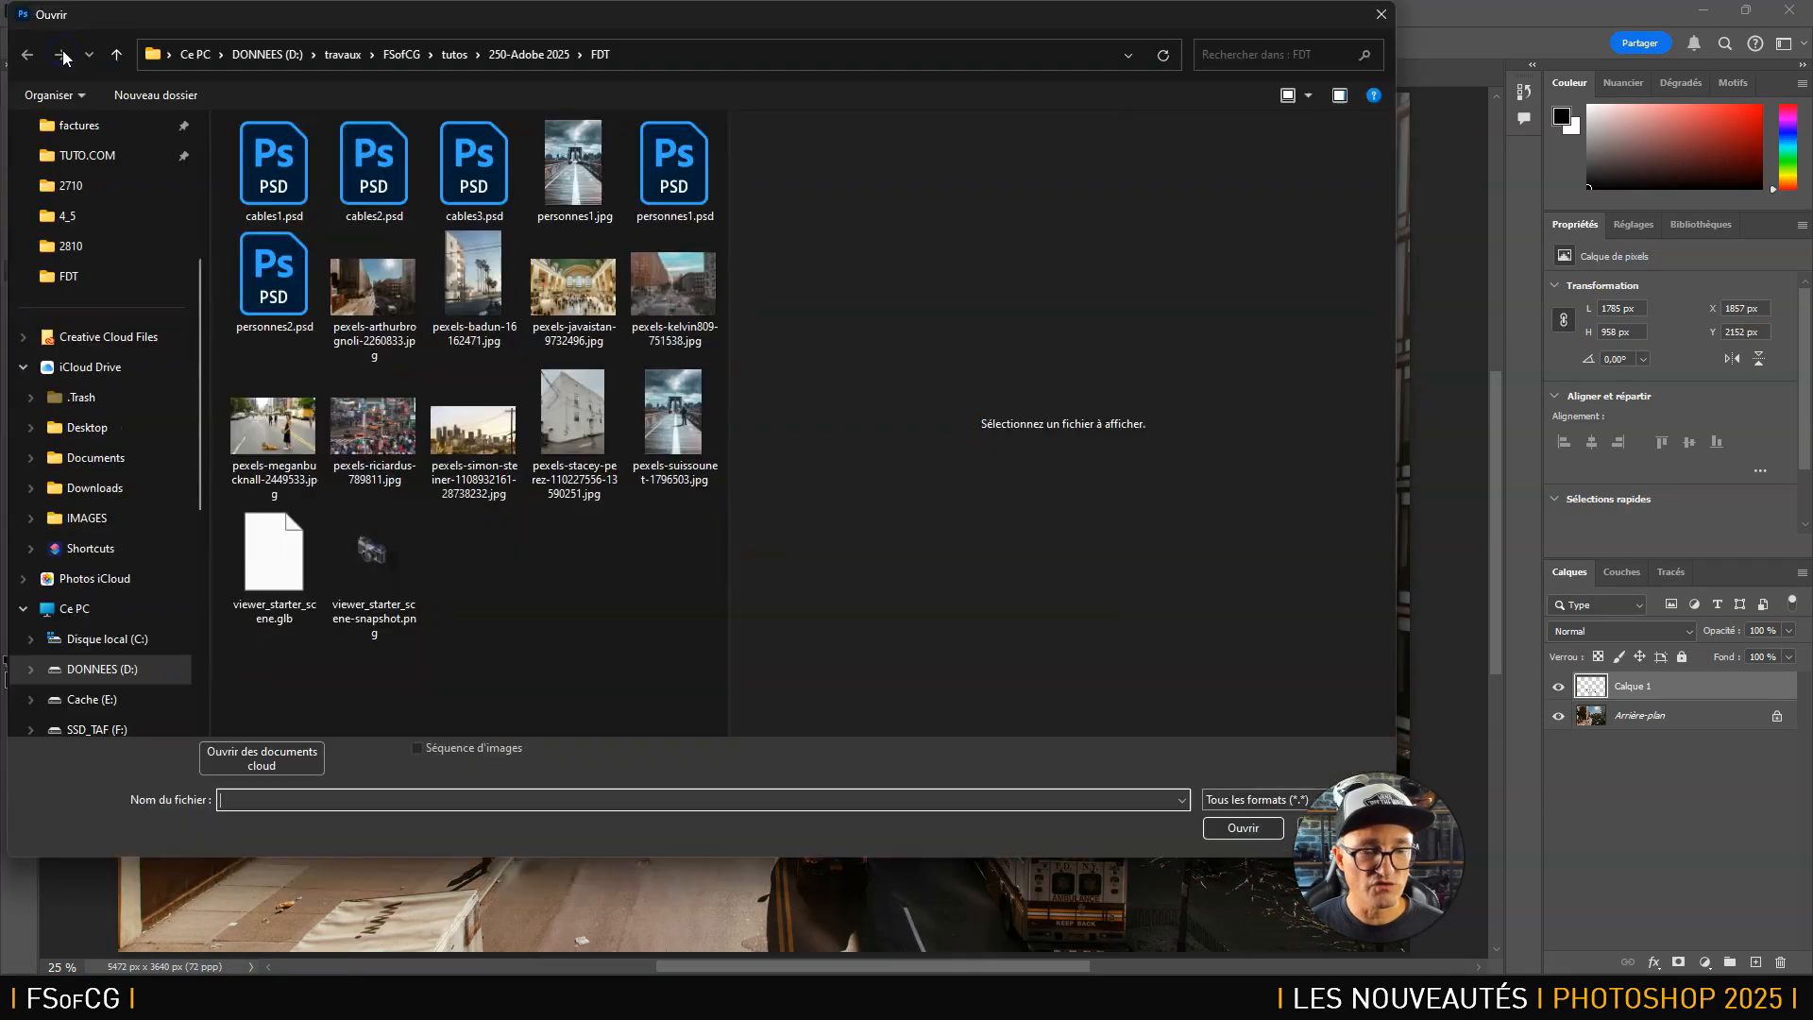
left_click(392, 432)
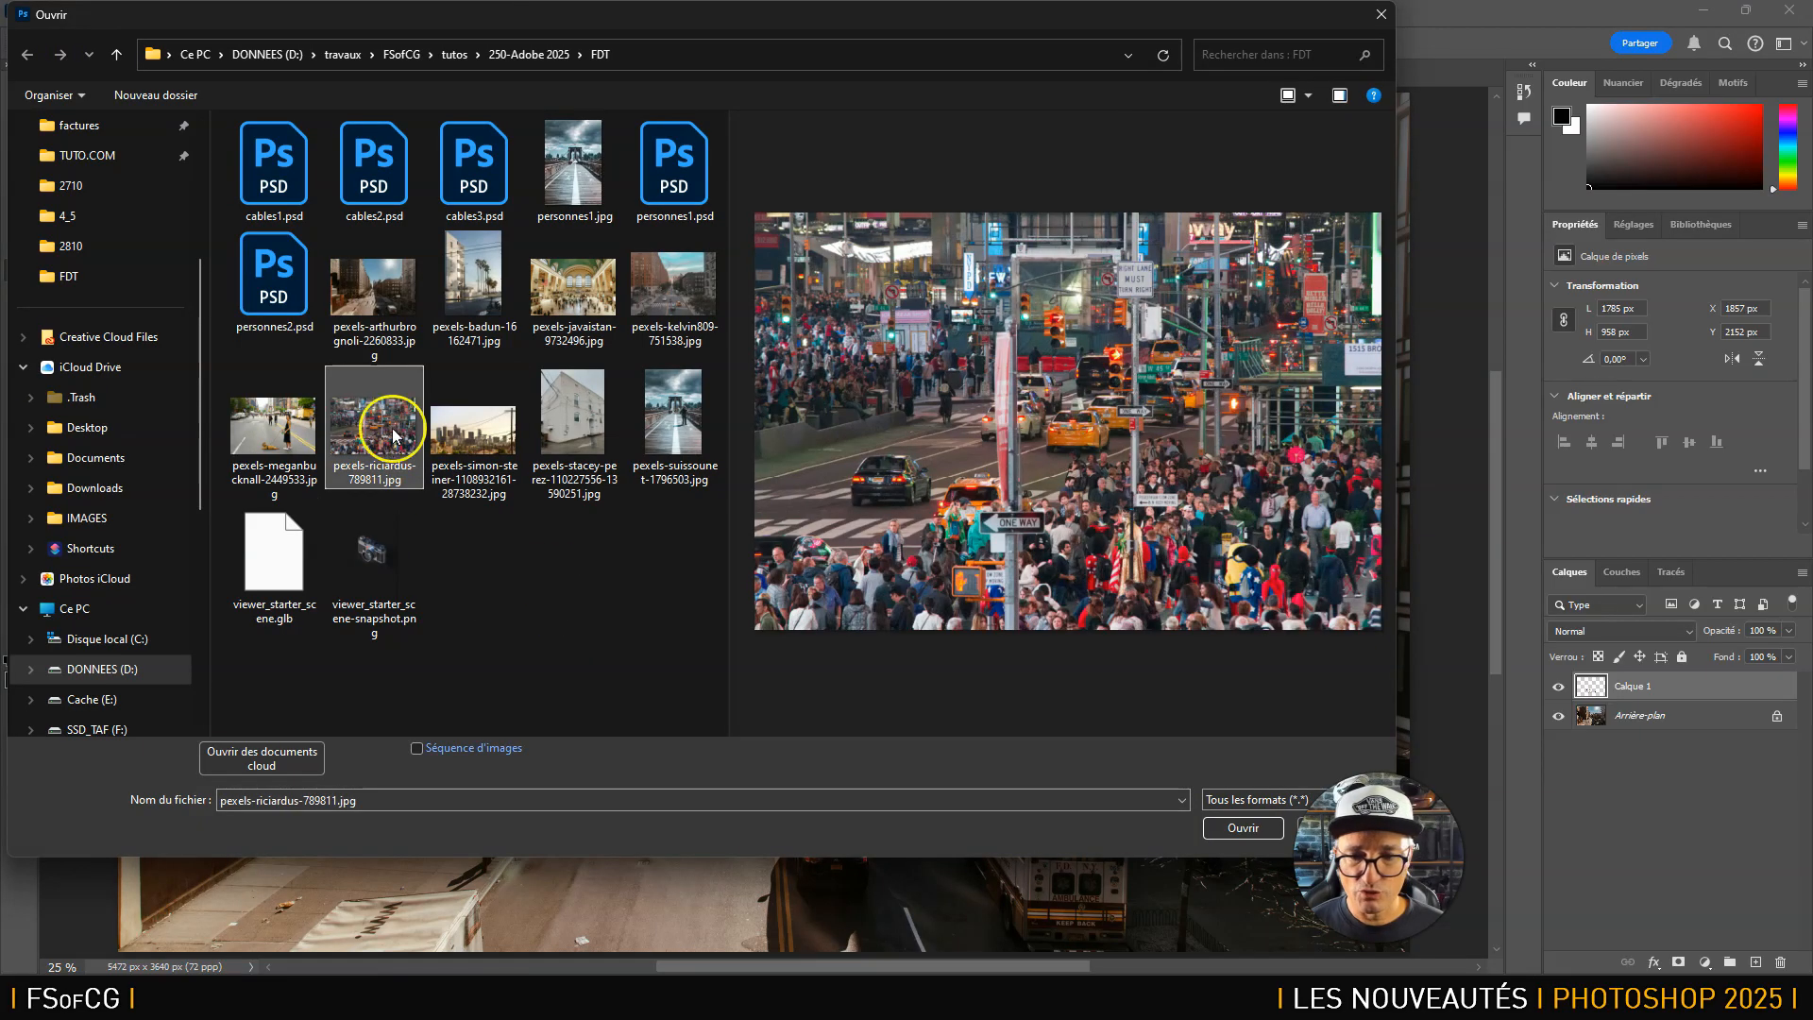
double_click(392, 431)
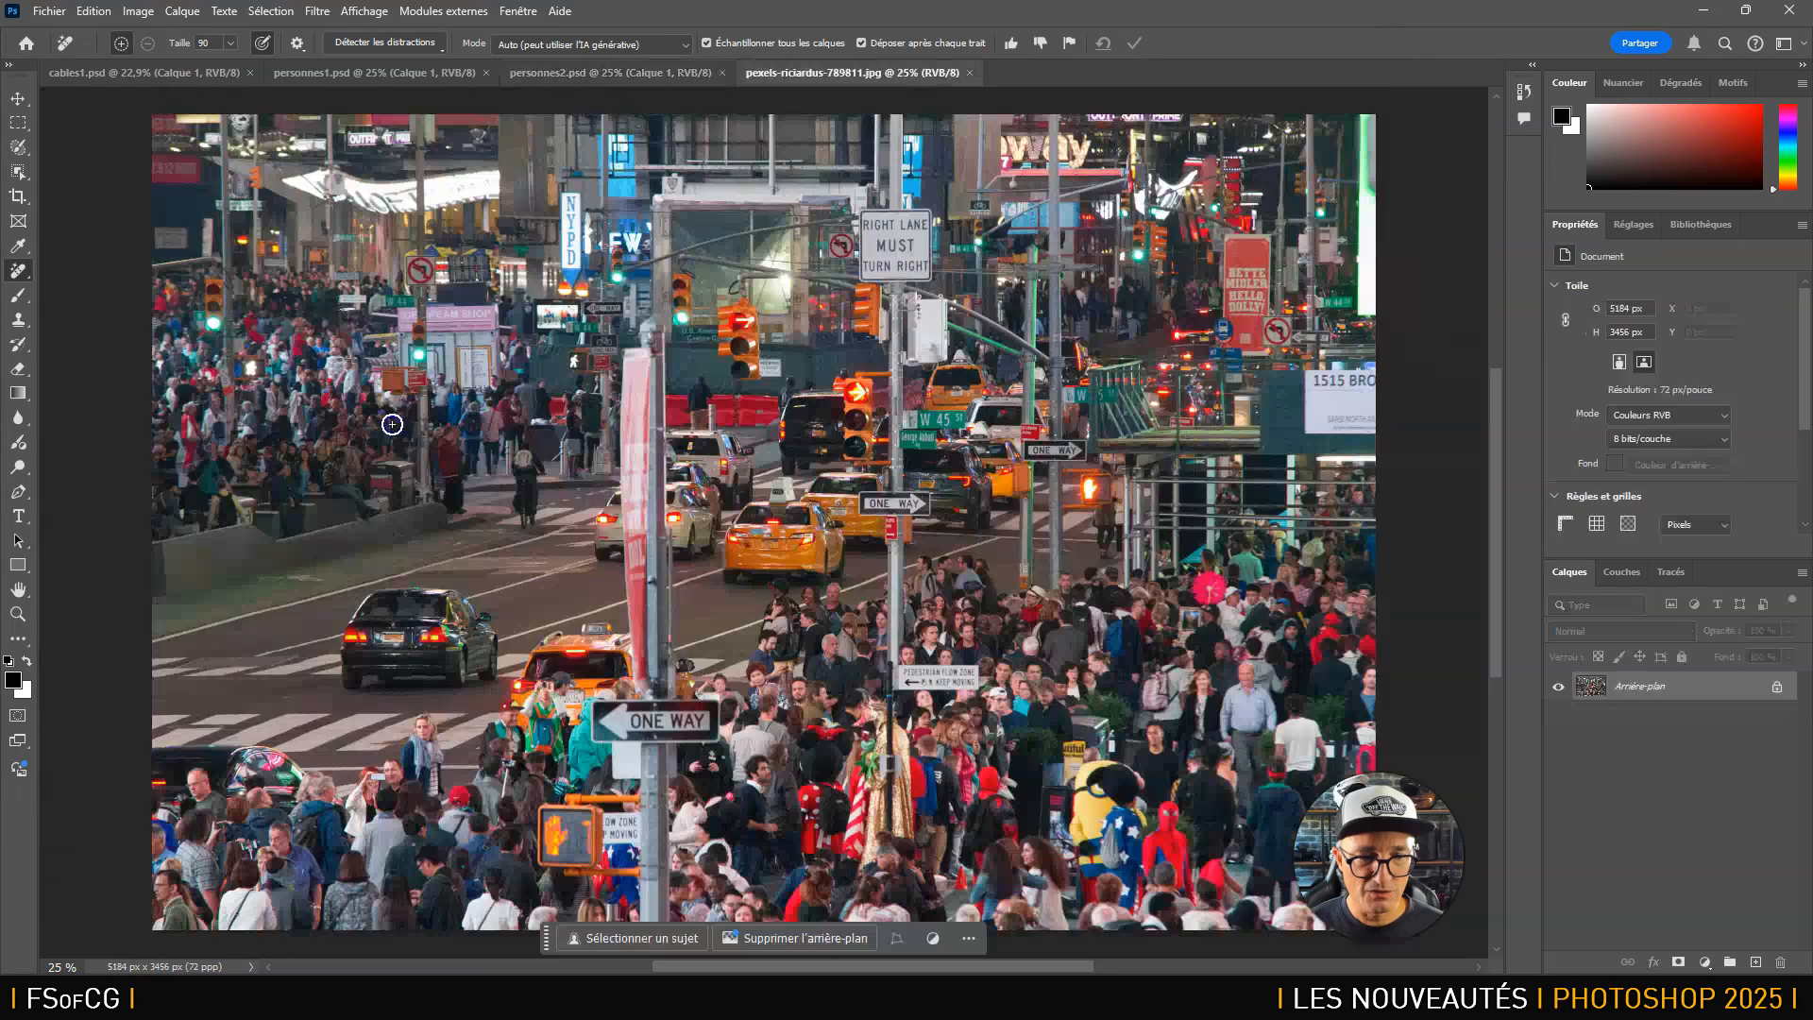
left_click(998, 694)
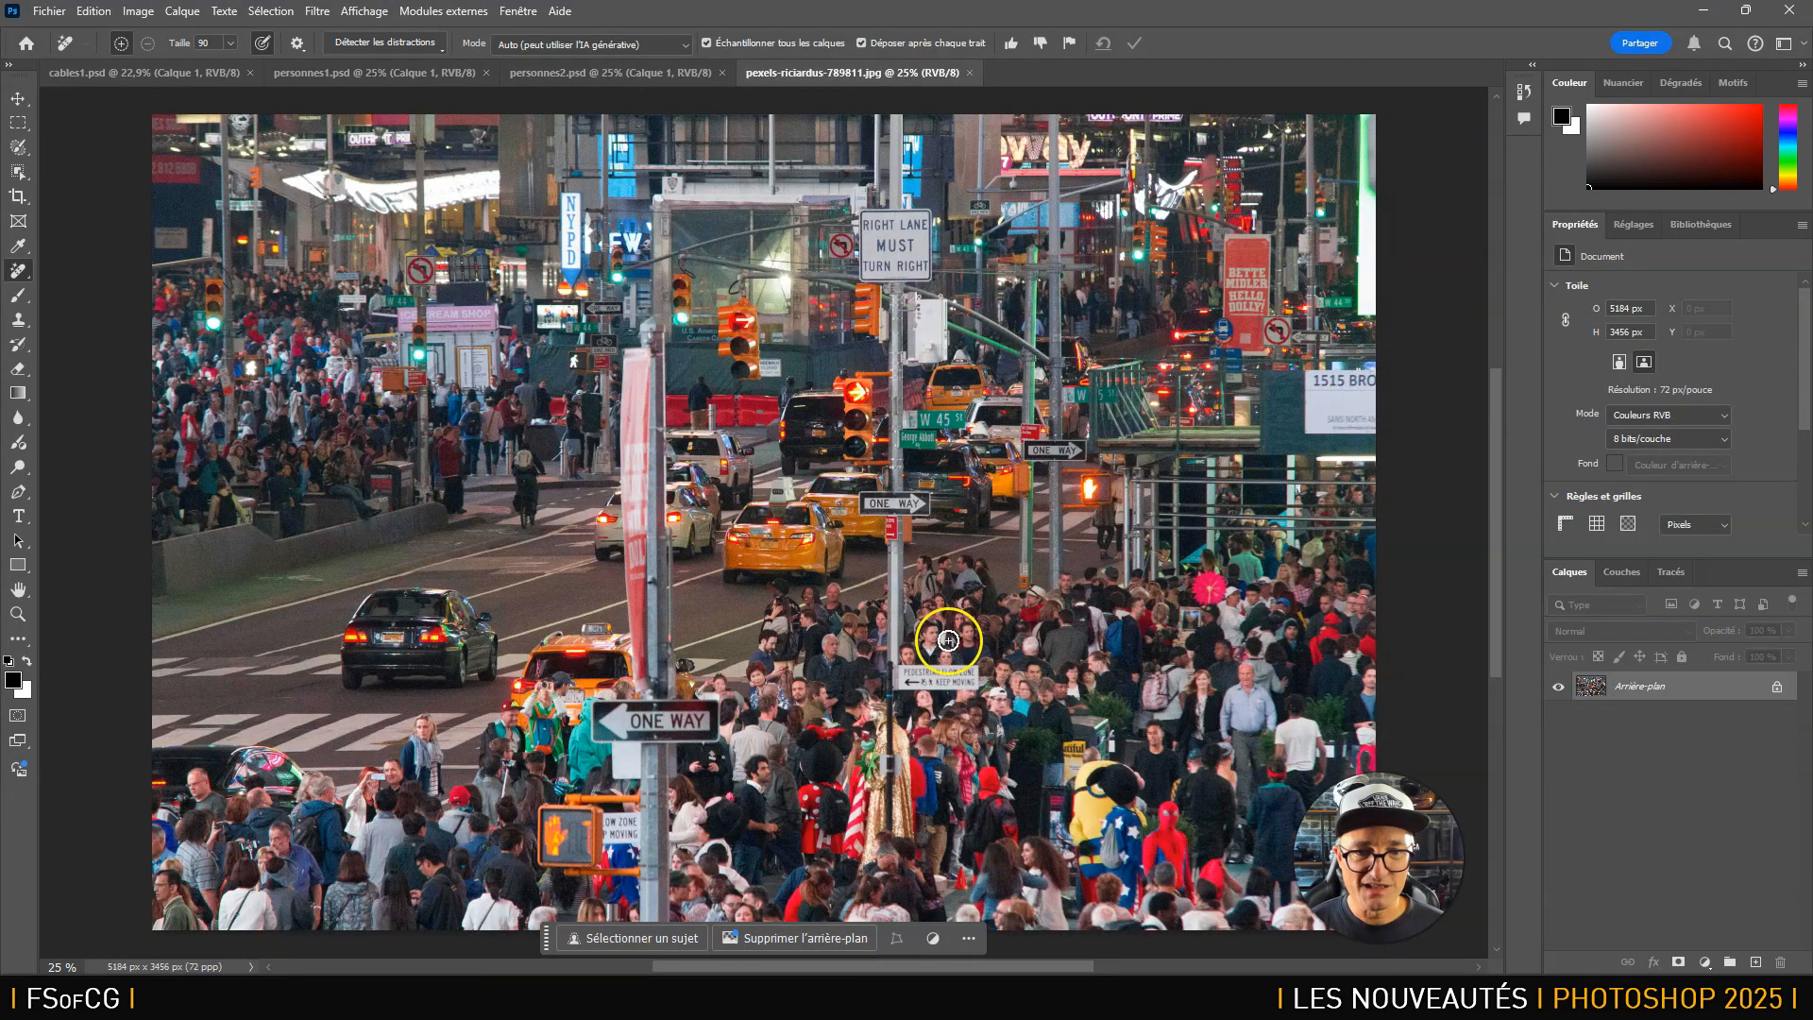
left_click(359, 43)
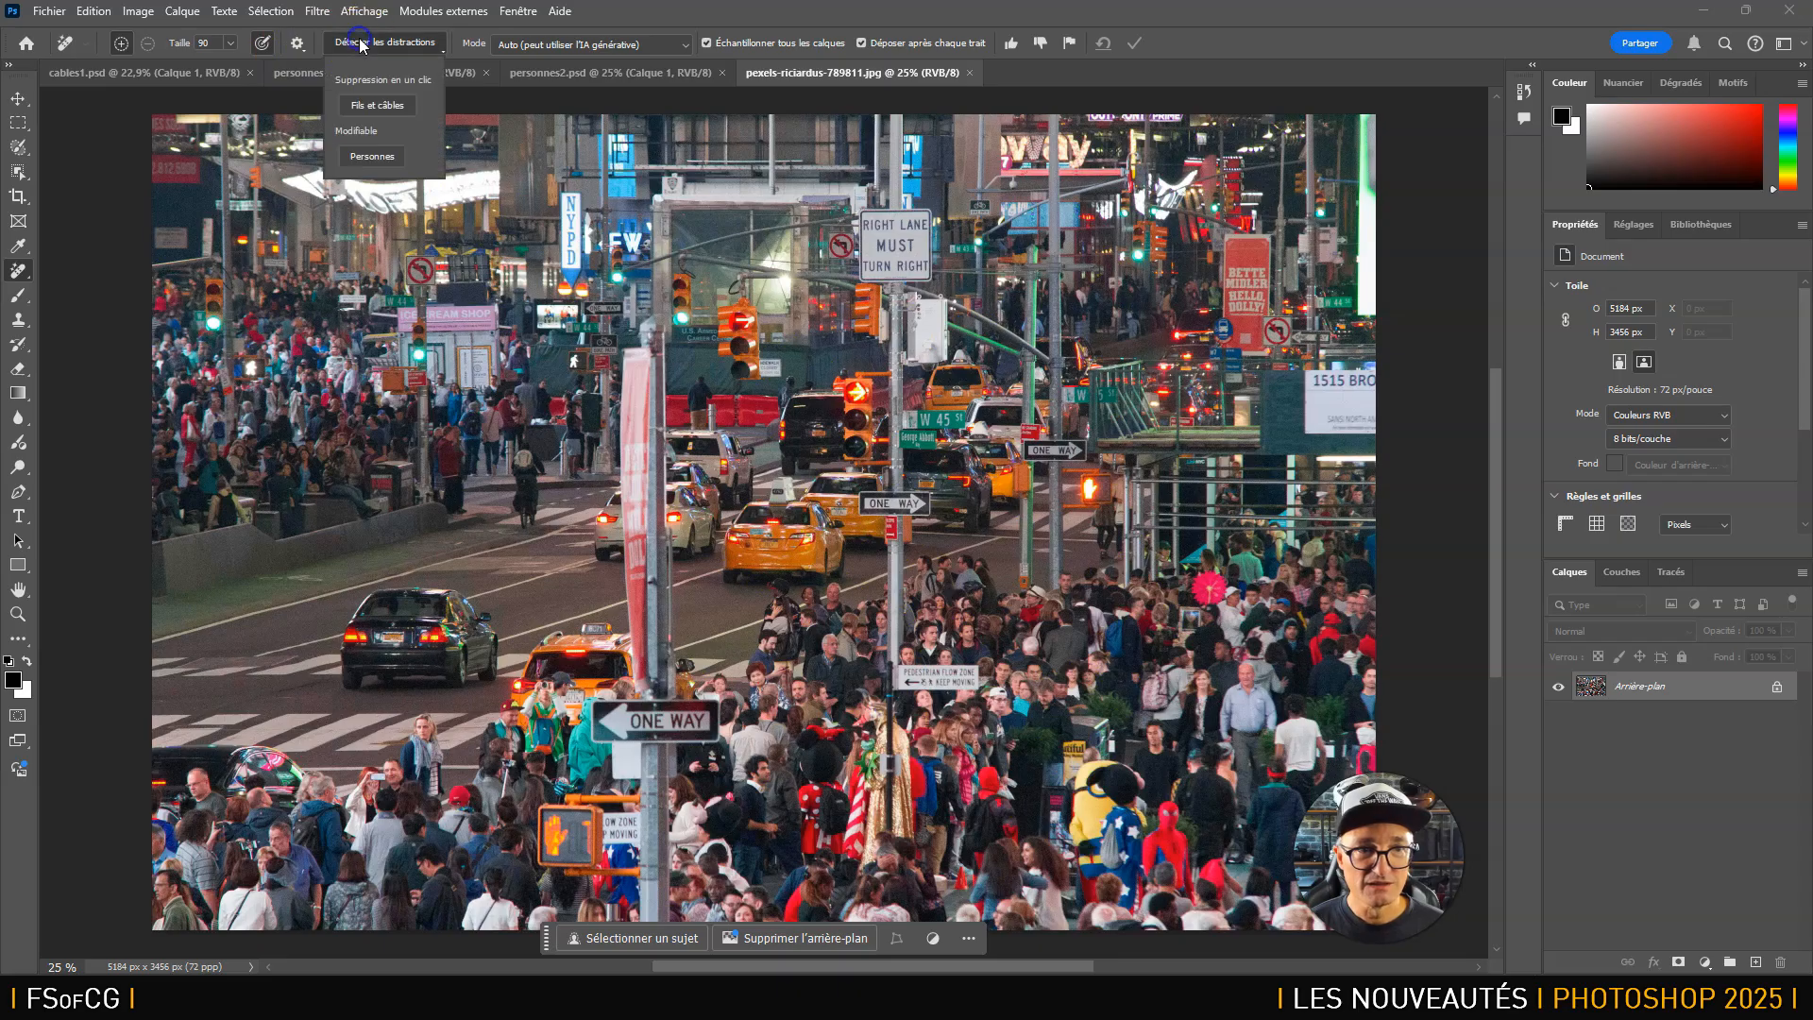
left_click(382, 156)
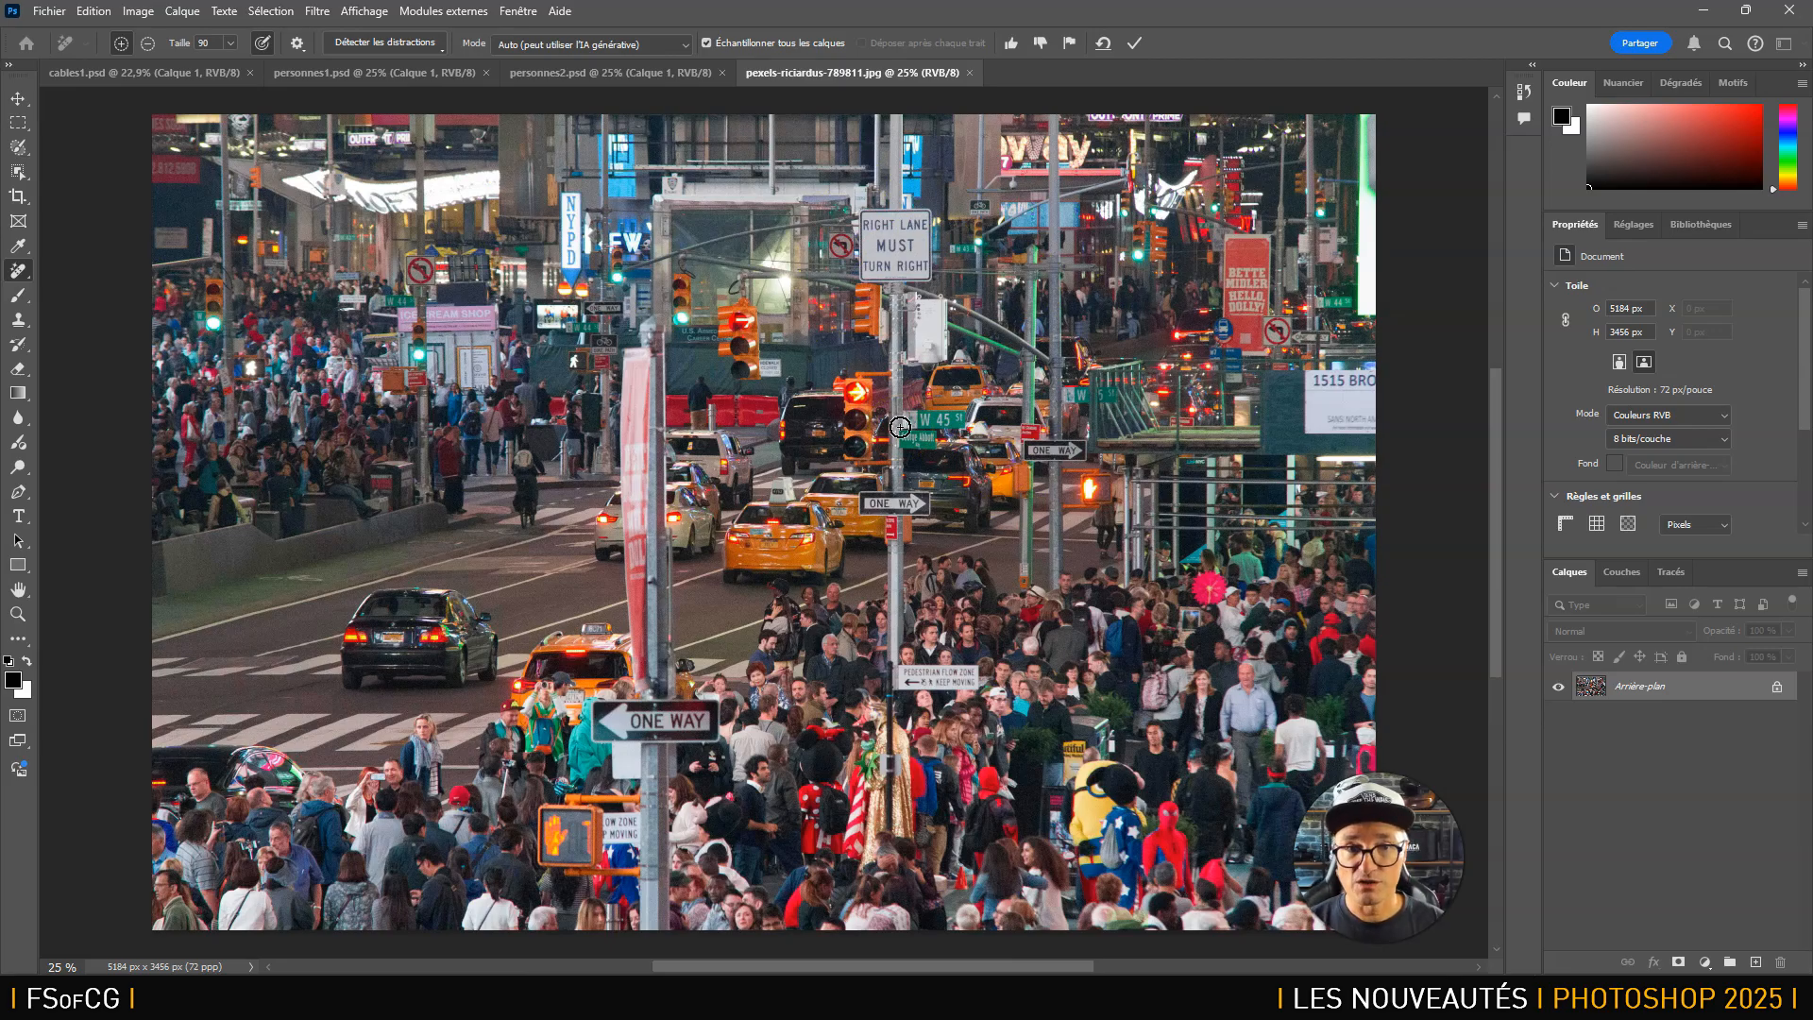
Close the crowded intersection photo without validating the pending changes.
key("ctrl+w")
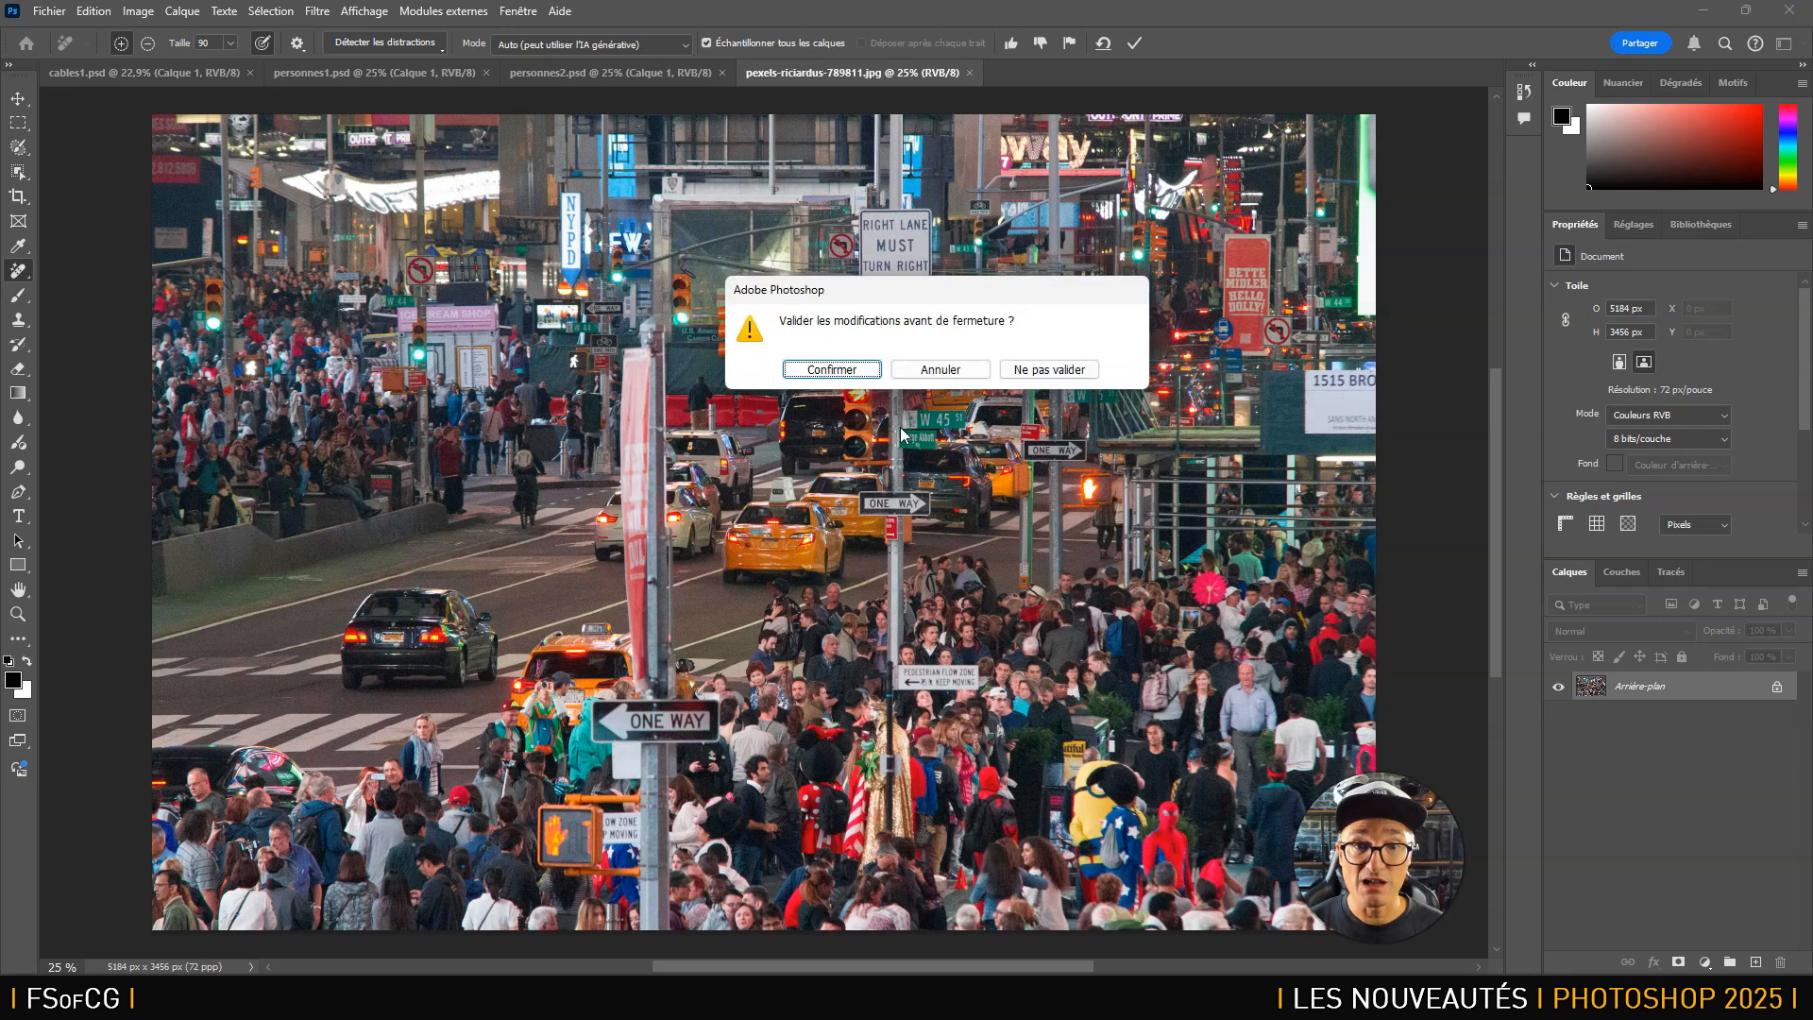
left_click(946, 370)
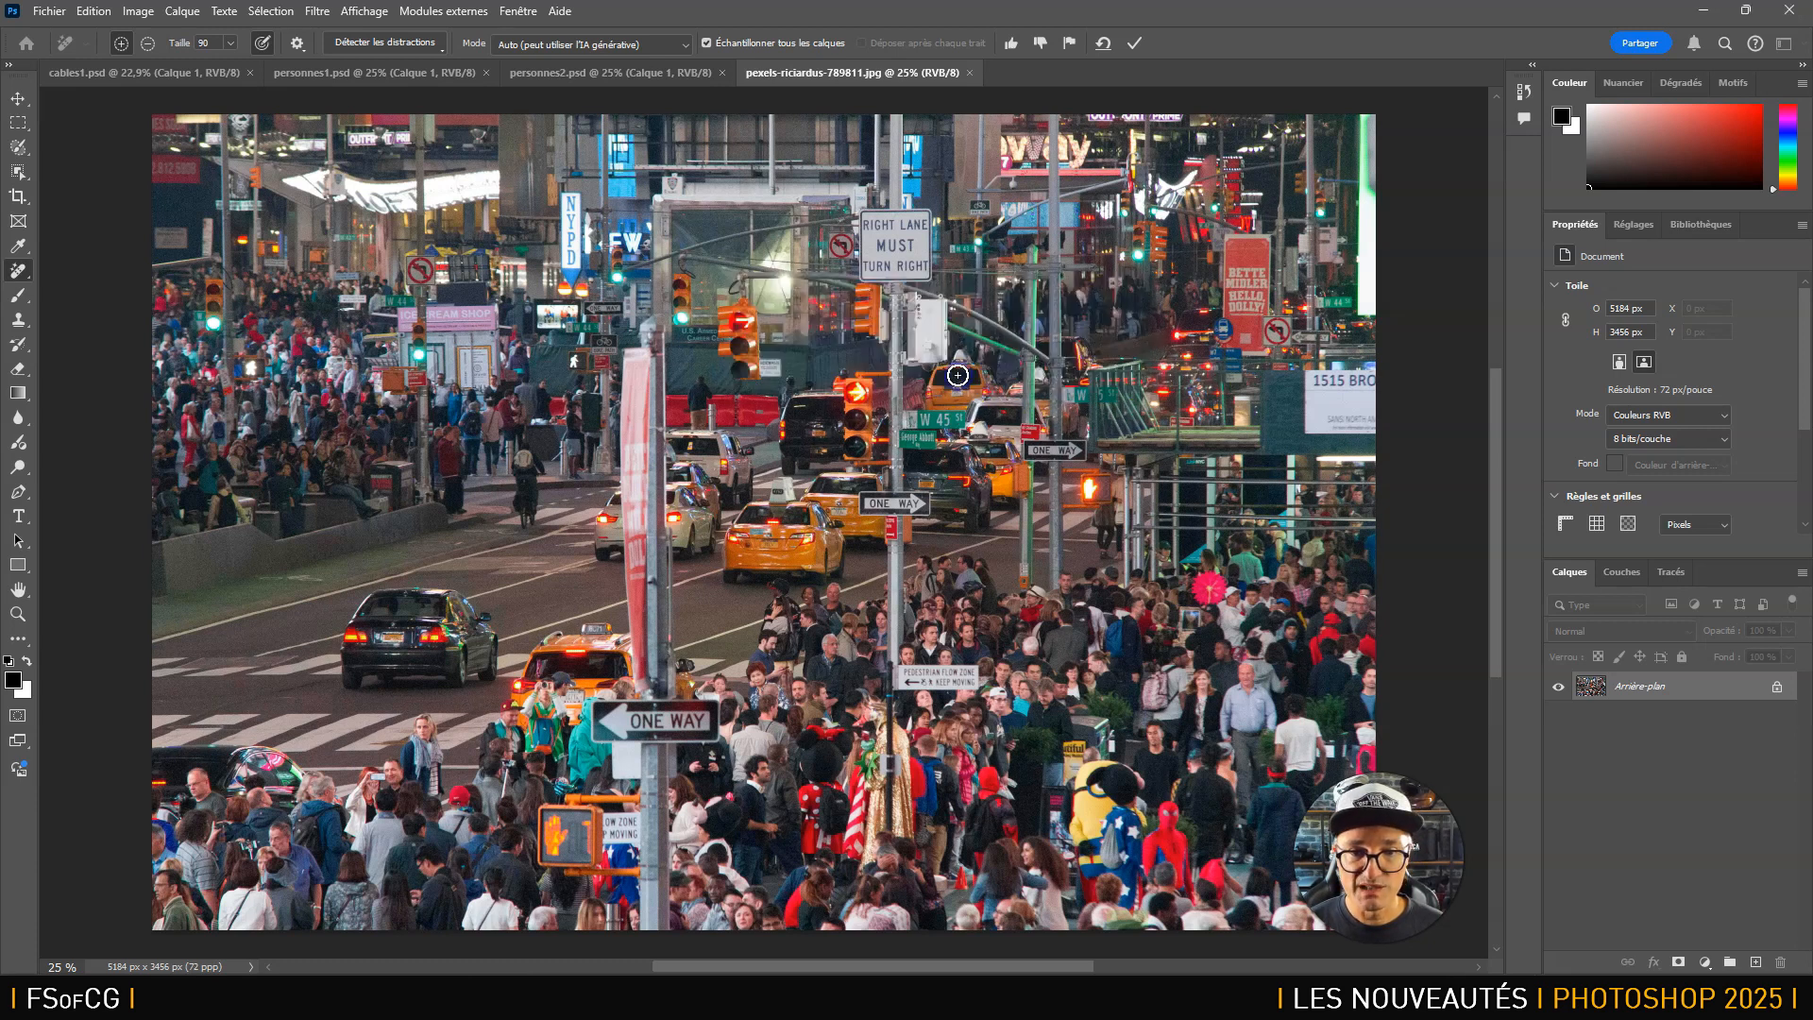
key("ctrl+w")
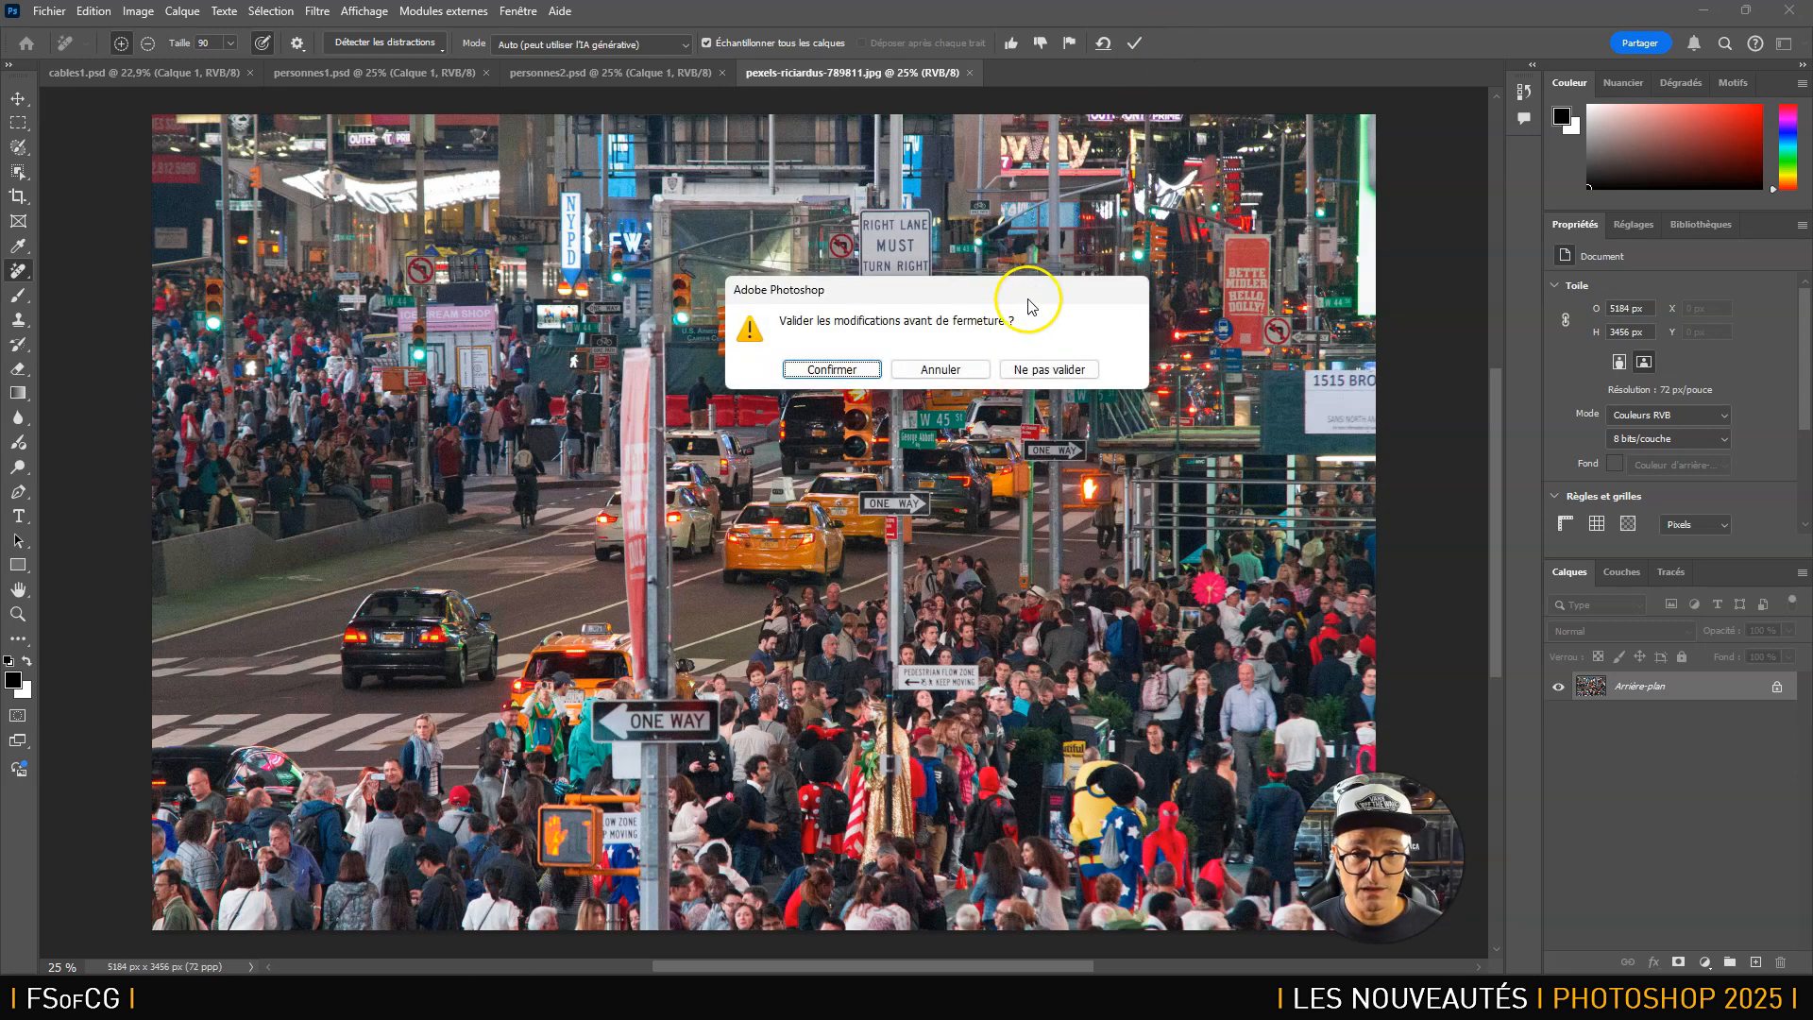
left_click(1042, 369)
Open the street photo of the woman with the dog on a leash from the FDT folder.
left_click(49, 10)
left_click(75, 47)
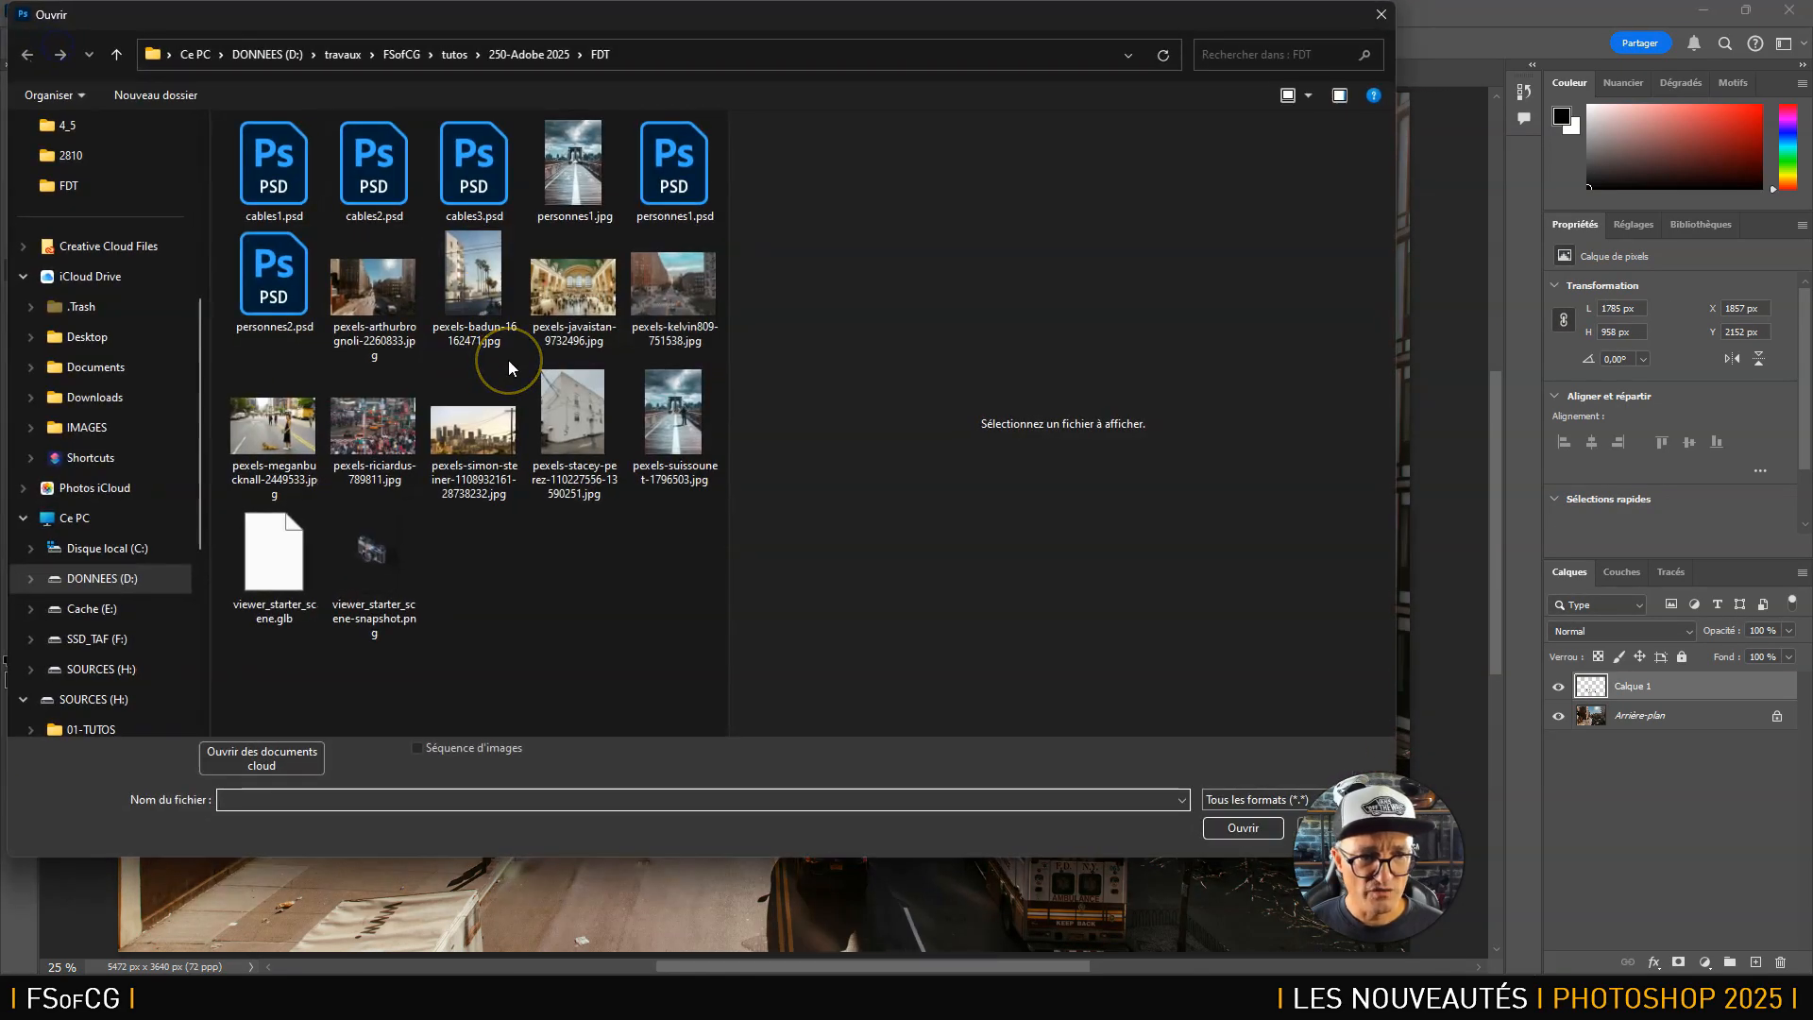
left_click(274, 430)
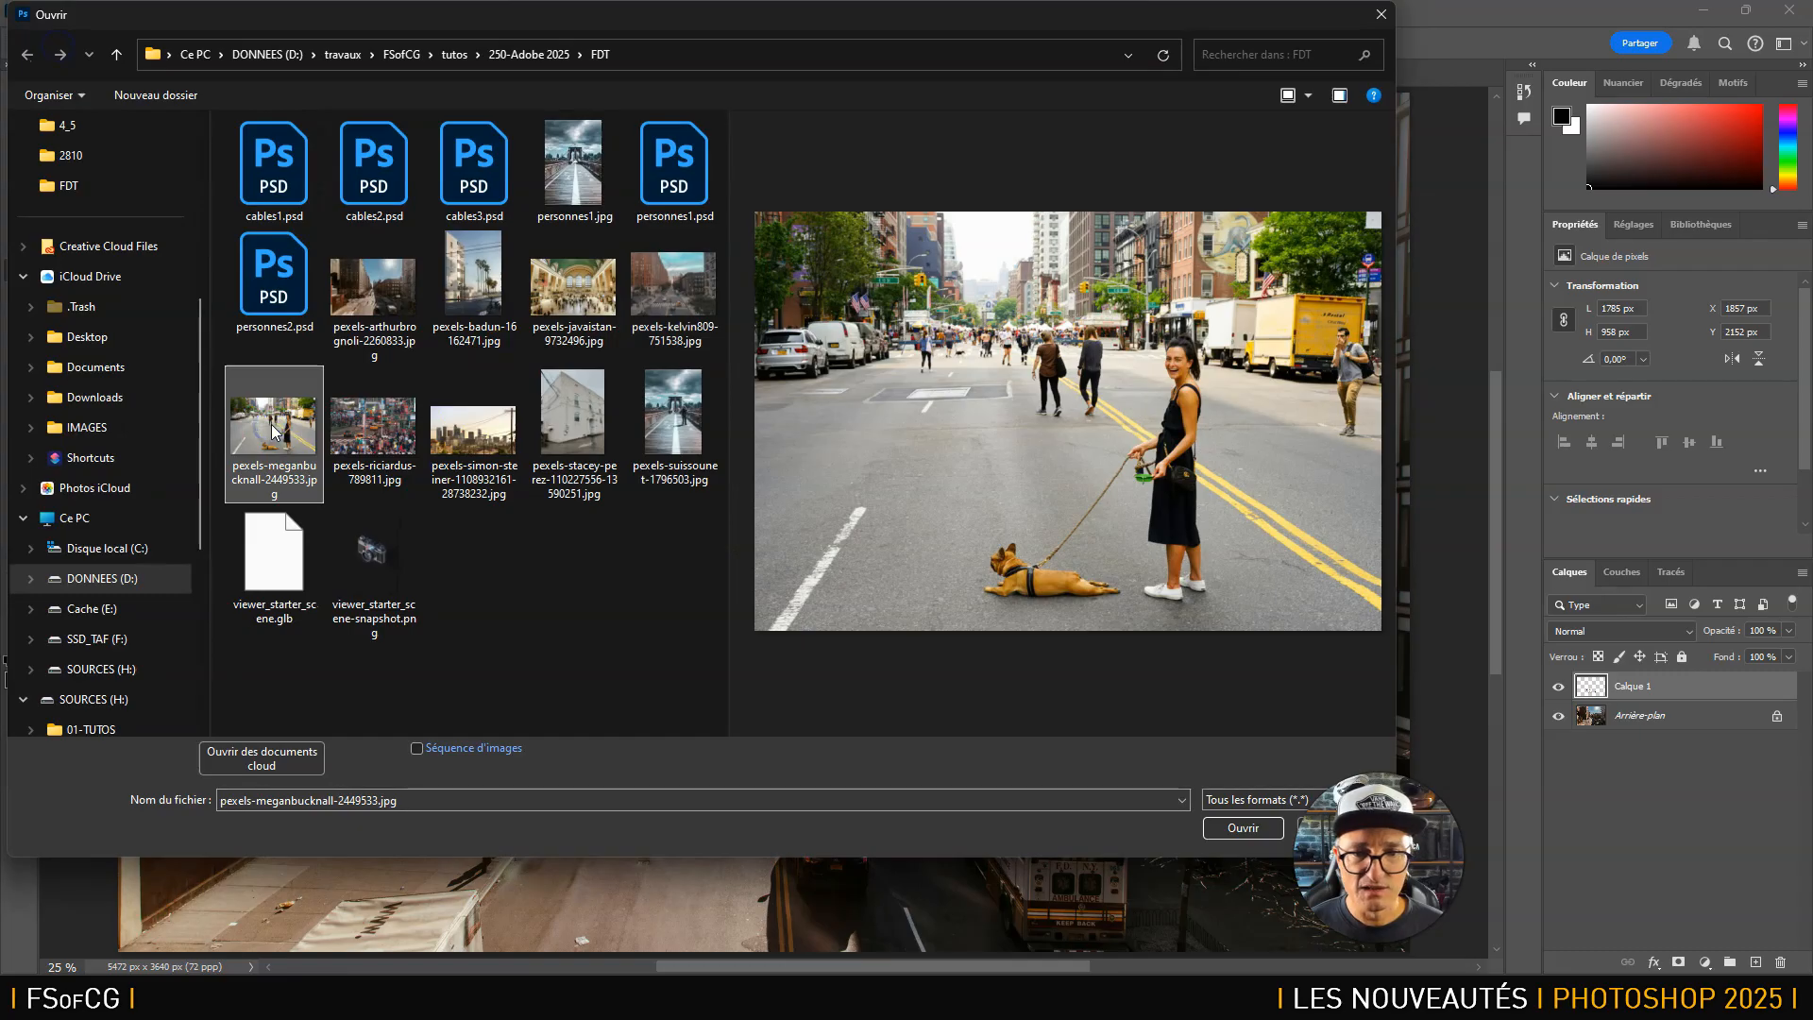
double_click(274, 430)
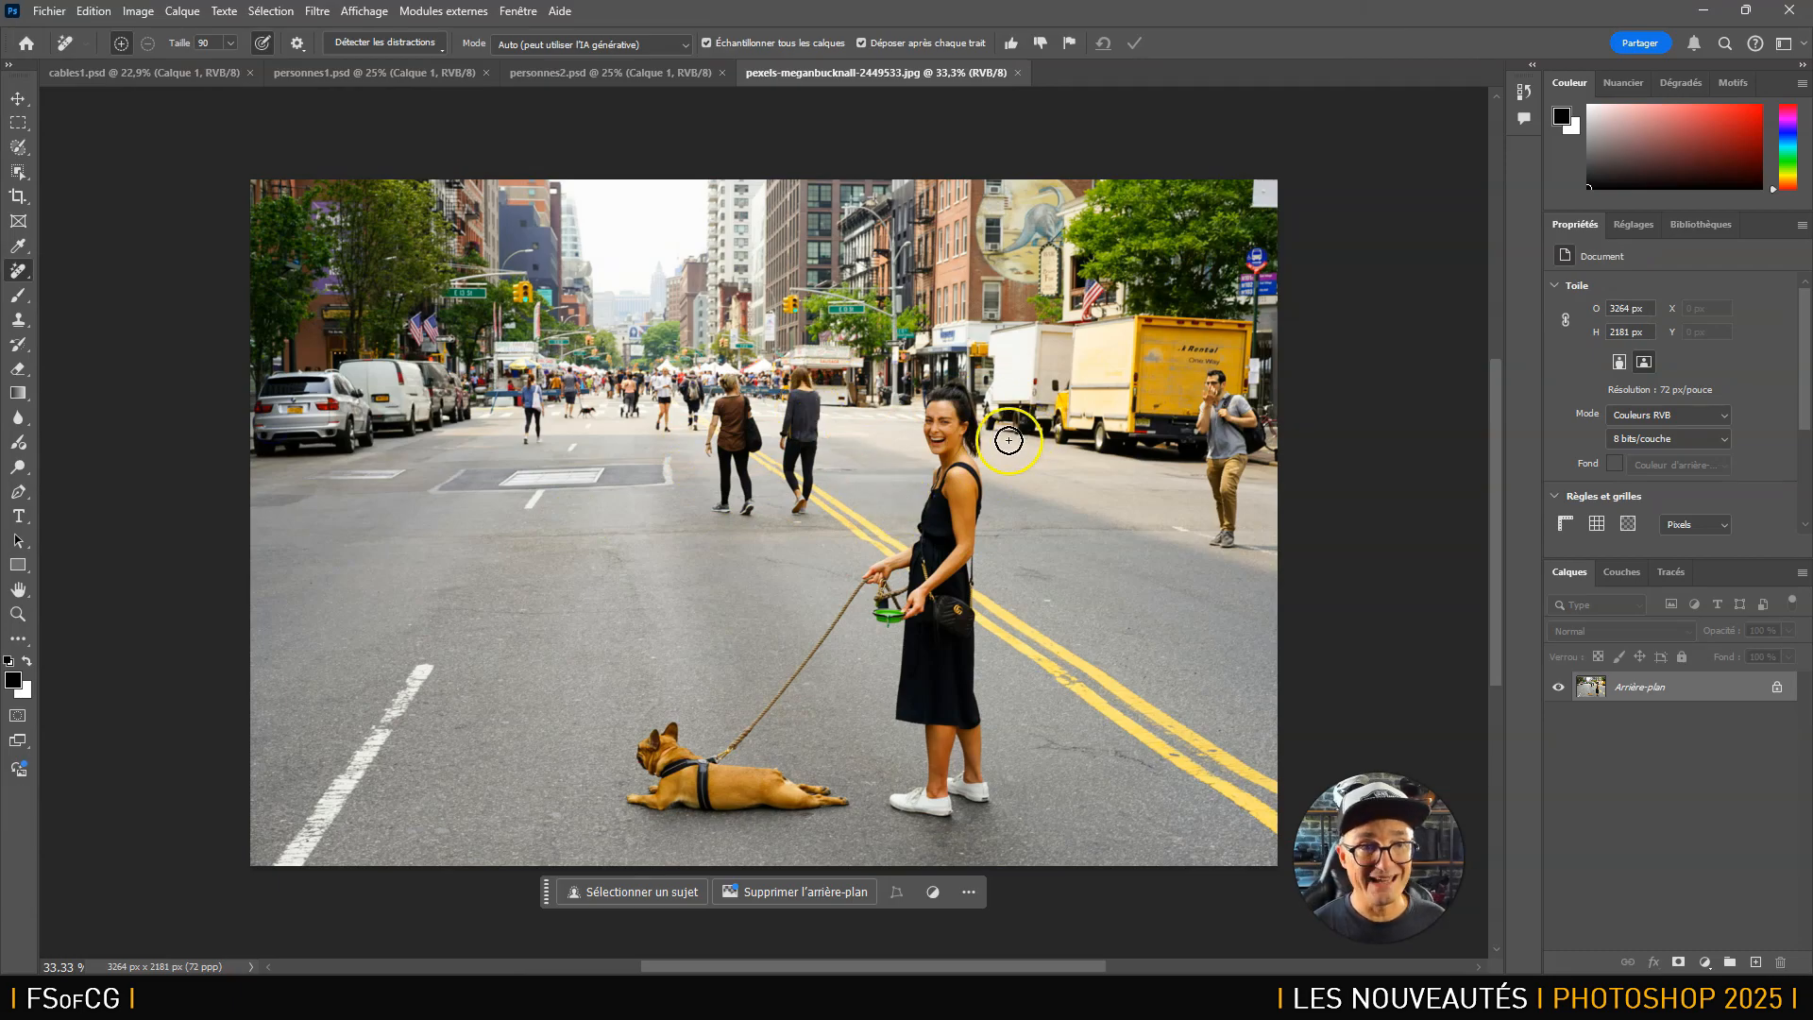
Detect the people in the street photo, add the background pedestrians and distant crowd to the mask, and apply the removal.
left_click(422, 43)
left_click(388, 155)
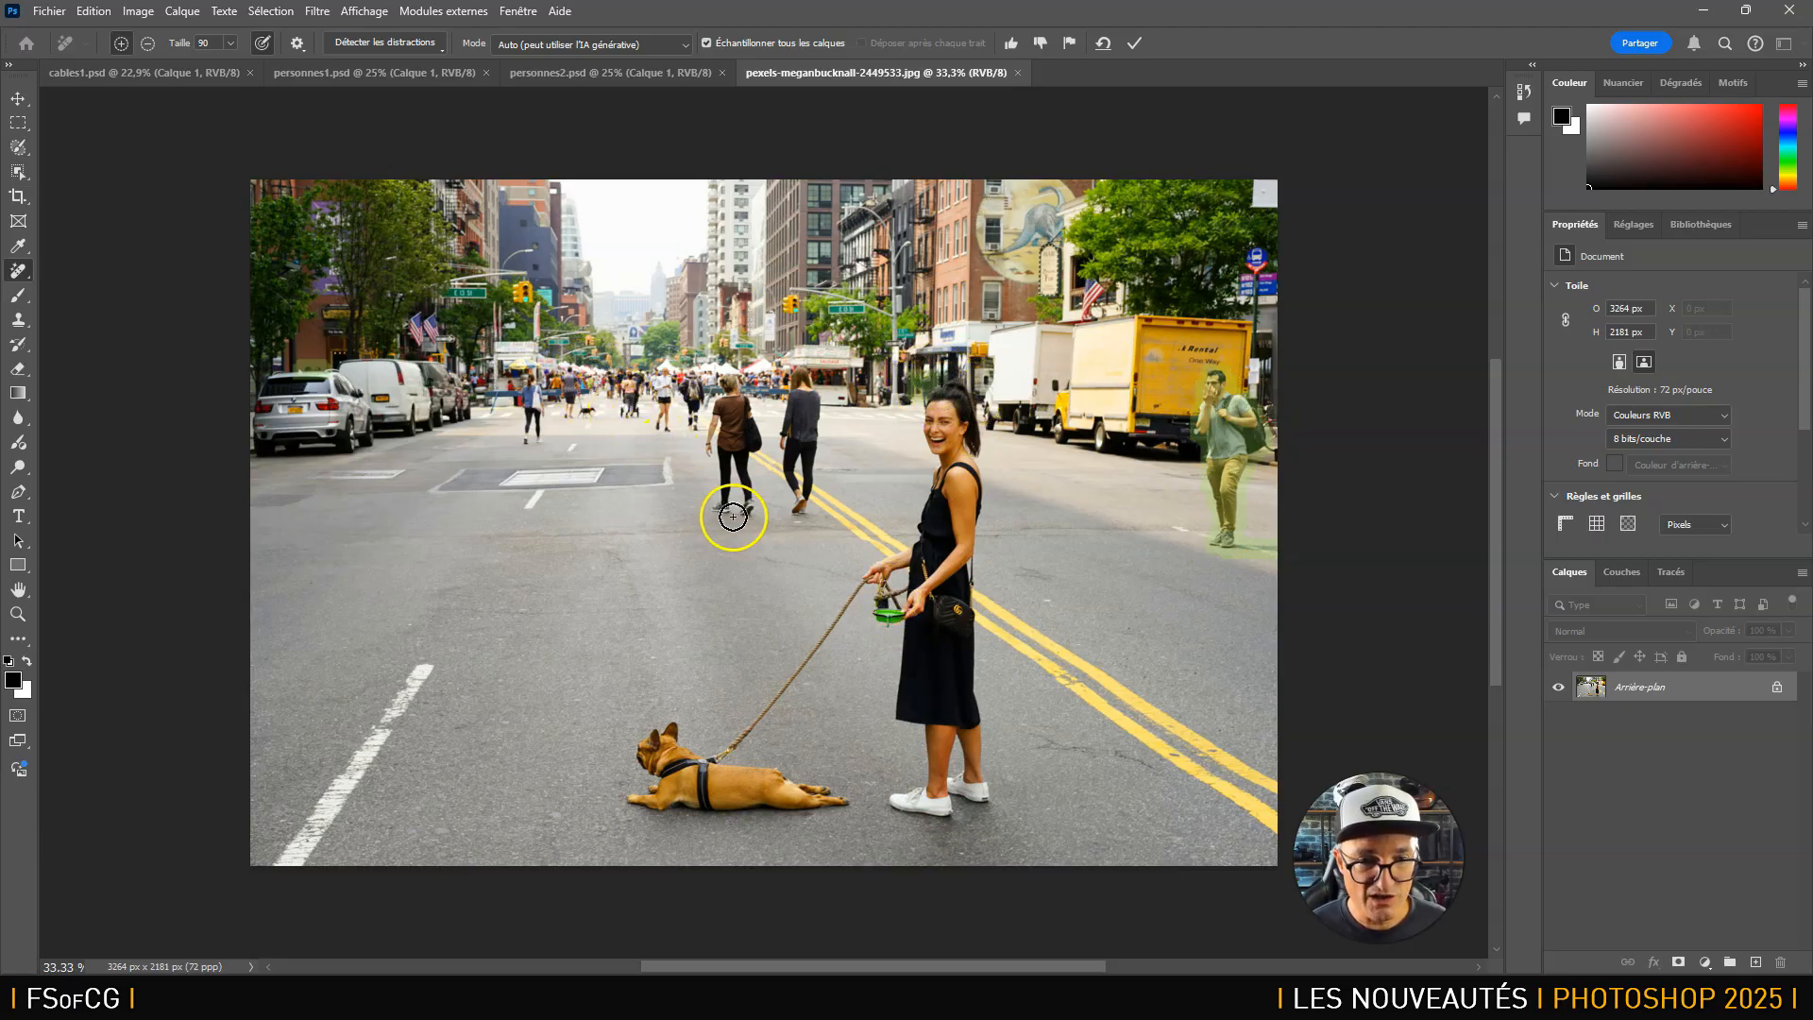
mouse_move(721, 506)
left_mouse_down()
mouse_move(805, 498)
mouse_move(805, 383)
mouse_move(535, 382)
mouse_move(527, 446)
mouse_move(588, 411)
mouse_move(706, 437)
mouse_move(720, 522)
left_mouse_up()
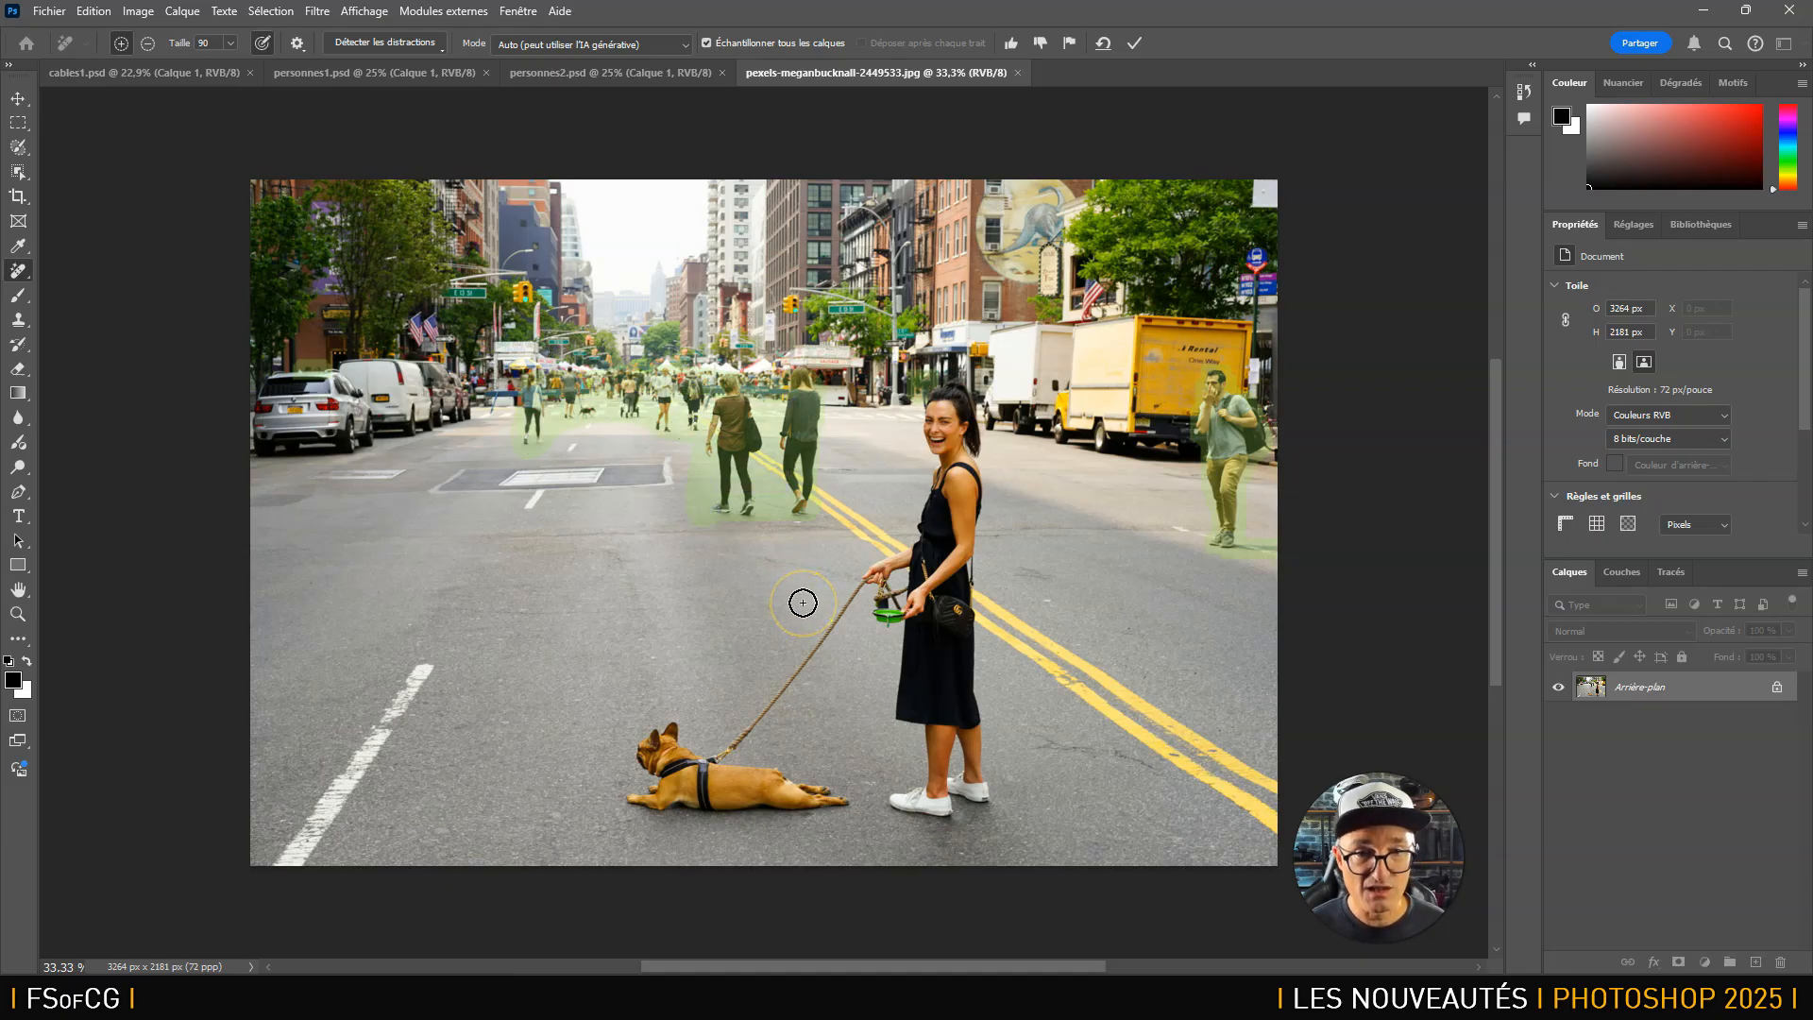
left_click(1132, 43)
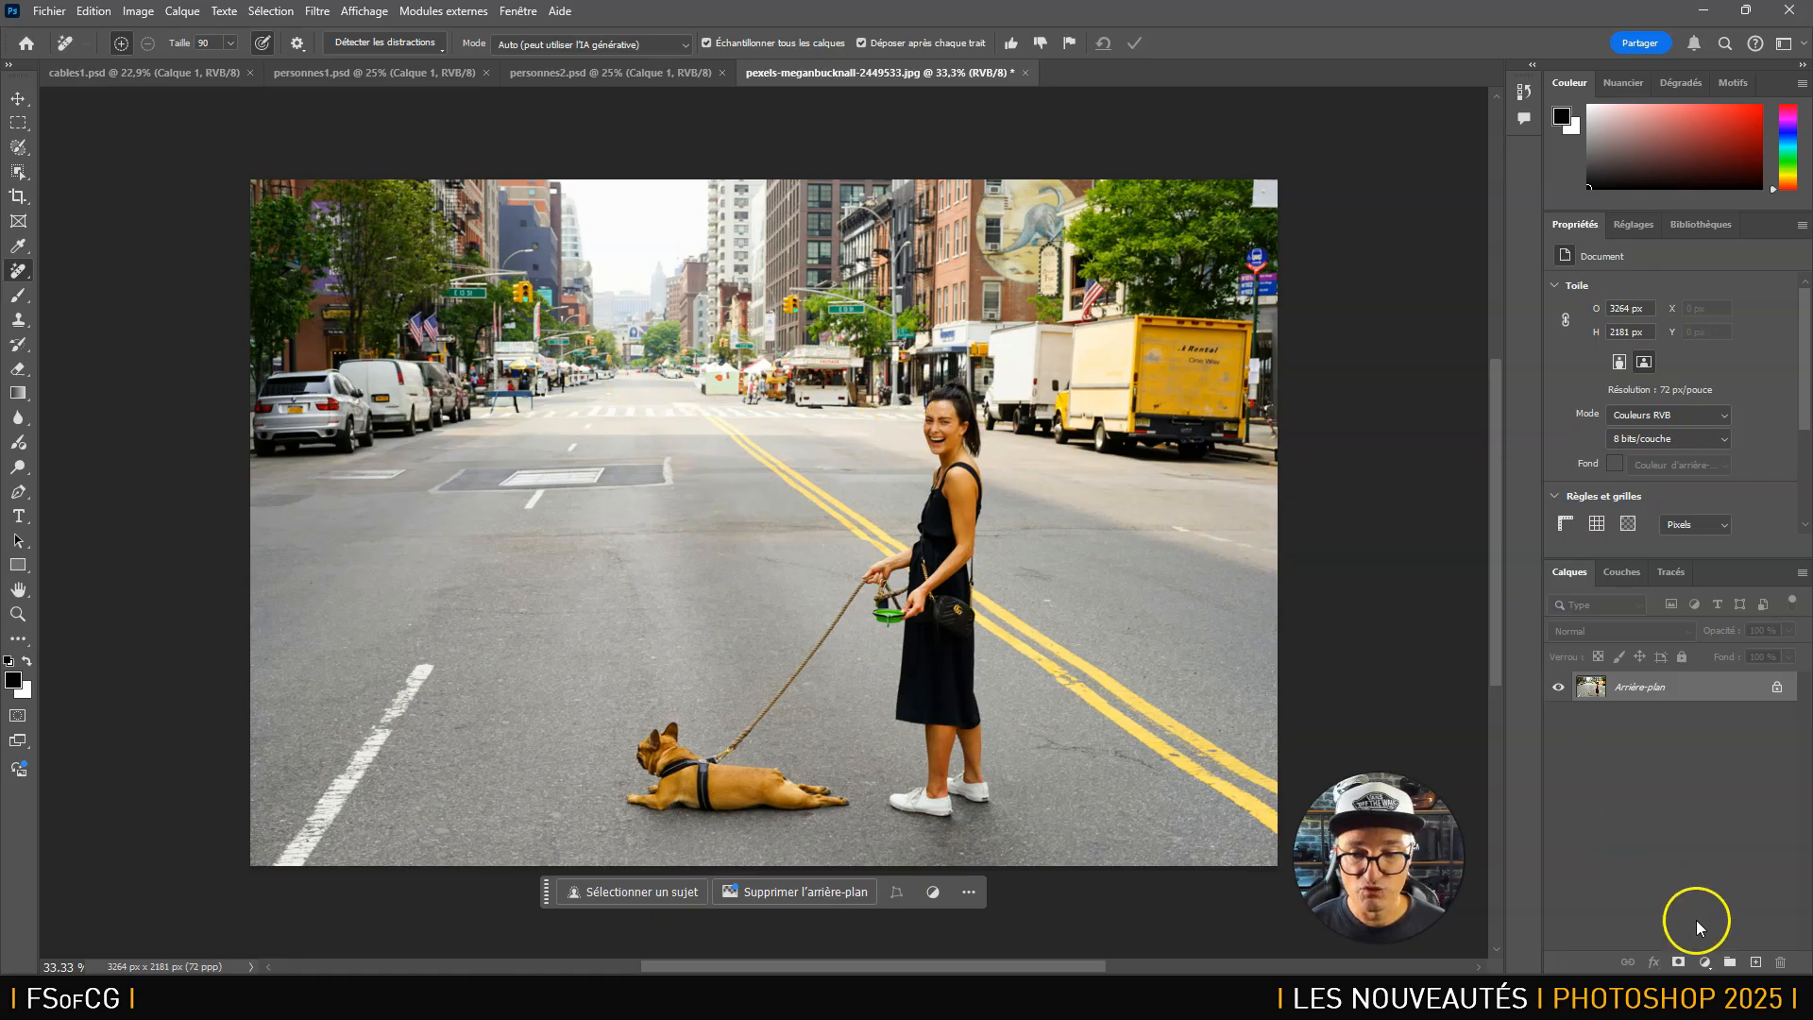
Remove the woman, the leash and the dog on a new layer, and save the document as personnes3.psd.
left_click(1756, 961)
mouse_move(658, 755)
left_mouse_down()
mouse_move(644, 744)
mouse_move(698, 739)
mouse_move(863, 570)
mouse_move(937, 382)
mouse_move(974, 432)
mouse_move(989, 763)
mouse_move(907, 824)
mouse_move(701, 812)
mouse_move(607, 777)
mouse_move(623, 757)
left_mouse_up()
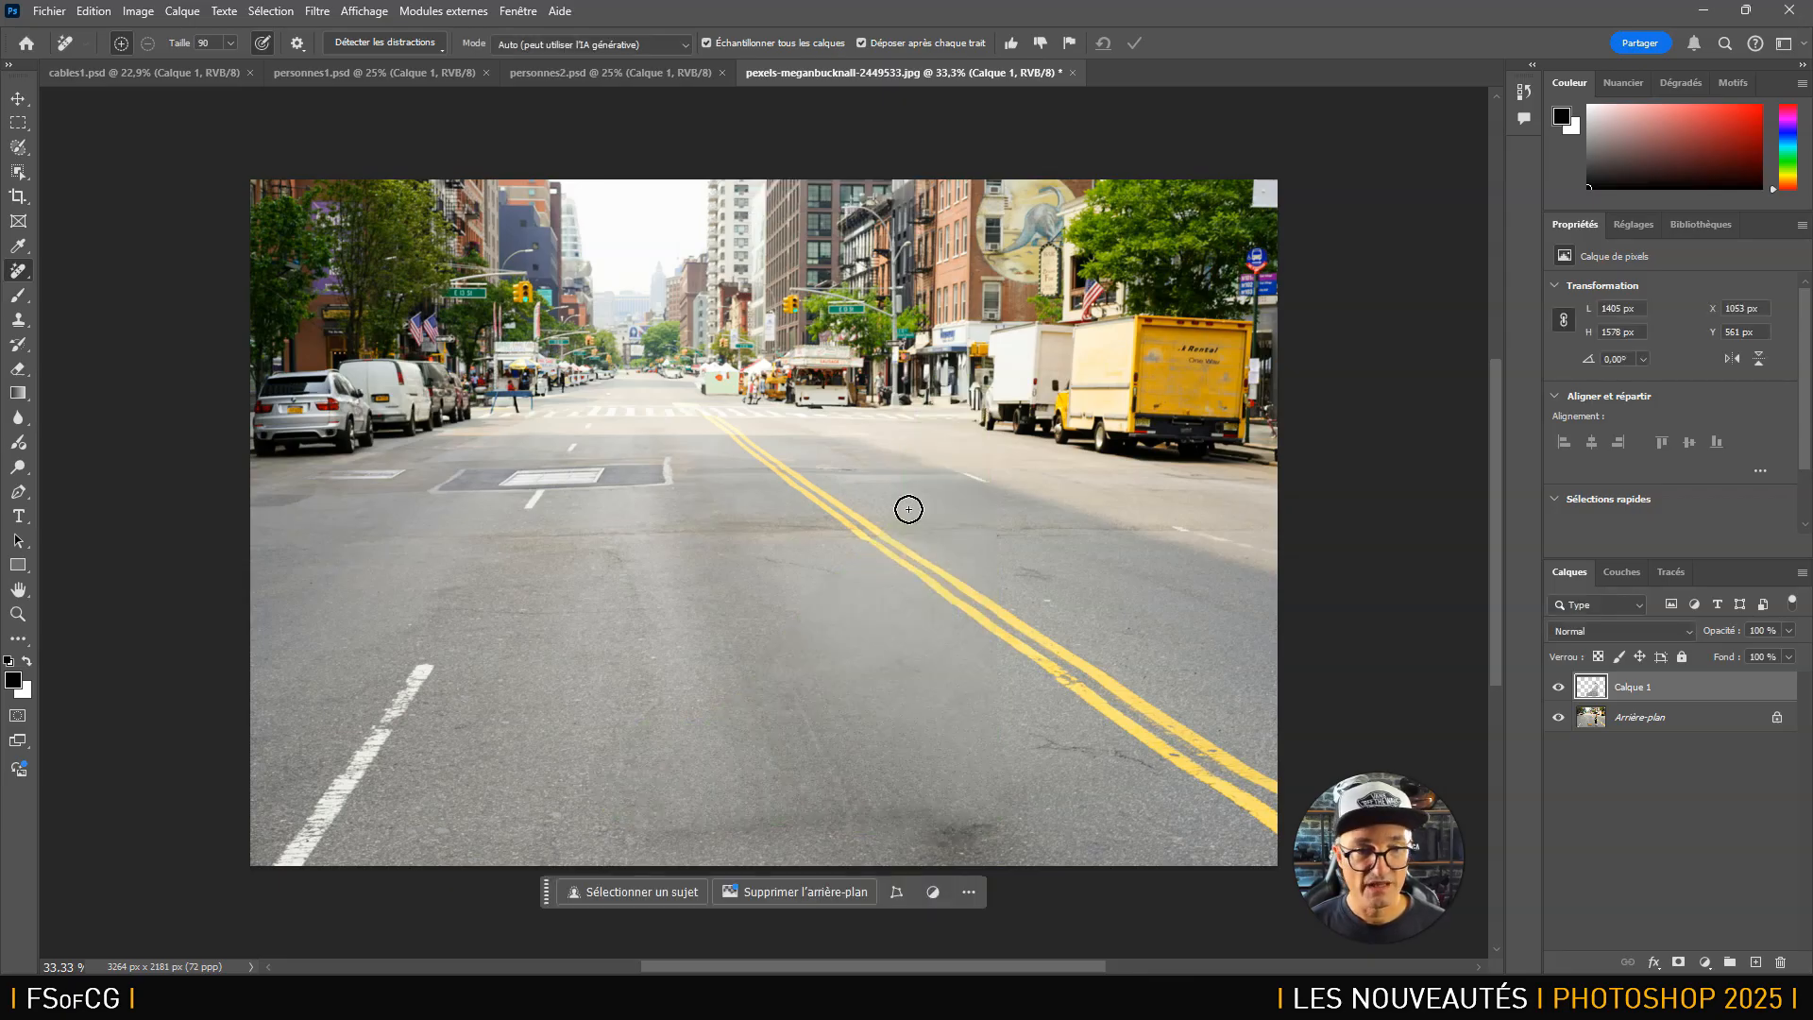
key("ctrl+shift+s")
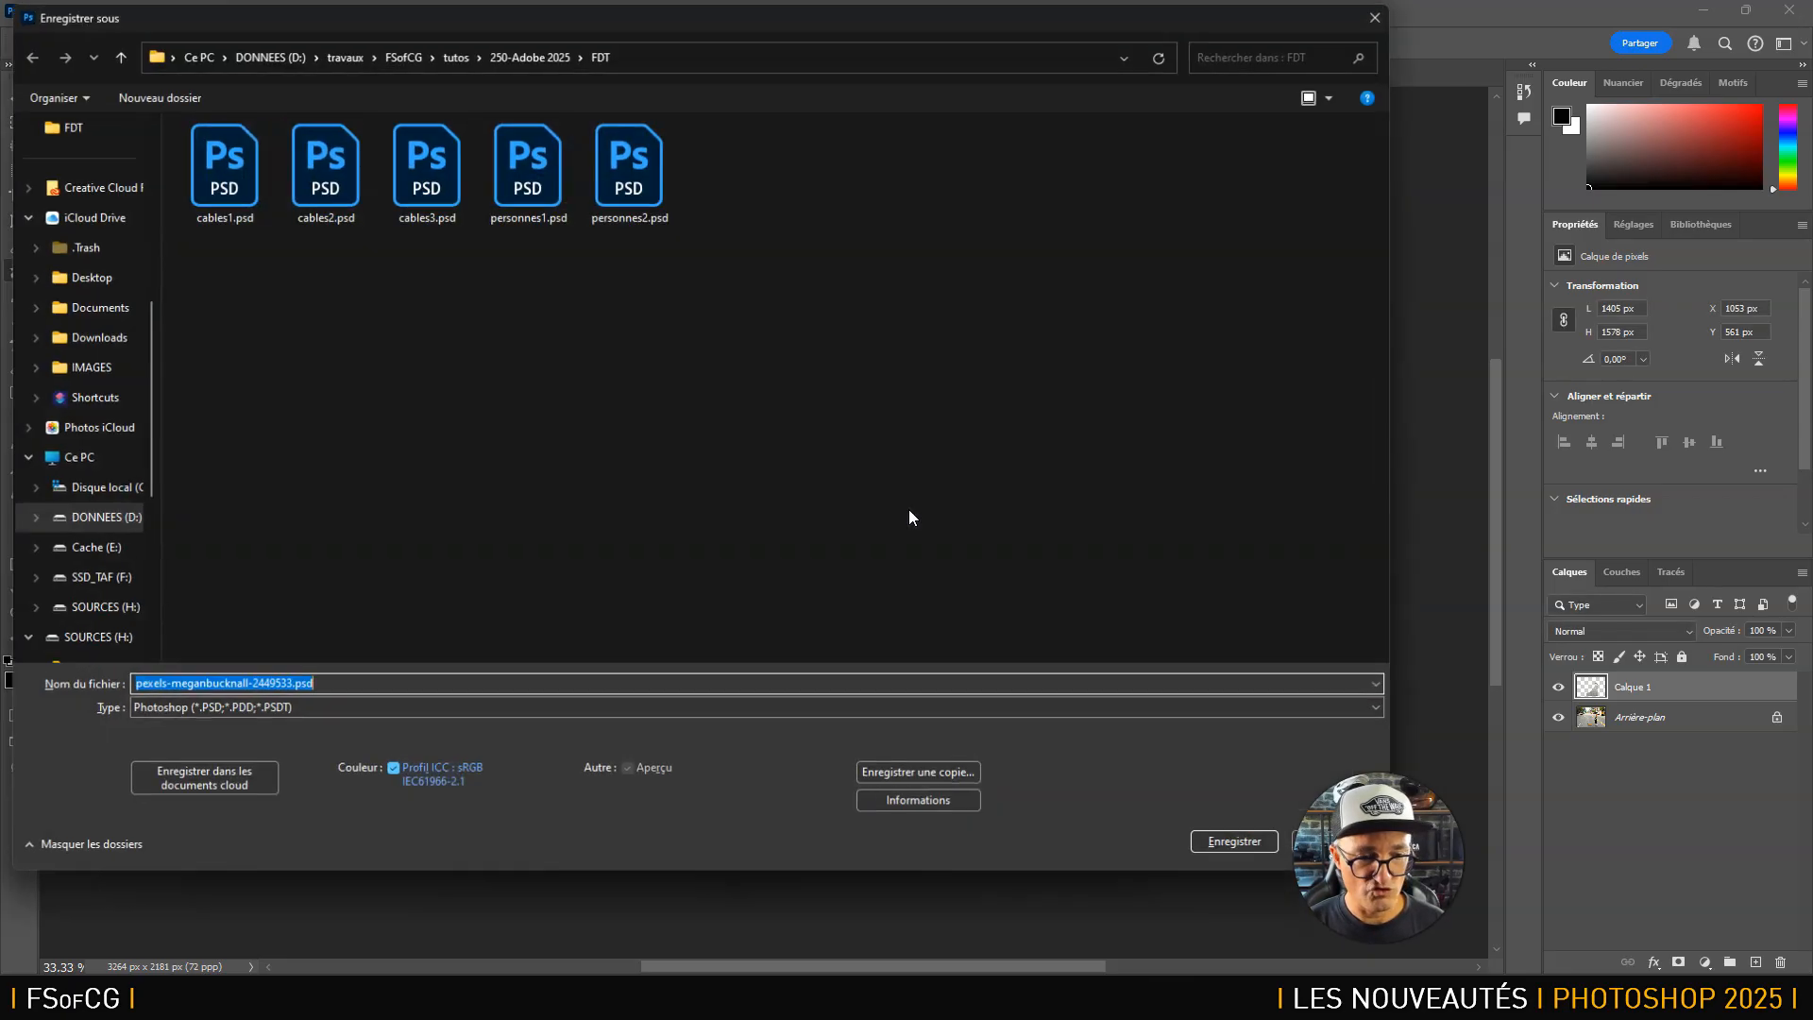
type("personnes1")
key("BackSpace")
type("3")
key("Return")
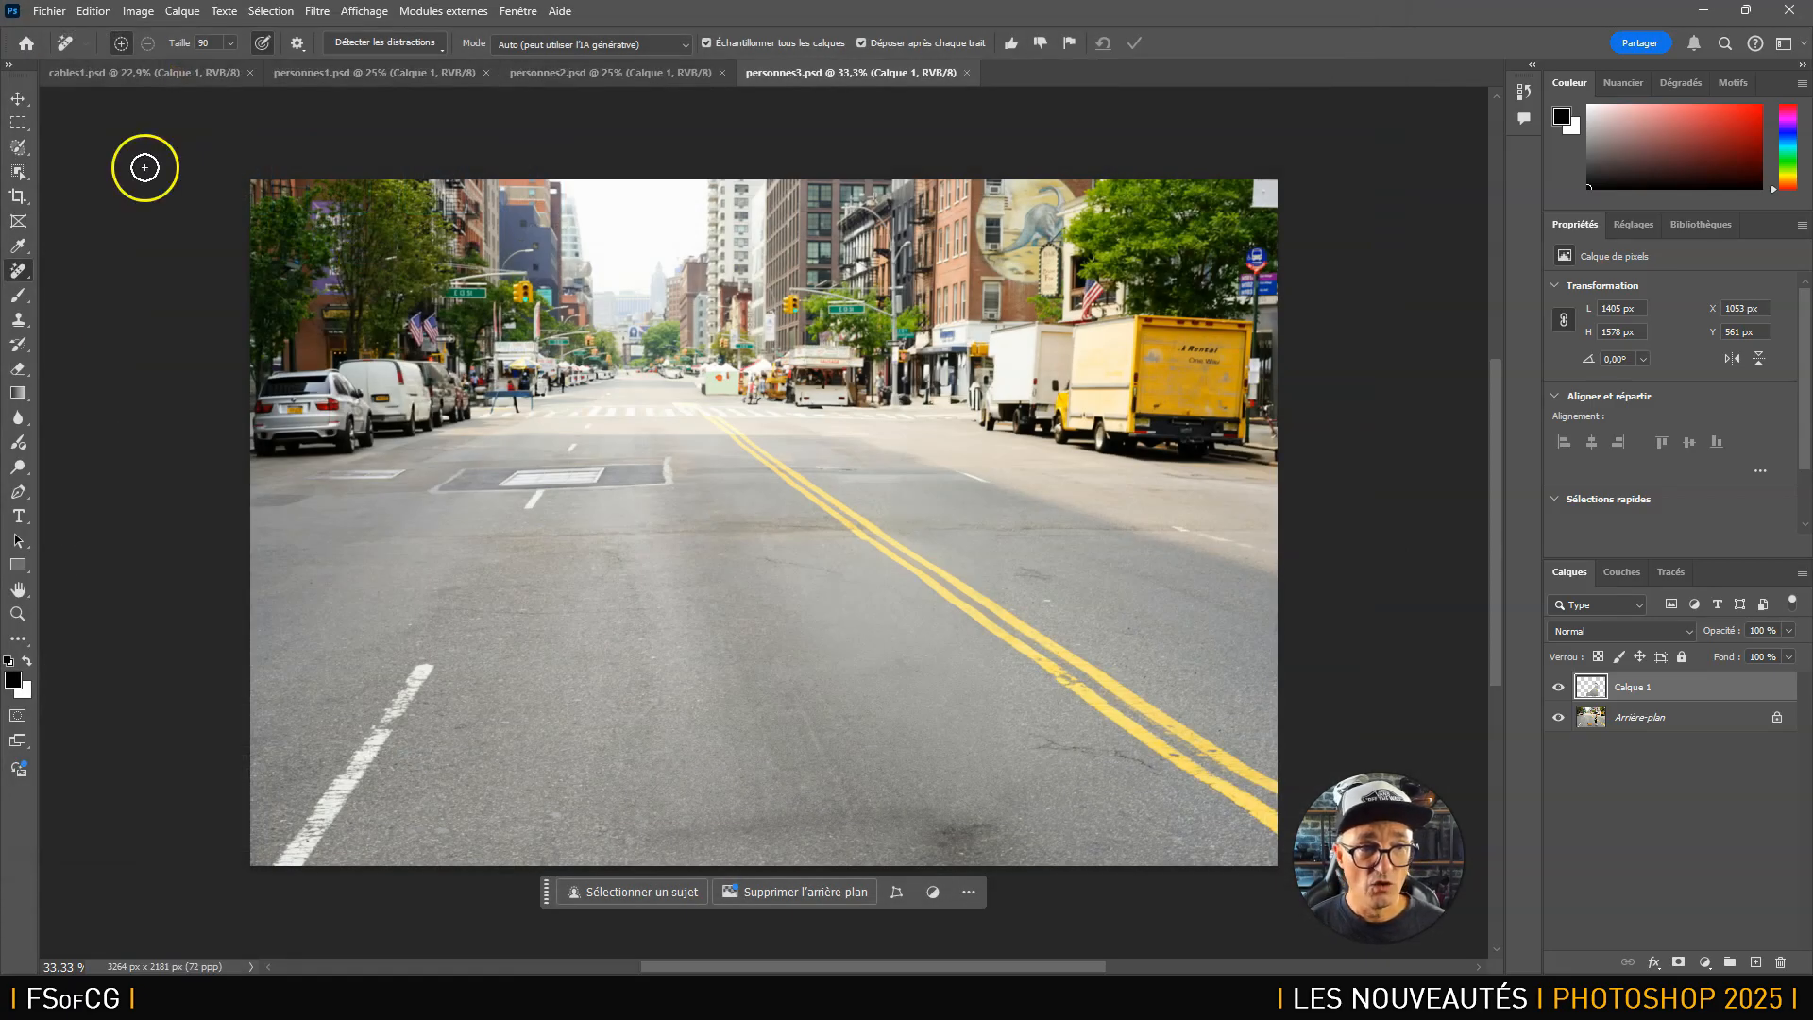
Open the photo of the large station hall with the American flag from the FDT folder.
left_click(49, 11)
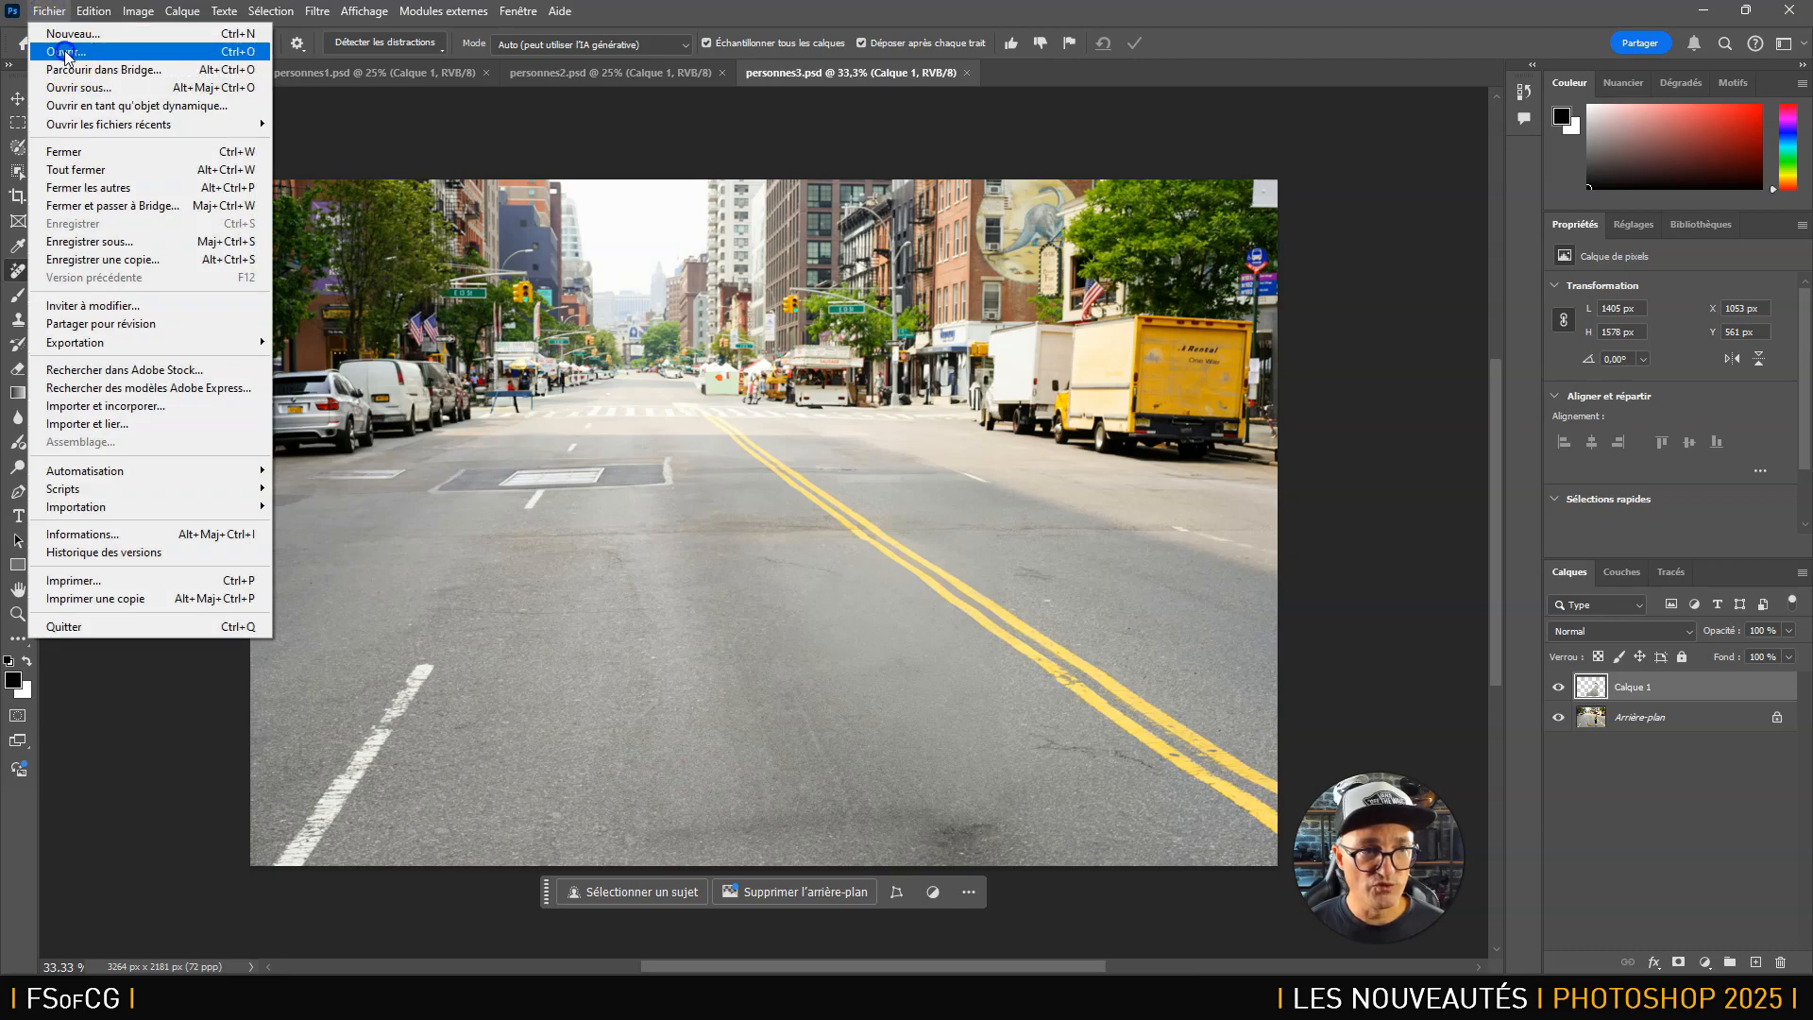
left_click(60, 51)
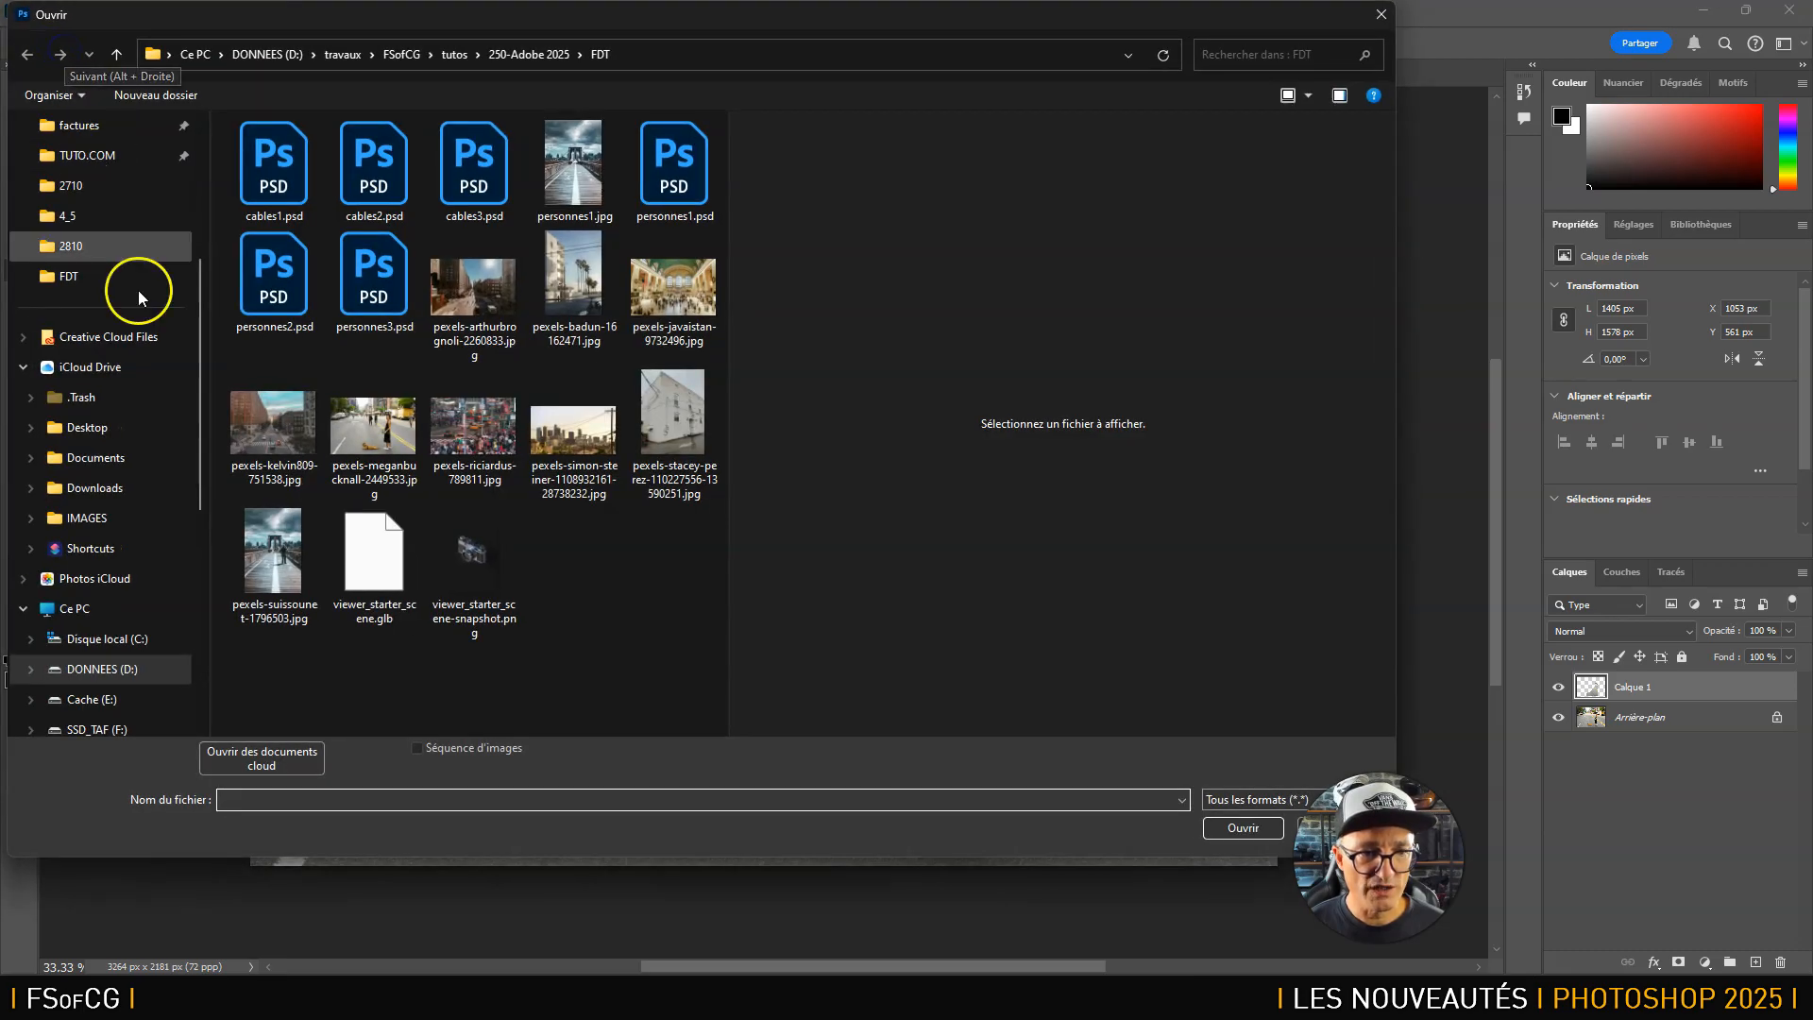
left_click(649, 359)
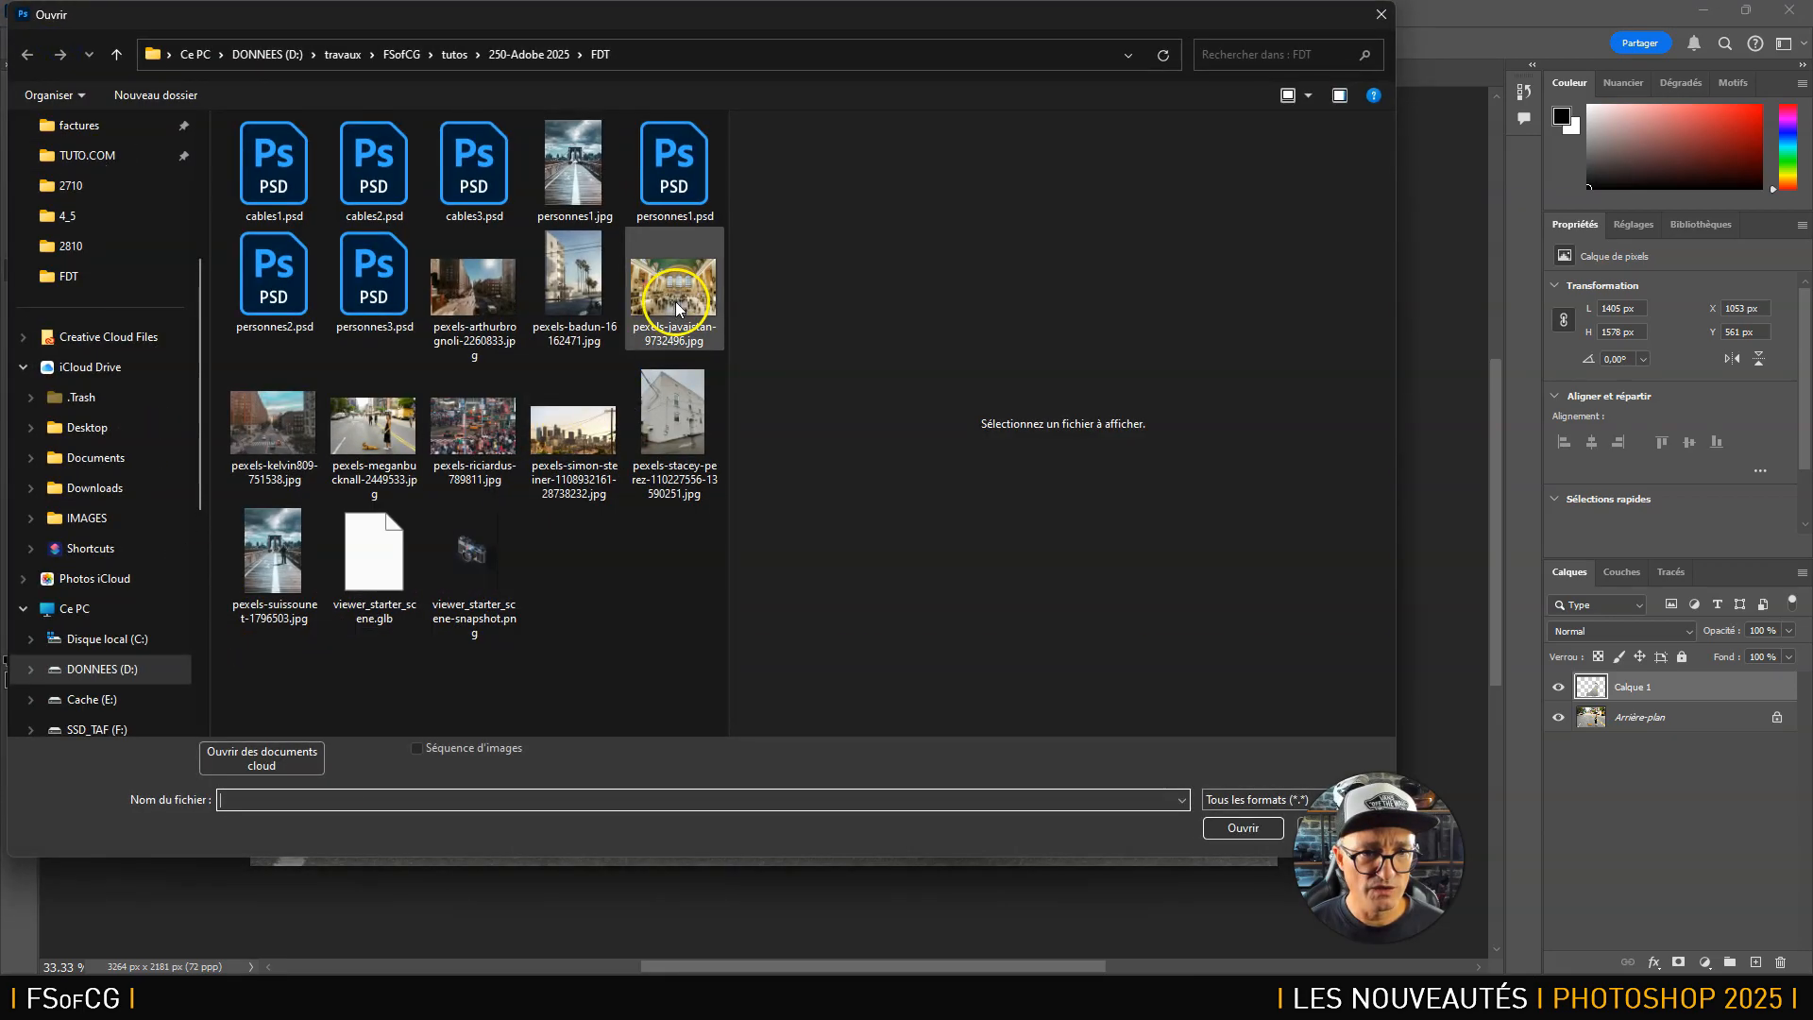
left_click(1242, 828)
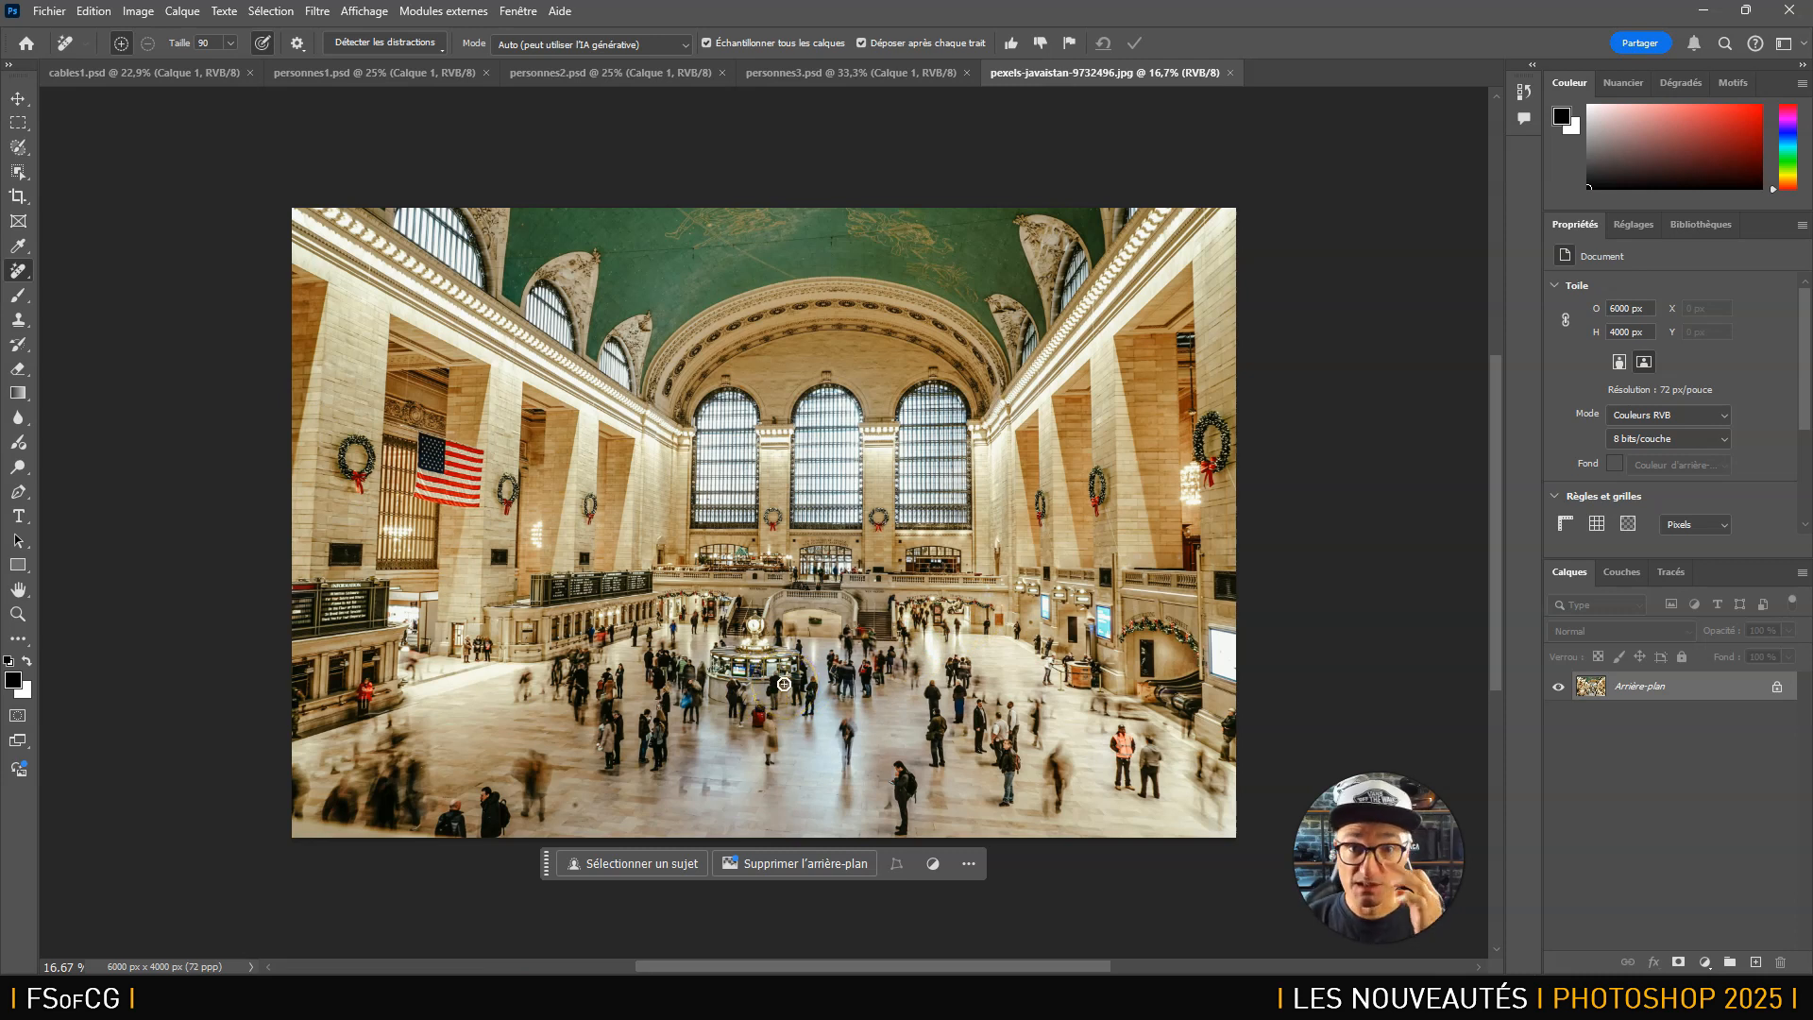
Try to detect the people in the station hall, and discard the resulting mask.
left_click(416, 45)
left_click(365, 159)
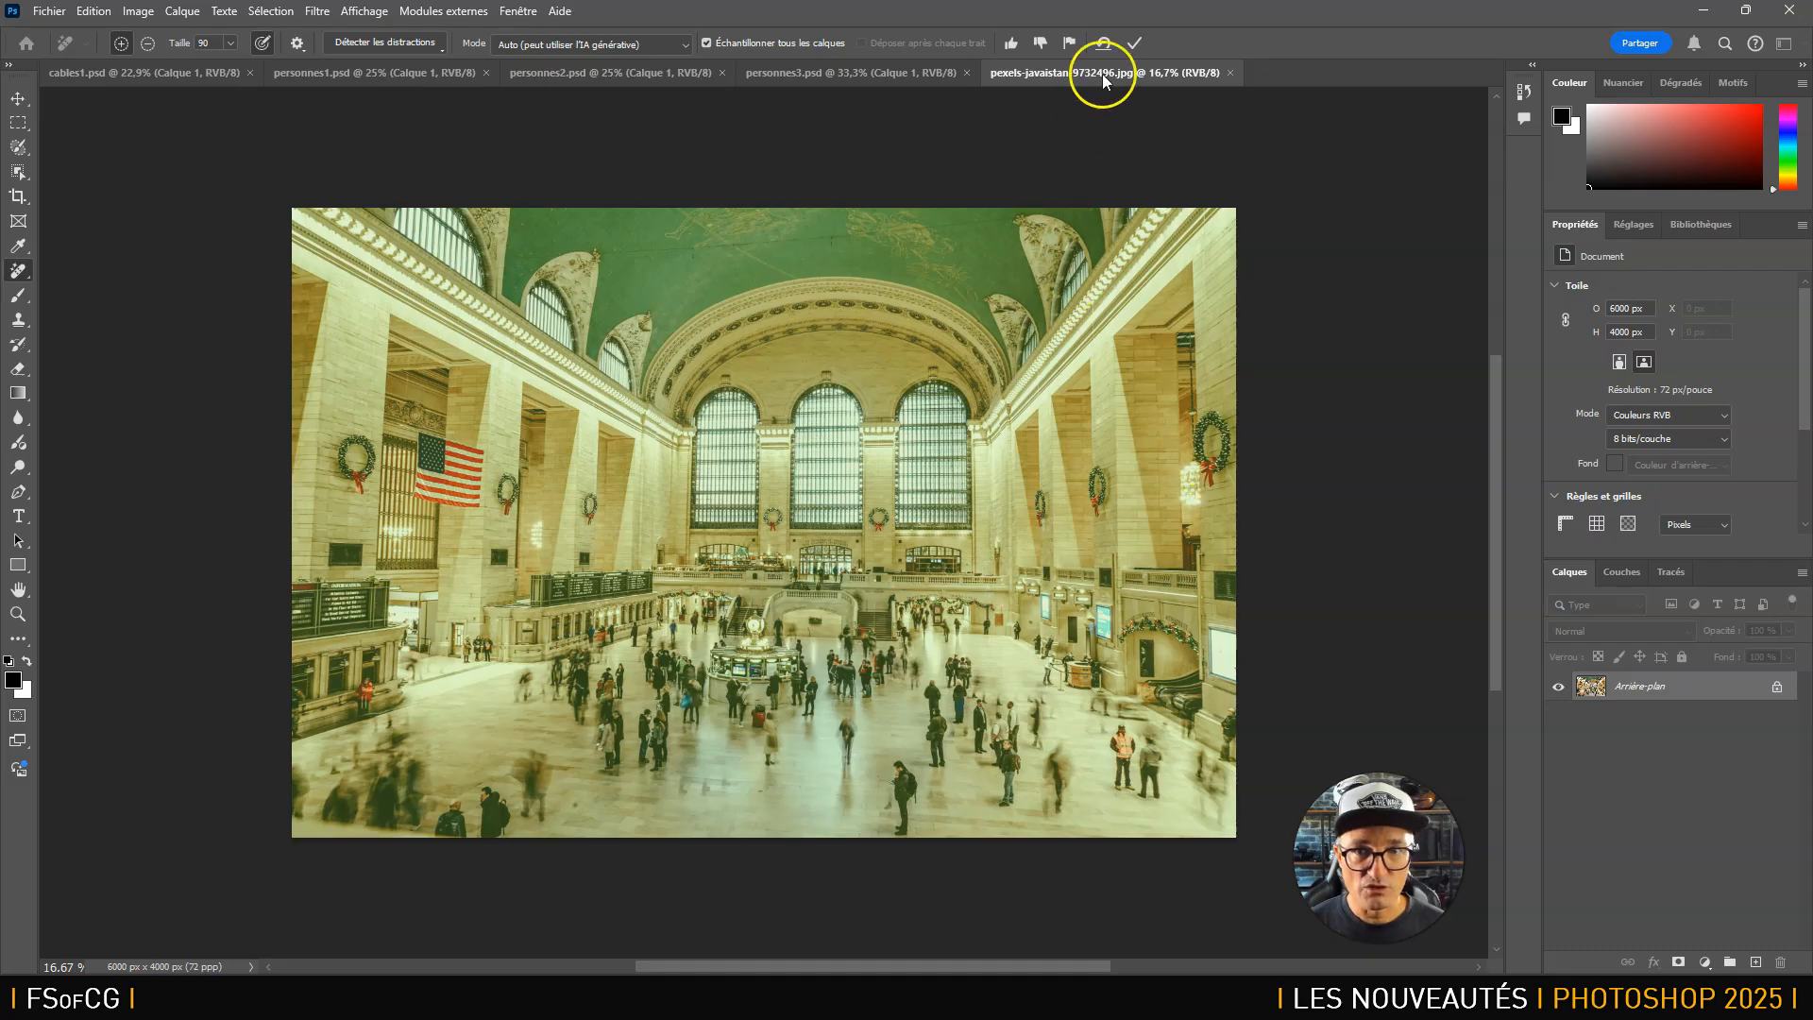
left_click(1104, 42)
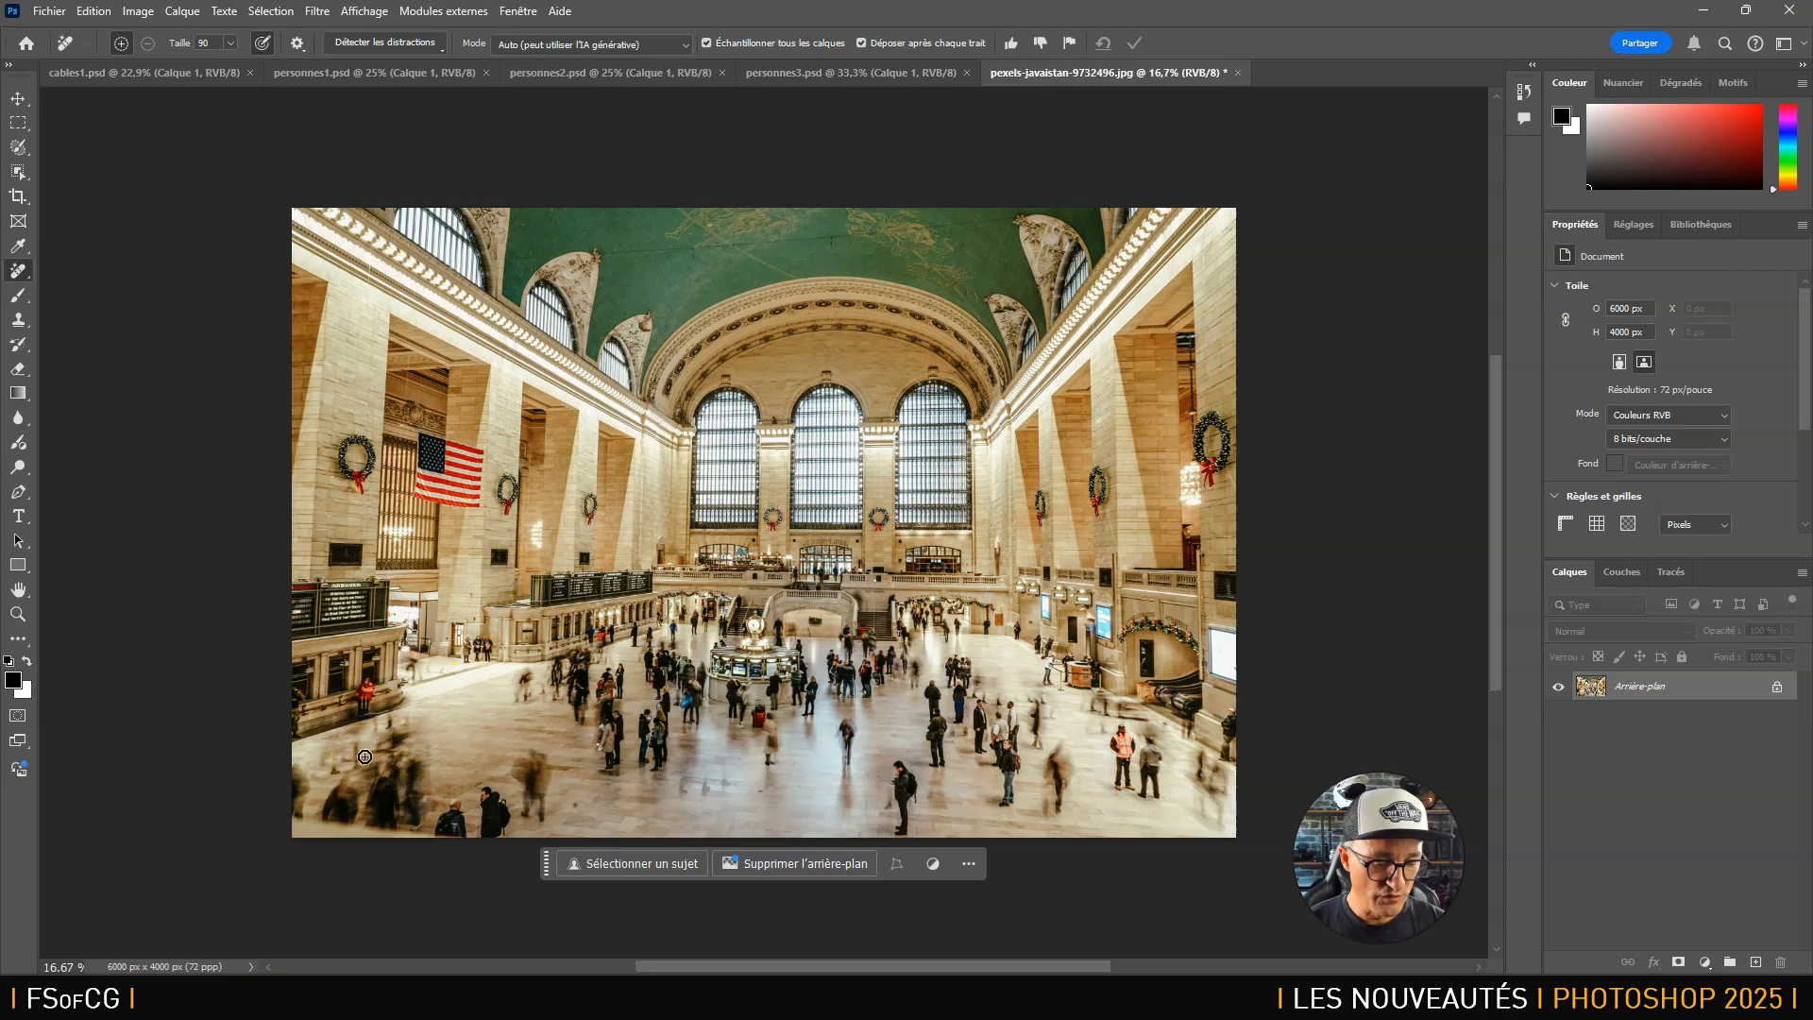
Brush away the blurred crowd on the hall's left side, the lone foreground figure and the groups of people on the right half of the floor.
mouse_move(405, 747)
left_mouse_down()
mouse_move(337, 785)
mouse_move(297, 767)
mouse_move(406, 729)
mouse_move(418, 787)
mouse_move(547, 758)
mouse_move(548, 798)
mouse_move(471, 827)
mouse_move(303, 788)
left_mouse_up()
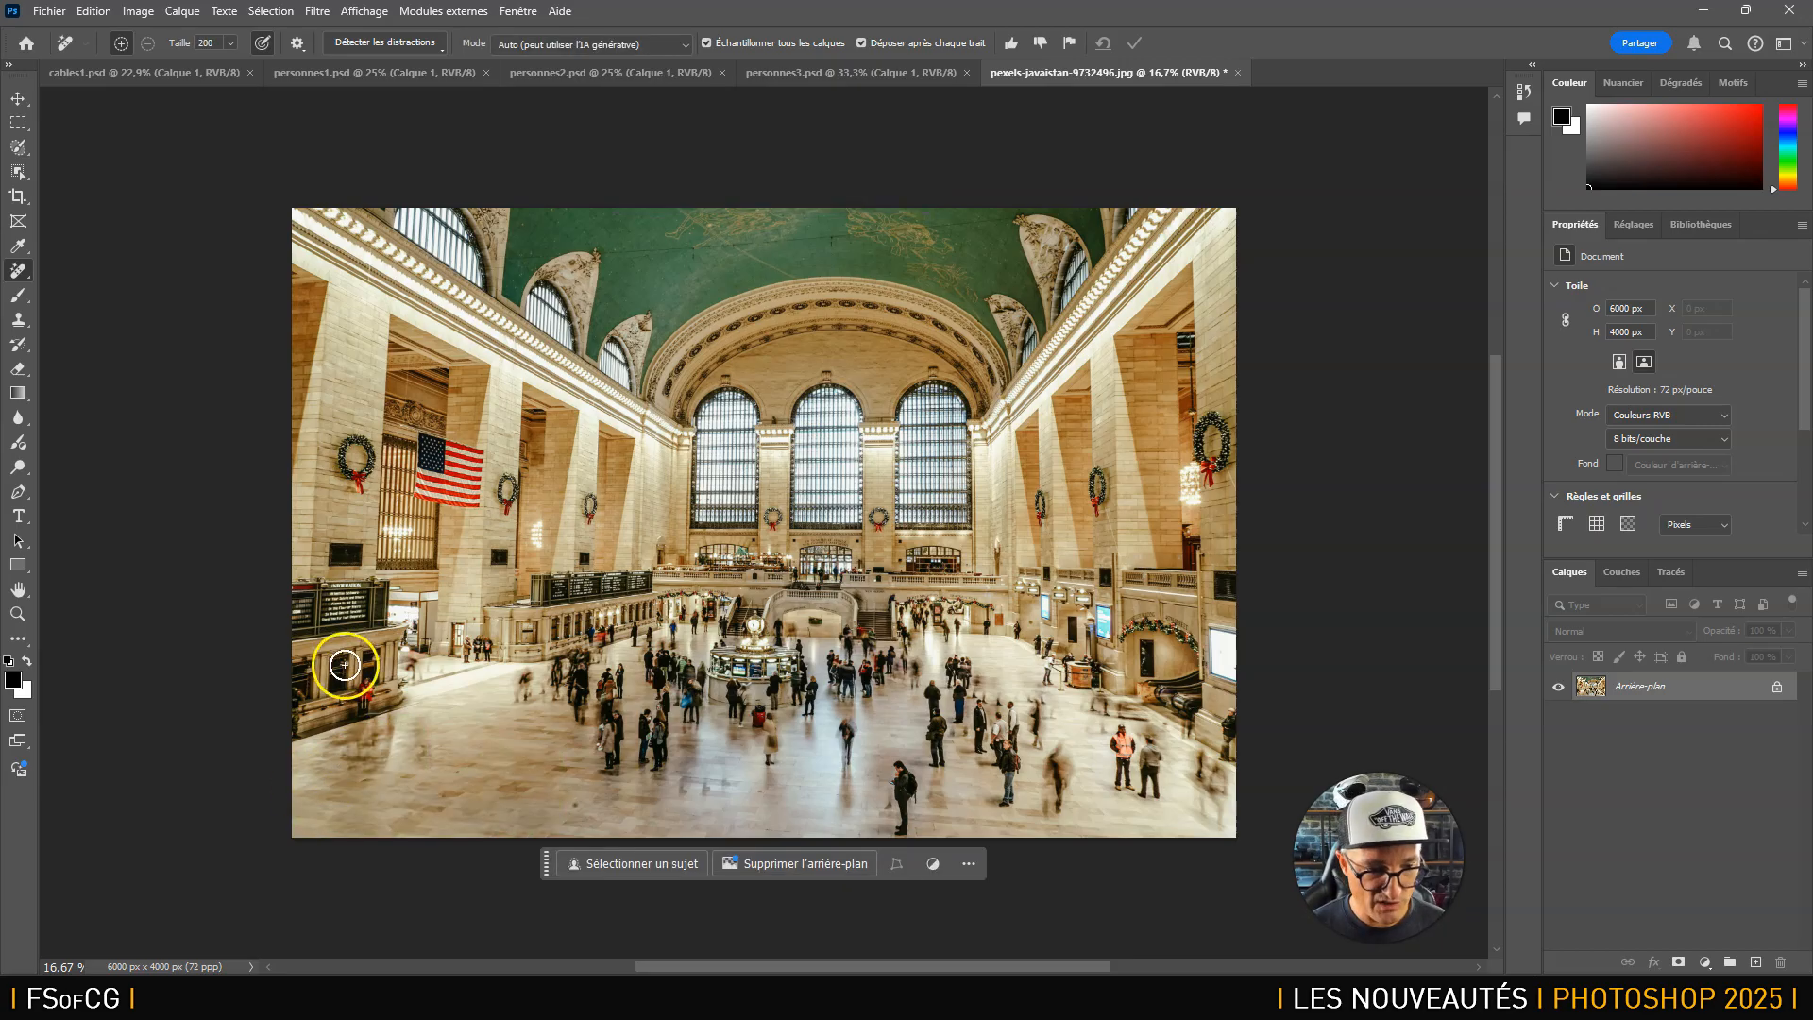
left_click_drag(363, 706, 366, 716)
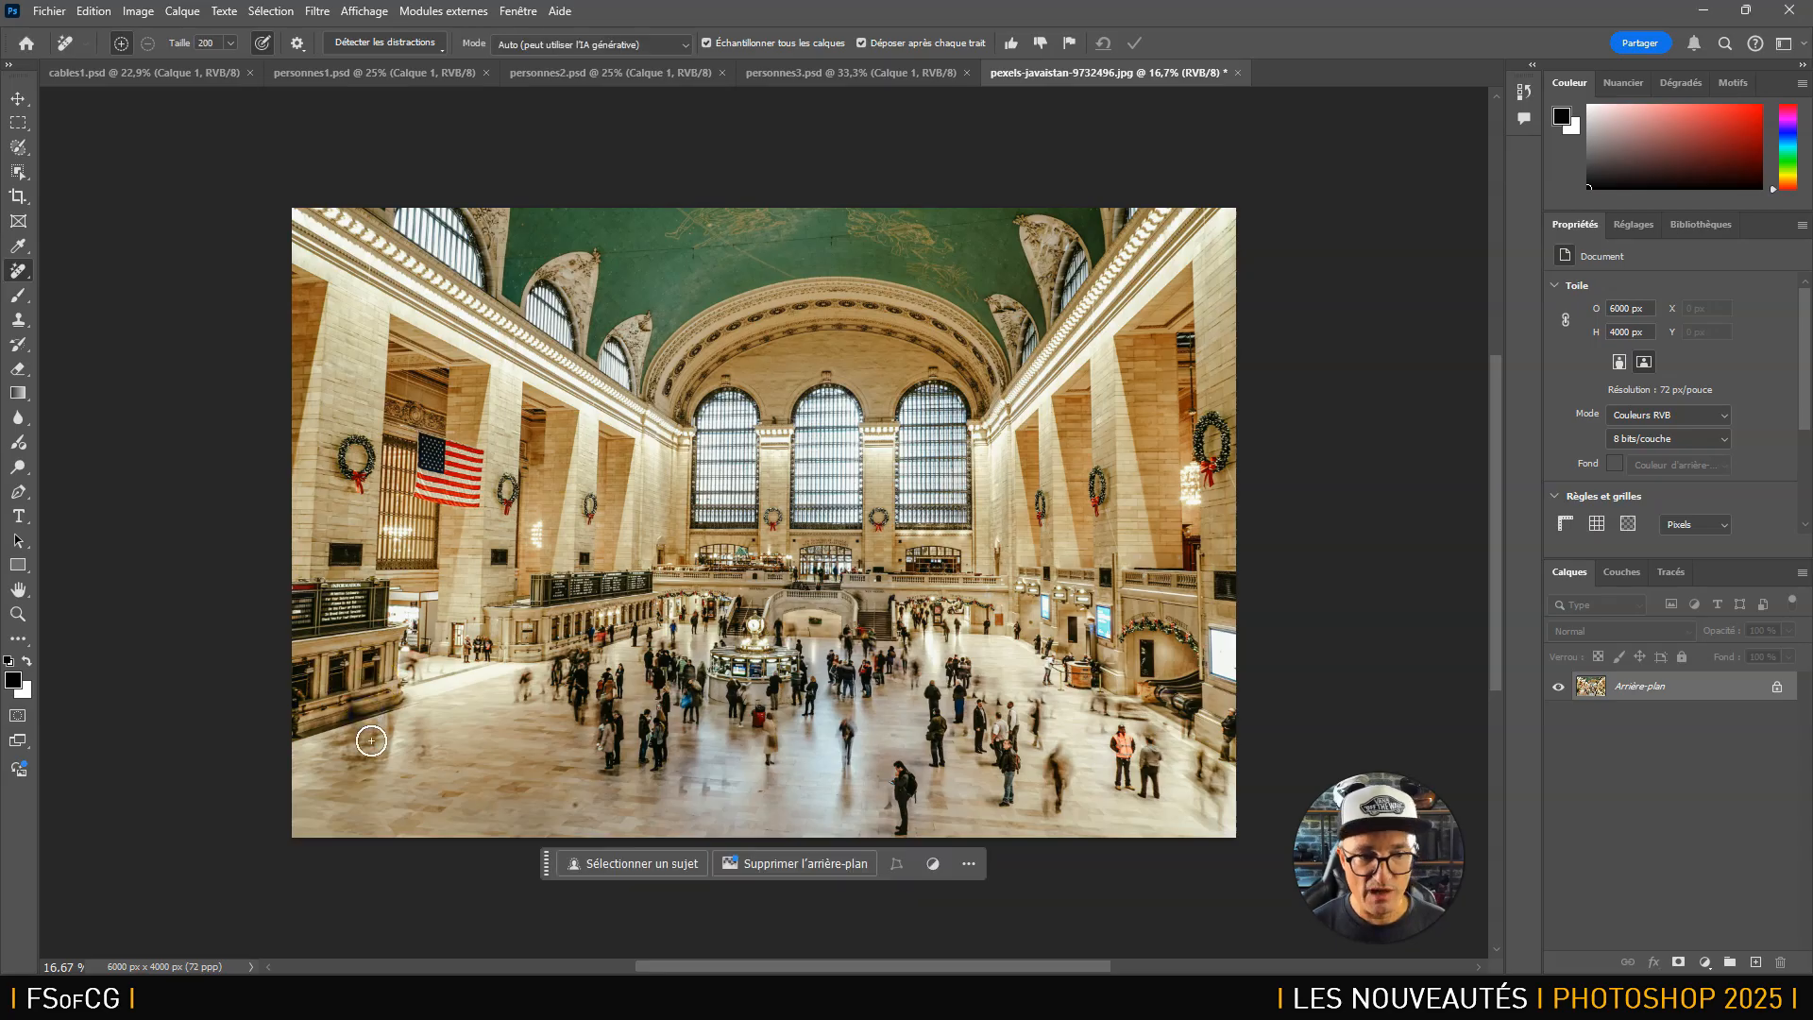
mouse_move(872, 811)
left_mouse_down()
mouse_move(906, 758)
mouse_move(919, 825)
mouse_move(906, 832)
mouse_move(892, 776)
mouse_move(914, 837)
left_mouse_up()
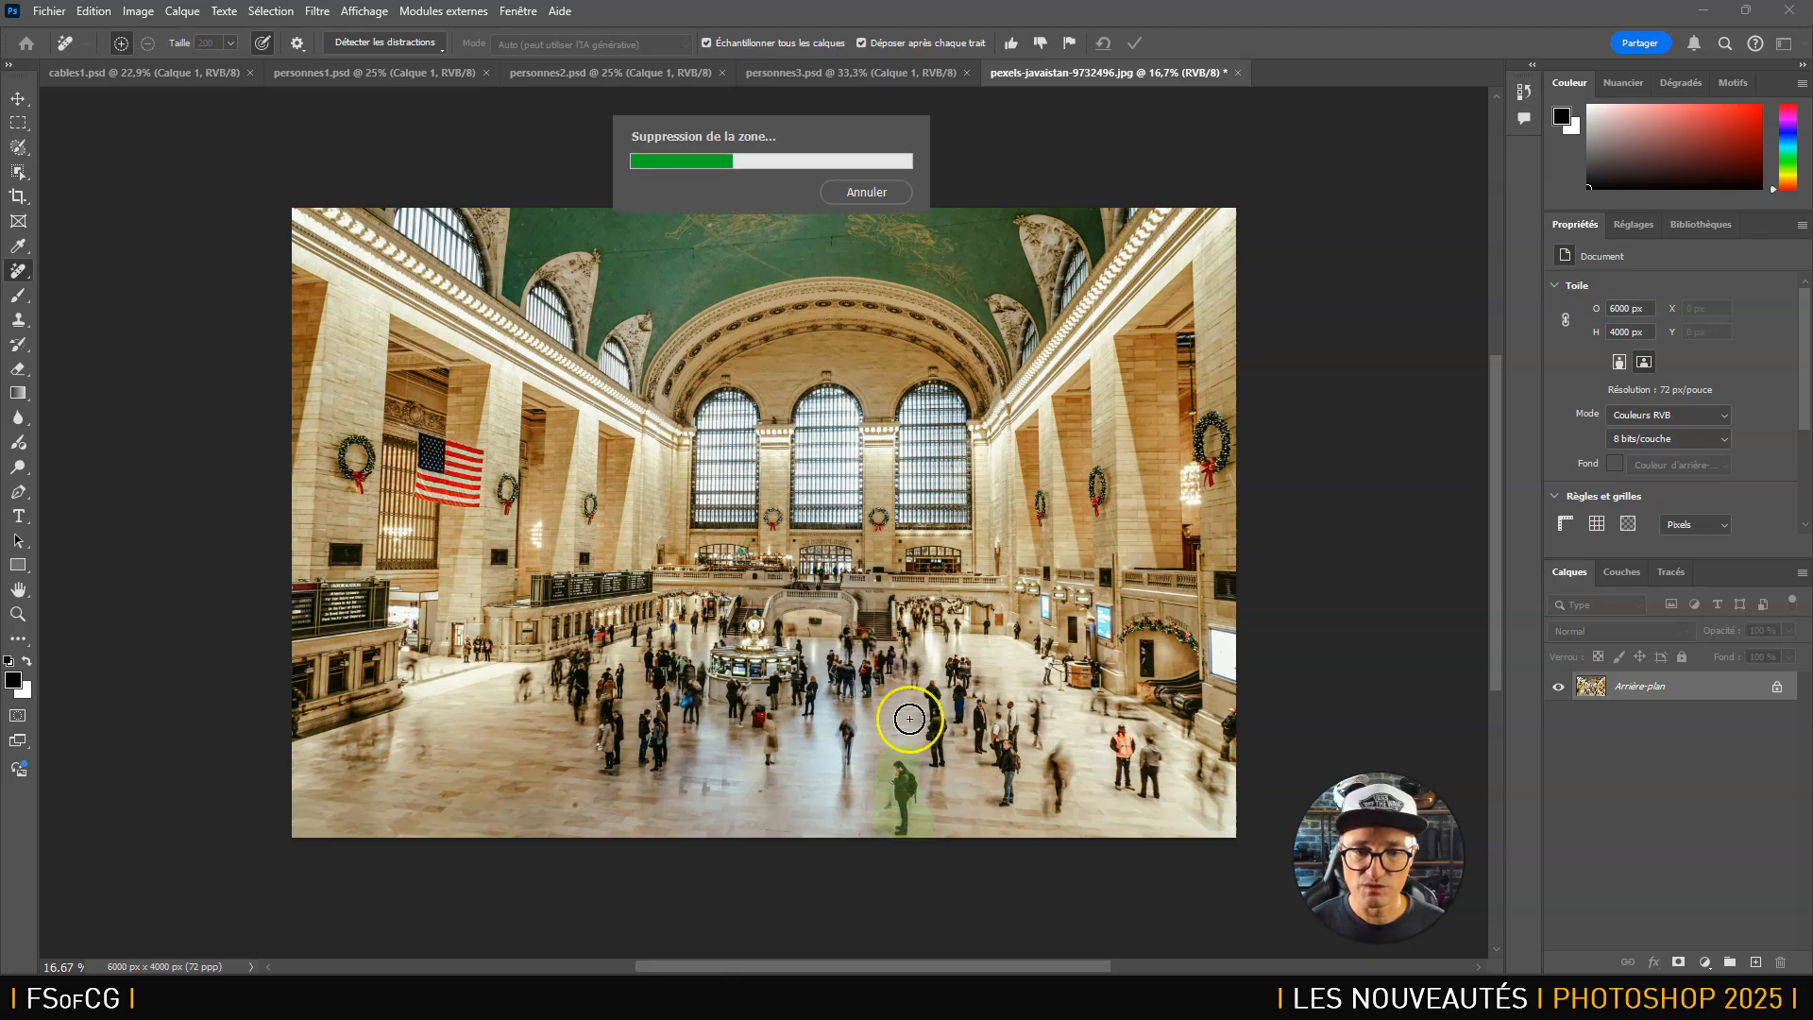
mouse_move(910, 720)
left_mouse_down()
mouse_move(937, 766)
mouse_move(931, 706)
mouse_move(961, 664)
mouse_move(983, 697)
mouse_move(1037, 714)
mouse_move(1066, 794)
mouse_move(1023, 802)
mouse_move(941, 765)
left_mouse_up()
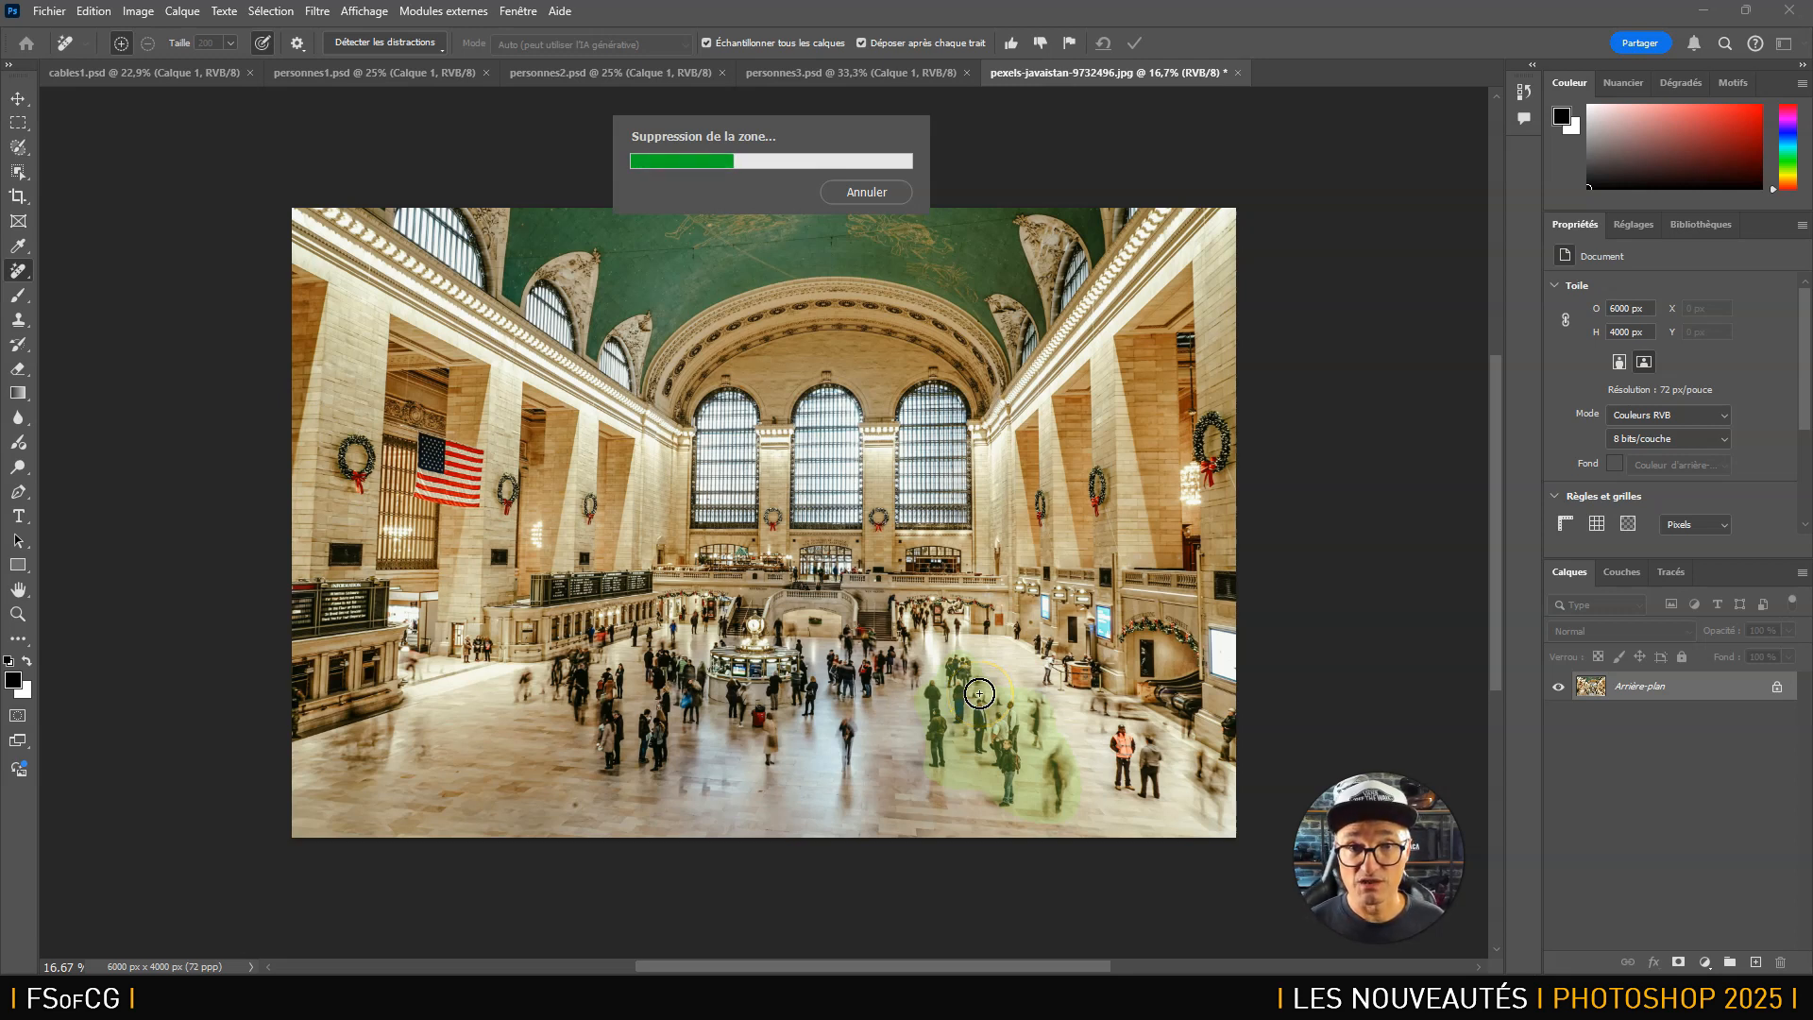
mouse_move(977, 695)
left_mouse_down()
mouse_move(926, 743)
mouse_move(937, 805)
mouse_move(966, 720)
left_mouse_up()
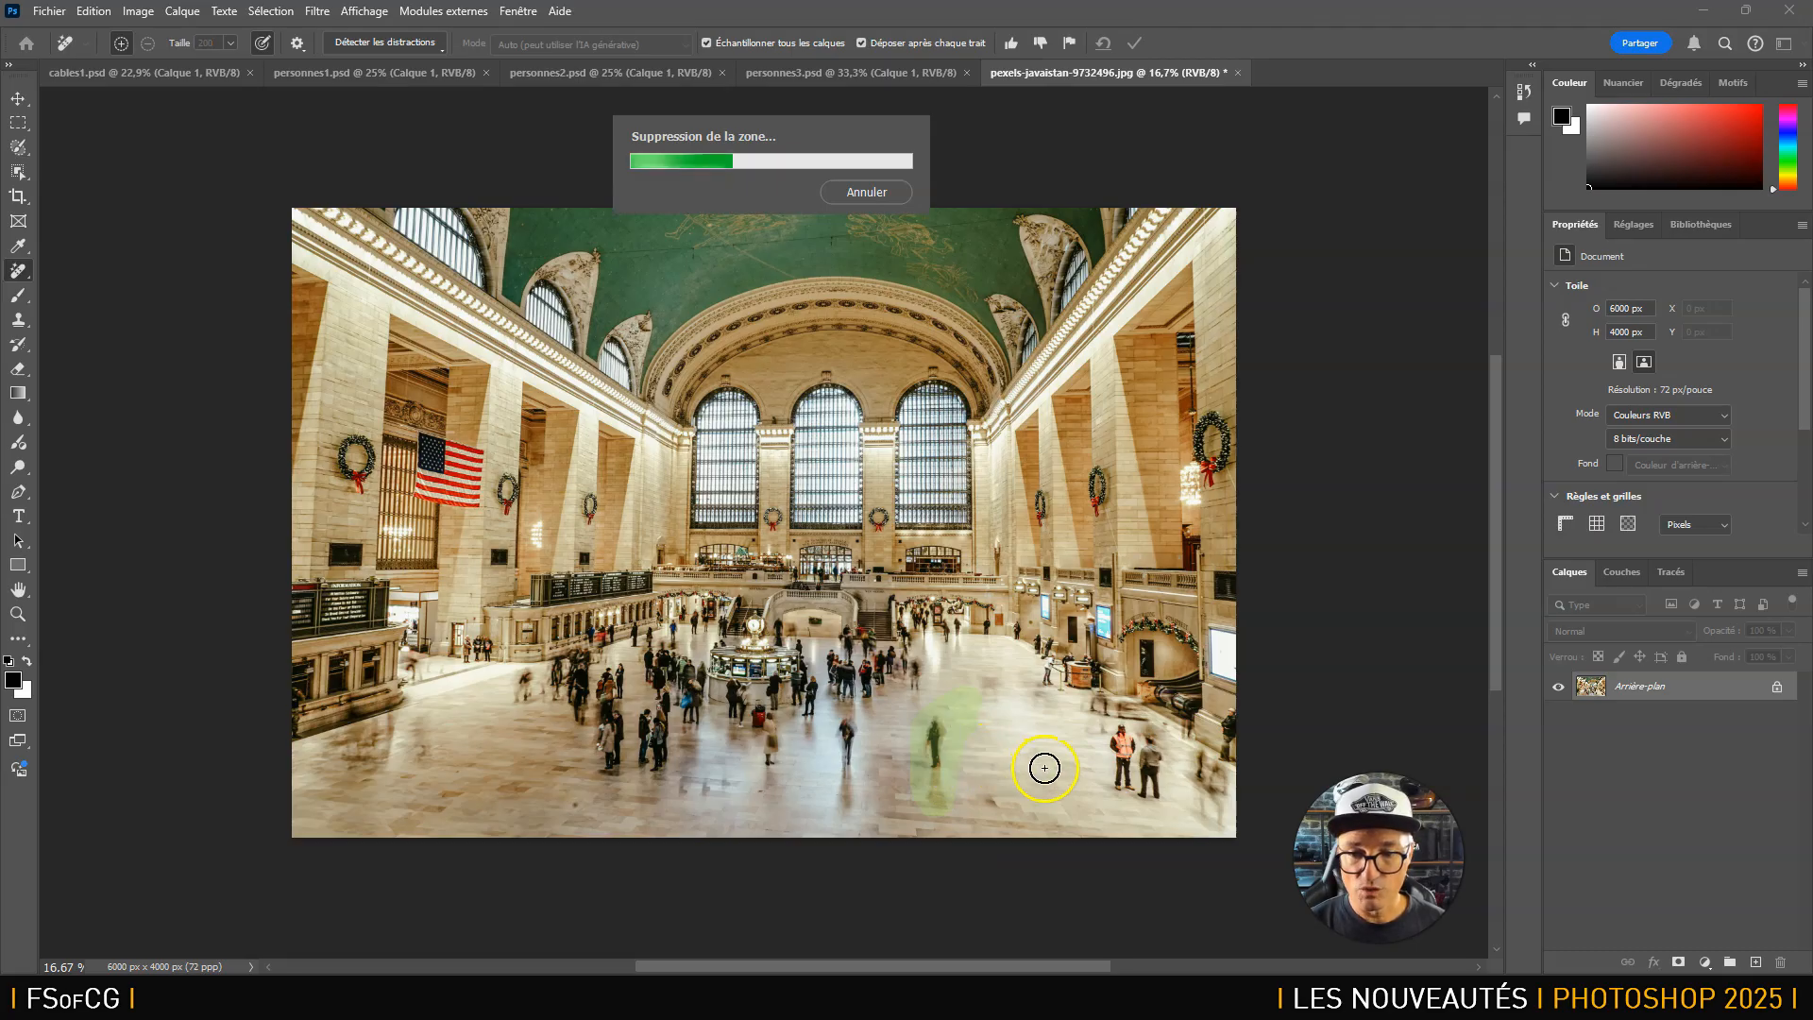
mouse_move(1059, 746)
left_mouse_down()
mouse_move(1120, 732)
mouse_move(1208, 773)
mouse_move(1219, 812)
mouse_move(1174, 807)
mouse_move(1103, 743)
left_mouse_up()
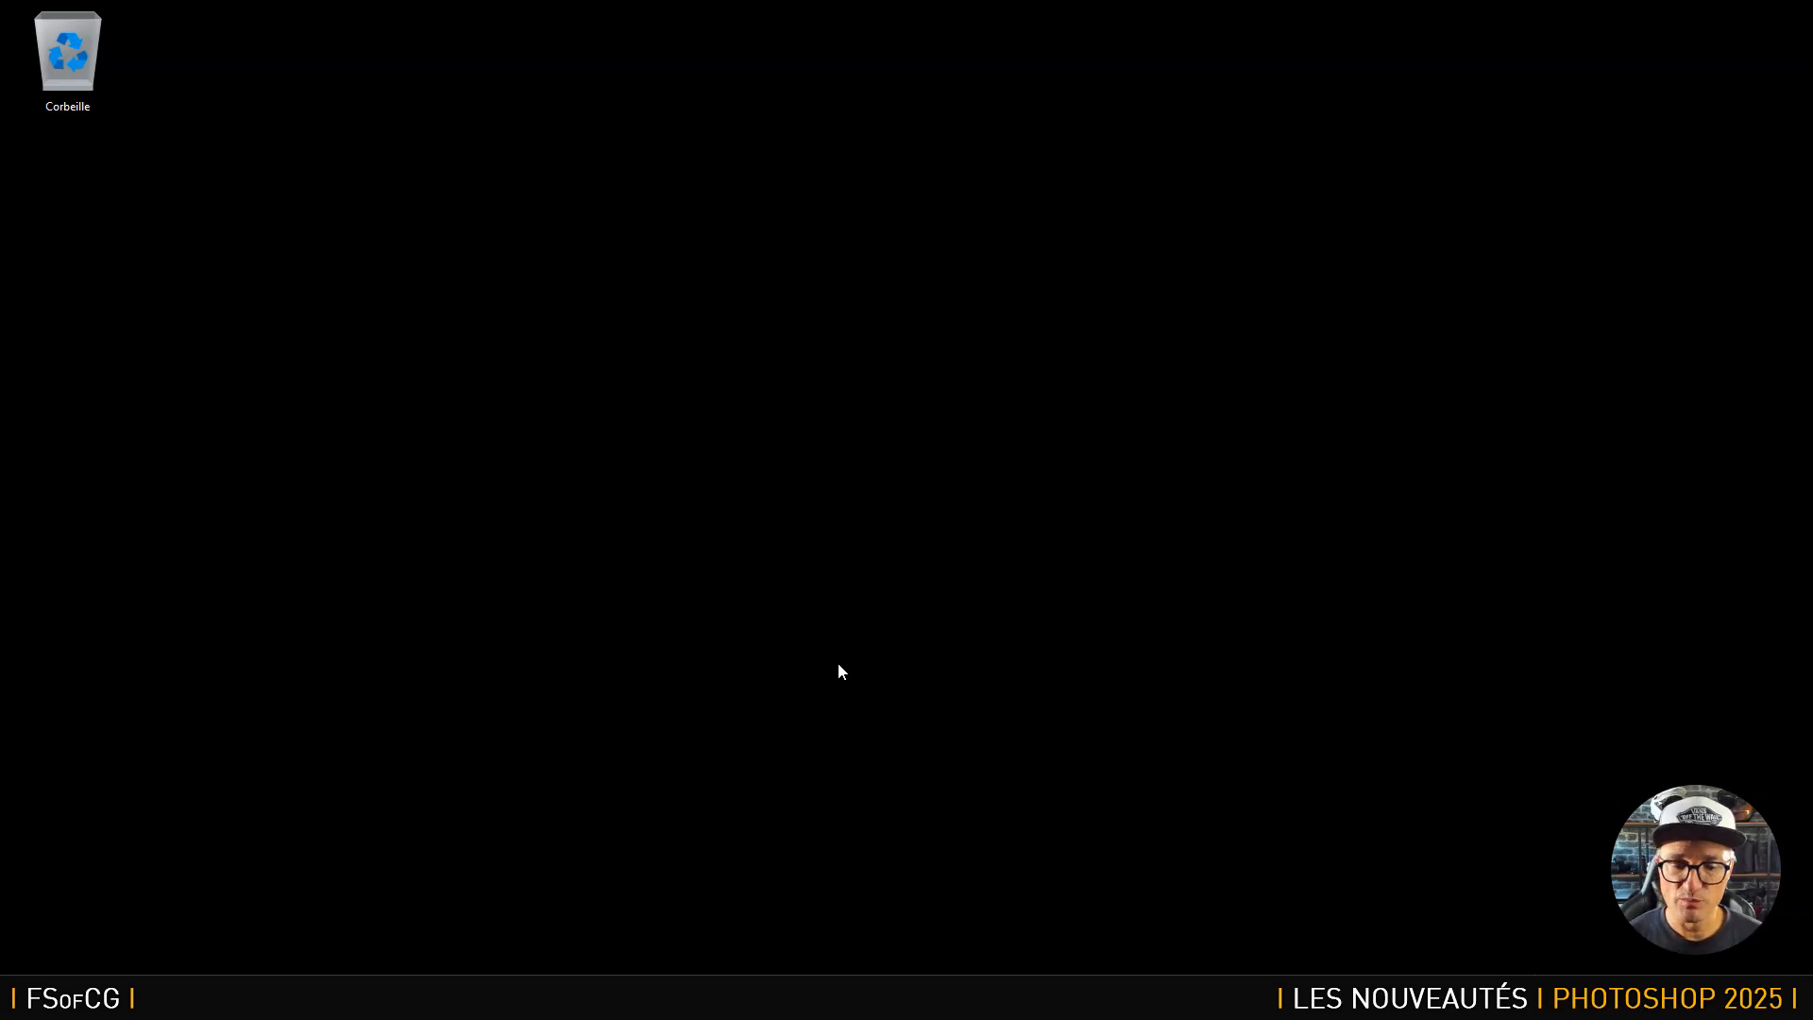
Launch Photoshop and create a blank A5 portrait document, 148 x 210 mm at 300 ppi, from the print presets.
left_click(766, 997)
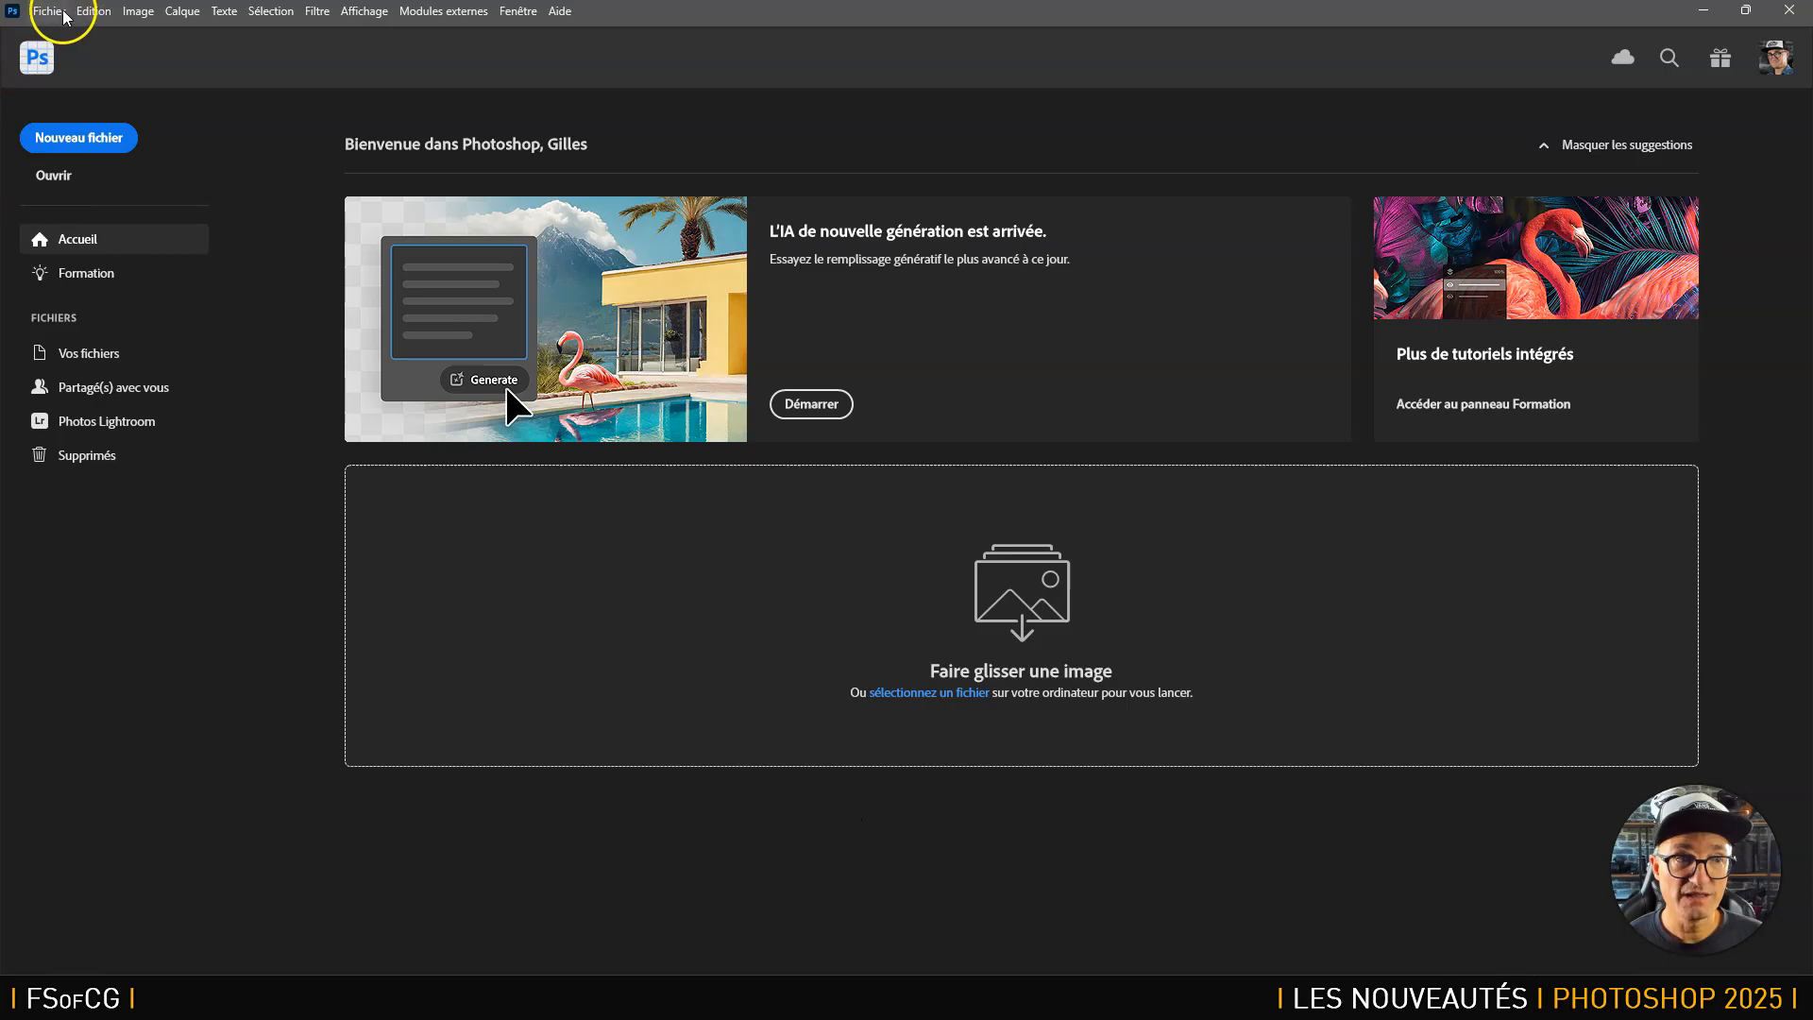
left_click(79, 137)
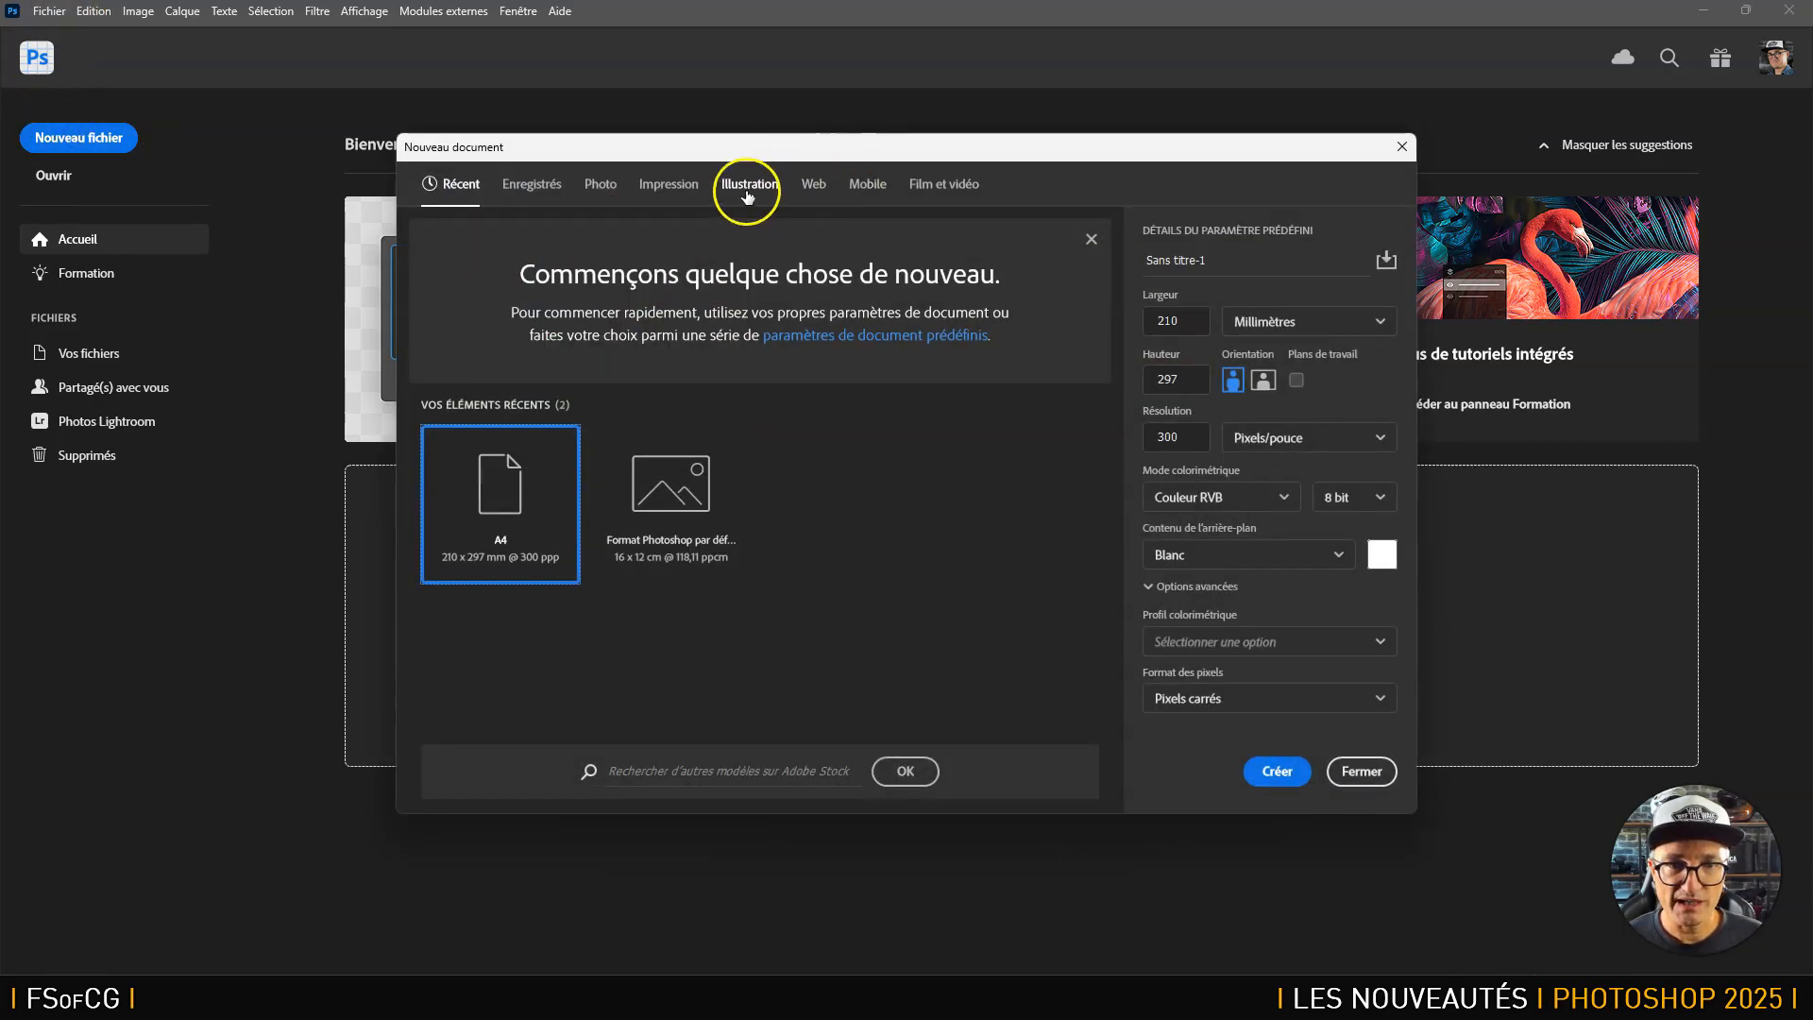
left_click(665, 185)
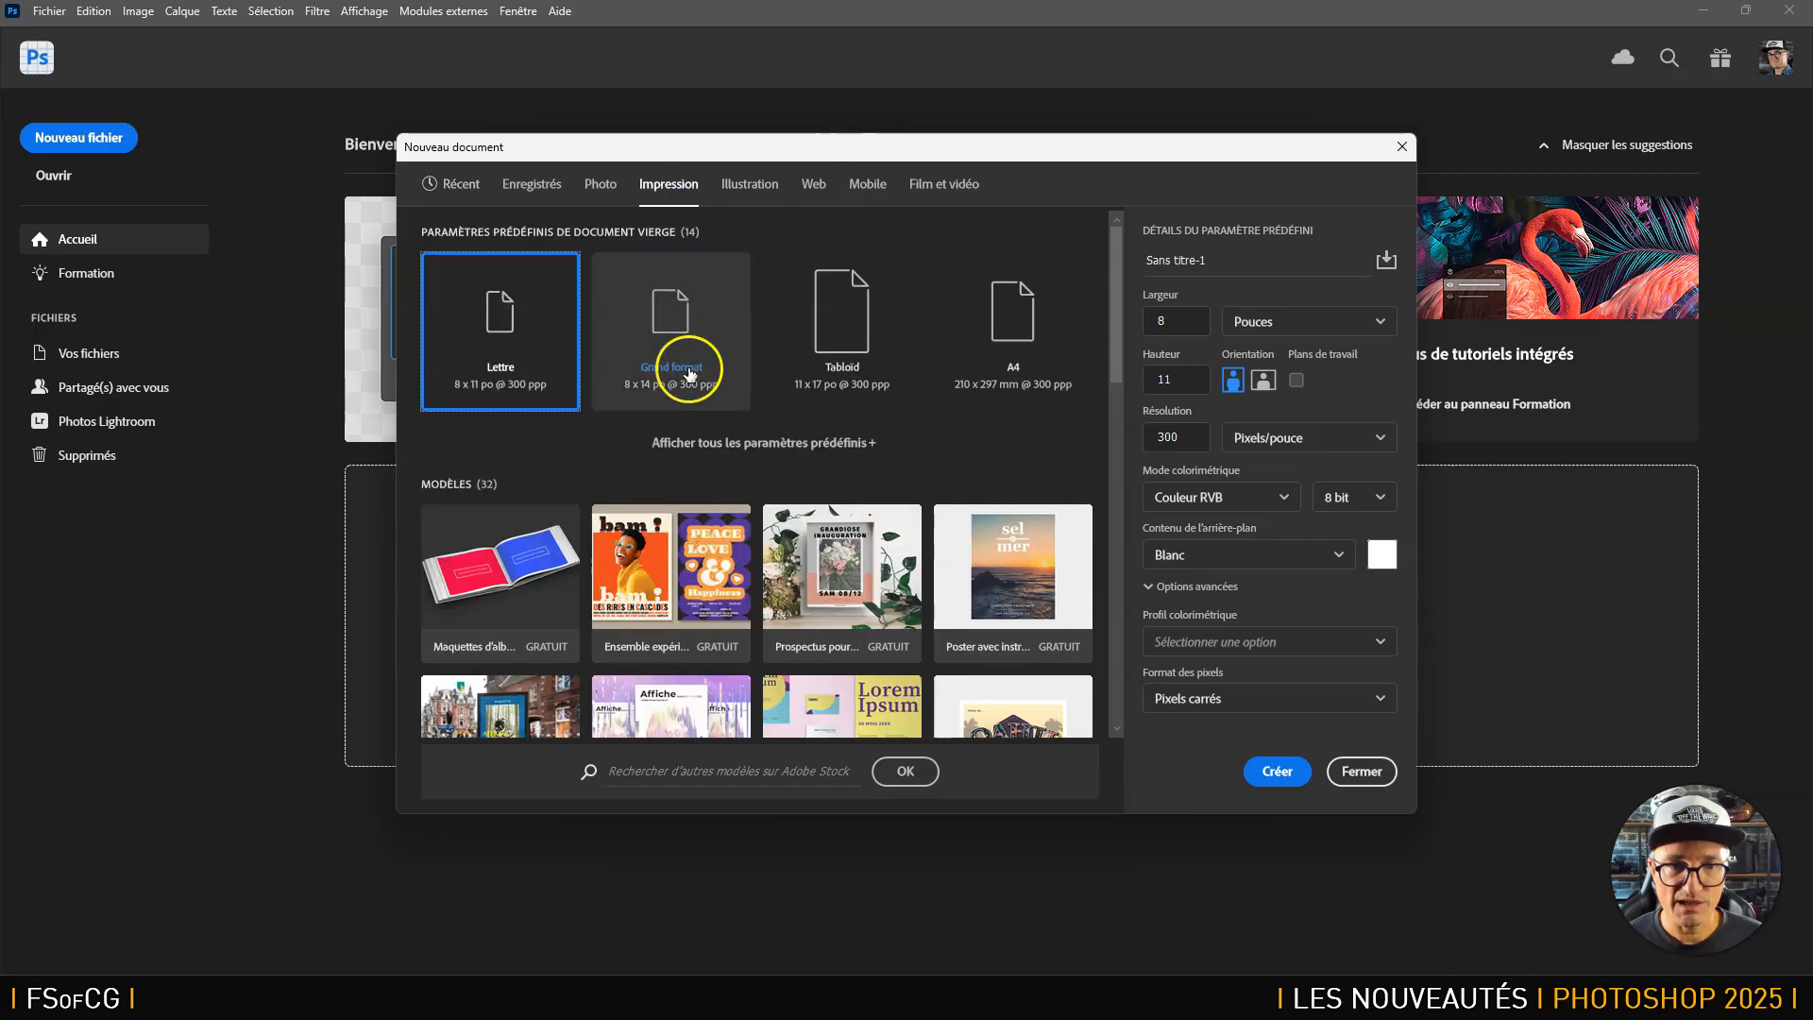
left_click(1010, 316)
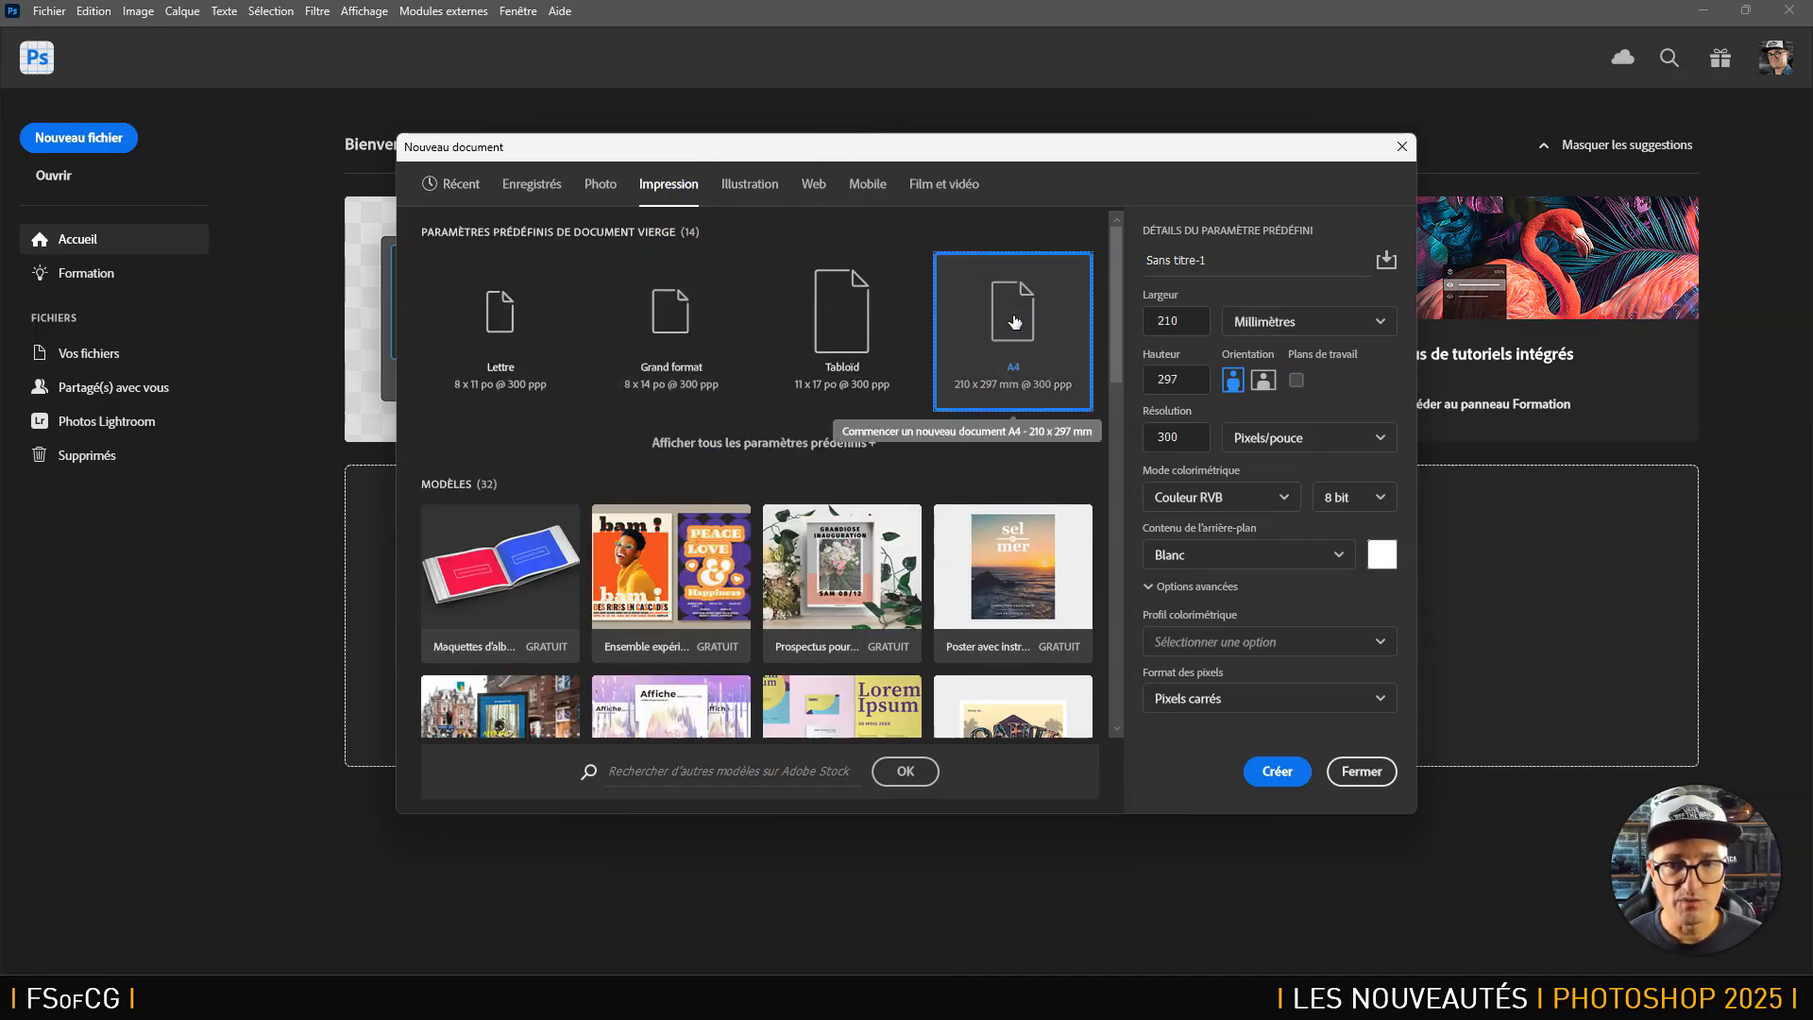
left_click(786, 442)
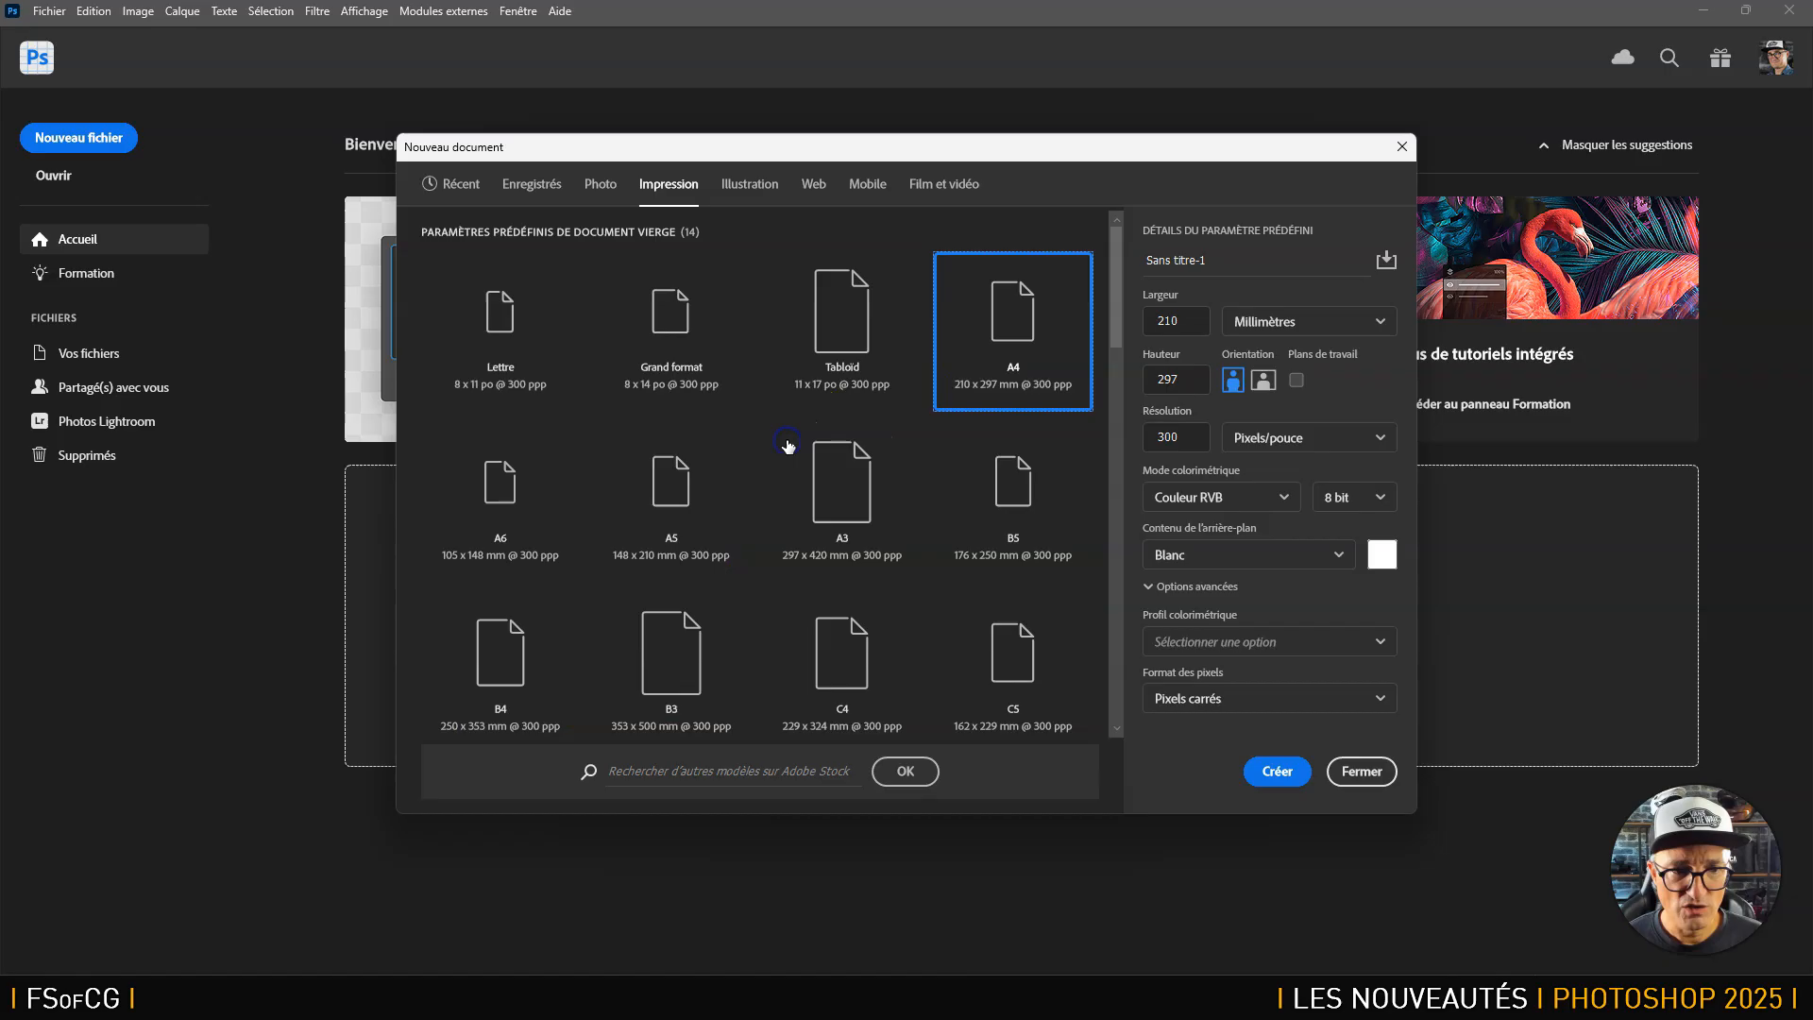
left_click(672, 485)
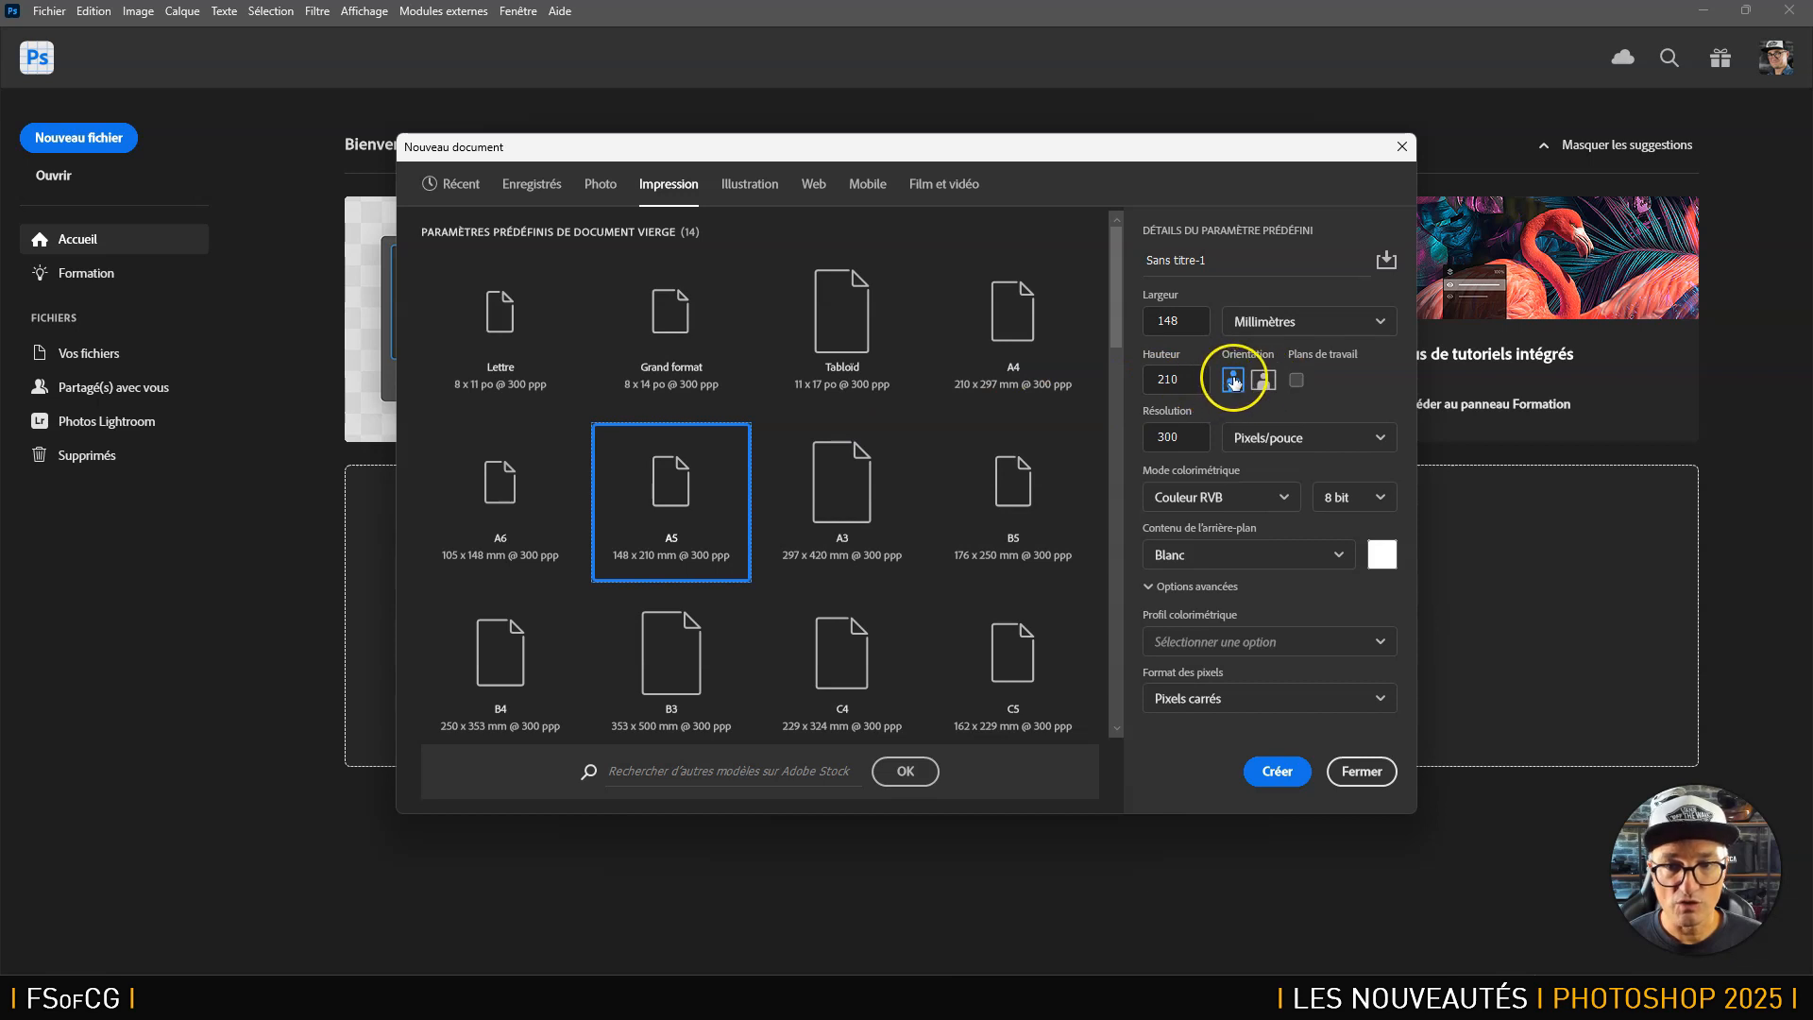
left_click(1272, 773)
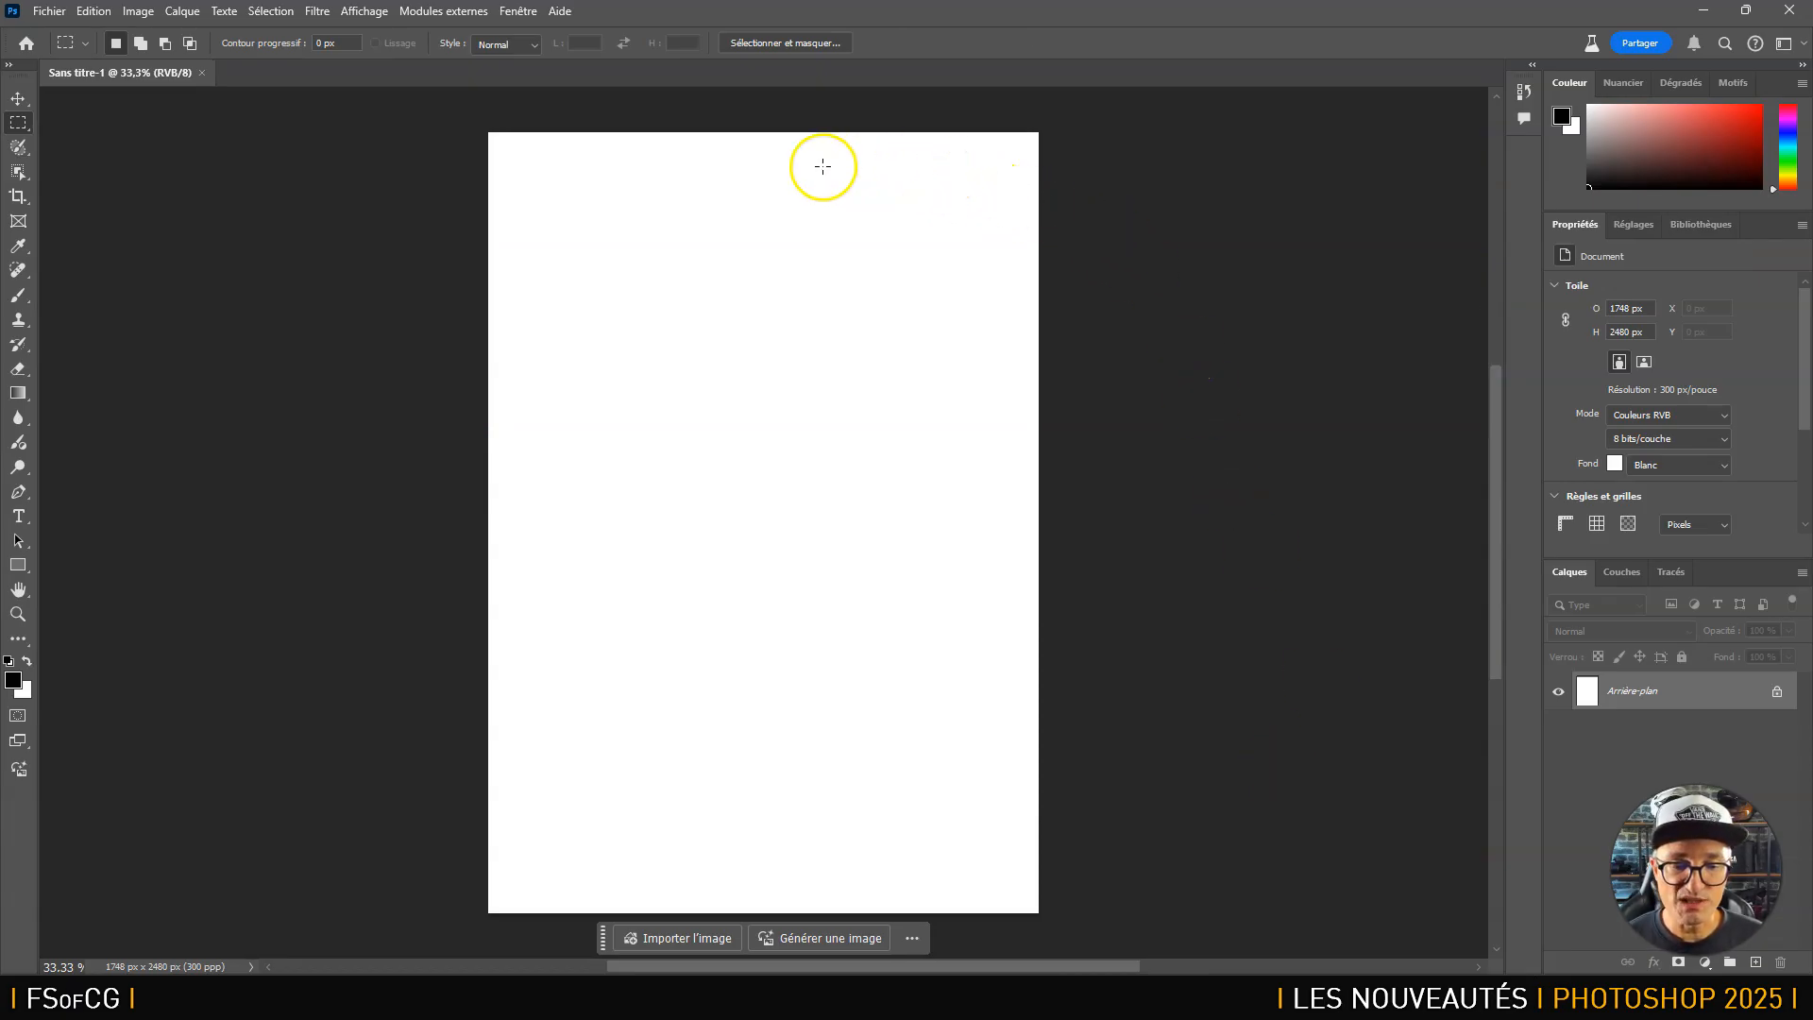
Start generating an image for the blank page and begin the prompt with "Hamburger avec 2 steaks, mayonnaise, bacon, tomates, salade.".
mouse_move(807, 939)
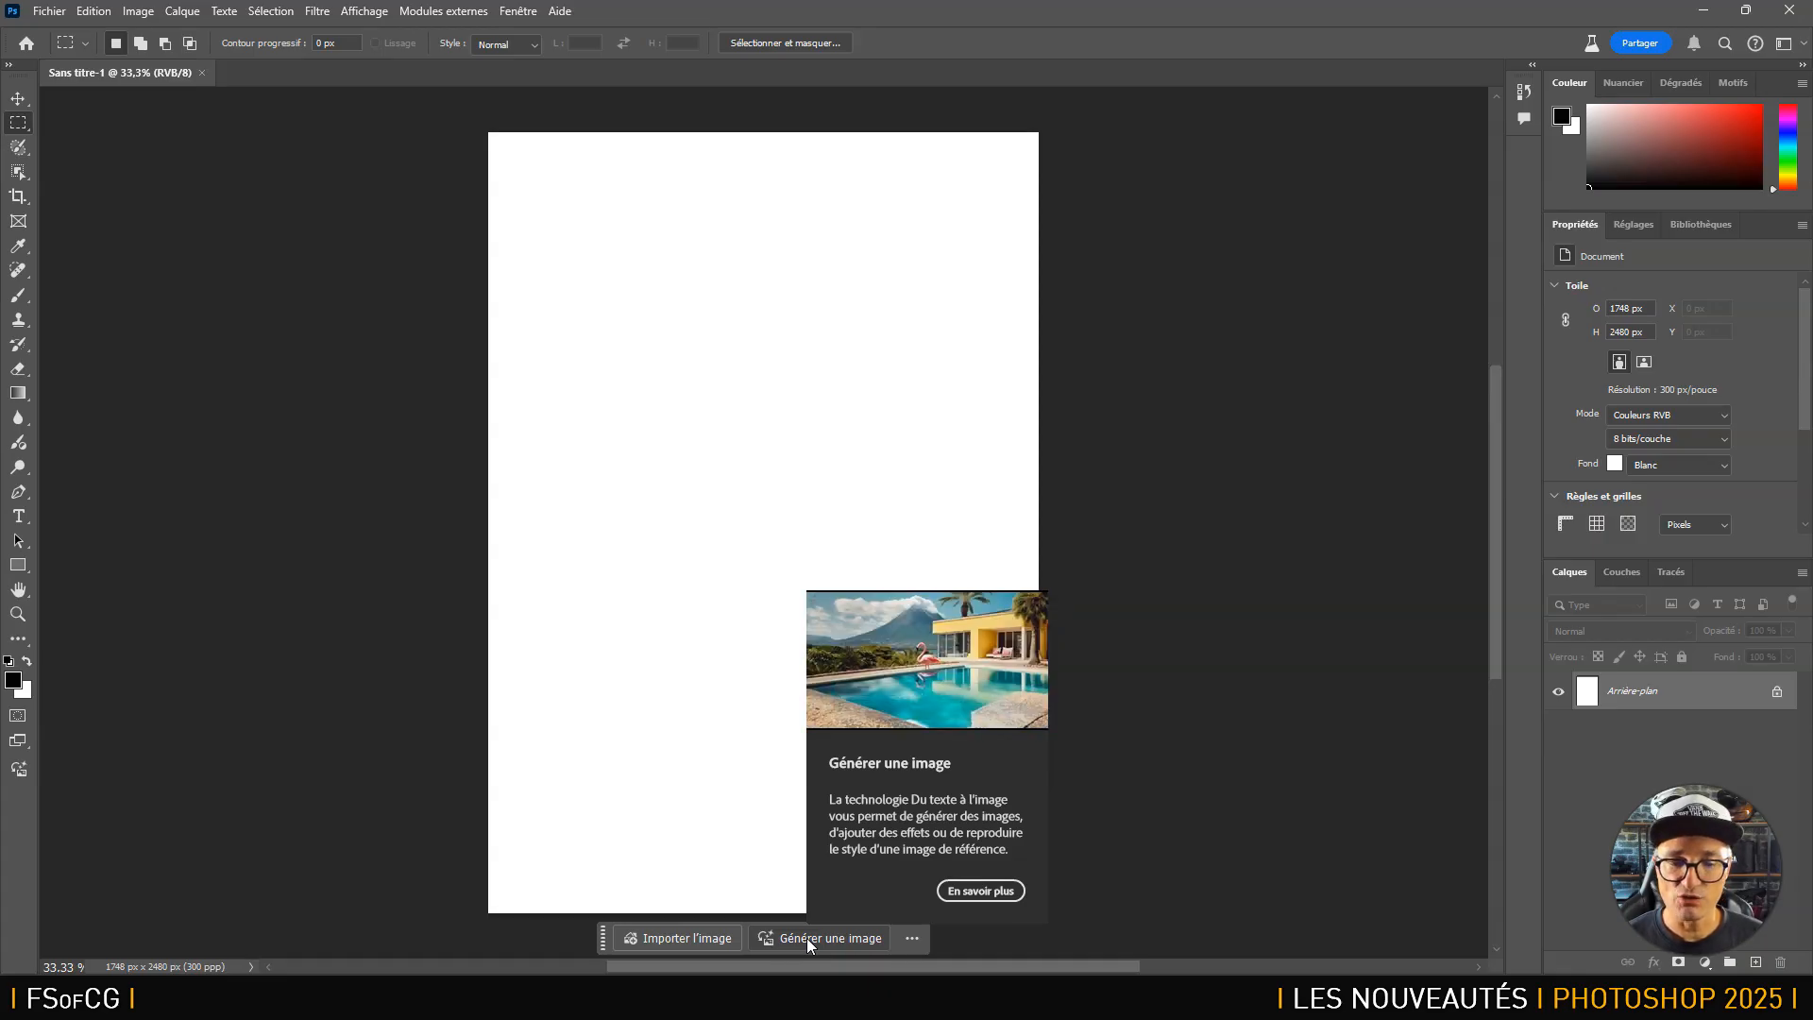
left_click(808, 939)
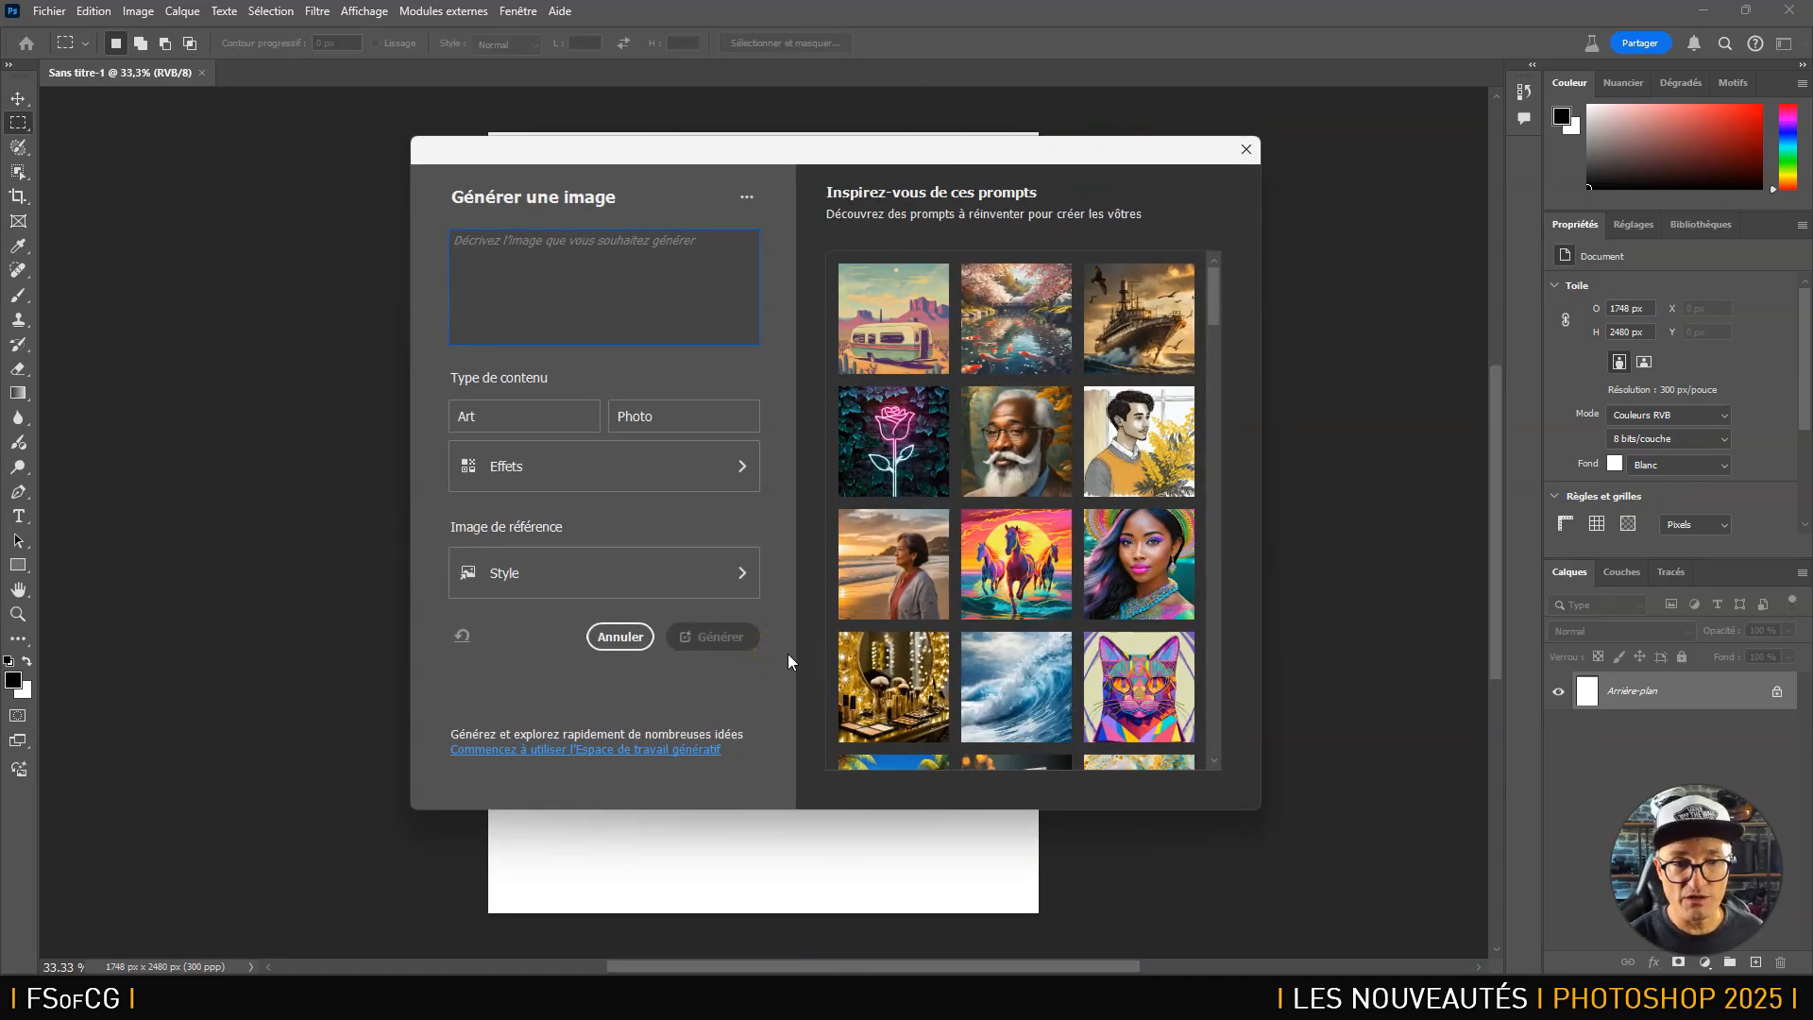
type("Ha")
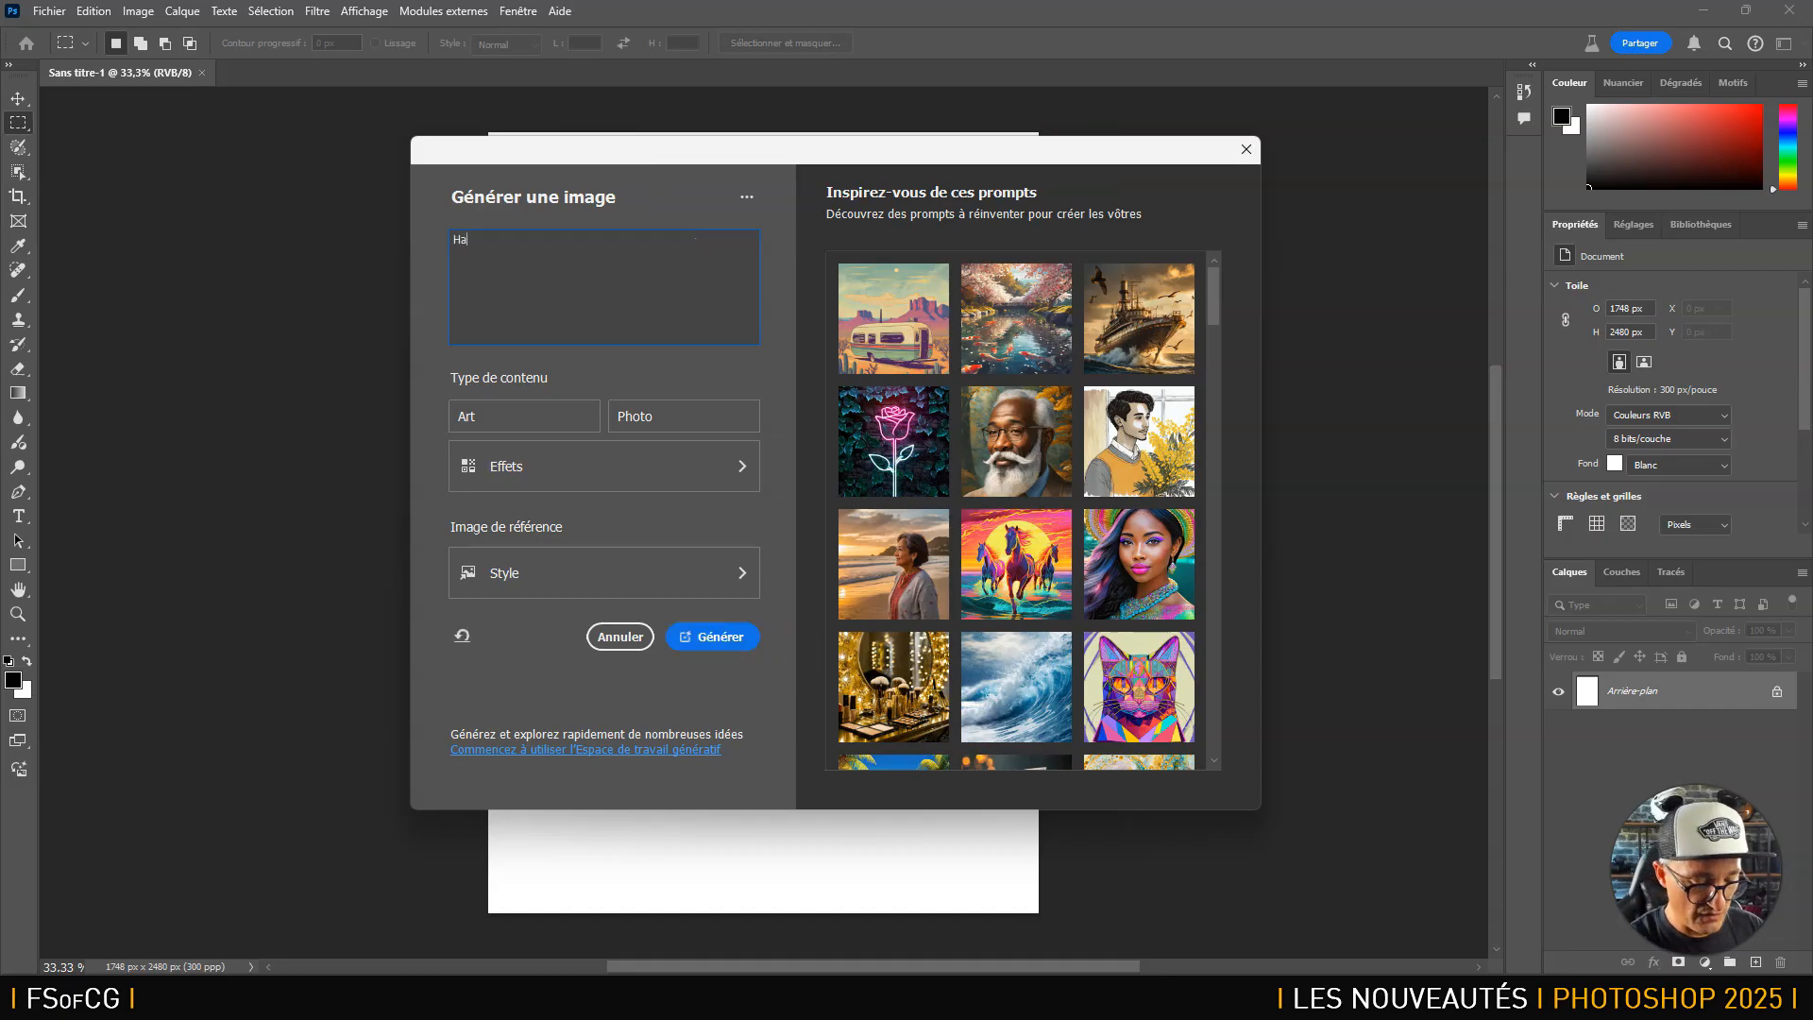
type("mburger")
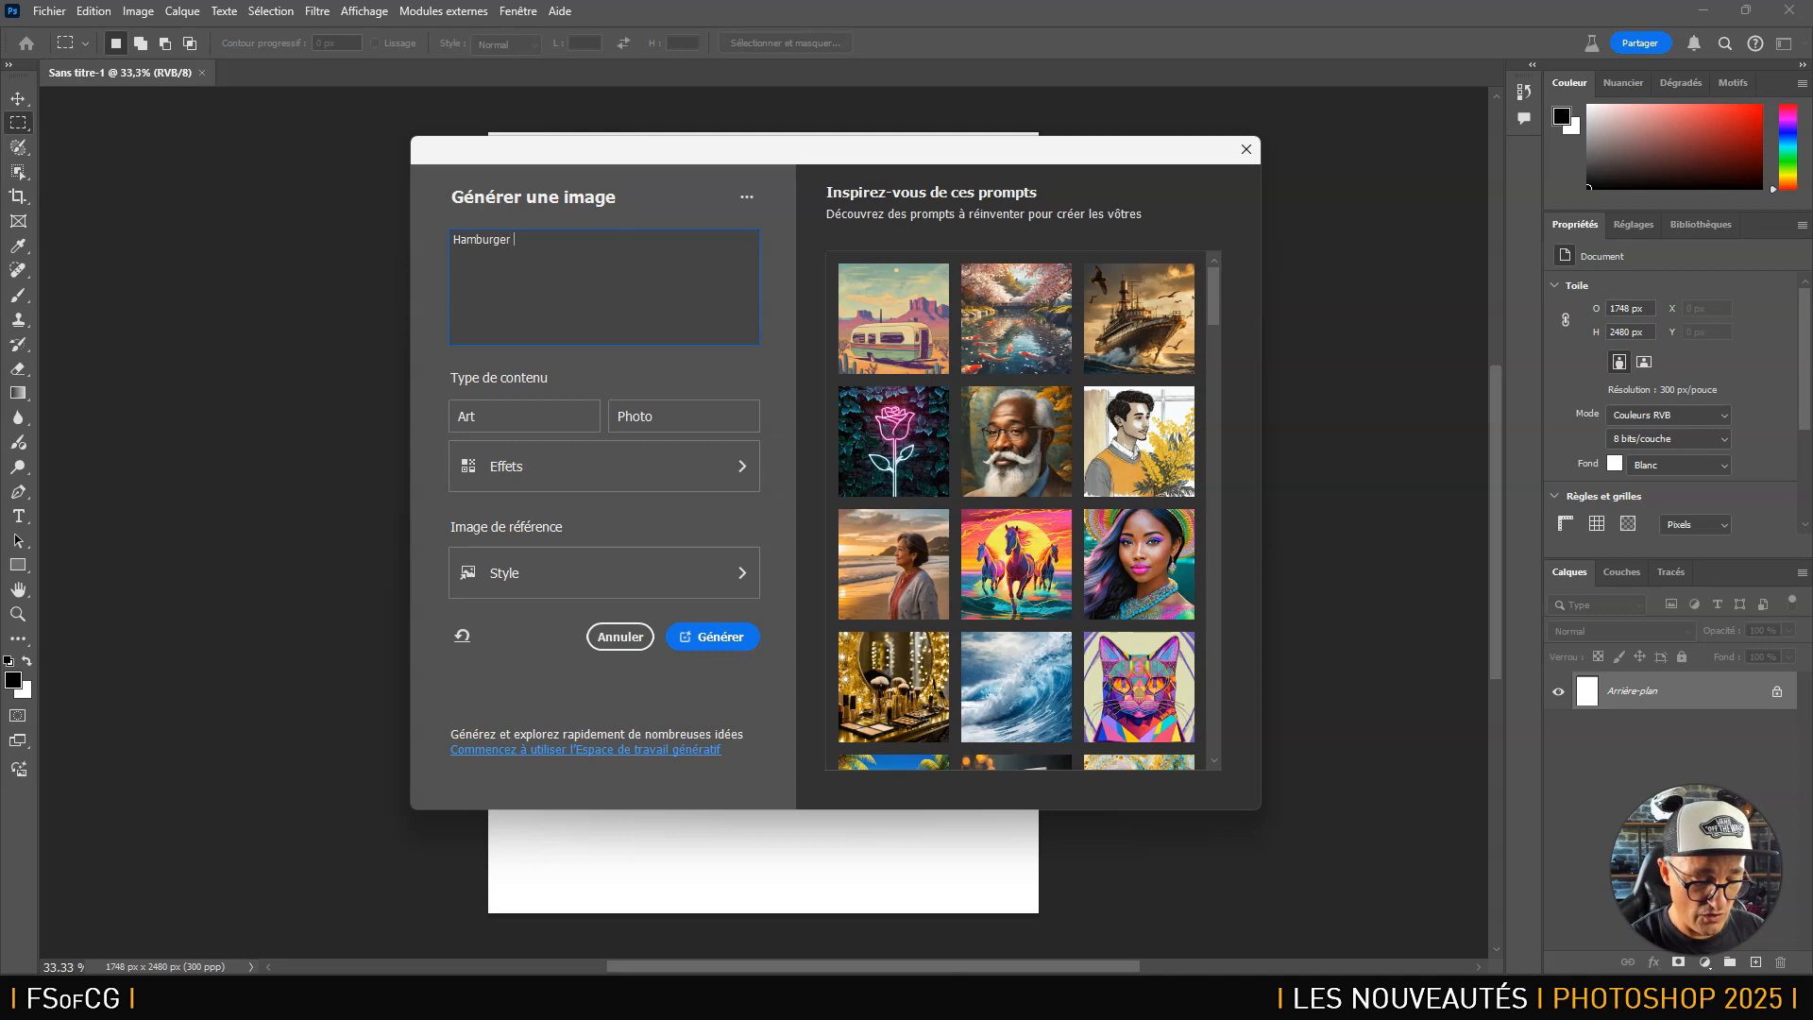
type(" avec 2 ")
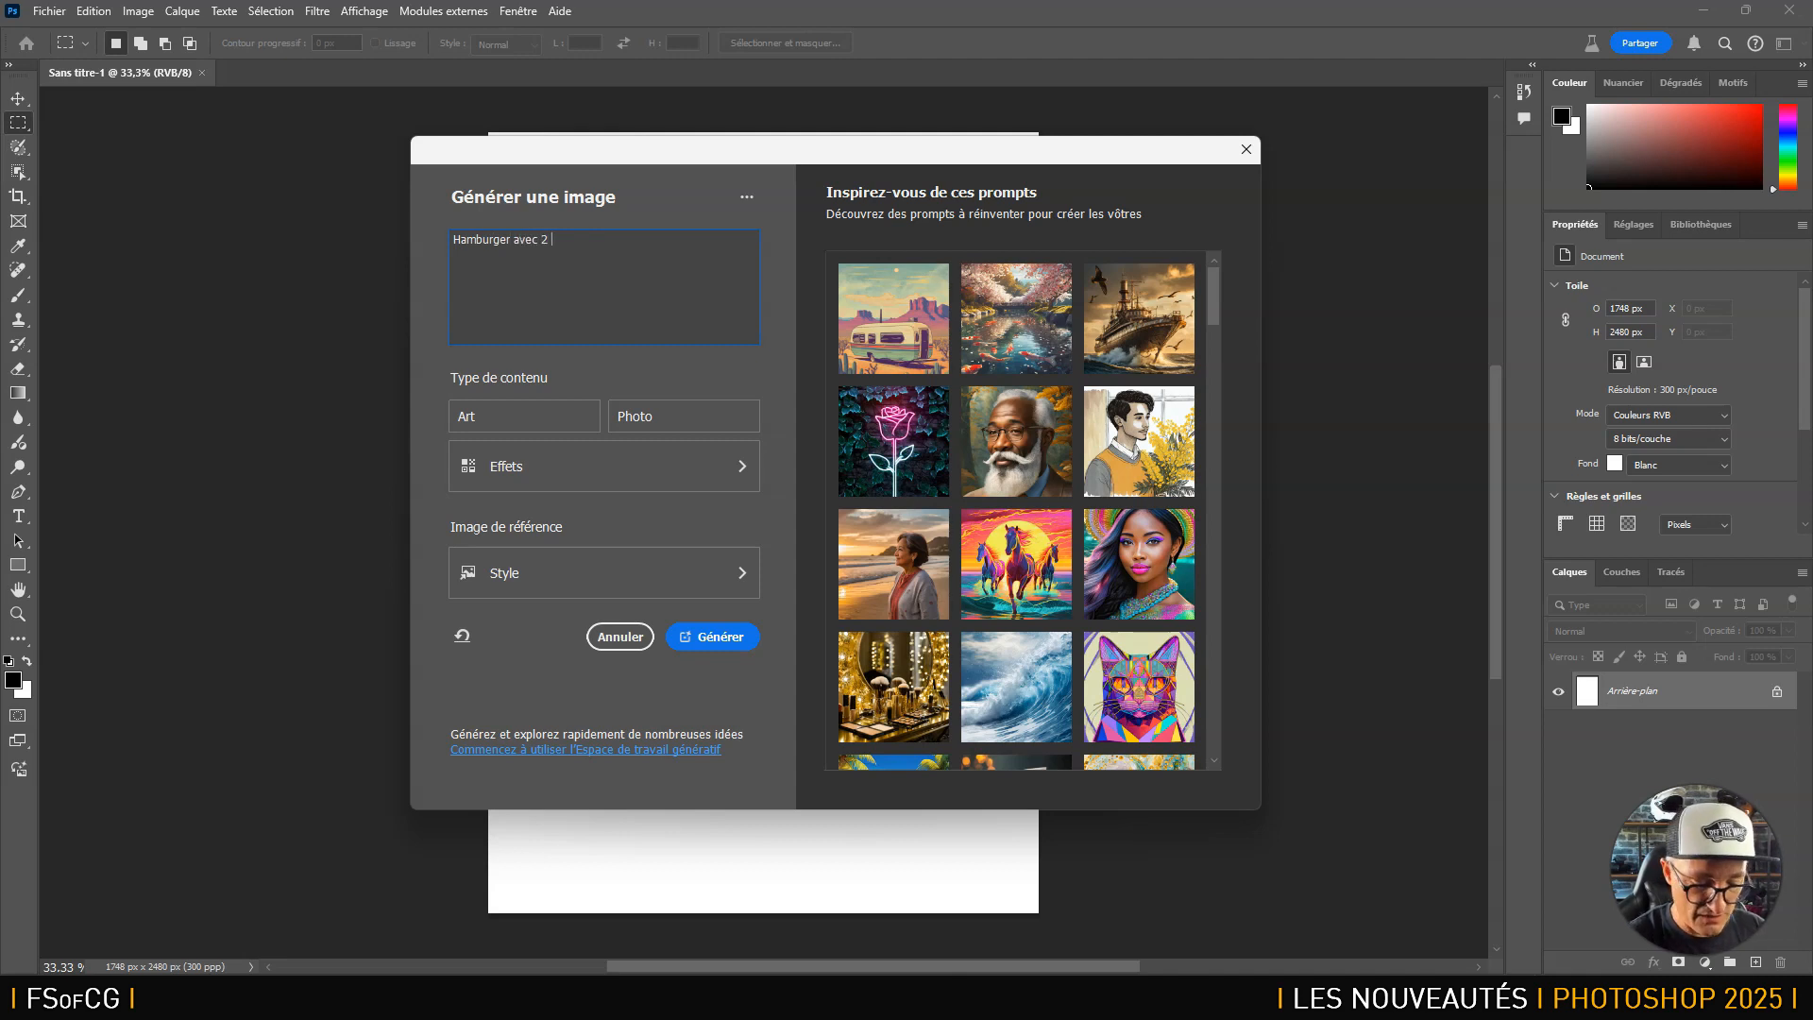
type("steaks")
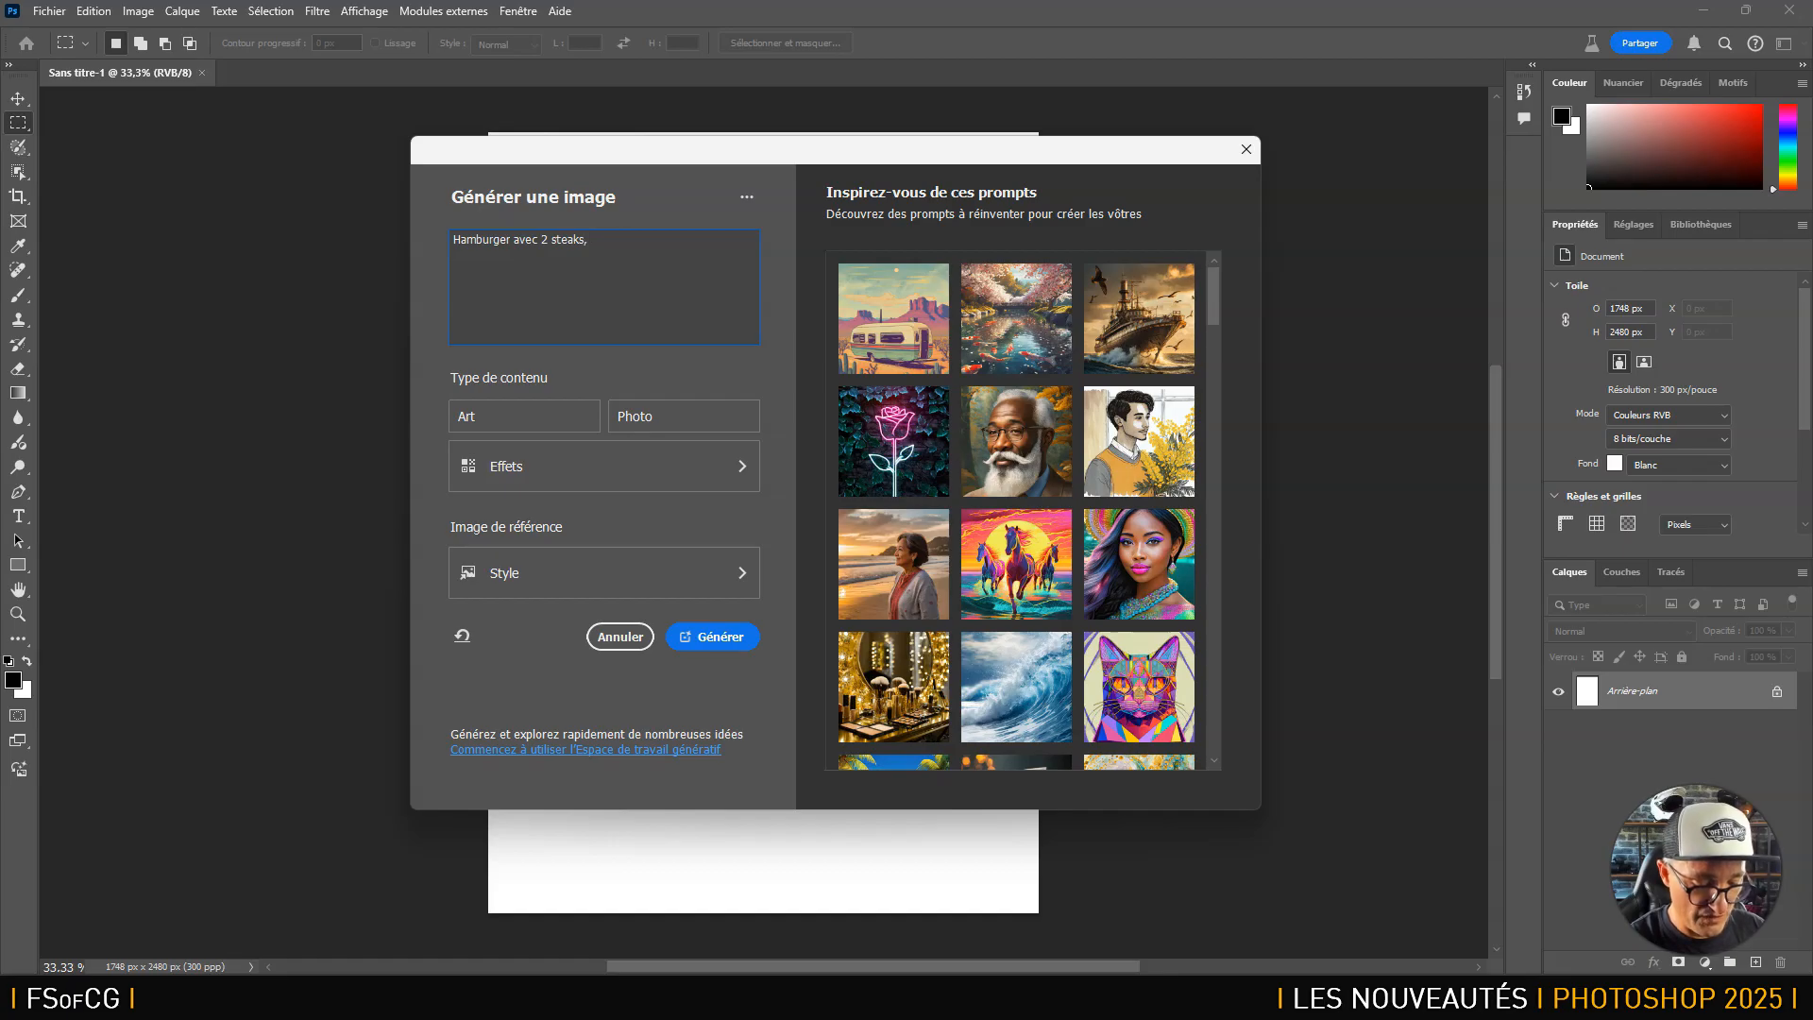
type(", ma")
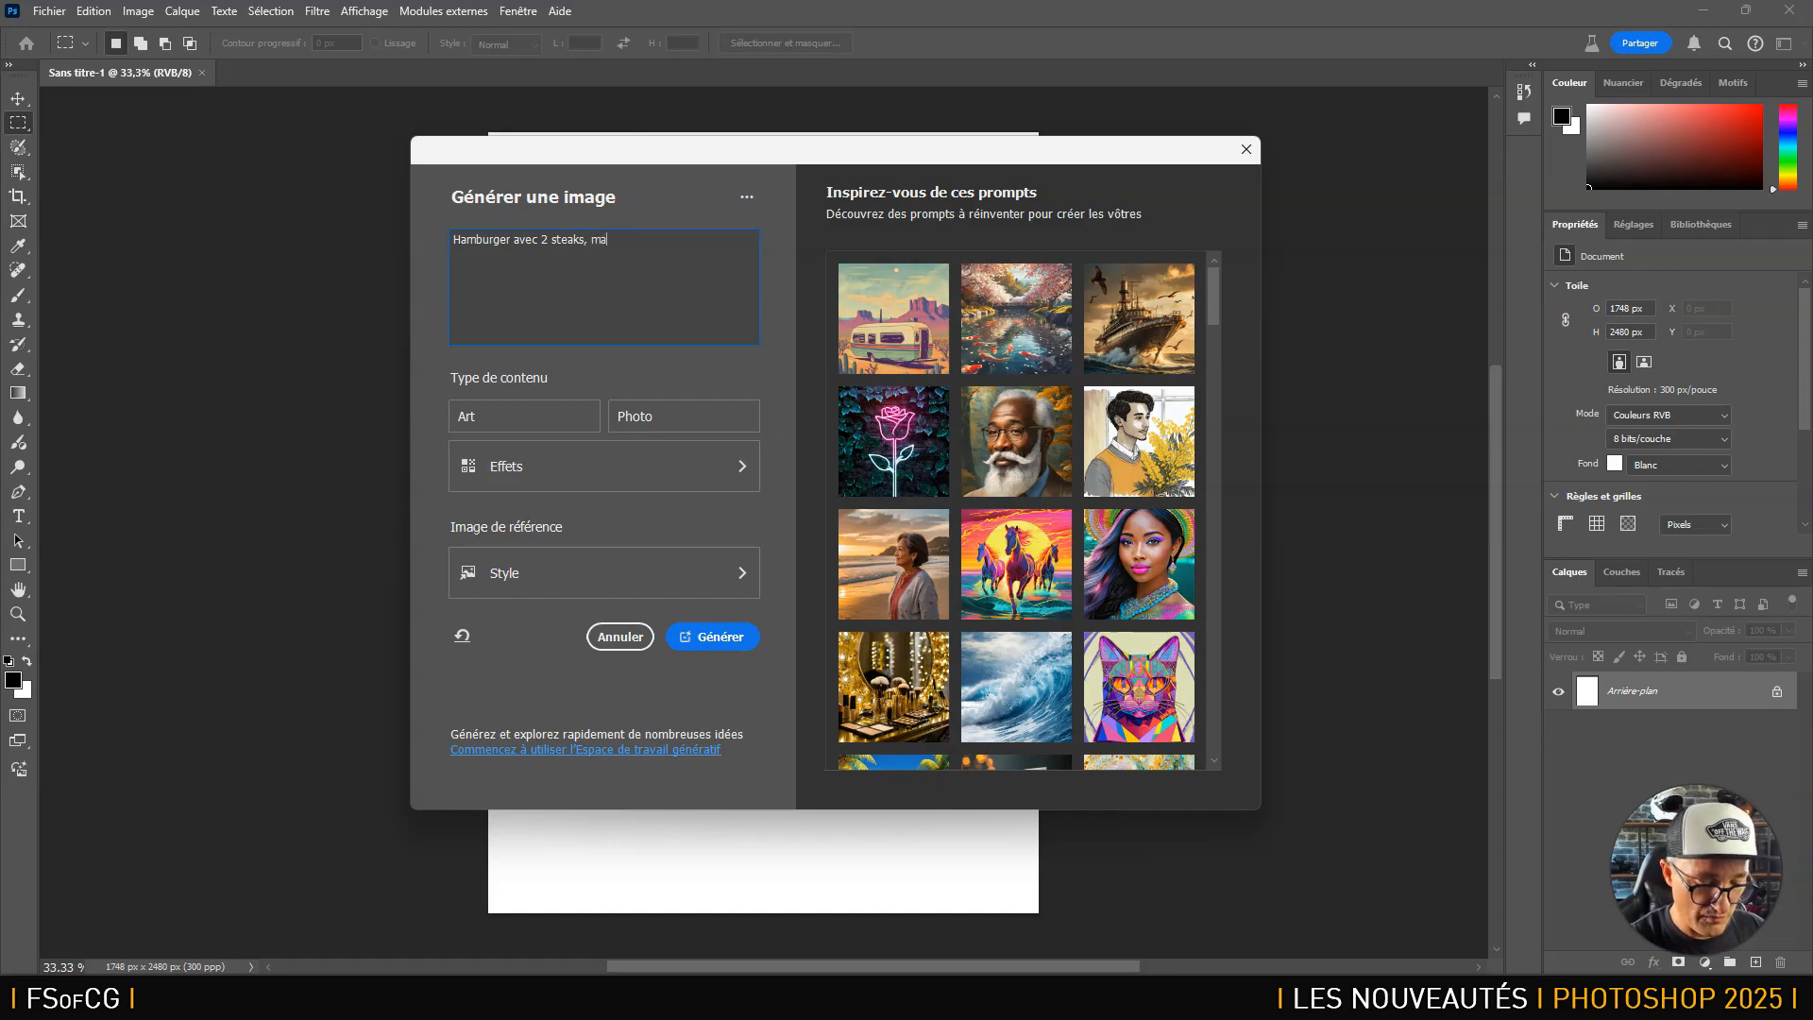
type("yonnaise, bacon, tomtes")
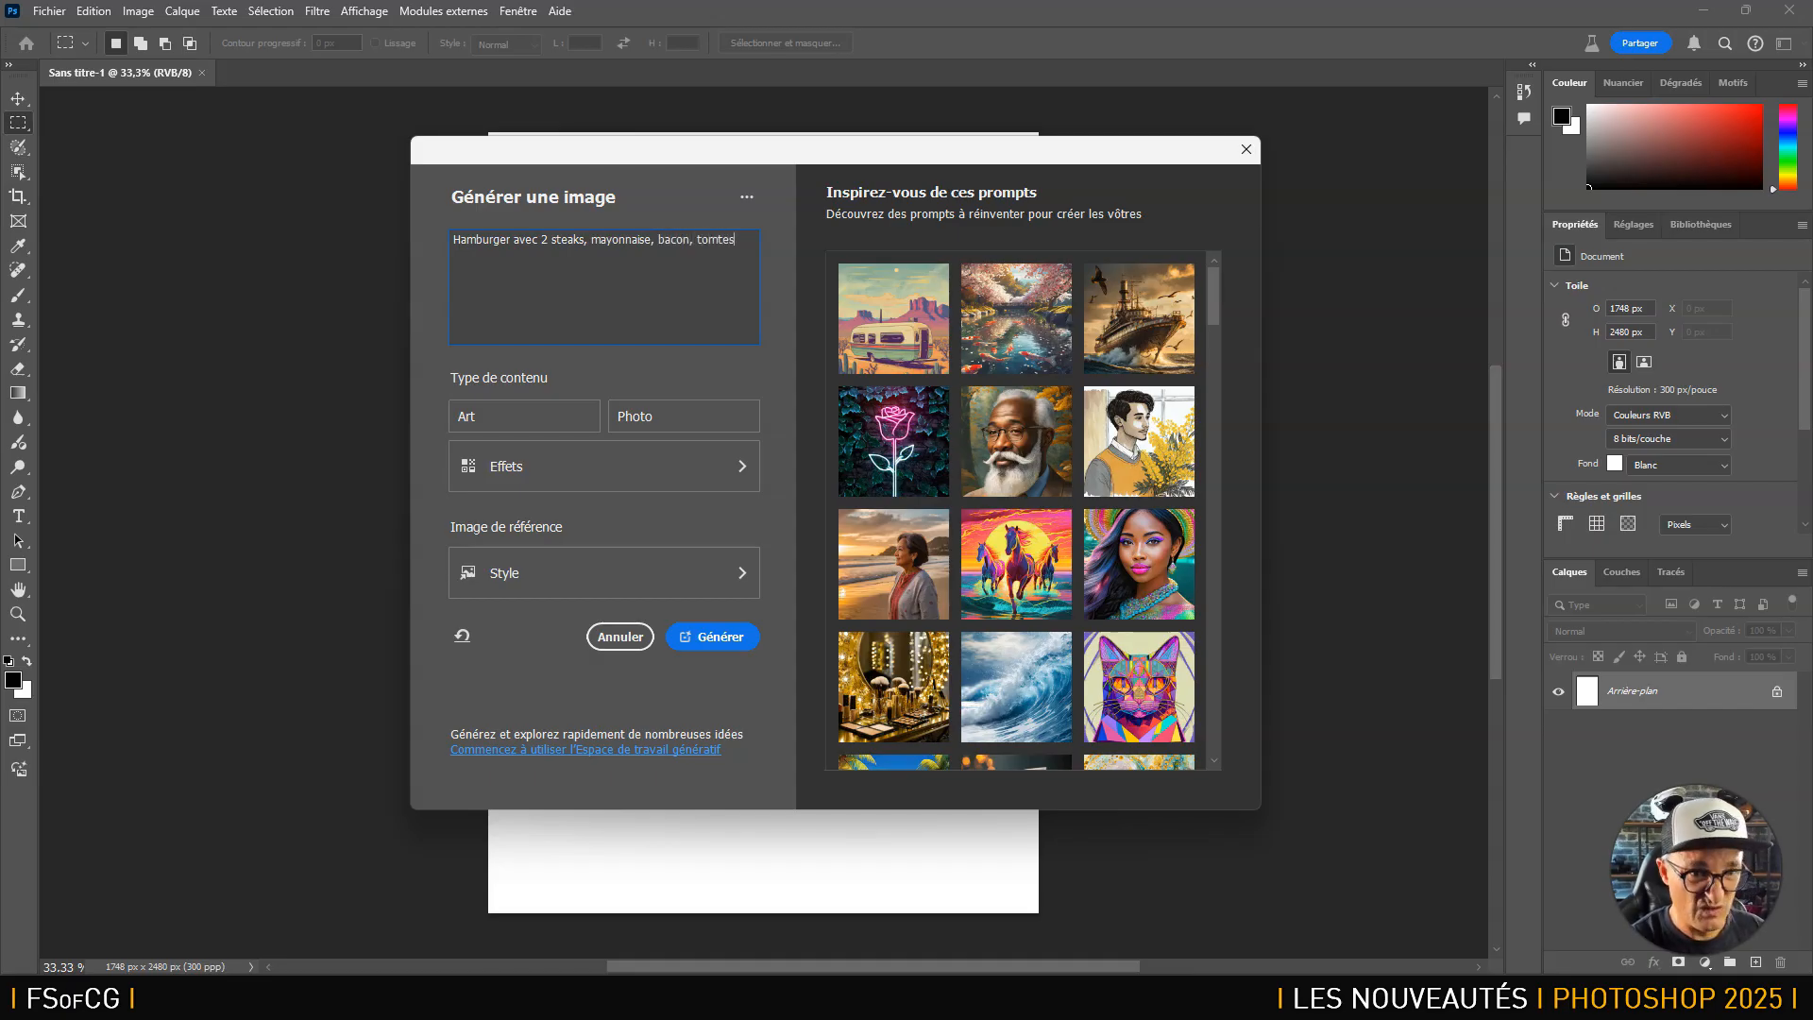
key("BackSpace")
key("BackSpace")
key("BackSpace")
type("ates, sal")
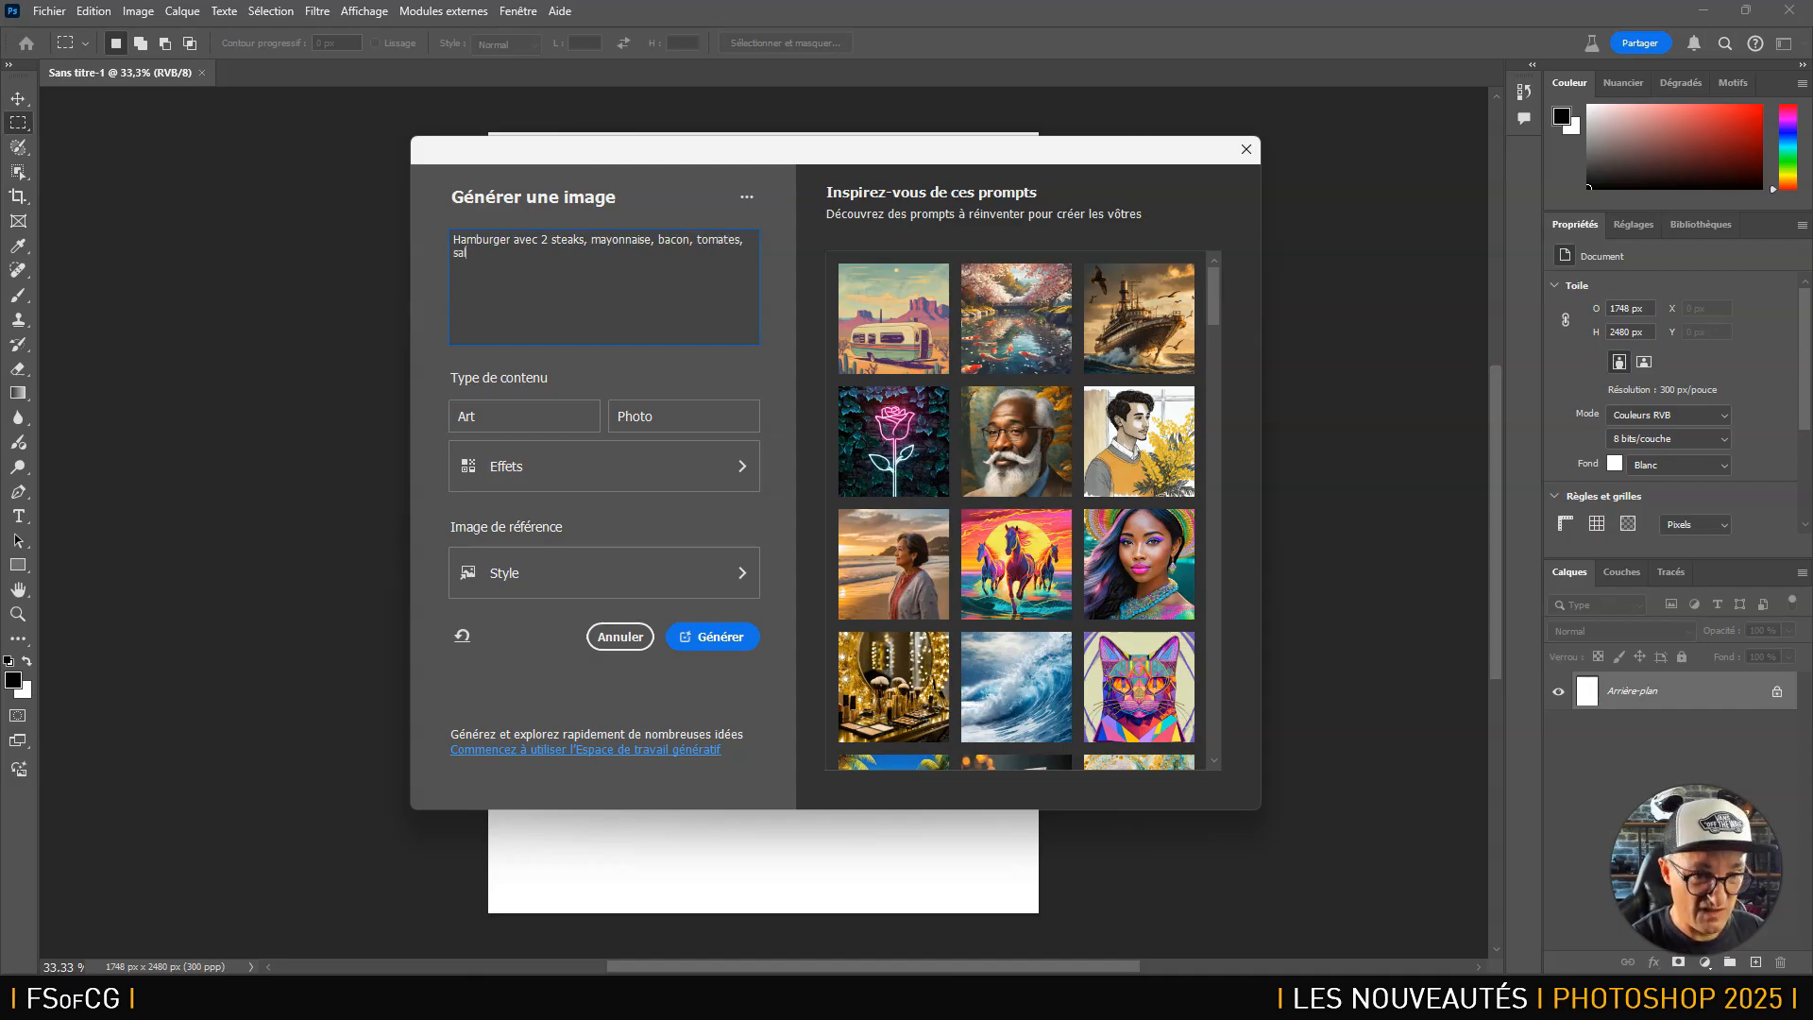
type("ade.")
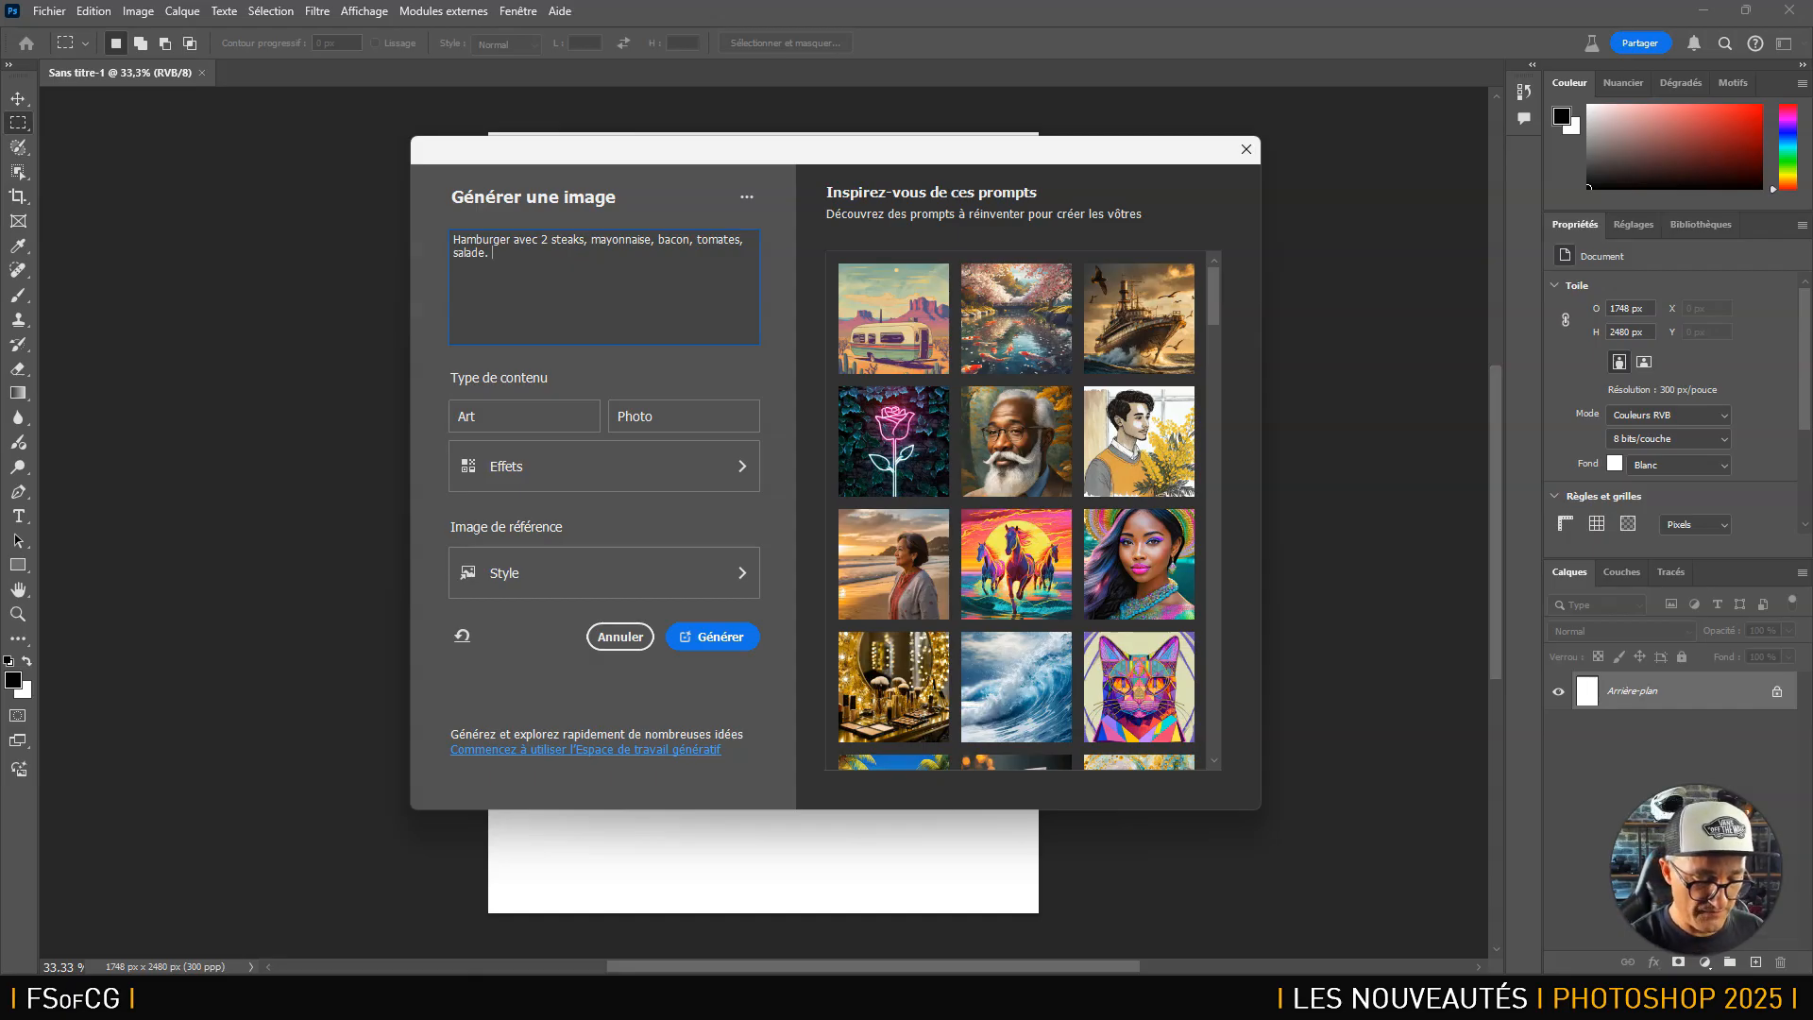
Extend the prompt with "Le hamburger est posé sur une table en bois d'acajou. L'arrière plan est gris foncé. Eclairage de type studio.".
type("Le hamburger est posé sur une table en ")
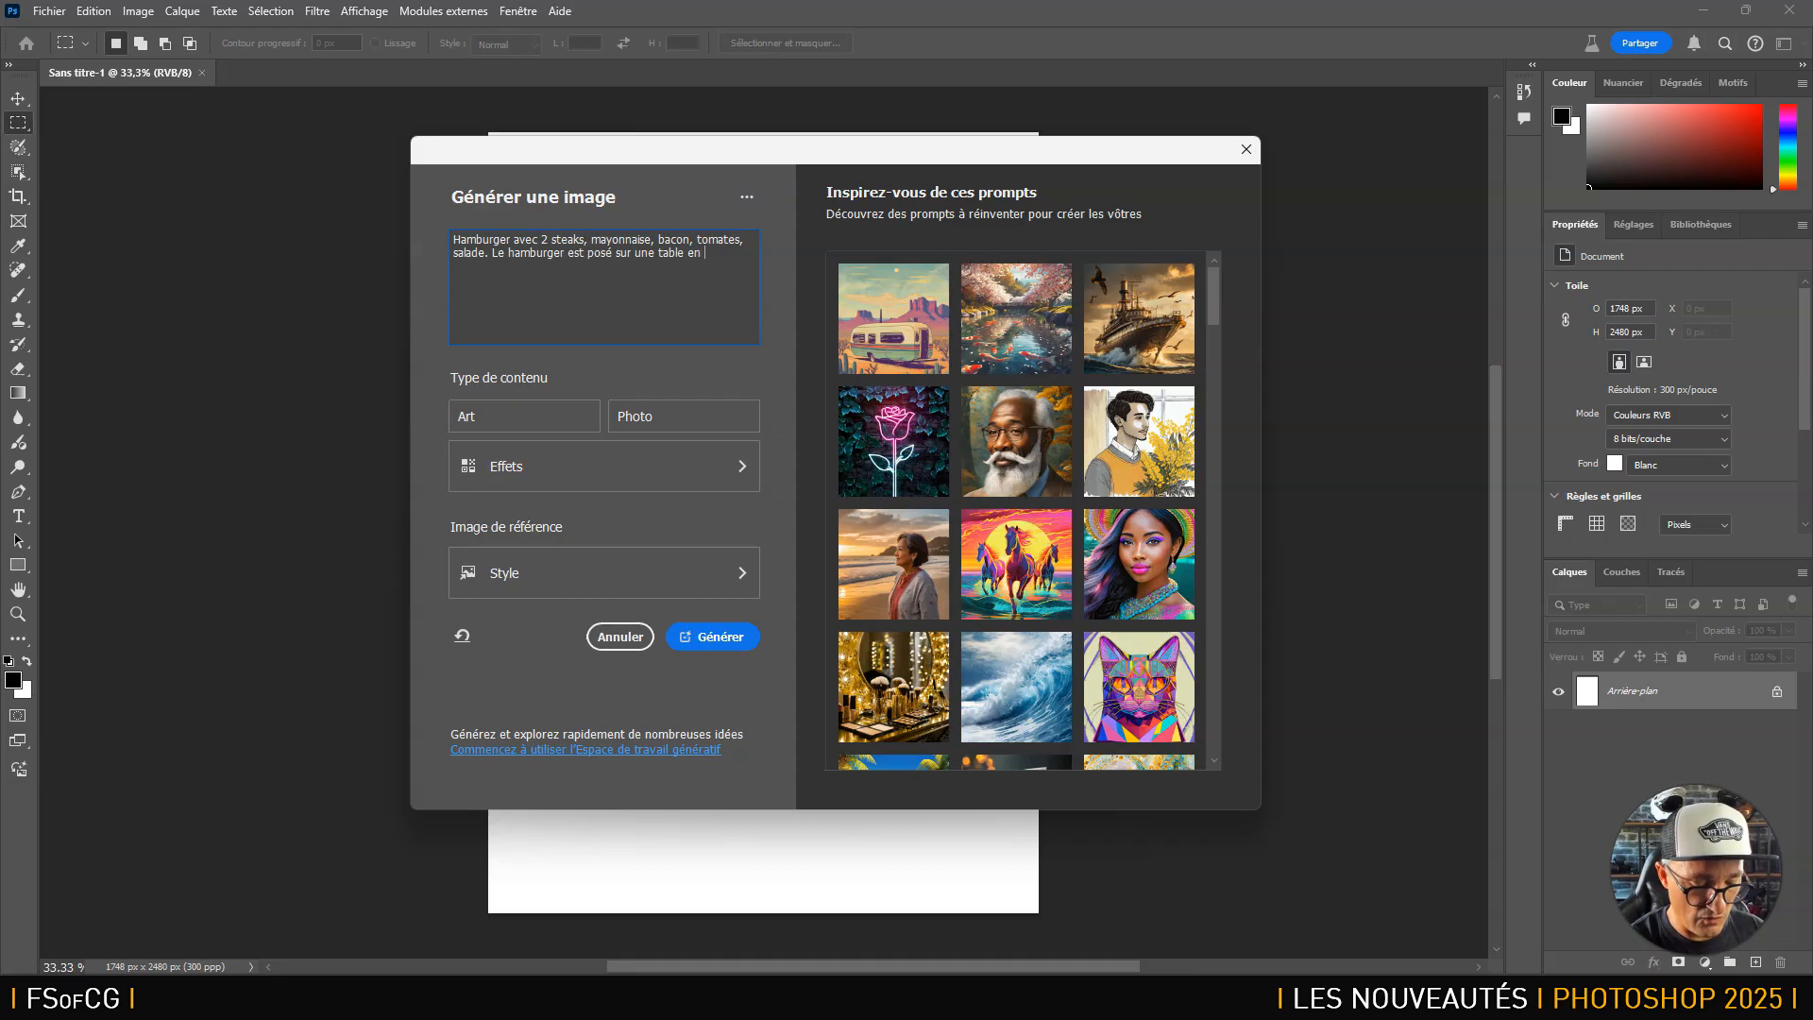
type("bois d'acac")
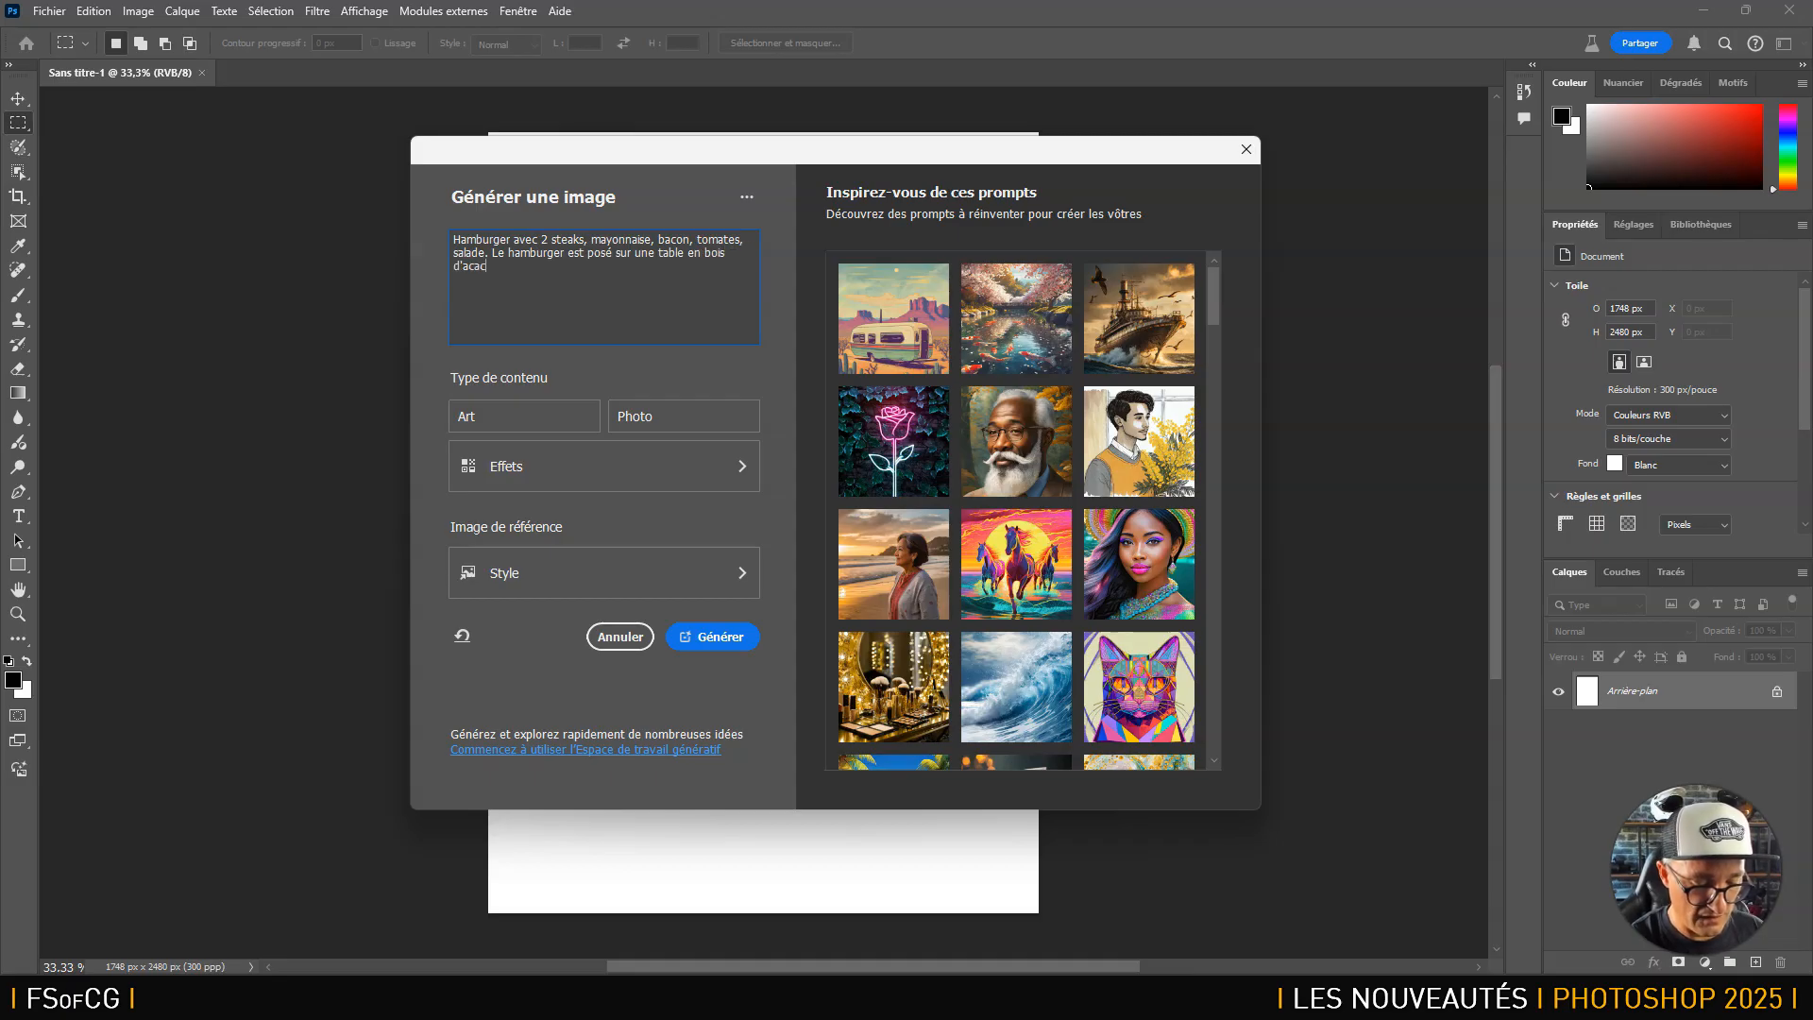
key("BackSpace")
type("jou")
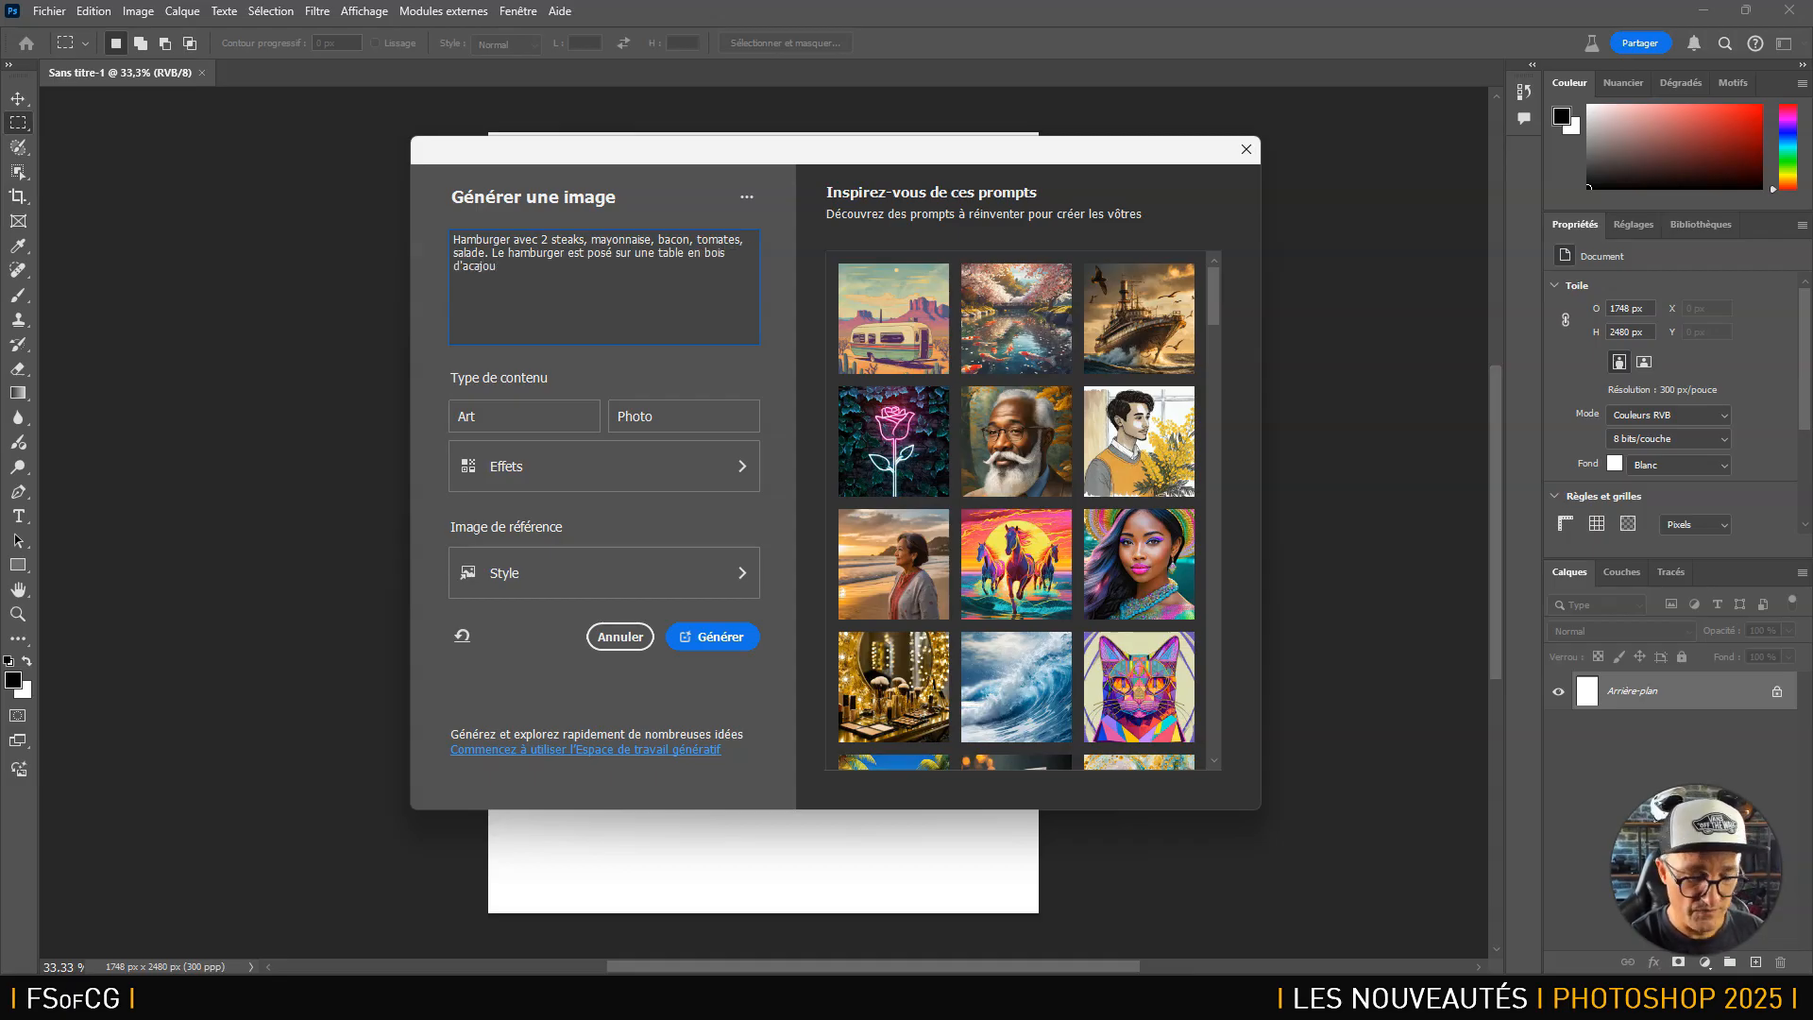
type(". L'arrière plan est gris foncé.")
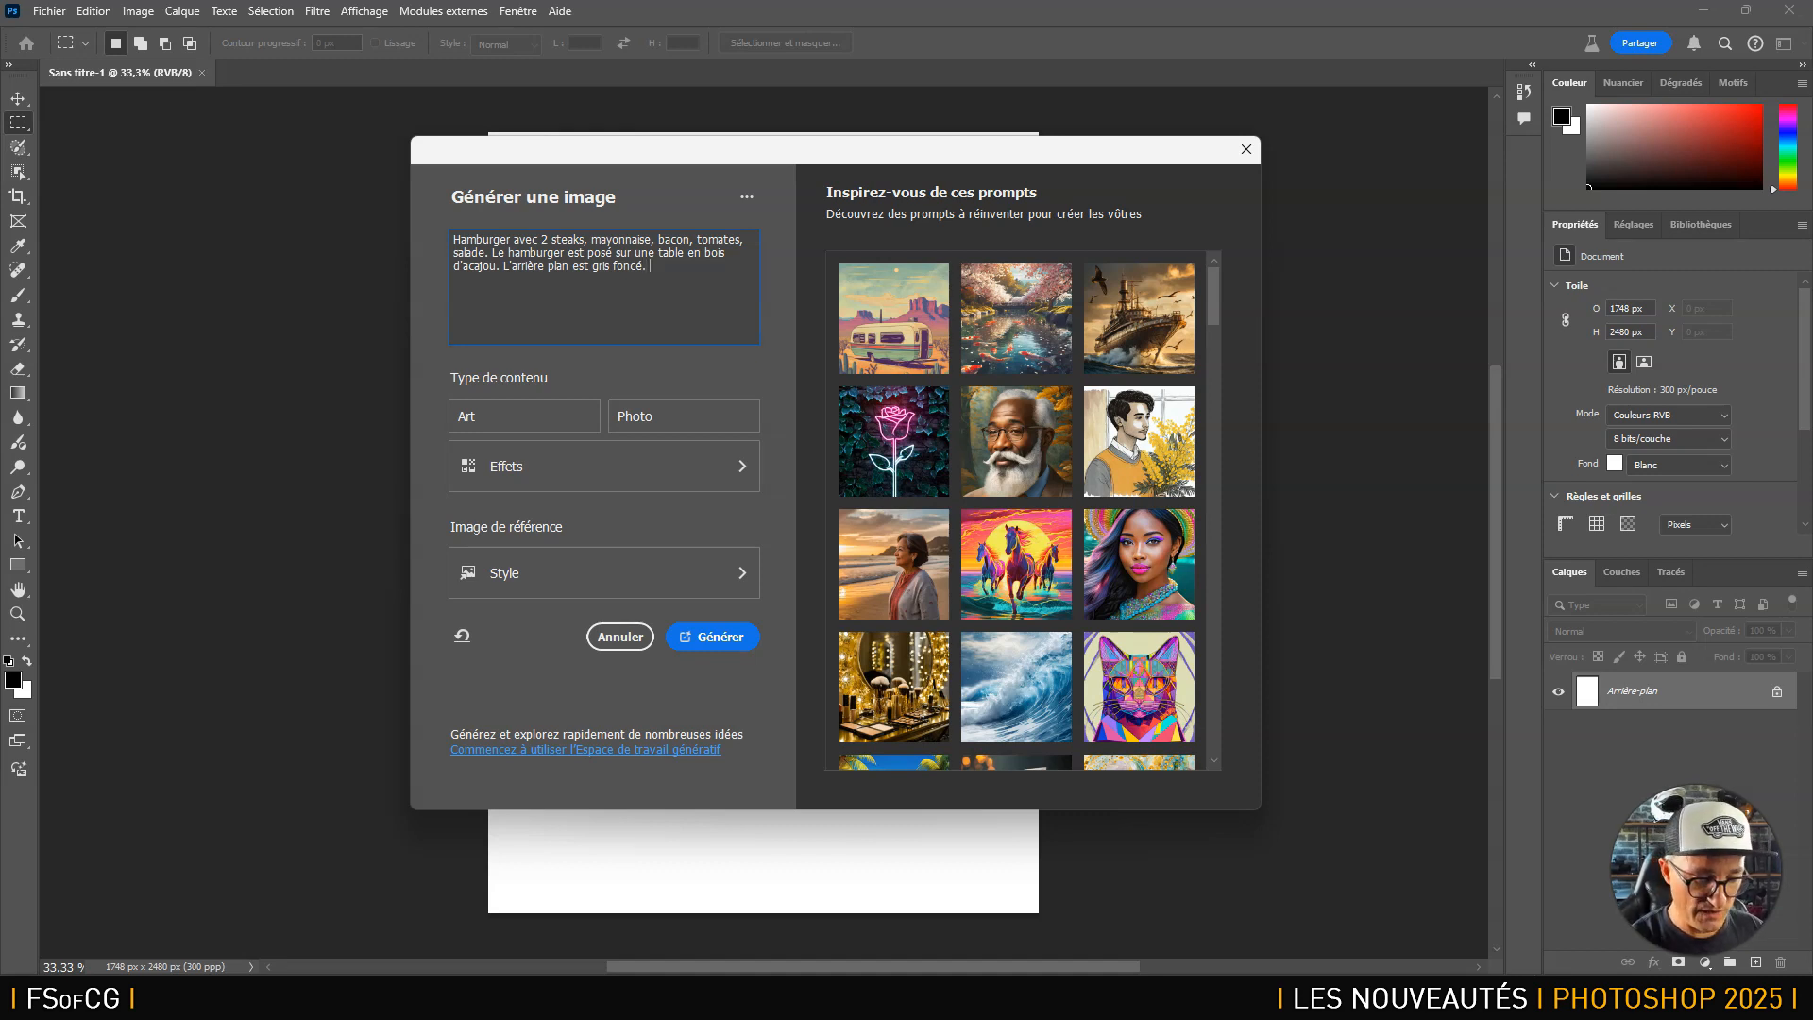
type("E")
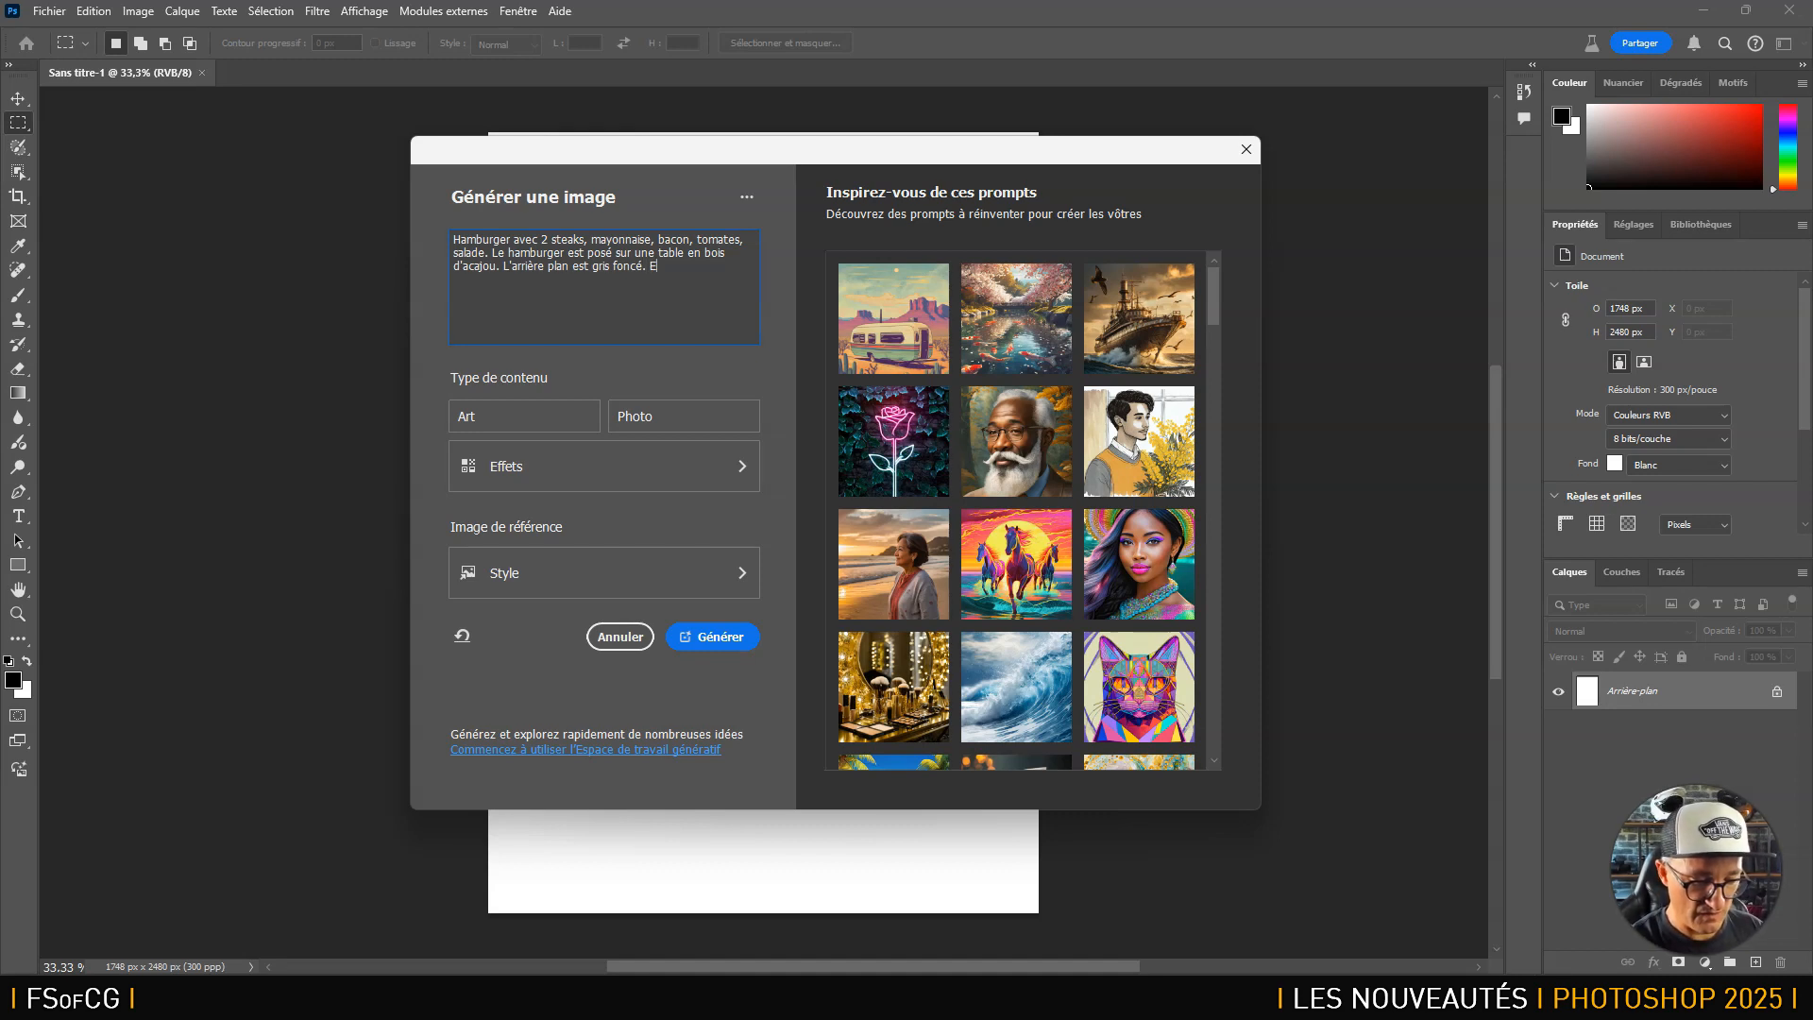
type("clairage de ")
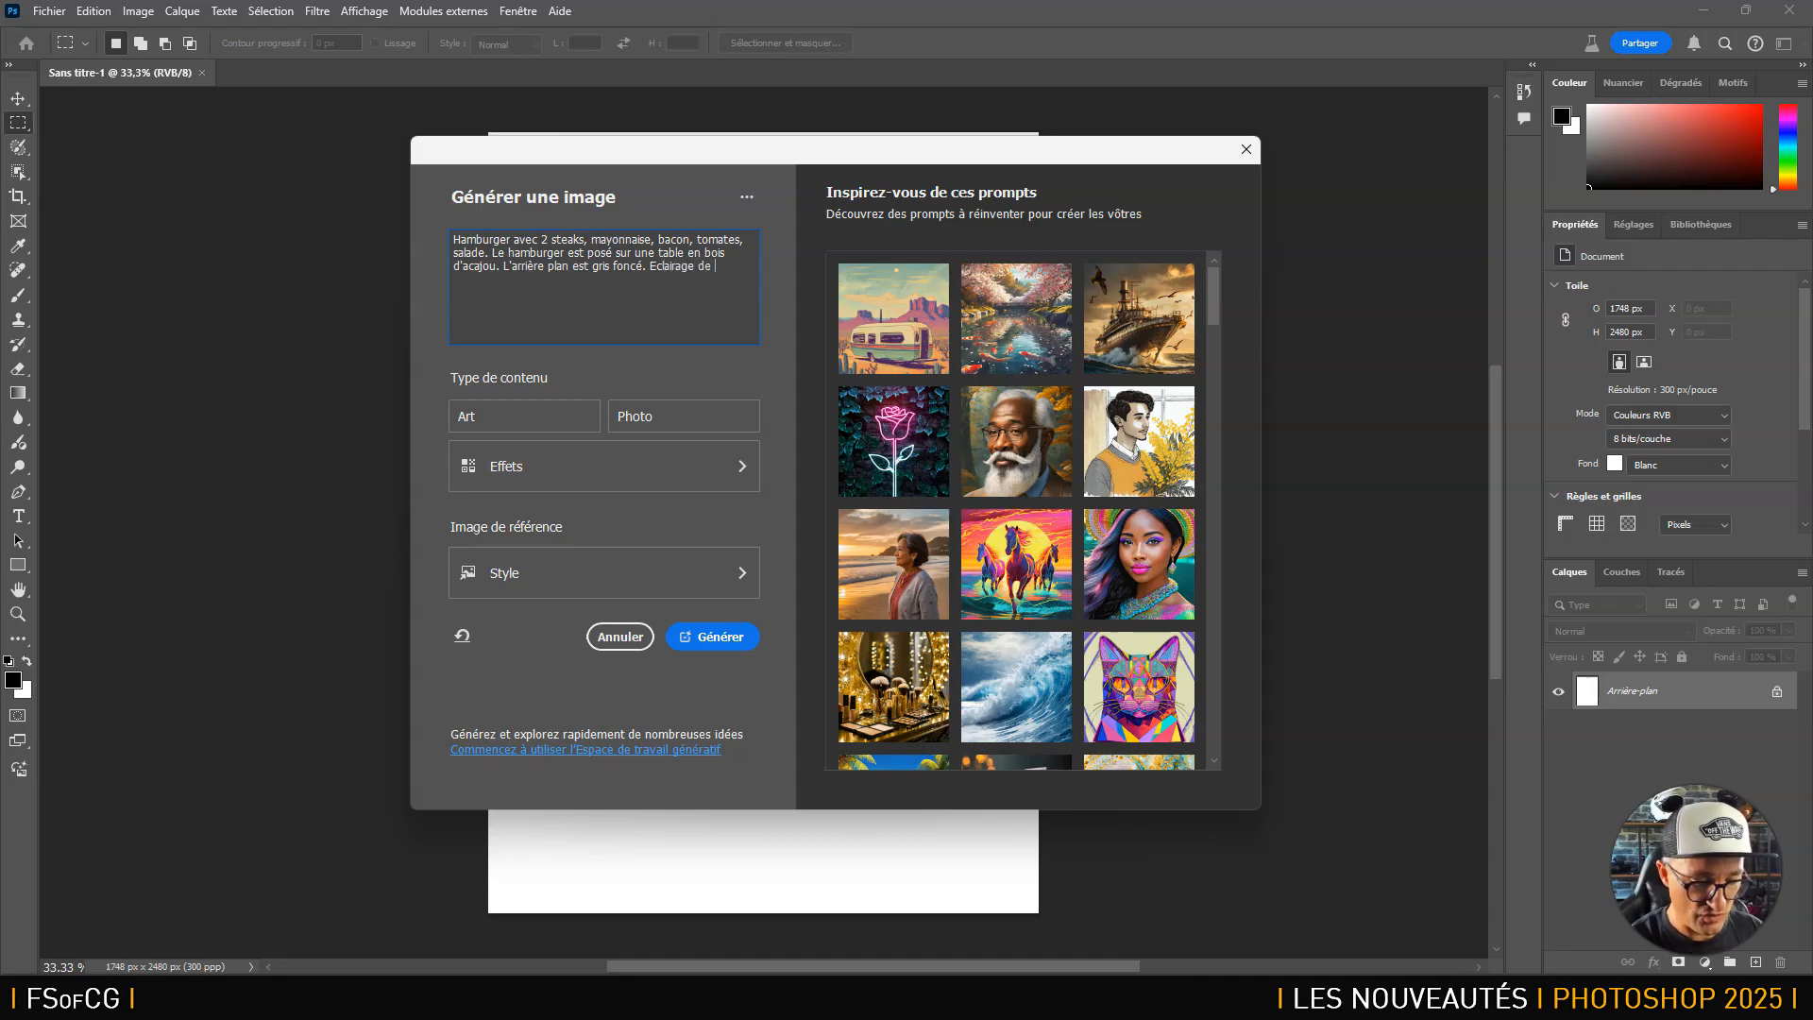
type("type studio.")
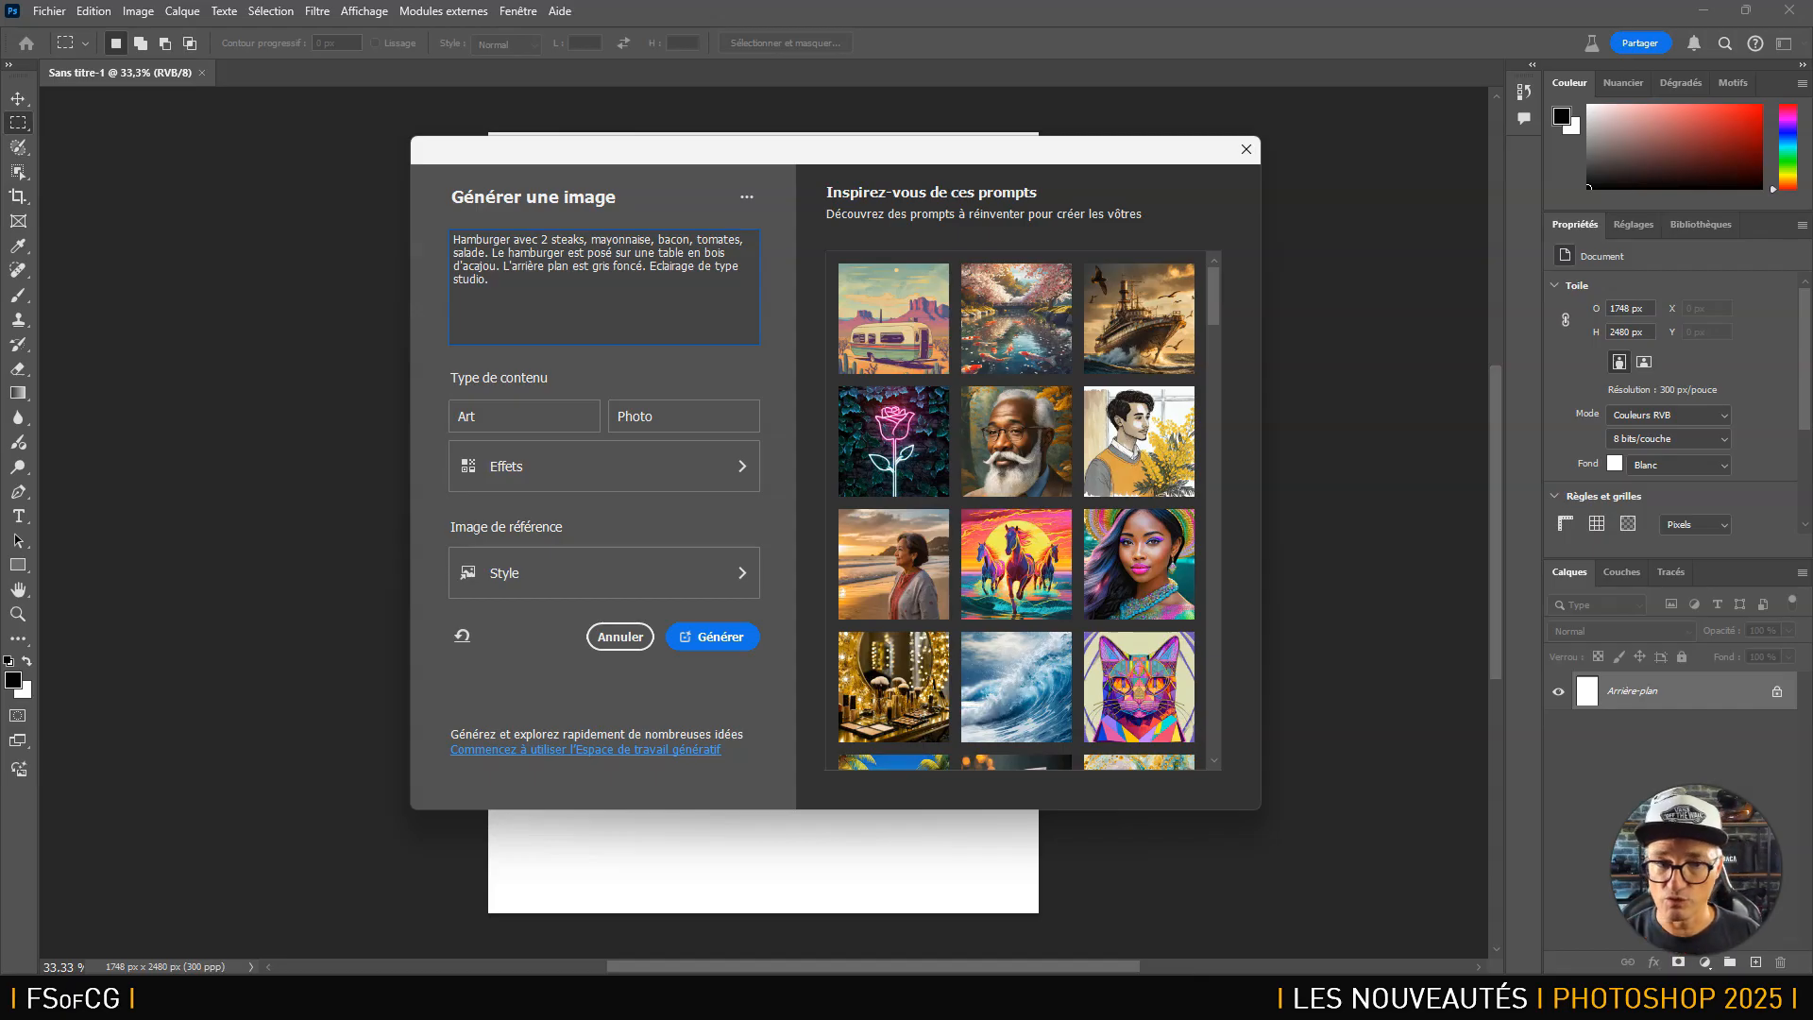
Set the content type to Photo, and look through the available effects and the style reference gallery.
left_click(664, 415)
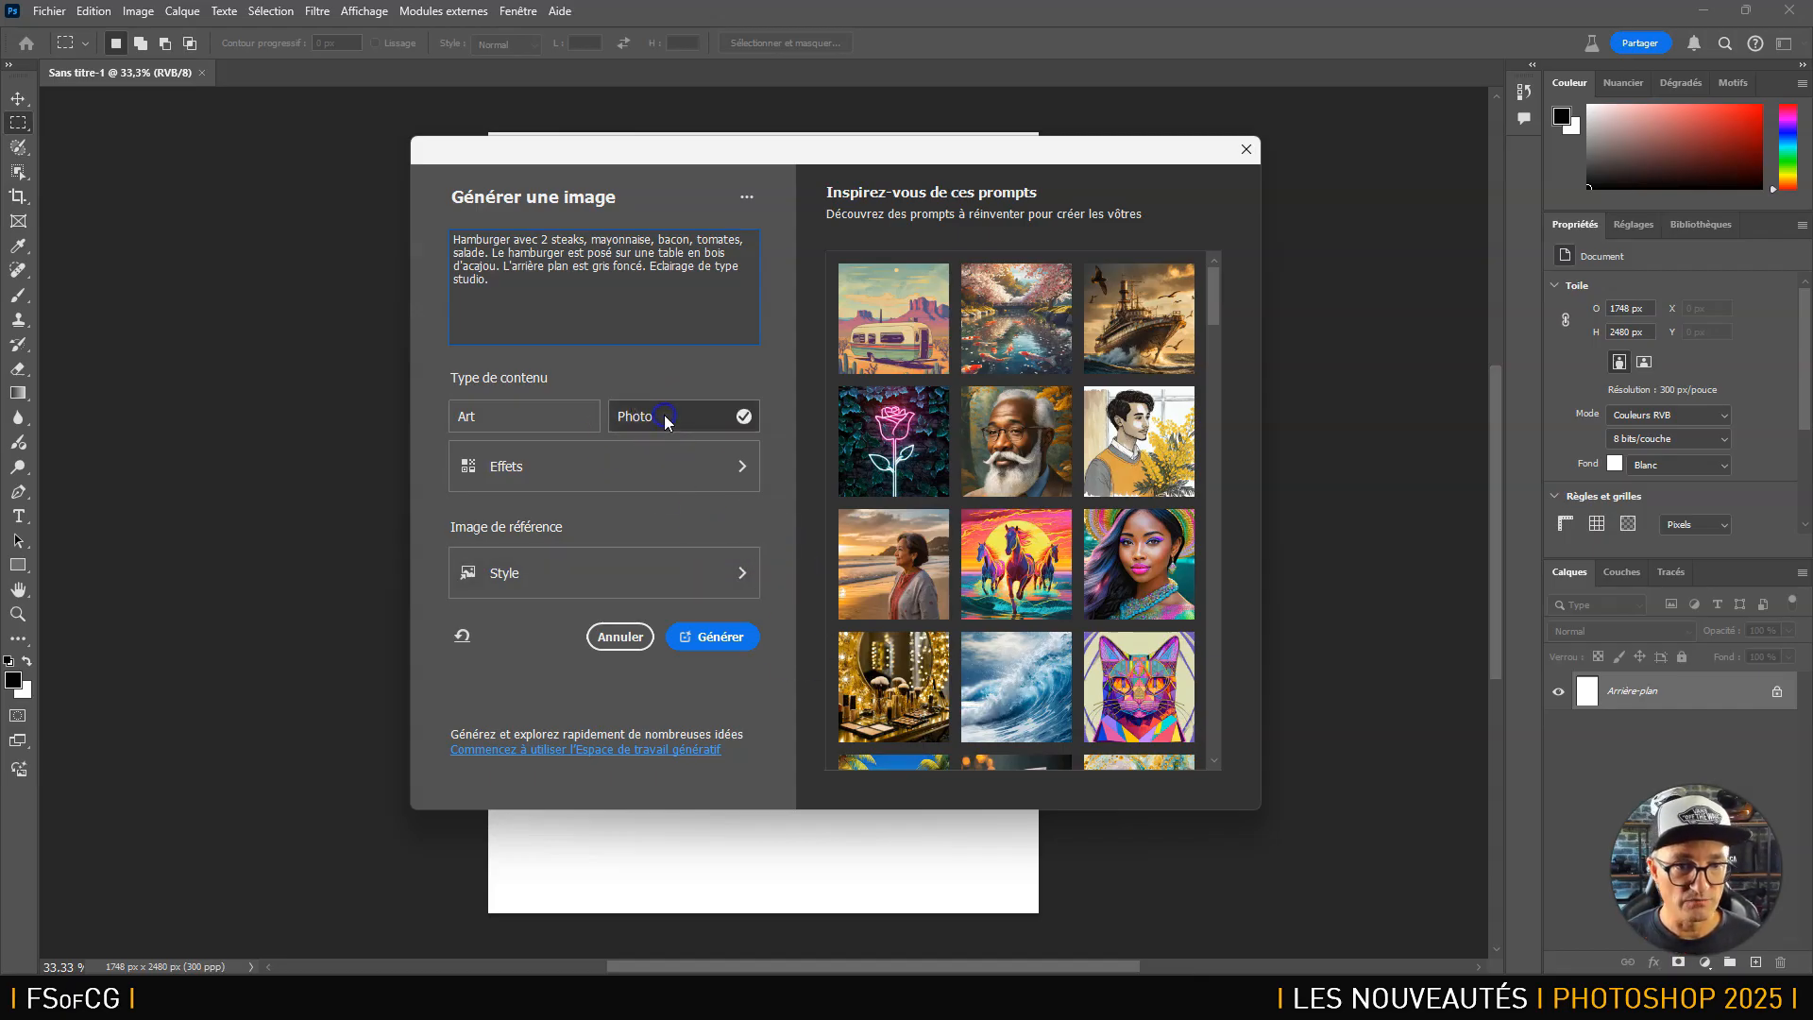
left_click(660, 457)
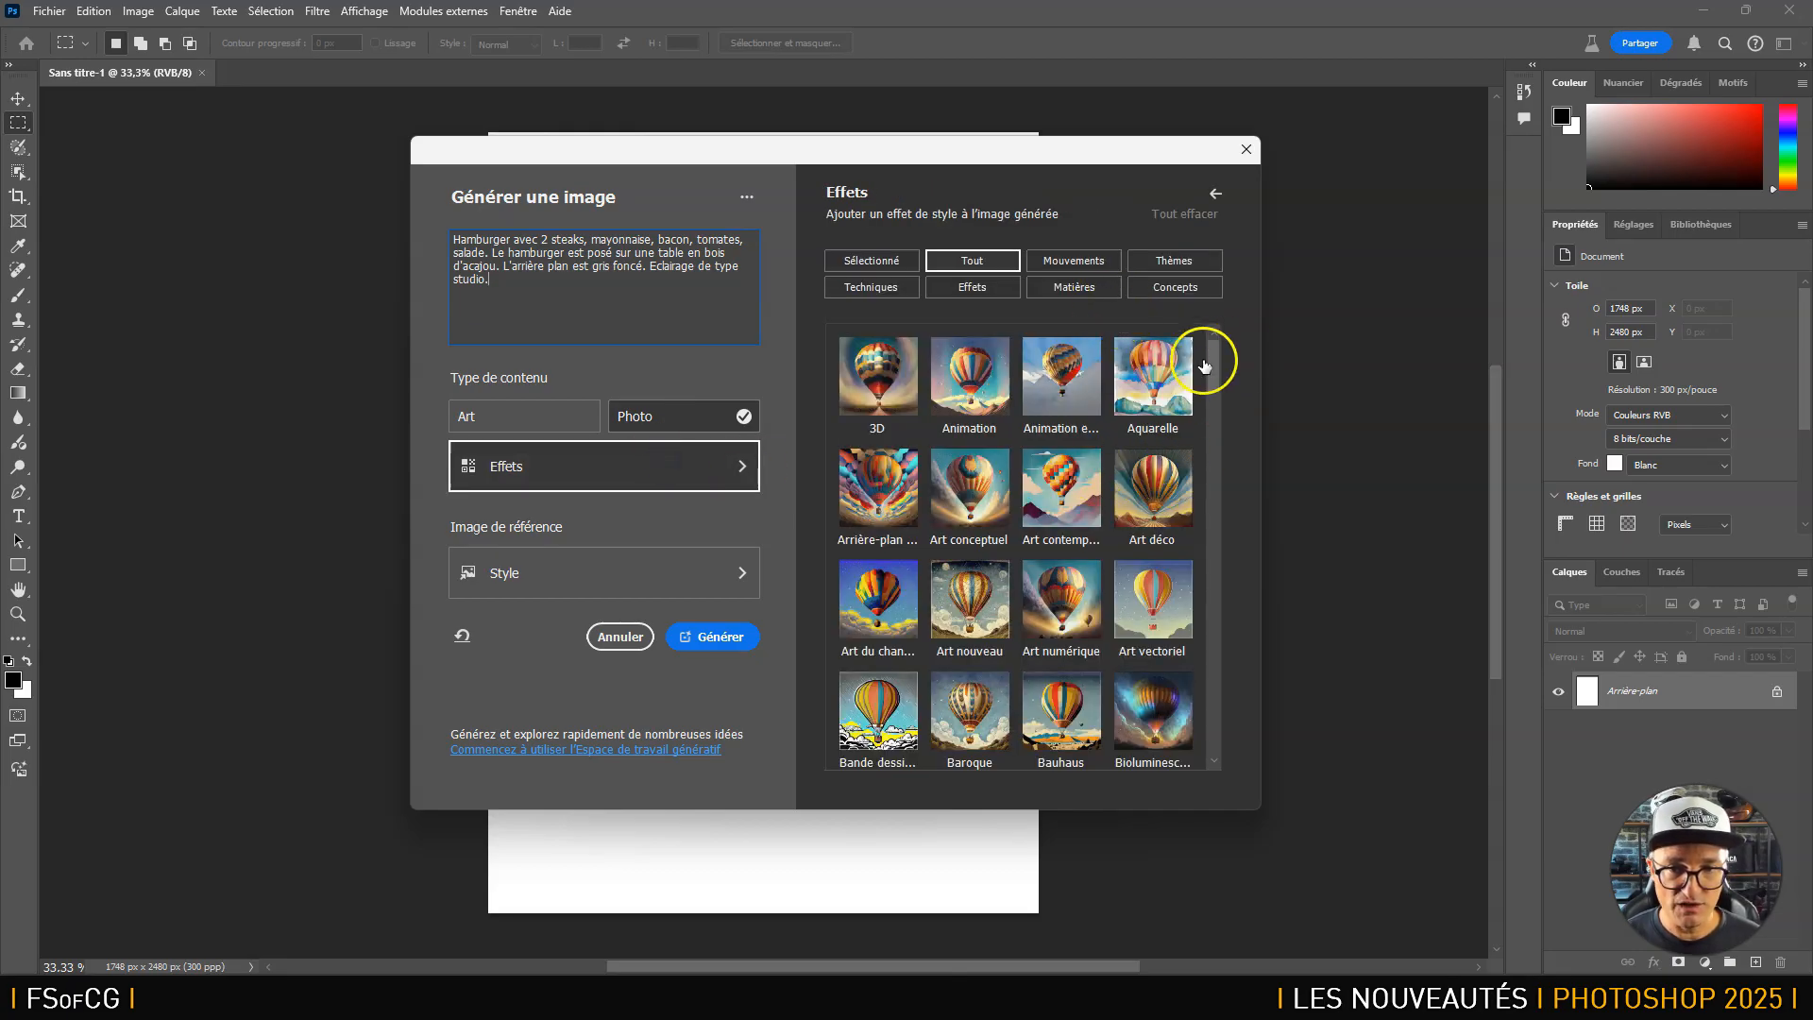
scroll(1214, 353, "down", 1)
left_click_drag(1214, 353, 1267, 275)
left_click(1218, 194)
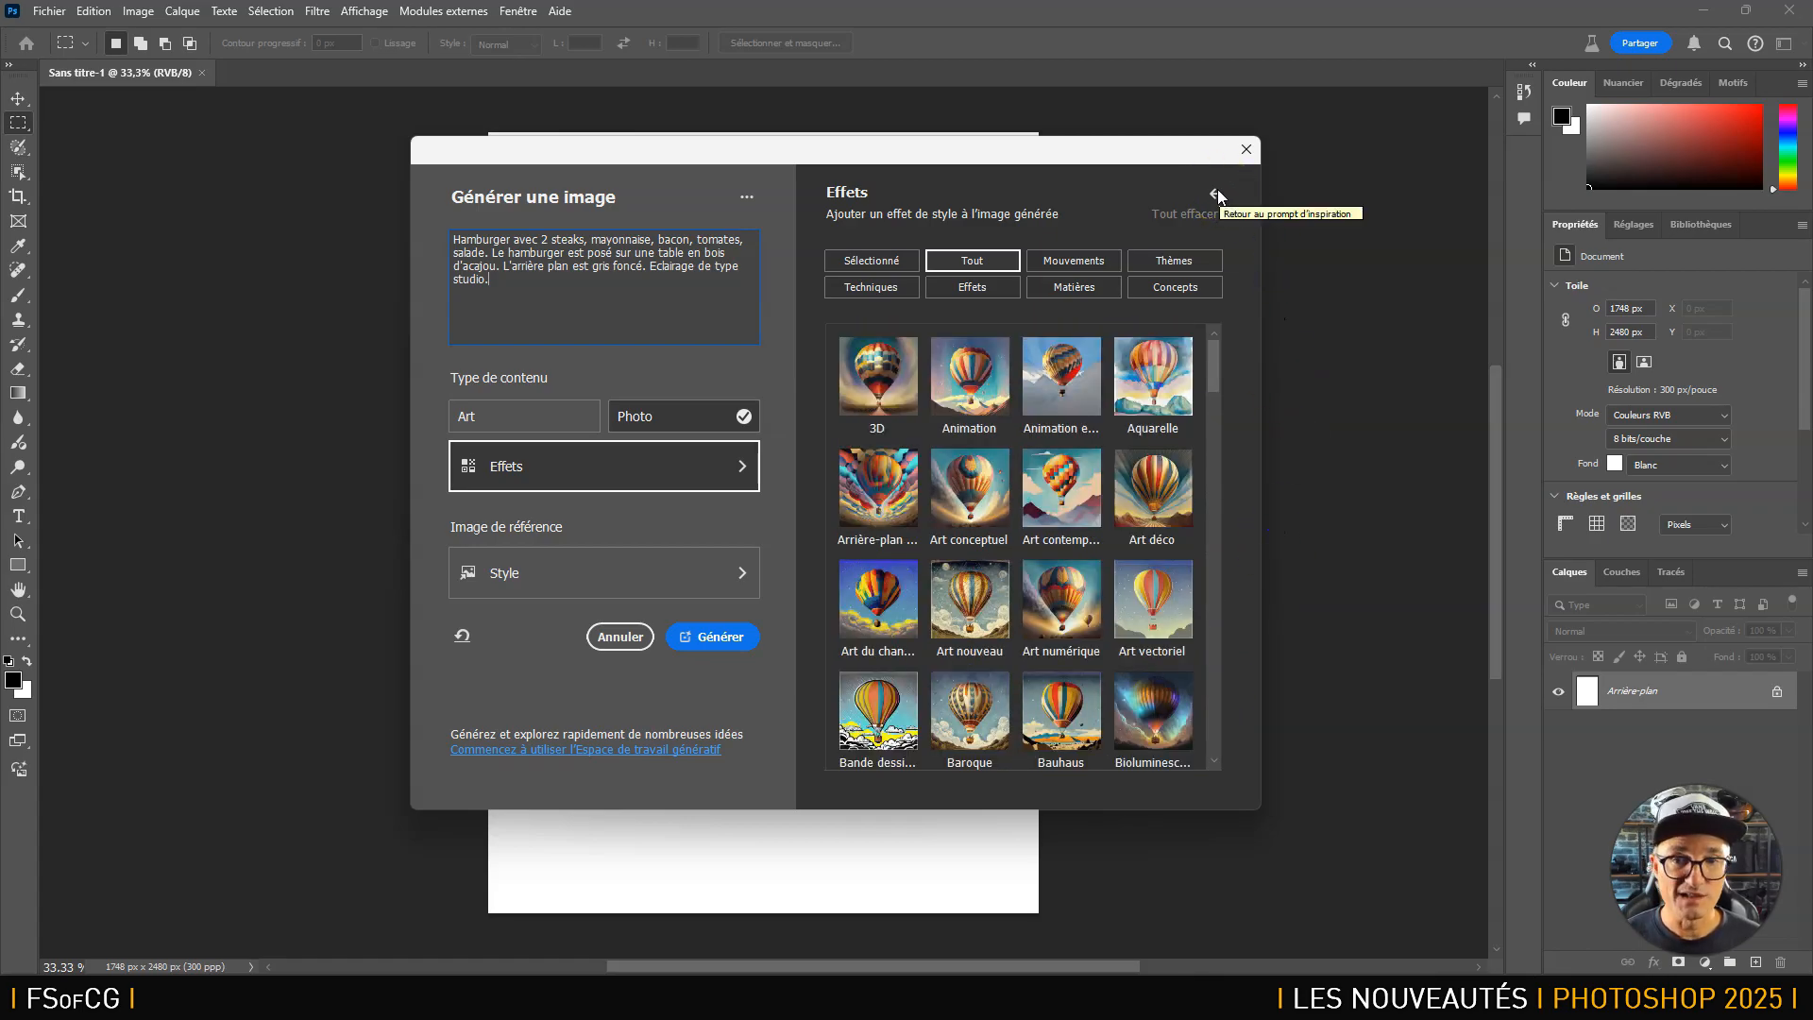
left_click(1218, 194)
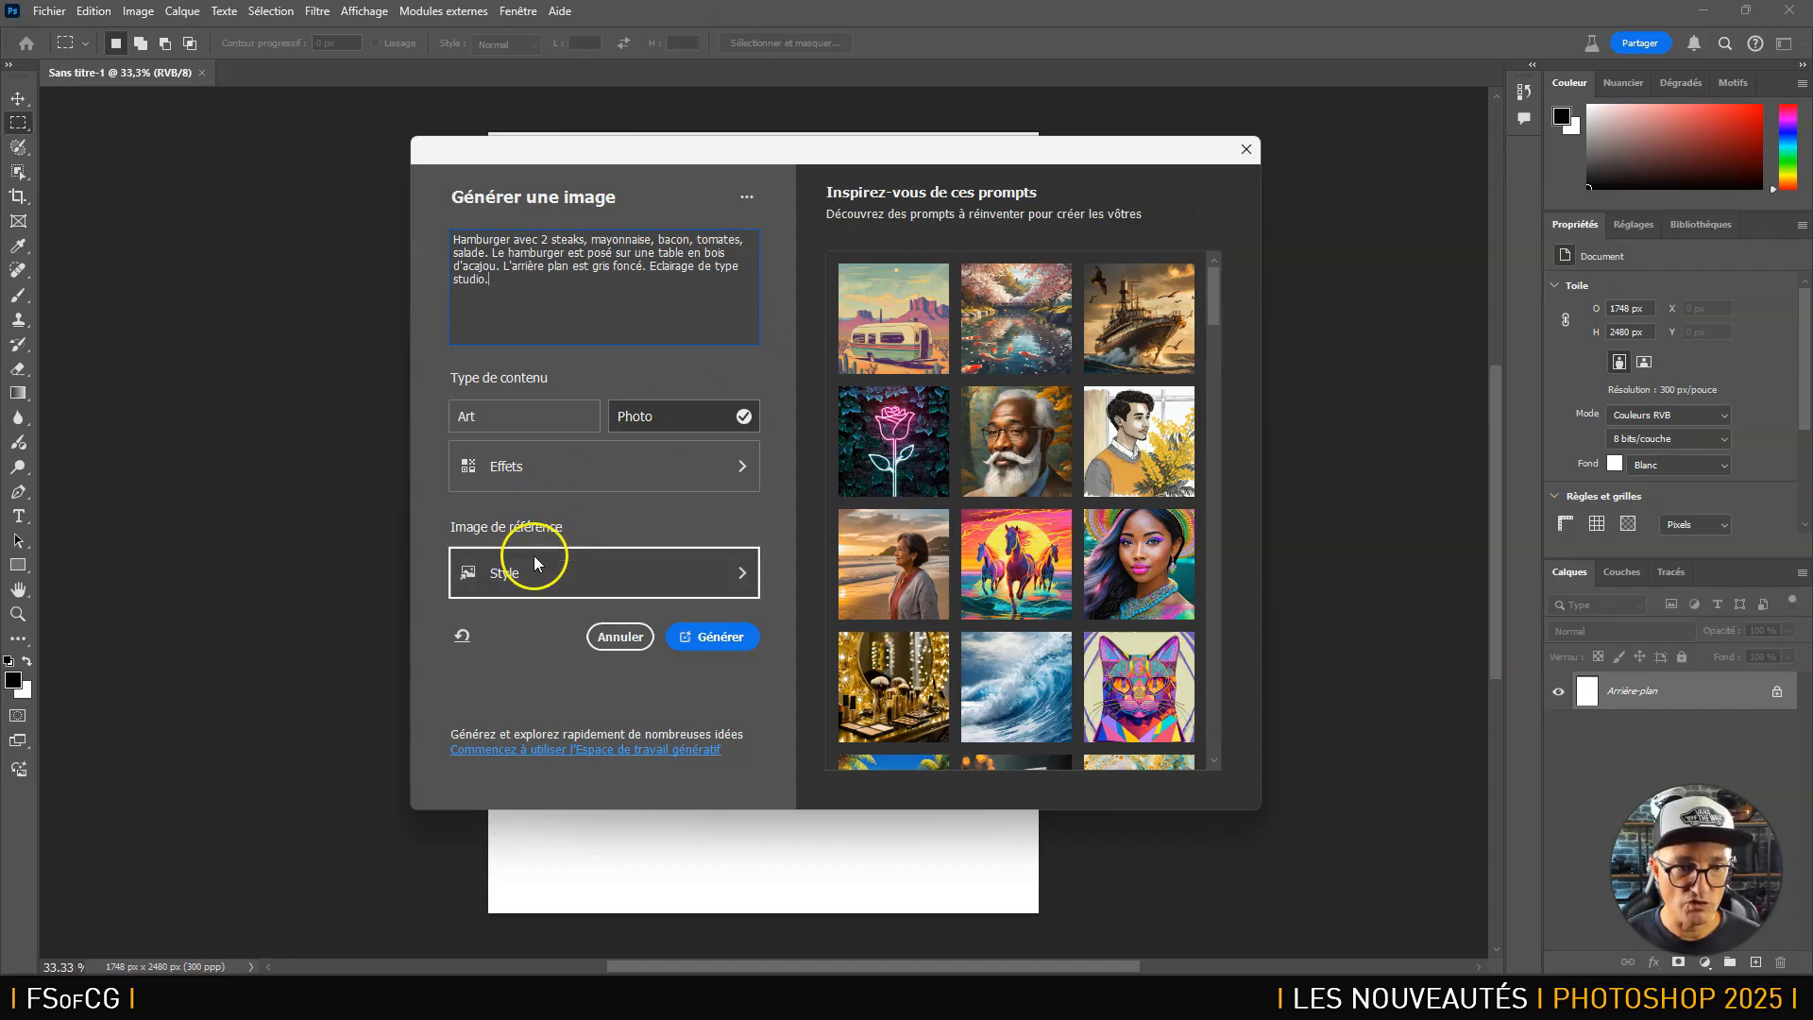
left_click(534, 565)
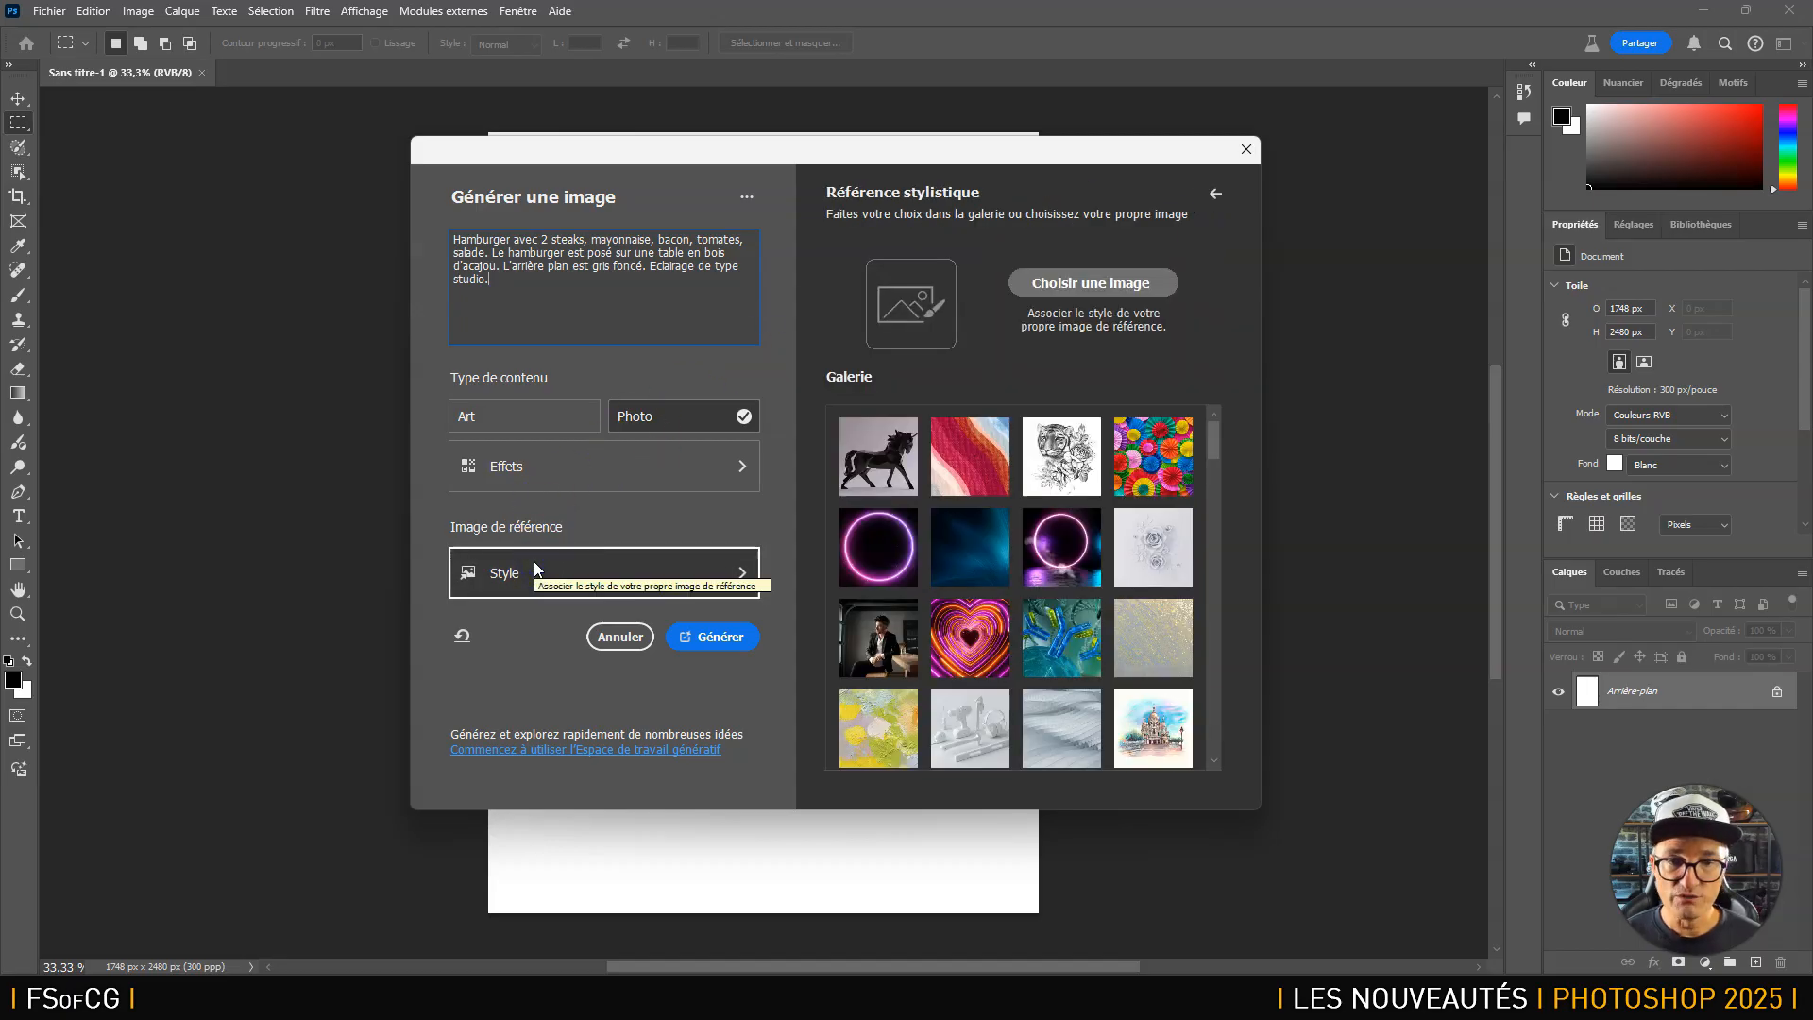
Generate the hamburger image without choosing a style reference, and accept the generative AI usage guidelines.
left_click_drag(1221, 430, 1214, 636)
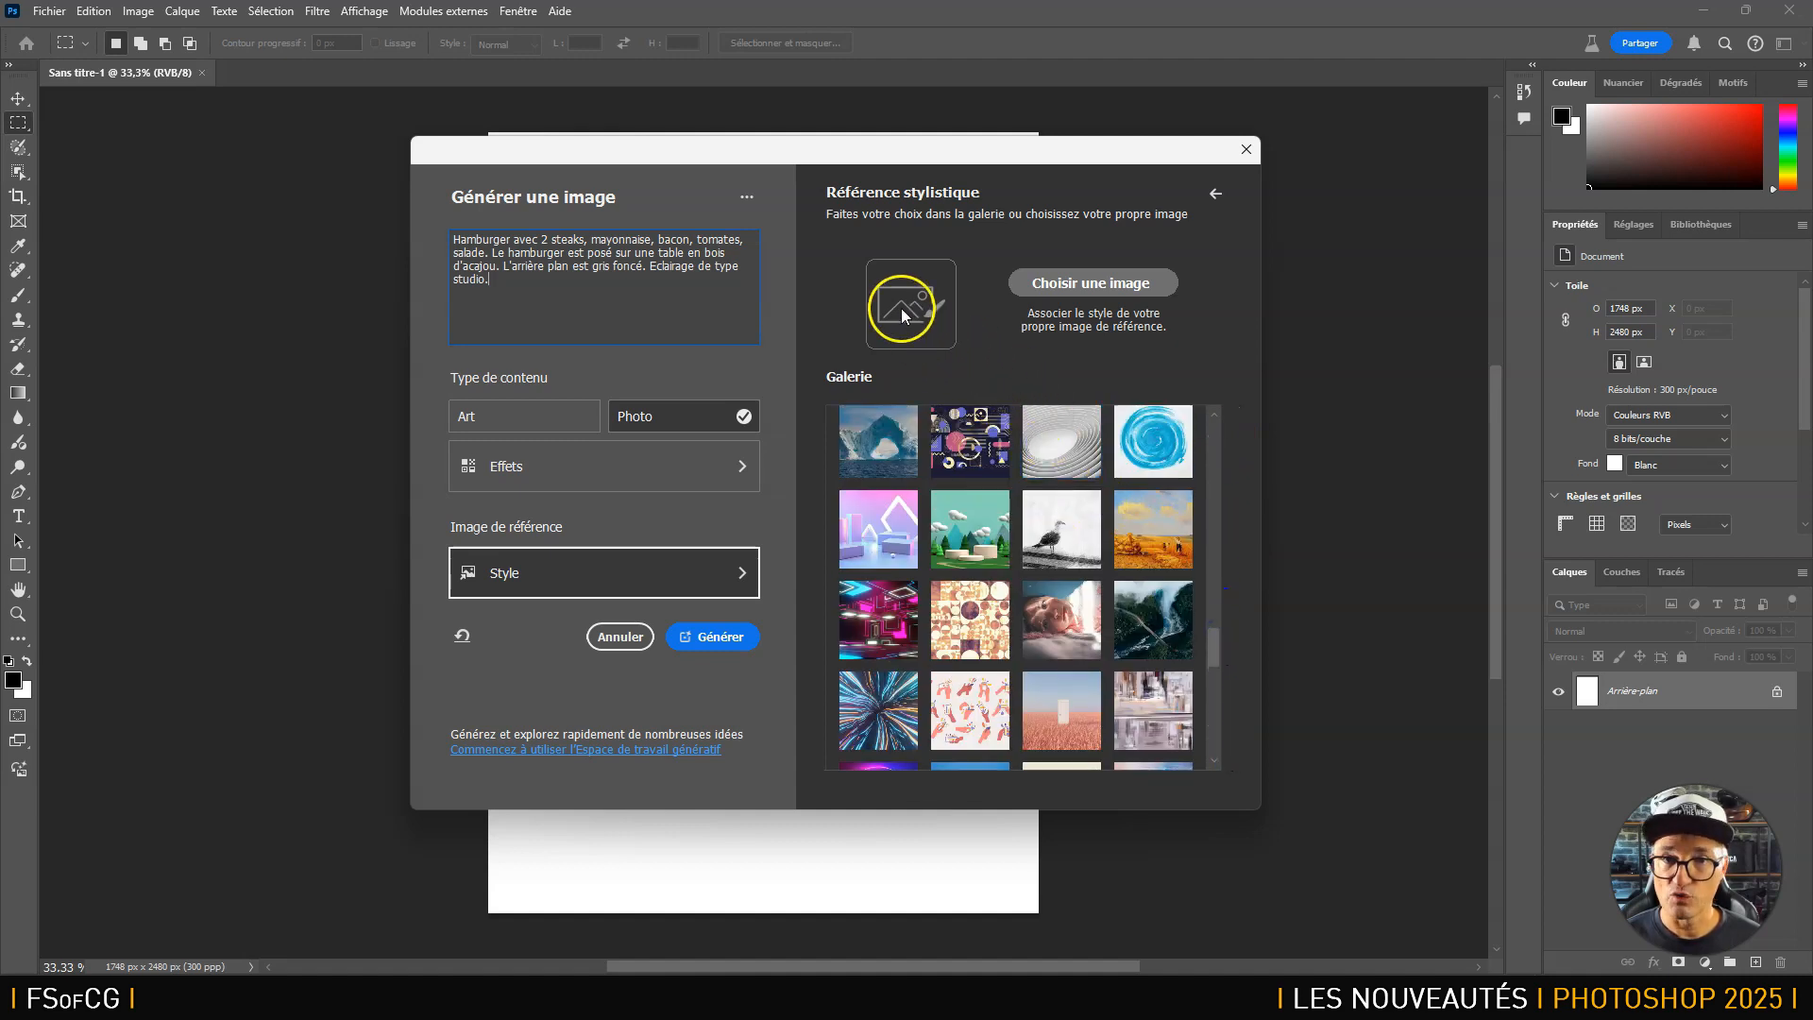
left_click_drag(1220, 649, 1244, 404)
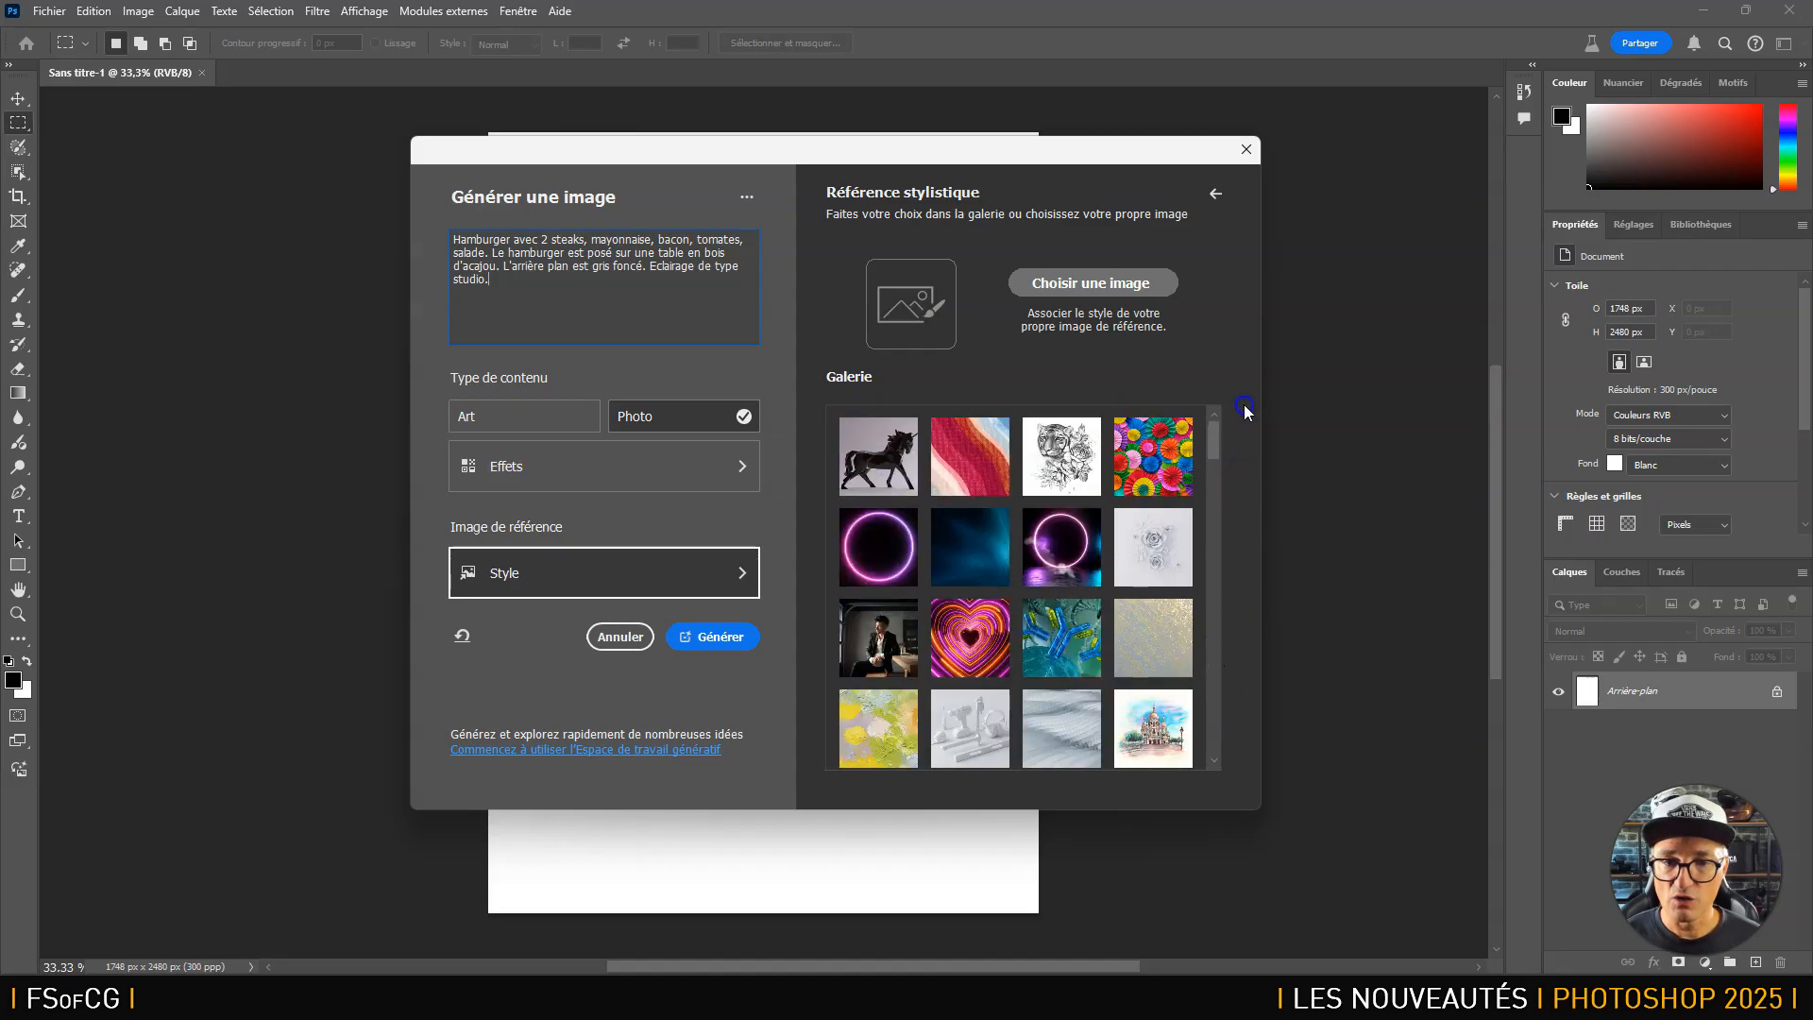
left_click(1215, 193)
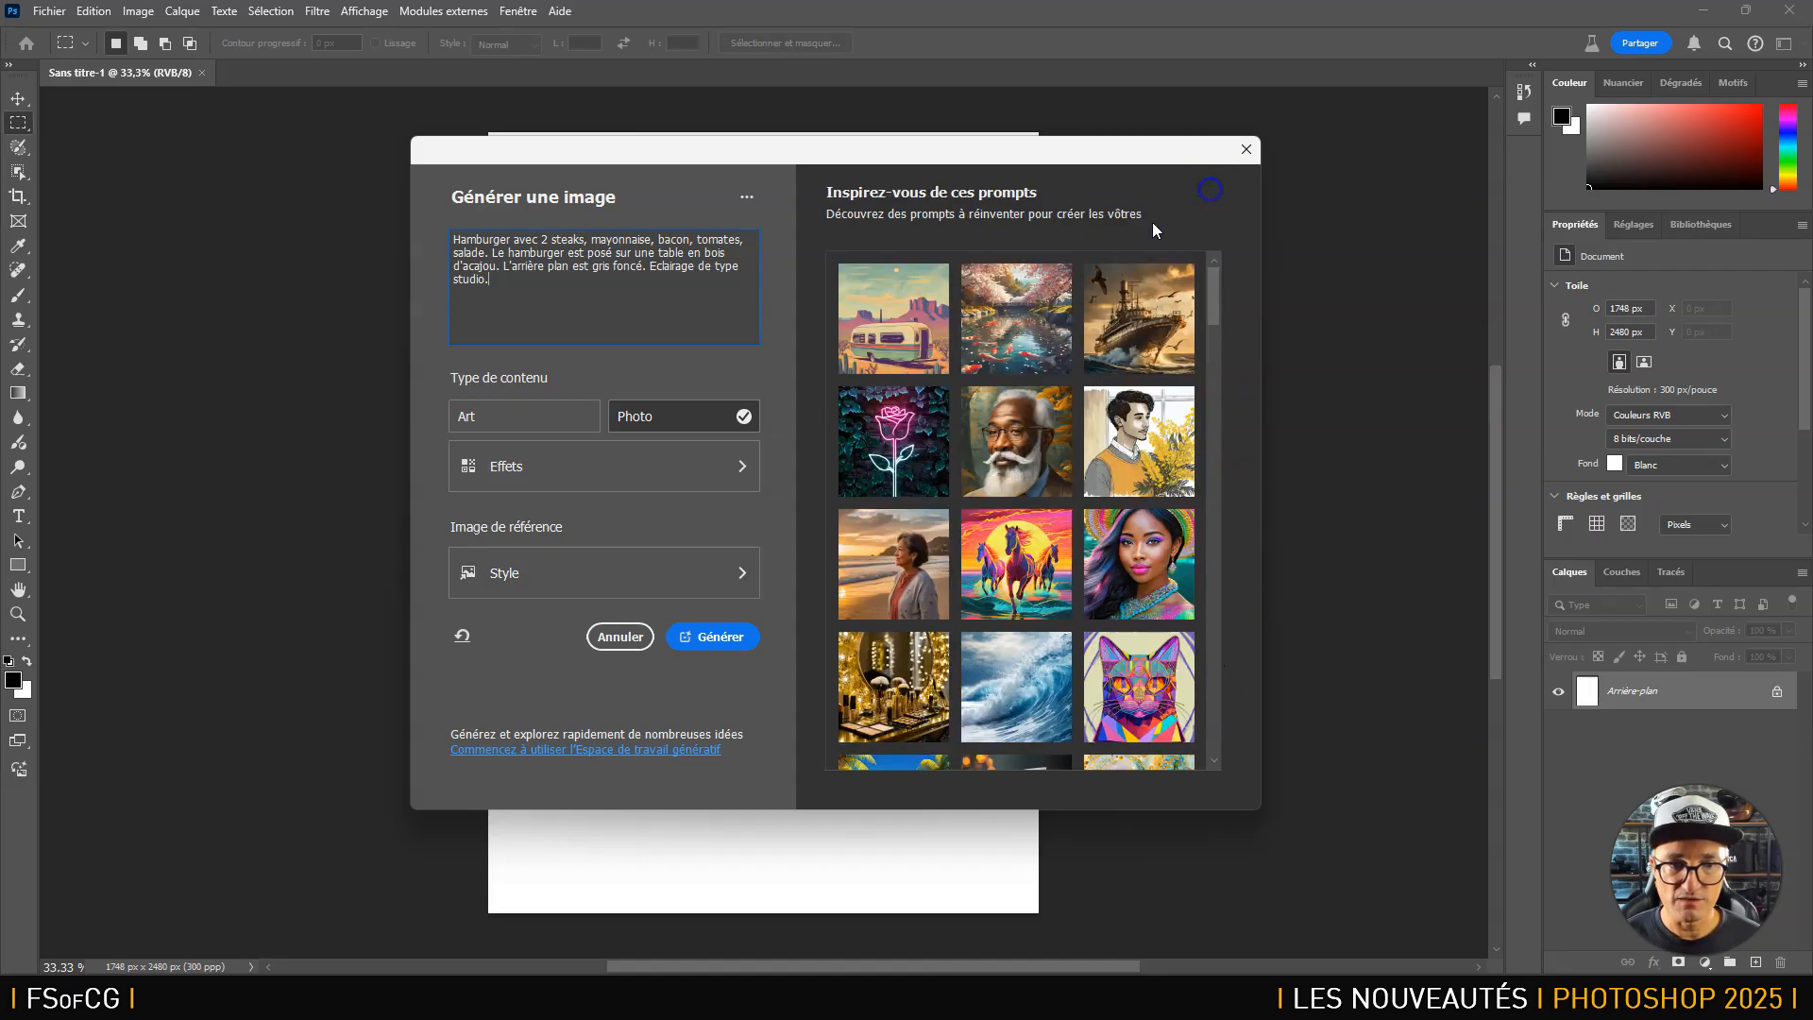
left_click(715, 636)
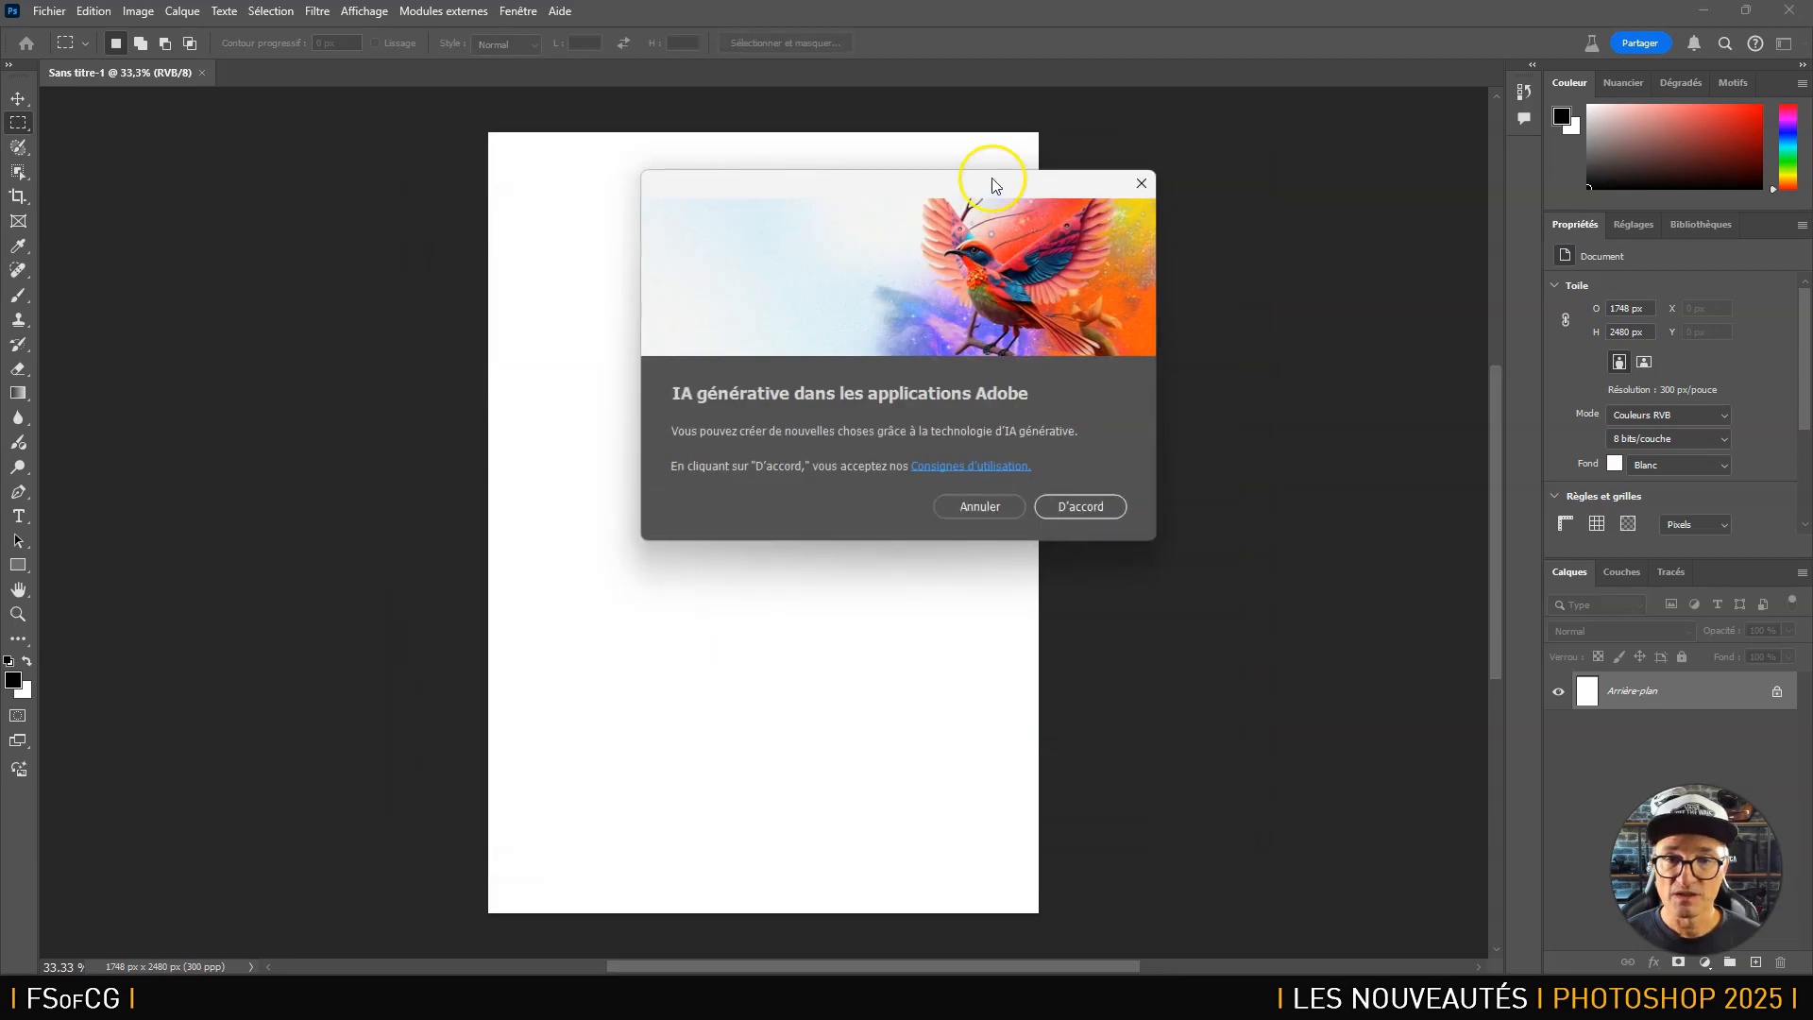
left_click(1068, 518)
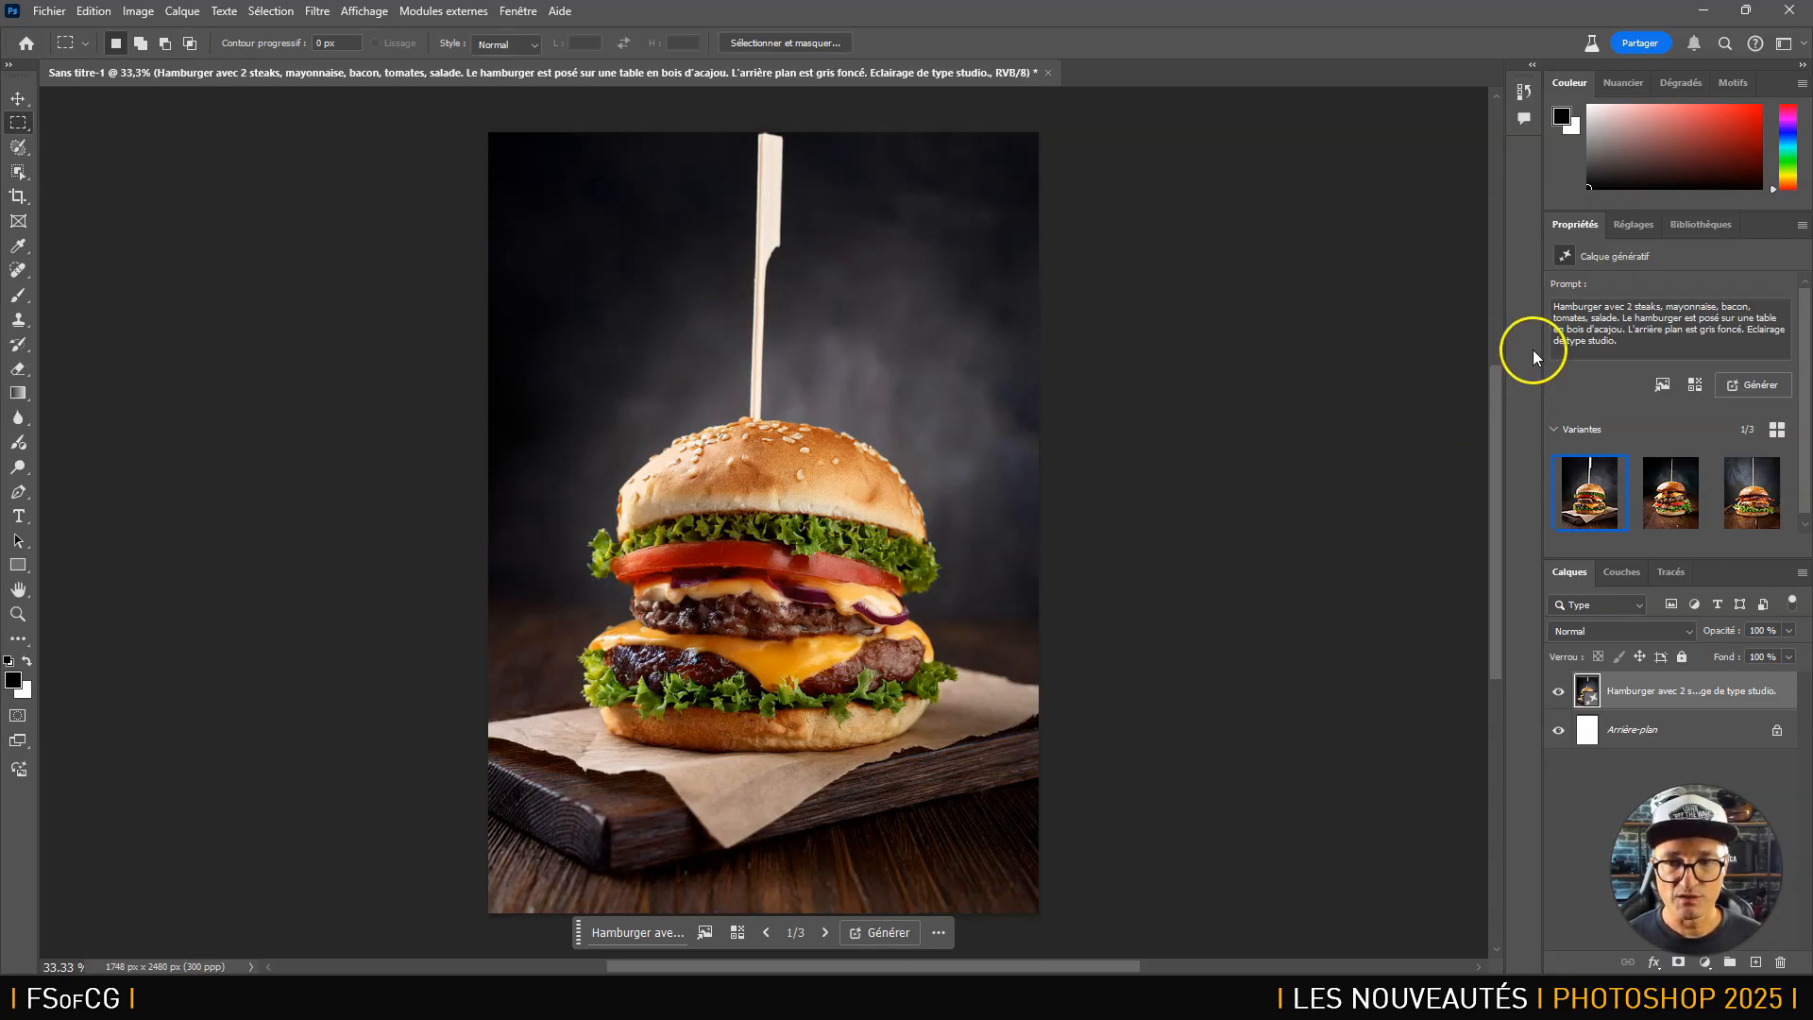
Widen the side panels, compare the three generated hamburger variations, and keep the first one active.
left_click_drag(1537, 382, 1428, 380)
left_click(1579, 490)
left_click(1668, 502)
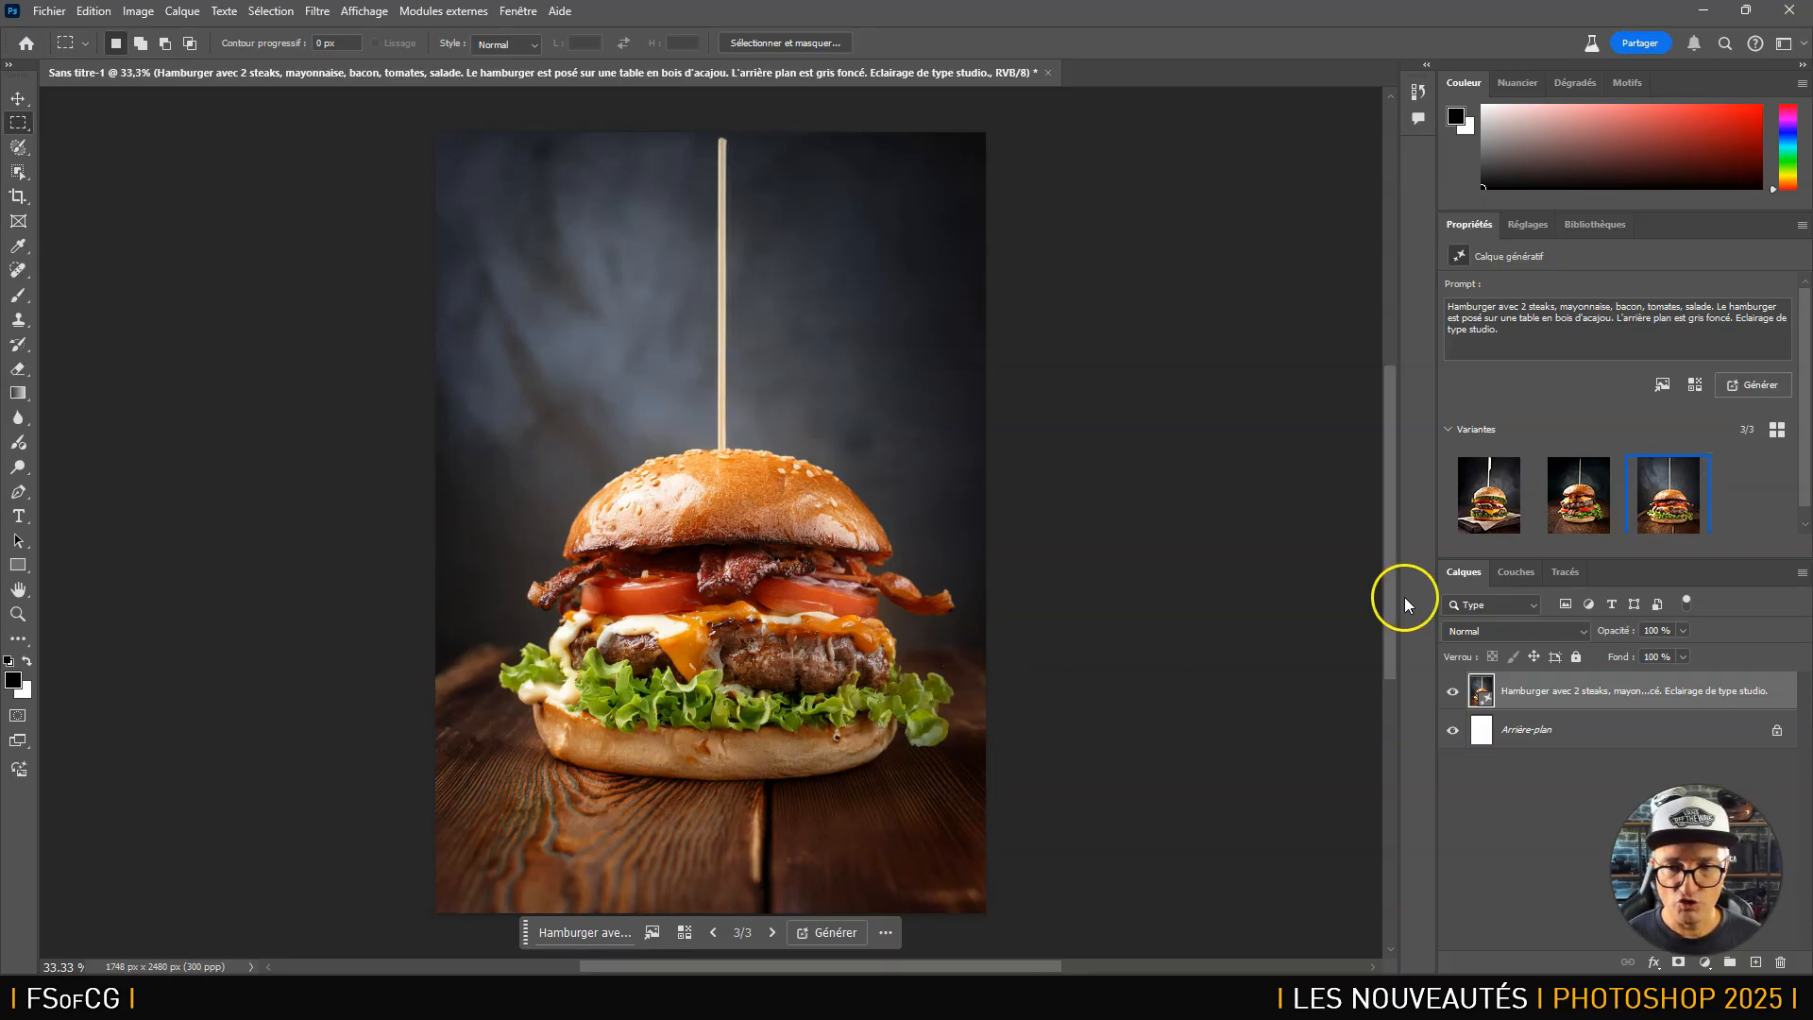
left_click(1491, 498)
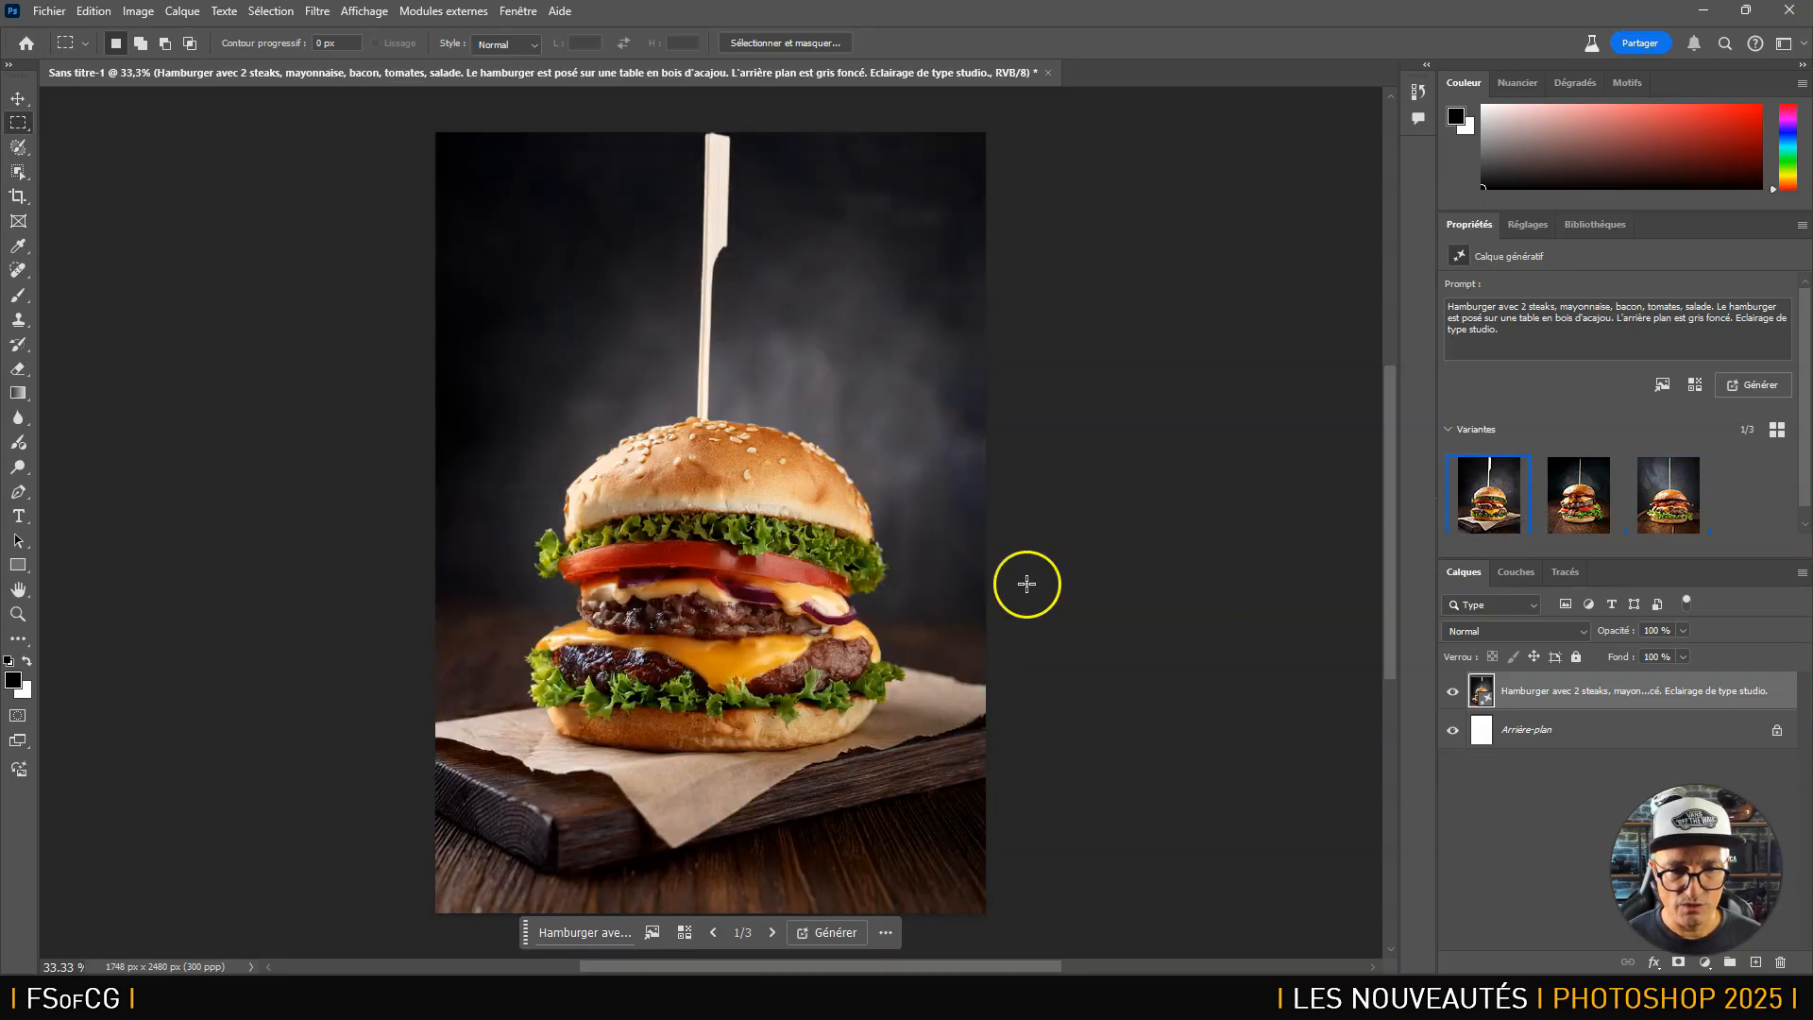
left_click(1594, 507)
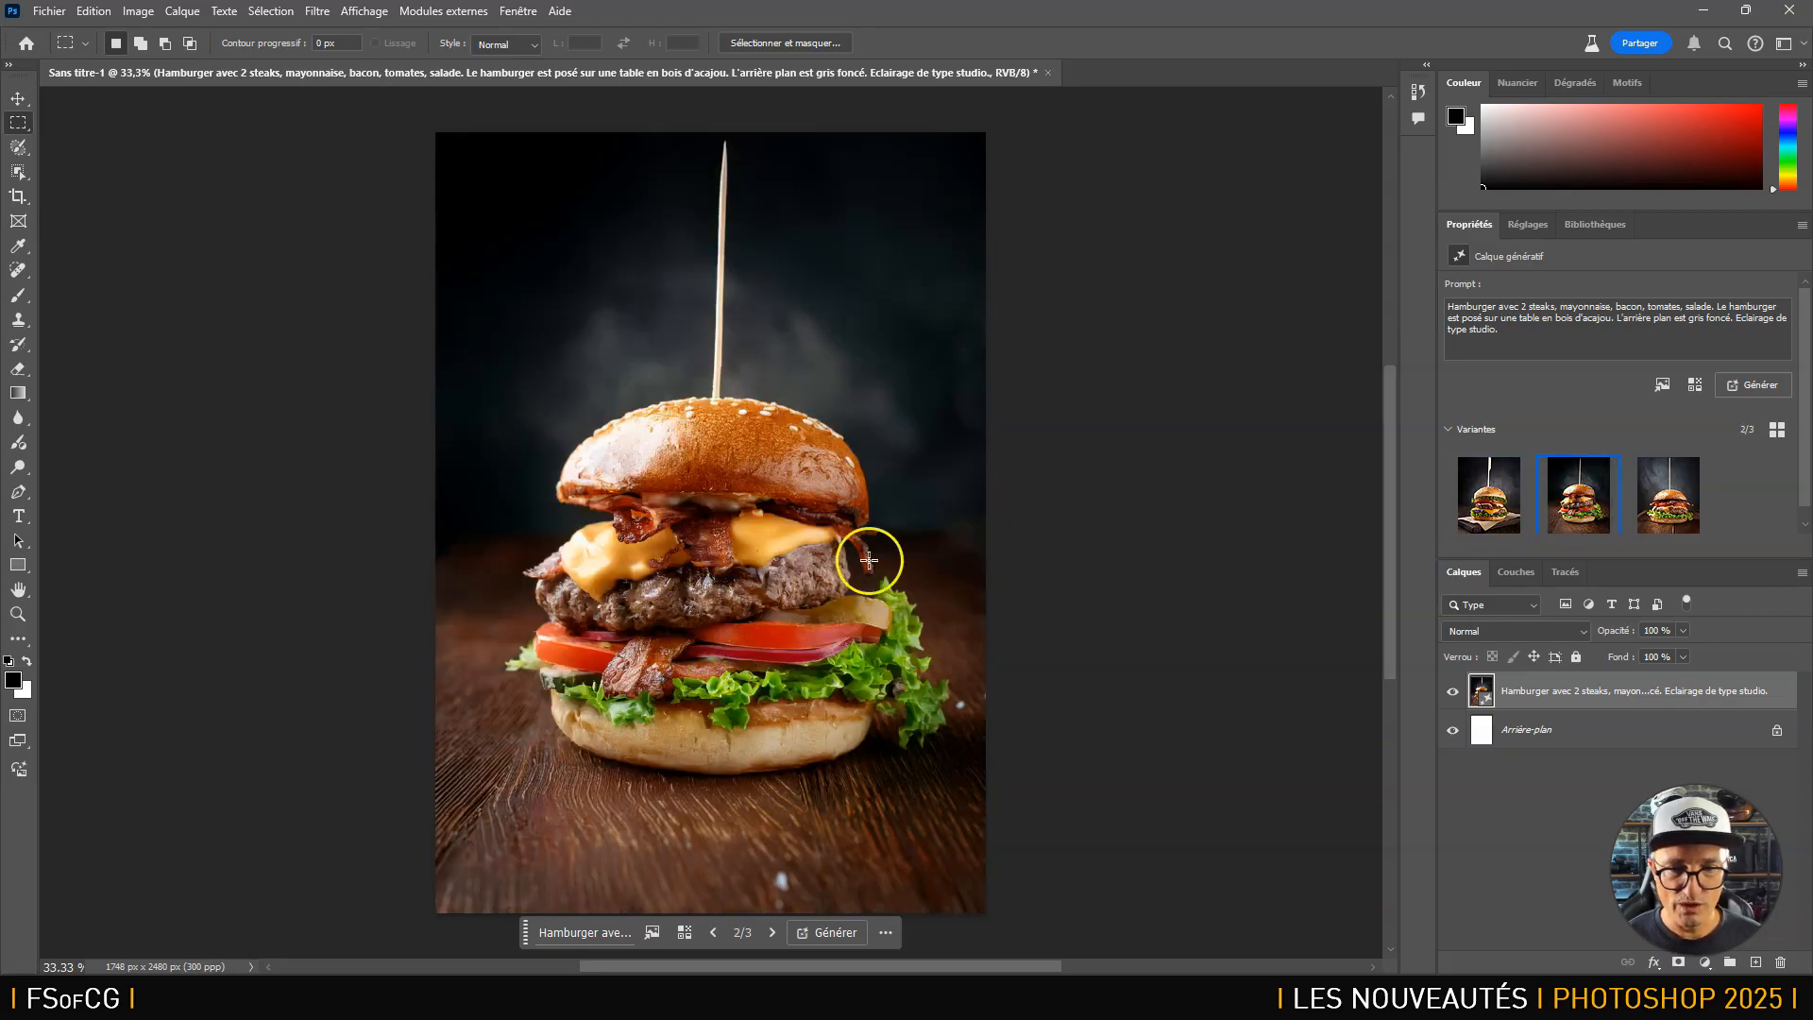
left_click(1490, 493)
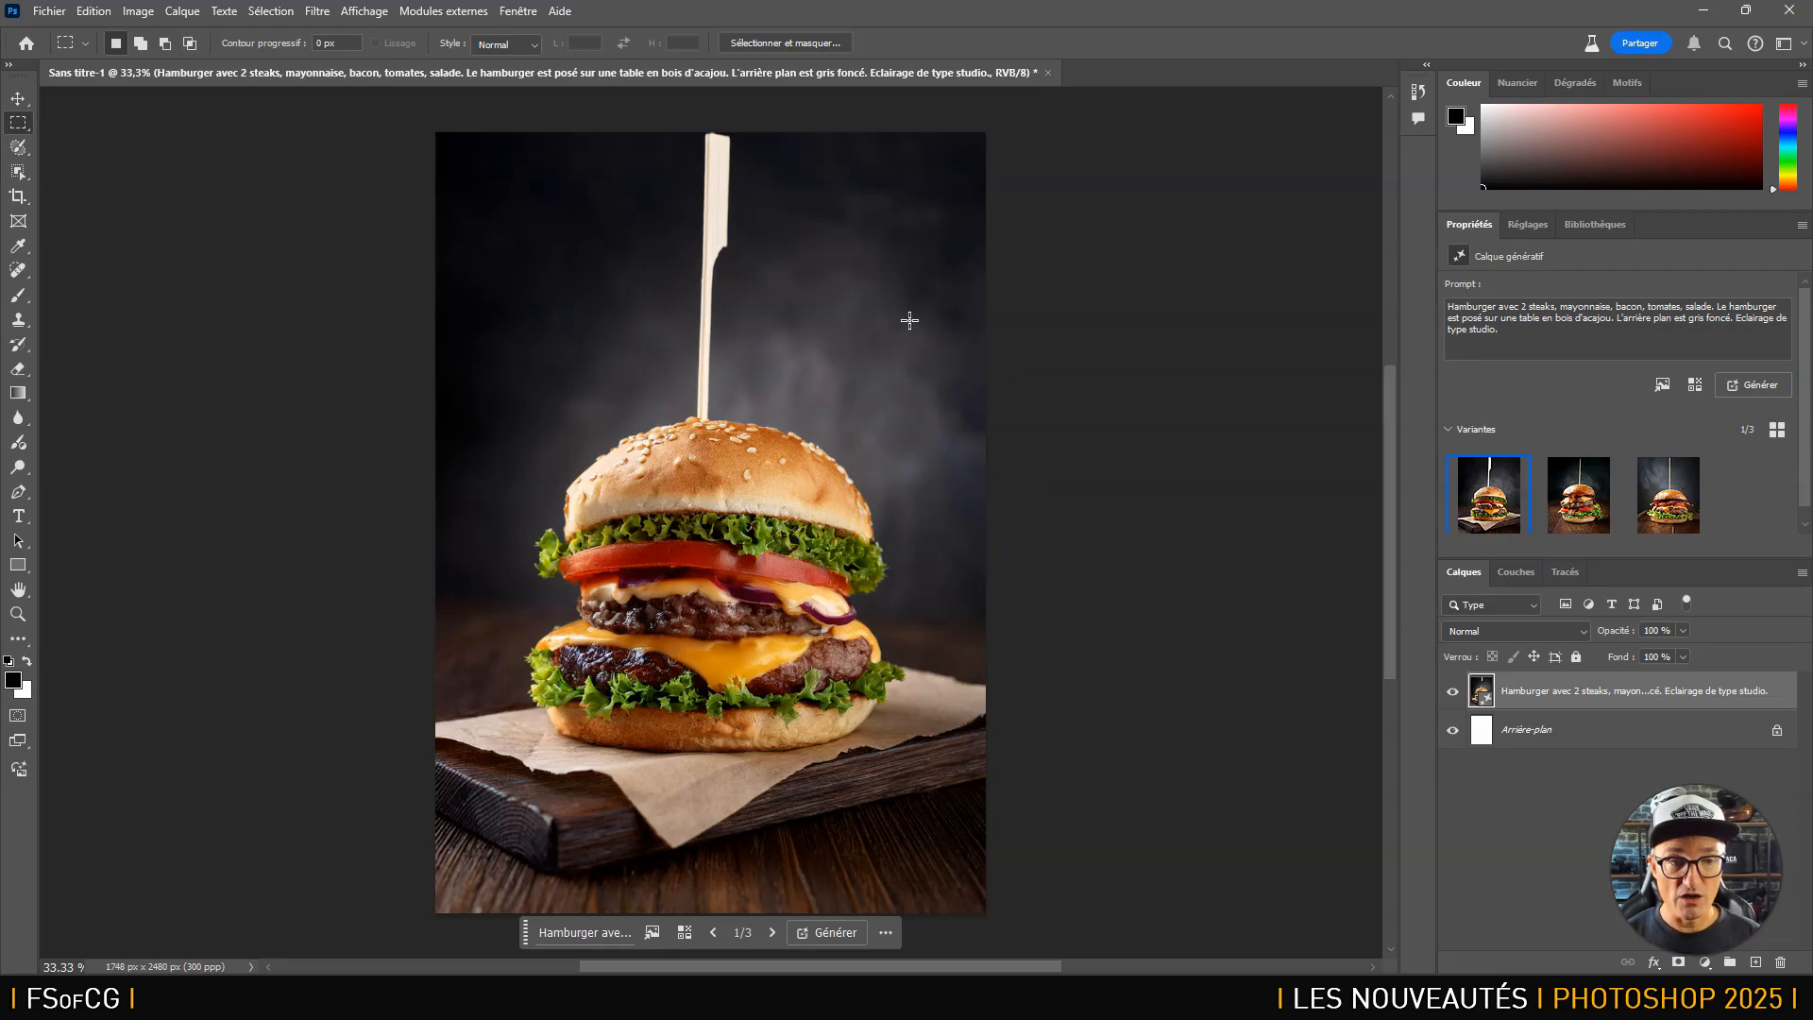
Create a second blank A5 portrait document, 148 x 210 mm at 300 ppi, with a white background.
left_click(49, 11)
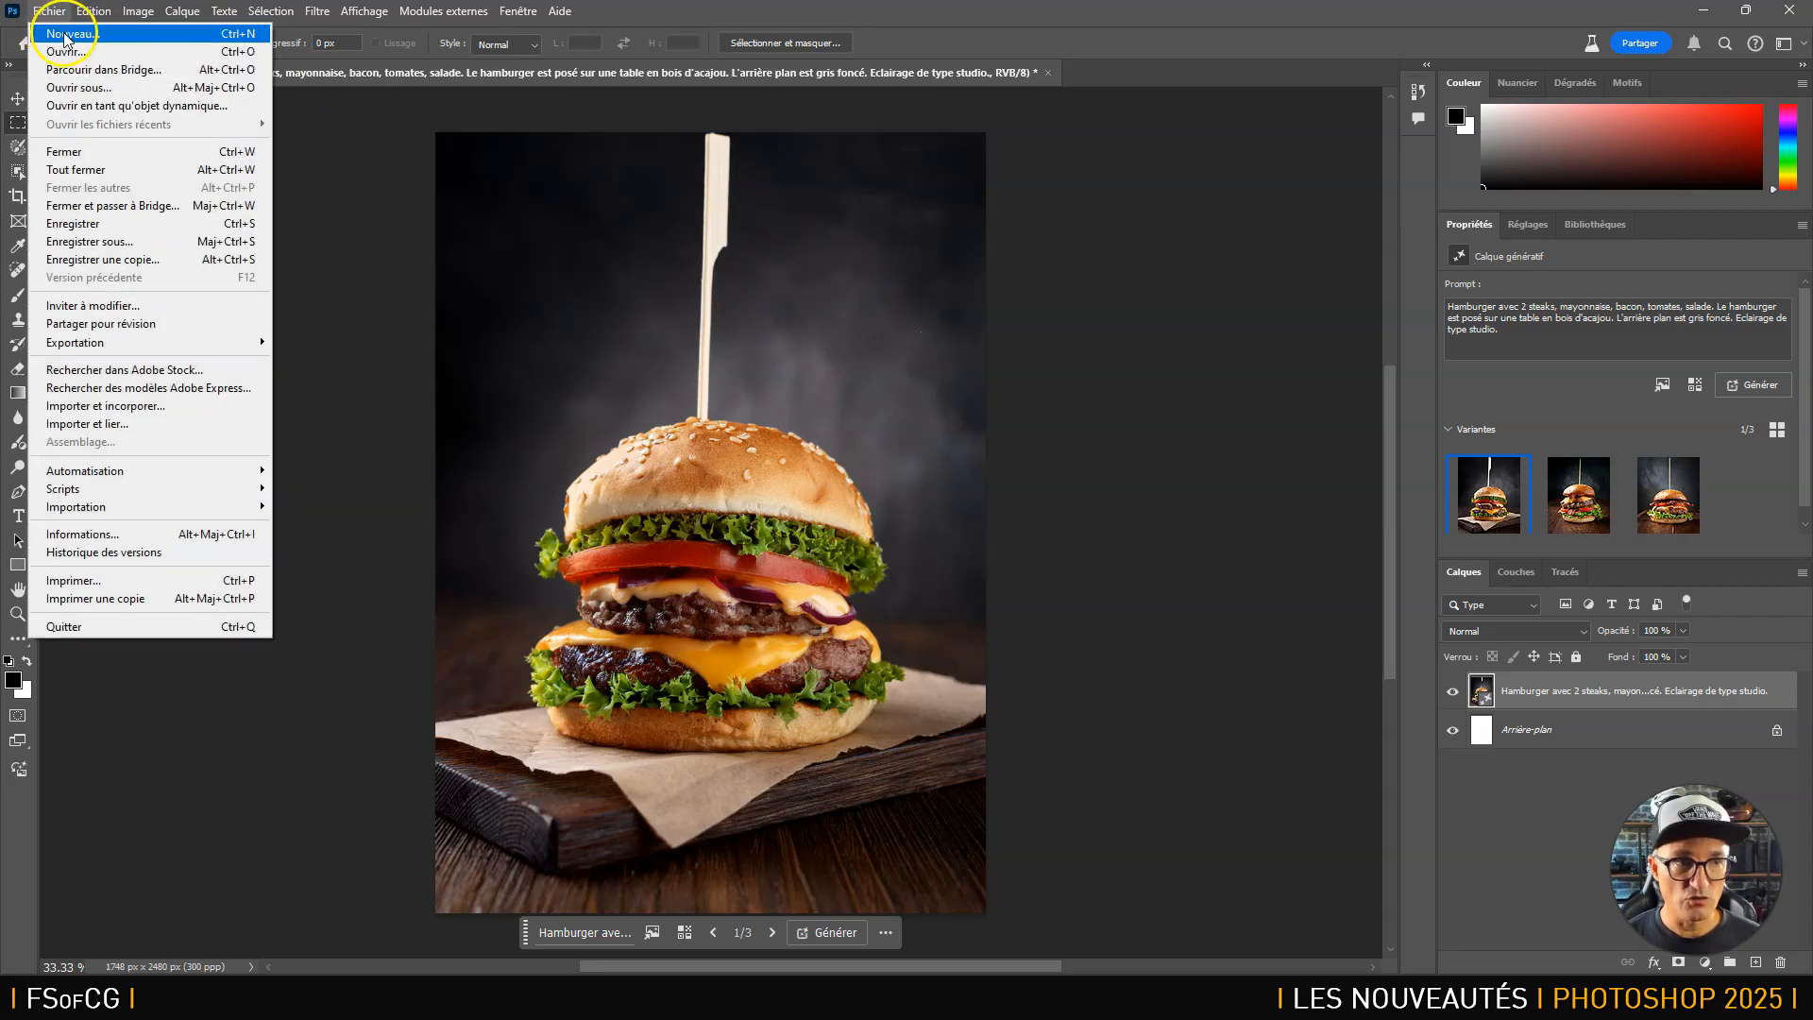
left_click(67, 35)
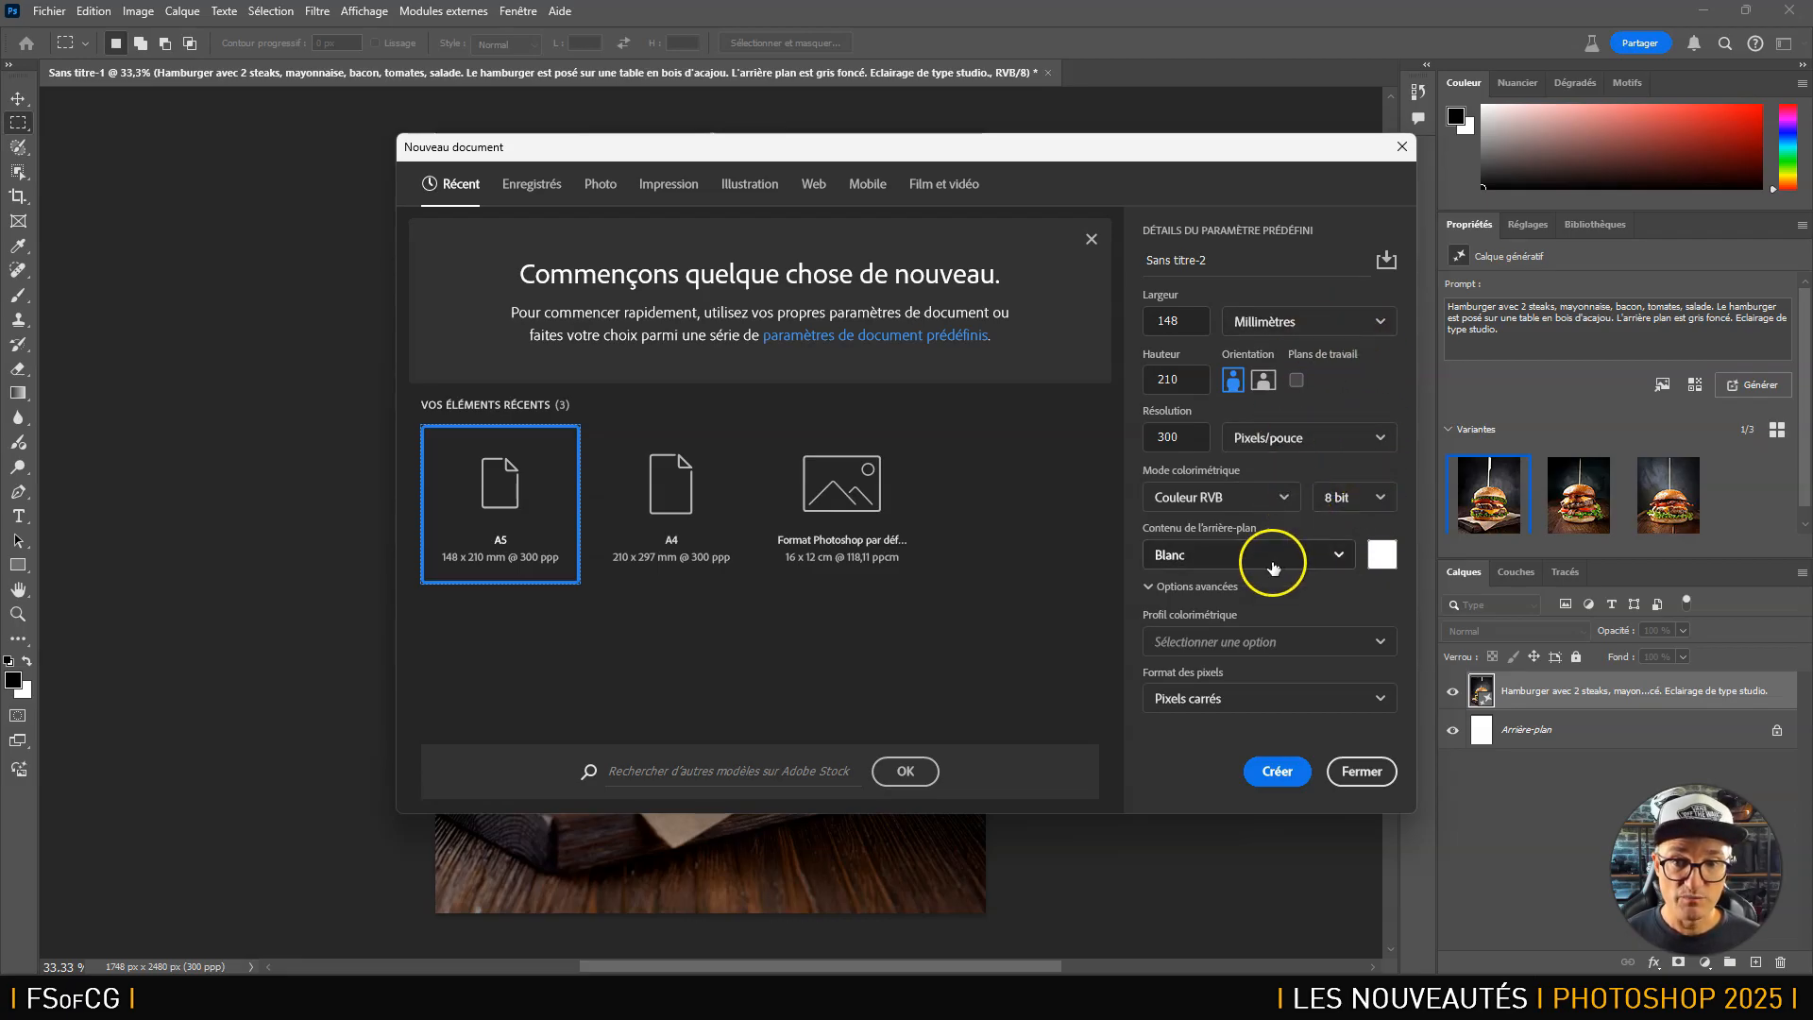
left_click(1339, 555)
left_click(1300, 593)
left_click(1278, 770)
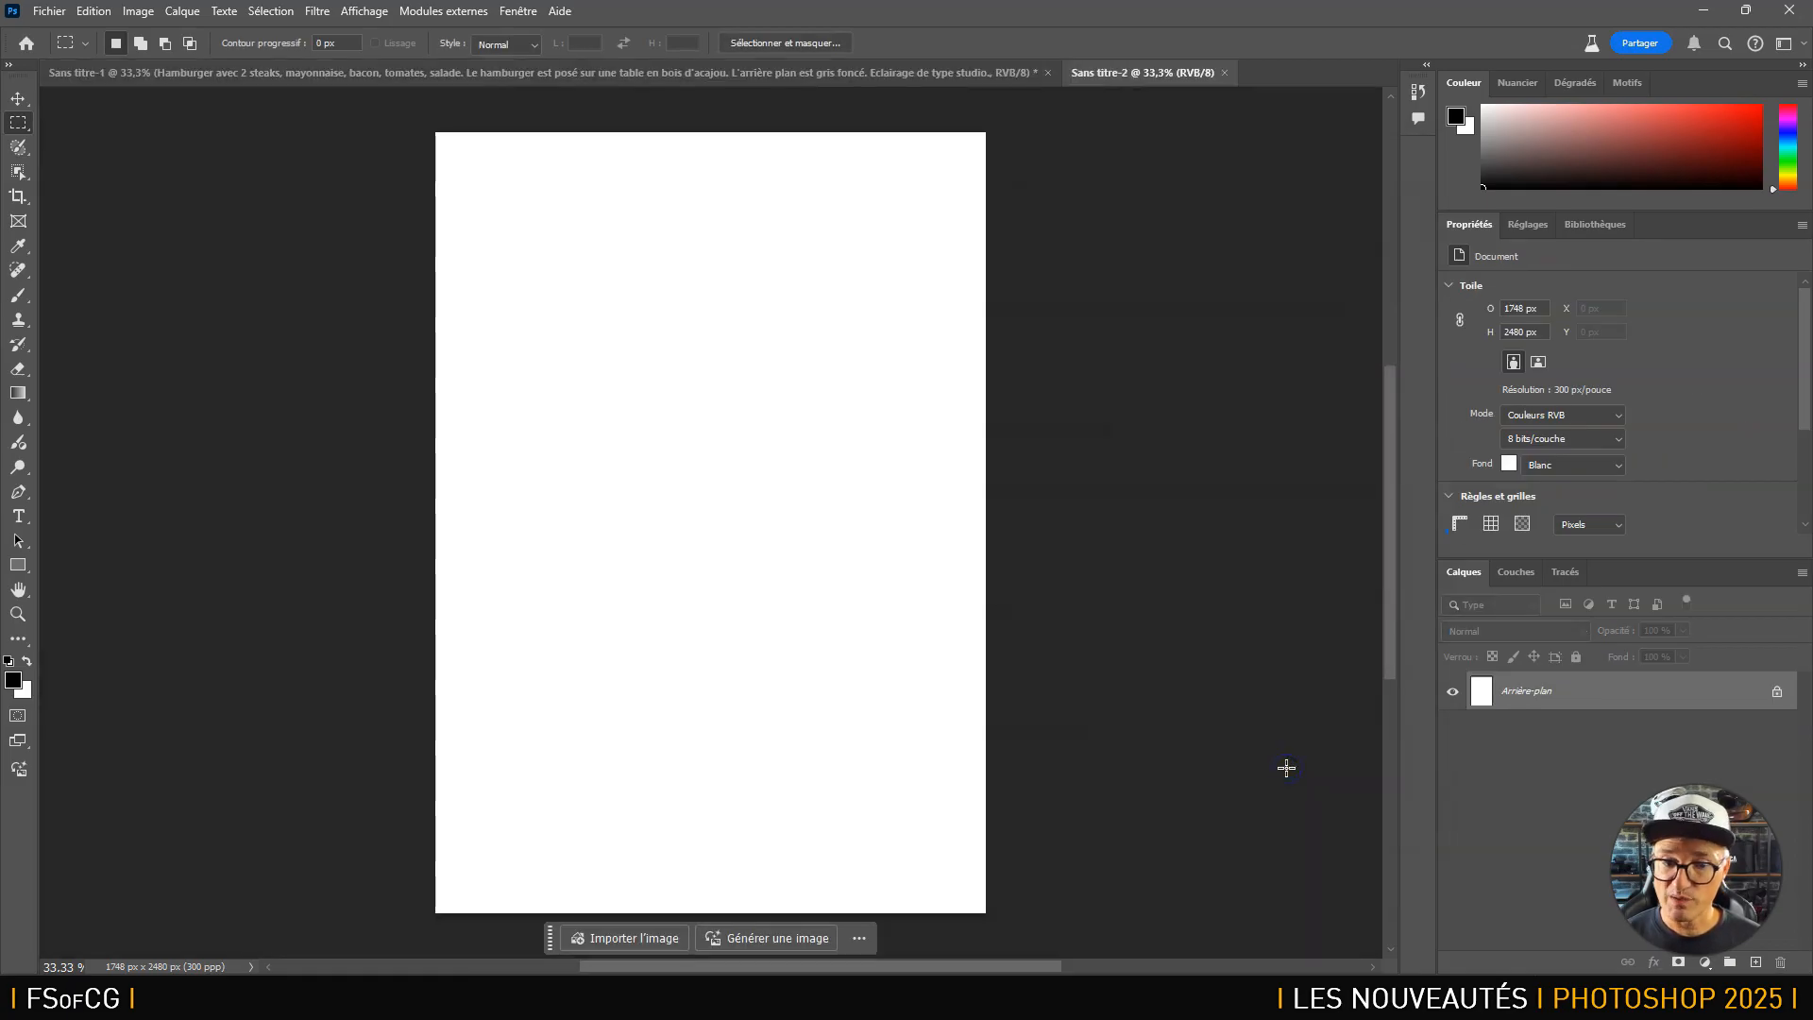
left_click(773, 937)
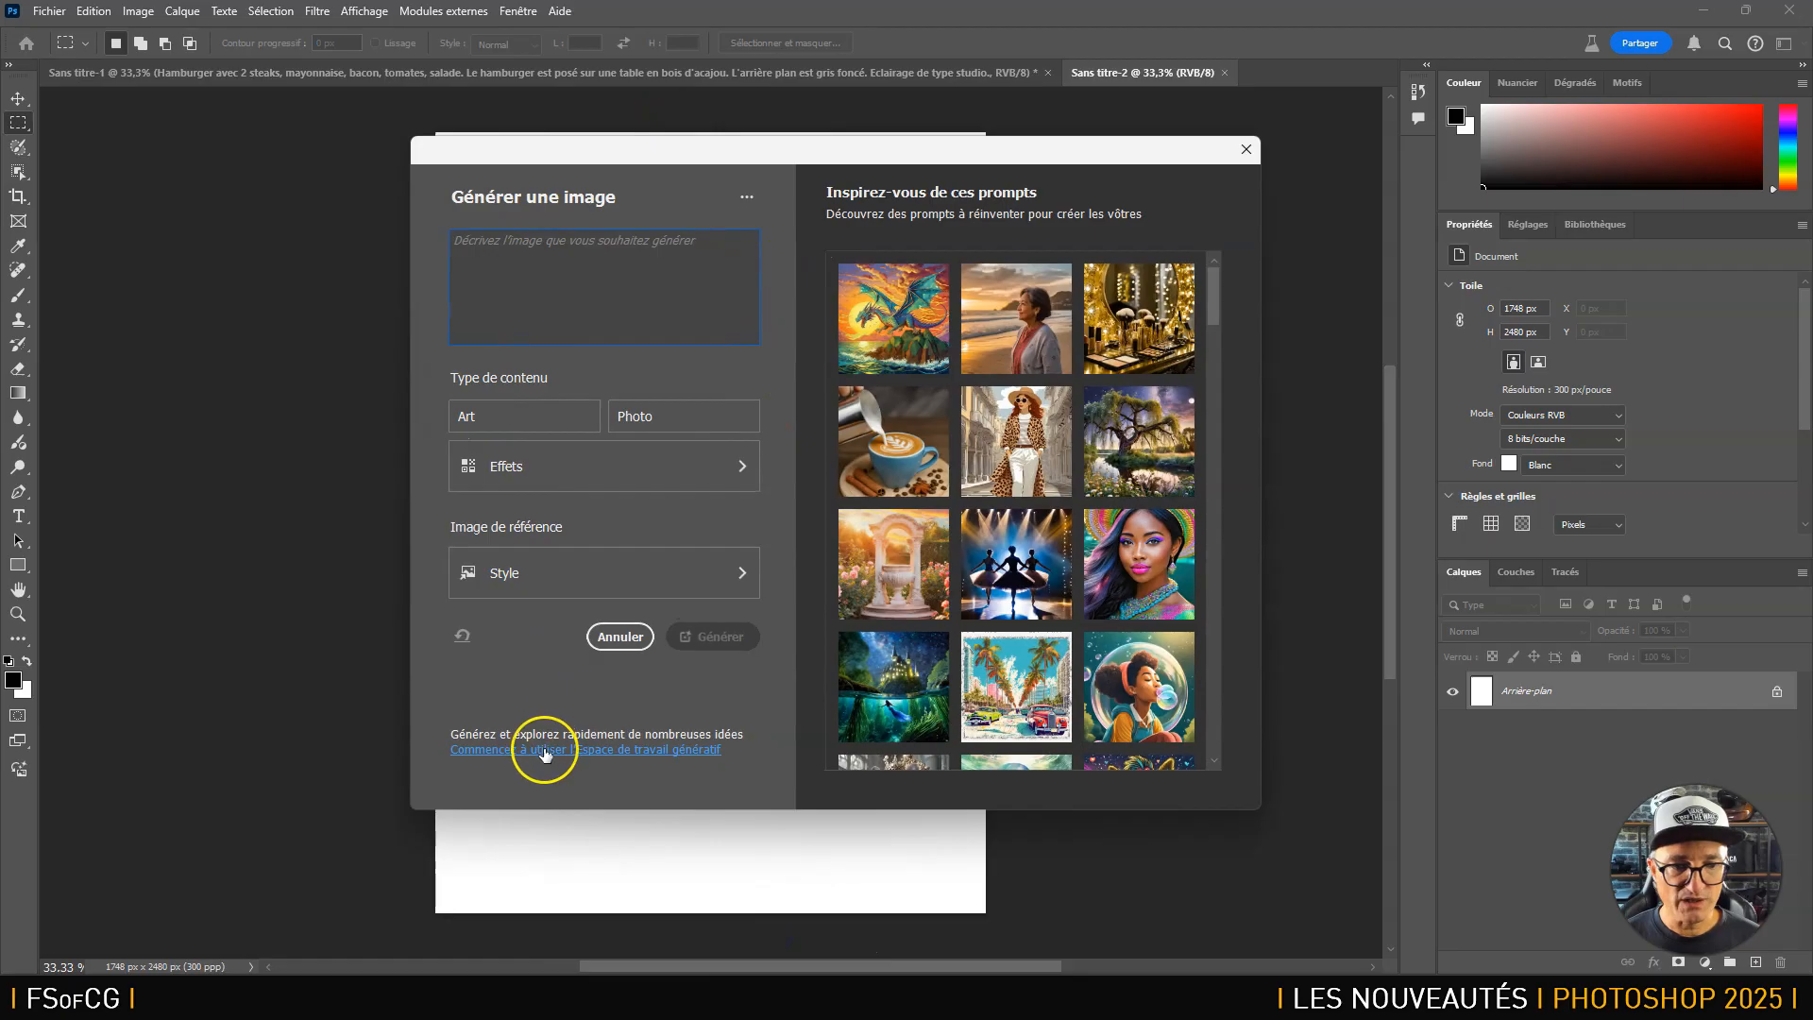
left_click(596, 750)
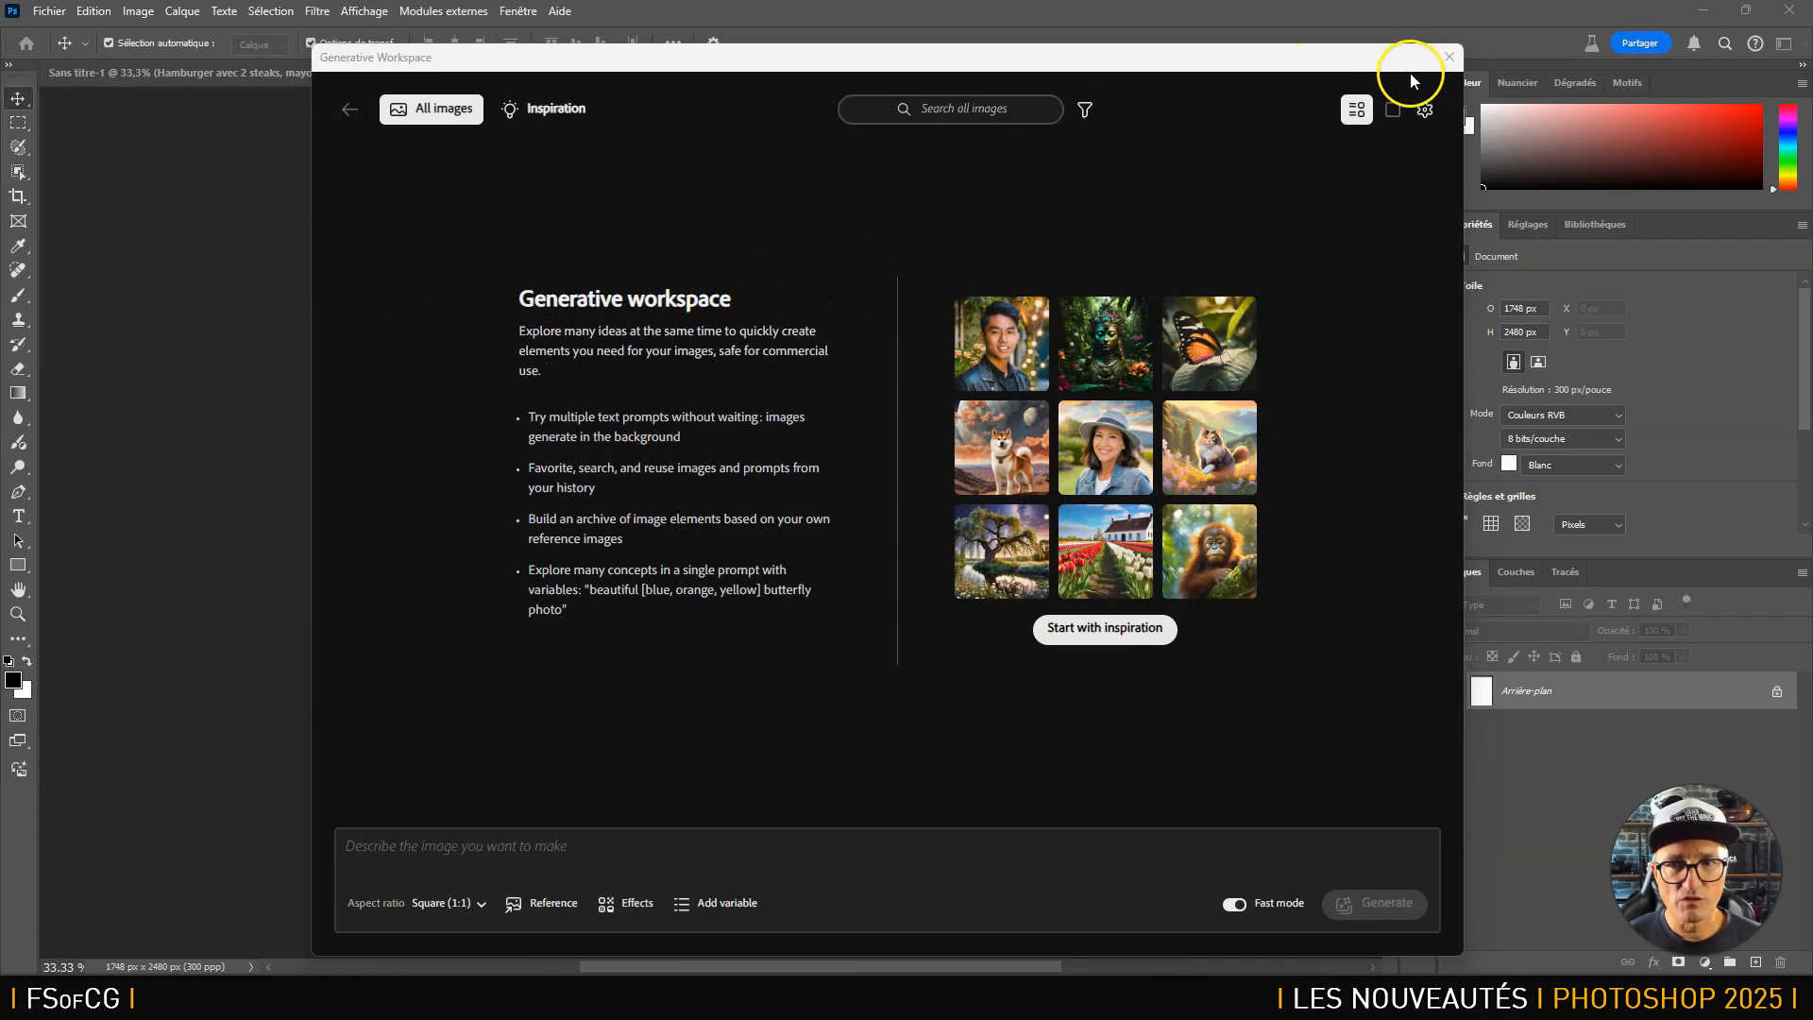
left_click(1447, 56)
Copy the full prompt of the generative hamburger layer in the first document.
left_click(882, 82)
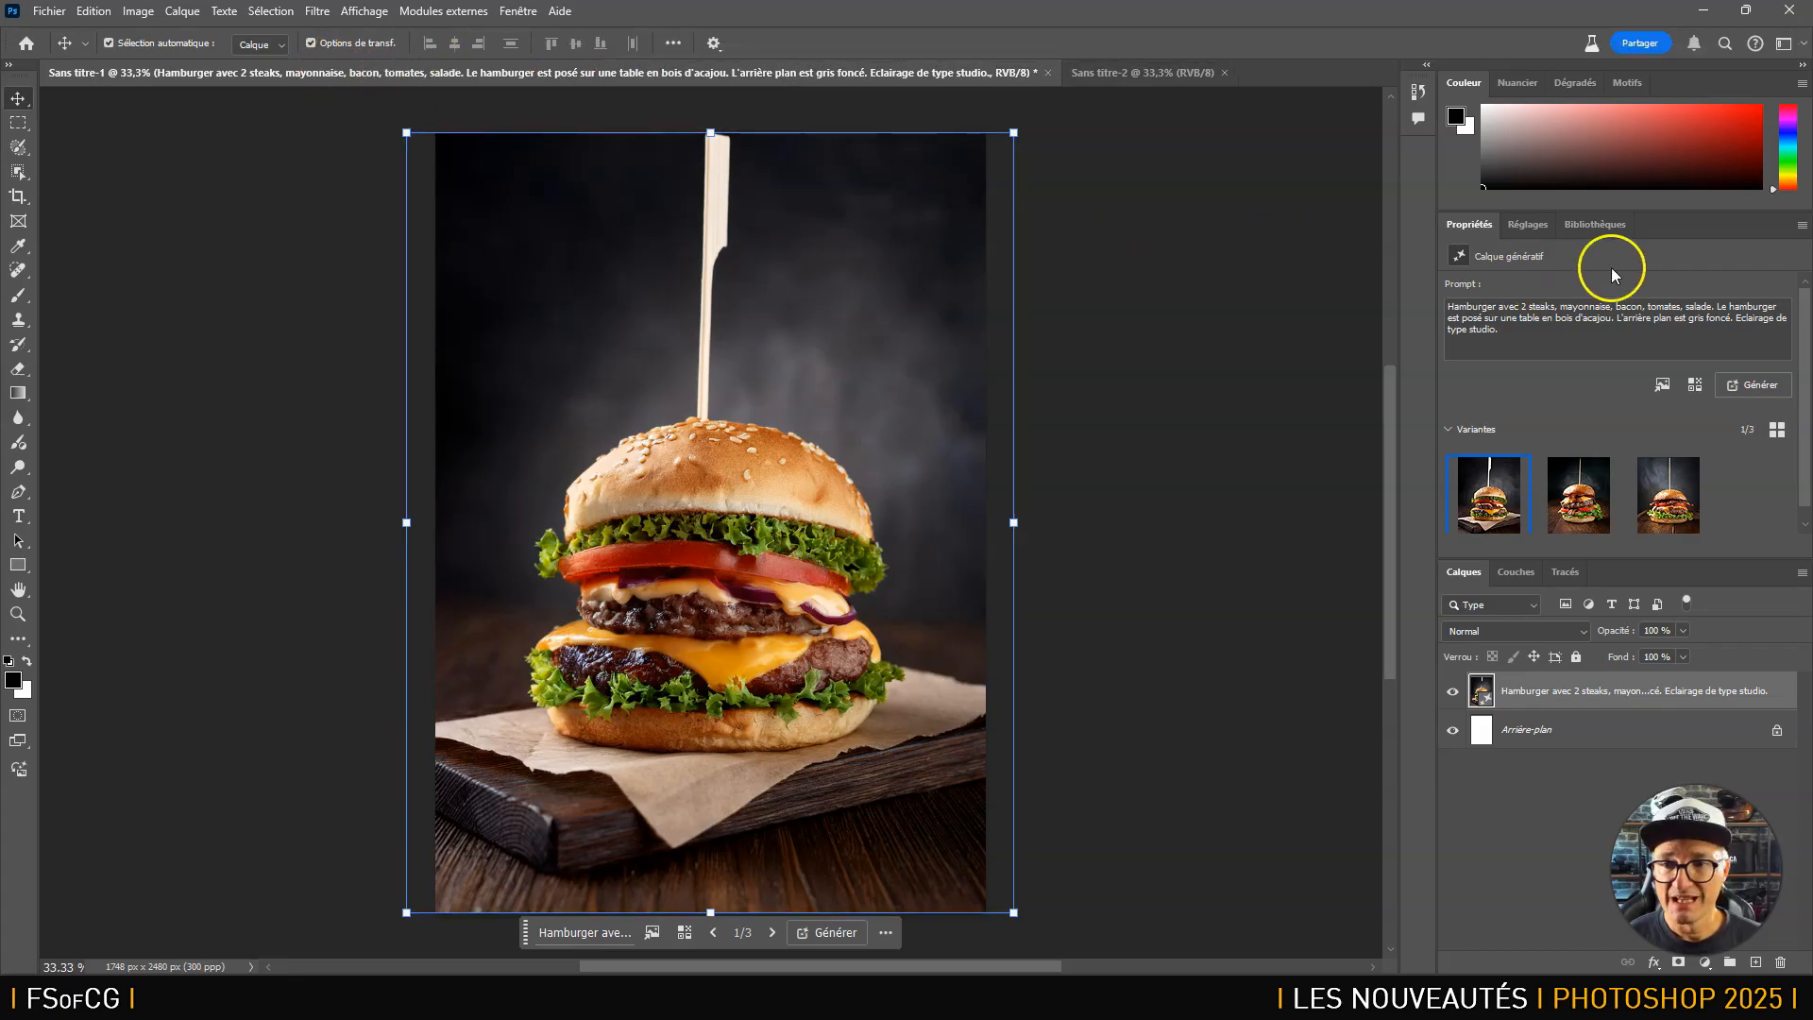
triple_click(1526, 336)
key("ctrl+c")
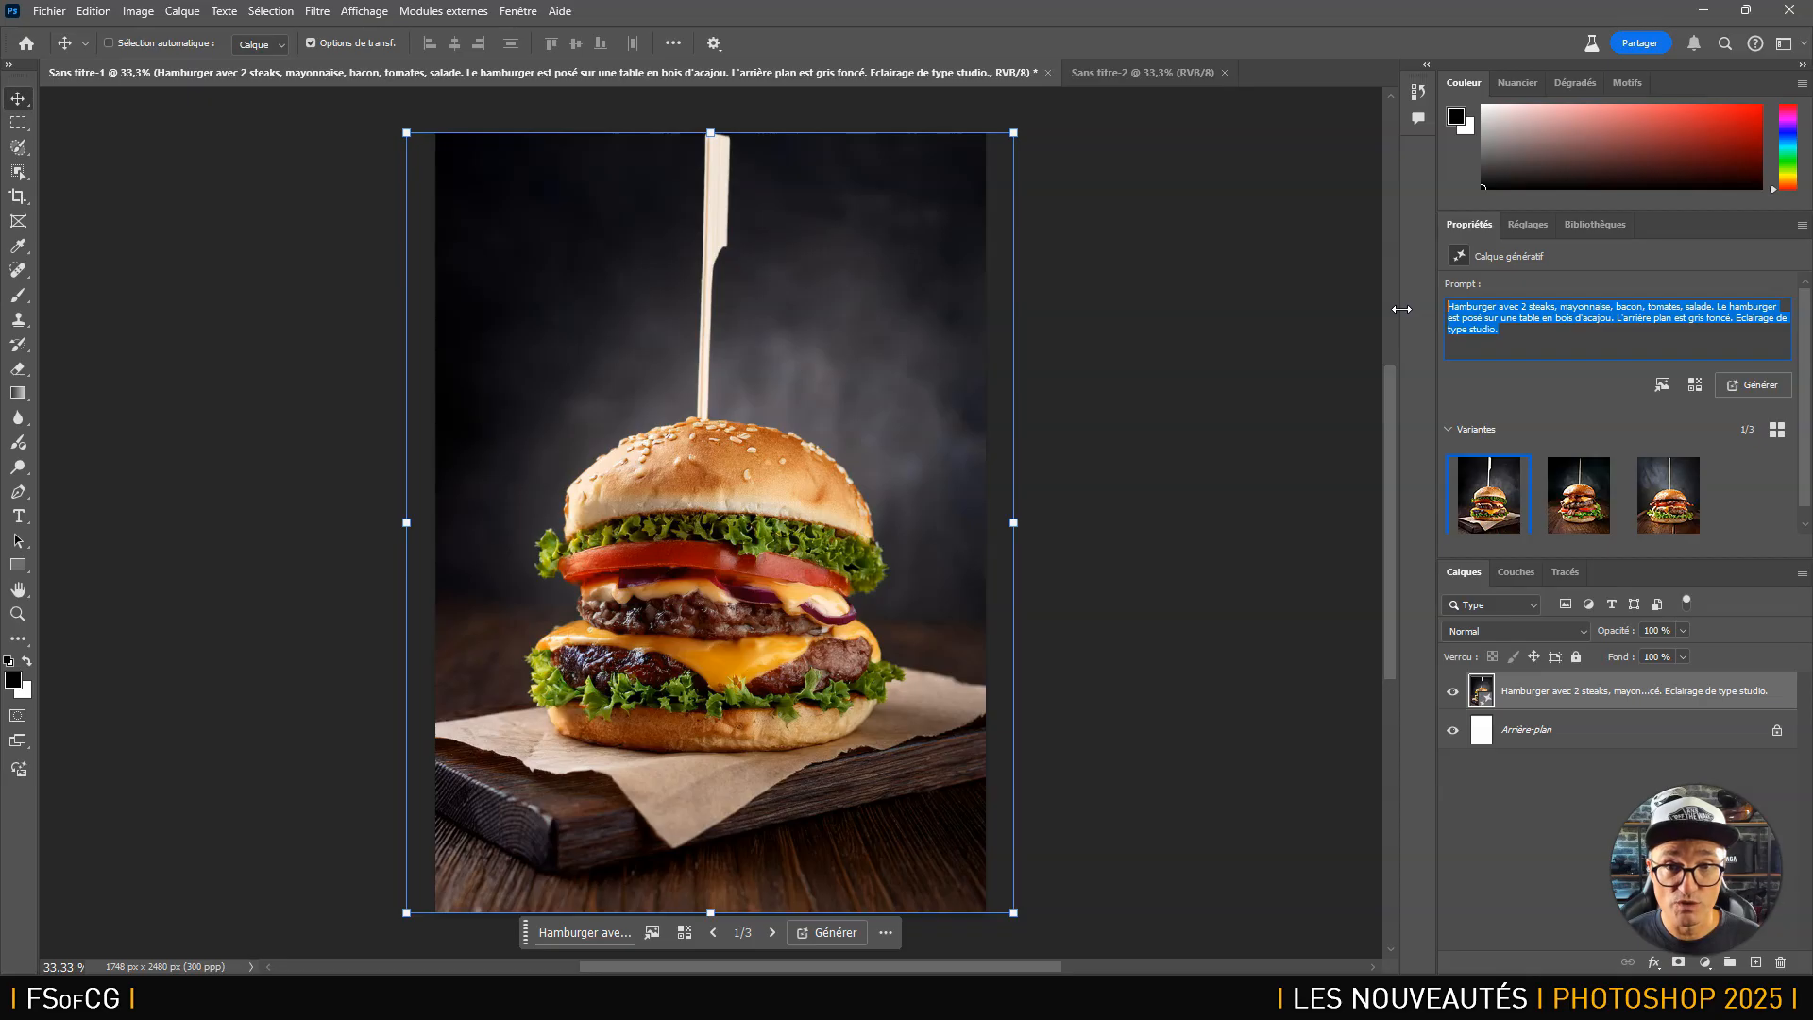
Open the Generative Workspace from the second document's image generation dialog, then resize and reposition its window.
left_click(1094, 71)
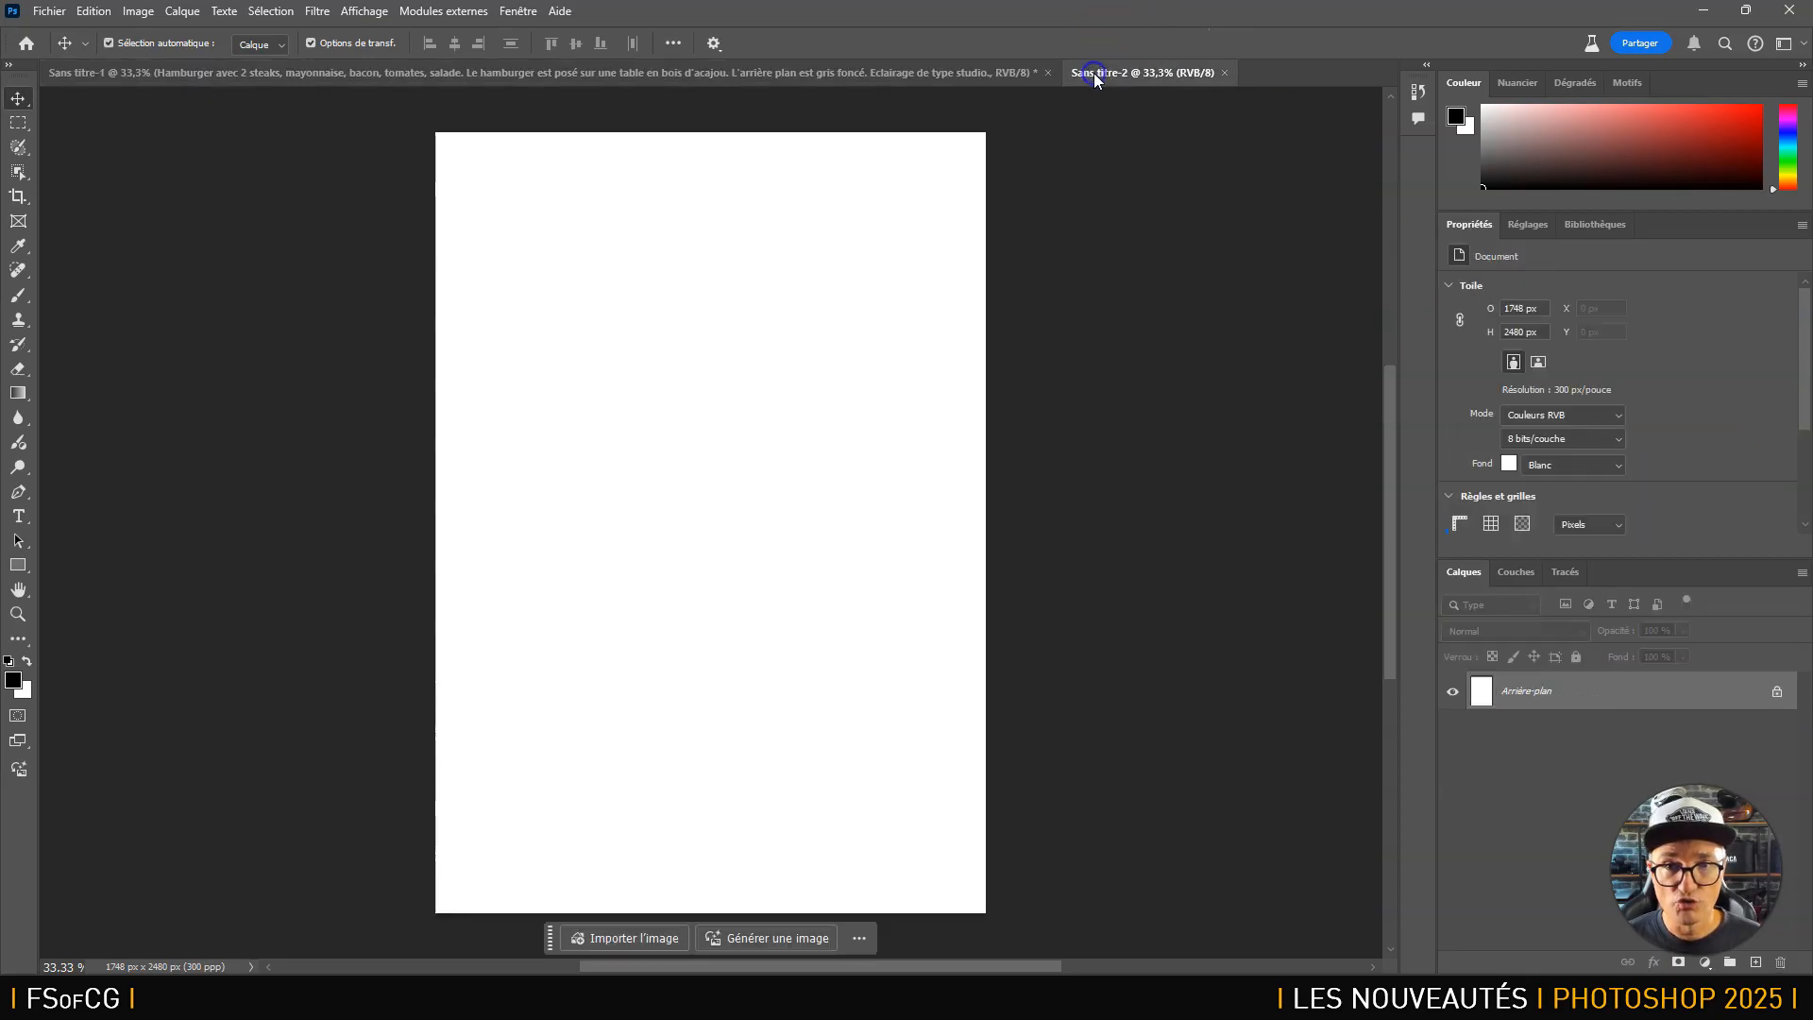
left_click(765, 941)
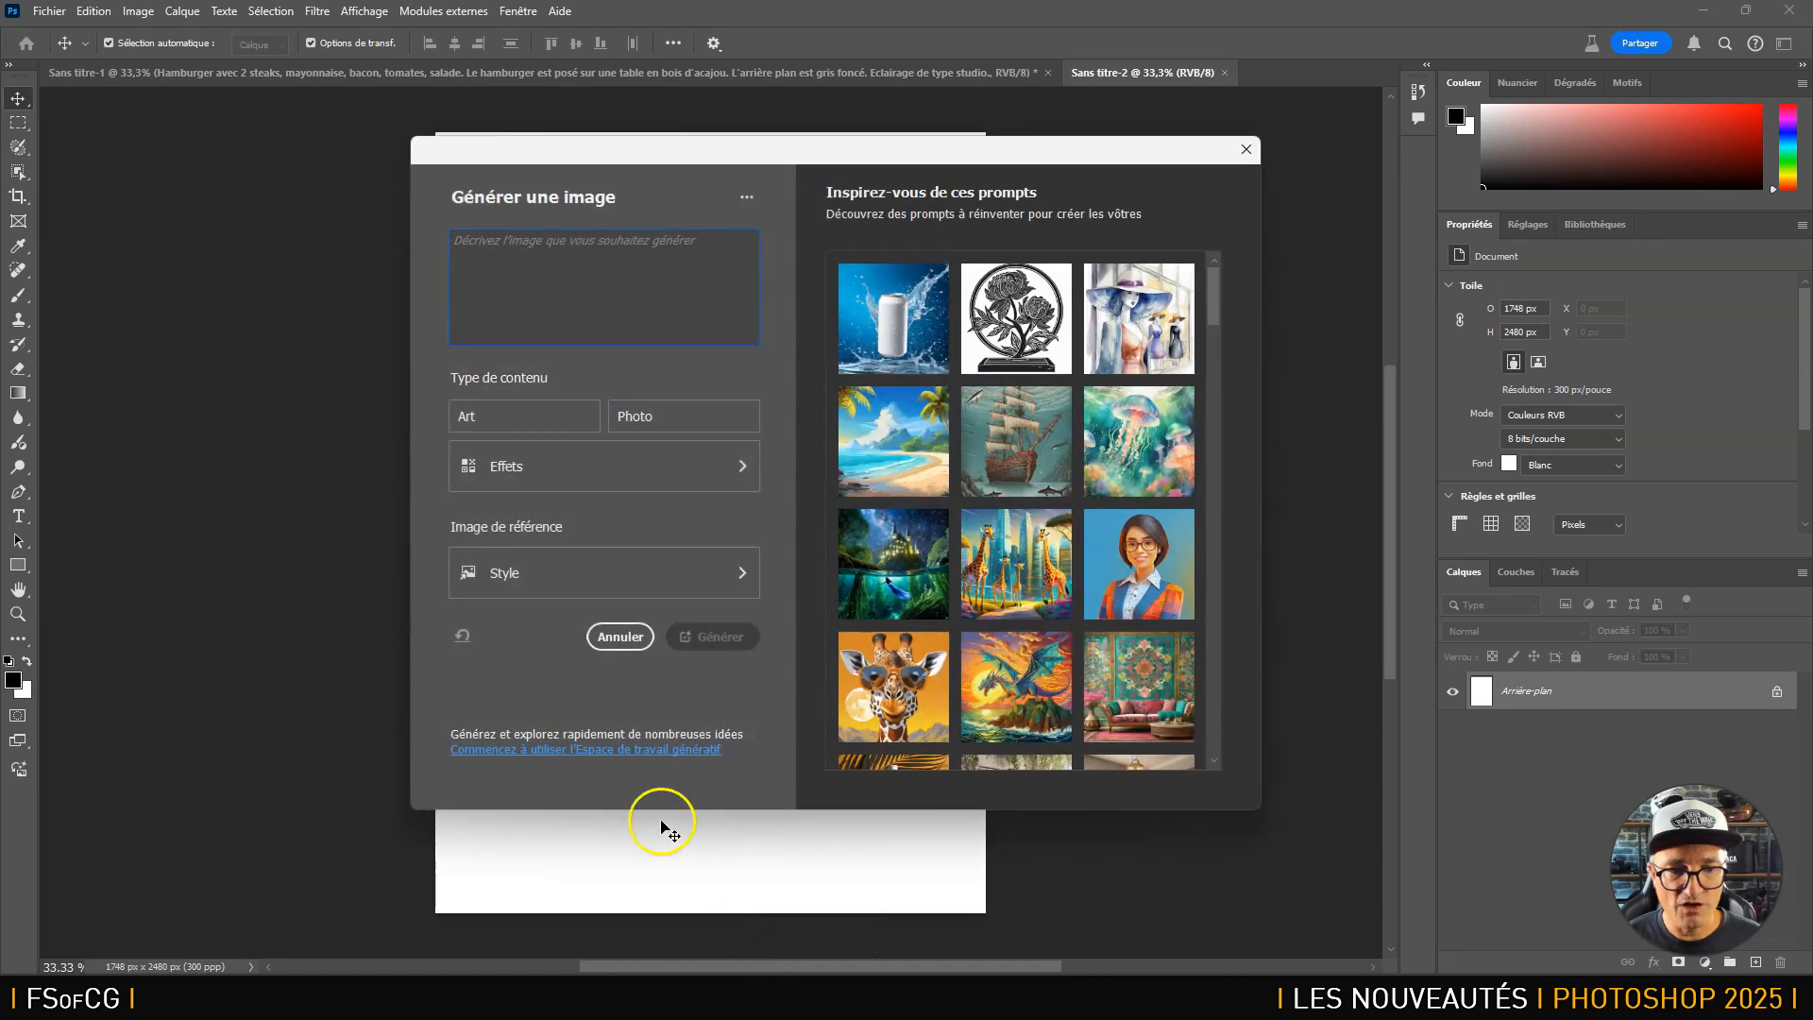
left_click(622, 750)
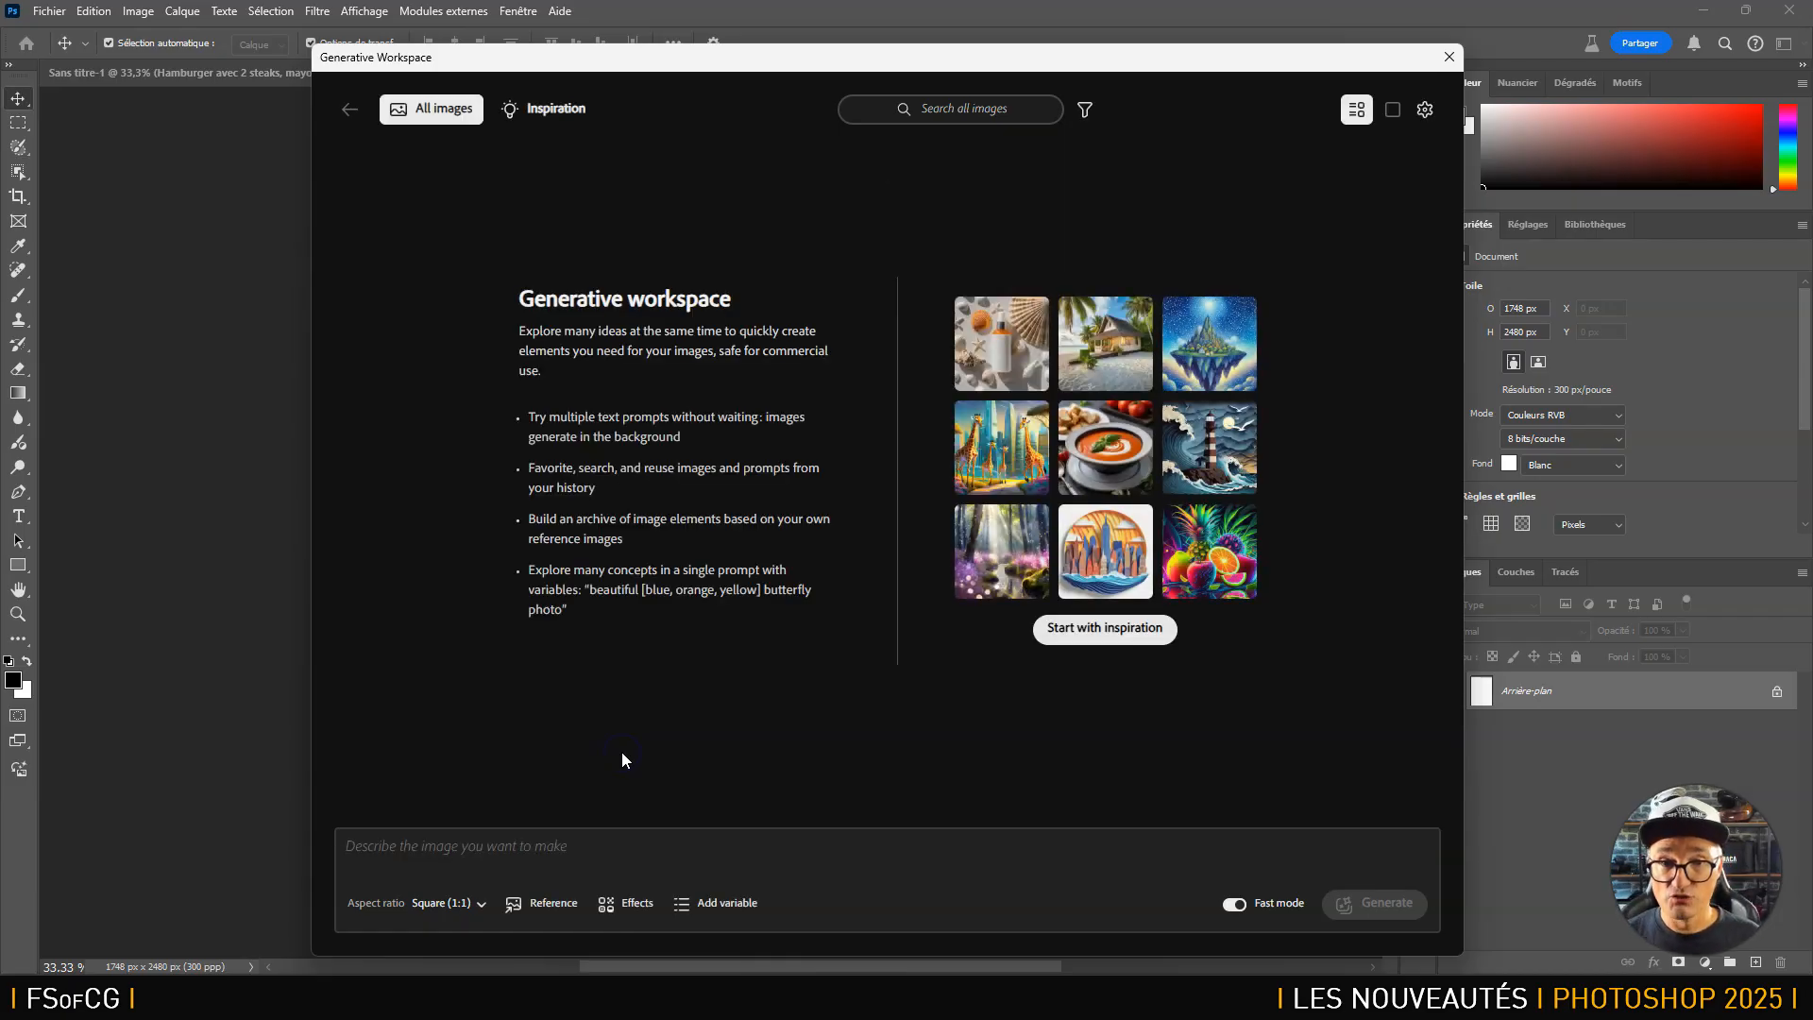
left_click(344, 841)
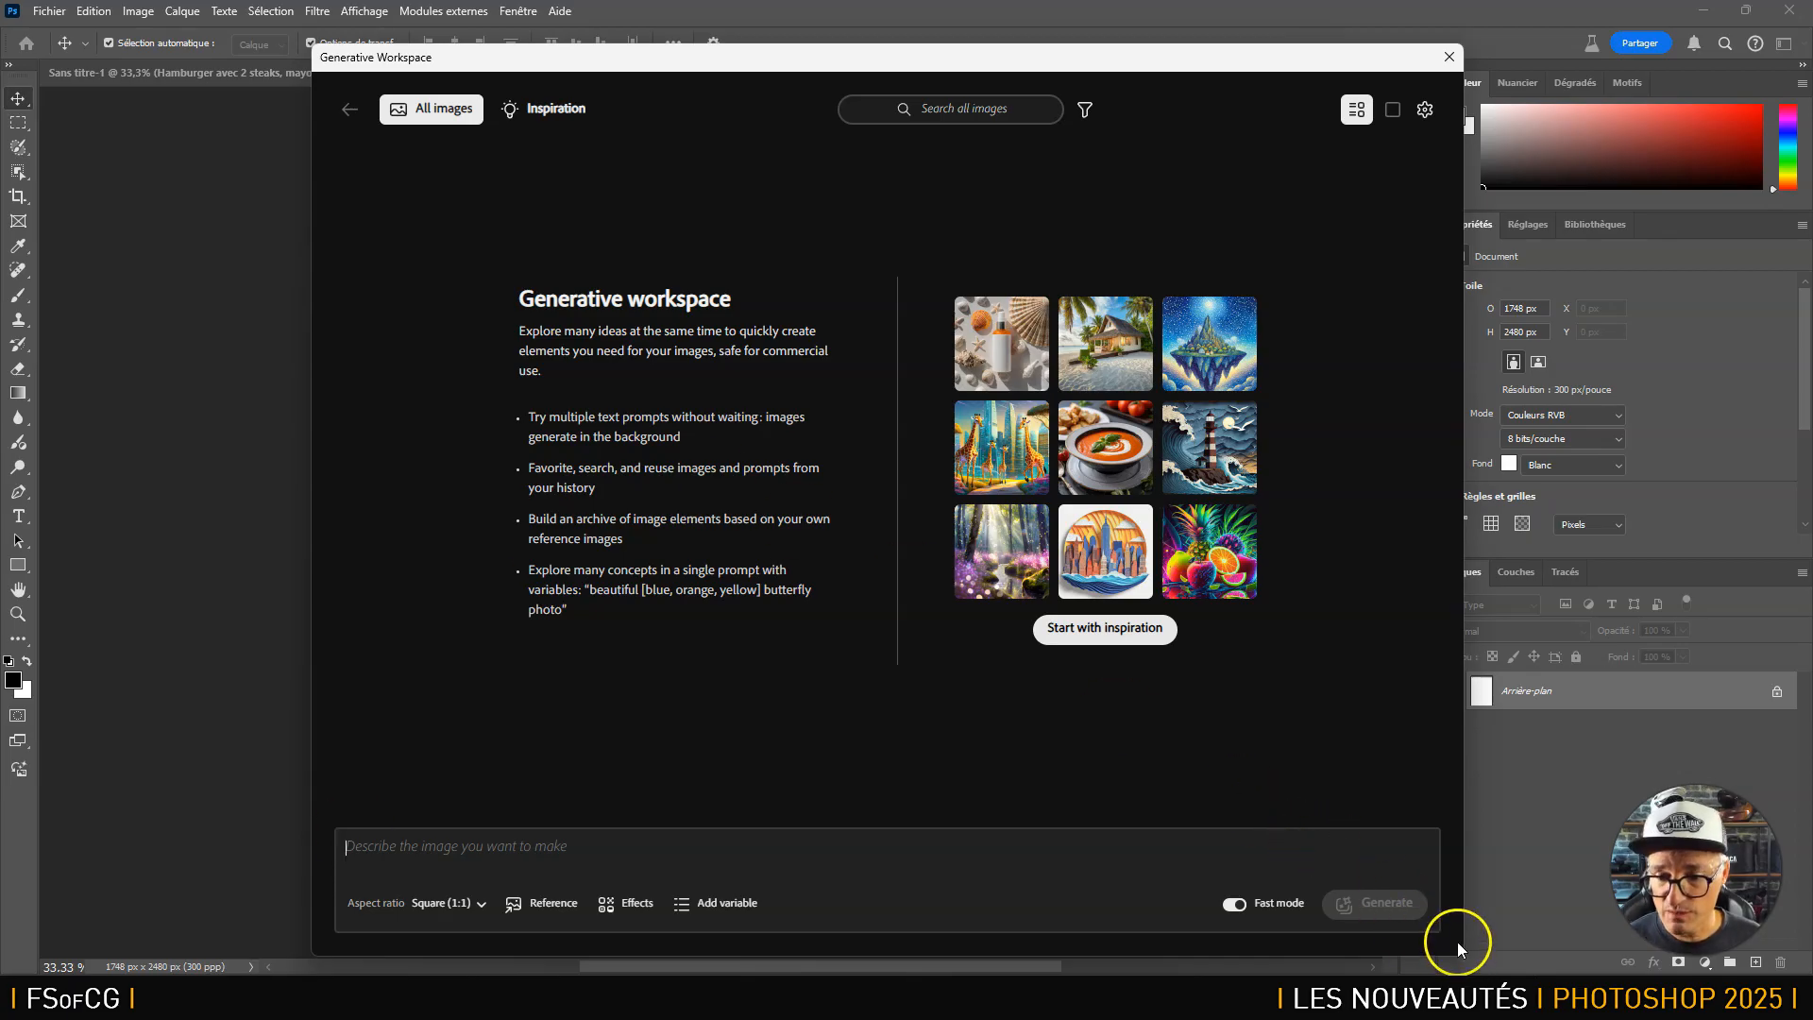
left_click_drag(1458, 944, 1511, 840)
left_click_drag(1133, 55, 962, 91)
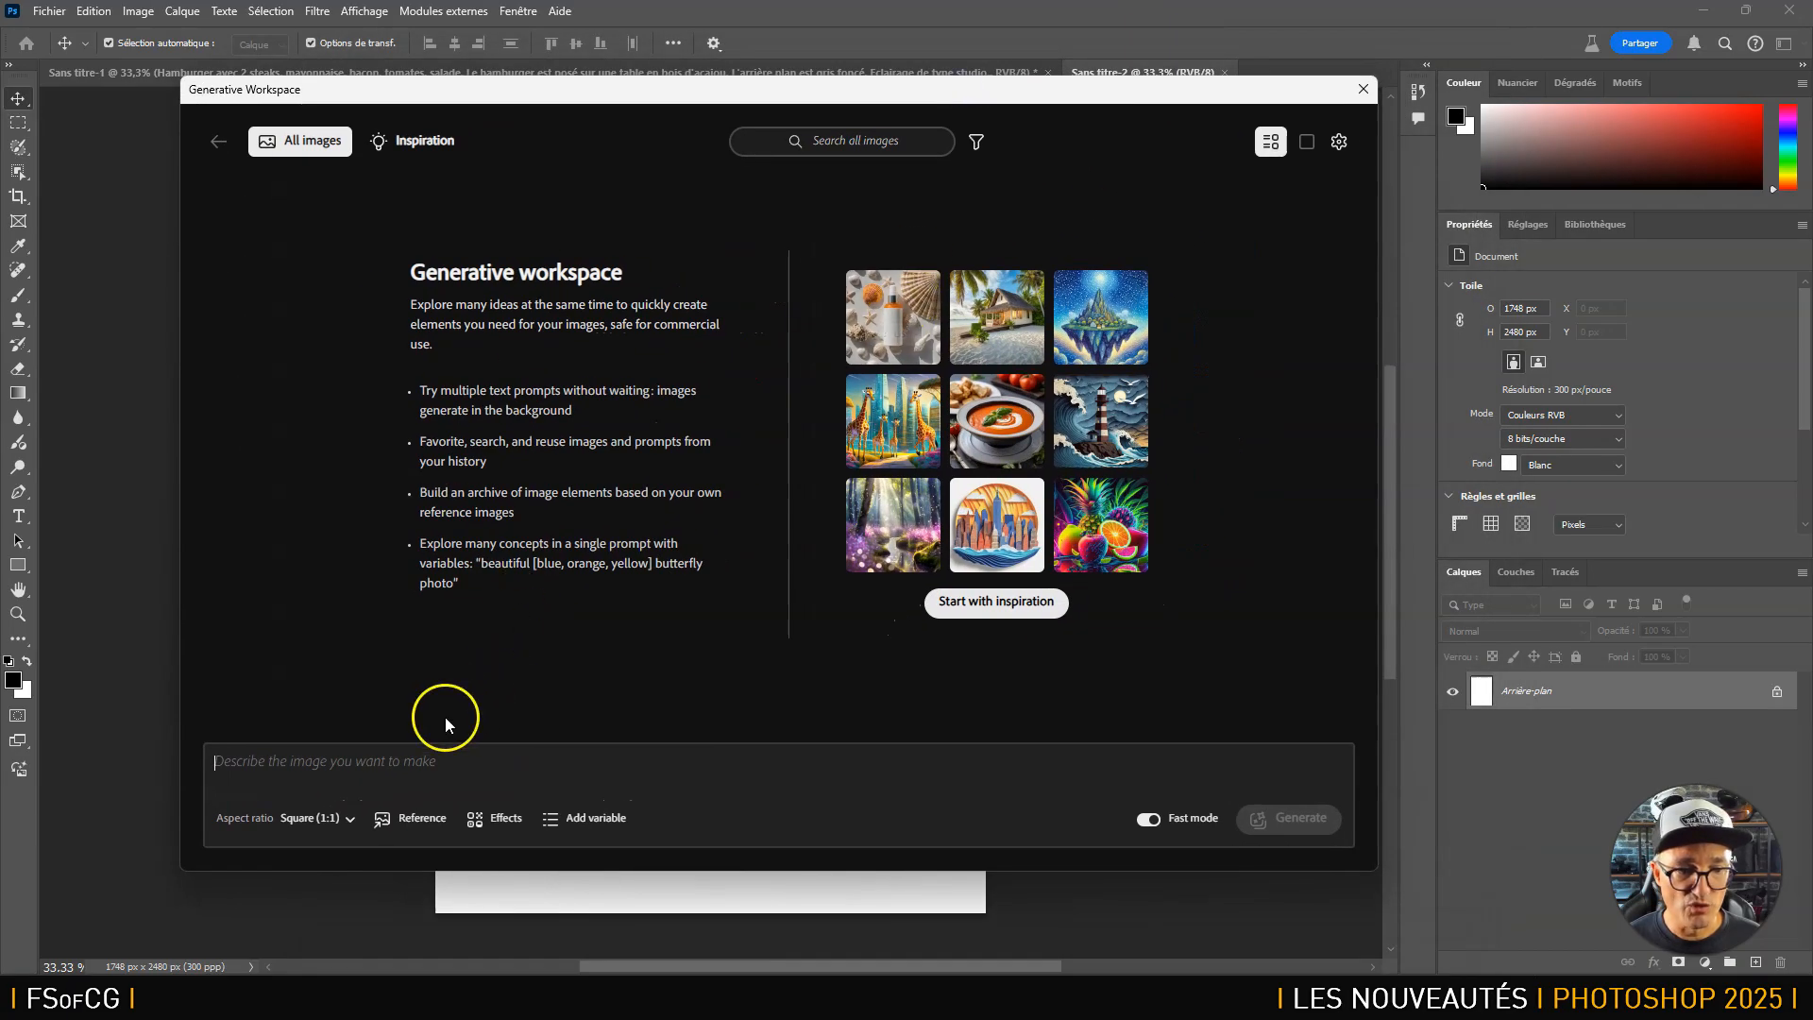
Paste the copied hamburger prompt into the image description and set the aspect ratio to Portrait (3:4).
left_click(366, 753)
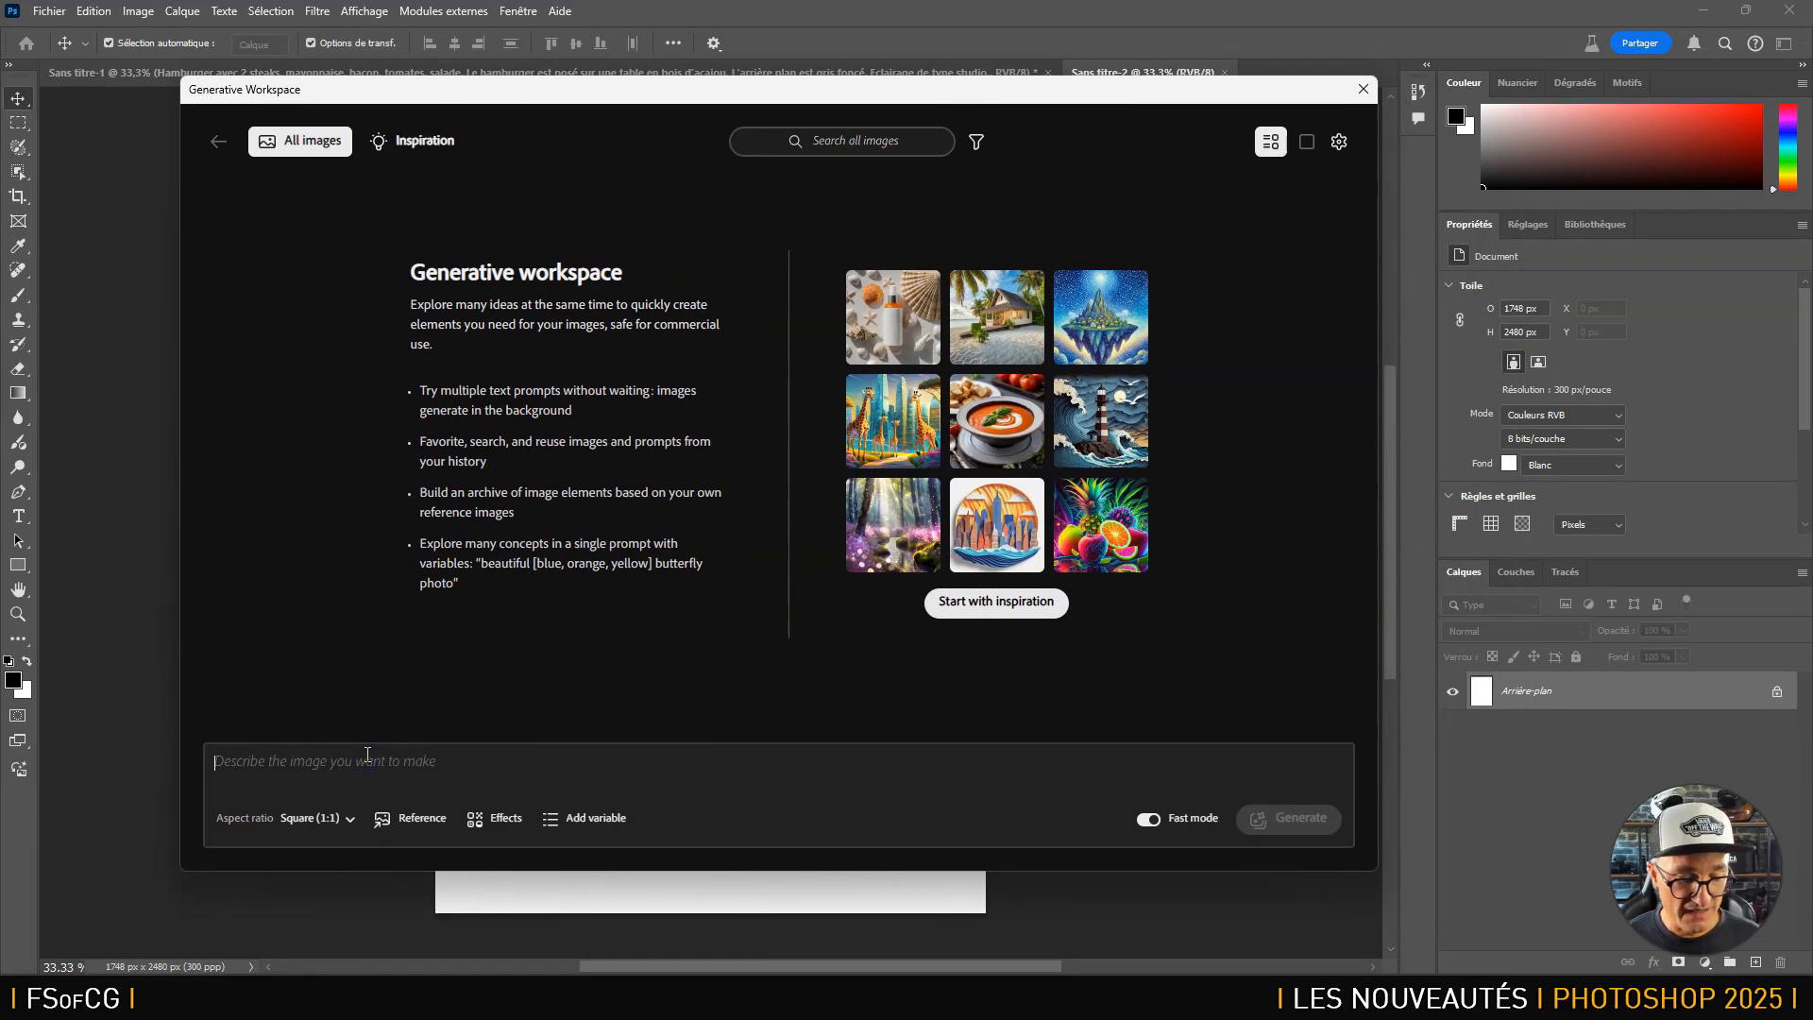
key("ctrl+v")
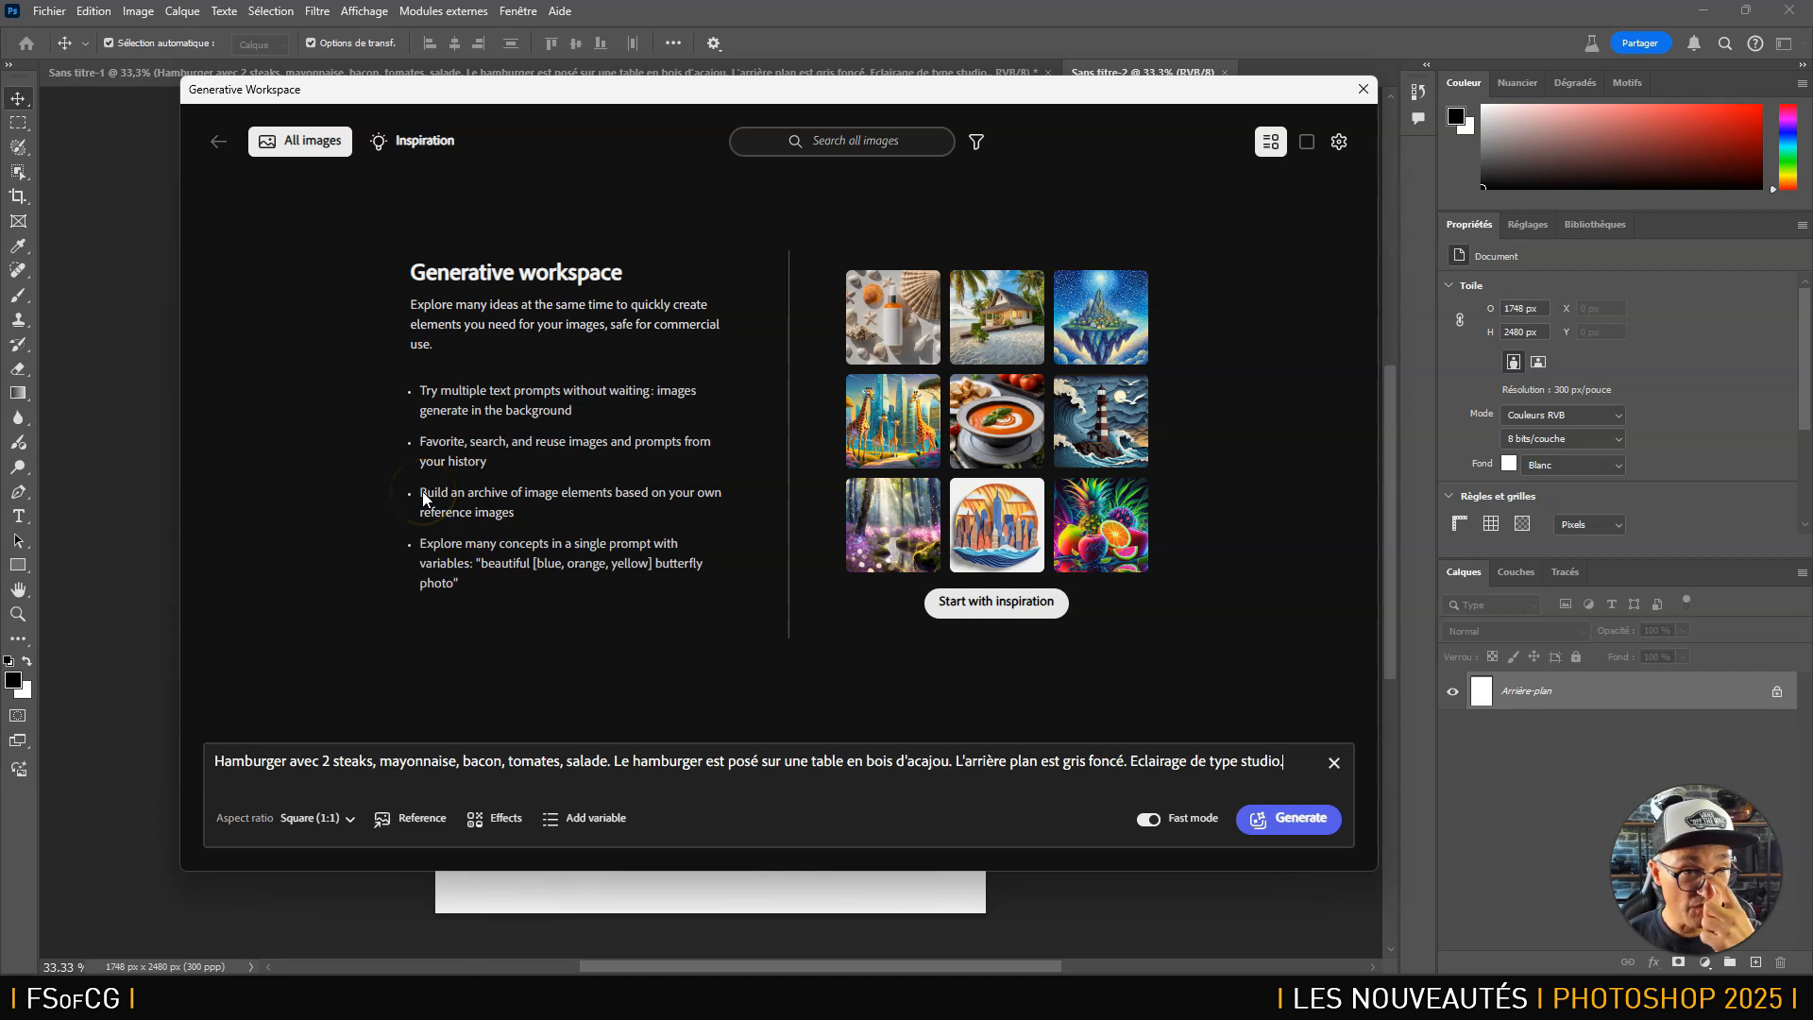
left_click(338, 818)
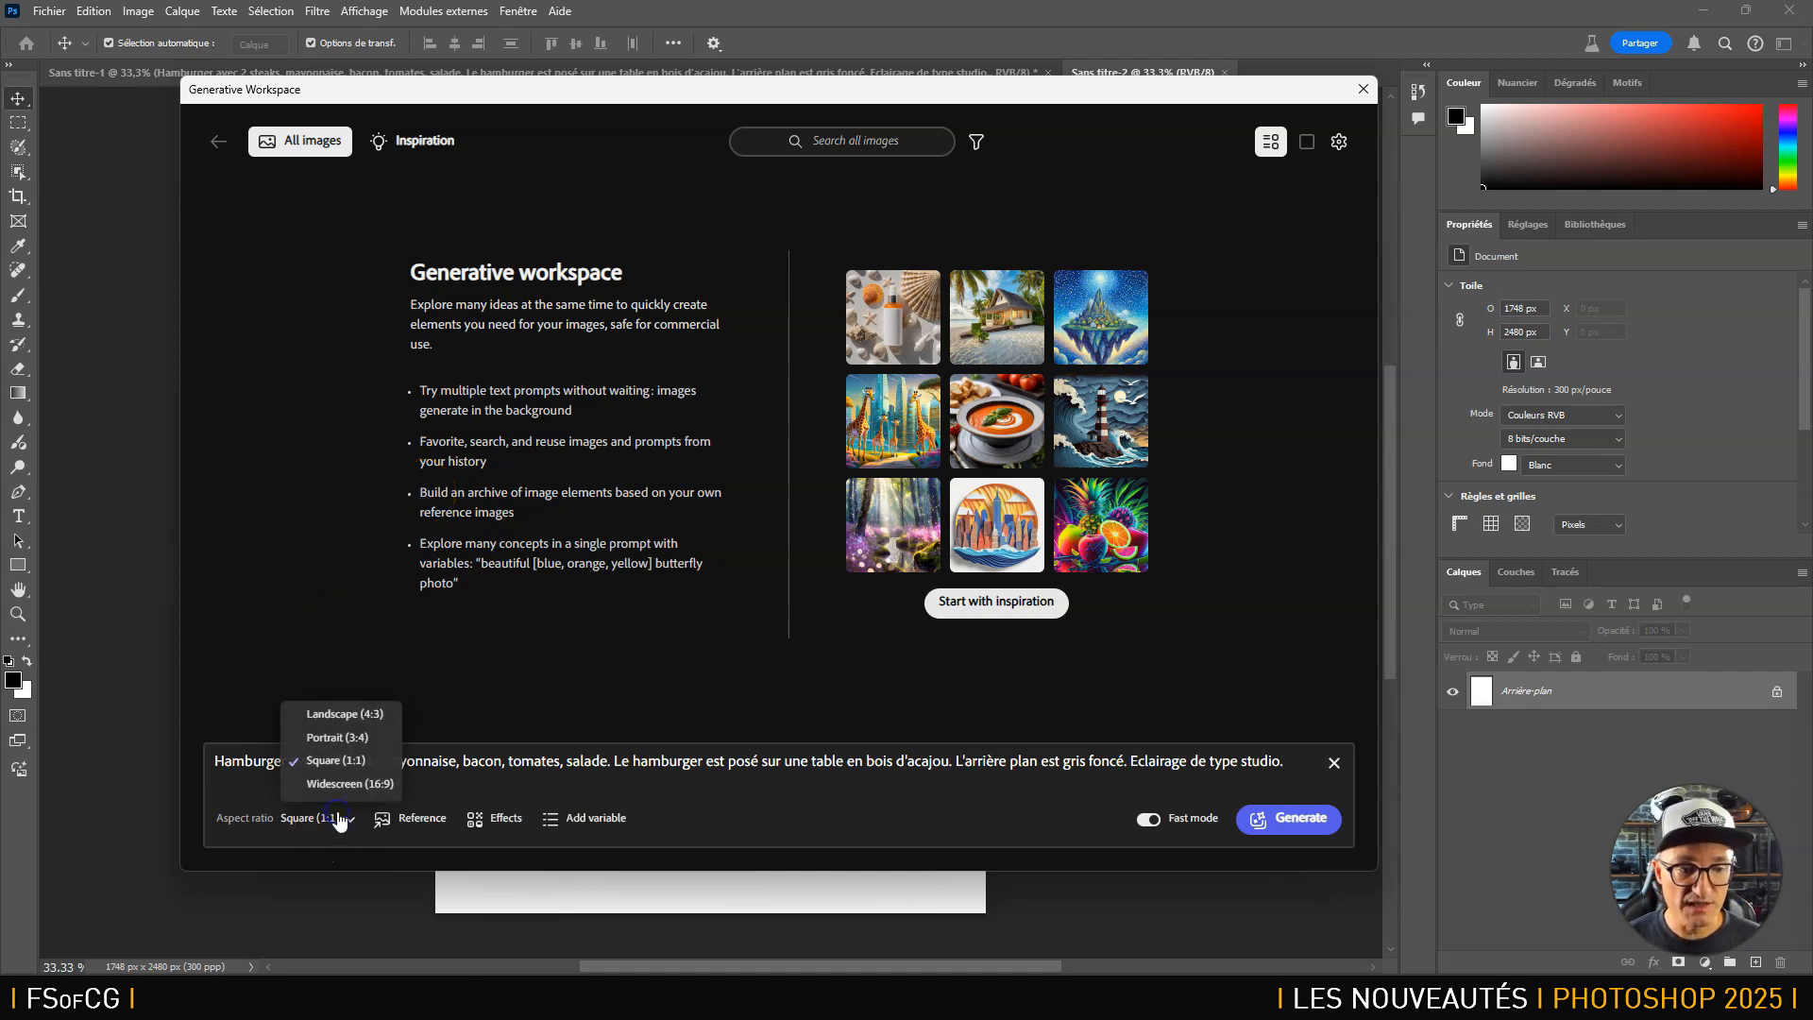
left_click(354, 737)
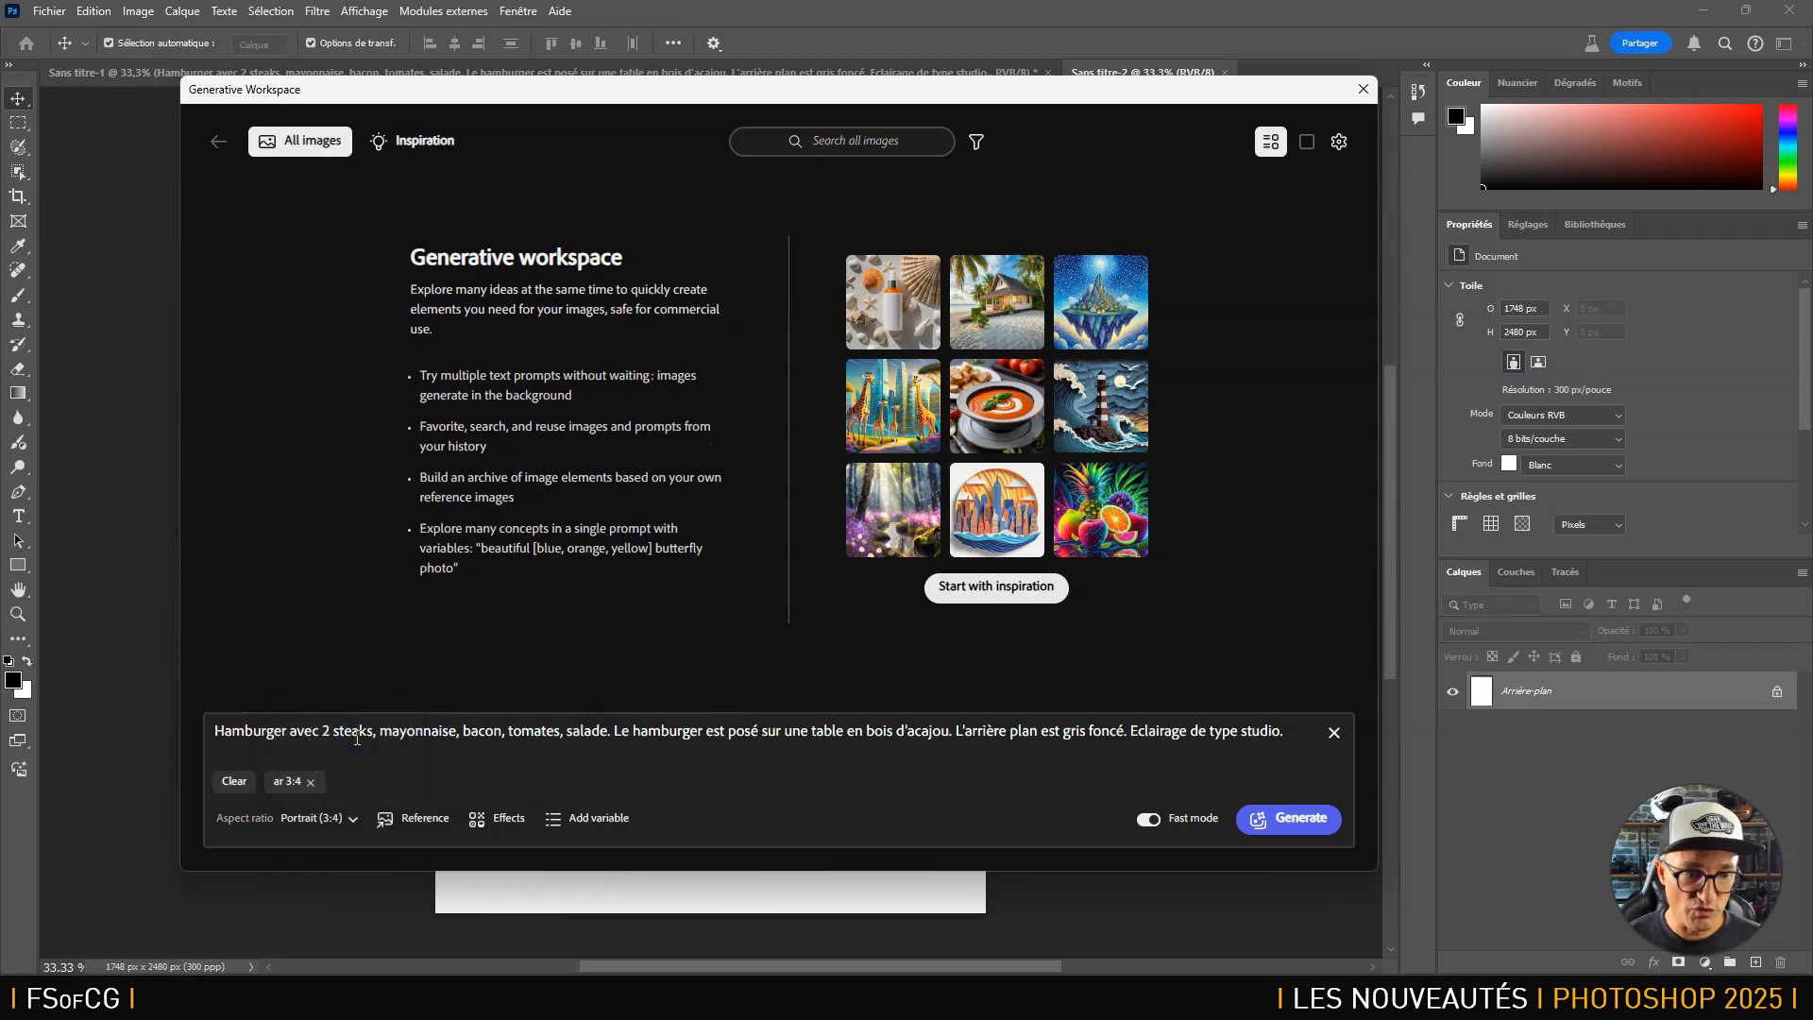
Upload the Unsplash hamburger photo from the FDT folder as the composition reference, with strength 50.
left_click(426, 821)
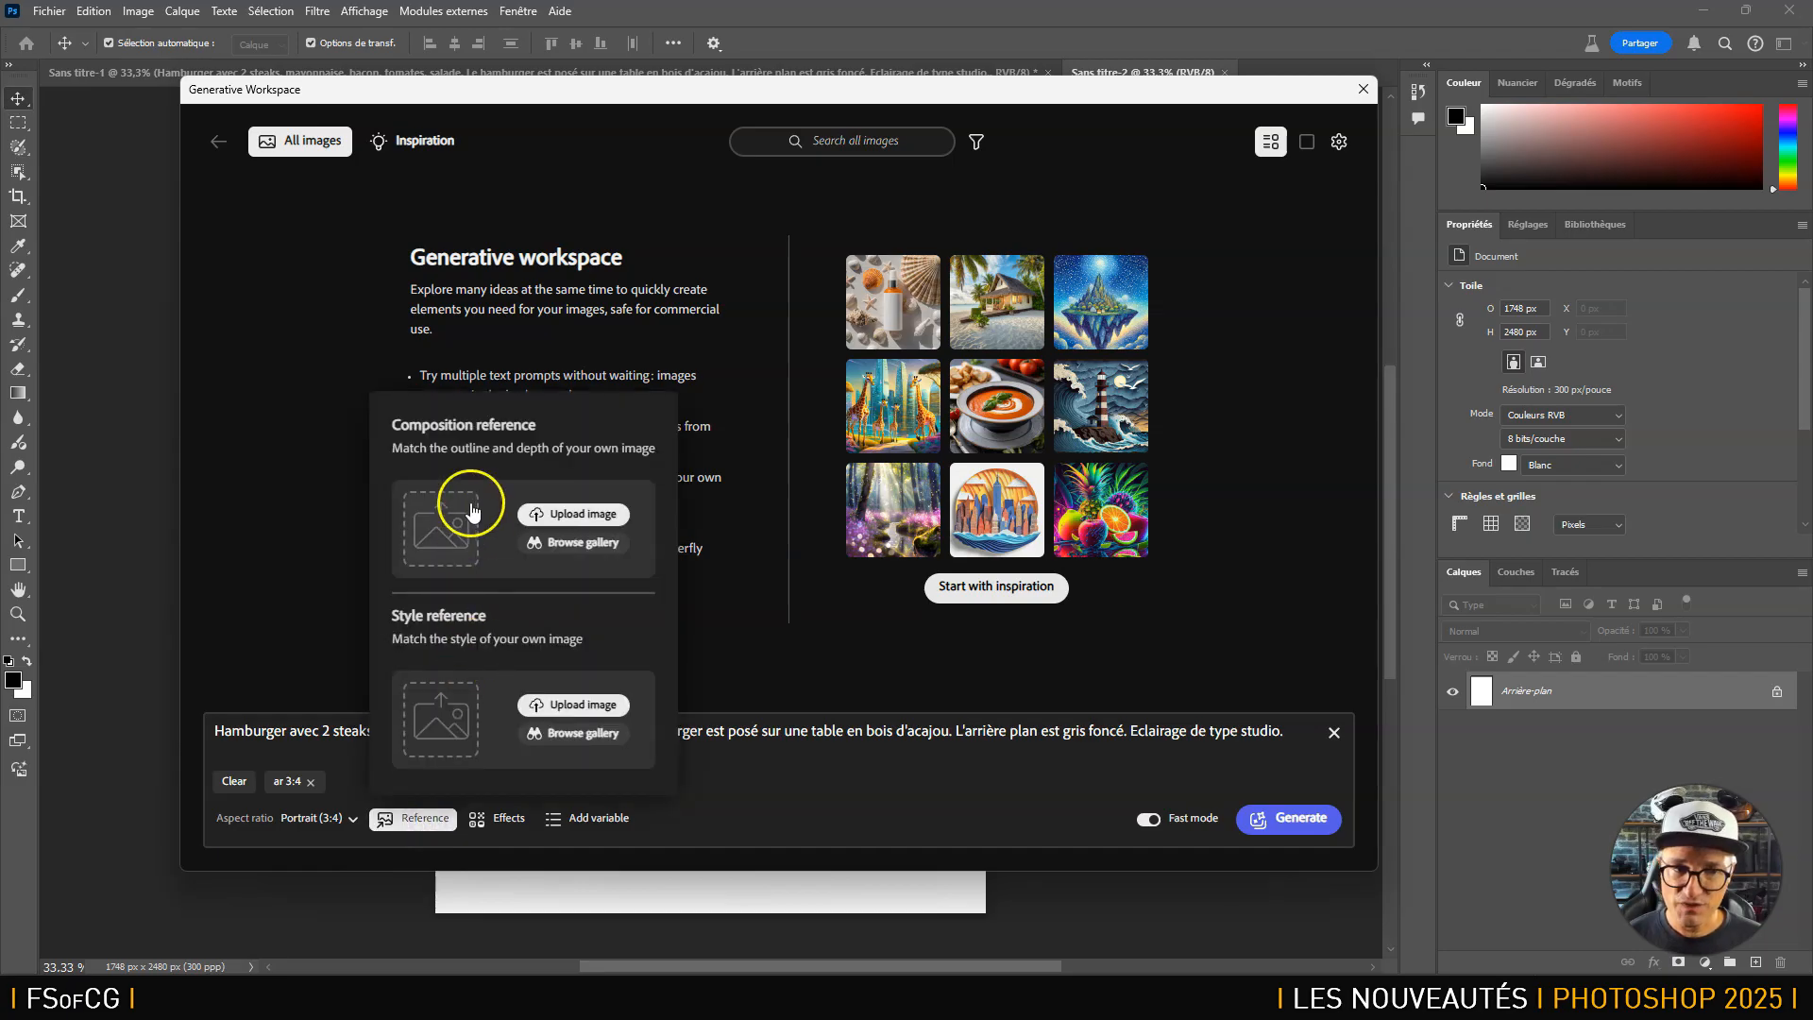
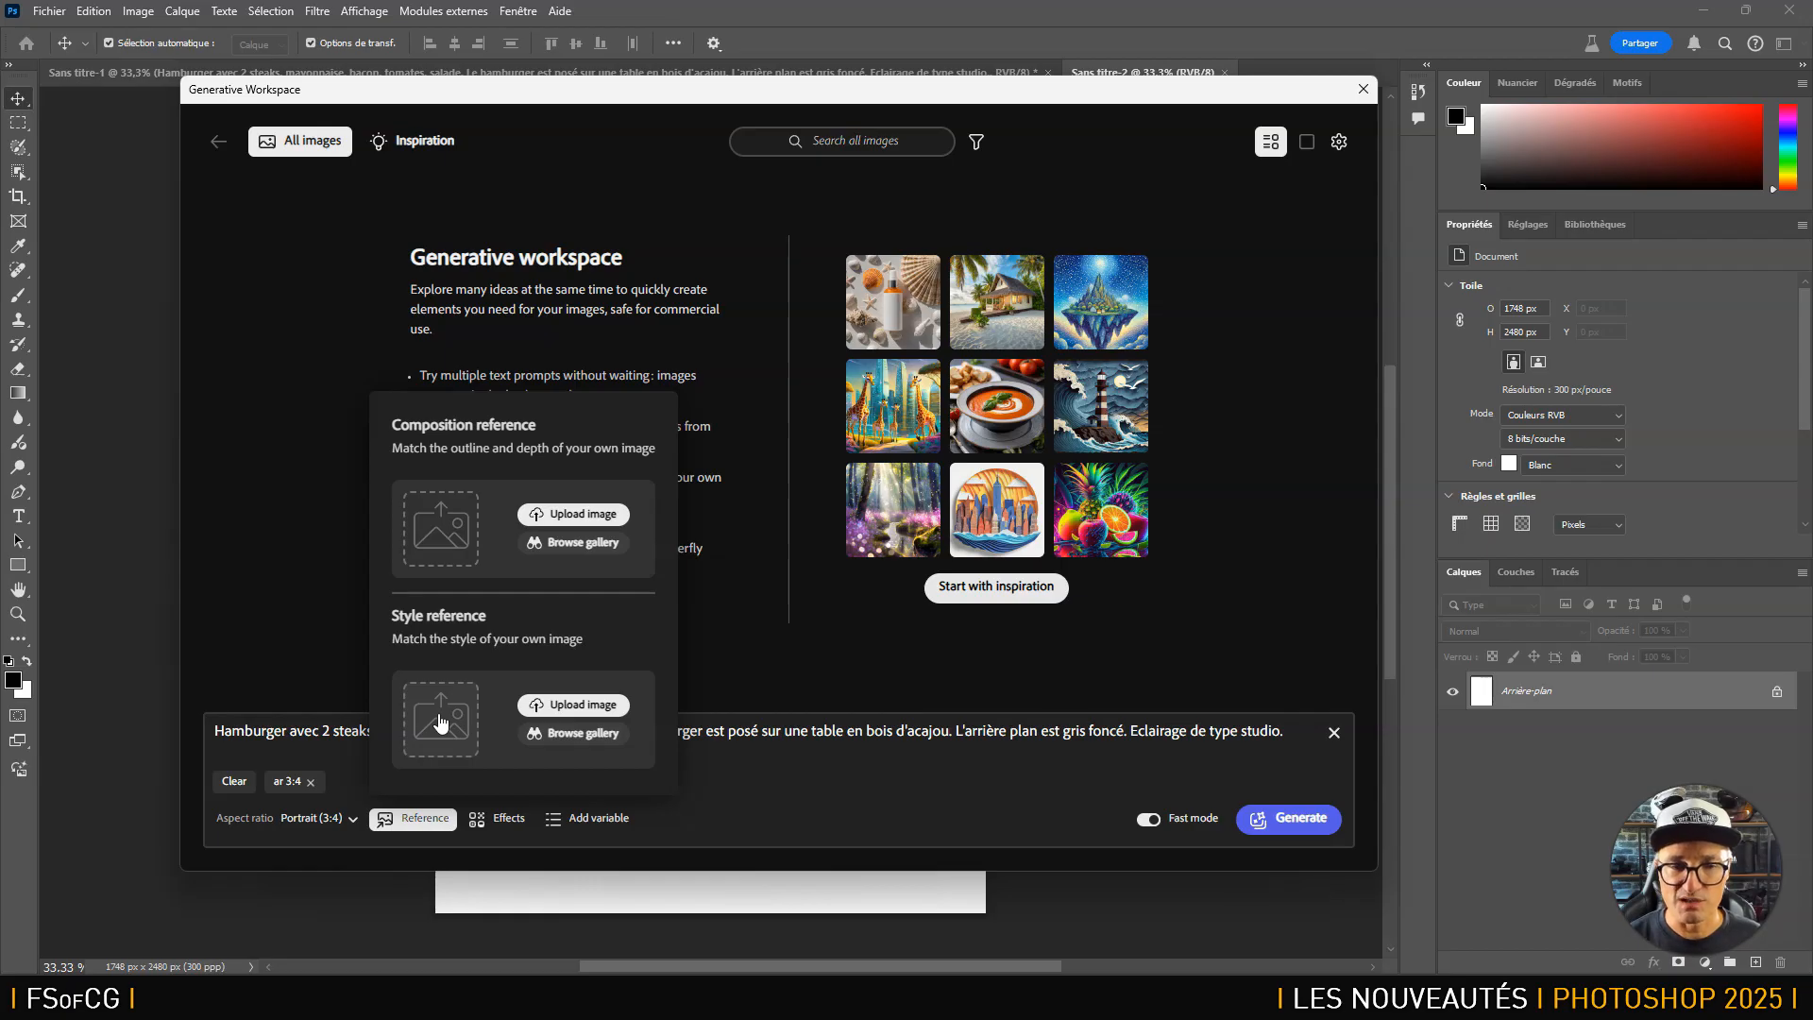
left_click(438, 508)
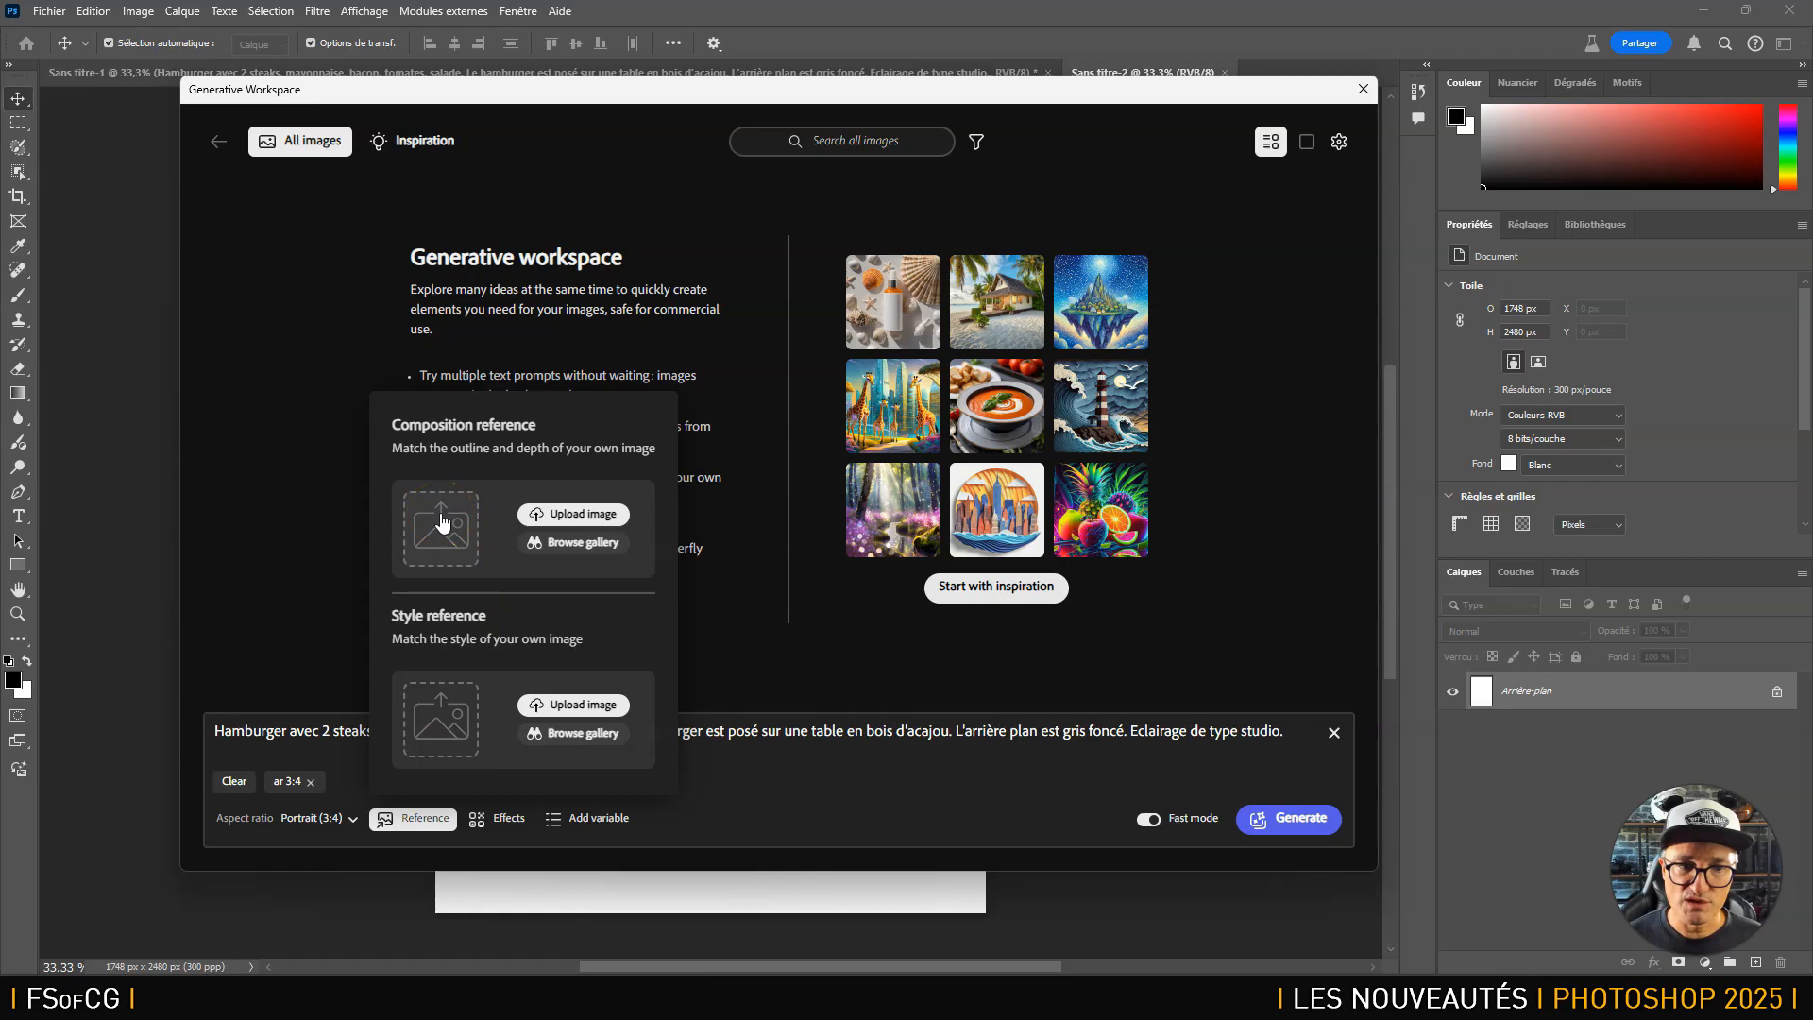
left_click(456, 270)
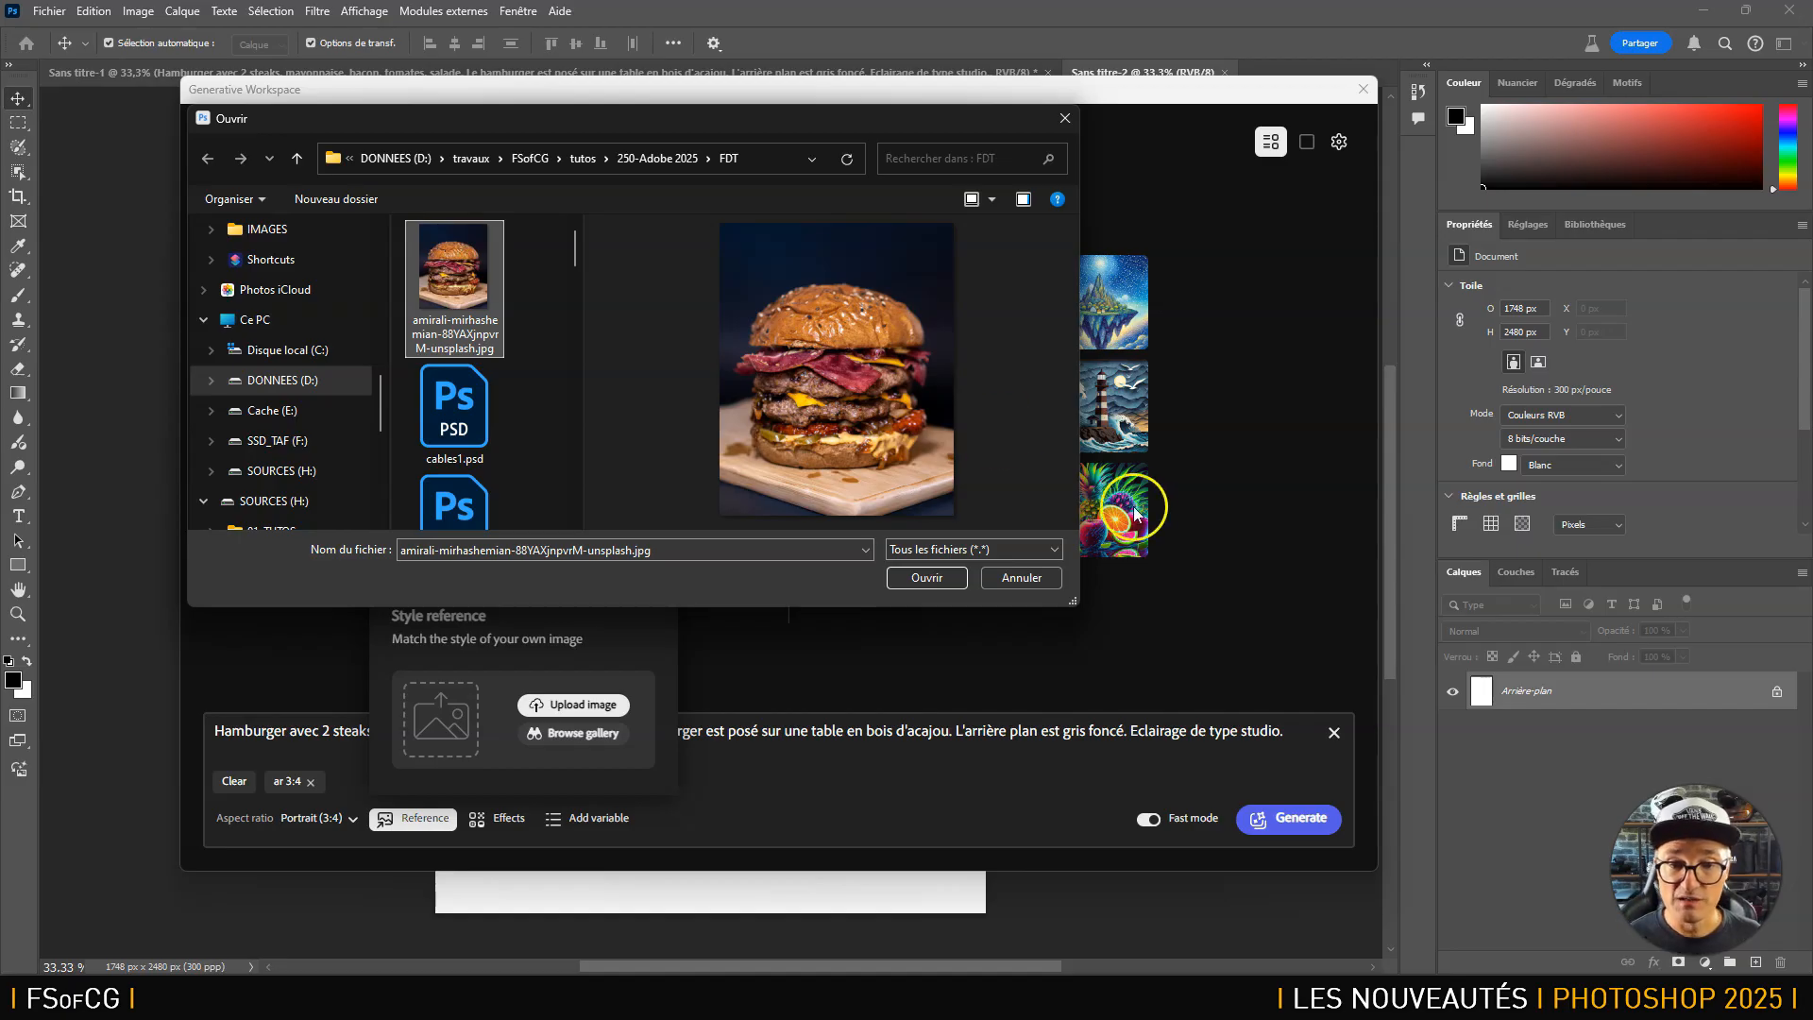
left_click(924, 574)
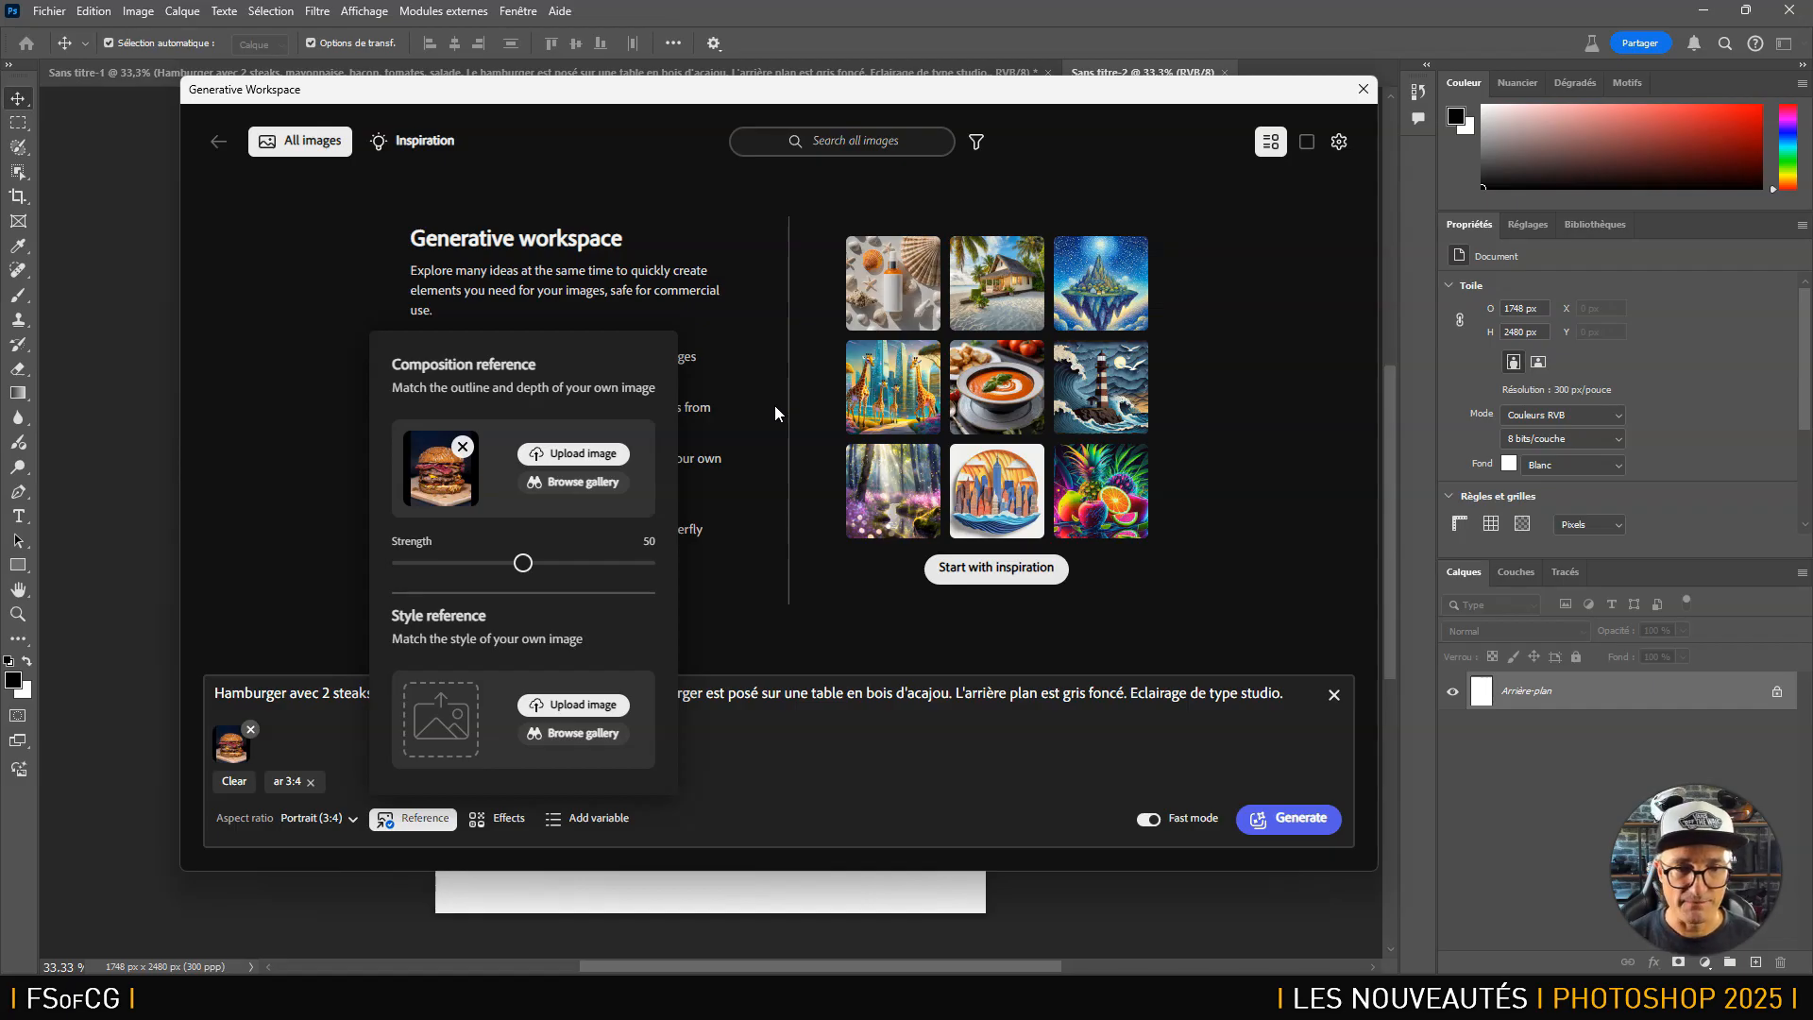
left_click(470, 225)
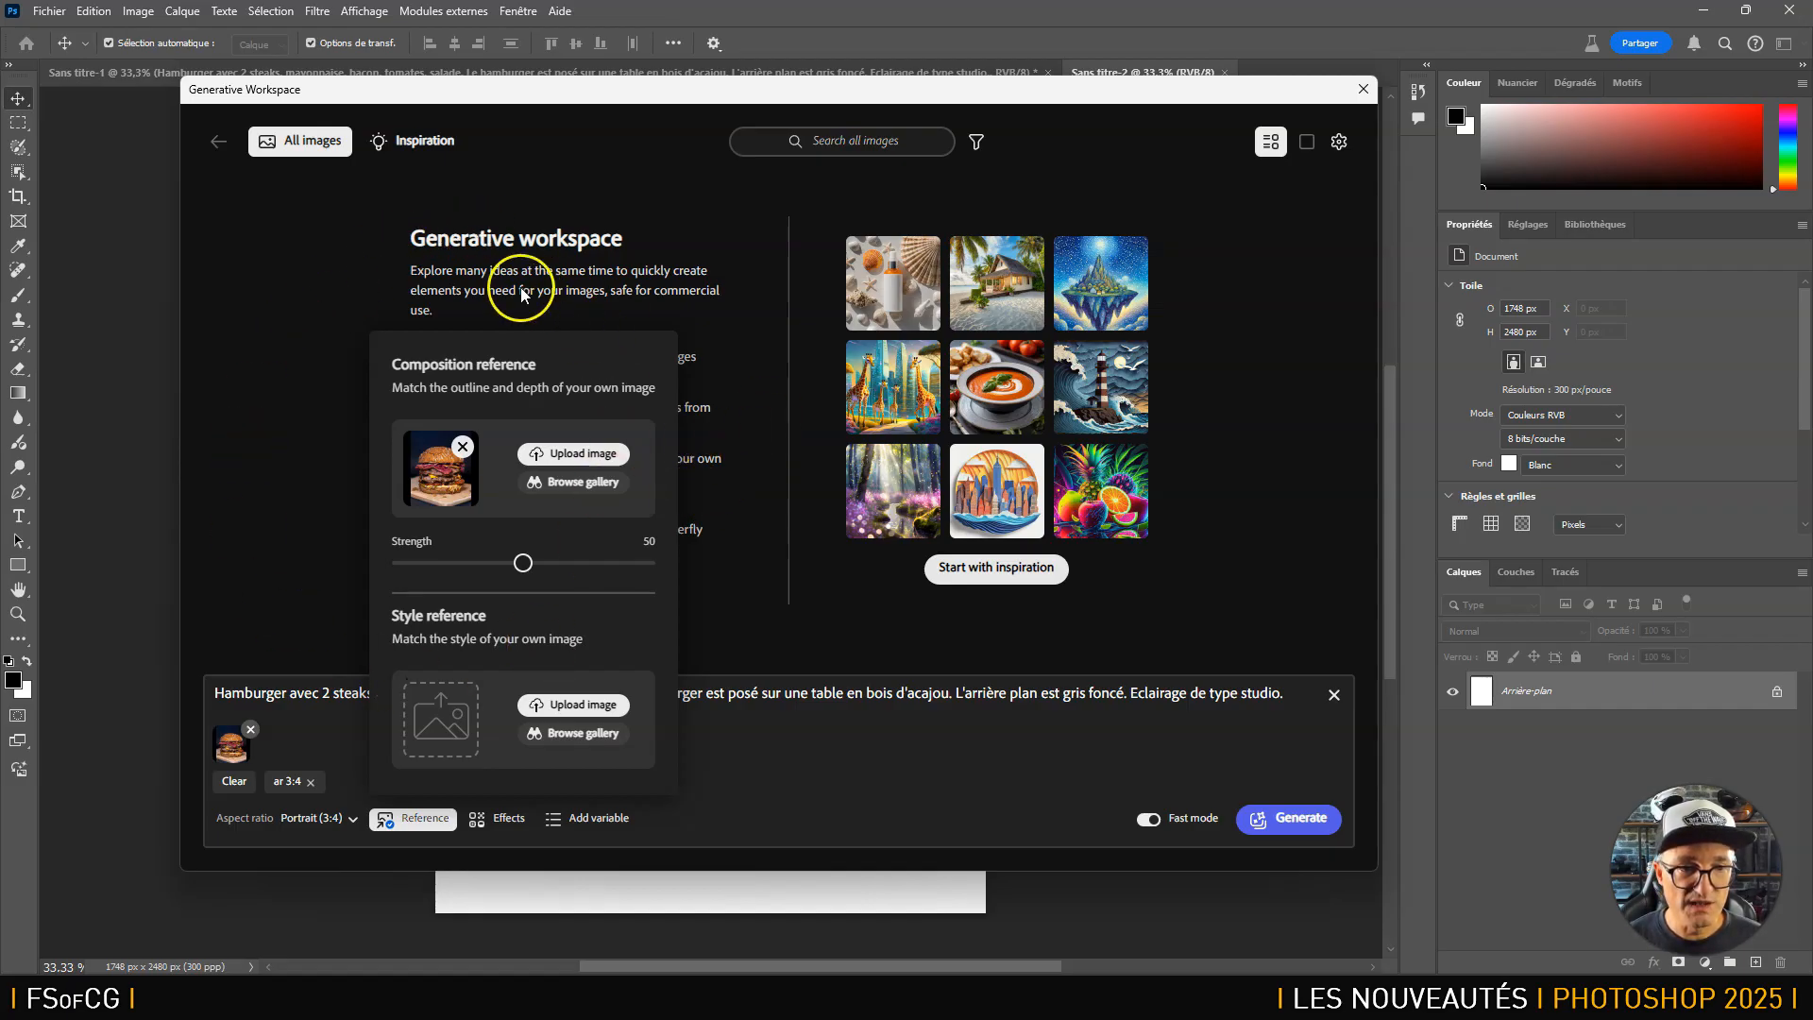
mouse_move(526, 564)
left_mouse_down()
mouse_move(453, 564)
mouse_move(644, 564)
mouse_move(440, 567)
mouse_move(614, 565)
mouse_move(556, 570)
left_mouse_up()
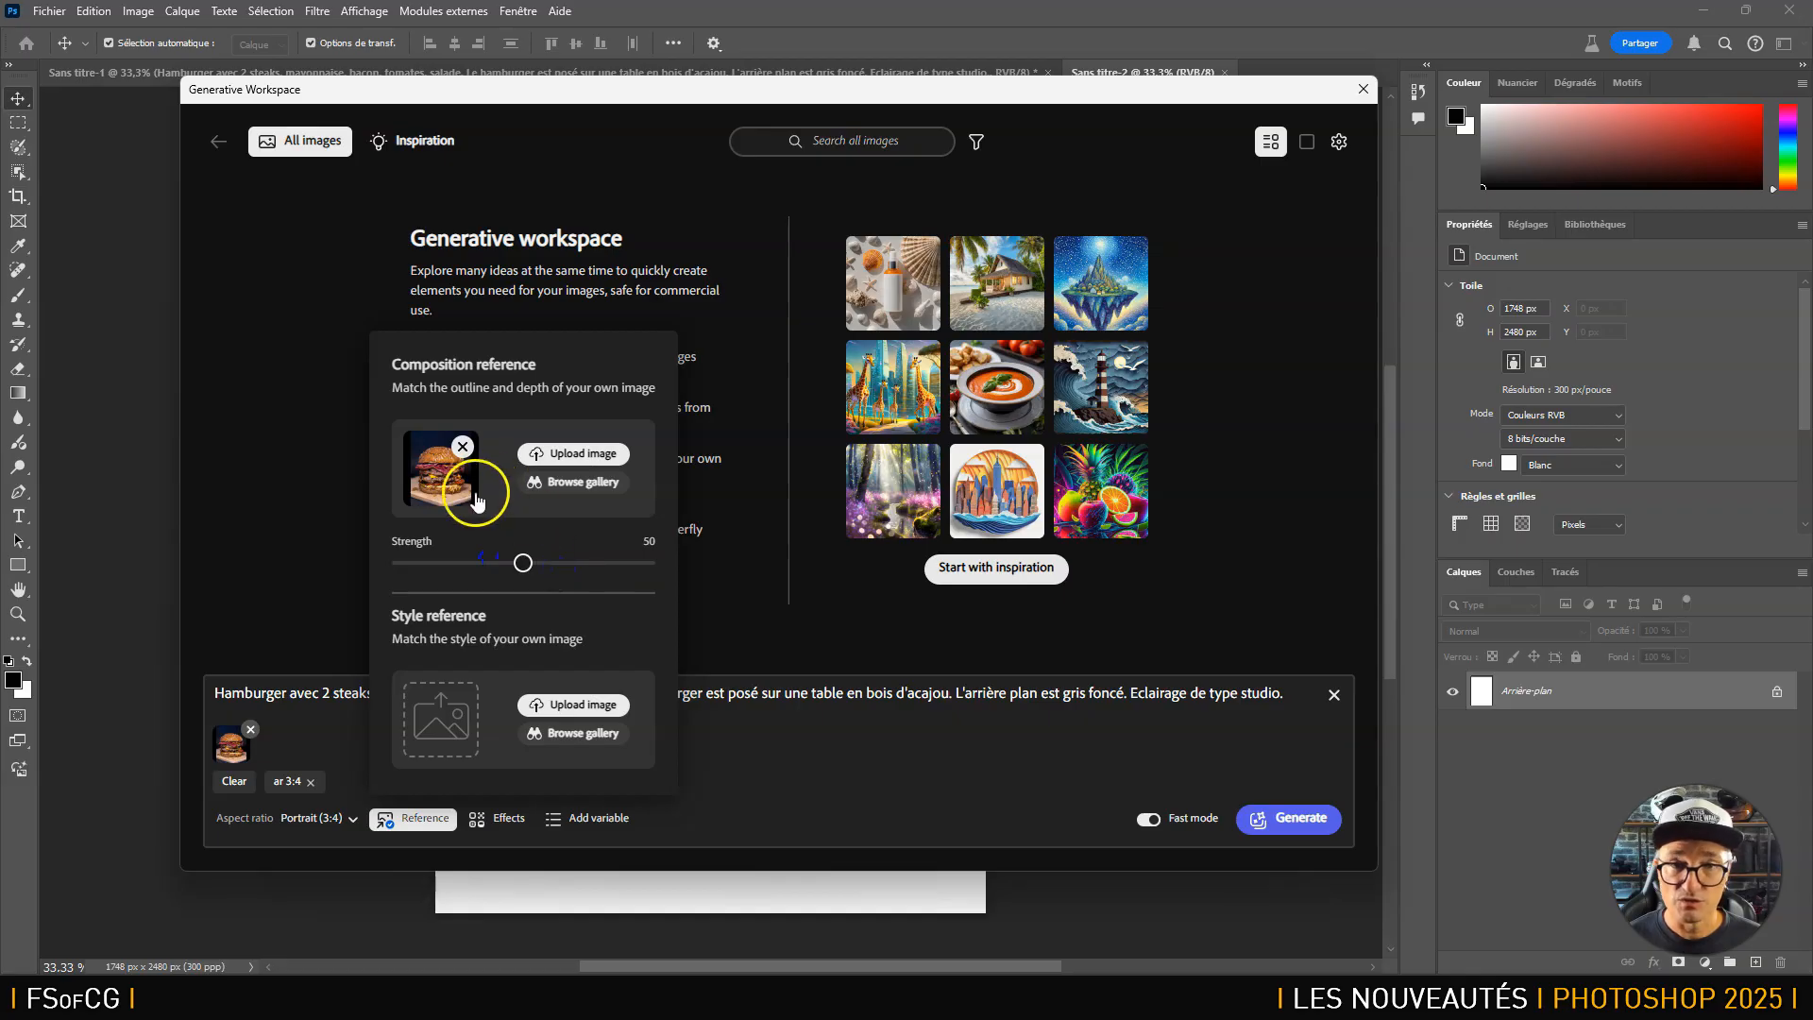
left_click(645, 410)
left_click(762, 598)
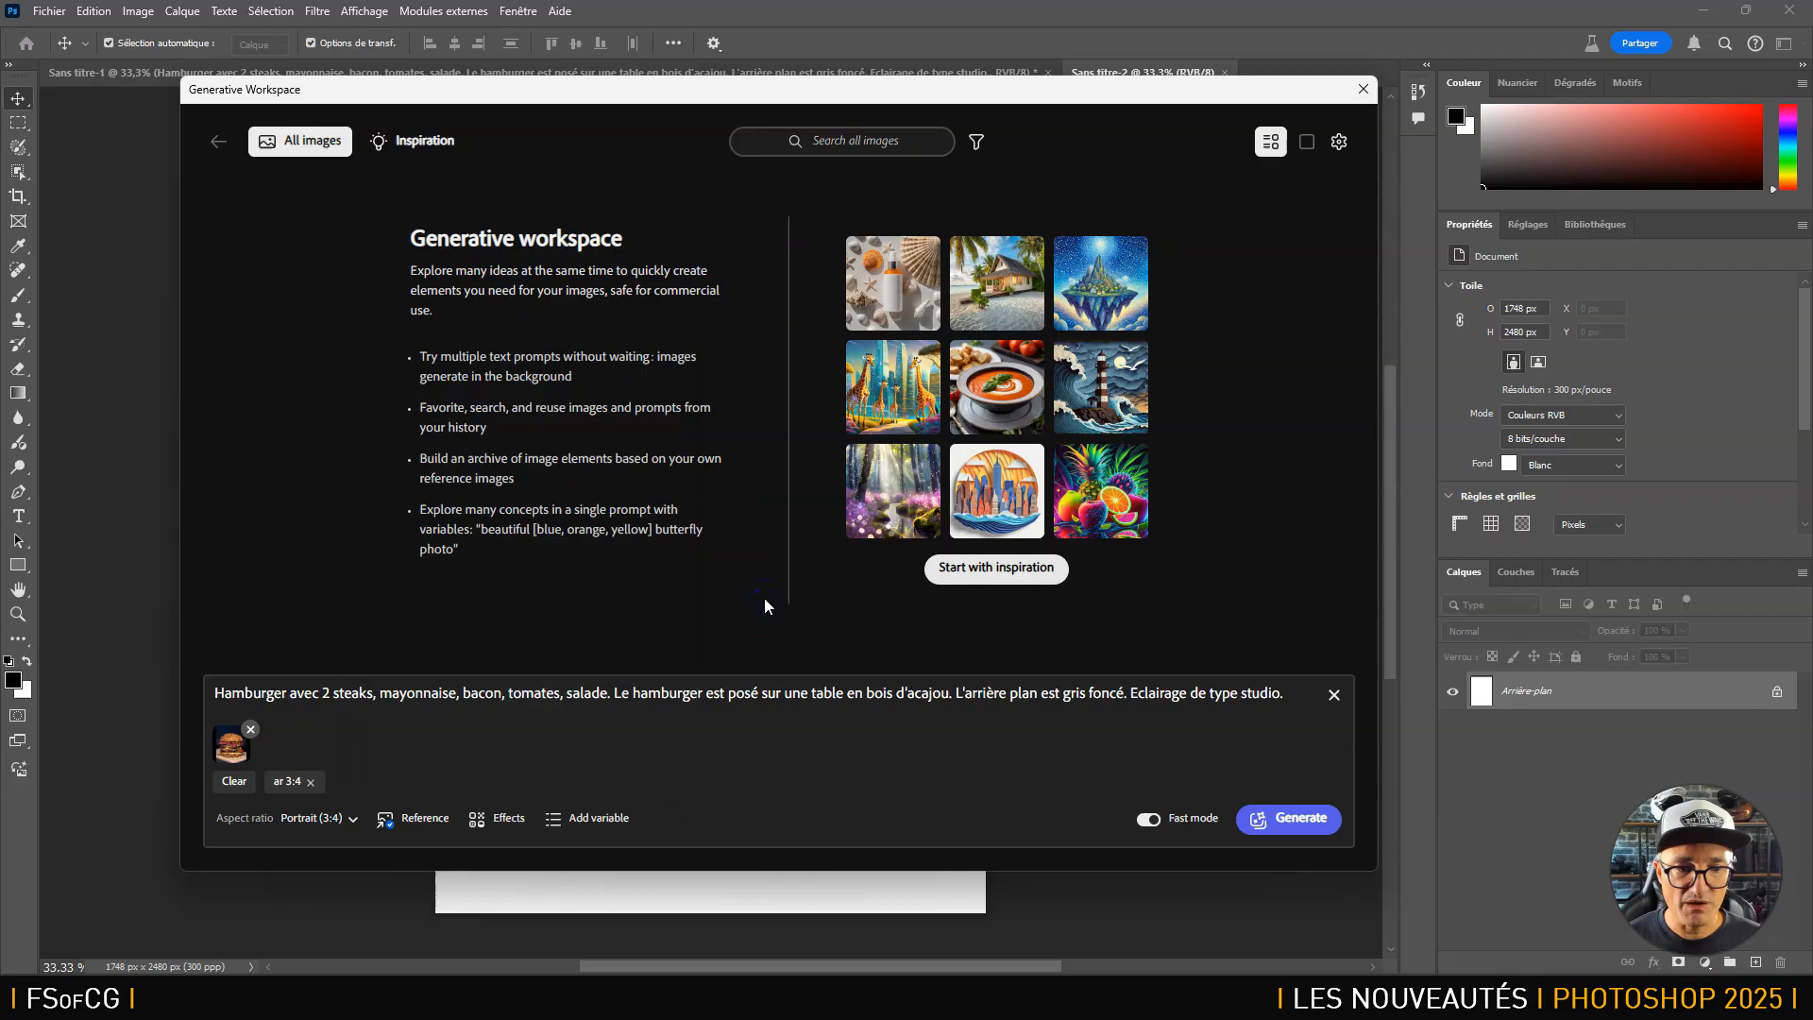
Look through the available content types and popular effects without applying any.
left_click(495, 816)
left_click(776, 607)
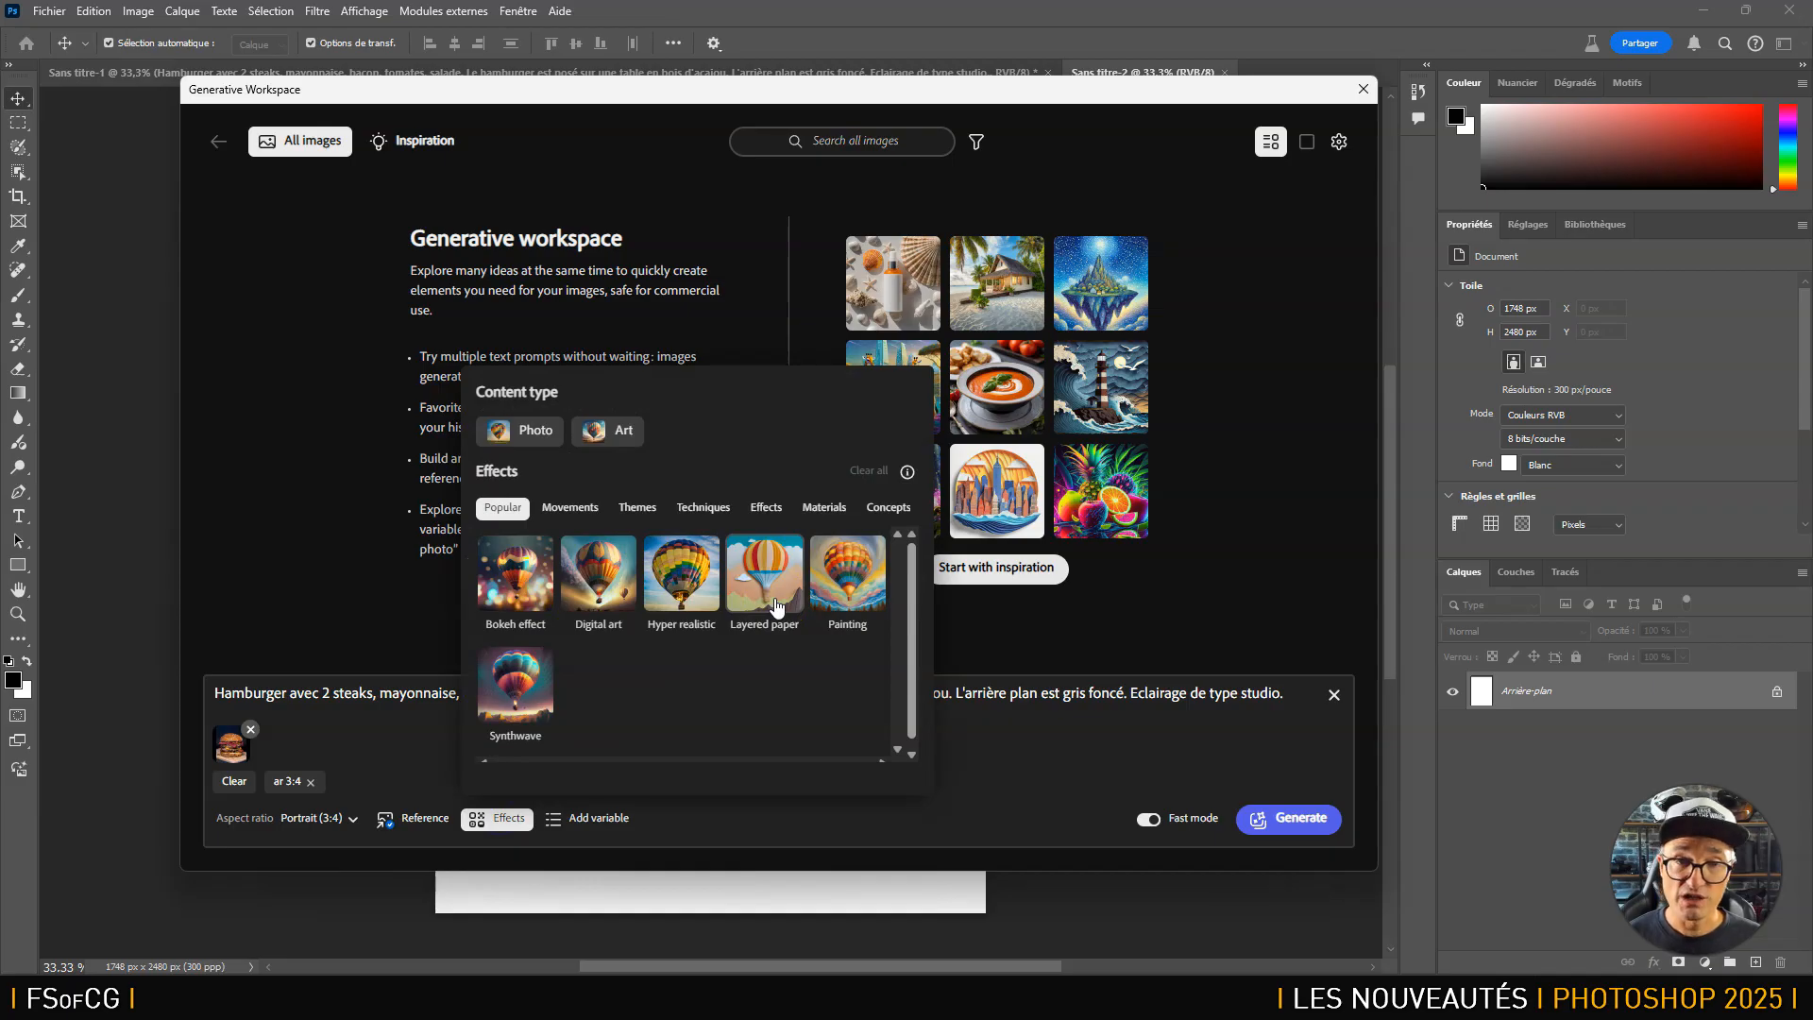
left_click(404, 627)
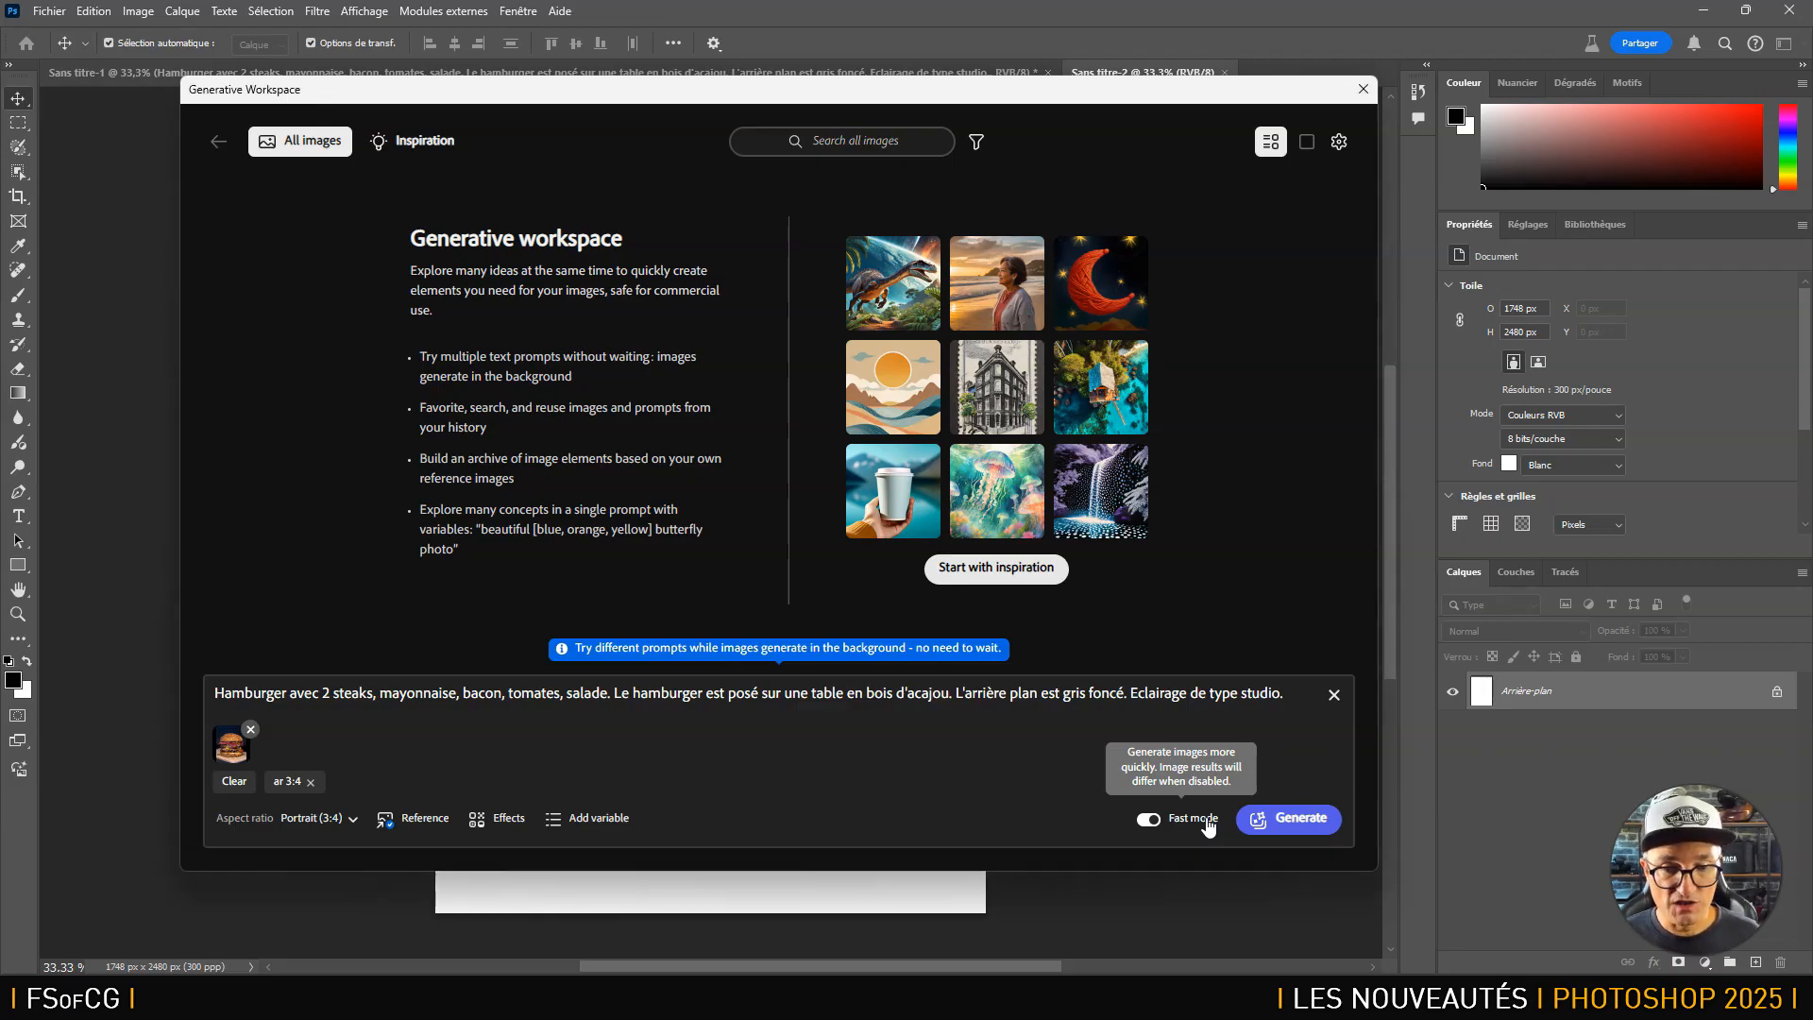
Generate the hamburger images from the prompt and composition reference with Fast mode enabled.
left_click(1148, 820)
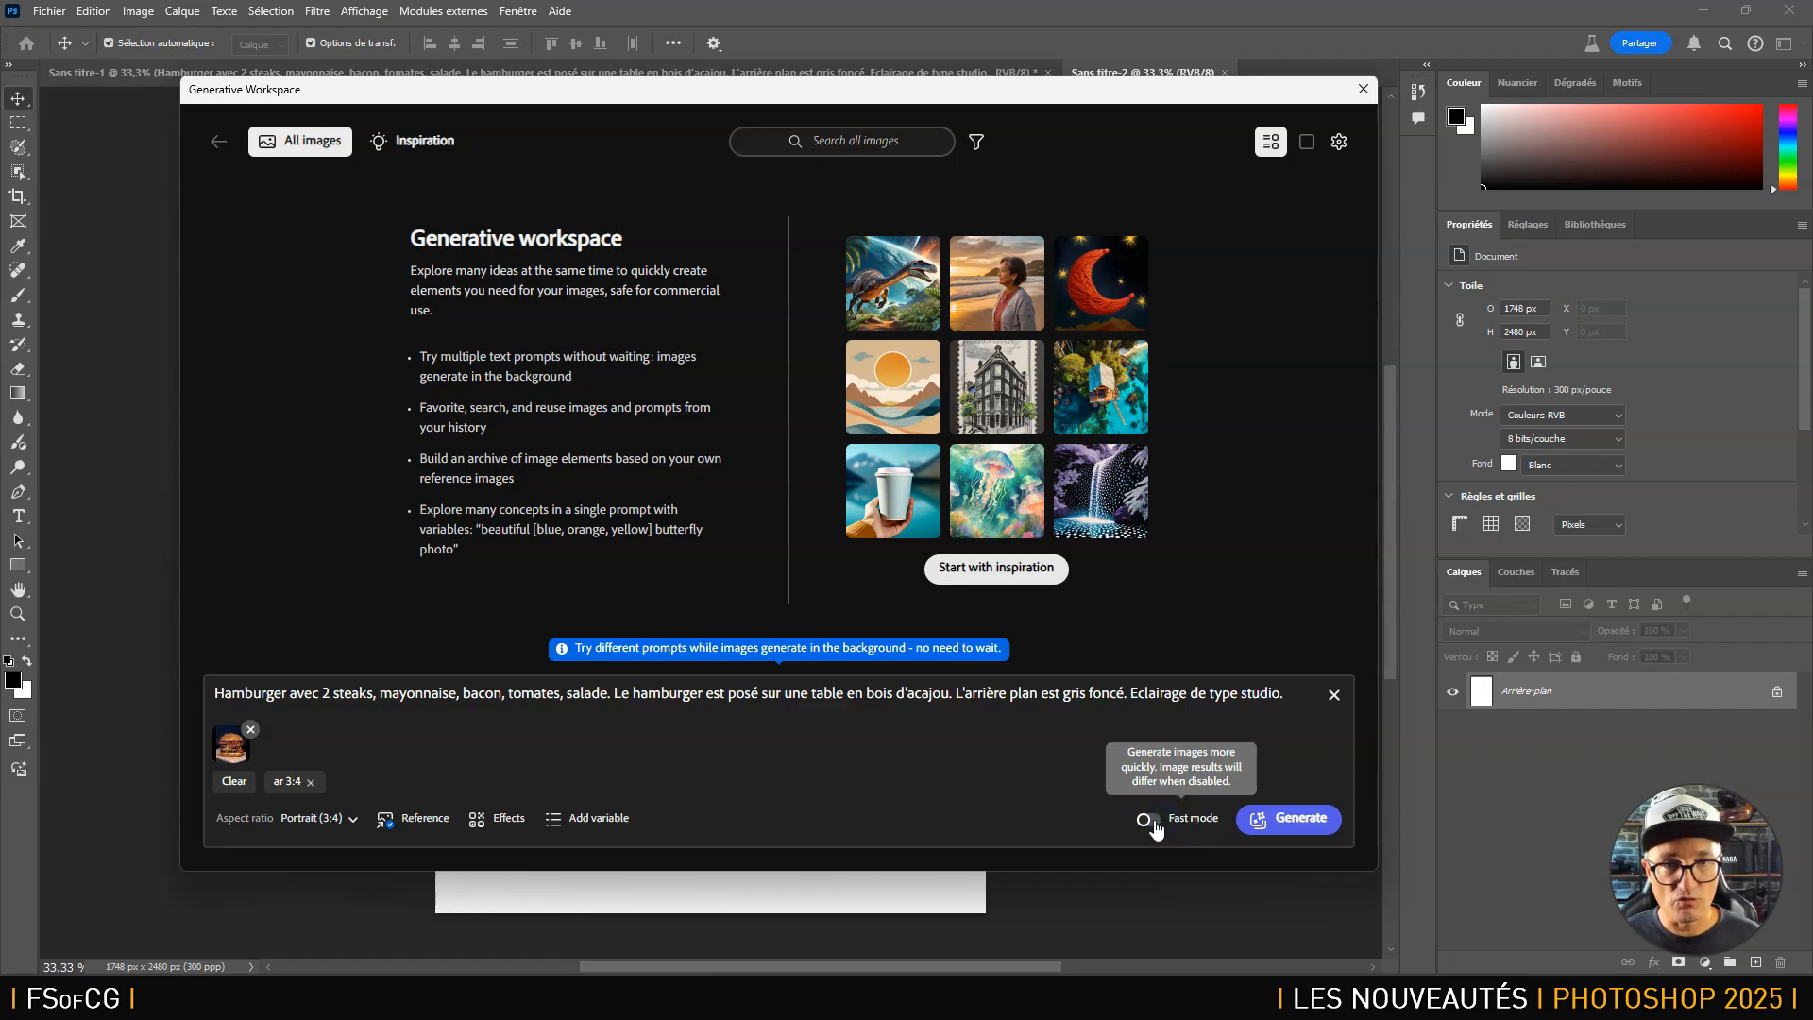
left_click(1148, 819)
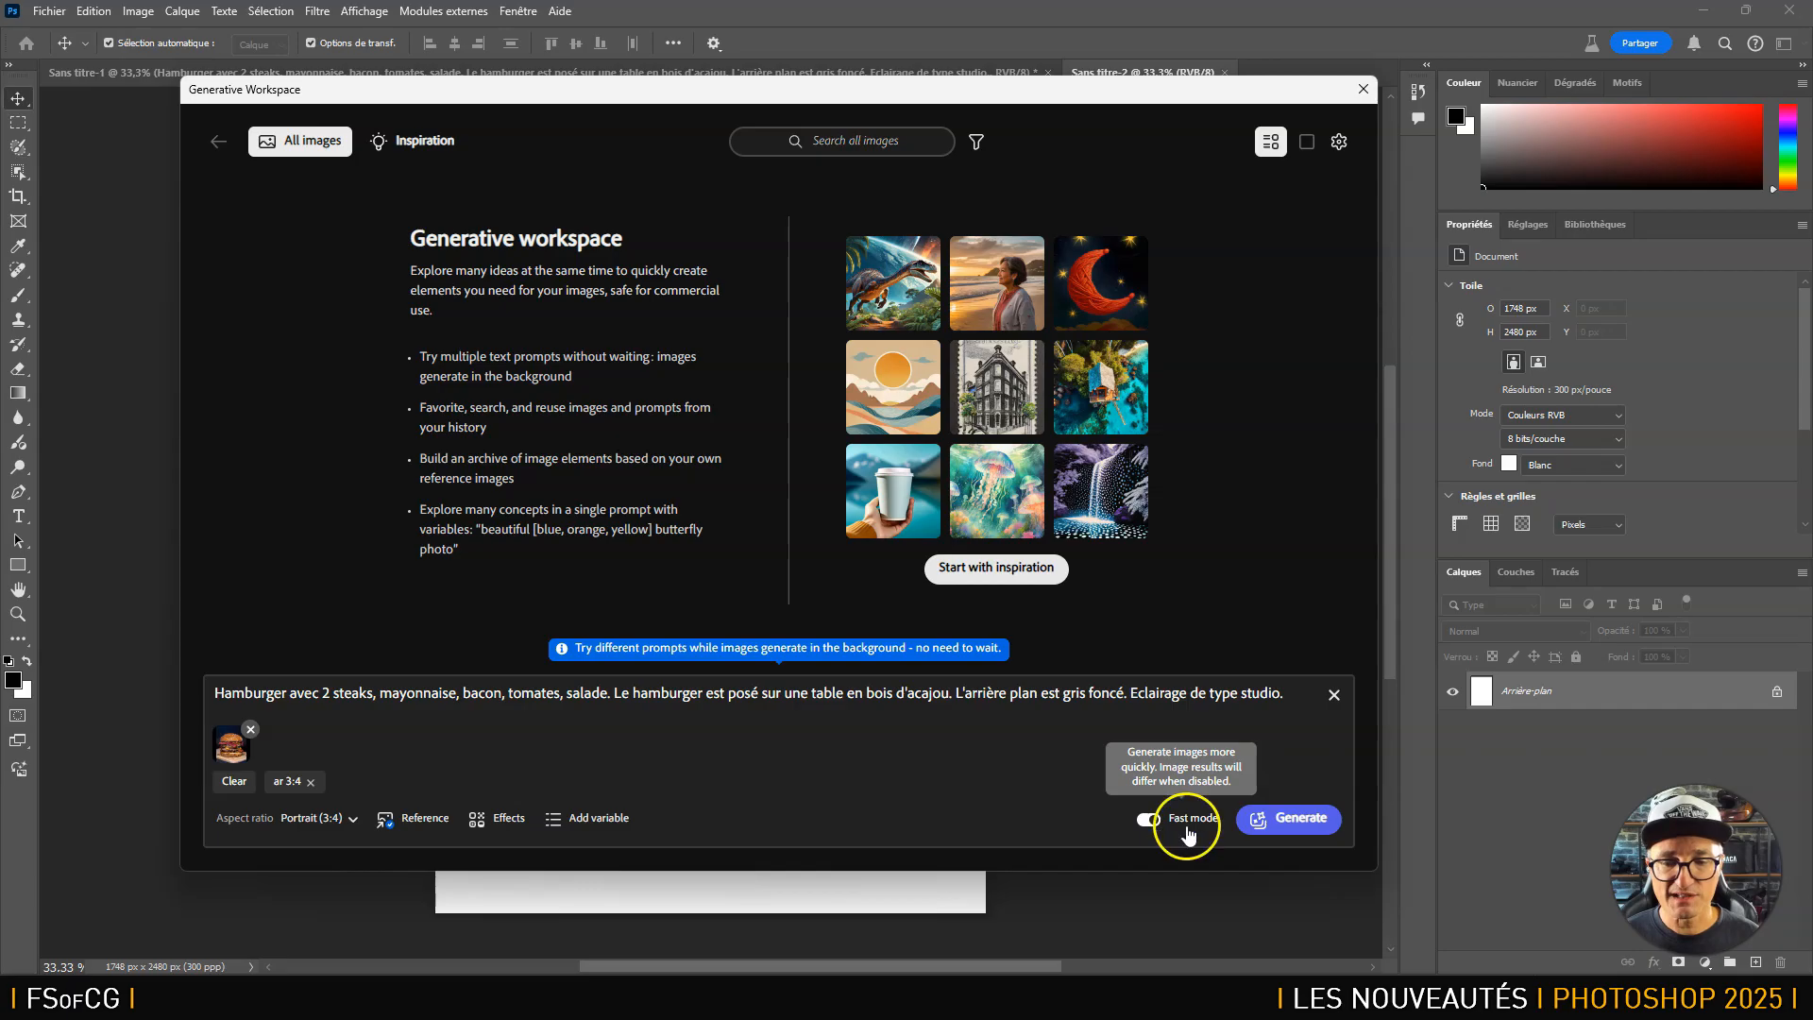
left_click(1295, 819)
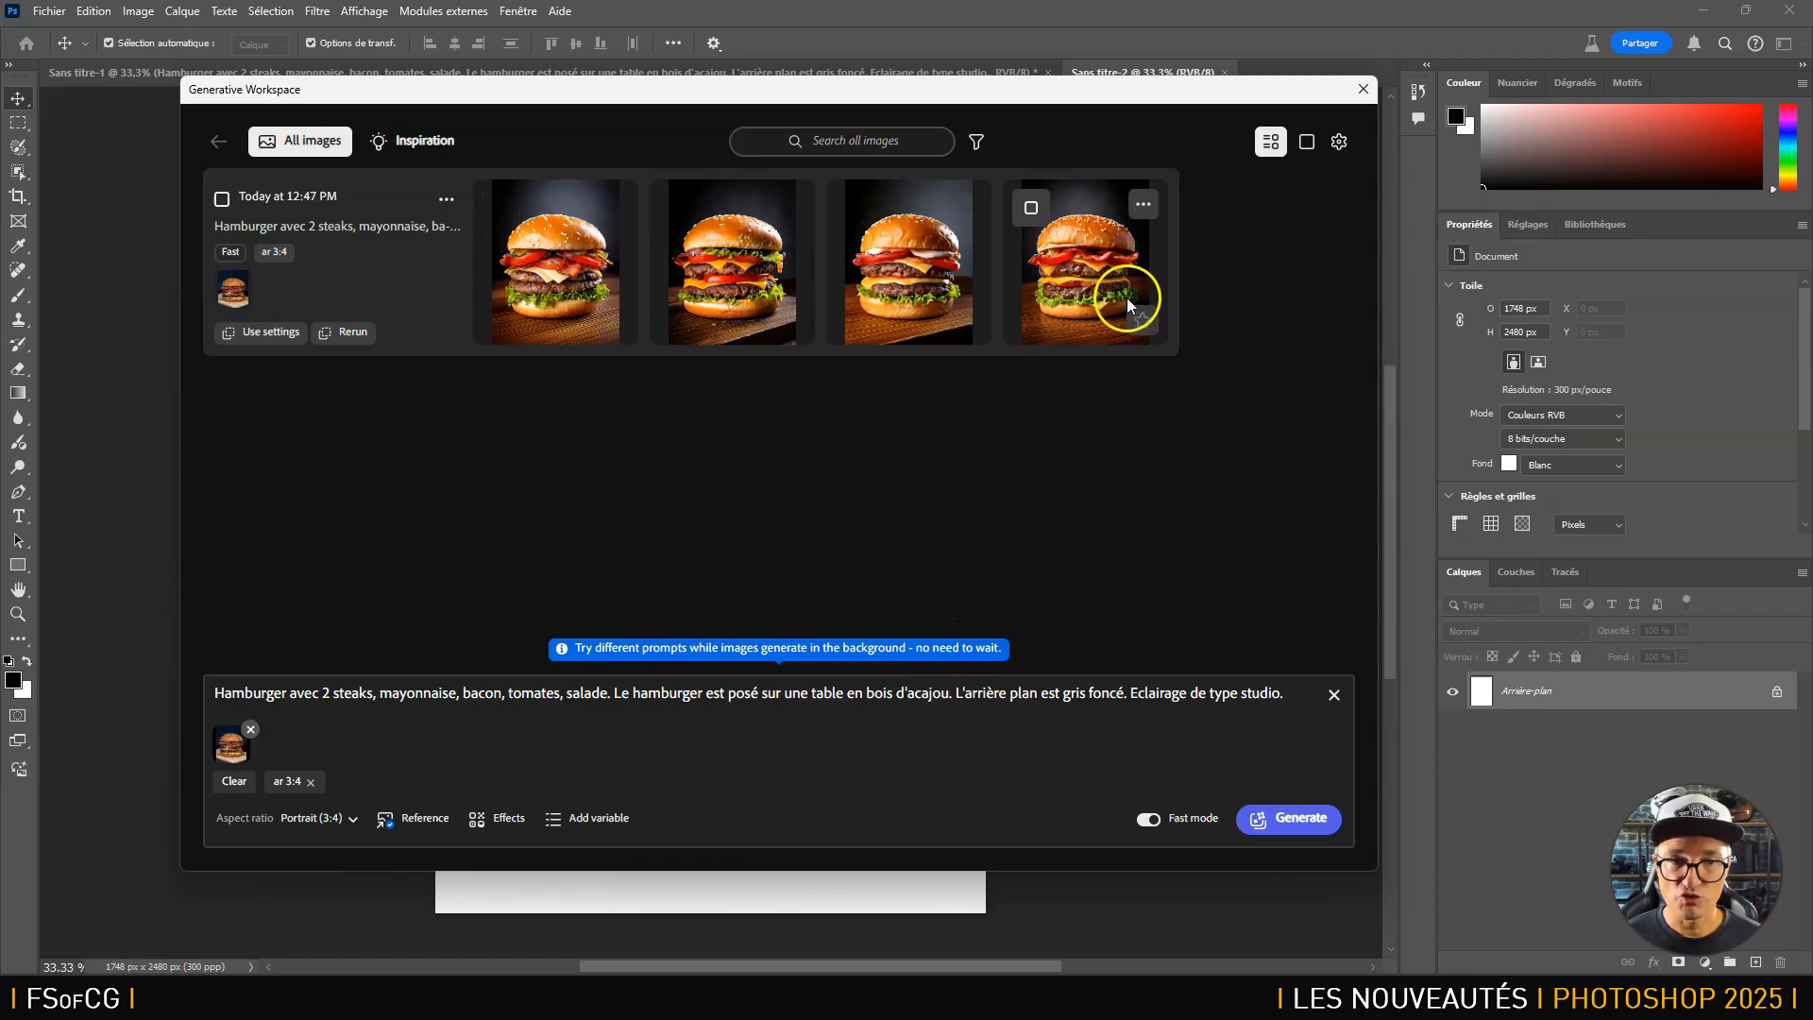
View the four generated hamburger variations one by one in detail view, ending on the fourth.
left_click(566, 273)
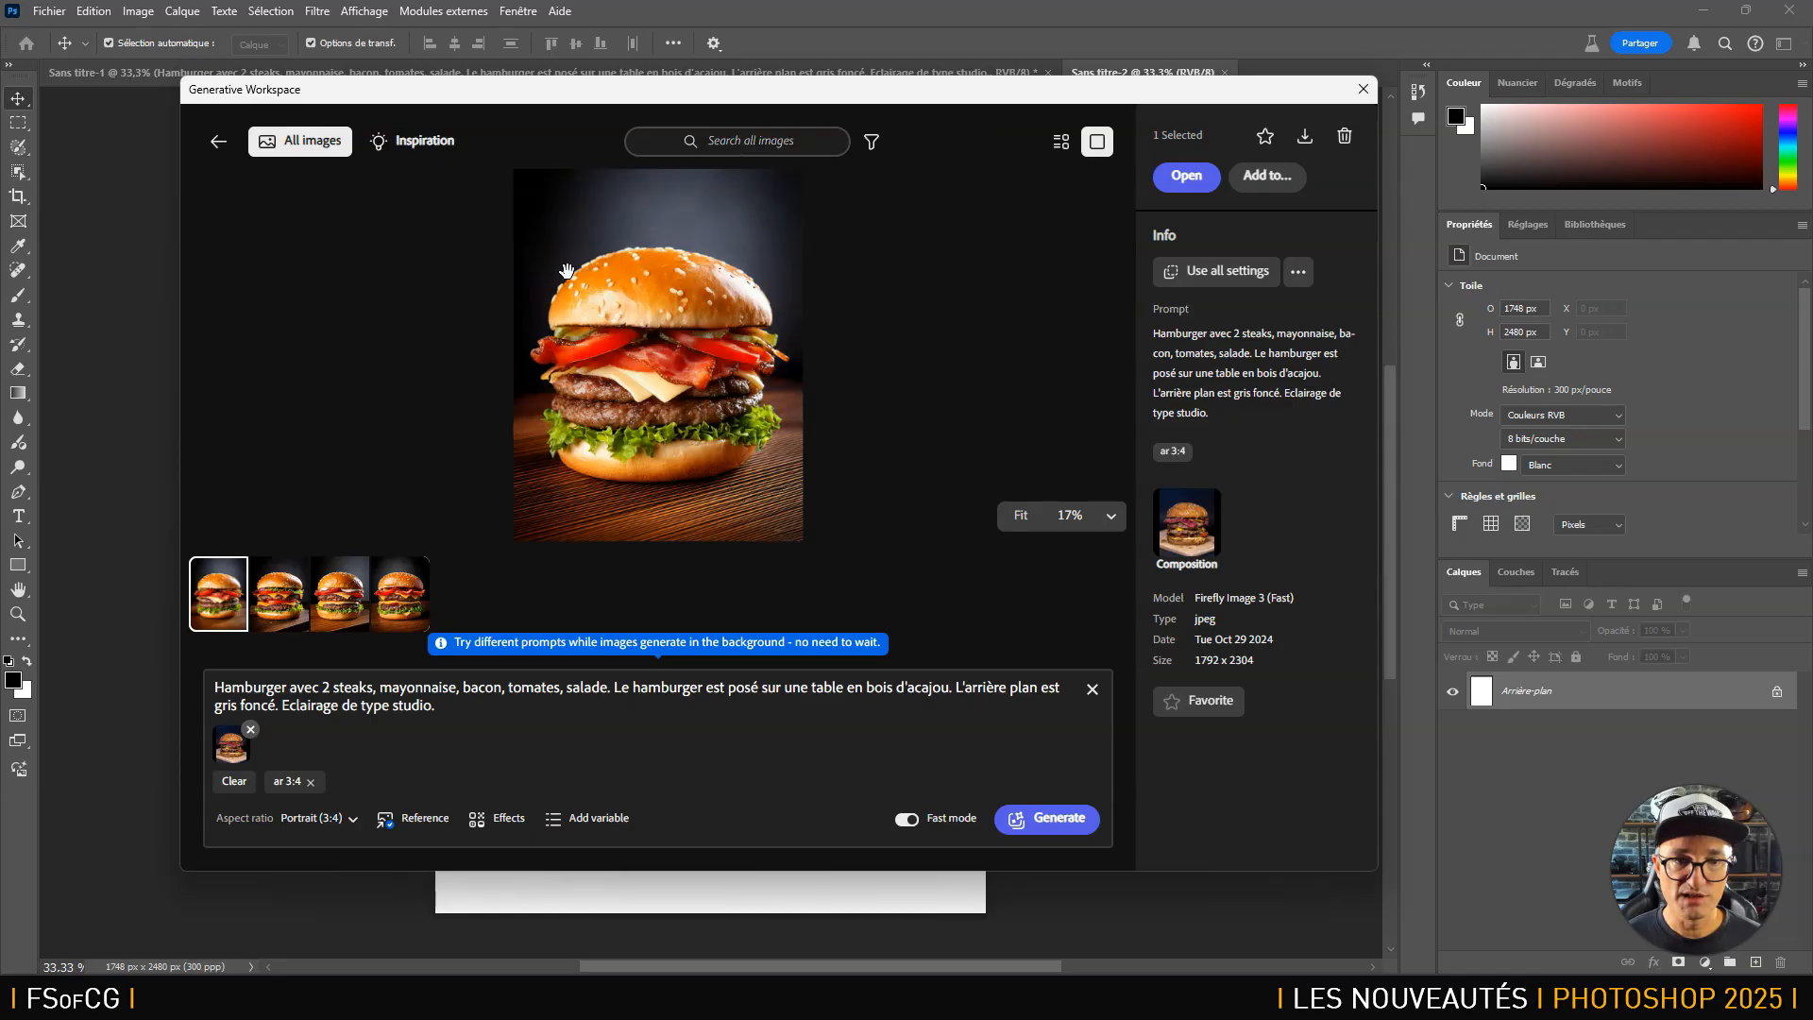
left_click(295, 594)
left_click(332, 602)
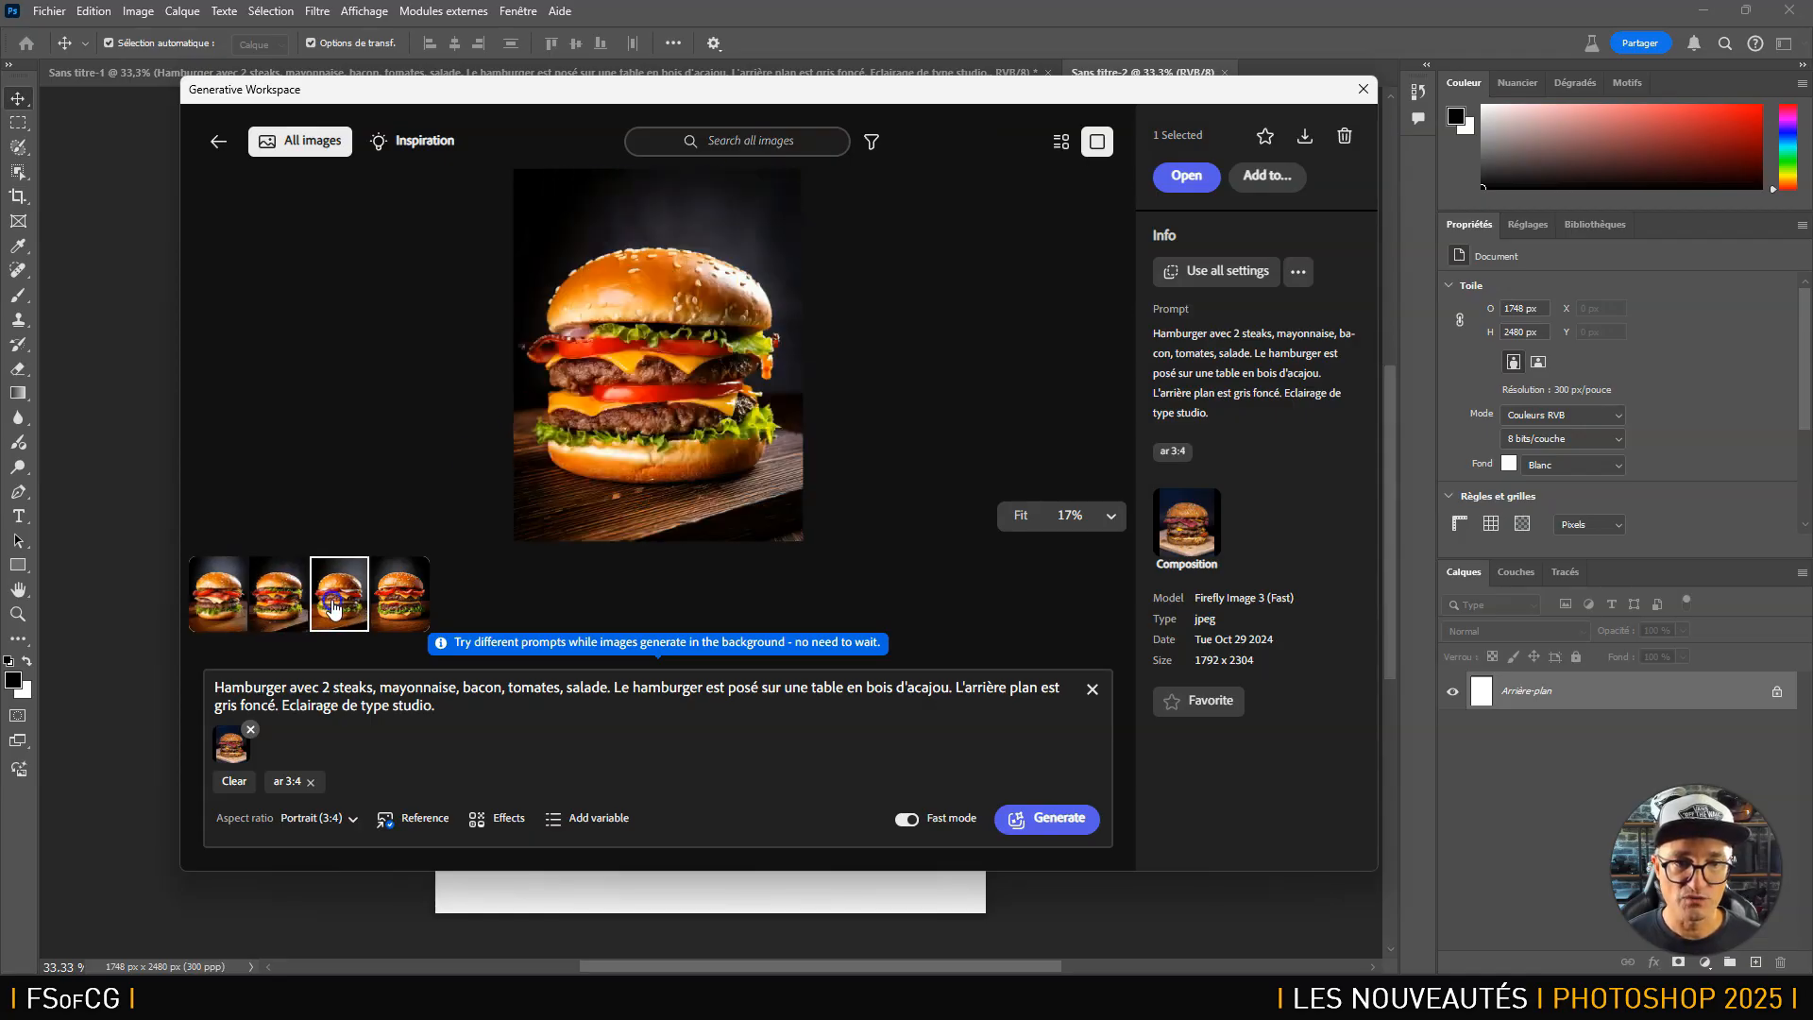
left_click(408, 598)
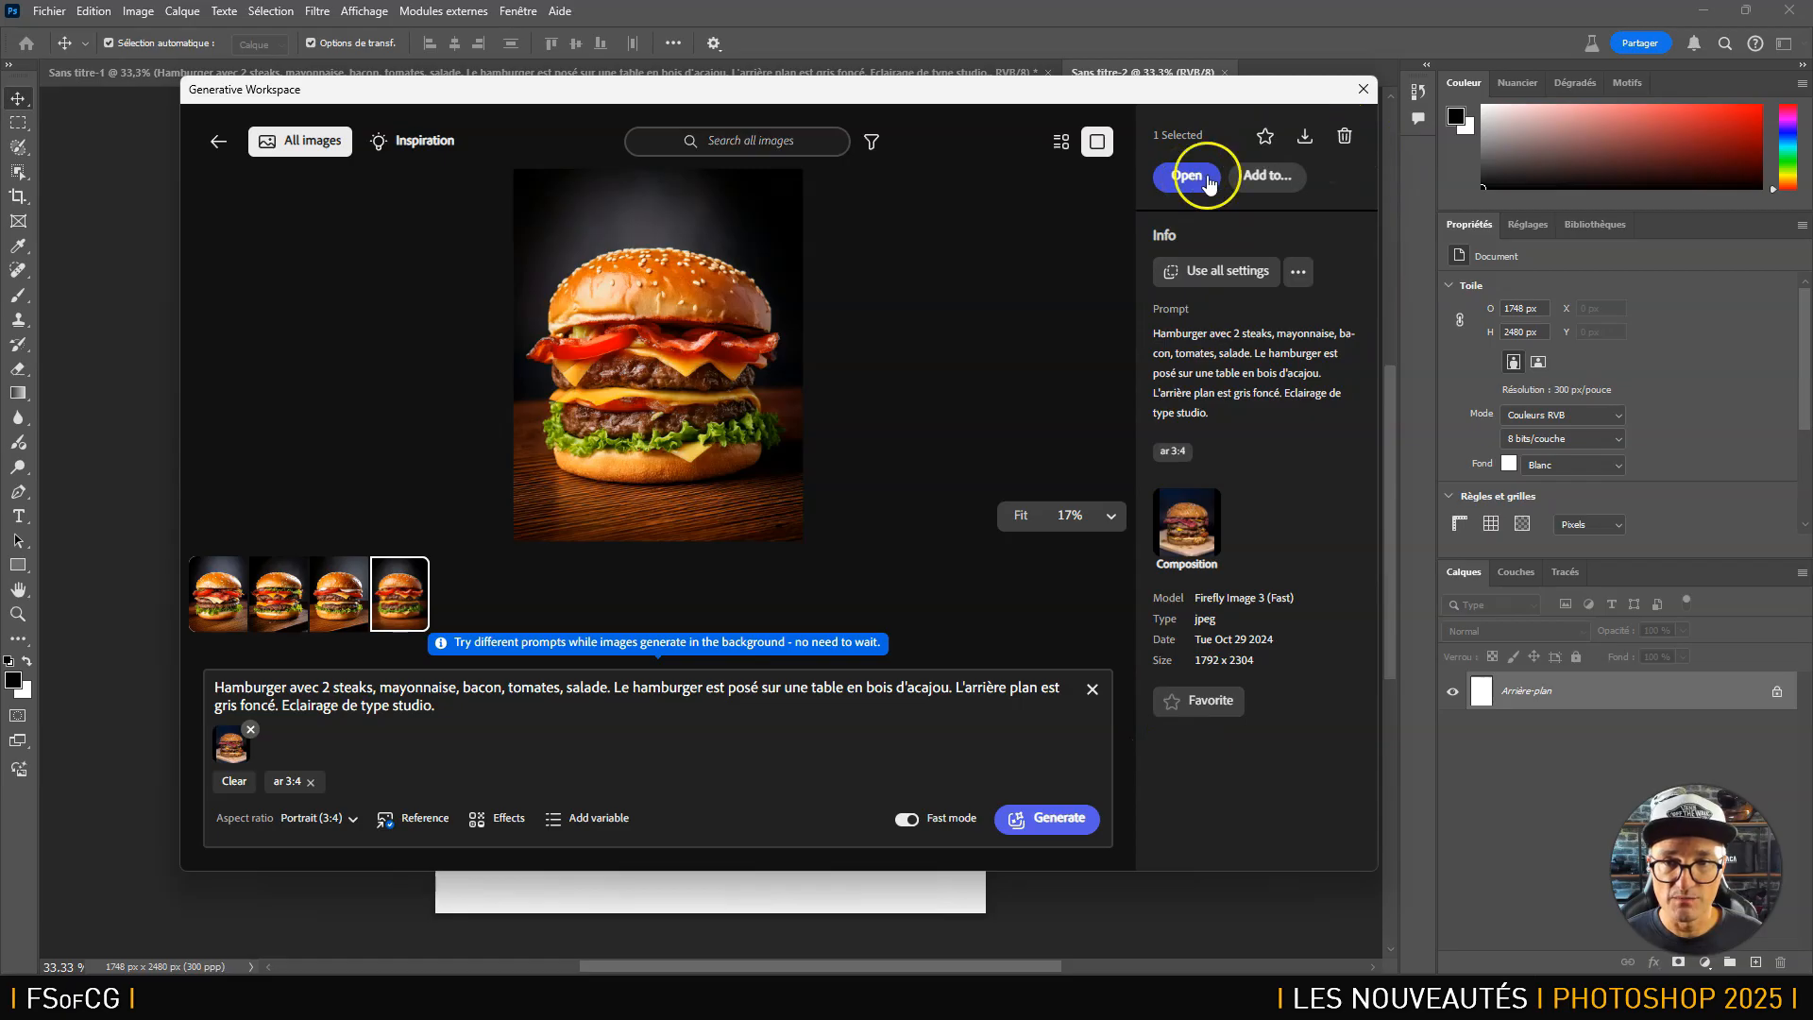
Examine the destination document and layer options for adding the fourth hamburger image, without adding it.
left_click(1268, 177)
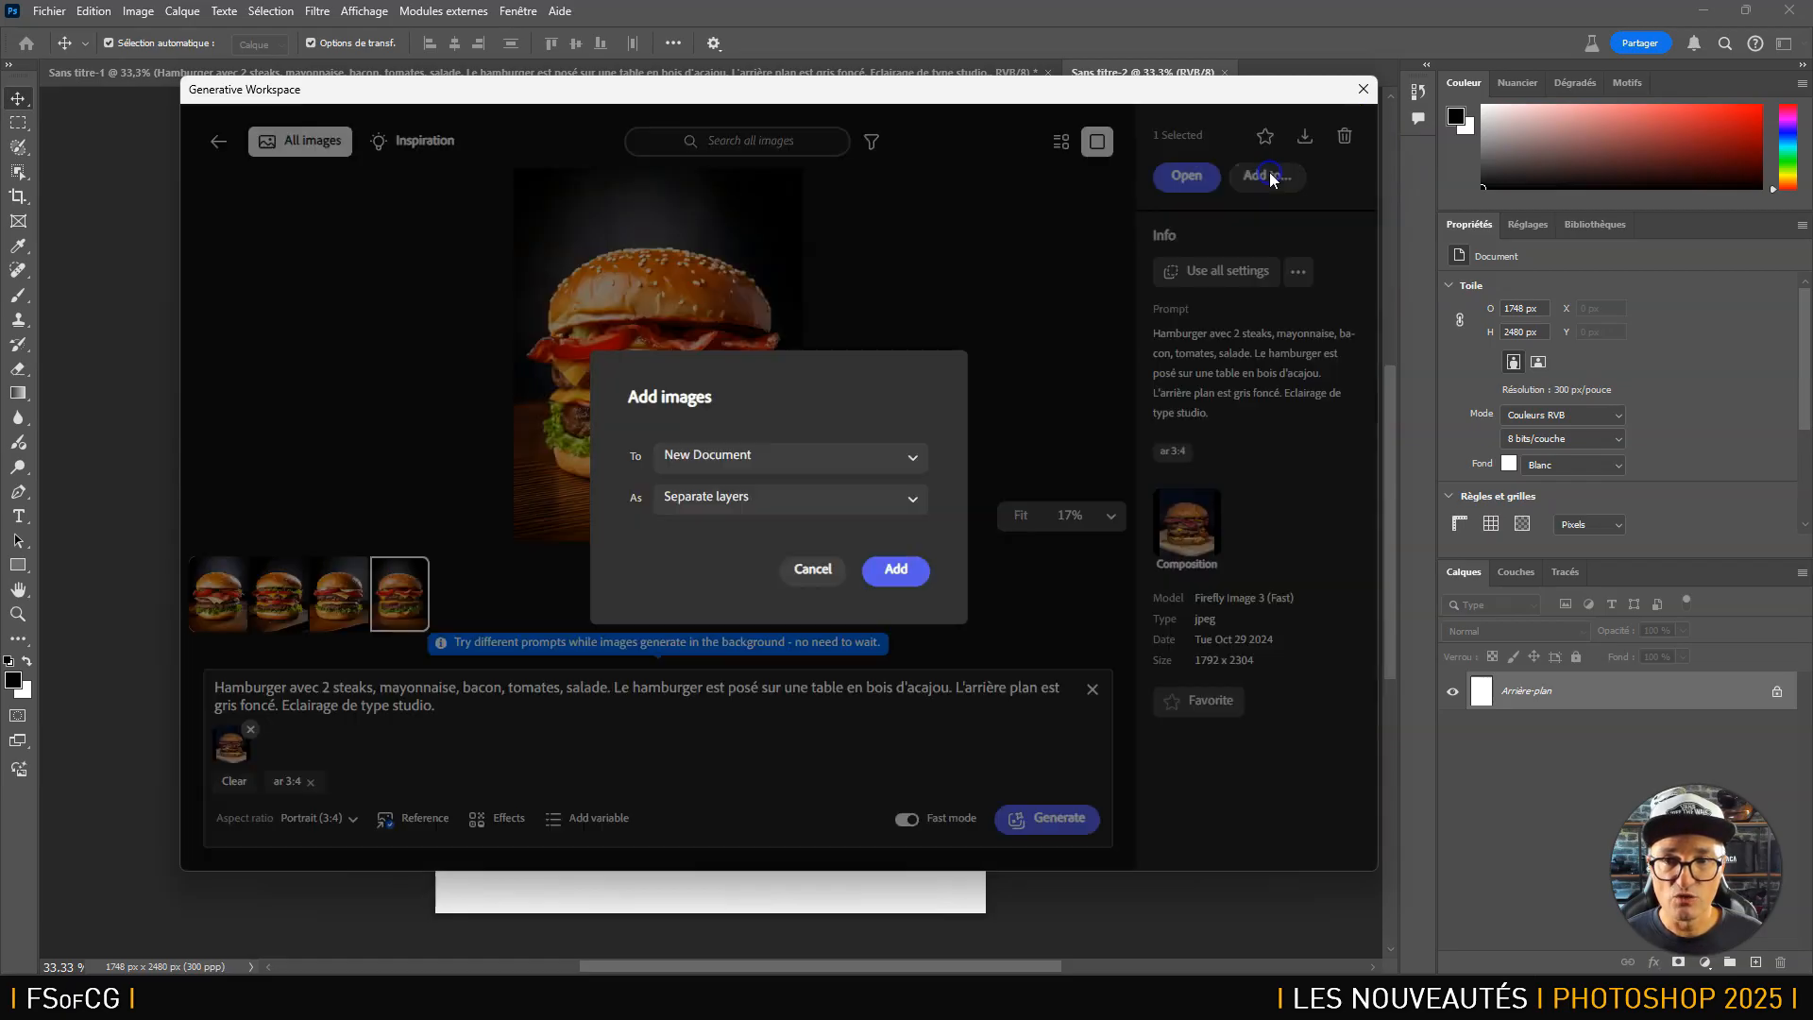
left_click(880, 456)
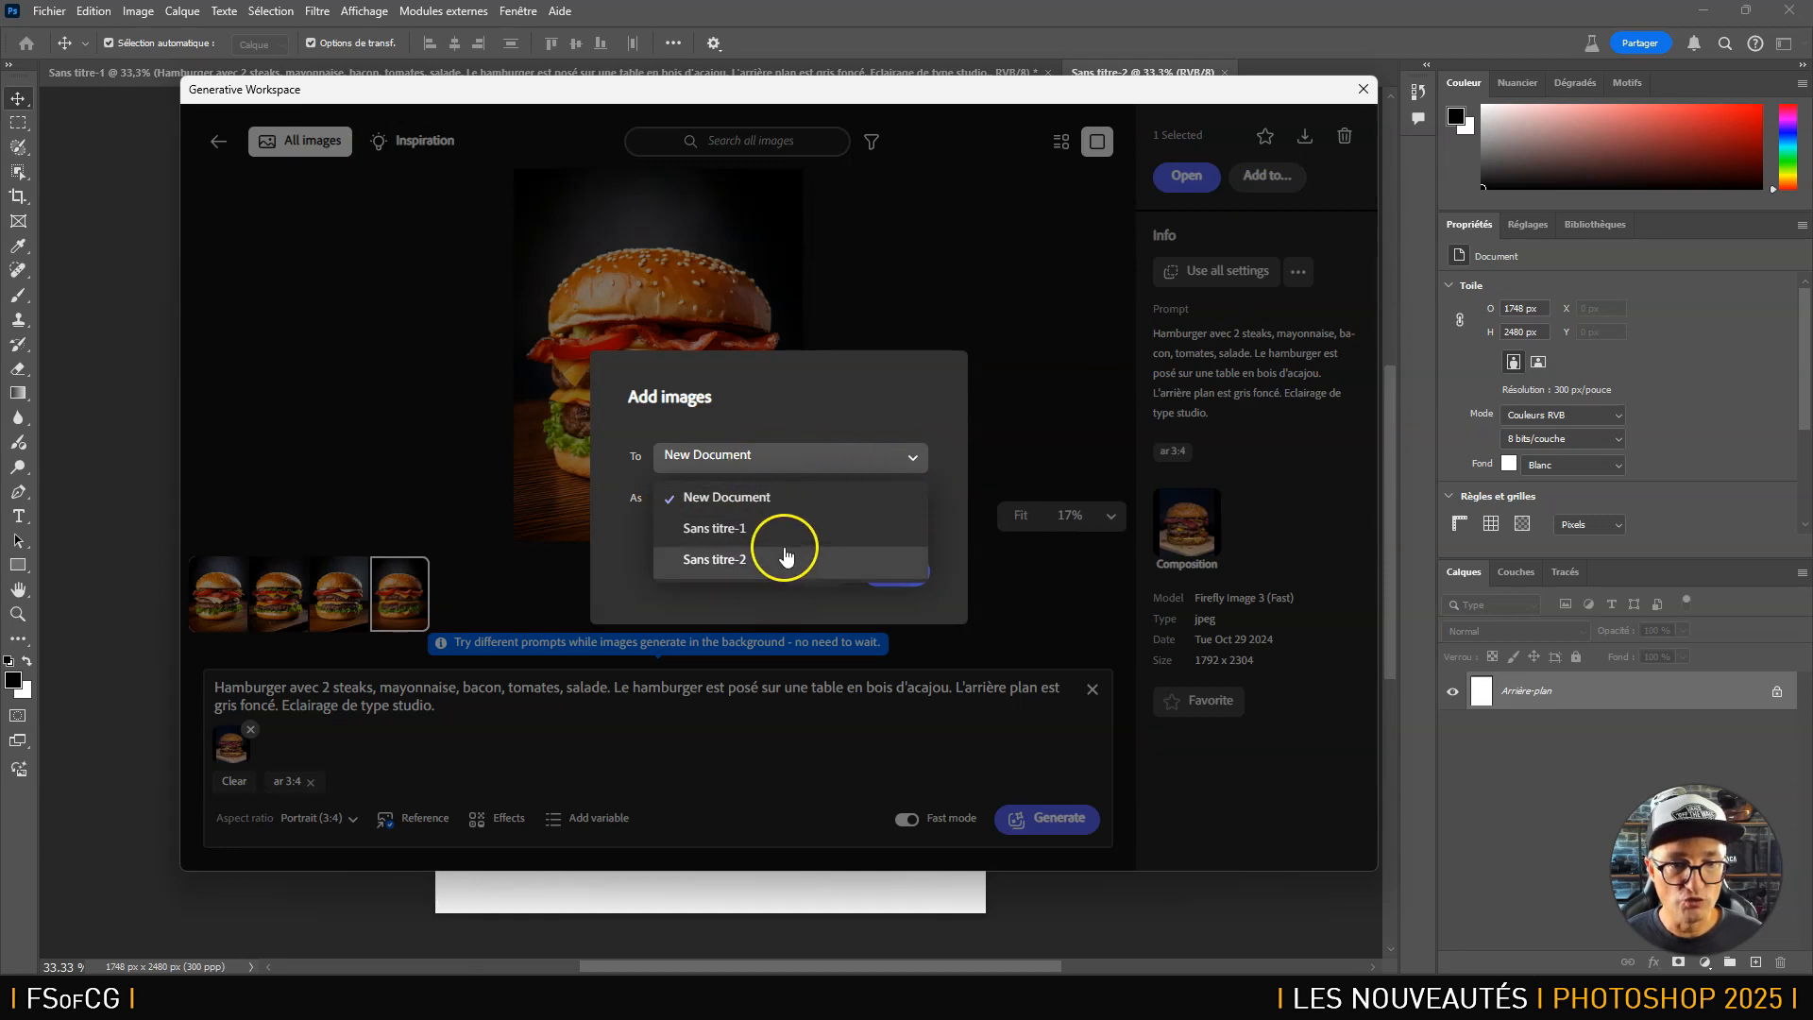
left_click(789, 515)
left_click(790, 500)
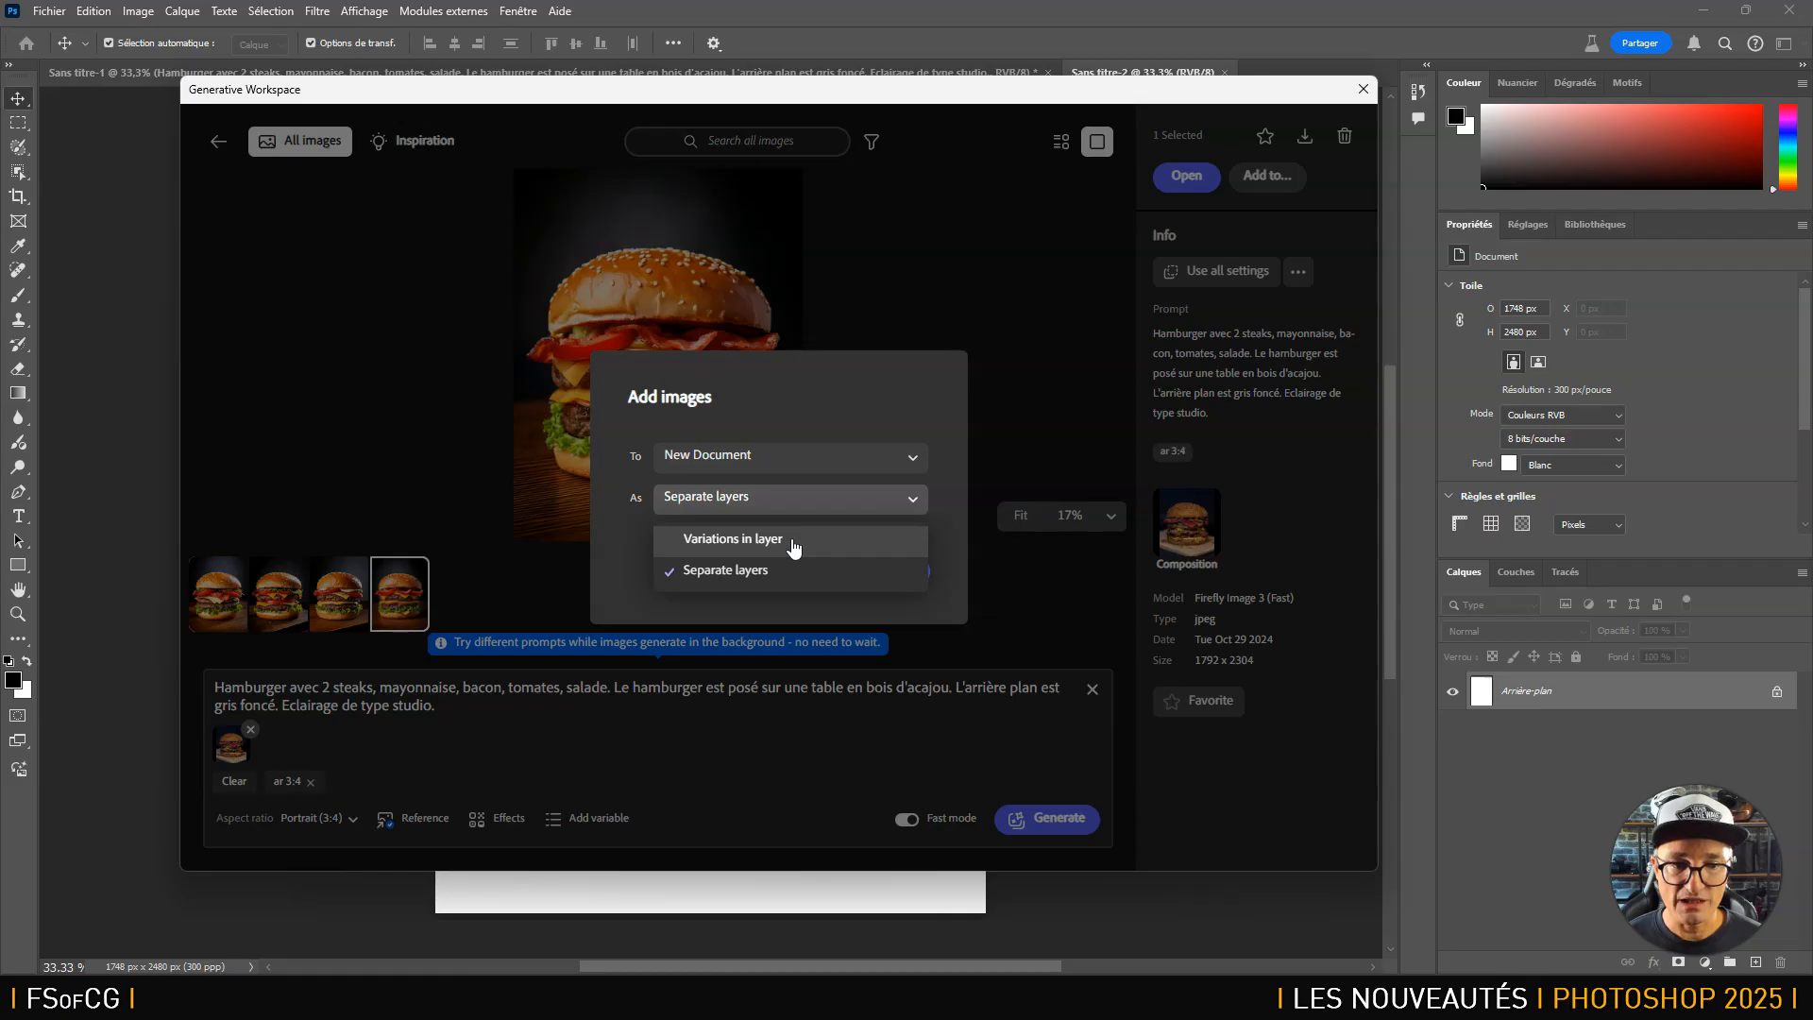
left_click(781, 569)
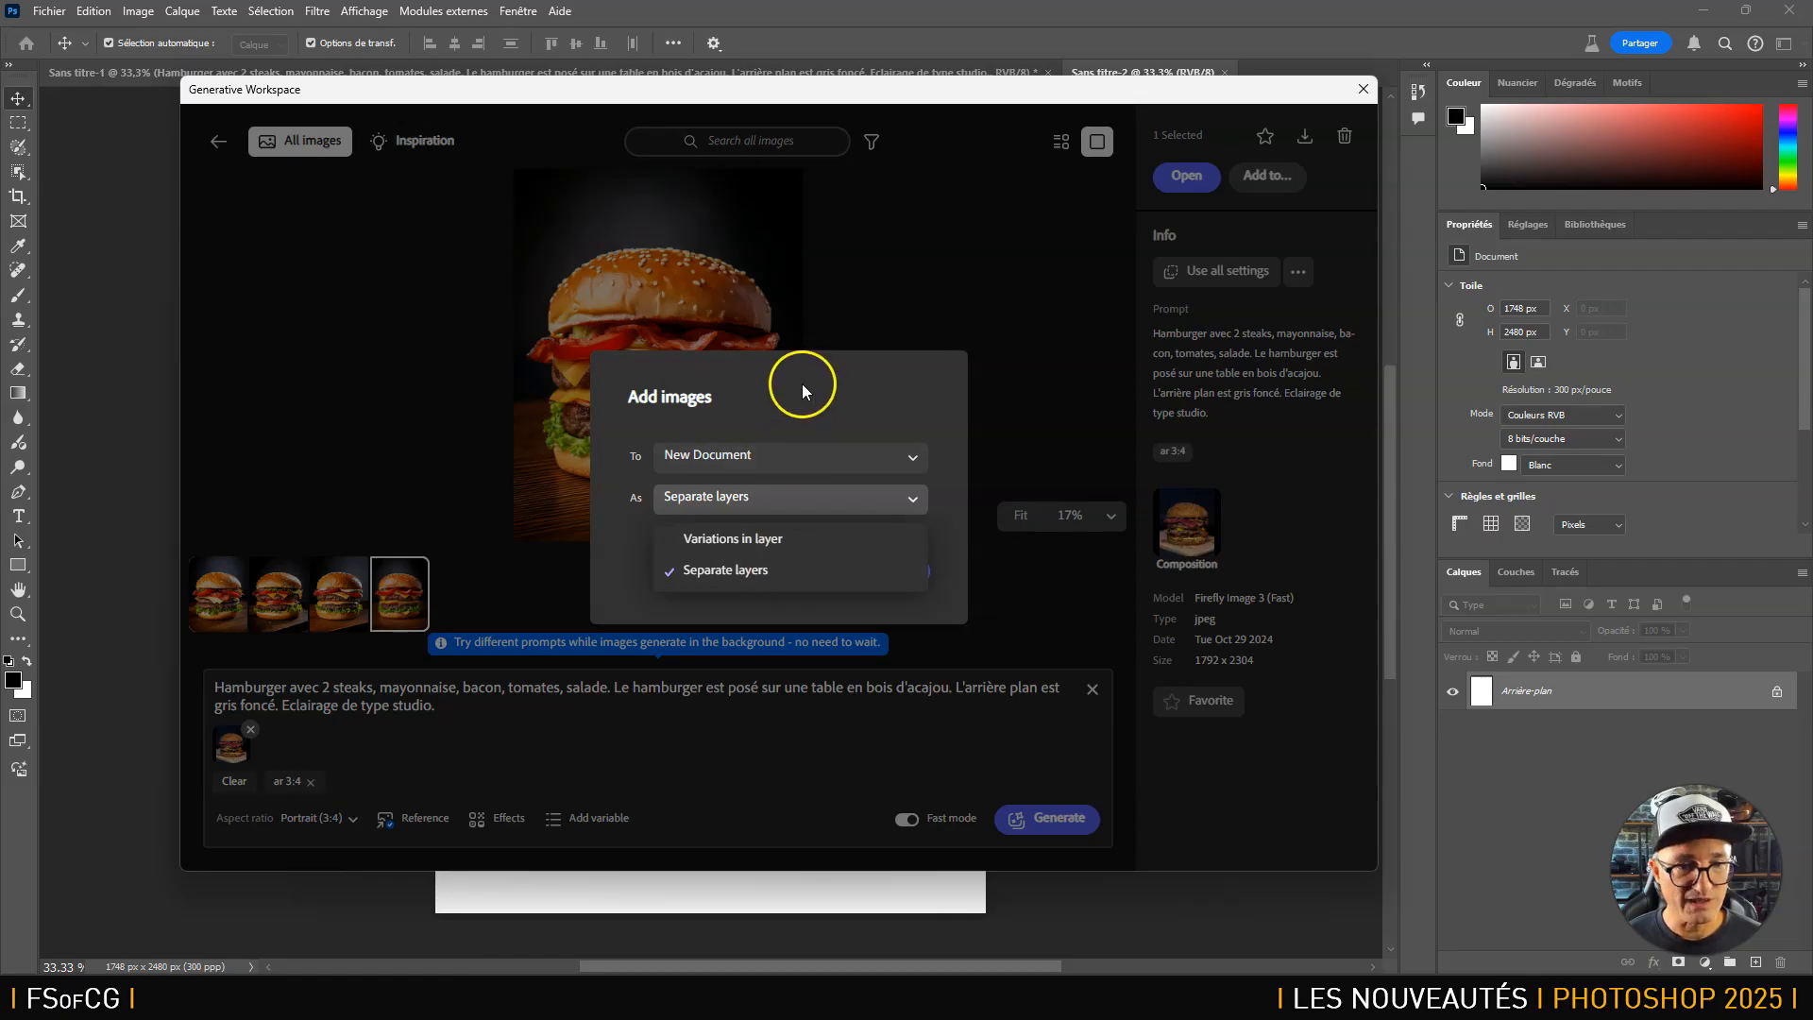
left_click(820, 571)
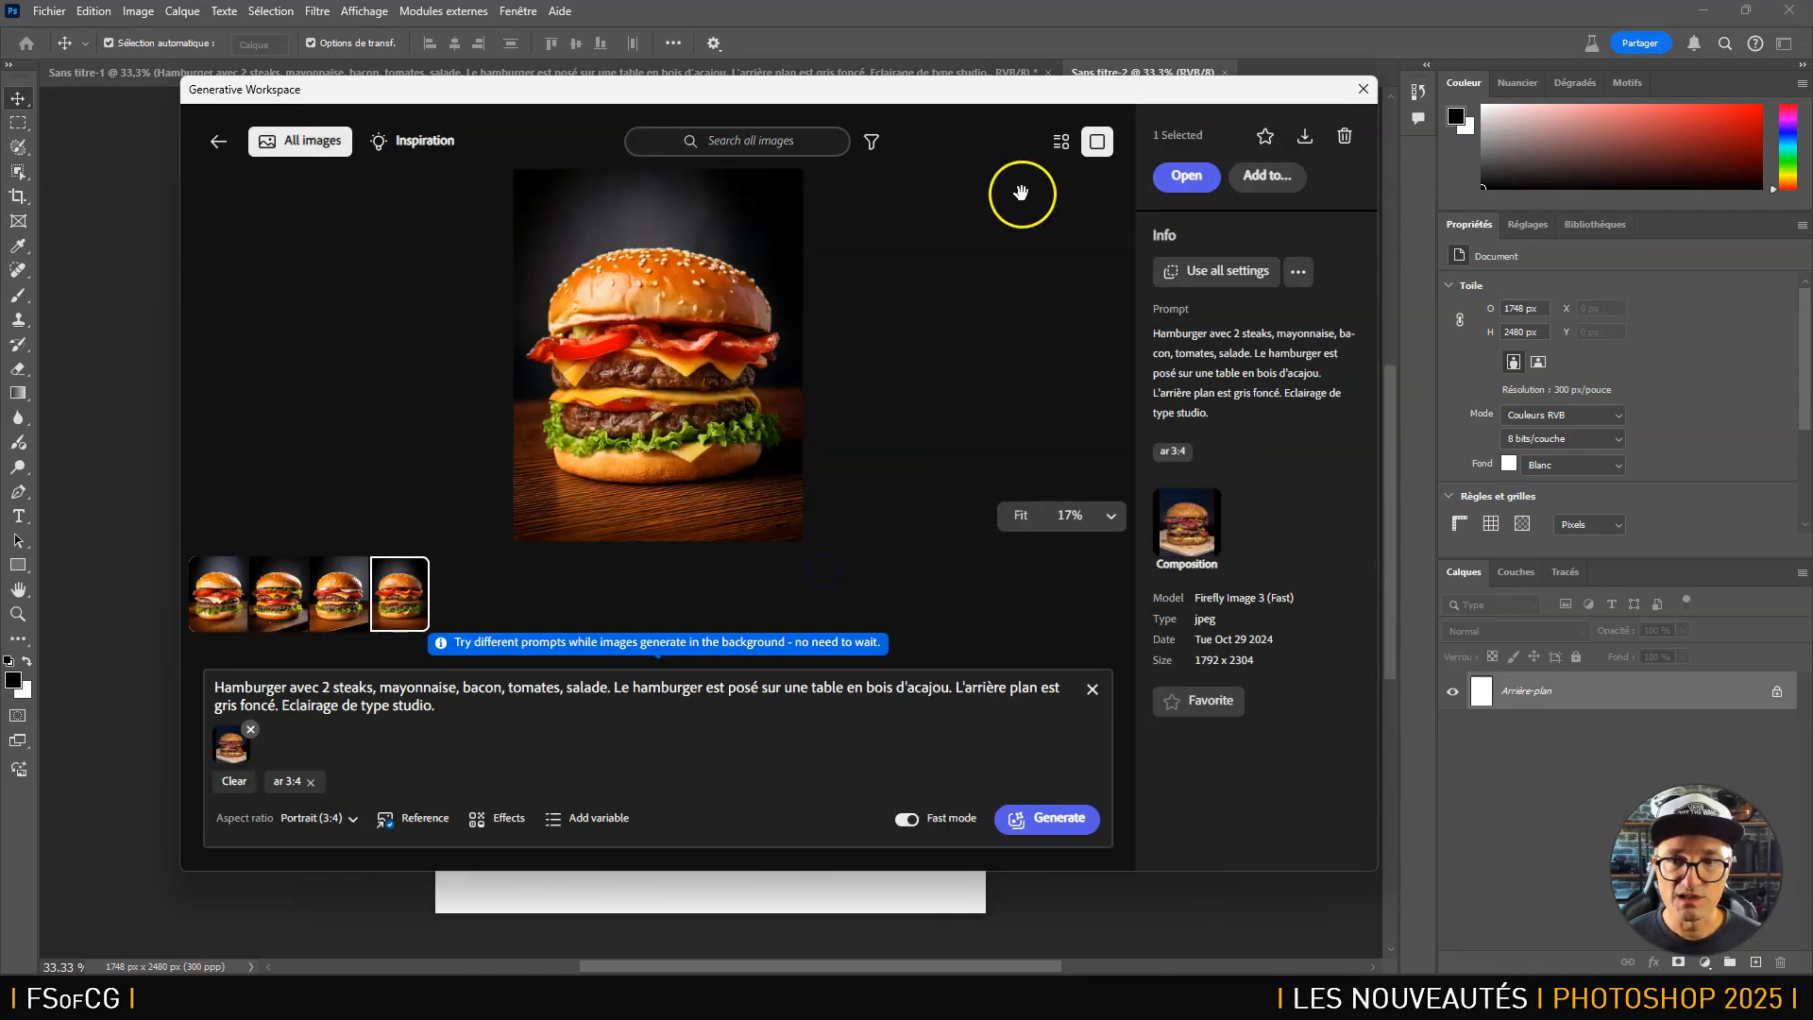
left_click(1185, 183)
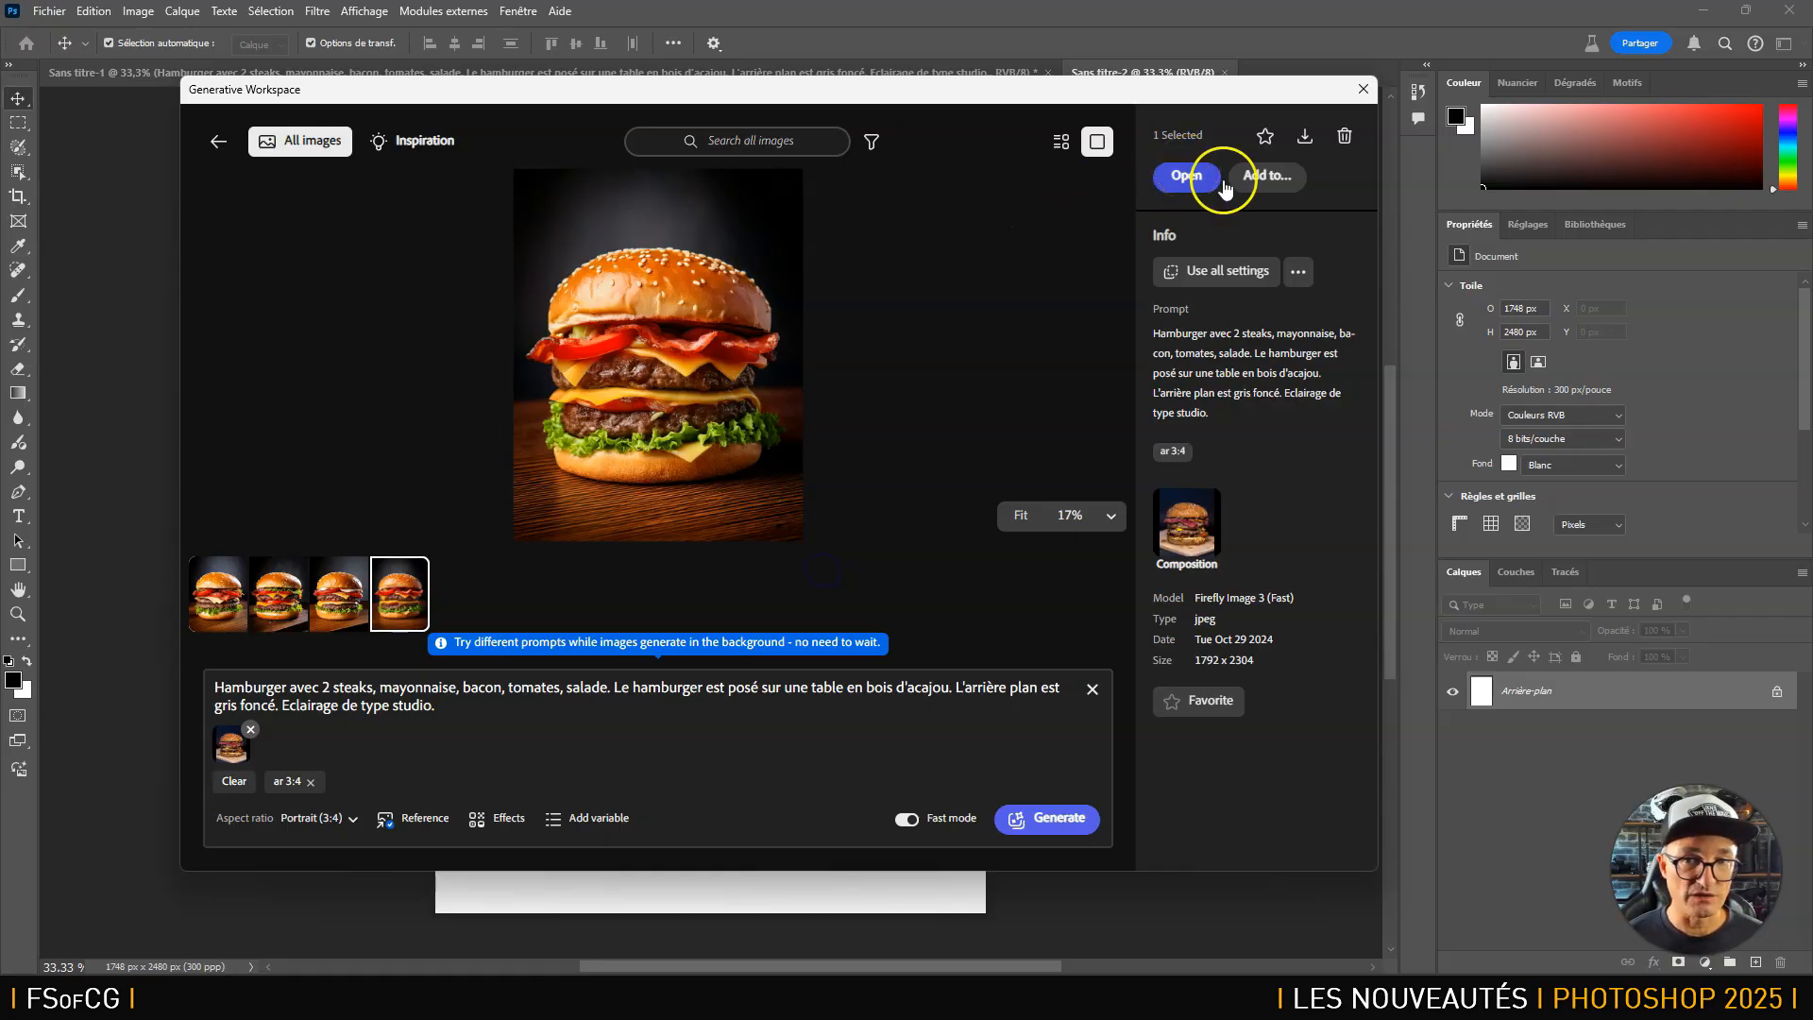
left_click(1270, 179)
left_click(1071, 274)
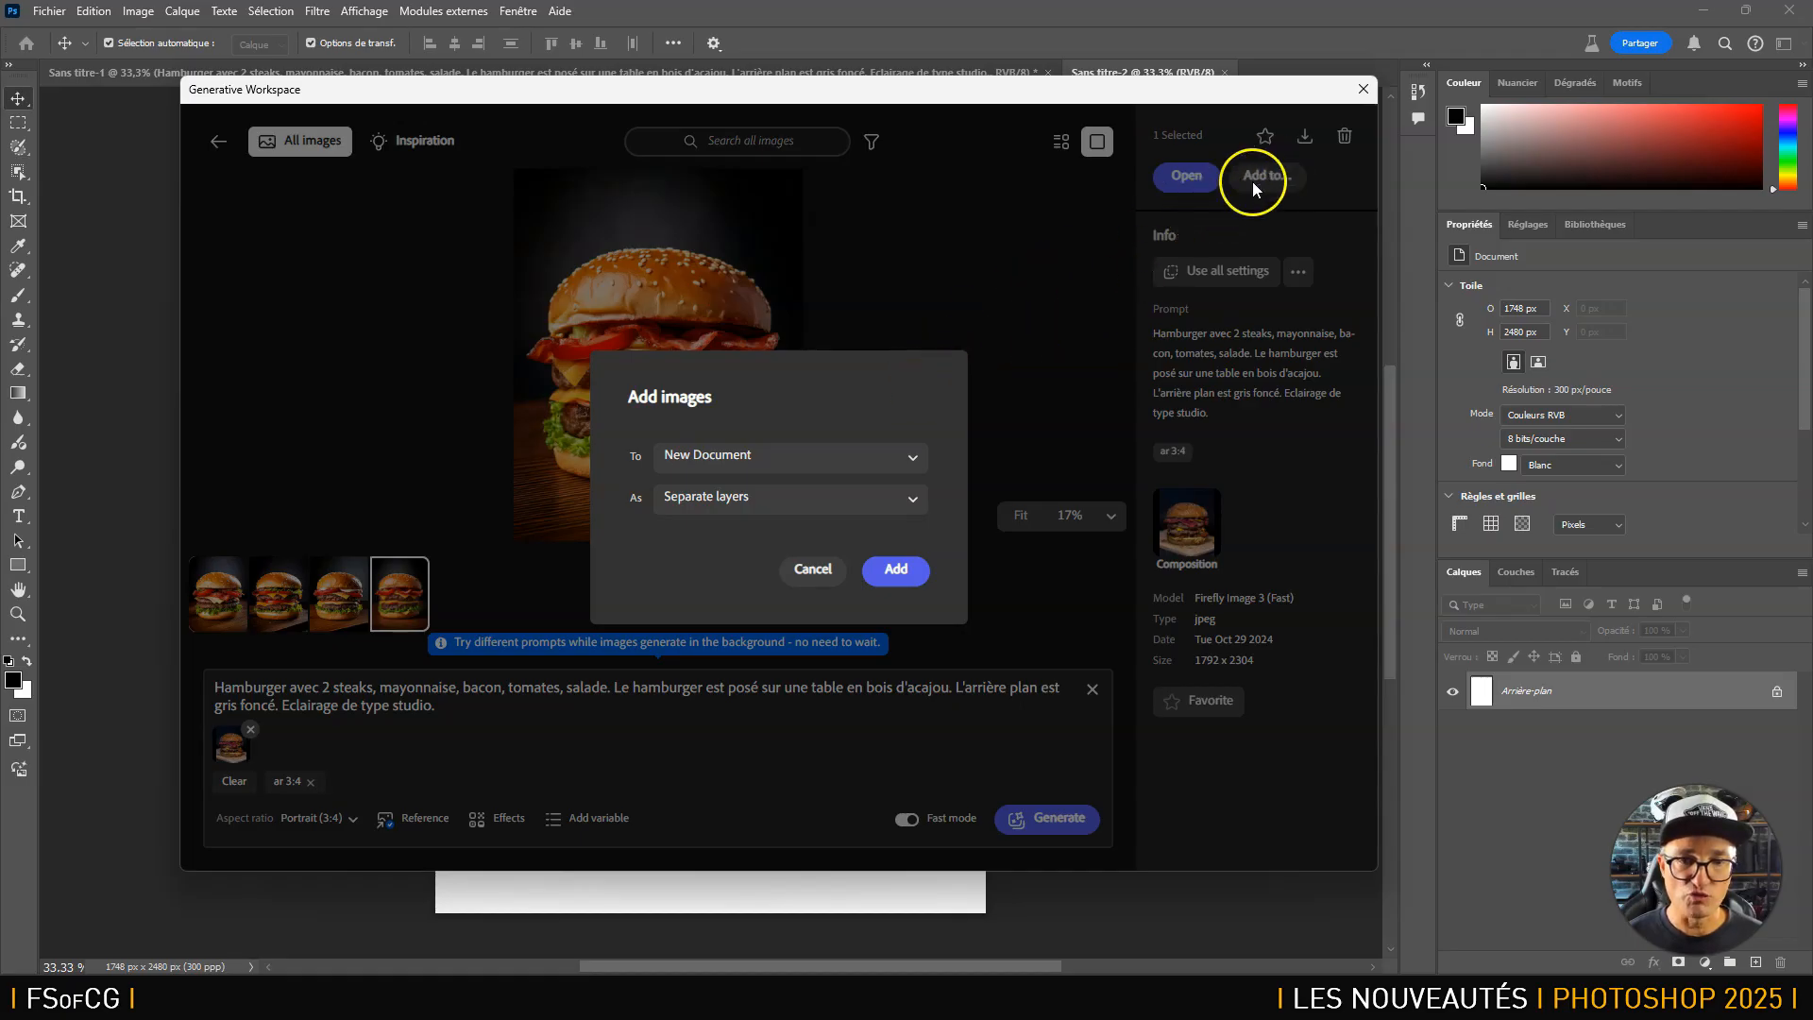
left_click(889, 446)
left_click(814, 399)
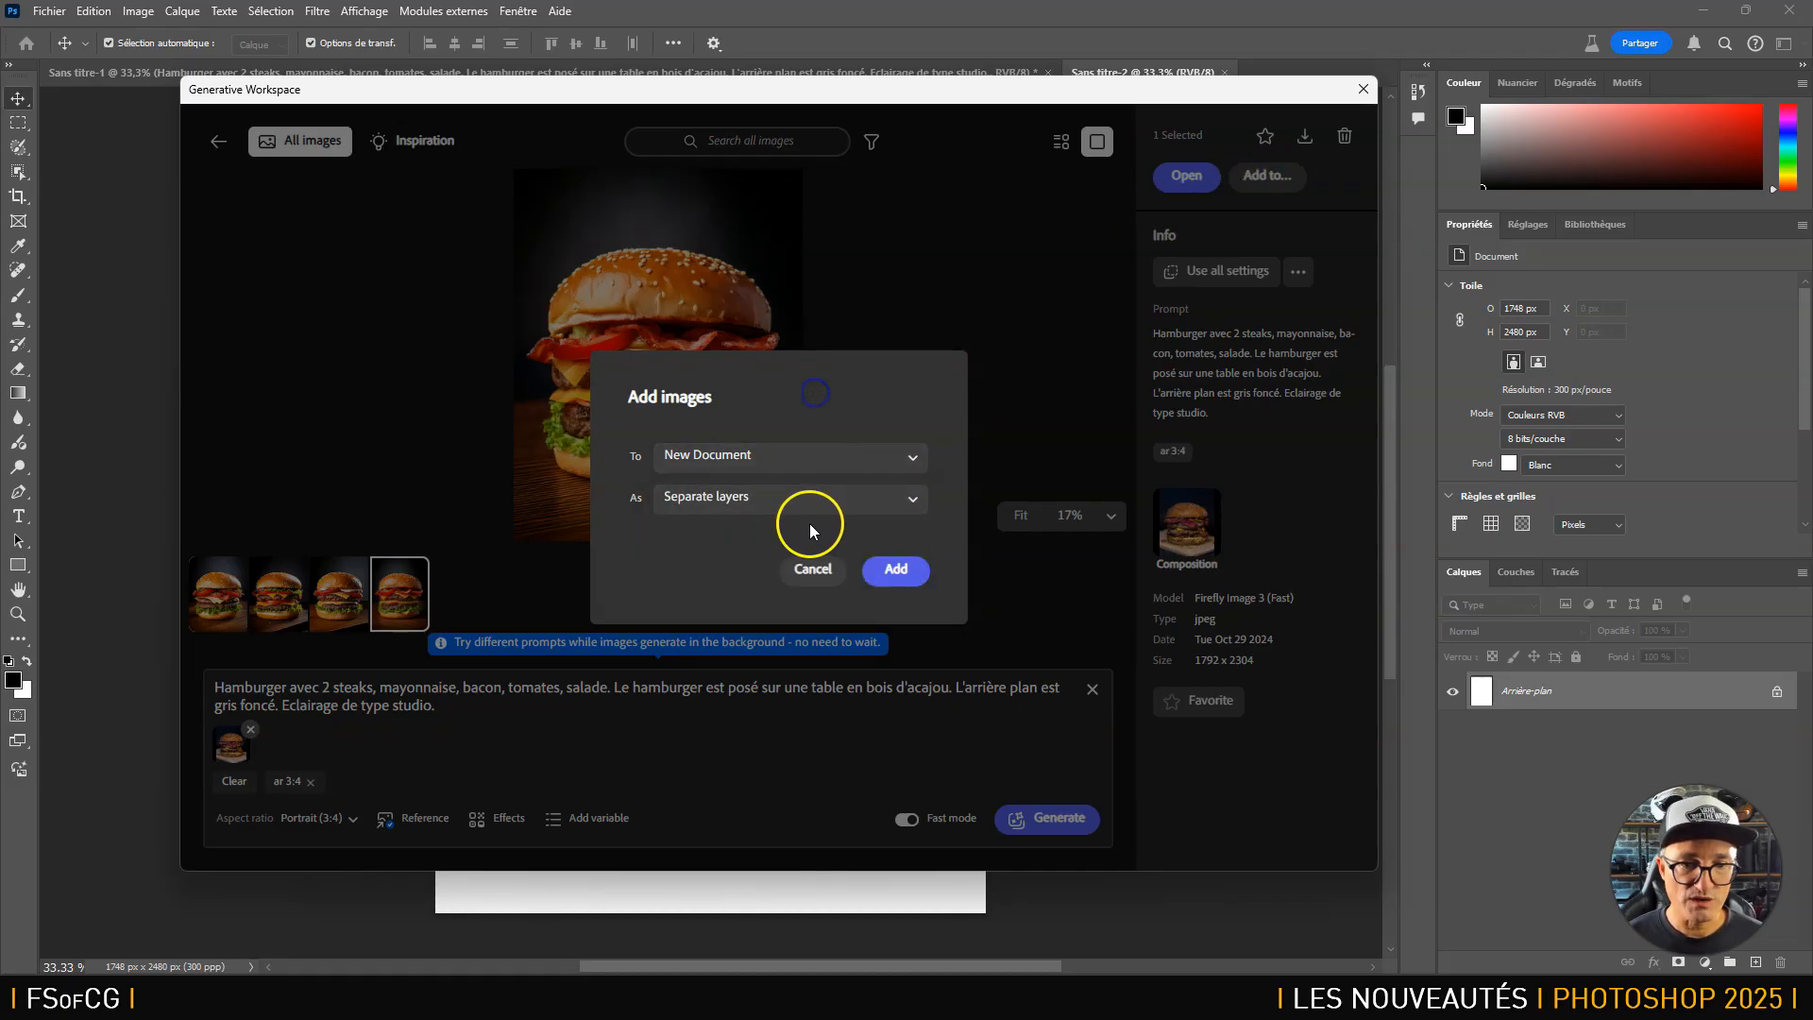
left_click(814, 572)
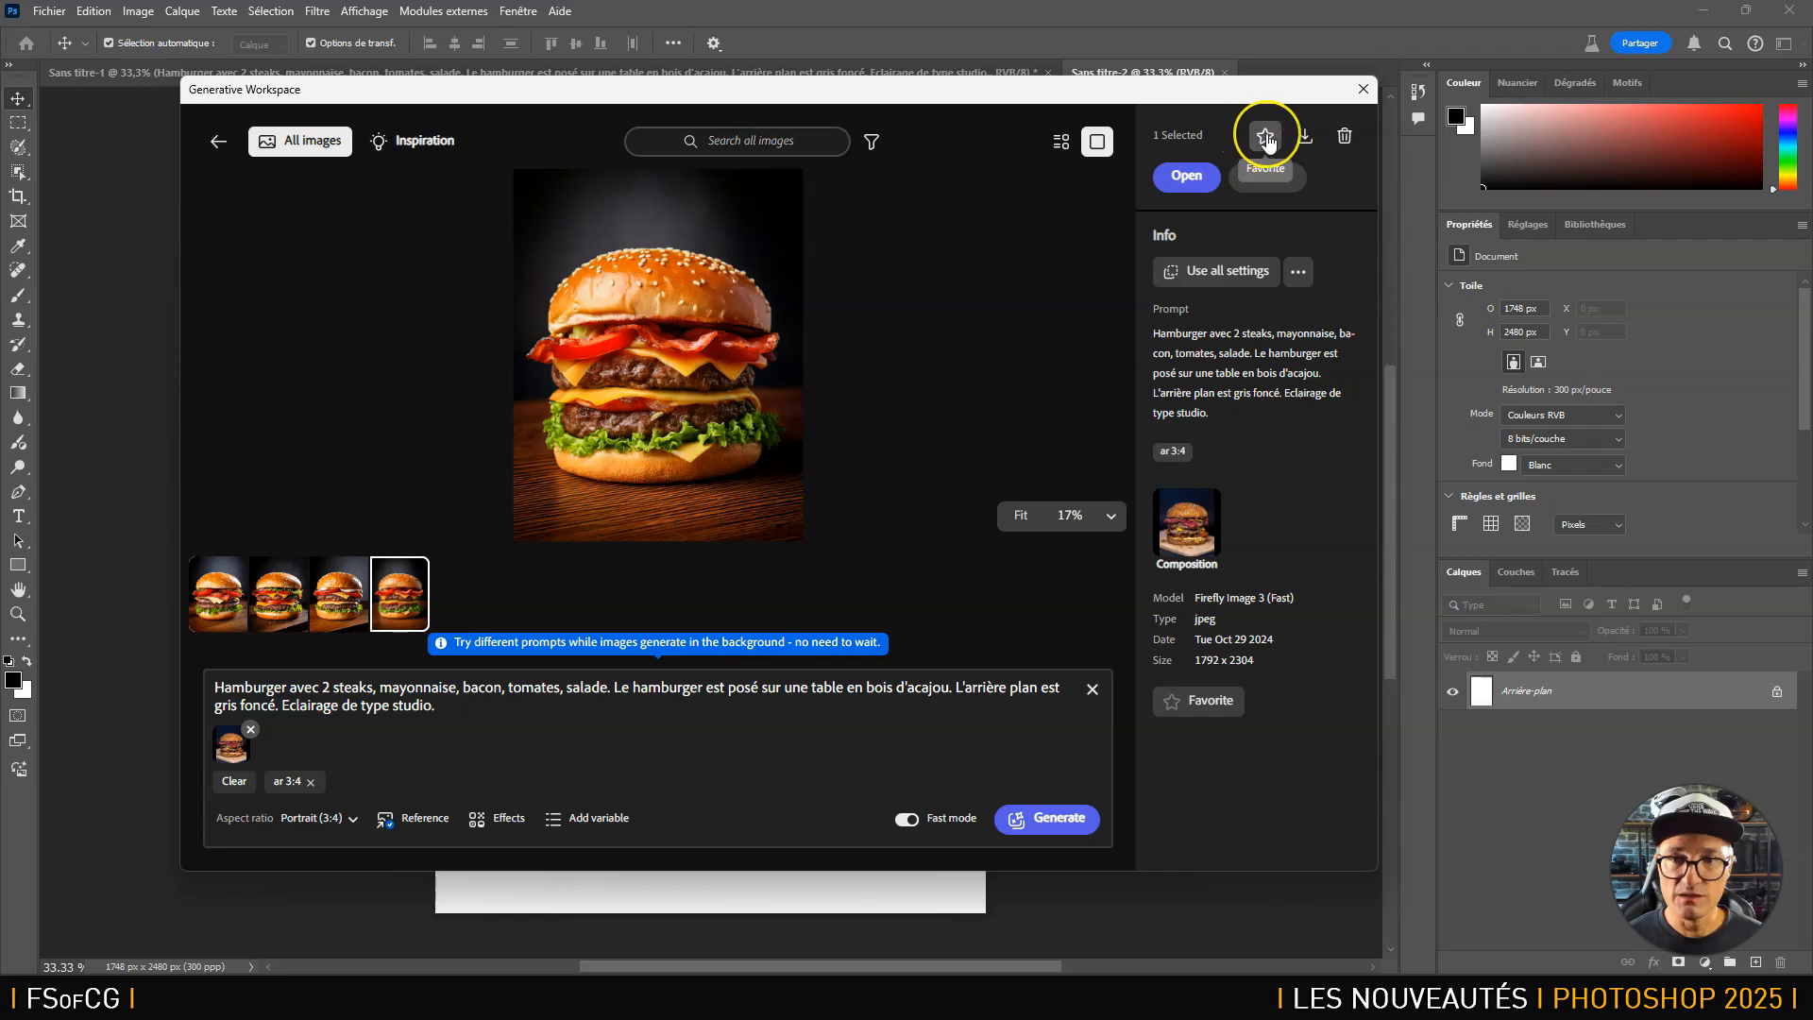
Download the fourth hamburger image as a JPG into the FDT folder and return to the grid of all images.
left_click(1301, 138)
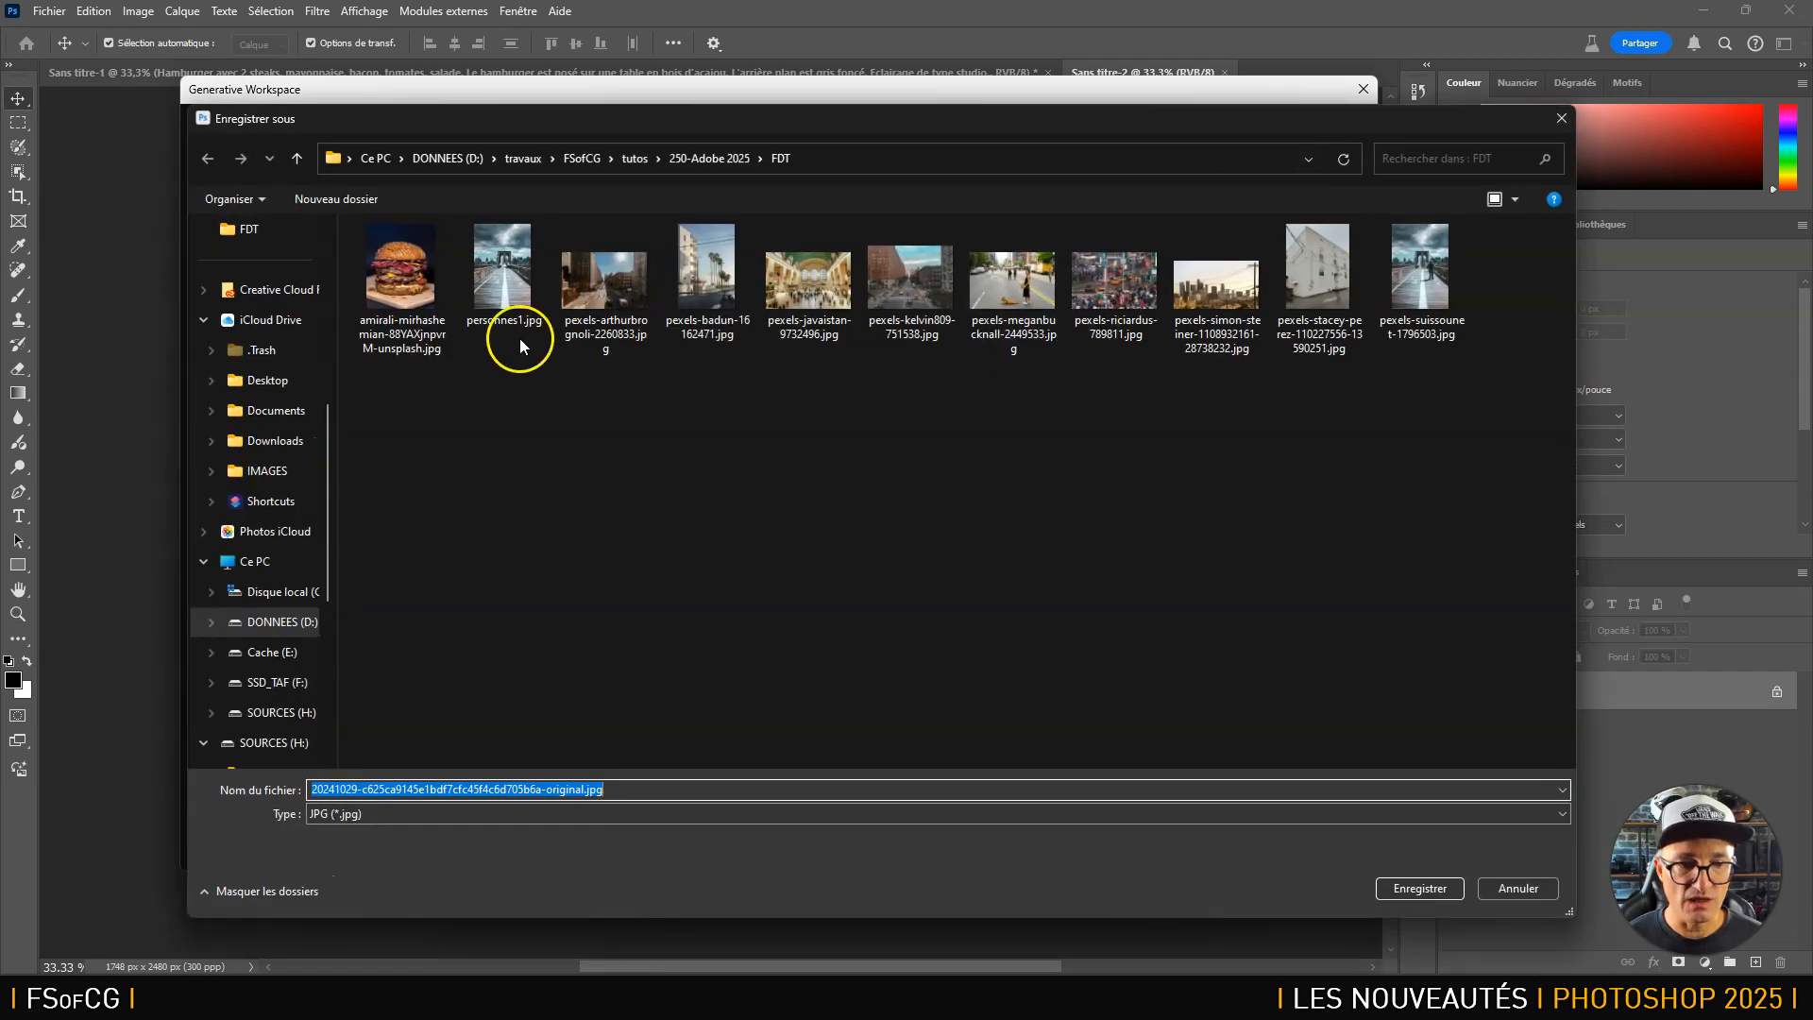
left_click(1442, 888)
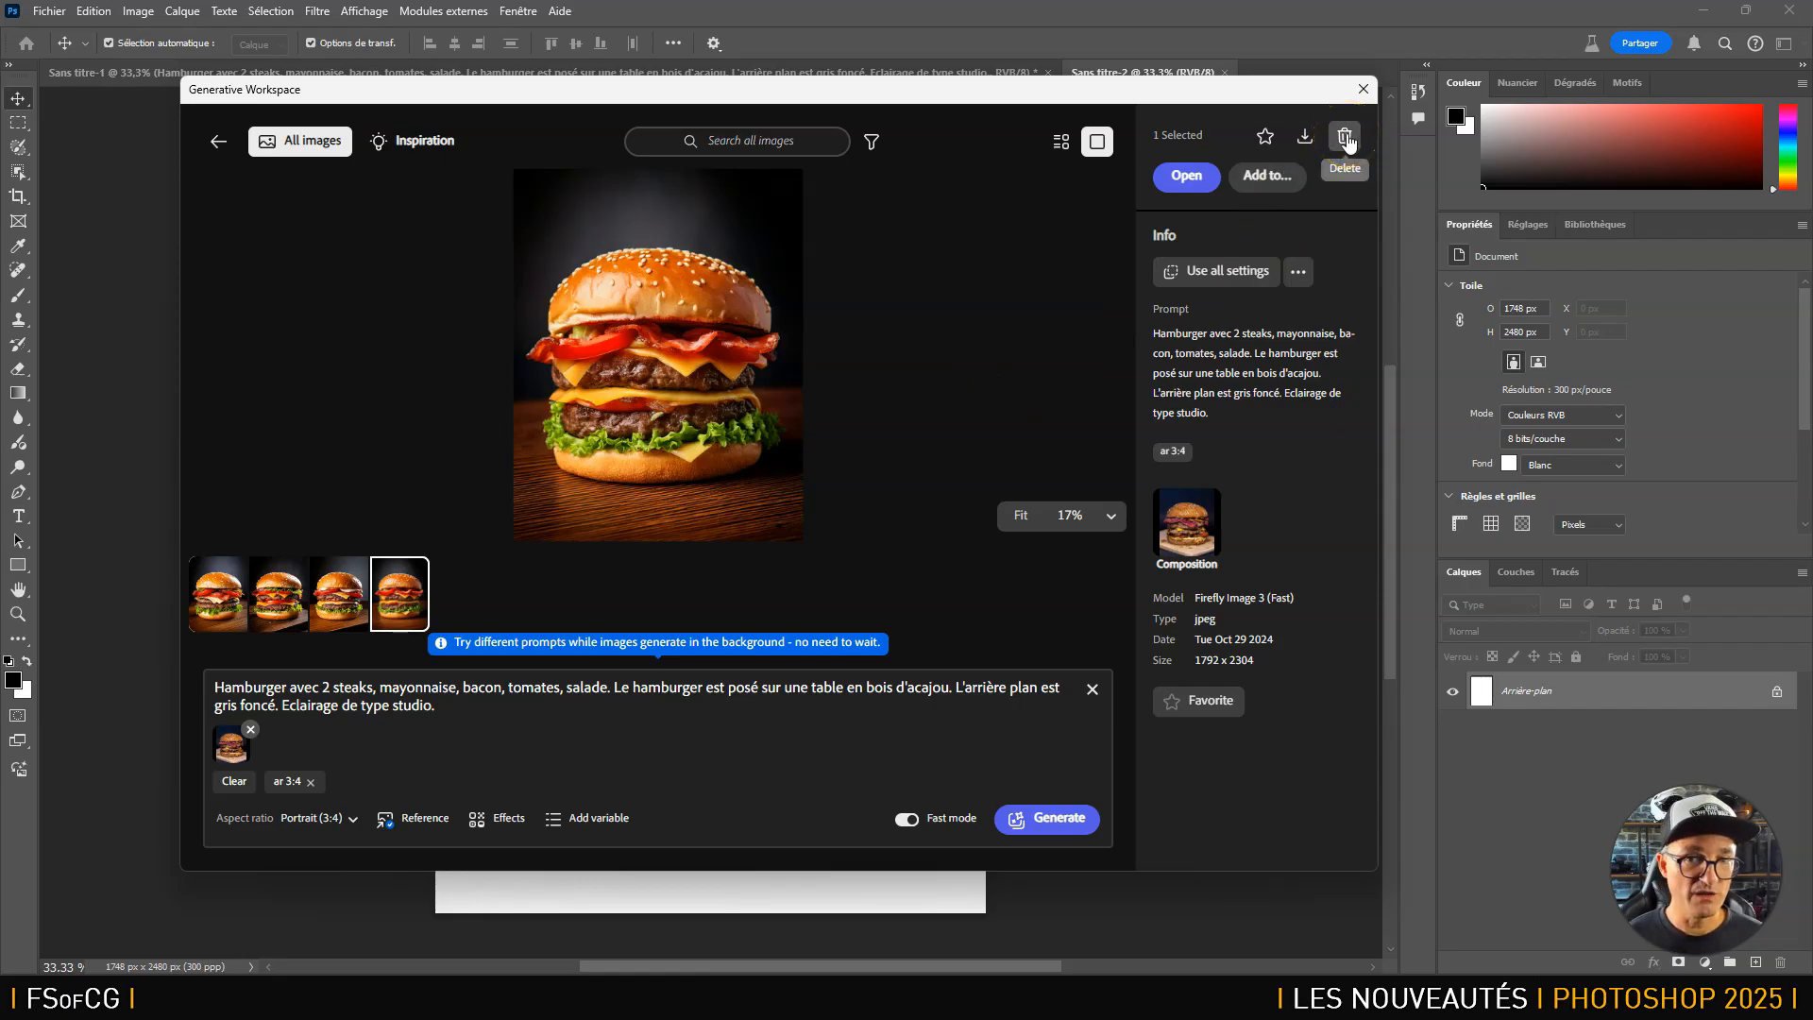
left_click(1058, 143)
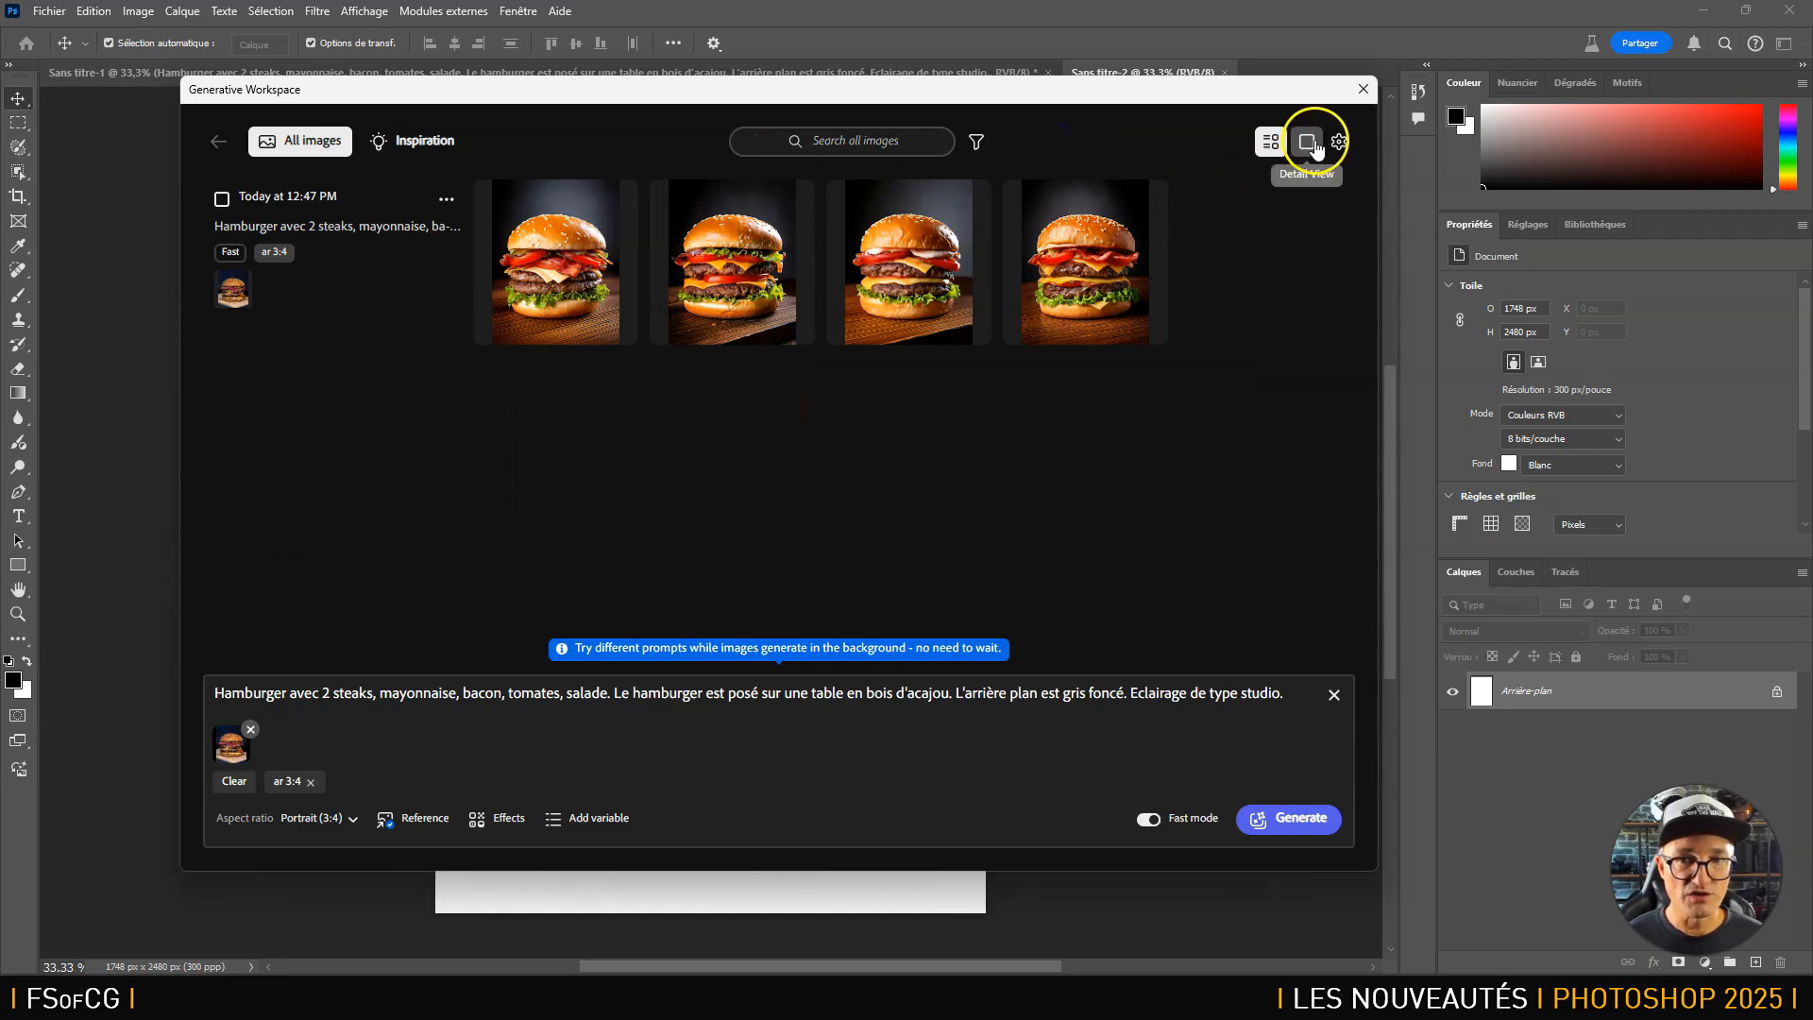
Examine the selection actions and the further options offered for the first generated hamburger, without applying any.
mouse_move(543, 236)
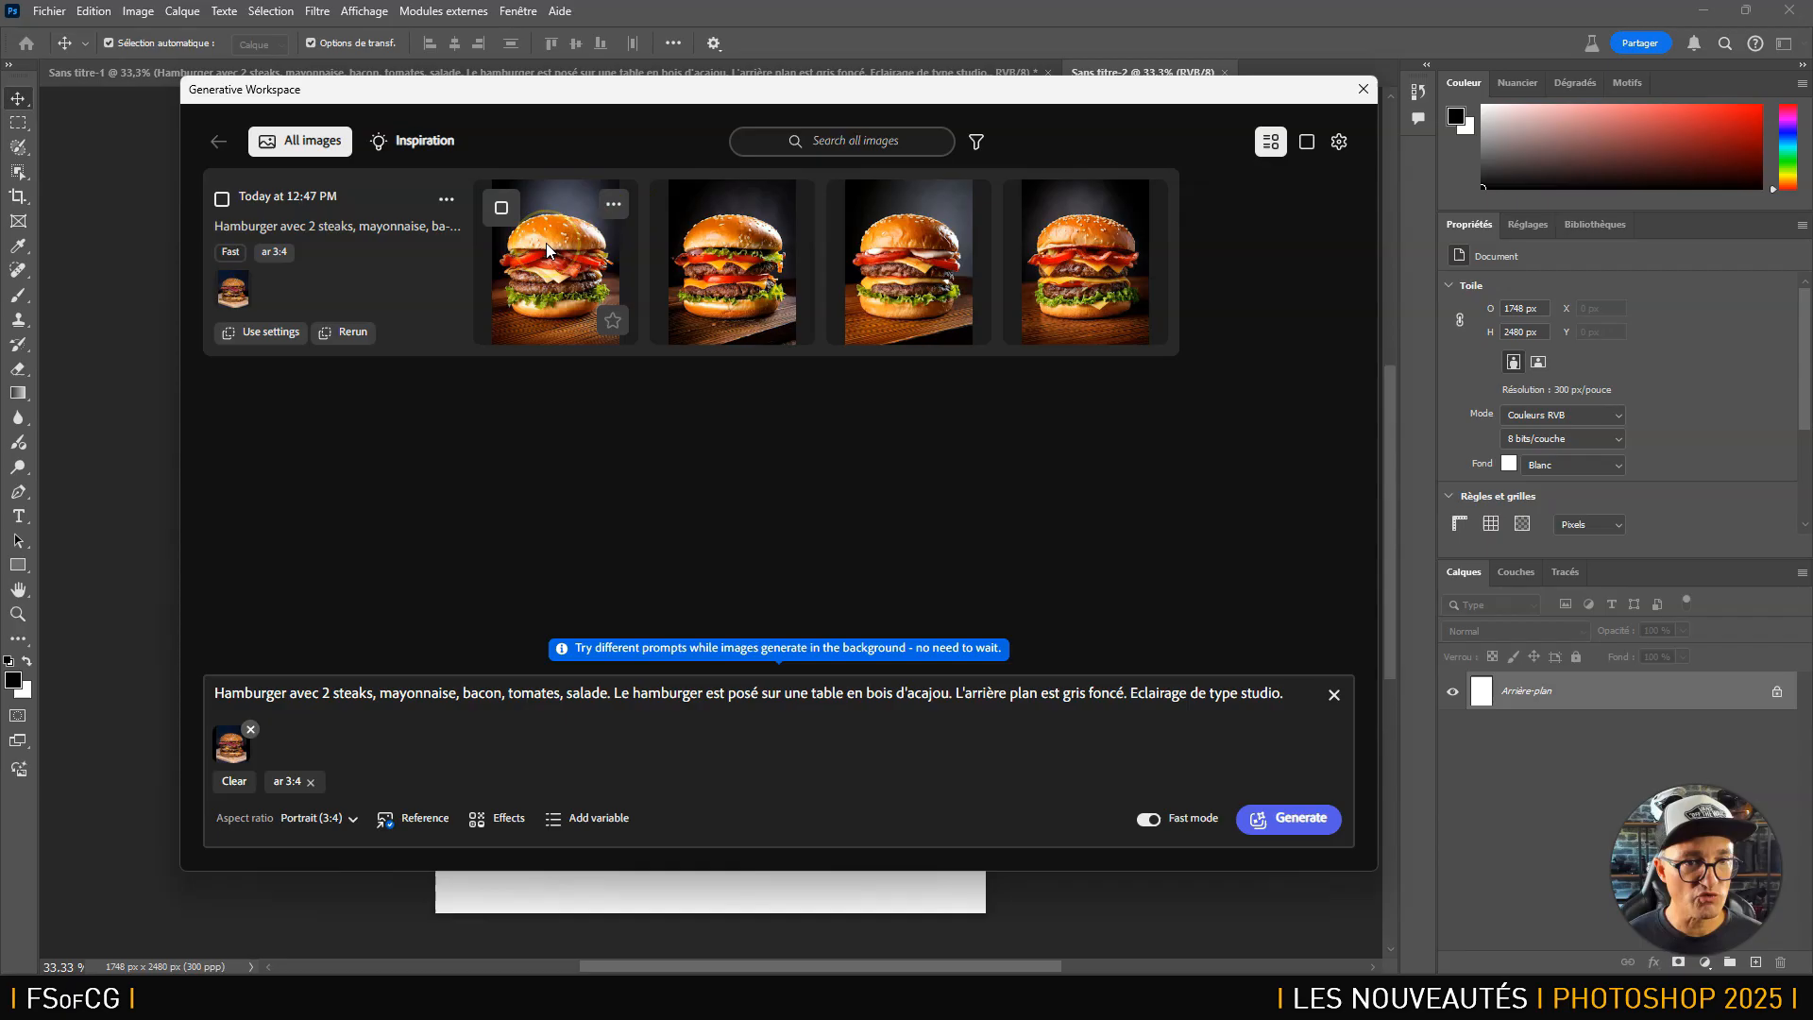
left_click(503, 209)
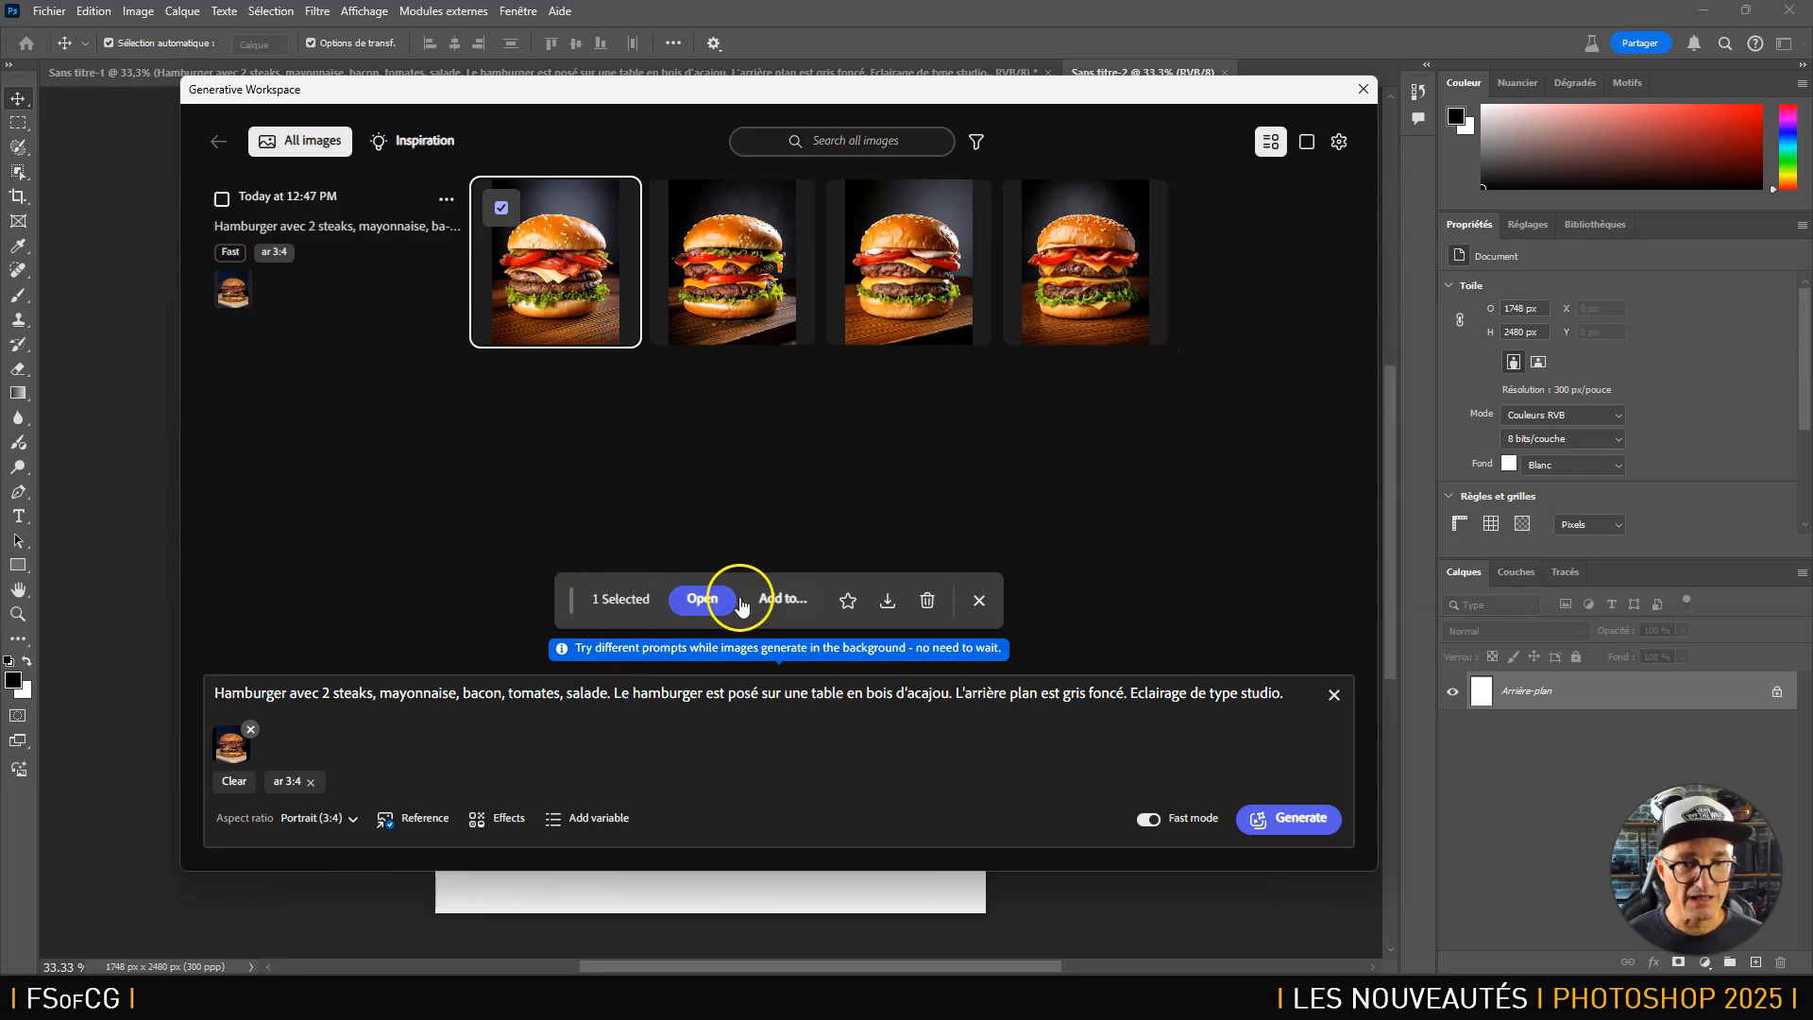
left_click(982, 599)
left_click(612, 205)
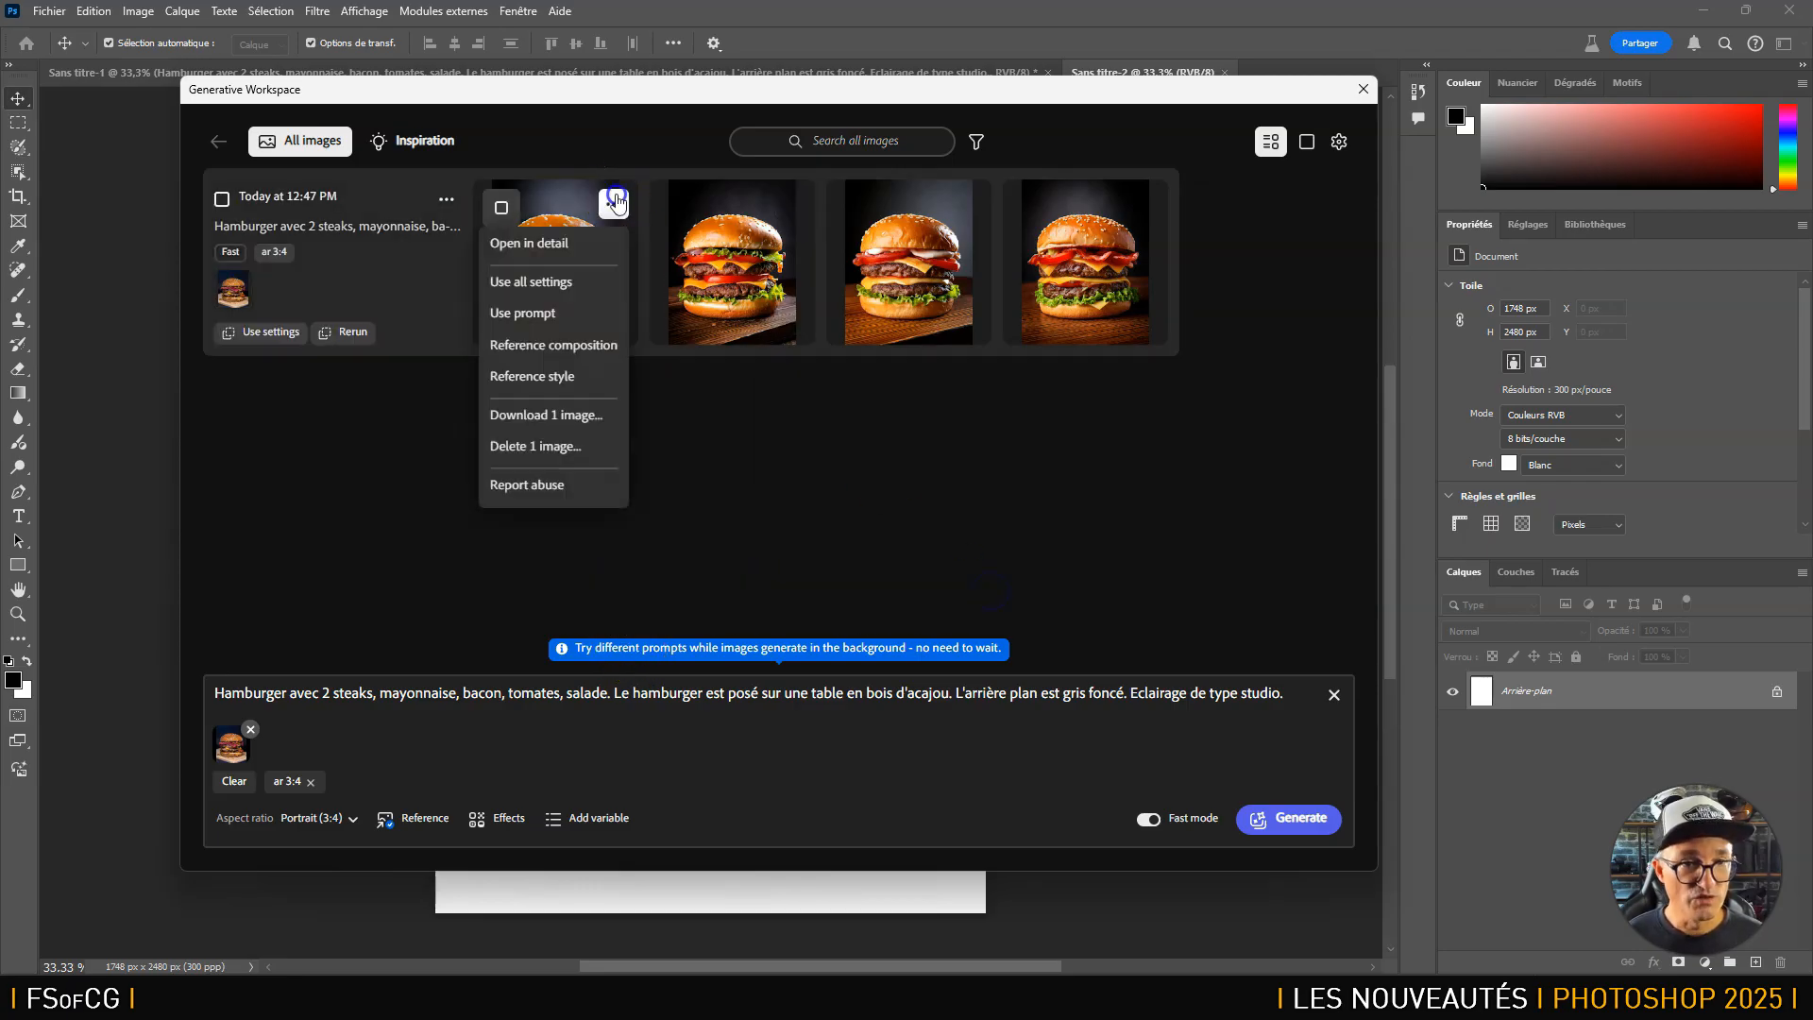
left_click(562, 227)
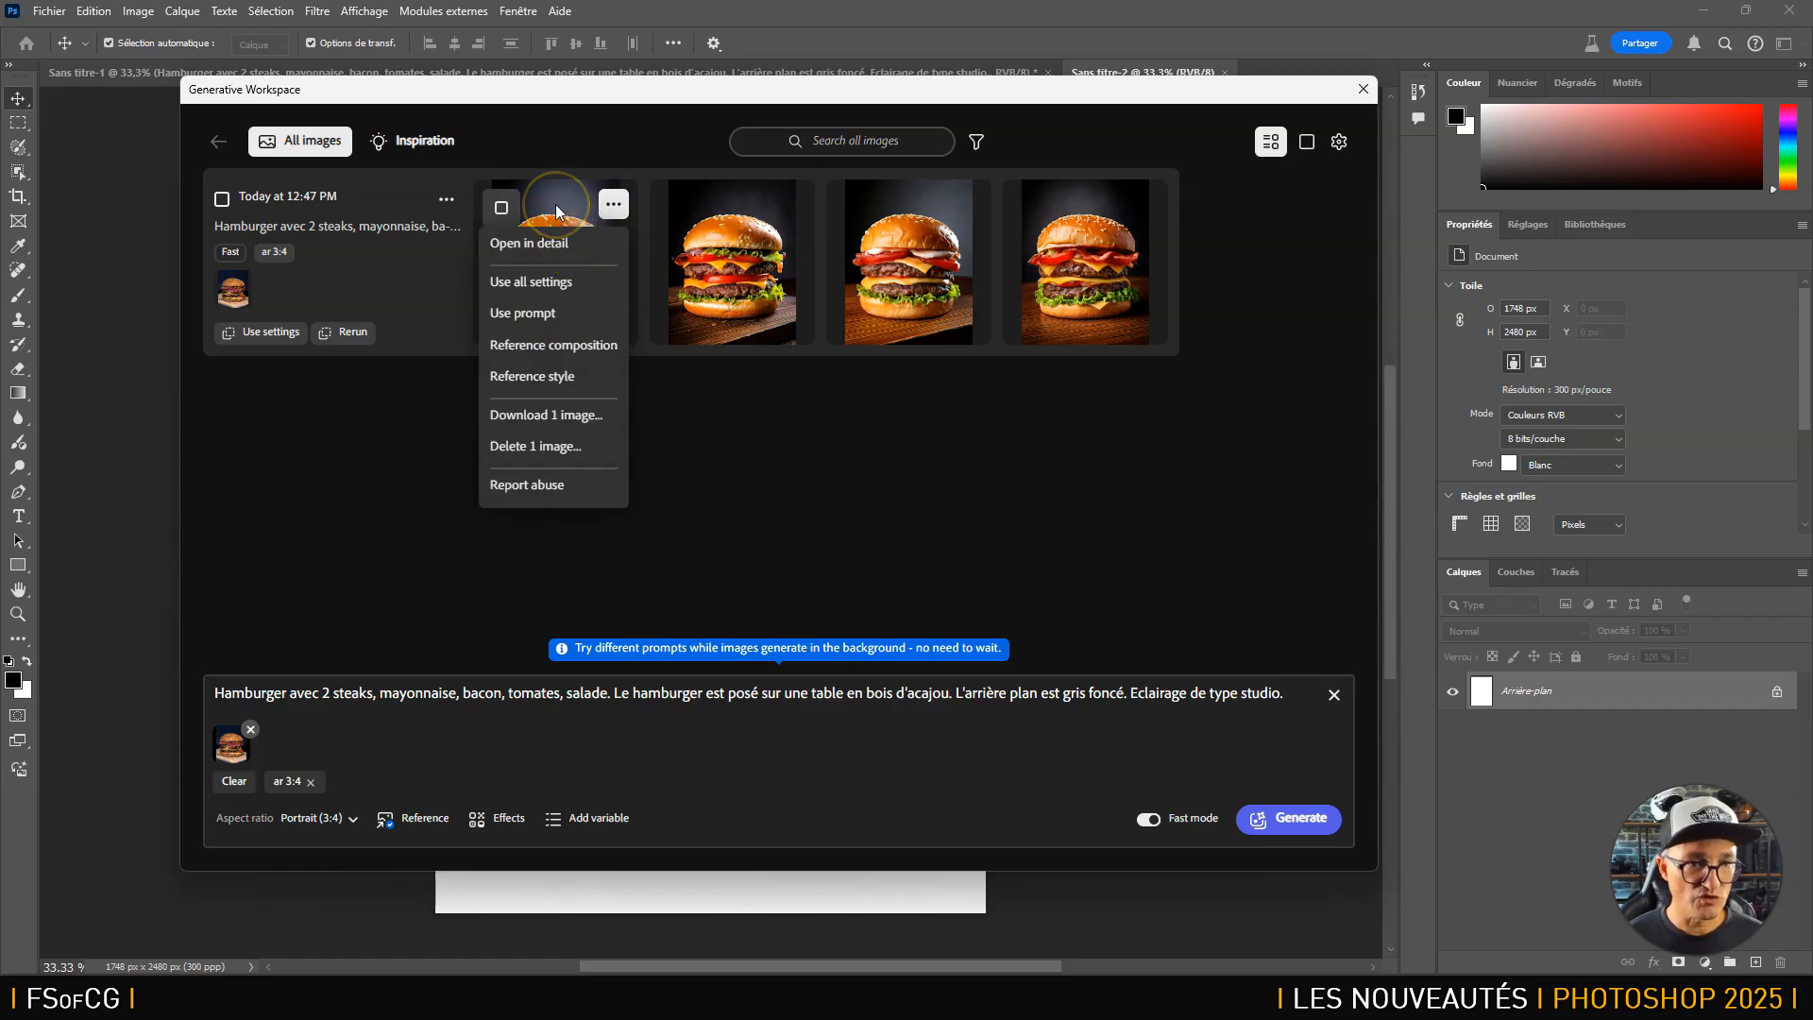
left_click(548, 284)
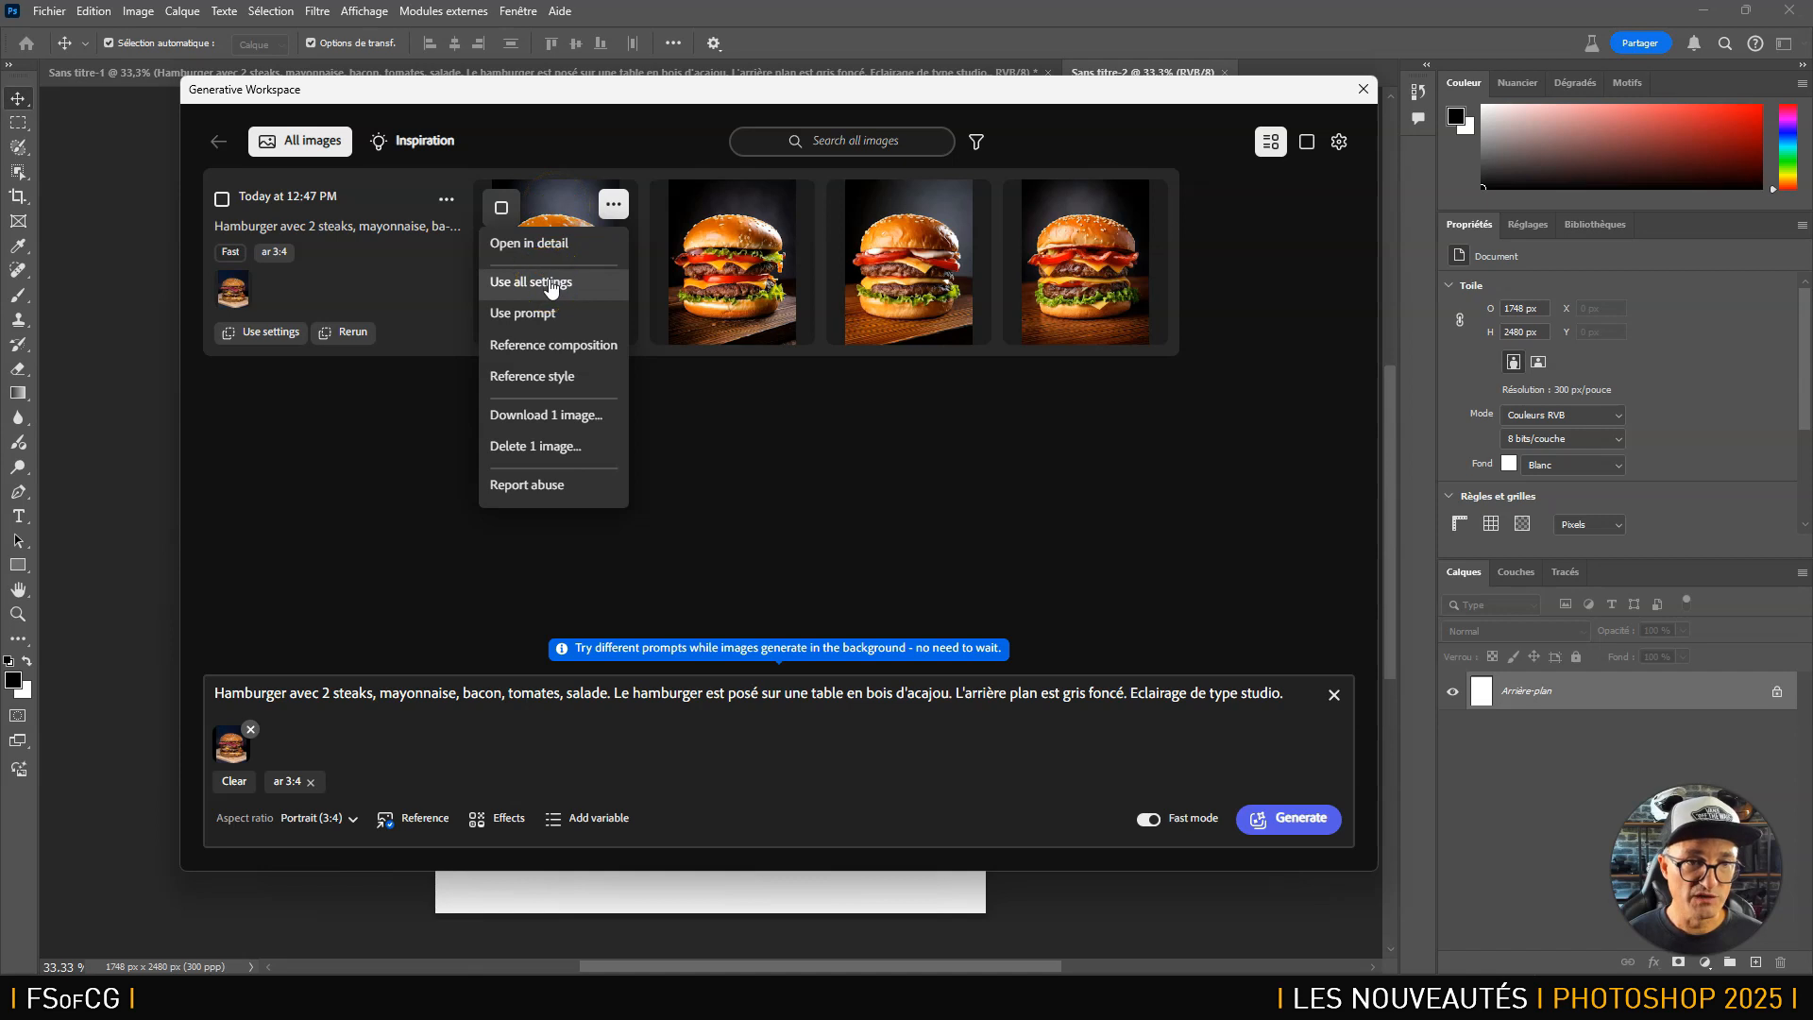
left_click(546, 304)
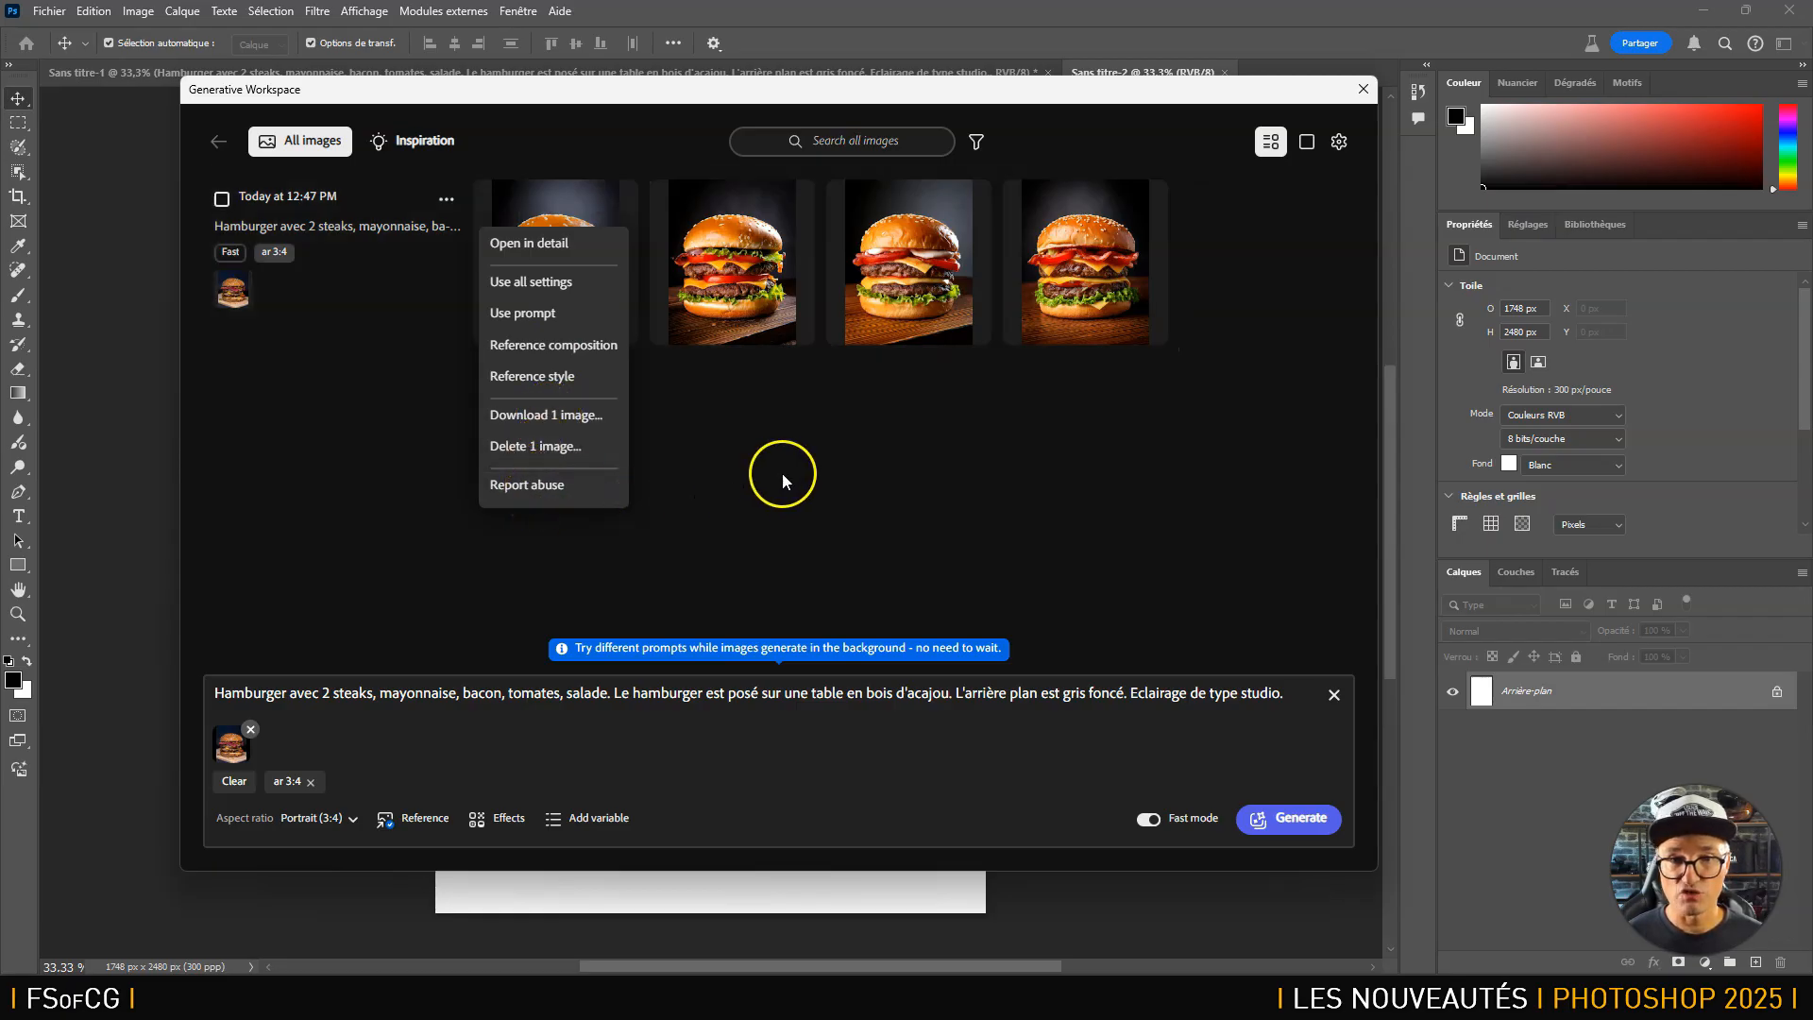
left_click(718, 744)
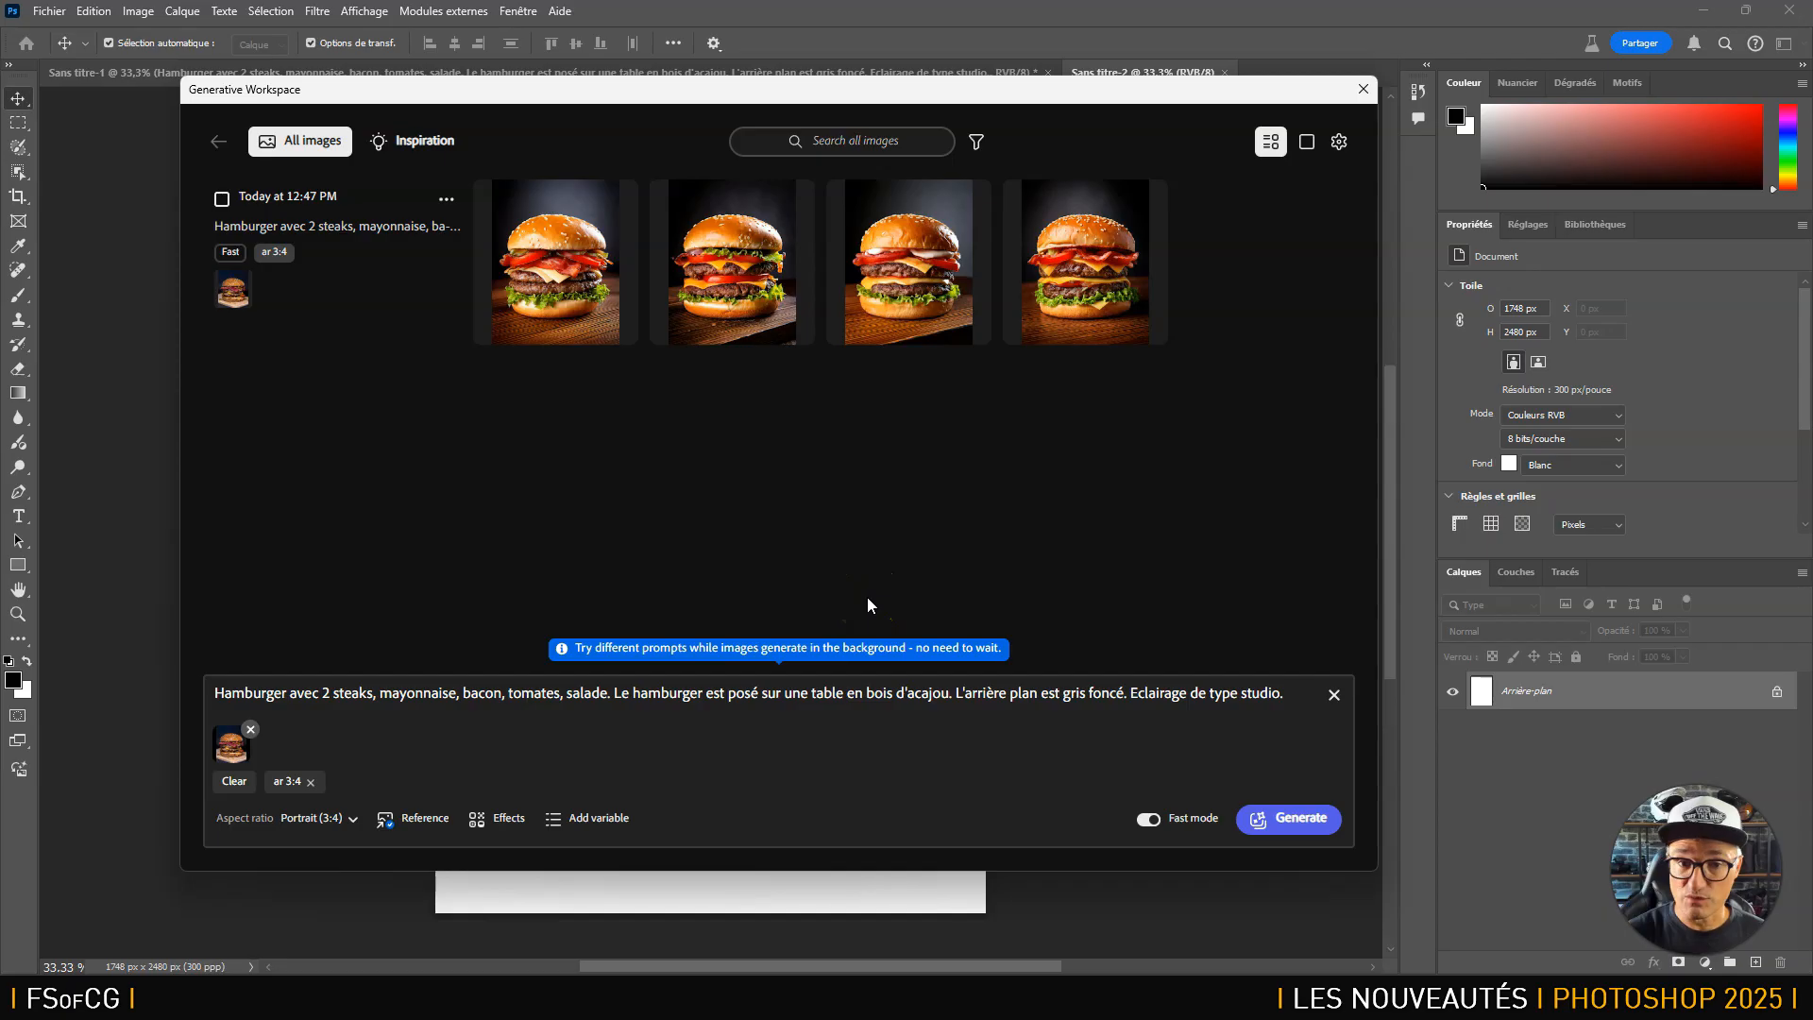
Add a variable at the end of the hamburger prompt with the value "arrière-plan rose".
left_click(614, 827)
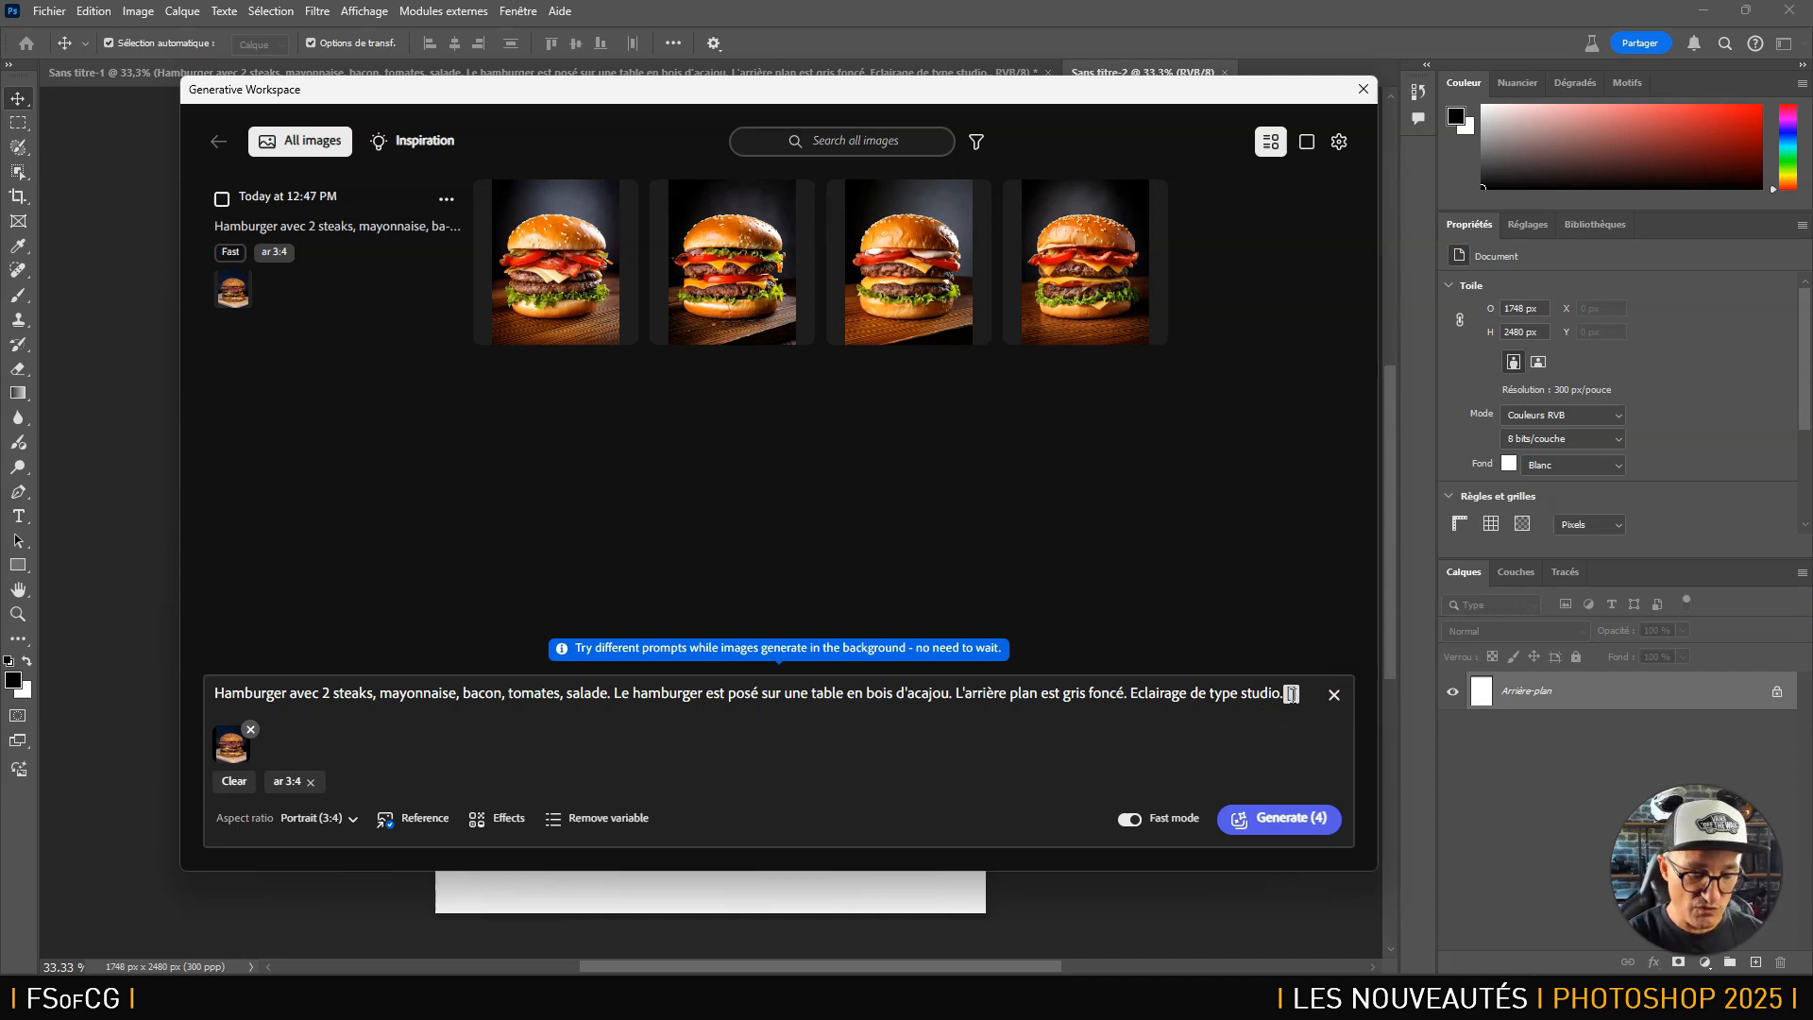
type("arrière-plan")
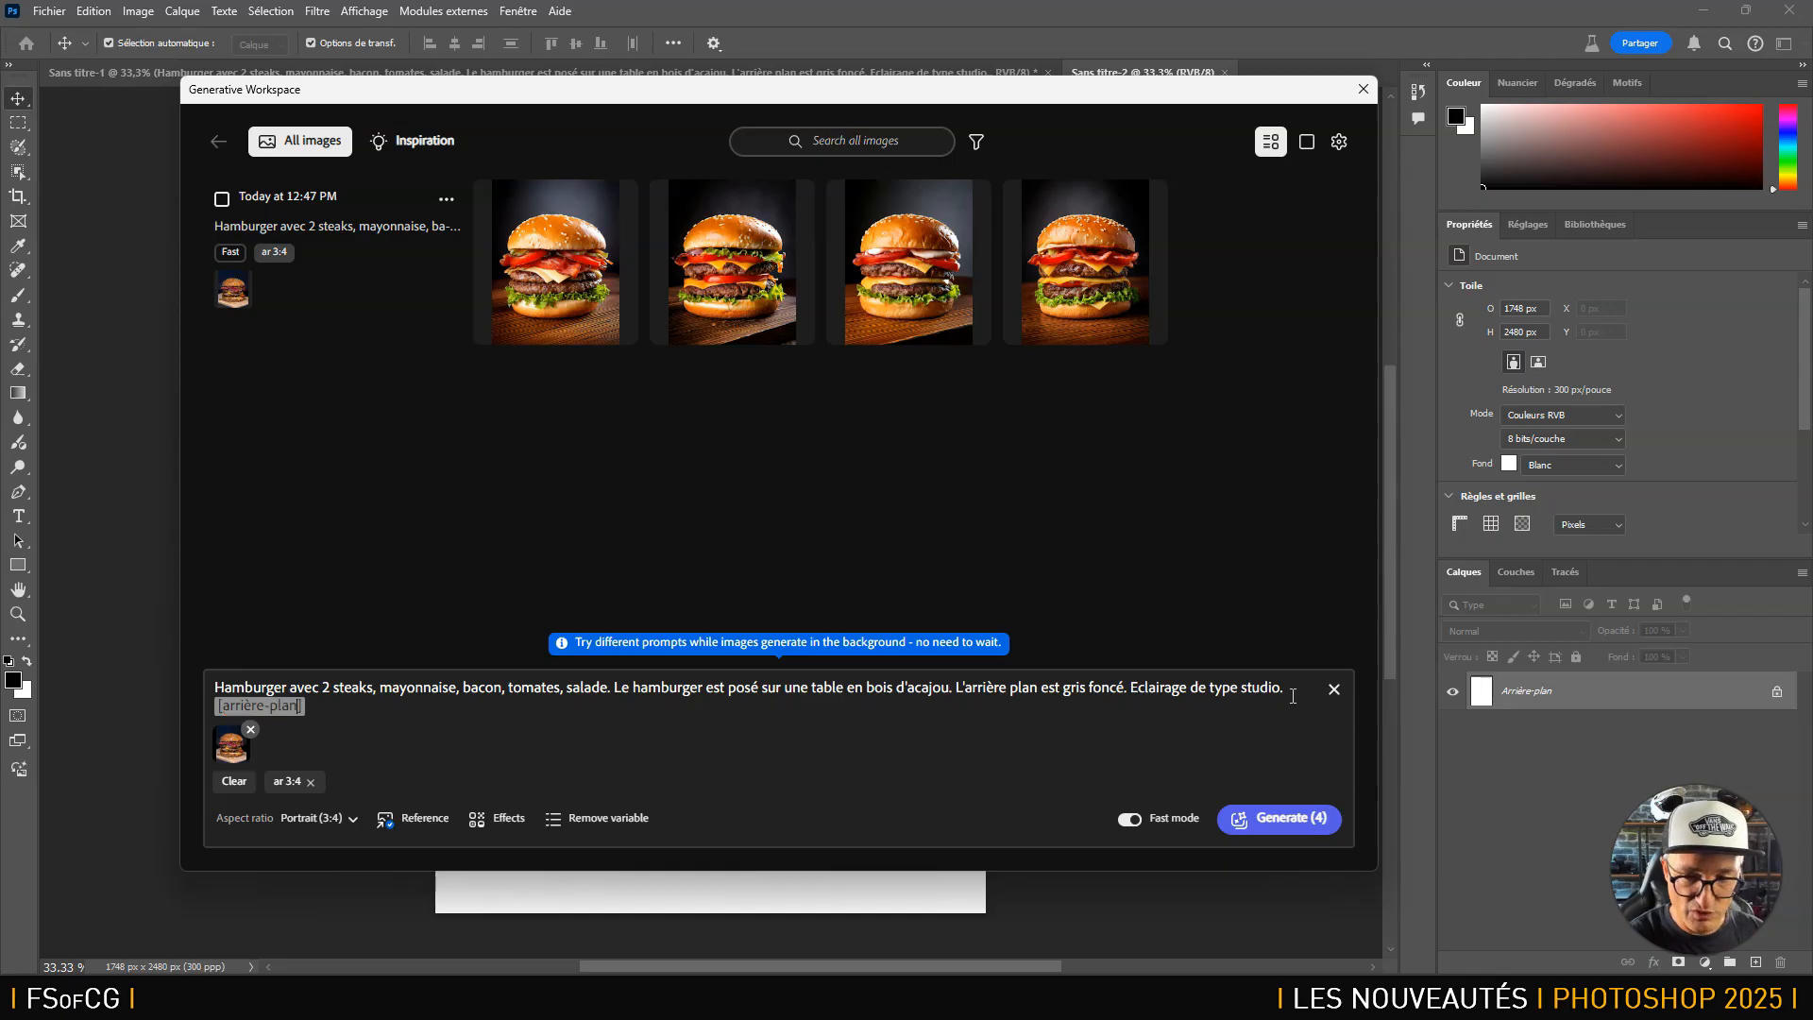
type(" rose")
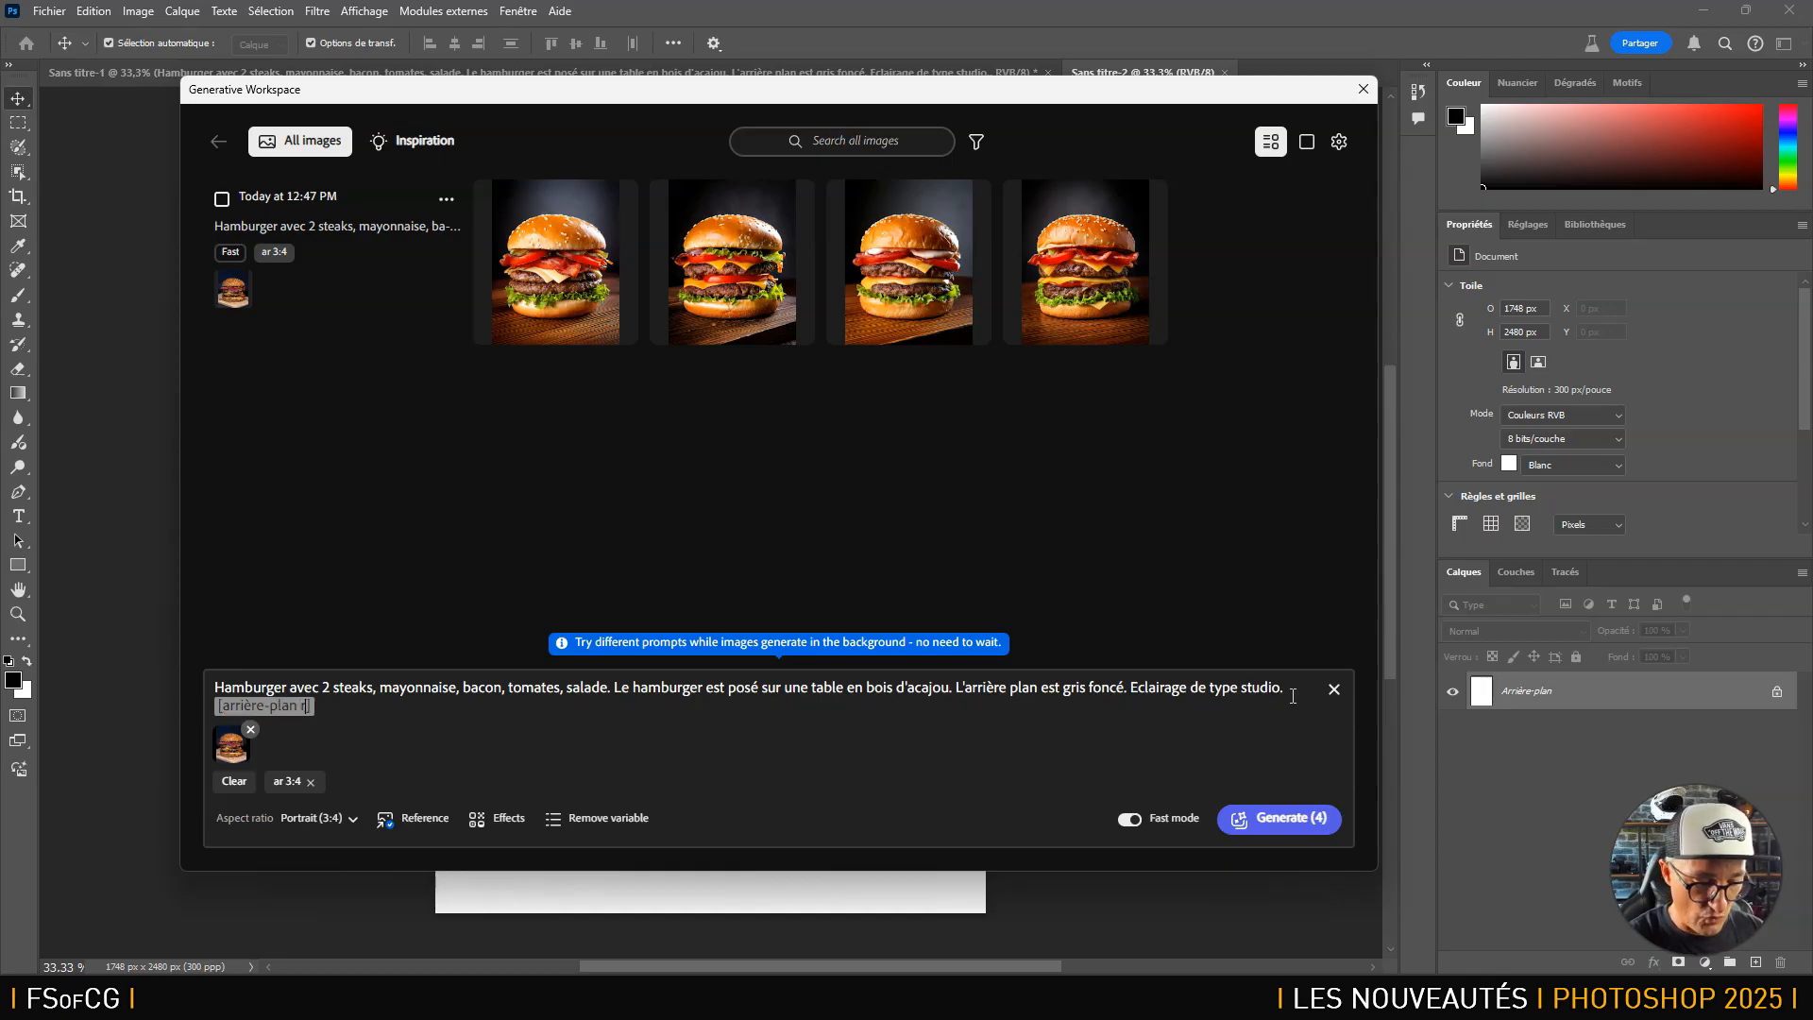
Extend the prompt variable with the comma-separated values "arrière-plan vert", "arrière-plan bleu" and "arrière-plan violet".
left_click_drag(301, 707, 221, 704)
key("ctrl+c")
left_click(325, 708)
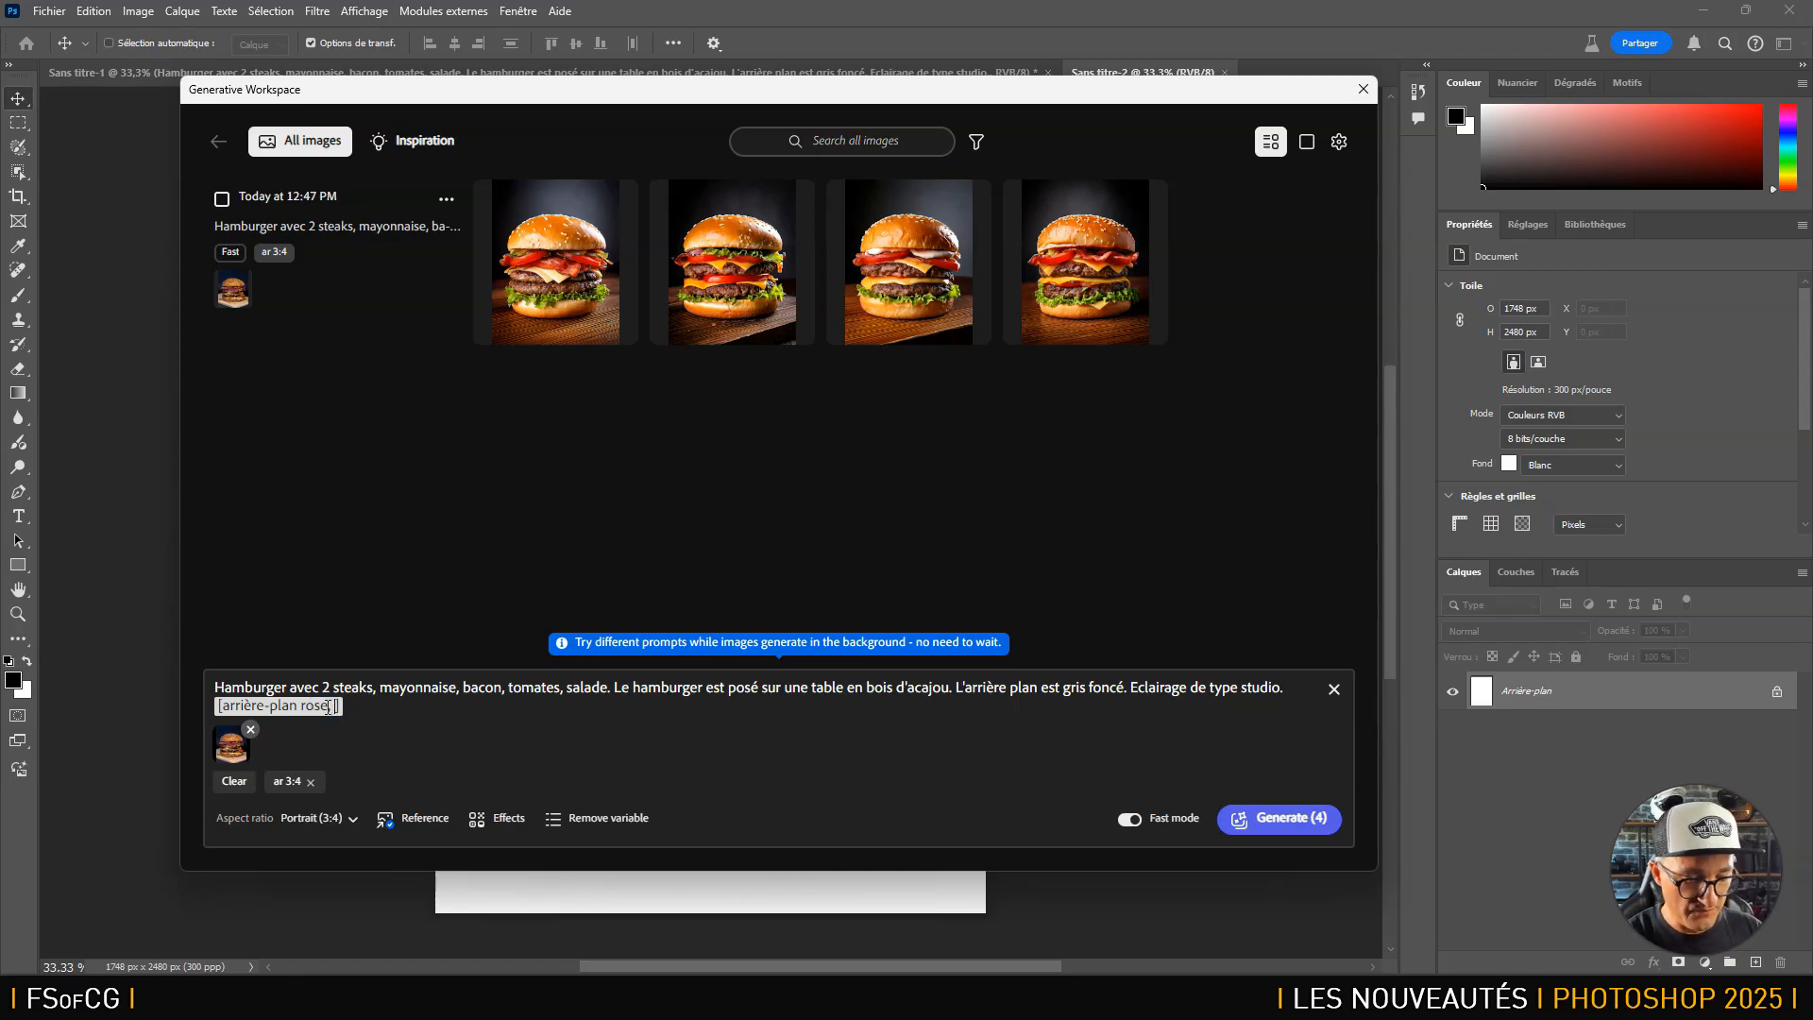
key("ctrl+v")
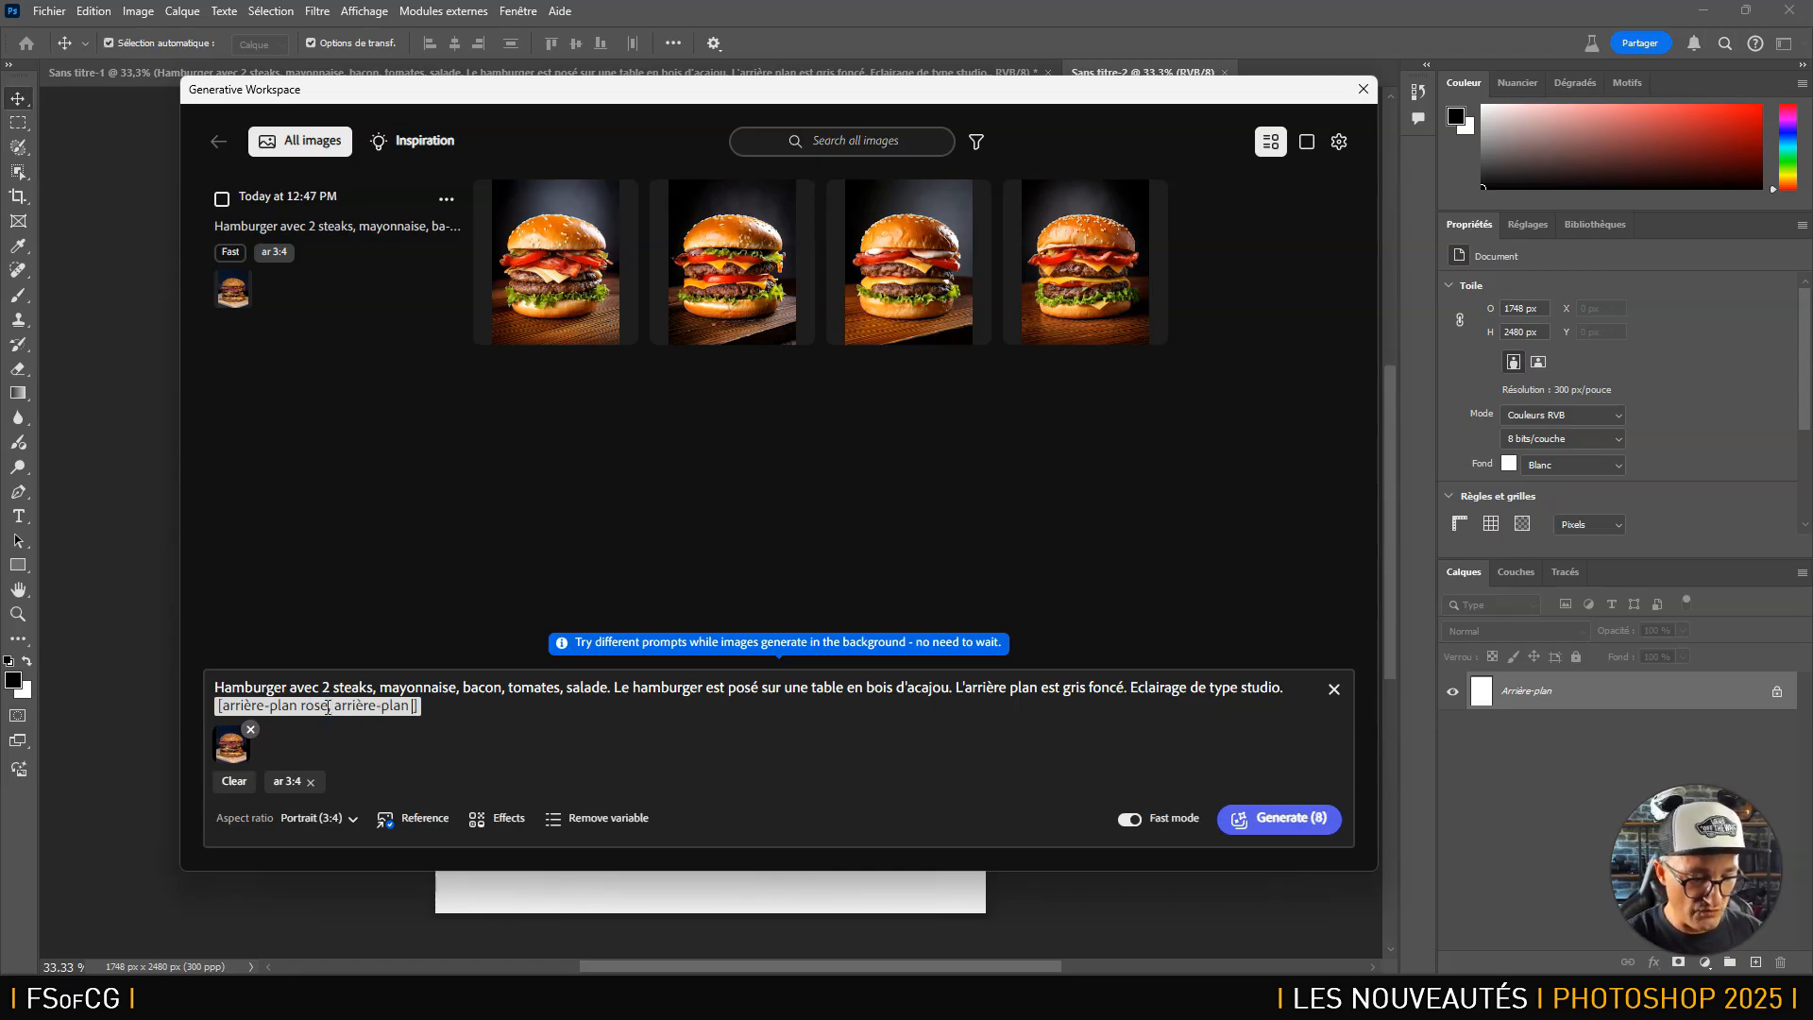
type("vert,")
key("ctrl+v")
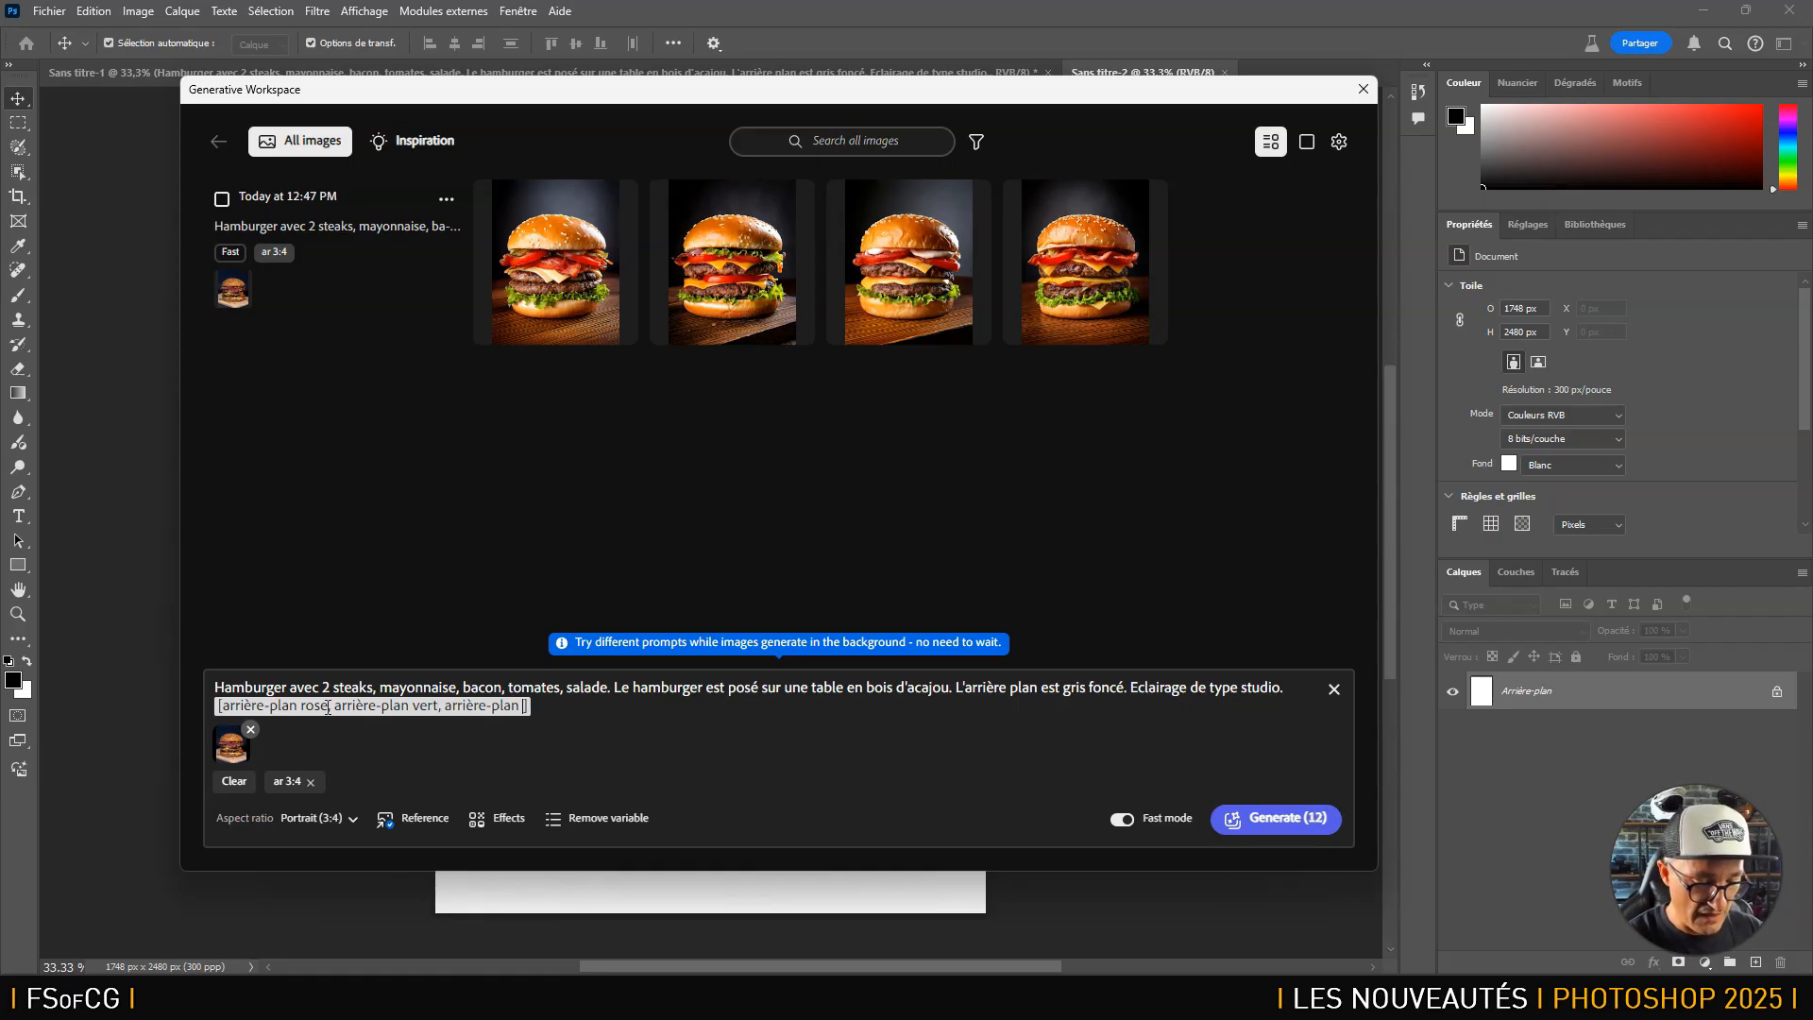
type("bleu")
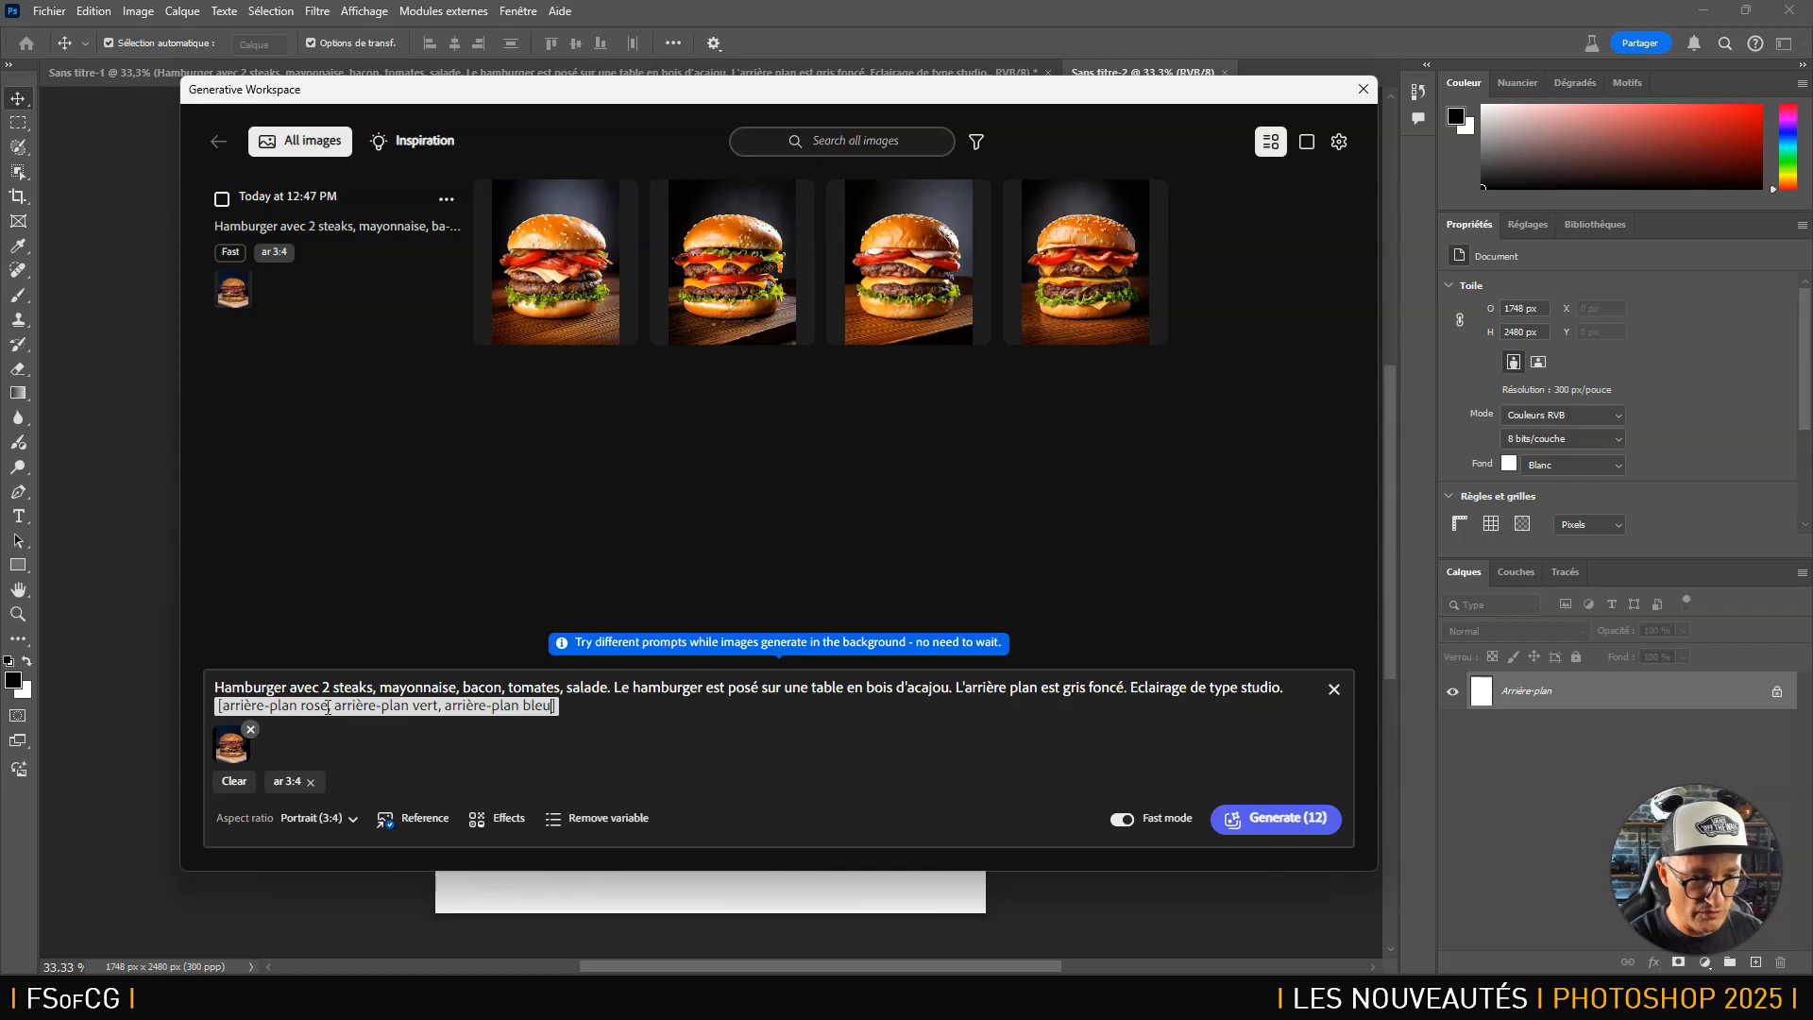
type(",")
key("ctrl+v")
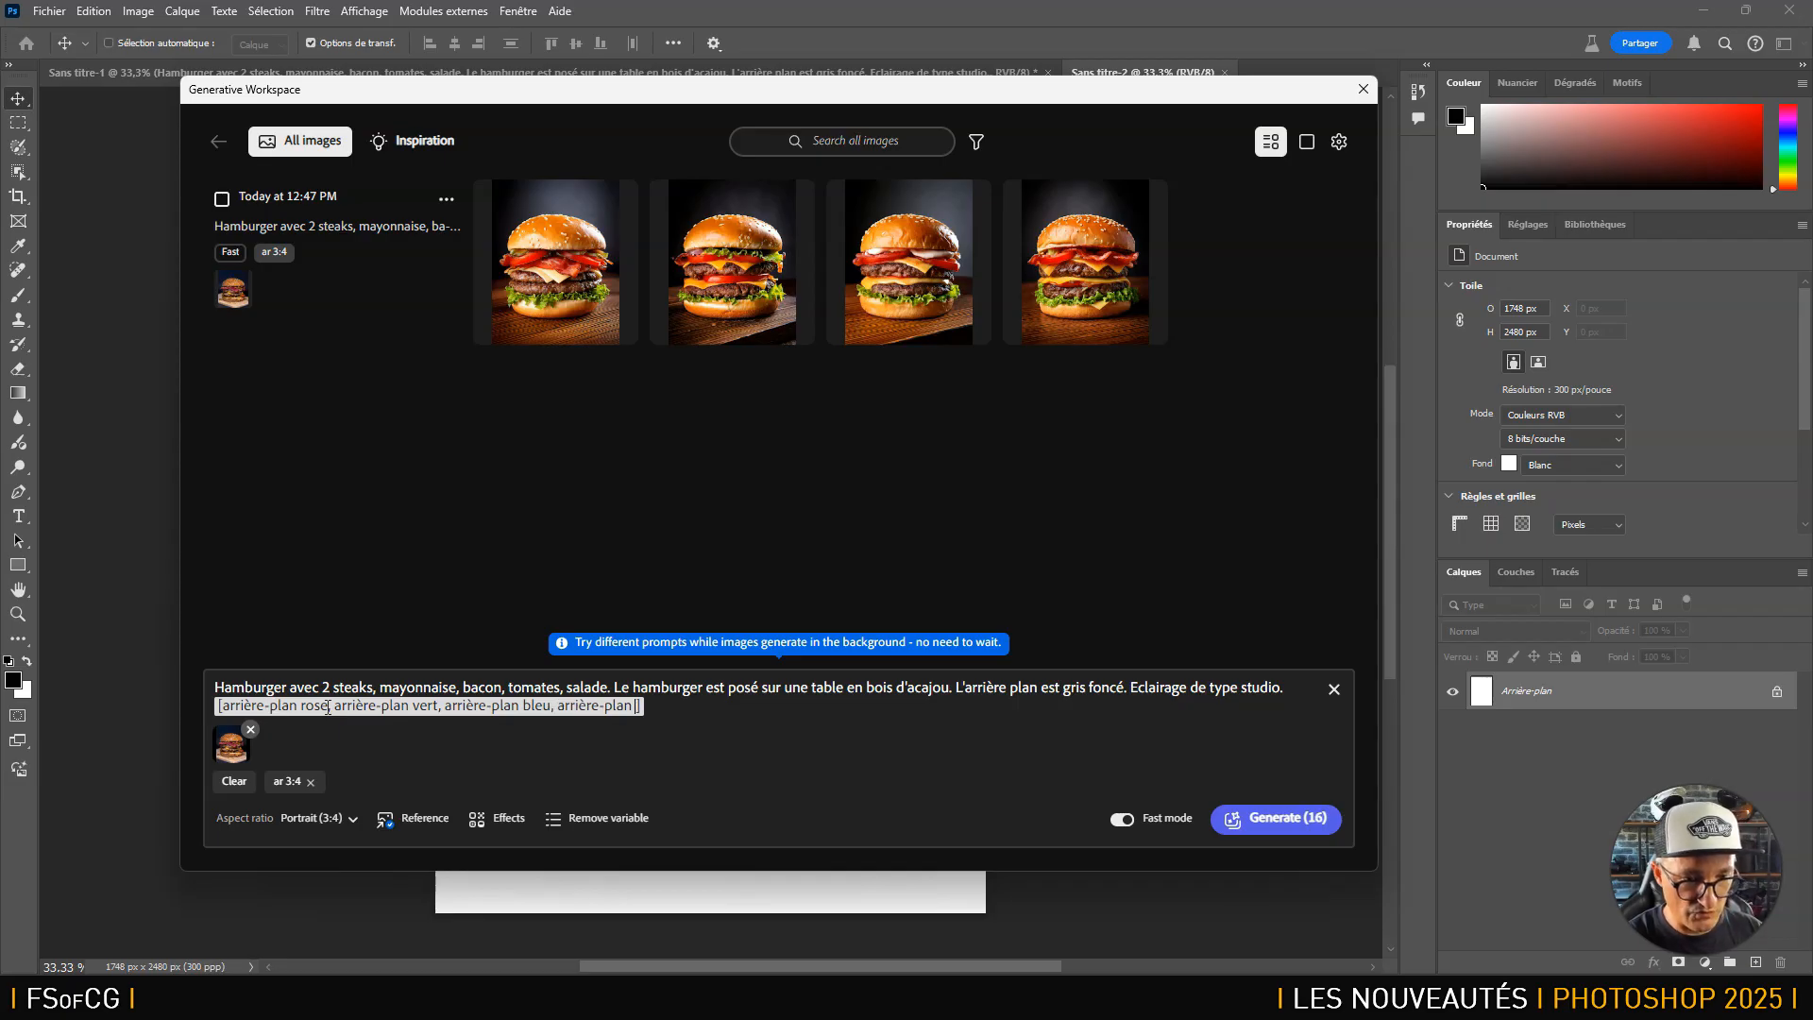
type("violet")
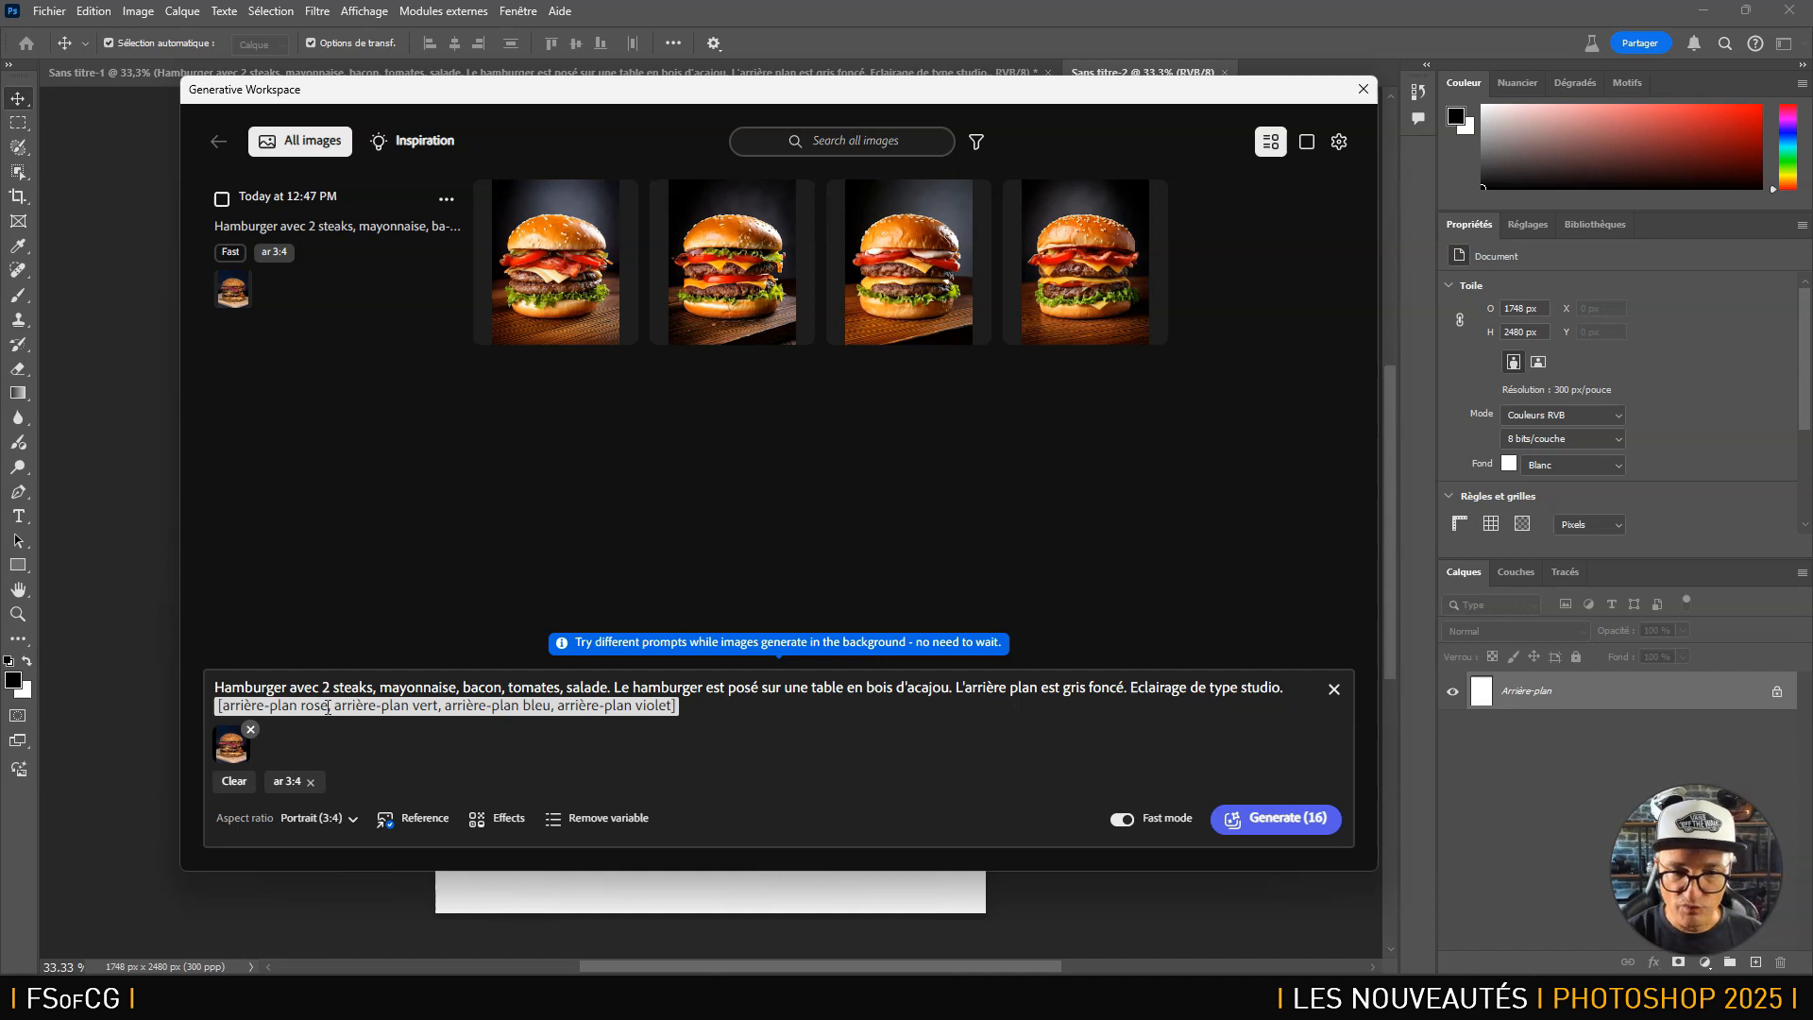
left_click(650, 722)
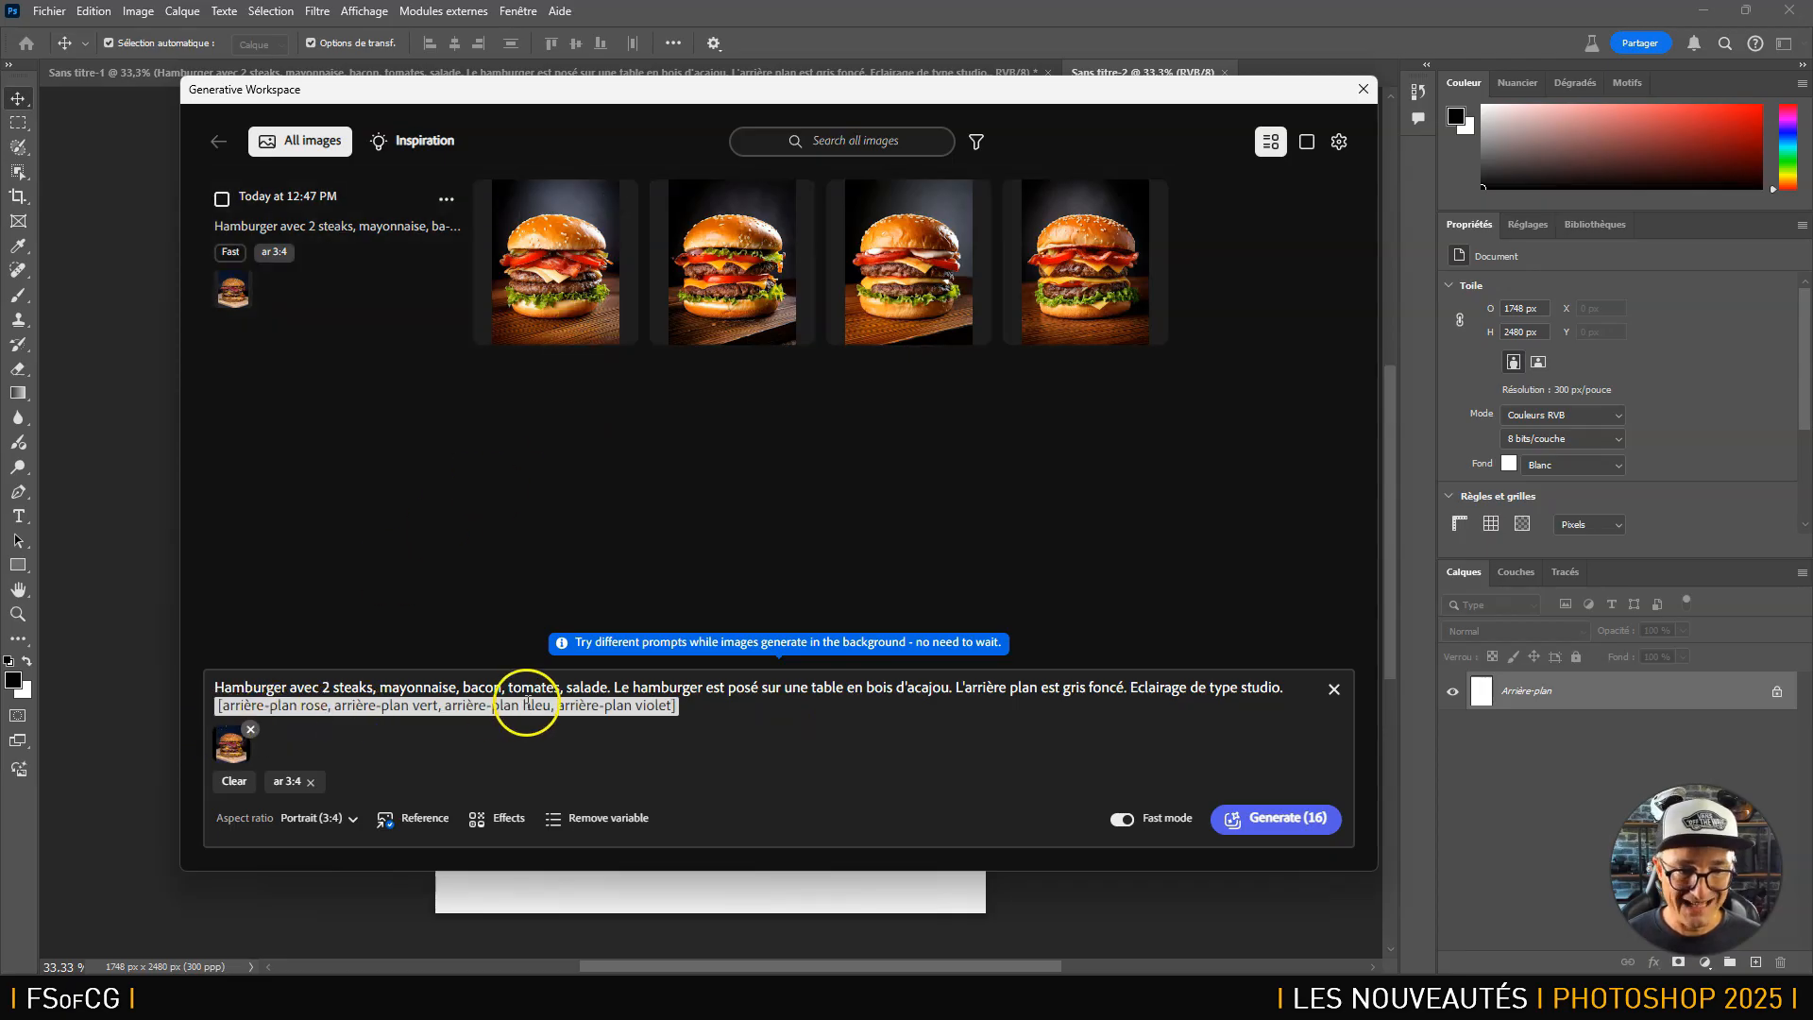
Generate the hamburger images for all four background variants, pink, green, blue and violet, in fast mode.
left_click(1288, 821)
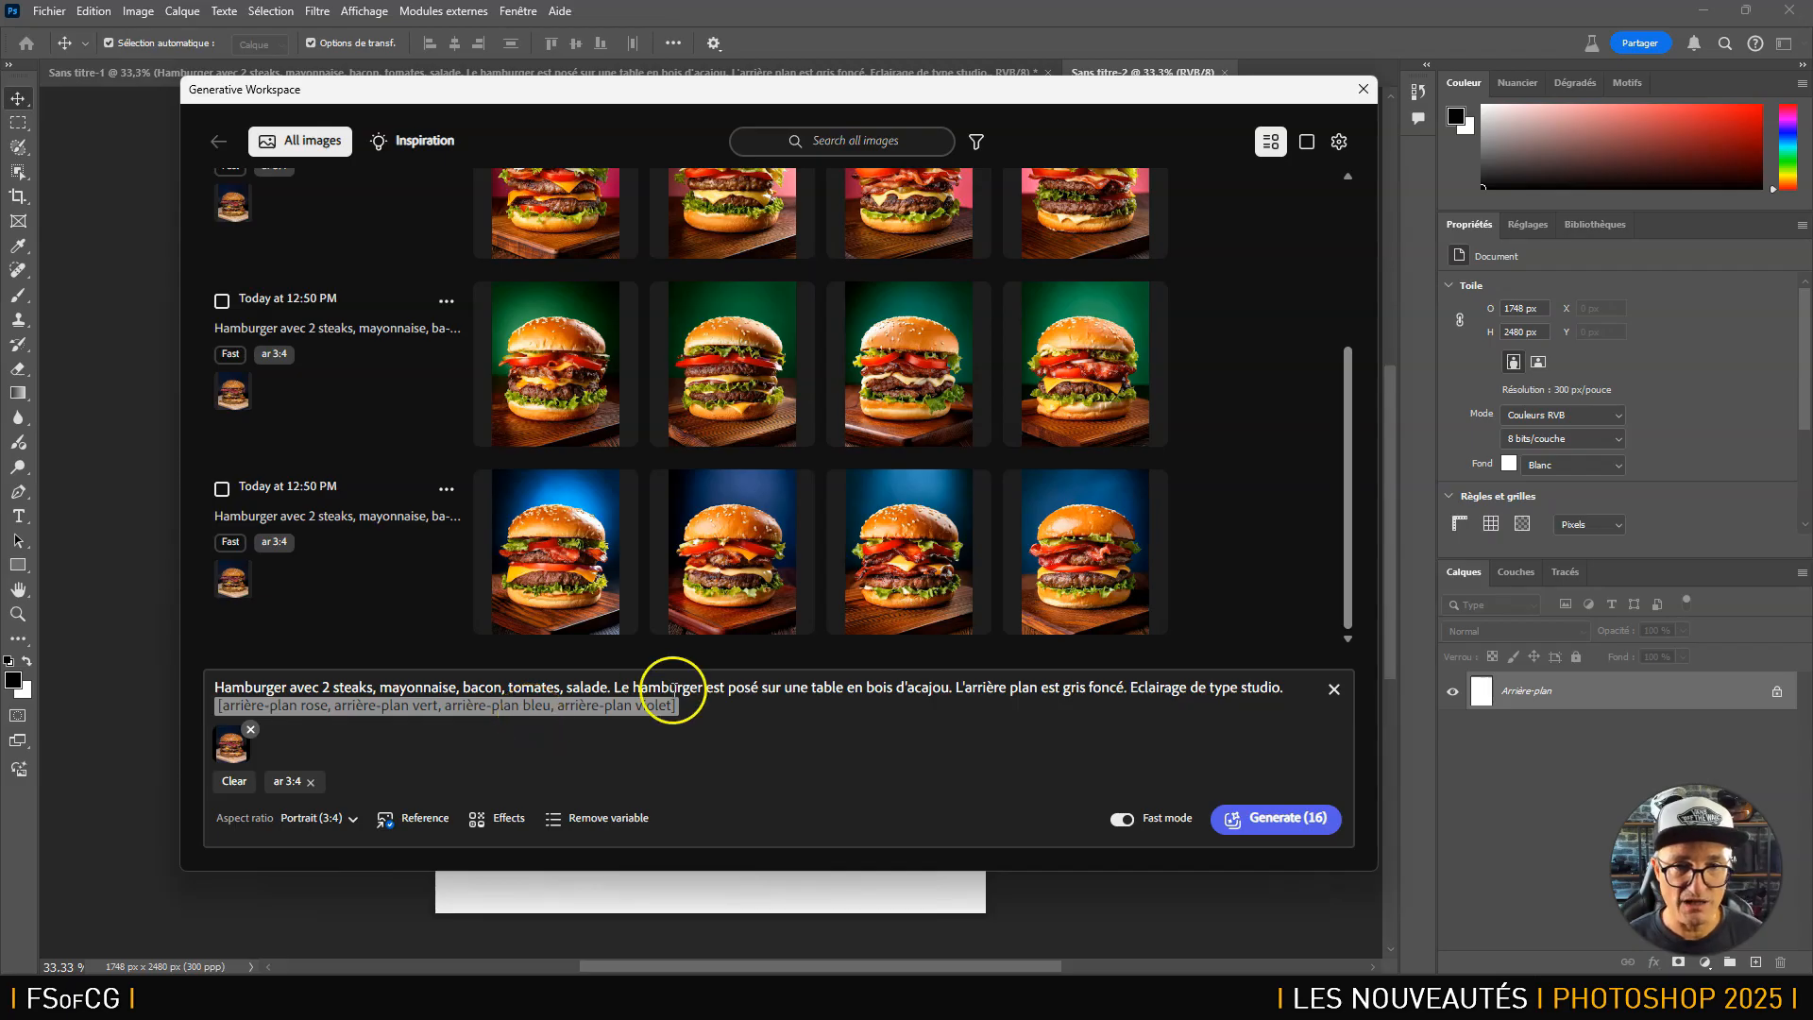
left_click_drag(1351, 429, 1360, 500)
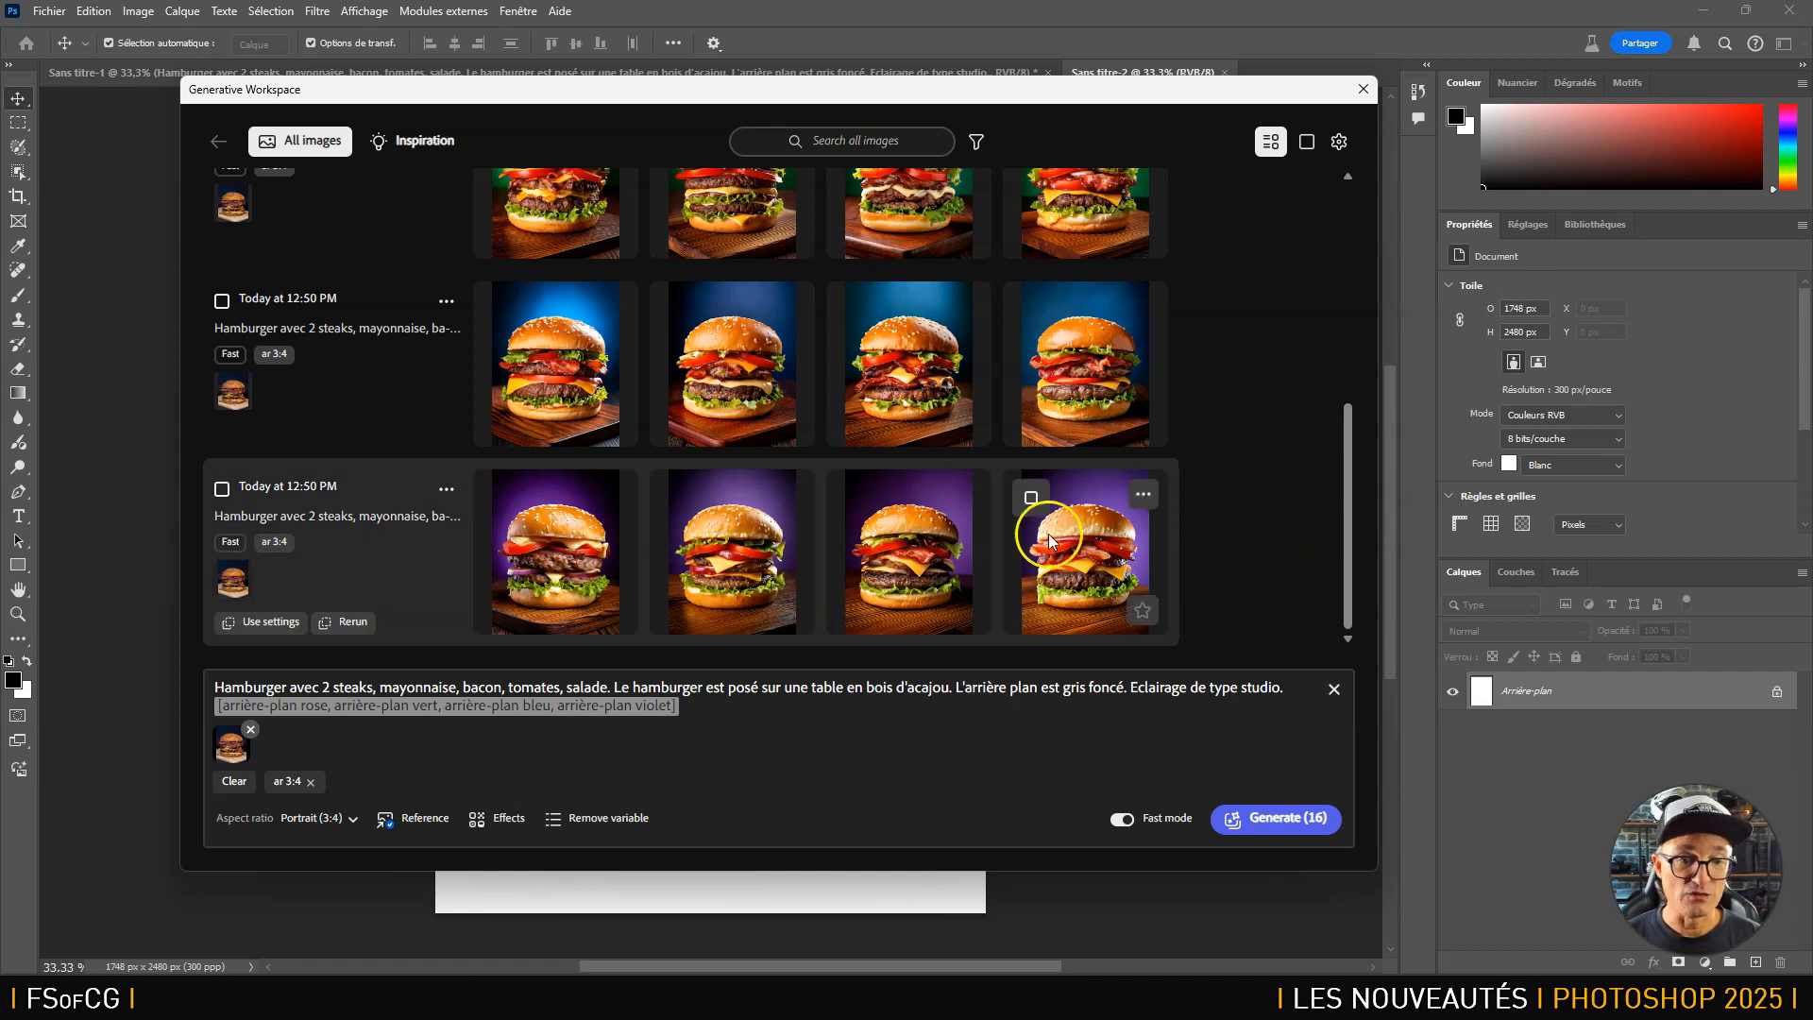
left_click(701, 712)
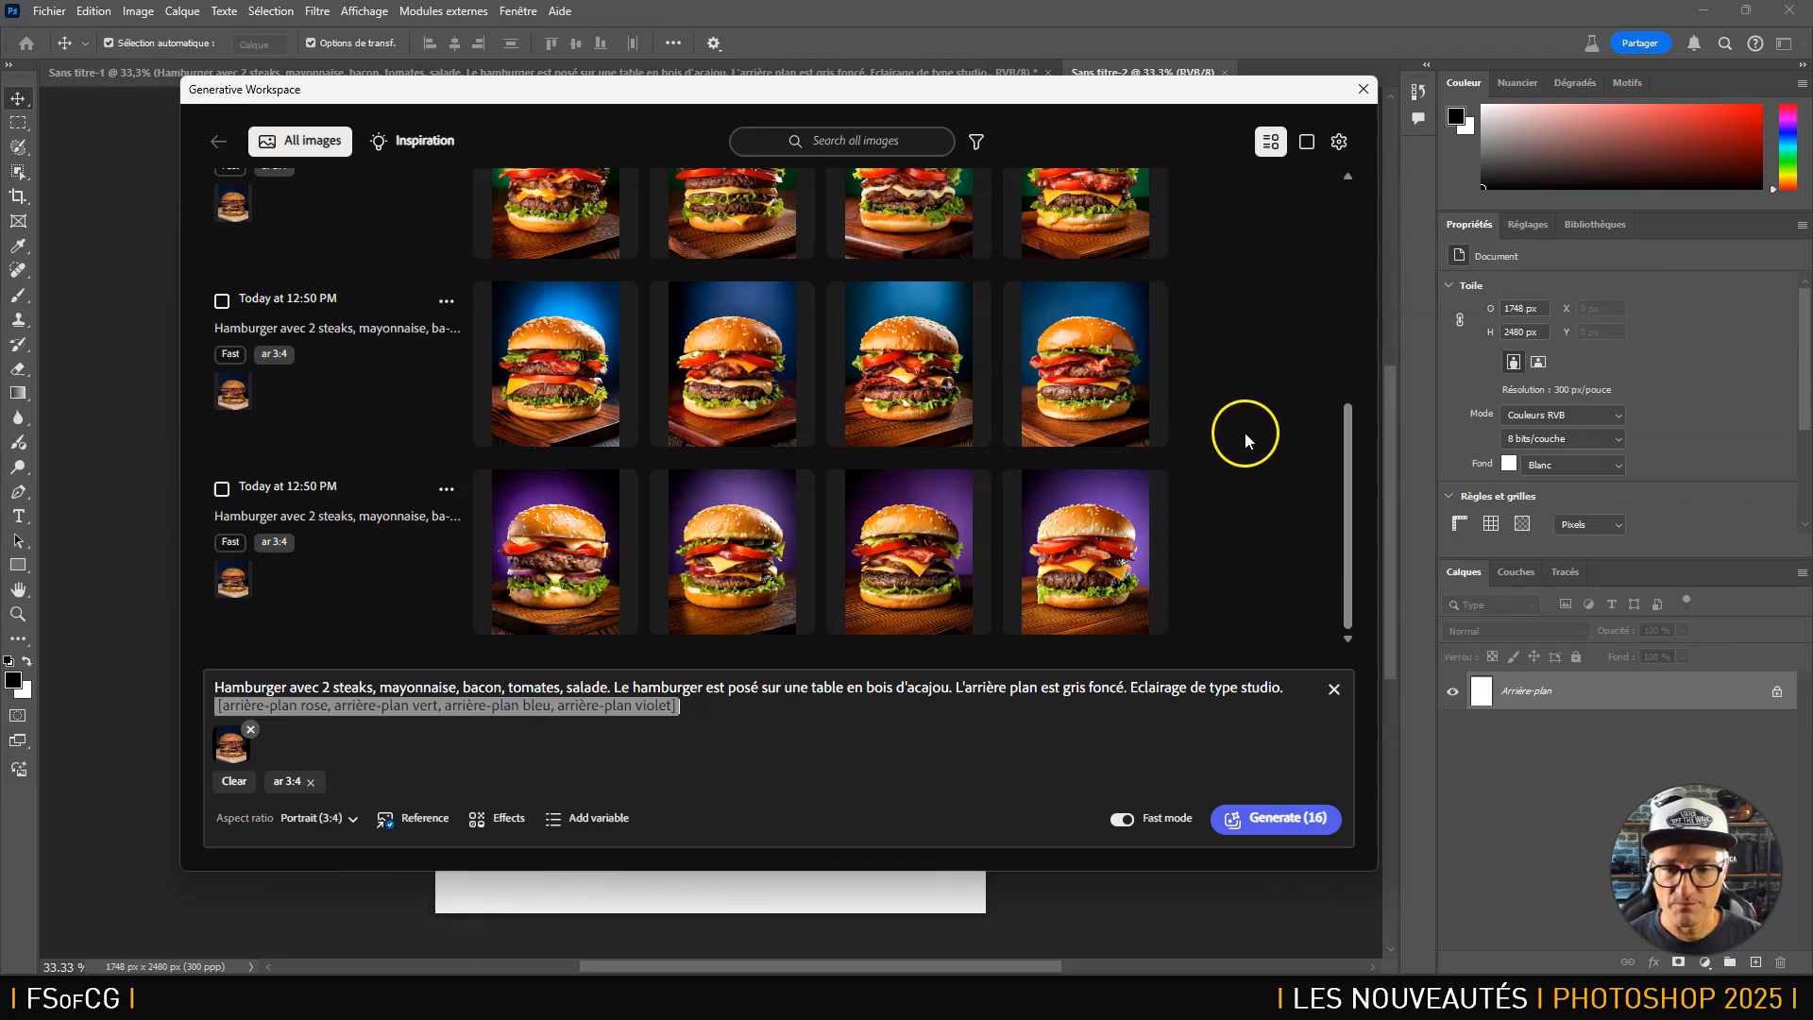
Examine the generated hamburgers one by one in single-image view, from the grey backgrounds through the pink ones to the first green one.
left_click_drag(1345, 474, 1347, 252)
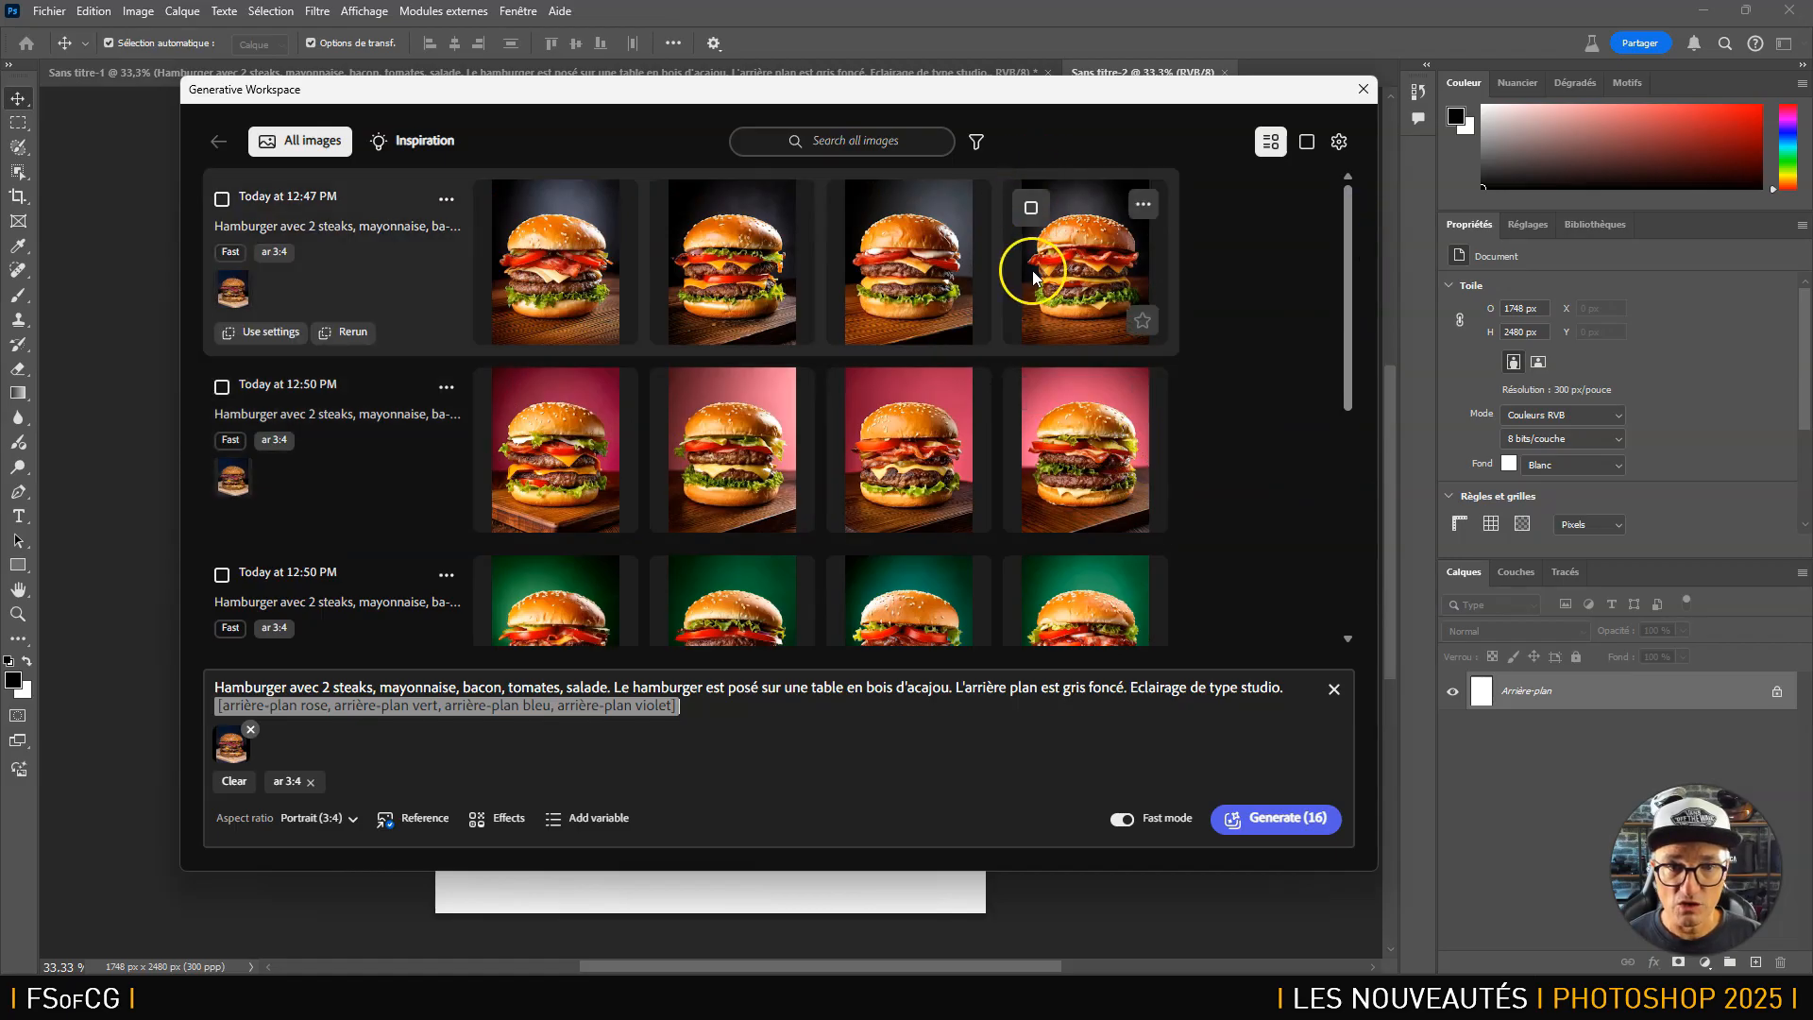
left_click(570, 280)
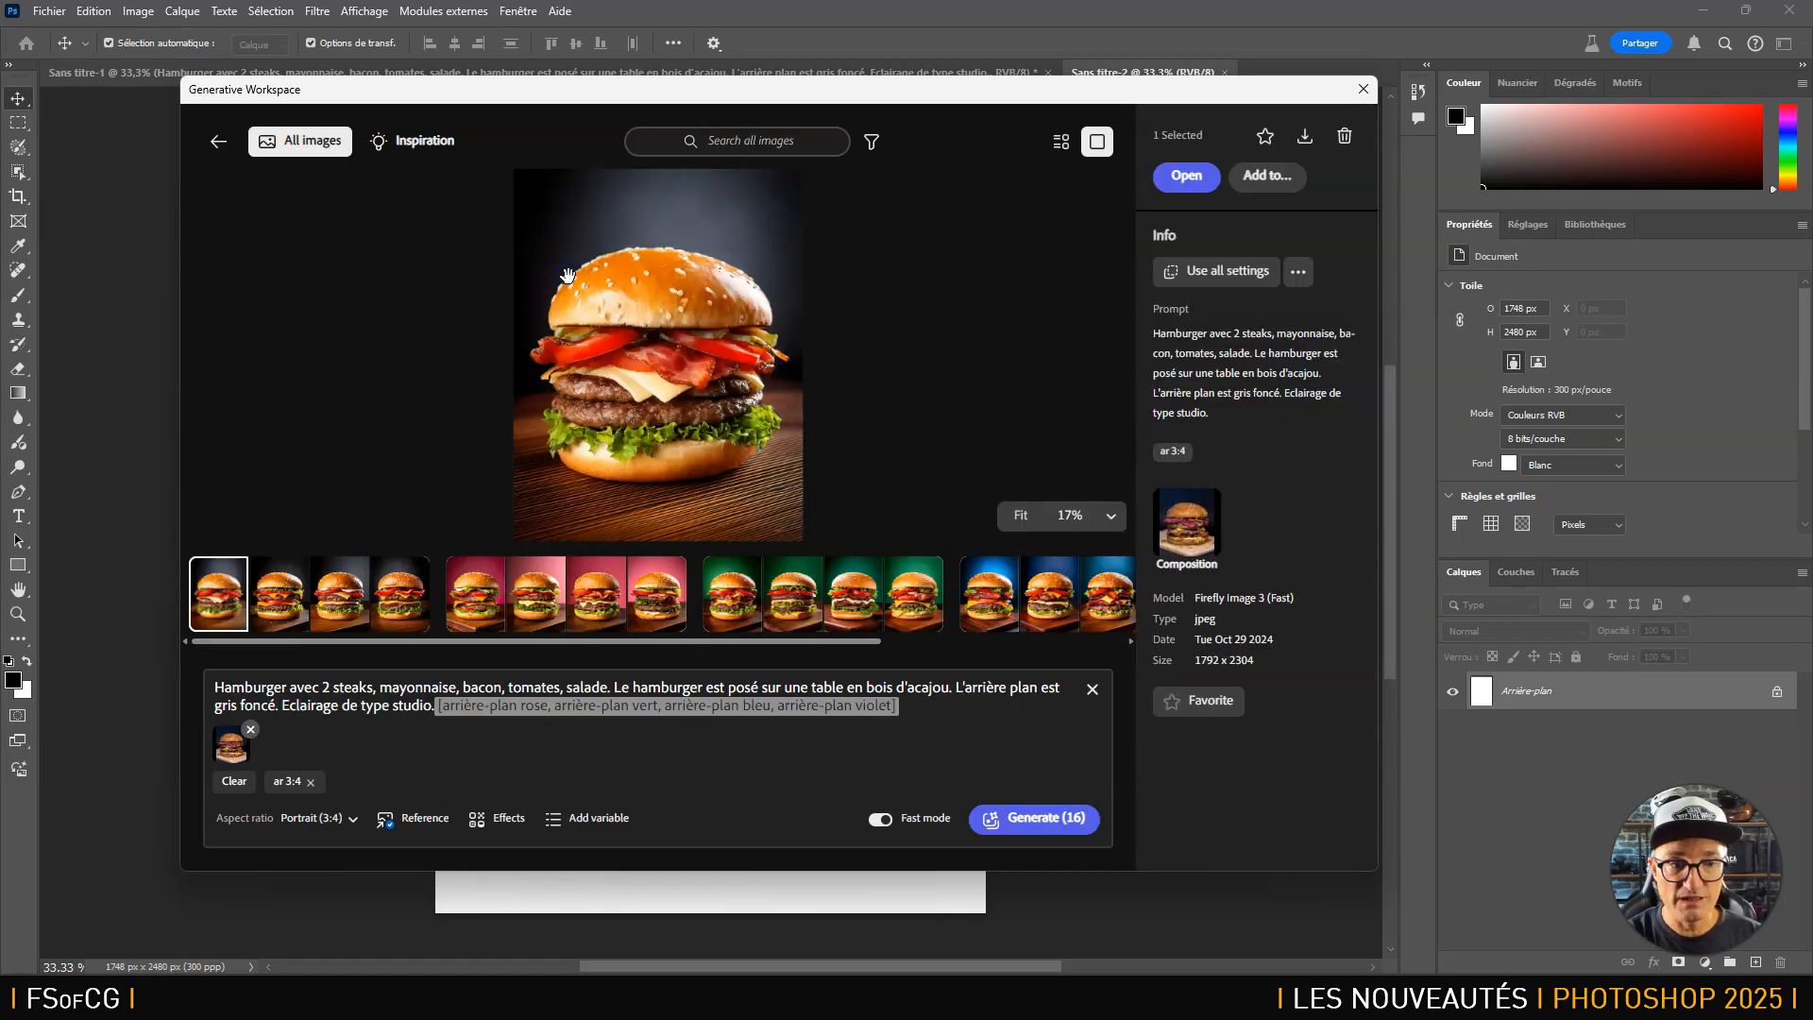
key("Right")
key("Right")
key("Right")
key("Right")
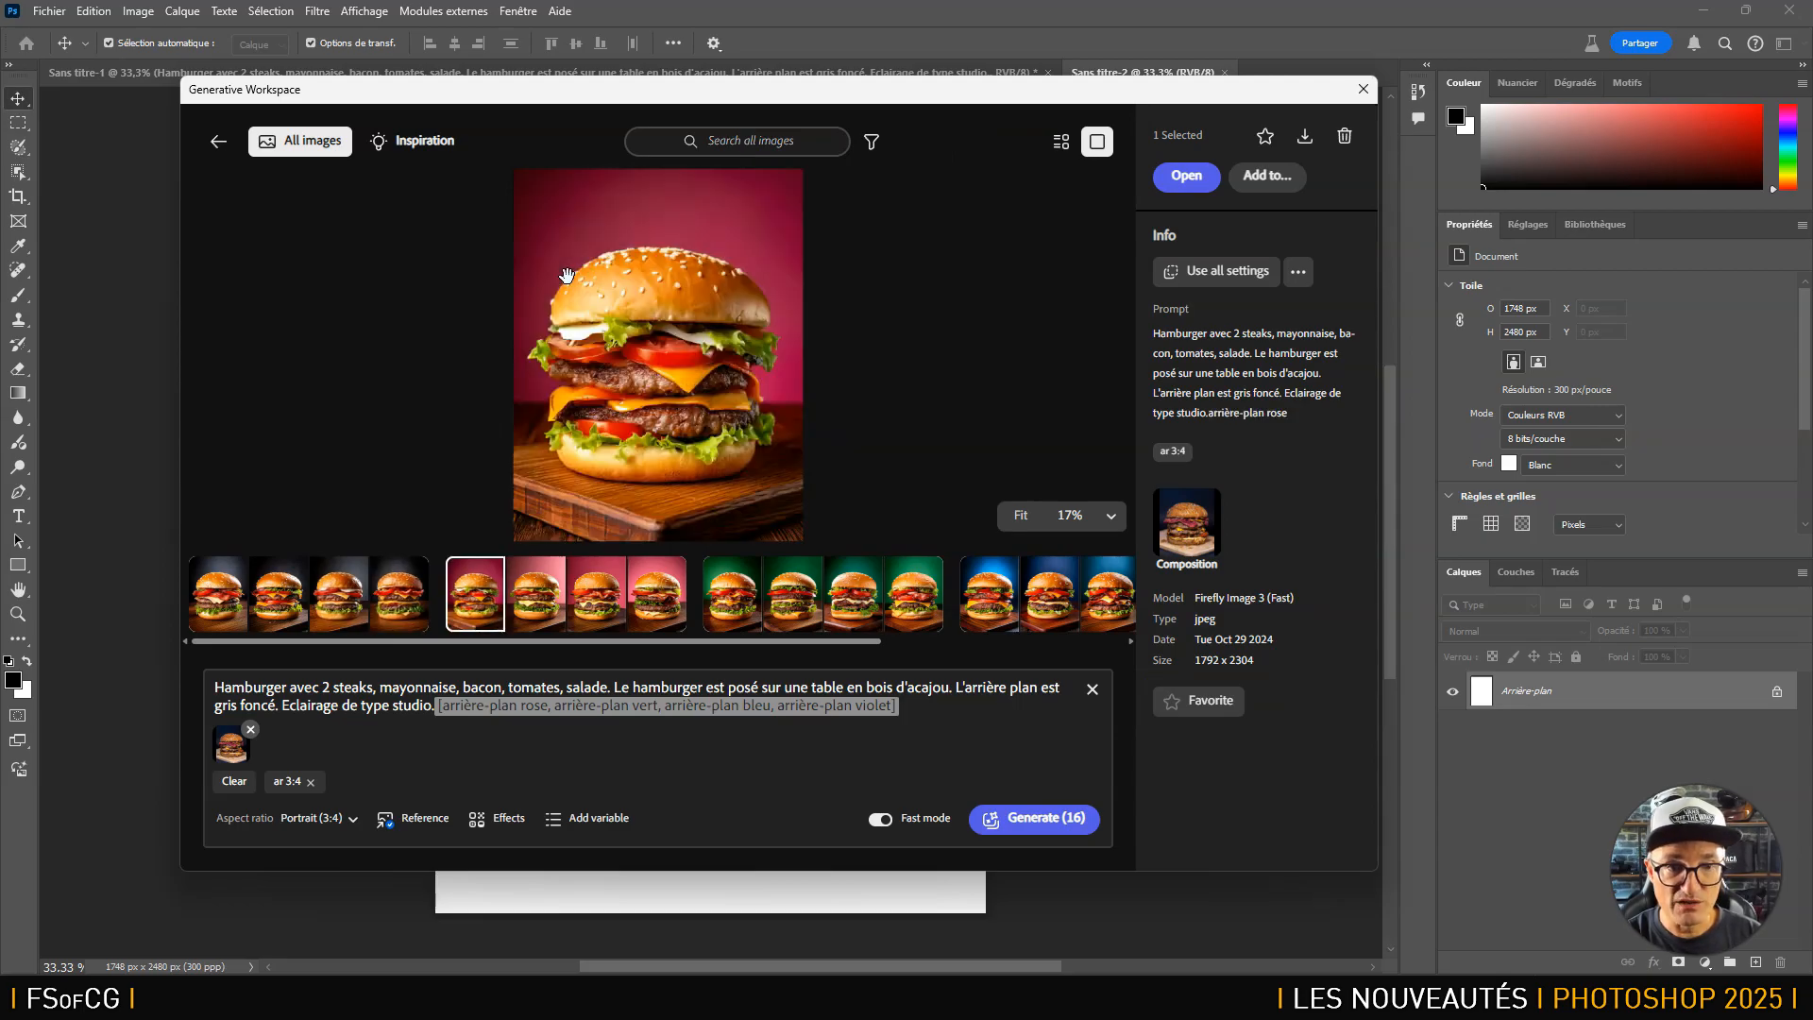
key("Right")
key("Right")
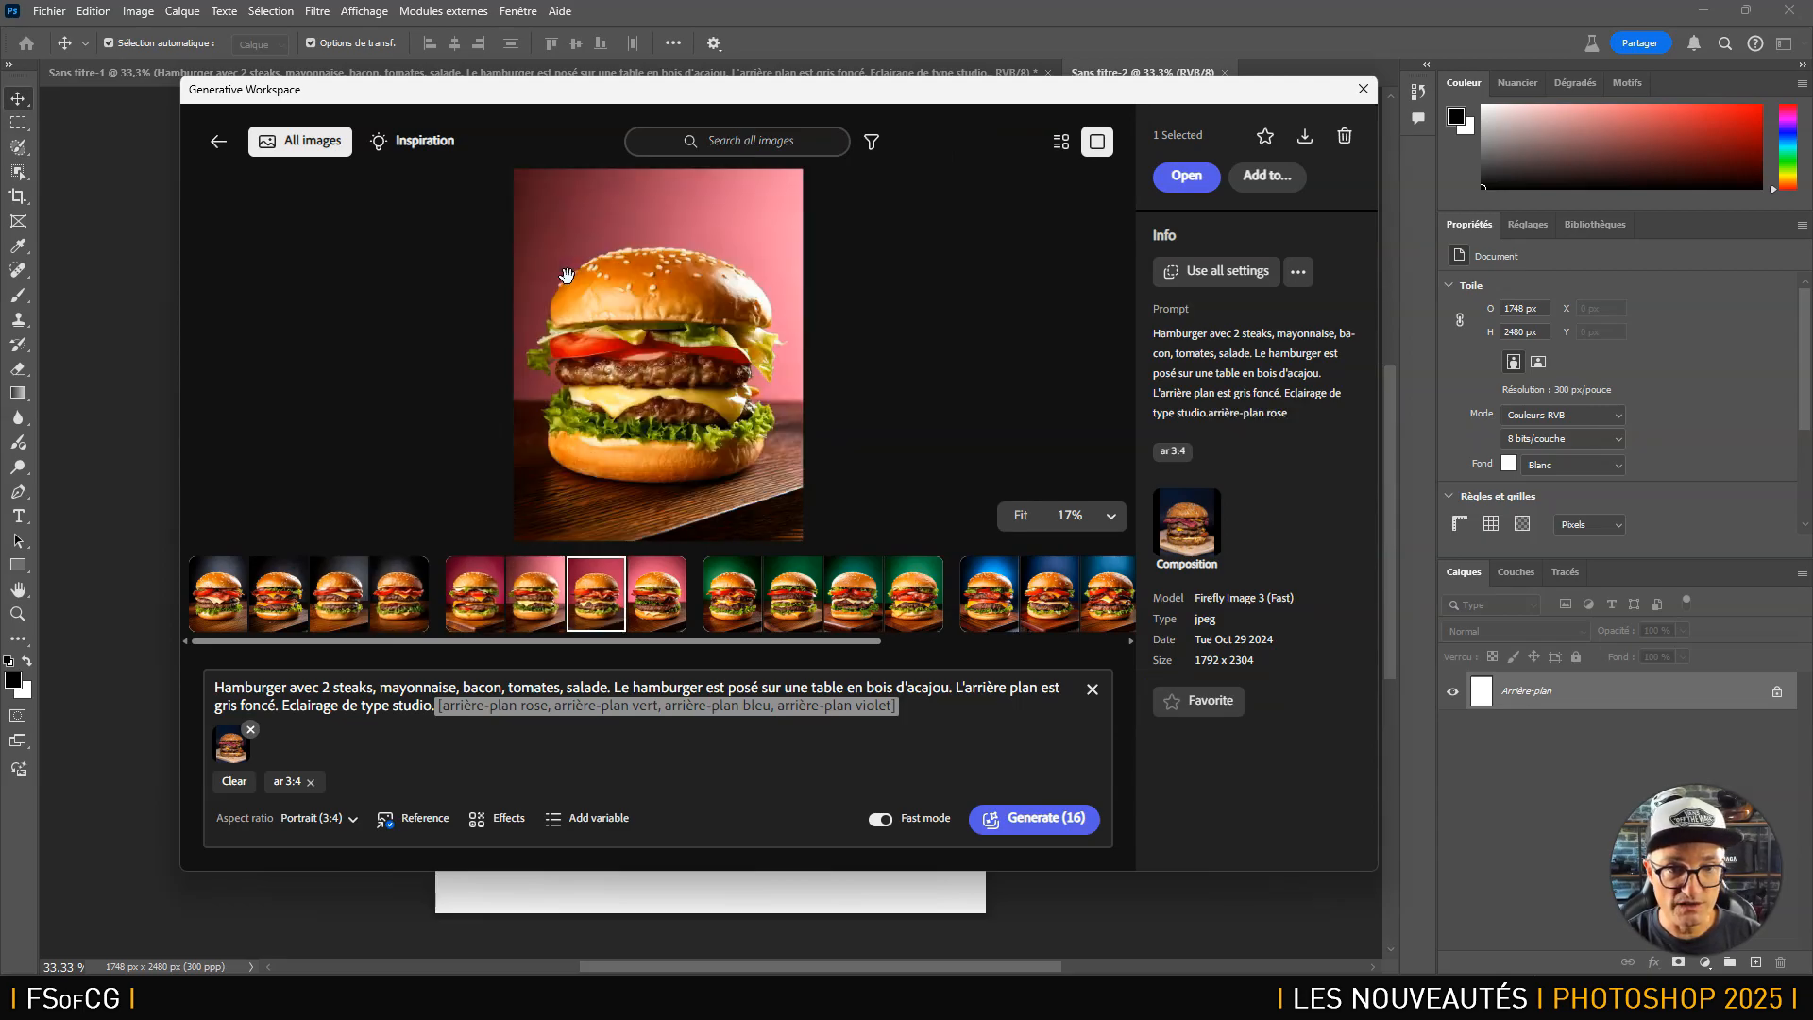
key("Right")
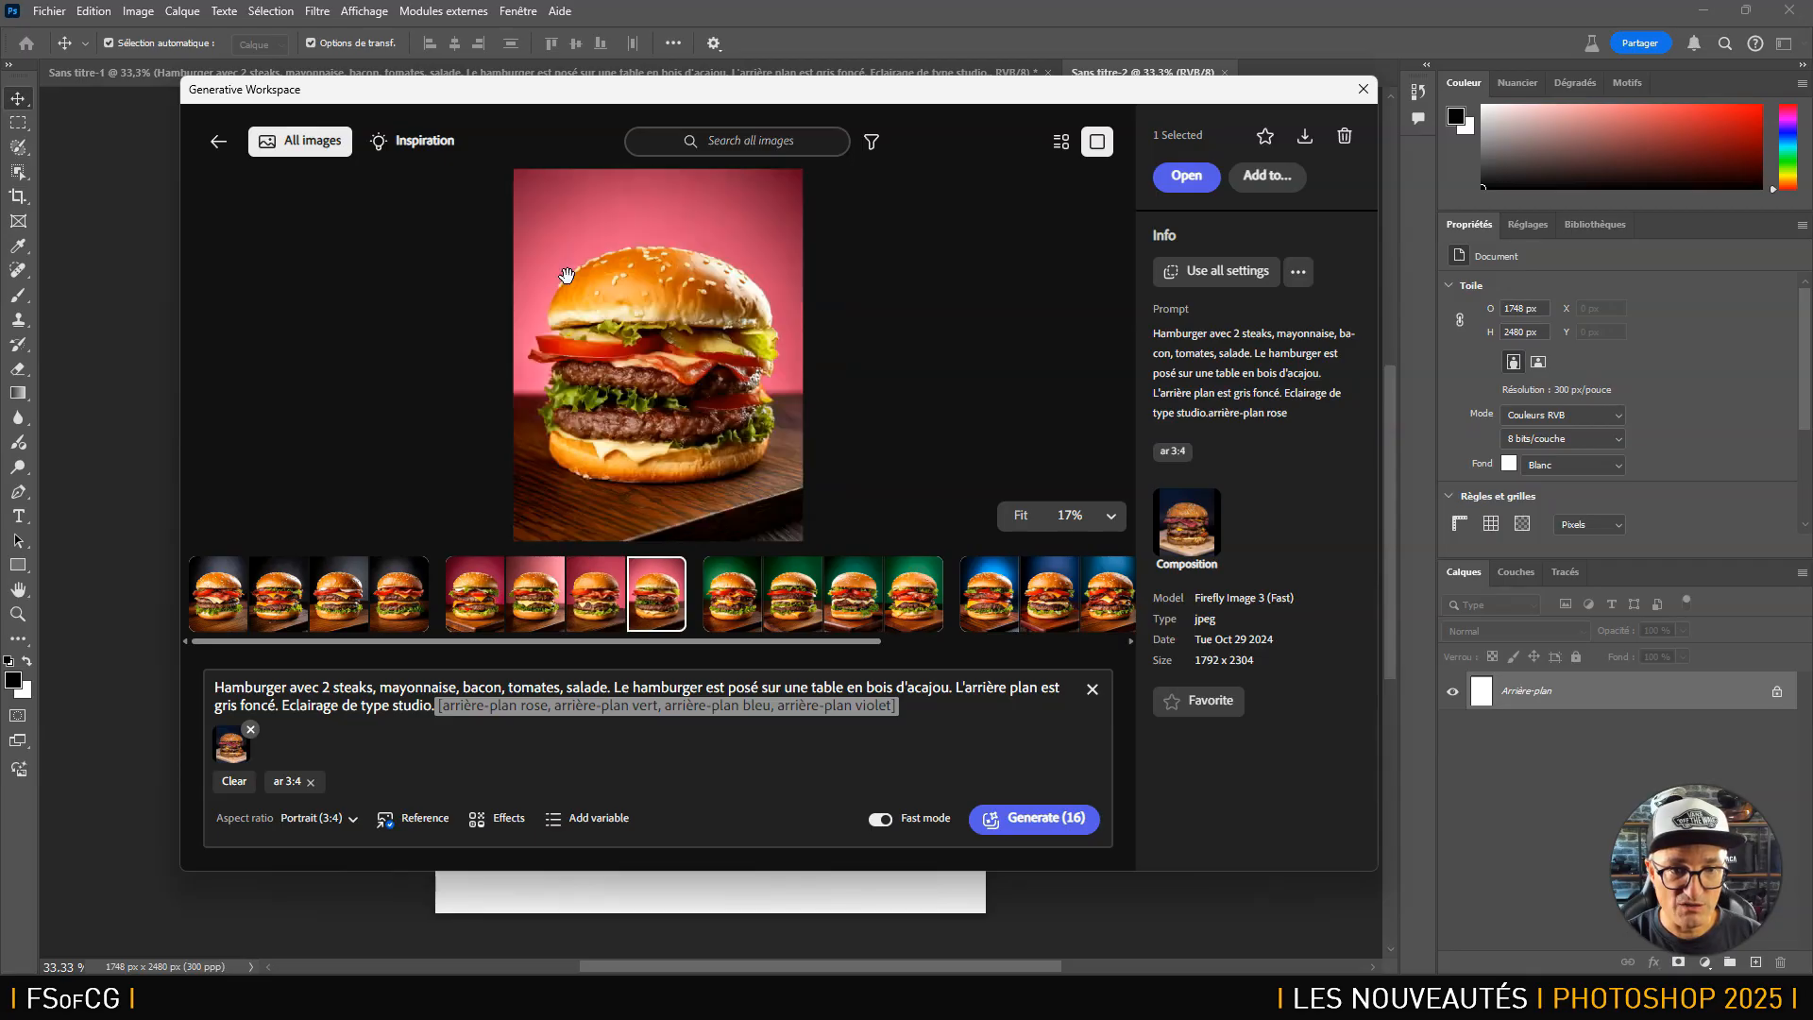
key("Right")
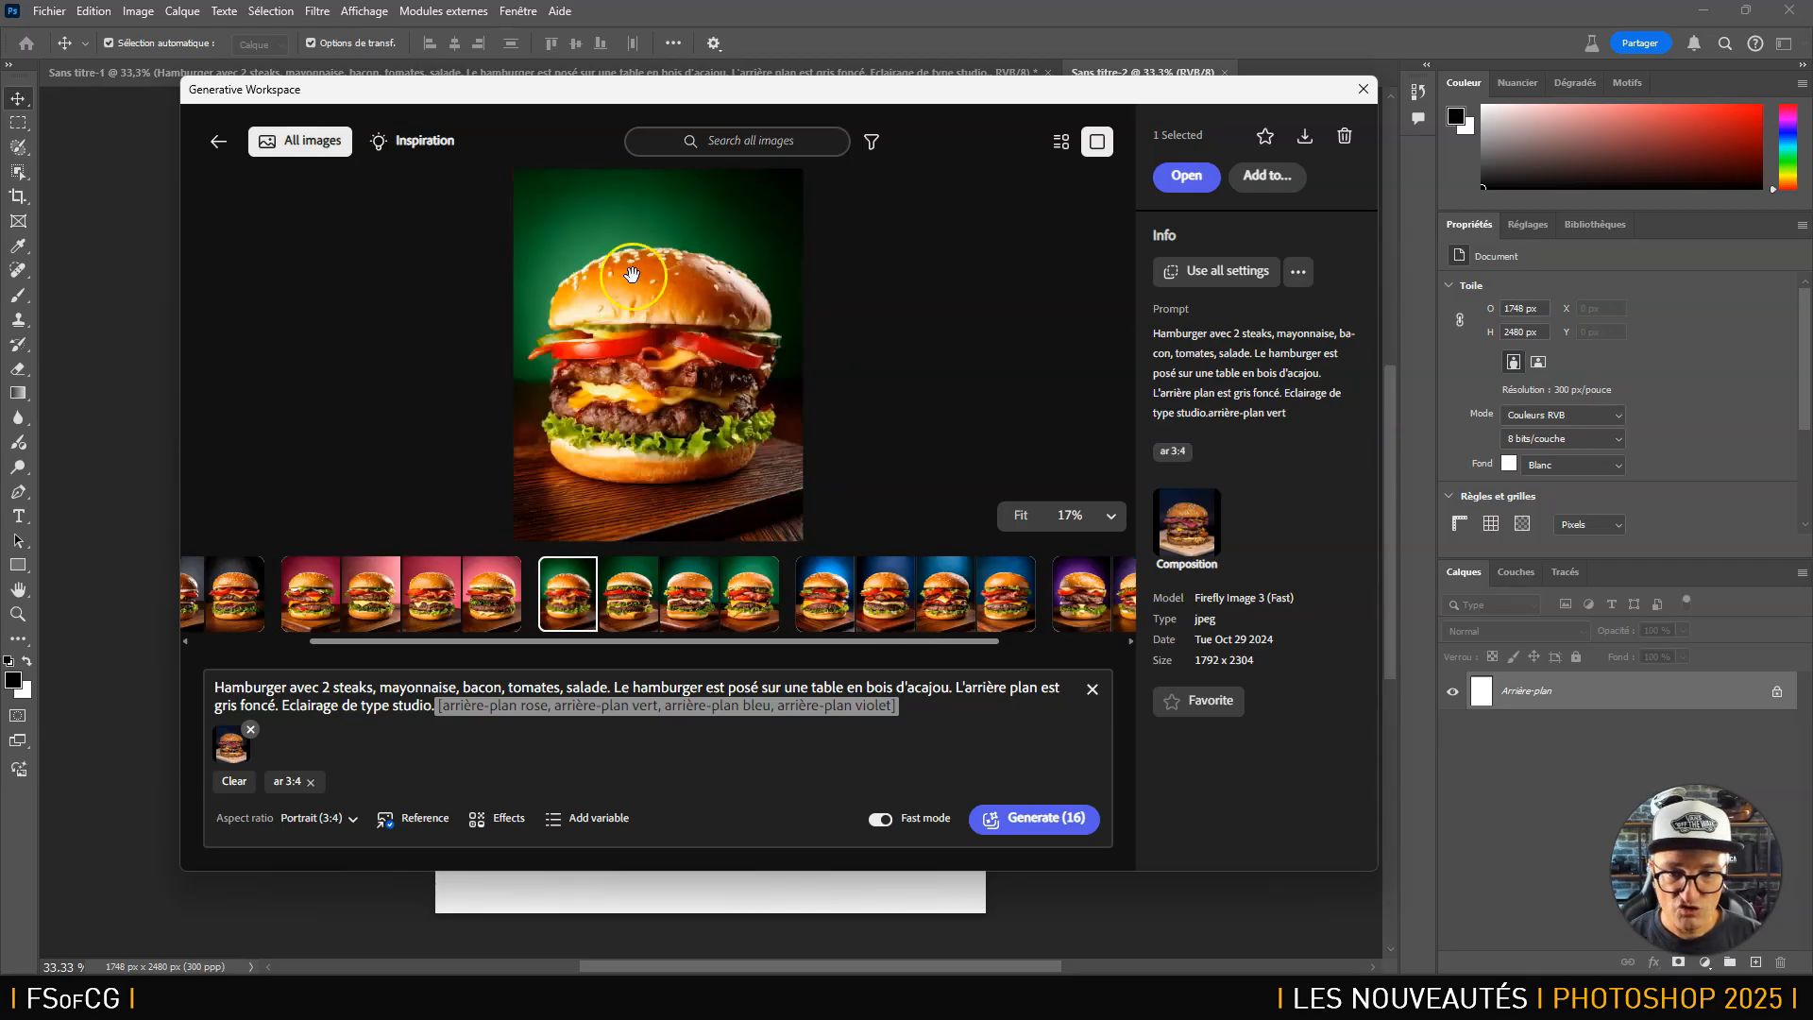
Add the first violet-background hamburger to the Sans titre-2 document as separate layers.
left_click(1075, 593)
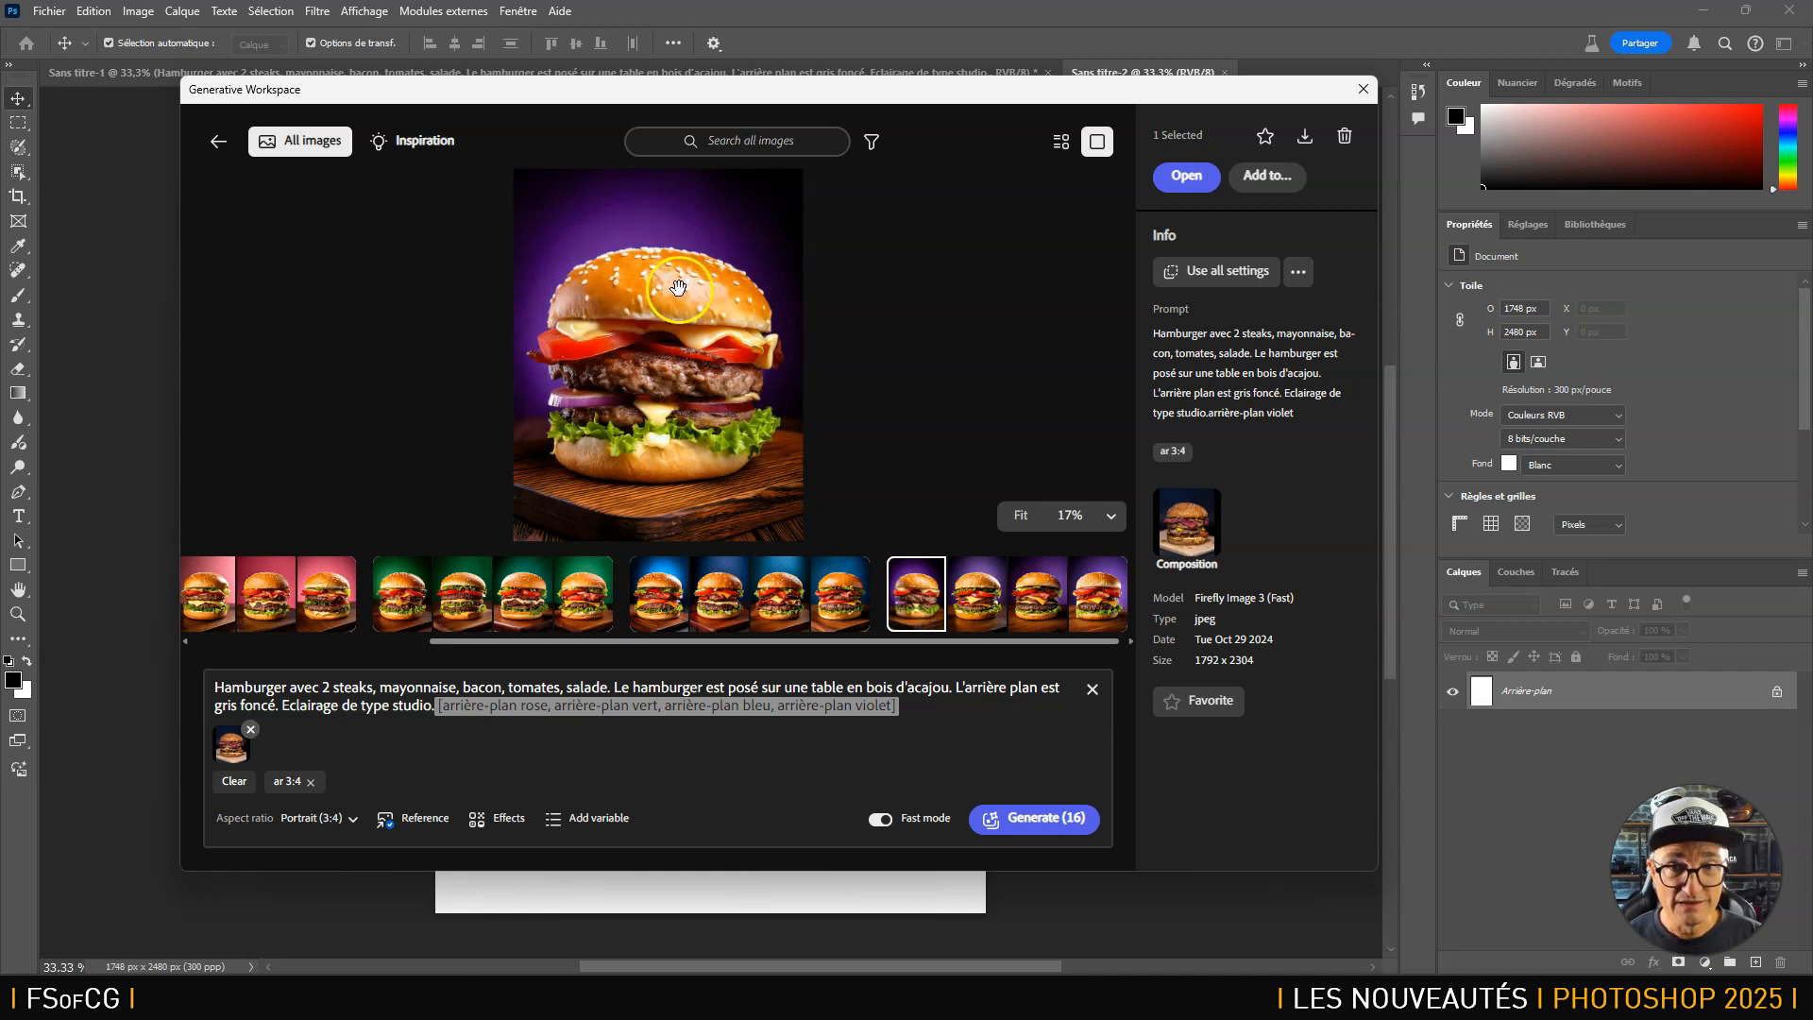
left_click(1270, 175)
left_click(852, 456)
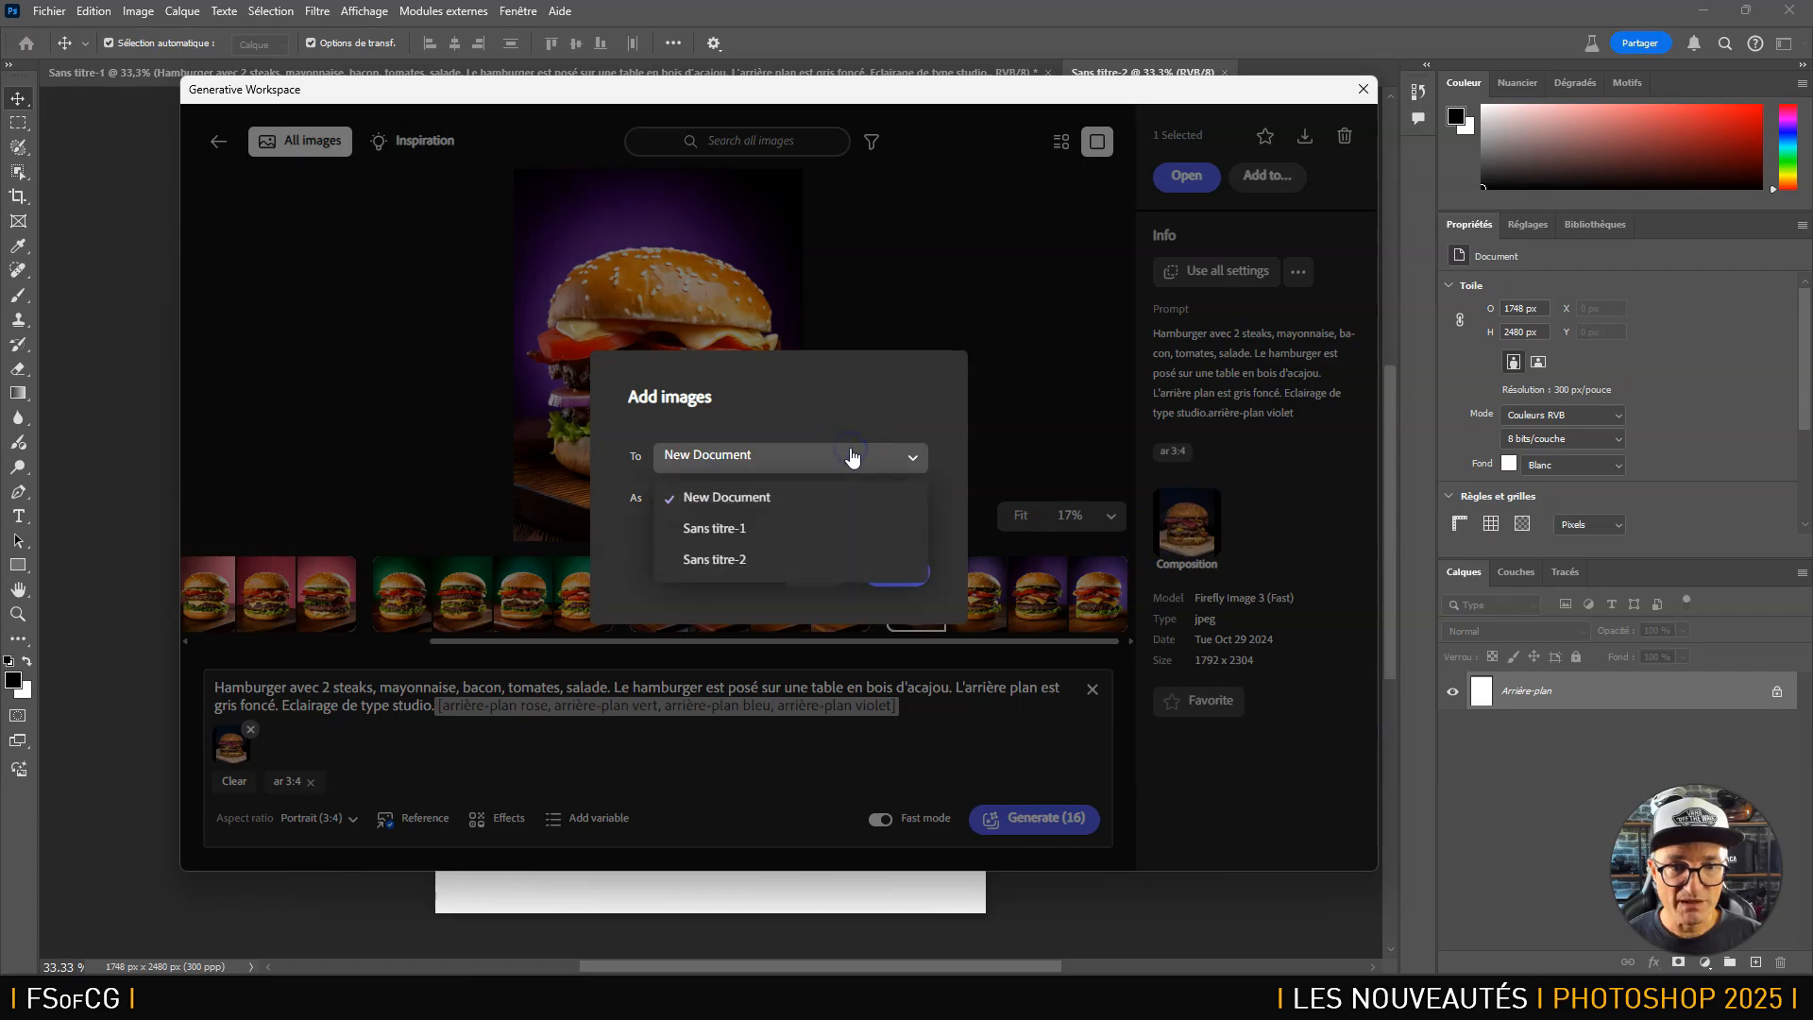
left_click(753, 560)
left_click(762, 498)
left_click(729, 576)
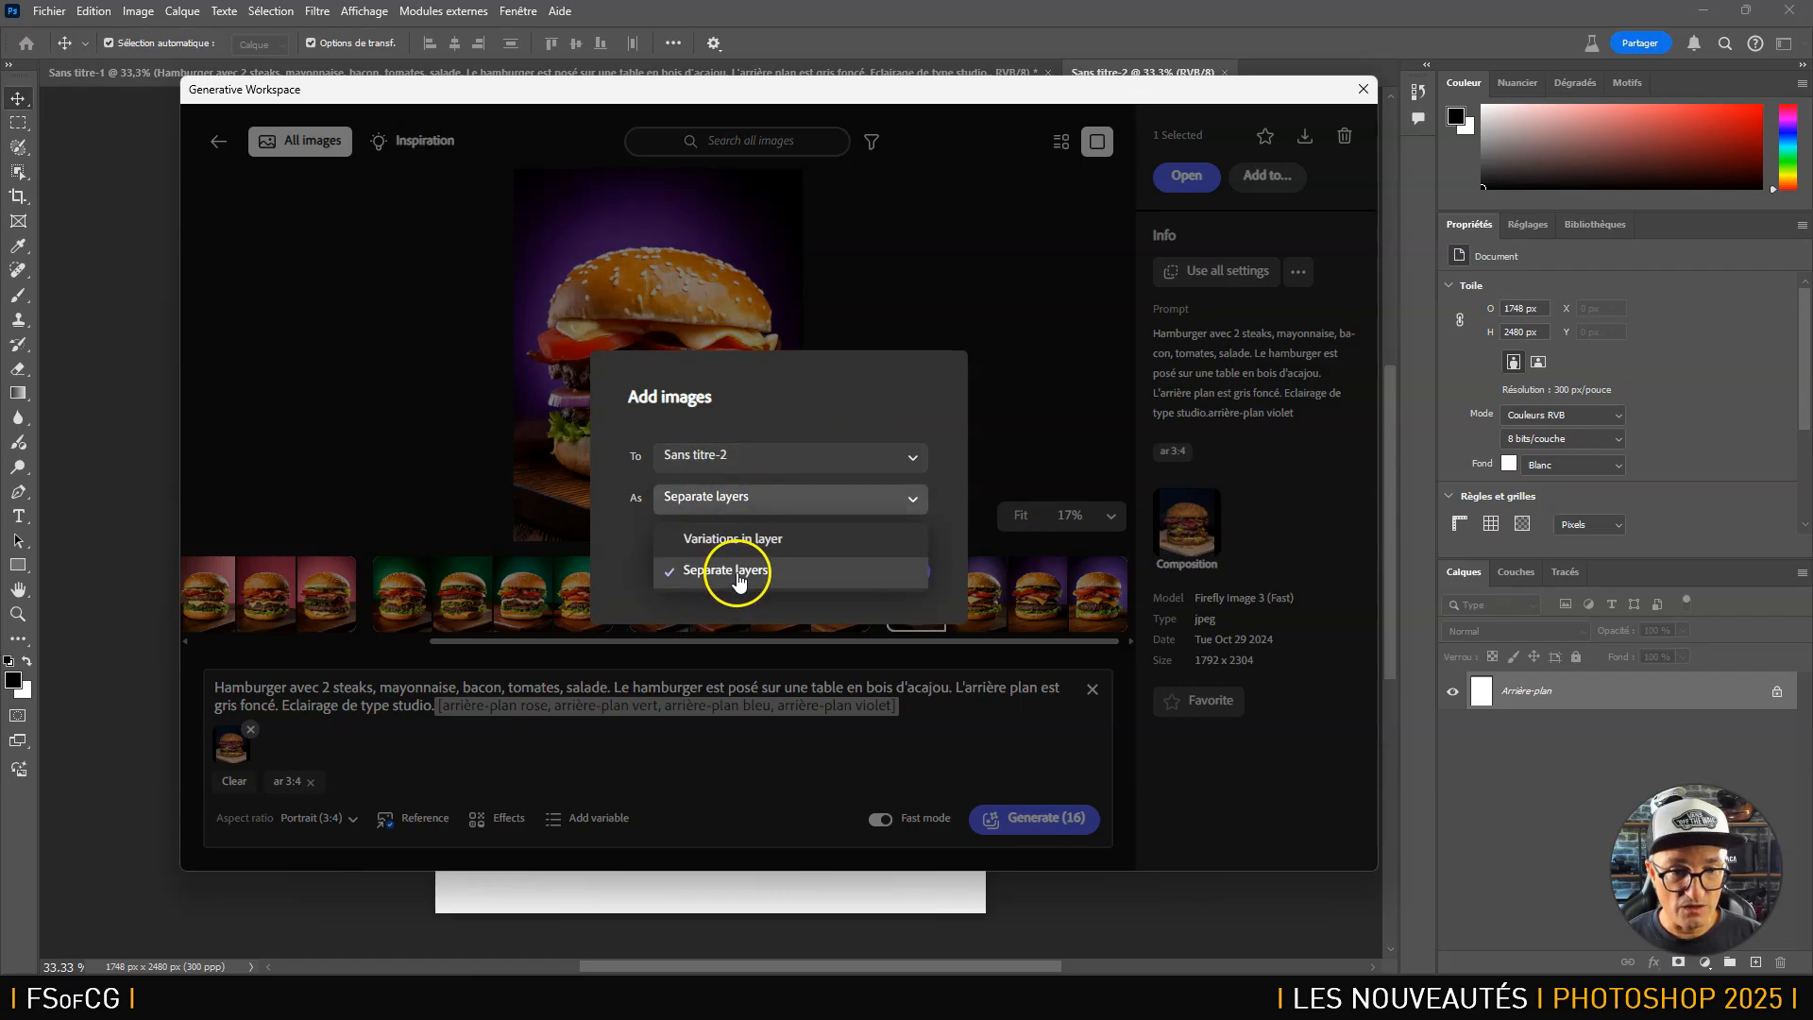
left_click(895, 569)
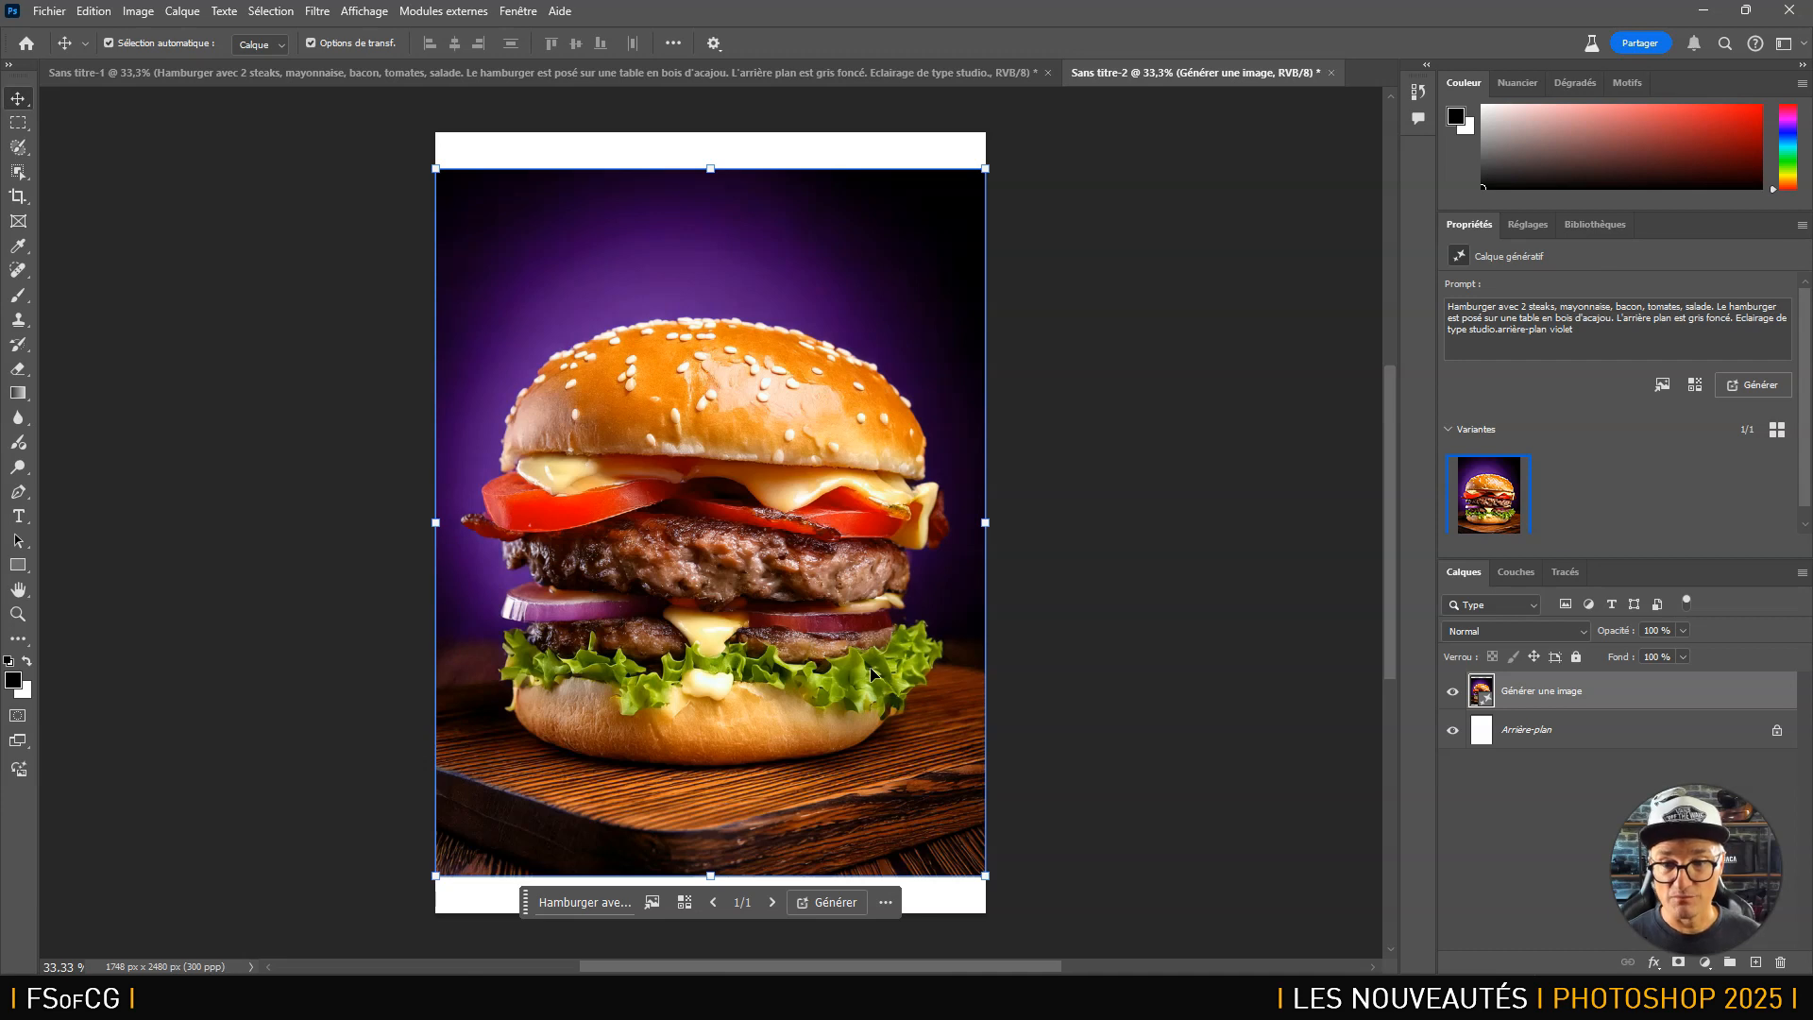
Select the white bands above and below the hamburger with slight overlap and run Generative Fill on them with an empty prompt.
left_click(18, 123)
left_click_drag(436, 133, 1004, 196)
left_click_drag(440, 872, 1002, 912)
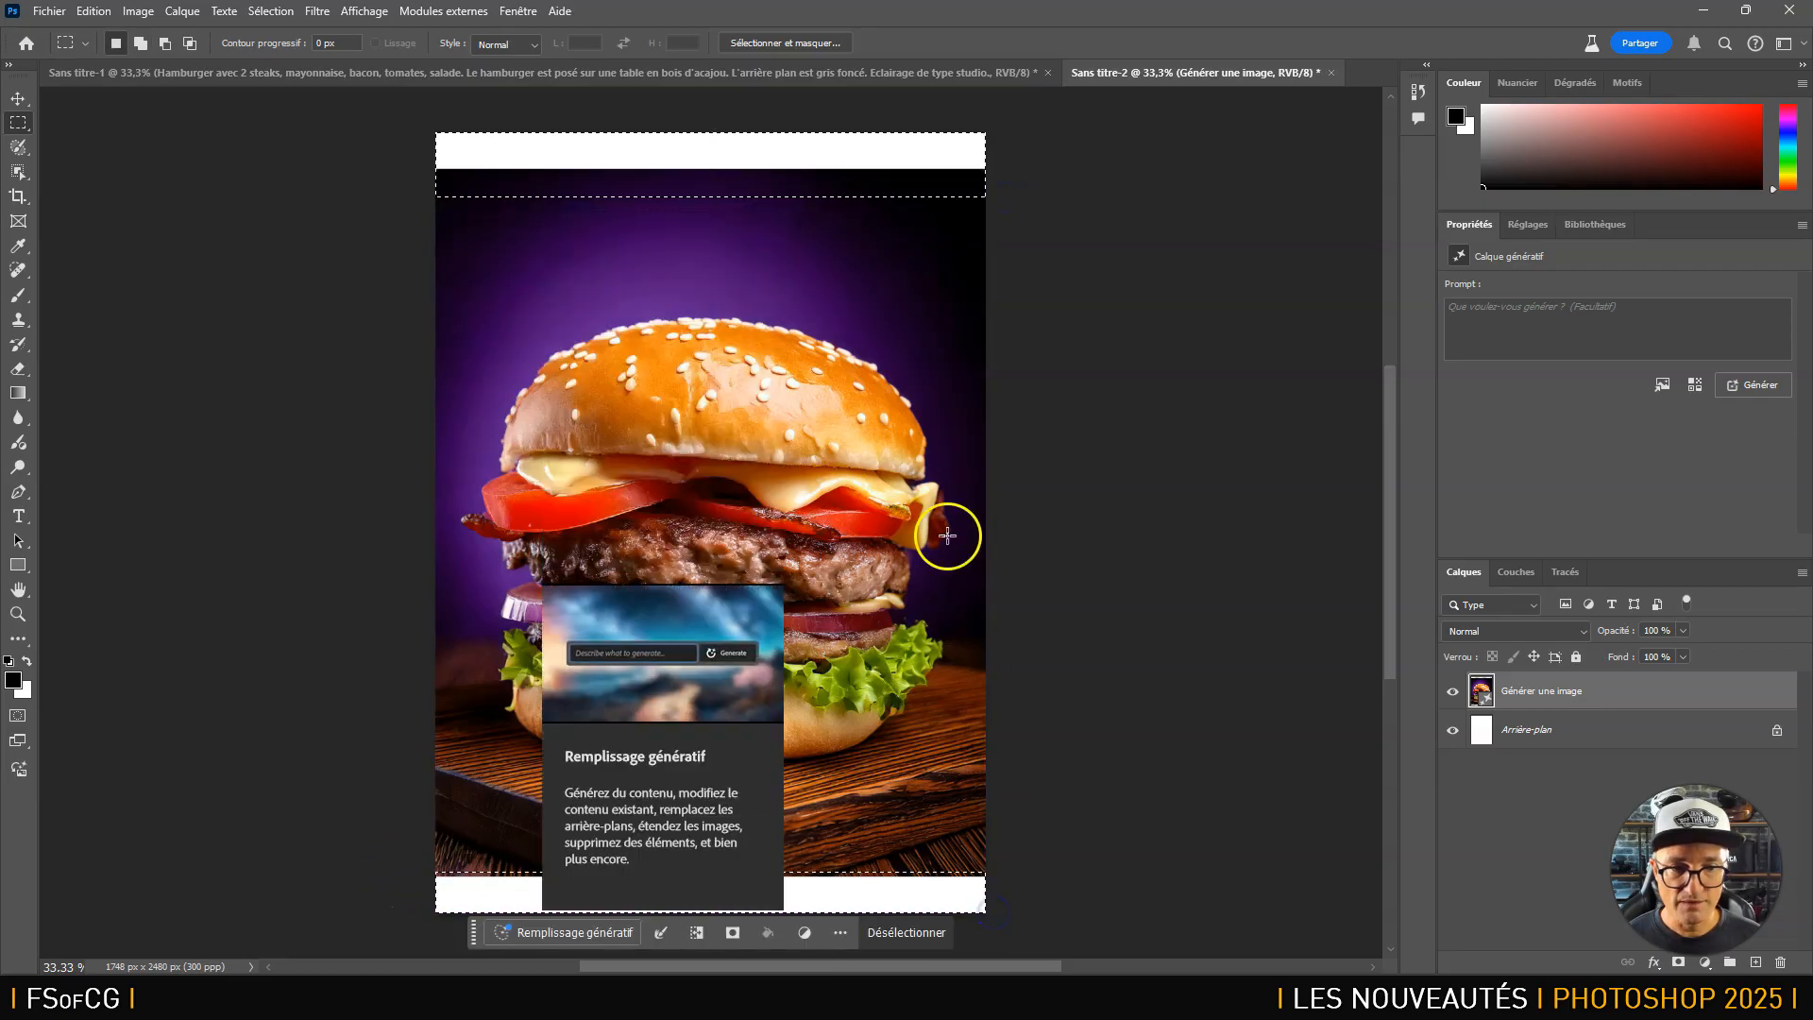
left_click(566, 932)
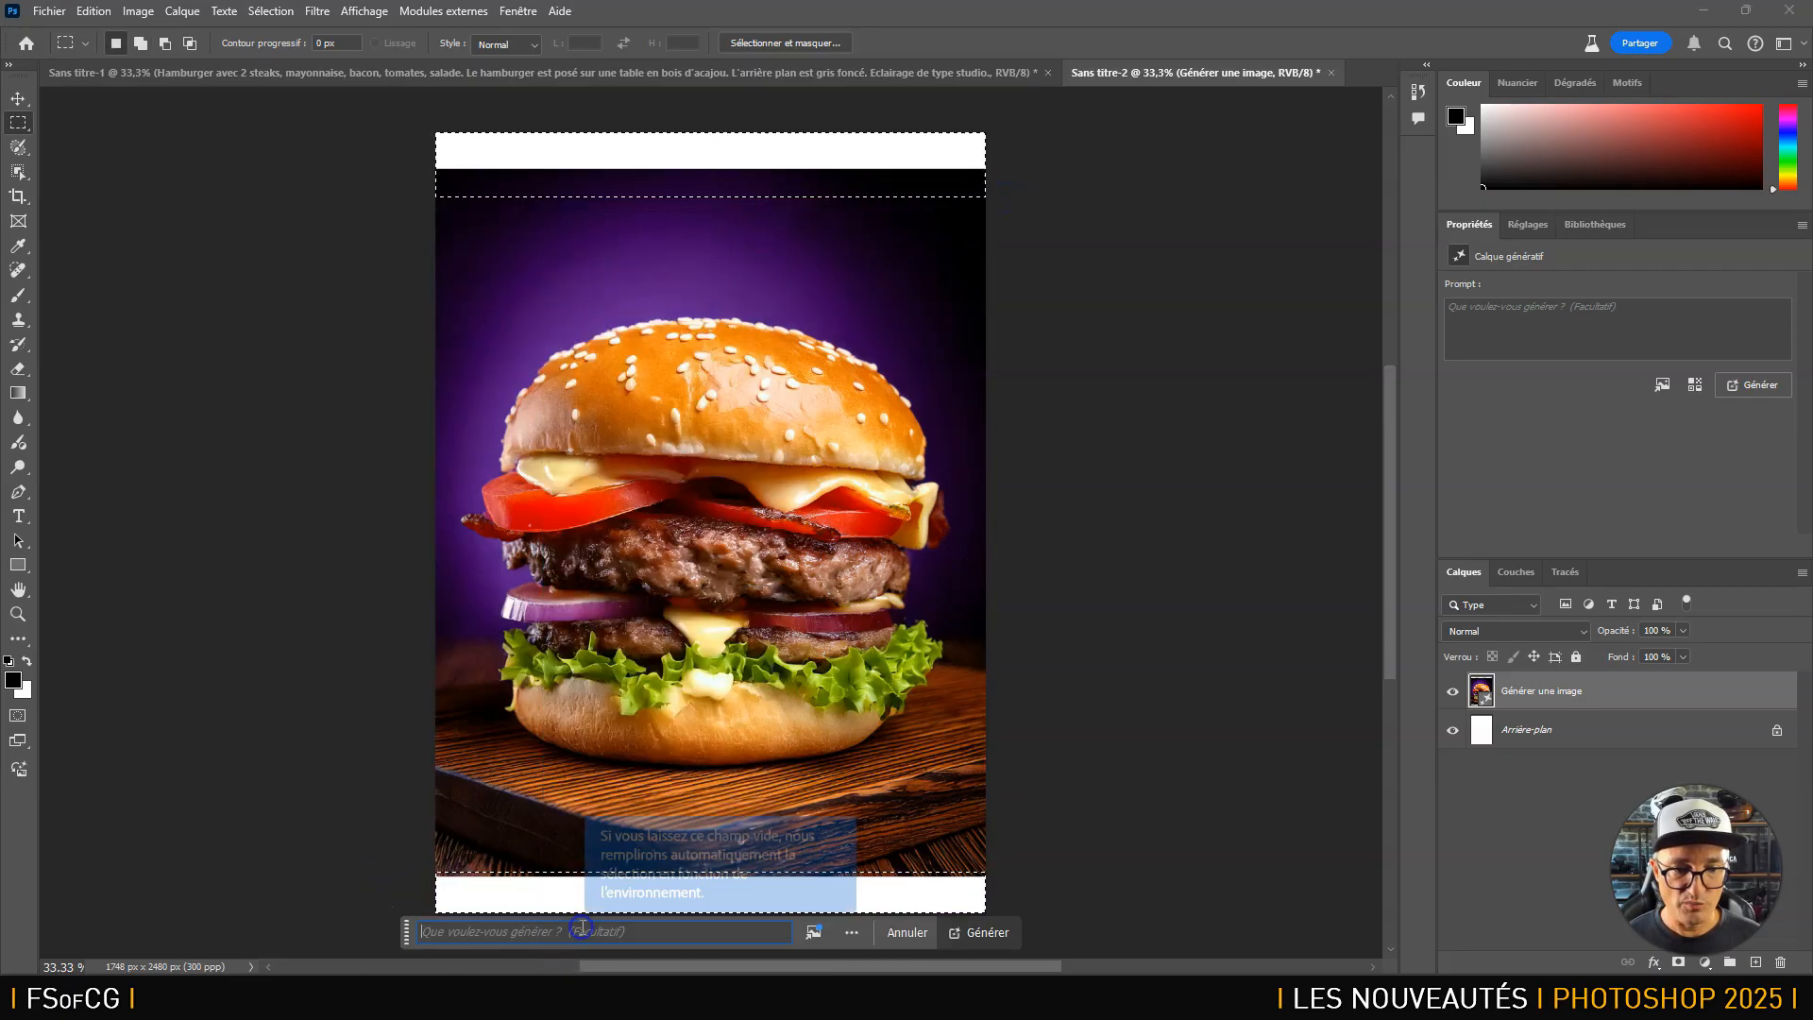
left_click(983, 932)
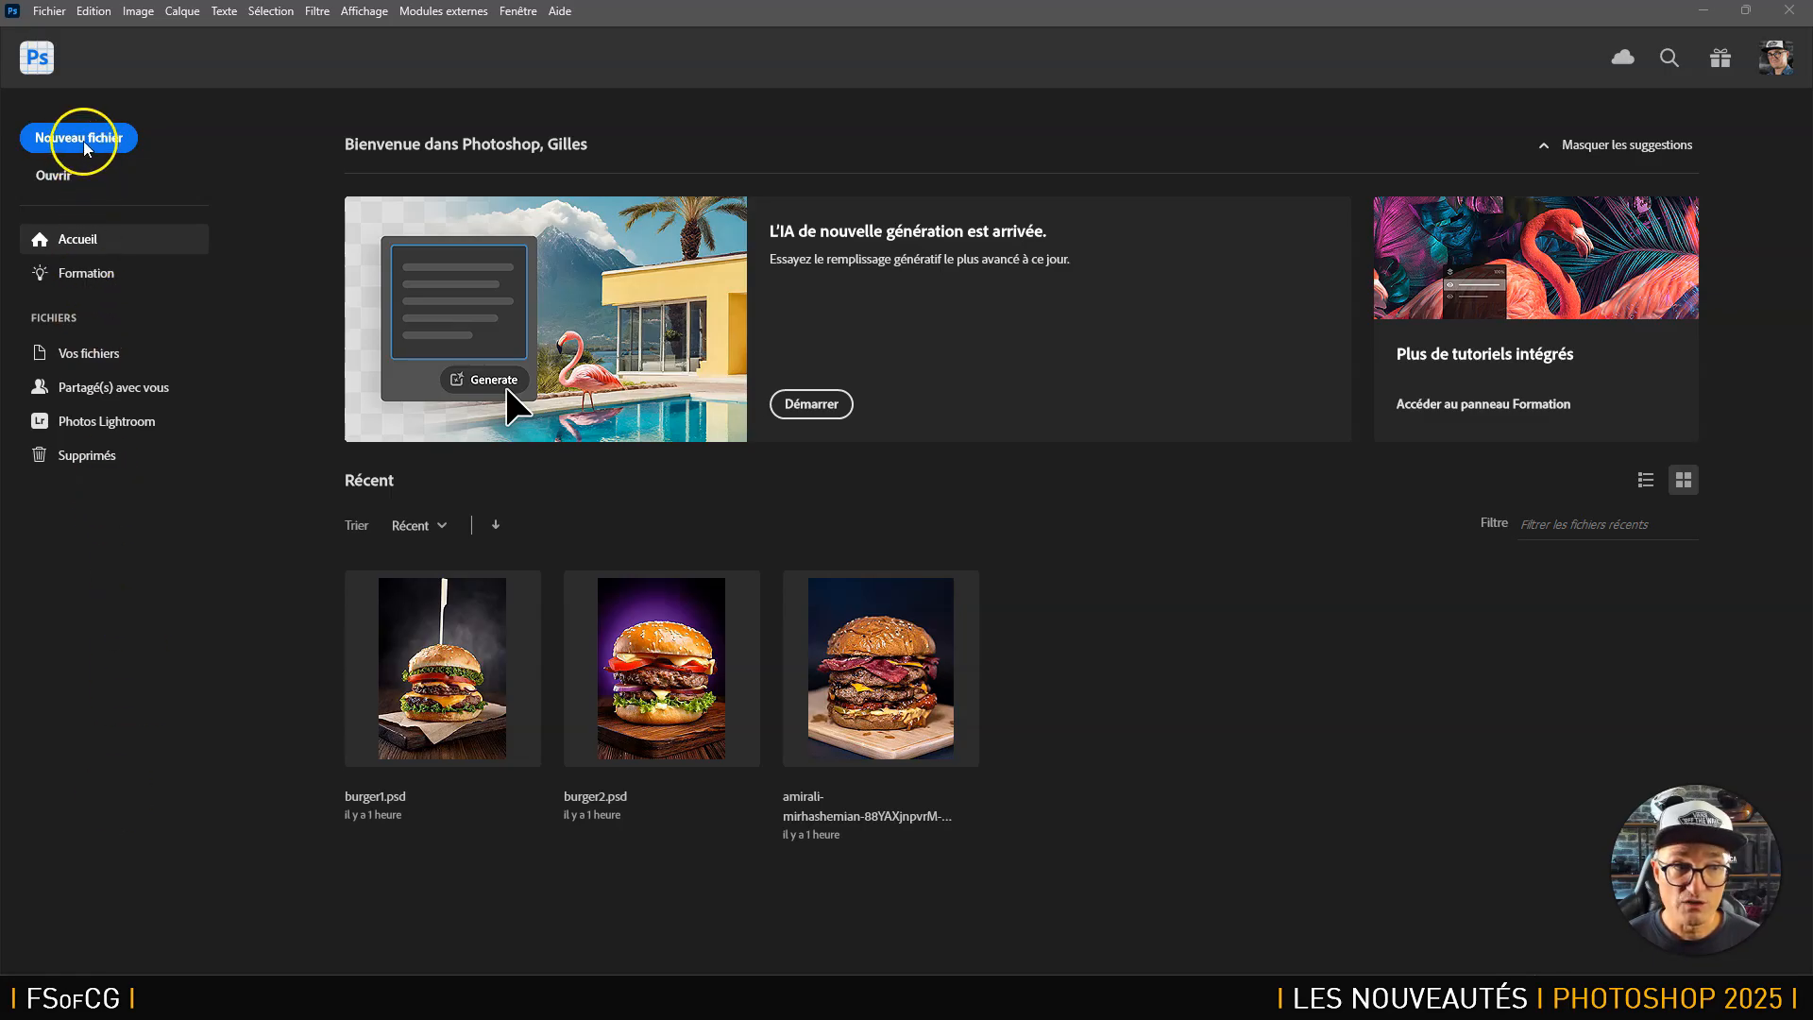
Create a new portrait document of 1080 x 1920 pixels at 72 pixels/inch in RGB with a white background.
left_click(47, 13)
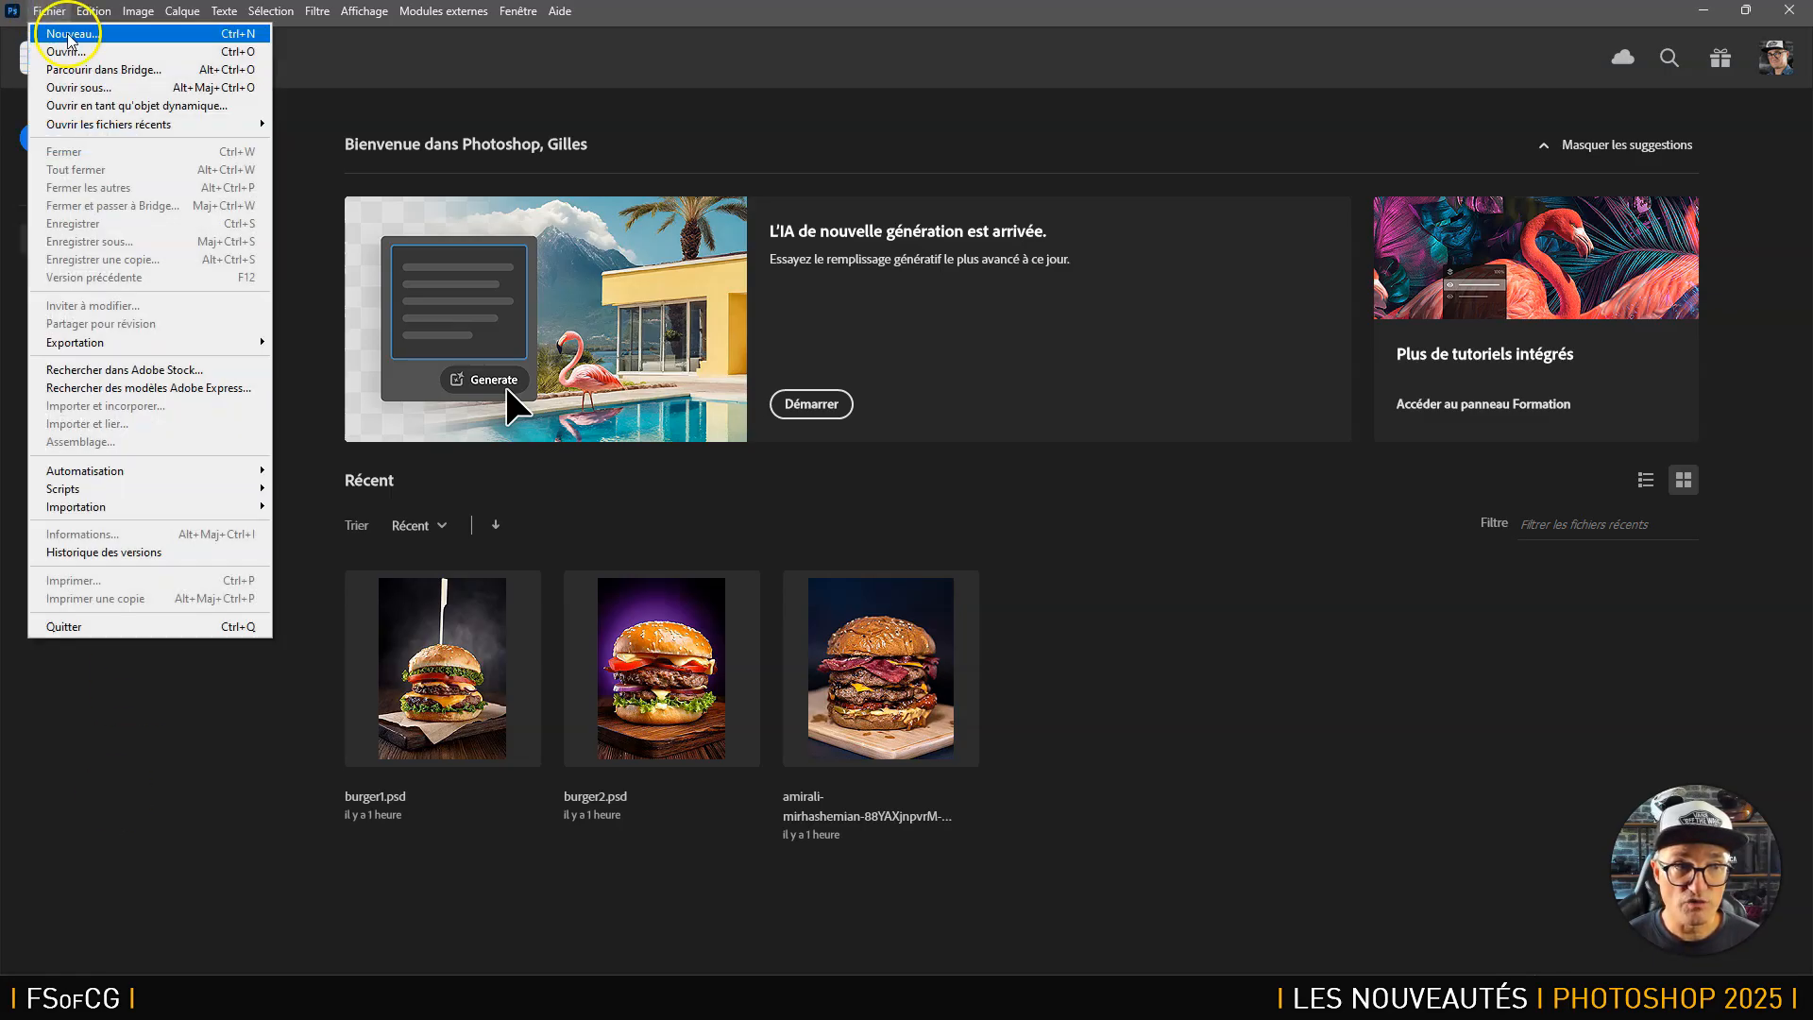
left_click(72, 33)
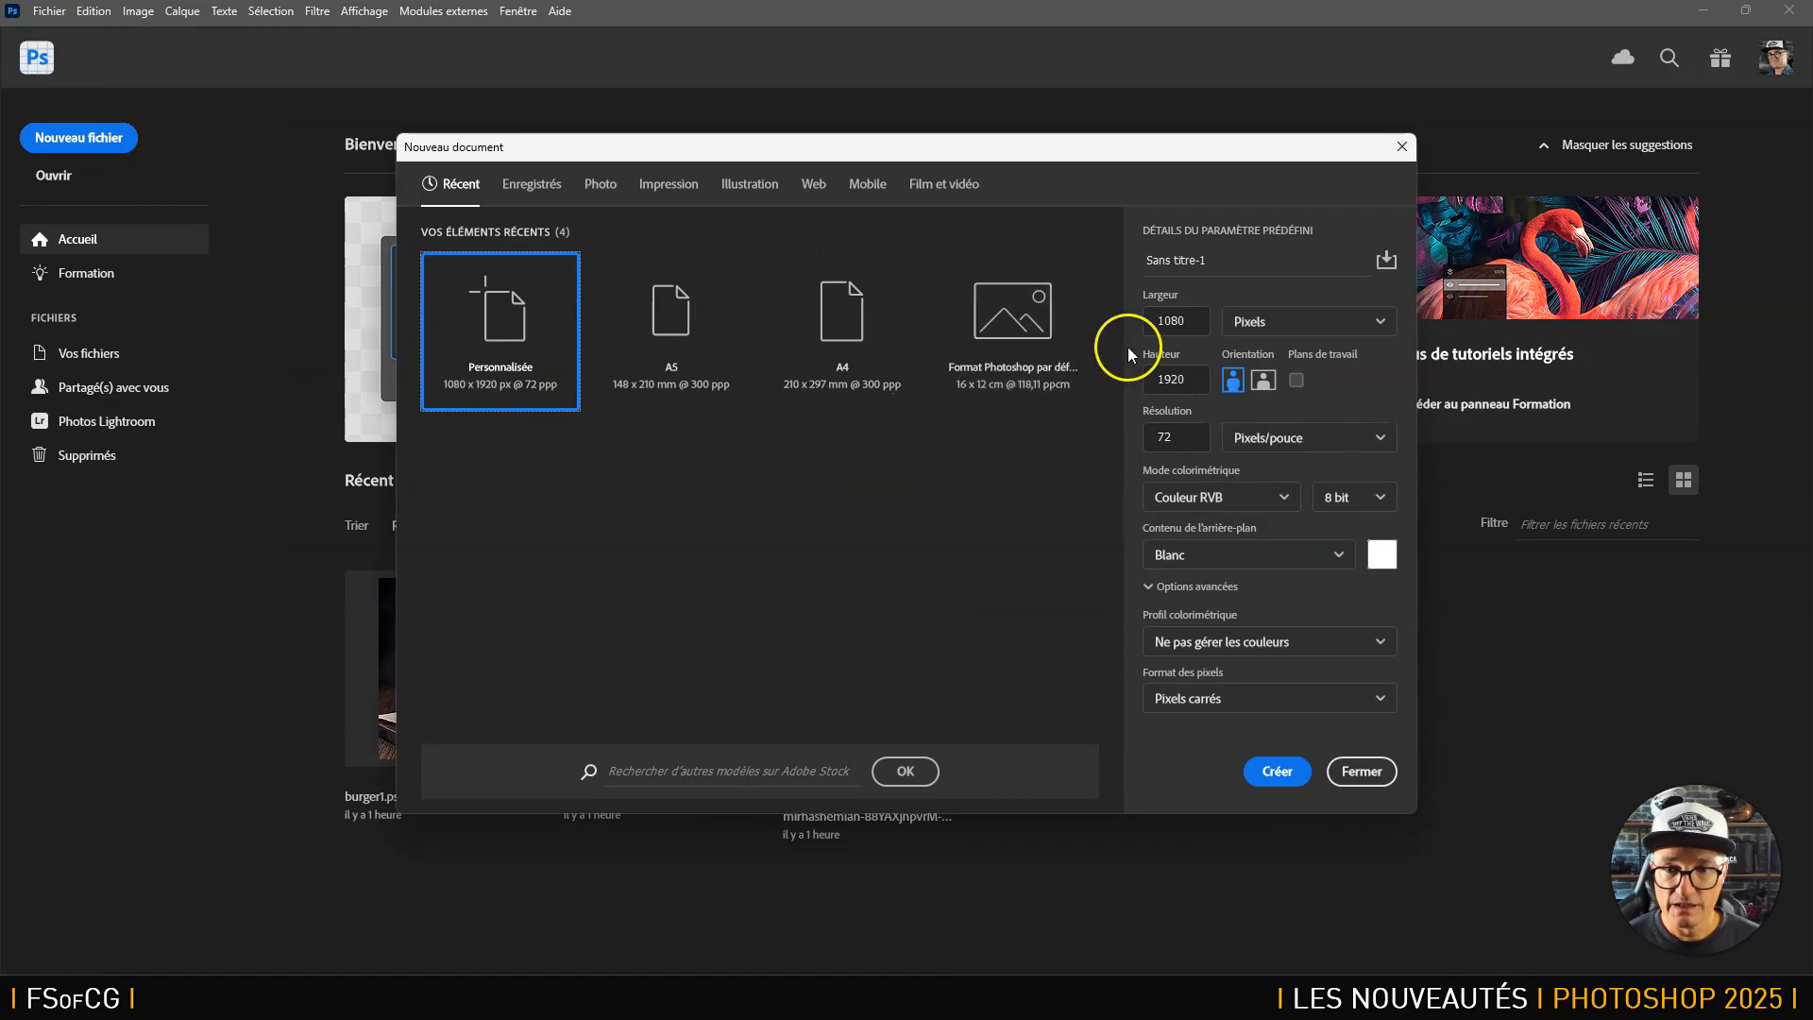
left_click(1200, 318)
left_click_drag(1207, 321, 1148, 318)
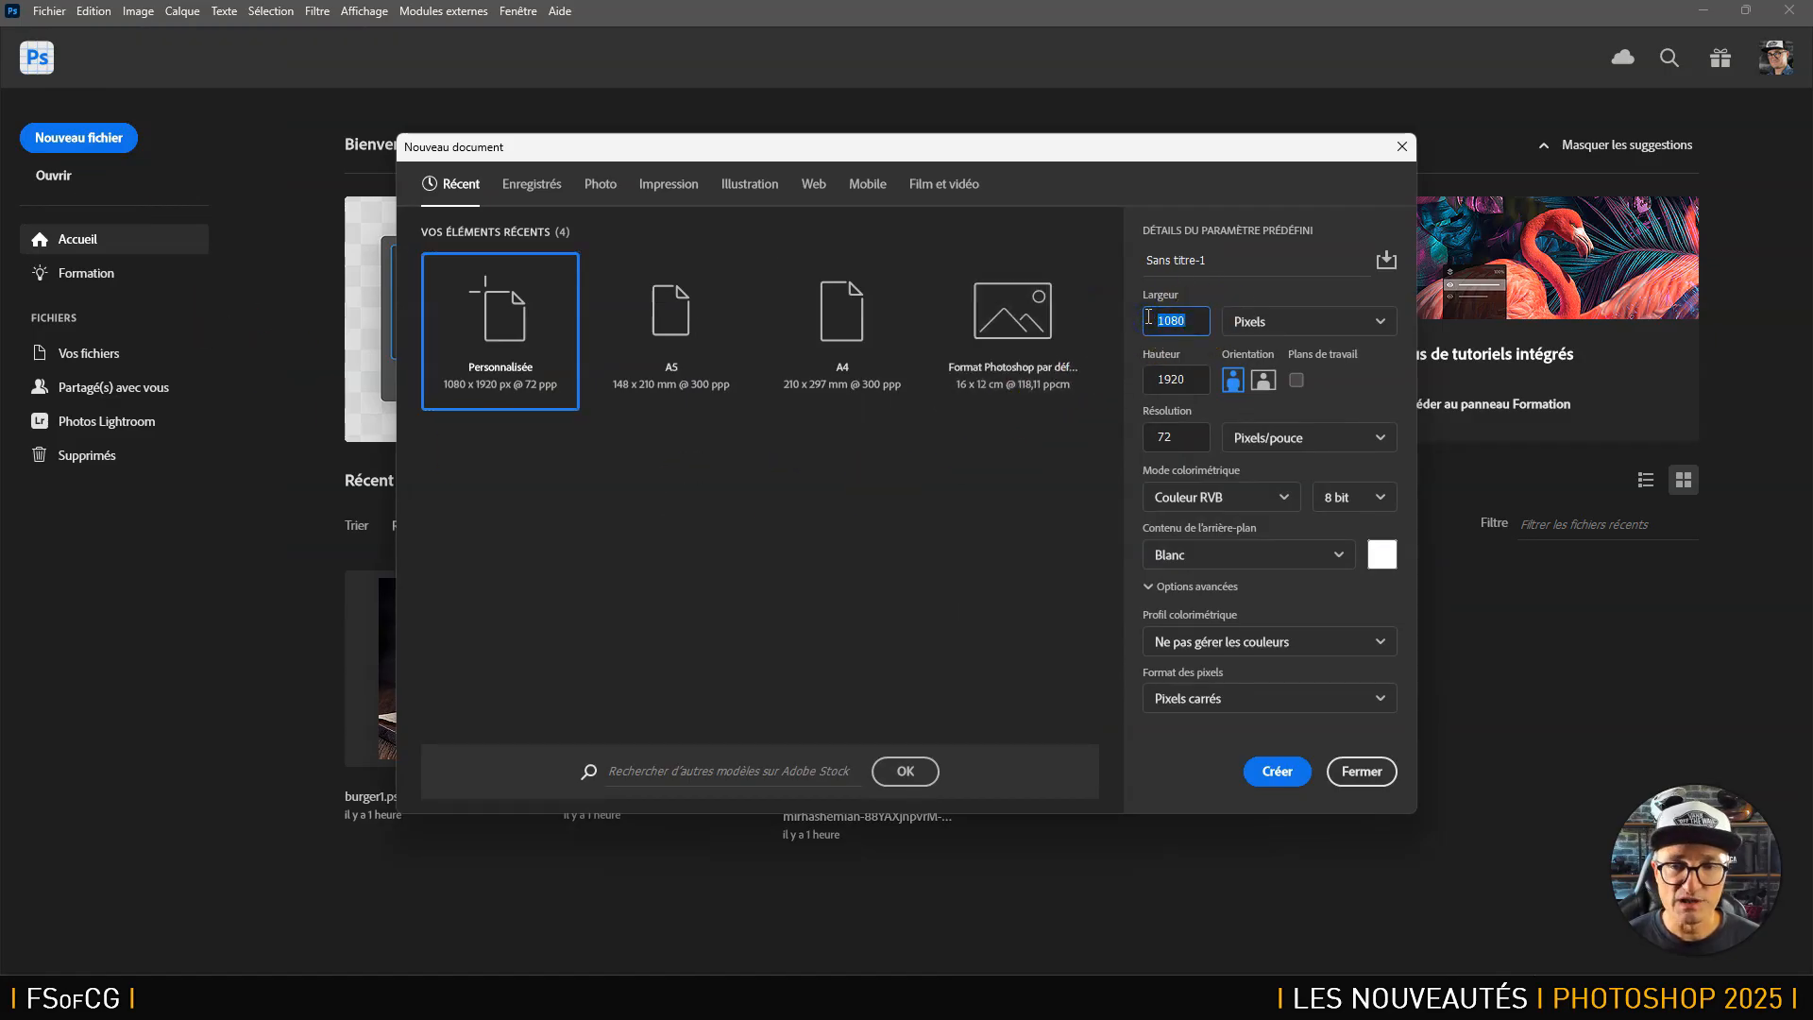
left_click_drag(1192, 382, 1148, 380)
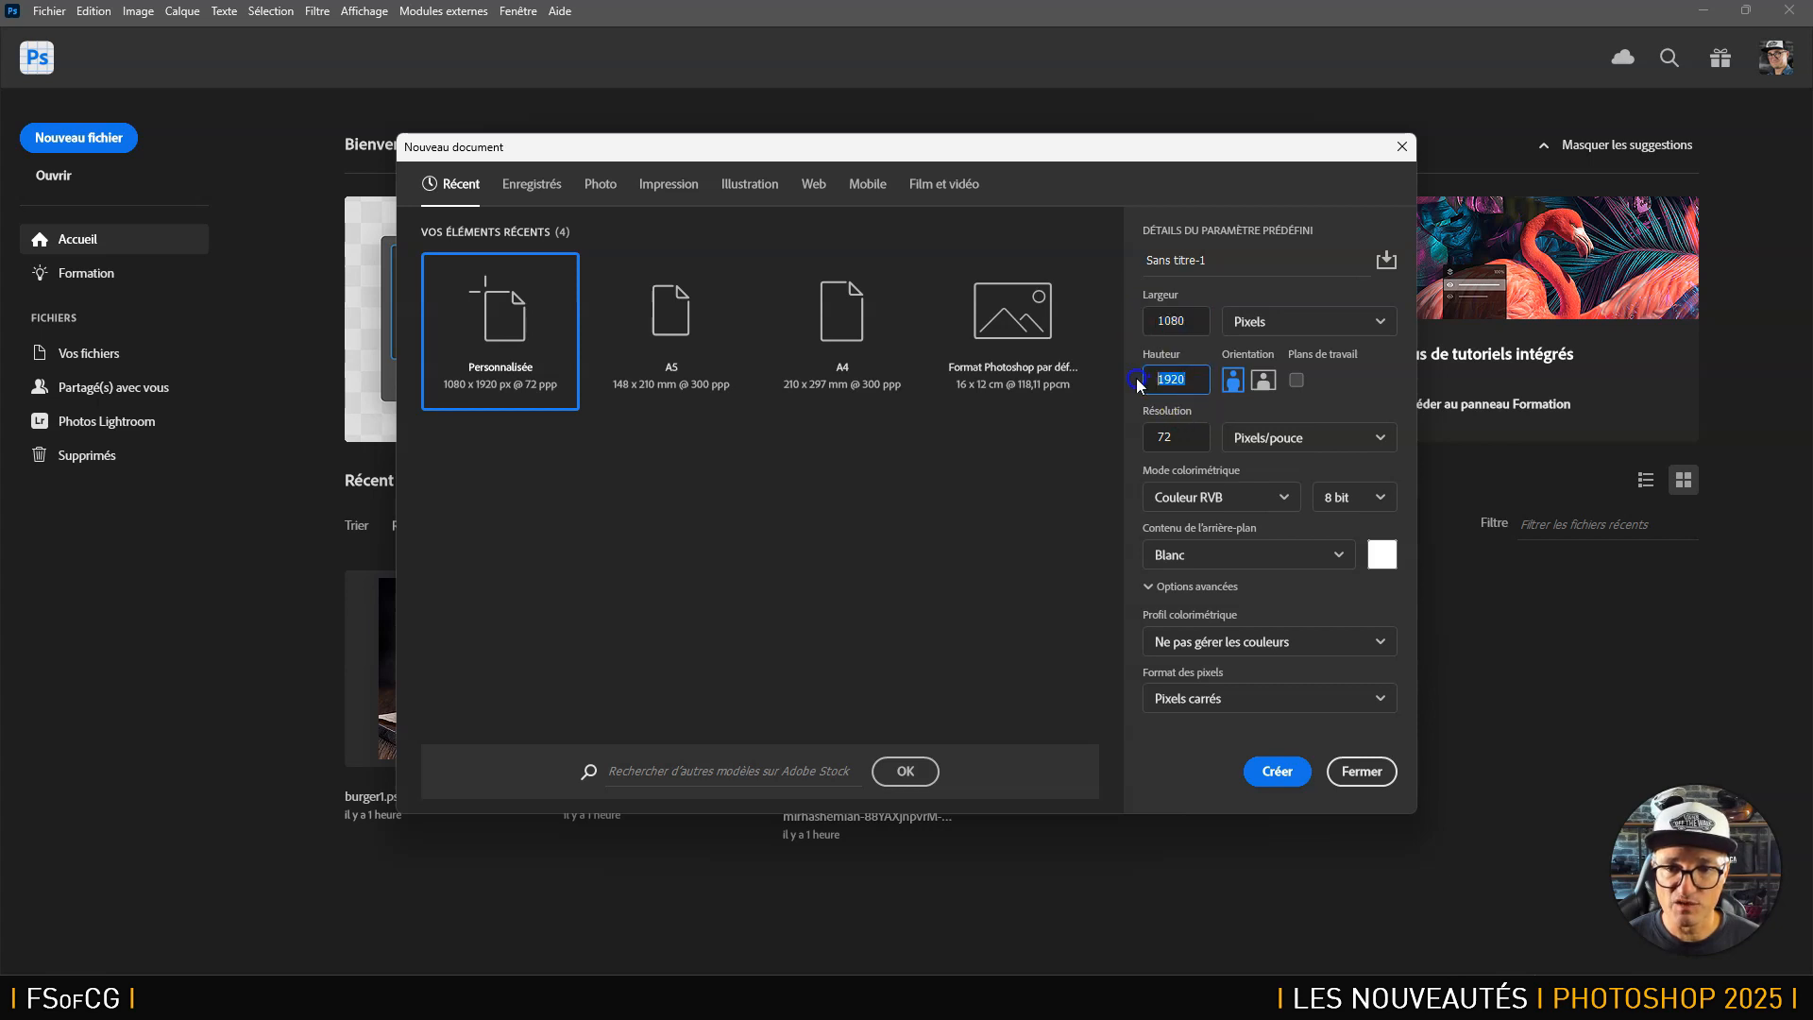
left_click_drag(1189, 439, 1133, 436)
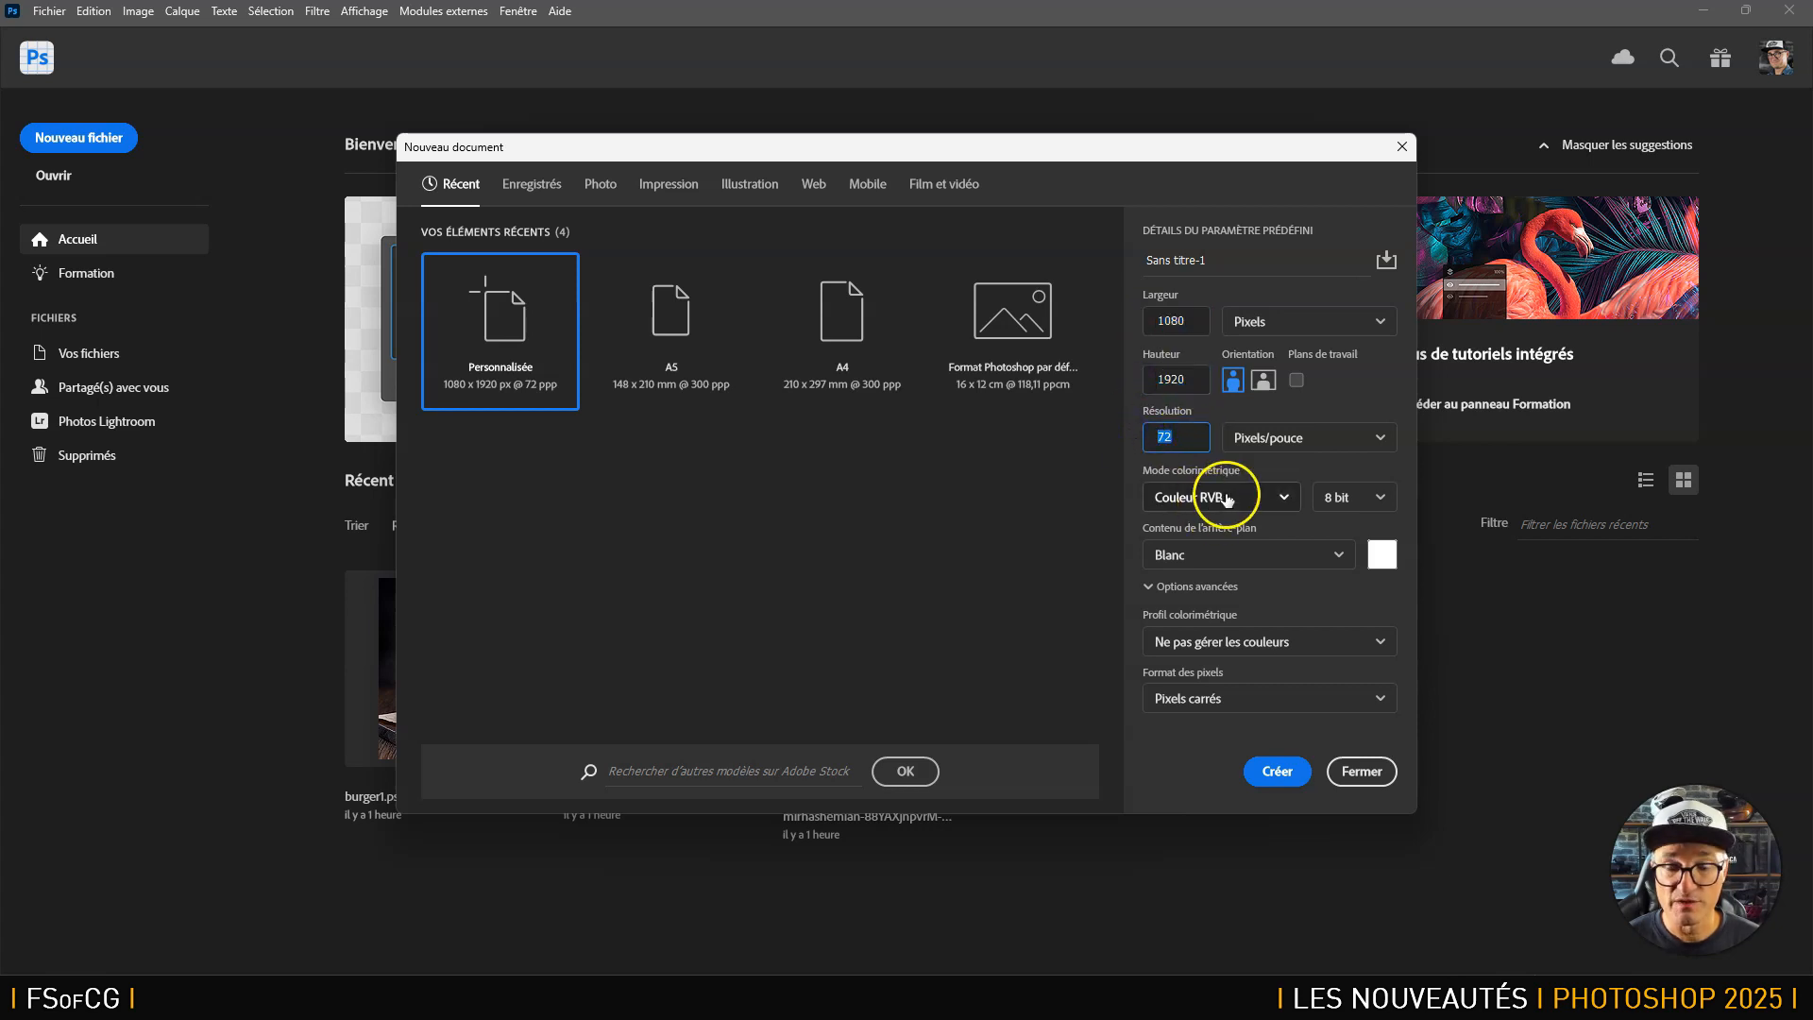
left_click(1234, 553)
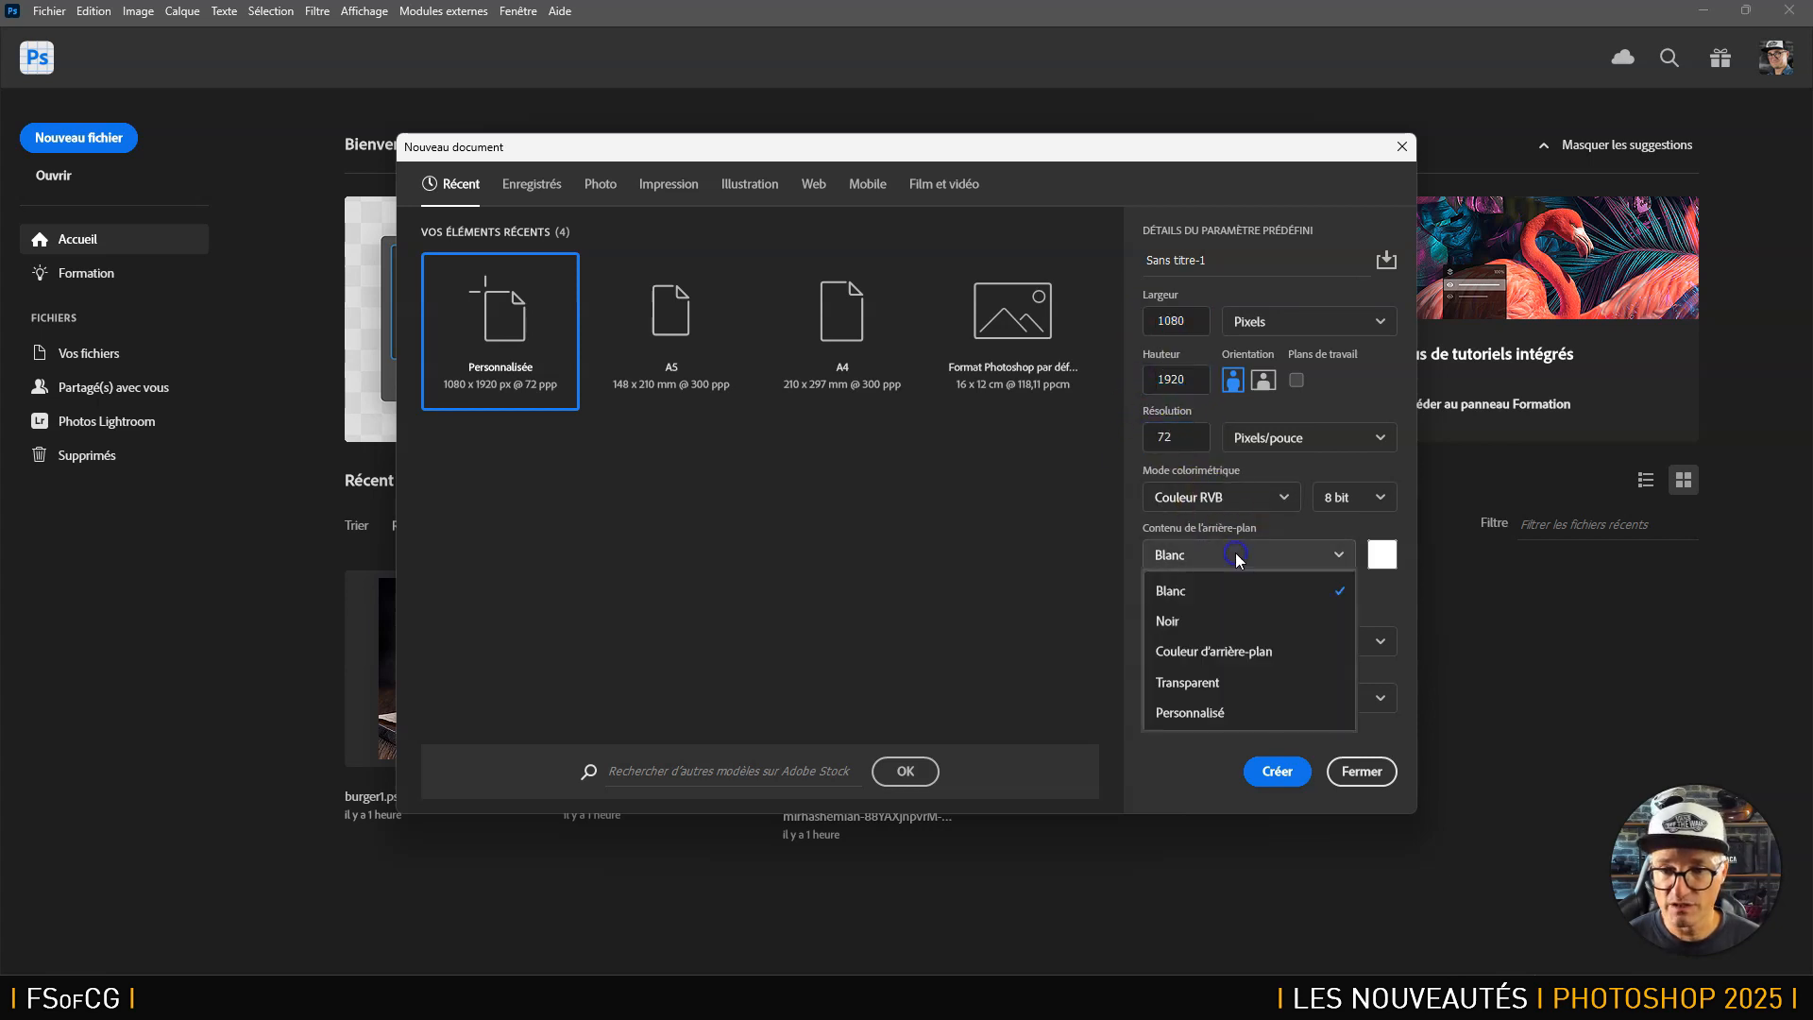
left_click(1196, 599)
left_click(1275, 768)
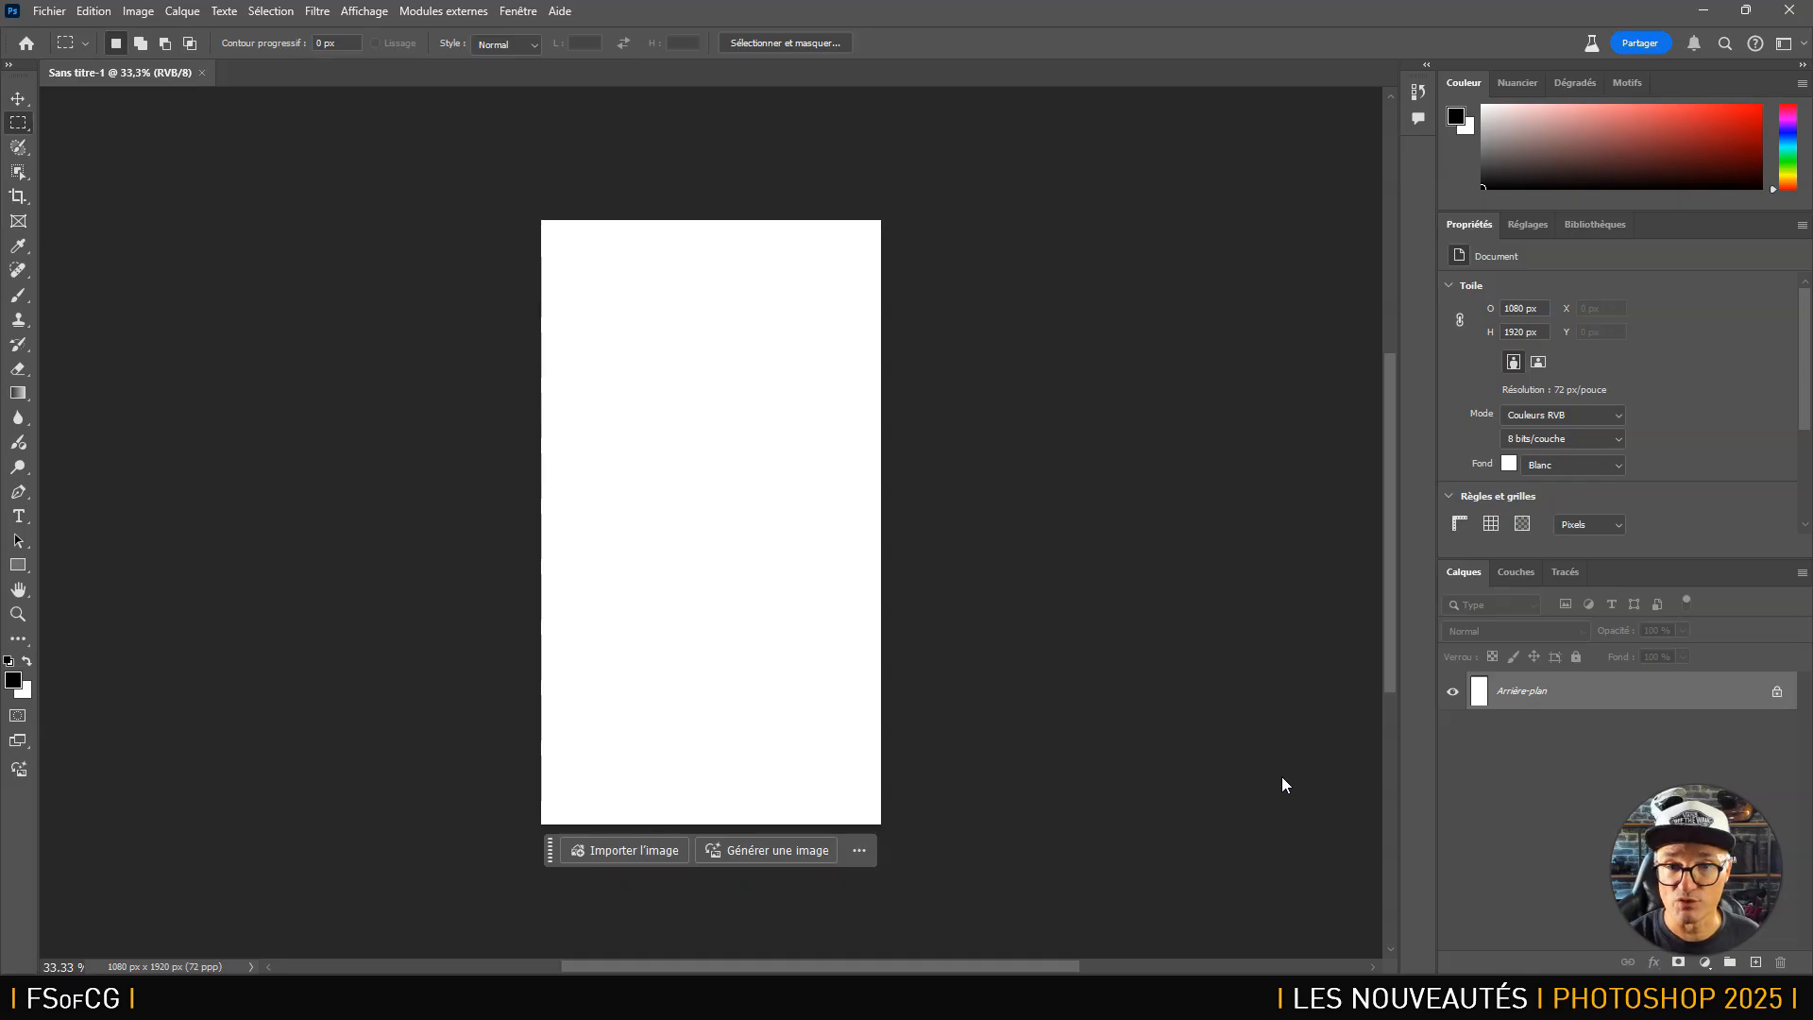
Switch to File Explorer, open the 3D folder inside 250-Photoshop 2025 > FDT, and shrink the window so the canvas shows behind it.
key("alt+Tab")
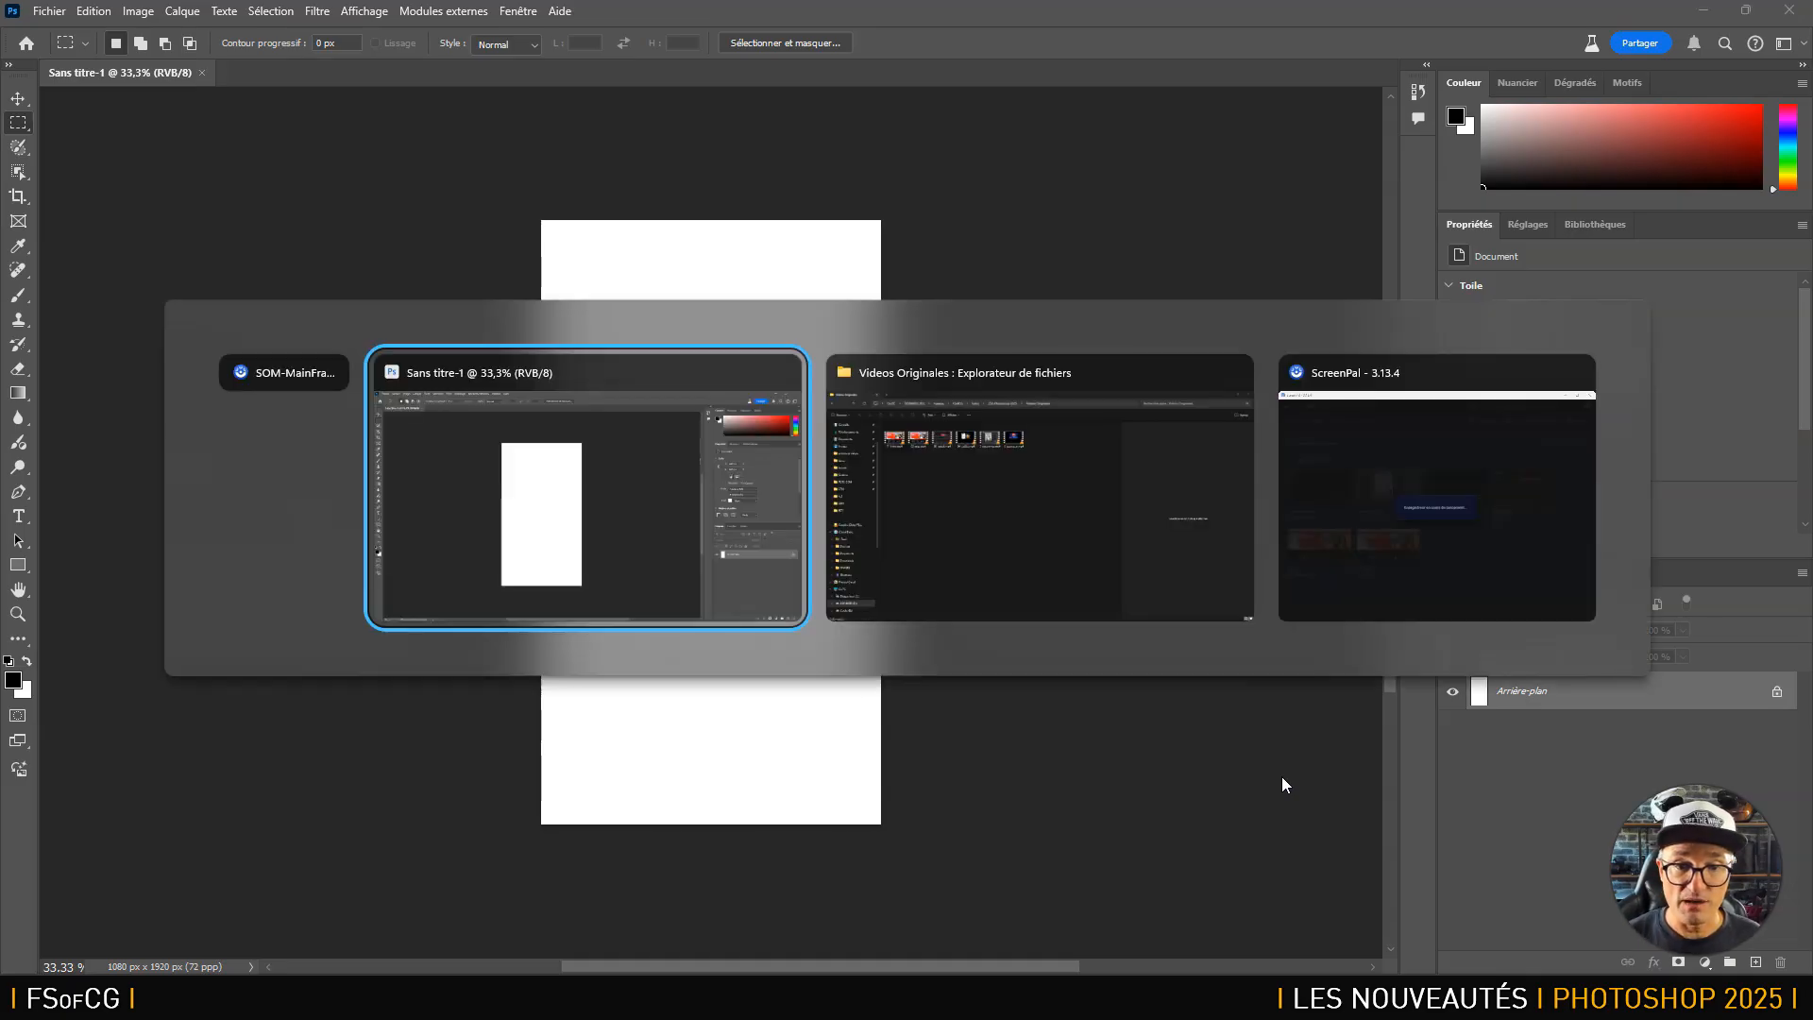
left_click(734, 316)
left_click(725, 52)
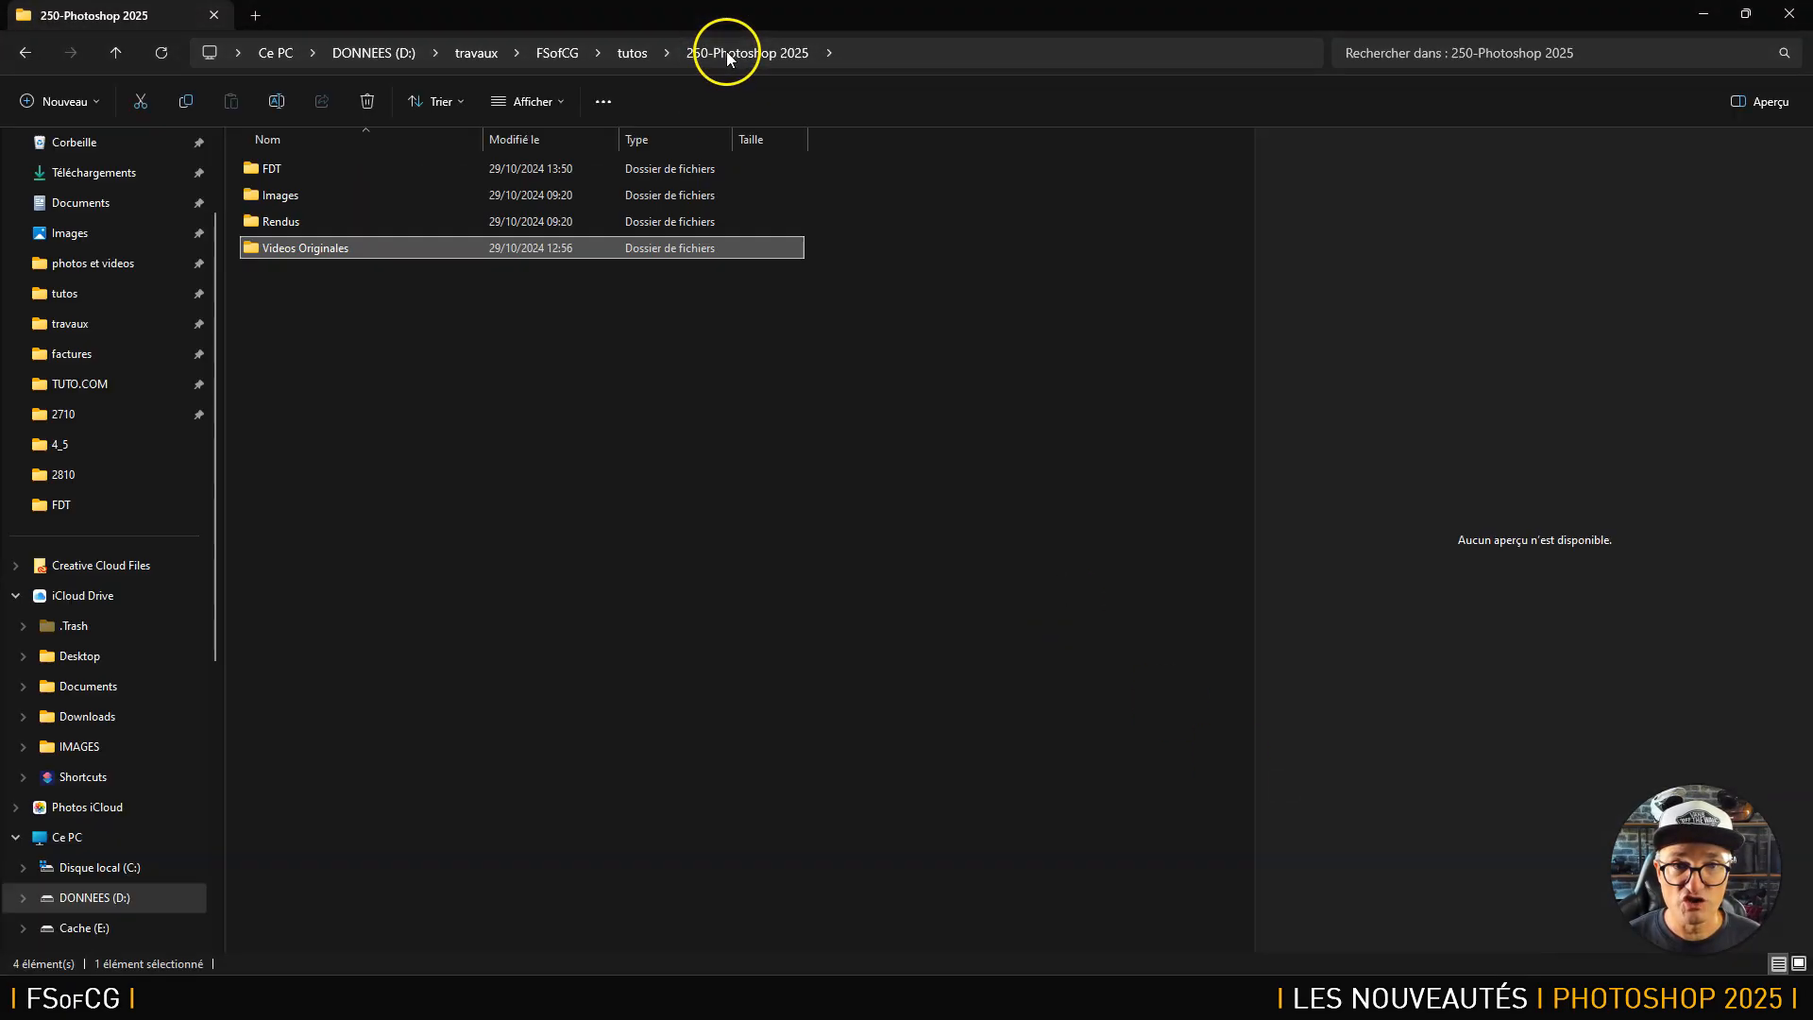
double_click(283, 172)
left_click_drag(481, 12, 1124, 127)
double_click(923, 291)
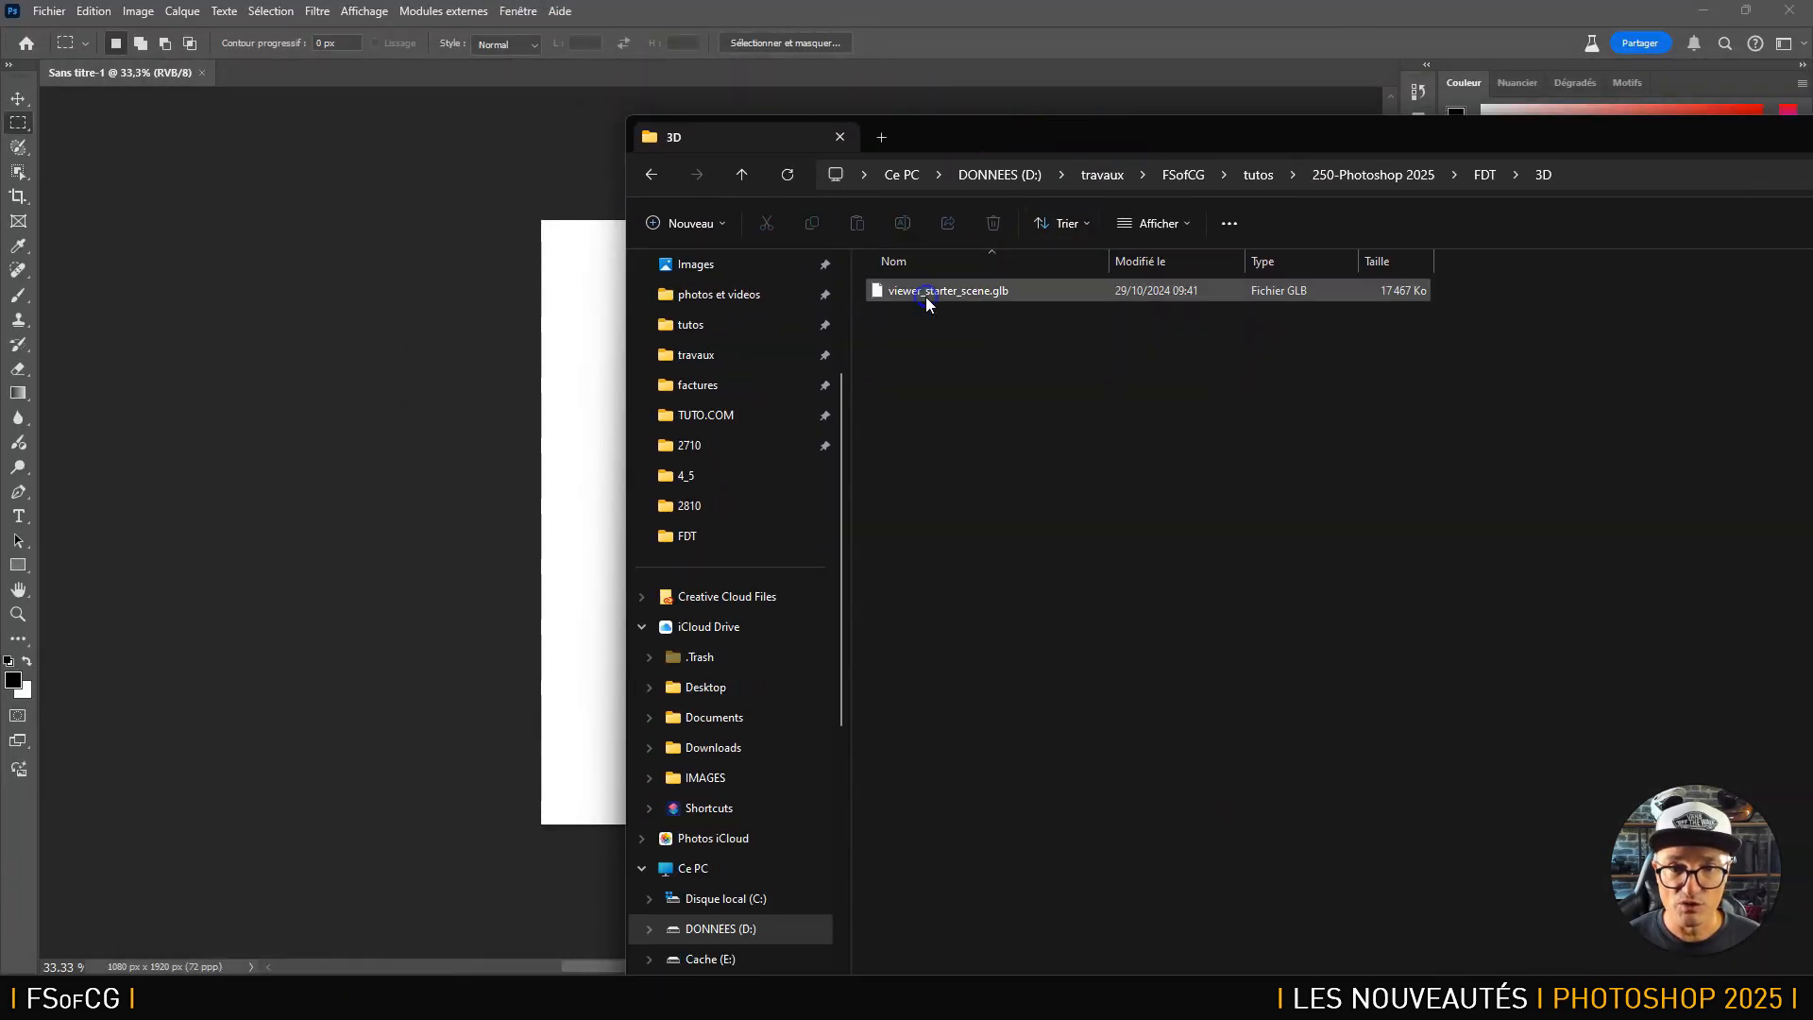
Rename the file viewer_starter_scene.glb as appareil_photo.glb.
left_click(935, 293)
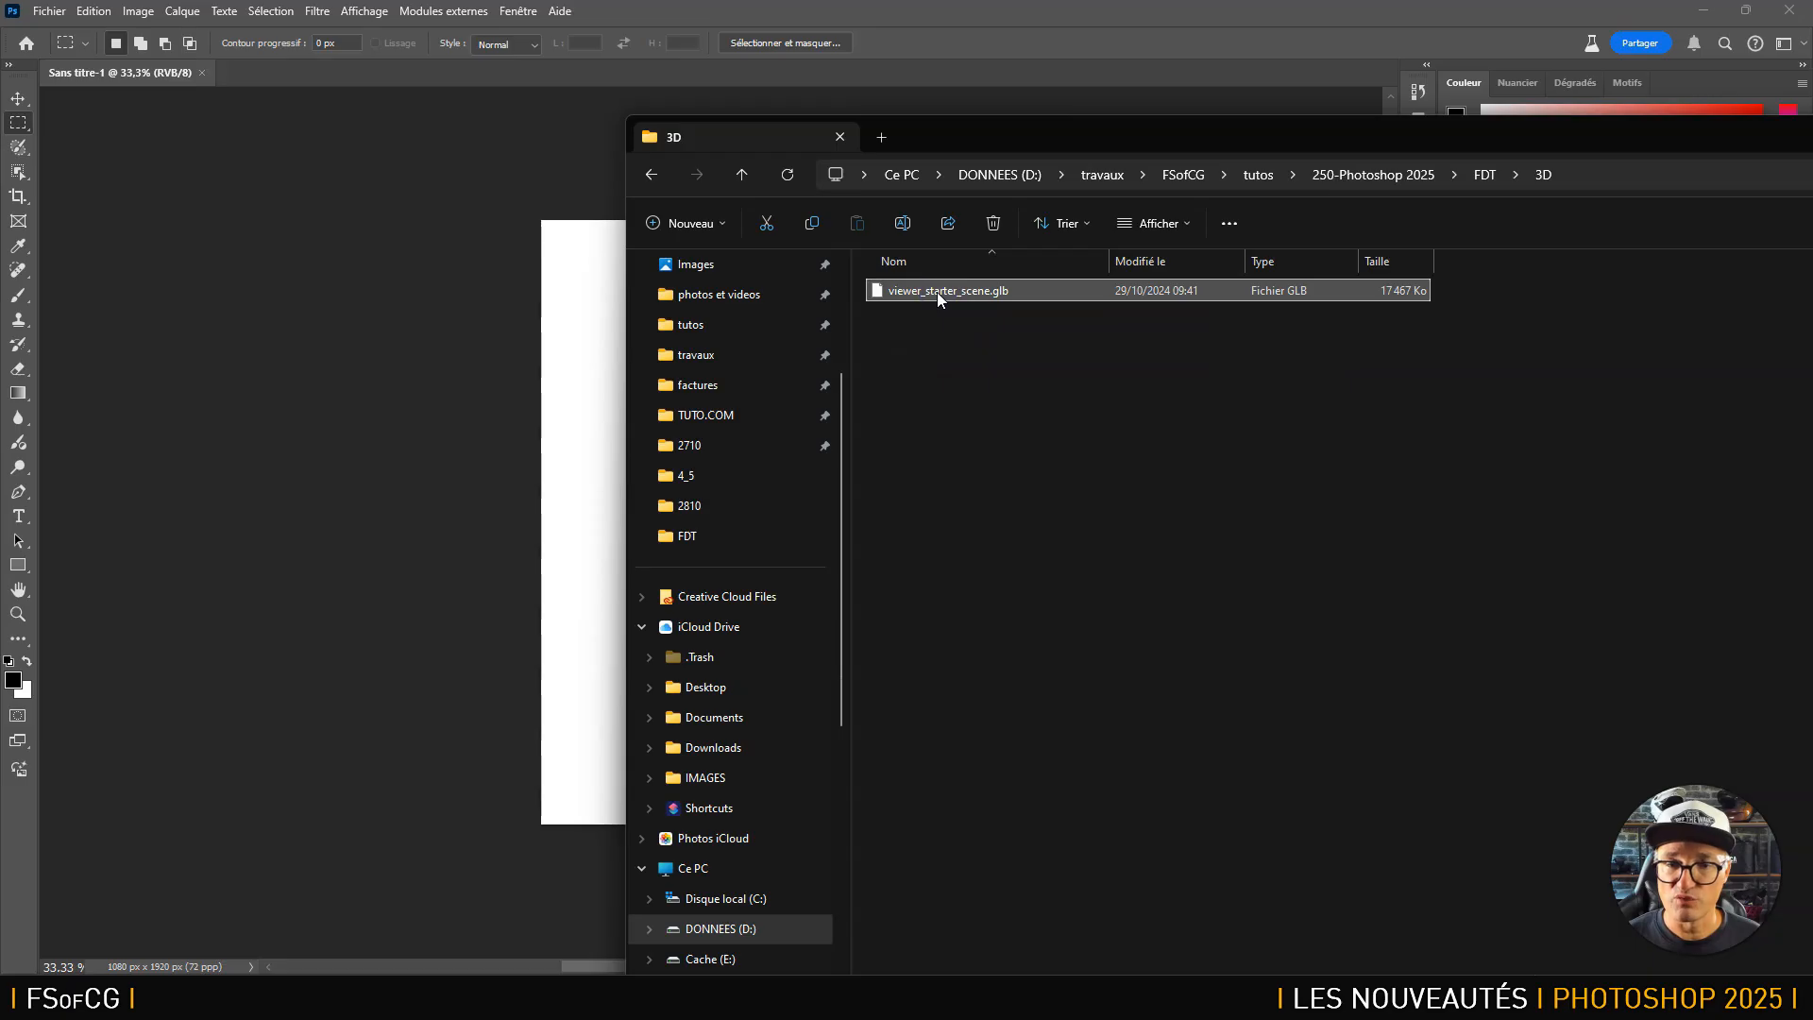
left_click(944, 292)
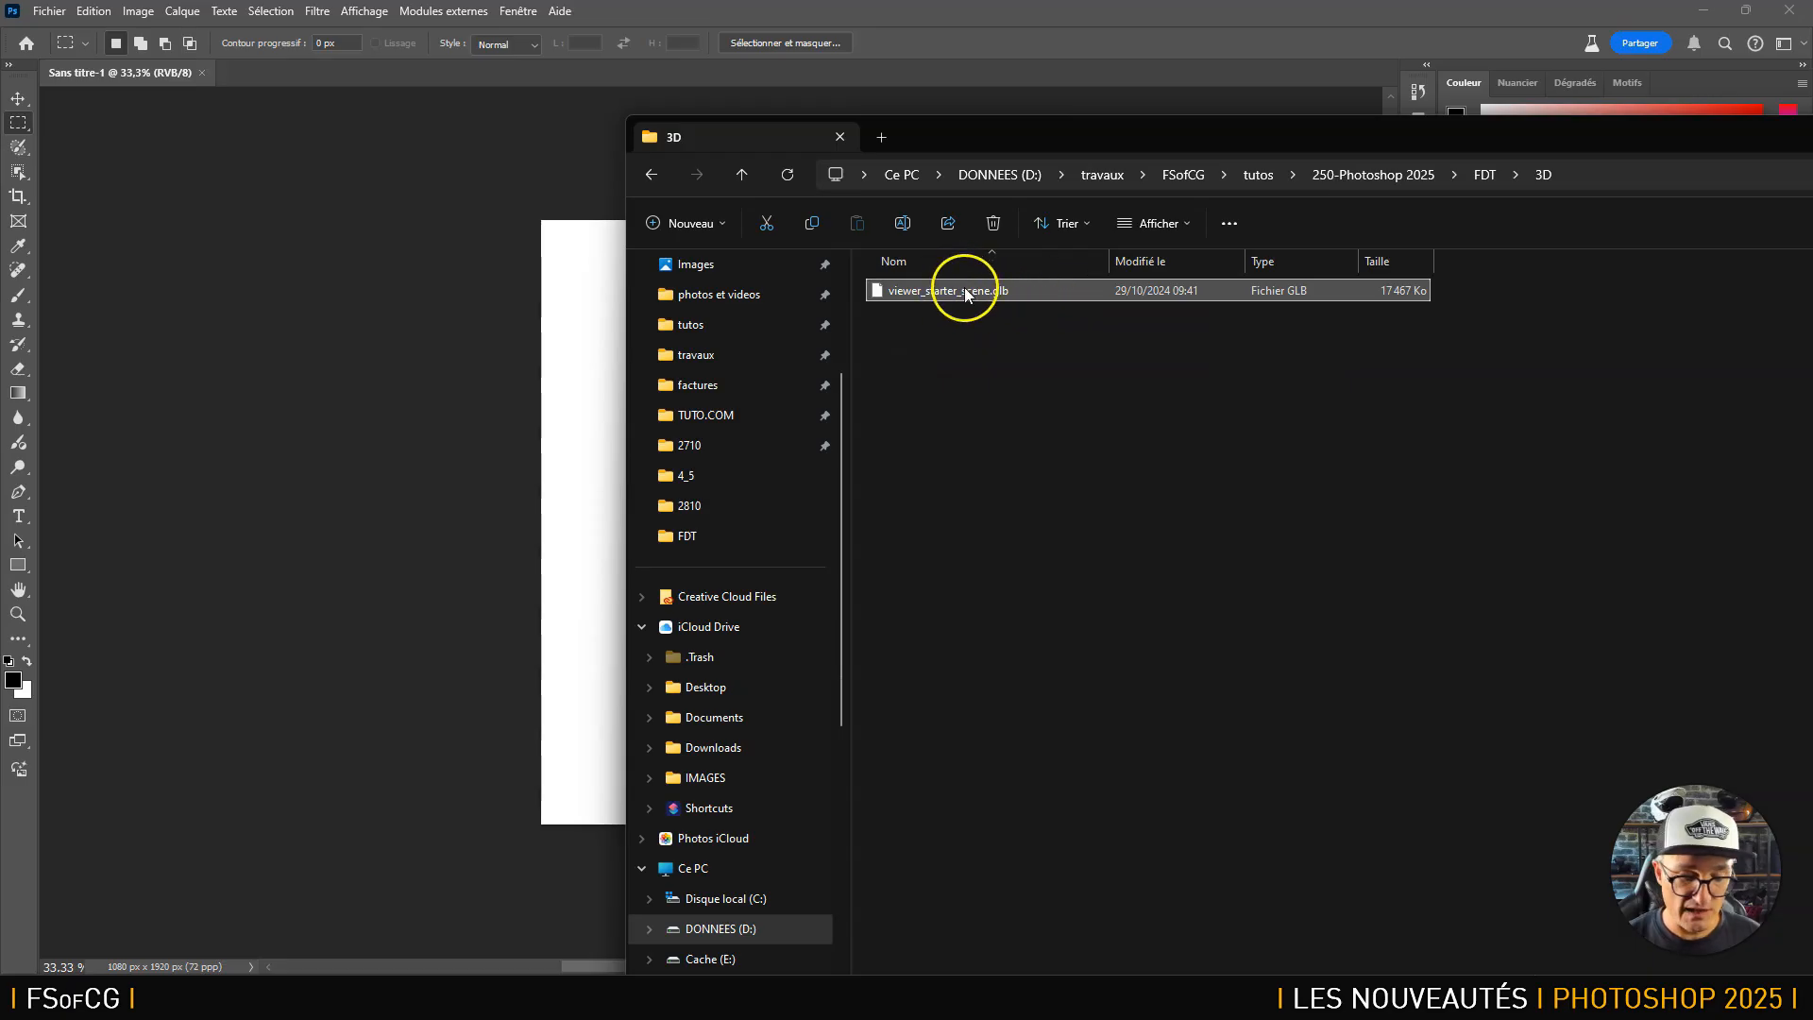
type("appareil")
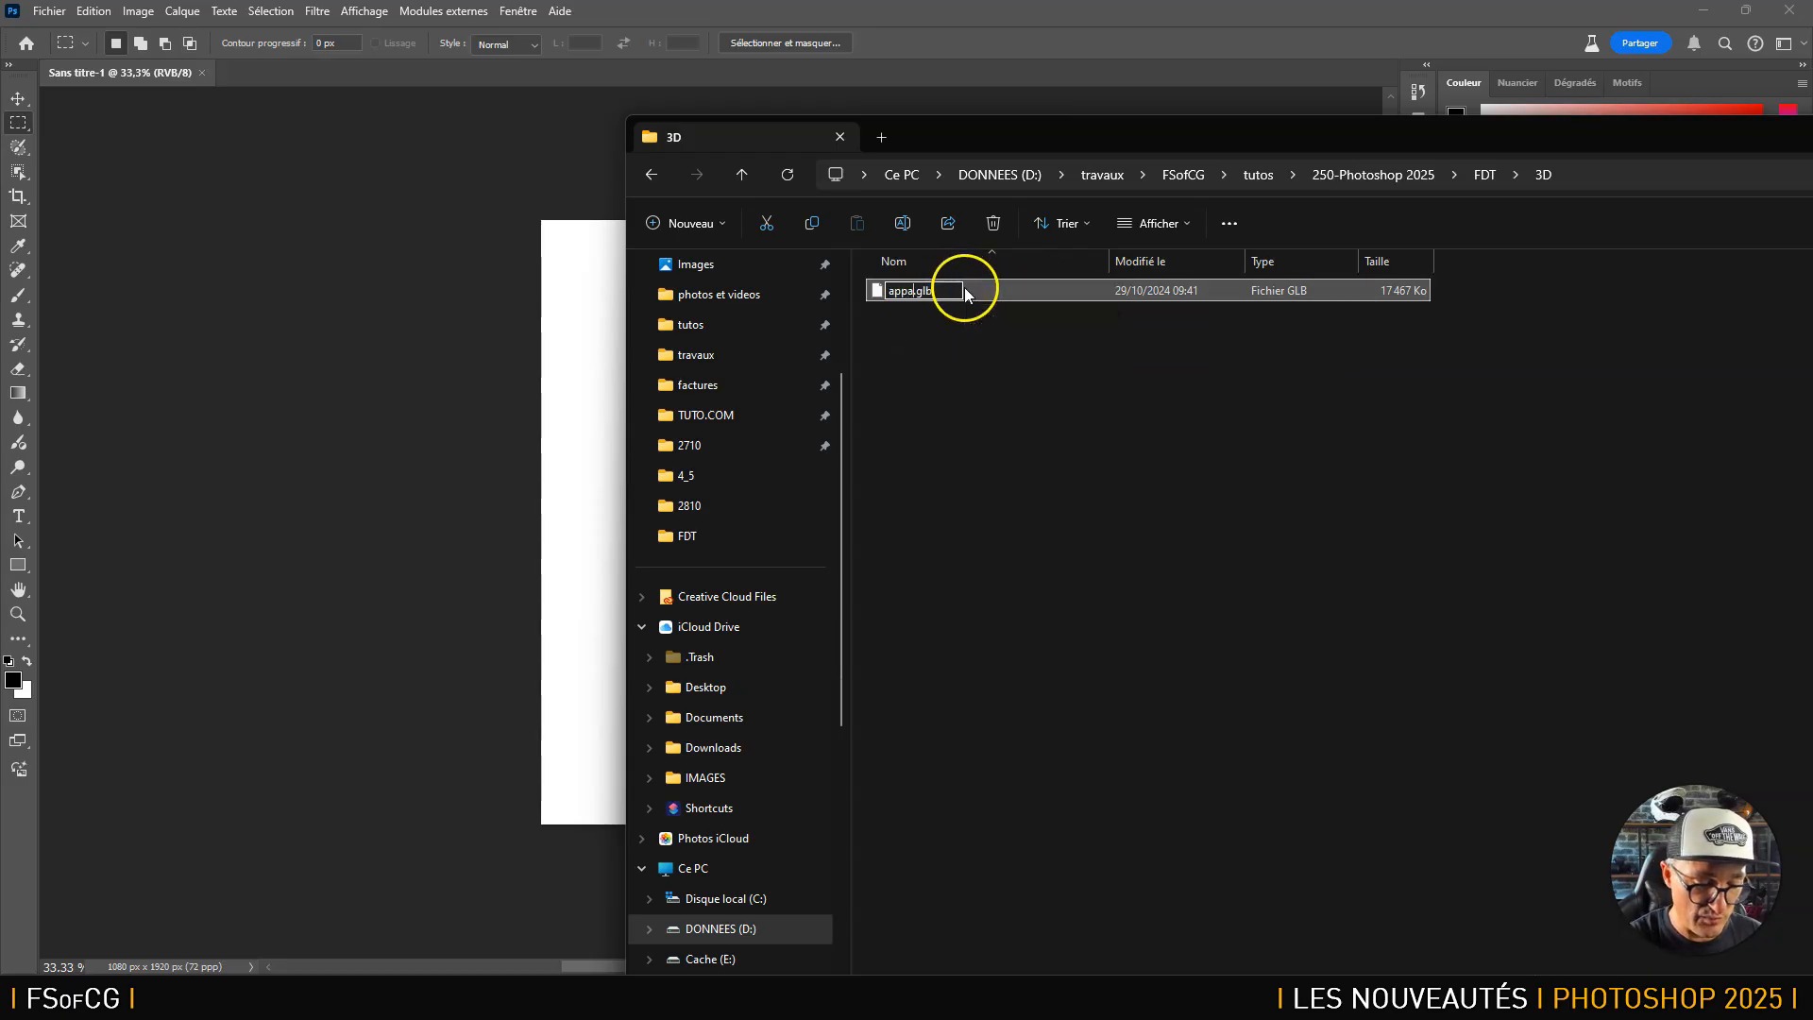
type(" photo")
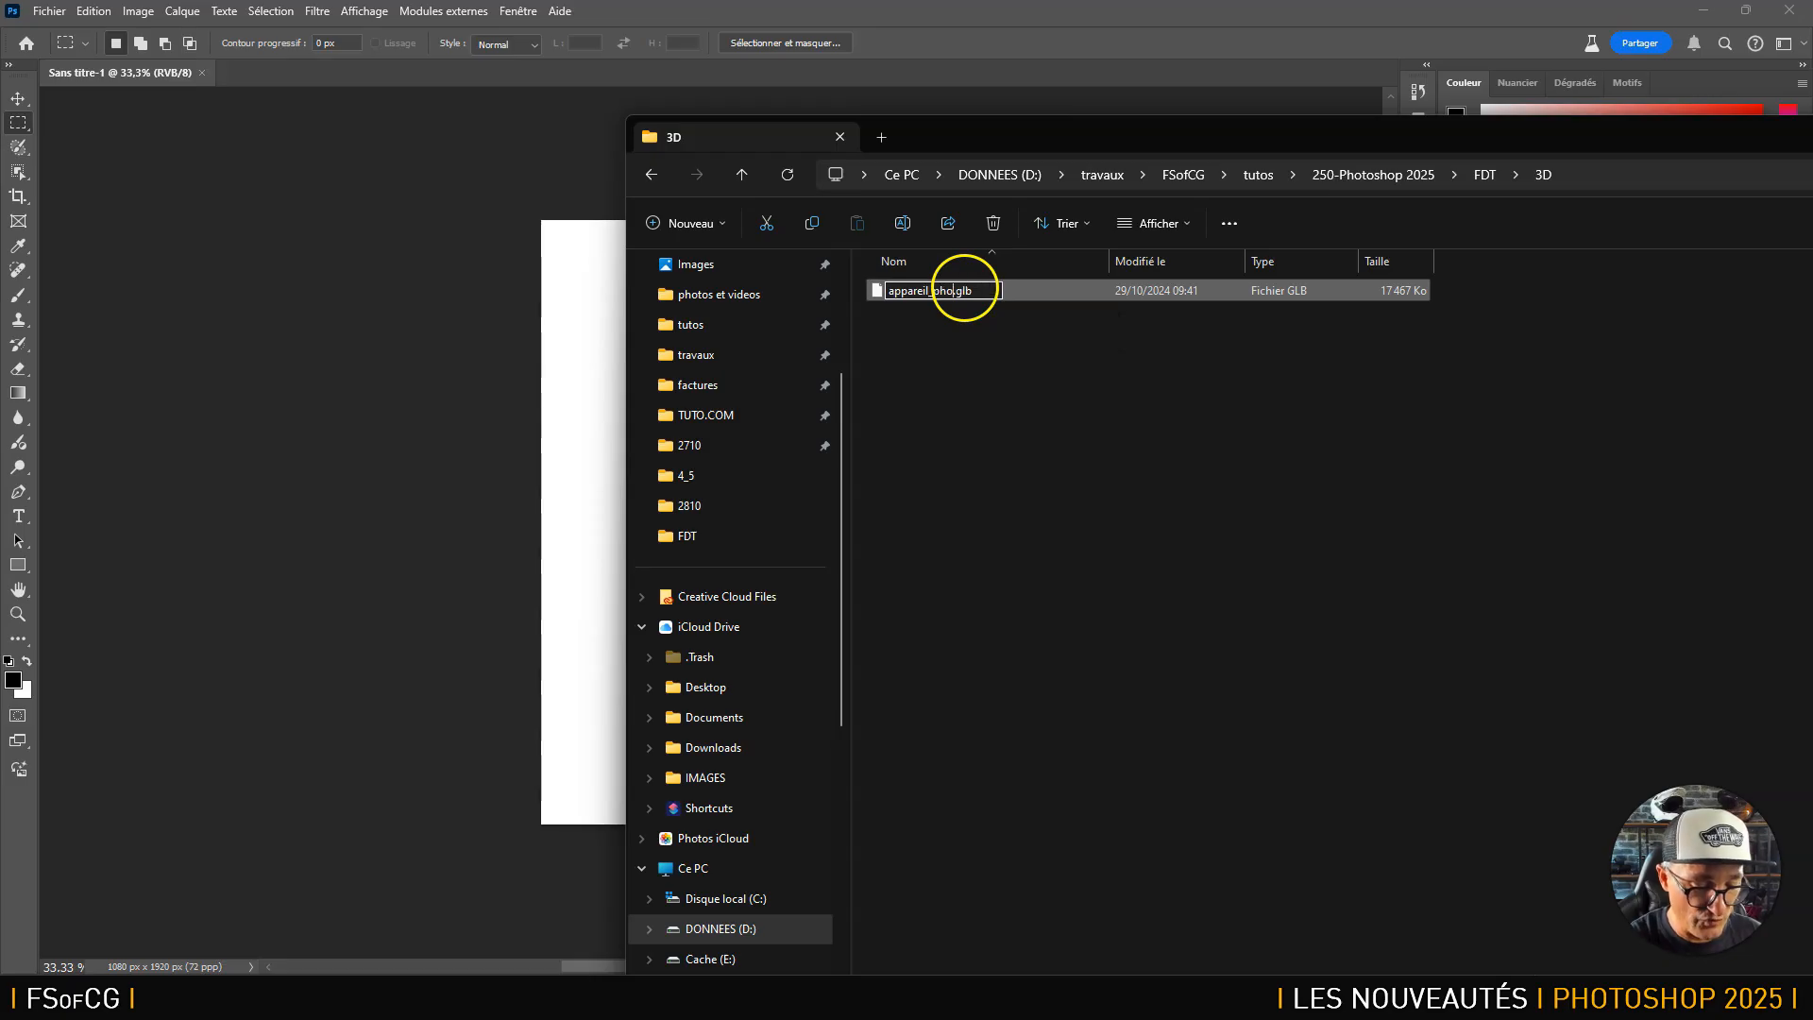
key("Return")
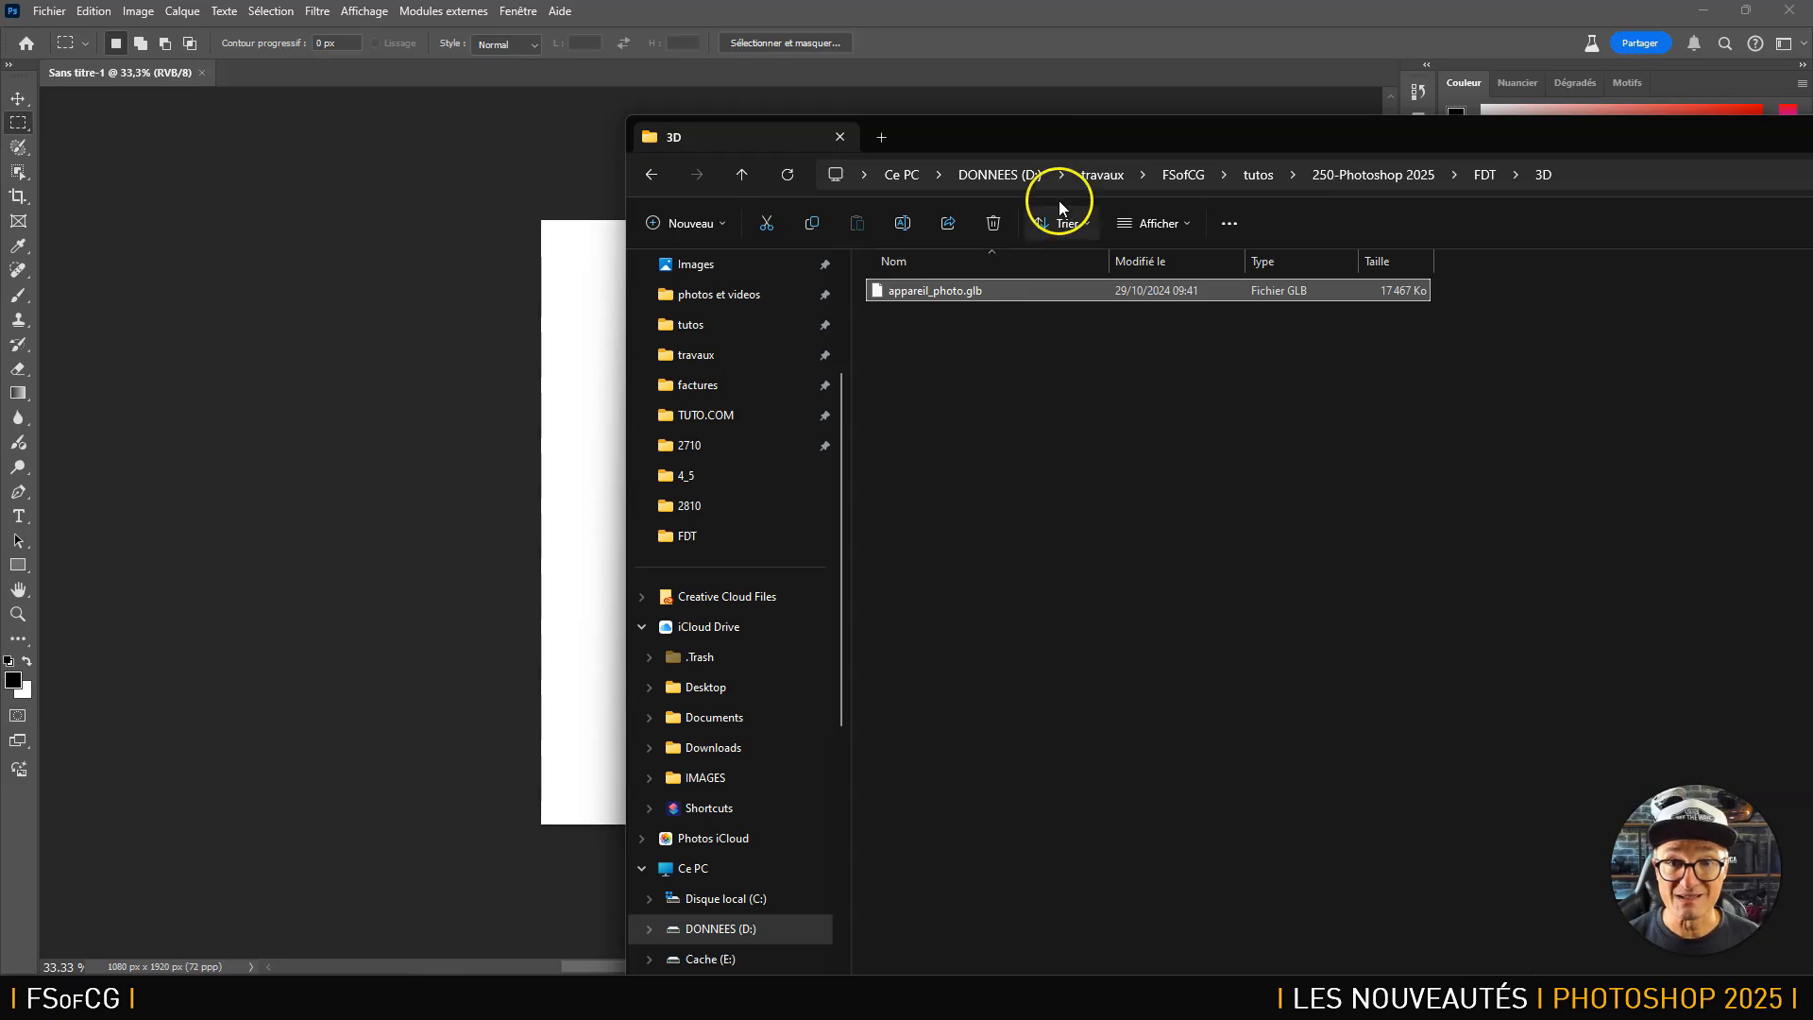
Place appareil_photo.glb from File Explorer onto the blank 1080 x 1920 canvas in Photoshop and validate its default placement.
left_click_drag(979, 149, 1439, 297)
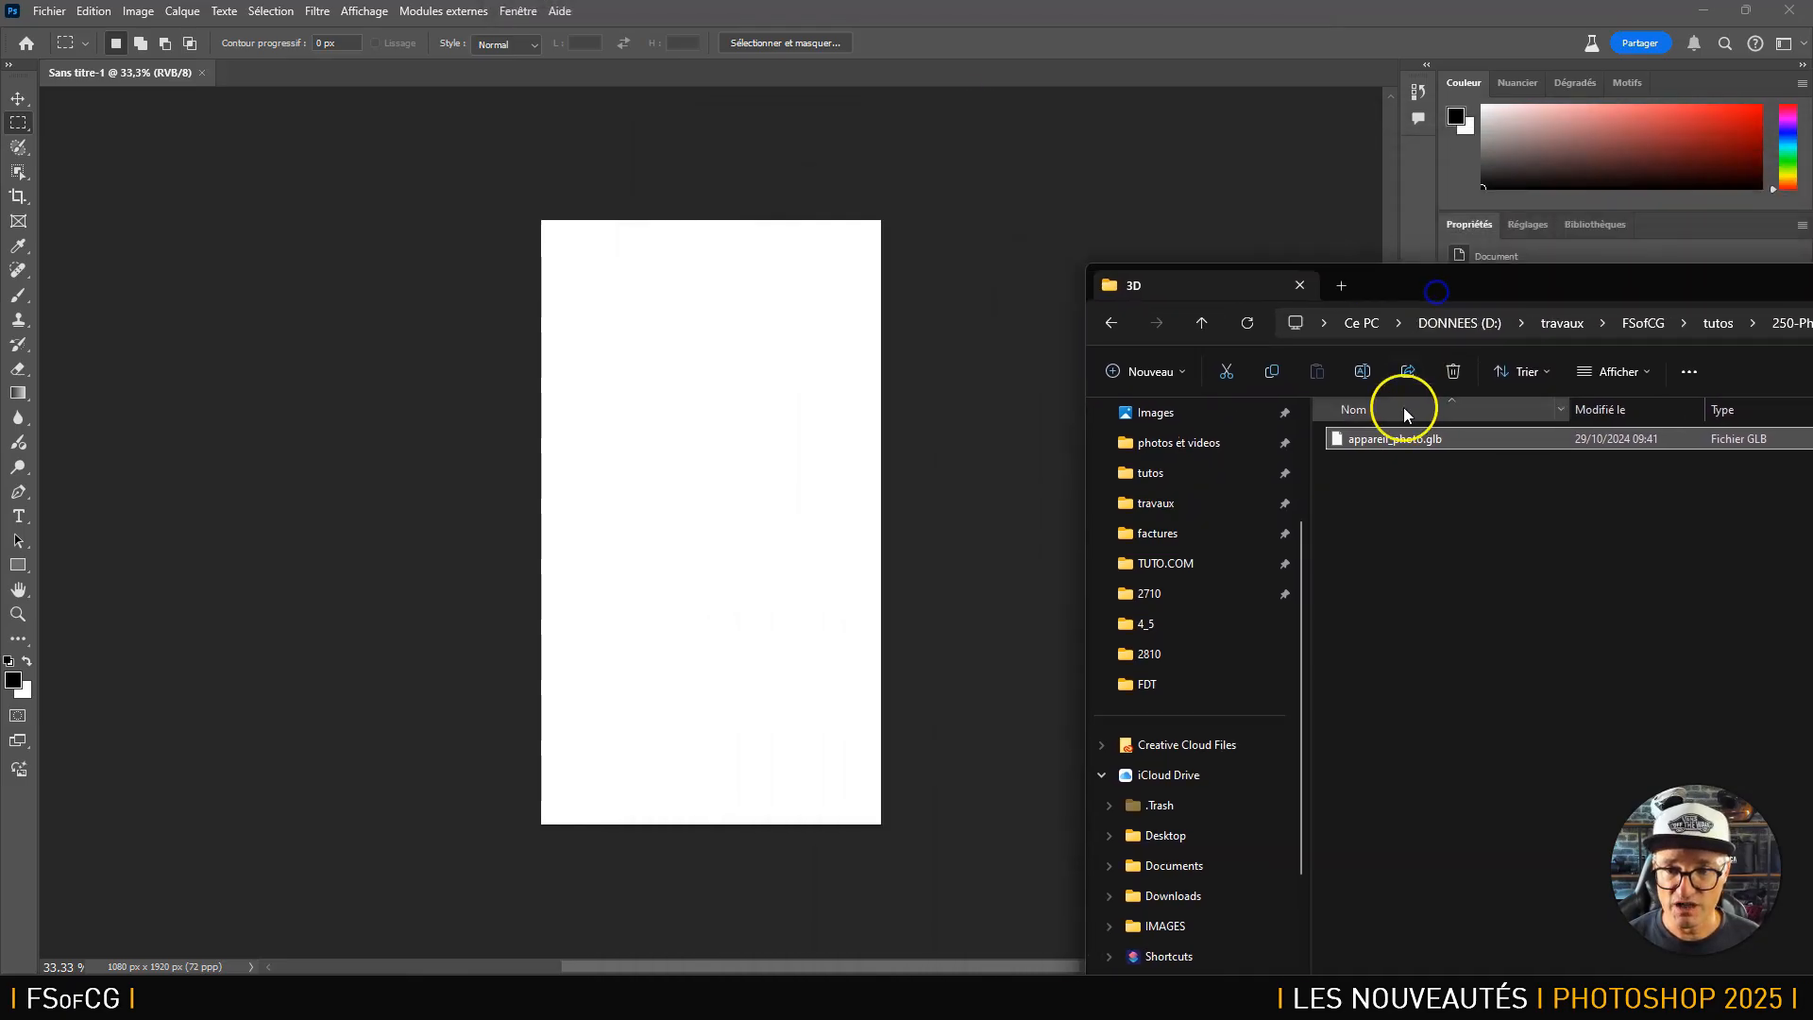
left_click_drag(1396, 436, 706, 507)
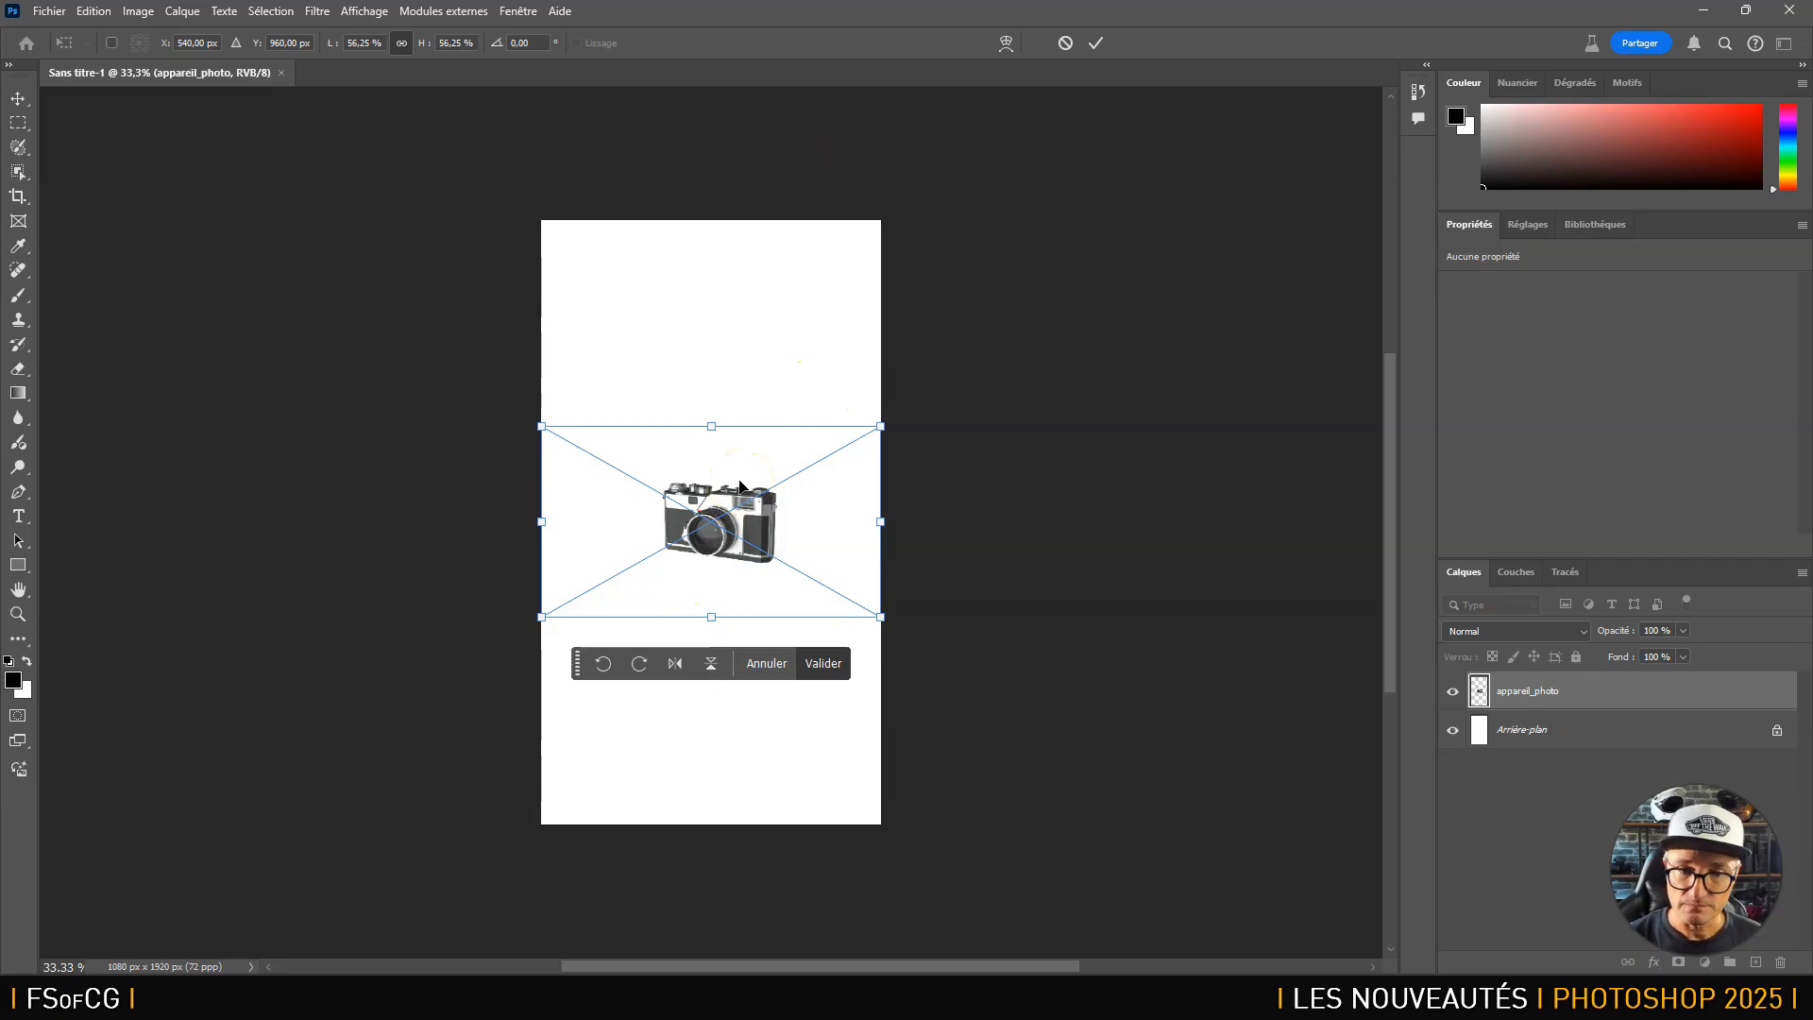
left_click(824, 664)
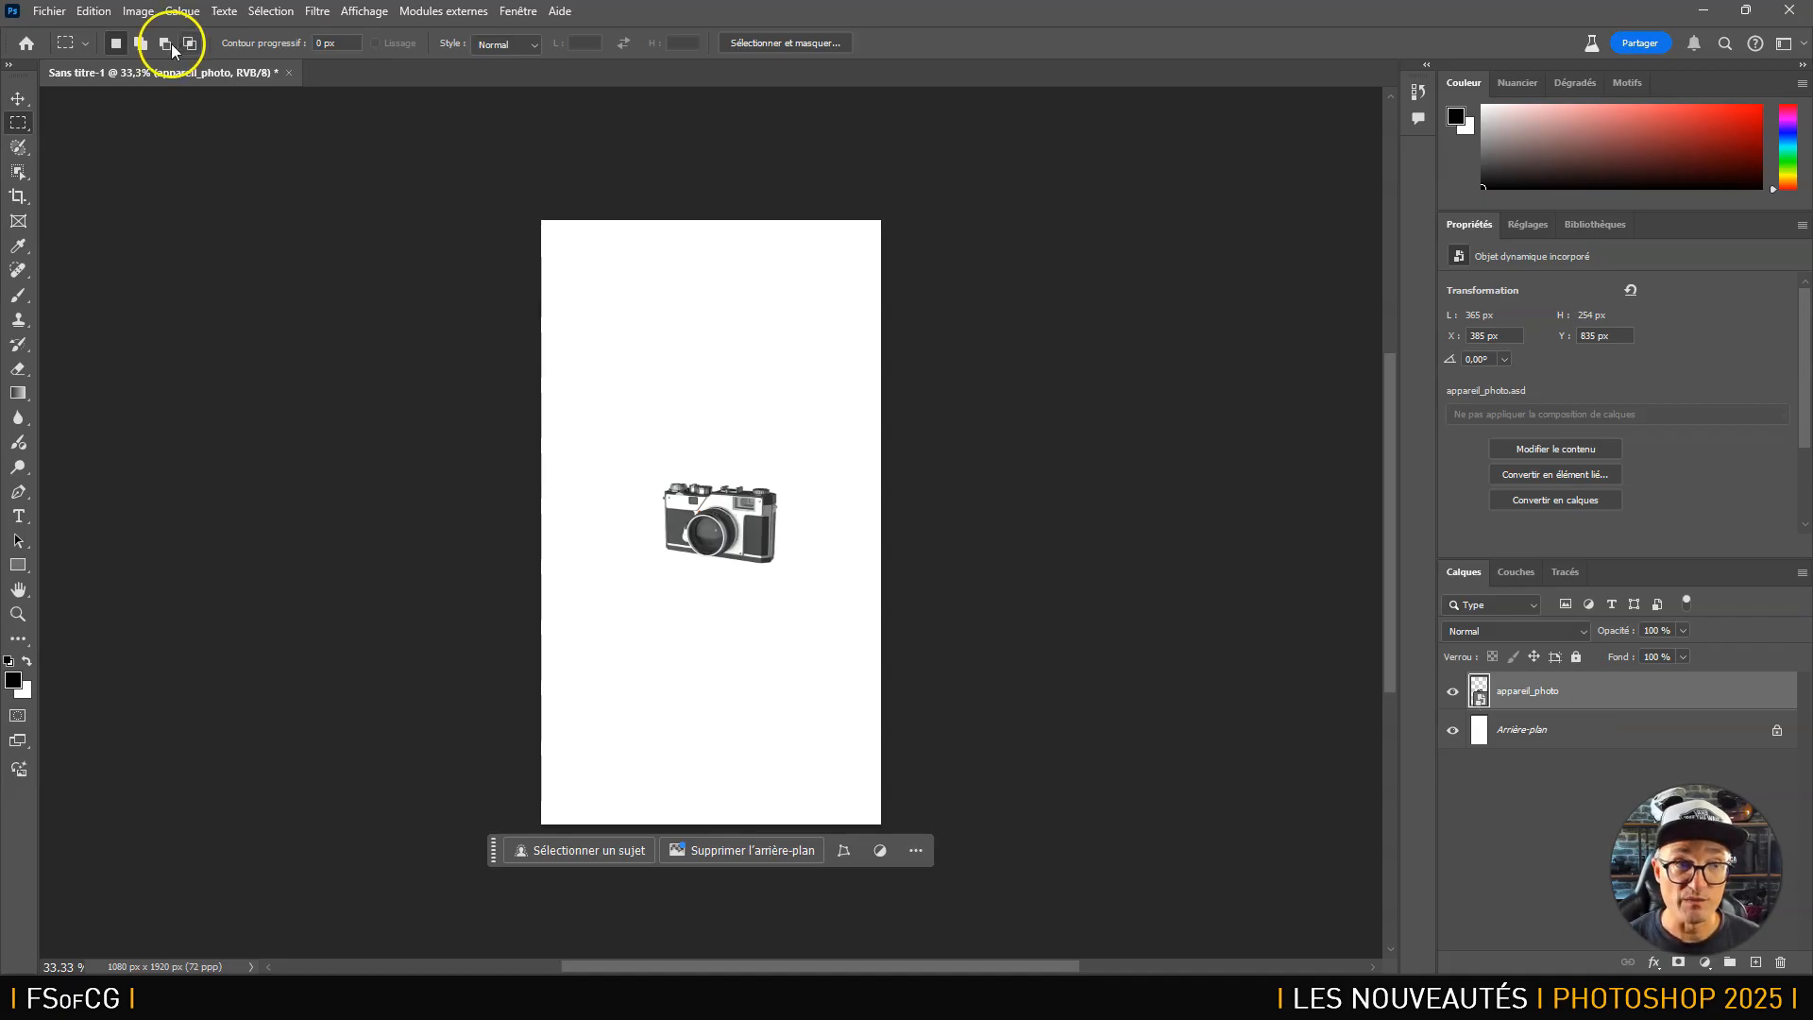
Place appareil_photo from the FDT > 3D folder as an embedded object and validate its default placement.
left_click(38, 14)
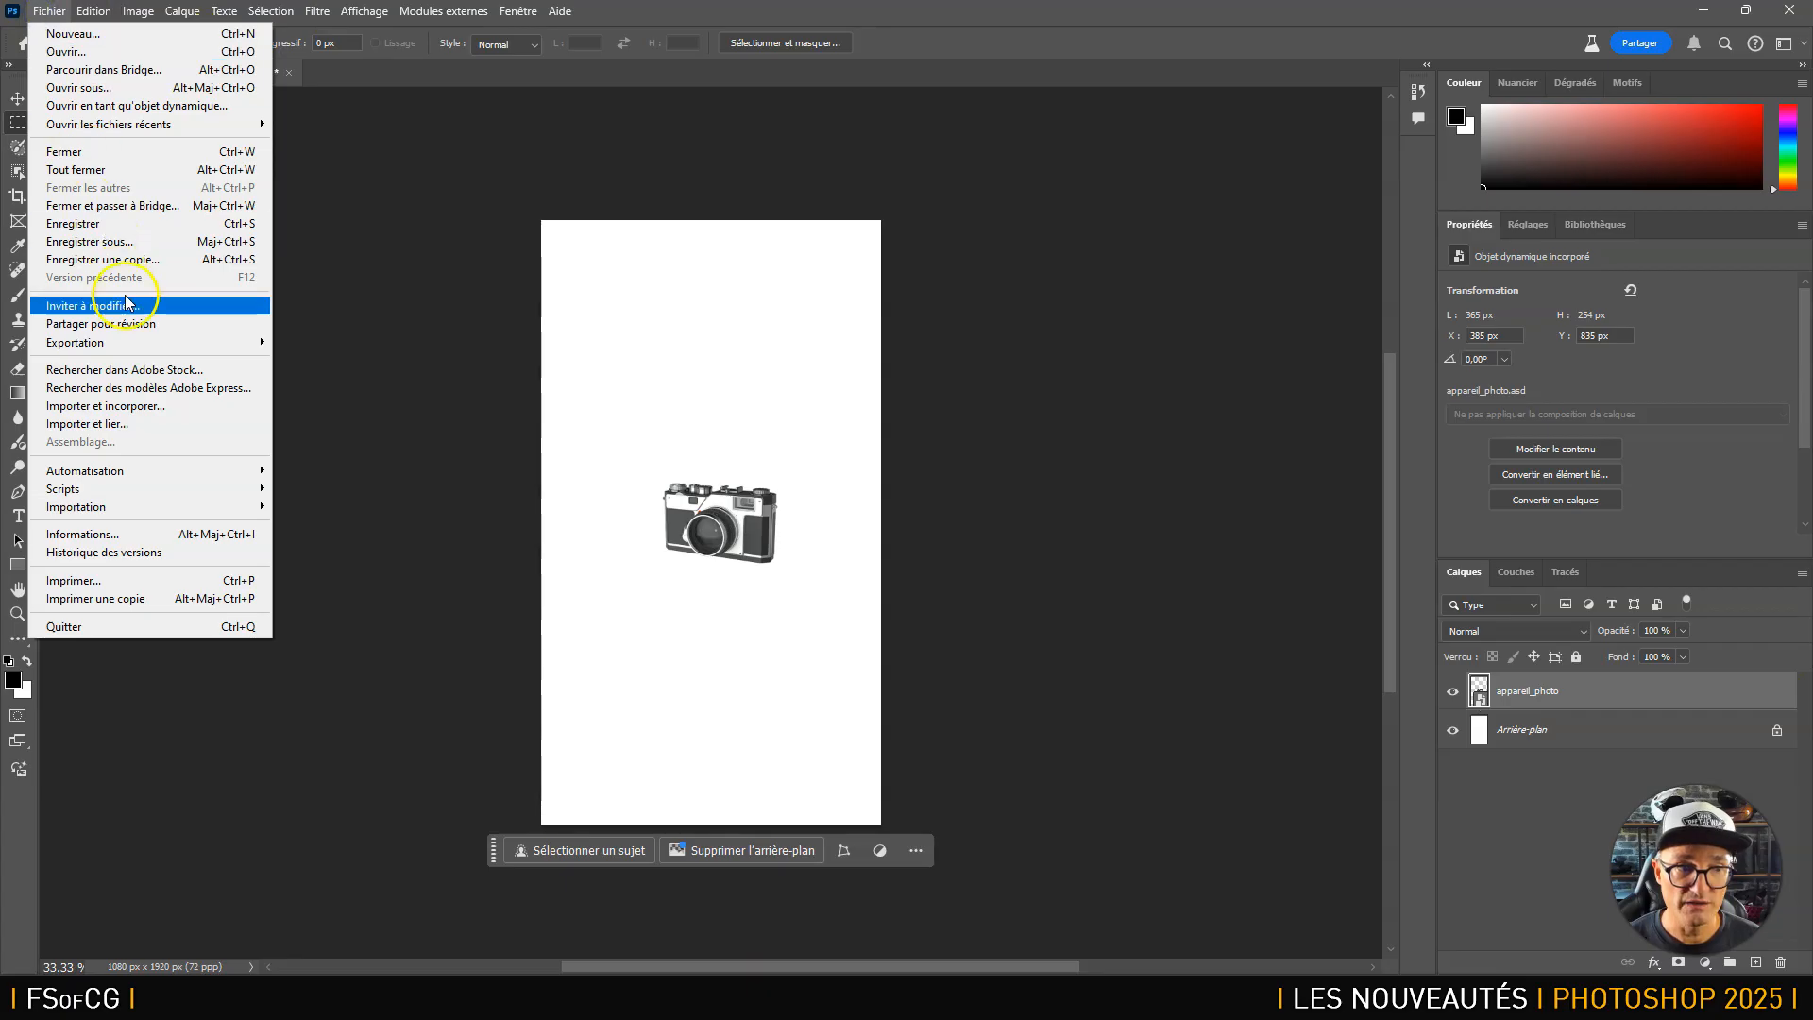
left_click(149, 406)
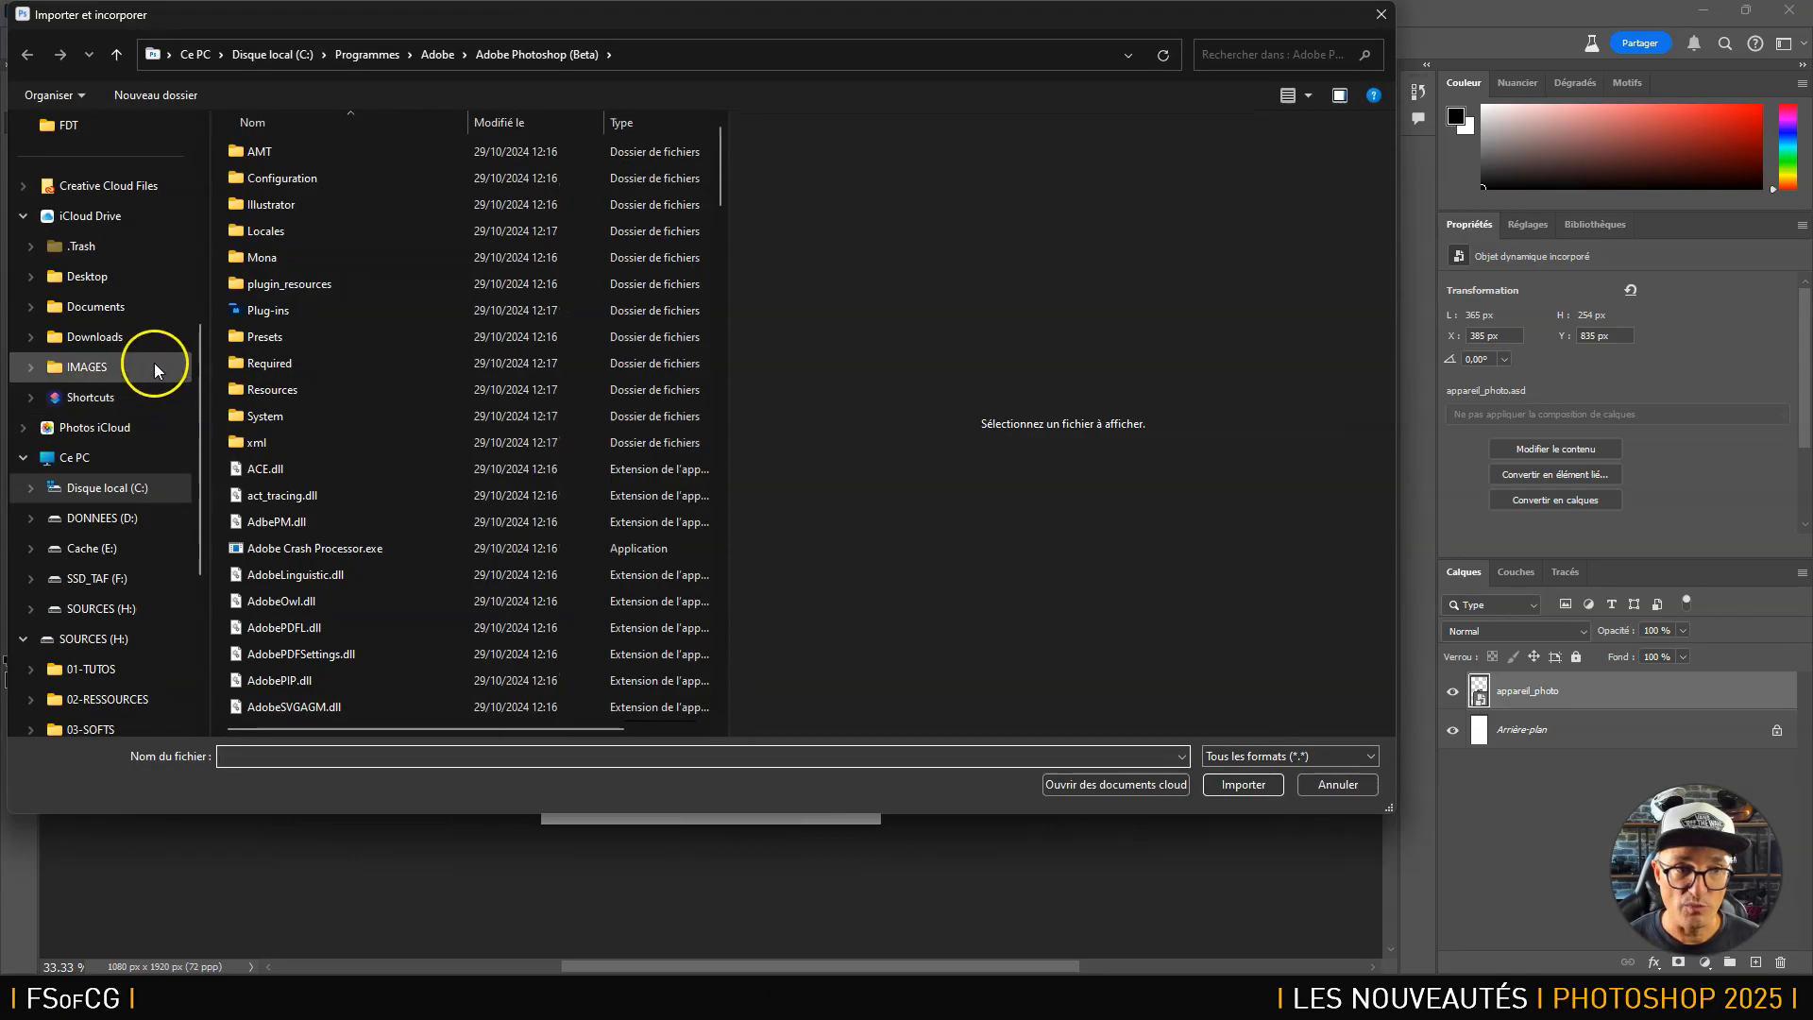
left_click(100, 585)
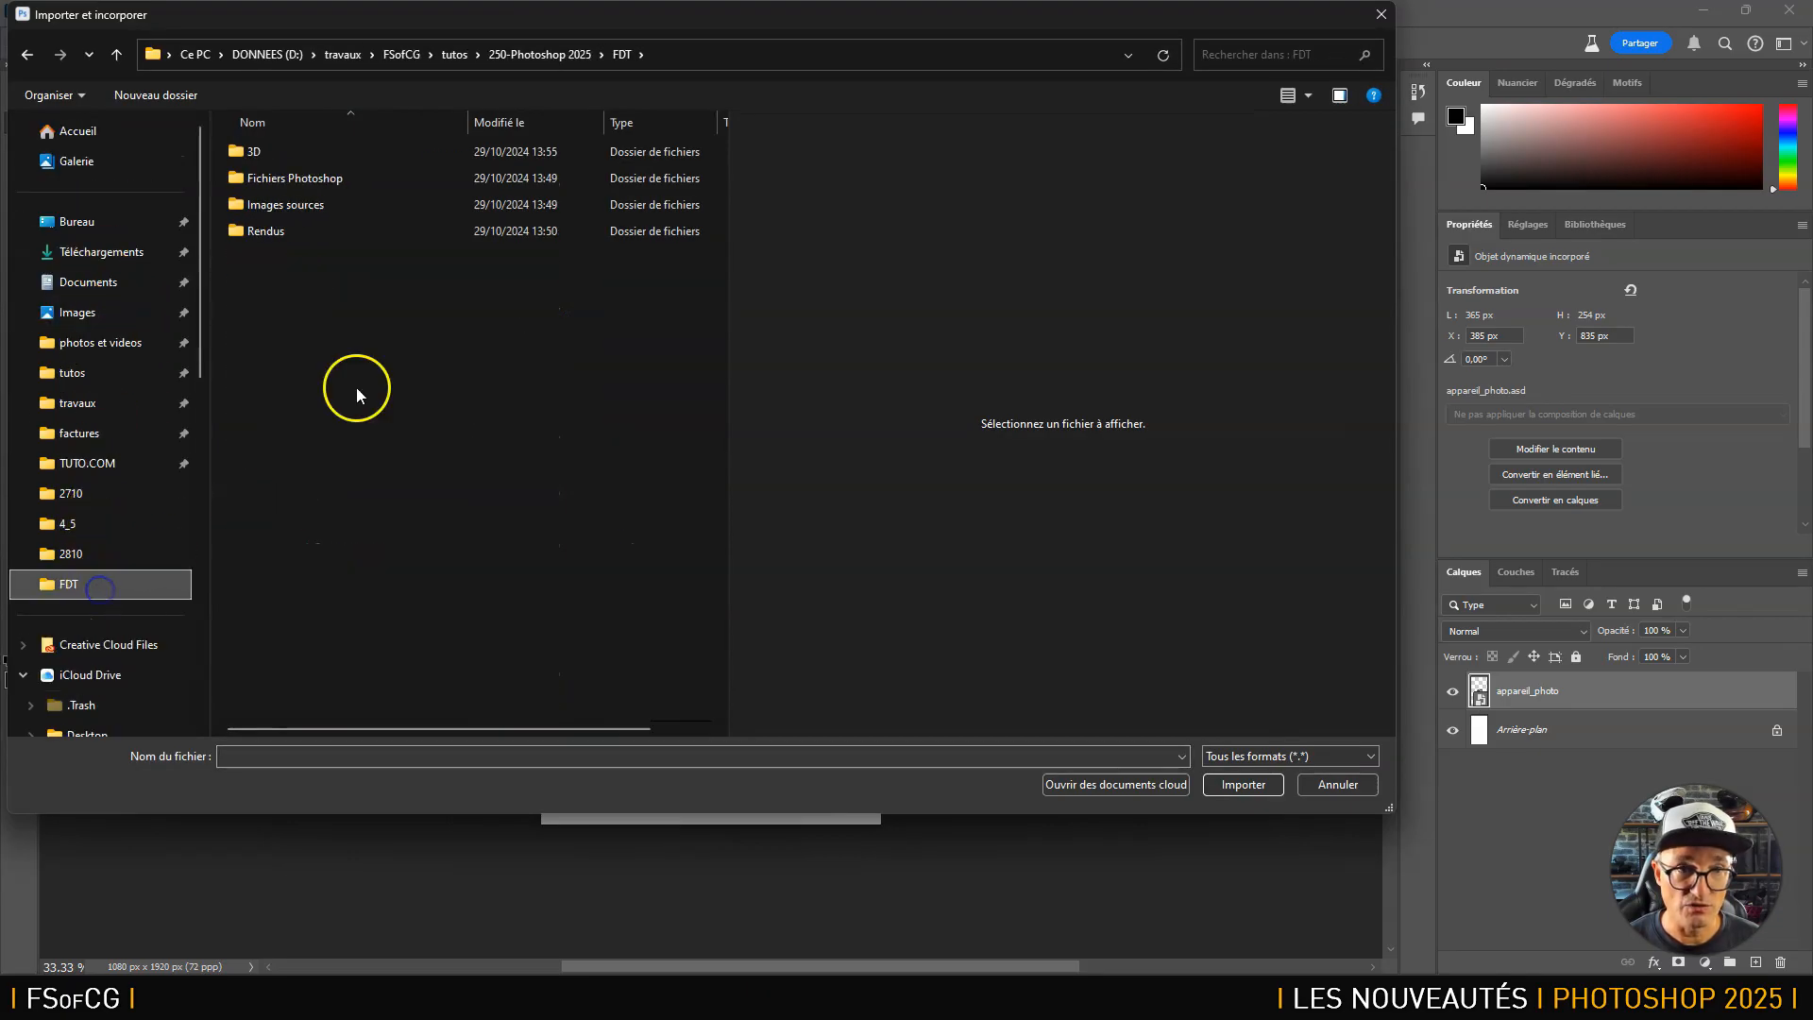
double_click(253, 151)
double_click(268, 157)
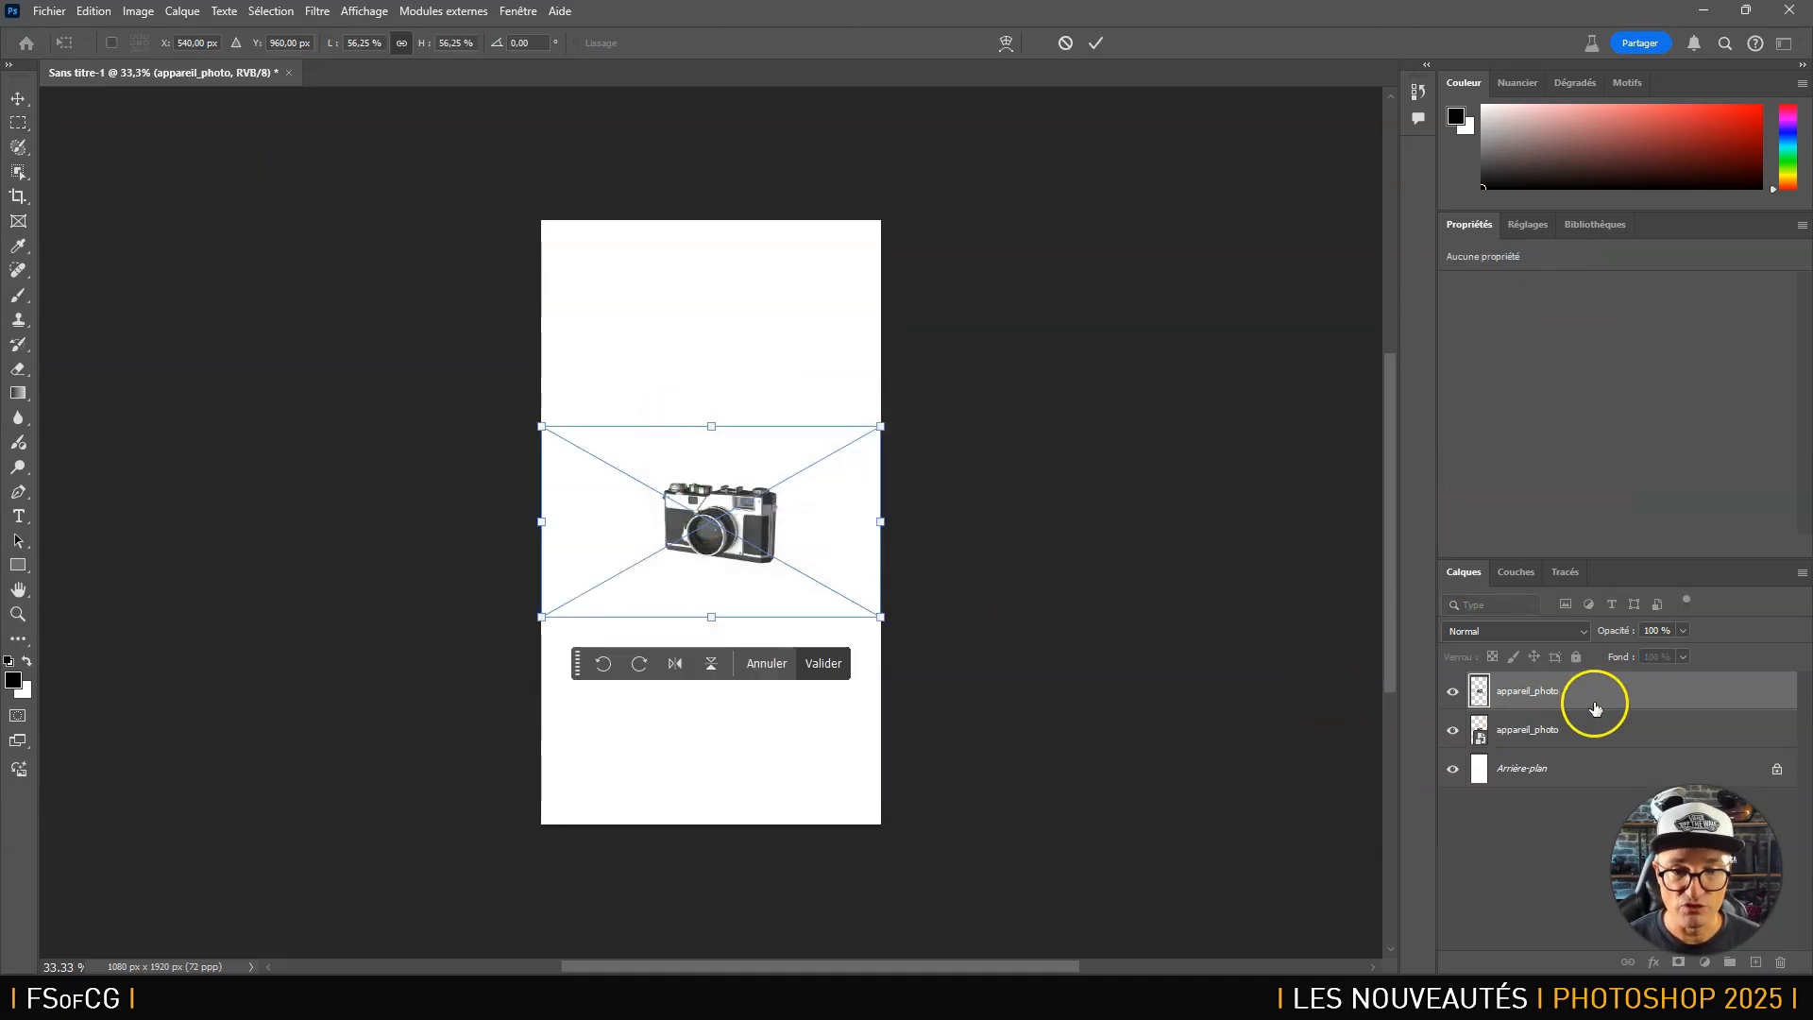
key("Return")
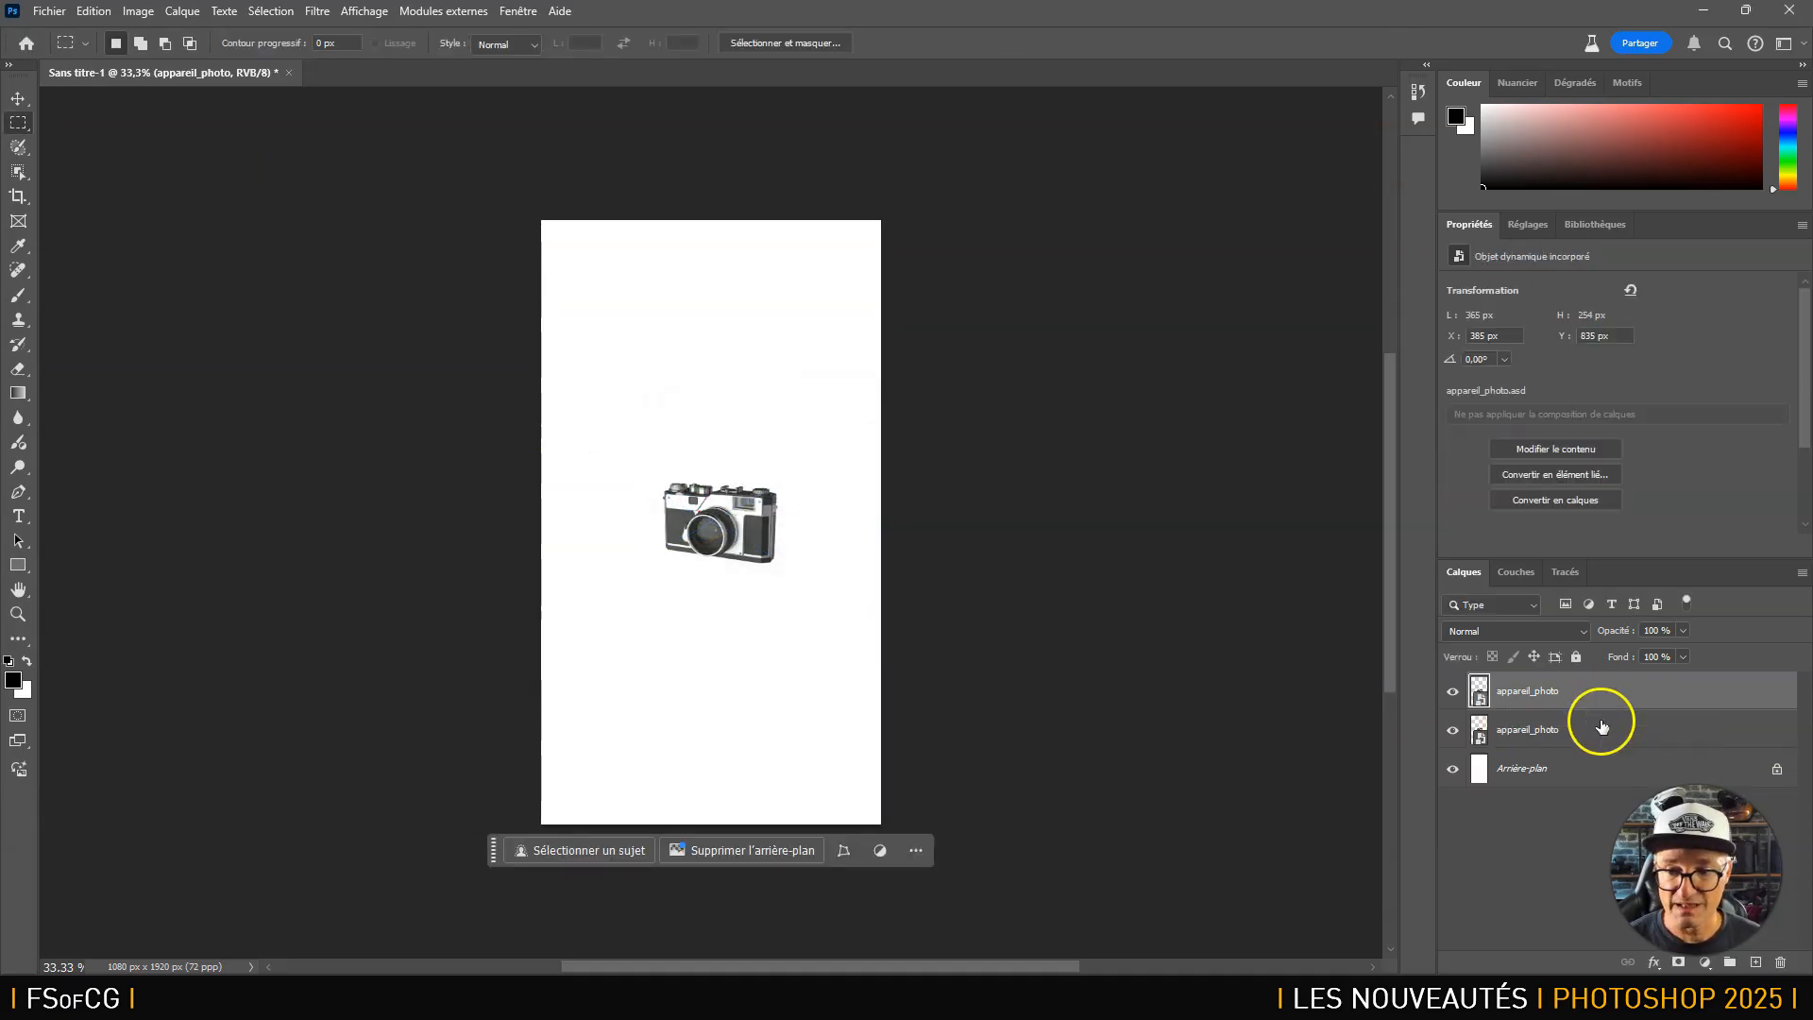
Delete the lower of the two appareil_photo layers.
left_click(1602, 726)
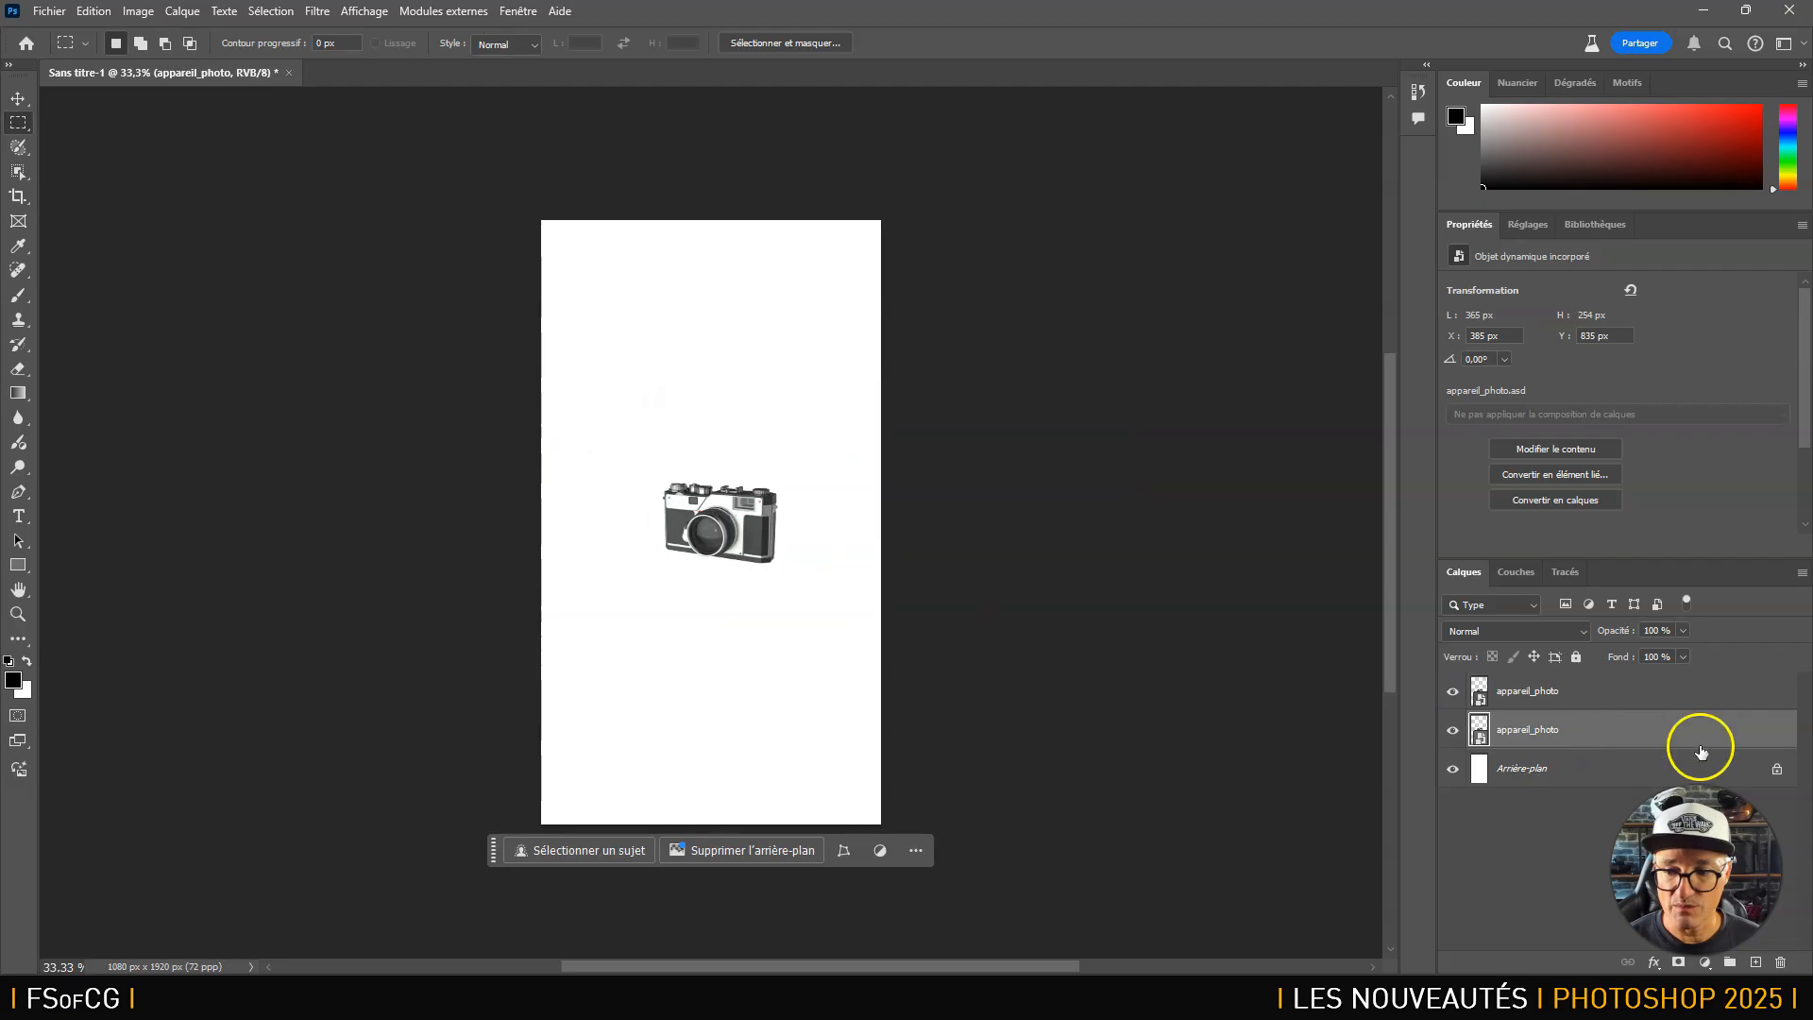
left_click(1780, 963)
left_click(870, 376)
Set the layer thumbnails to the largest size and limit their content to the layer bounds (Limites du calque).
left_click(1802, 572)
left_click(1634, 510)
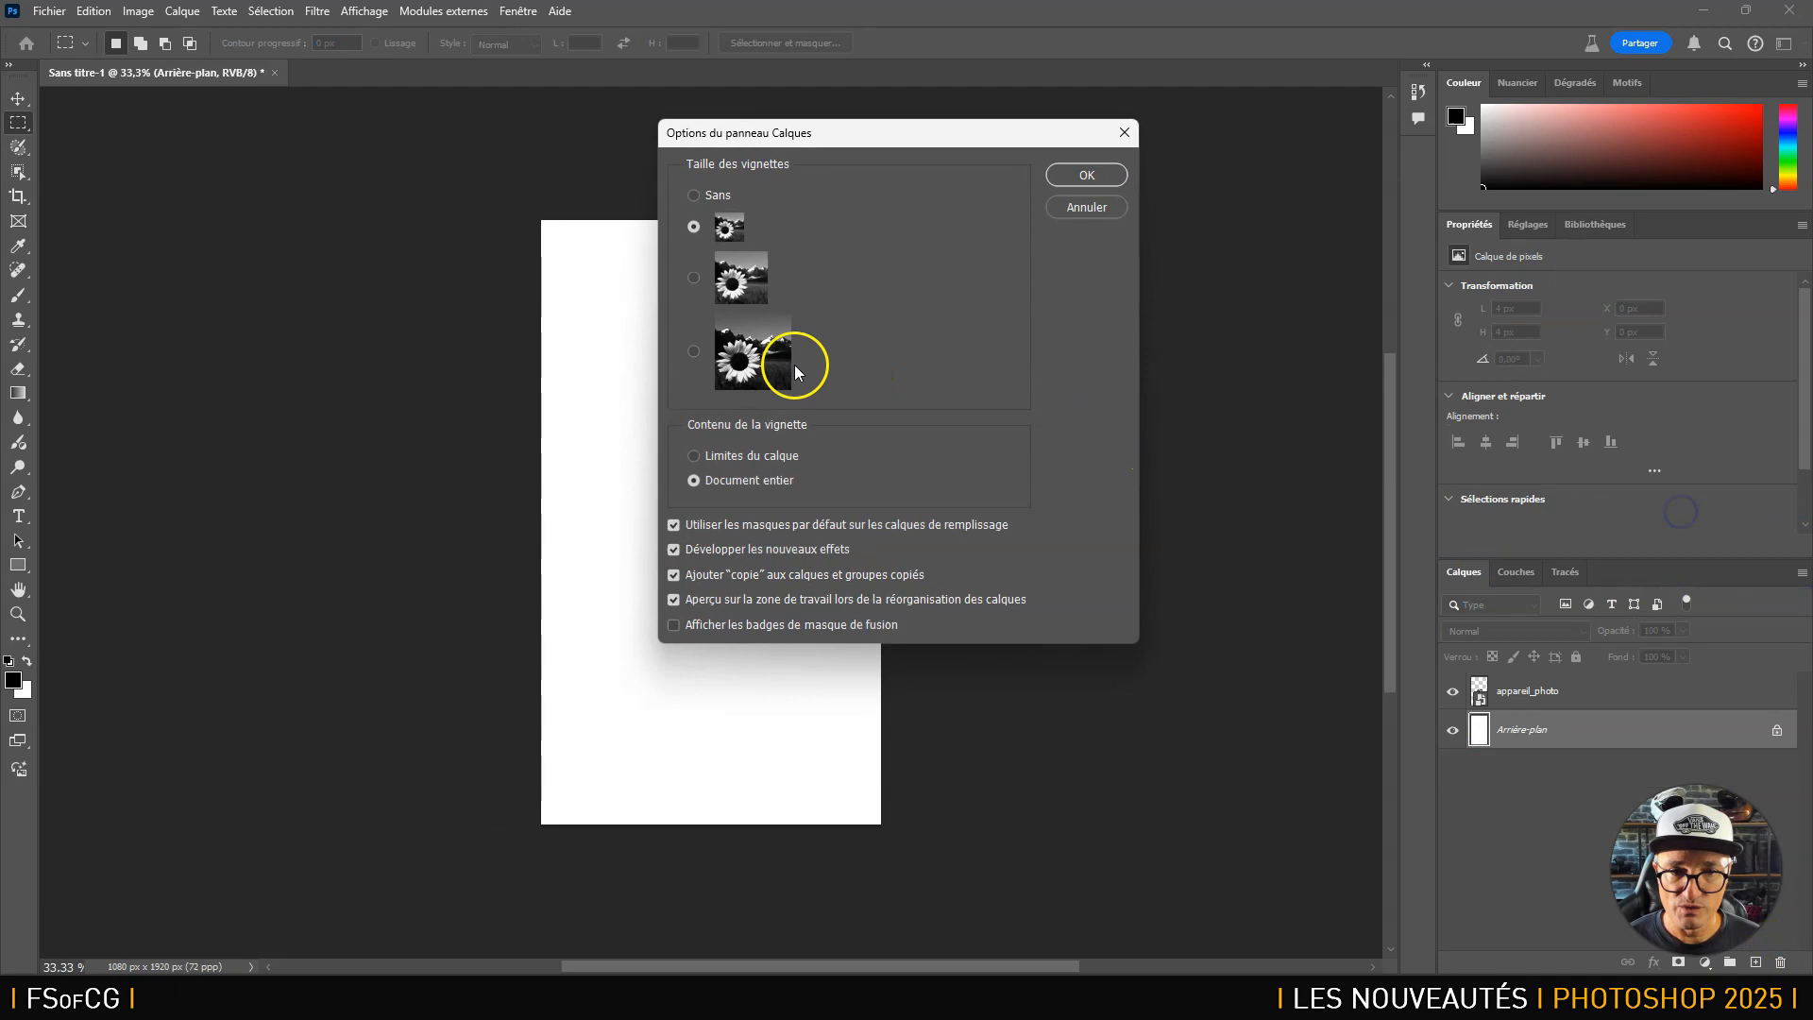
left_click(693, 351)
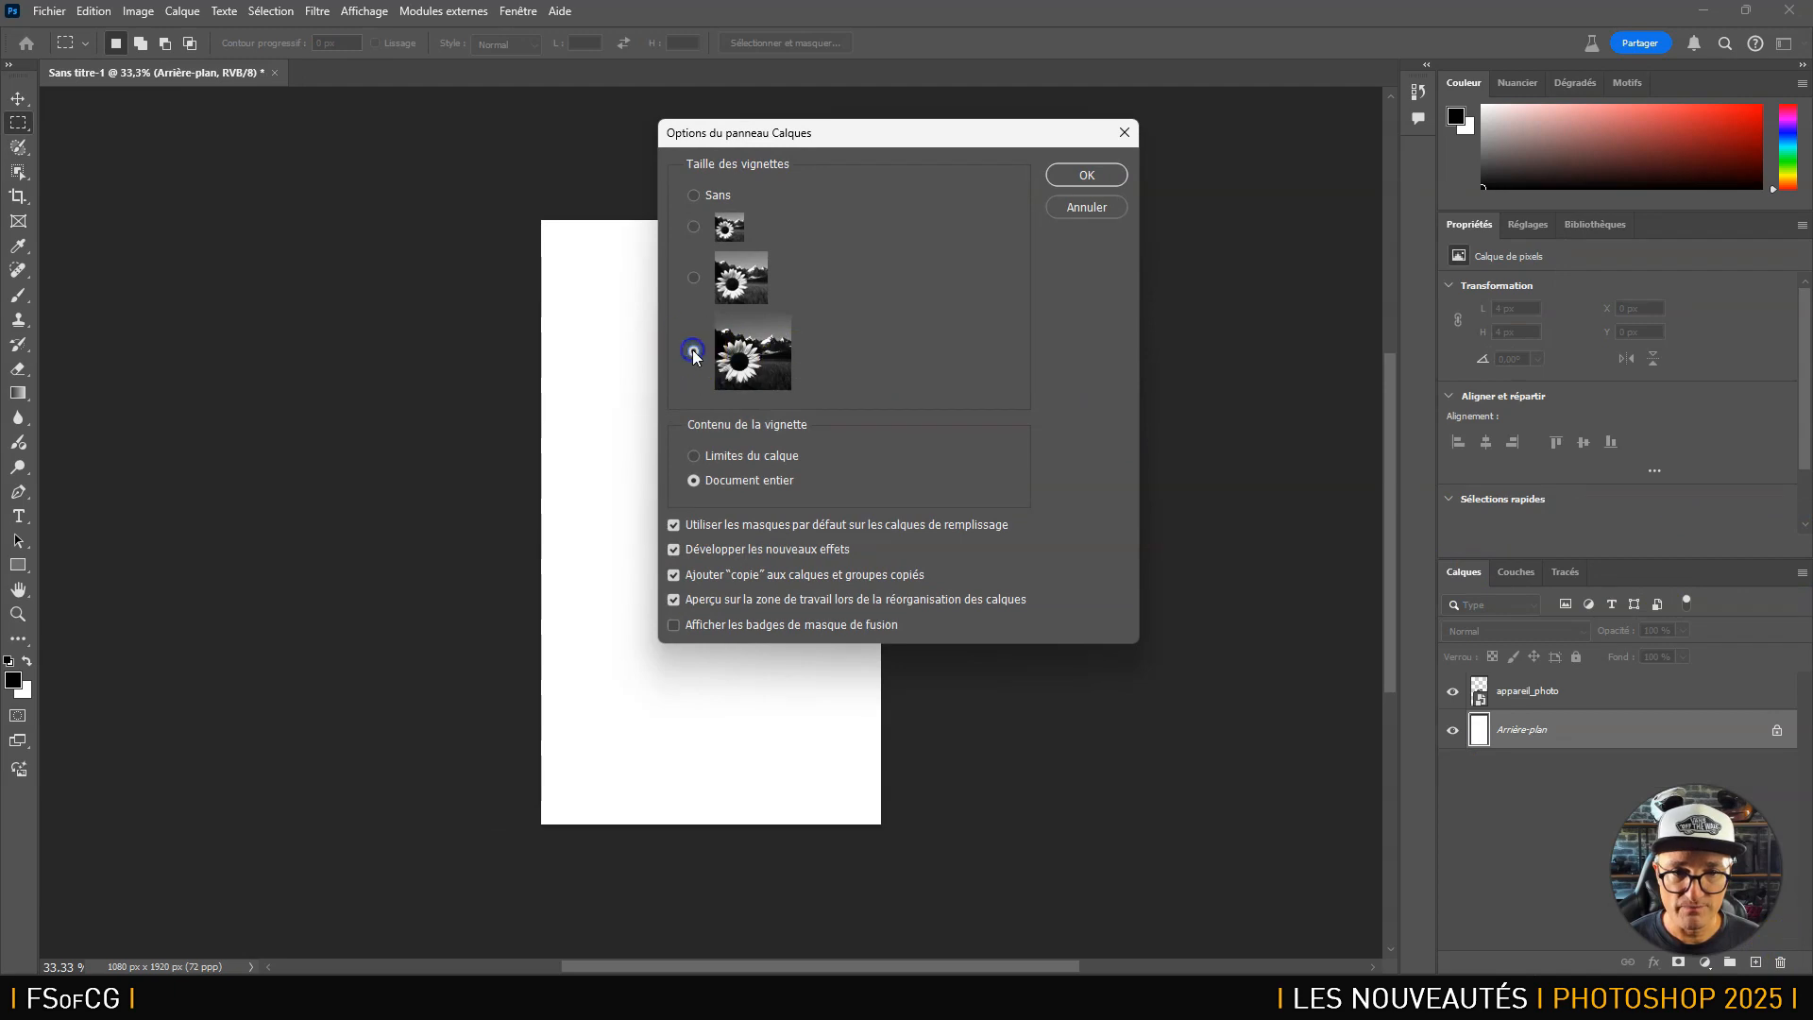
left_click(694, 457)
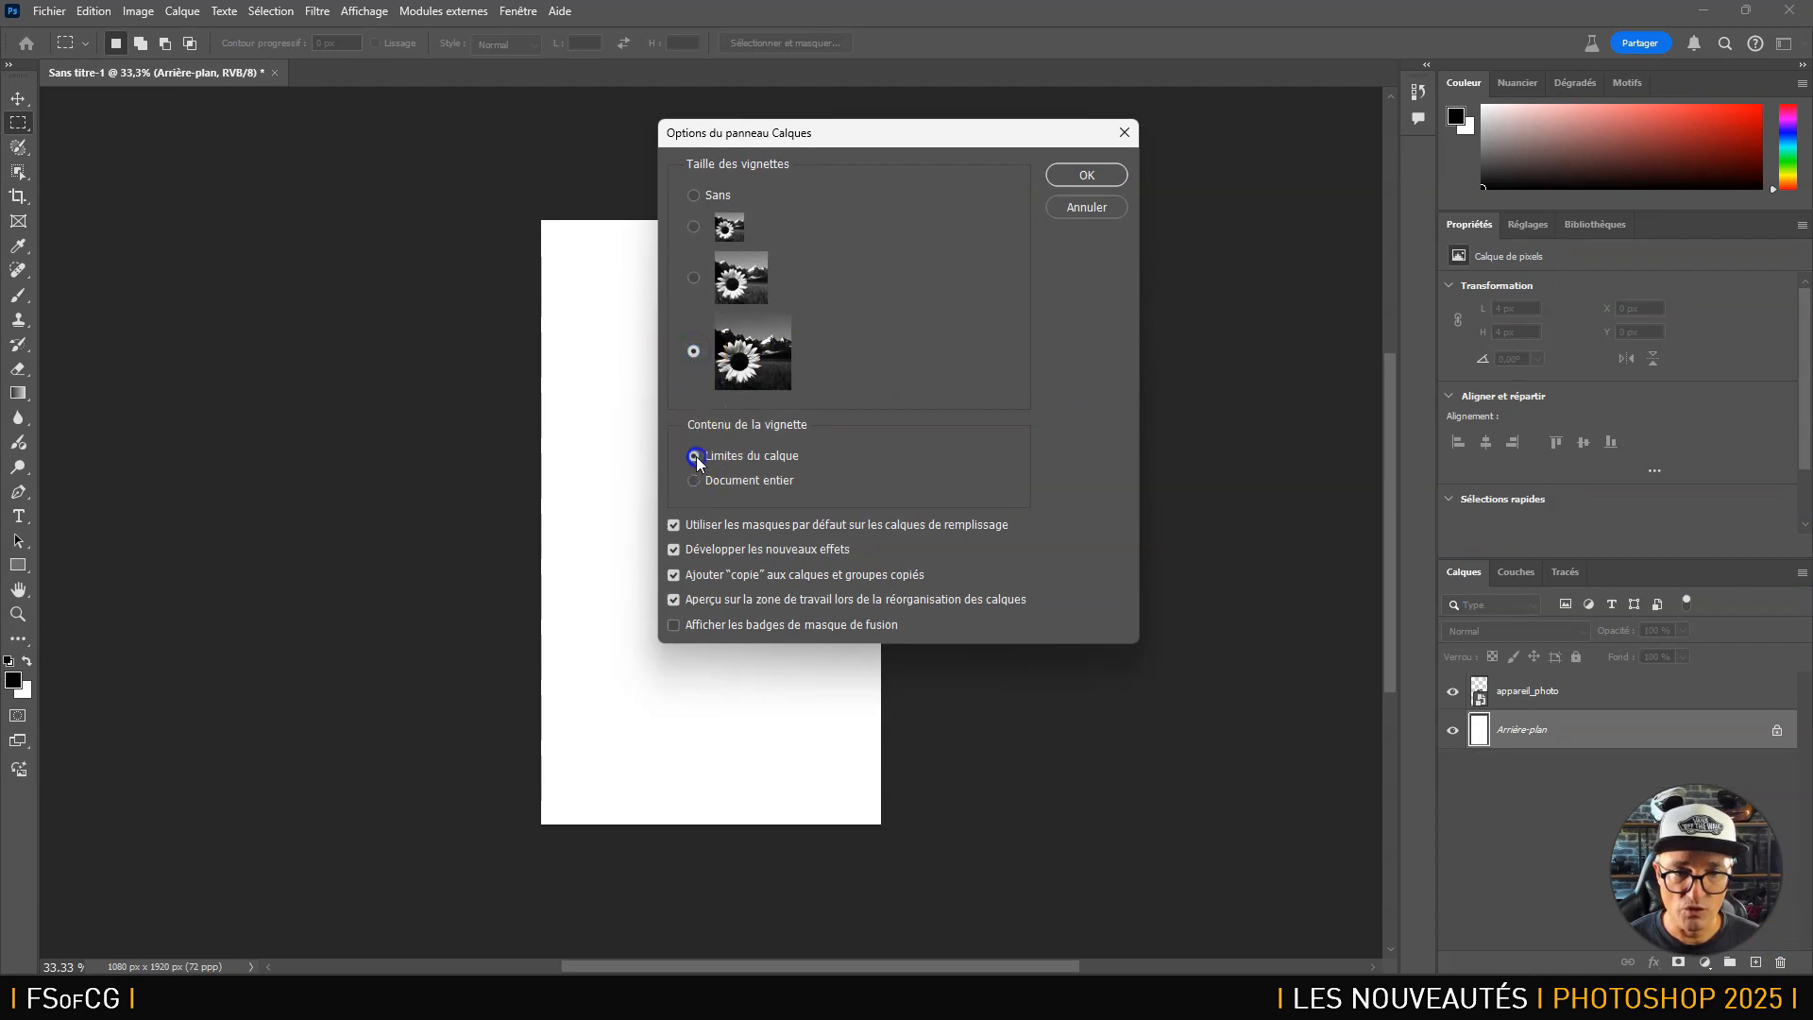
left_click(1085, 176)
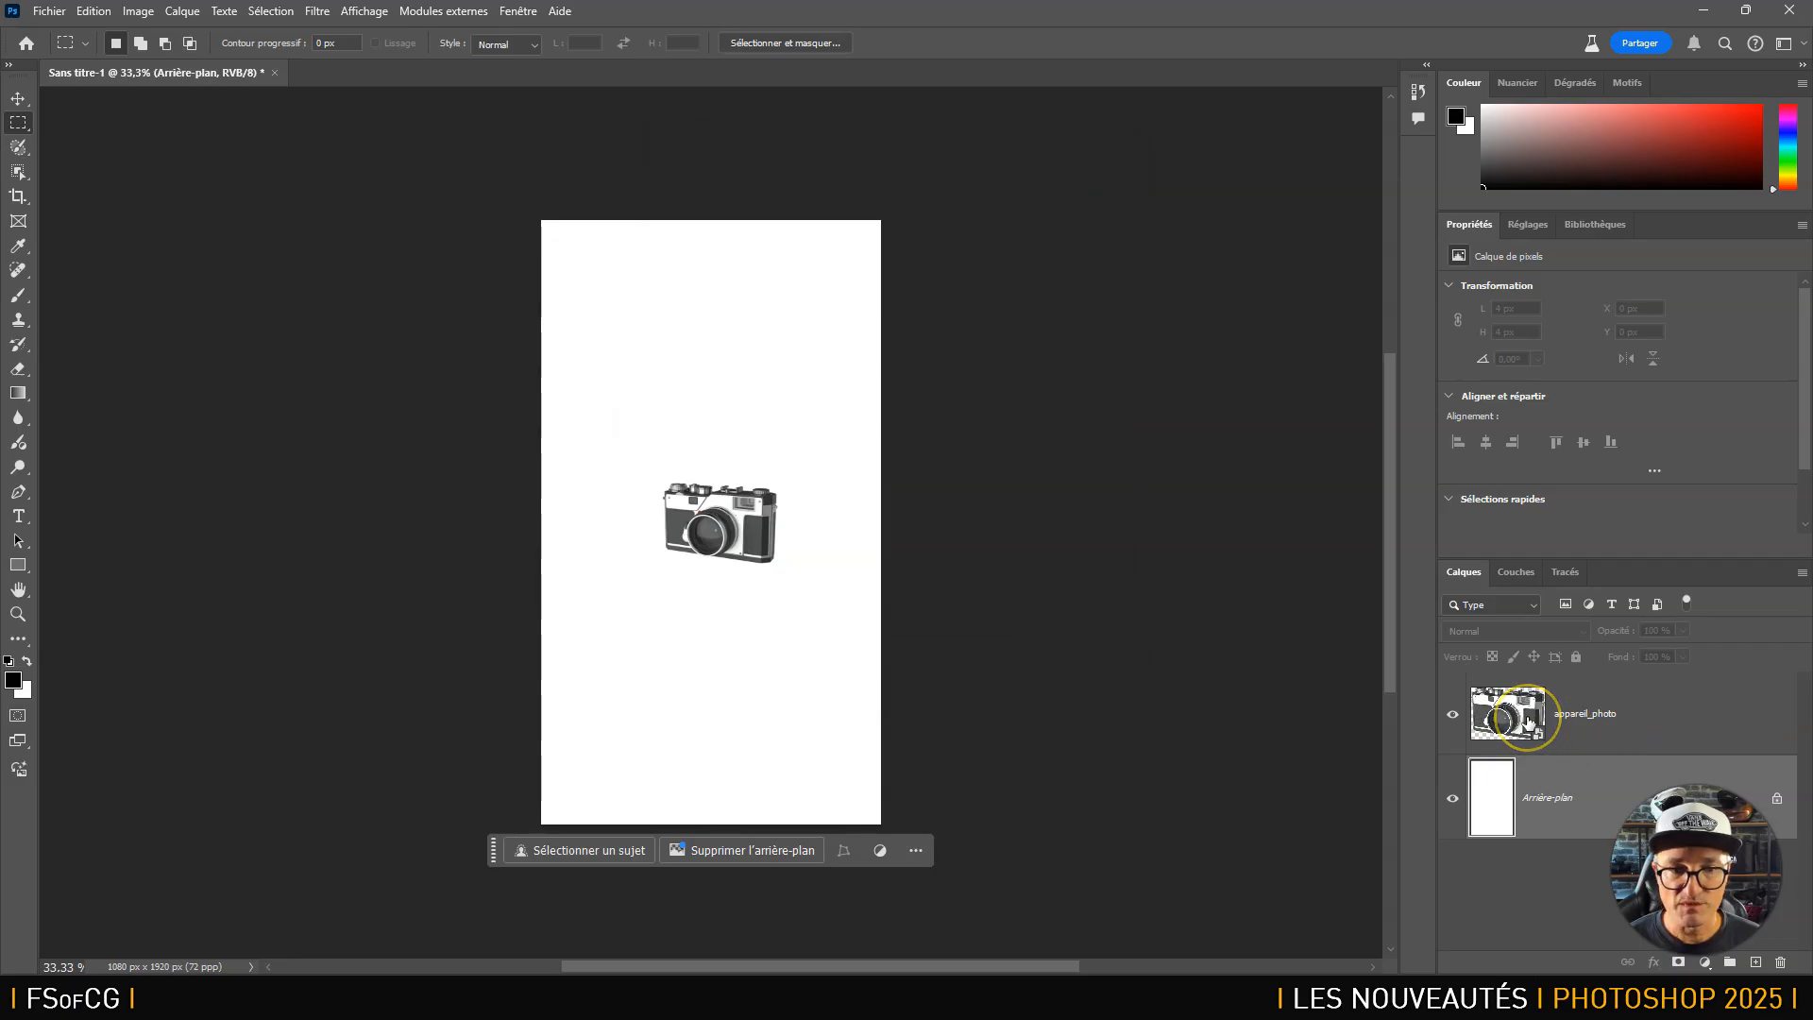
Select the appareil_photo layer and open its 3D content for editing in Substance 3D Viewer.
left_click(1530, 722)
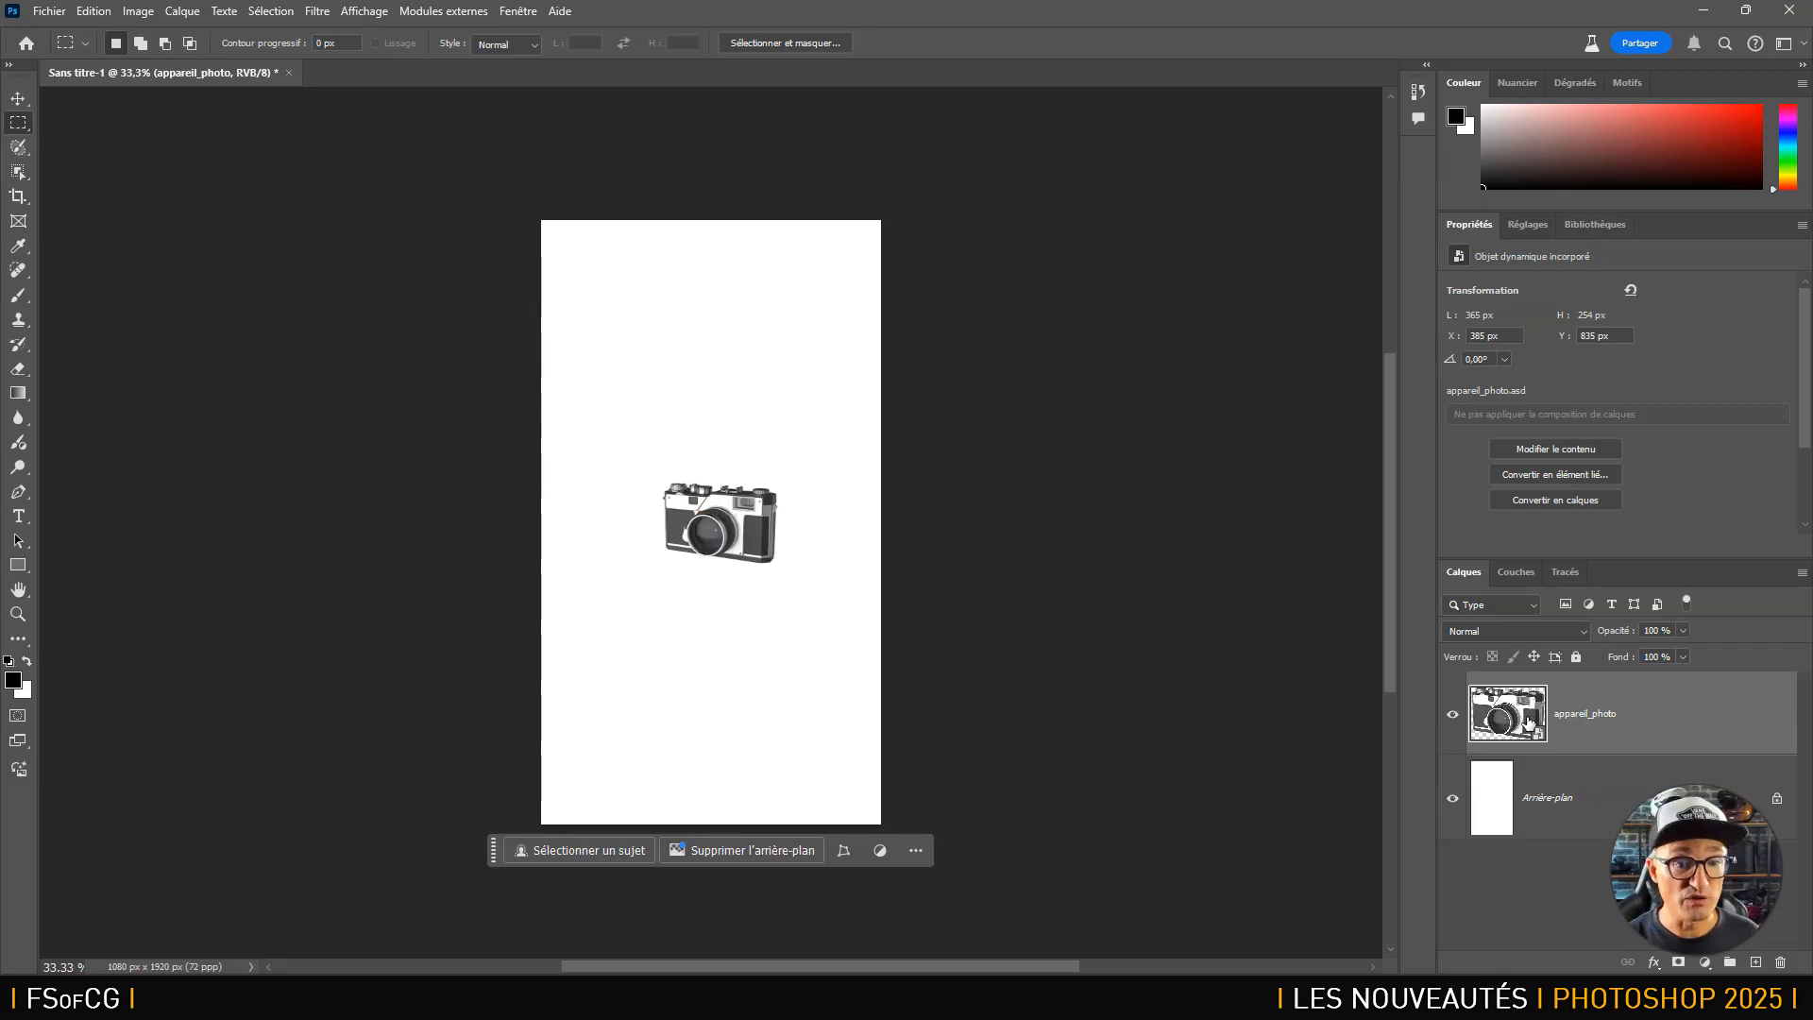
scroll(647, 565, "up", 2)
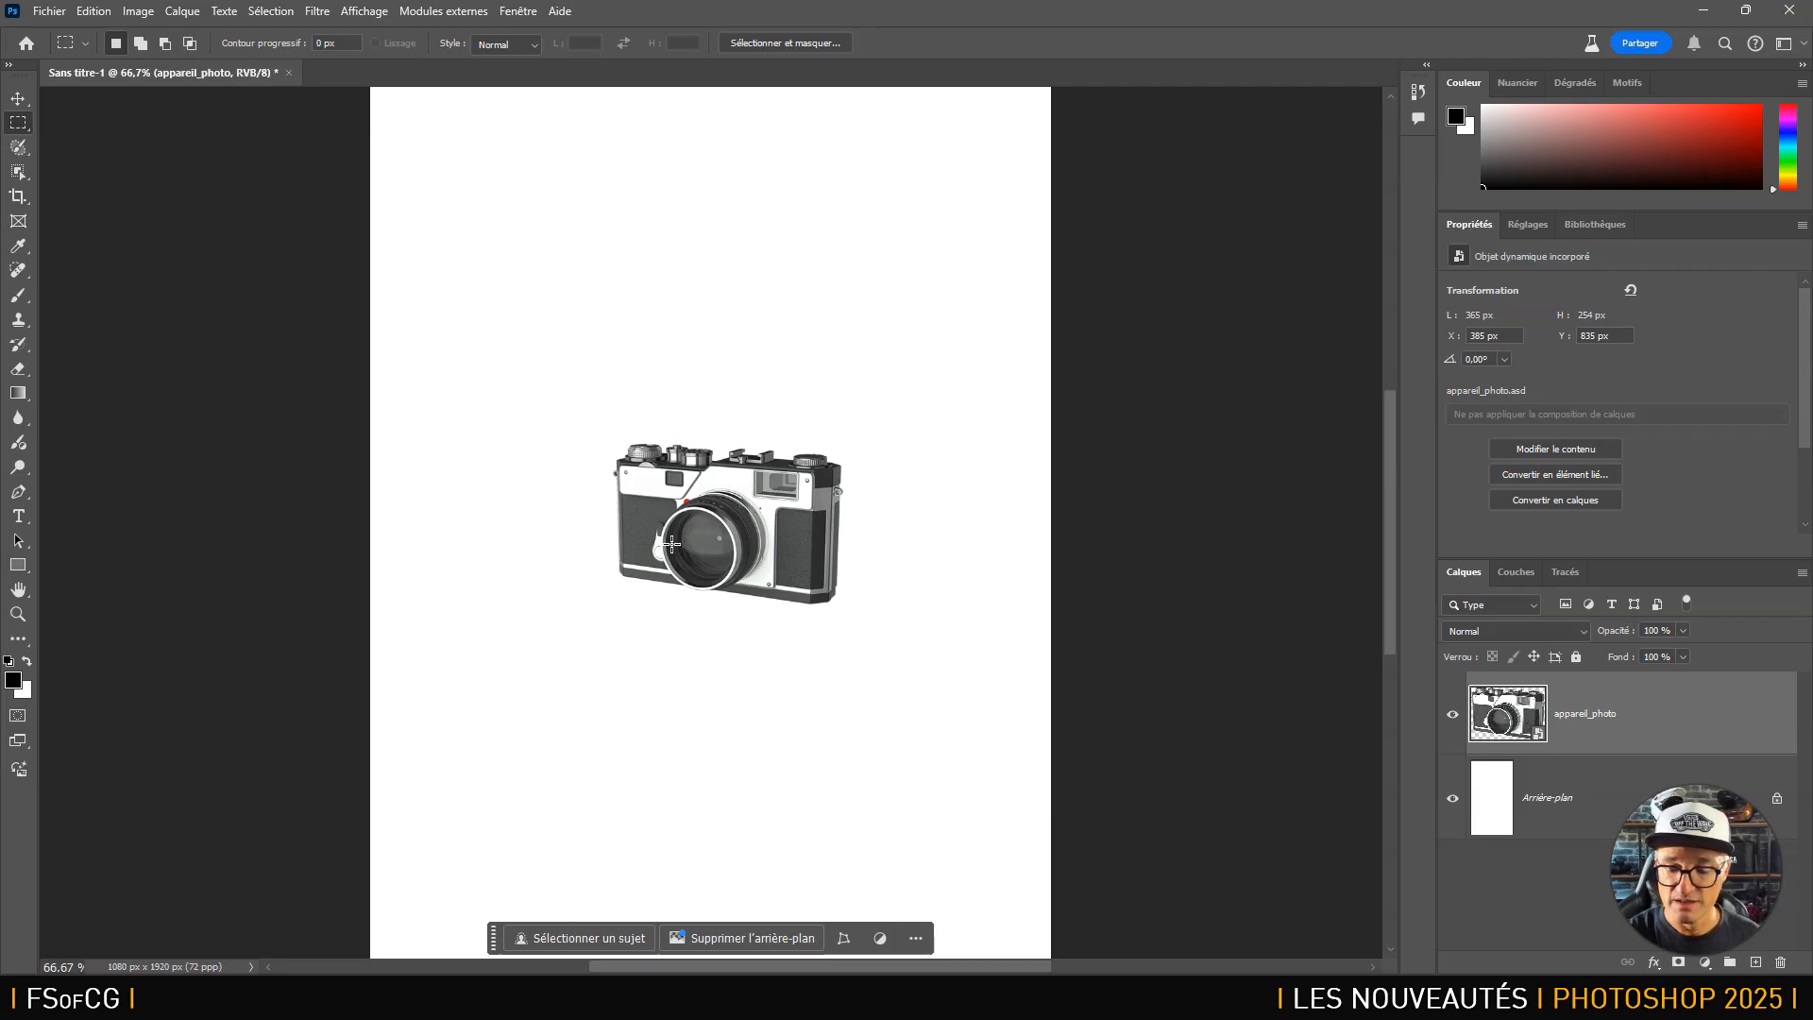
key("ctrl+0")
left_click(1179, 774)
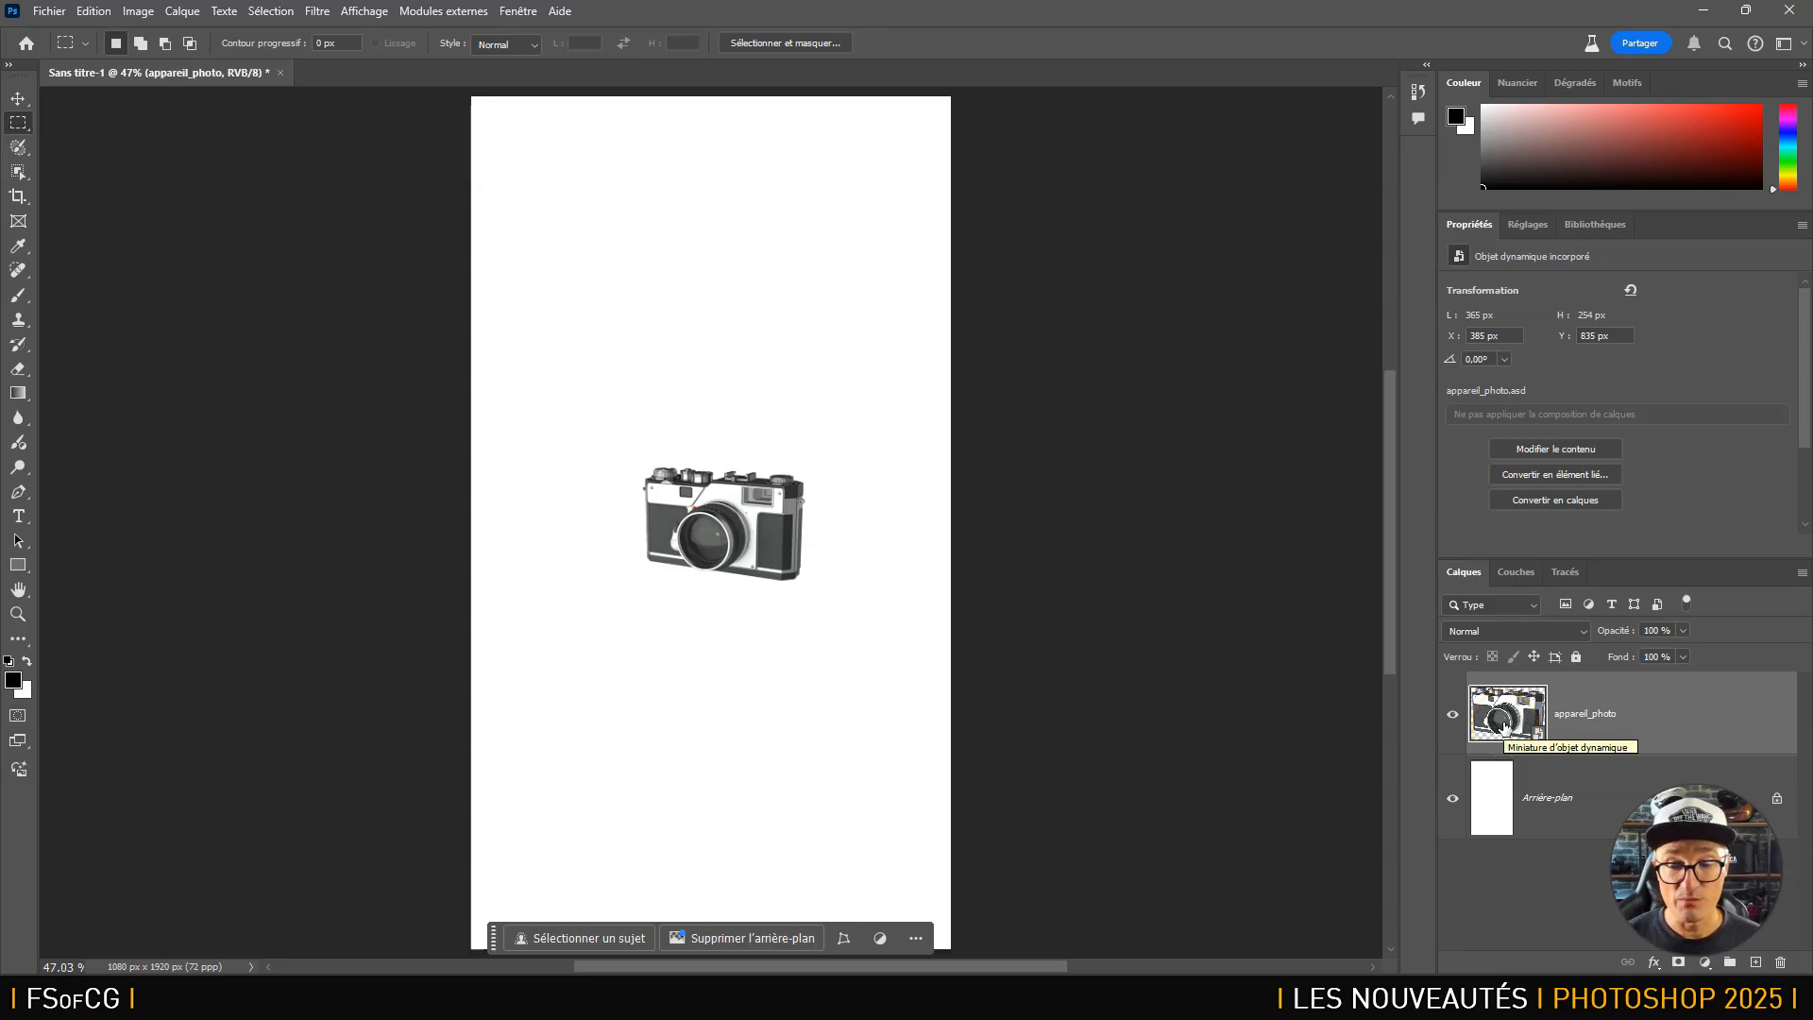
left_click(1234, 598)
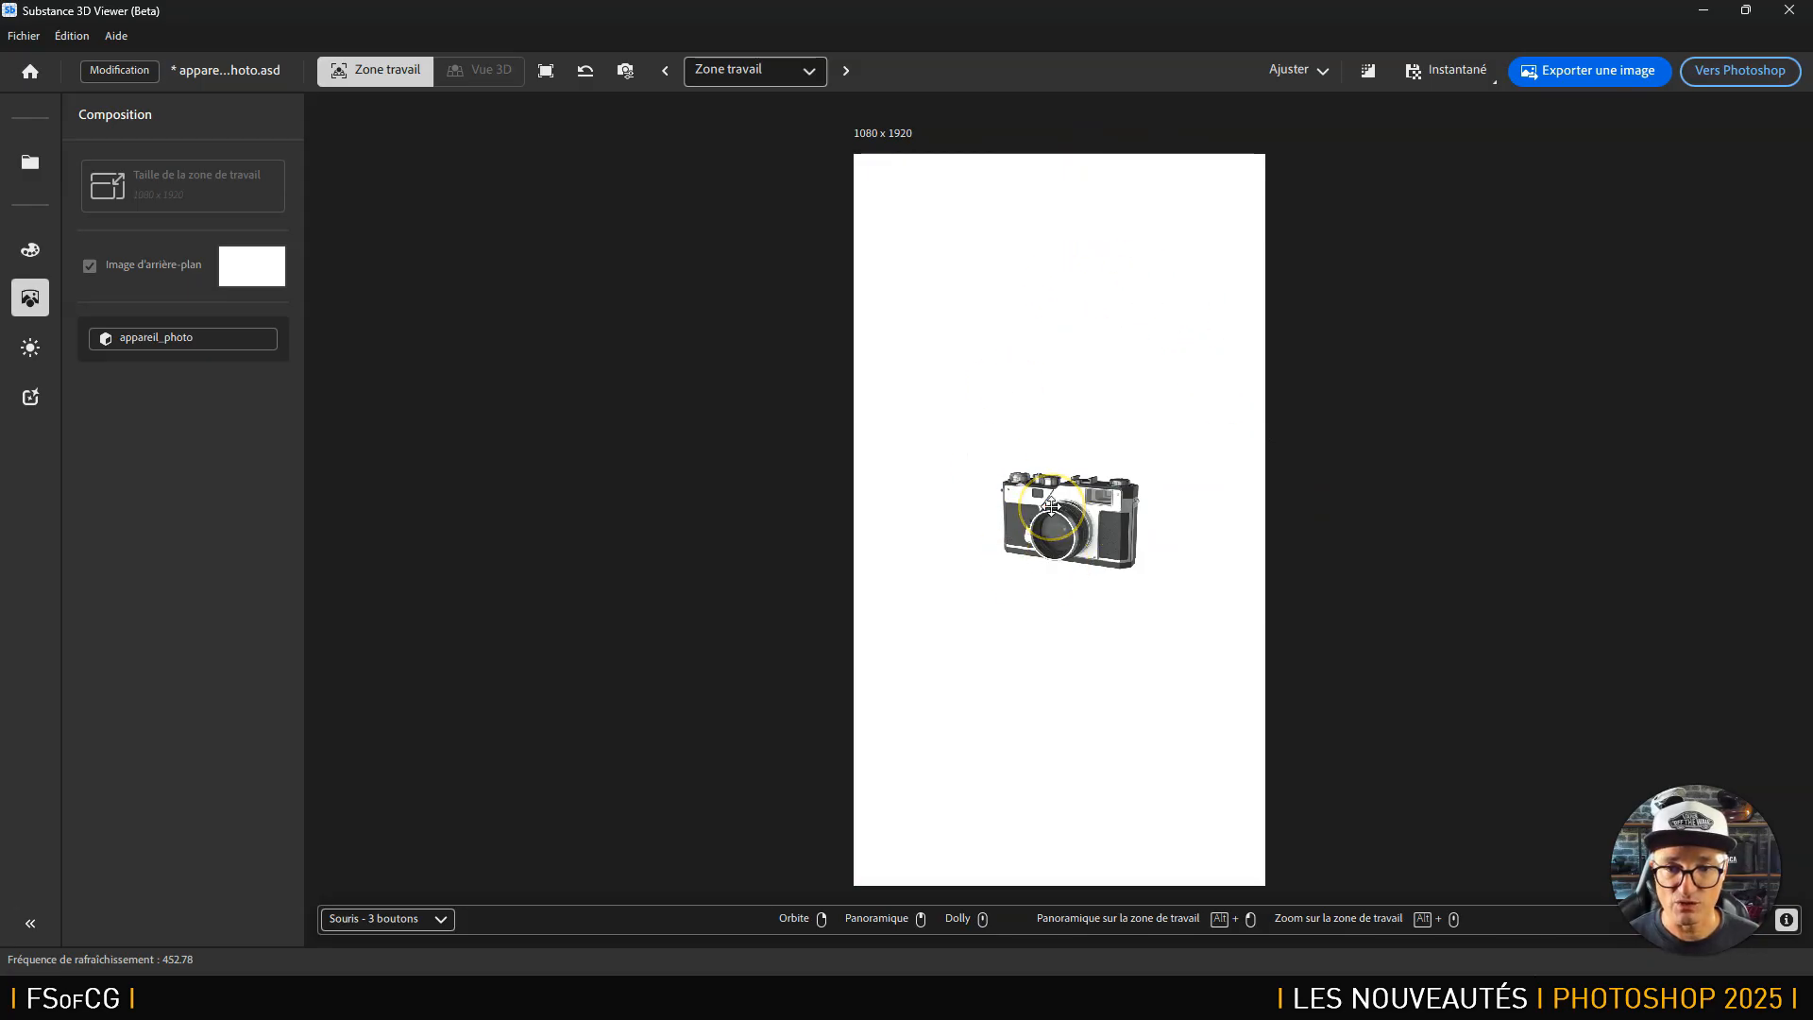
Try the Souris - 2 boutons and Pavé tactile navigation modes, and restore Souris - 3 boutons.
left_click(425, 921)
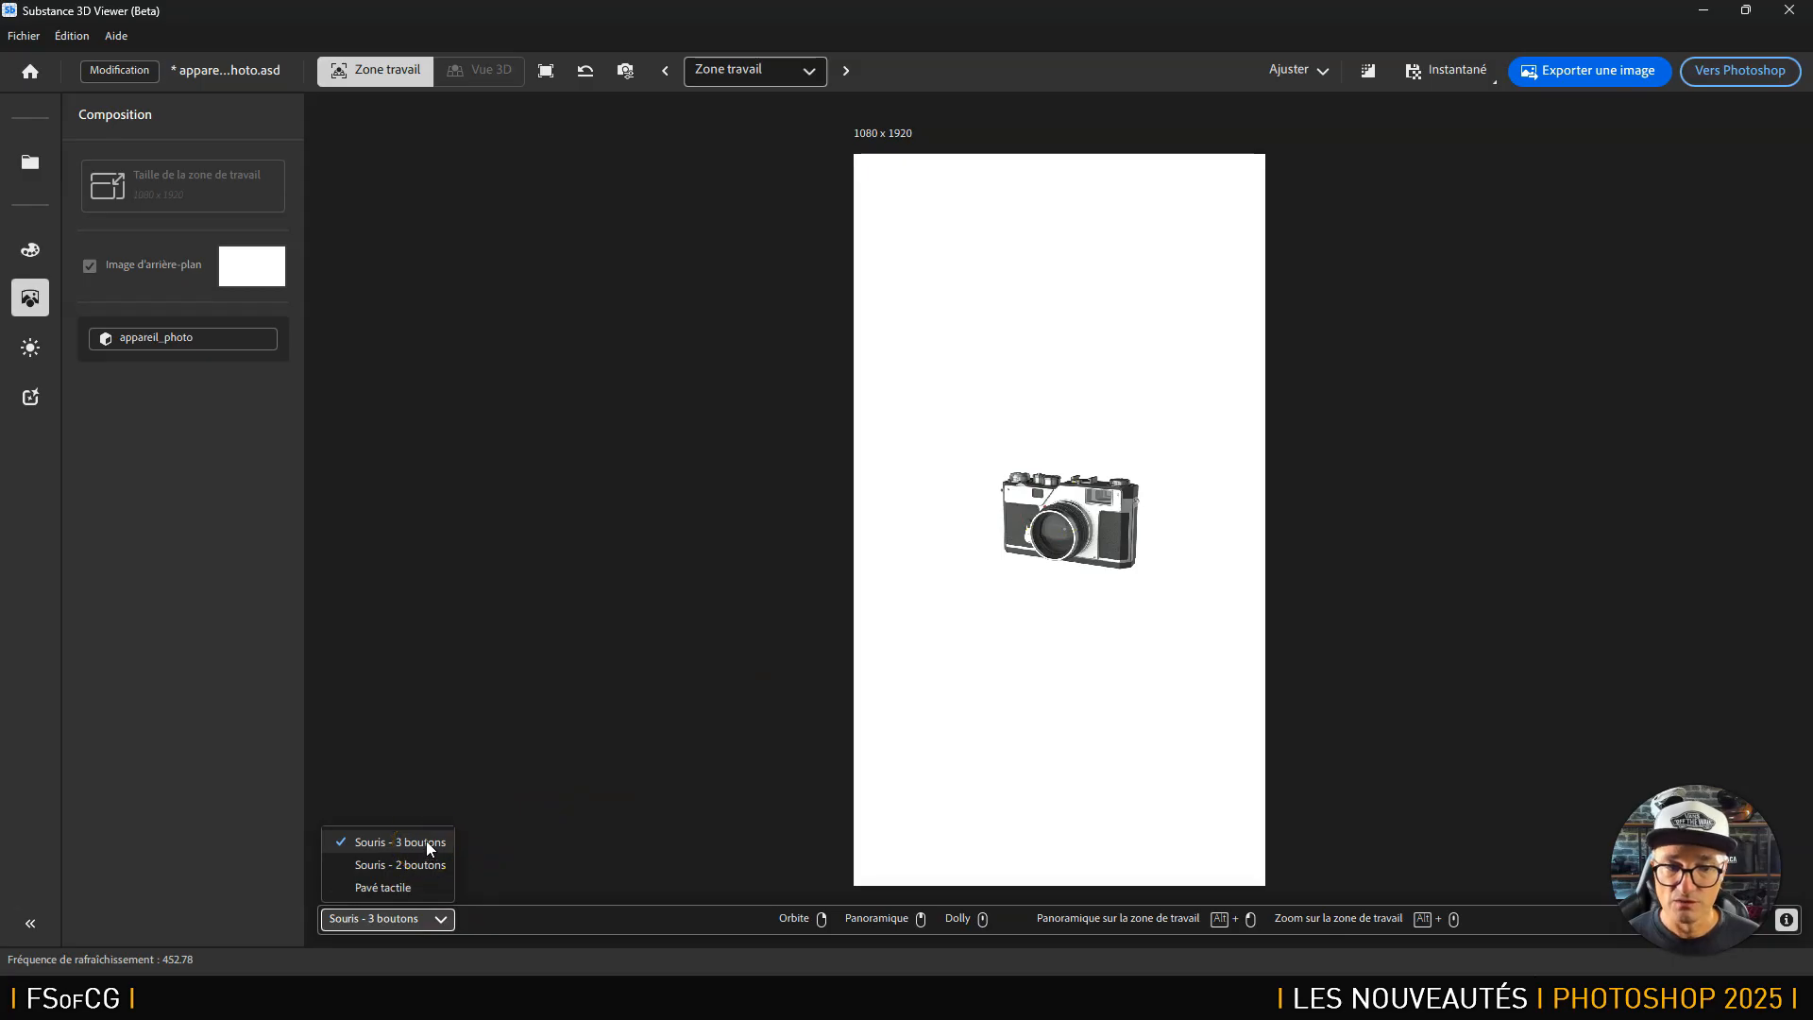
left_click(425, 864)
left_click(415, 916)
left_click(410, 882)
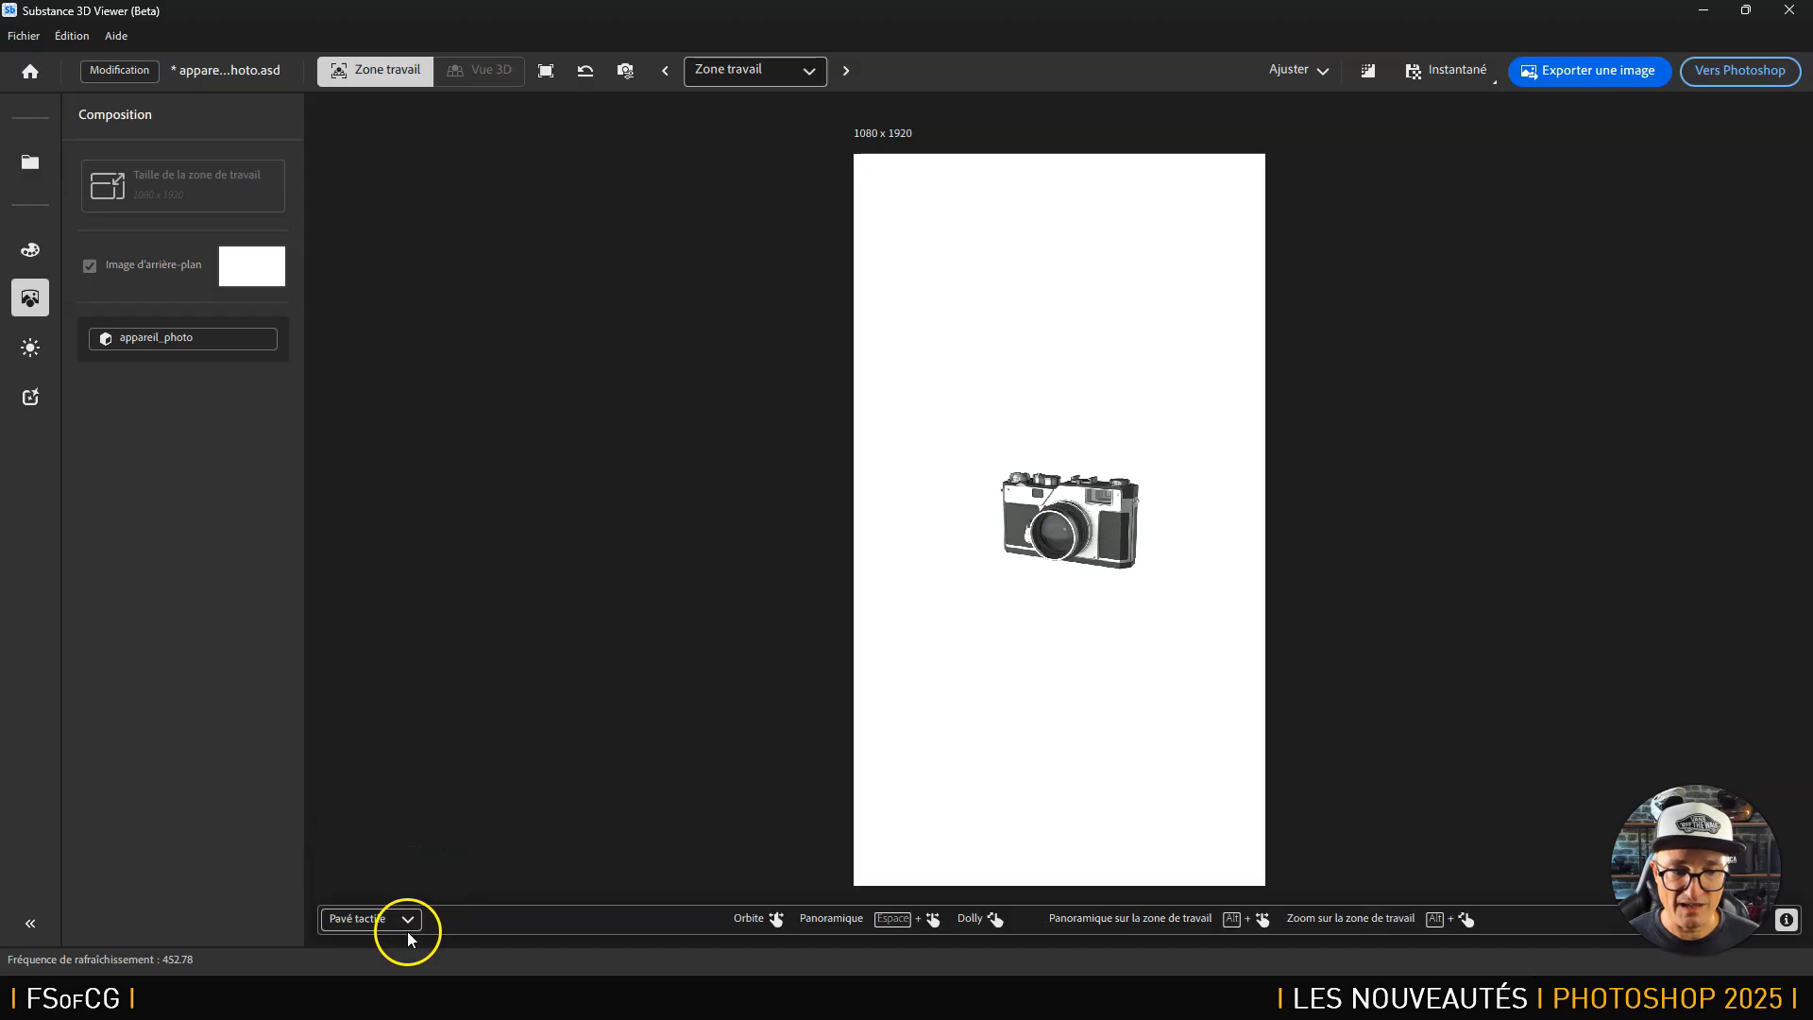
left_click(408, 920)
left_click(404, 831)
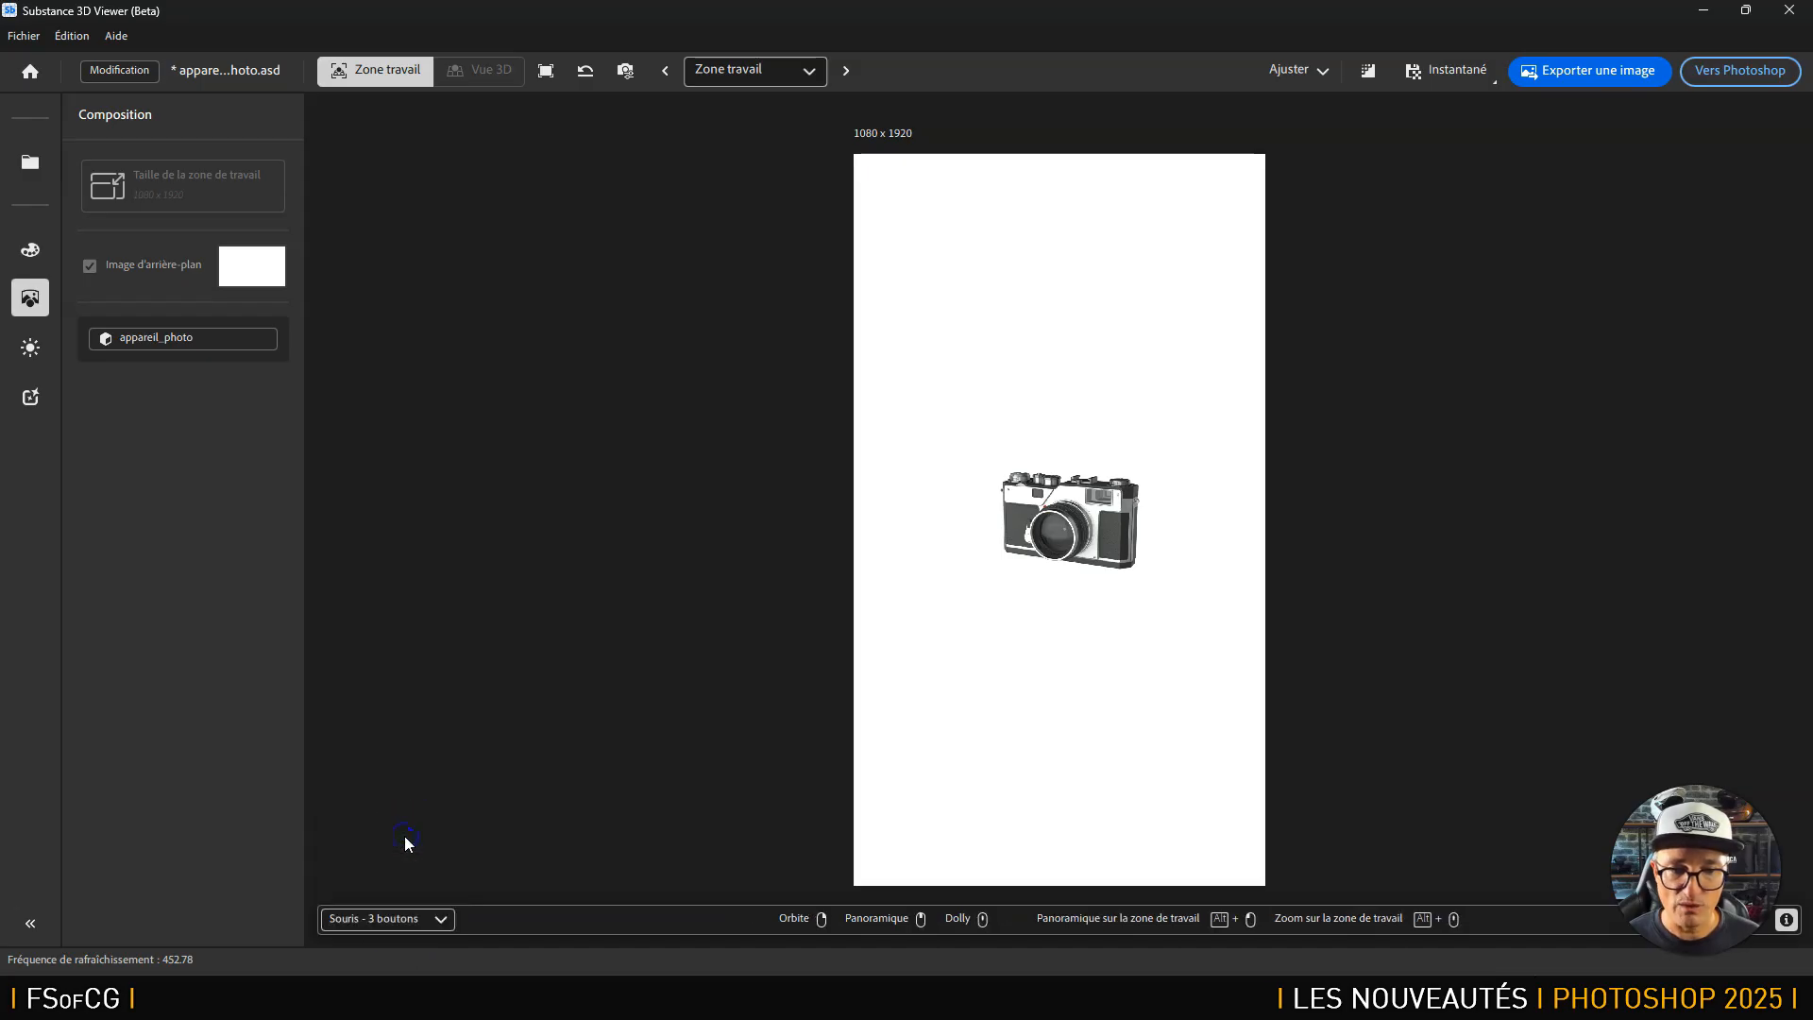
Orbit around the camera model, pan it slightly upward and dolly in so it appears a little larger on the artboard.
mouse_move(773, 919)
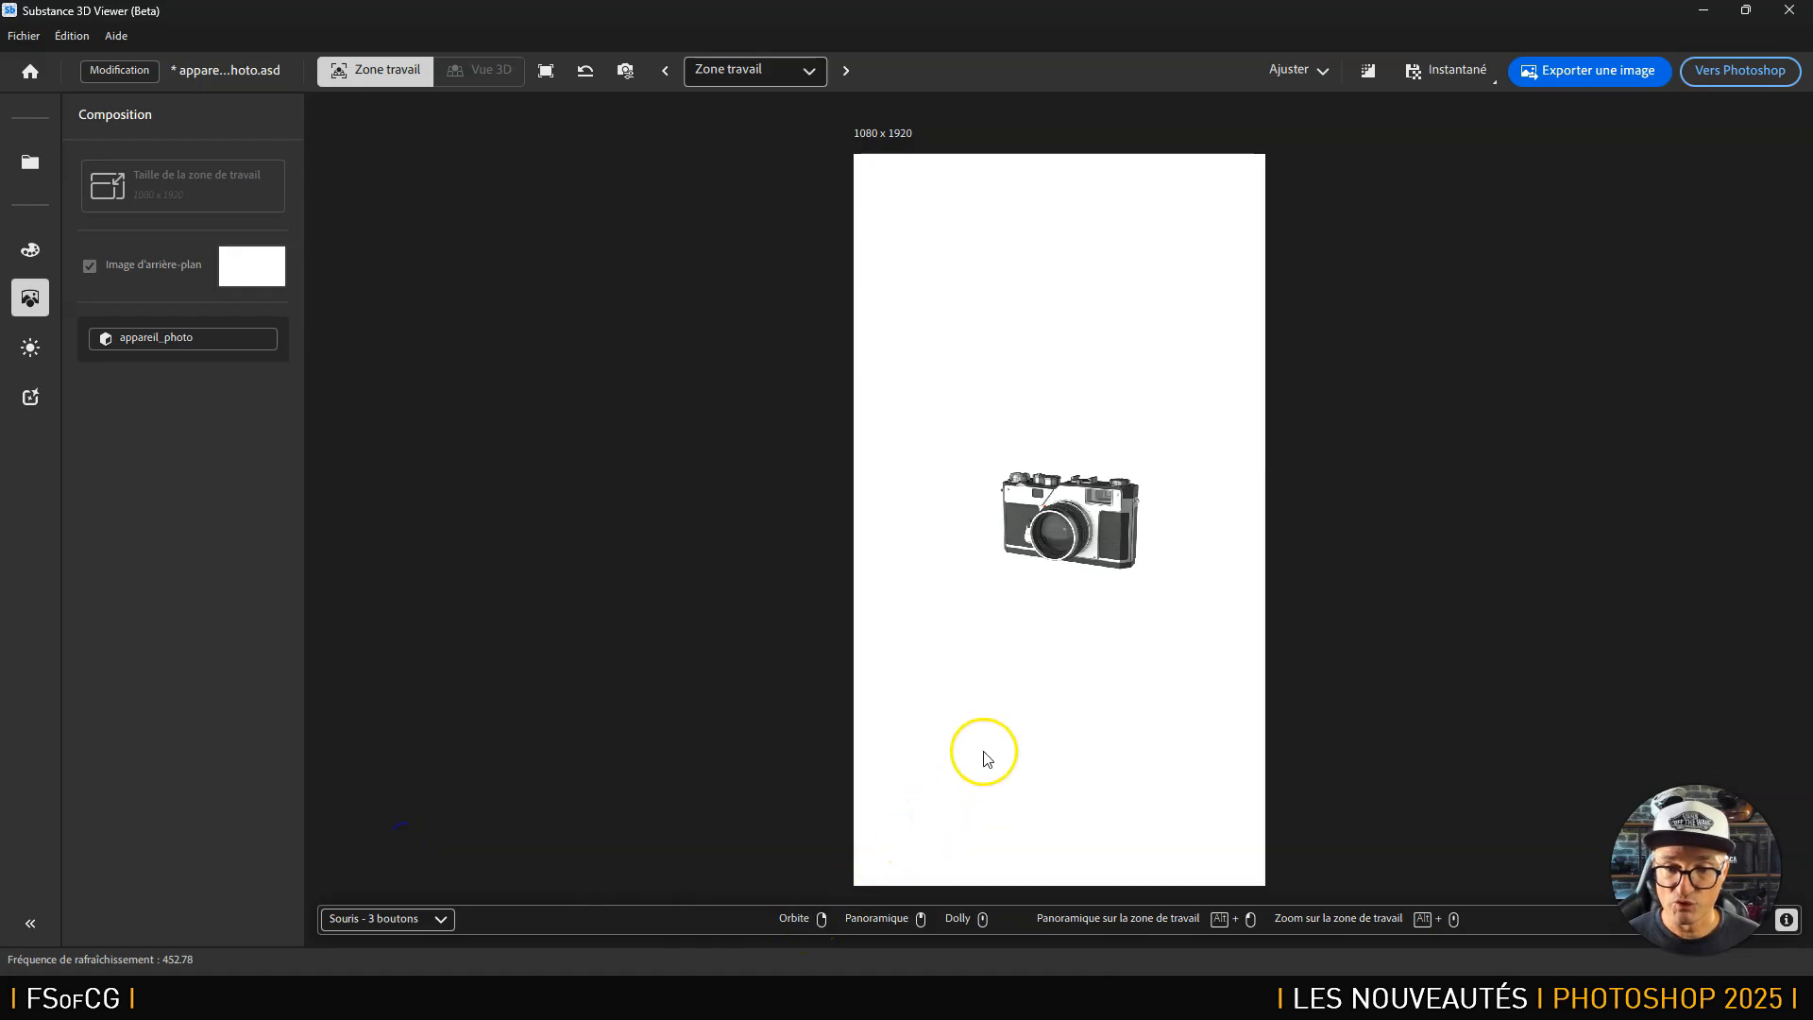
mouse_move(1067, 529)
left_mouse_down()
mouse_move(1210, 506)
mouse_move(1190, 530)
mouse_move(1124, 534)
mouse_move(1056, 453)
mouse_move(1098, 535)
left_mouse_up()
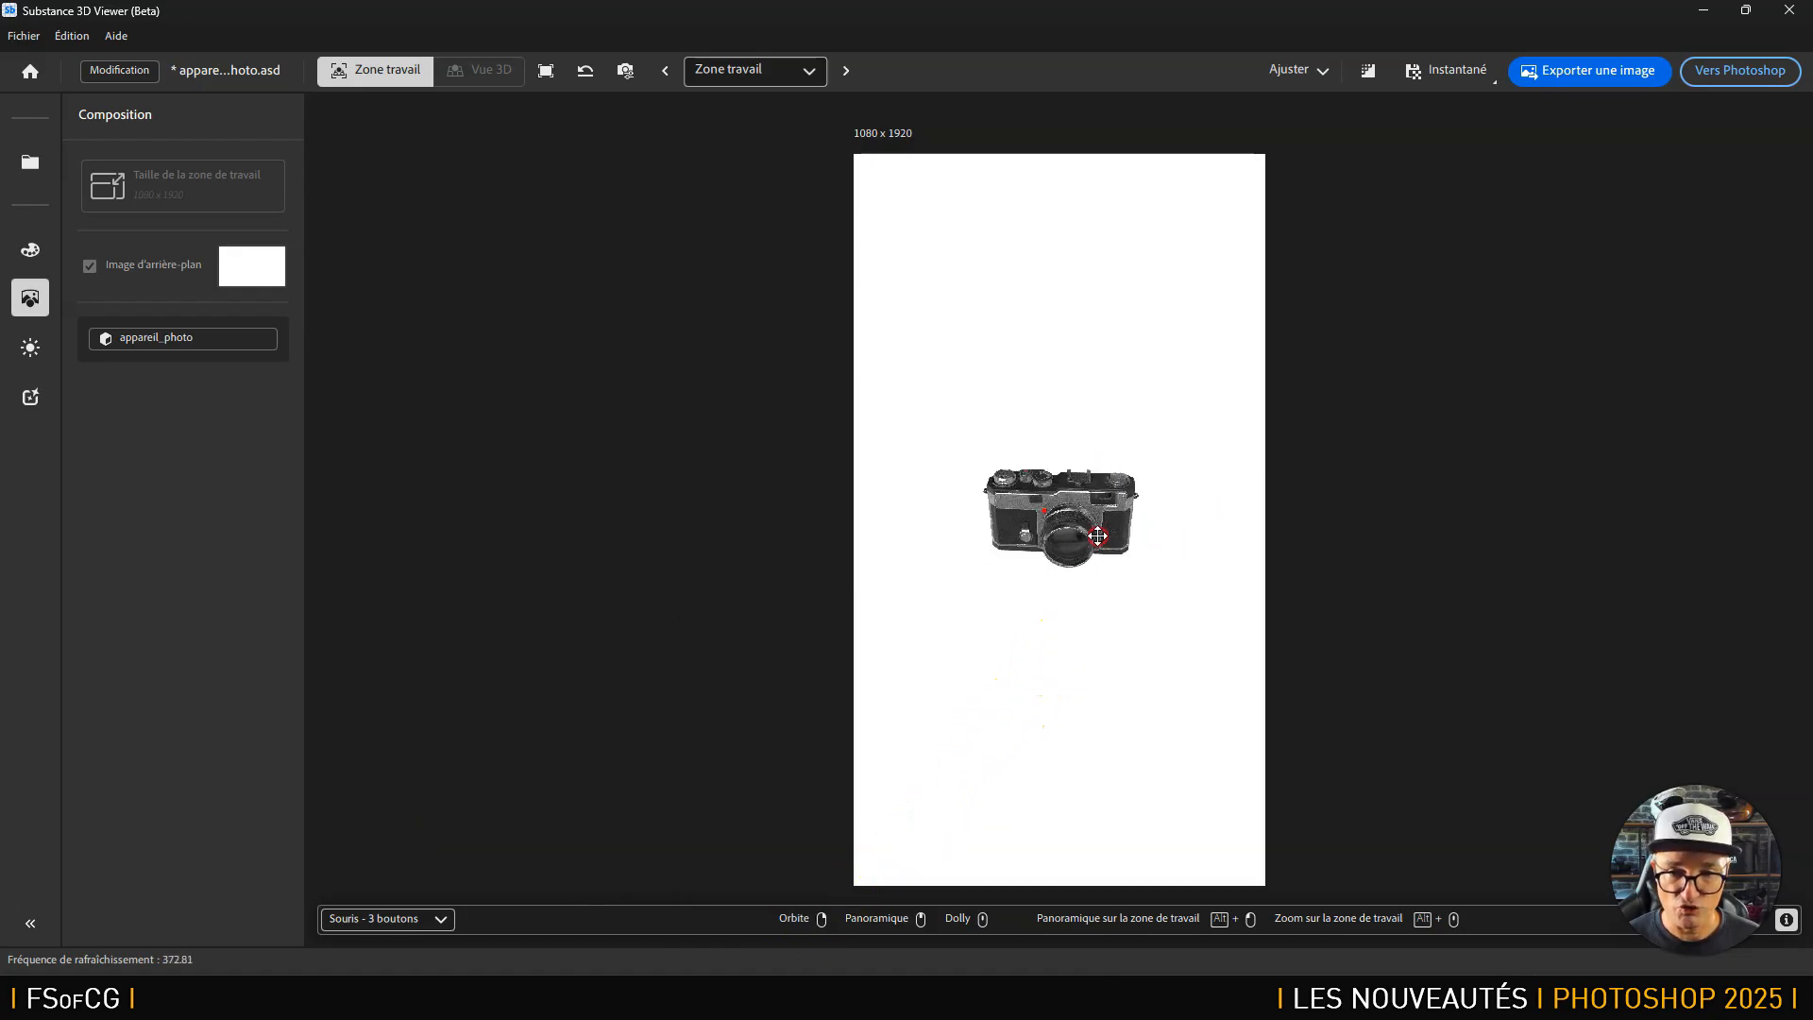
mouse_move(912, 921)
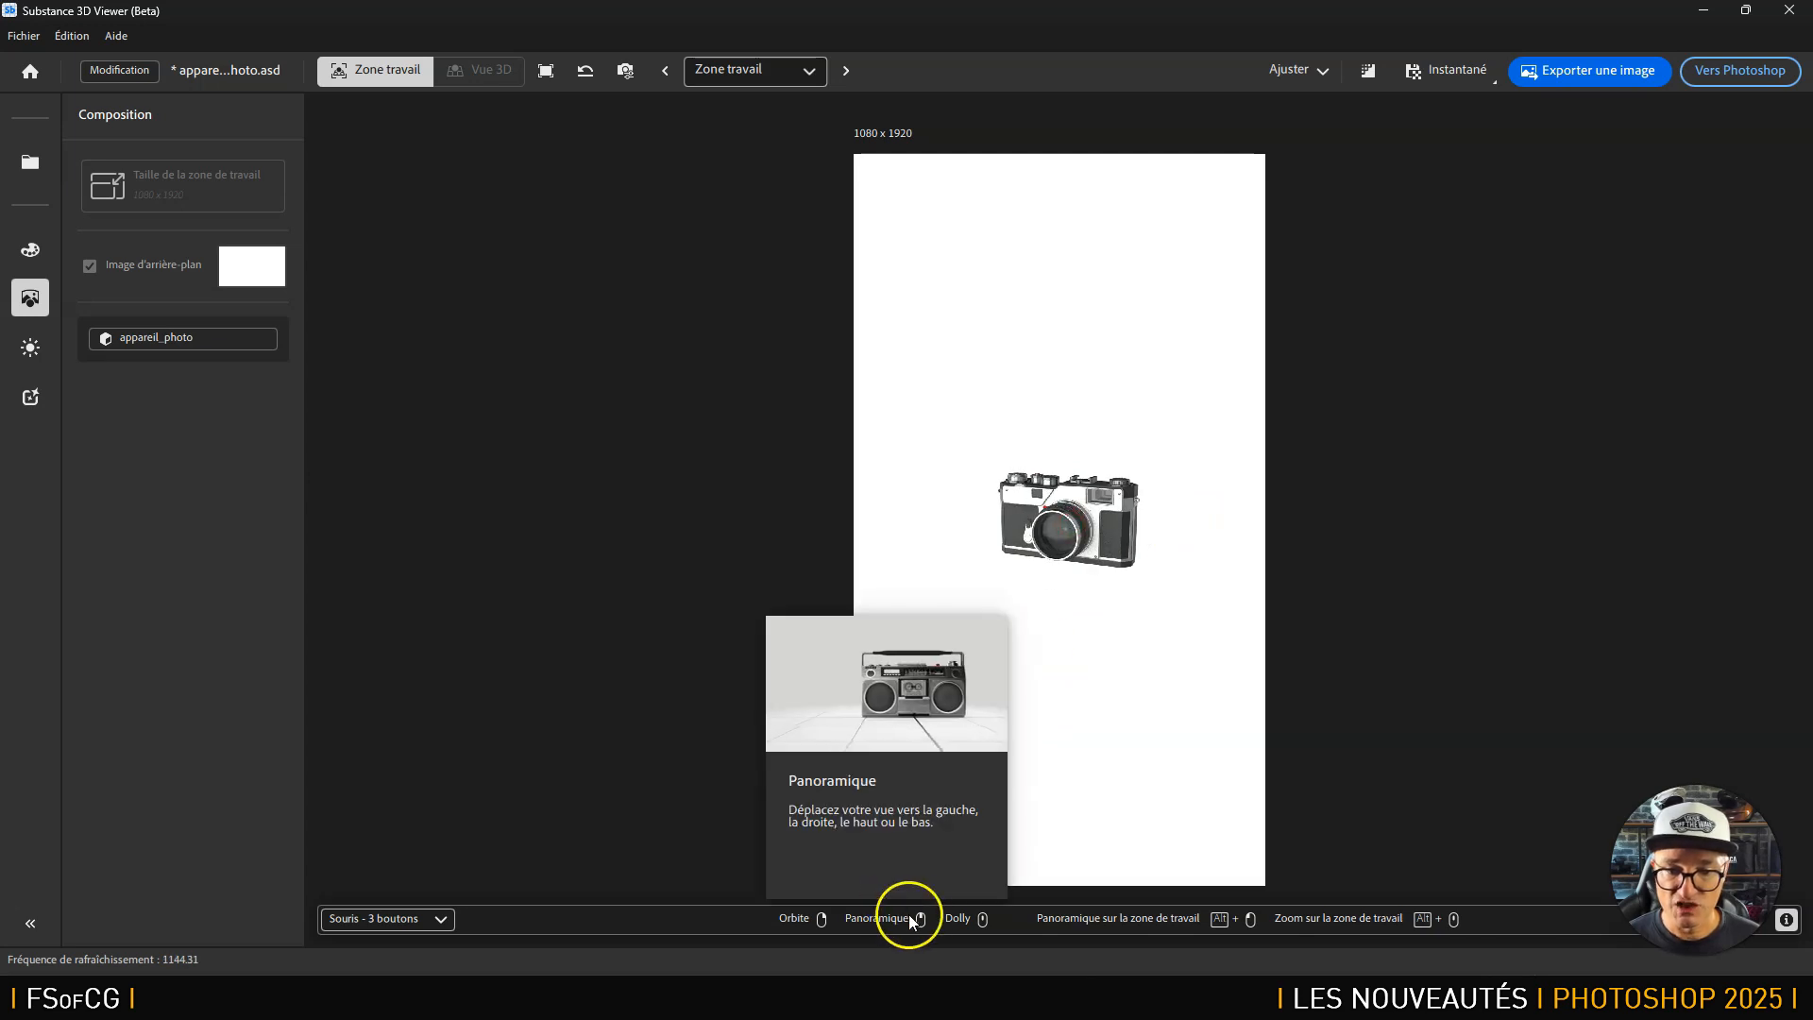
left_click_drag(1074, 566, 1080, 524)
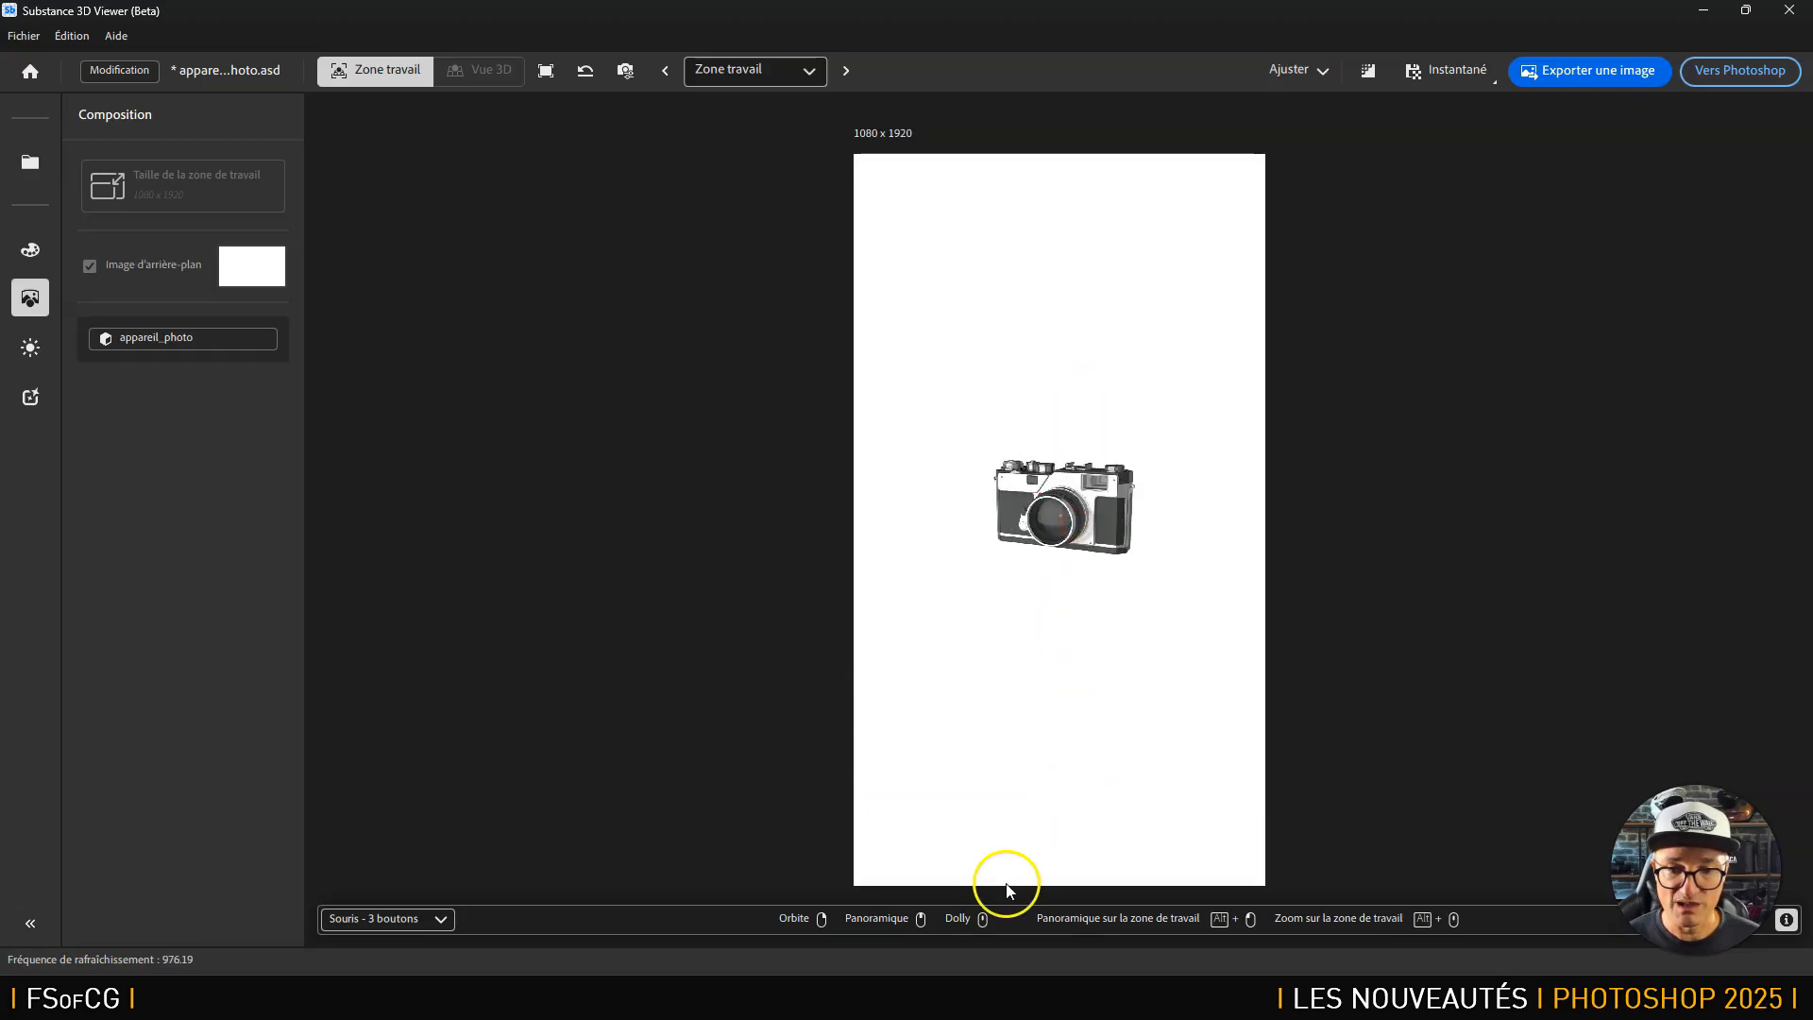
mouse_move(983, 918)
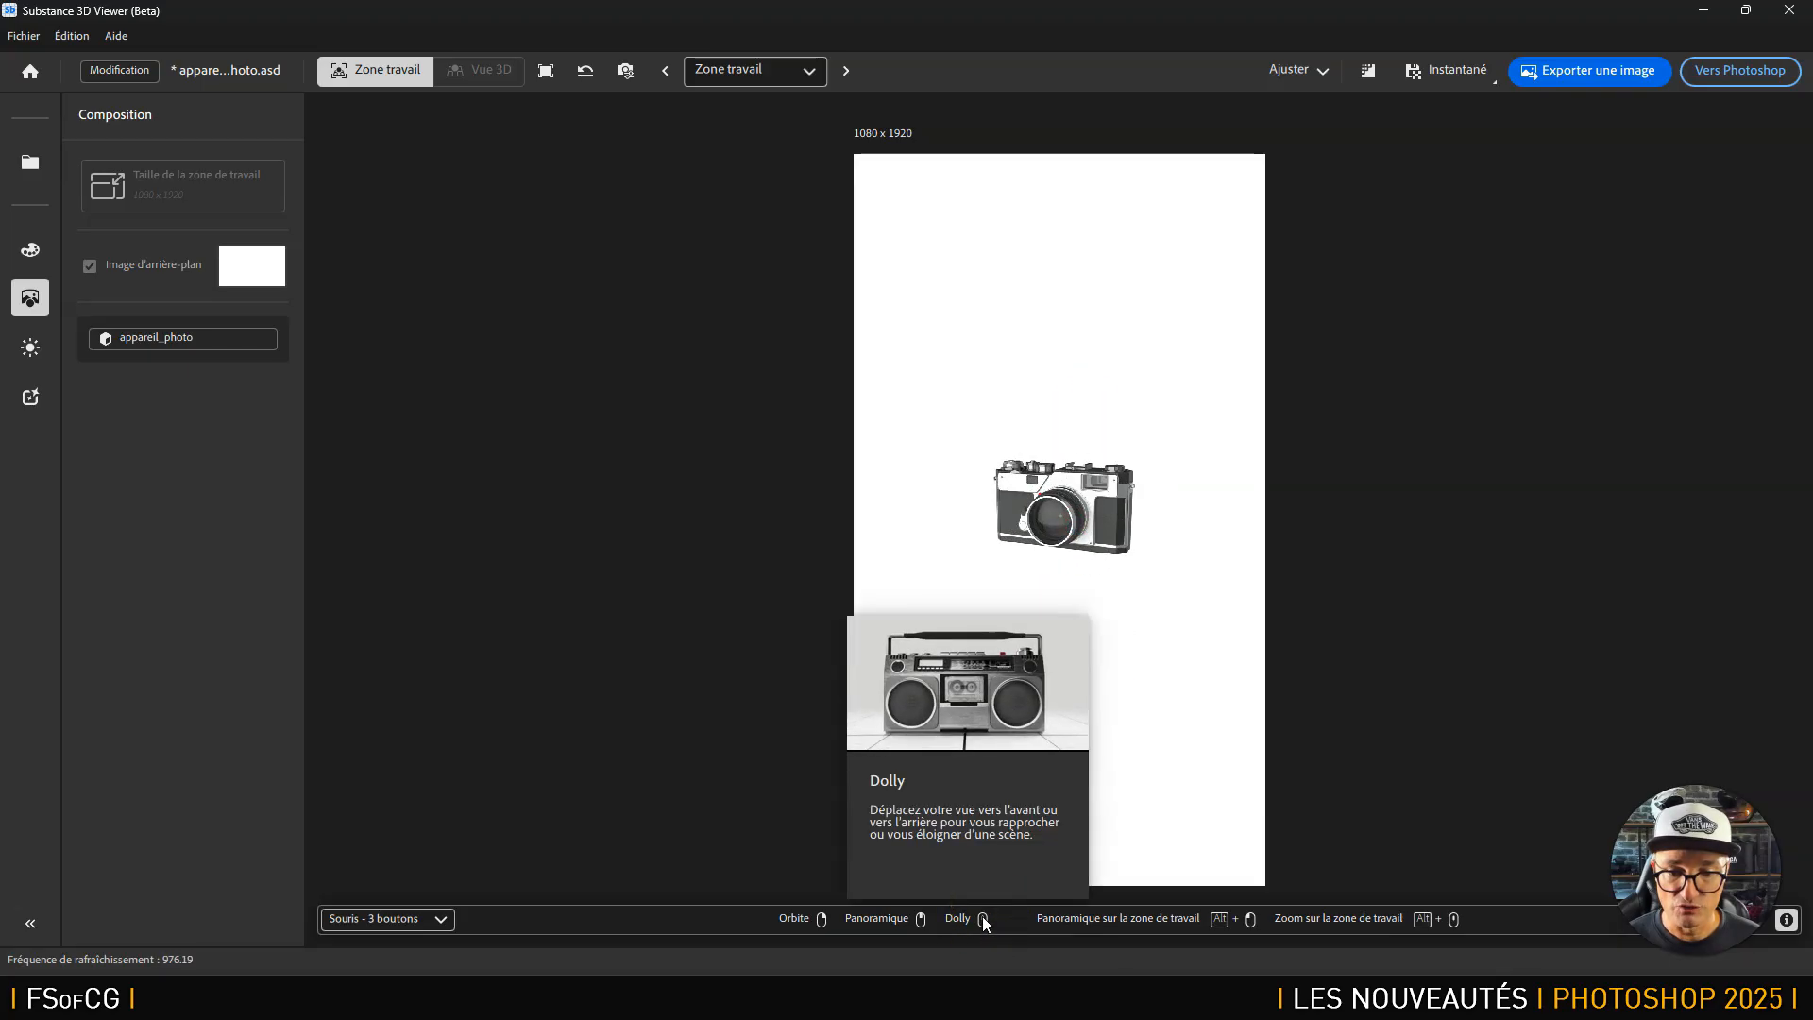
scroll(1082, 522, "down", 2)
scroll(1083, 522, "up", 4)
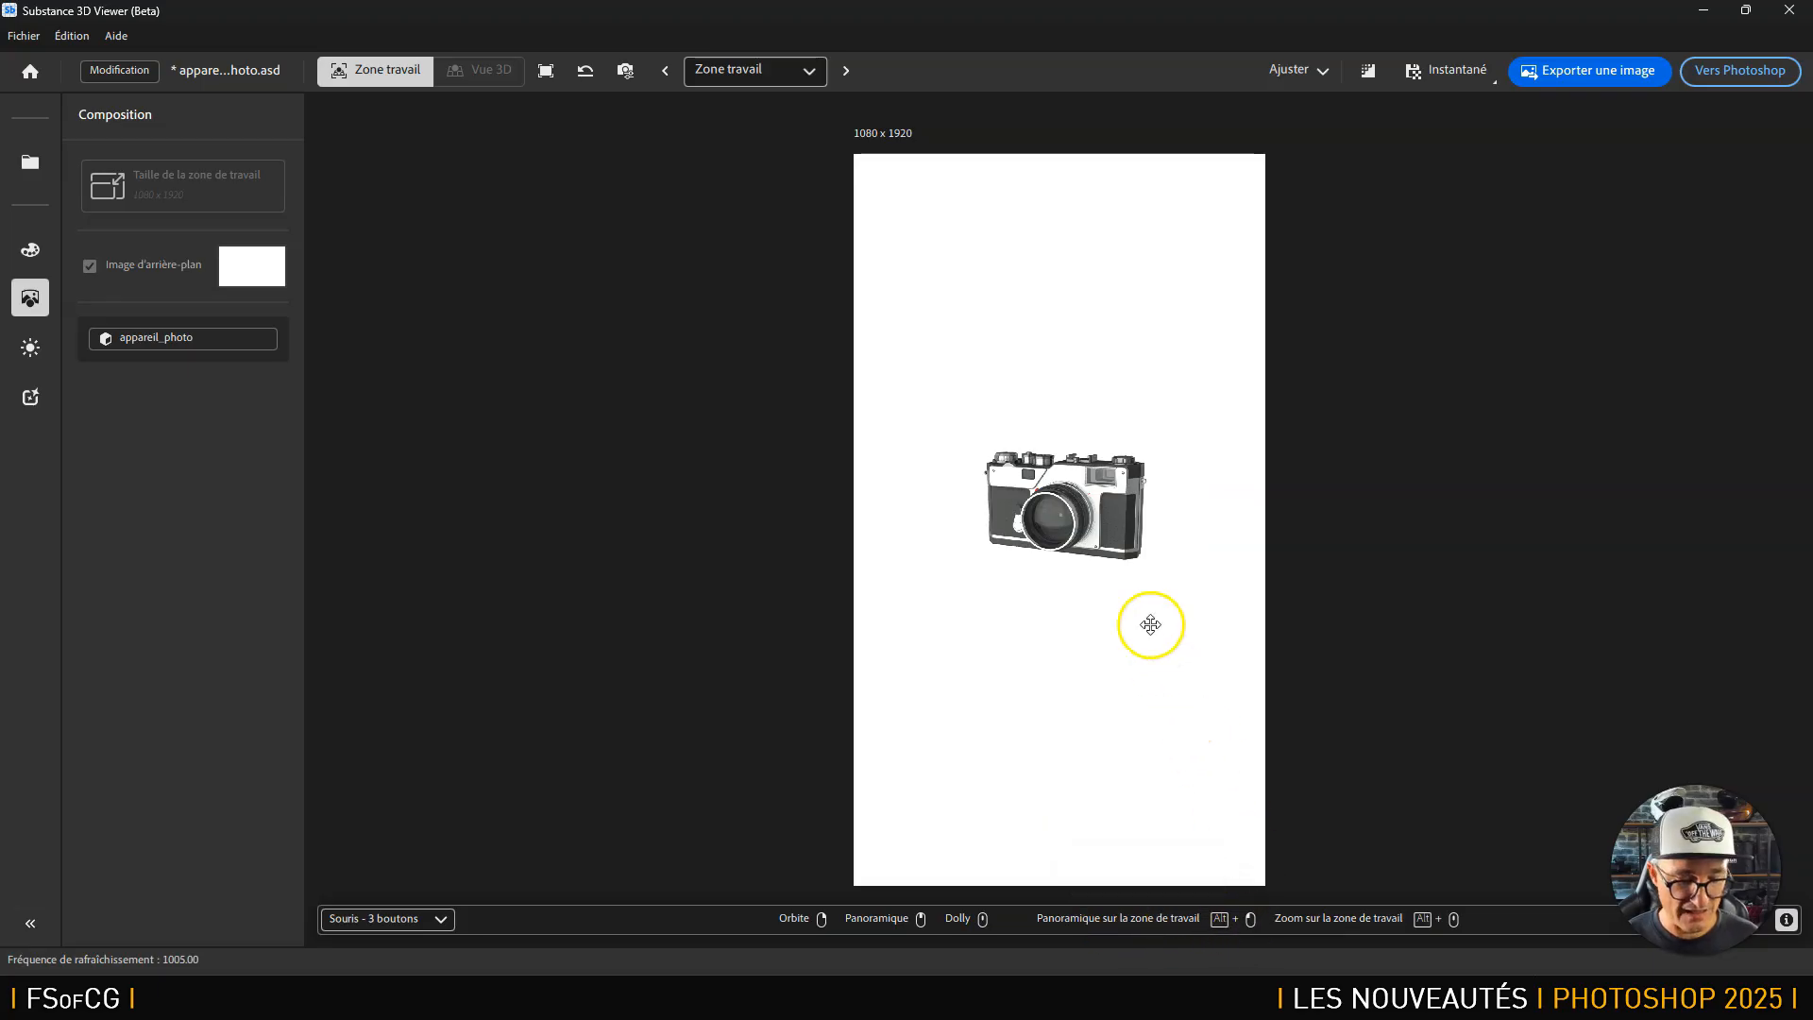
Pan and zoom the artboard itself to inspect it without altering the camera model's framing.
mouse_move(1148, 518)
left_mouse_down()
mouse_move(866, 506)
mouse_move(1307, 513)
mouse_move(1029, 482)
mouse_move(1163, 491)
left_mouse_up()
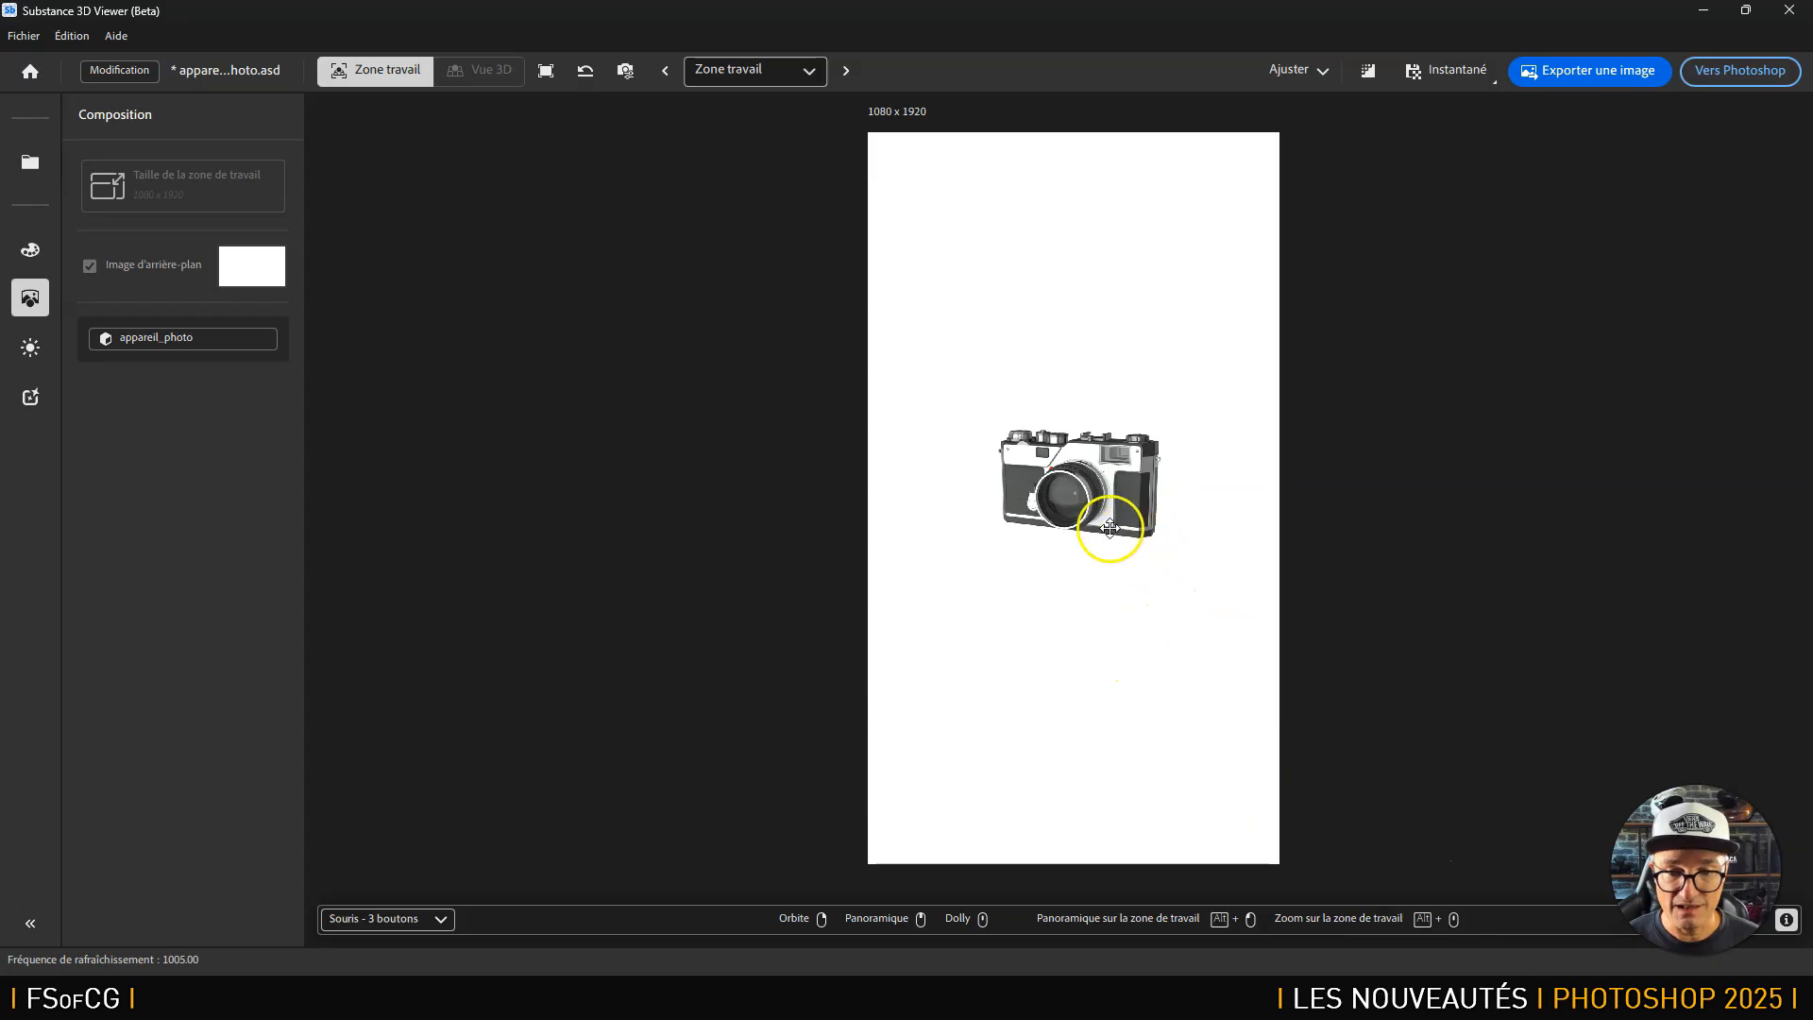
scroll(1096, 514, "down", 3)
scroll(1095, 510, "up", 10)
scroll(1095, 510, "down", 10)
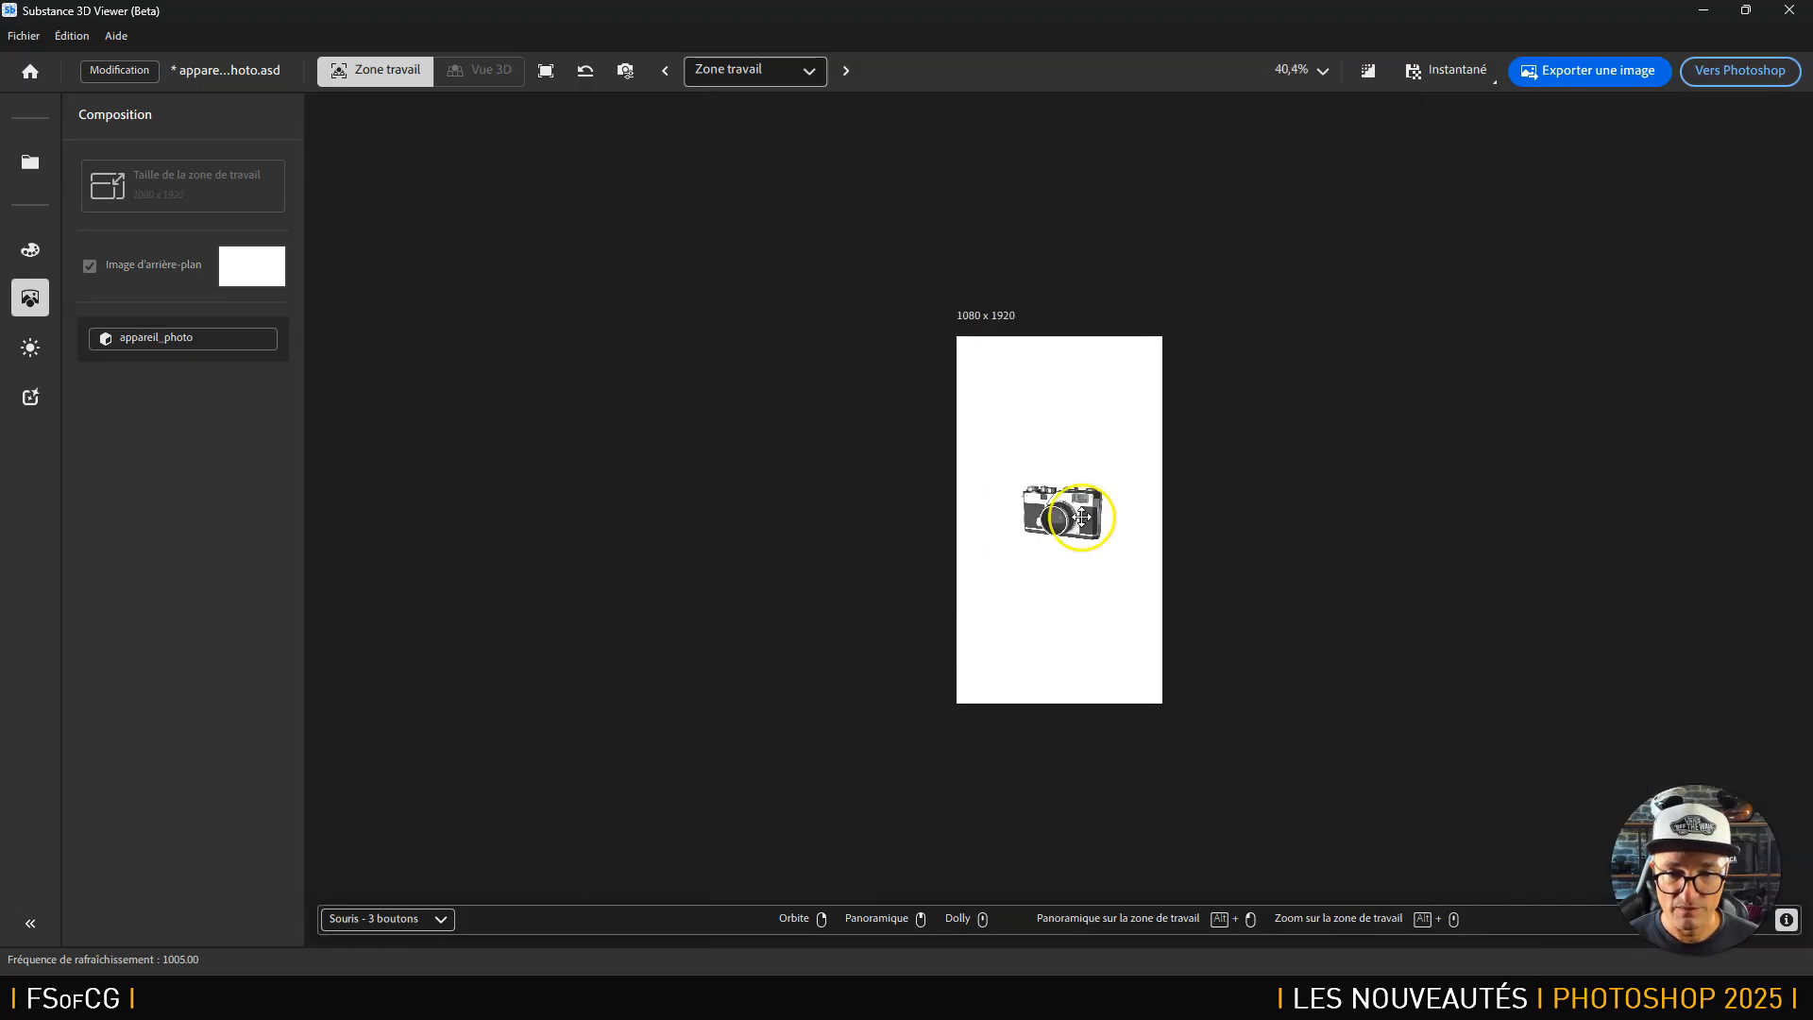
scroll(1095, 509, "up", 5)
scroll(1081, 516, "down", 3)
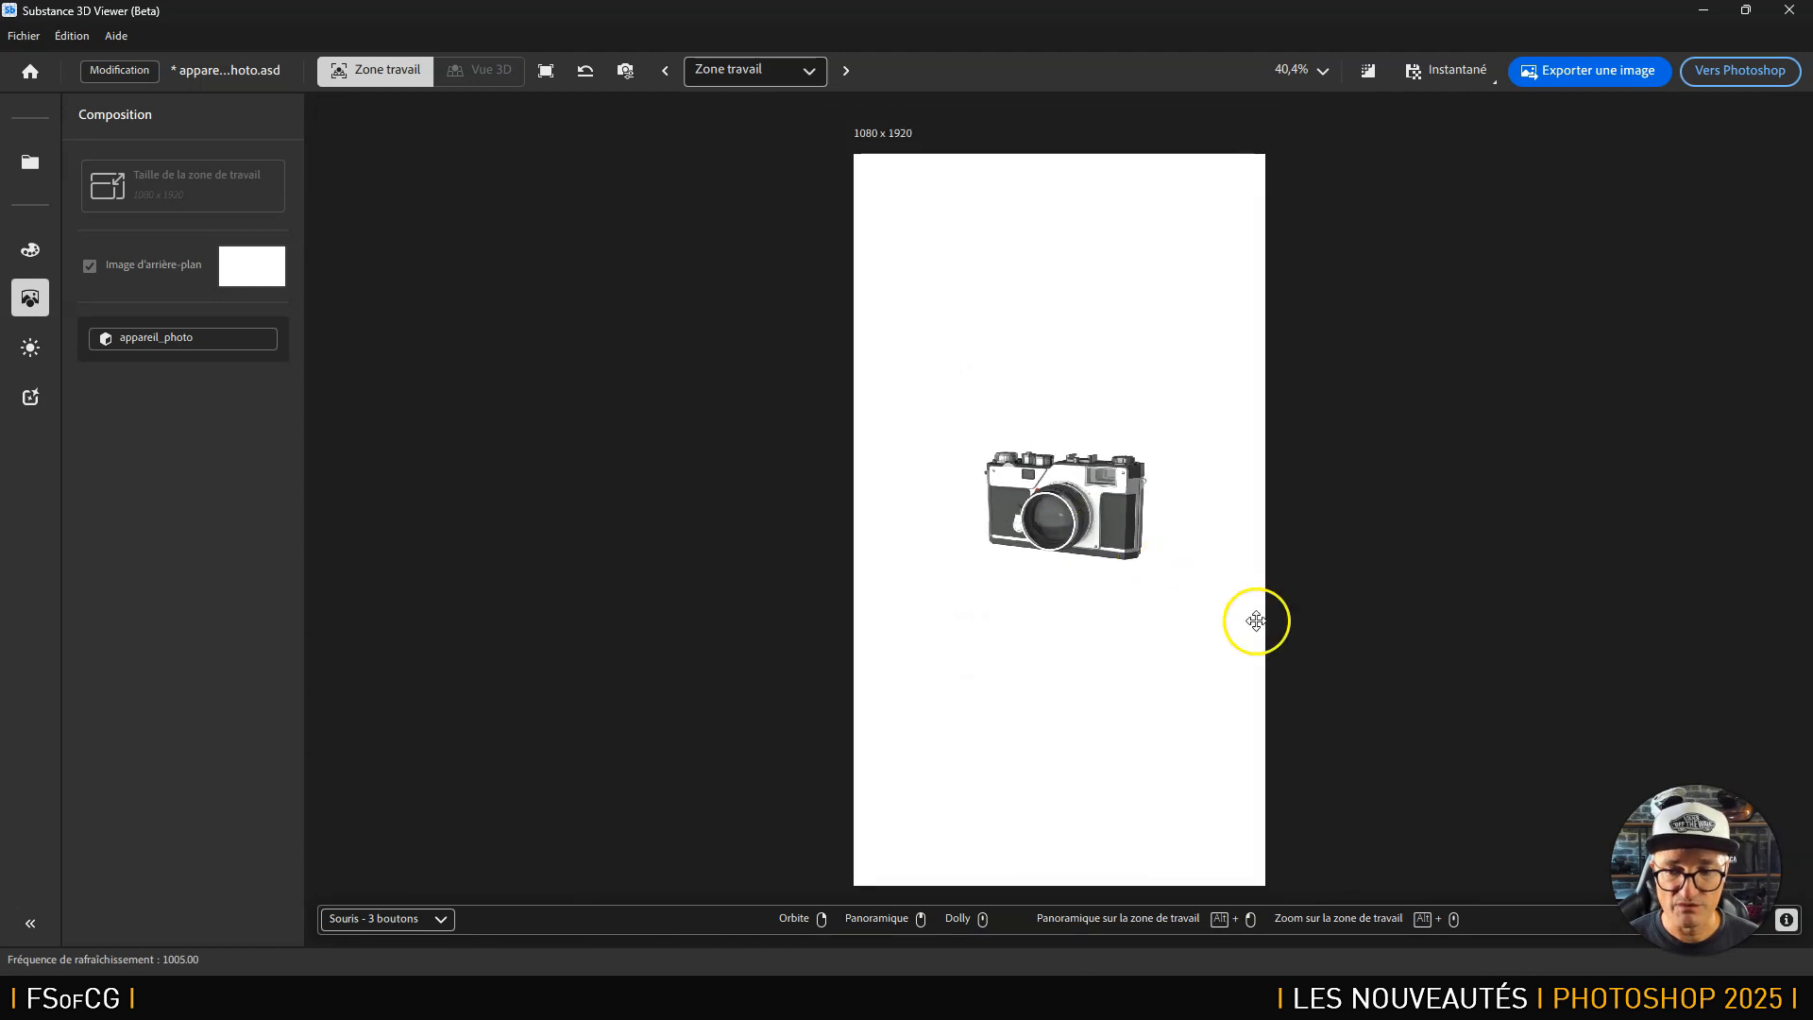
mouse_move(1788, 920)
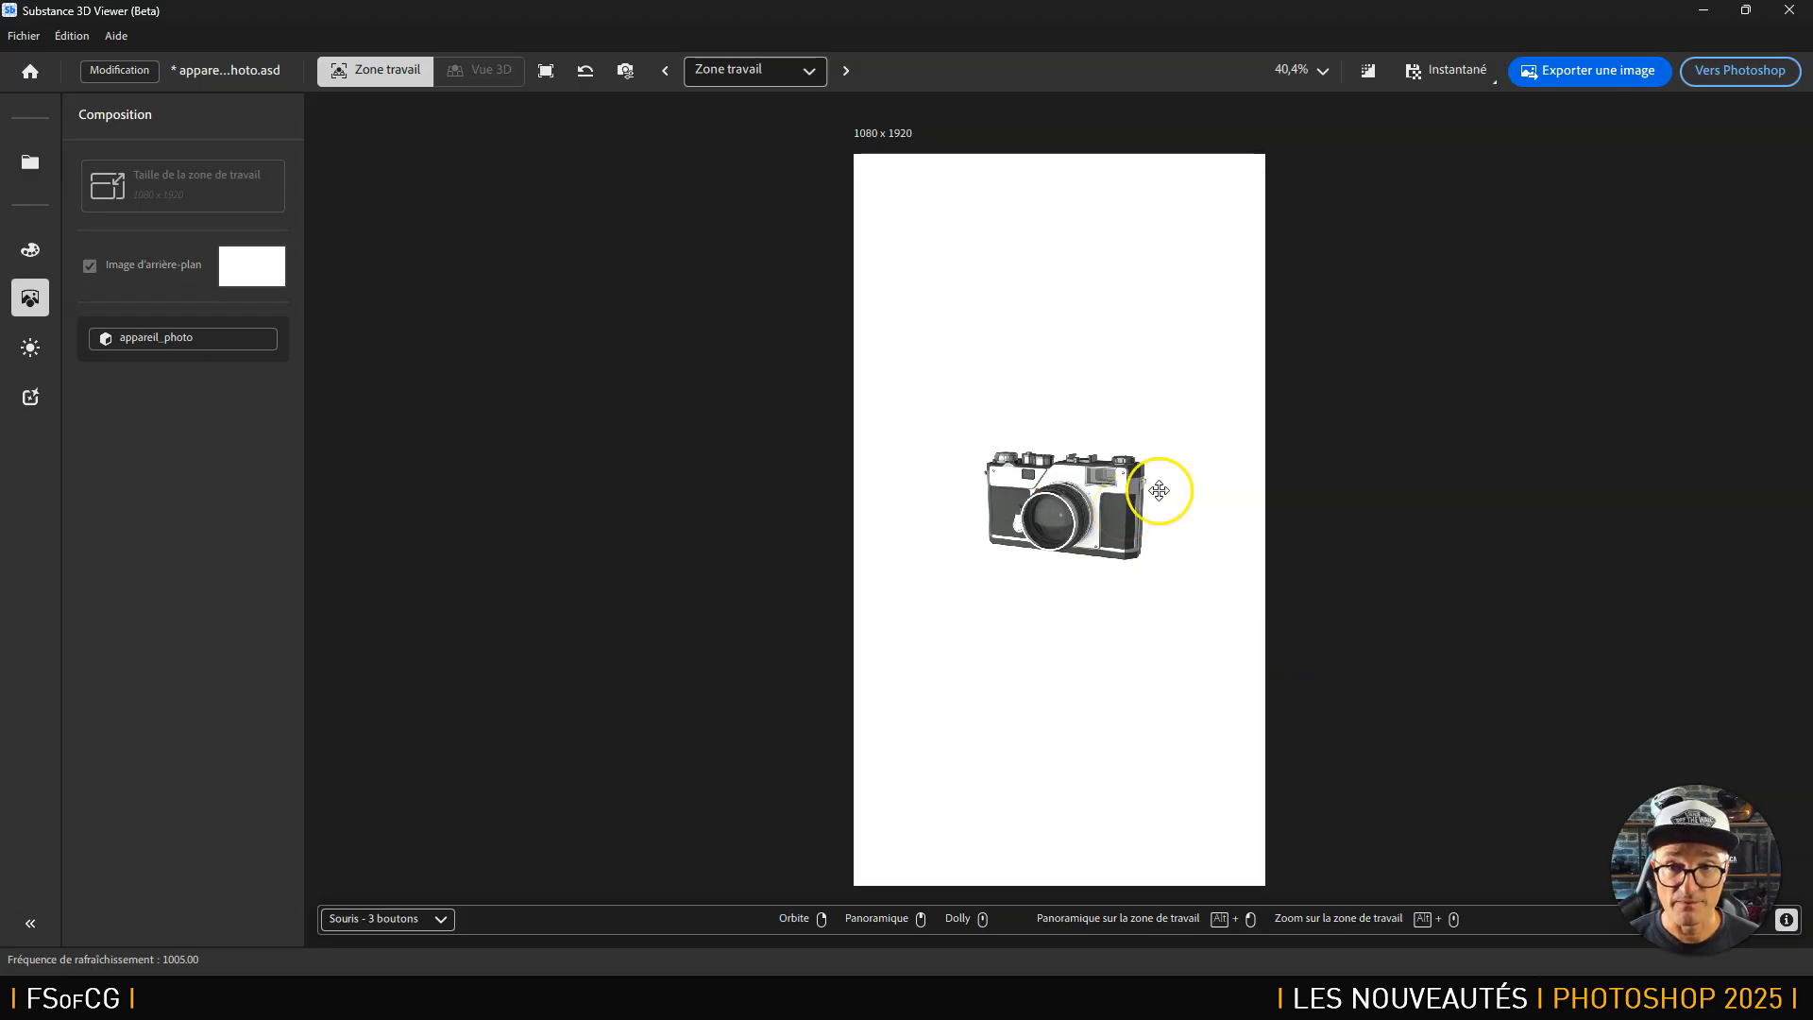
View the artboard at 200 % and return it to the fitted zoom (Ajuster).
left_click(1322, 73)
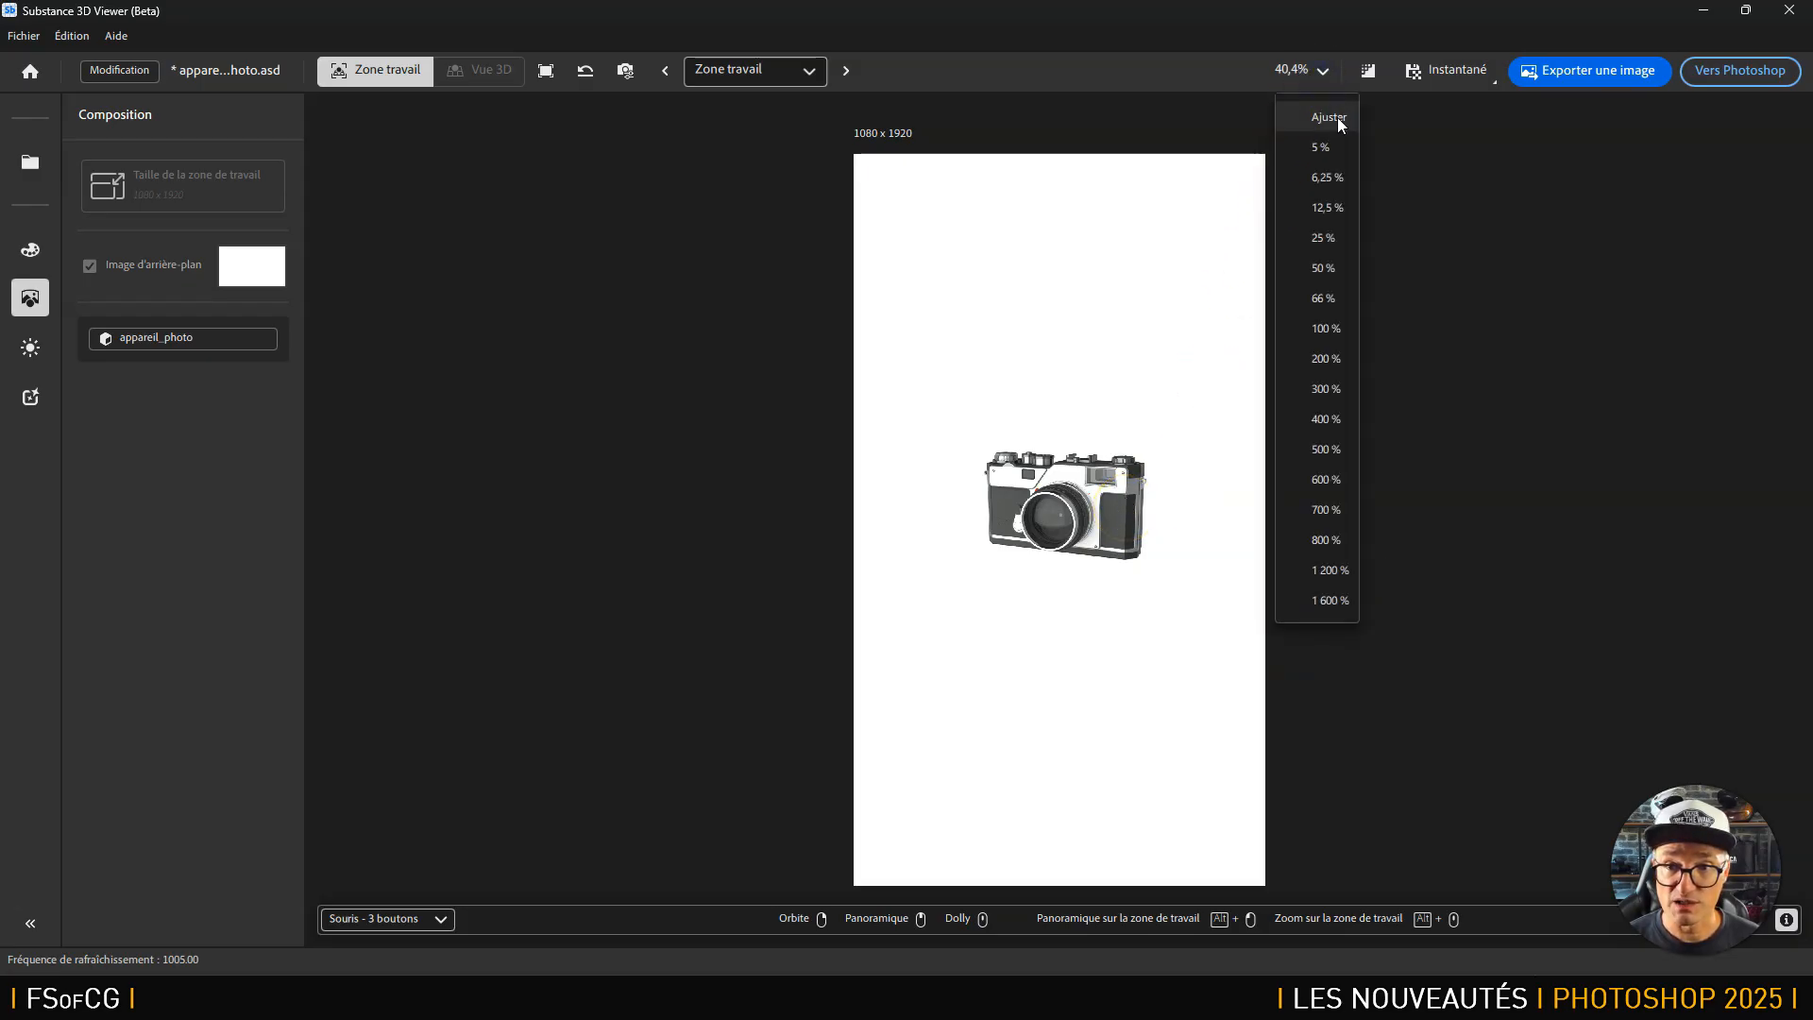
left_click(1341, 119)
left_click(1323, 72)
left_click(1320, 361)
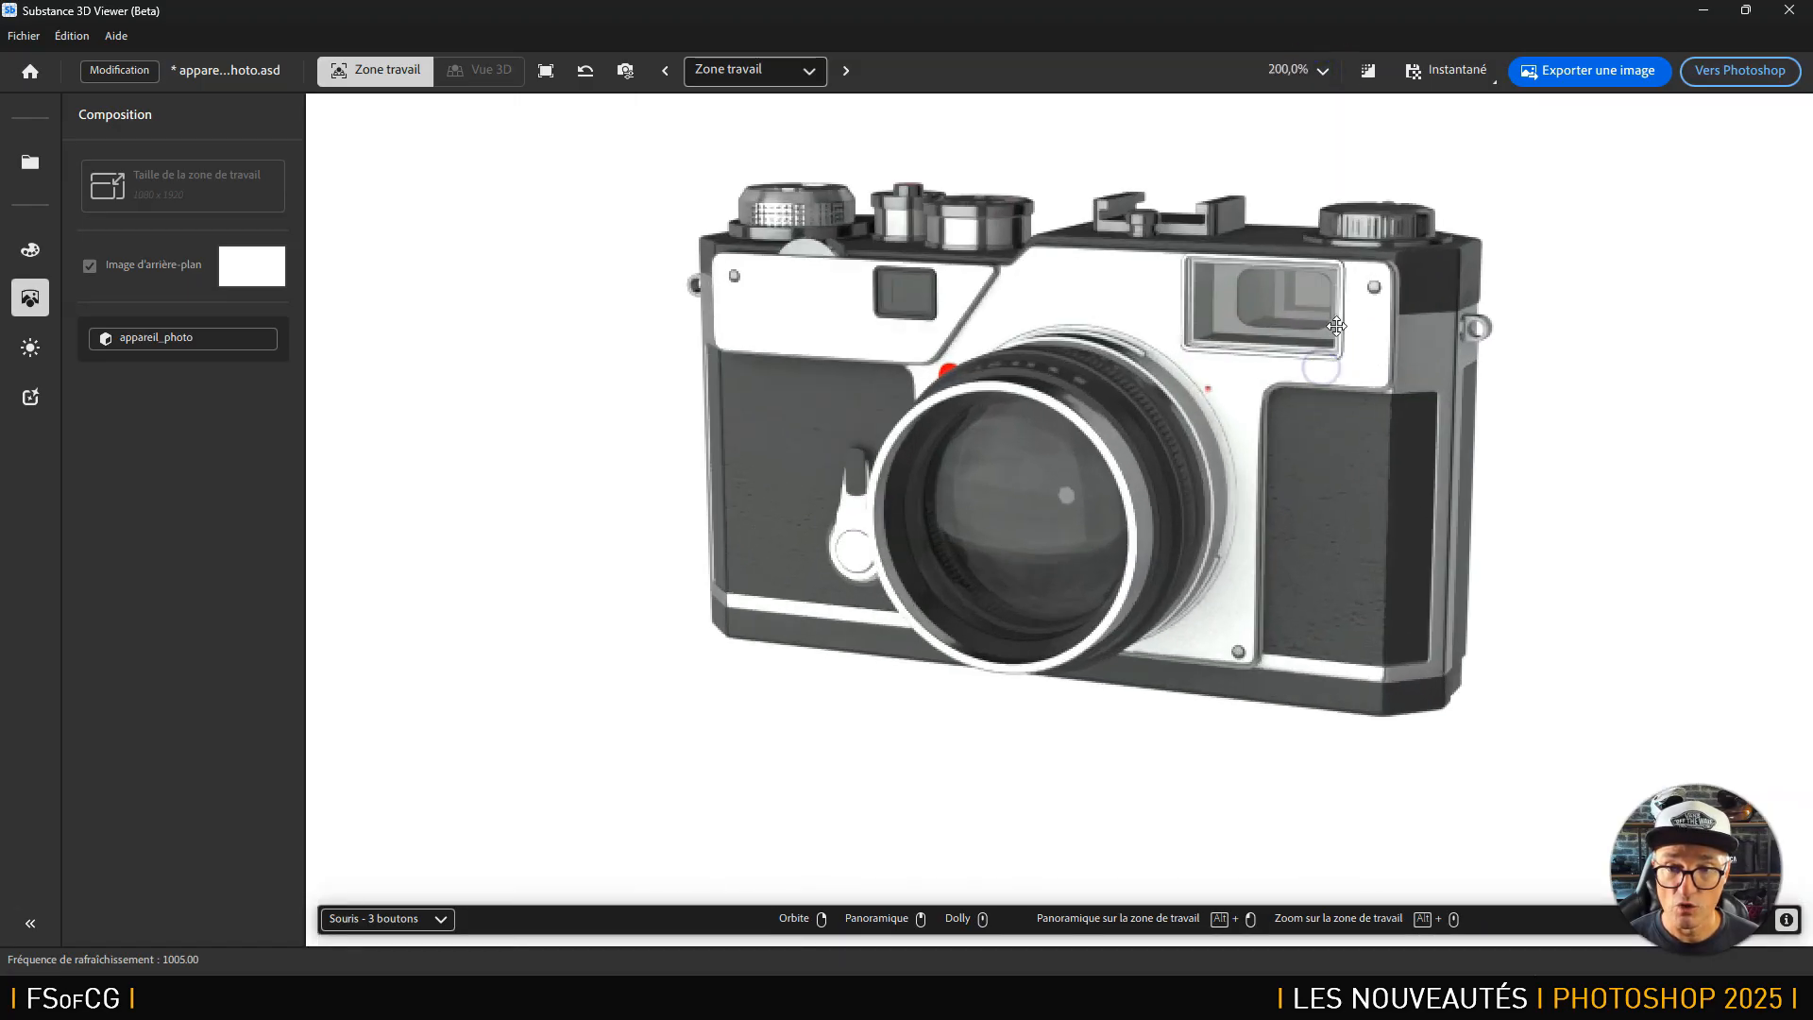
left_click(1321, 74)
left_click(1322, 117)
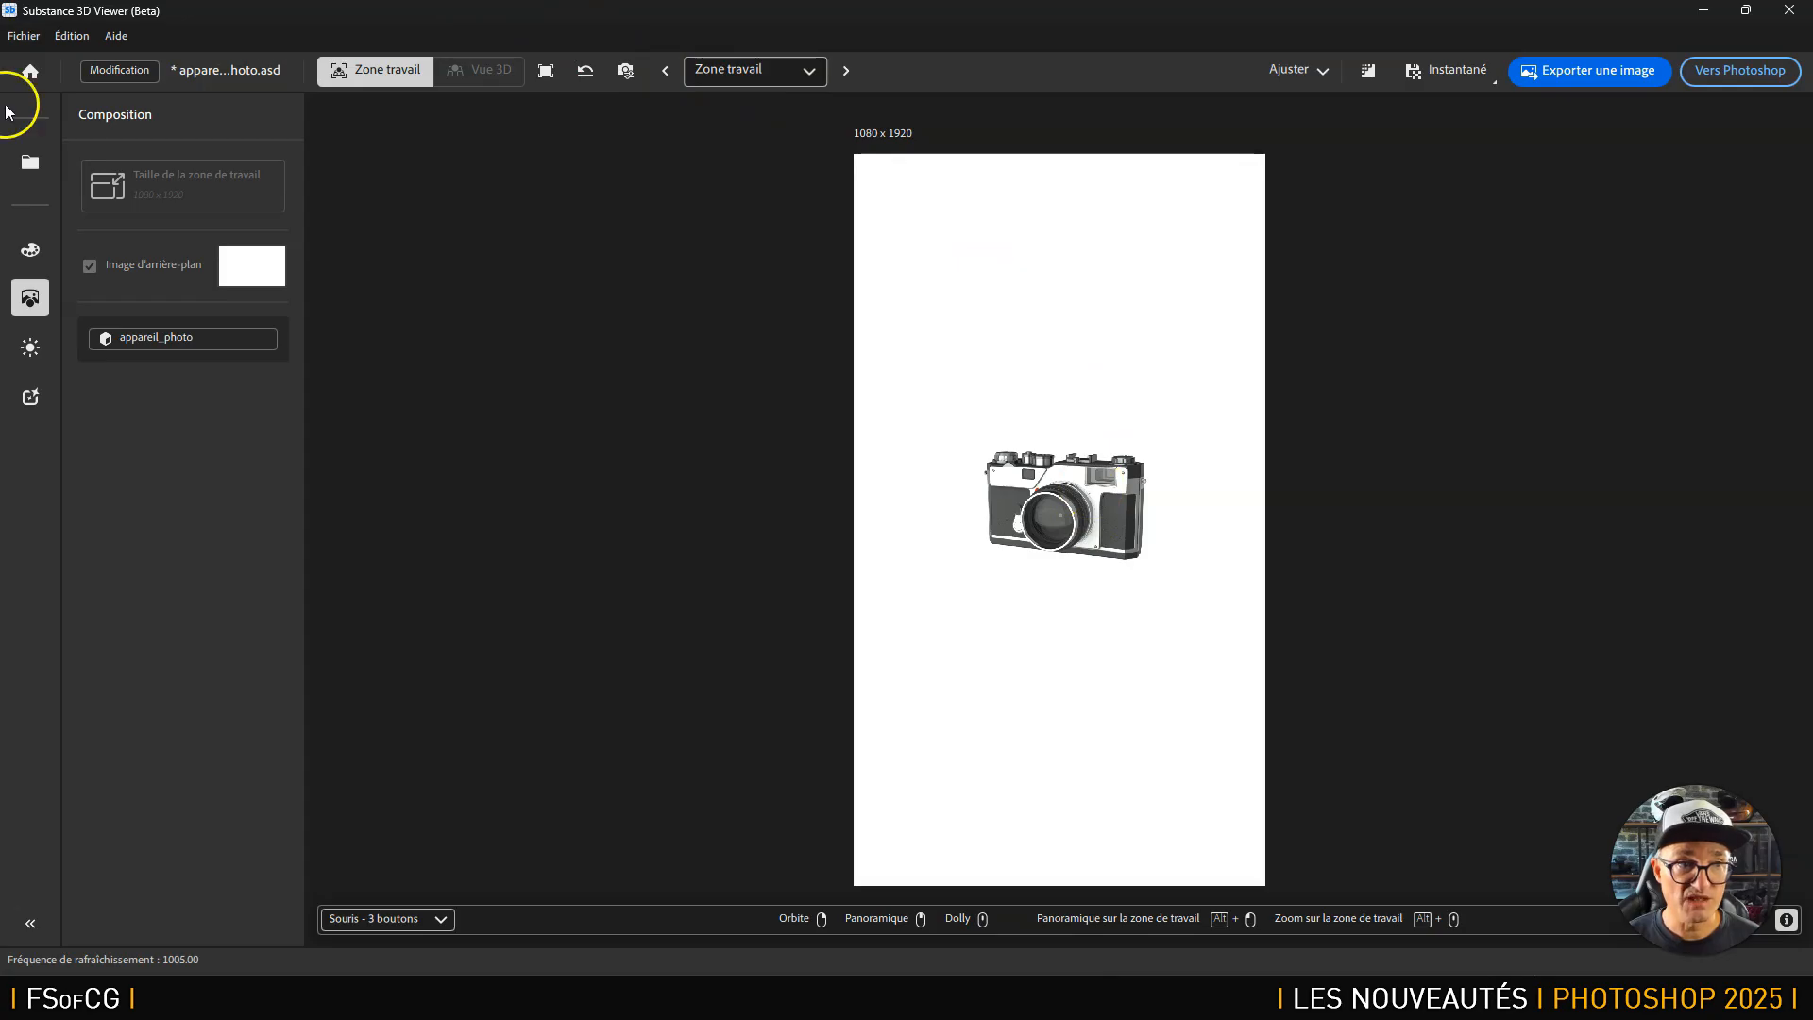
Review the available file commands and the general preferences, and close the preferences with their settings unchanged.
left_click(23, 37)
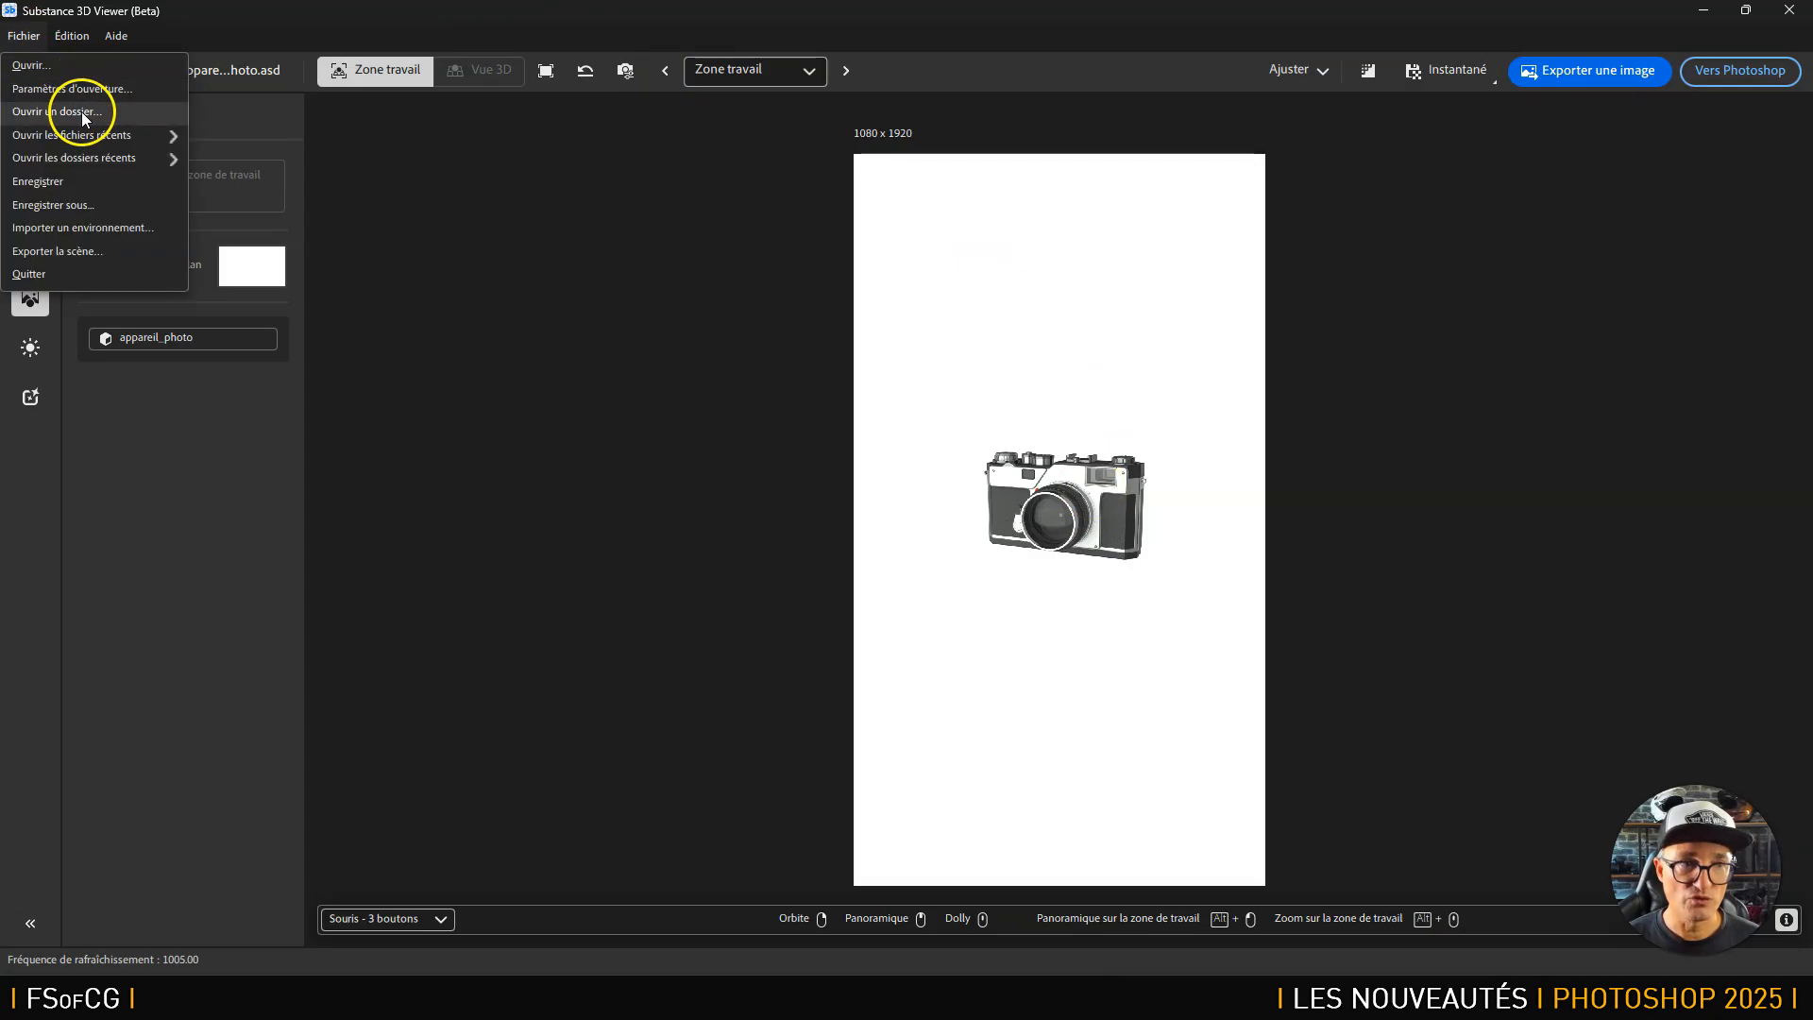
mouse_move(83, 132)
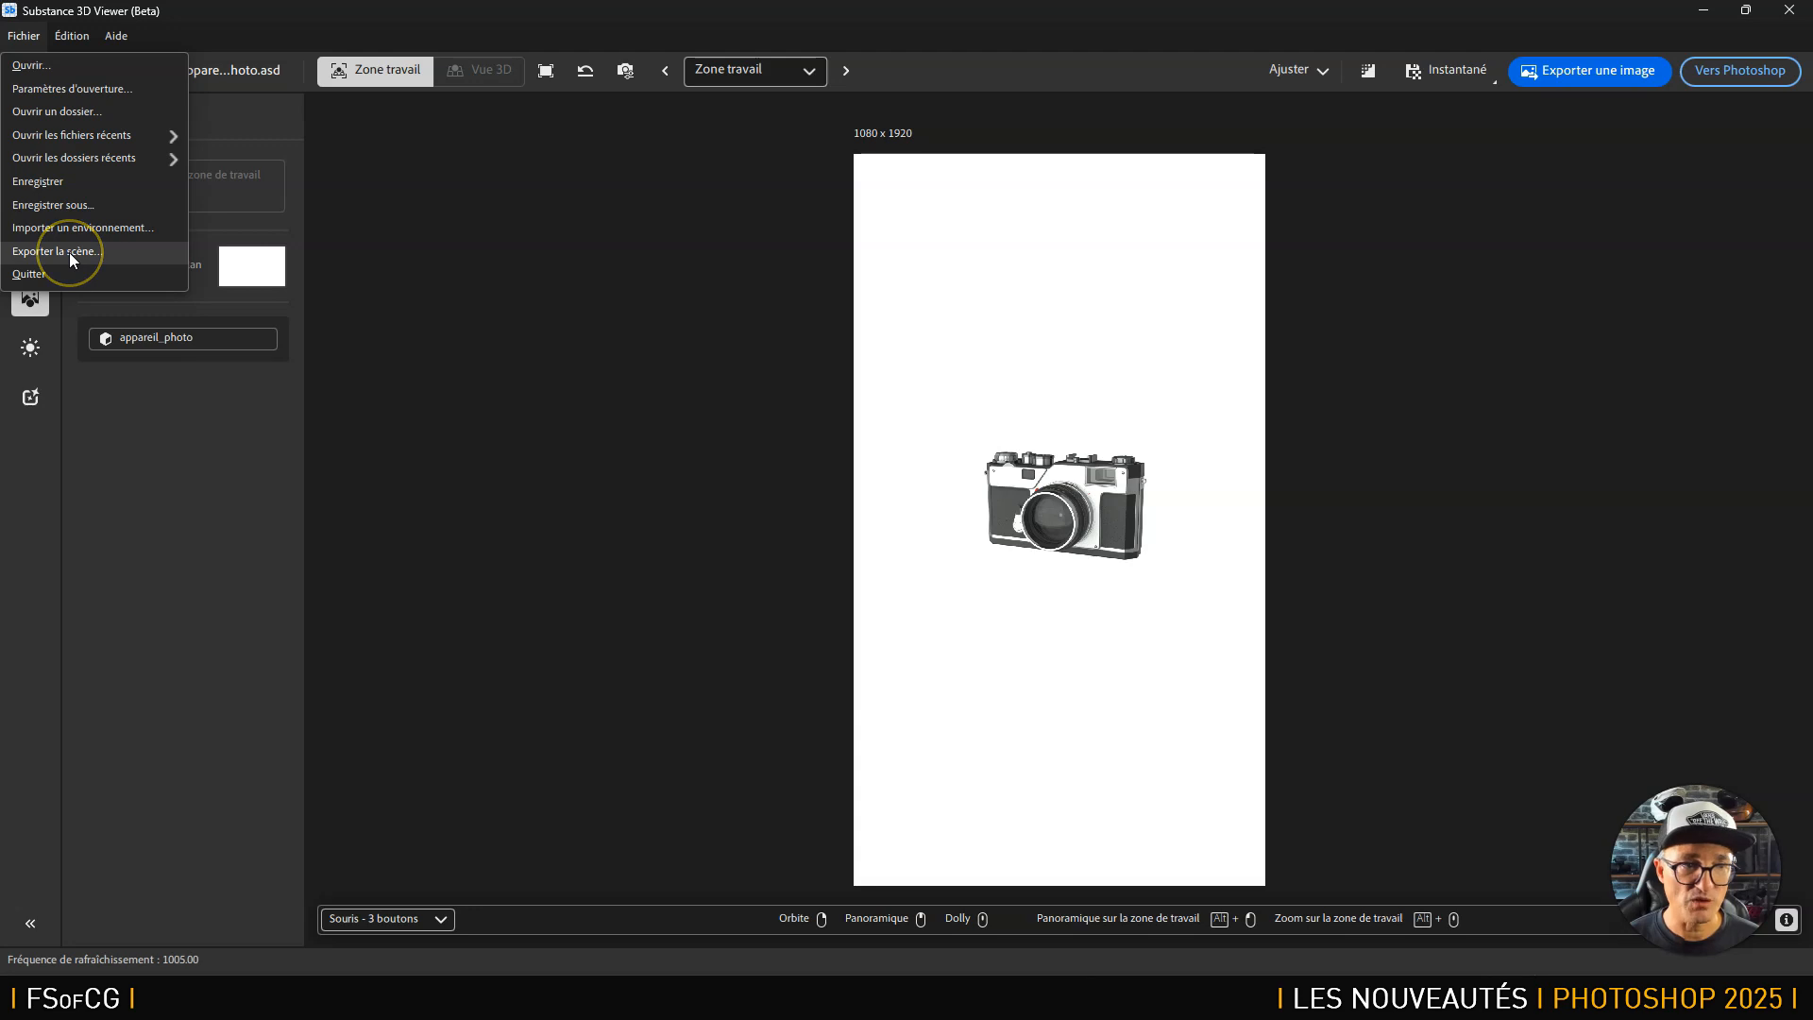
left_click(72, 37)
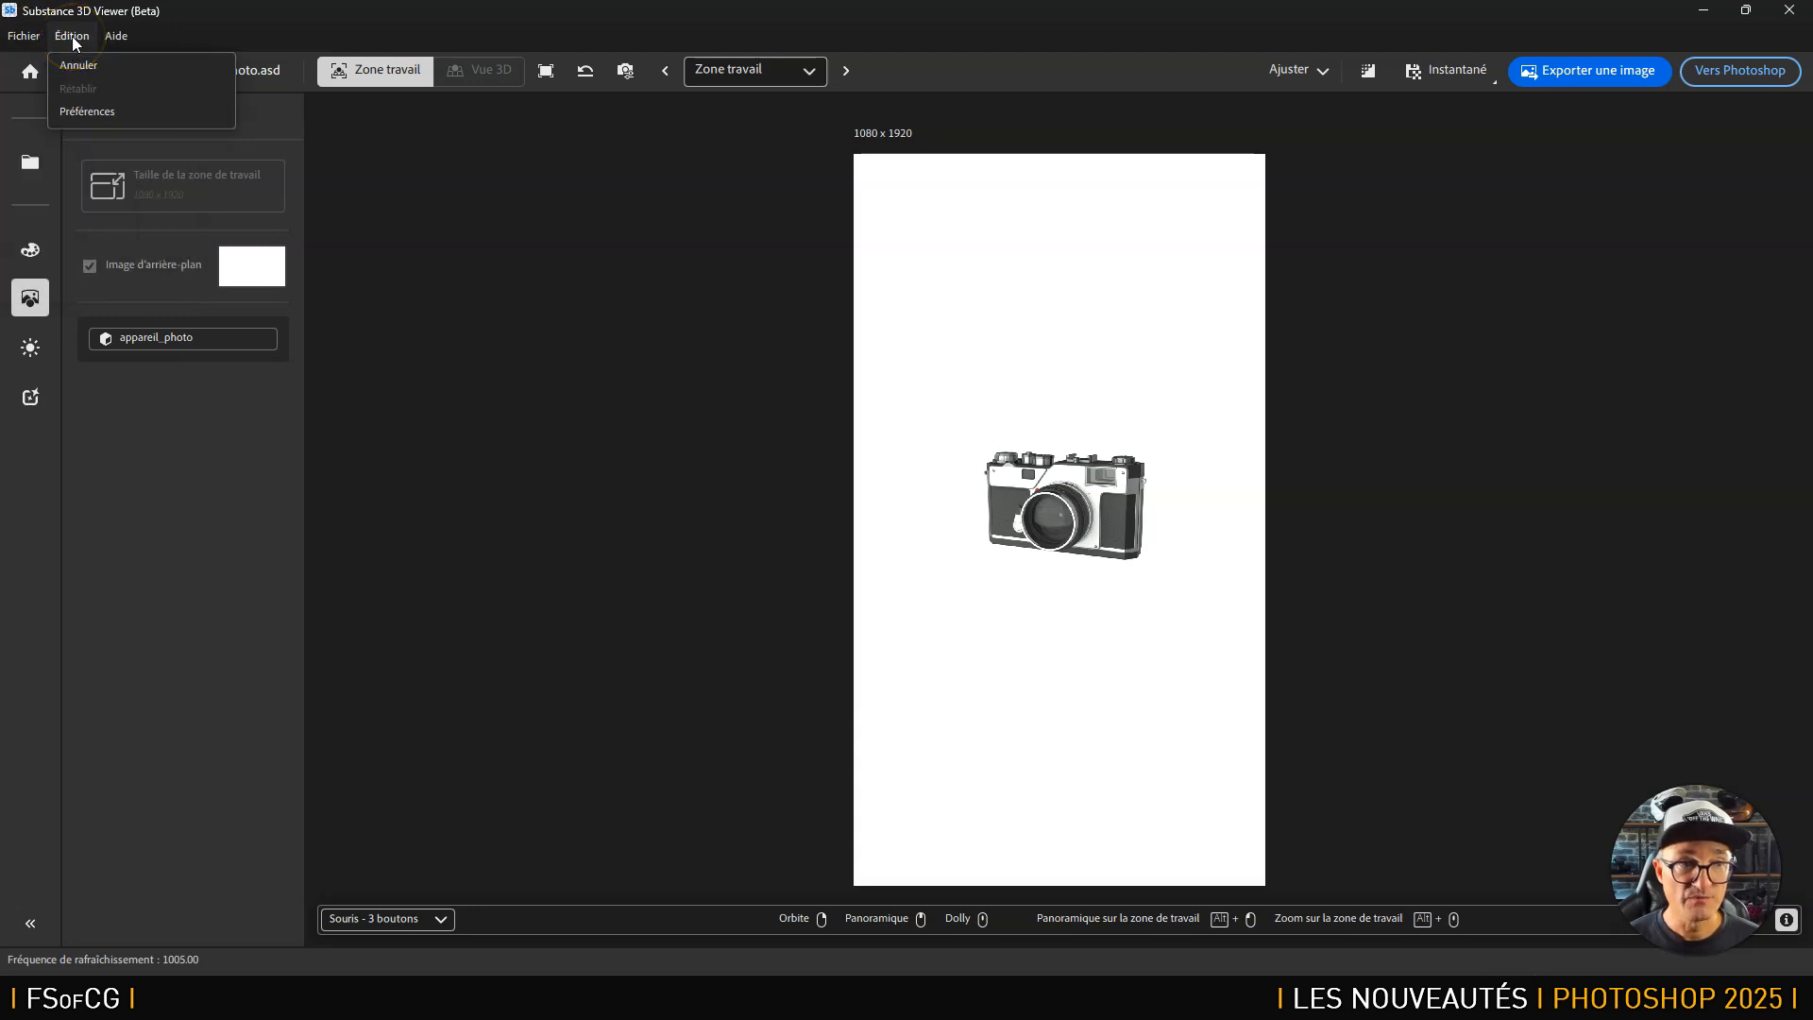
left_click(85, 113)
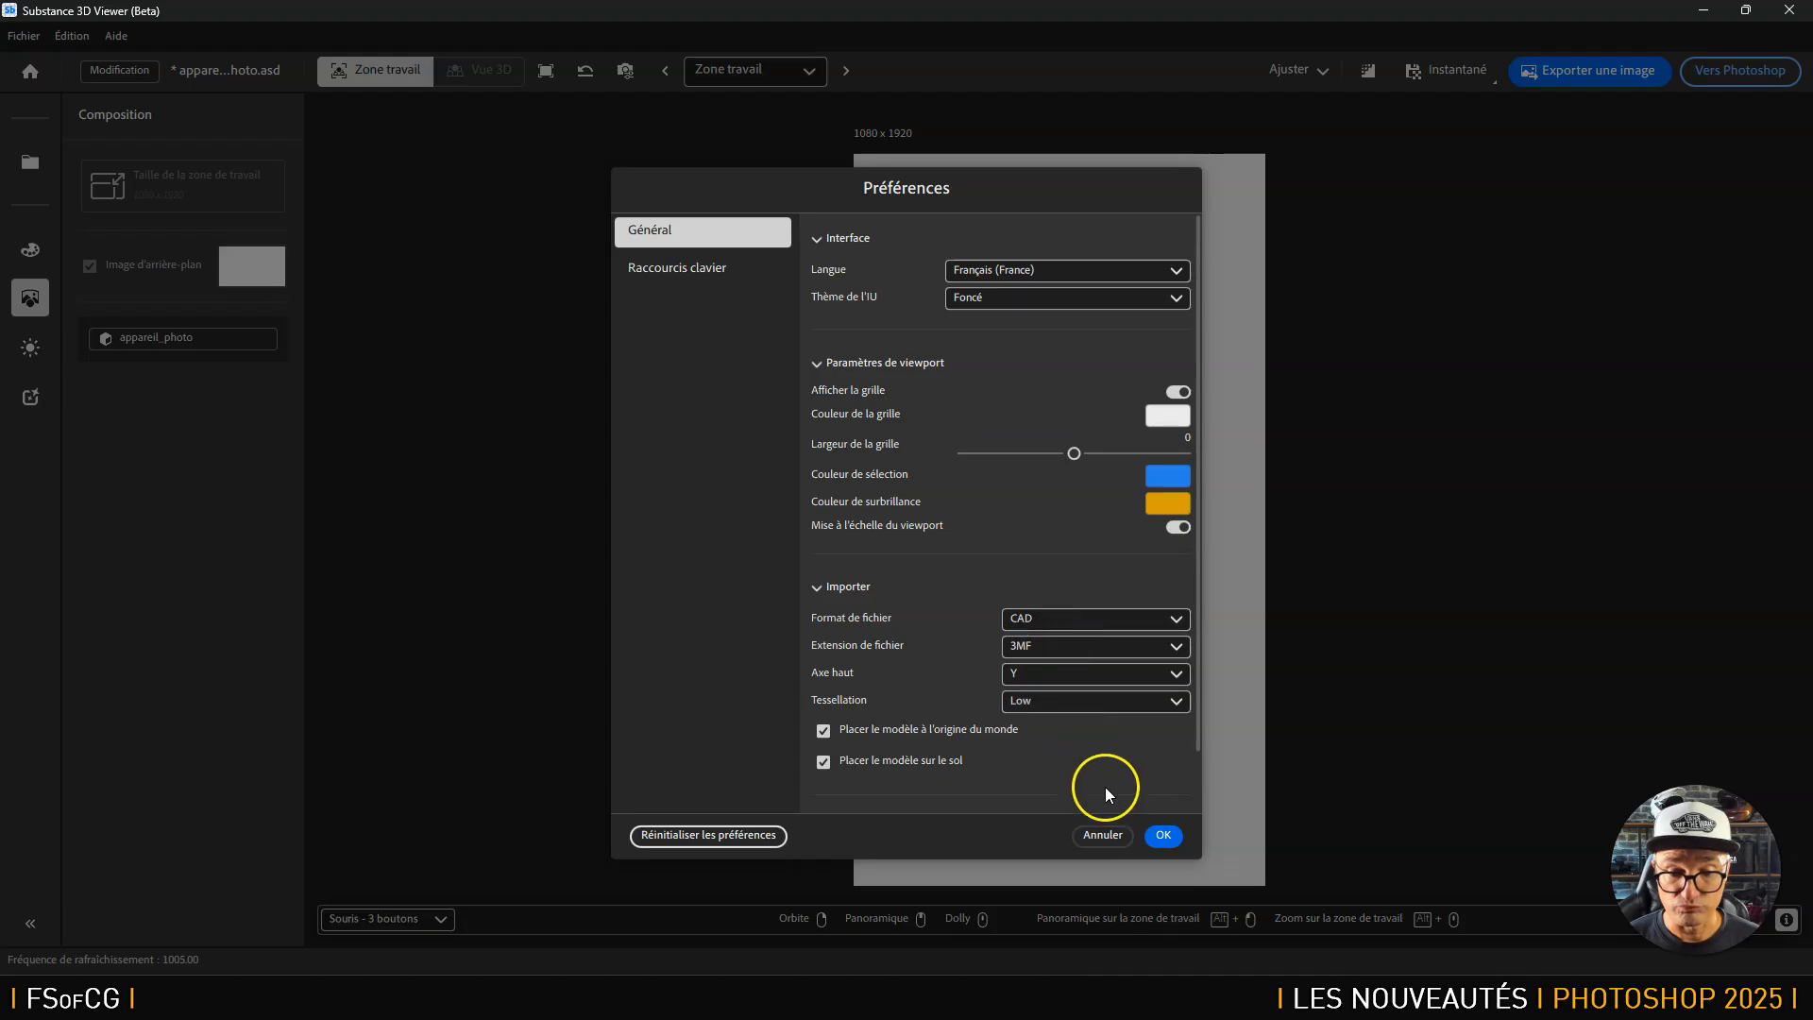
left_click(1162, 833)
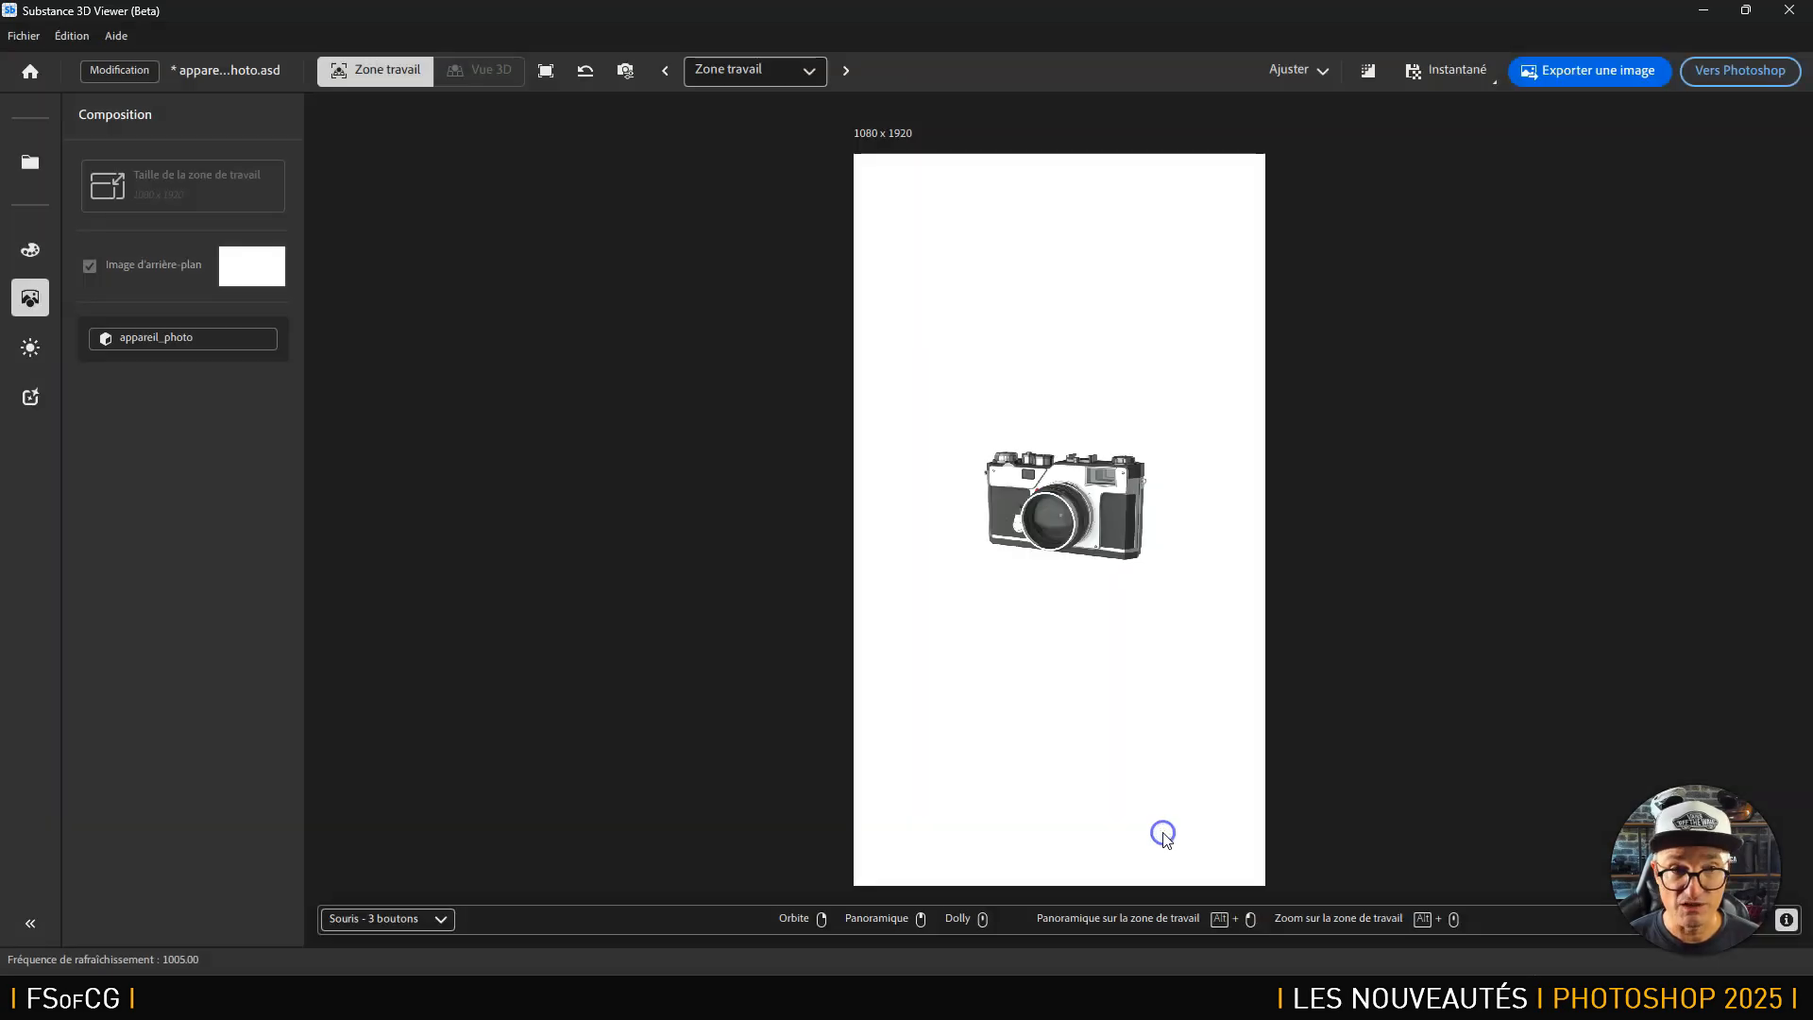
left_click(118, 37)
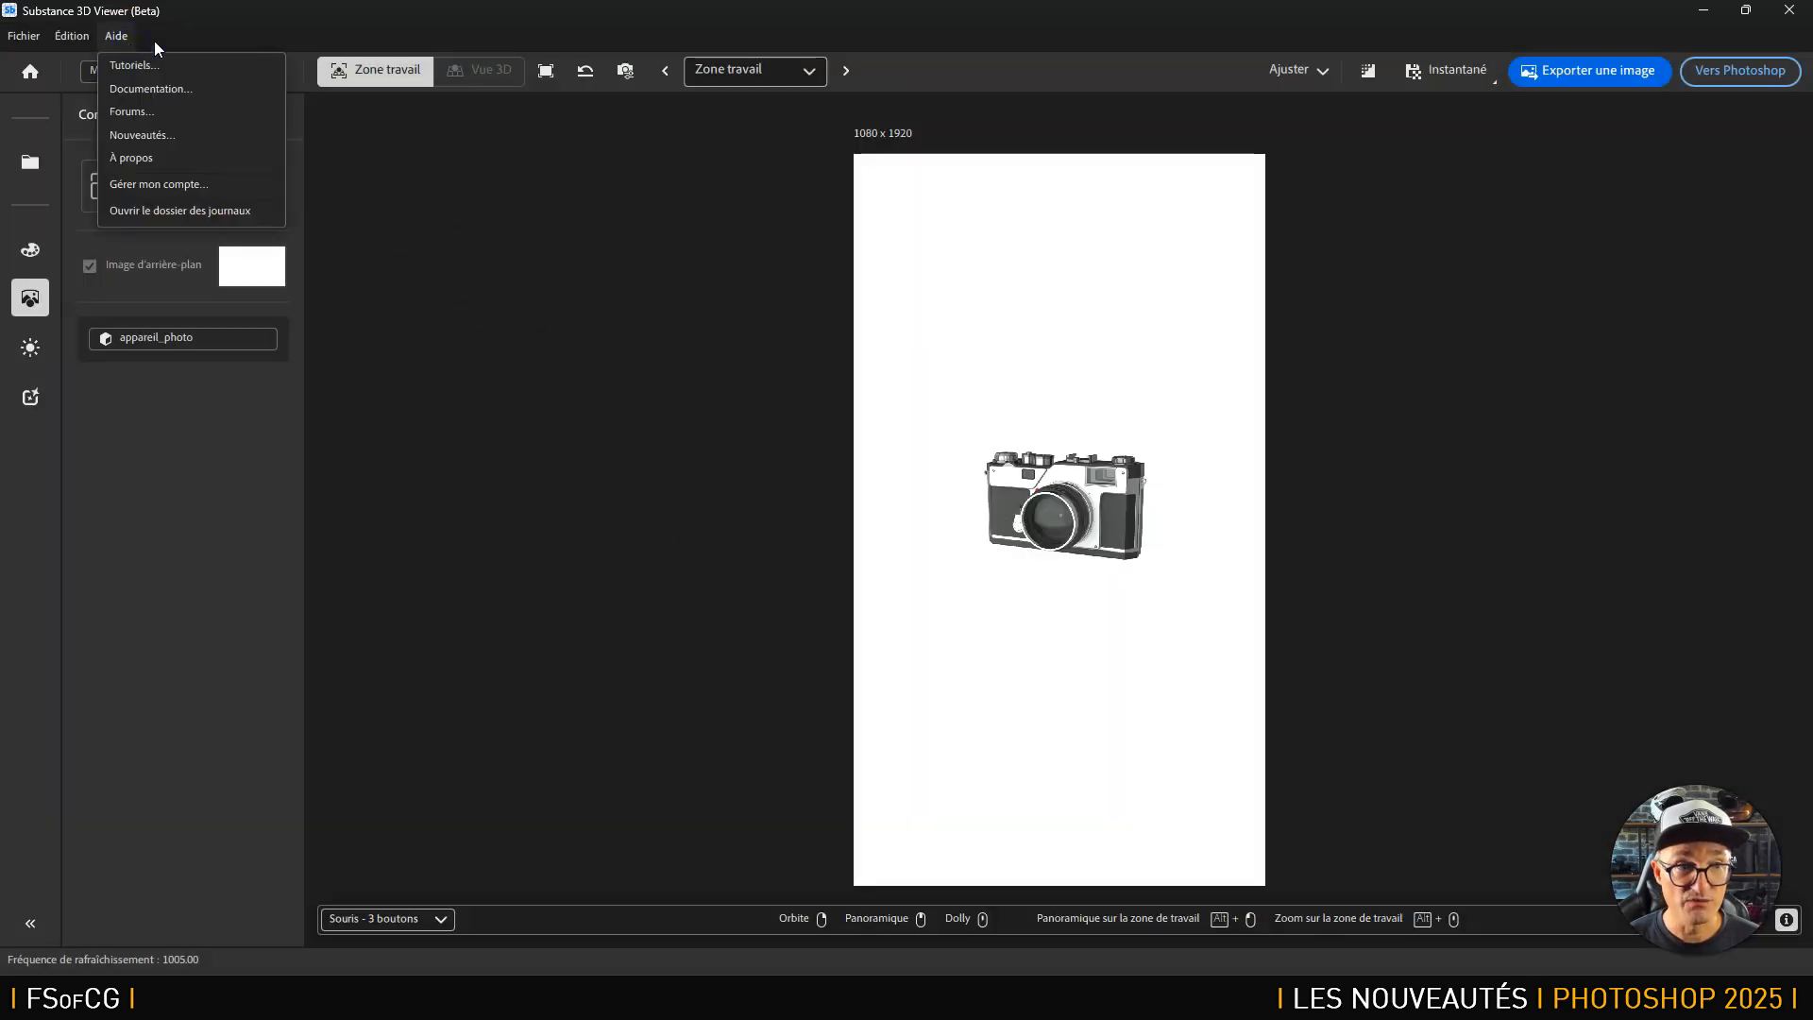
left_click(224, 28)
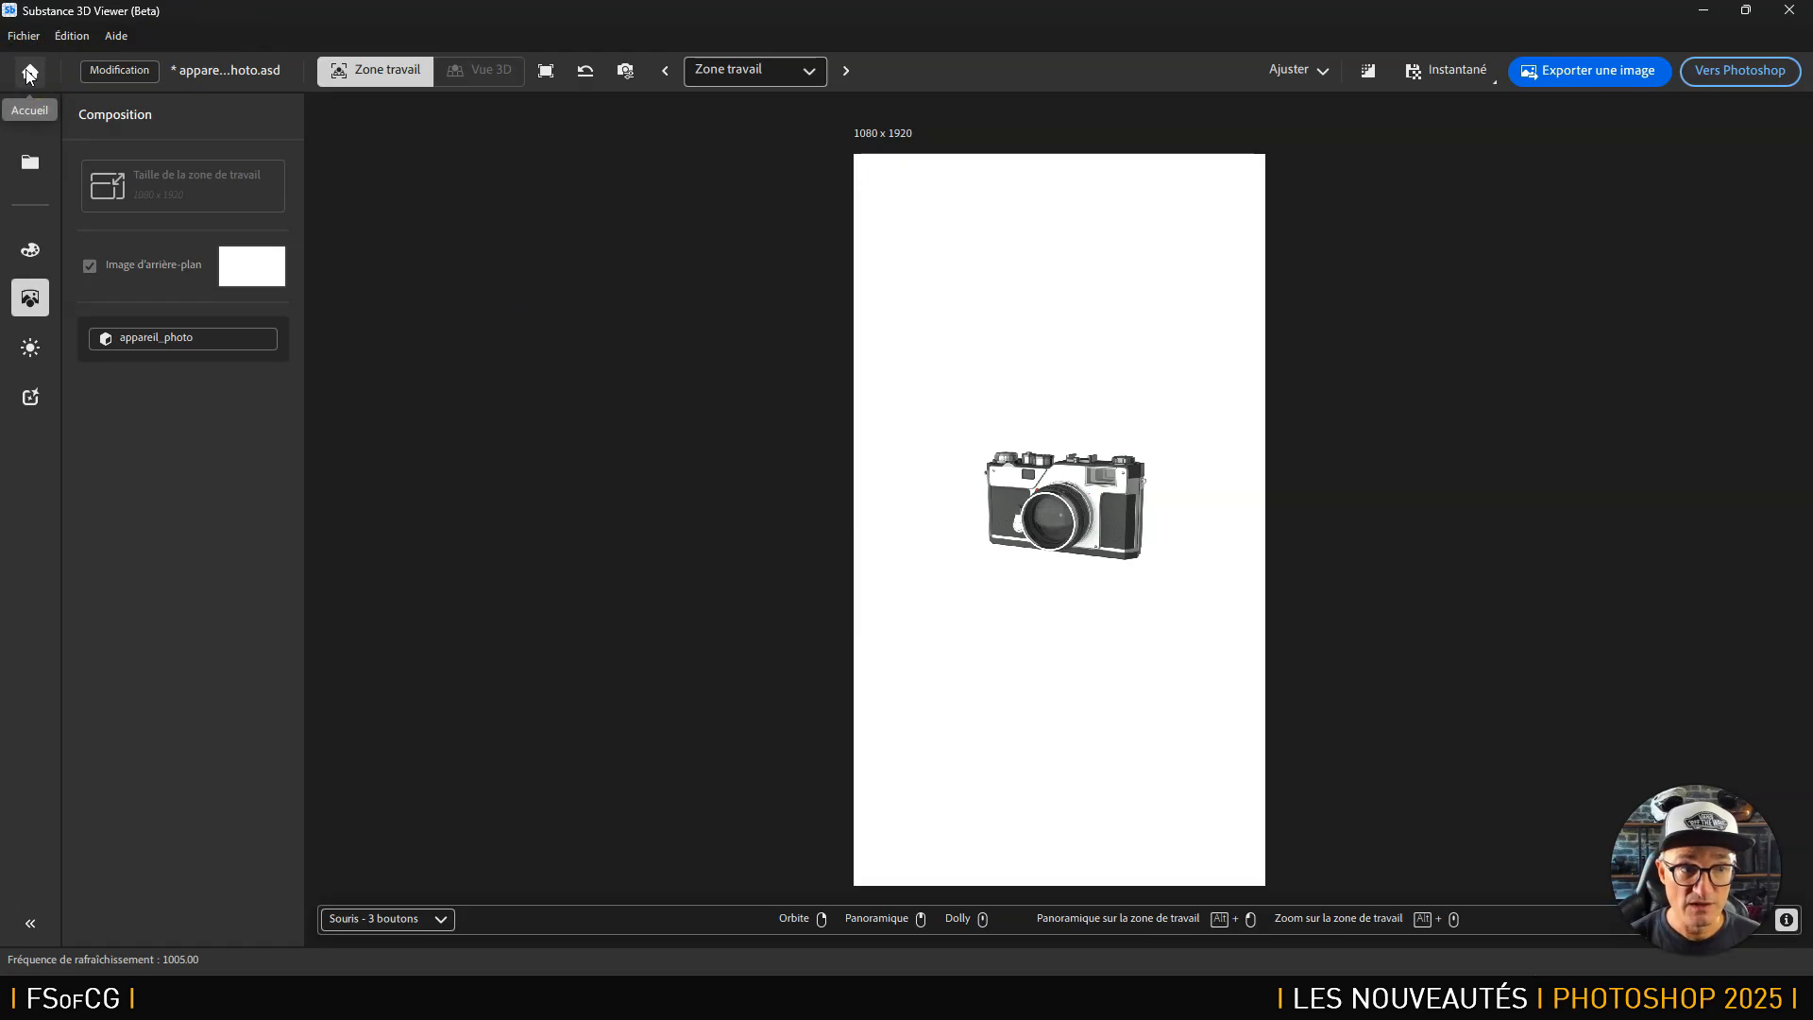
Show the file information (Fichiers) and inspect the properties of individual camera meshes, including the lens ring, top trim and textured front panels.
left_click(33, 162)
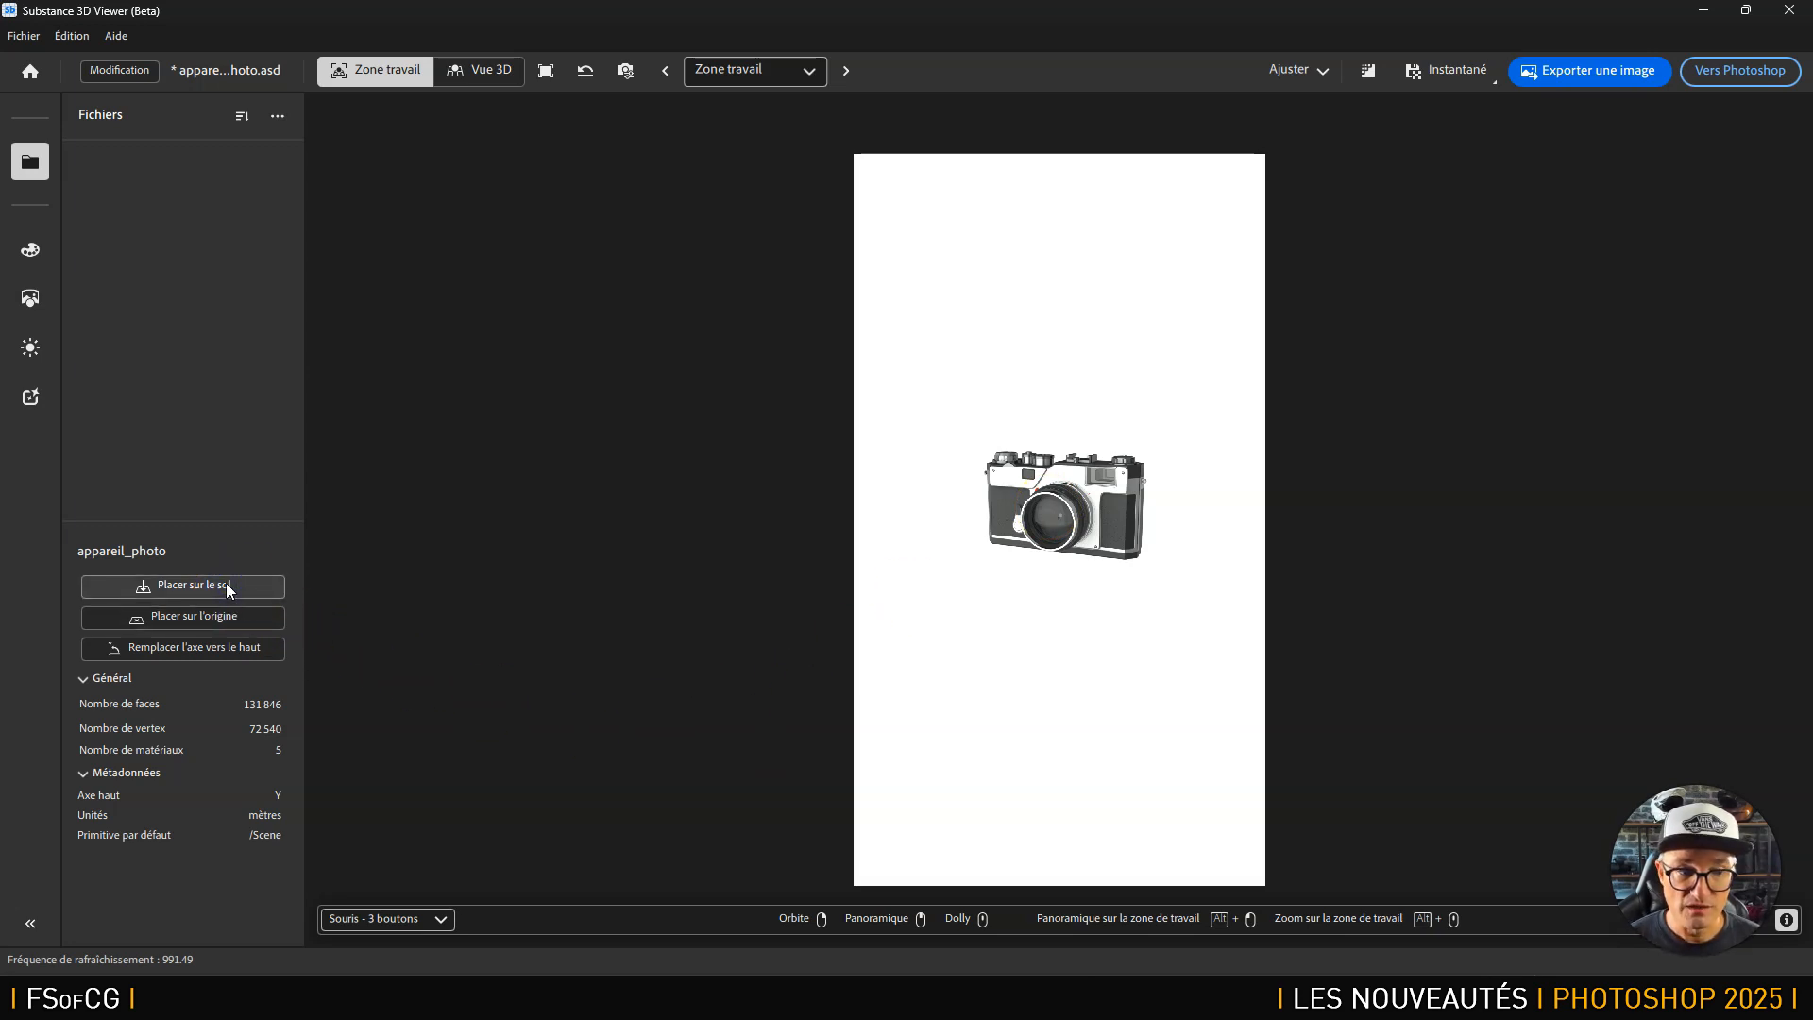
left_click(943, 591)
left_click(1067, 512)
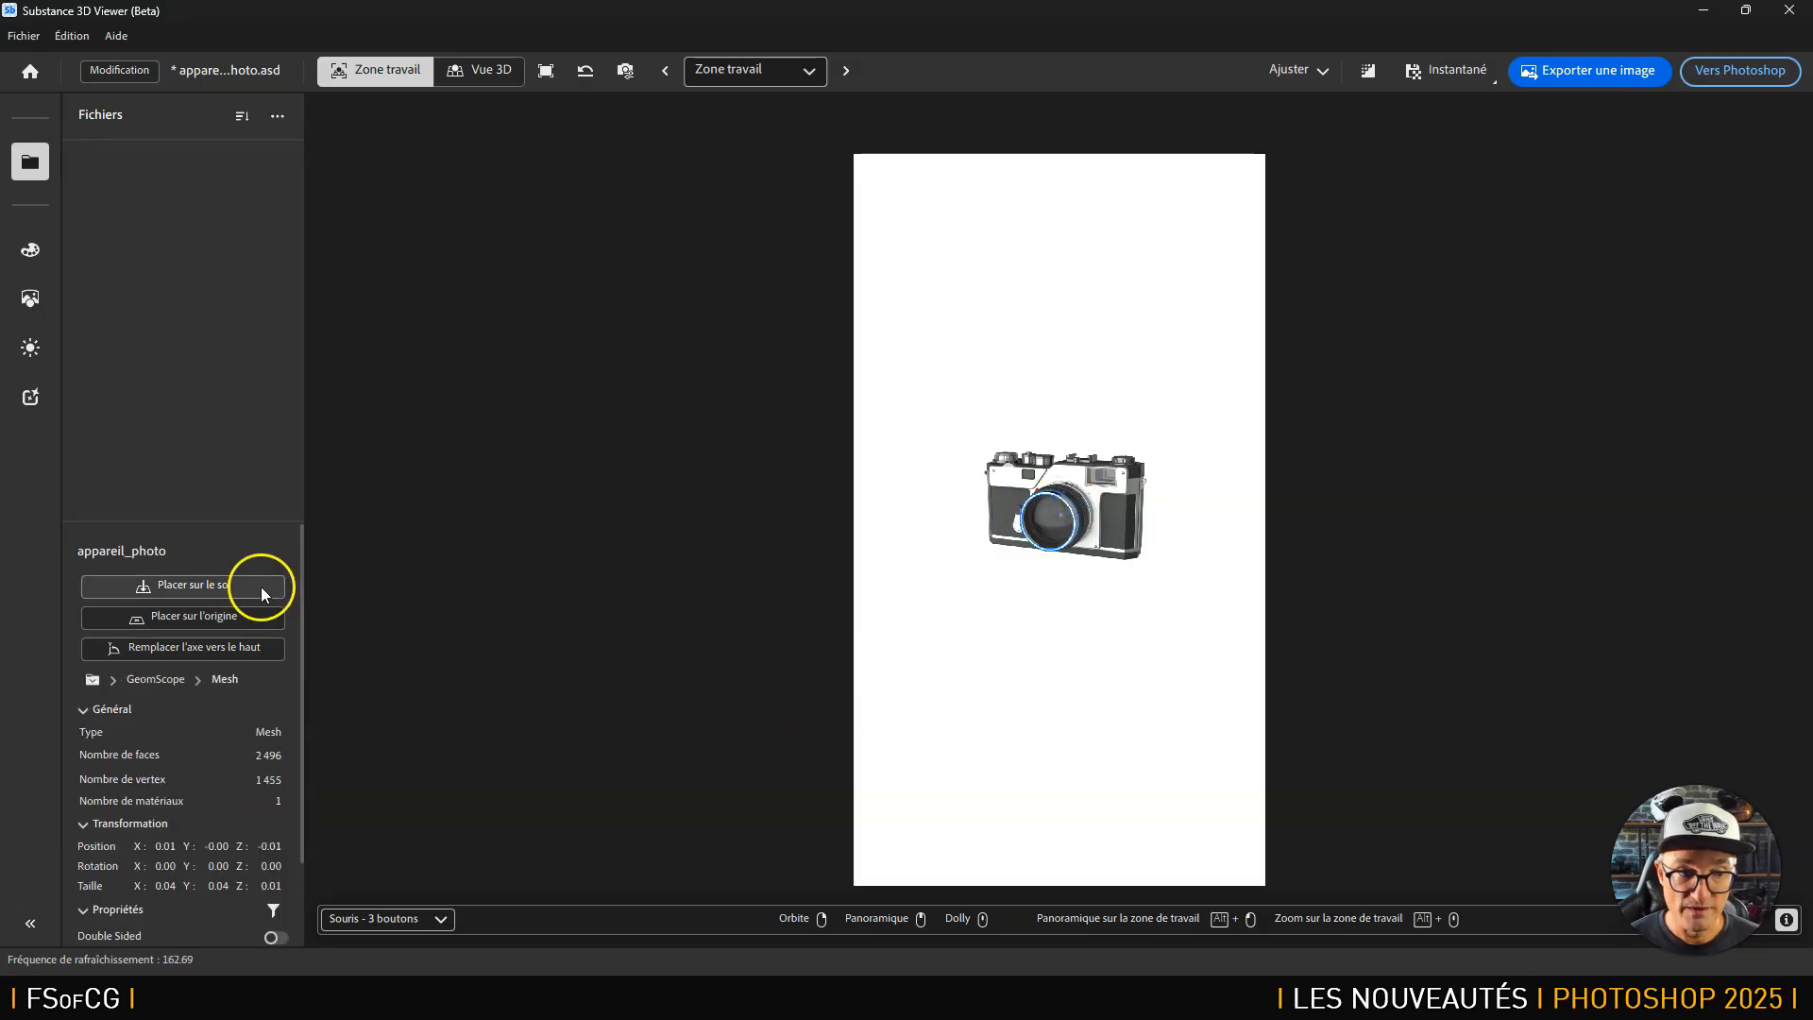
left_click(32, 161)
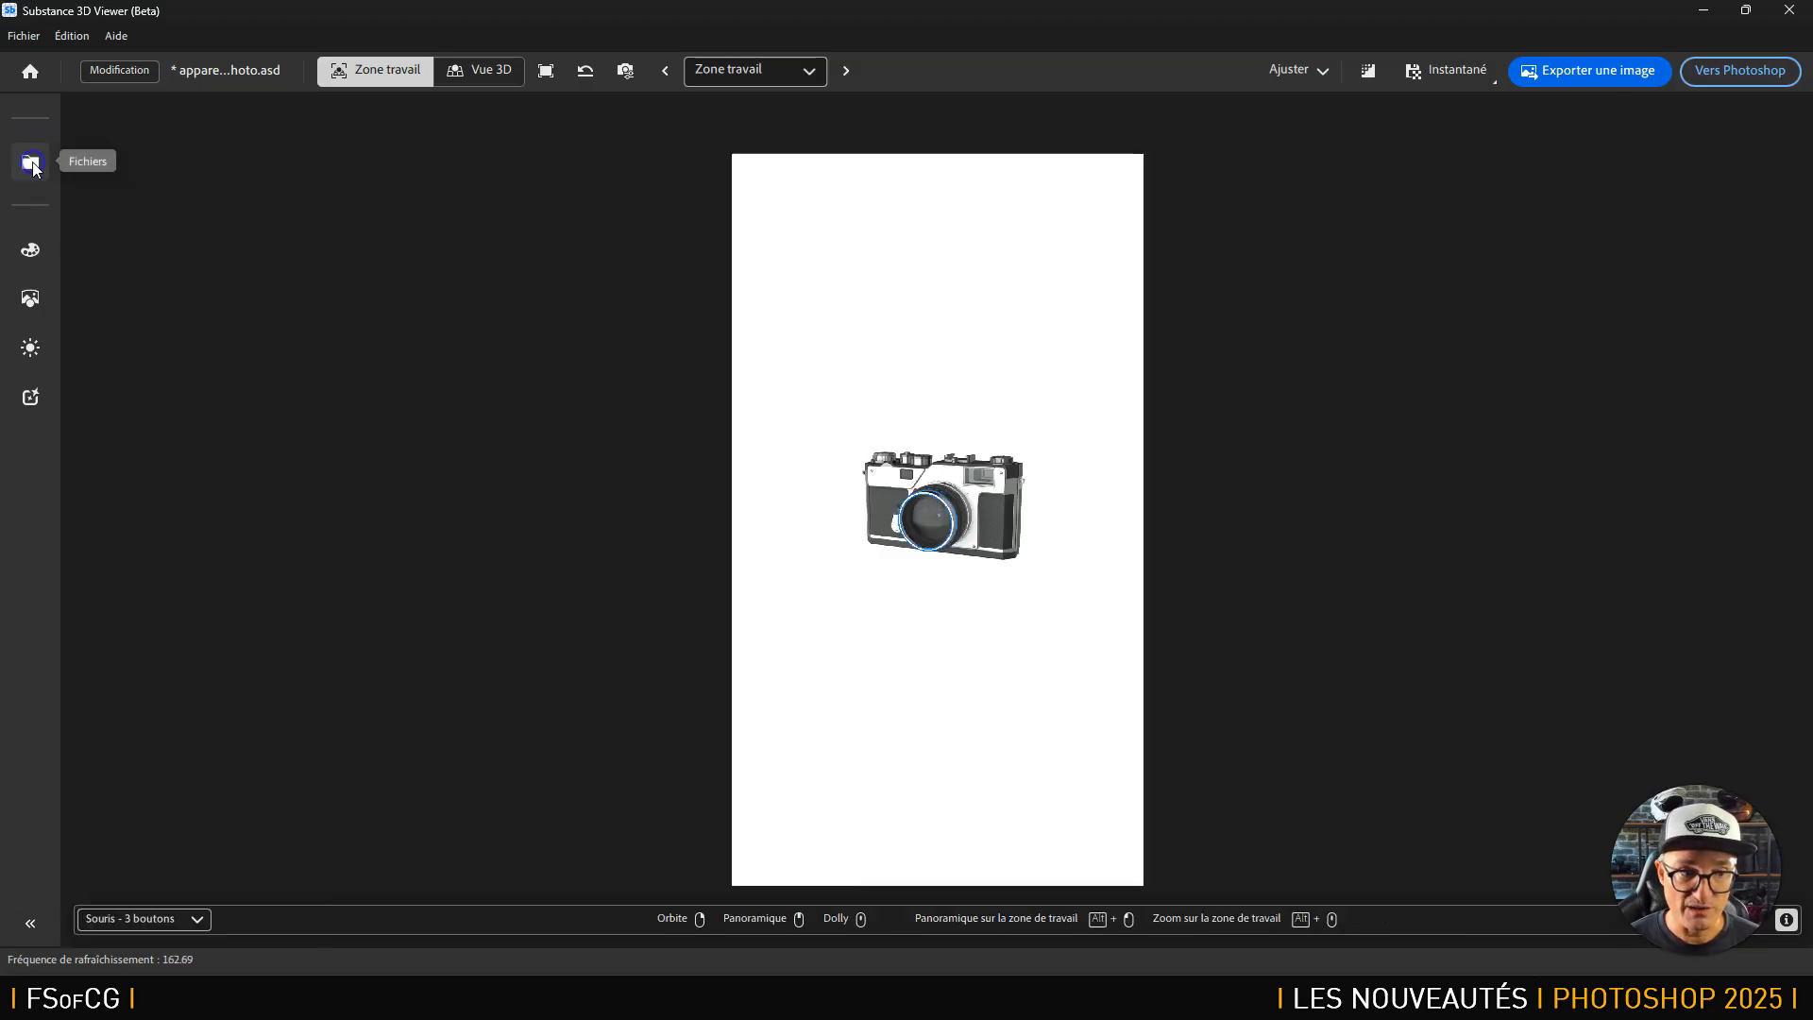
left_click(32, 161)
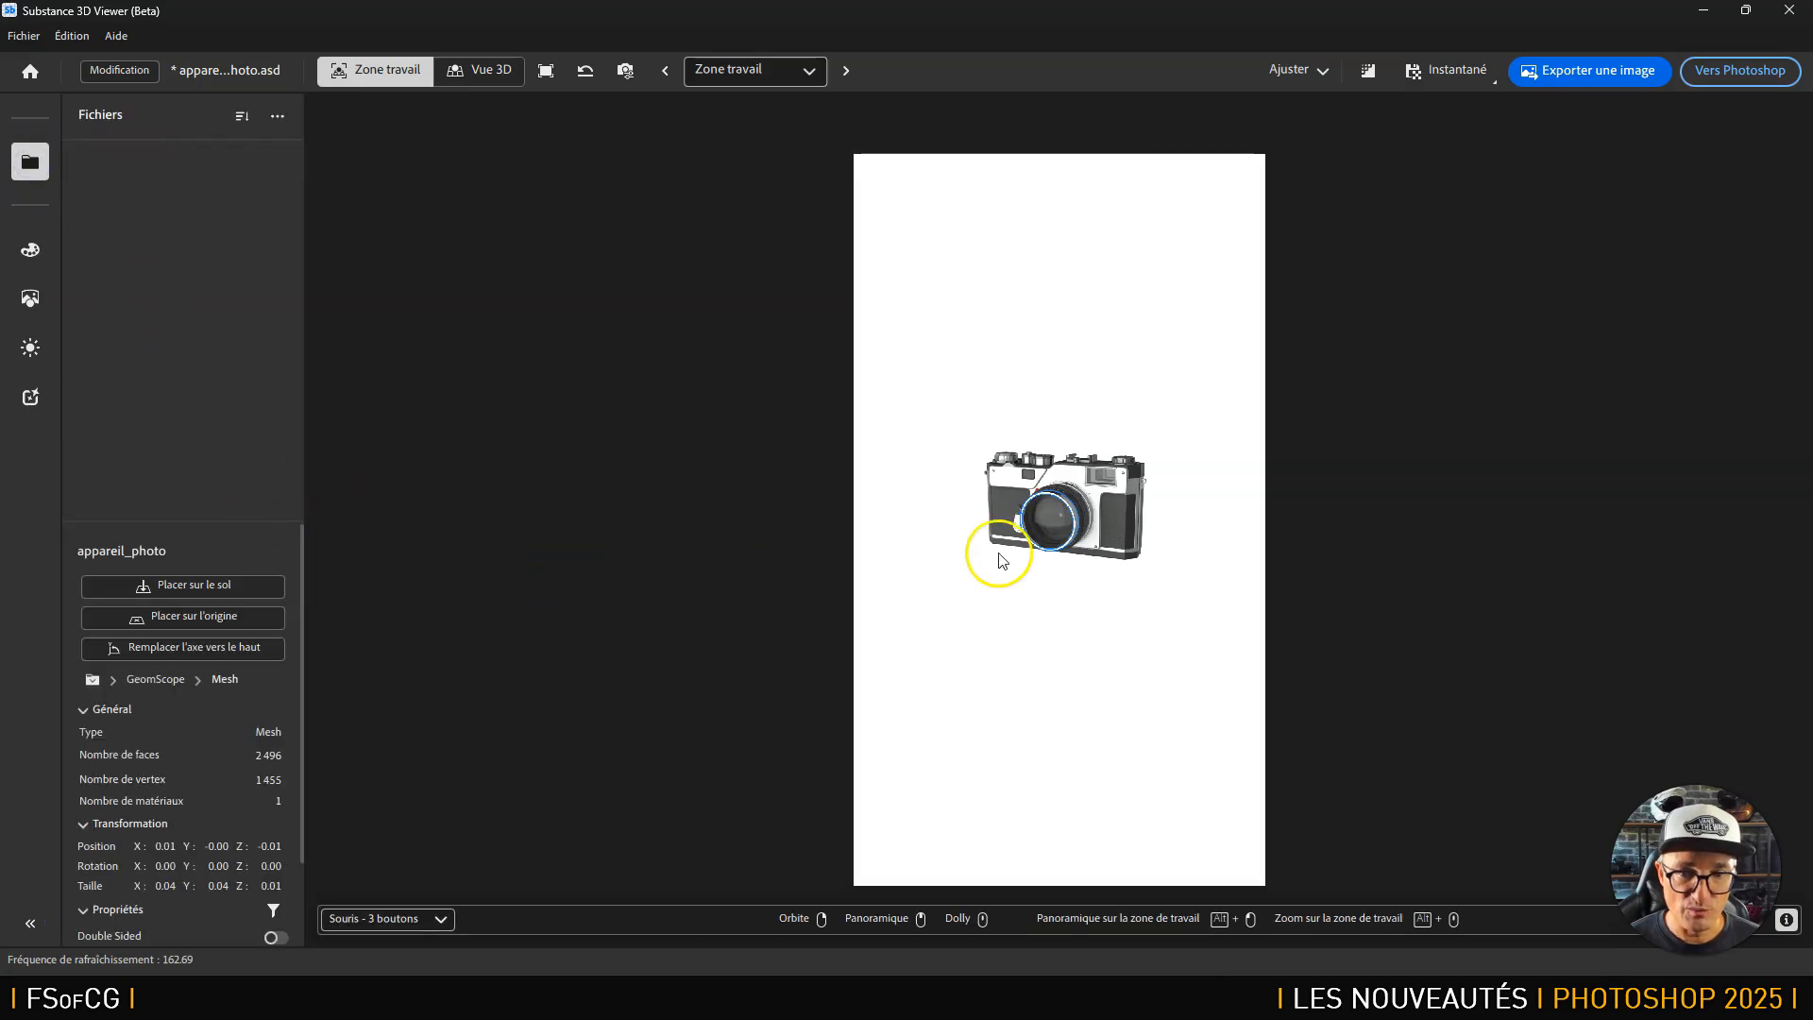
left_click(1125, 522)
left_click(1078, 484)
left_click(1135, 463)
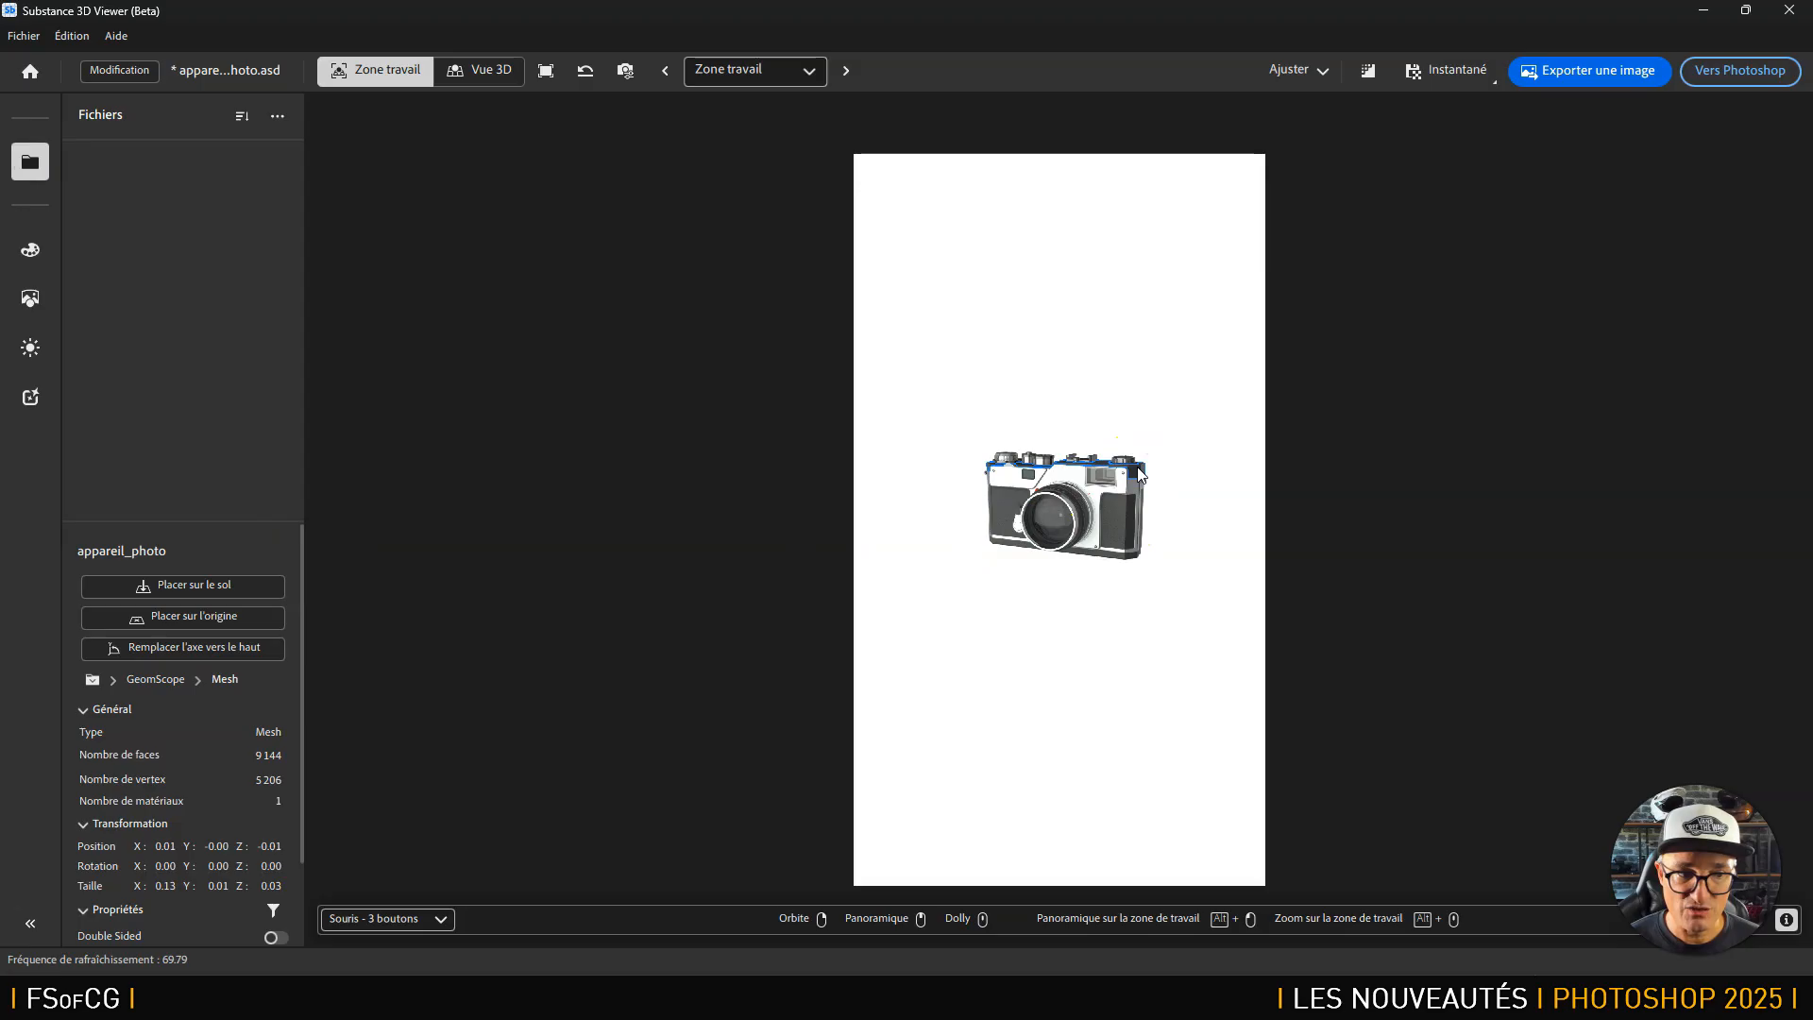
left_click(1006, 510)
Dolly in on the camera model and zoom the artboard to 80.7 %.
scroll(1036, 509, "up", 5)
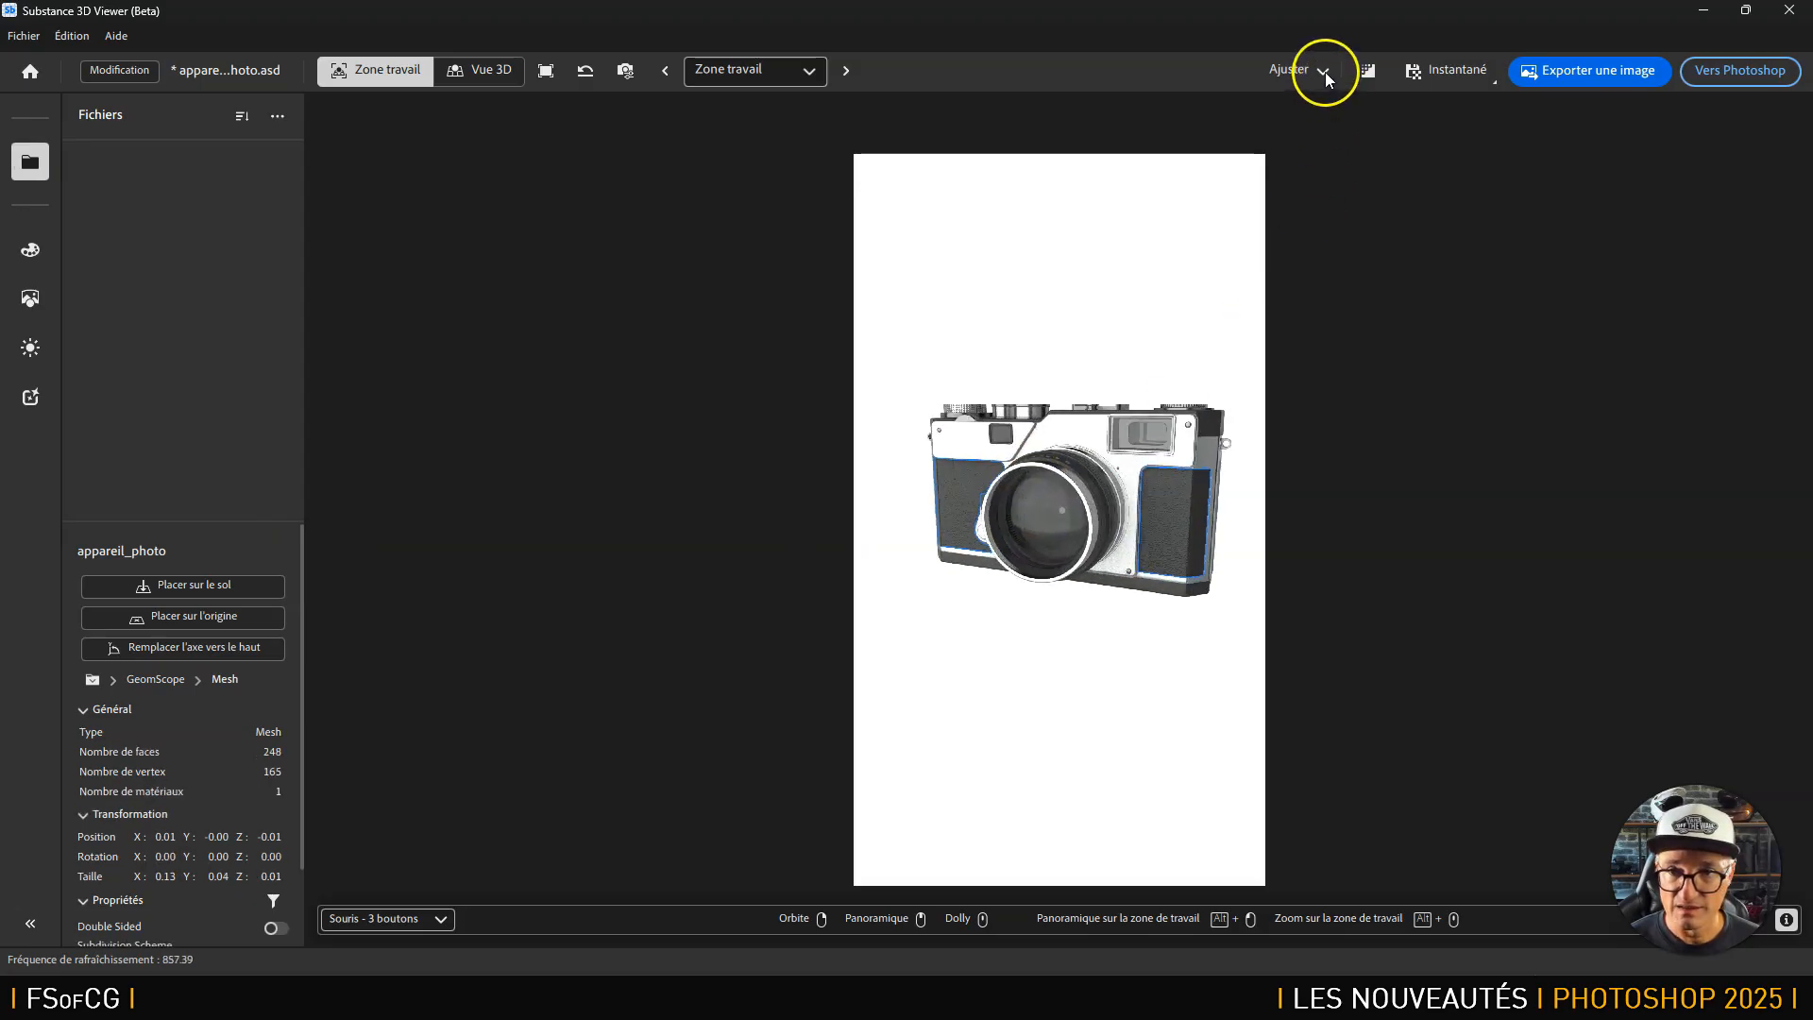
scroll(1071, 478, "up", 5)
scroll(1071, 478, "down", 5)
scroll(1071, 478, "up", 3)
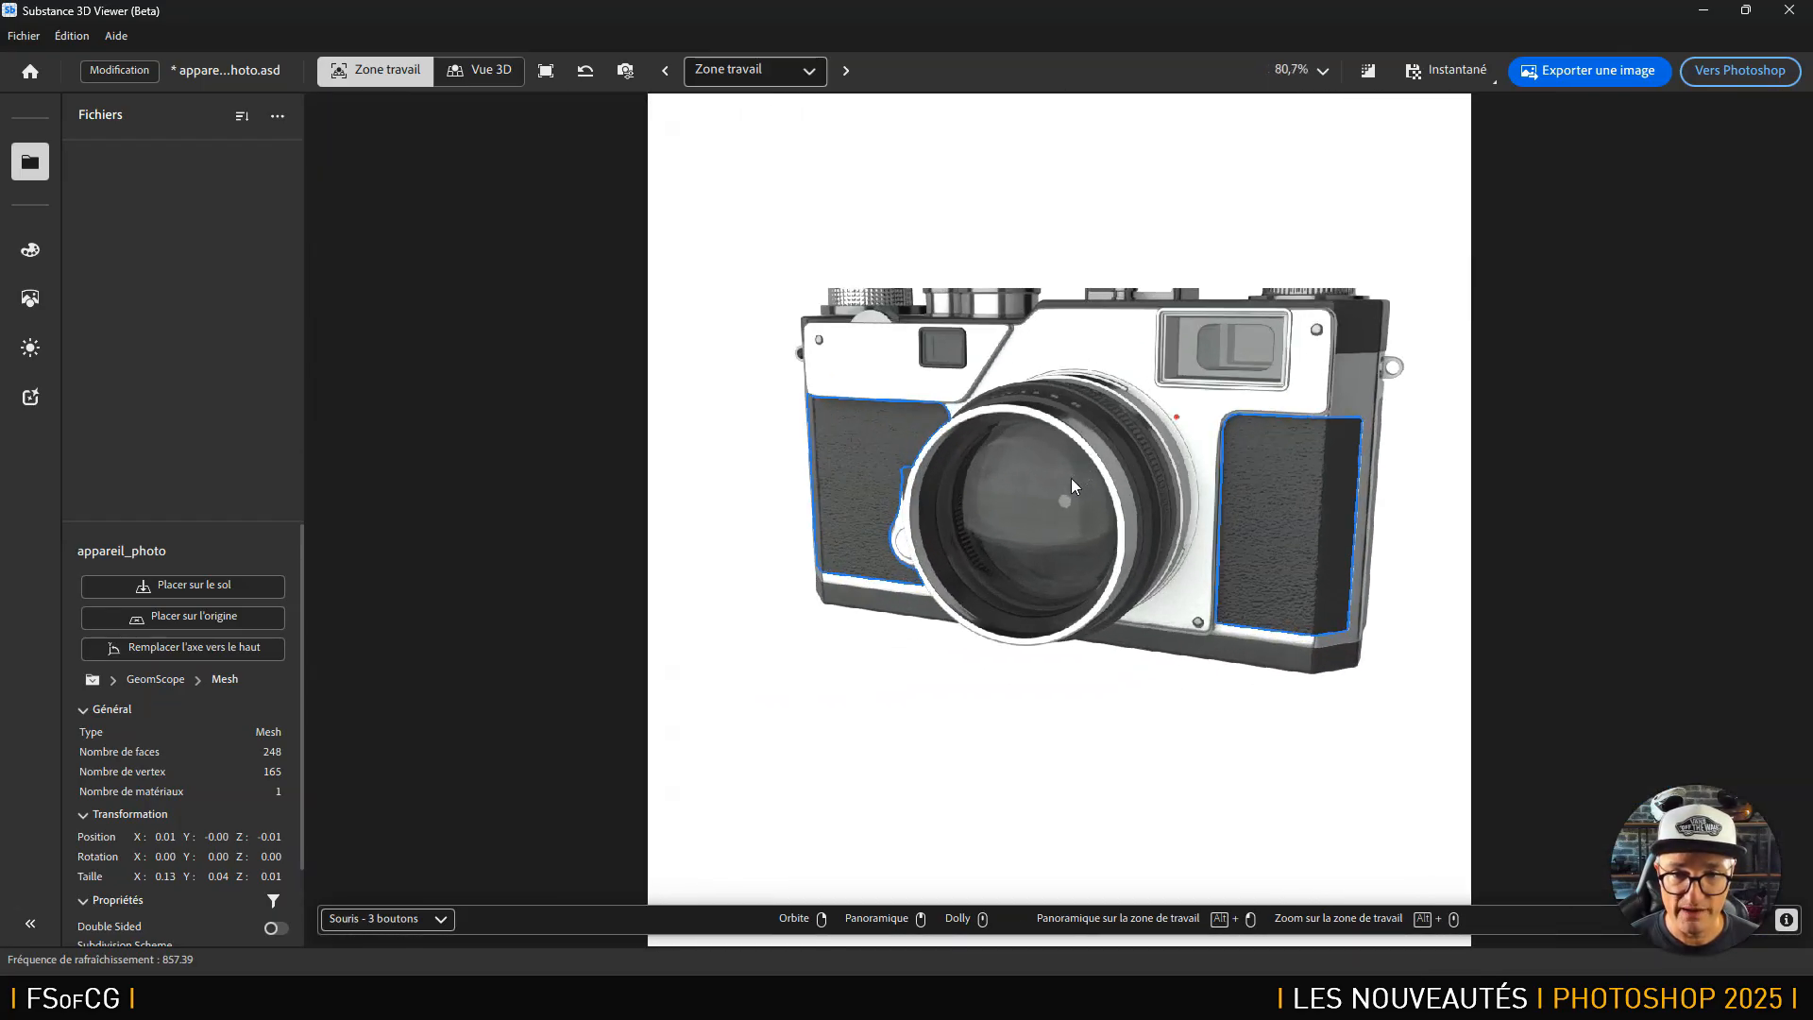
Orbit the camera model to its side, inspect the metal body and top dial meshes, and select their parent group GeomScope.
left_click(1138, 354)
left_click(1350, 373)
left_click_drag(1350, 373, 1090, 444)
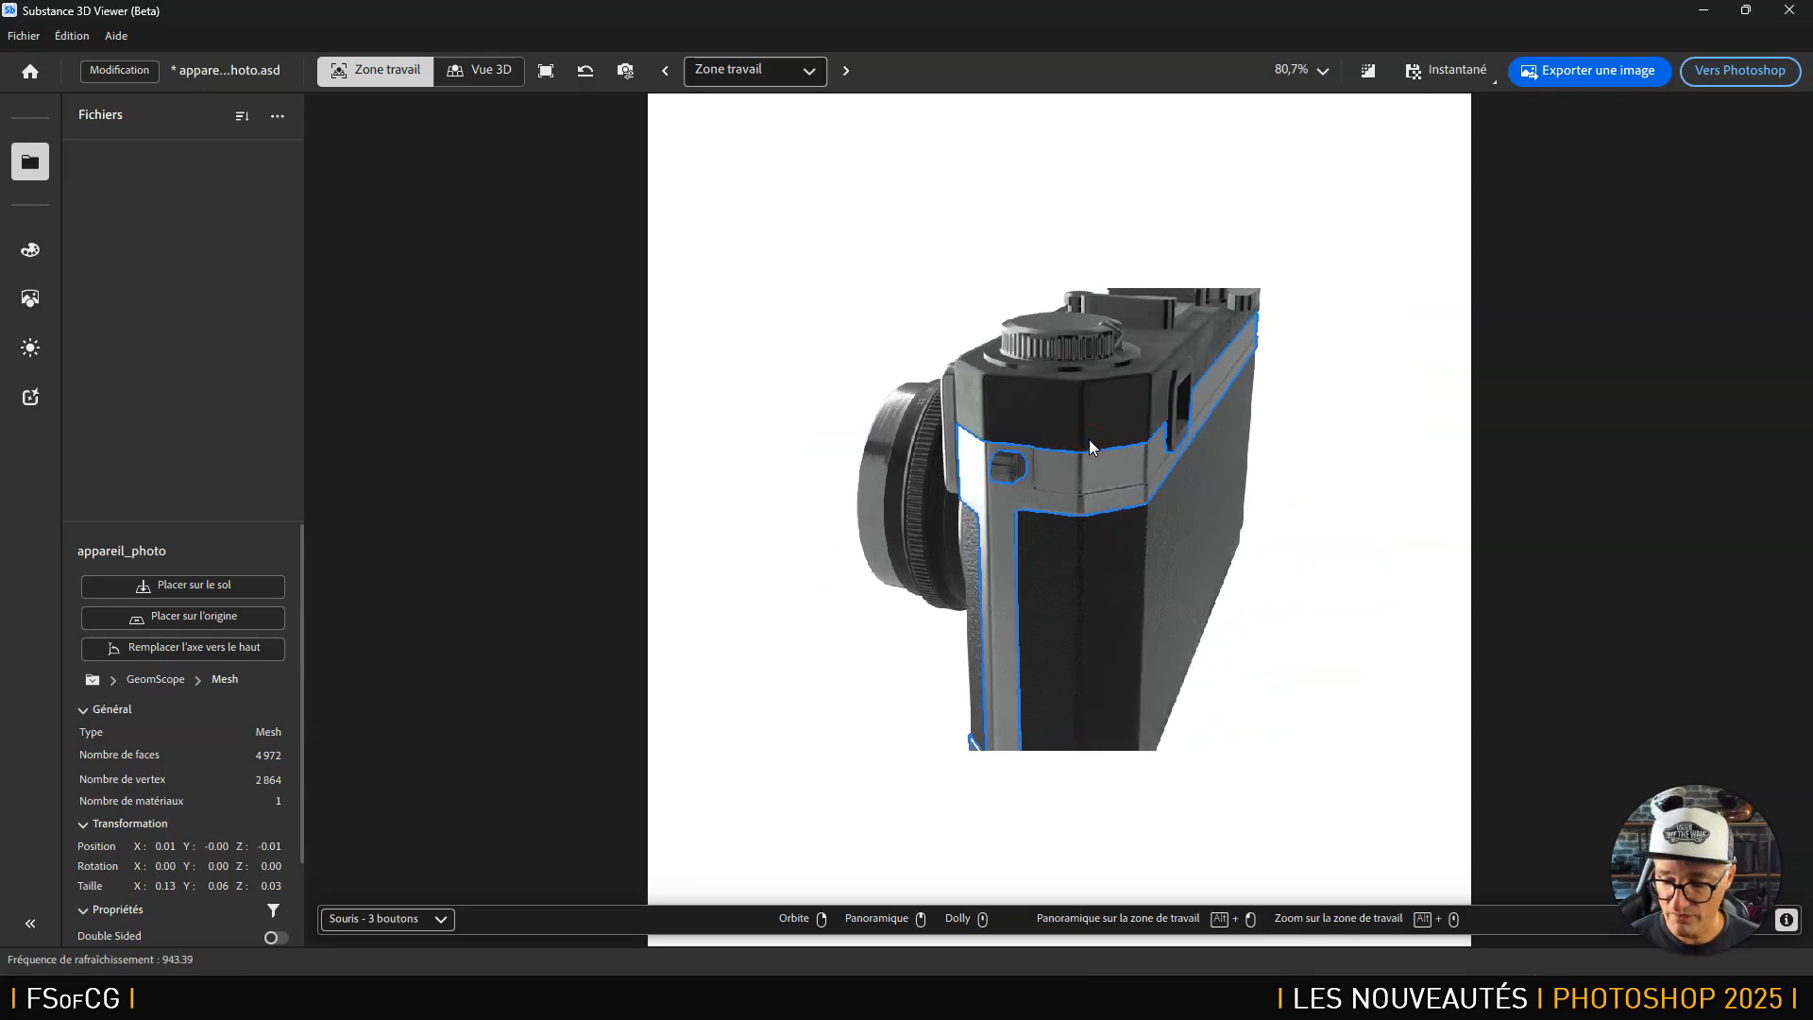
left_click(1068, 366)
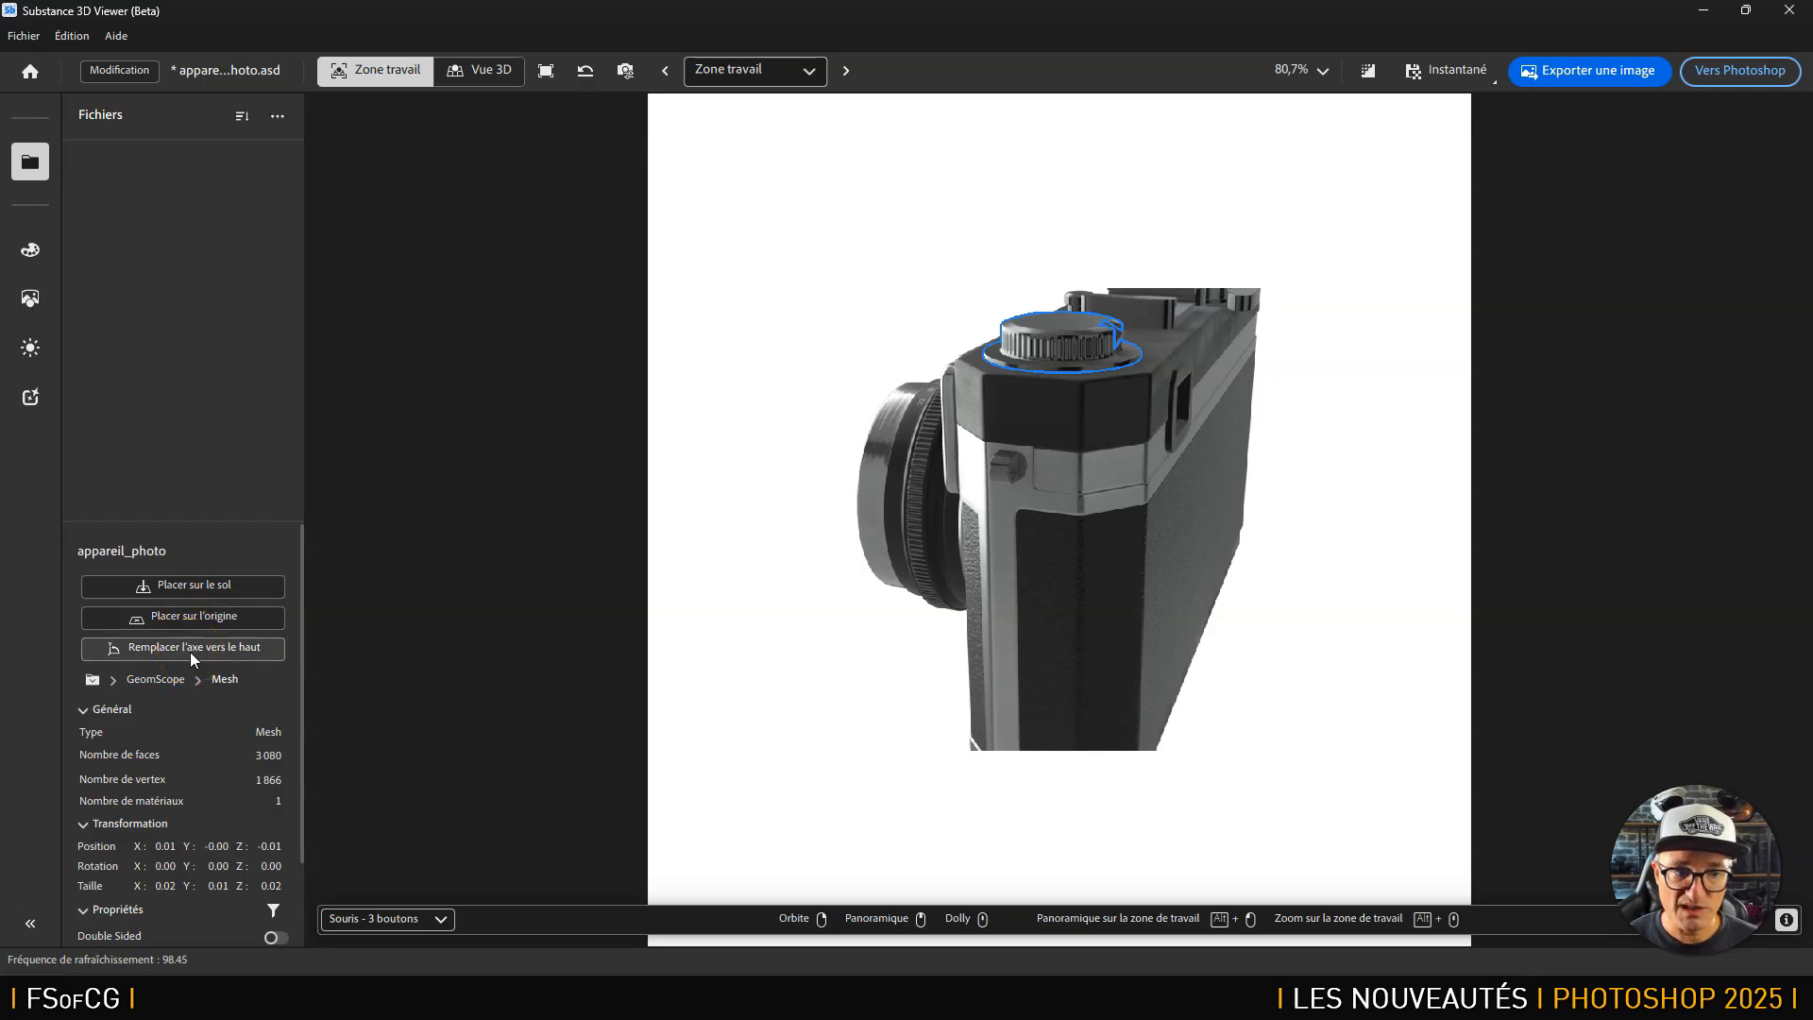
left_click(144, 682)
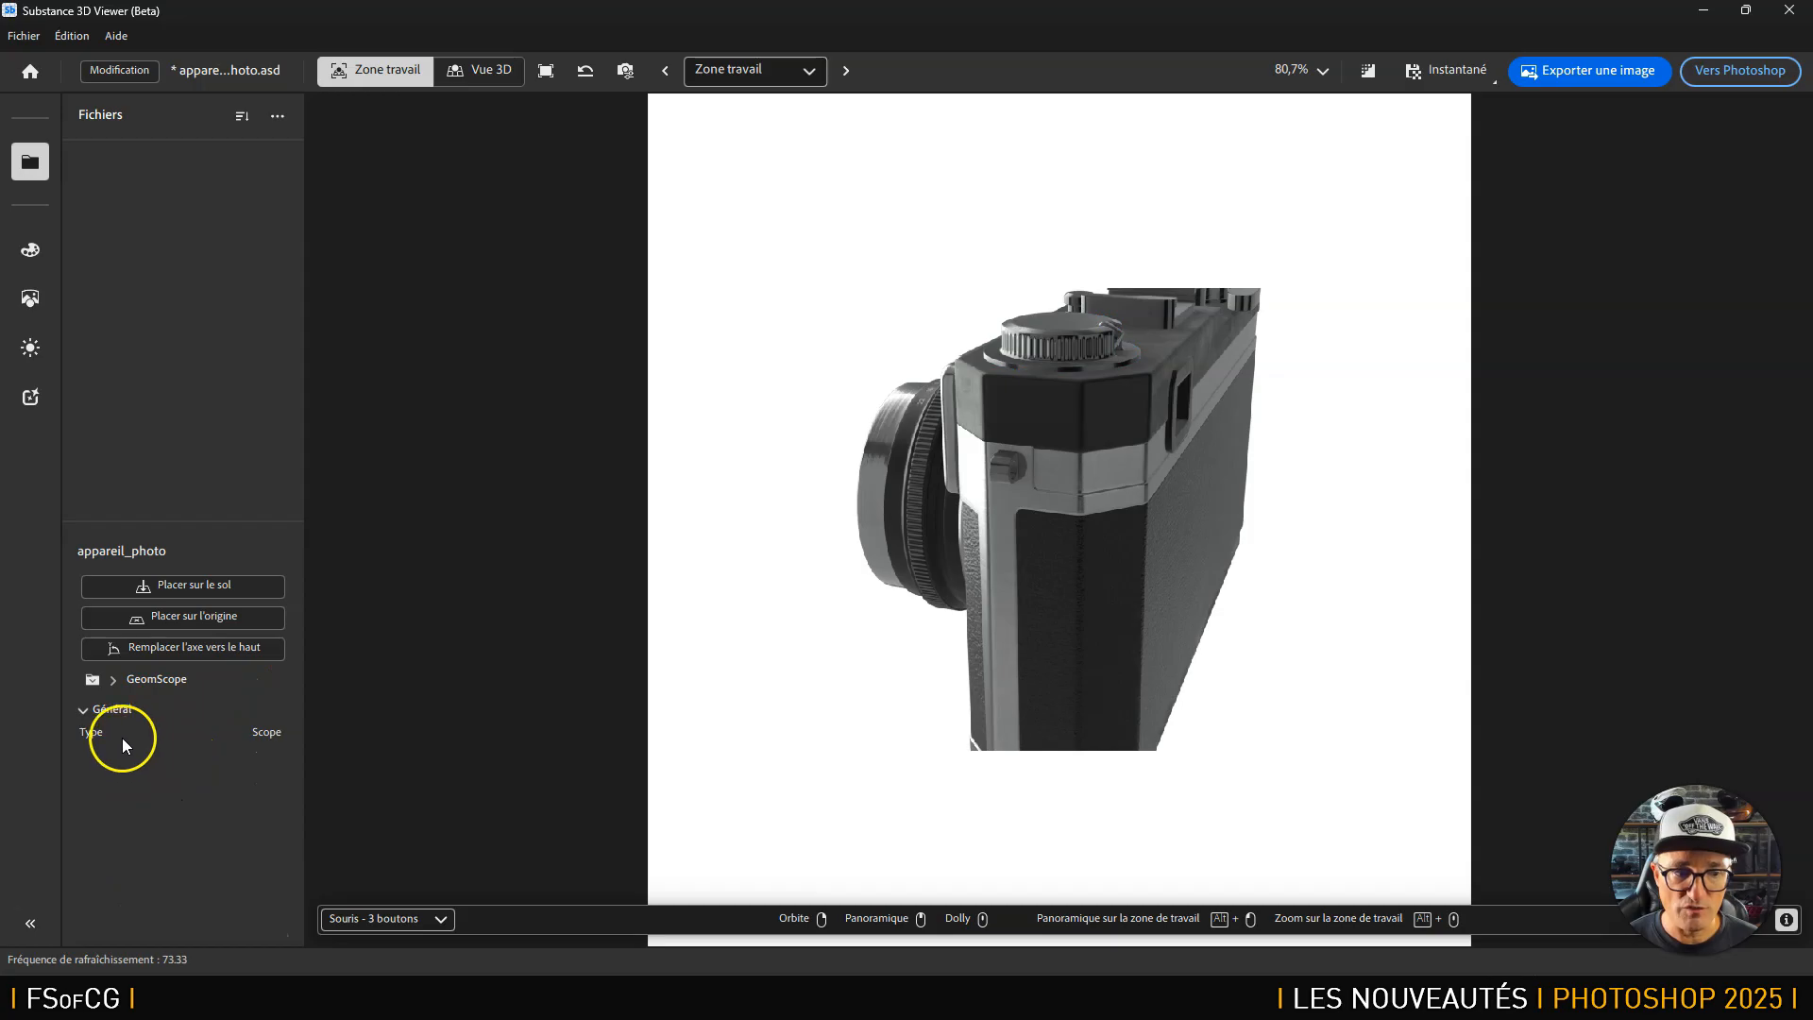
Place the camera model on the origin and on the ground, reframing it smaller in a three-quarter view and lower on the artboard.
left_click(182, 588)
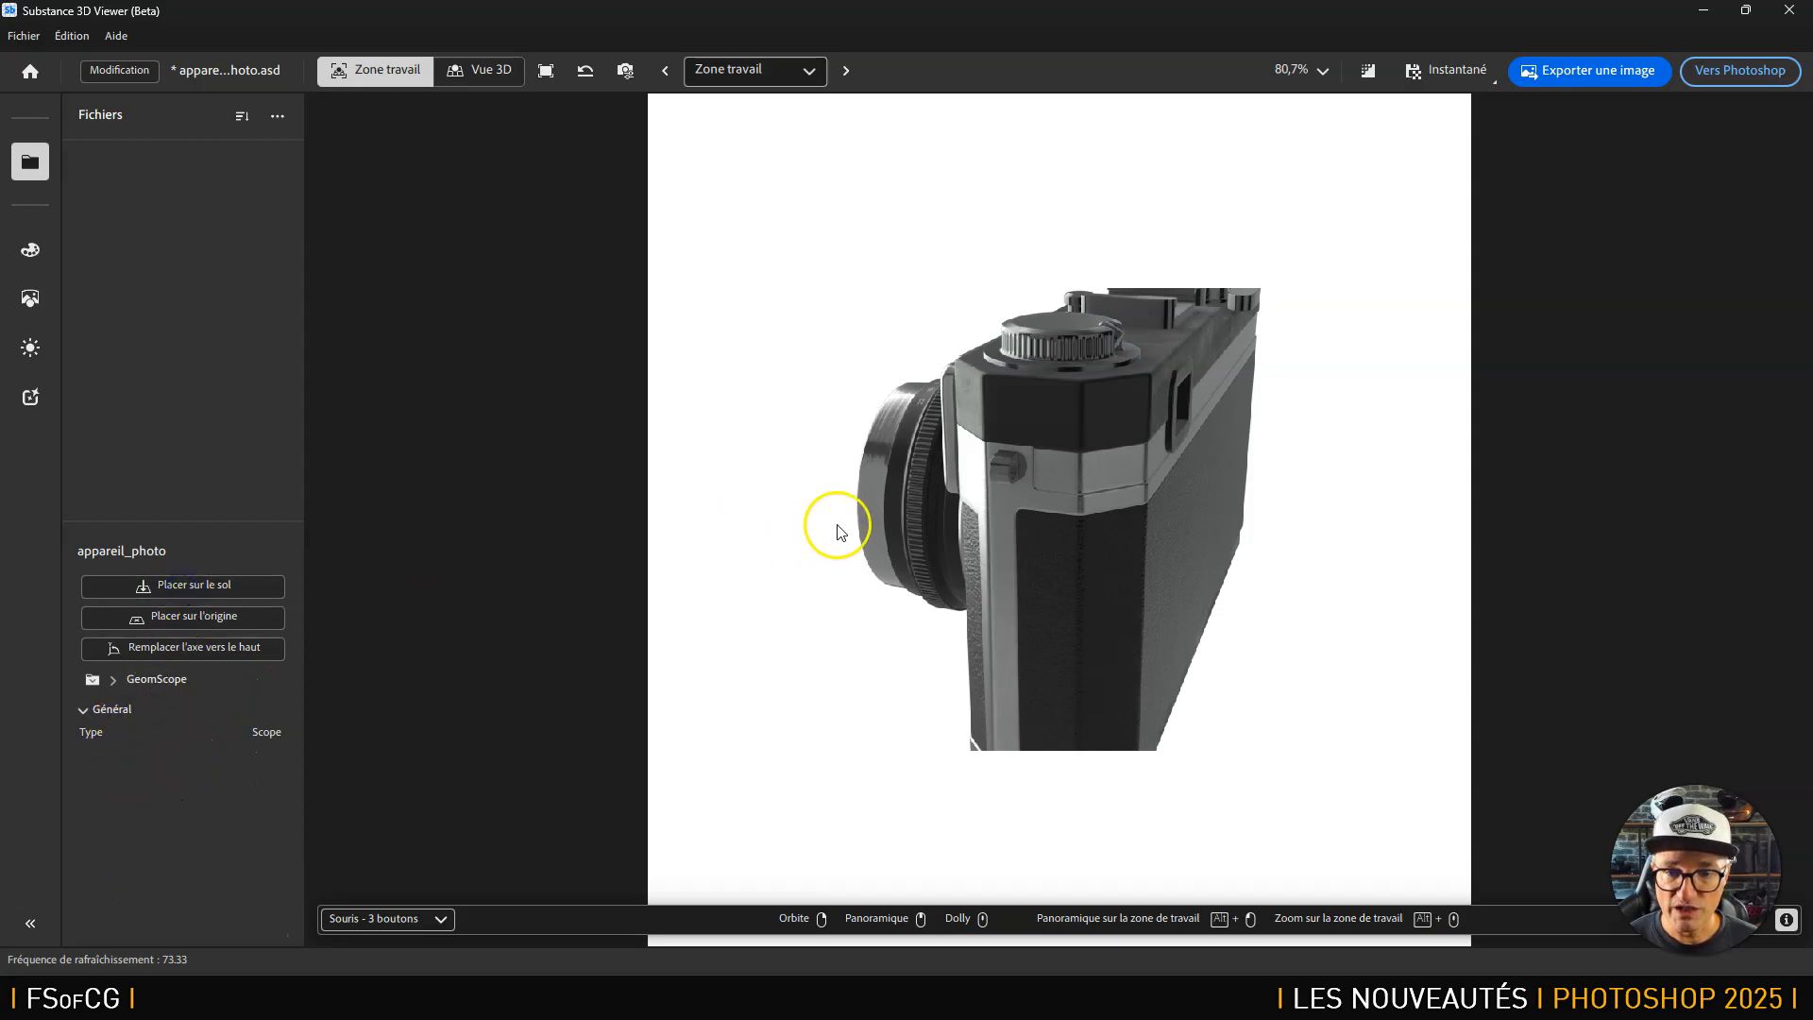
left_click(189, 619)
left_click_drag(1045, 595, 1084, 493)
scroll(1121, 567, "down", 6)
left_click(185, 619)
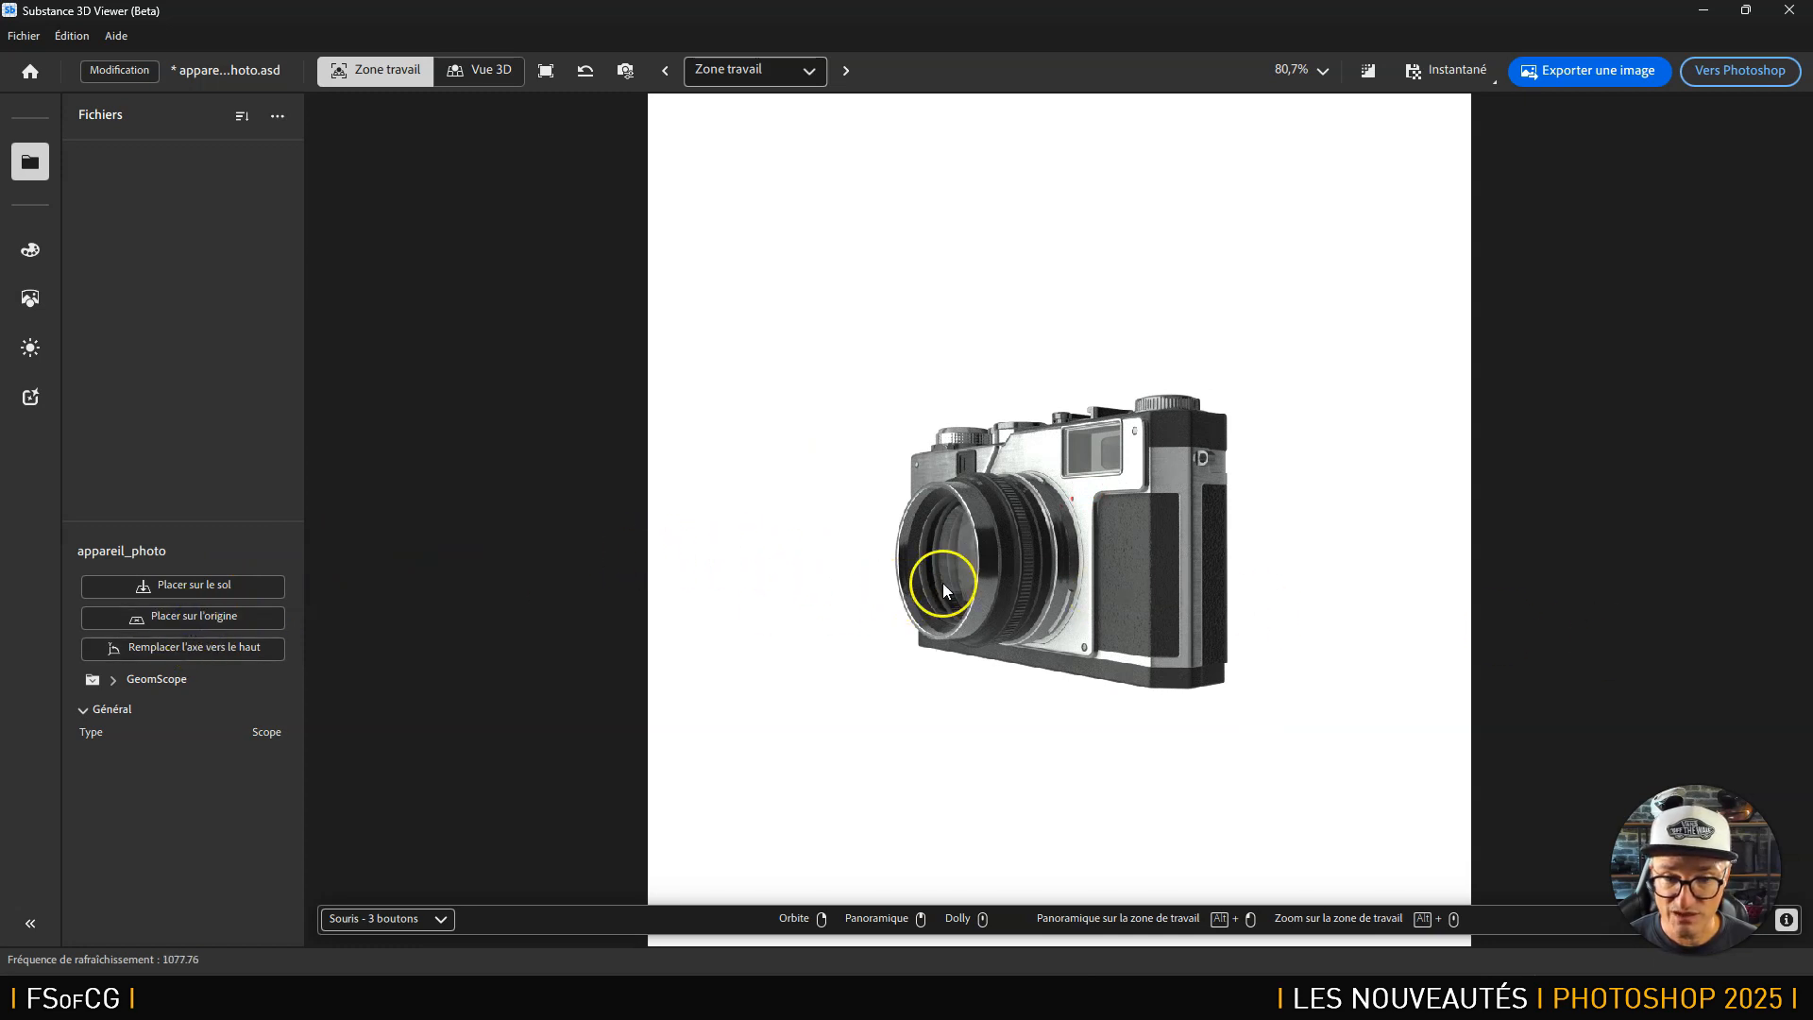
left_click(188, 578)
left_click_drag(1058, 431, 1090, 684)
Fit the artboard to the view with Ajuster and adjust the camera model's framing.
left_click(1321, 70)
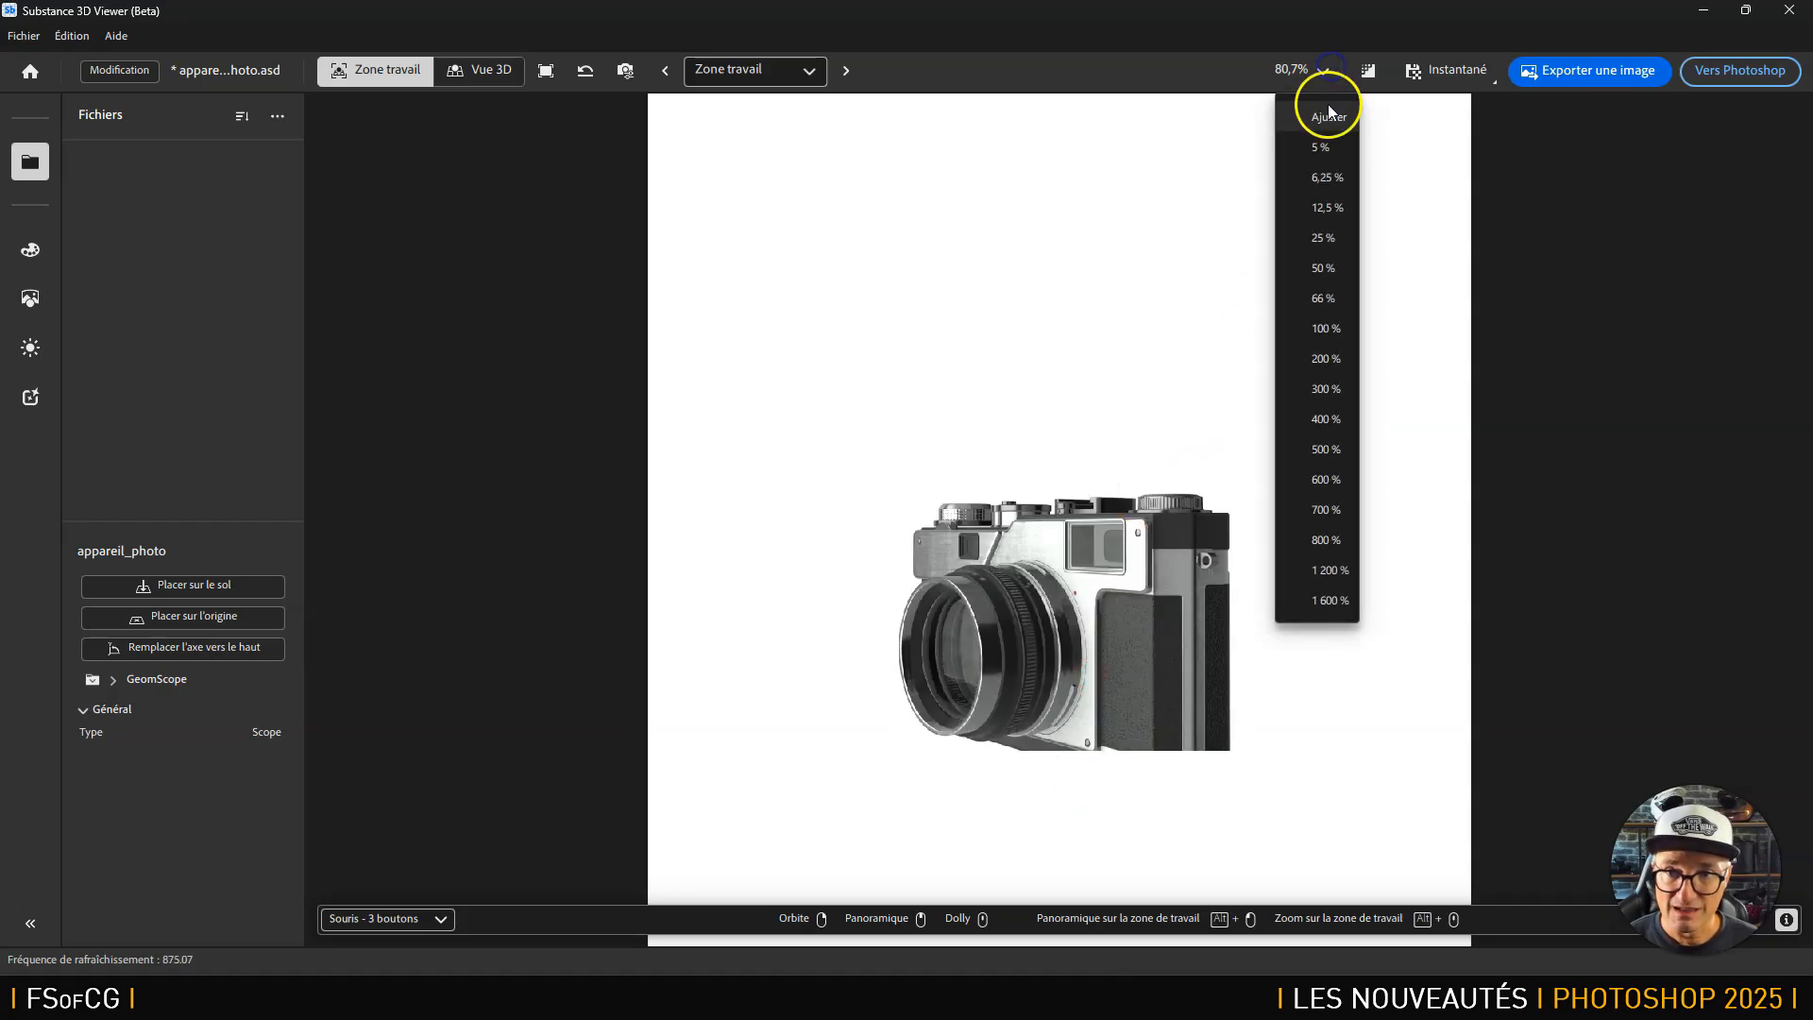
left_click(1329, 118)
mouse_move(1045, 565)
left_mouse_down()
mouse_move(1051, 422)
mouse_move(1053, 595)
mouse_move(1072, 368)
mouse_move(1060, 618)
mouse_move(1062, 488)
mouse_move(1048, 557)
left_mouse_up()
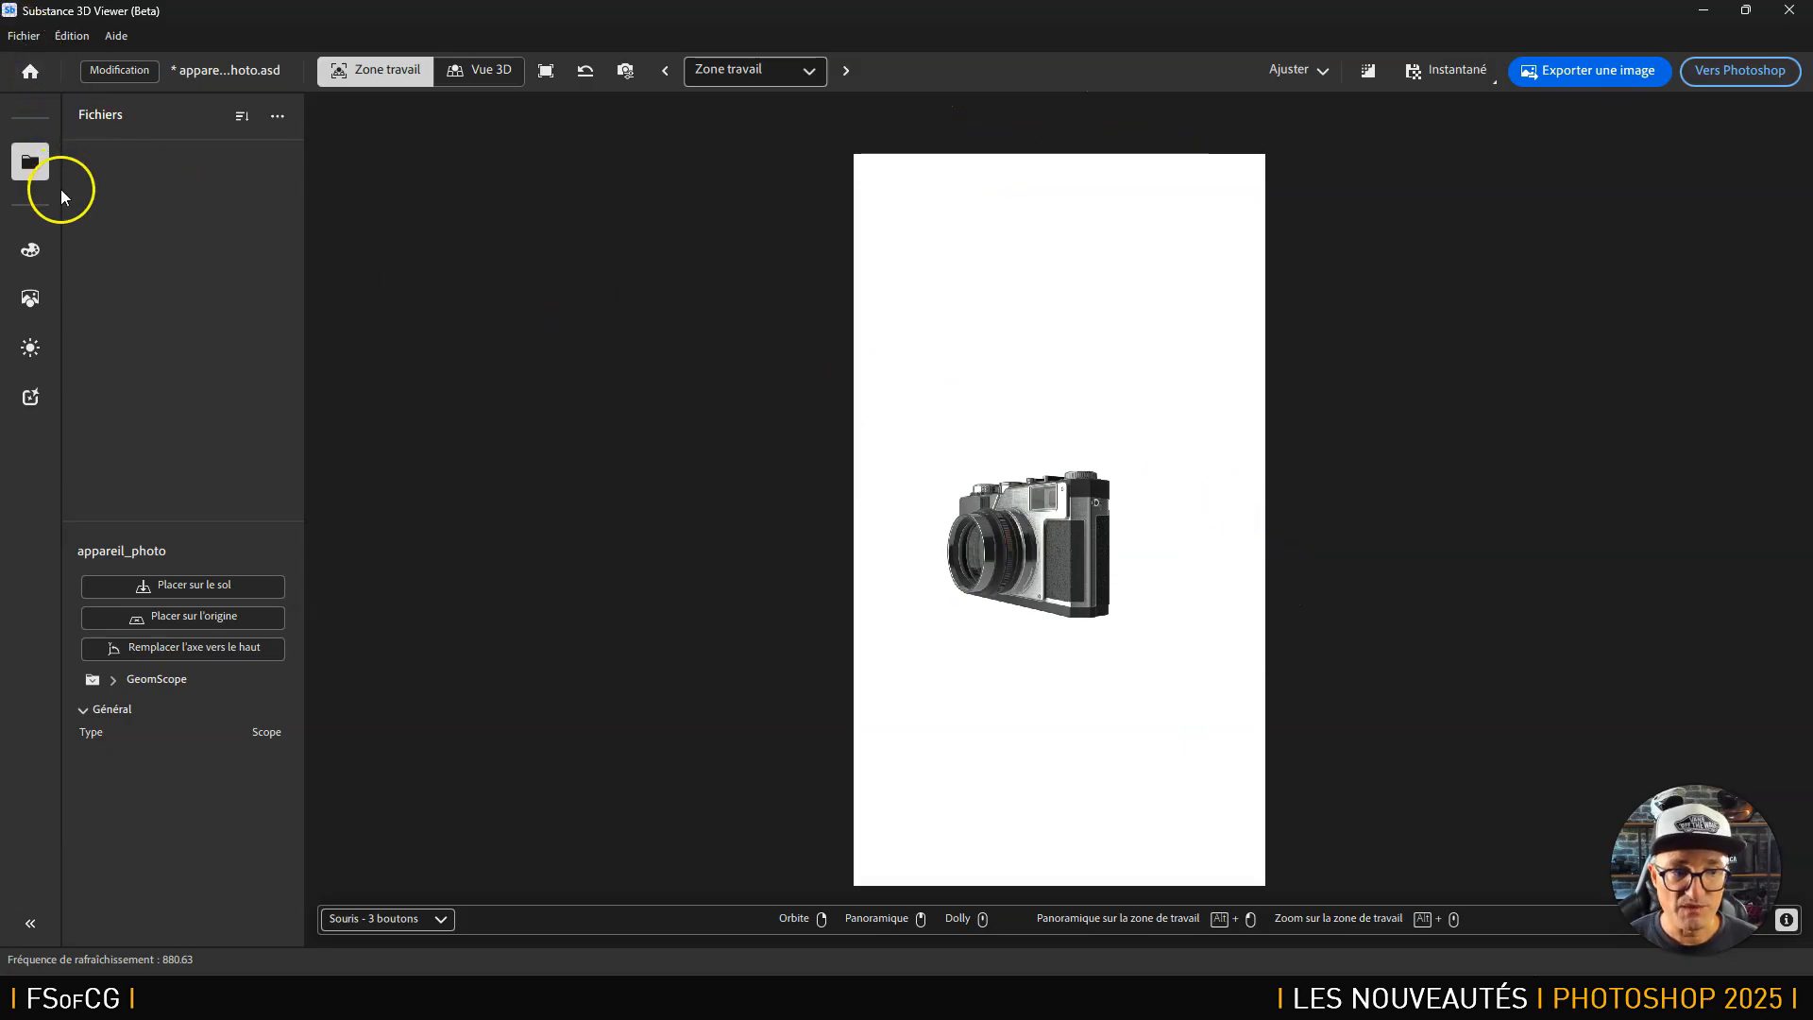
Show the appearance settings (Apparence) and select the camera's light metal front body mesh.
mouse_move(61, 189)
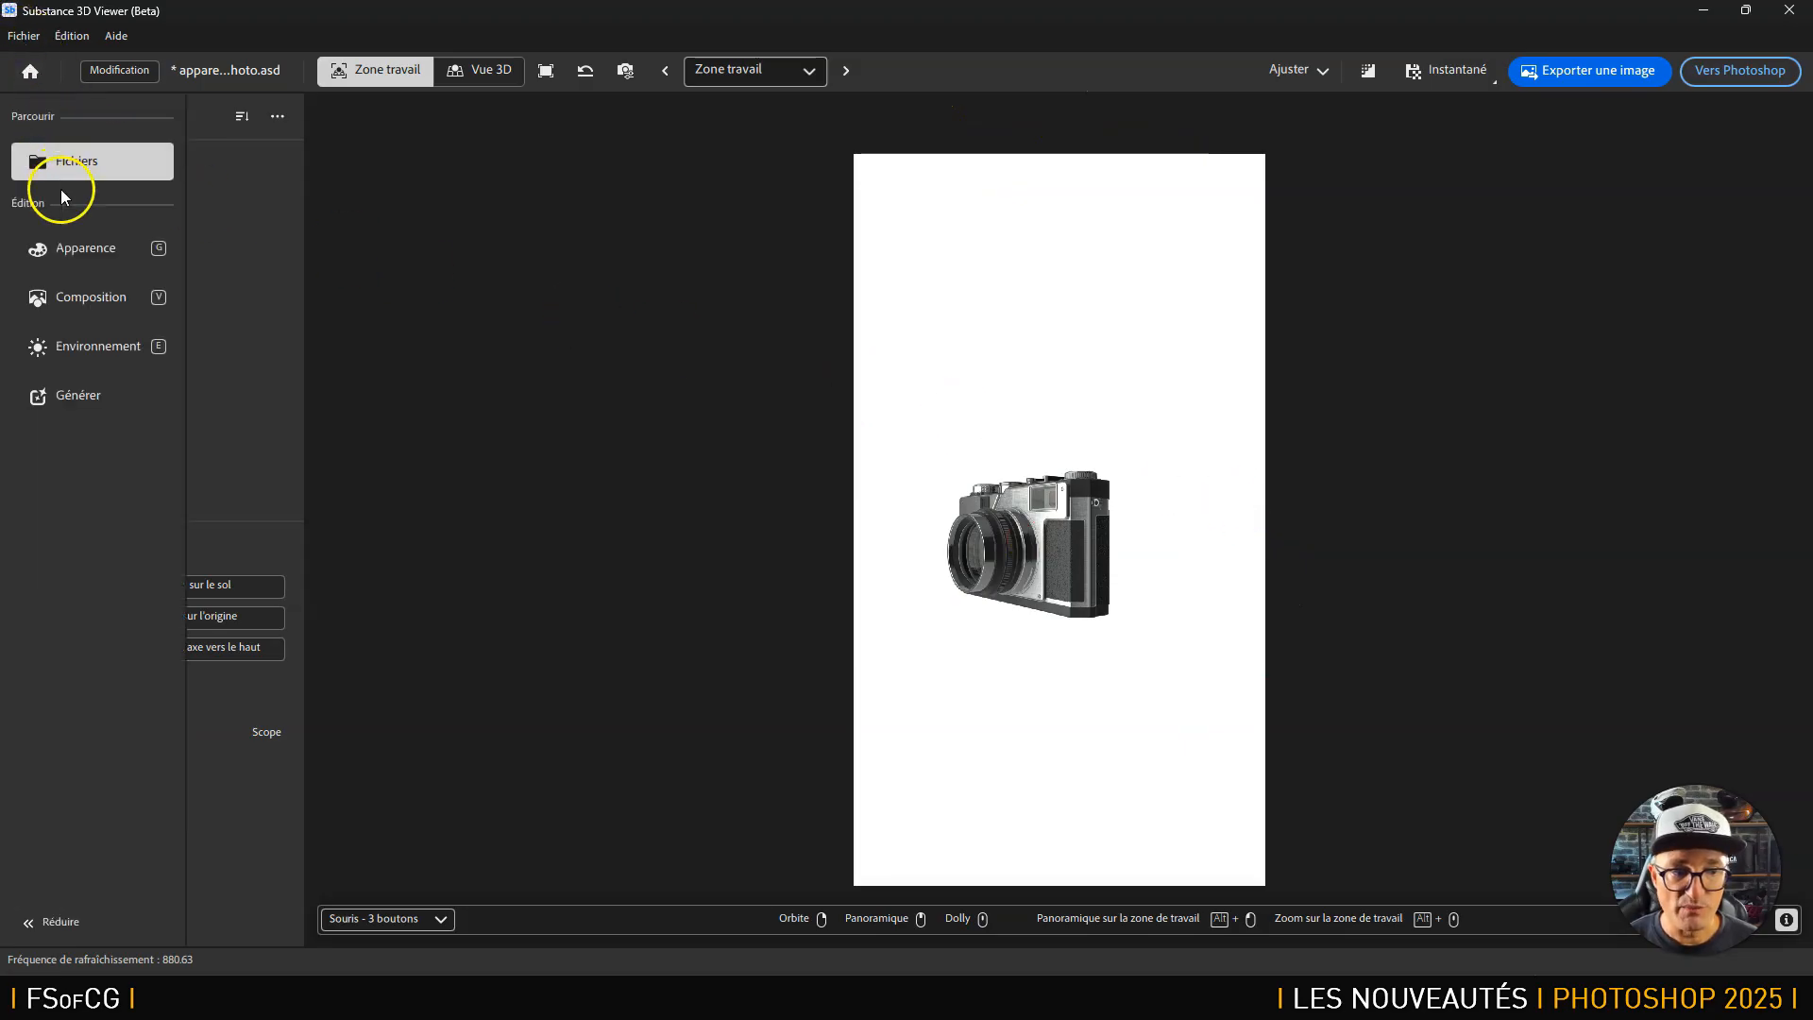
left_click(65, 252)
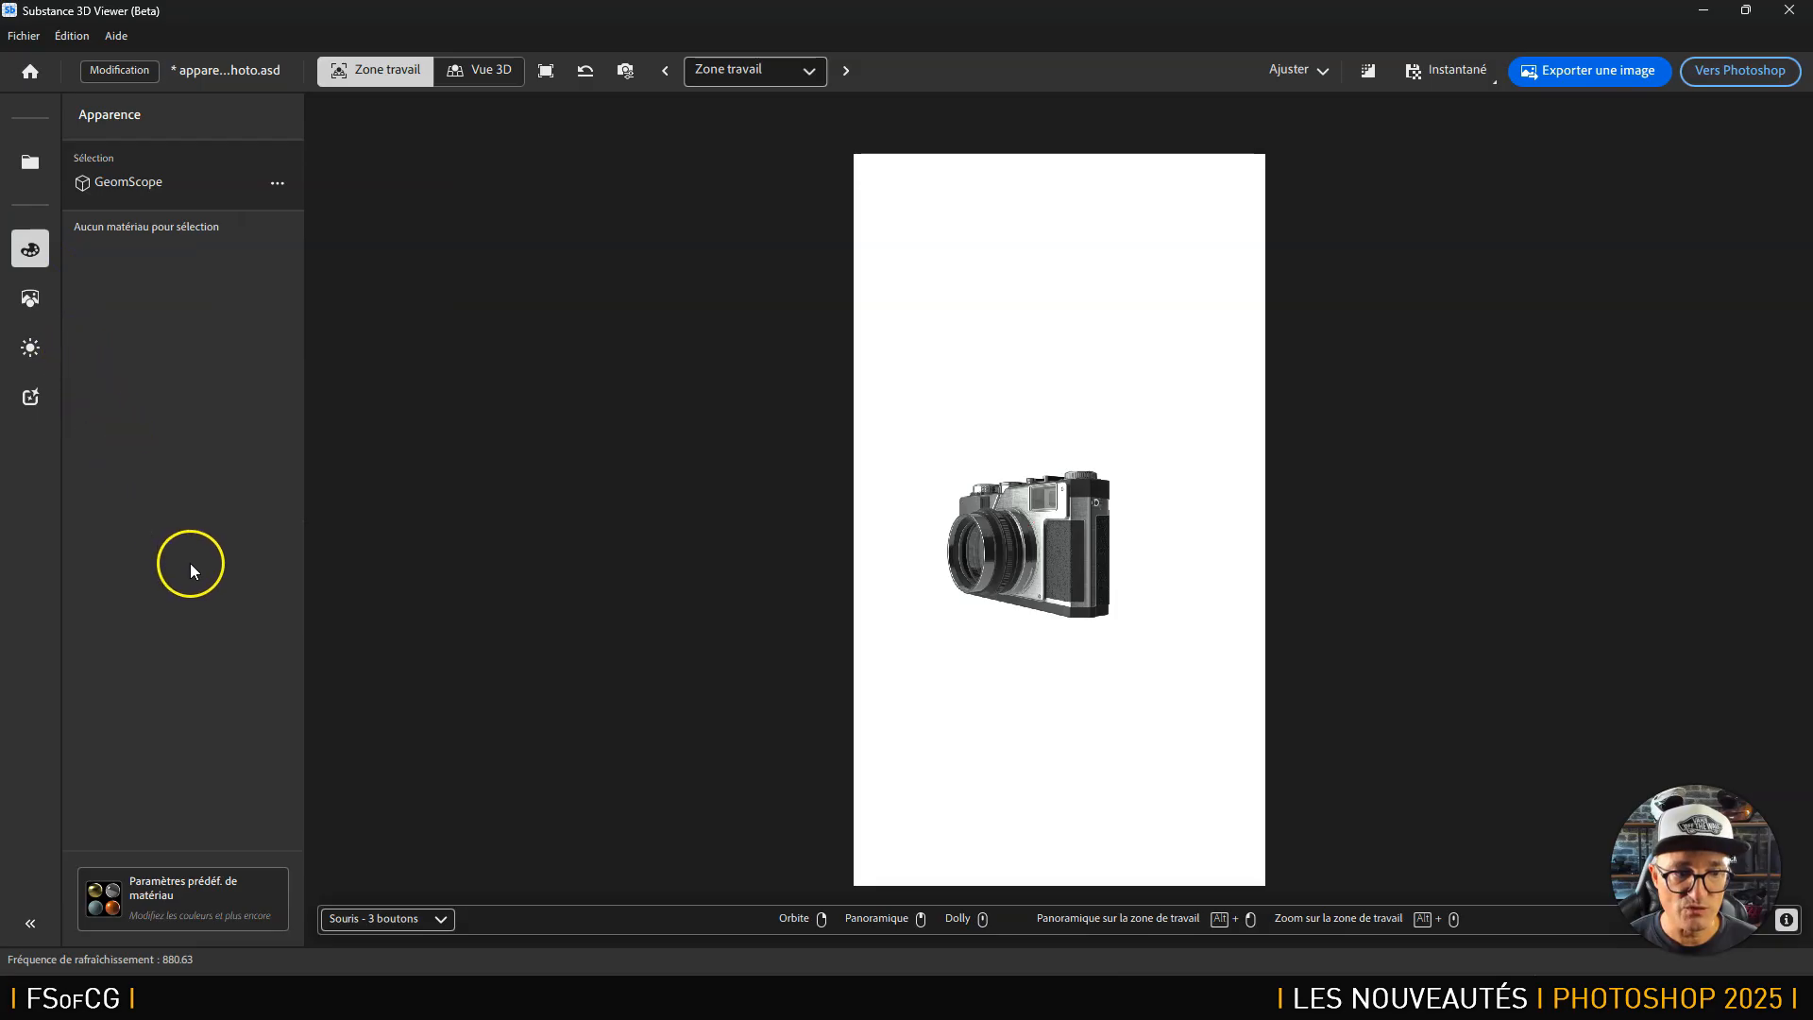
left_click(1063, 551)
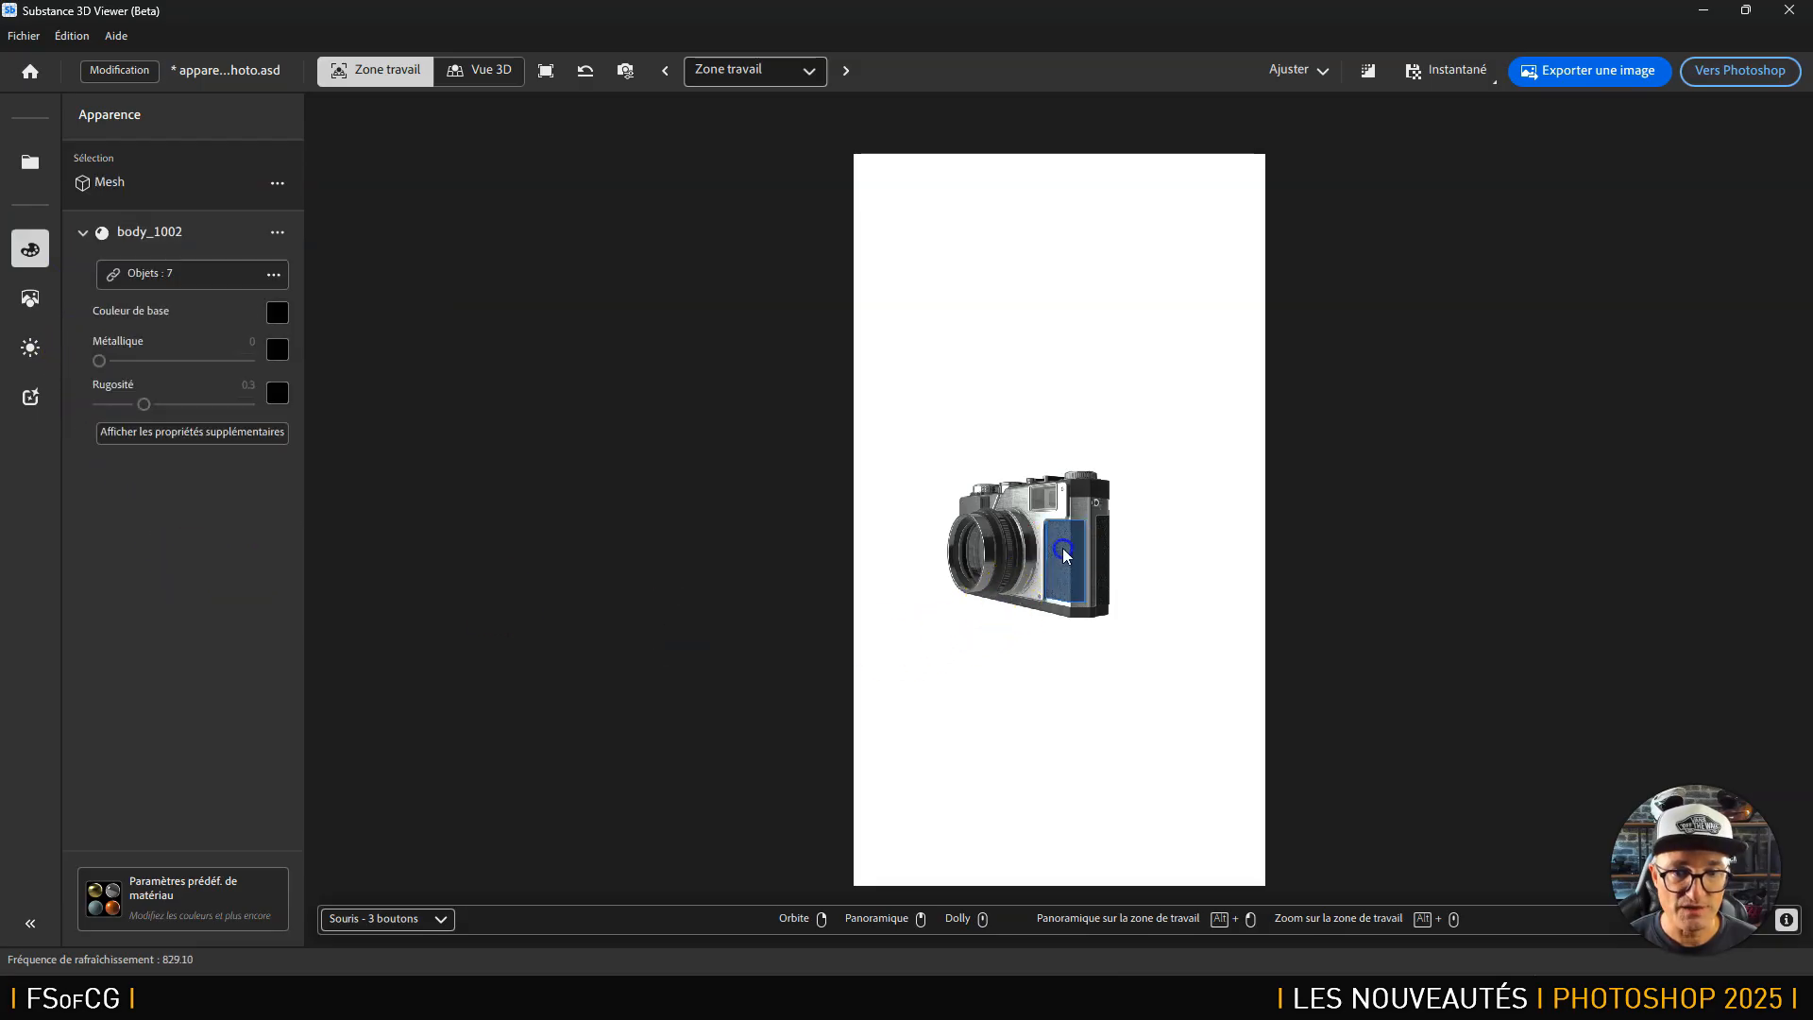
left_click(1054, 537)
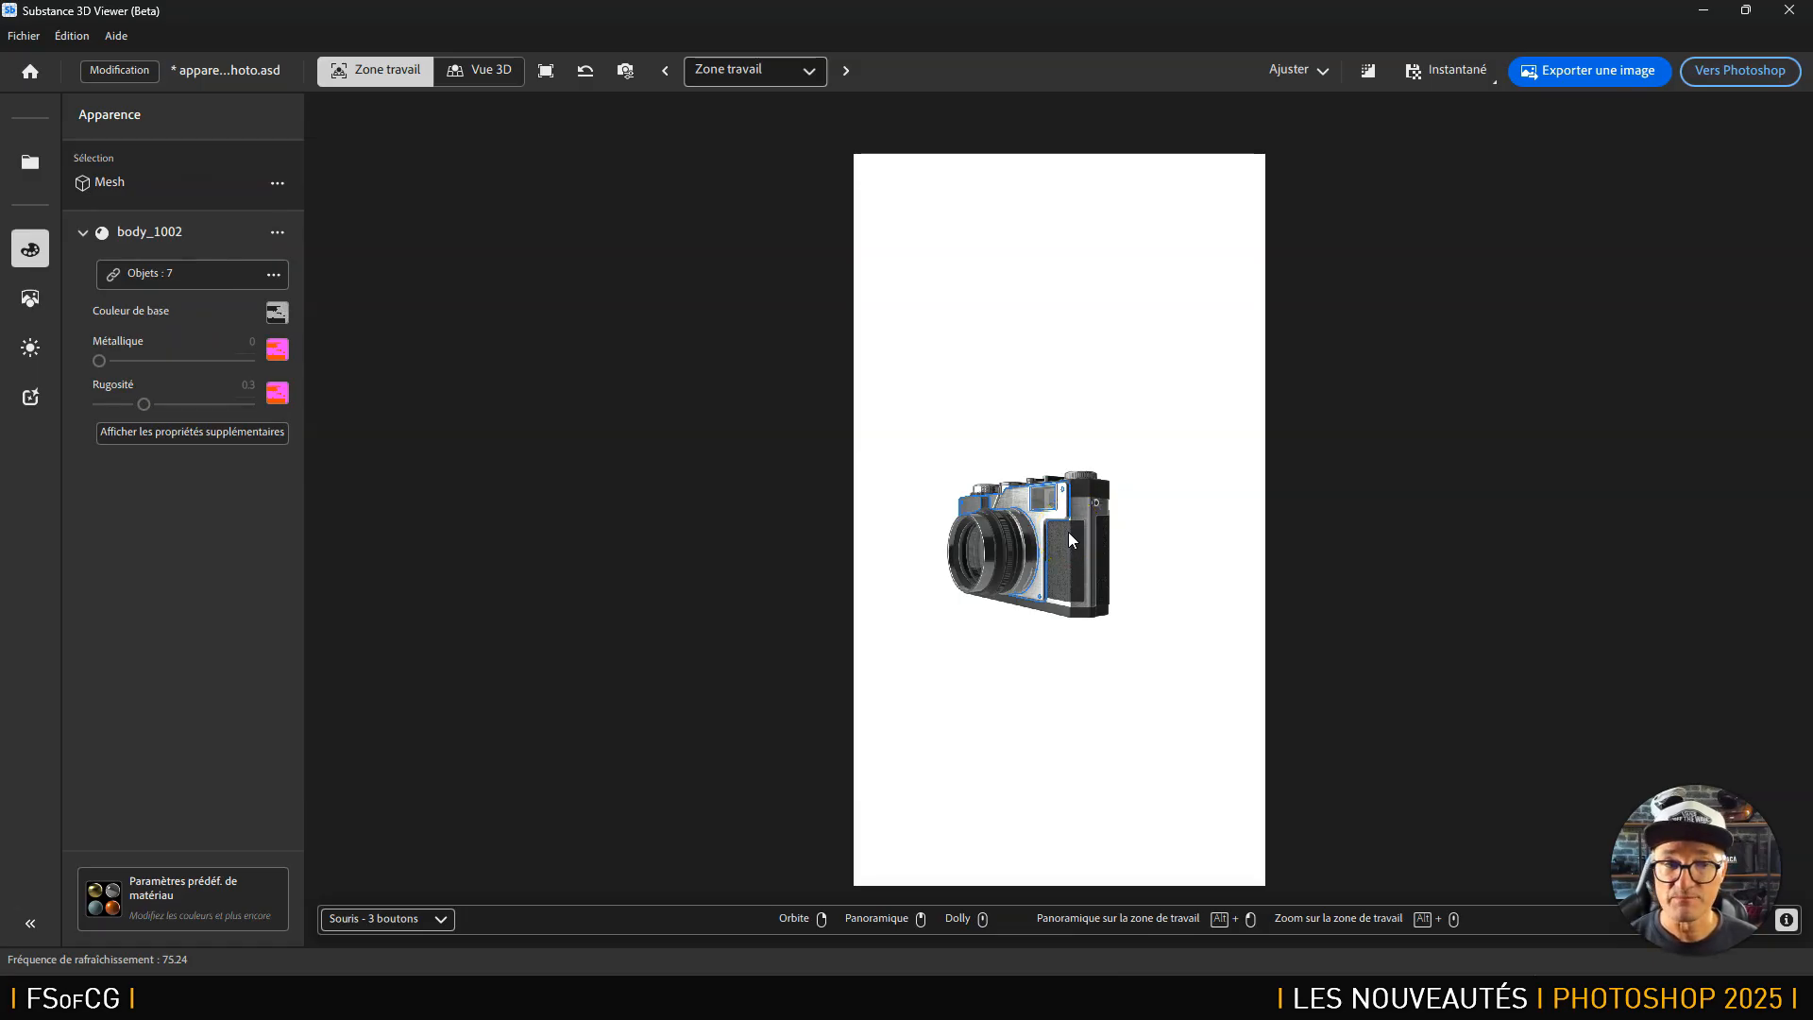
Examine the images assigned to the body_1002 material's base colour, metallic and roughness, and close the image preview.
left_click(272, 317)
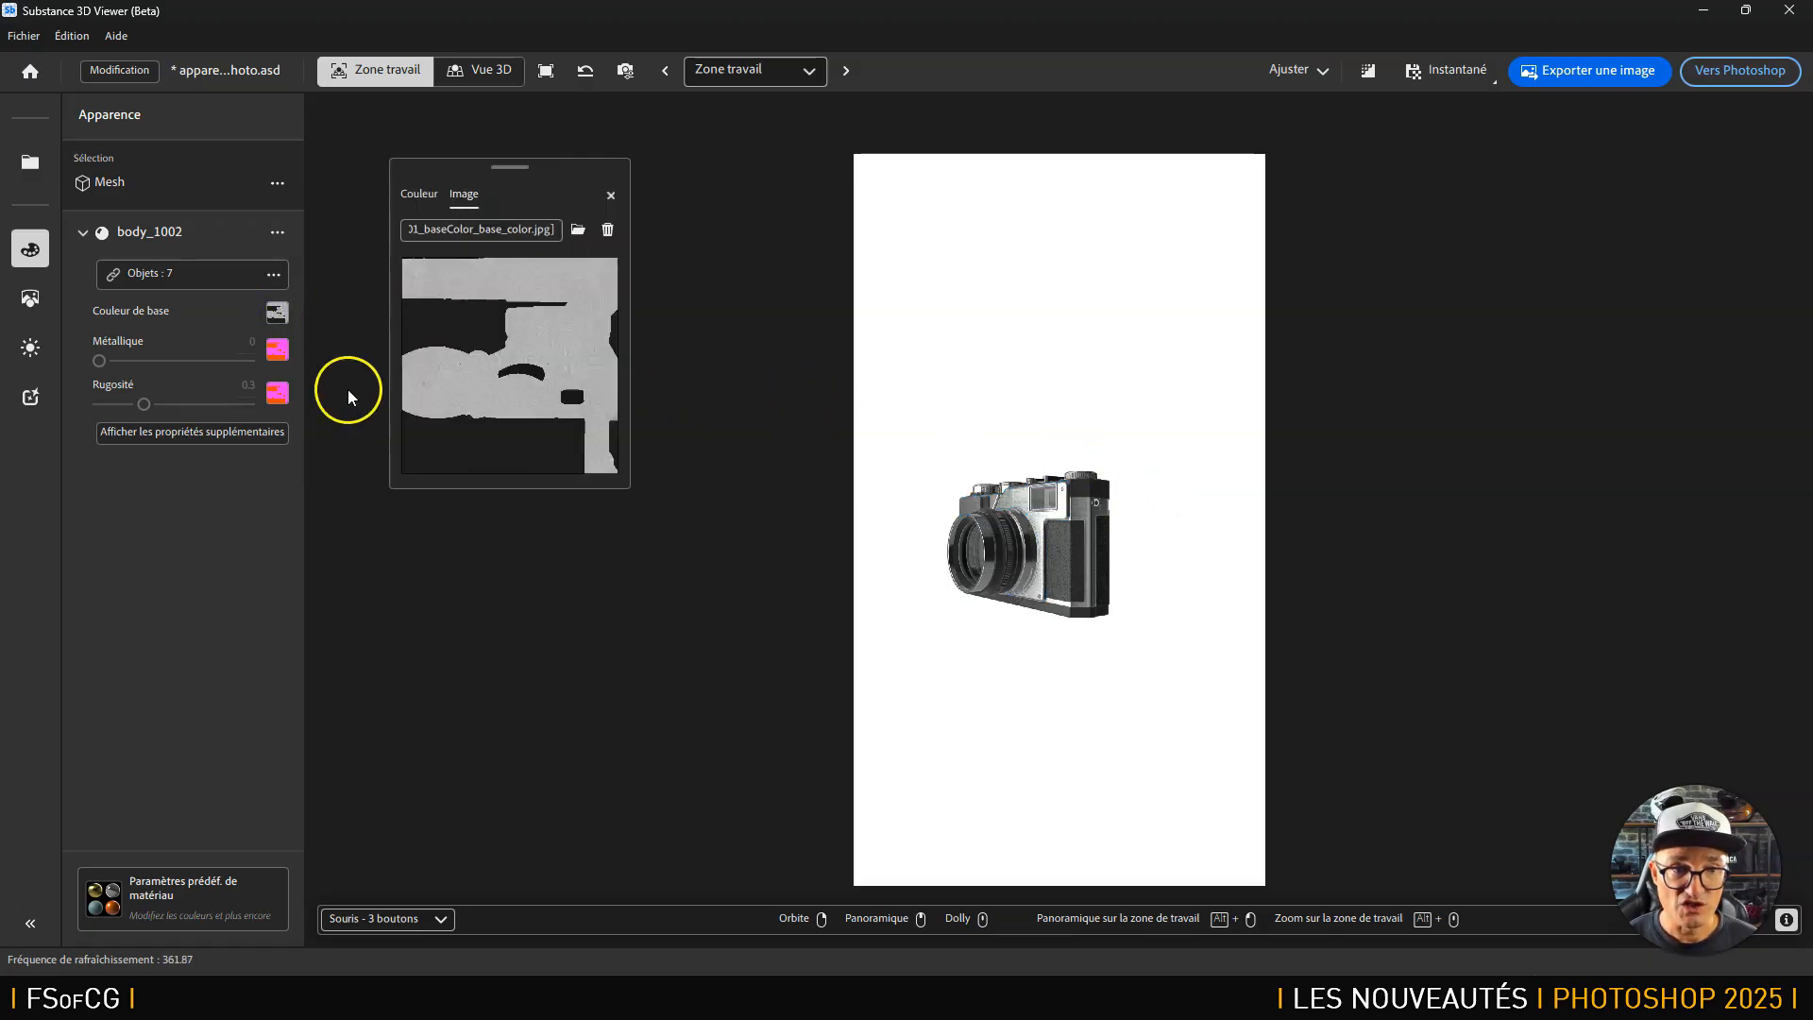
left_click(283, 355)
left_click(283, 354)
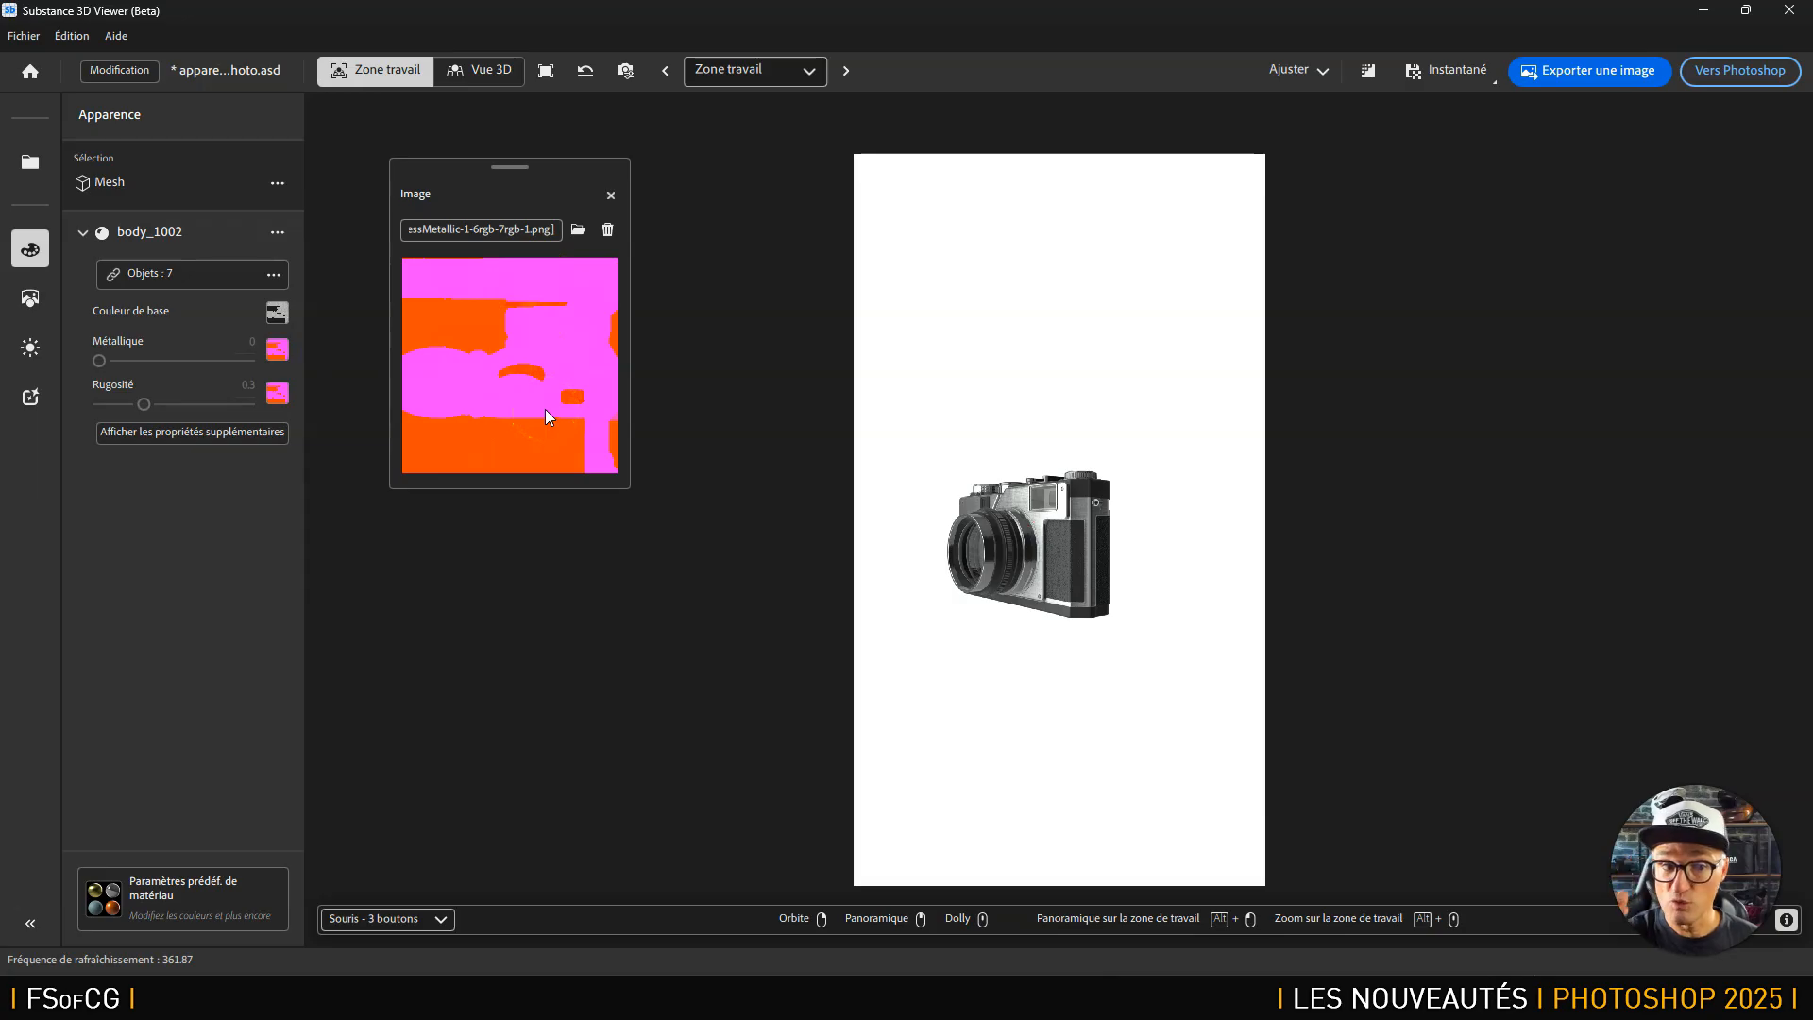
left_click(276, 394)
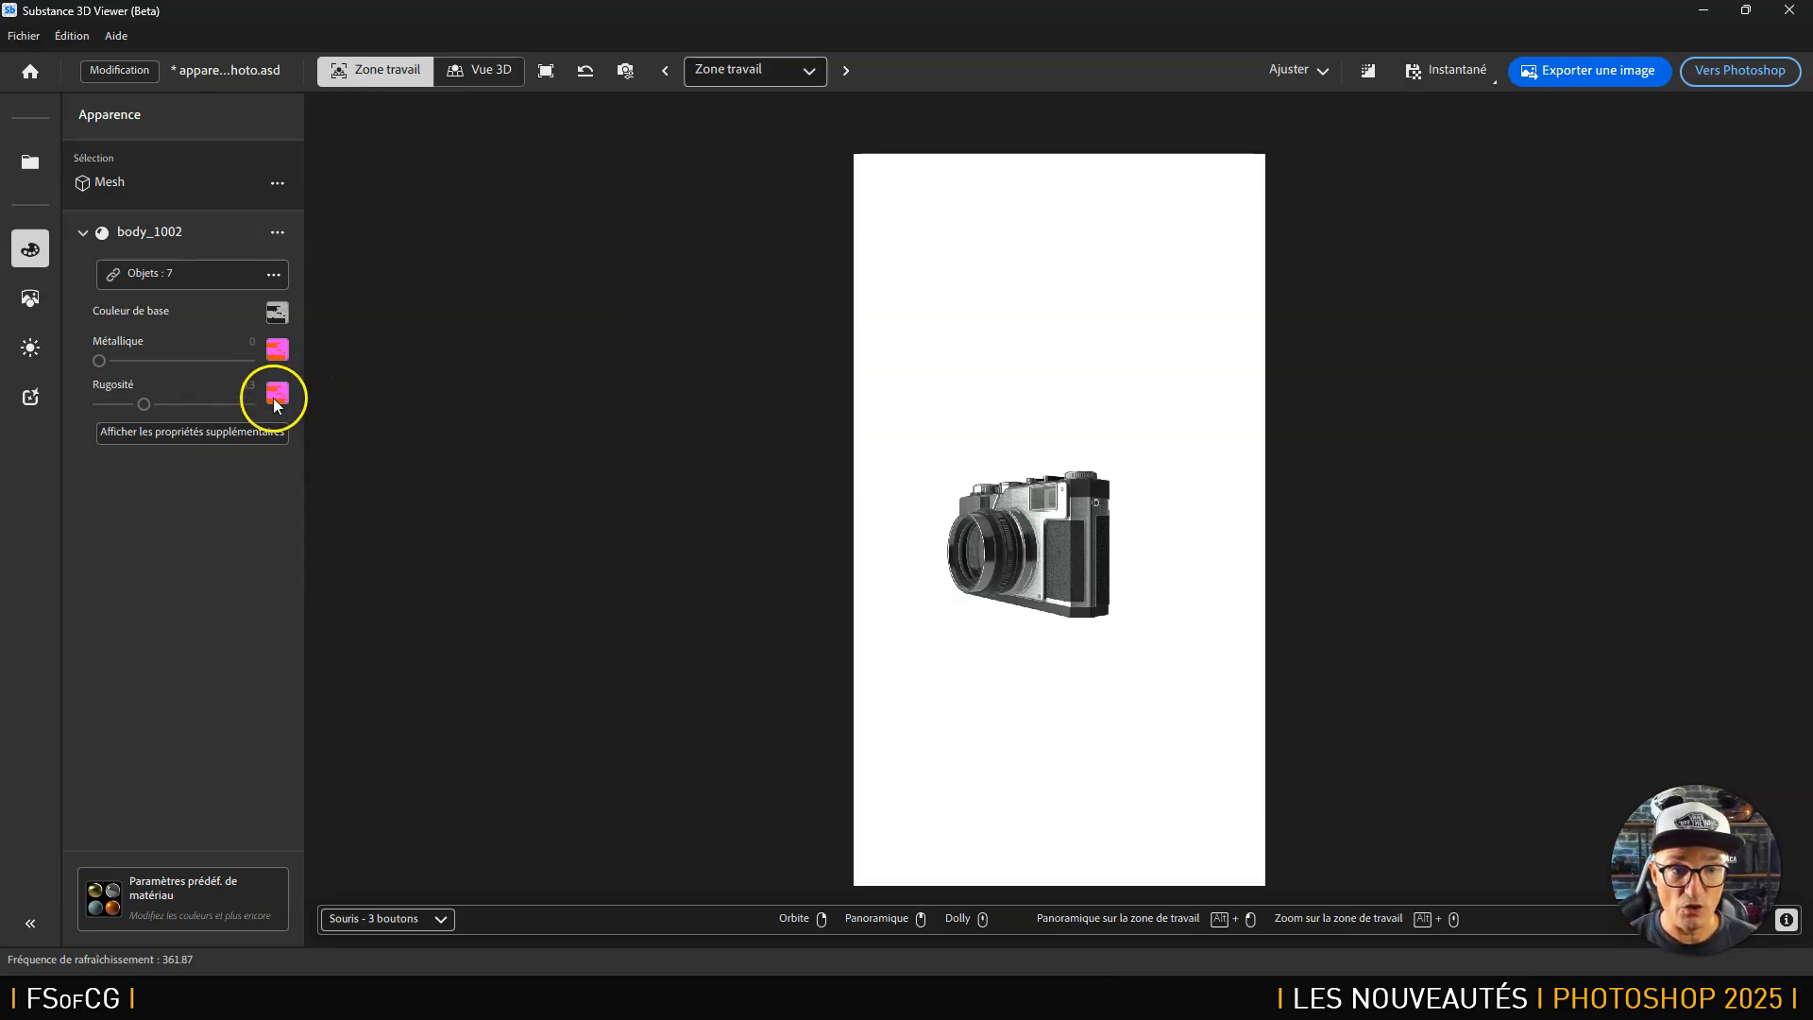
left_click(275, 396)
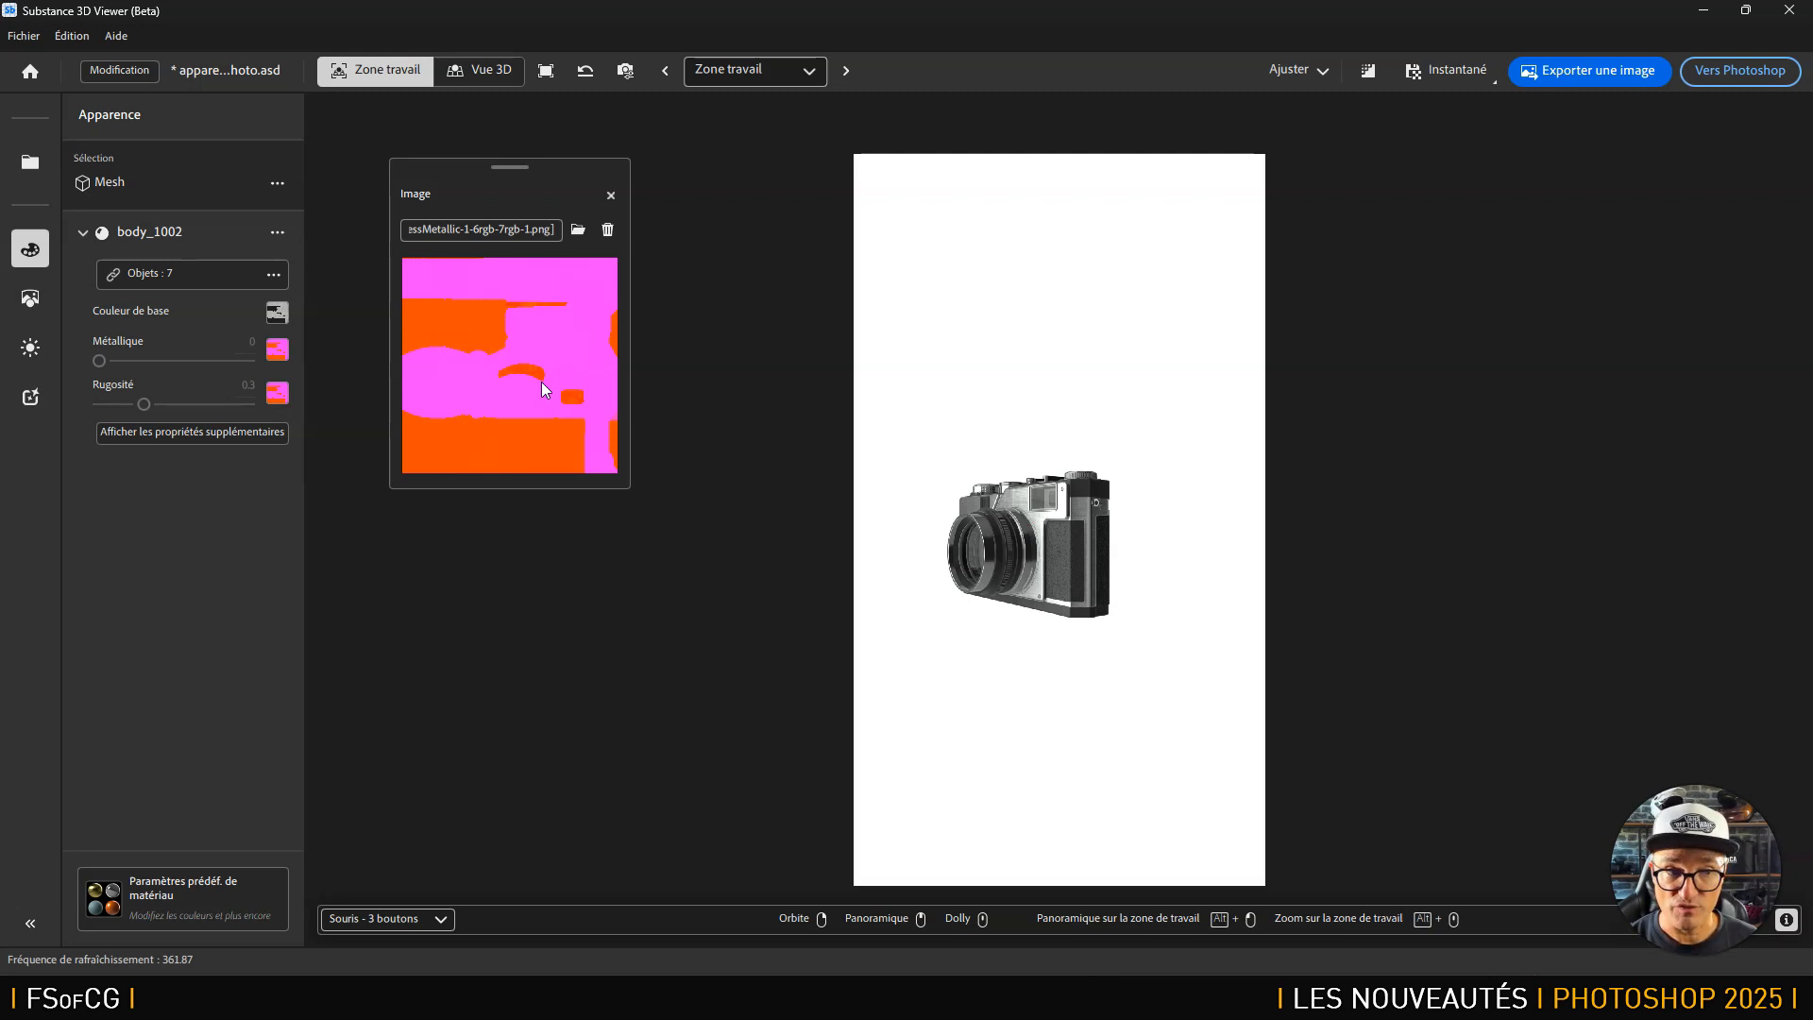
left_click(1018, 596)
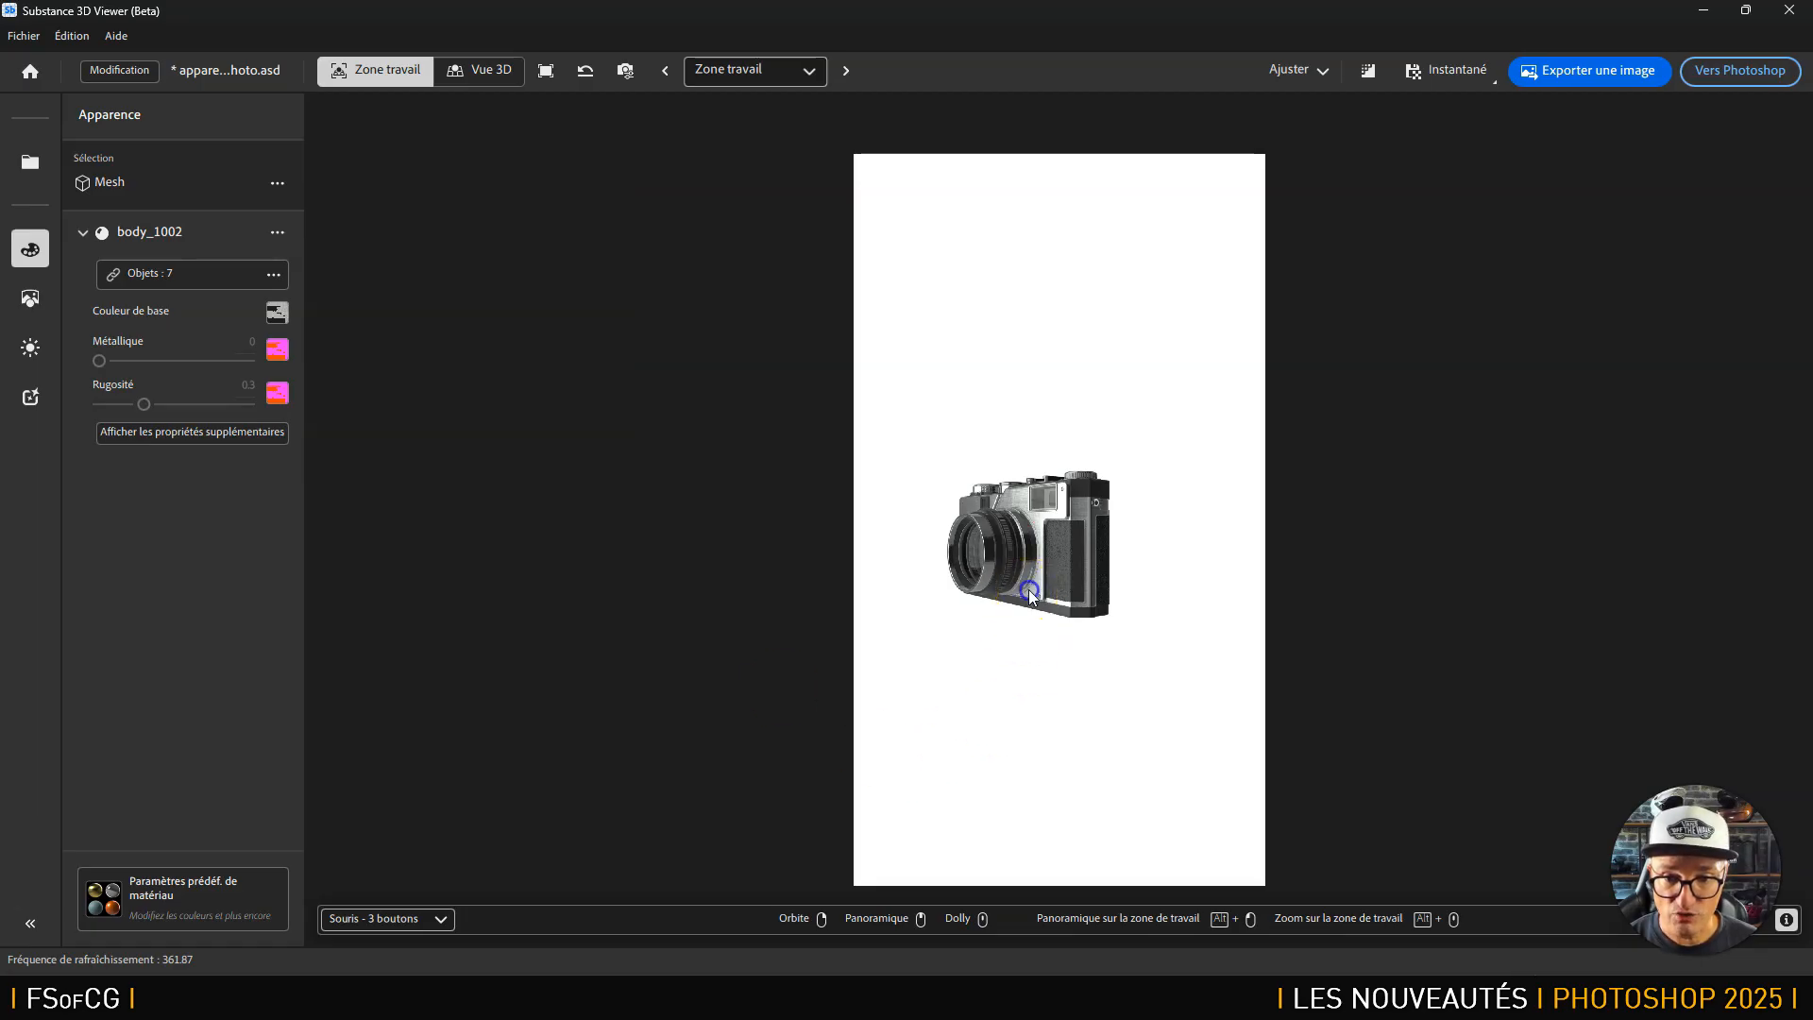
Select the camera's dark upper band and examine the base colour image of its details_1001 material.
left_click(1088, 511)
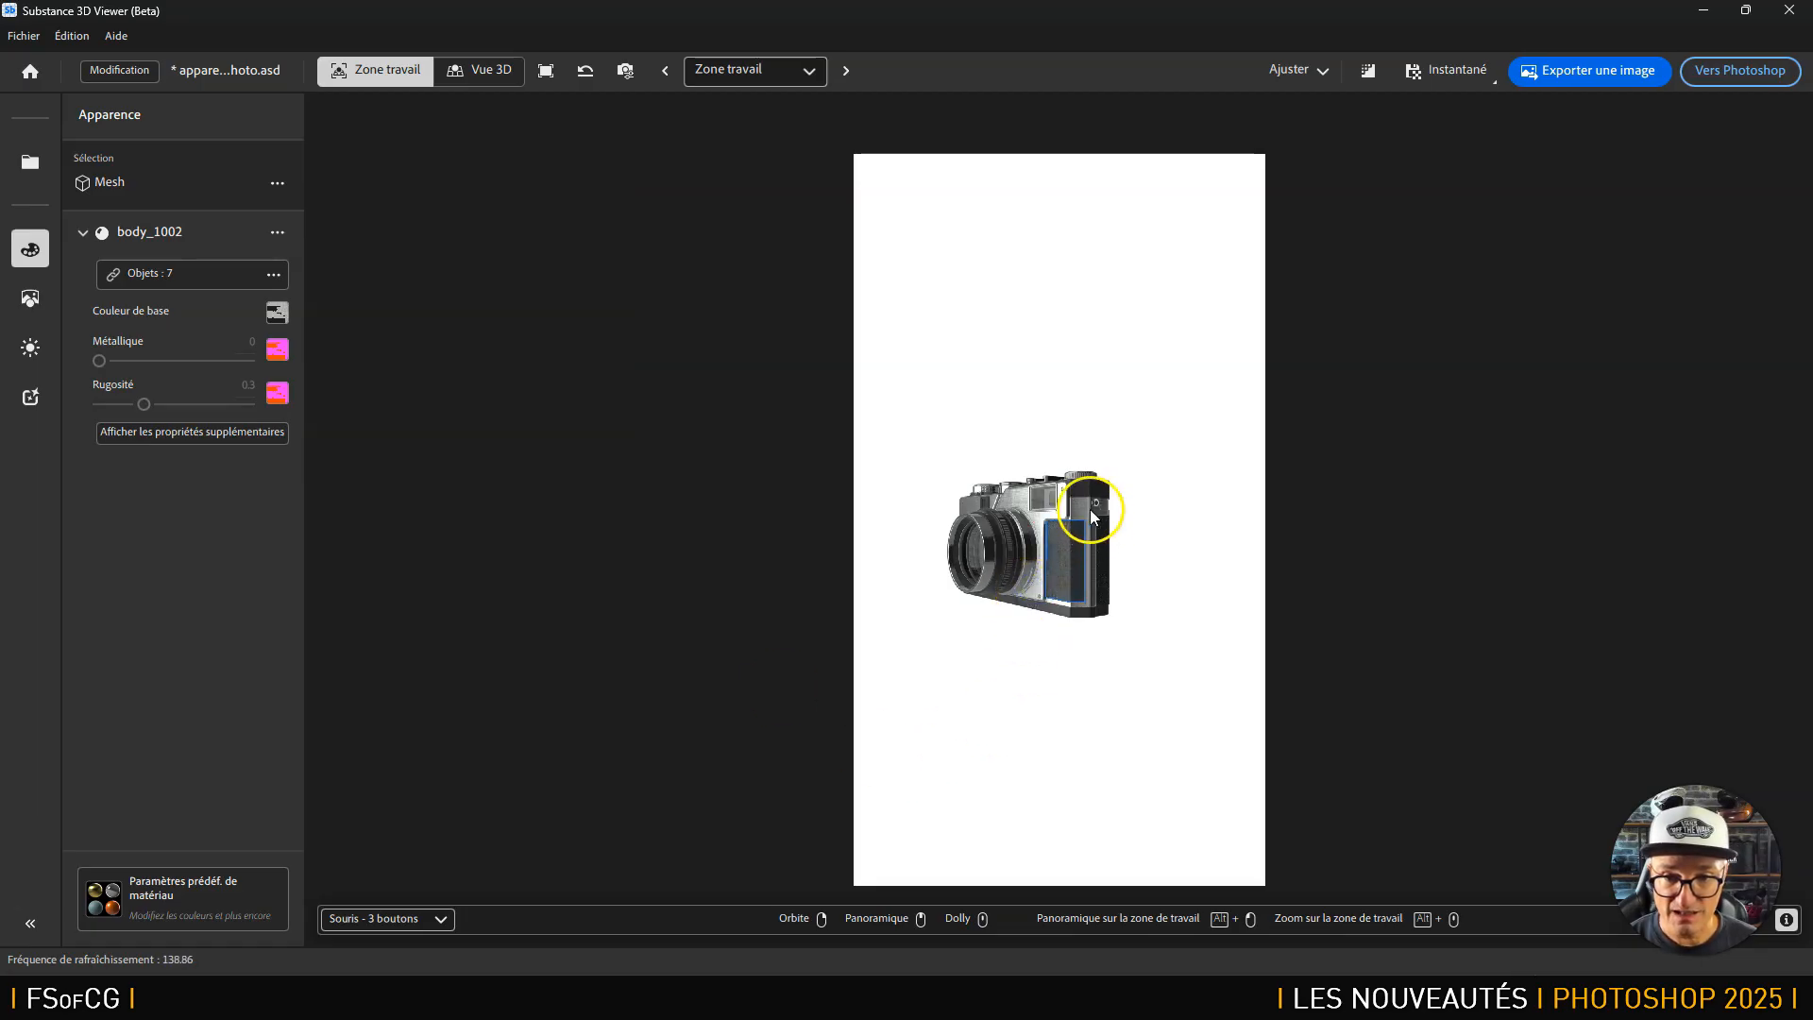
left_click(1081, 487)
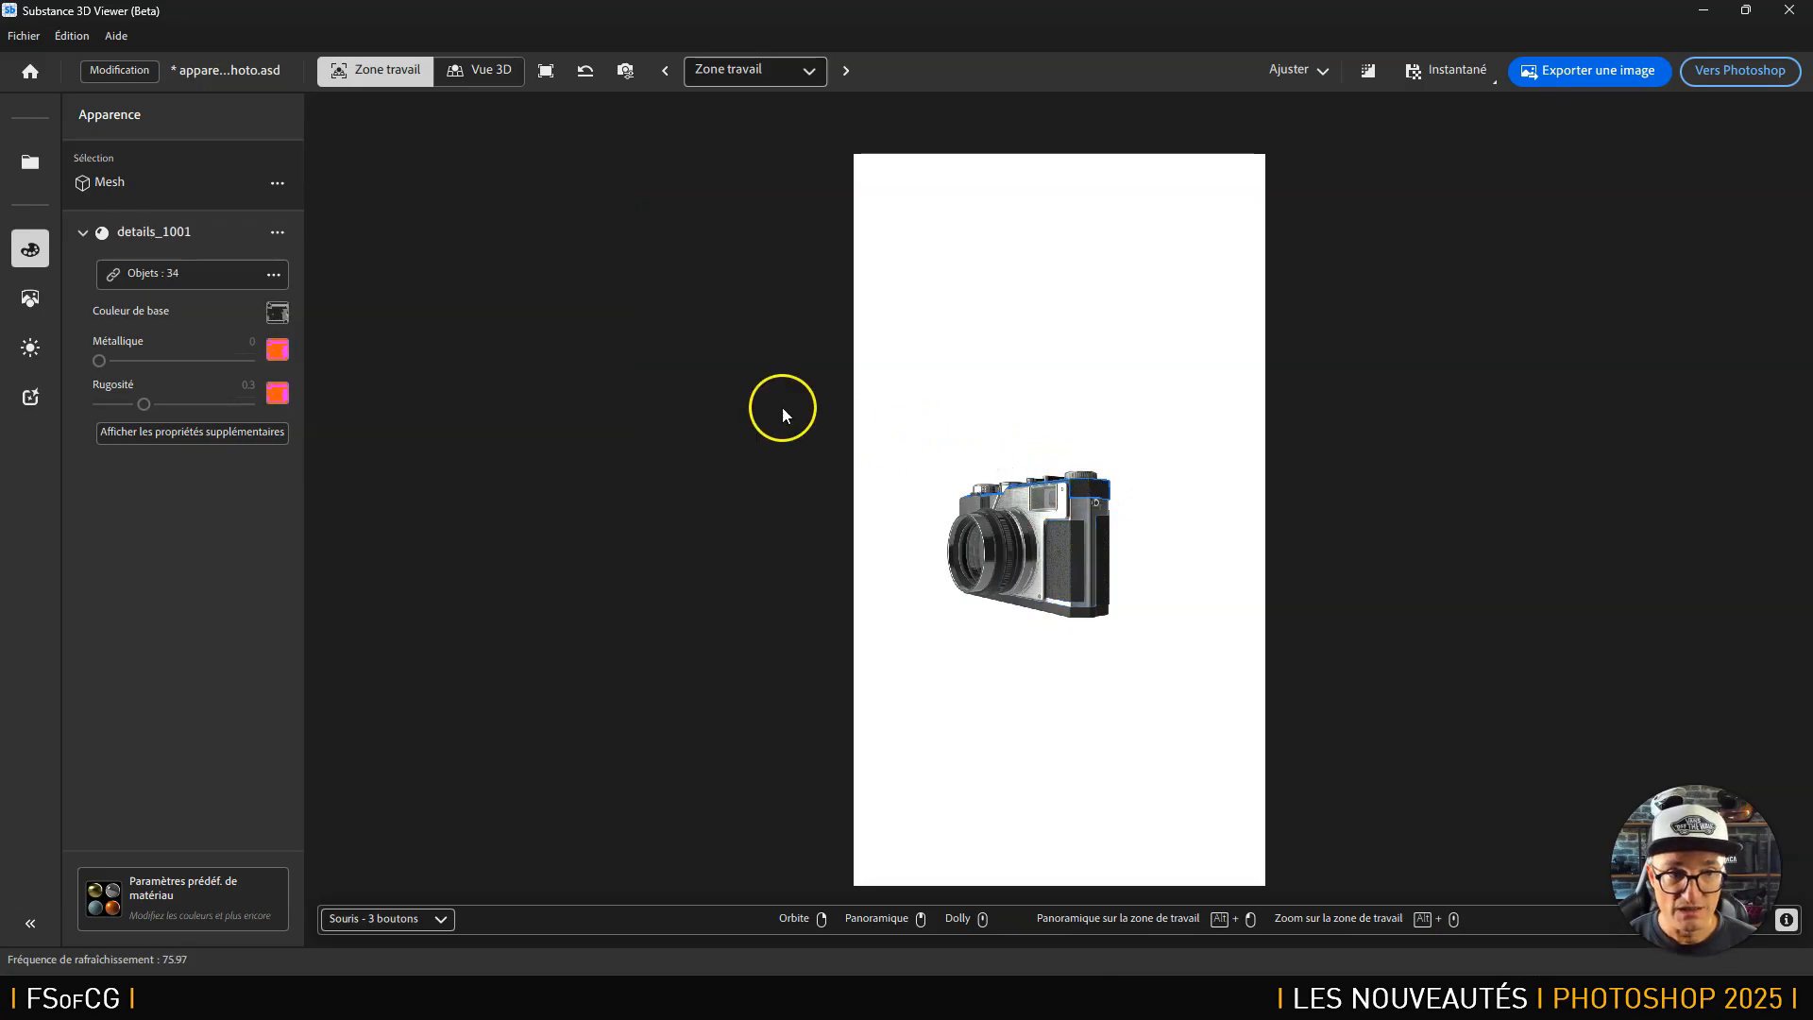
left_click(279, 313)
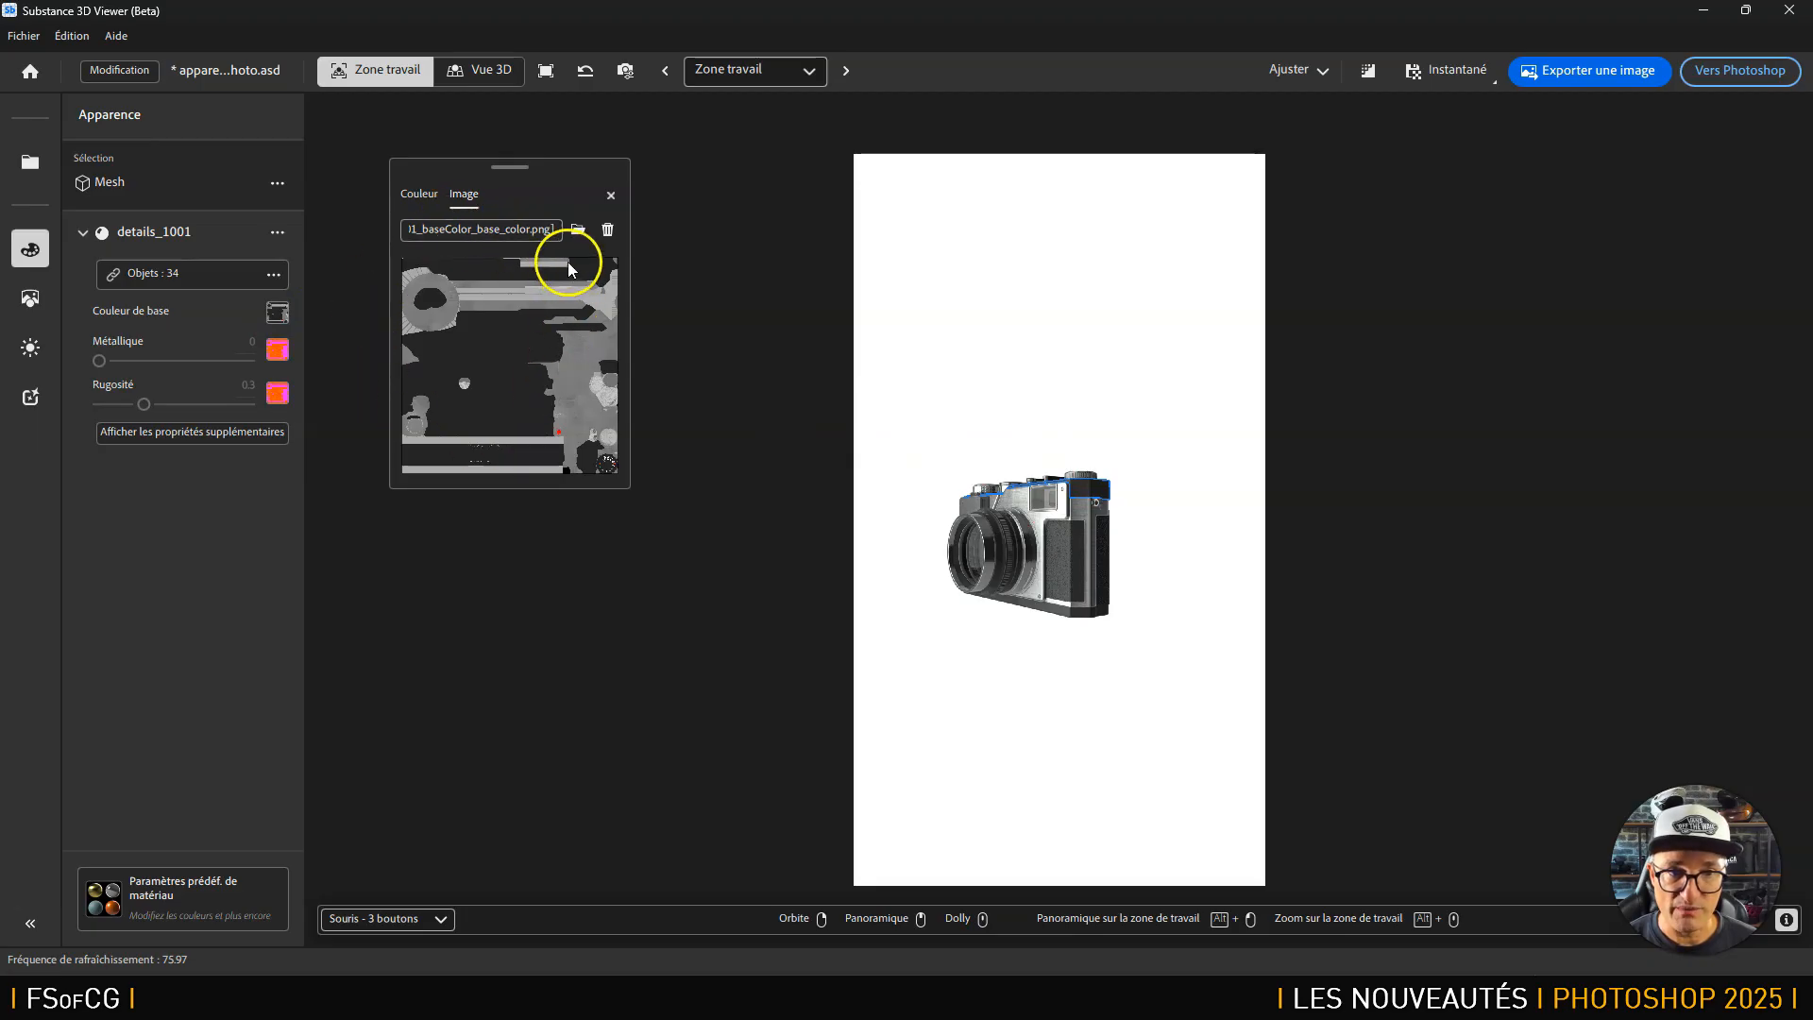
left_click(522, 230)
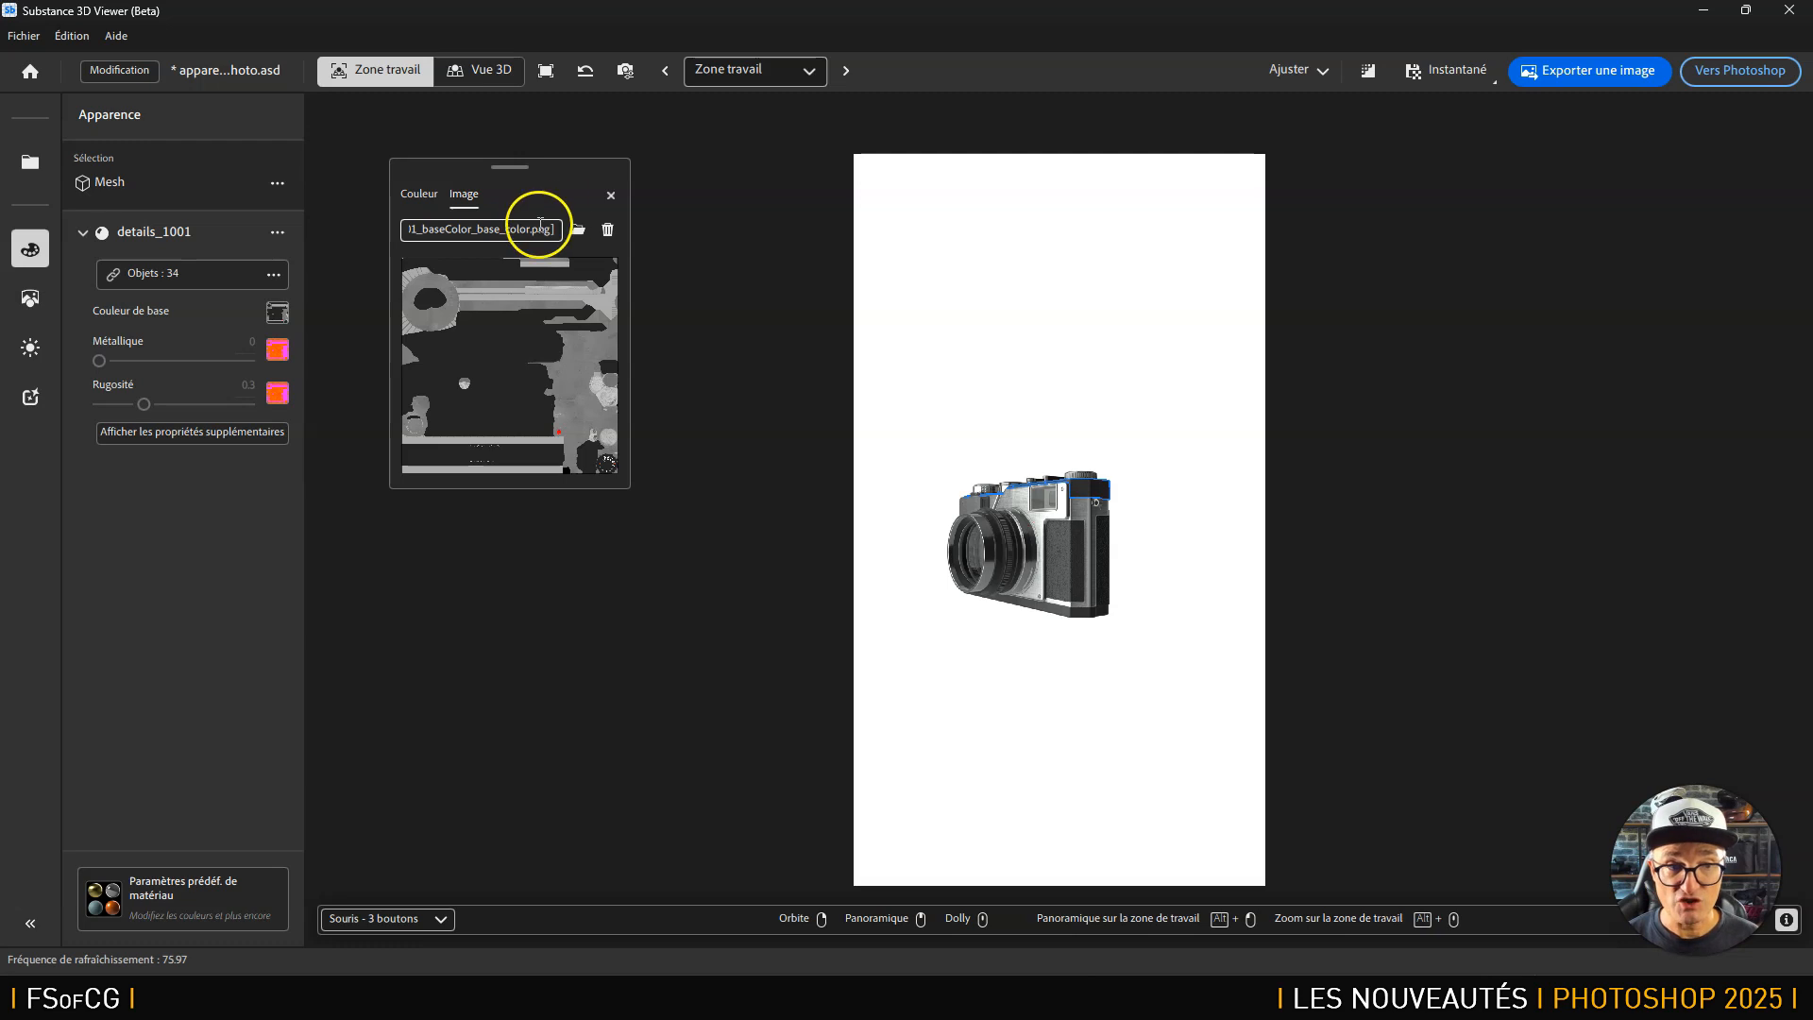
left_click(610, 197)
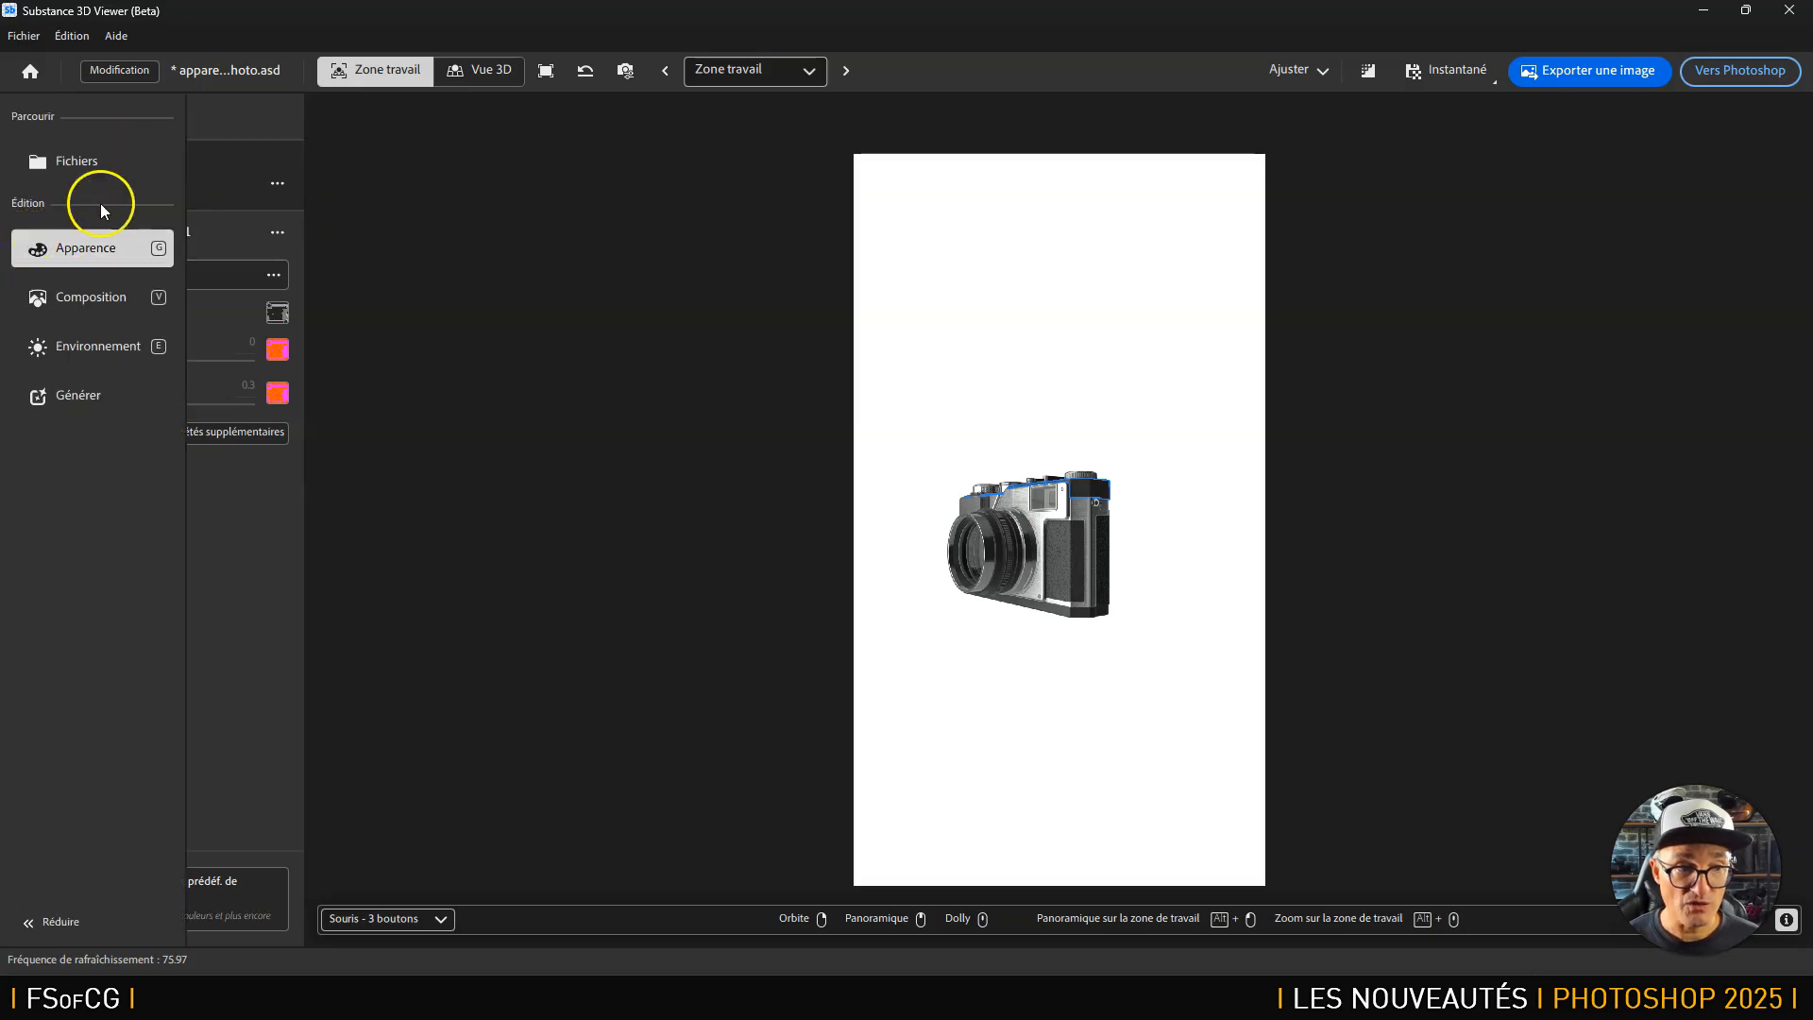
Select the lens barrel mesh, make the camera model slightly larger, and zoom the artboard to 80.7 %.
mouse_move(999, 557)
left_mouse_down()
mouse_move(1035, 579)
mouse_move(1032, 548)
left_mouse_up()
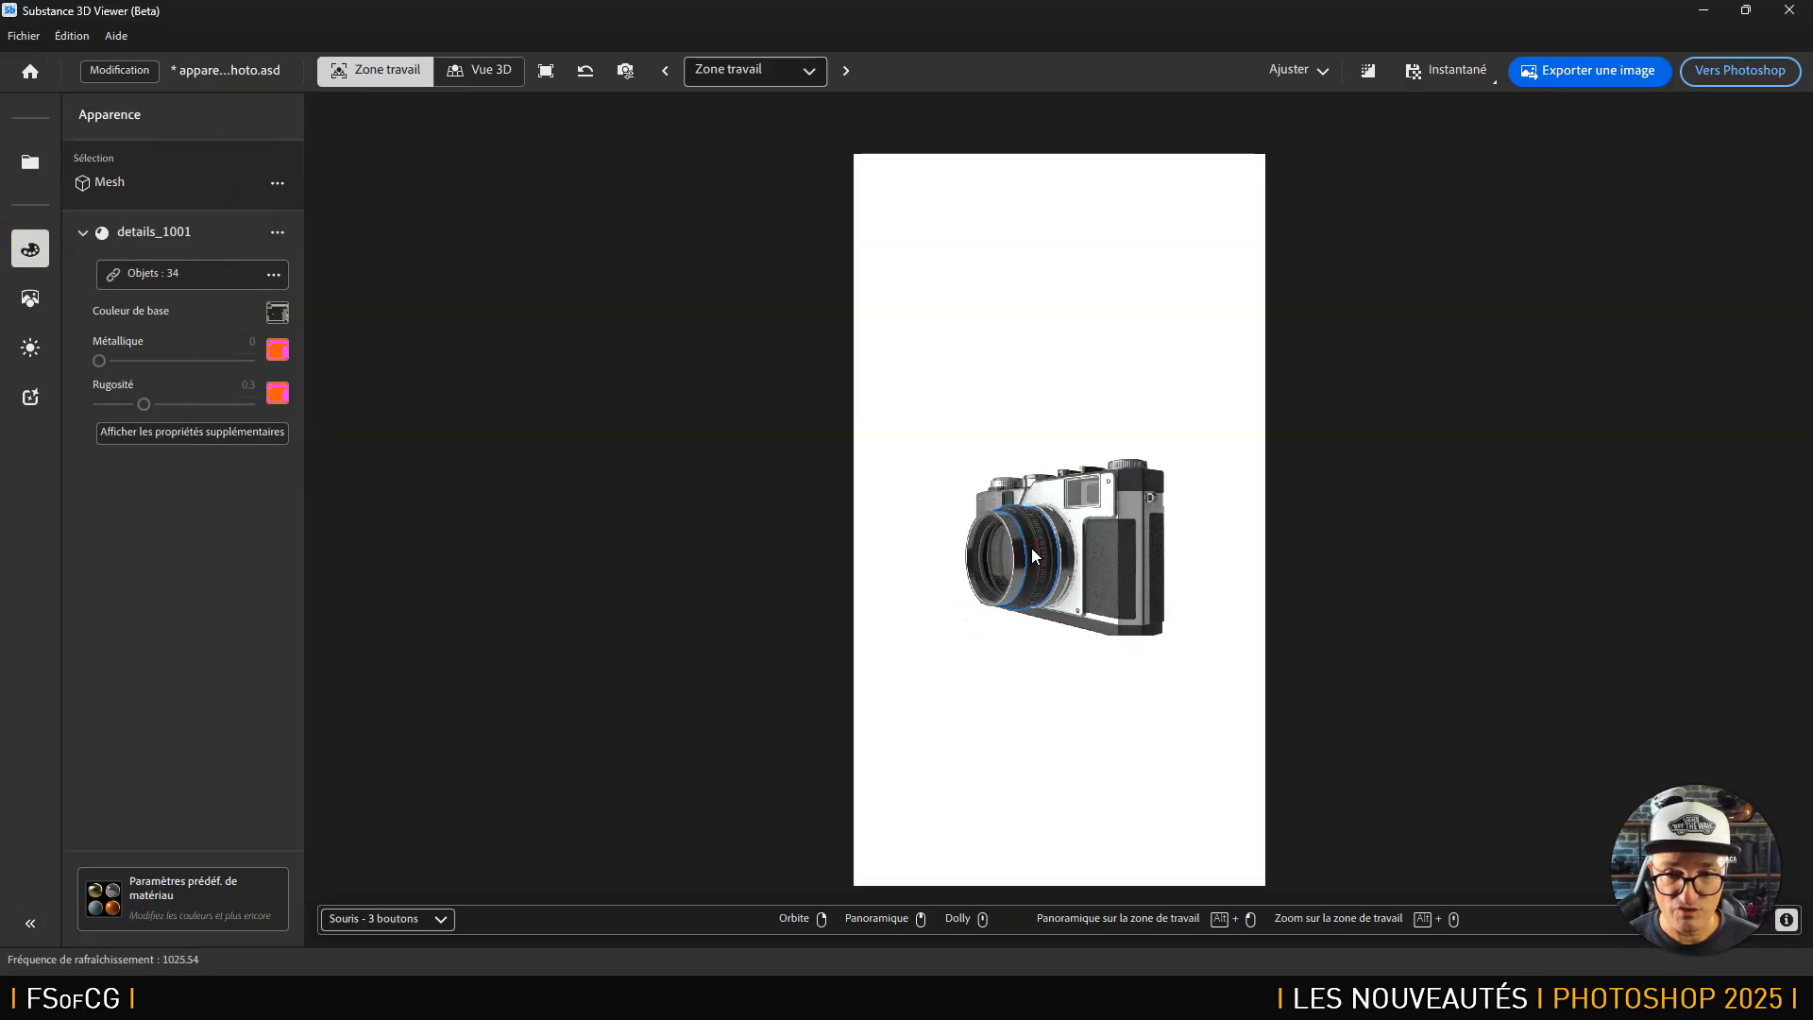
scroll(1139, 498, "up", 5)
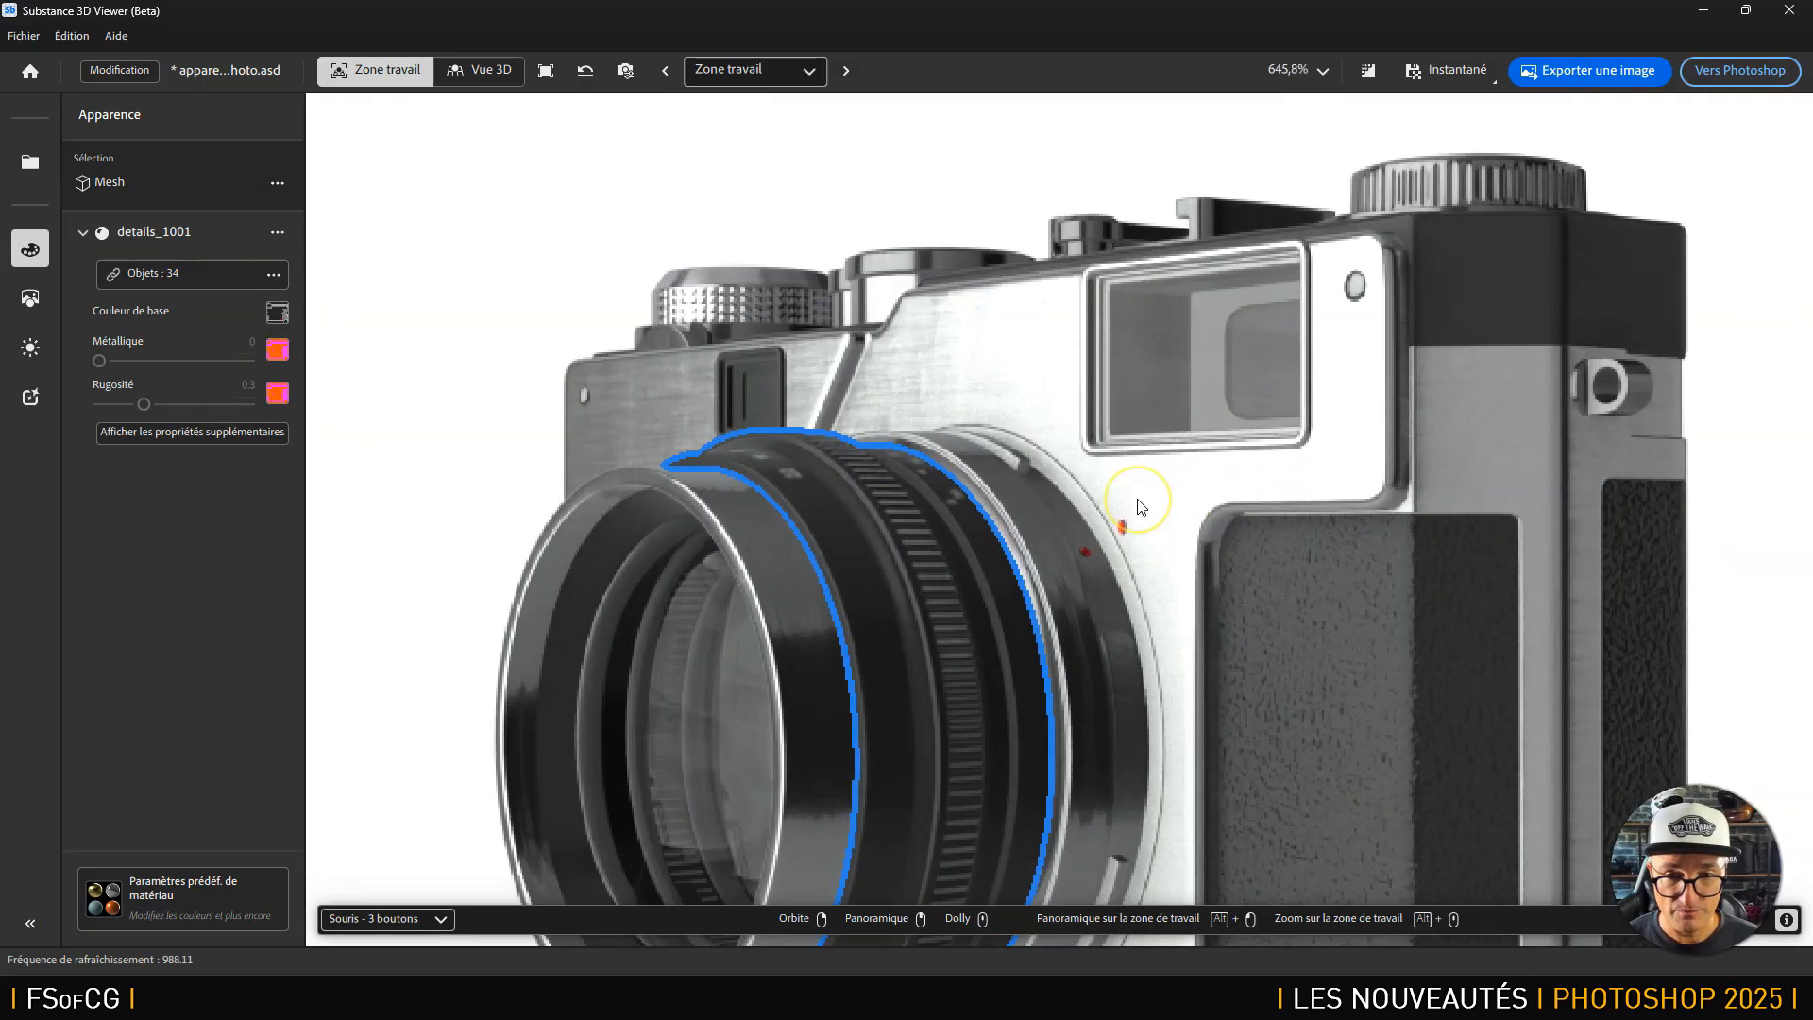
scroll(1139, 507, "down", 8)
scroll(1139, 503, "up", 8)
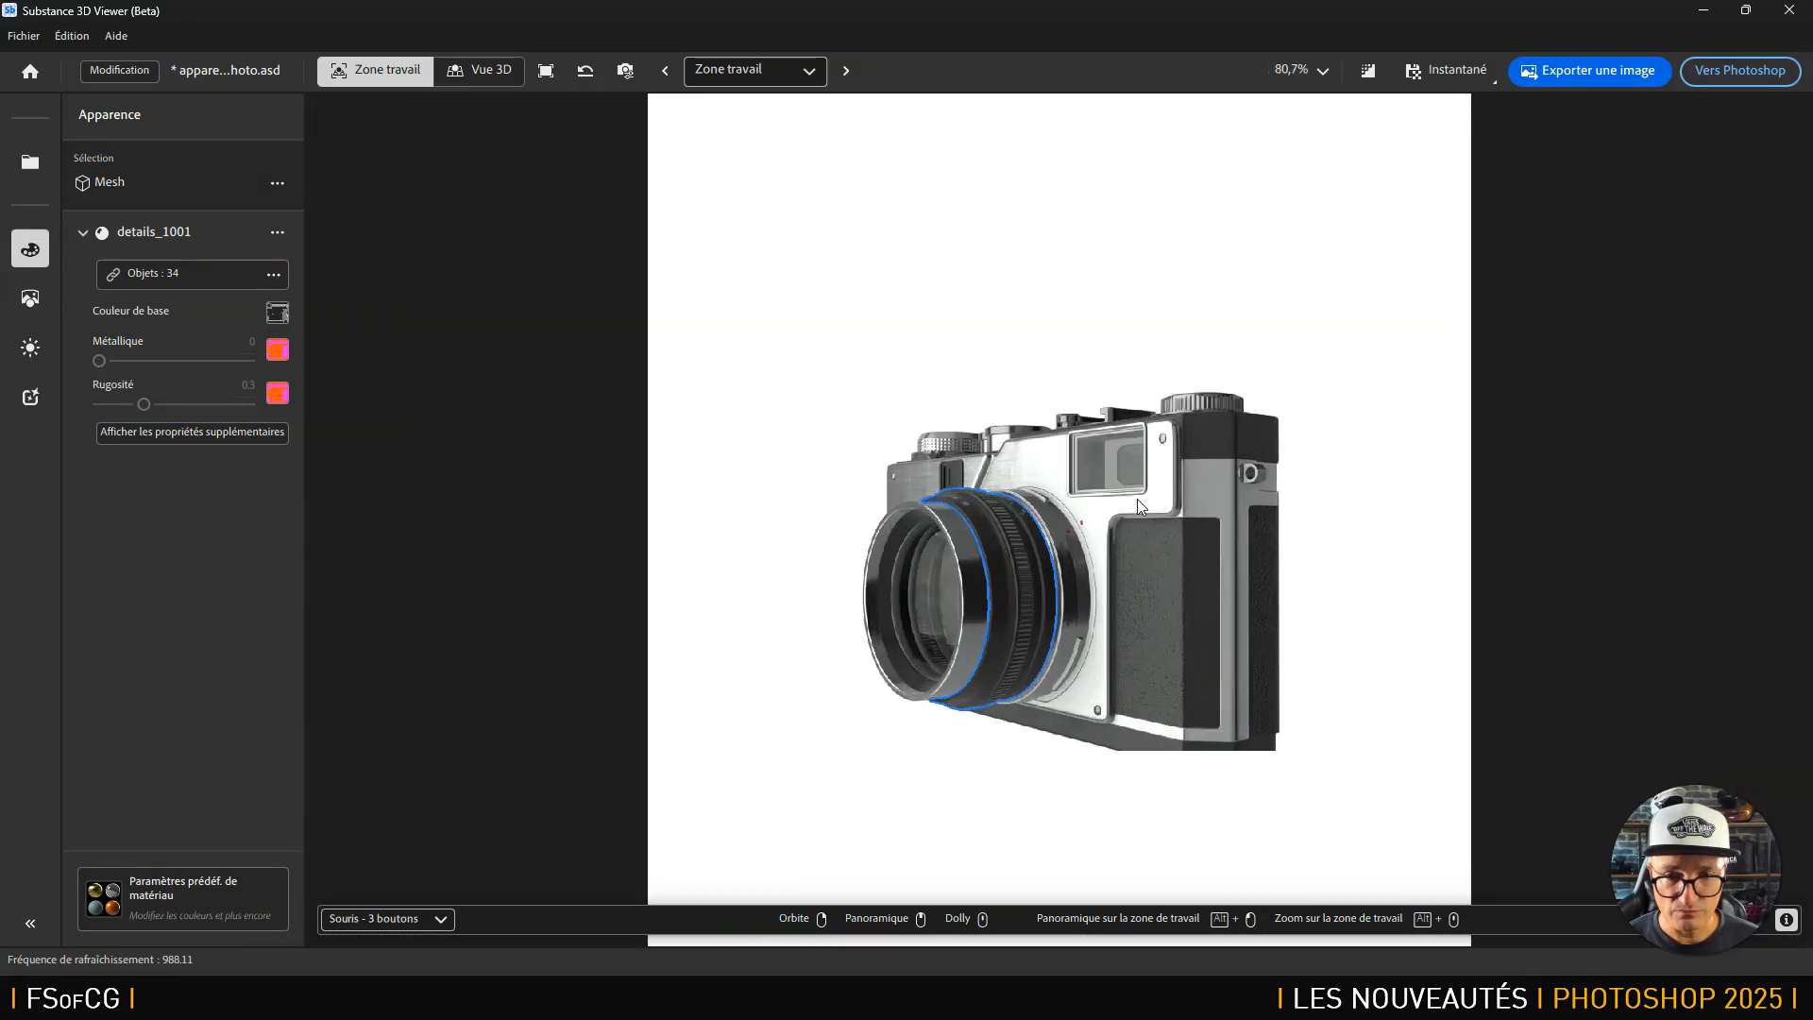
Apply the Carbon Fiber material preset to the camera's front grip panel.
left_click(145, 901)
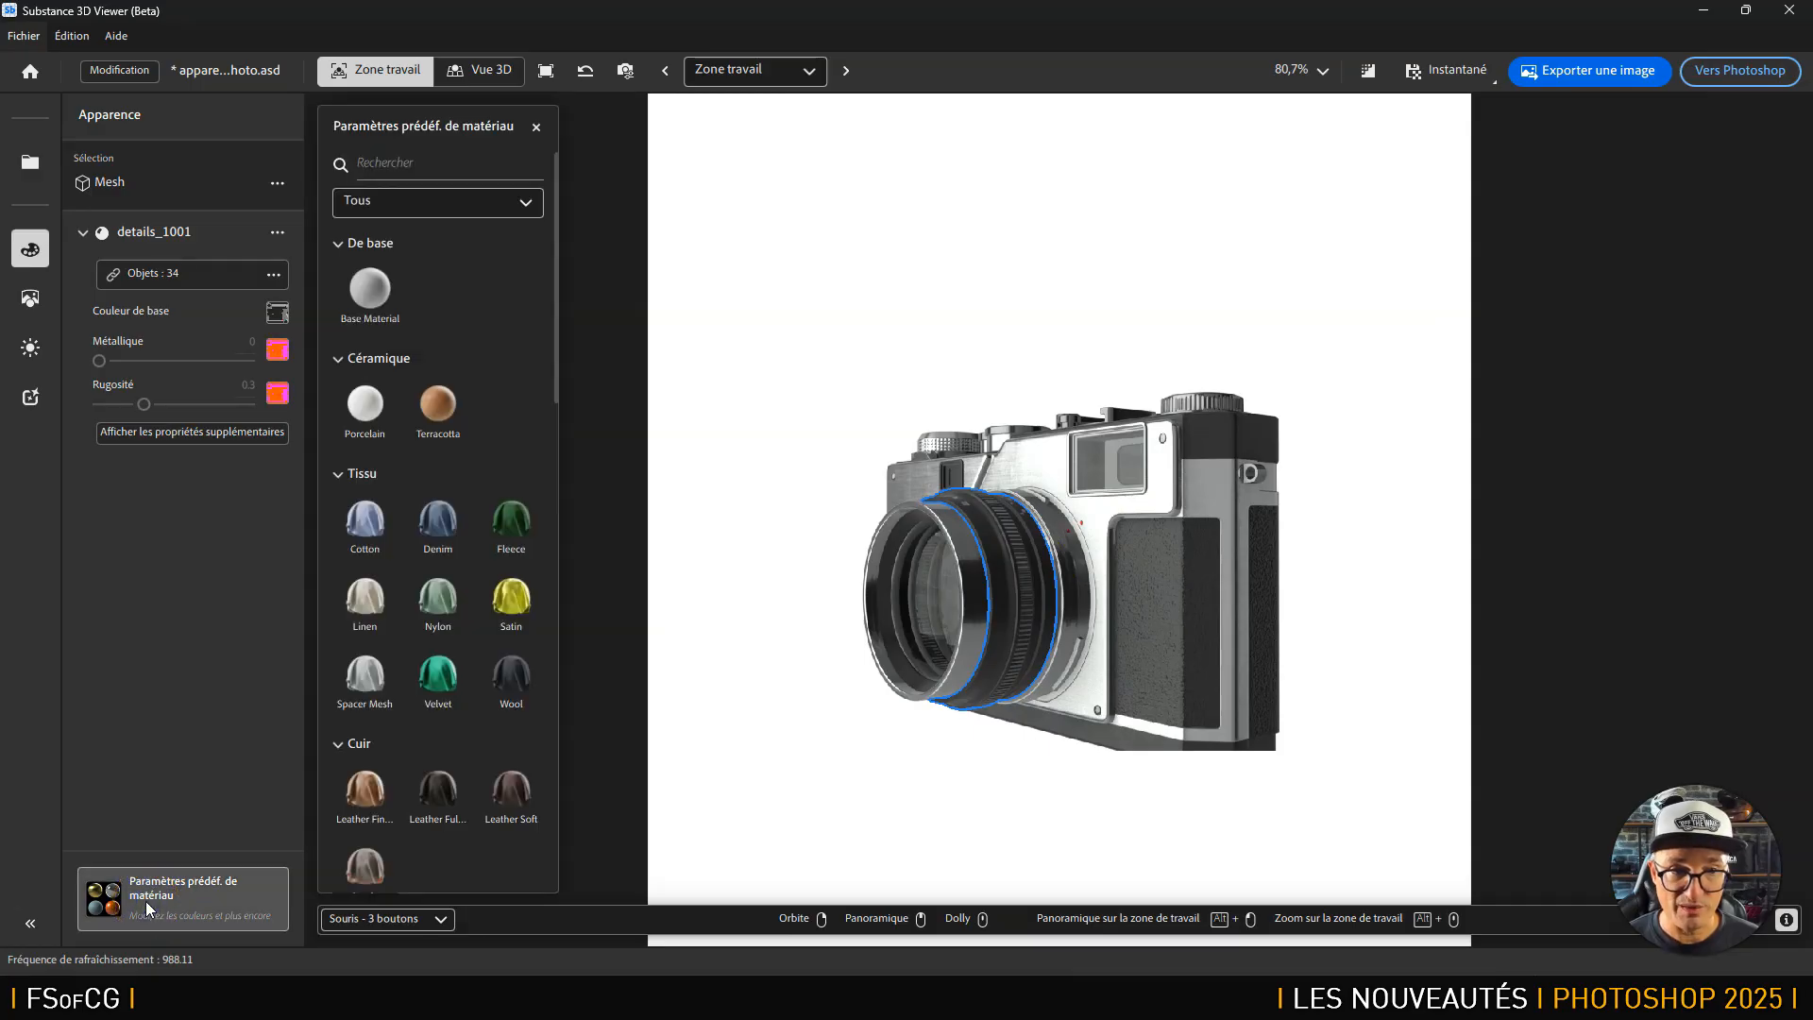
left_click_drag(557, 281, 586, 708)
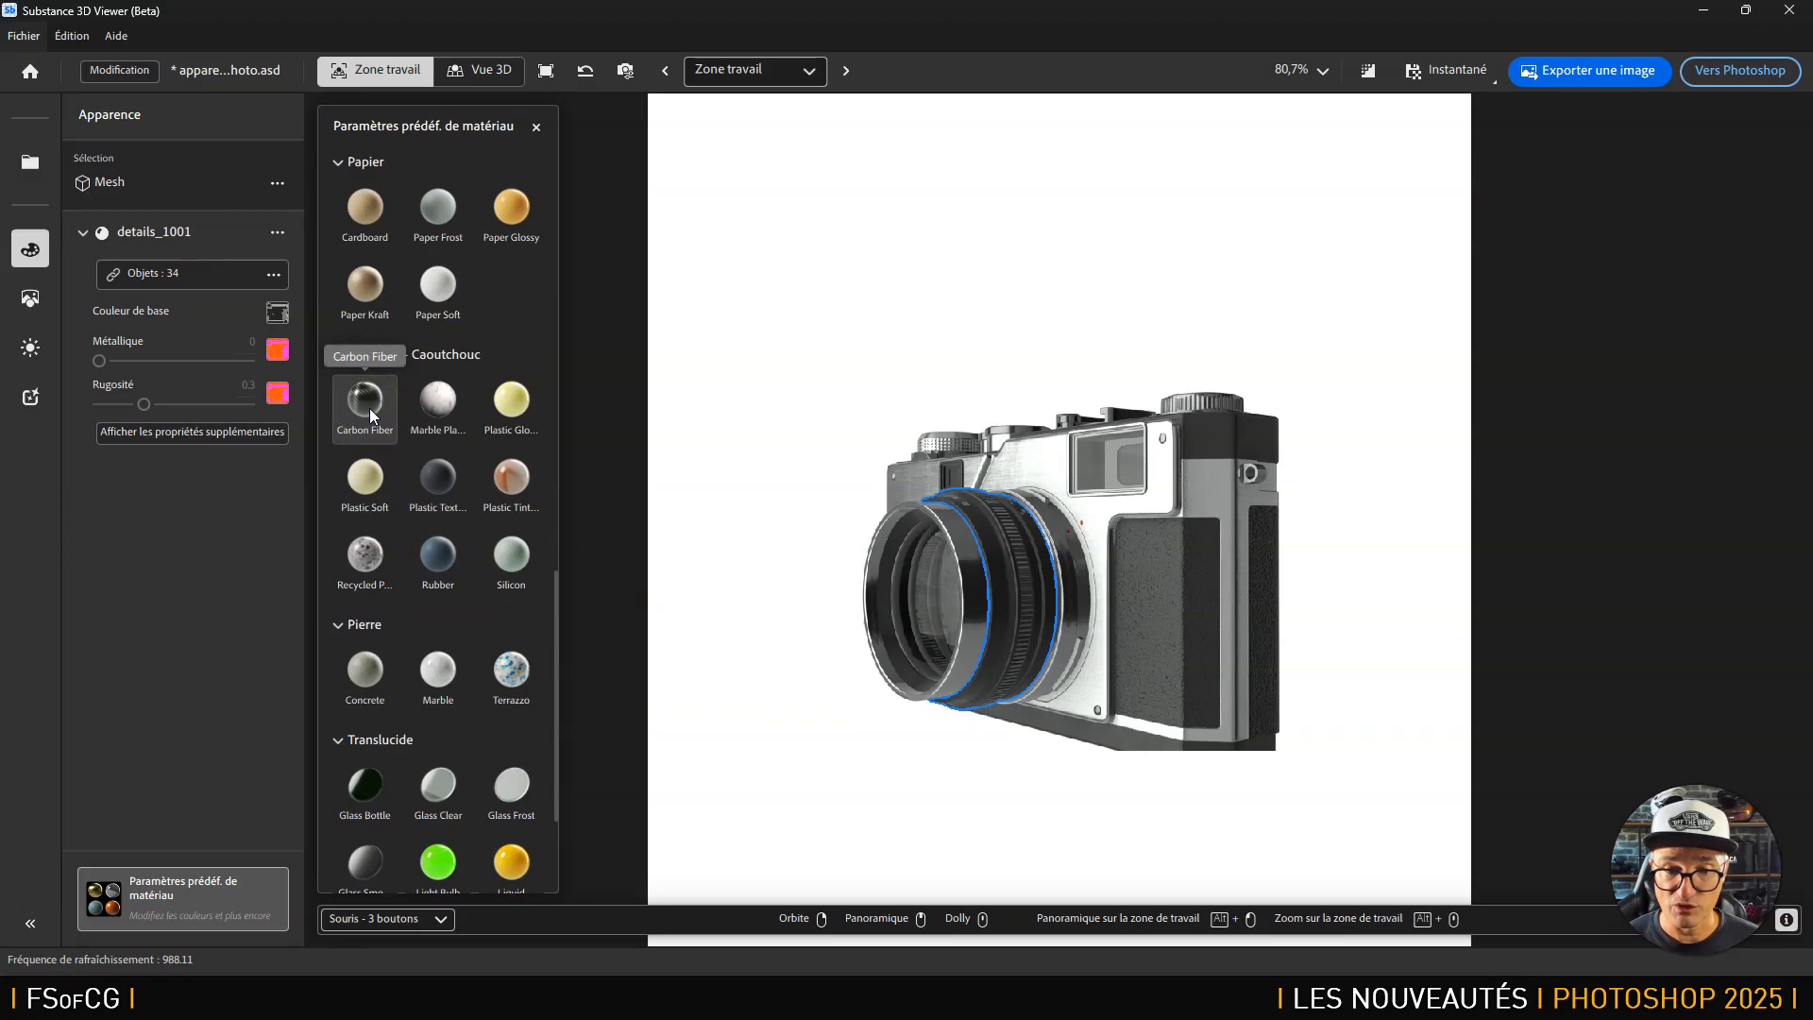
left_click_drag(370, 408, 1190, 626)
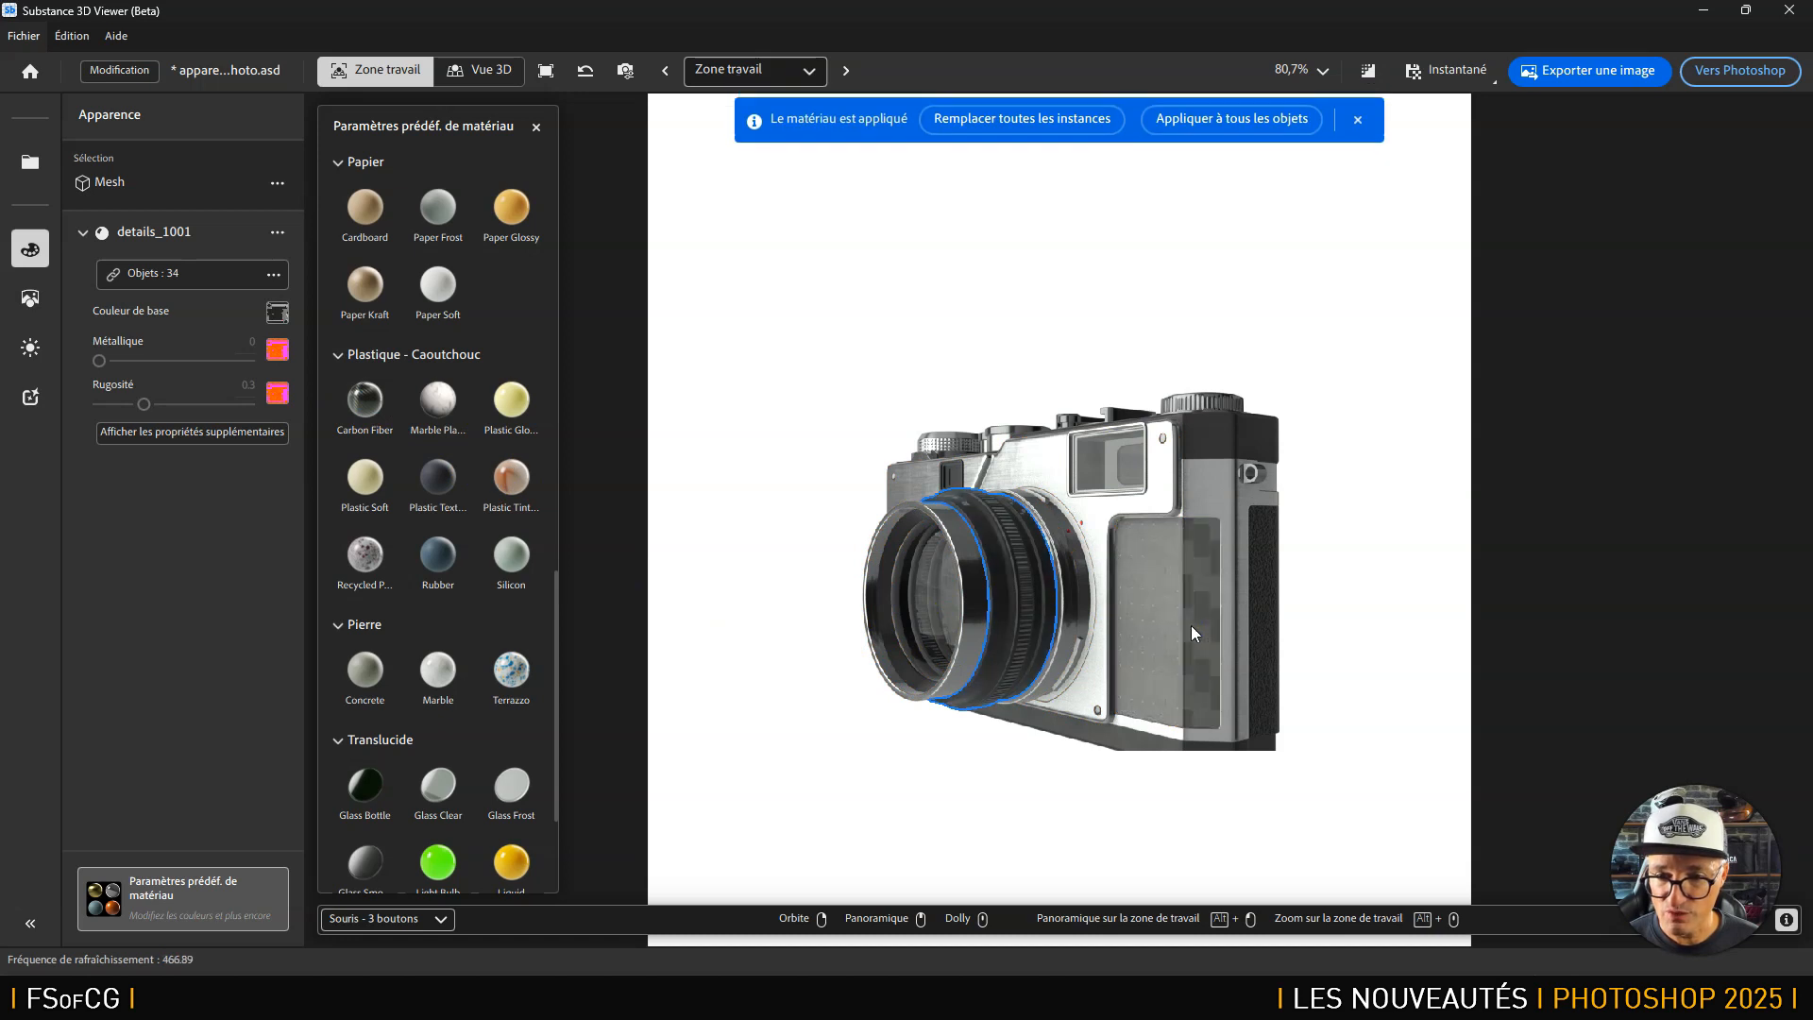
Select the front grip panel and set its carbon fiber texture repeat to 5 in X and Y.
left_click_drag(1044, 417, 1091, 514)
left_click(1101, 549)
left_click(1147, 558)
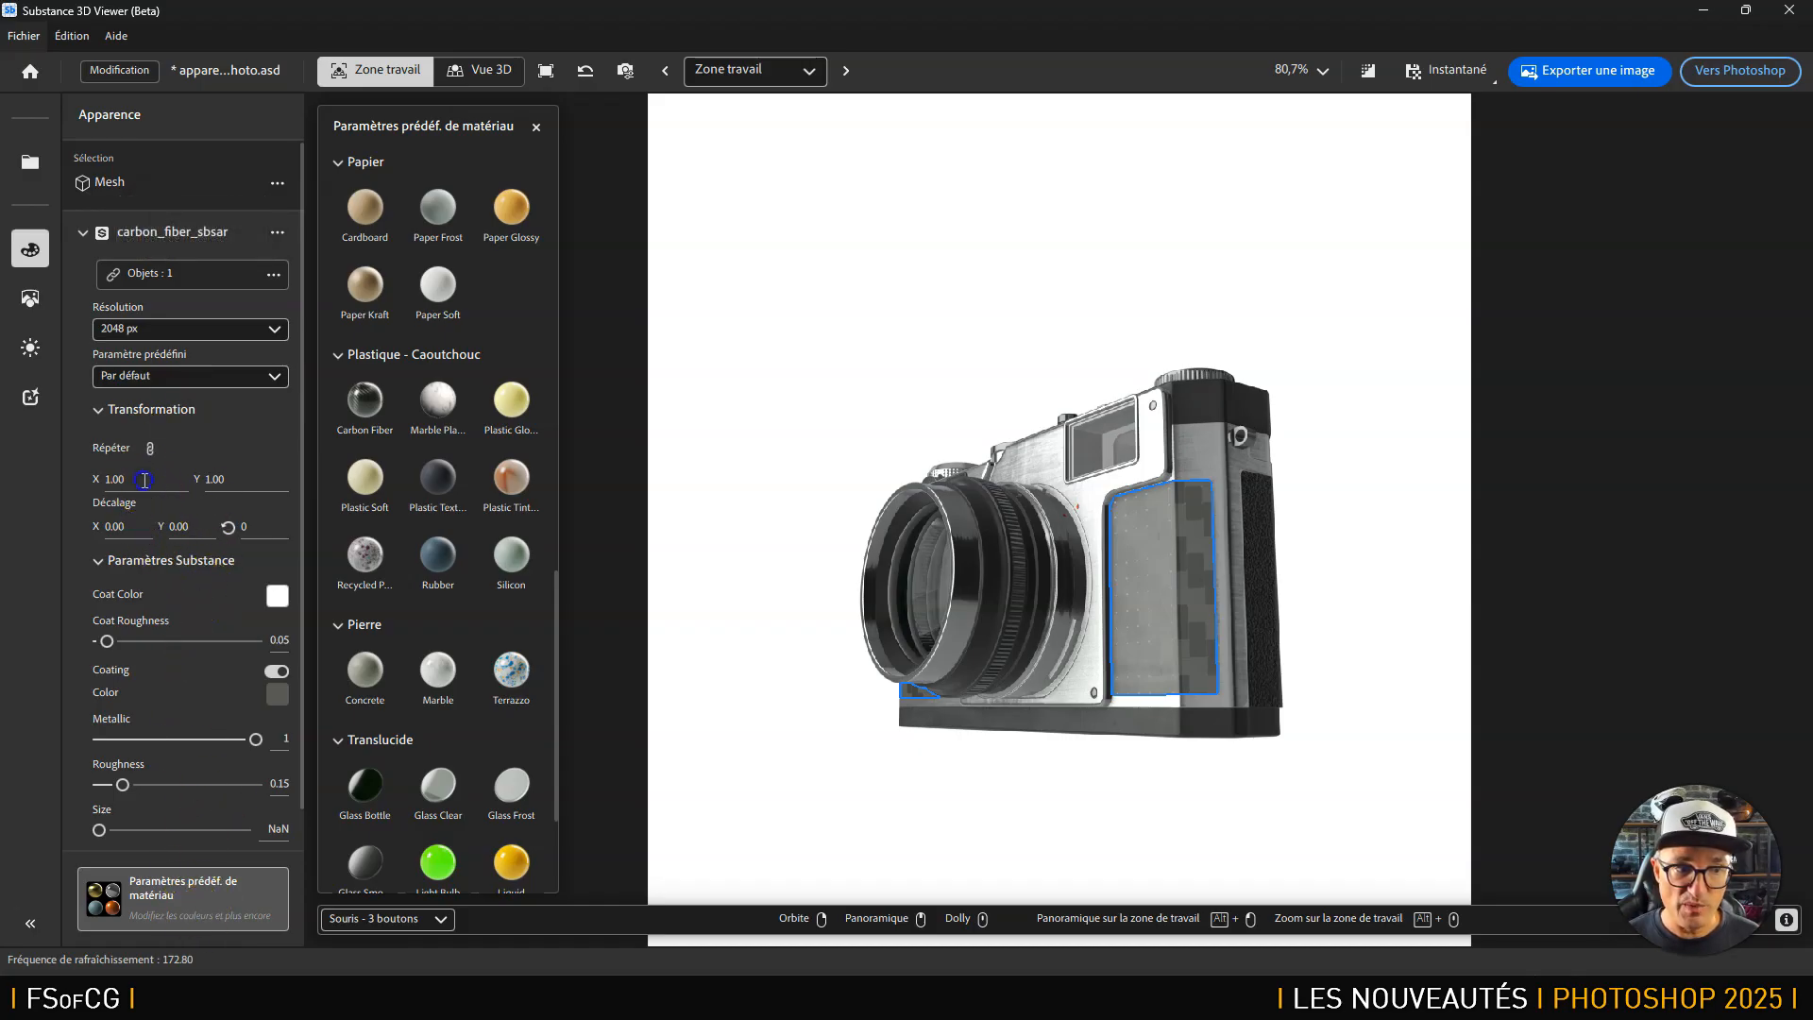
left_click_drag(142, 480, 50, 482)
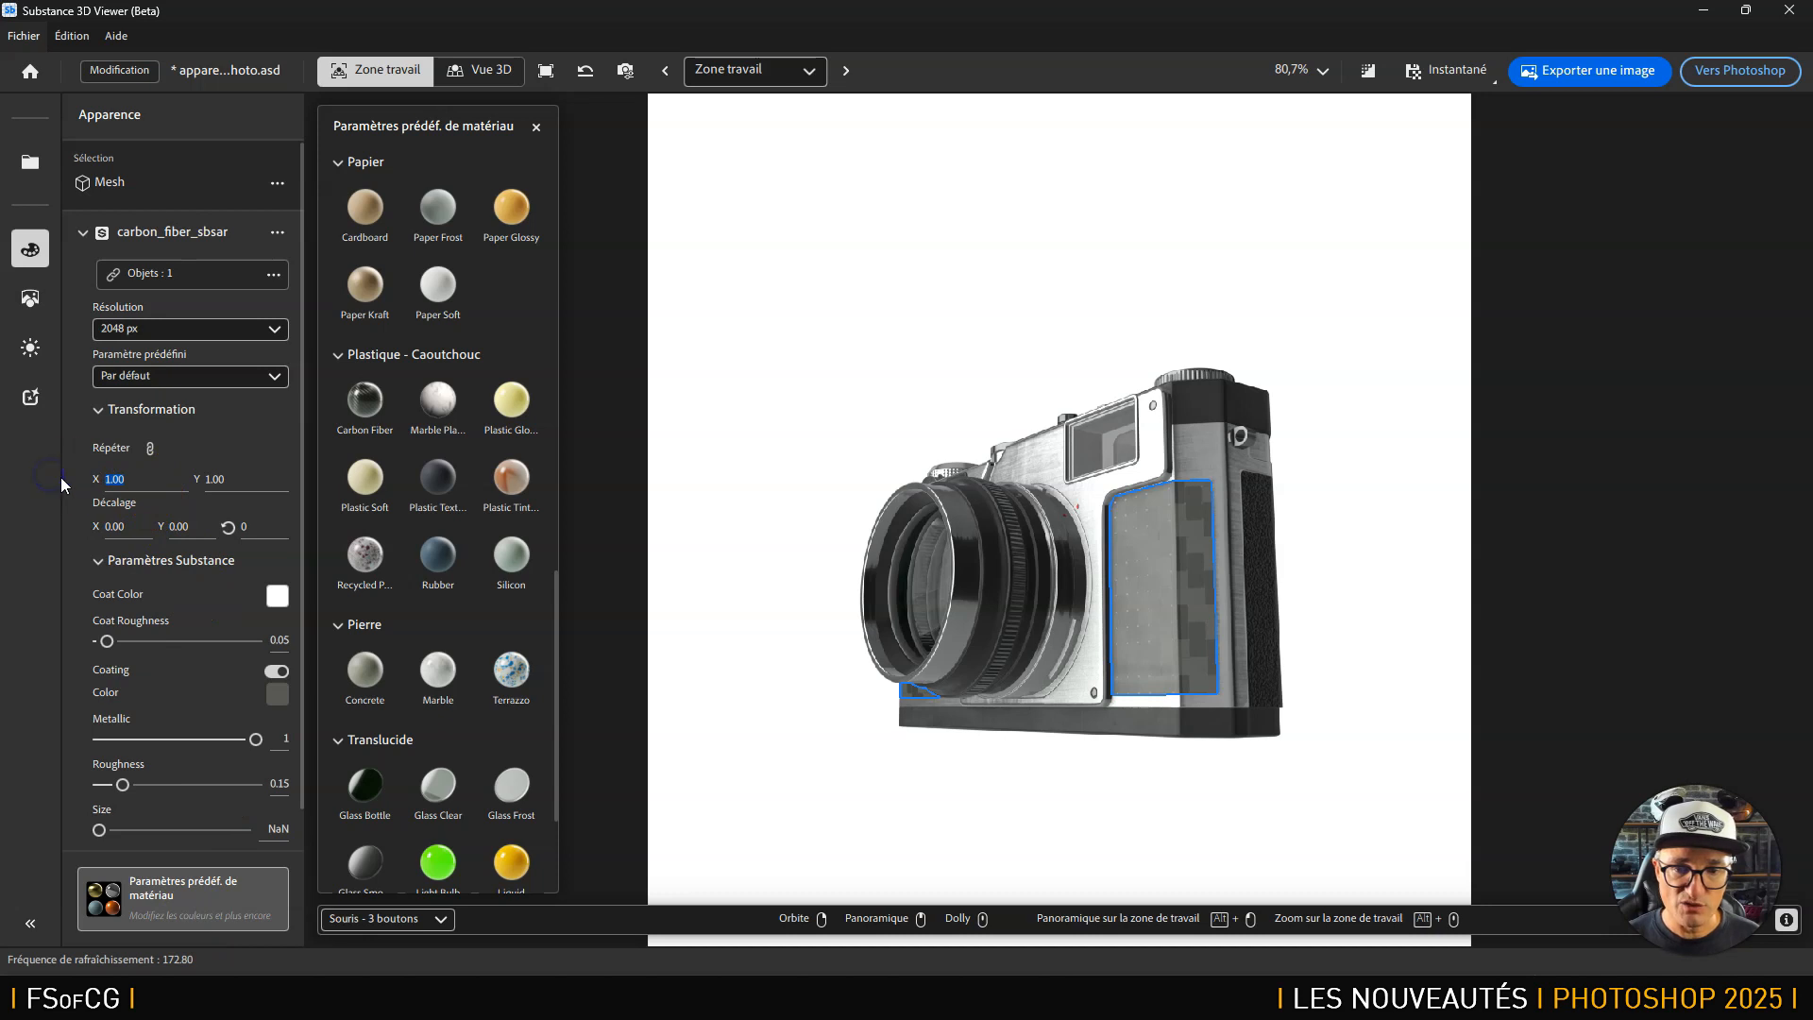
mouse_move(61, 478)
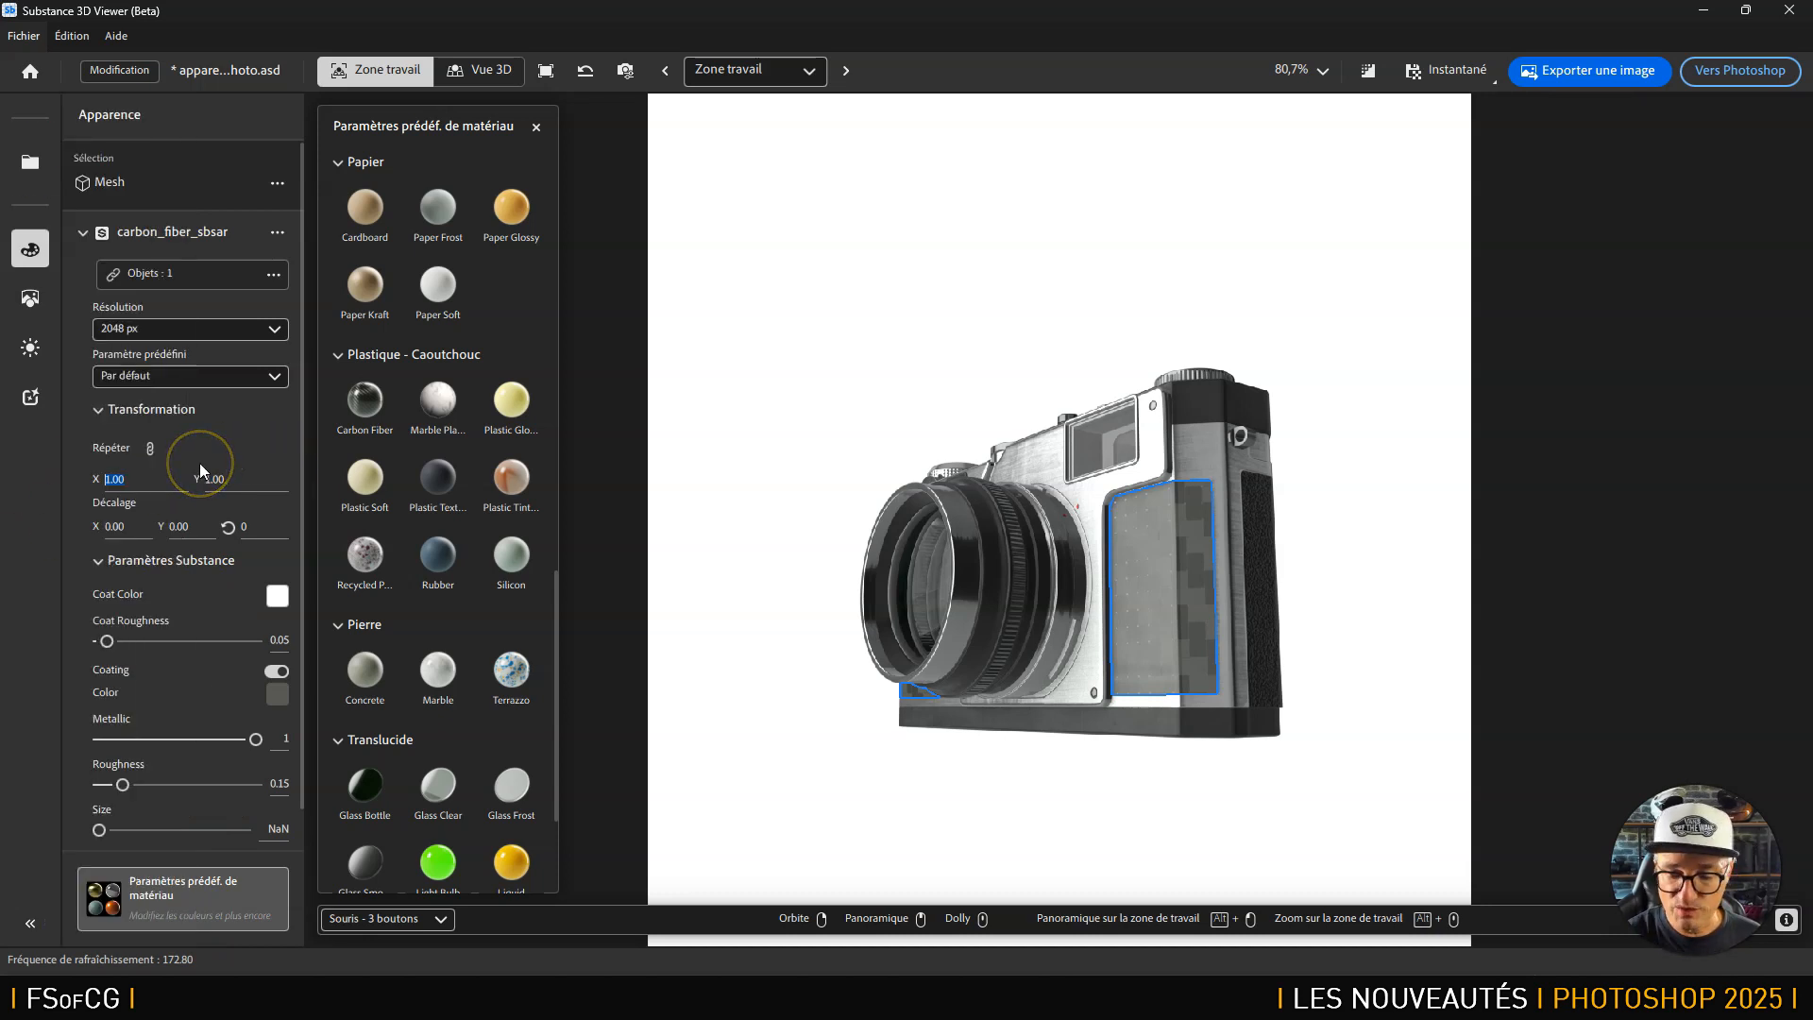
type("5")
key("Return")
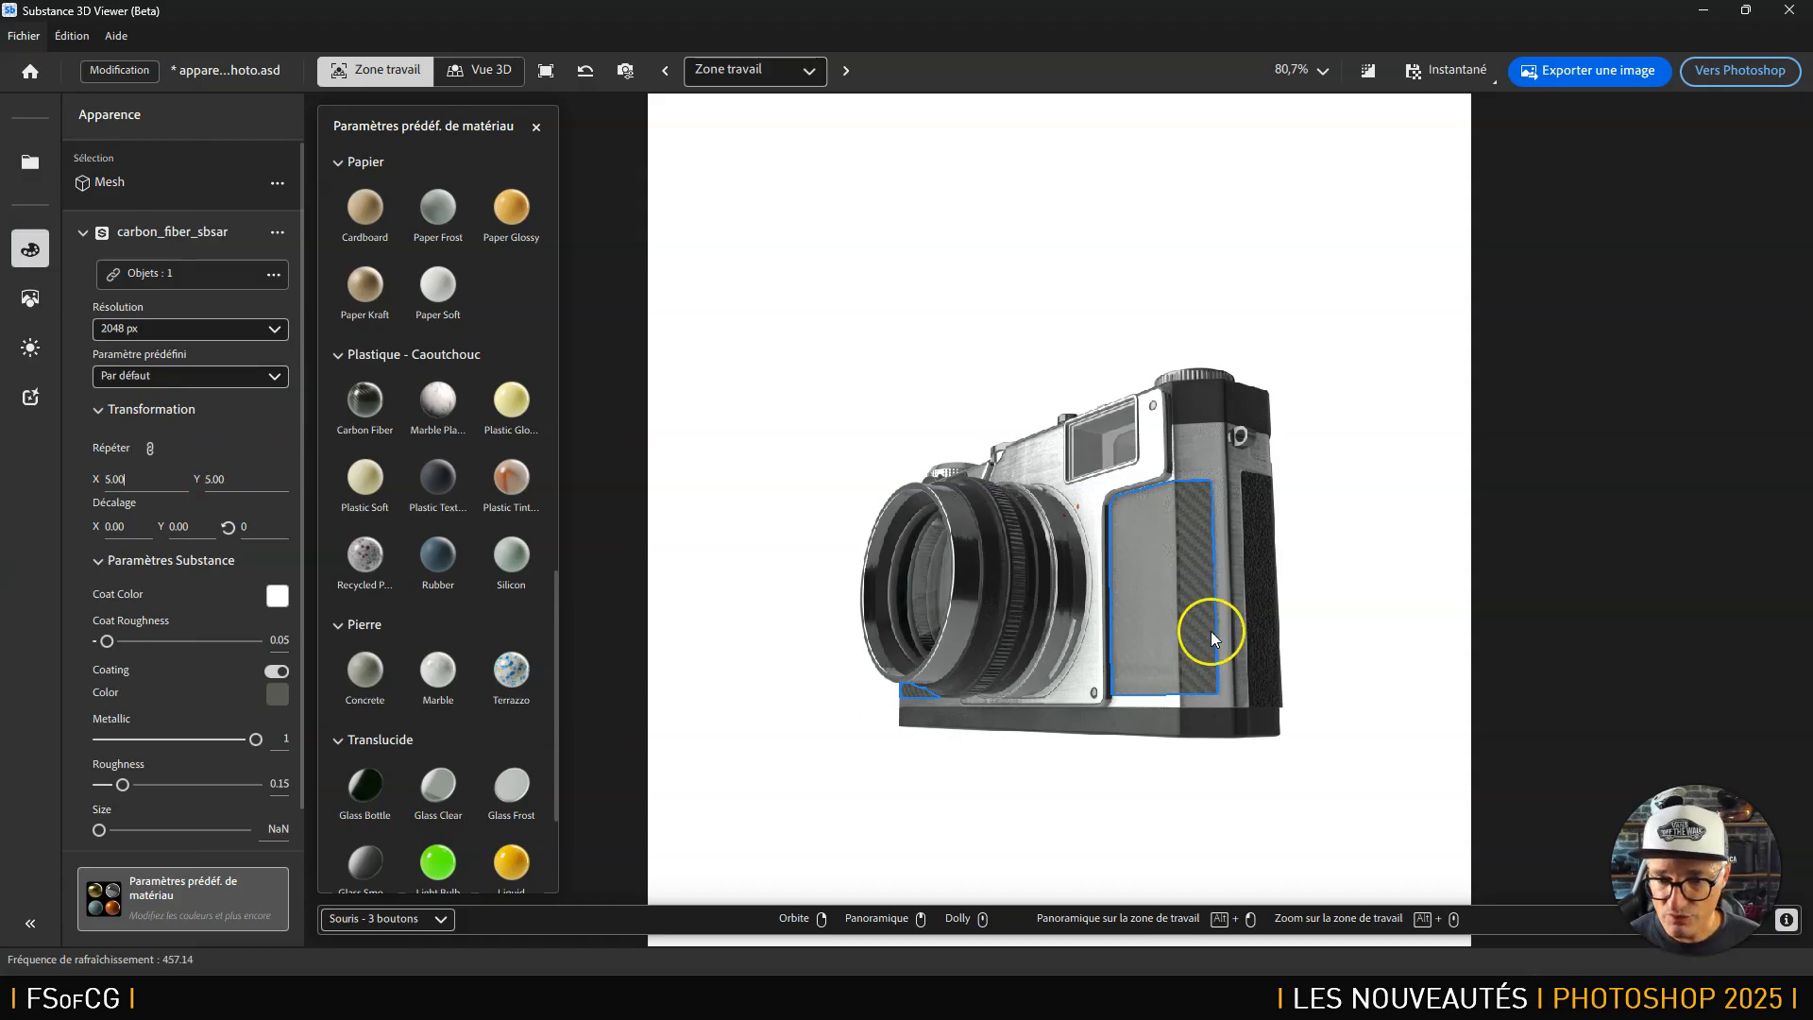
Apply the Carbon Fiber preset to the camera's leather back covering and its dark upper band.
scroll(1175, 605, "up", 5)
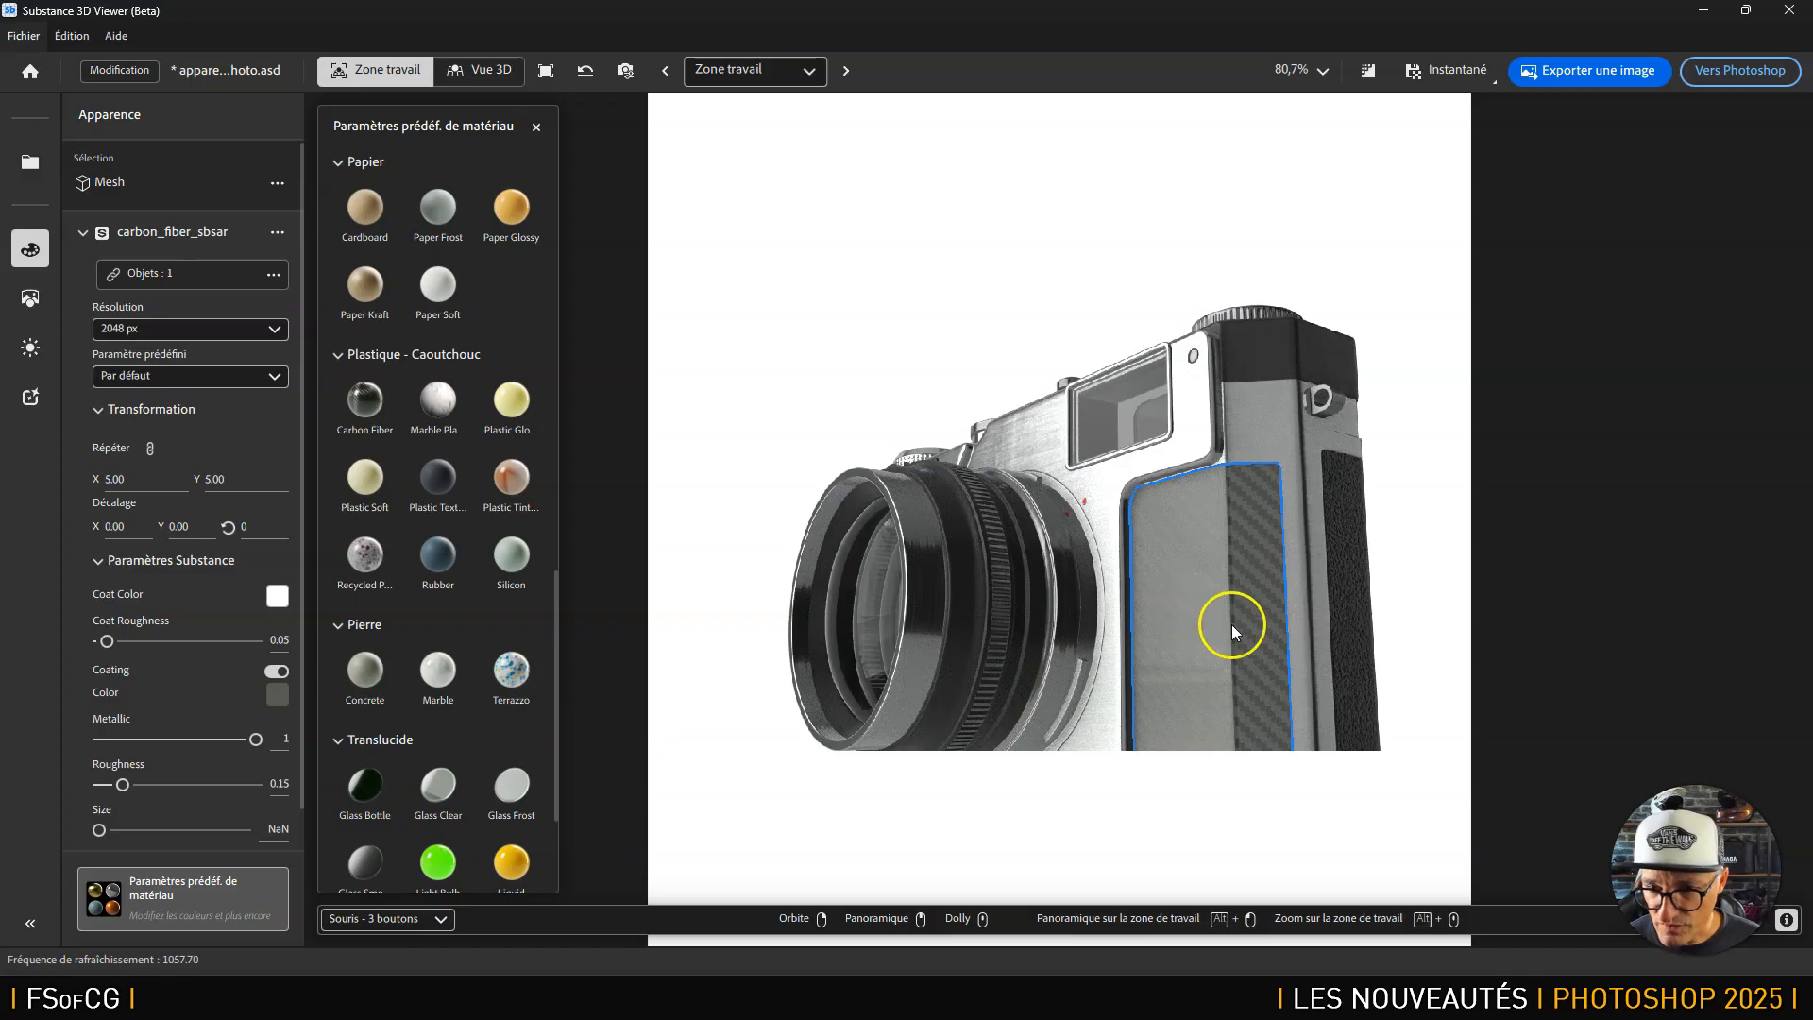
left_click_drag(1231, 625, 1187, 540)
left_click_drag(1222, 464, 1227, 506)
left_click_drag(1221, 647, 979, 633)
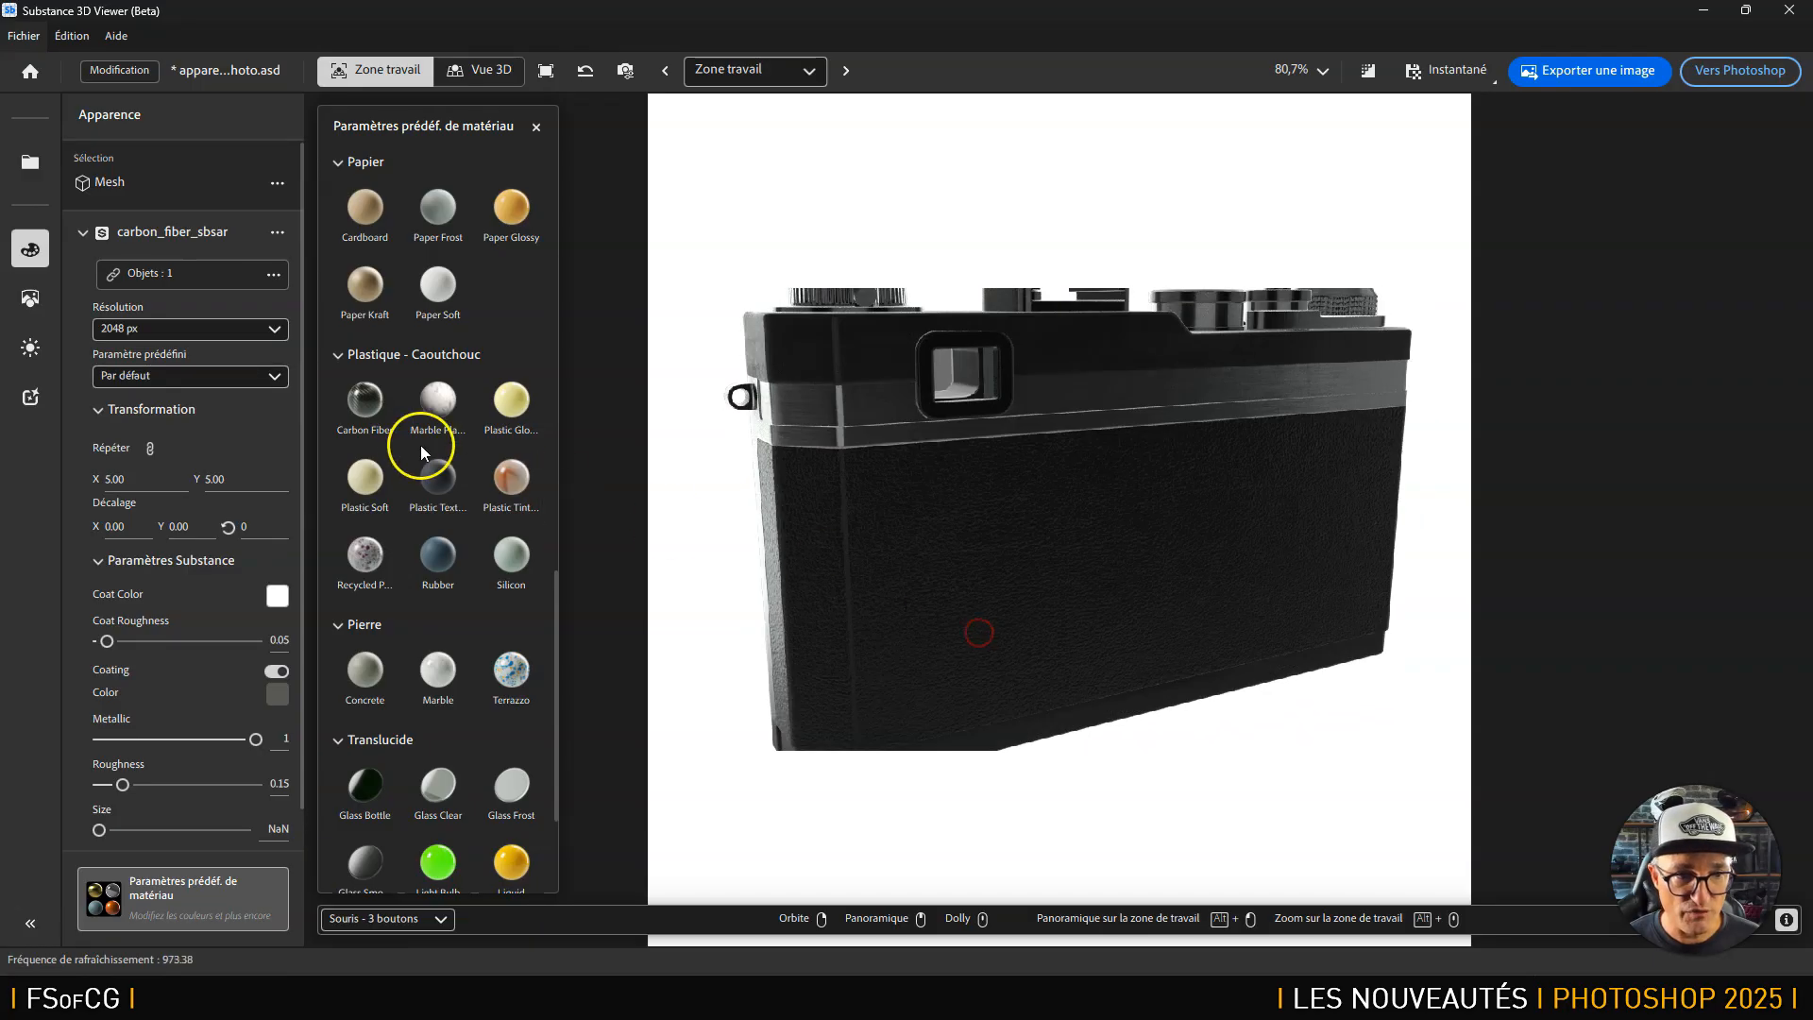
left_click_drag(376, 400, 1158, 646)
left_click_drag(376, 415, 1231, 545)
mouse_move(1208, 611)
left_mouse_down()
mouse_move(1126, 613)
mouse_move(1258, 600)
left_mouse_up()
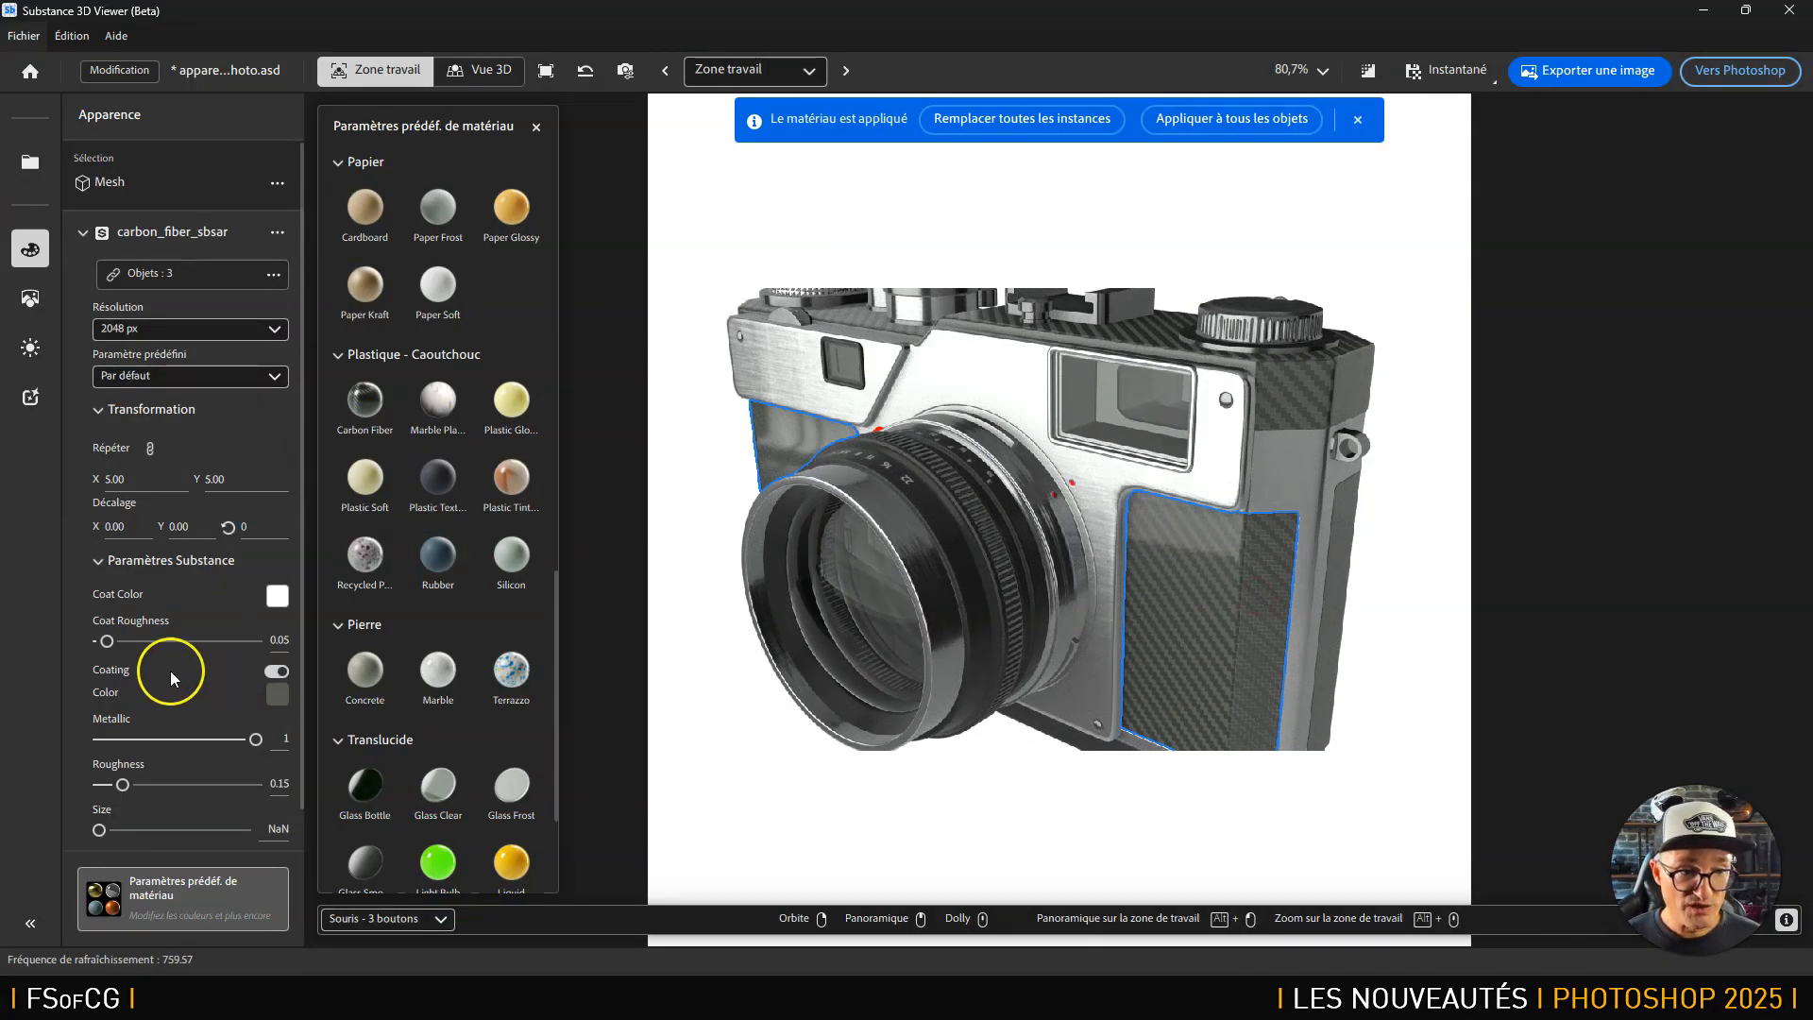
Try Coat Roughness values of 0.61 and 0 on the carbon fiber material, and set it to 0.31.
left_click_drag(107, 641, 197, 649)
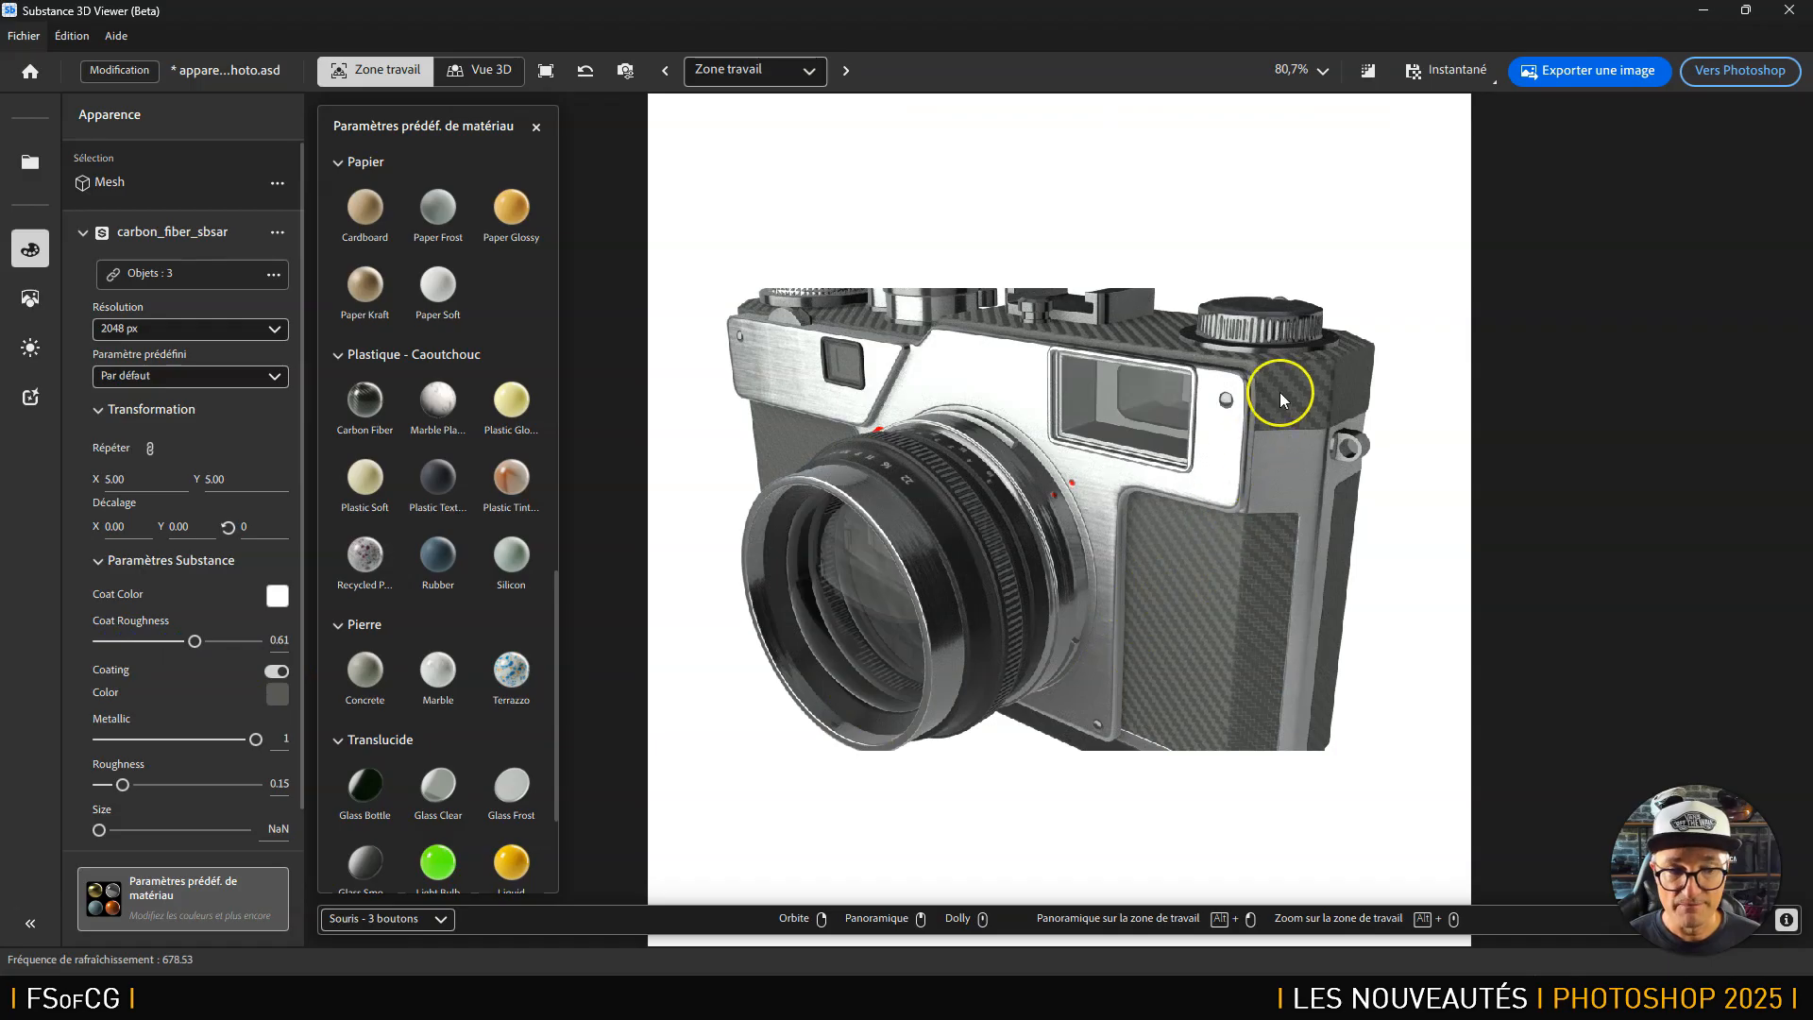
left_click_drag(194, 640, 81, 652)
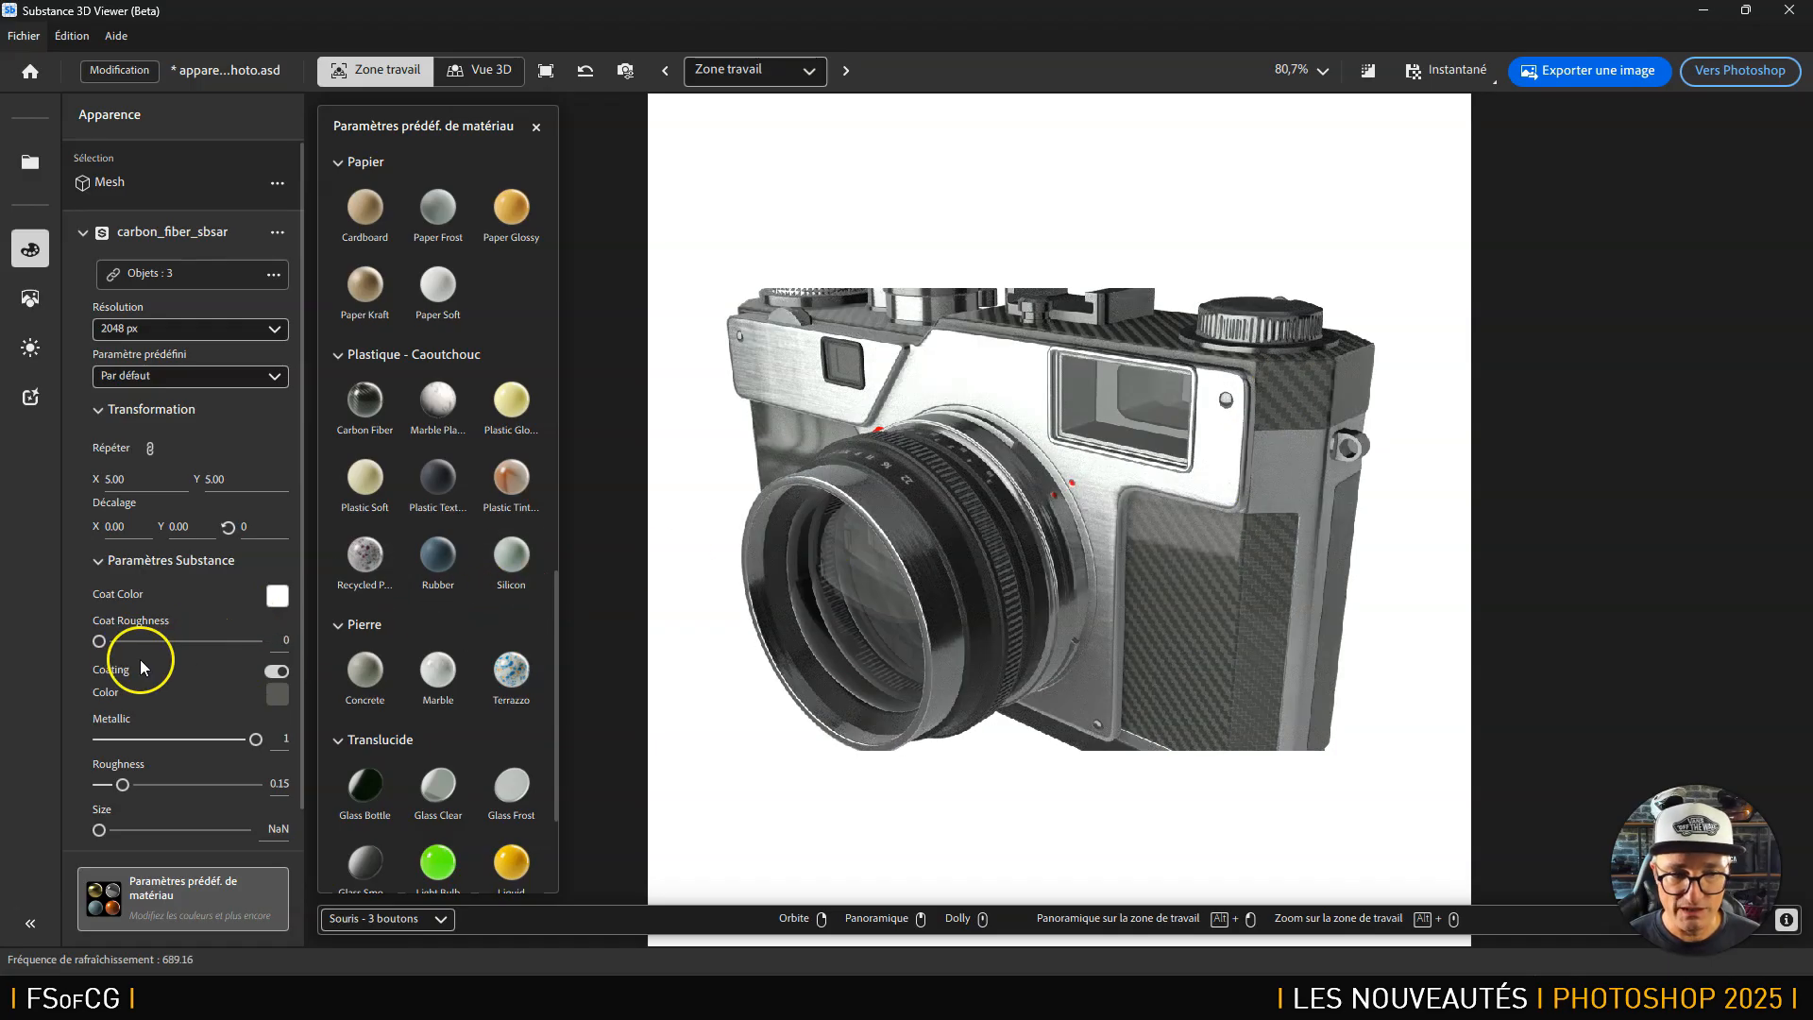
left_click_drag(1074, 582, 1192, 576)
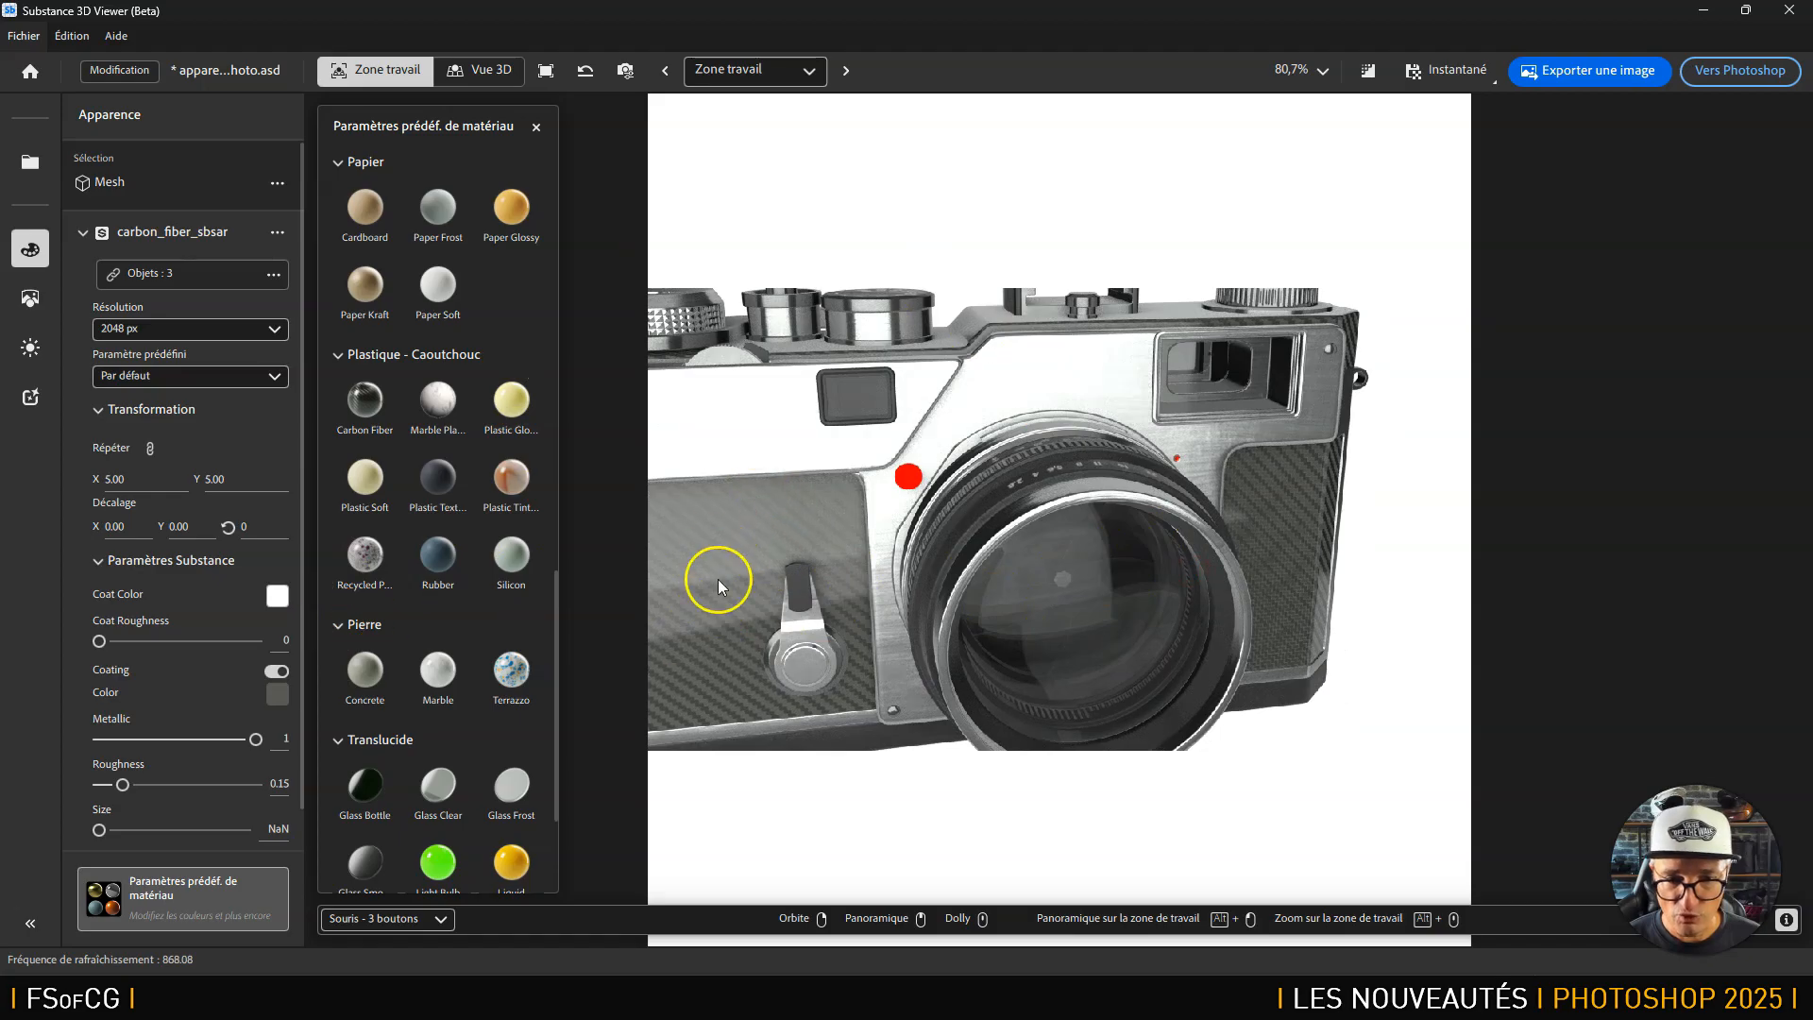
left_click_drag(98, 641, 147, 641)
left_click(762, 578)
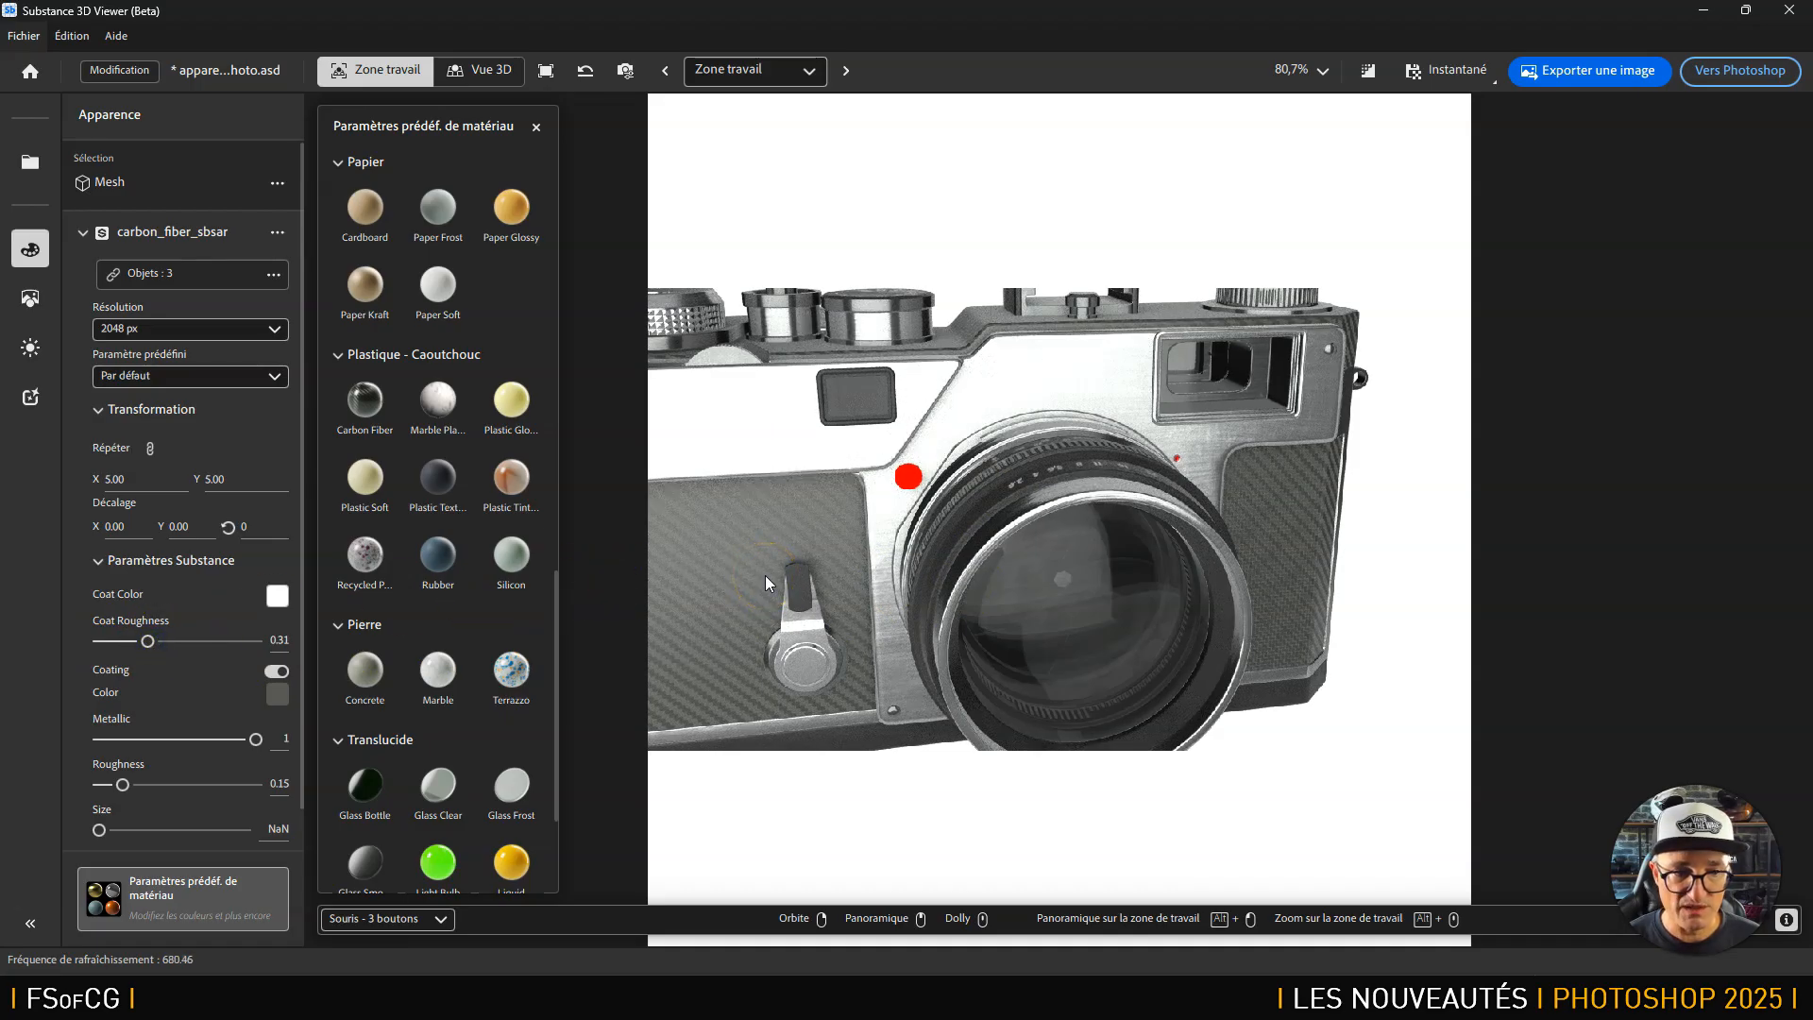
left_click_drag(1157, 579, 1037, 576)
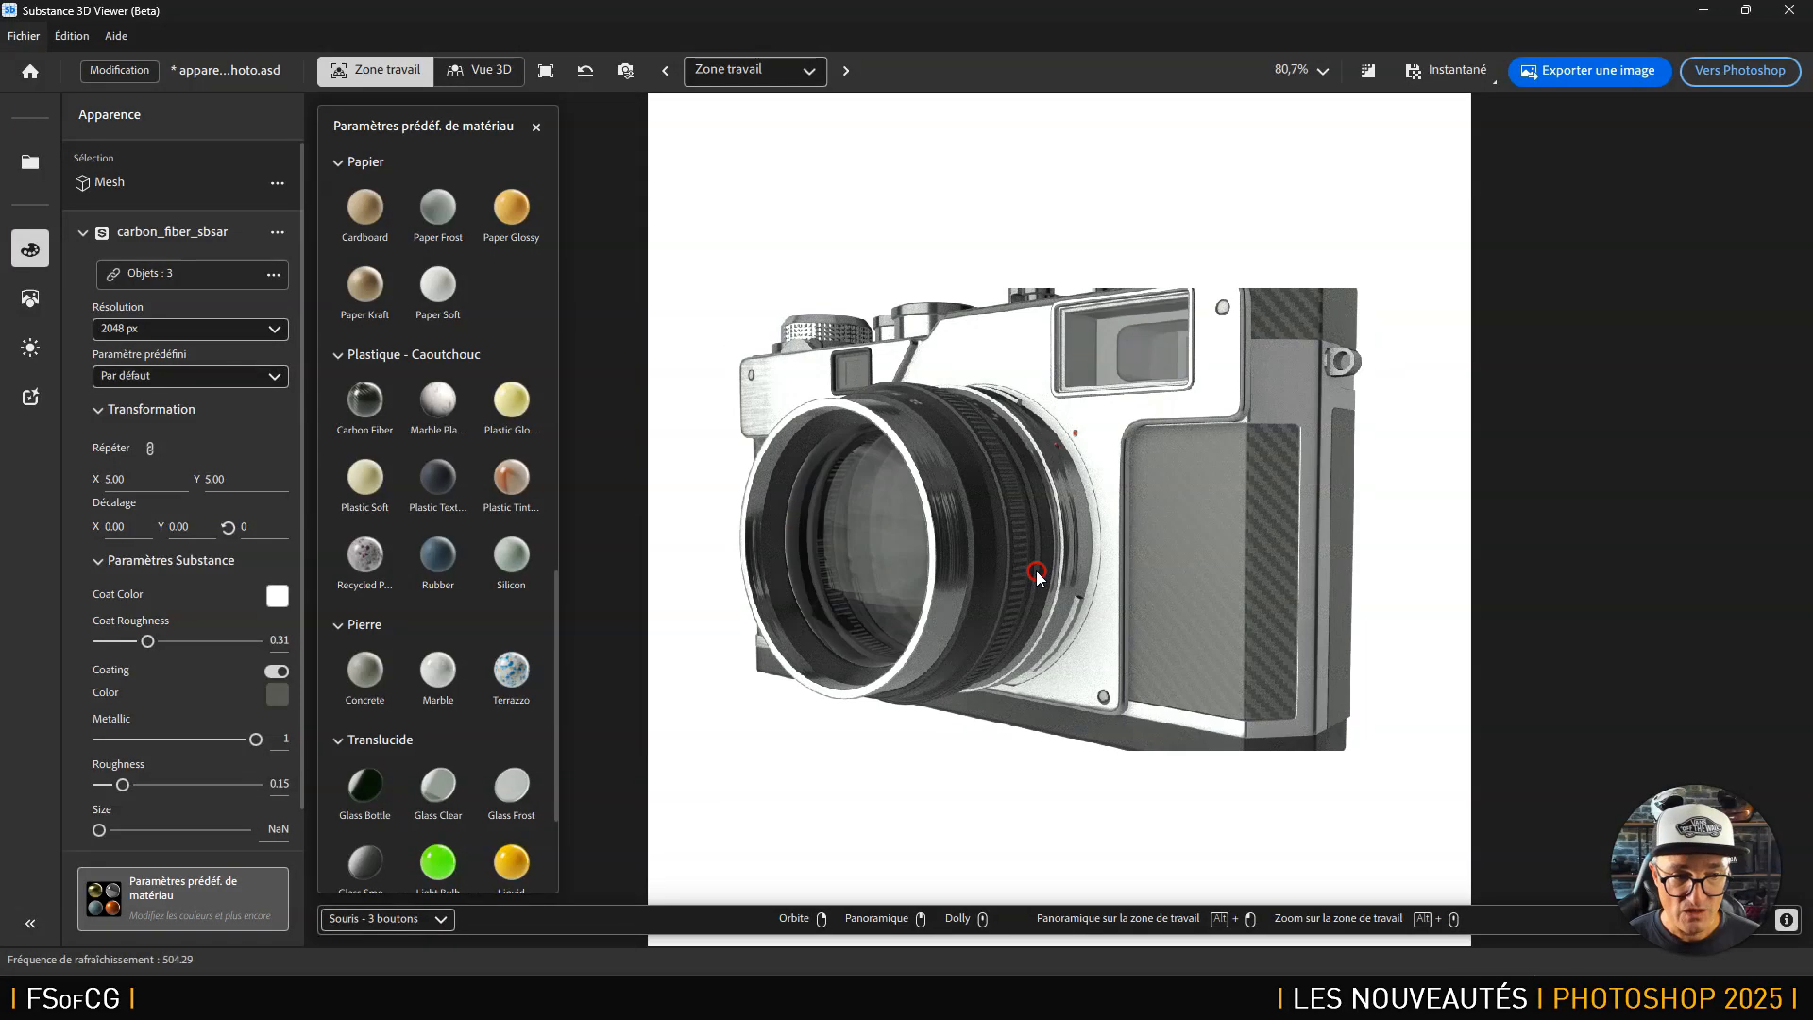
Try the carbon fiber material without its coating, turn the coating back on, and test the Metallic setting, leaving it at 1.
left_click(274, 671)
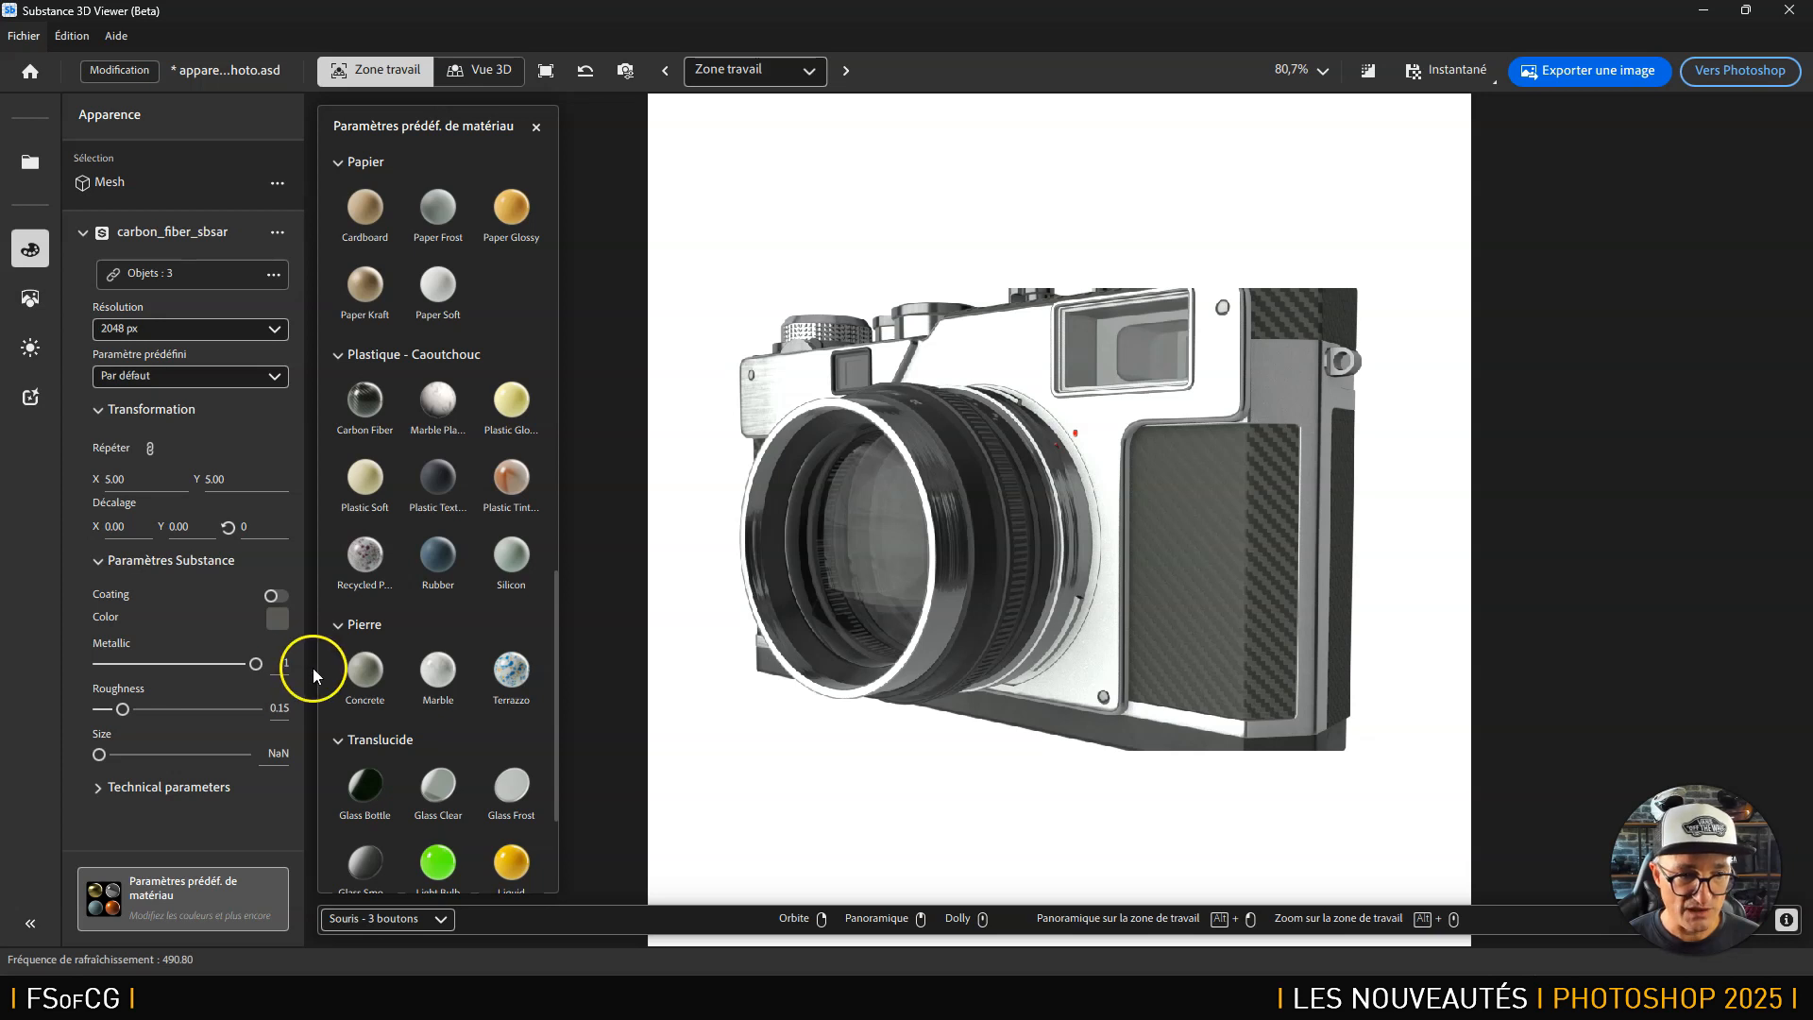
left_click(283, 597)
left_click(254, 740)
mouse_move(254, 746)
left_mouse_down()
mouse_move(30, 760)
mouse_move(189, 746)
mouse_move(285, 761)
left_mouse_up()
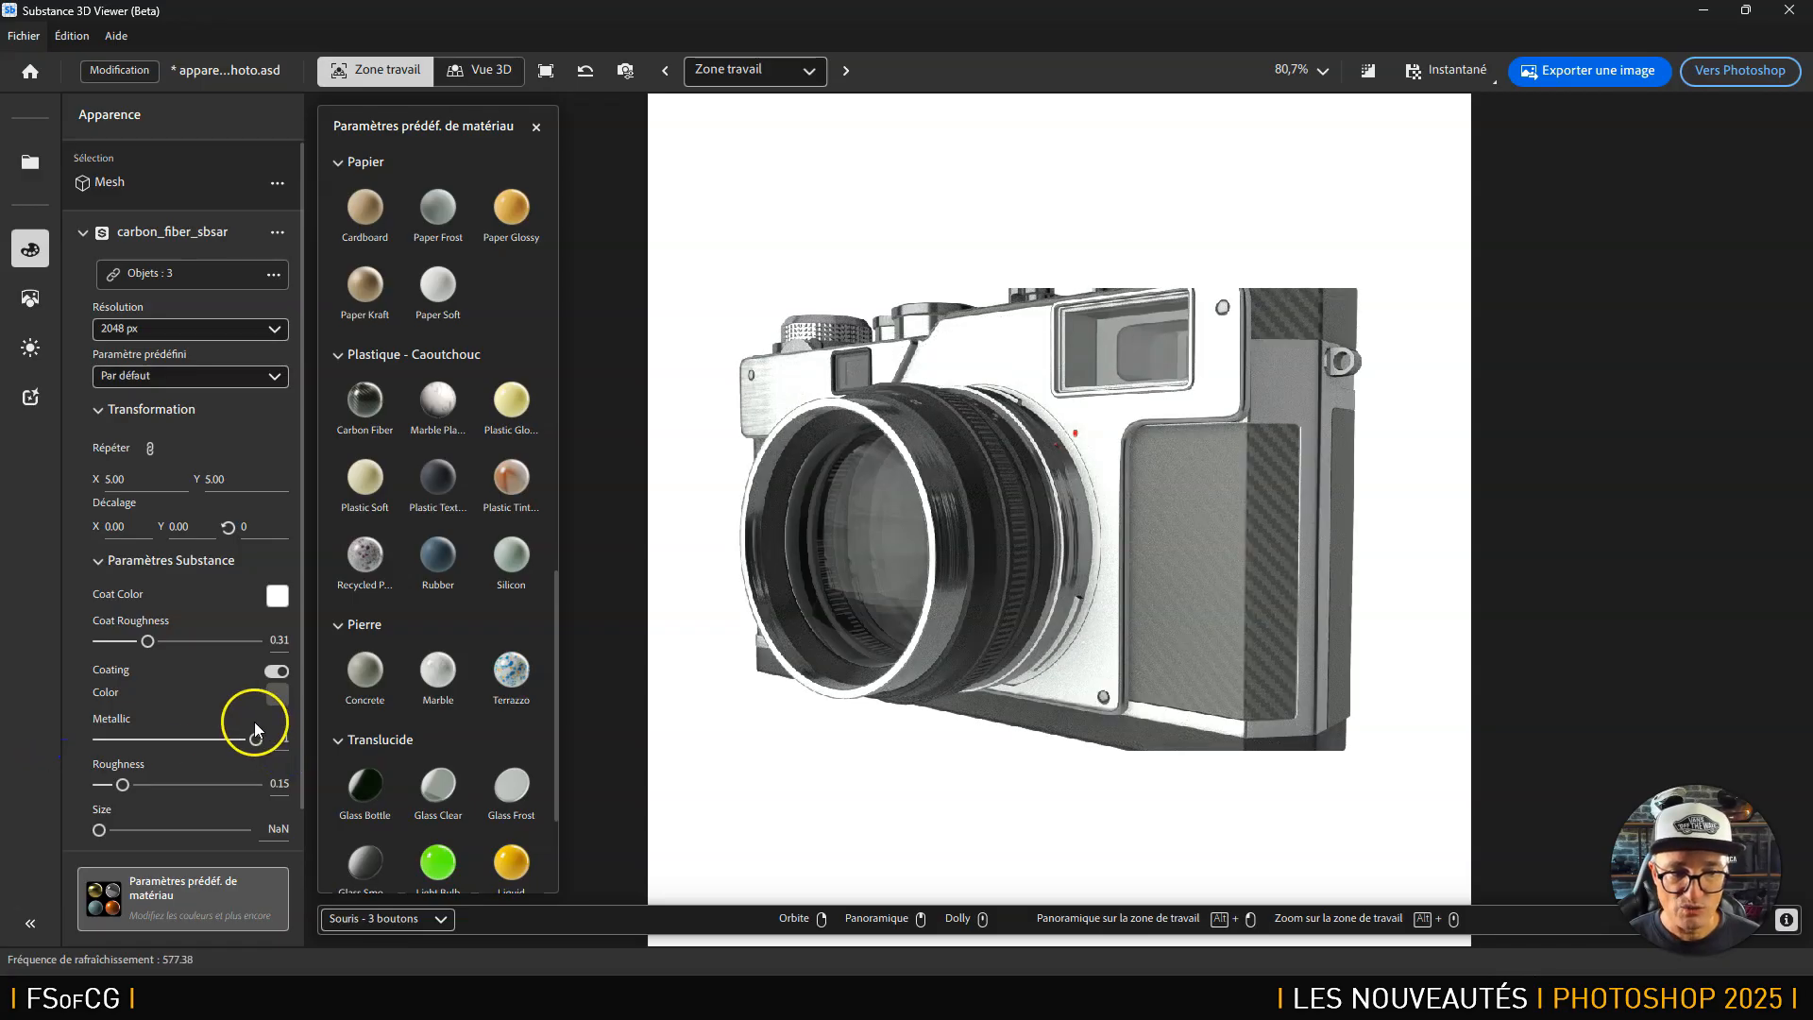
Set the carbon fiber material's Roughness to 0.19 and expand its technical parameters.
scroll(253, 721, "down", 1)
left_click_drag(1199, 557, 1187, 591)
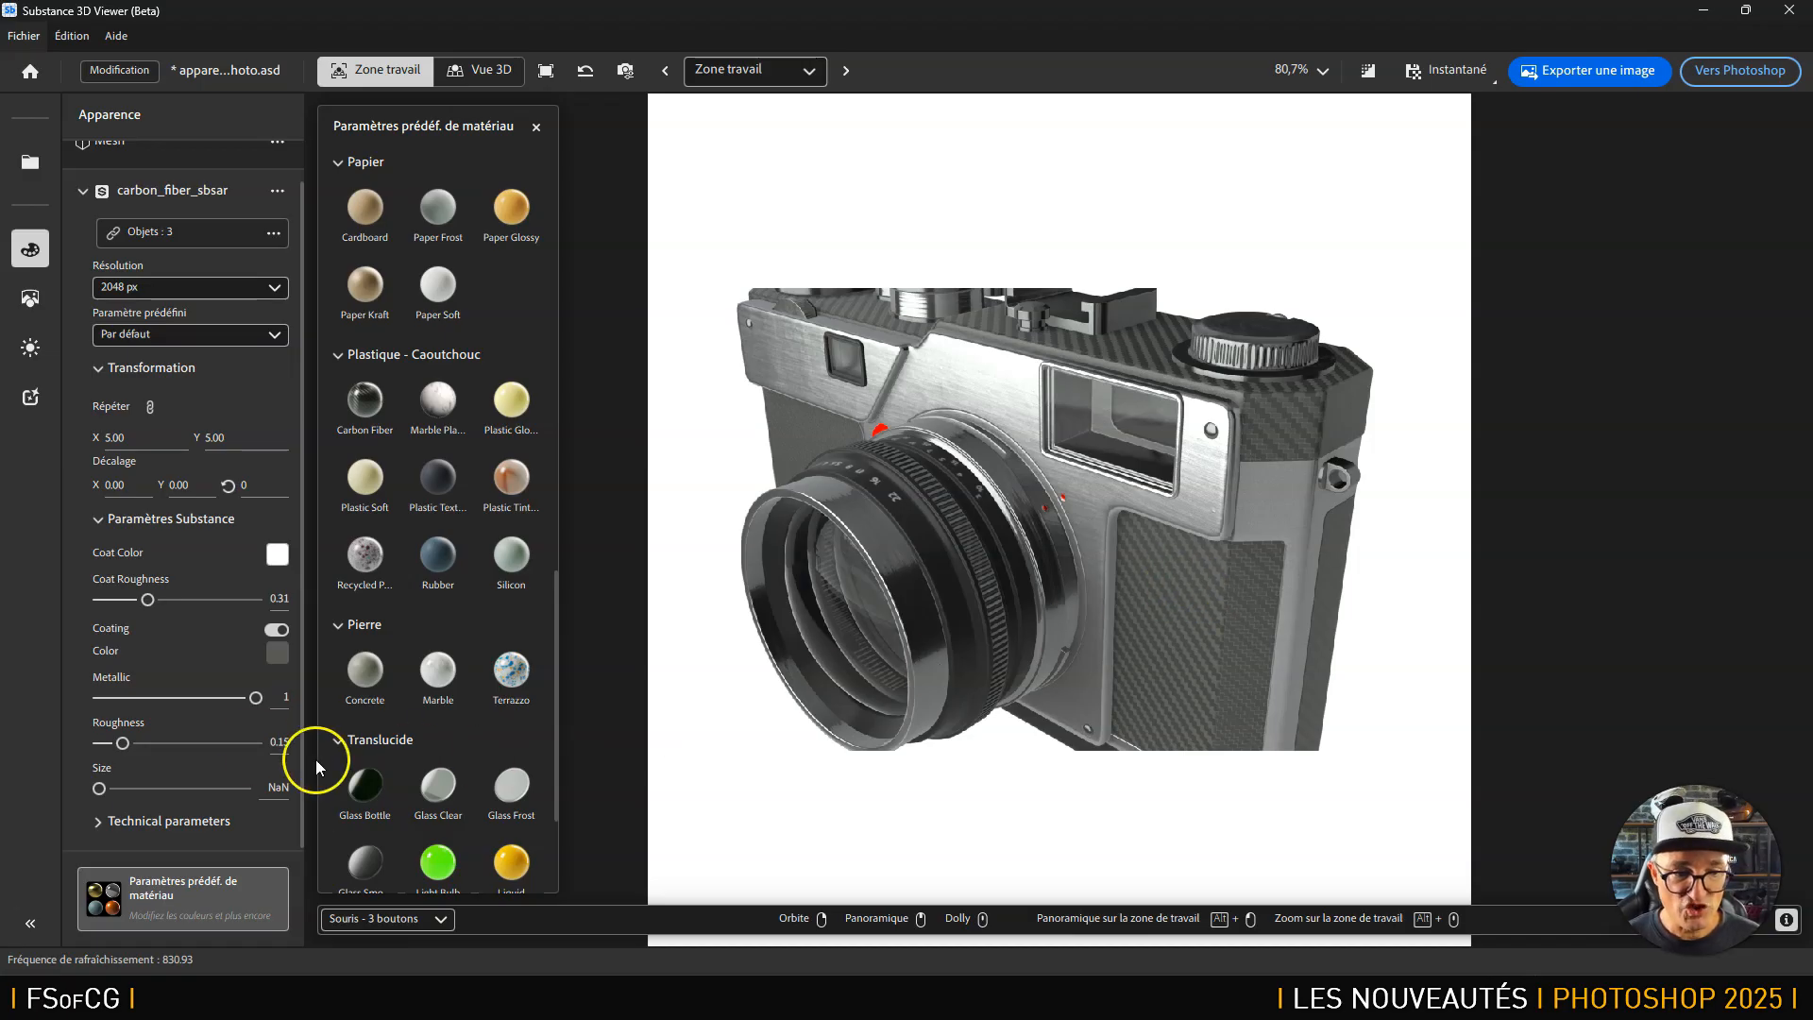
mouse_move(123, 743)
left_mouse_down()
mouse_move(170, 745)
mouse_move(129, 744)
left_mouse_up()
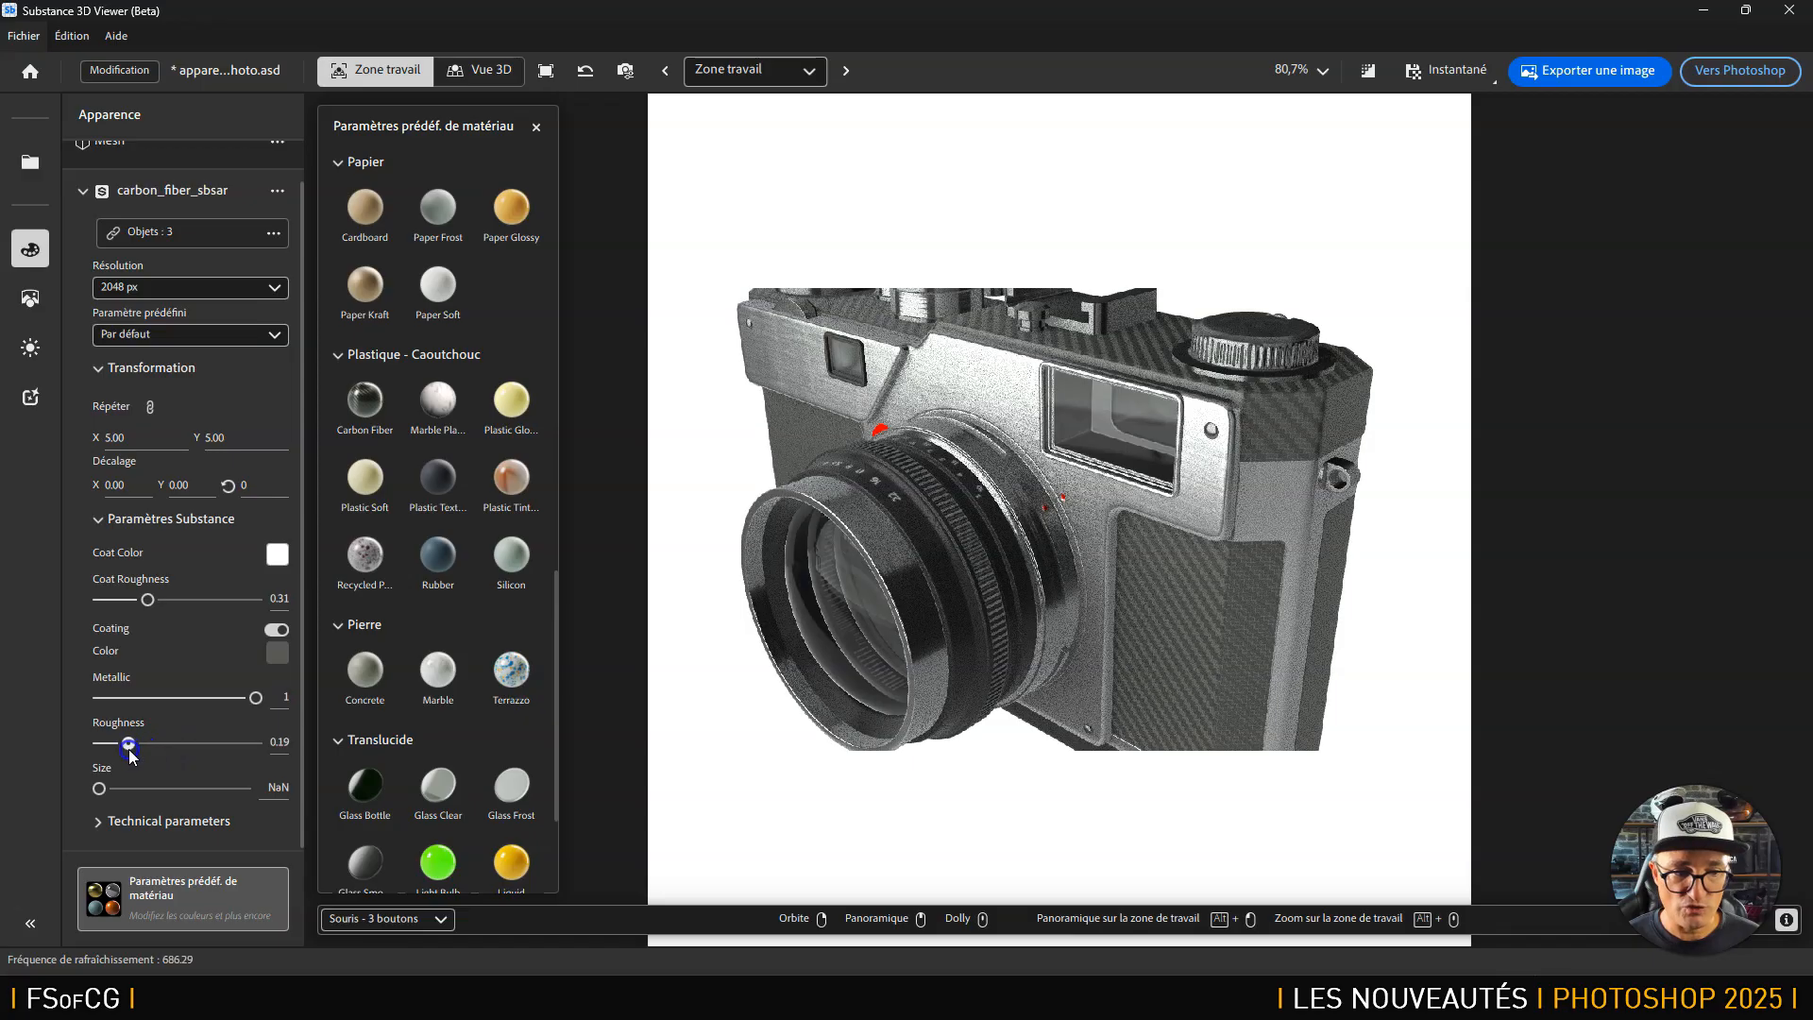
left_click(136, 448)
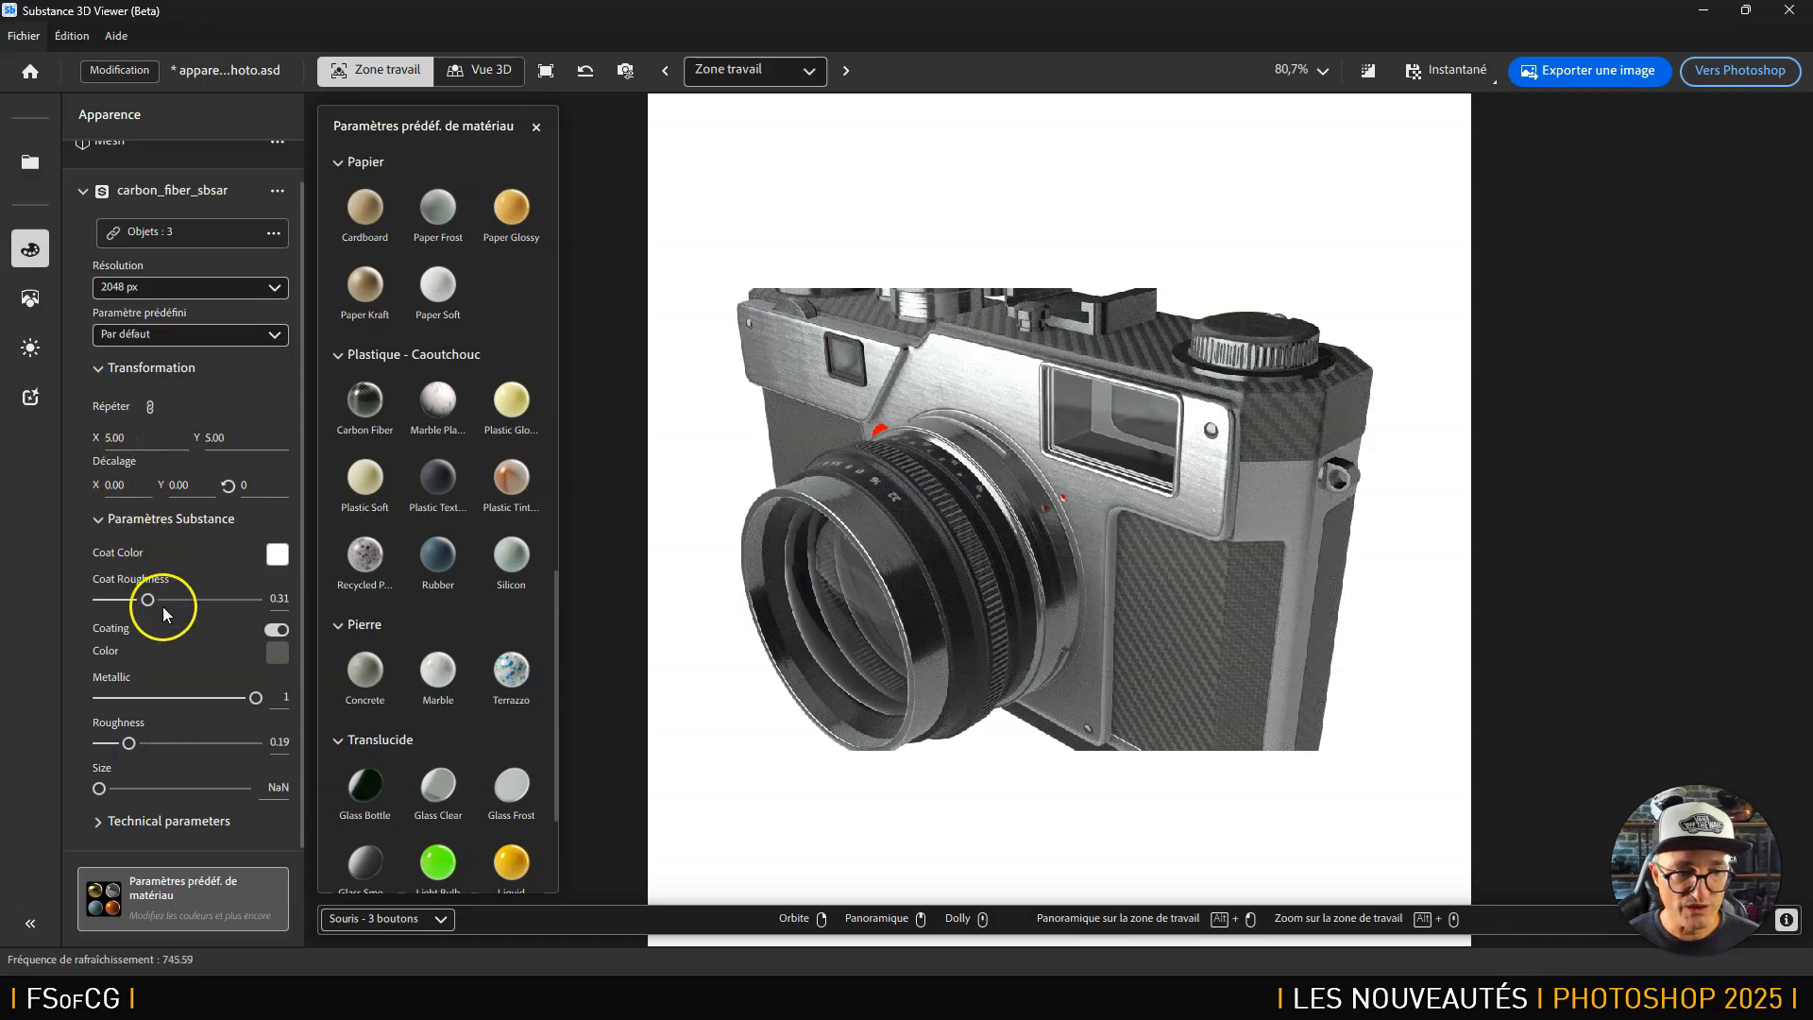
left_click(151, 823)
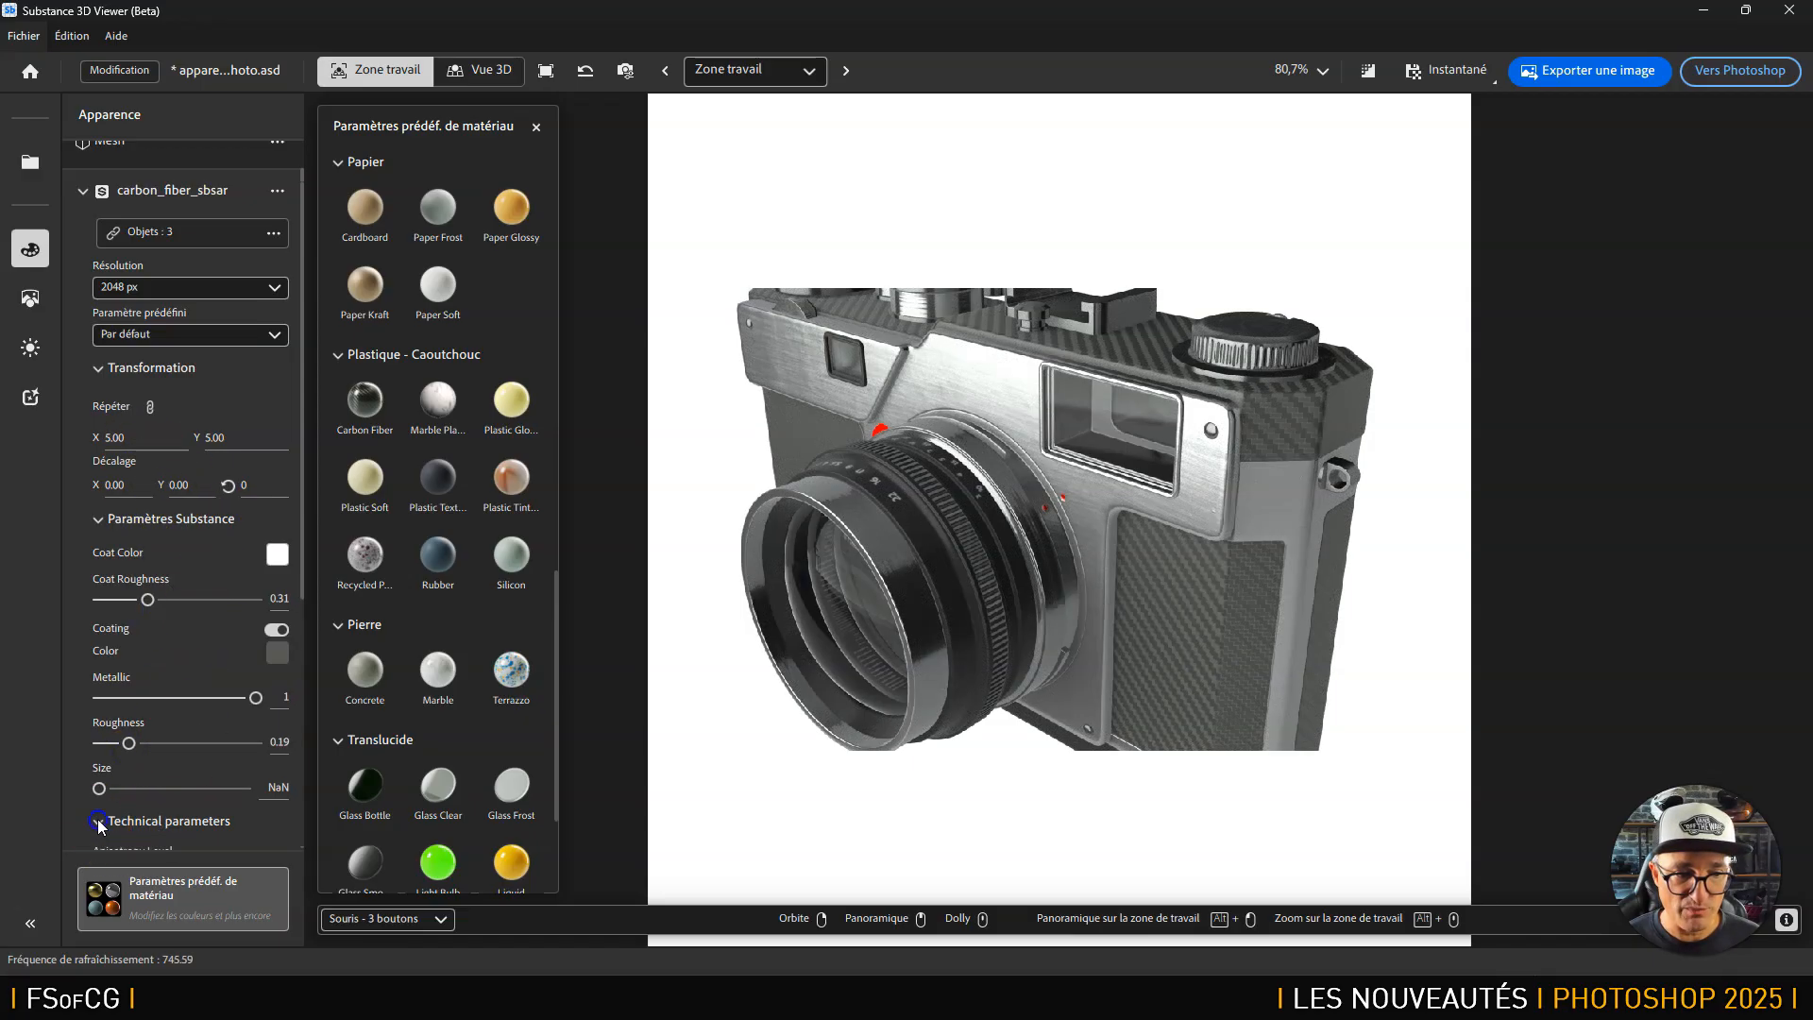
Examine the carbon fiber material's transformation, Substance and technical parameters, then collapse the technical parameters.
scroll(181, 729, "down", 4)
scroll(144, 527, "down", 1)
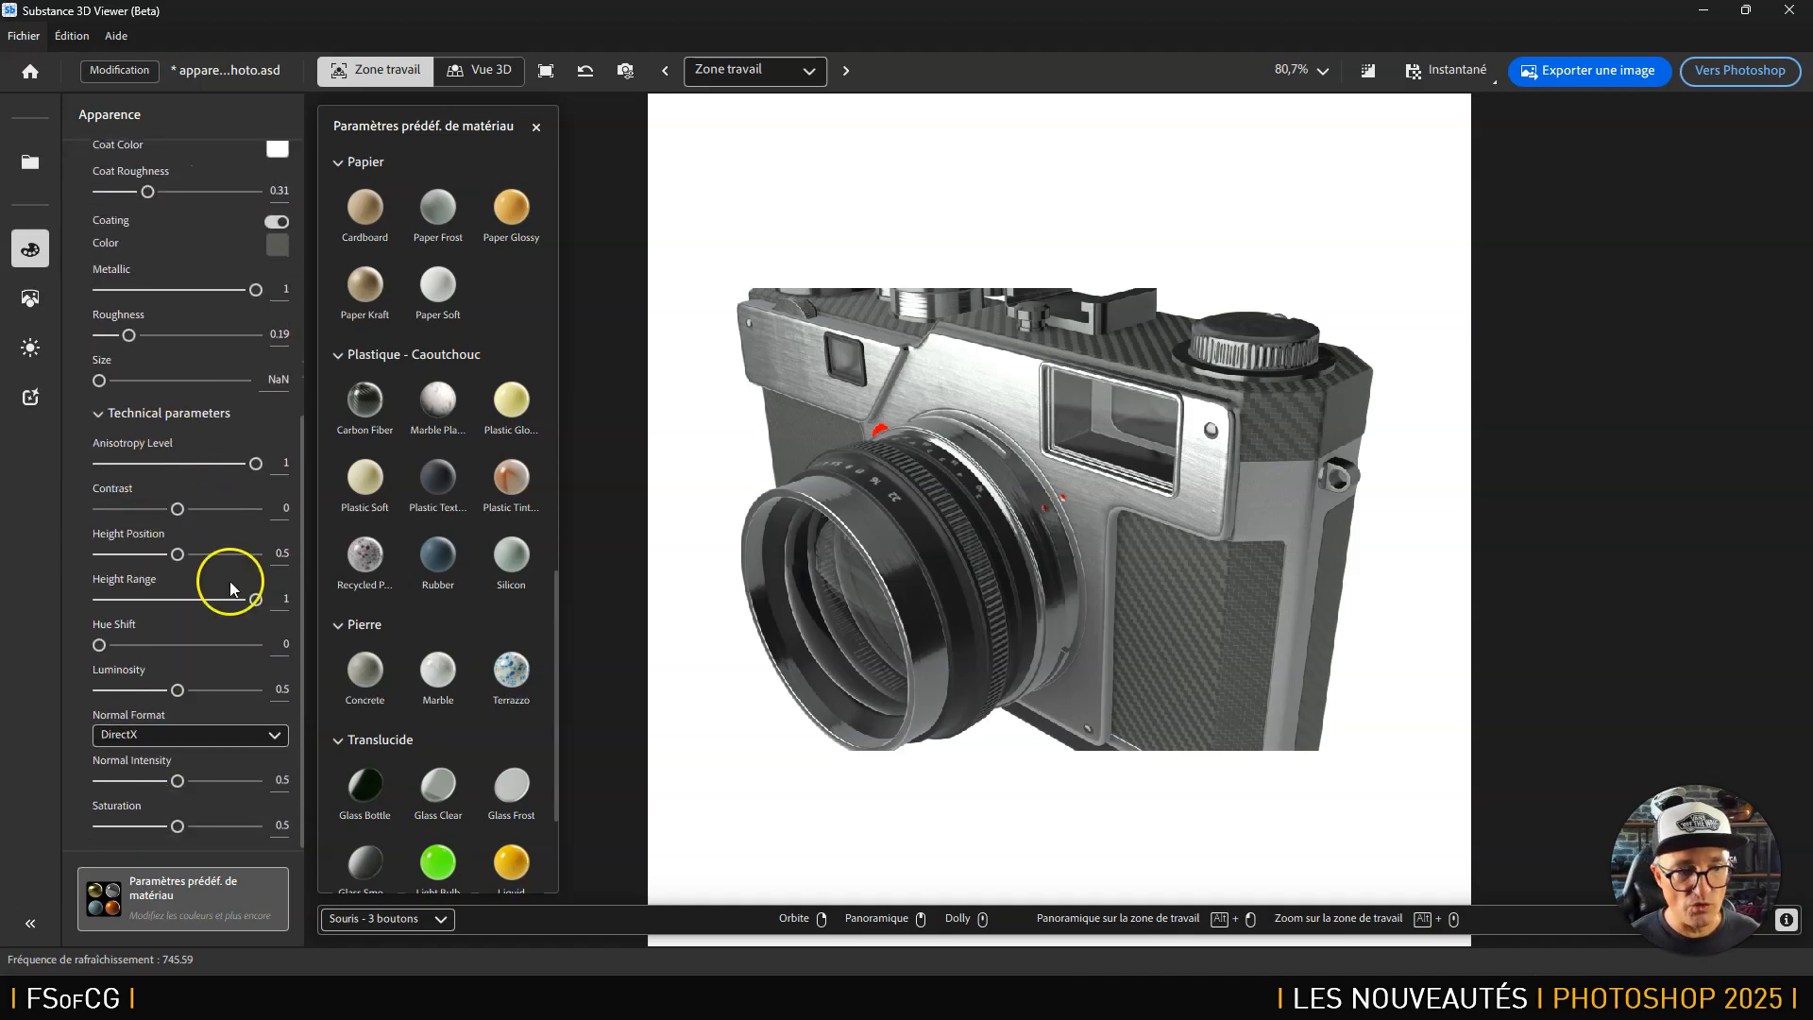
scroll(221, 718, "up", 7)
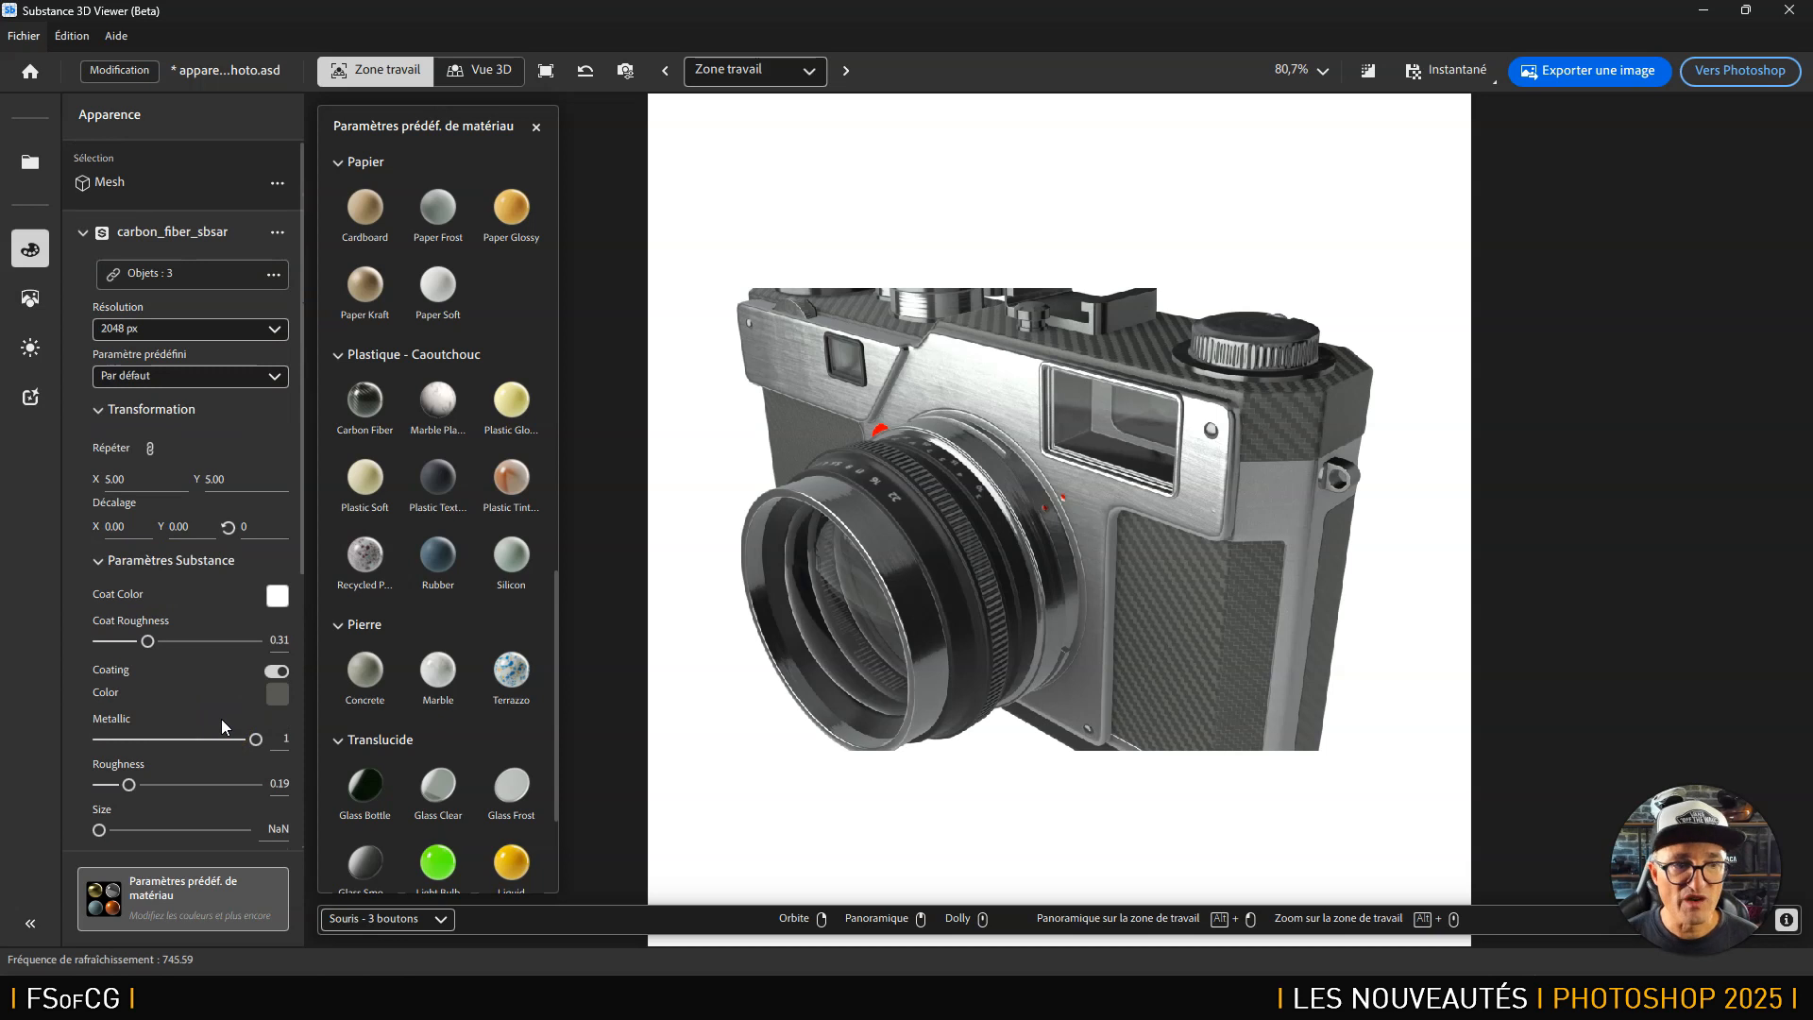
scroll(221, 718, "down", 4)
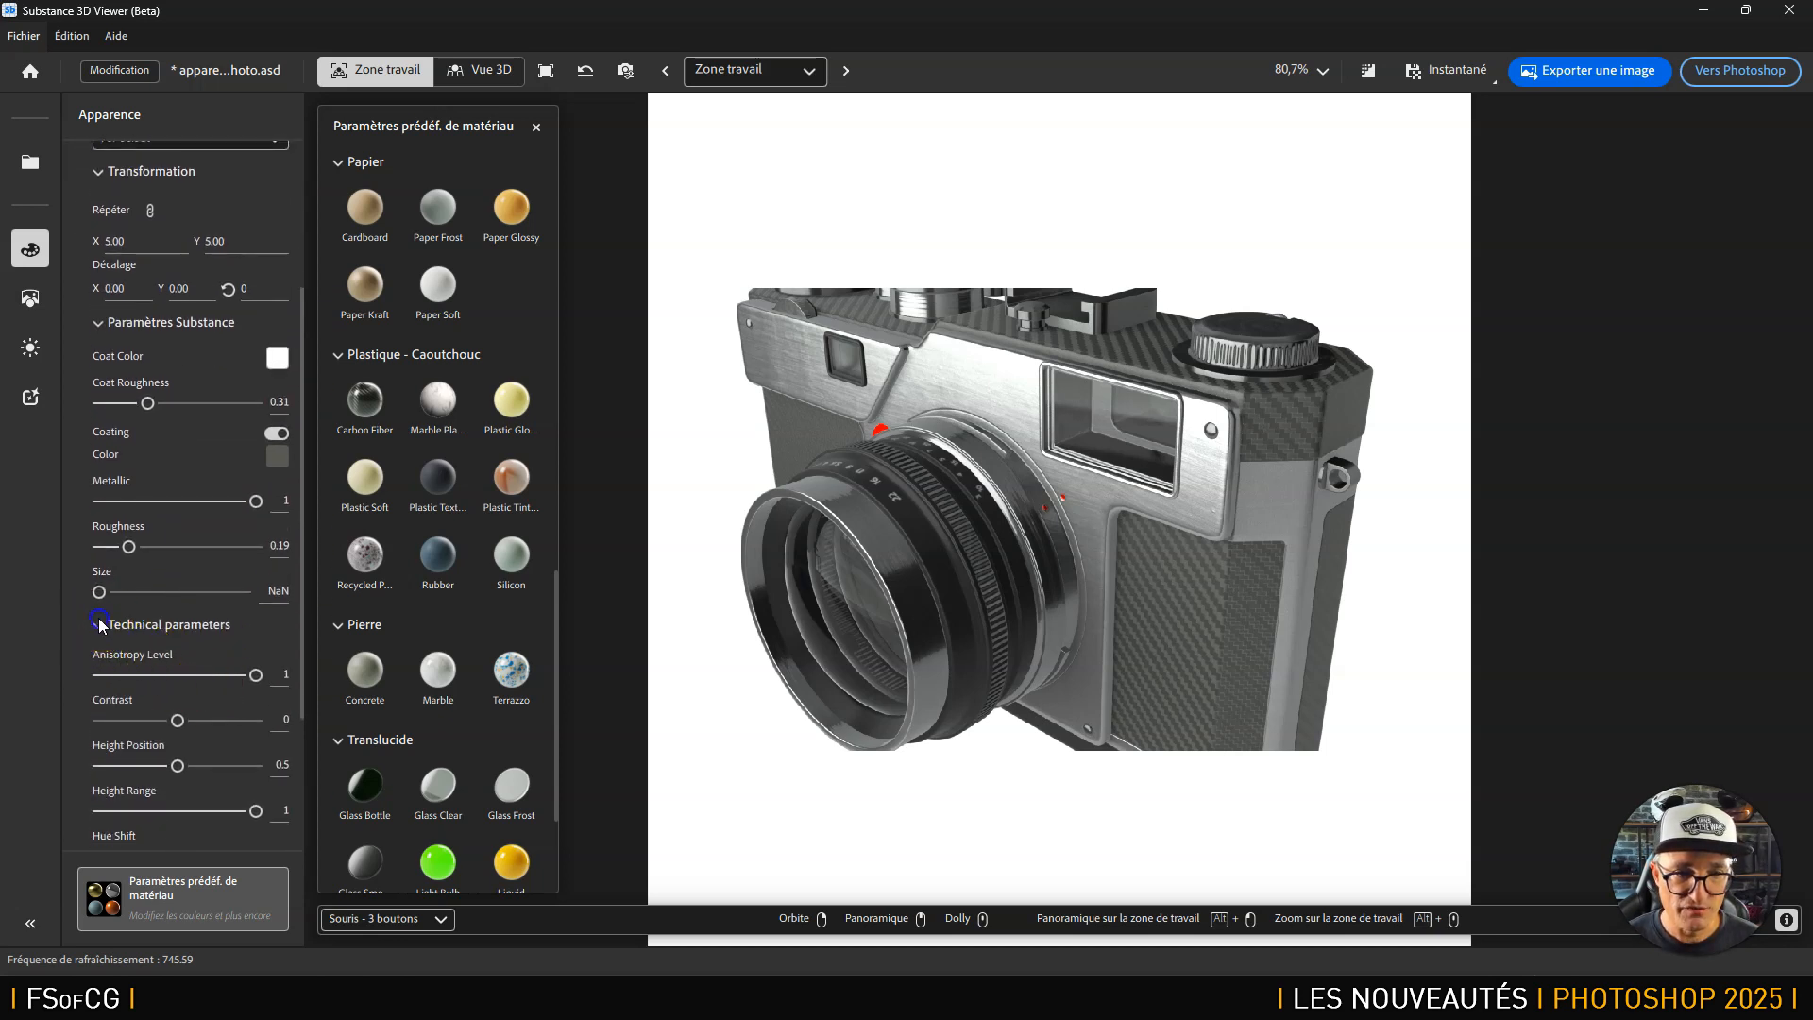
left_click(99, 625)
Apply the Chrome metal preset to the camera's front plate.
scroll(412, 442, "up", 6)
scroll(412, 440, "up", 4)
scroll(412, 440, "down", 7)
scroll(411, 440, "up", 2)
left_click(968, 401)
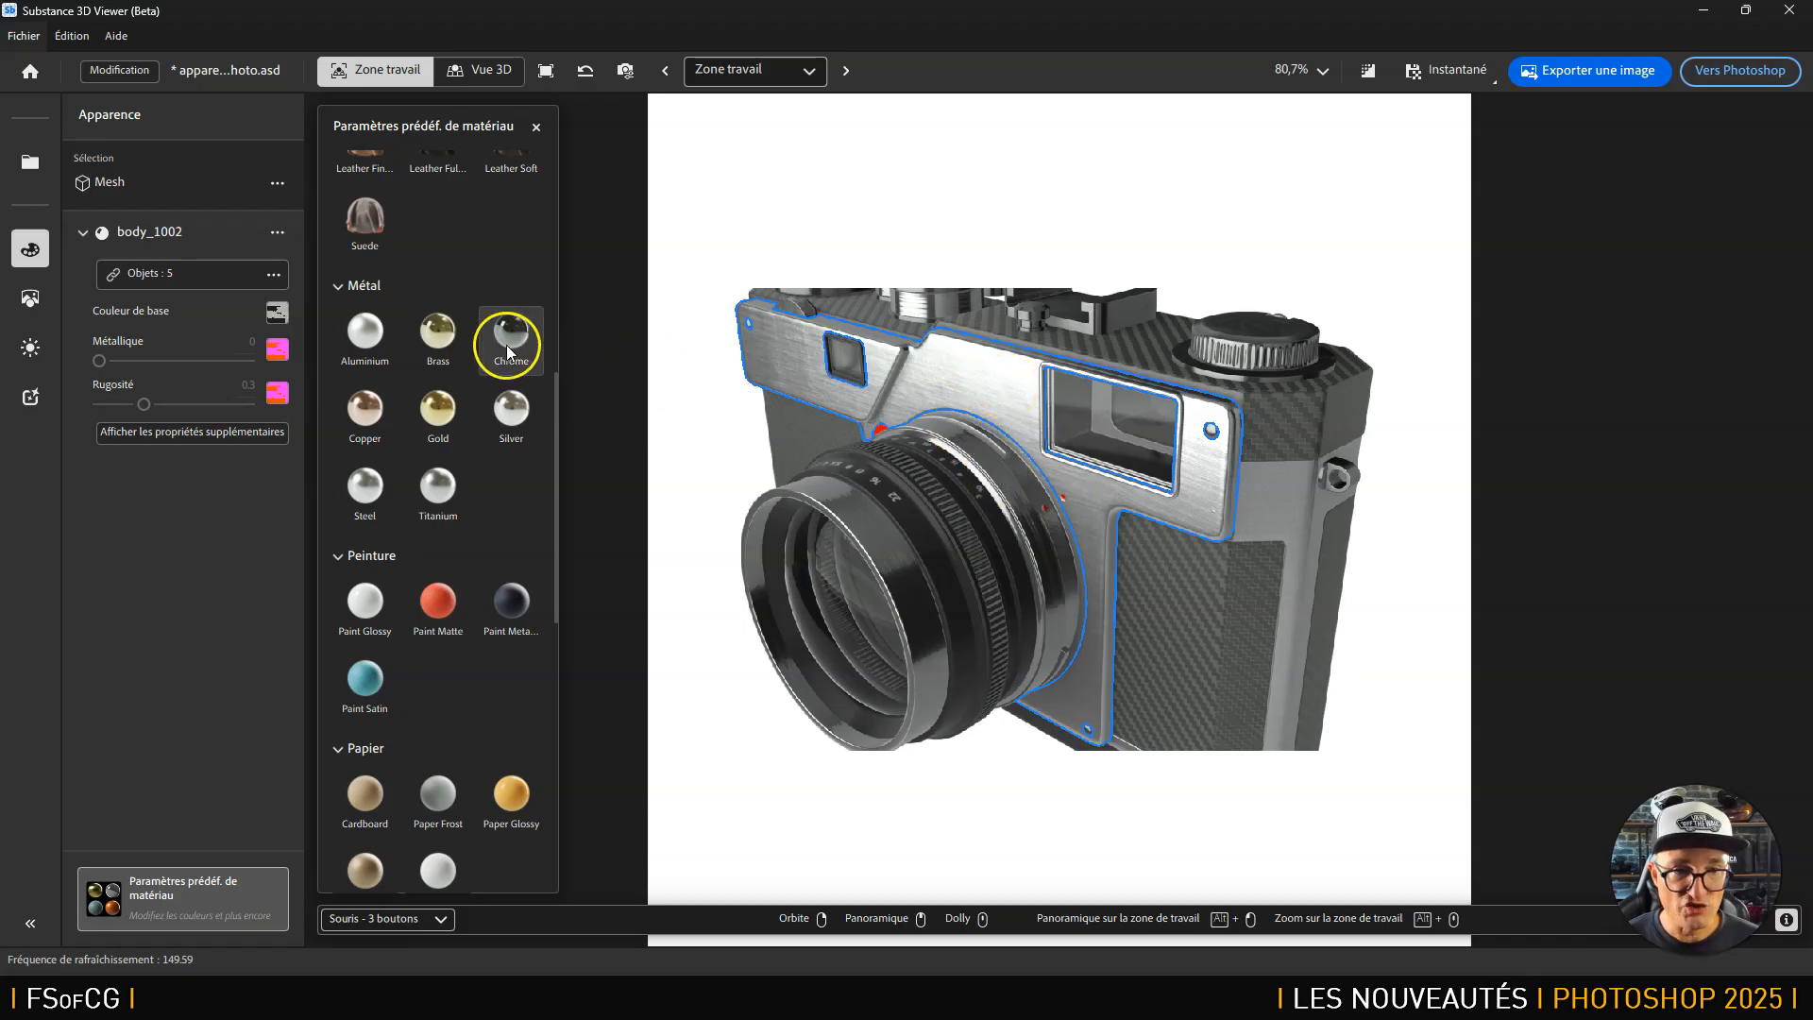
left_click_drag(510, 335, 962, 392)
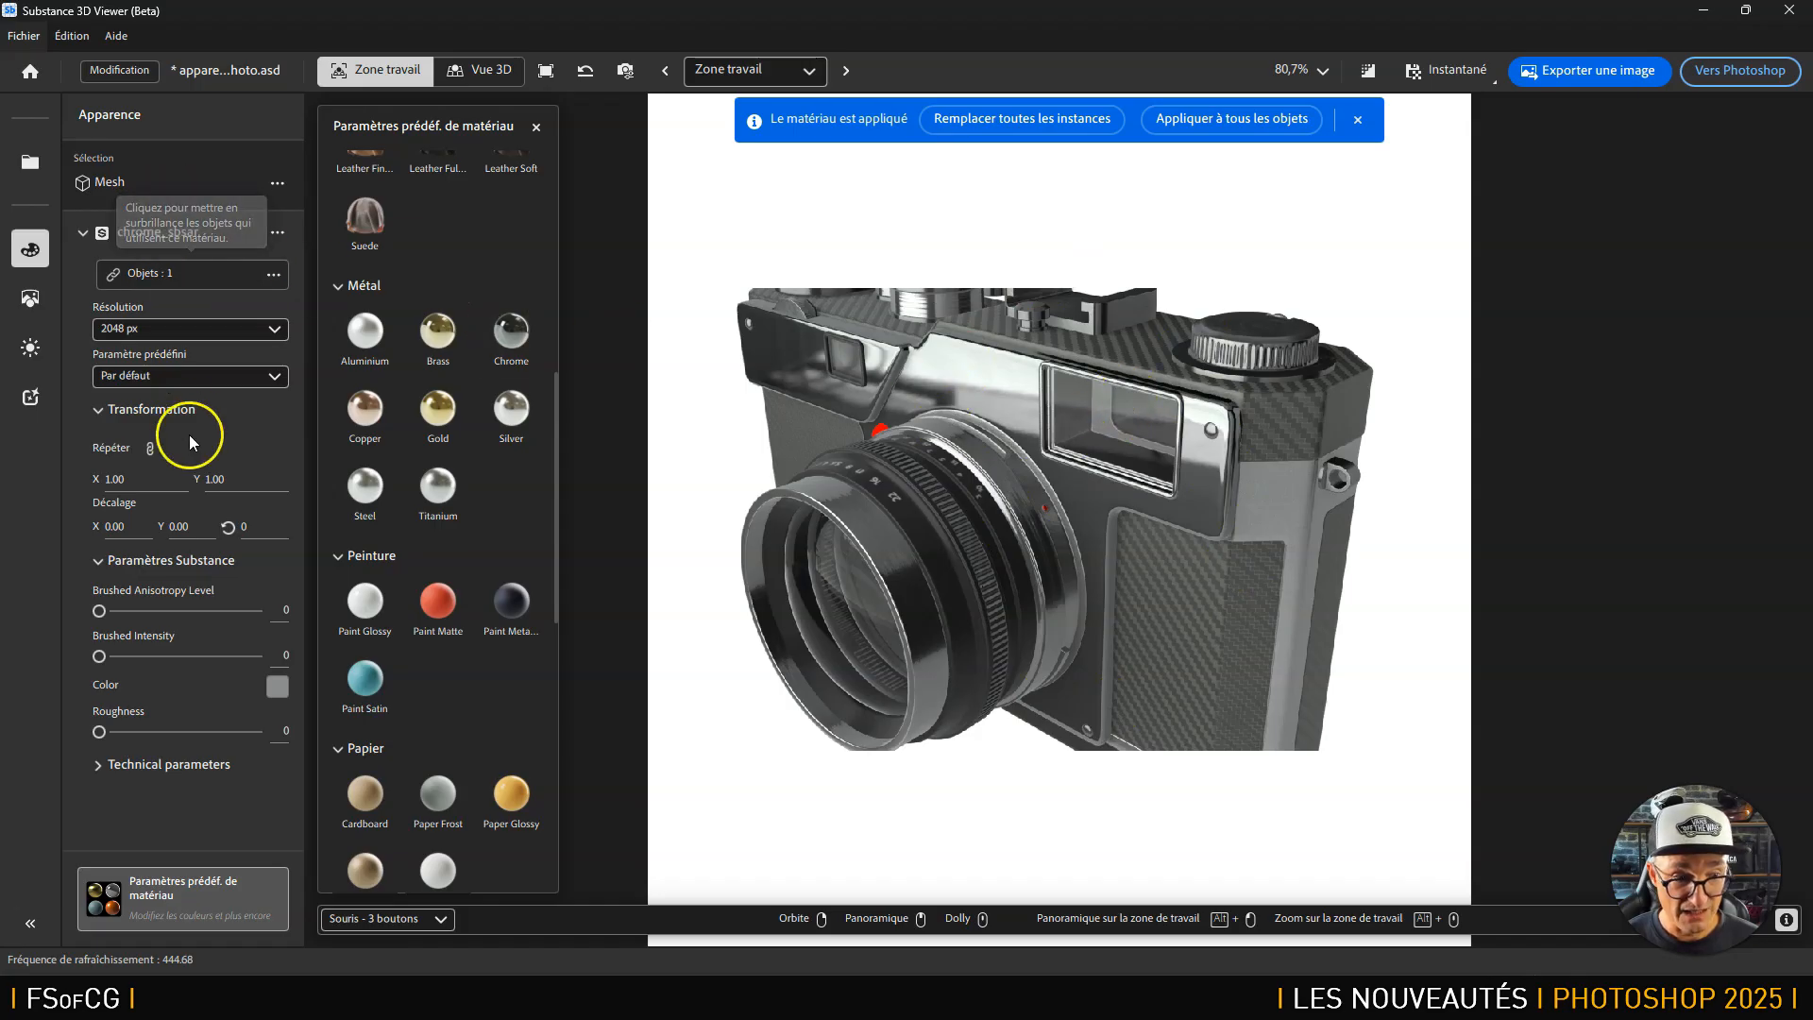
Set the chrome's Brushed Anisotropy Level to 0.12, Brushed Intensity to 0.11 and Roughness to 0.22.
mouse_move(99, 655)
left_mouse_down()
mouse_move(130, 659)
mouse_move(120, 612)
left_mouse_up()
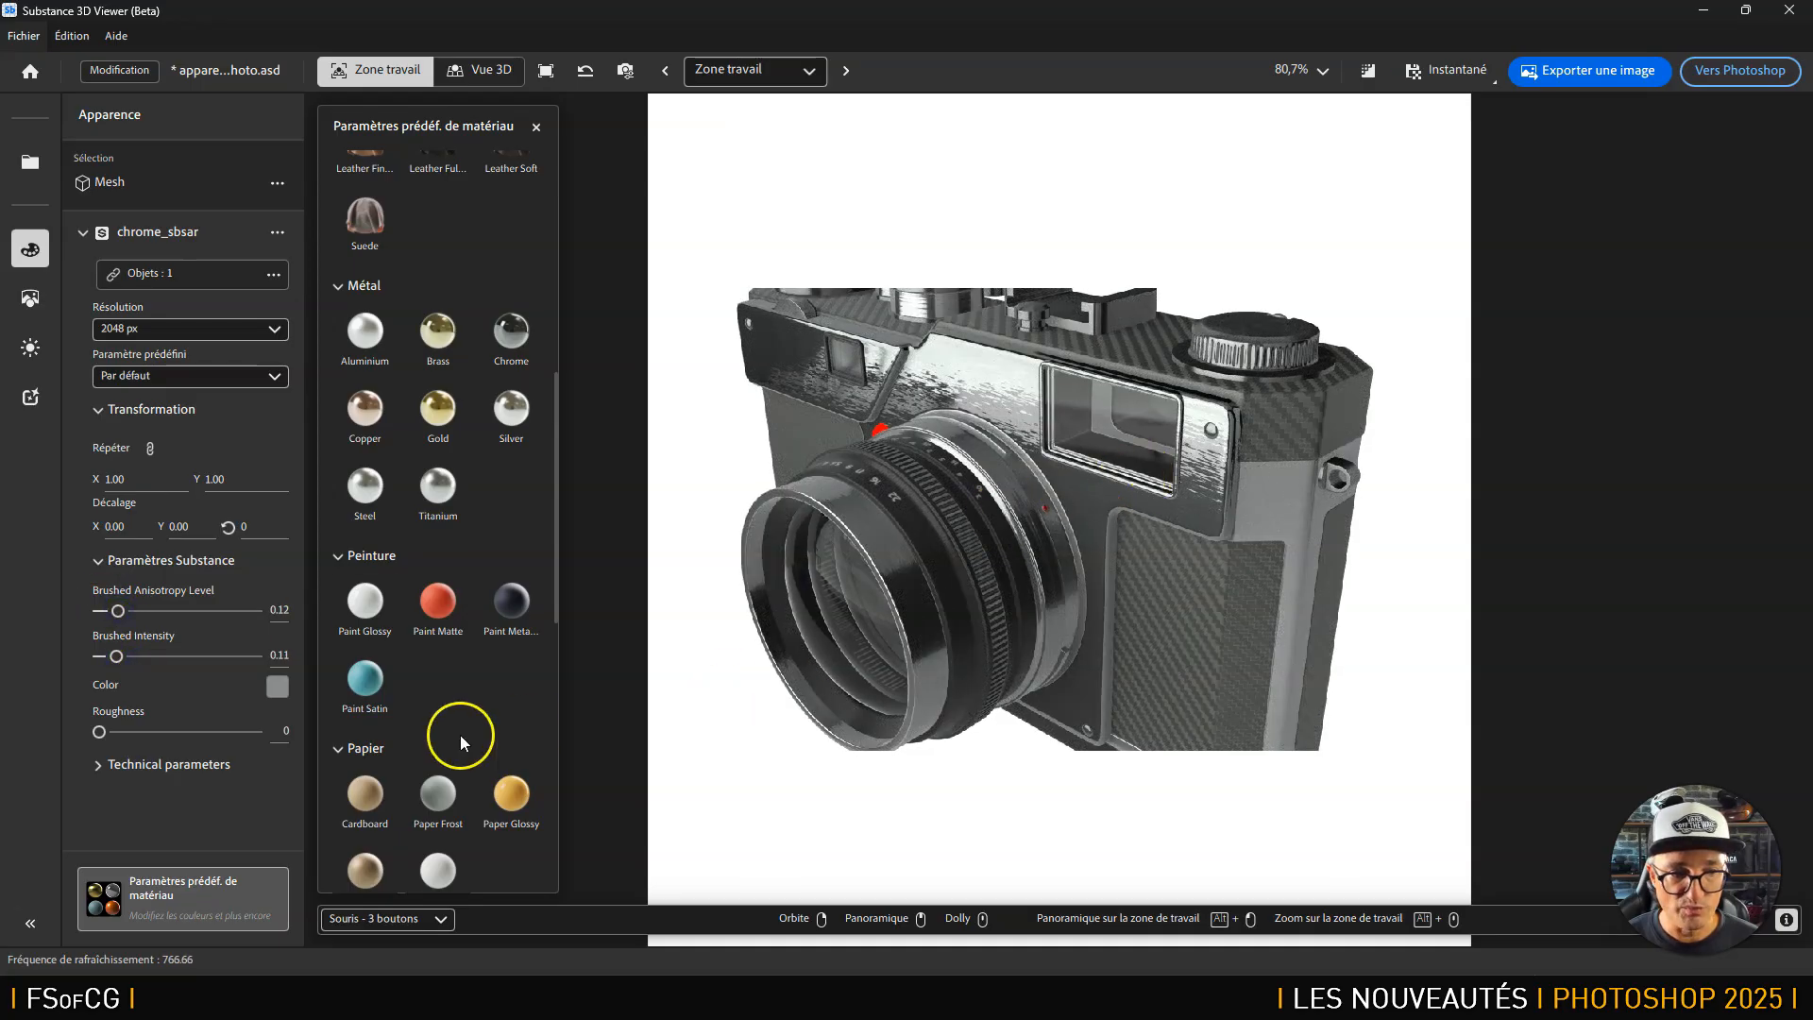
left_click_drag(99, 731, 135, 736)
Frame the whole camera at a three-quarter angle on the canvas, send it to Photoshop and switch there.
left_click_drag(898, 635, 996, 618)
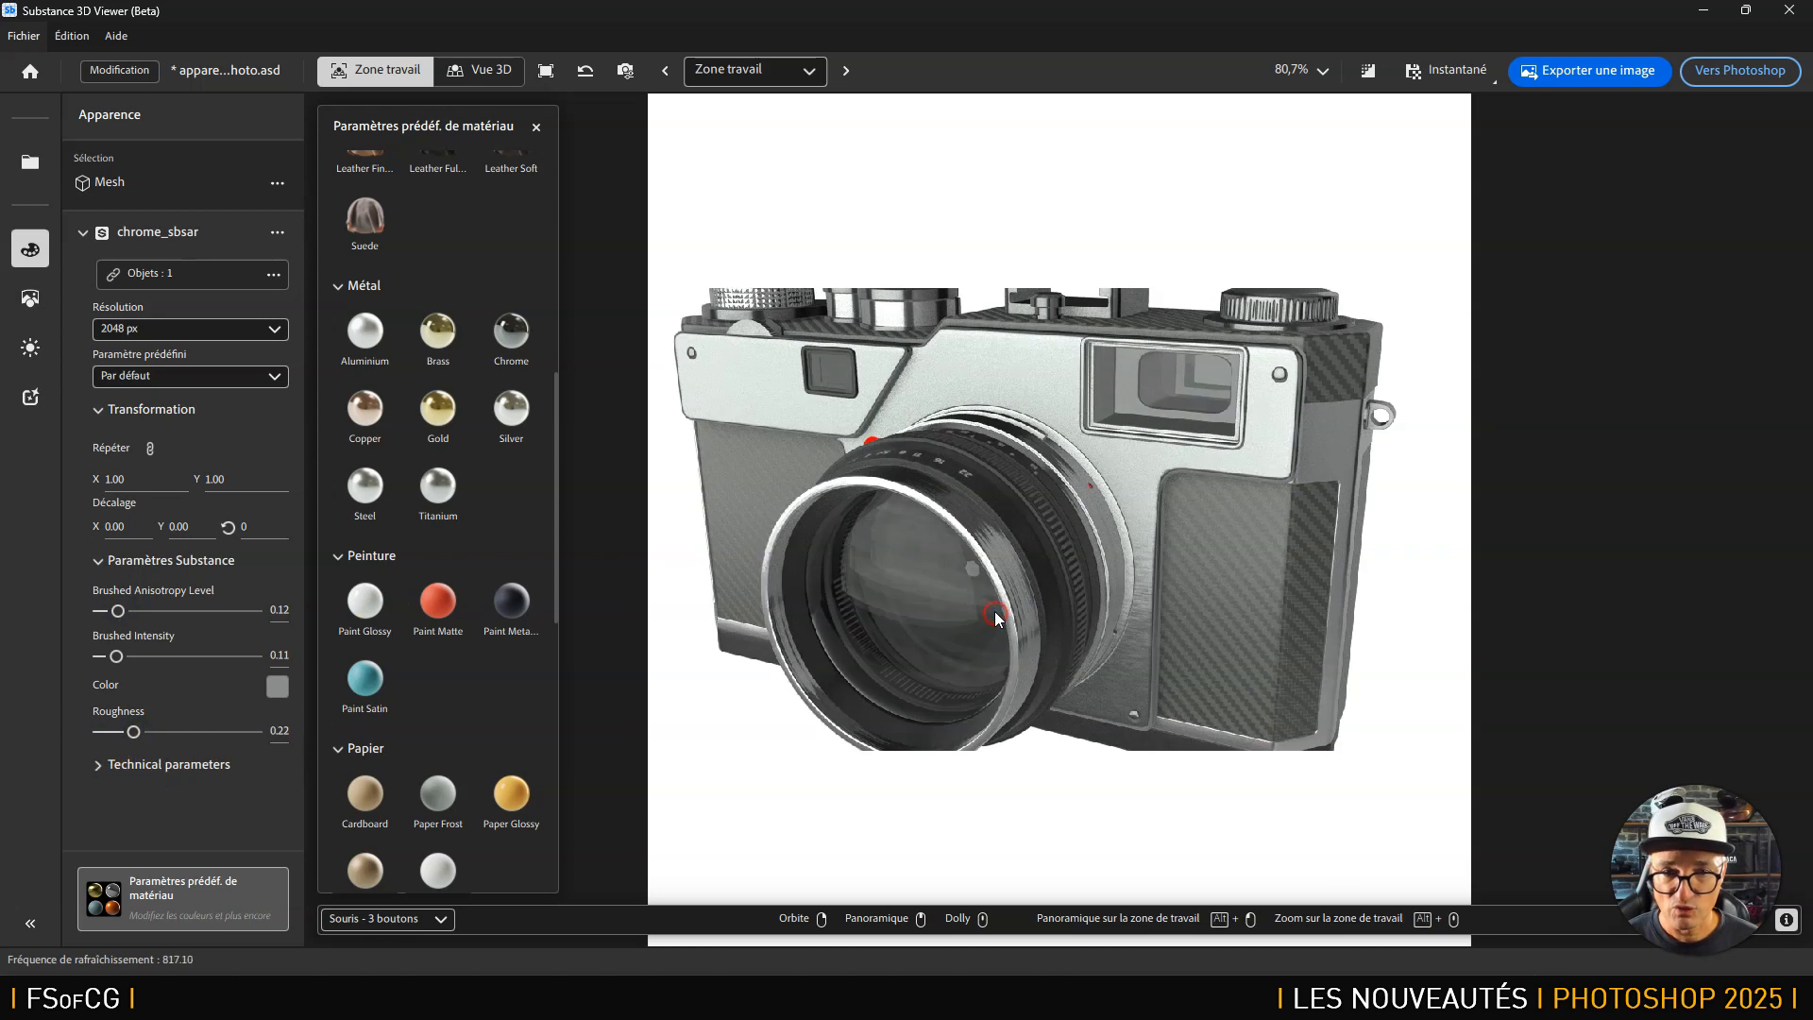
left_click_drag(1070, 565, 1024, 589)
left_click_drag(1130, 573, 1129, 535)
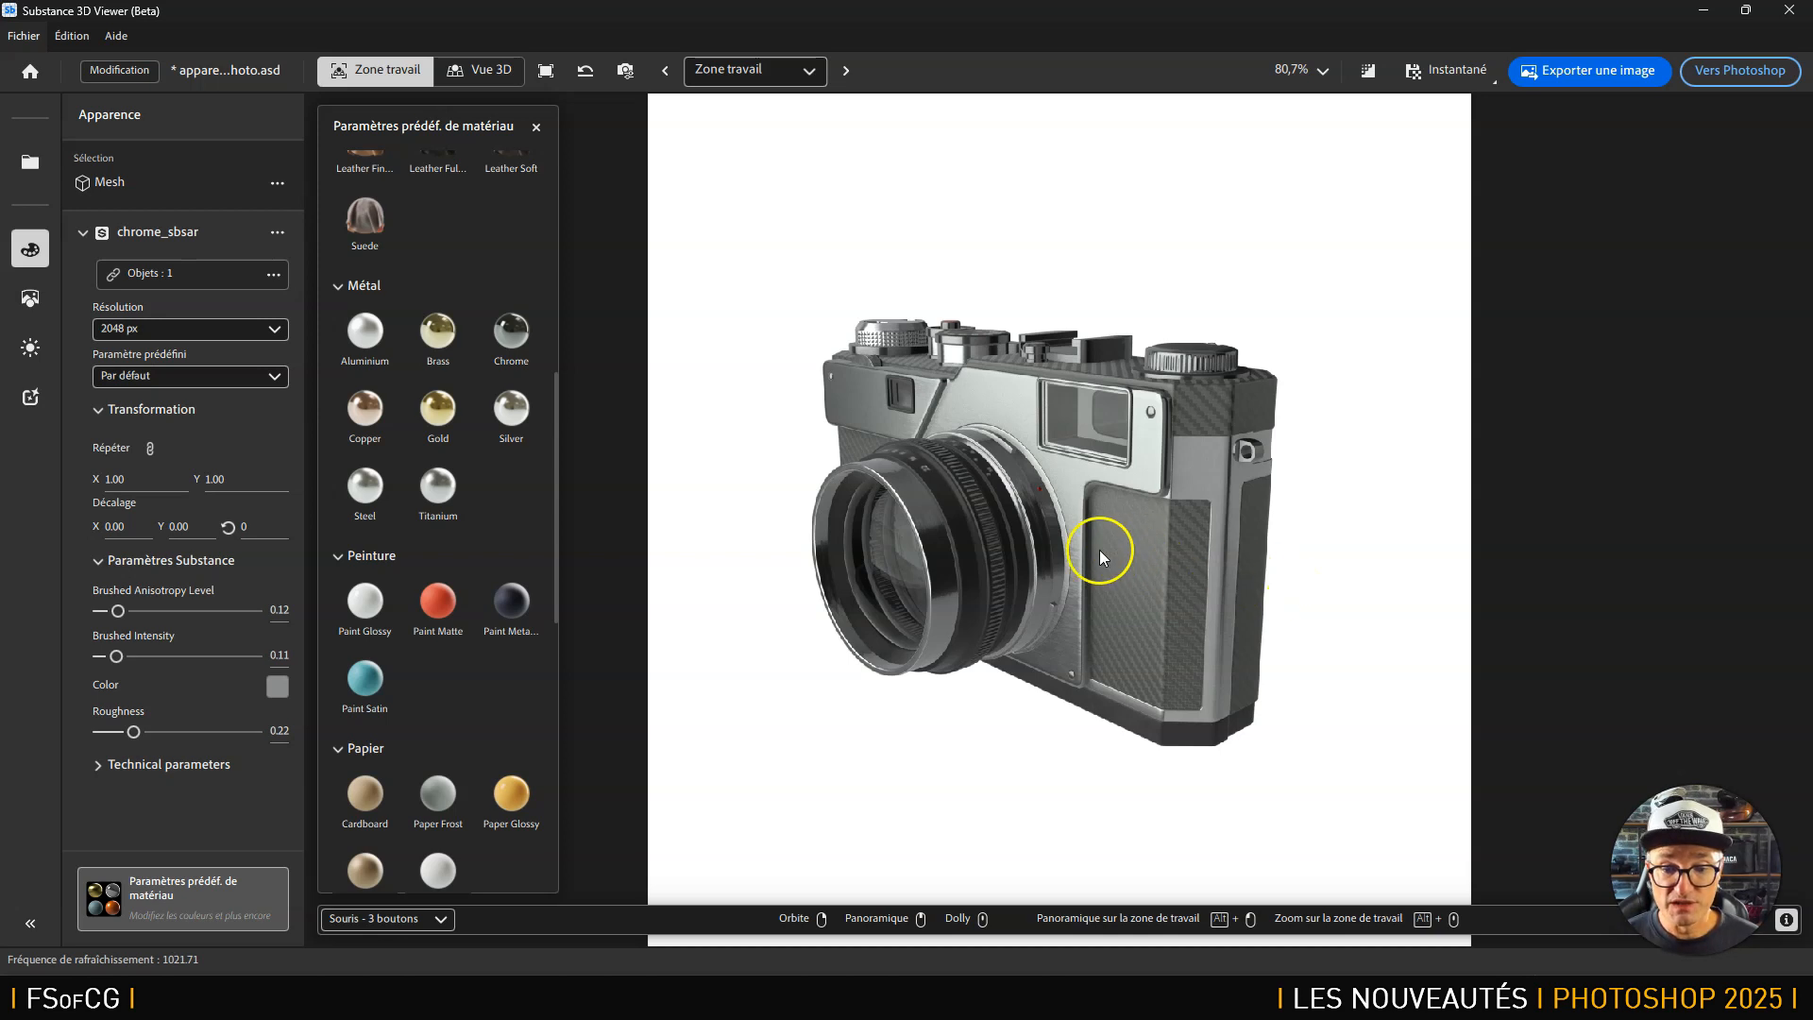
left_click(1321, 75)
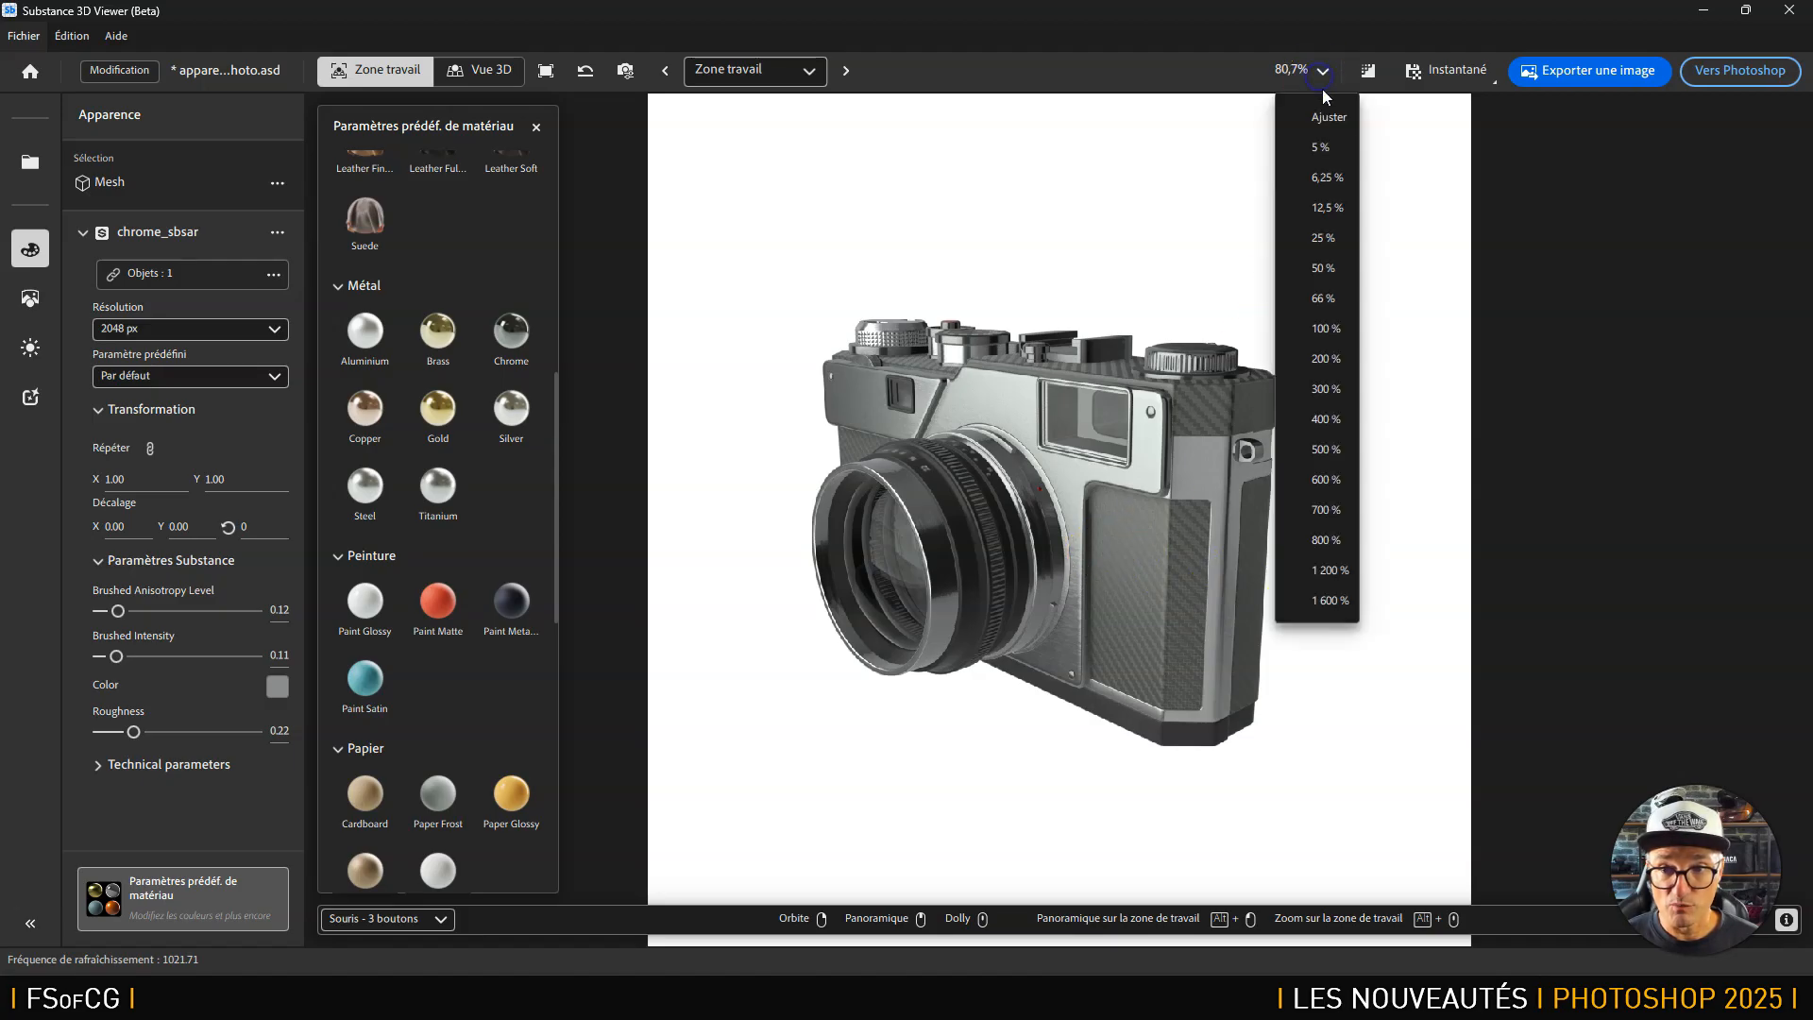
left_click(1320, 116)
left_click_drag(1141, 568, 1099, 538)
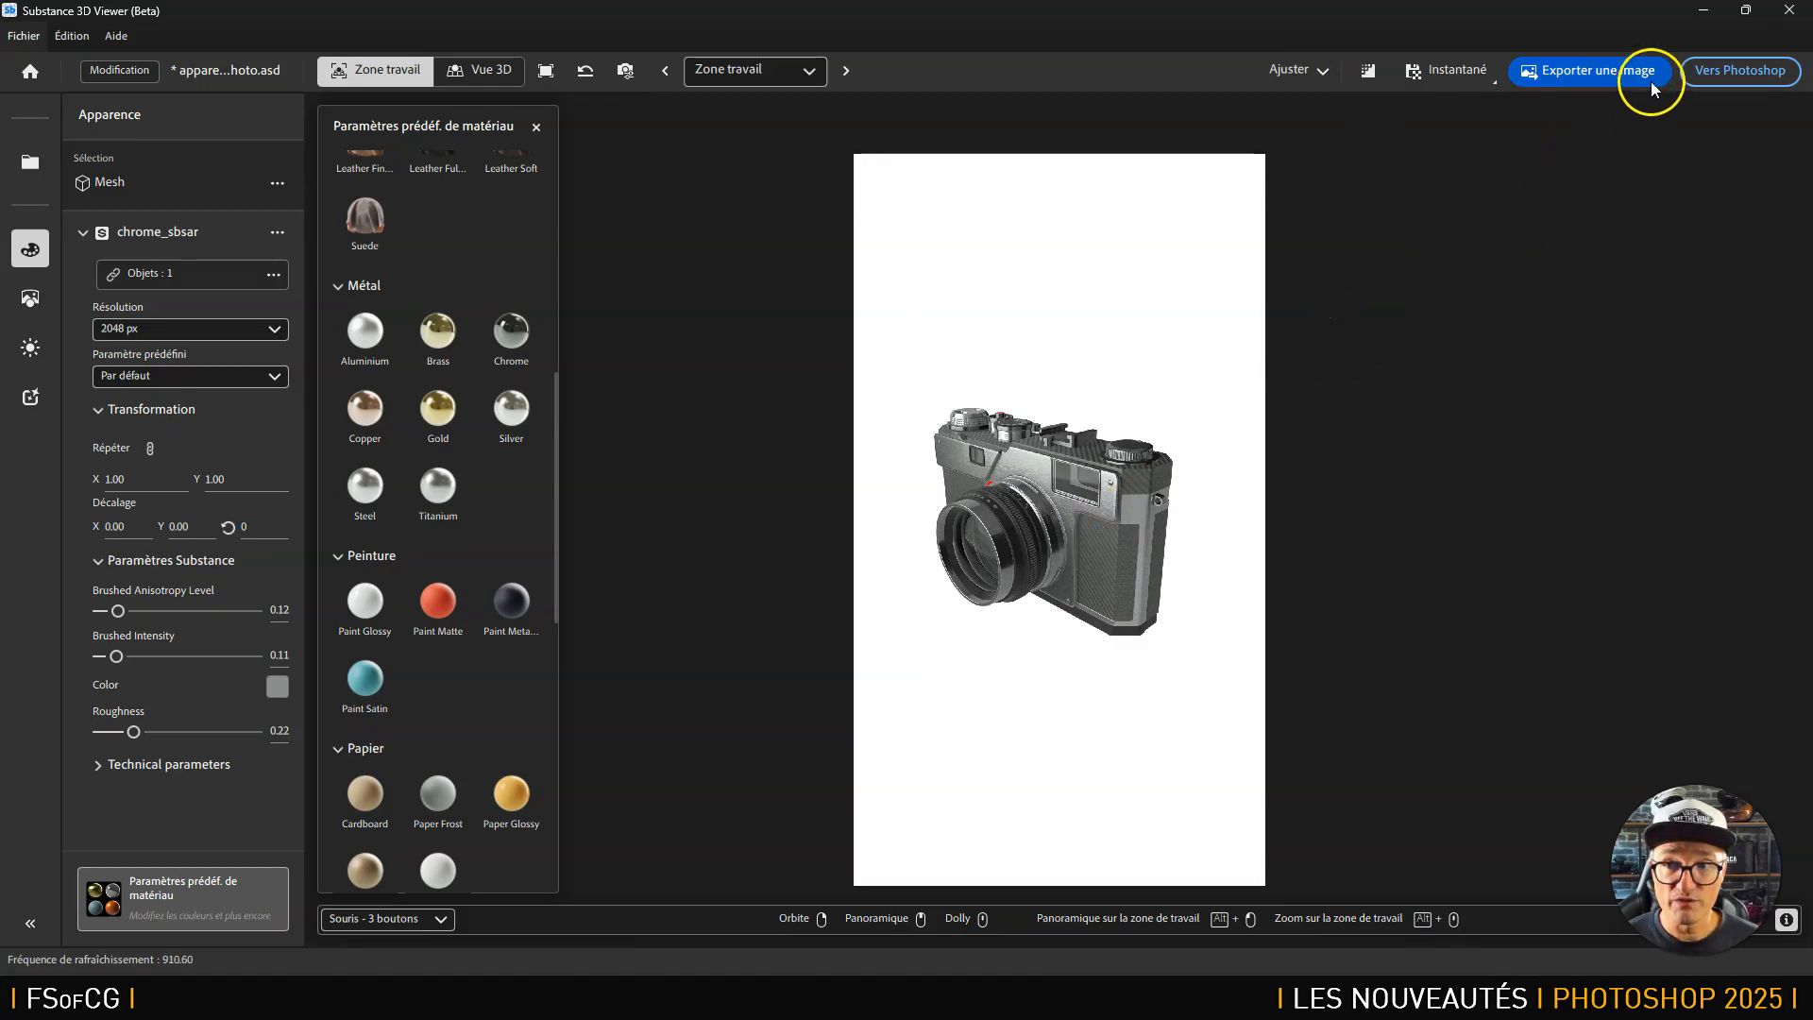
left_click(1742, 74)
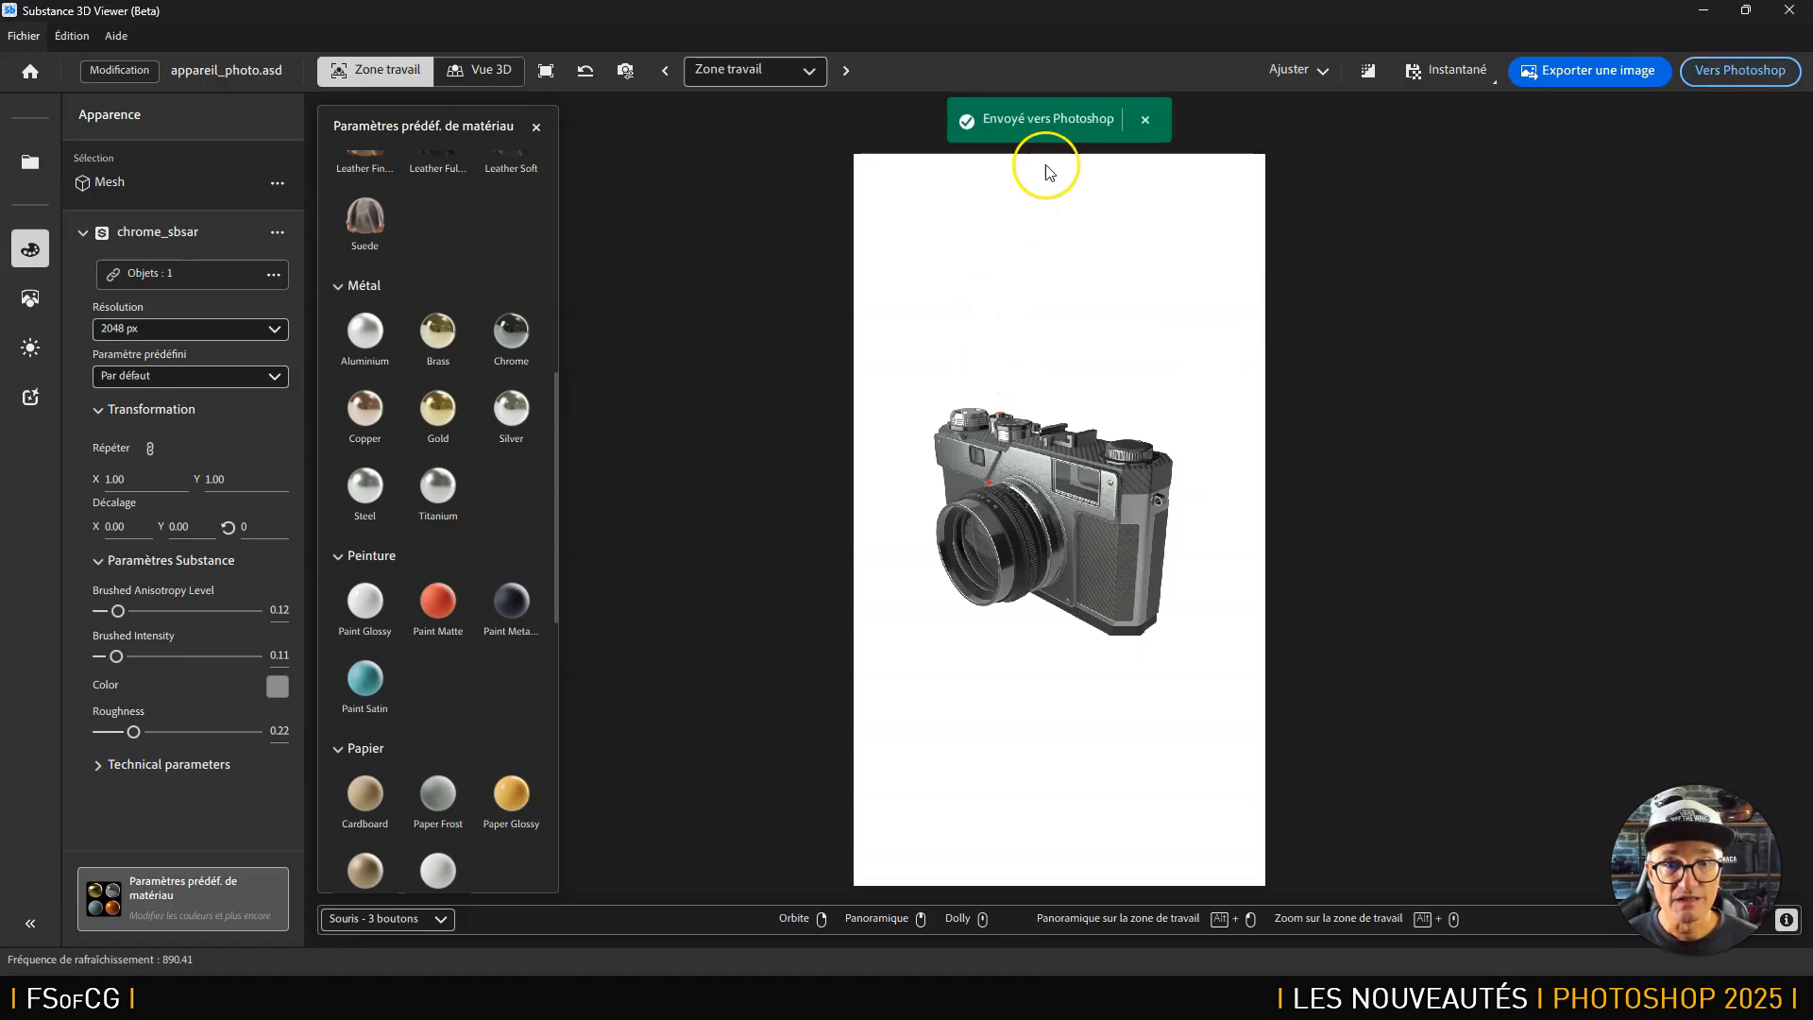
key("alt+Tab")
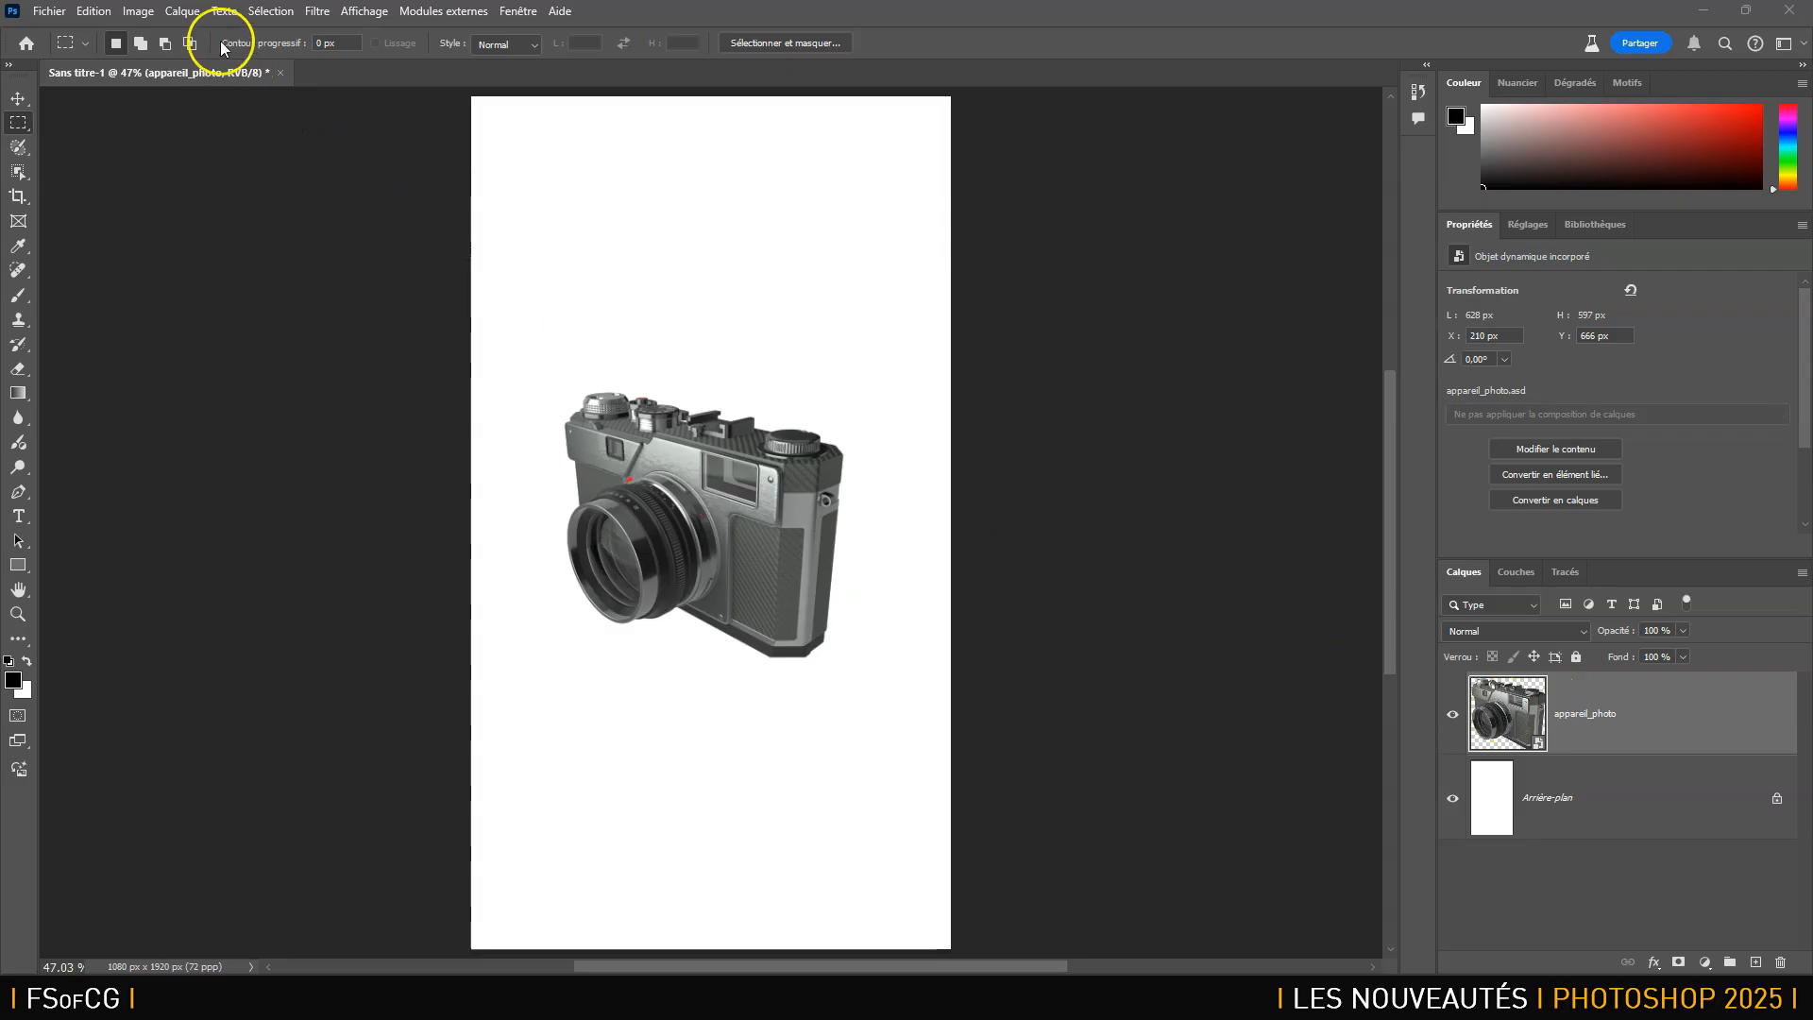
Add a gradient fill layer using the coral-to-pink preset from the Roses gradient group.
left_click(194, 13)
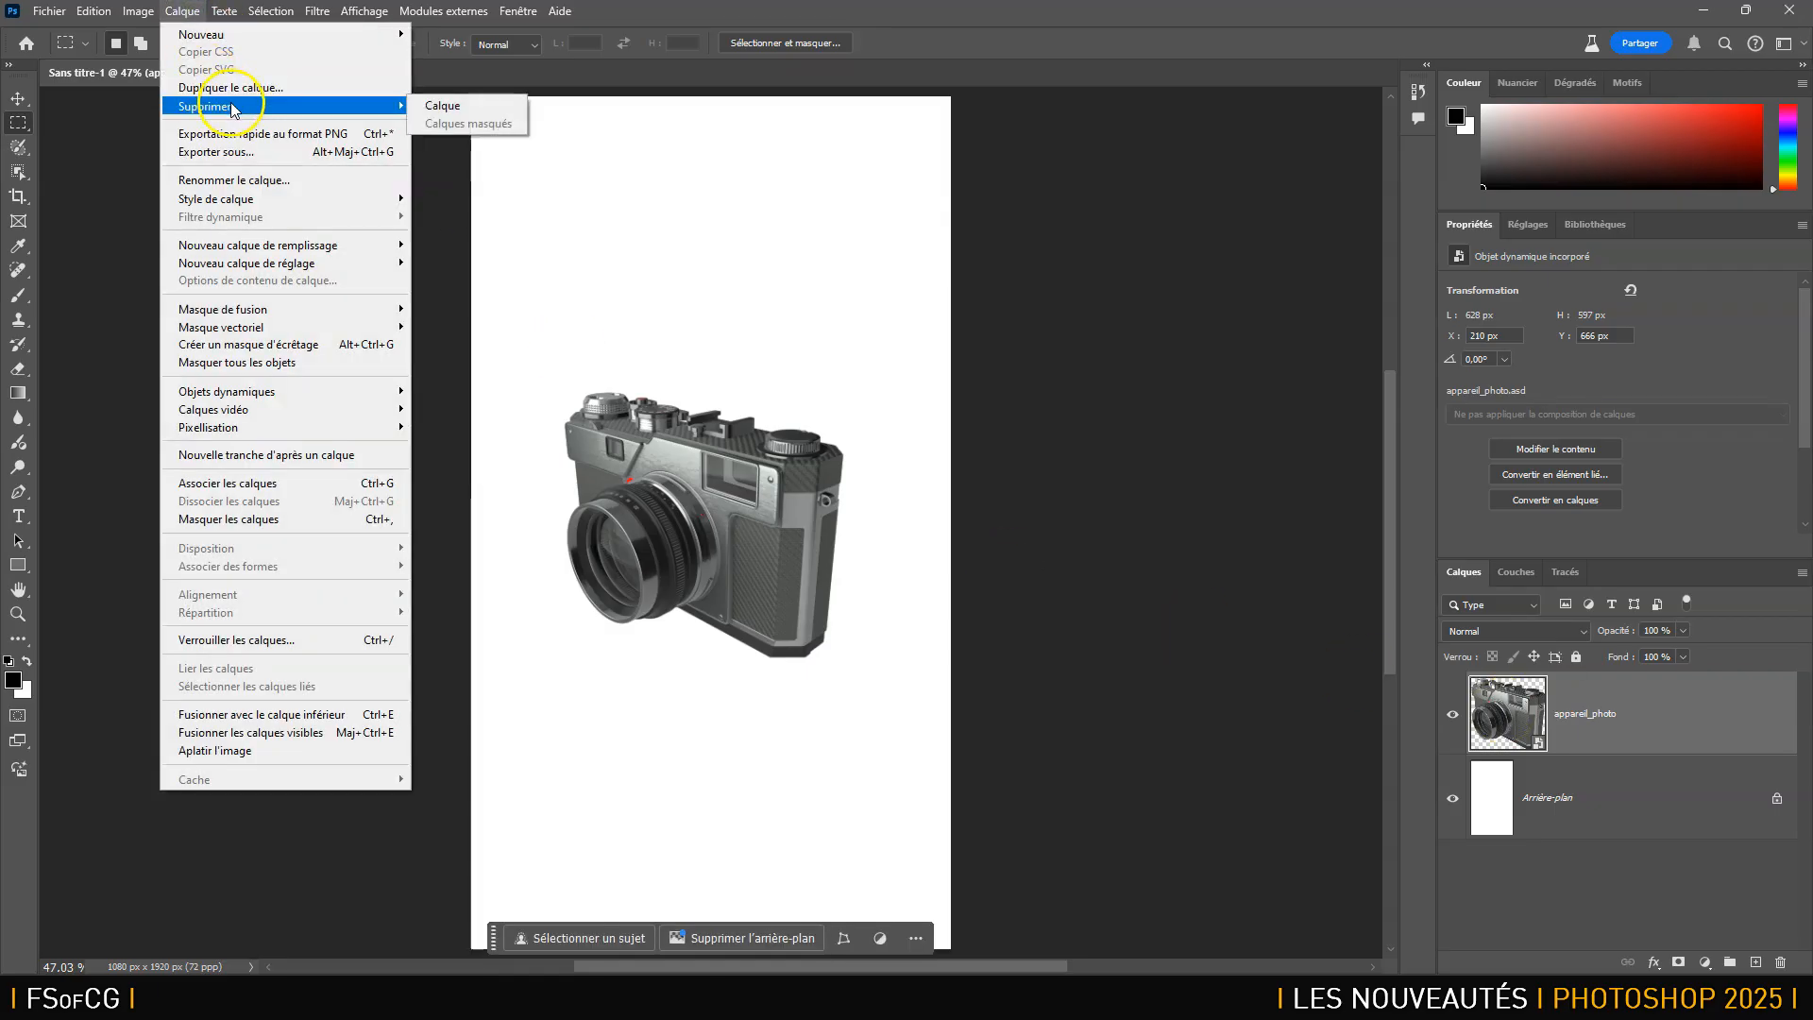
mouse_move(337, 248)
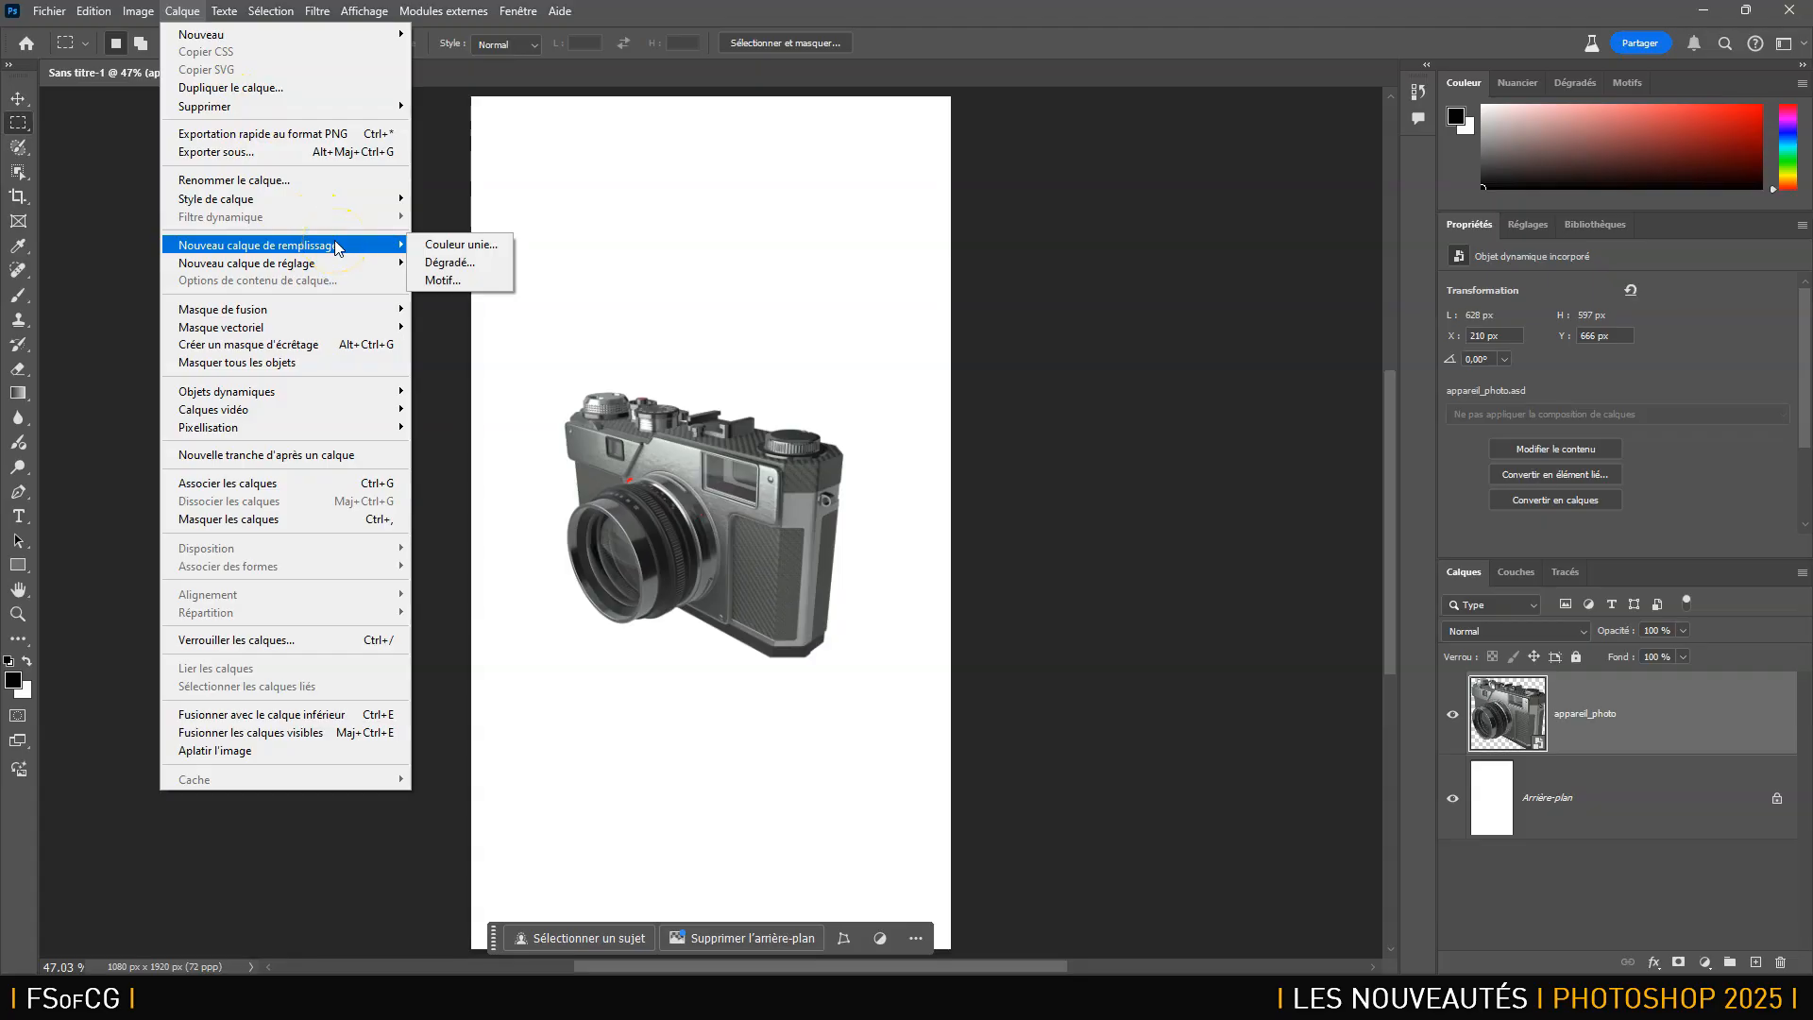
left_click(487, 264)
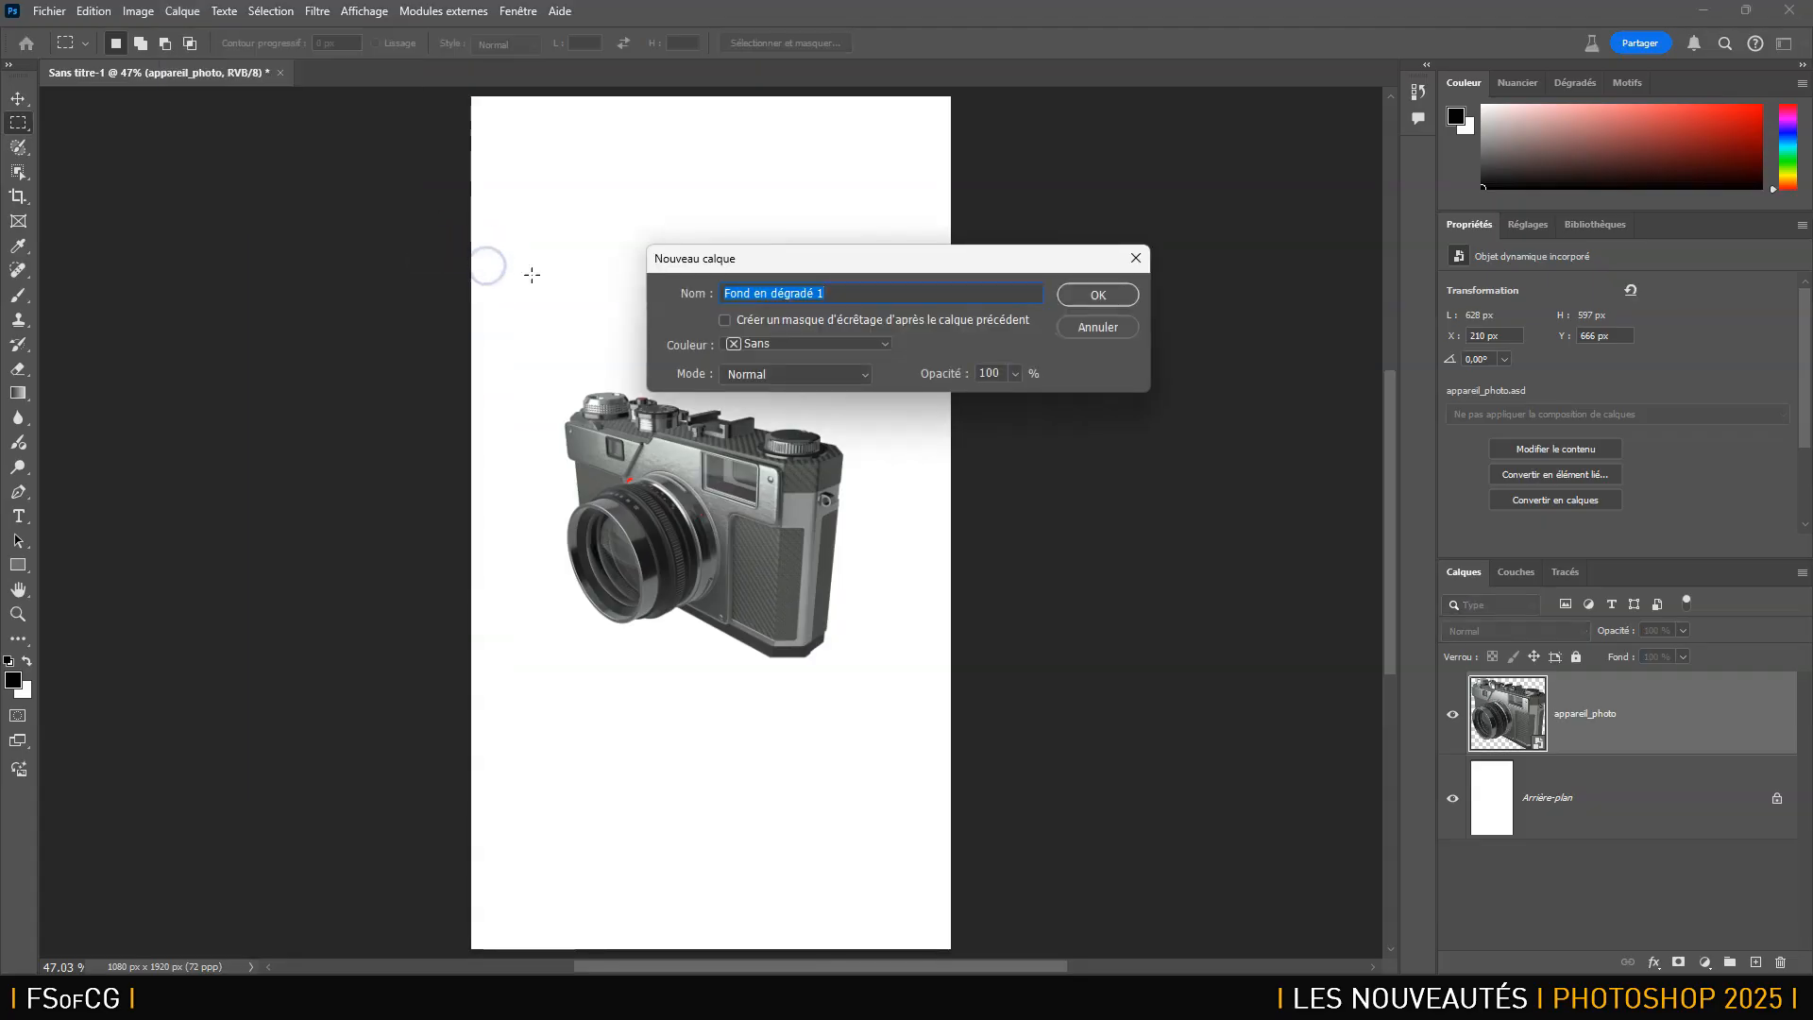
left_click(1099, 293)
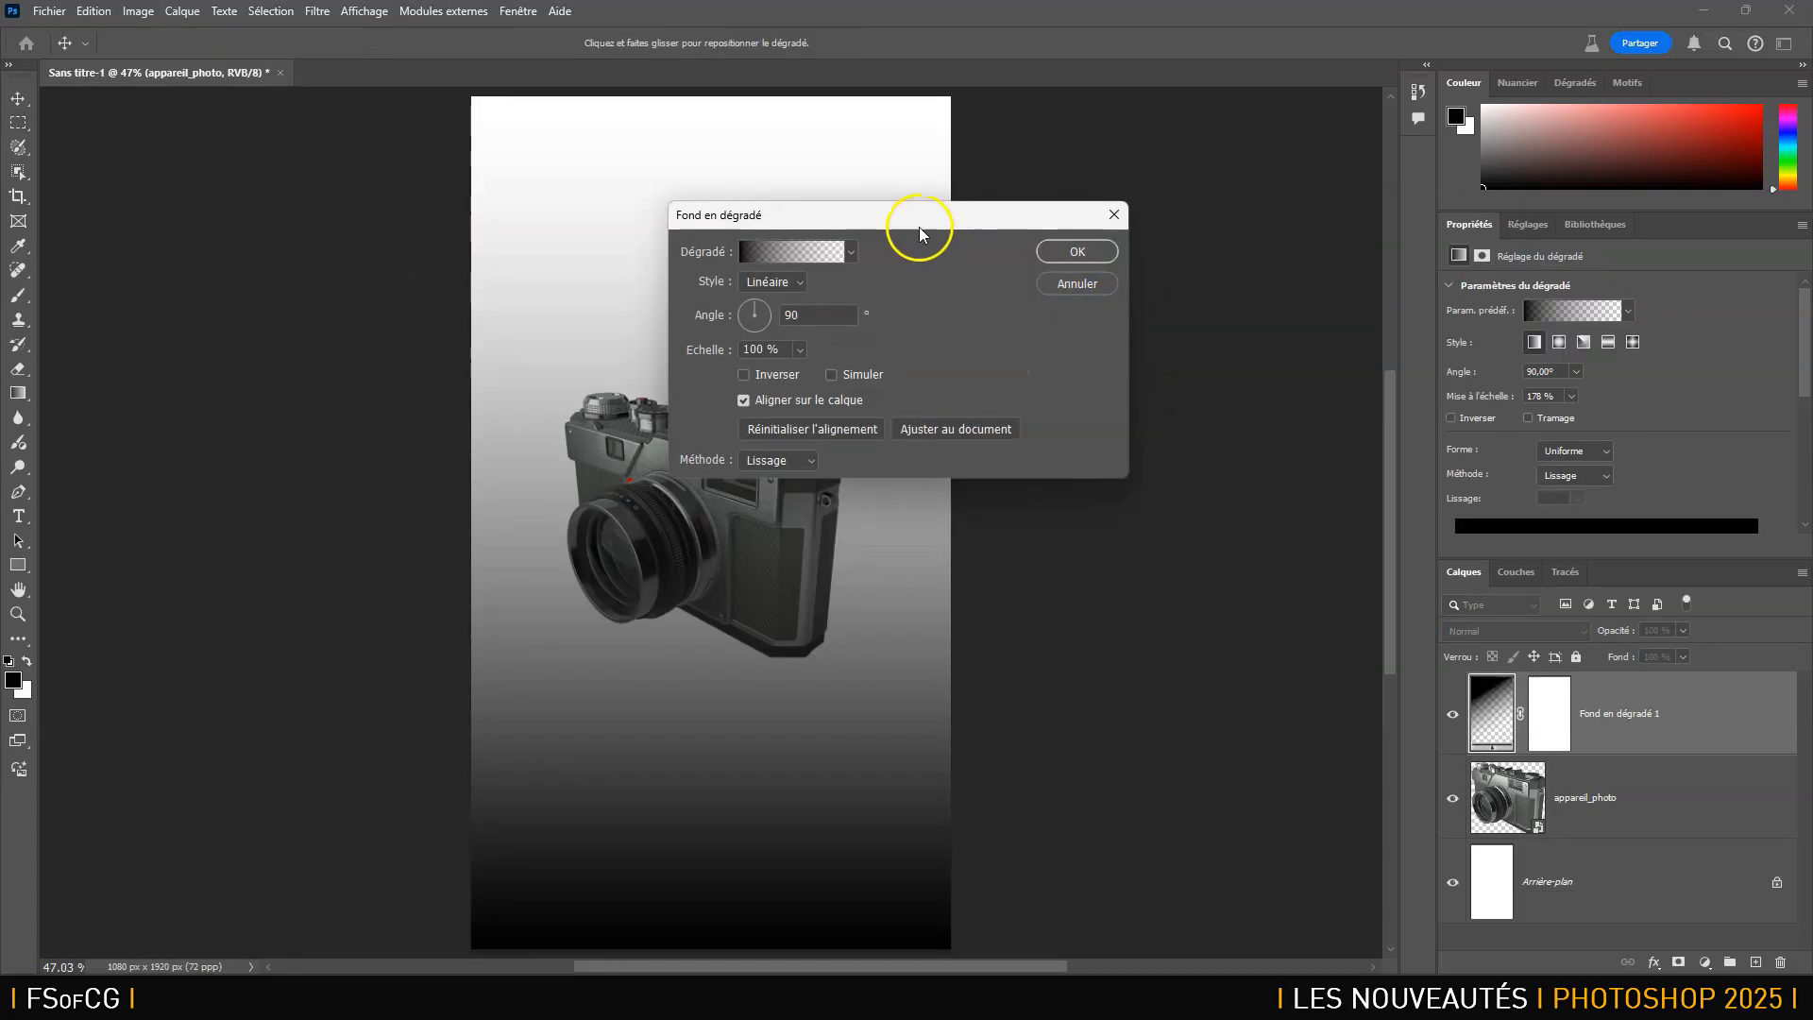
left_click_drag(920, 227, 1094, 247)
left_click(1026, 273)
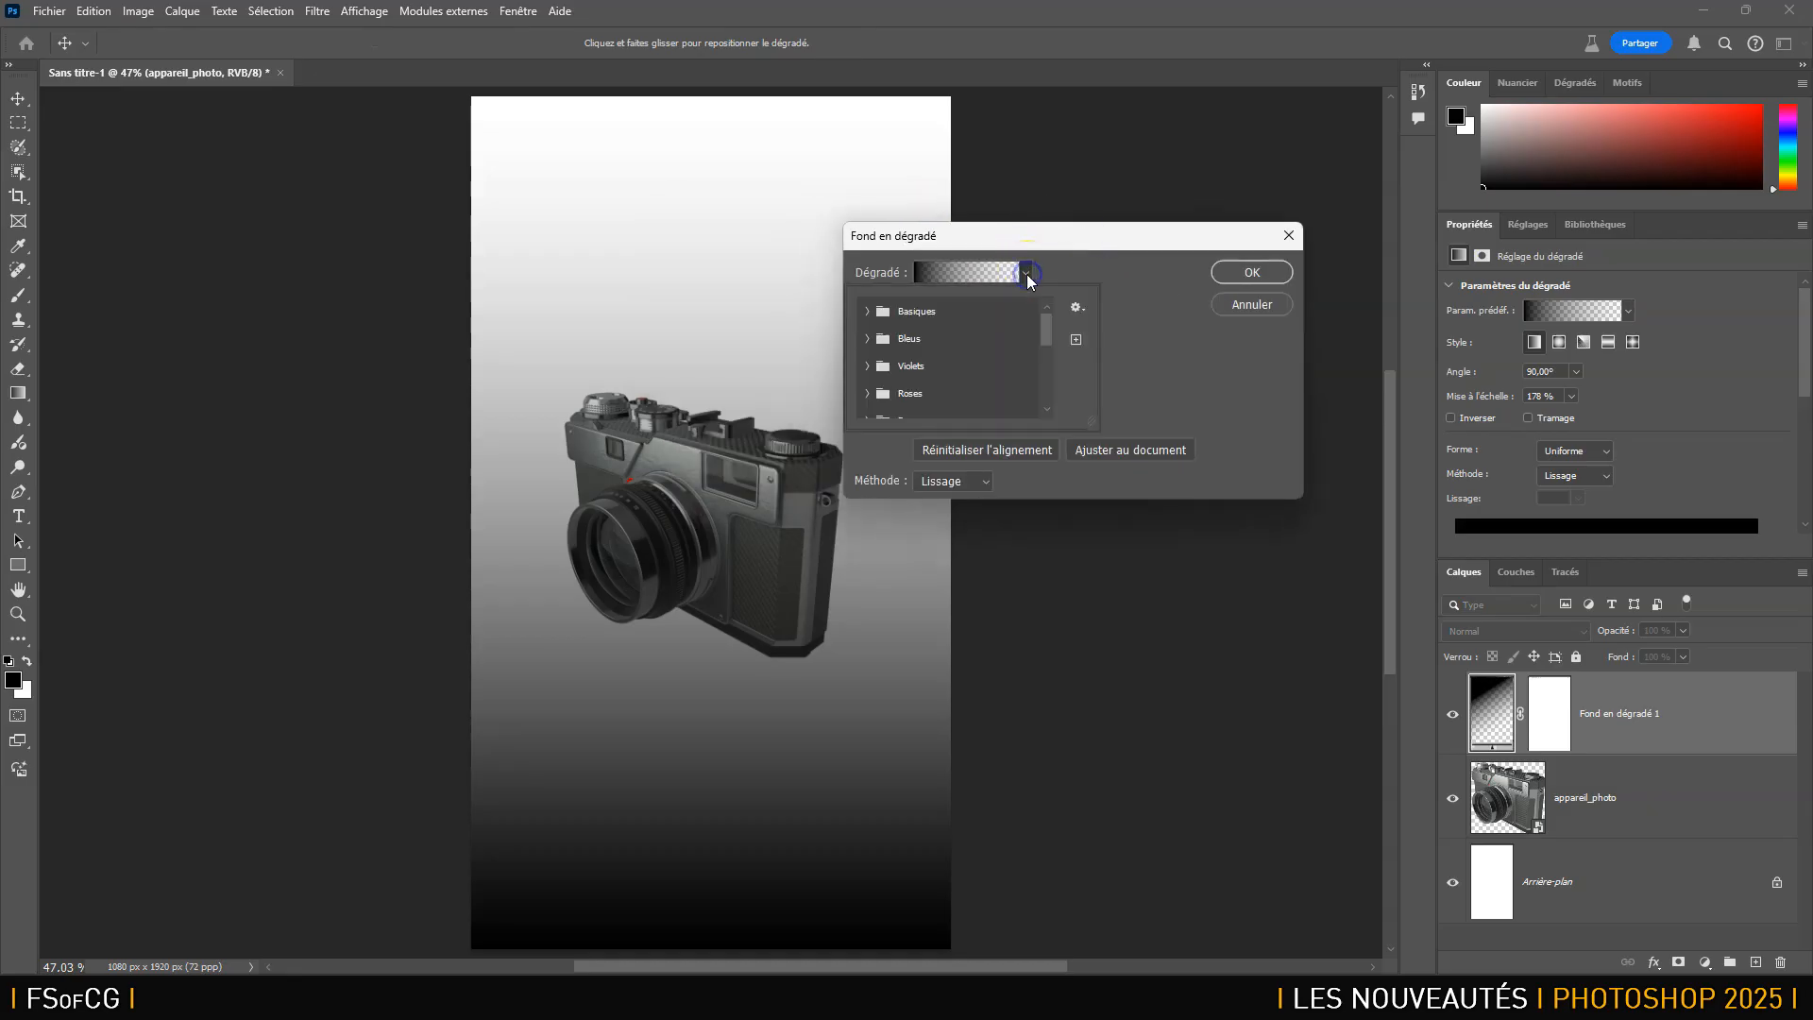
scroll(869, 364, "down", 1)
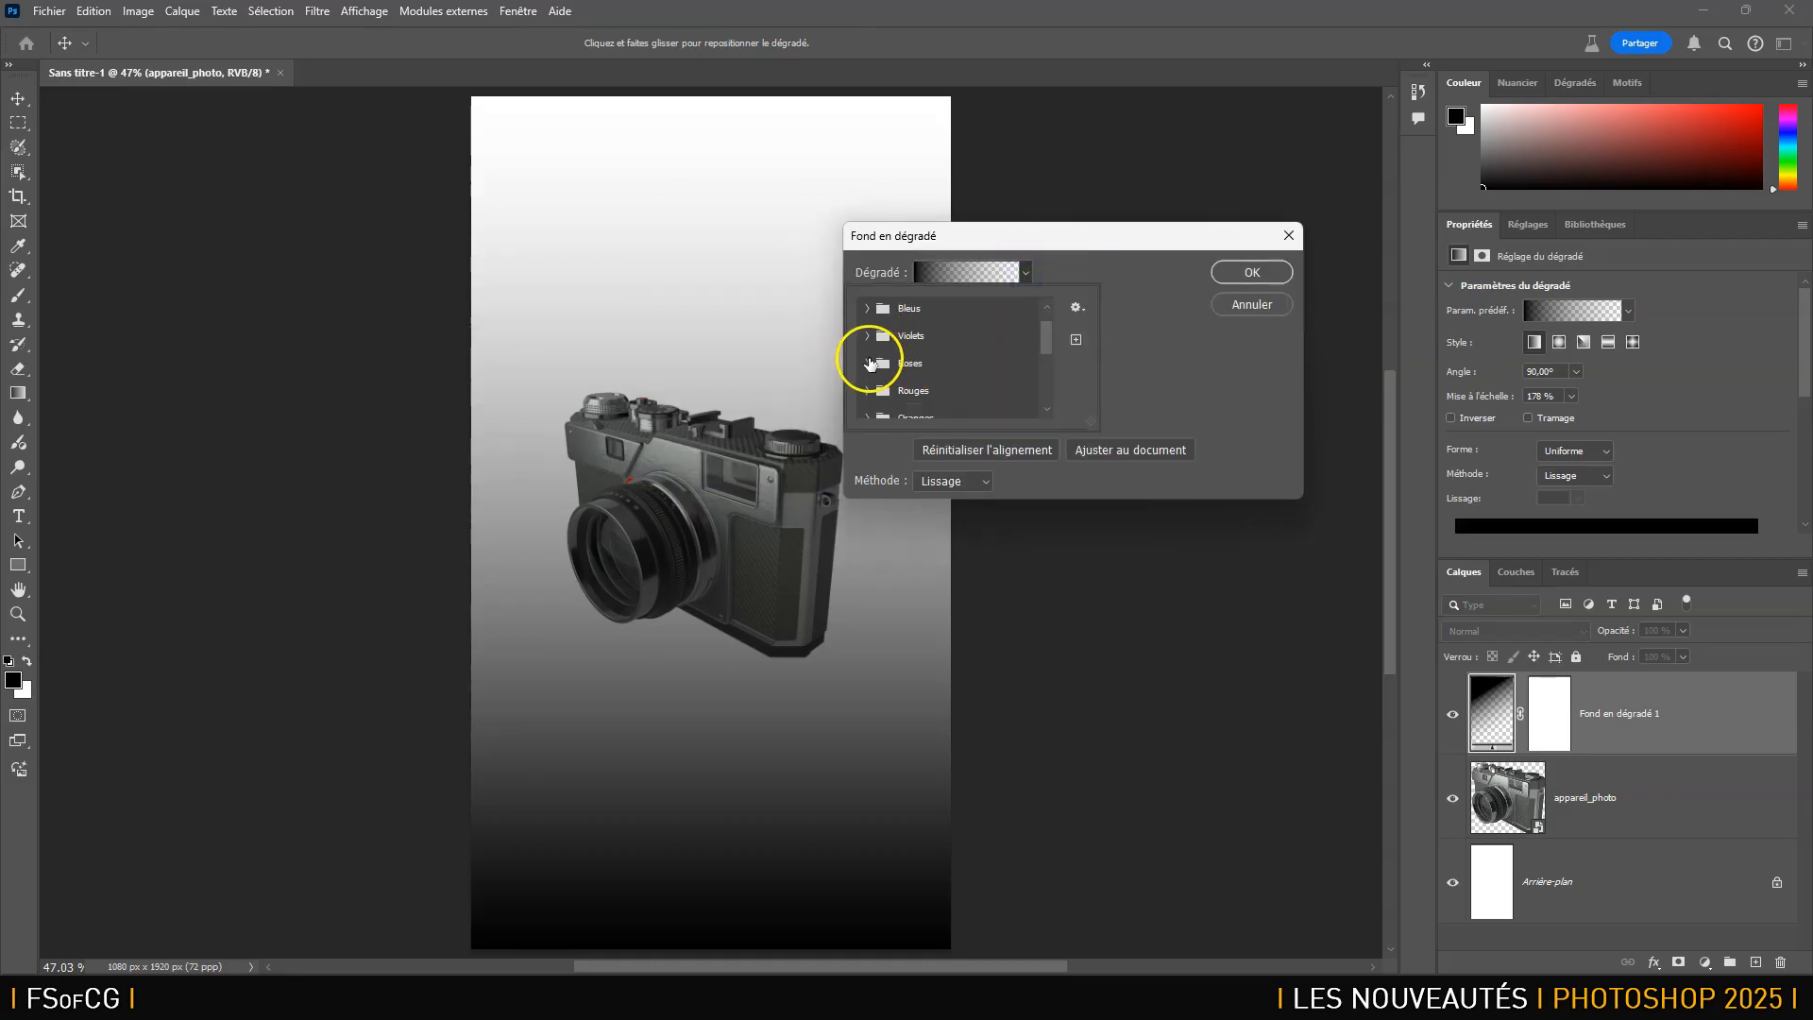
left_click(869, 364)
left_click_drag(1045, 324, 1051, 350)
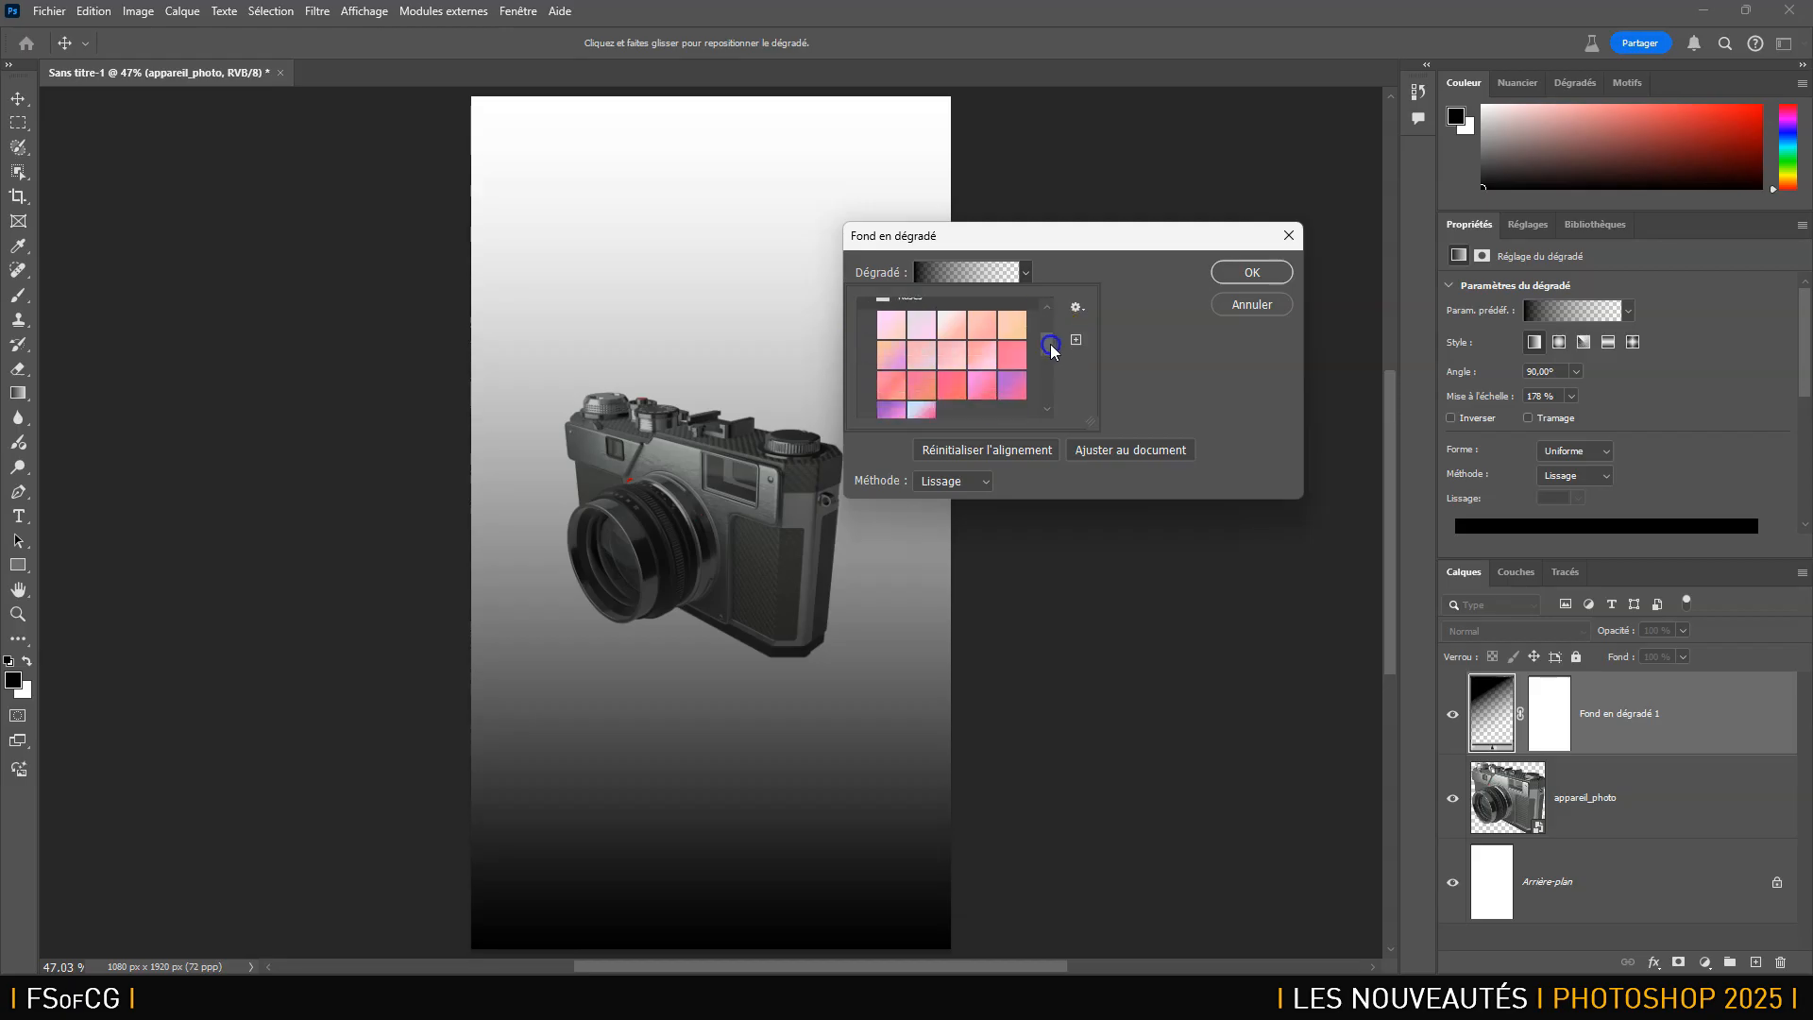
left_click(1011, 355)
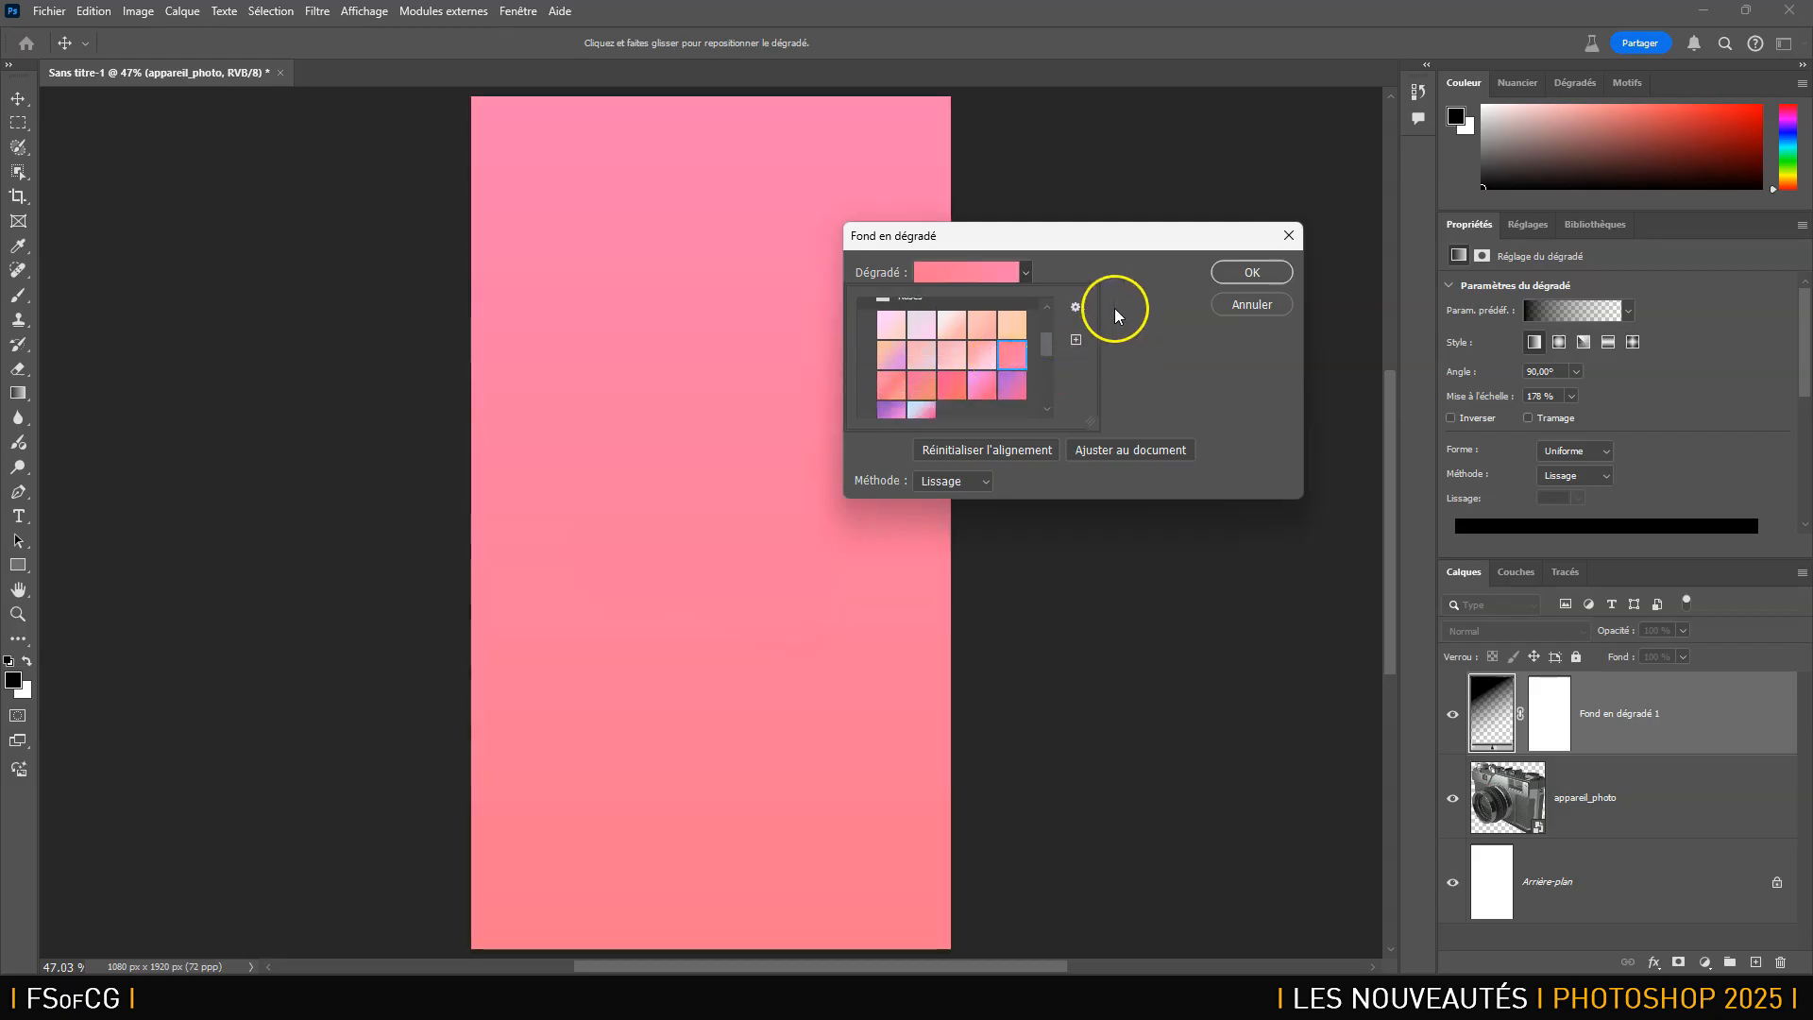
Make the gradient fill Radial, fitted to the document and inverted, and apply it.
left_click(1115, 308)
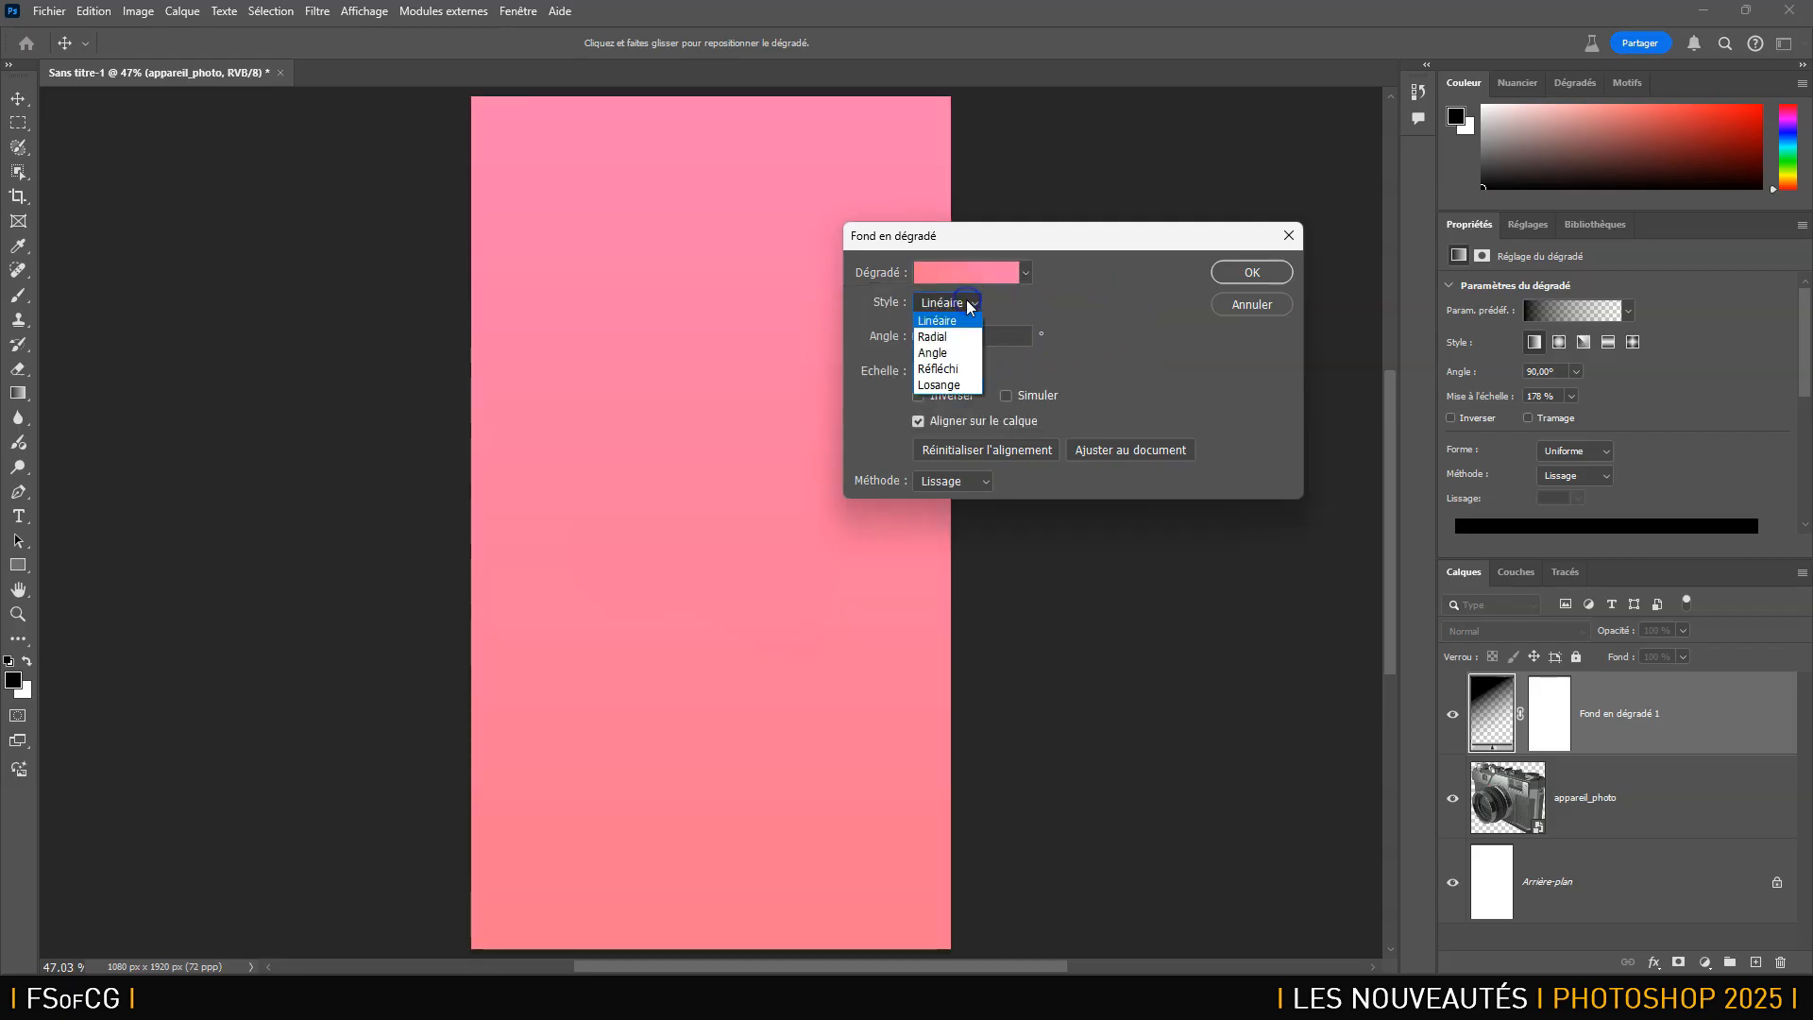
left_click(958, 324)
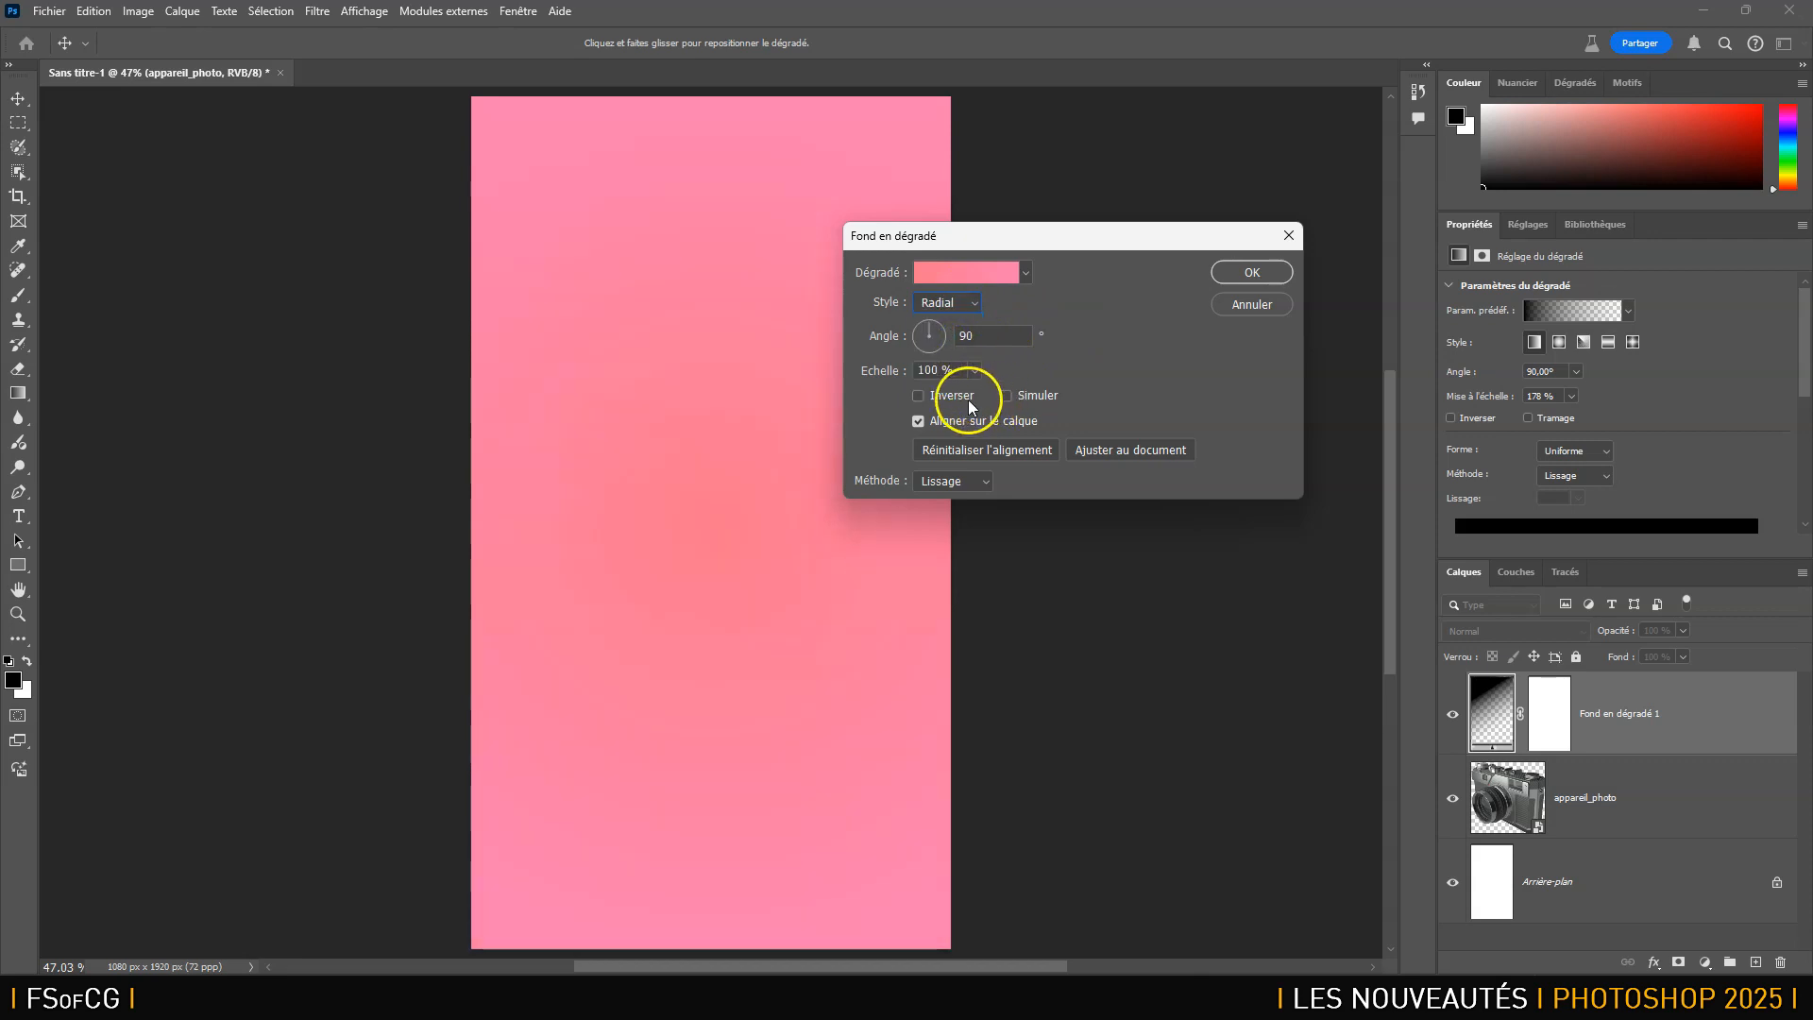
left_click(982, 450)
left_click(1107, 446)
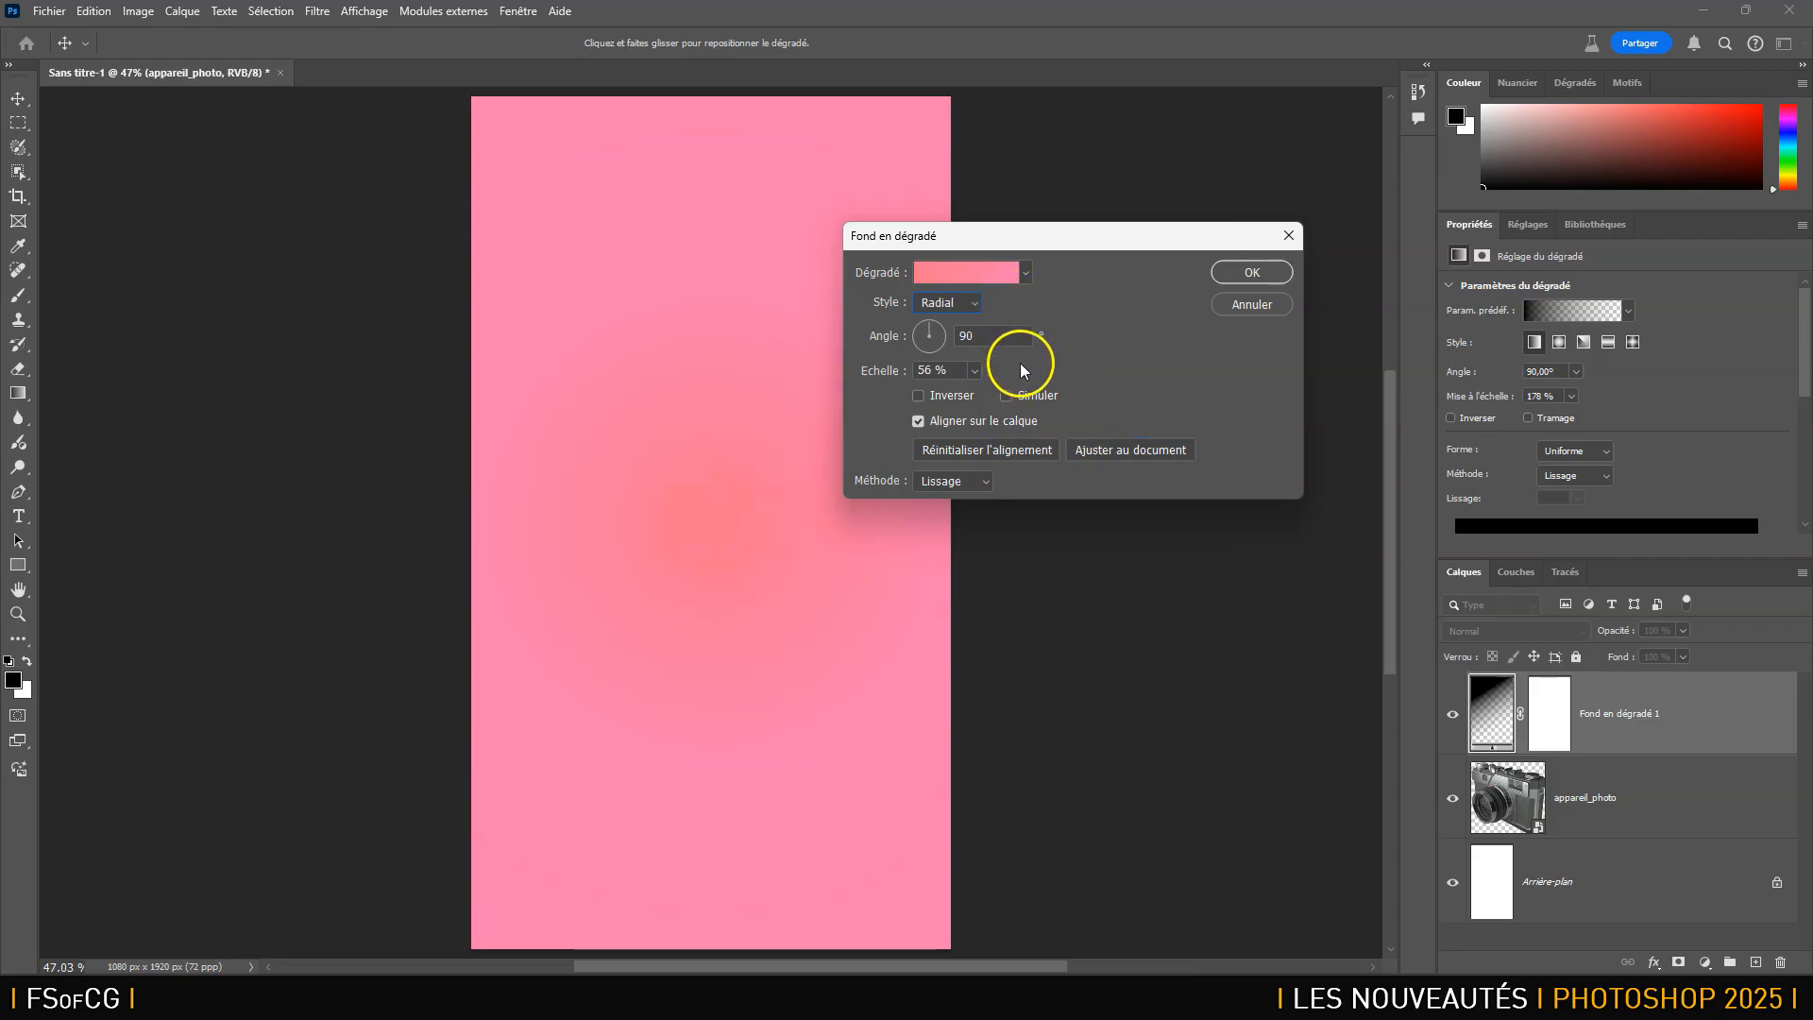
left_click(948, 394)
left_click(1228, 274)
Move the gradient fill layer below the camera layer and delete the white background layer.
left_click_drag(1680, 720, 1719, 809)
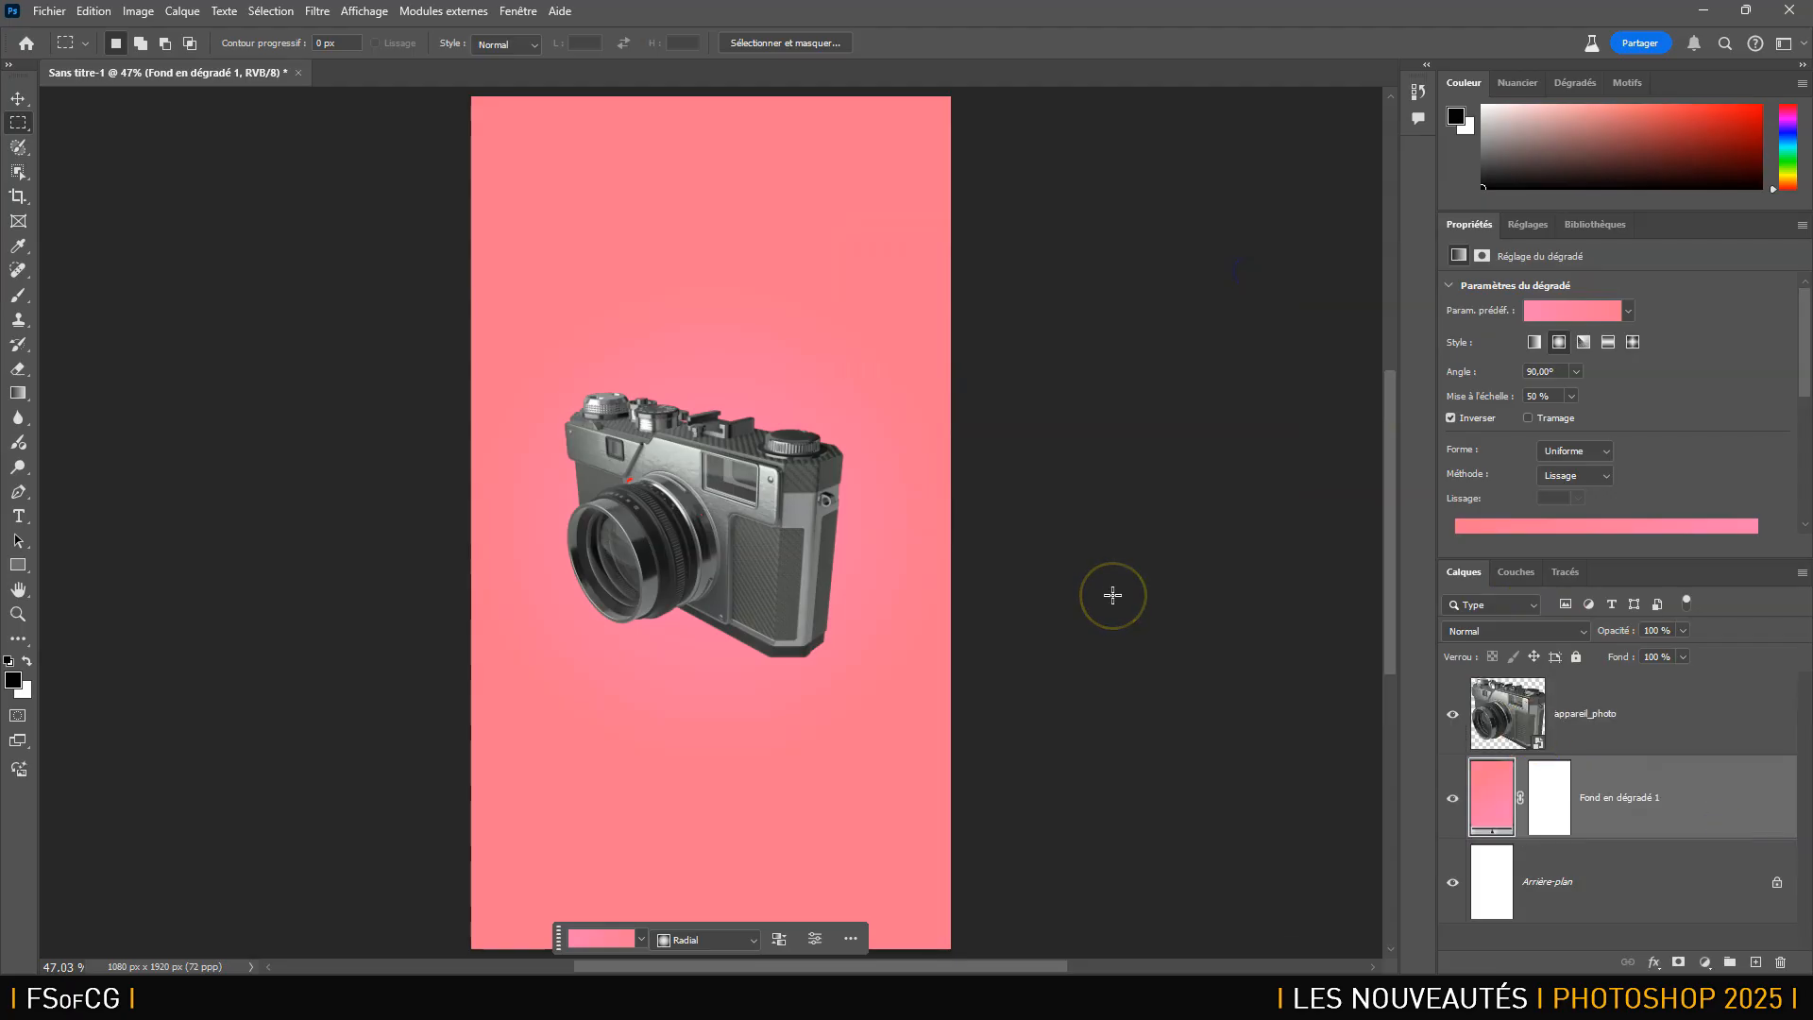
left_click(1681, 917)
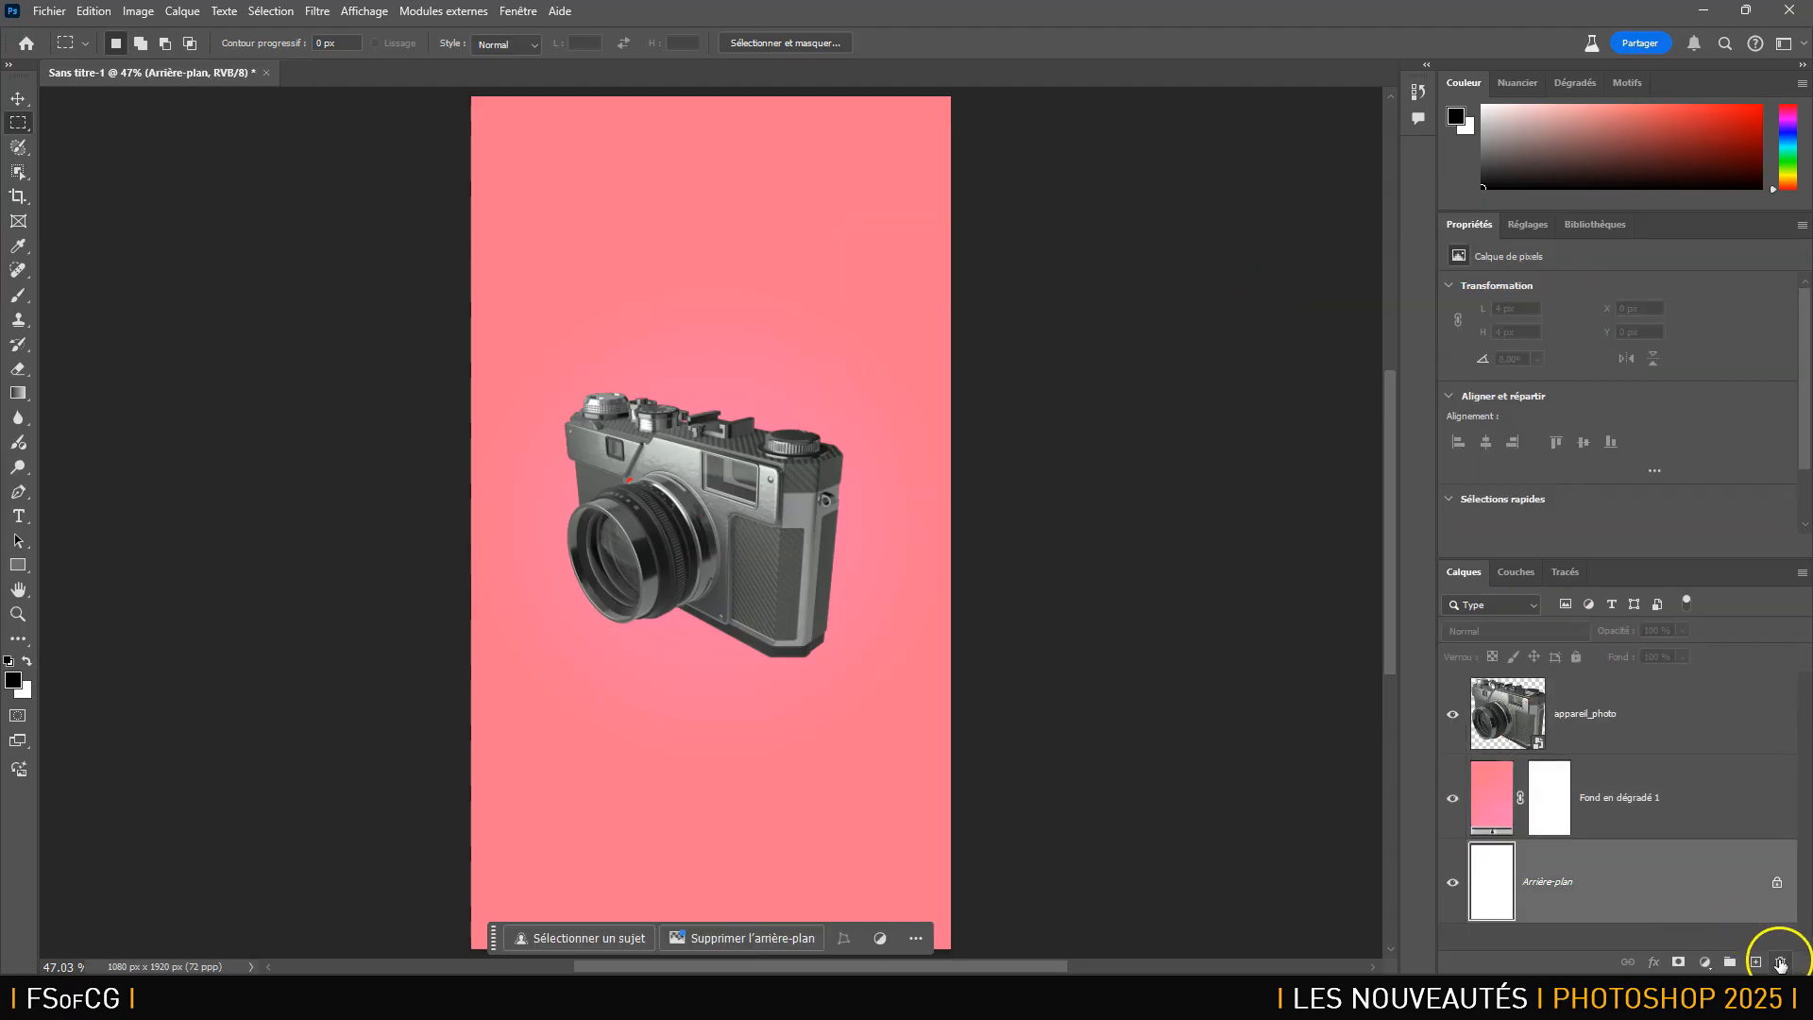
left_click(1780, 963)
left_click(823, 373)
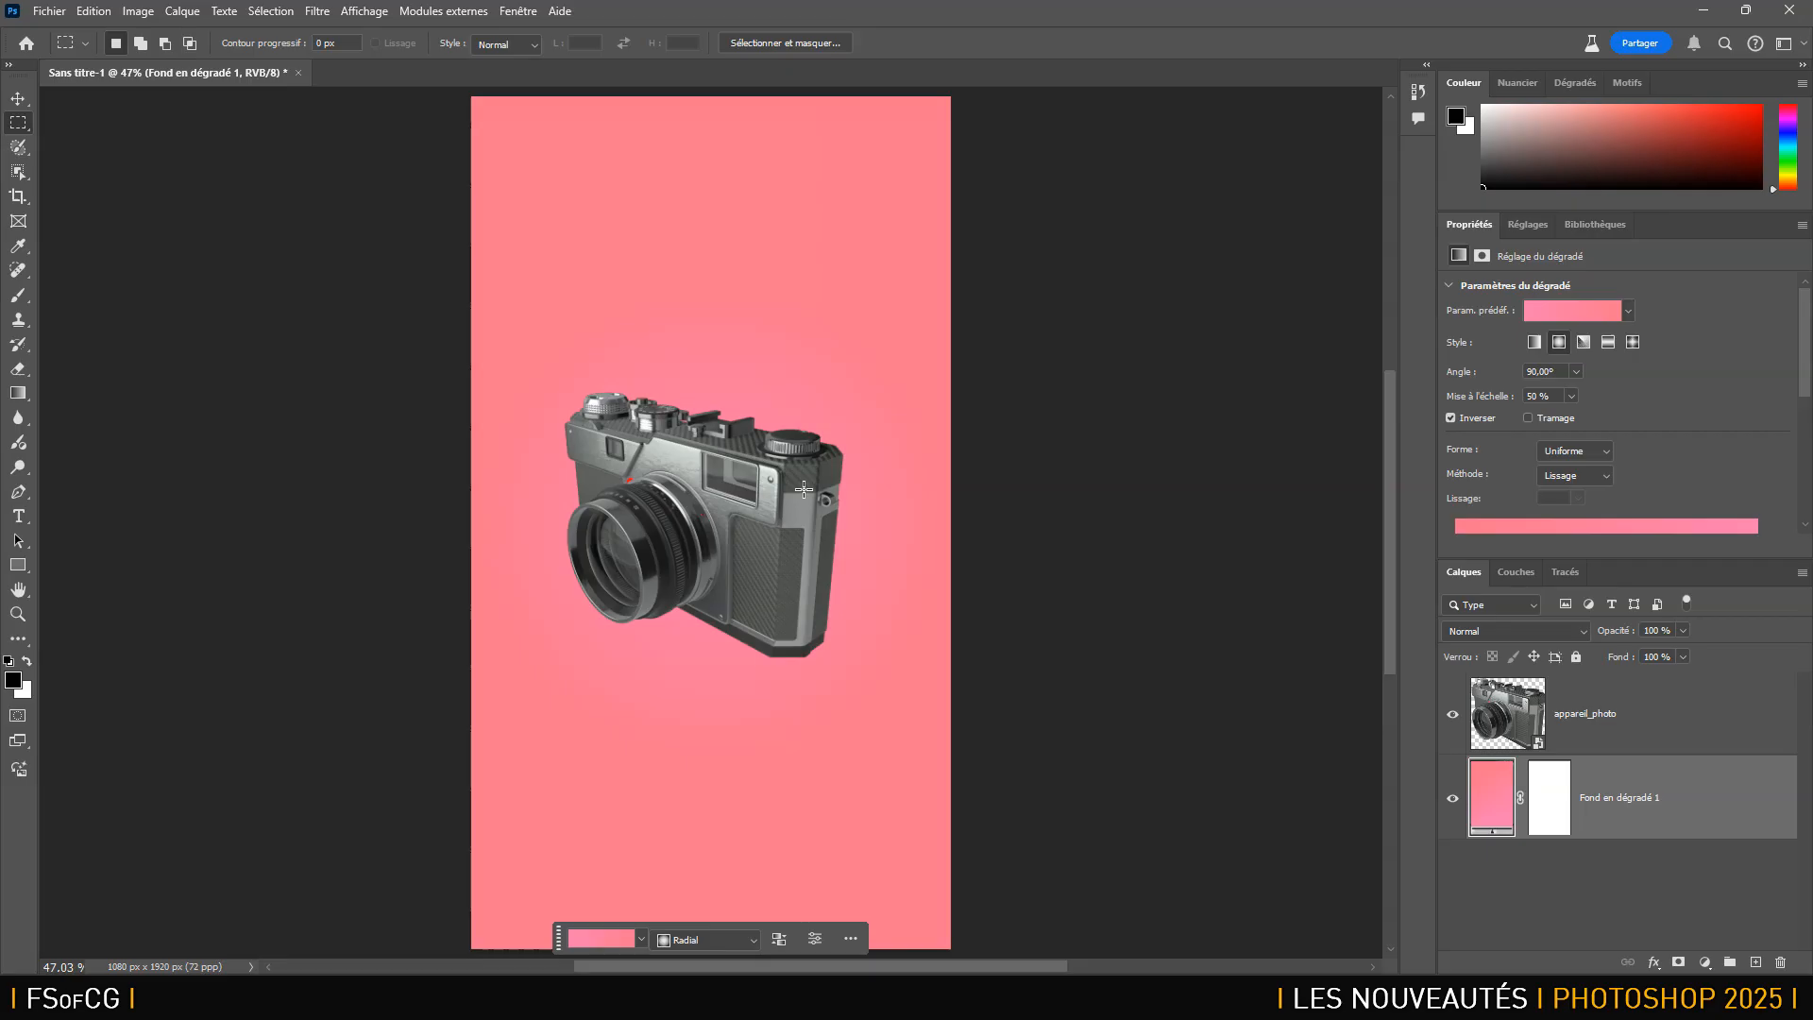
Delete the appareil_photo layer, keeping only the gradient fill layer.
left_click(1620, 725)
left_click(1780, 961)
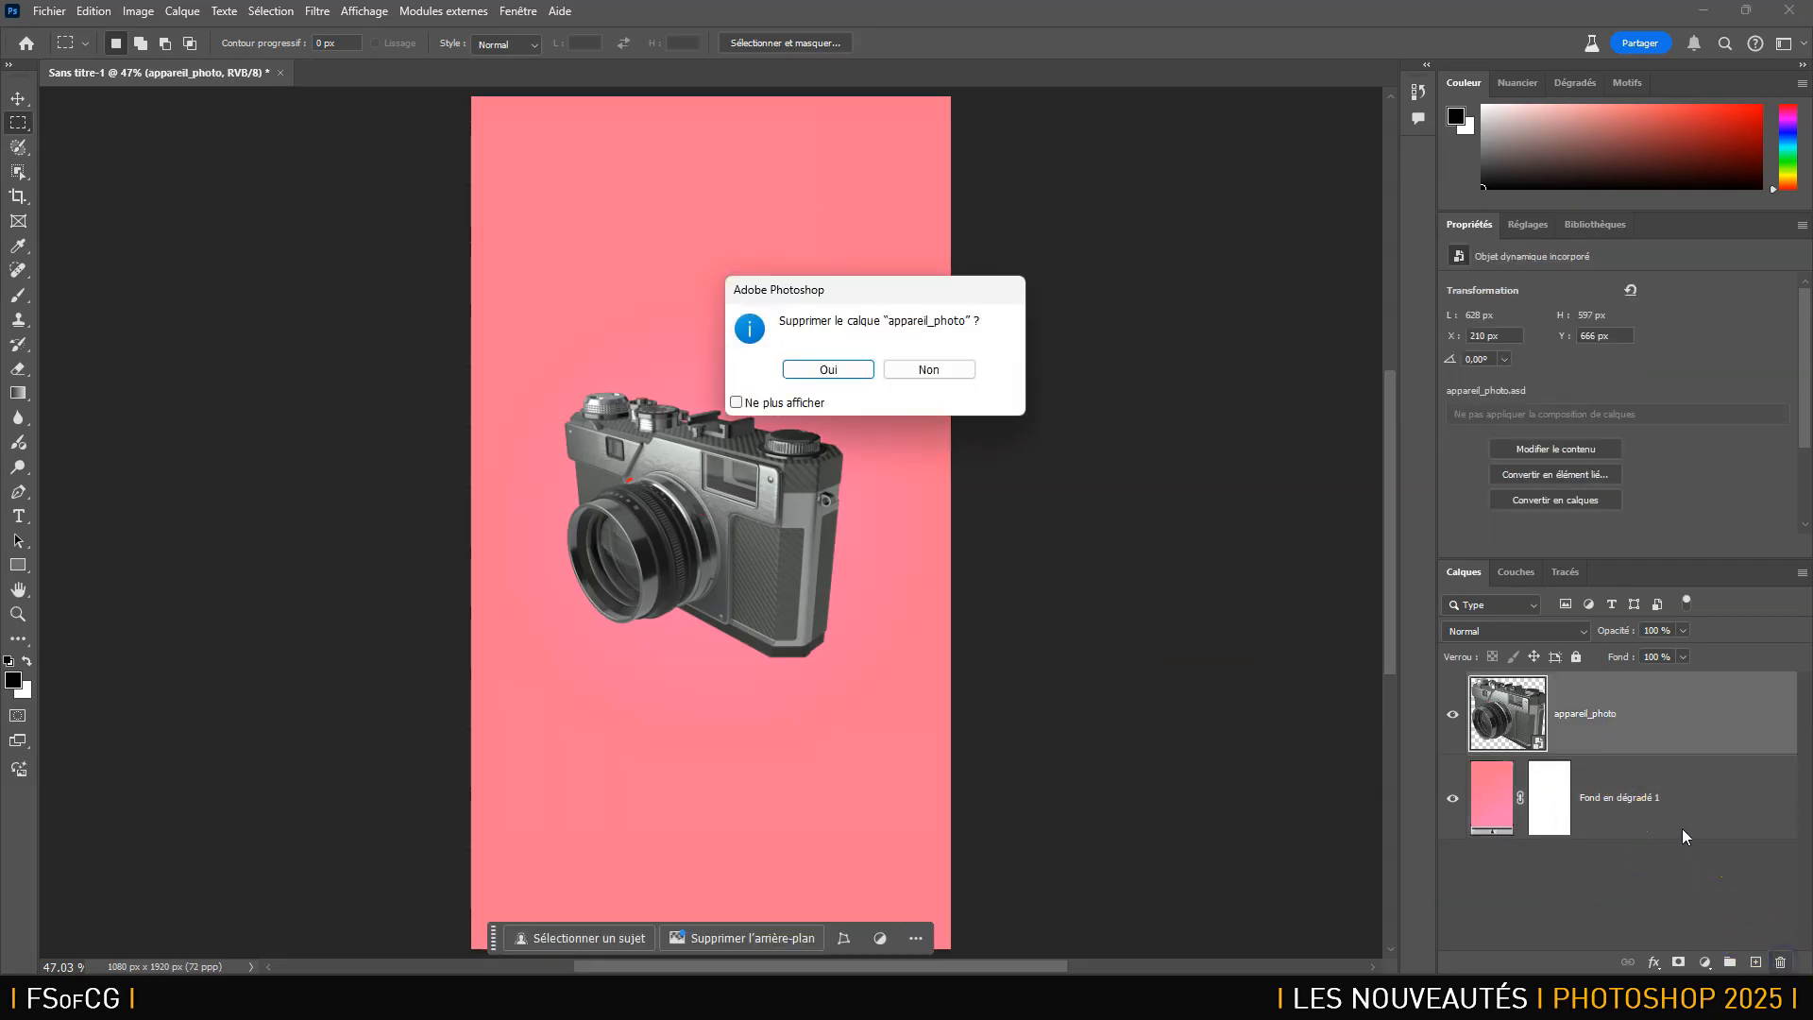
left_click(844, 367)
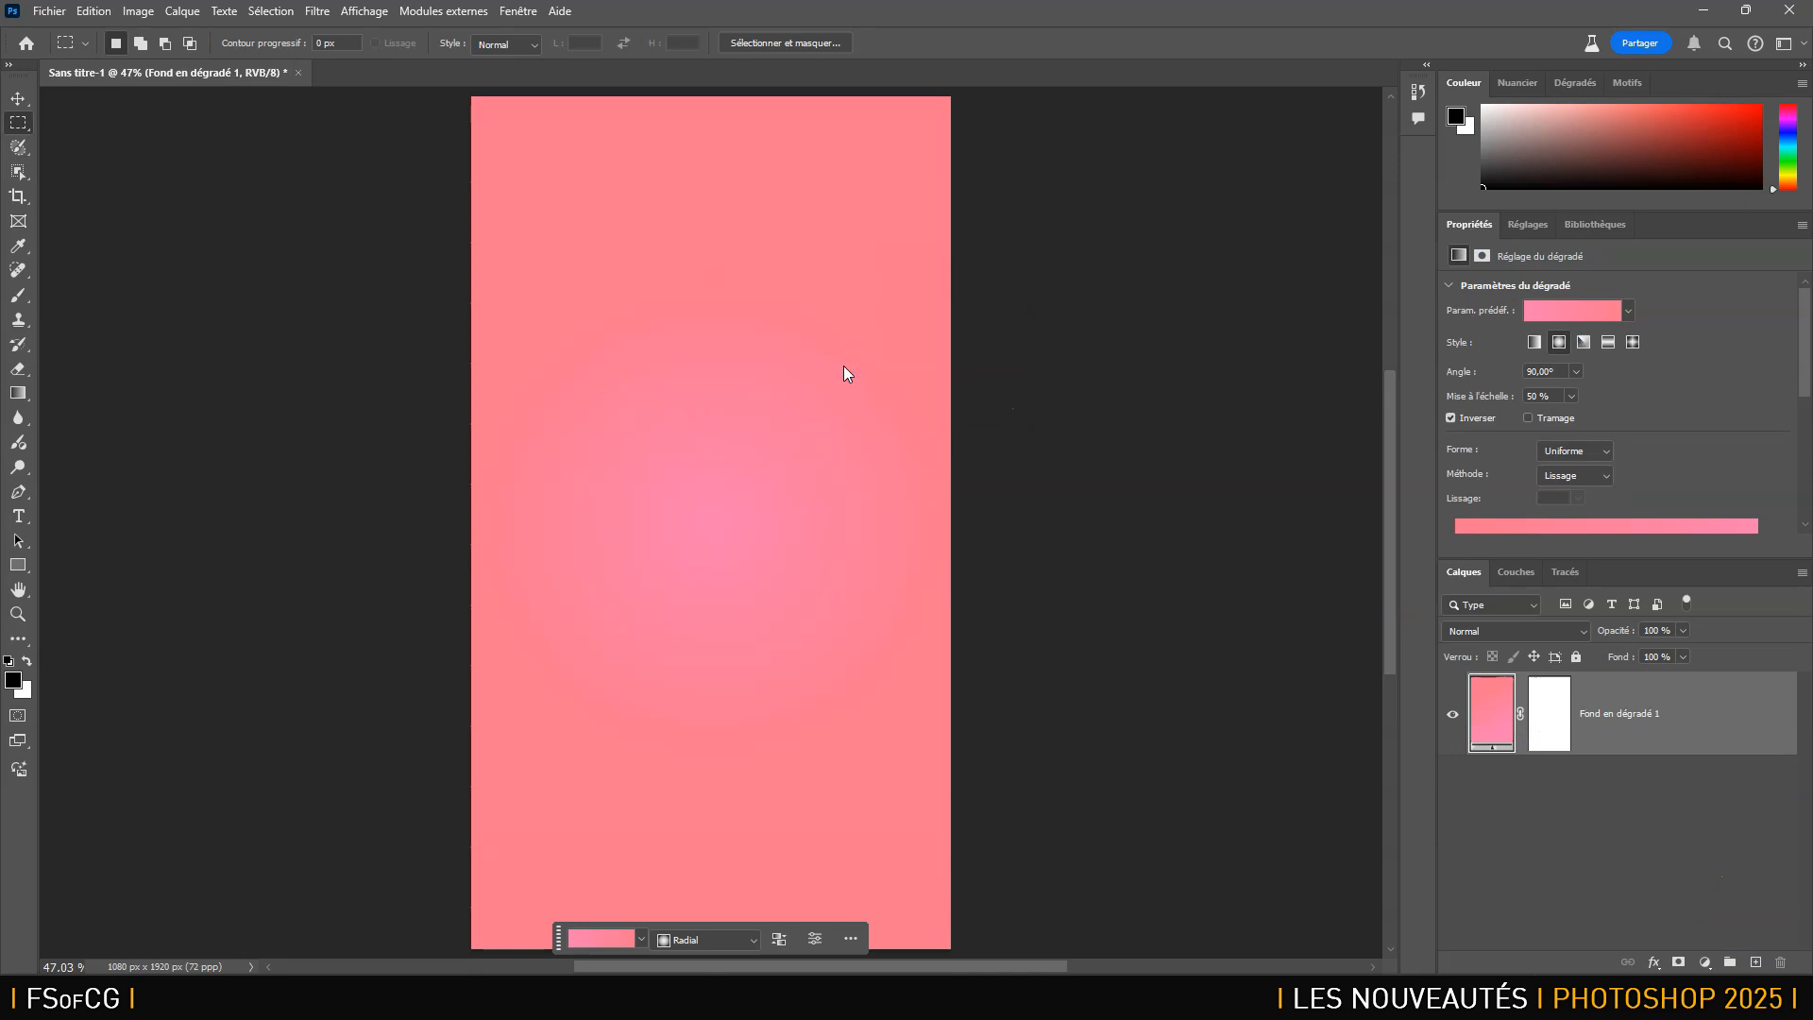
Import appareil_photo.glb as an embedded object above the gradient and validate its placement.
left_click(50, 10)
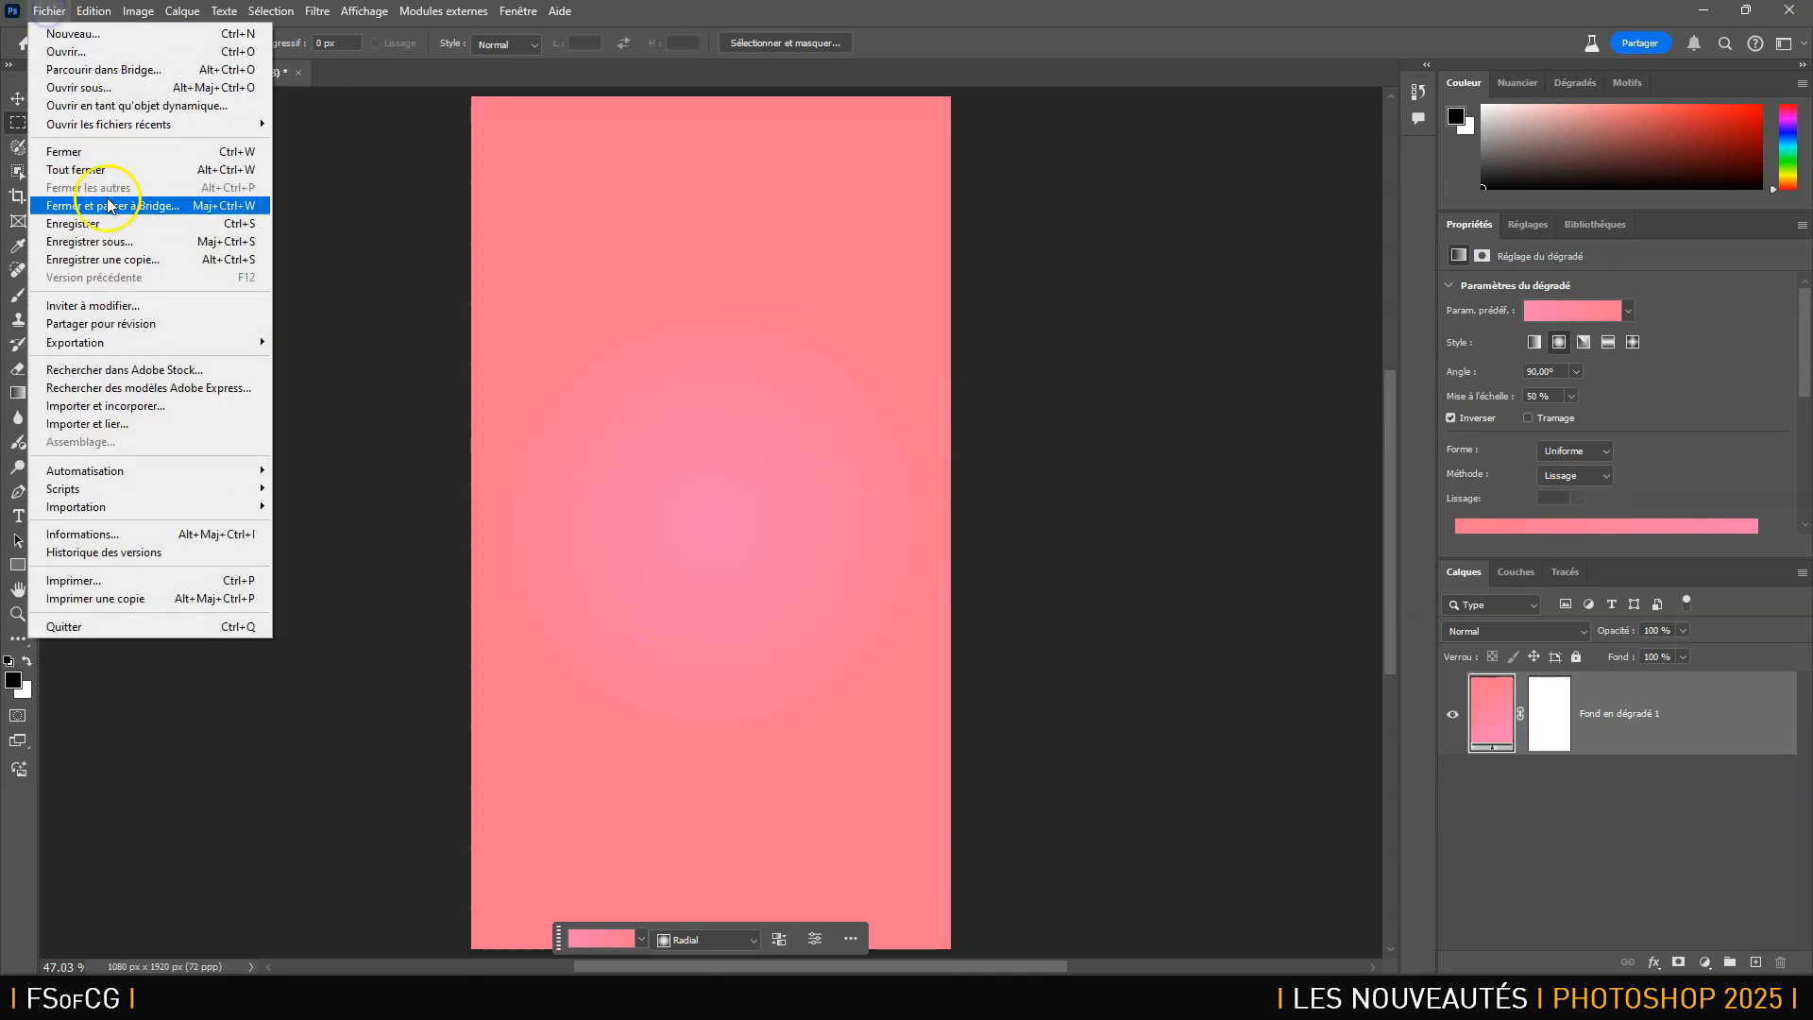
left_click(144, 406)
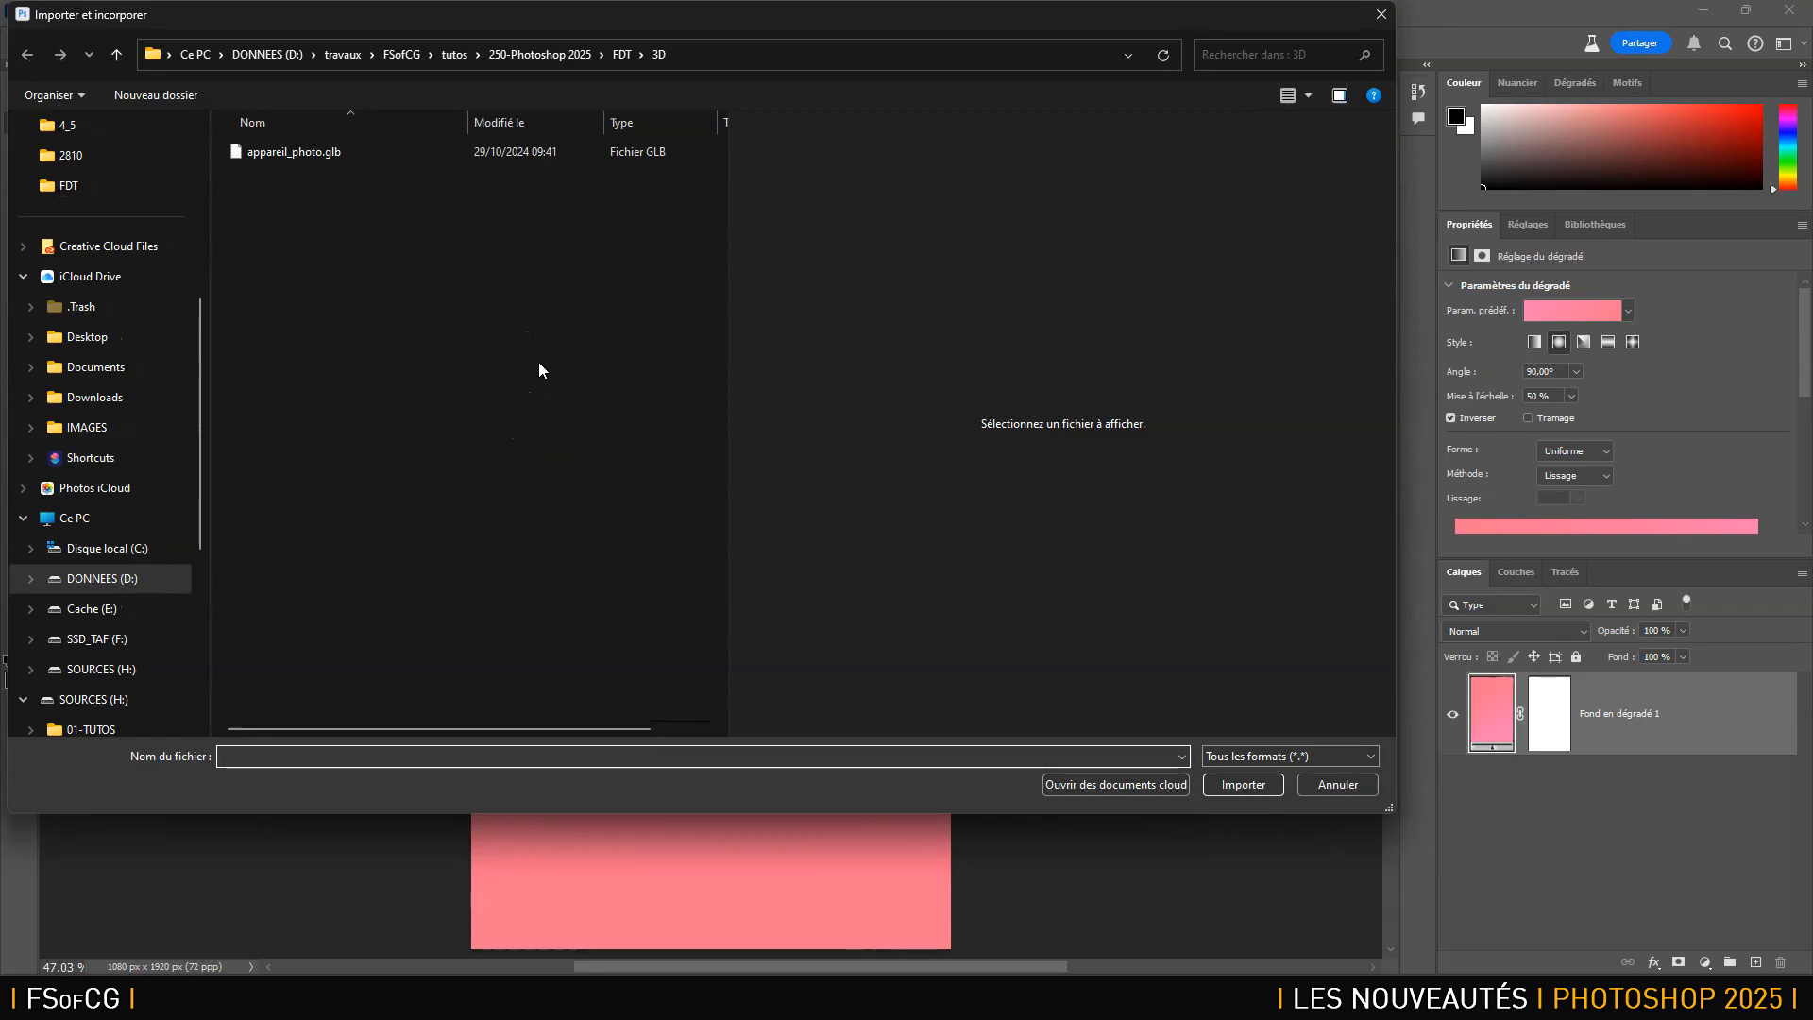
double_click(261, 158)
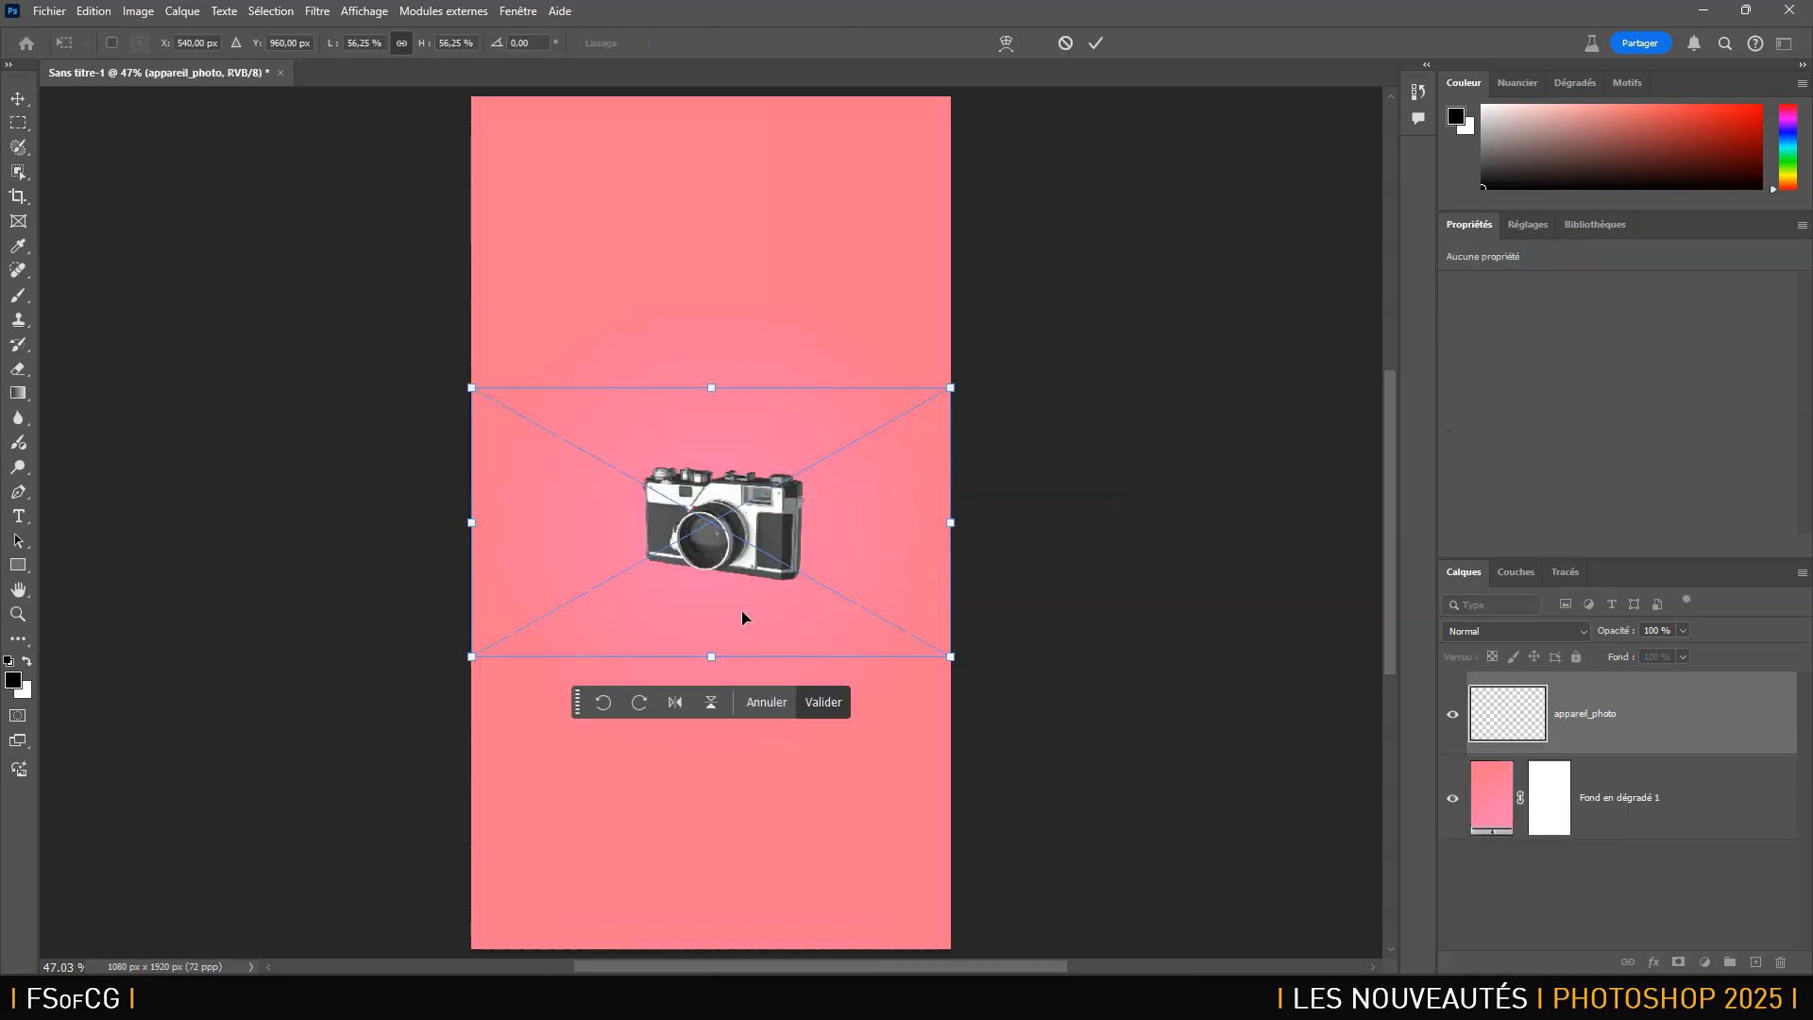
left_click(746, 635)
left_click(818, 702)
Open the embedded camera object for editing in Substance 3D Viewer and move the camera to the centre of the pink background.
left_click(775, 536)
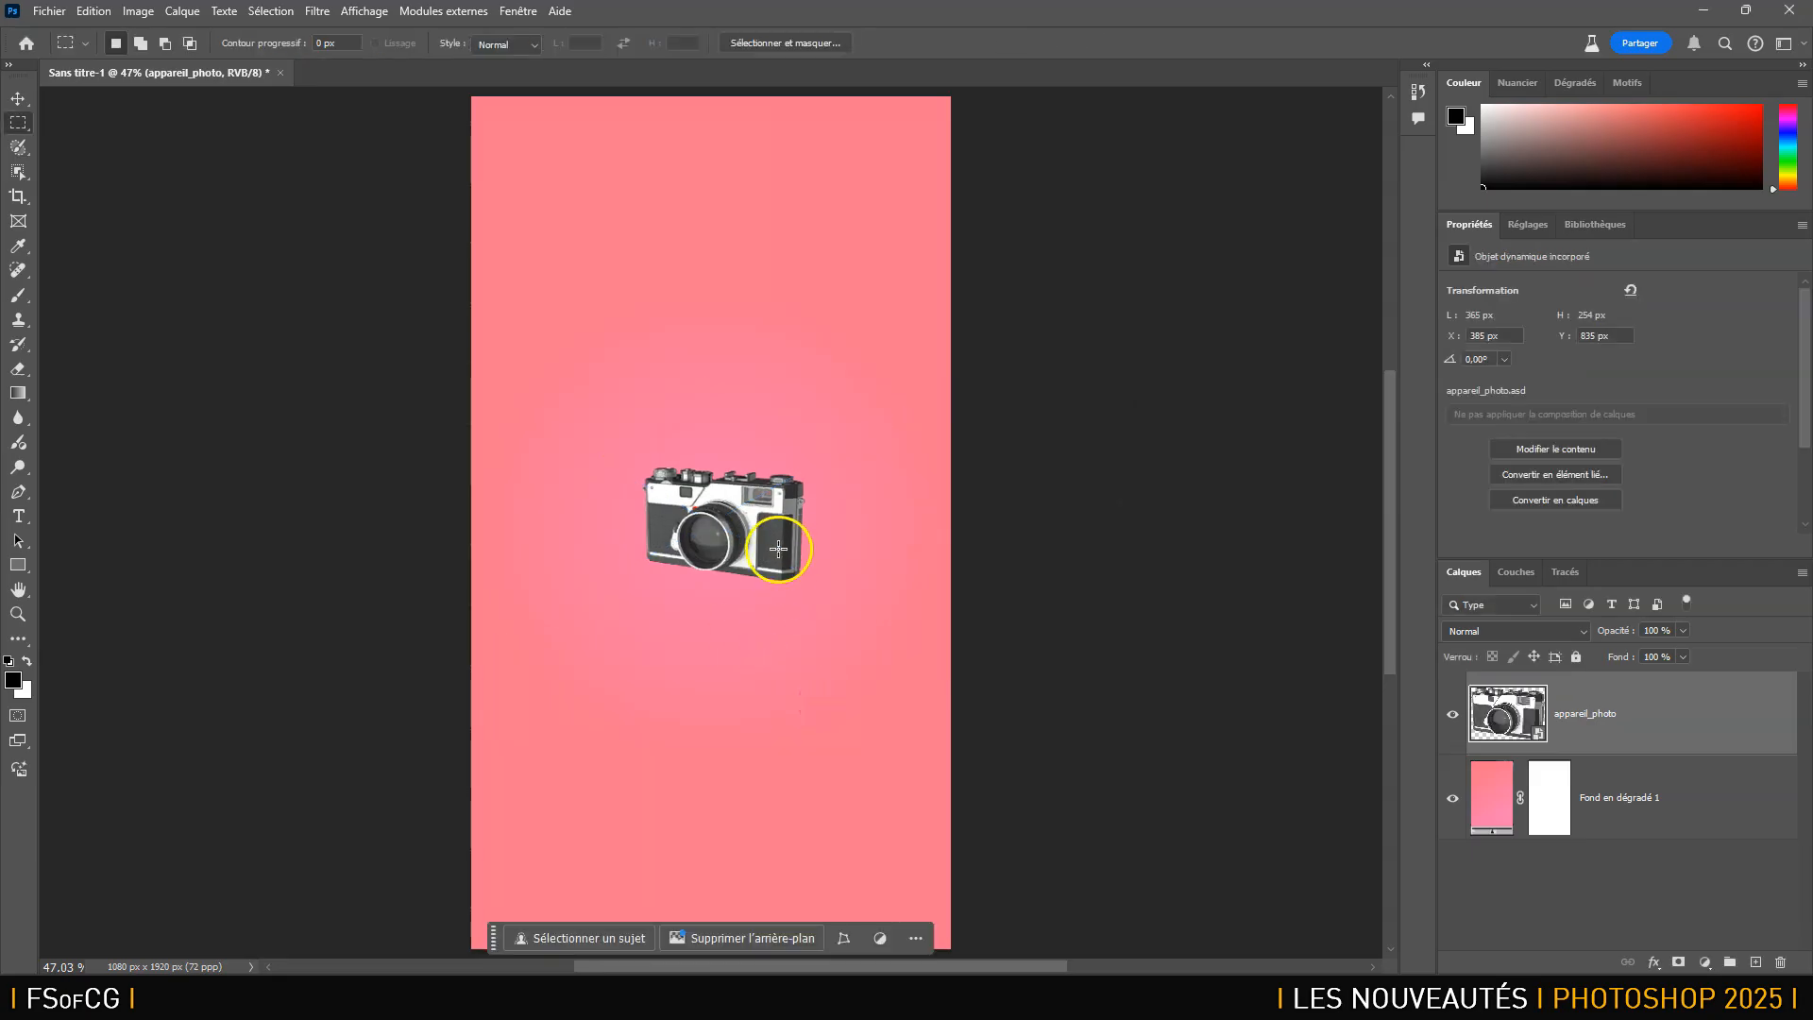
double_click(1508, 713)
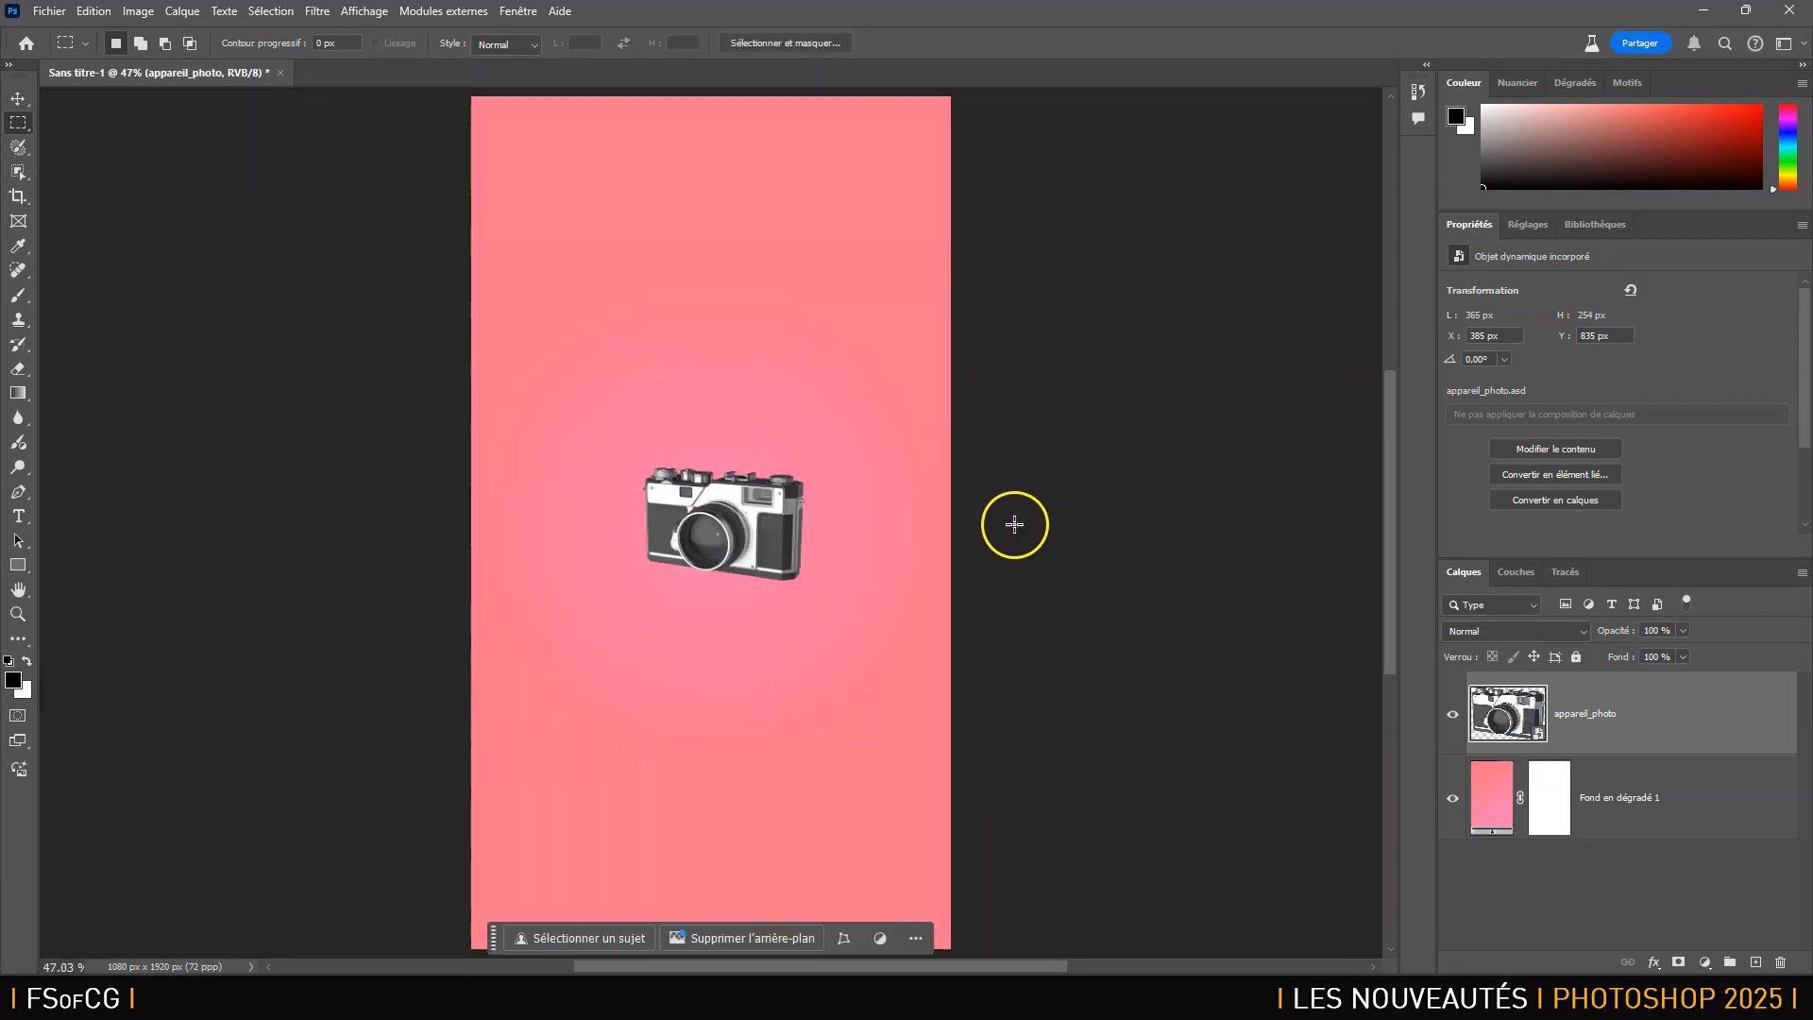
key("alt+Tab")
key("alt+Tab")
key("alt+Tab")
key("alt+Tab")
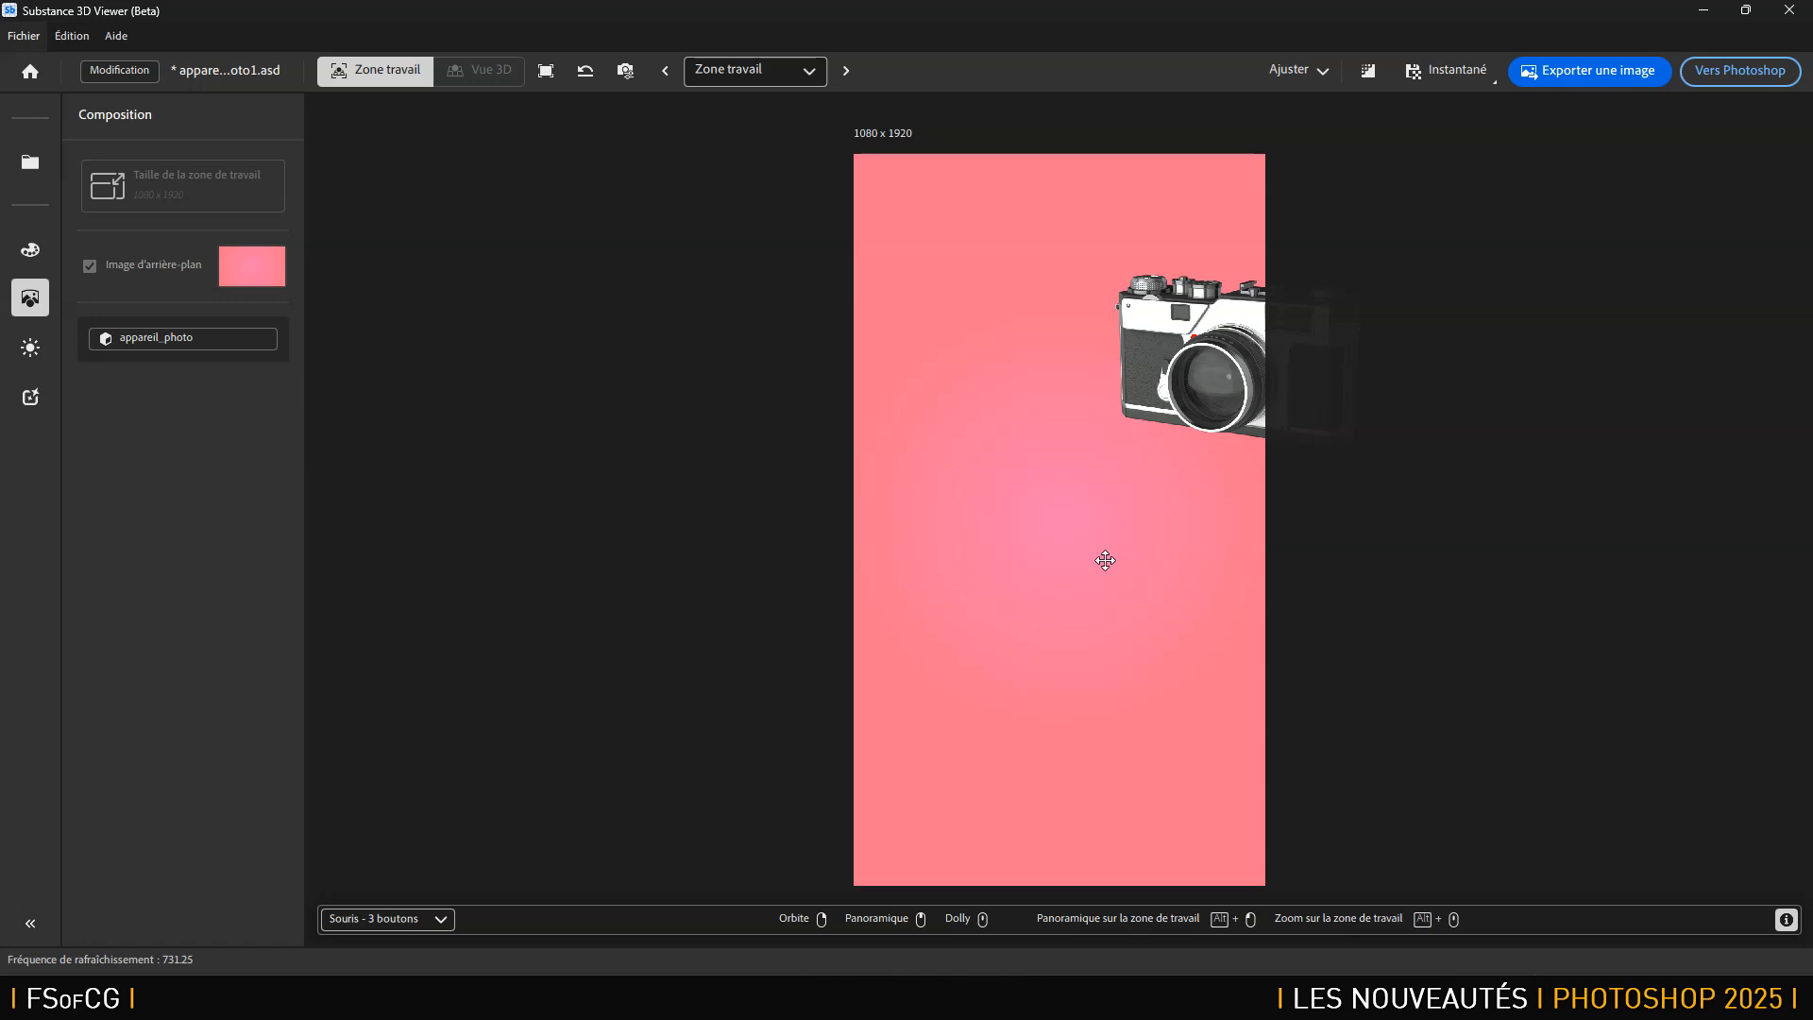
left_click_drag(1181, 373, 997, 505)
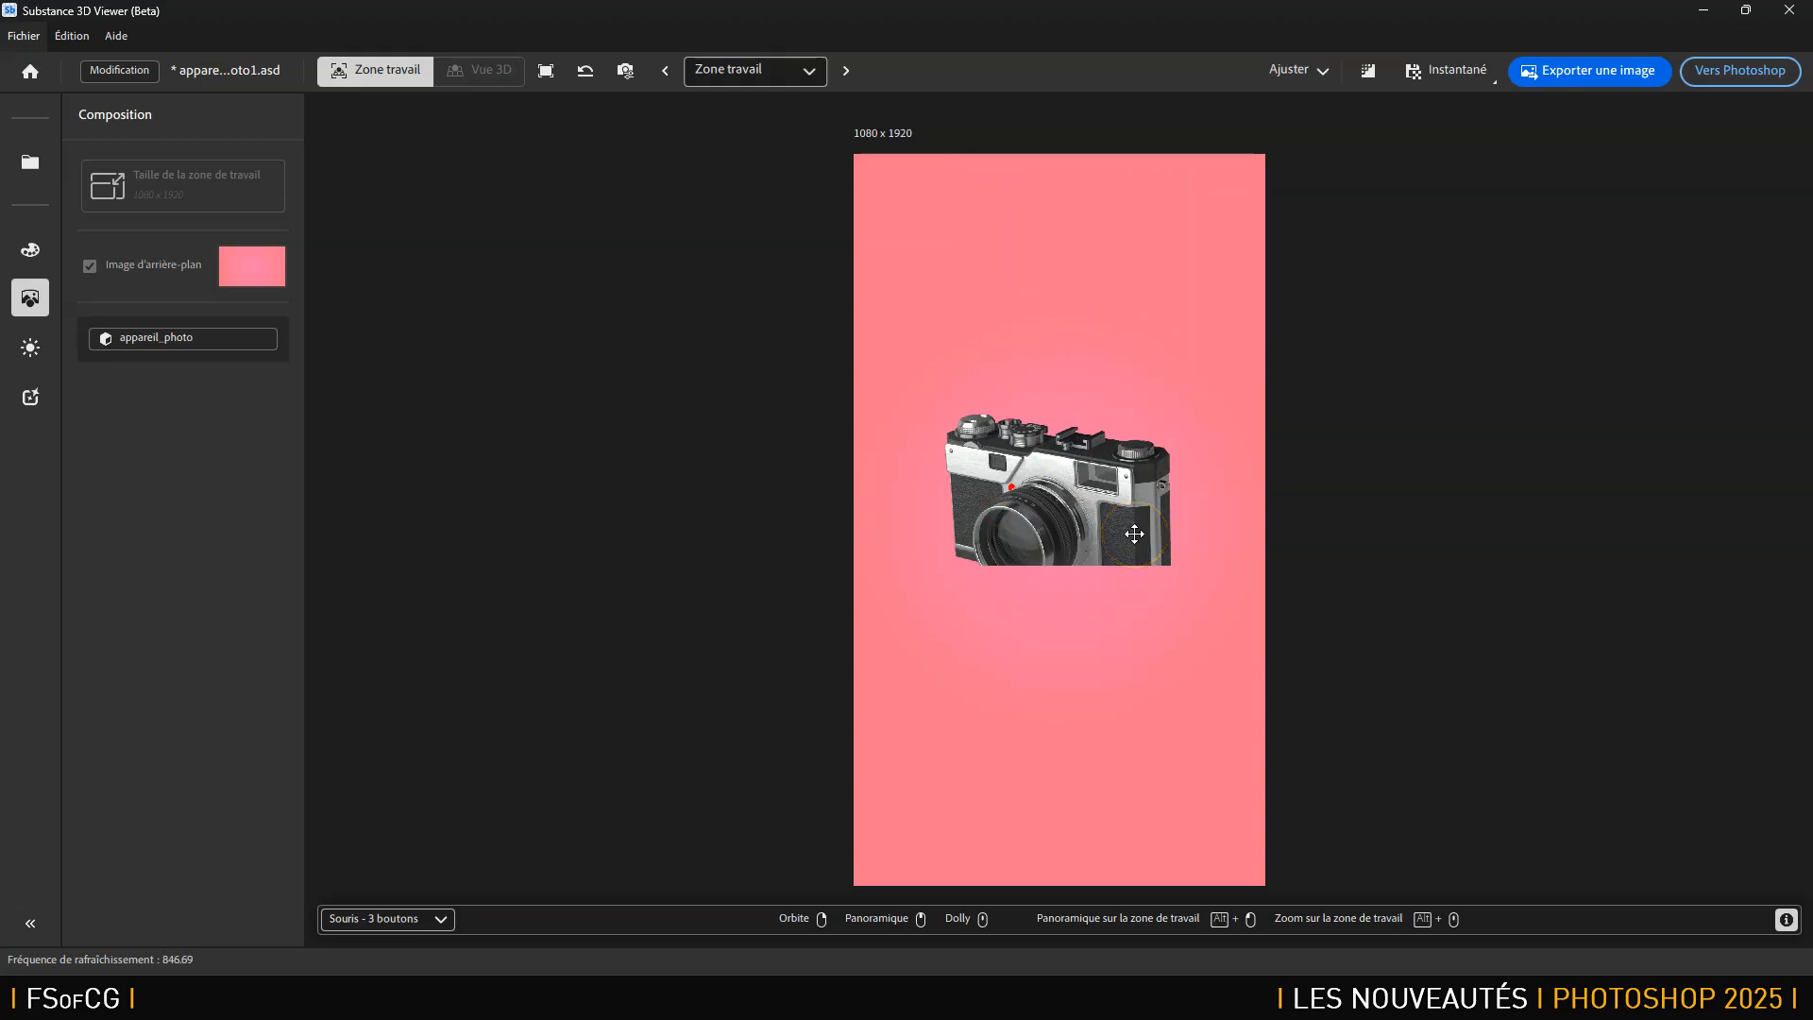
Look over the model's file information and the appearance properties of the camera's materials, including details_1001 and matte_material.
left_click(30, 163)
mouse_move(31, 168)
left_click(40, 257)
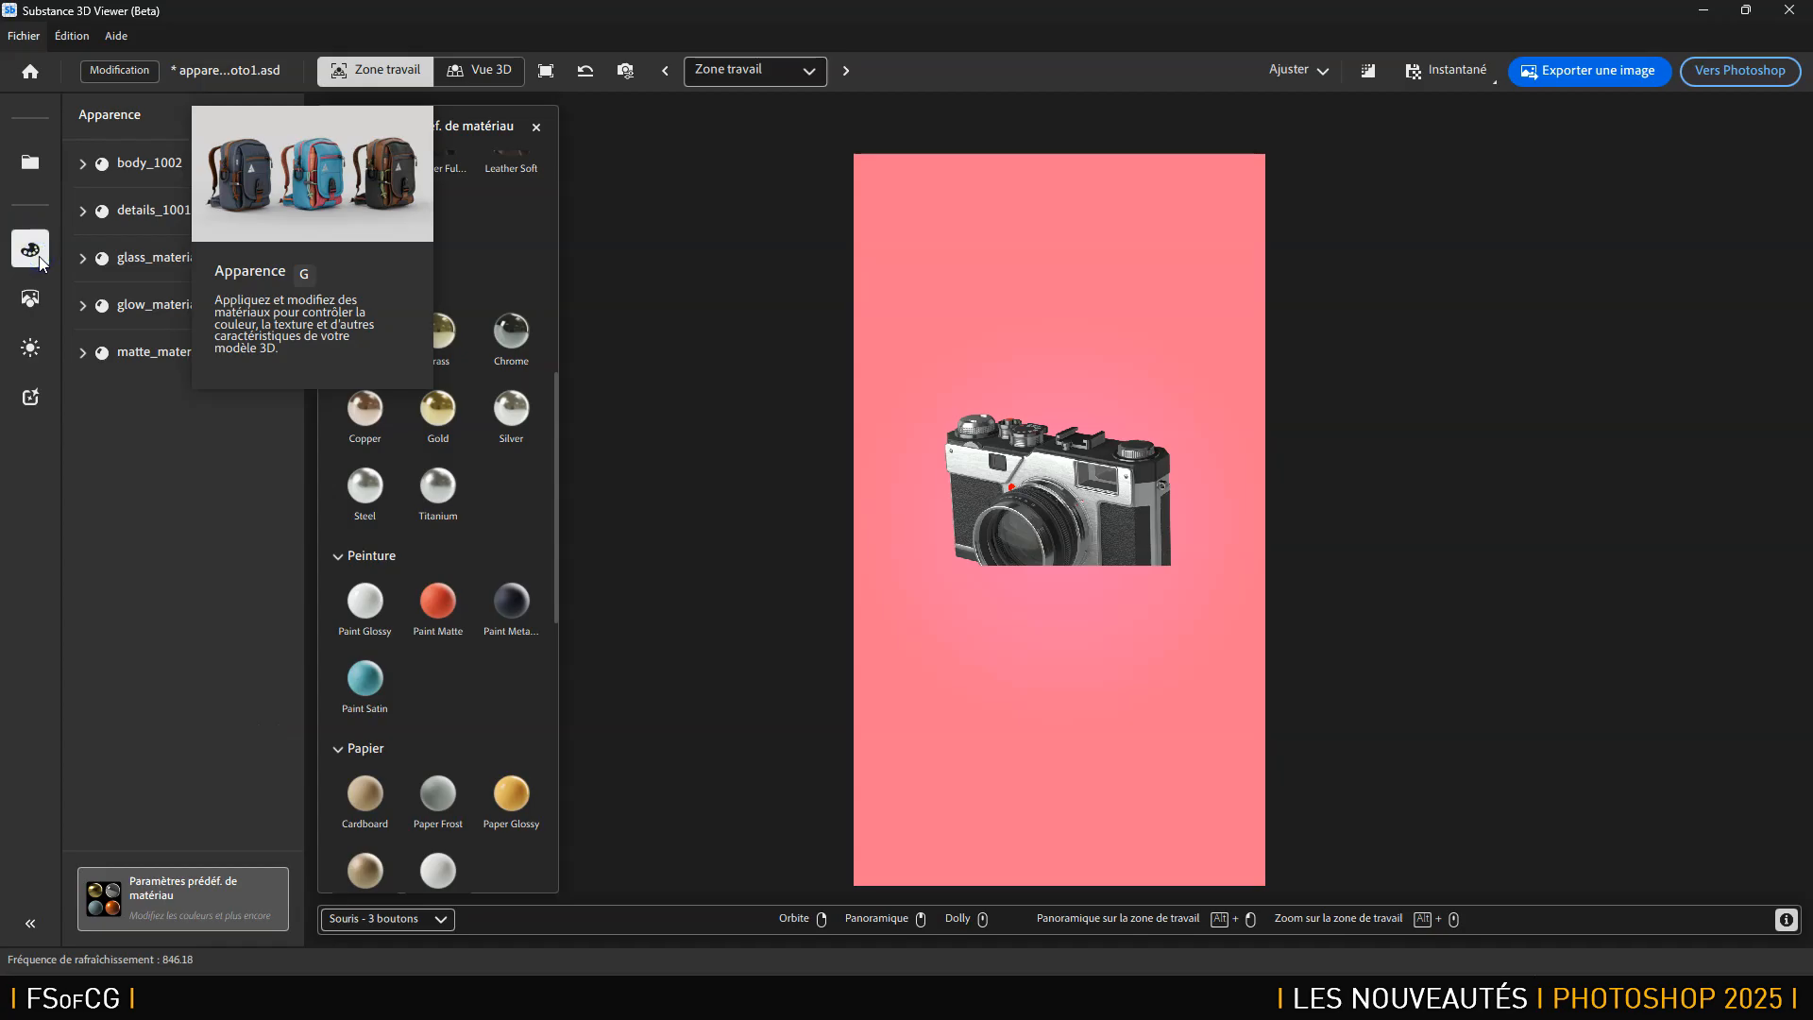
left_click(30, 163)
left_click(17, 921)
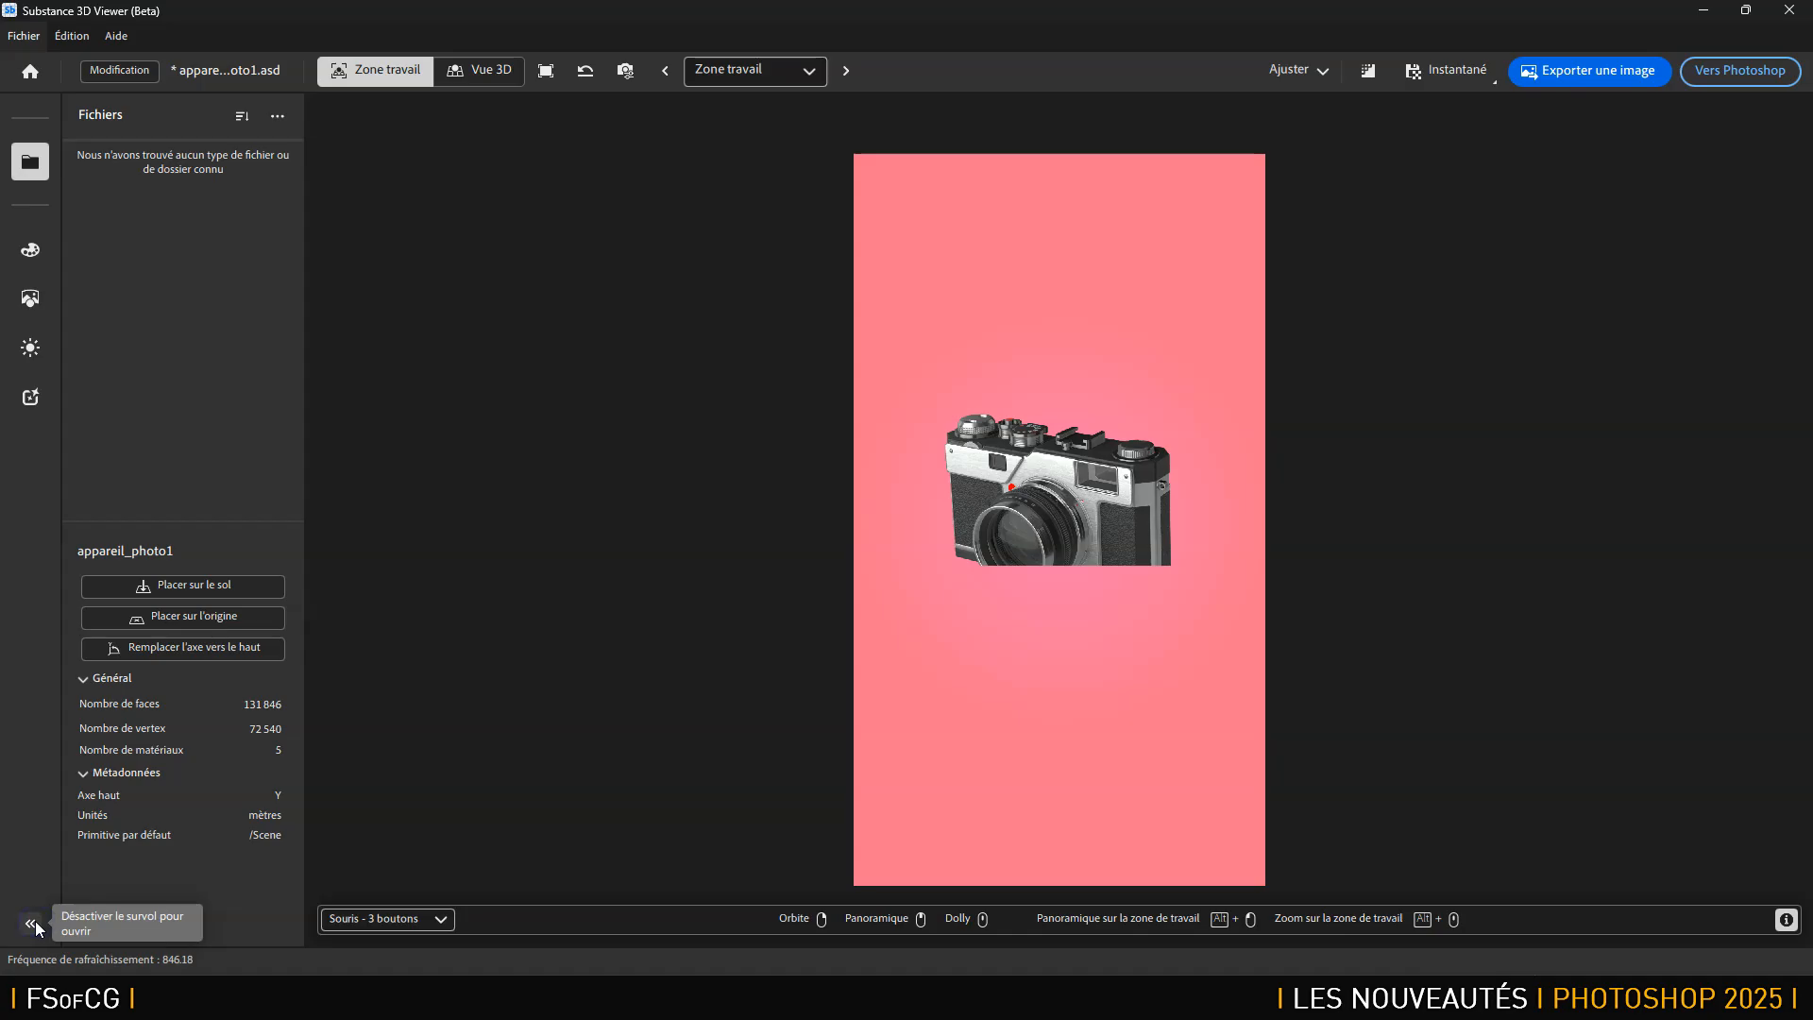
left_click(32, 923)
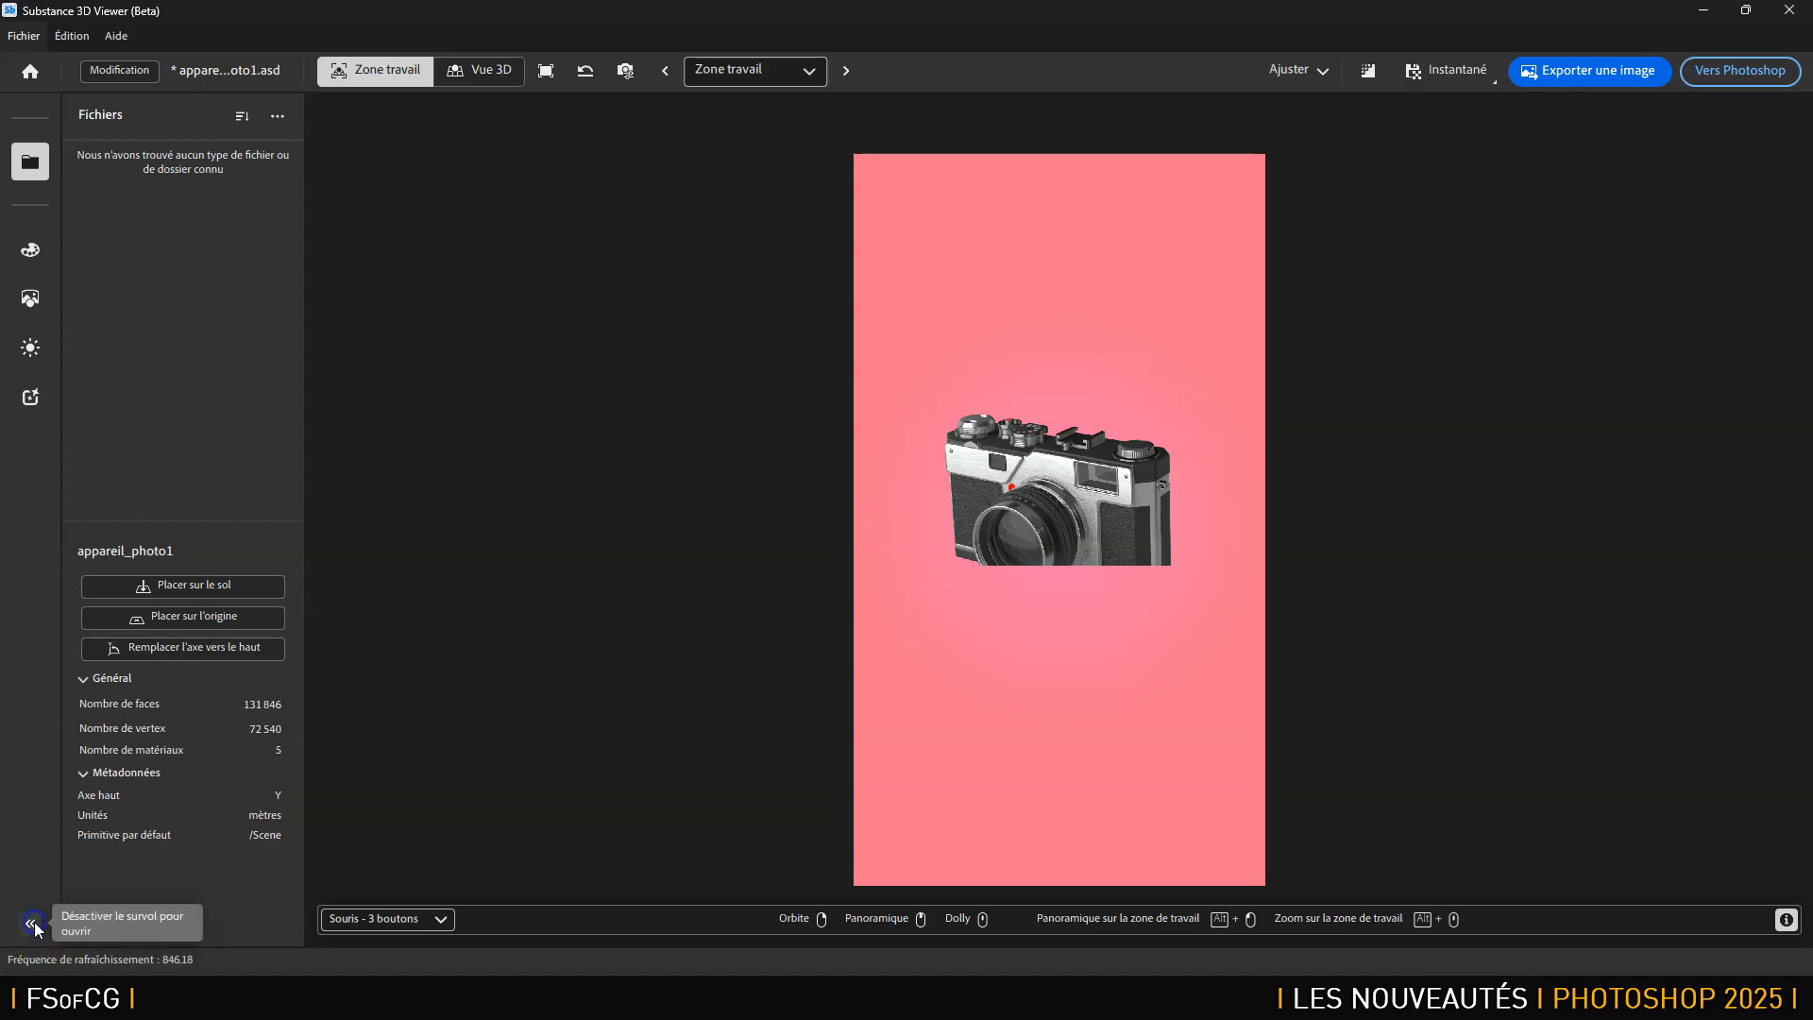
left_click(43, 275)
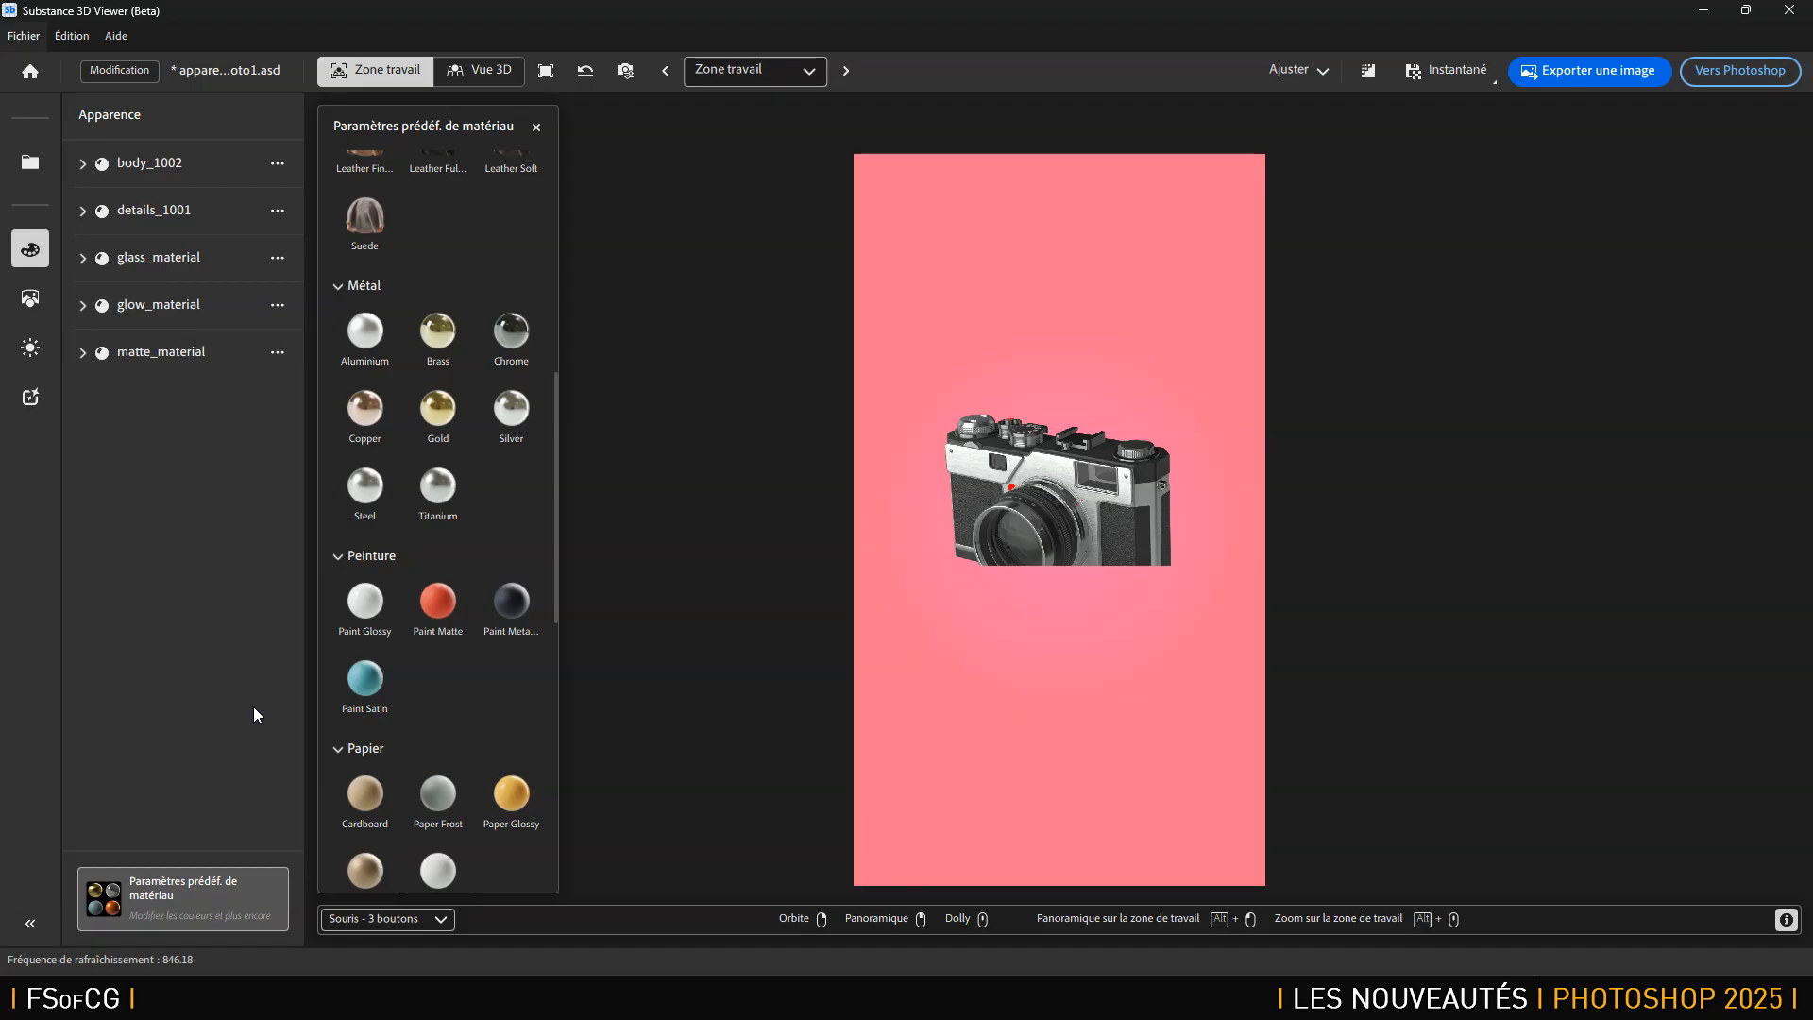
left_click(183, 161)
left_click(178, 413)
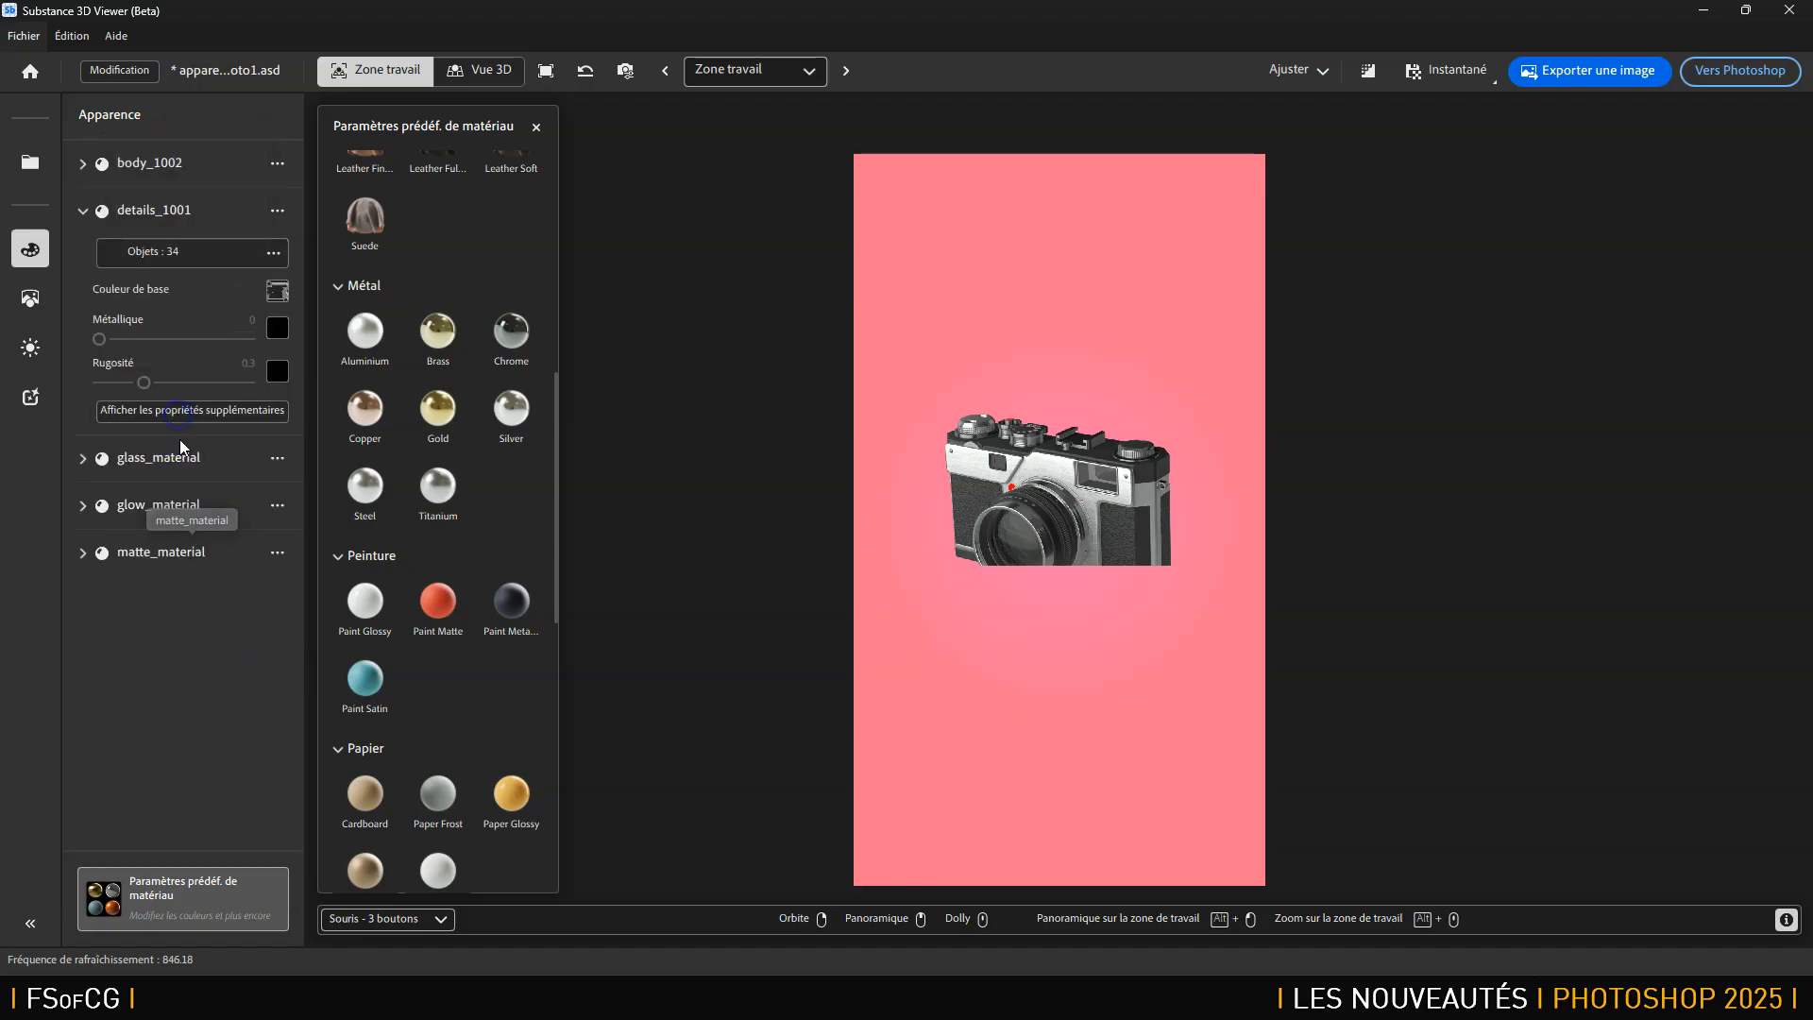
left_click(172, 459)
left_click(166, 512)
left_click(166, 551)
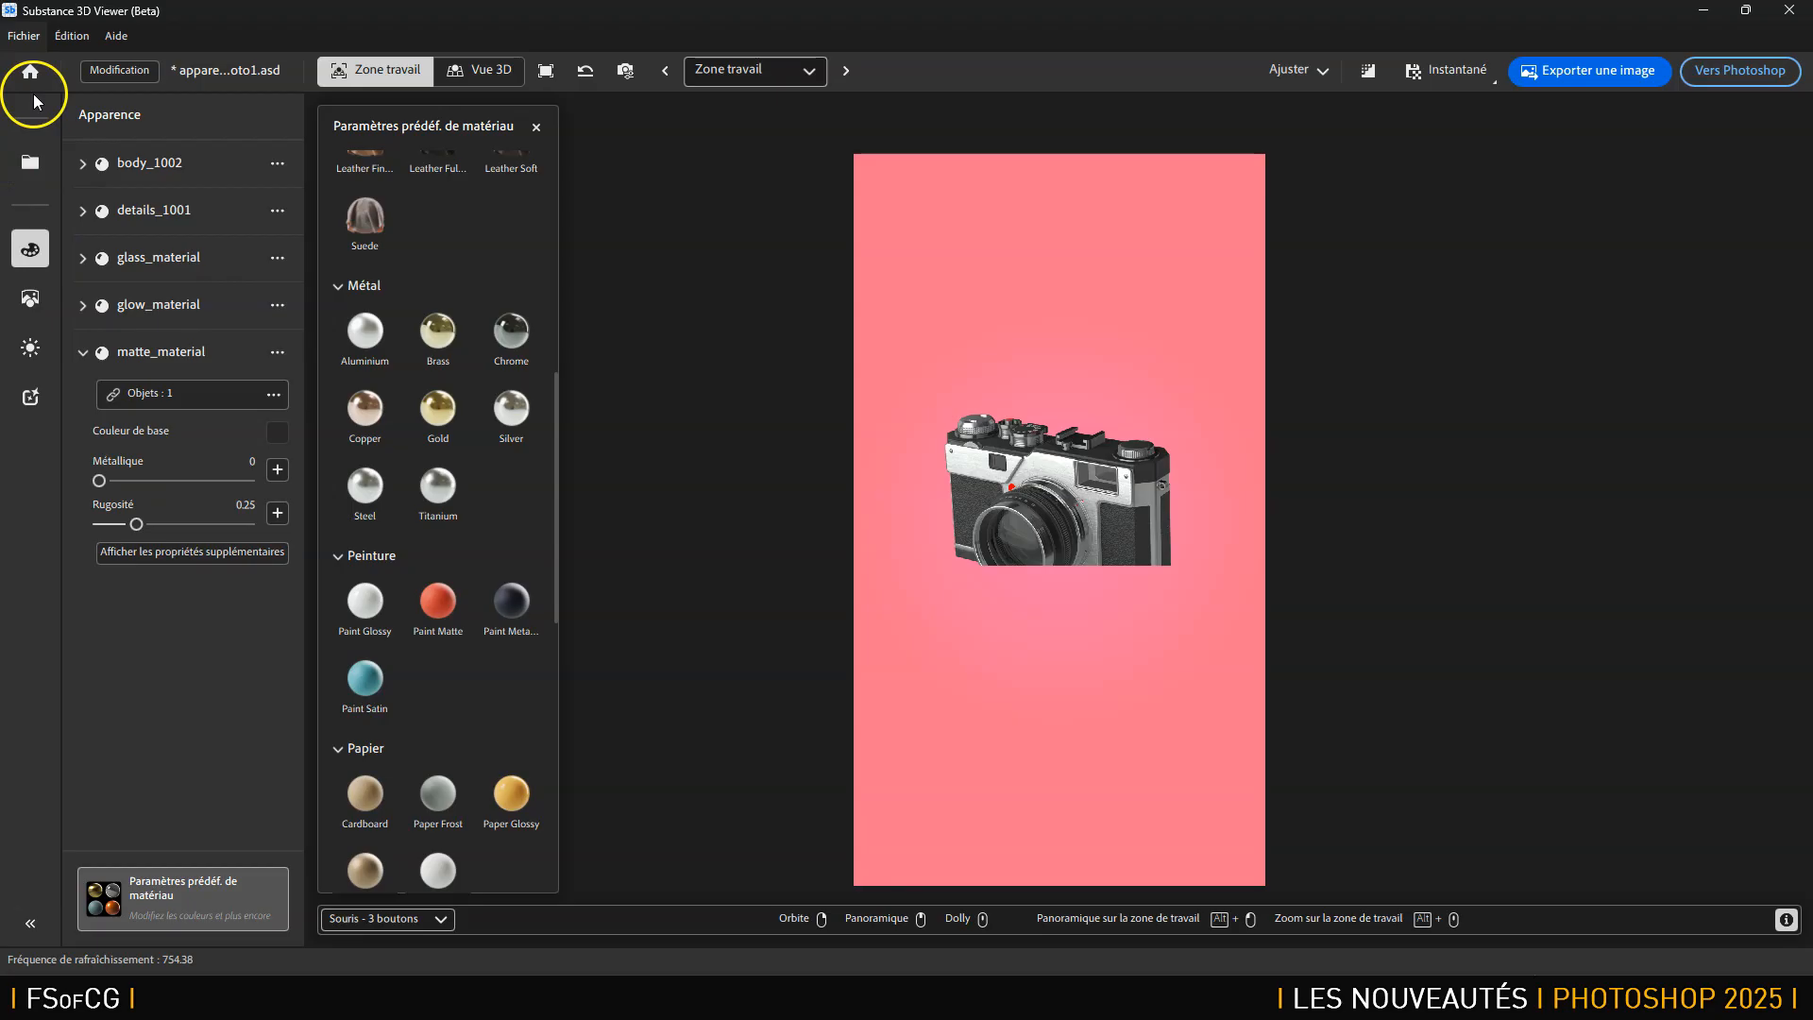
Select the appareil_photo element in the composition and fit its frame to the 1080 x 1920 canvas.
mouse_move(46, 276)
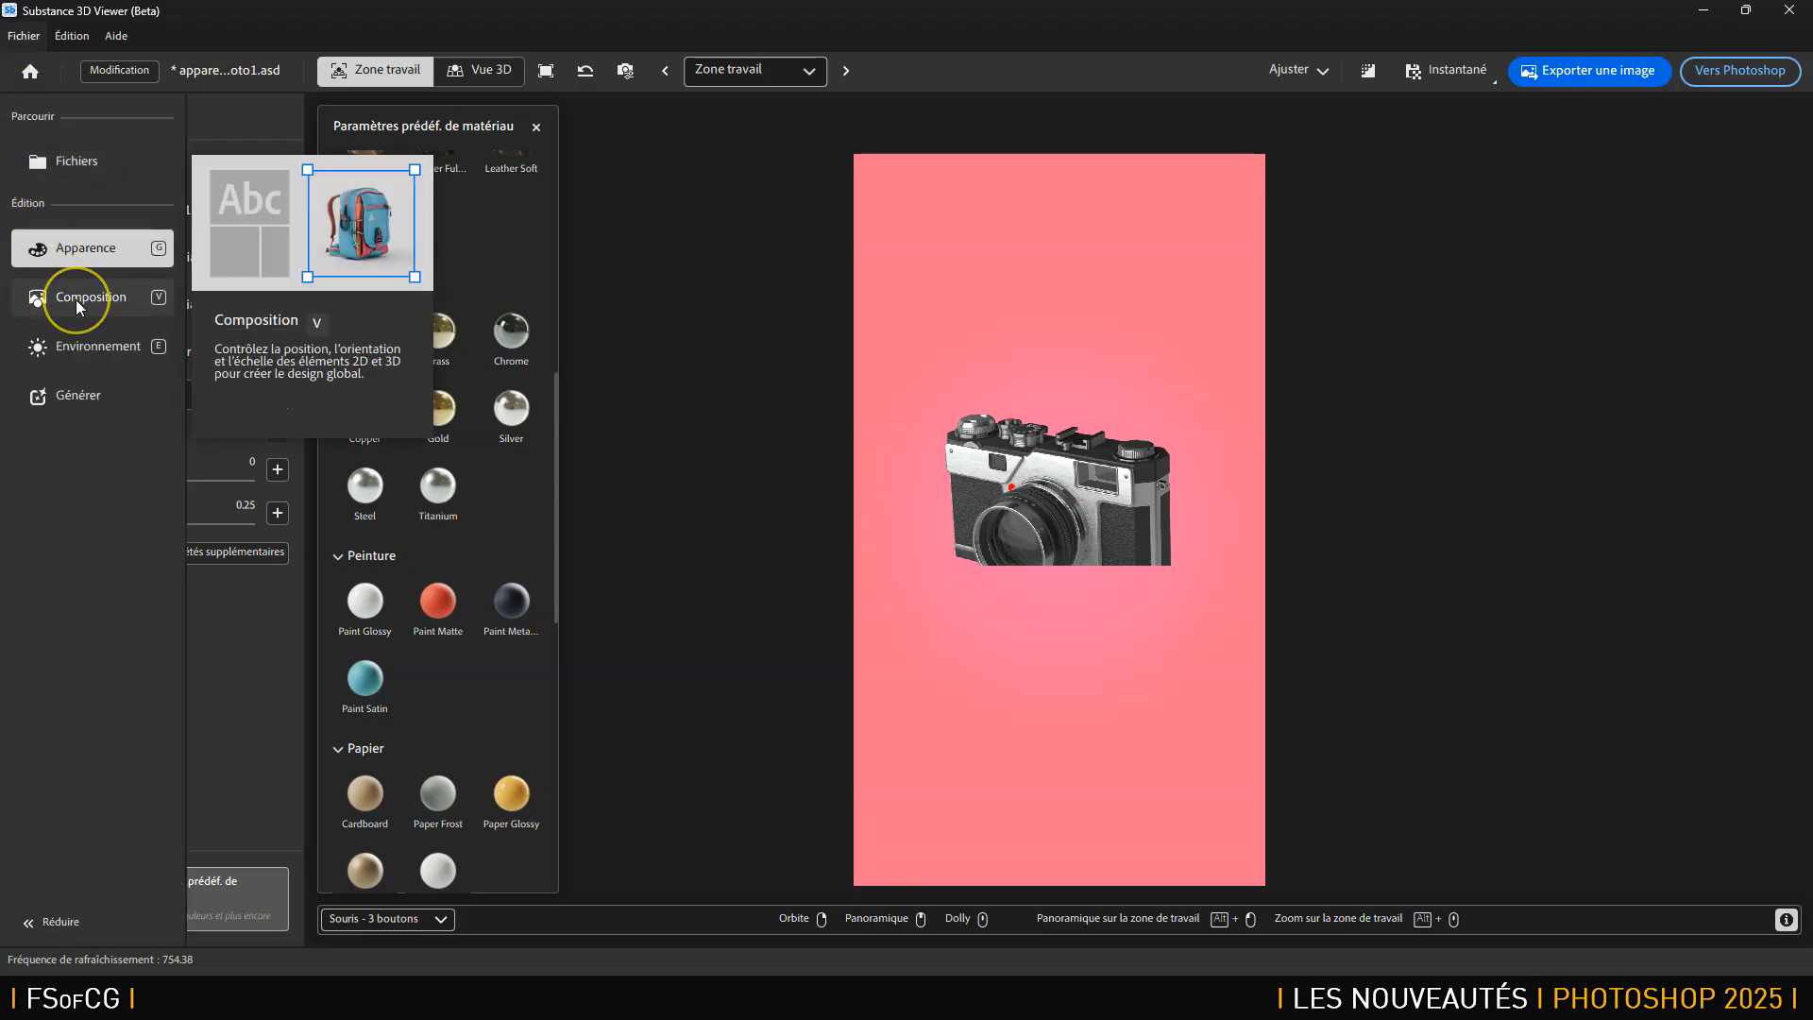
left_click(76, 298)
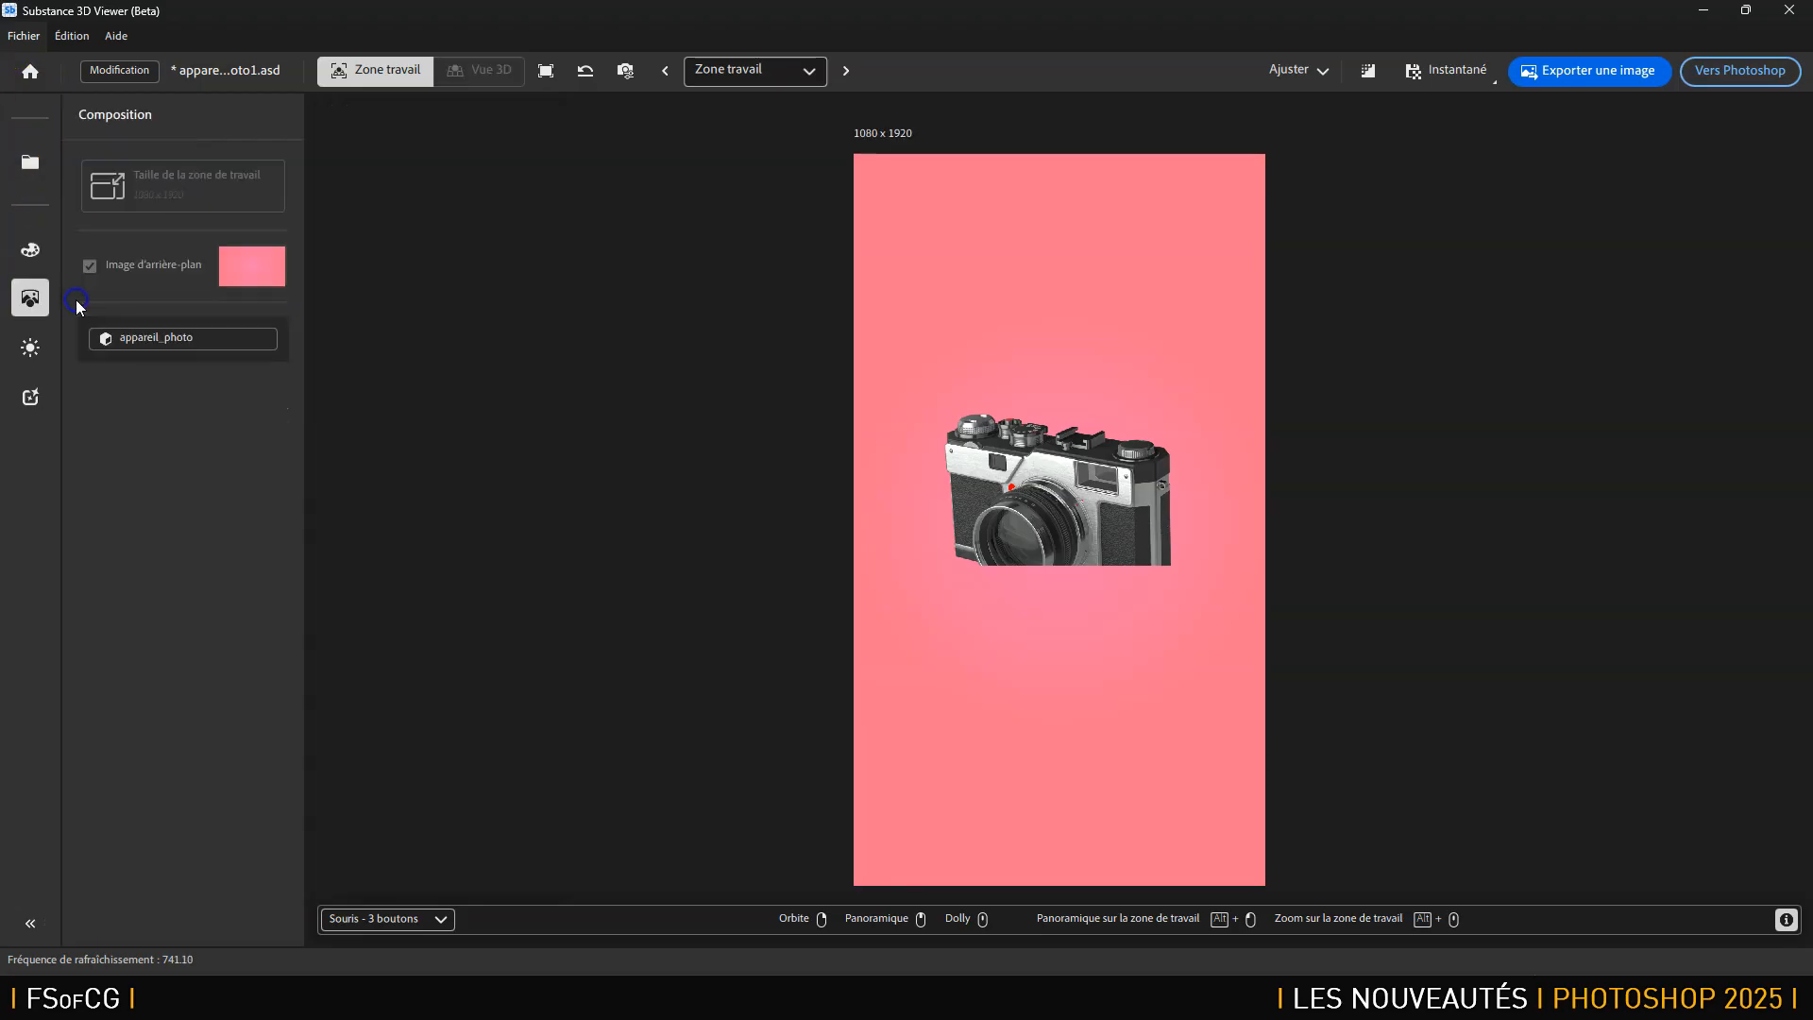
left_click(170, 338)
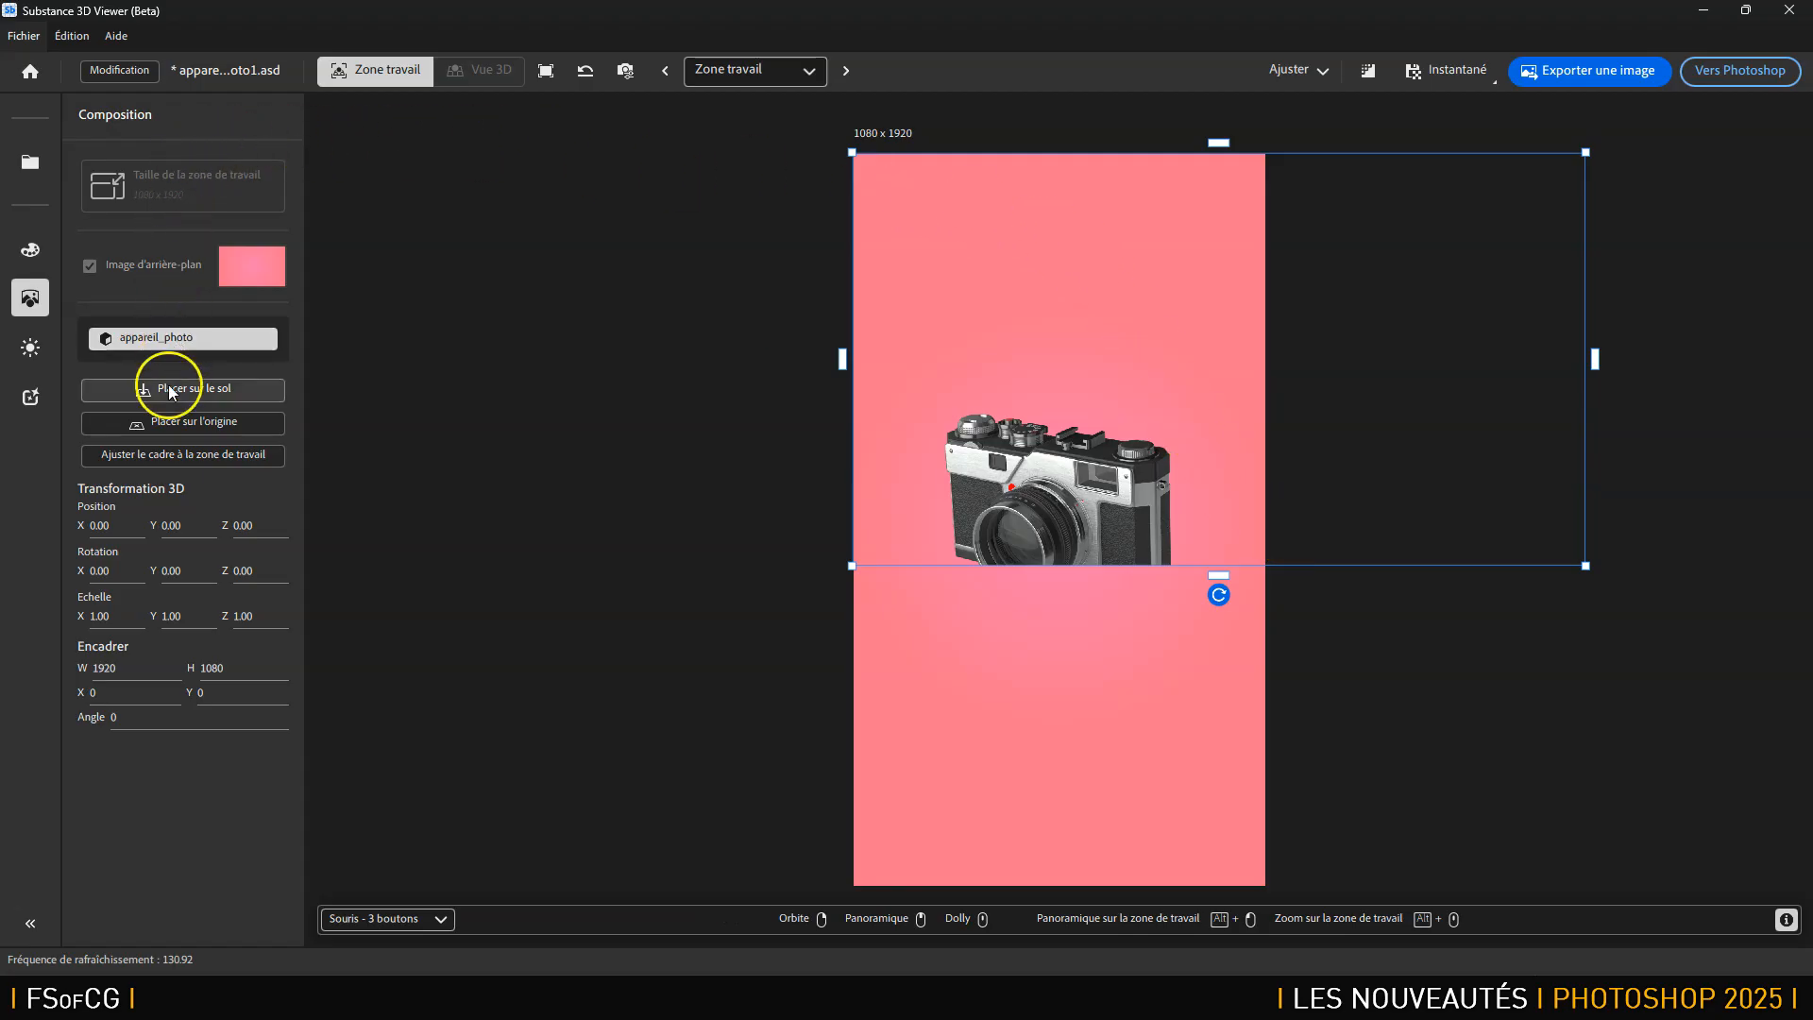
left_click(179, 451)
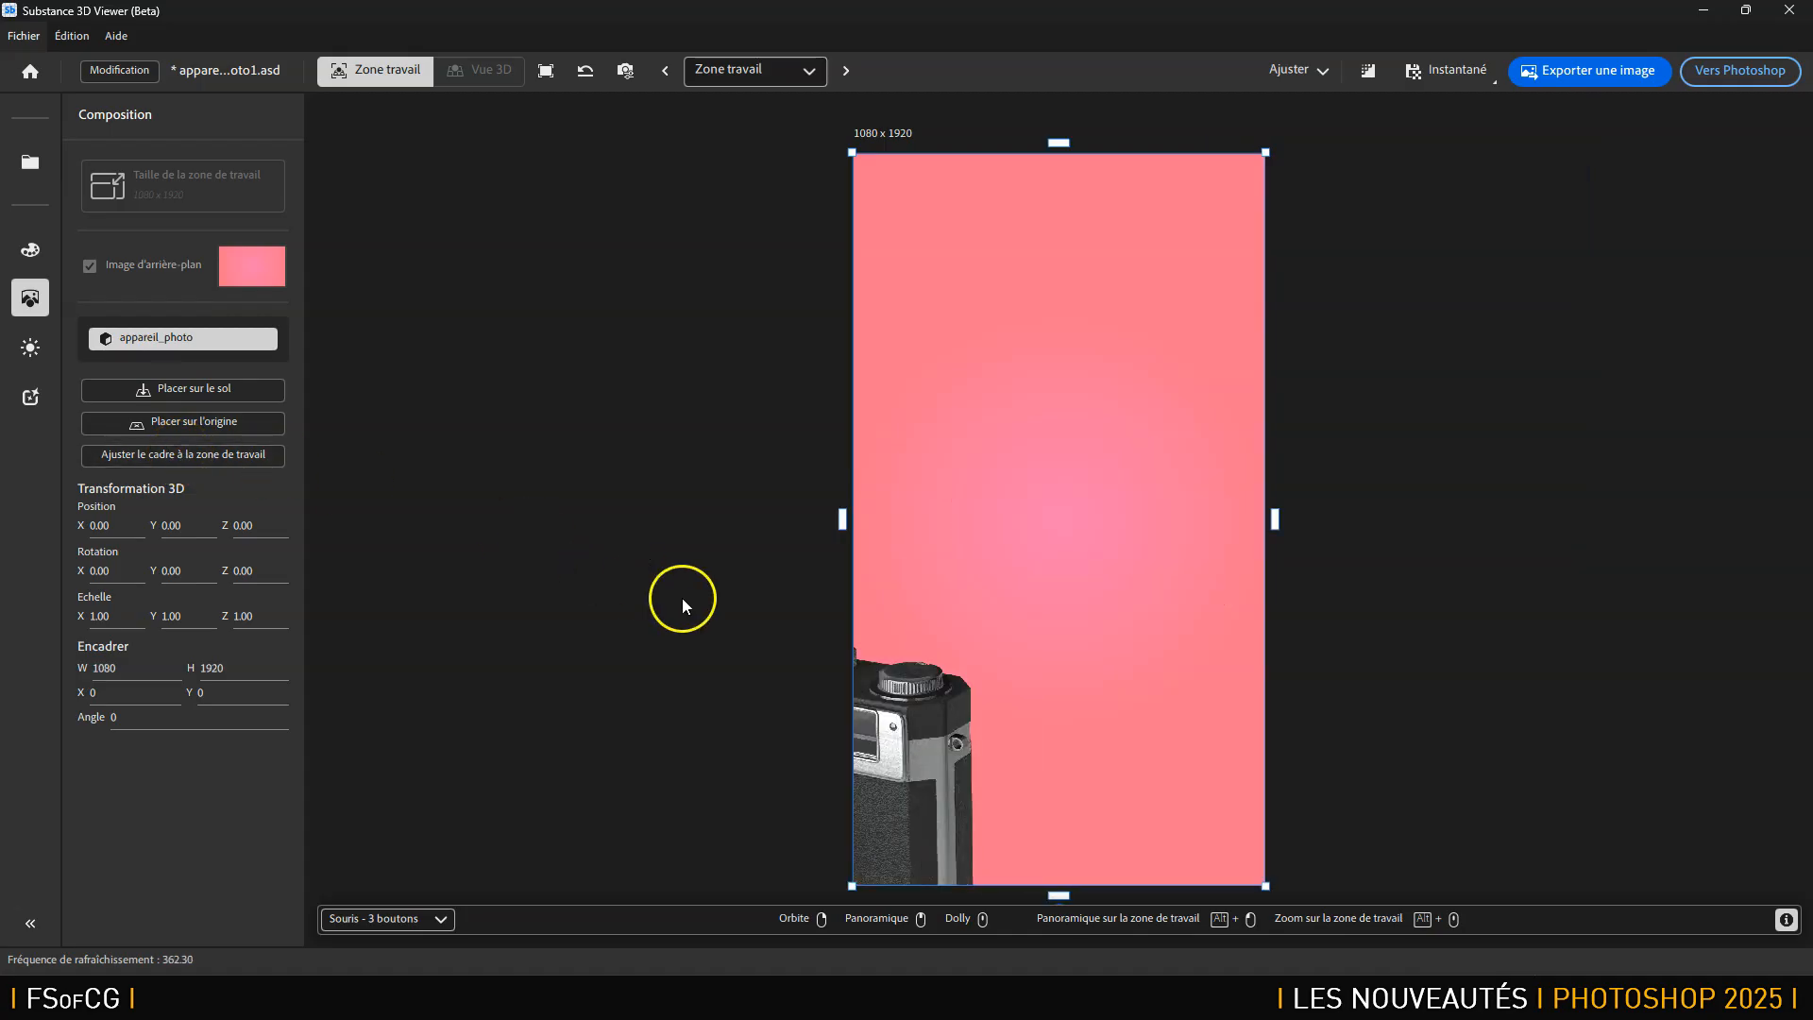
Move the camera to the middle of the pink background and refit its frame to the canvas.
left_click_drag(882, 728, 1085, 497)
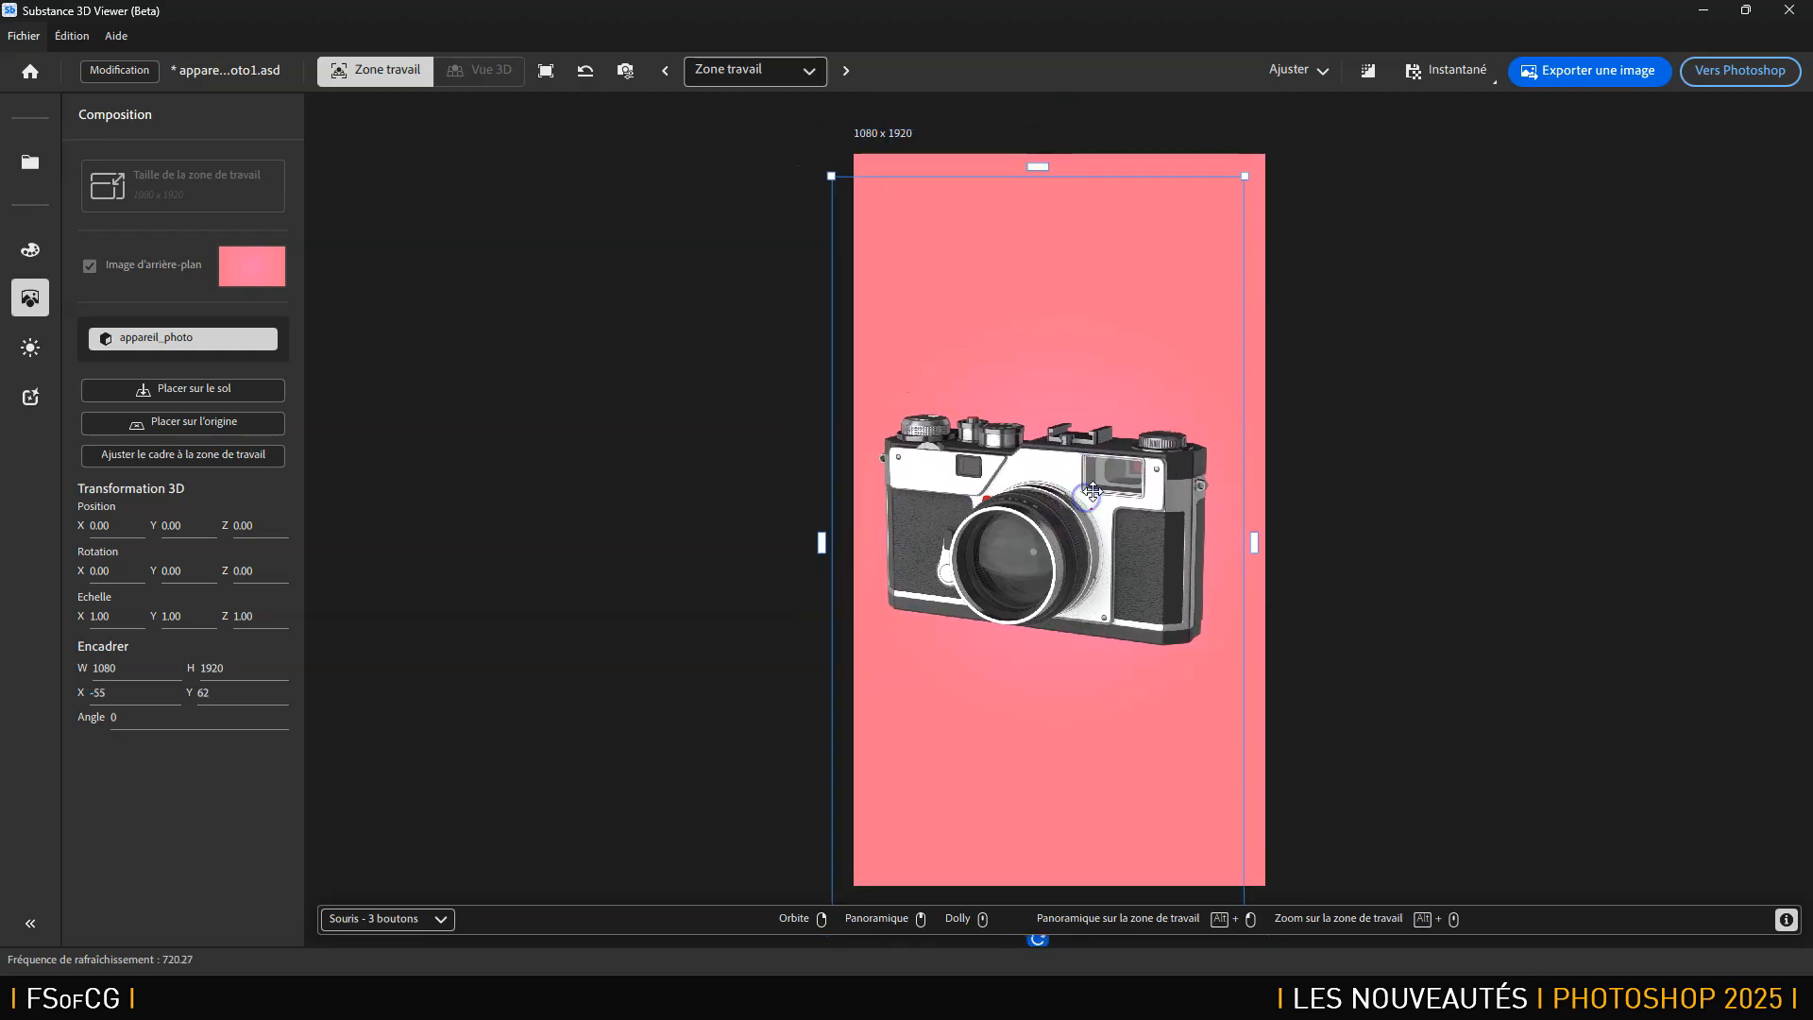
left_click(208, 454)
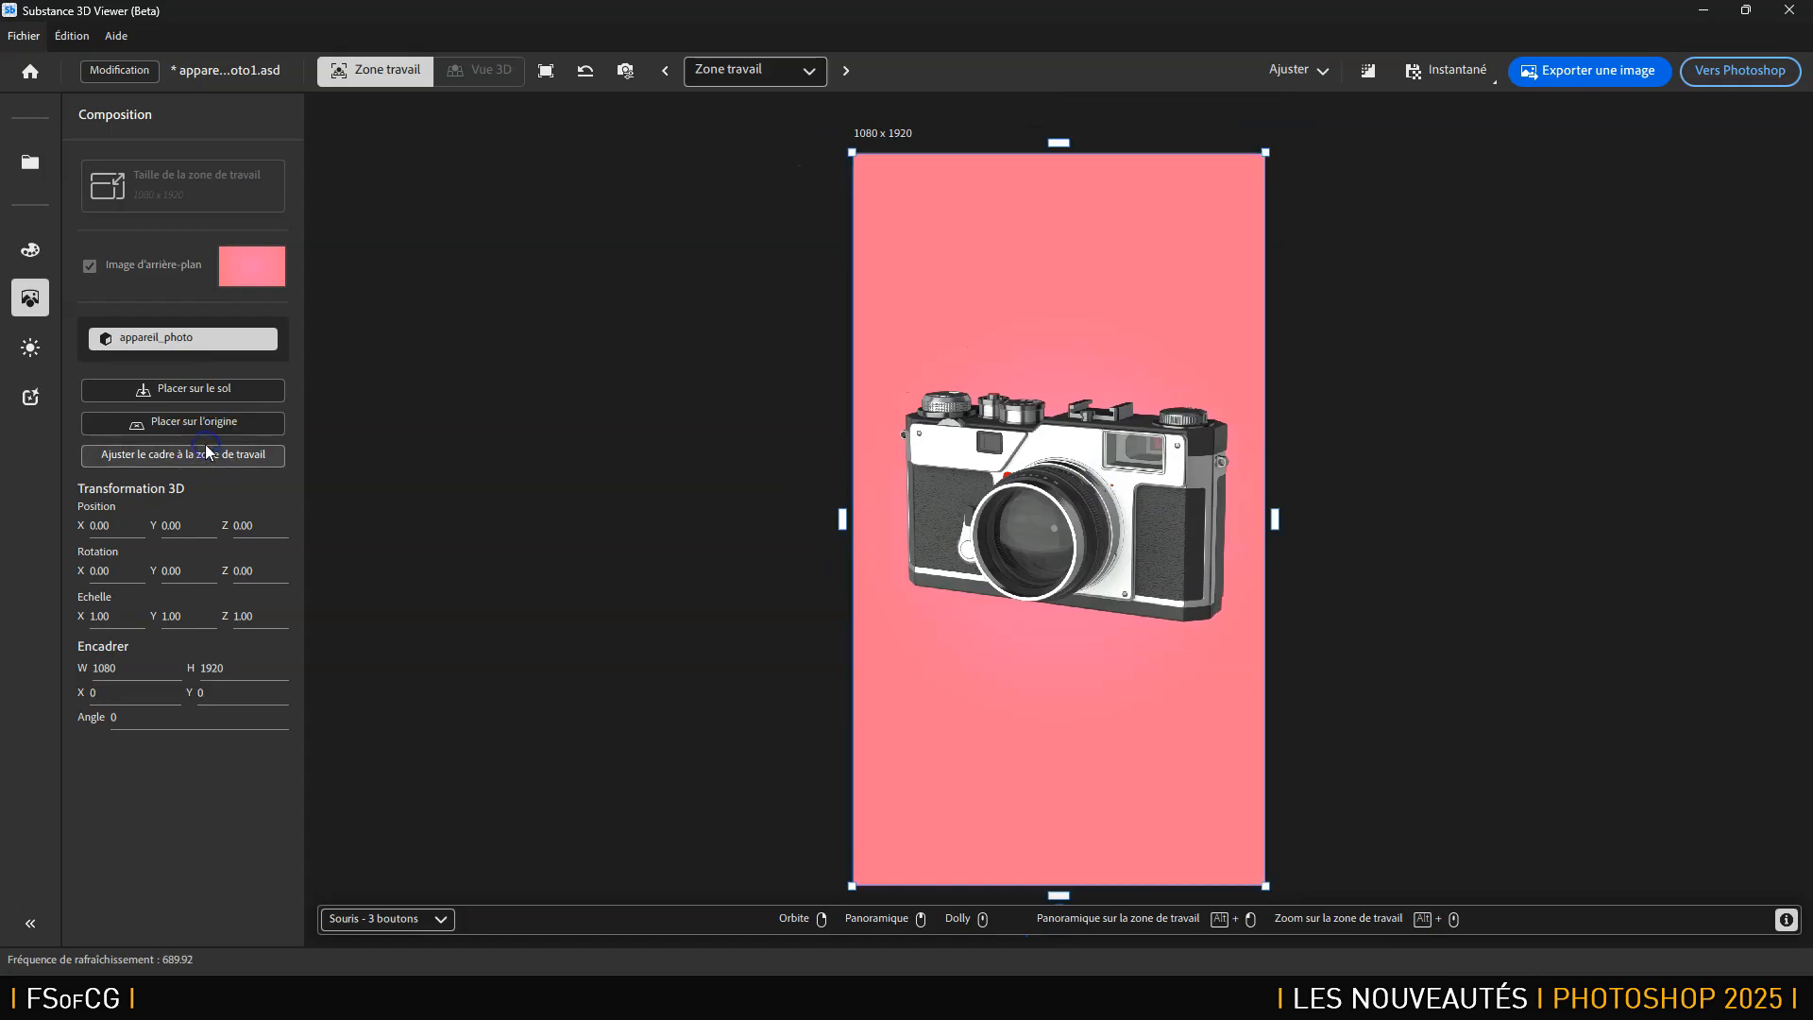
left_click(388, 449)
Orbit the camera to a three-quarter view seen from slightly above and dolly out so it appears smaller.
left_click_drag(1045, 464, 1076, 516)
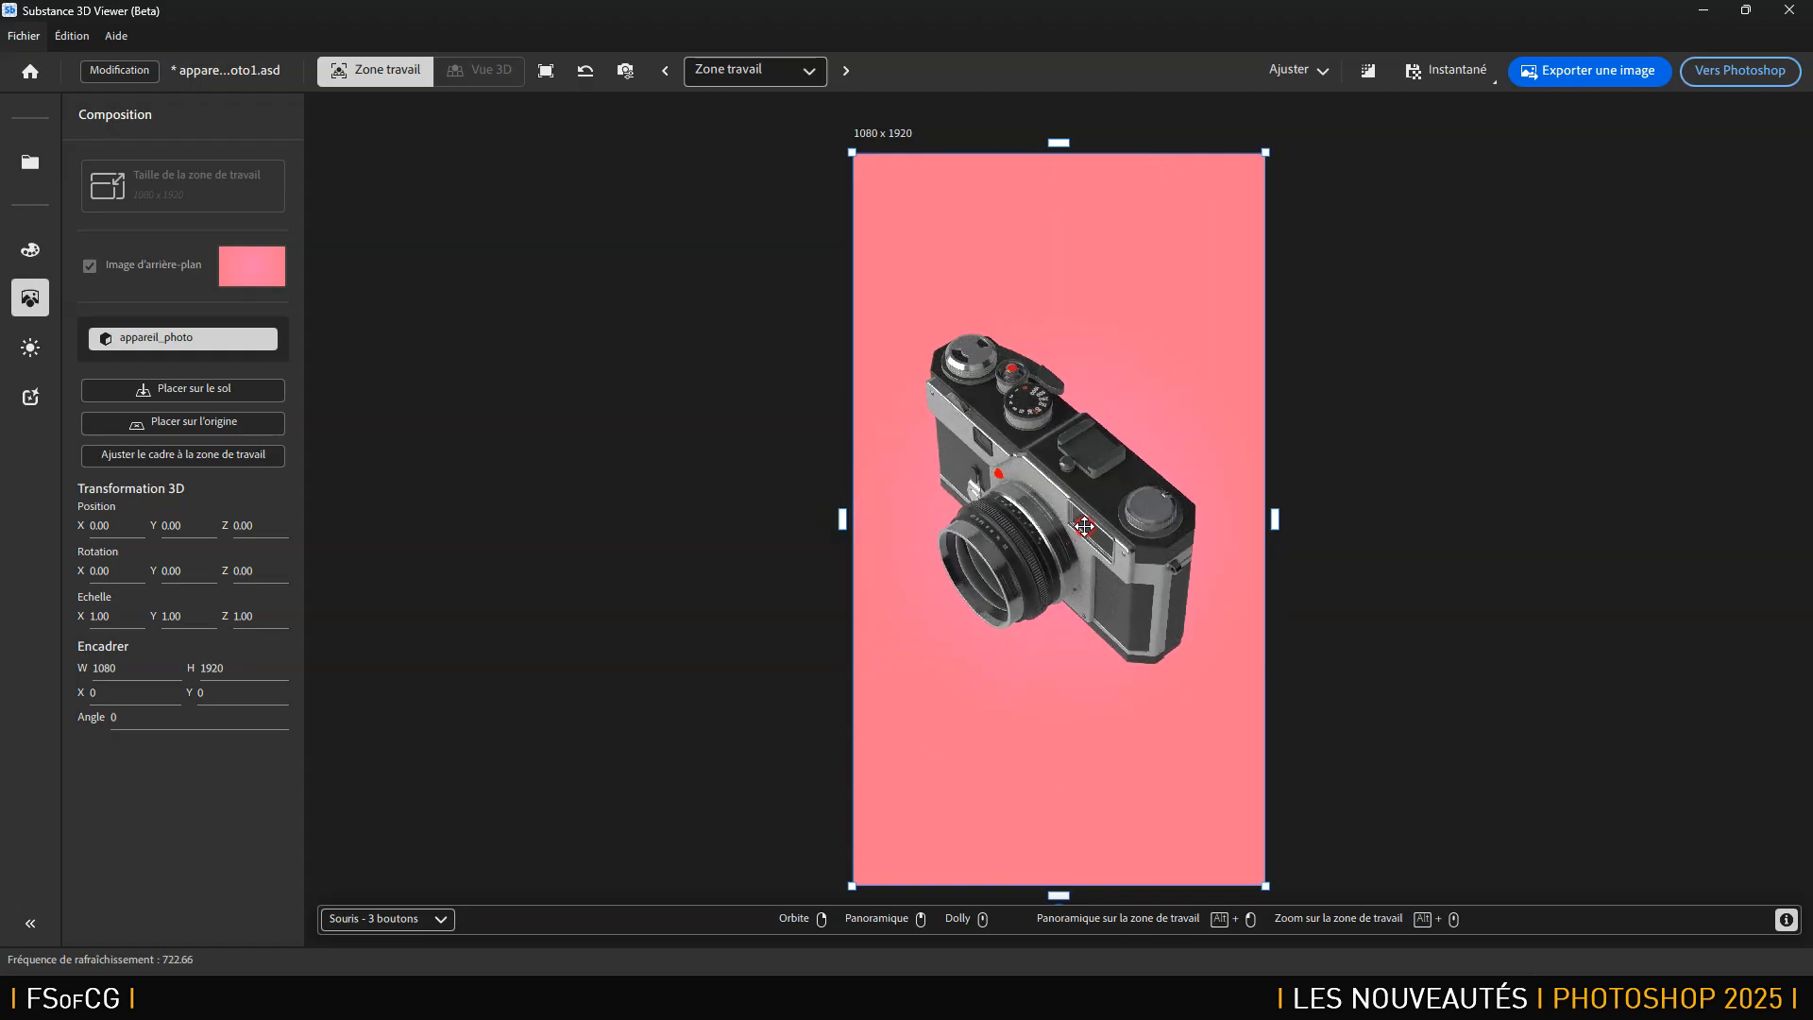
scroll(1071, 535, "down", 2)
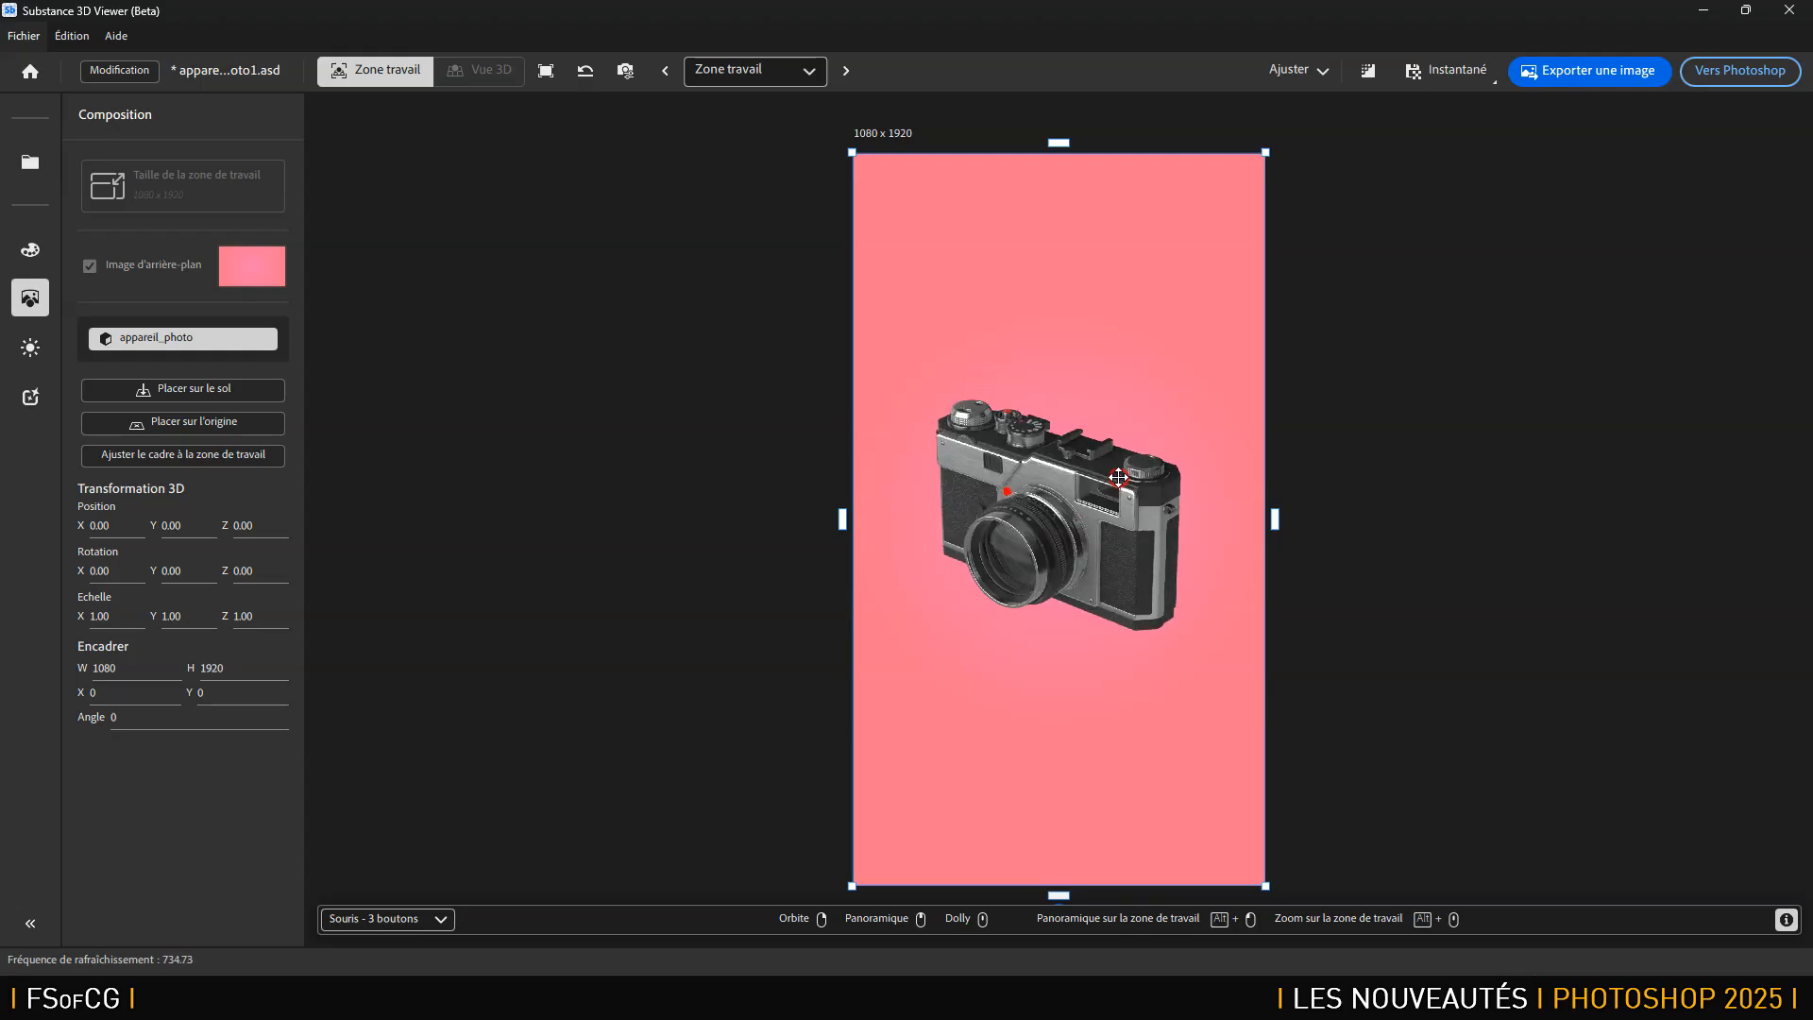
left_click_drag(1117, 477, 1108, 477)
left_click(709, 91)
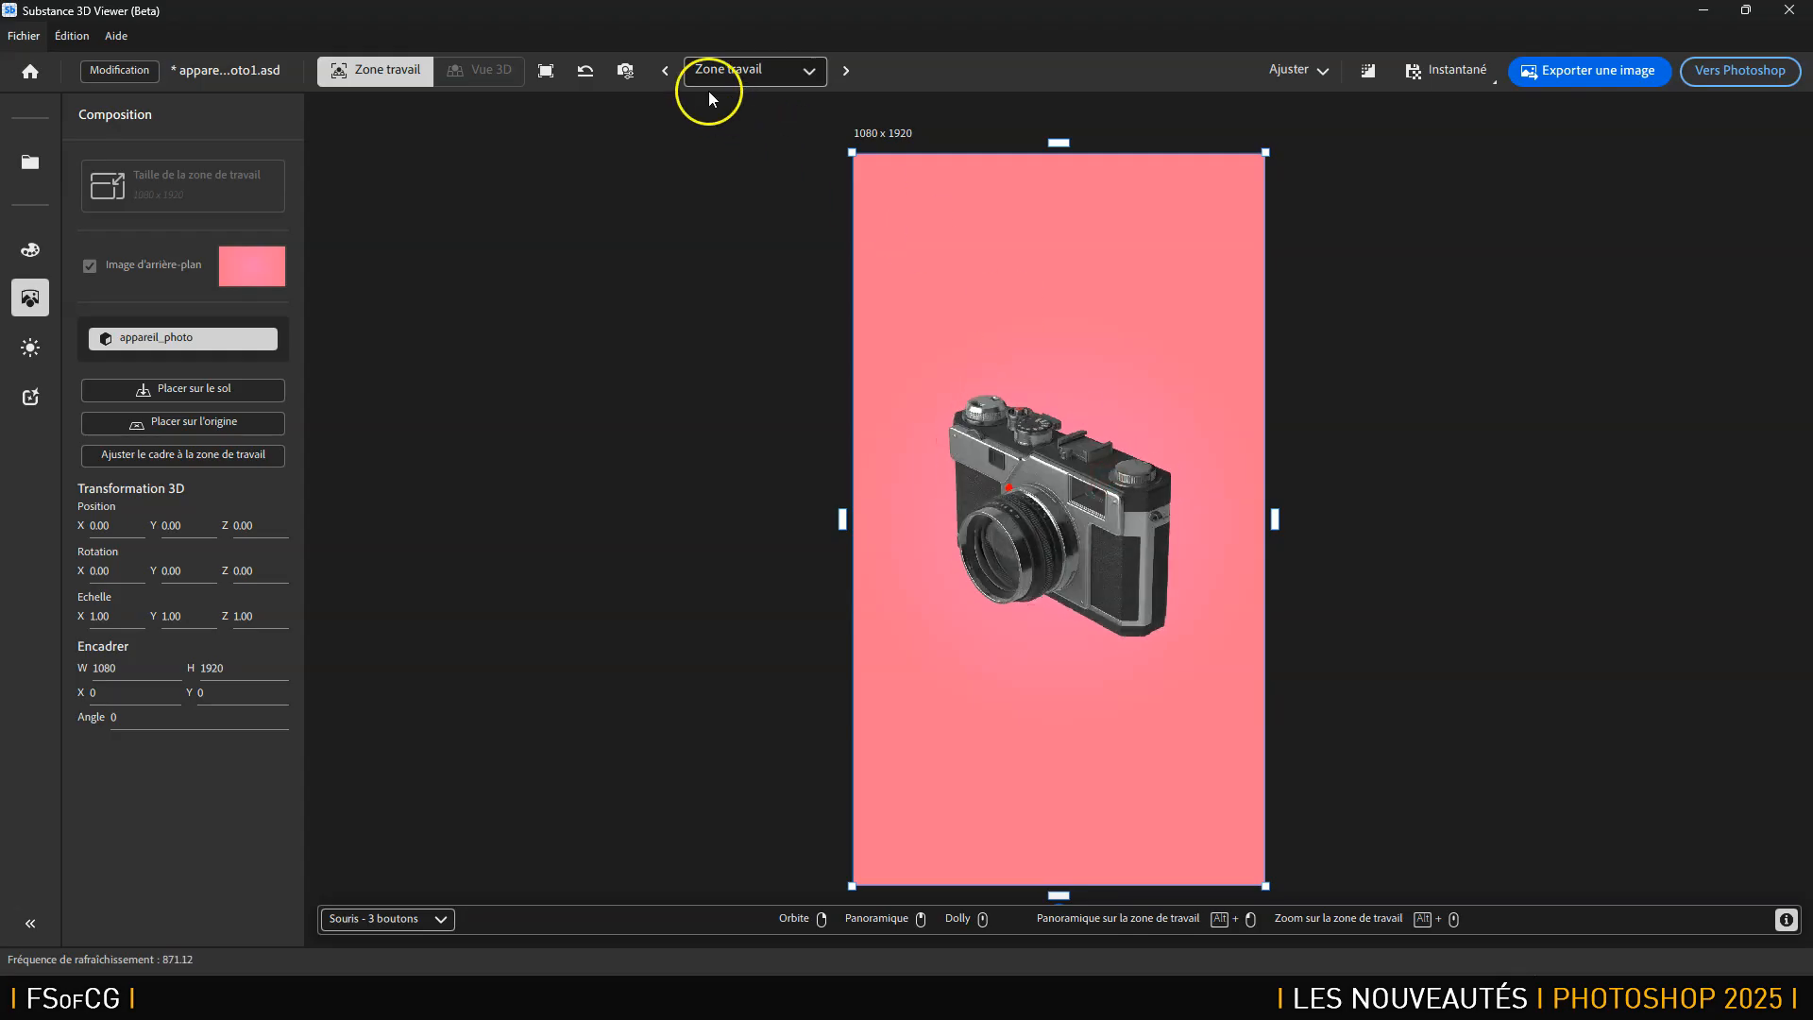
Fit the view to the camera, then pan and dolly out so the whole camera sits inside the canvas.
left_click(549, 70)
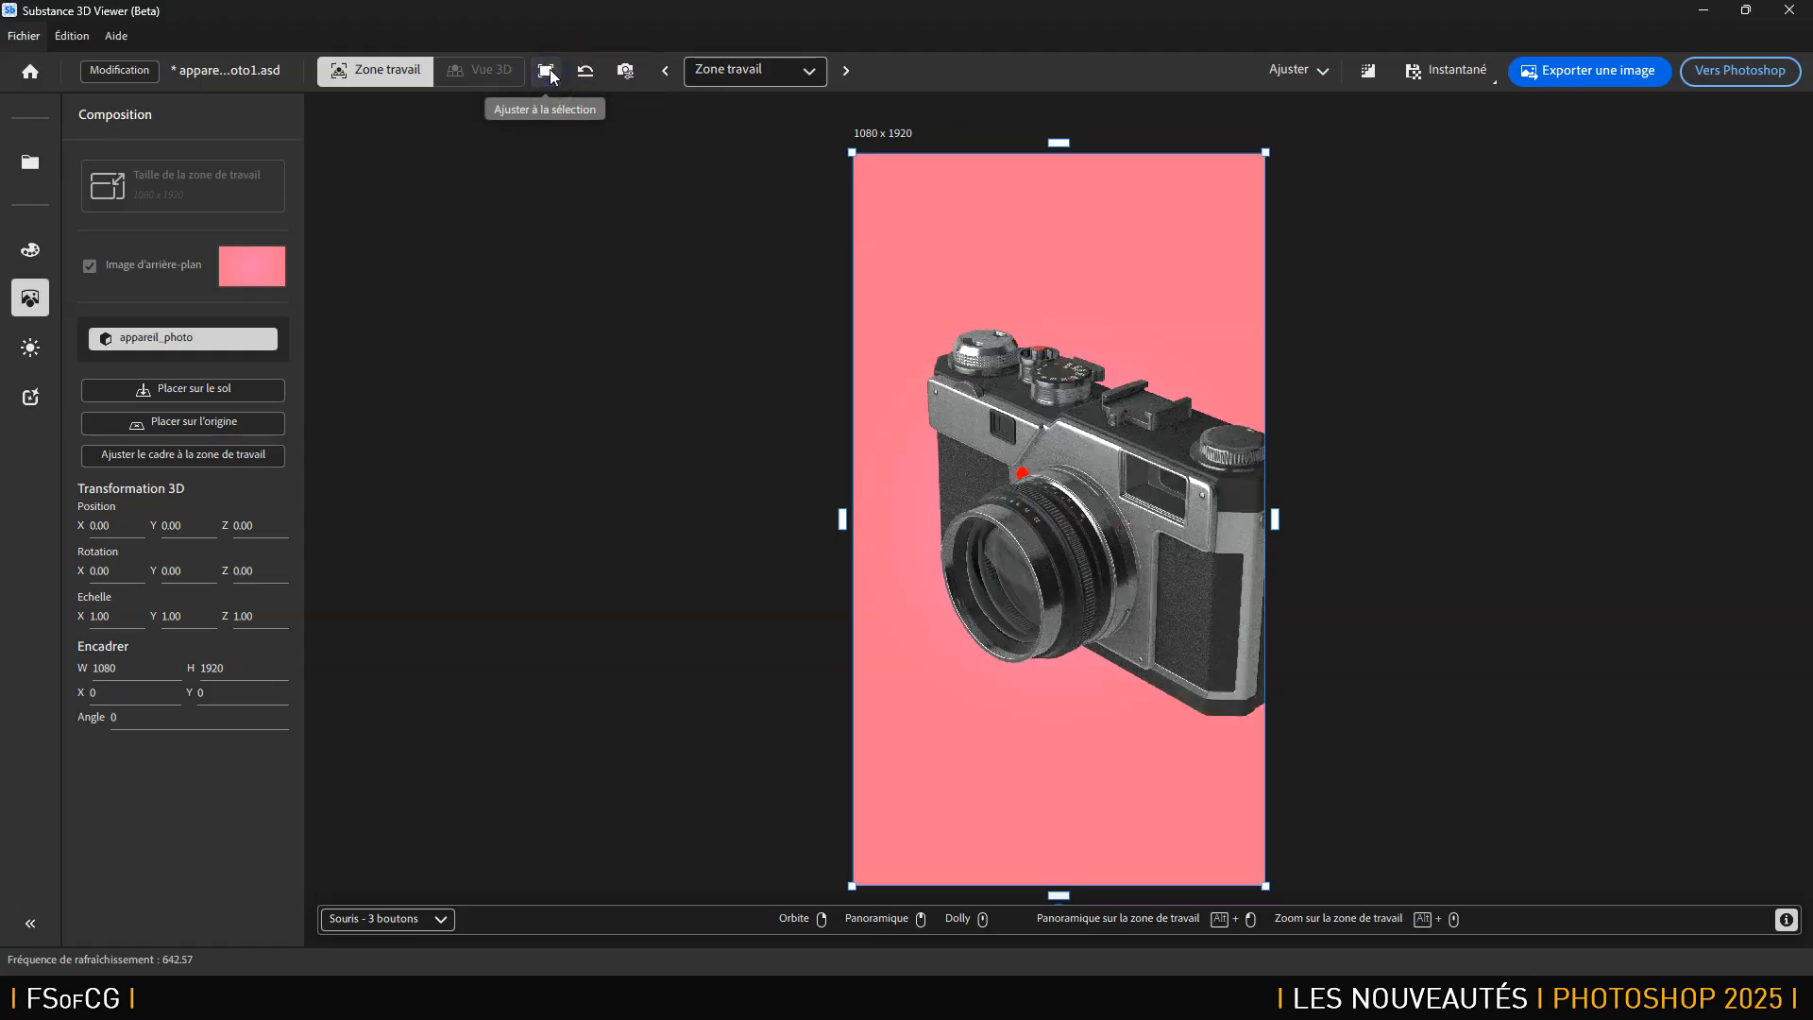
left_click_drag(1125, 474, 1078, 481)
scroll(1078, 481, "down", 3)
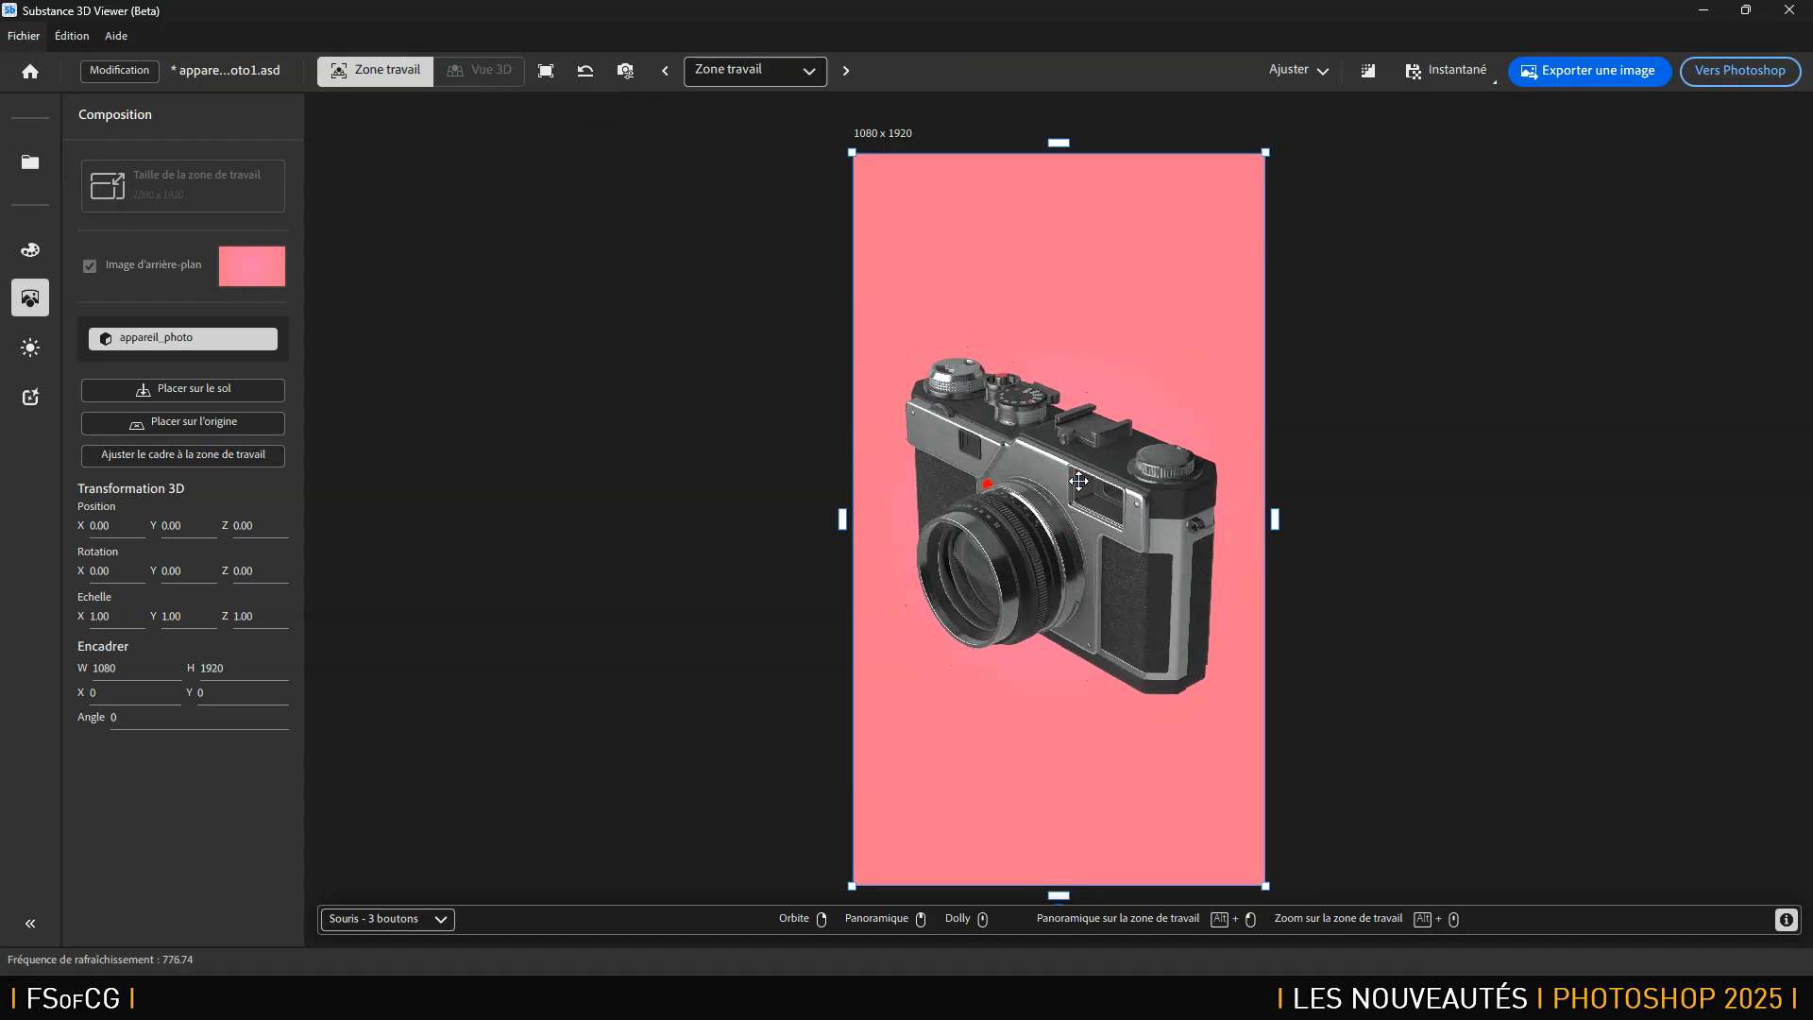
Try placing the camera on the ground and on the origin.
left_click(233, 389)
left_click(220, 413)
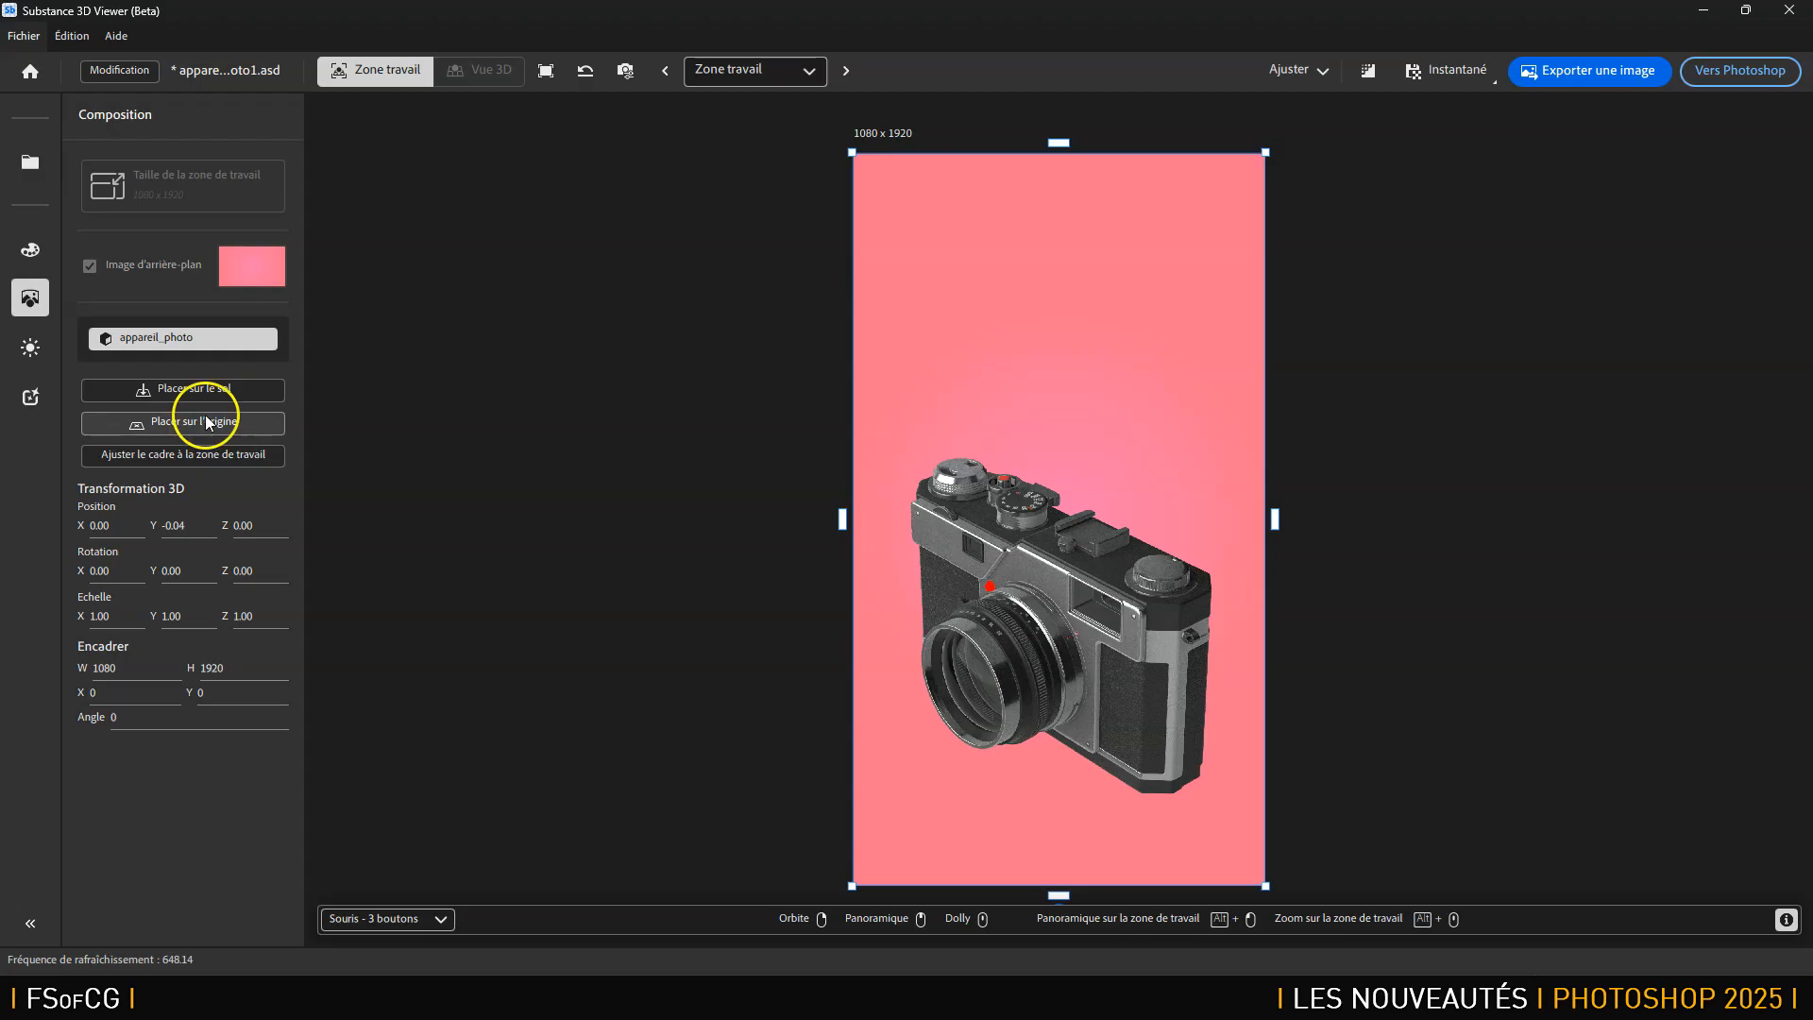
left_click(204, 386)
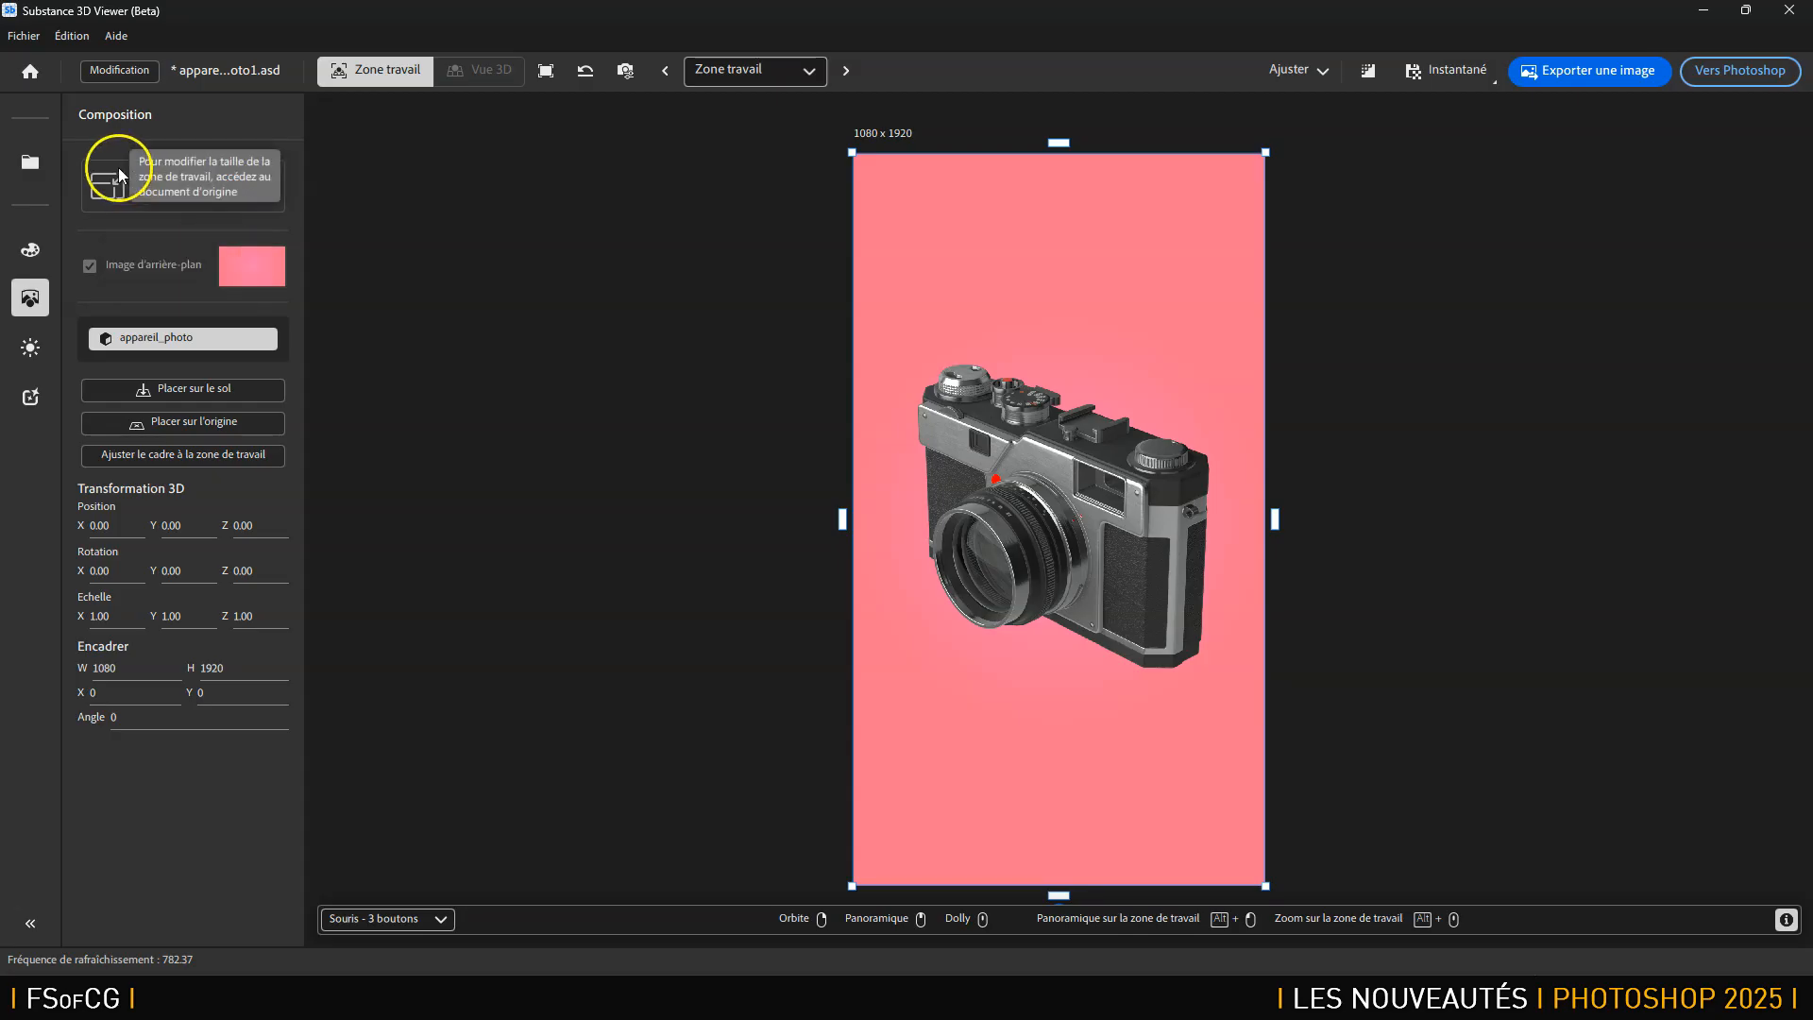
Fit the camera's frame to the canvas and adjust the camera slightly lower on the background.
left_click(168, 452)
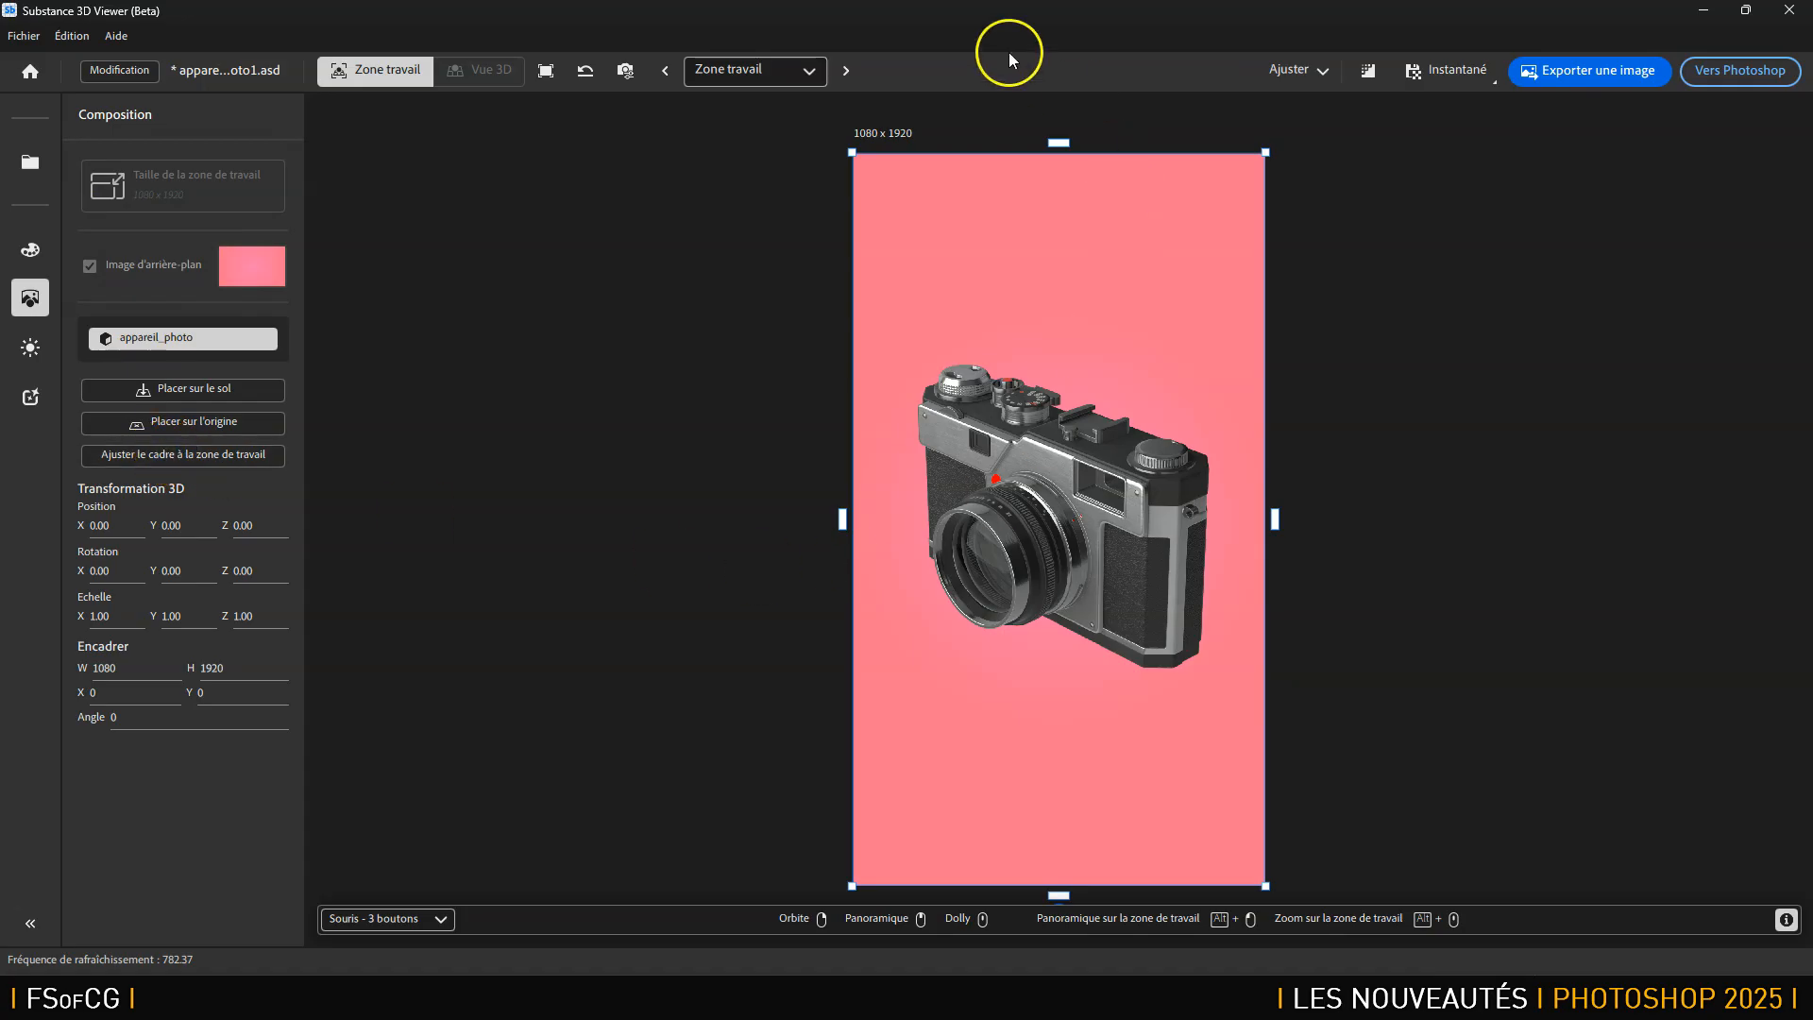
mouse_move(1076, 554)
left_mouse_down()
mouse_move(1133, 264)
mouse_move(1085, 850)
mouse_move(1105, 540)
mouse_move(1077, 425)
mouse_move(1073, 576)
left_mouse_up()
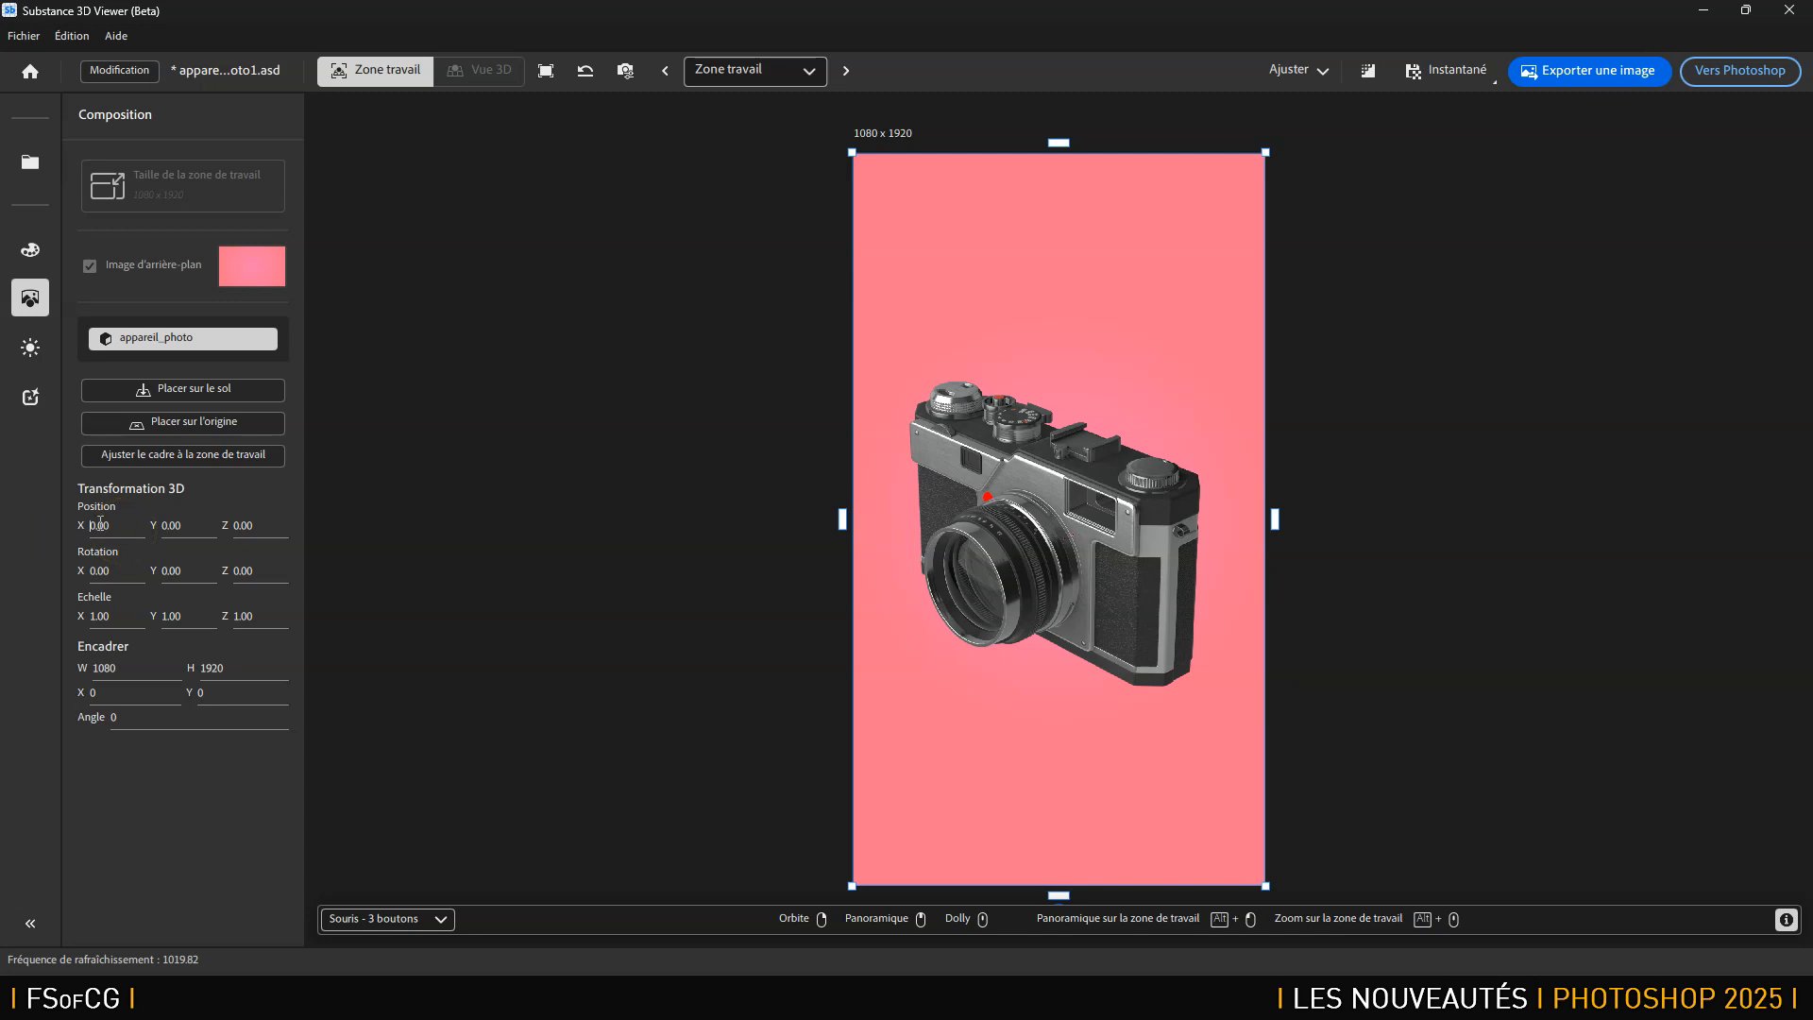
Try an X position of 10 for the camera, then return it to 0.
key("Return")
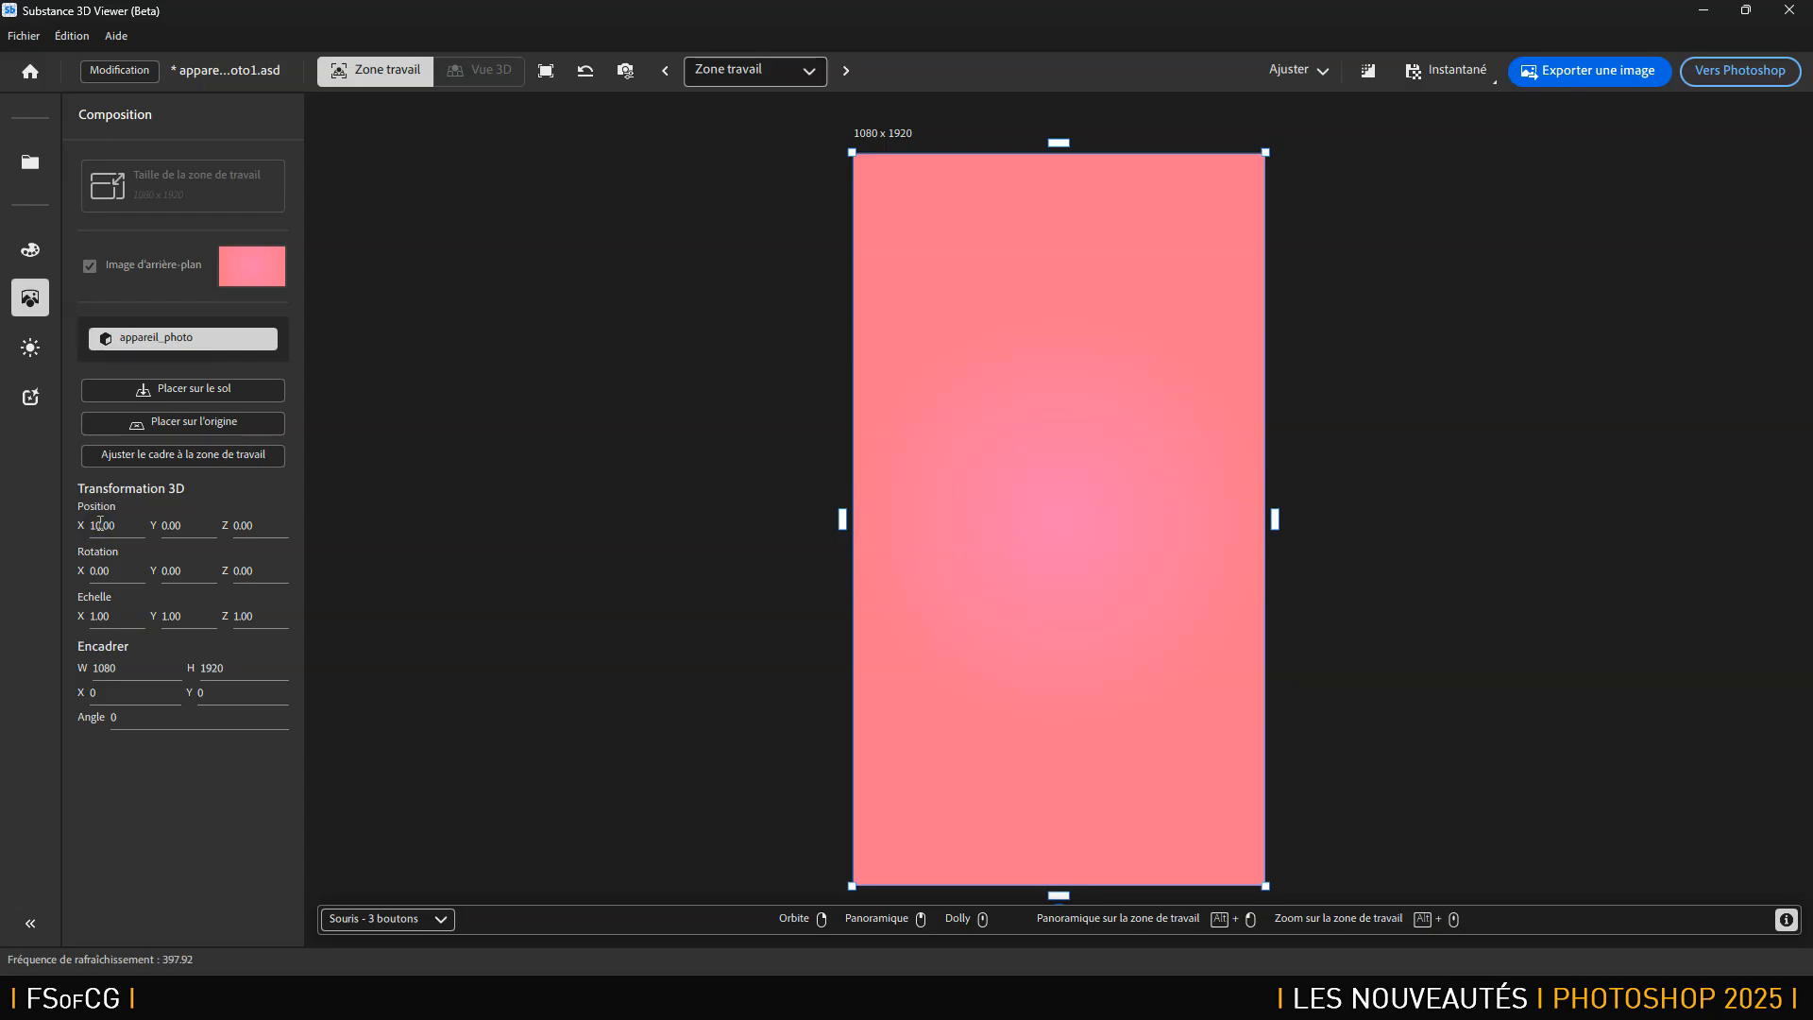
double_click(101, 527)
left_click_drag(101, 527, 81, 534)
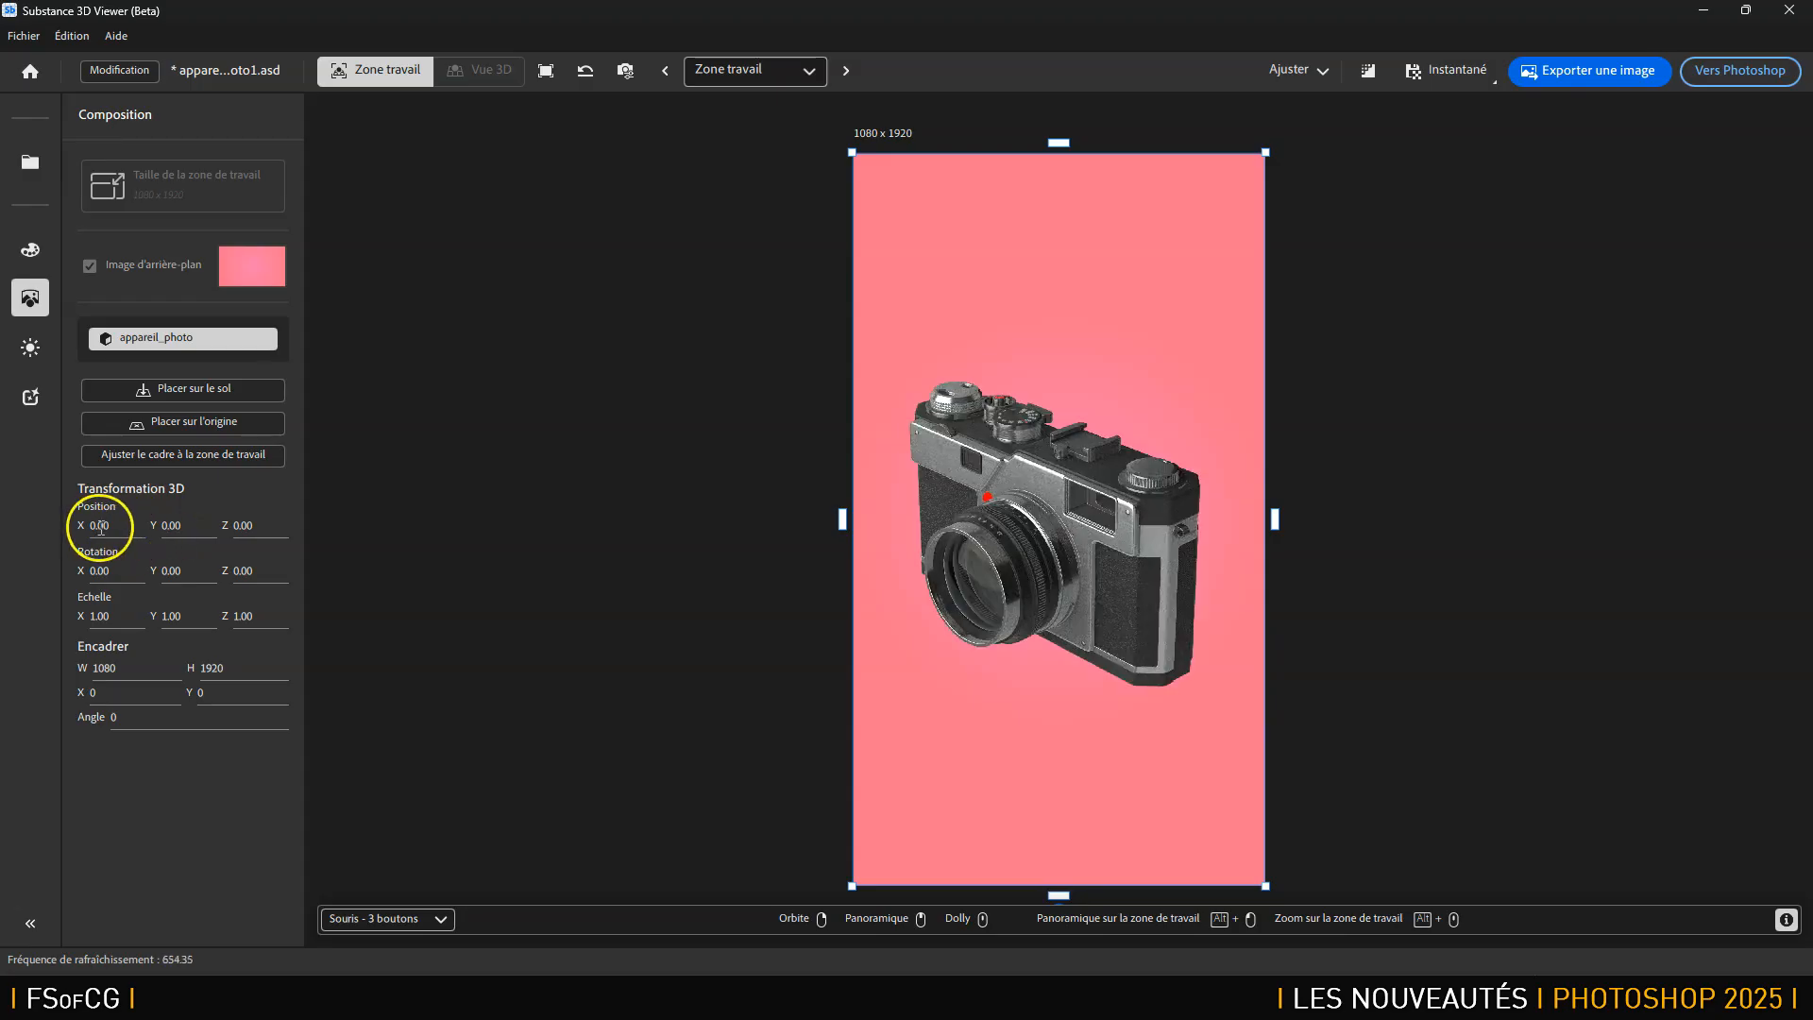
Try a Y rotation of 45 for the camera, then reset it to 0.
left_click(186, 572)
left_click_drag(186, 572, 146, 592)
type("45")
key("Return")
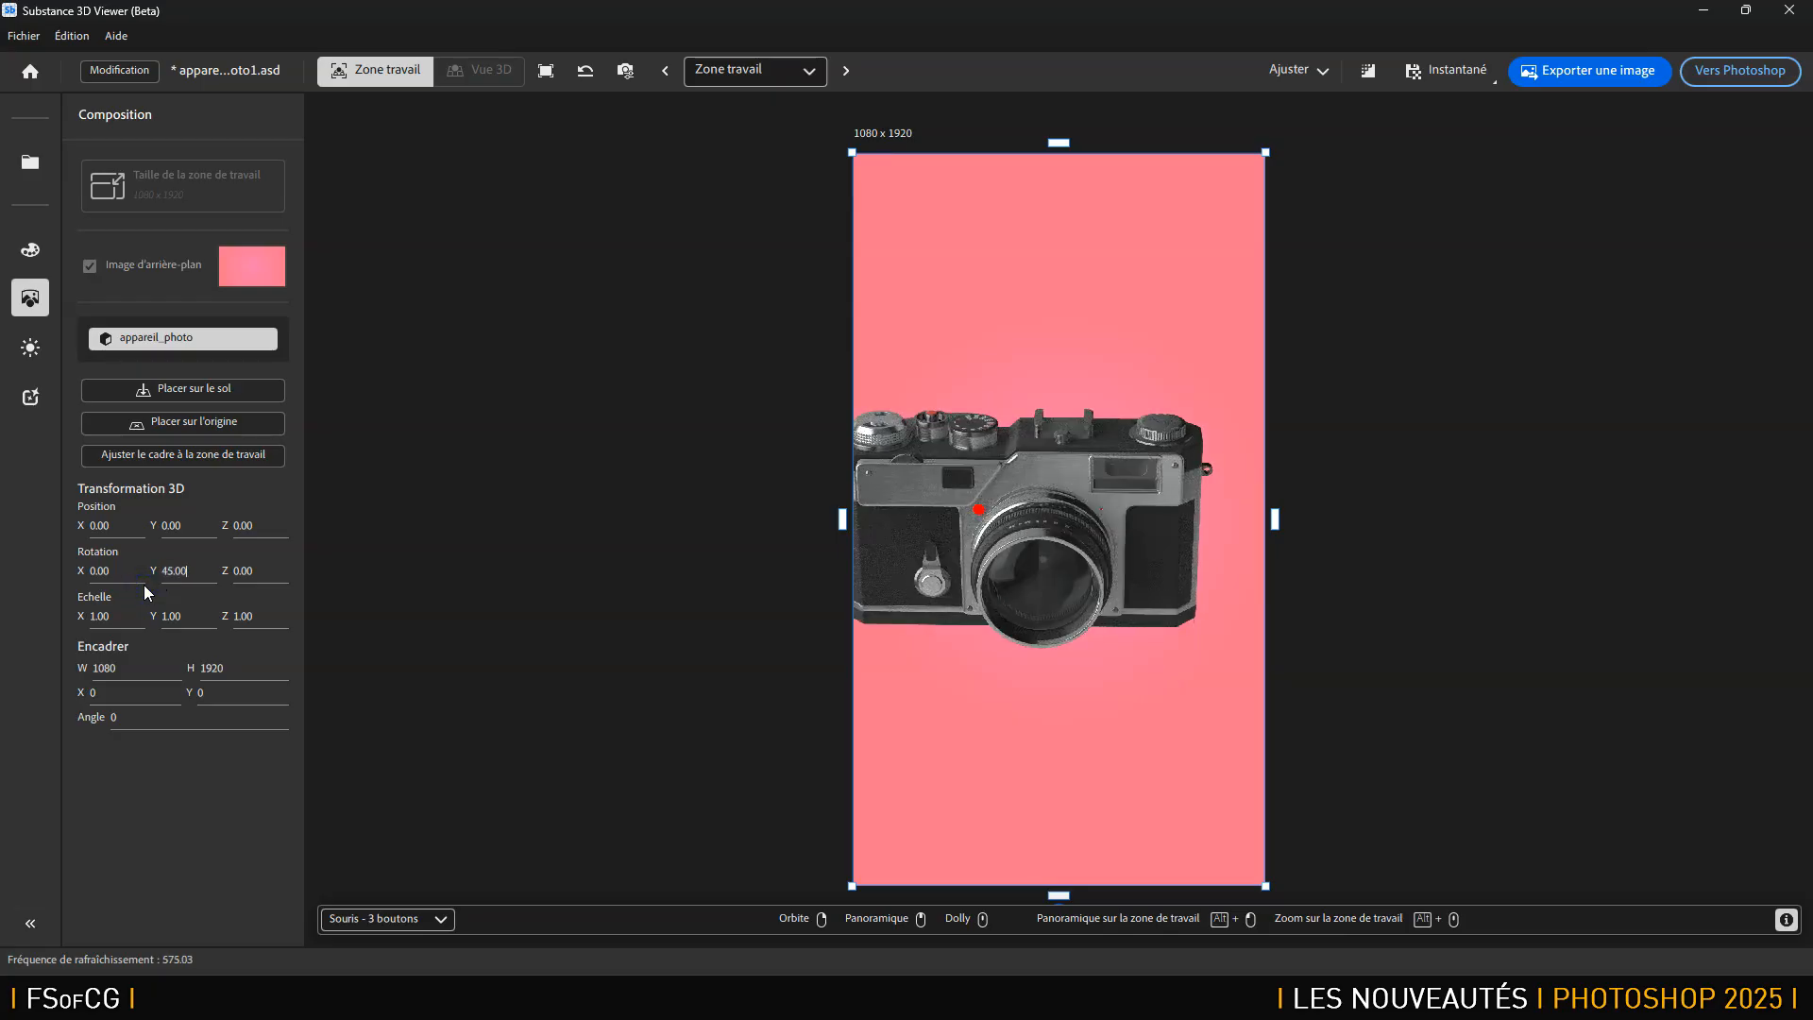
left_click_drag(181, 572, 159, 579)
type("0")
key("Return")
Try a Z rotation of 45 for the camera, then reset it to 0.
left_click(260, 572)
type("4")
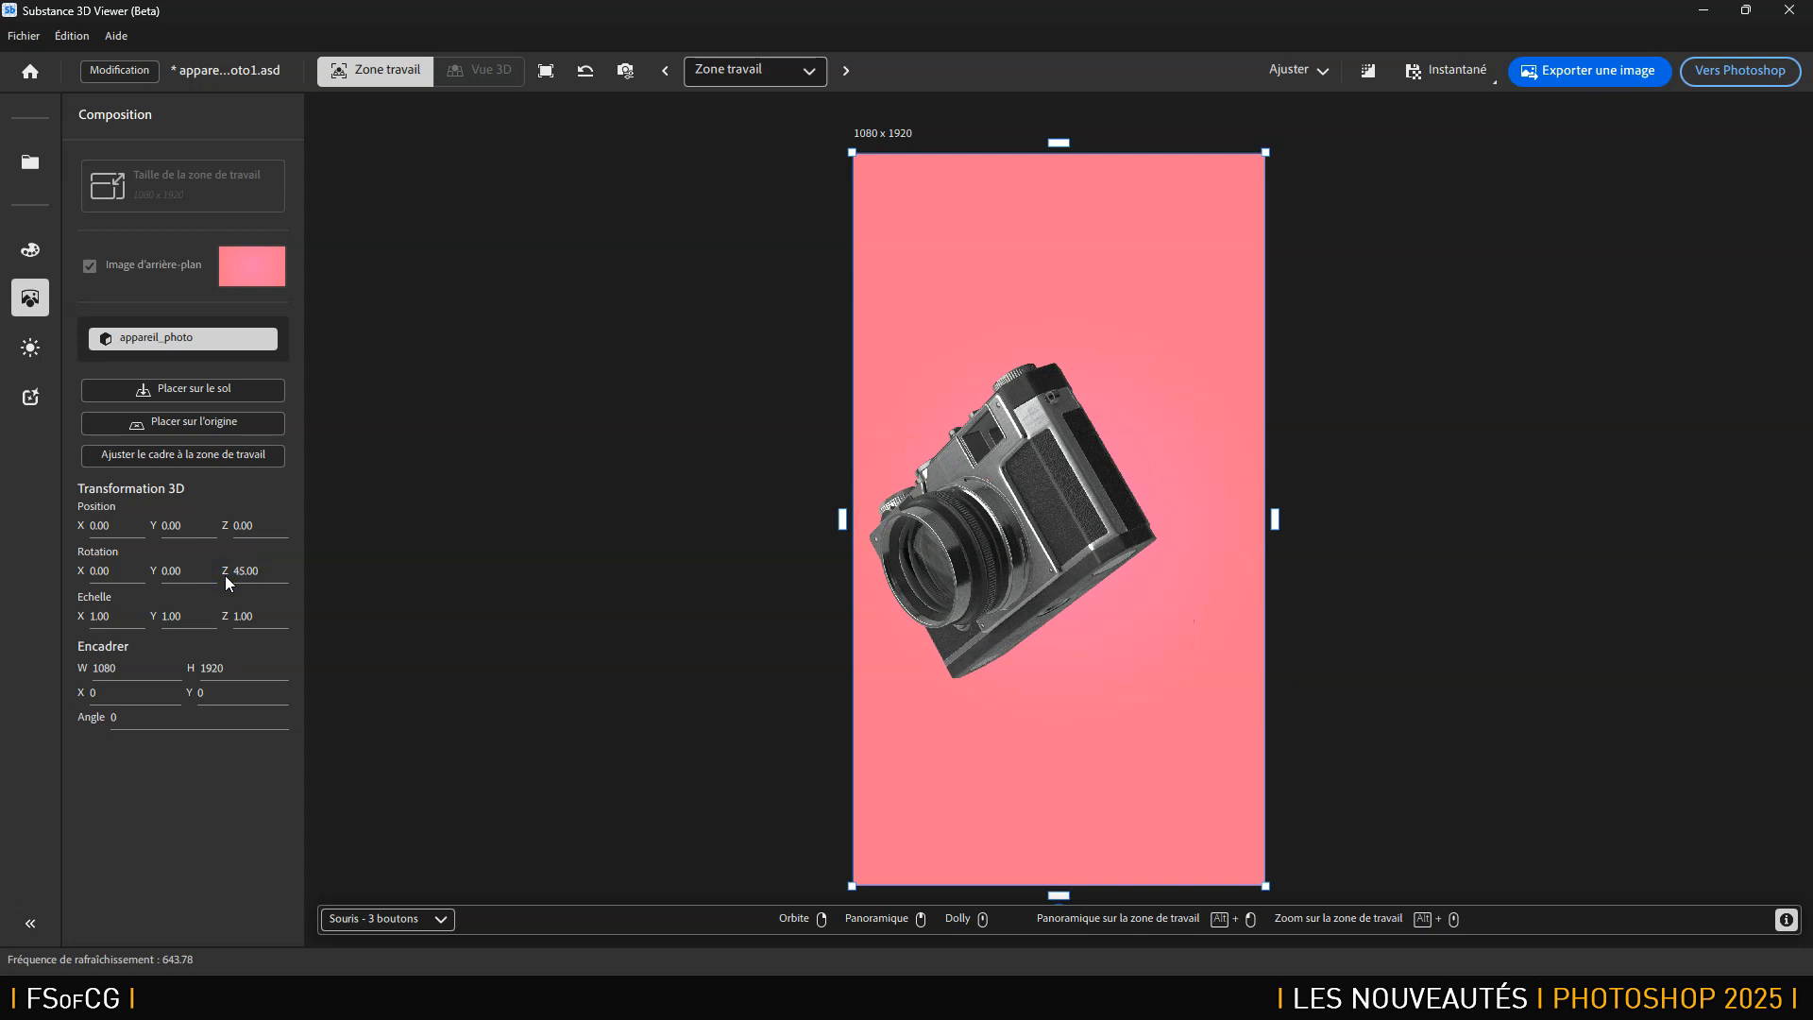
left_click_drag(266, 570, 228, 581)
type("0")
key("Return")
Review the frame's size, position and angle settings, and display the environment lighting settings.
left_click(119, 661)
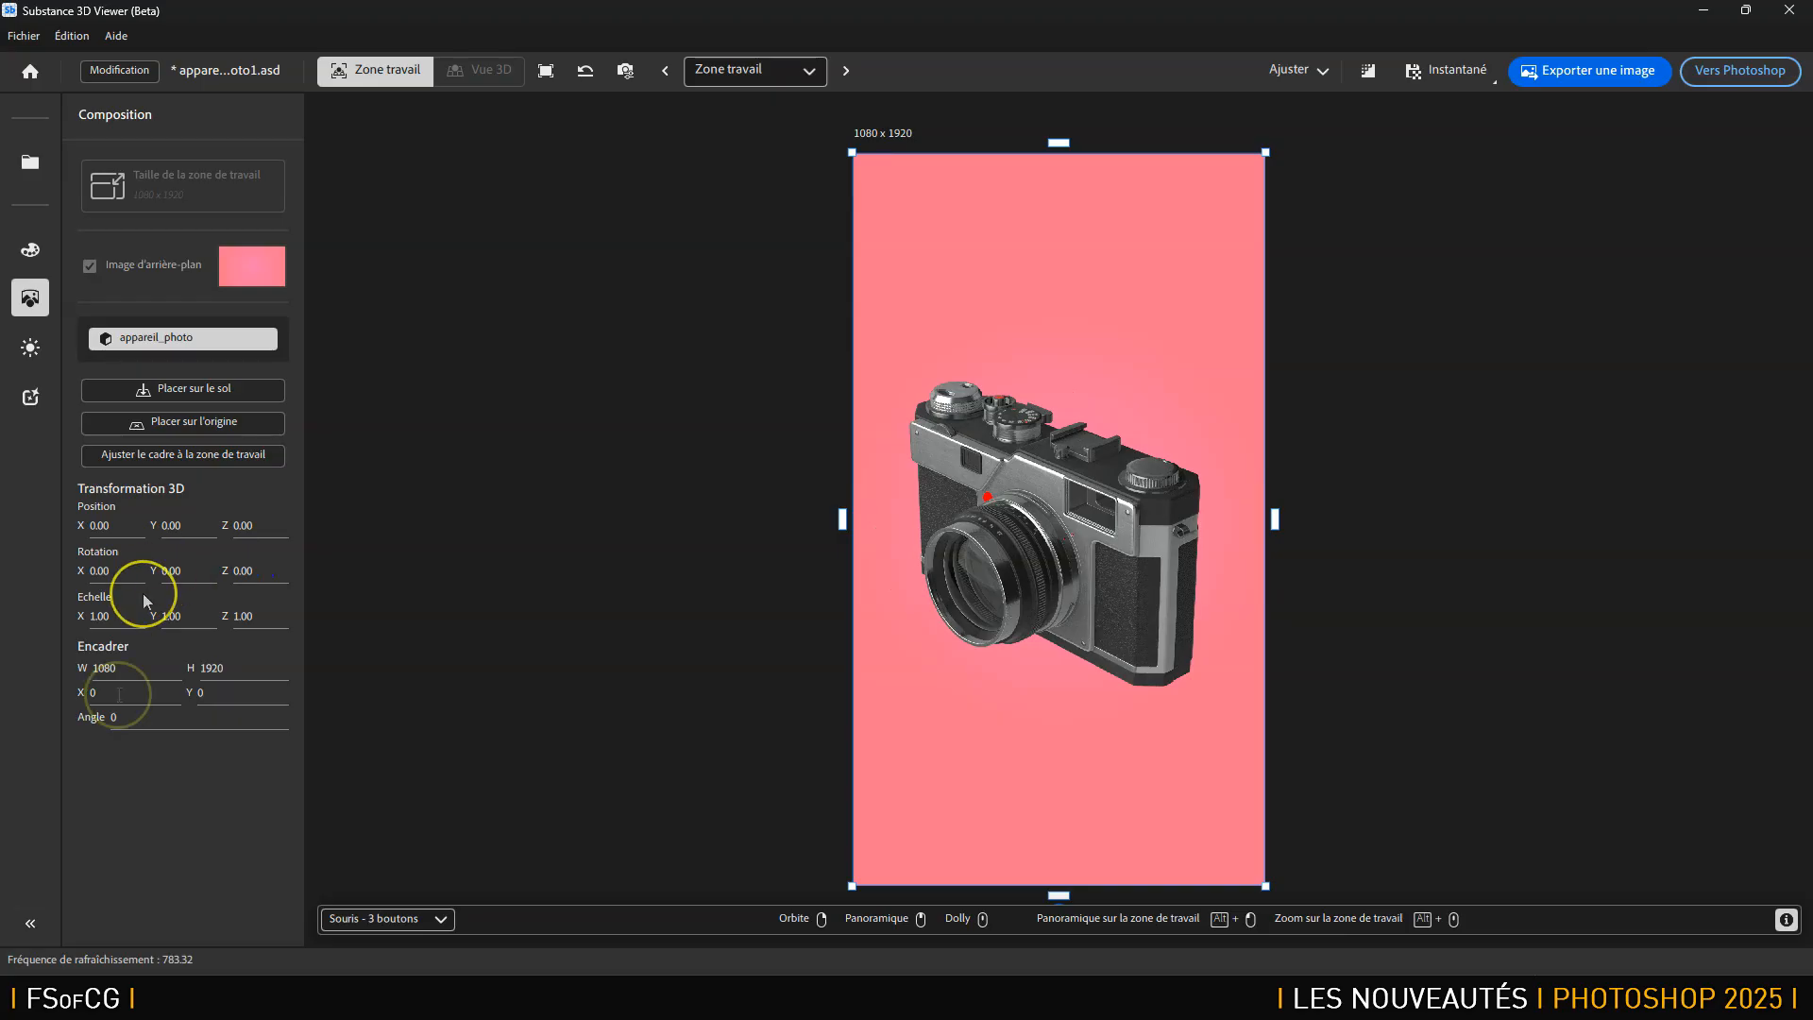
left_click(212, 670)
left_click(94, 706)
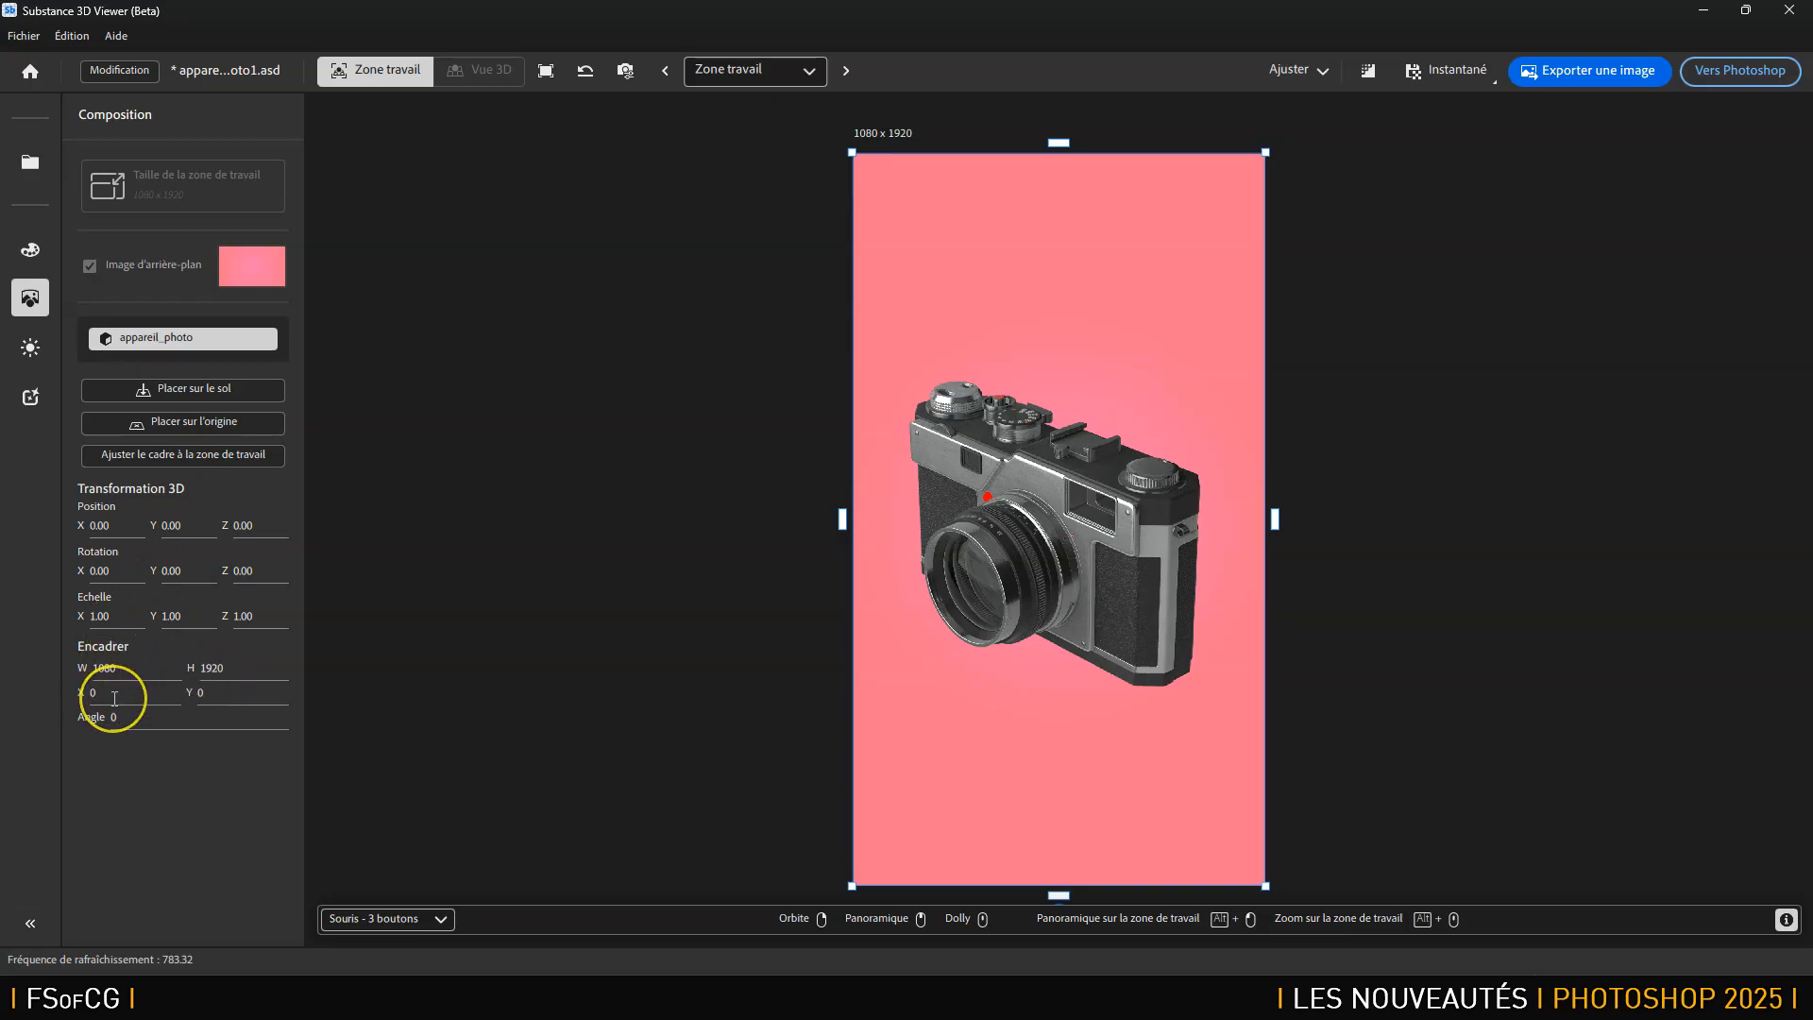
left_click(202, 456)
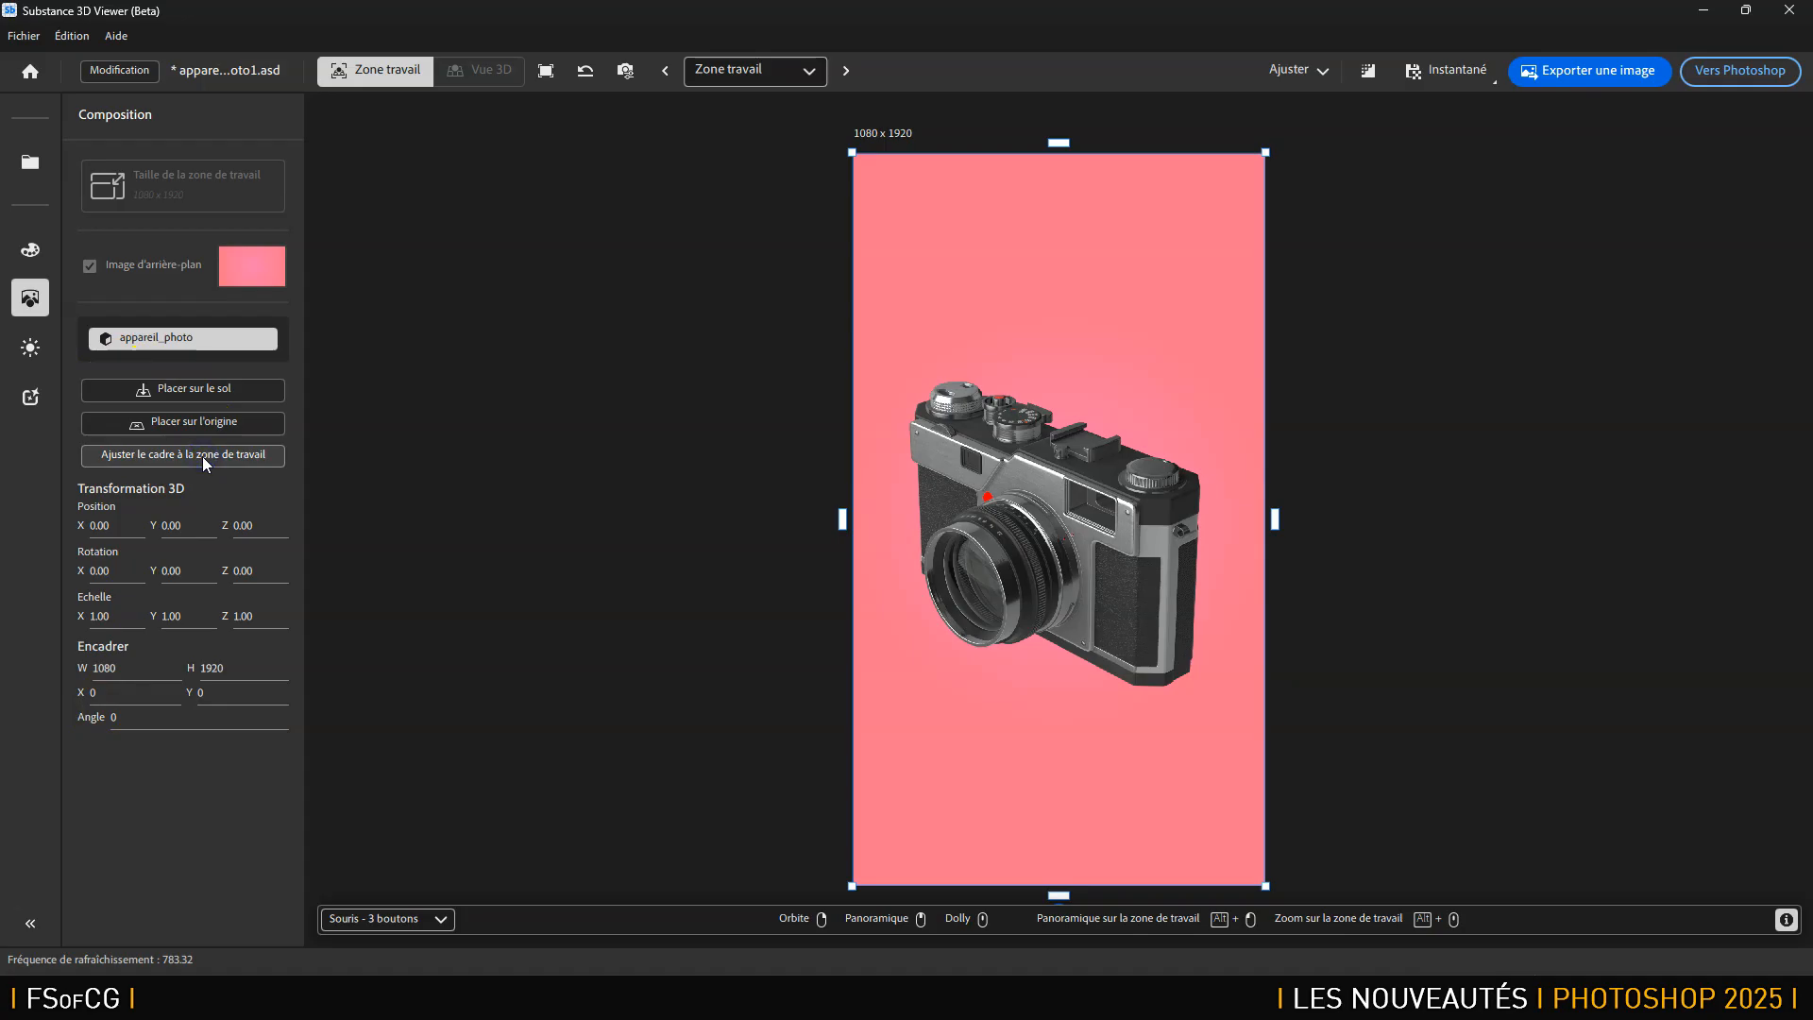
left_click(66, 234)
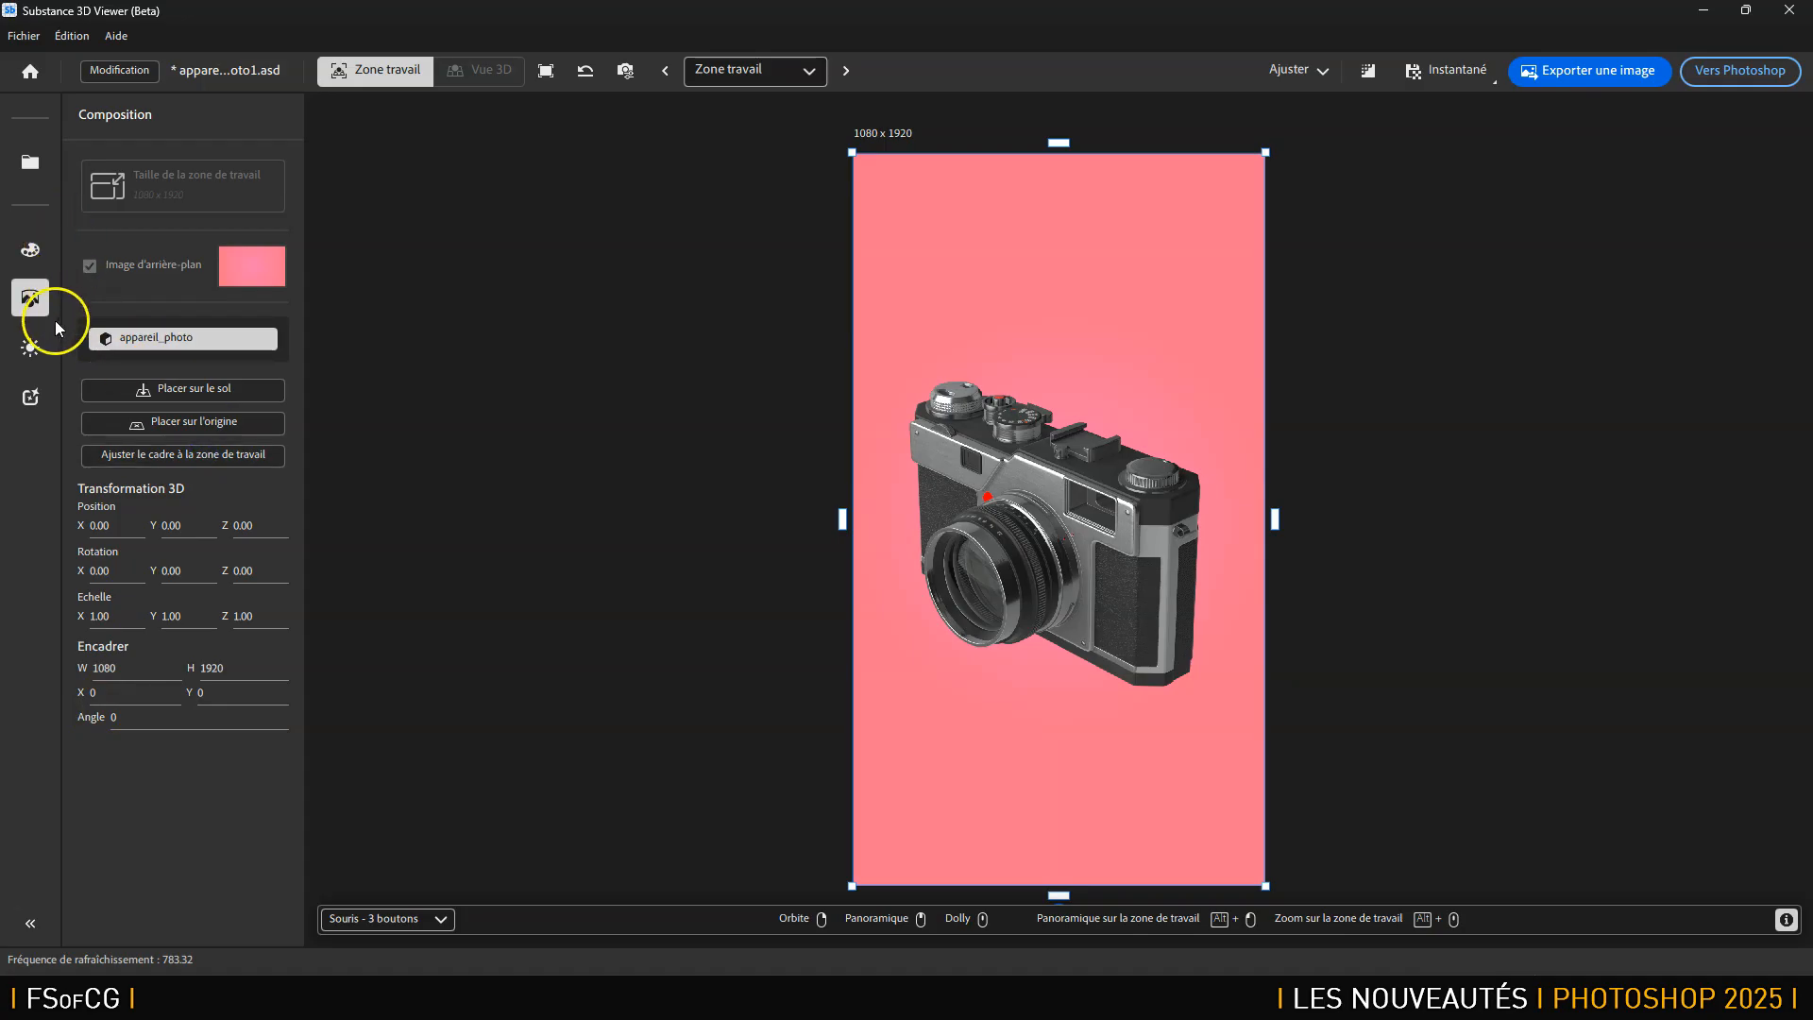
mouse_move(37, 358)
left_click(41, 351)
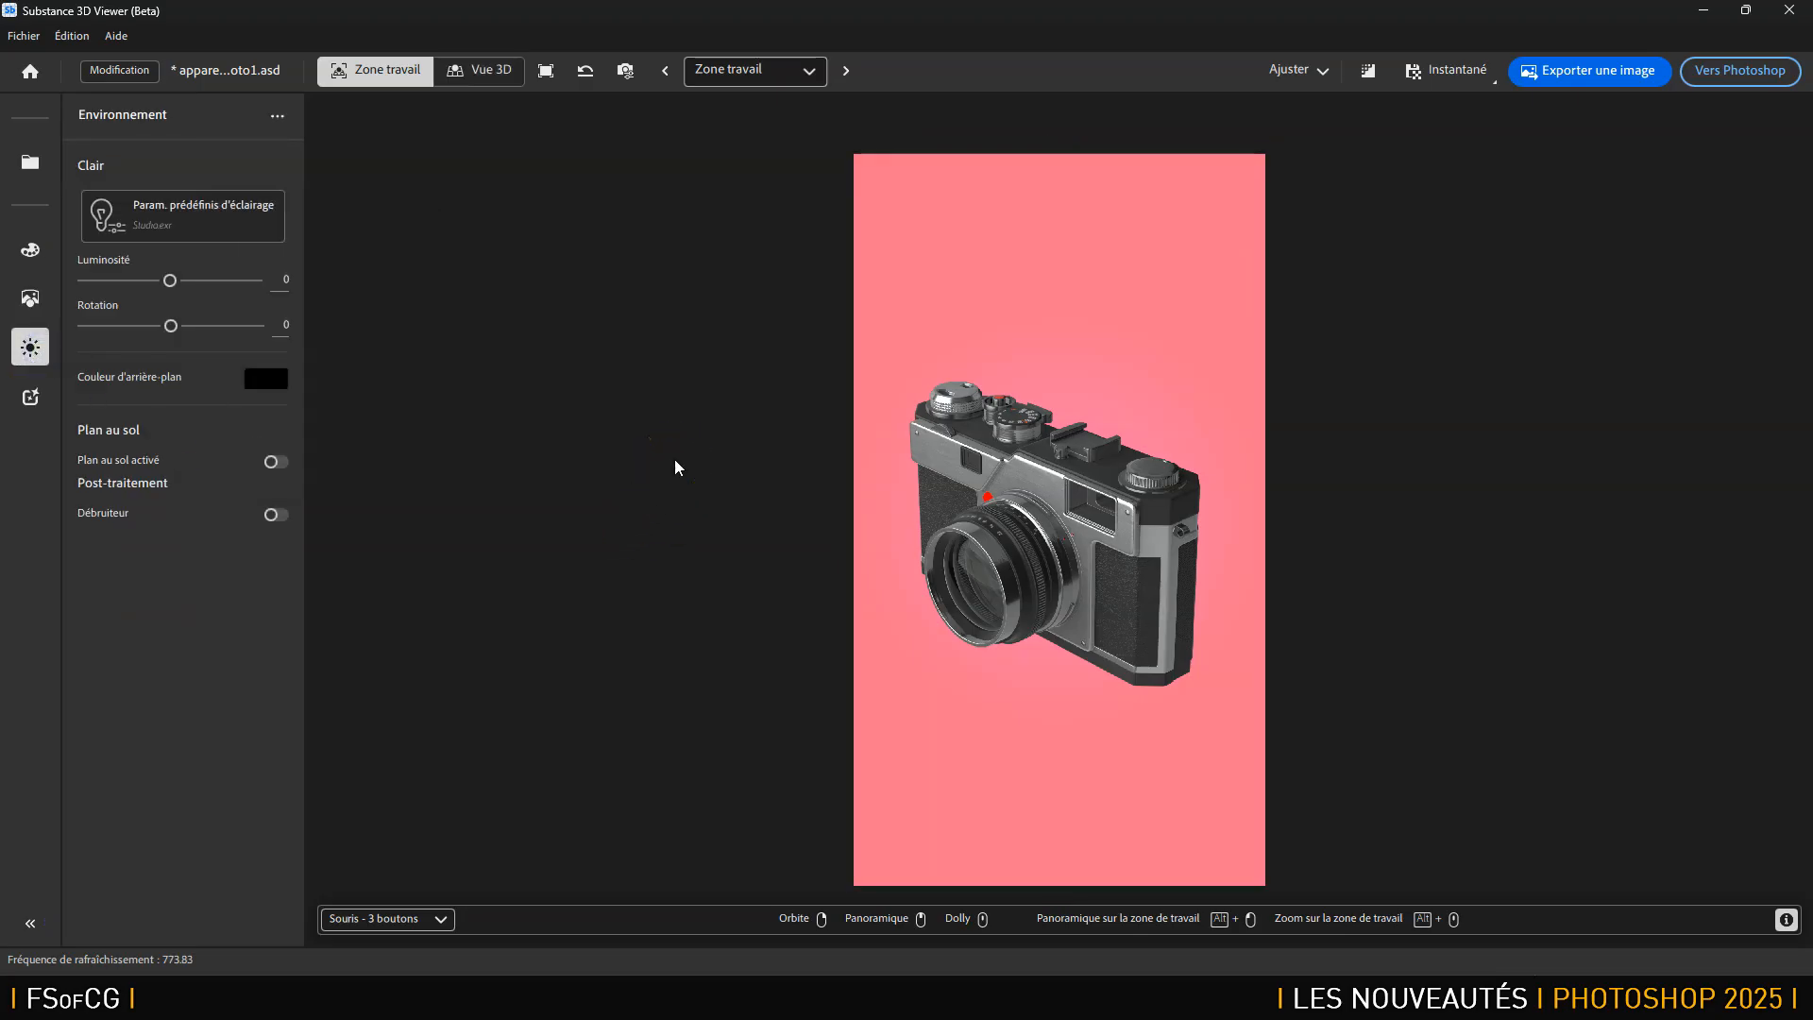
Save the Substance 3D Viewer document as appareil_photo1.asd in the 3D folder inside FDT.
left_click(23, 36)
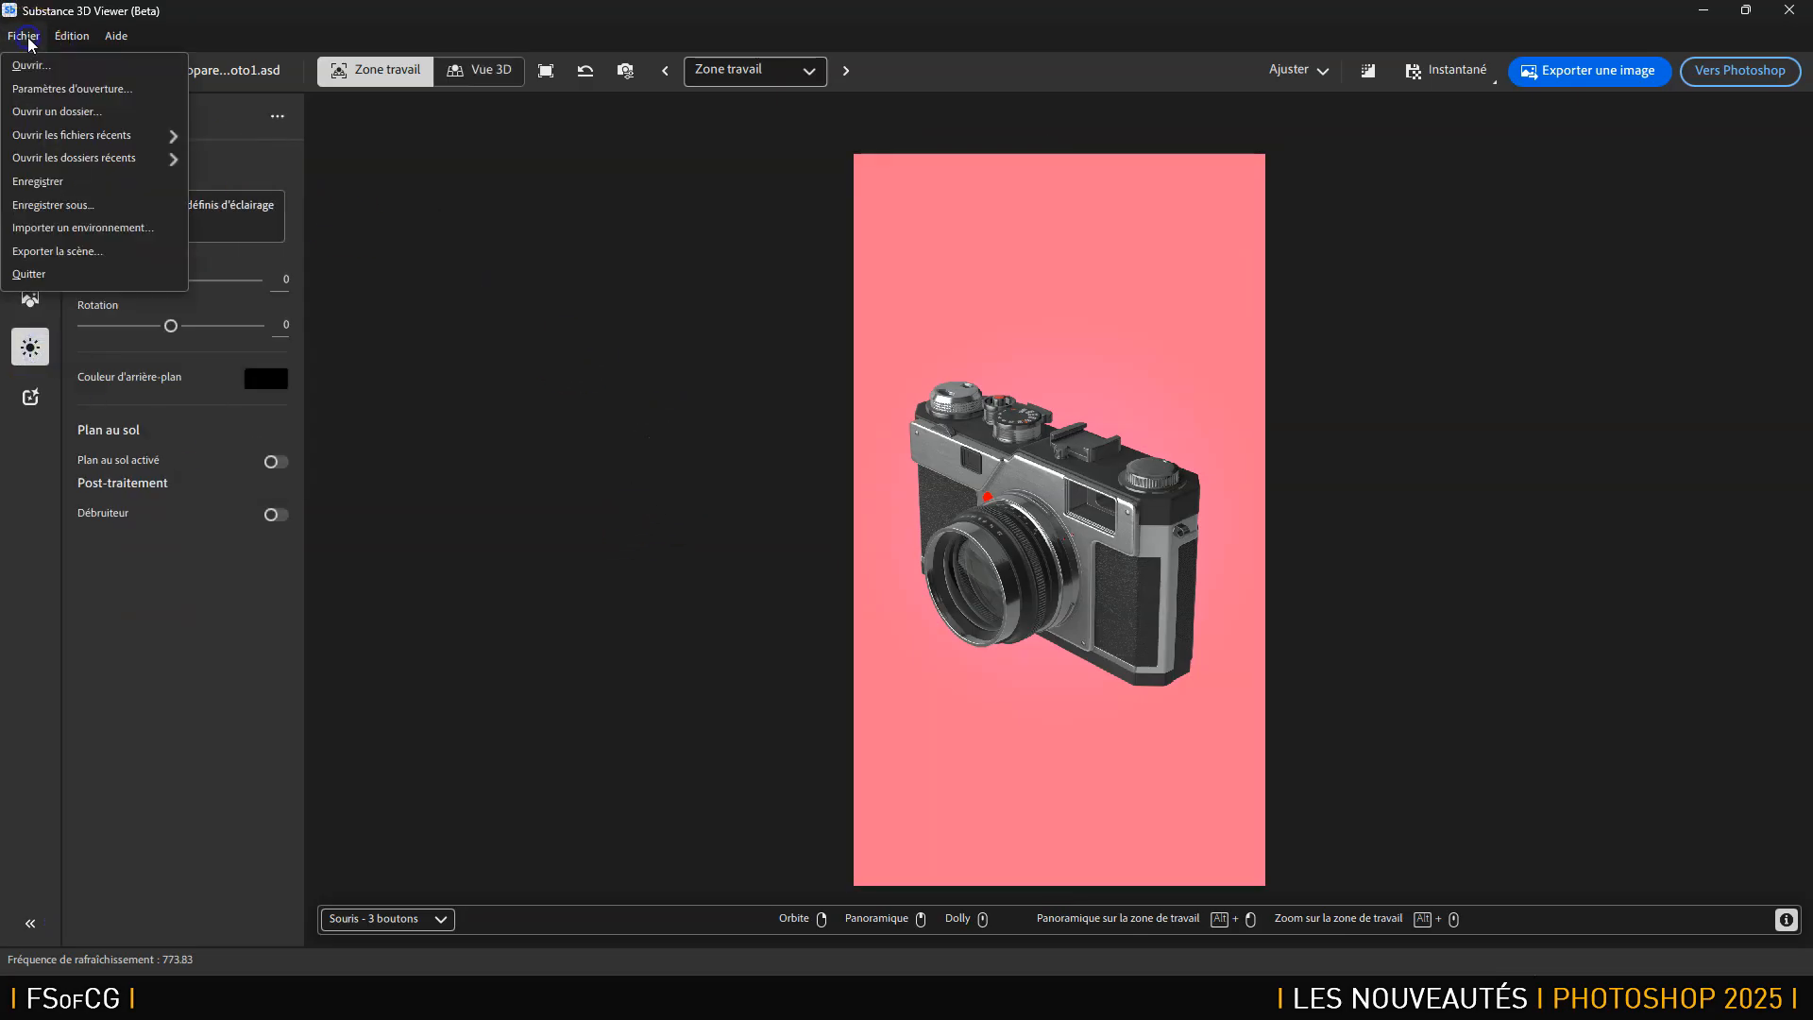
left_click(59, 205)
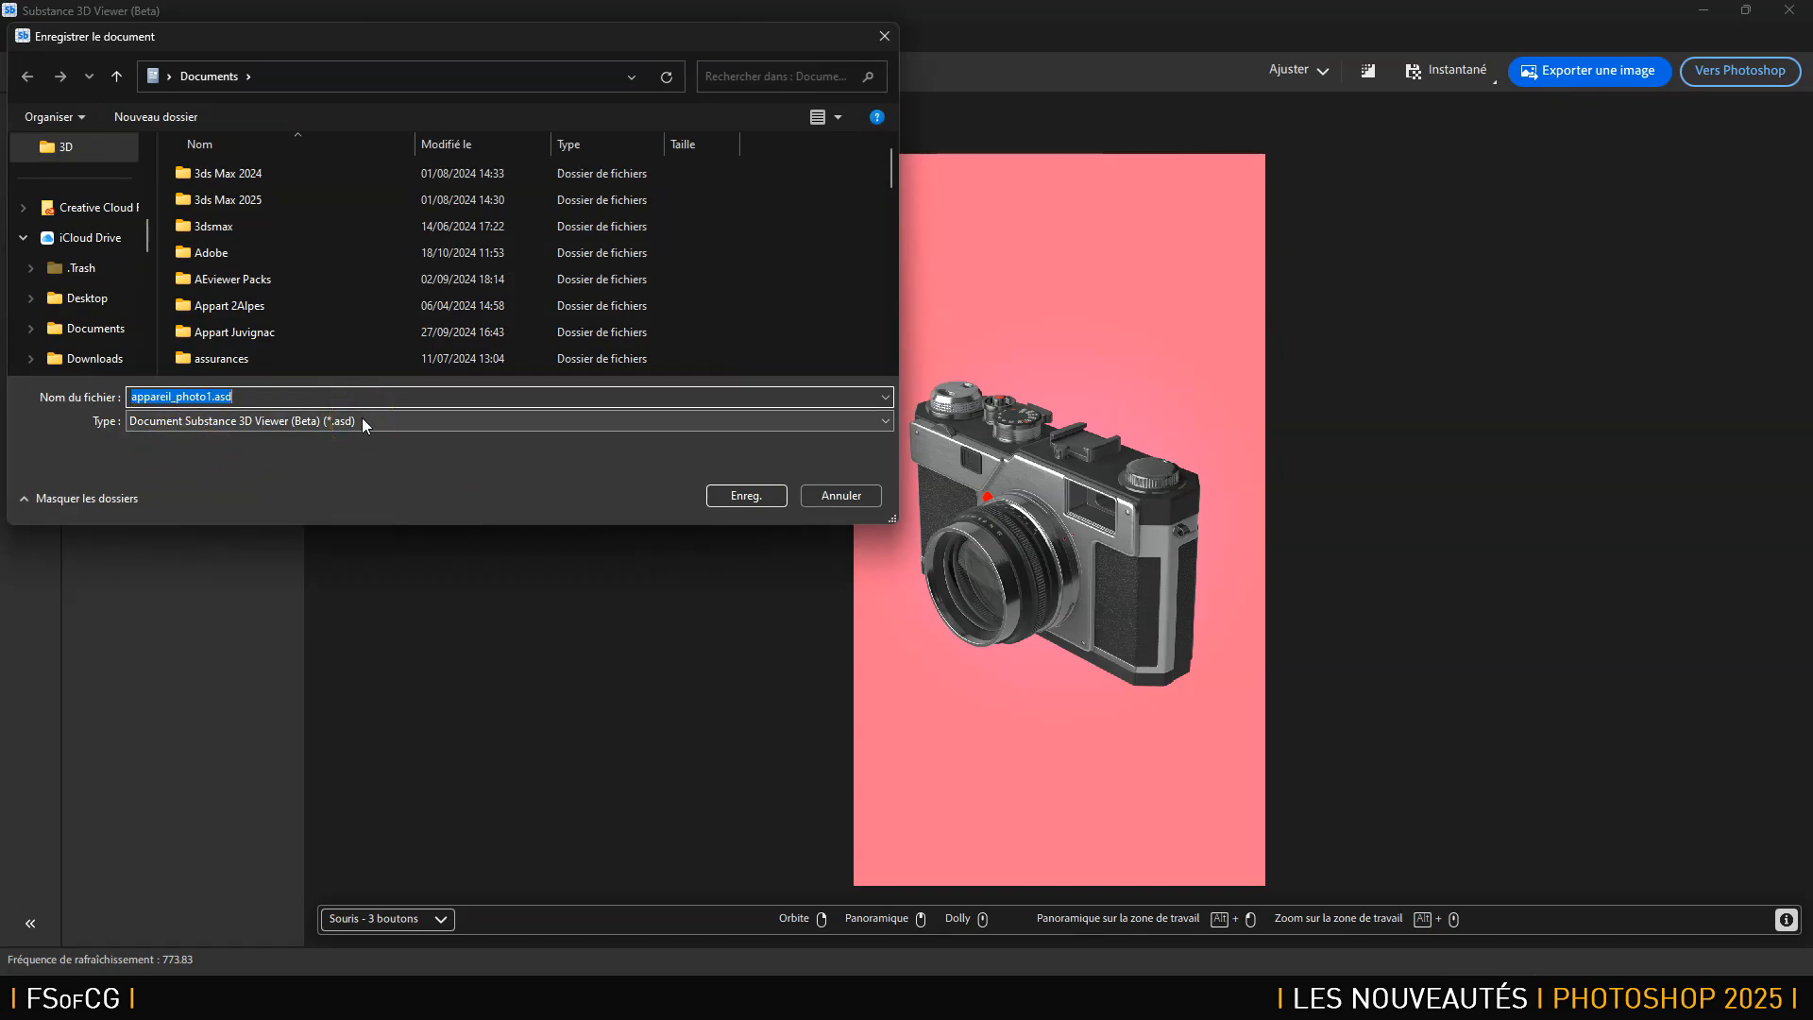
scroll(93, 210, "up", 3)
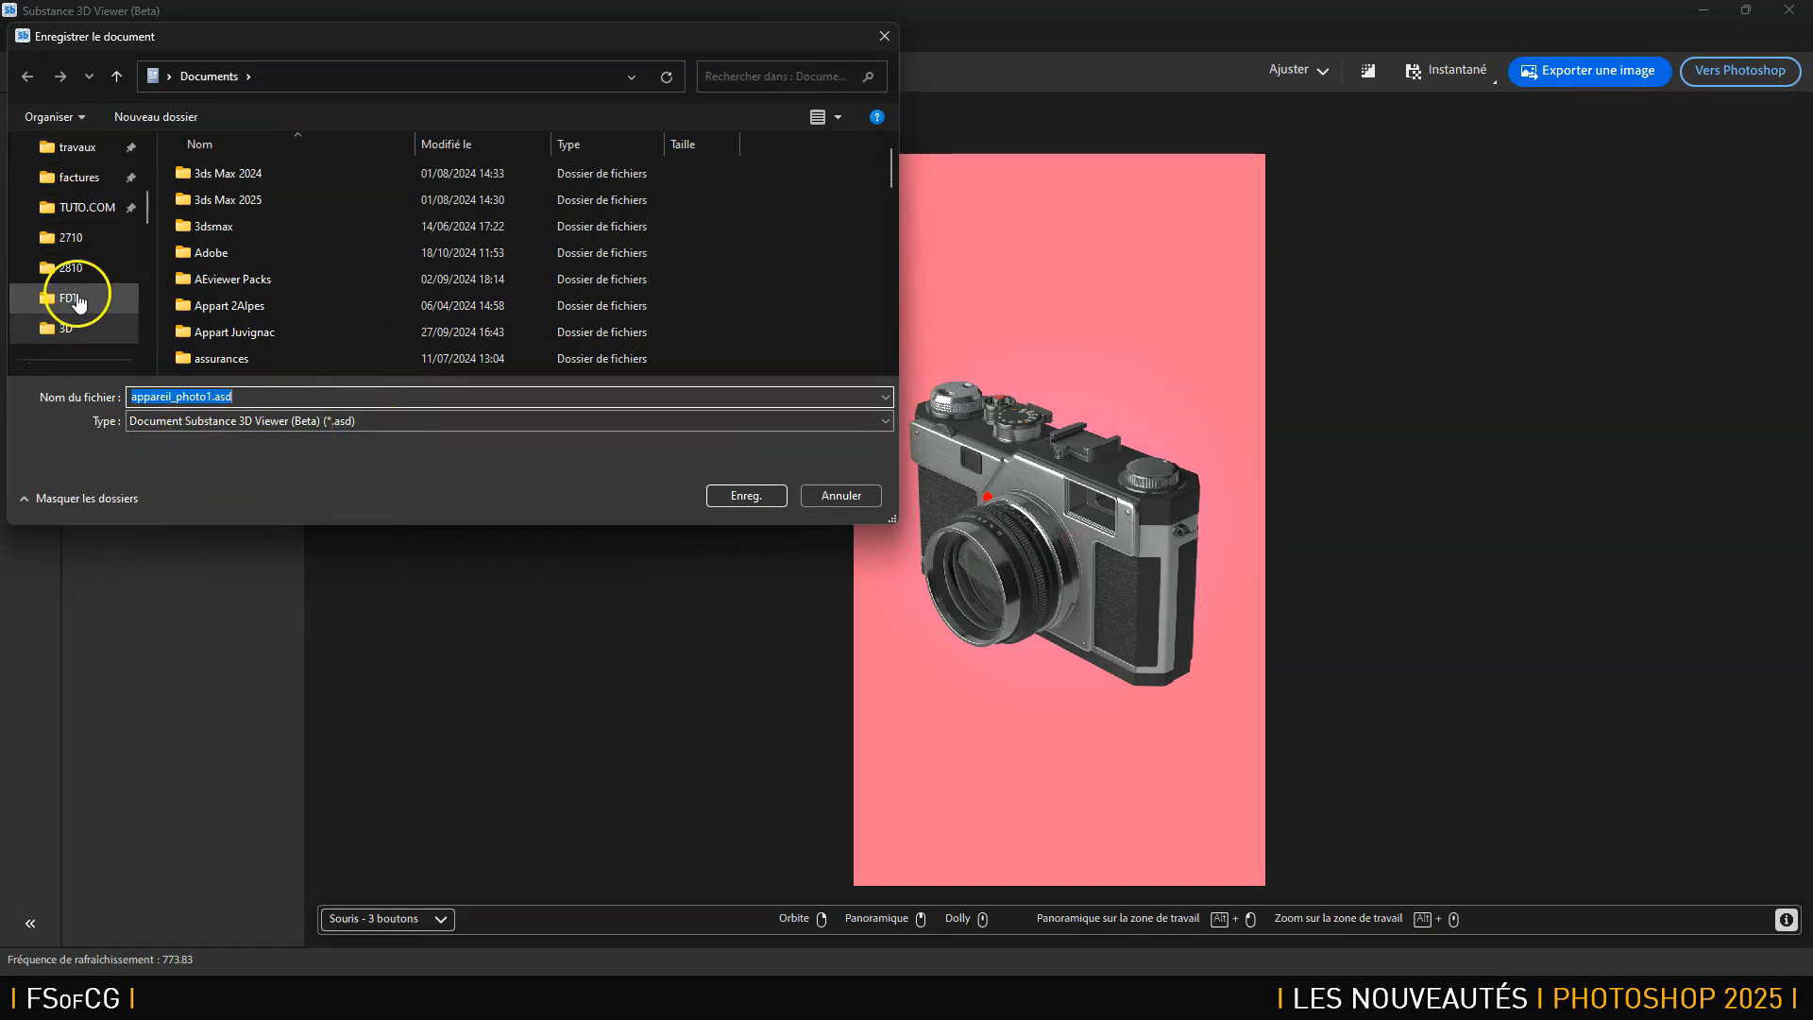
left_click(59, 300)
double_click(237, 175)
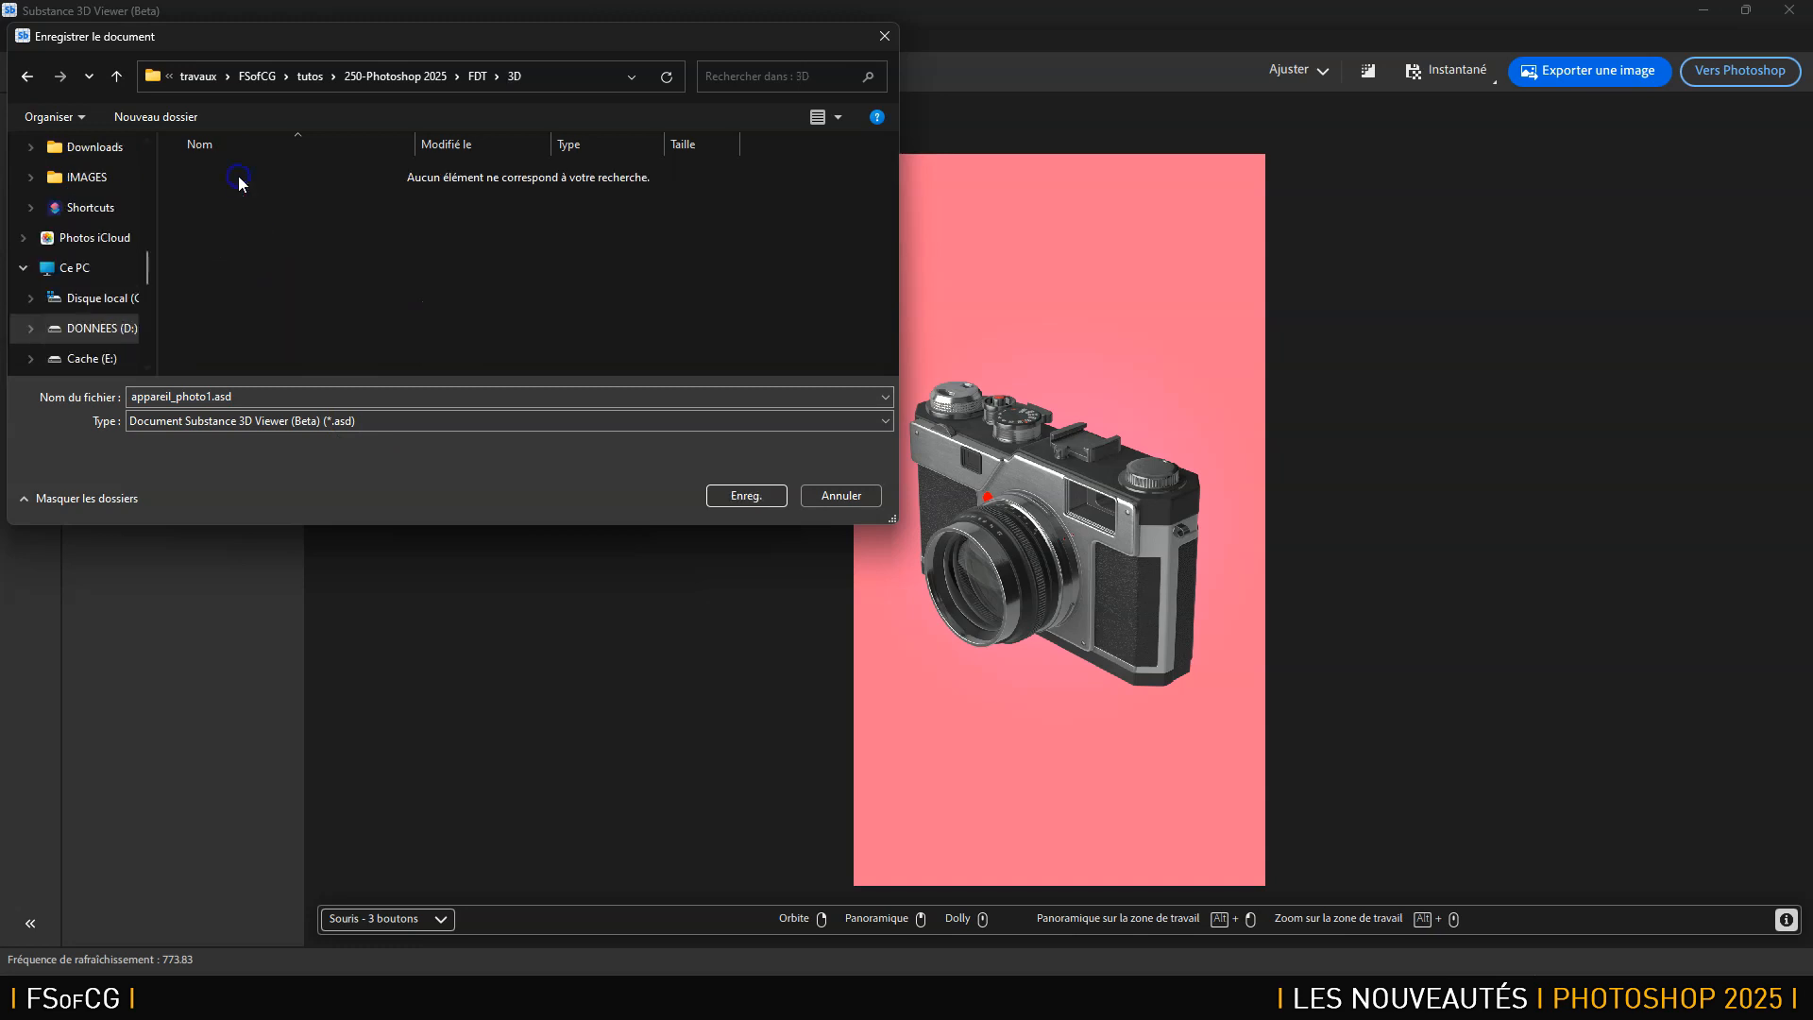
left_click(742, 495)
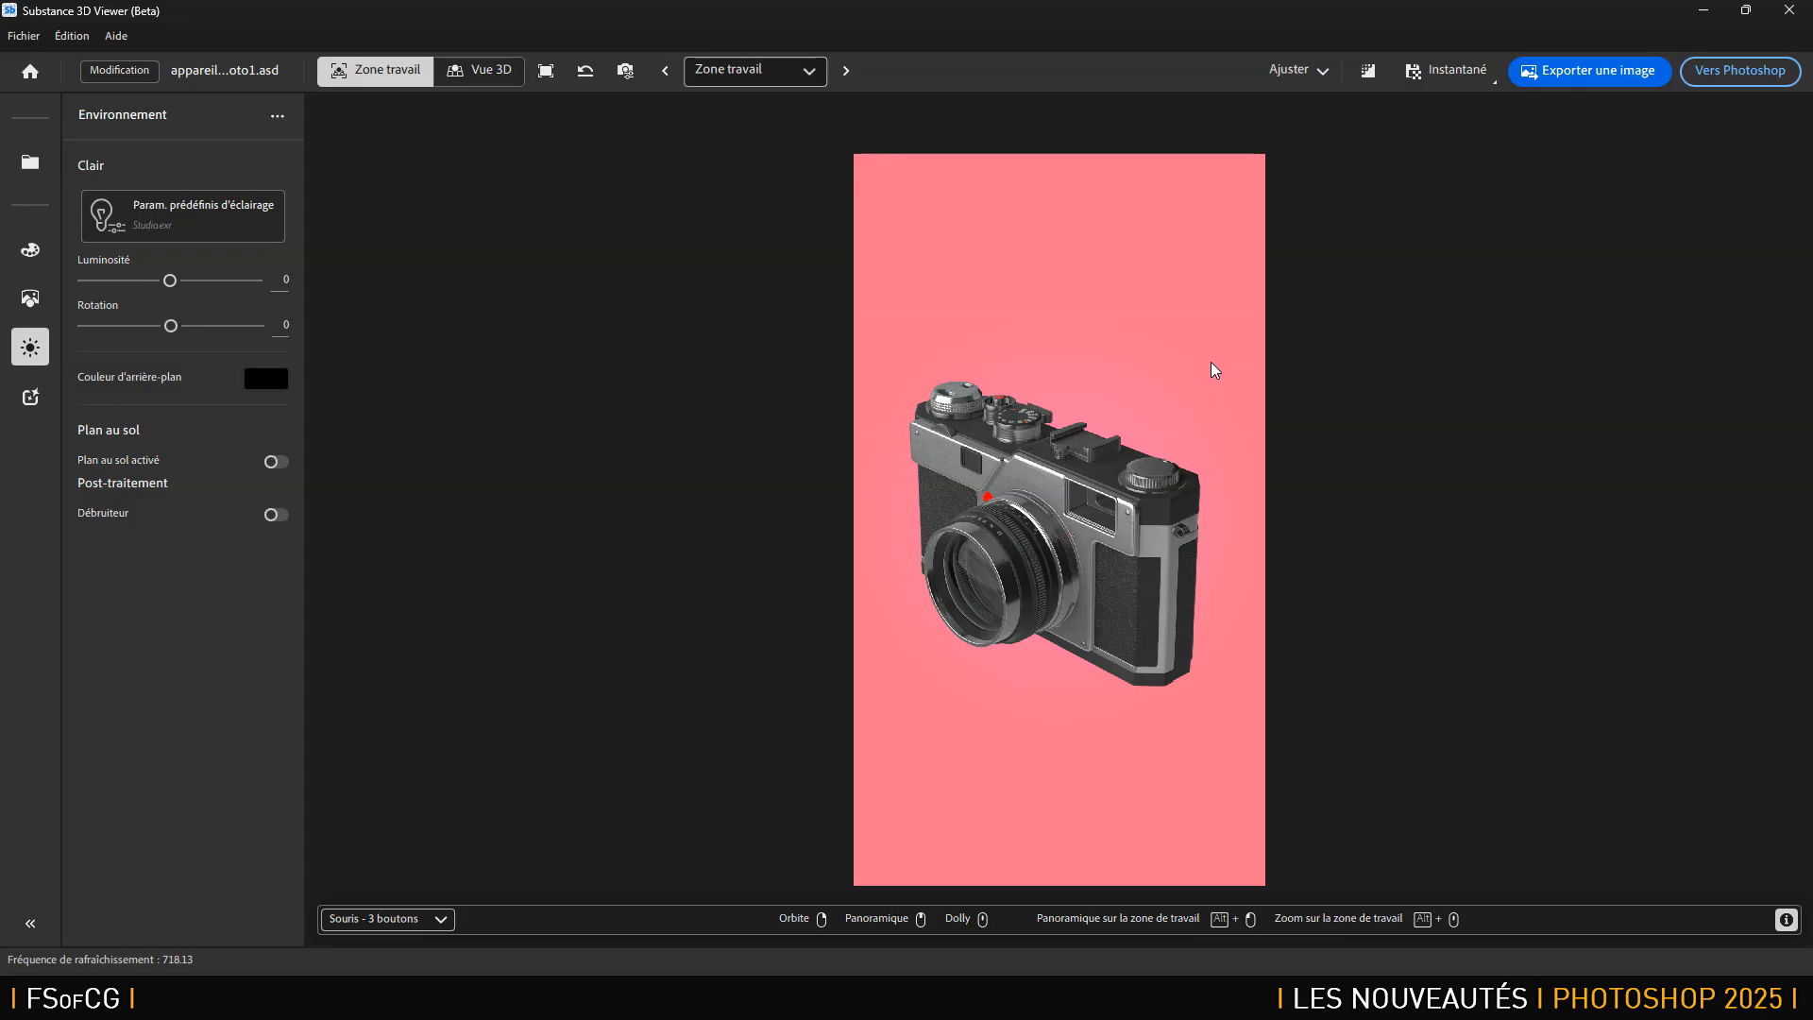
Send the camera composition to Photoshop, check the updated smart object there, and return to Substance 3D Viewer.
left_click(1736, 69)
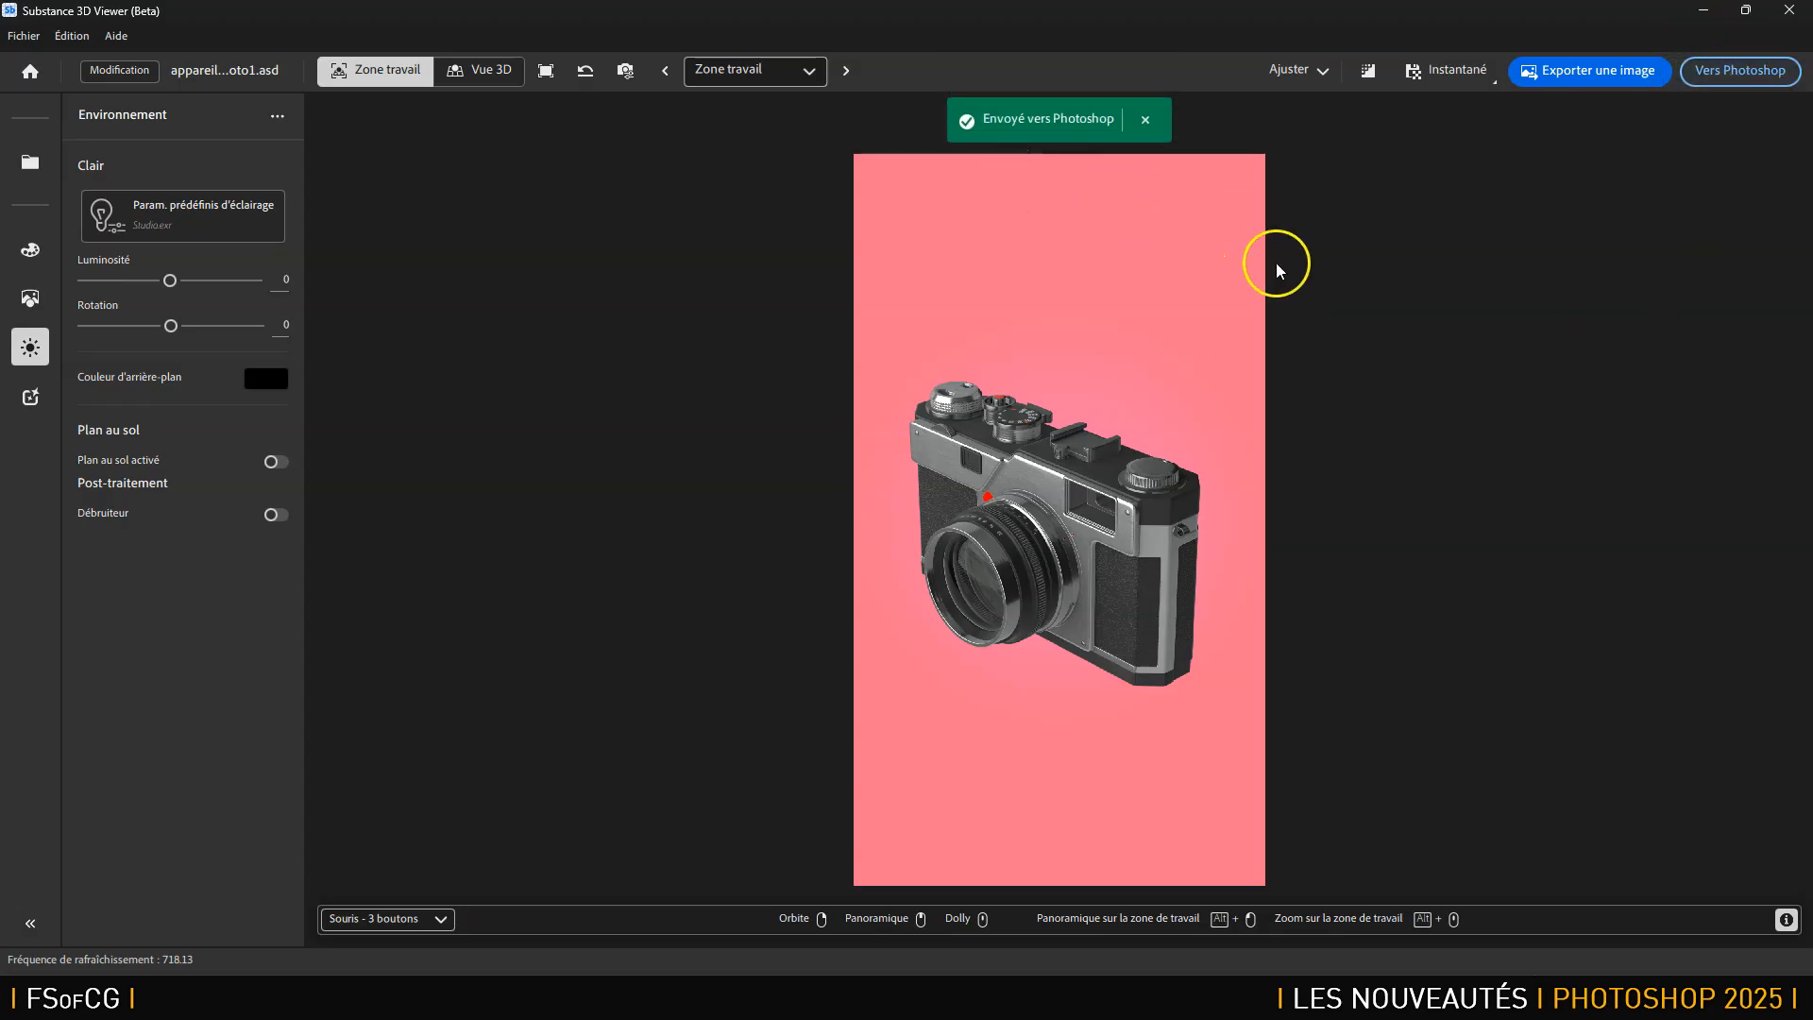
key("alt+Tab")
key("alt+Tab")
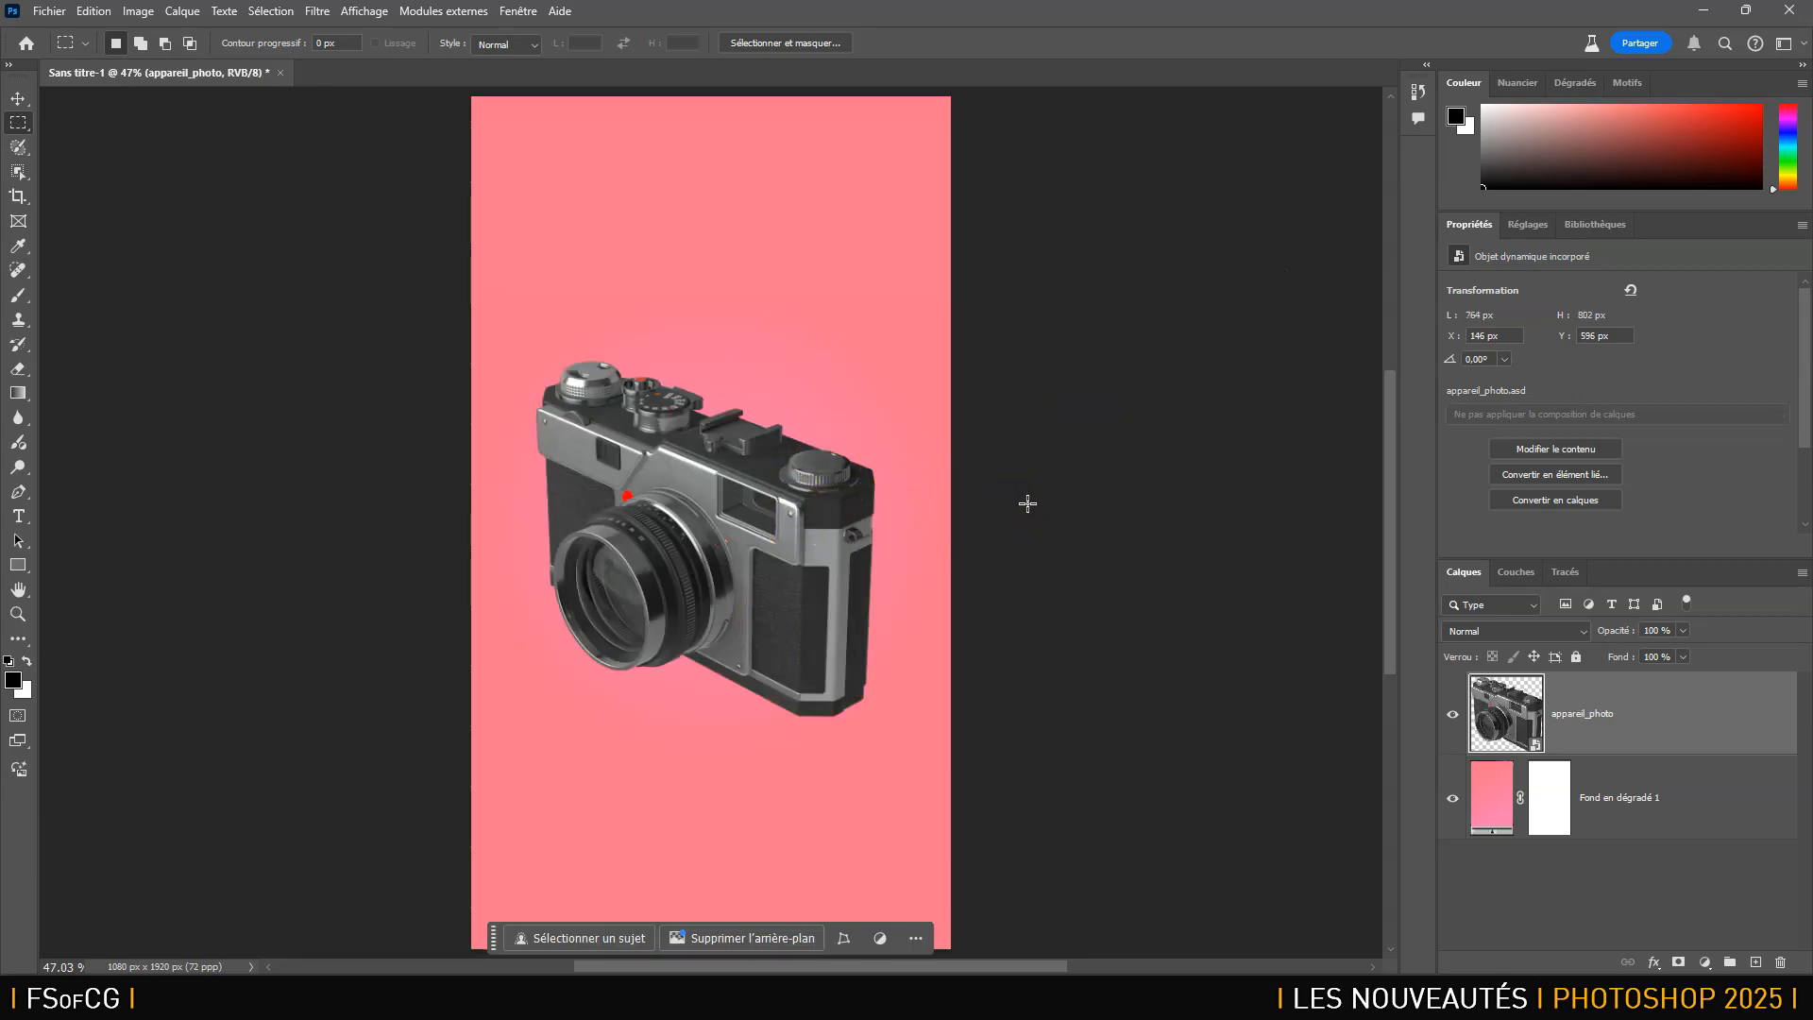
key("alt+Tab")
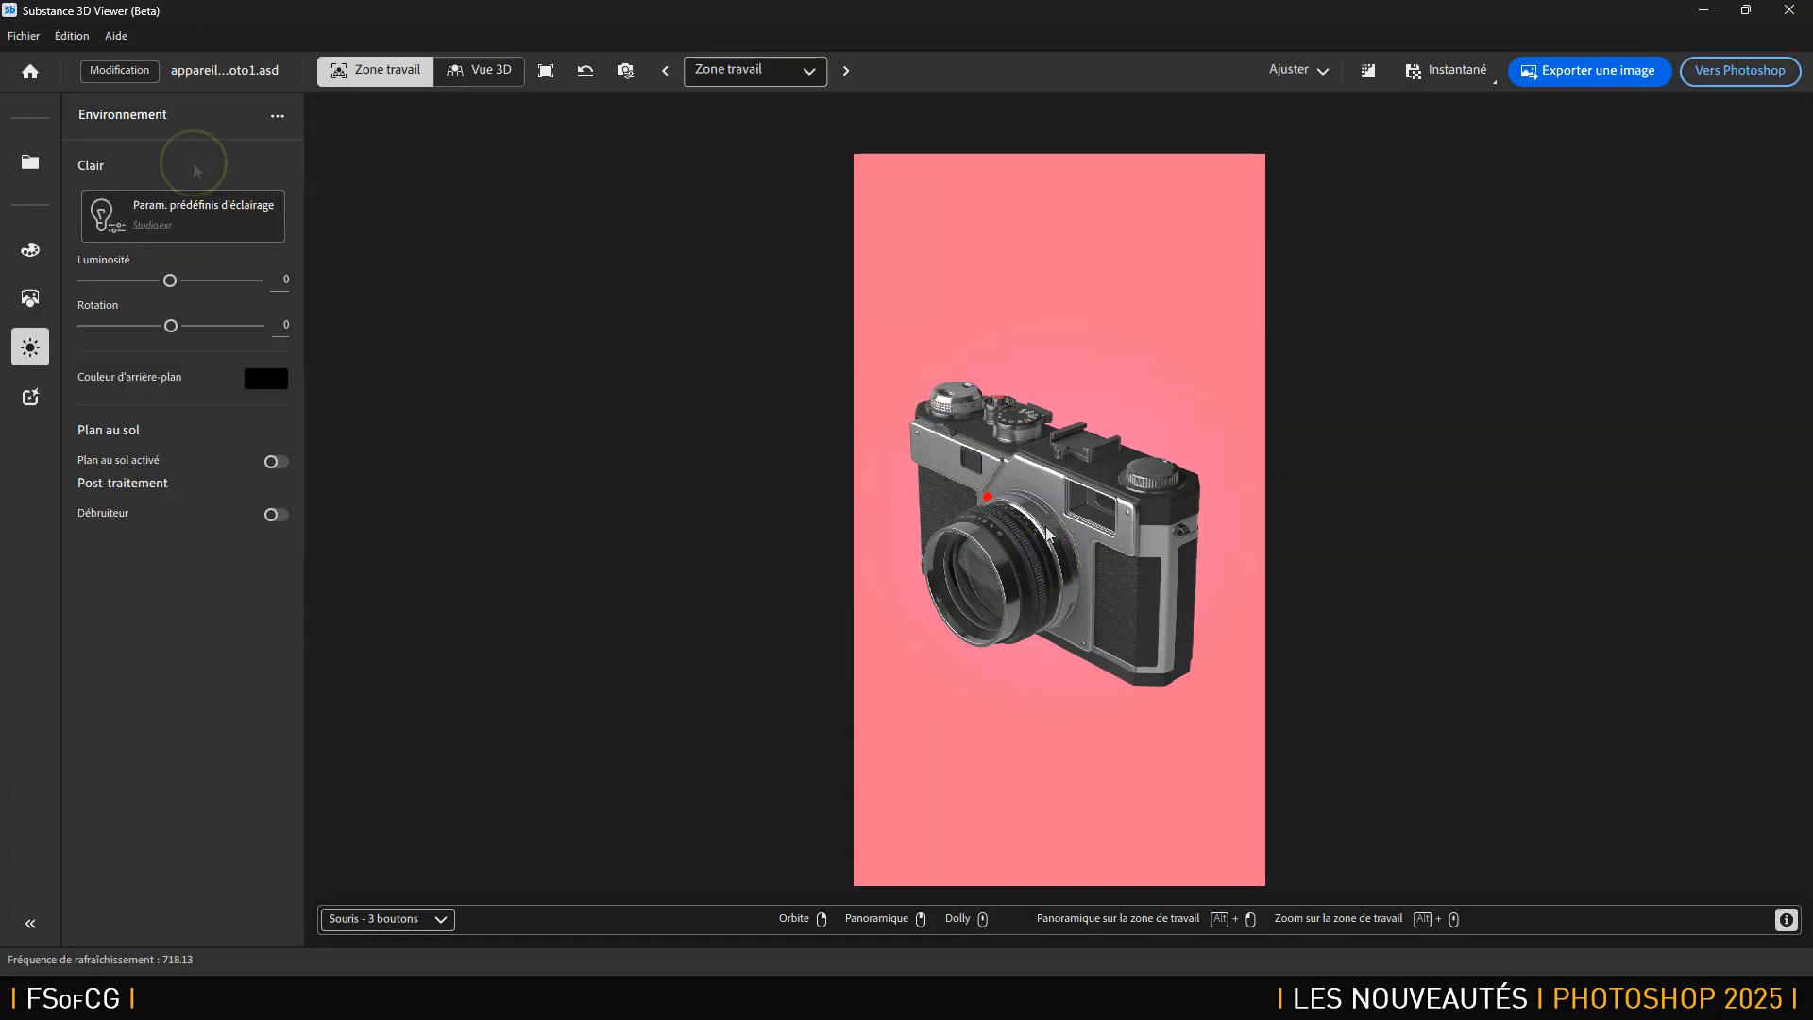
Try rotating the environment lighting to about +323 and compare the Extérieur and Atelier lighting presets on the camera.
mouse_move(20, 354)
left_click_drag(173, 281, 243, 319)
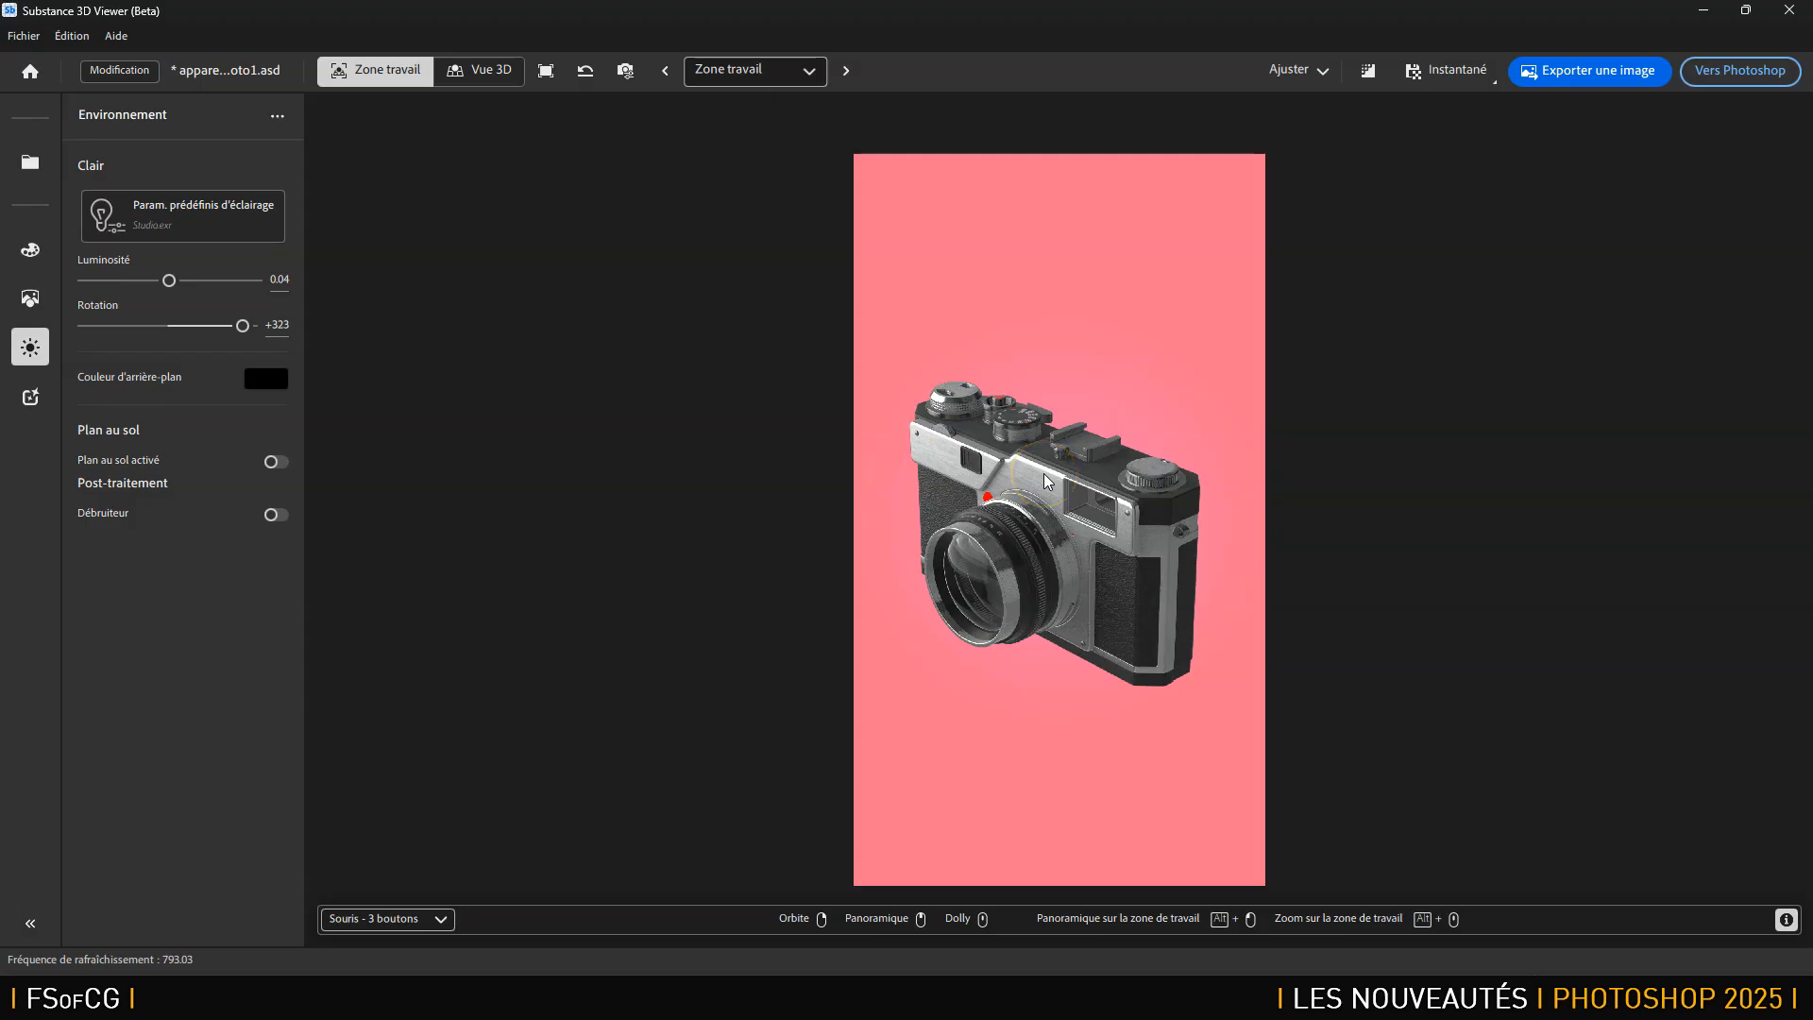
left_click(226, 210)
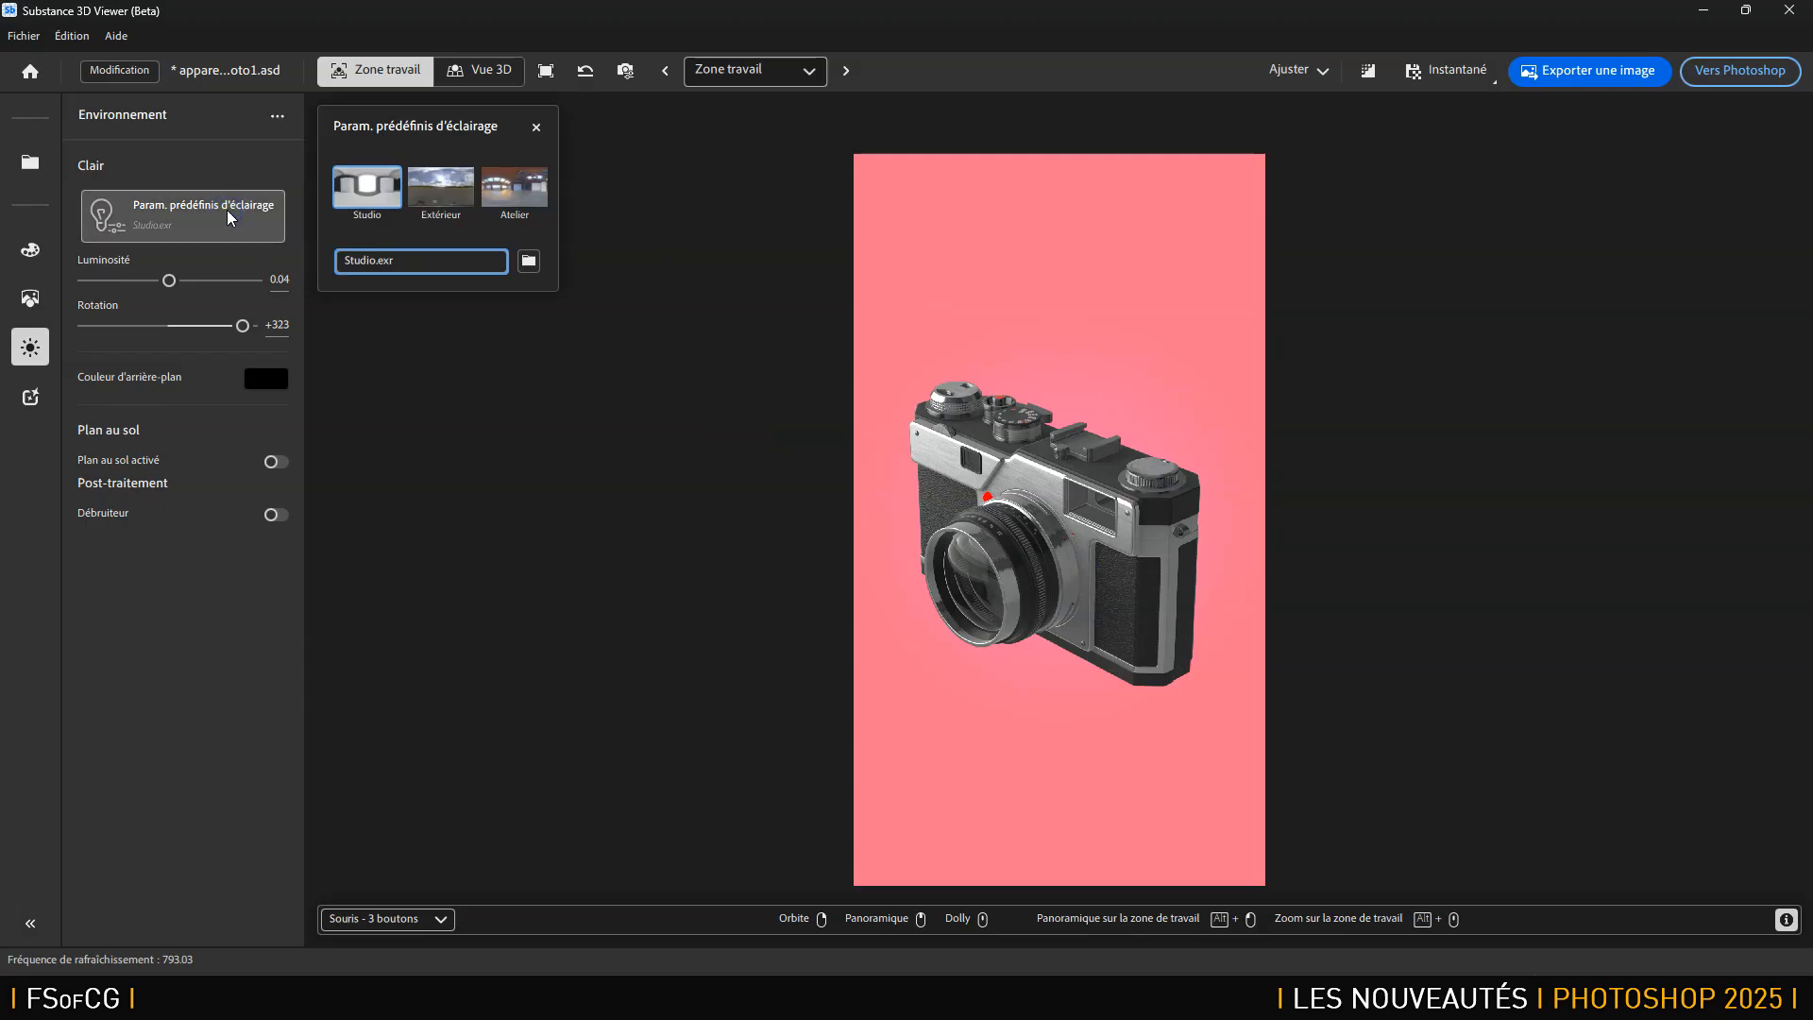
left_click(438, 194)
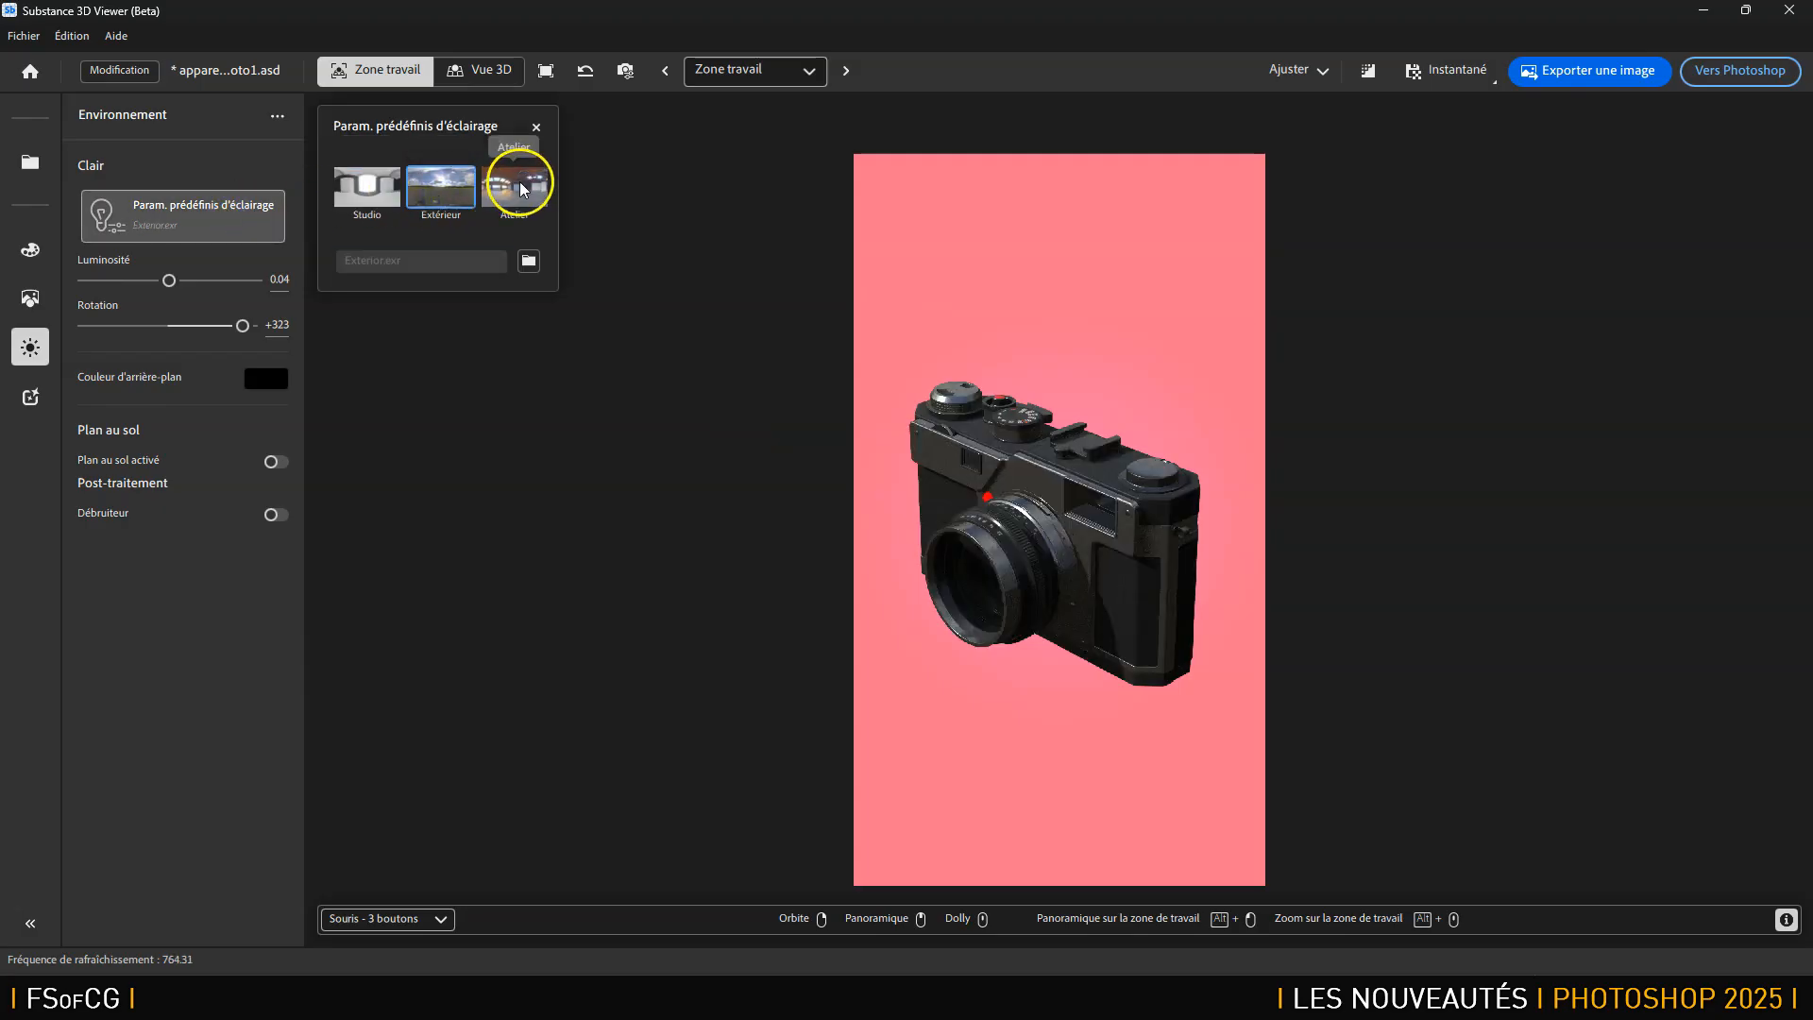
left_click(520, 181)
left_click(439, 185)
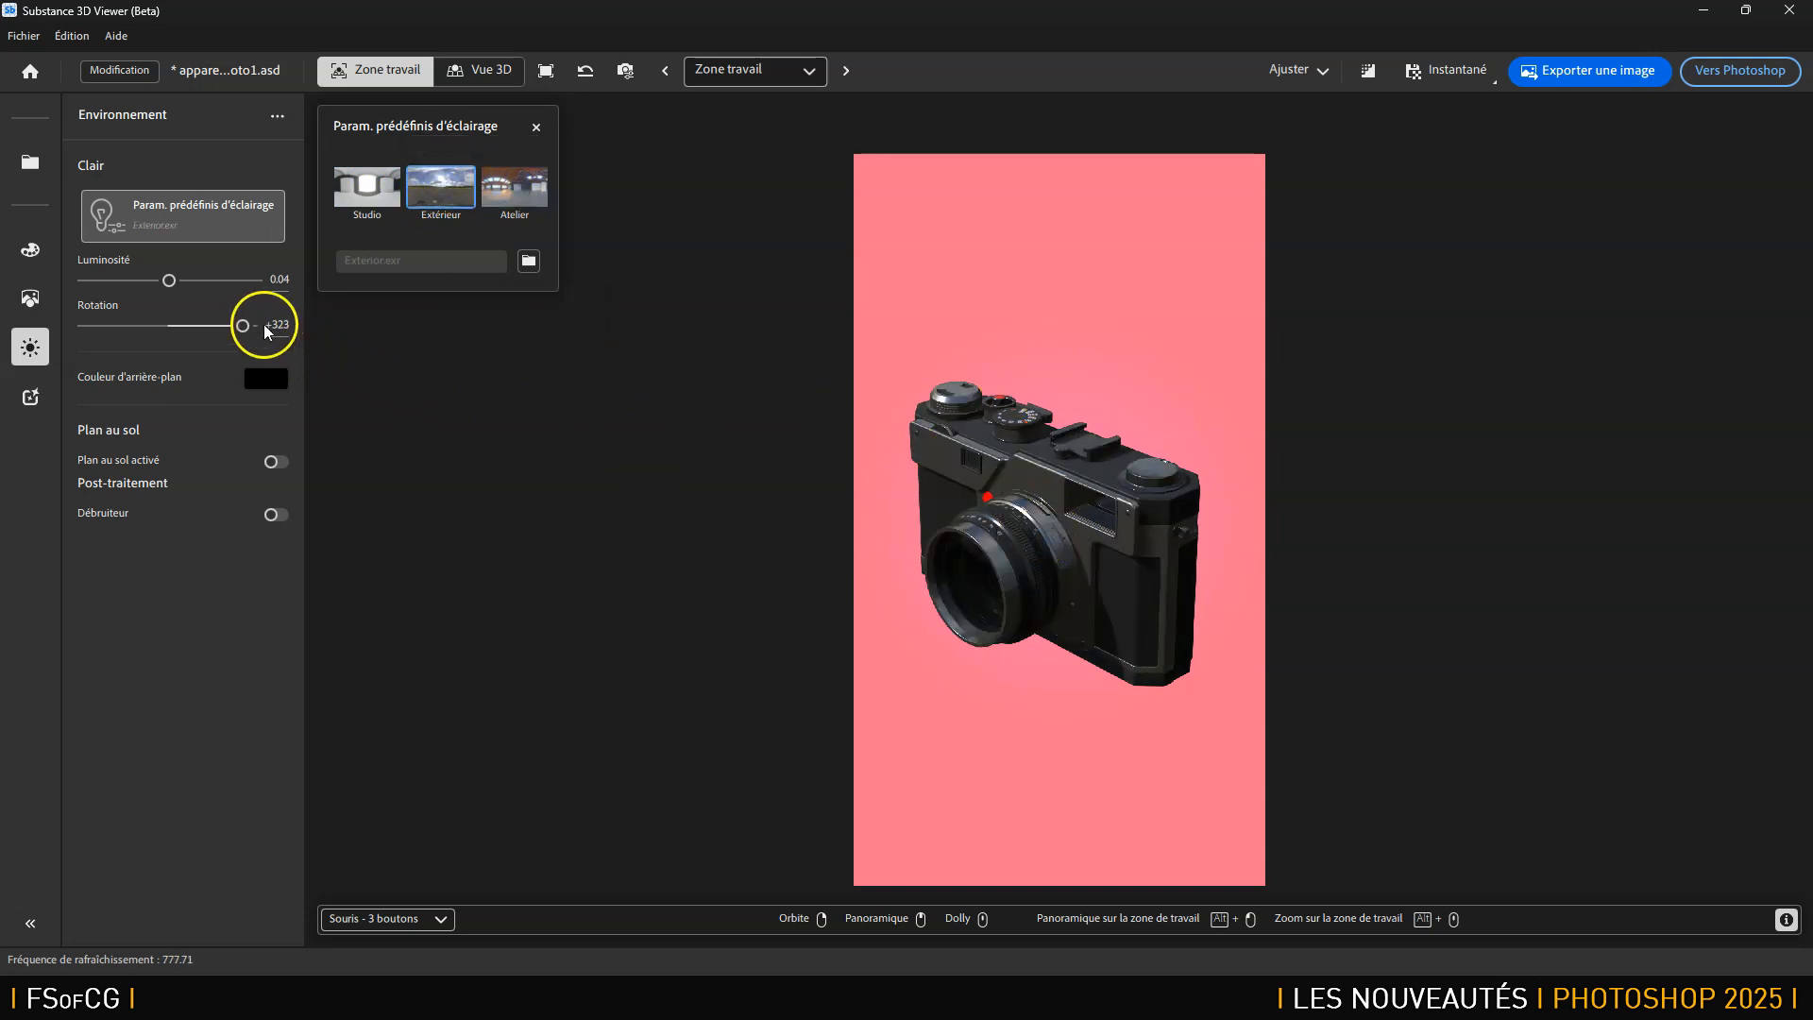
Light the camera with the Atelier preset at a brightness of about +1.49 and a rotation of about +14.
left_click_drag(243, 325, 198, 313)
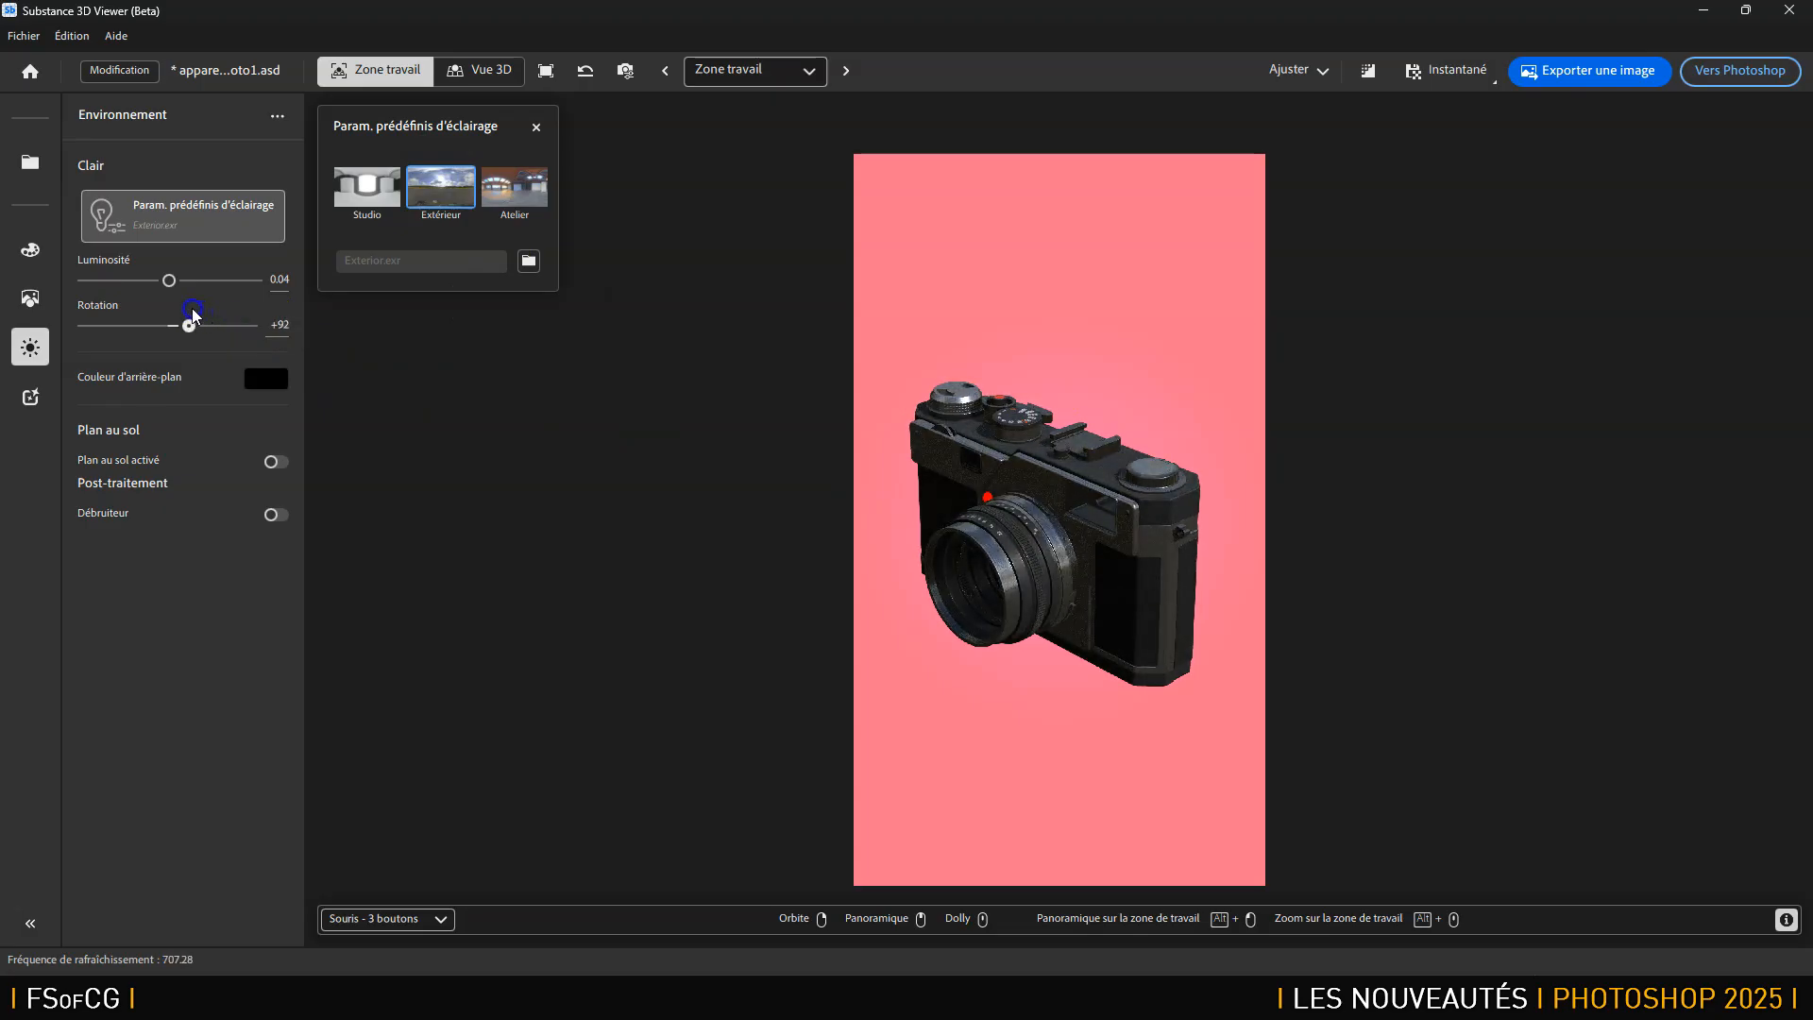
left_click_drag(167, 279, 199, 284)
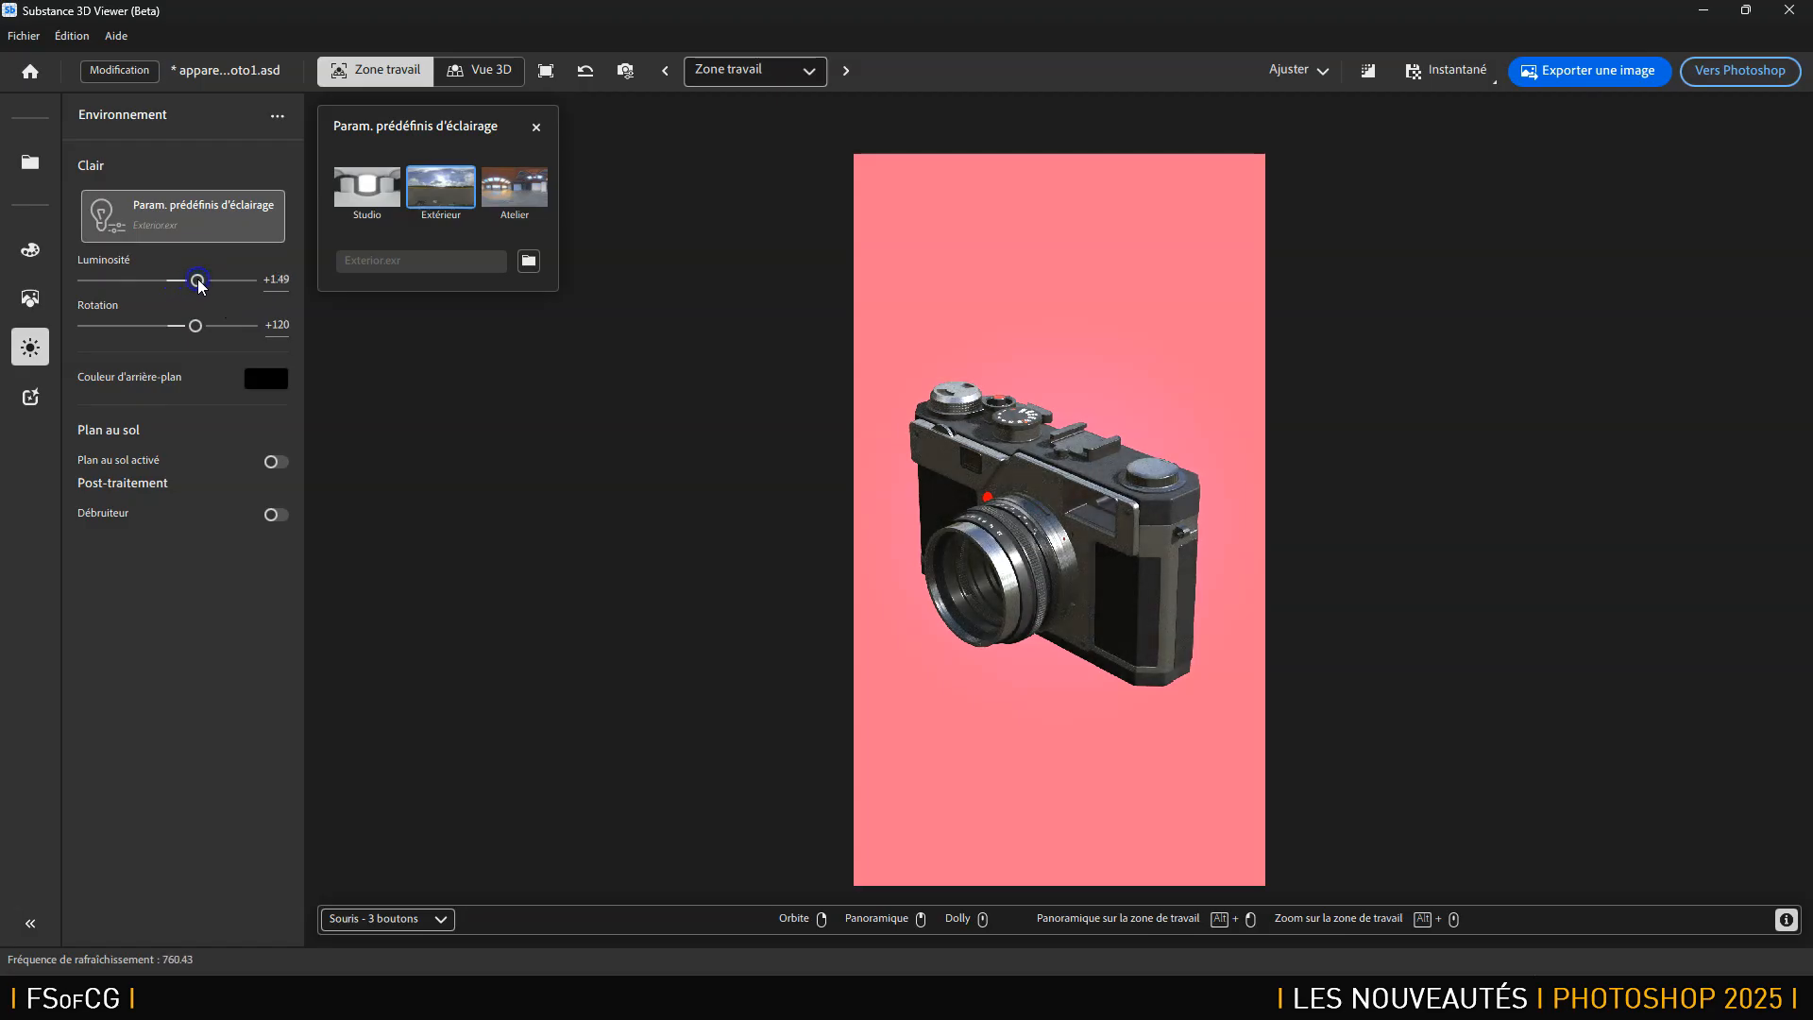
left_click(523, 185)
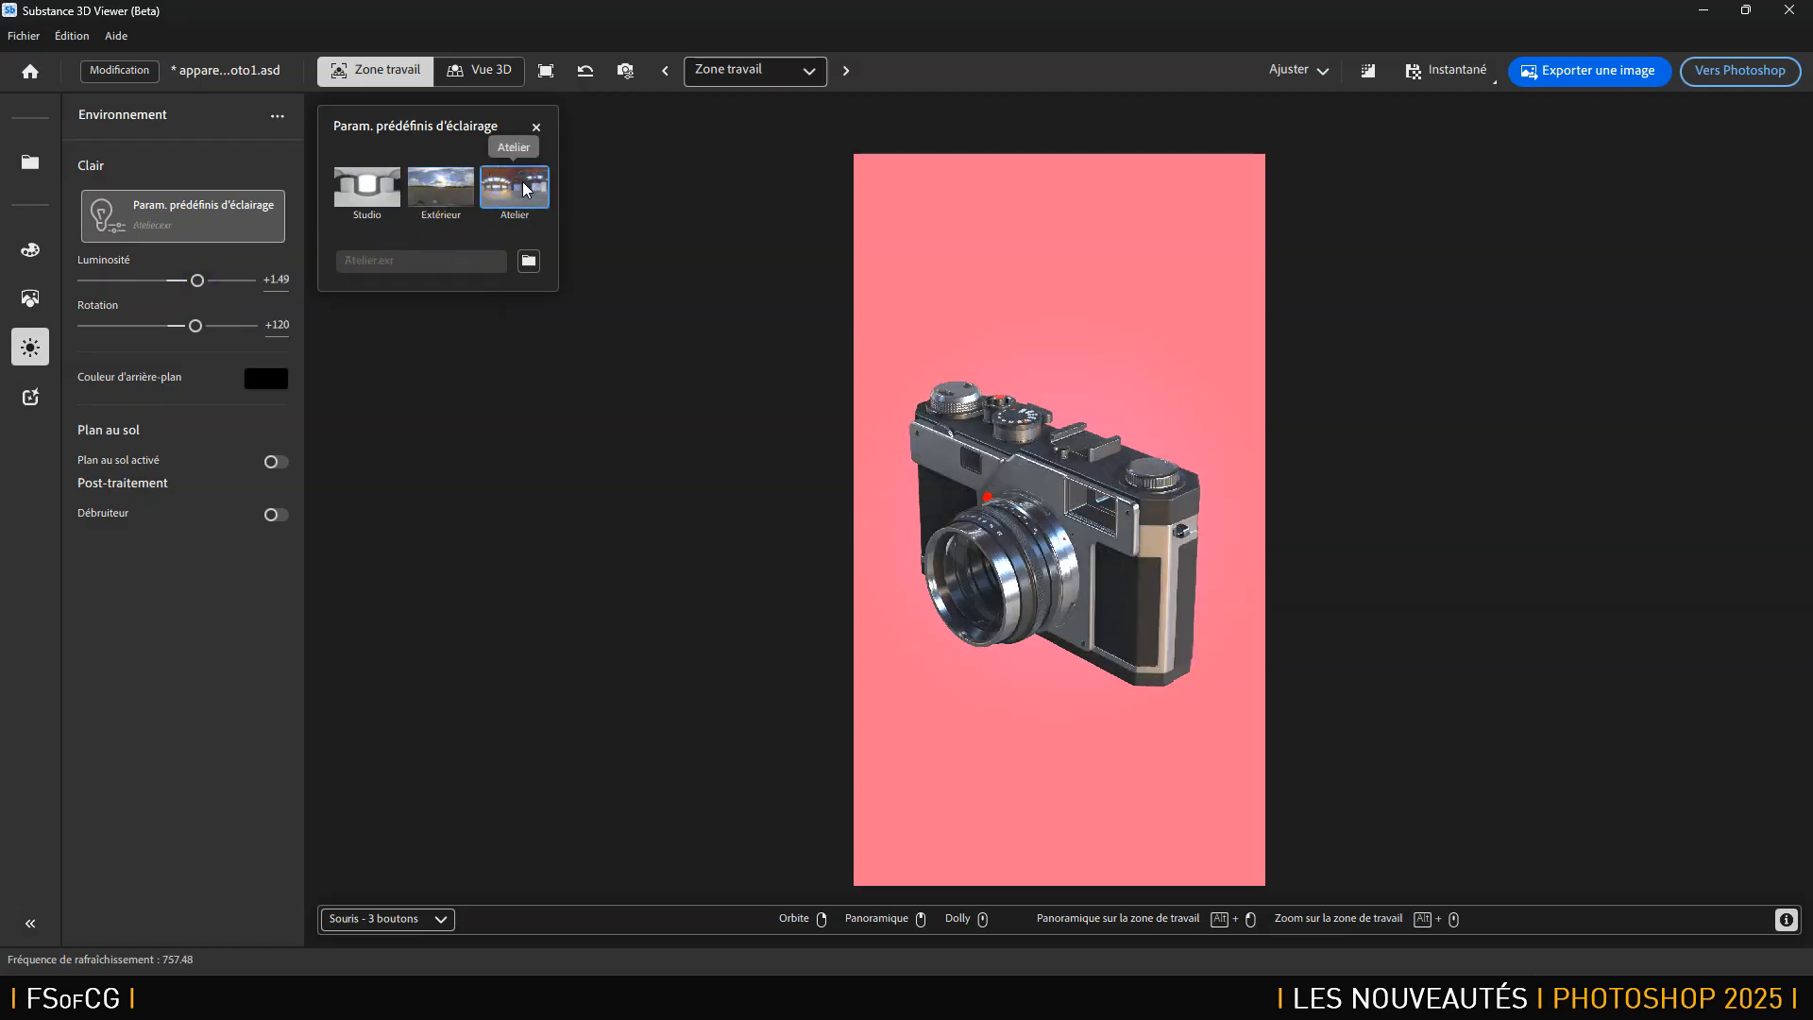
left_click_drag(196, 325, 172, 324)
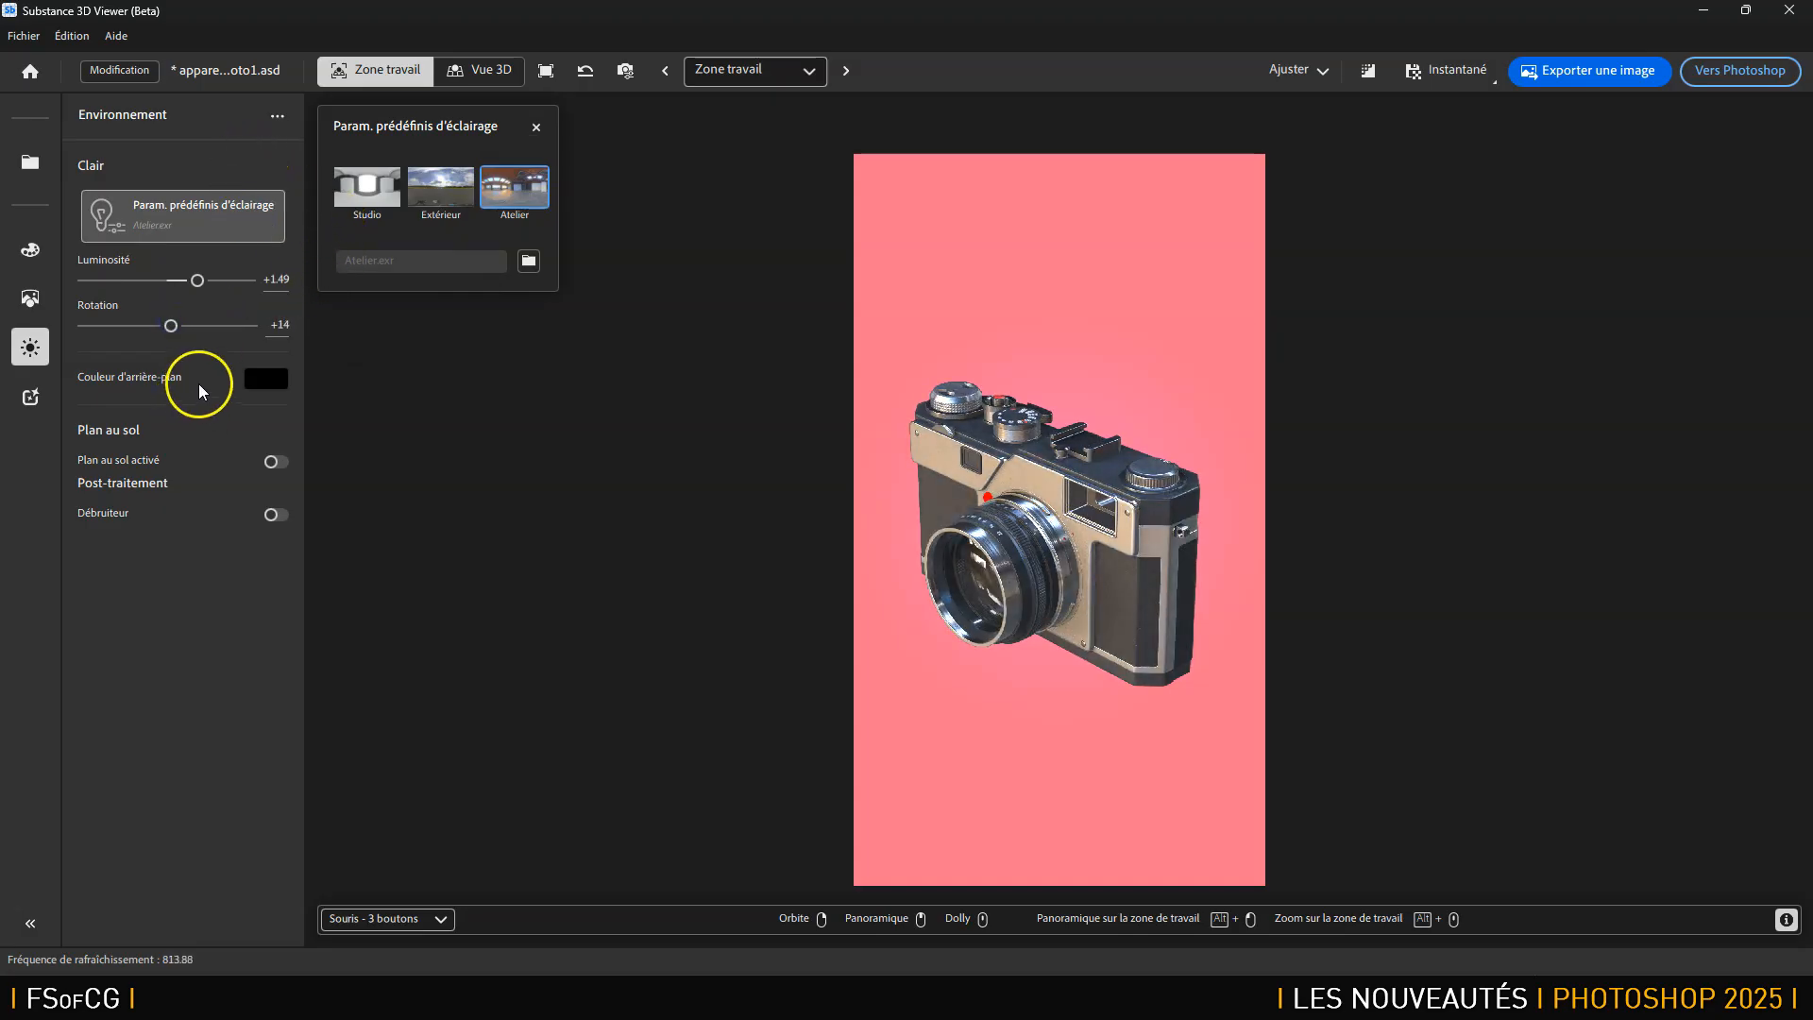
Check the background colour setting and enable the ground plane so the camera casts a shadow.
left_click(260, 379)
left_click(699, 466)
left_click(285, 461)
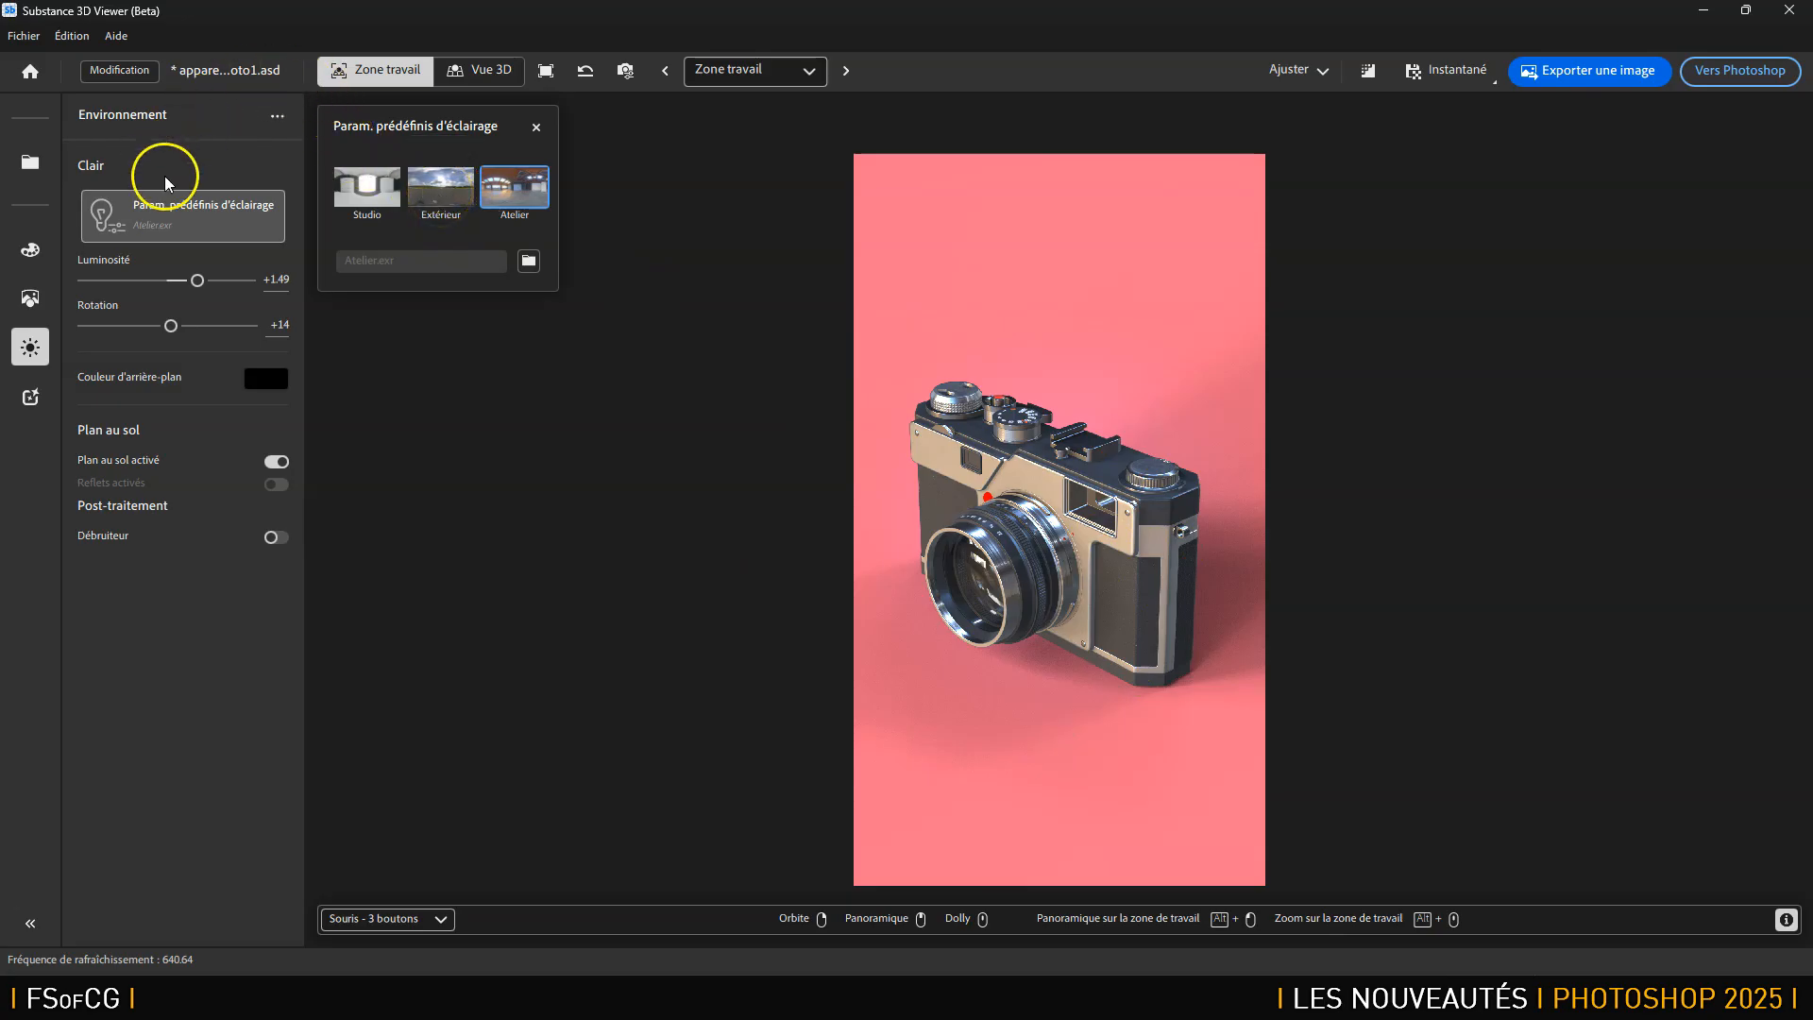
Compare the camera's ground shadow under the Extérieur and Studio lighting presets and return to the Atelier preset.
left_click(436, 194)
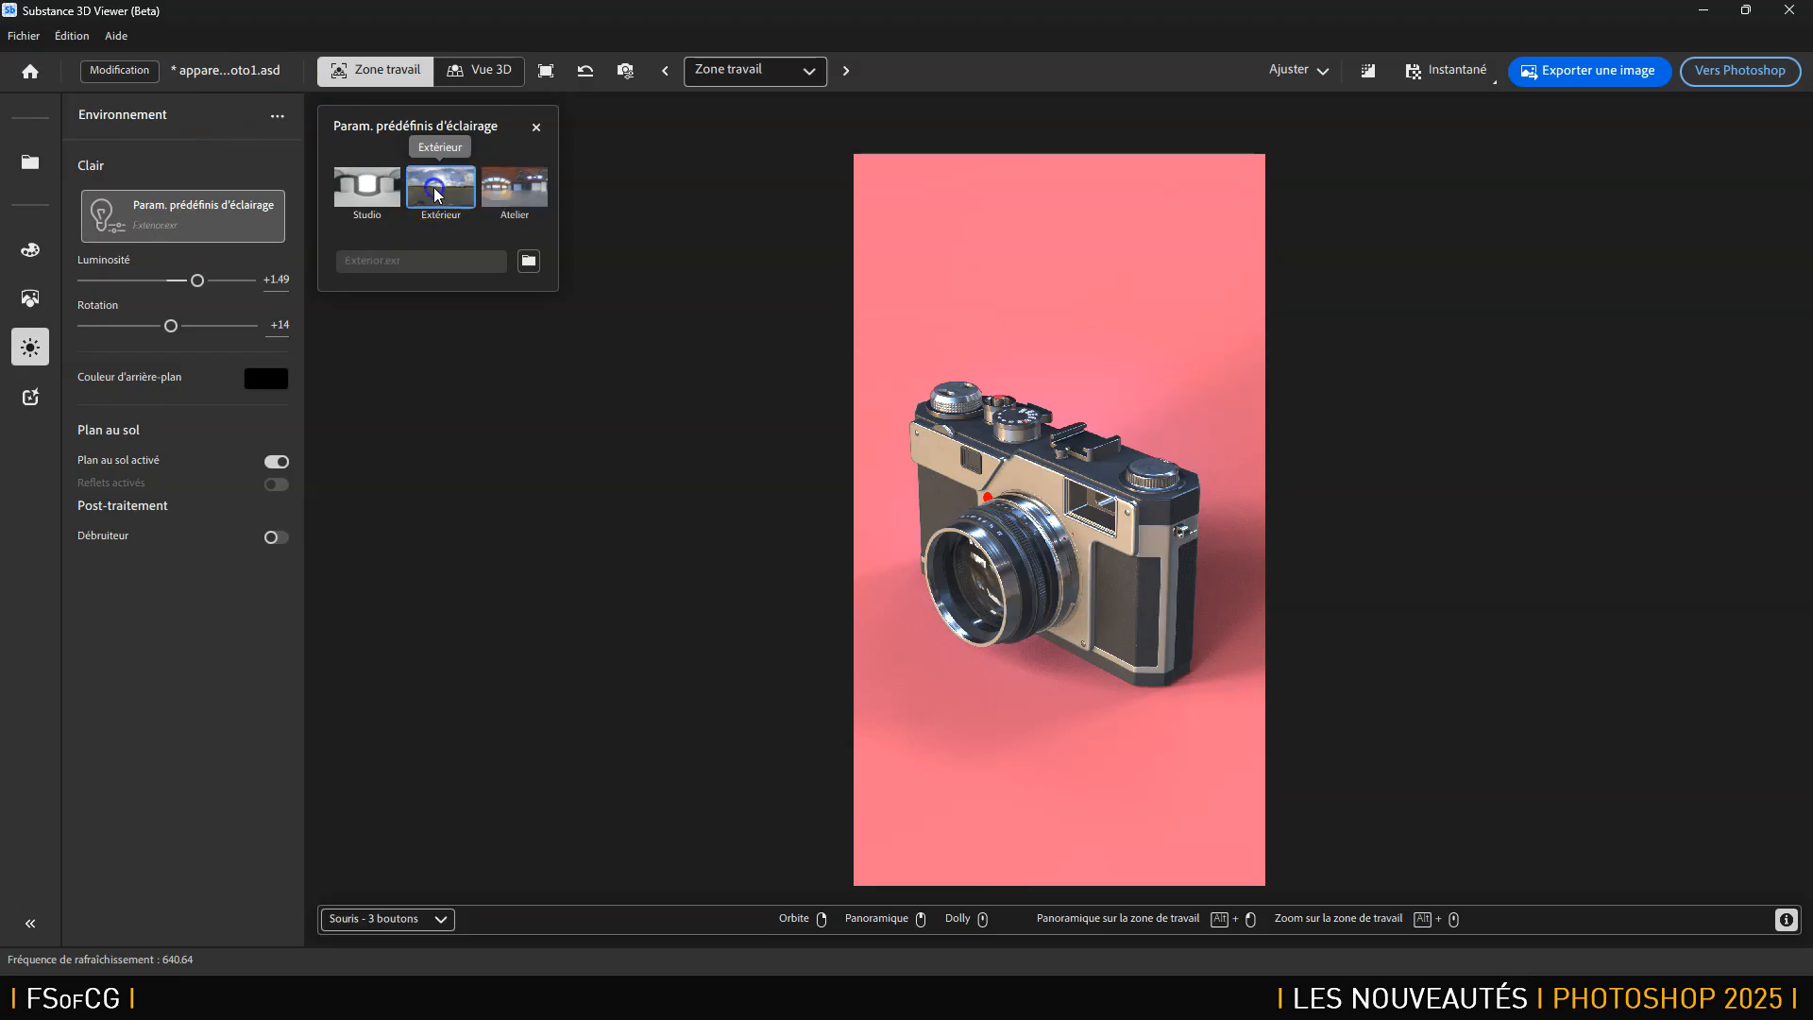
left_click_drag(1045, 543, 1044, 587)
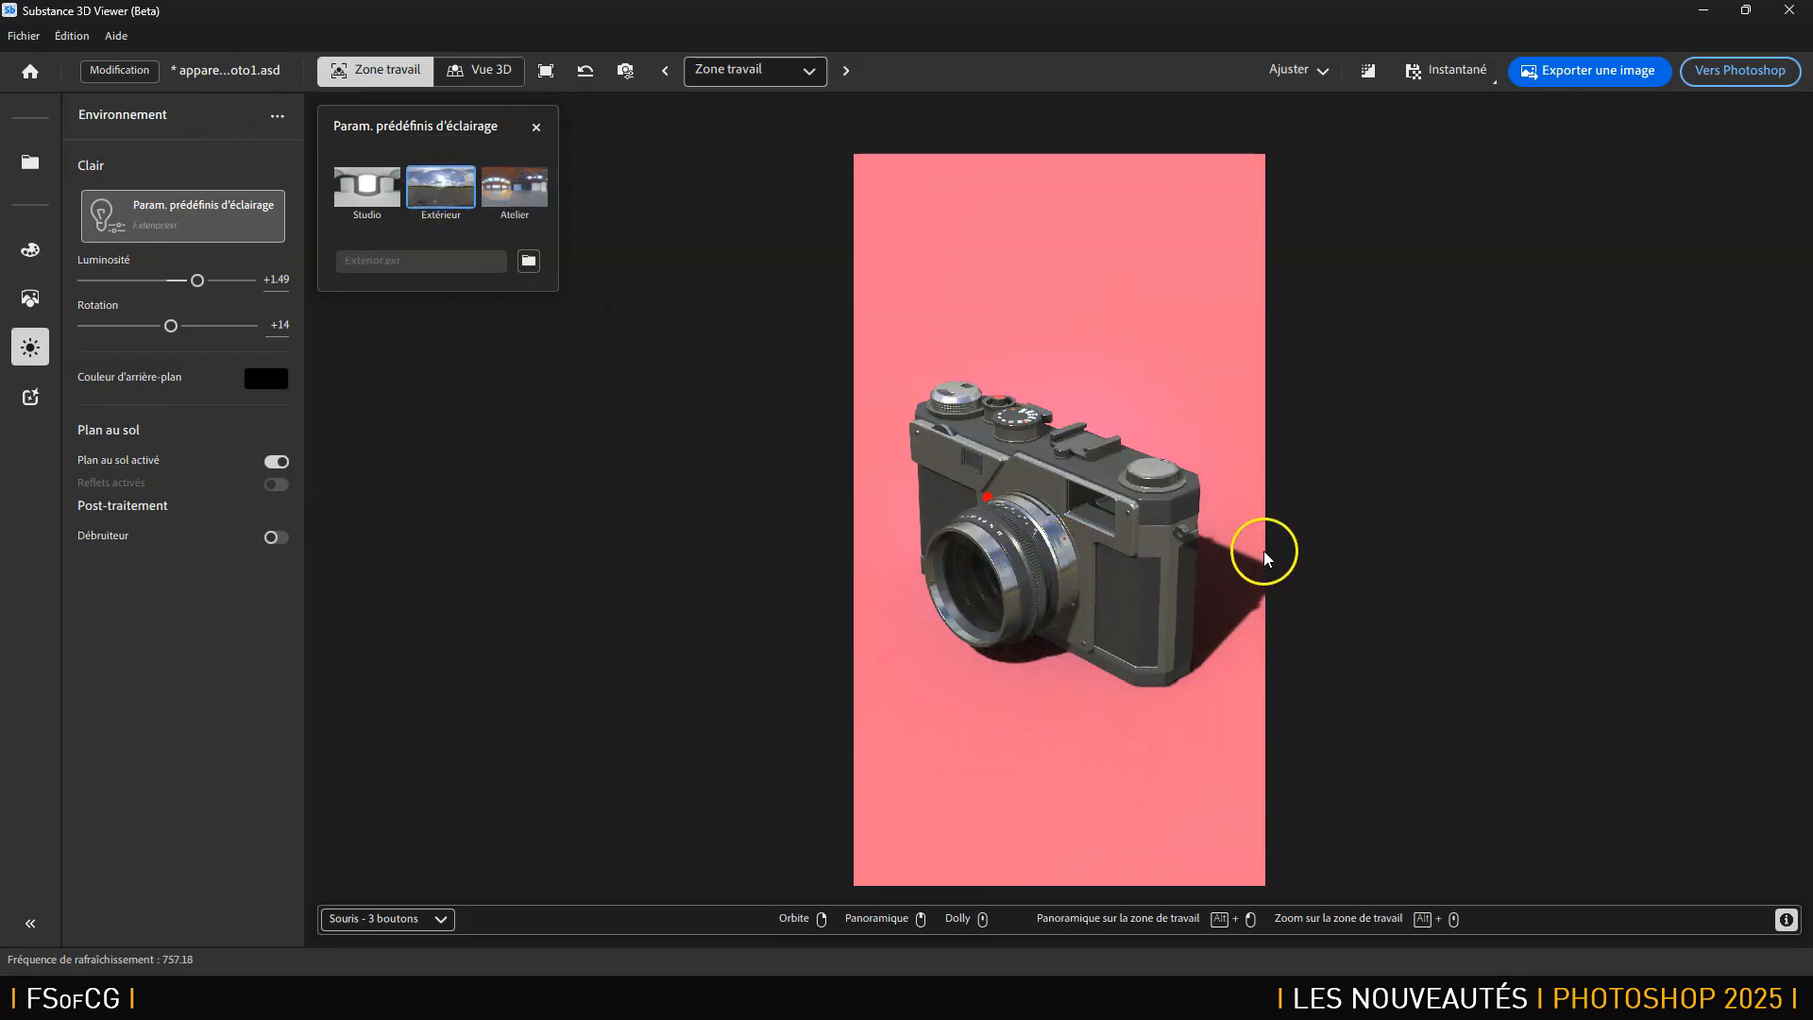
left_click(380, 187)
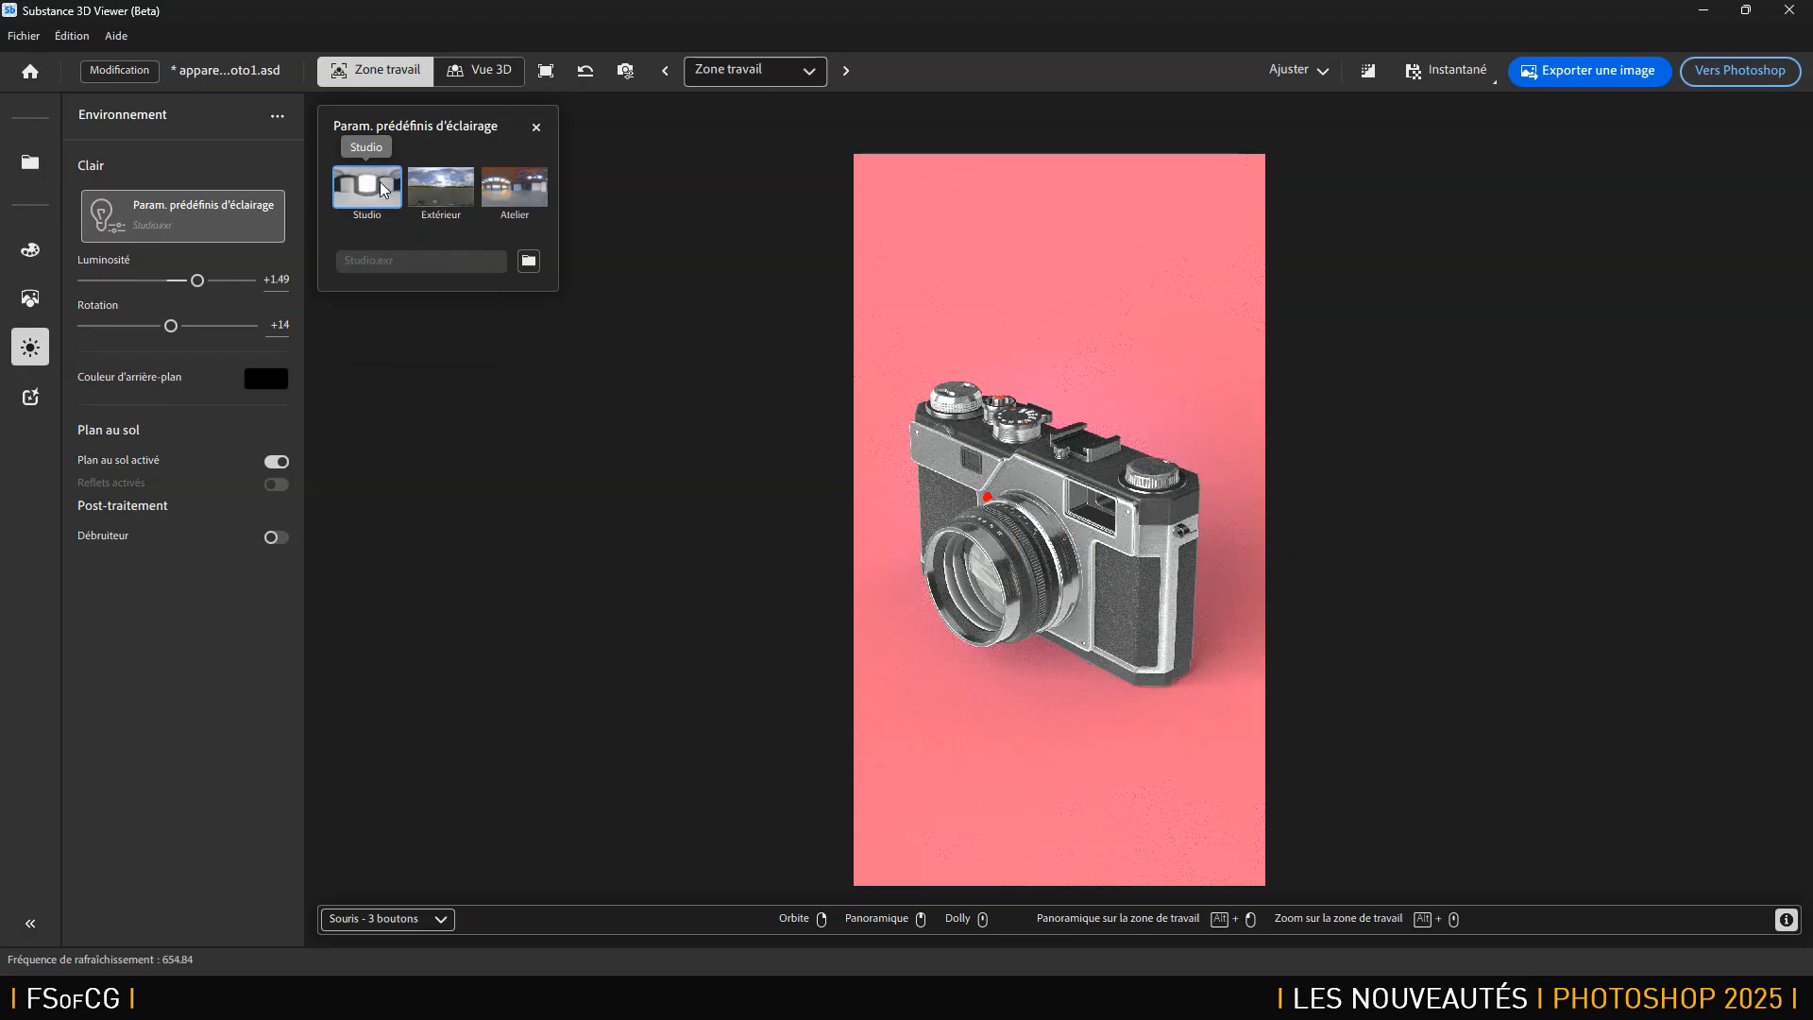
left_click(508, 191)
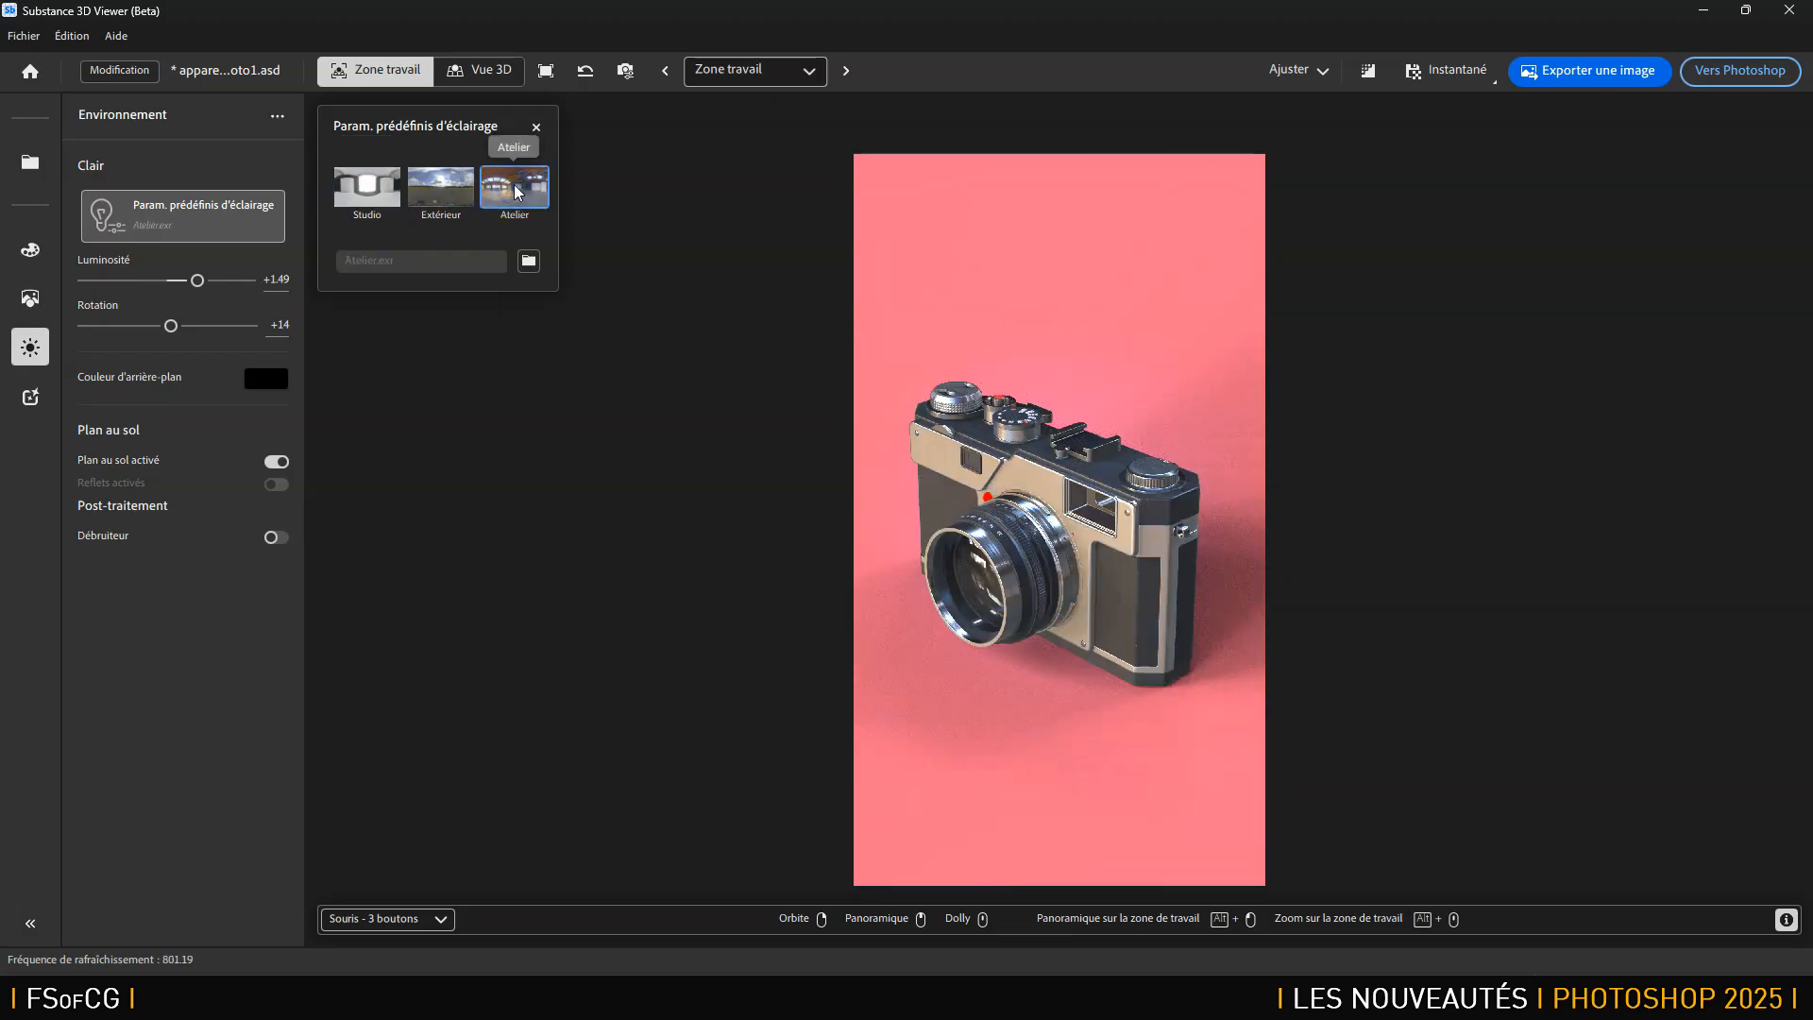
left_click(276, 462)
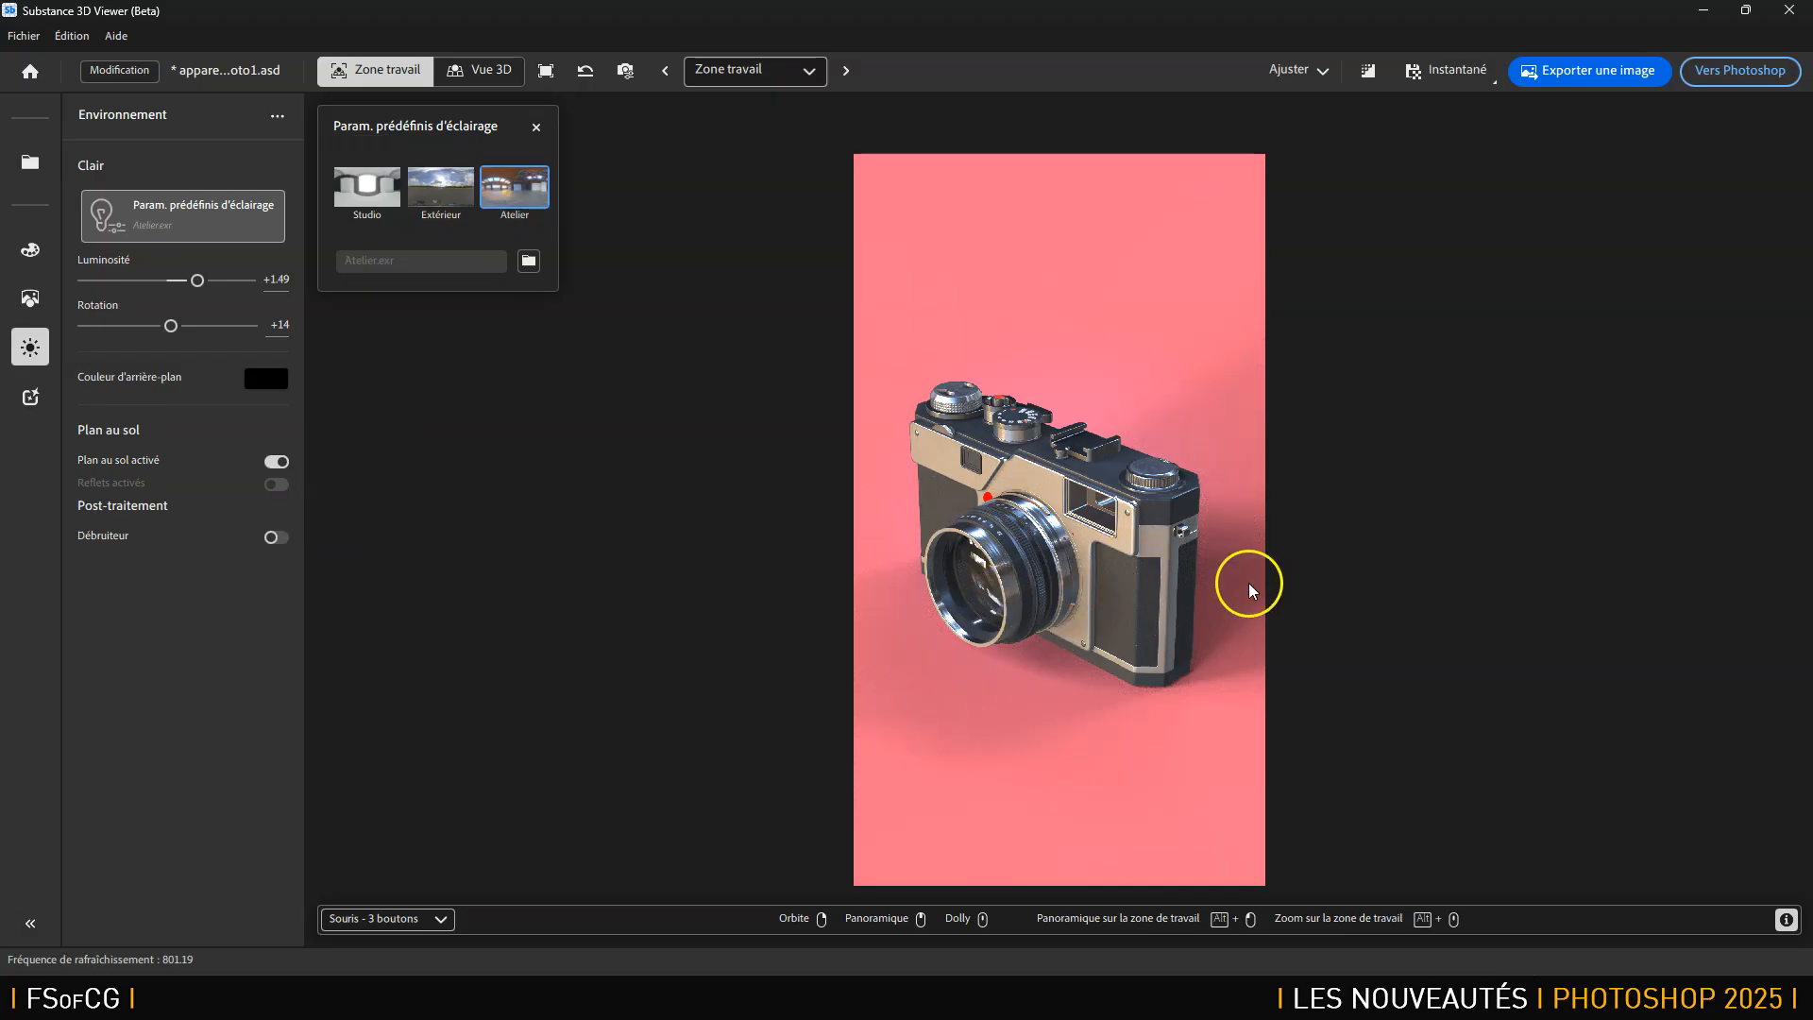
Send the Atelier-lit camera with its ground shadow to Photoshop, check the result, and return to Substance 3D Viewer.
left_click(1745, 70)
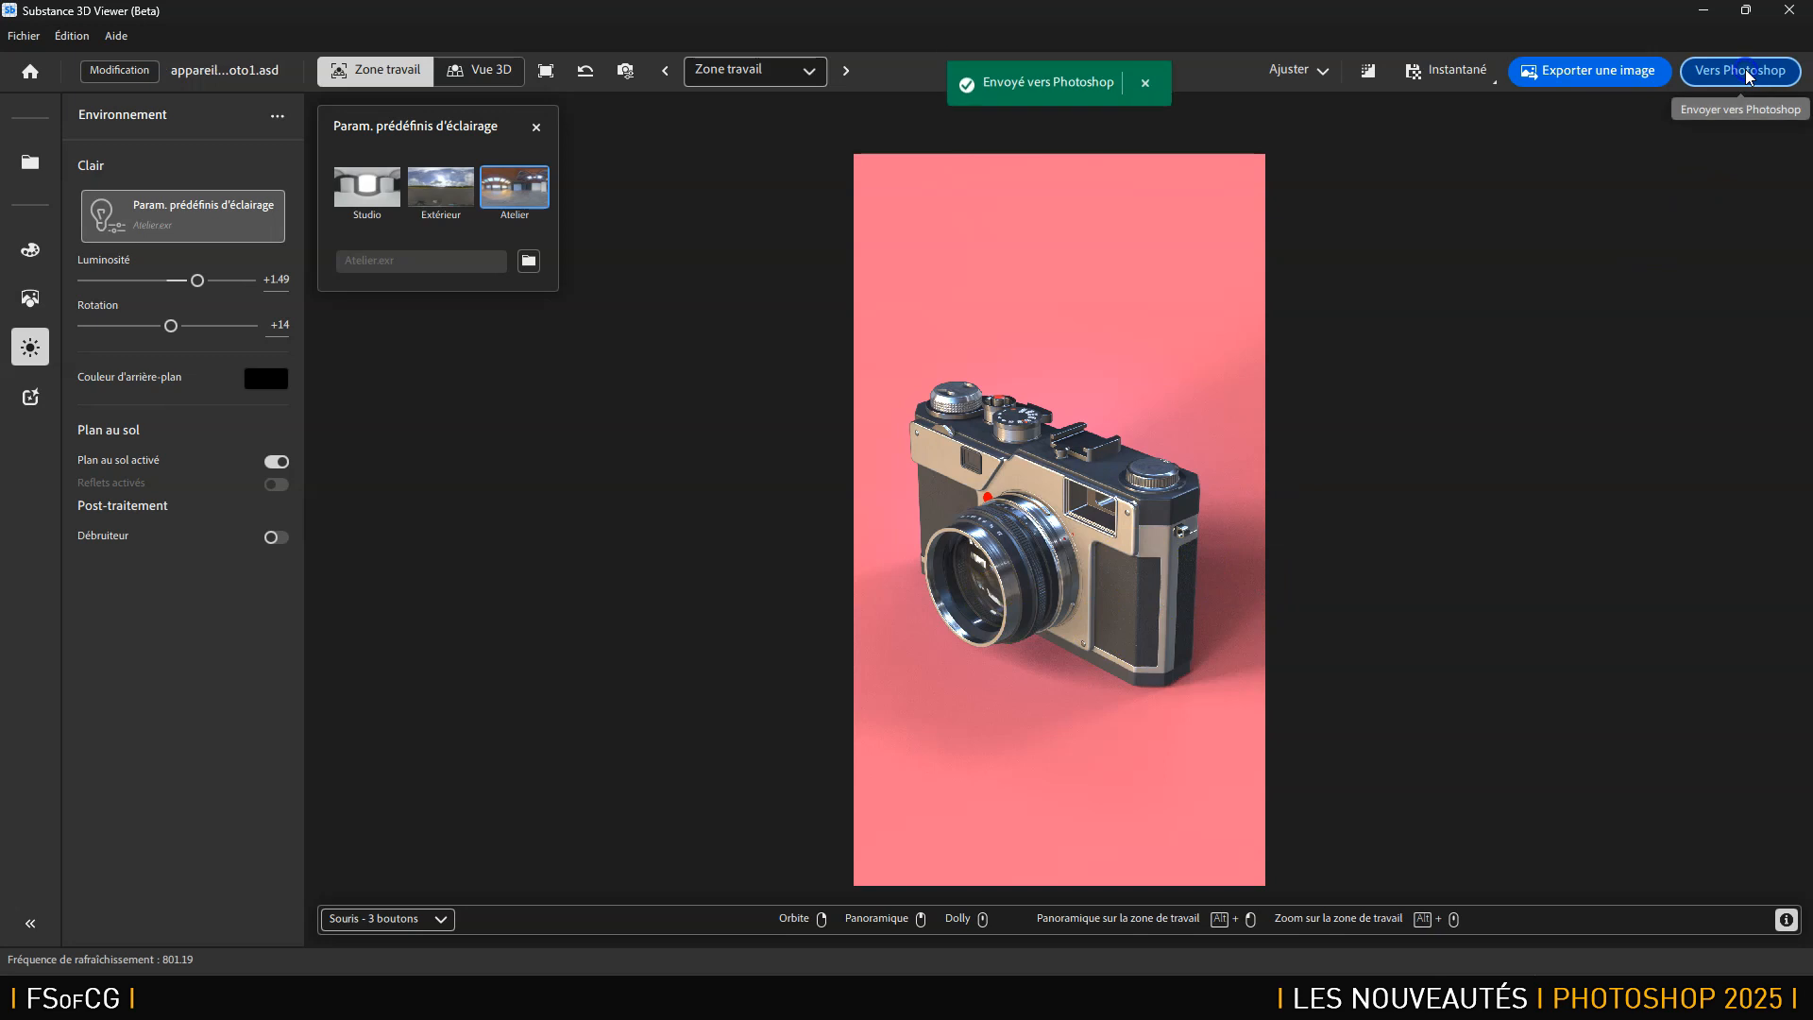
key("alt+Tab")
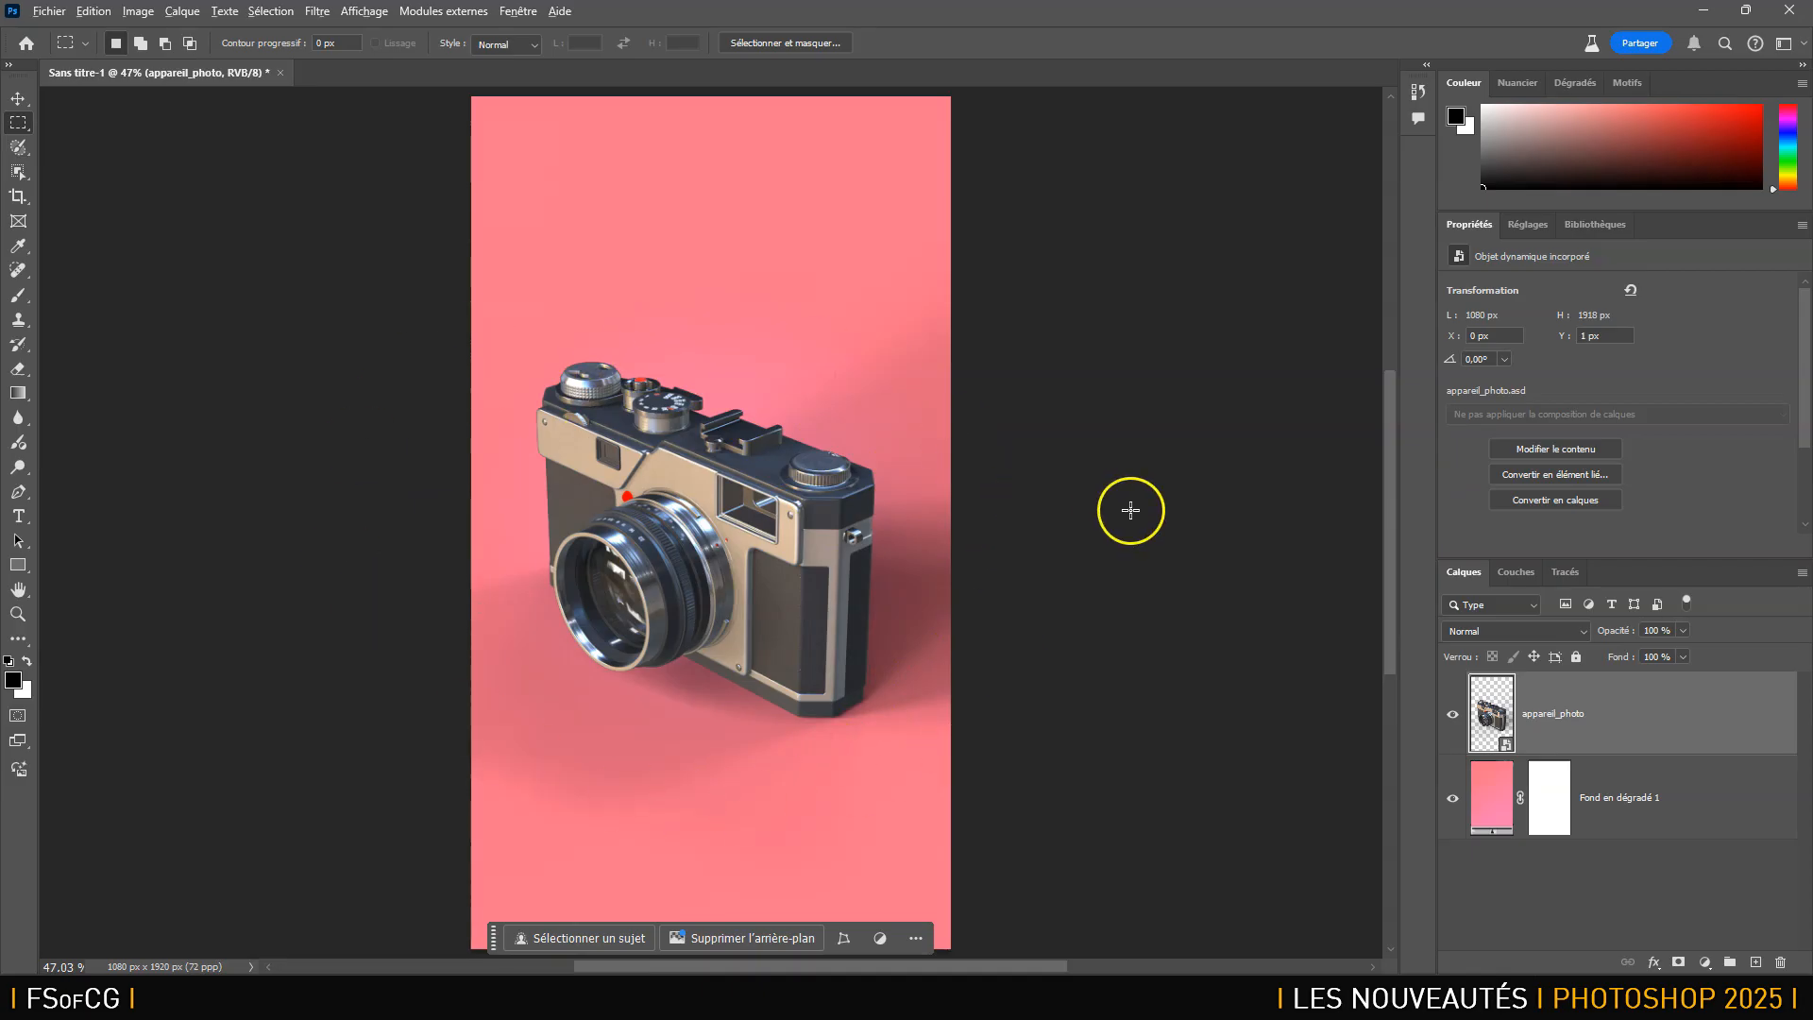
key("alt+Tab")
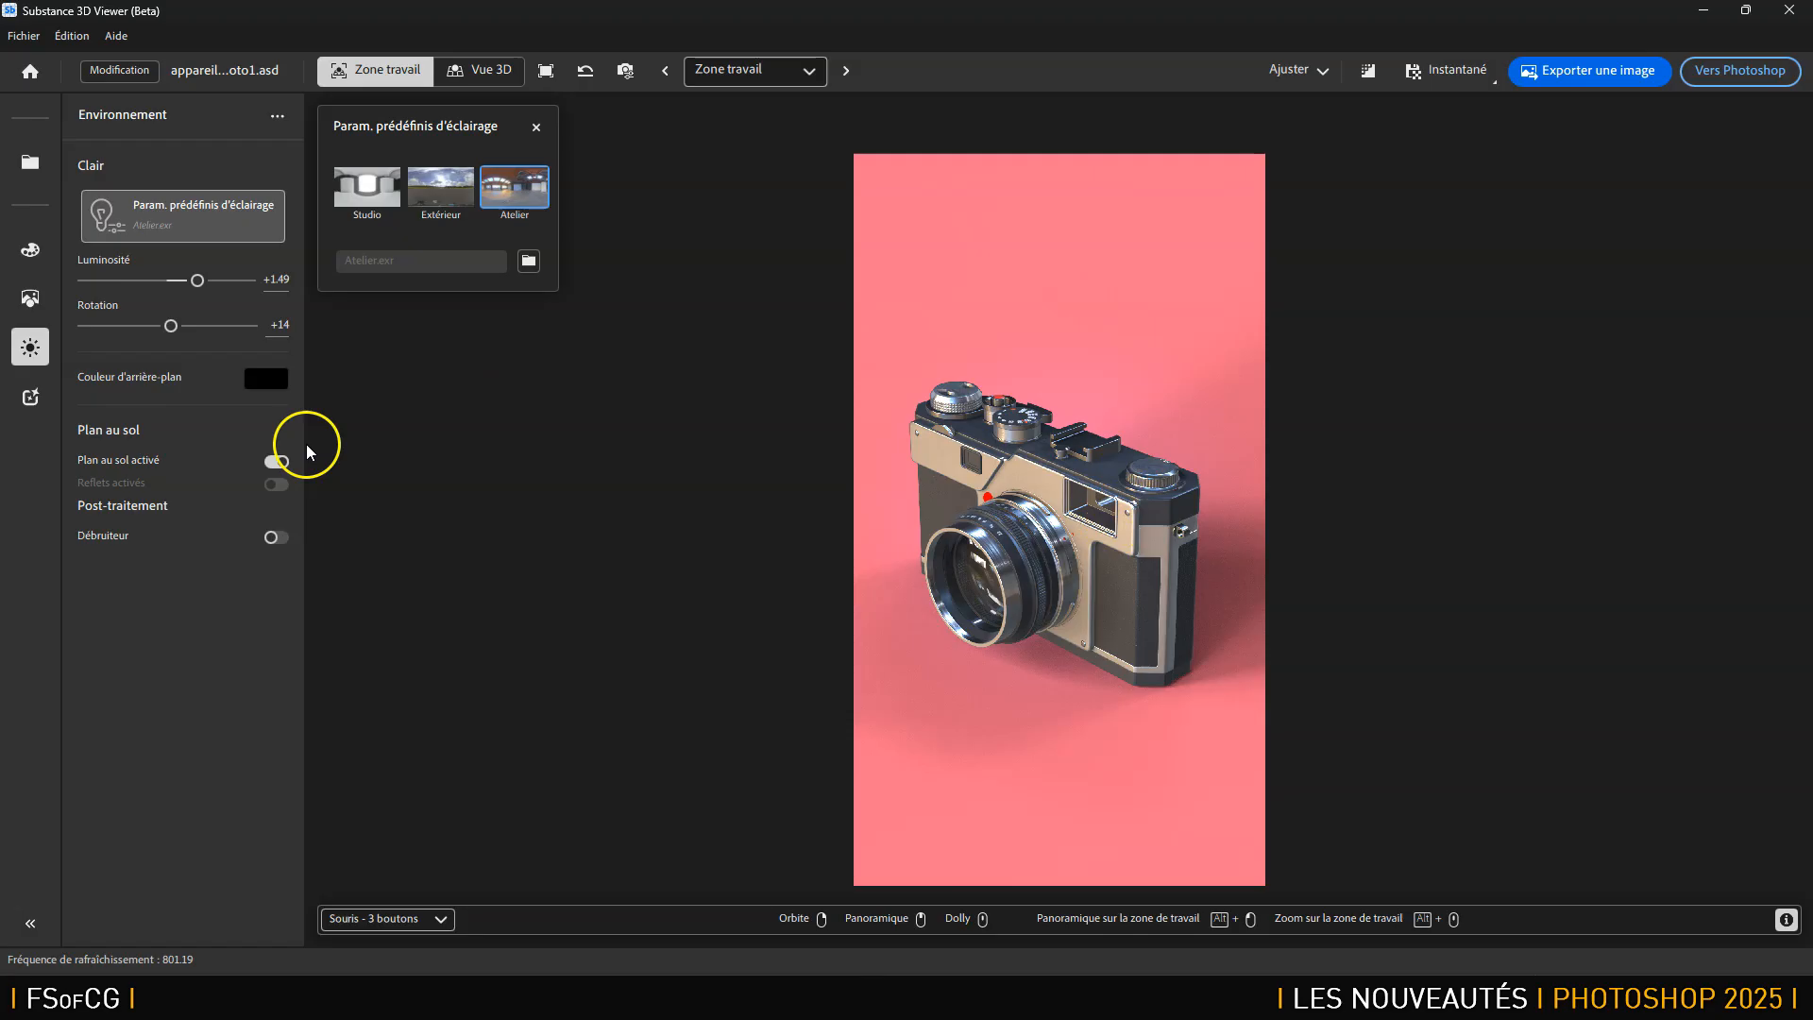
Enable the denoiser and open the custom environment map file browser to check the accepted HDR image formats.
left_click(277, 536)
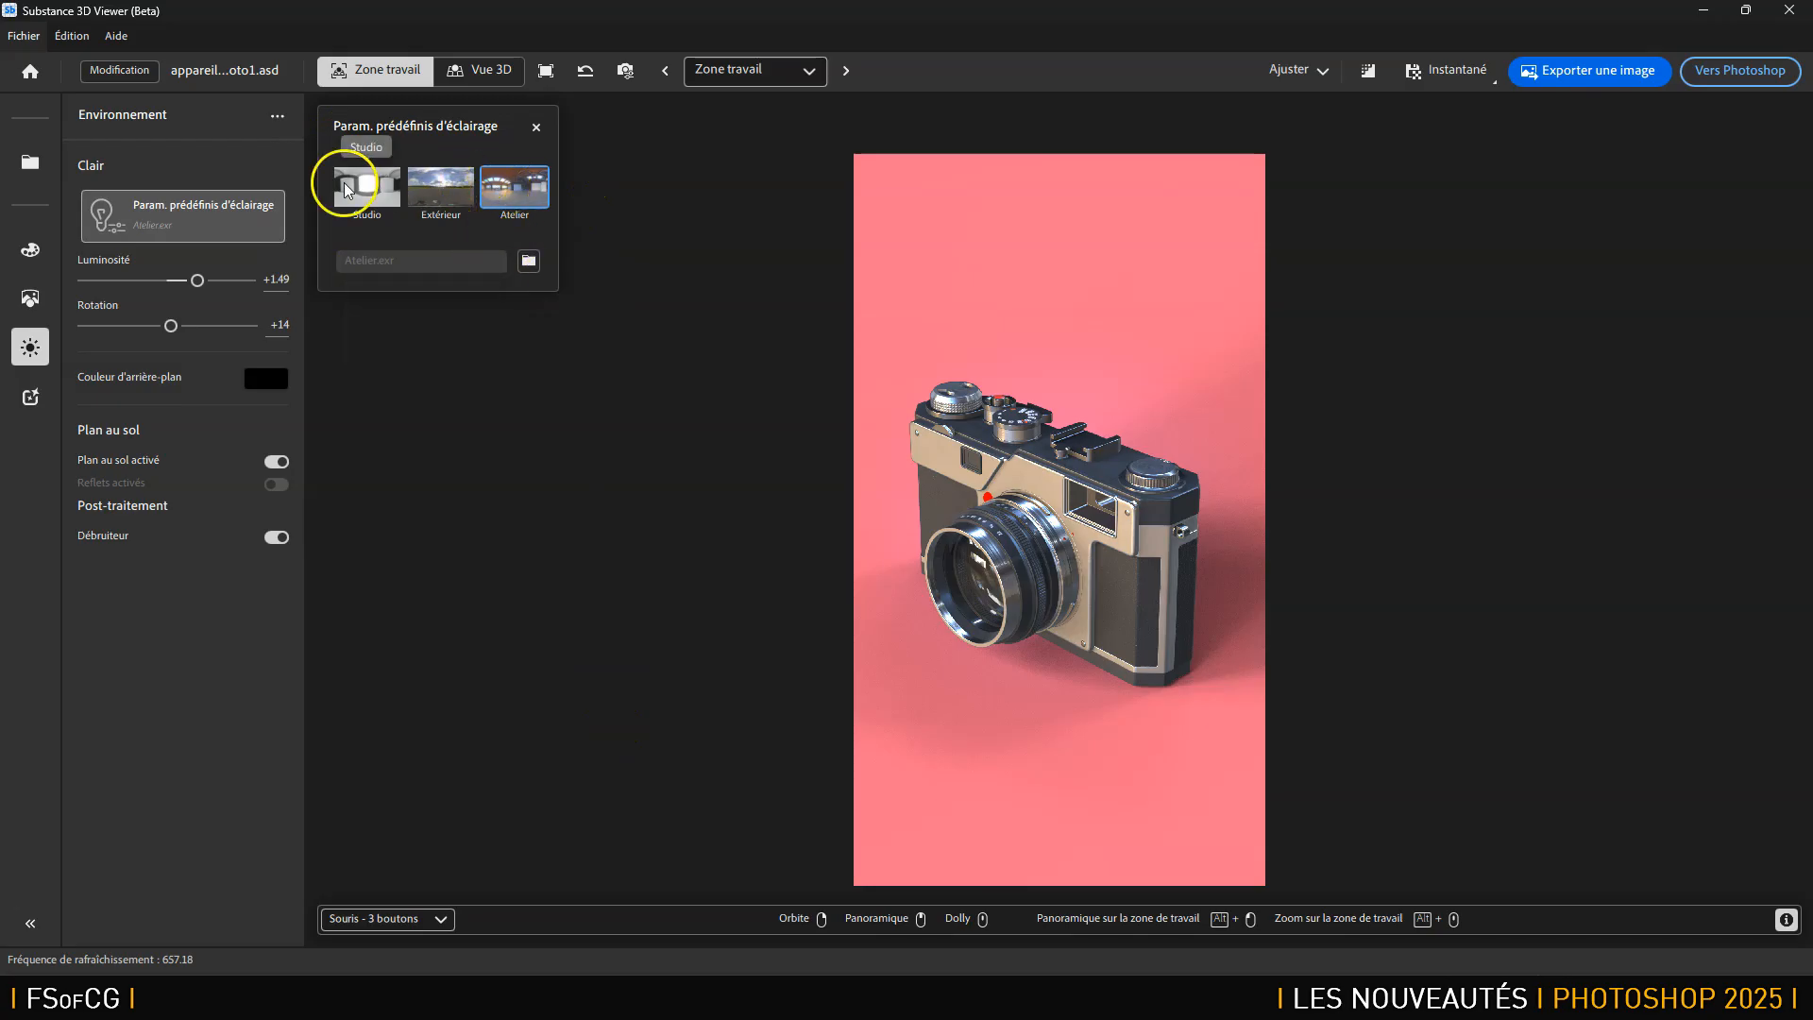
left_click(528, 261)
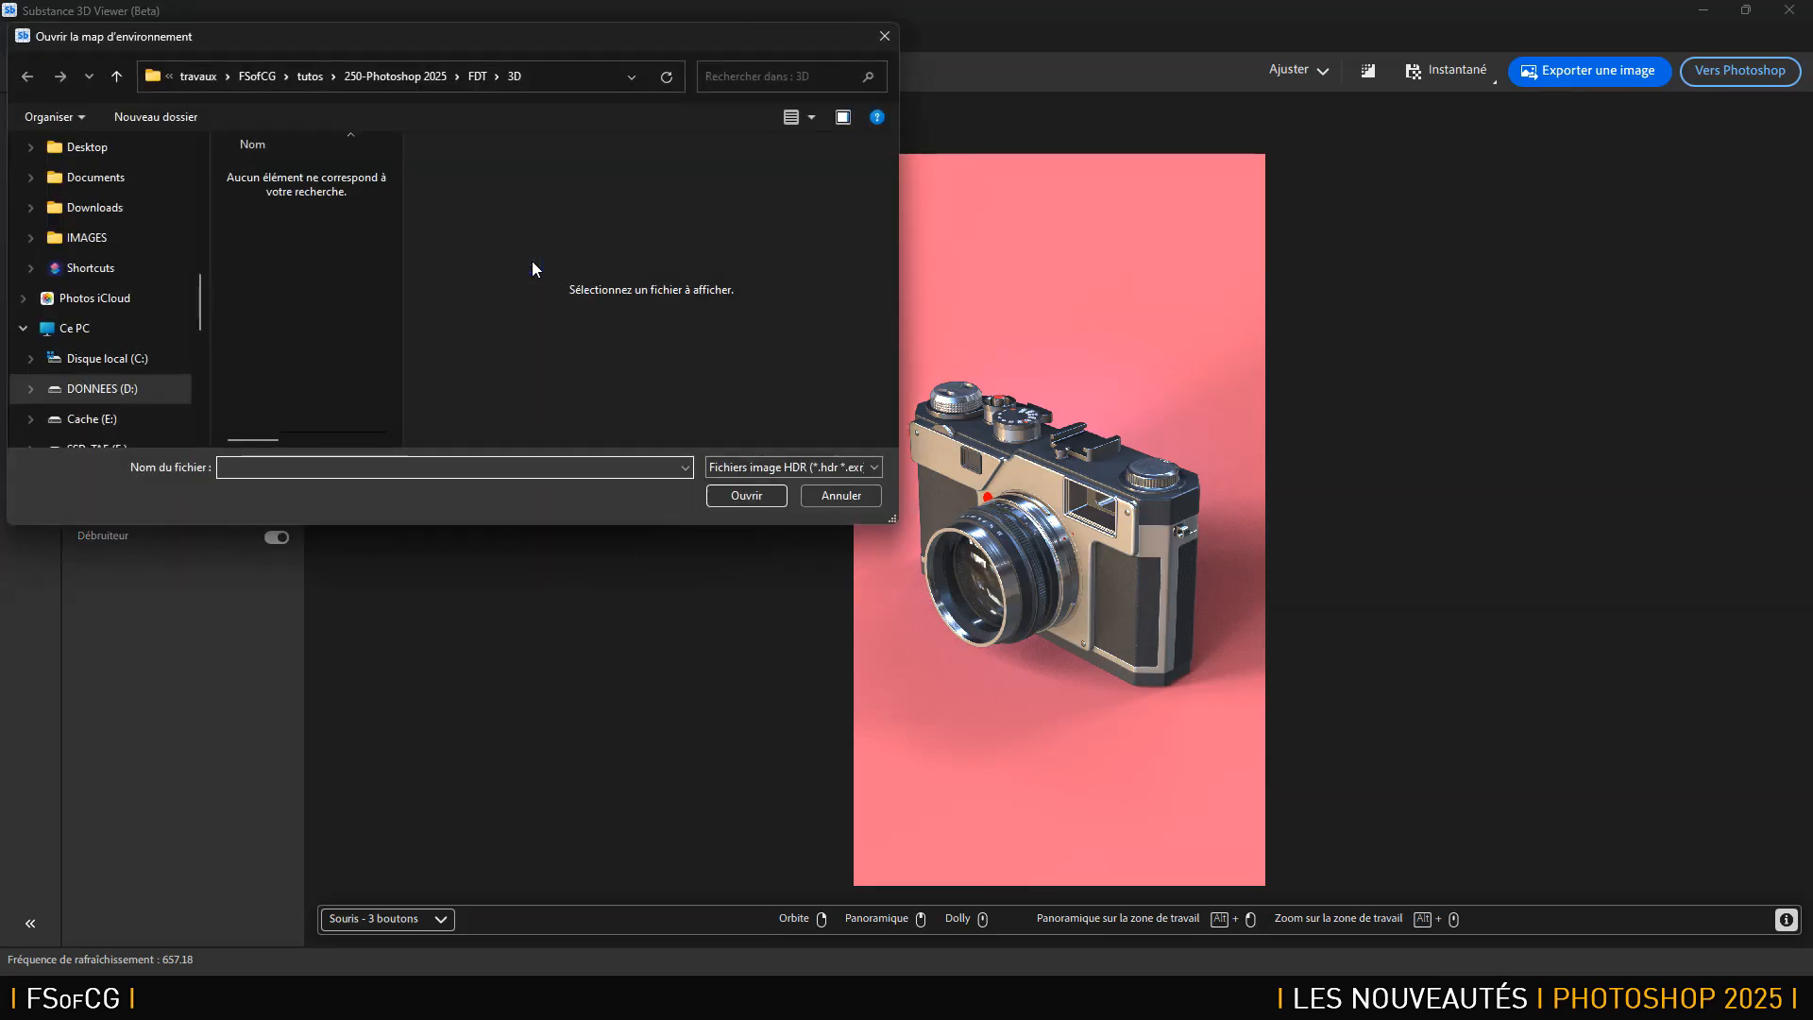
left_click(867, 468)
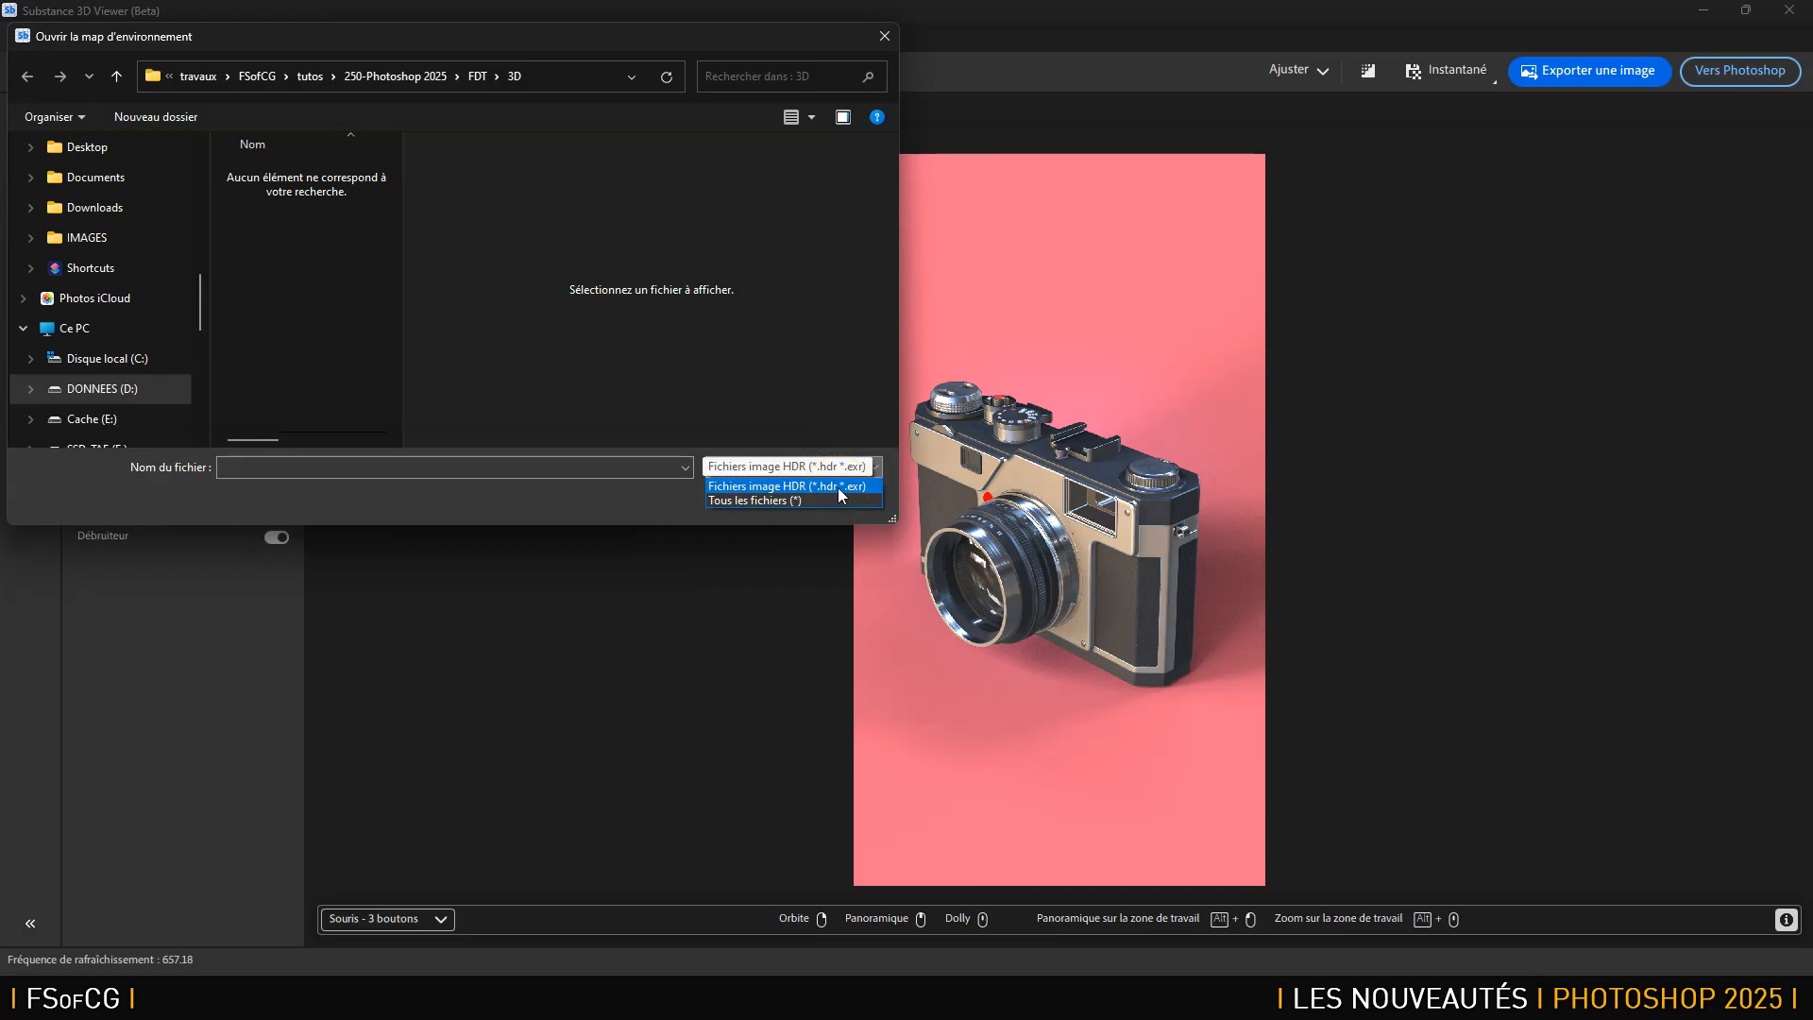
left_click(791, 35)
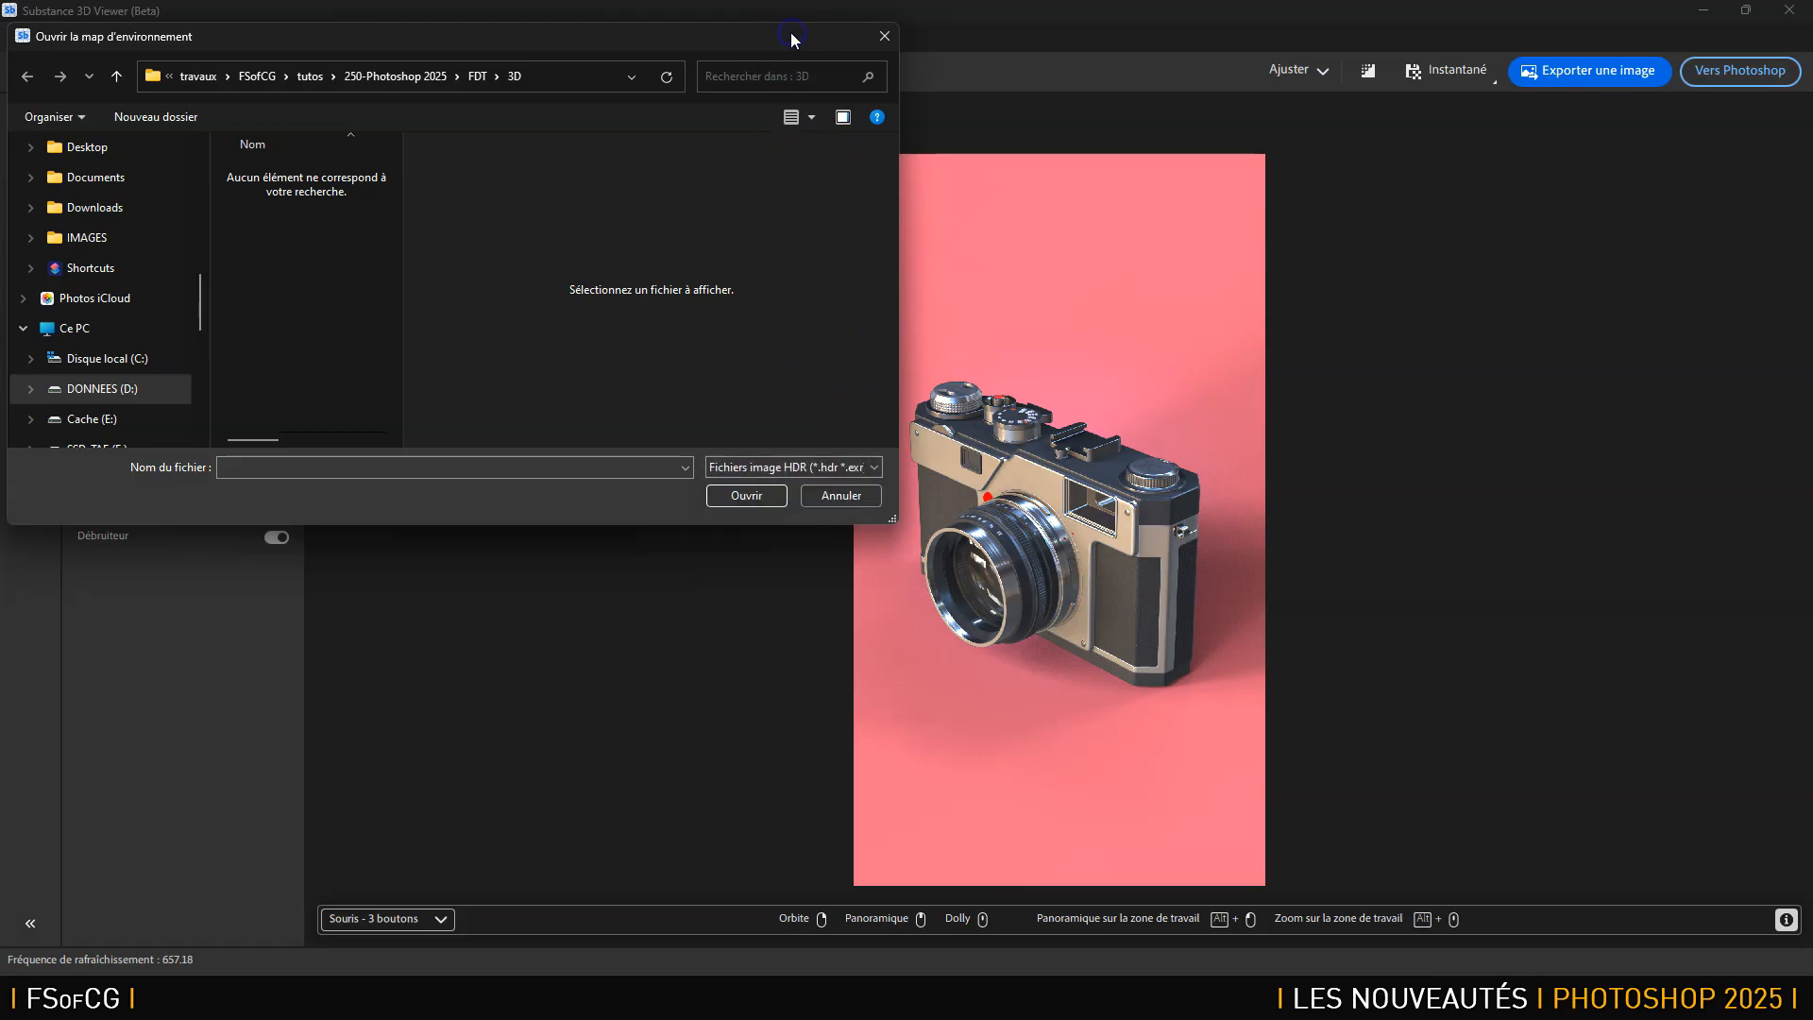
left_click_drag(403, 282, 590, 289)
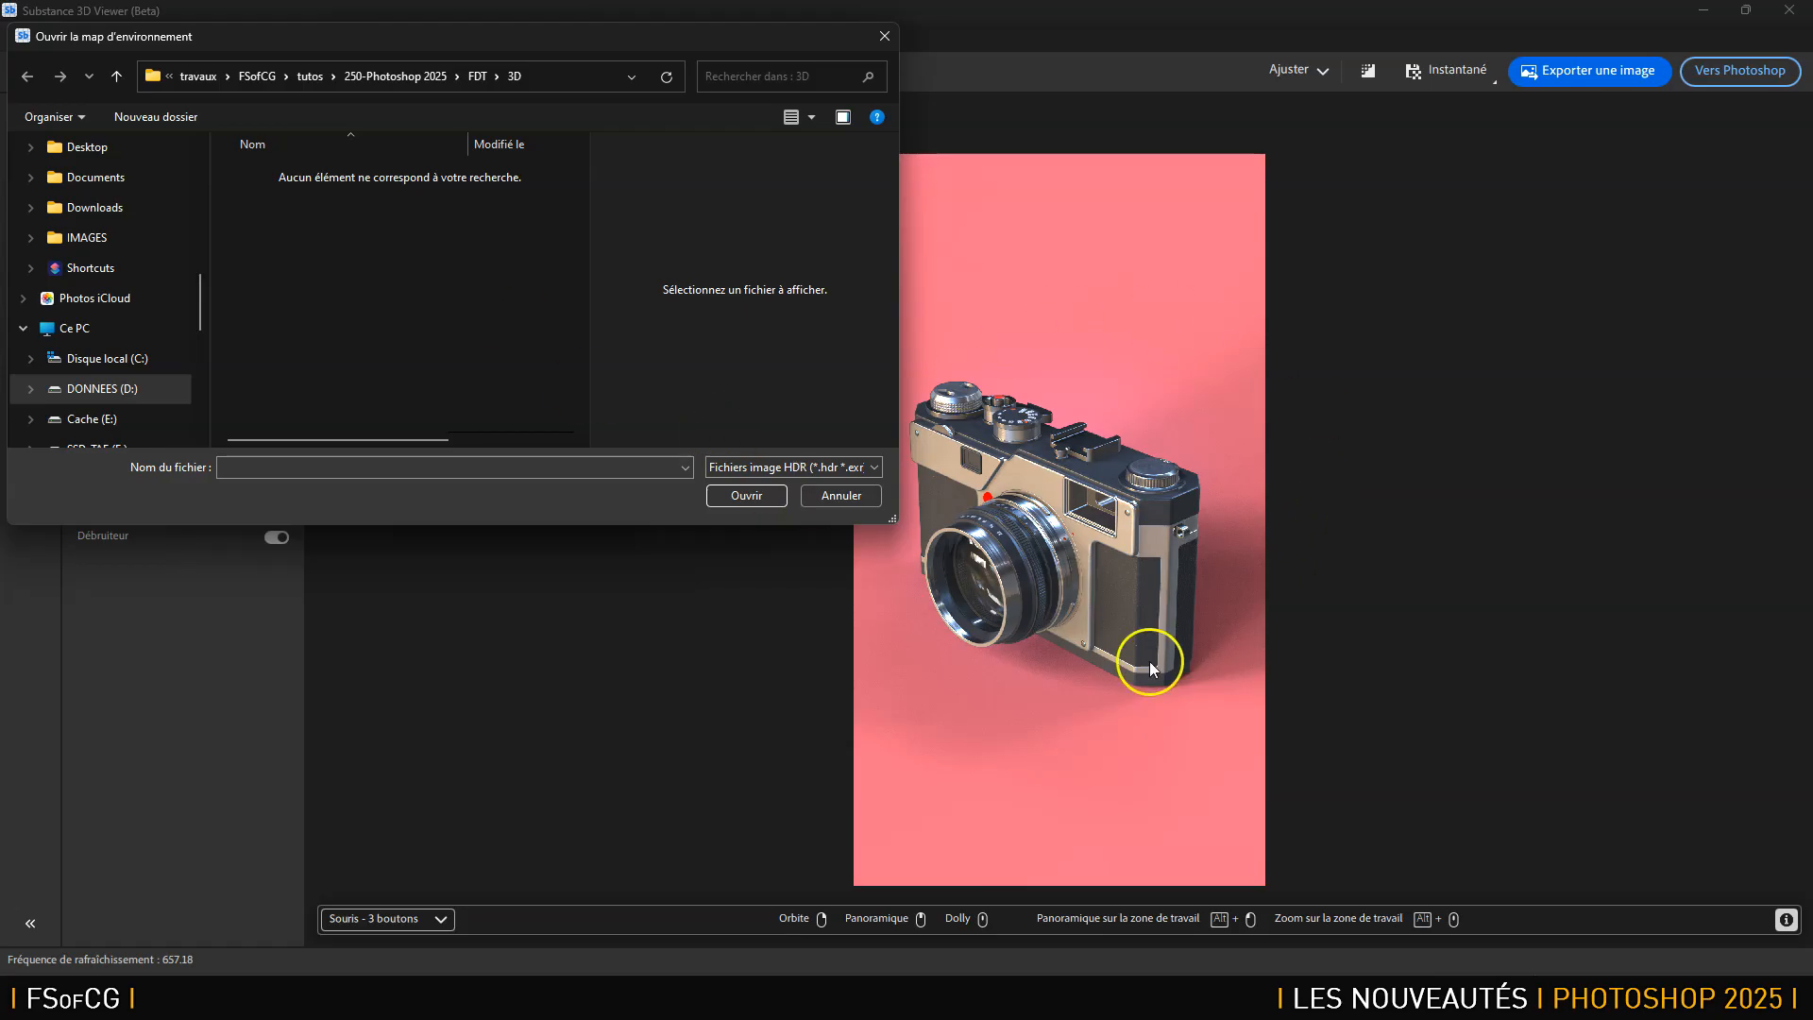
Switch to Firefox on the Poly Haven site and open its HDRIs asset library.
key("alt+Tab")
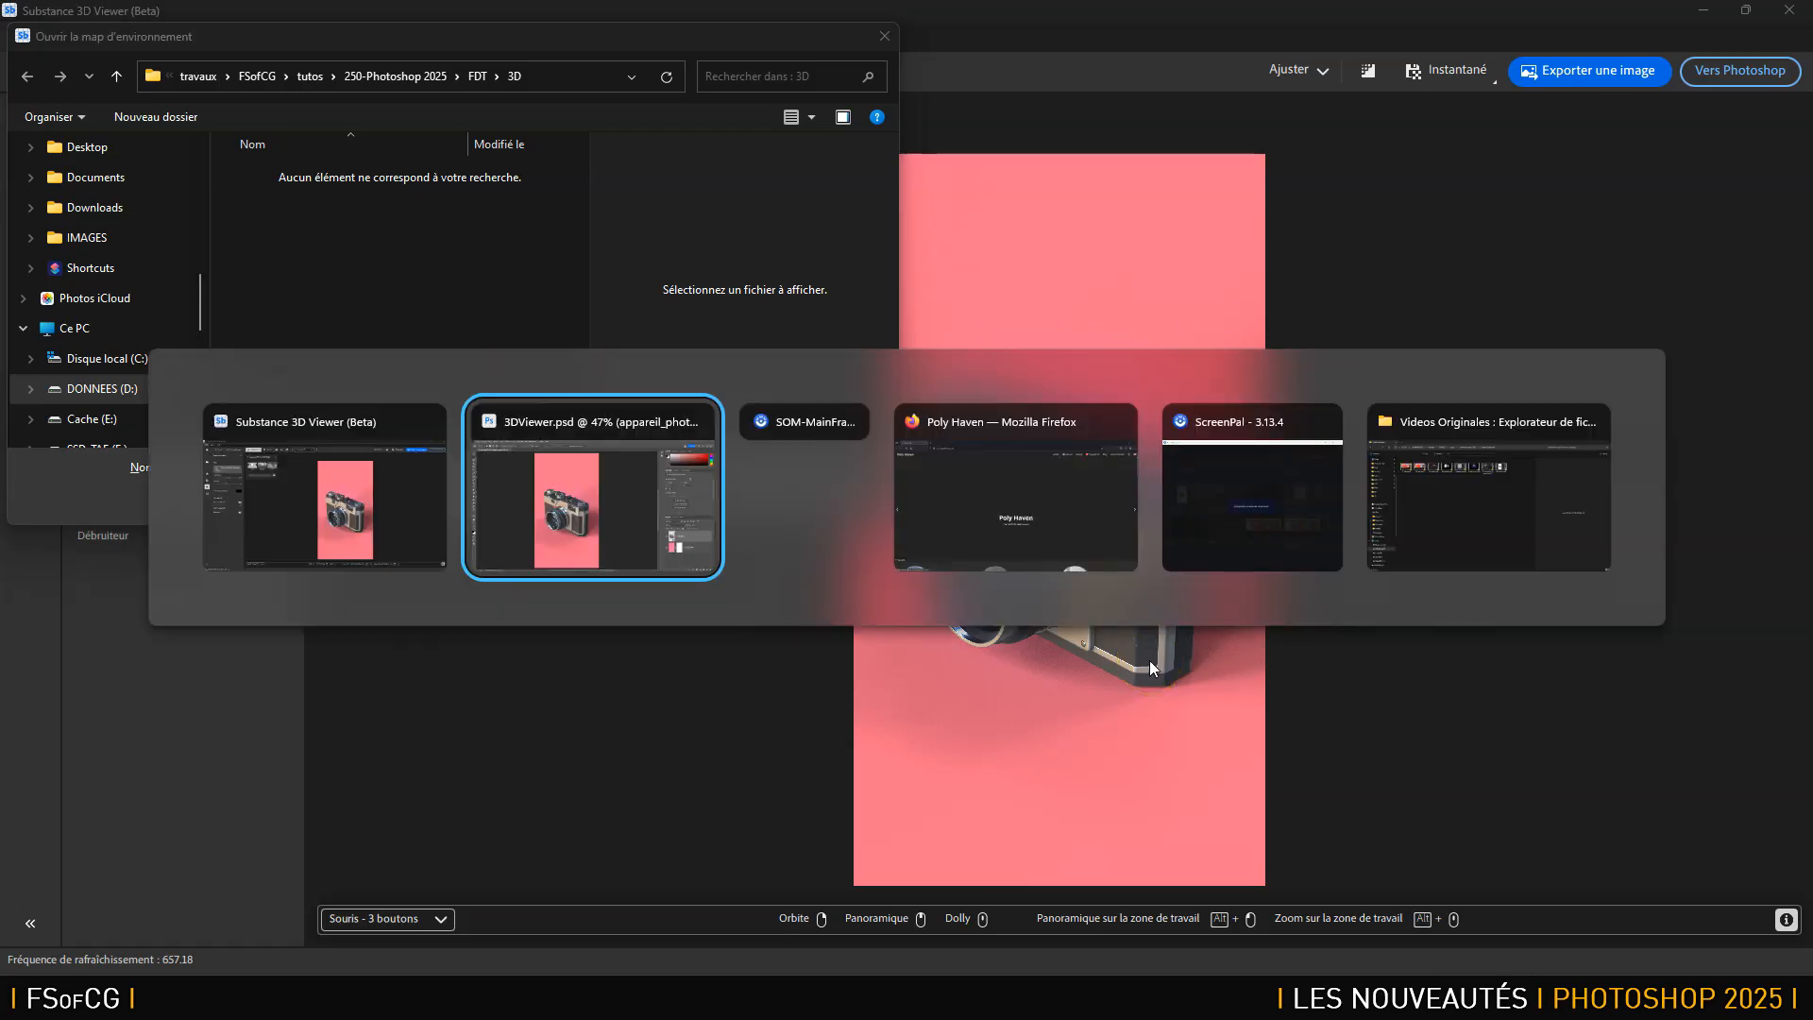
key("alt+Tab")
key("alt+Tab")
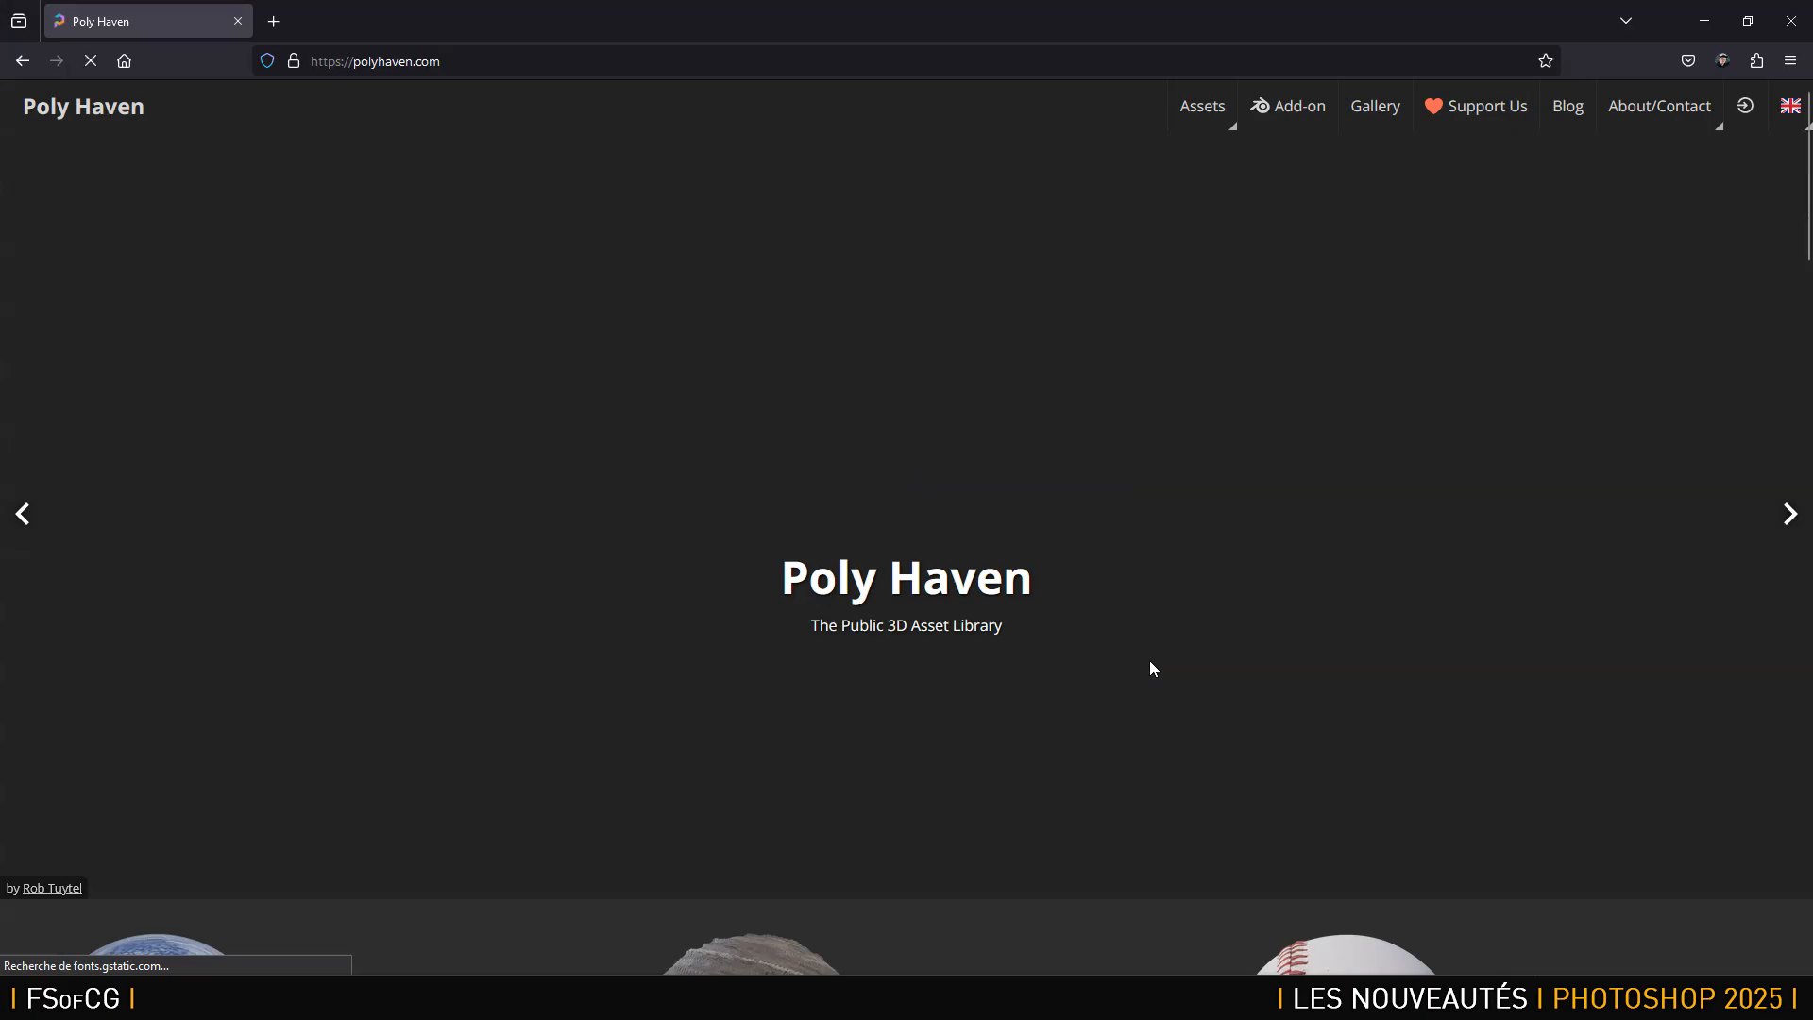
left_click(519, 64)
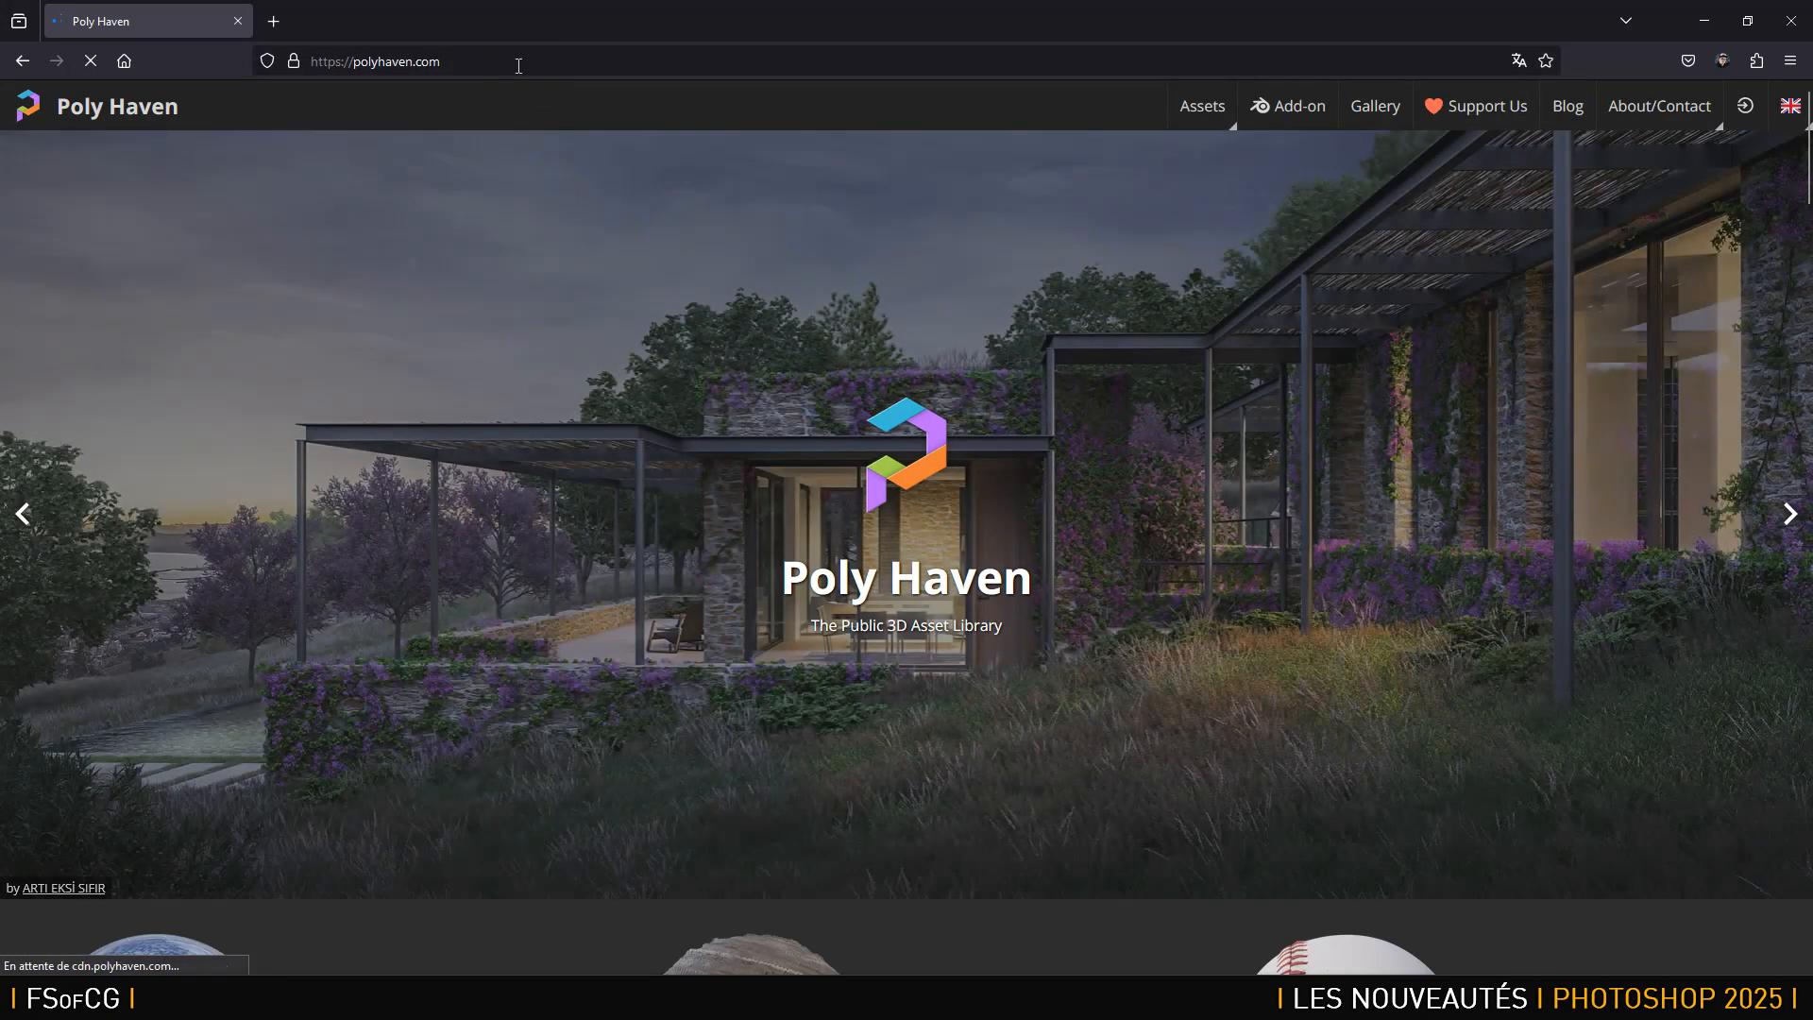
left_click(560, 209)
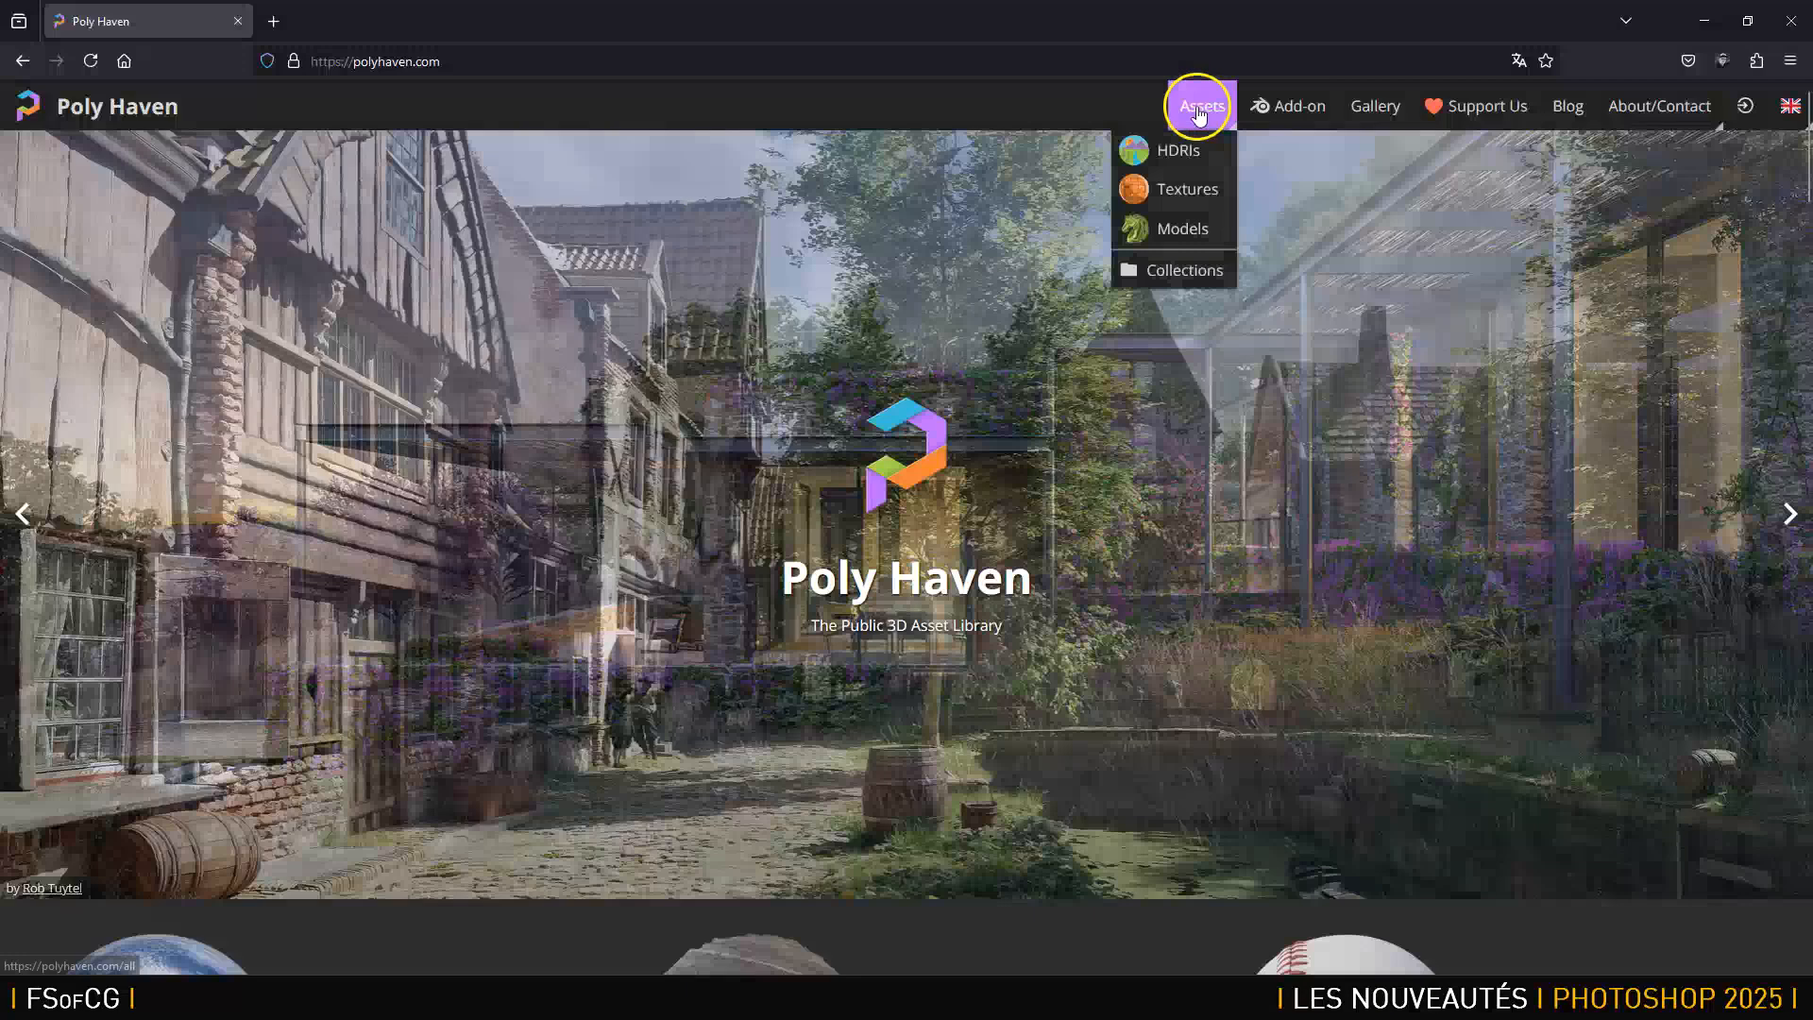
left_click(1199, 110)
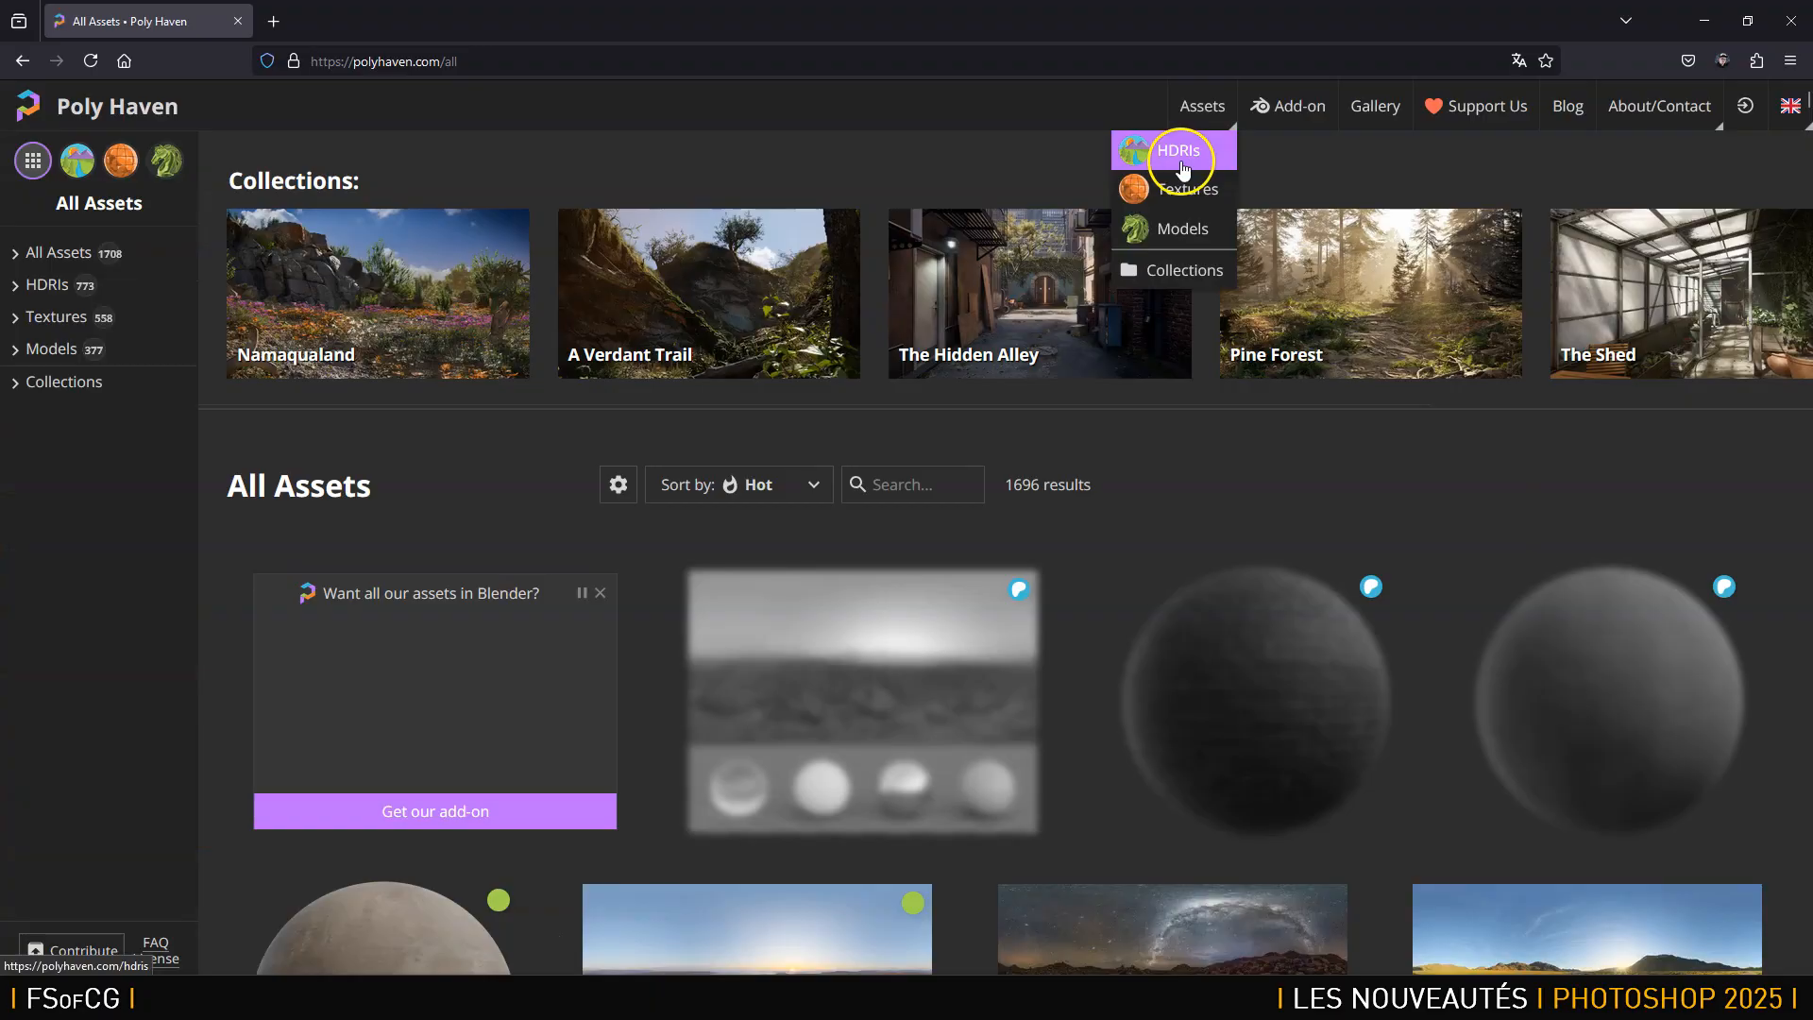
left_click(1183, 162)
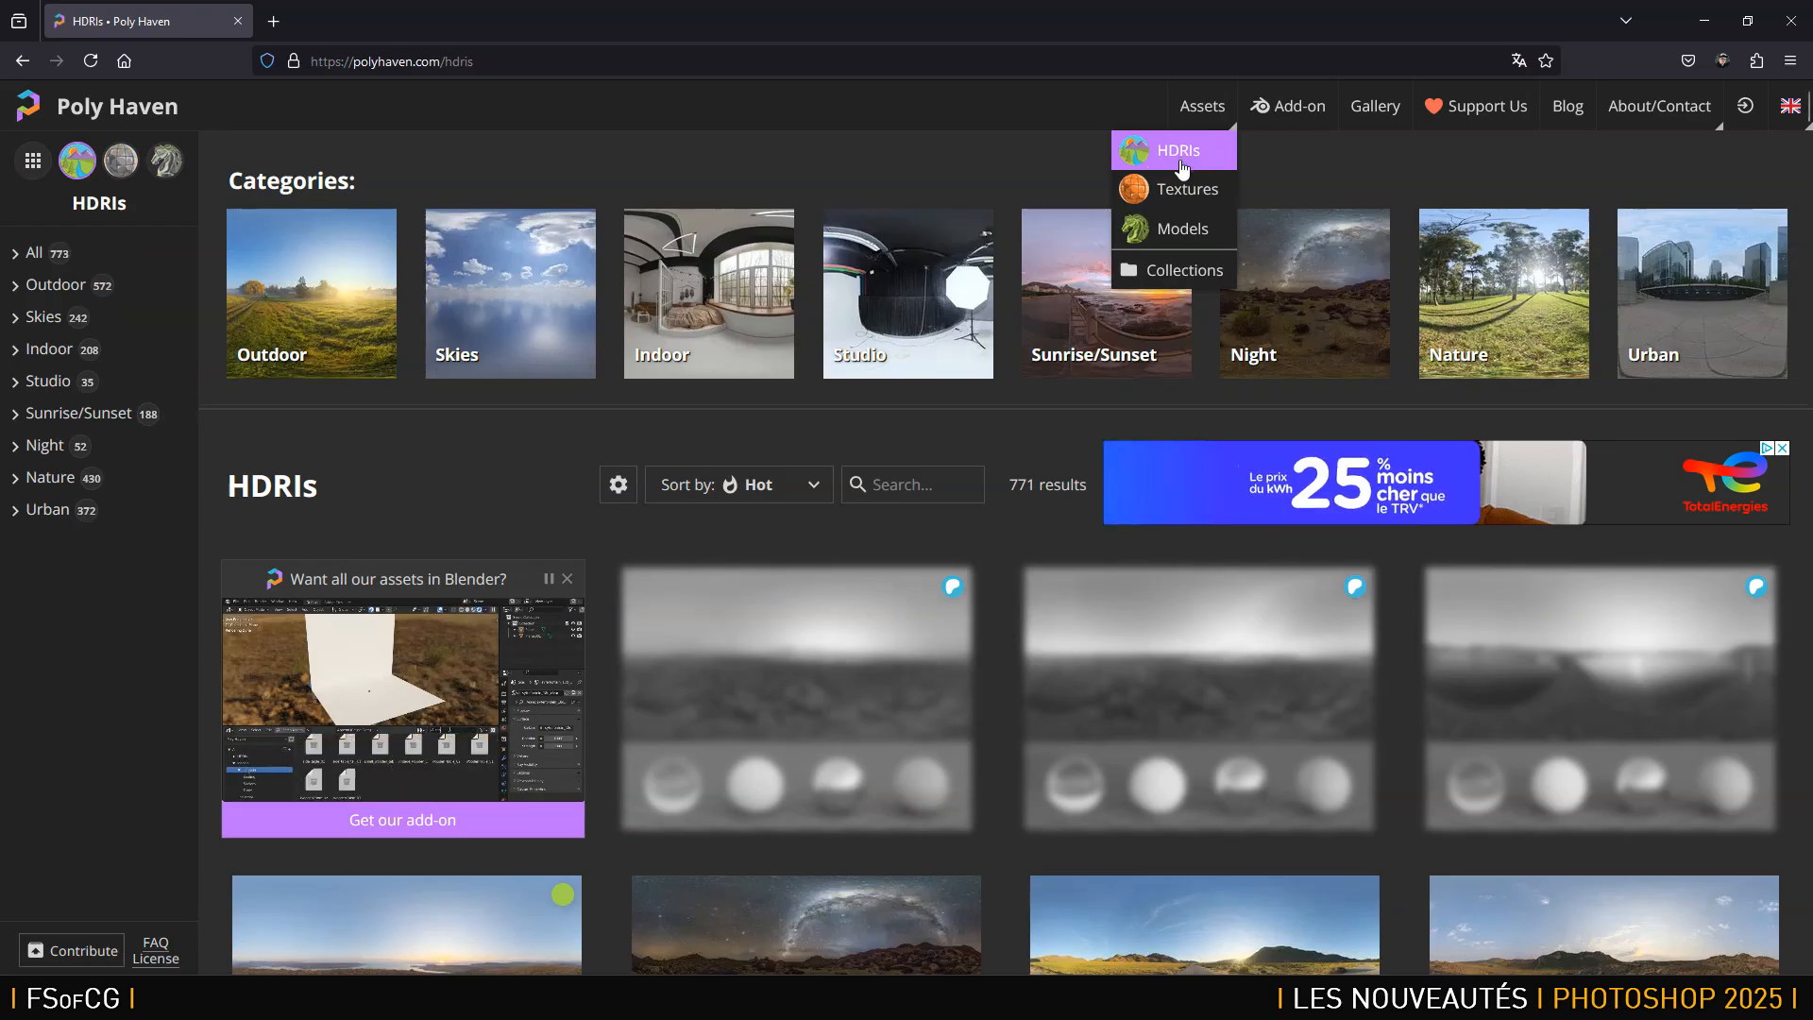
Open Poly Haven's Models library and browse the available 3D assets.
left_click(1186, 229)
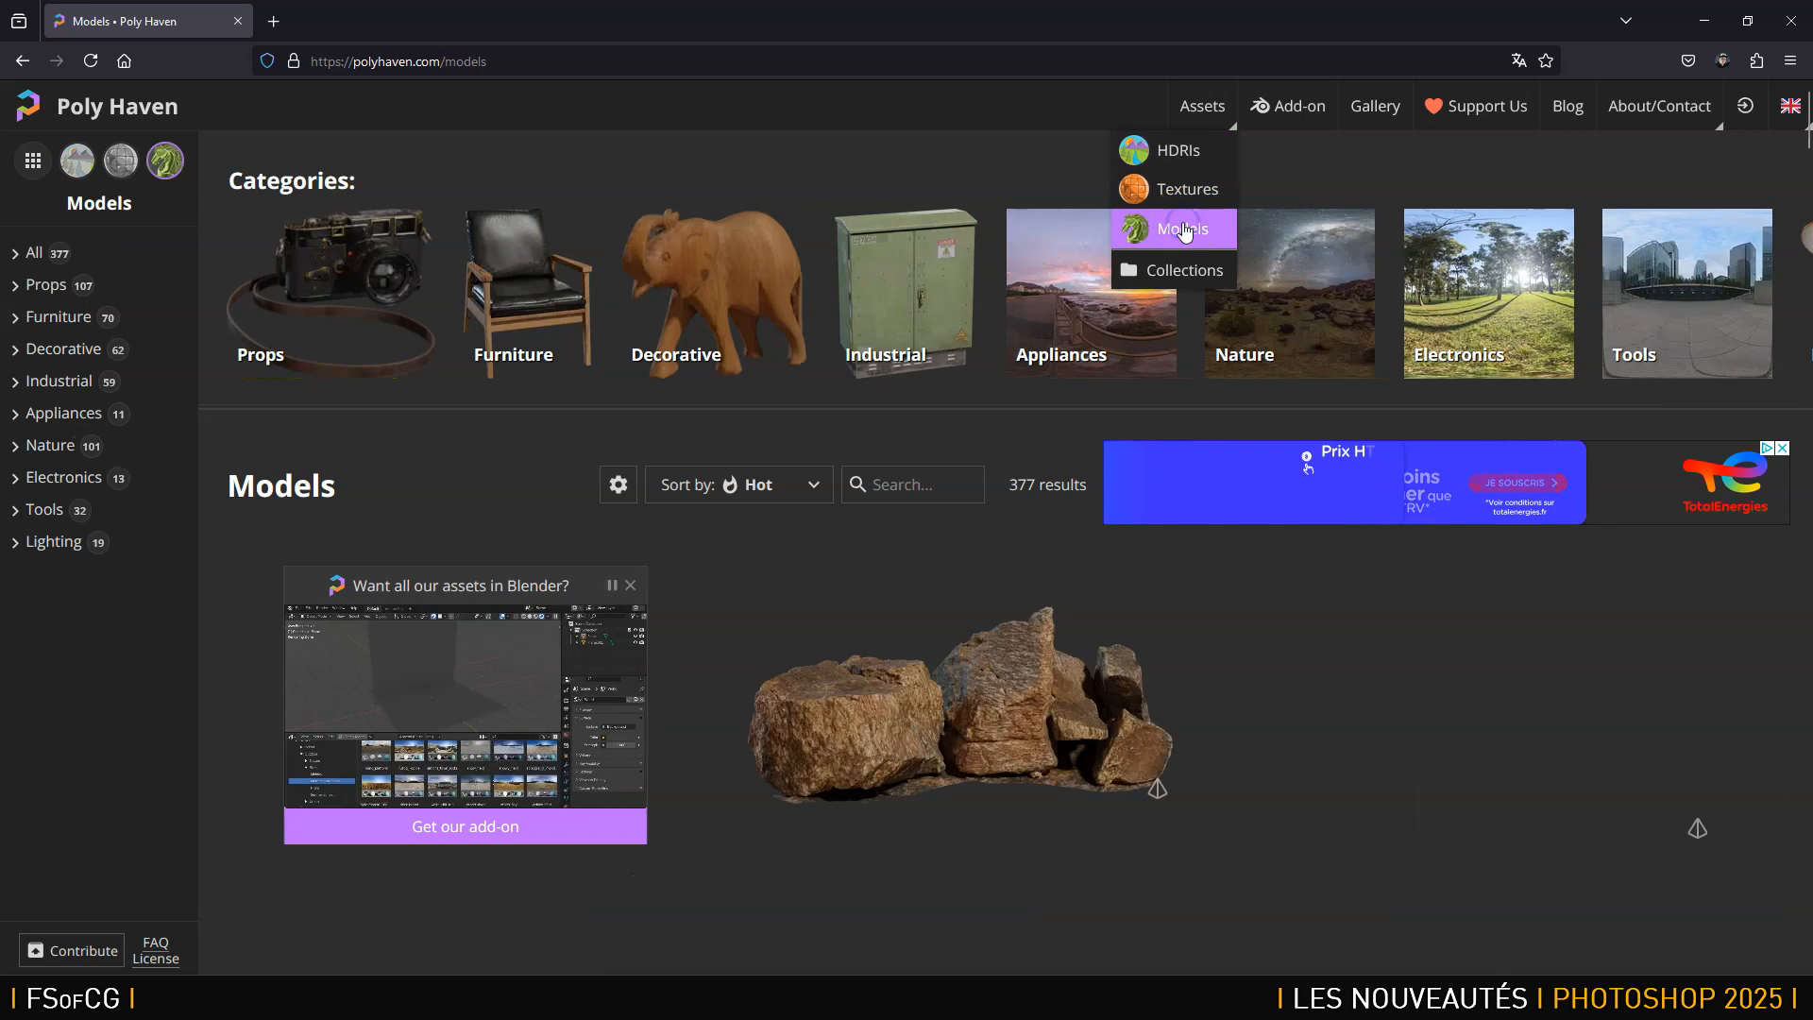
scroll(864, 587, "down", 1)
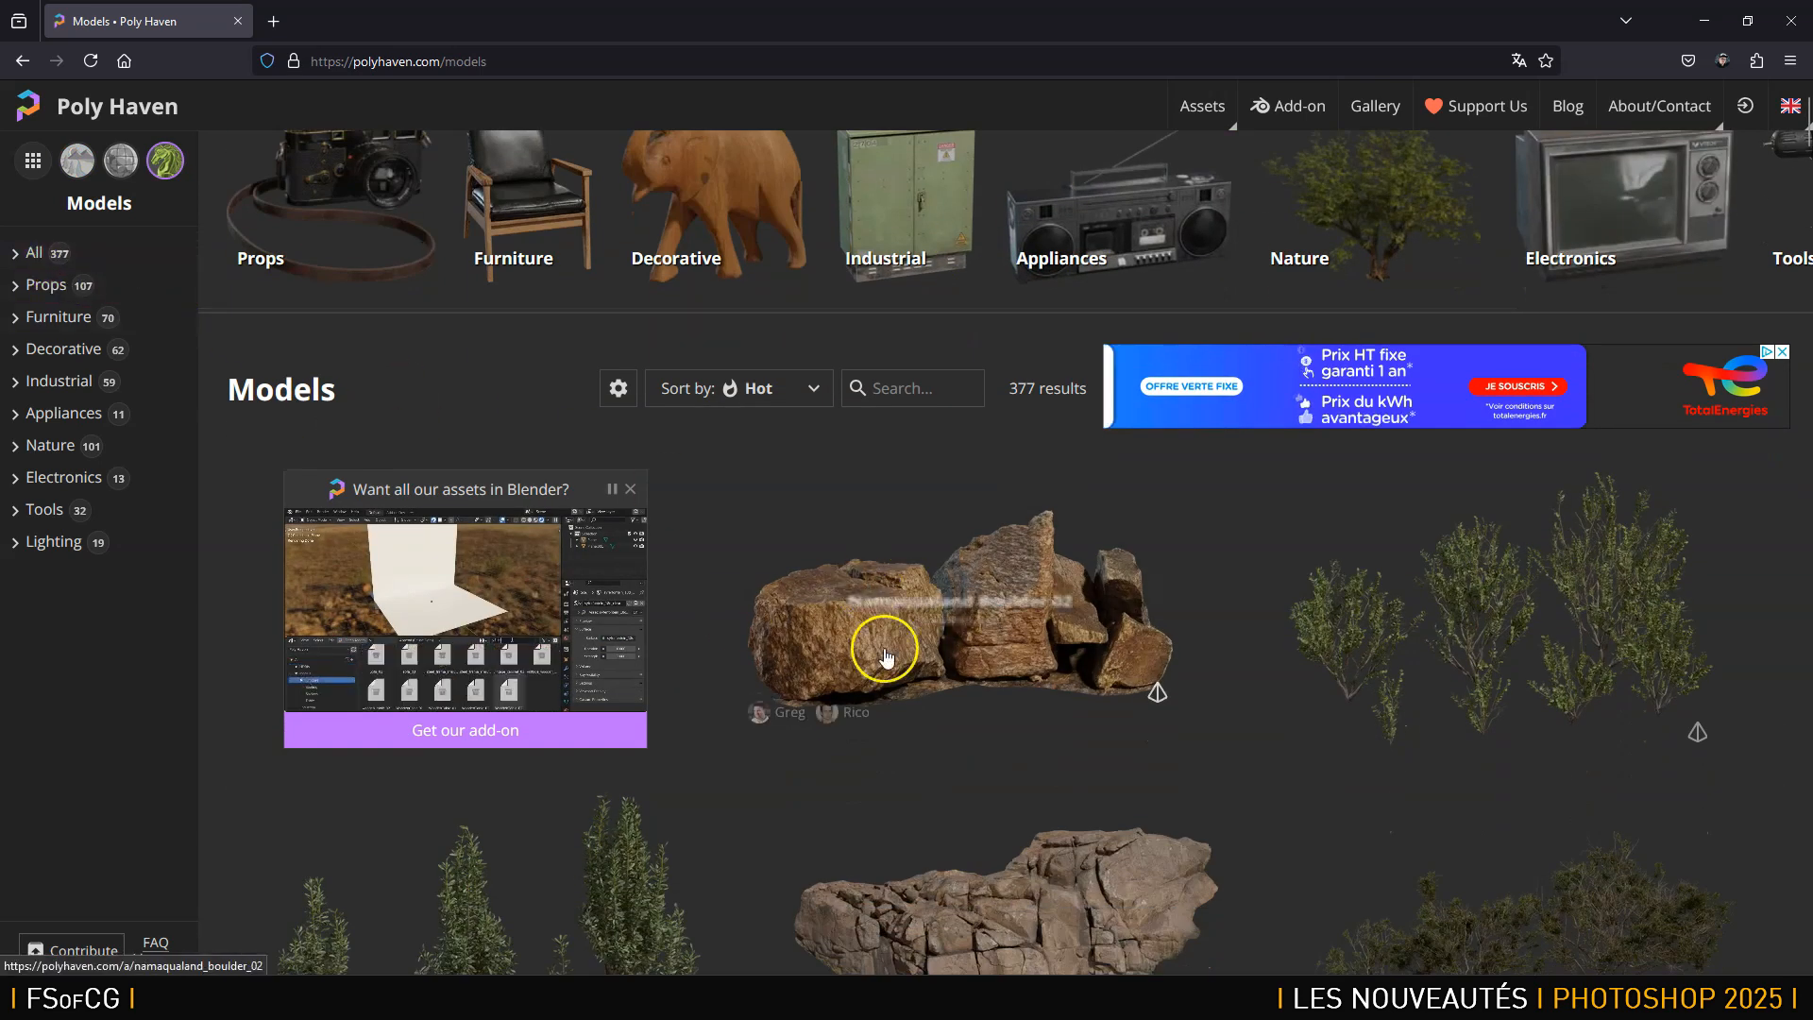
scroll(944, 651, "down", 3)
scroll(995, 558, "down", 12)
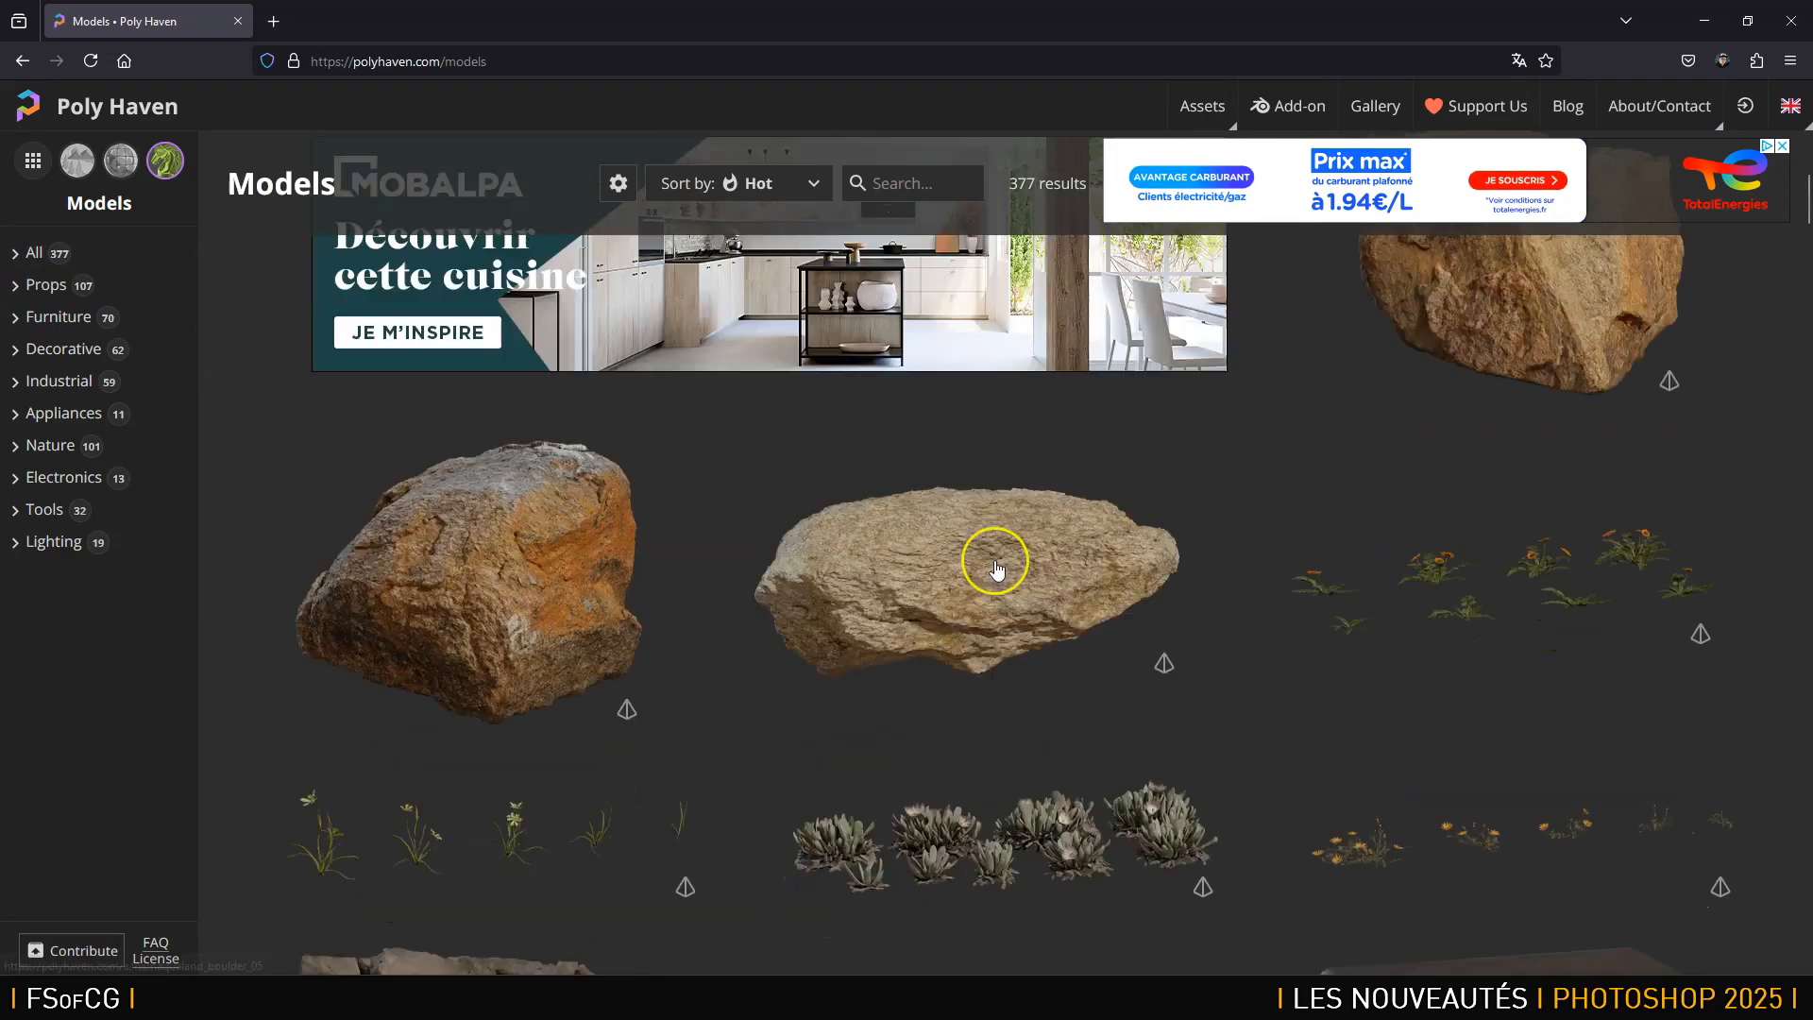
scroll(995, 567, "down", 8)
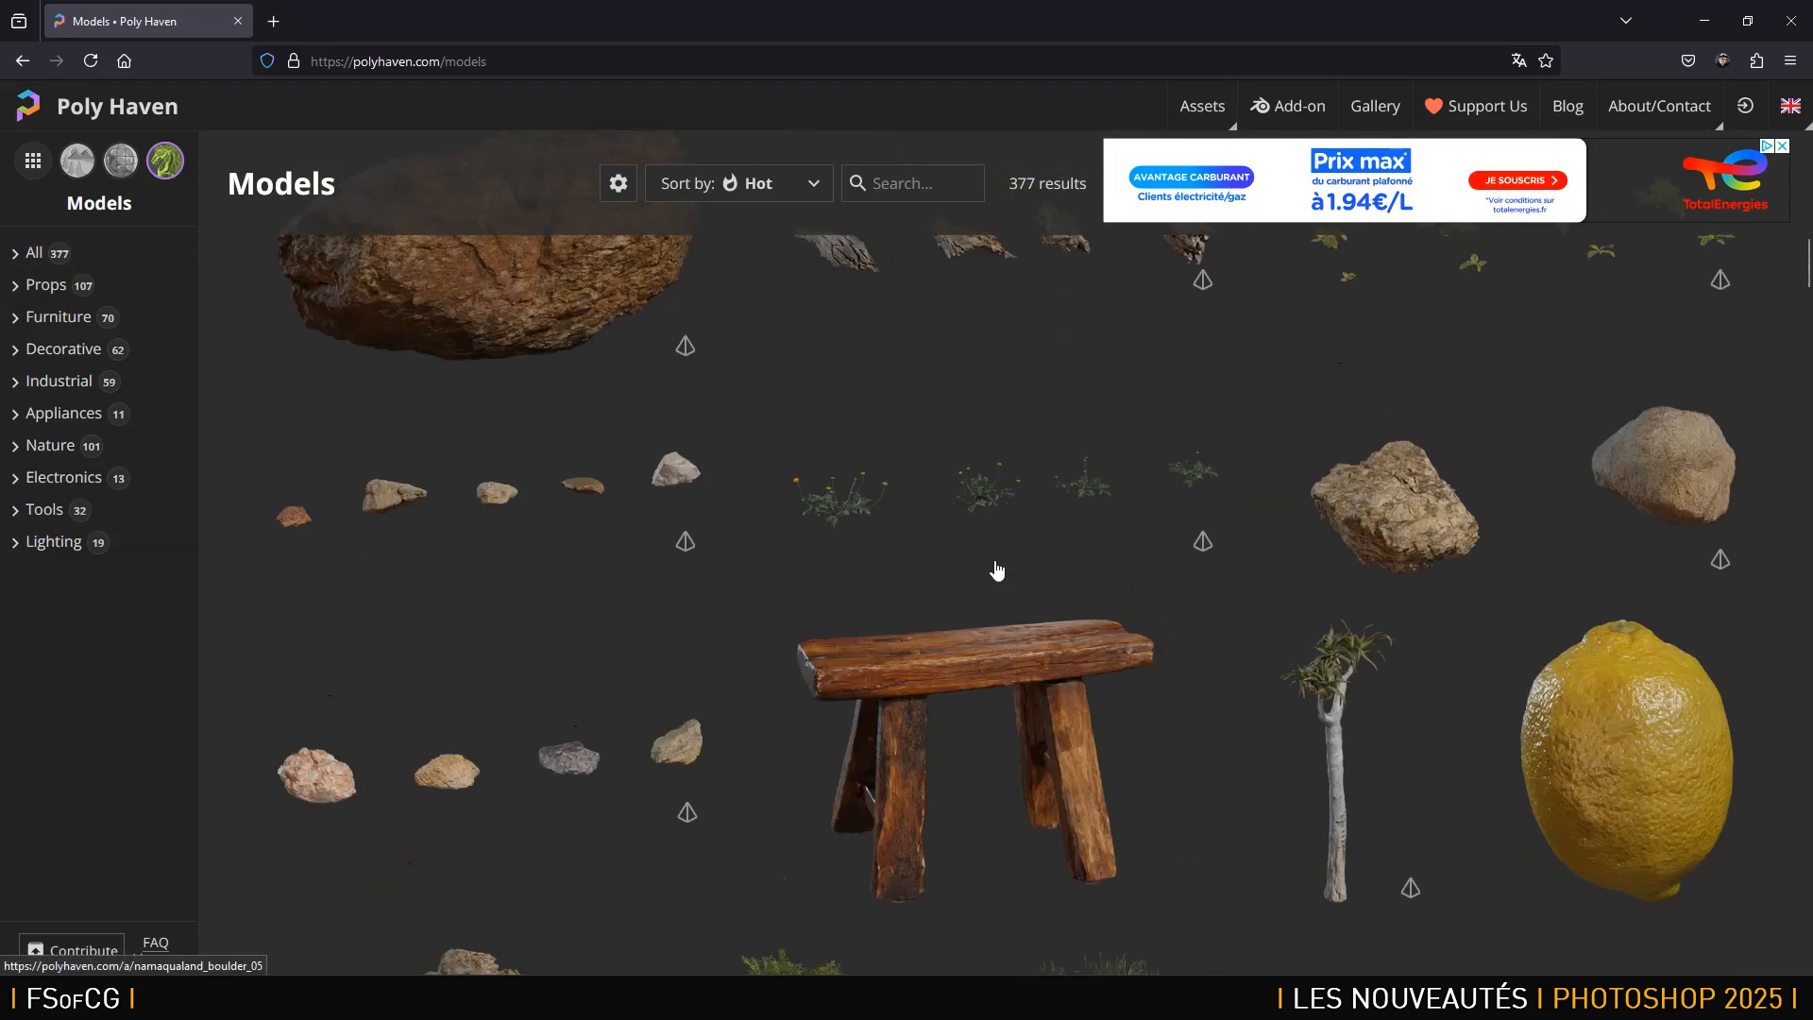
Browse further through the Poly Haven models and open fab.com in a new browser tab.
scroll(996, 570, "down", 11)
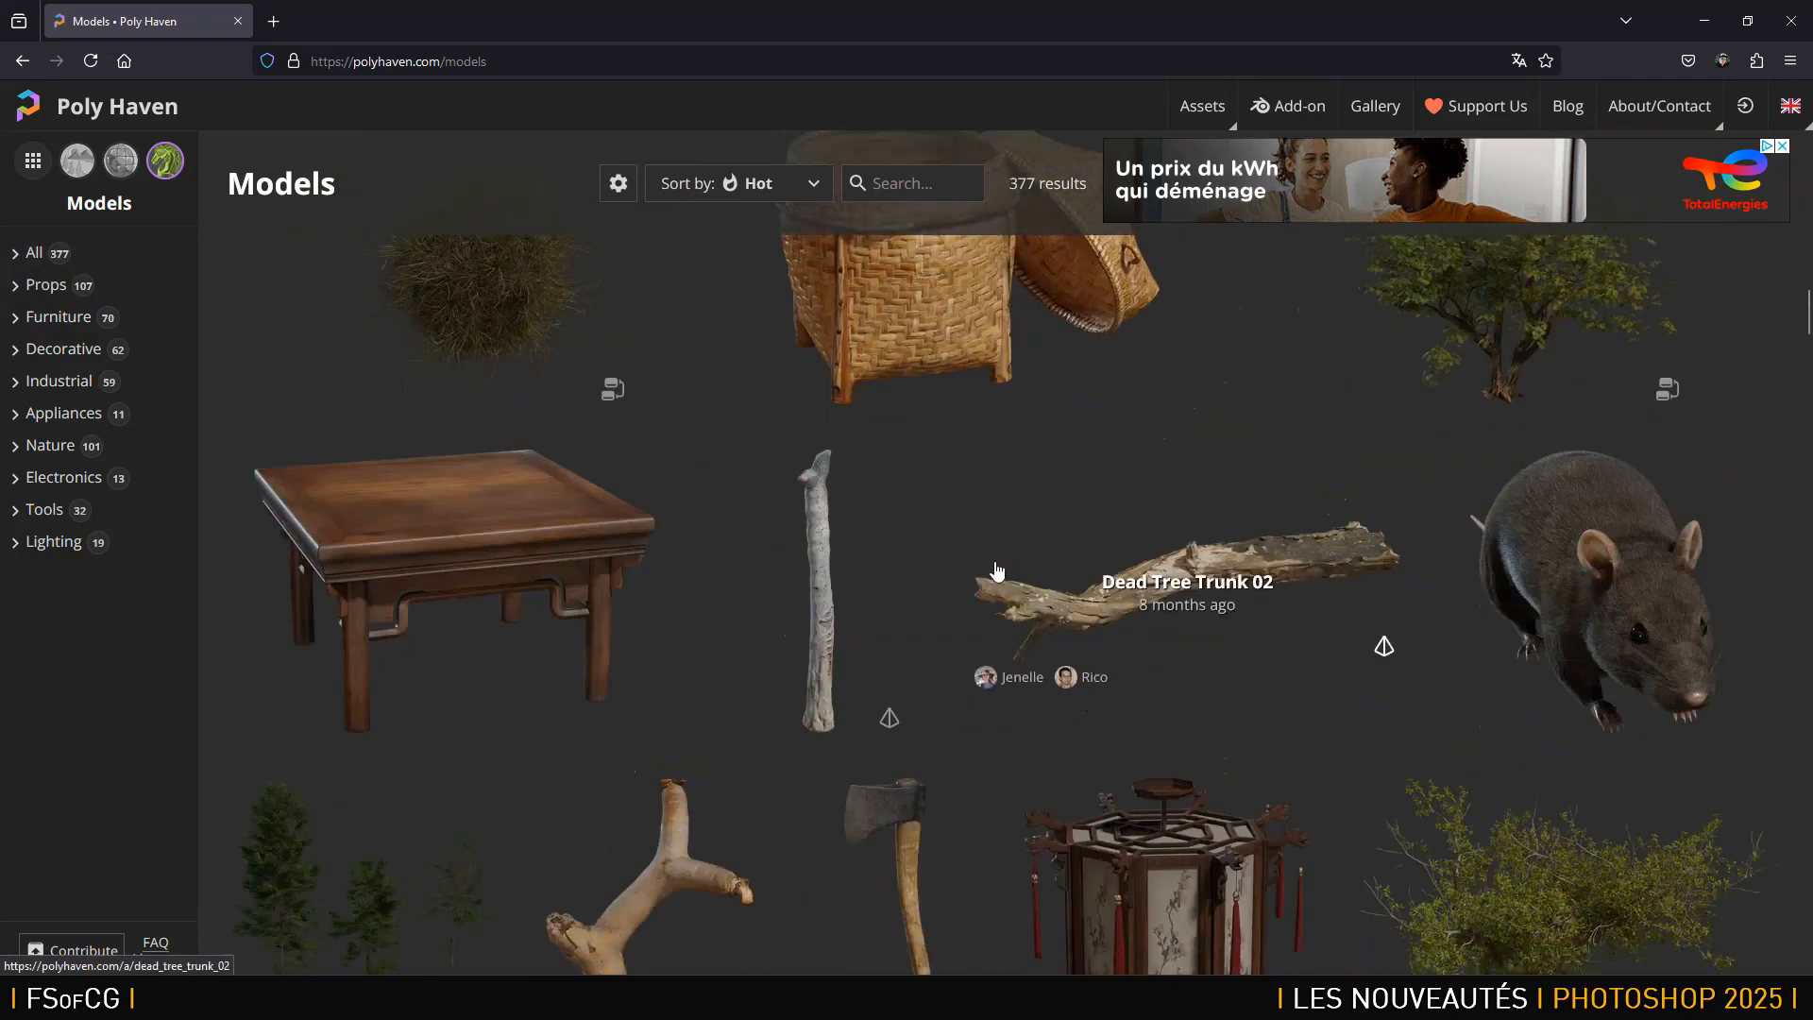
scroll(995, 569, "down", 10)
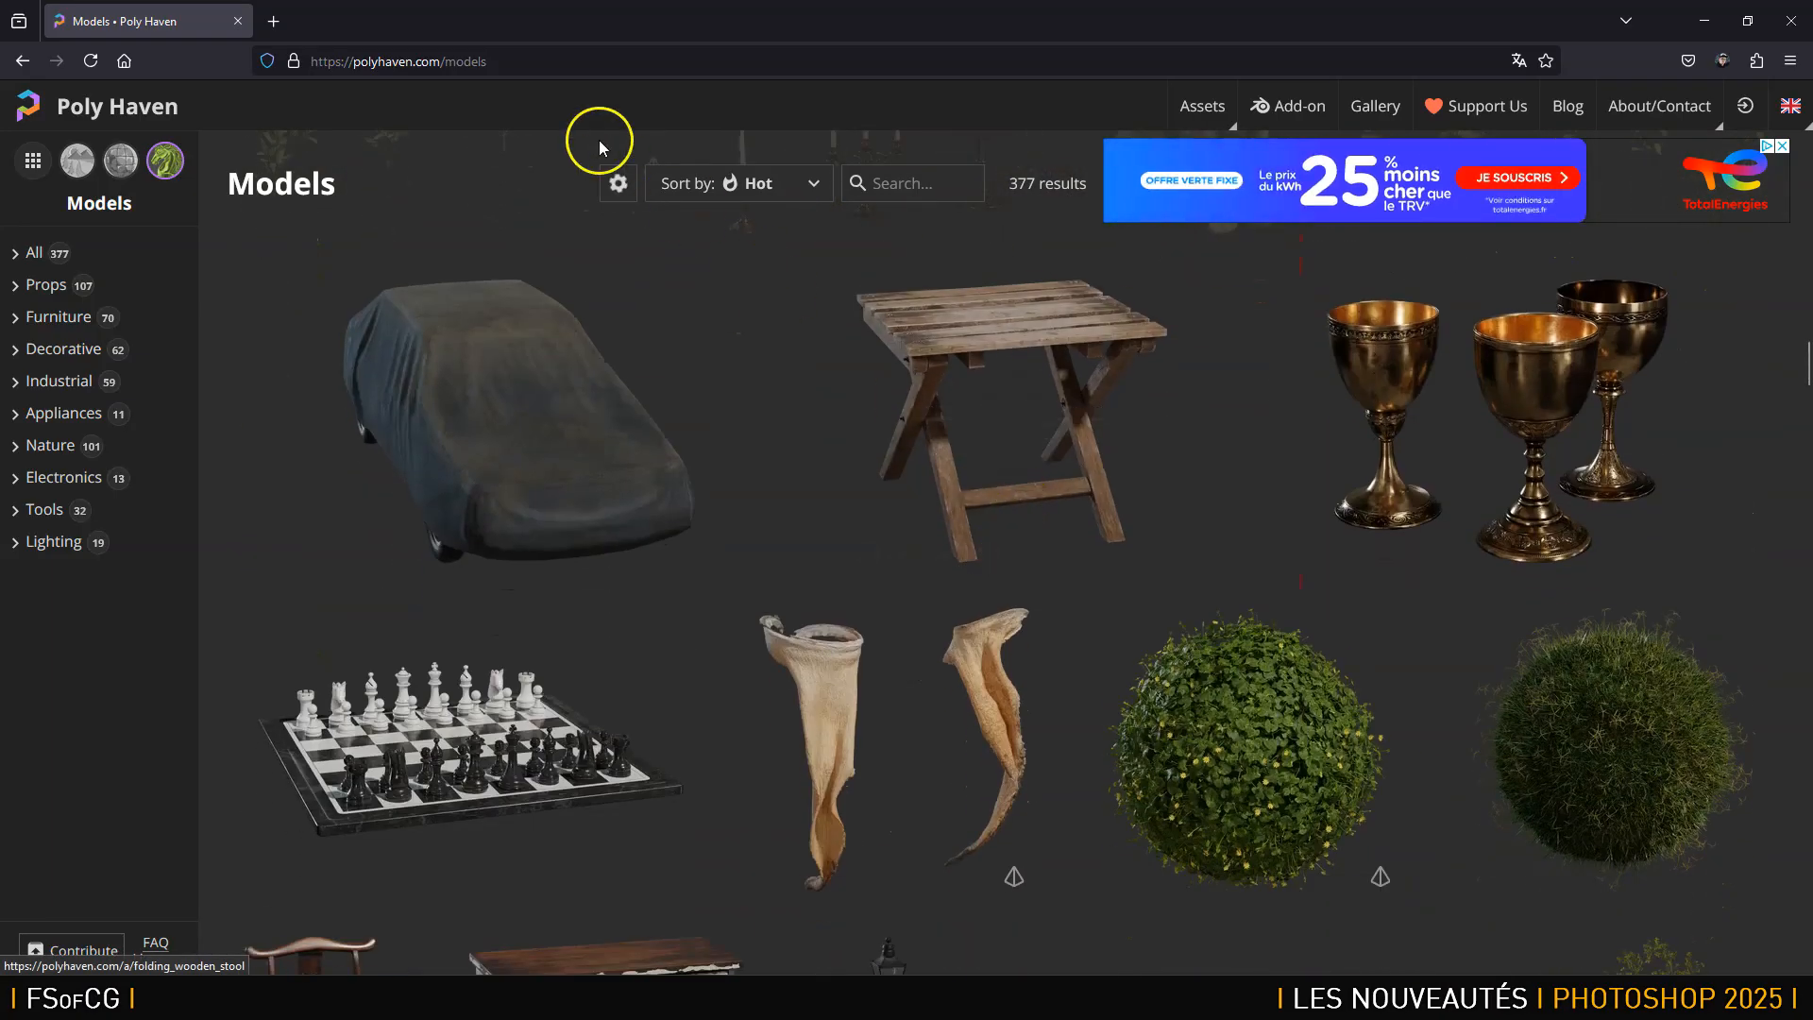
left_click(528, 63)
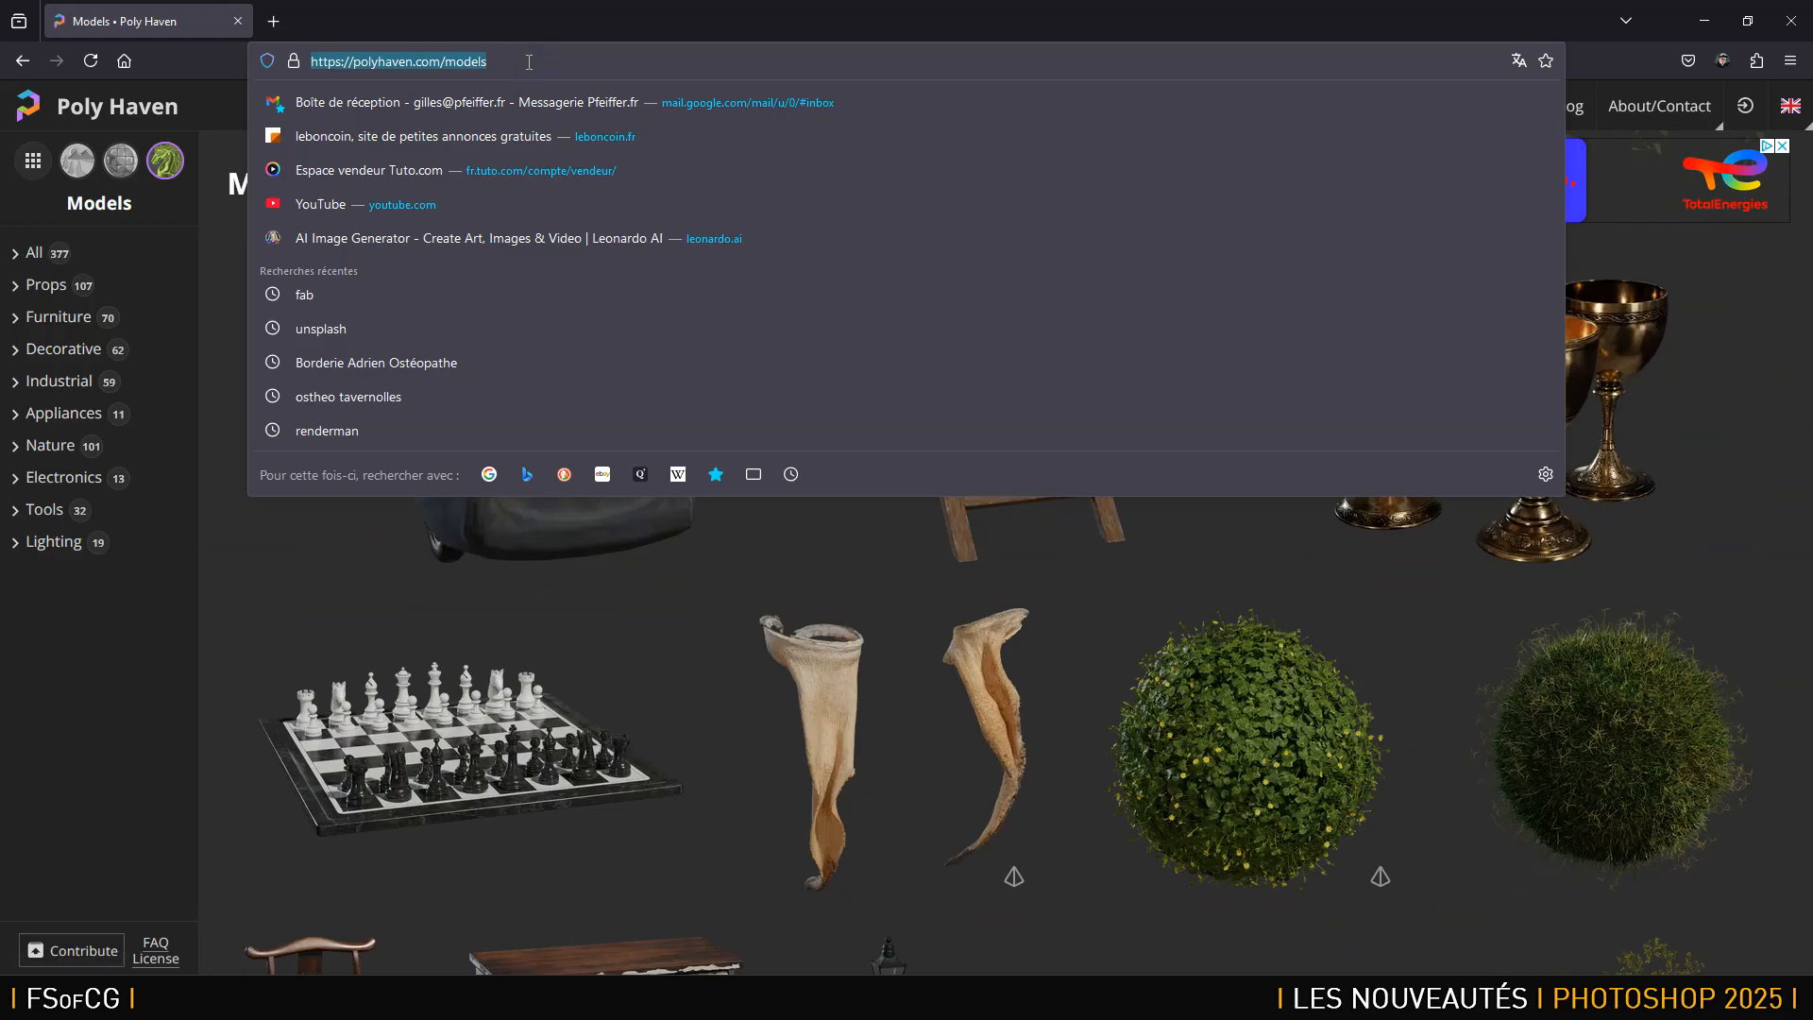
key("ctrl+t")
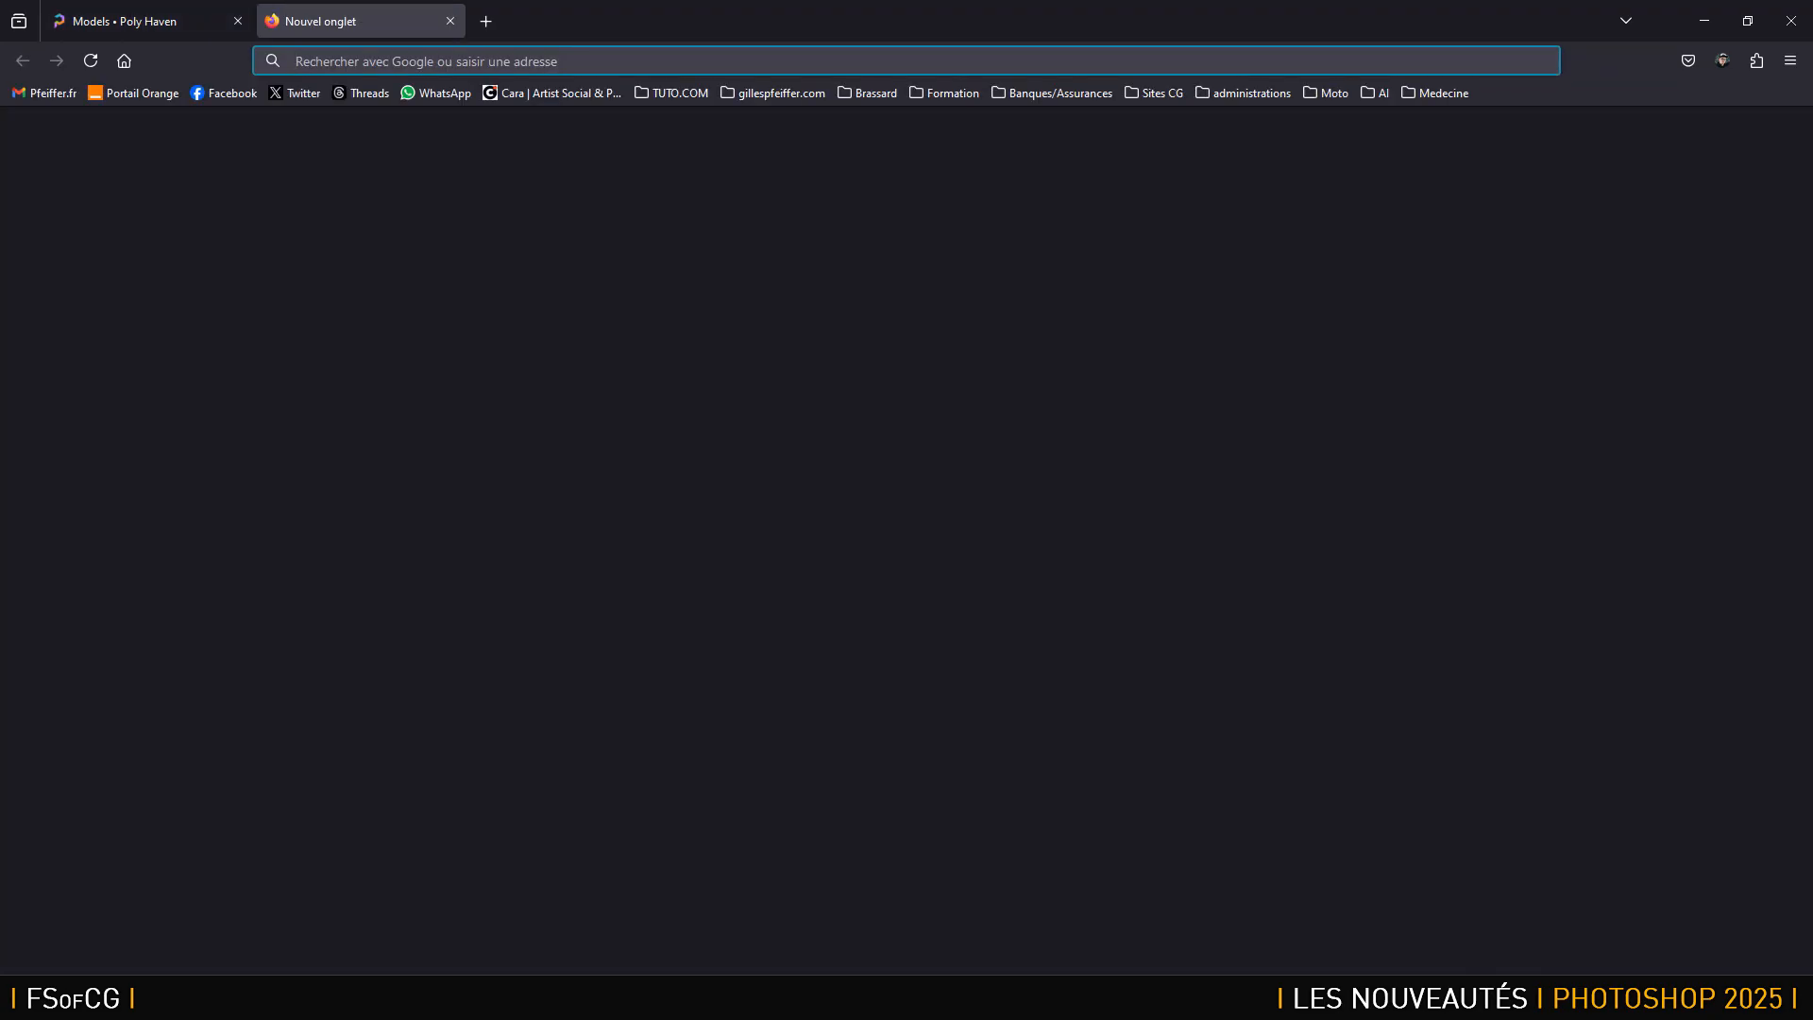
type("fab")
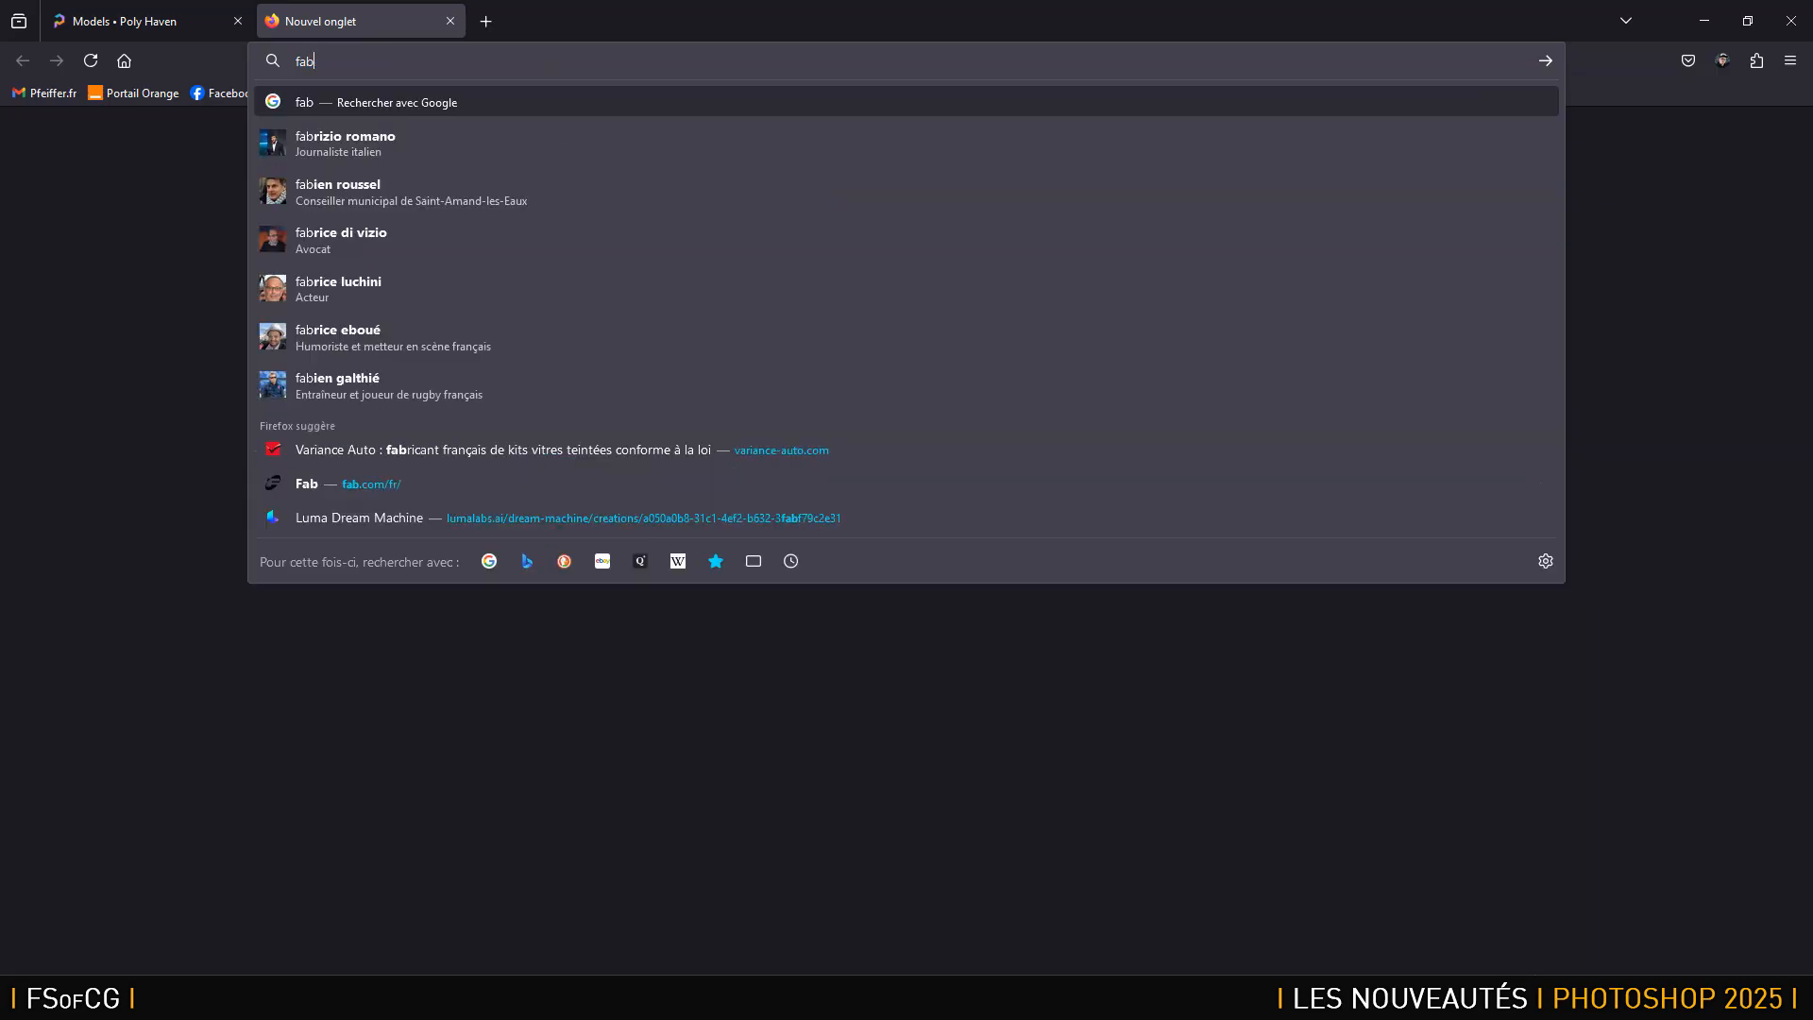
type(".com")
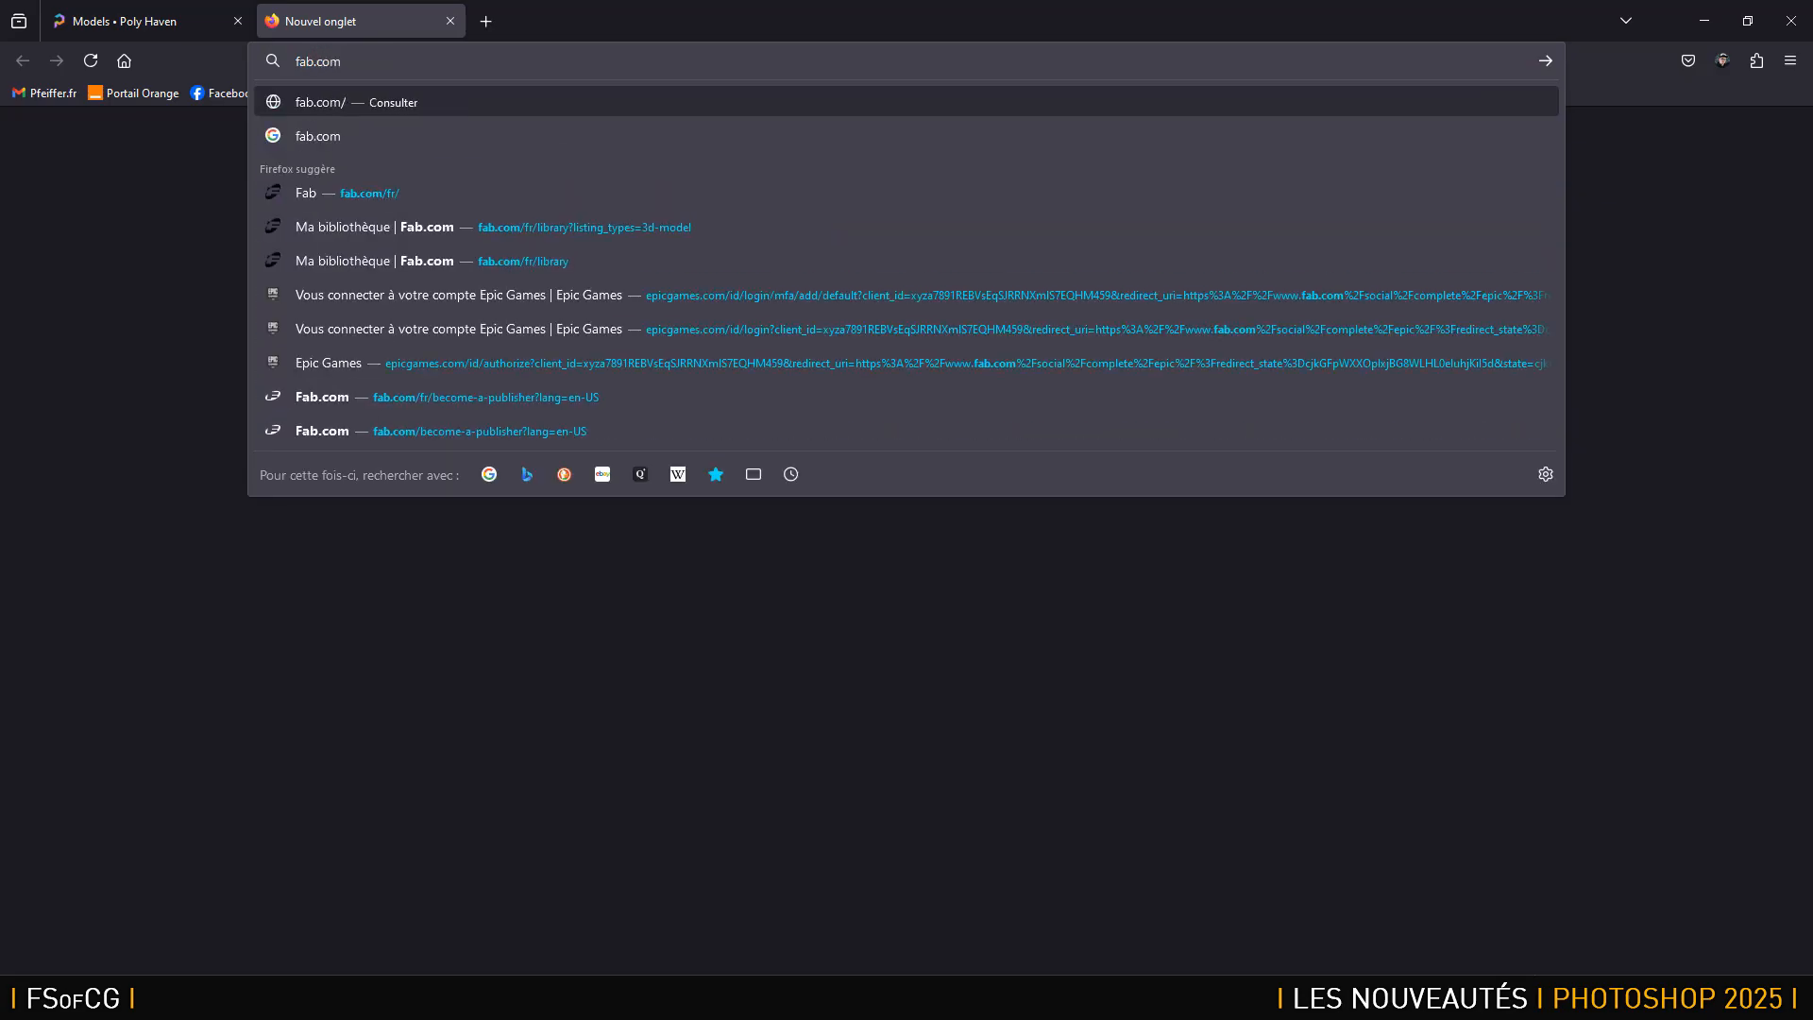
key("Return")
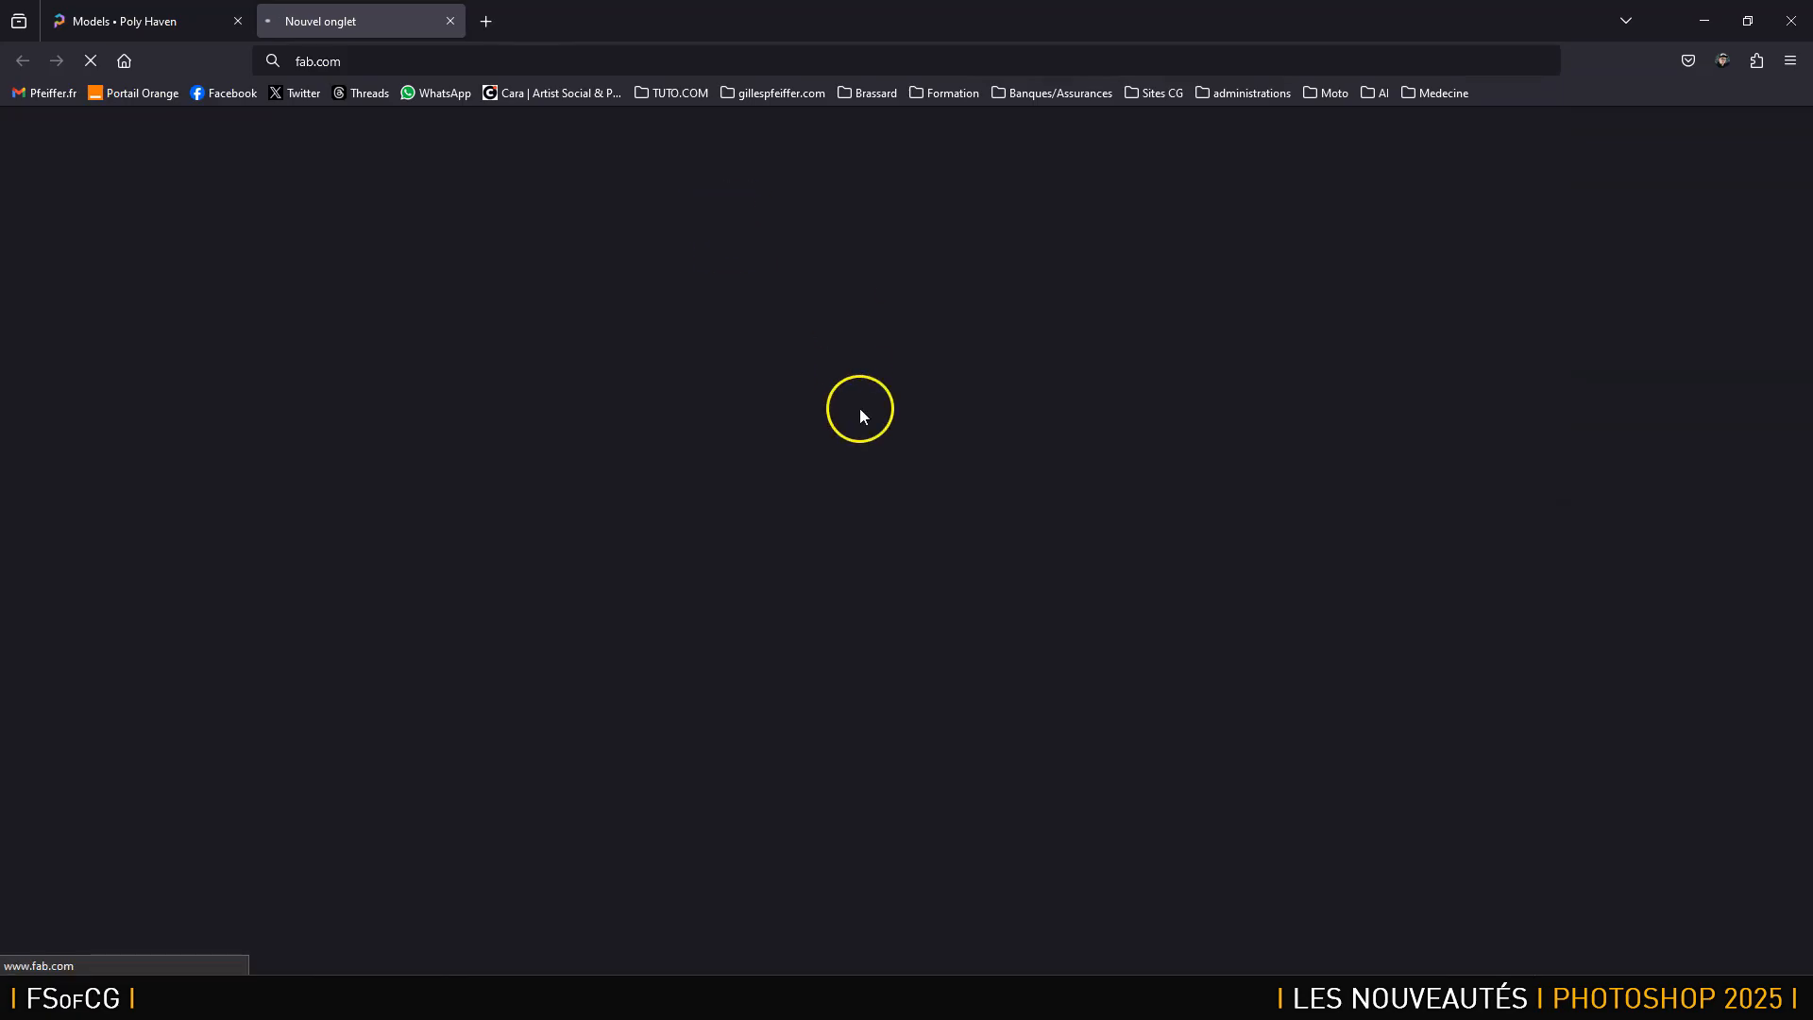
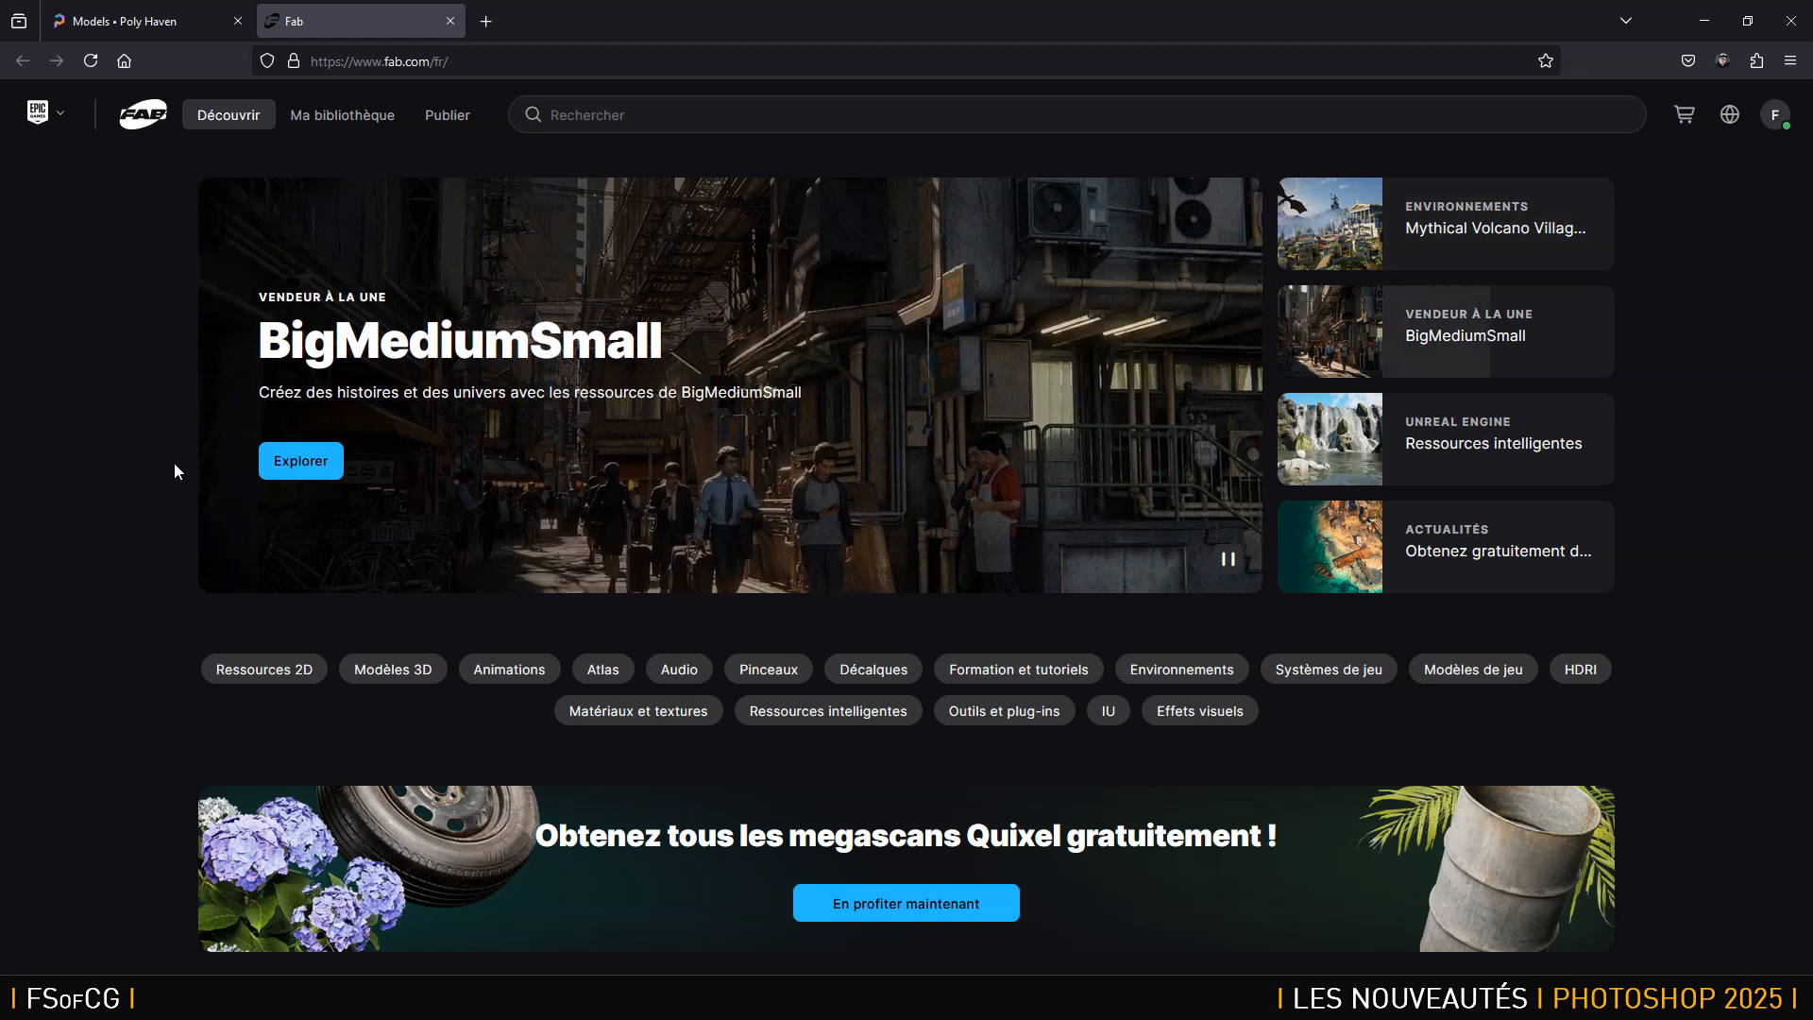
Open the personal asset library on Fab and browse the acquired assets.
left_click(321, 118)
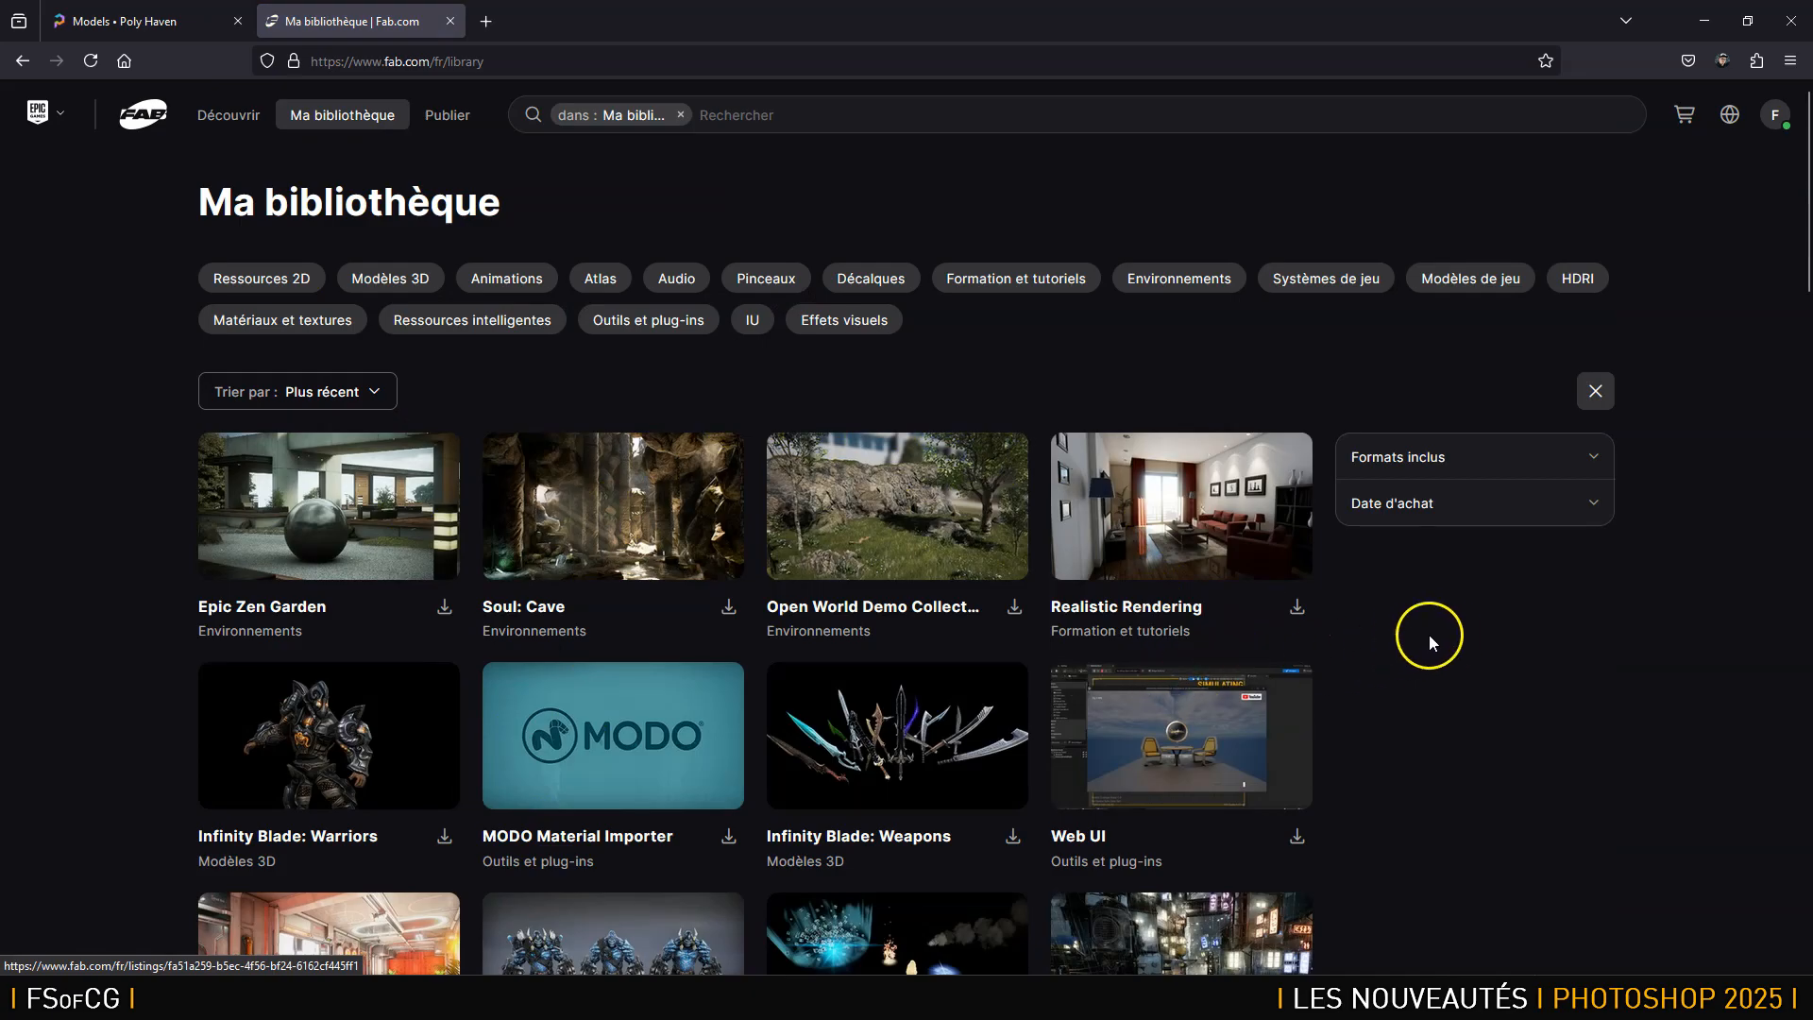
scroll(1435, 636, "down", 4)
scroll(1403, 500, "down", 4)
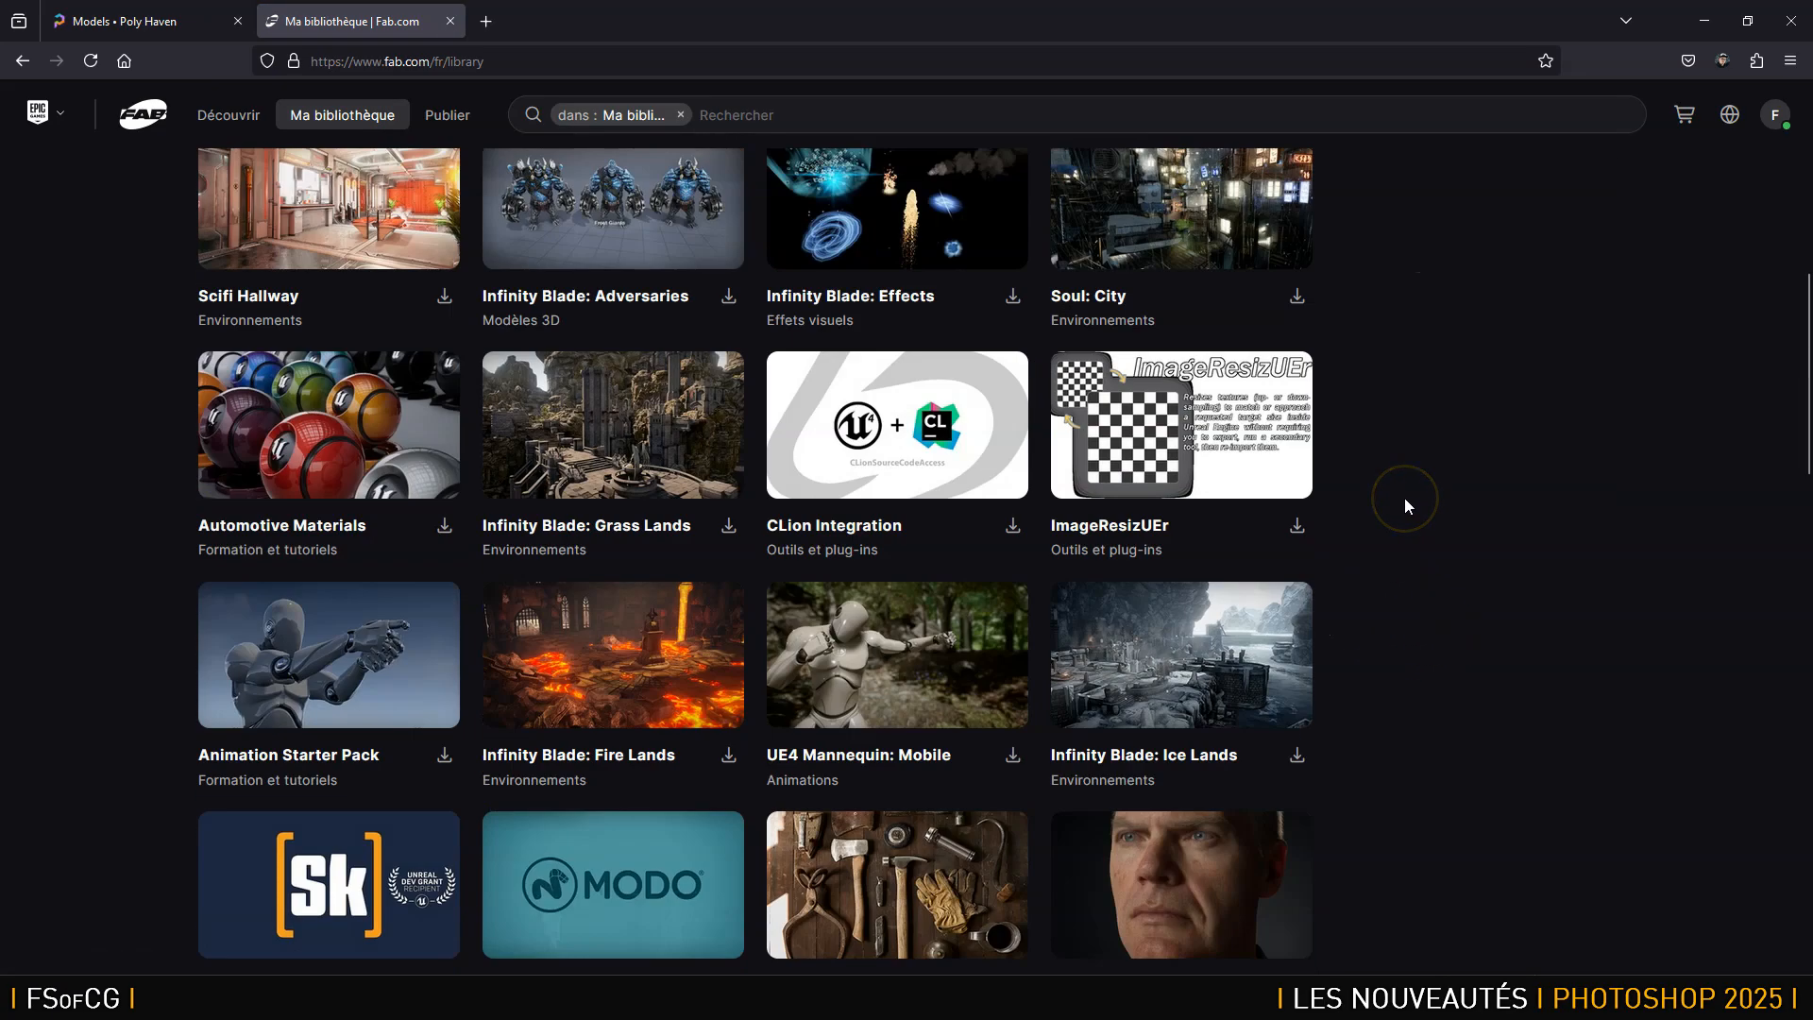
scroll(1404, 507, "down", 3)
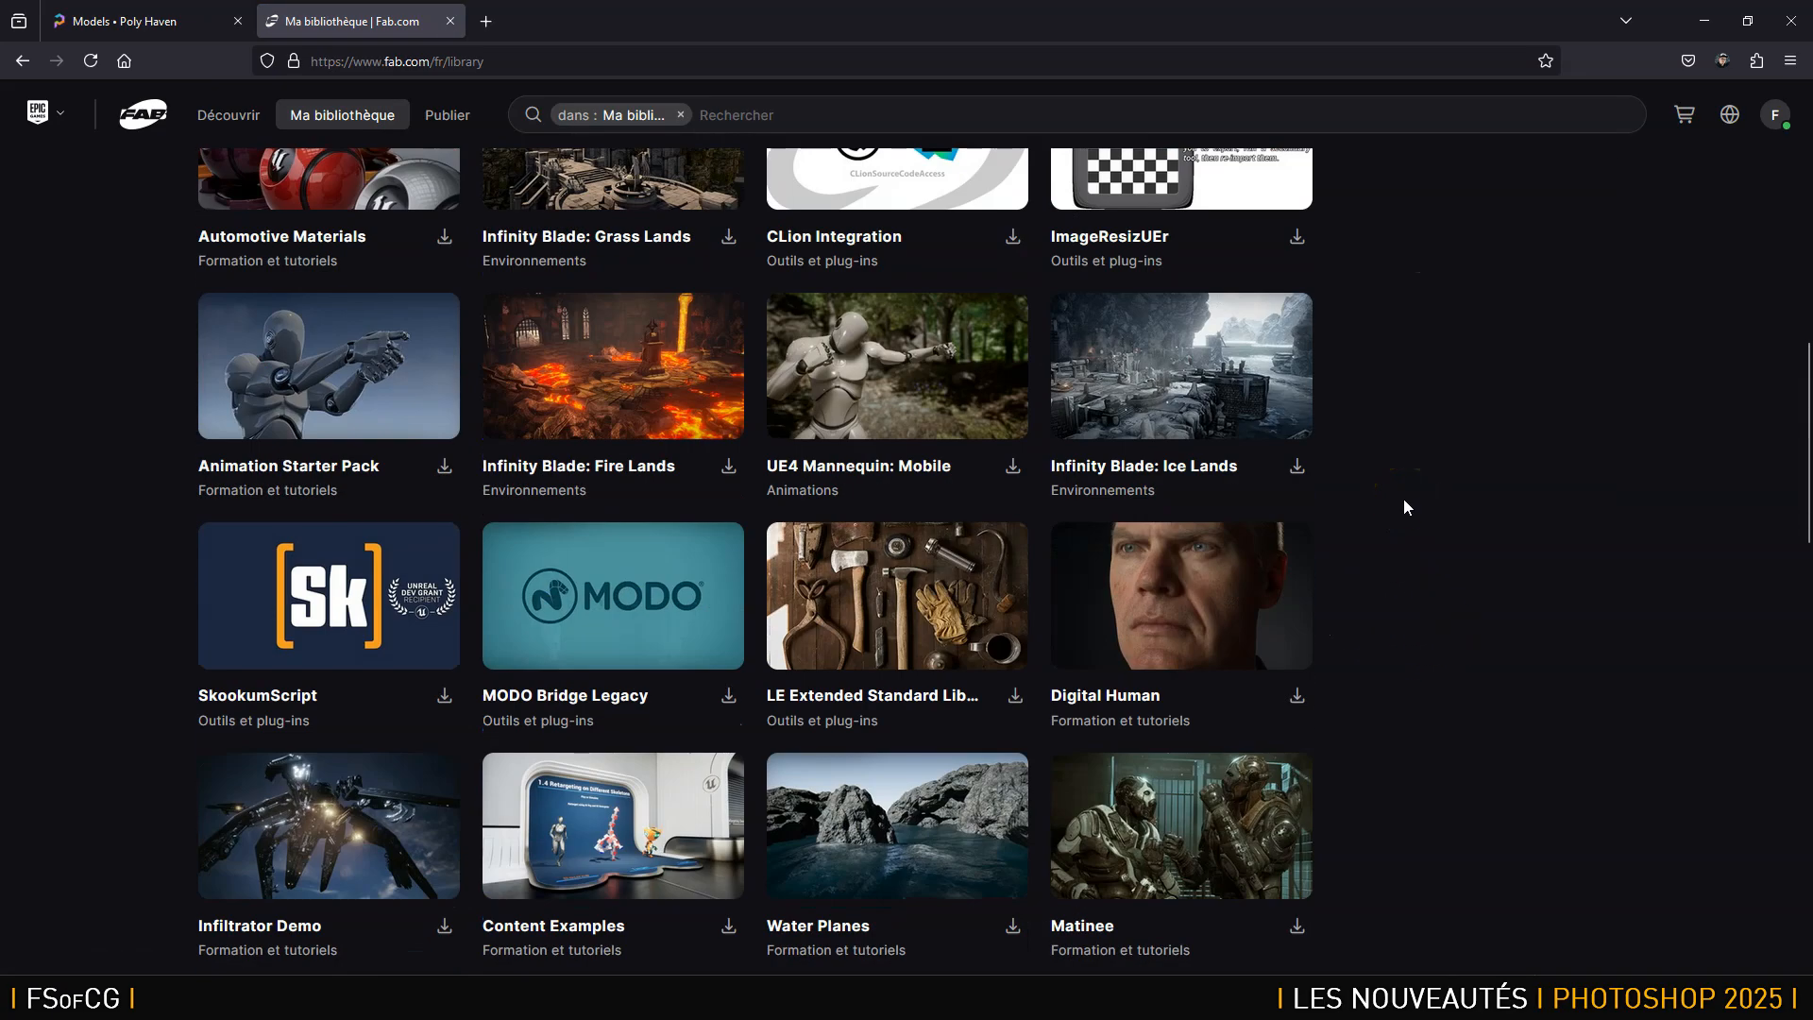
scroll(1403, 507, "down", 4)
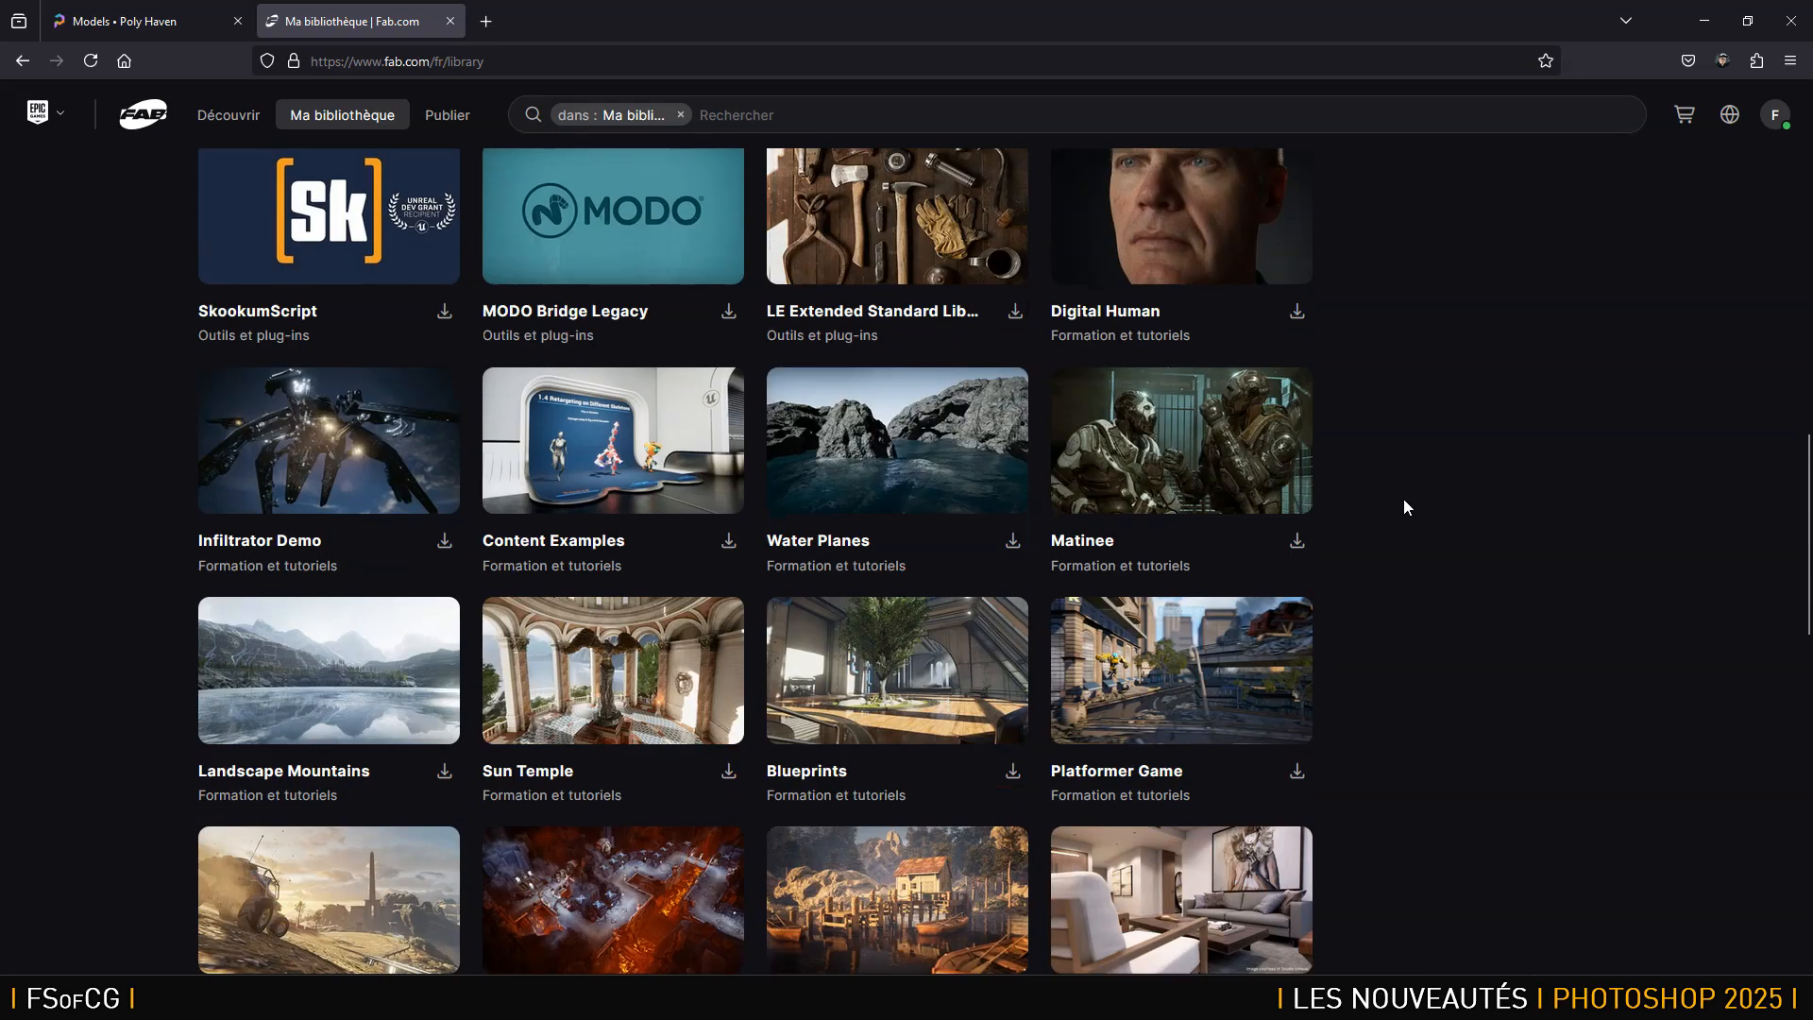
scroll(1403, 507, "down", 4)
scroll(1403, 507, "up", 20)
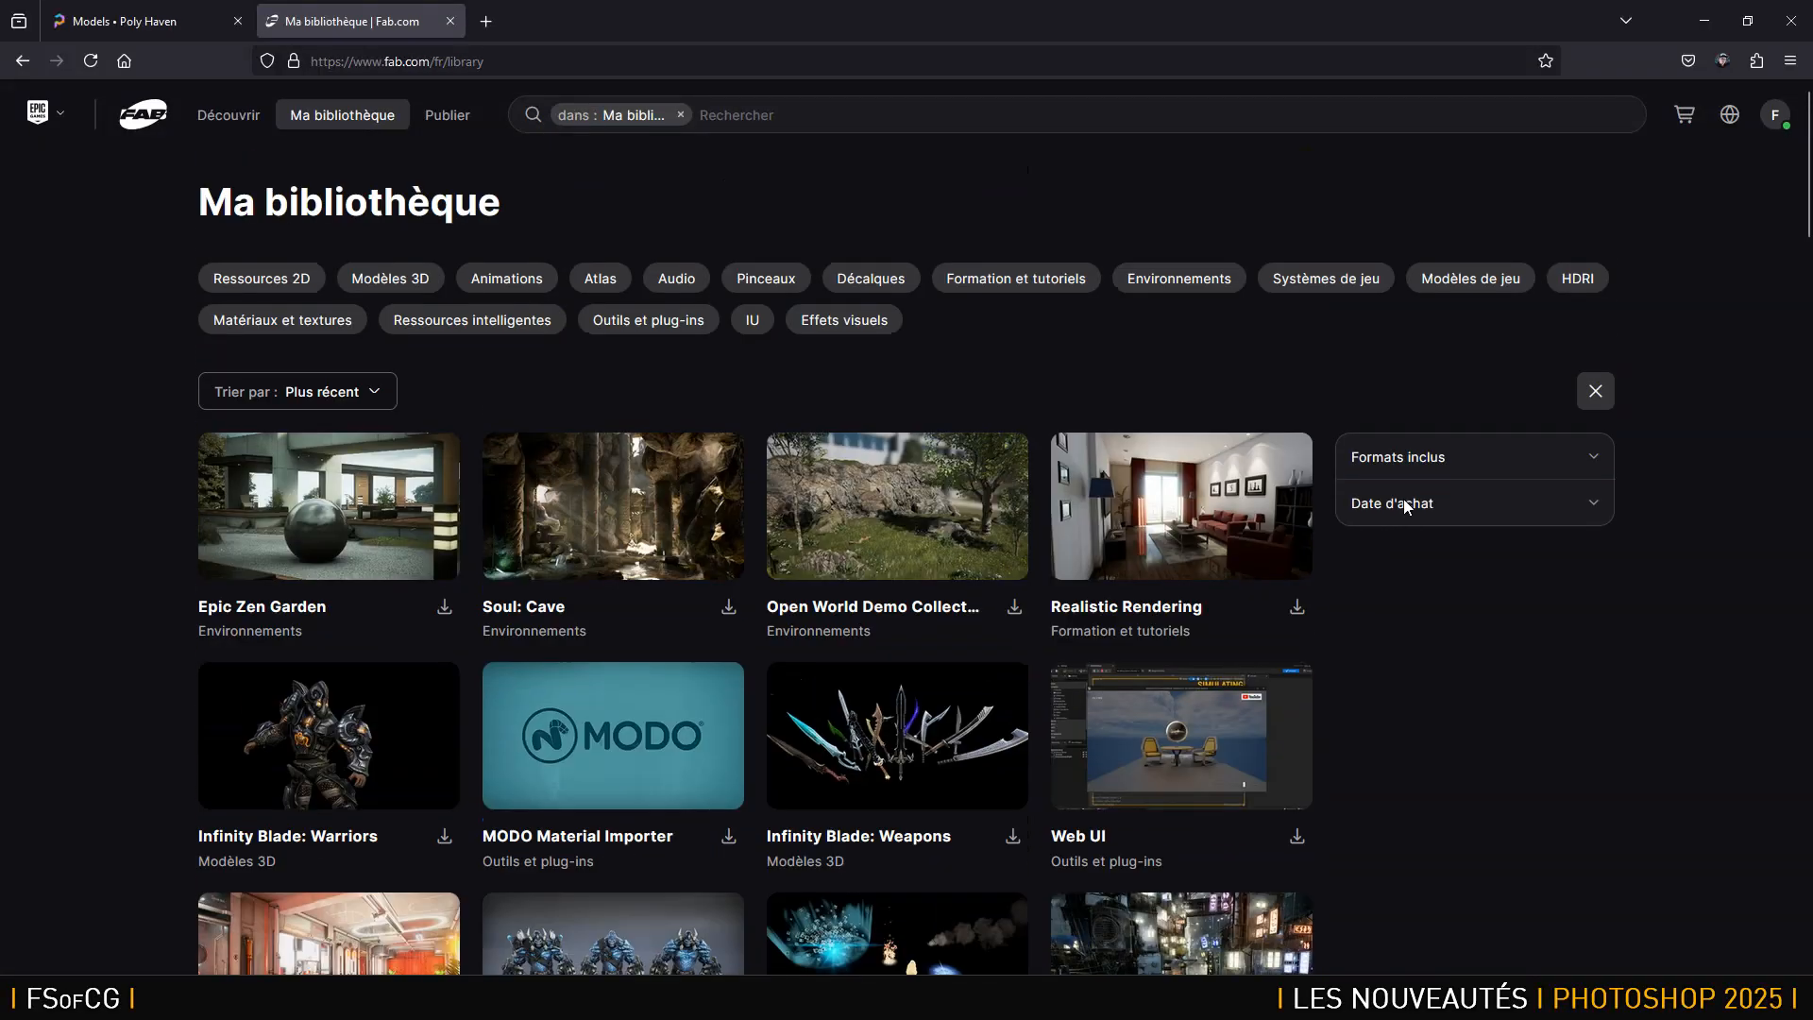
Filter the Fab library to 3D models and open the Quixel Lemon asset's page.
left_click(410, 279)
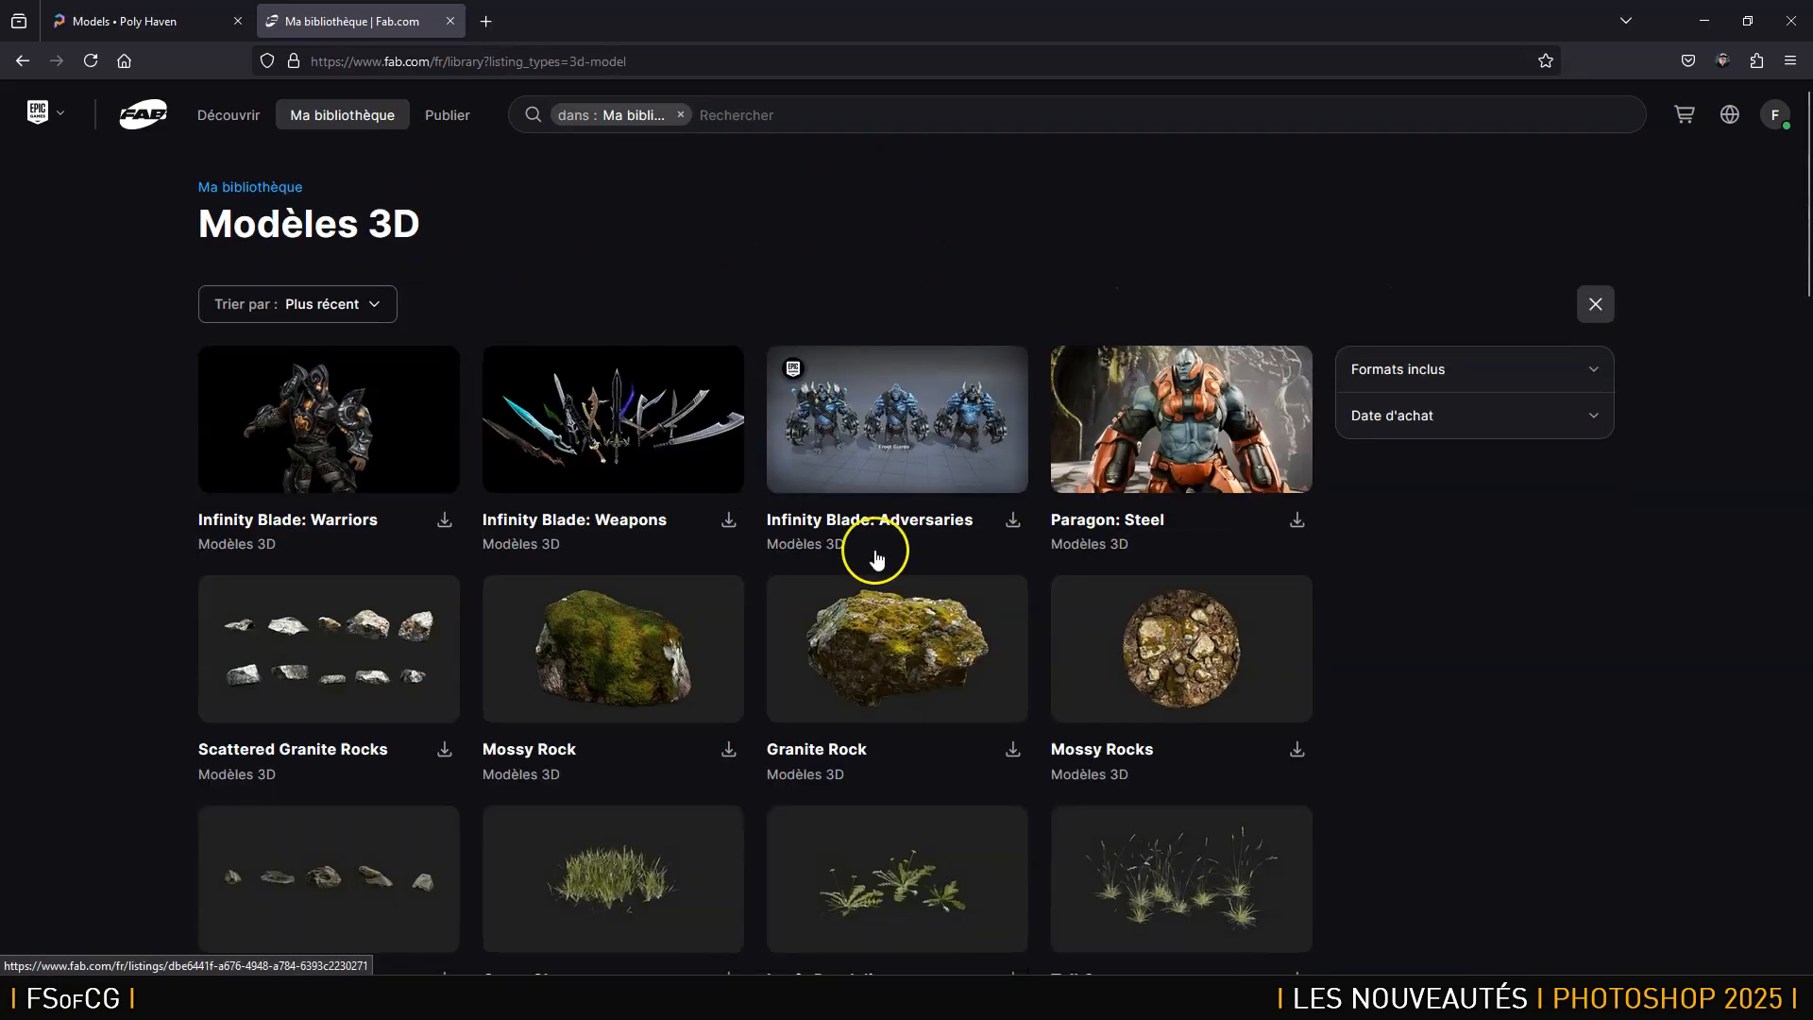
scroll(875, 557, "down", 15)
scroll(875, 559, "down", 11)
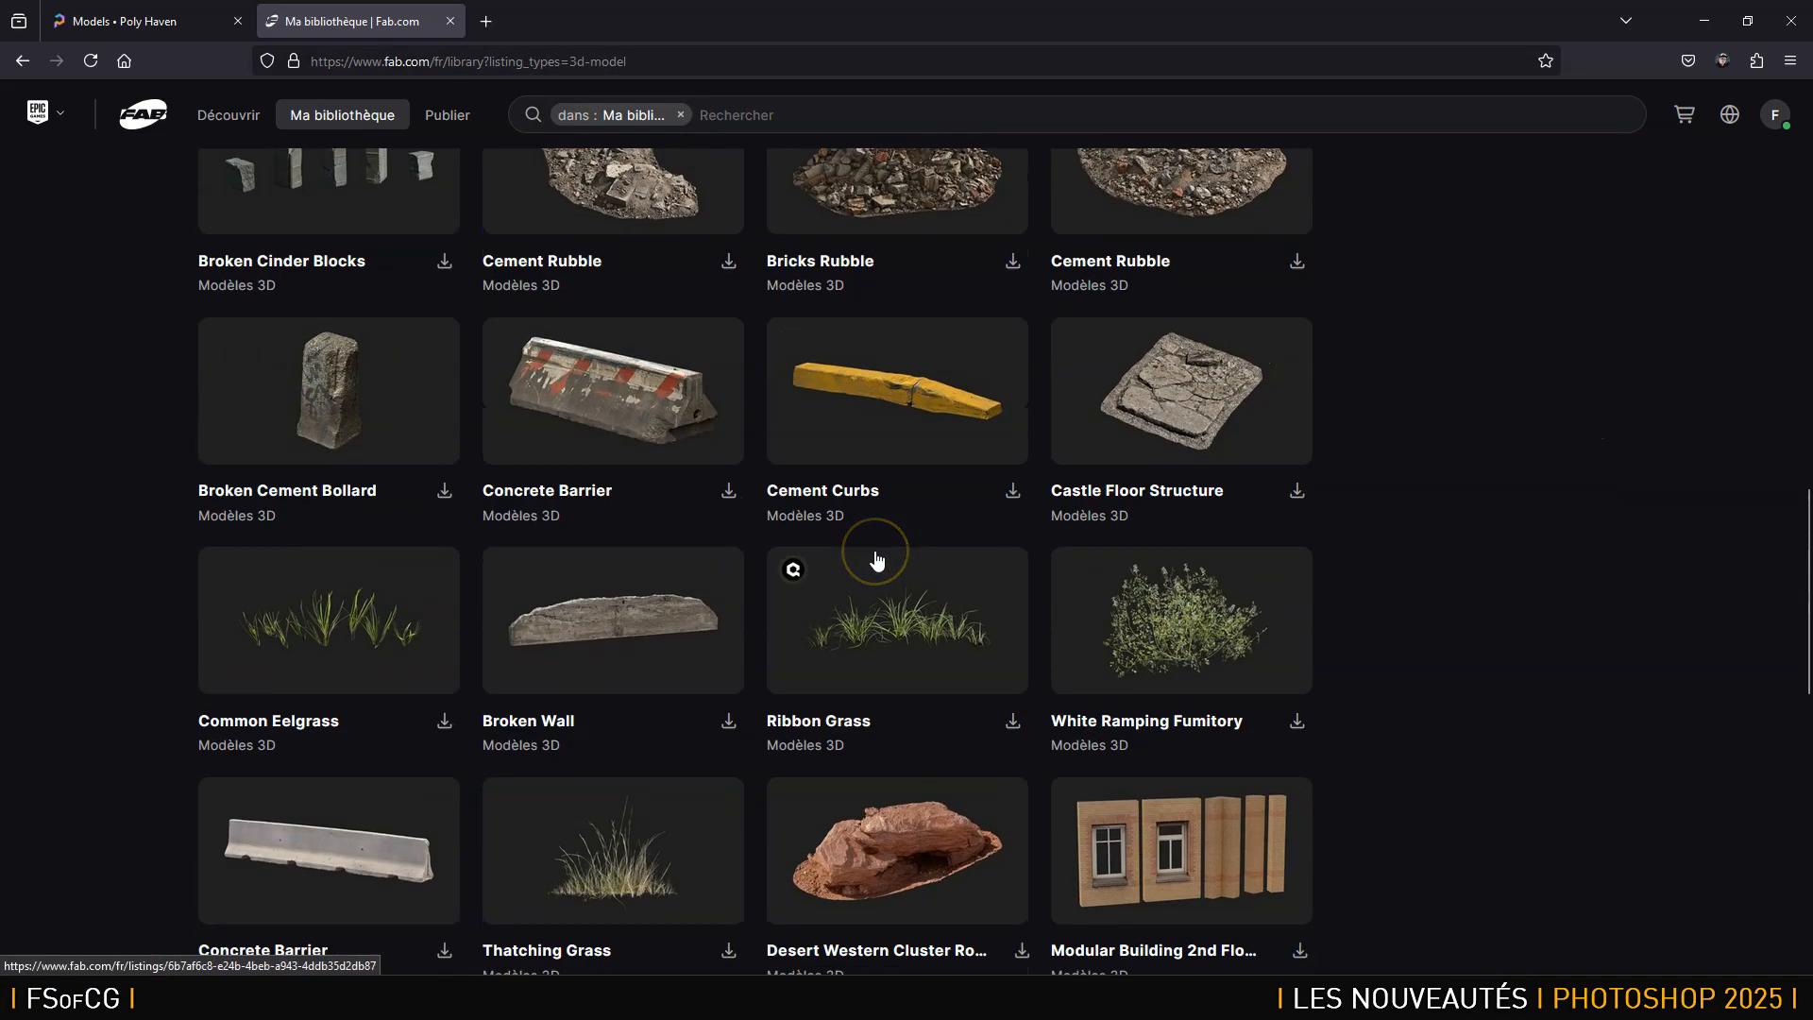
scroll(877, 560, "down", 3)
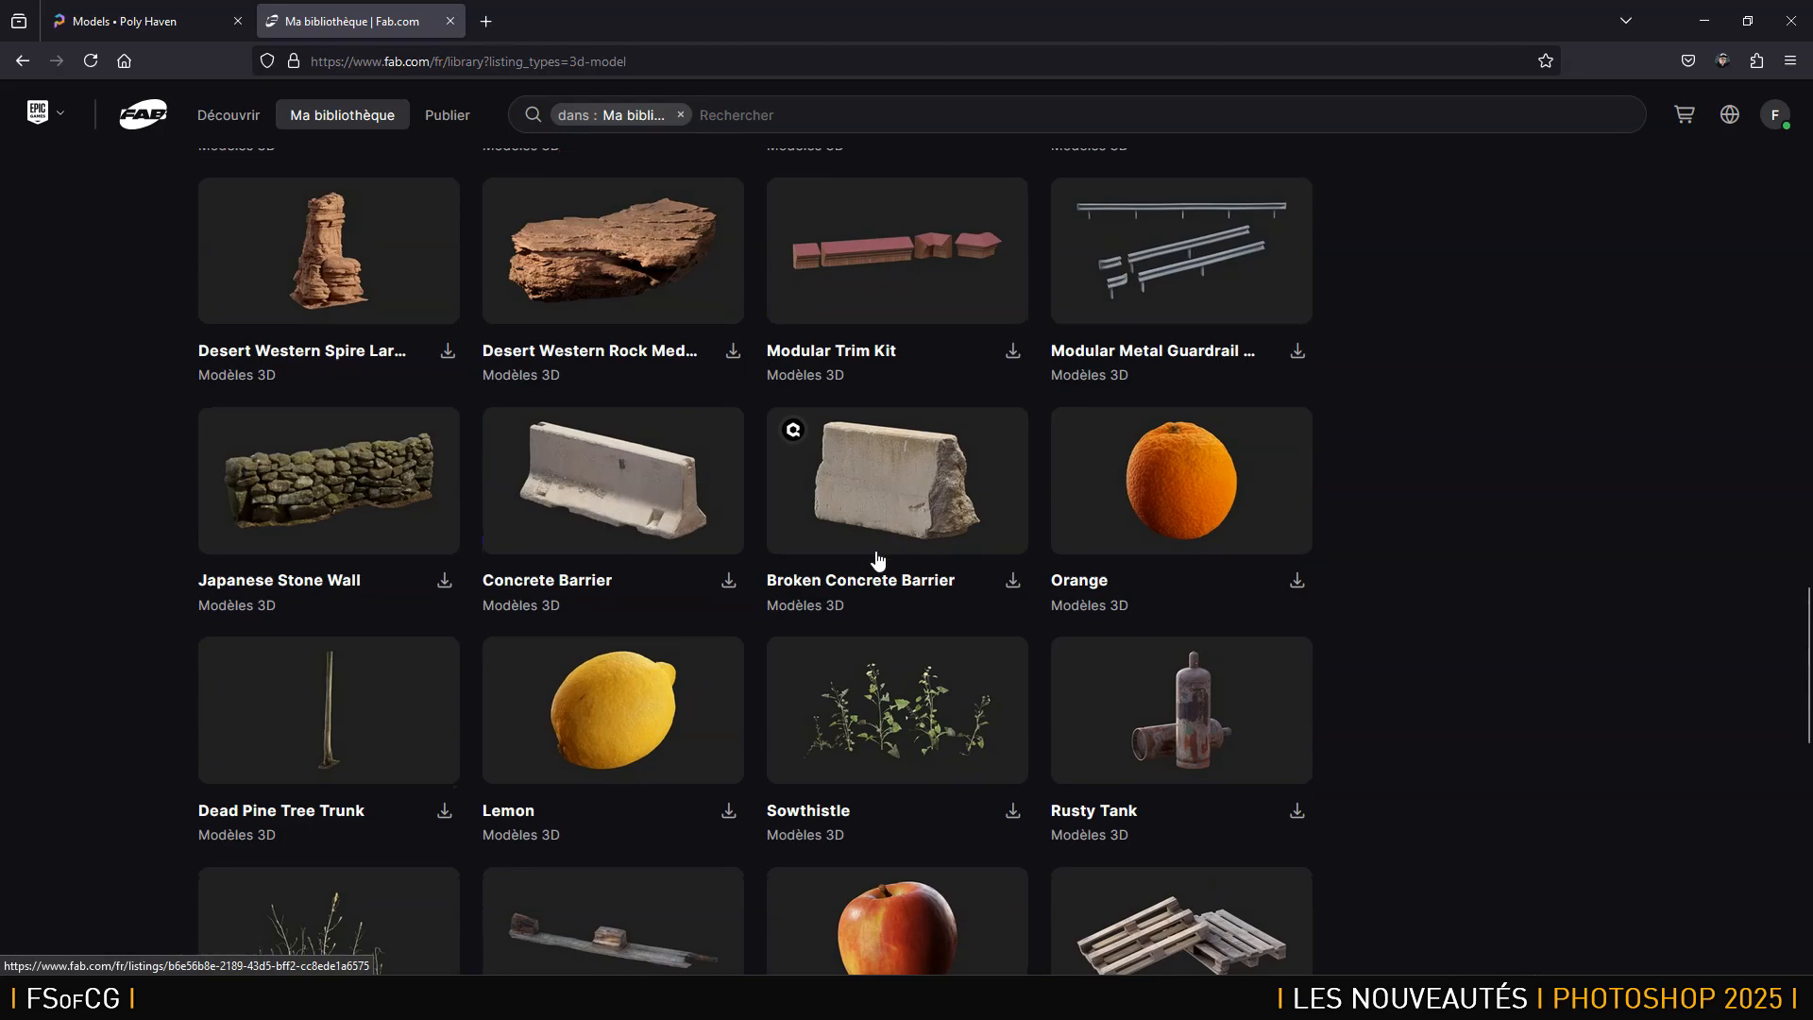
left_click(630, 704)
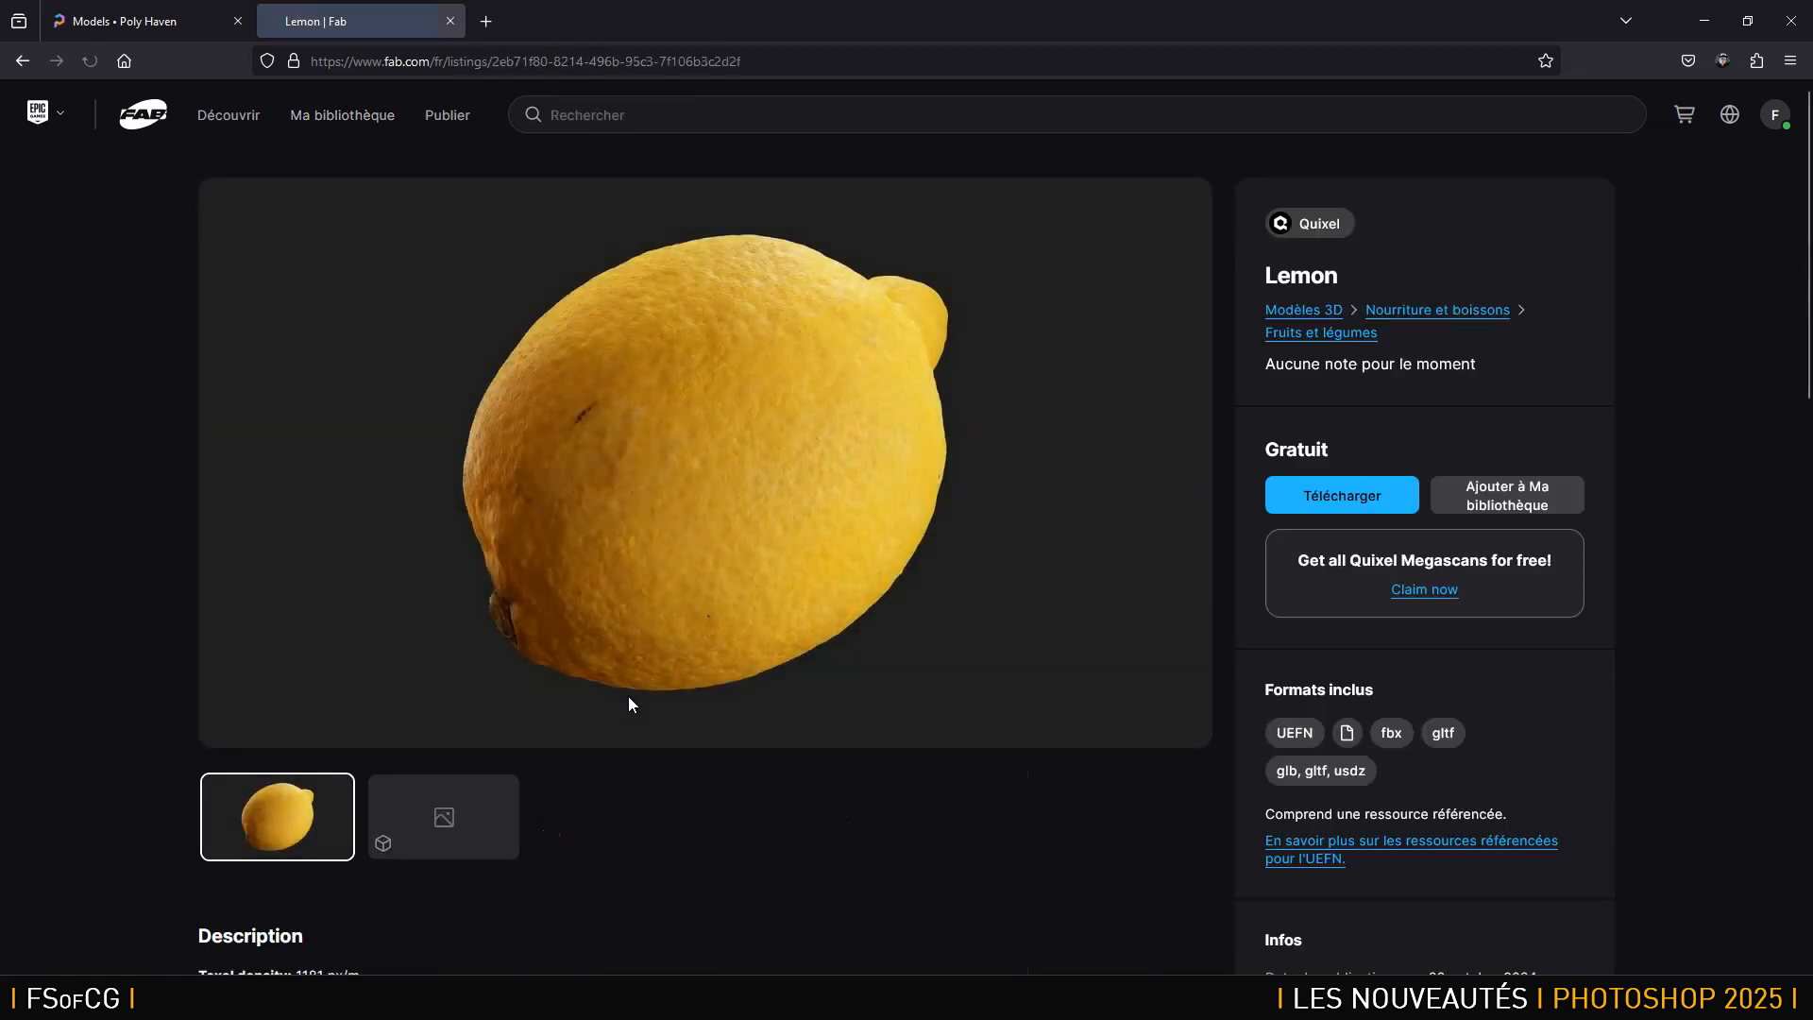
Download lemon_th5jddwva_raw.glb, allow the blocked pop-up, save the file in the FDT project's 3D folder, and close the download dialog.
left_click(1345, 498)
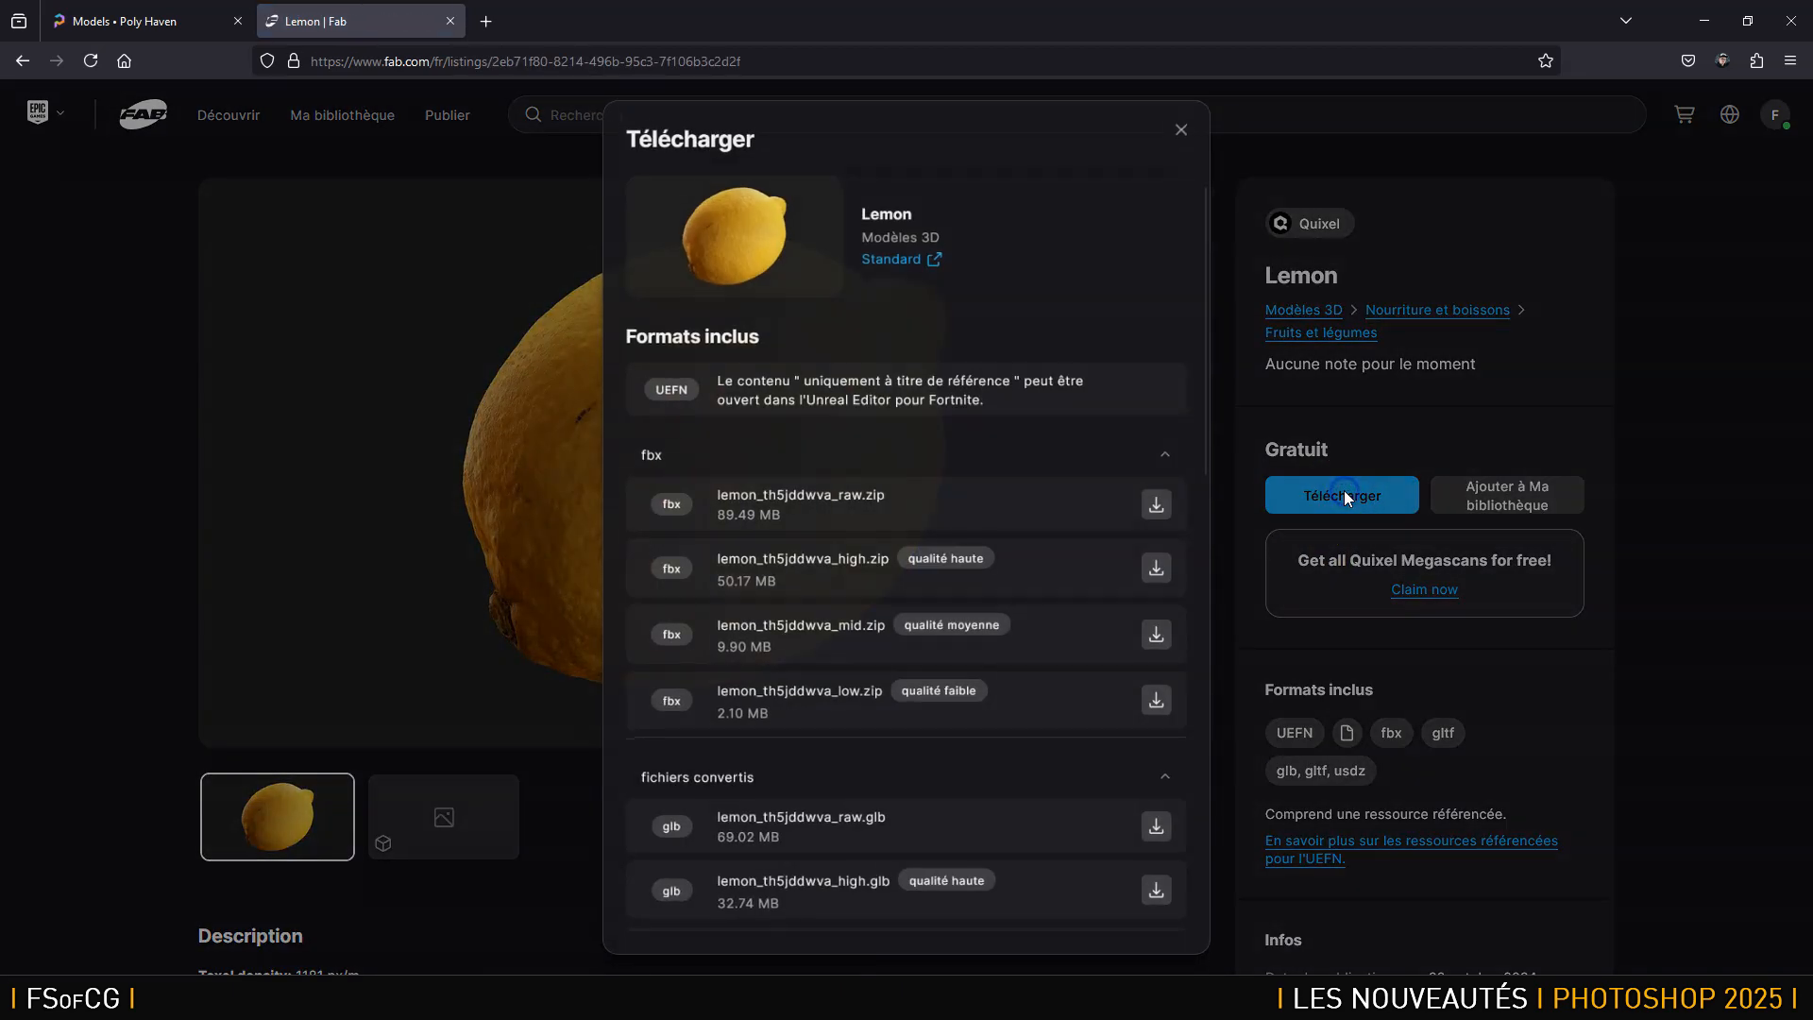
scroll(838, 443, "down", 4)
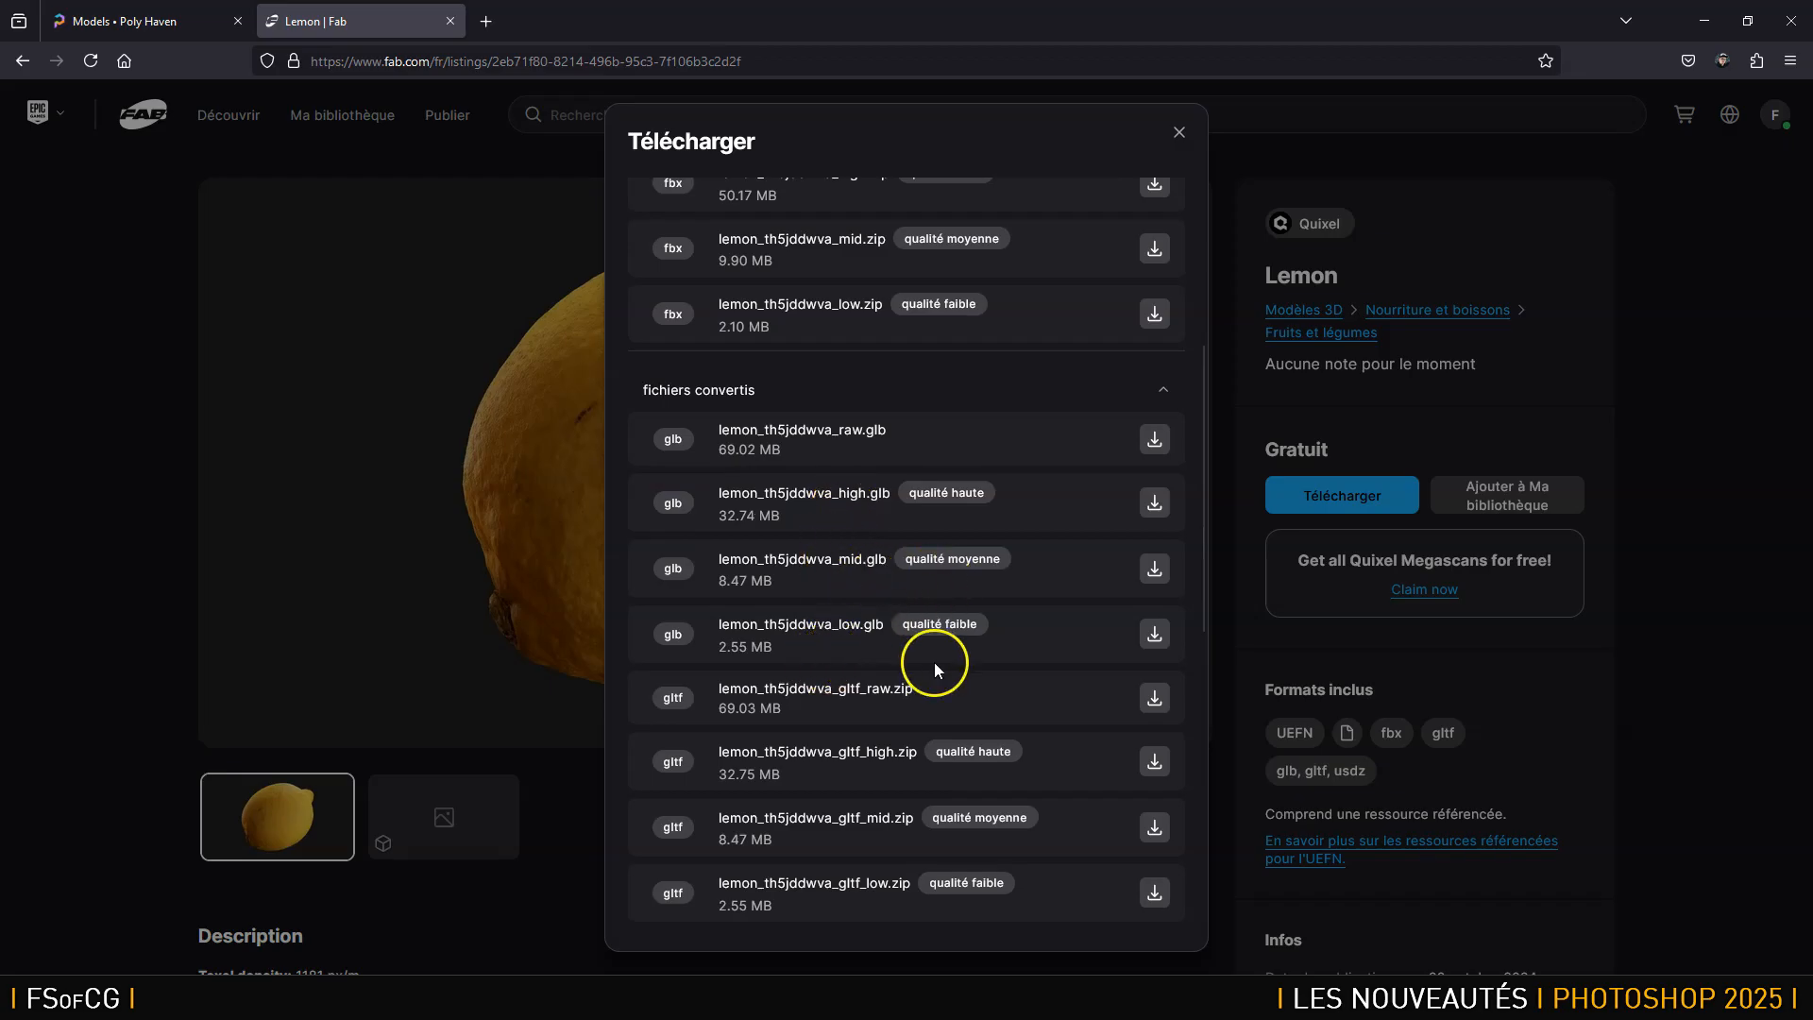
left_click(1140, 441)
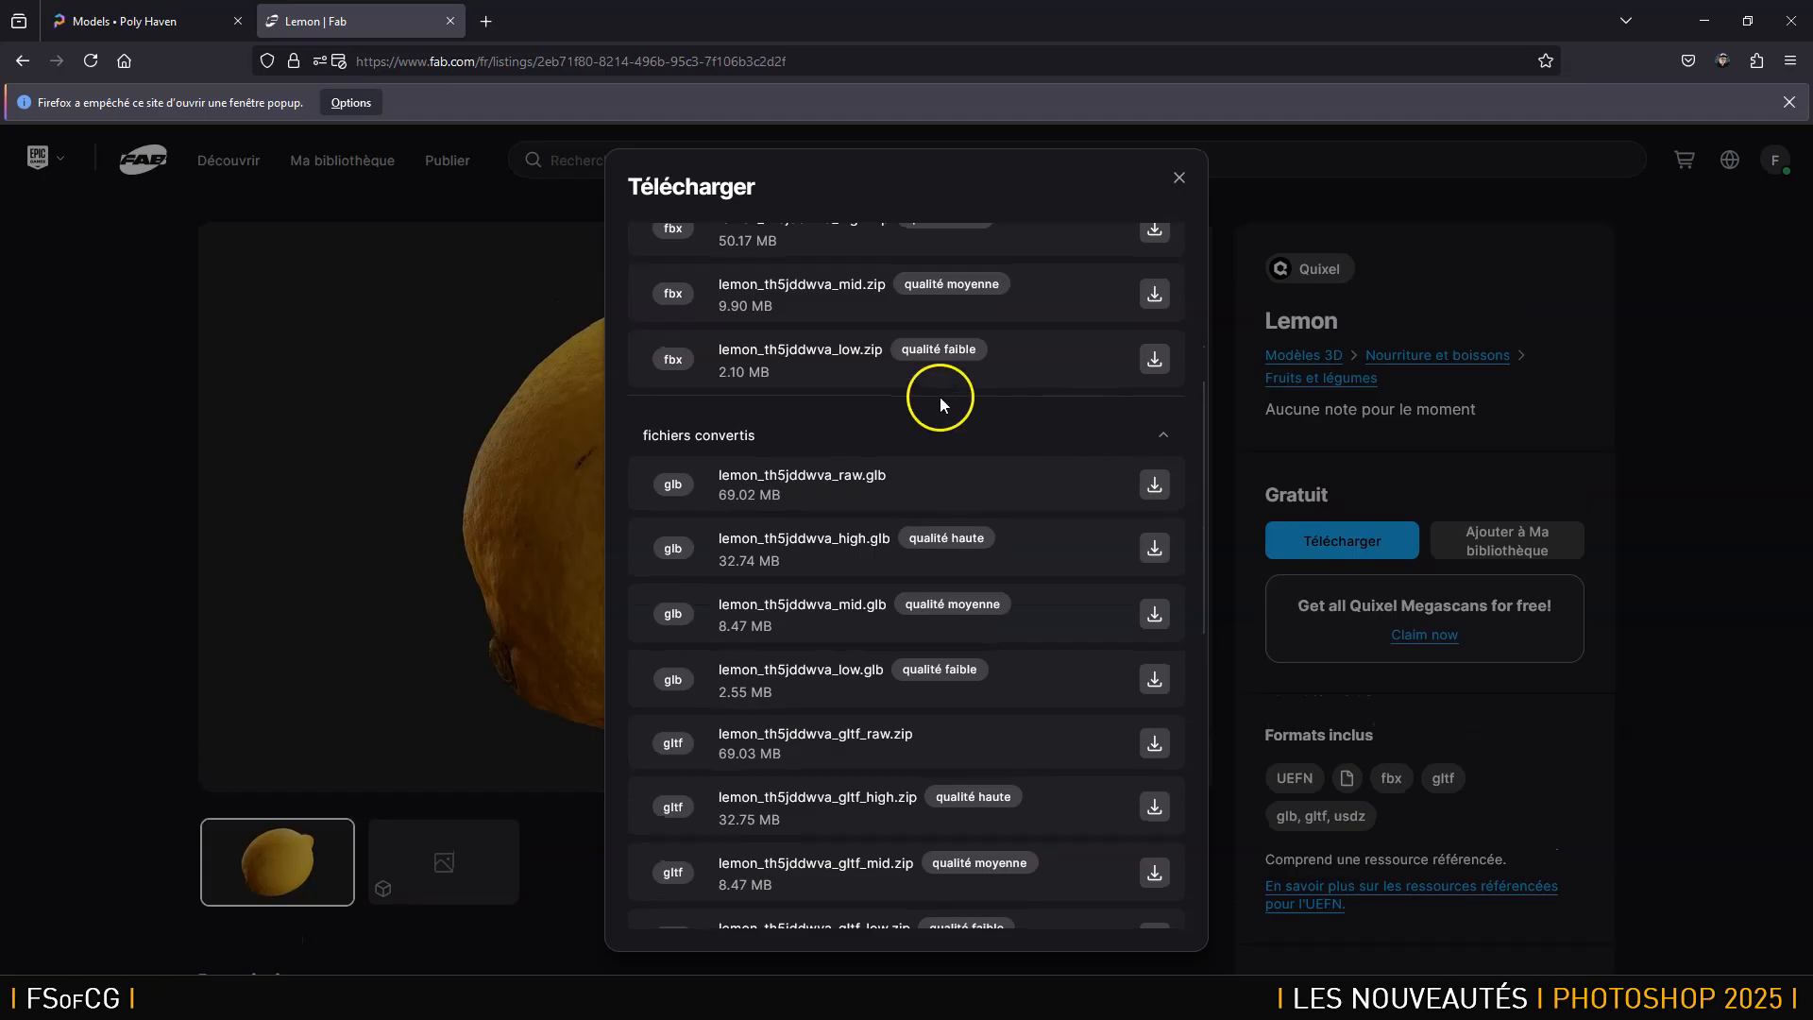
left_click(346, 106)
left_click(393, 135)
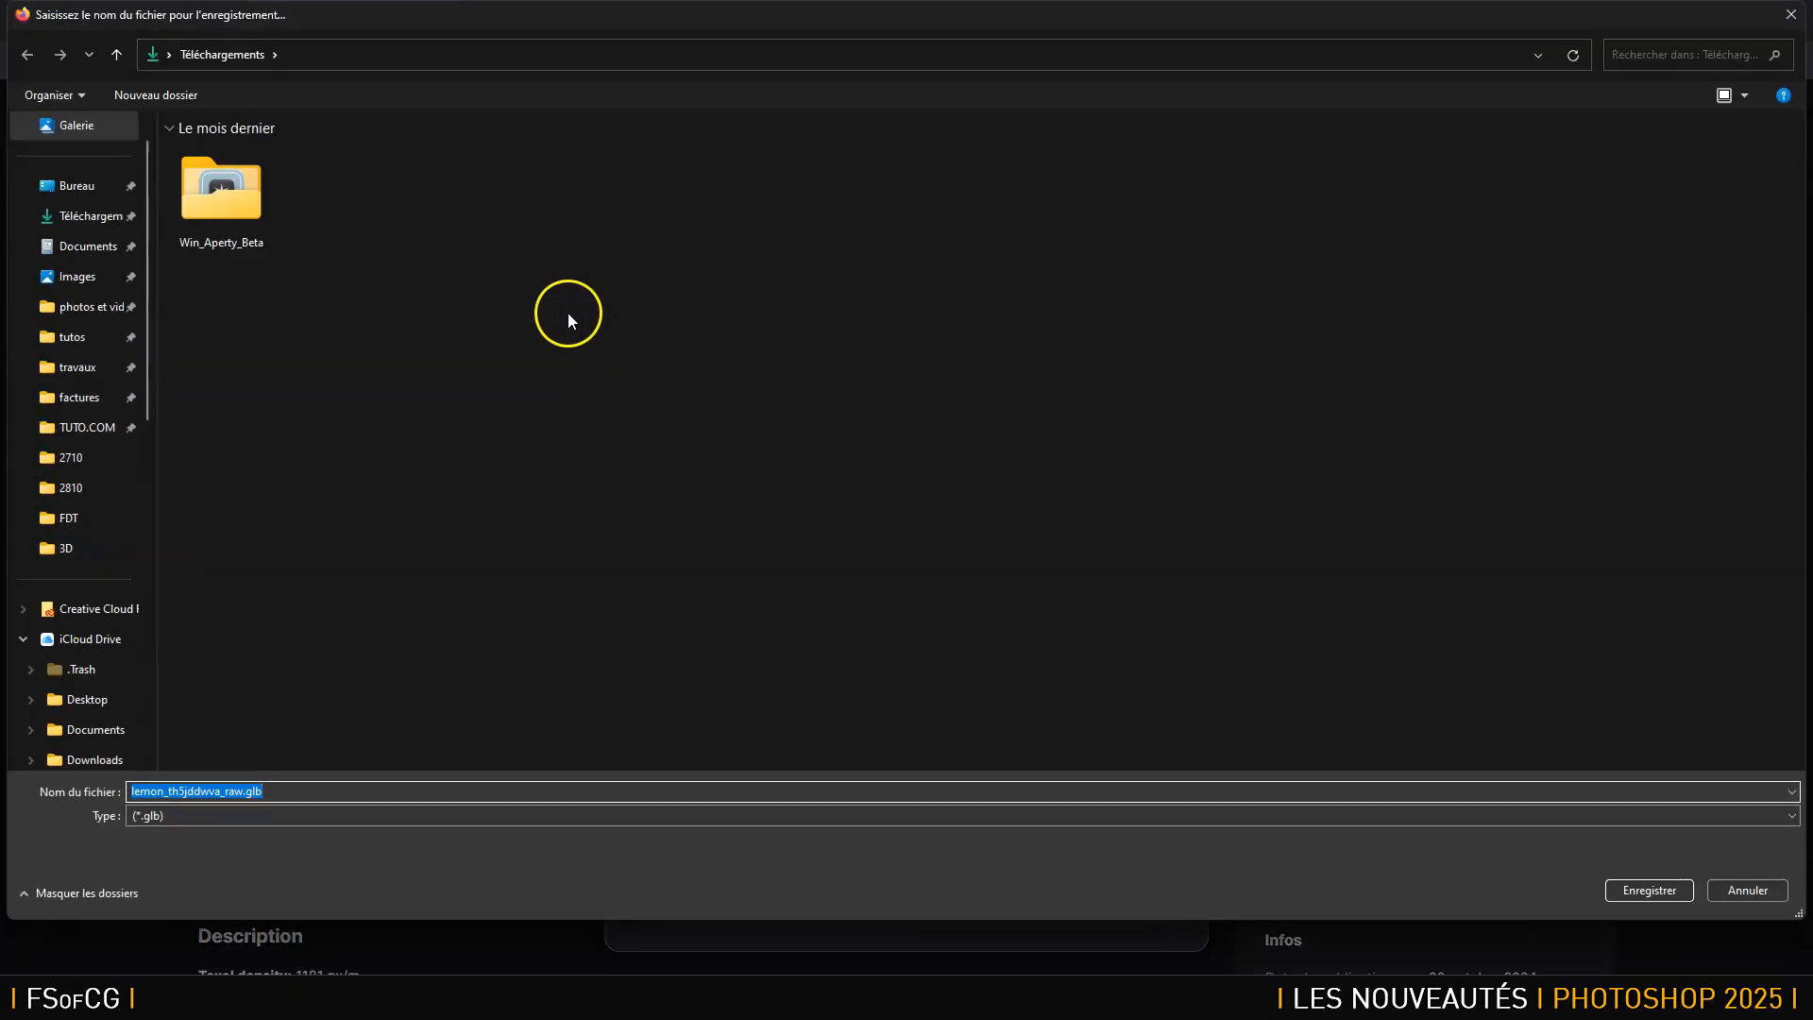
left_click(71, 518)
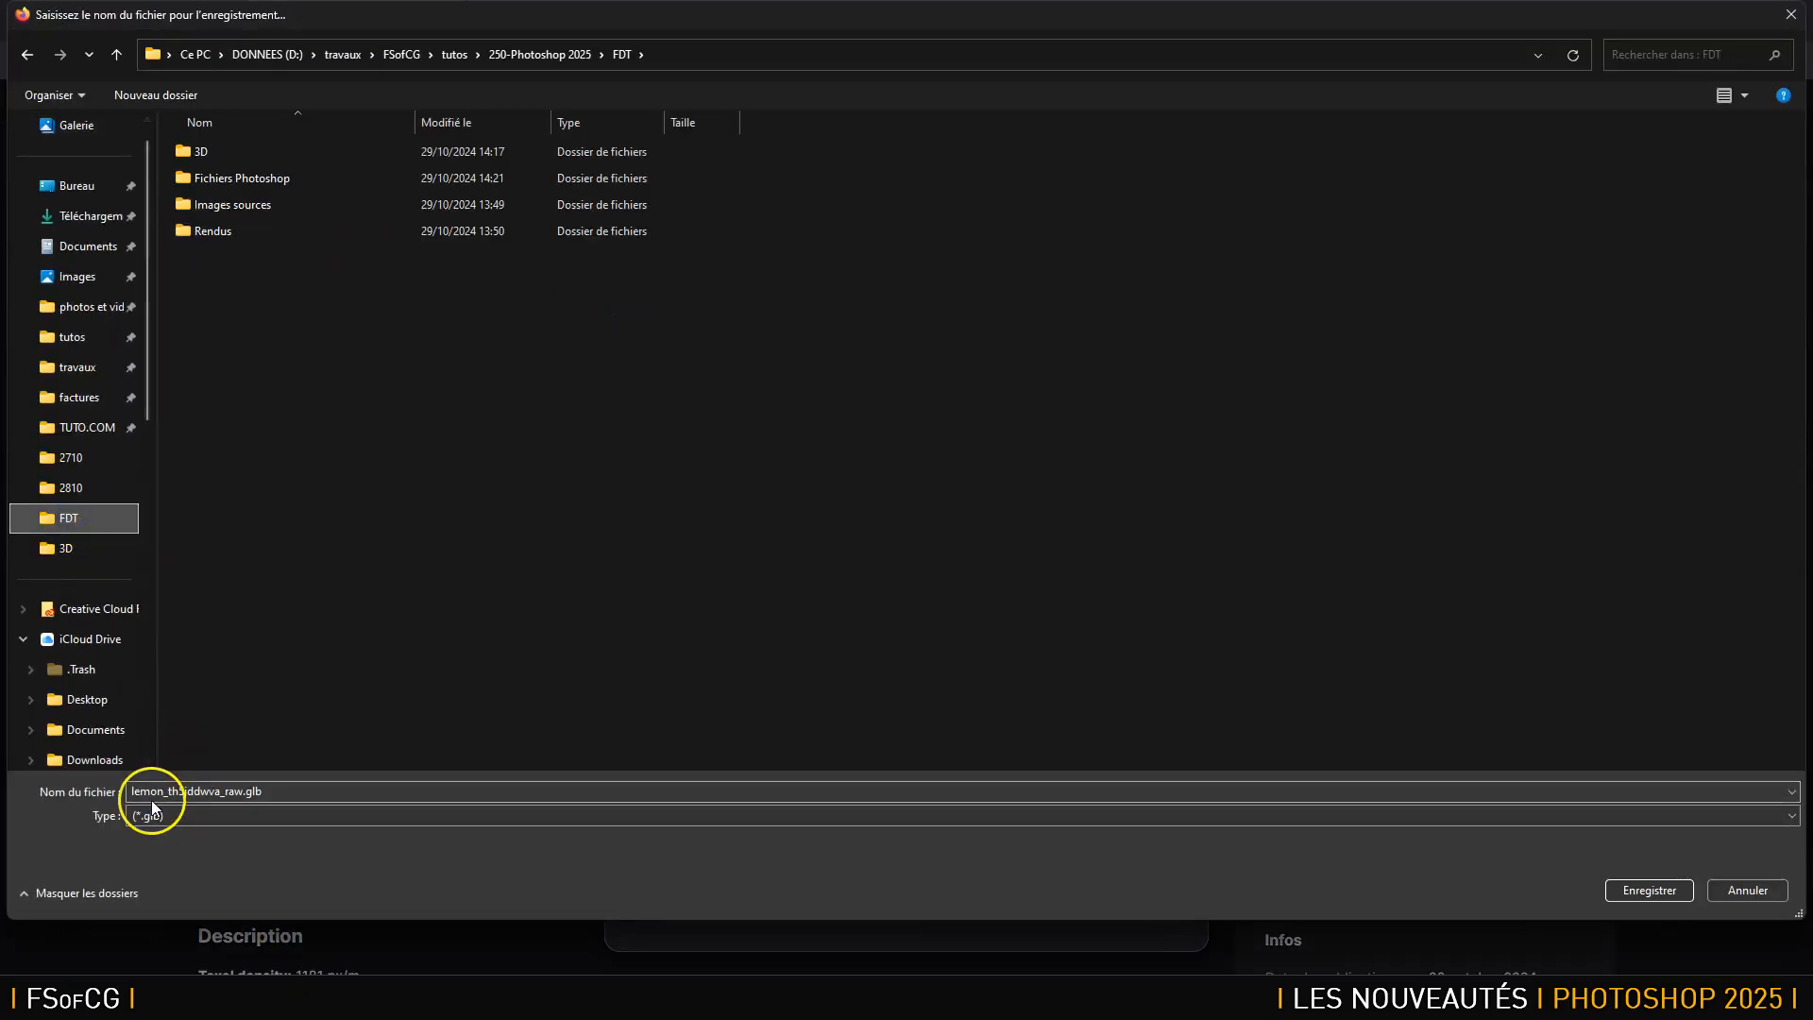
left_click(1650, 891)
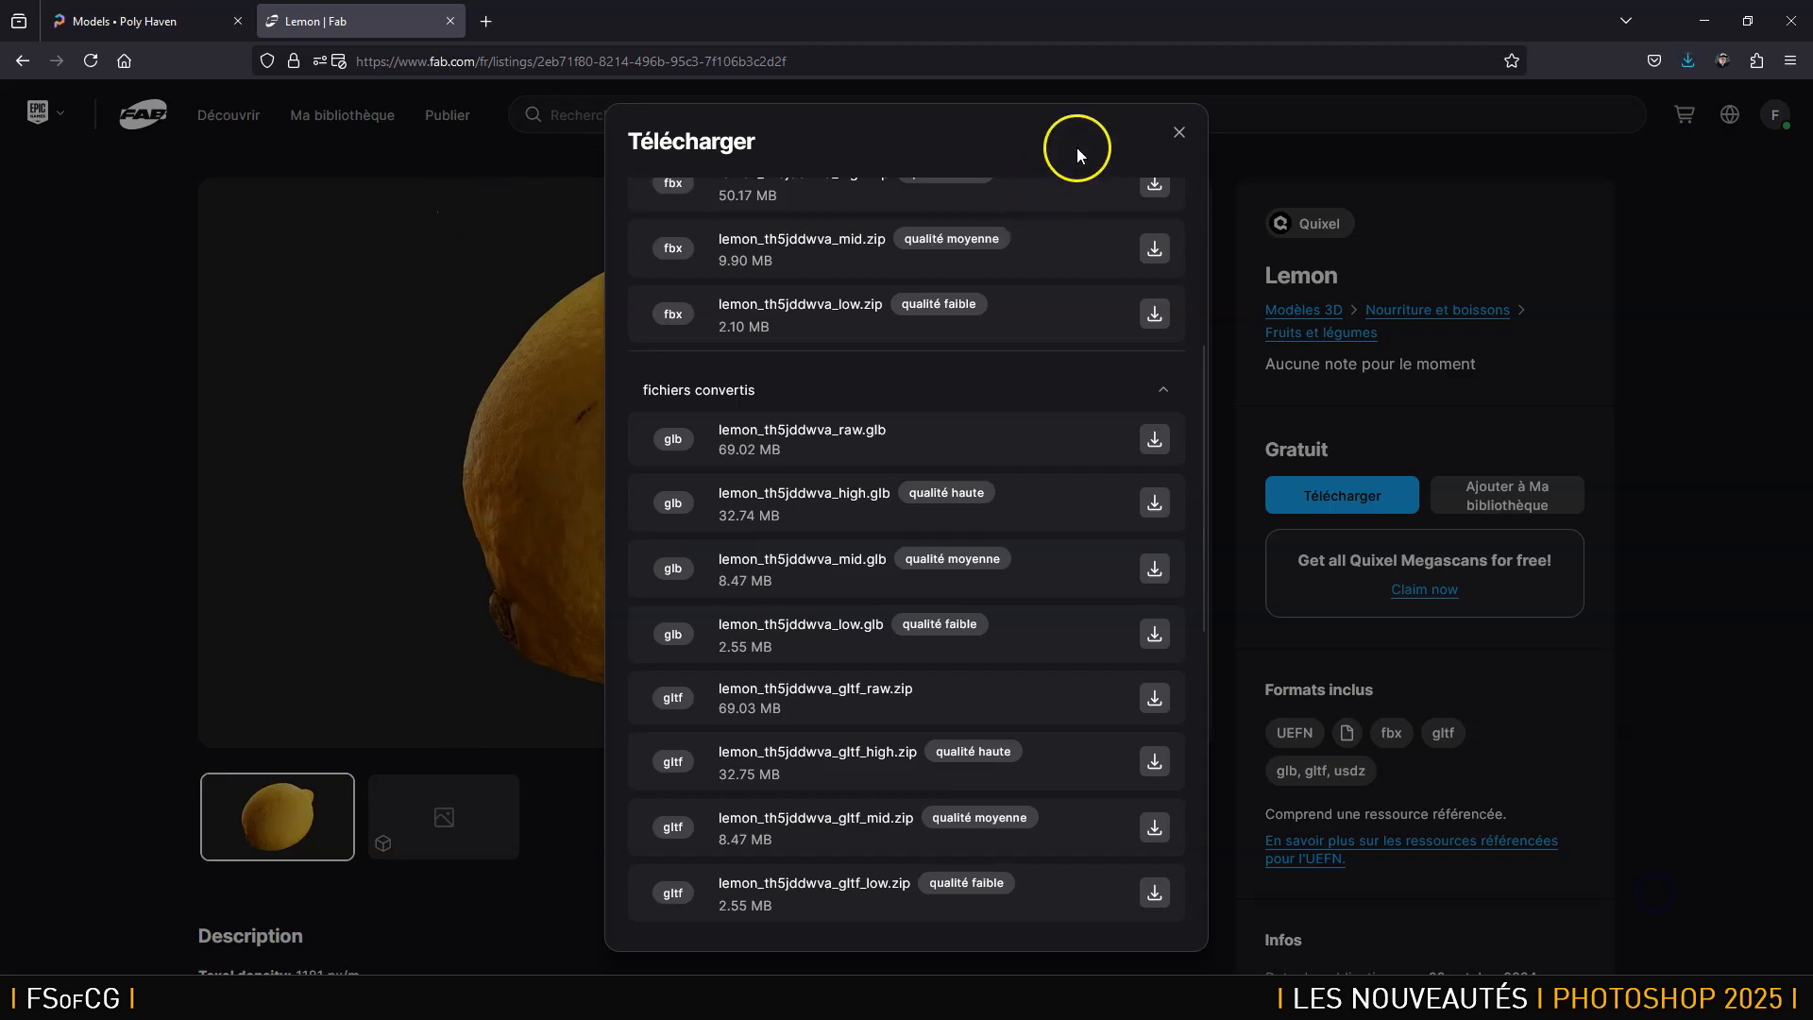
left_click(1179, 133)
Switch to Photoshop and place lemon_th5jddwva_raw.glb from the FDT 3D folder as an embedded object over the camera.
key("alt+Tab")
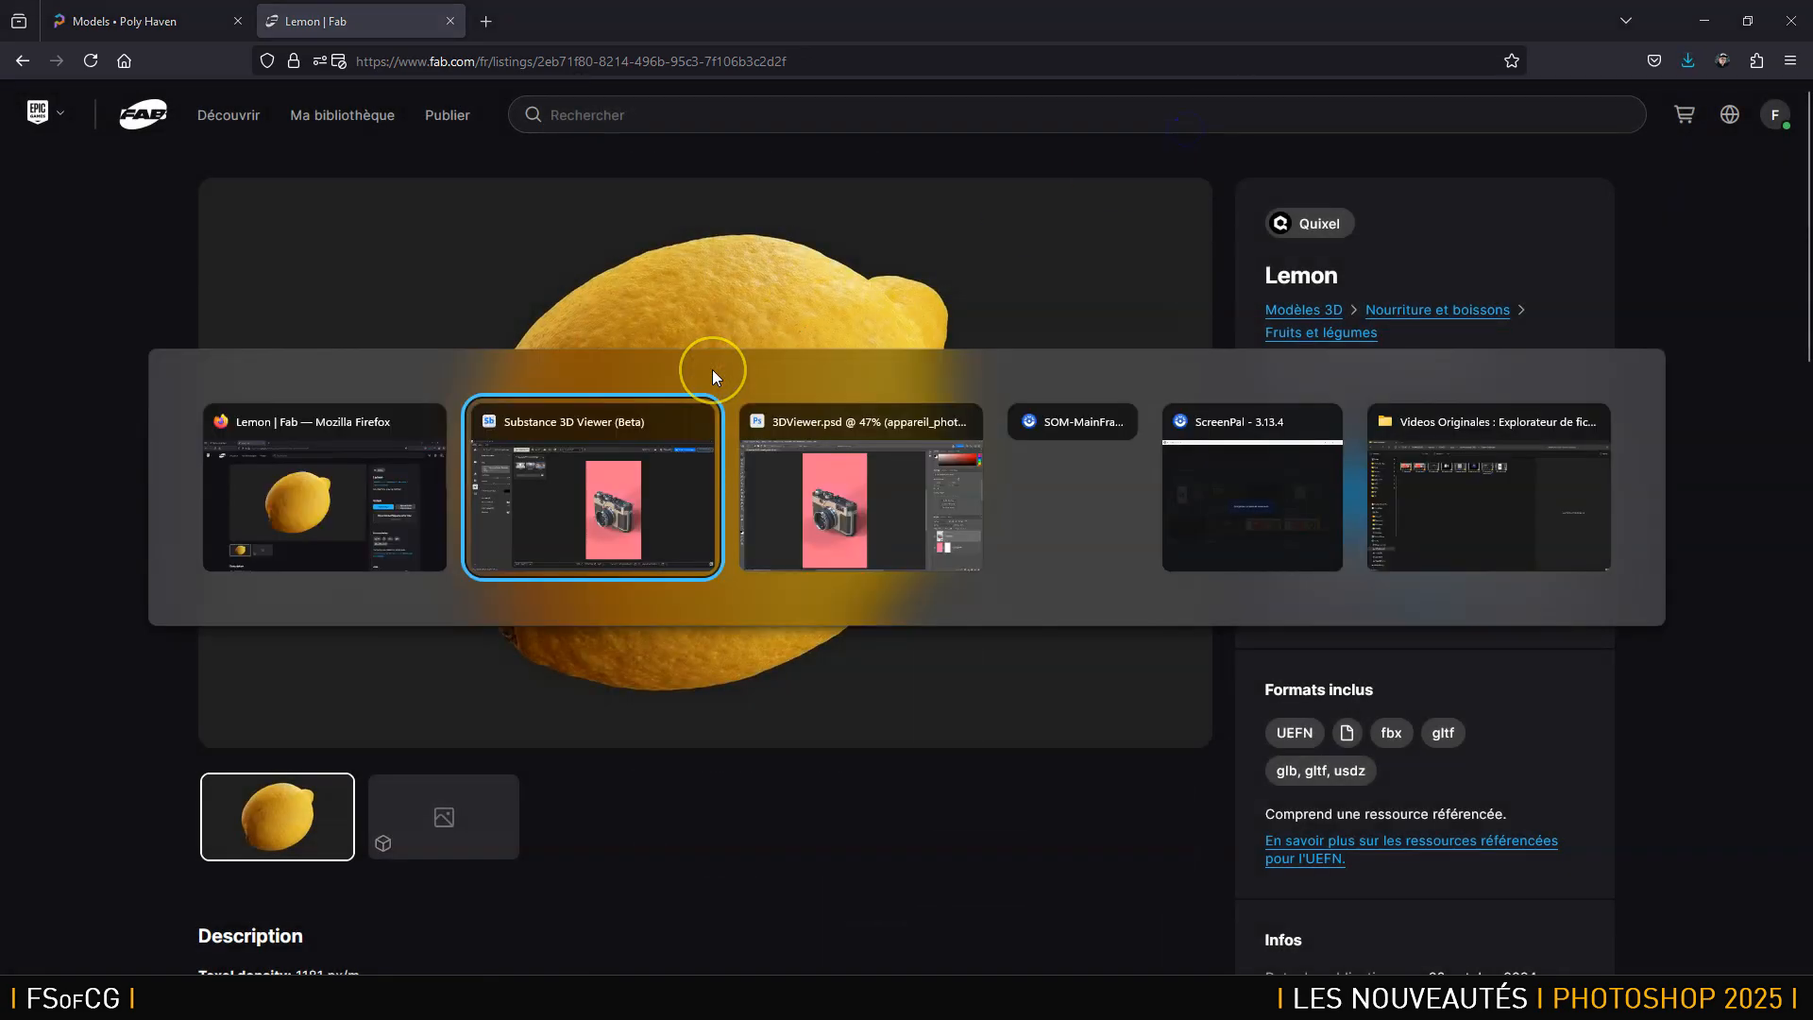
key("alt+Tab")
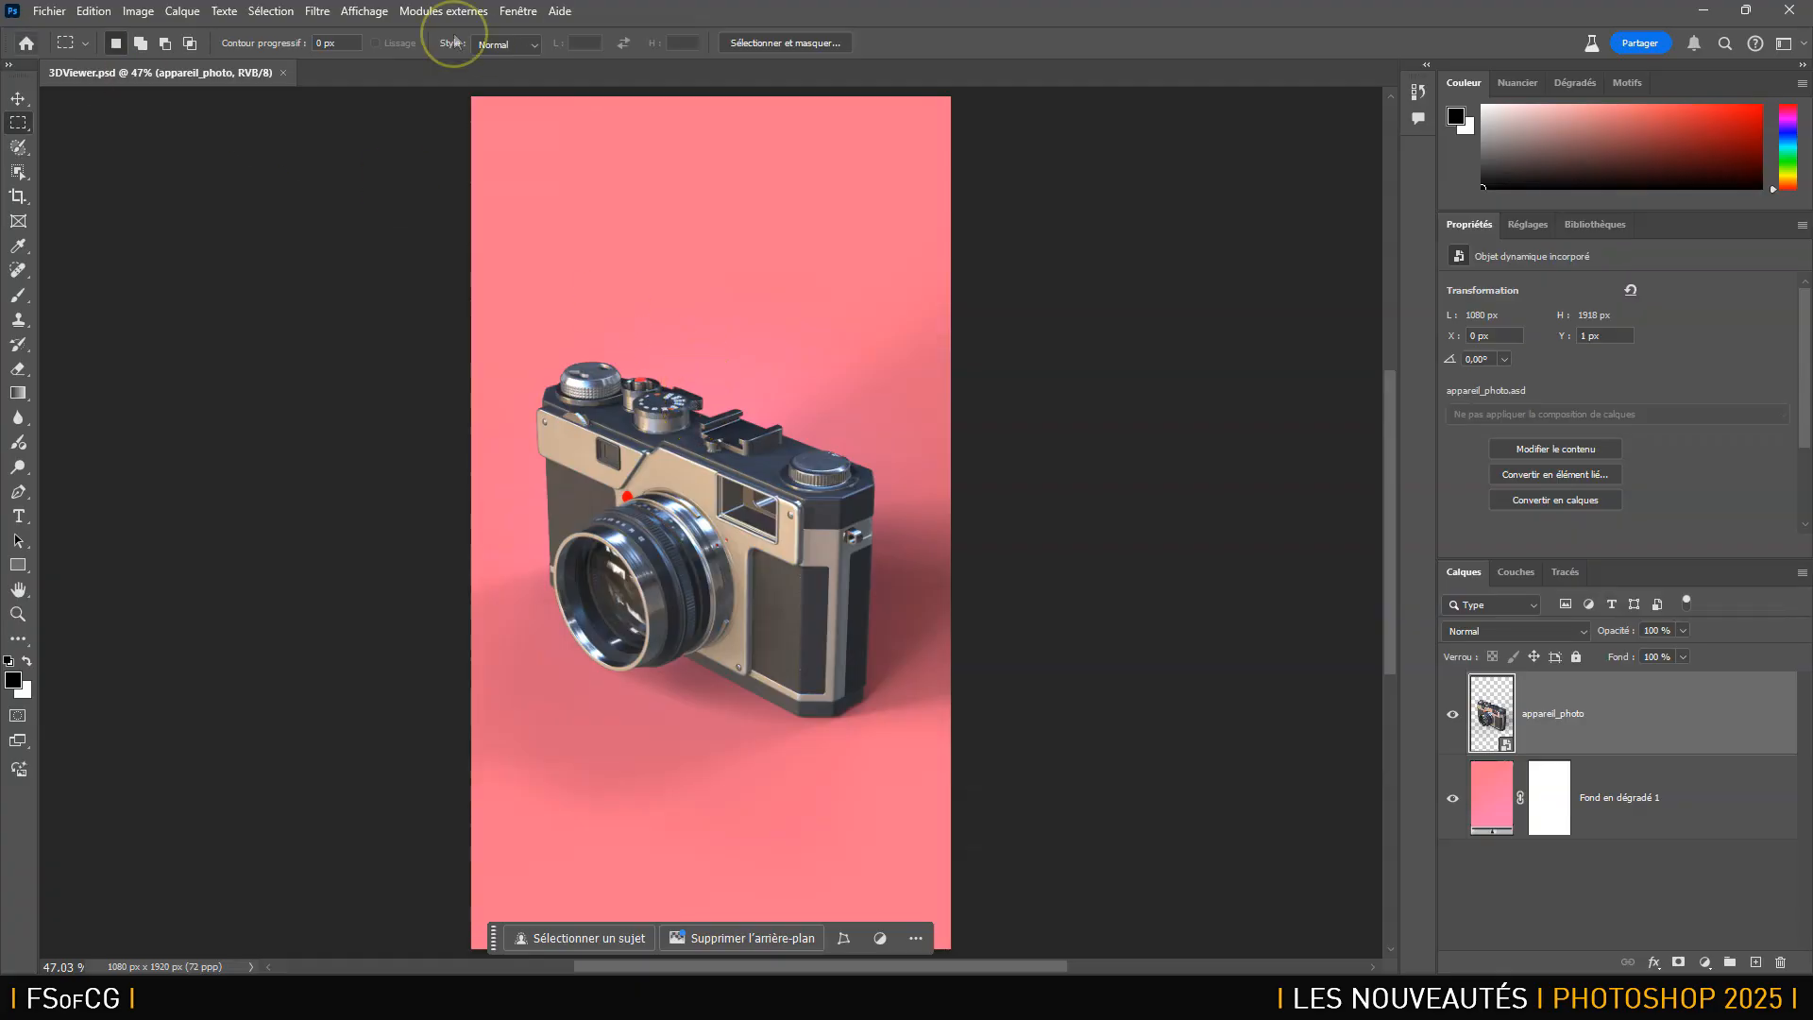
left_click(39, 16)
left_click(158, 401)
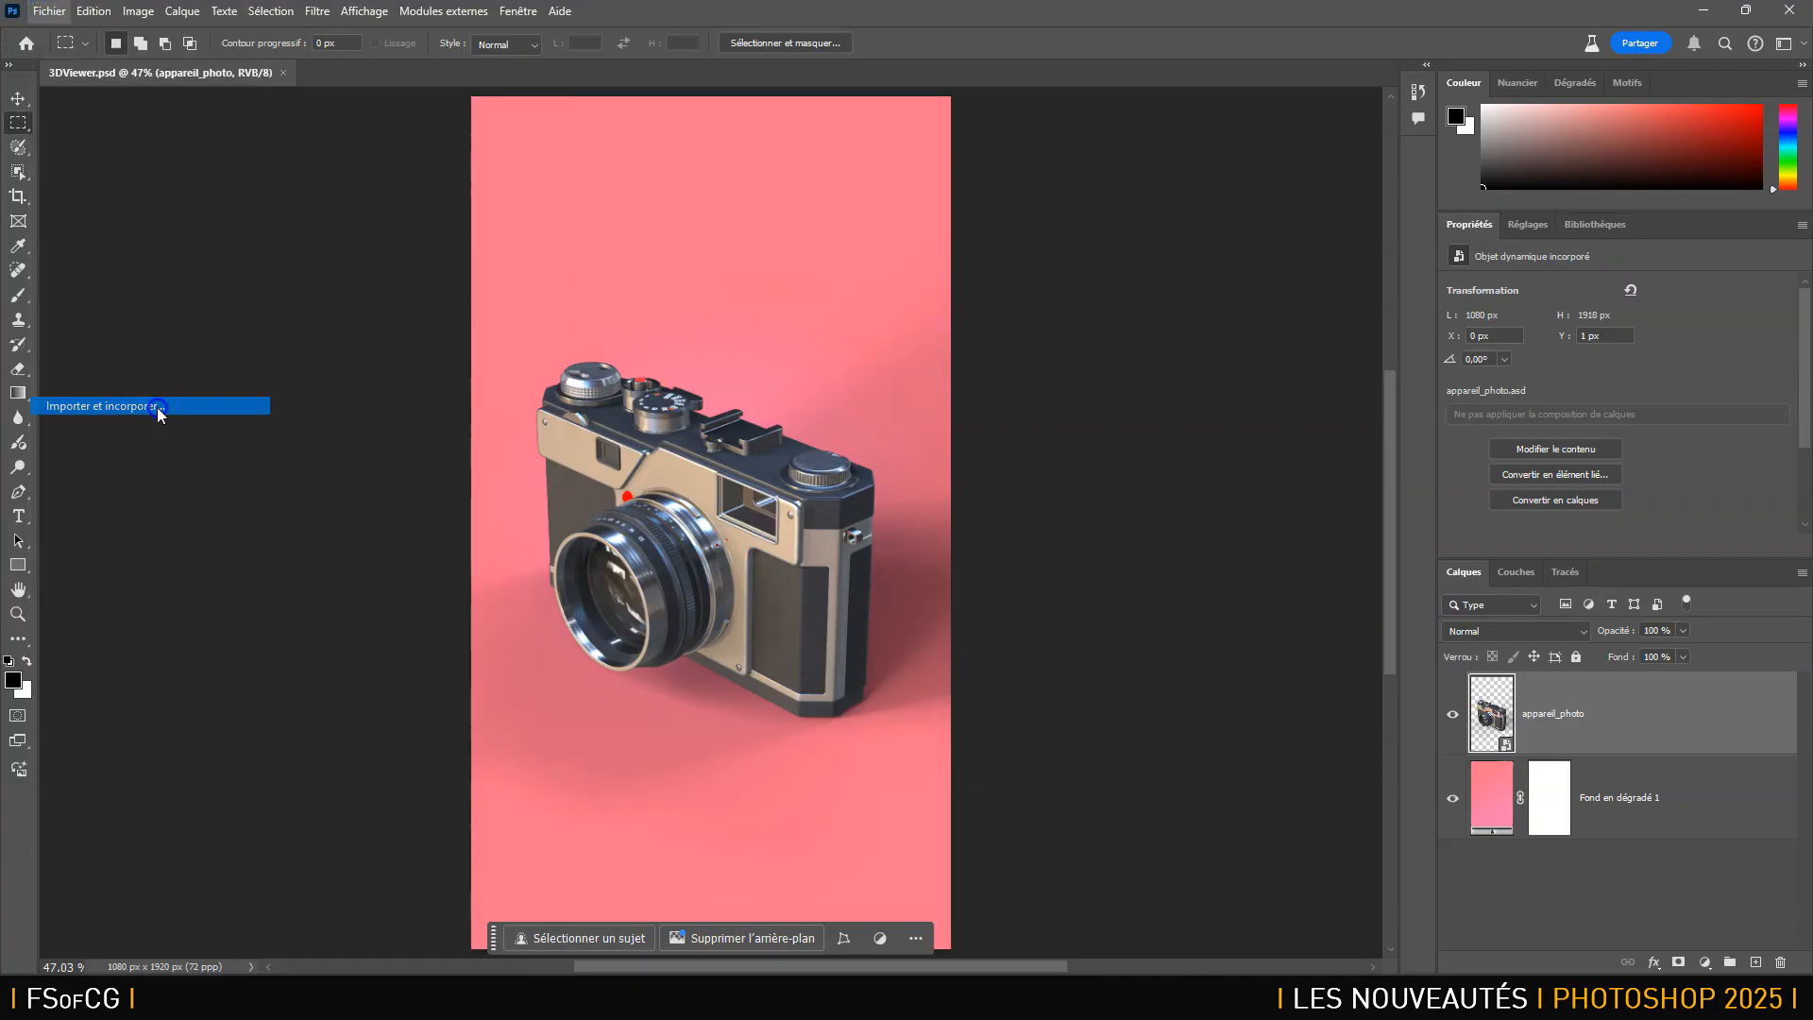
left_click(618, 54)
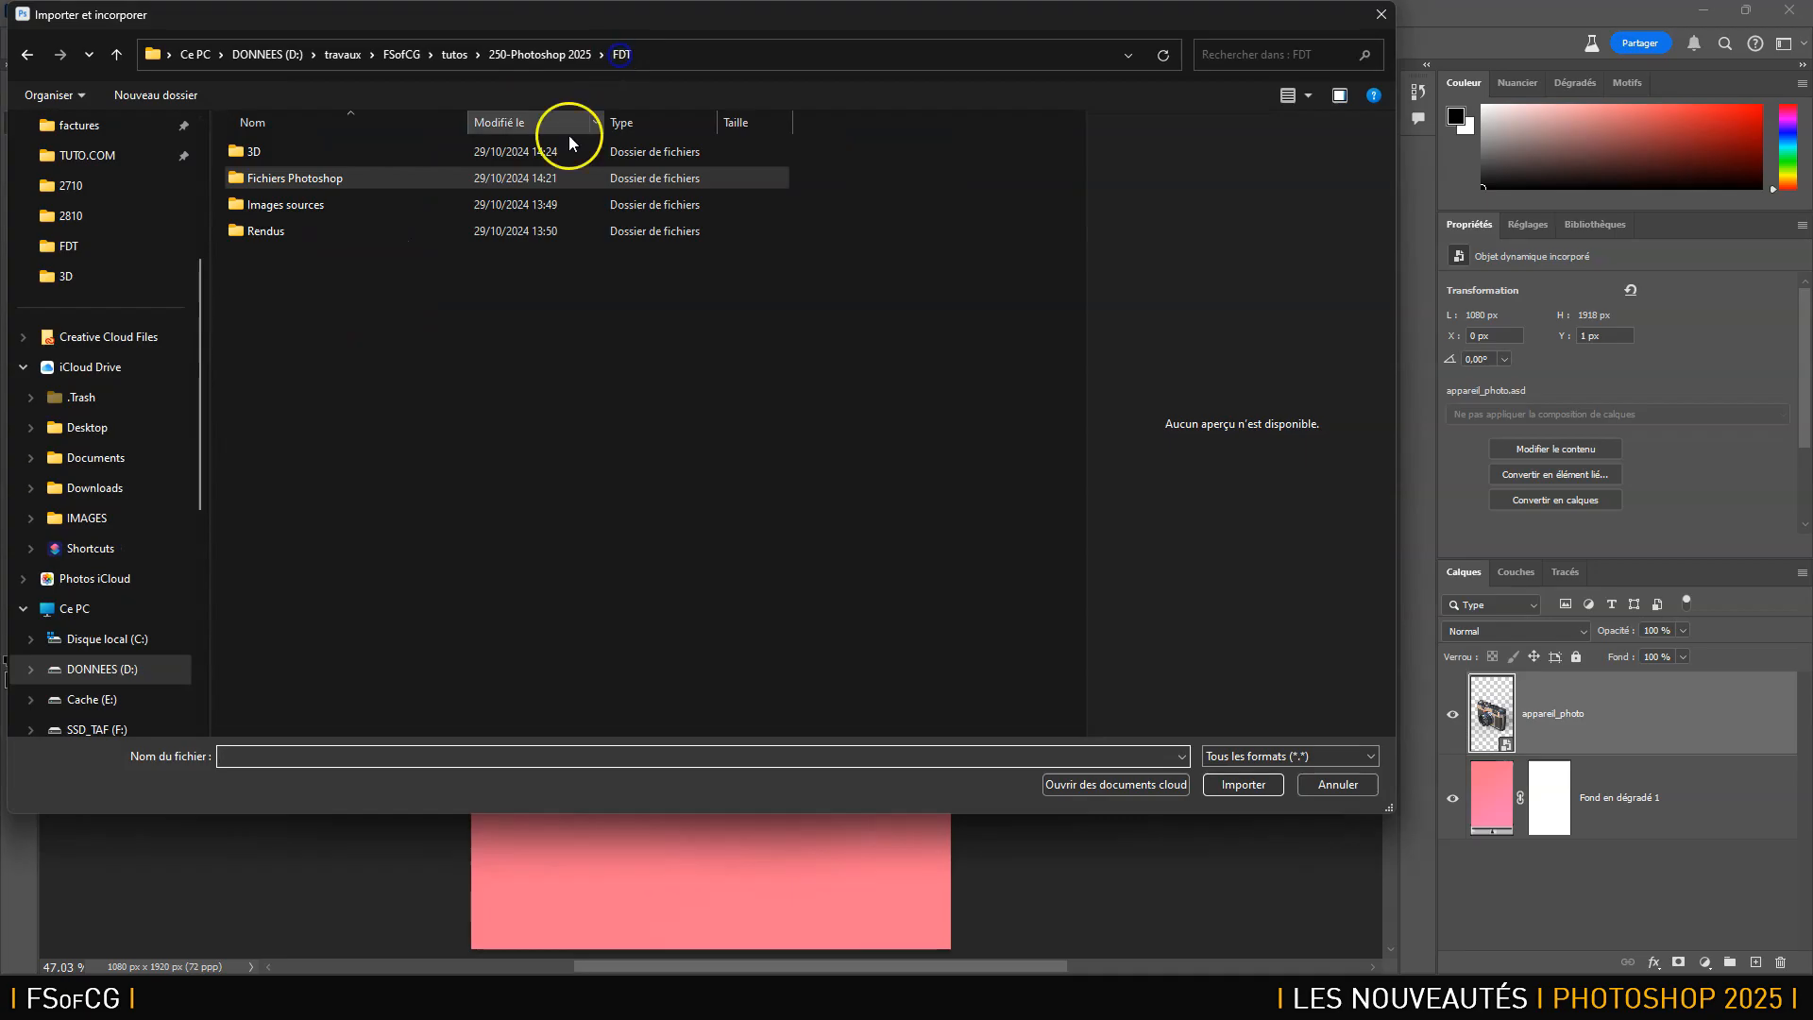
double_click(283, 151)
left_click(302, 204)
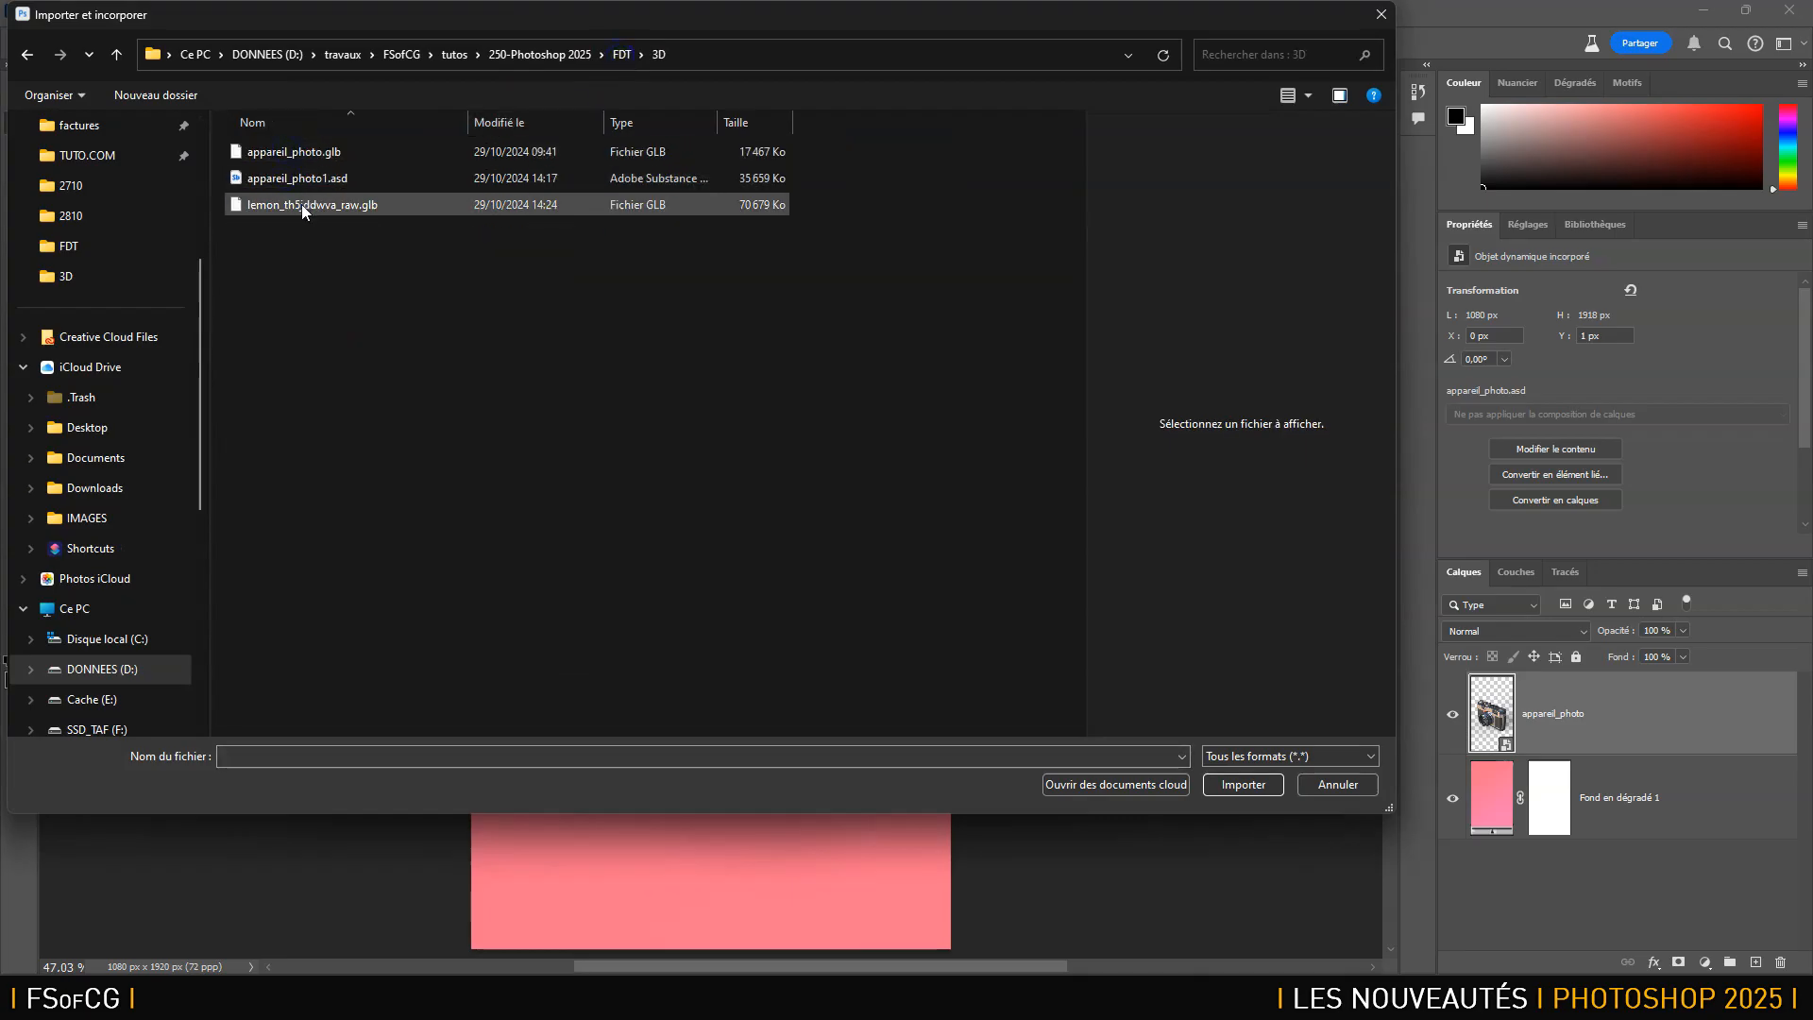
left_click(1247, 793)
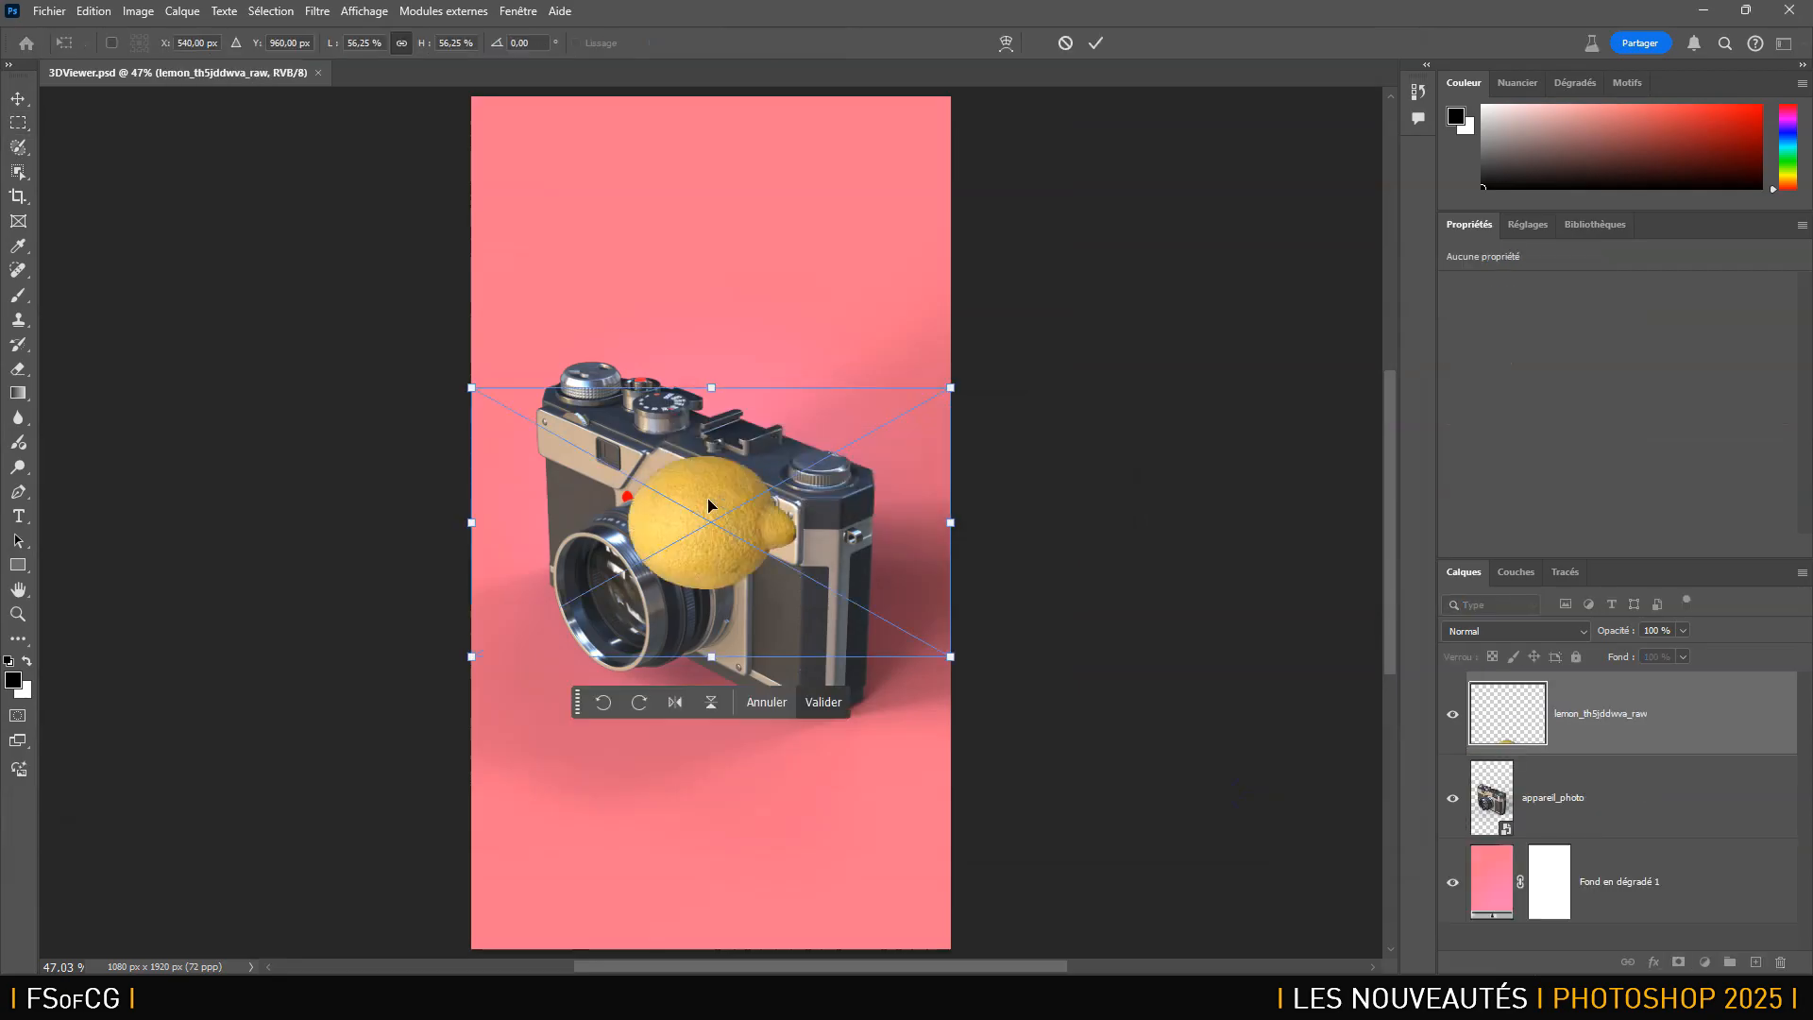
key("Return")
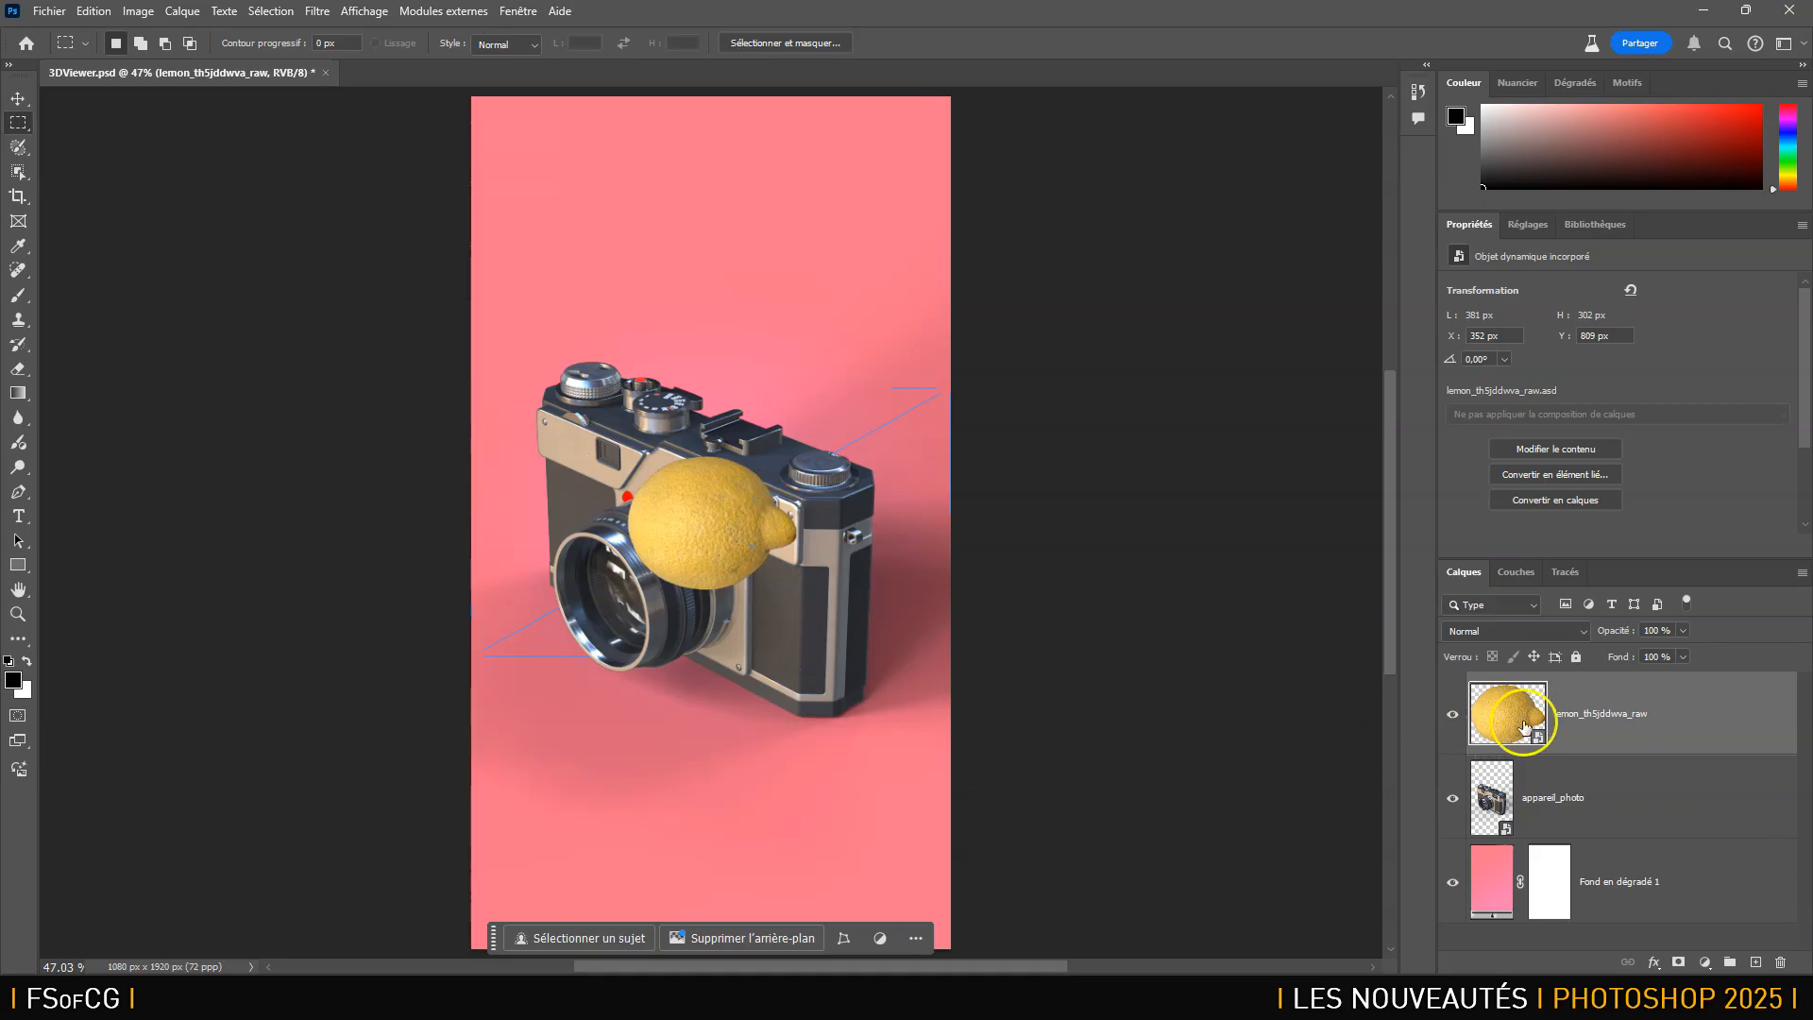
Delete the lemon_th5jddwva_raw layer from the camera composite.
left_click(1780, 962)
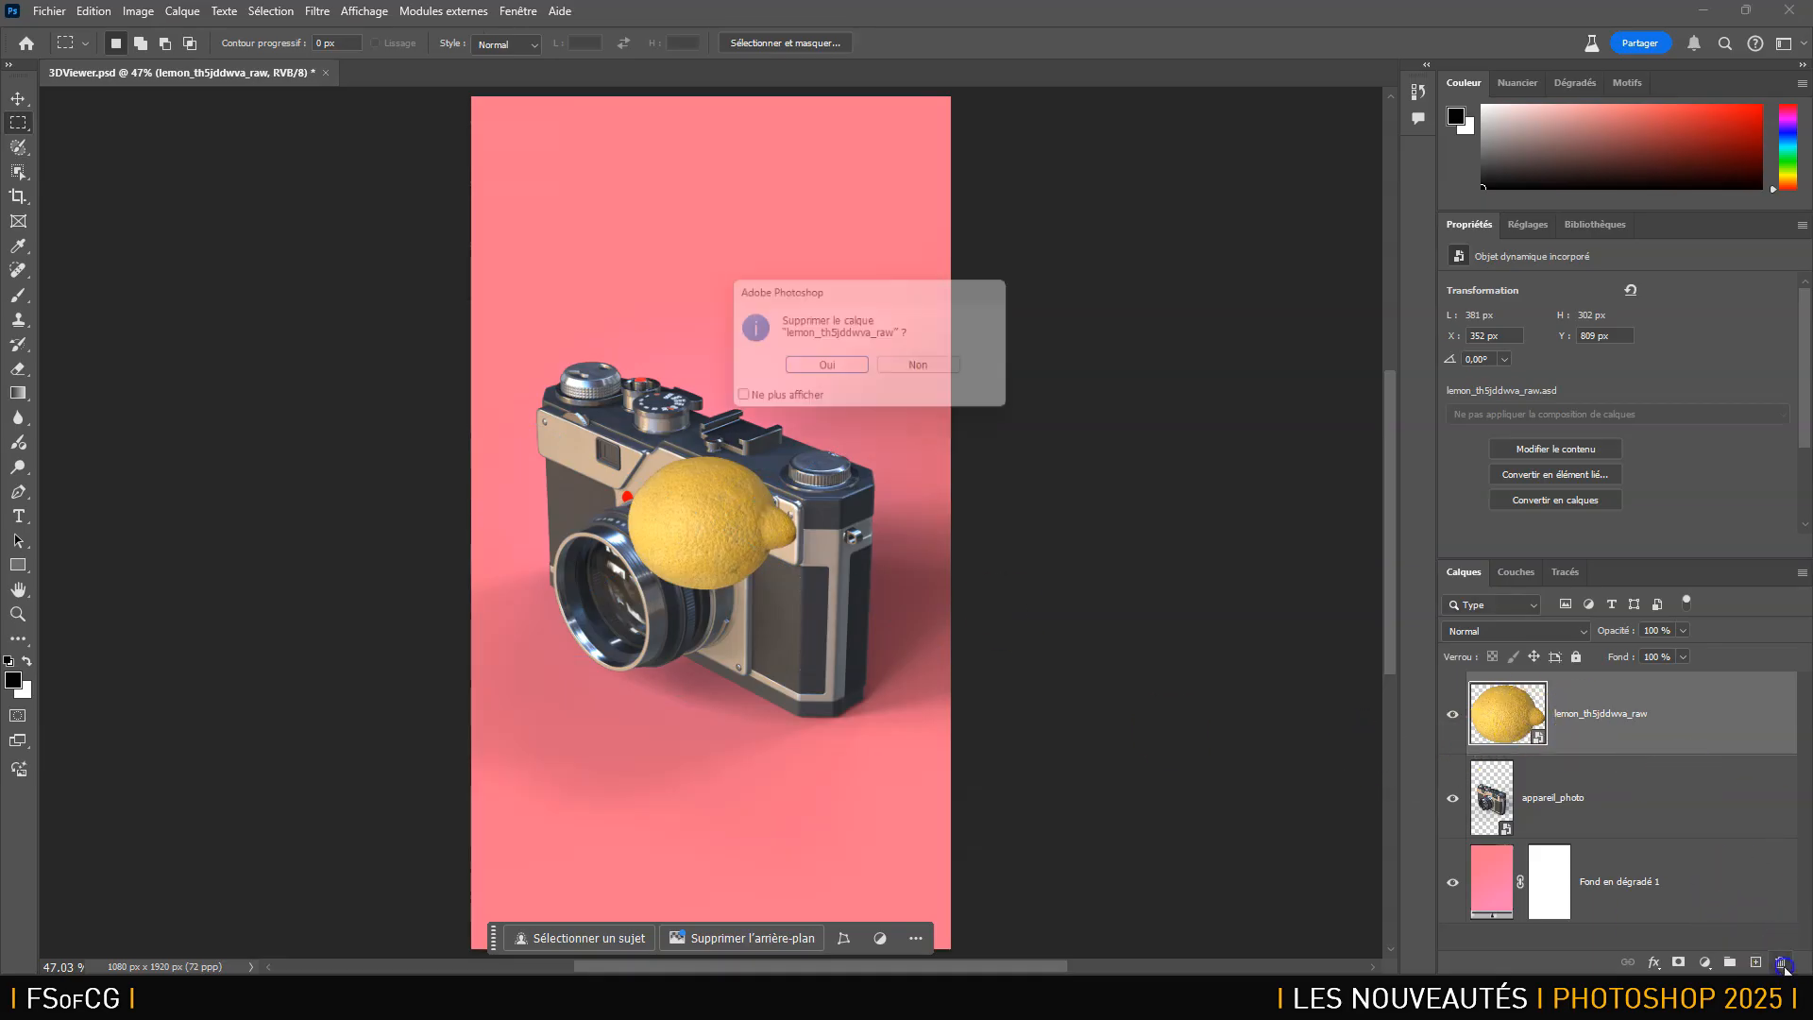
left_click(829, 369)
Switch back to Firefox, close the Fab Lemon page, and open Poly Haven's HDRIs library.
key("alt+Tab")
key("alt+Tab")
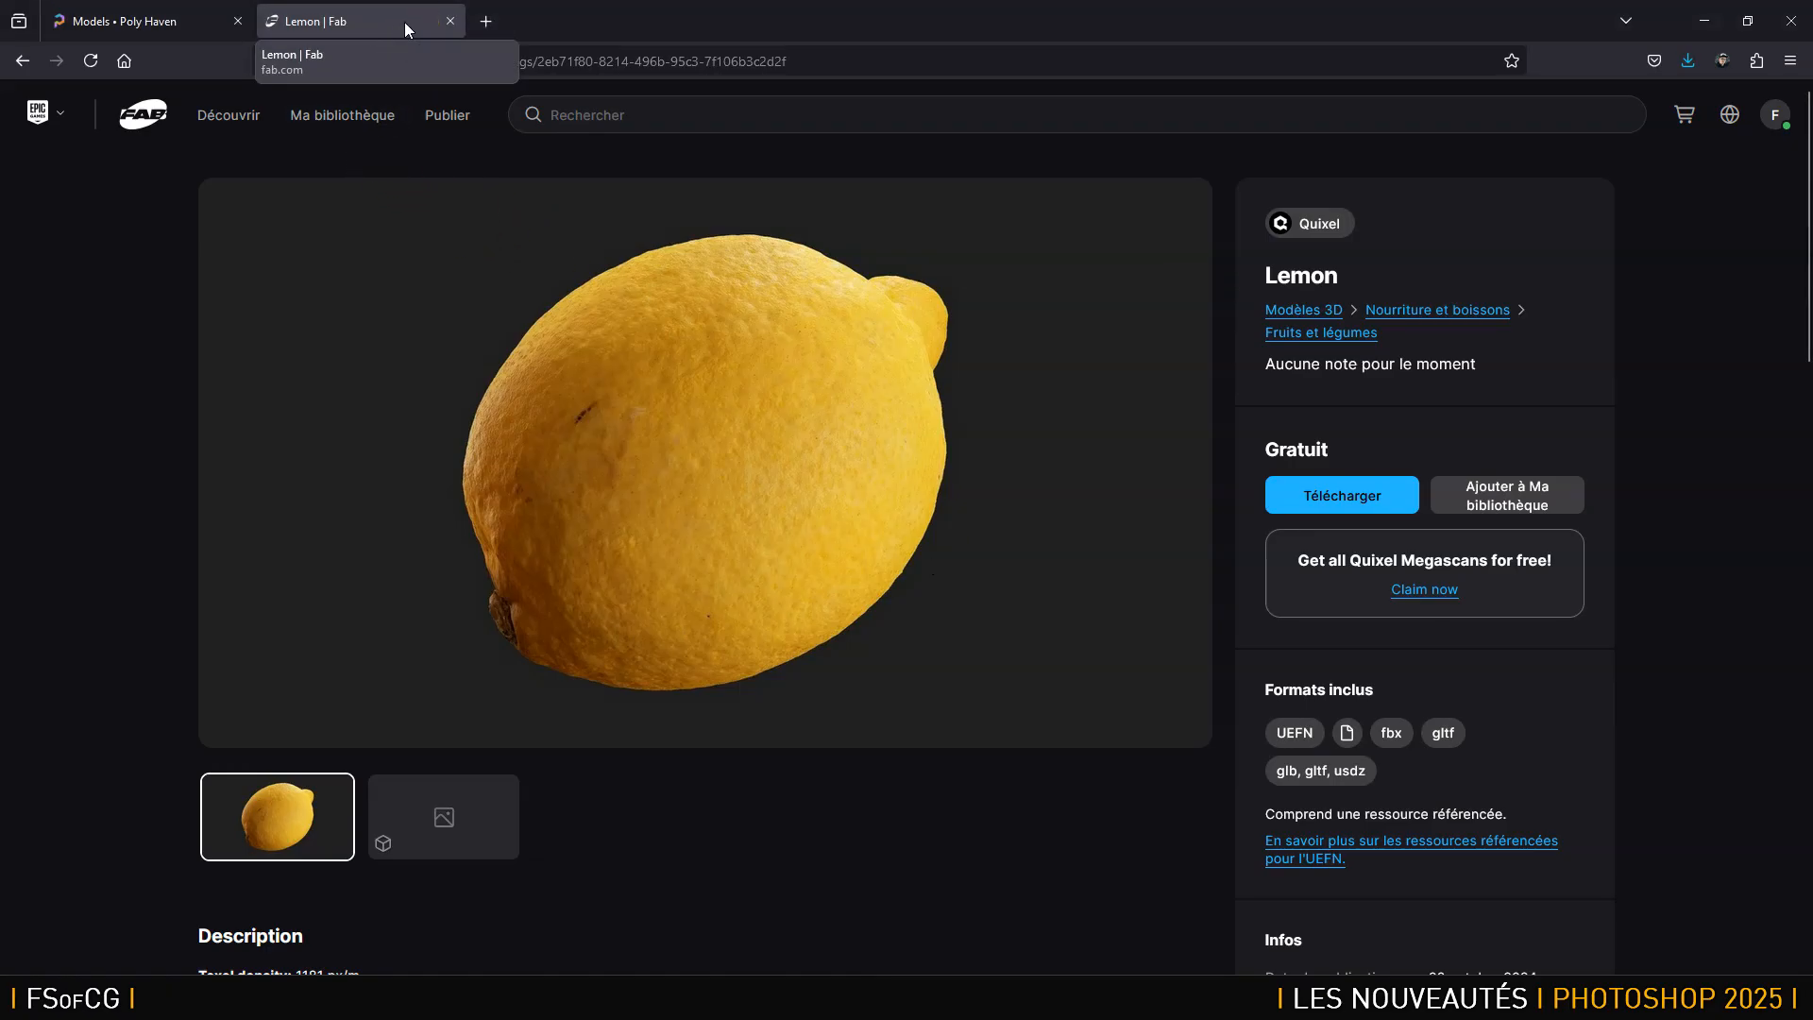
left_click(450, 21)
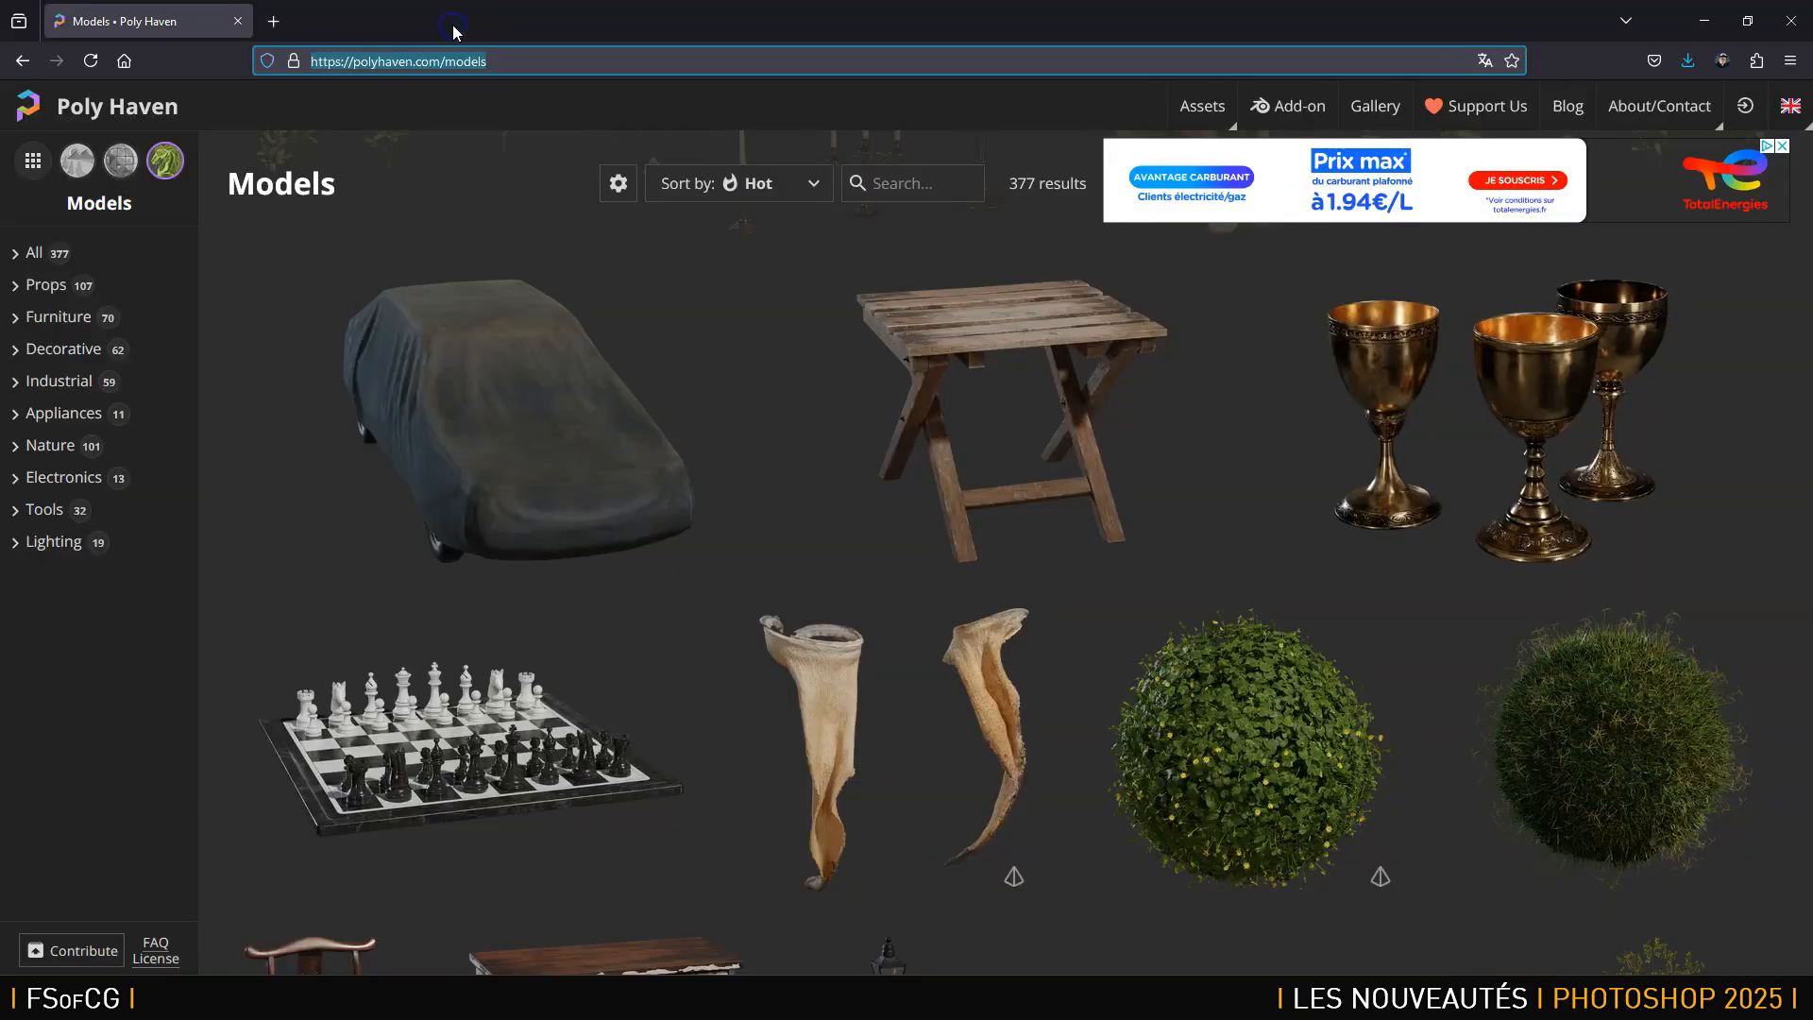
mouse_move(1215, 113)
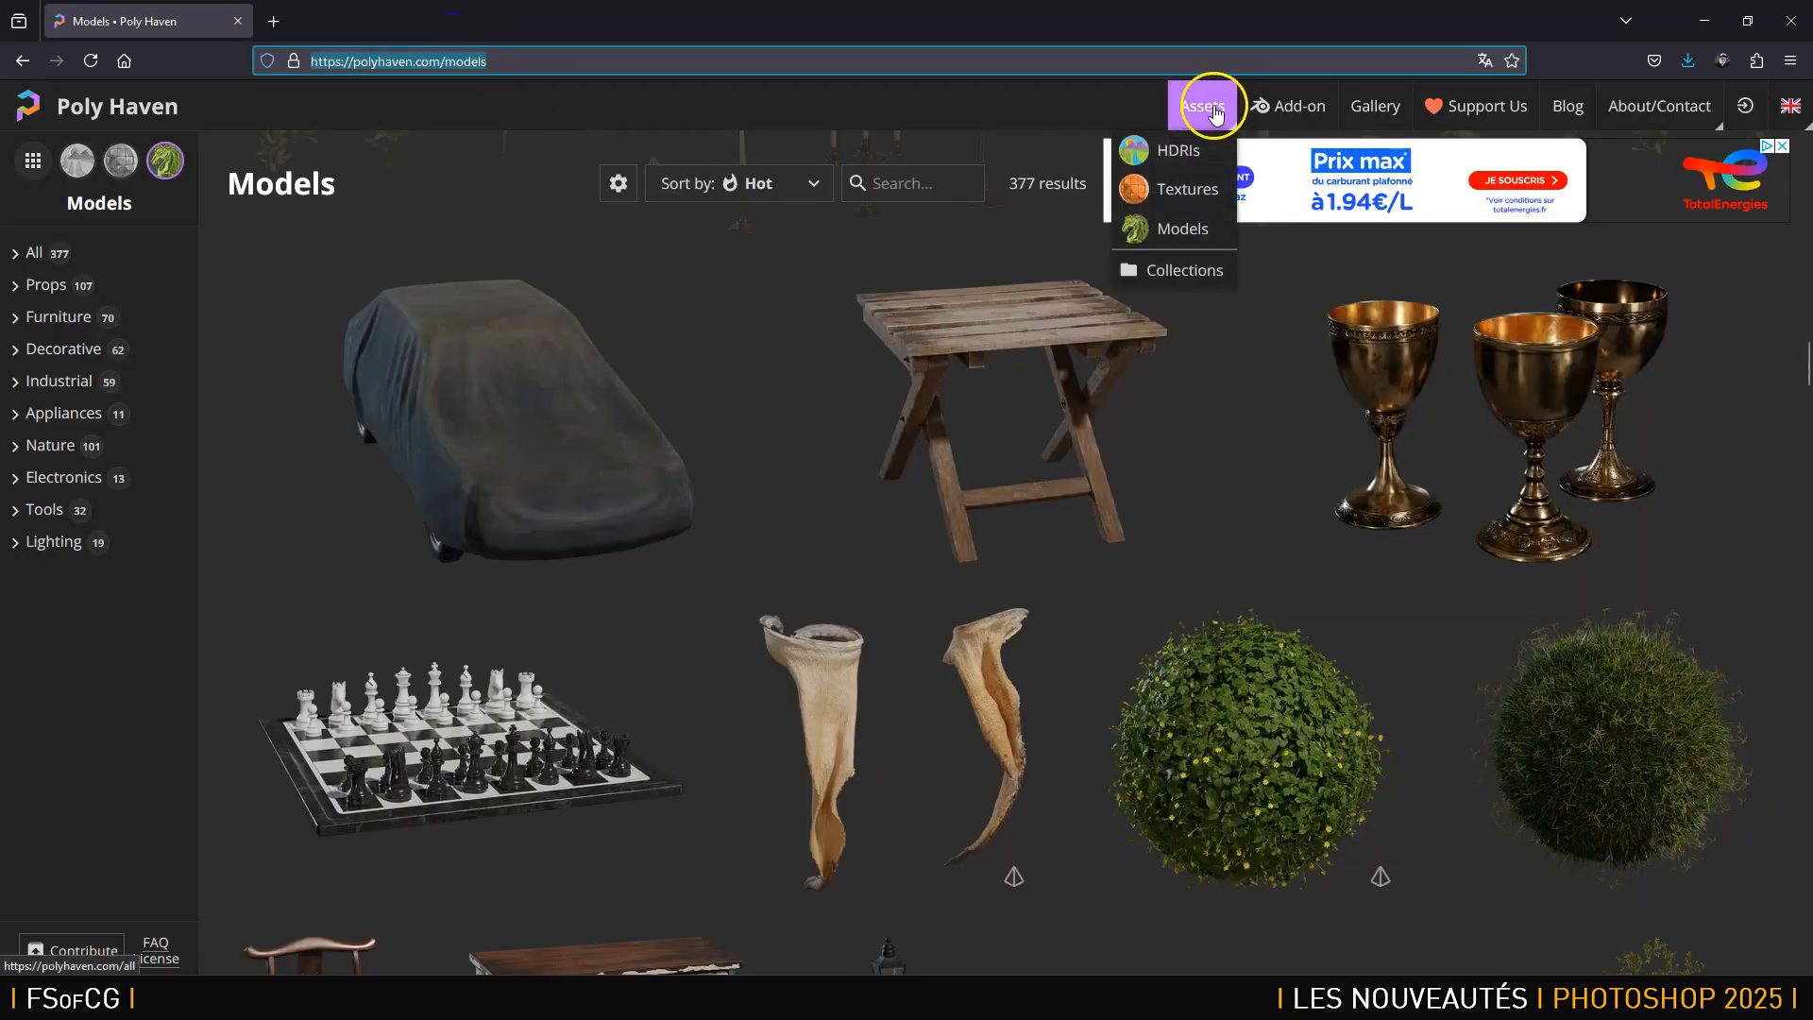
left_click(1197, 167)
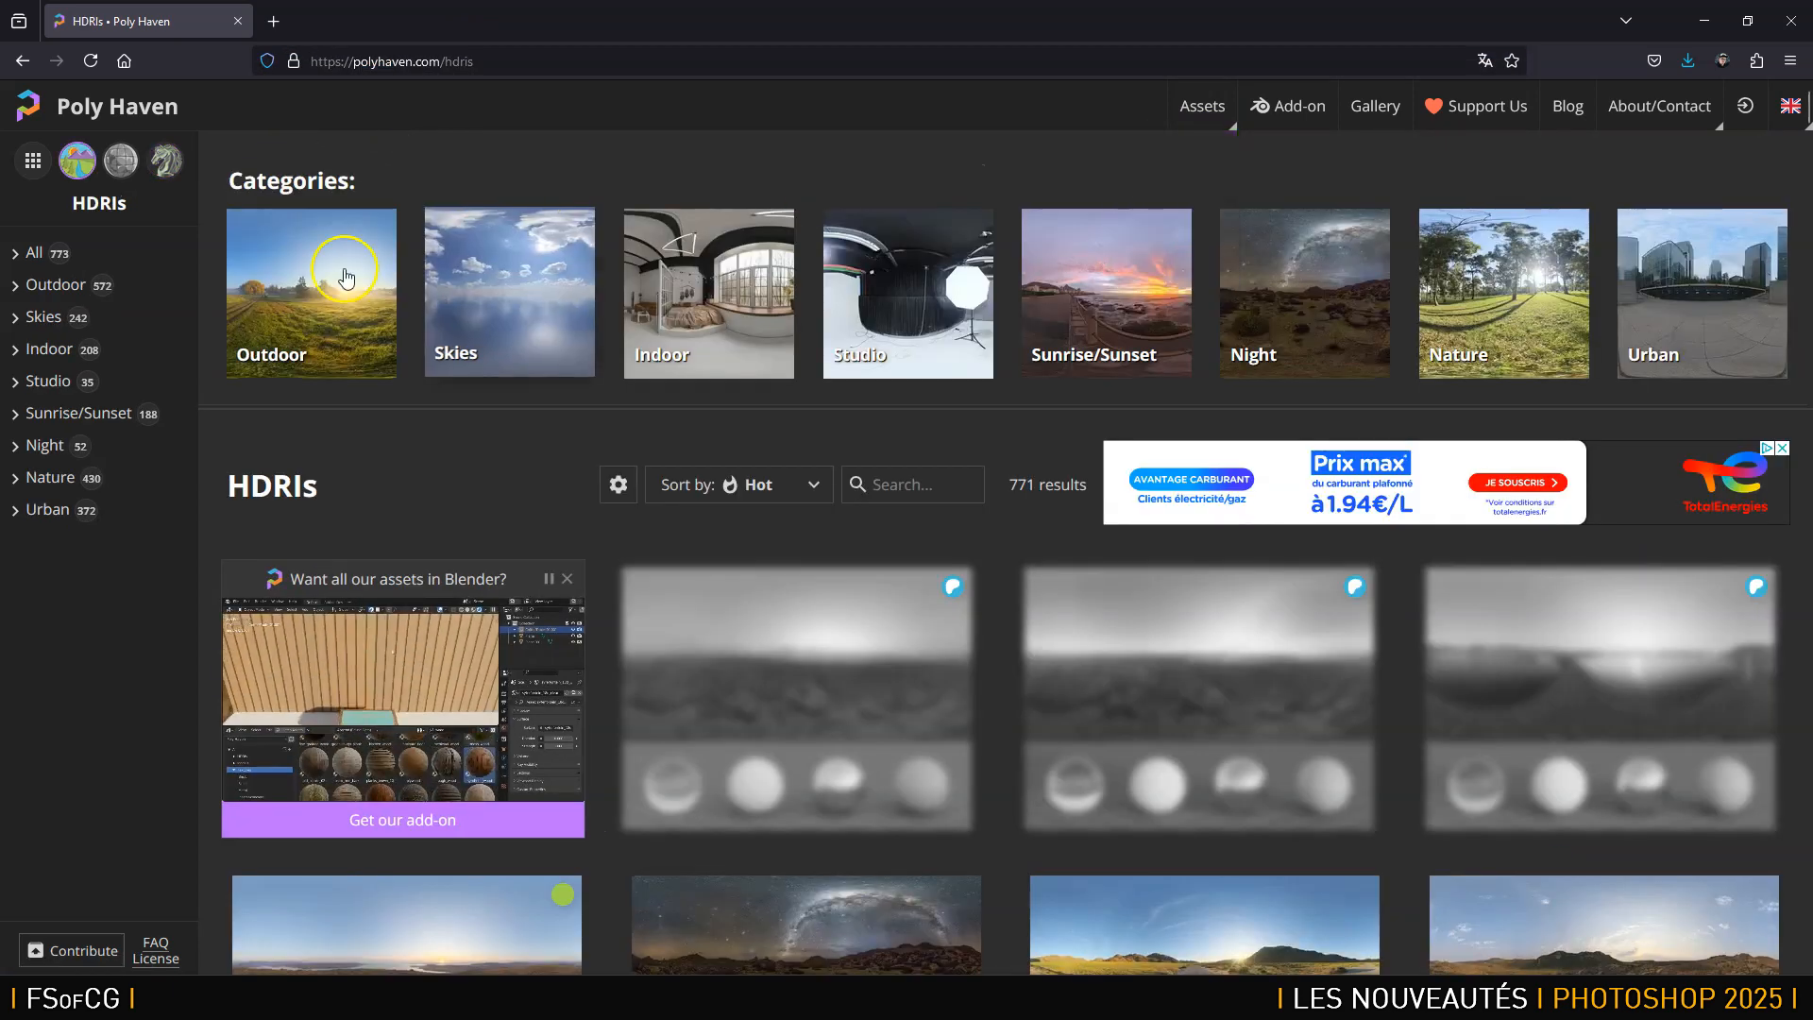
Browse Poly Haven's indoor HDRIs, switch to the Studio category, and open the Blue Photo Studio HDRI.
left_click(159, 323)
left_click(113, 351)
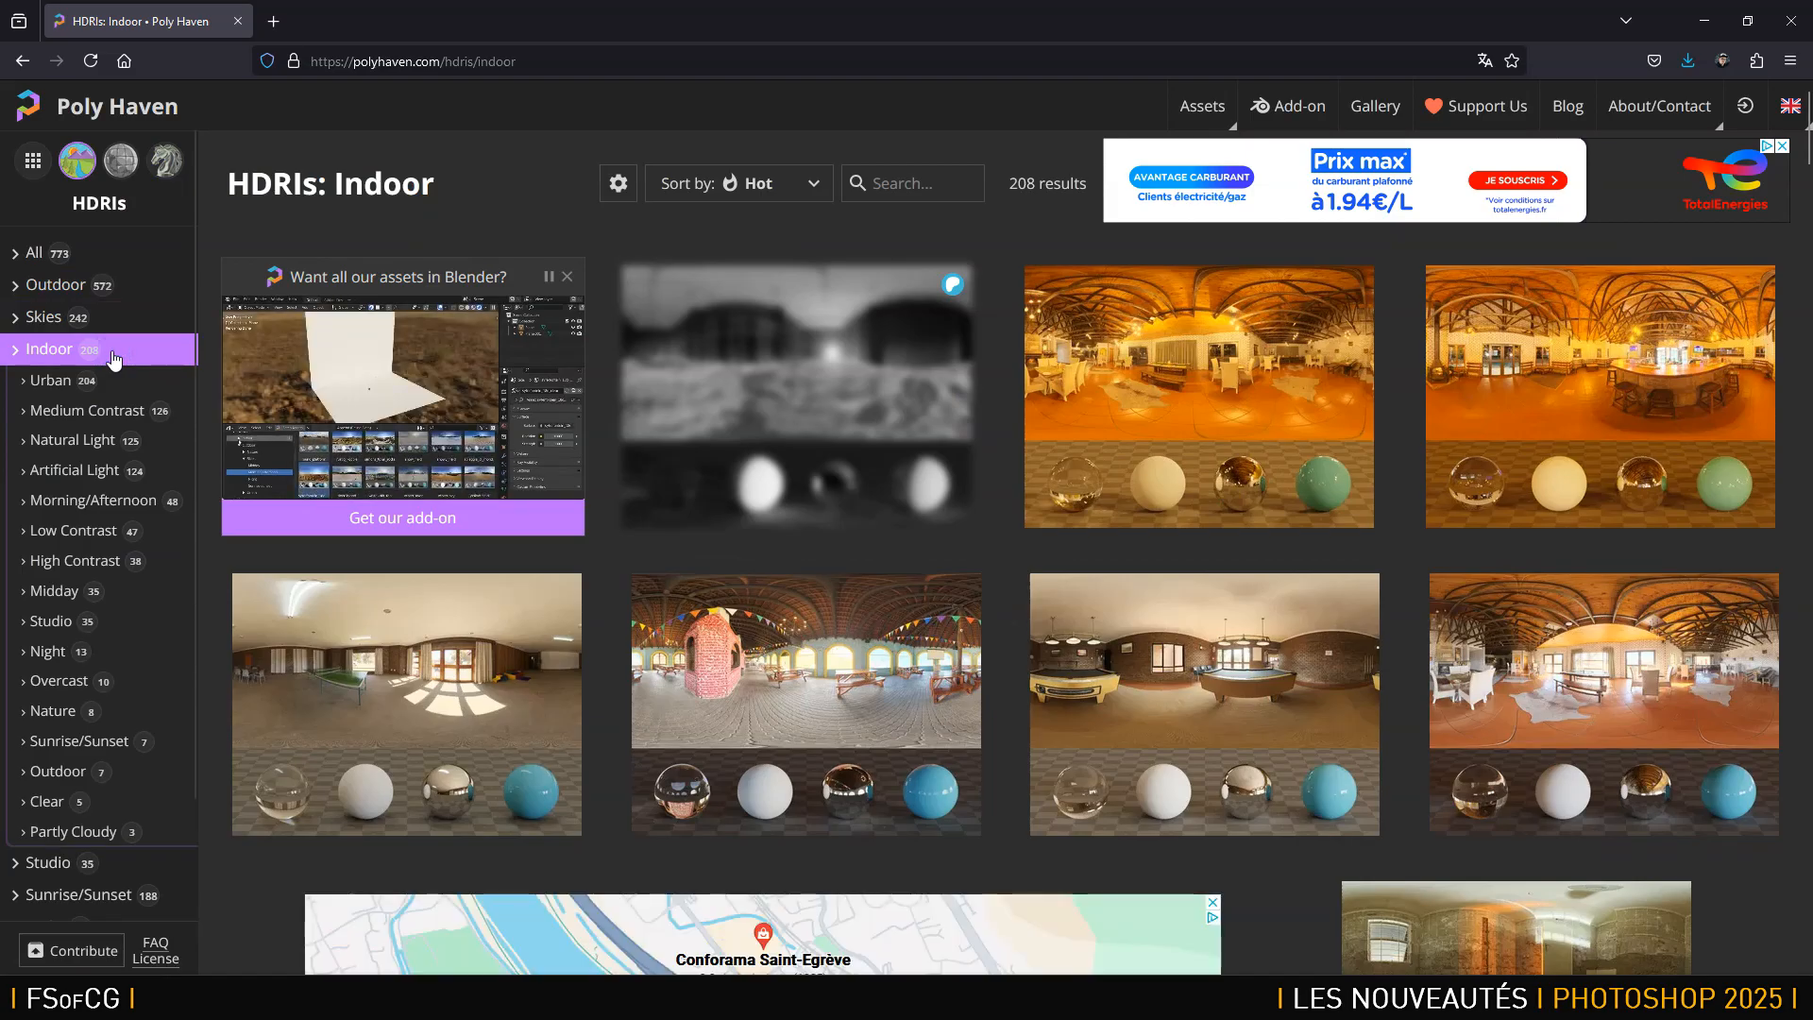
scroll(63, 659, "down", 2)
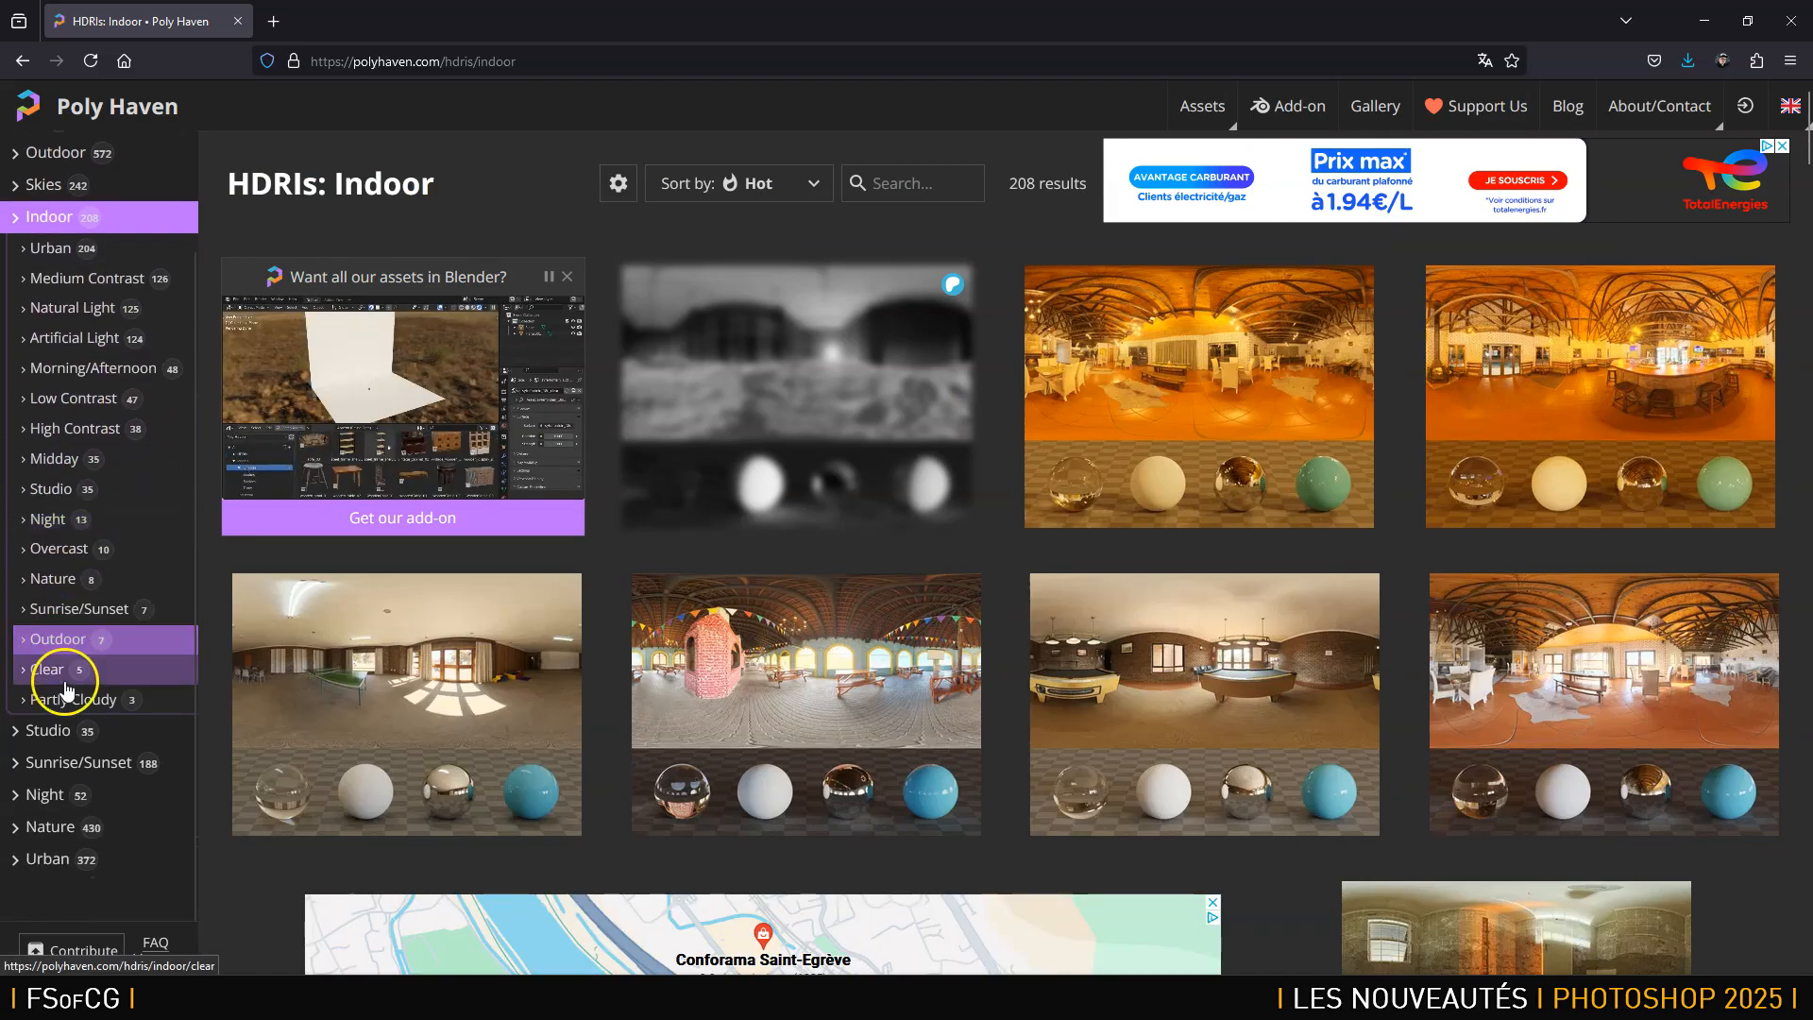
left_click(56, 732)
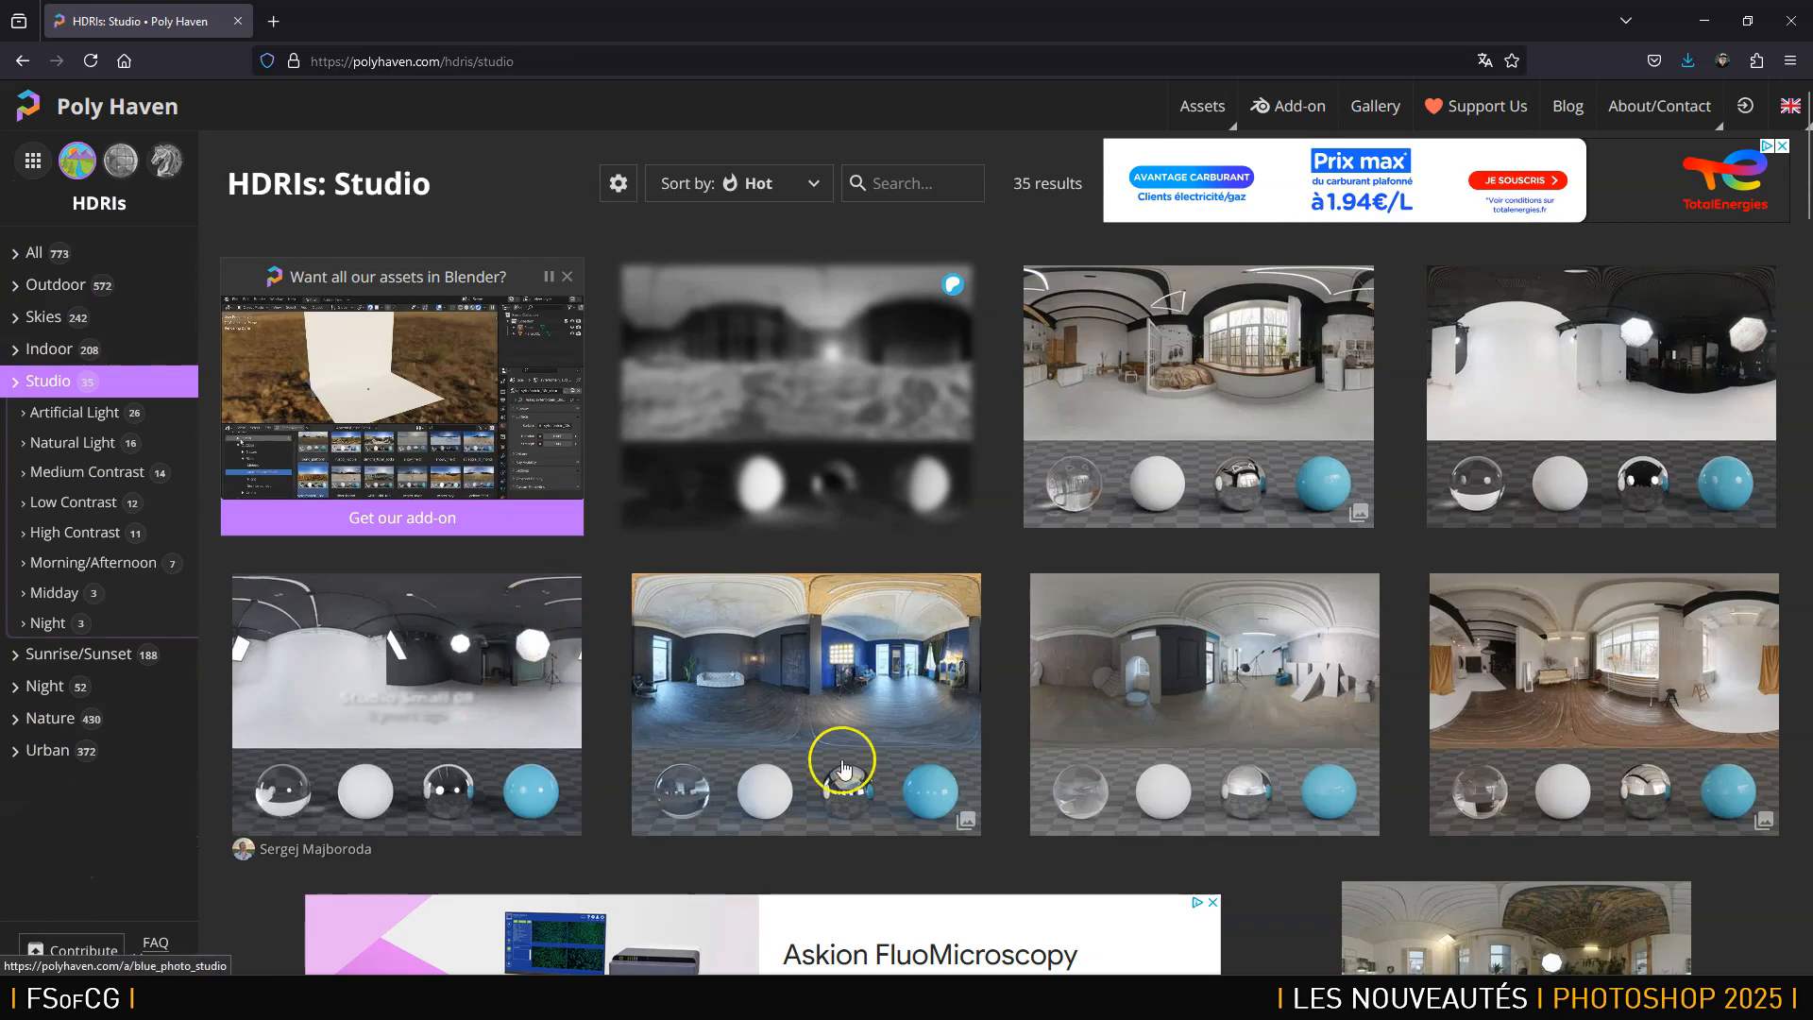
left_click(836, 686)
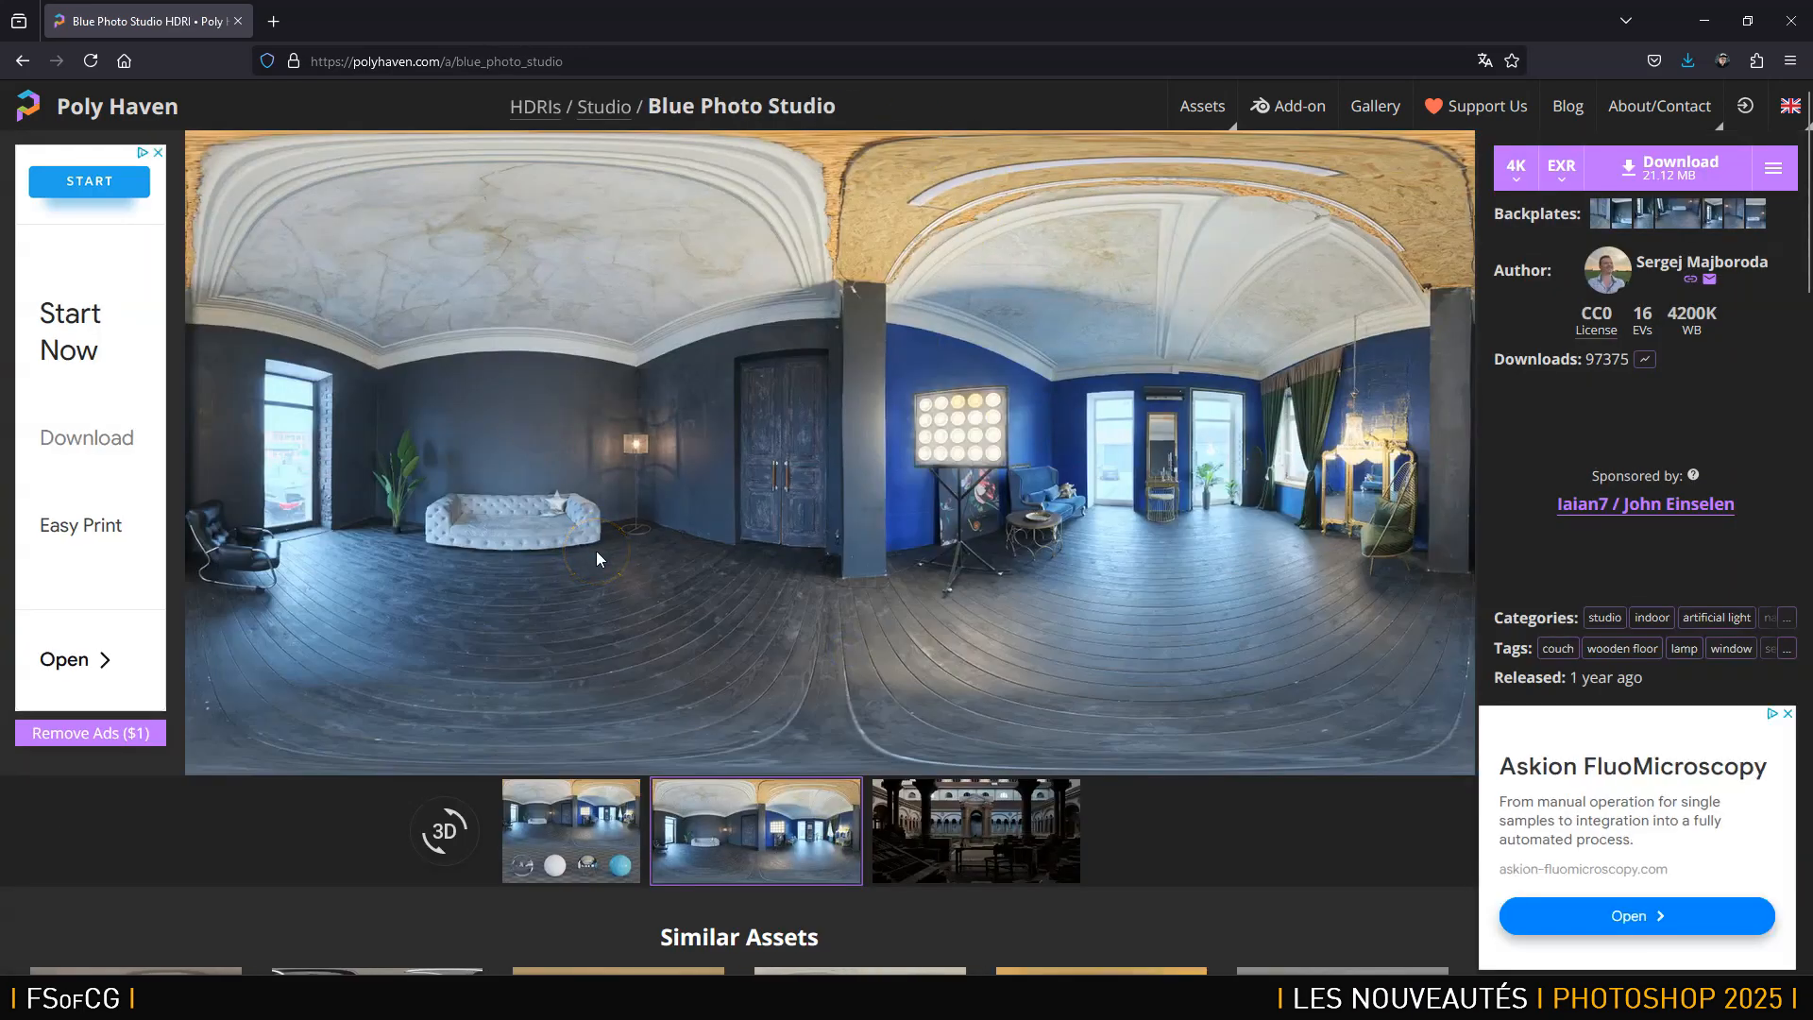
left_click(990, 480)
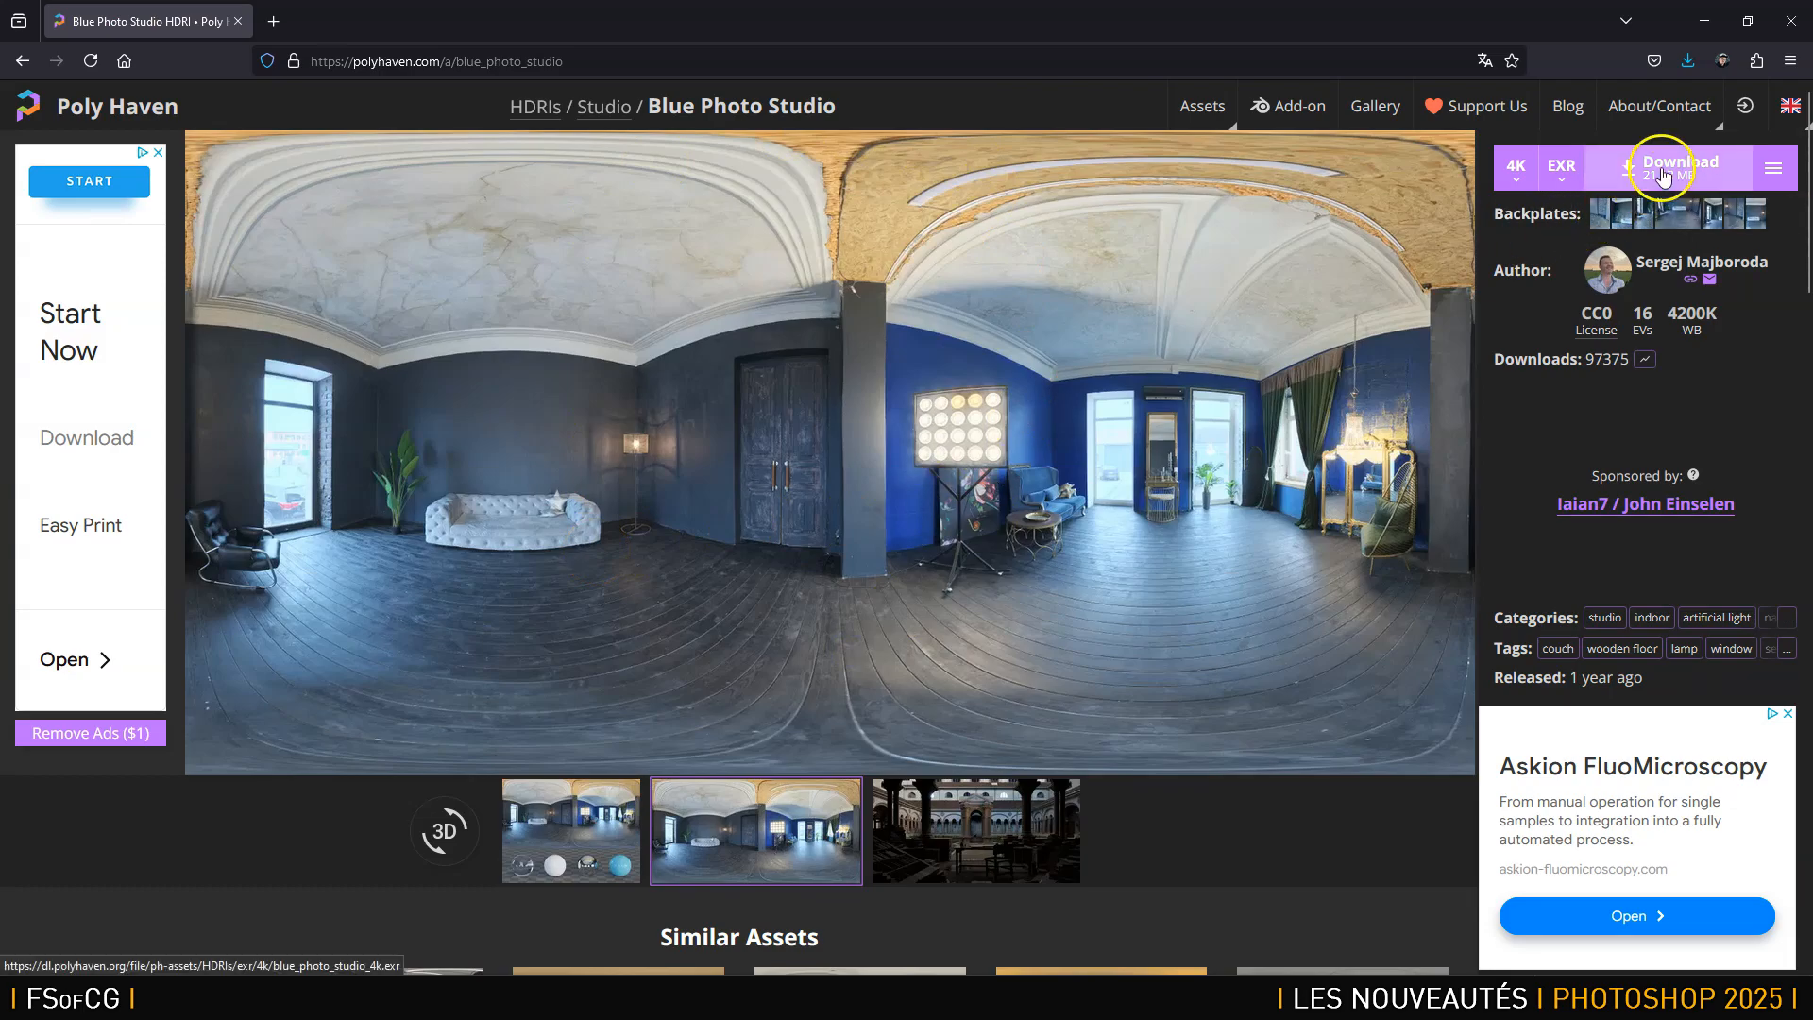
Set the Blue Photo Studio download to EXR format and 4K resolution.
left_click(1560, 176)
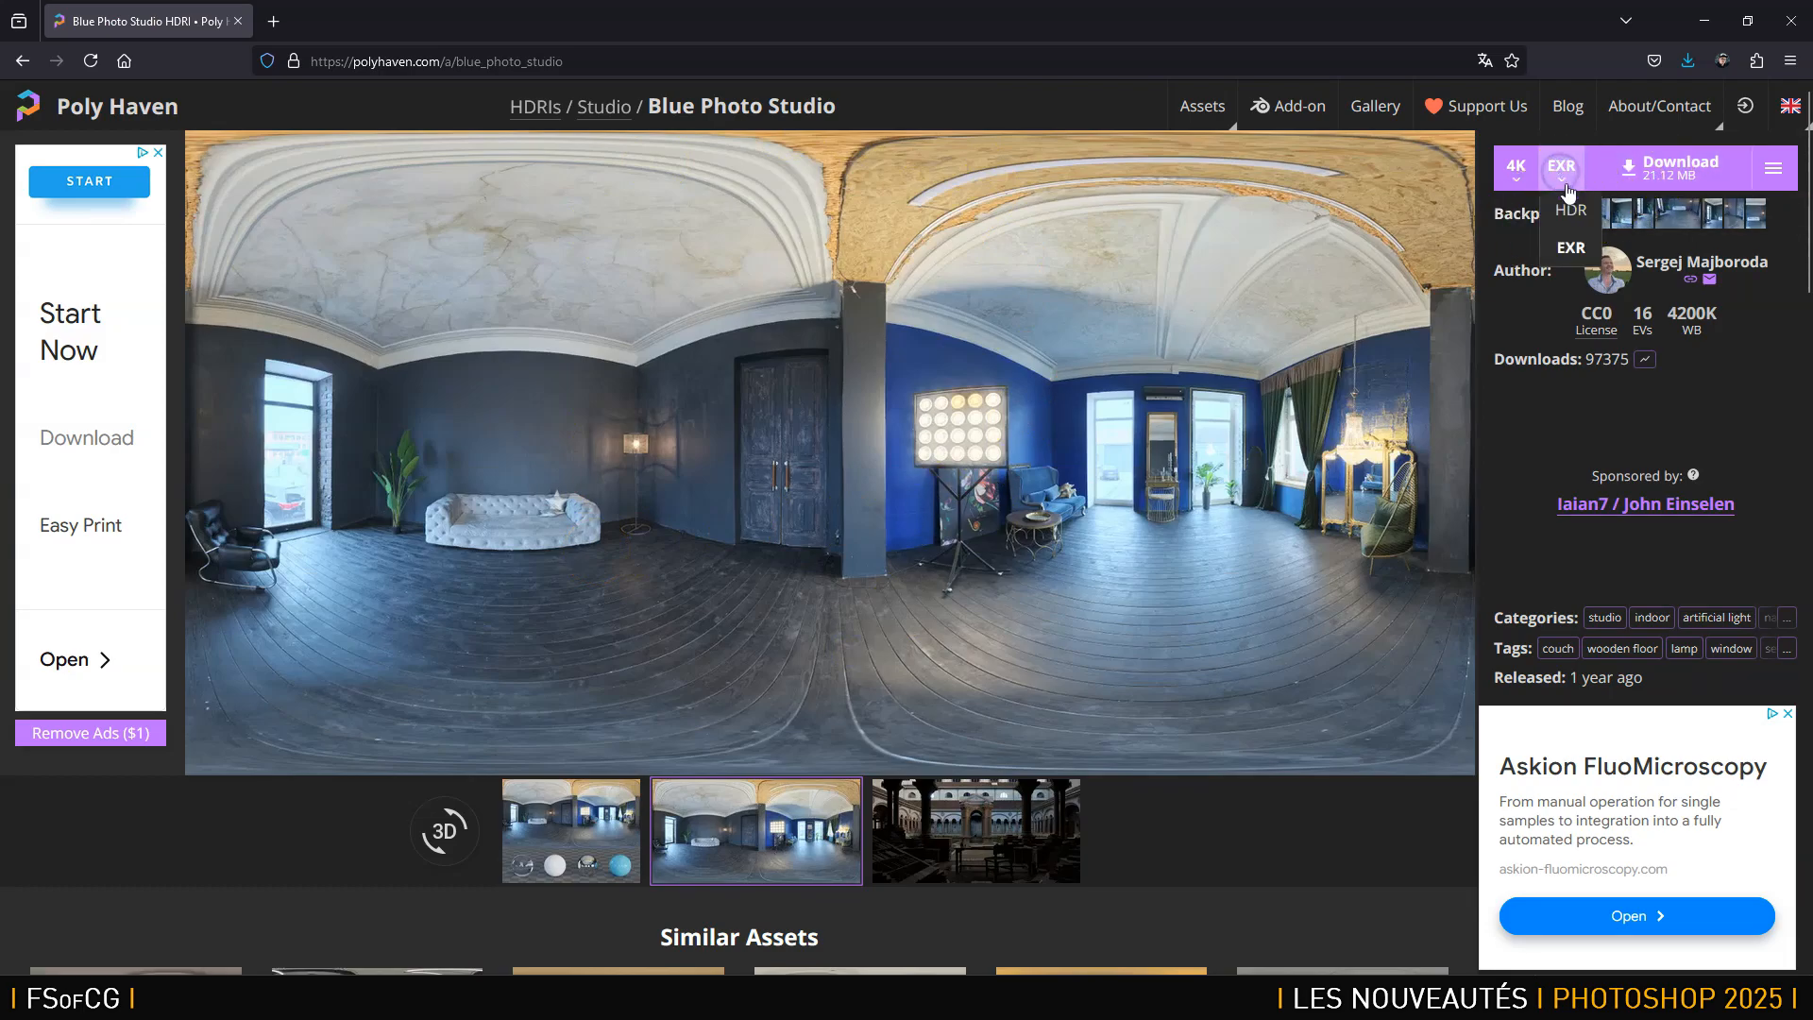
left_click(1572, 249)
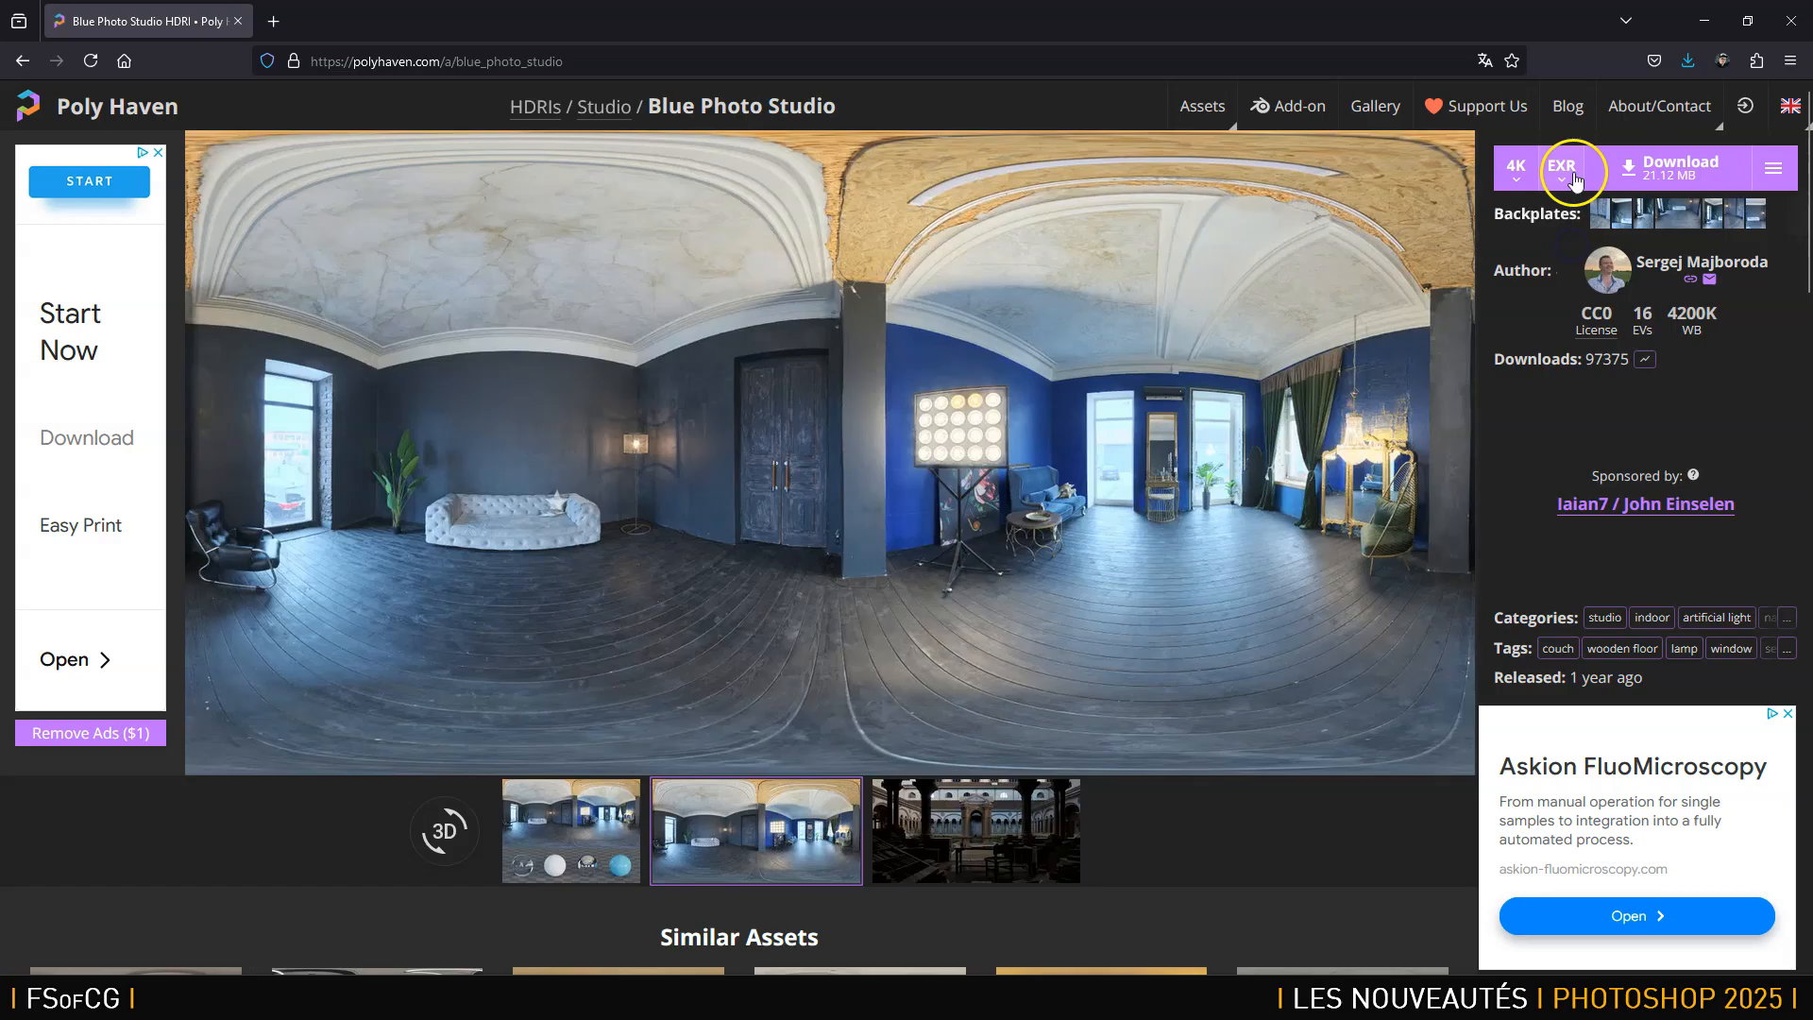
left_click(1516, 173)
left_click(1513, 171)
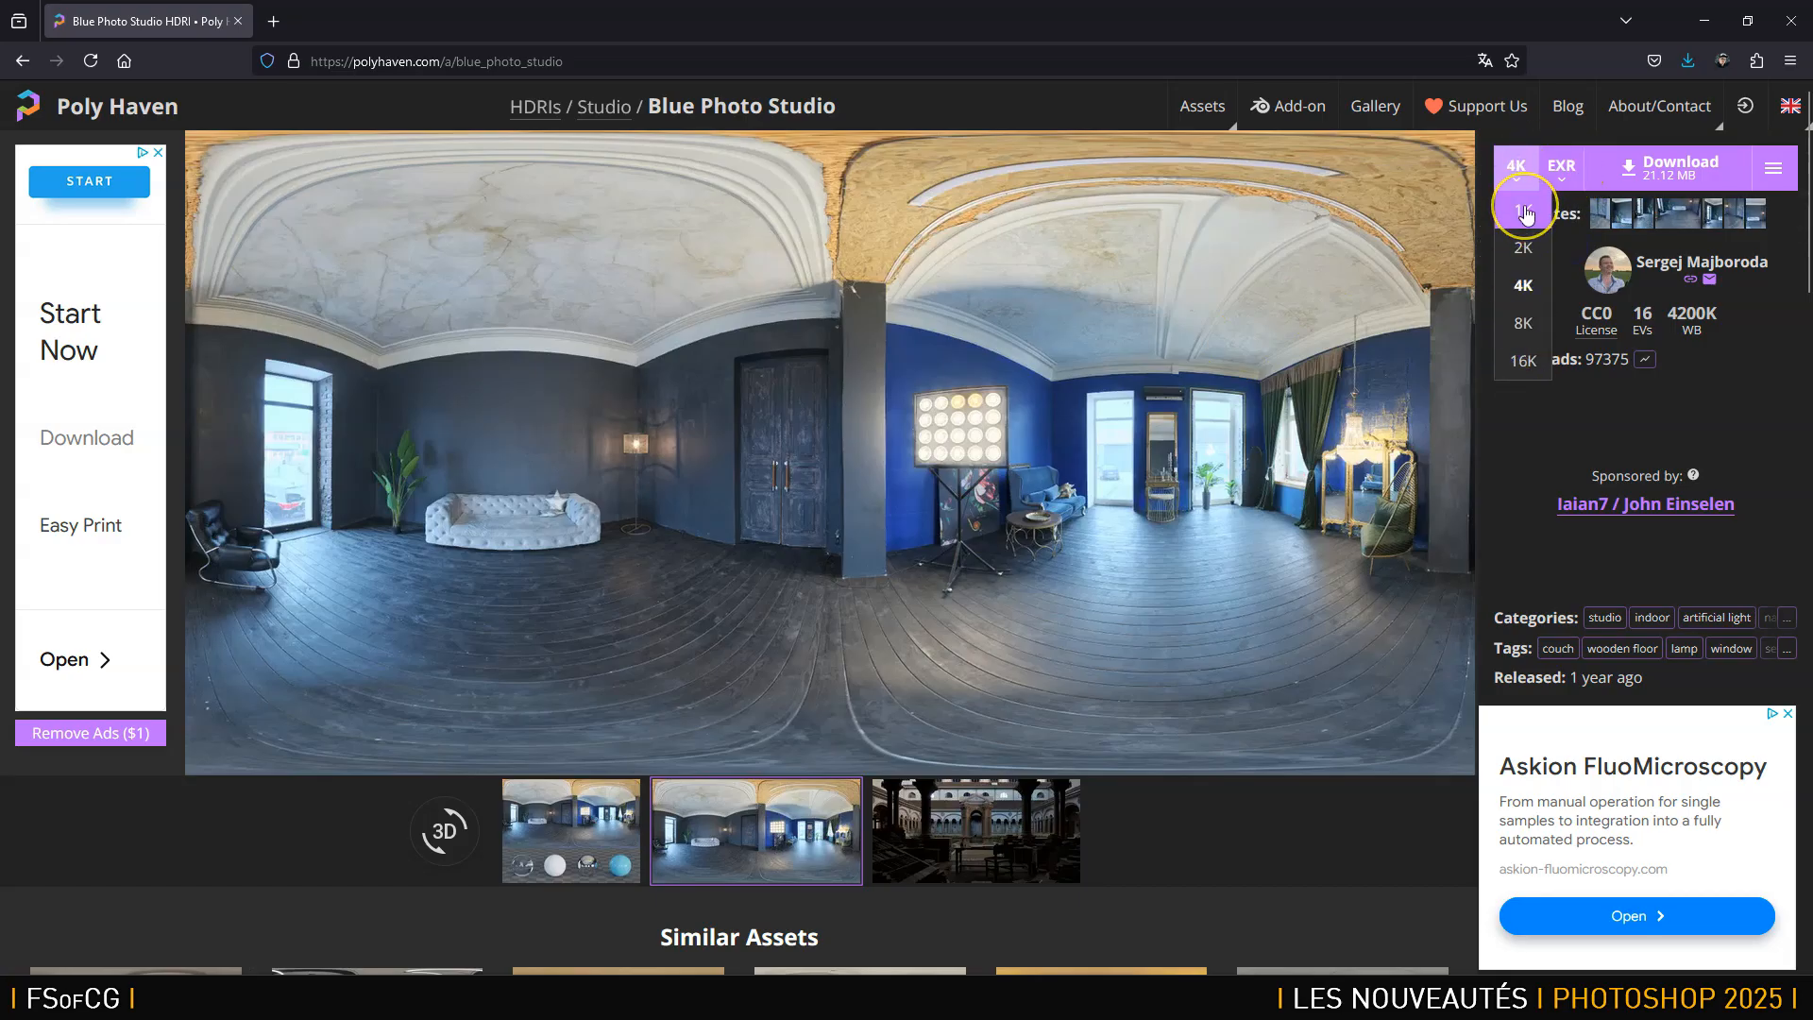
left_click(1527, 359)
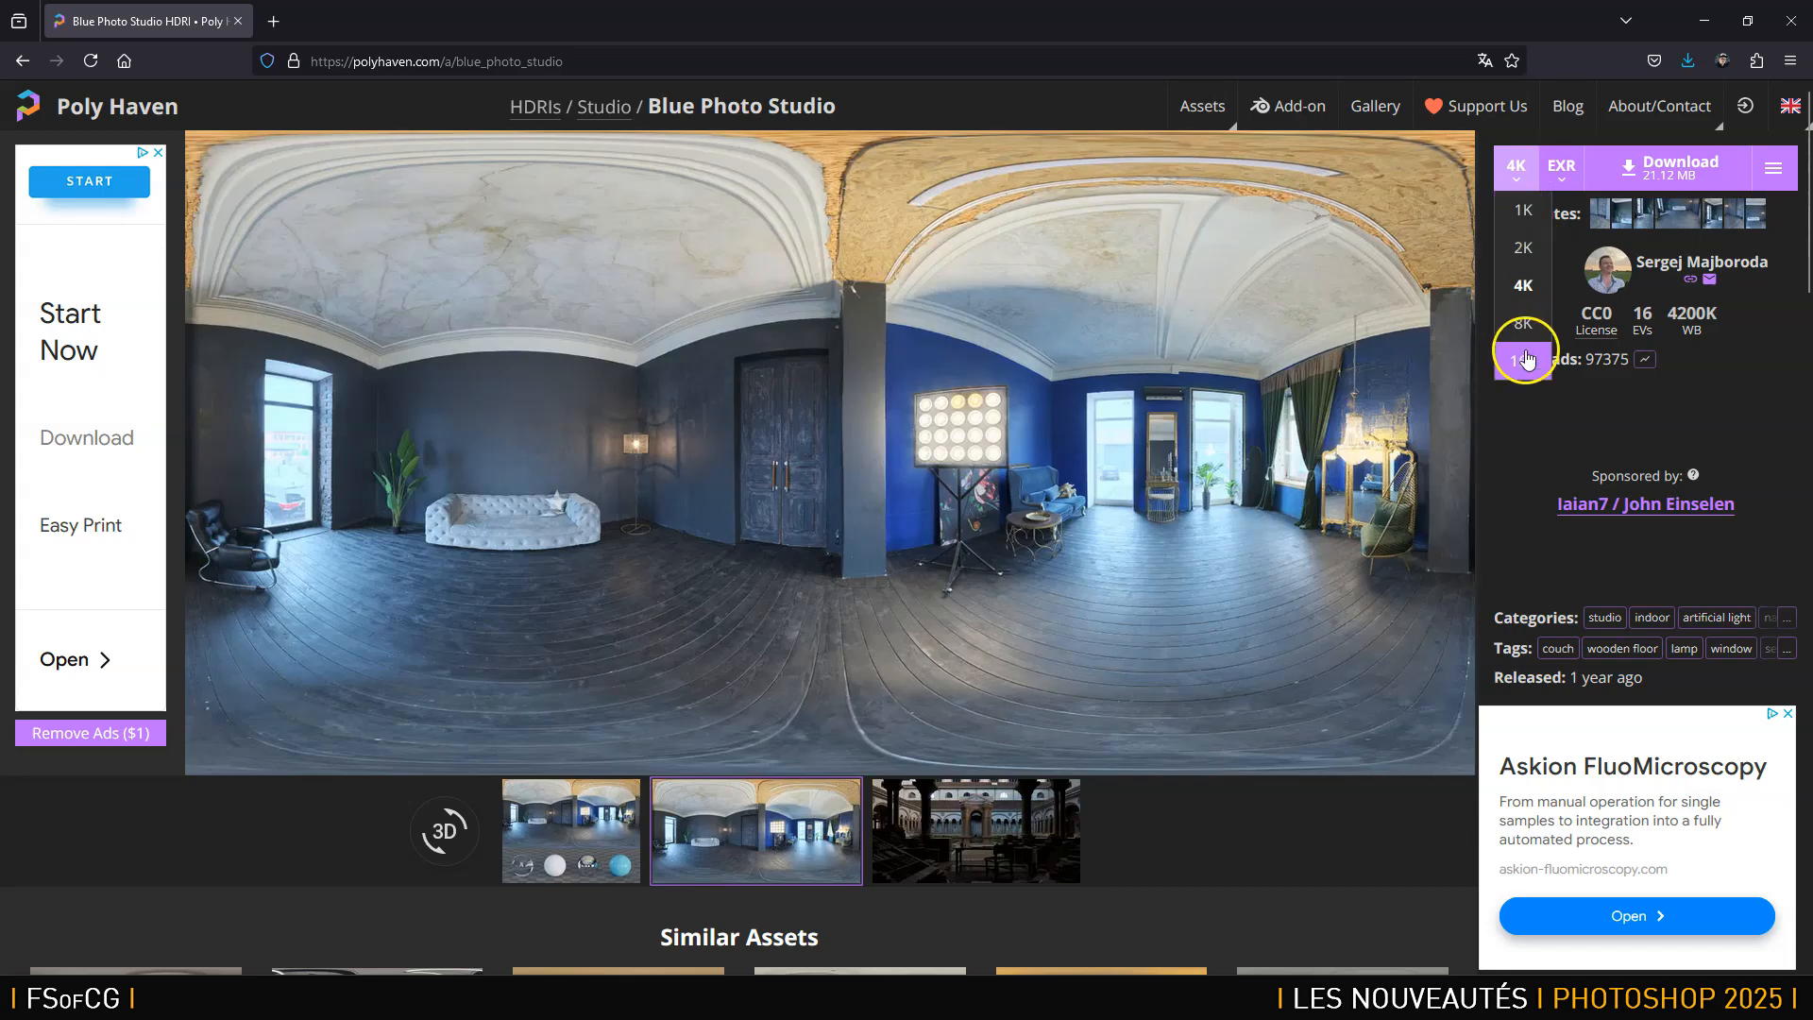
left_click(1523, 287)
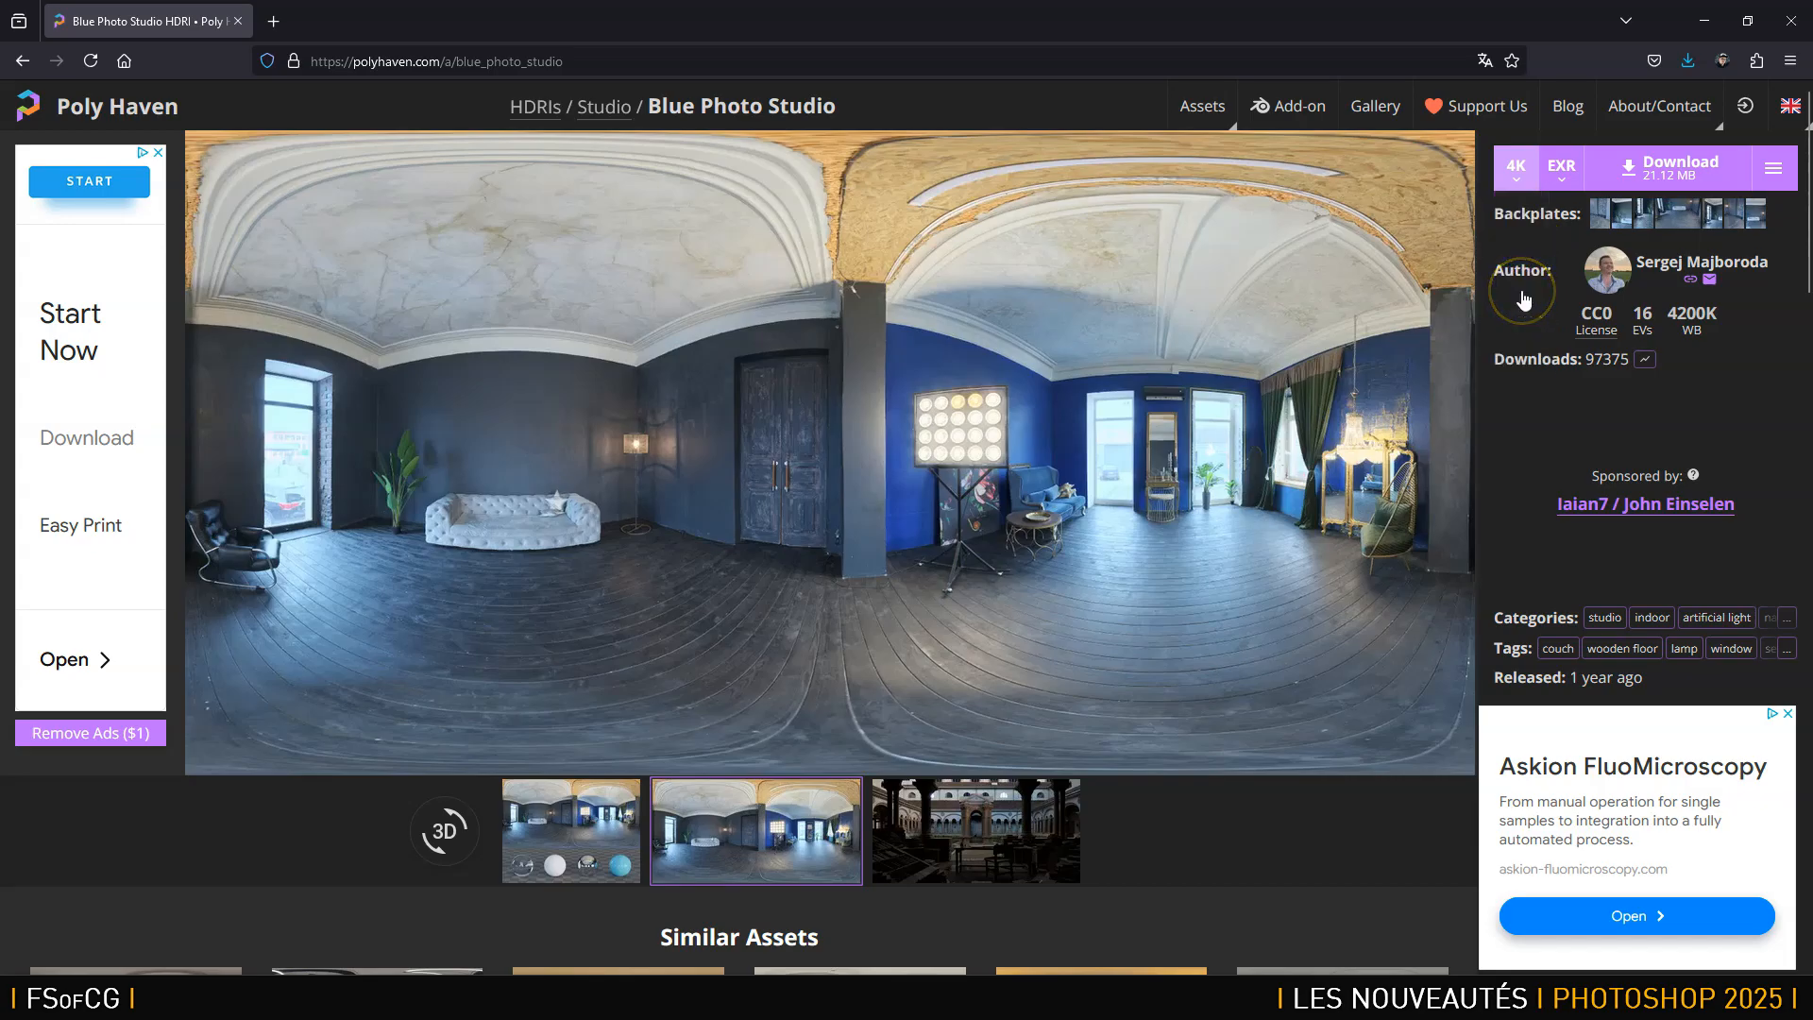
left_click(1510, 180)
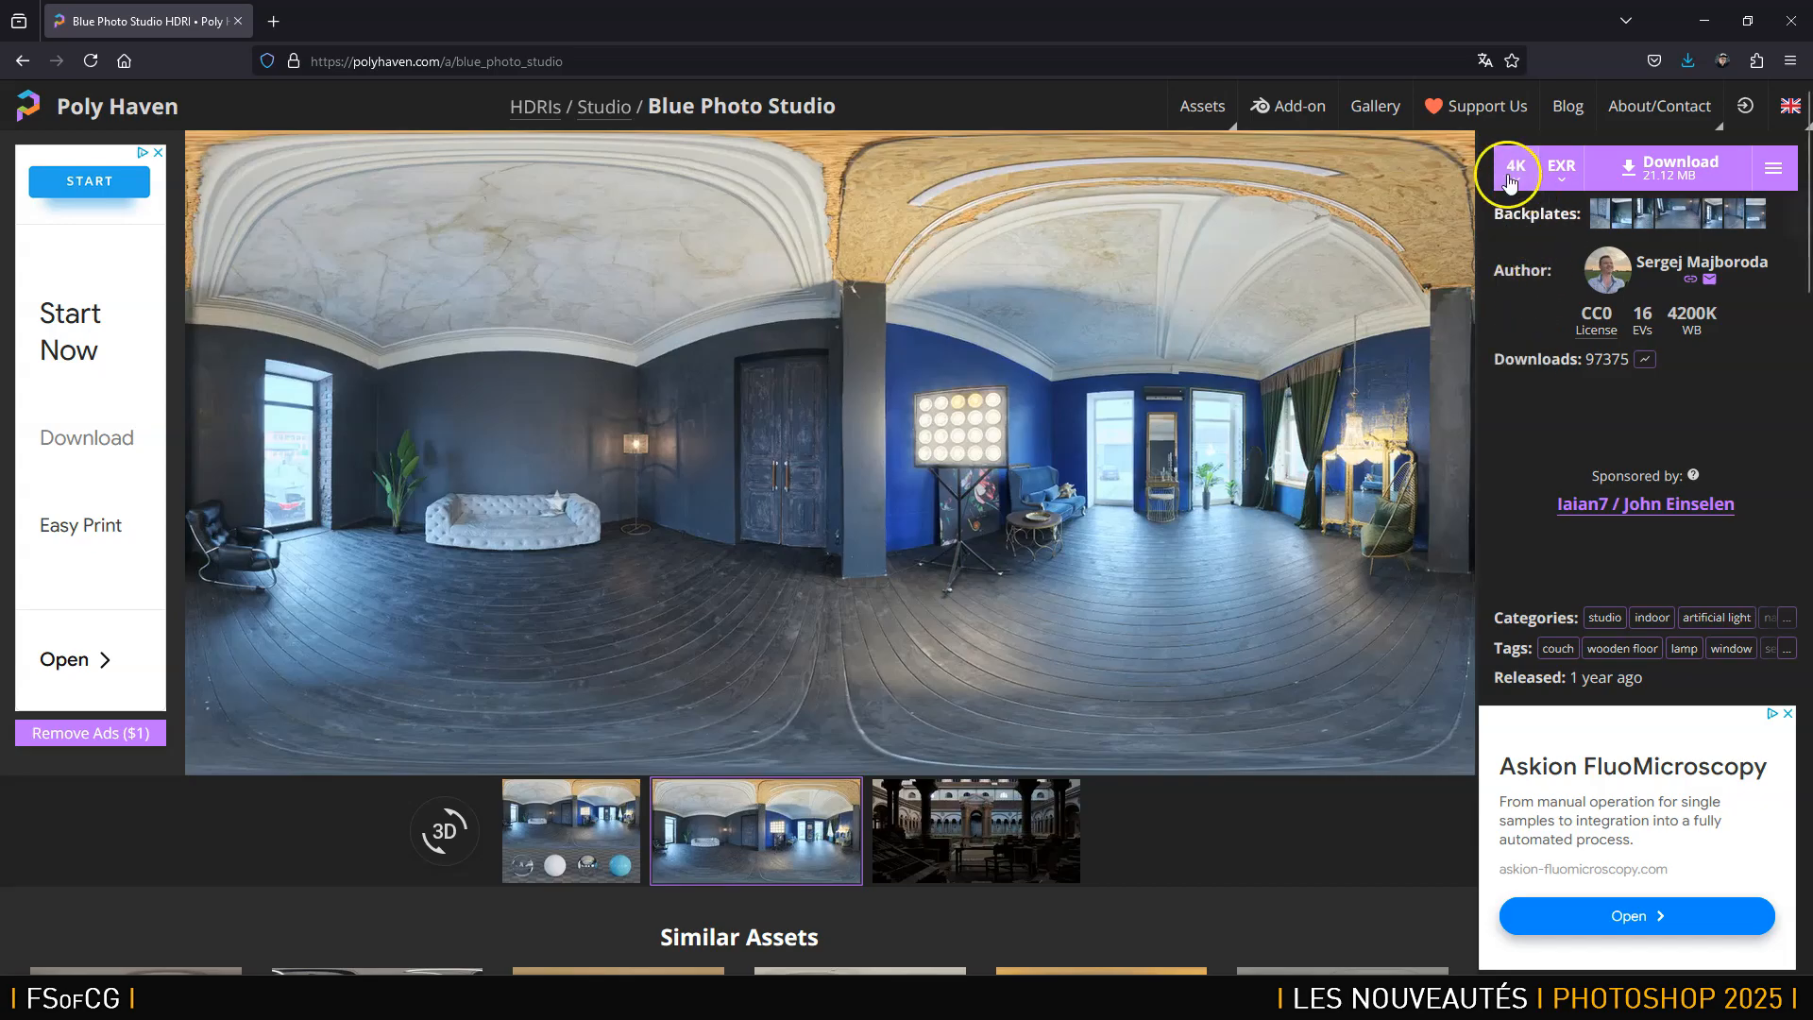
left_click(1508, 176)
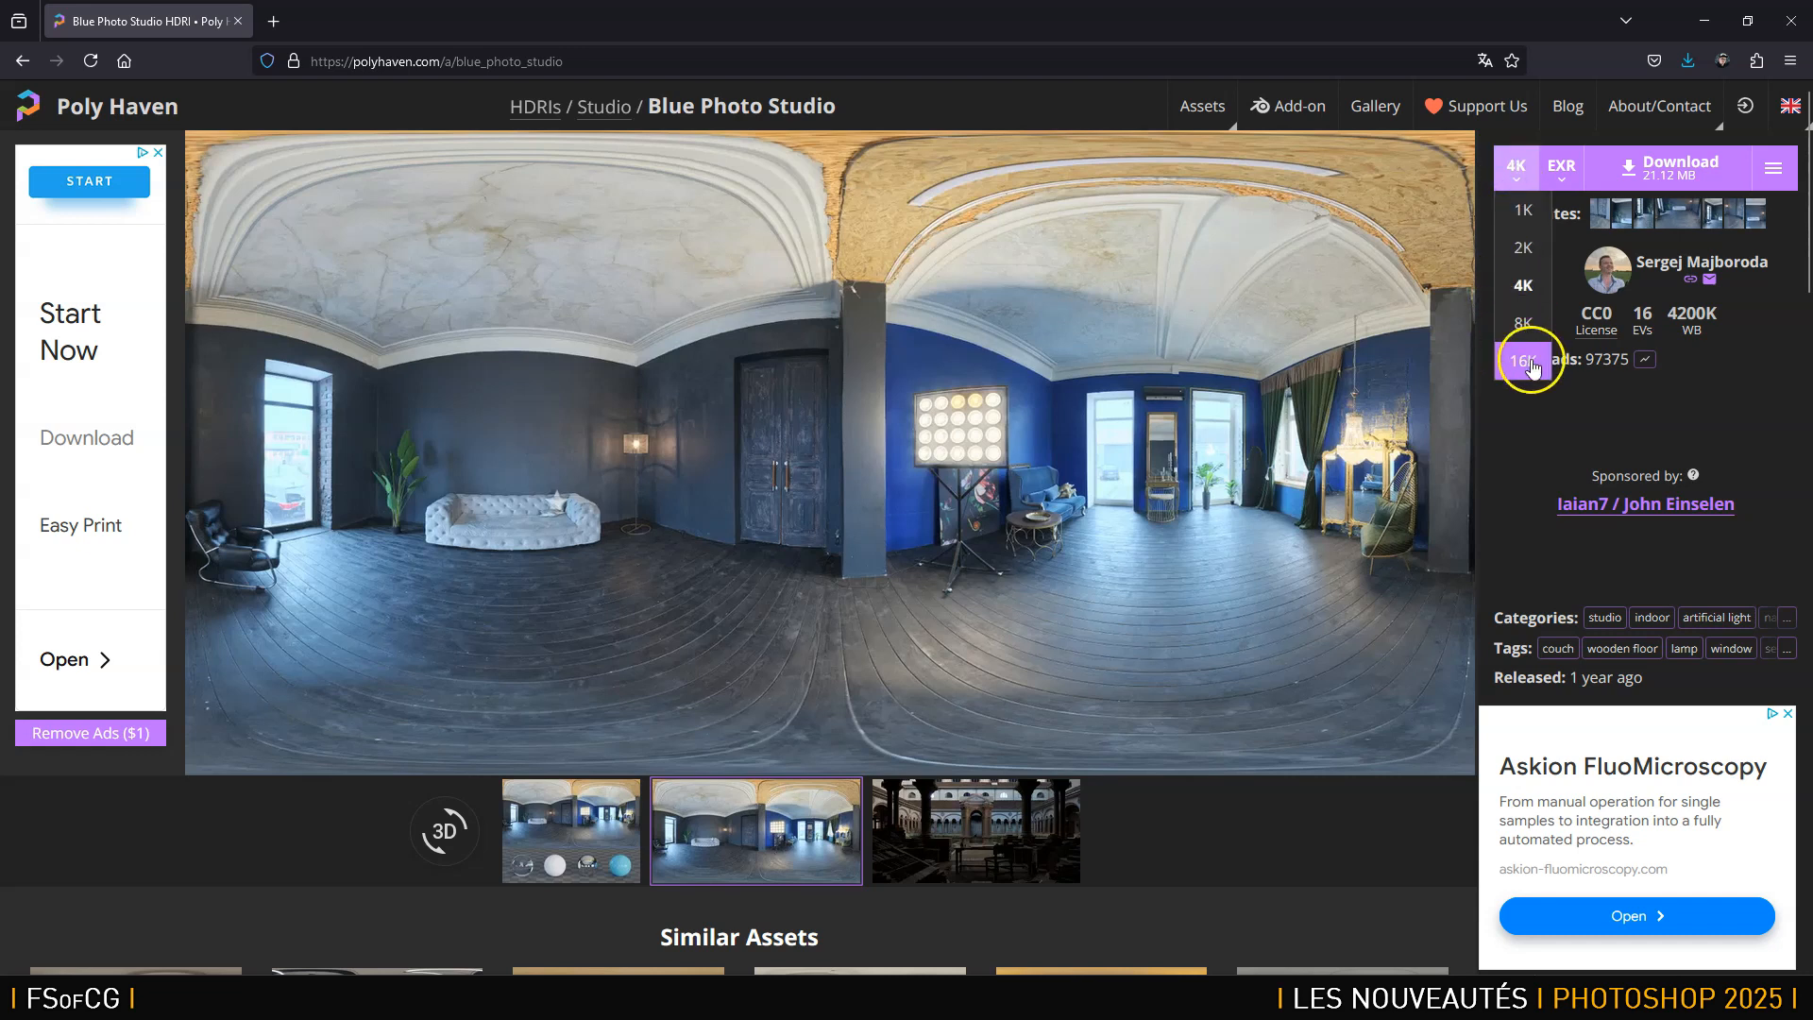
left_click(1532, 283)
Download blue_photo_studio_4k.exr and save it in the FDT project's 3D folder.
left_click(1664, 168)
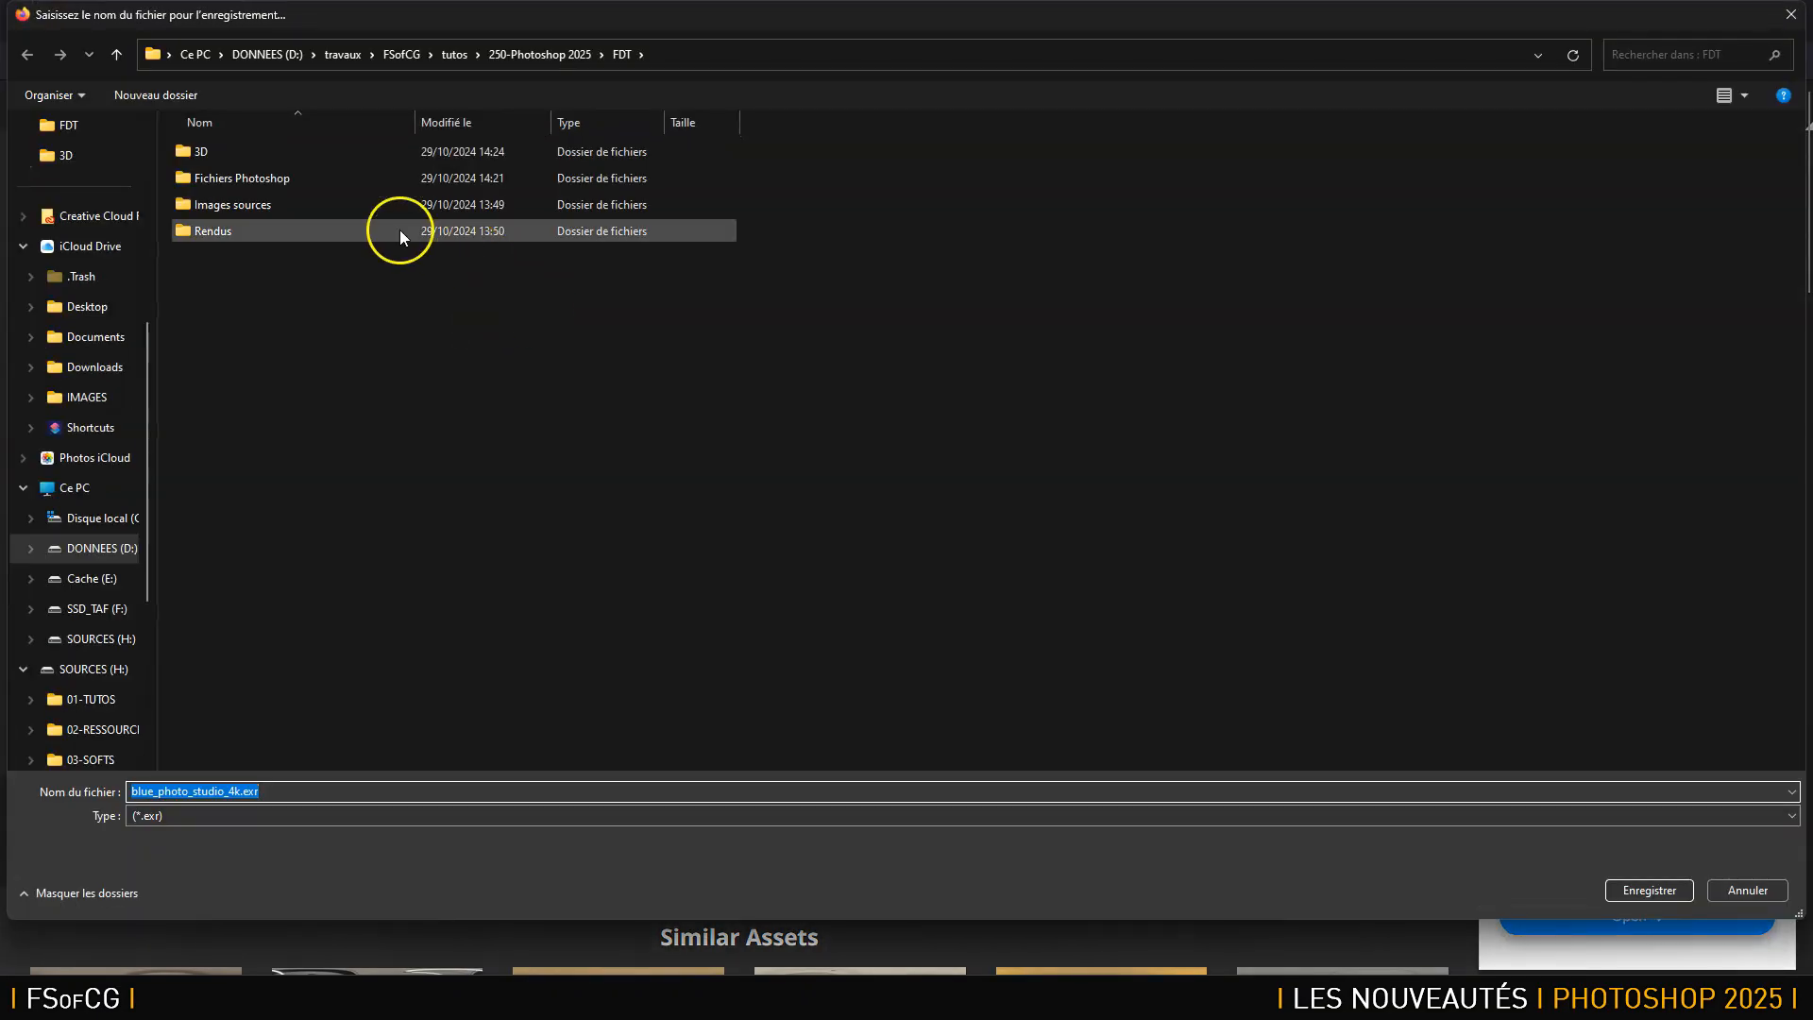
double_click(213, 151)
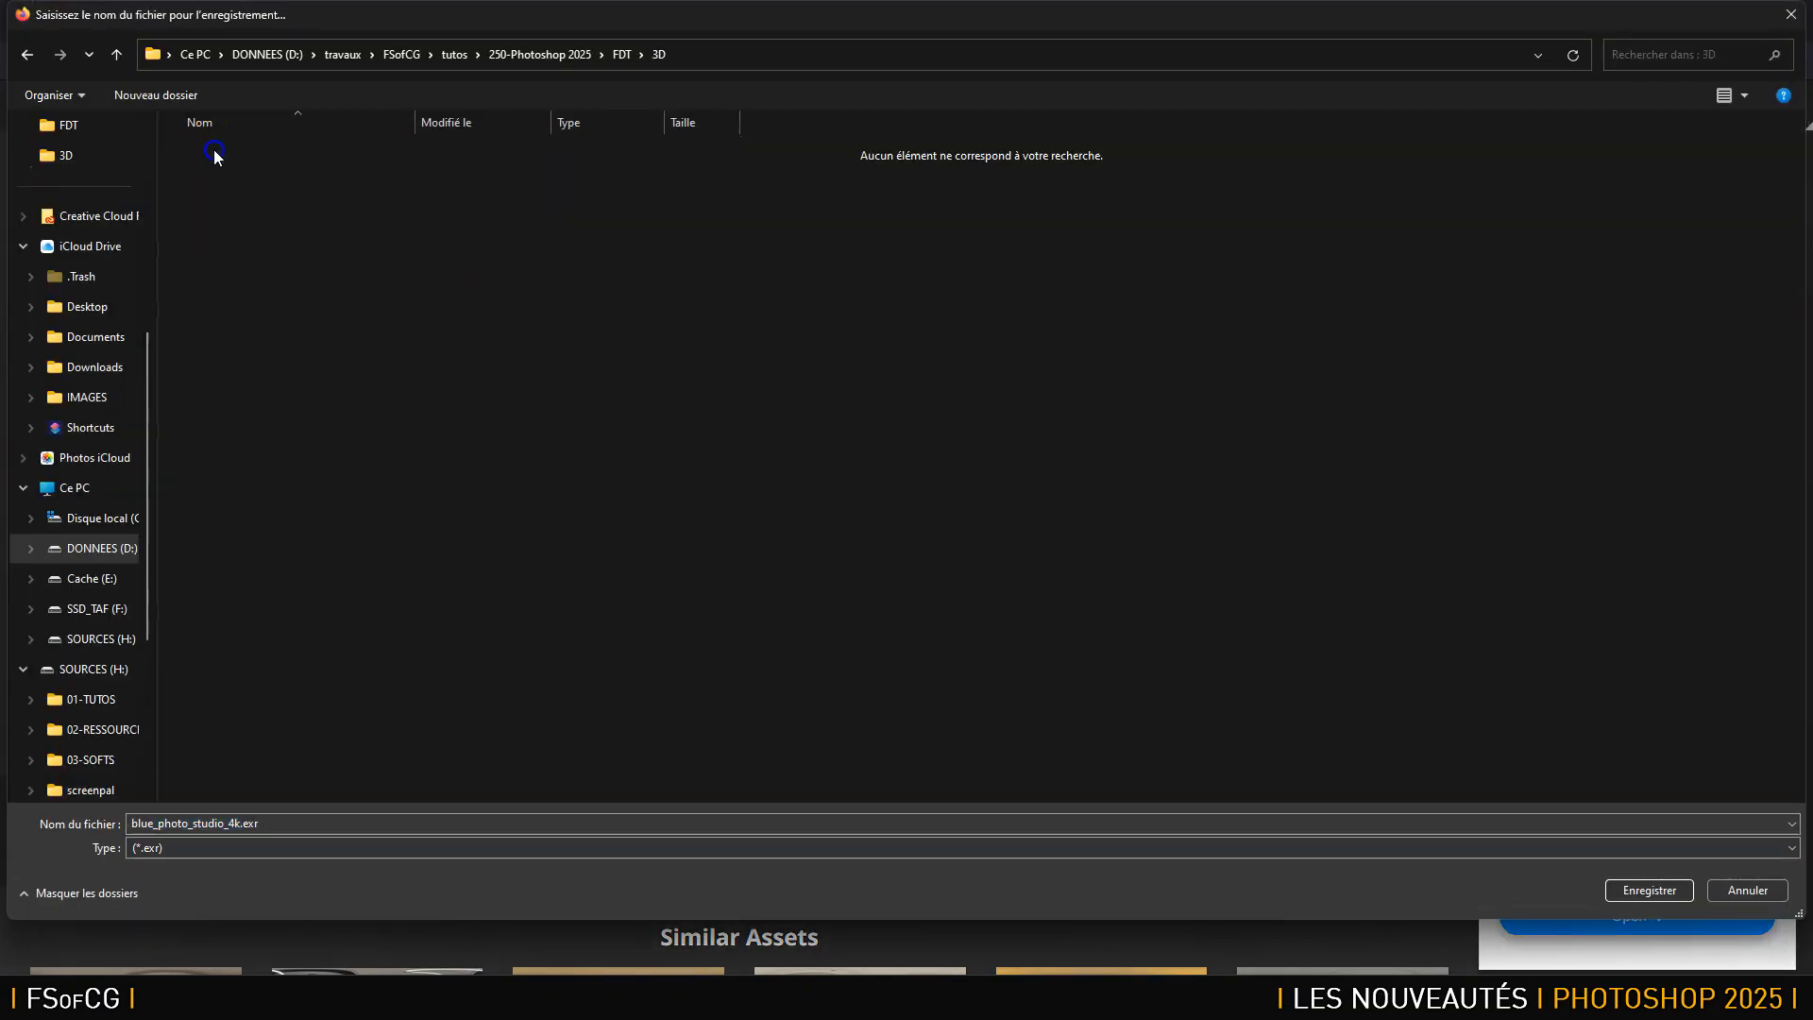
left_click(1654, 887)
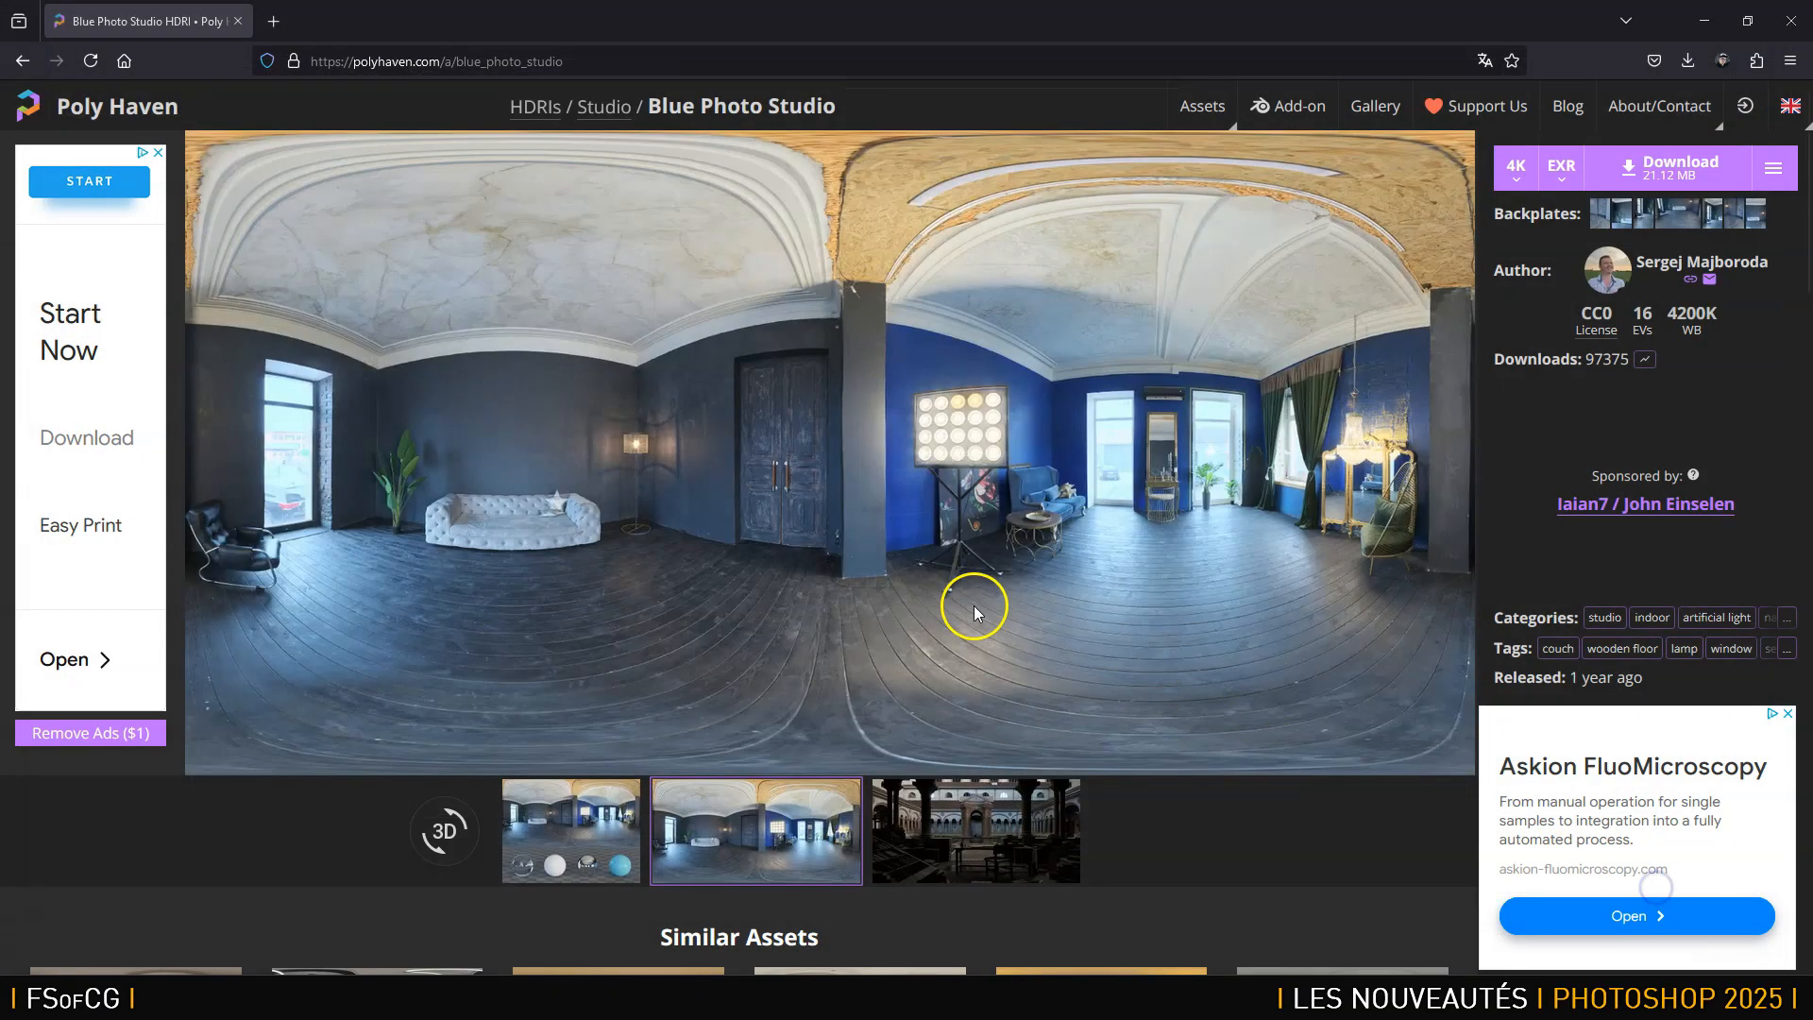
Switch to Substance 3D Viewer and load blue_photo_studio_4k.exr from the 3D folder as the camera scene's custom lighting.
key("alt+Tab")
key("alt+Tab")
key("alt+Tab")
key("alt+Tab")
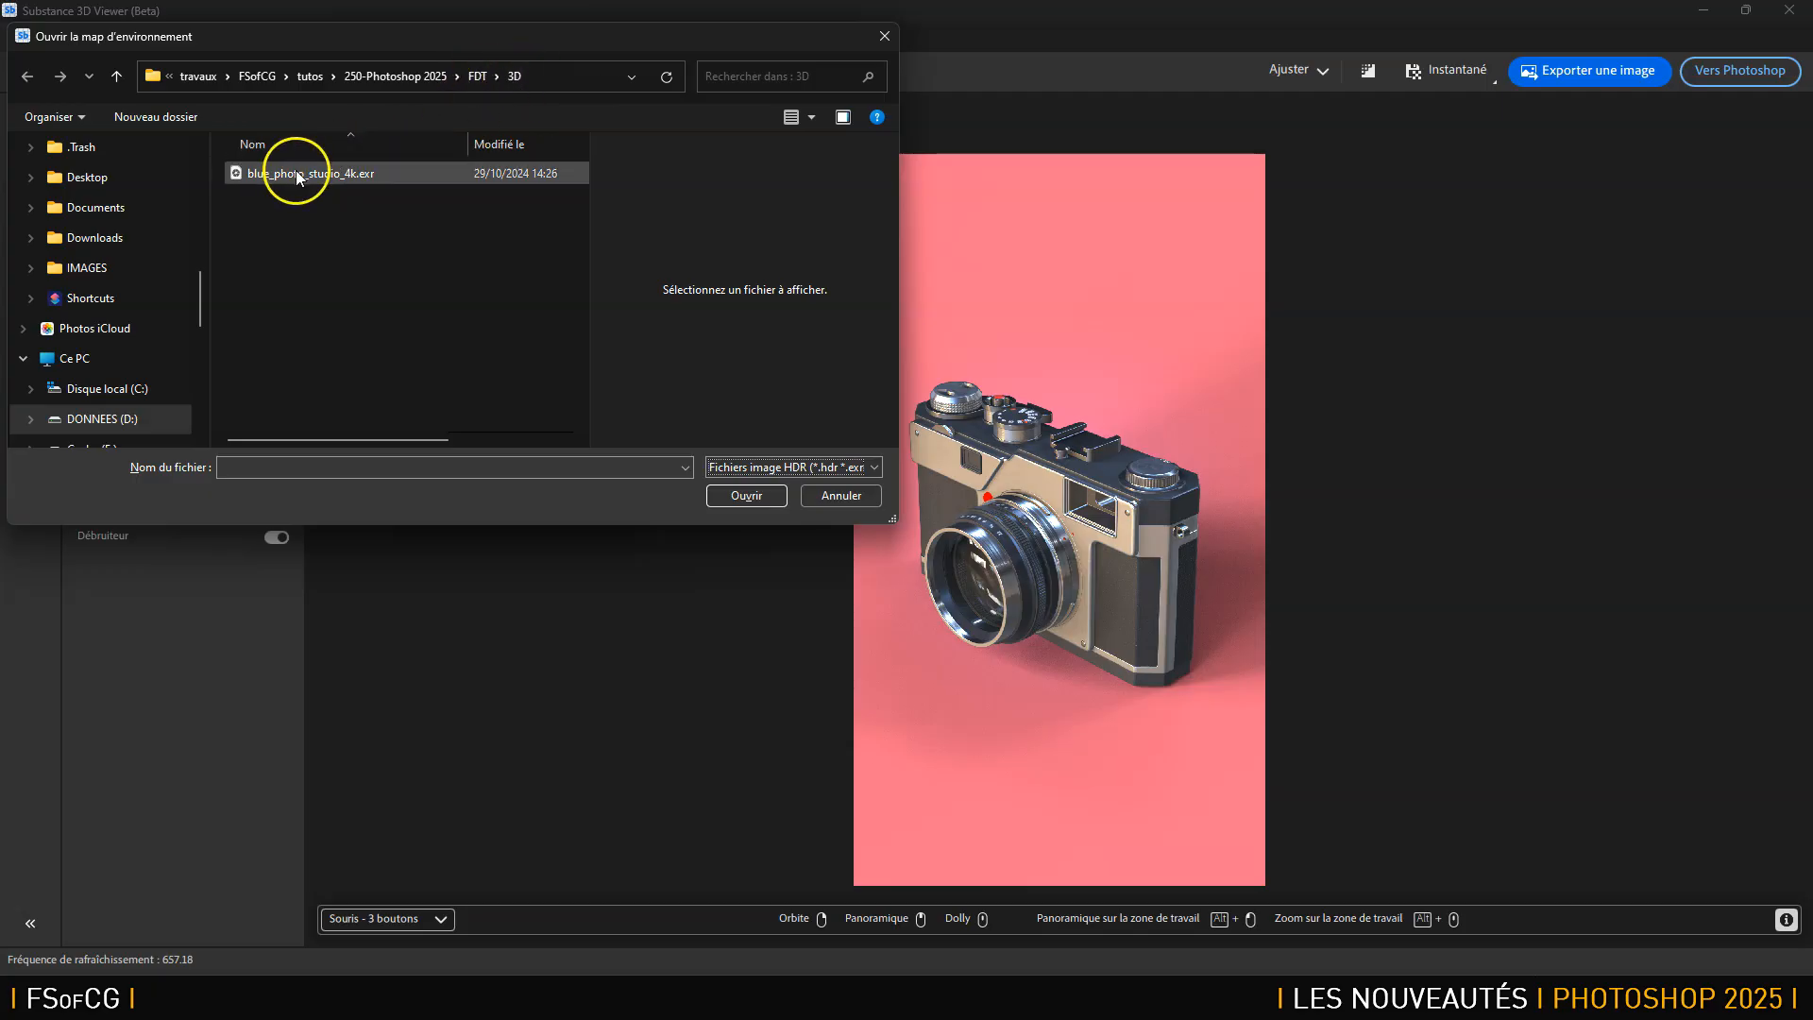
left_click(835, 494)
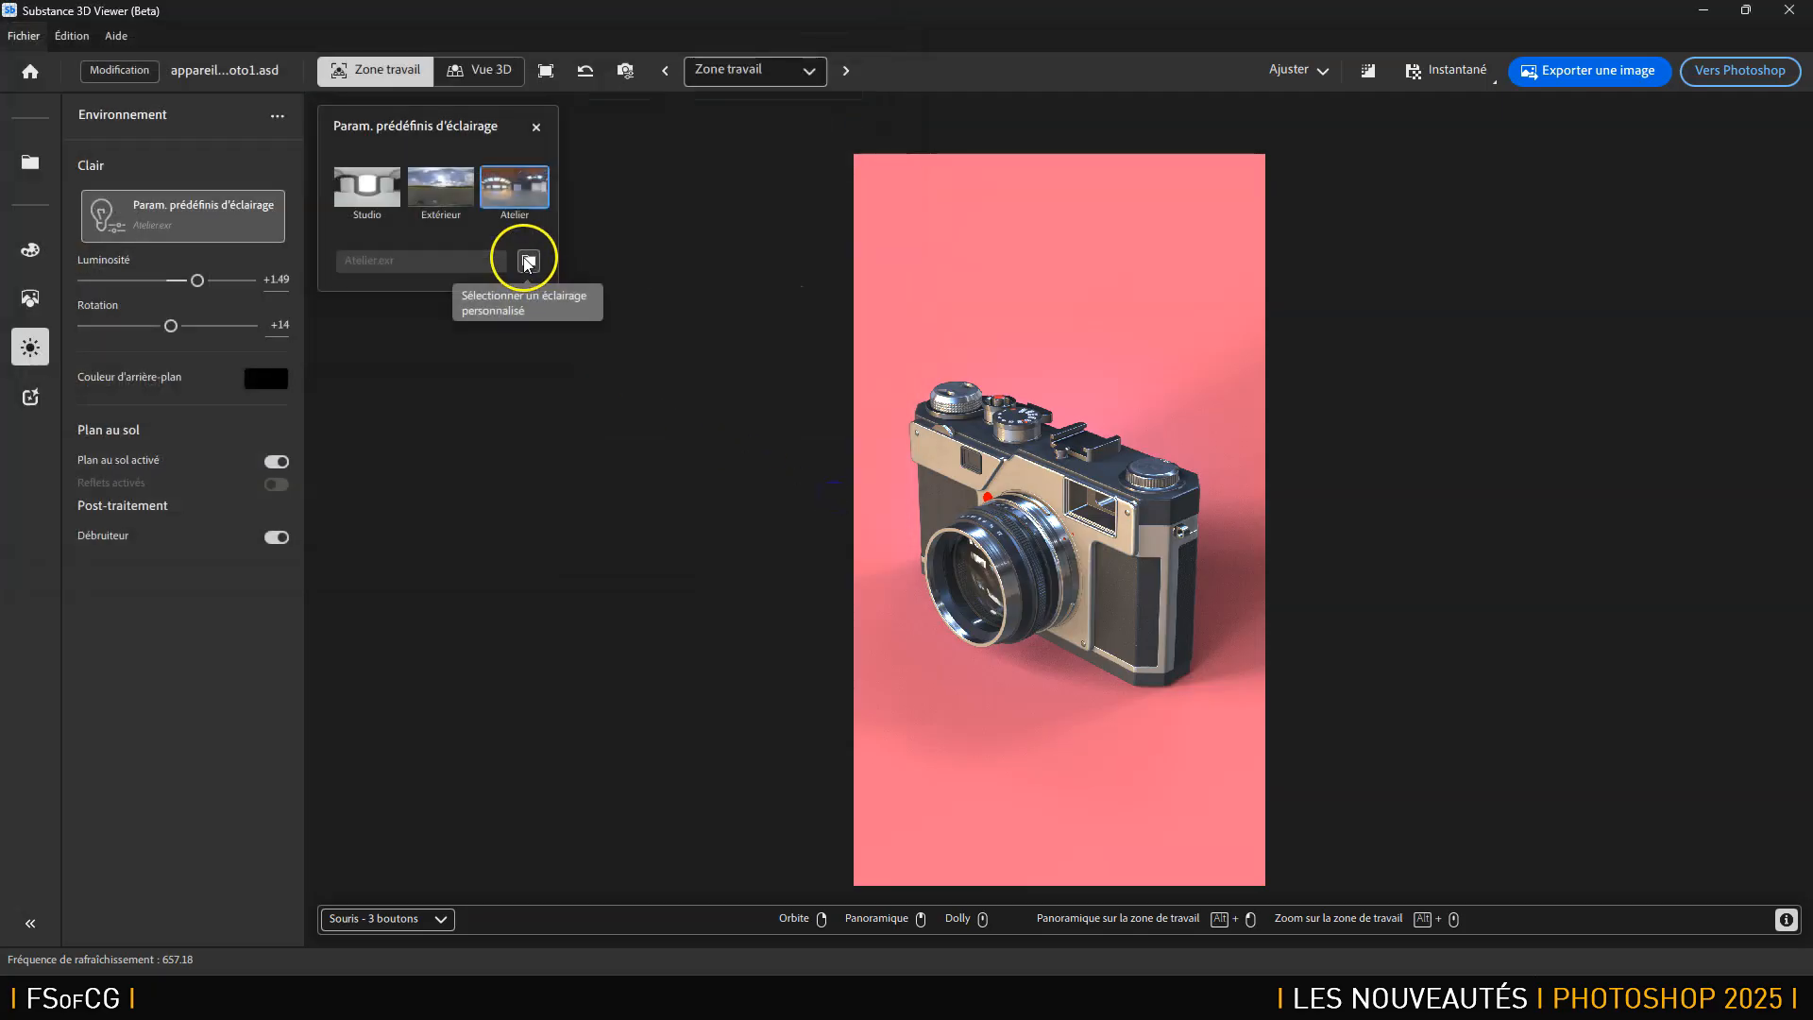
left_click(219, 213)
left_click(219, 213)
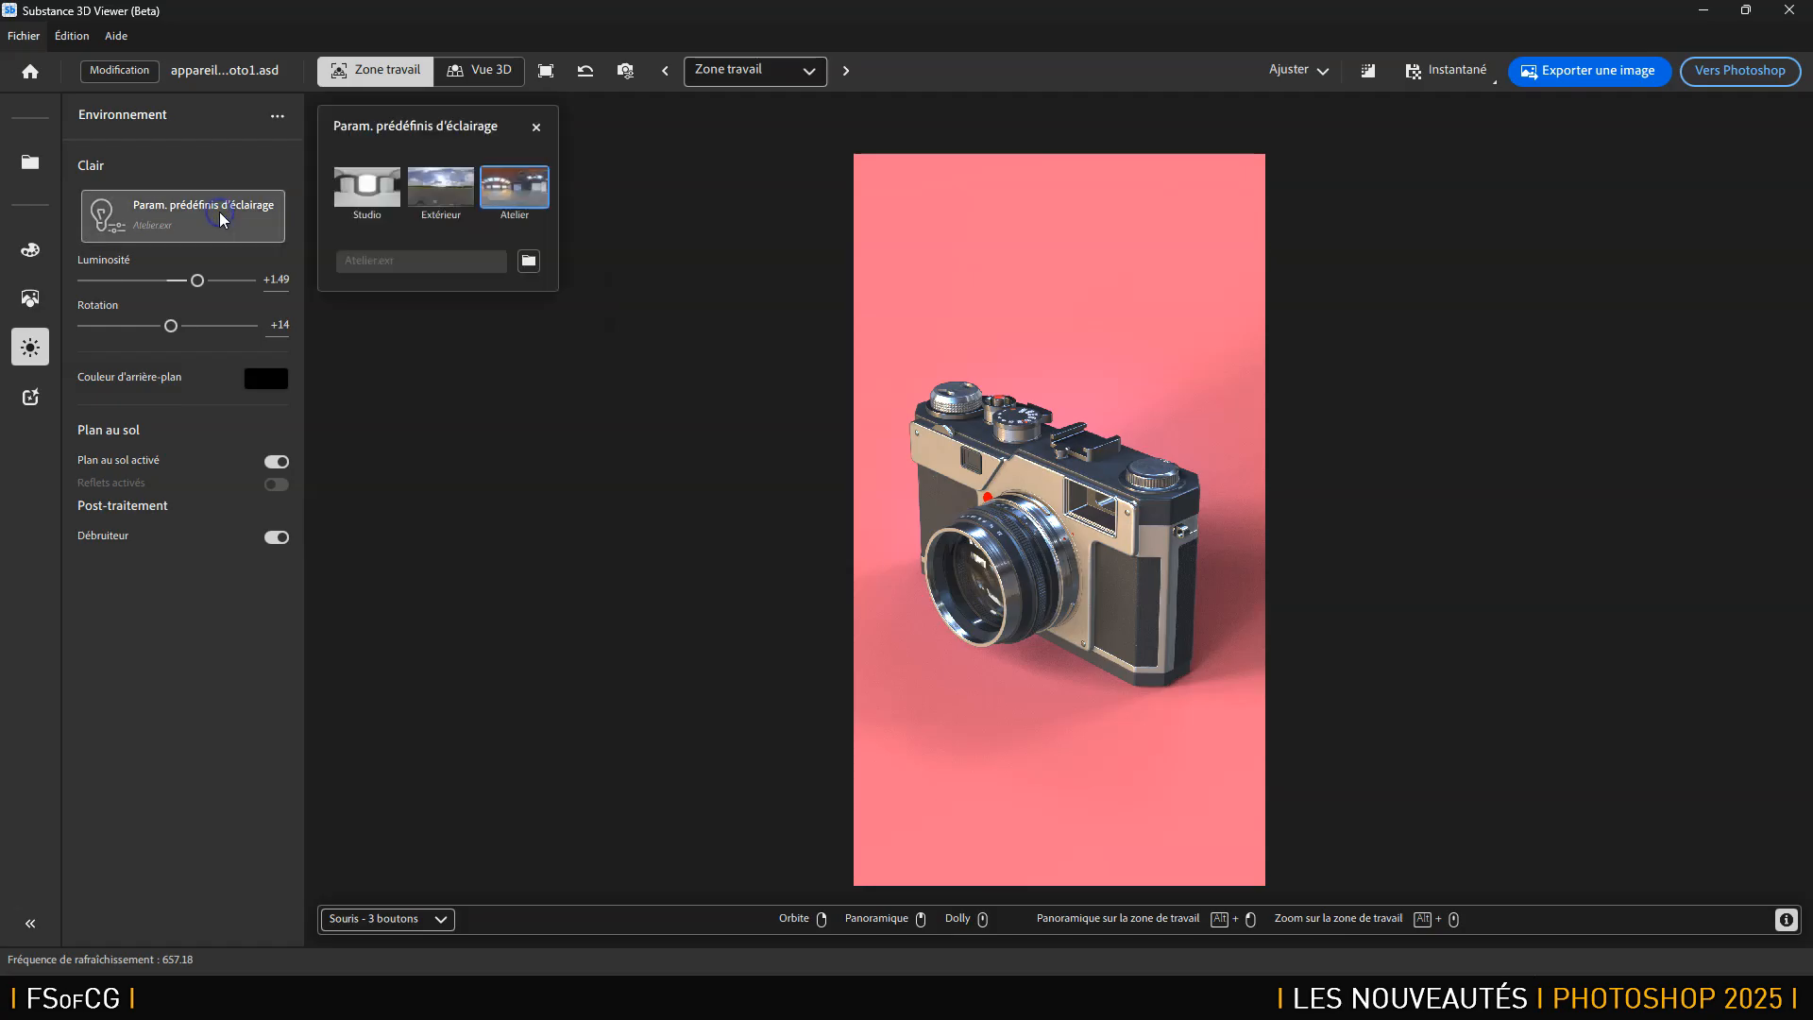
left_click(533, 261)
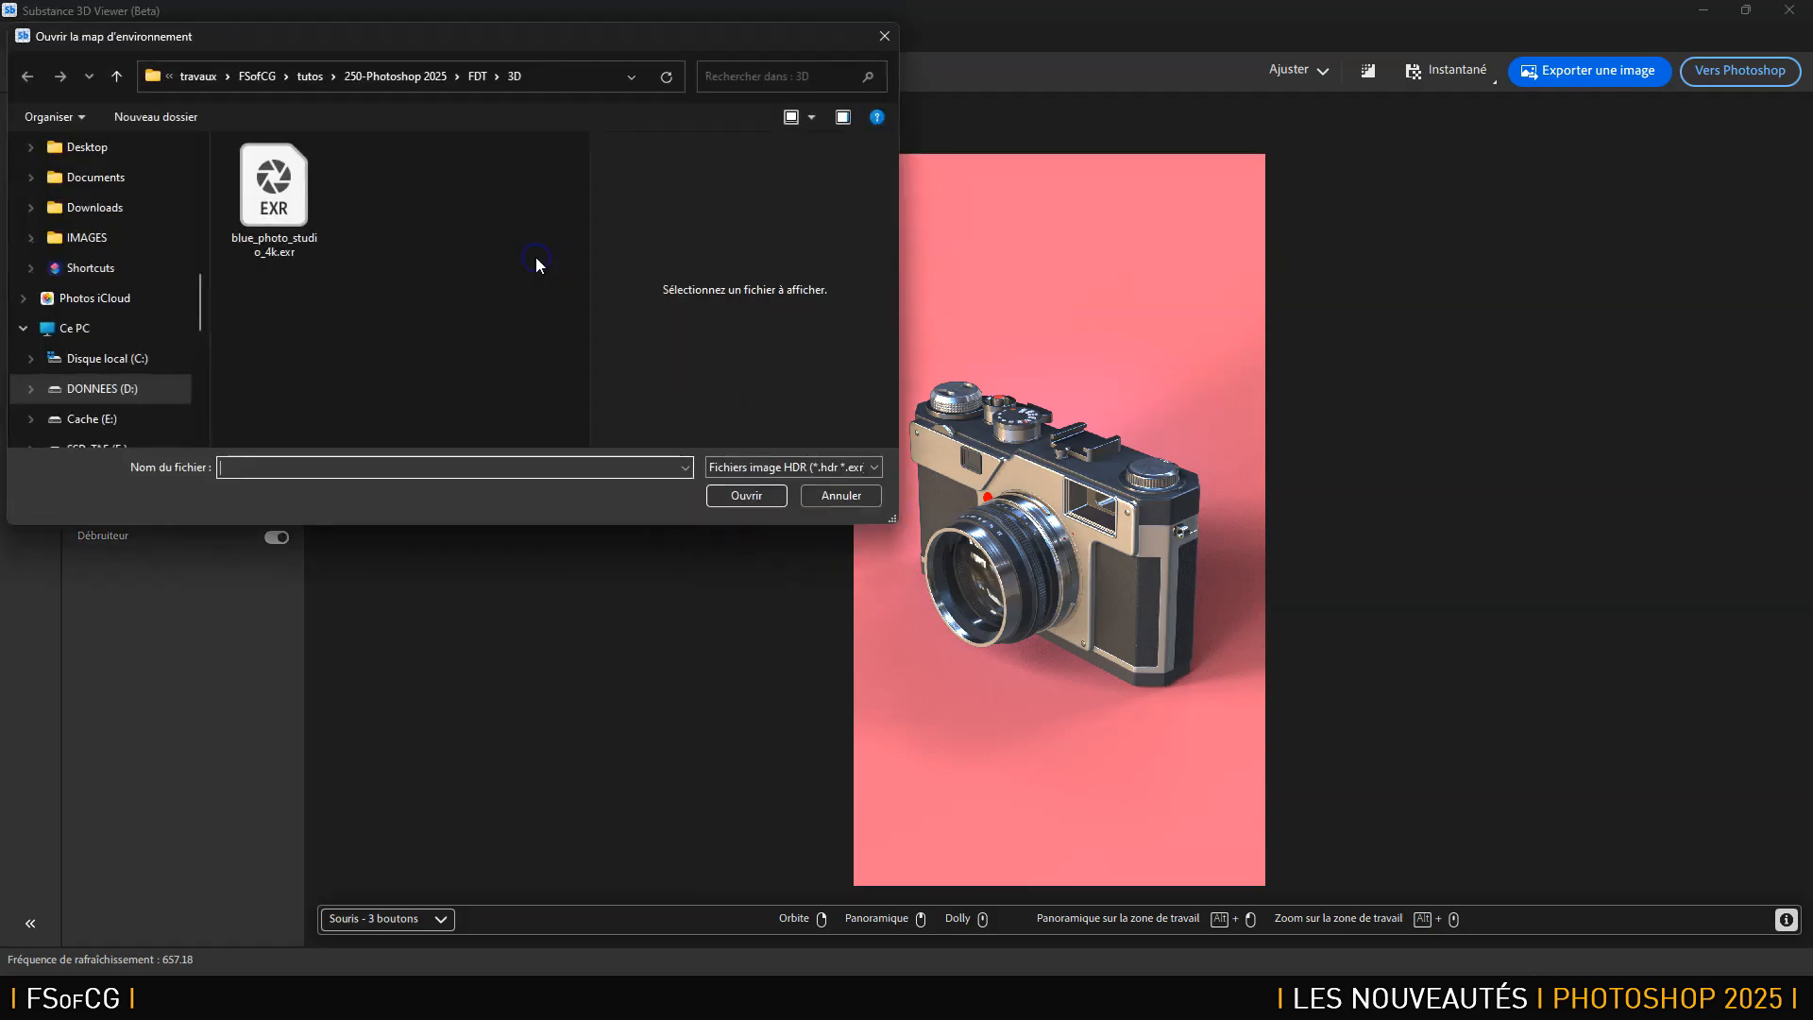
left_click(273, 193)
left_click(761, 496)
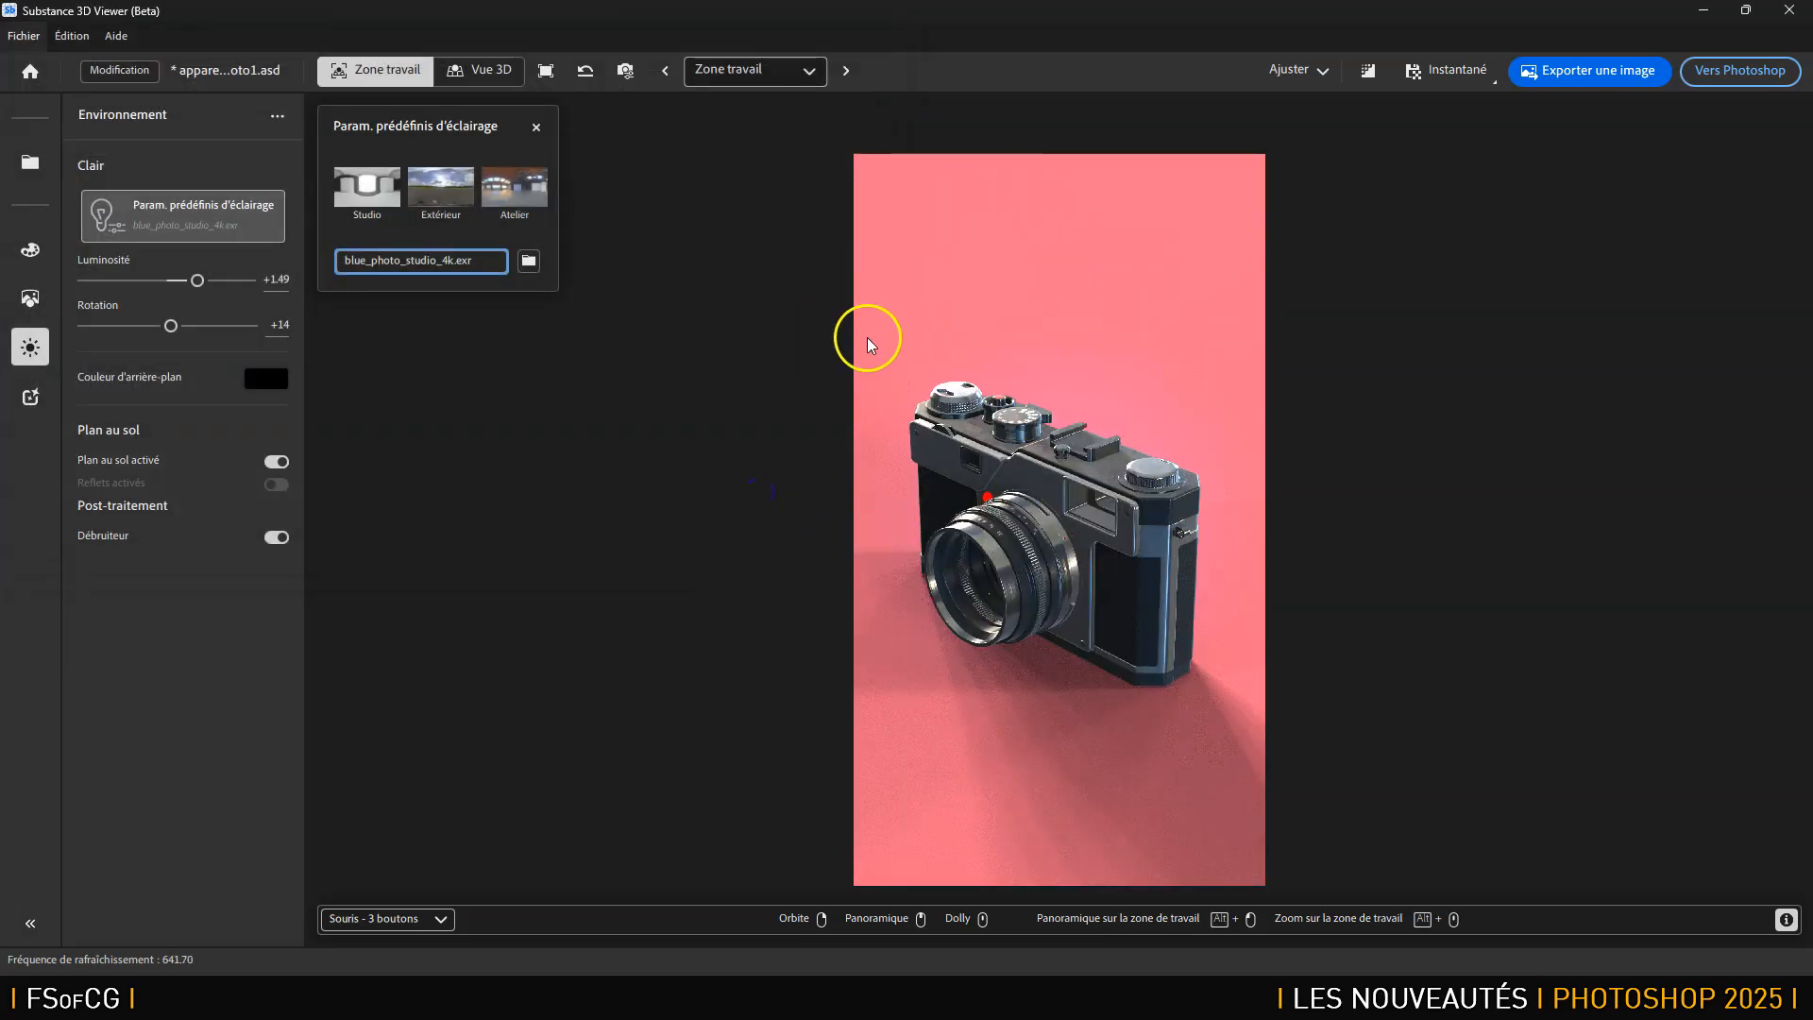
left_click(535, 126)
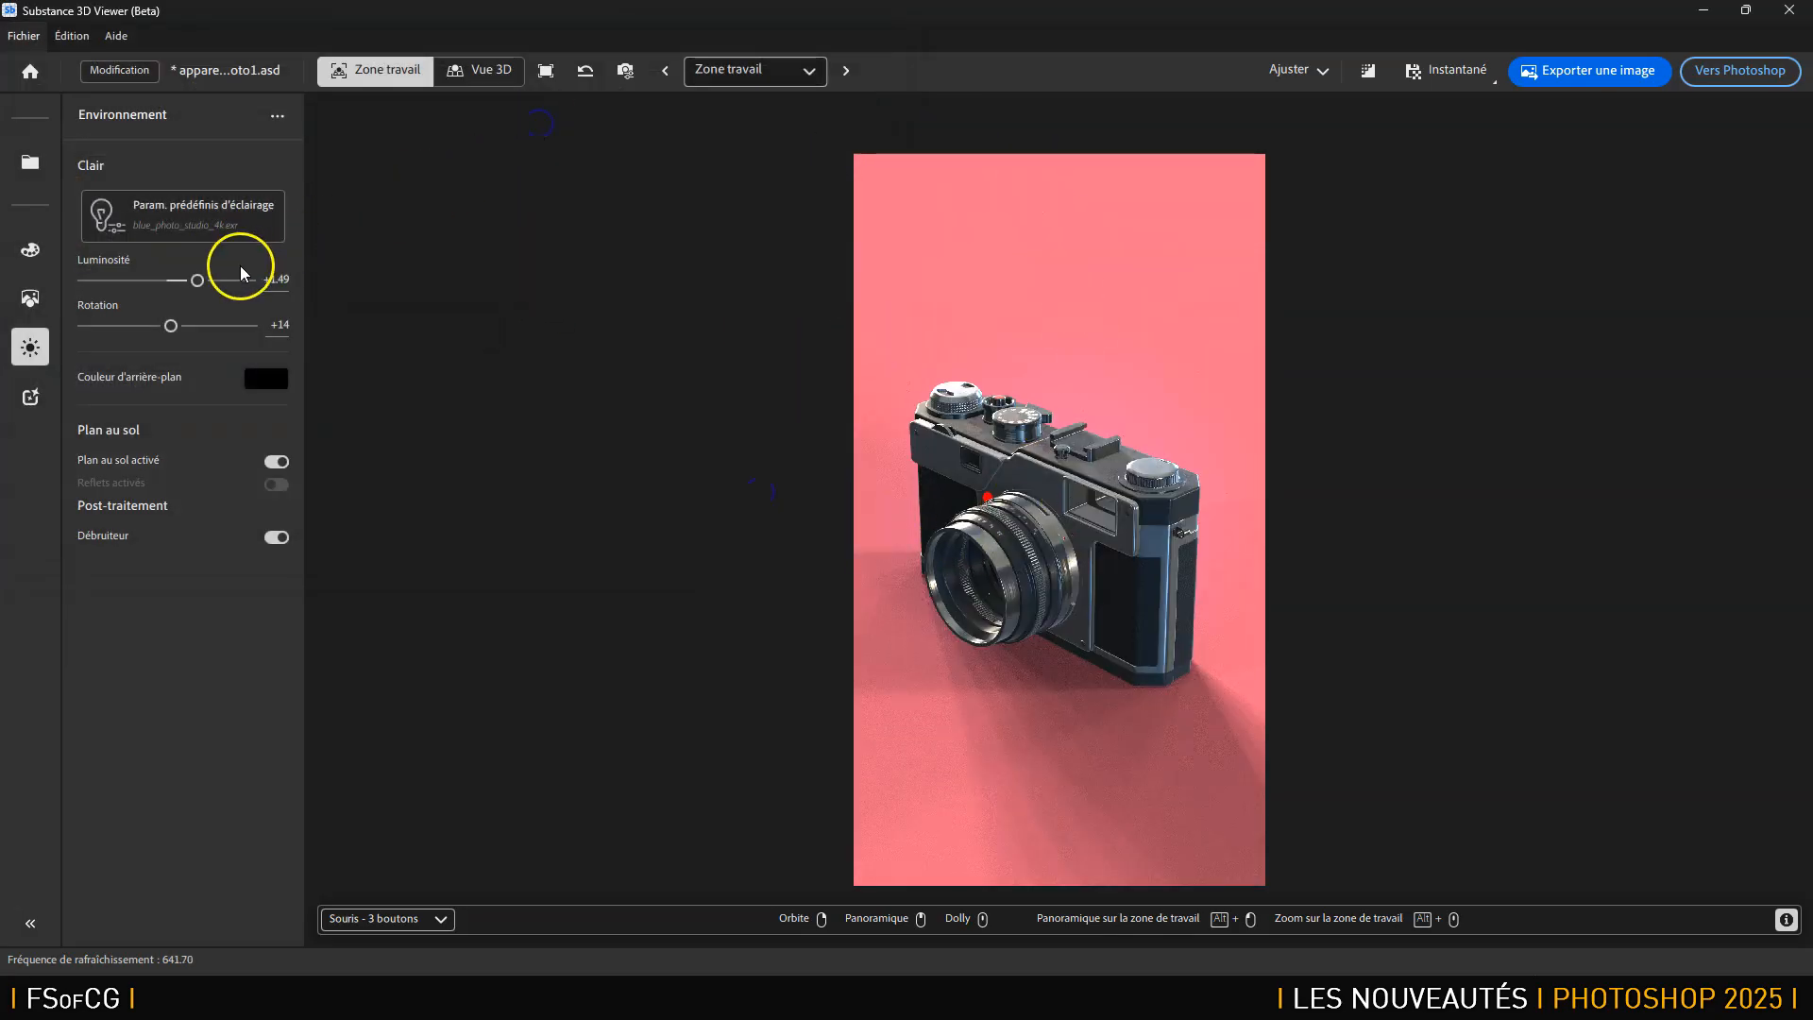
Set the environment lighting's brightness to +1.30 and rotation to +116, and send the updated scene to the Photoshop composite.
left_click_drag(198, 280, 198, 326)
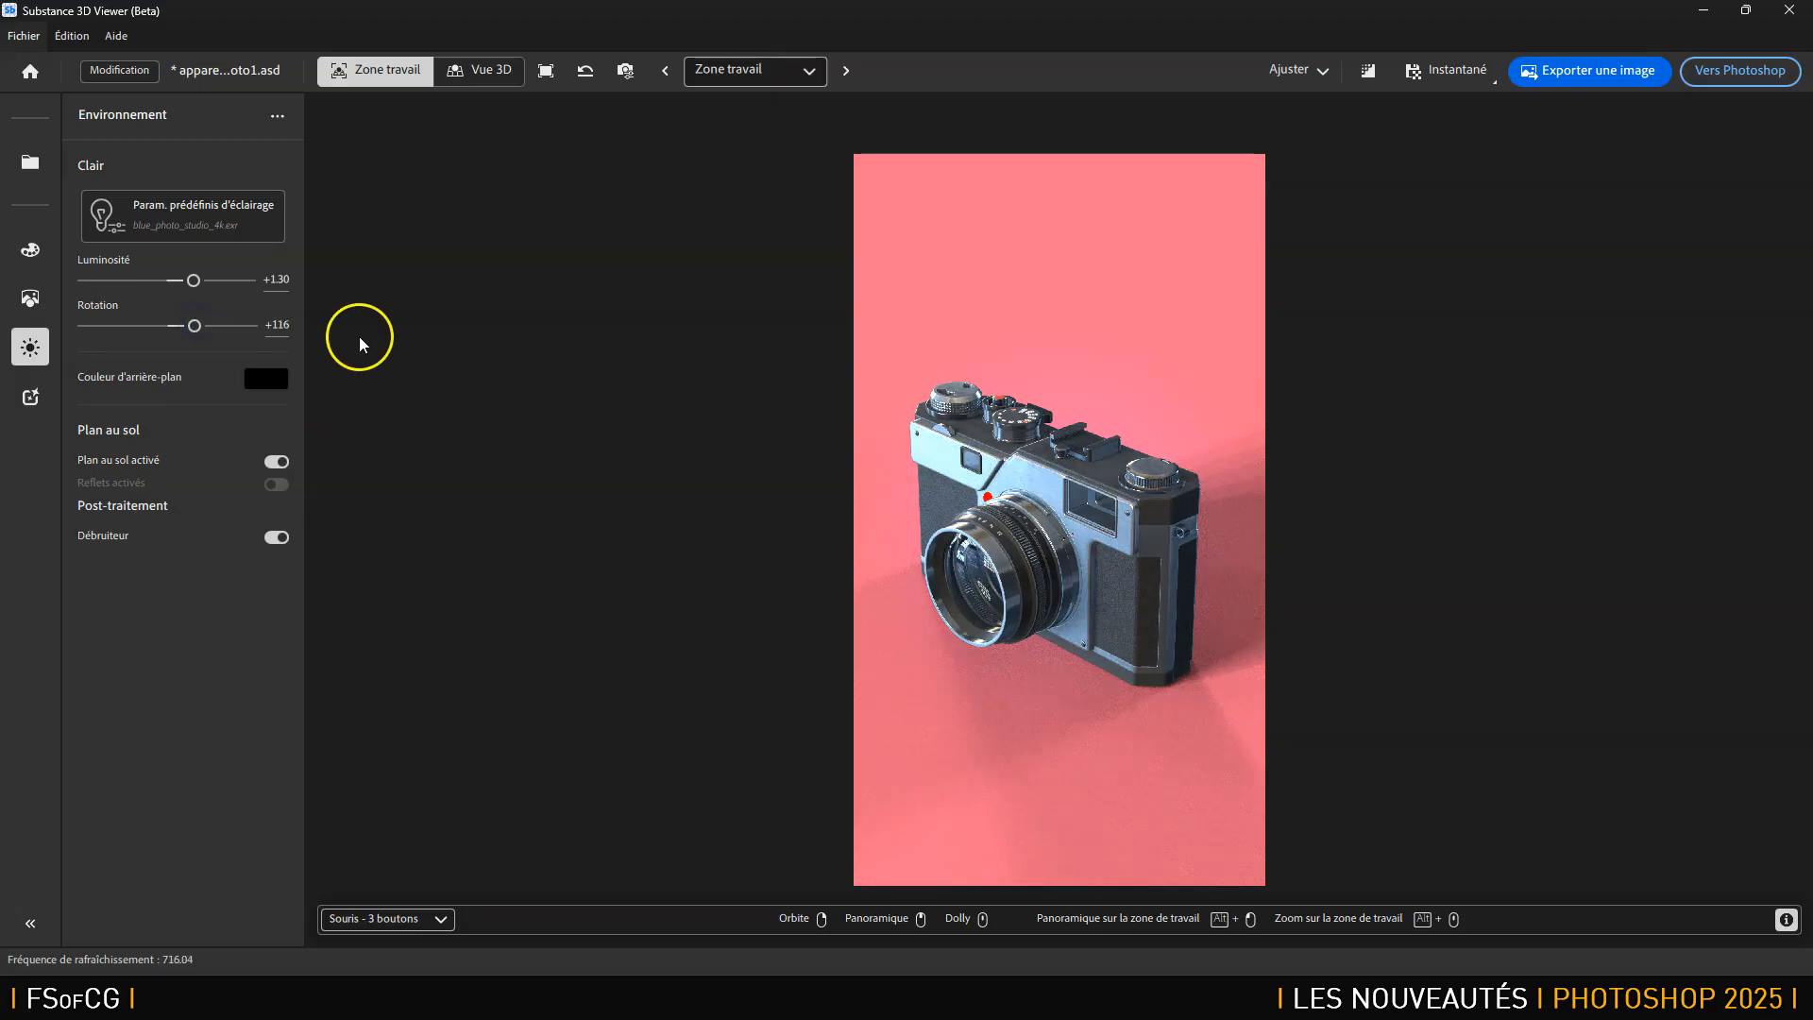
left_click(1746, 74)
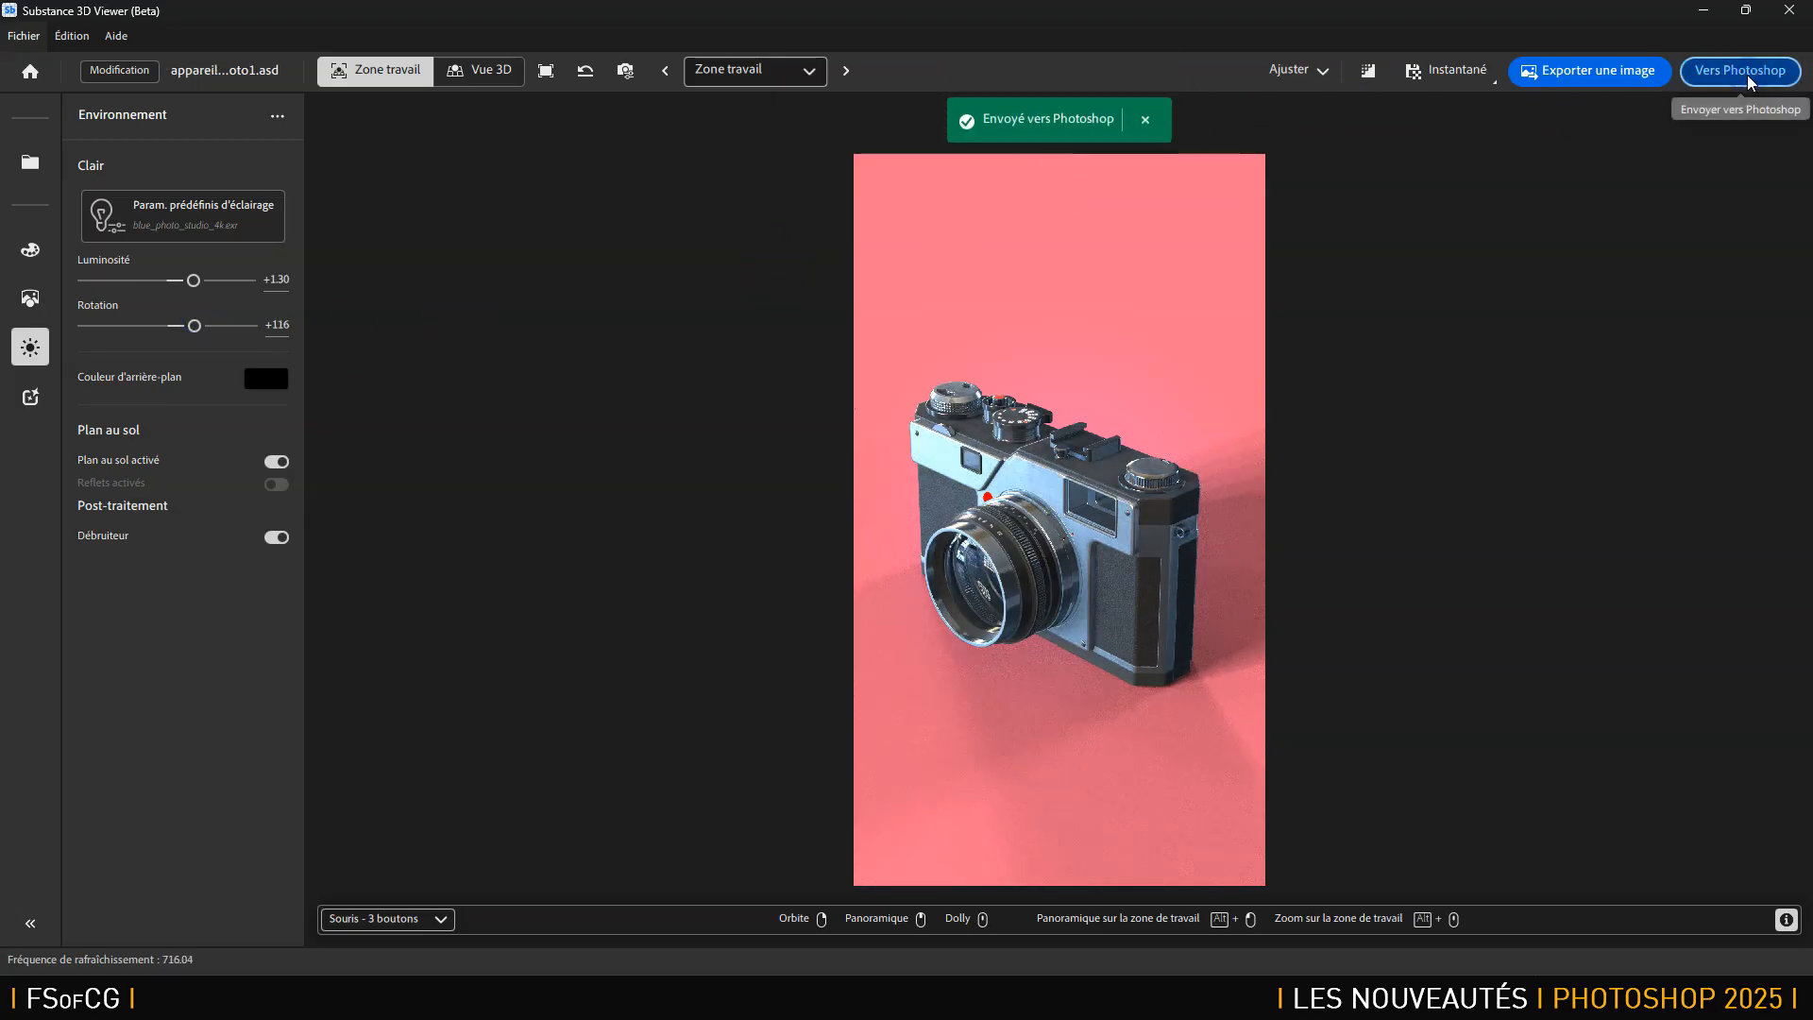
key("alt+Tab")
left_click(757, 456)
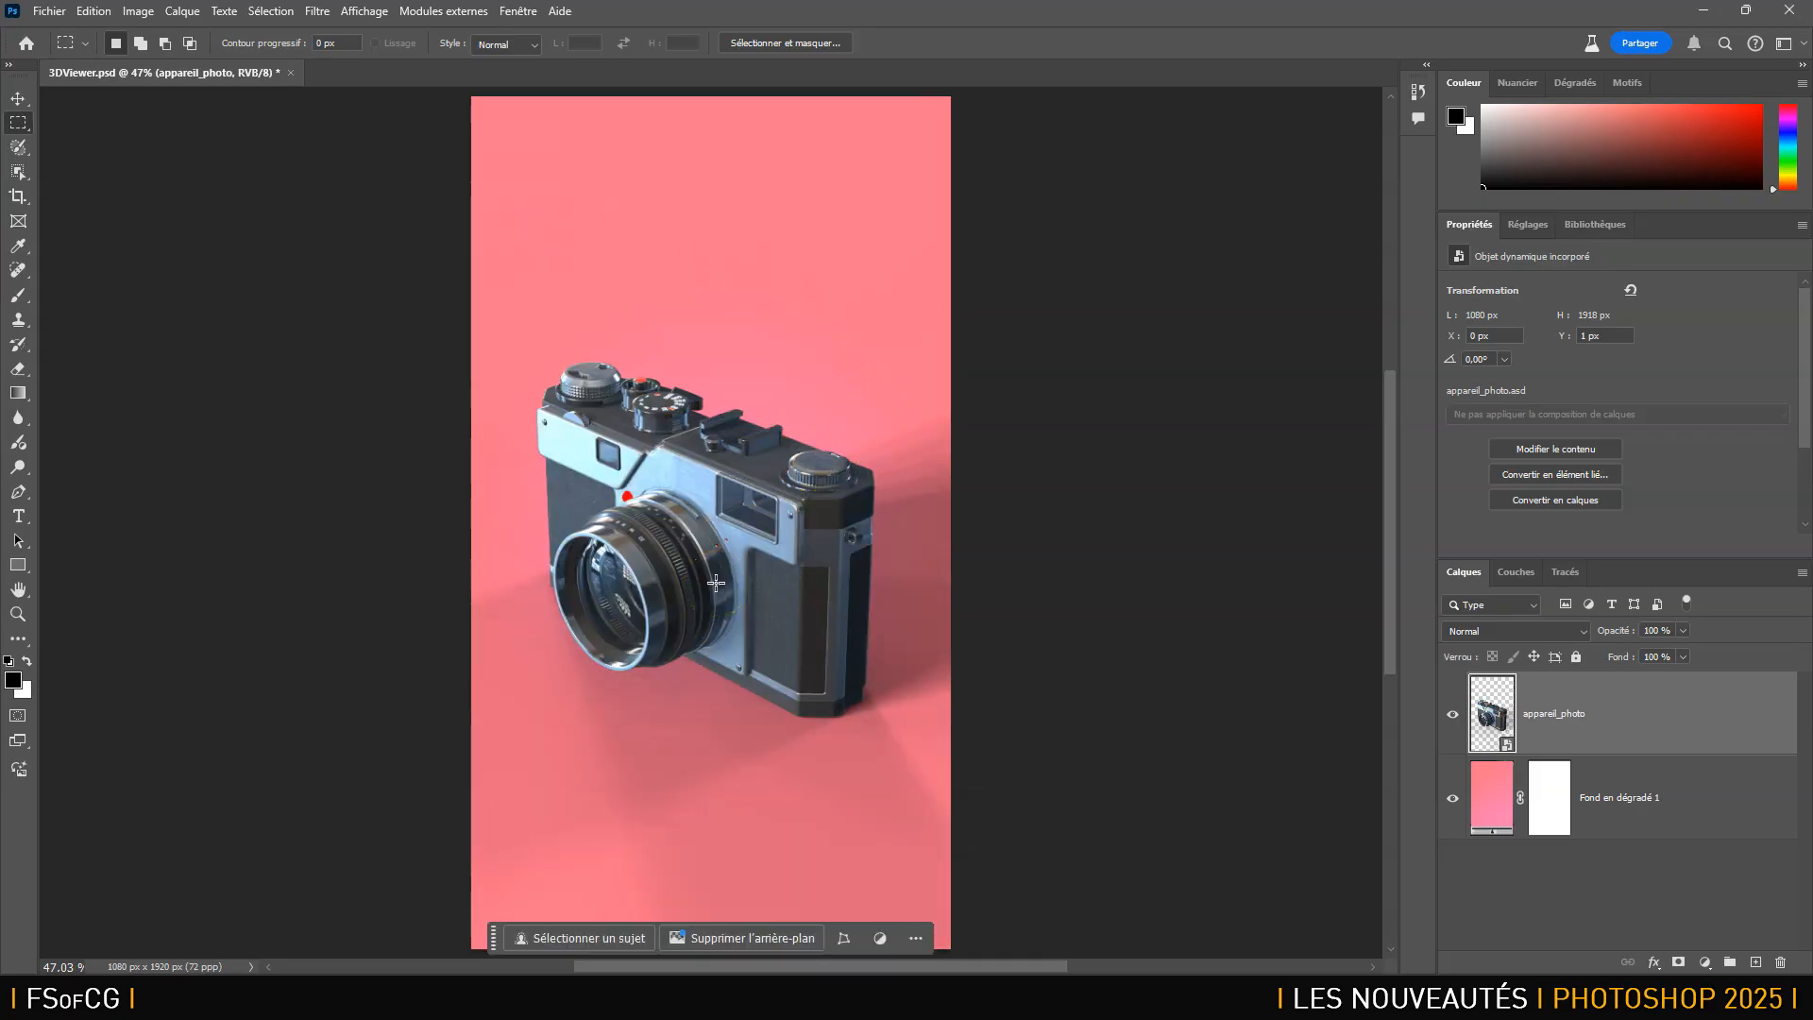
Switch back to Substance 3D Viewer and save the camera scene.
key("alt+Tab")
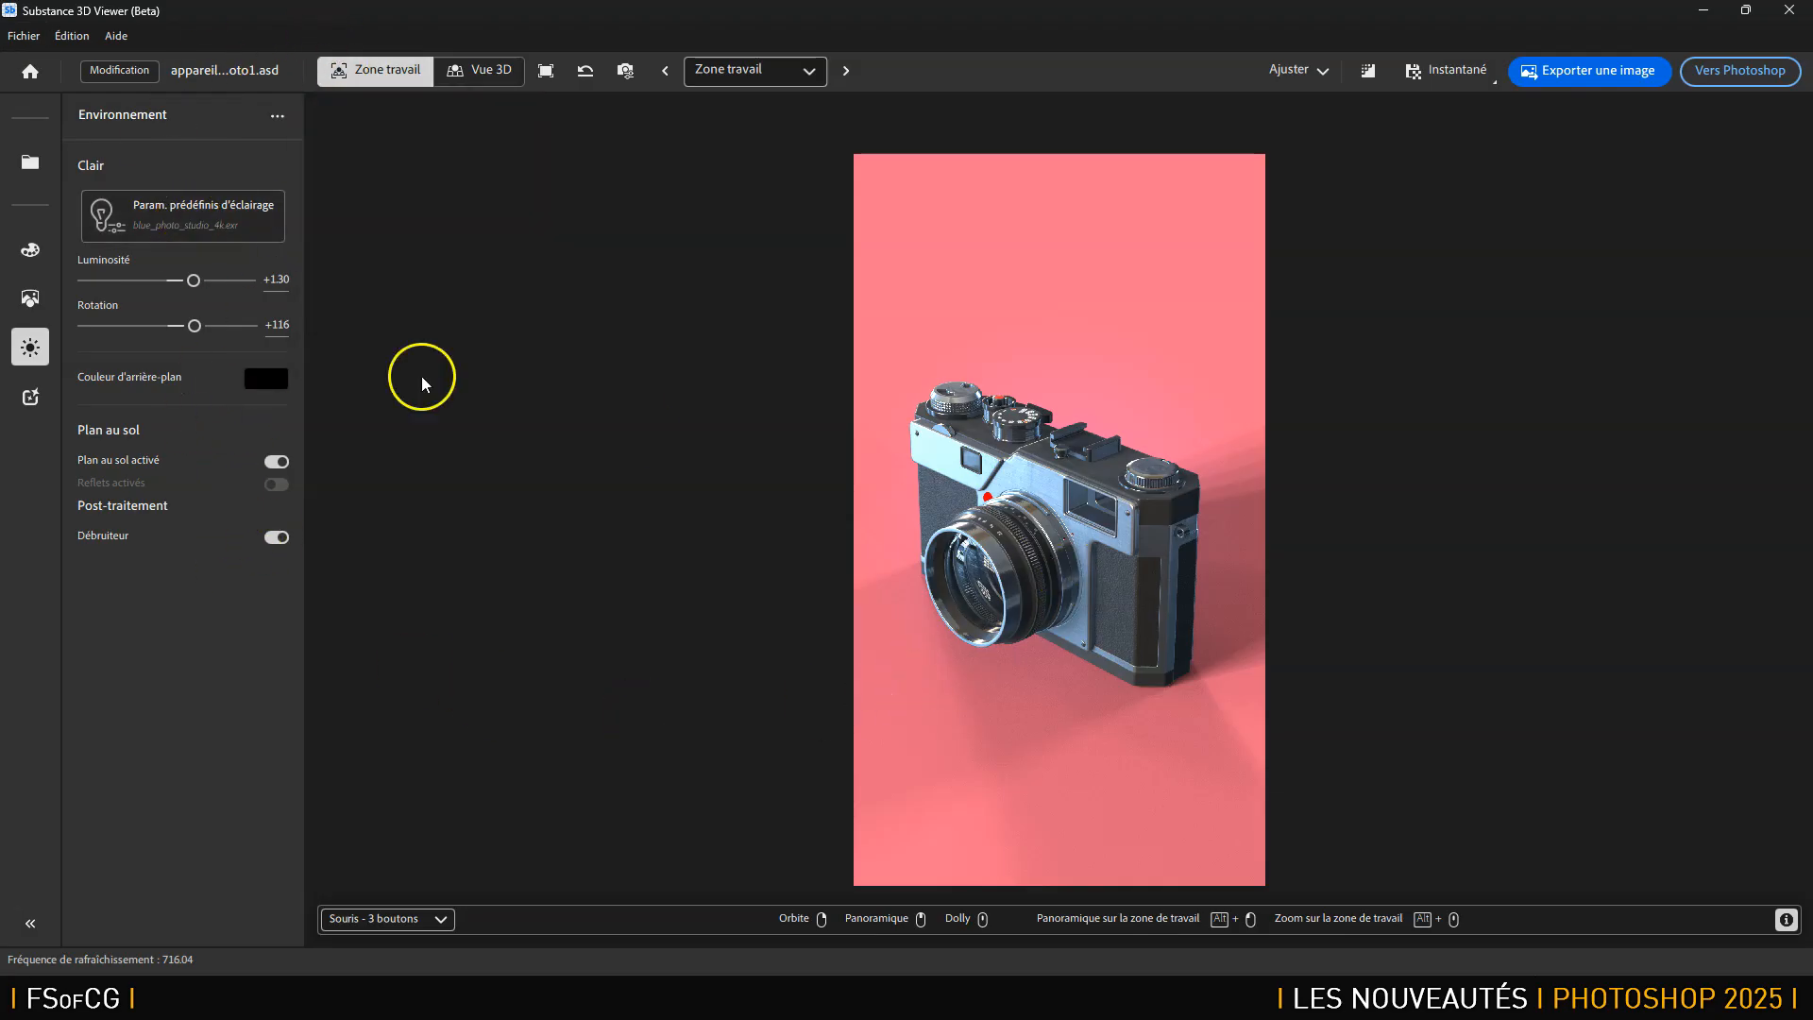
mouse_move(30, 408)
left_click(21, 35)
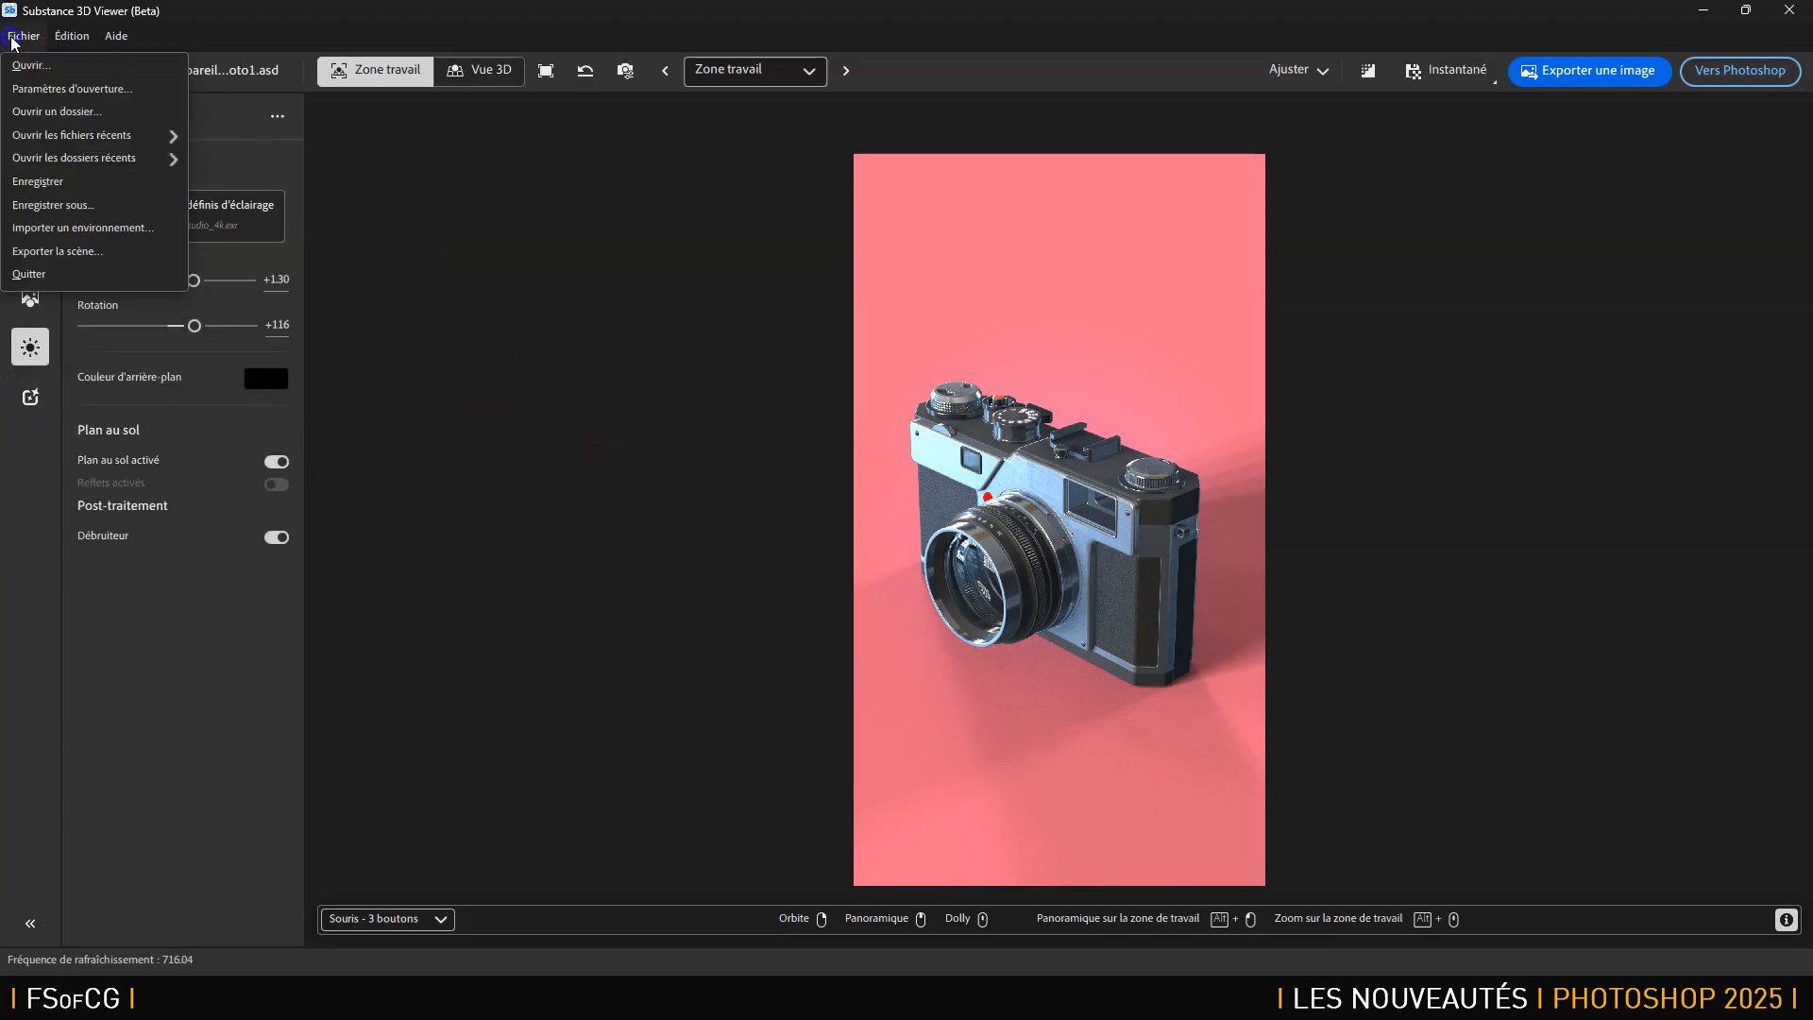
left_click(62, 182)
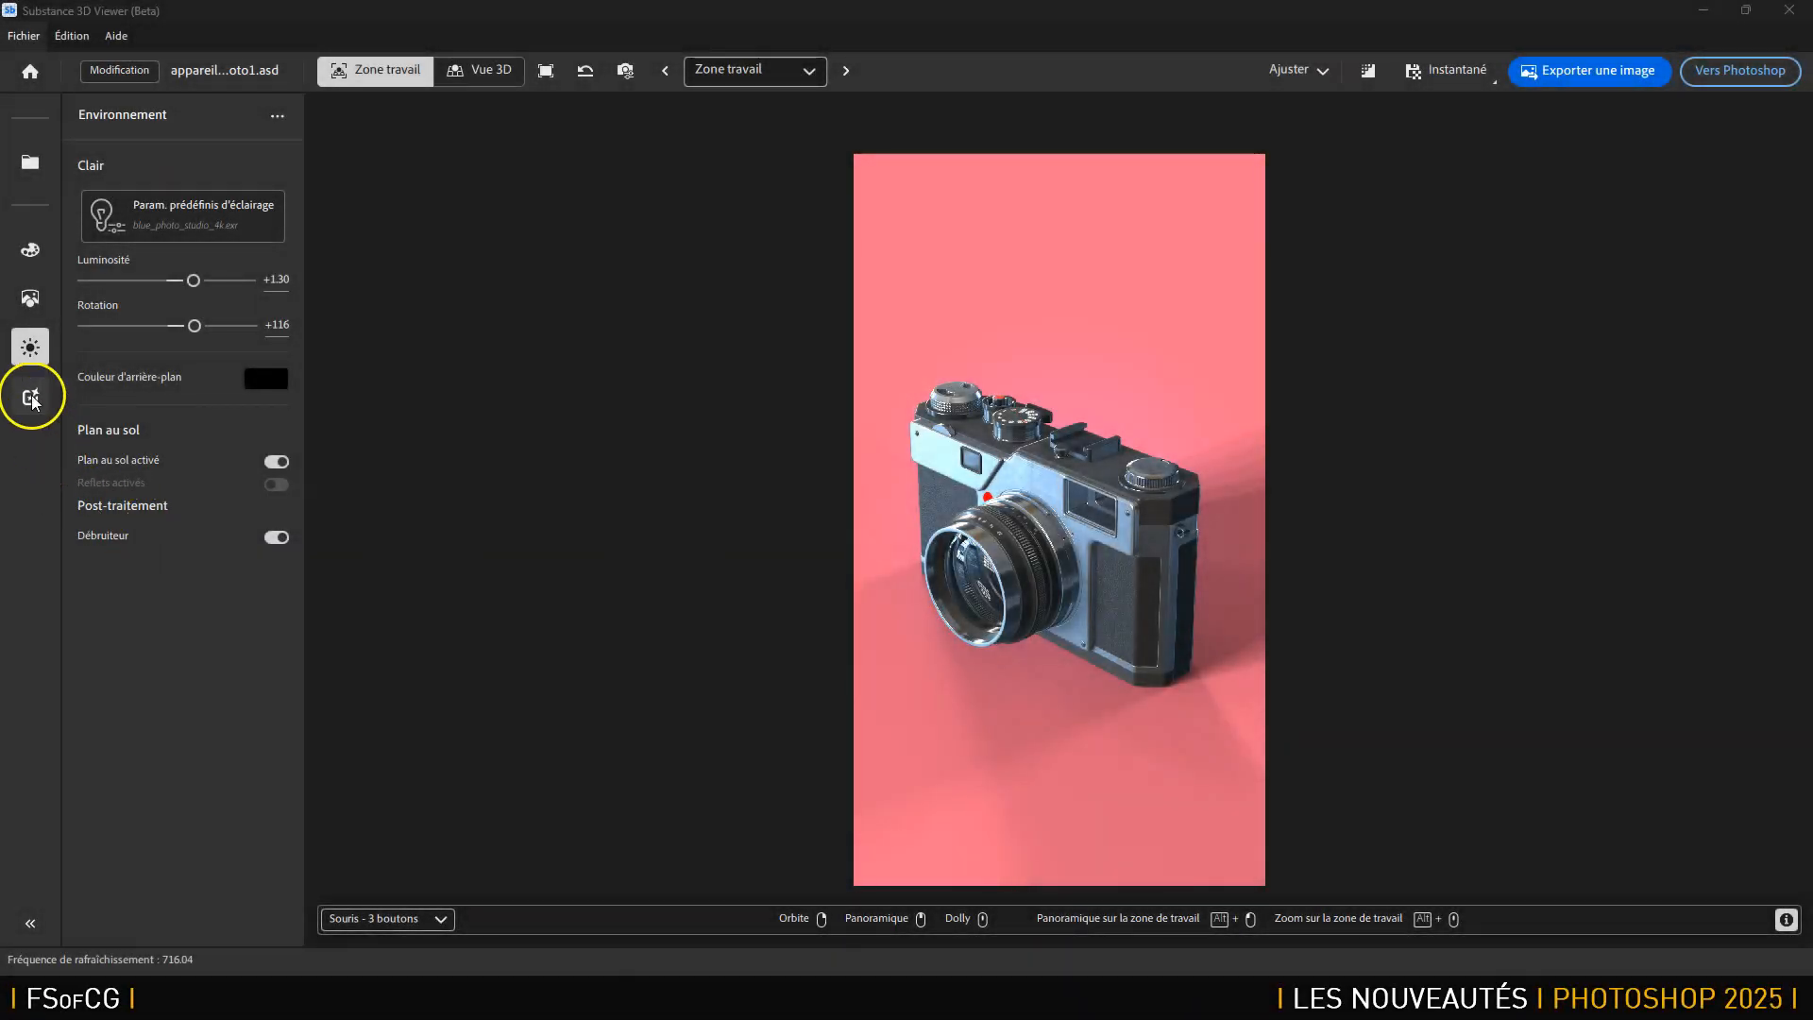
Examine the Generate and workspace descriptions, and orbit the camera in the 3D view before returning to the workspace view.
mouse_move(31, 399)
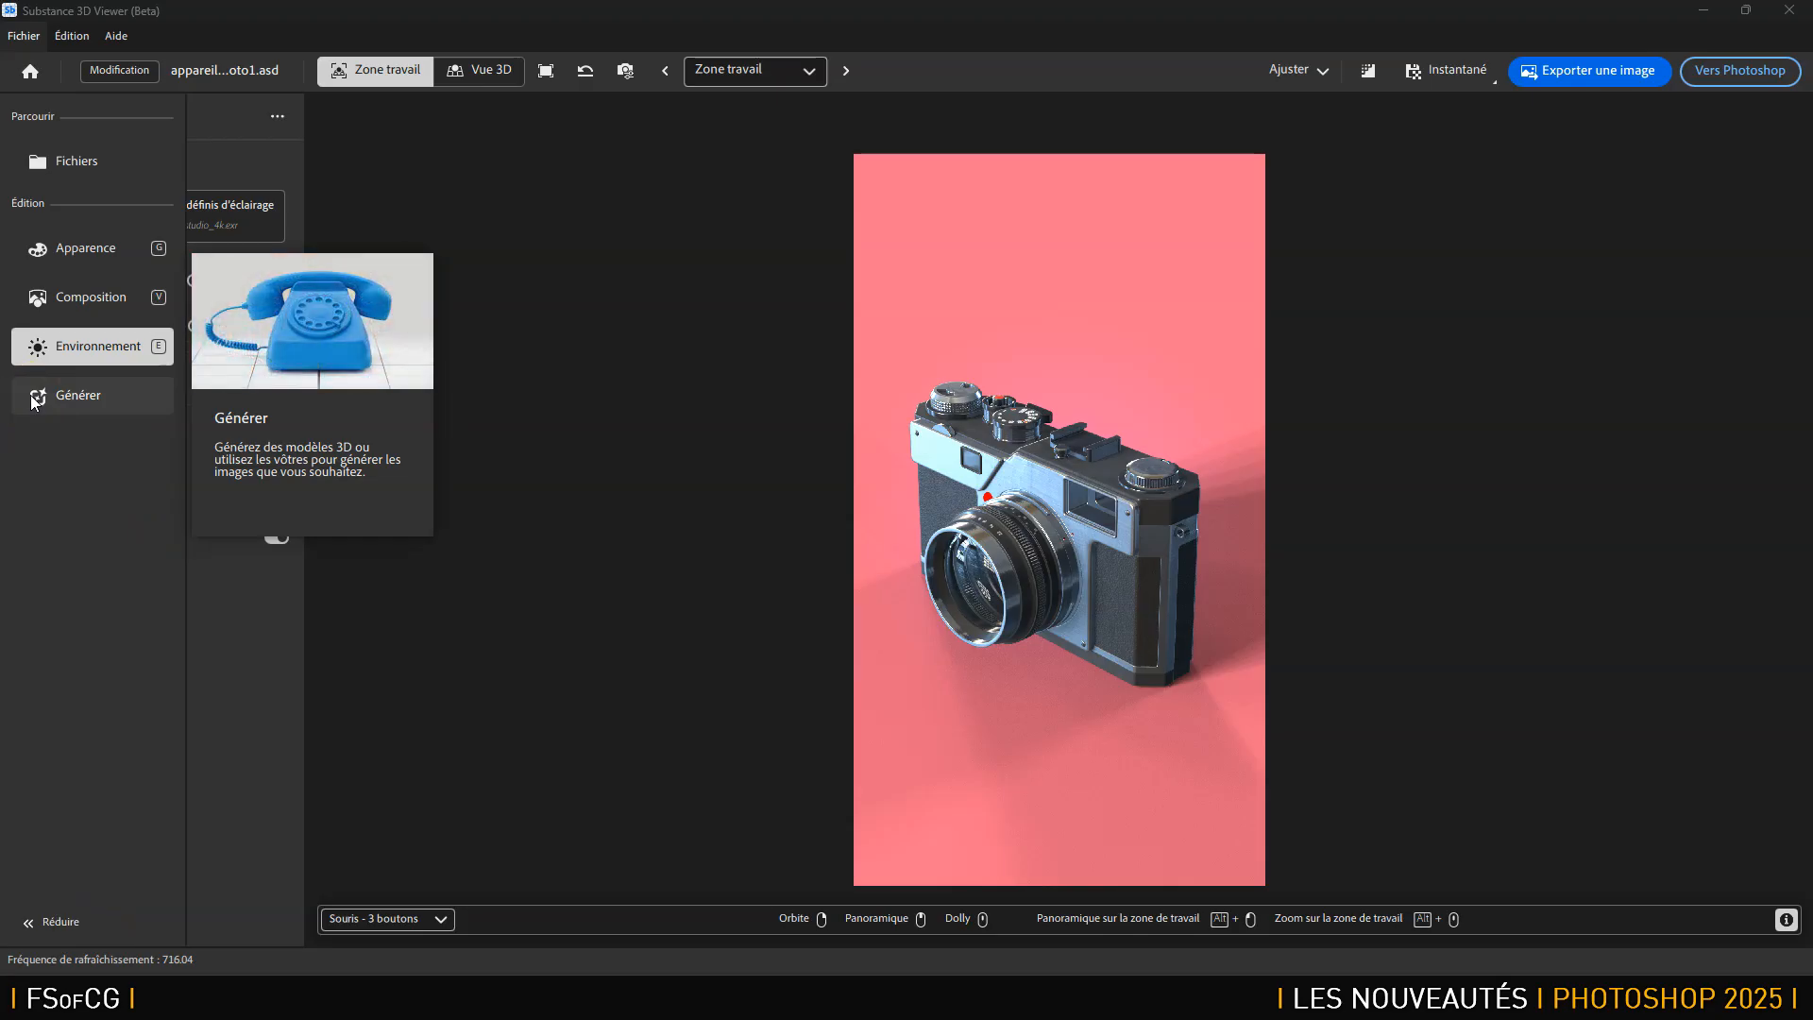
left_click(391, 345)
mouse_move(388, 83)
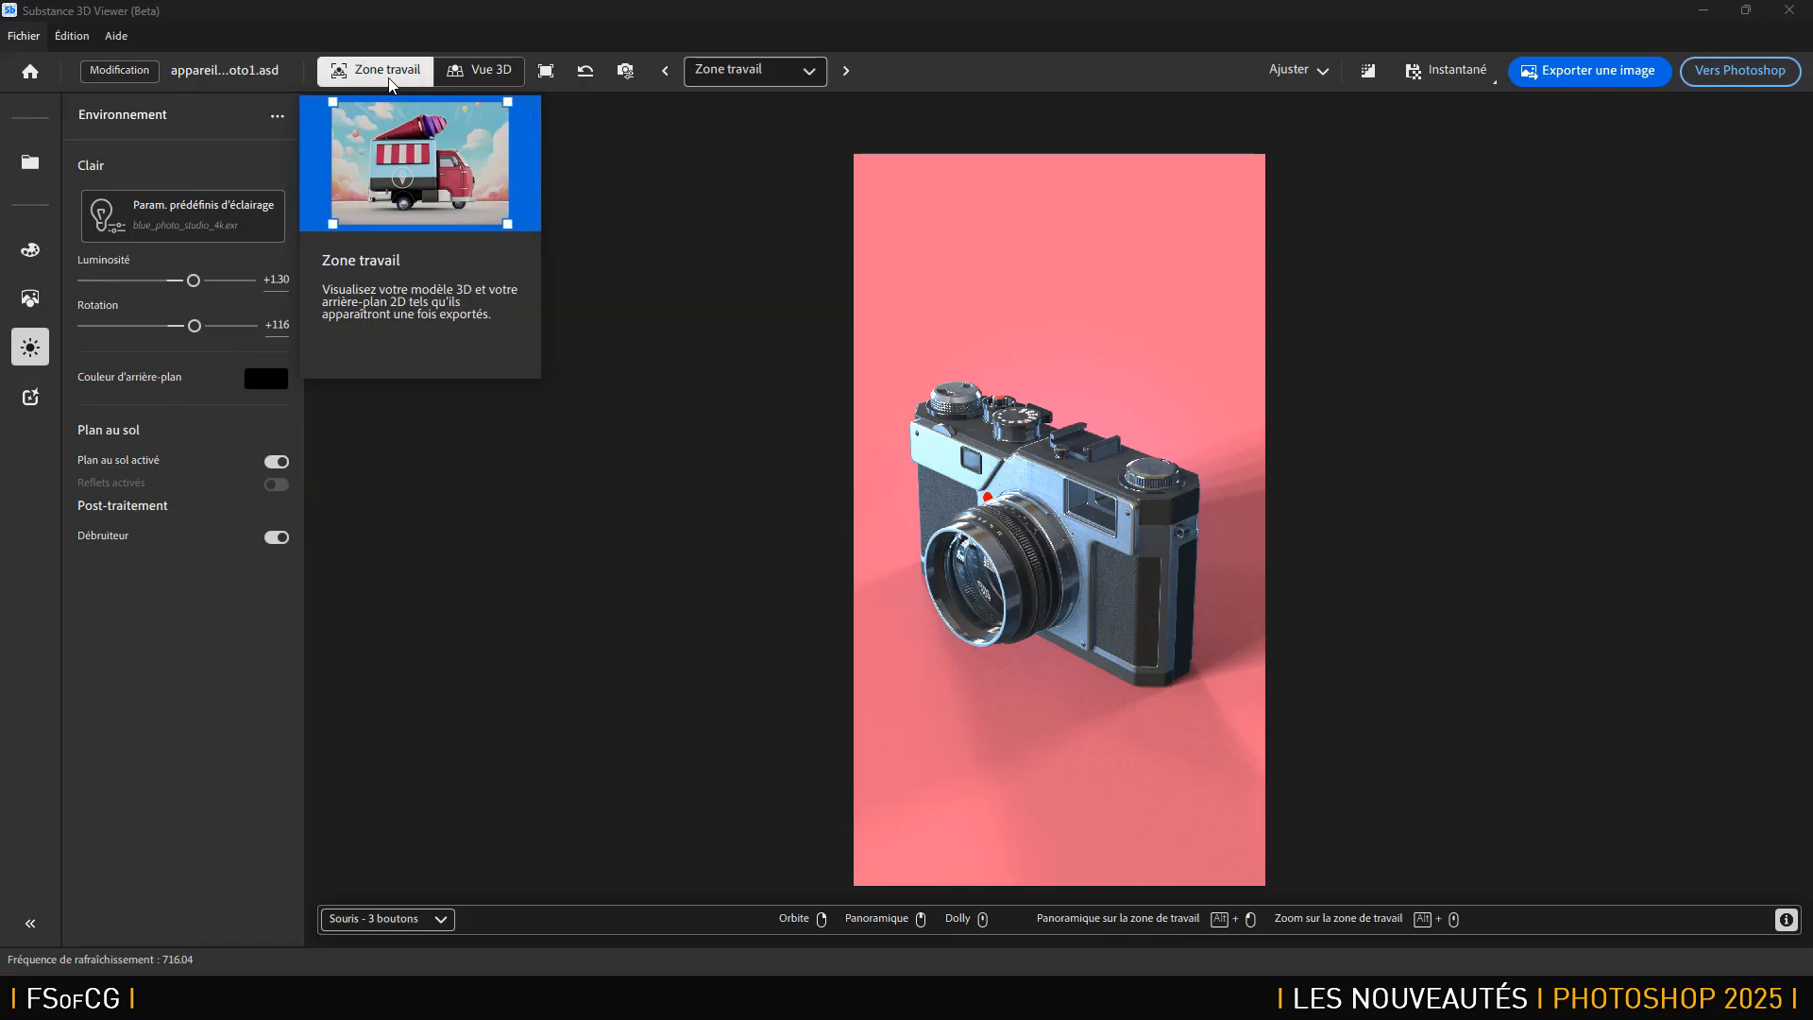
left_click(492, 76)
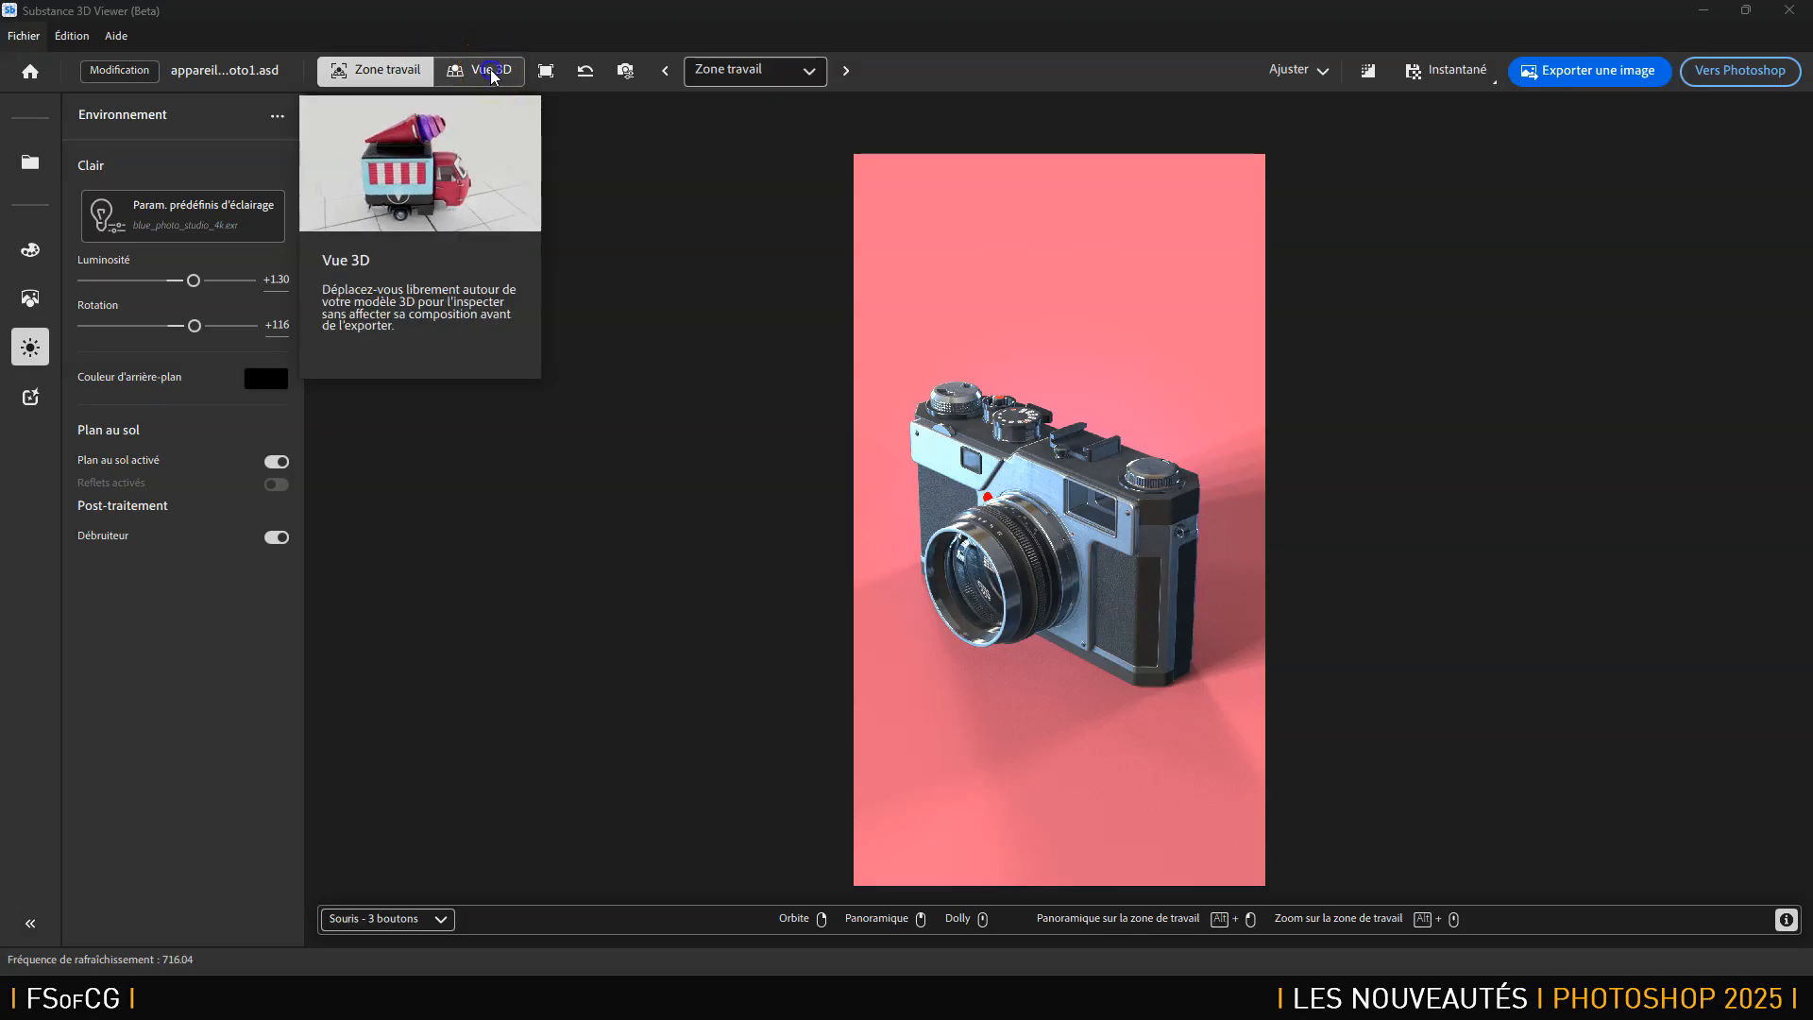
mouse_move(1109, 453)
left_mouse_down()
mouse_move(882, 437)
mouse_move(623, 453)
mouse_move(1084, 448)
left_mouse_up()
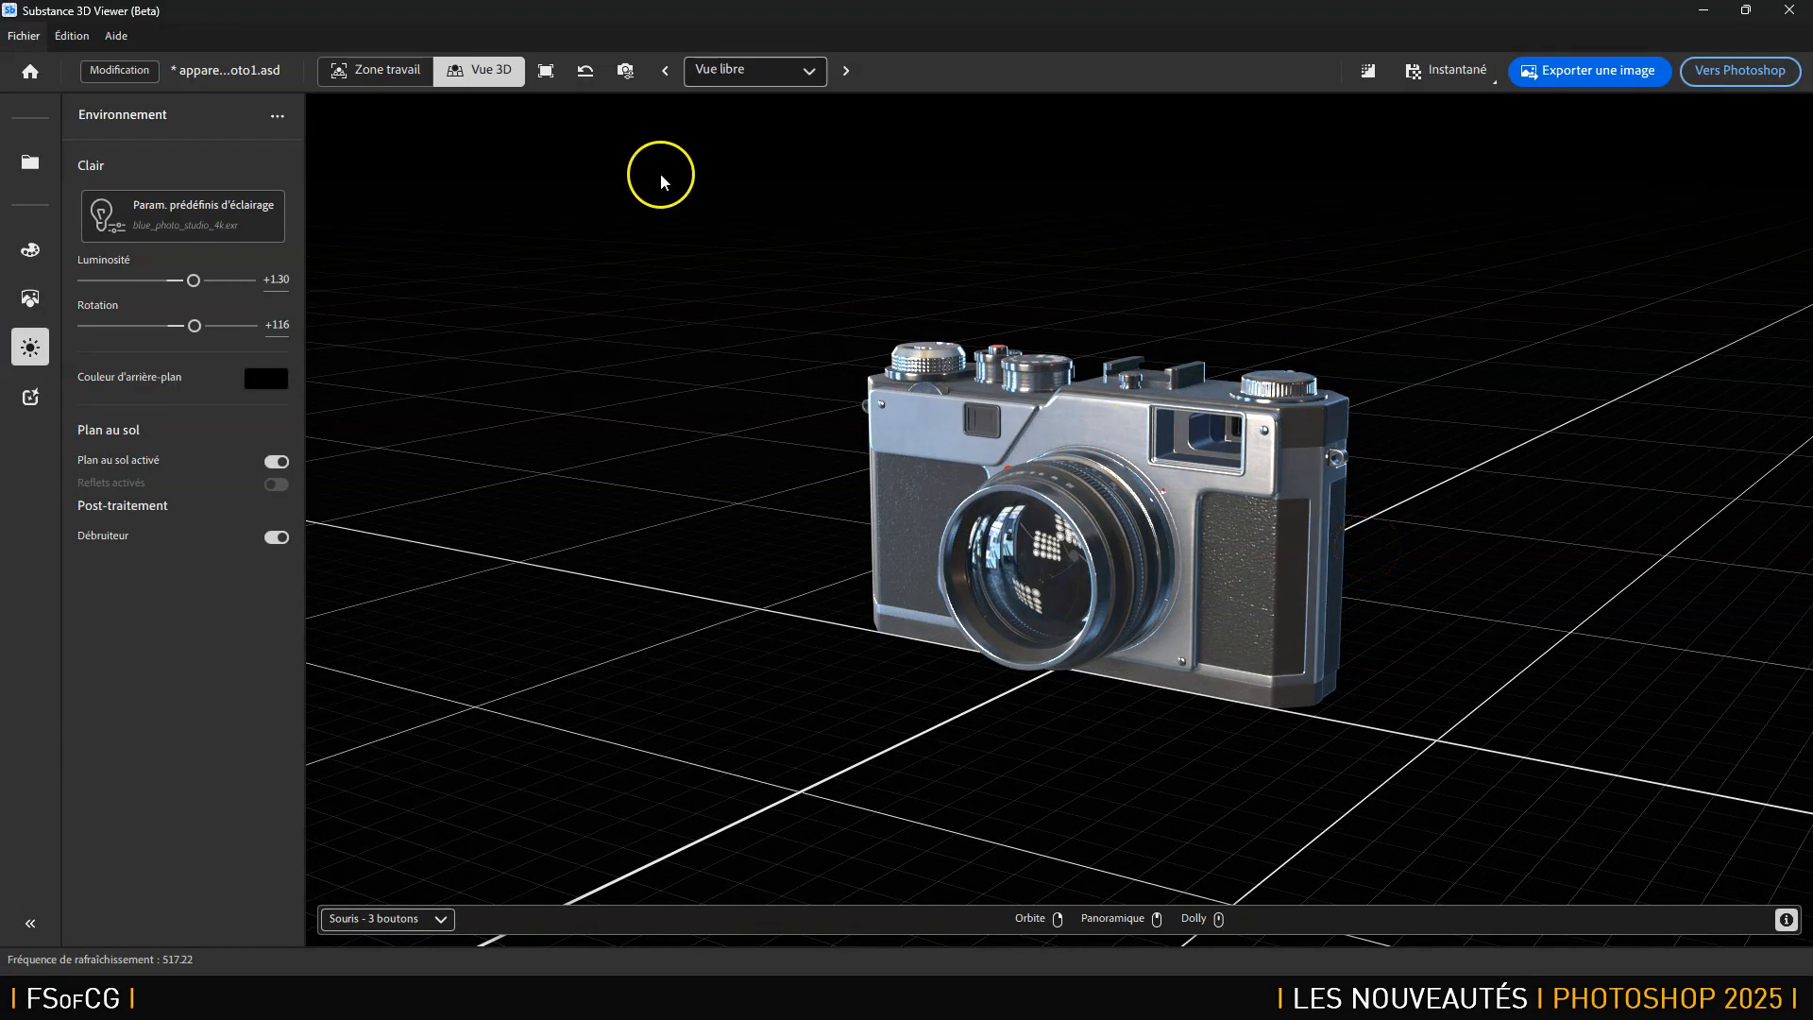
left_click(373, 70)
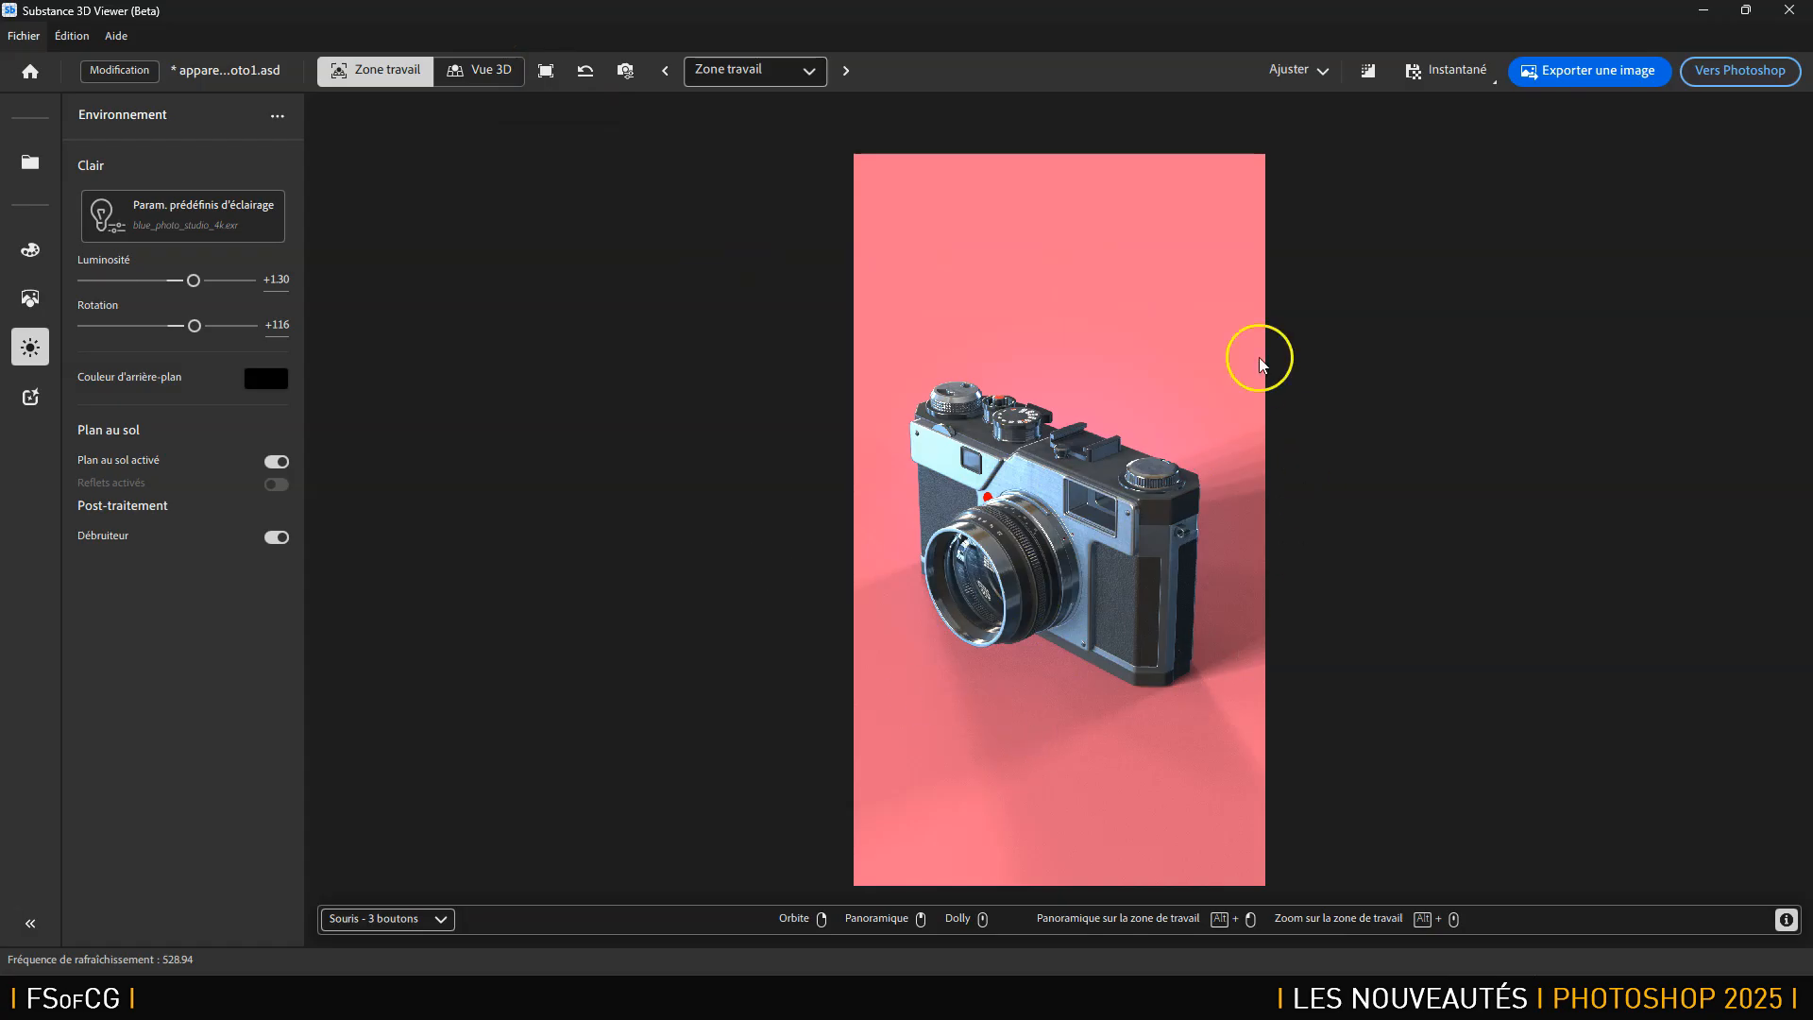
Show the camera's file properties, frame the model in the workspace, and reposition it so it fits whole within the canvas.
left_click(31, 166)
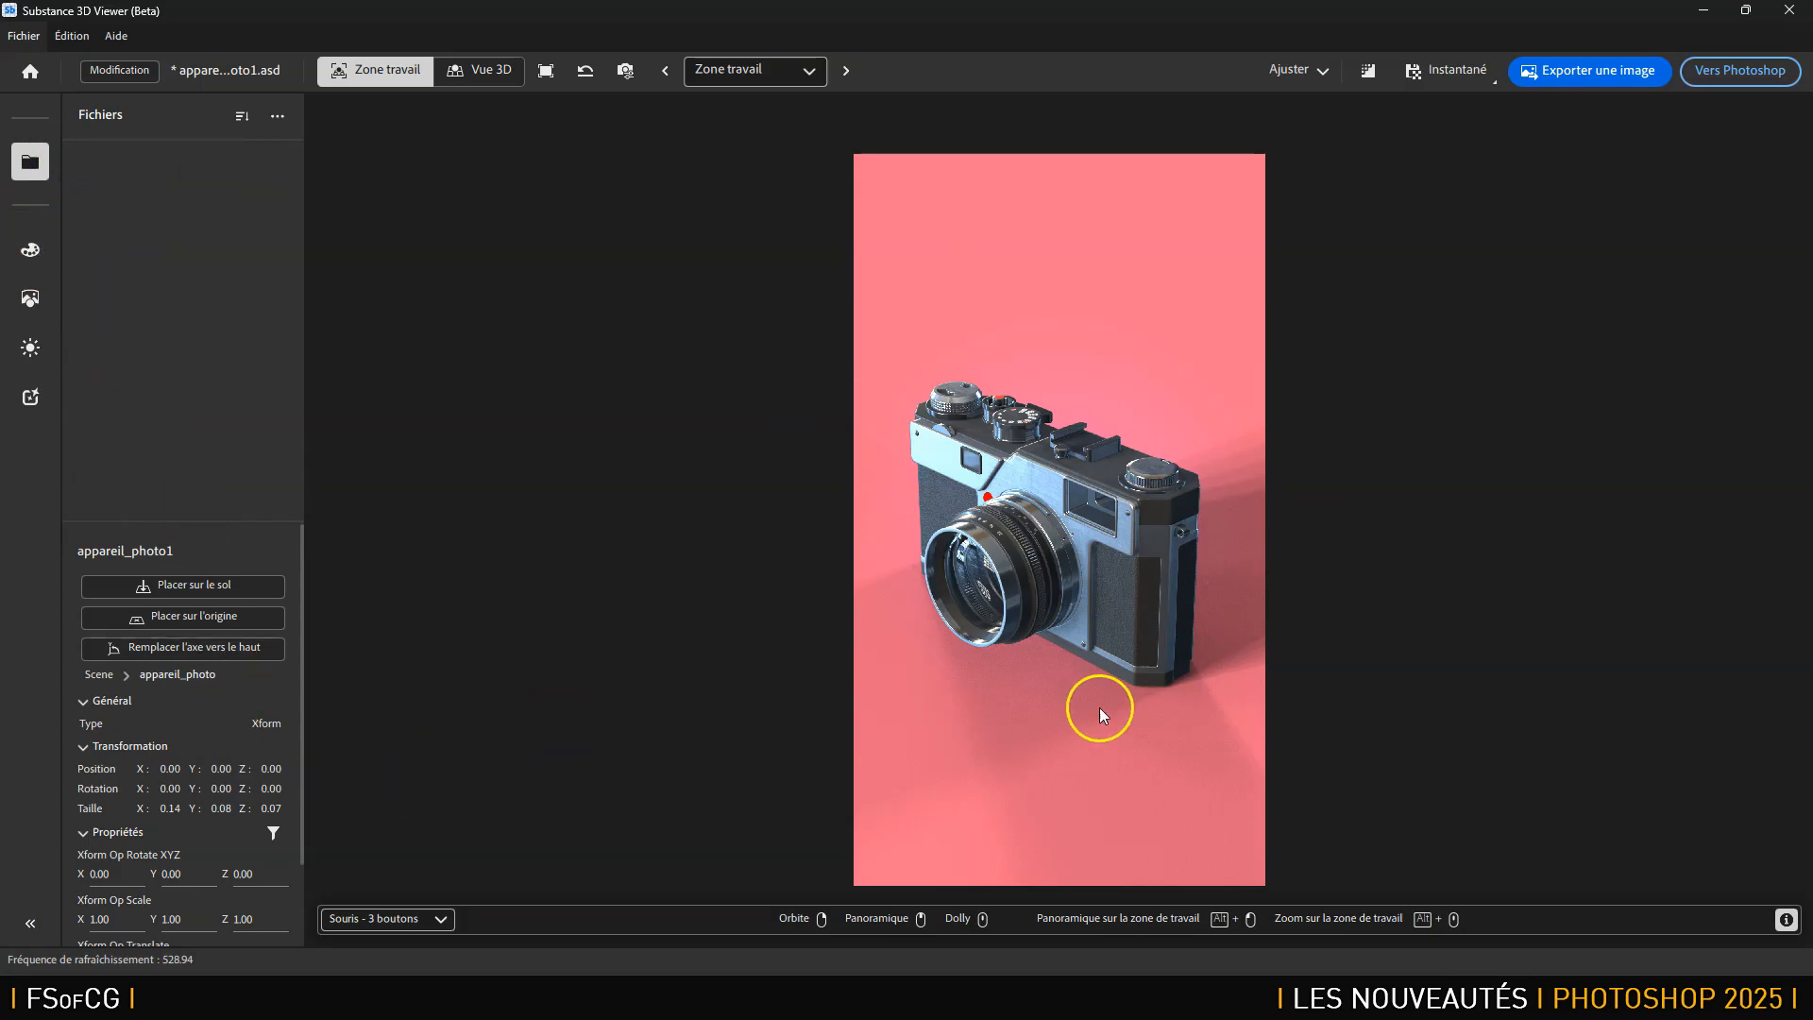
left_click(547, 71)
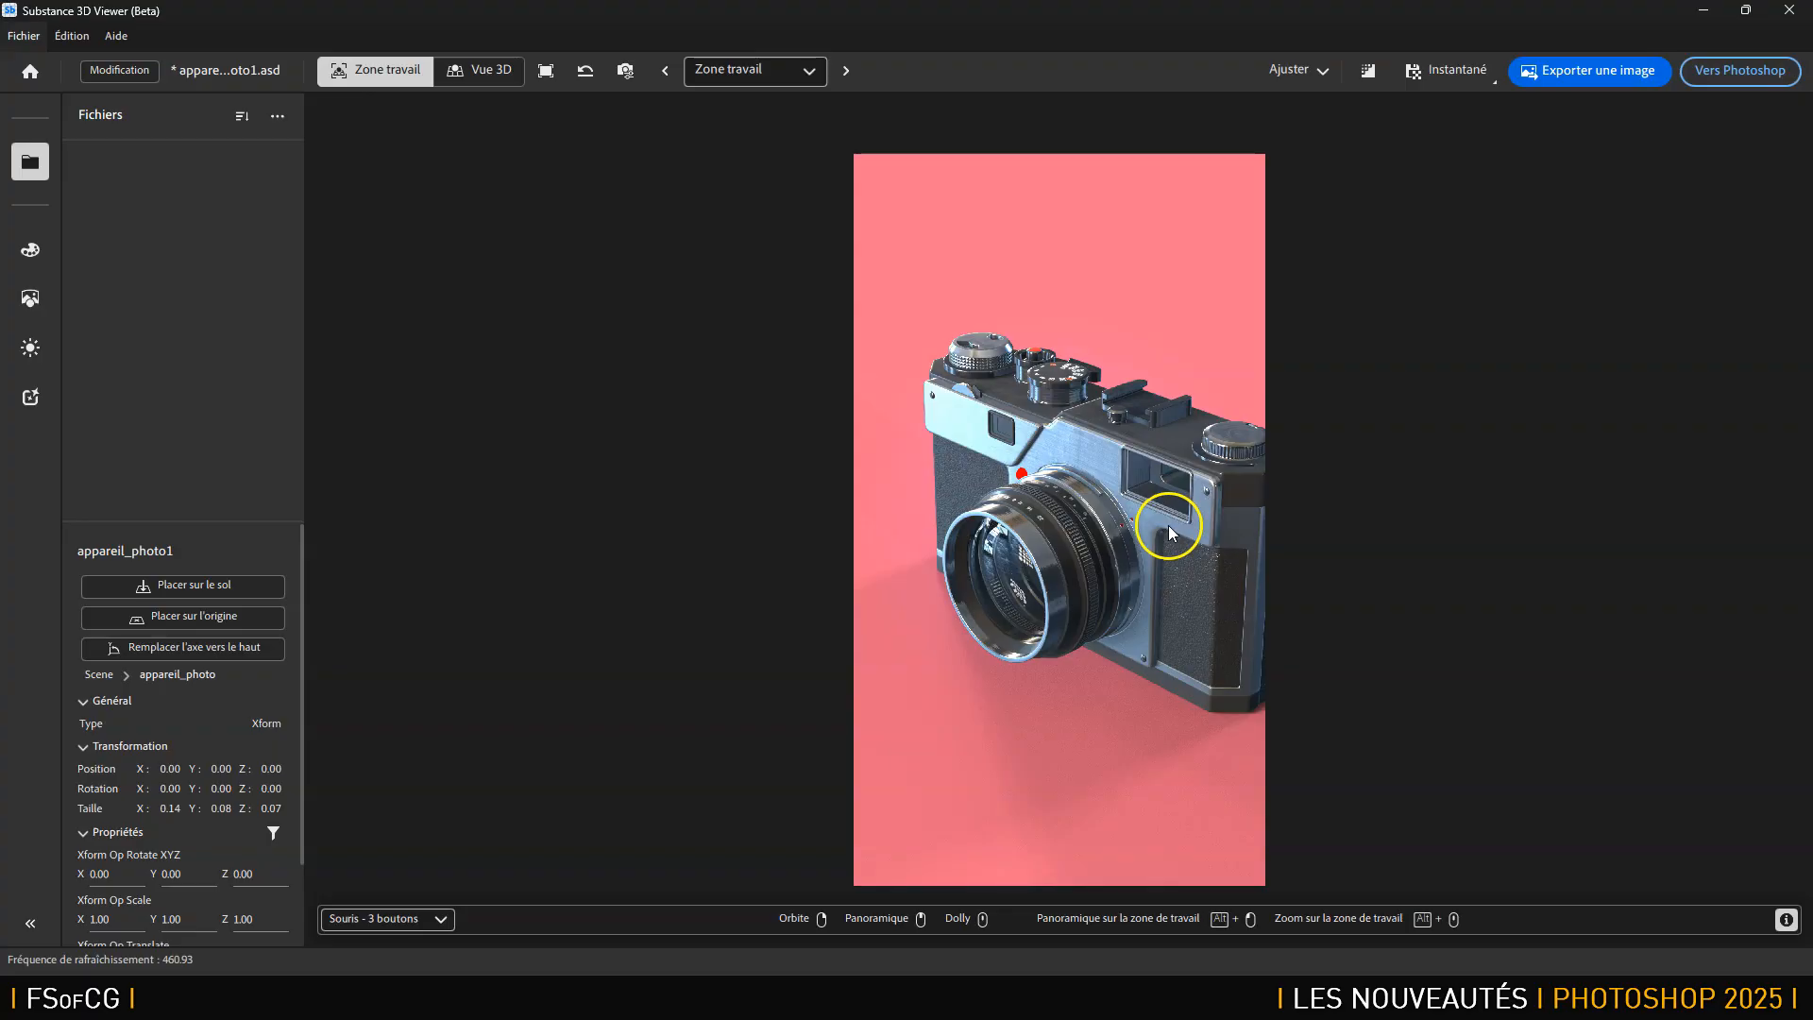
scroll(1169, 534, "down", 4)
left_click_drag(1117, 526, 1073, 526)
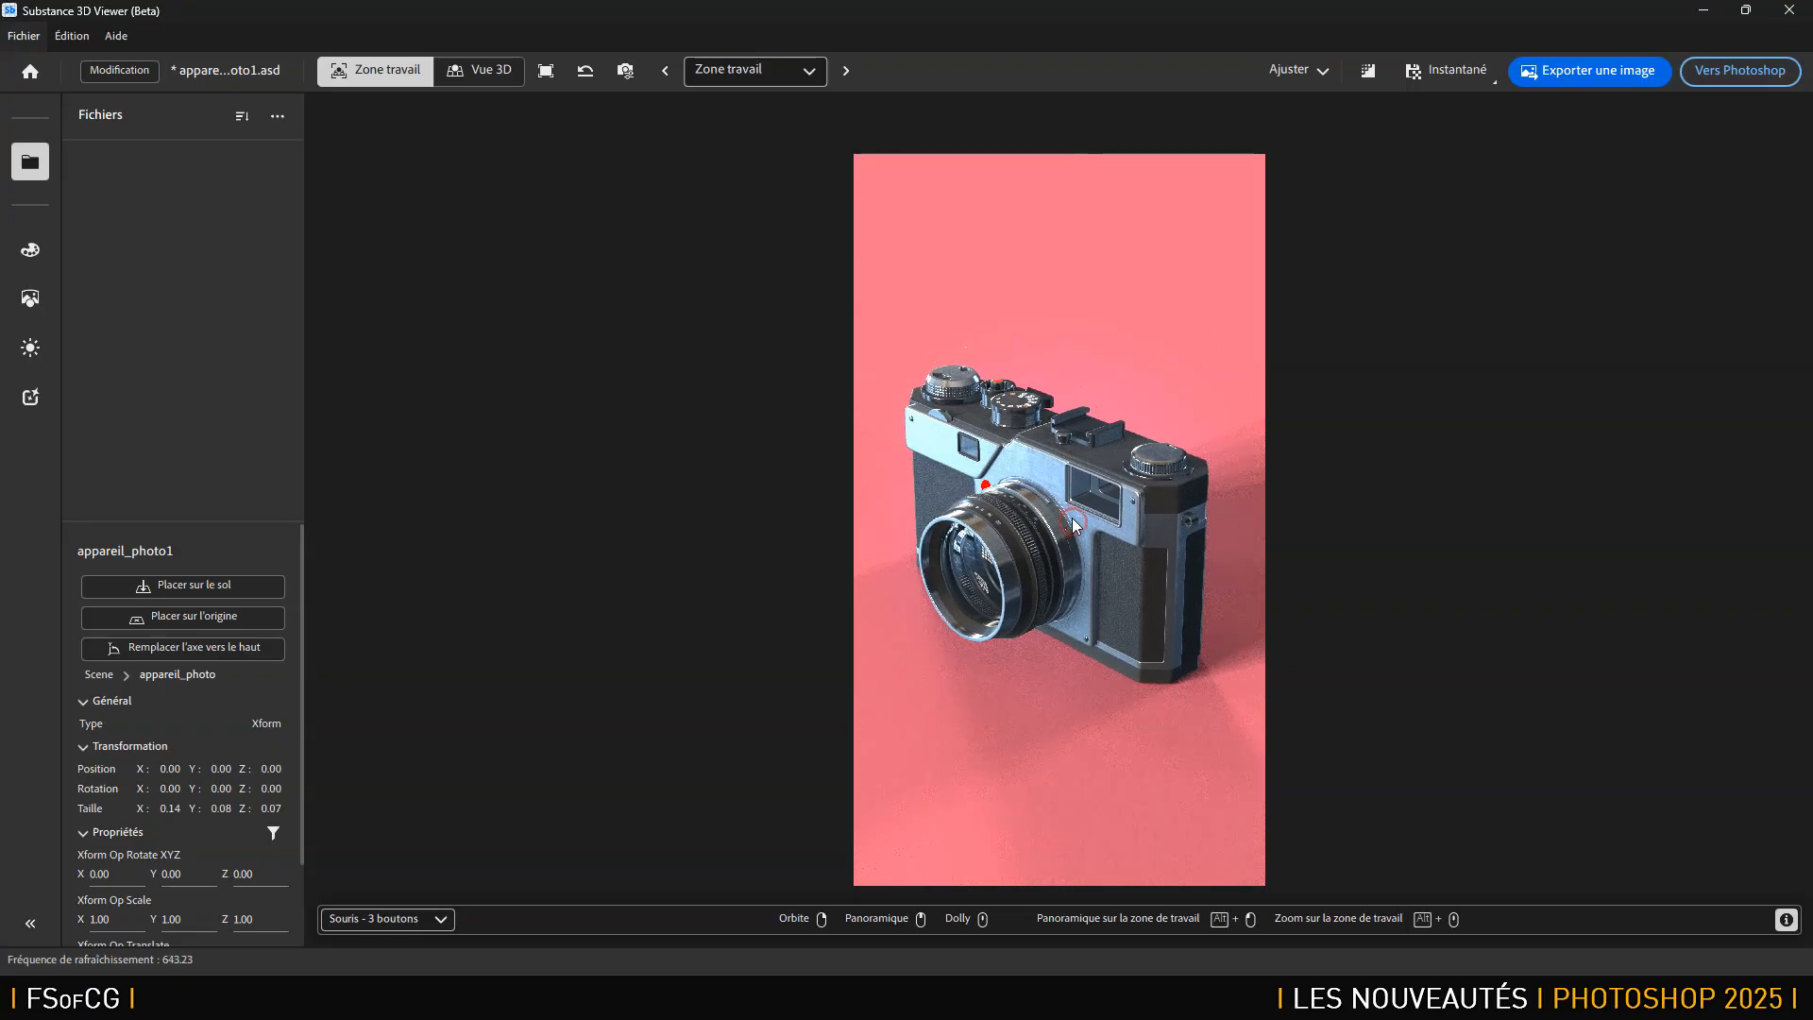
Reset the workspace view, and orbit and zoom out until the whole camera model fits the canvas from a raised three-quarter angle.
left_click(586, 73)
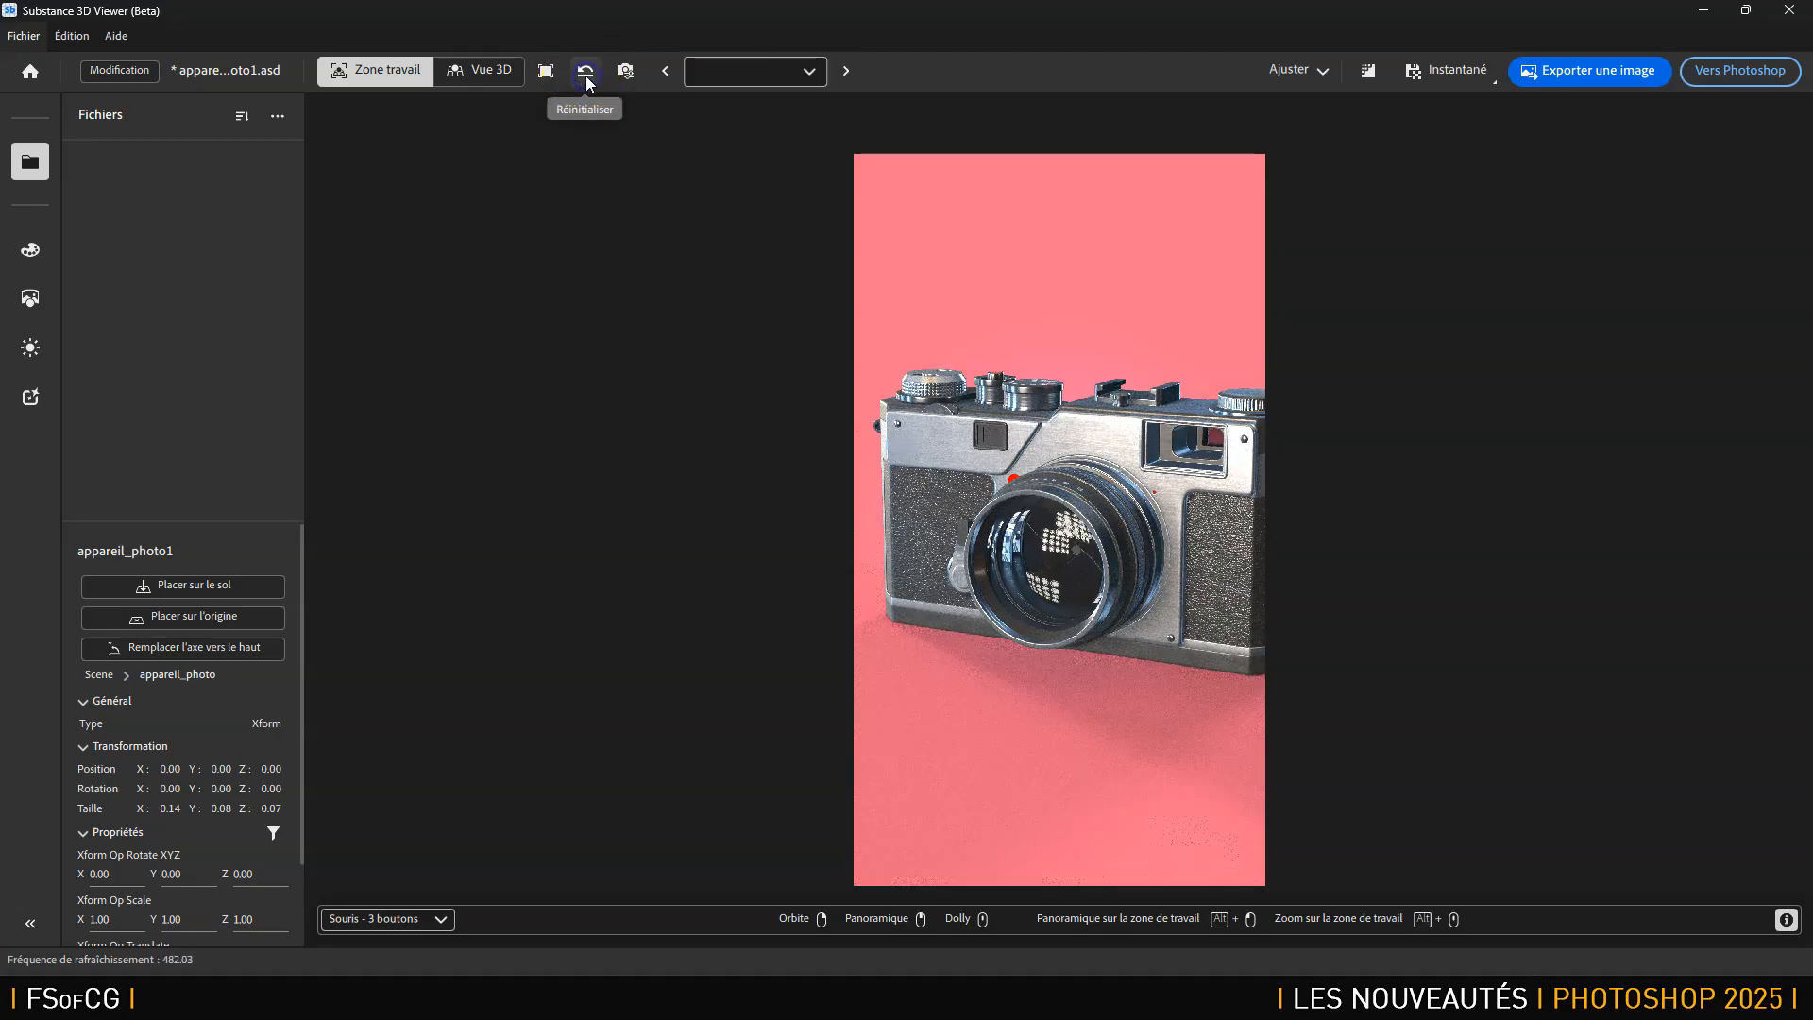
left_click_drag(1134, 455, 1127, 507)
scroll(1121, 514, "down", 5)
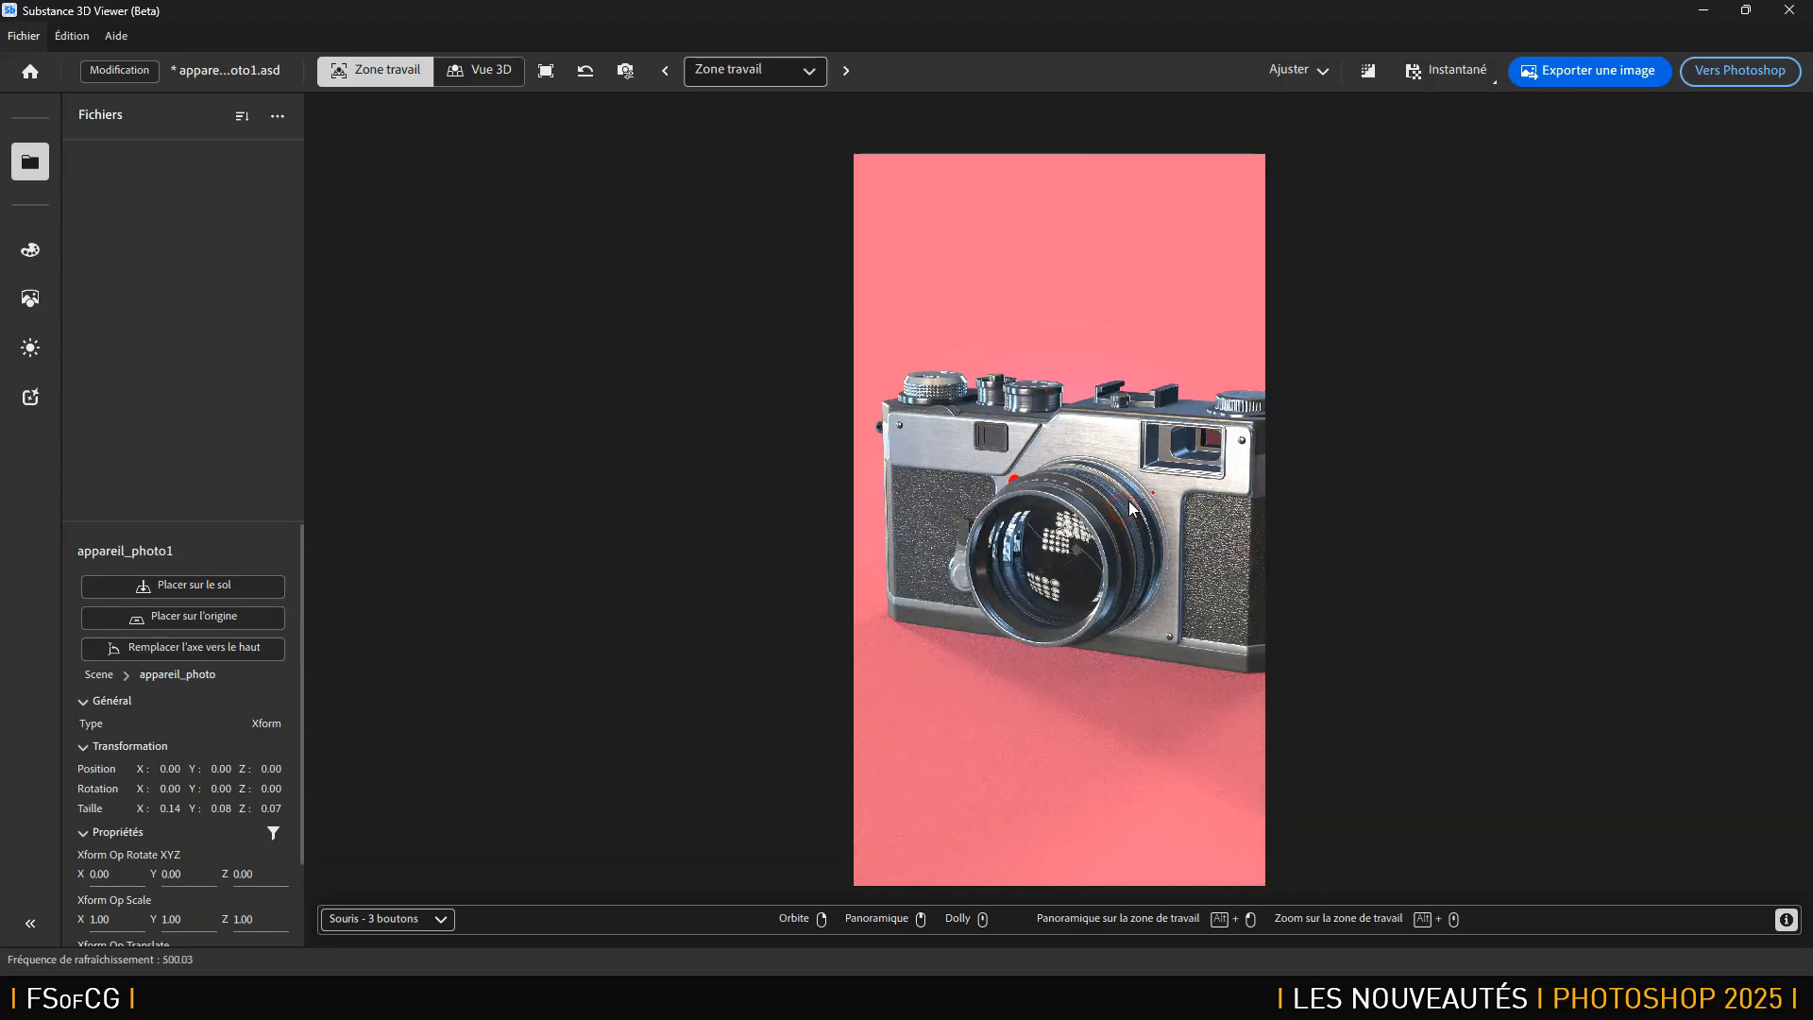
left_click_drag(1122, 515, 1079, 515)
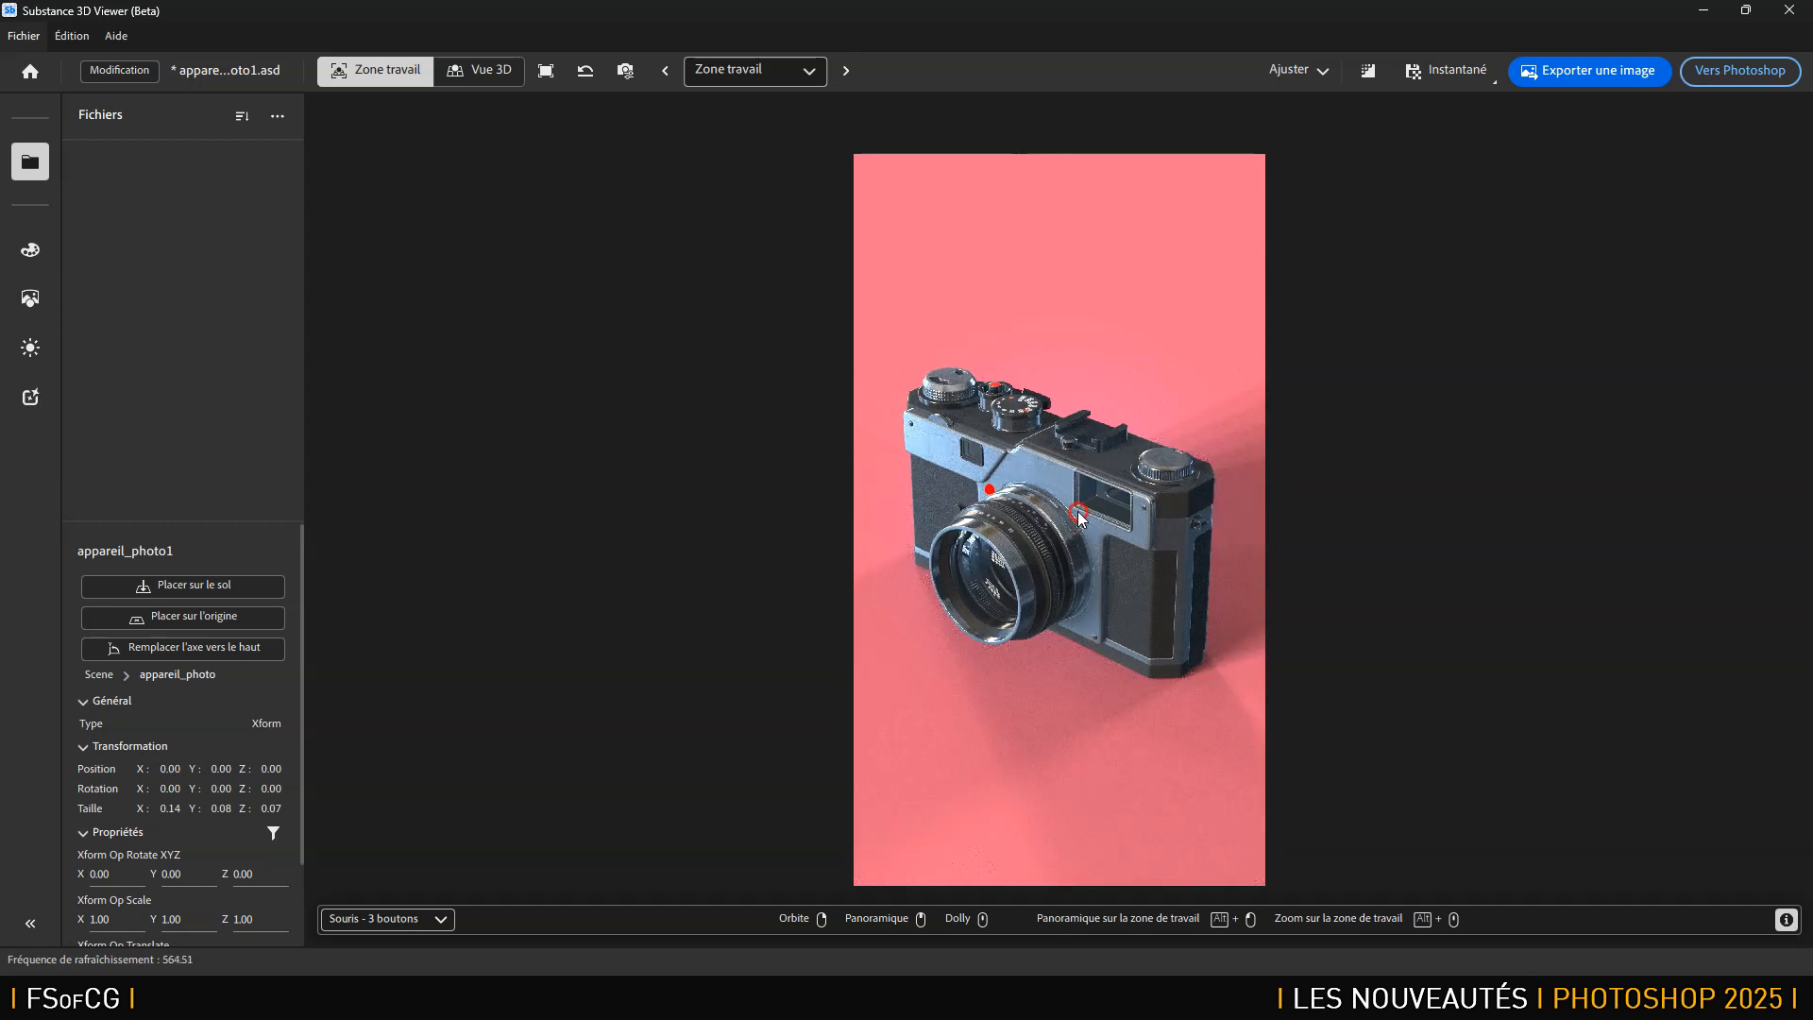
Switch the view projection to Orthographique and orbit the camera model to a high three-quarter angle.
left_click(626, 71)
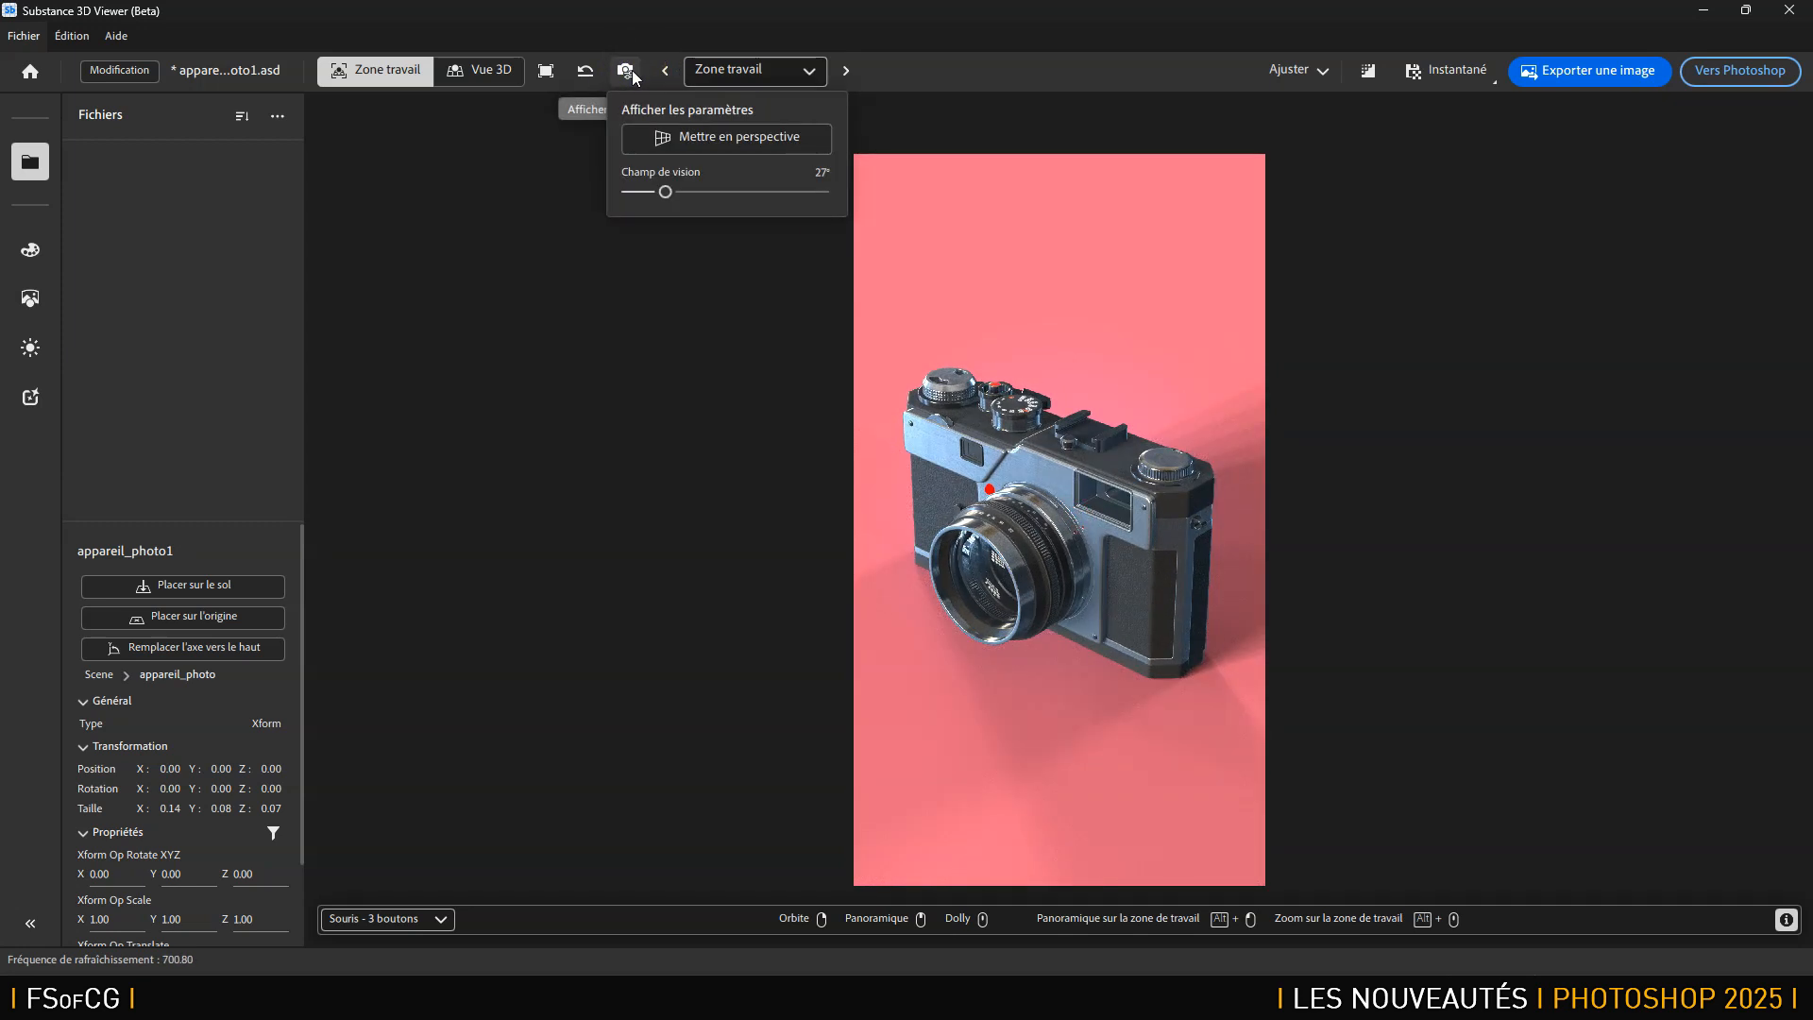
left_click(720, 149)
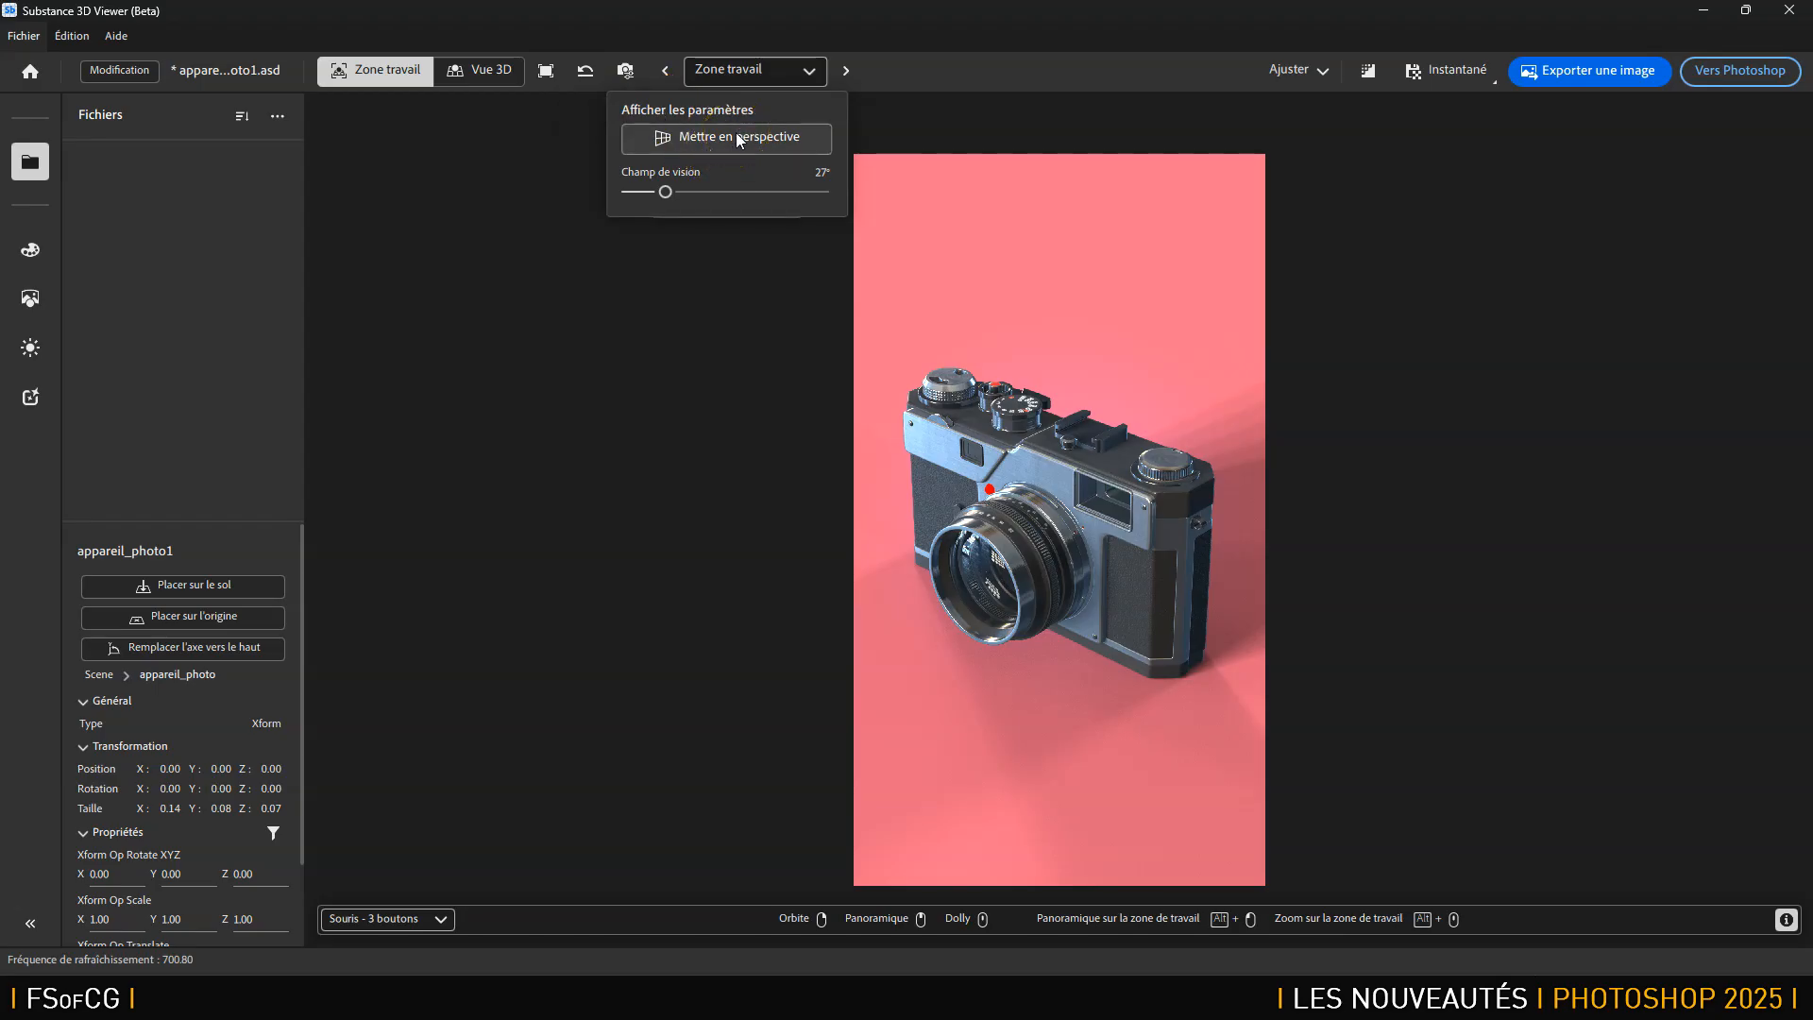
left_click(738, 139)
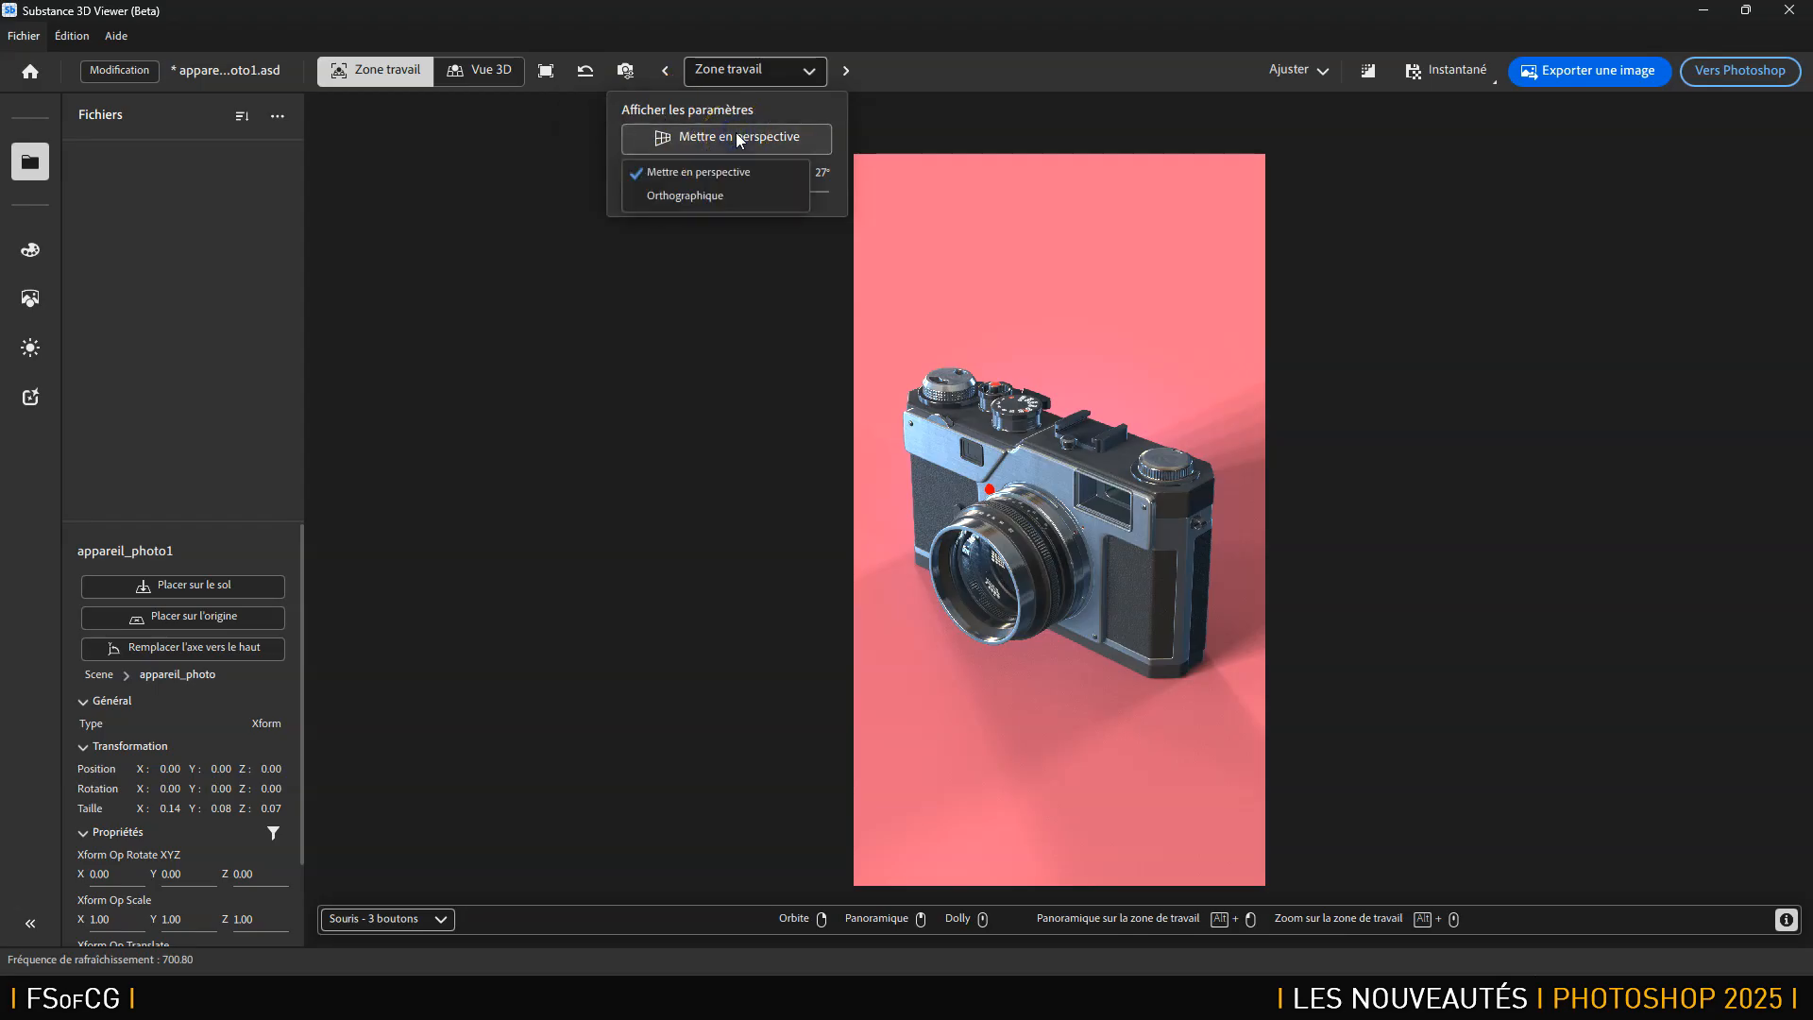
left_click(715, 195)
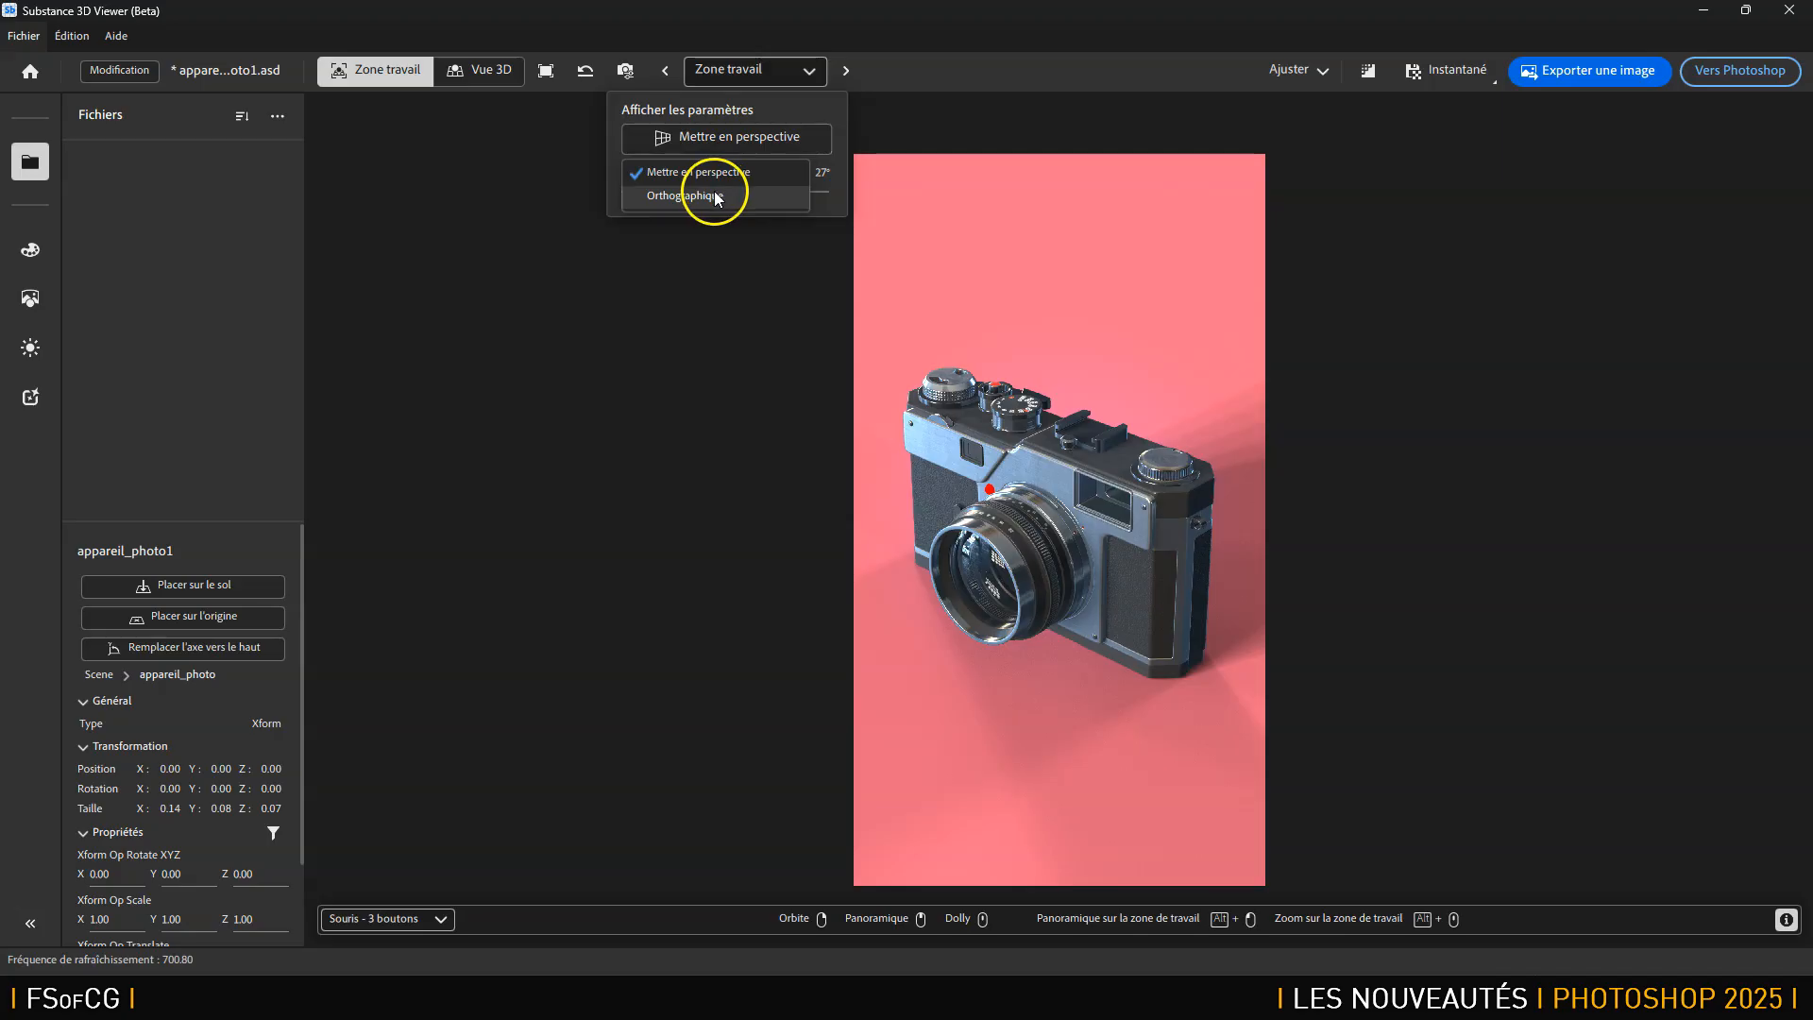
scroll(1114, 531, "down", 7)
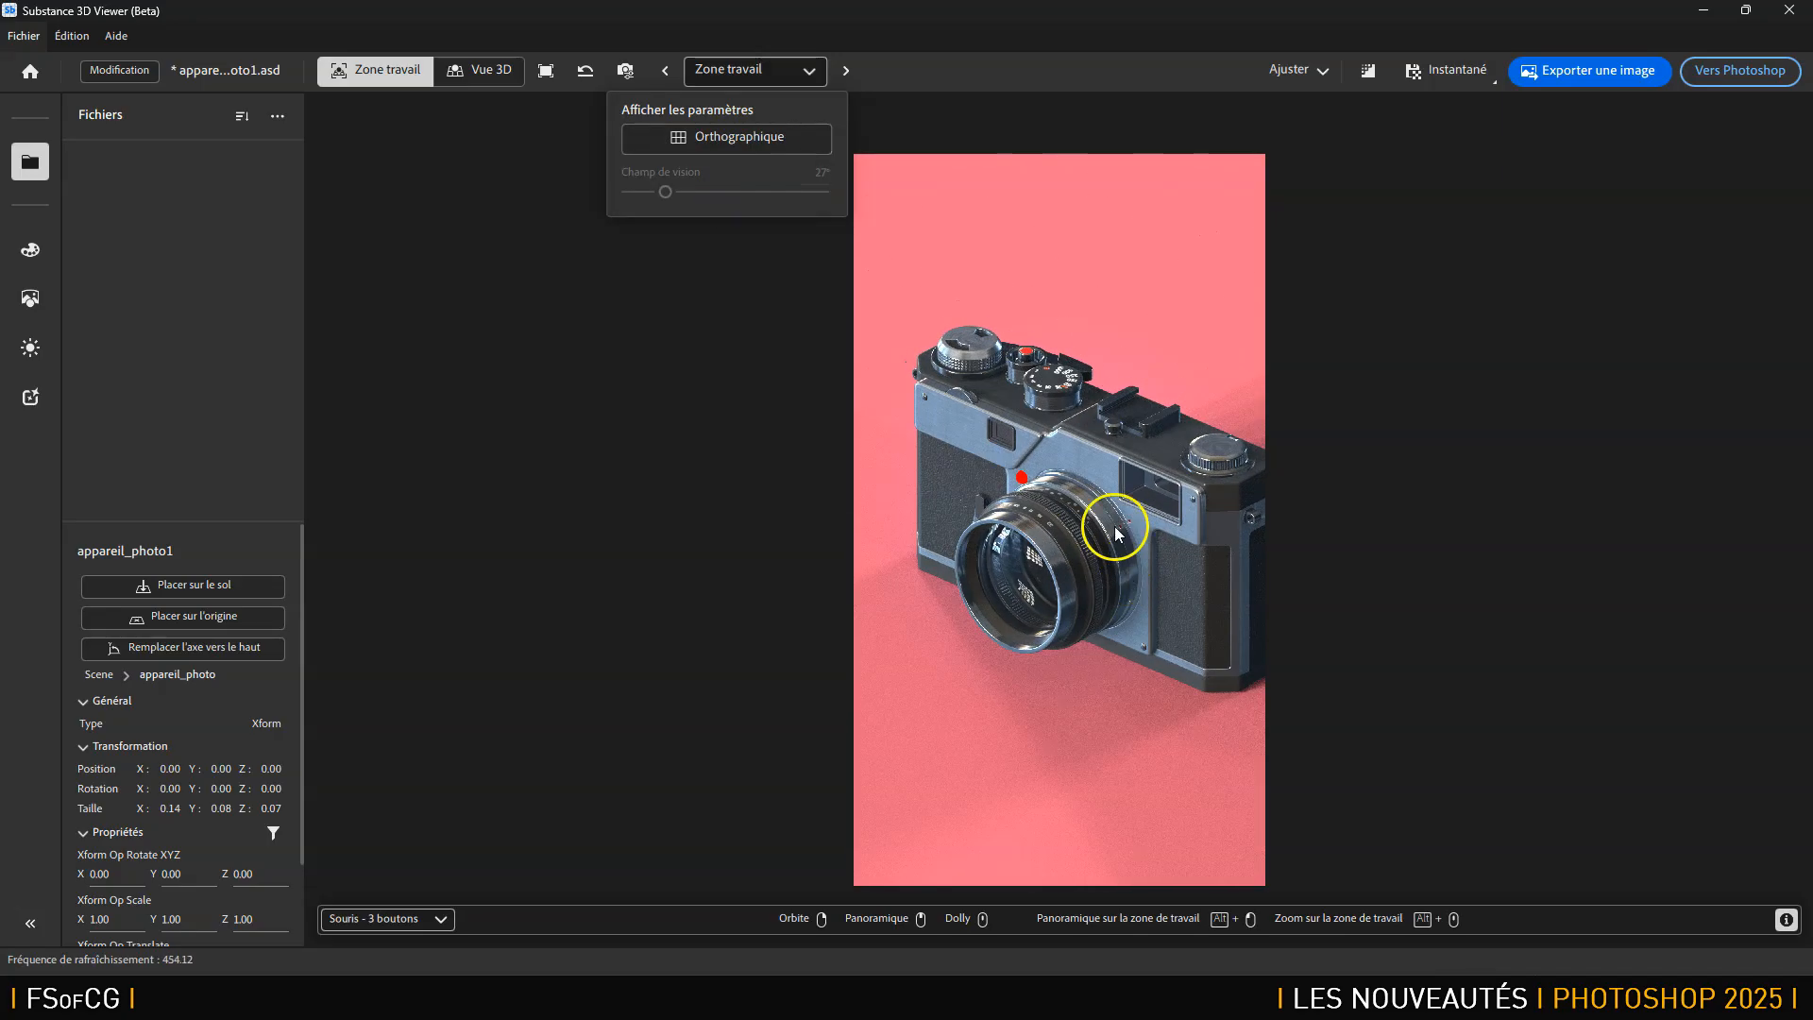
scroll(1114, 530, "down", 2)
mouse_move(1114, 530)
left_mouse_down()
mouse_move(1103, 508)
mouse_move(1065, 510)
mouse_move(1091, 531)
left_mouse_up()
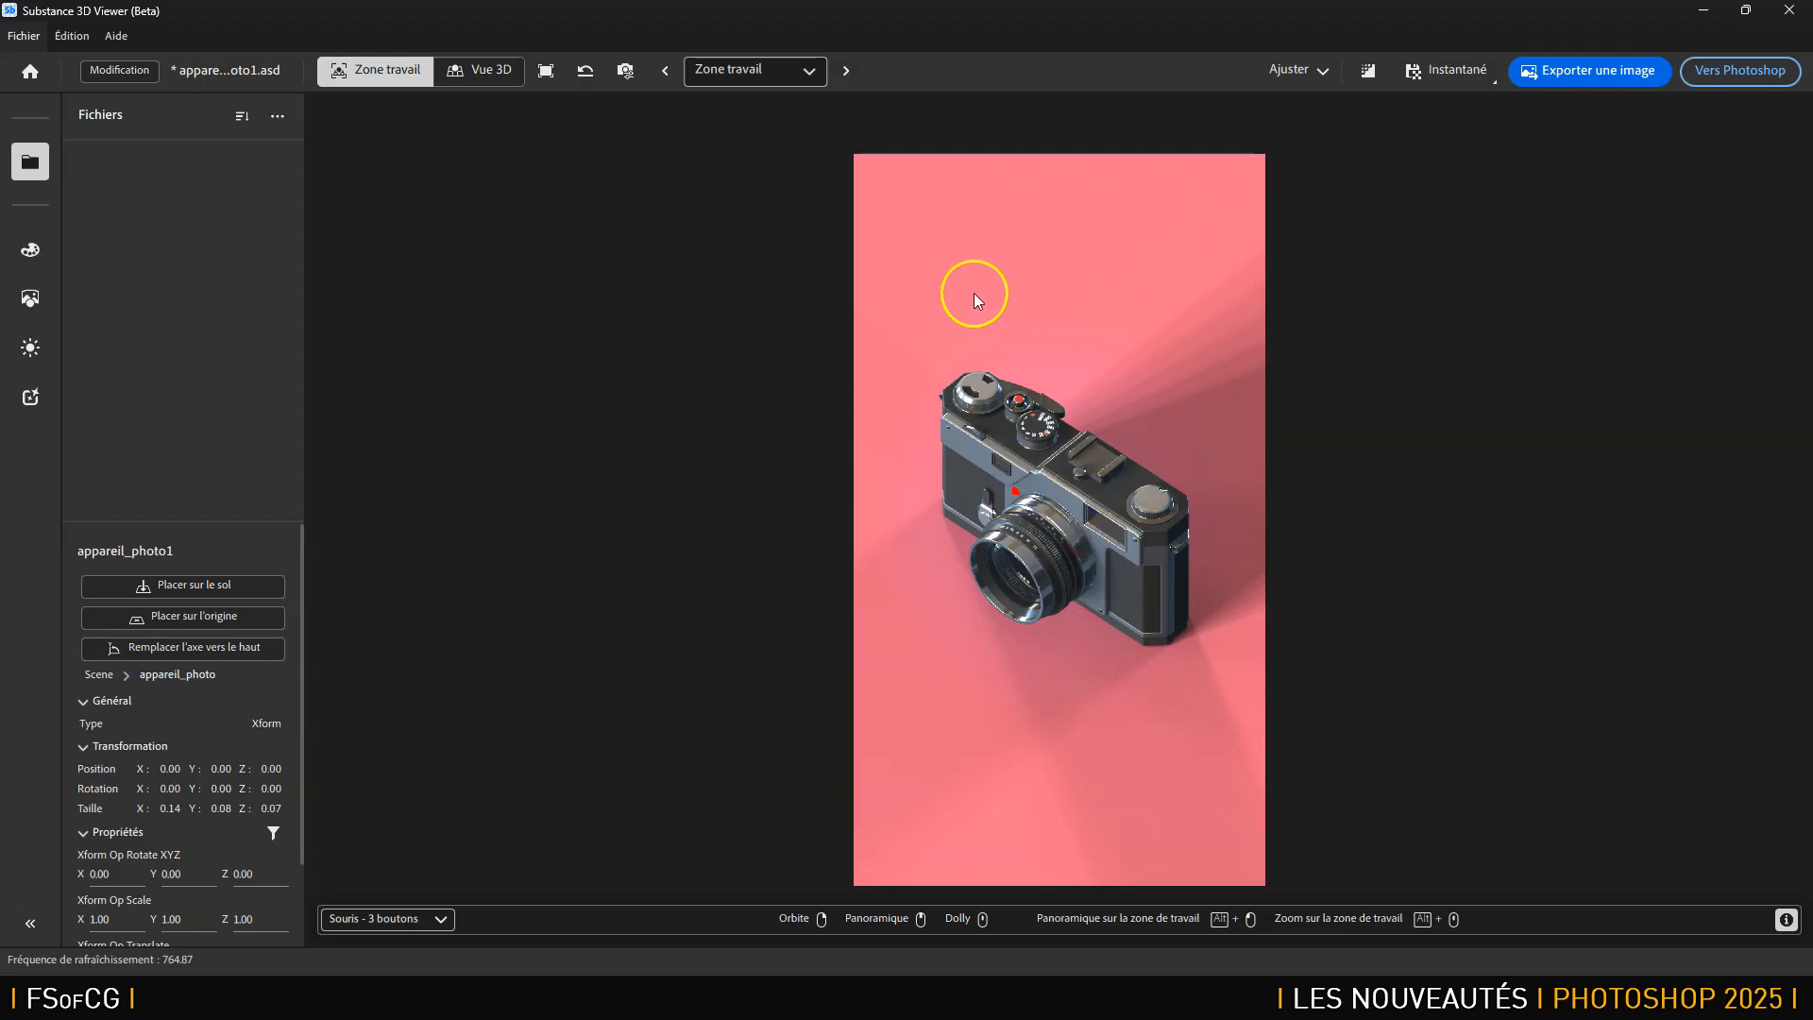
Return the view projection to Mettre en perspective and orbit to a lower three-quarter angle on the camera.
left_click(625, 70)
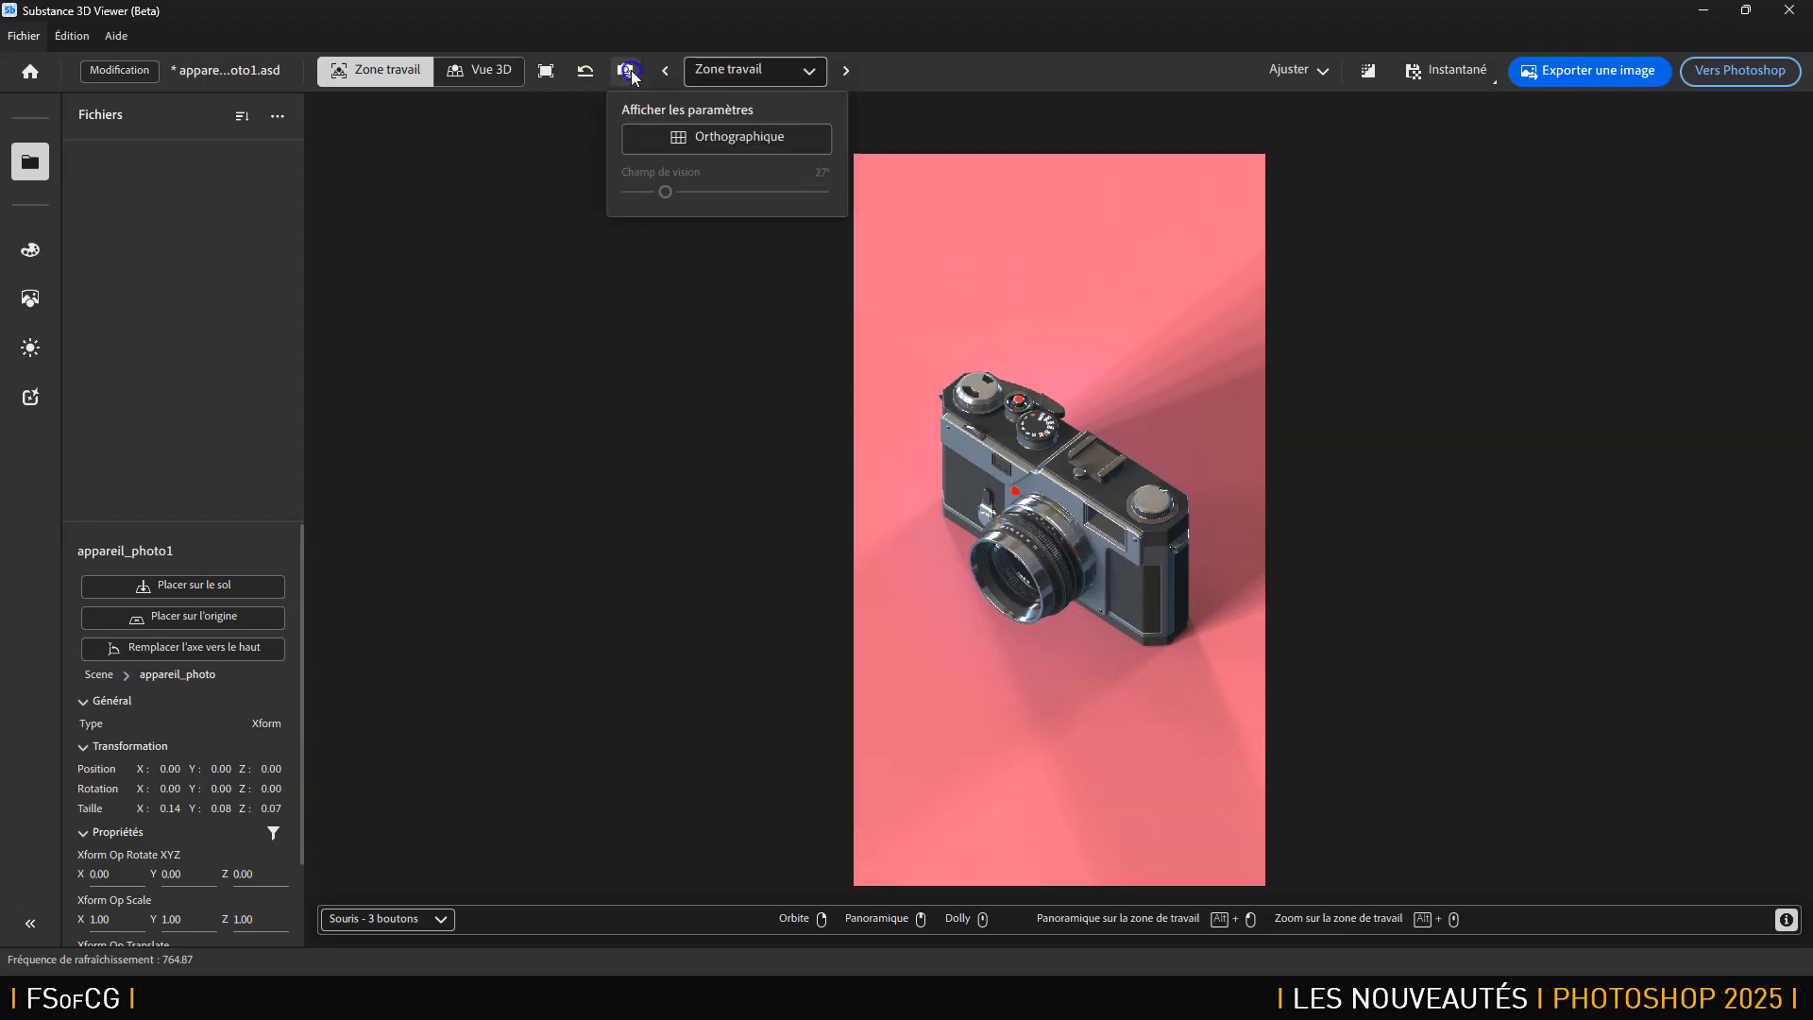
left_click(716, 140)
left_click(711, 173)
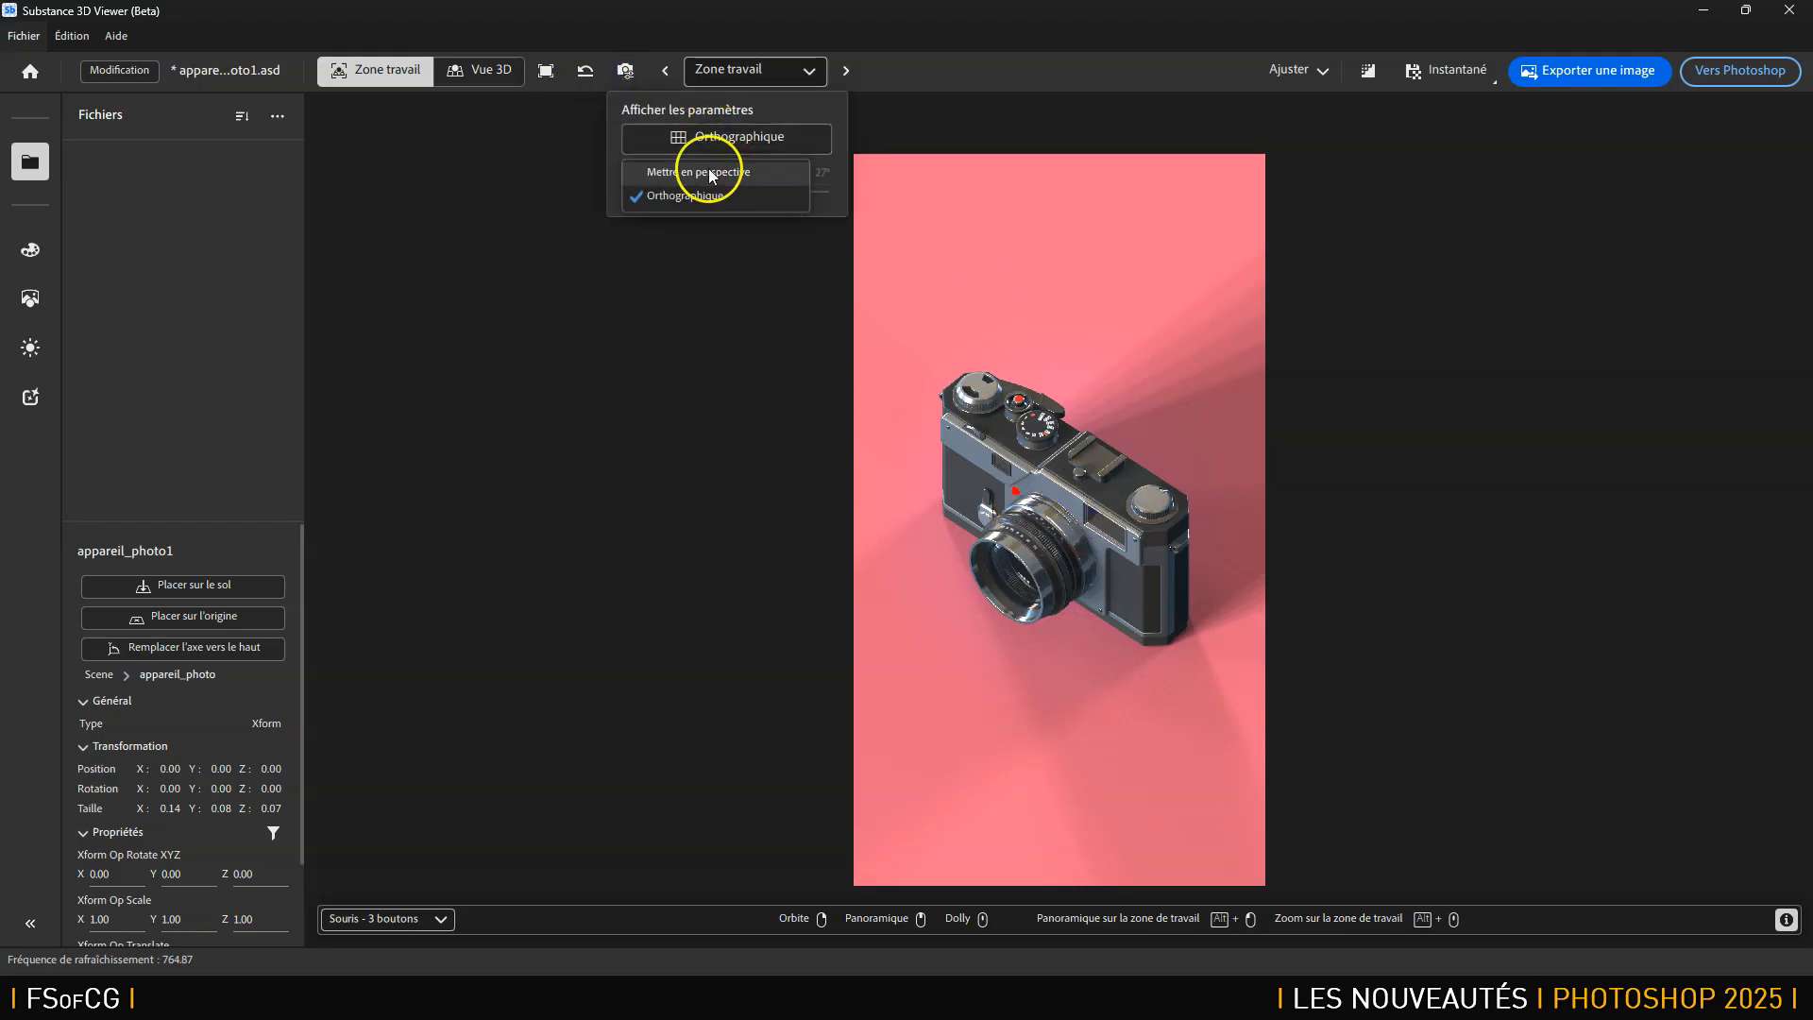
left_click_drag(1065, 540, 1036, 508)
scroll(1076, 496, "down", 1)
Narrow the perspective view's field of view to 9.3° and reframe the whole camera model in the canvas.
left_click(633, 80)
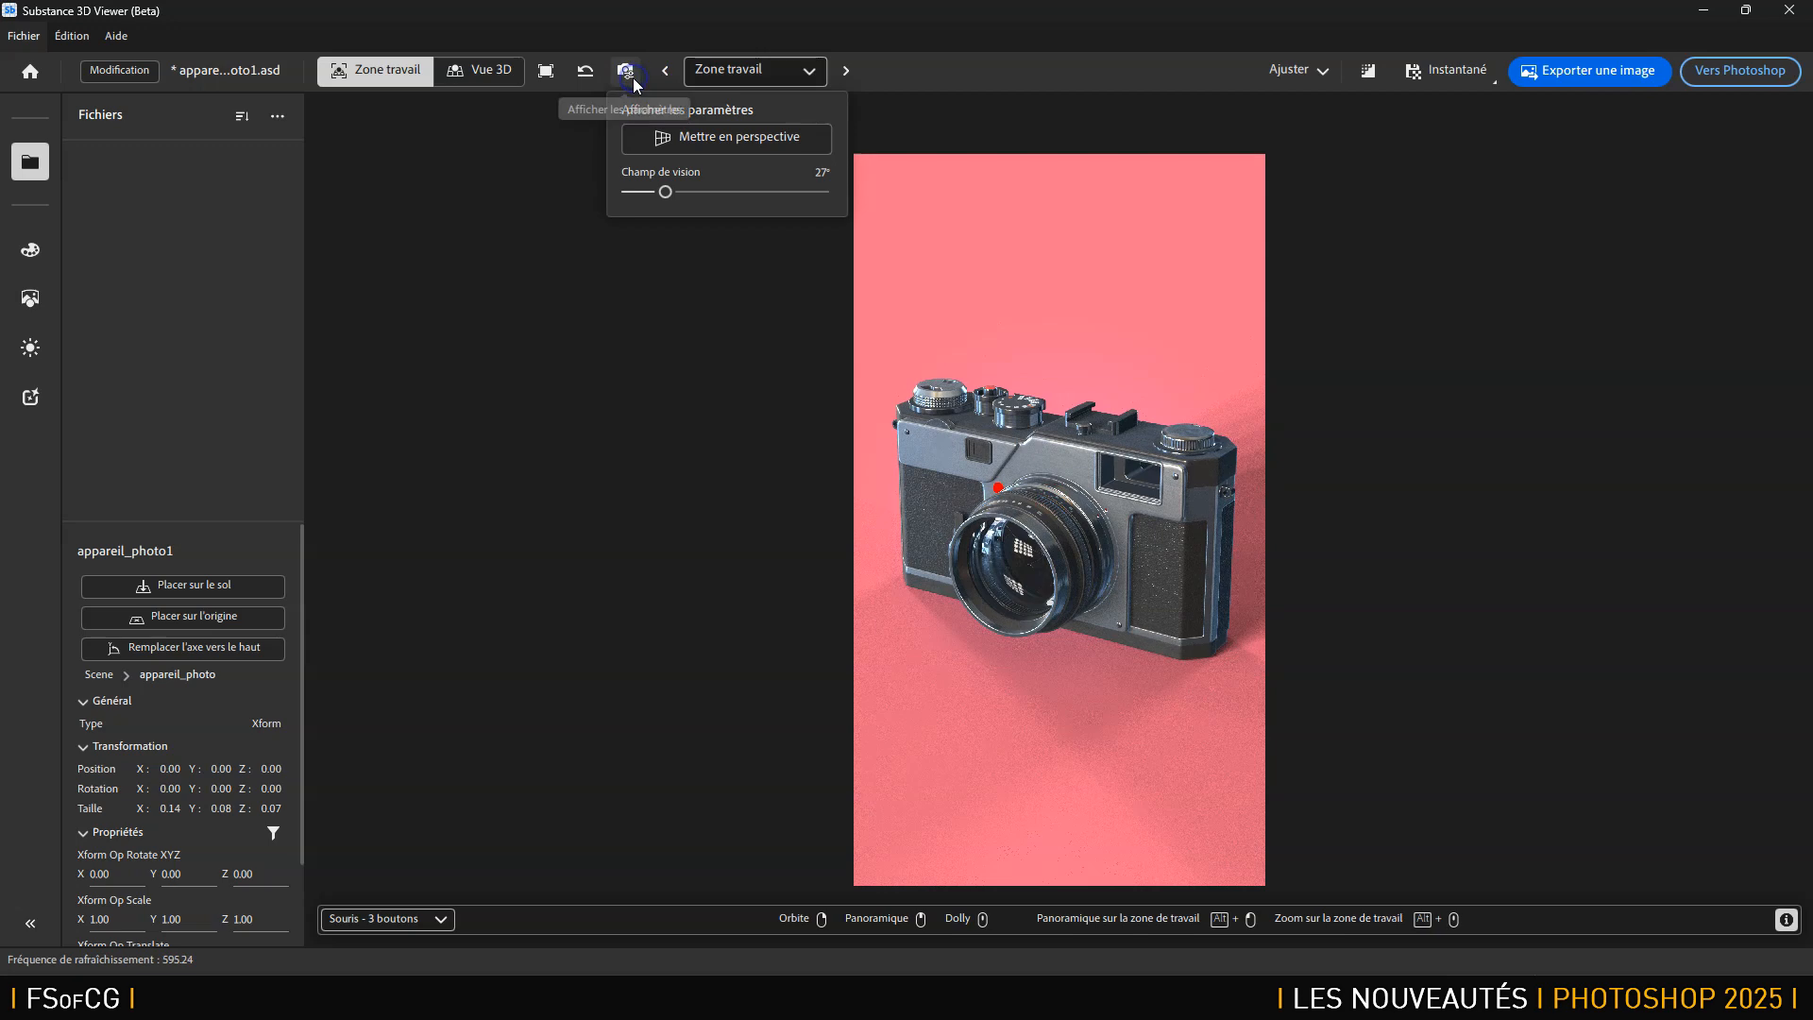
mouse_move(660, 190)
left_mouse_down()
mouse_move(801, 209)
mouse_move(638, 200)
left_mouse_up()
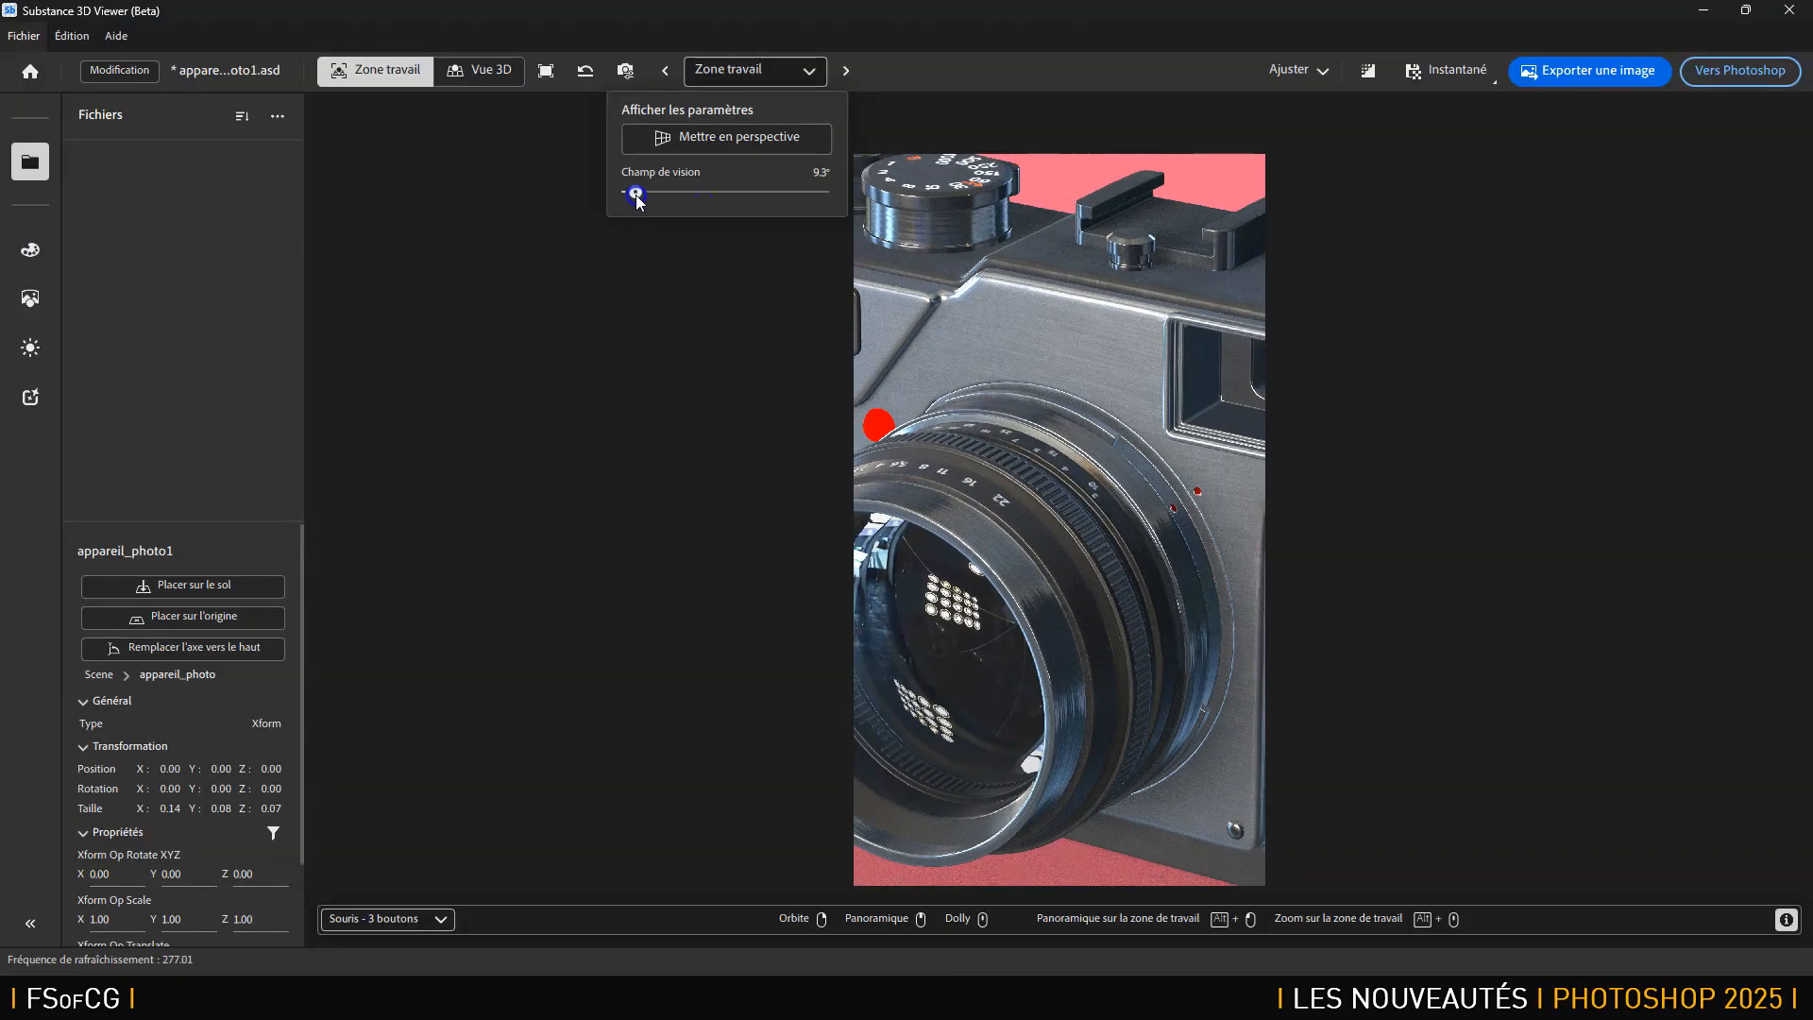
left_click_drag(1070, 480, 1095, 552)
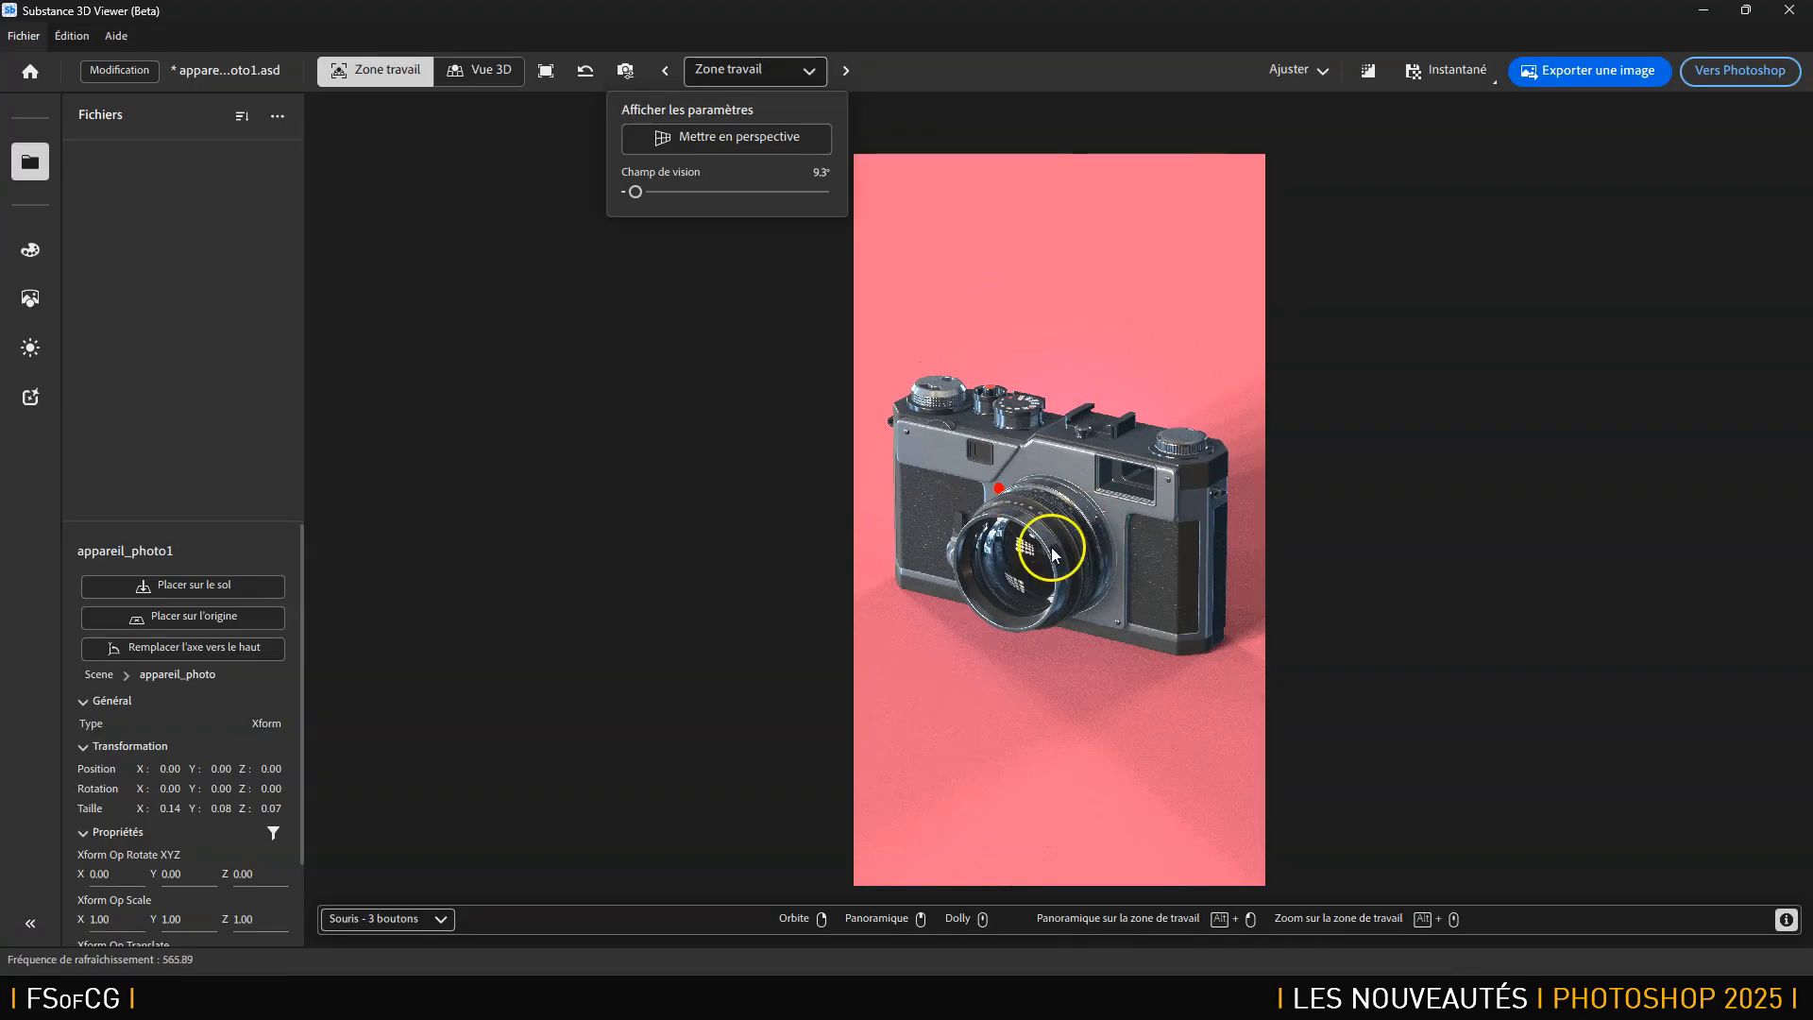
left_click_drag(1073, 531, 1088, 545)
Widen the field of view to 92.5°, frame the camera model in the canvas, and orbit to a low angle.
left_click(626, 71)
left_click_drag(631, 191, 702, 194)
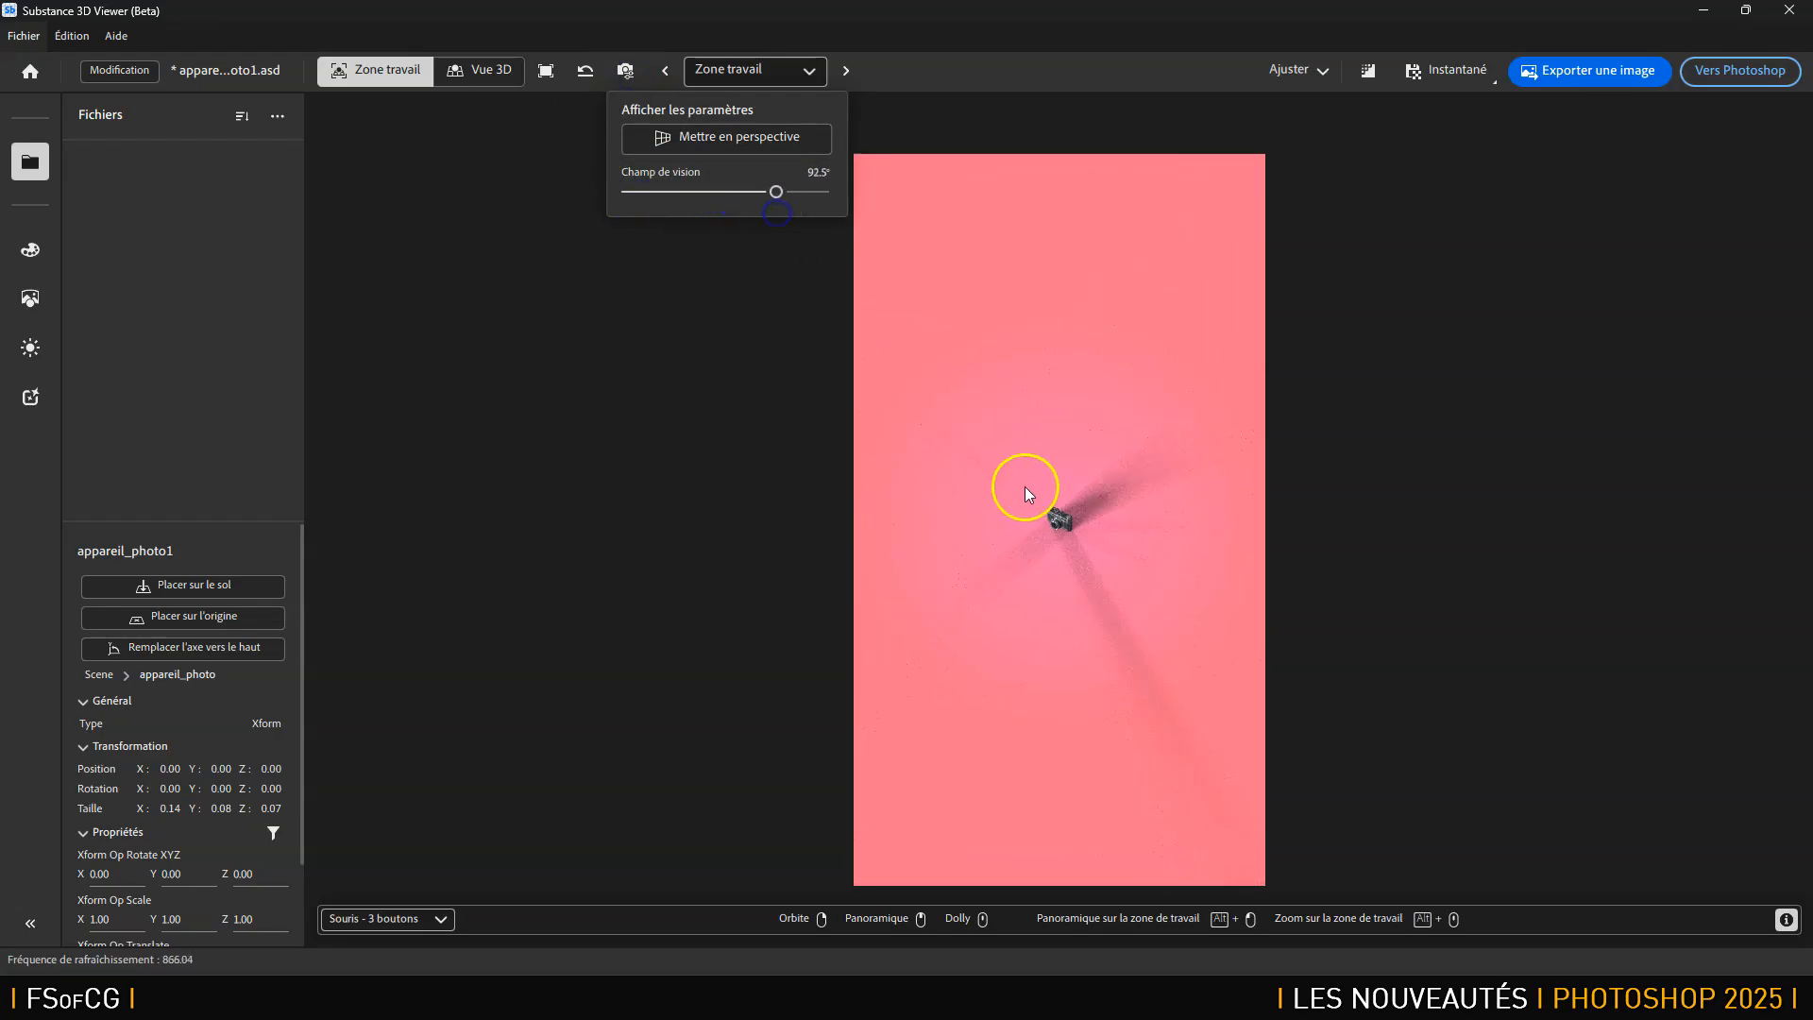
left_click(546, 71)
mouse_move(1011, 483)
left_mouse_down()
mouse_move(1036, 498)
mouse_move(999, 508)
mouse_move(1013, 512)
mouse_move(1124, 503)
mouse_move(1090, 513)
mouse_move(1103, 474)
mouse_move(1086, 455)
left_mouse_up()
Raise the field of view to 111.5° and orbit closely around the lens to compare the perspective distortion.
left_click(625, 71)
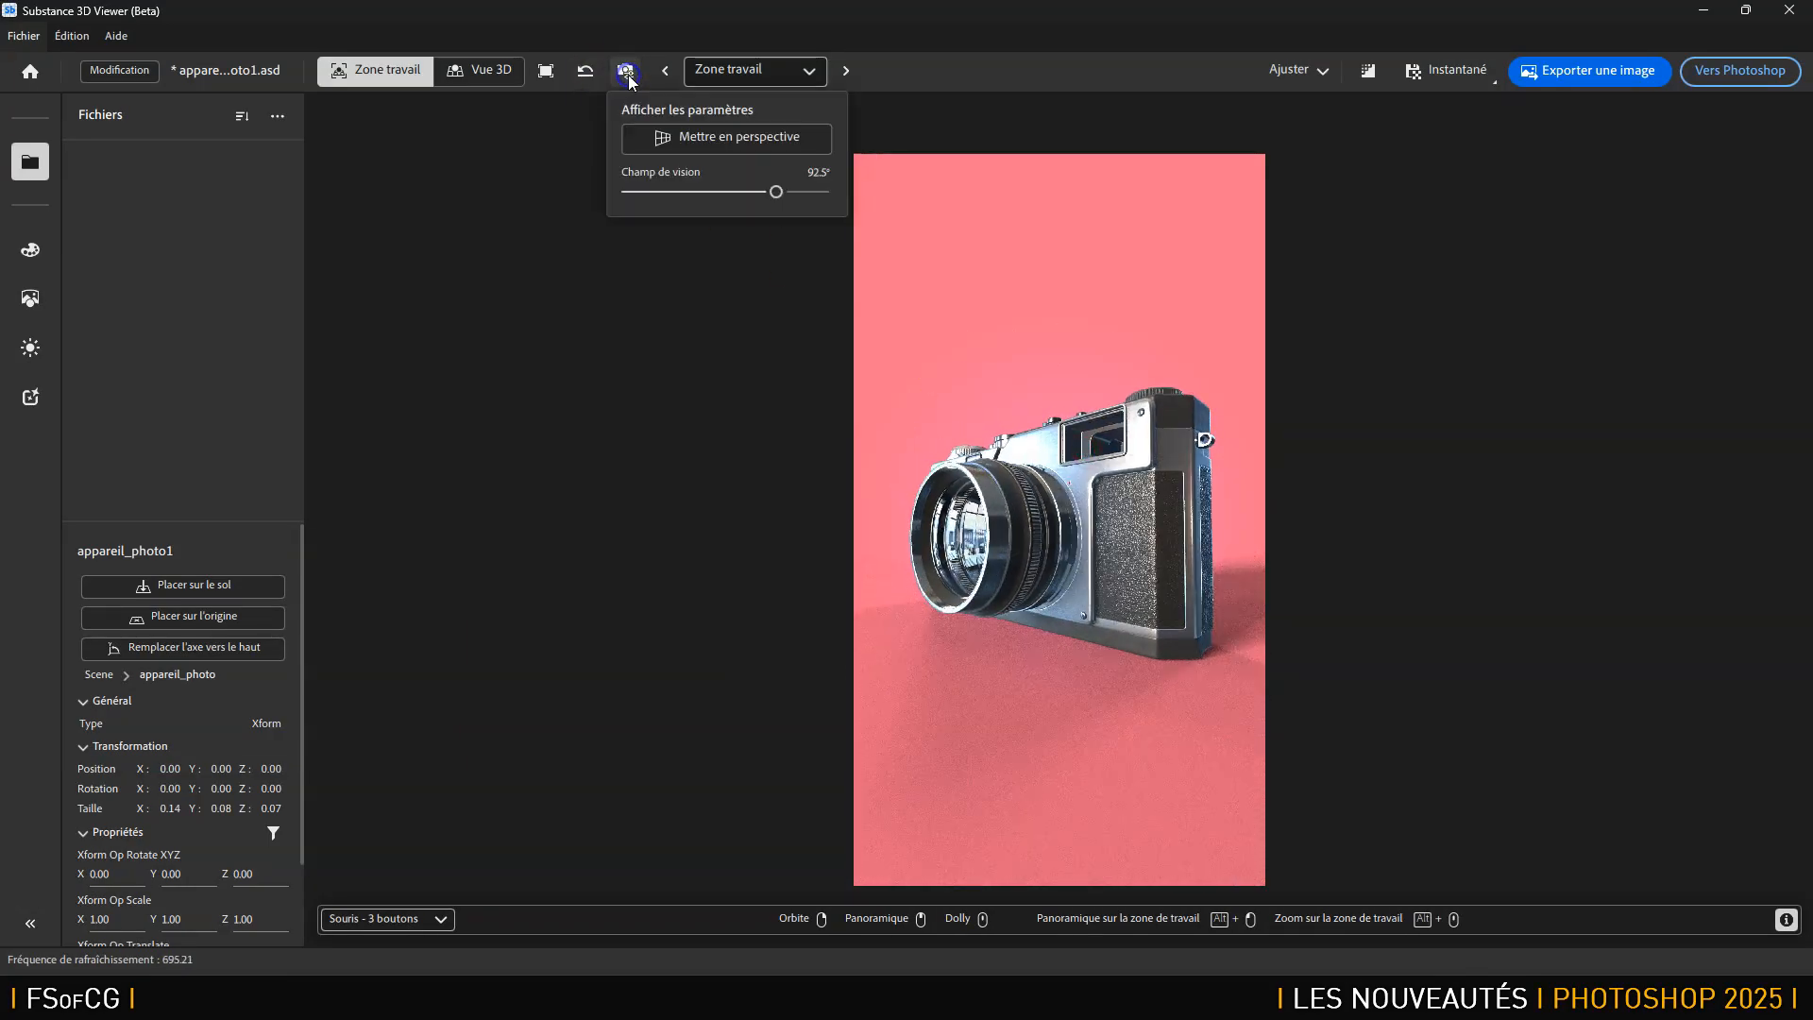
left_click_drag(794, 192, 808, 192)
left_click(1018, 508)
scroll(1042, 522, "up", 4)
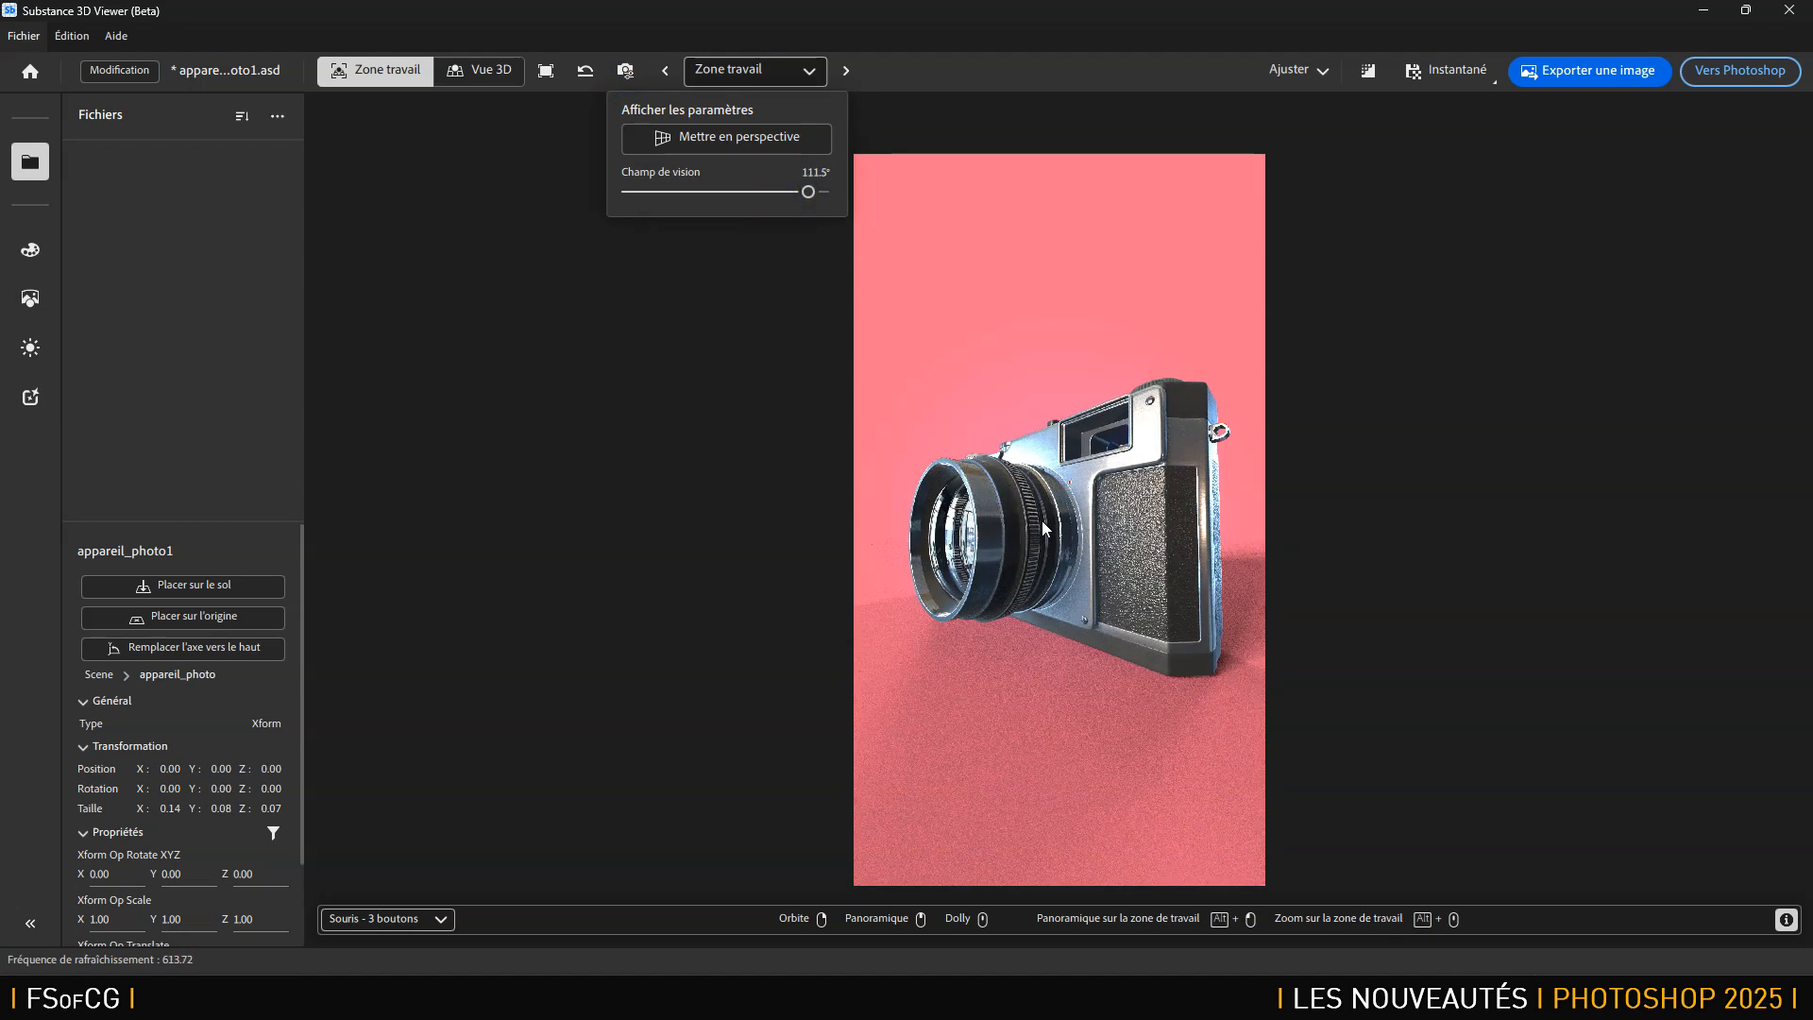
left_click(1103, 564)
mouse_move(1116, 579)
left_mouse_down()
mouse_move(1086, 566)
mouse_move(1126, 605)
left_mouse_up()
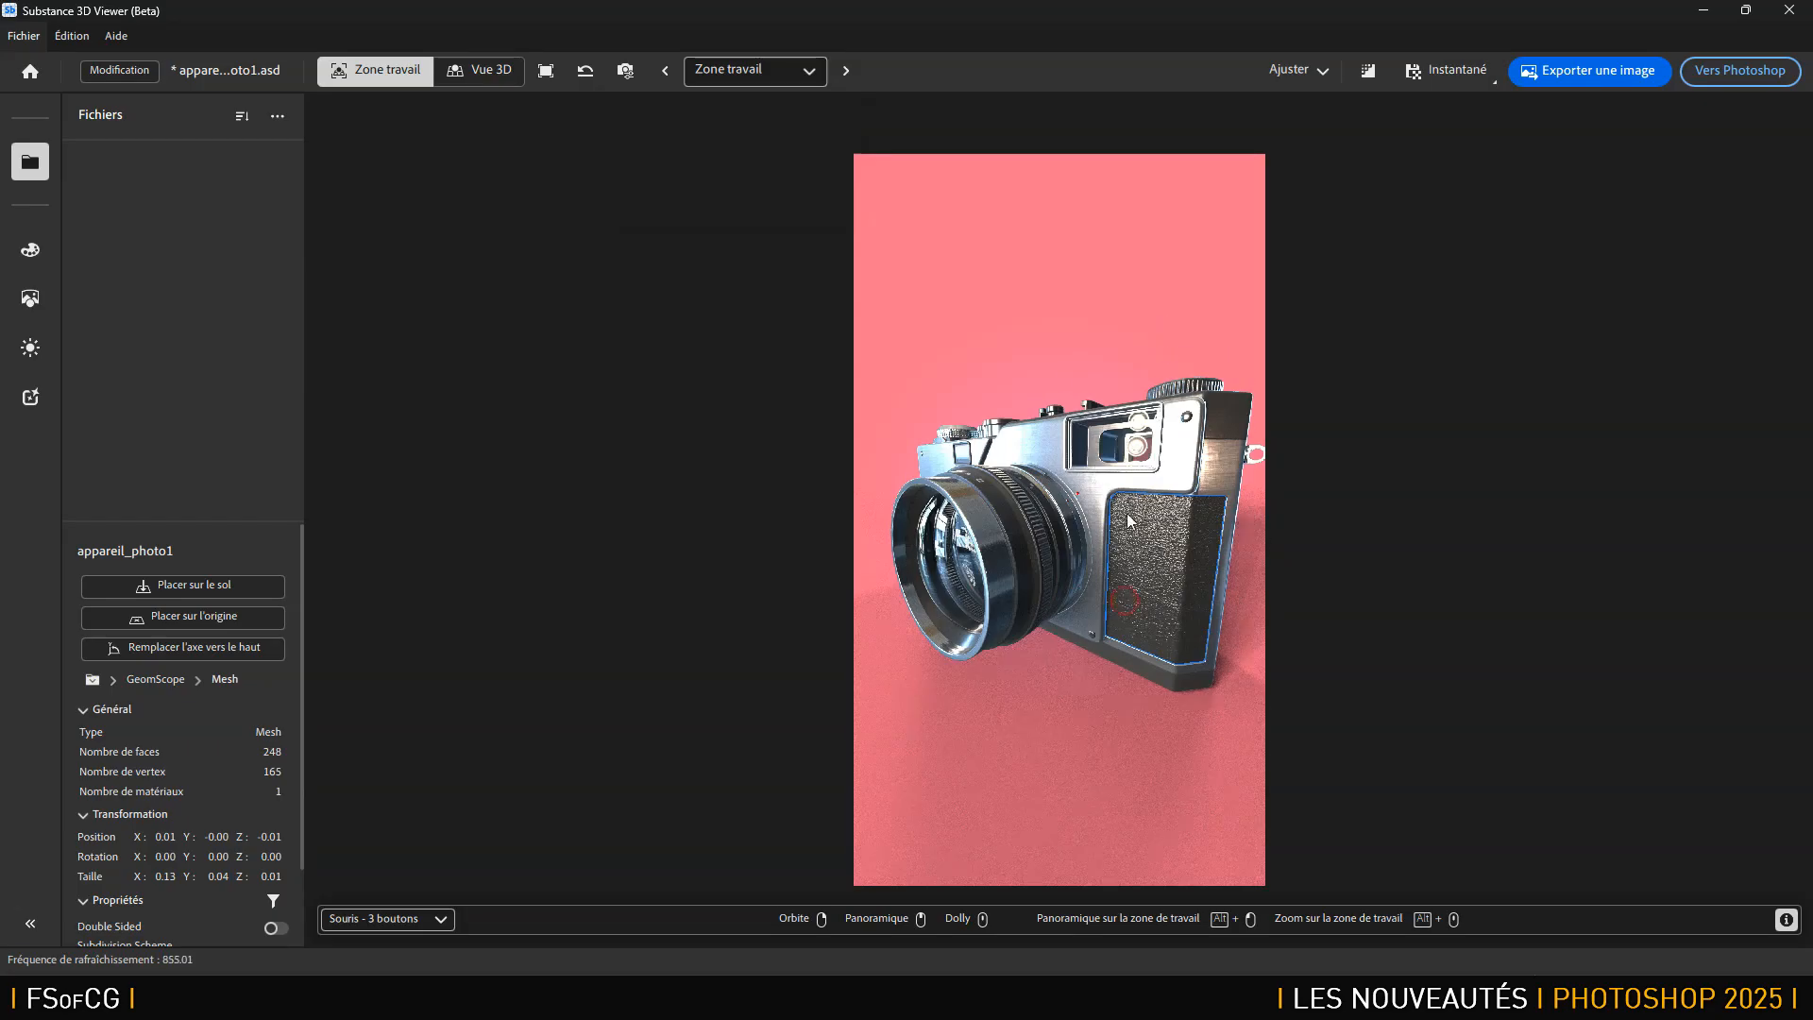
Compare the model in the Orthographique projection, and restore the Mettre en perspective projection.
left_click(626, 69)
left_click(723, 146)
left_click(723, 193)
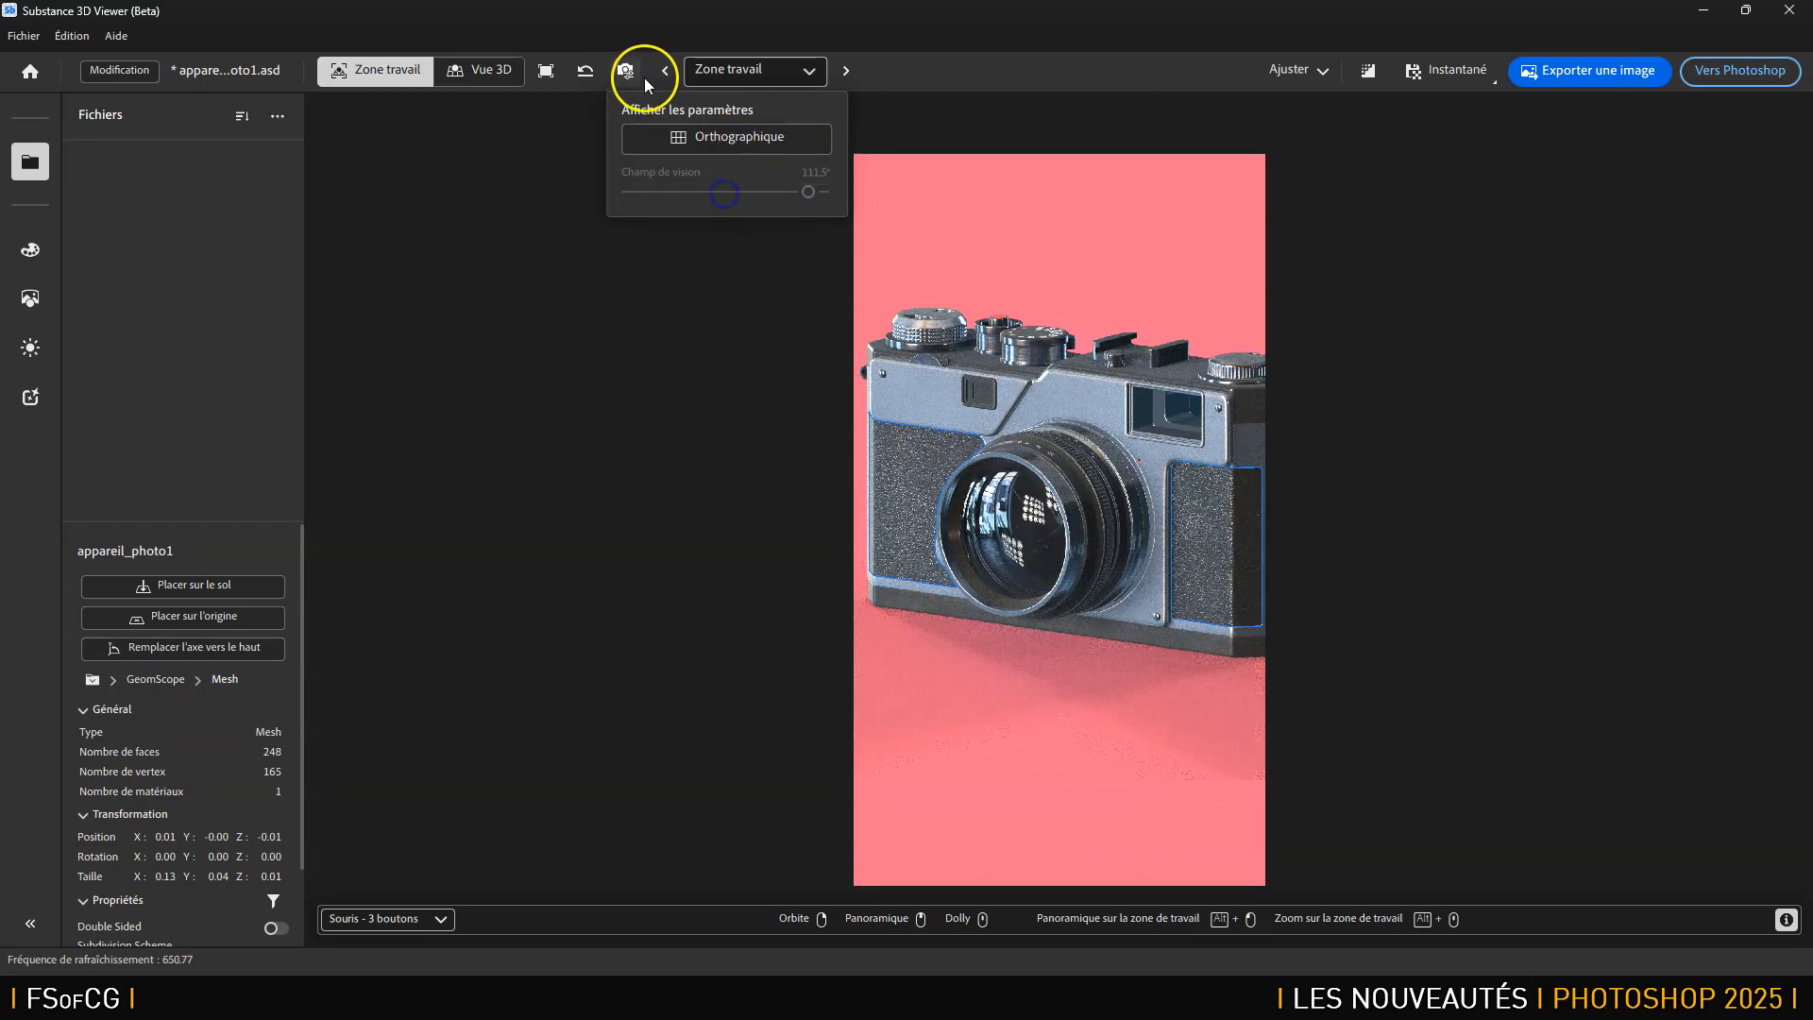
left_click(715, 132)
left_click(739, 172)
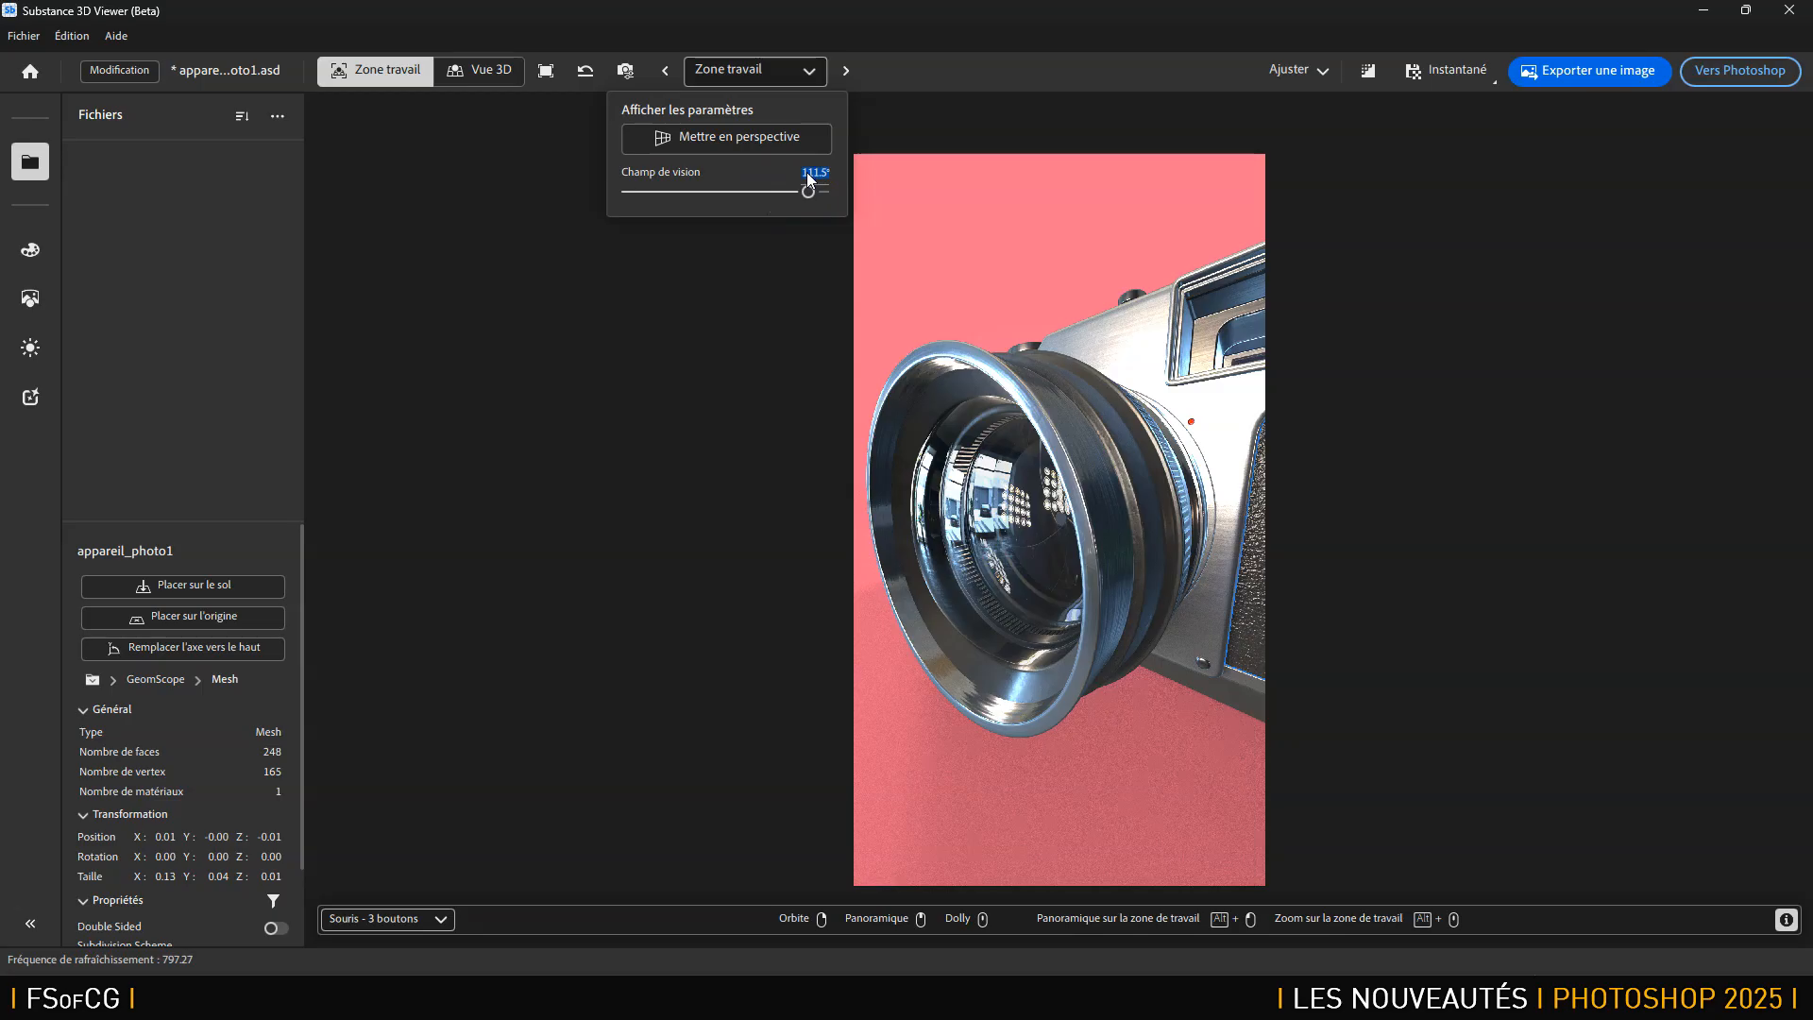
Set the field of view to 30°, frame the camera model, and orbit it to a three-quarter angle.
type("30")
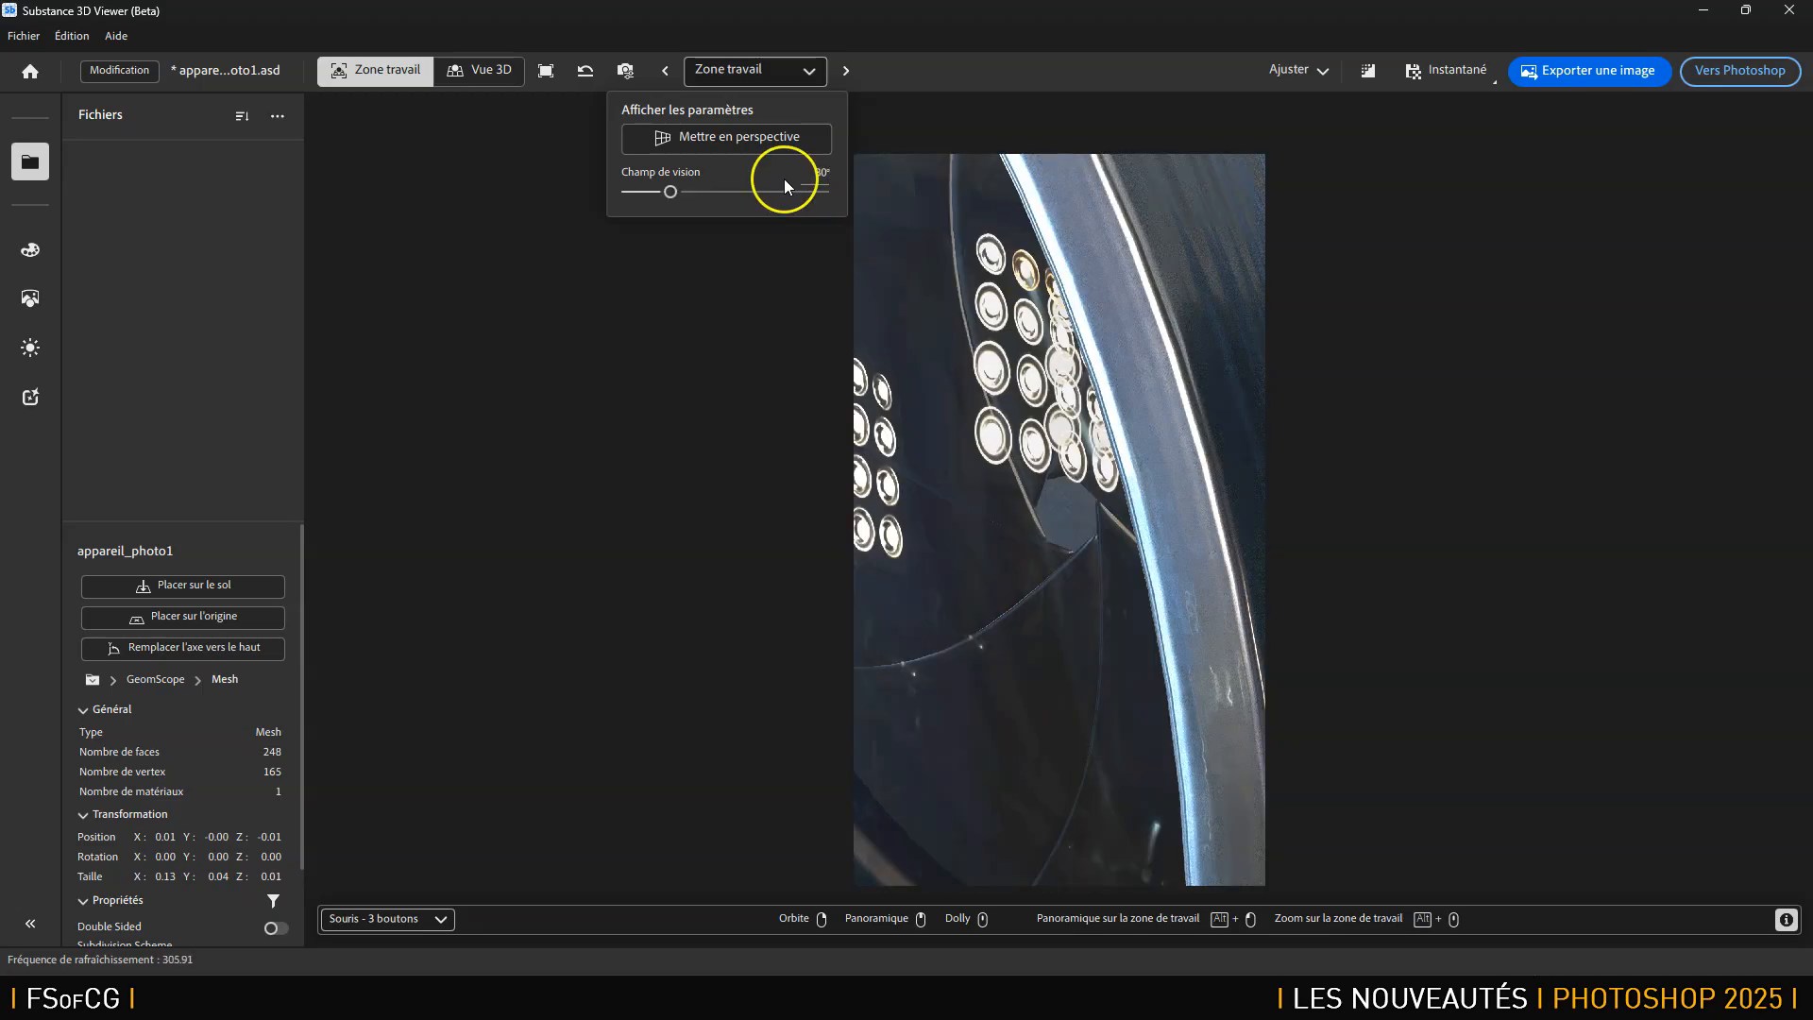
left_click_drag(880, 246, 746, 208)
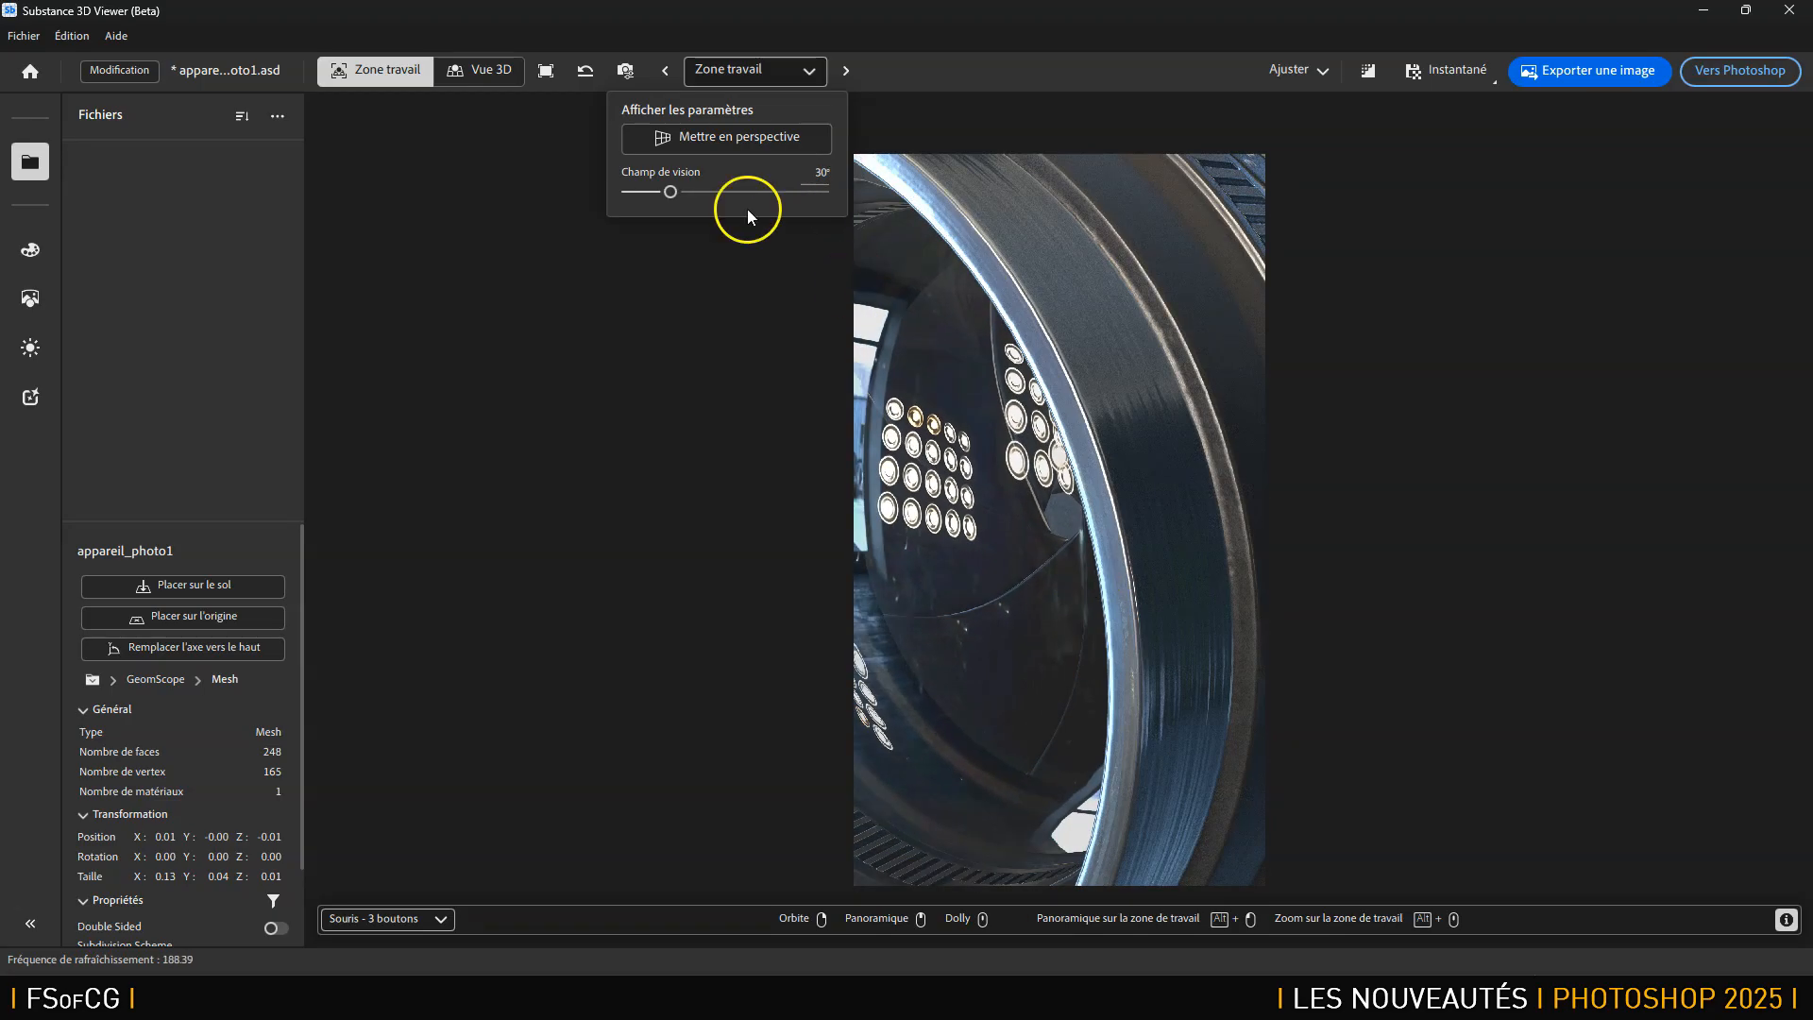
left_click(545, 71)
left_click_drag(1051, 440, 1056, 472)
Cycle back through the scene's previous cameras to compare their framing of the model.
left_click(668, 72)
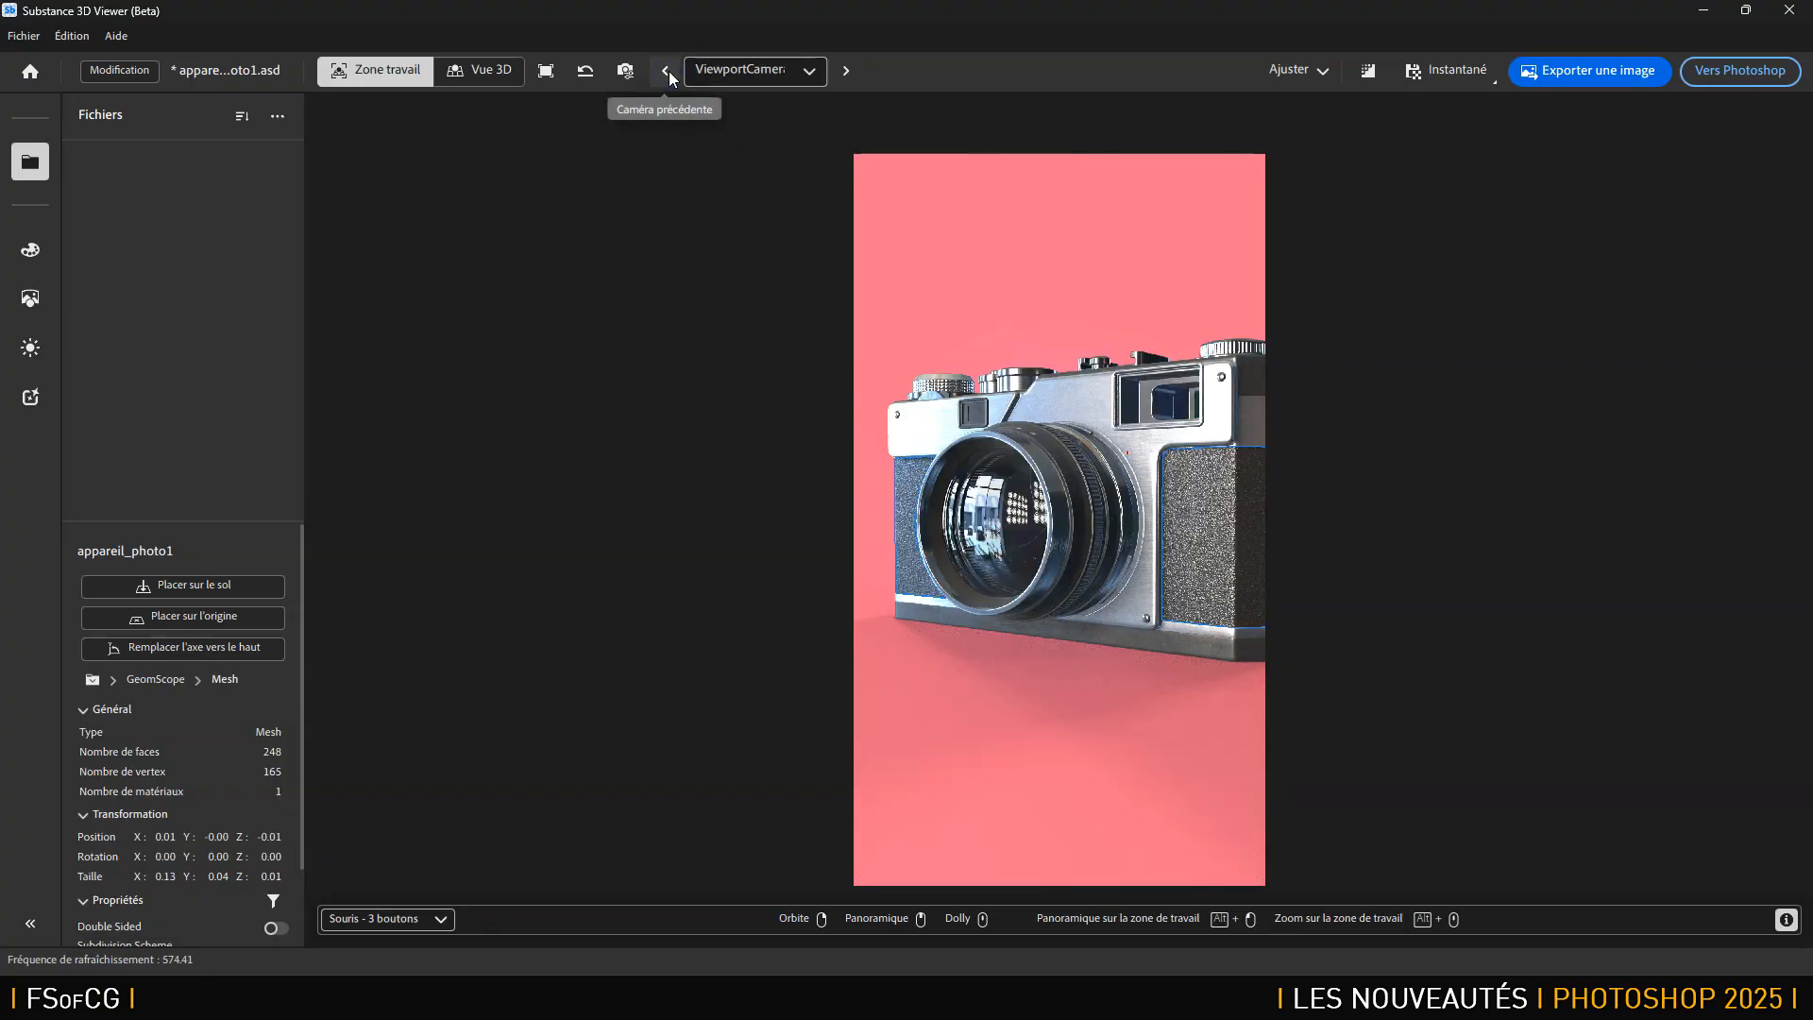
left_click(669, 71)
left_click(668, 72)
left_click(668, 72)
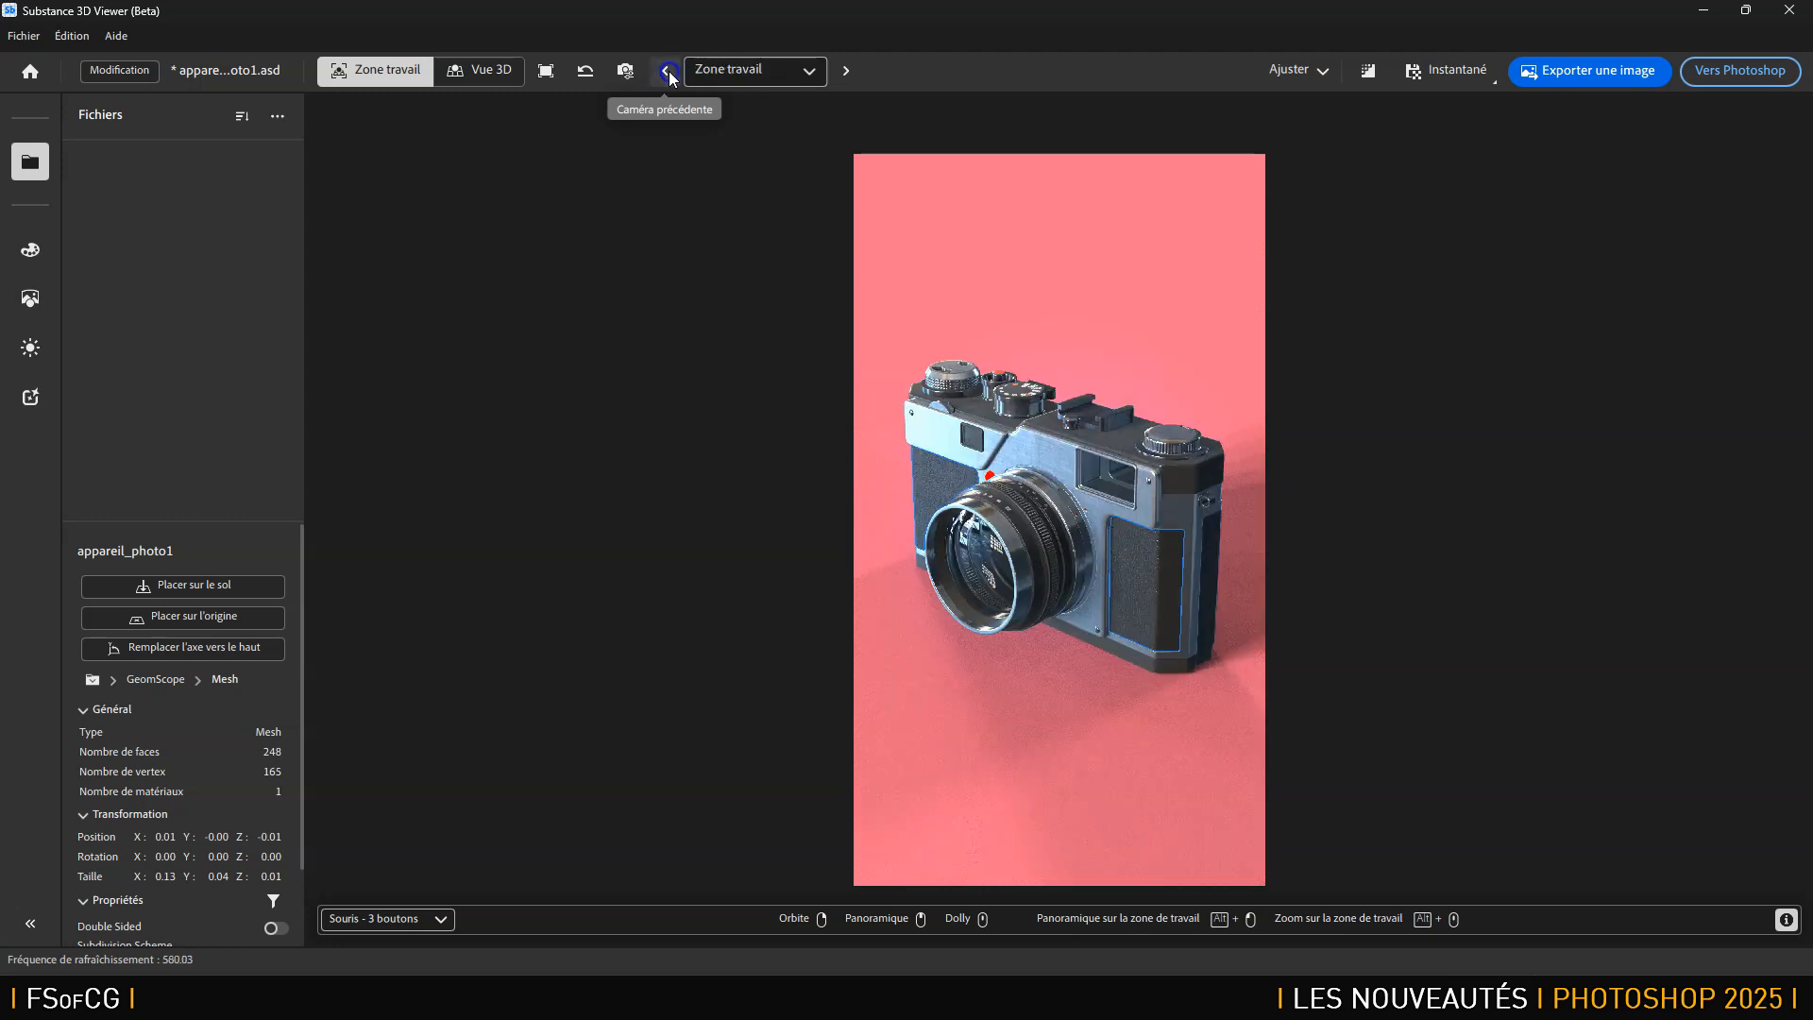
left_click(668, 72)
left_click(668, 71)
left_click(668, 71)
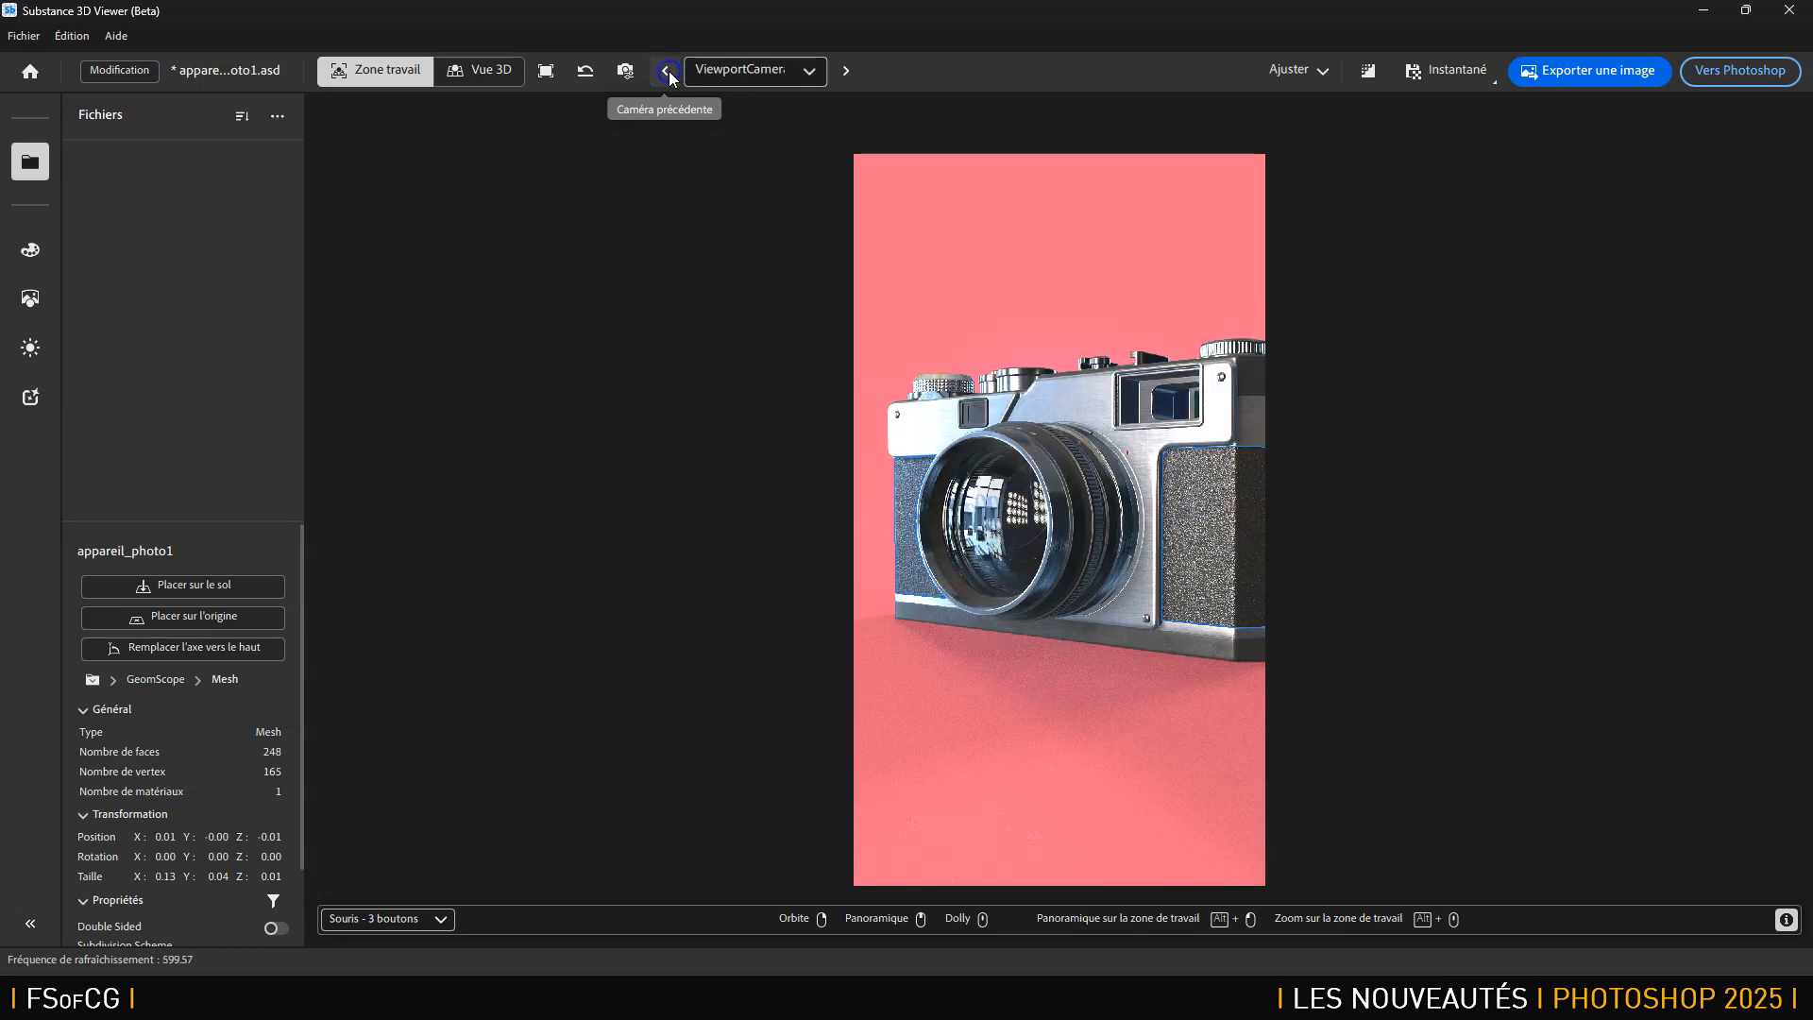
View the model through the Vue libre, CompCamera and ViewportCamera cameras in turn.
left_click(821, 83)
left_click(770, 119)
left_click(769, 85)
left_click(755, 144)
left_click(748, 70)
left_click(761, 183)
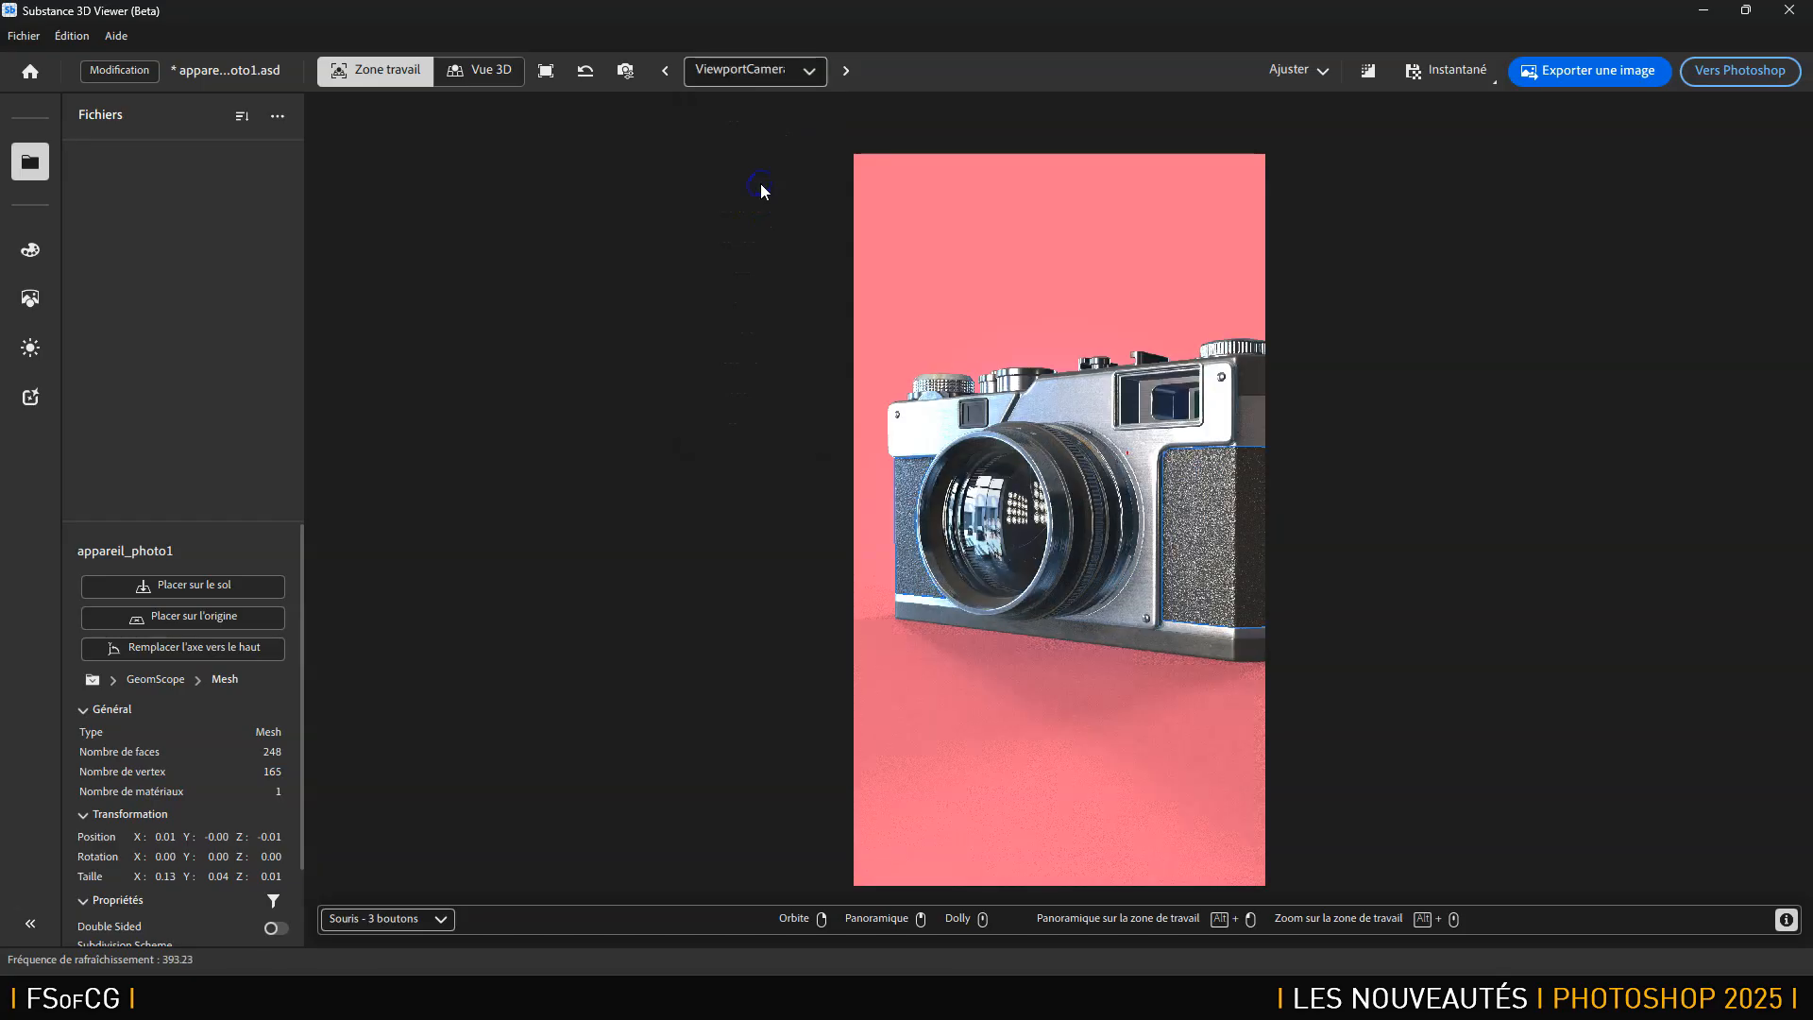
View the model through the Zone travail, camera and Avant views in turn.
left_click(802, 83)
left_click(747, 213)
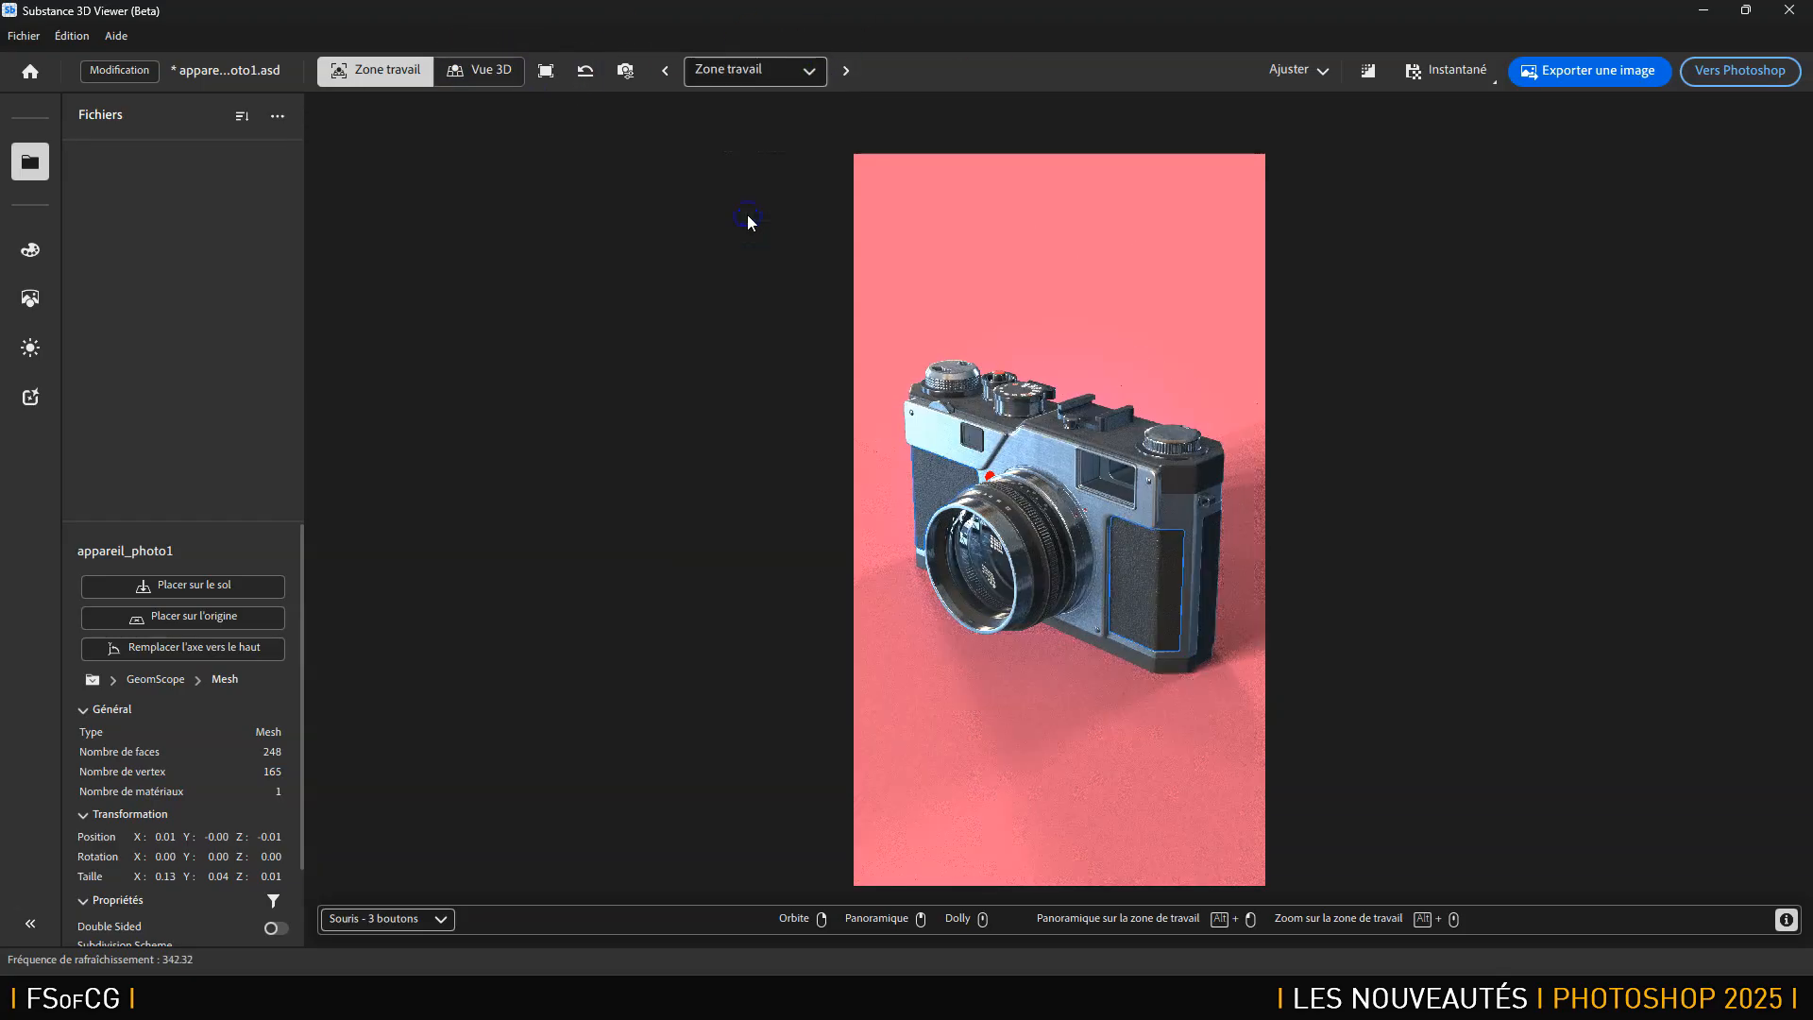
left_click(772, 78)
left_click(776, 239)
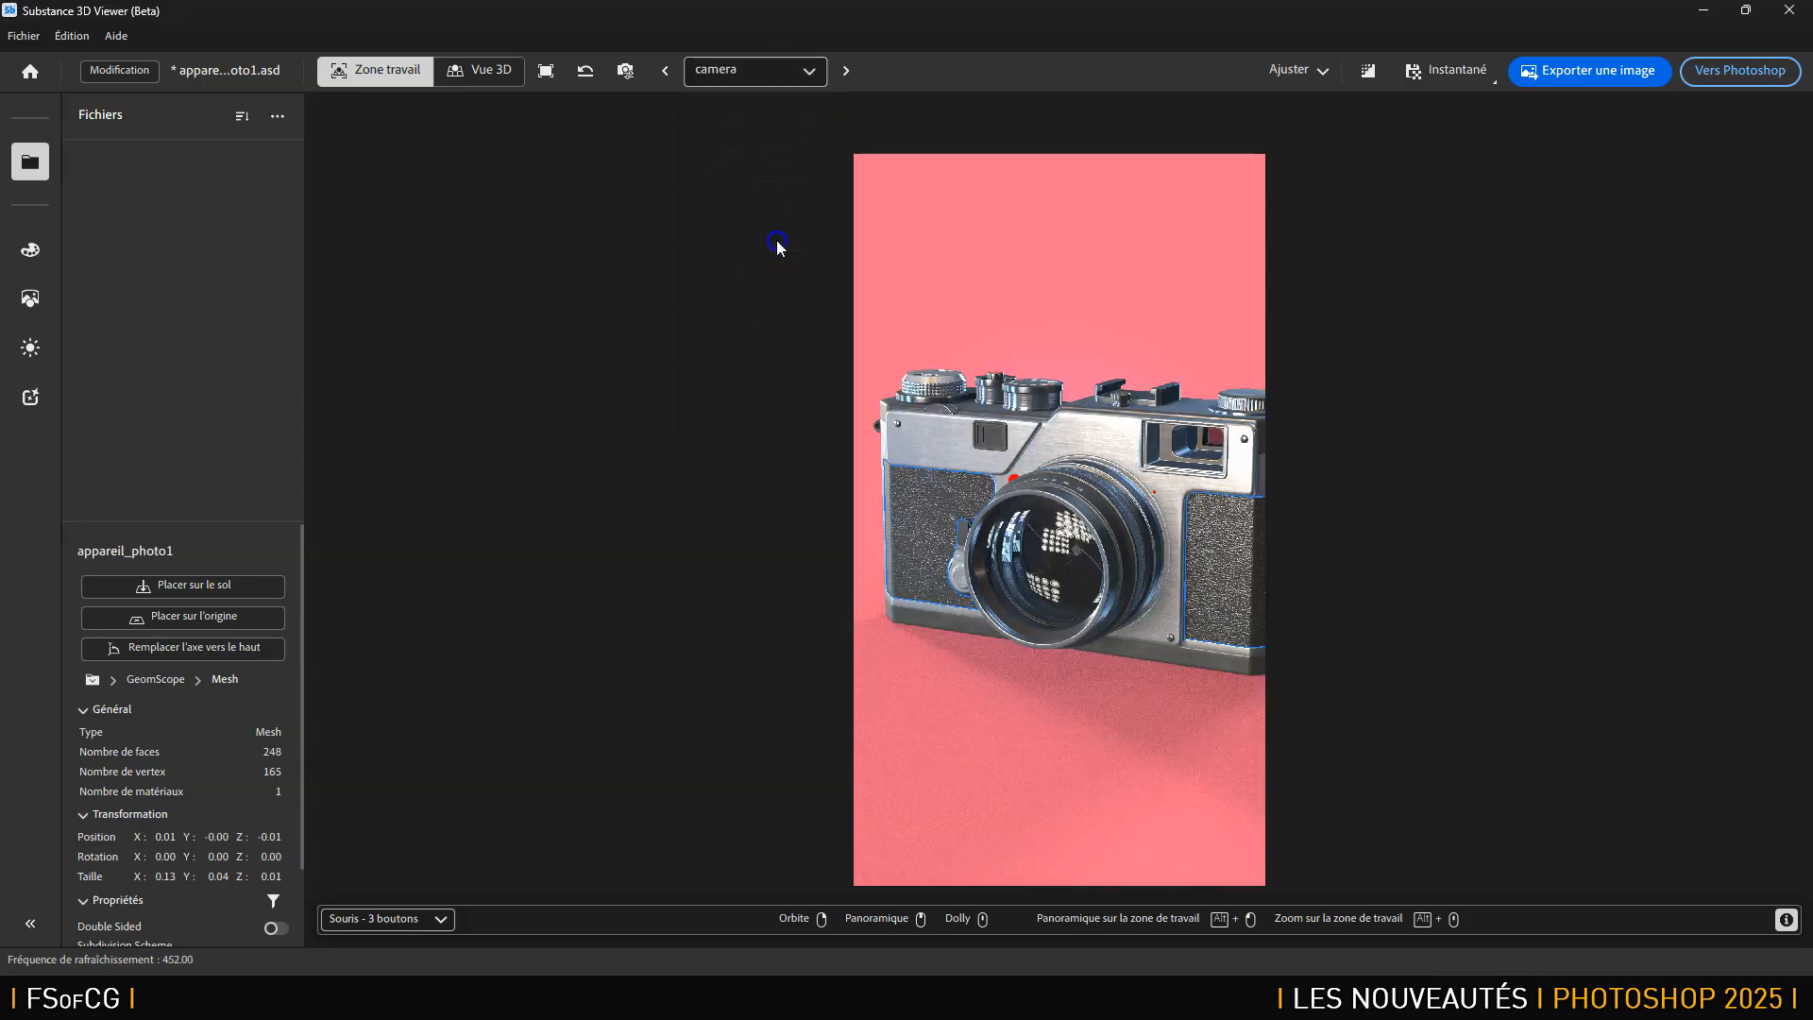
left_click(752, 76)
left_click(762, 266)
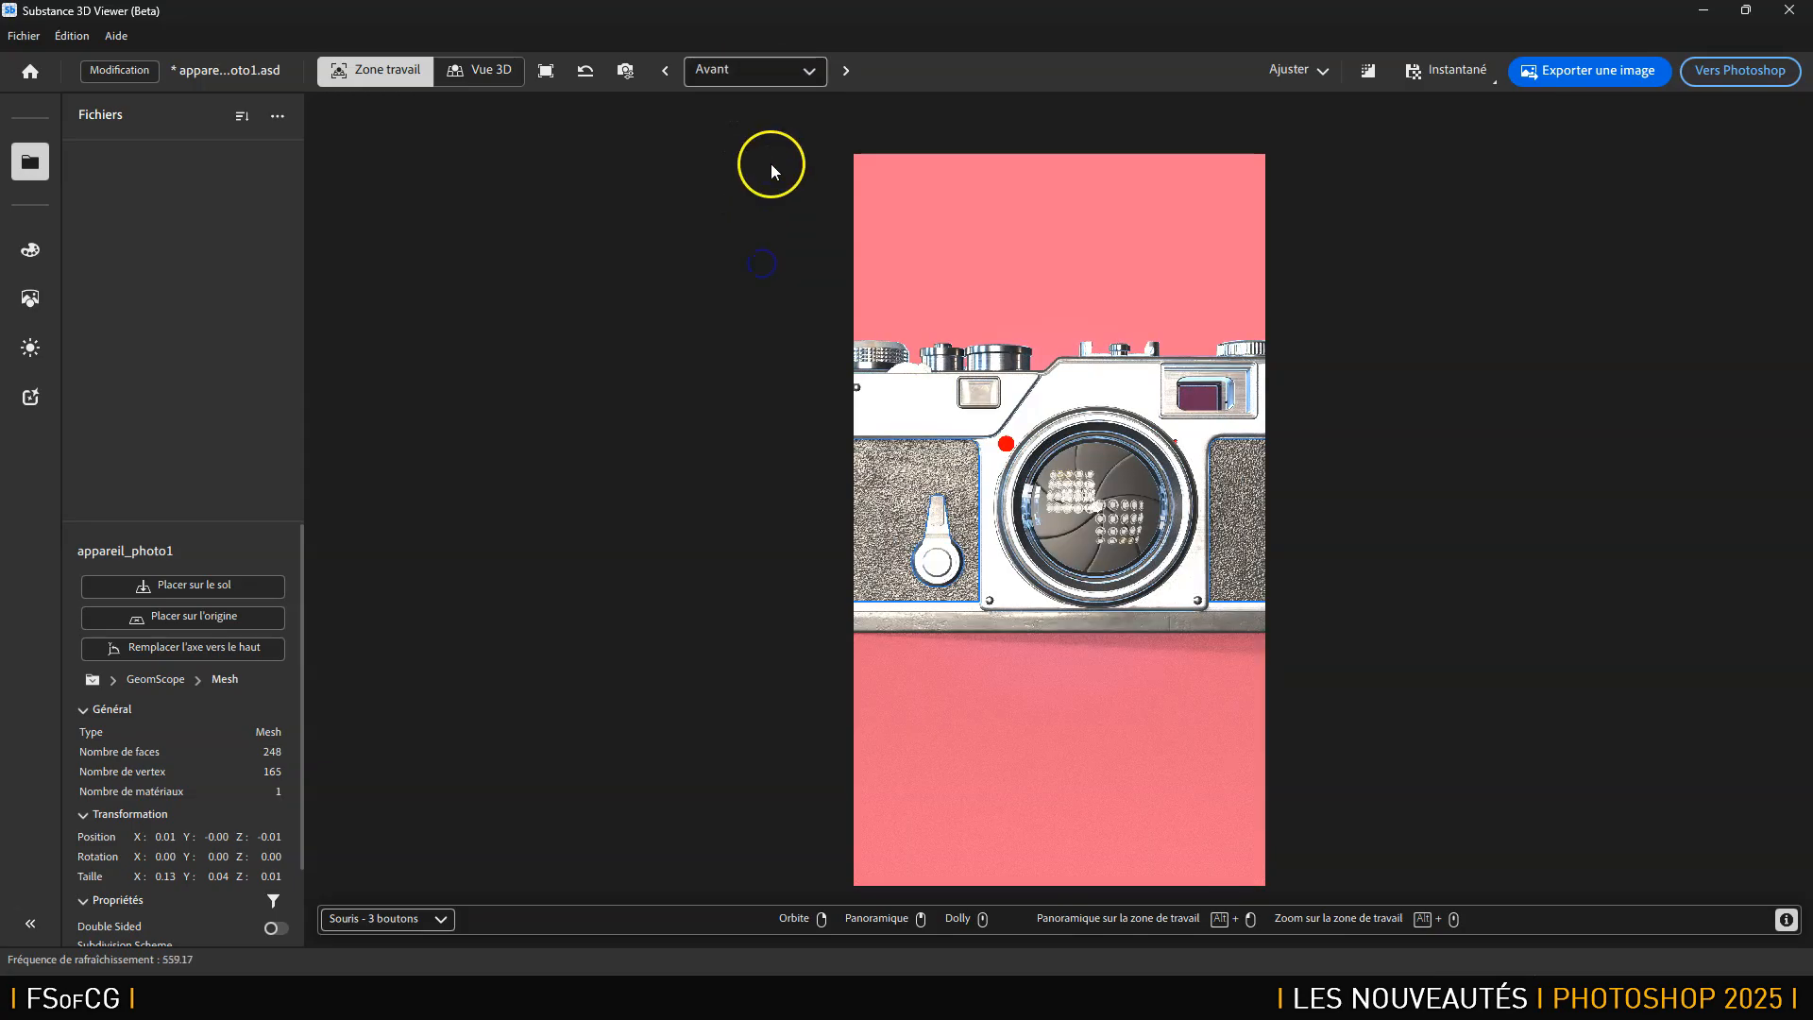
View the model from Droite, Arrière, Gauche, Haut and Bas, and return to the Zone travail view.
left_click(763, 74)
left_click(751, 305)
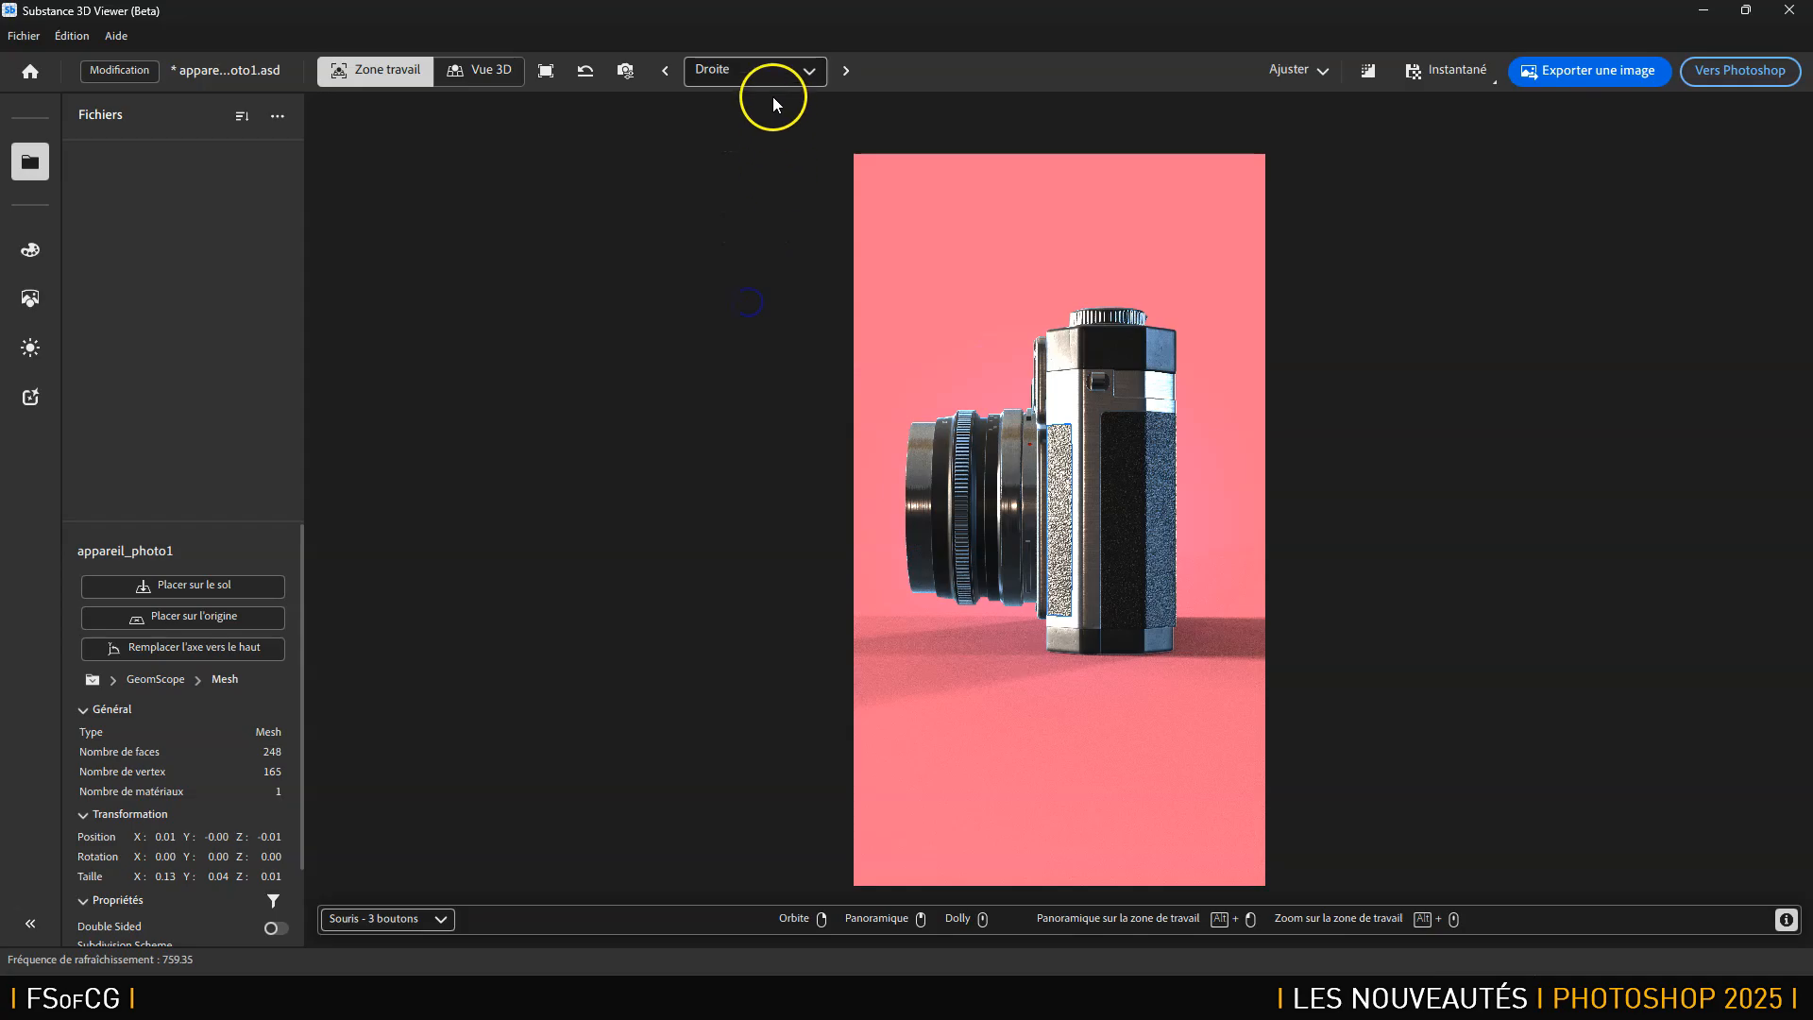
left_click(769, 76)
left_click(757, 329)
left_click(762, 76)
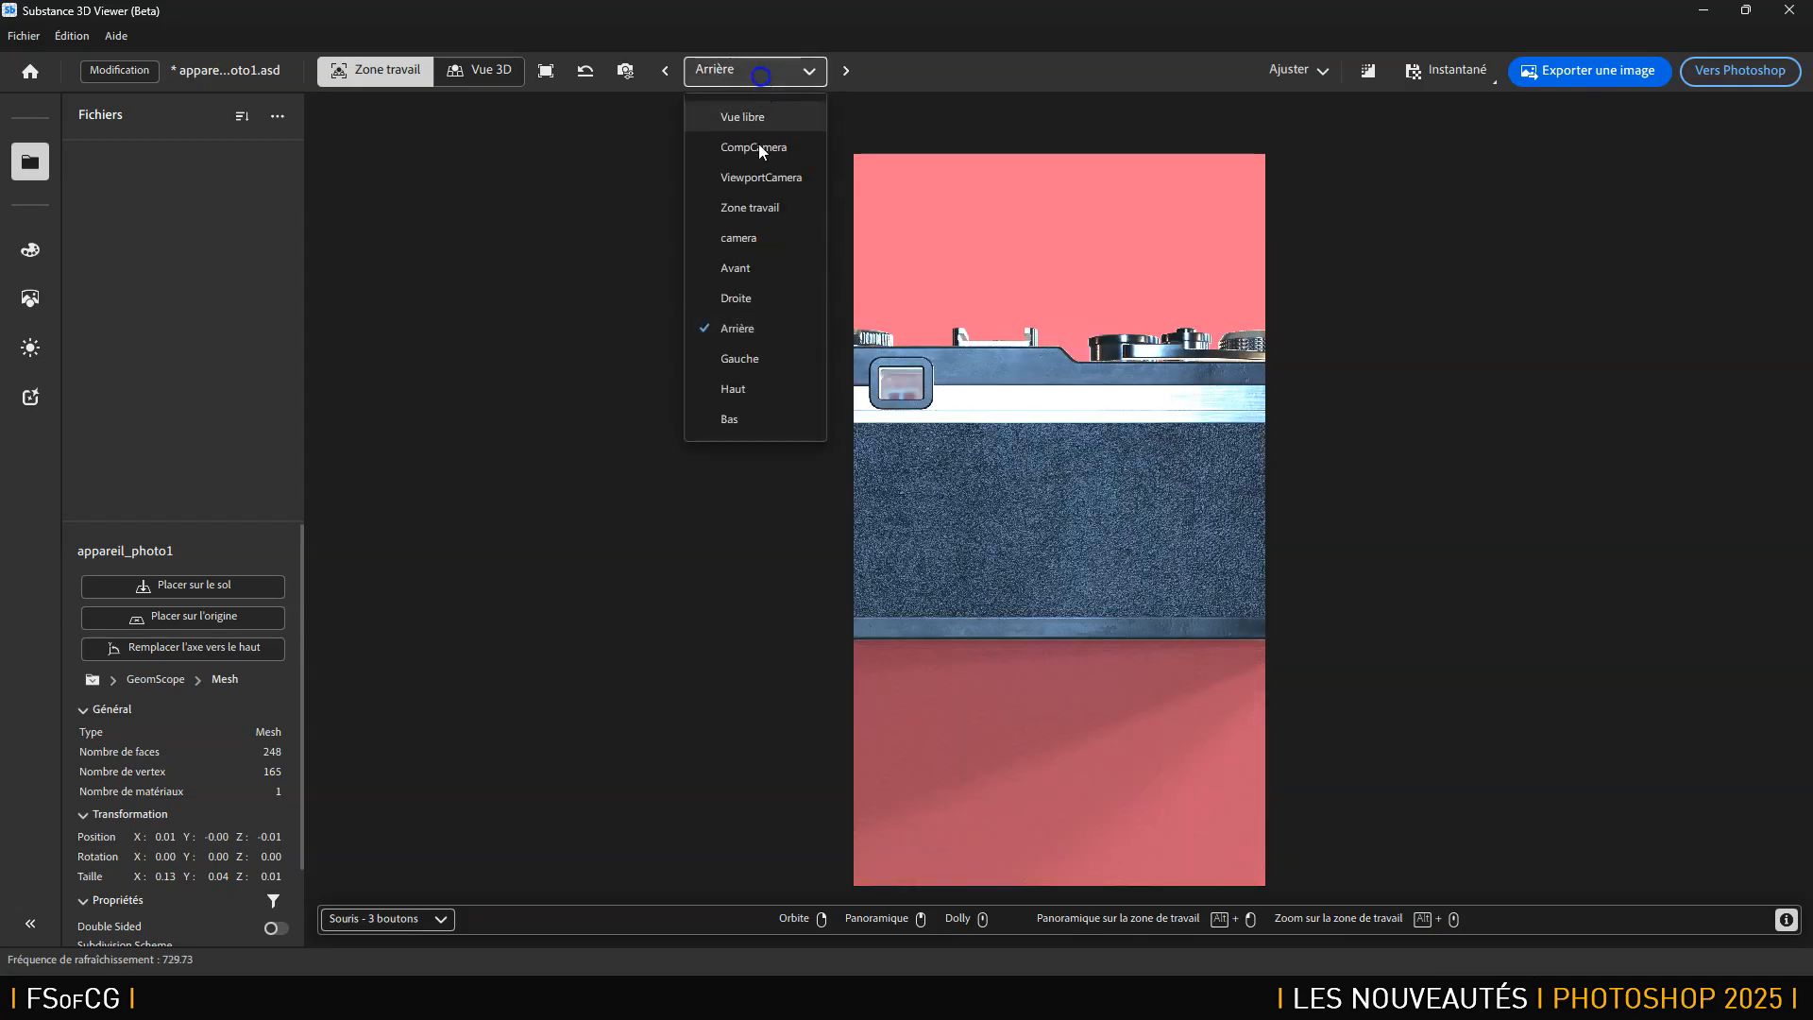
left_click(761, 359)
left_click(768, 75)
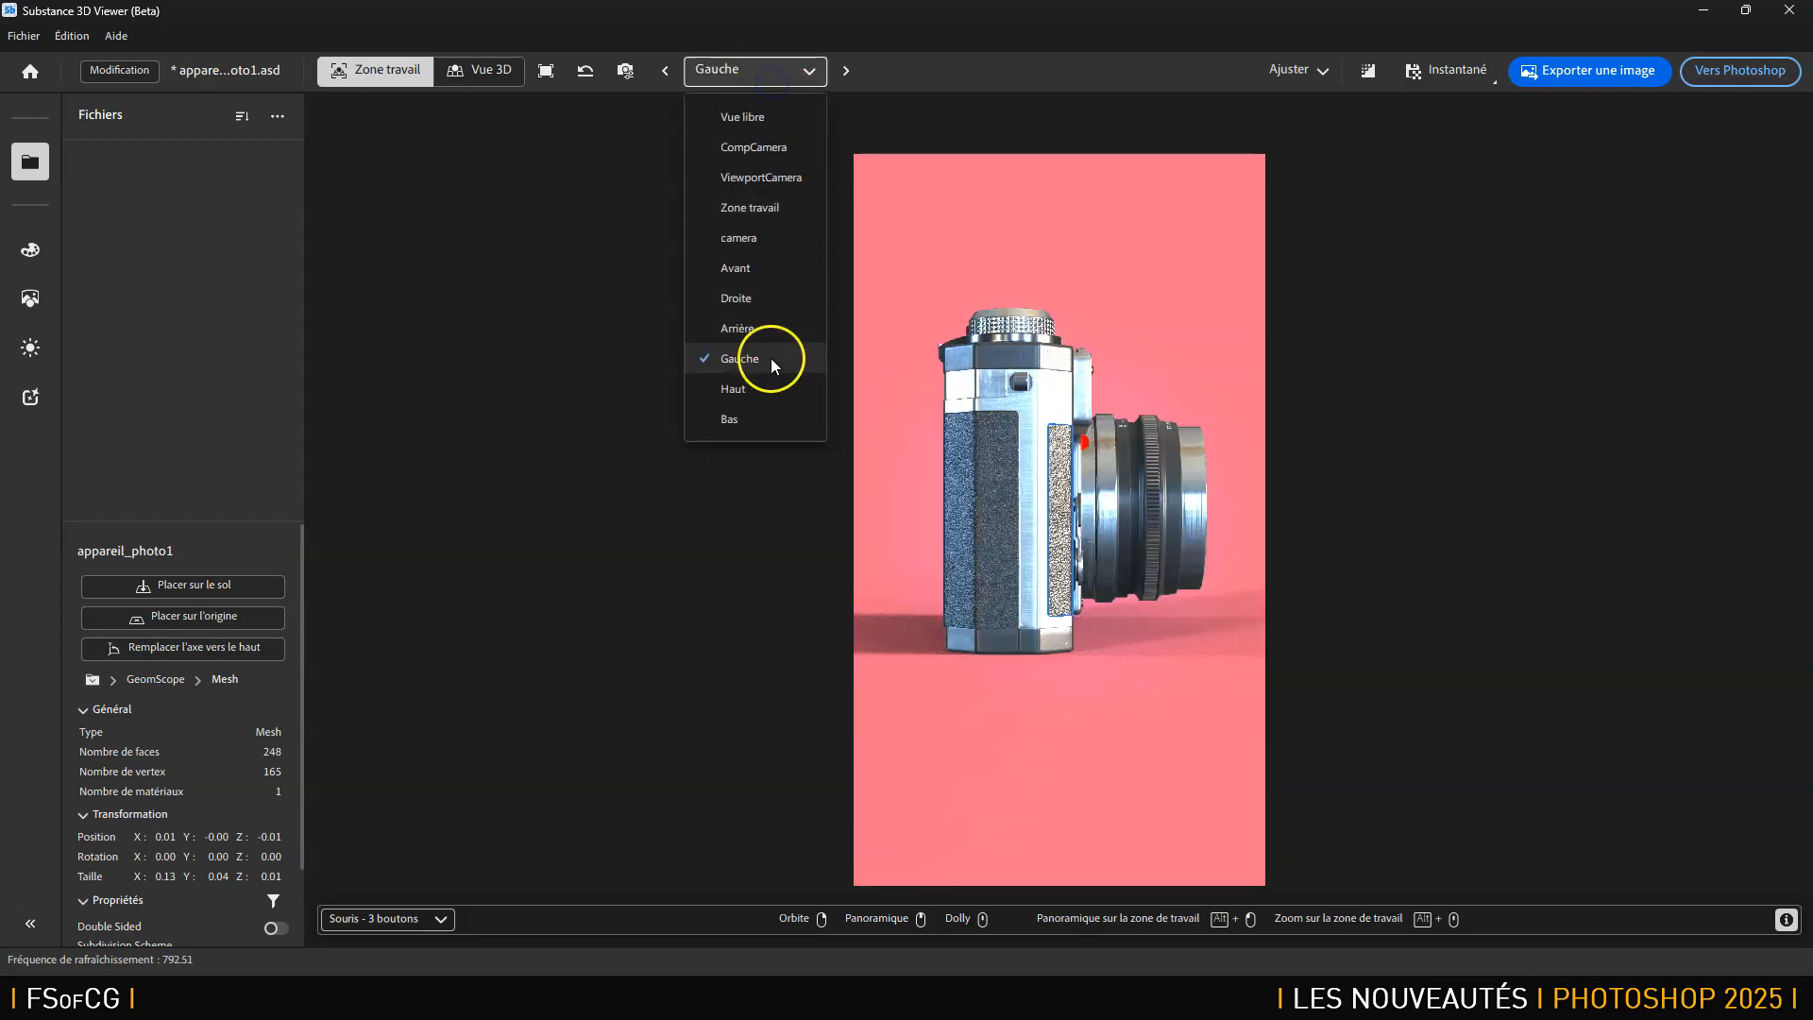
left_click(764, 388)
left_click(773, 81)
left_click(767, 418)
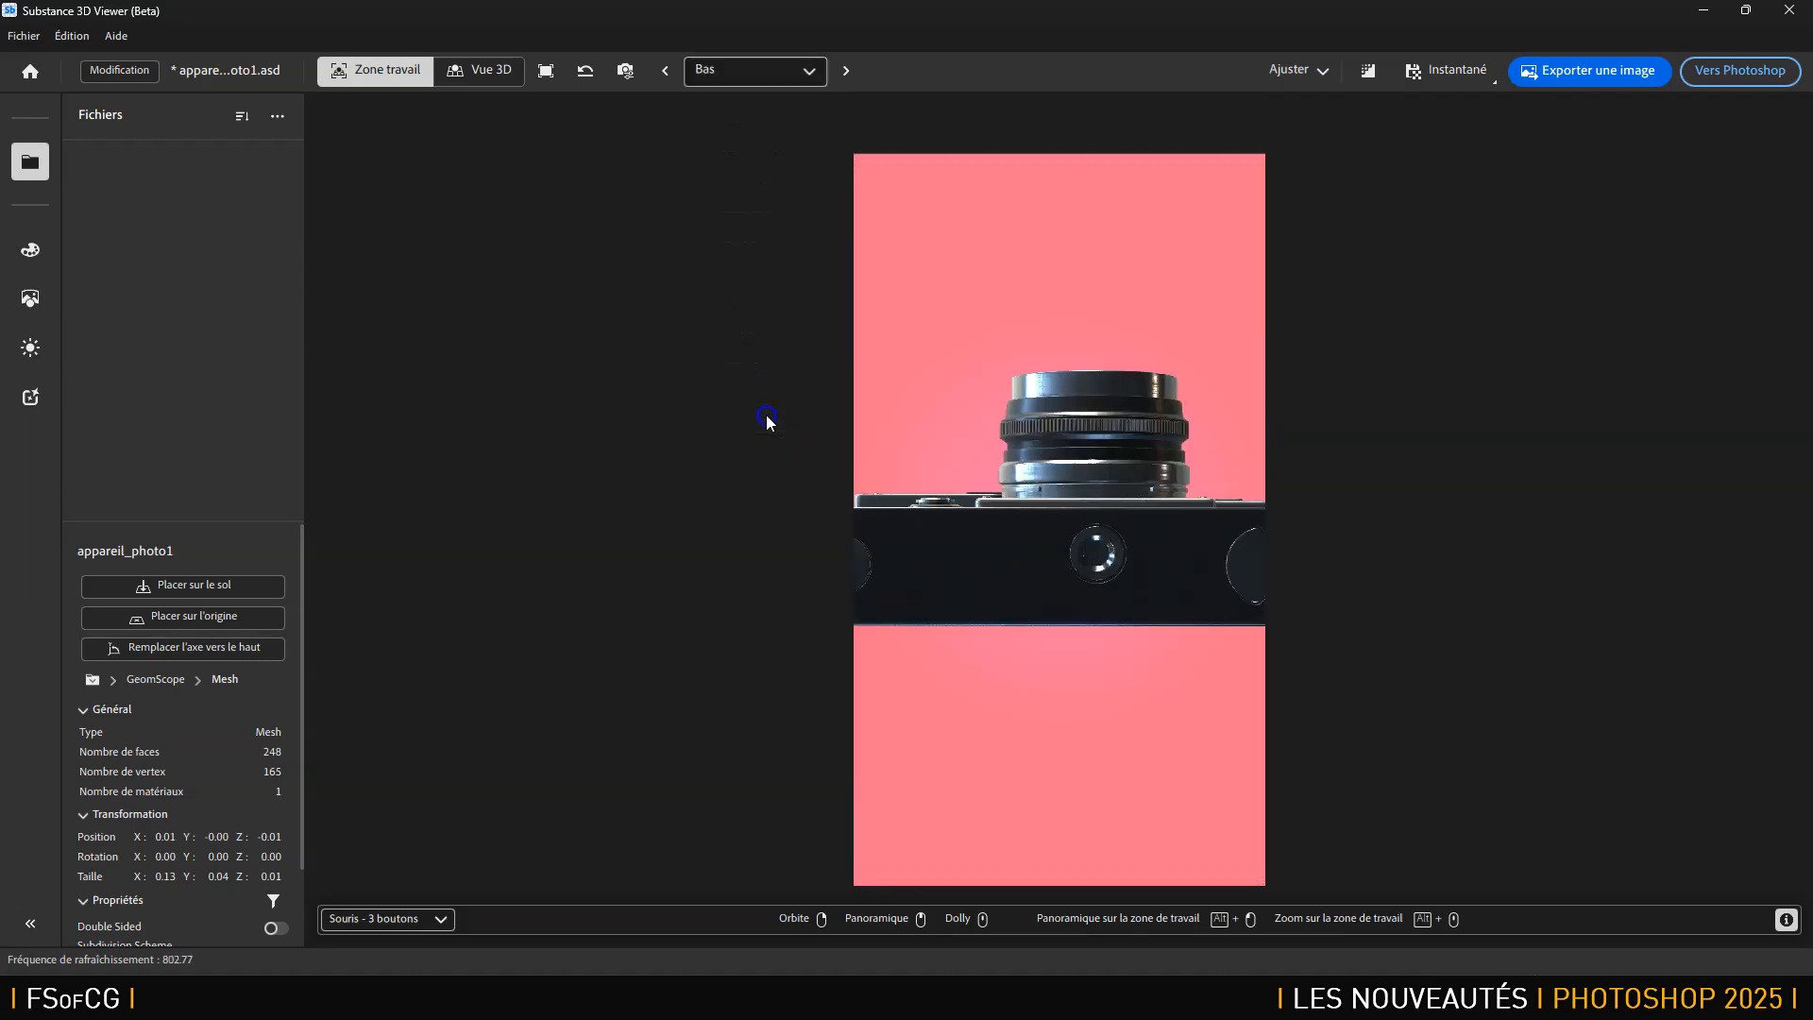
left_click(738, 68)
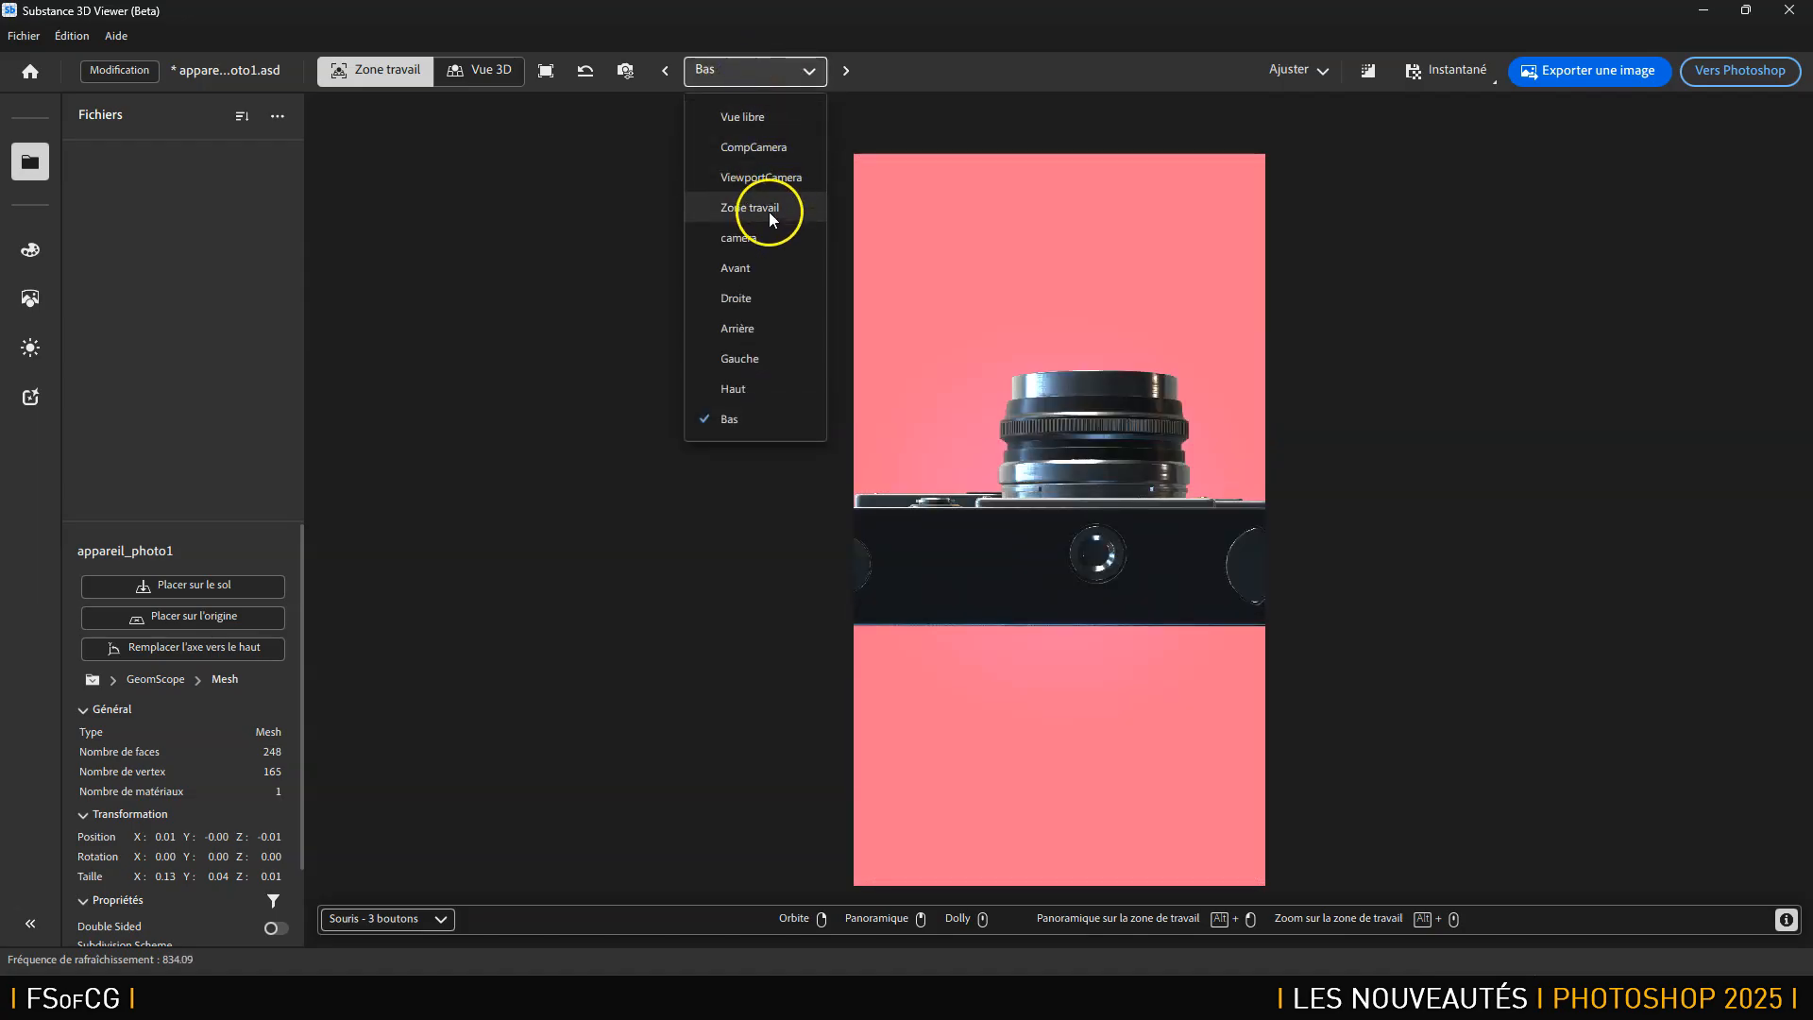
left_click(768, 209)
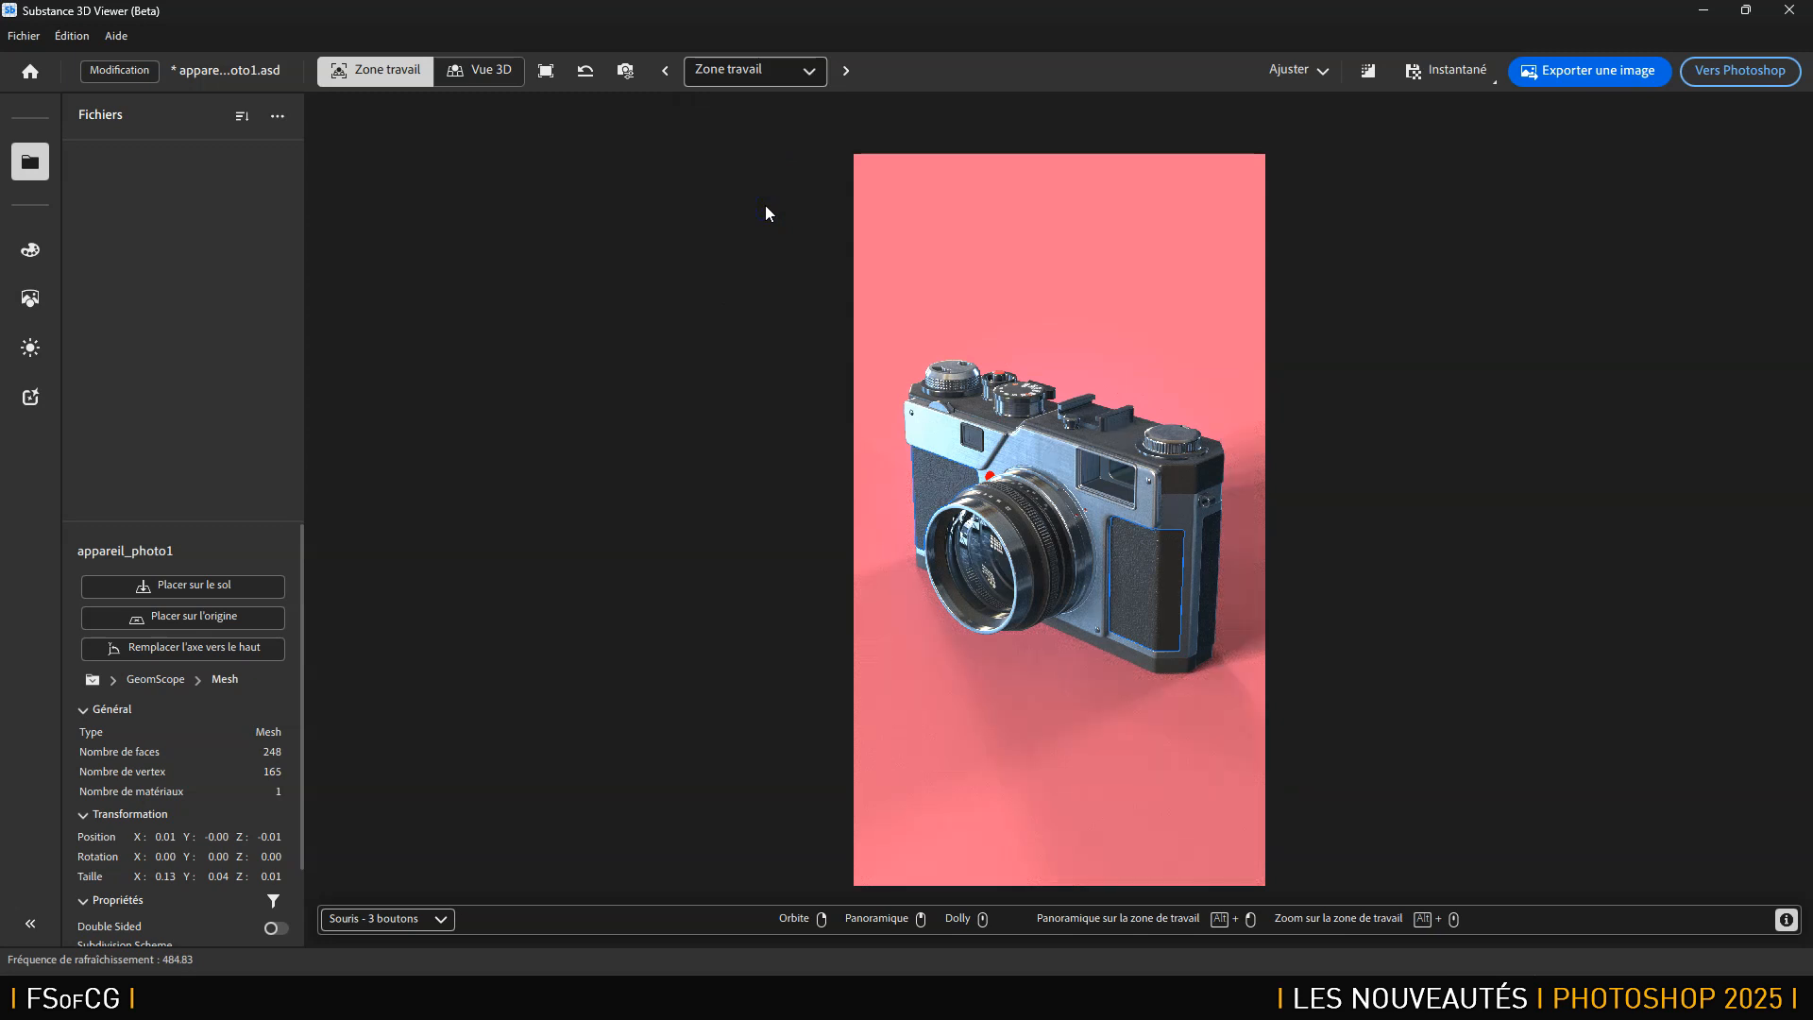
Save the scene back to the Photoshop composite, check the updated render in Photoshop, and return to Substance 3D Viewer.
key("ctrl+s")
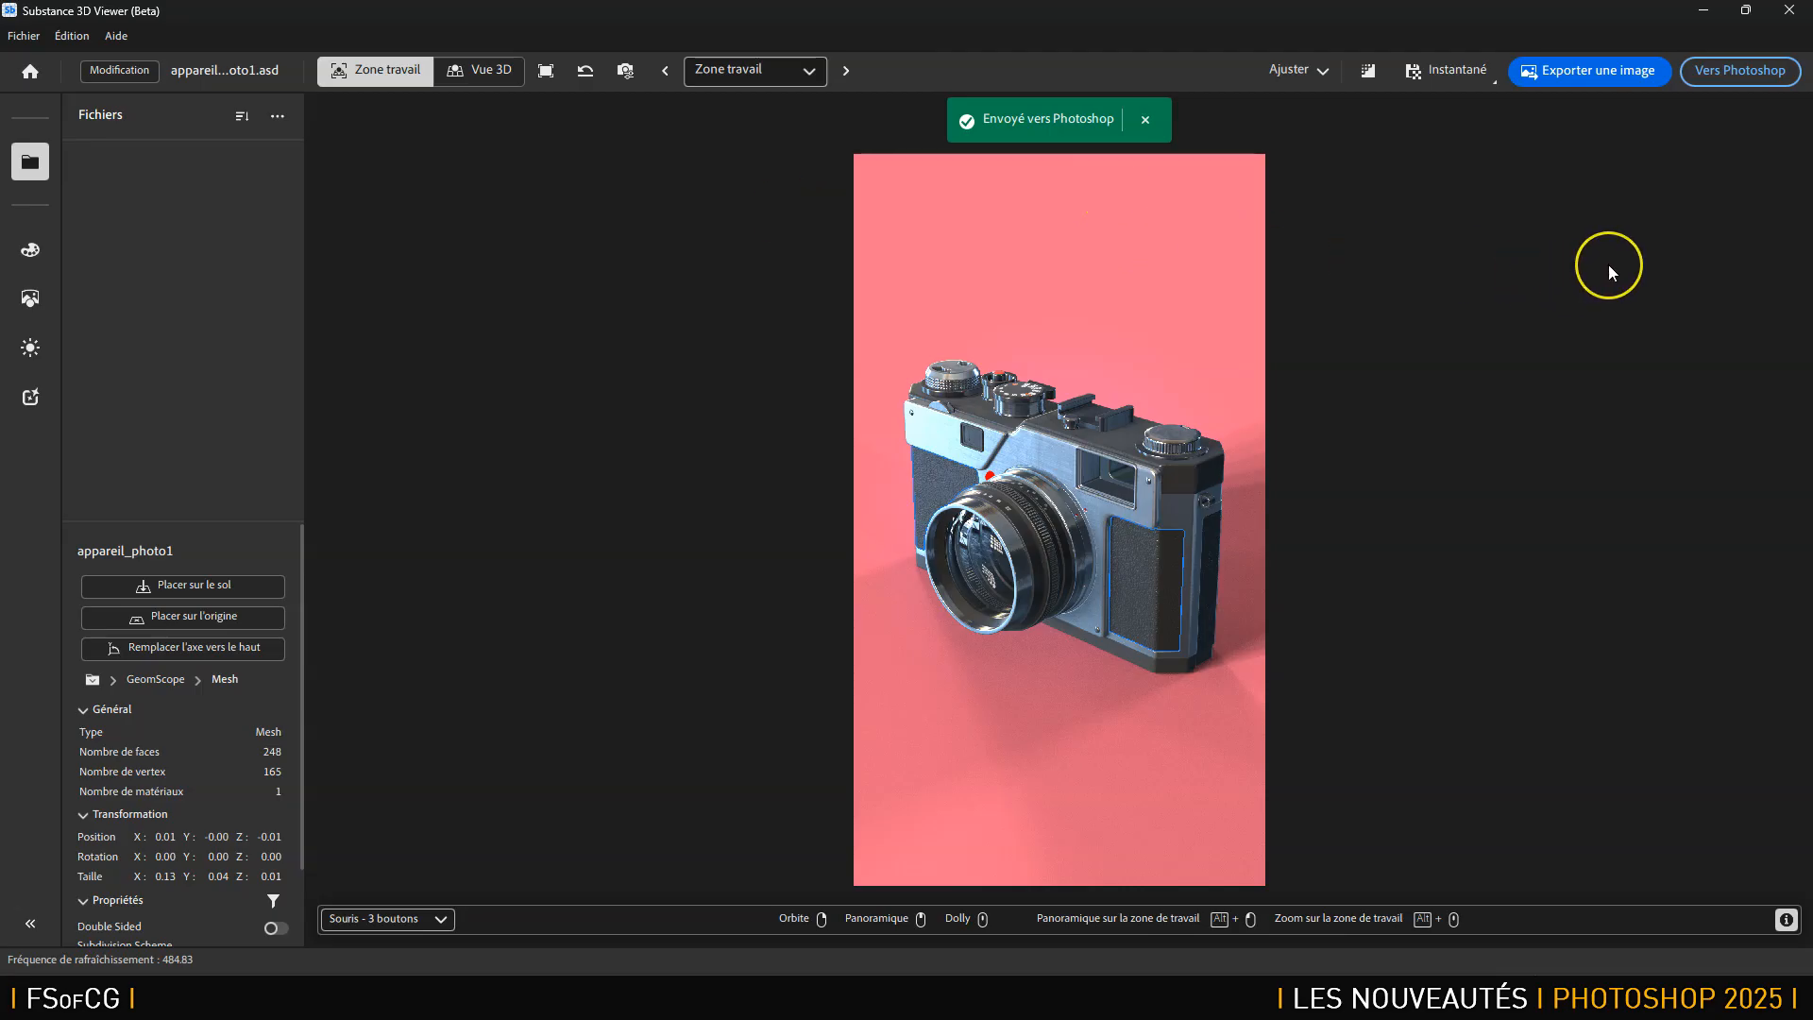
key("alt+Tab")
key("alt+Tab")
key("alt+Tab")
key("alt+Tab")
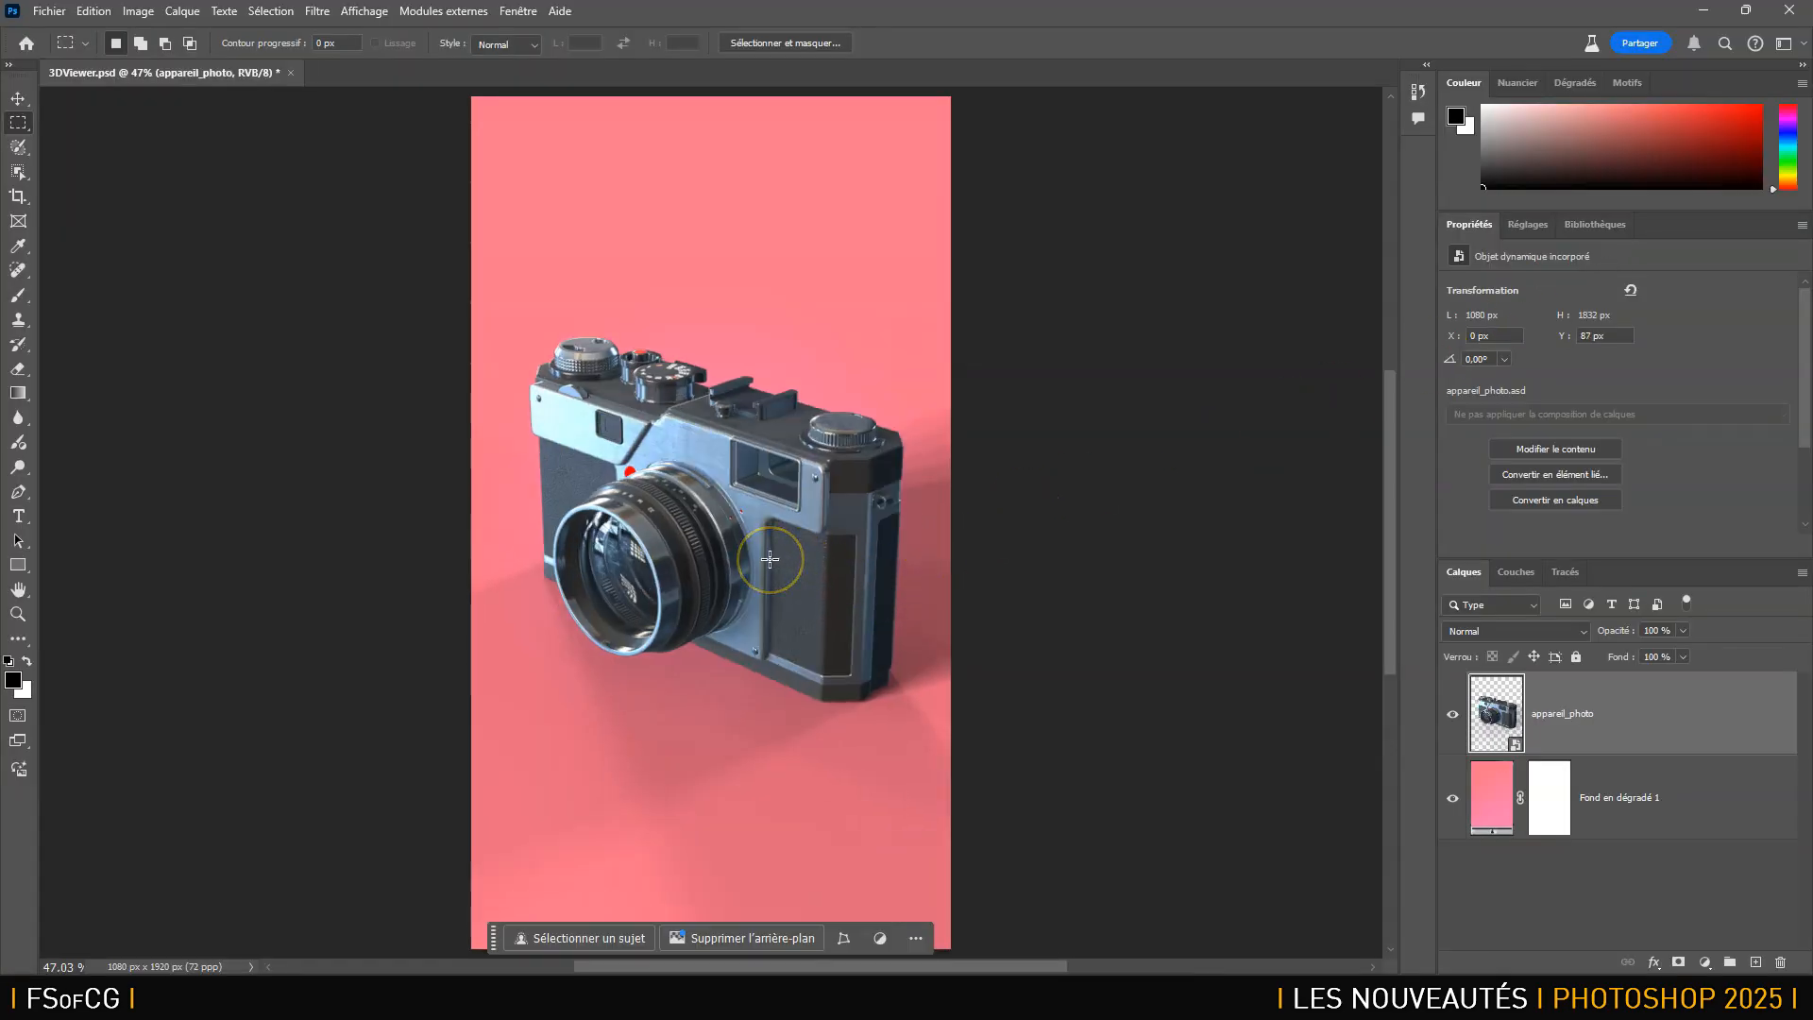
key("alt+Tab")
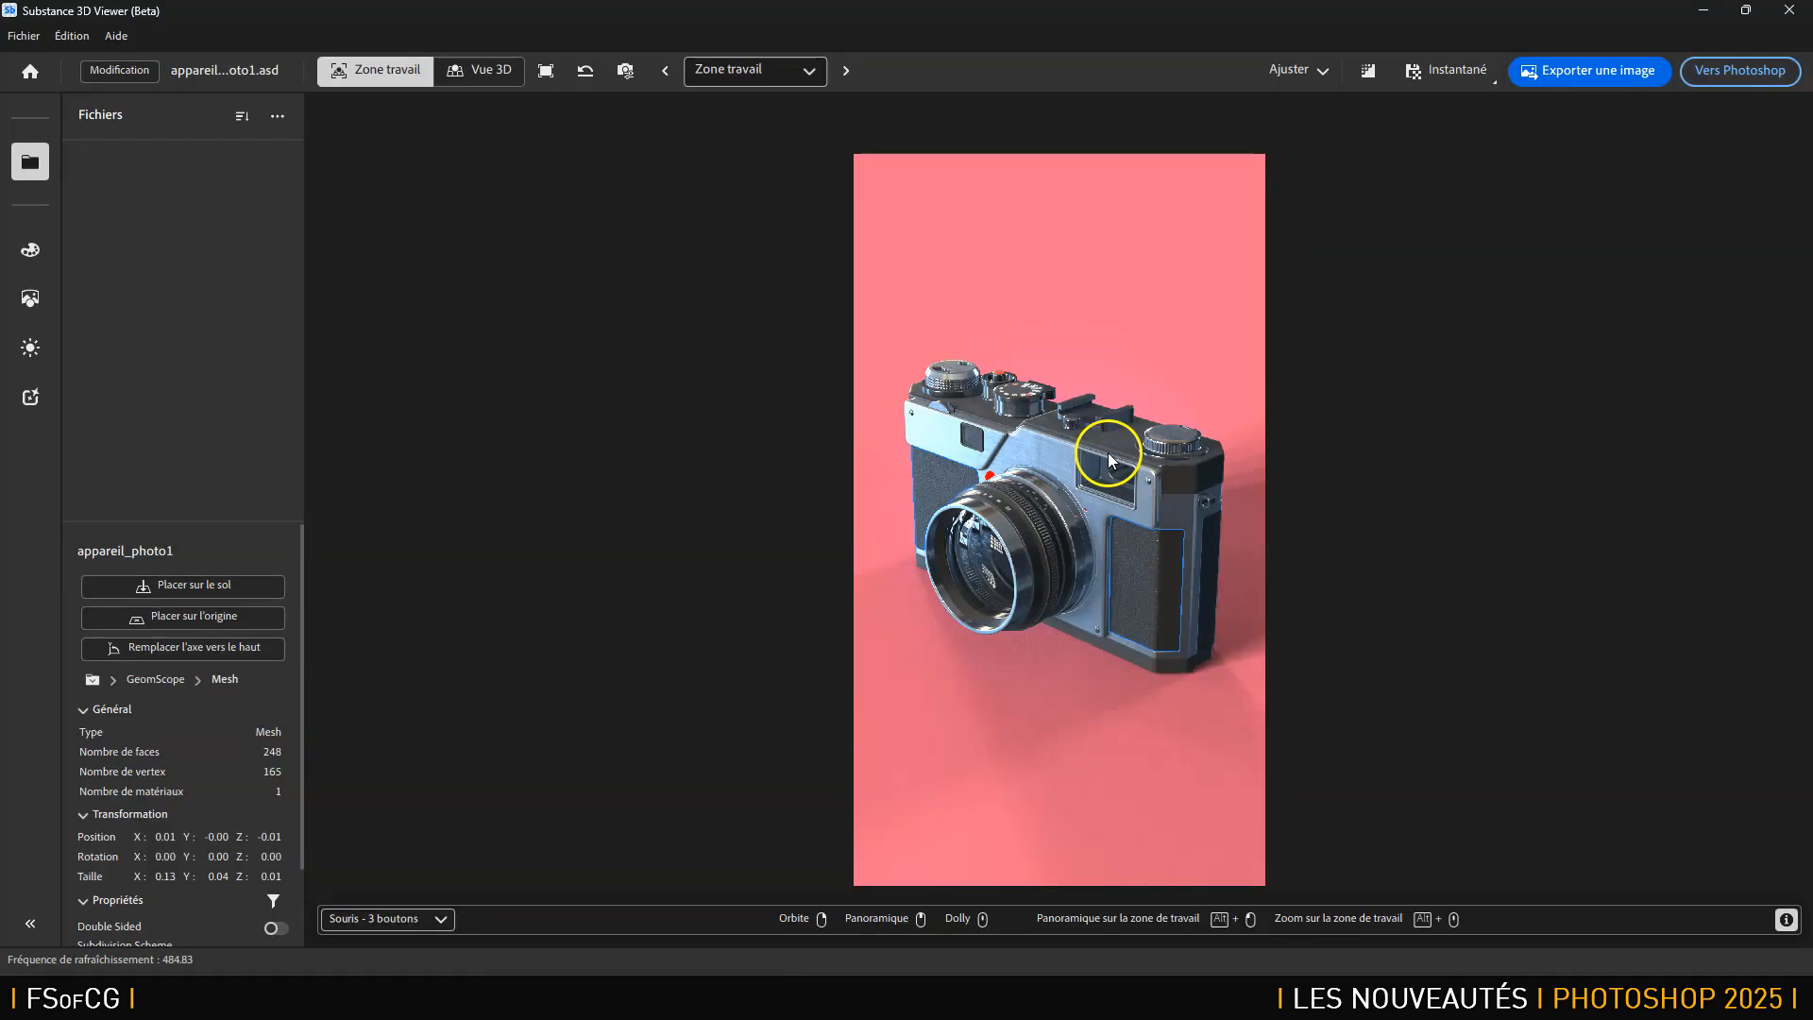
Compare the scene with and without raytracing, leave raytracing on, save it to Photoshop and check the composite there.
left_click(1325, 73)
left_click(1324, 72)
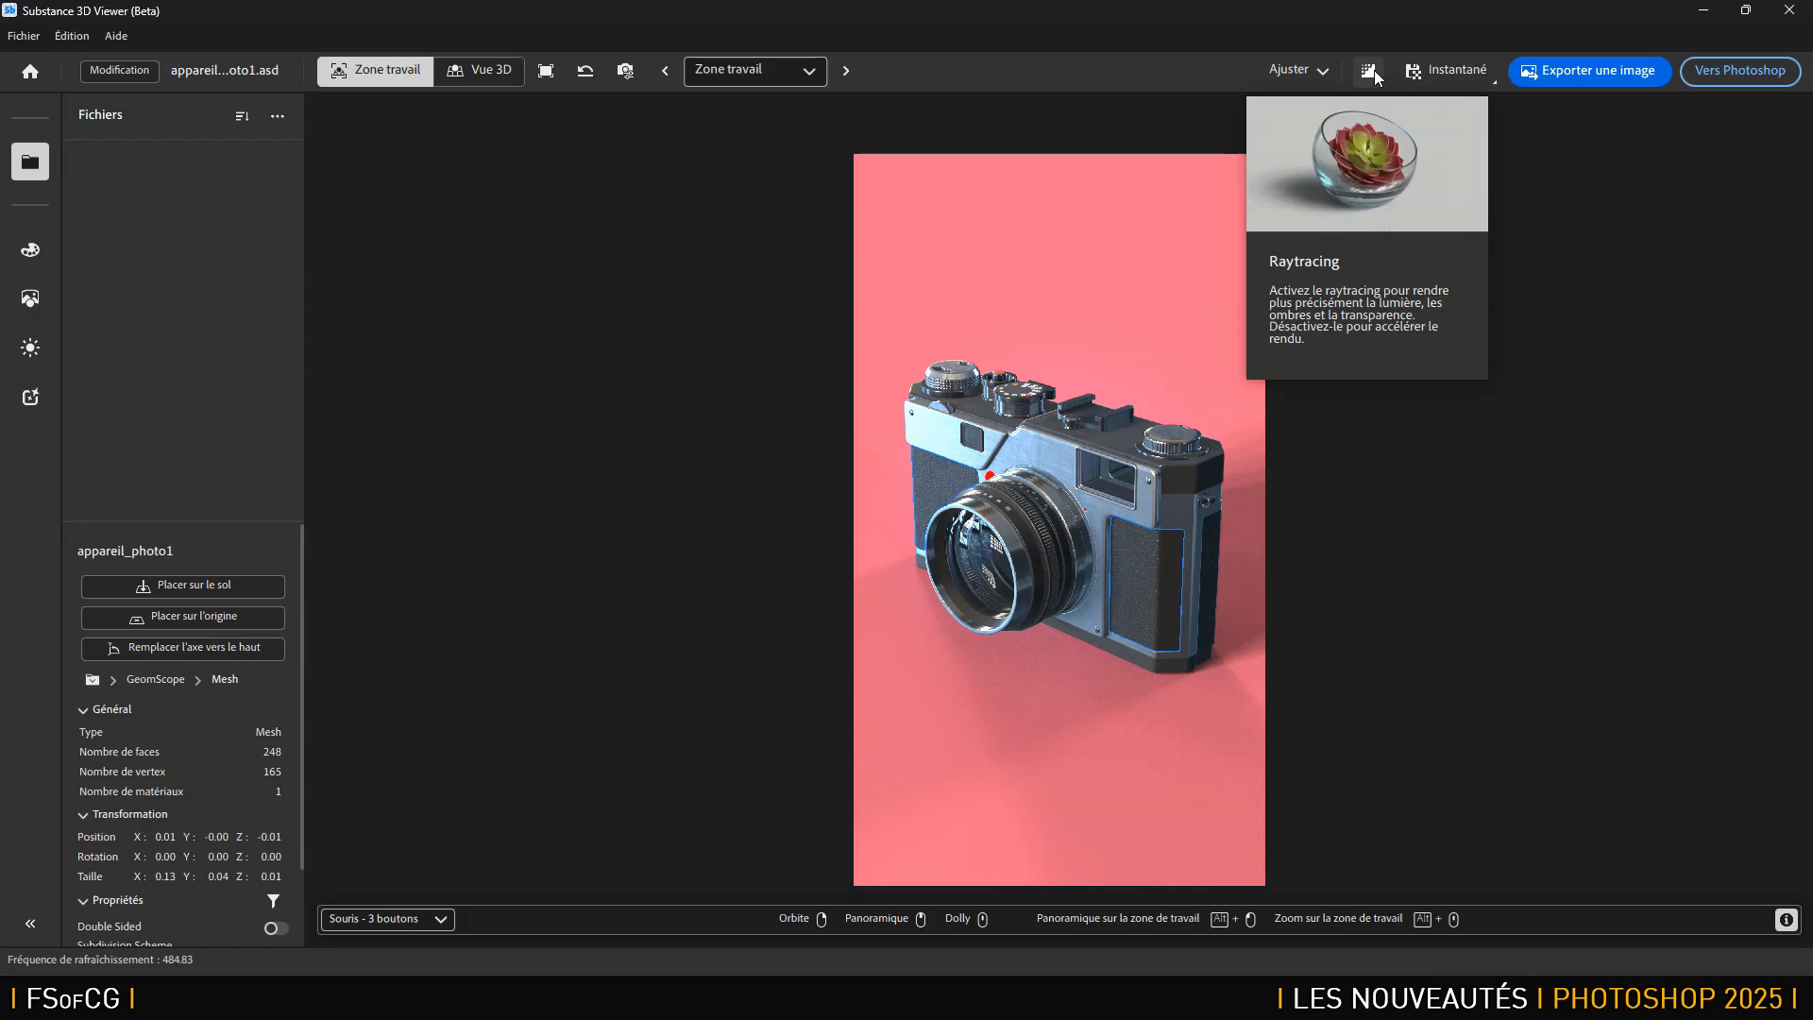
left_click(1370, 71)
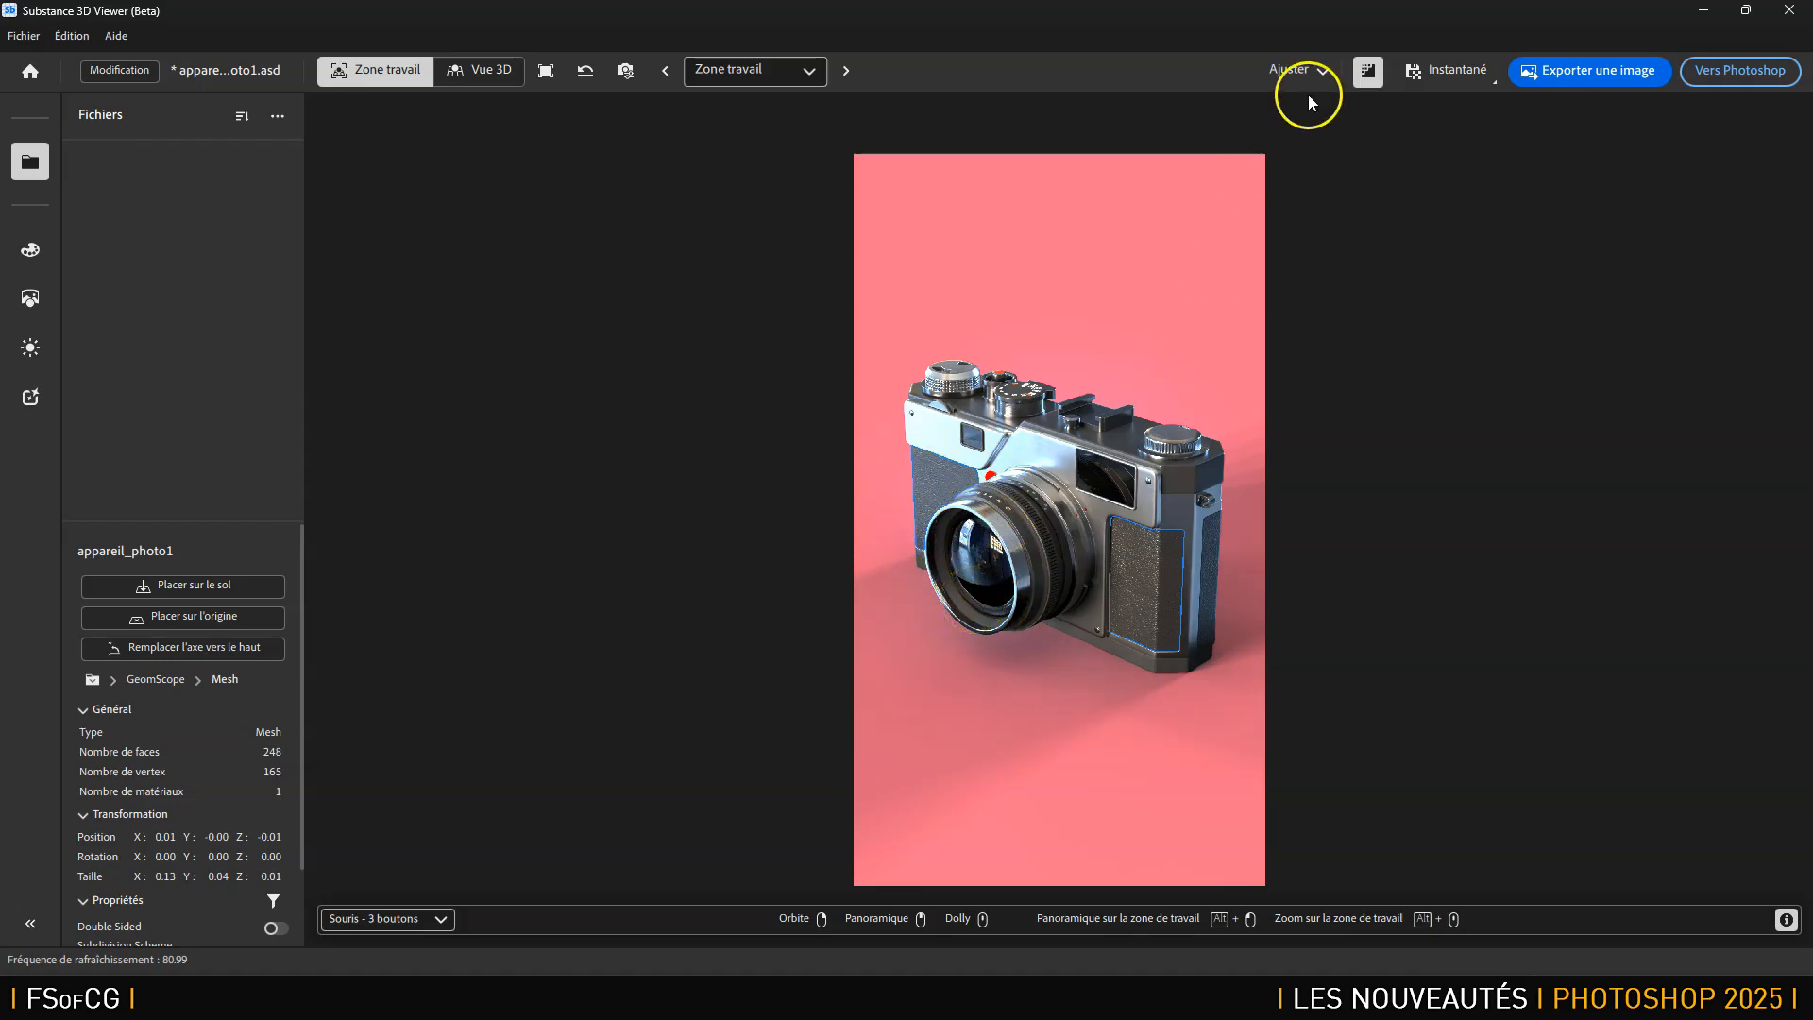
left_click(1367, 71)
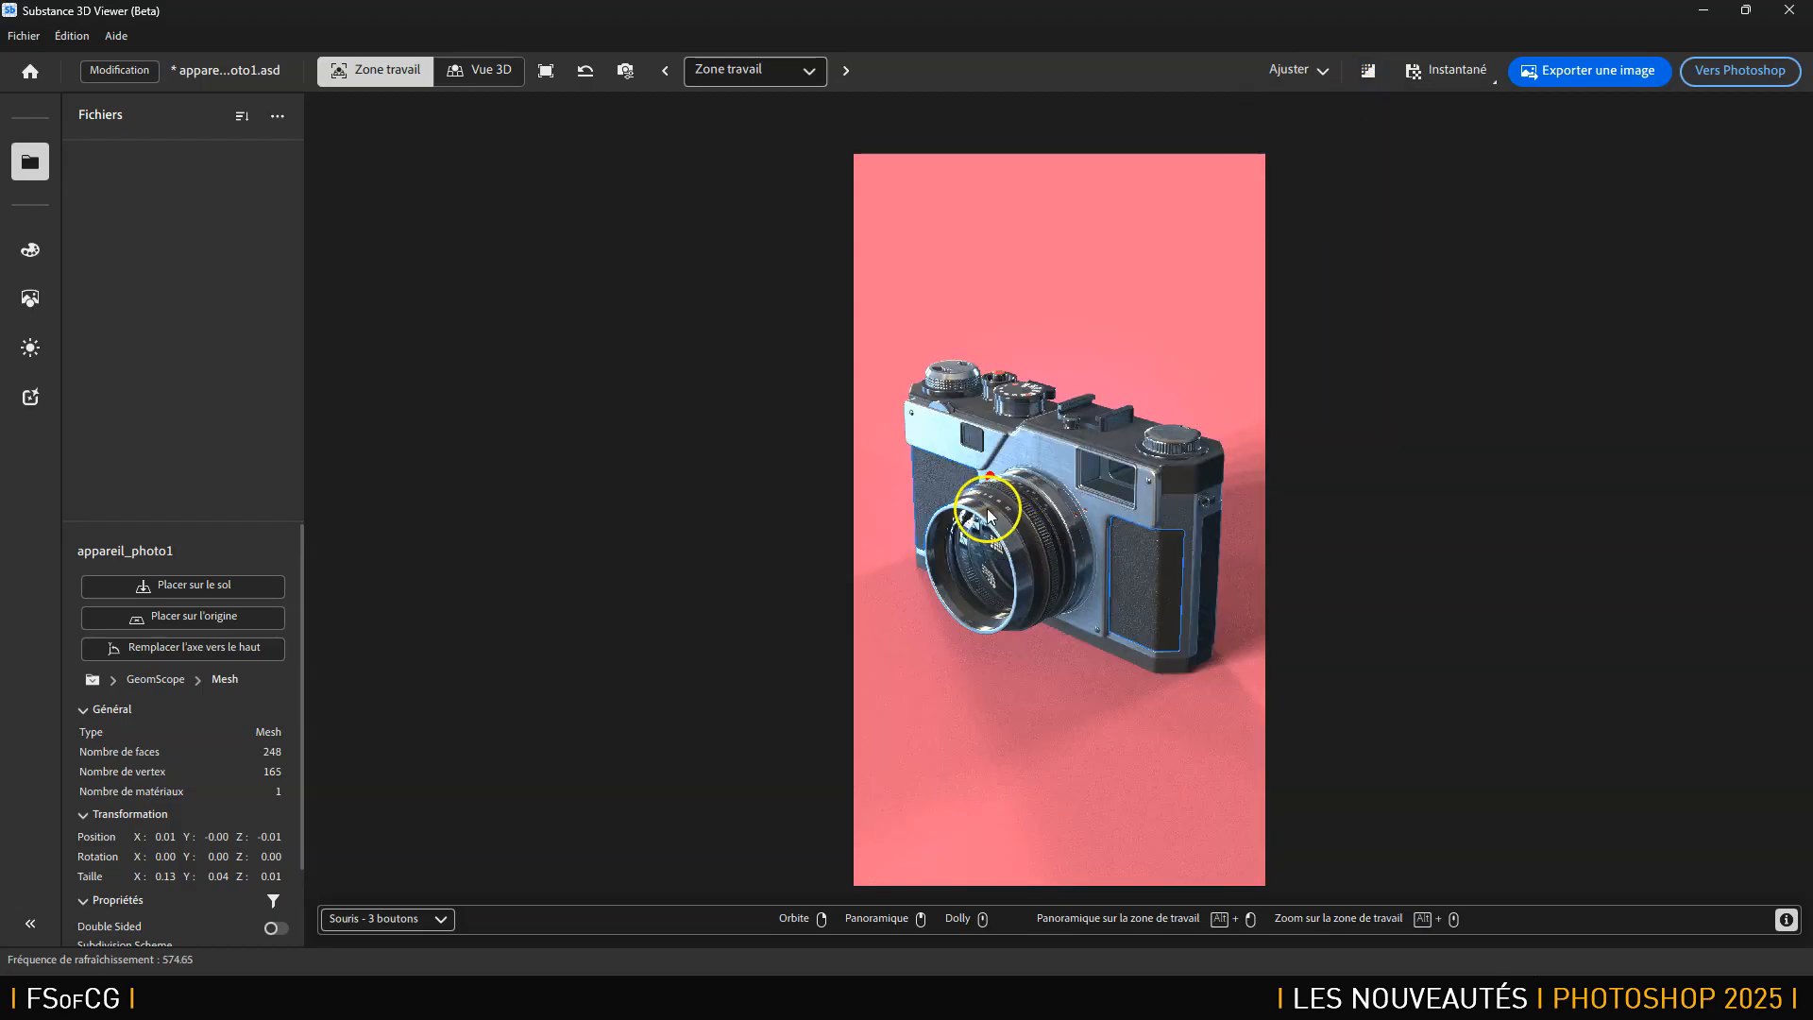
left_click(1369, 70)
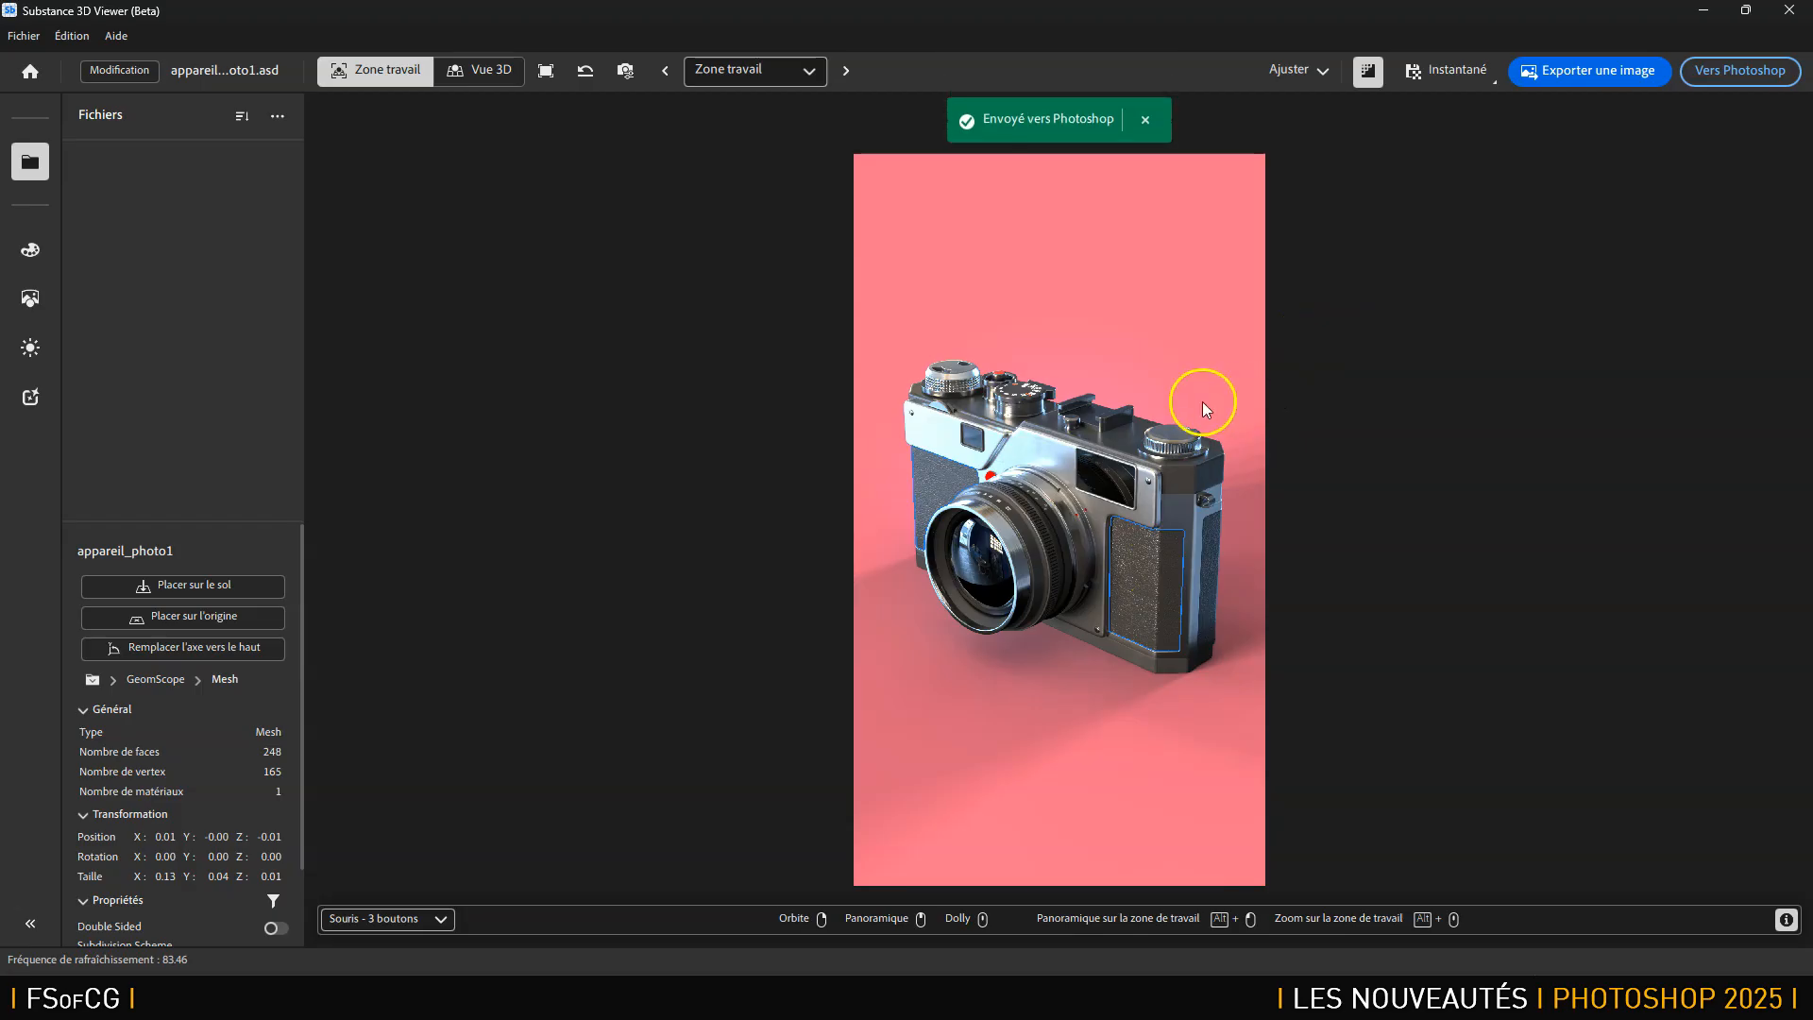
key("alt+Tab")
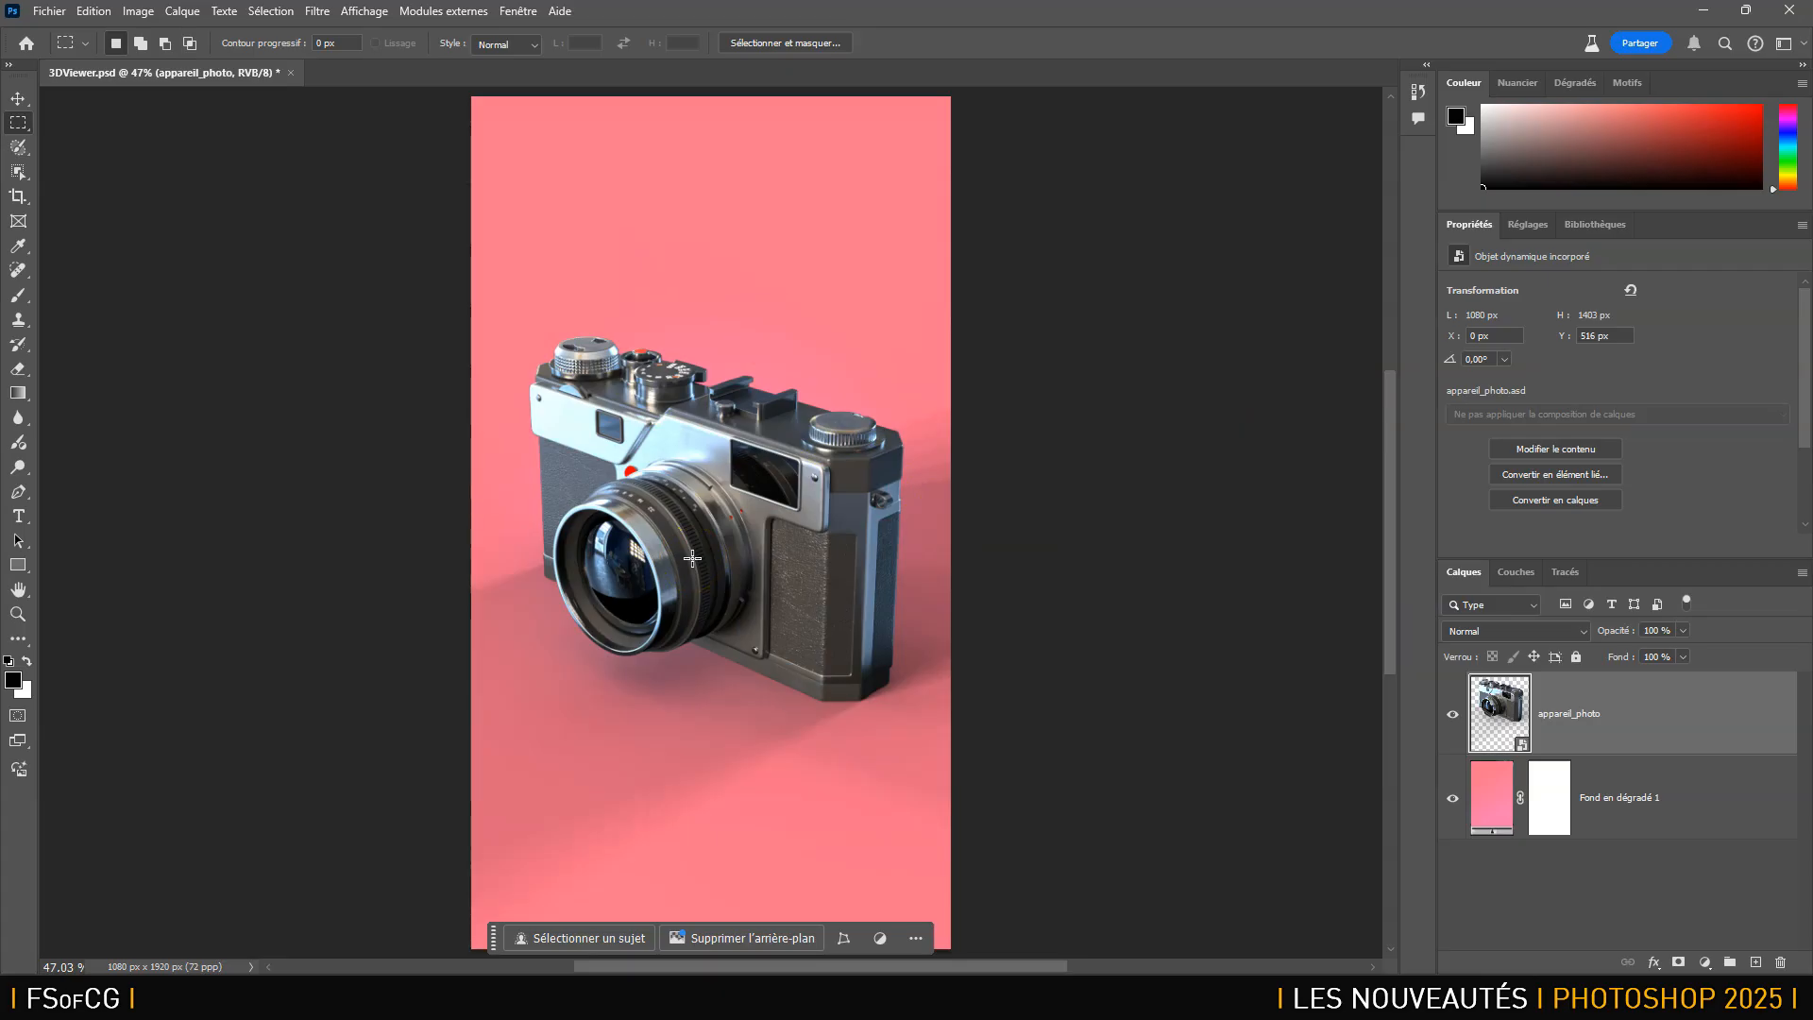
key("alt+Tab")
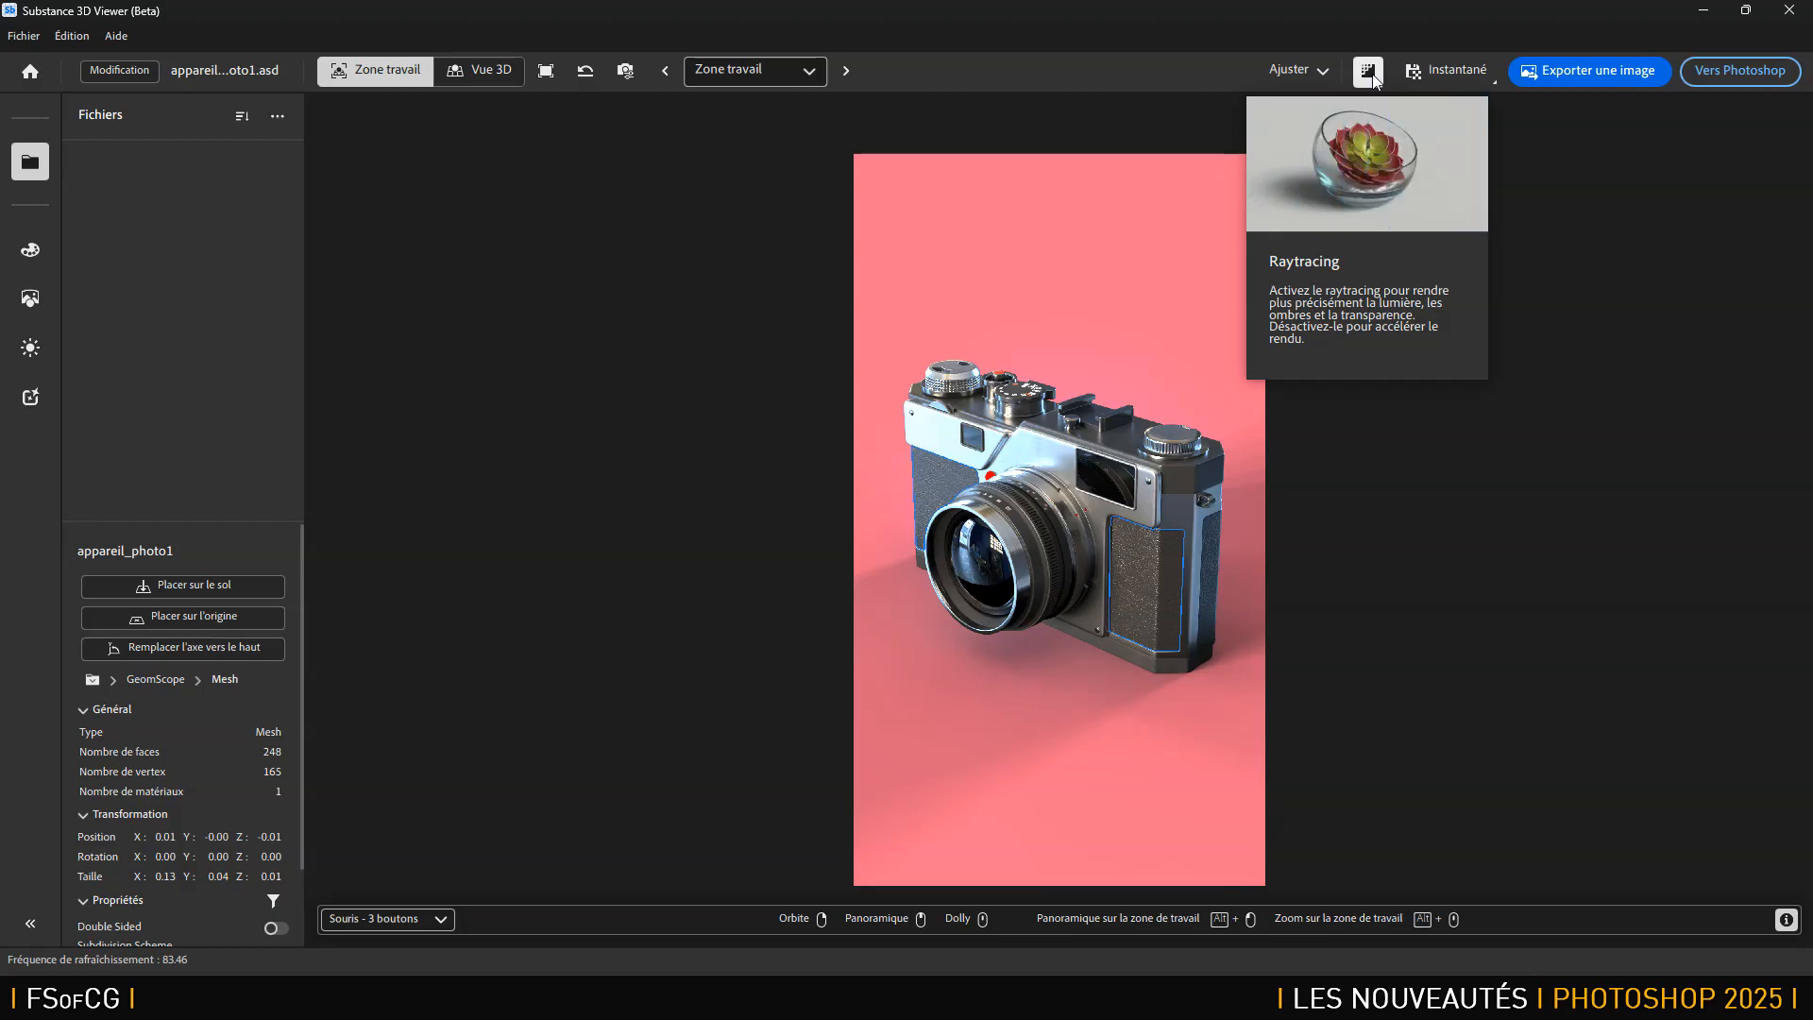
Copy a snapshot of the scene with a transparent background to the clipboard.
left_click(1467, 75)
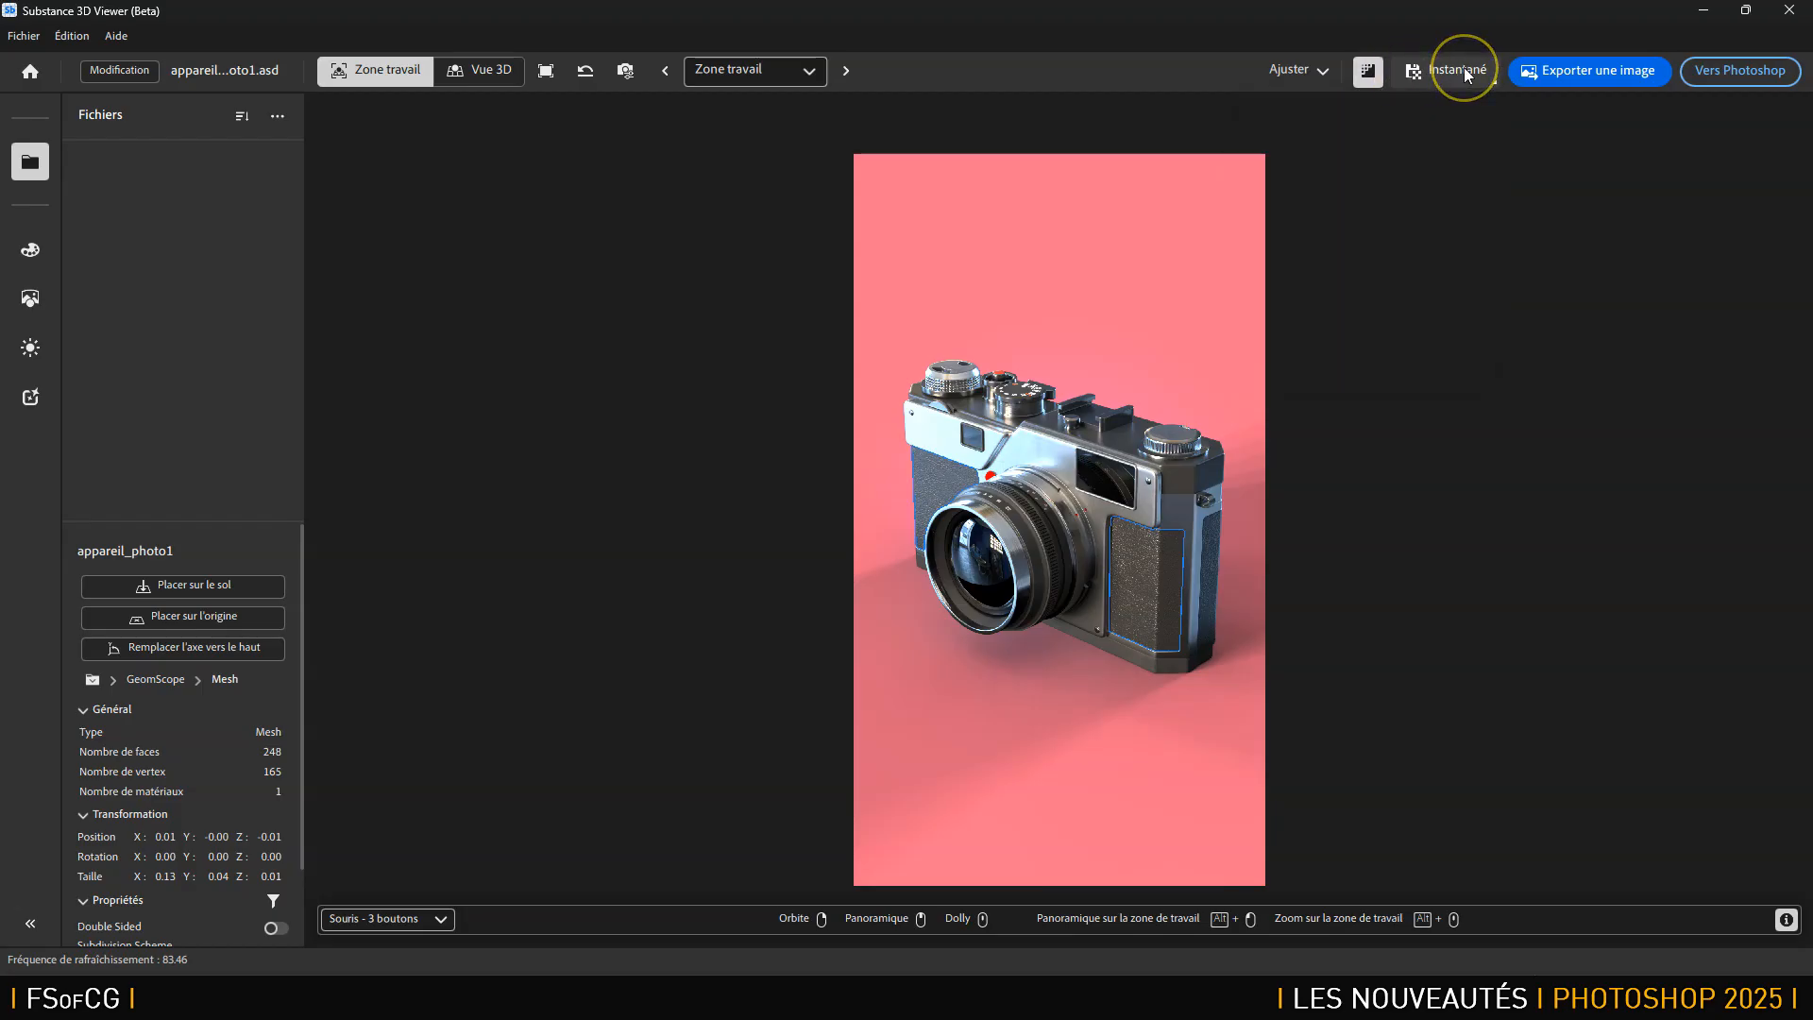
left_click(1468, 74)
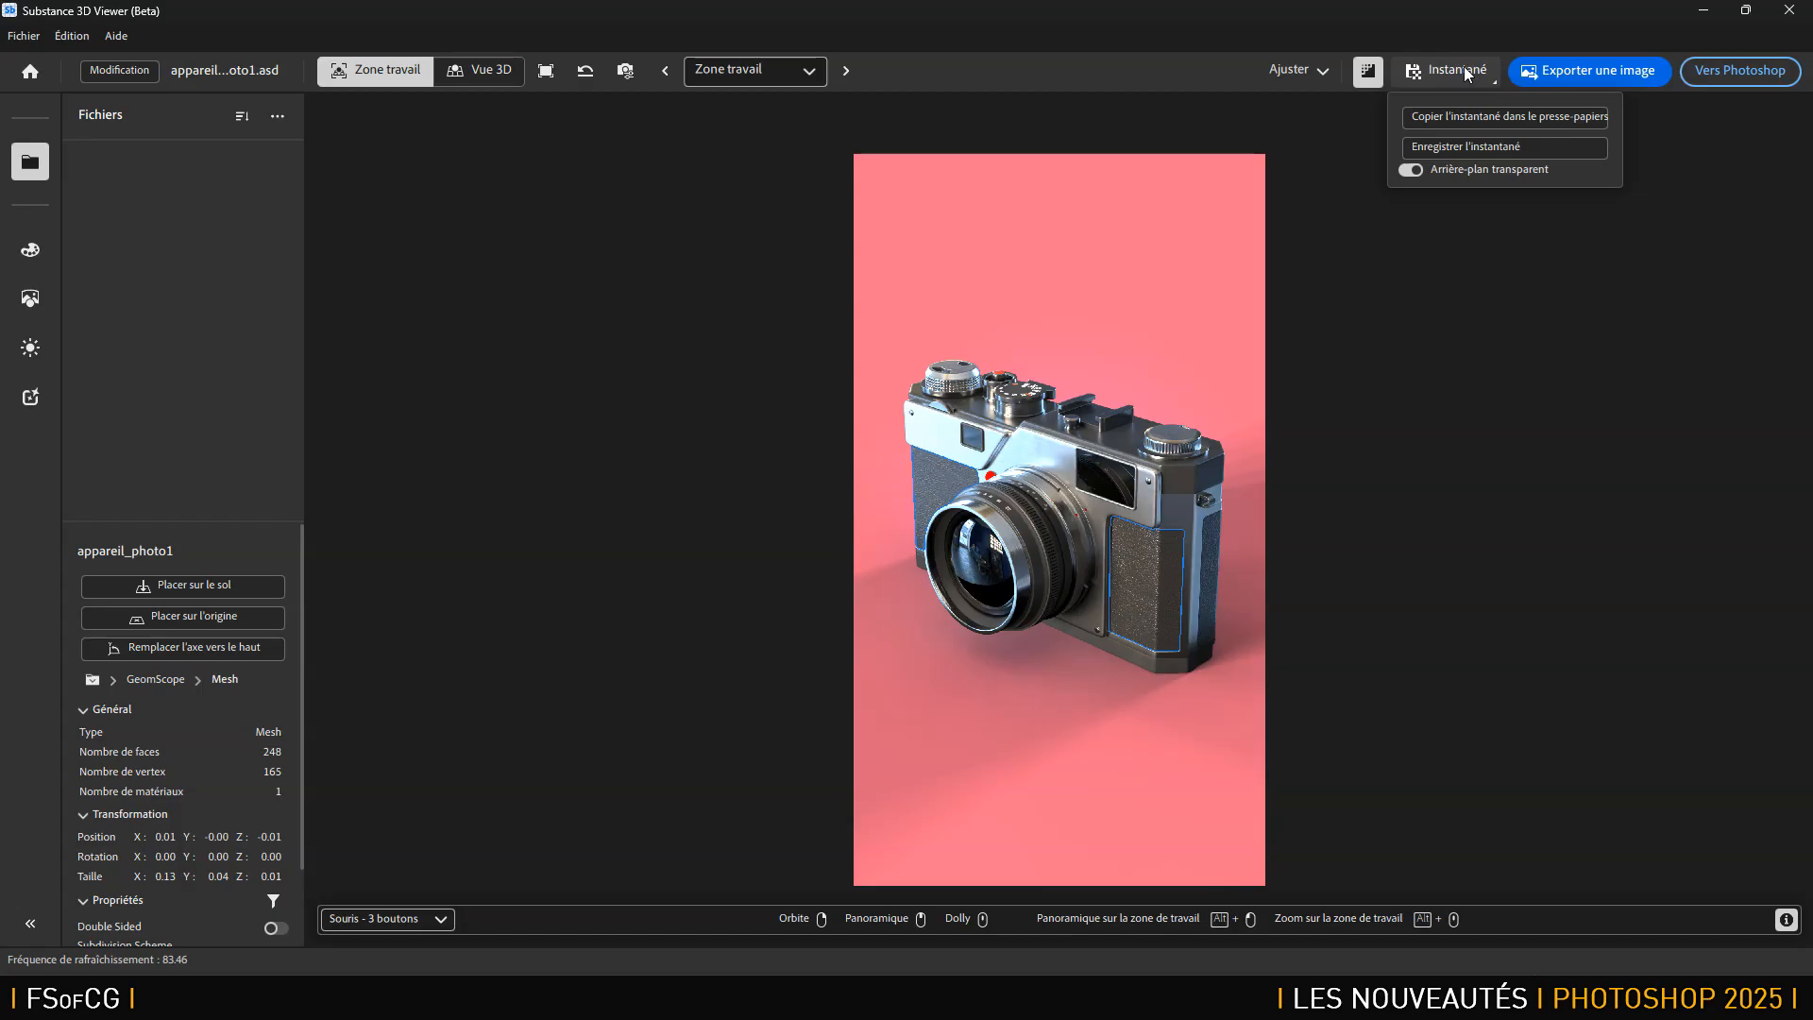
left_click(1487, 115)
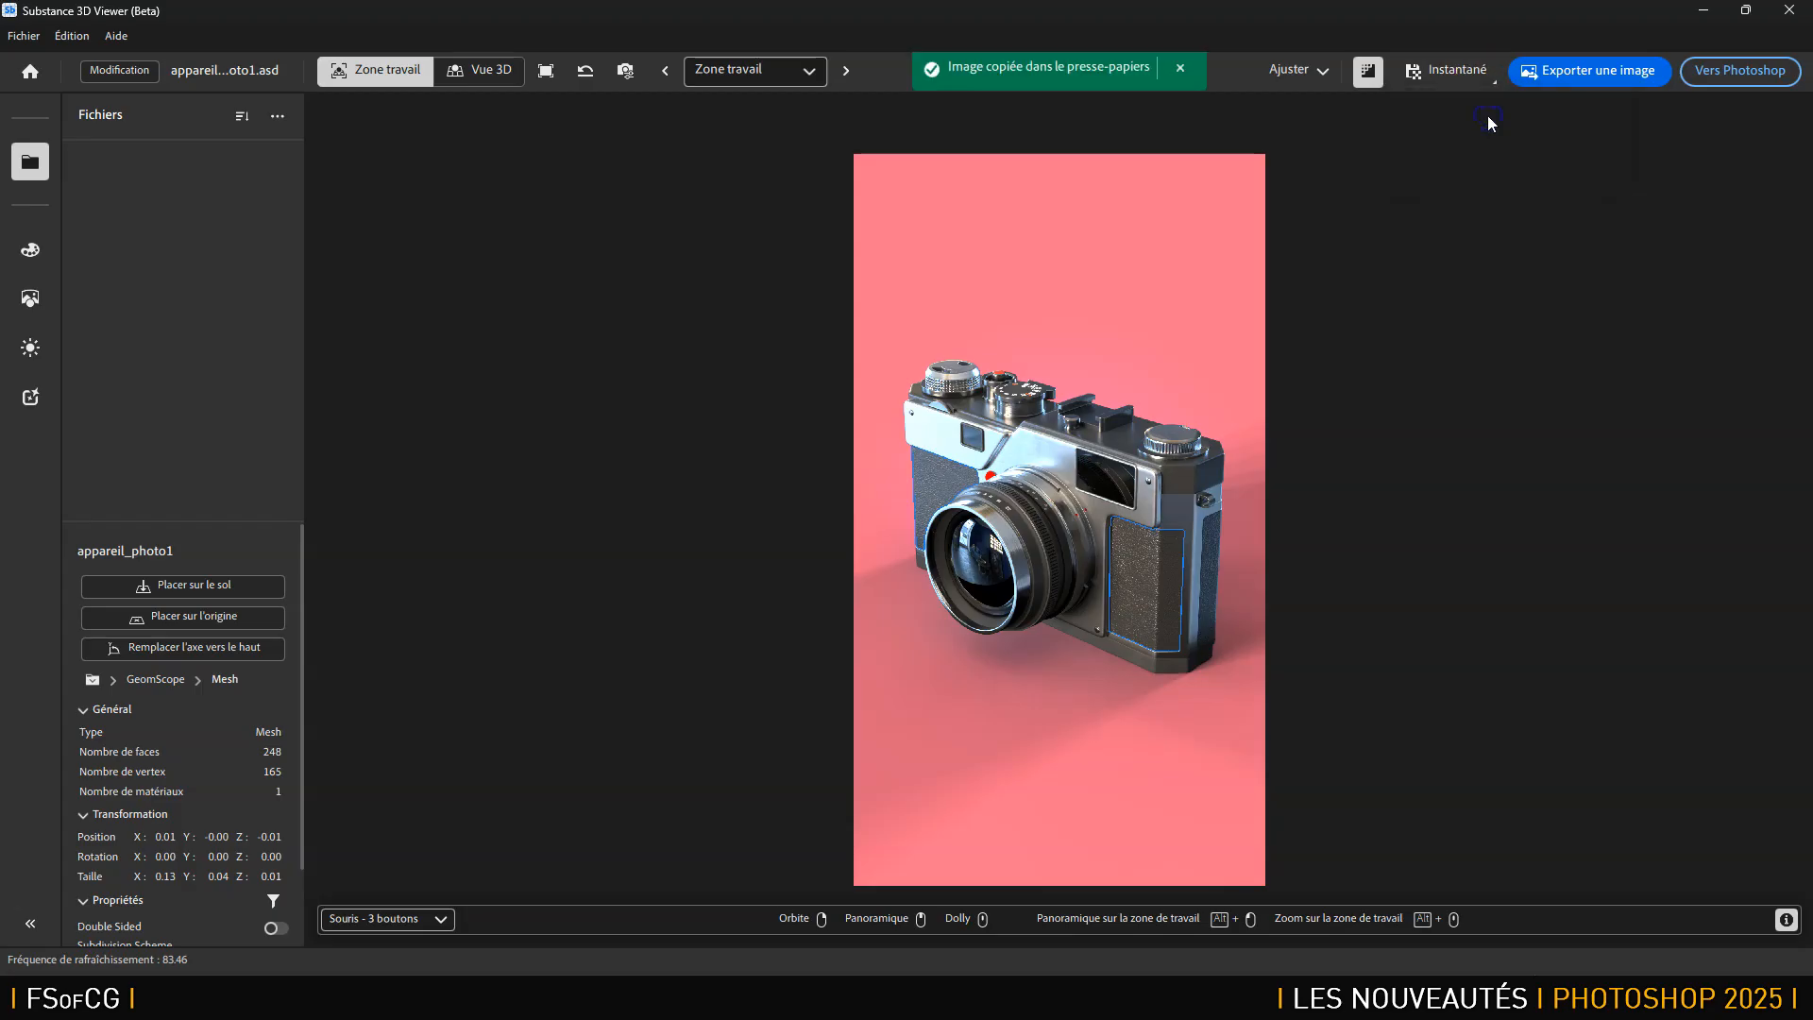
In Photoshop, create a 1080 x 1920 px document from the Presse-papiers preset and paste the snapshot into it.
key("alt+Tab")
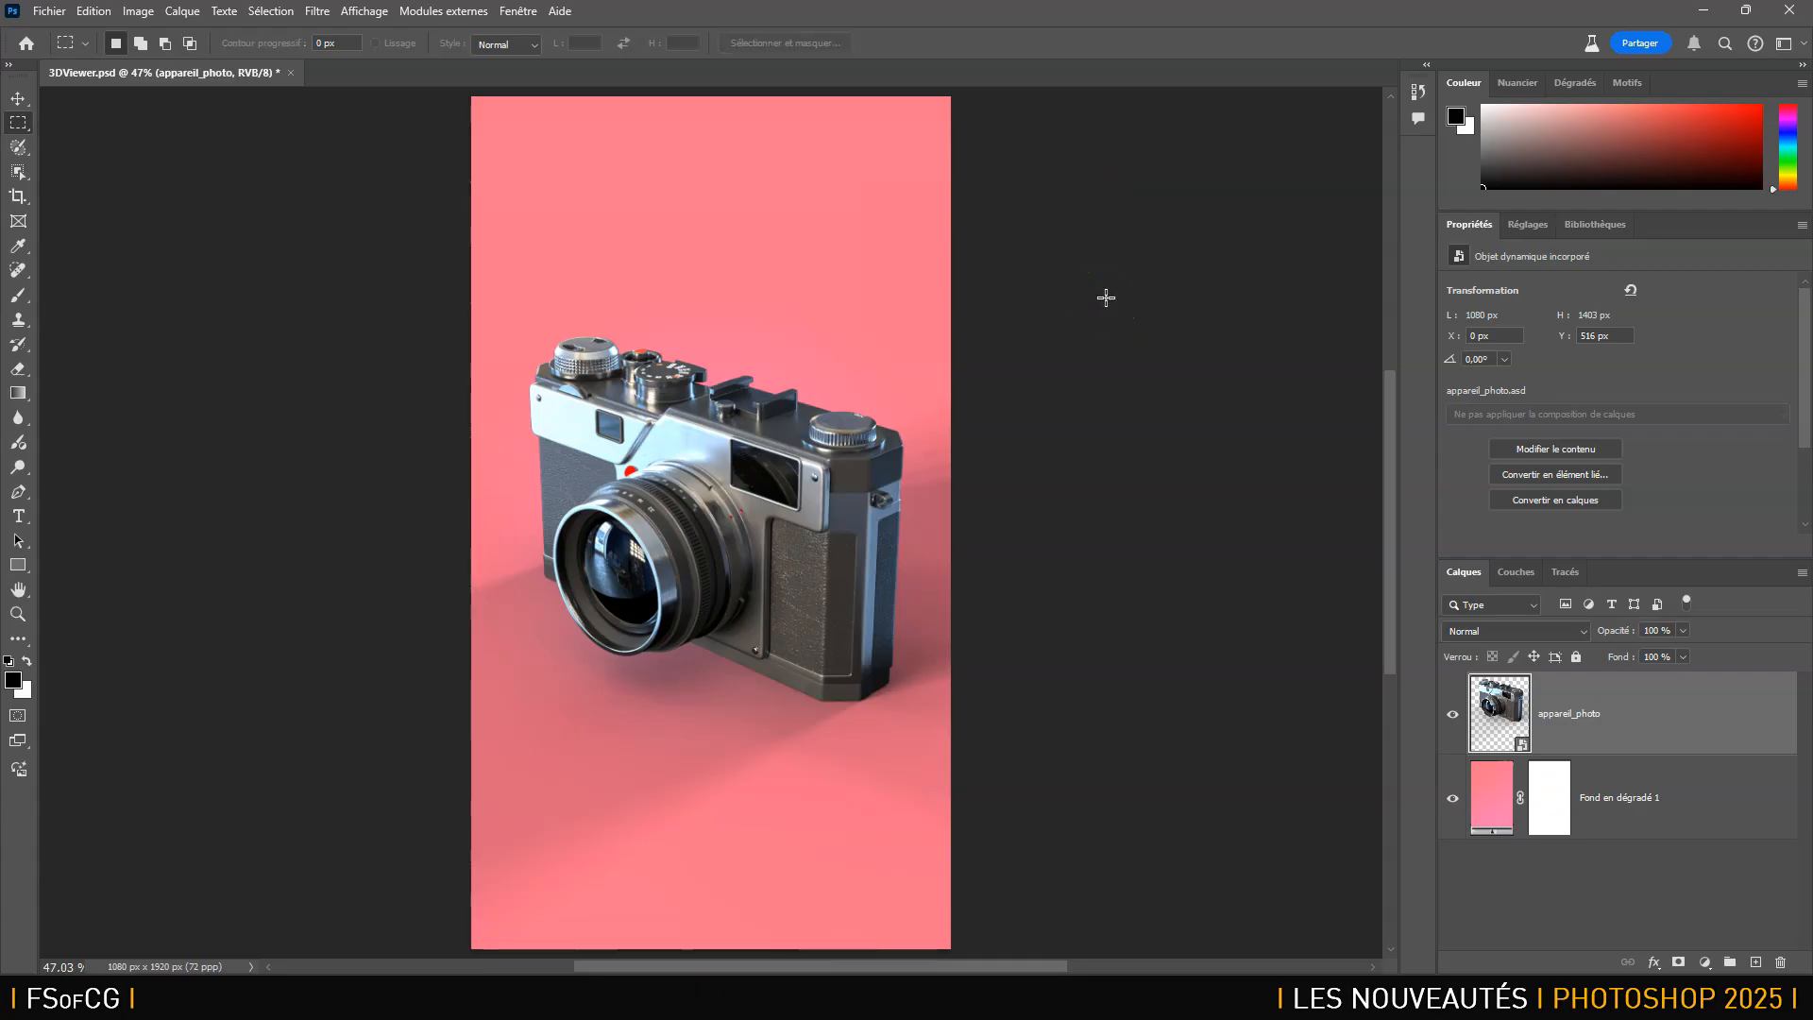
key("ctrl+n")
left_click(1276, 770)
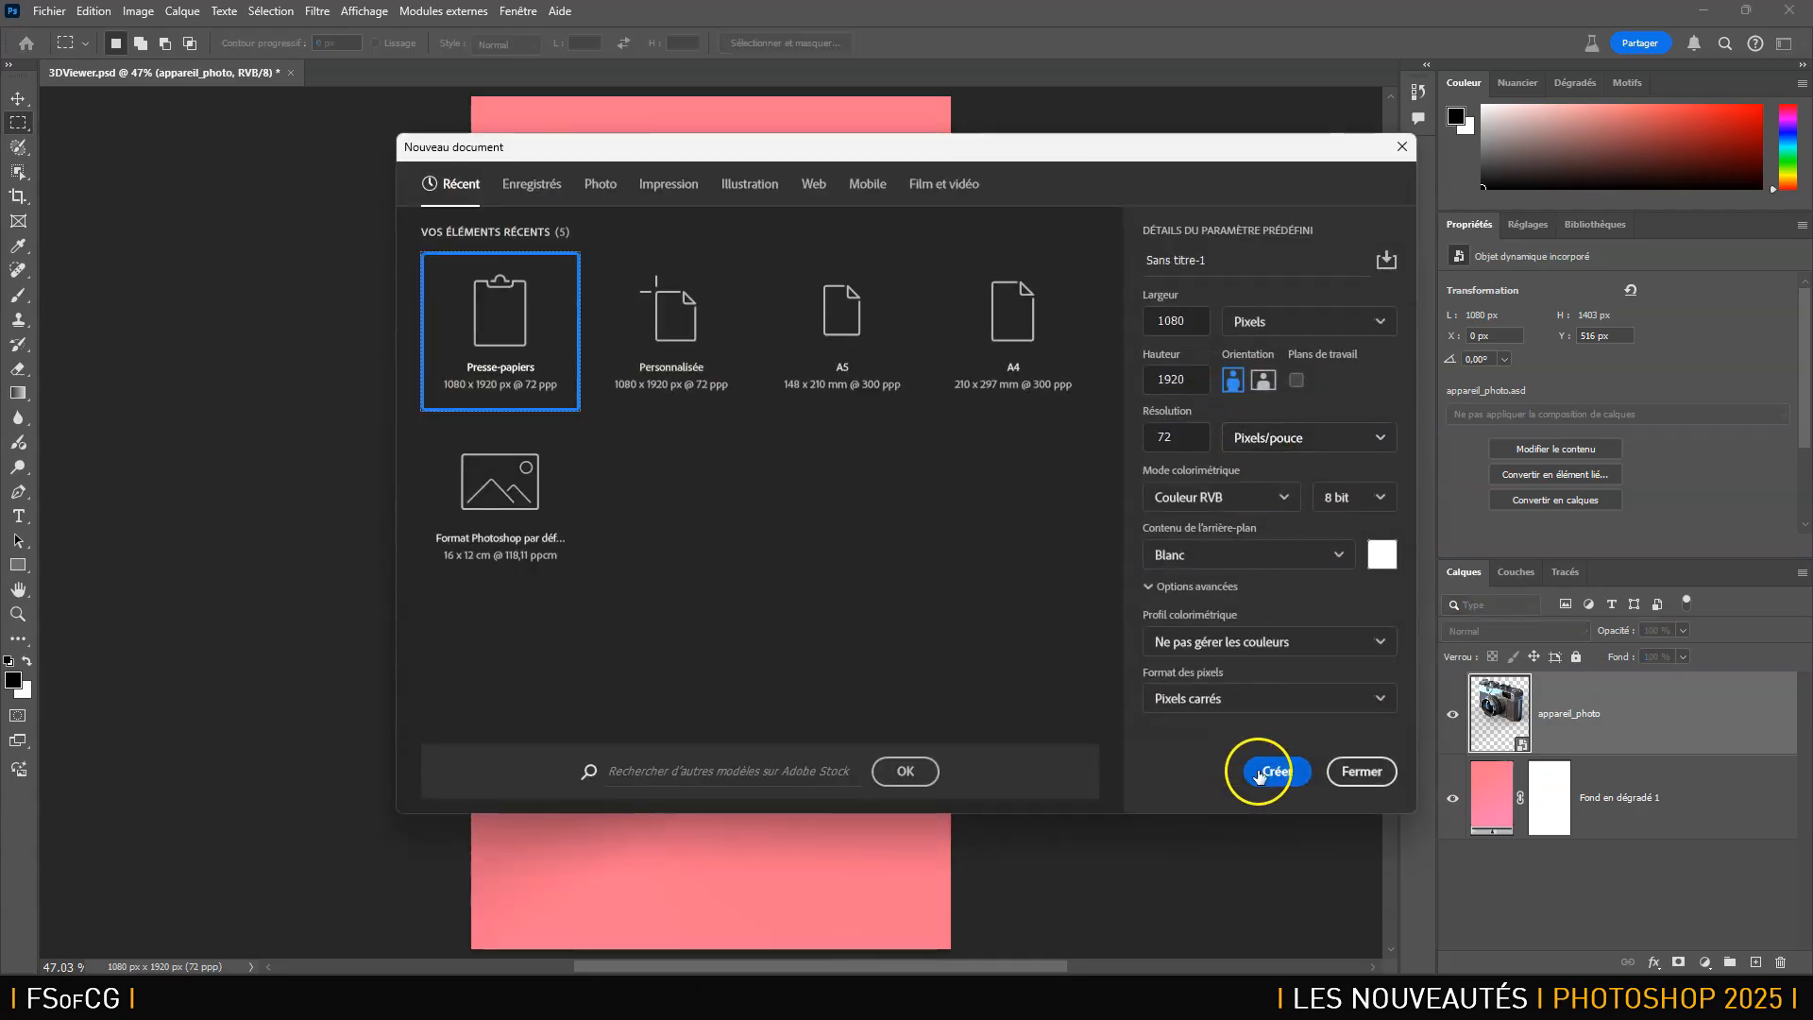
key("ctrl+v")
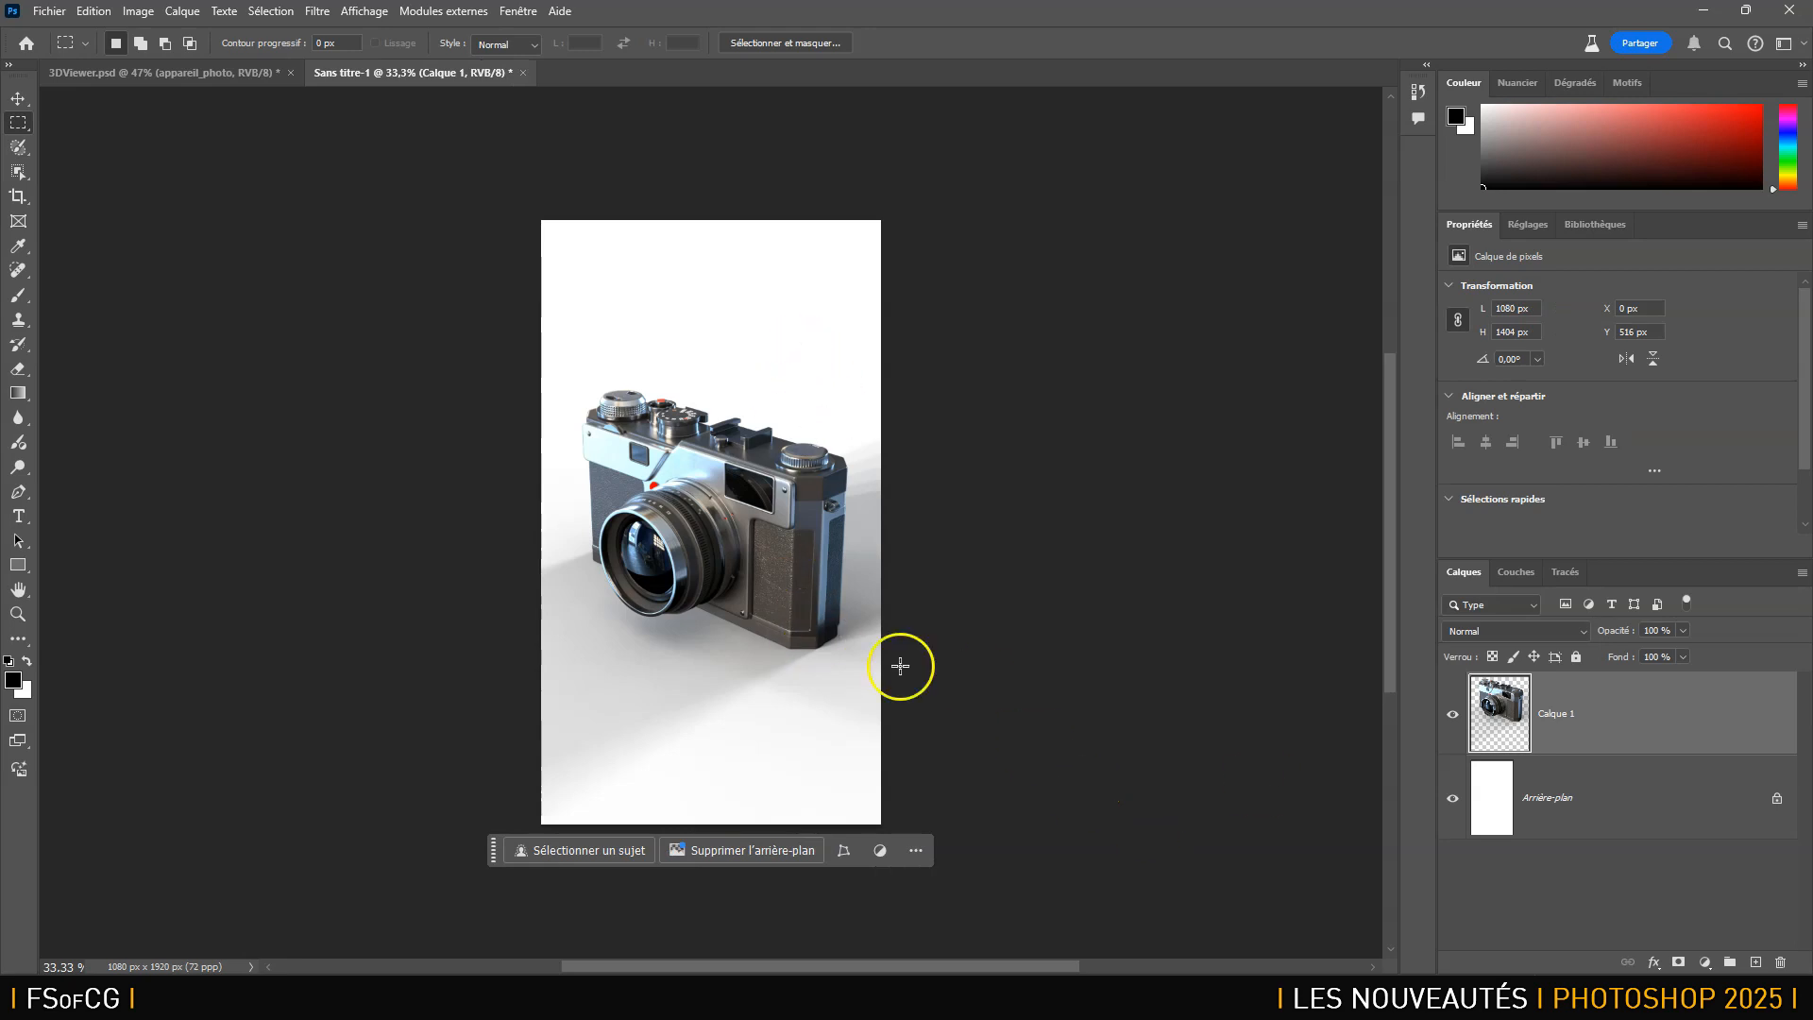
Delete the white Arrière-plan layer beneath the pasted camera snapshot.
left_click(1662, 802)
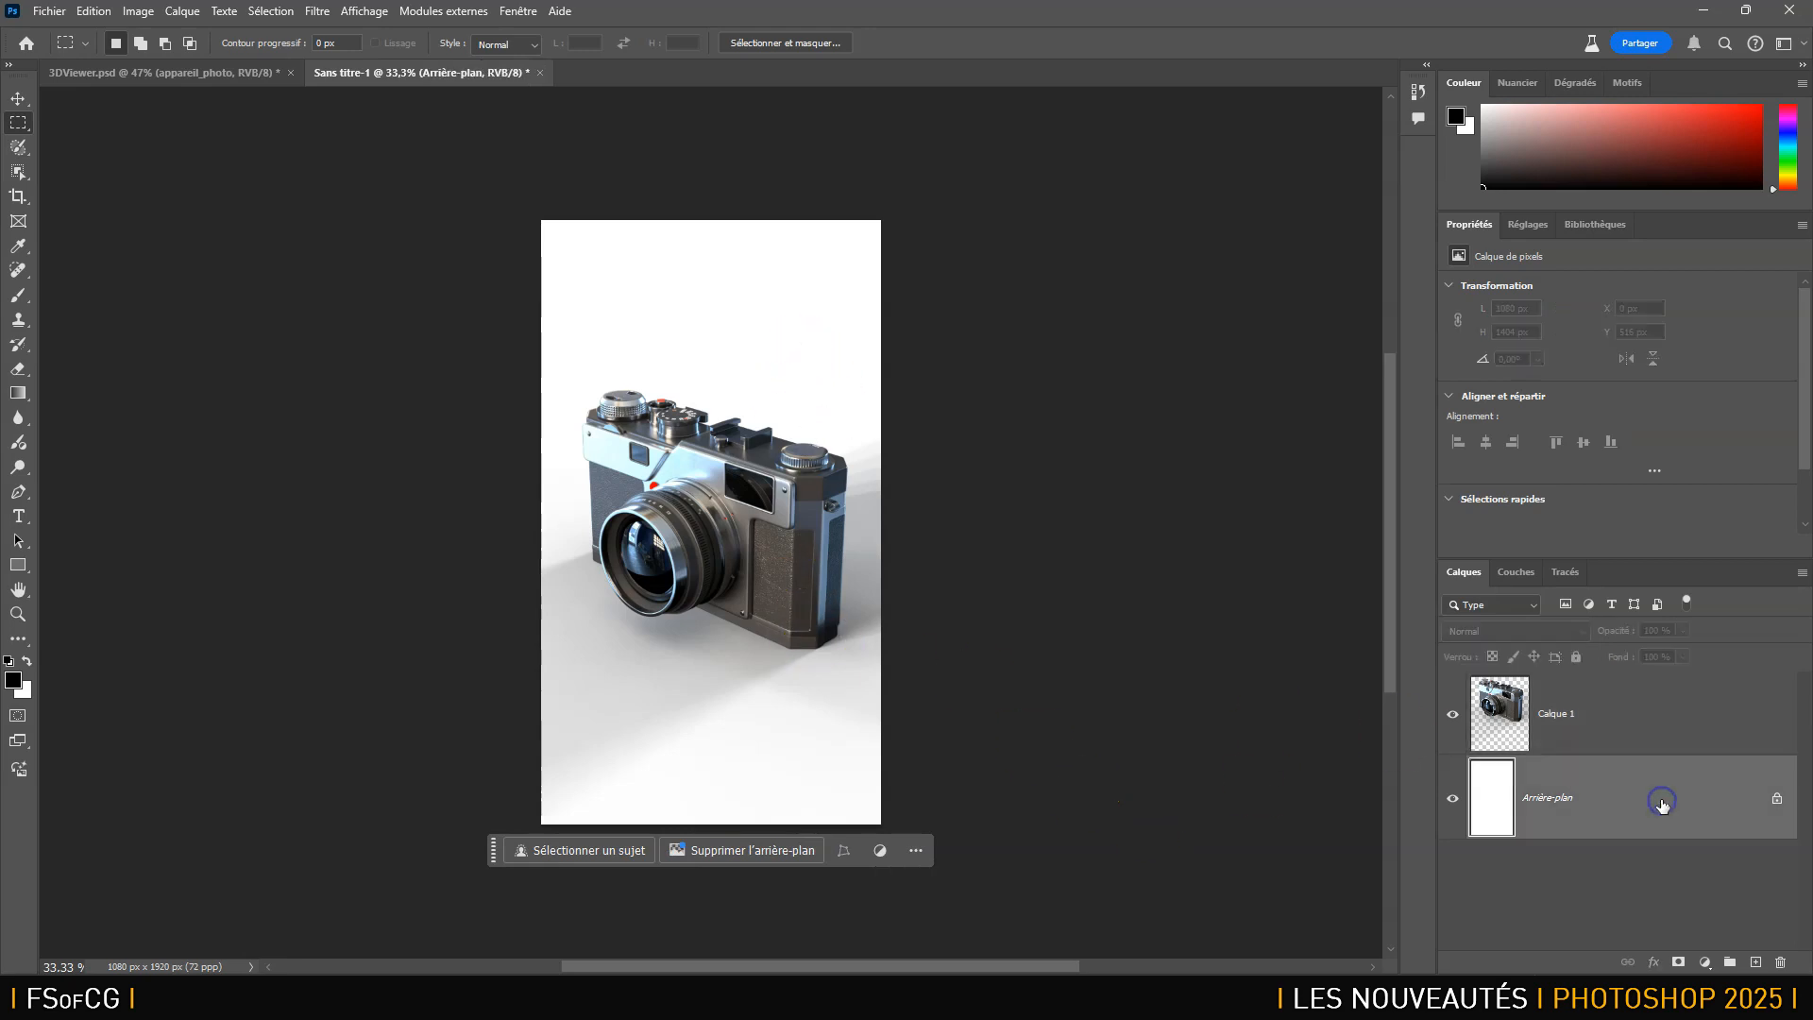
left_click(1617, 695)
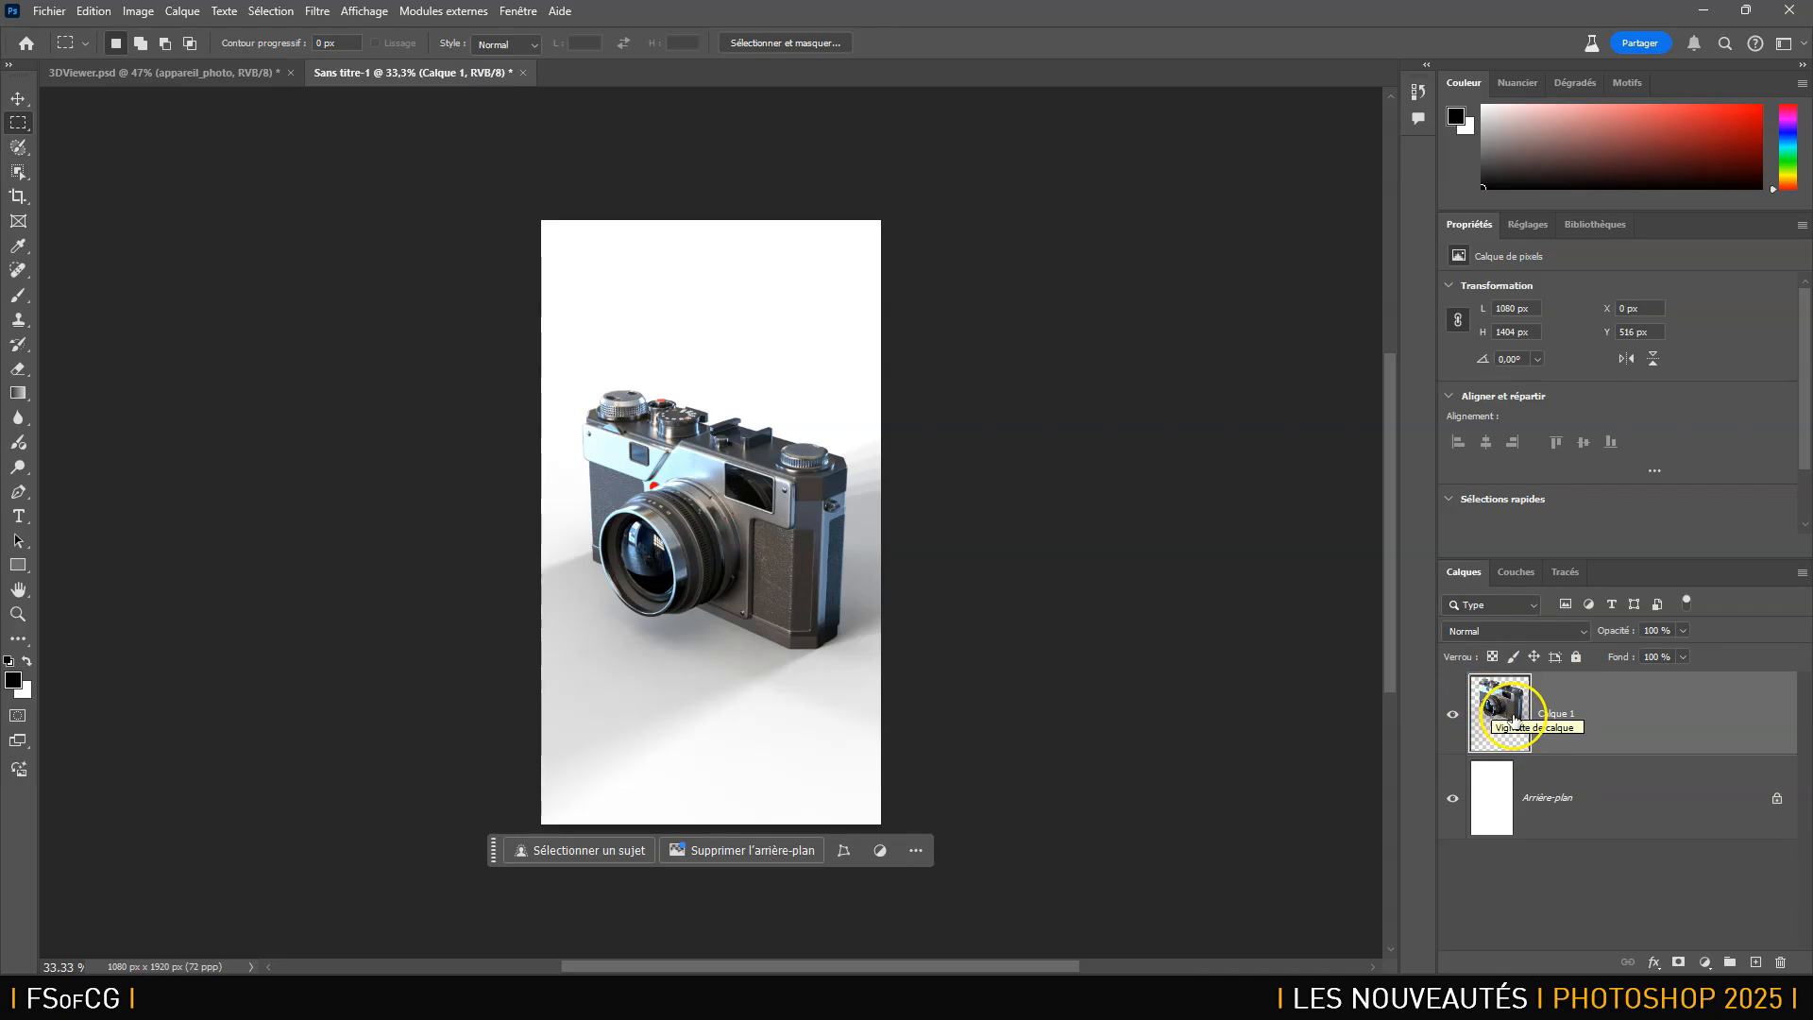
left_click(1629, 795)
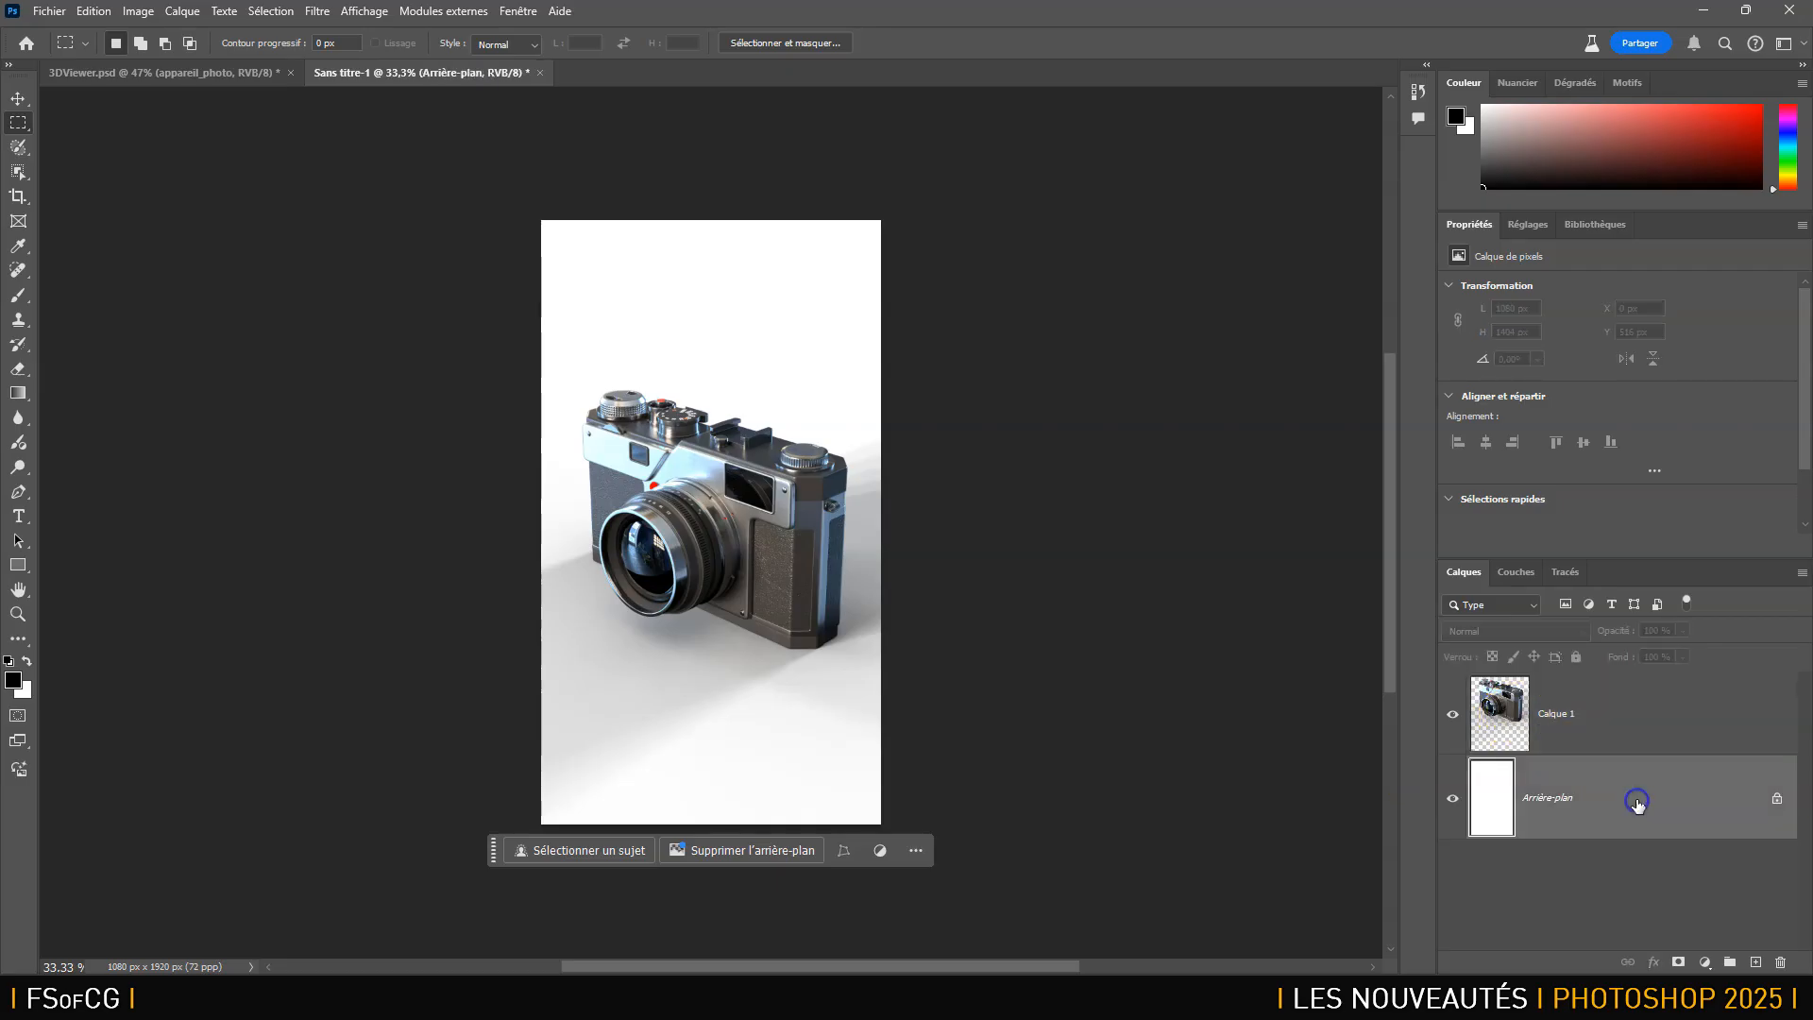
left_click(1781, 961)
left_click(837, 370)
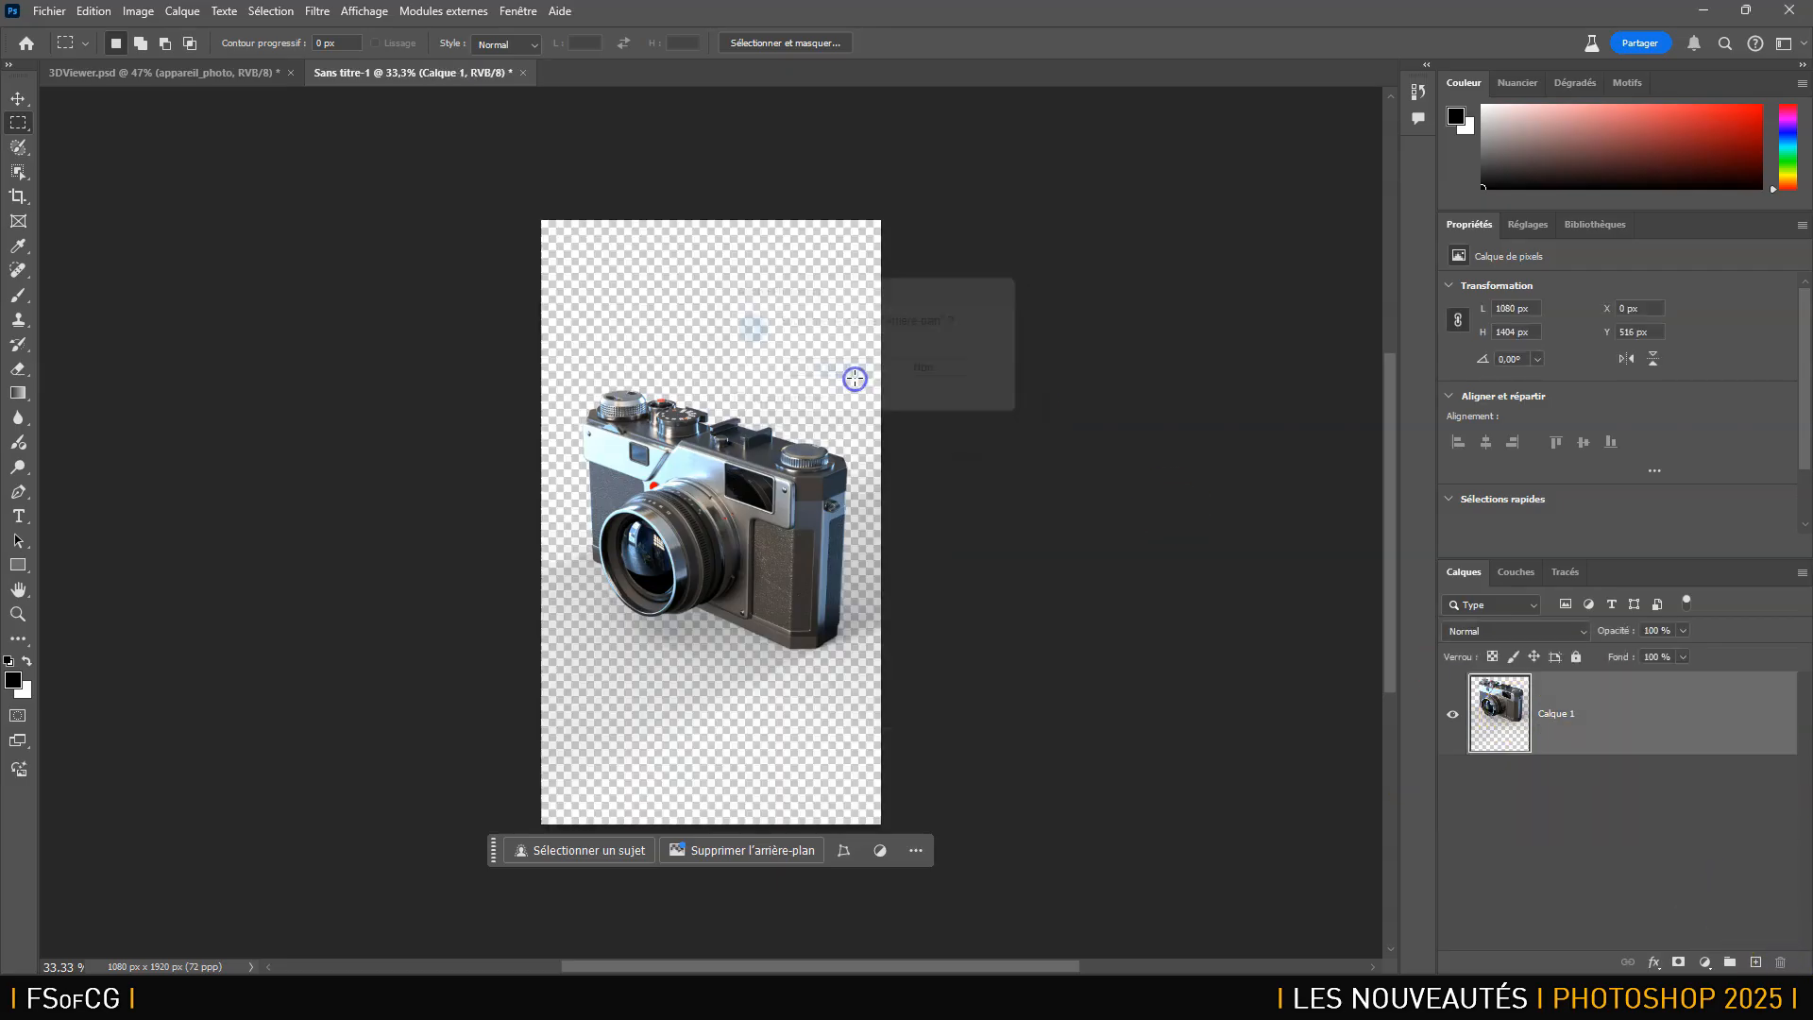
Add a new layer beneath the camera snapshot and fill it with magenta (ff00ff).
left_click(1755, 961, "ctrl")
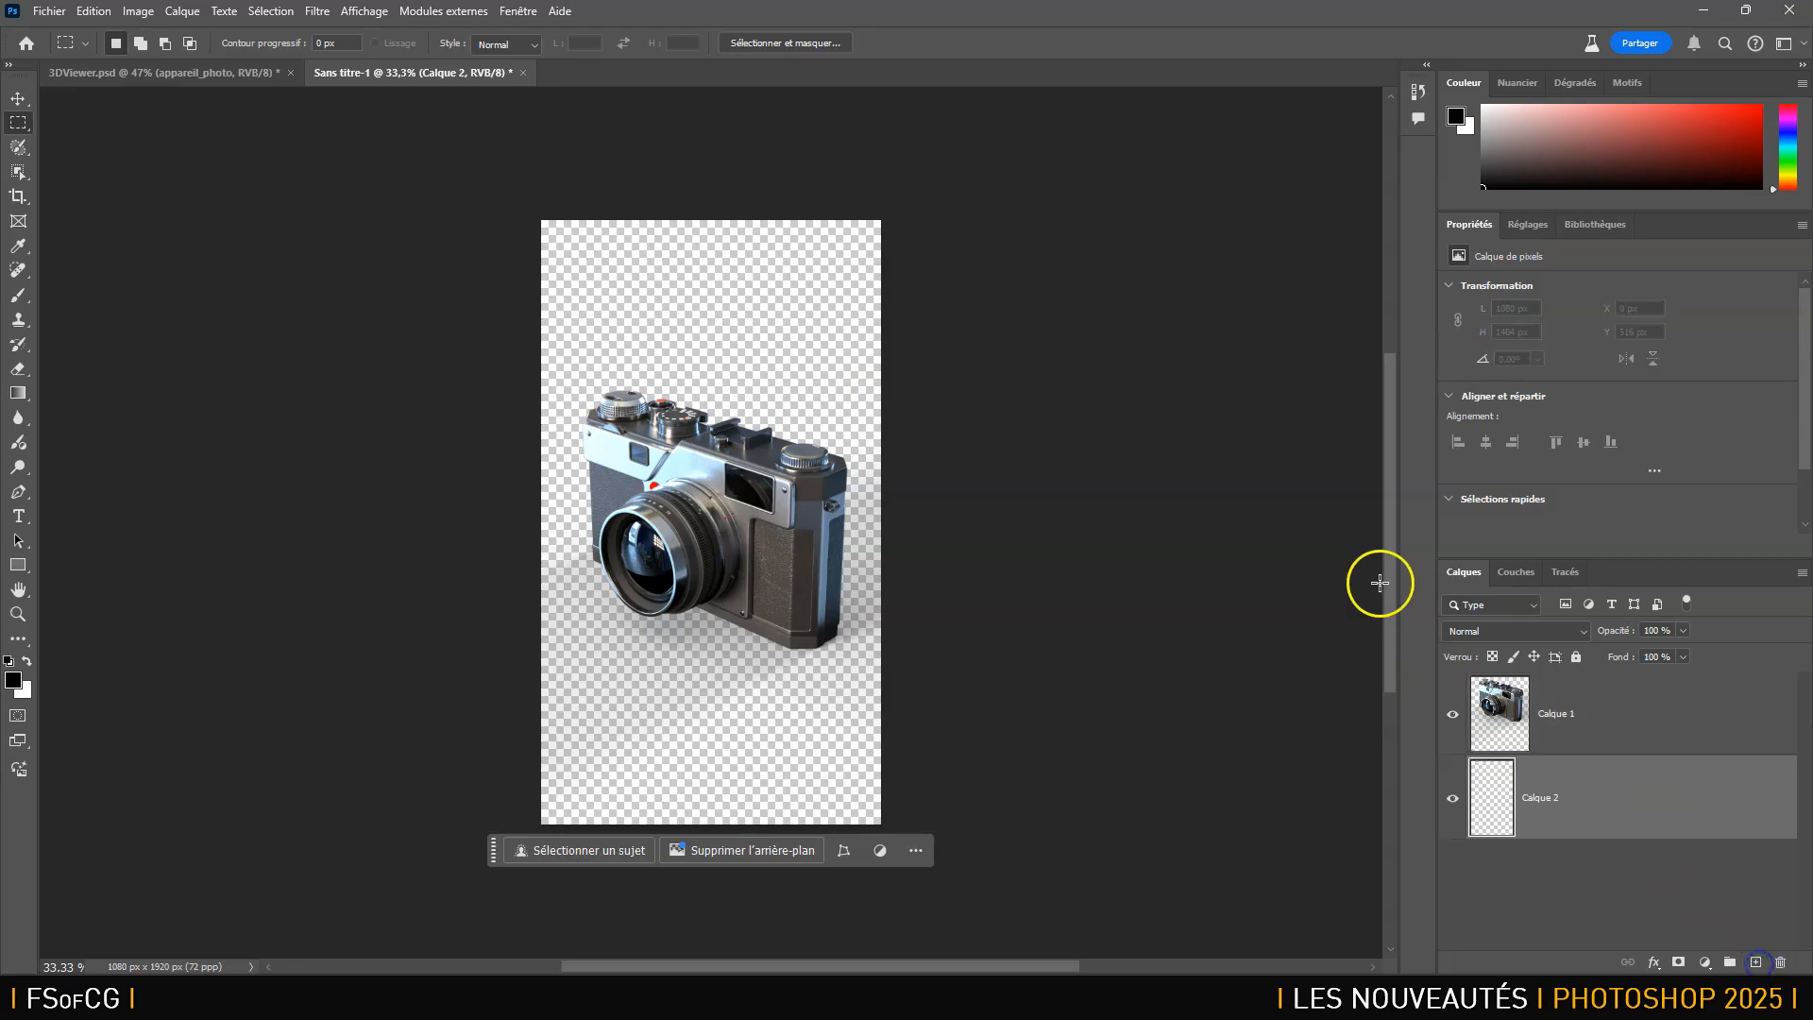
key("shift+F5")
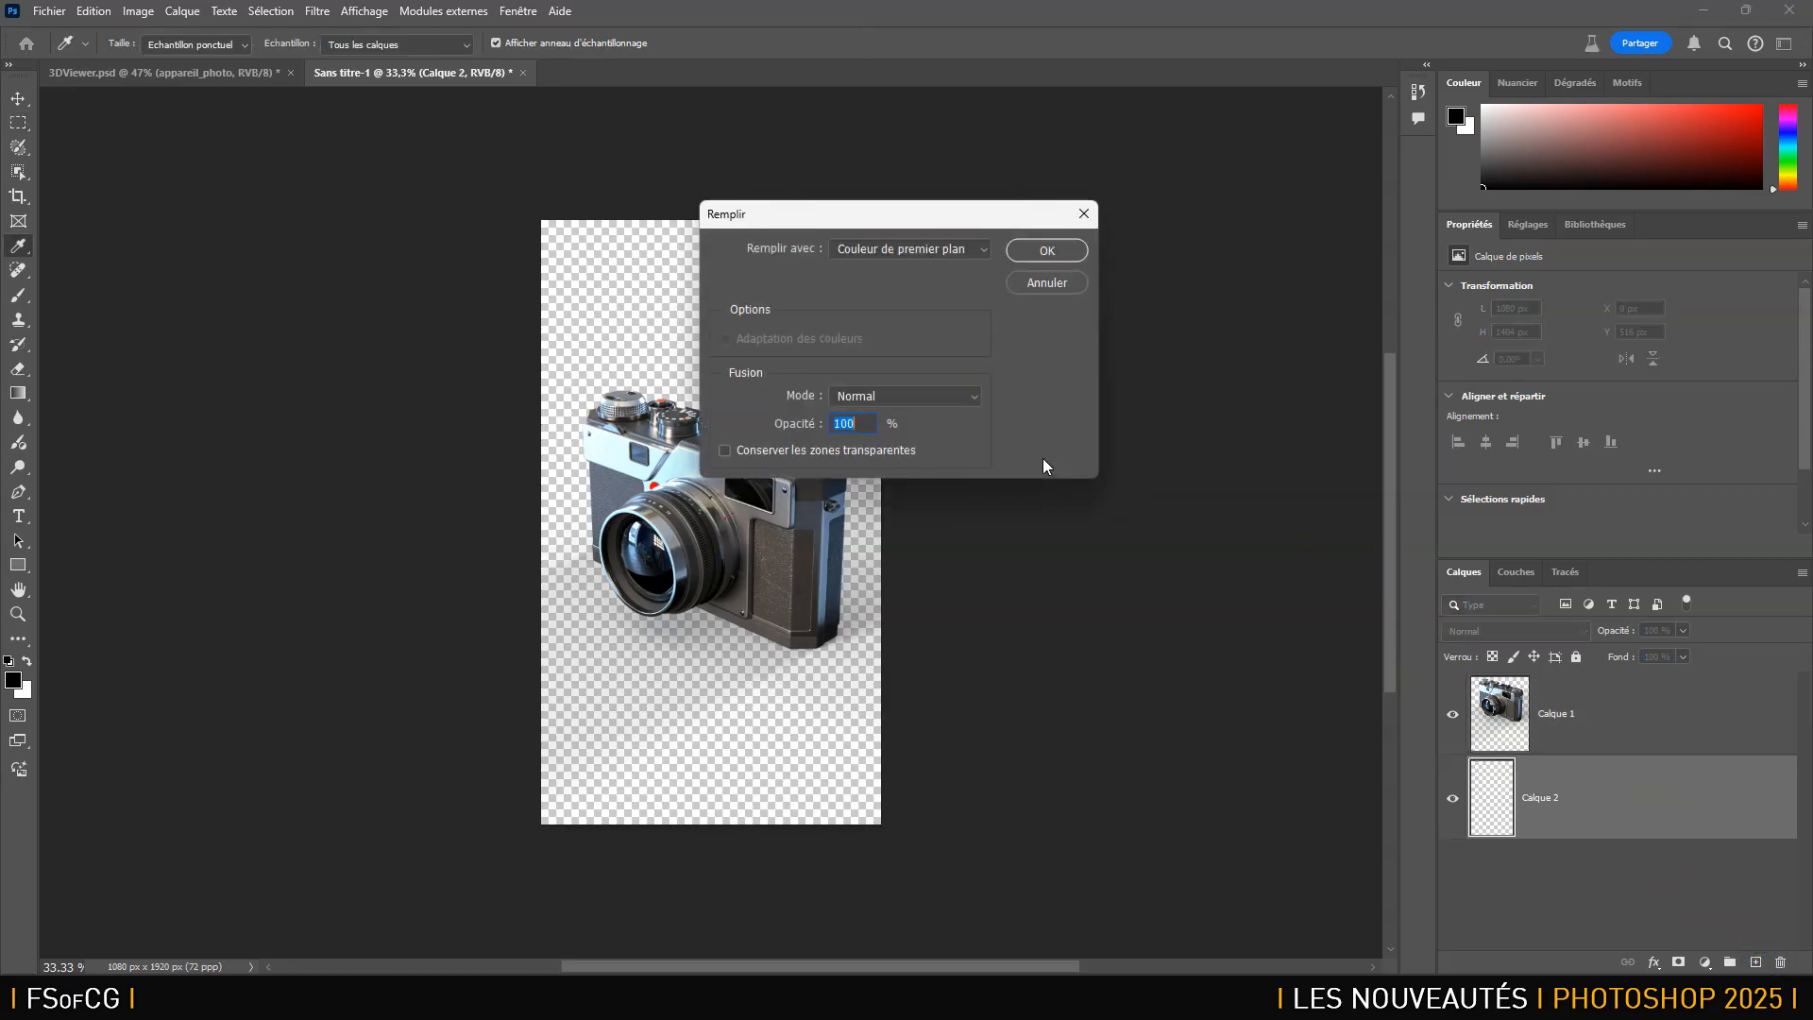
left_click(906, 248)
left_click(887, 294)
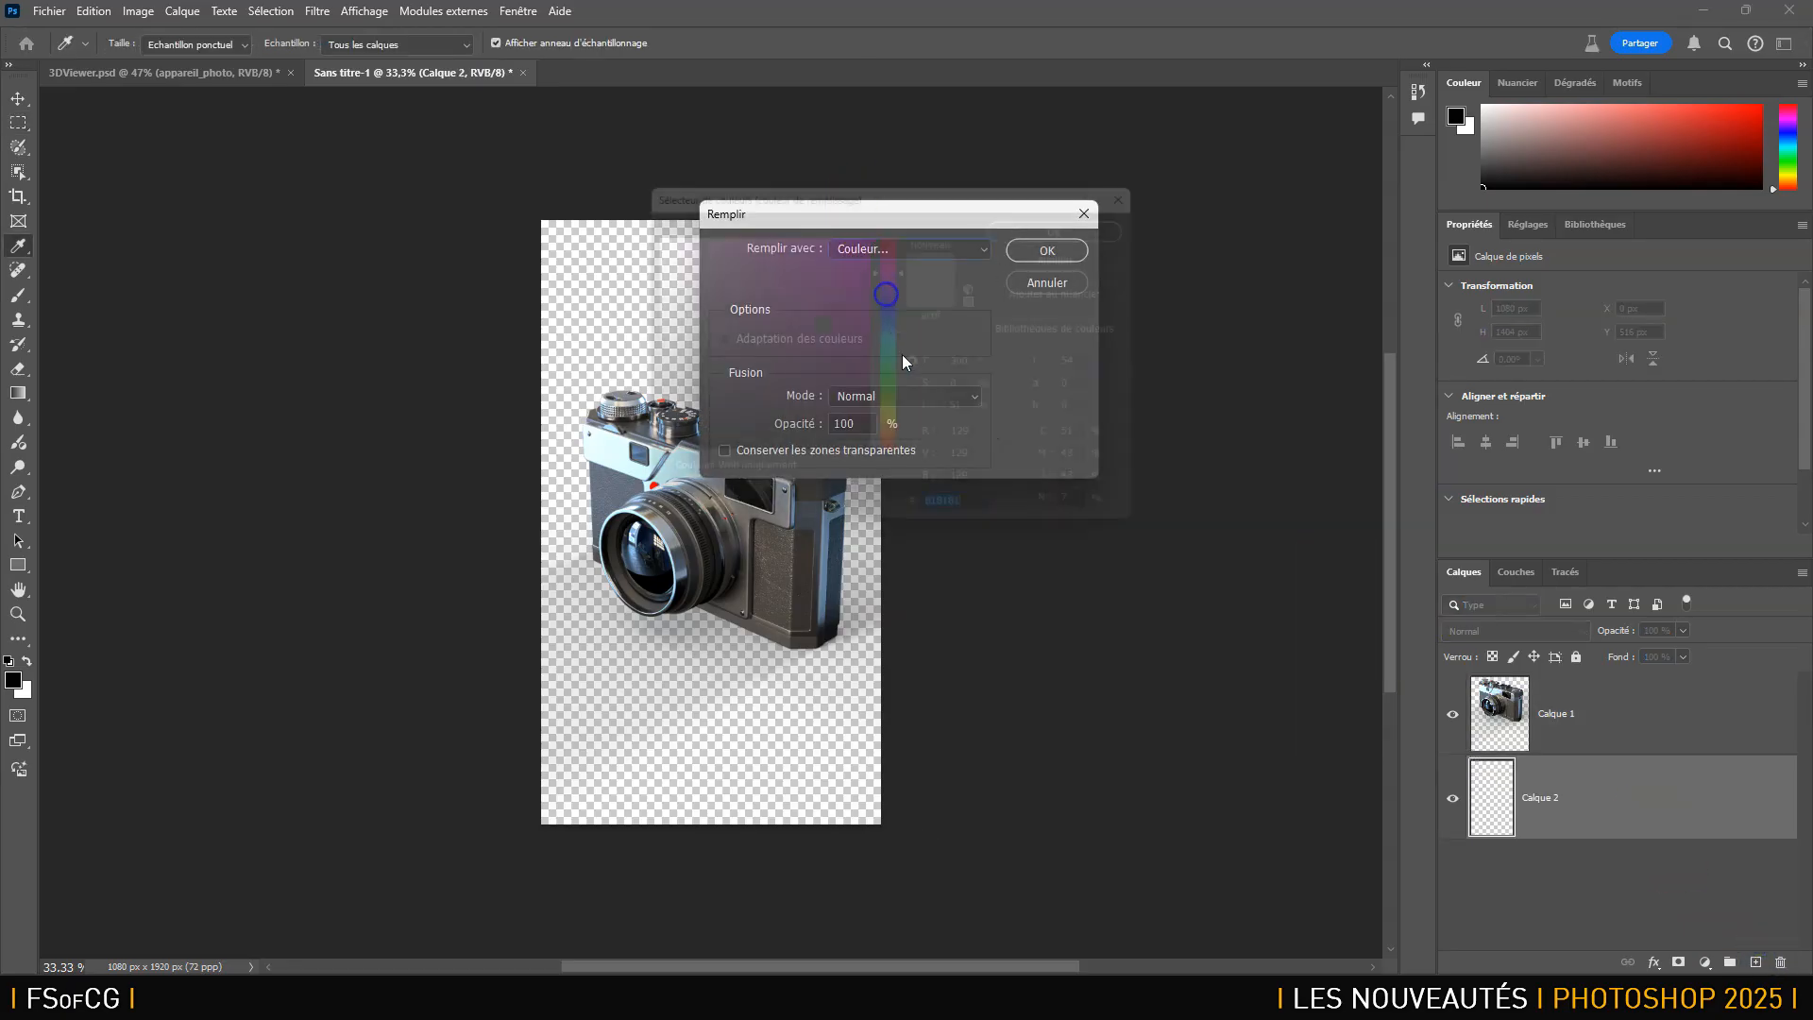
left_click_drag(756, 320, 885, 262)
left_click(1123, 217)
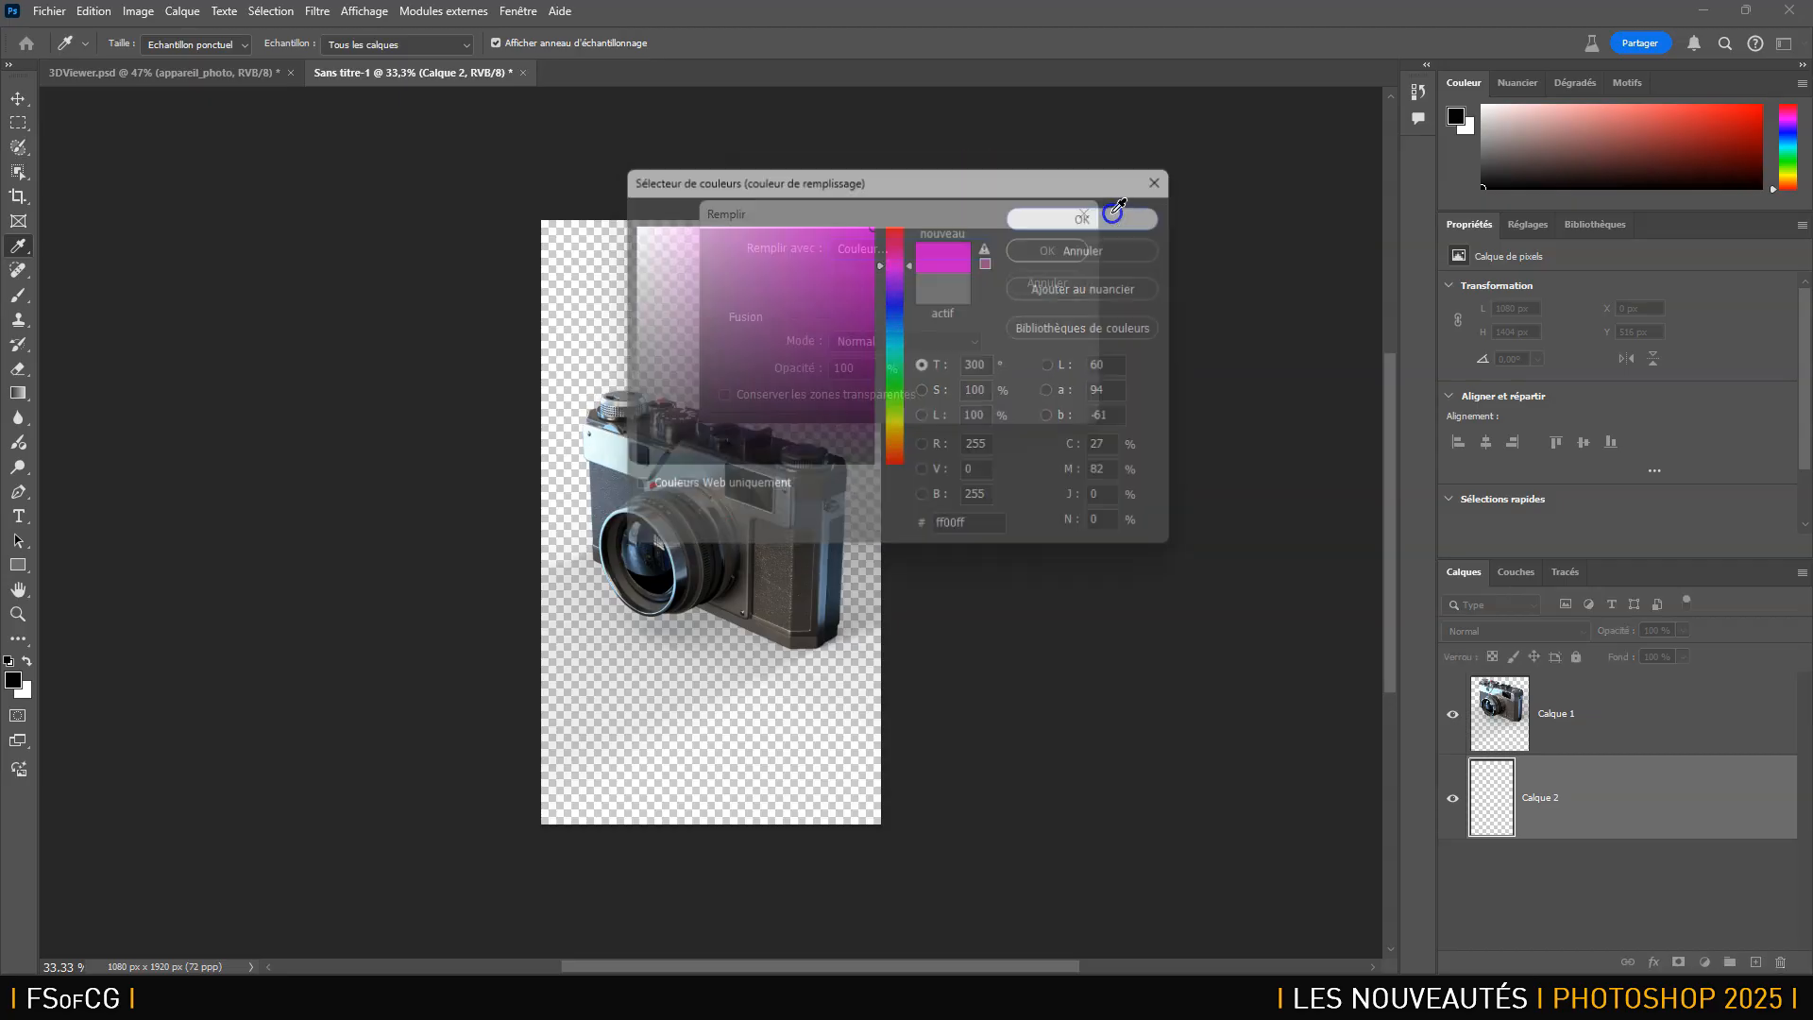
left_click(1039, 251)
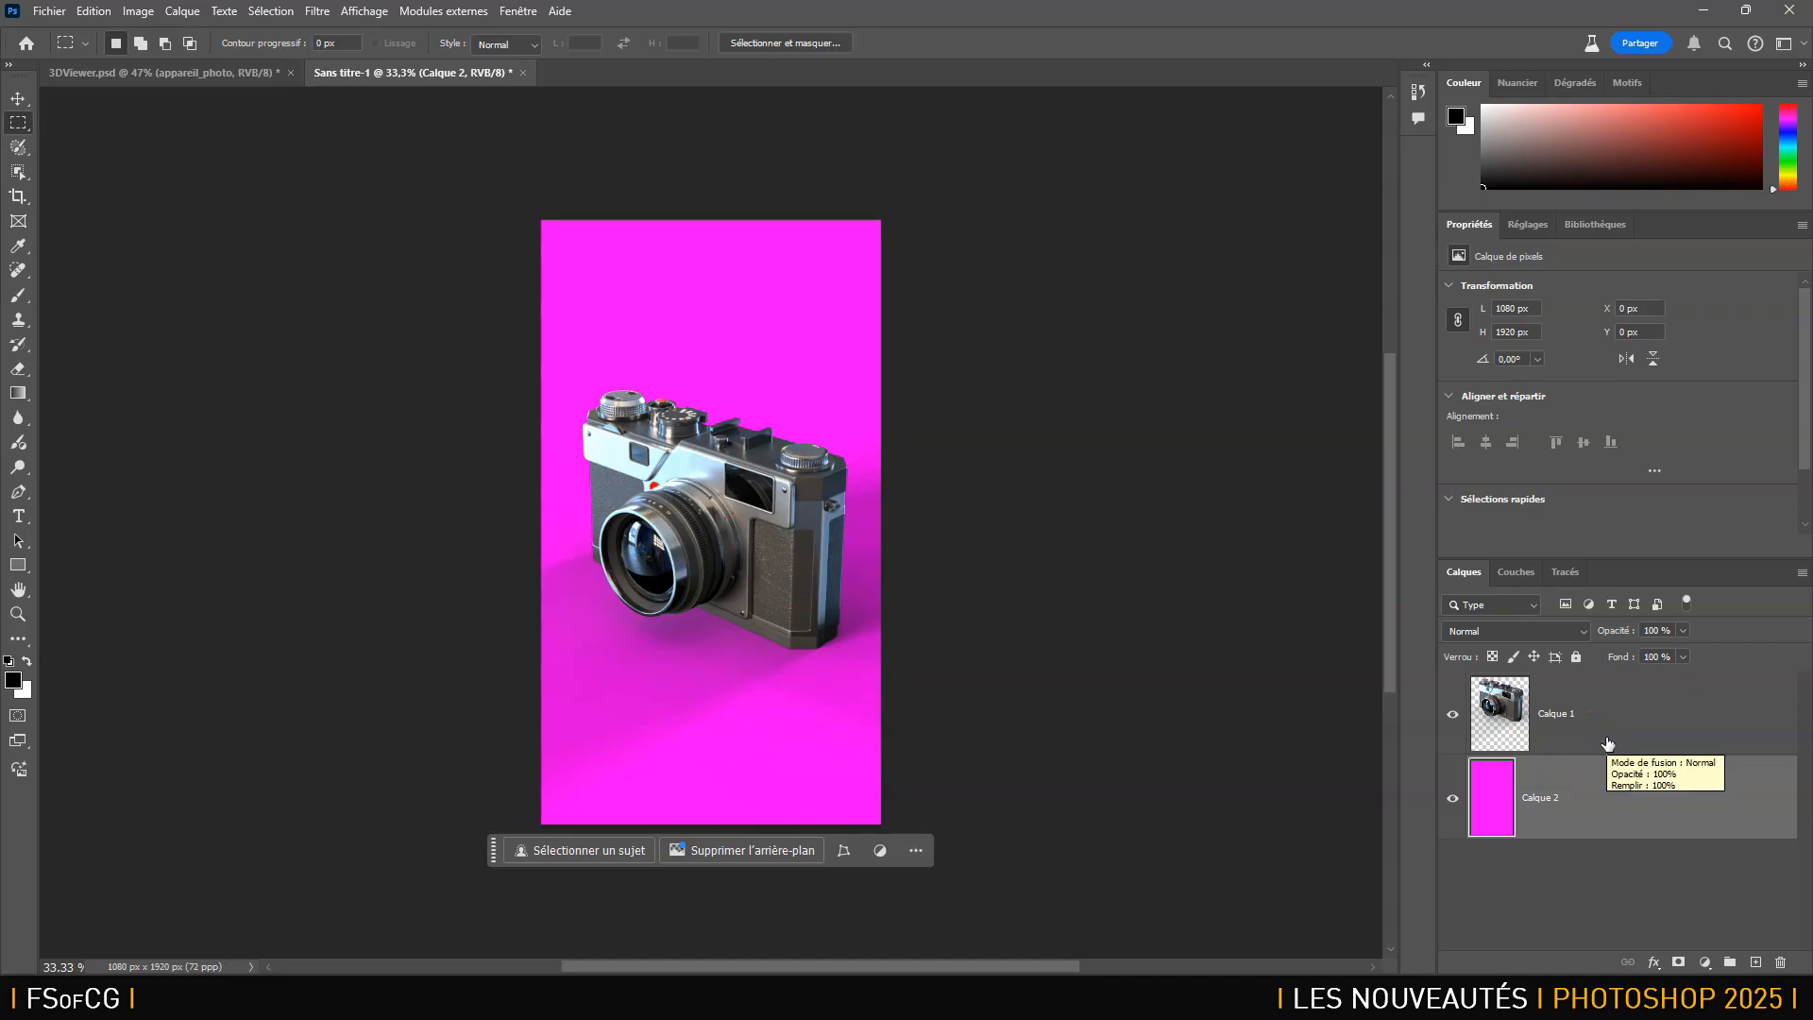
In Substance 3D Viewer, save a snapshot as appareil_photo1-snapshot.png in the 3D folder.
key("alt+Tab")
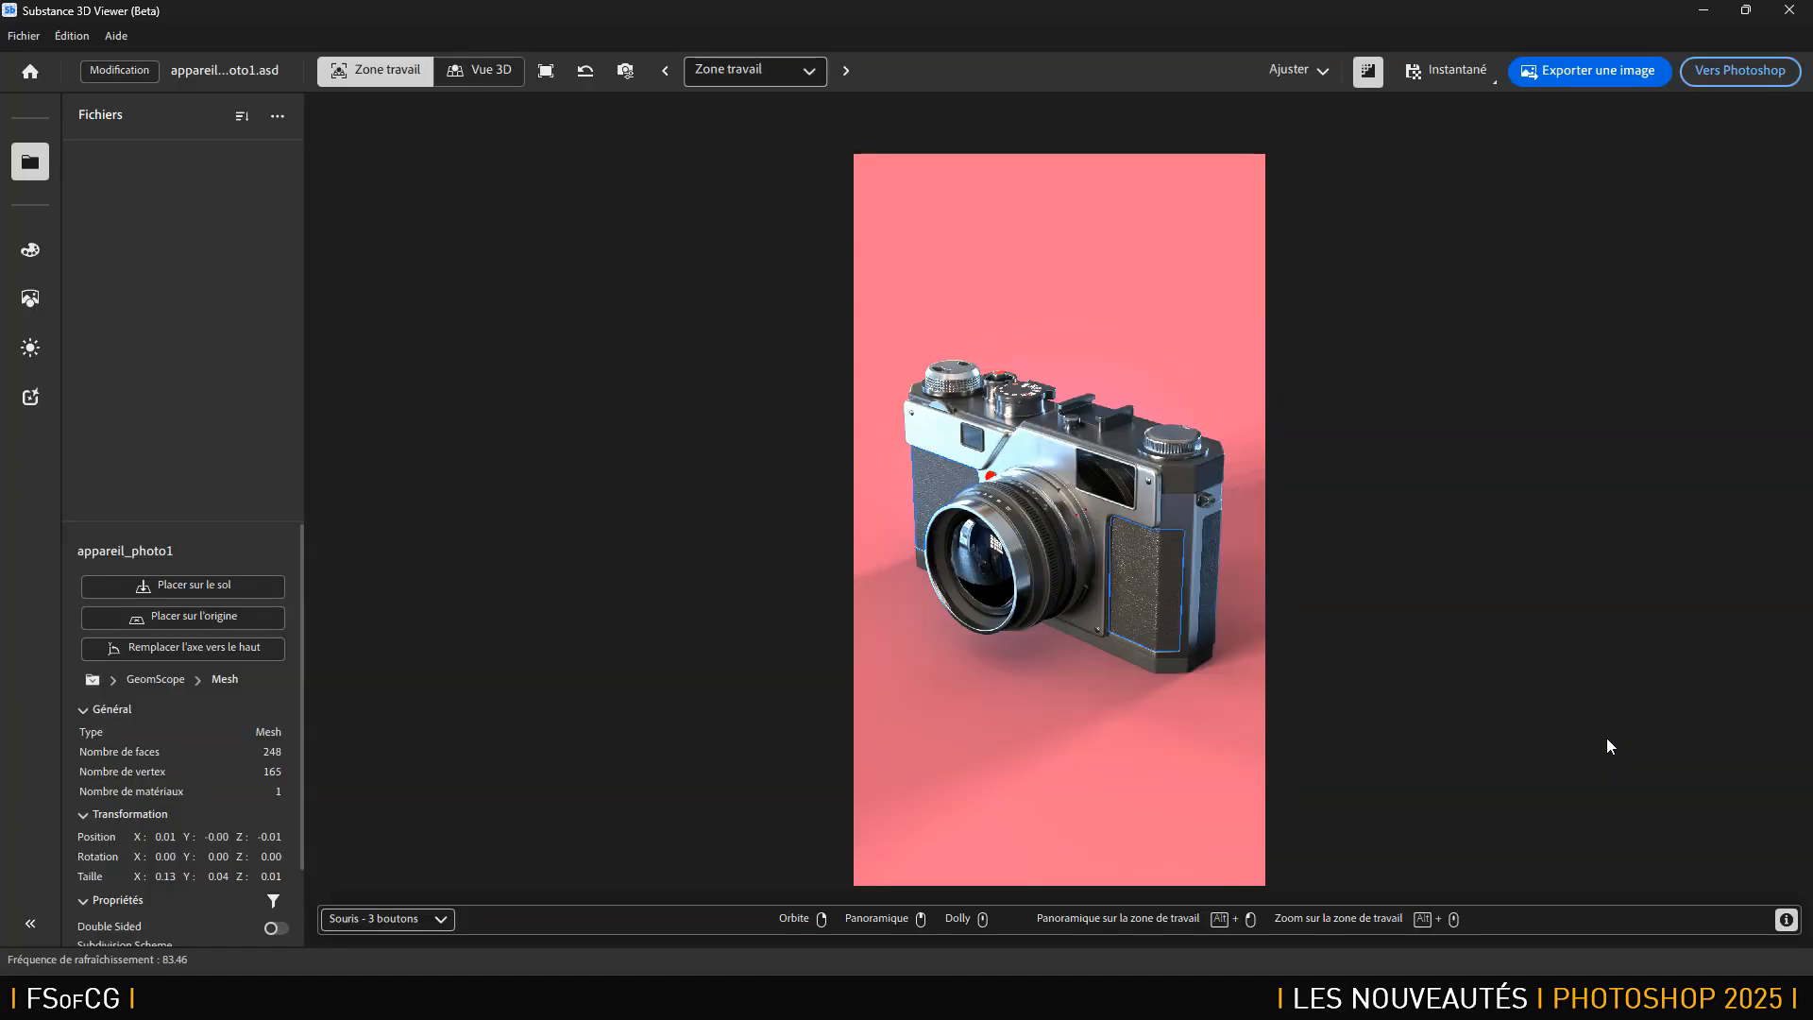
left_click(1495, 82)
left_click(1480, 147)
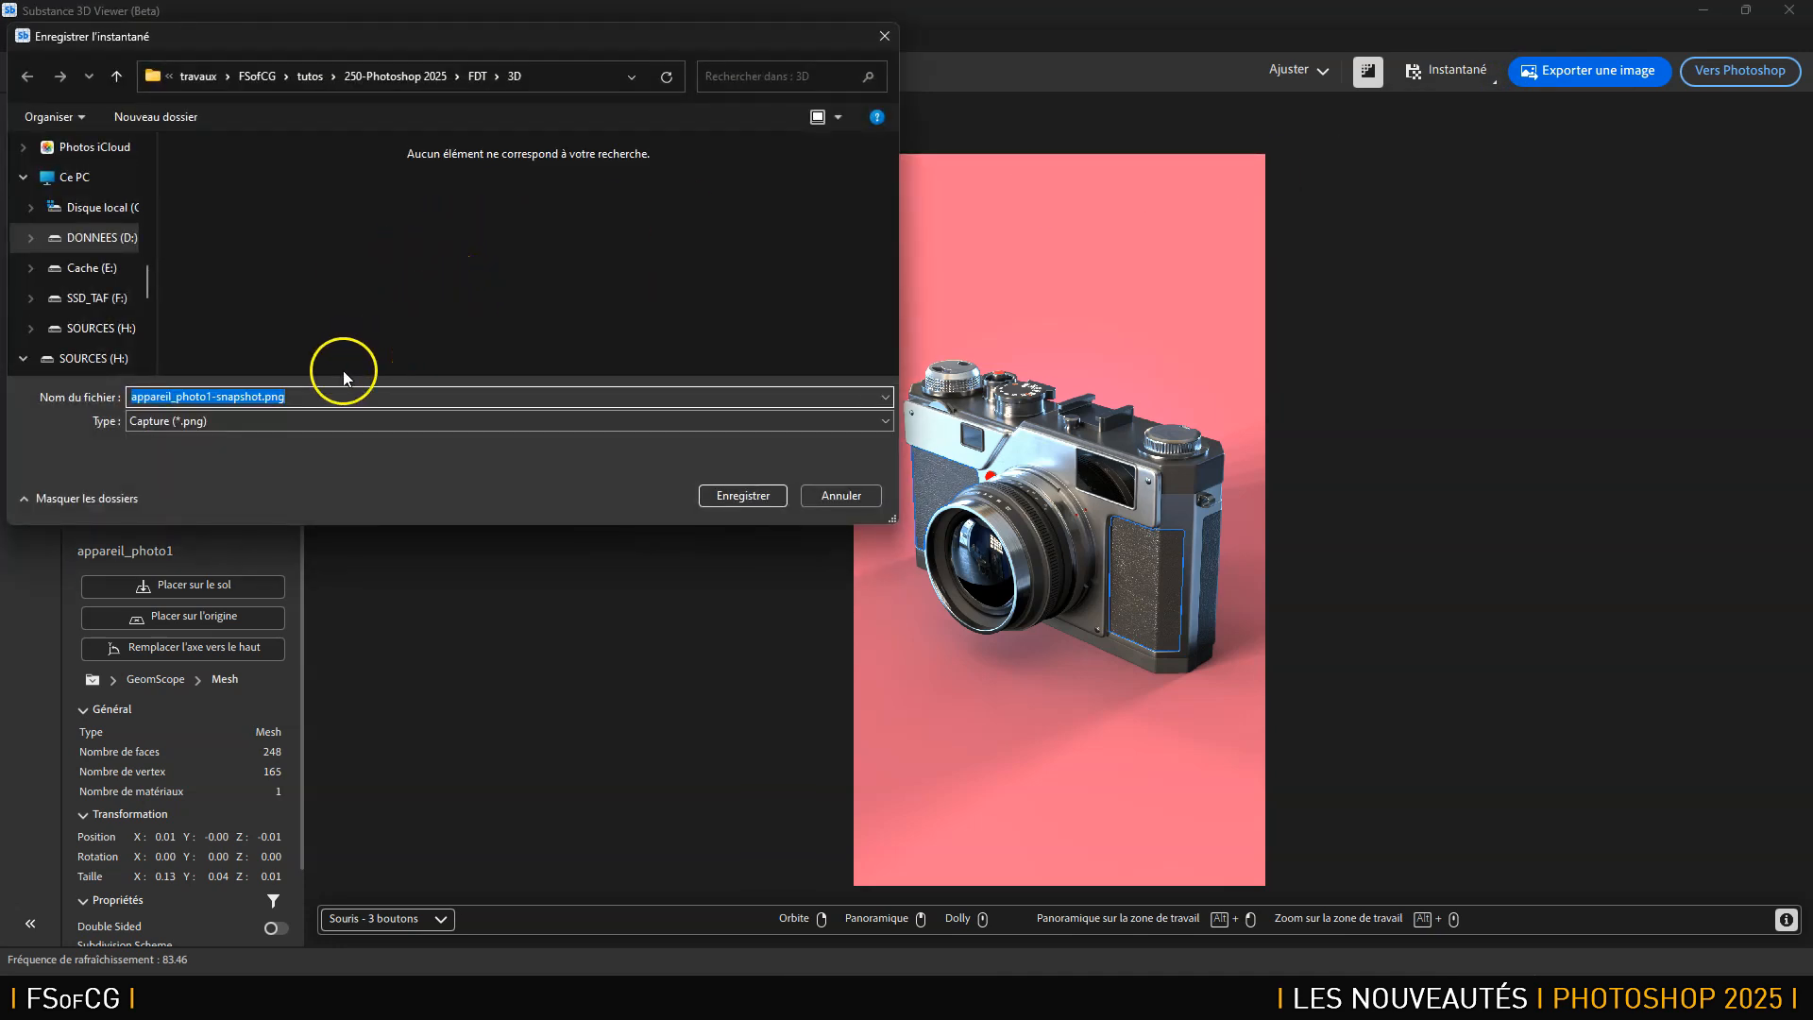
left_click(744, 495)
Switch to Photoshop and open appareil_photo1-snapshot.png from the 3D folder.
key("alt+Tab")
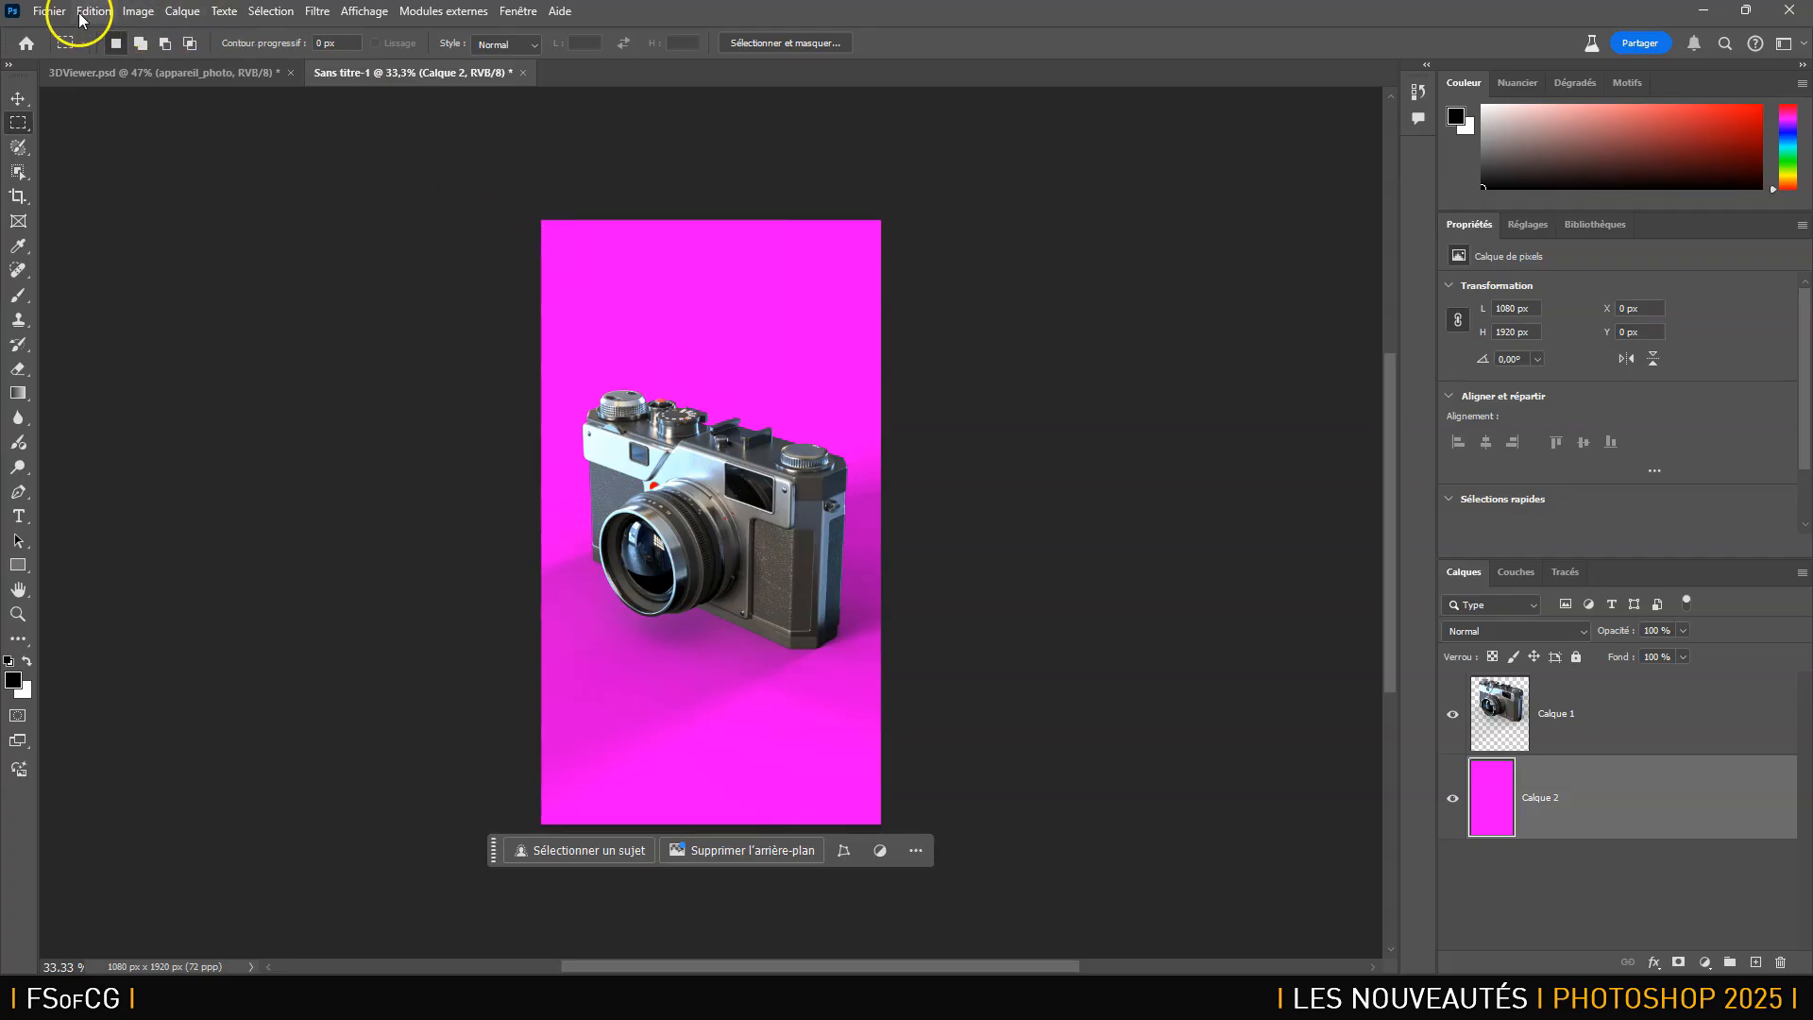
left_click(49, 11)
left_click(60, 51)
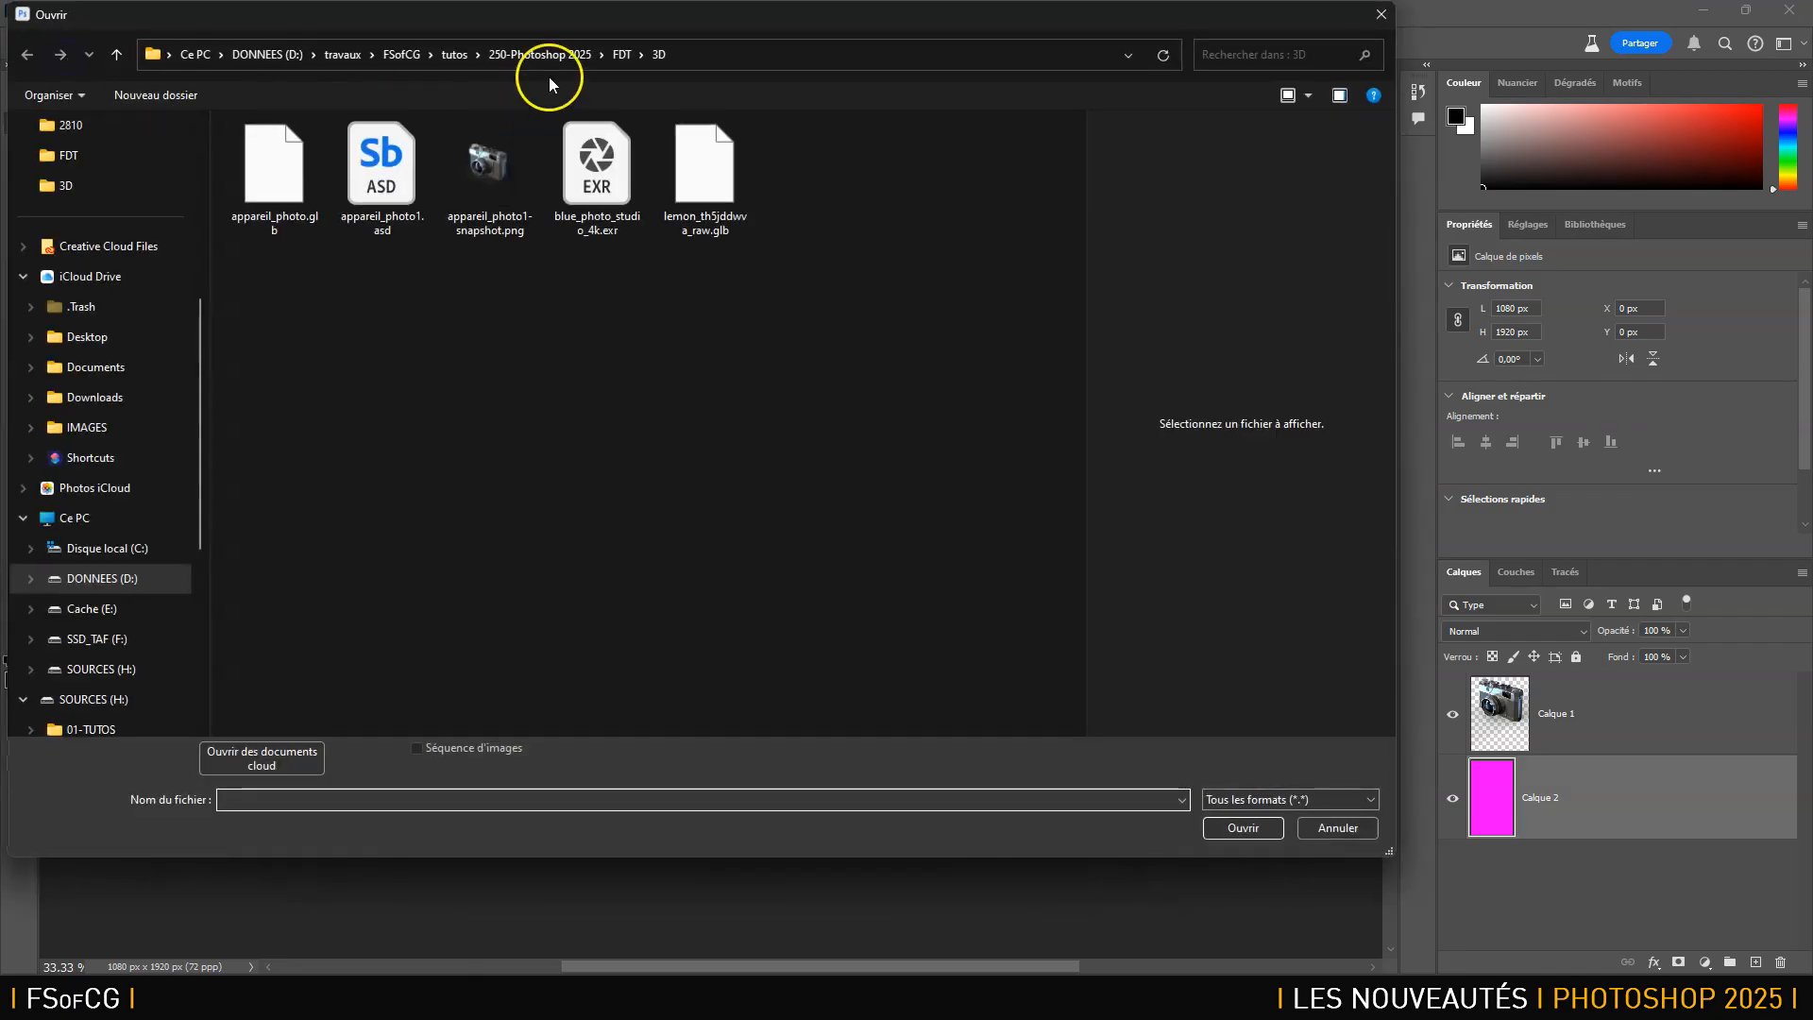
double_click(493, 162)
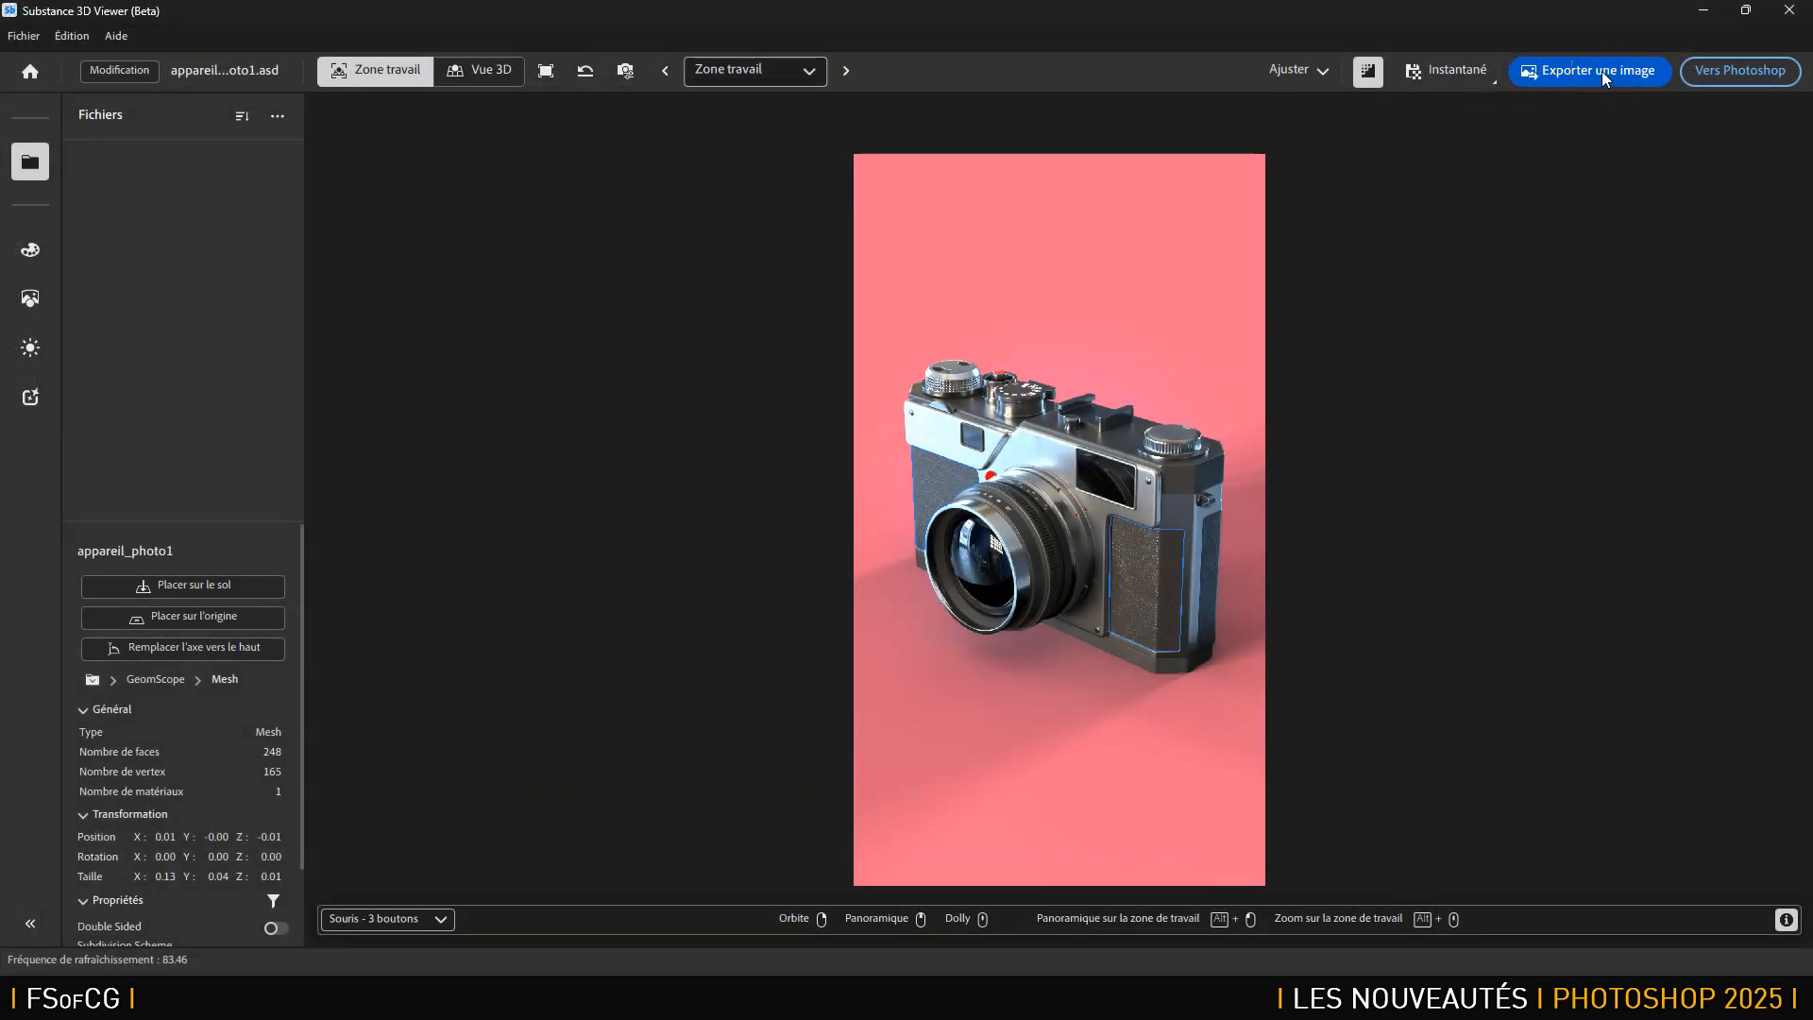
Set the scene's image export to Très élevé (256 SPP) quality and EXR format.
left_click(1601, 71)
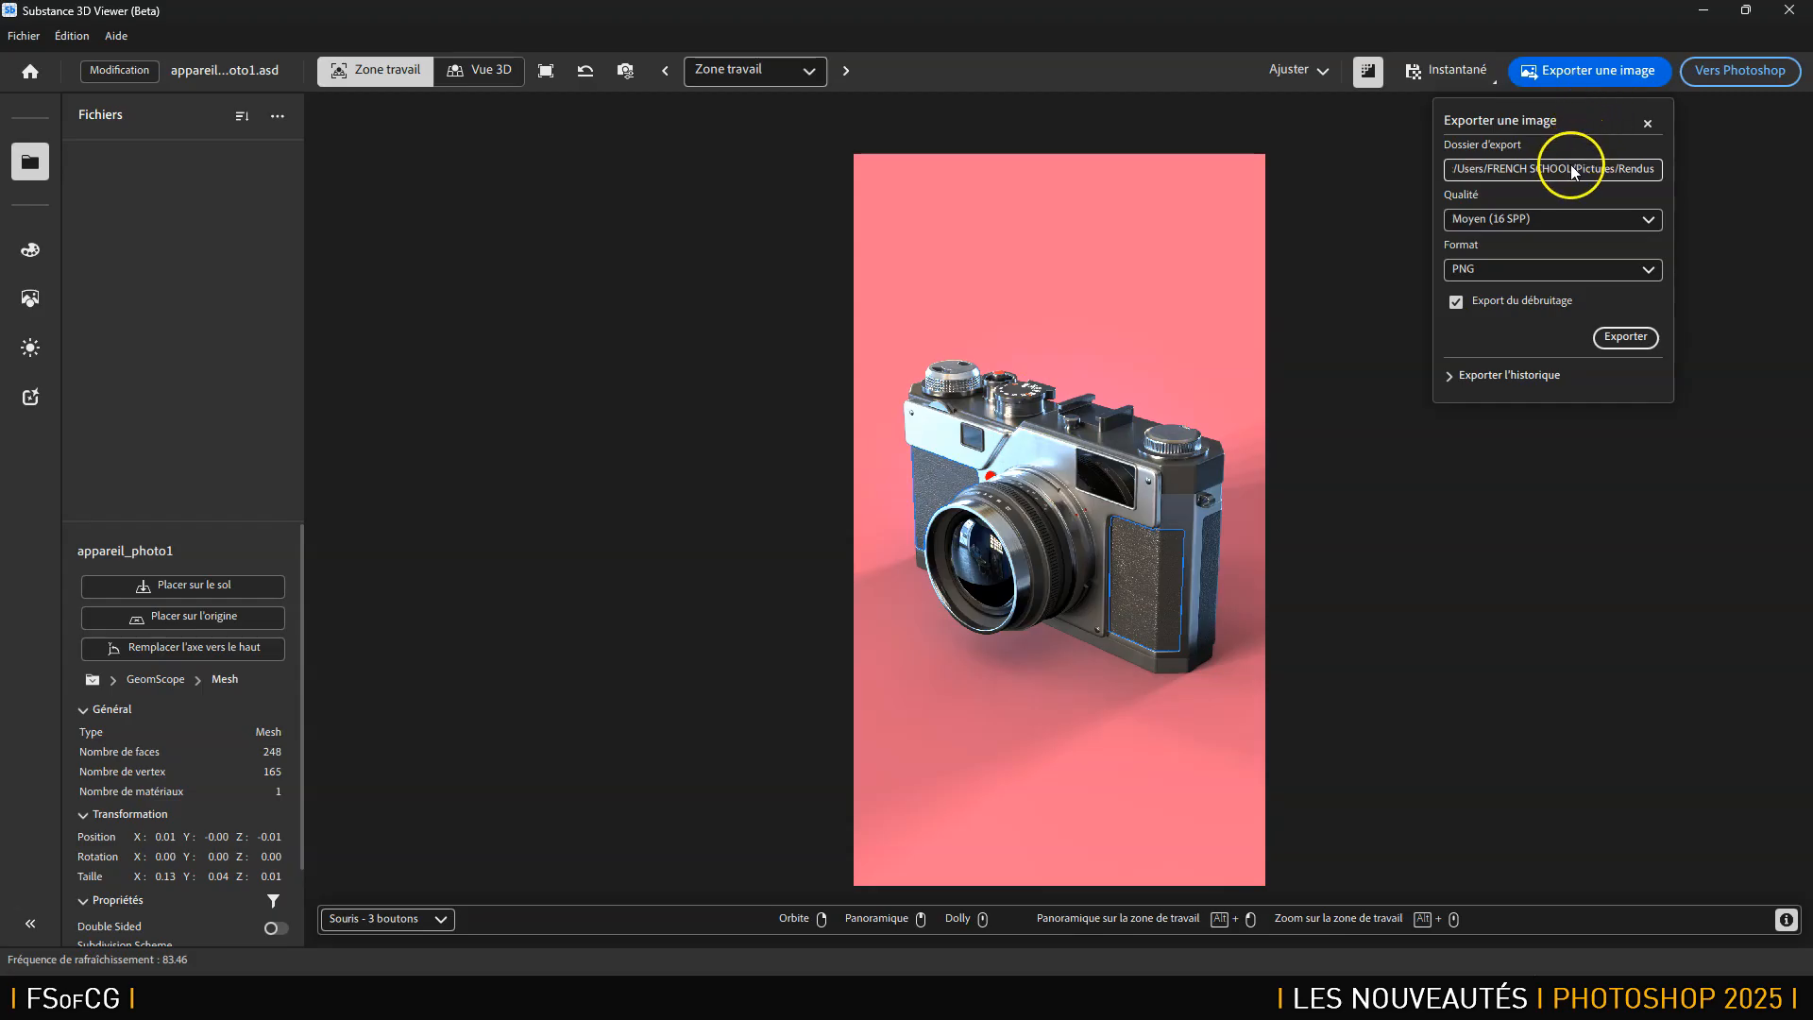
left_click(1583, 217)
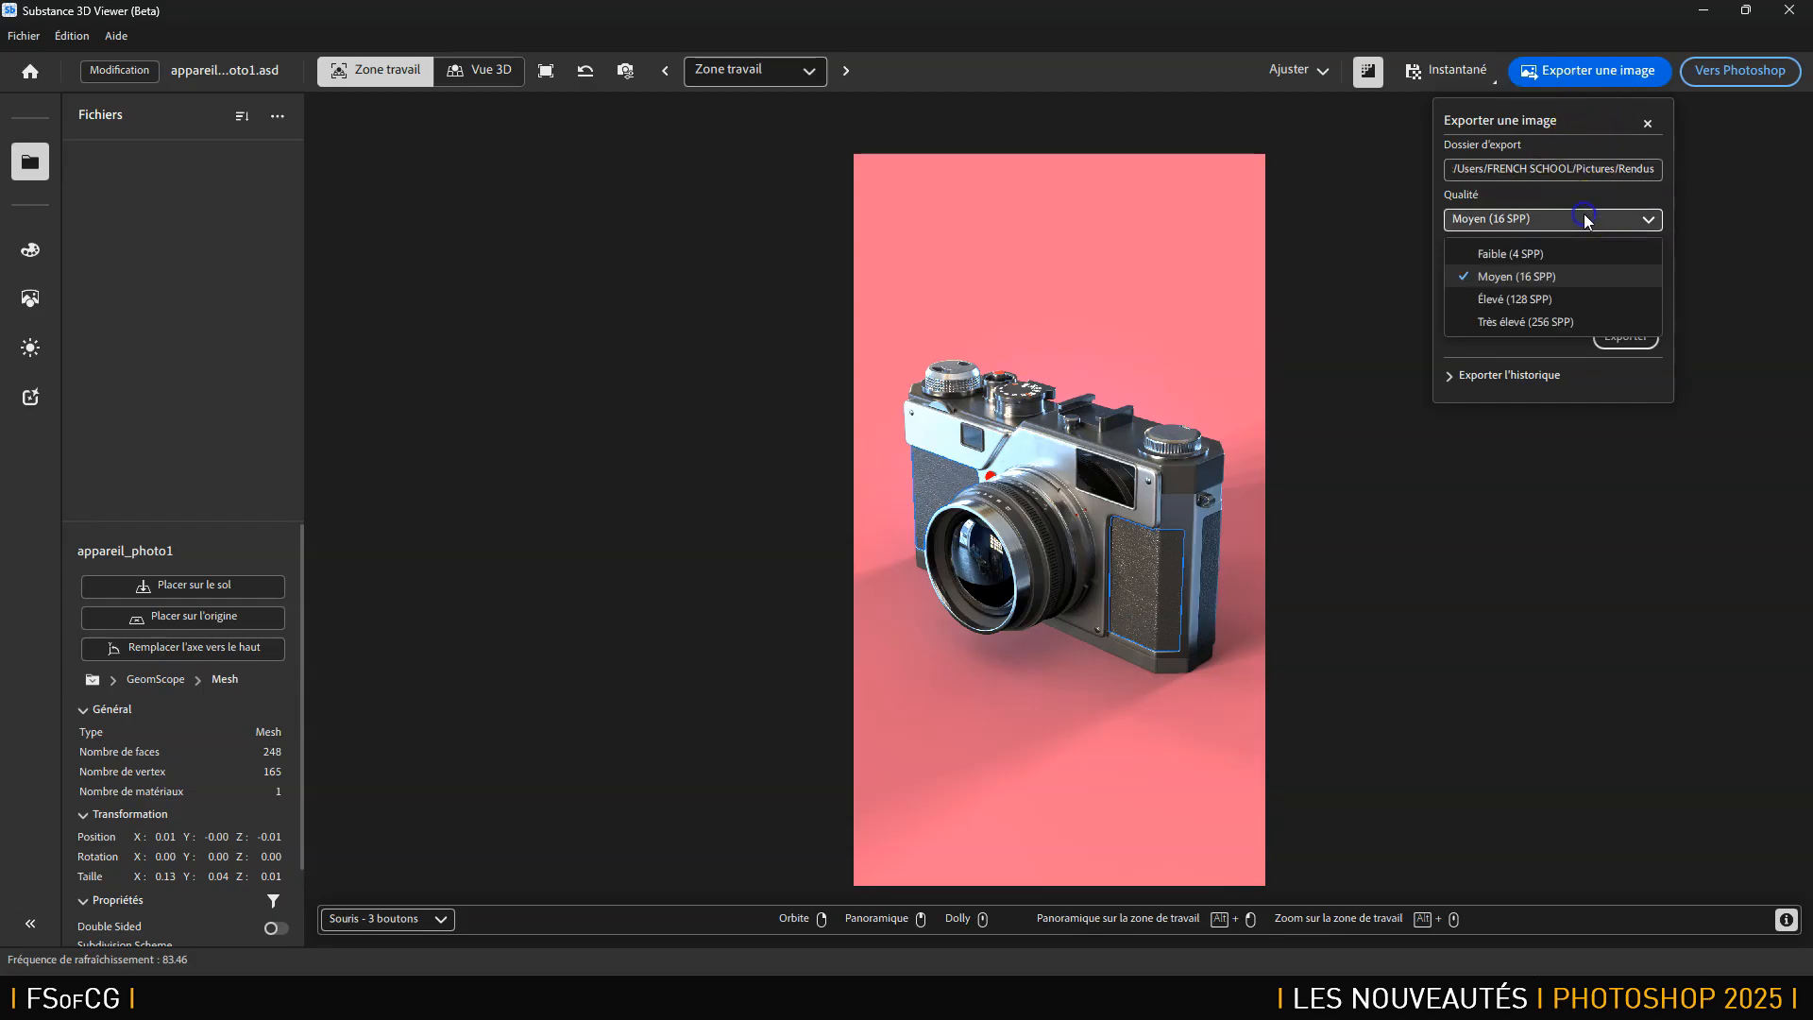
left_click(1564, 321)
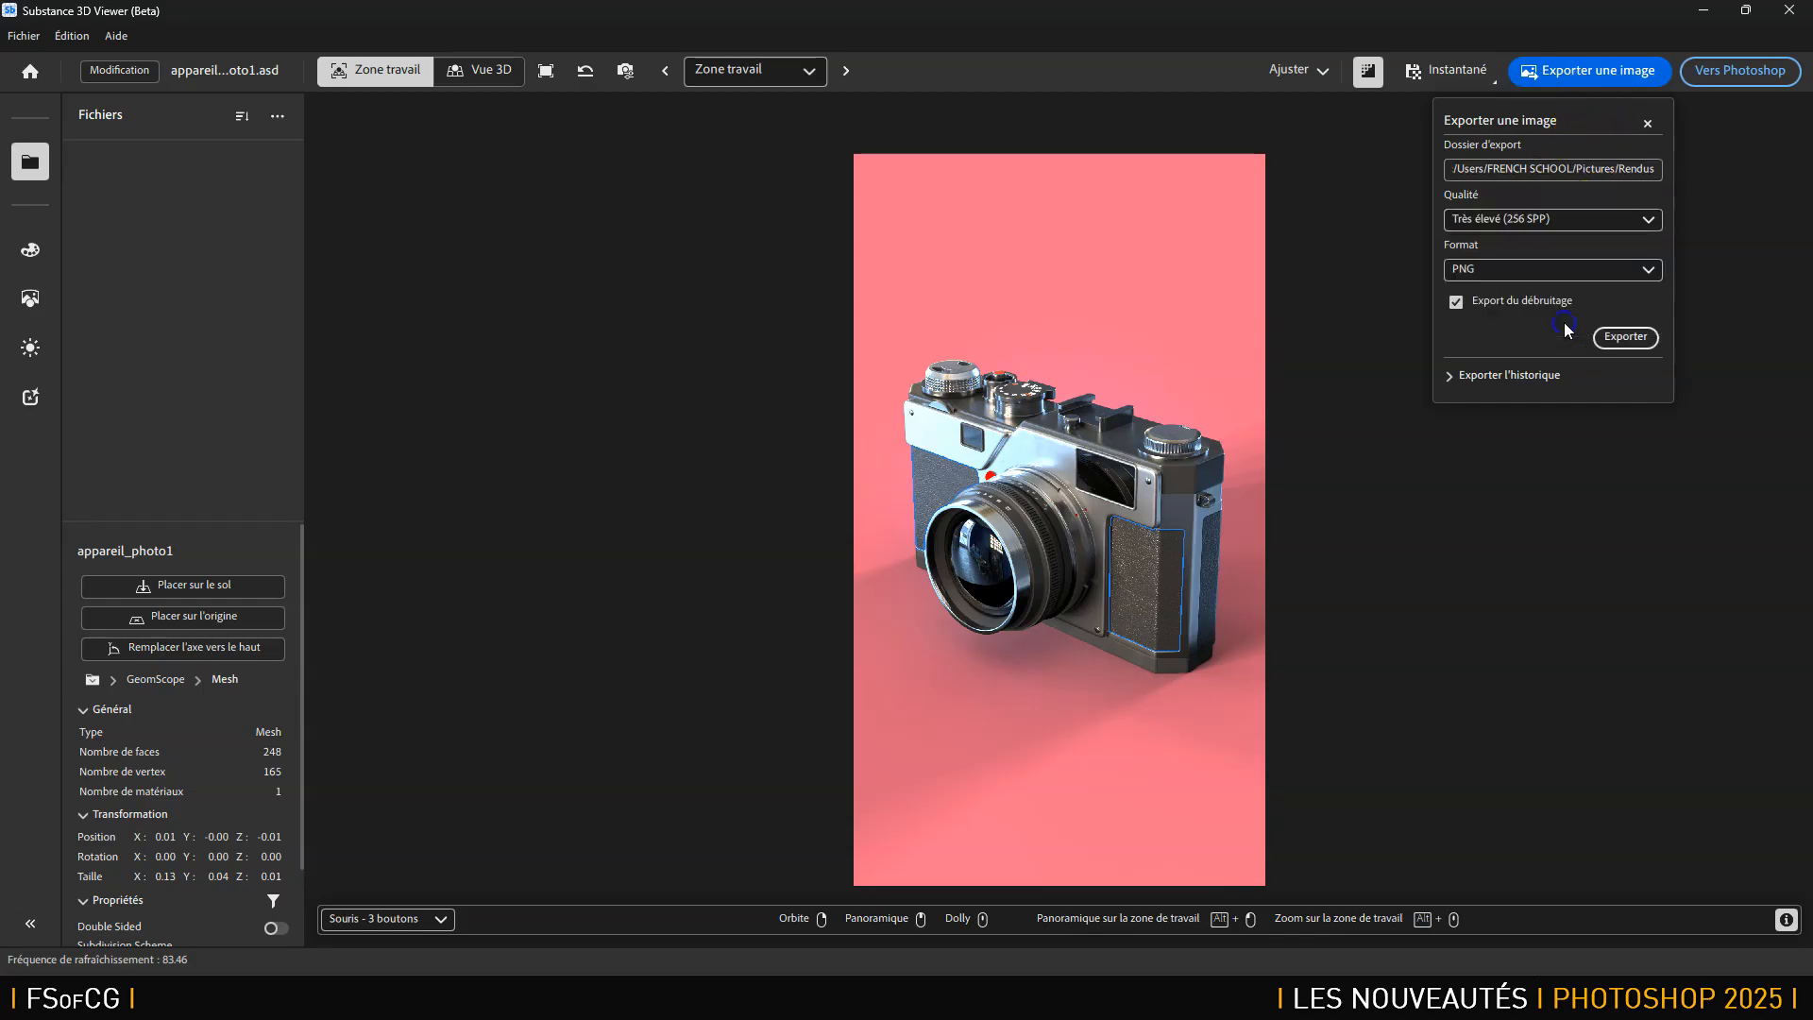
left_click(1577, 270)
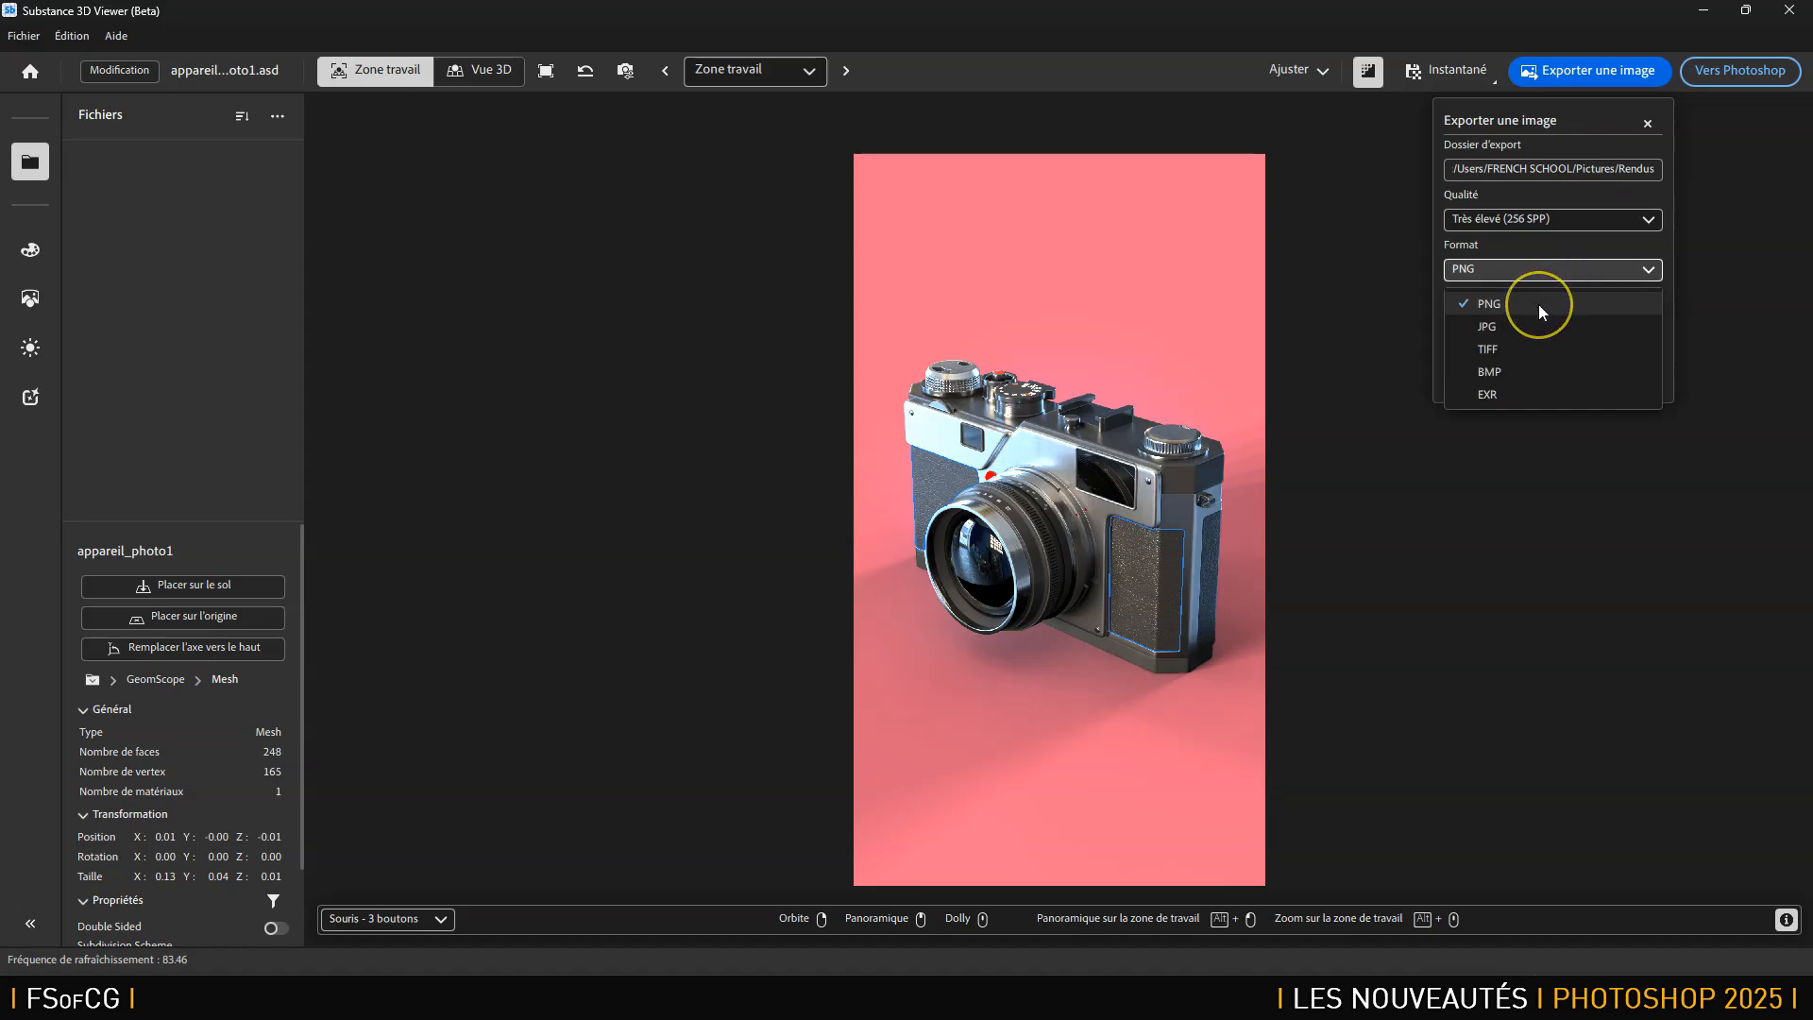
left_click(1522, 346)
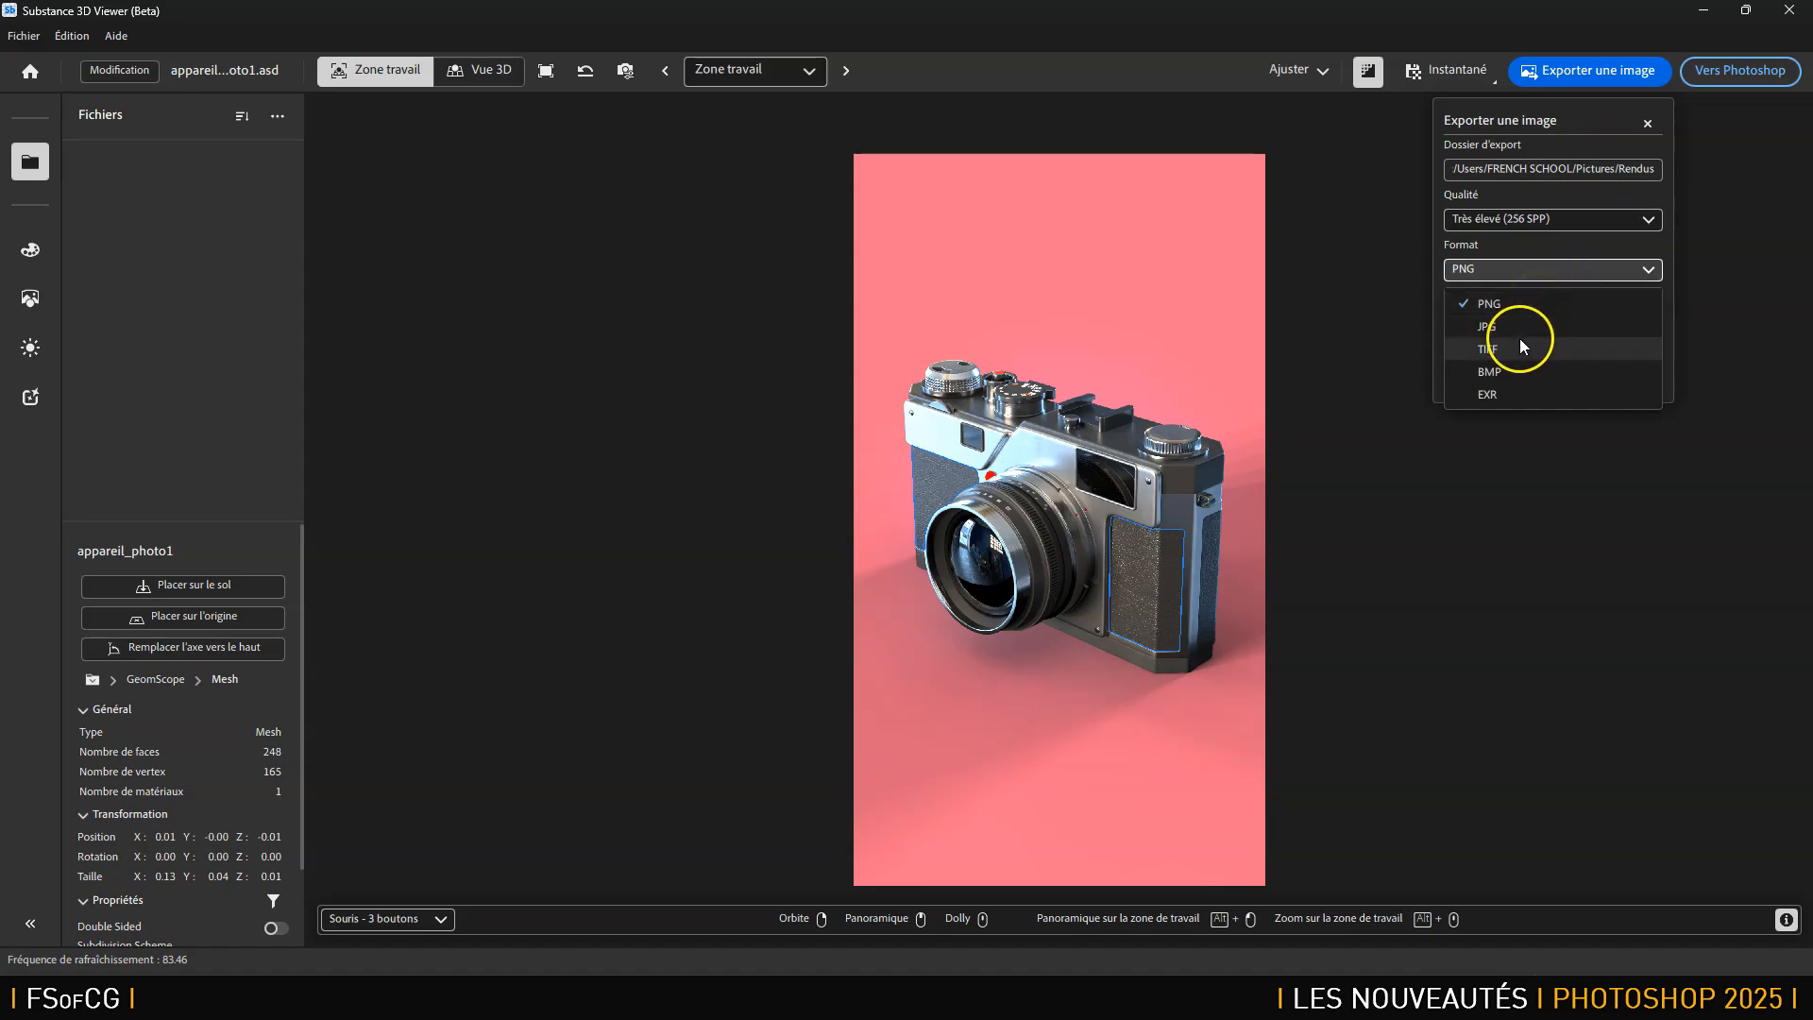
left_click(1532, 270)
left_click(1505, 380)
left_click(1501, 332)
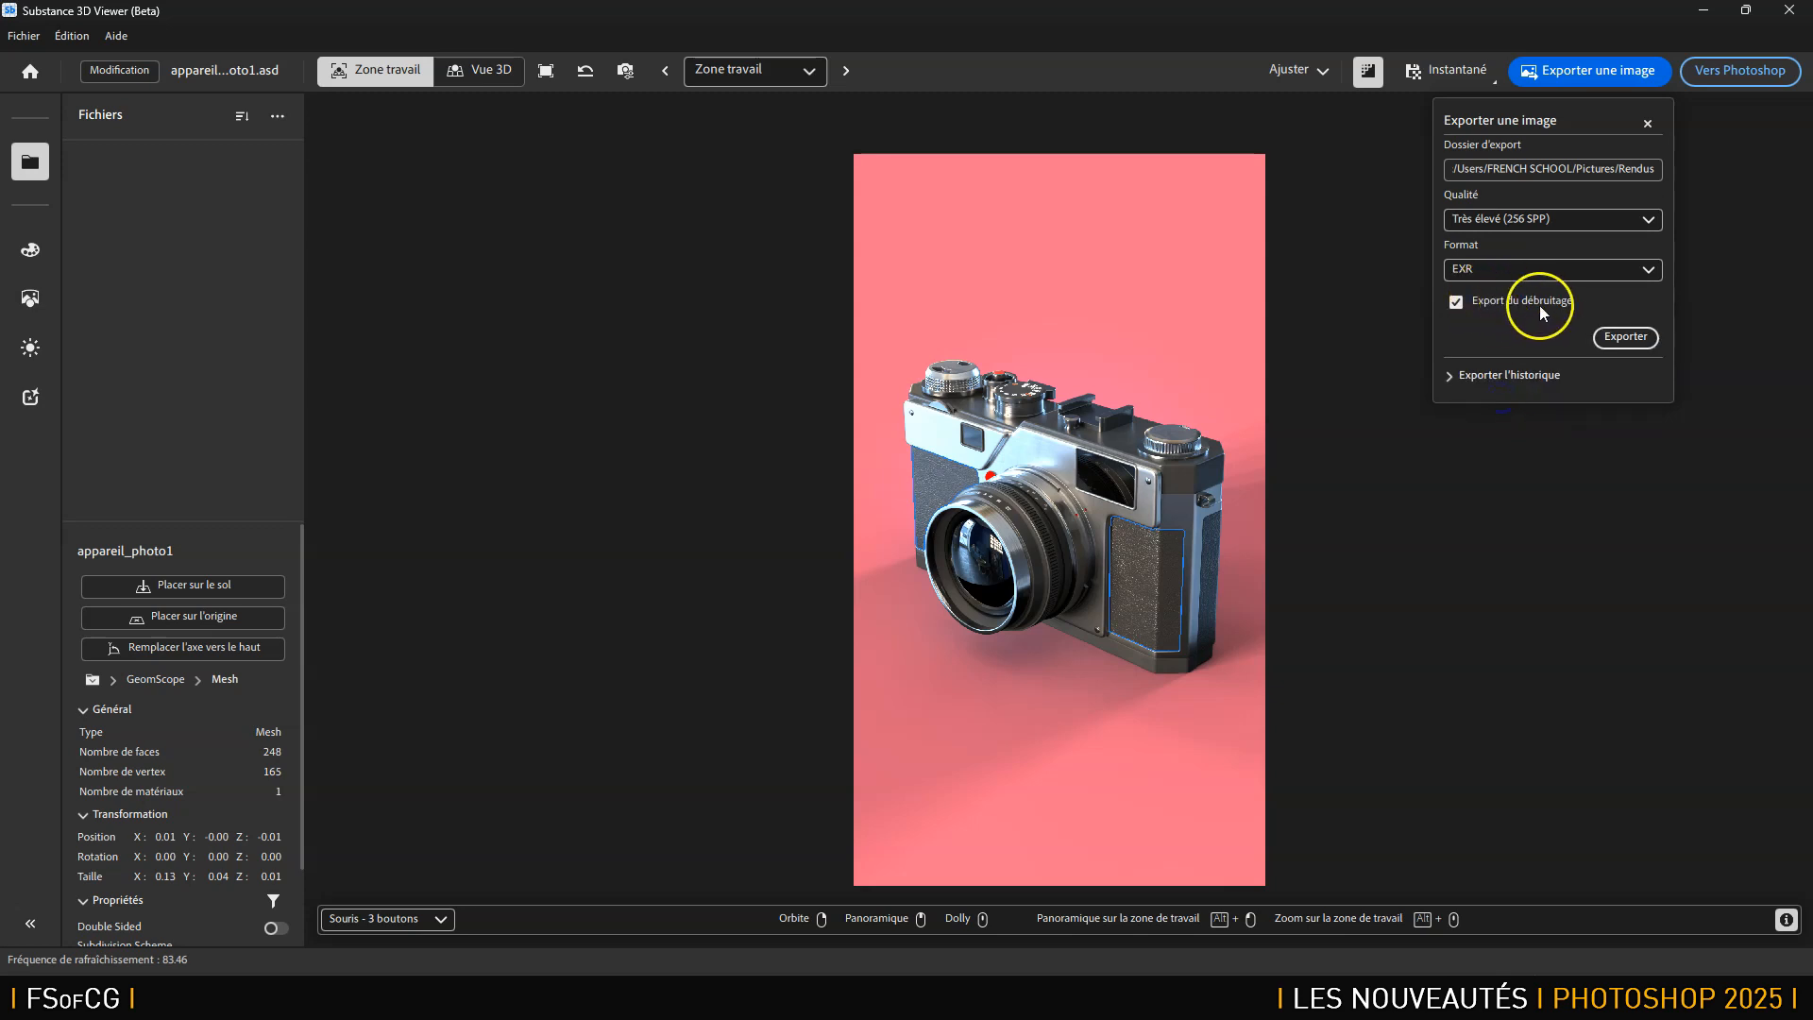
Export the camera image as an EXR with denoised export enabled.
left_click(1620, 338)
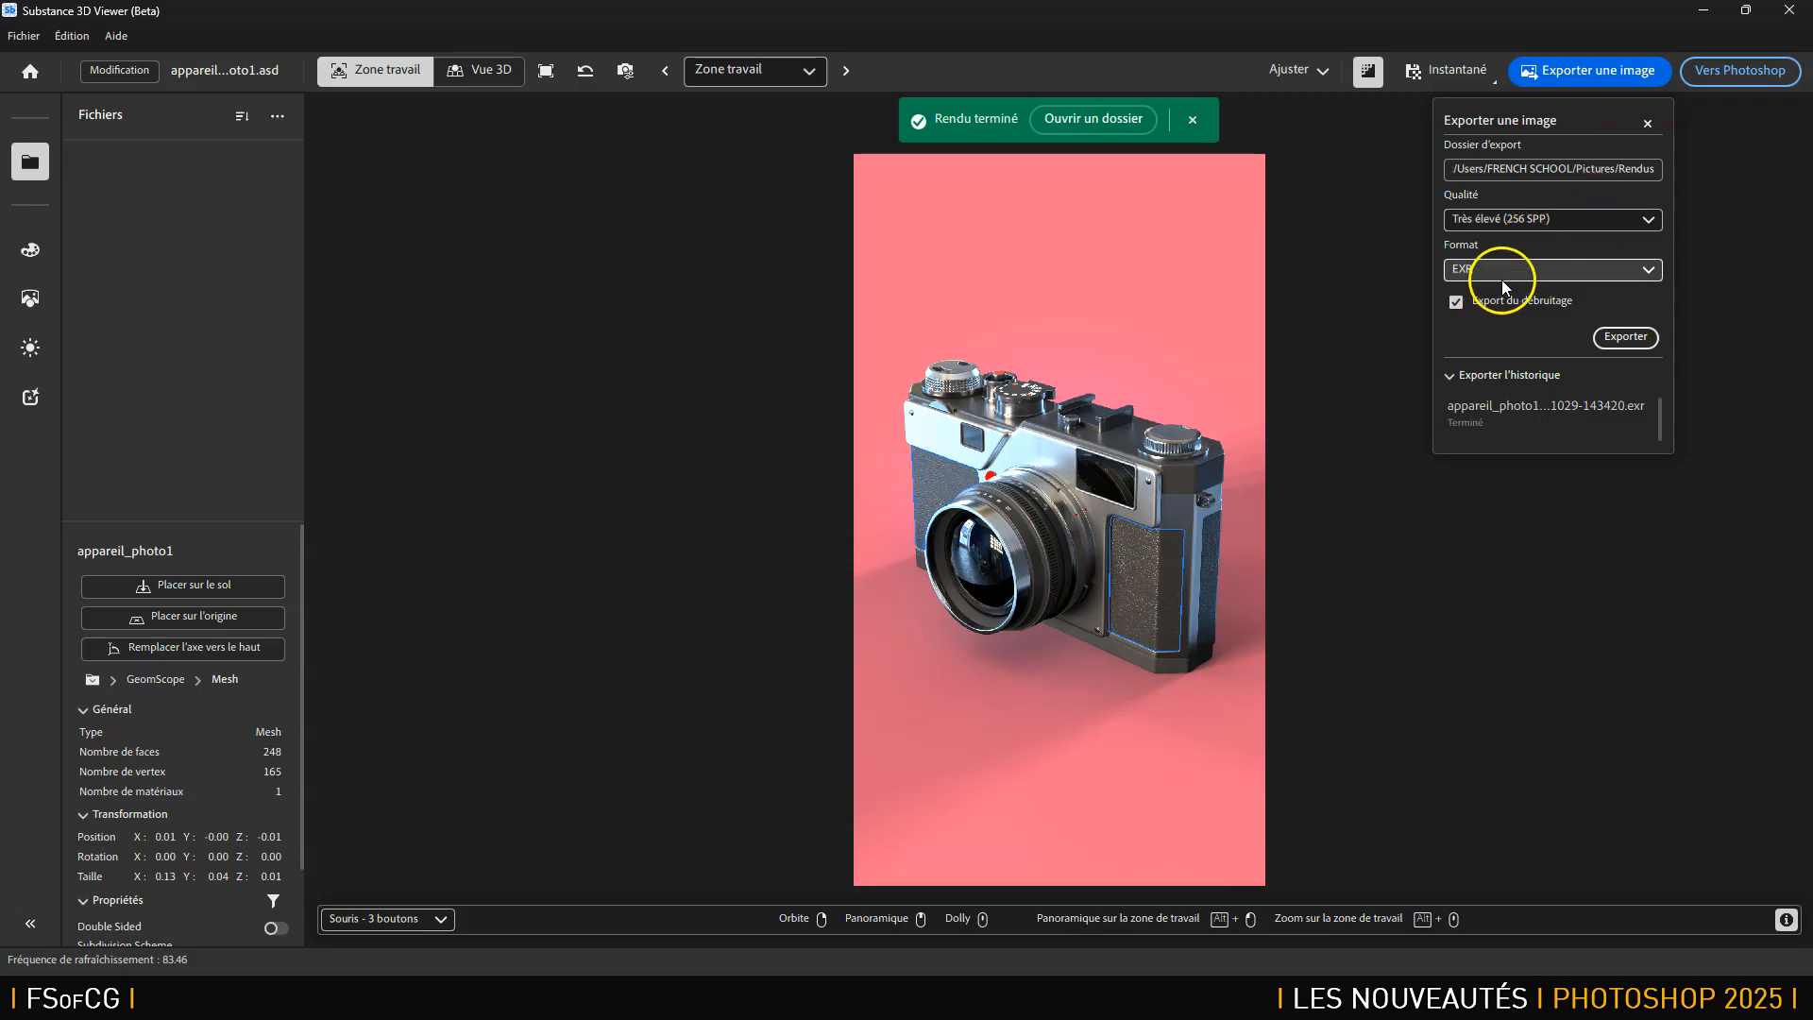
Switch to Photoshop, open the exported EXR render from the Rendus folder in Images with the preset Exr-IO options, and check its channels.
key("alt+Tab")
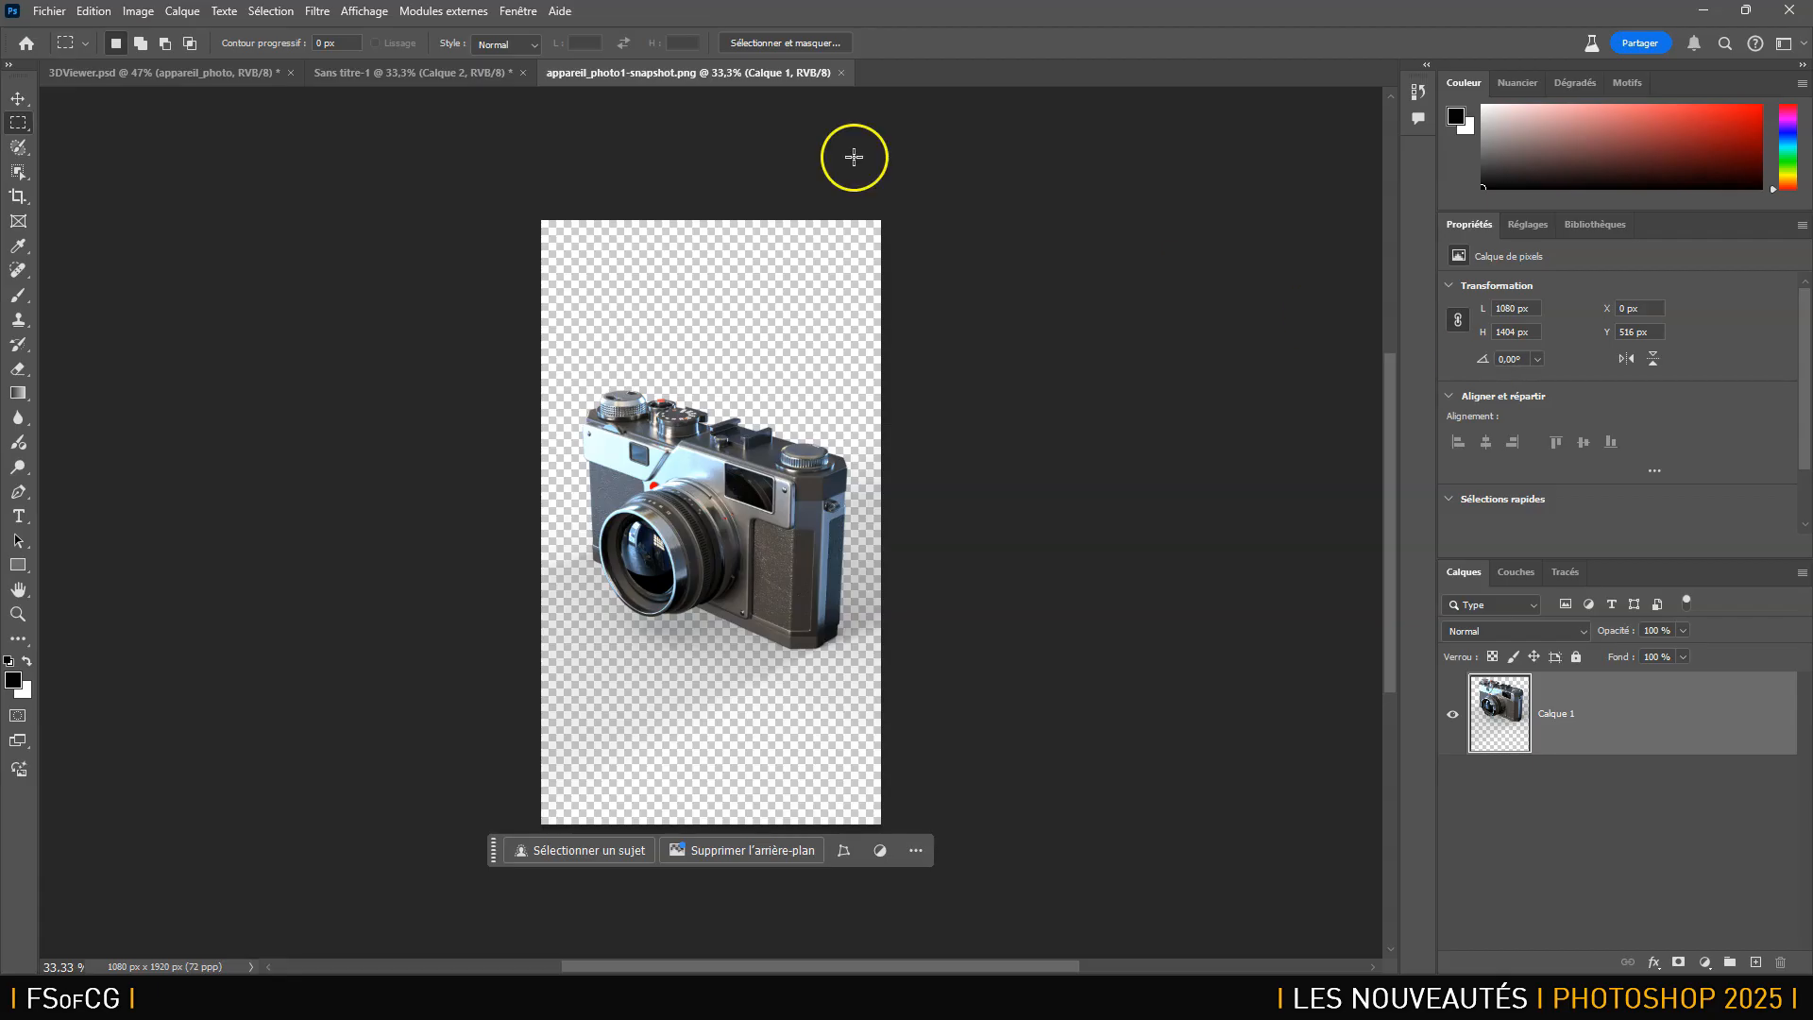
left_click(49, 11)
left_click(60, 55)
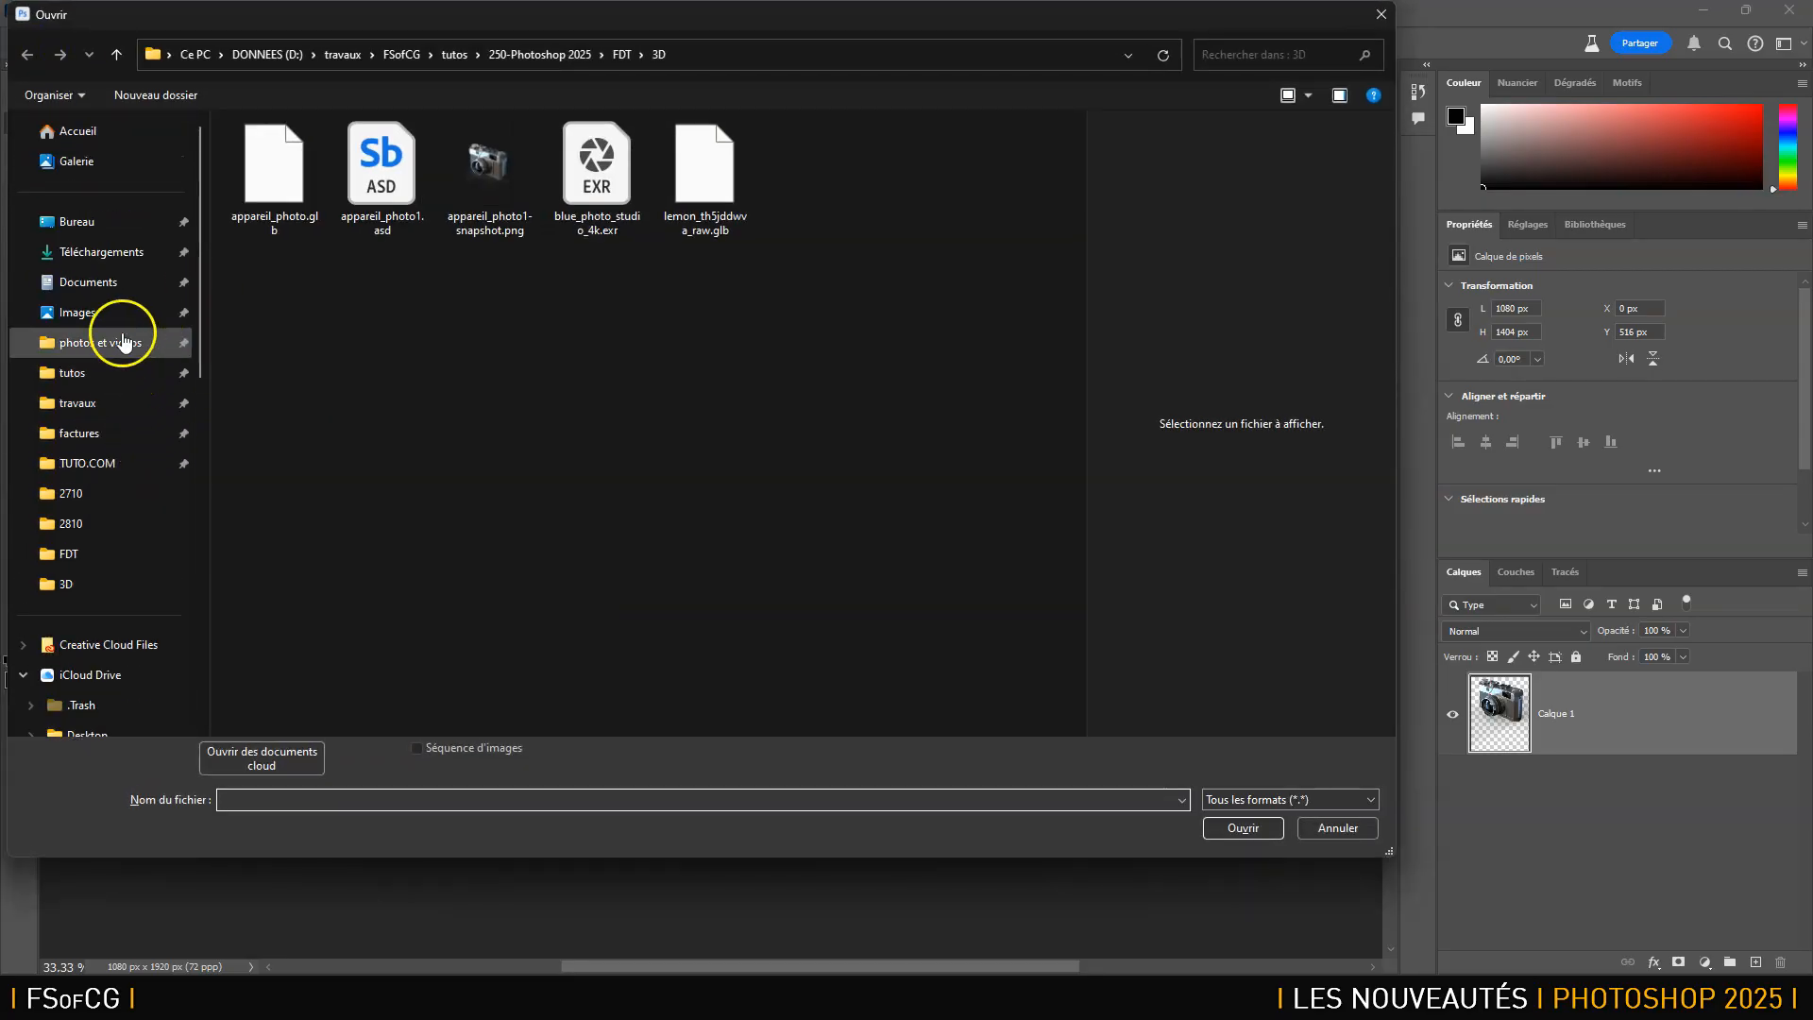
left_click(74, 312)
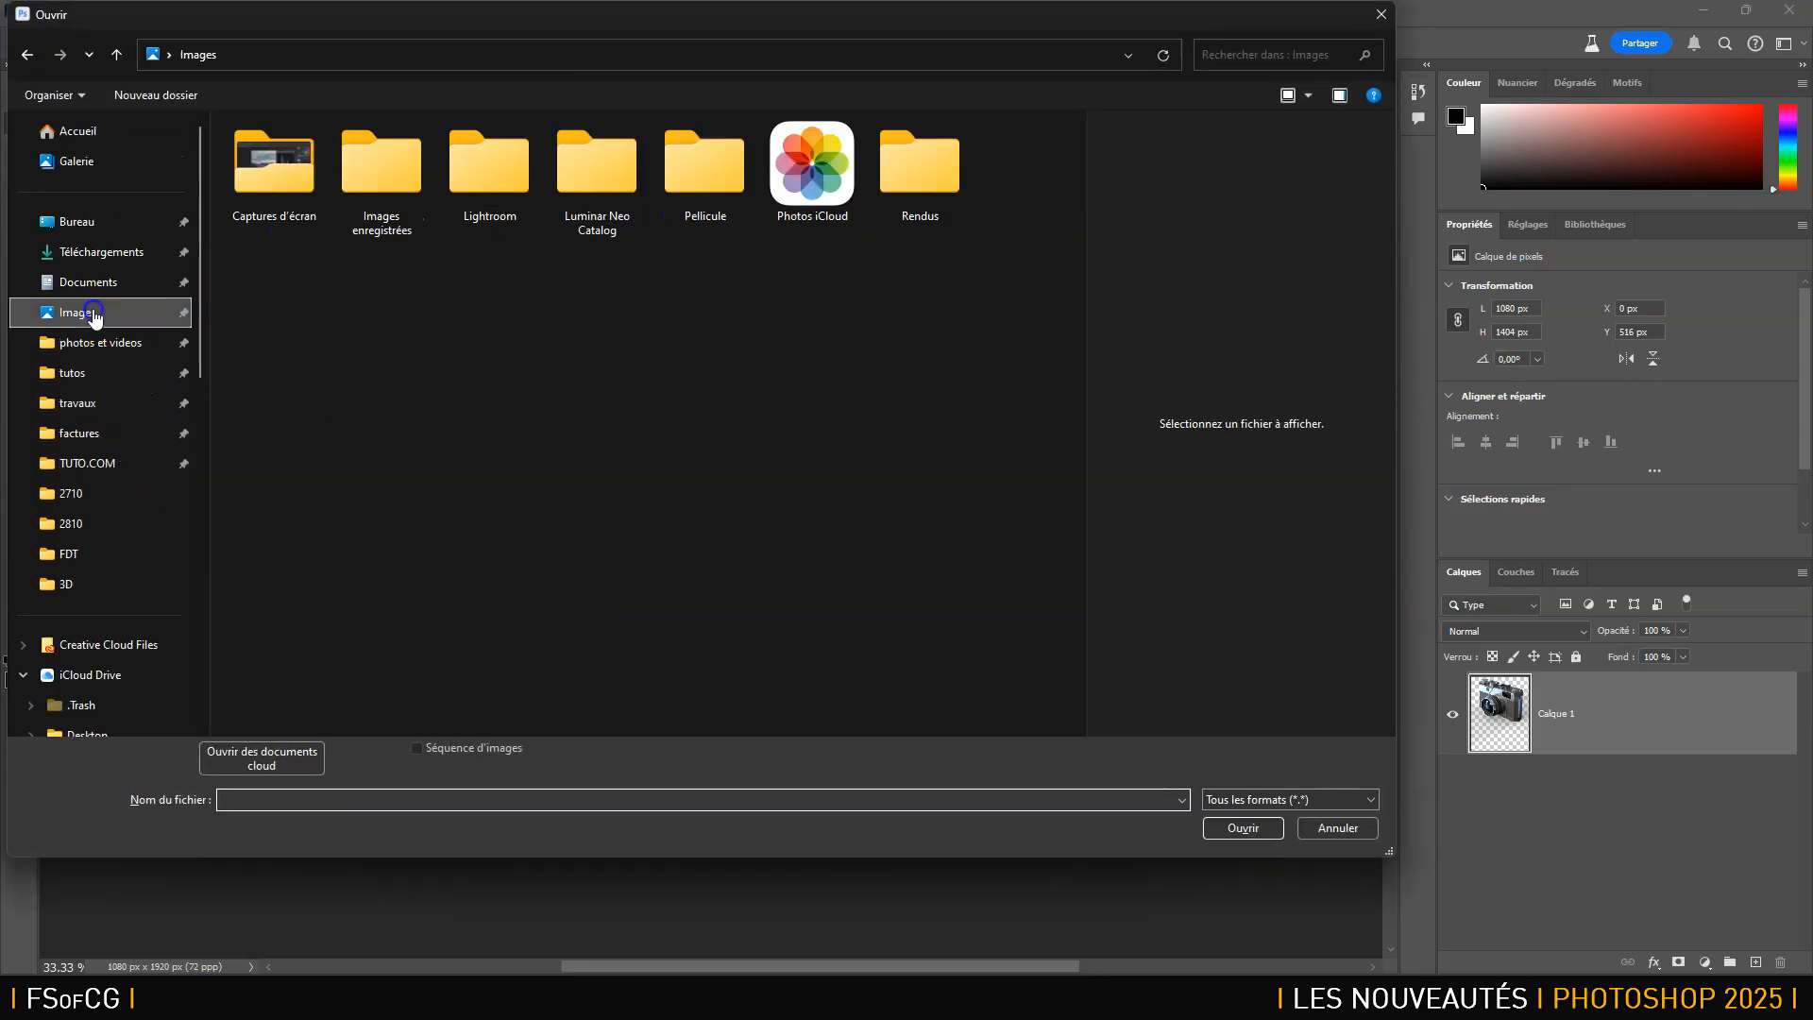
double_click(905, 203)
double_click(269, 163)
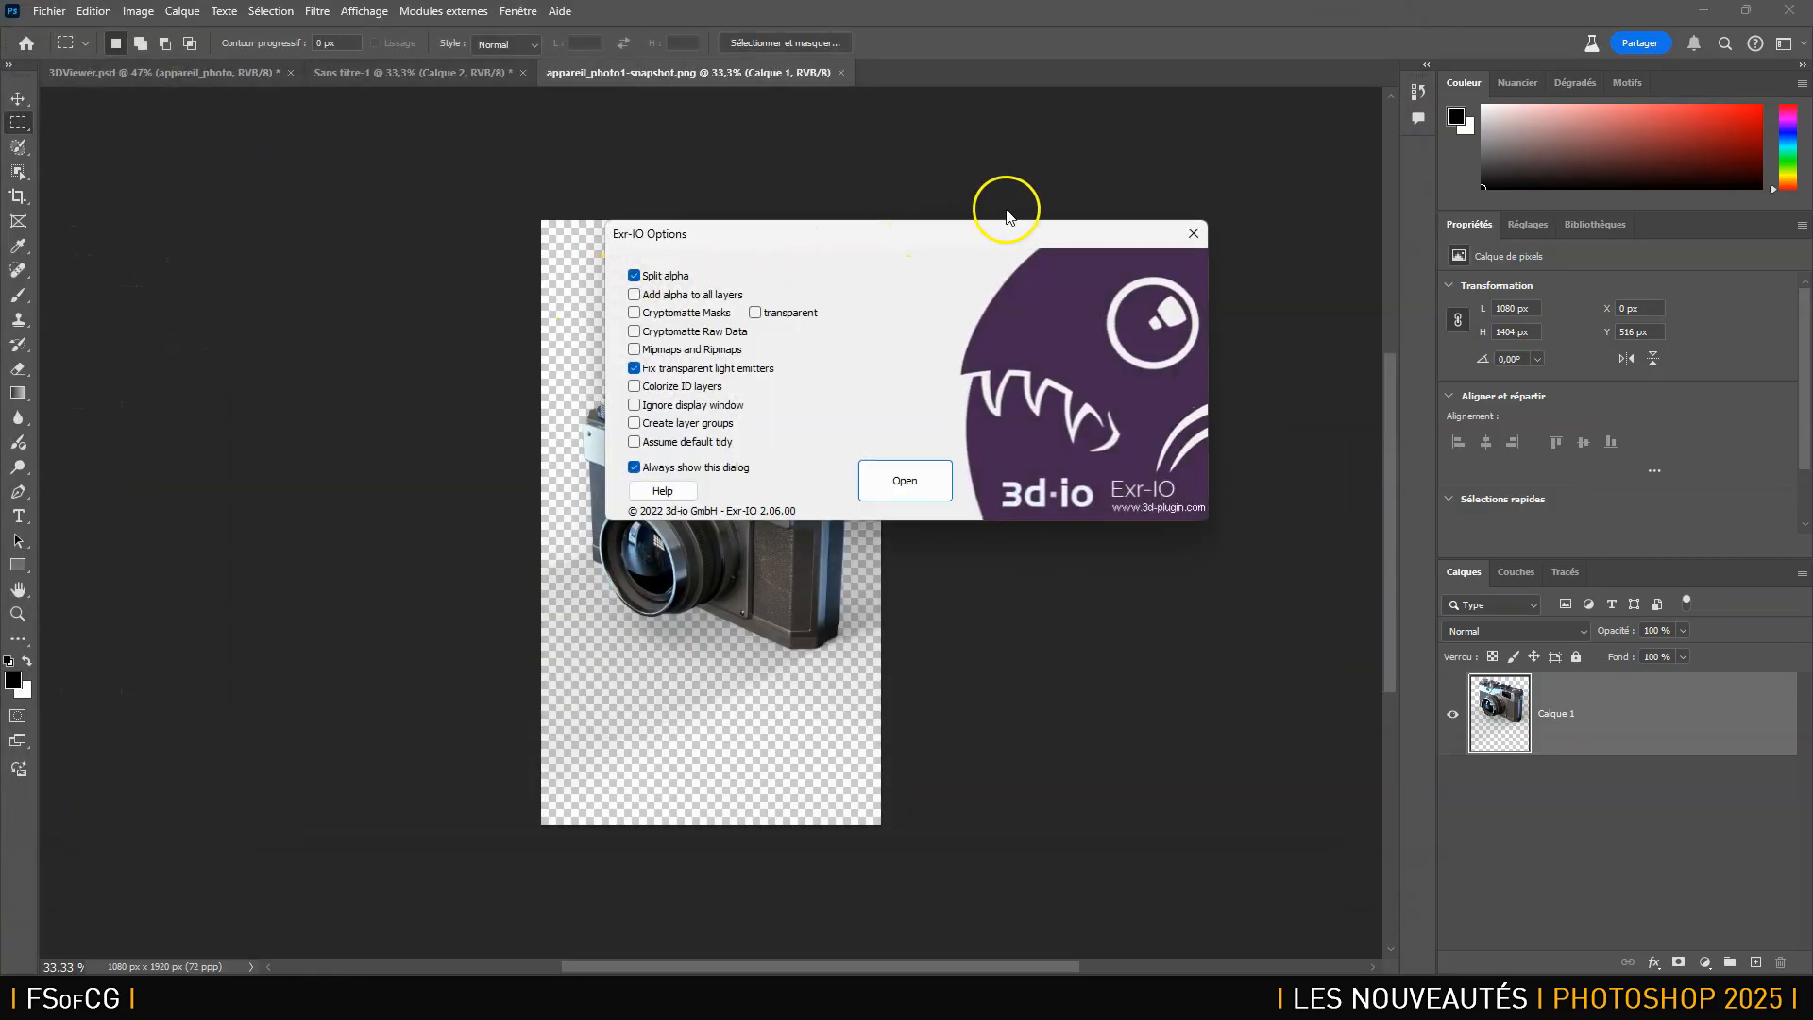
left_click(904, 481)
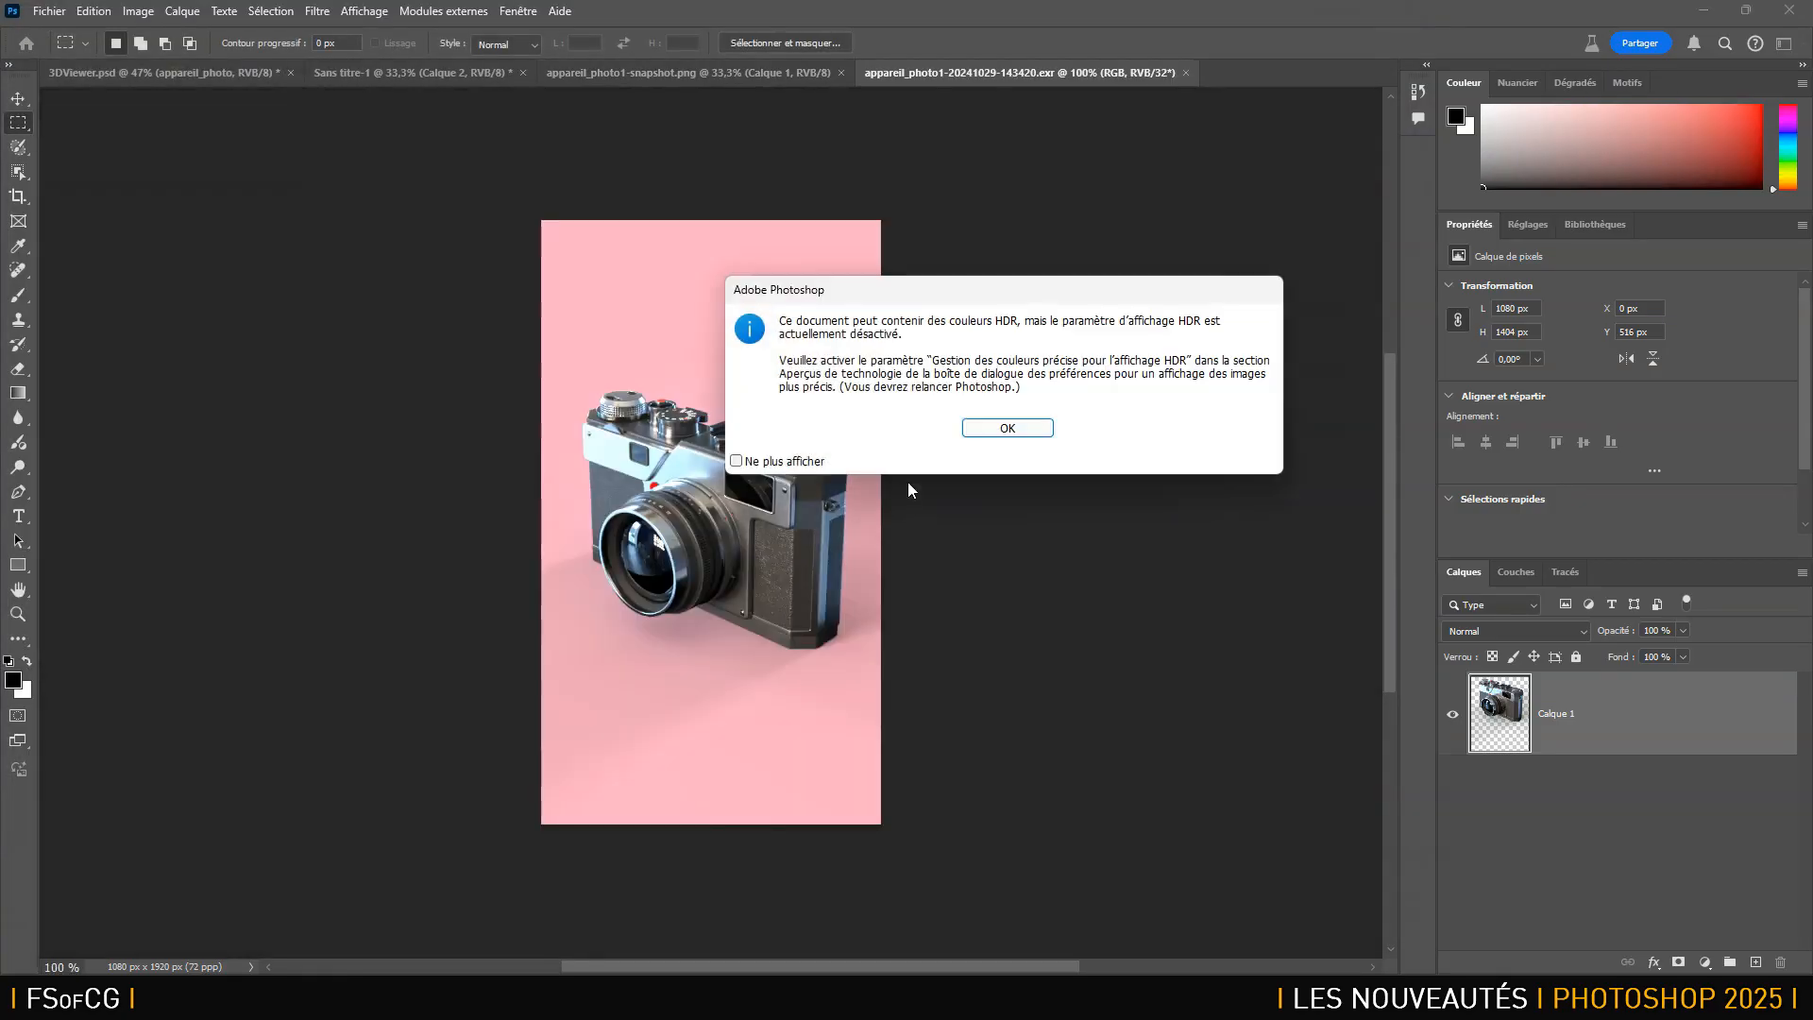
left_click(1008, 428)
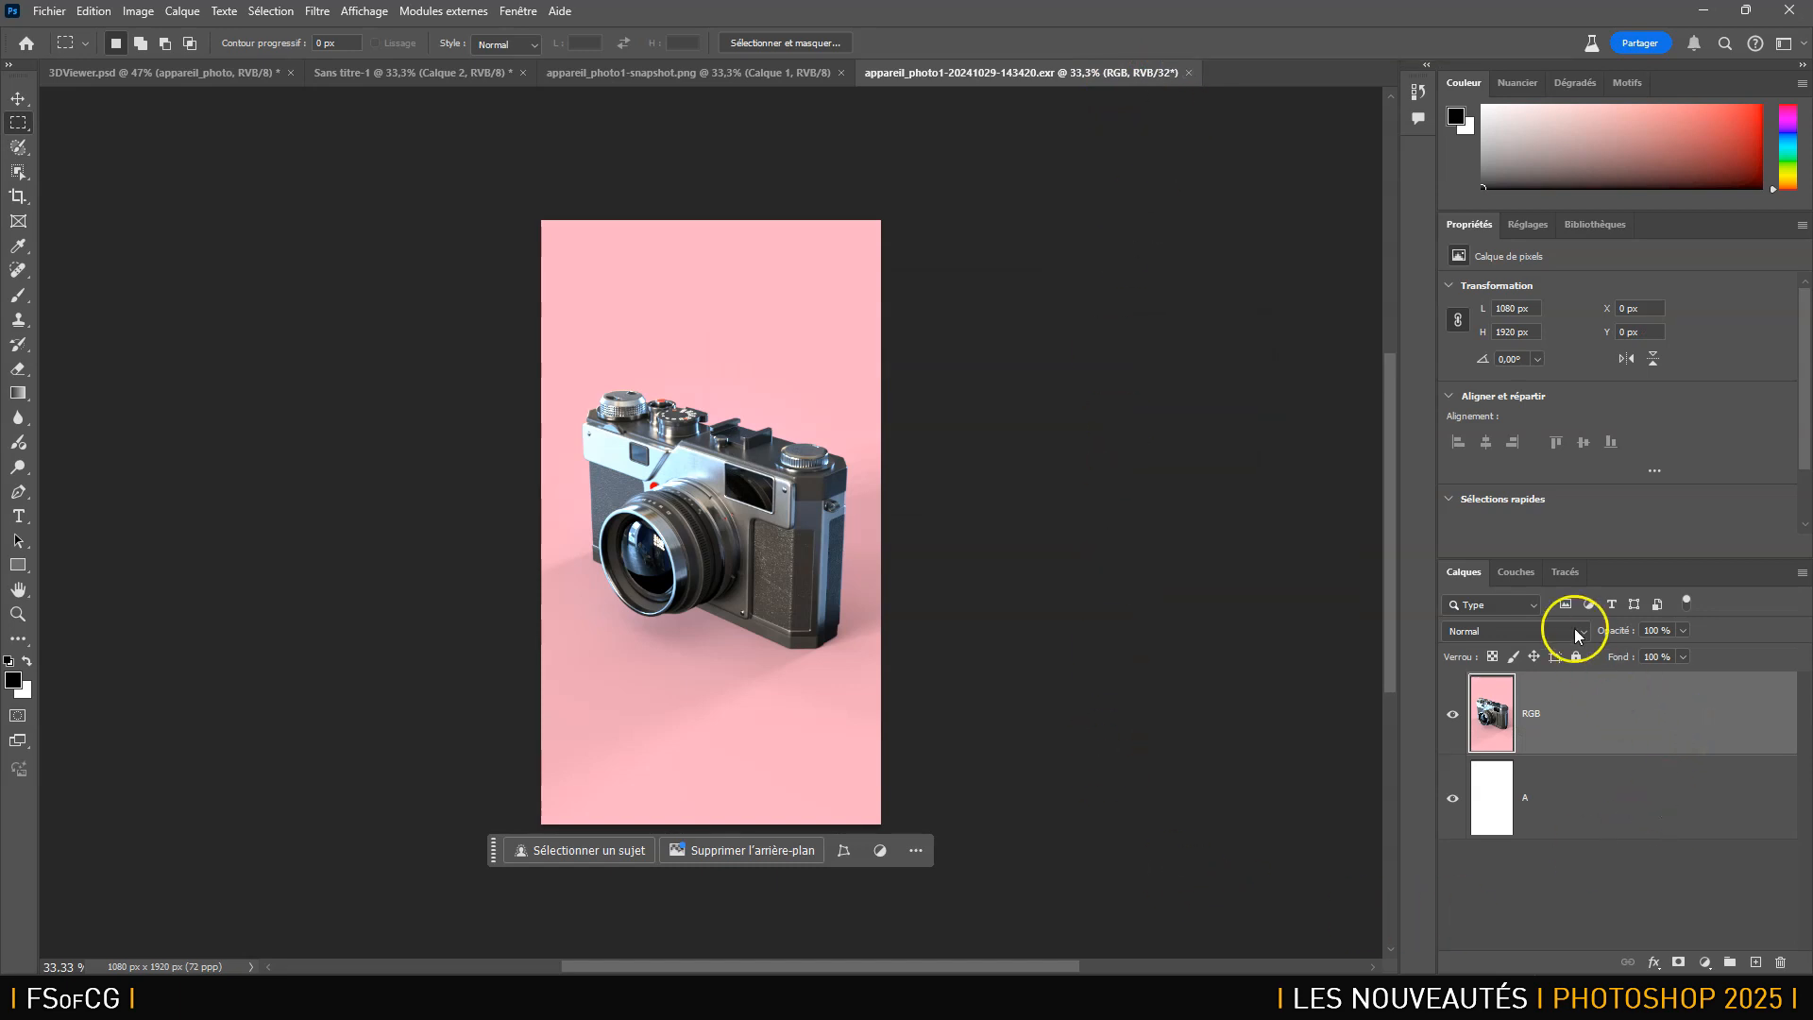
left_click(1516, 572)
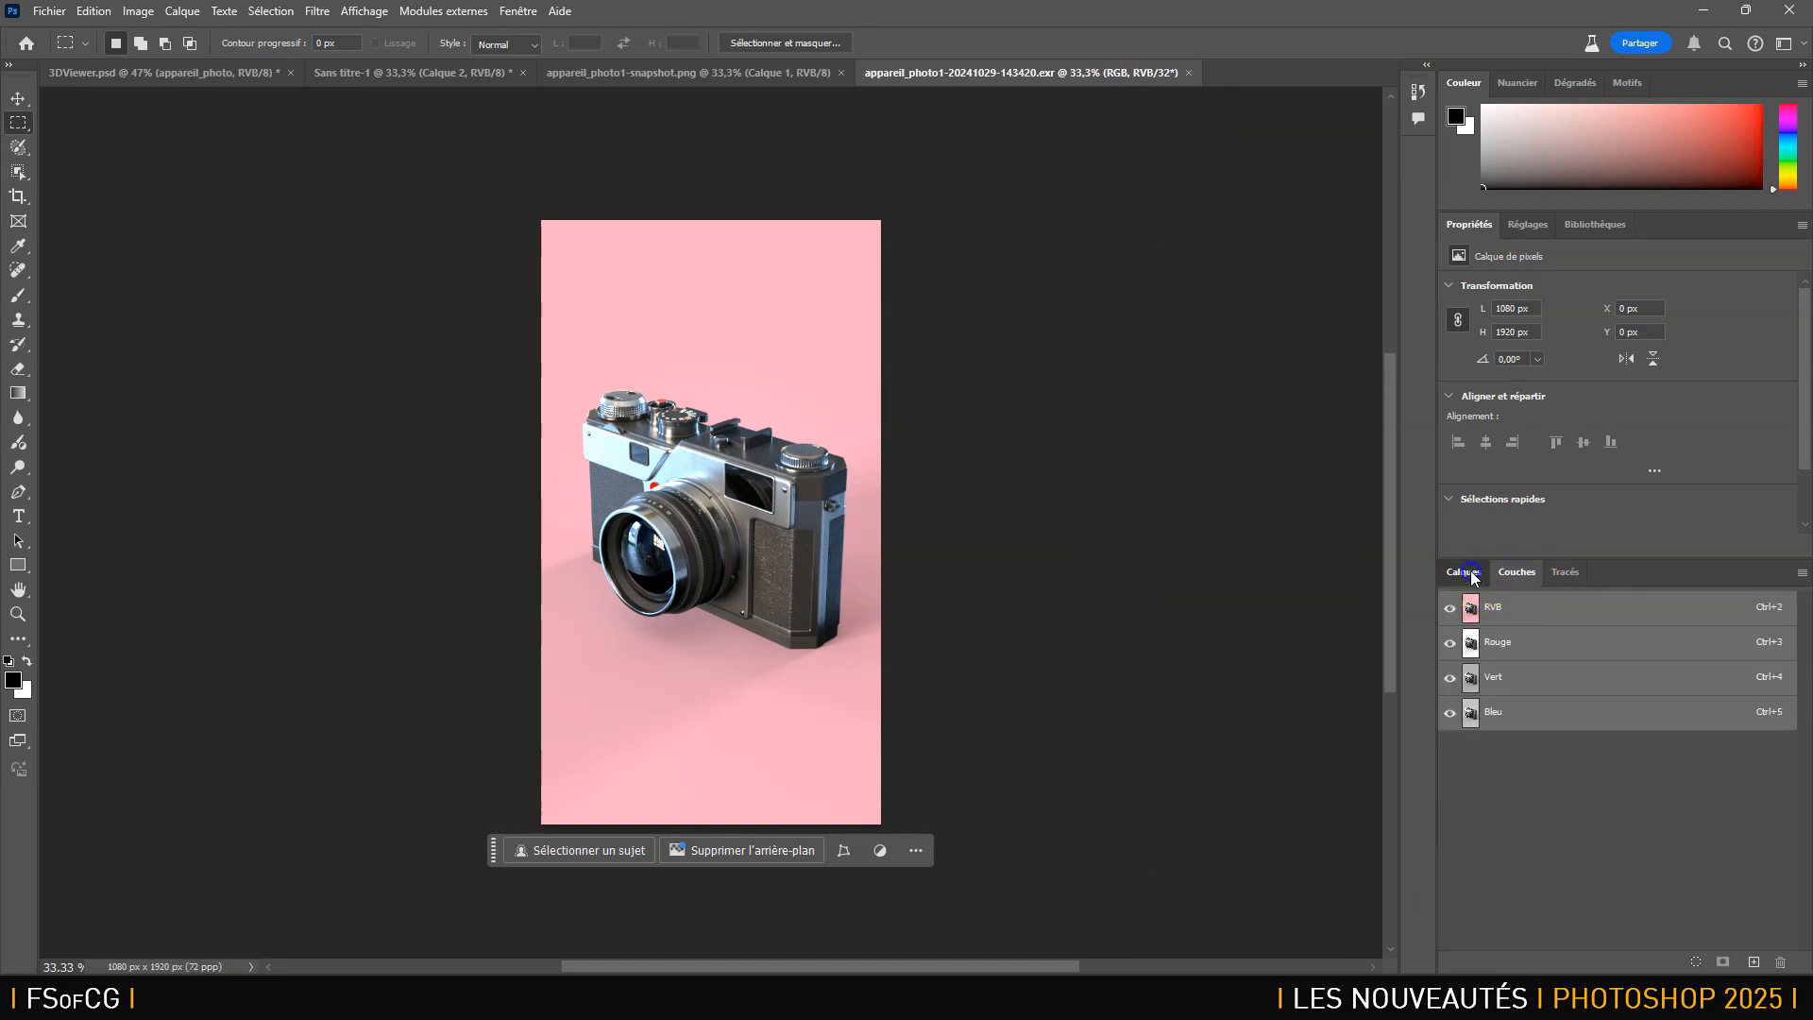
left_click(1484, 576)
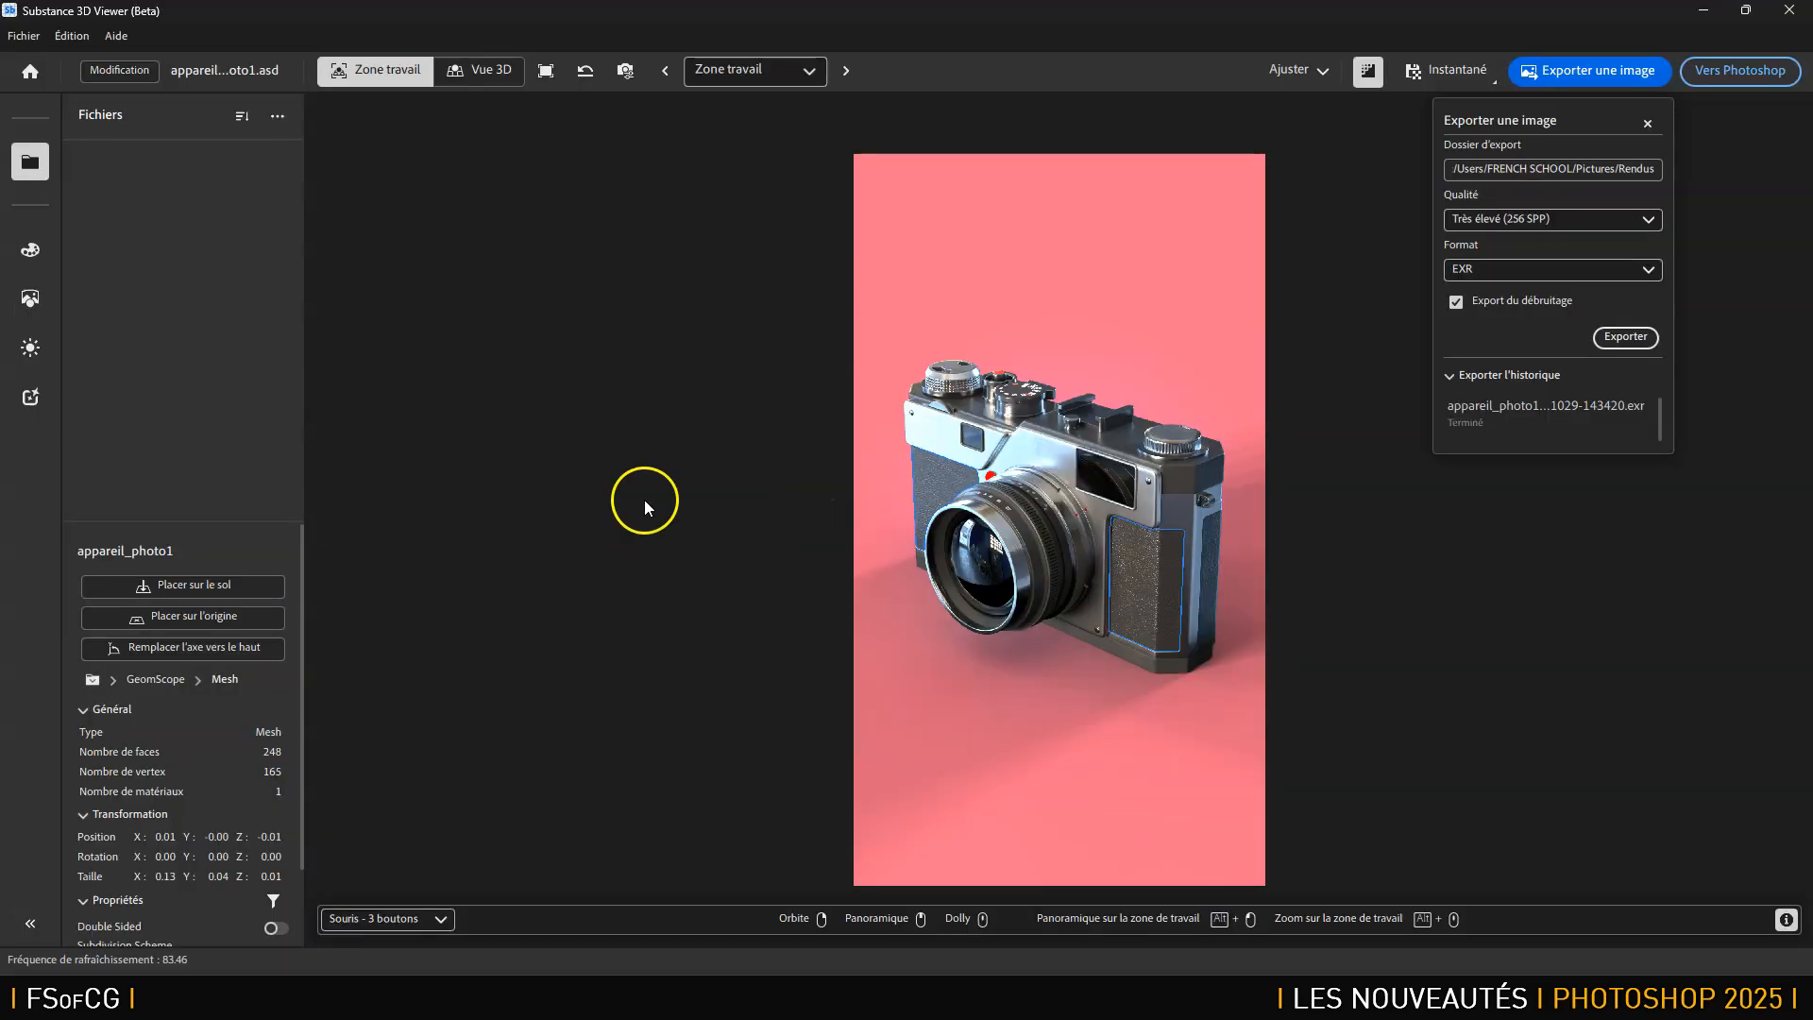
In Substance 3D Viewer, reframe the view so the camera sits in the lower part of the artboard and send it to Photoshop.
left_click(1648, 124)
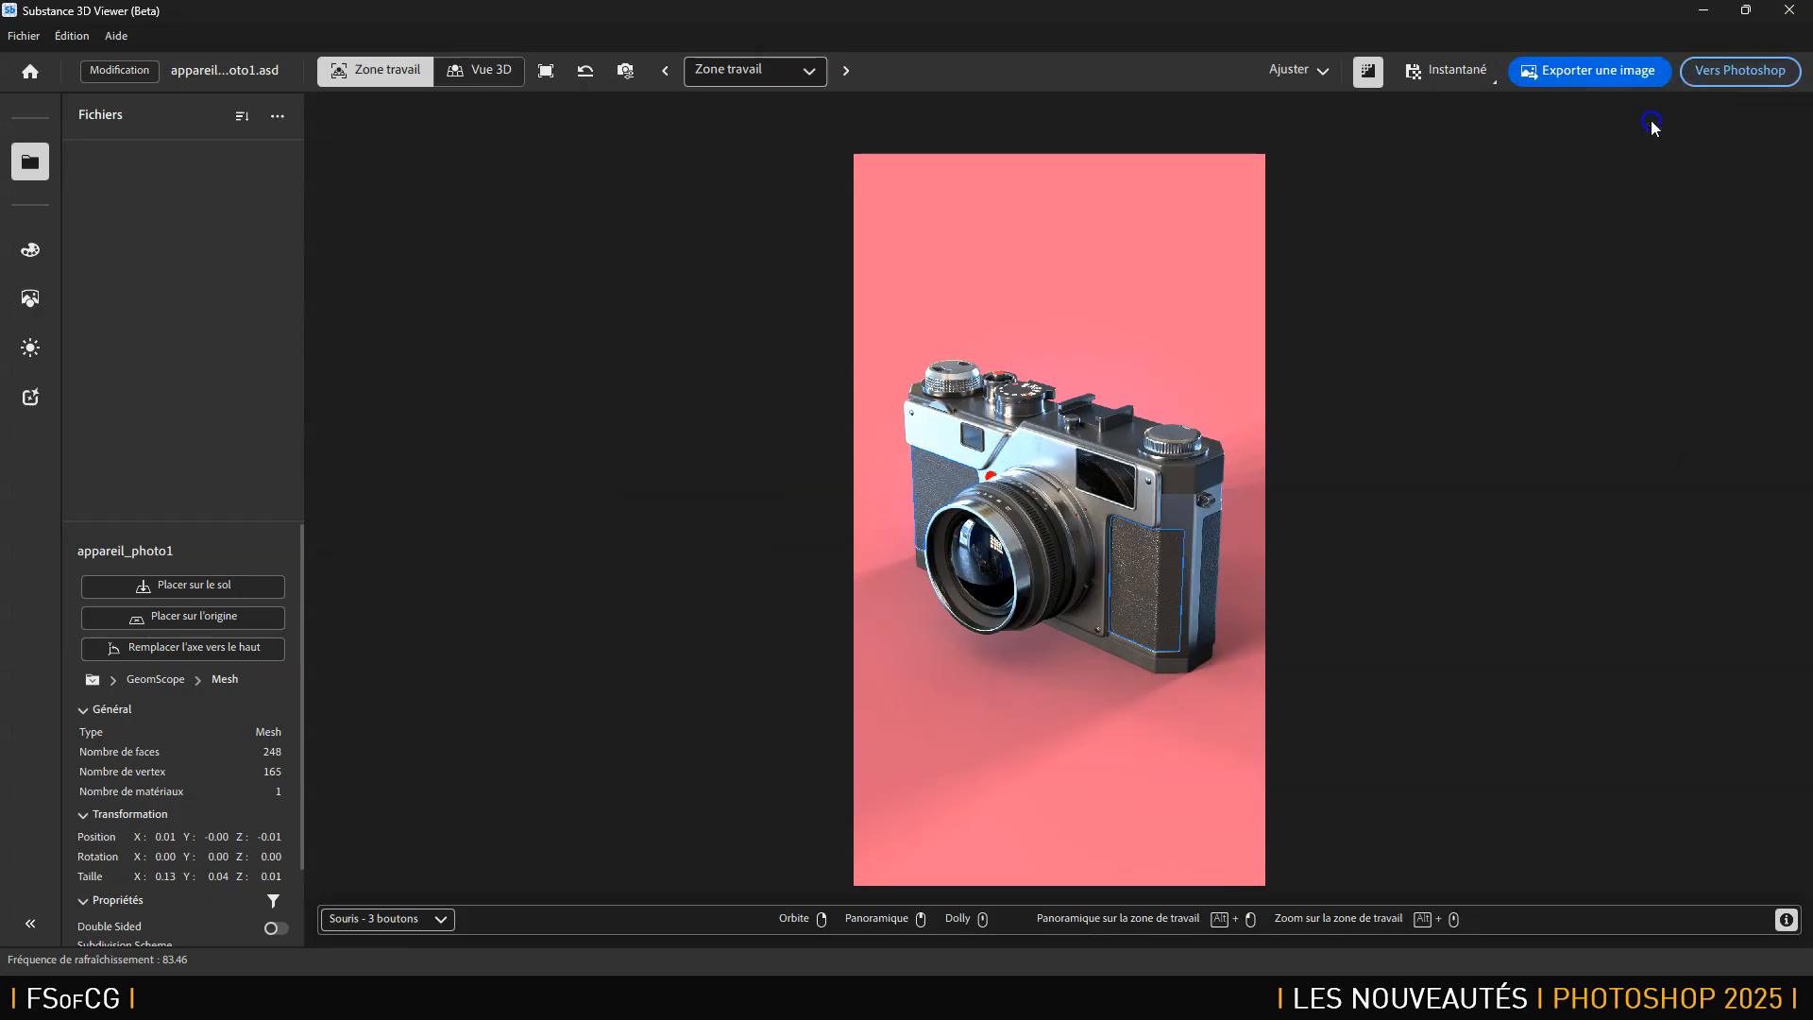
left_click(1732, 72)
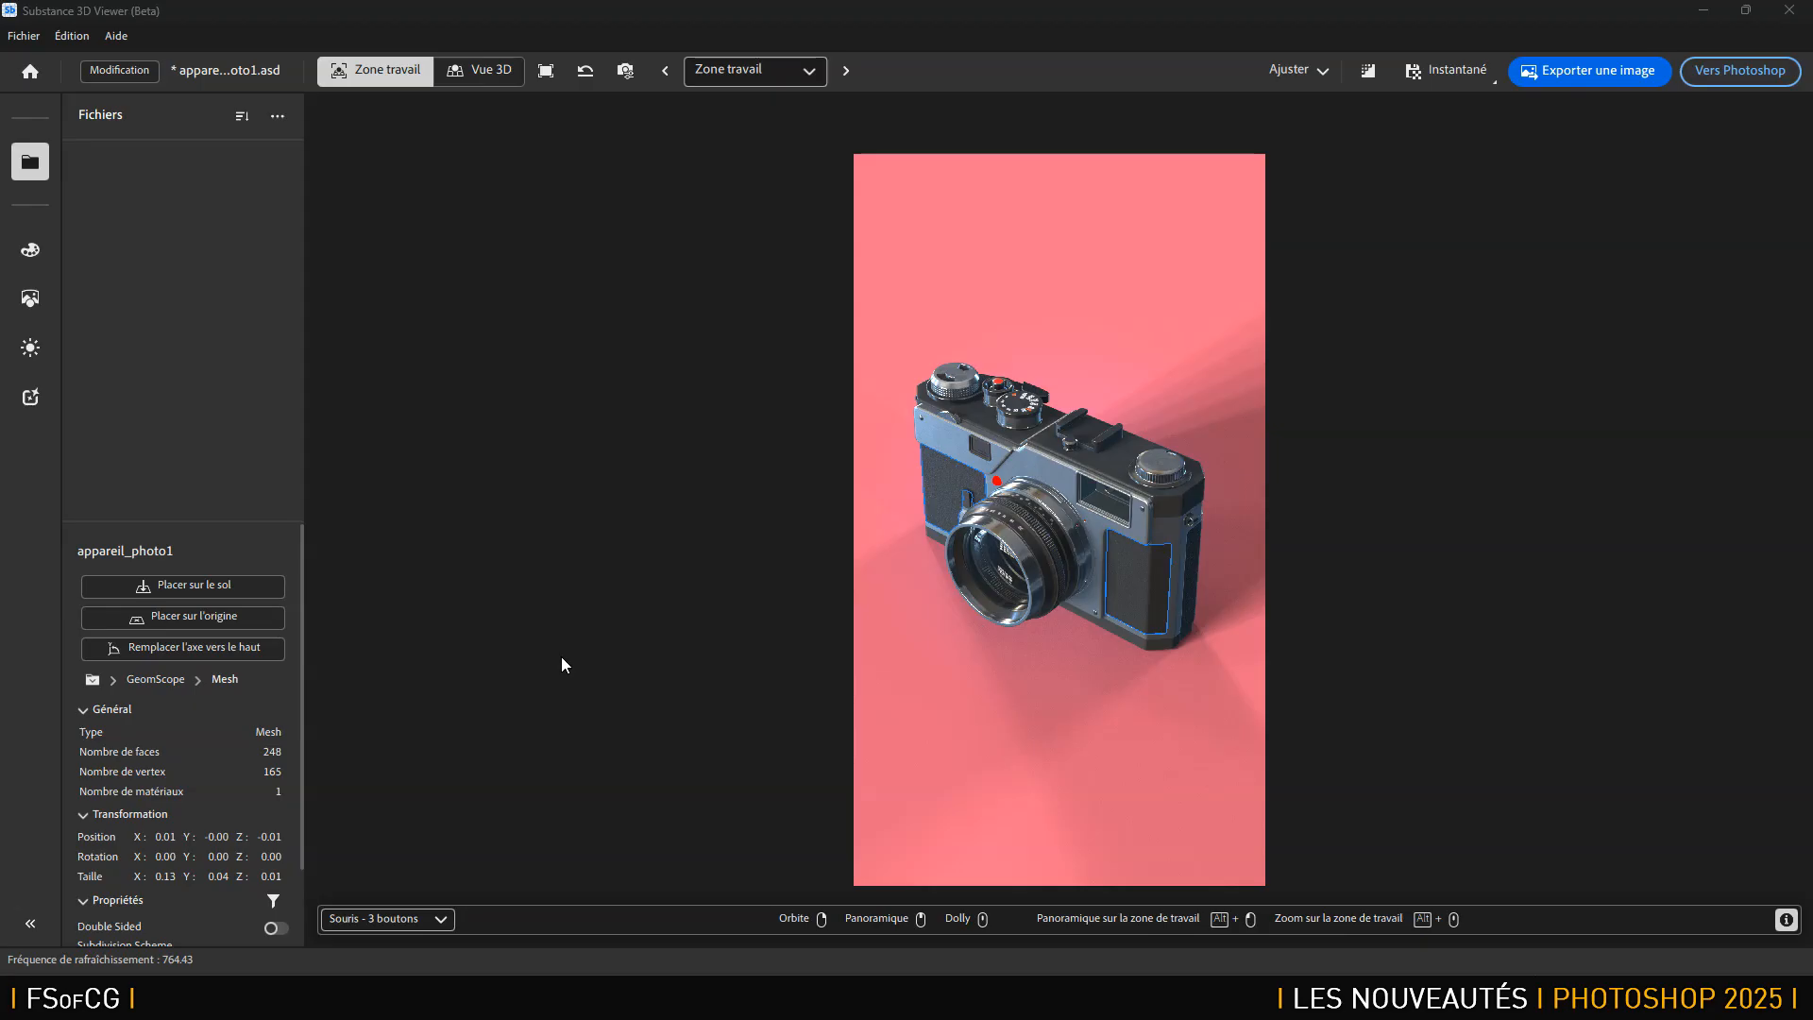
left_click_drag(1139, 516, 1135, 682)
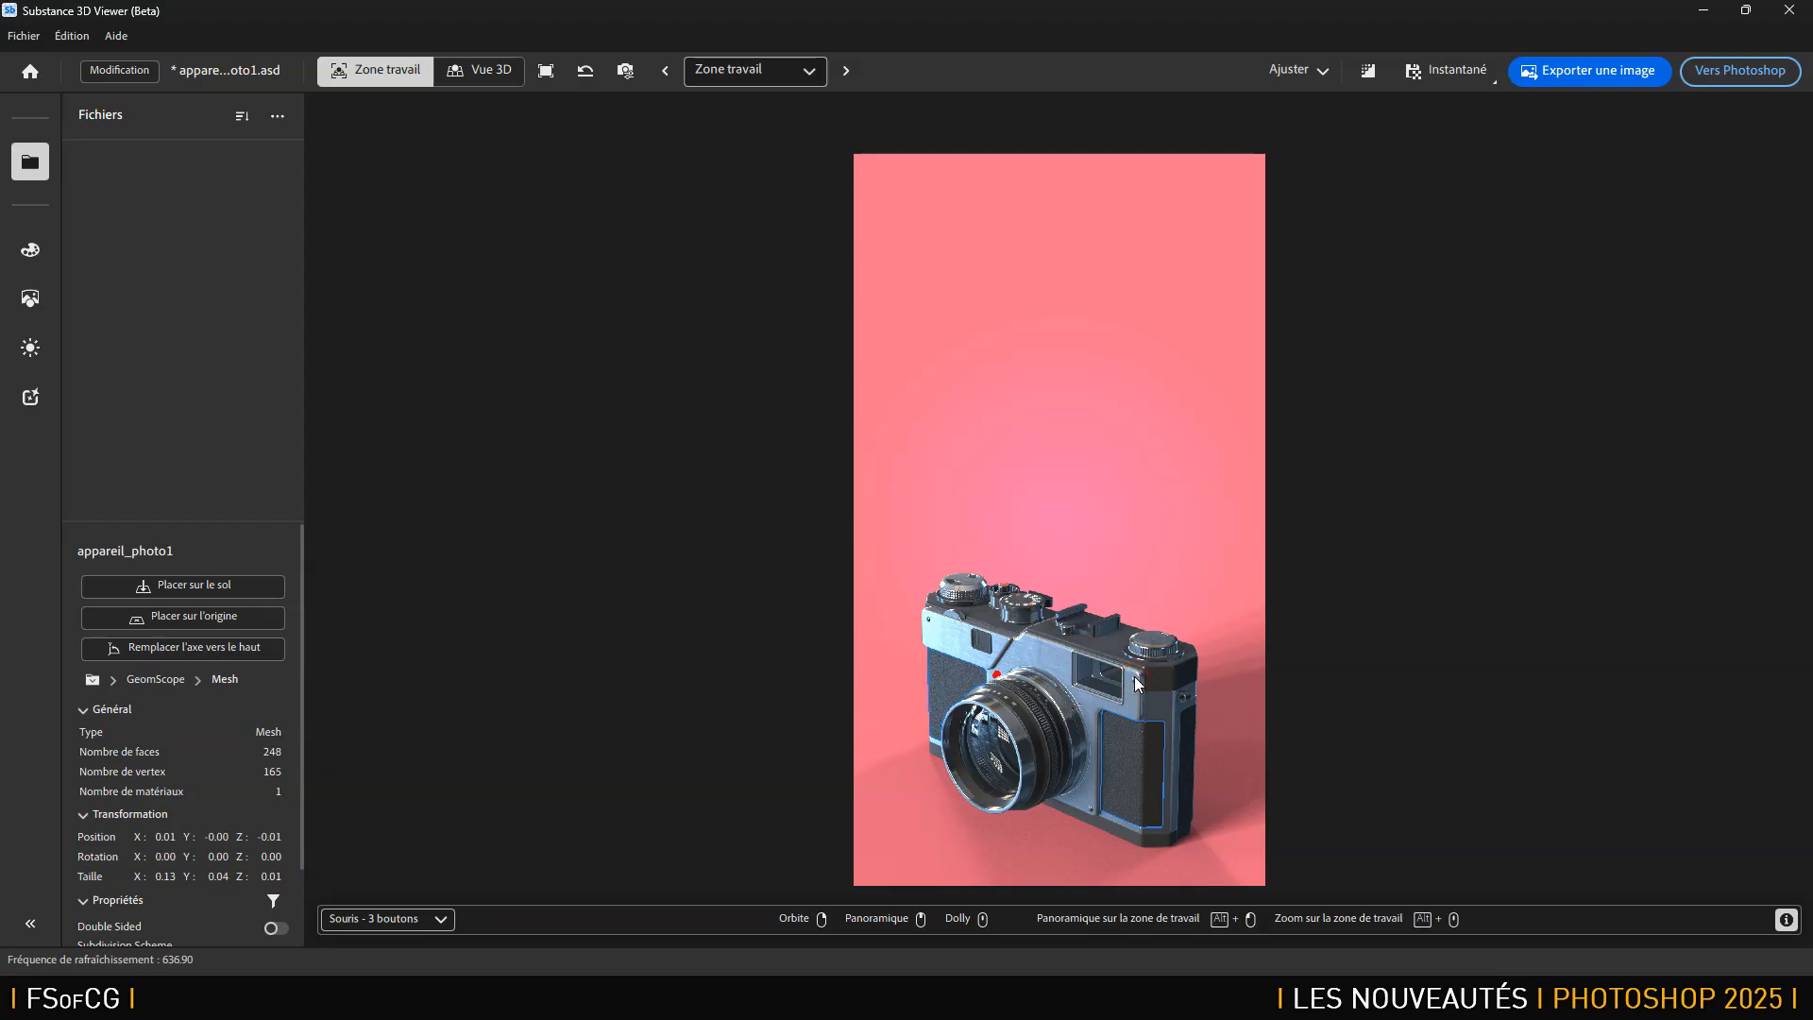
left_click(1755, 76)
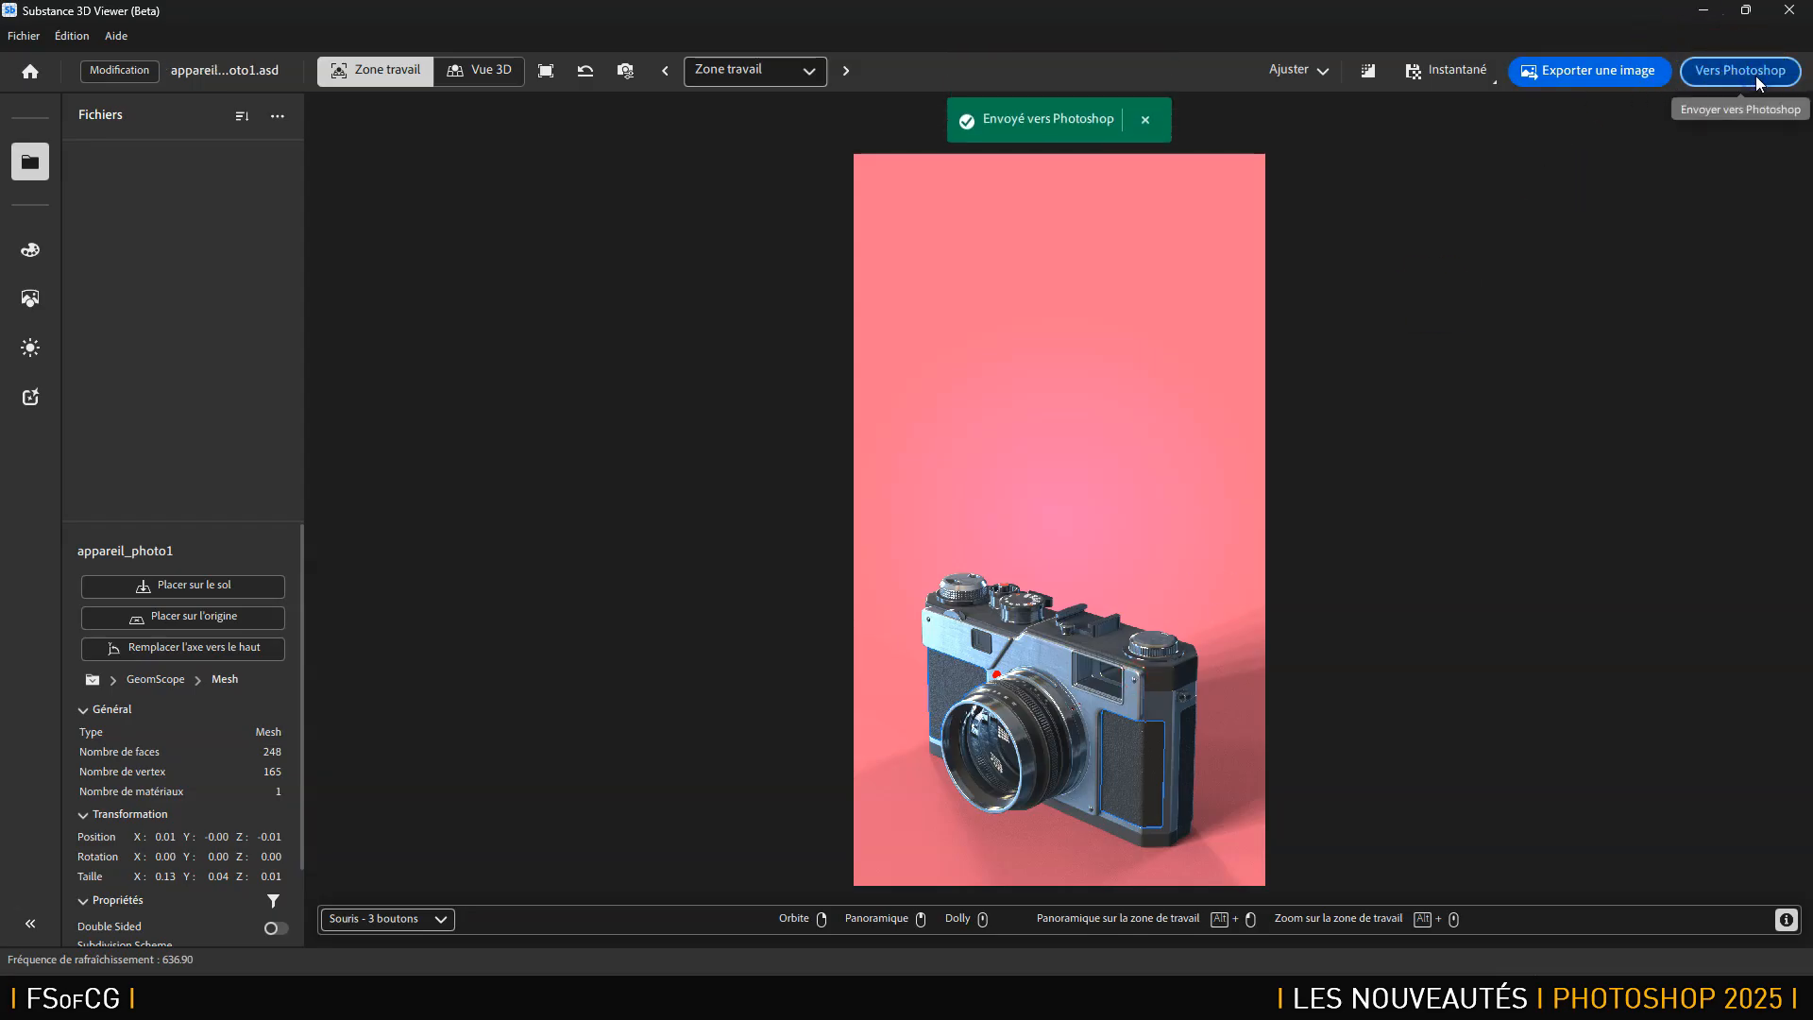
Turn raytracing on to preview the camera's rendering, and turn it back off.
left_click(1367, 72)
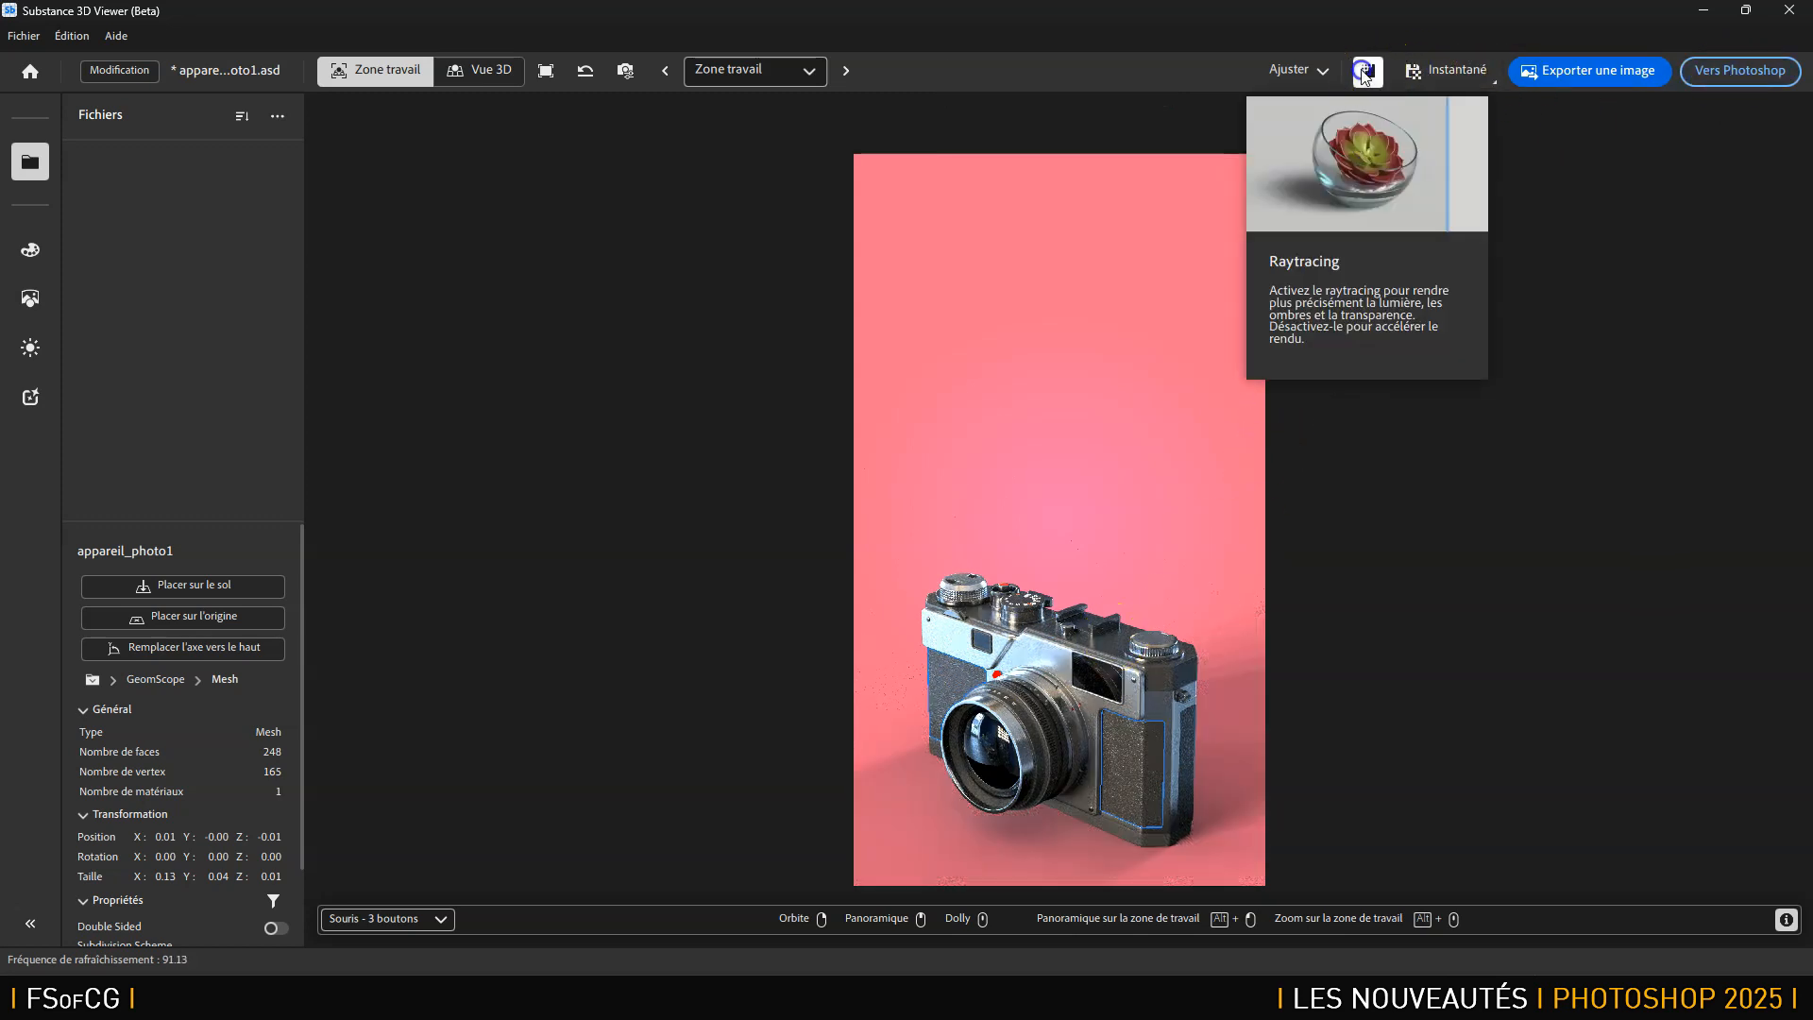
left_click(1365, 71)
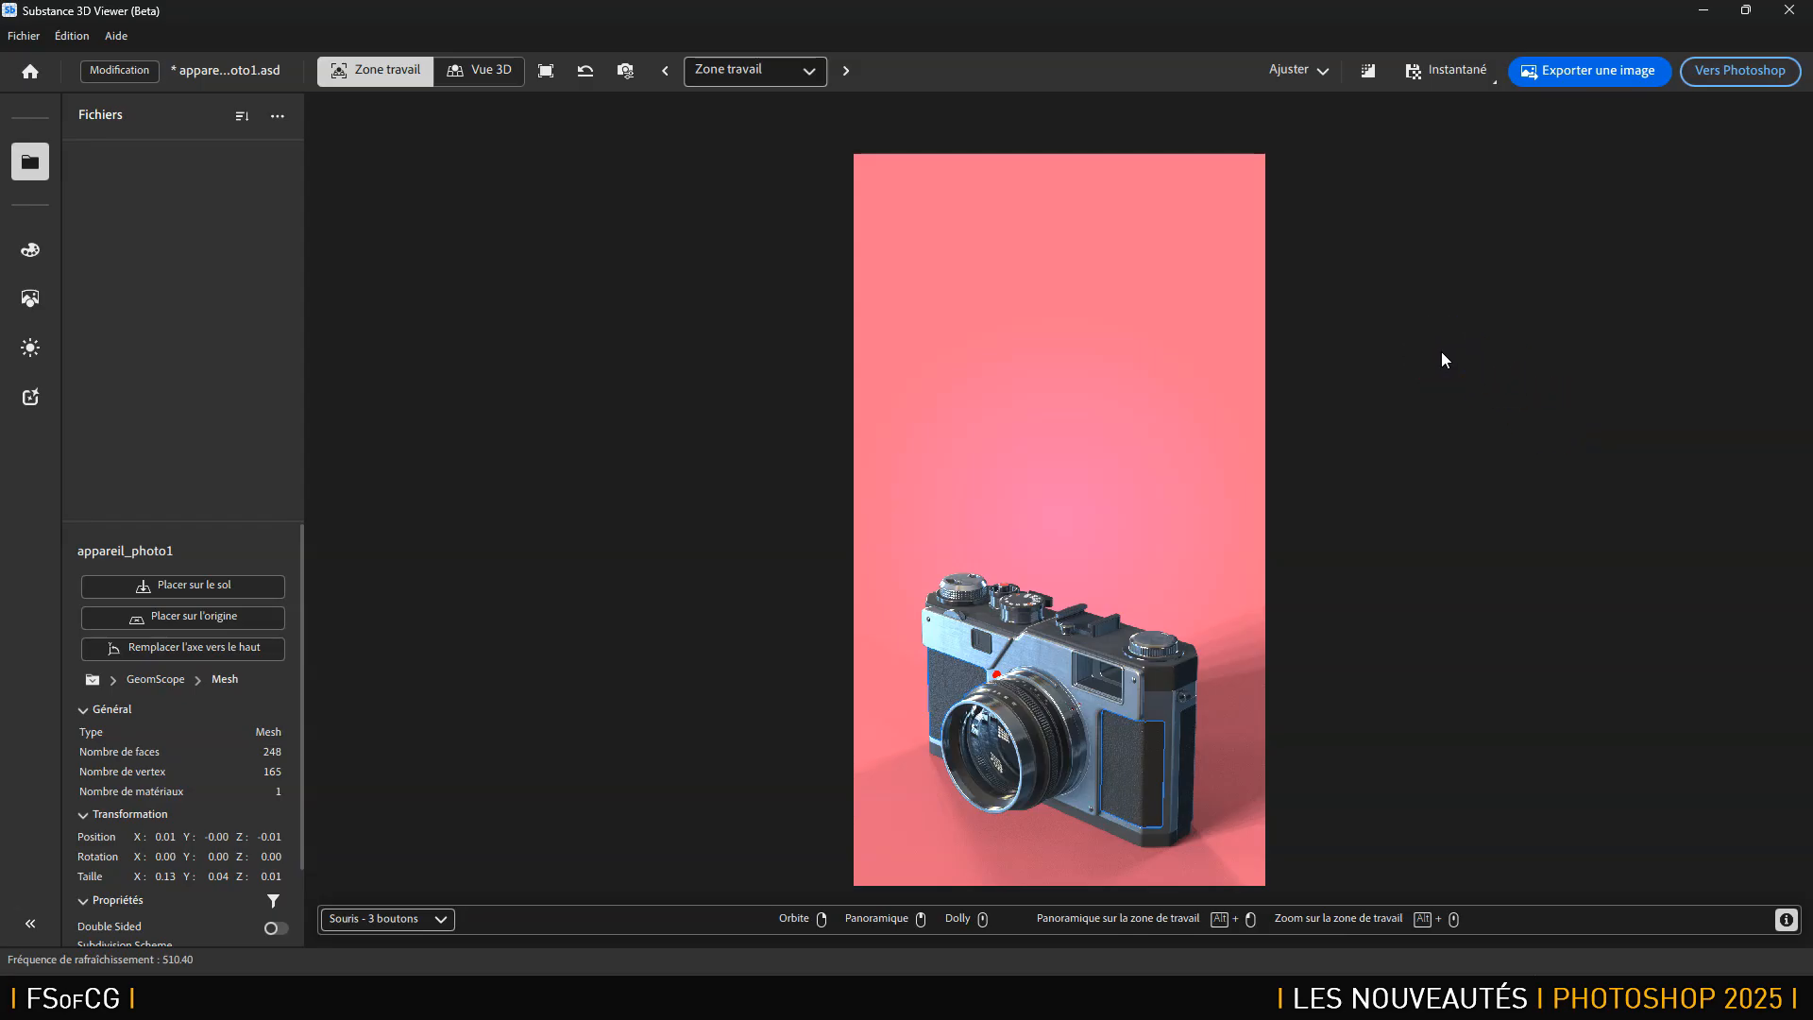
Switch to Photoshop, select the Fond en dégradé 1 layer and move the contextual task bar above the canvas.
key("alt+Tab")
key("alt+Tab")
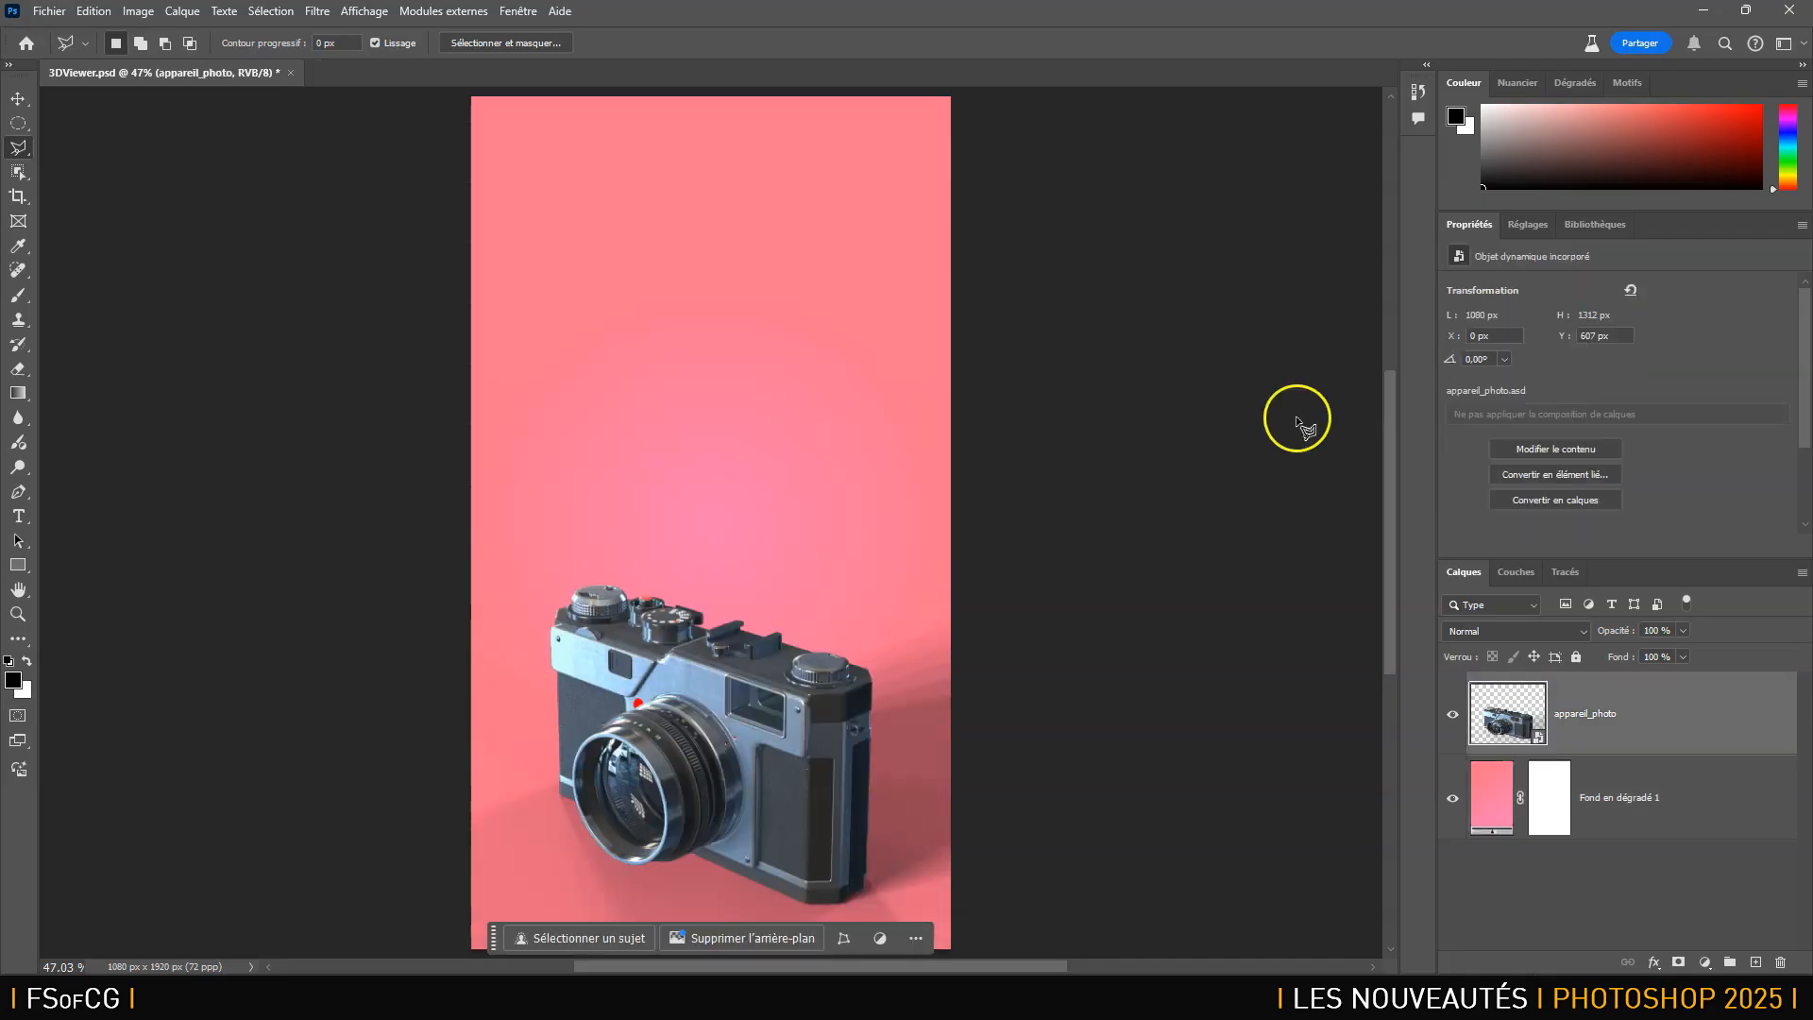
left_click(1718, 783)
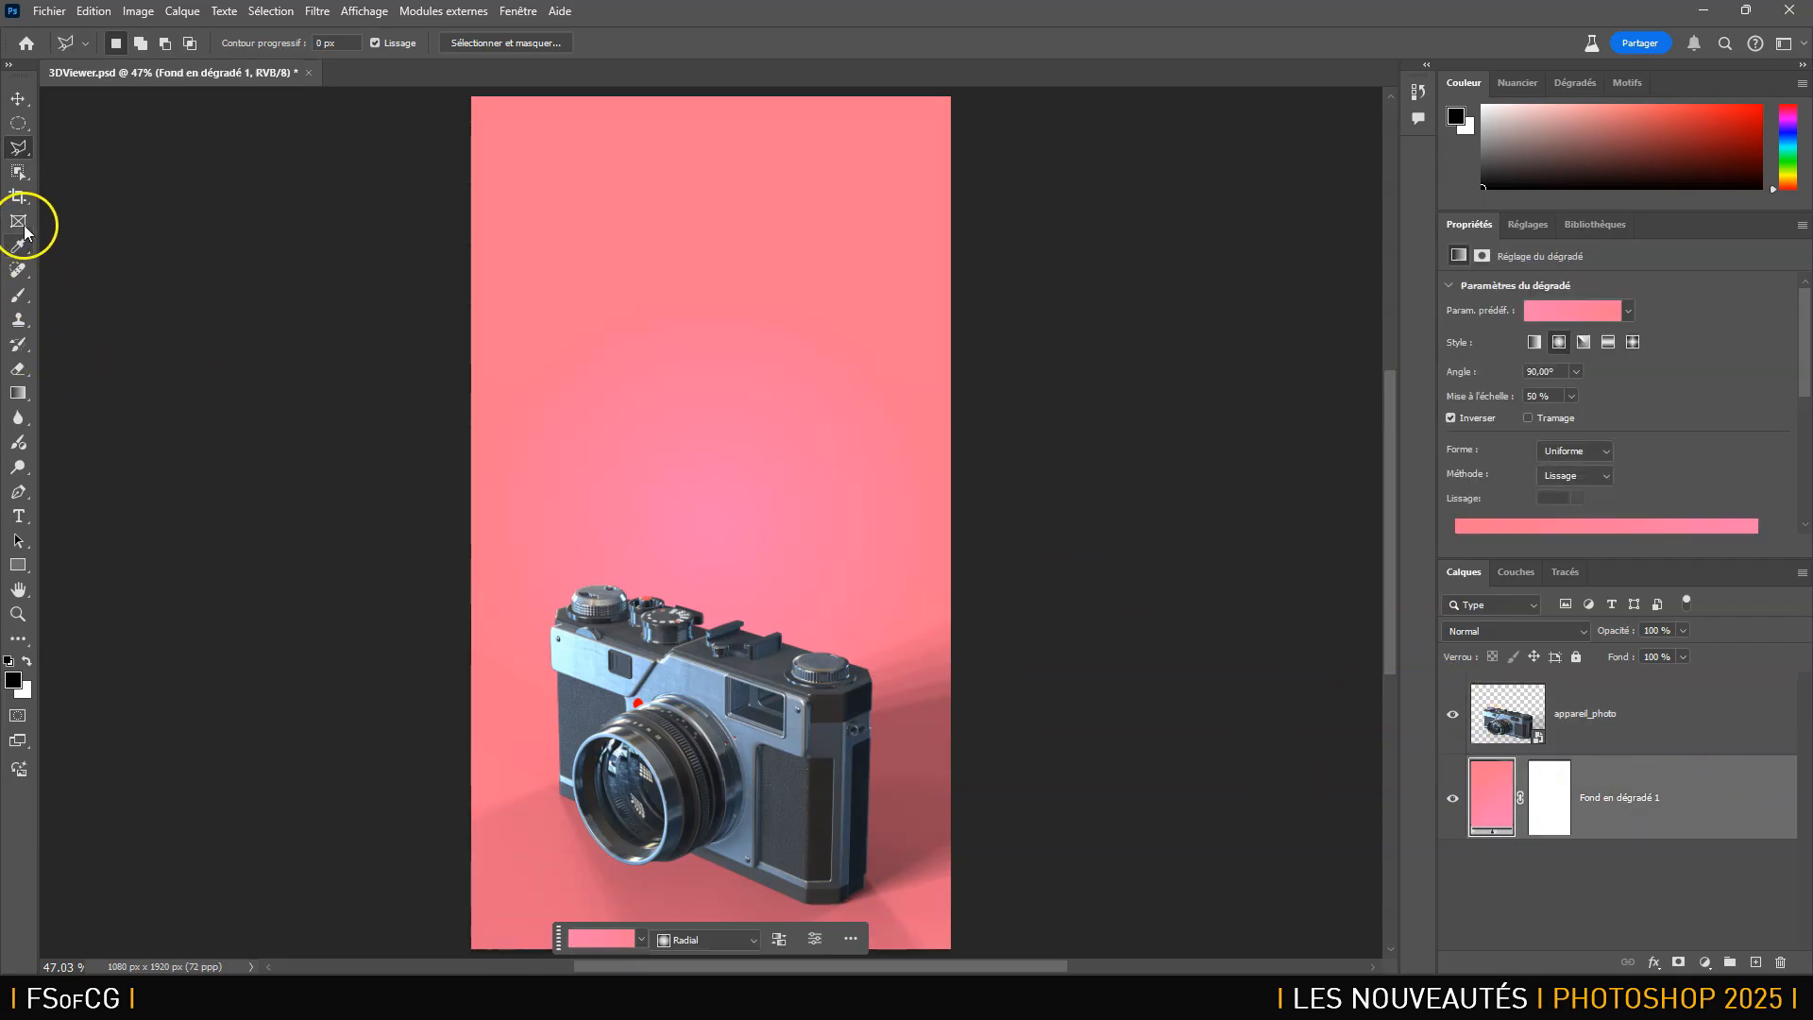
key("ctrl+minus")
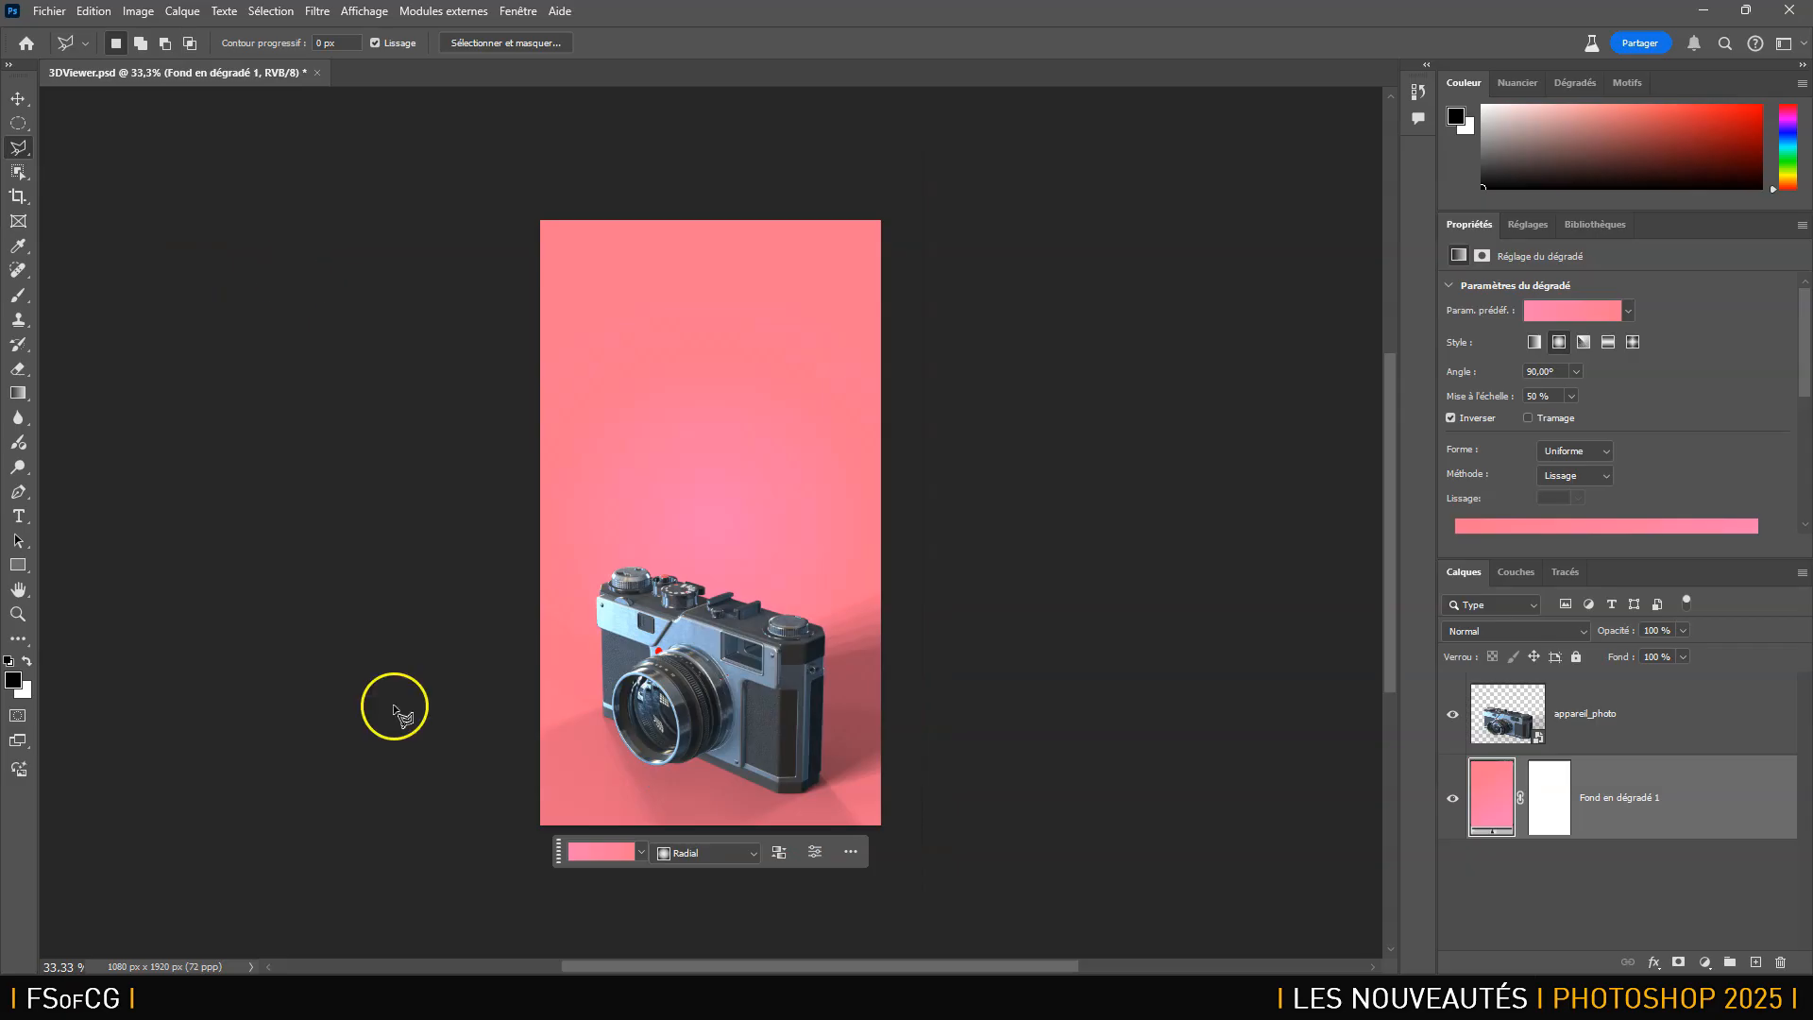
left_click_drag(558, 853, 553, 154)
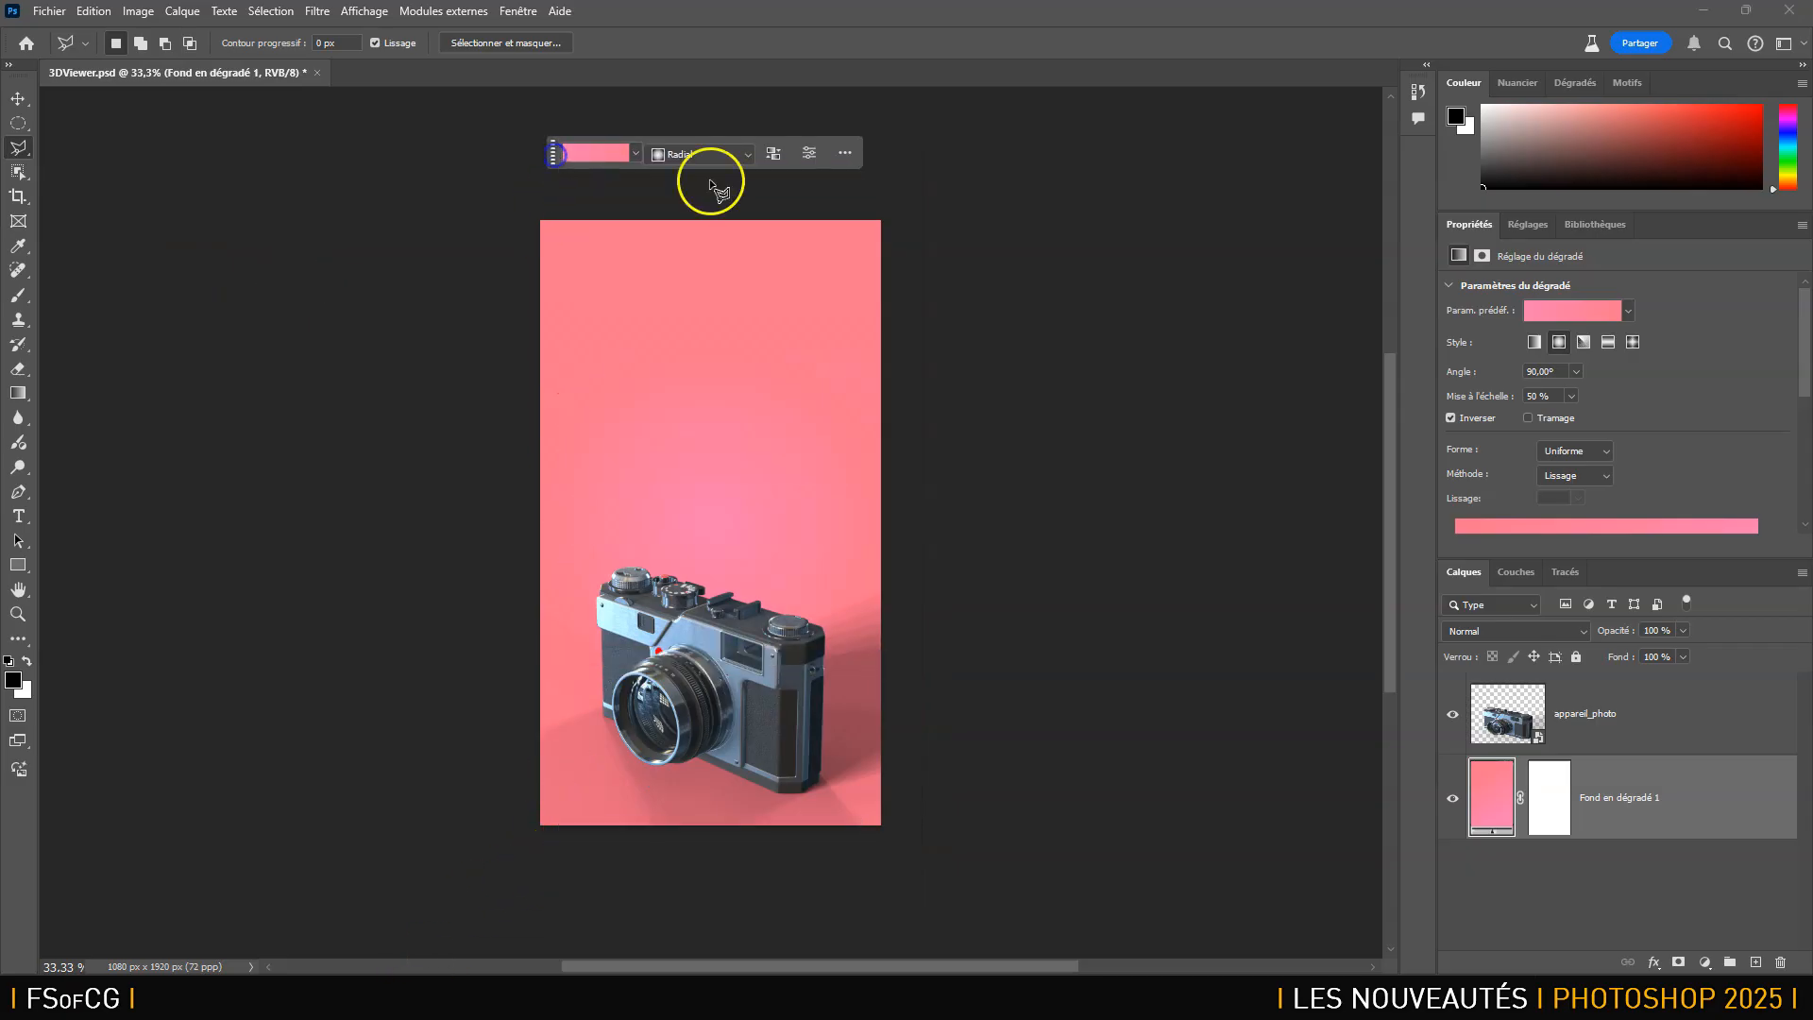
left_click(845, 152)
left_click(882, 218)
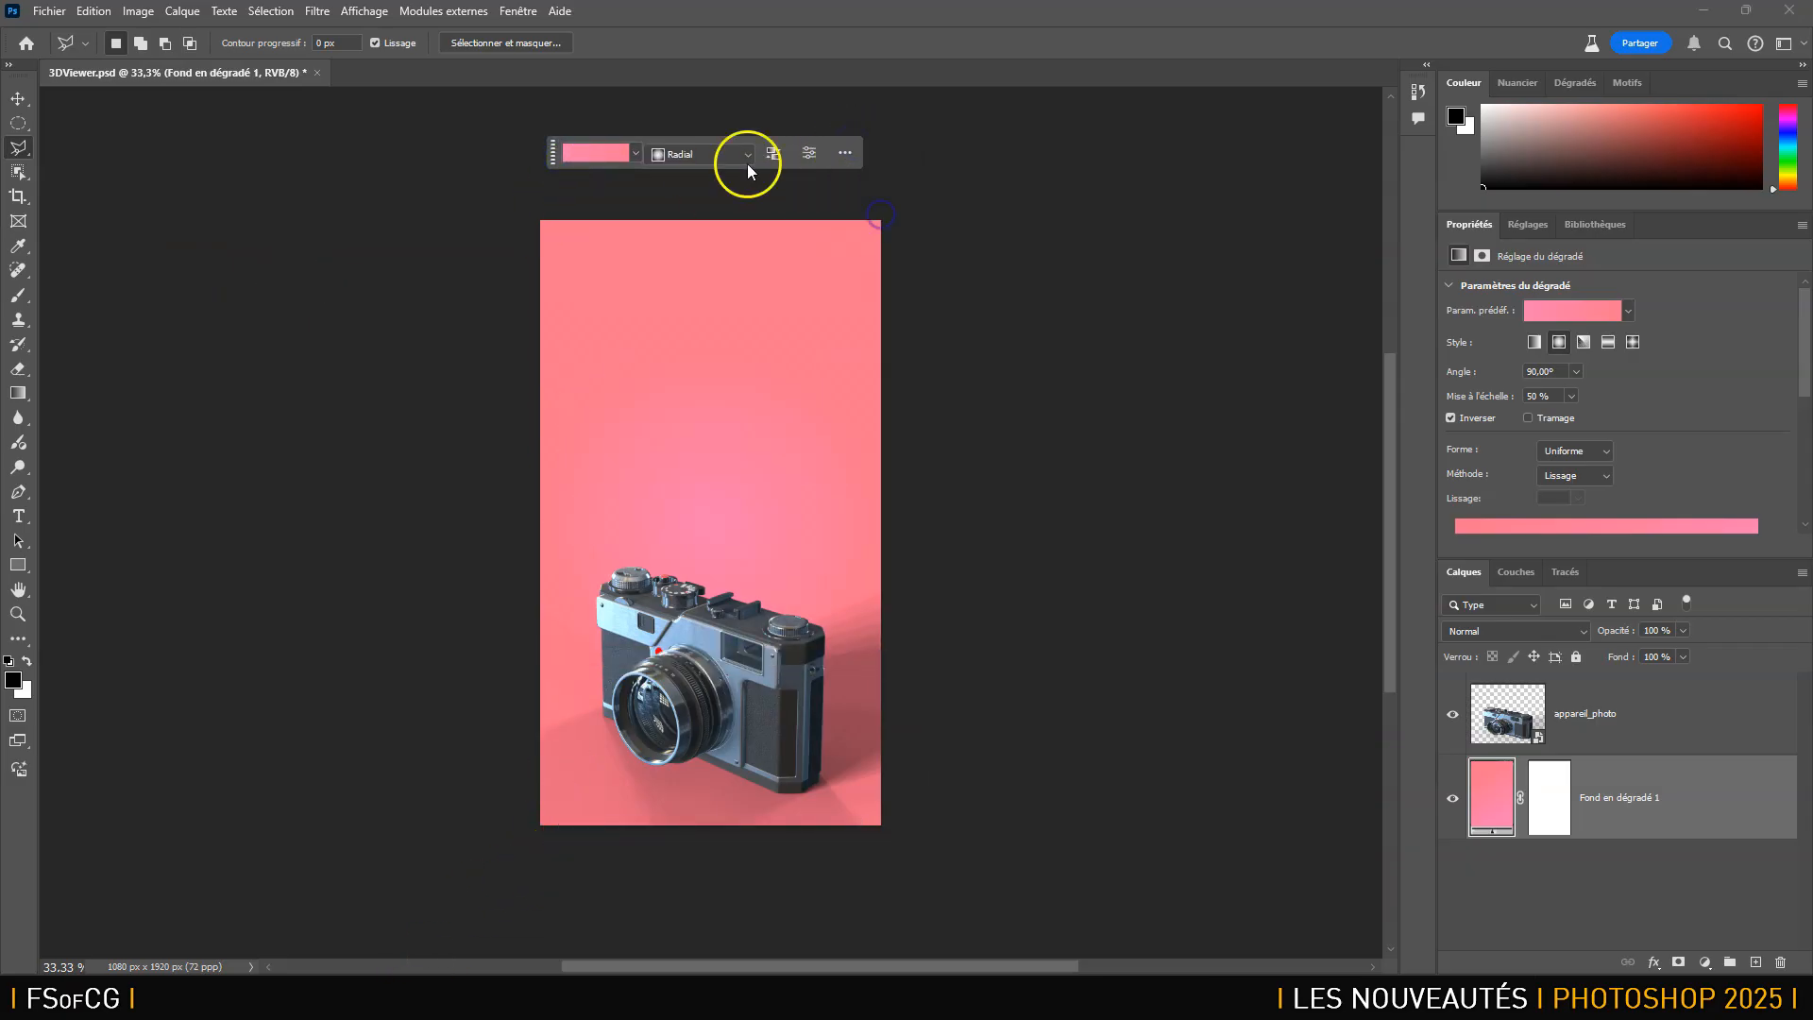
Select the area beneath a diagonal from the canvas's left edge to its lower-right corner with the Polygonal Lasso.
left_click(18, 148)
left_click(126, 189)
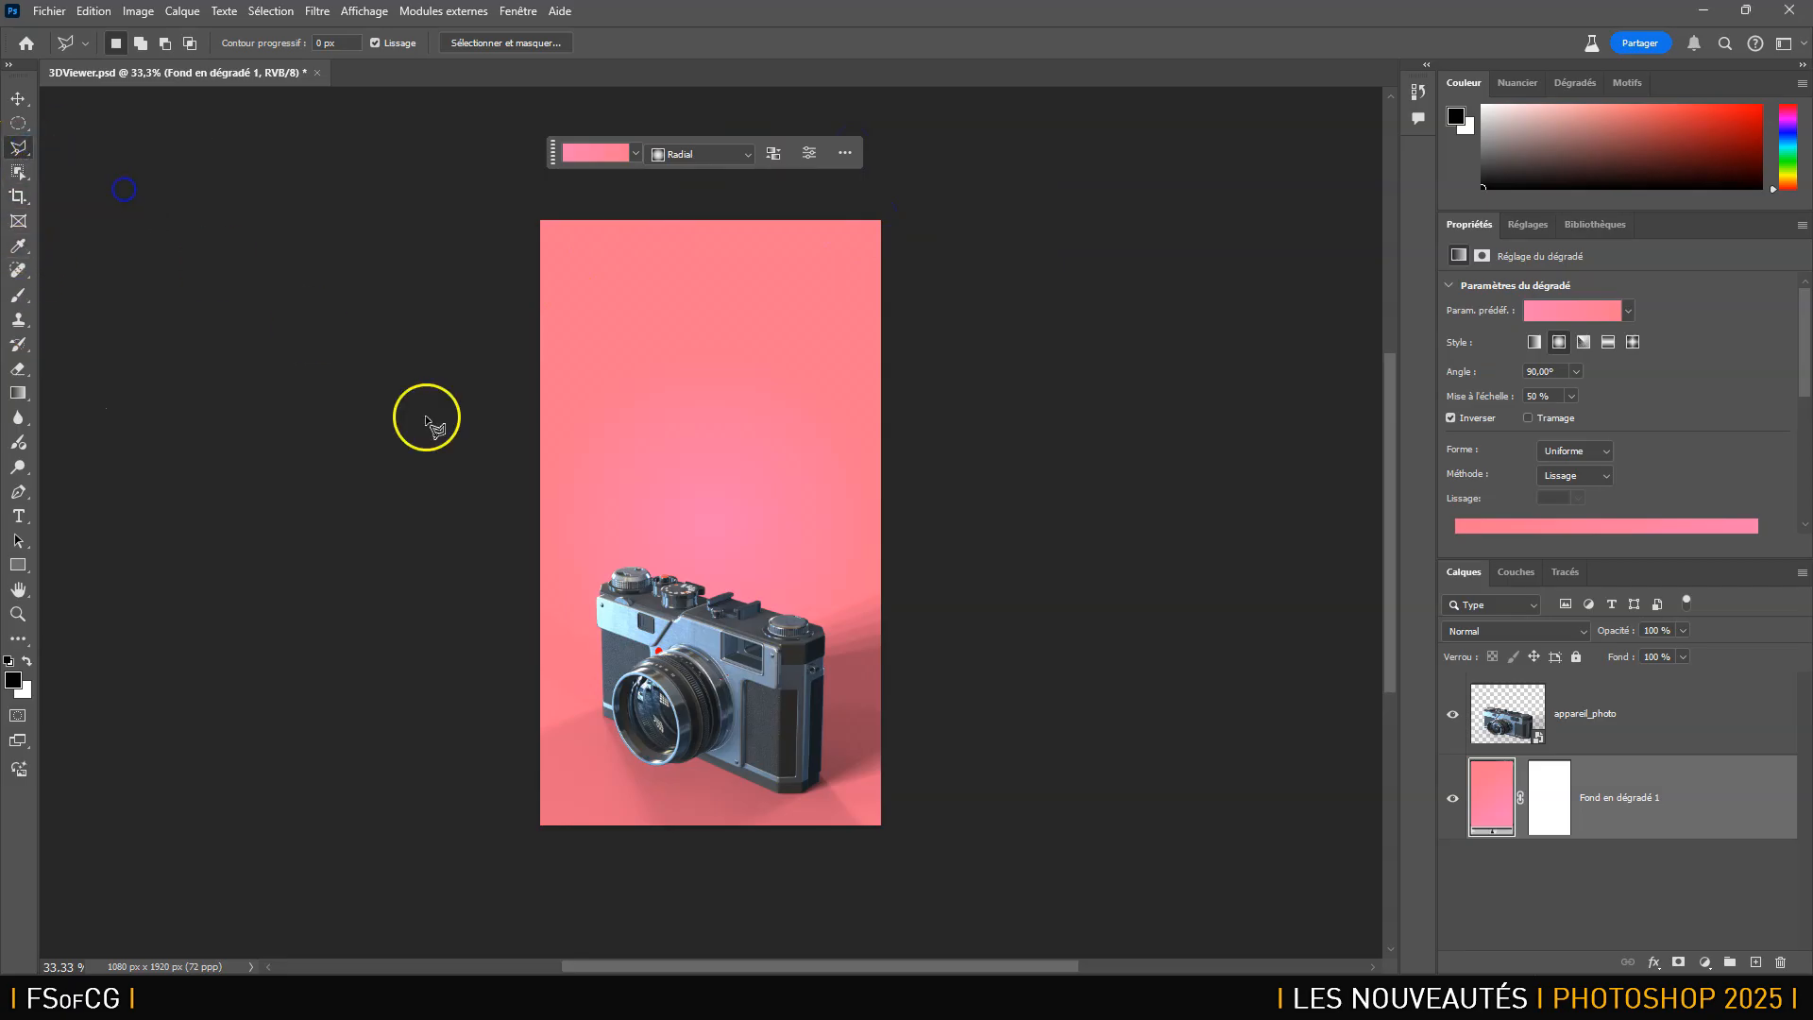
left_click(881, 827)
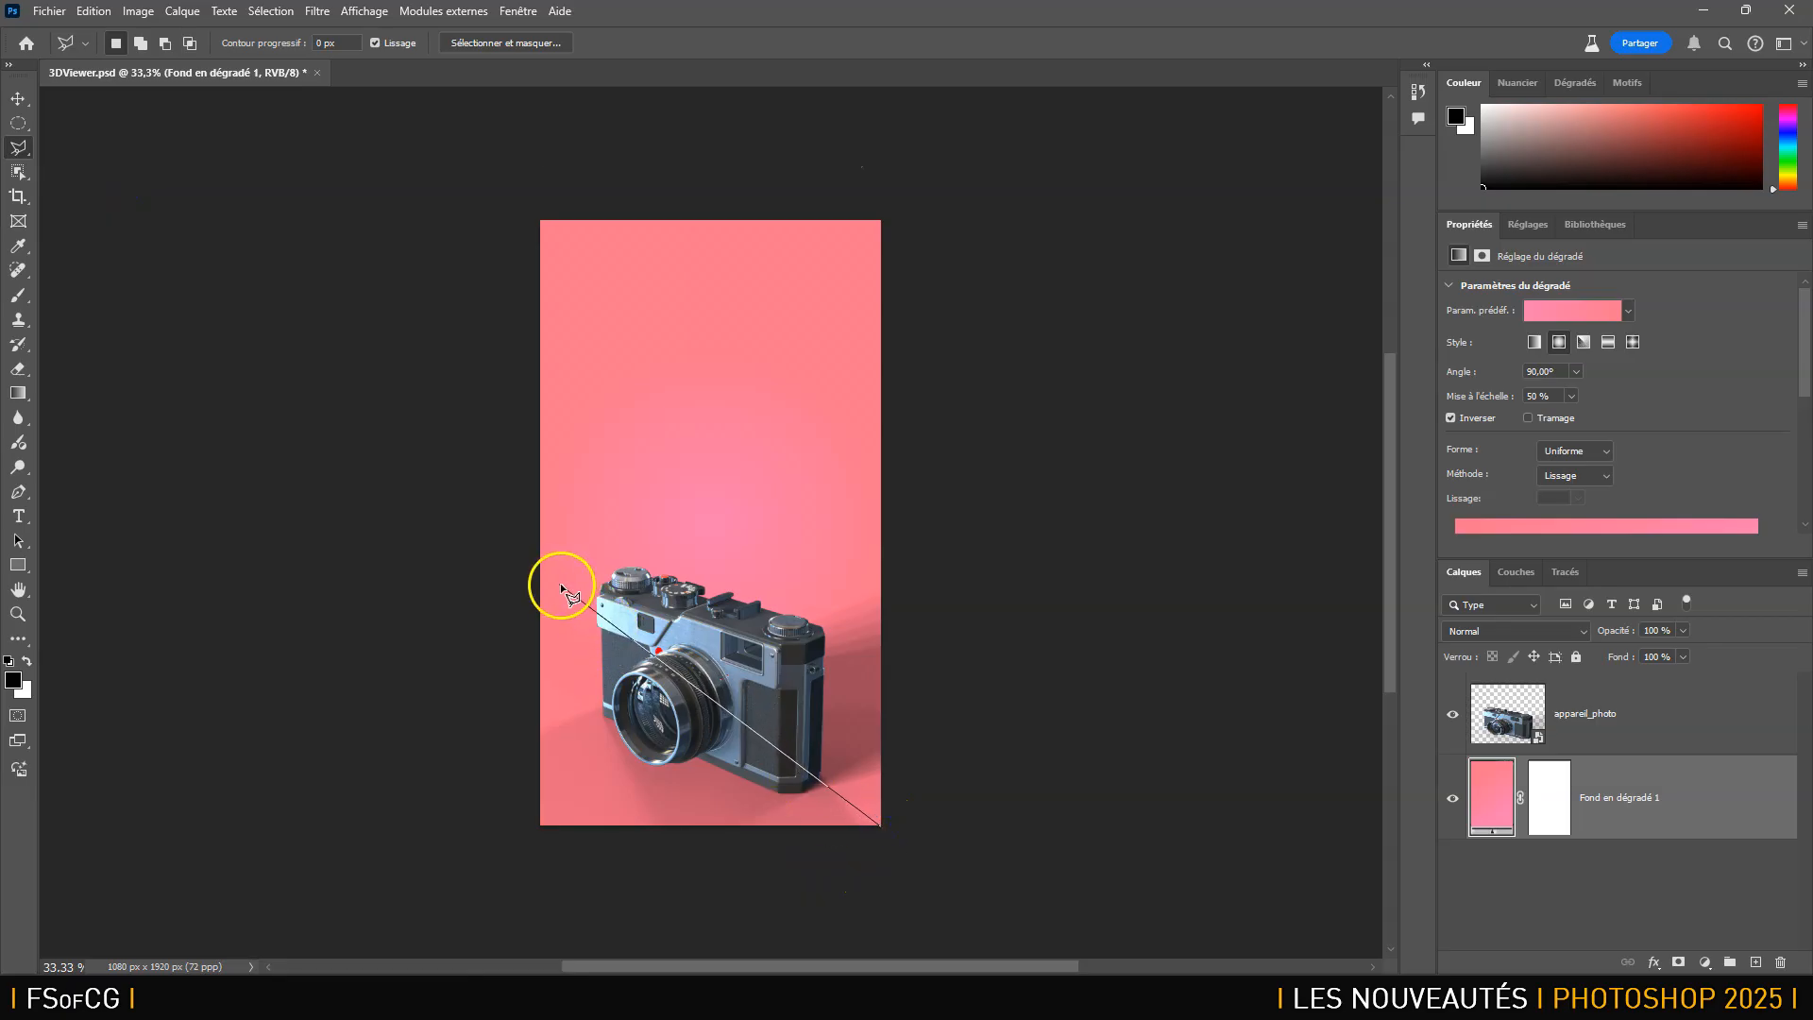
left_click(452, 638)
left_click(452, 887)
left_click(967, 903)
double_click(968, 839)
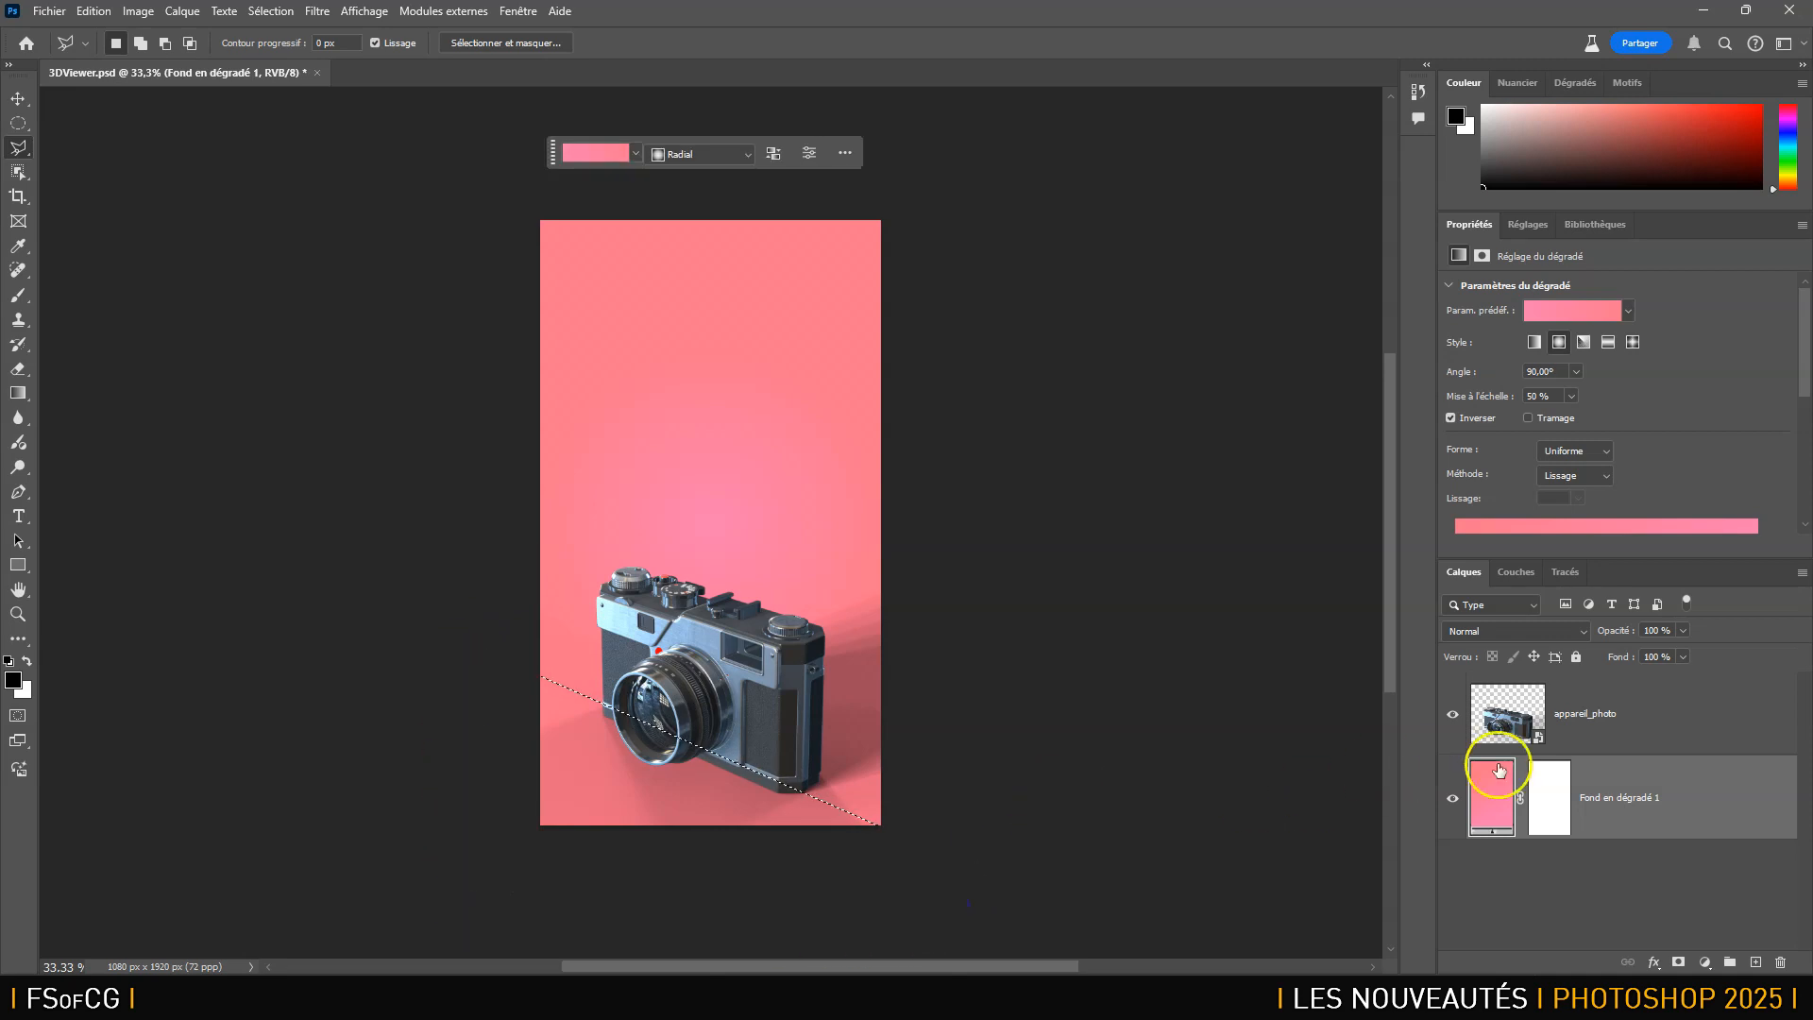
Delete the blank mask of Fond en dégradé 1 and add a new layer mask from the diagonal selection.
left_click(1556, 805)
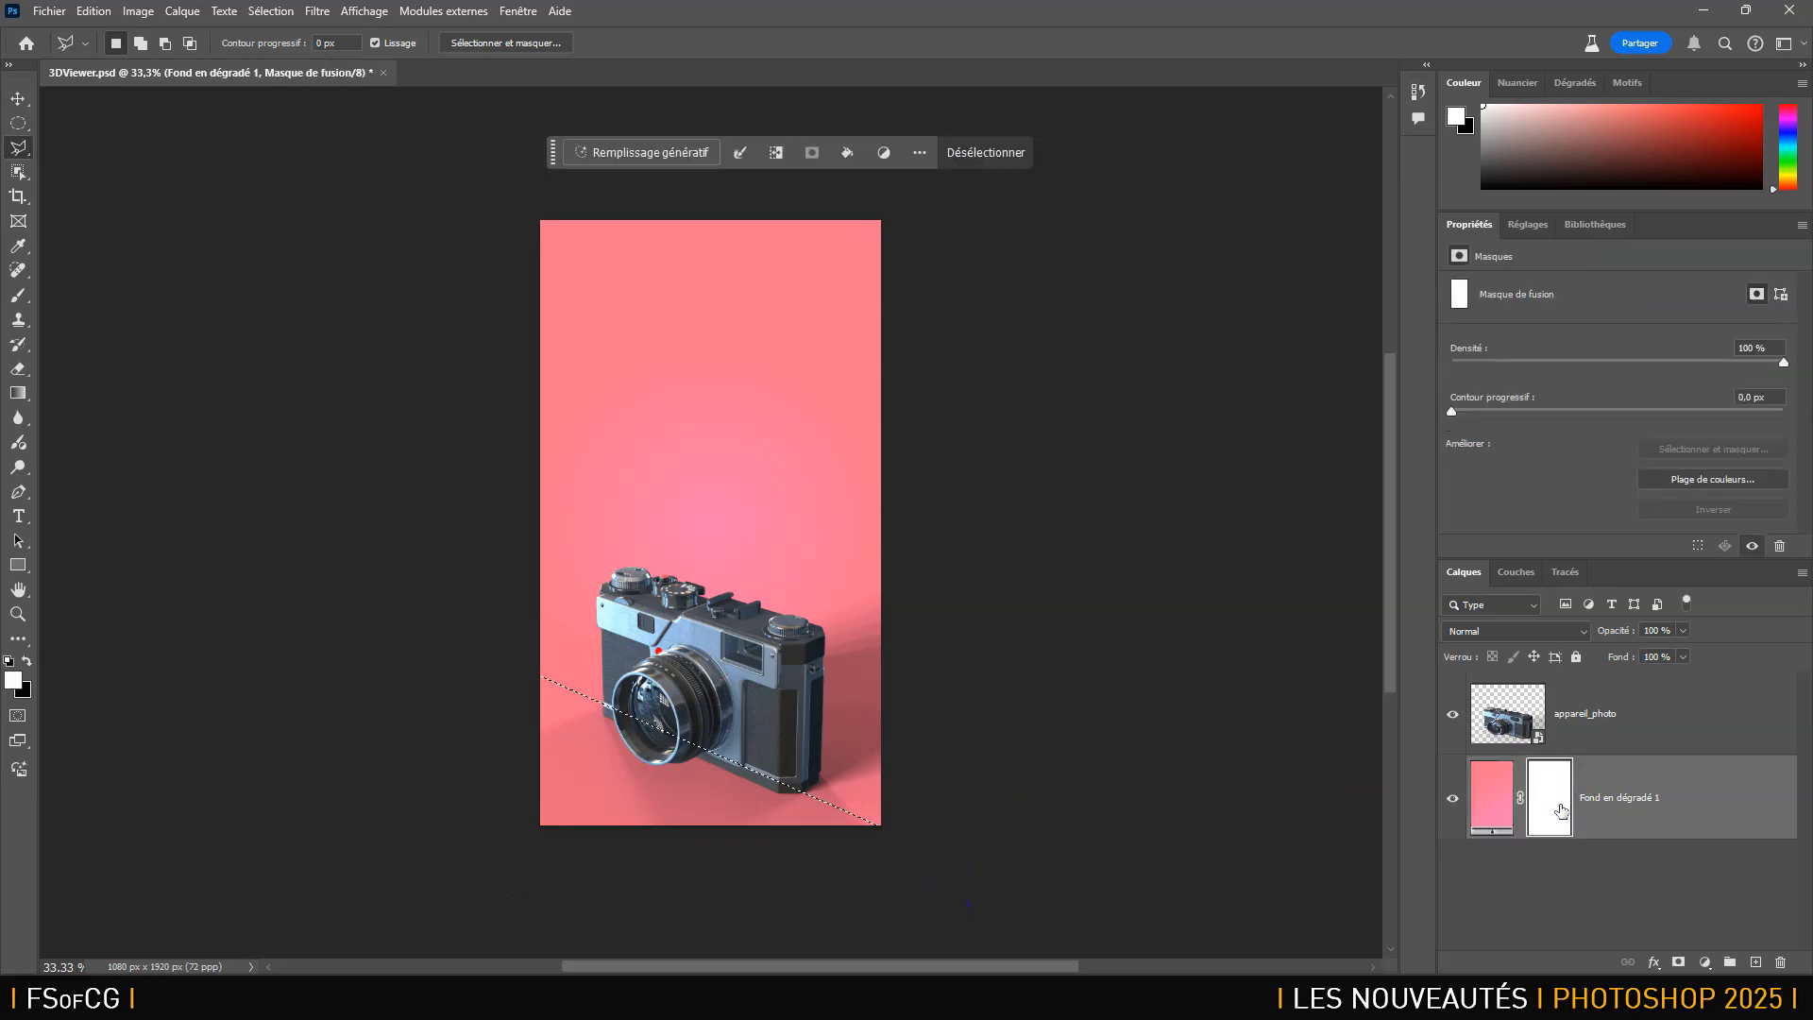
right_click(1560, 810)
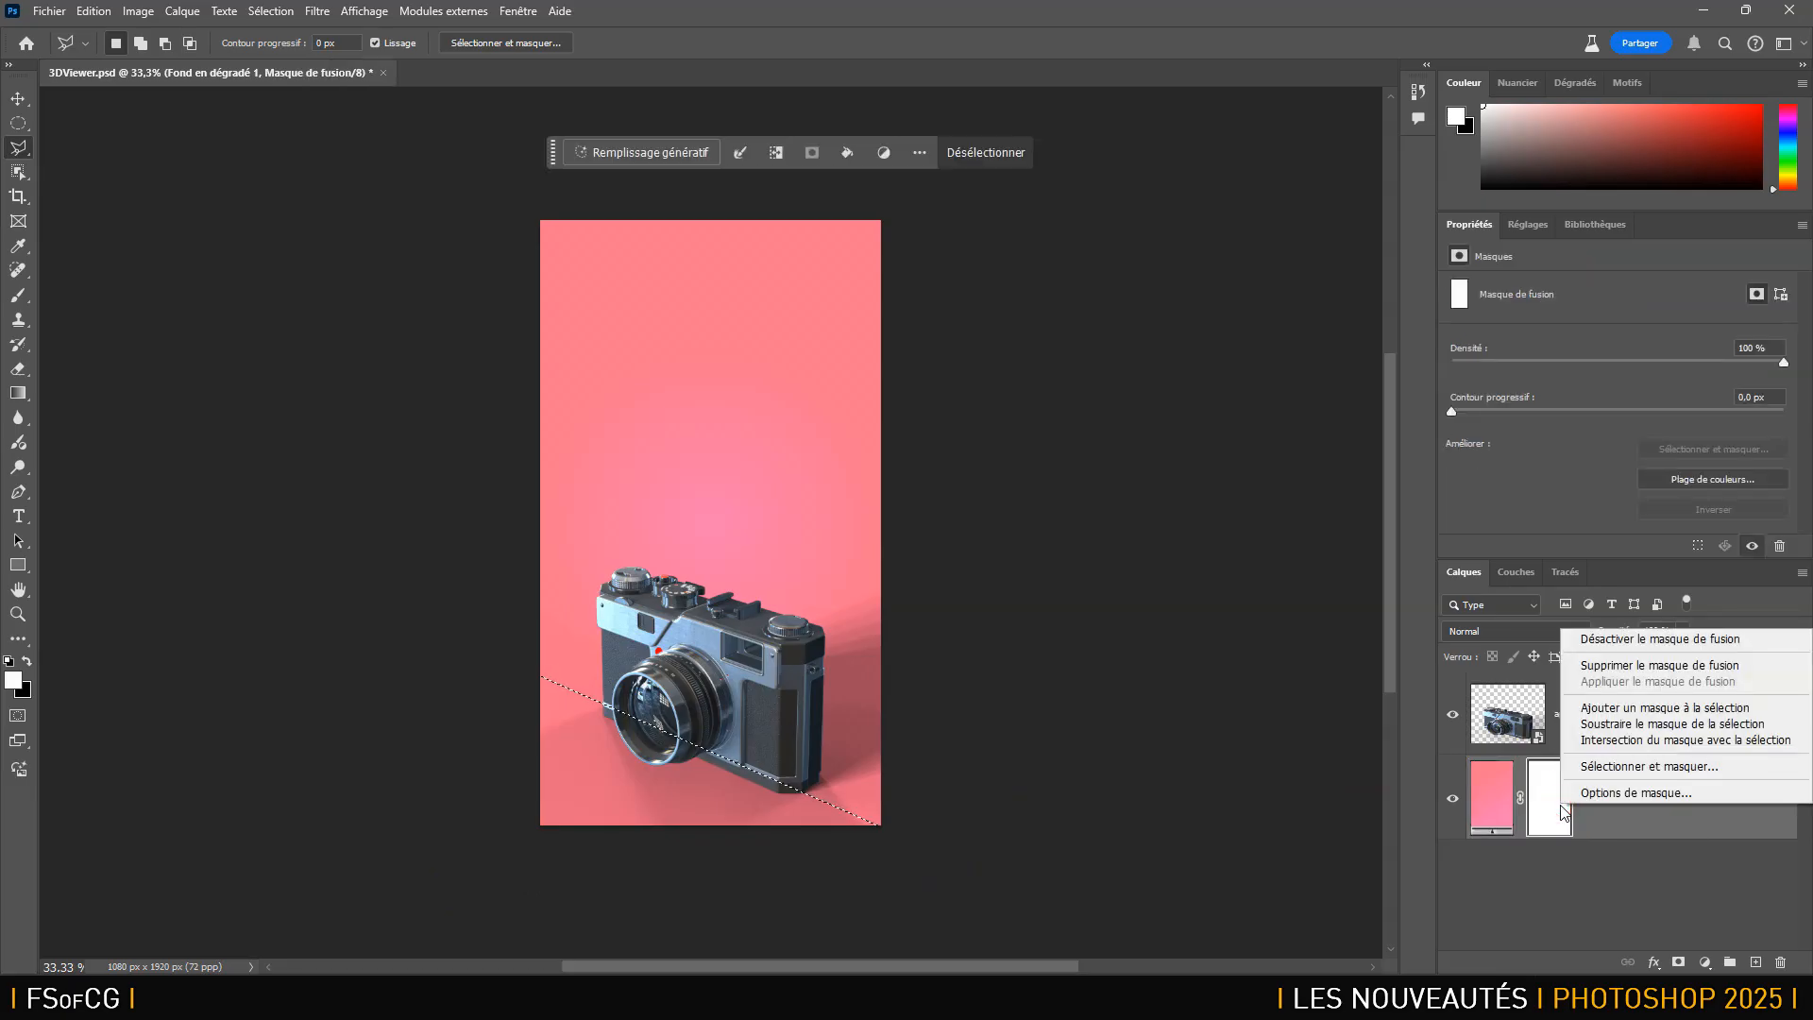
left_click(1621, 666)
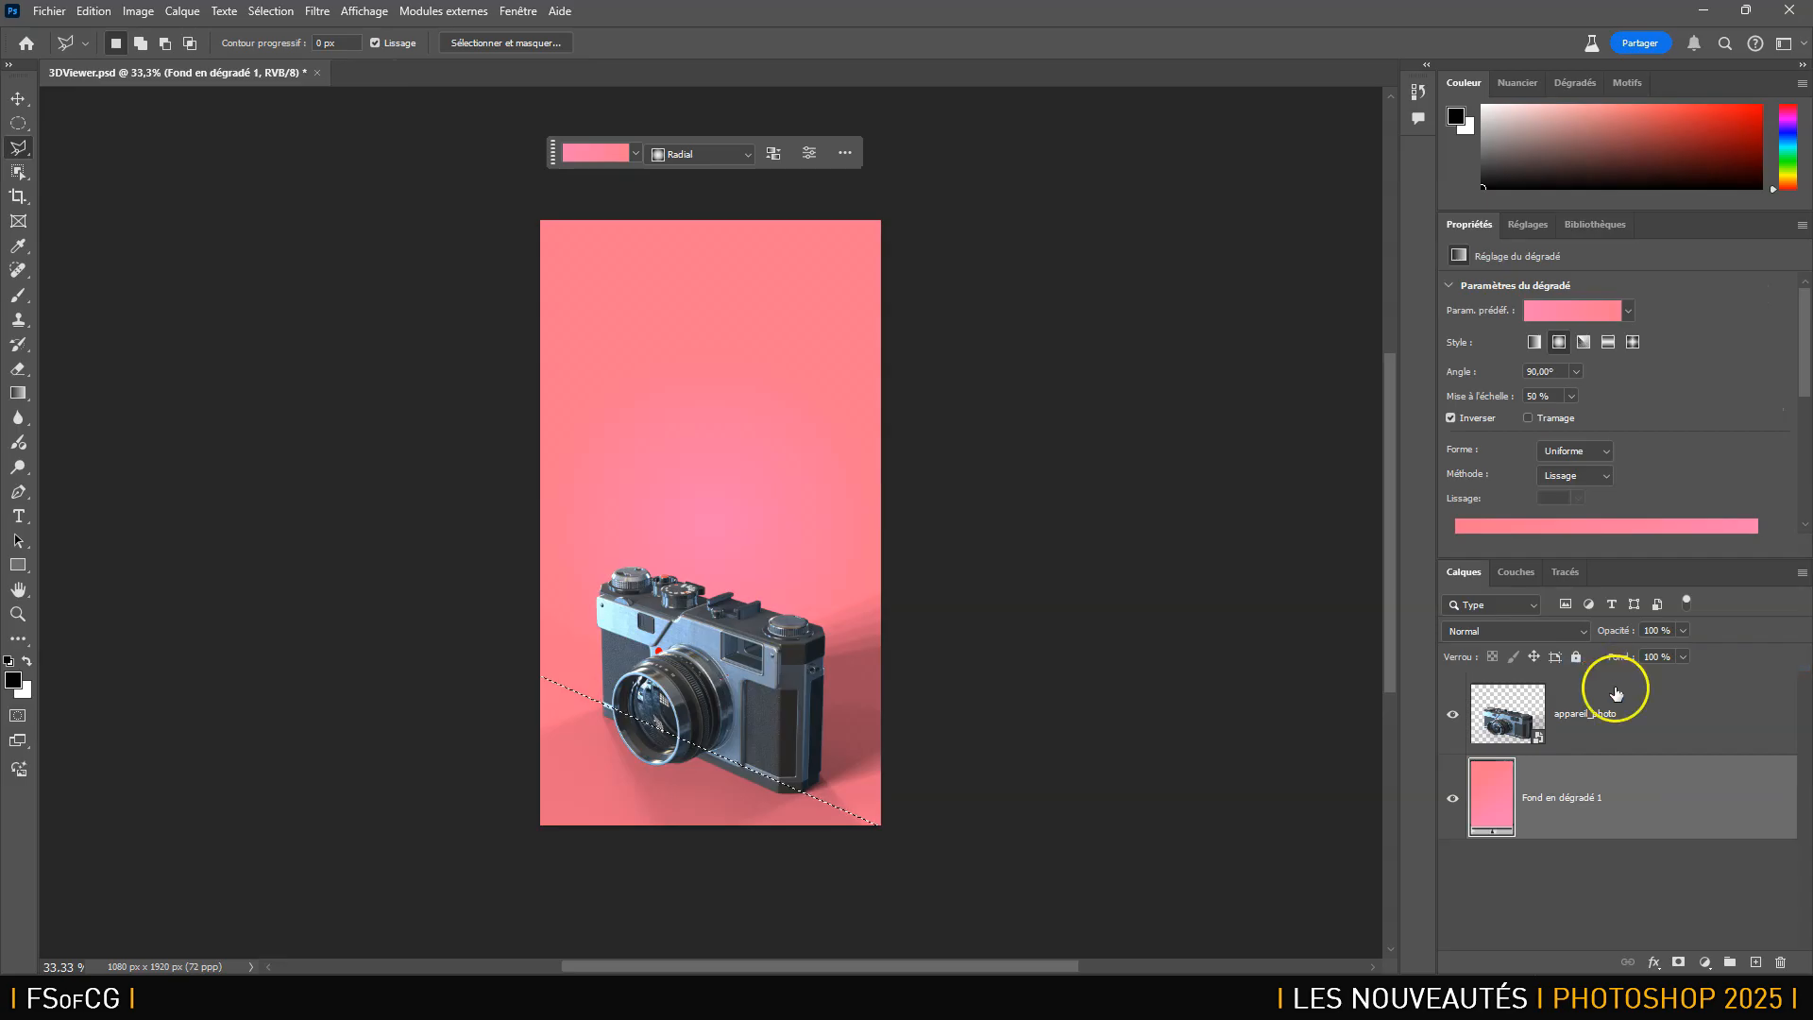
left_click(1680, 963)
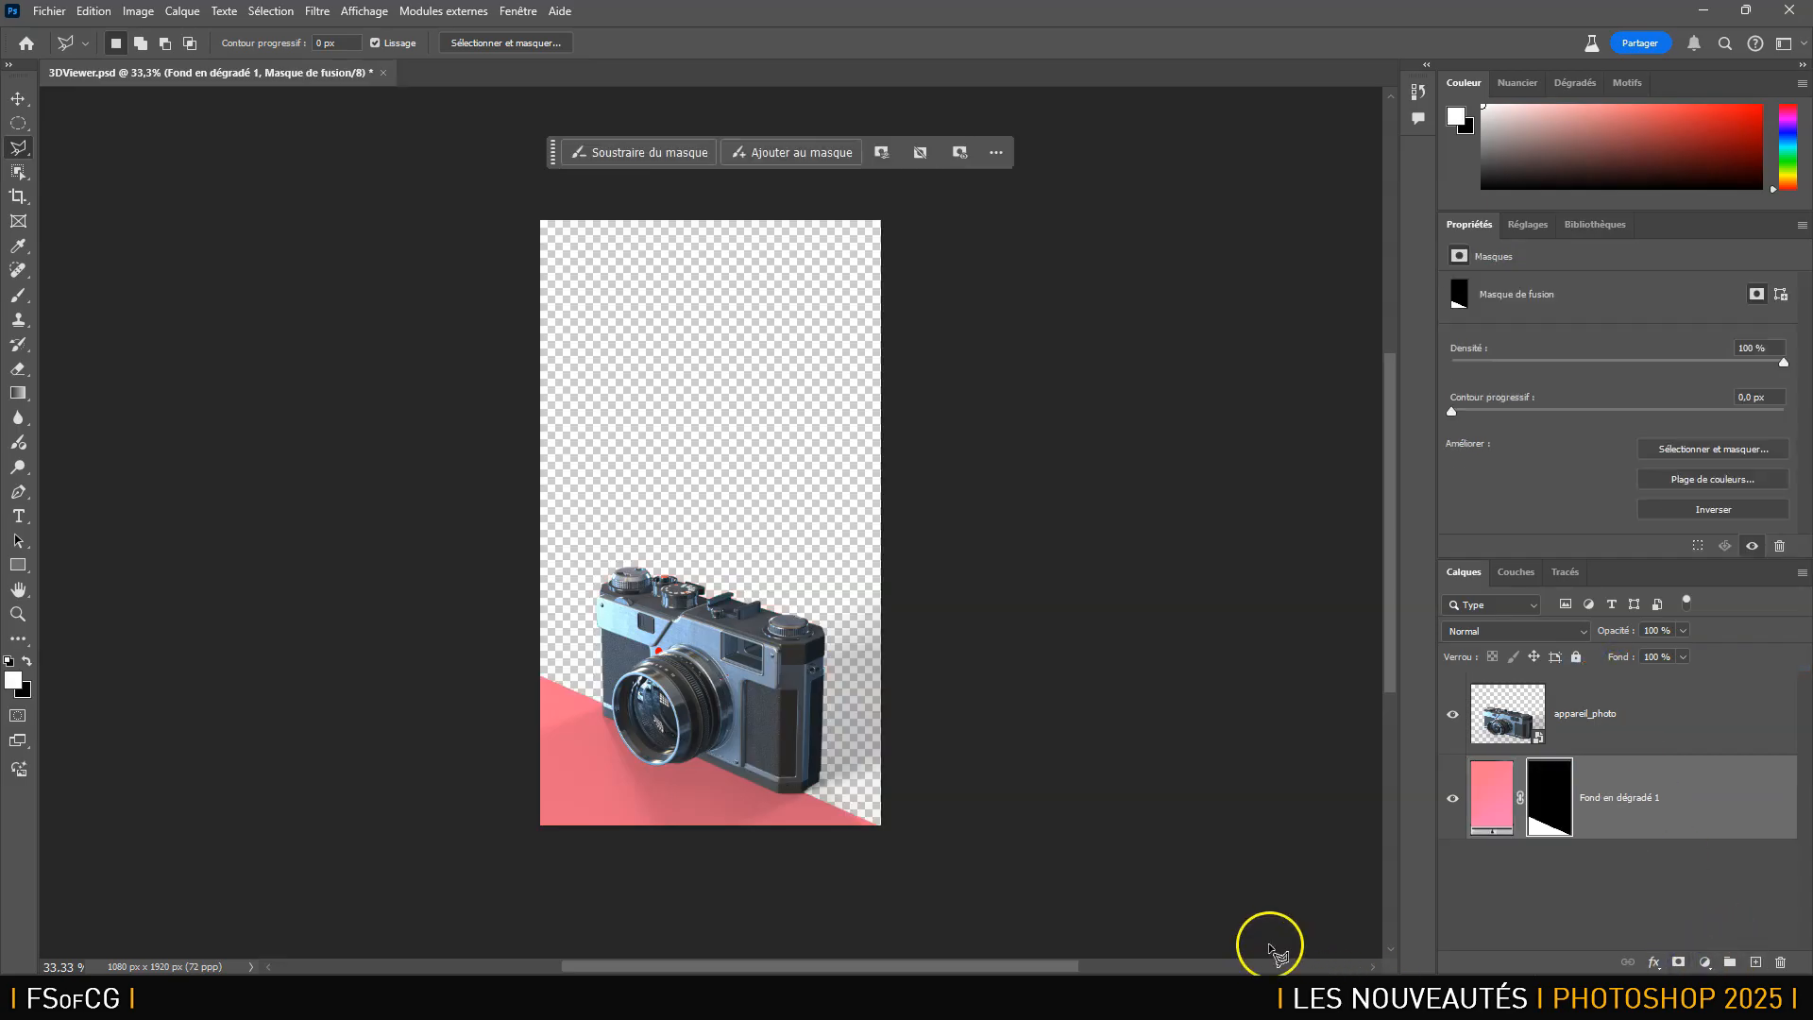
Unlink the mask from Fond en dégradé 1 and move the mask upward so the gradient floor rises behind the camera.
left_click(1520, 800)
key("v")
left_click_drag(750, 807, 759, 754)
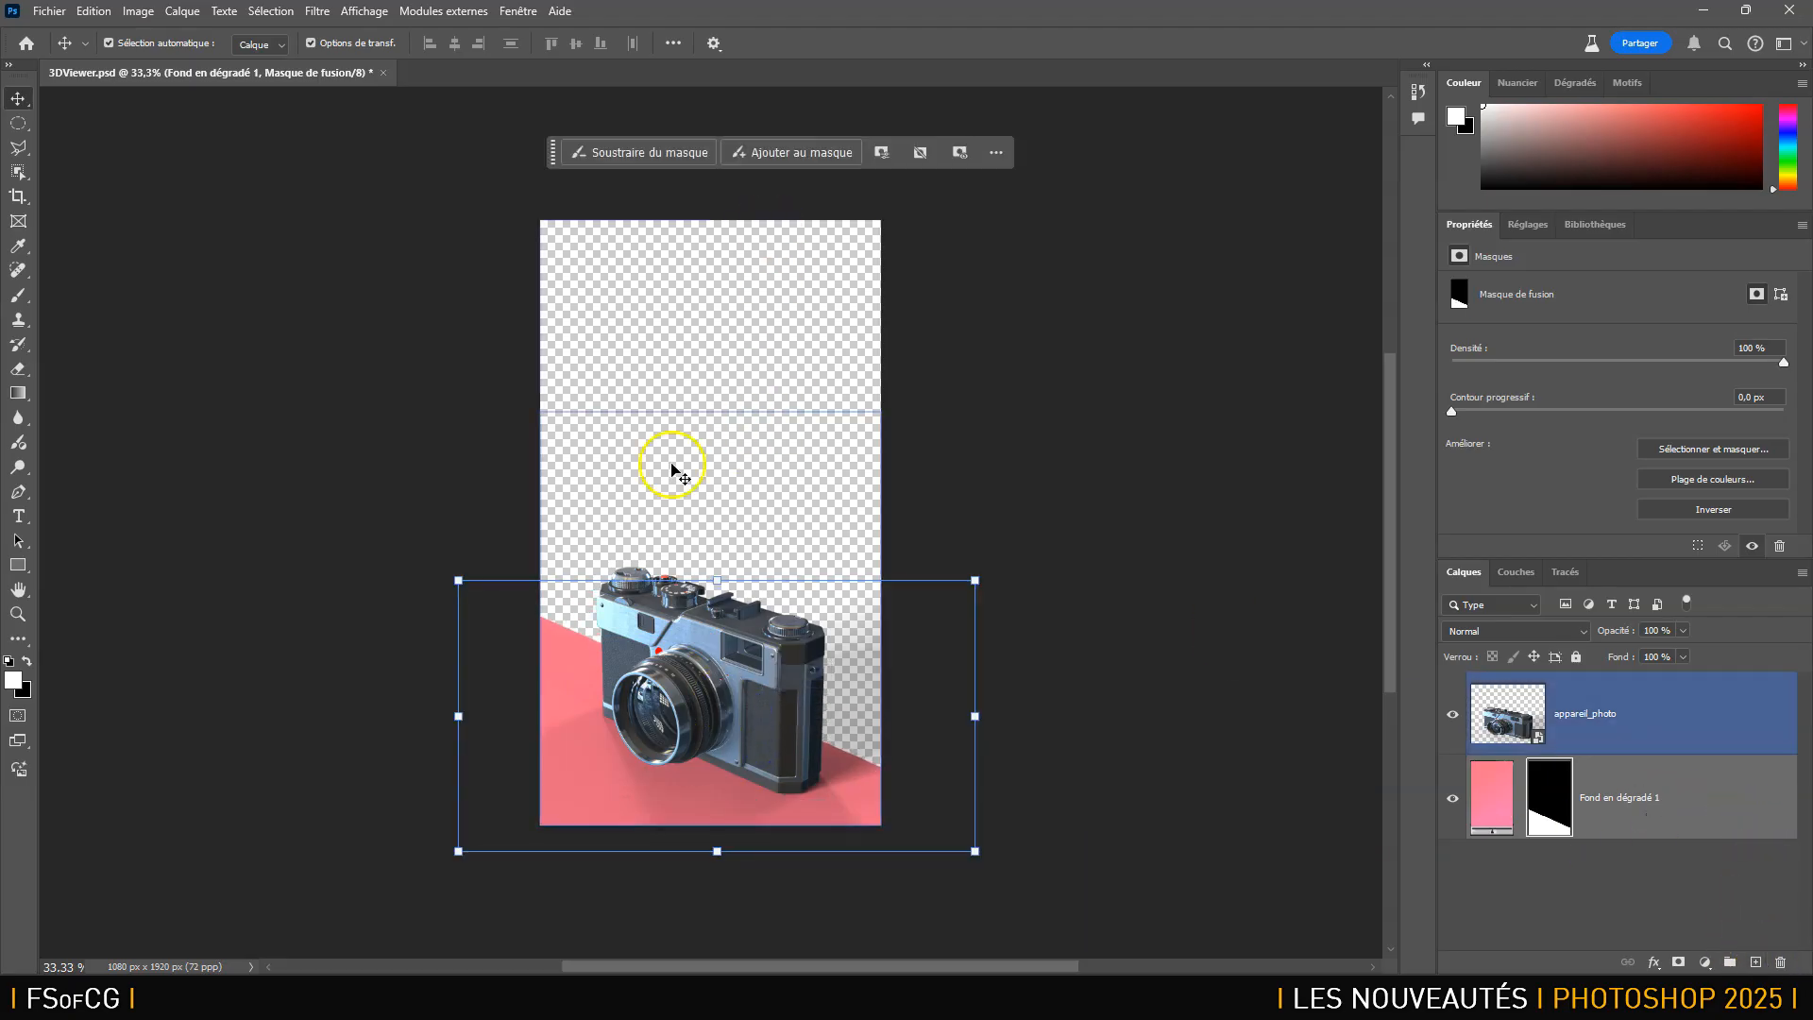
Place pexels-badun-16162471.jpg from the Images sources folder as an embedded image above the gradient layer.
left_click(48, 11)
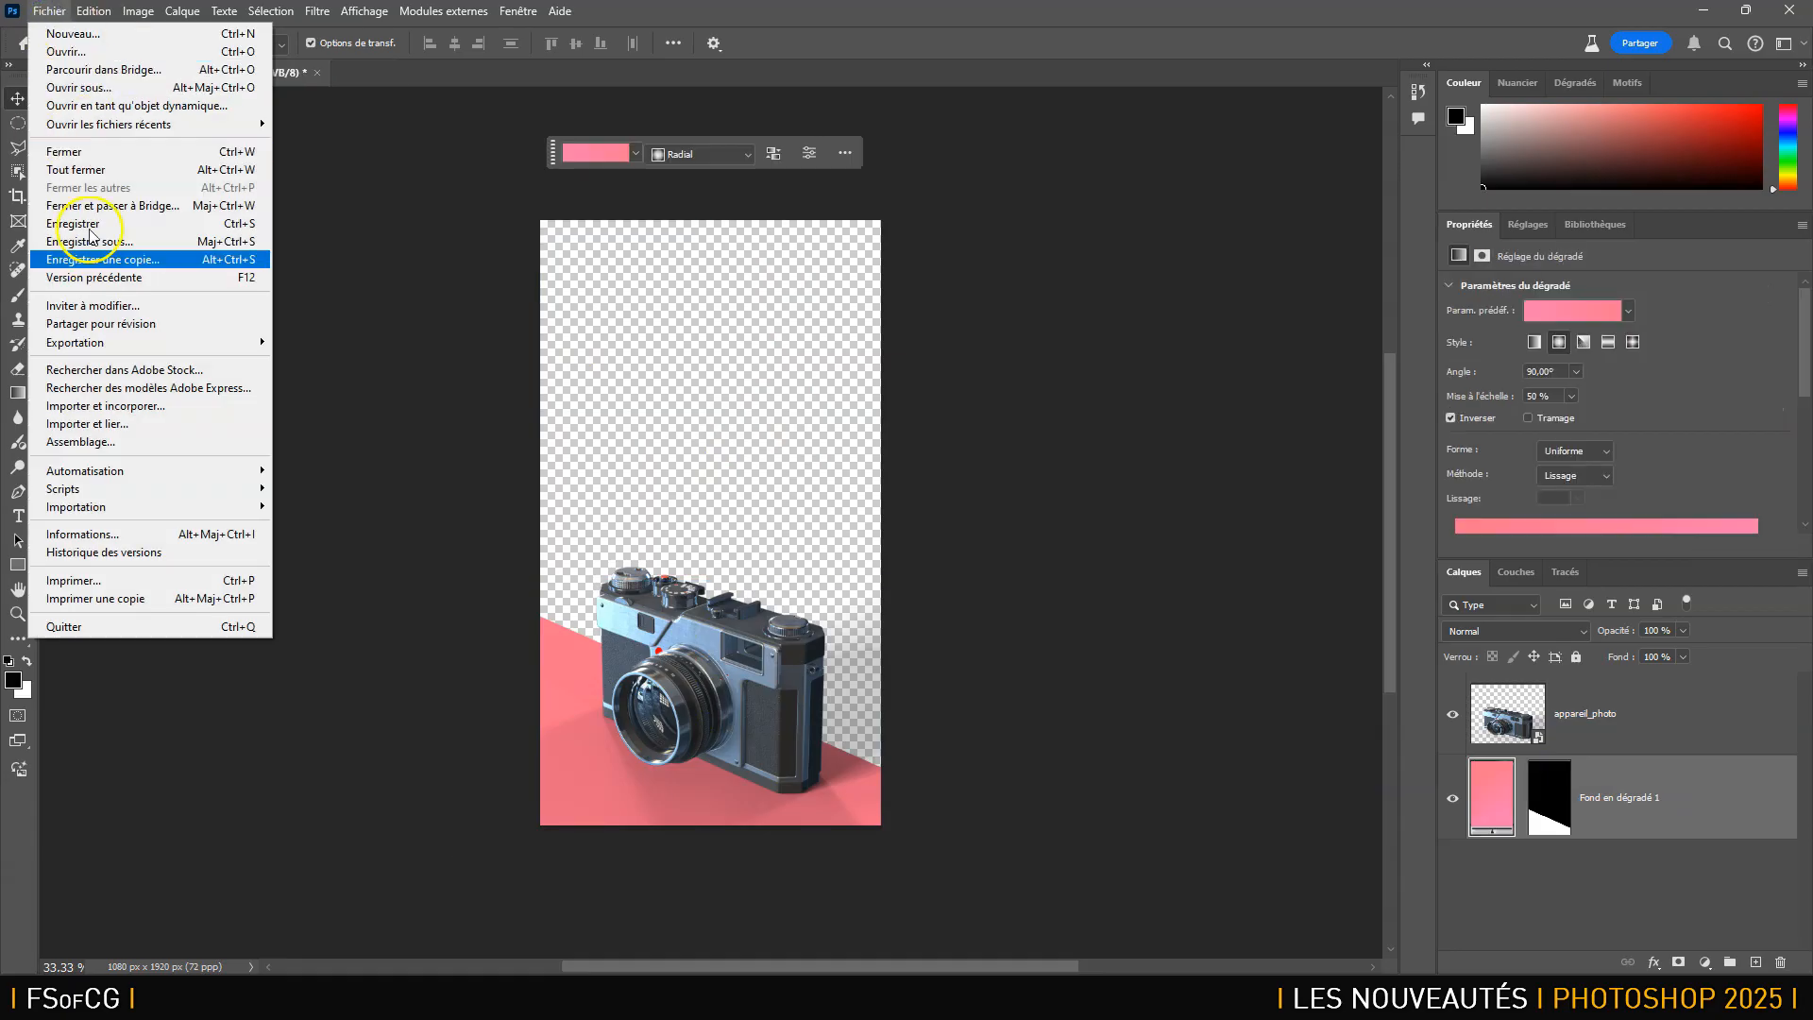
left_click(144, 407)
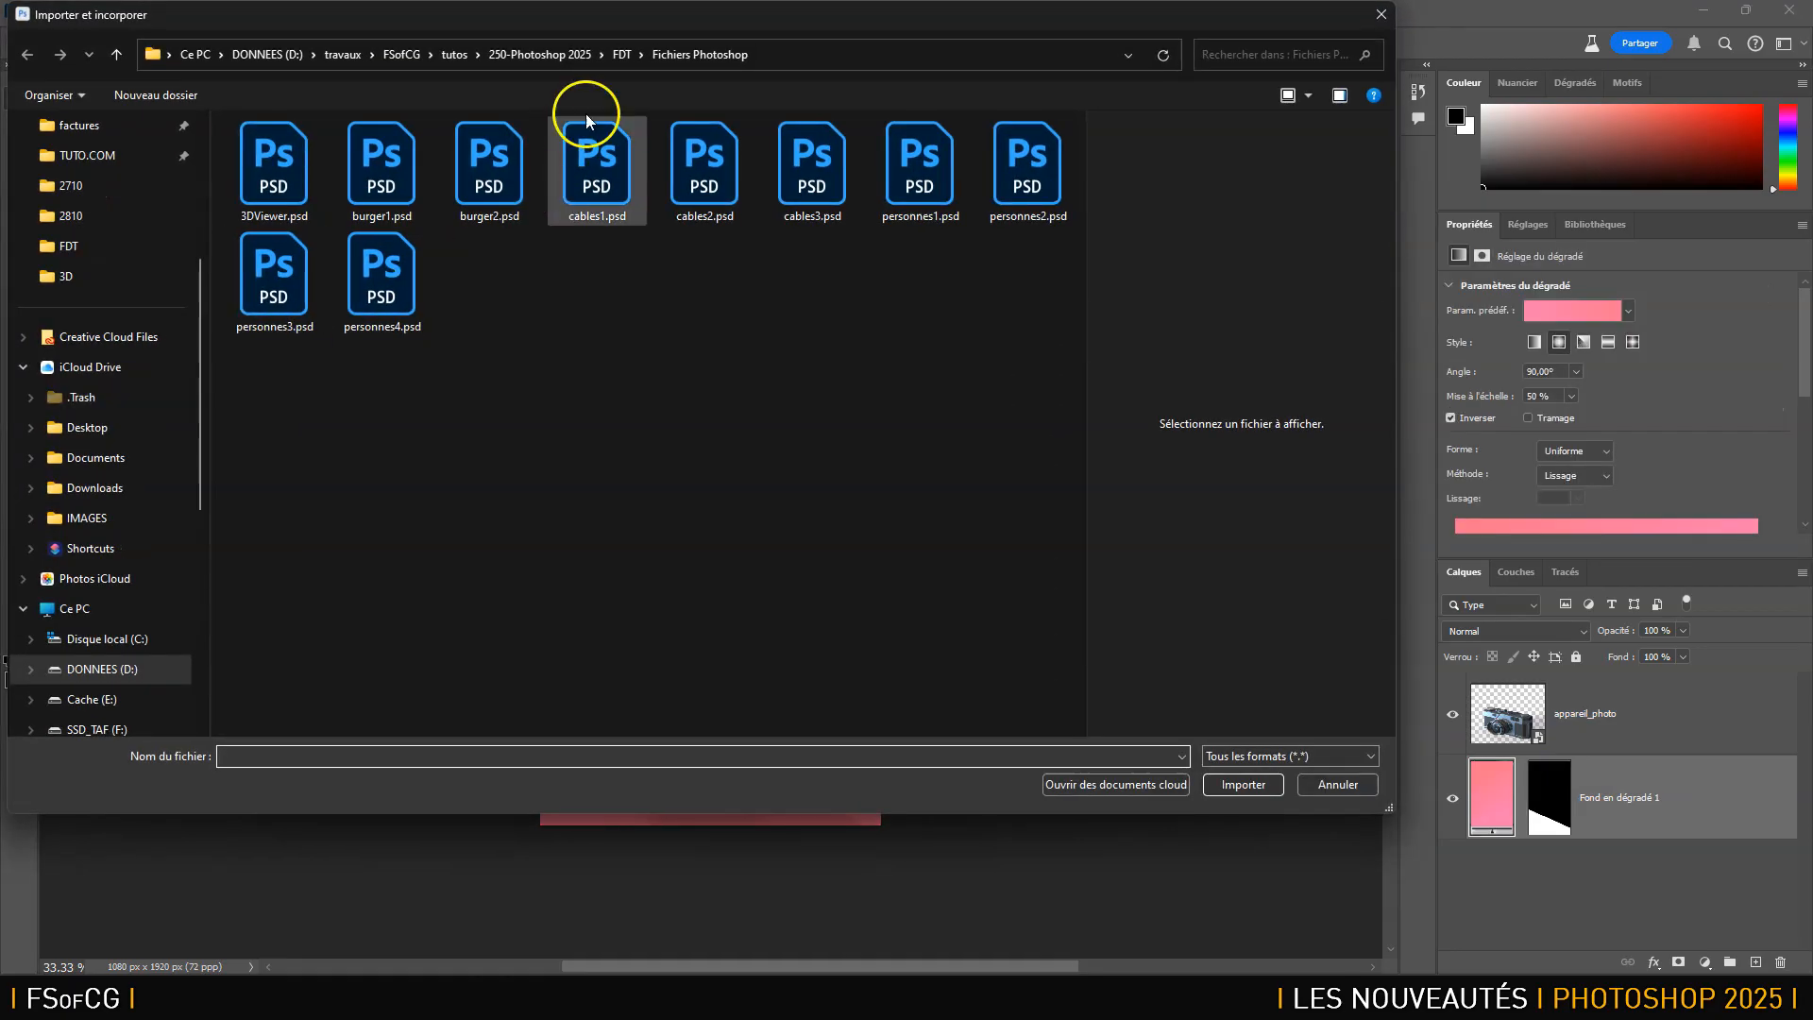
left_click(622, 55)
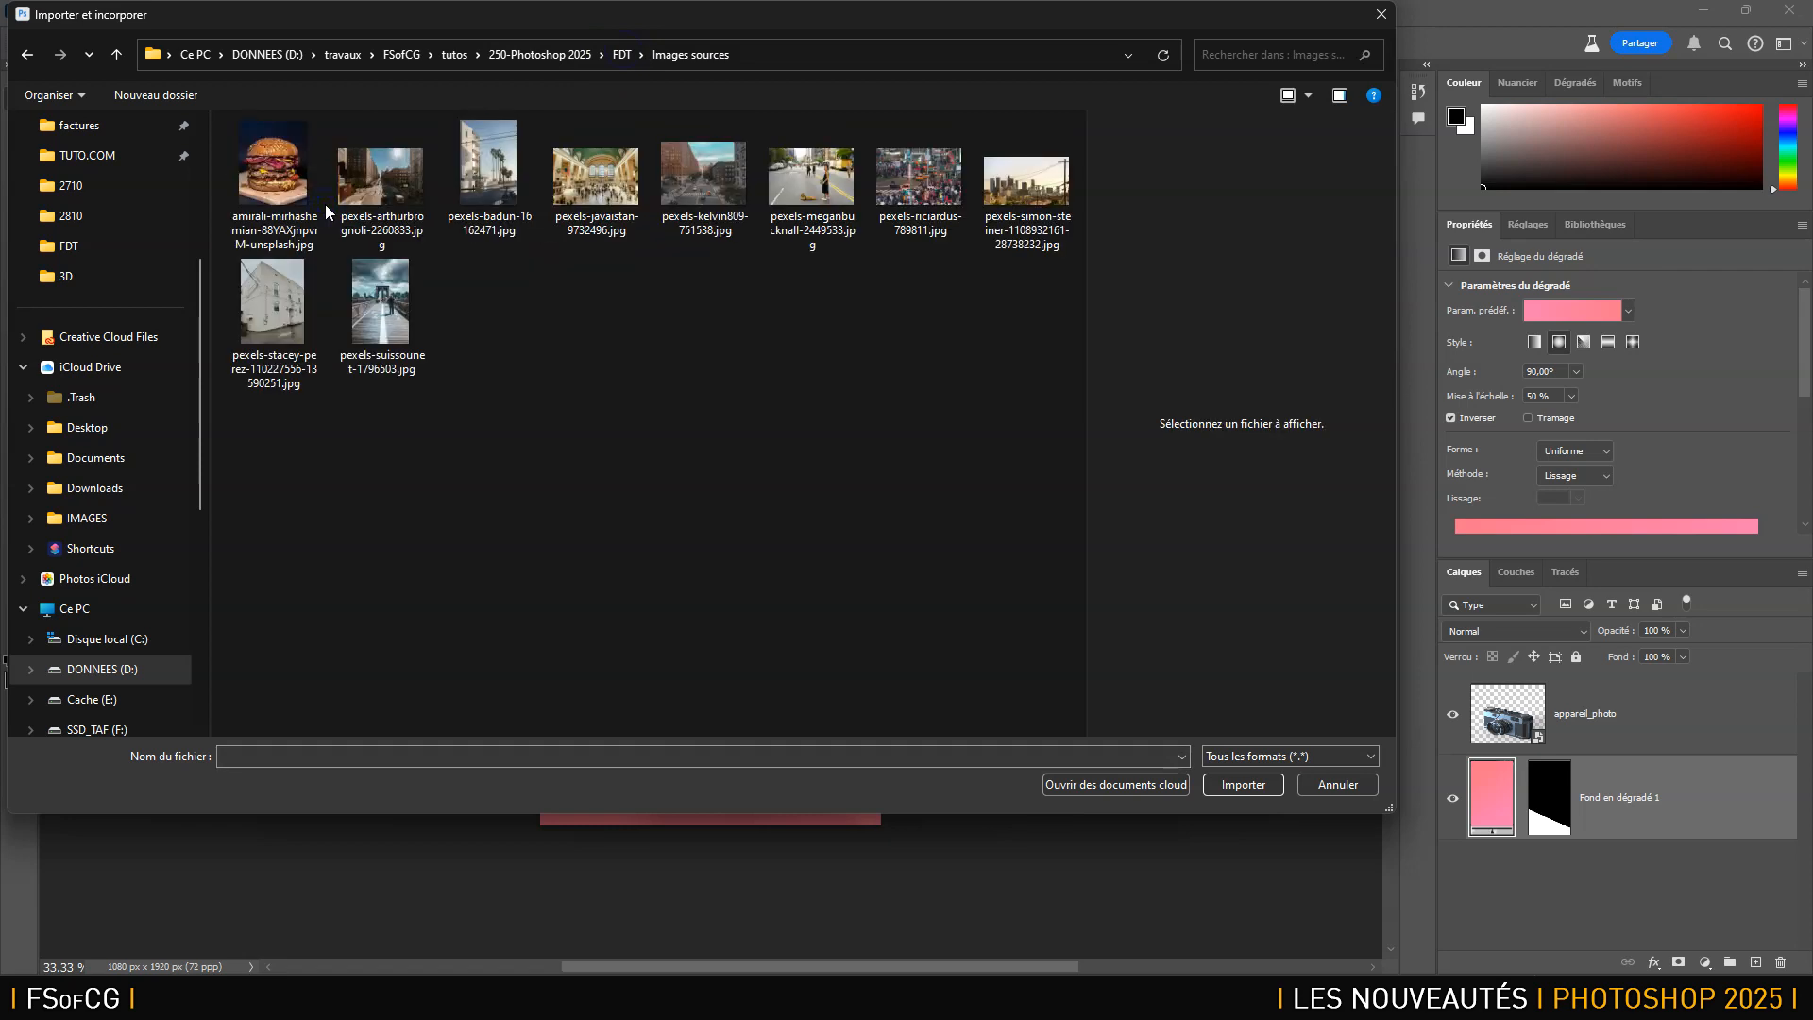
left_click(597, 418)
left_click(490, 174)
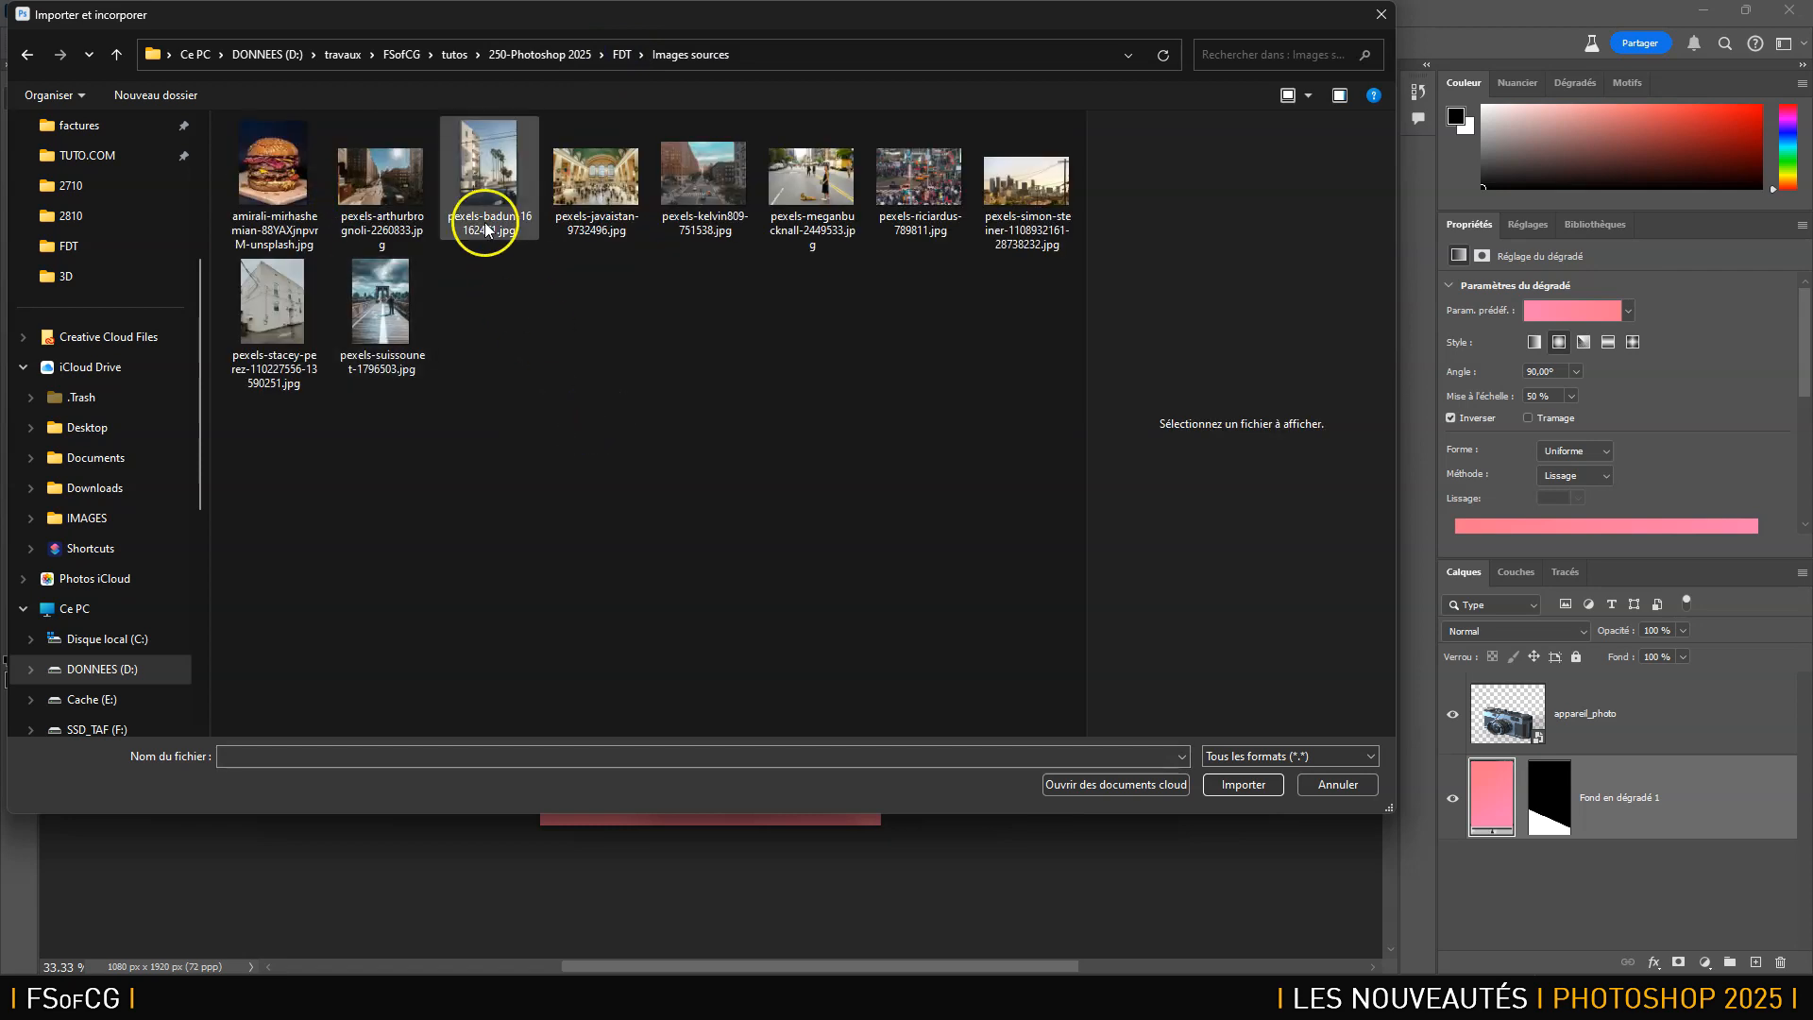
left_click(1274, 783)
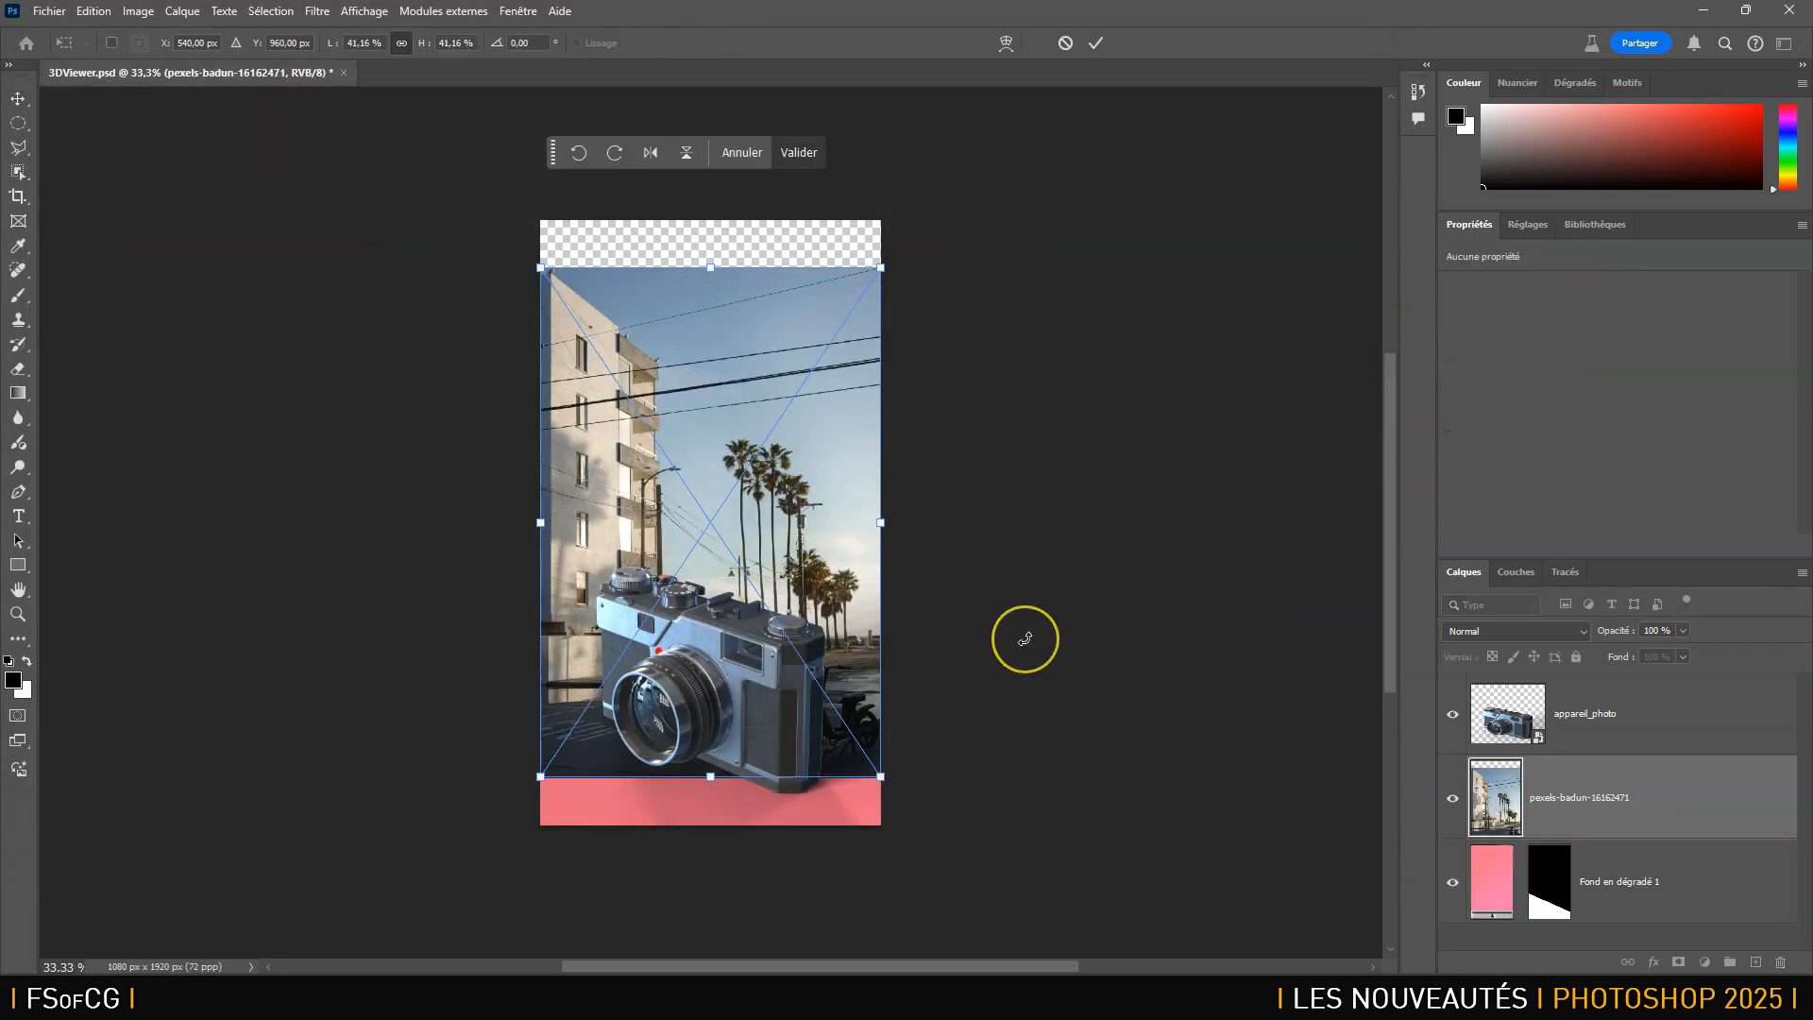
Scale the placed photo to about 49.34% to fill the canvas, and move the Fond en dégradé 1 layer above it.
left_click_drag(881, 269, 917, 218)
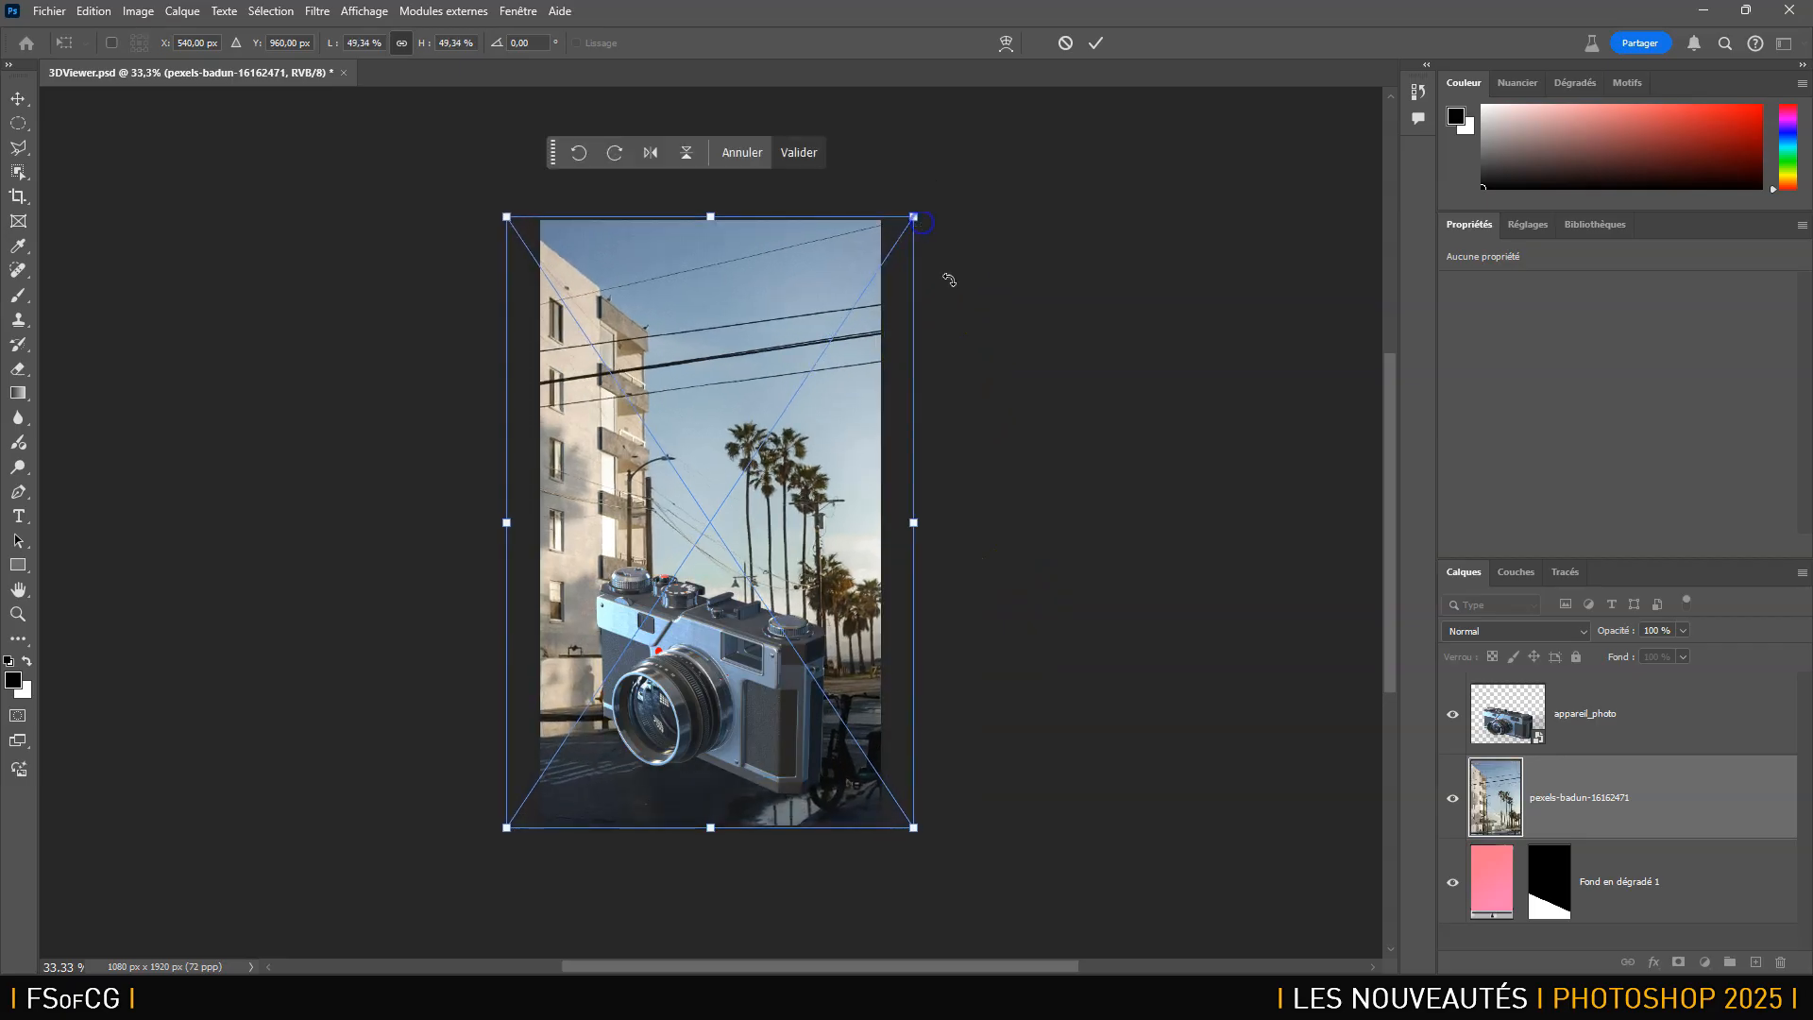
left_click(1049, 433)
left_click_drag(1703, 866, 1711, 772)
left_click(1279, 752)
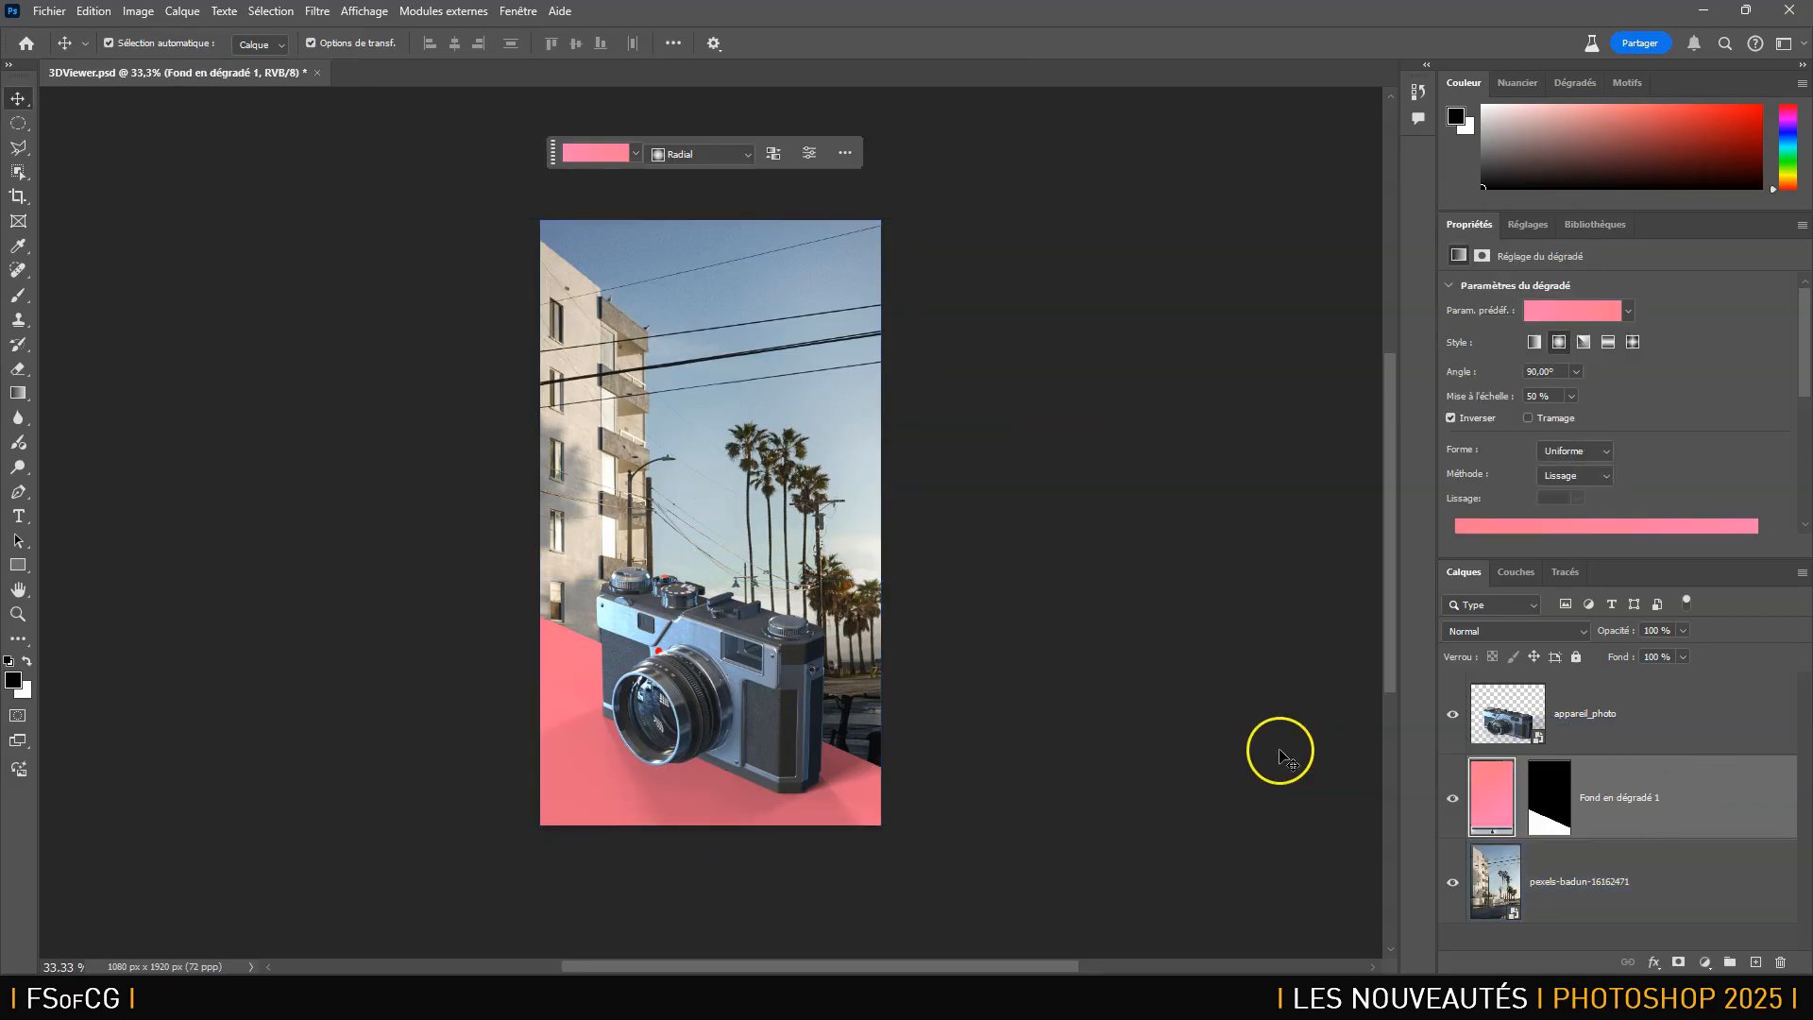
Add a text layer over the sky reading Workshop, Photoshop, 2025, Venice and Beach on five separate lines.
left_click(18, 515)
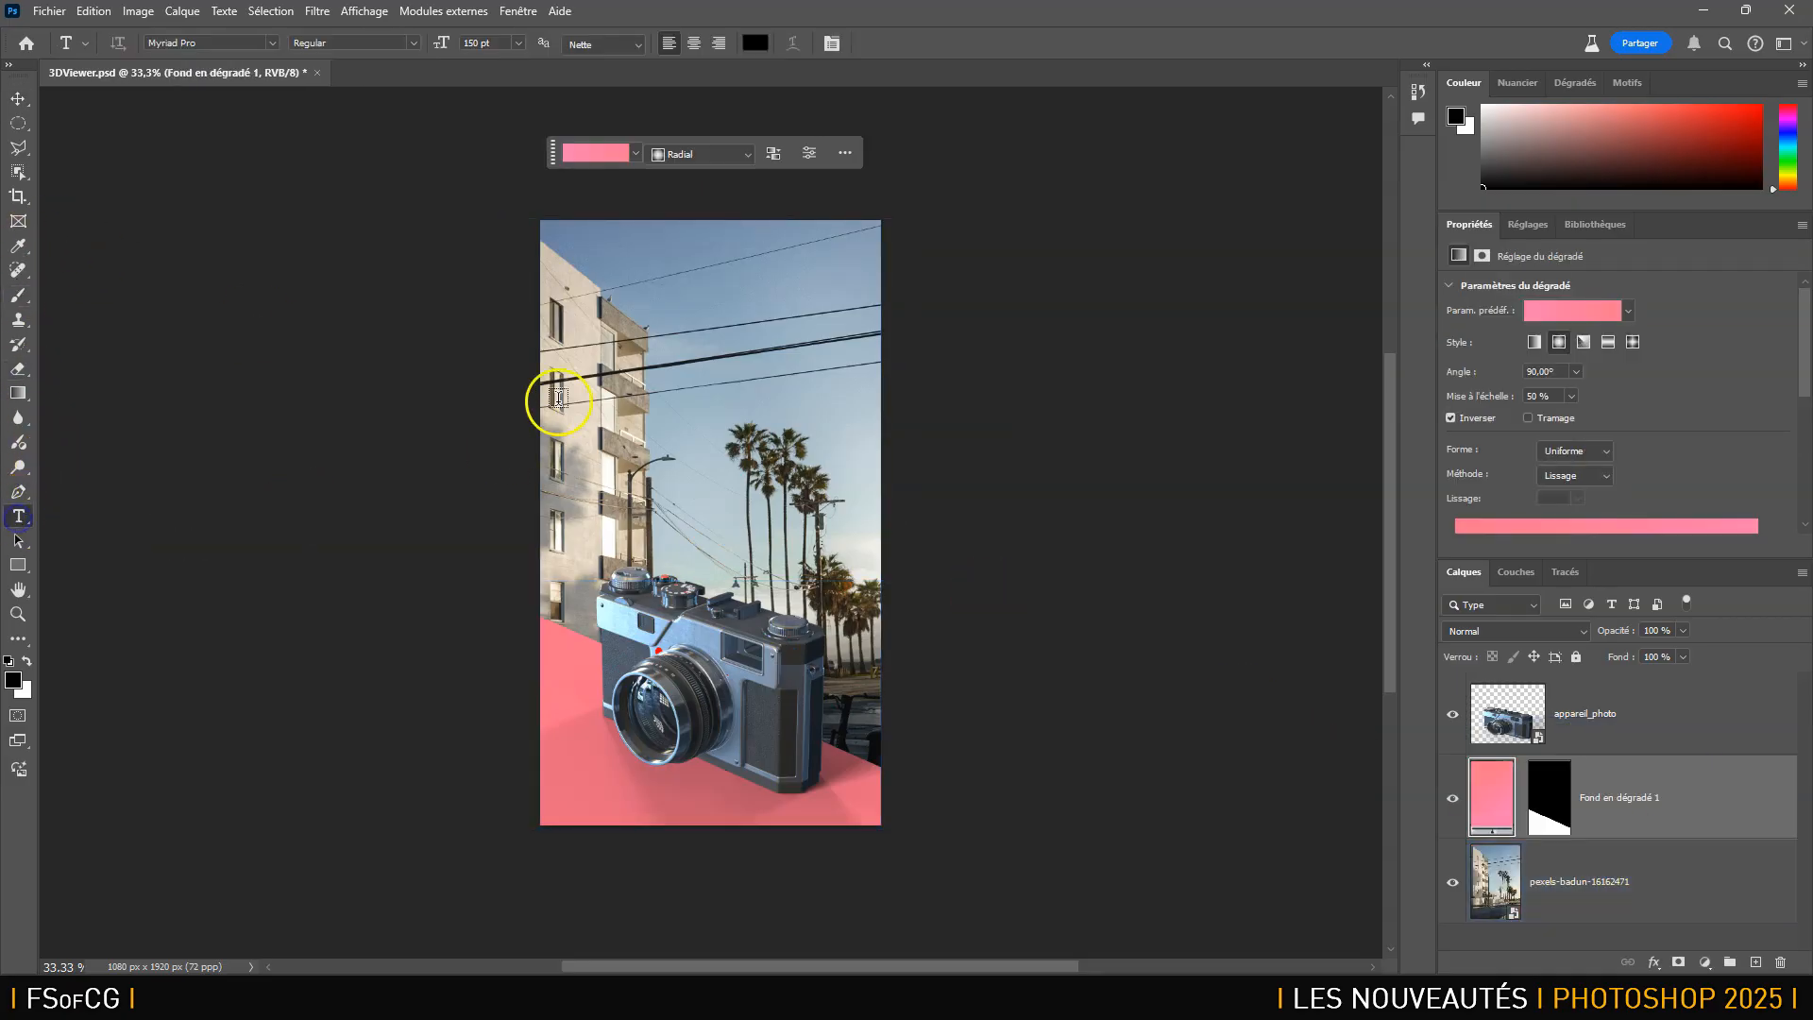
left_click(624, 330)
type("W")
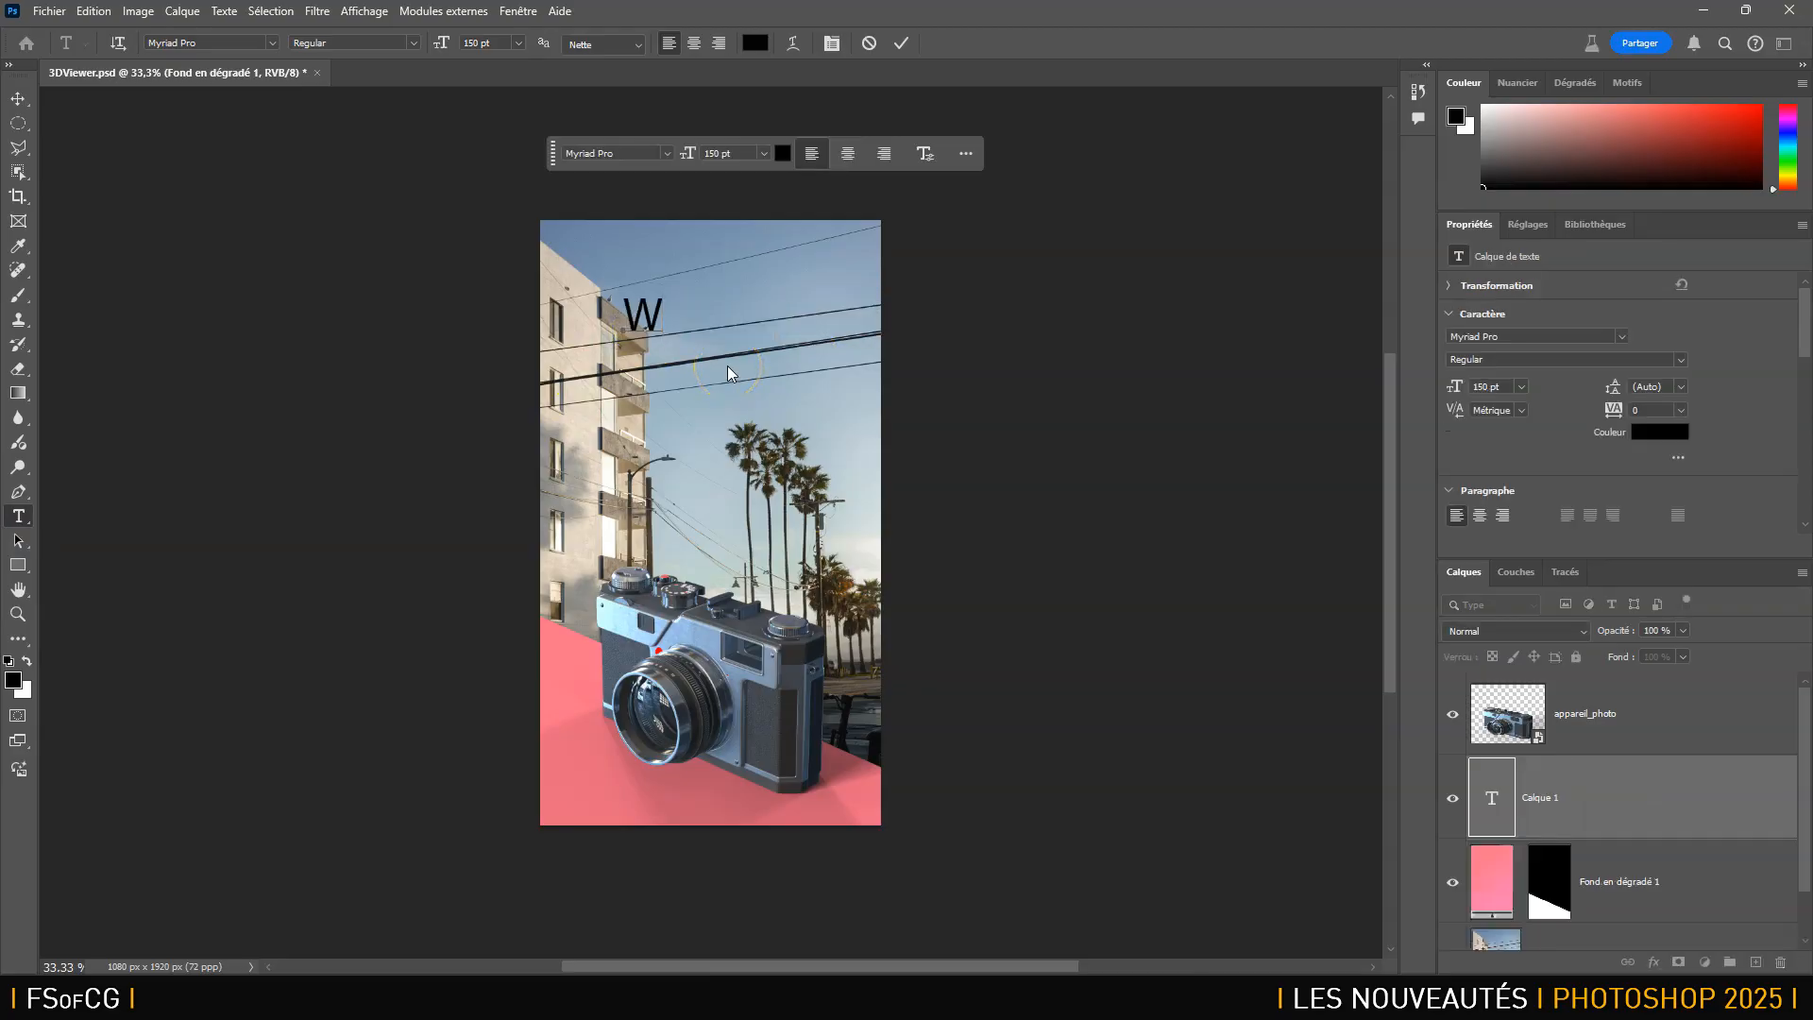
type("orkshop")
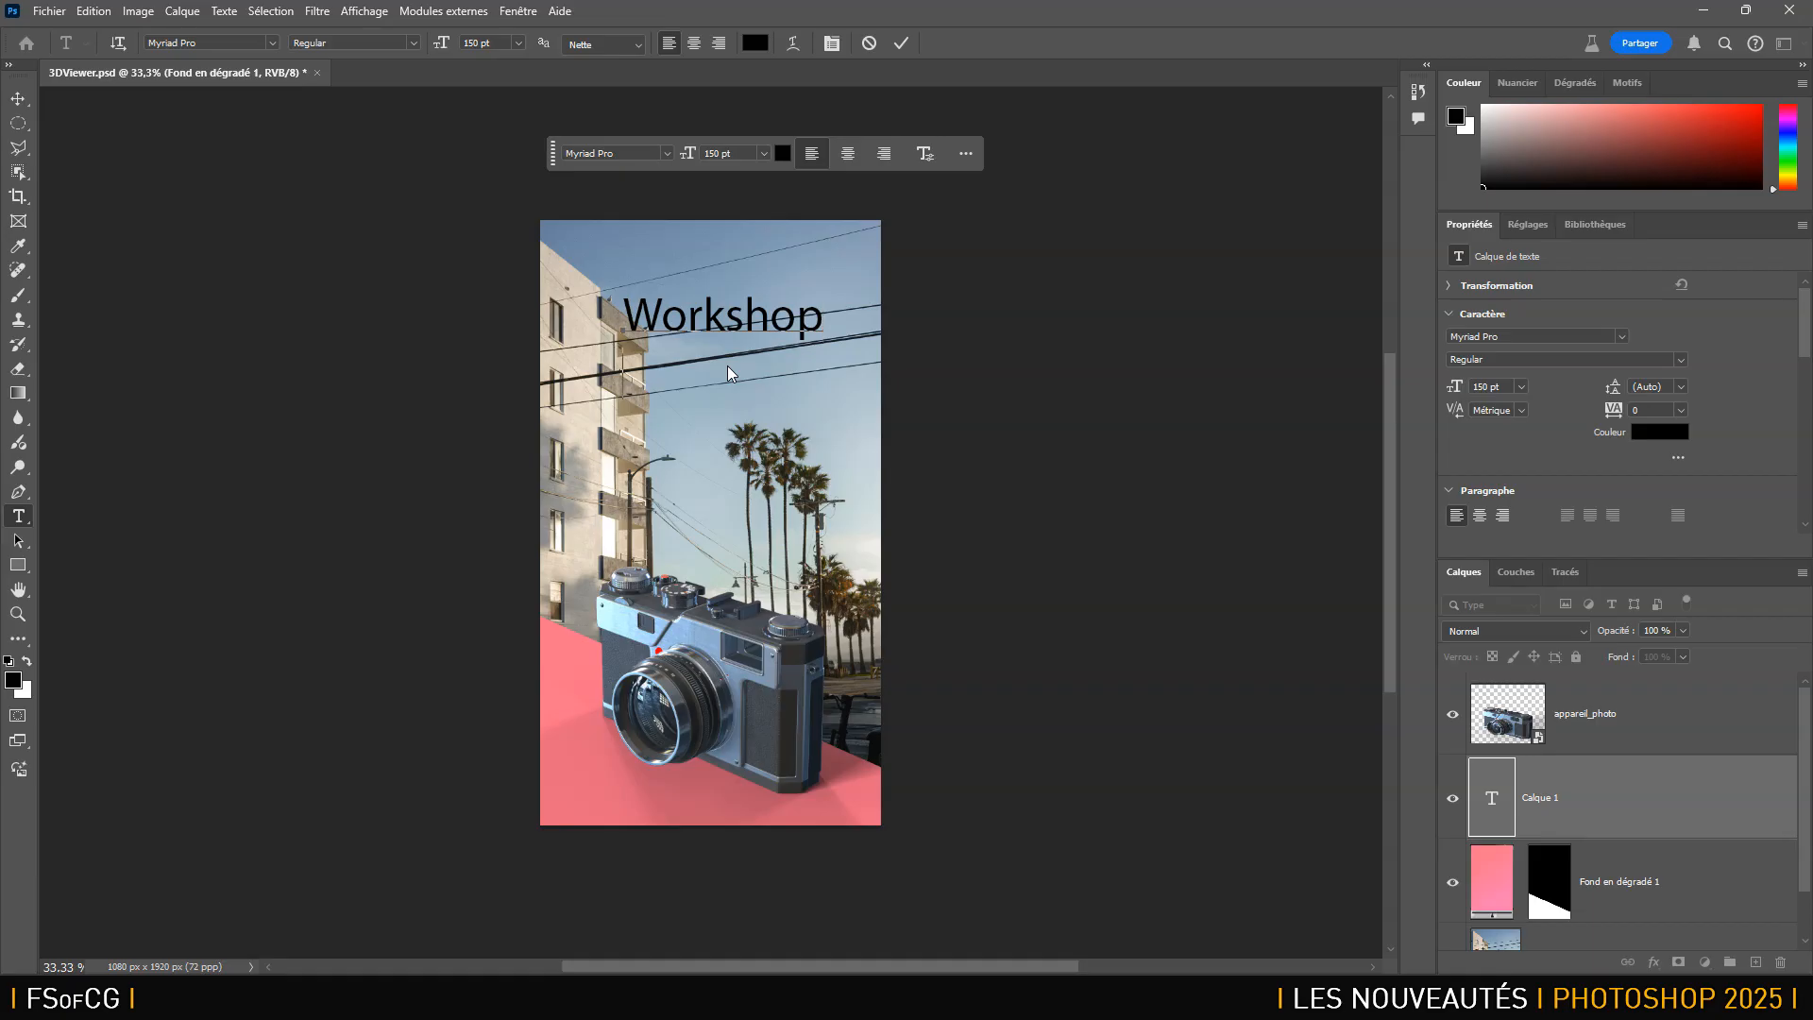
key("Return")
type("Photoshop")
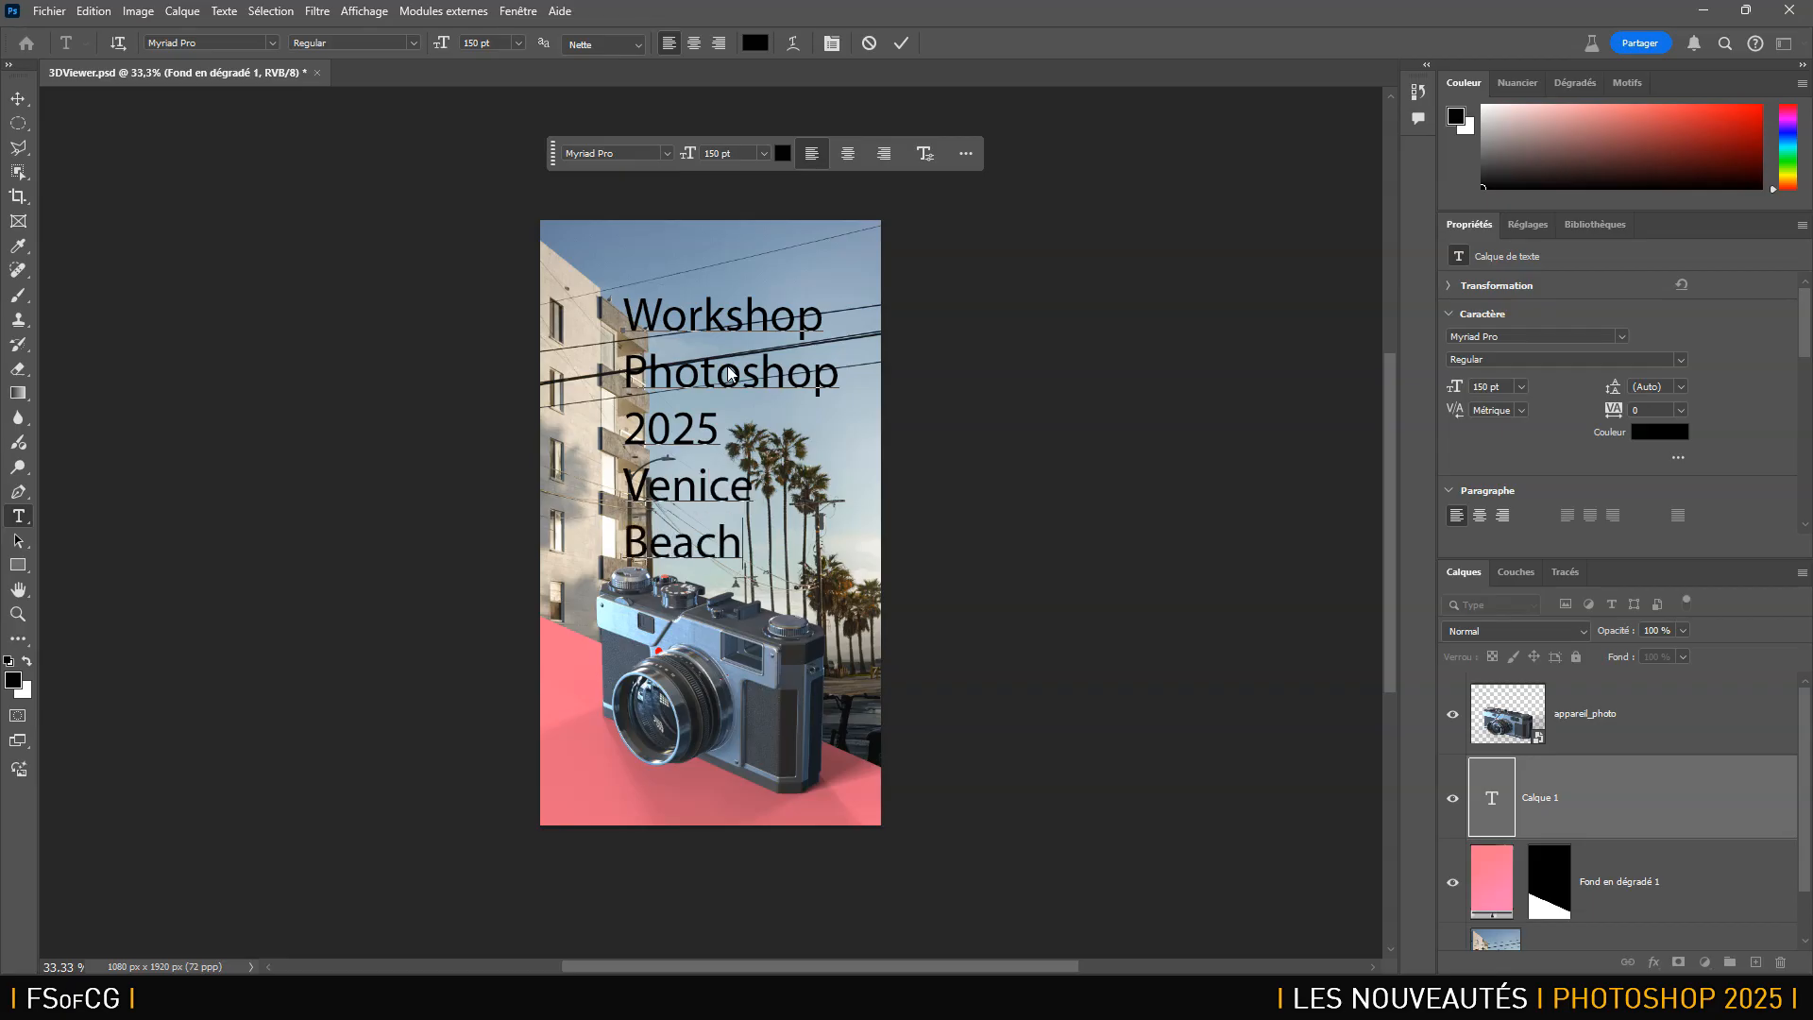
left_click(18, 98)
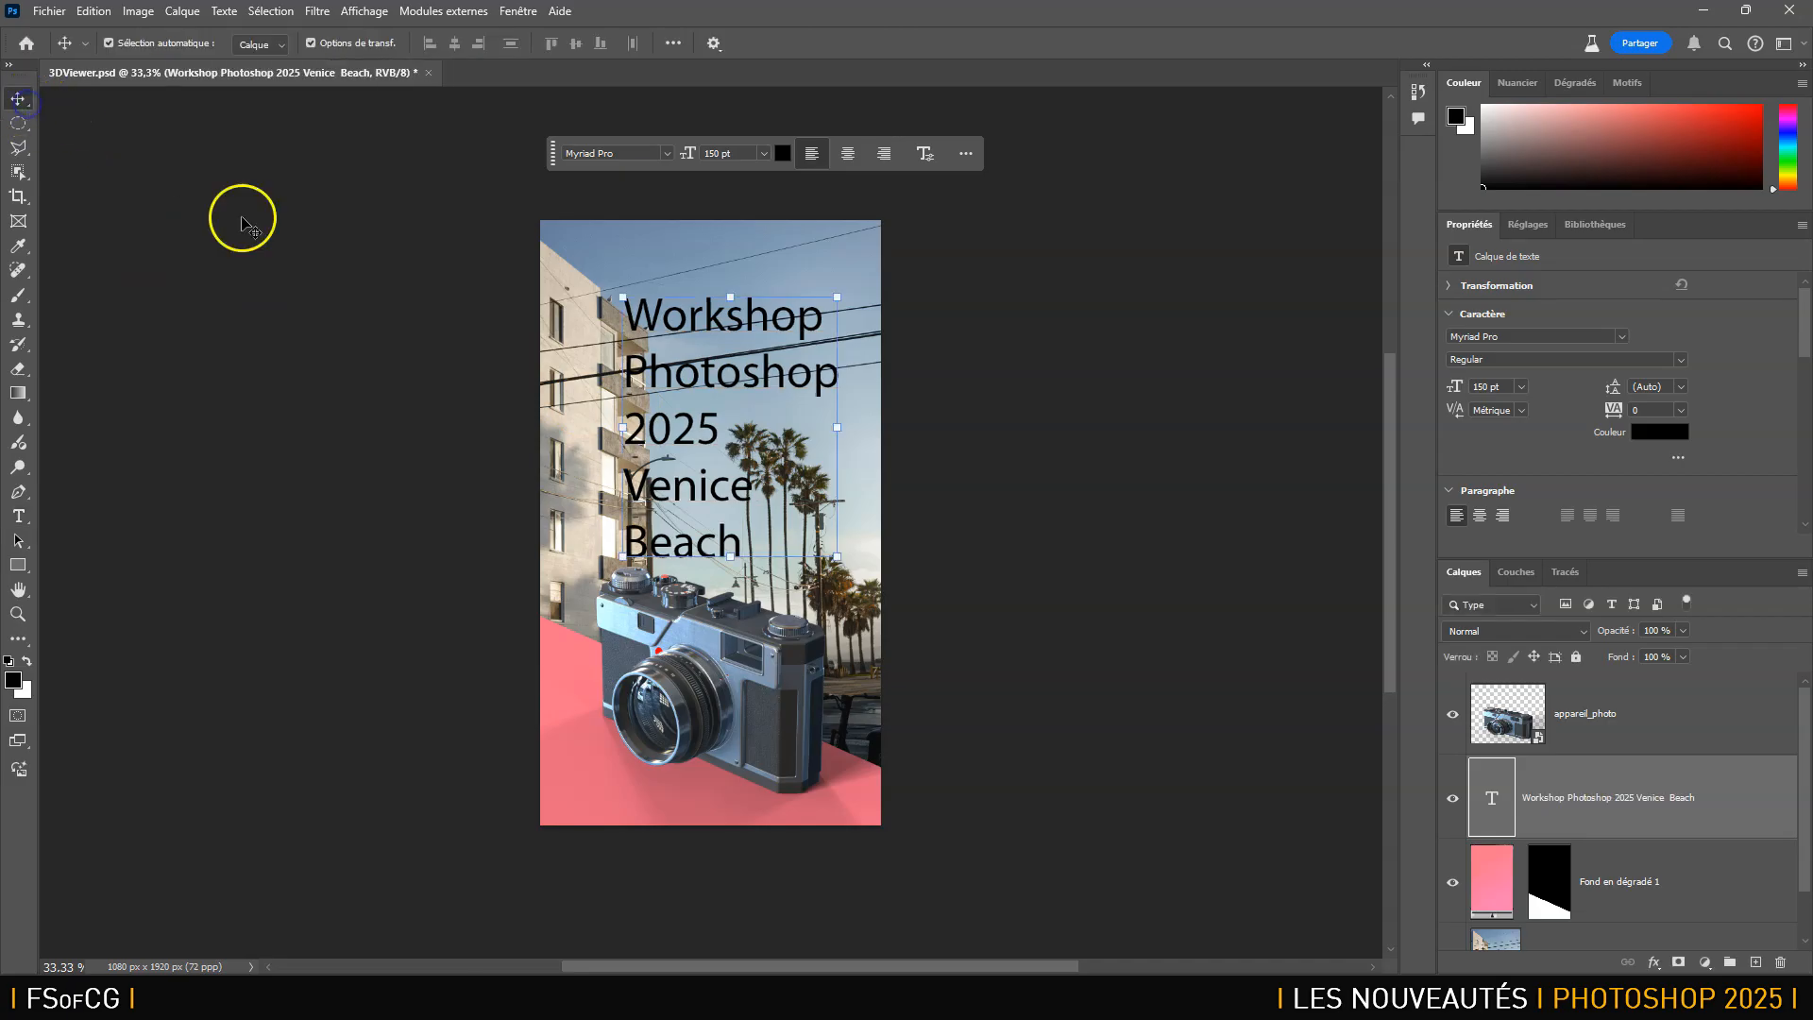
Change the color of the whole text block to white.
left_click(783, 153)
left_click(638, 221)
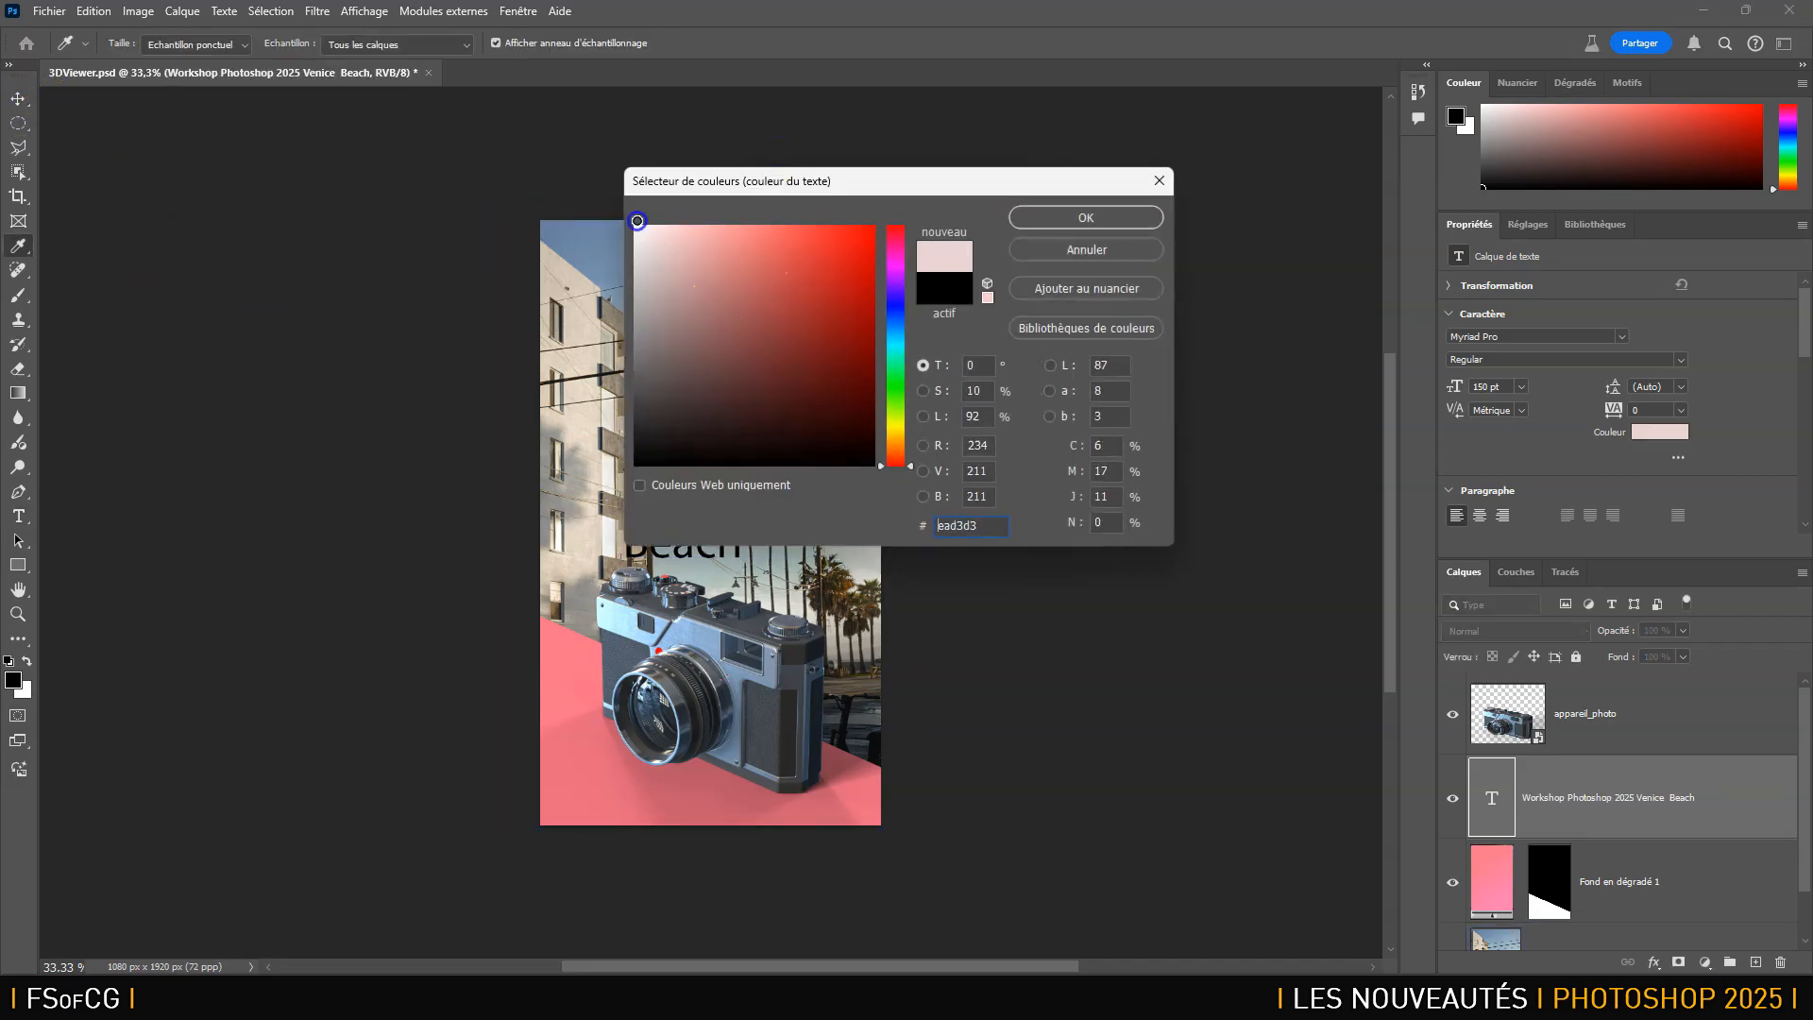
left_click(1048, 215)
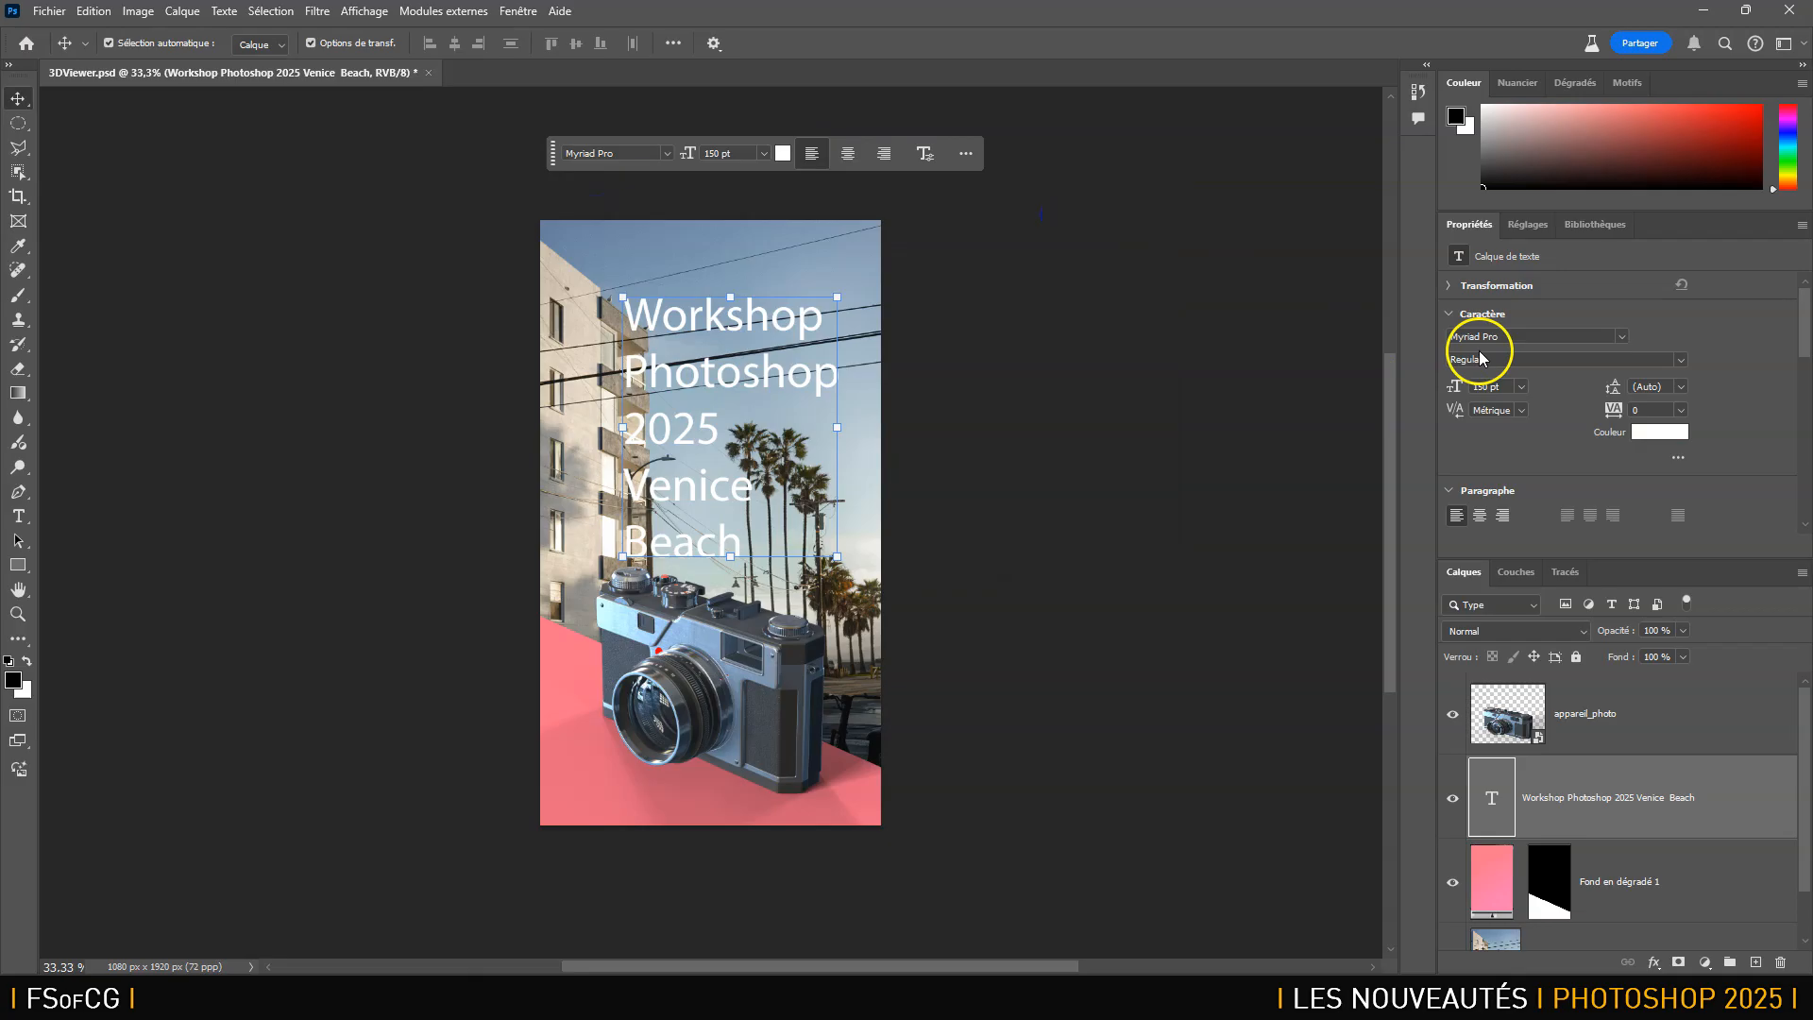
Set the text's font to Arial in the Black style.
left_click(1621, 336)
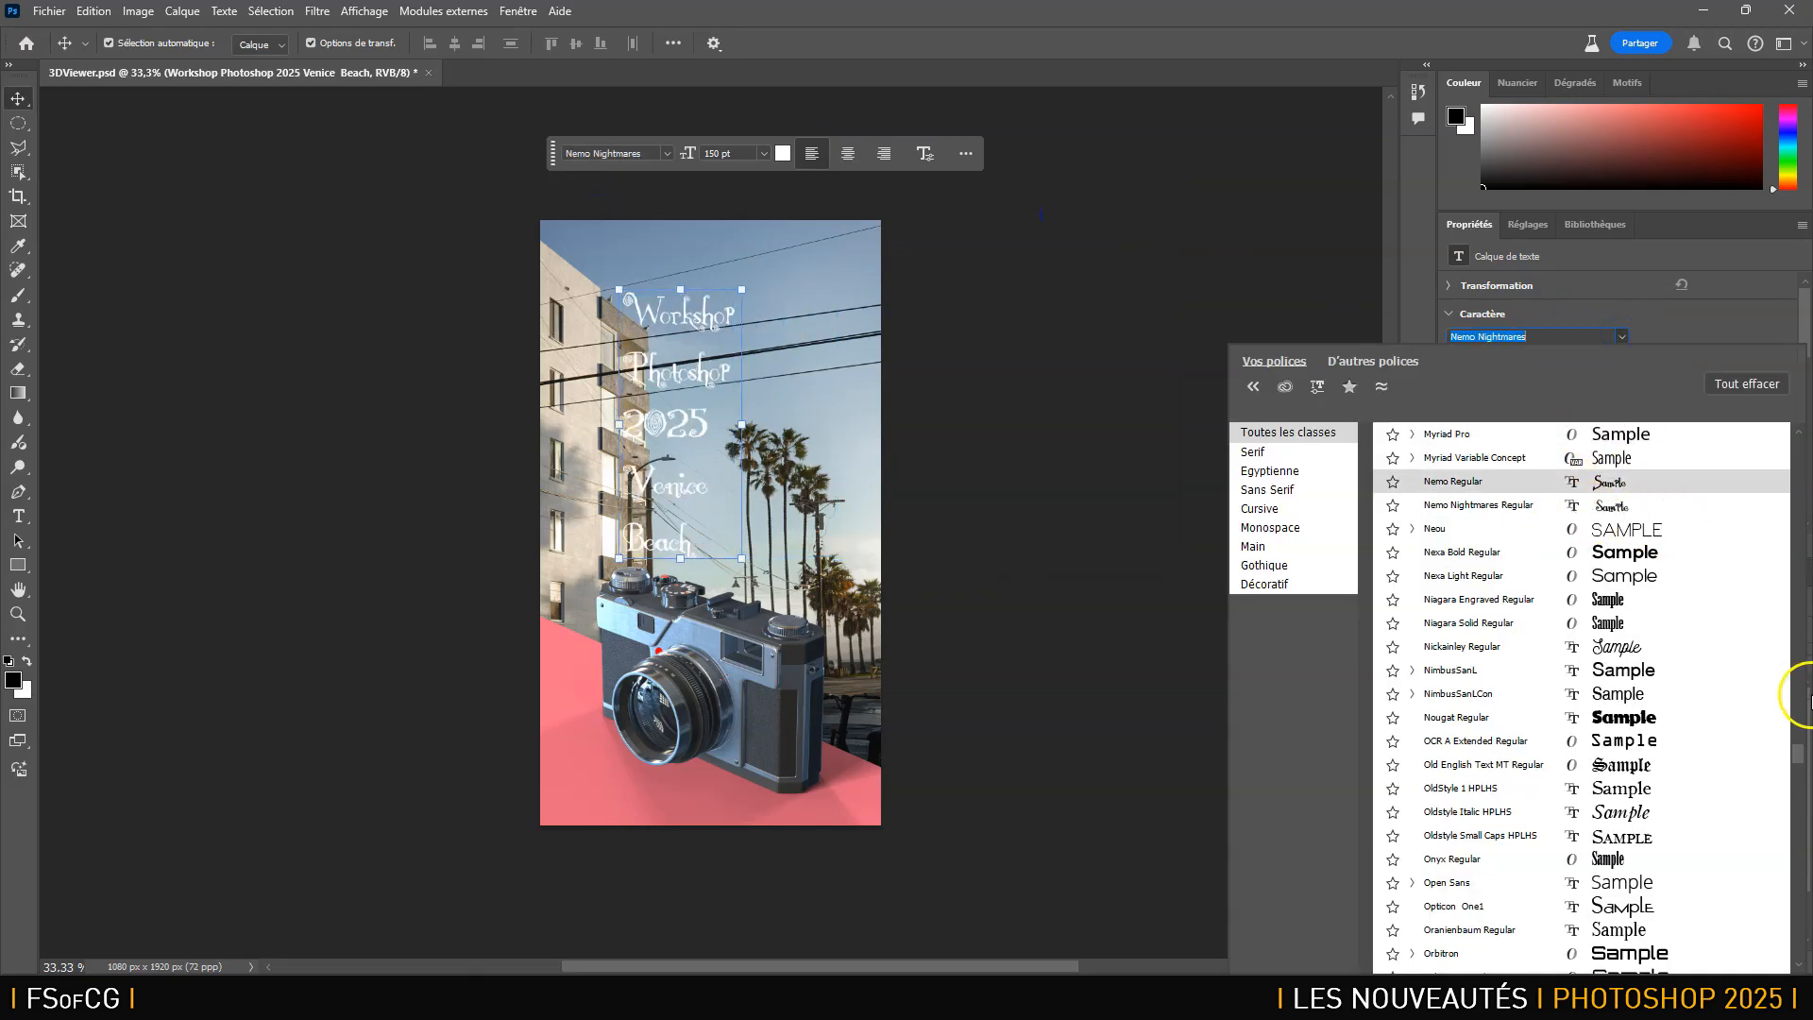
left_click_drag(1798, 753, 1798, 432)
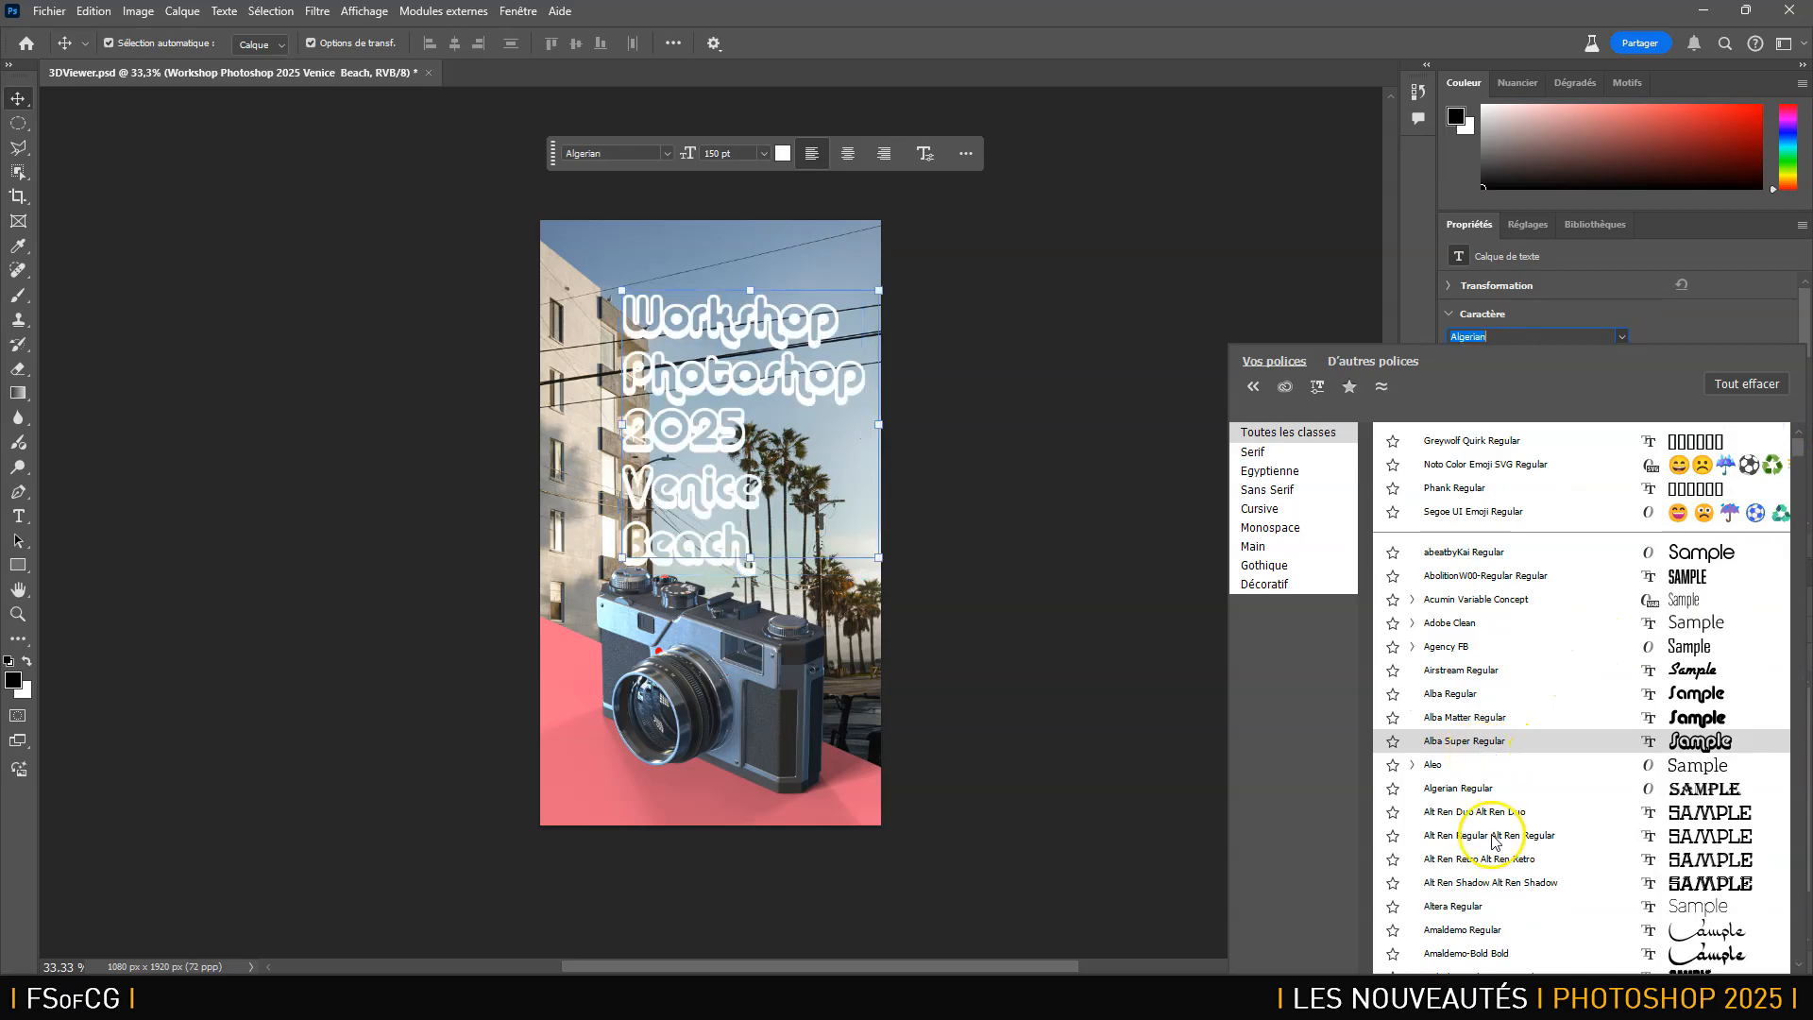
scroll(1492, 838, "down", 4)
left_click_drag(1798, 459, 1802, 472)
left_click(1471, 646)
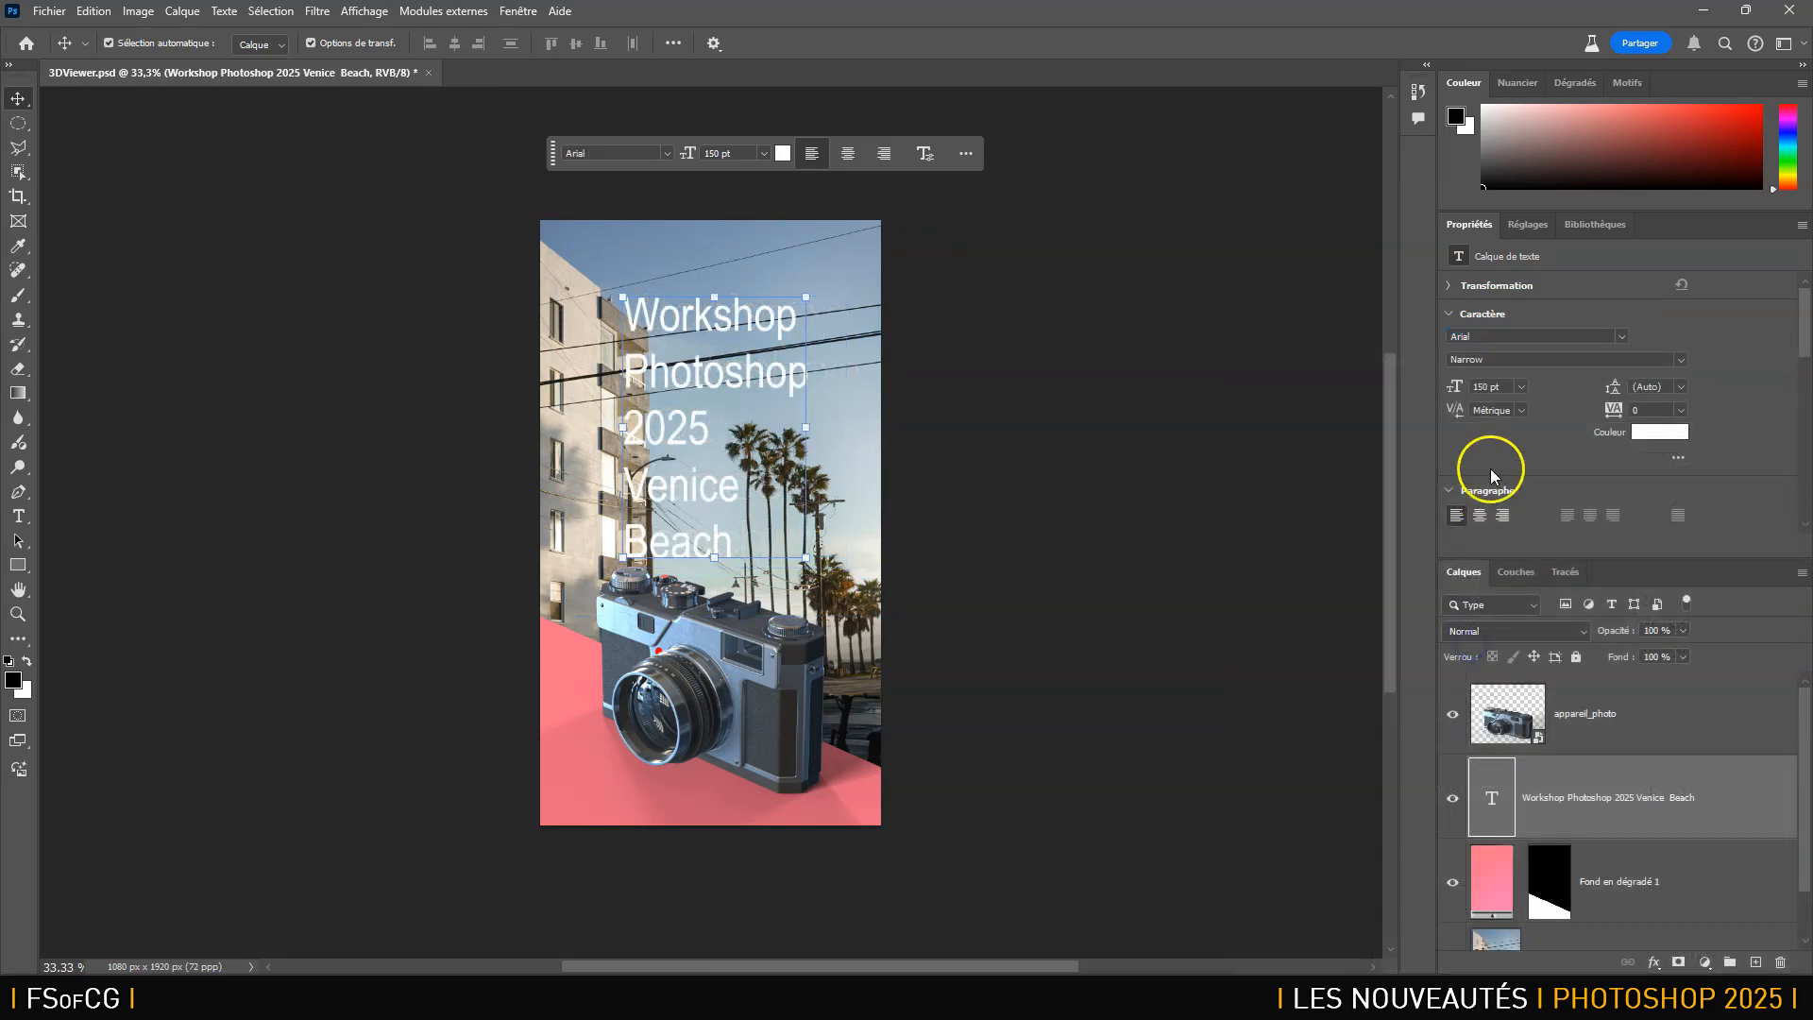
left_click(1678, 366)
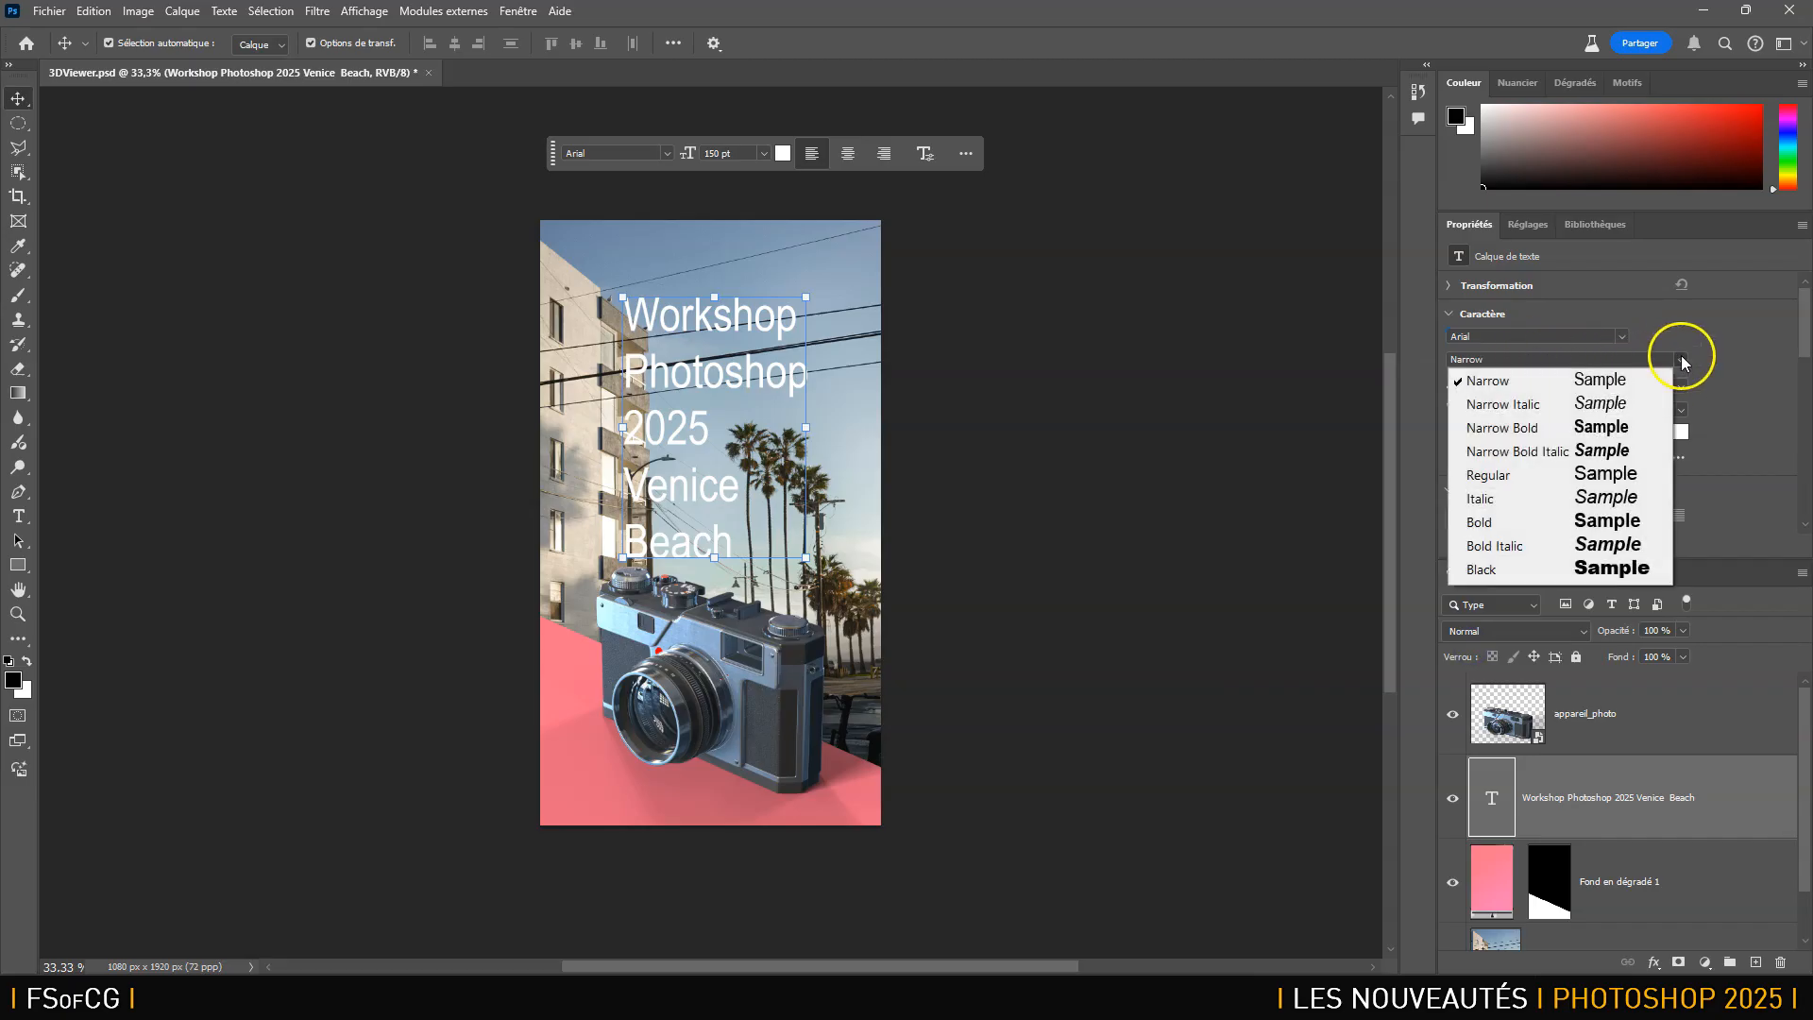
left_click(1506, 569)
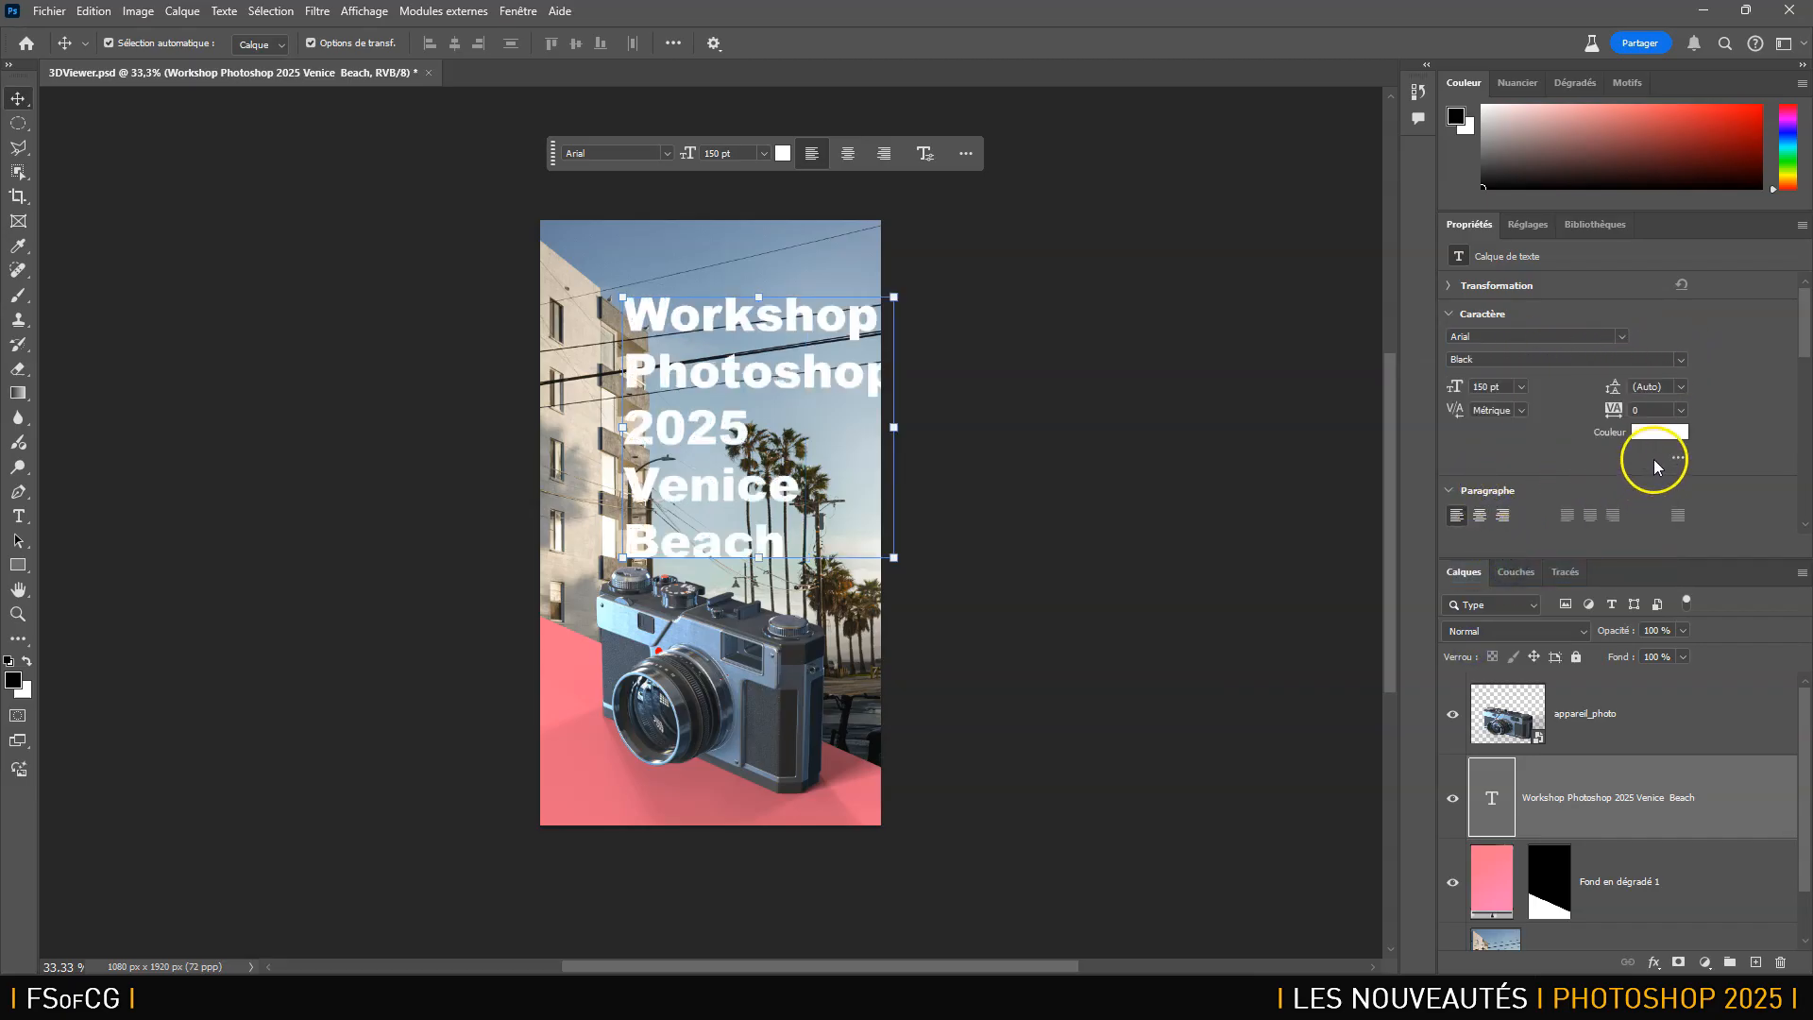
Show the full character and text options and apply all caps to the text layer.
left_click(1678, 458)
left_click(1630, 493)
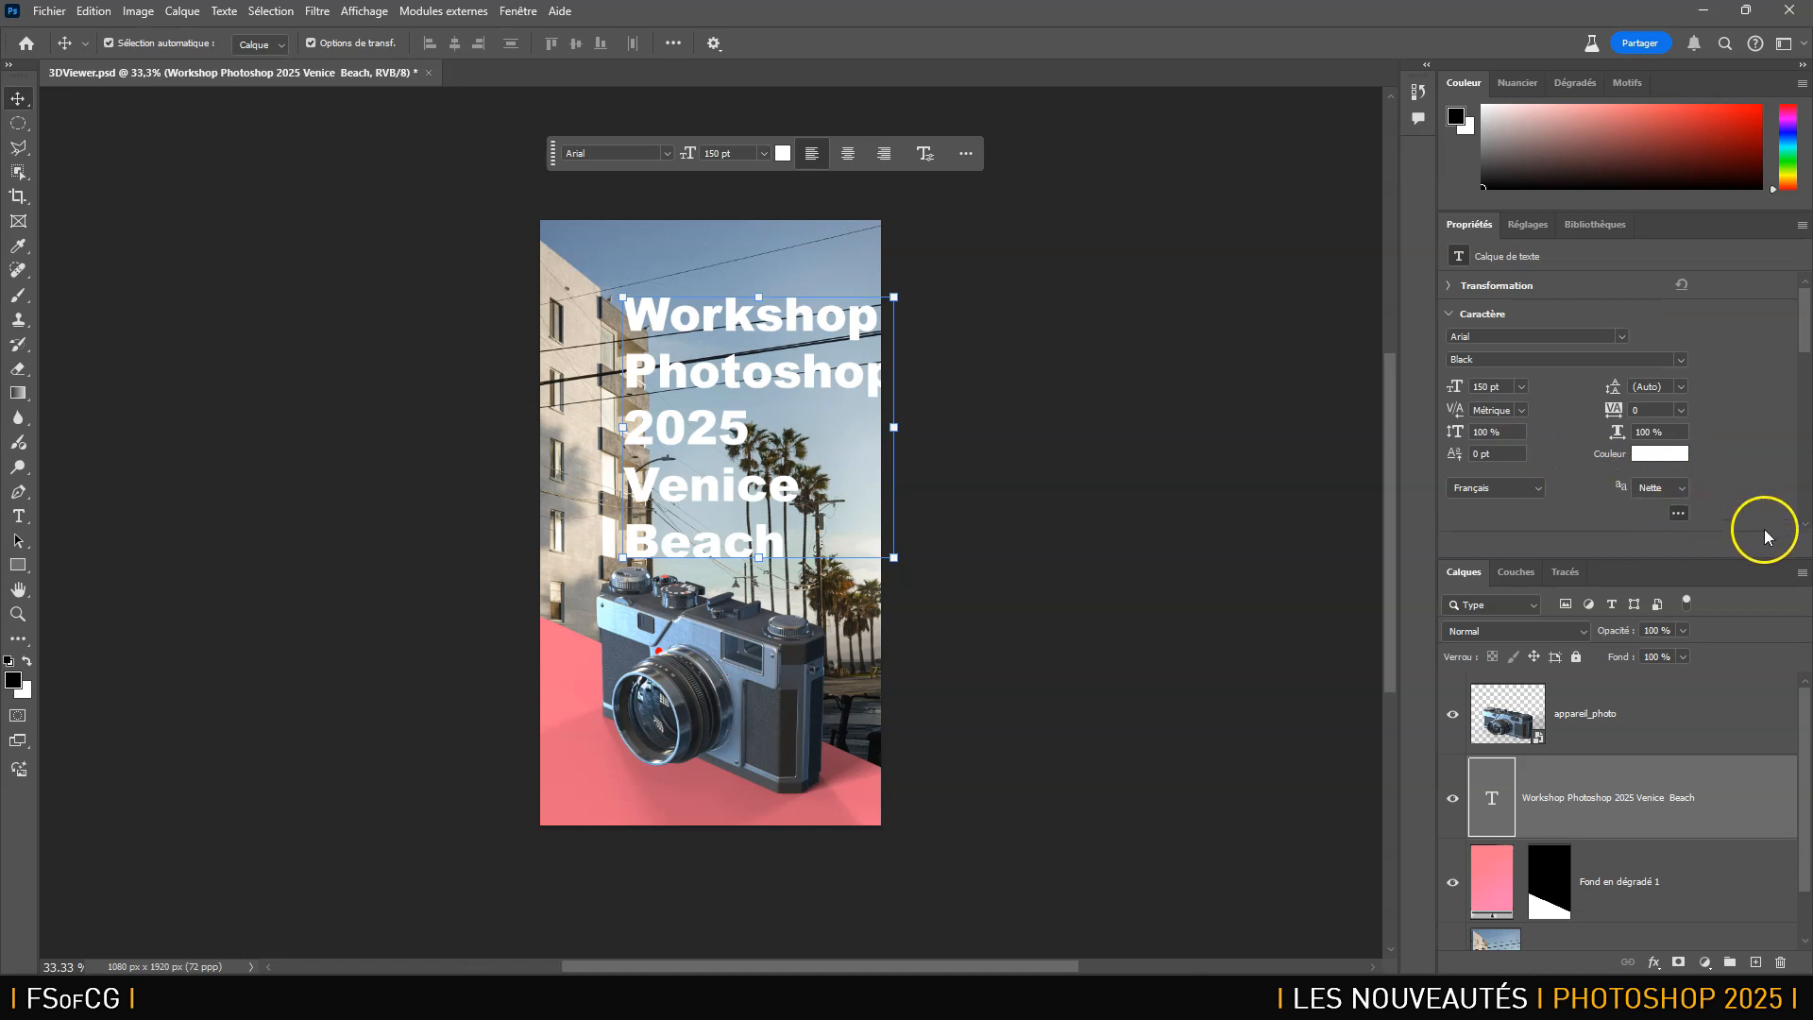
left_click_drag(1754, 563, 1754, 747)
double_click(1461, 83)
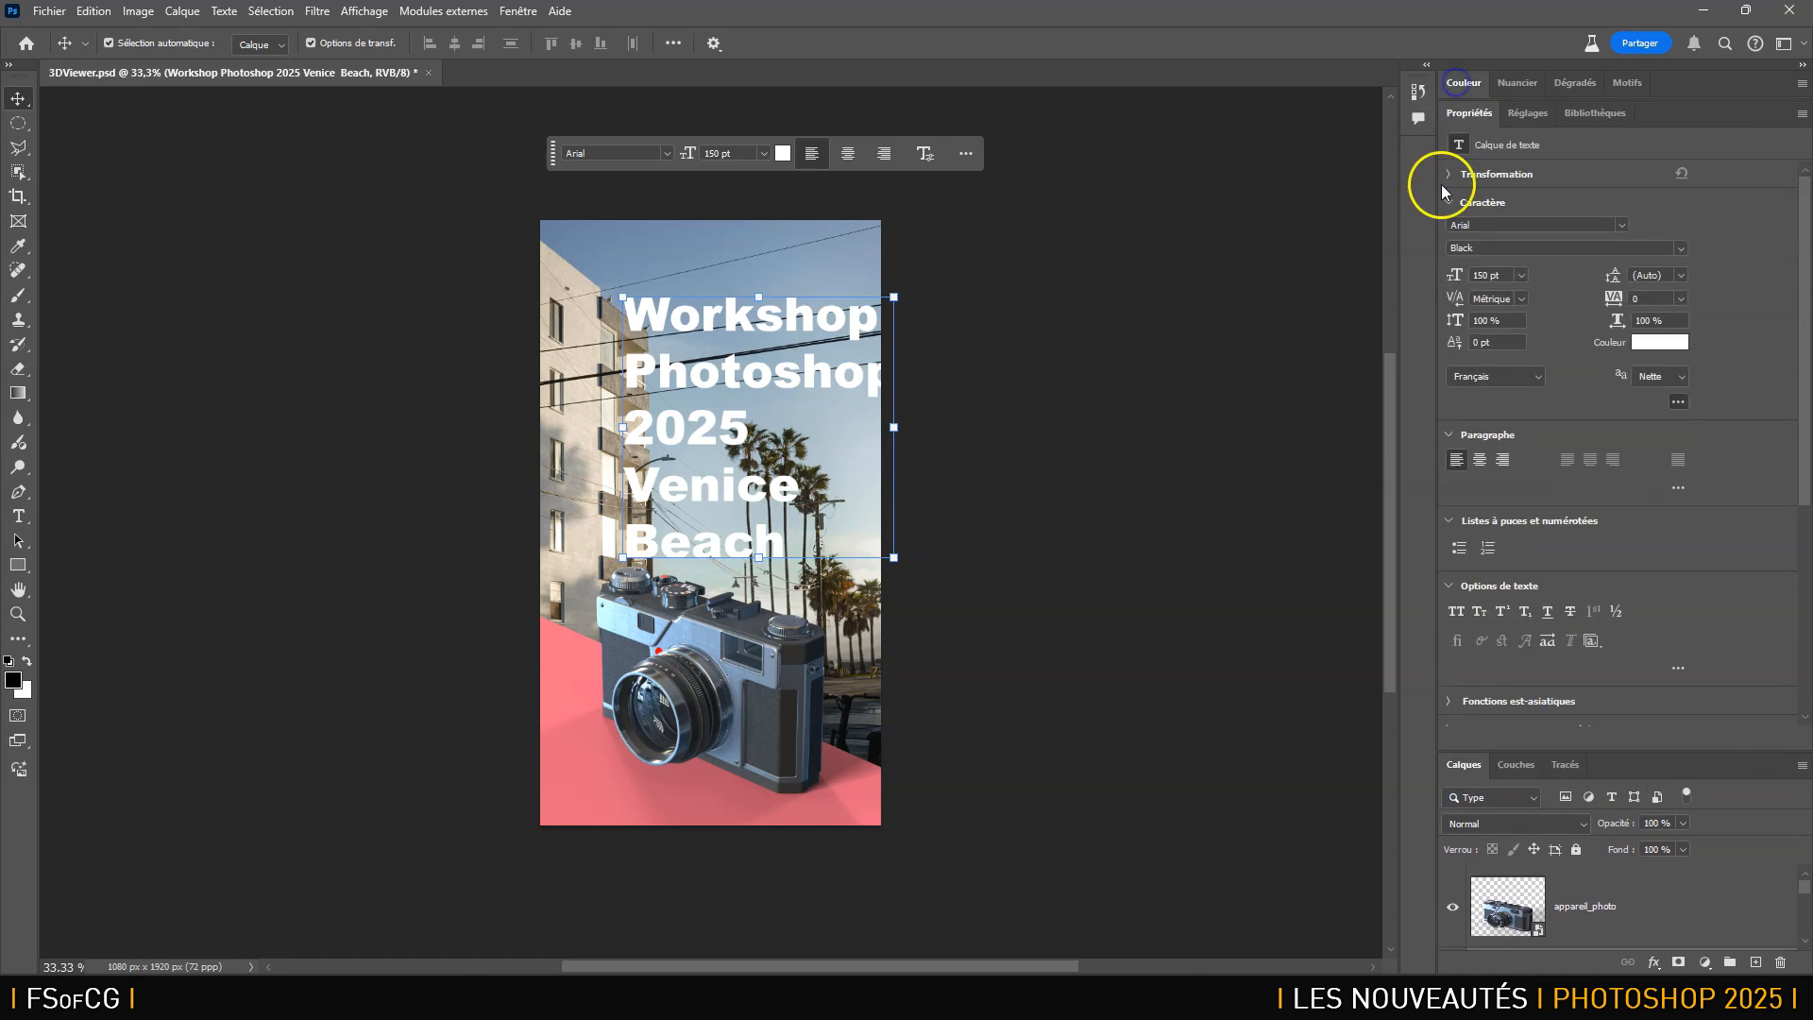
left_click(1457, 612)
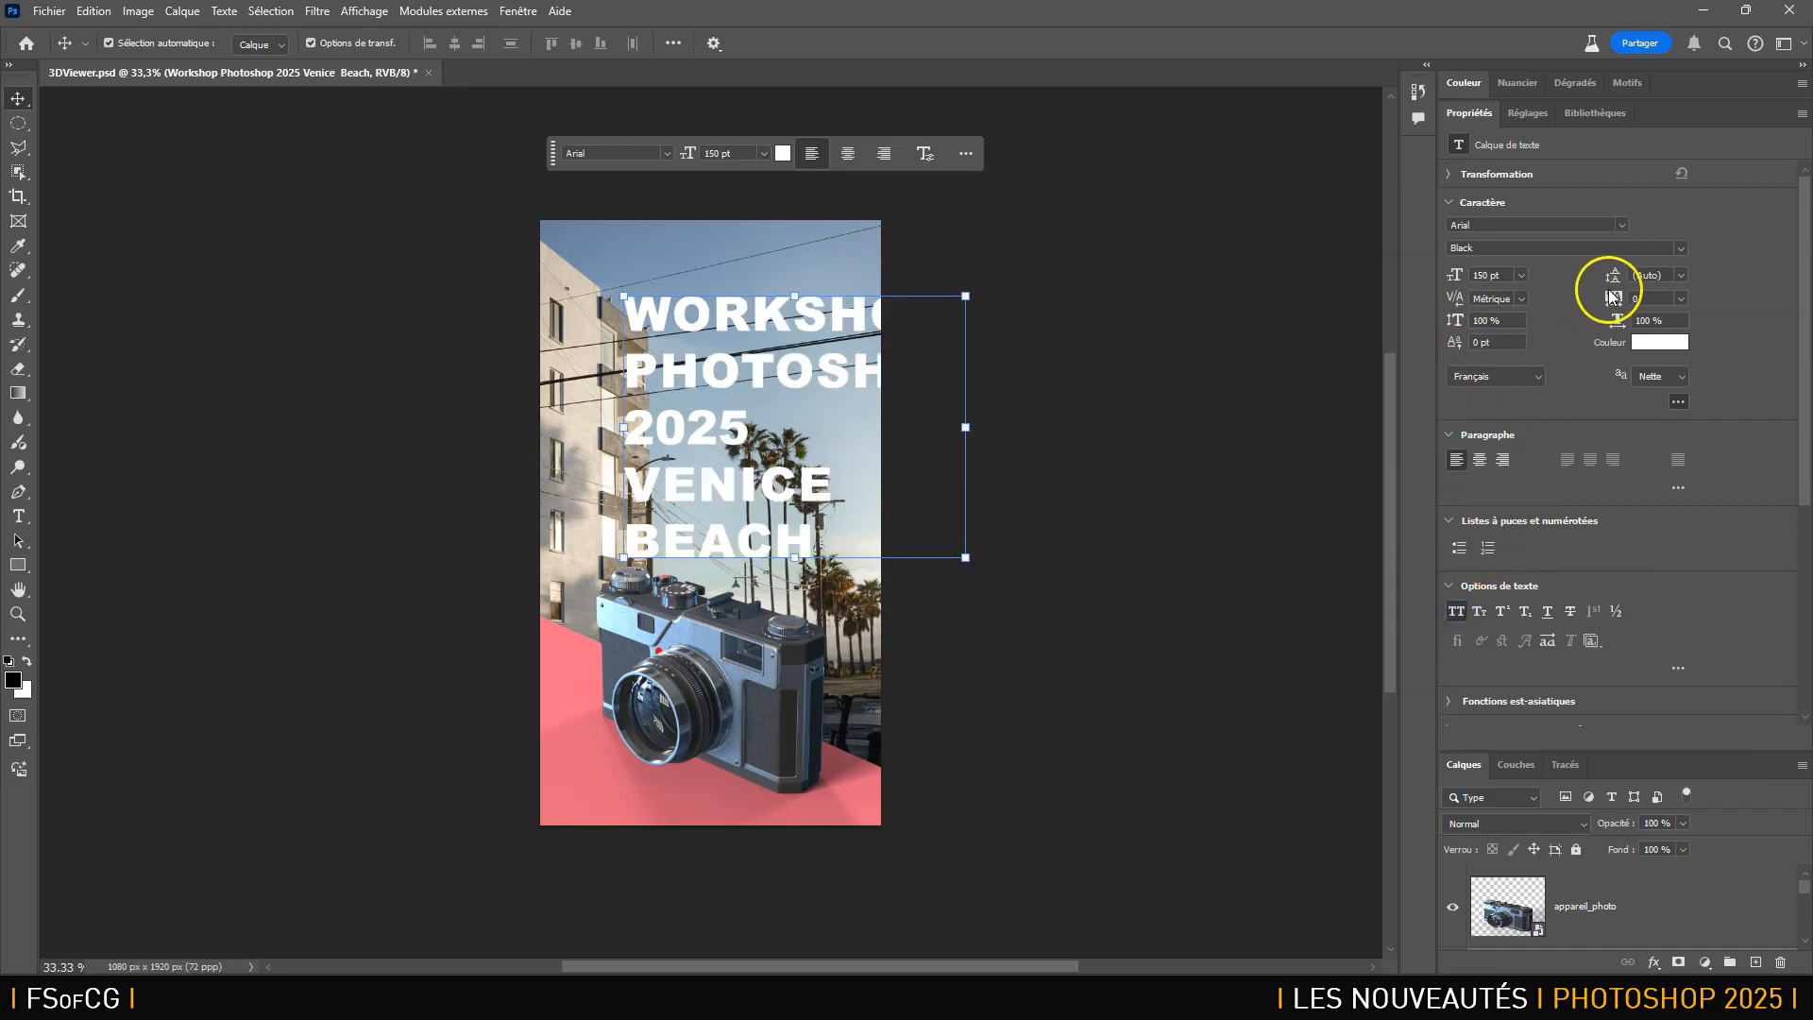
Tighten the text to 120 pt leading and -120 tracking, and move the block inside the canvas.
left_click_drag(1619, 277, 1558, 262)
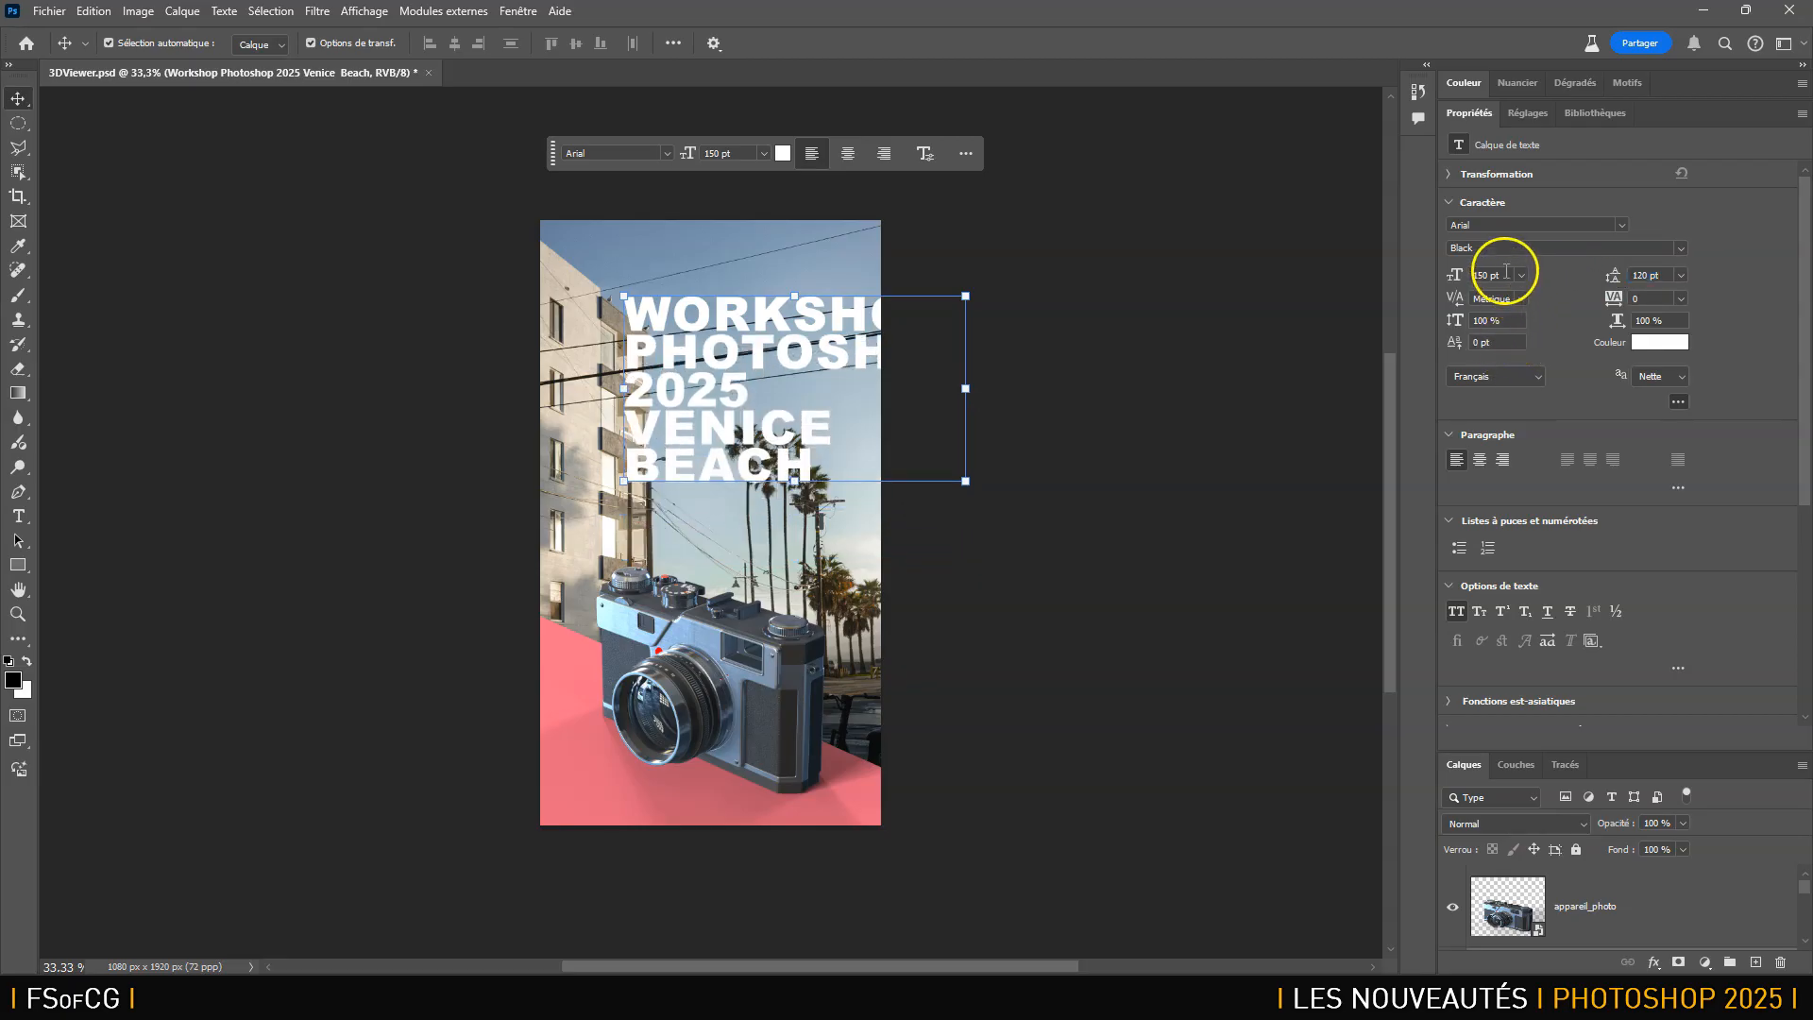
left_click_drag(1616, 296, 1615, 292)
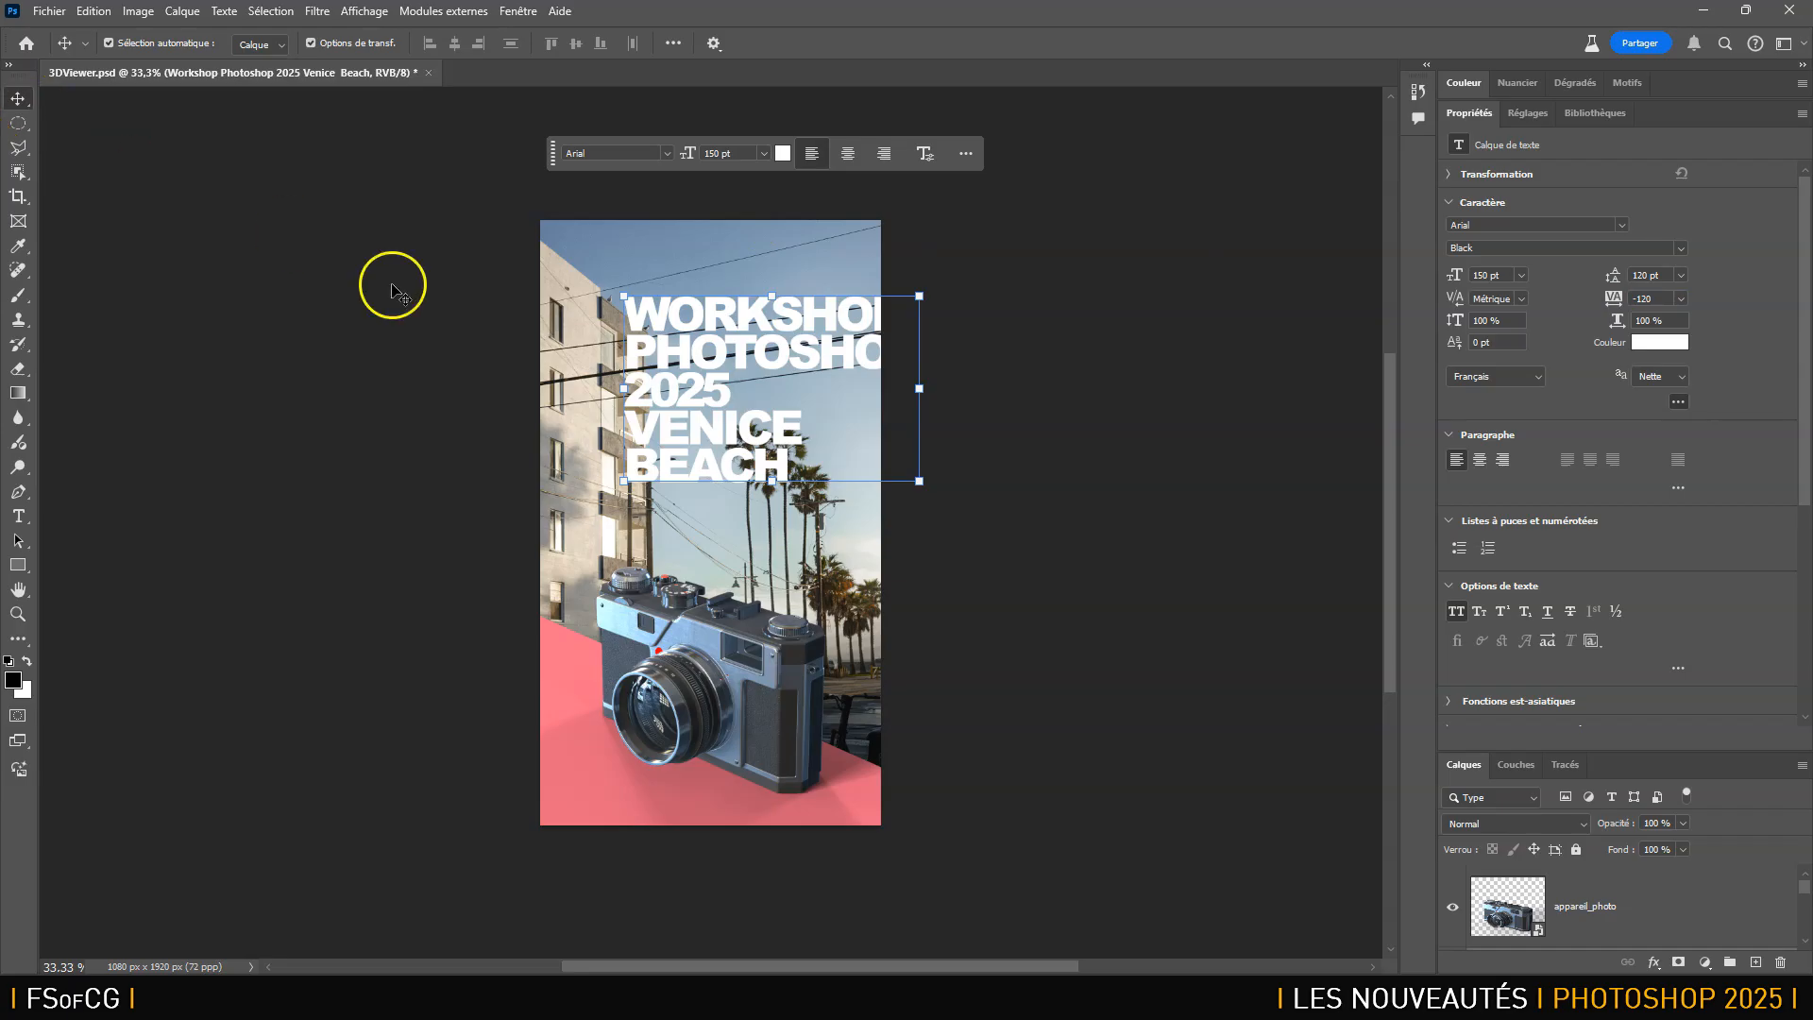
left_click(669, 350)
left_click_drag(669, 350, 591, 402)
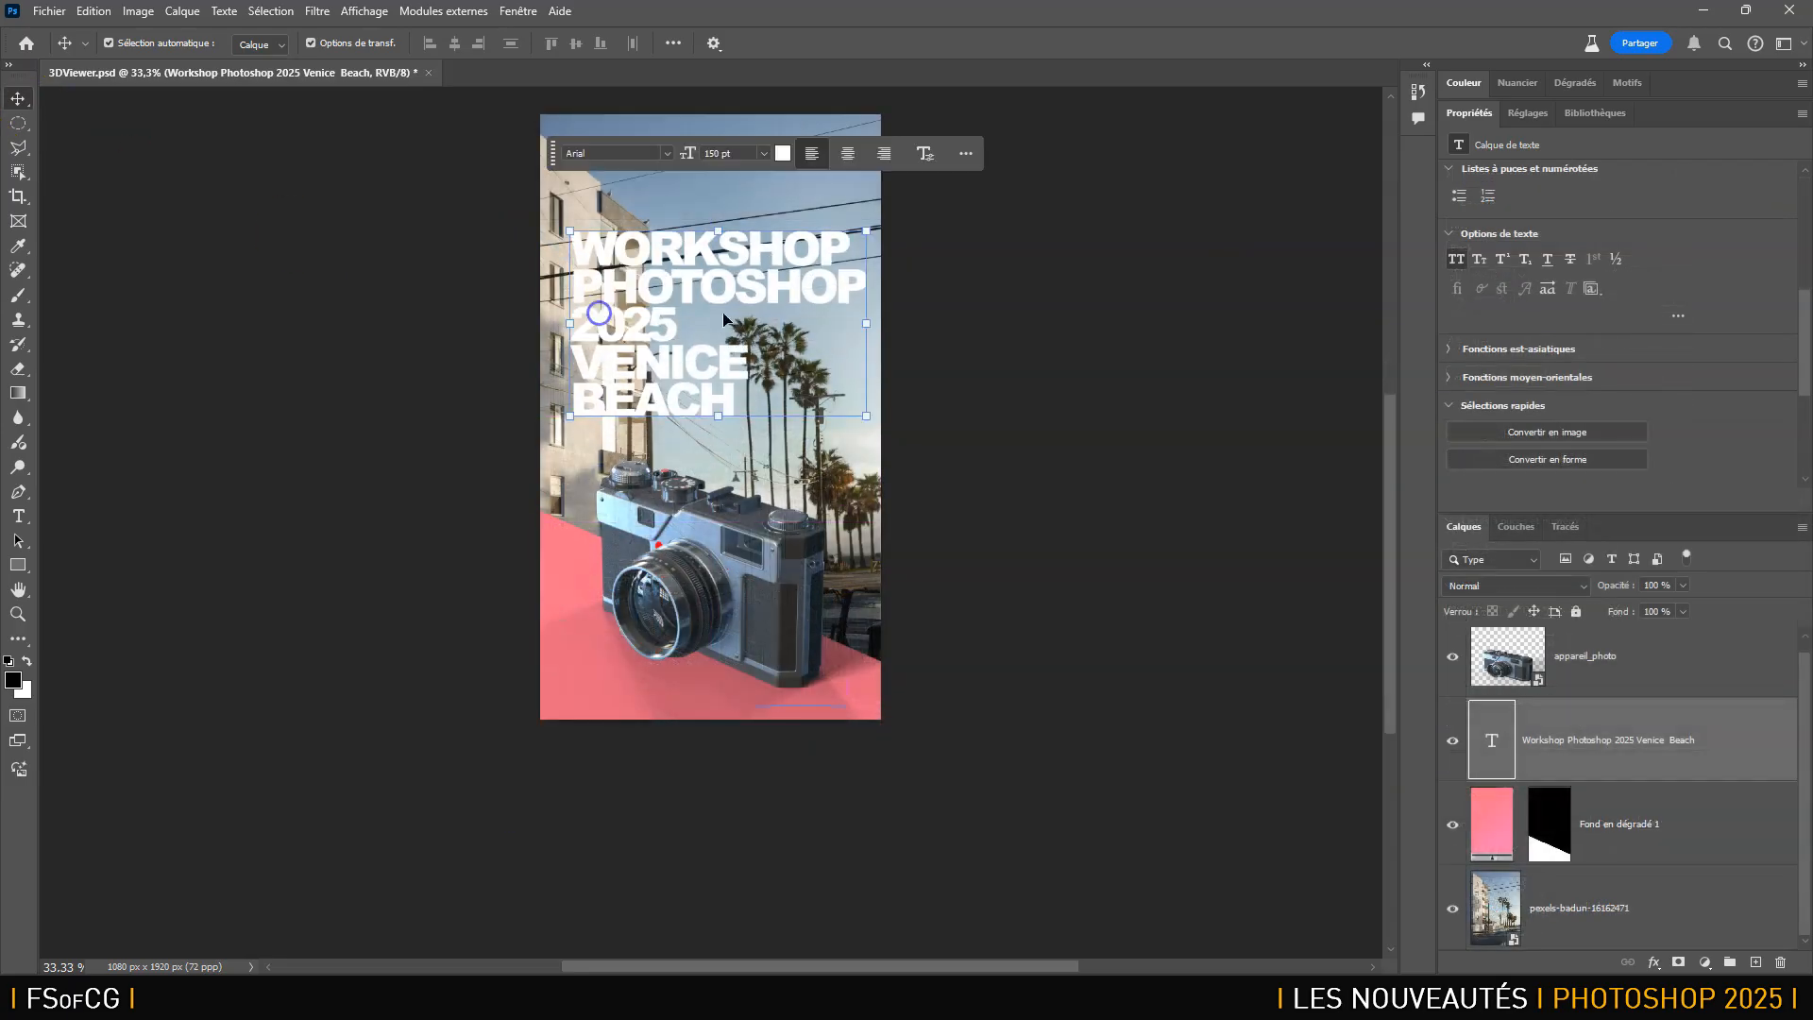
Enlarge the word WORKSHOP to 160 pt to match the width of PHOTOSHOP.
left_click(739, 288)
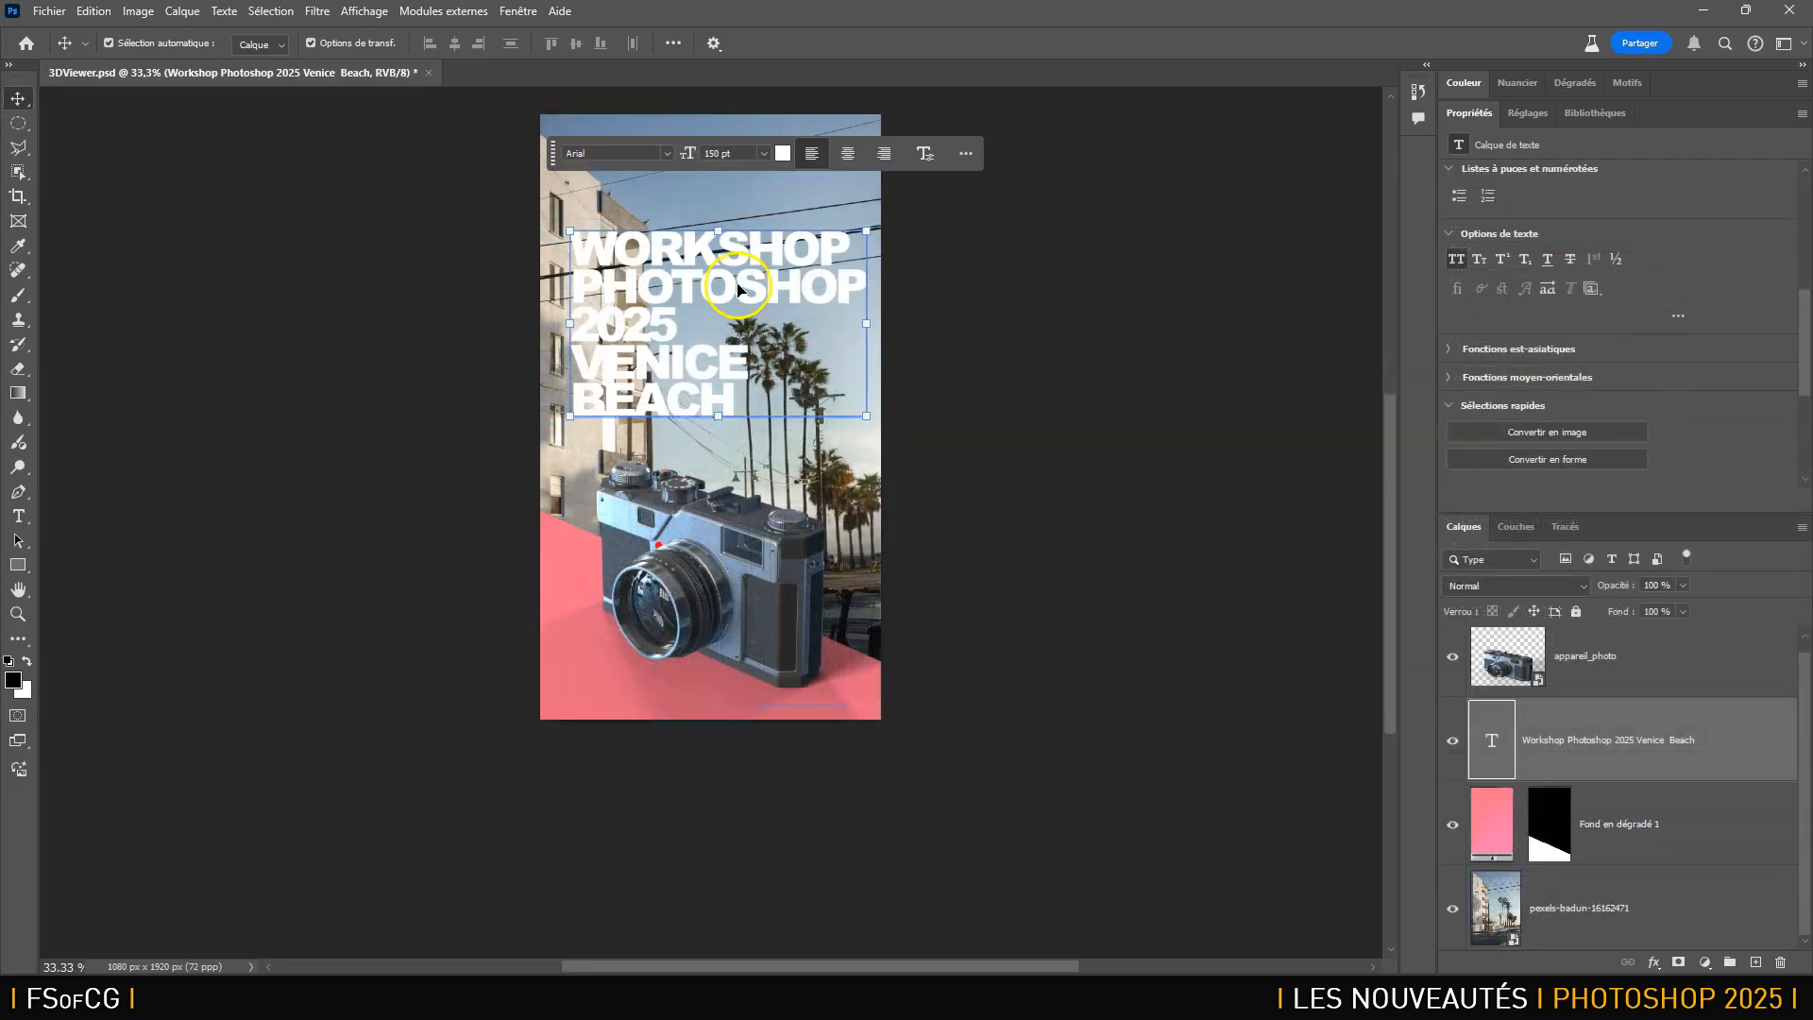
left_click_drag(854, 248, 547, 233)
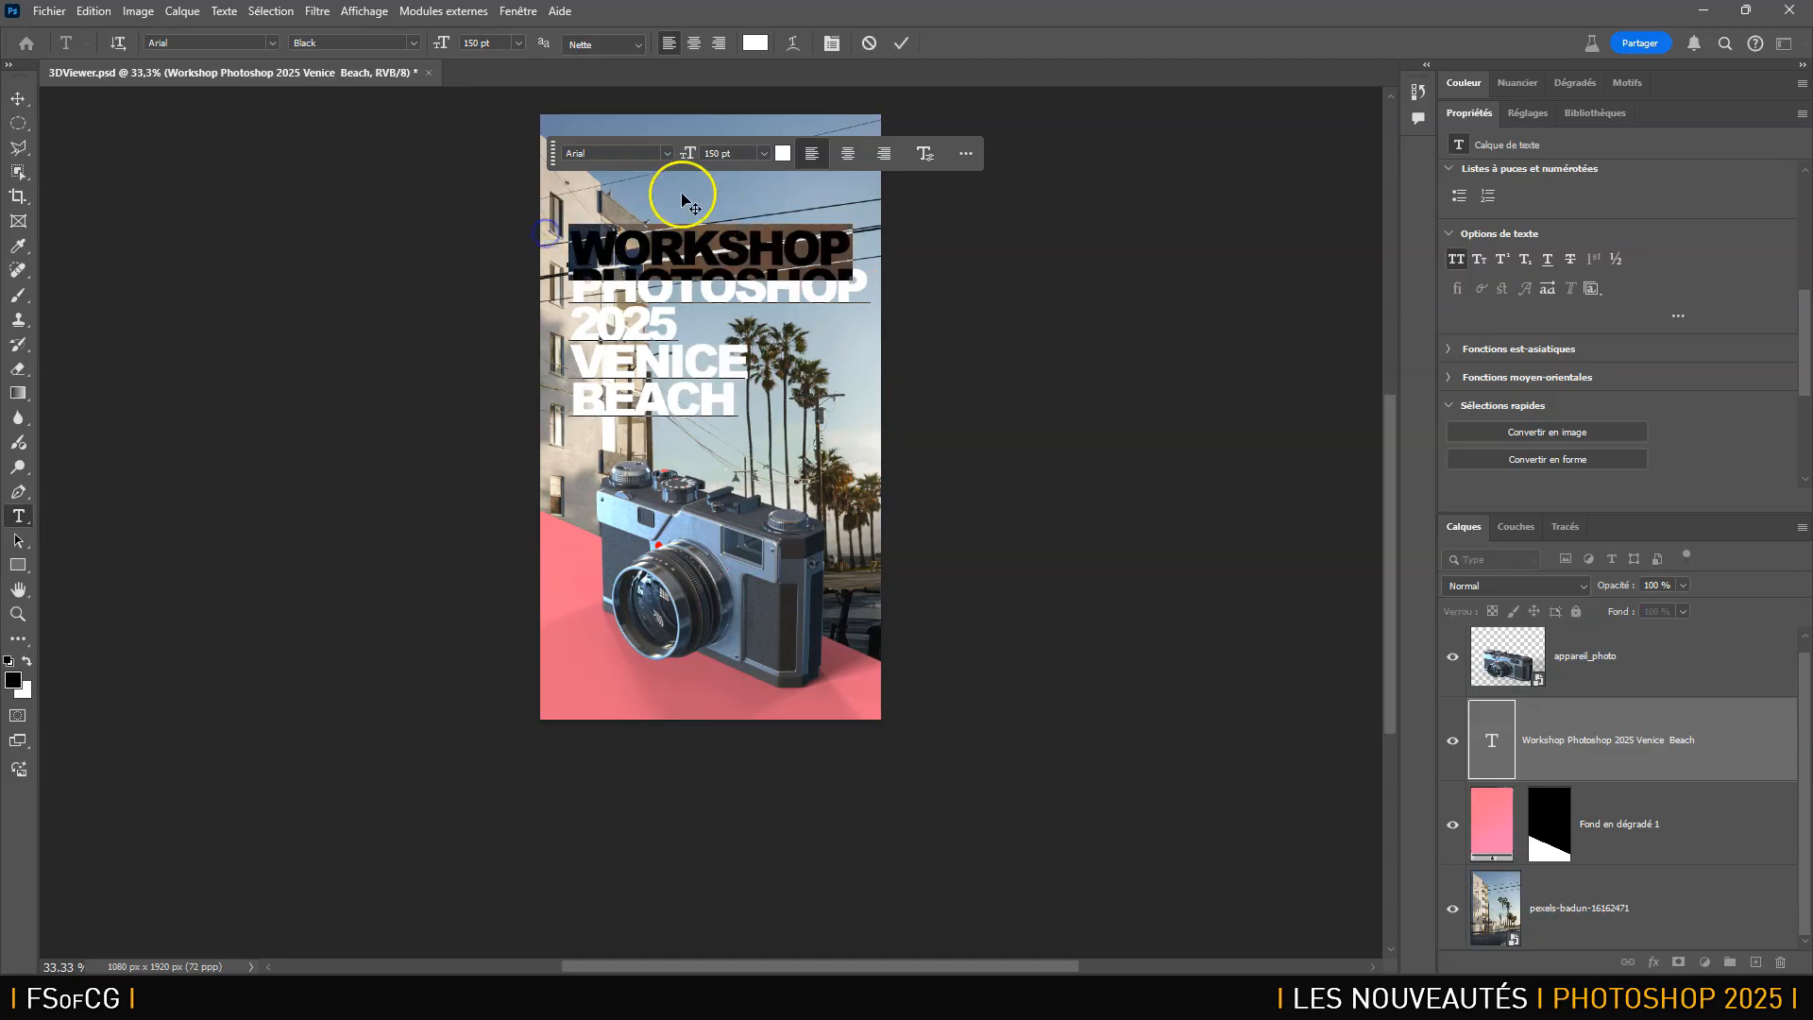
left_click_drag(687, 152, 697, 151)
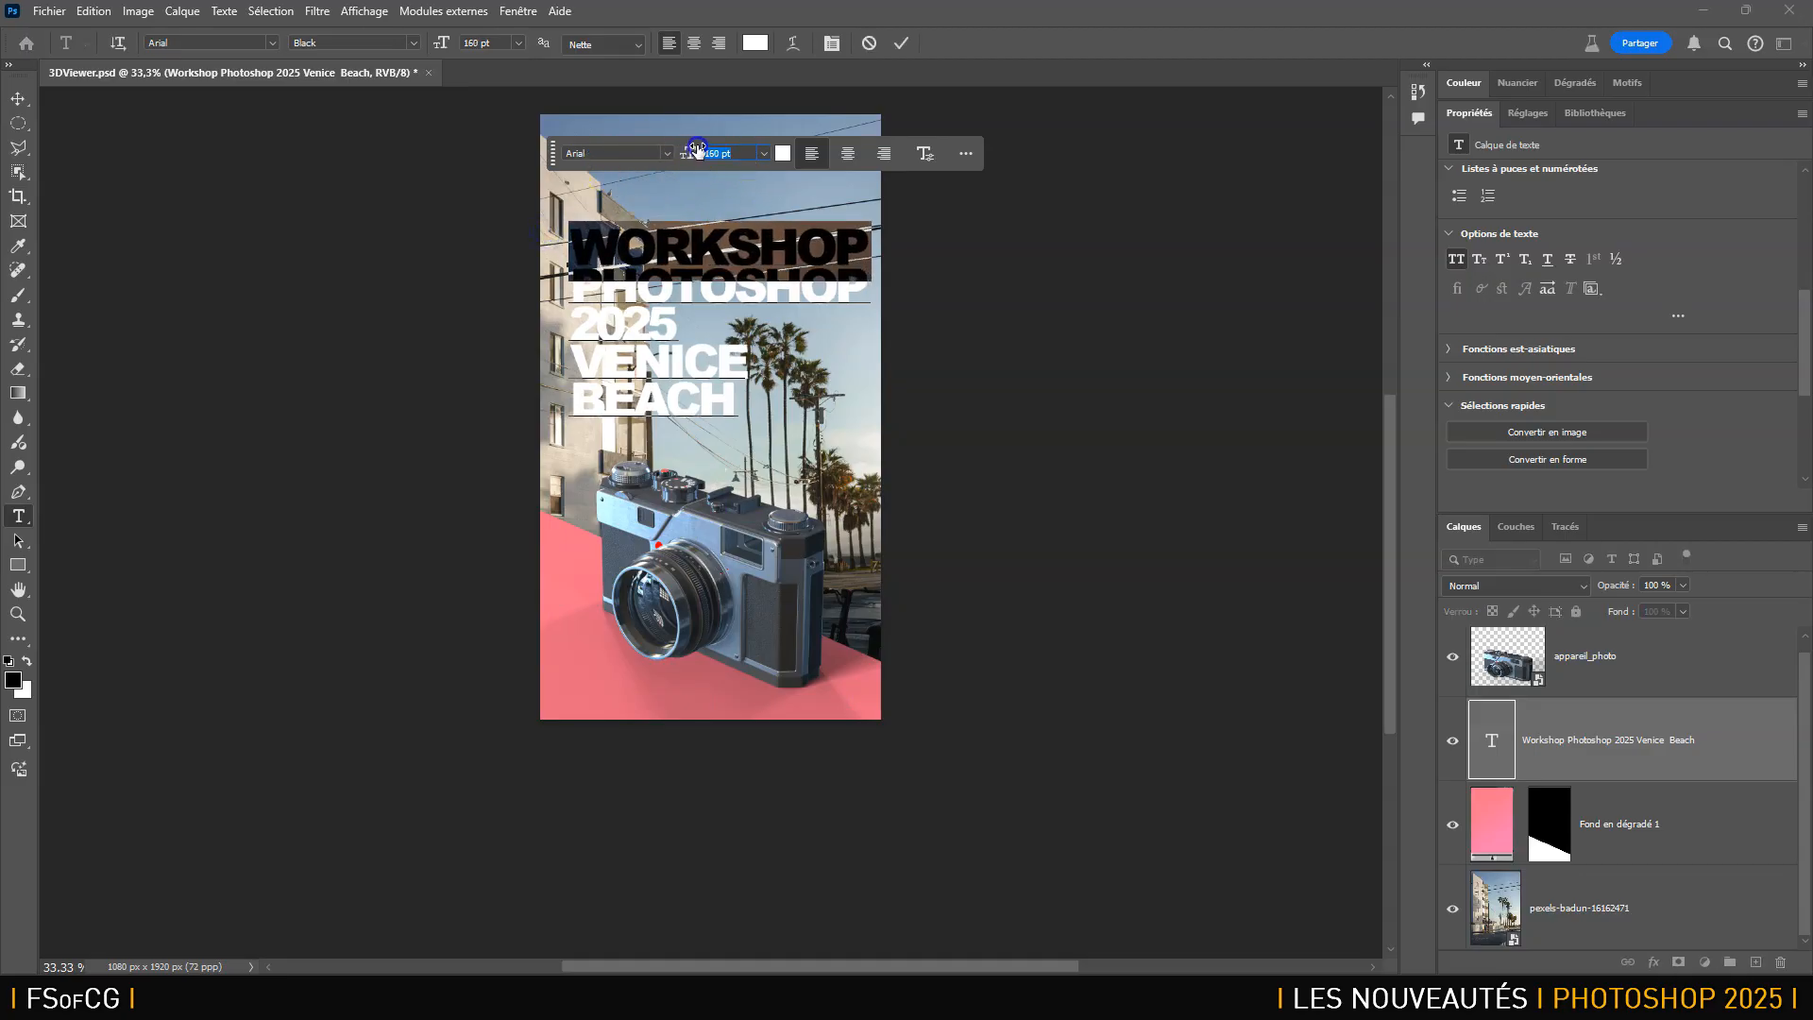
Enlarge the 2025 line to 417 pt and set its leading to 309 pt.
left_click_drag(568, 324, 686, 329)
left_click_drag(691, 152, 940, 179)
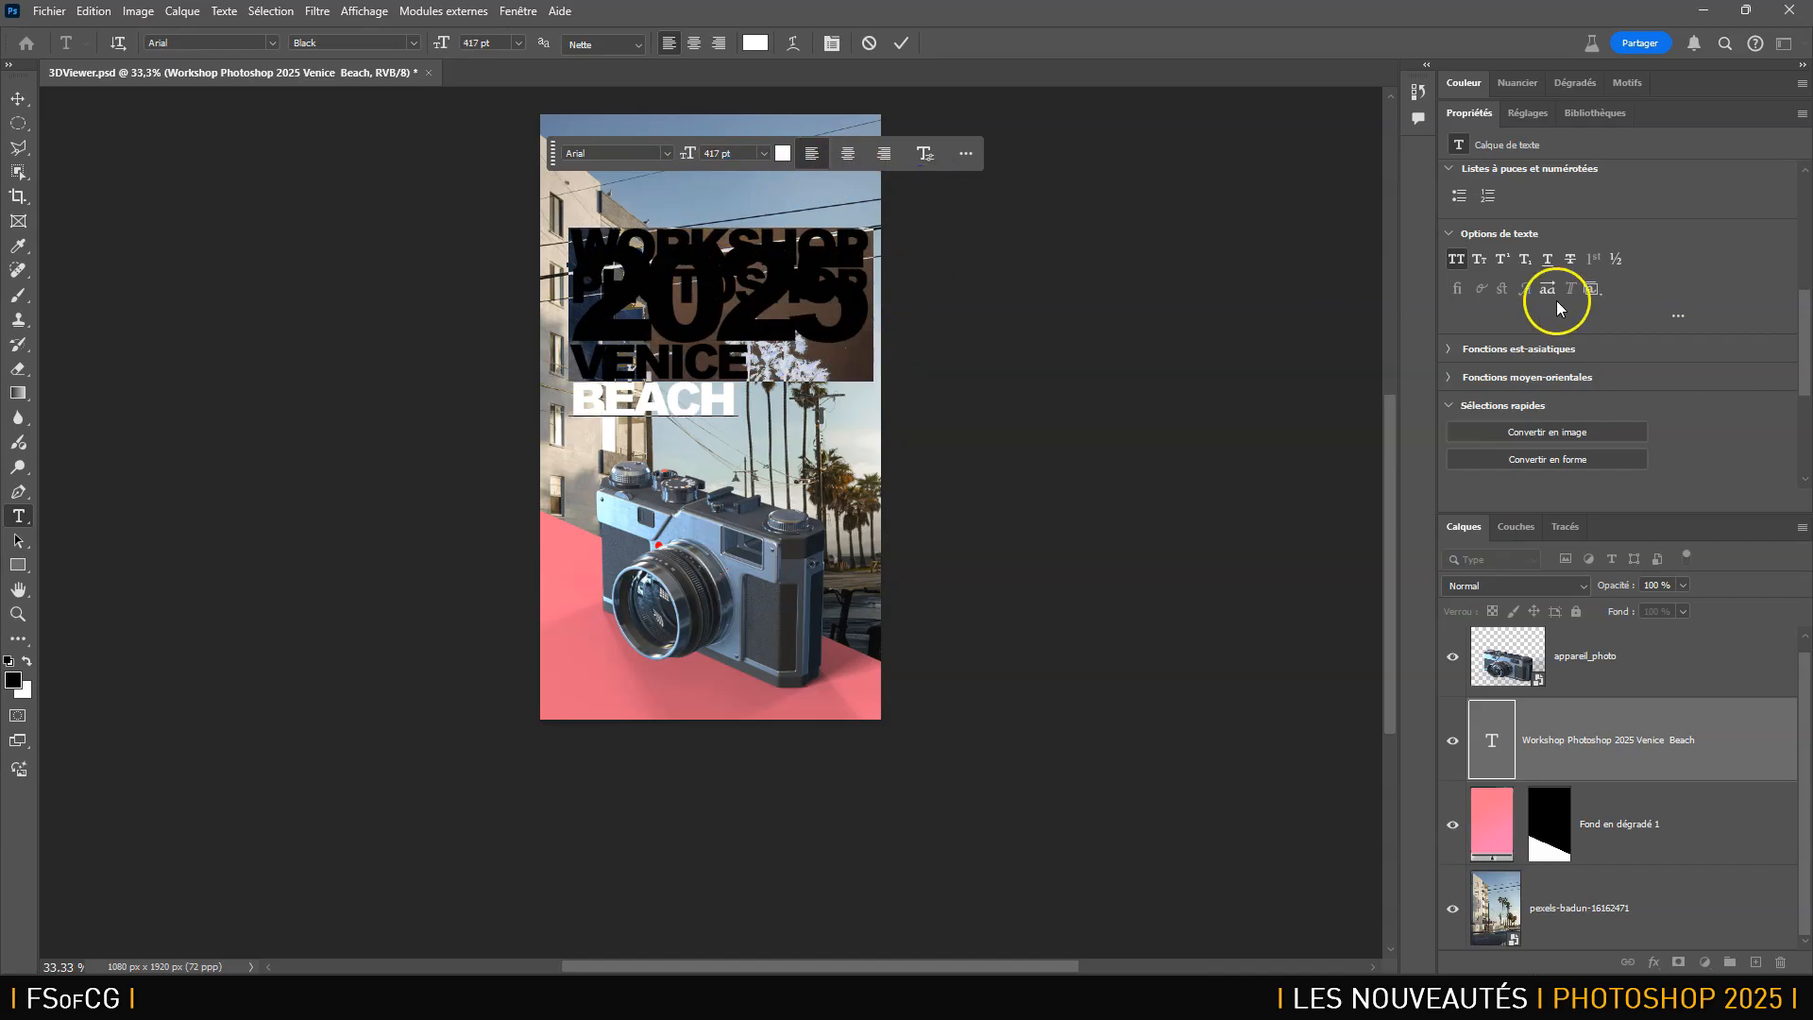
scroll(1780, 331, "up", 5)
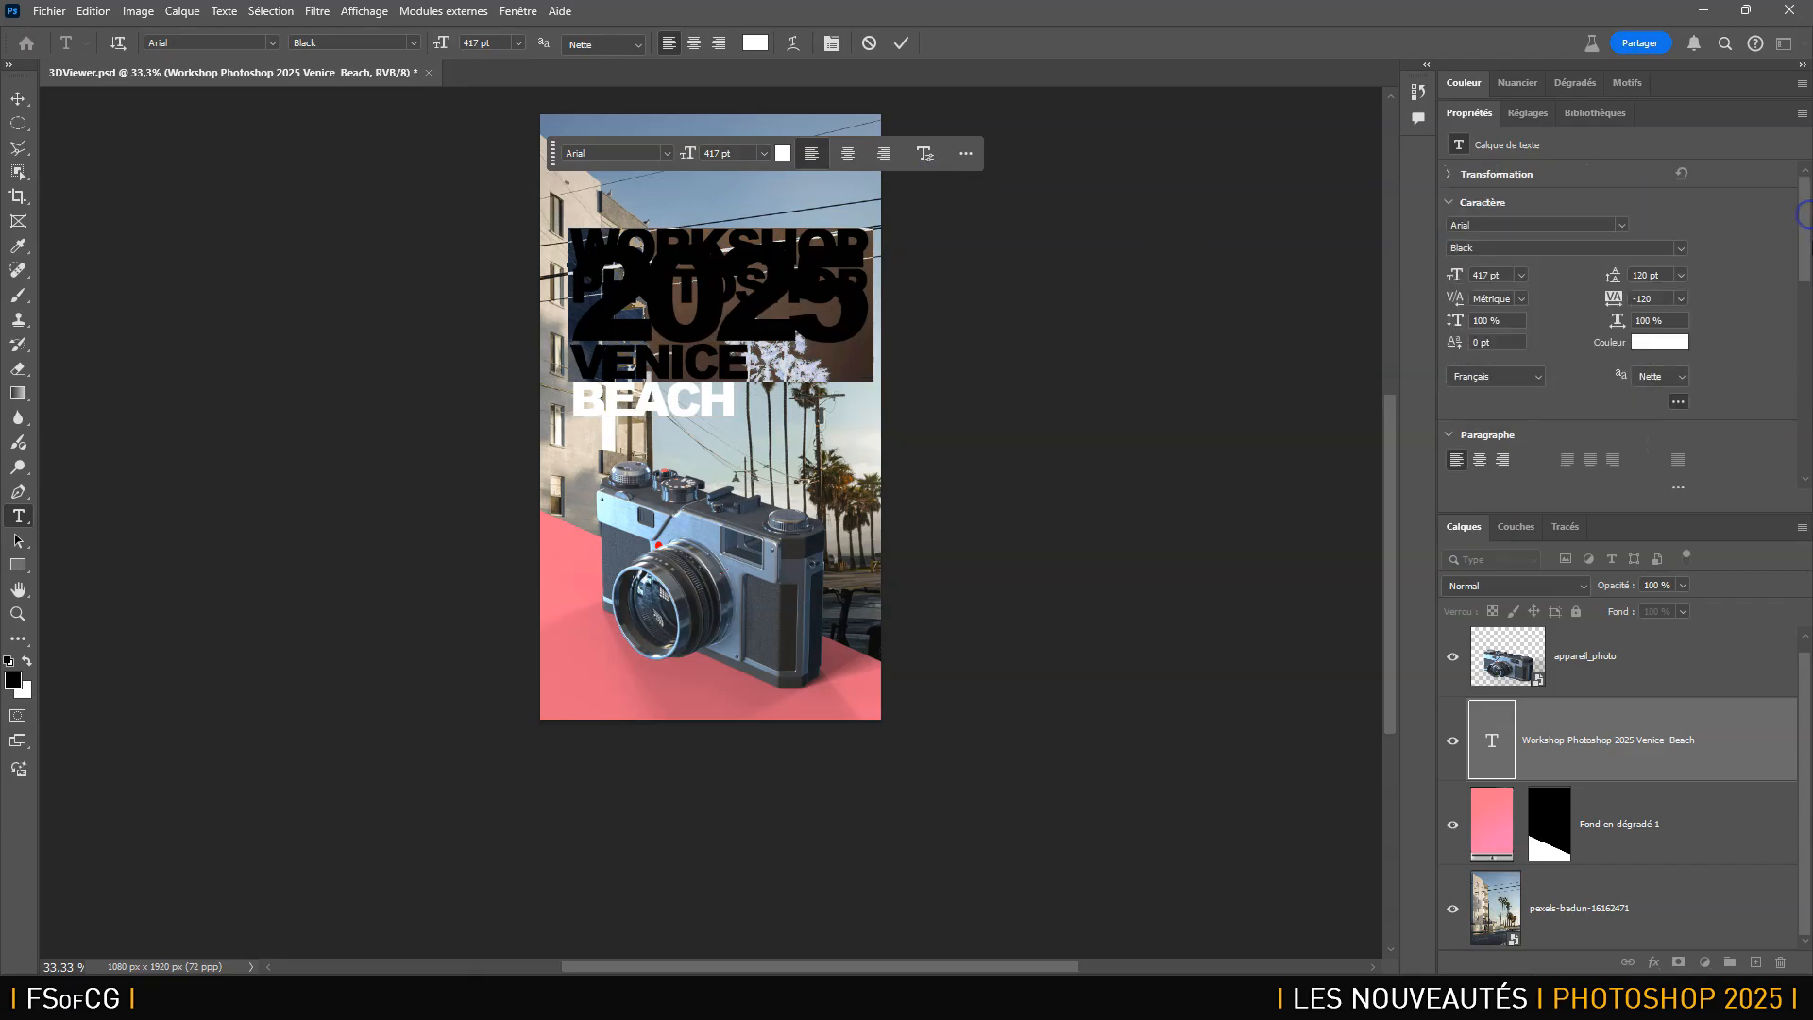
left_click_drag(1616, 277, 1792, 276)
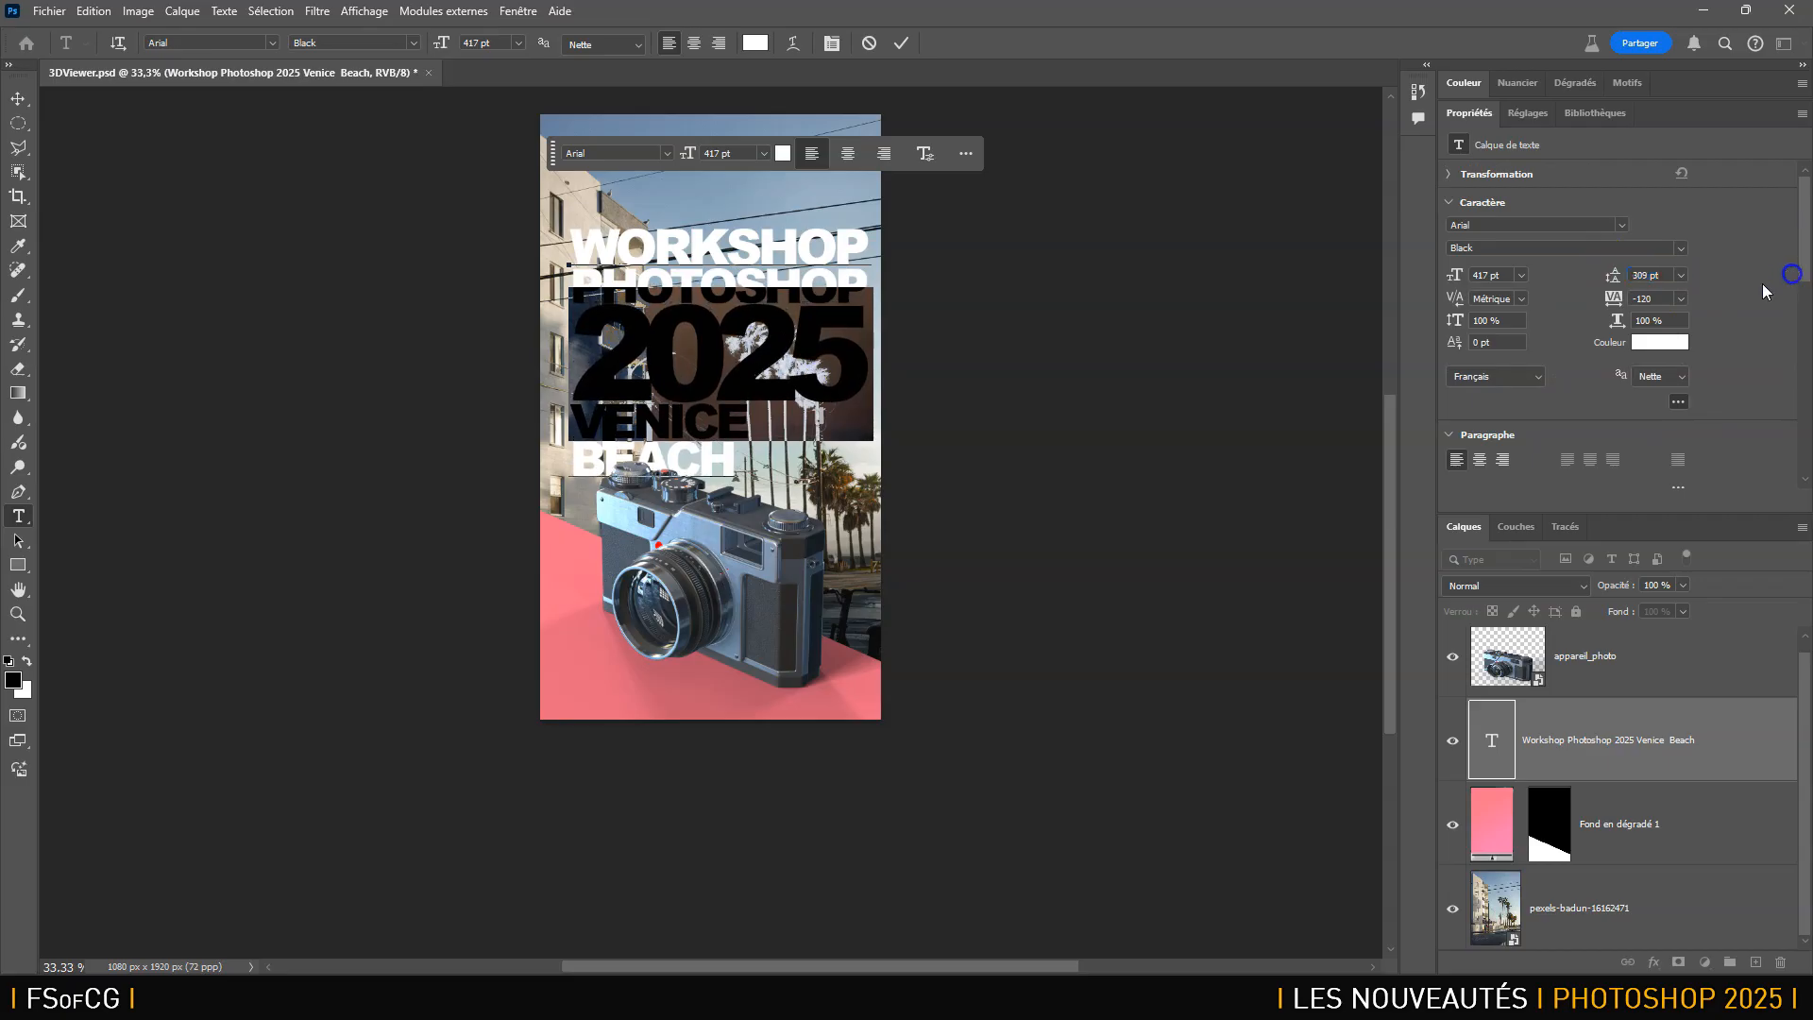
Set the font size of the VENICE and BEACH lines to 251 pt.
left_click_drag(757, 418, 536, 405)
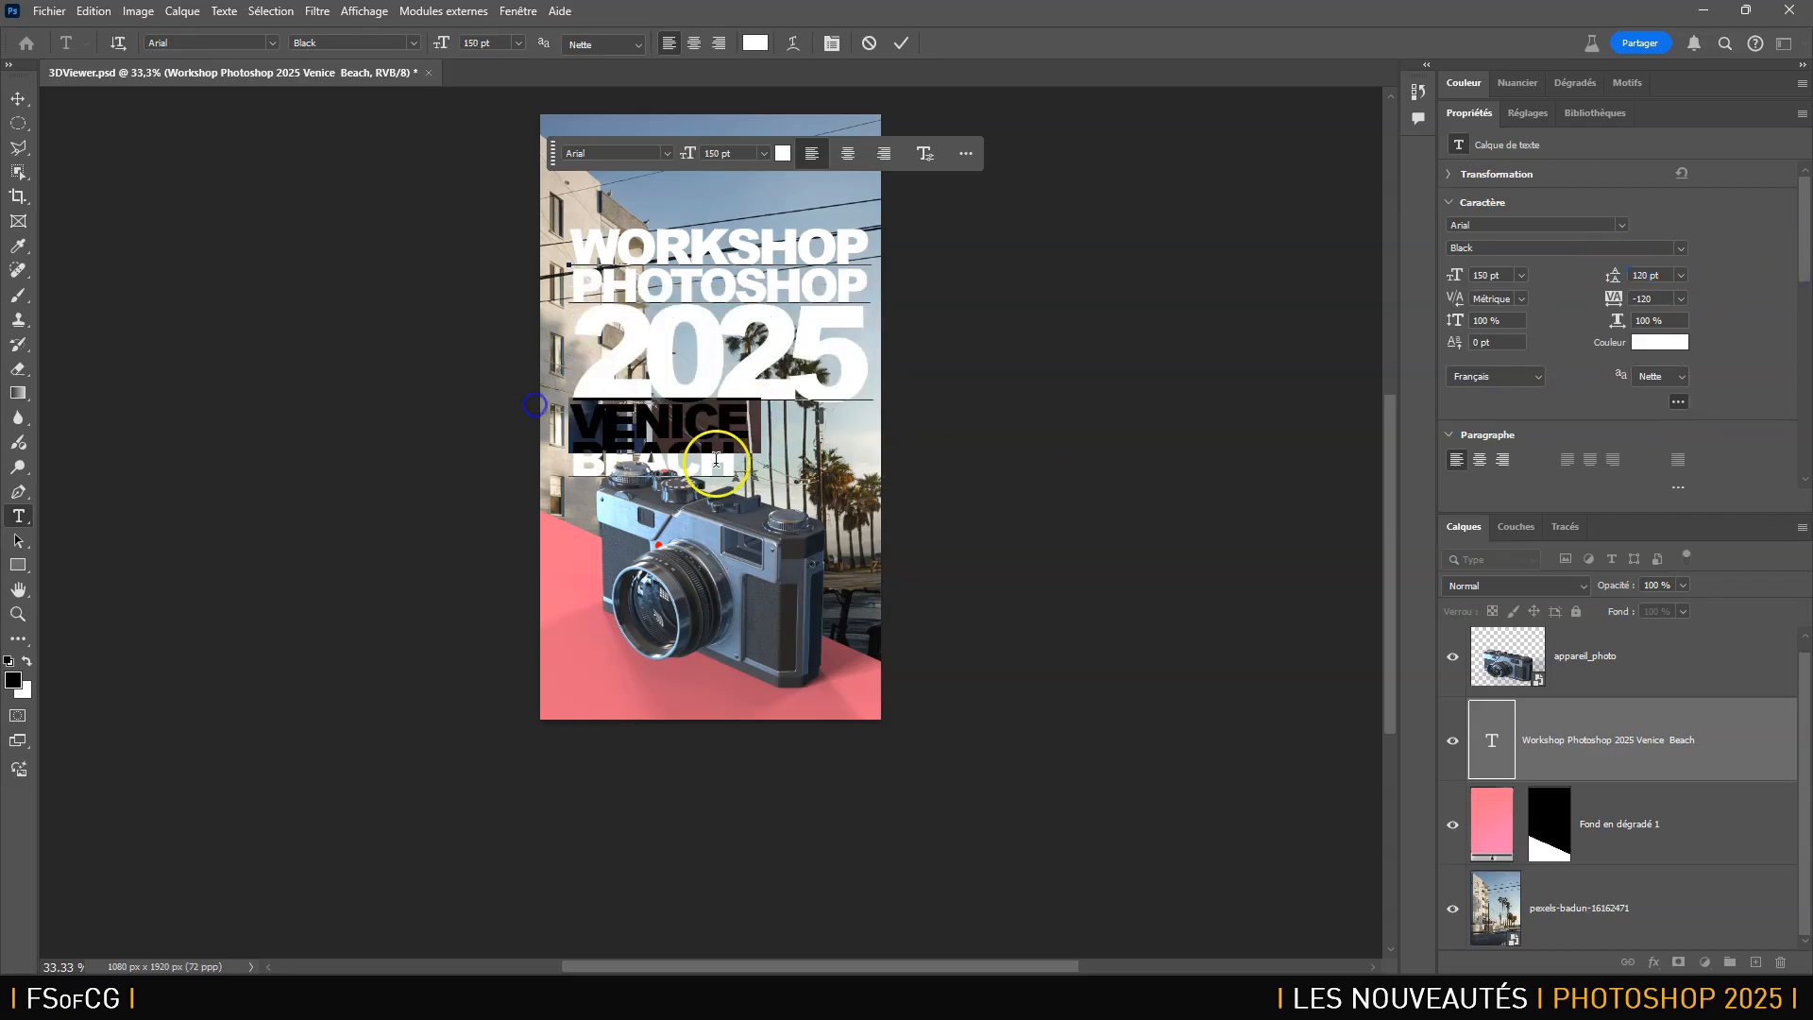
left_click_drag(742, 462, 510, 403)
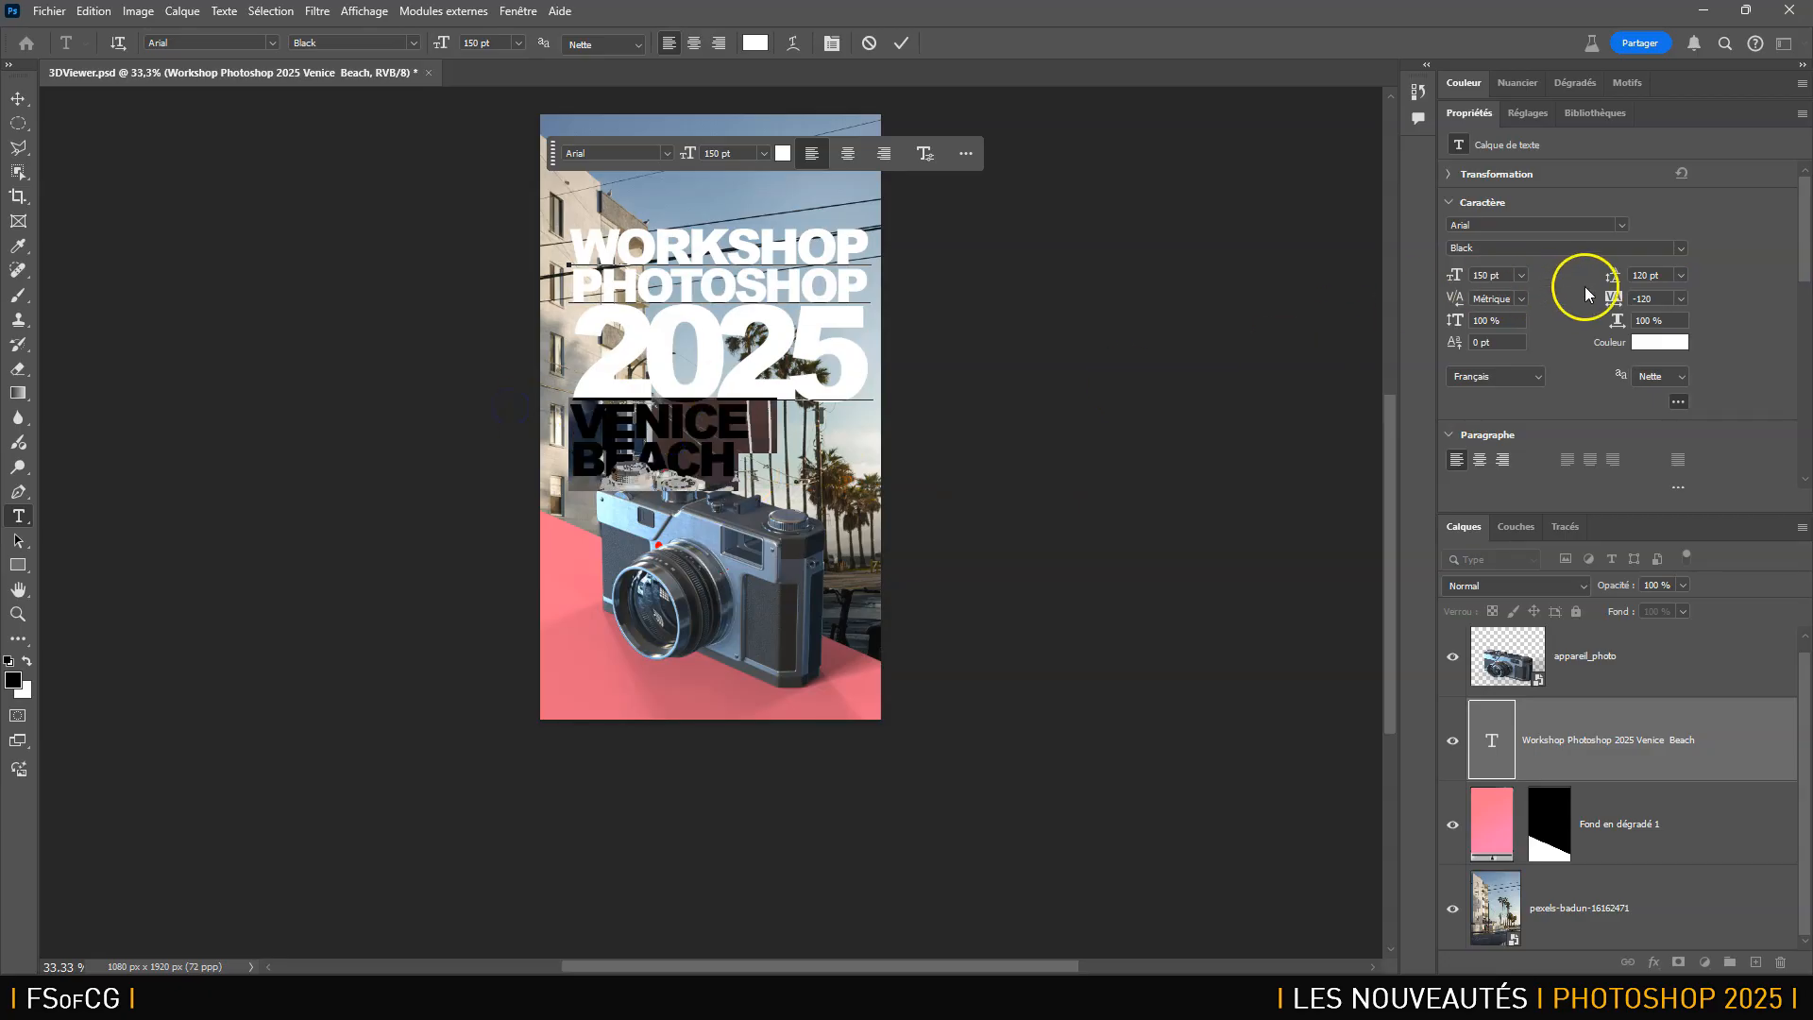
left_click_drag(1456, 275, 1551, 281)
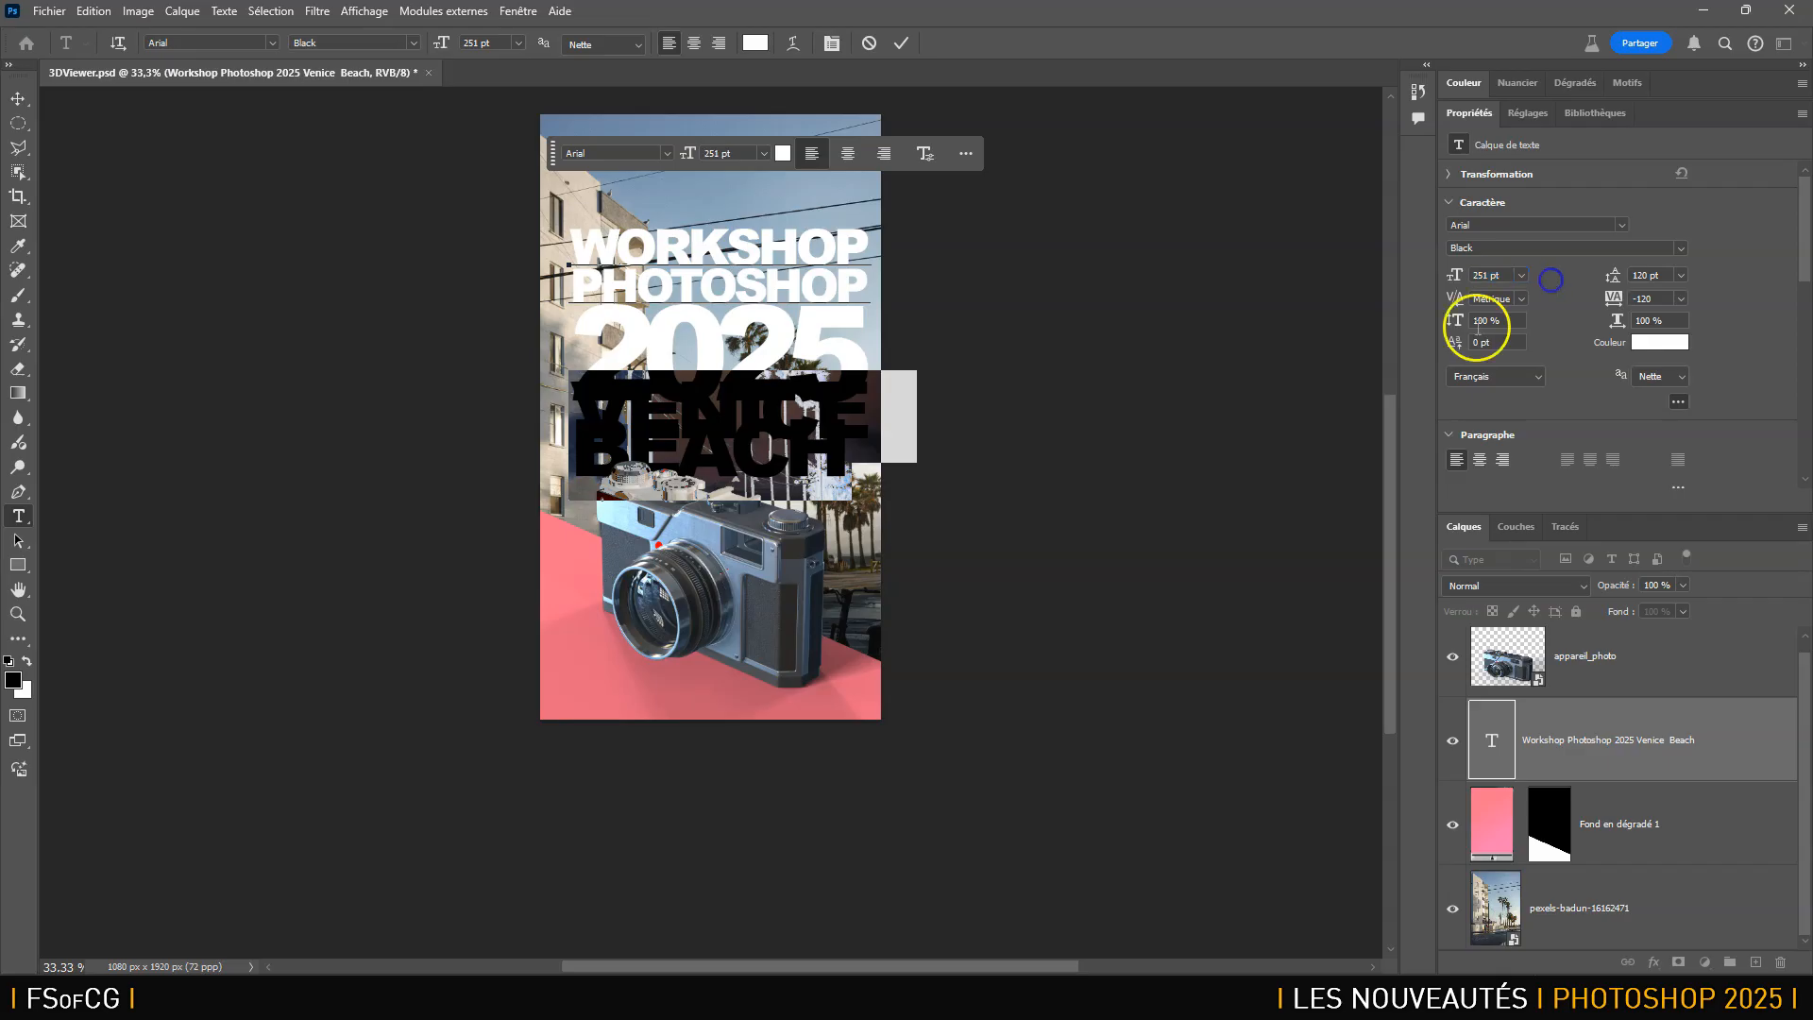
Set the BEACH line to 272 pt with a leading of 227 pt.
left_click(850, 446)
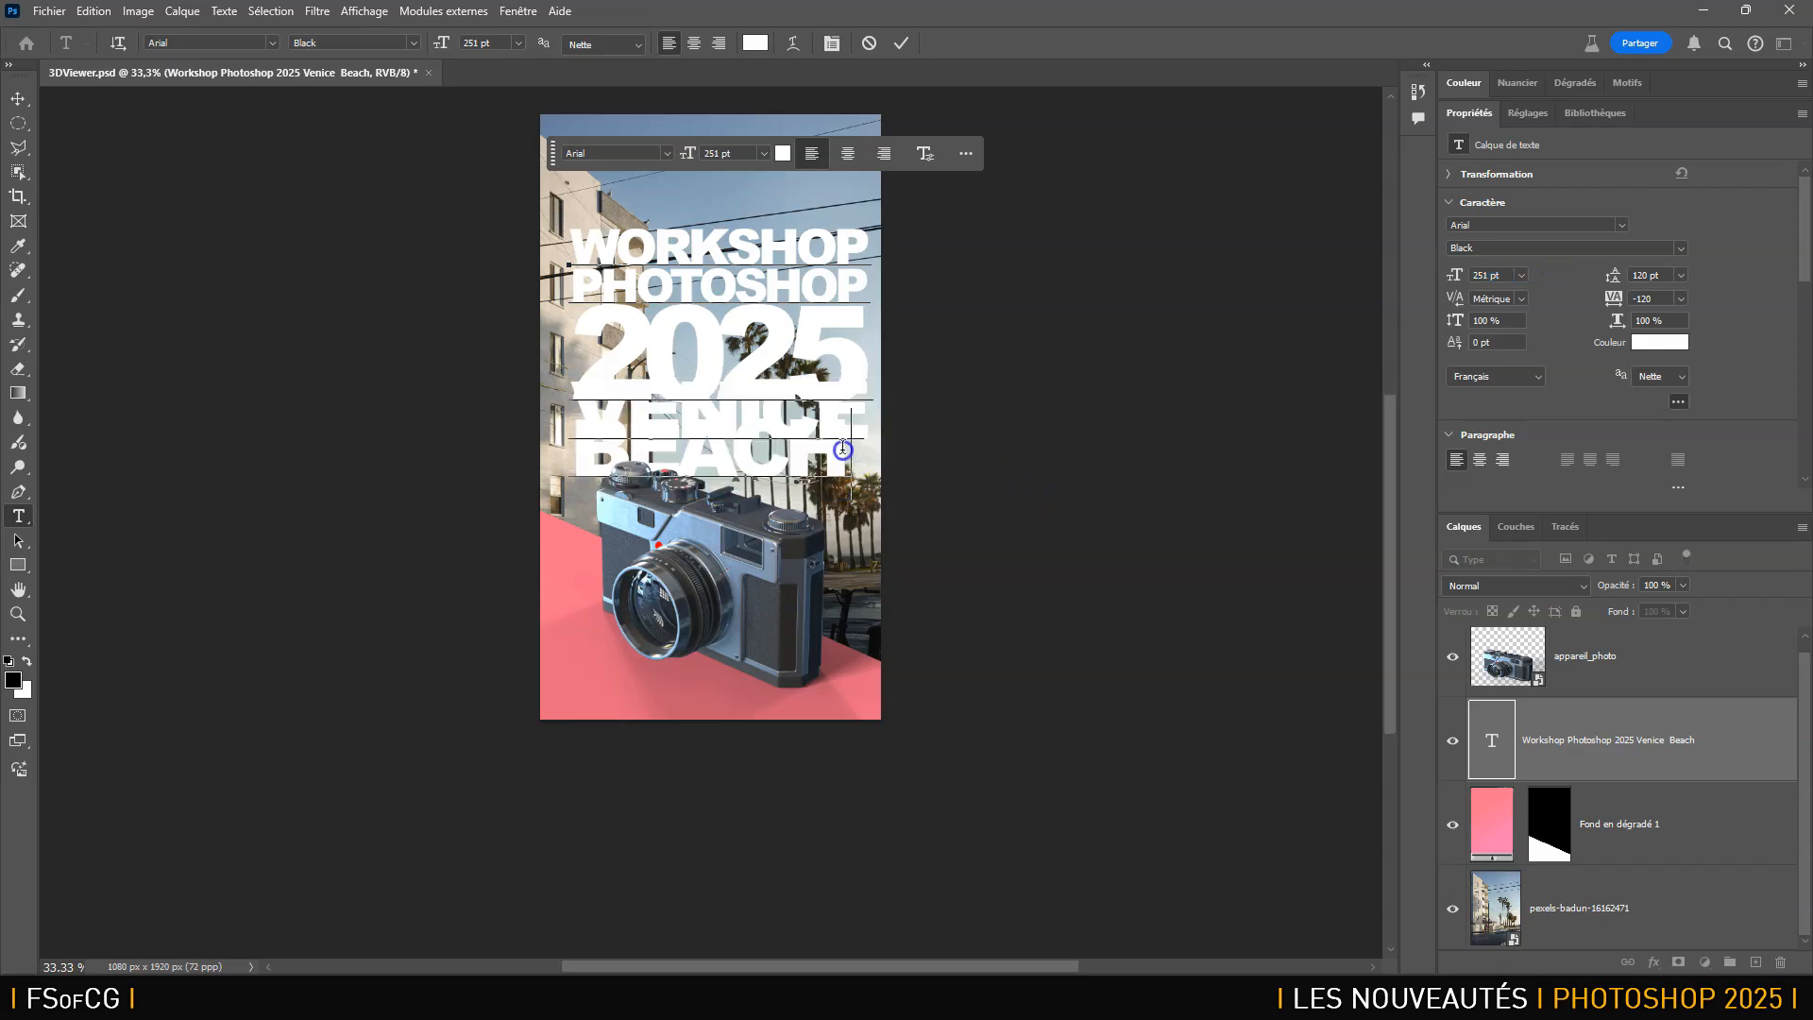
left_click_drag(851, 451, 573, 414)
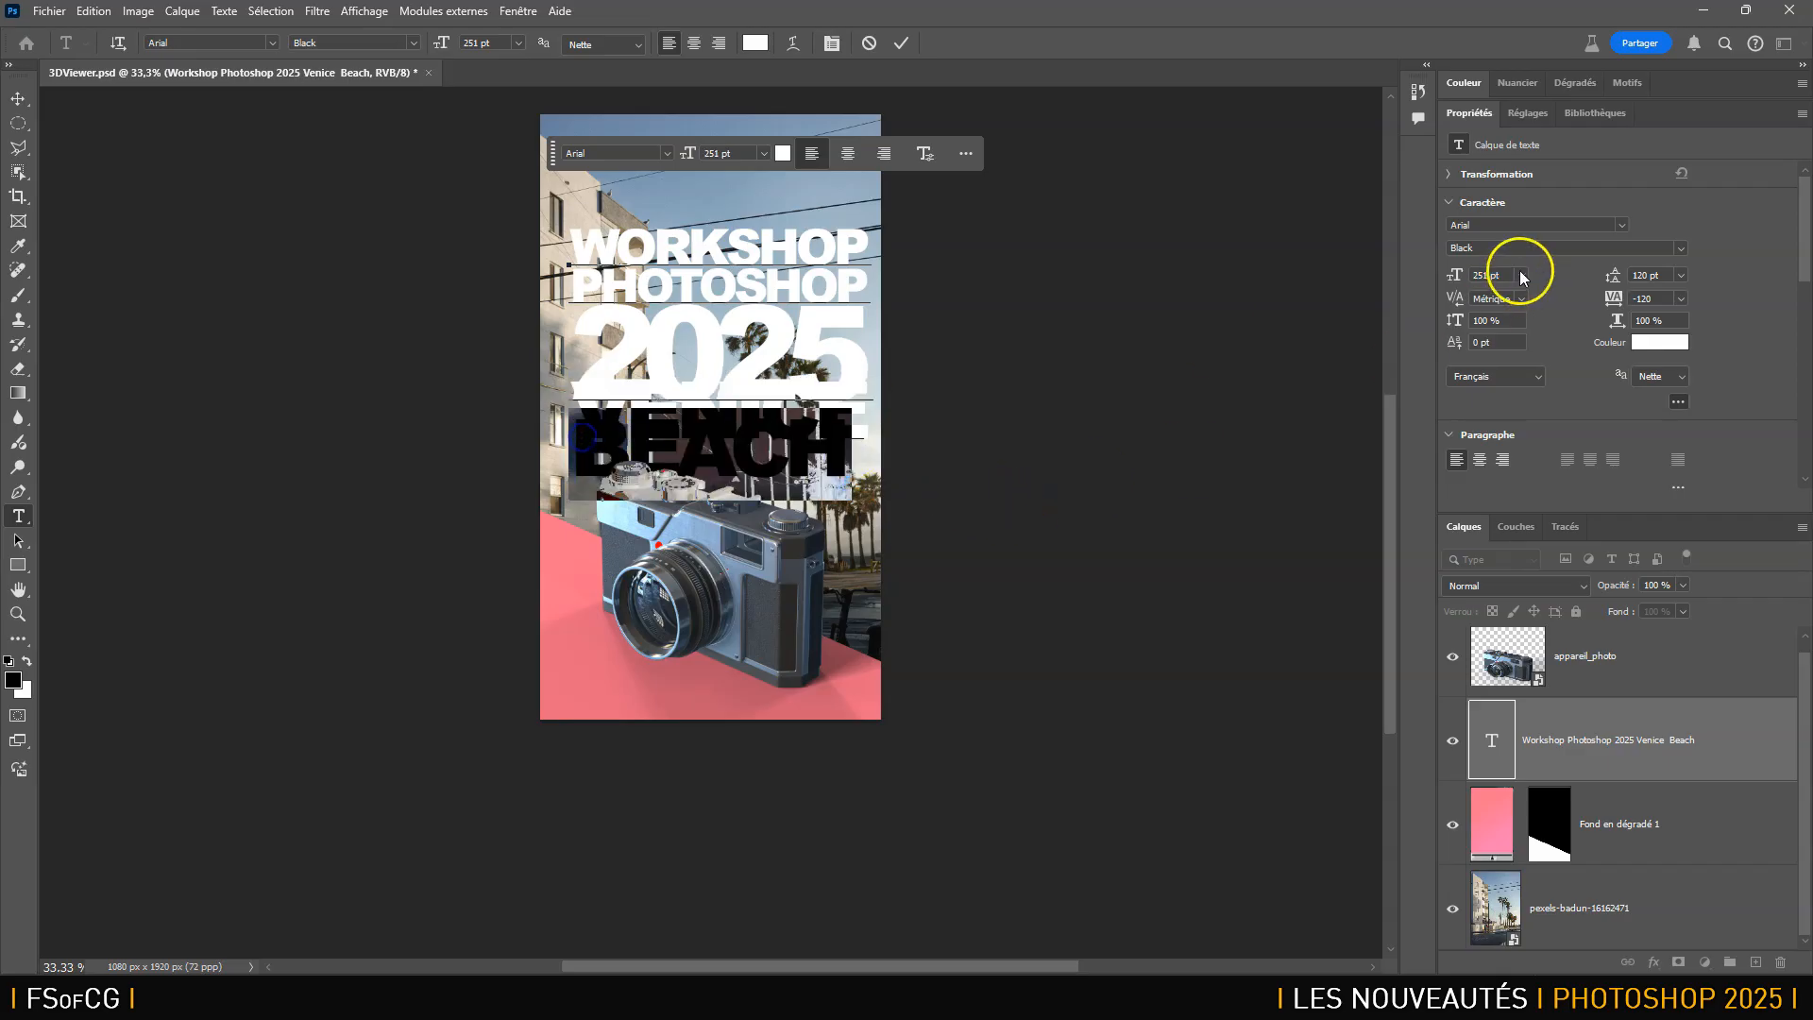
left_click_drag(1461, 272, 1477, 274)
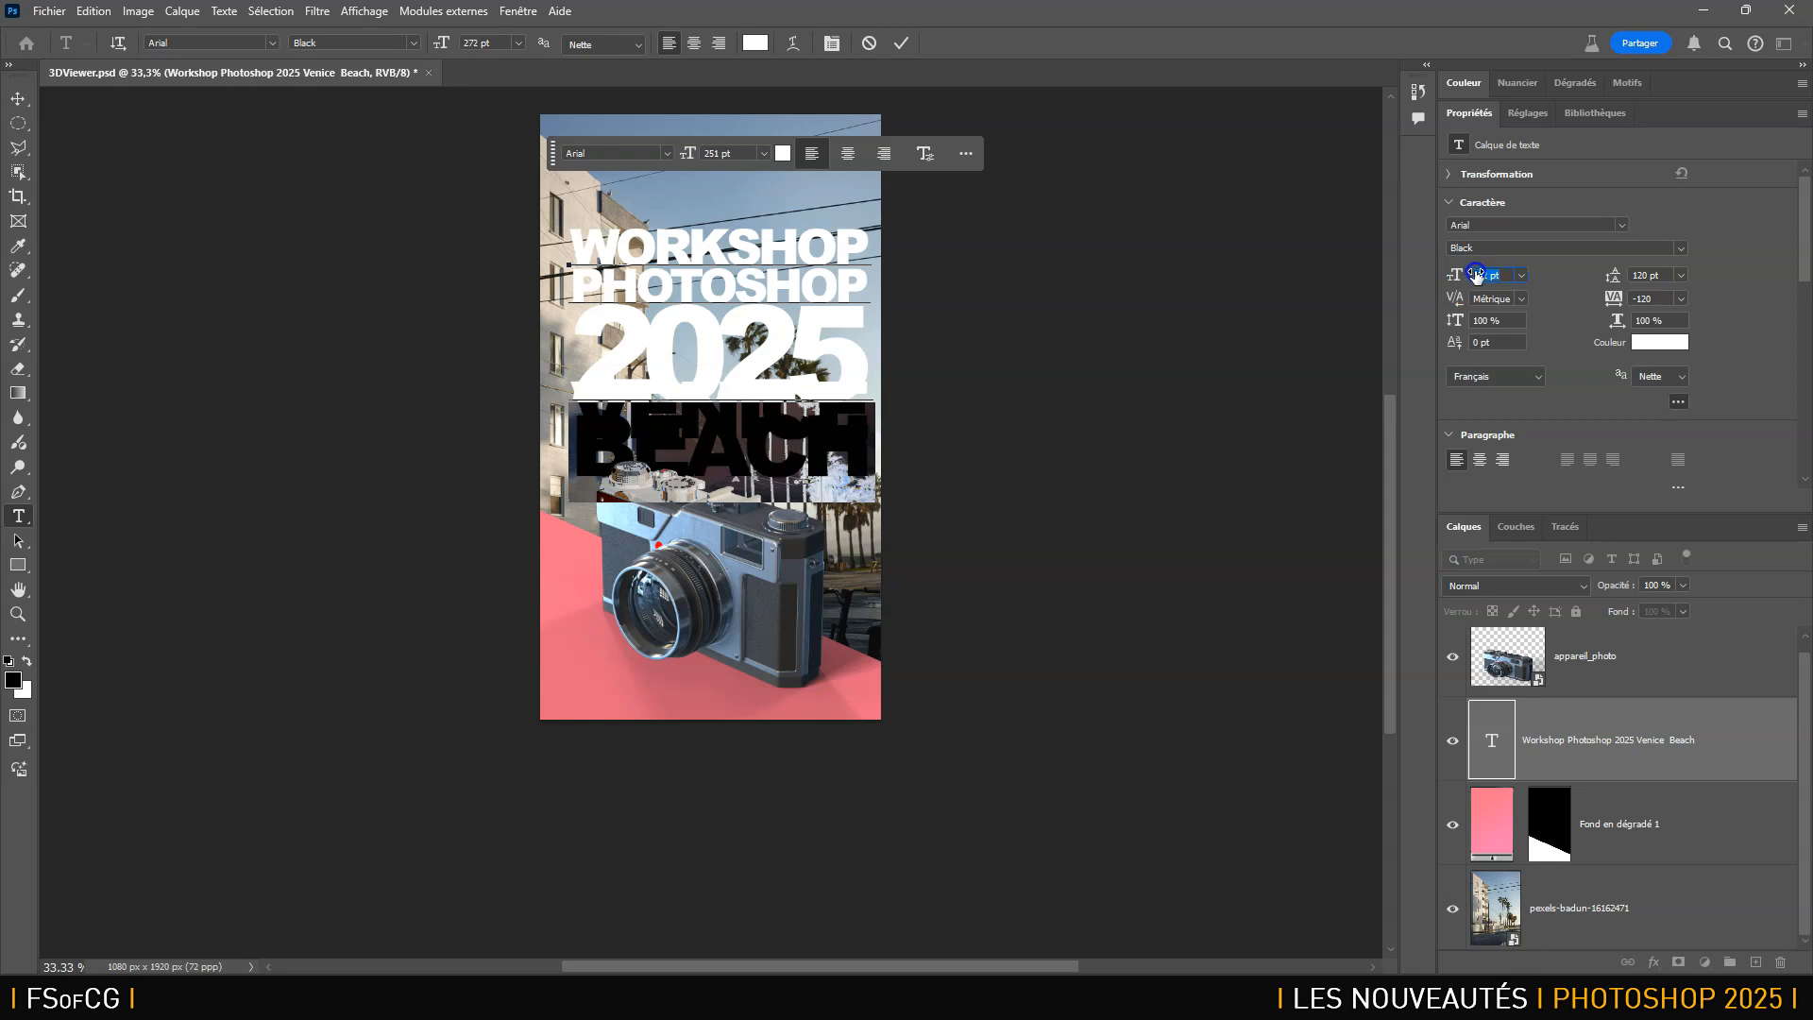
left_click_drag(1617, 275, 1717, 285)
Set the leading of the VENICE line to 195 pt and commit the text edit.
left_click(709, 411)
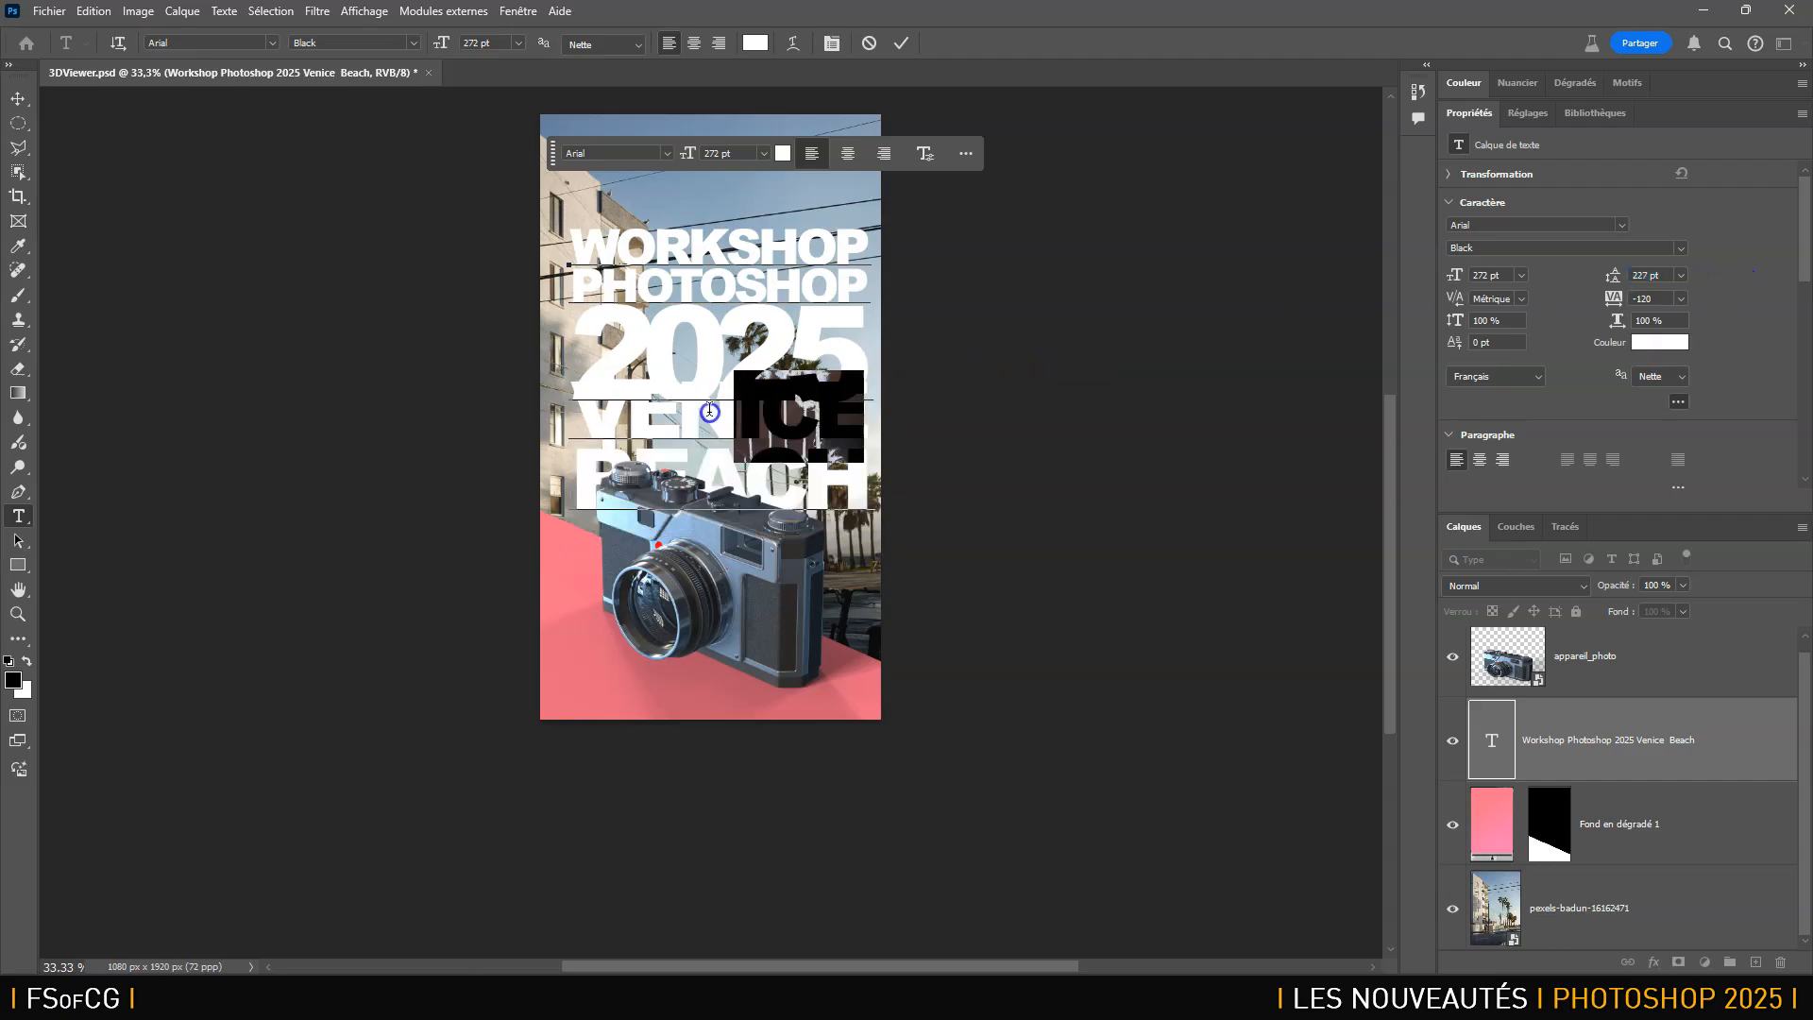
left_click_drag(709, 411, 514, 400)
left_click_drag(1613, 278, 1687, 281)
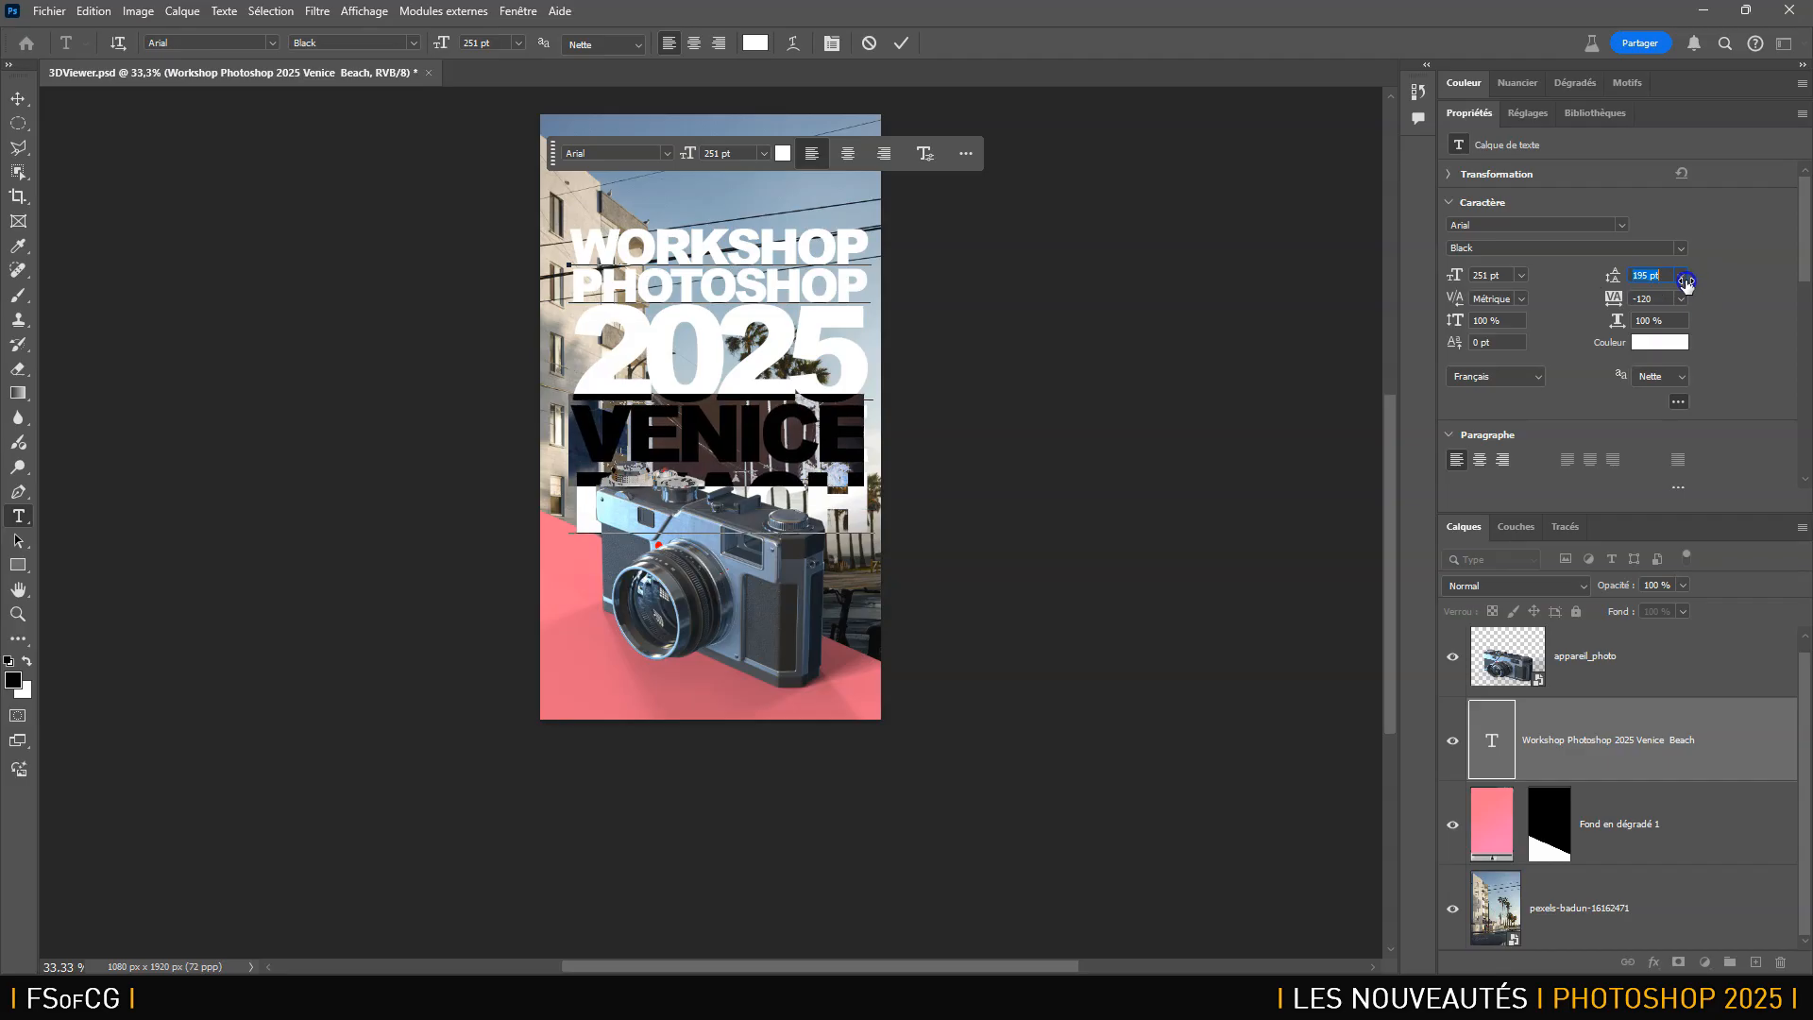
left_click(17, 98)
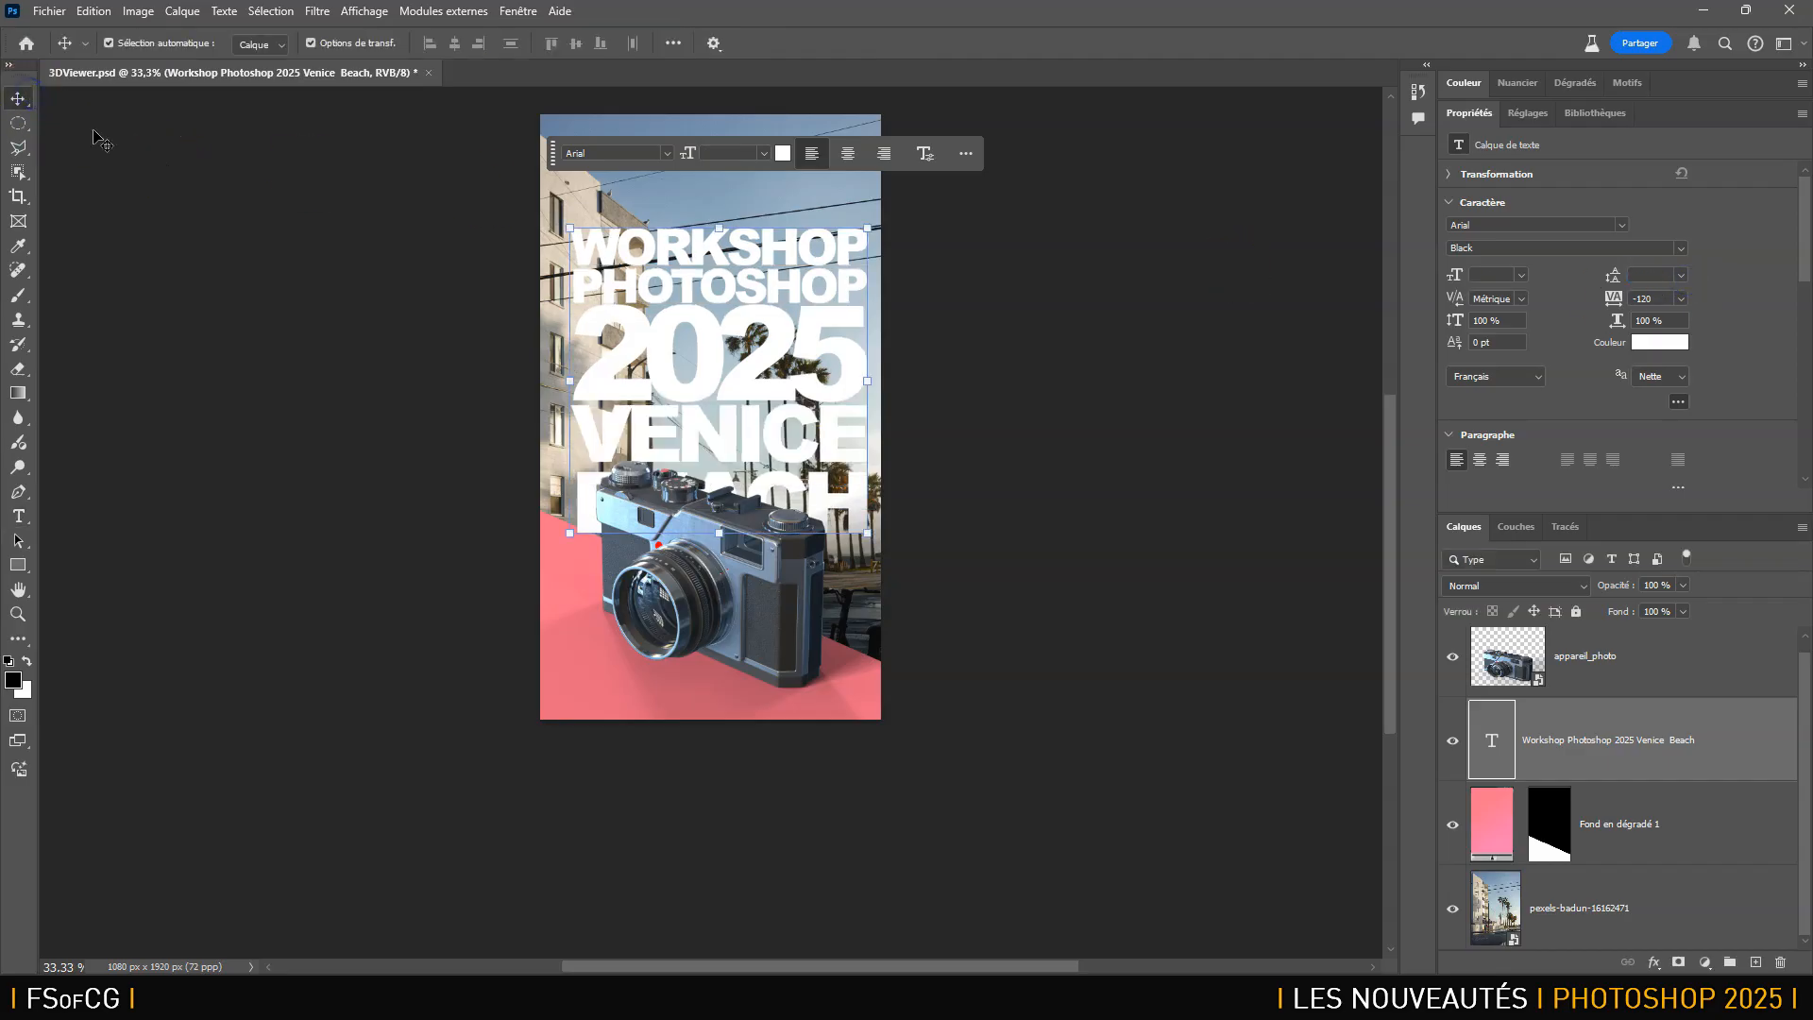
Move the text block up above the camera and set its blend mode to Incrustation.
left_click_drag(718, 376, 727, 282)
left_click(1509, 818)
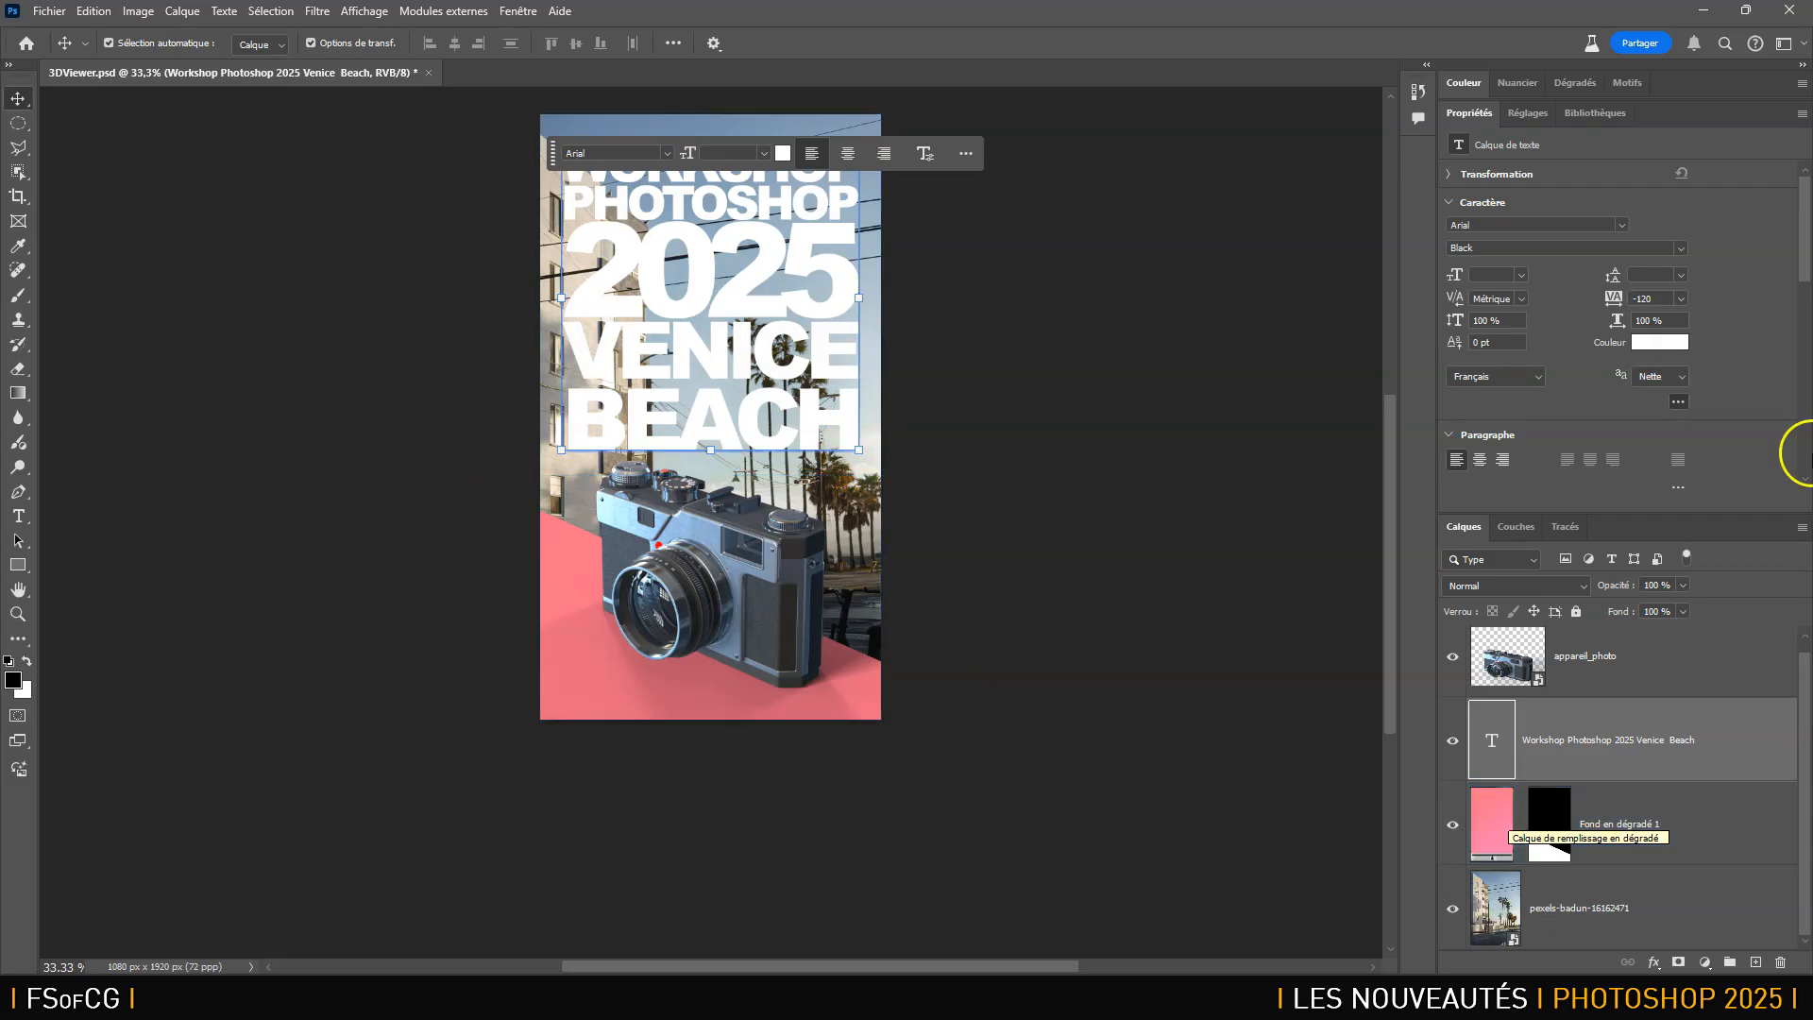
left_click(1575, 593)
left_click(1511, 734)
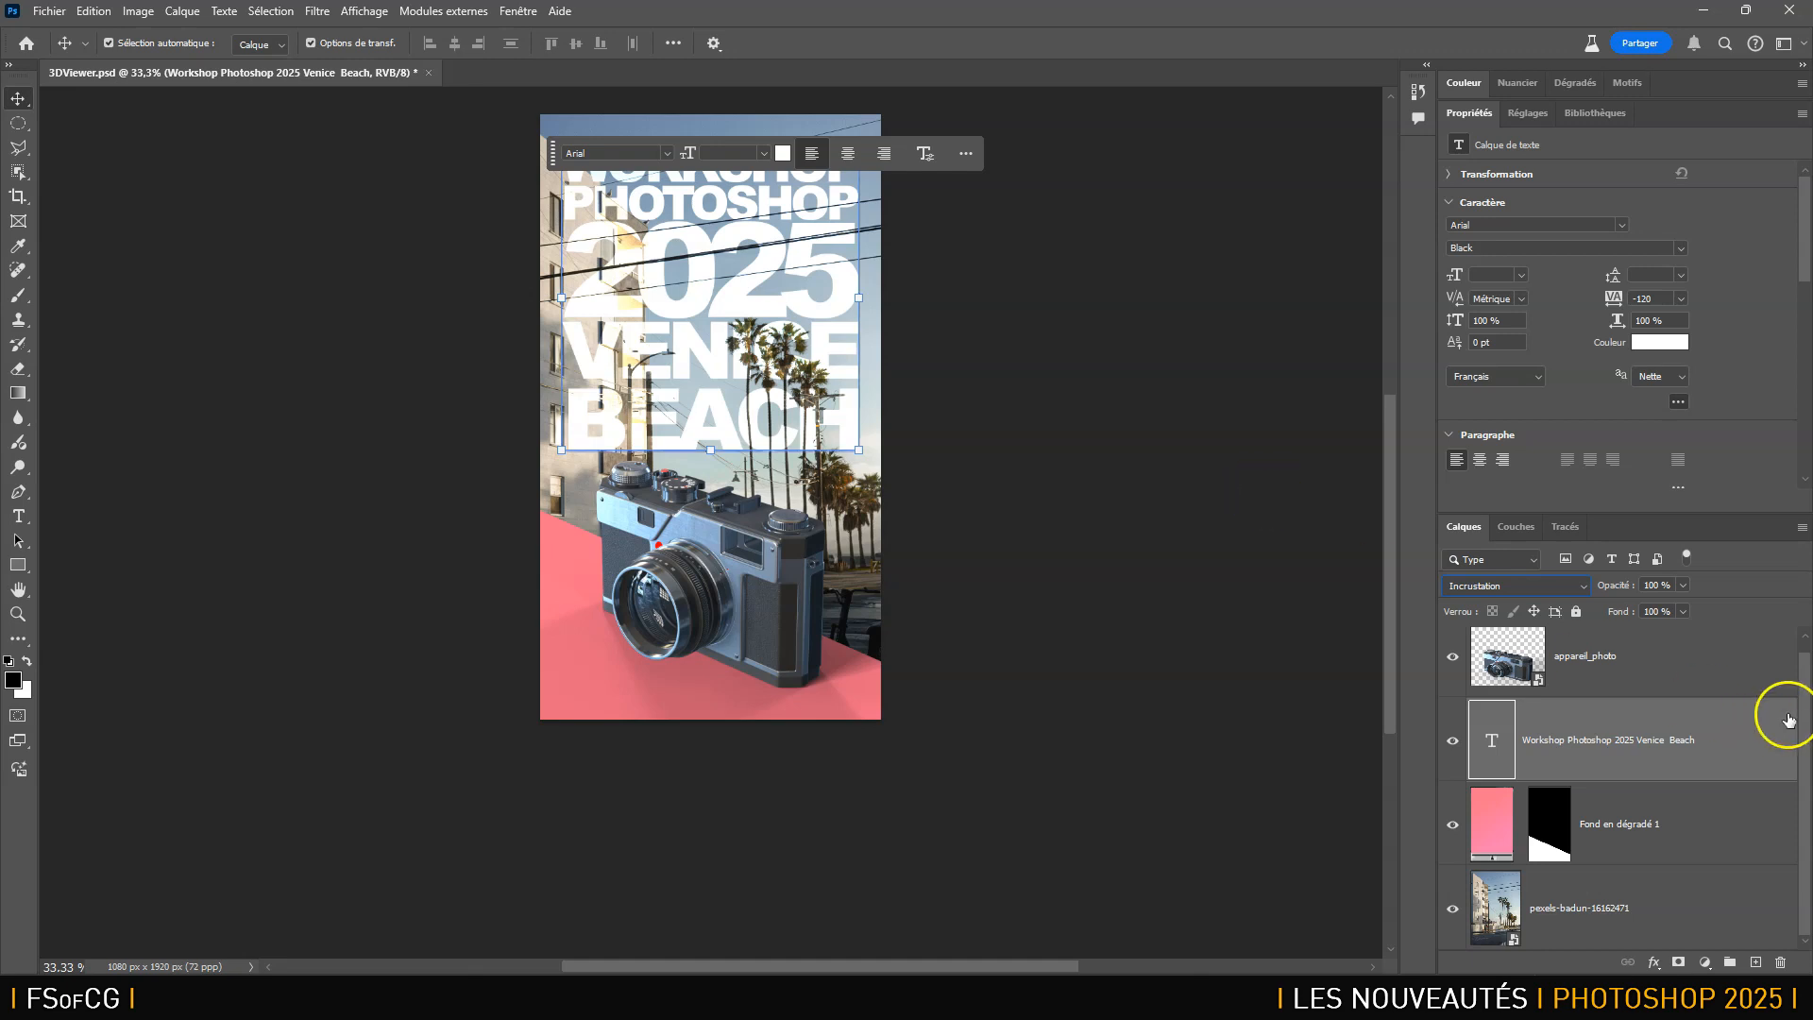
Switch to Substance 3D Viewer and open the Du modèle 3D à l'image generator for the camera.
left_click(1743, 673)
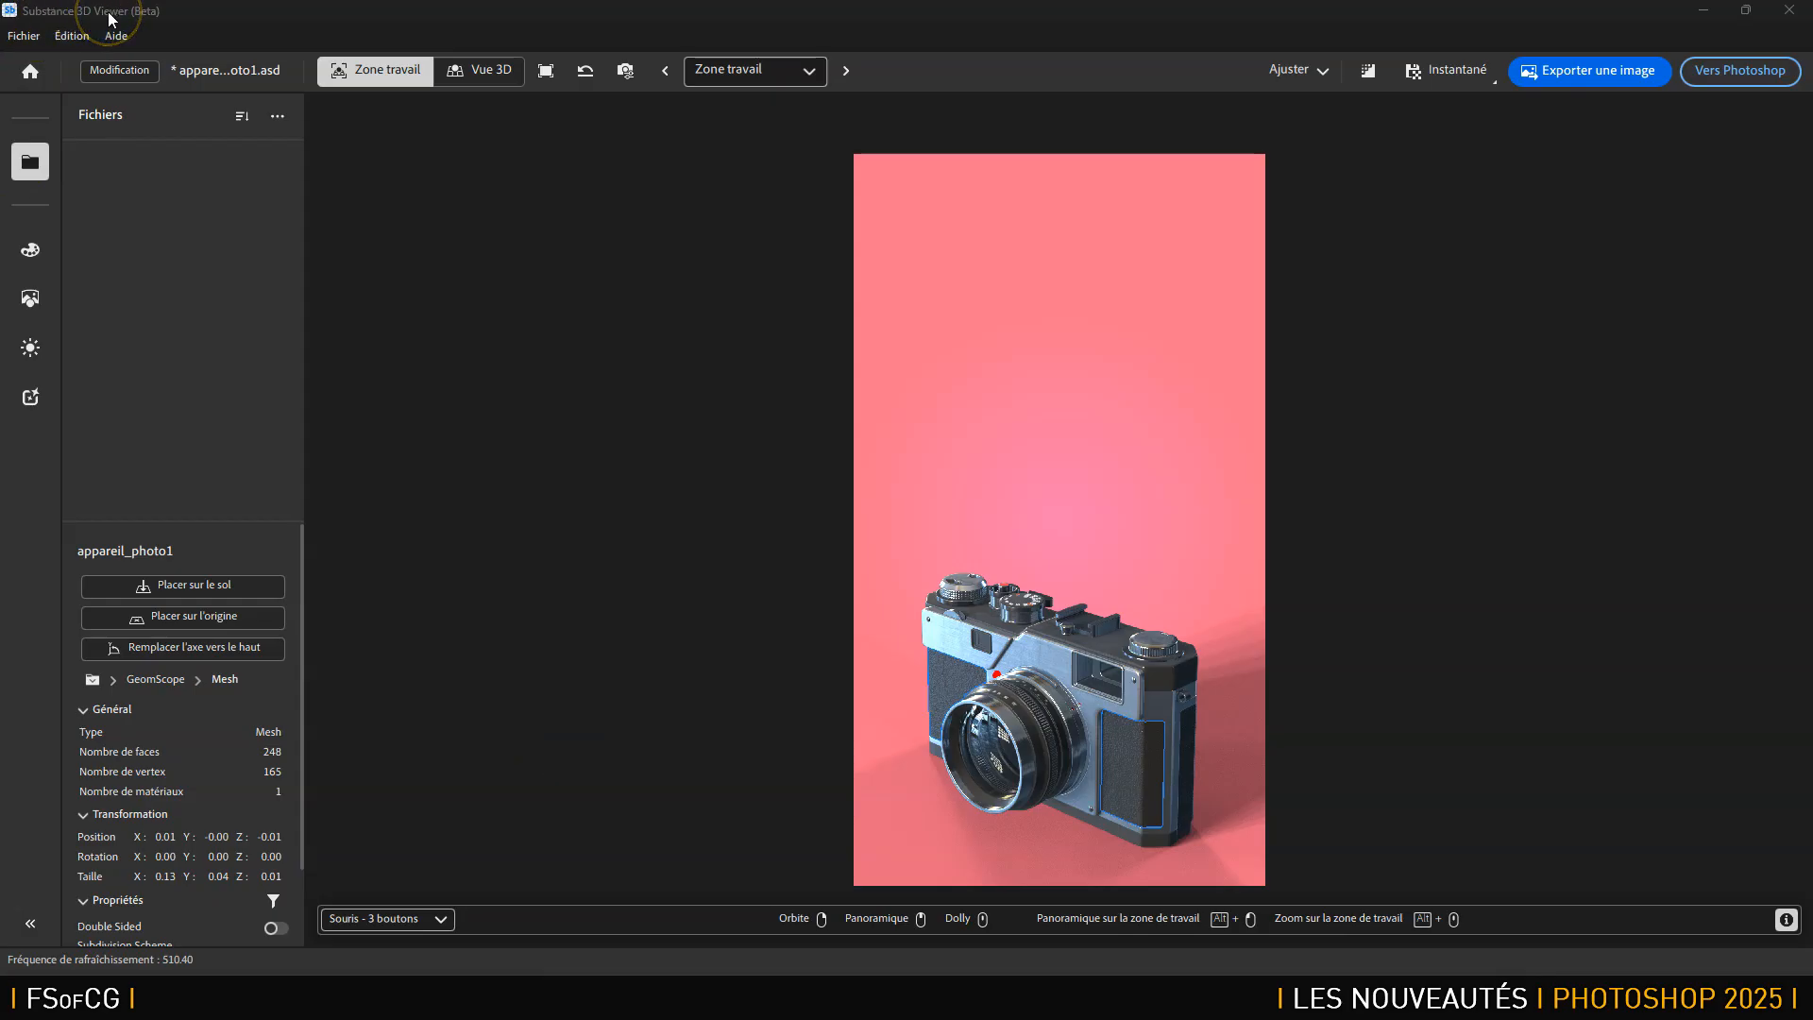
left_click(30, 397)
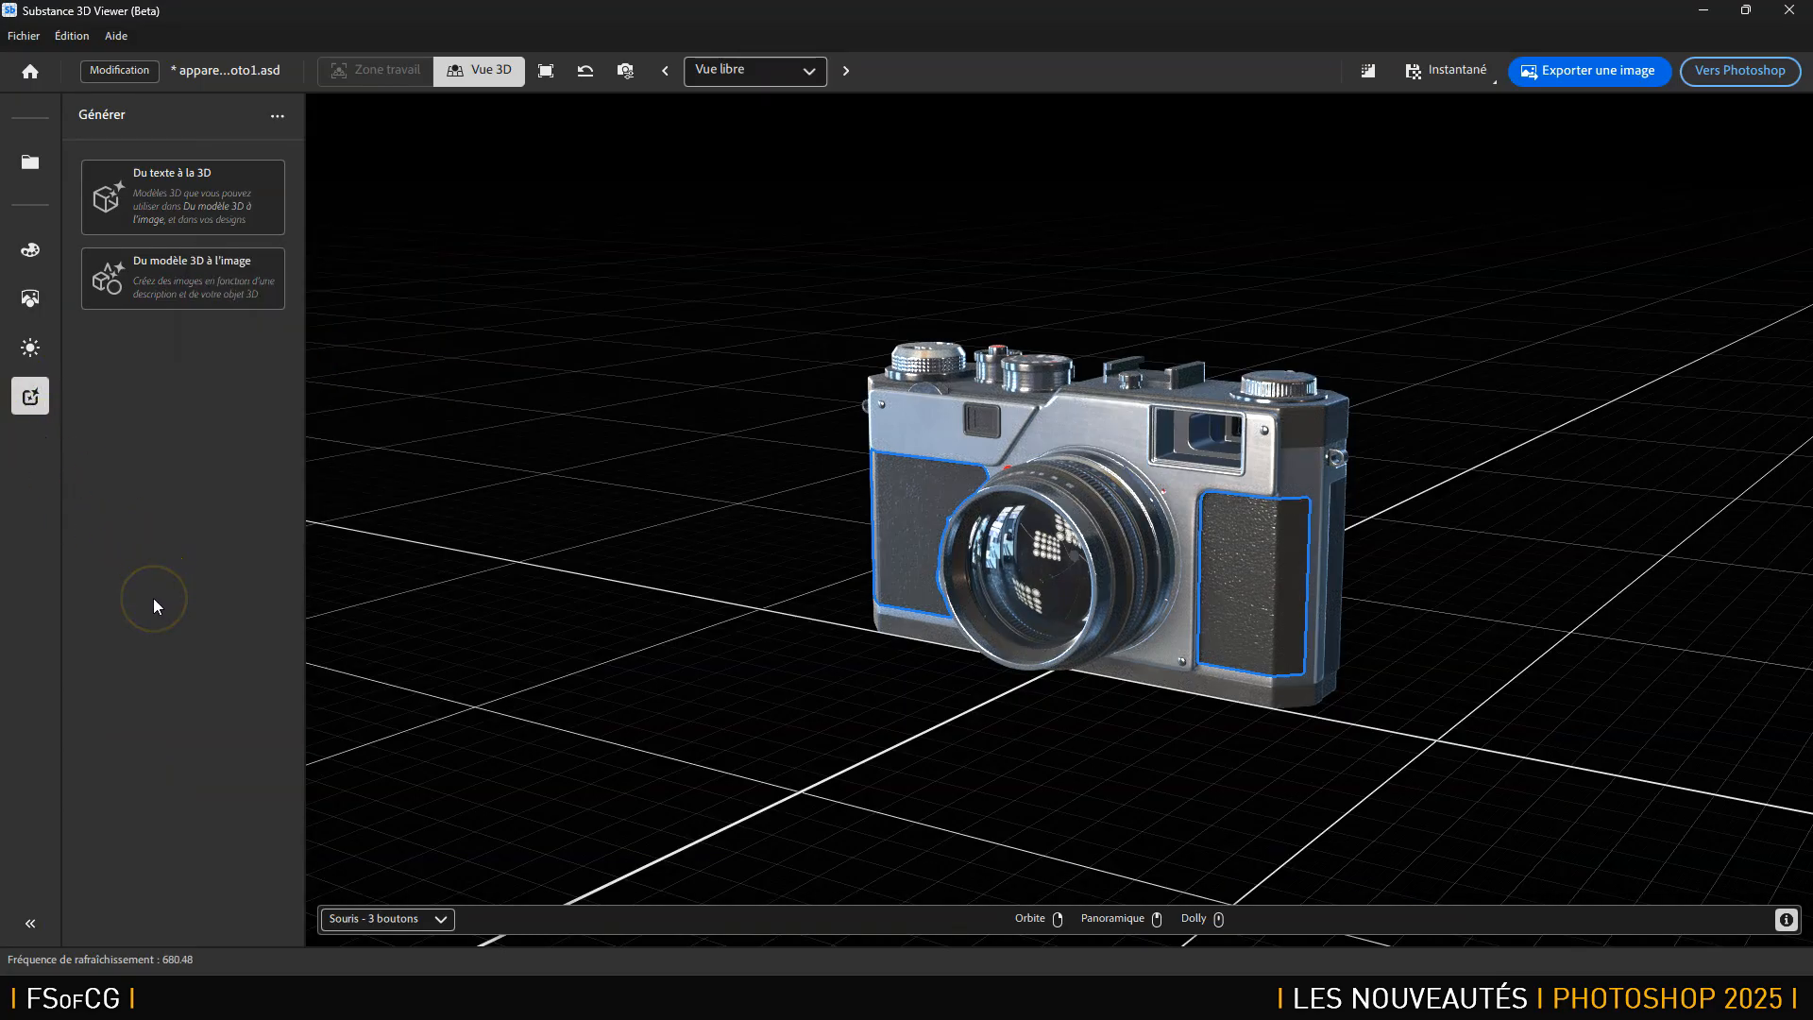
mouse_move(27, 404)
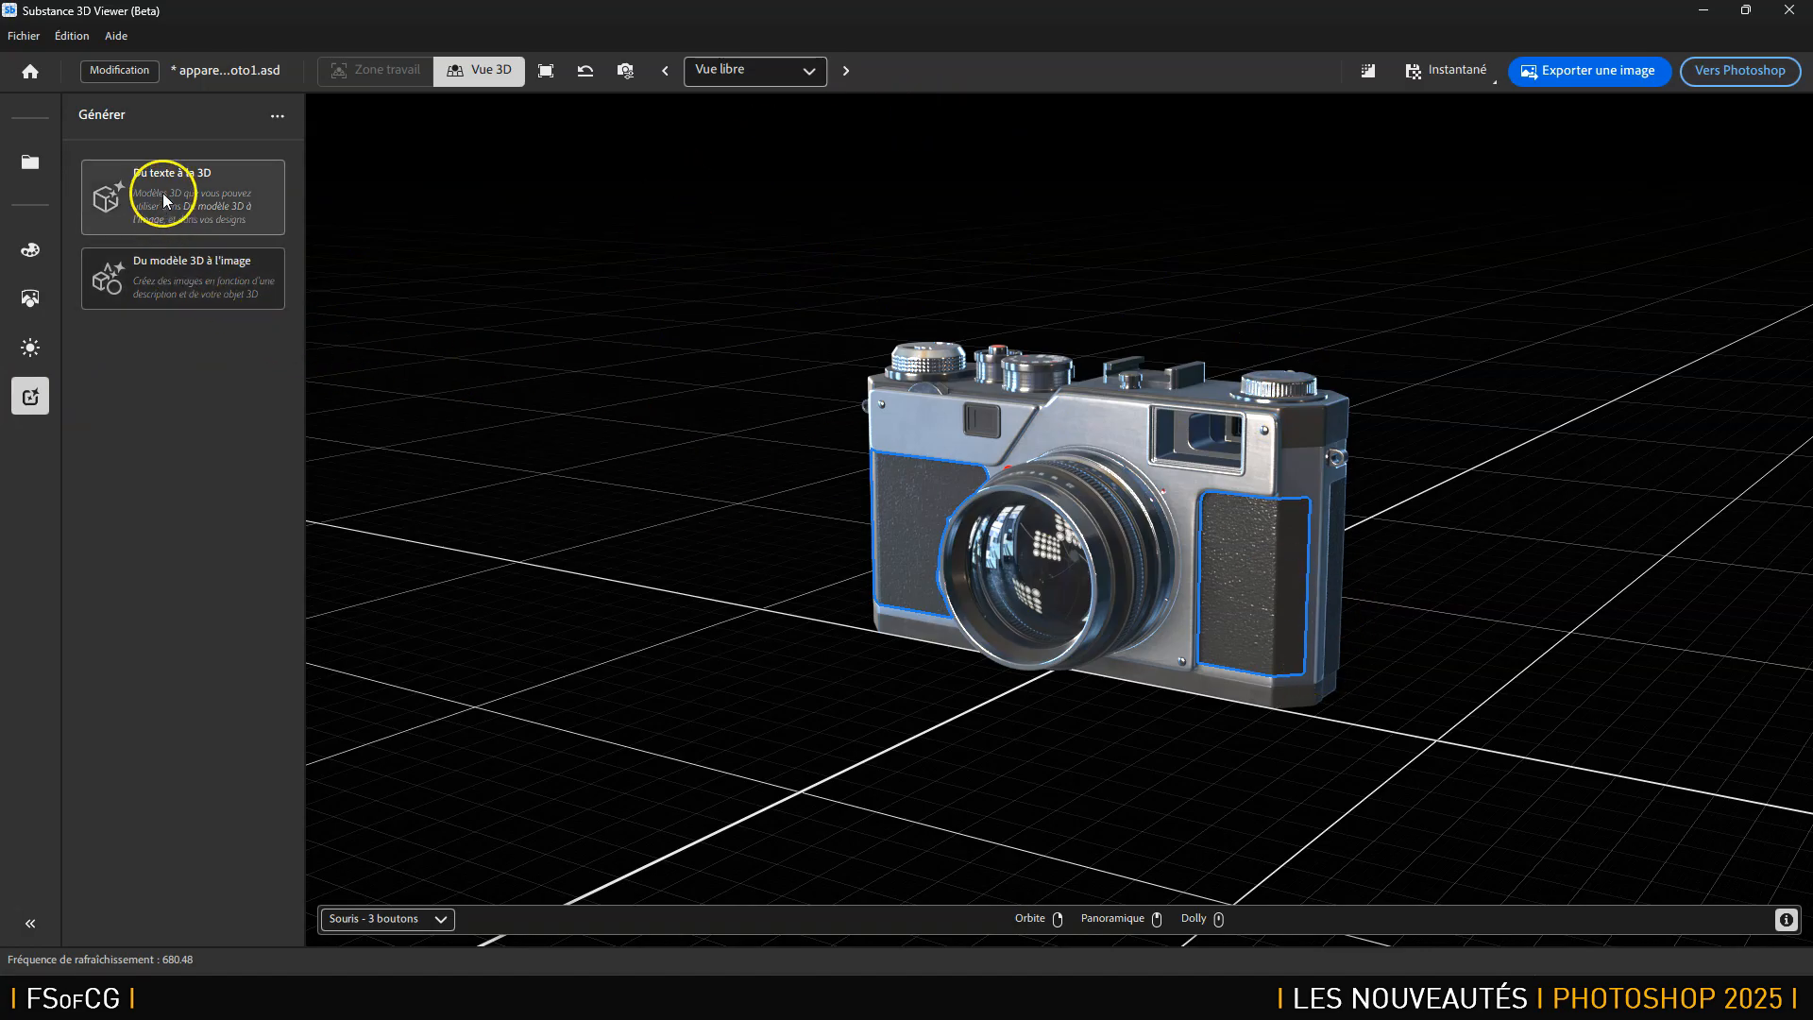
left_click(195, 285)
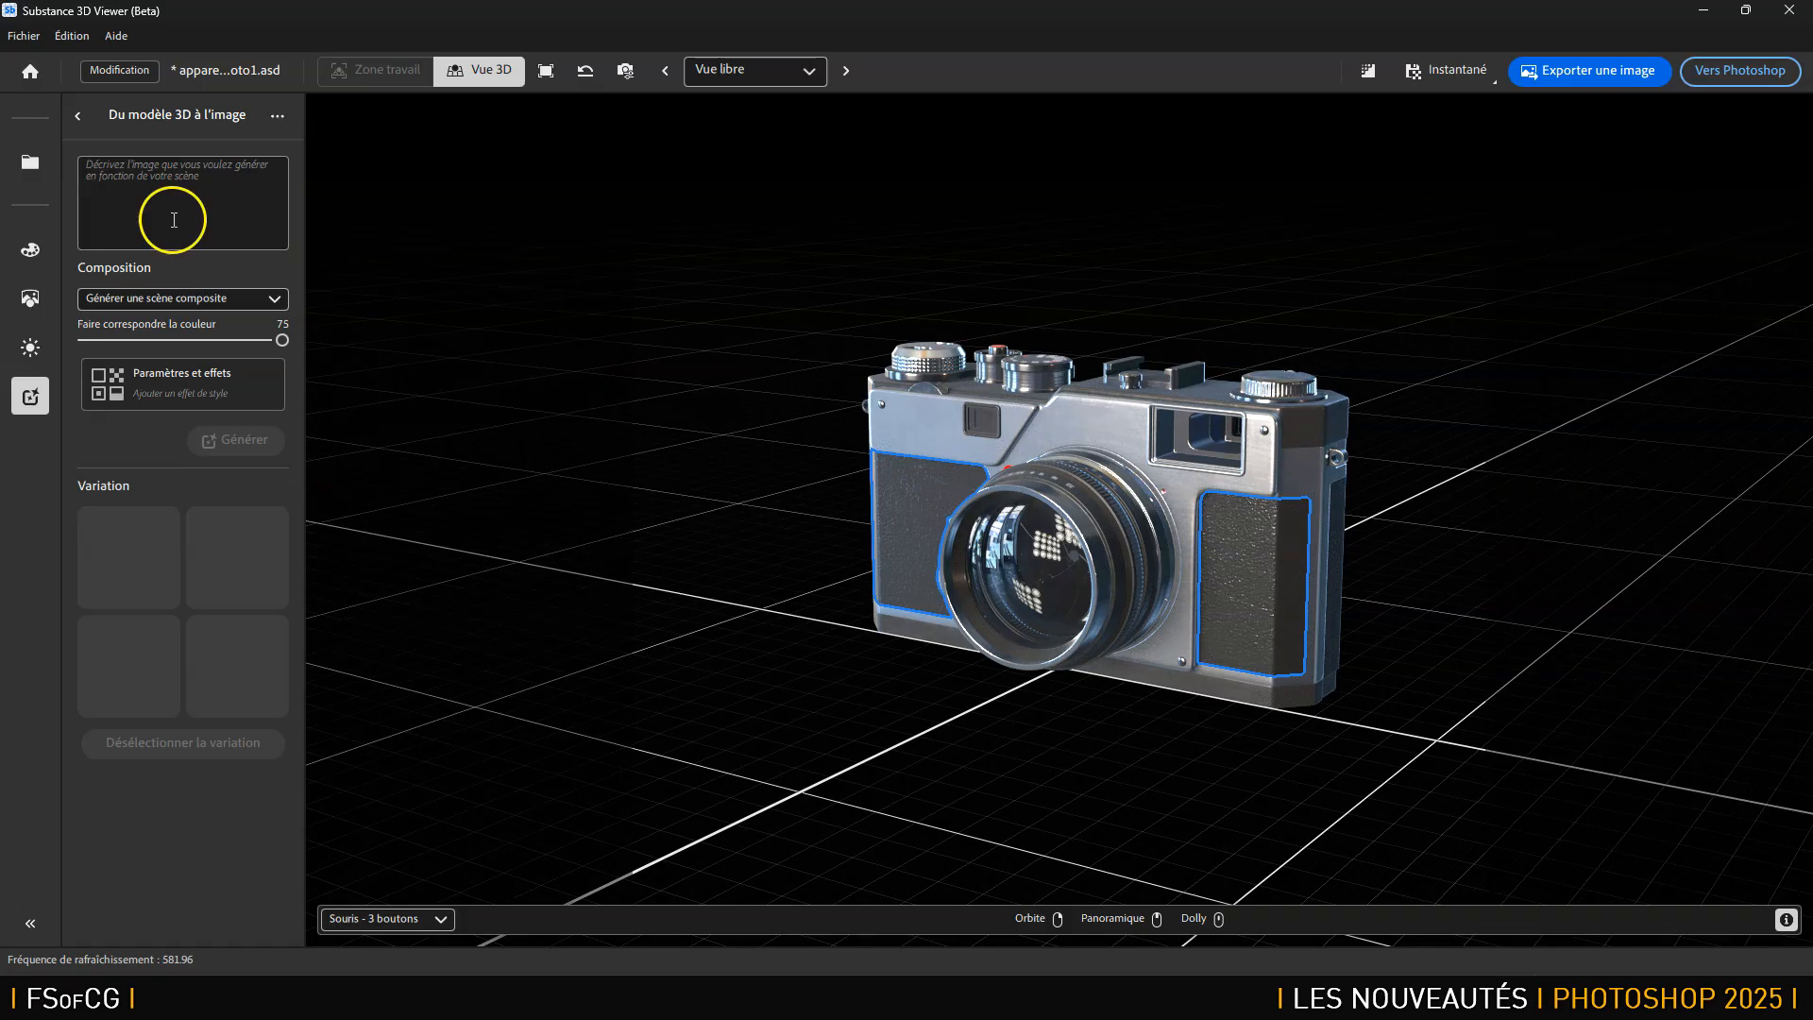
Enter the prompt "Appareil photo à la plage, dans le sable. Couché de soleil, ambiance Miami.".
left_click(175, 176)
type("A")
type("ppariel")
key("BackSpace")
key("BackSpace")
type("eil")
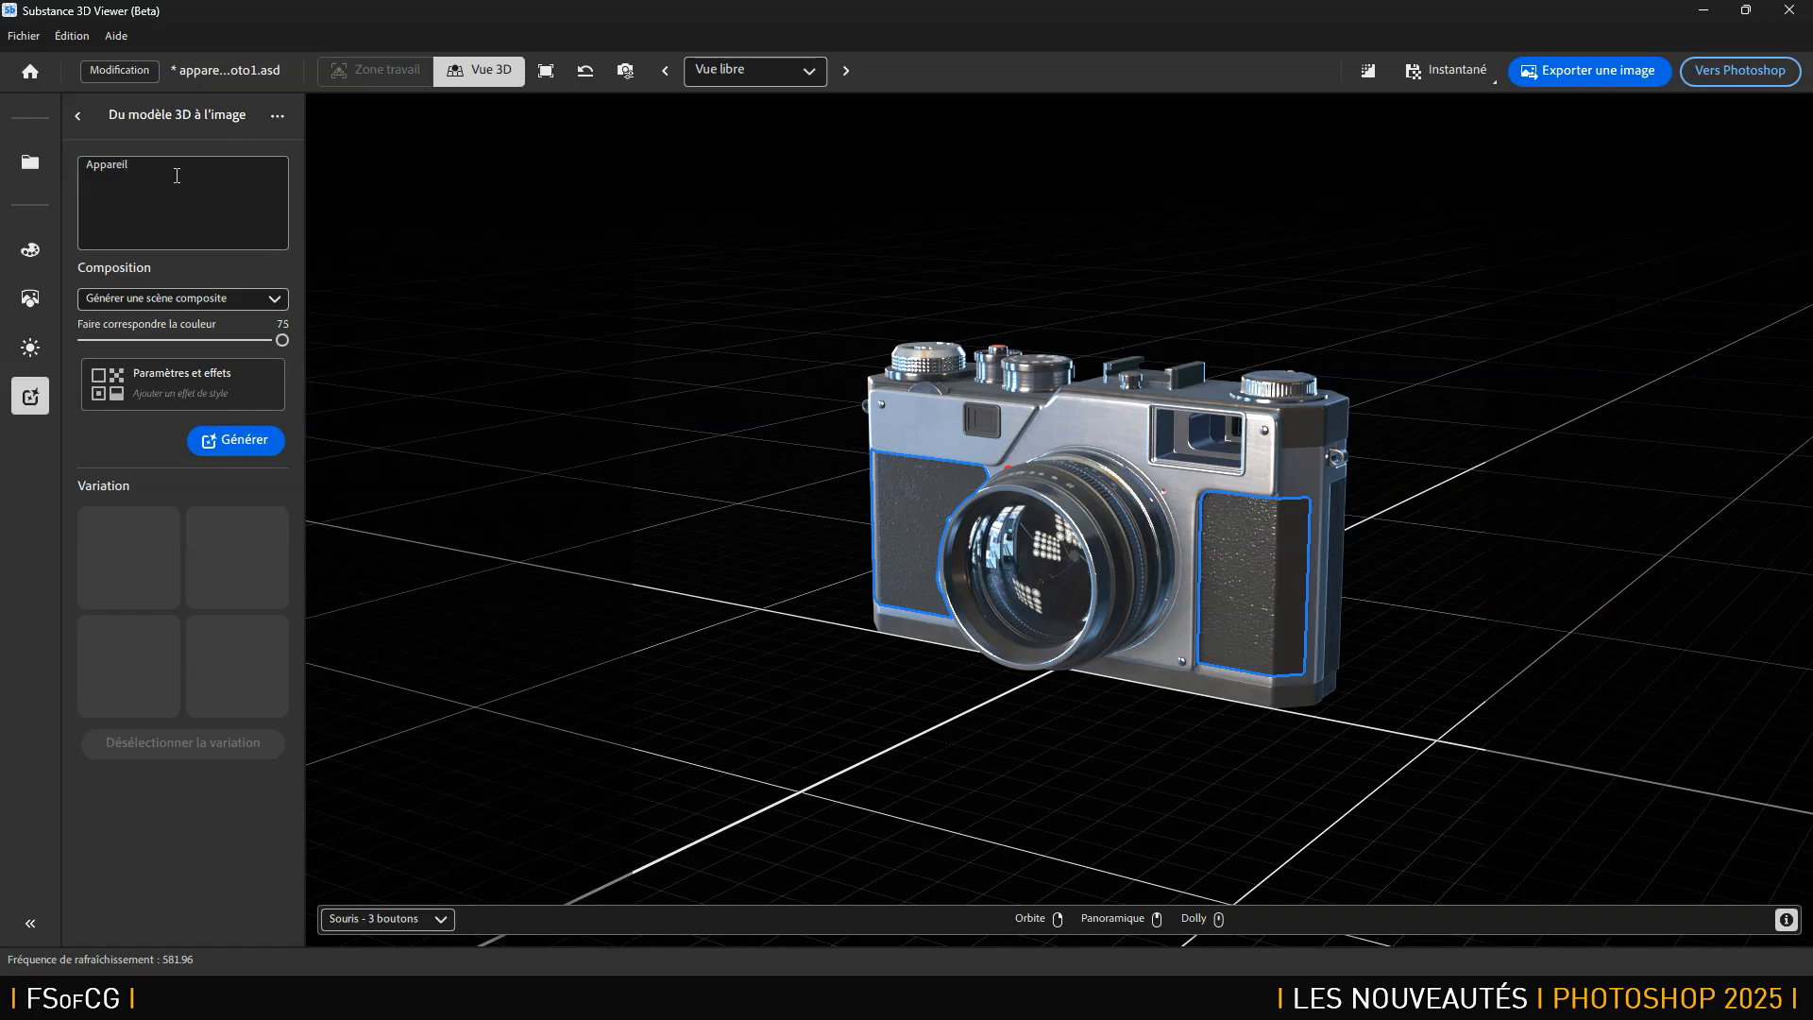
type(" photo à la plage, dans le sable. Couché de soleil, an")
Set the composition to Générer une scène composite with the colour matching at 75.
left_click(141, 306)
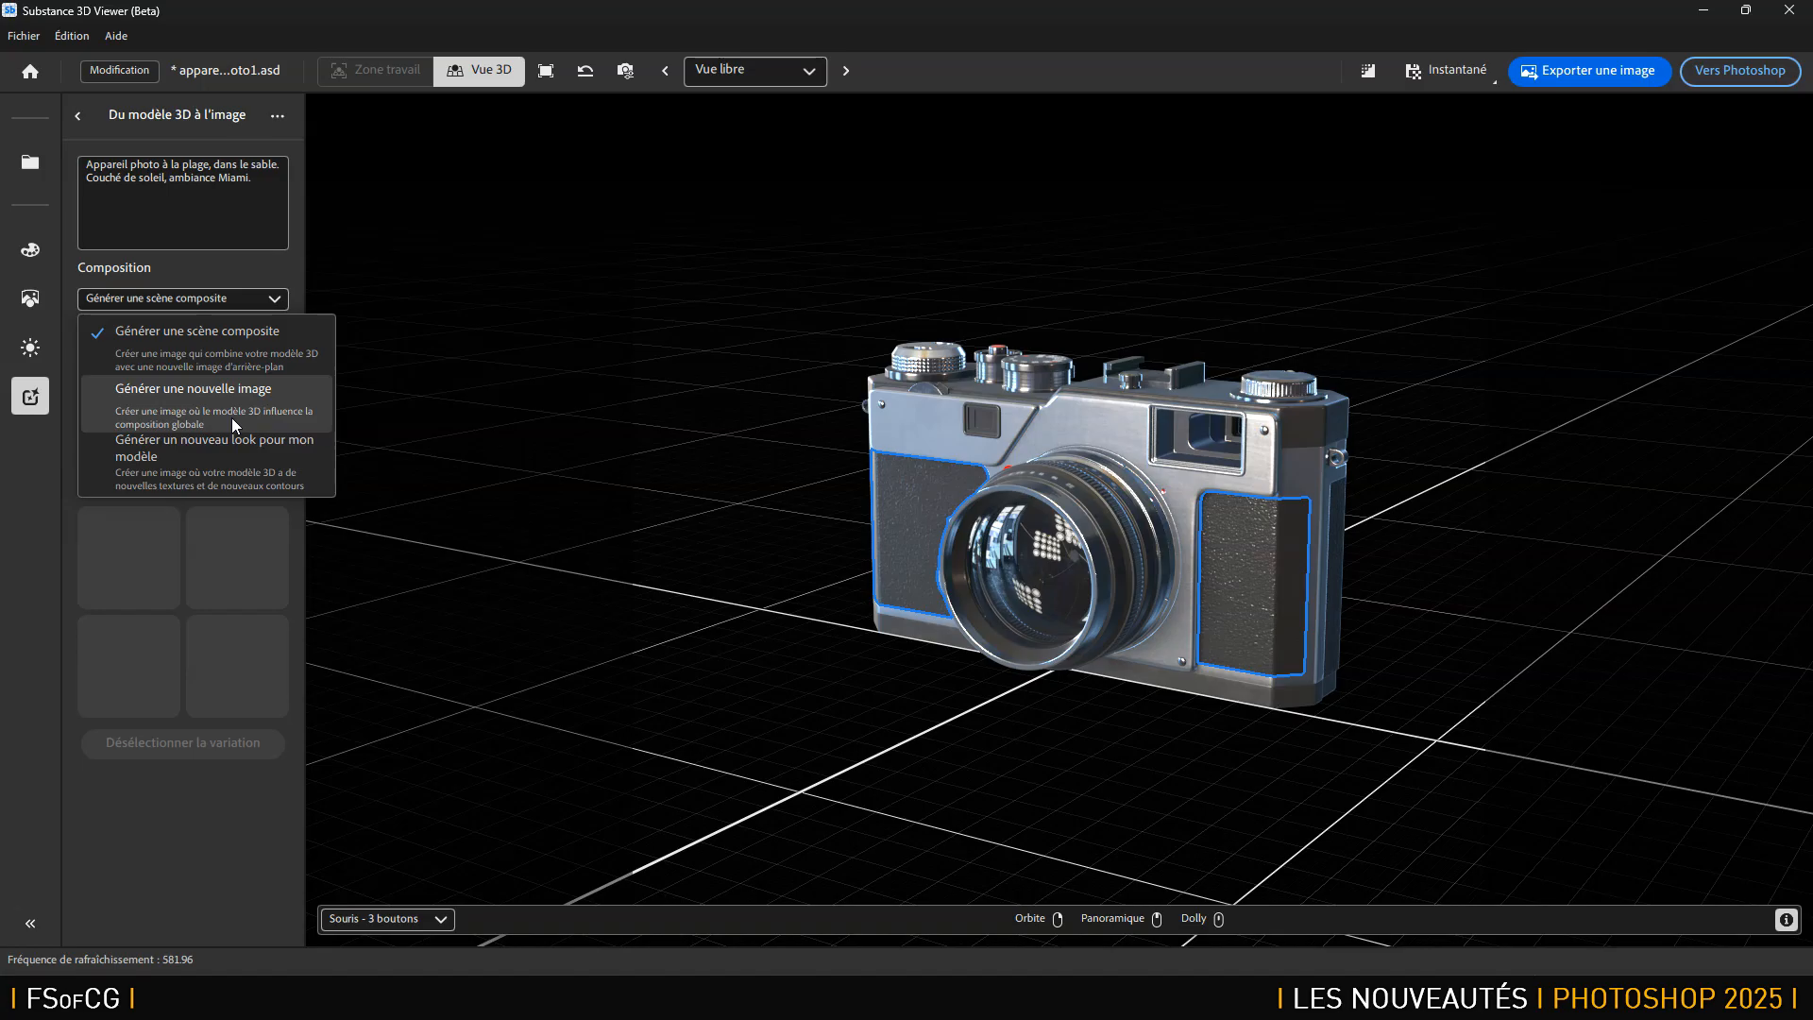
left_click(237, 454)
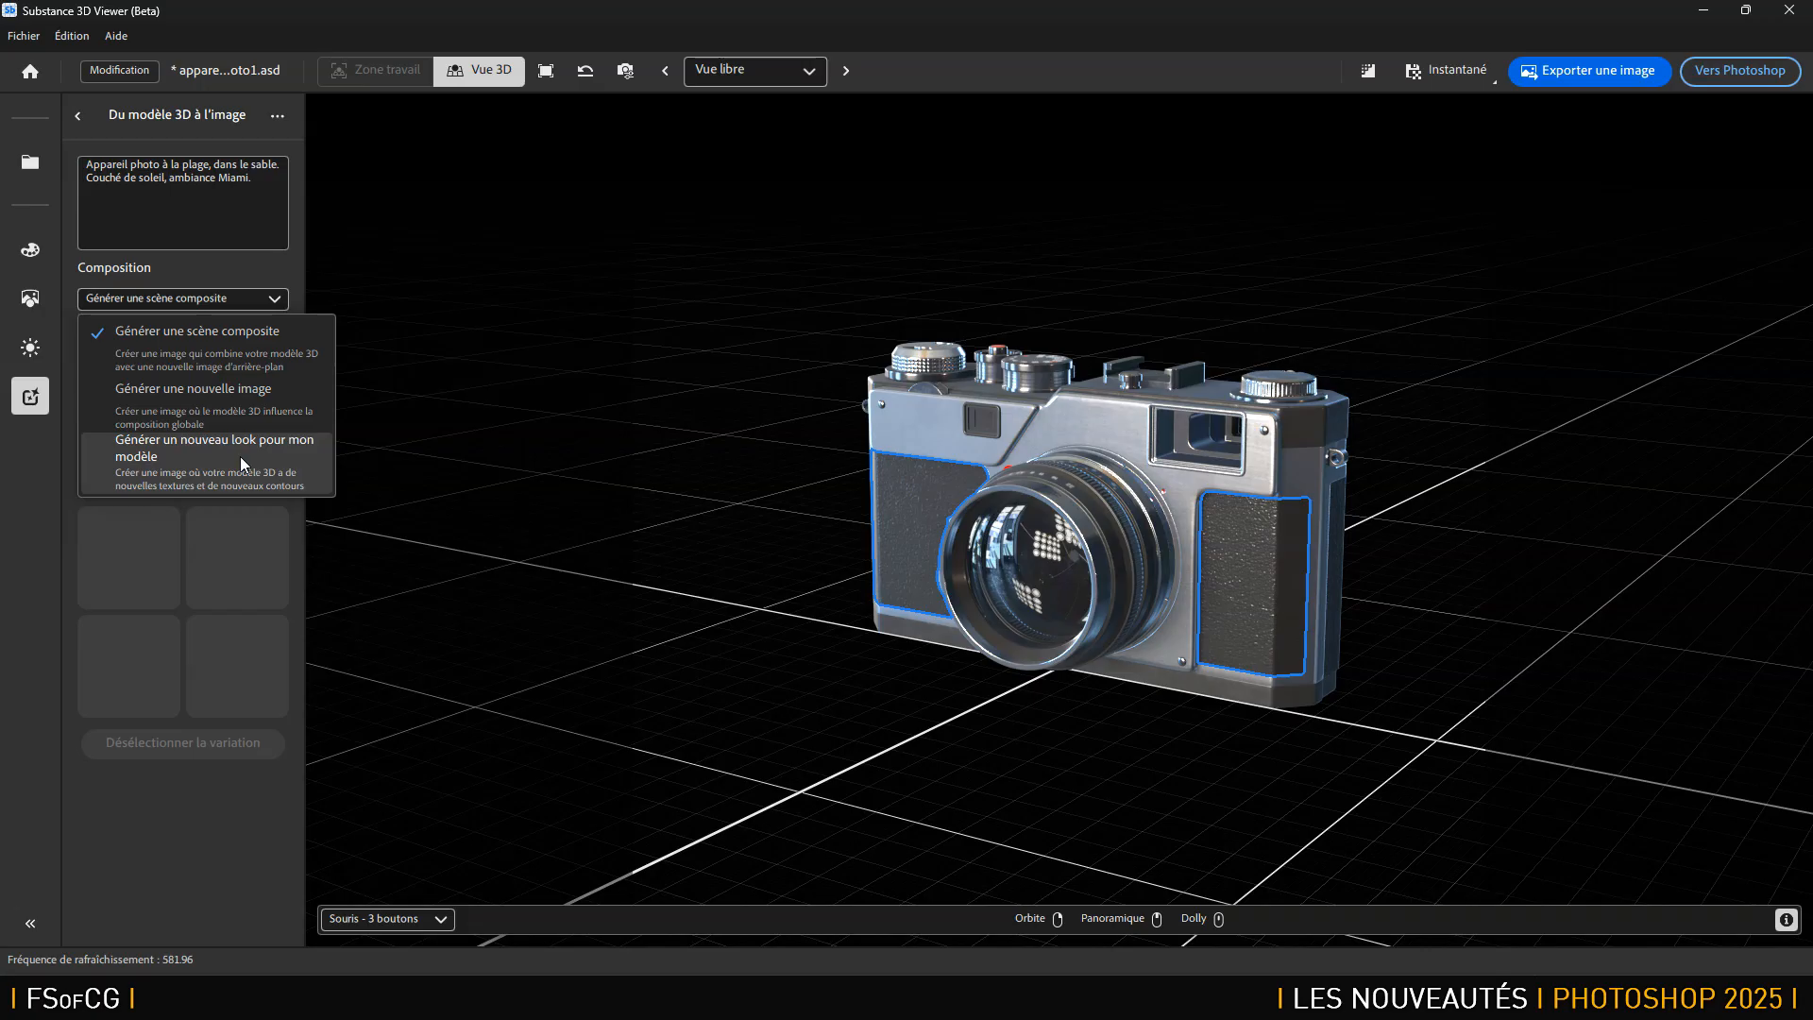
left_click(227, 355)
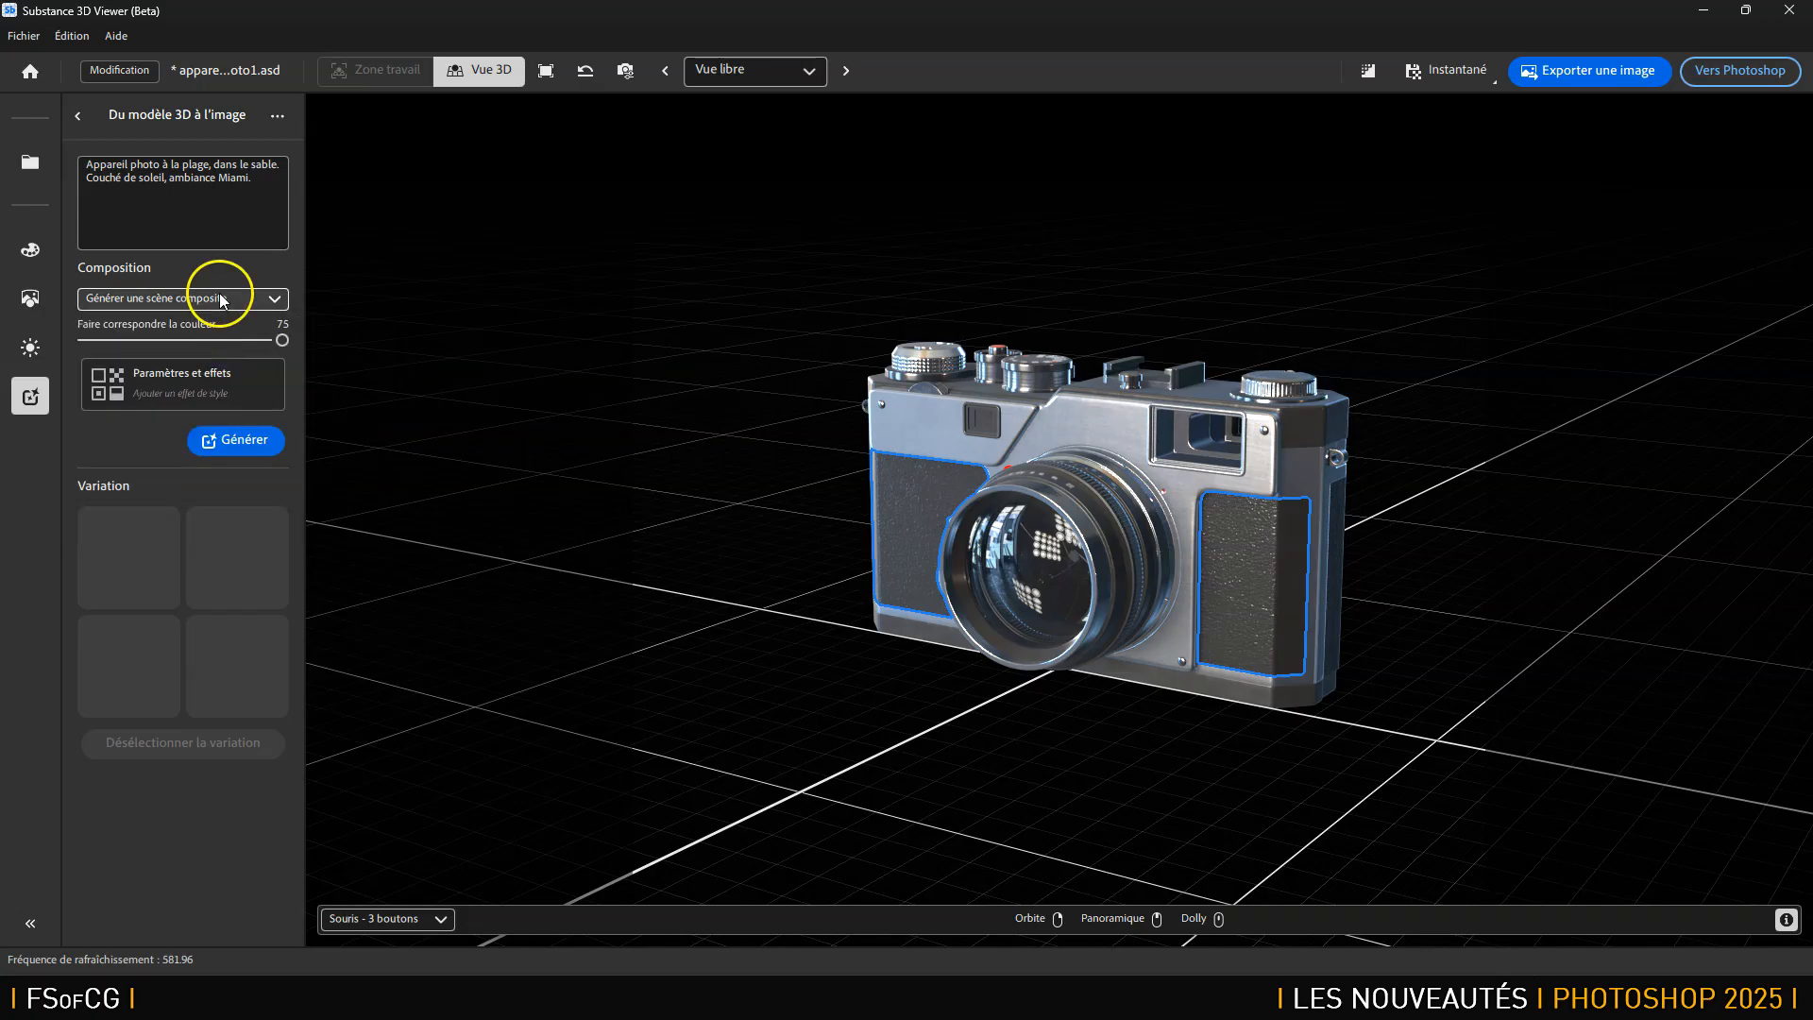
mouse_move(287, 337)
left_mouse_down()
mouse_move(102, 344)
mouse_move(271, 361)
left_mouse_up()
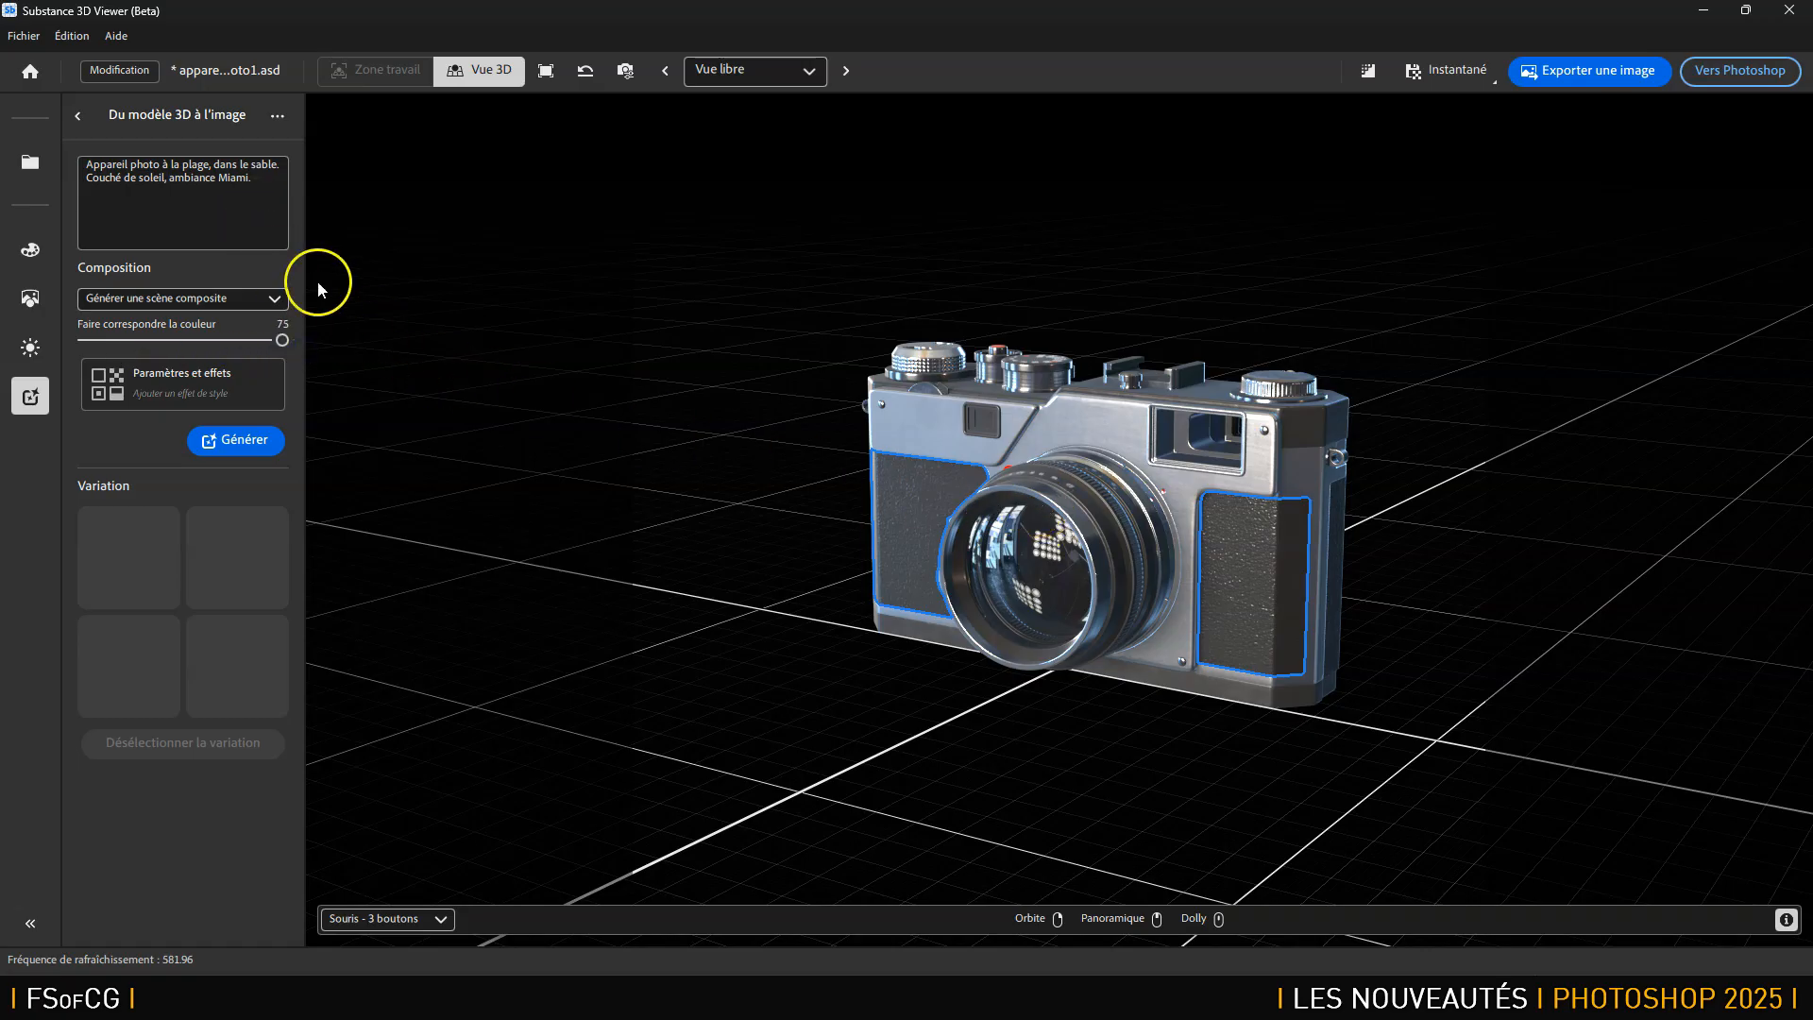
left_click_drag(271, 190, 19, 151)
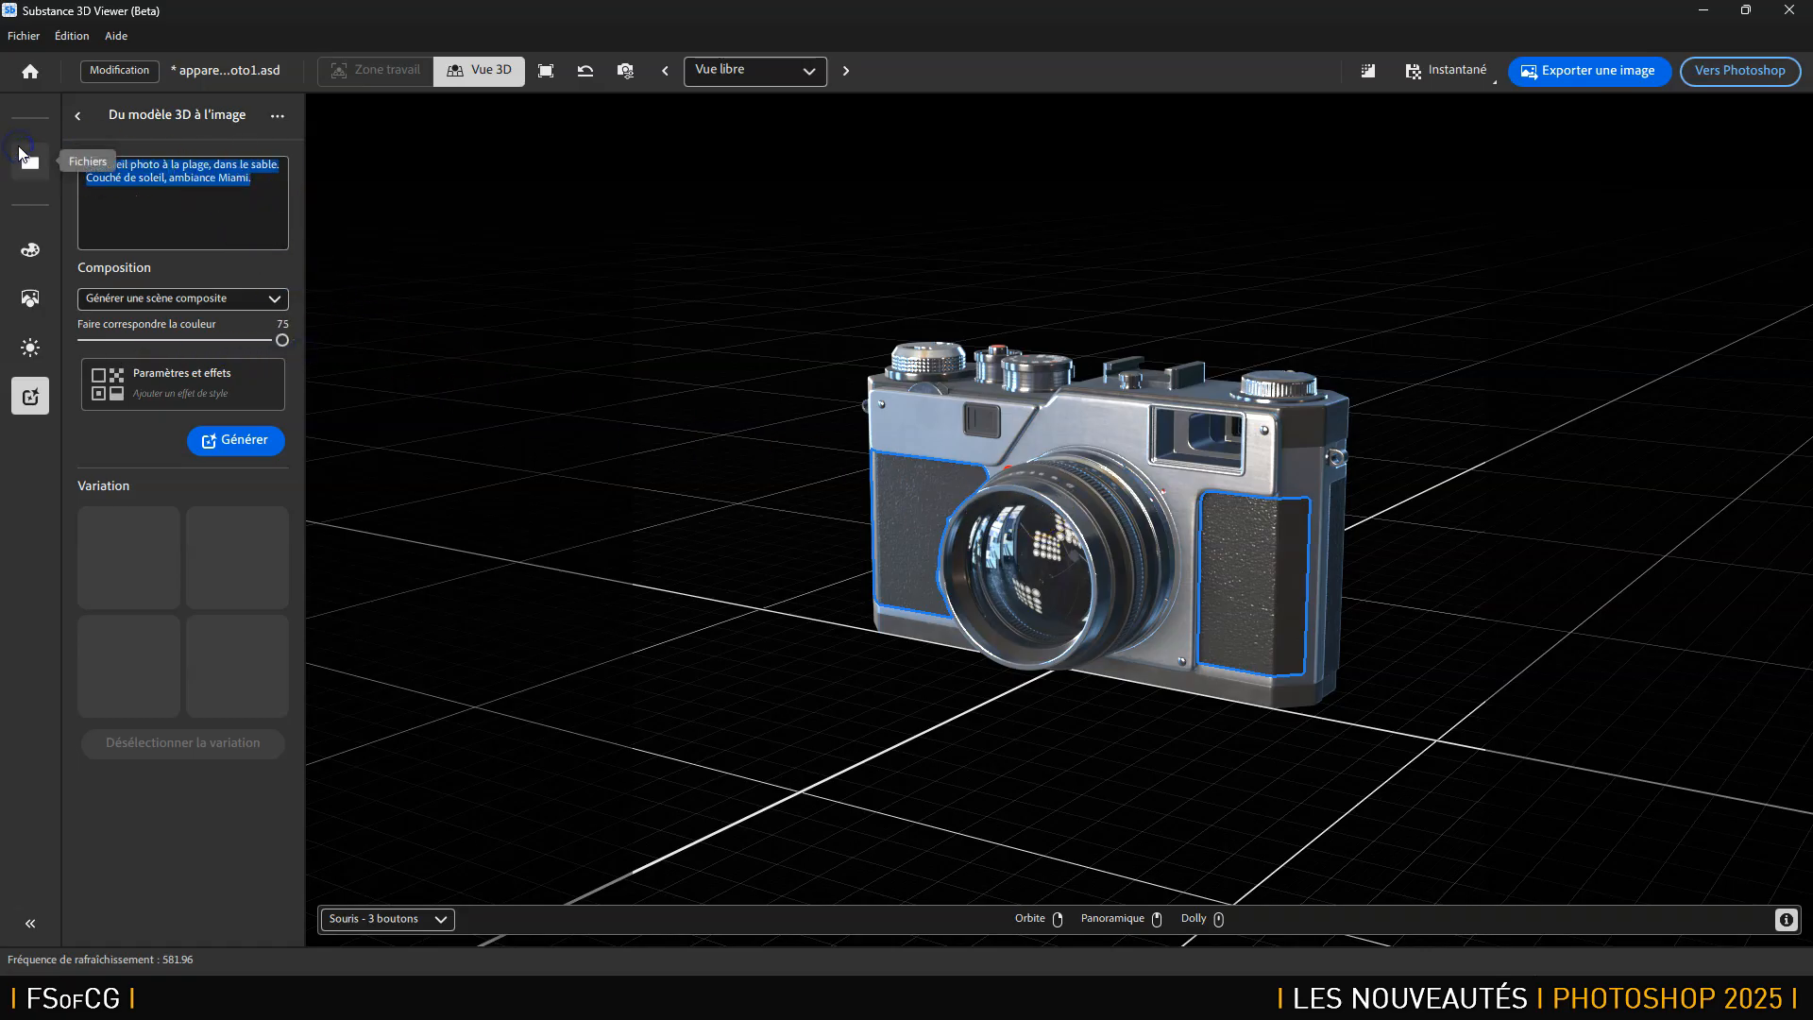
In the generation settings and effects, turn off automatic content type, choose Photo and set the visual intensity to 9.
left_click(200, 377)
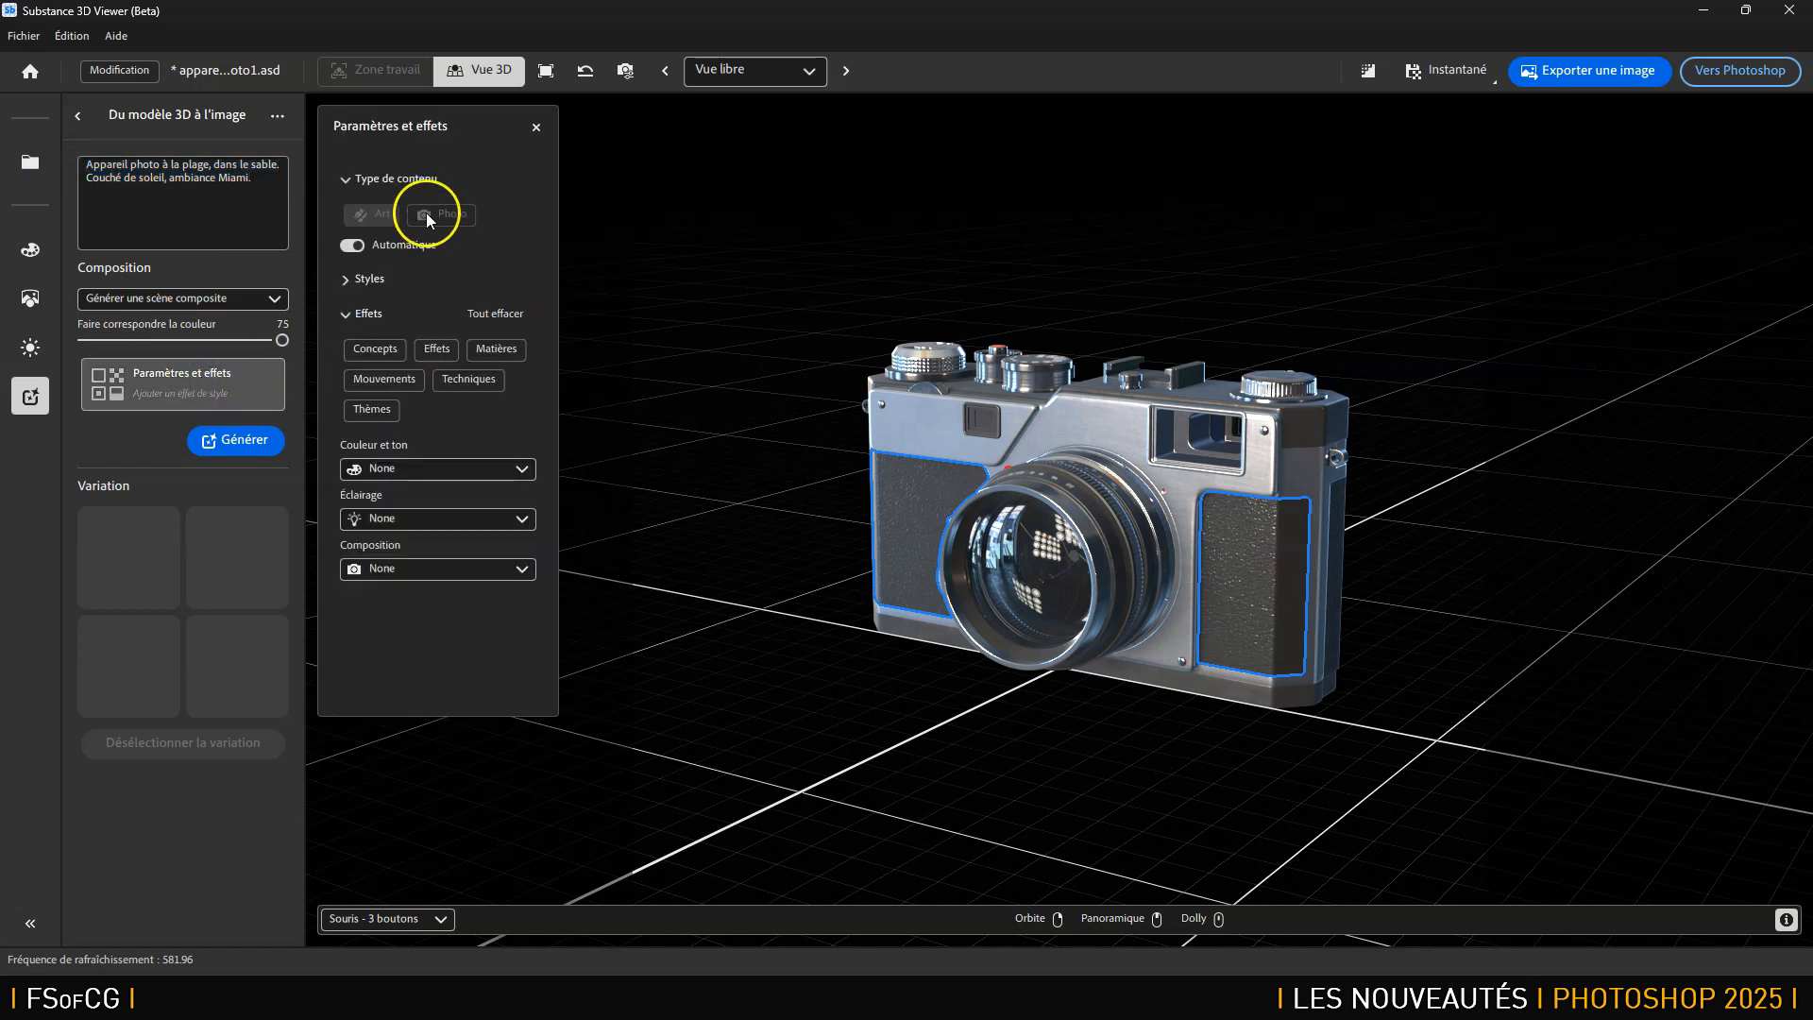
left_click(352, 246)
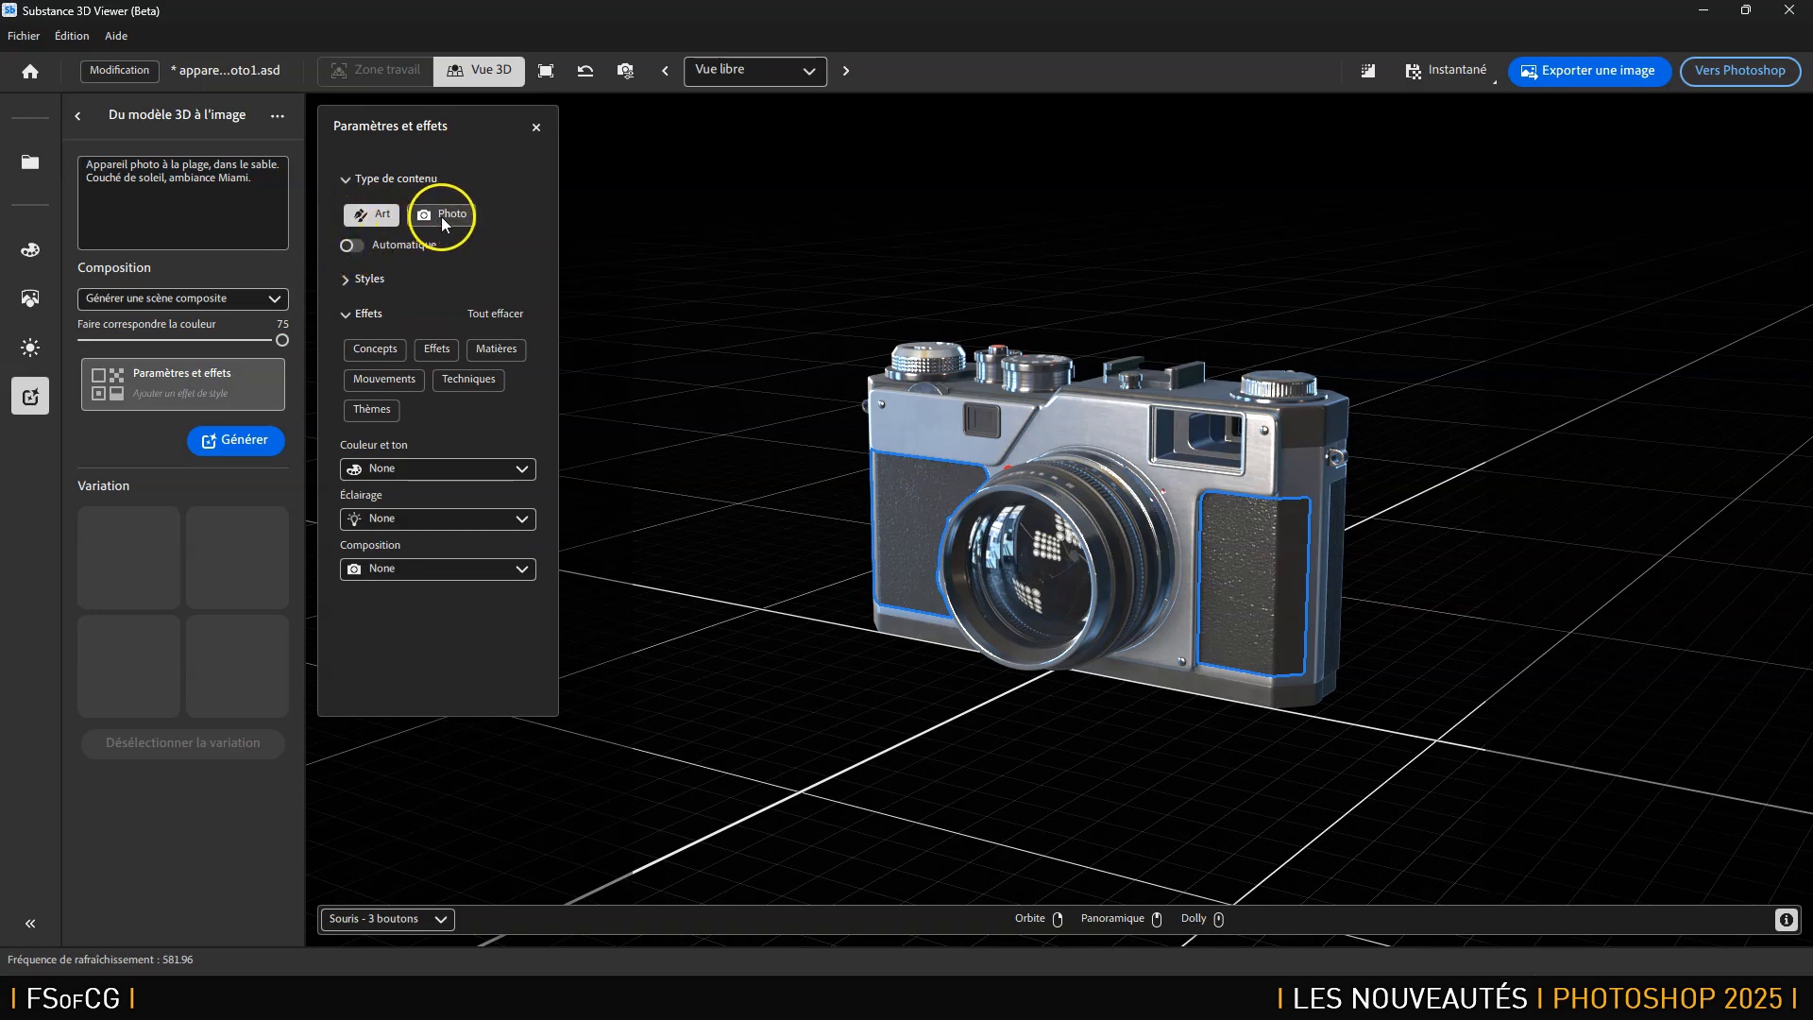
left_click(442, 220)
left_click(373, 279)
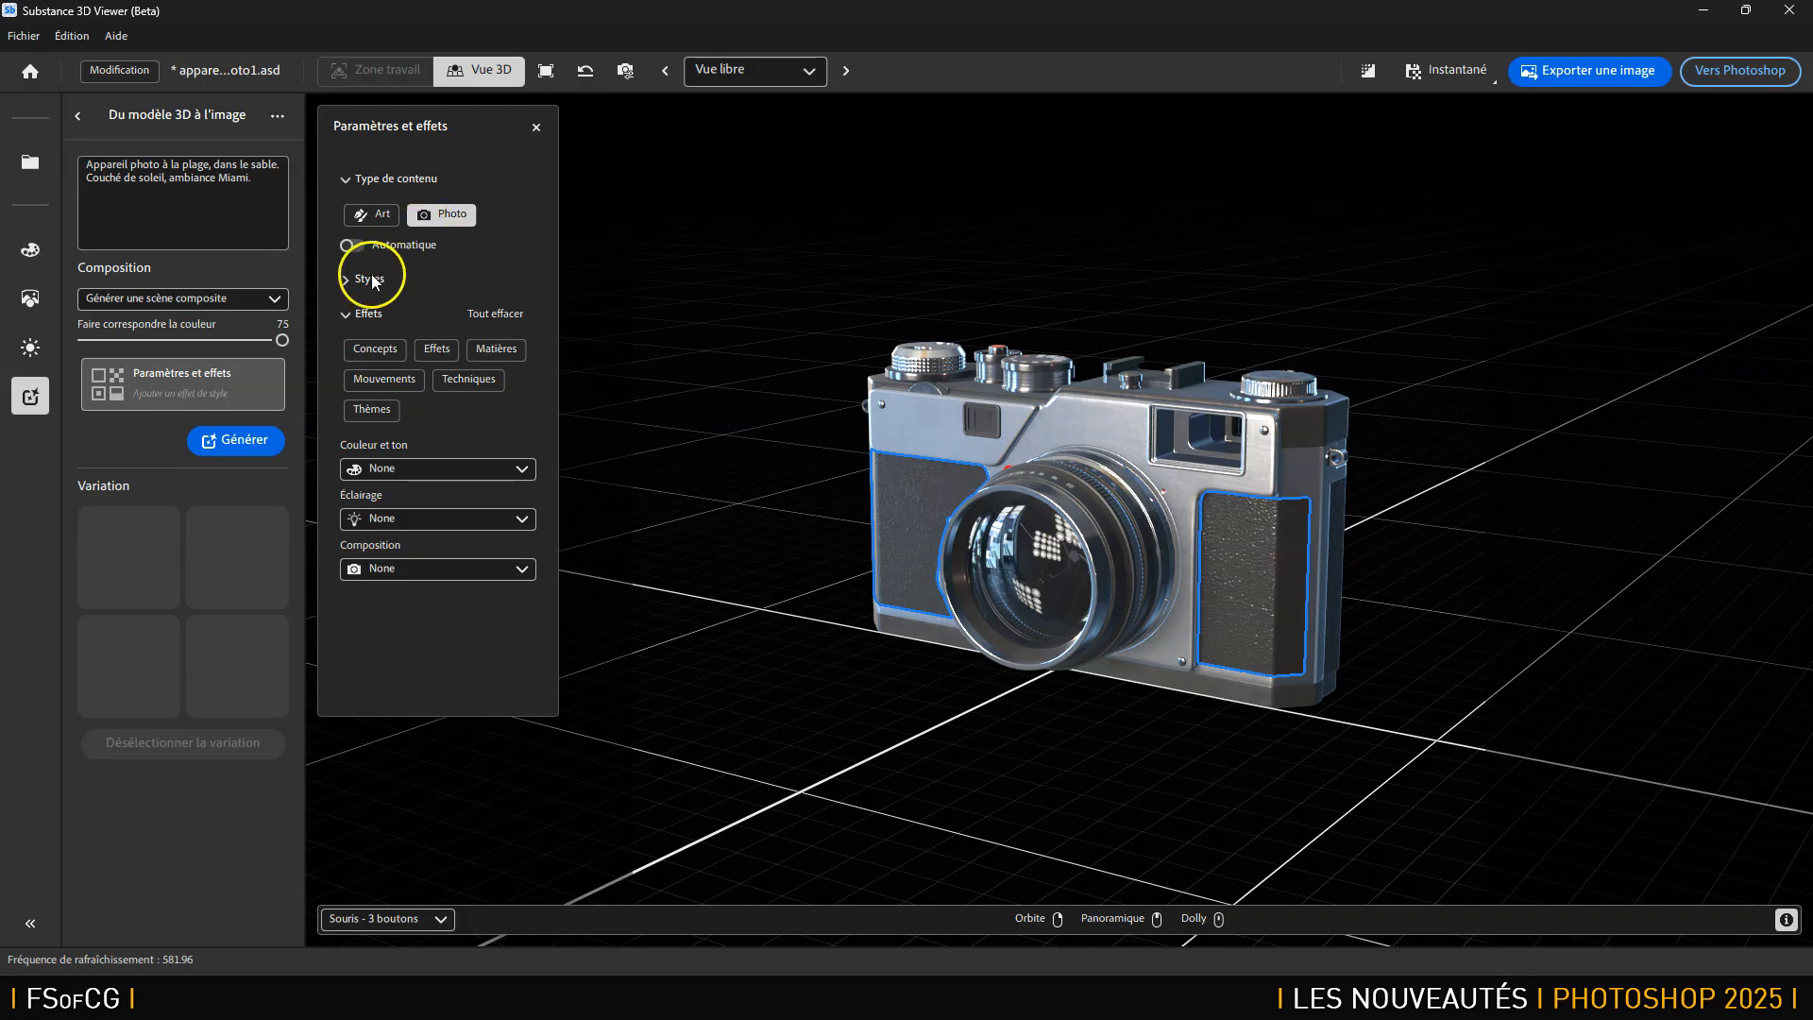
left_click(345, 282)
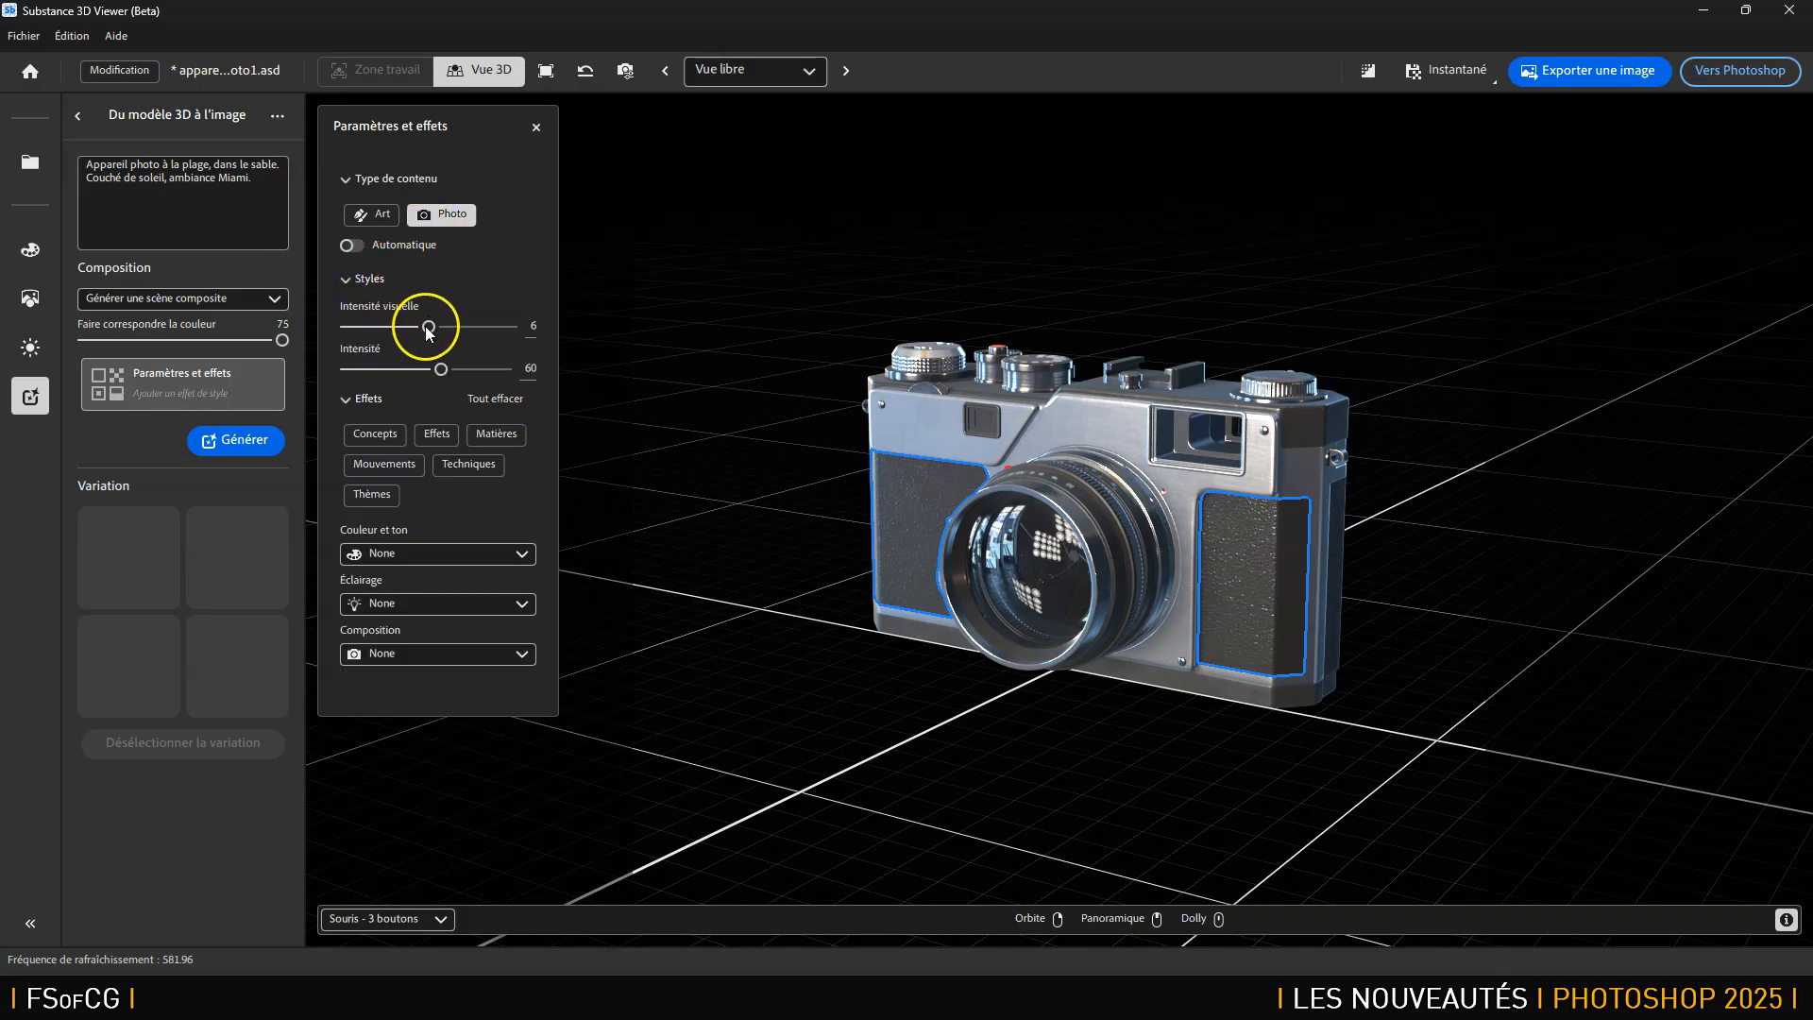
left_click_drag(427, 330, 491, 332)
Set the colour and tone to Couleurs vives, the lighting to Éclairage spectaculaire and leave the composition effect at None.
left_click(381, 435)
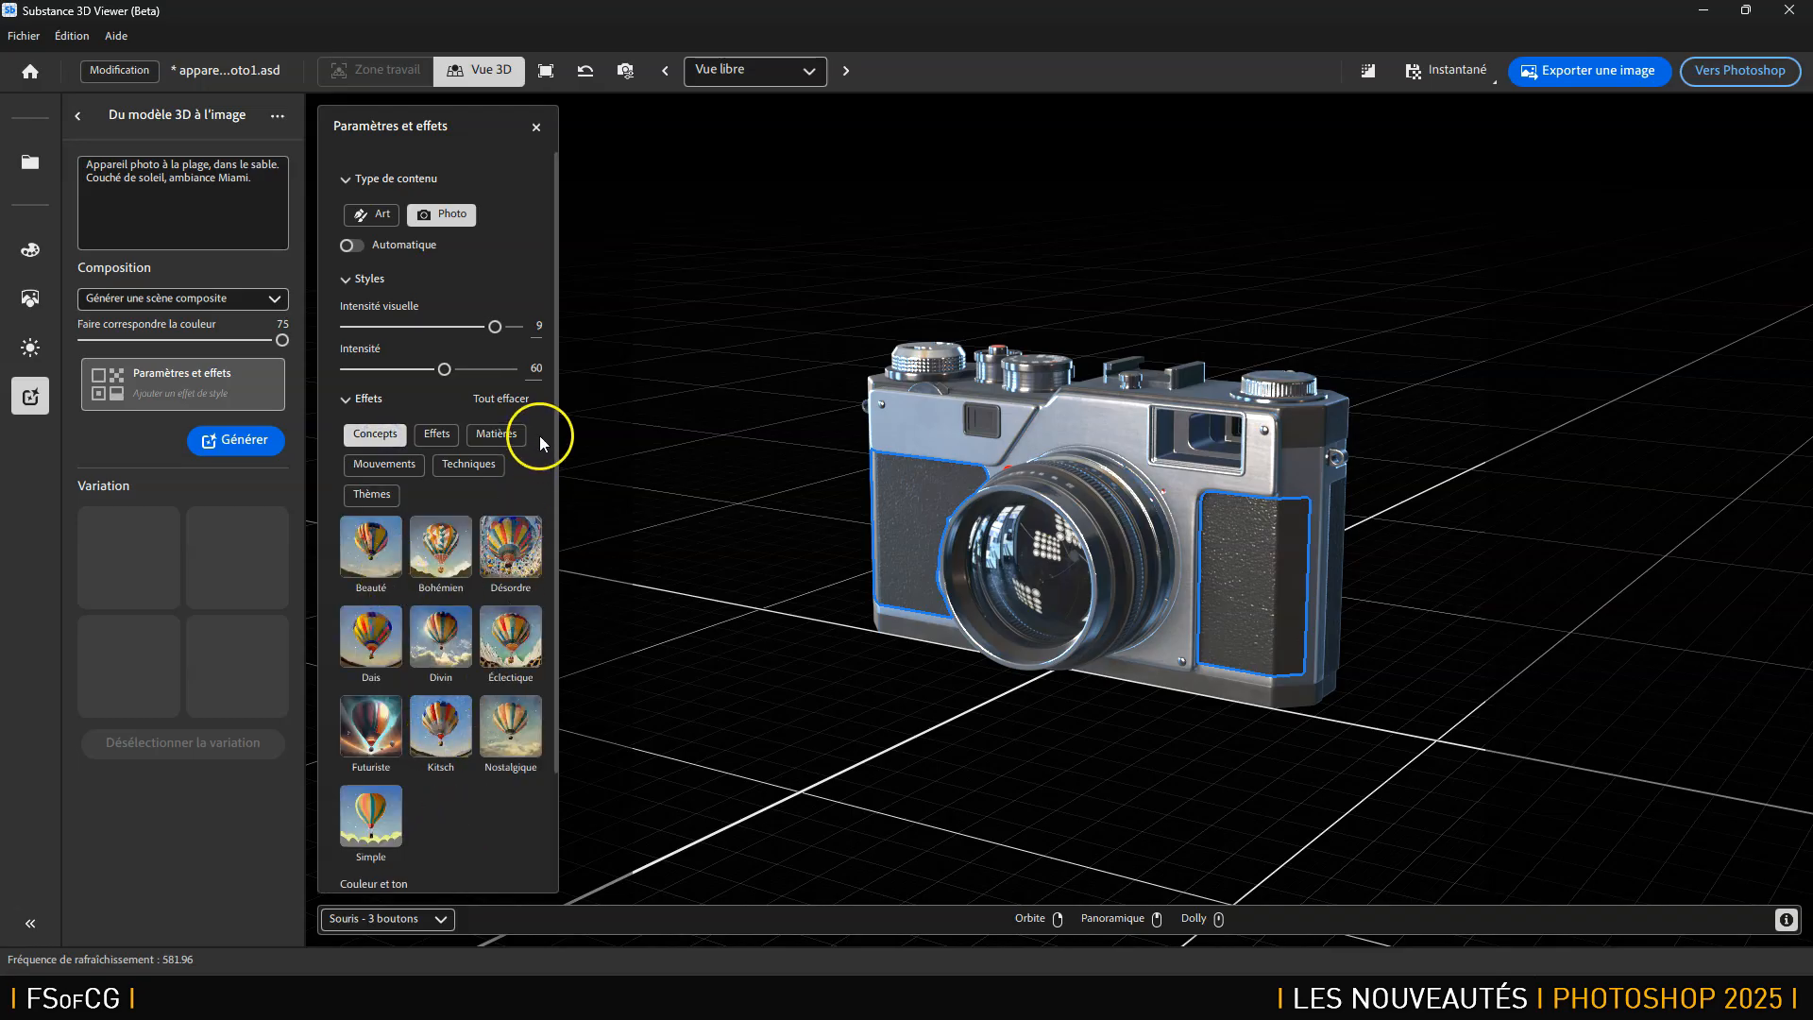
left_click(381, 434)
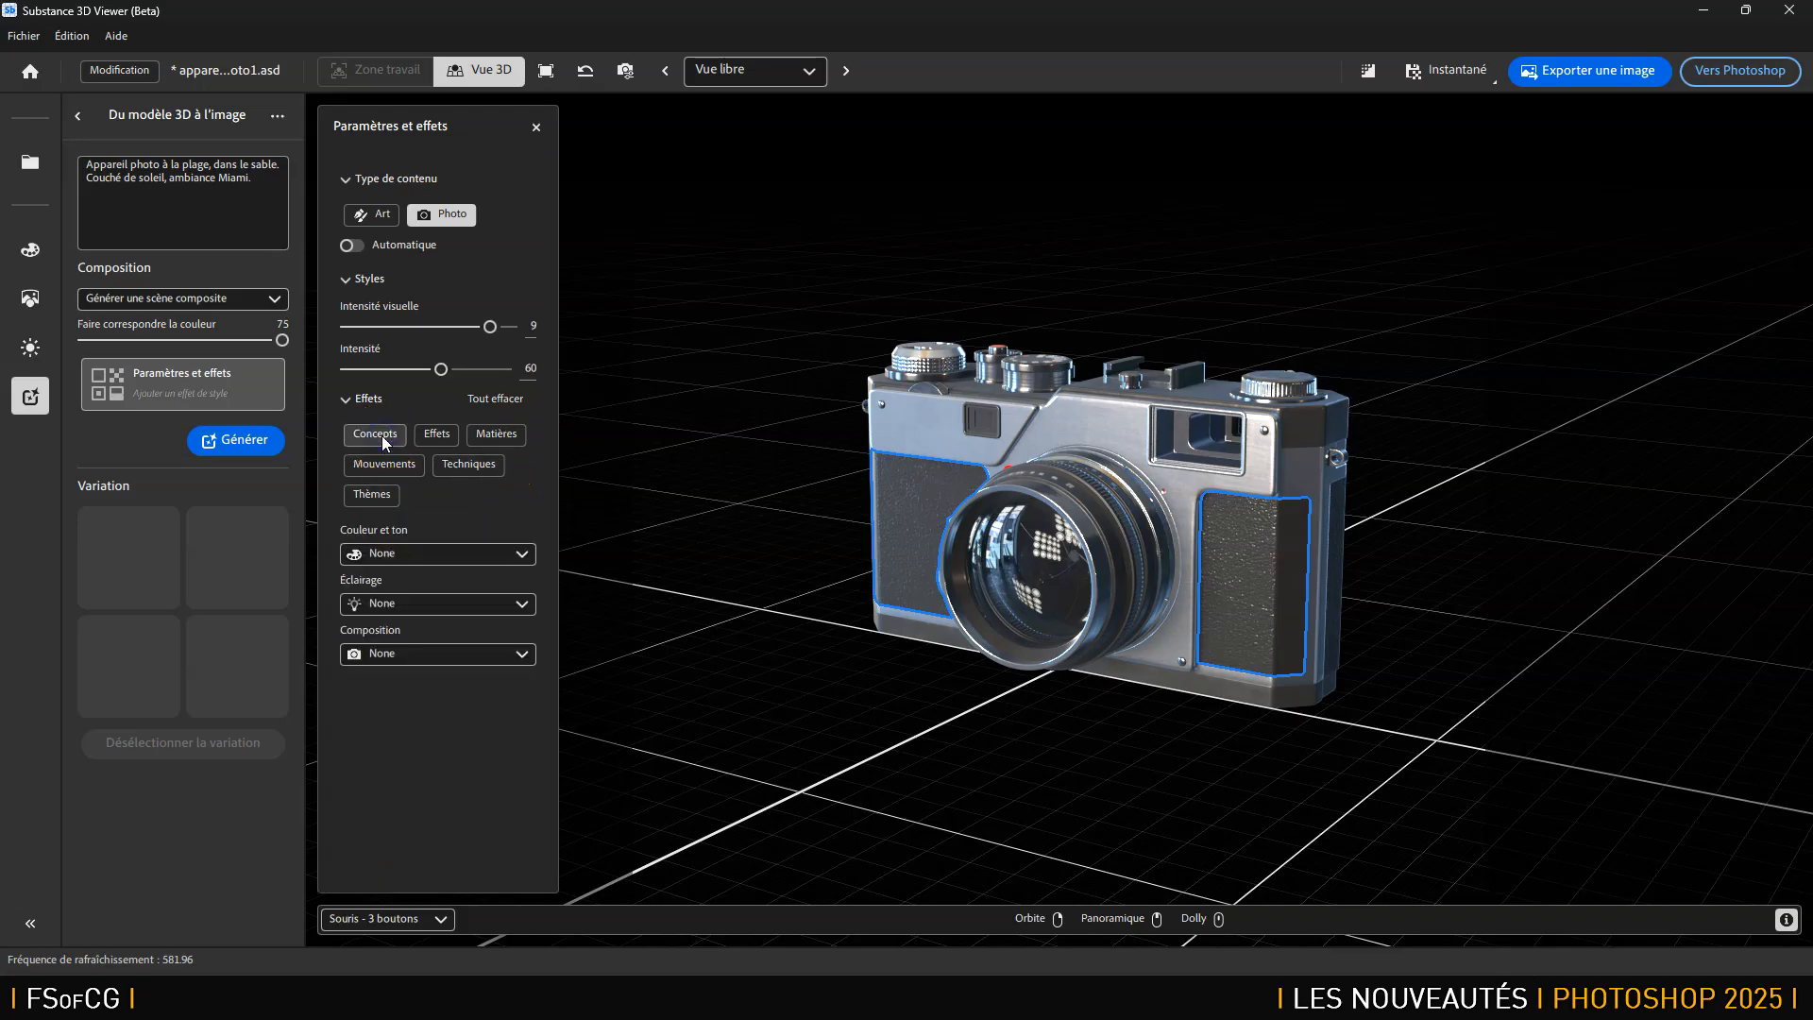
left_click(406, 554)
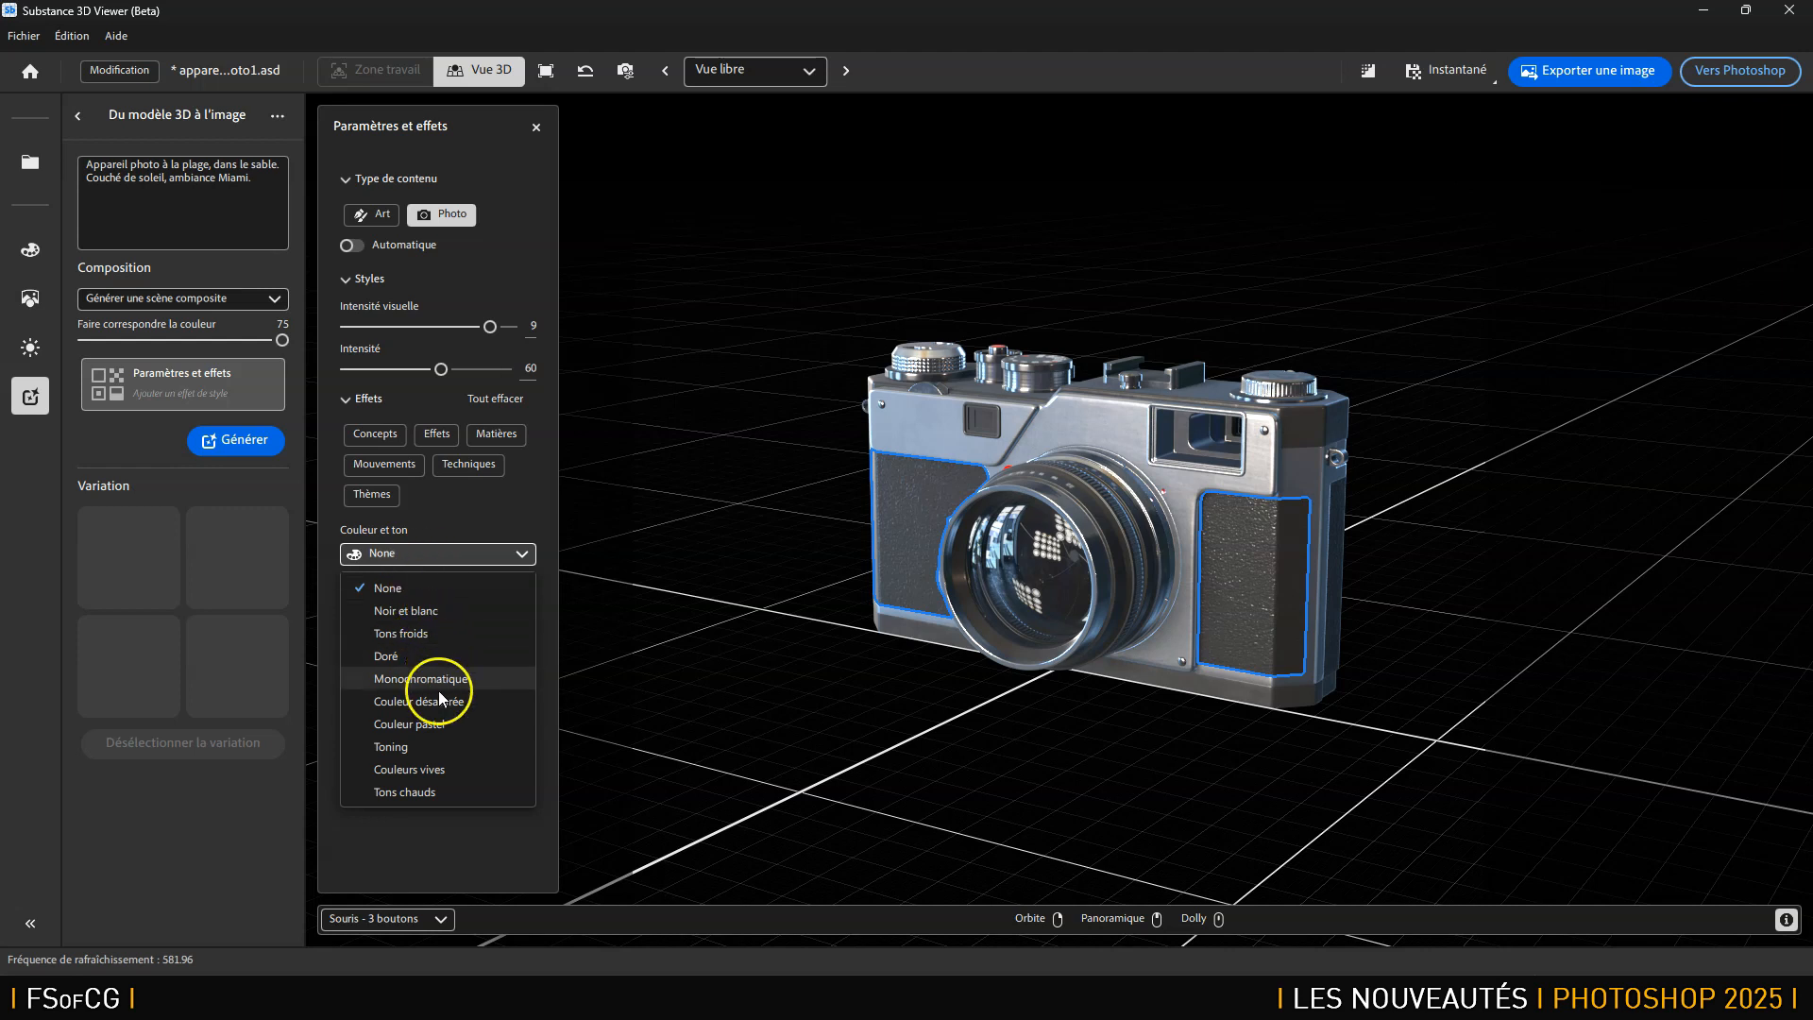
left_click(437, 770)
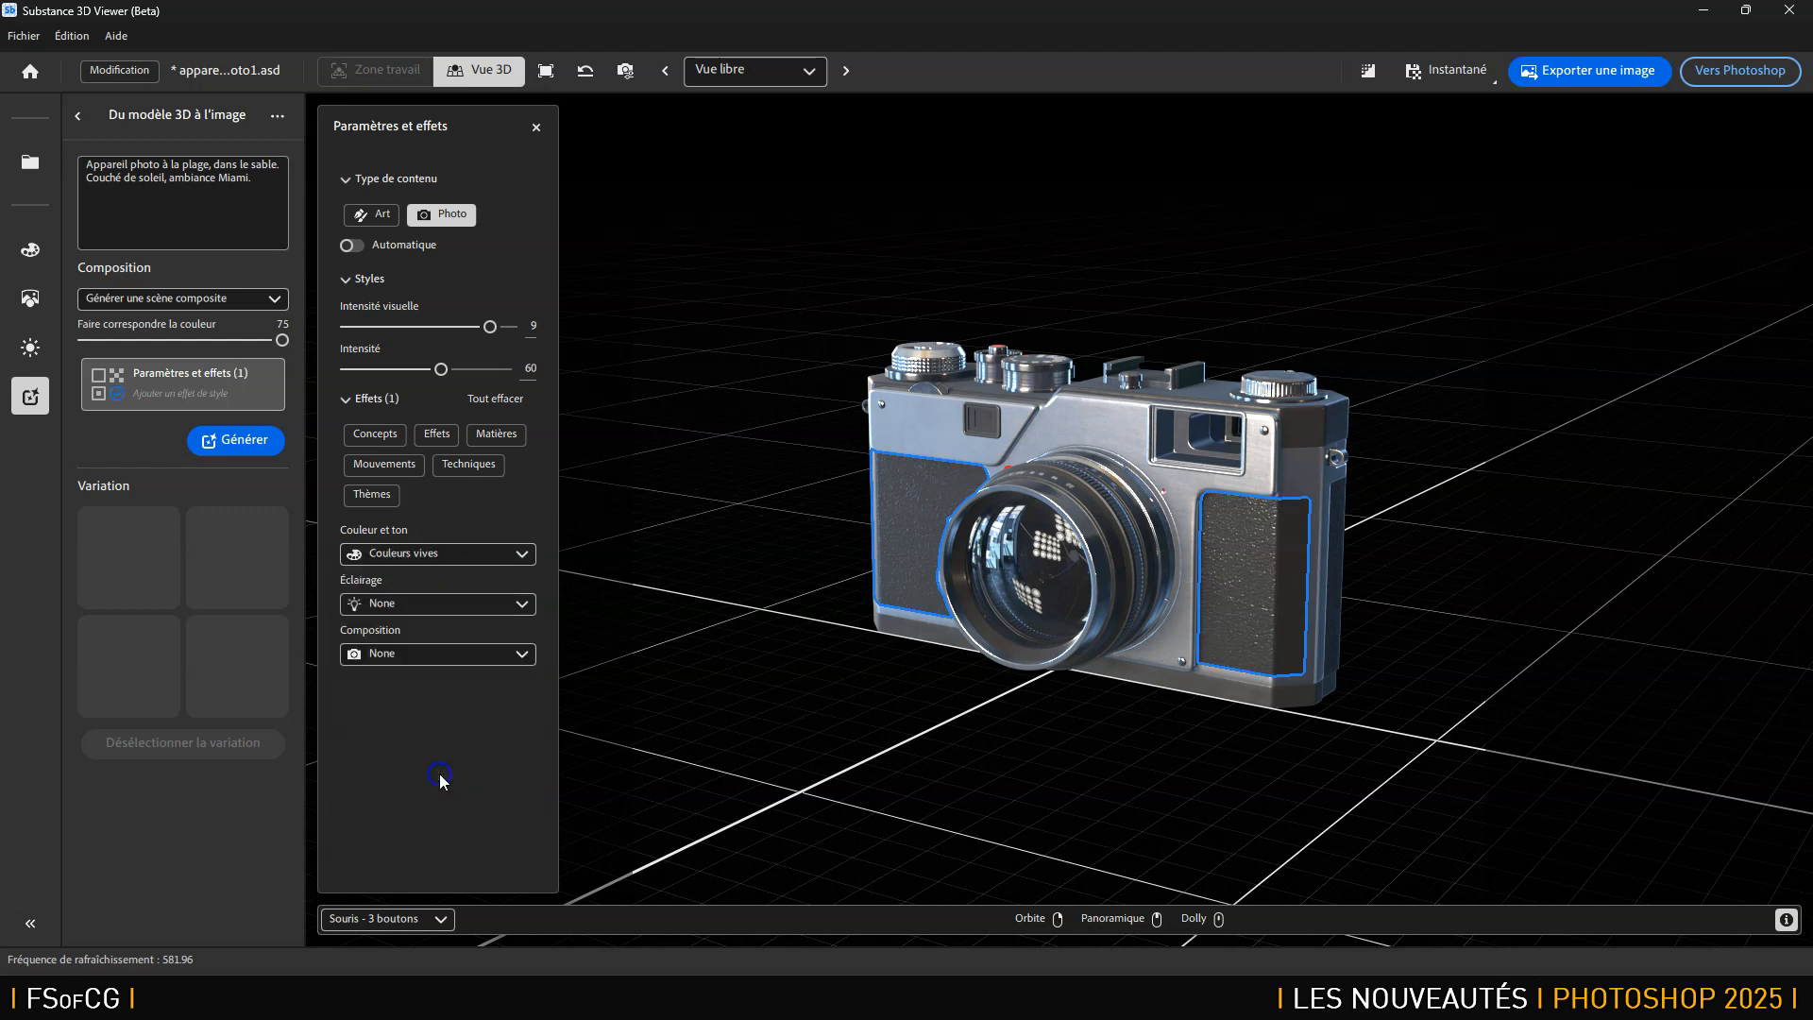
left_click(425, 609)
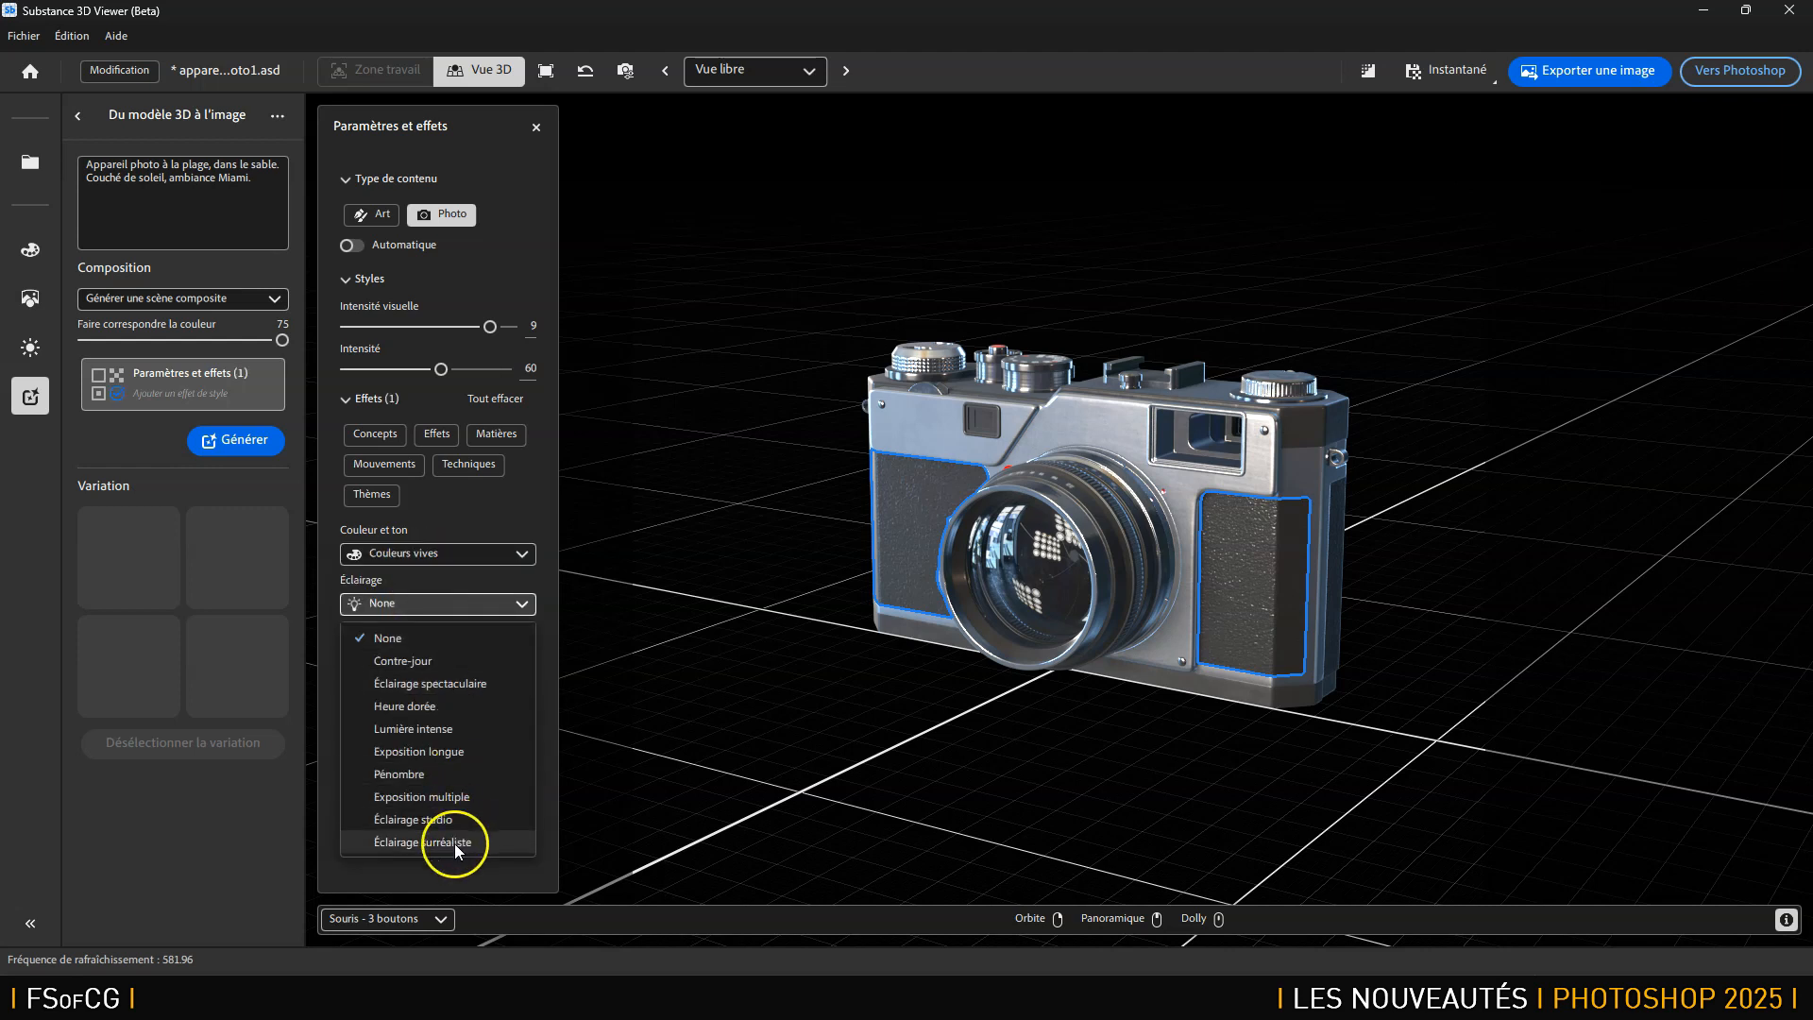
left_click(458, 682)
left_click(447, 652)
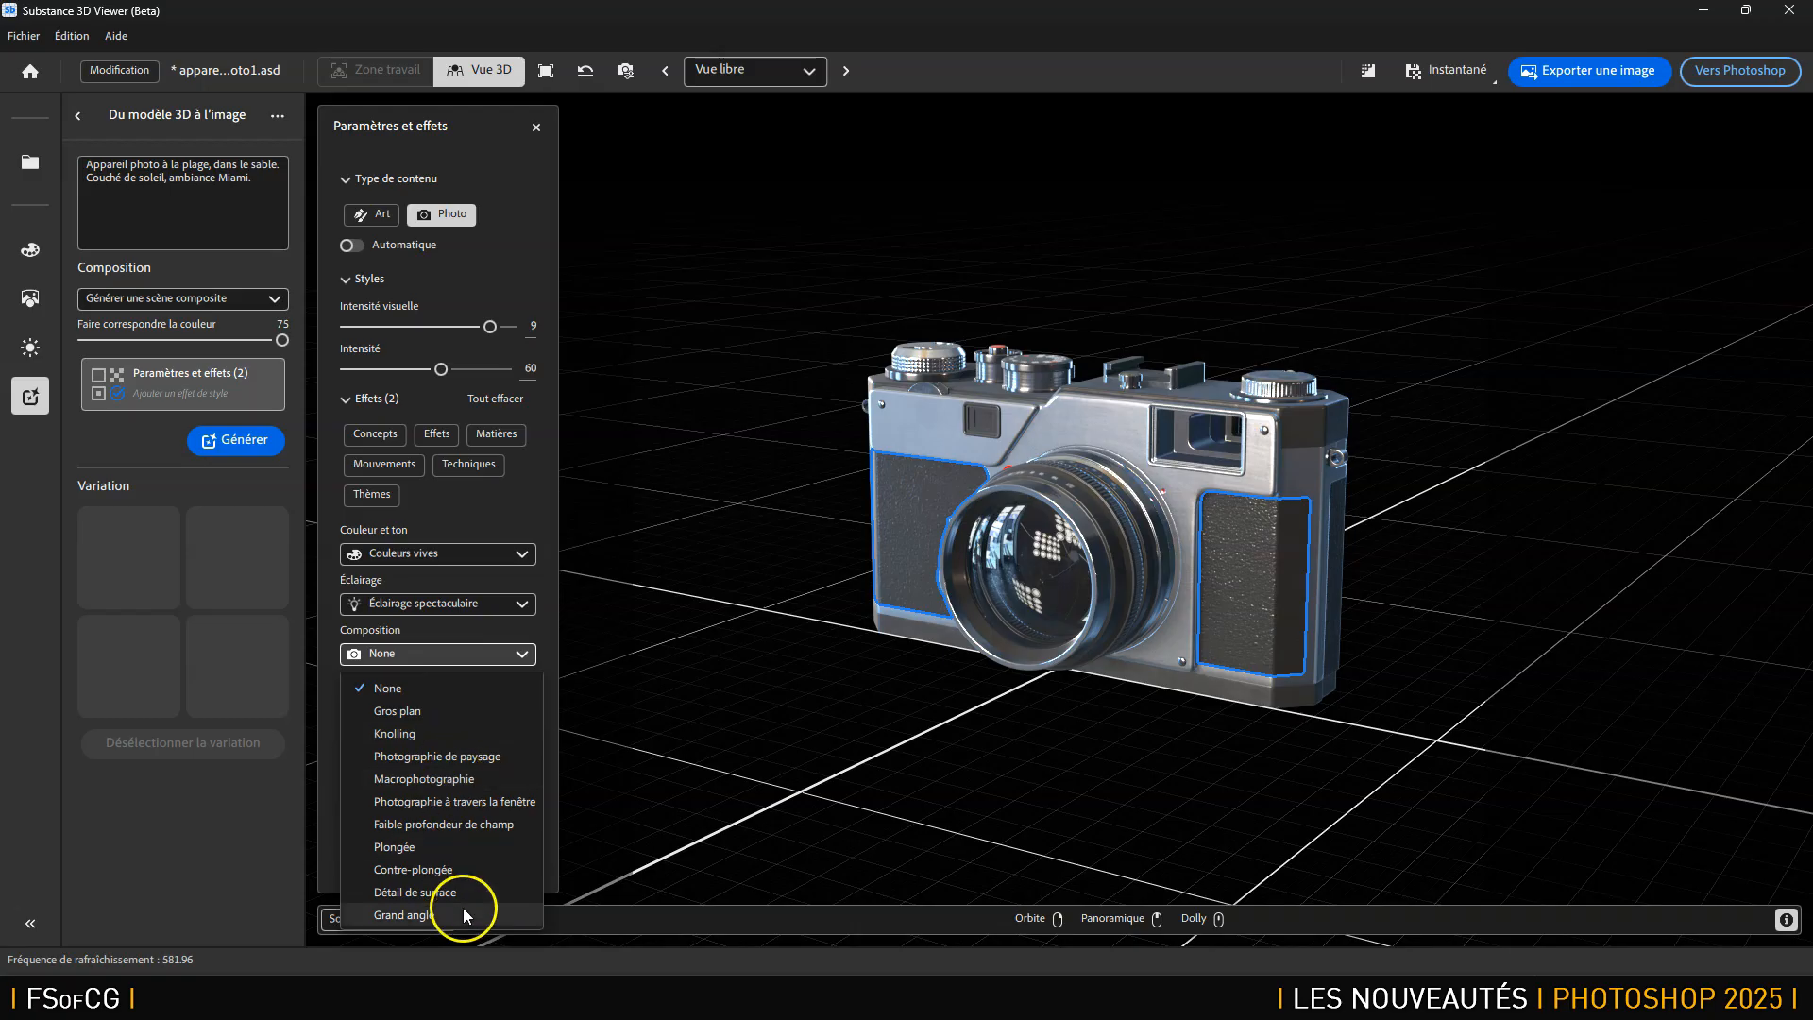
left_click(452, 689)
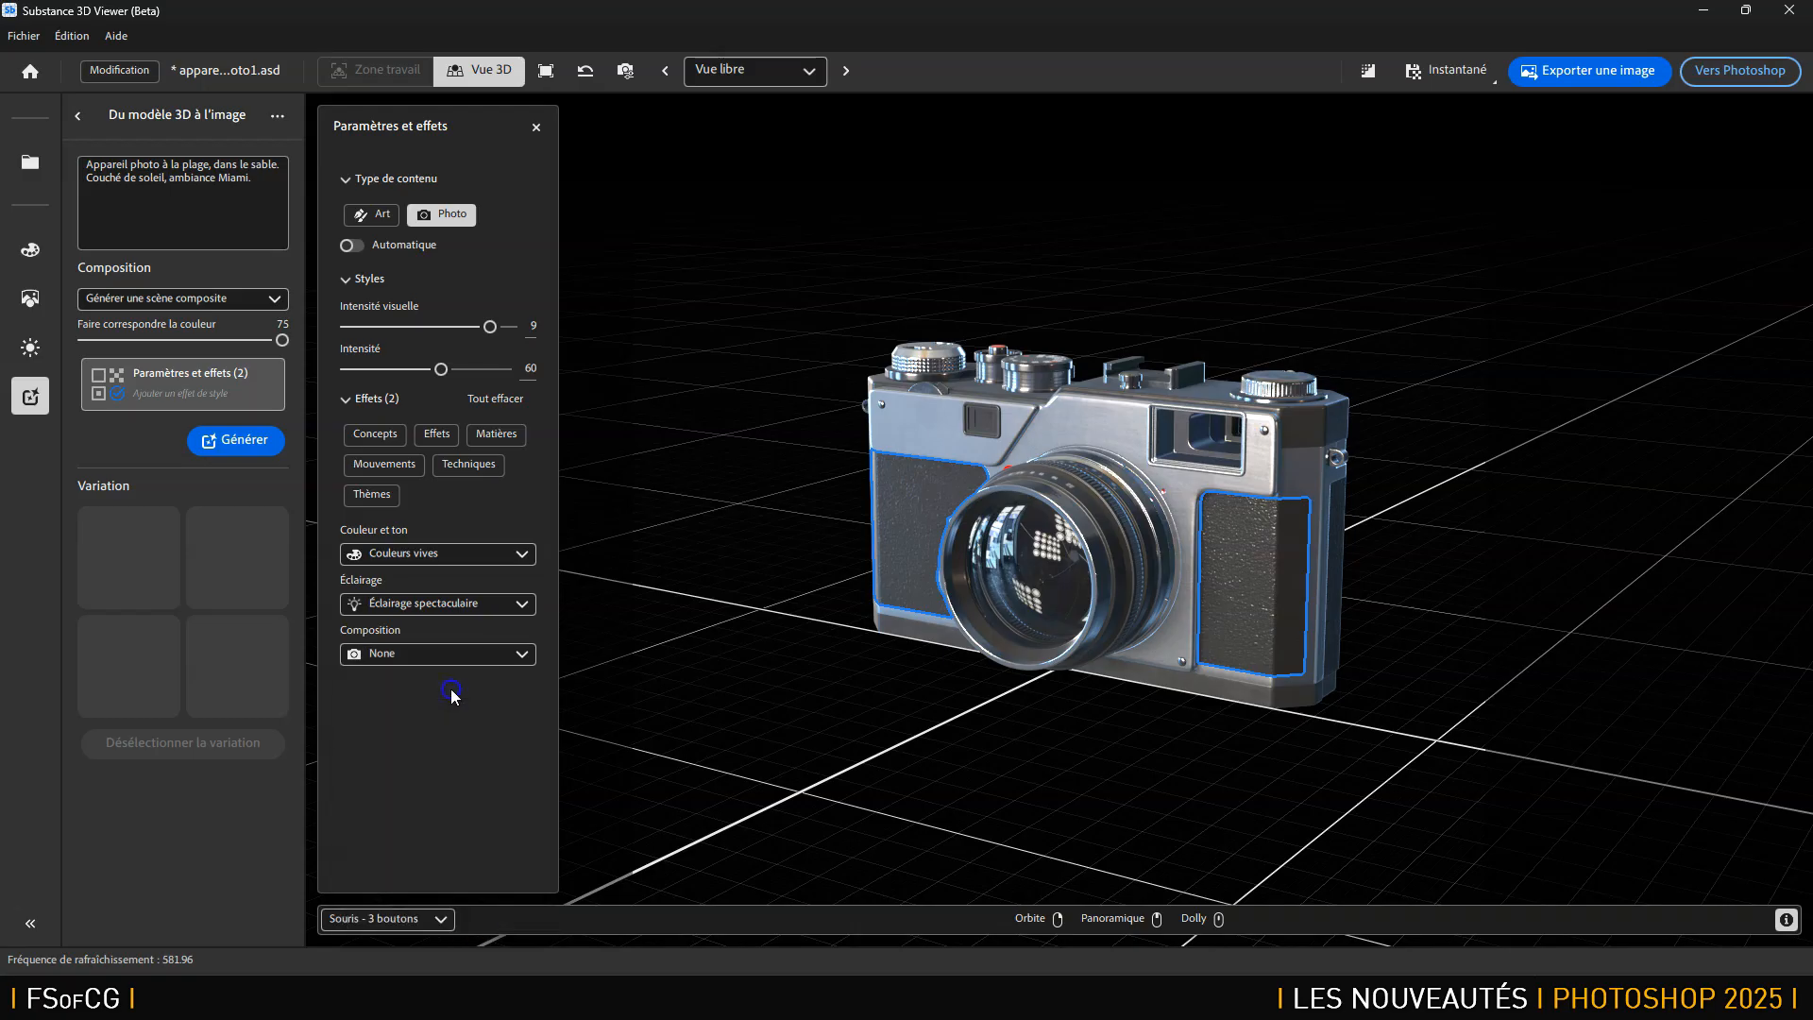
left_click(536, 128)
Generate the beach scene images and preview each of the resulting variations.
left_click(219, 380)
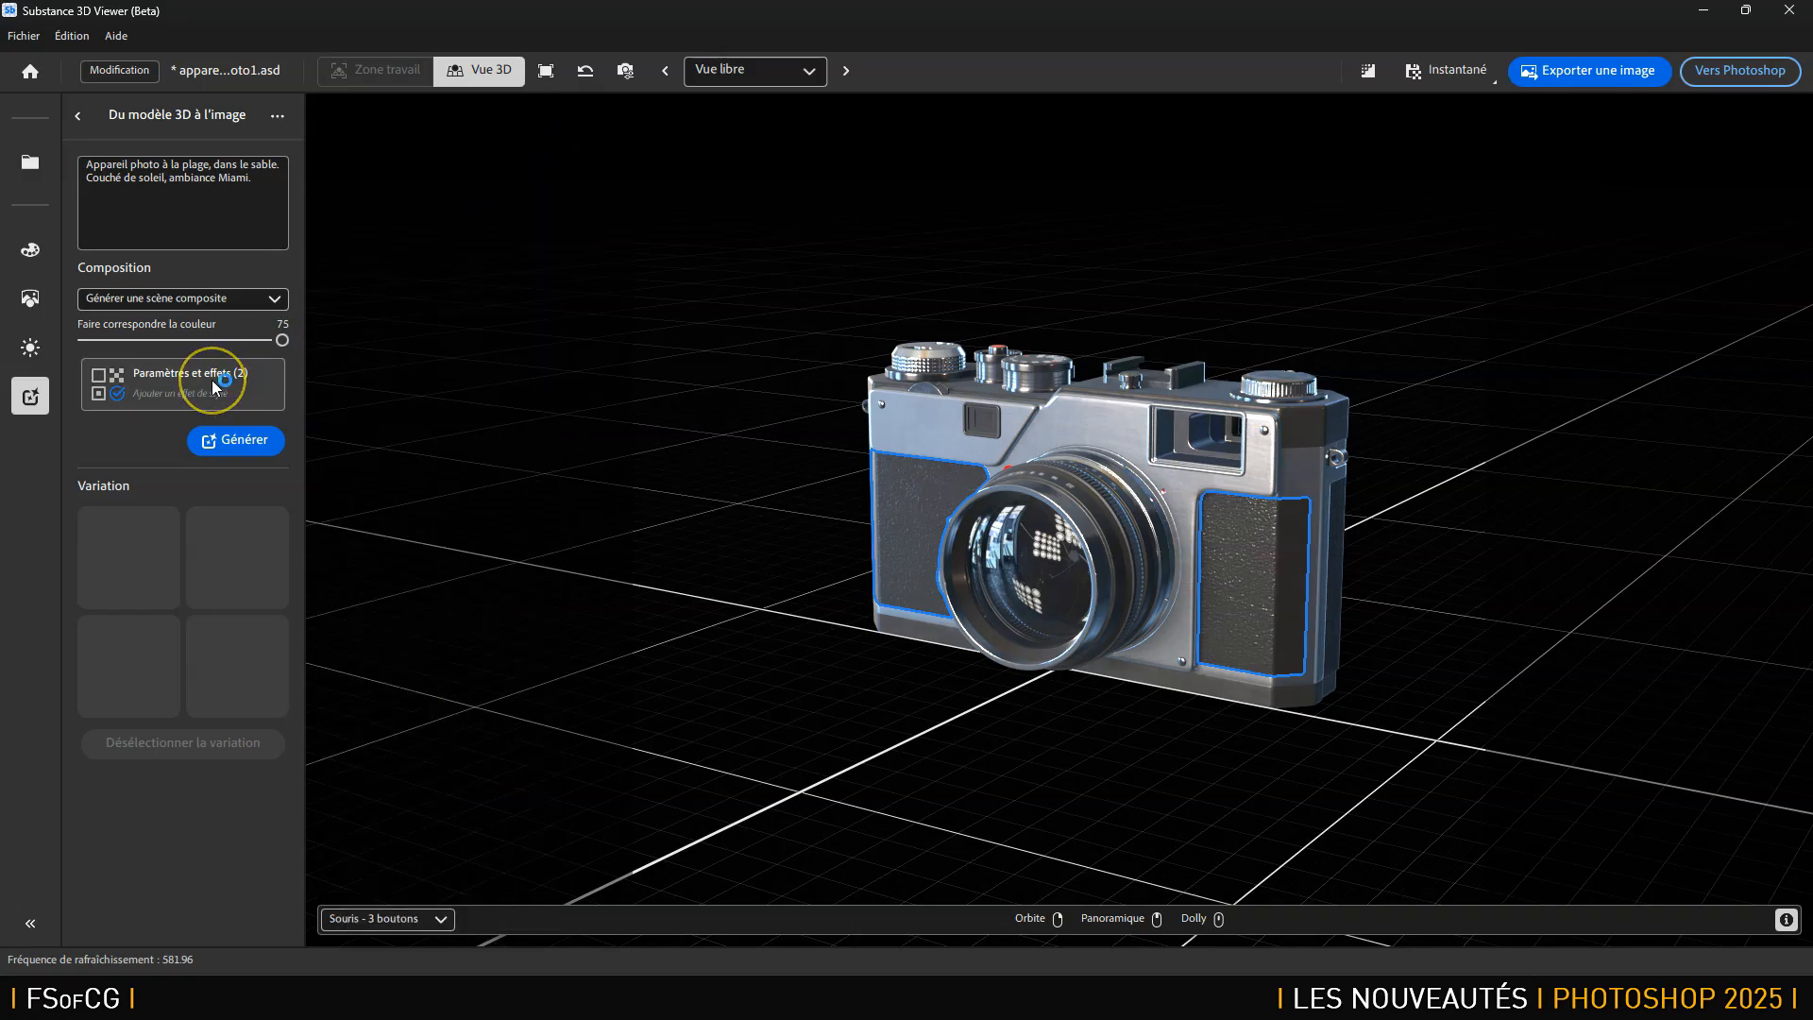
left_click(236, 443)
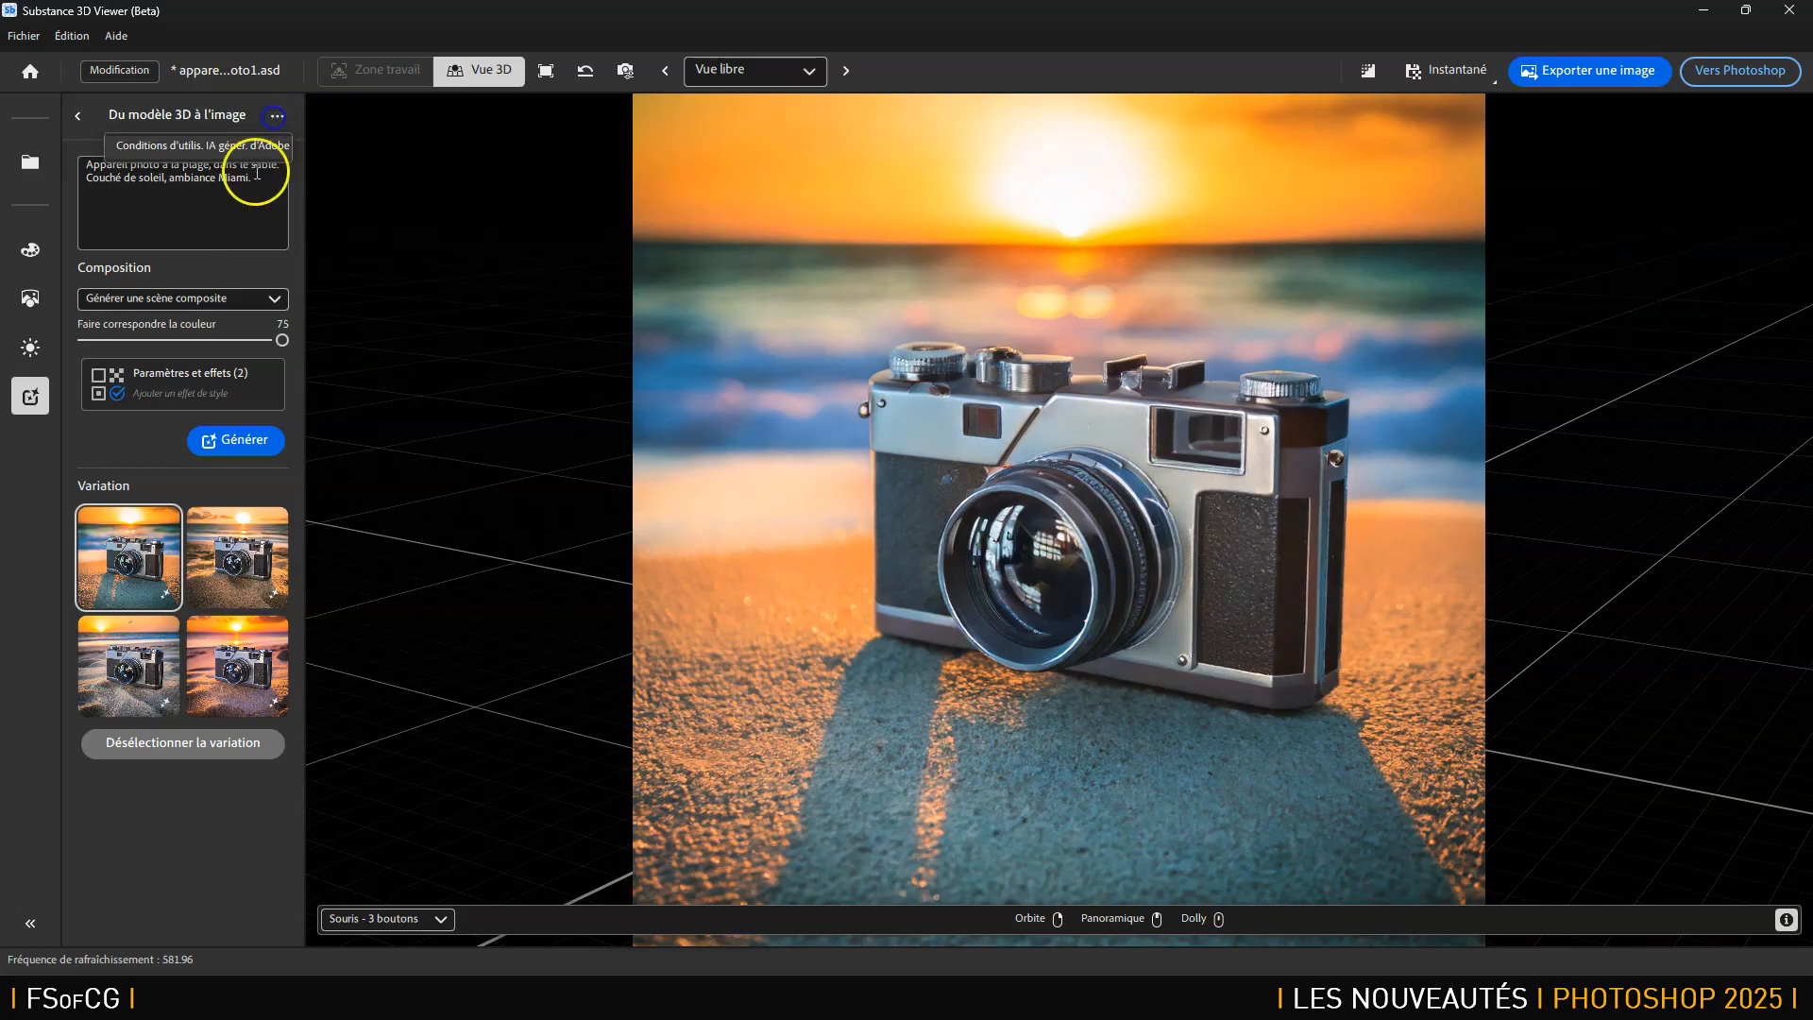
left_click(1089, 498)
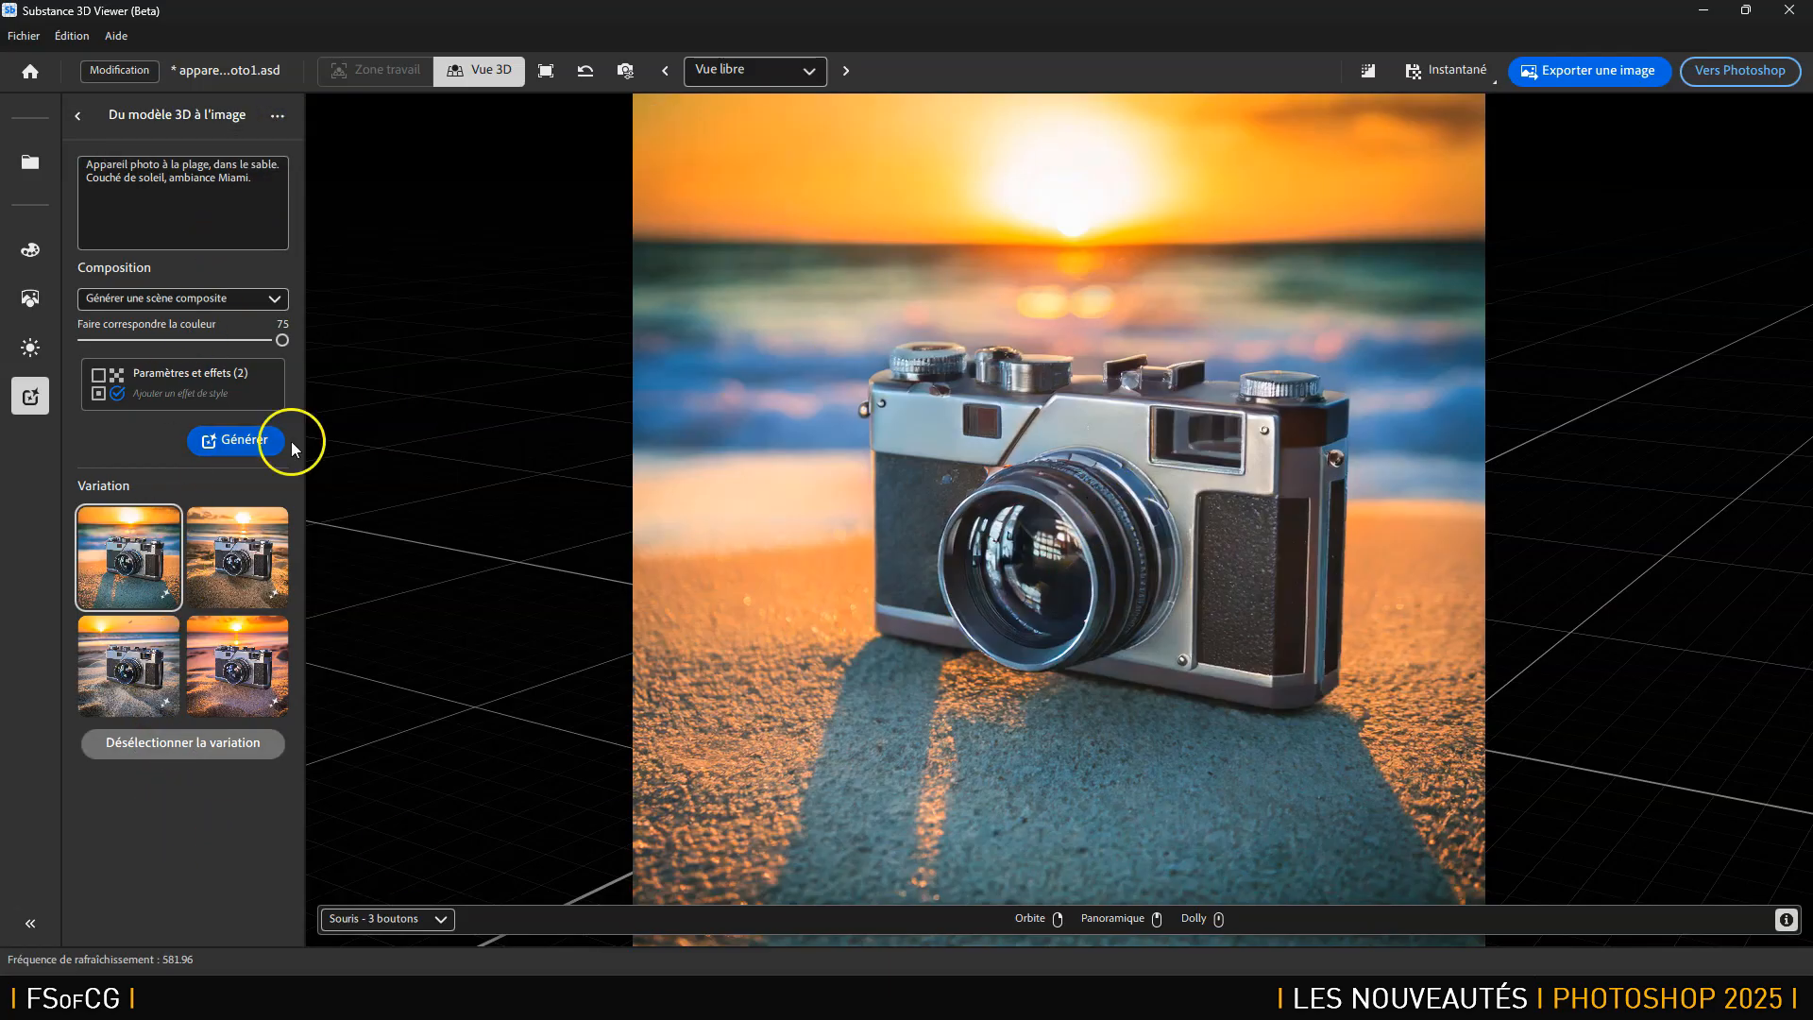
left_click(217, 558)
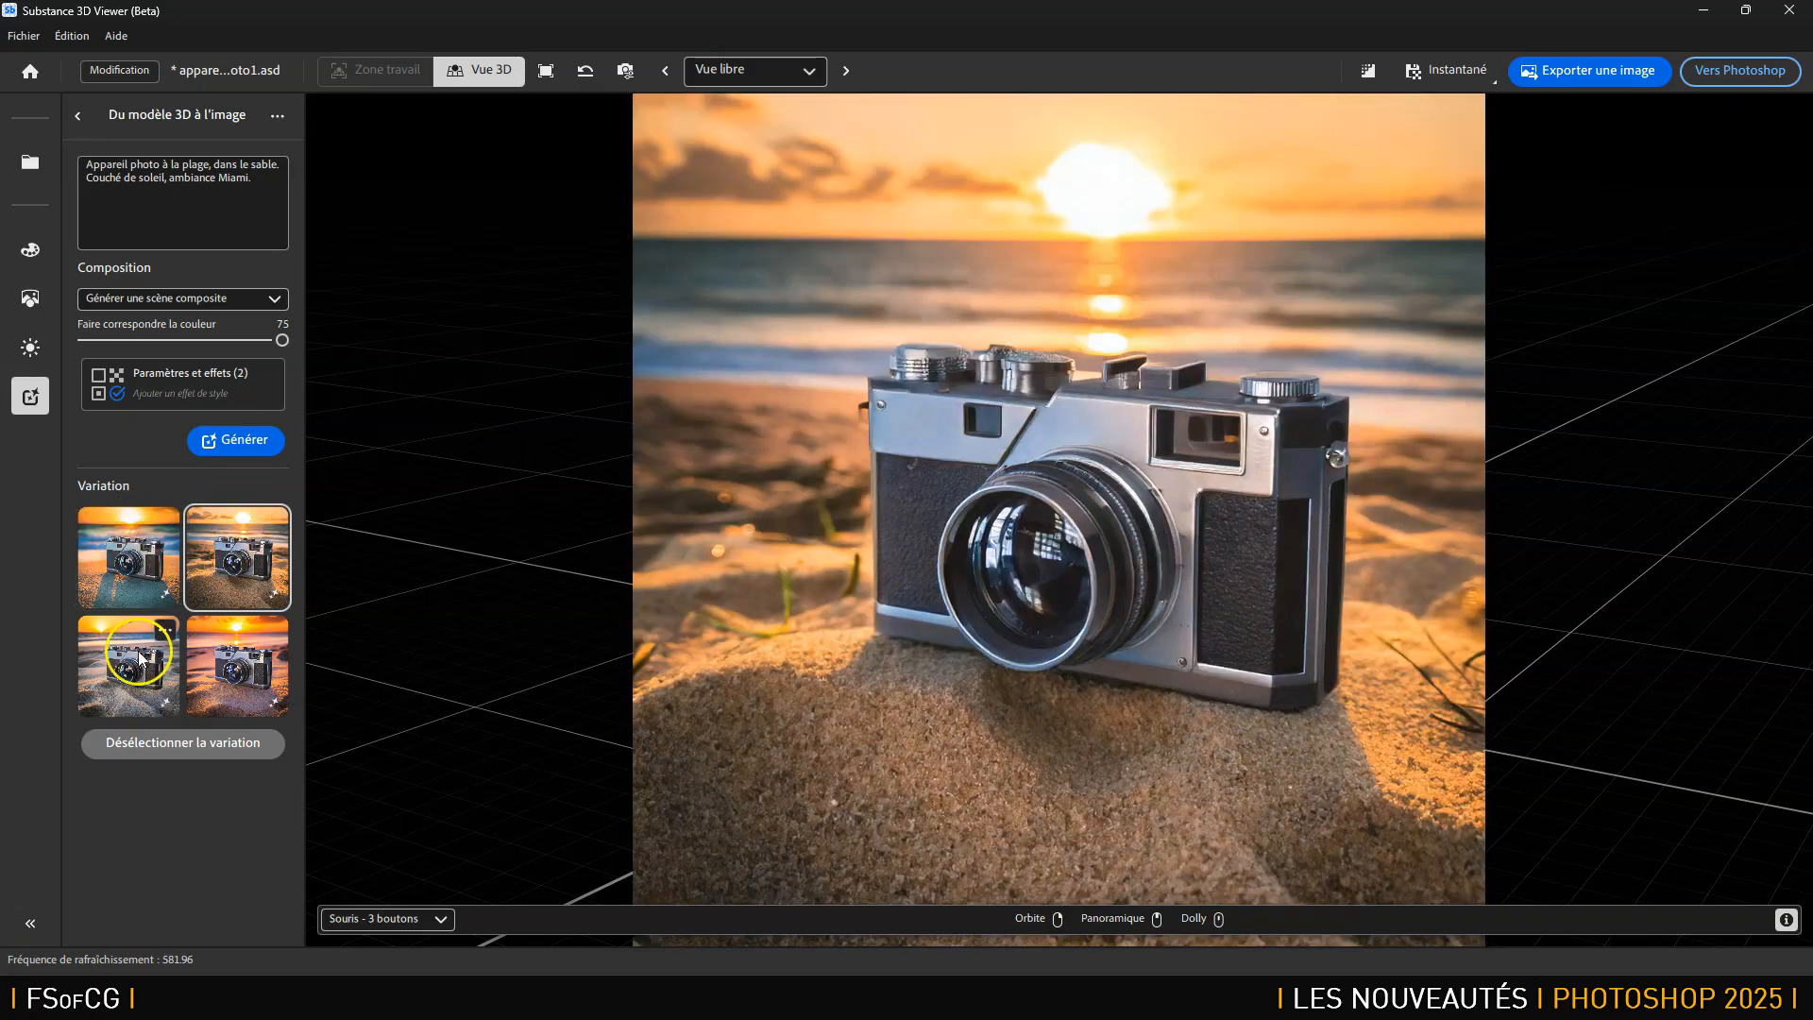
left_click(139, 658)
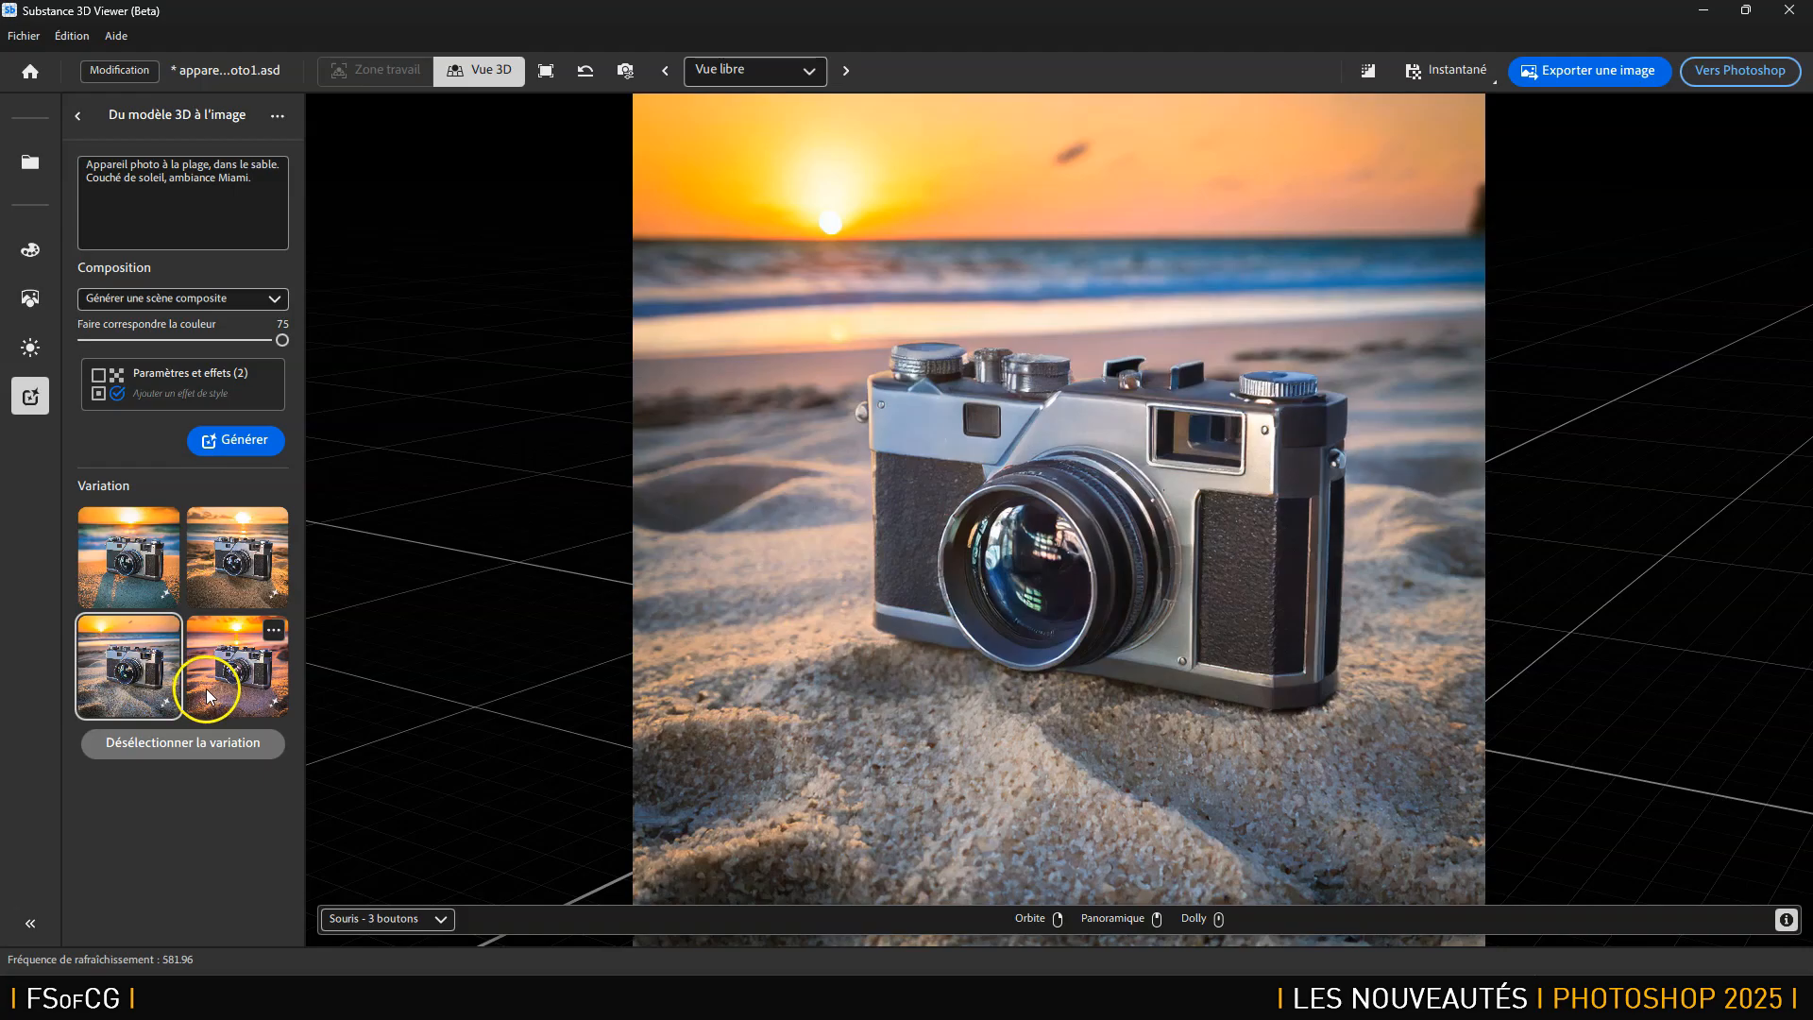
left_click(225, 681)
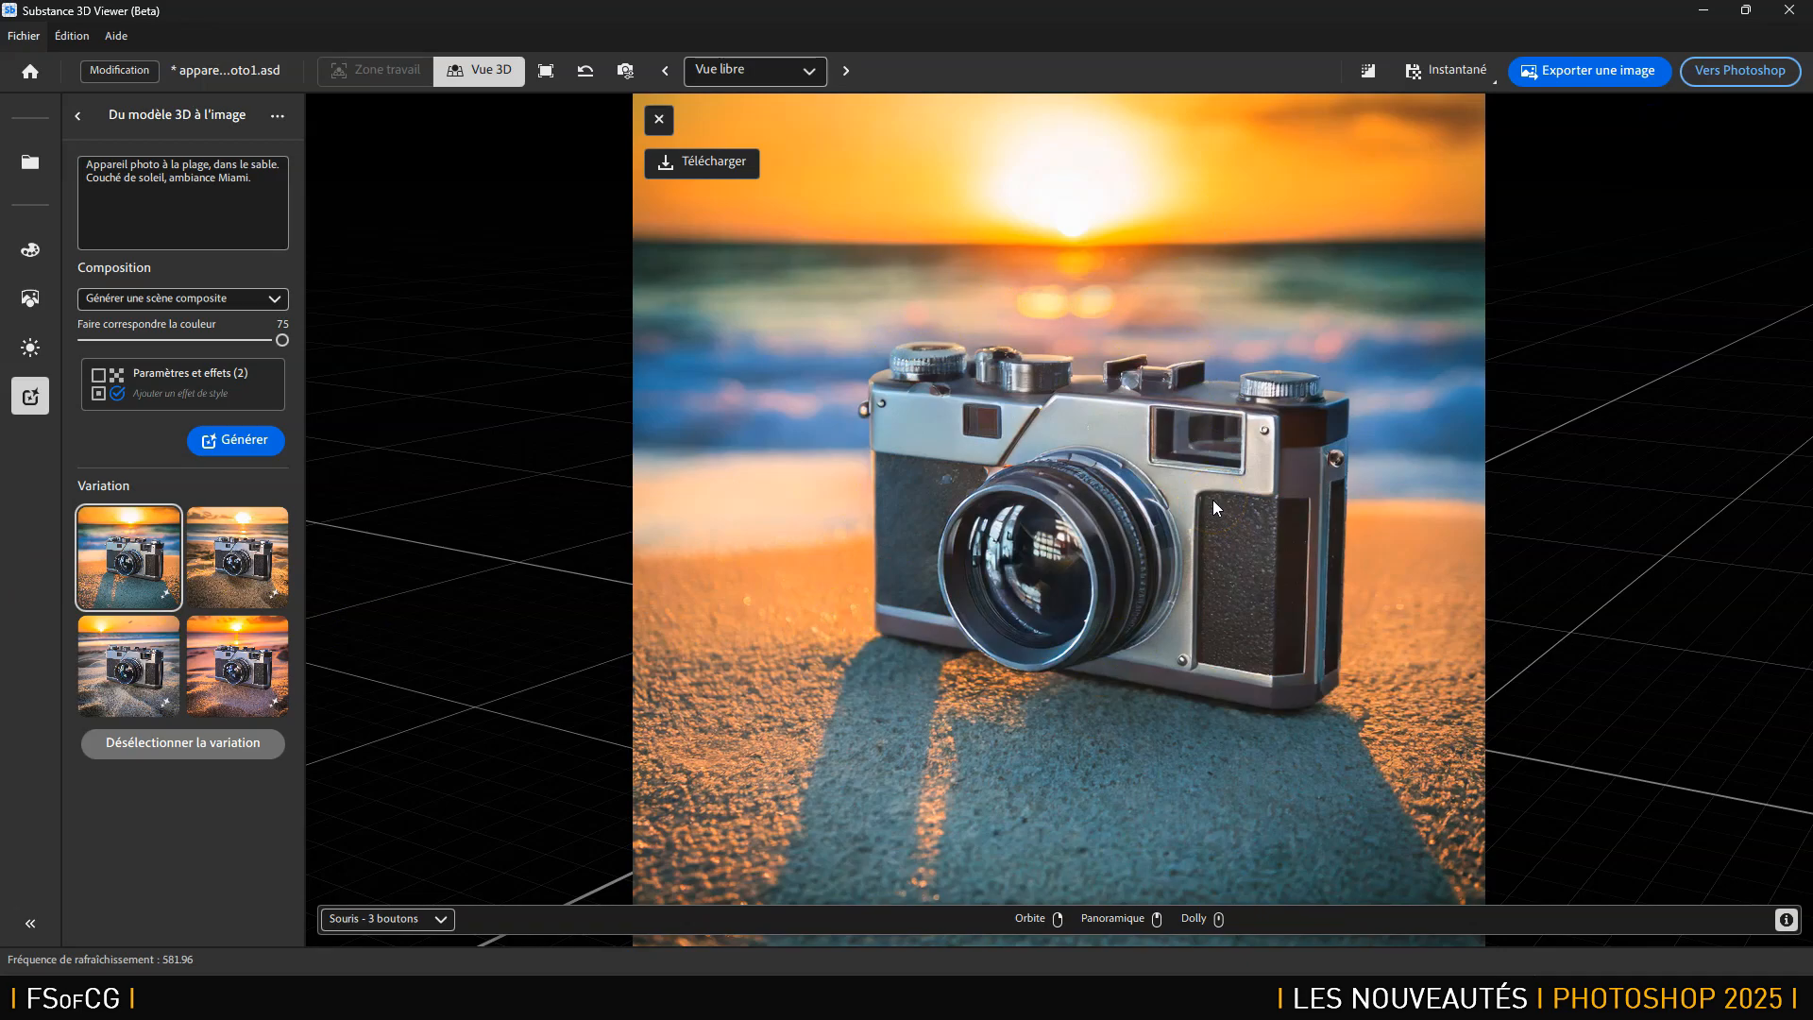
Download the first variation as a JPG under its suggested file name in the 3D folder.
left_click(702, 164)
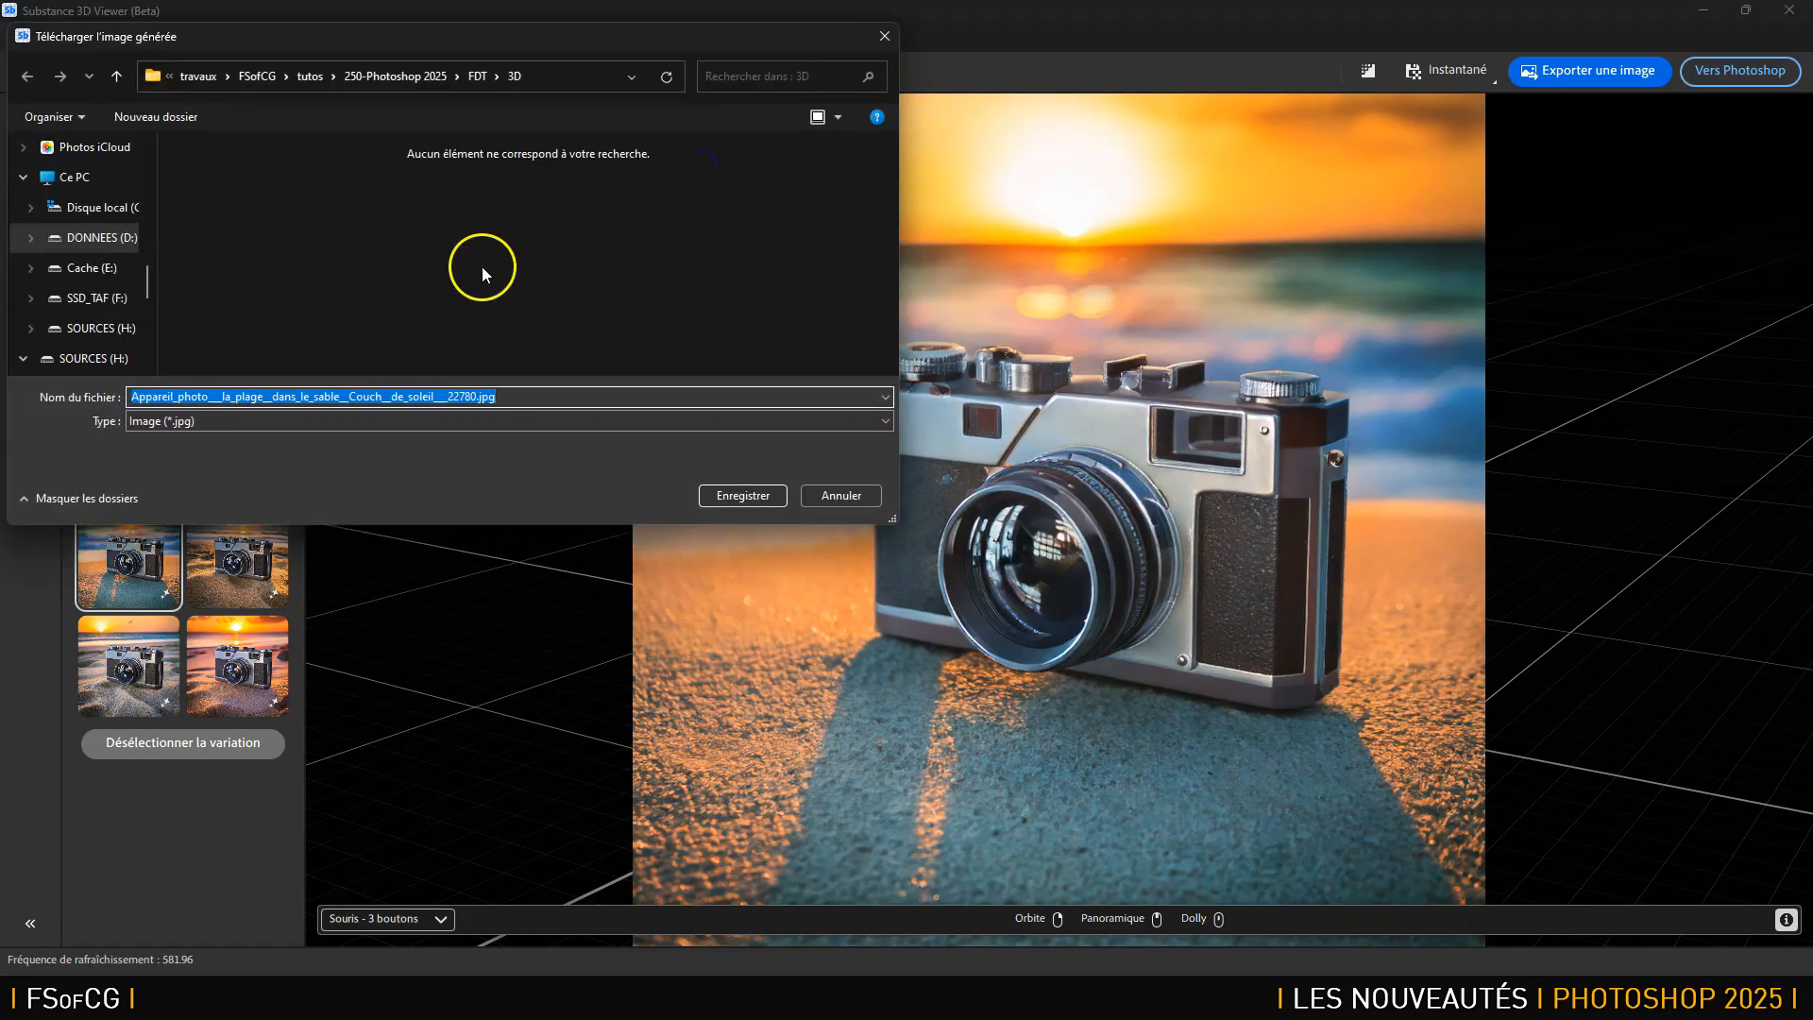
left_click(404, 435)
left_click(404, 431)
left_click(728, 495)
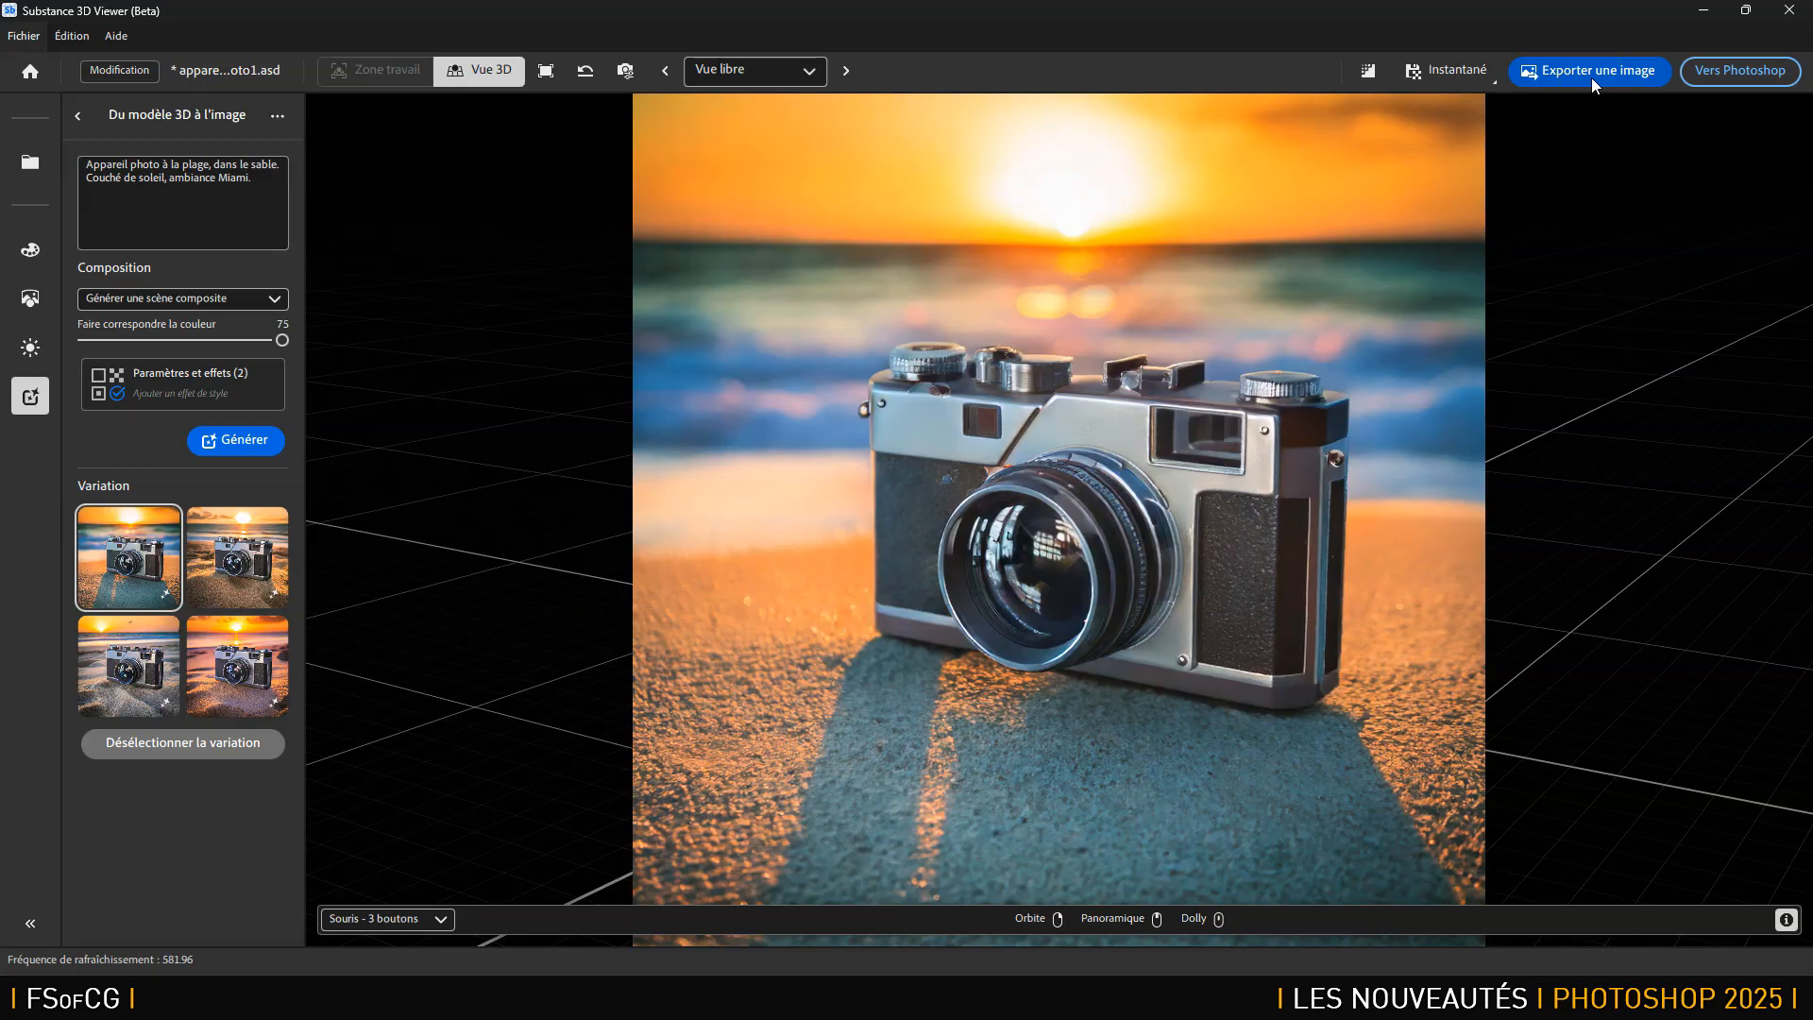
Copy a snapshot of the generated beach image to the clipboard.
mouse_move(1112, 412)
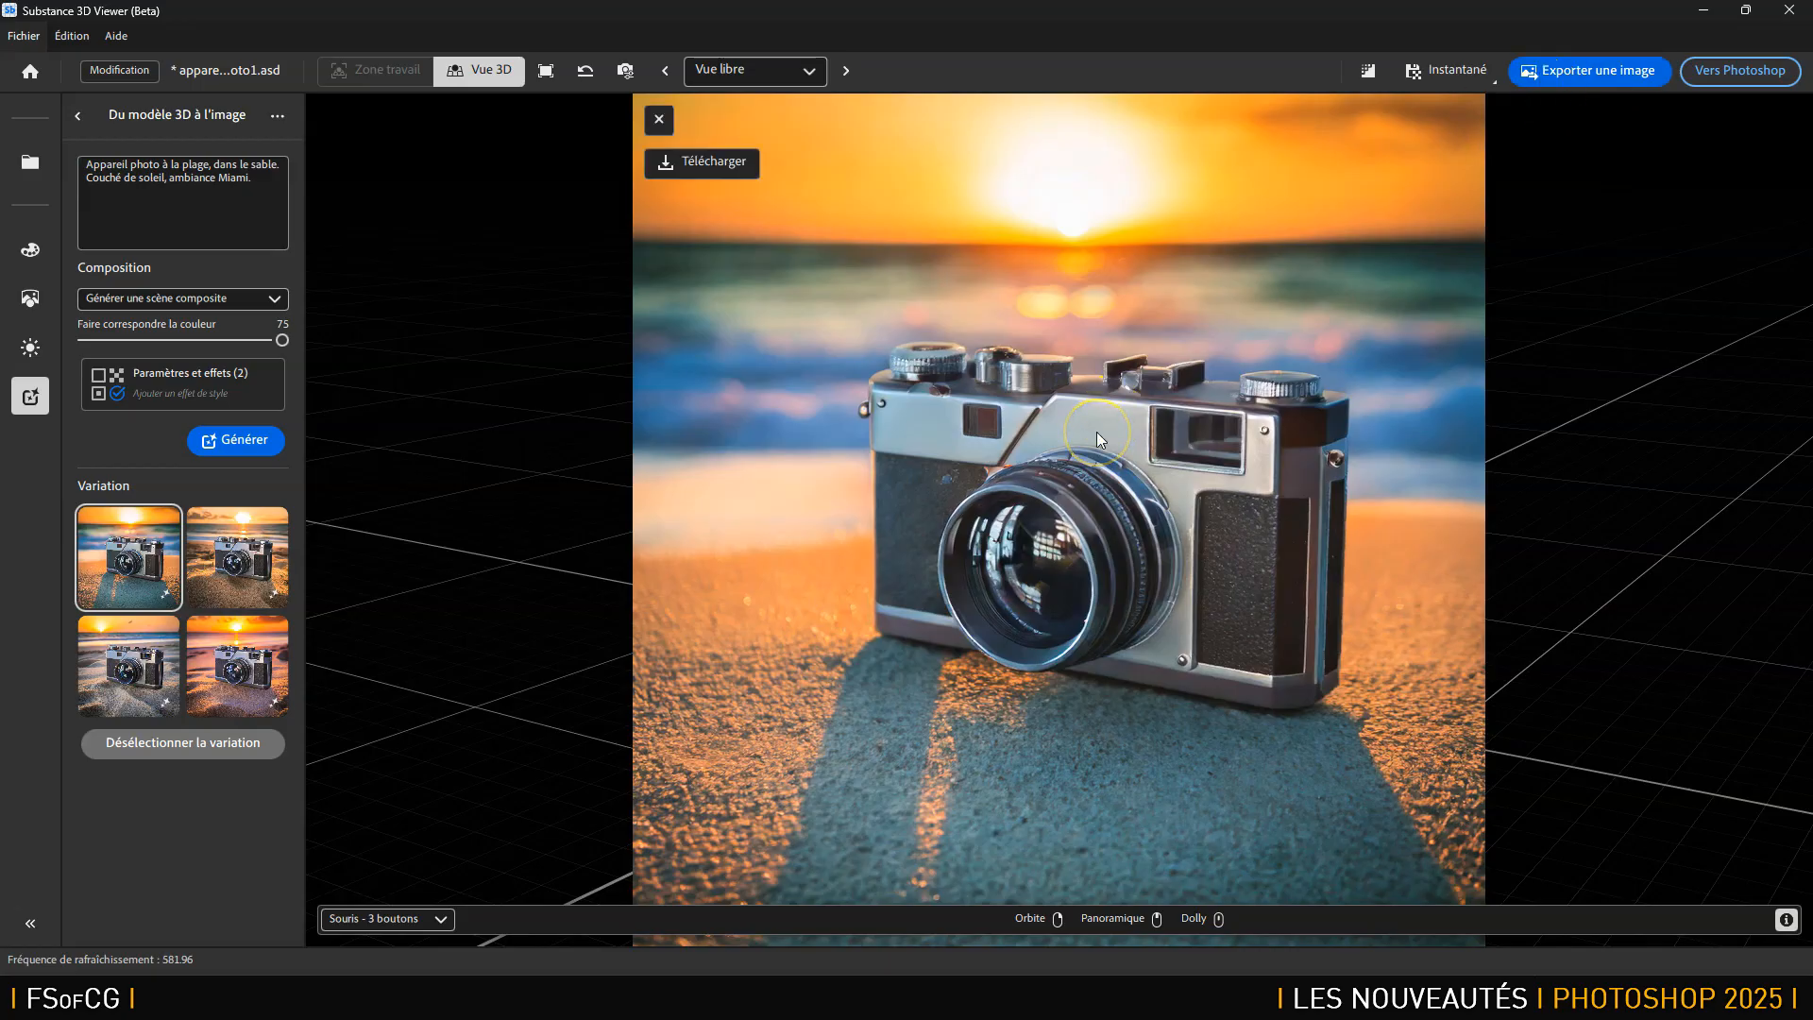
left_click(1452, 75)
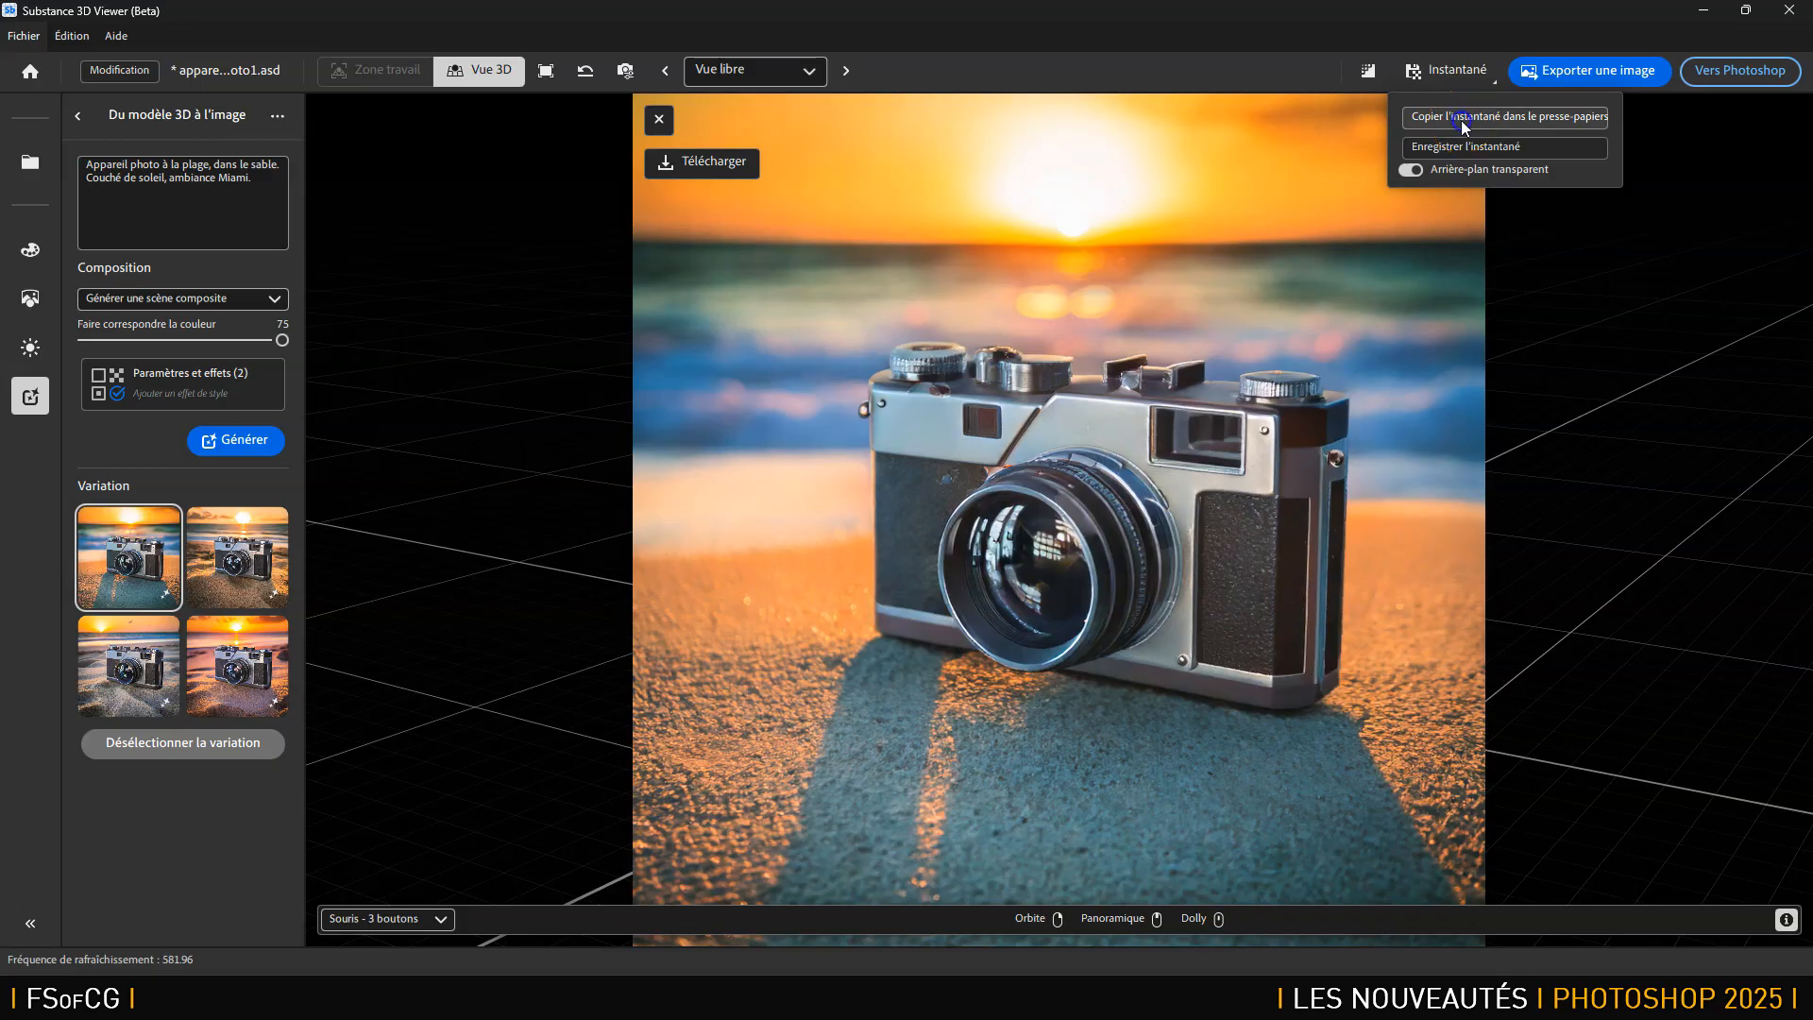
left_click(1459, 119)
Switch to Photoshop and paste the copied snapshot into a new 2048 x 2048 px document.
key("alt+Tab")
key("alt+Tab")
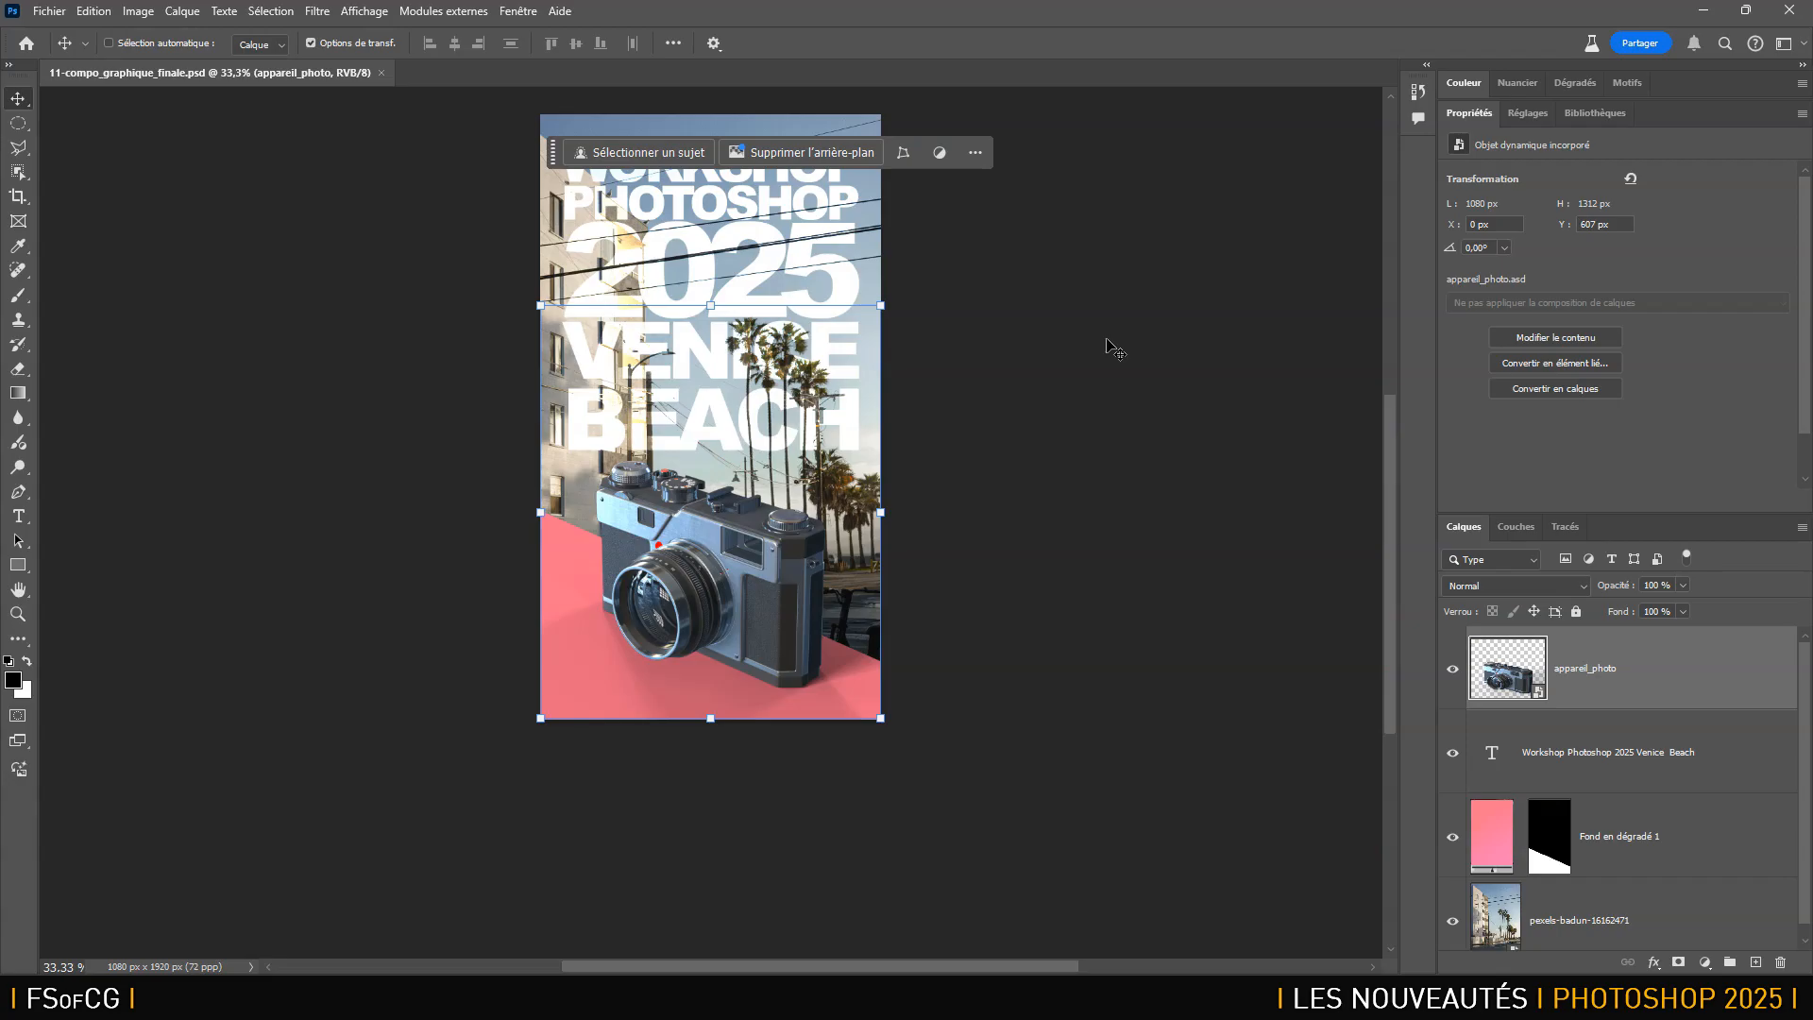
key("ctrl+n")
key("Return")
key("ctrl")
key("ctrl+v")
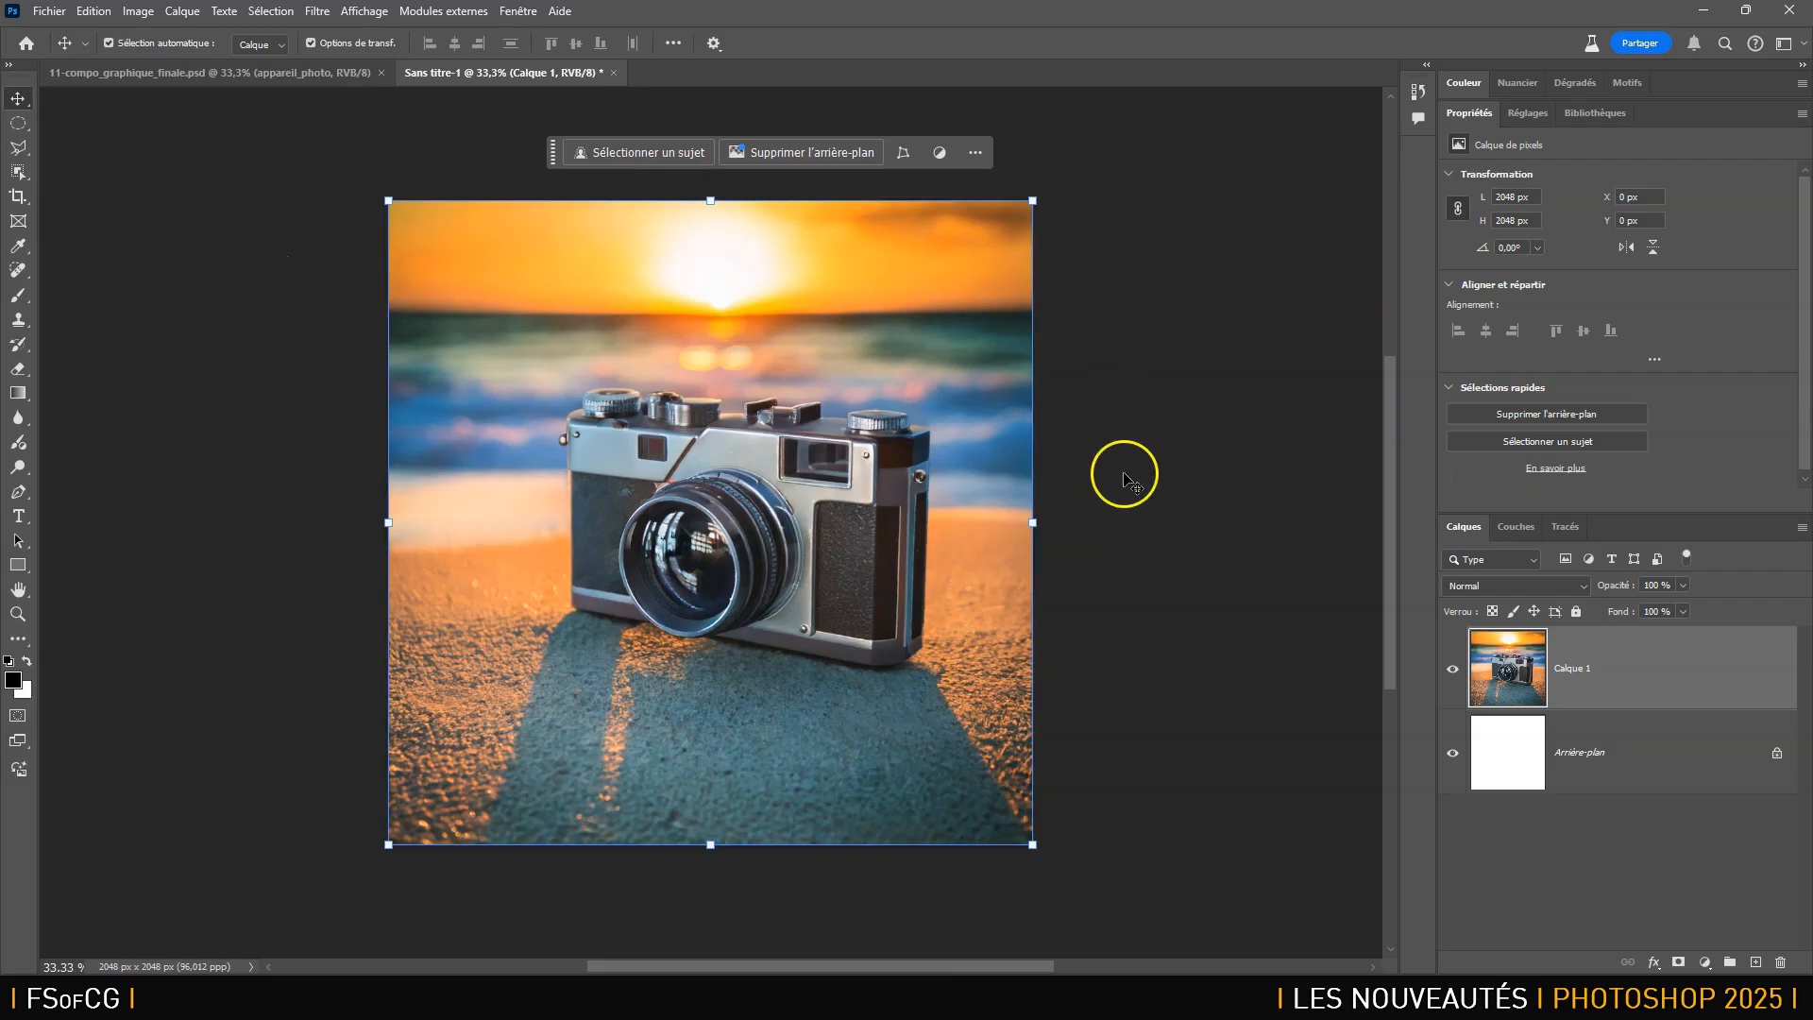
Switch to Substance 3D Viewer and save a snapshot of the beach image as appareil_photo1-snapshot2.png in the 3D folder.
key("alt+Tab")
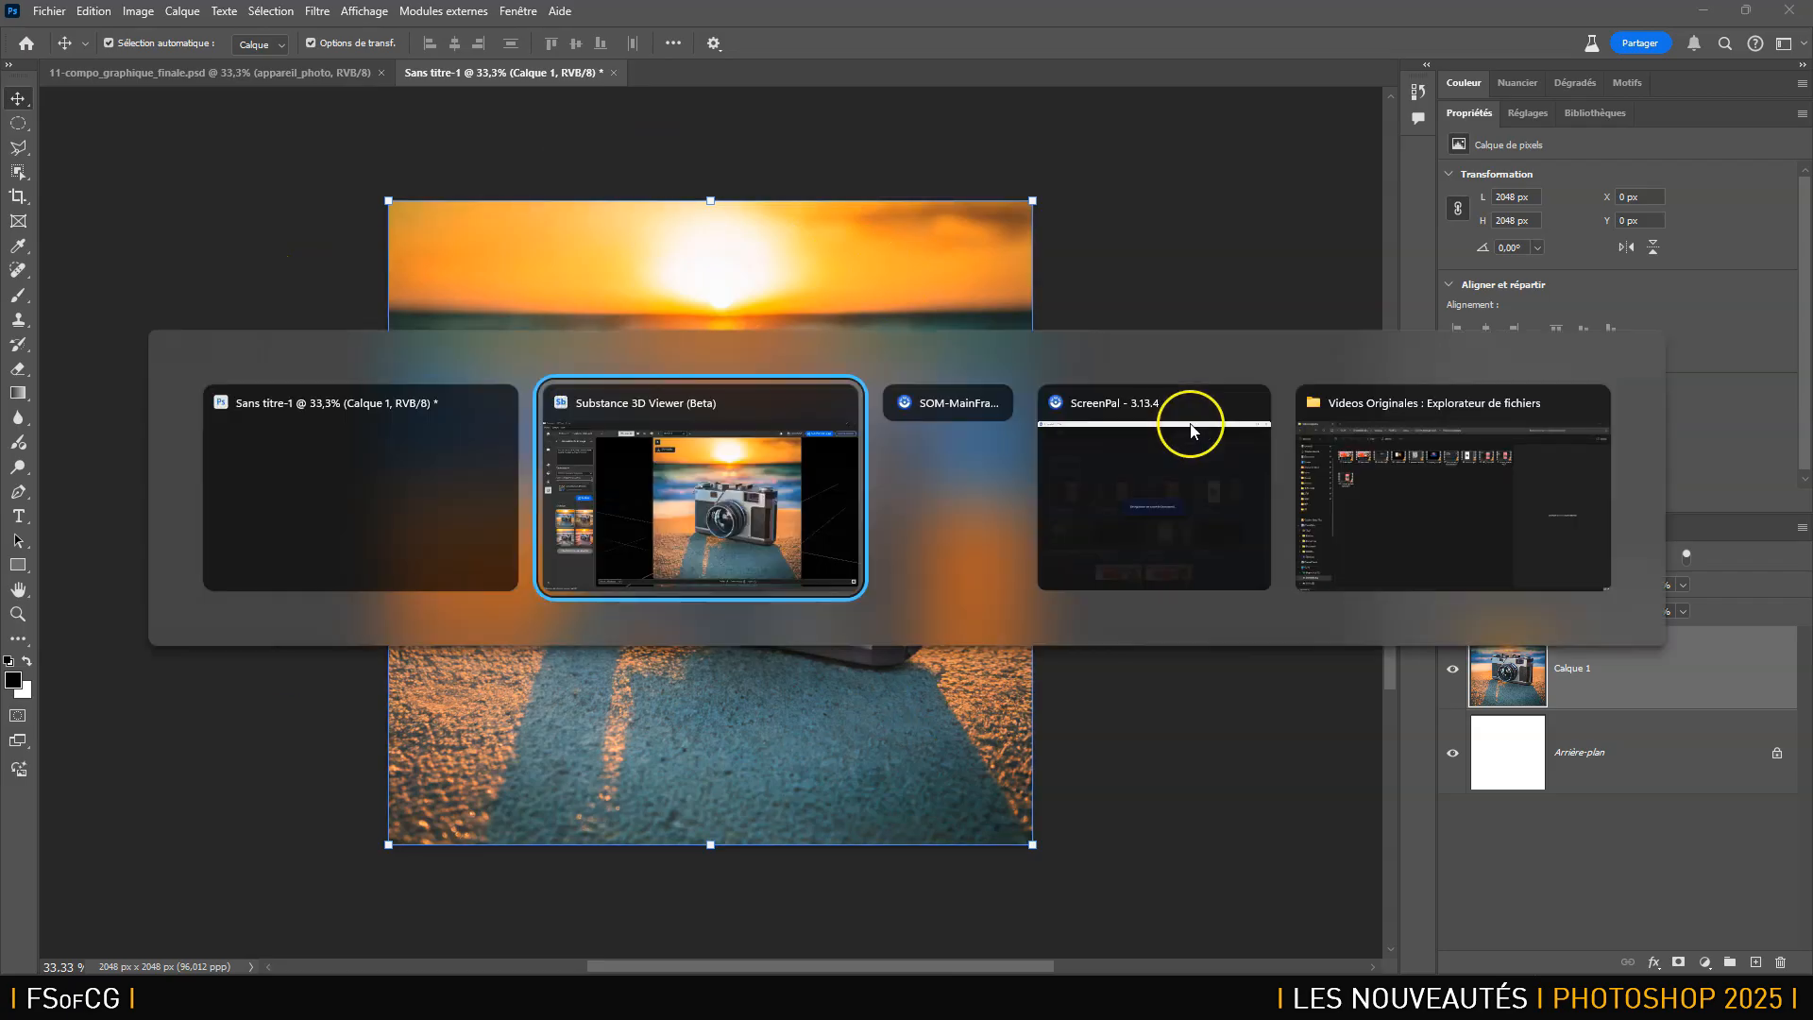
left_click(1465, 79)
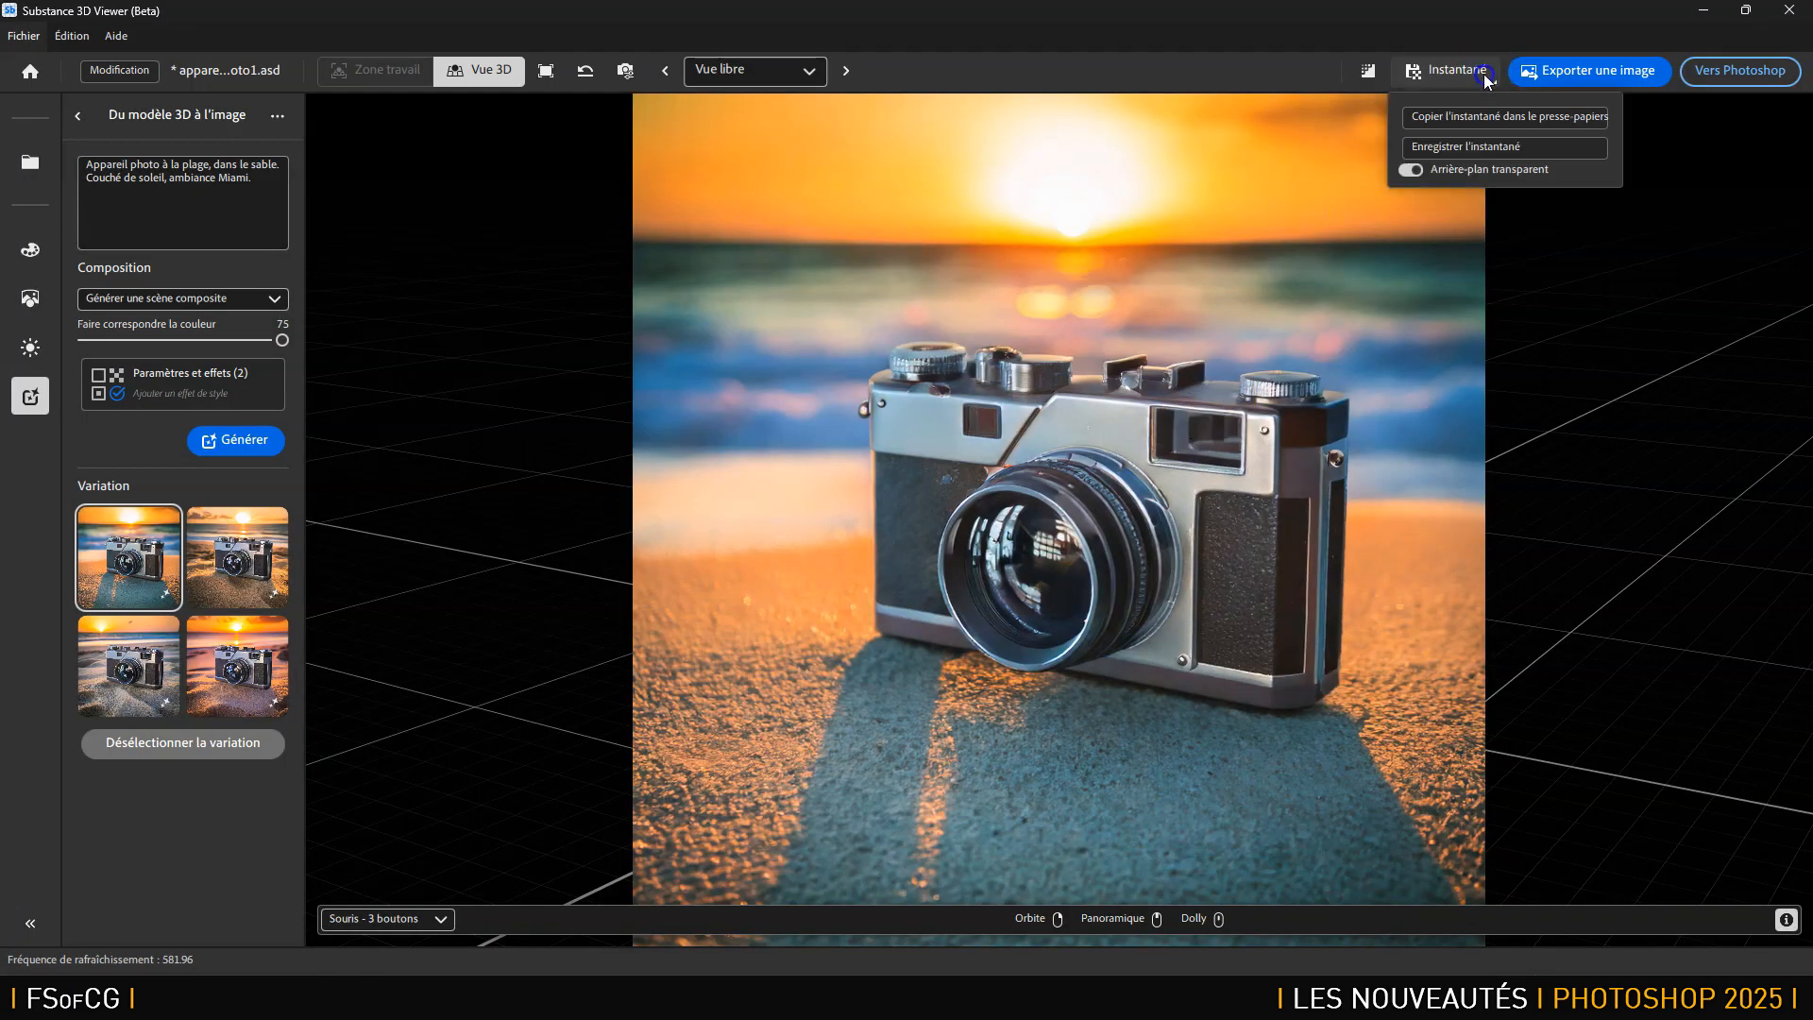
left_click(1457, 149)
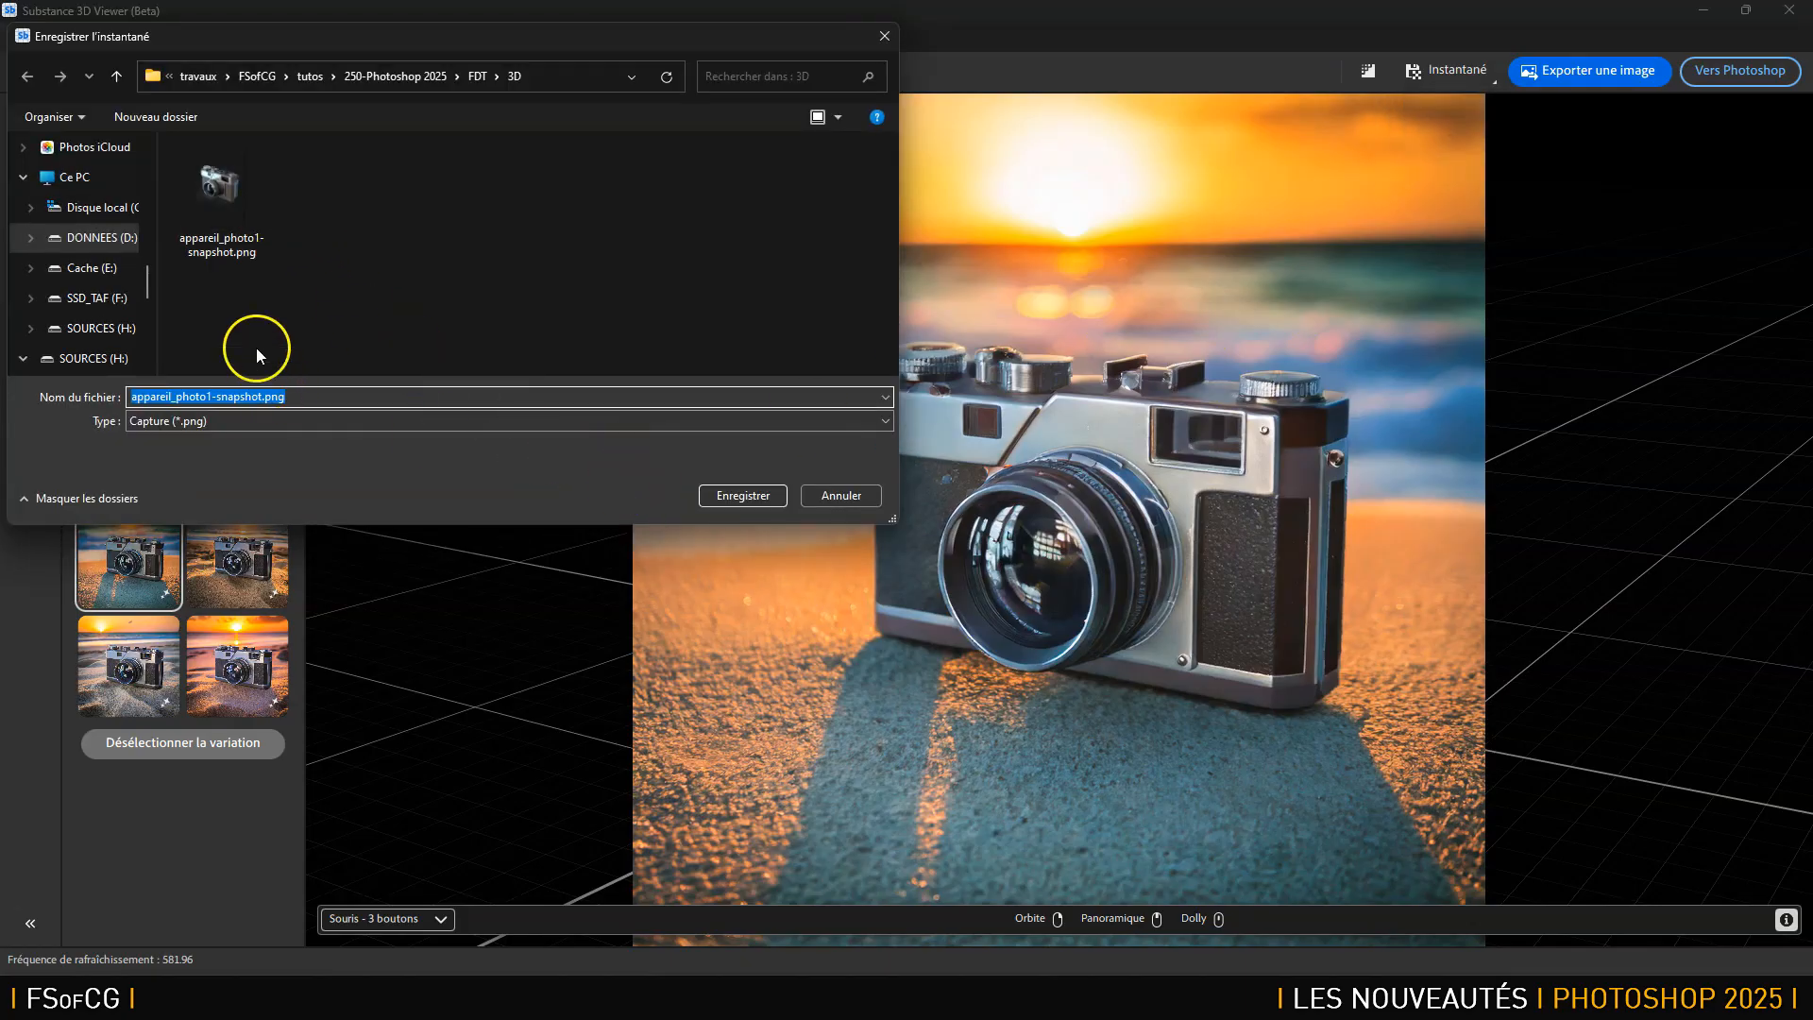
left_click(264, 397)
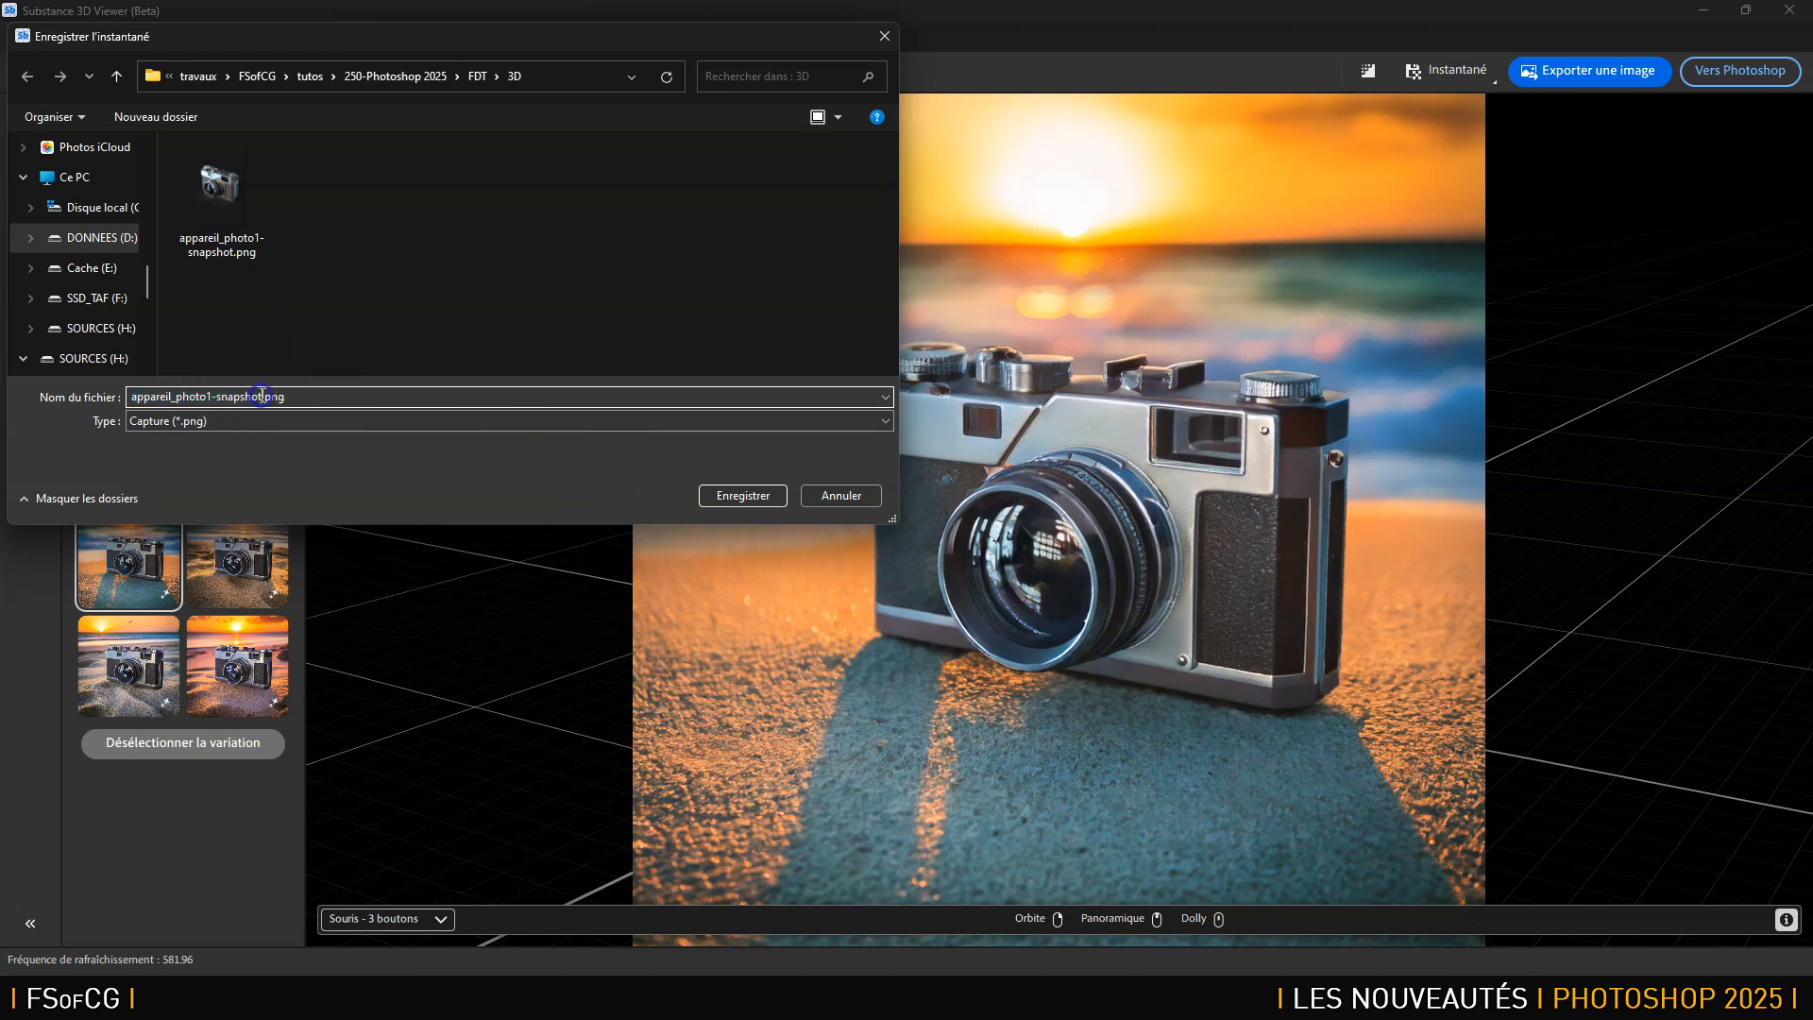
type("2")
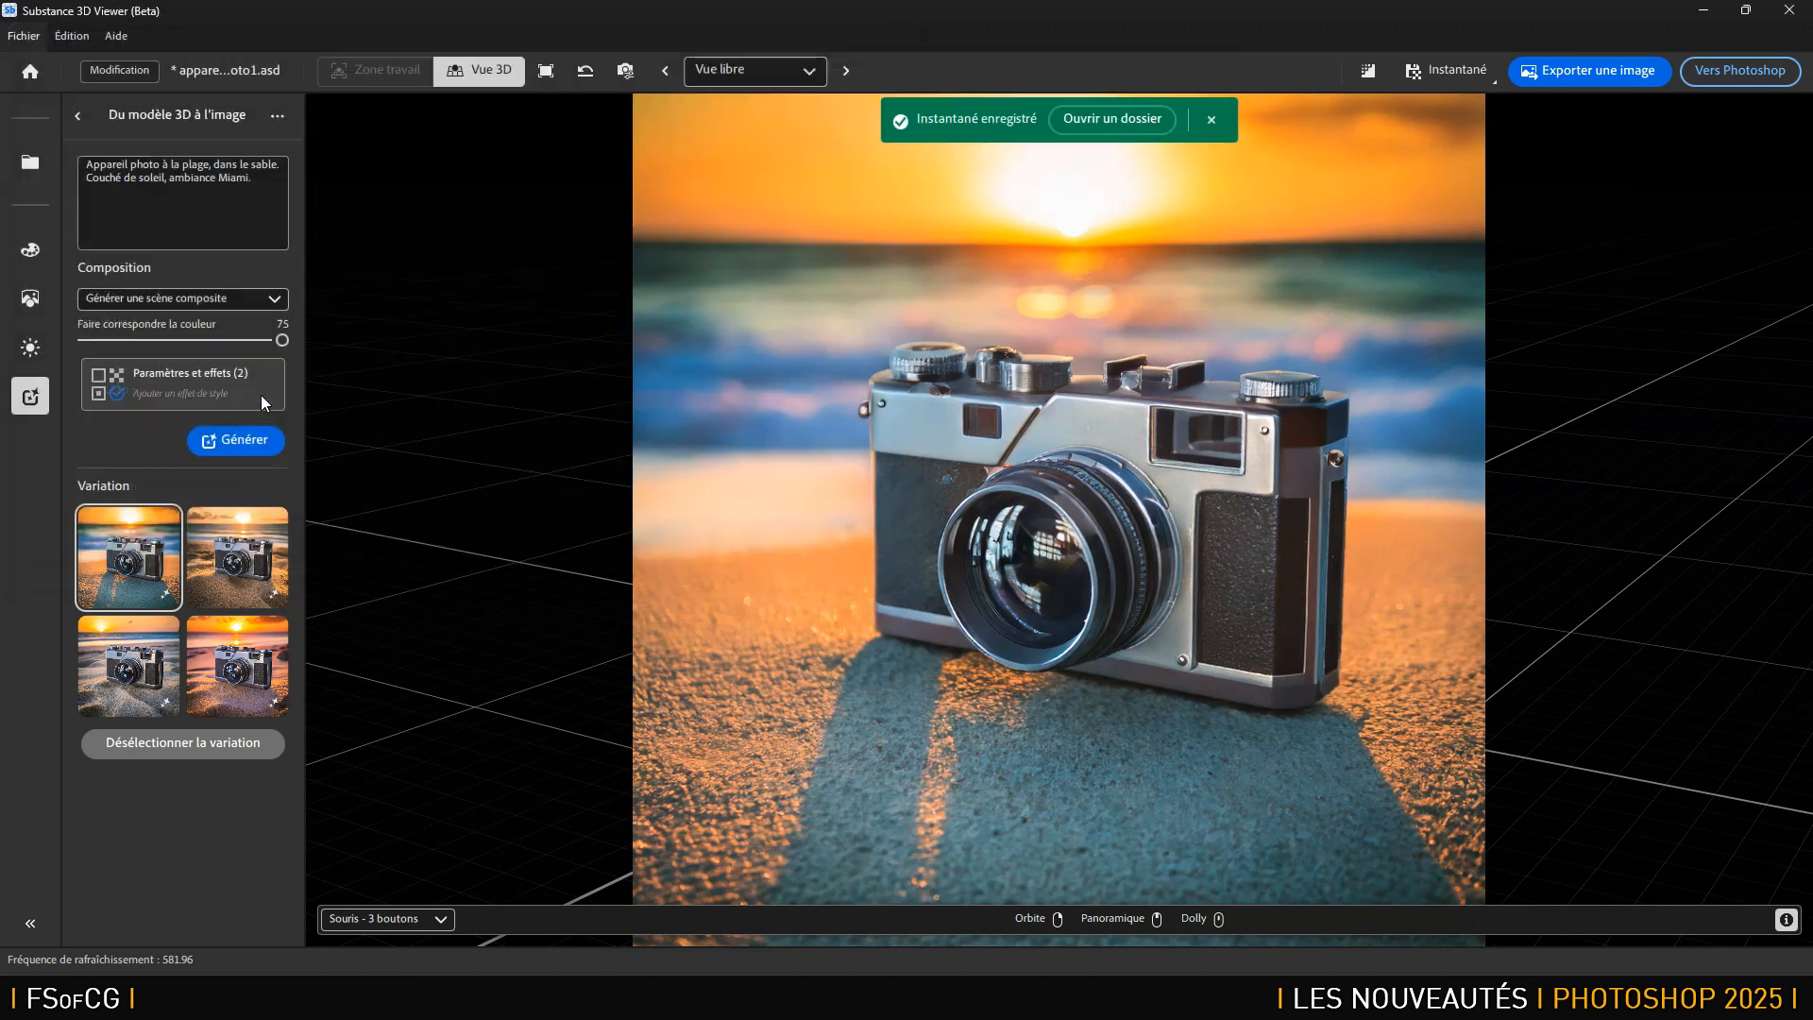
Switch to Photoshop and open appareil_photo1-snapshot2.png from the 3D folder.
key("alt+Tab")
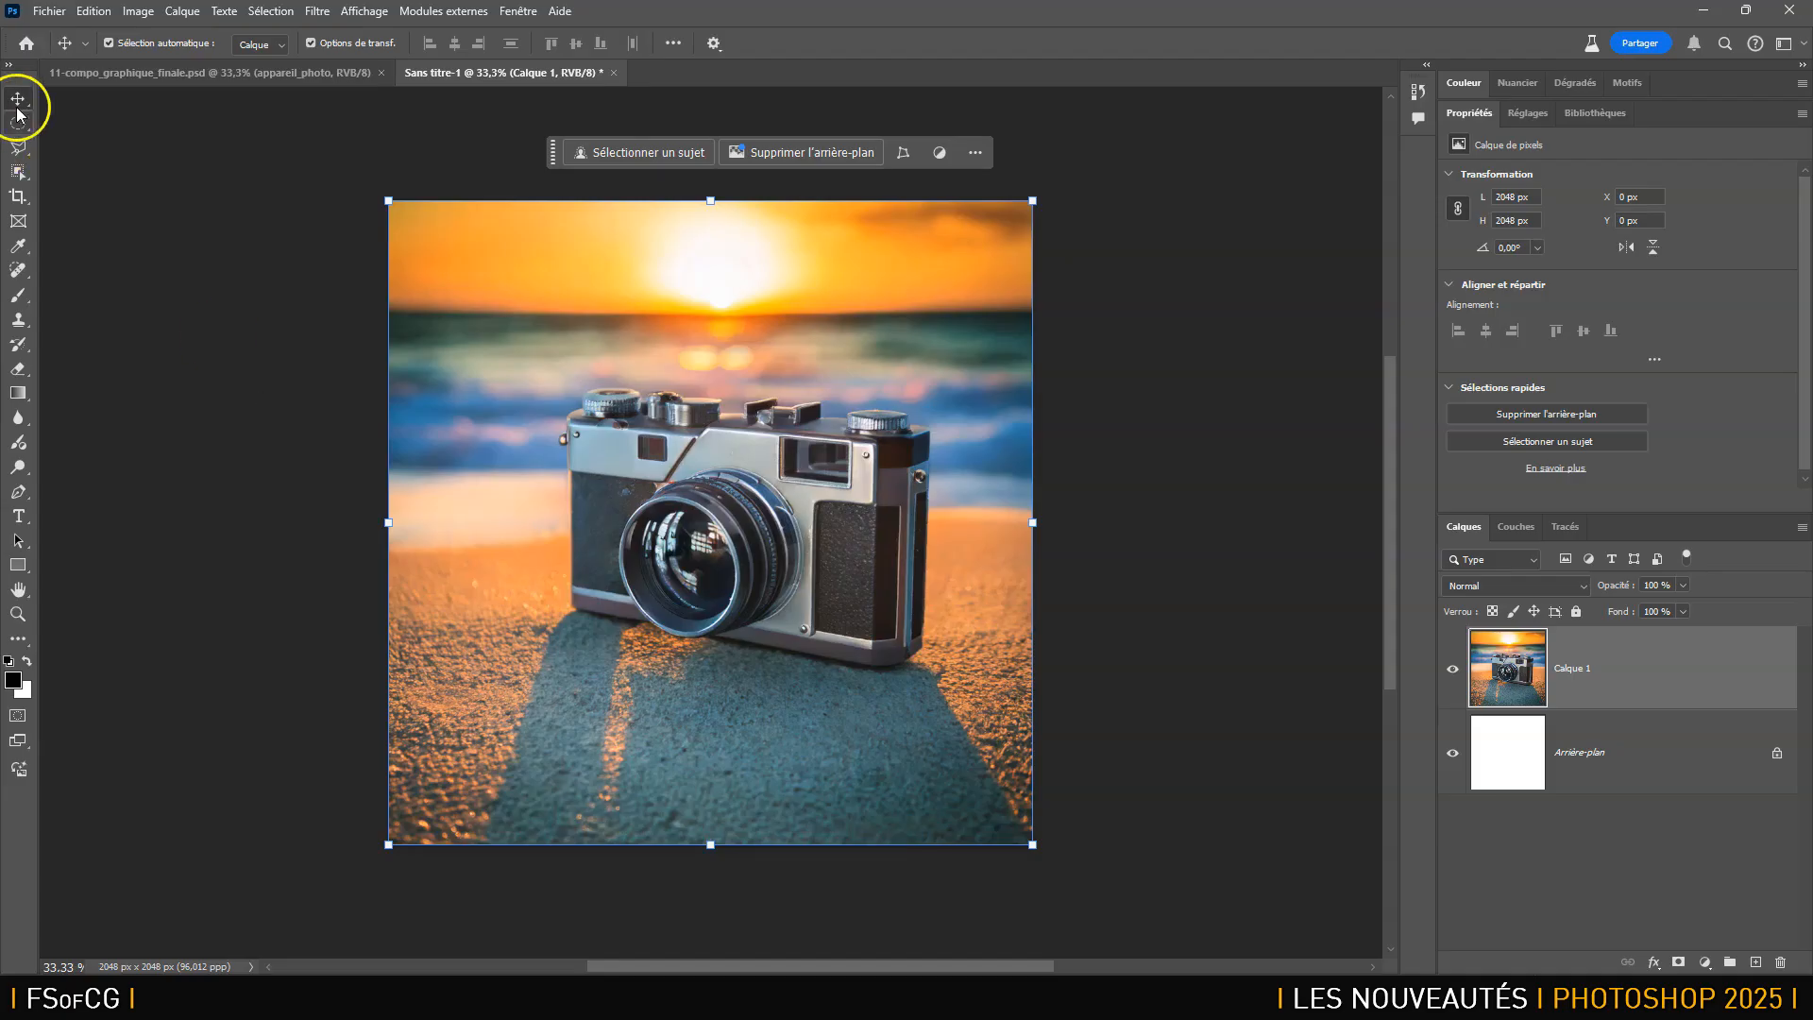
left_click(49, 10)
left_click(59, 52)
left_click(370, 250)
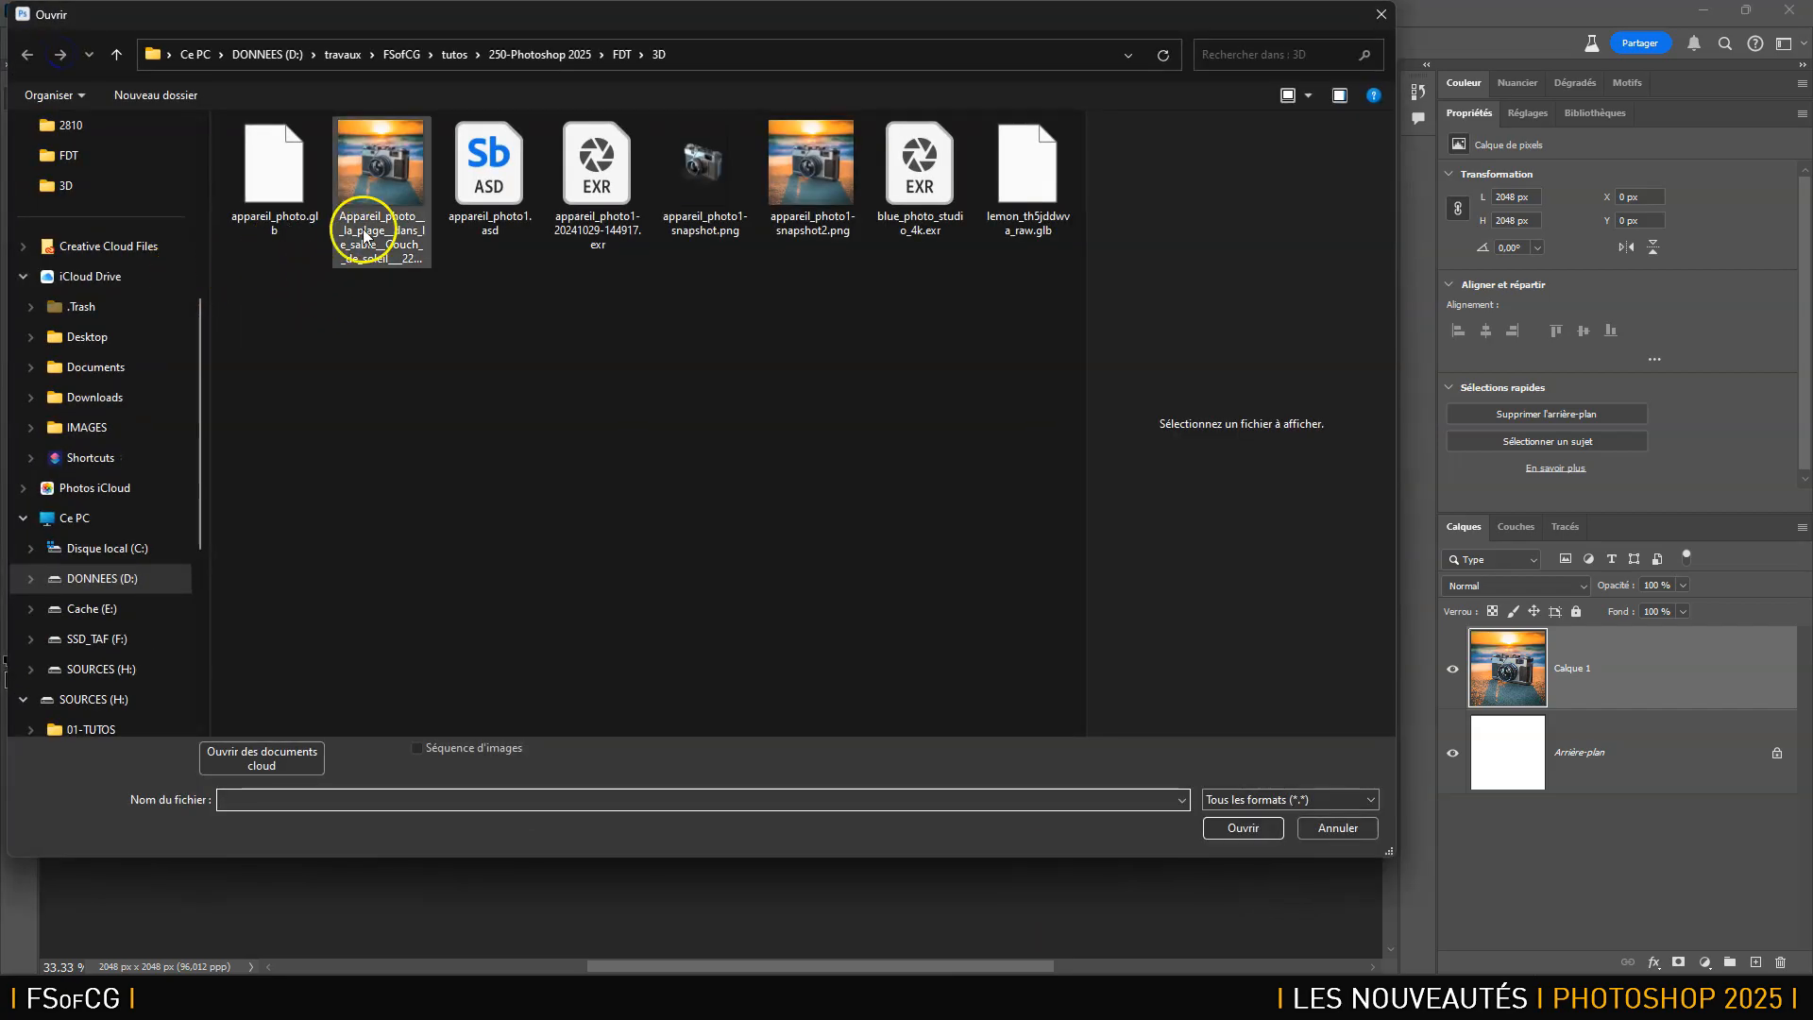
left_click(802, 155)
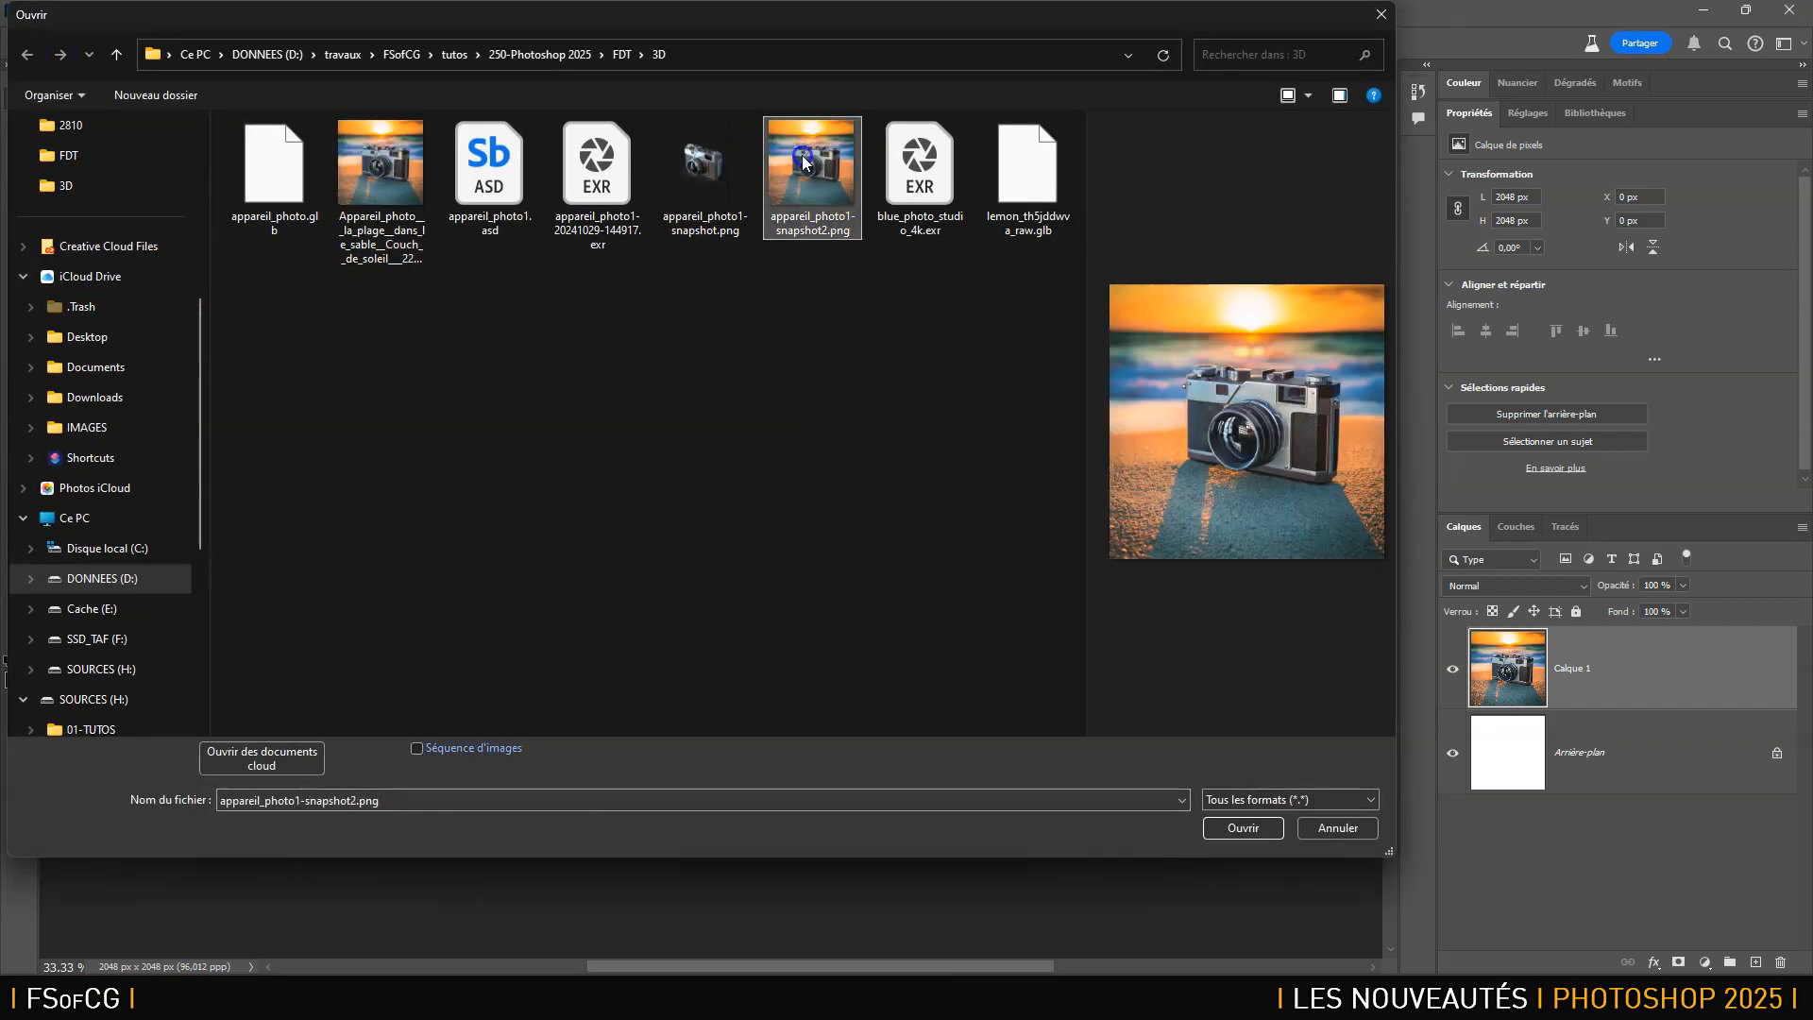
double_click(802, 155)
Switch to Substance 3D Viewer and review the image export settings without exporting.
key("alt+Tab")
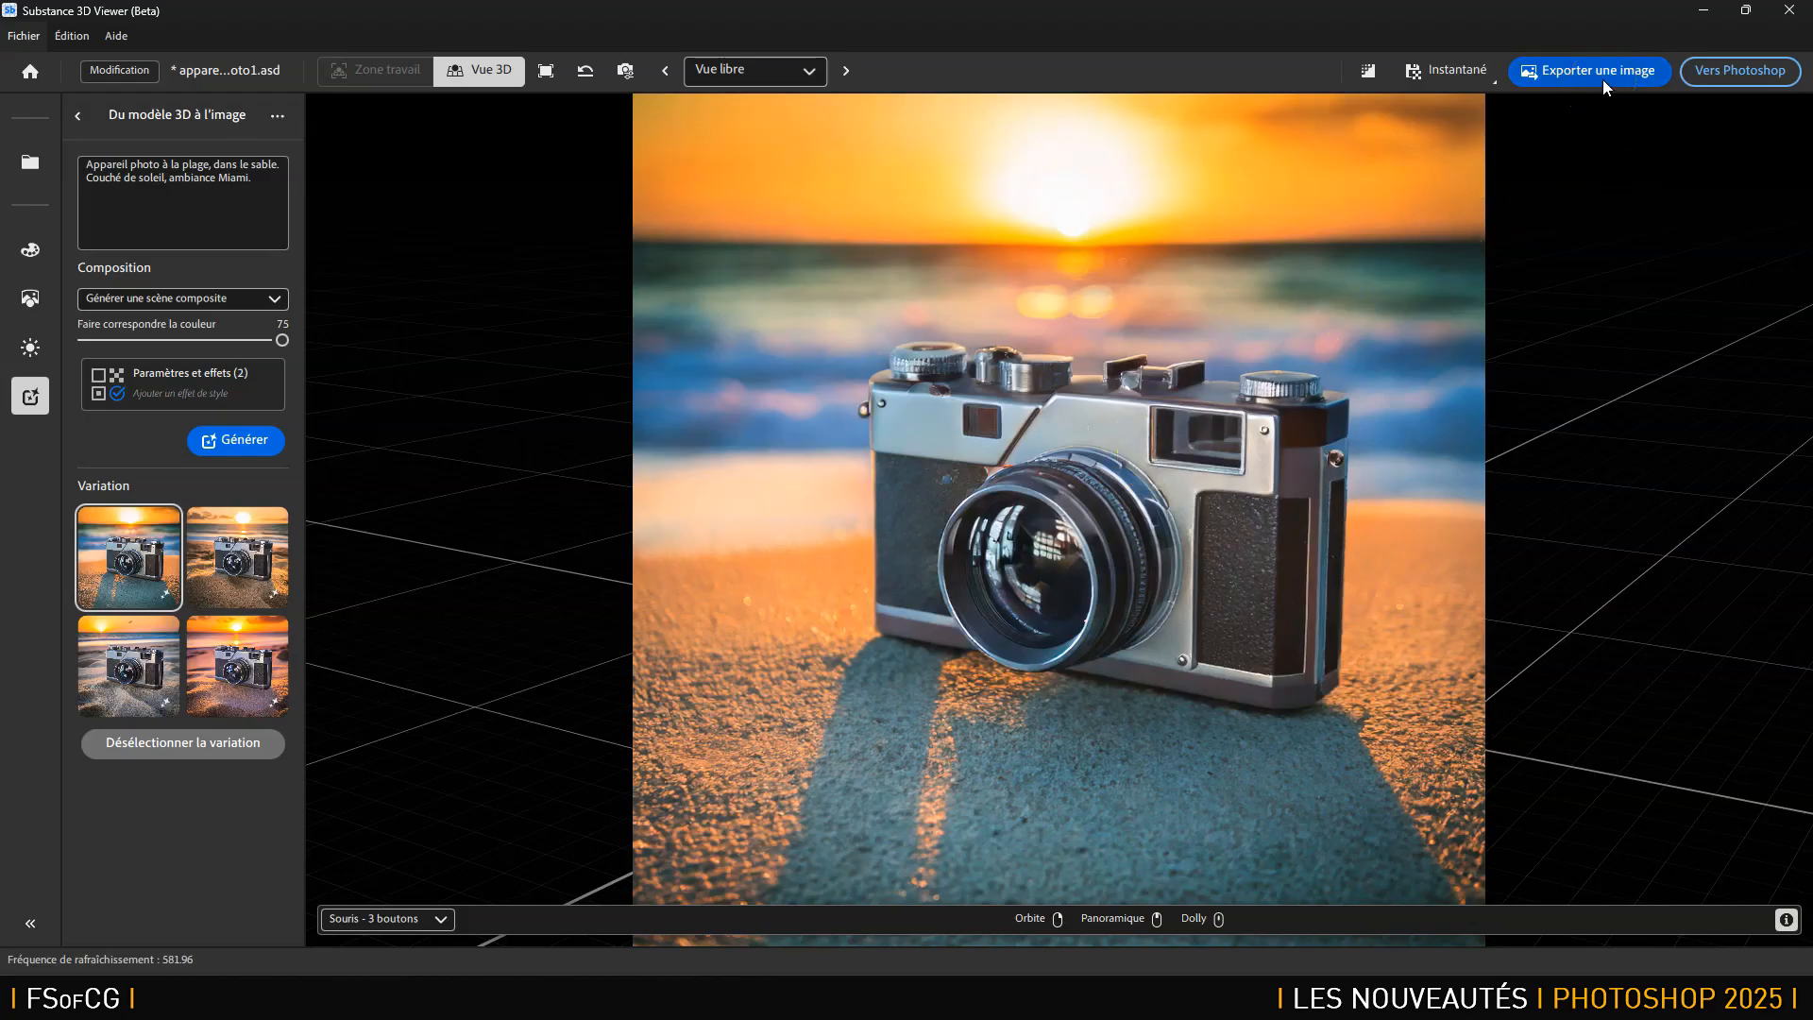
left_click(1602, 81)
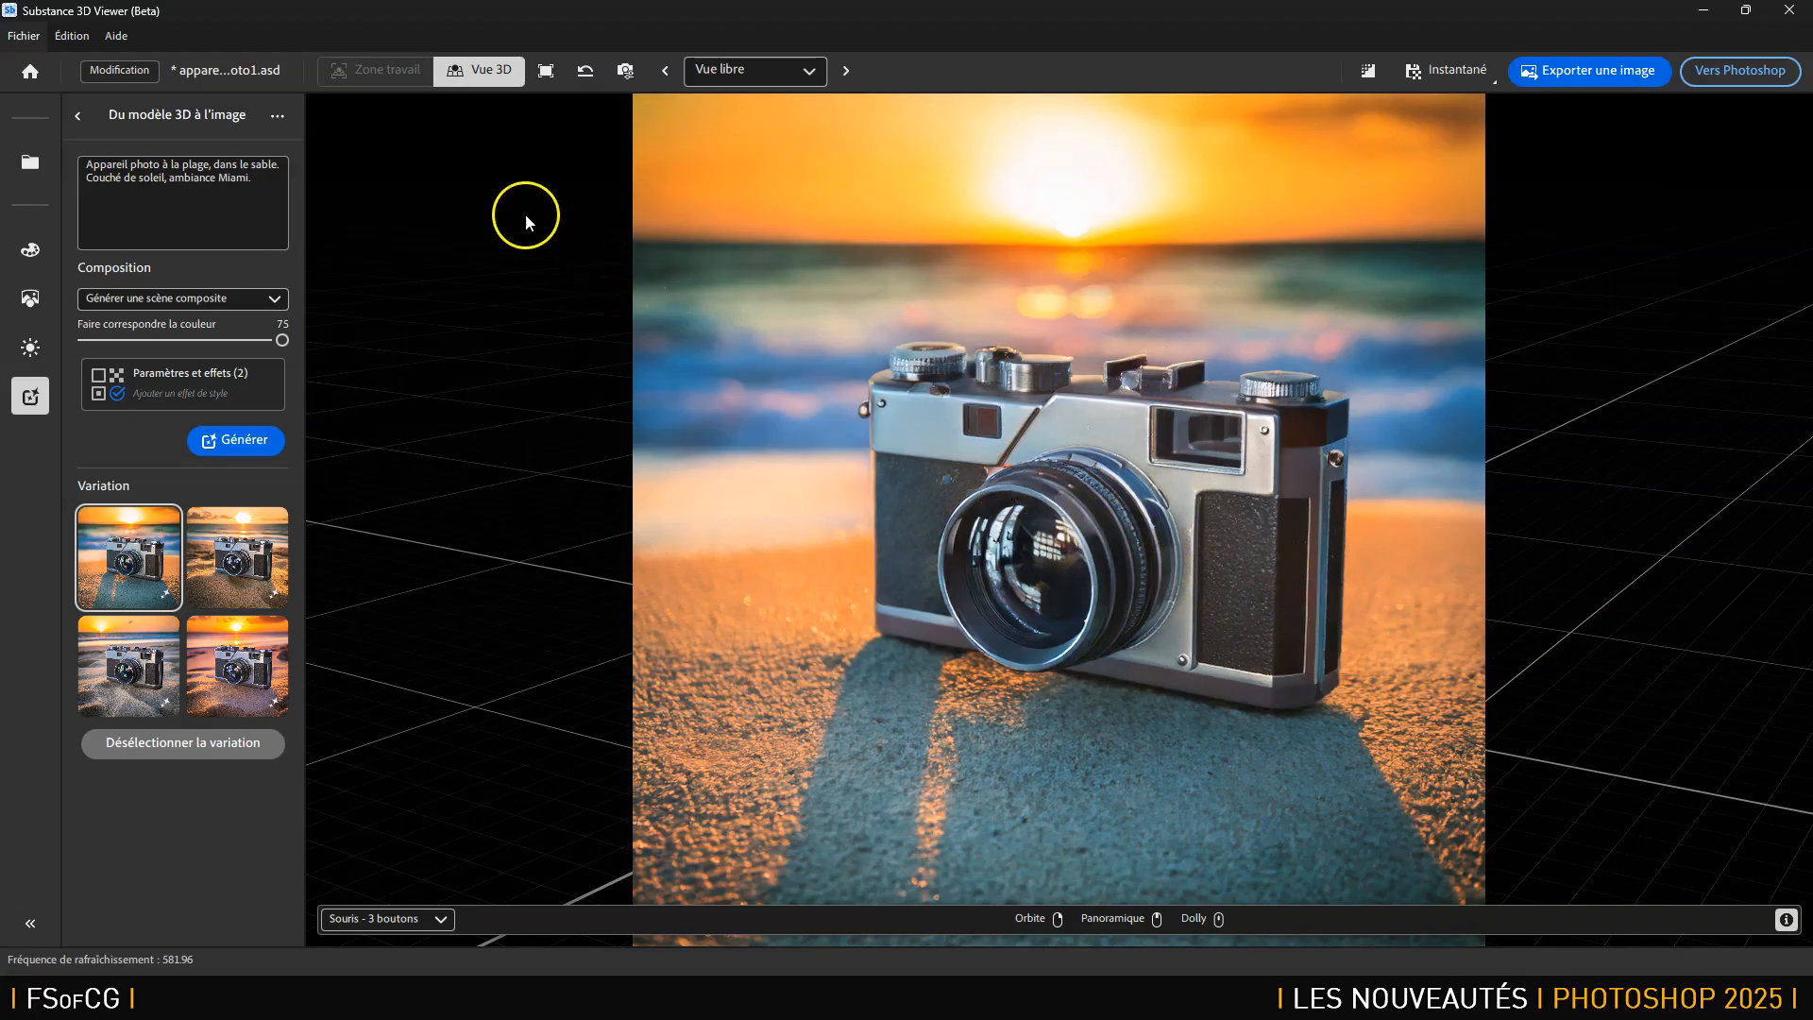
left_click(1605, 82)
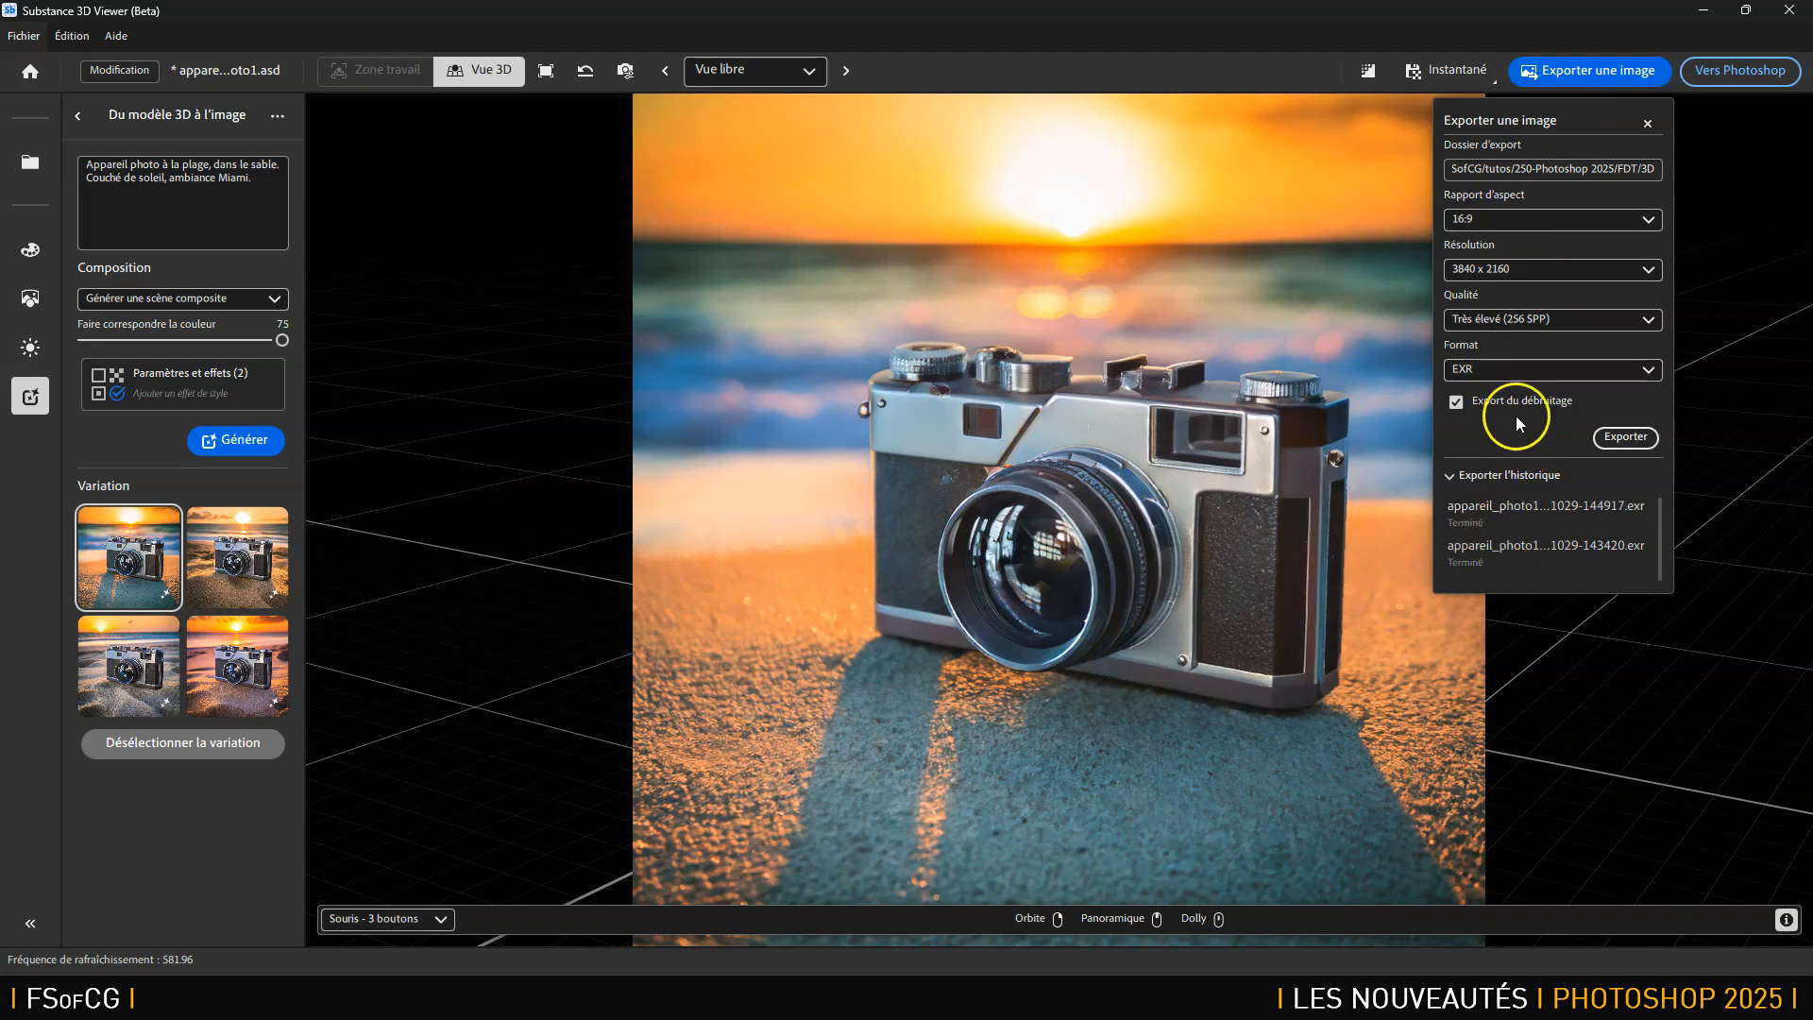
left_click(1647, 122)
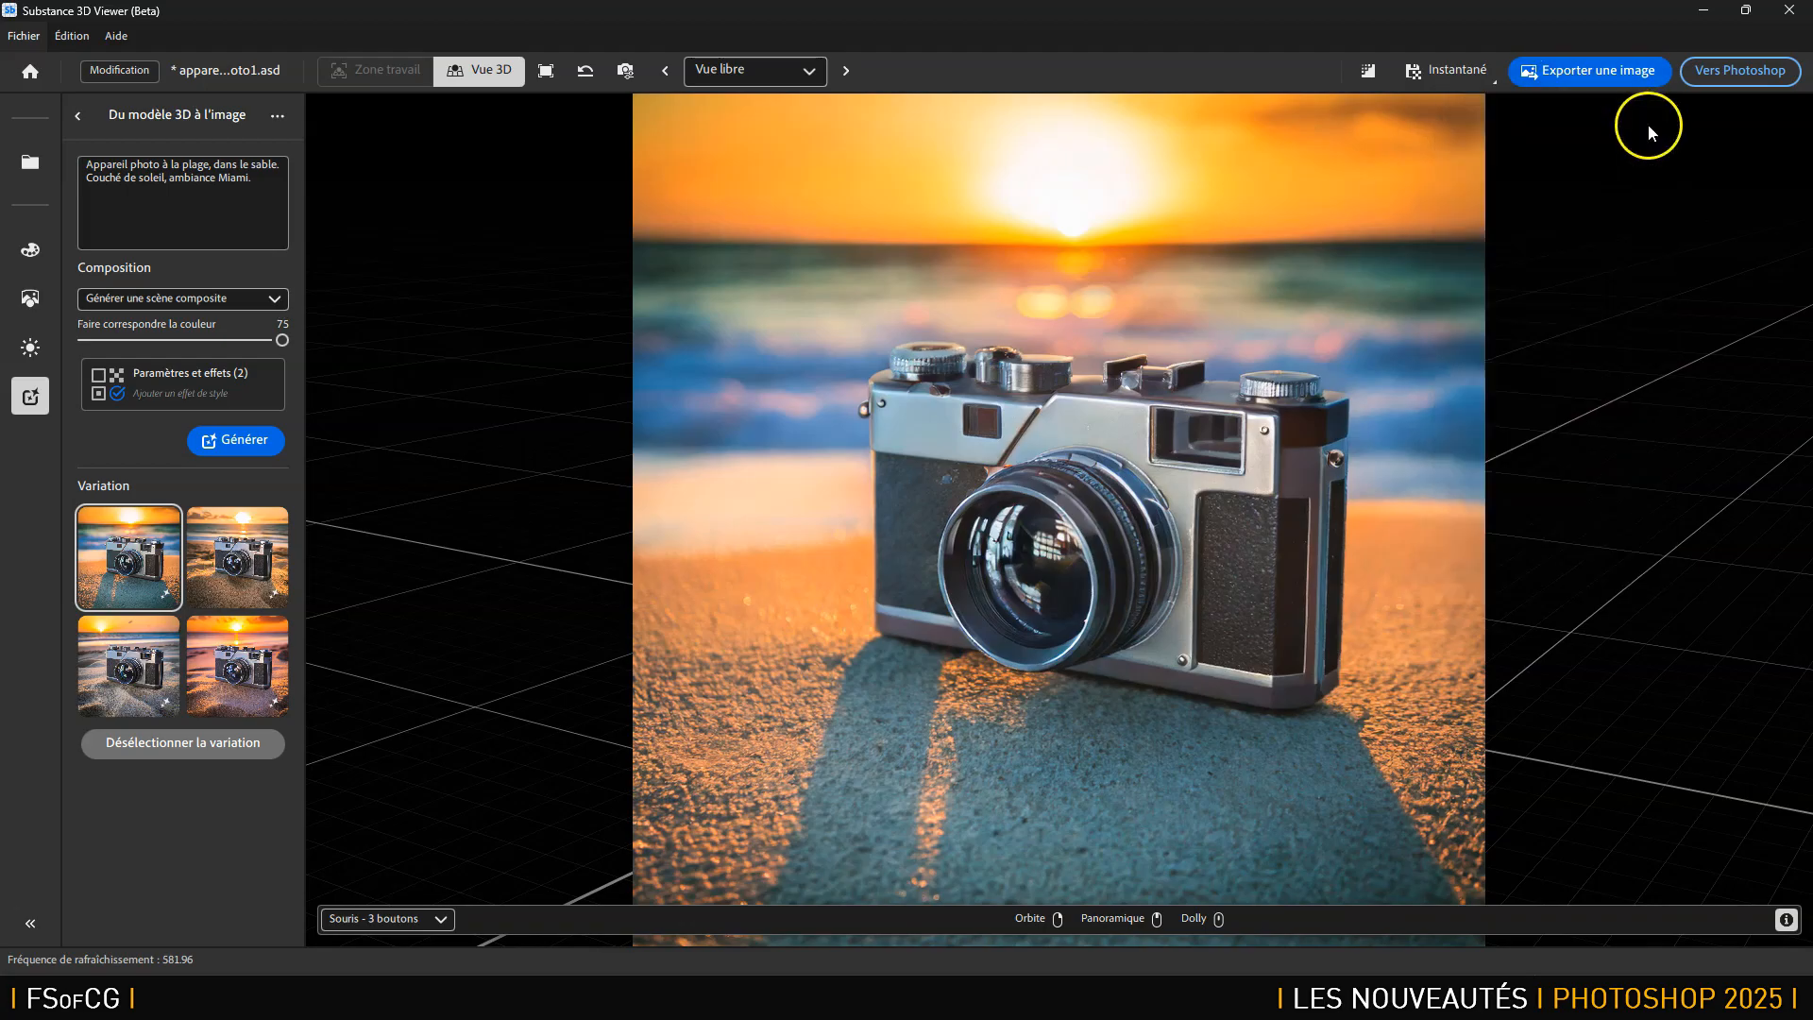
mouse_move(1272, 587)
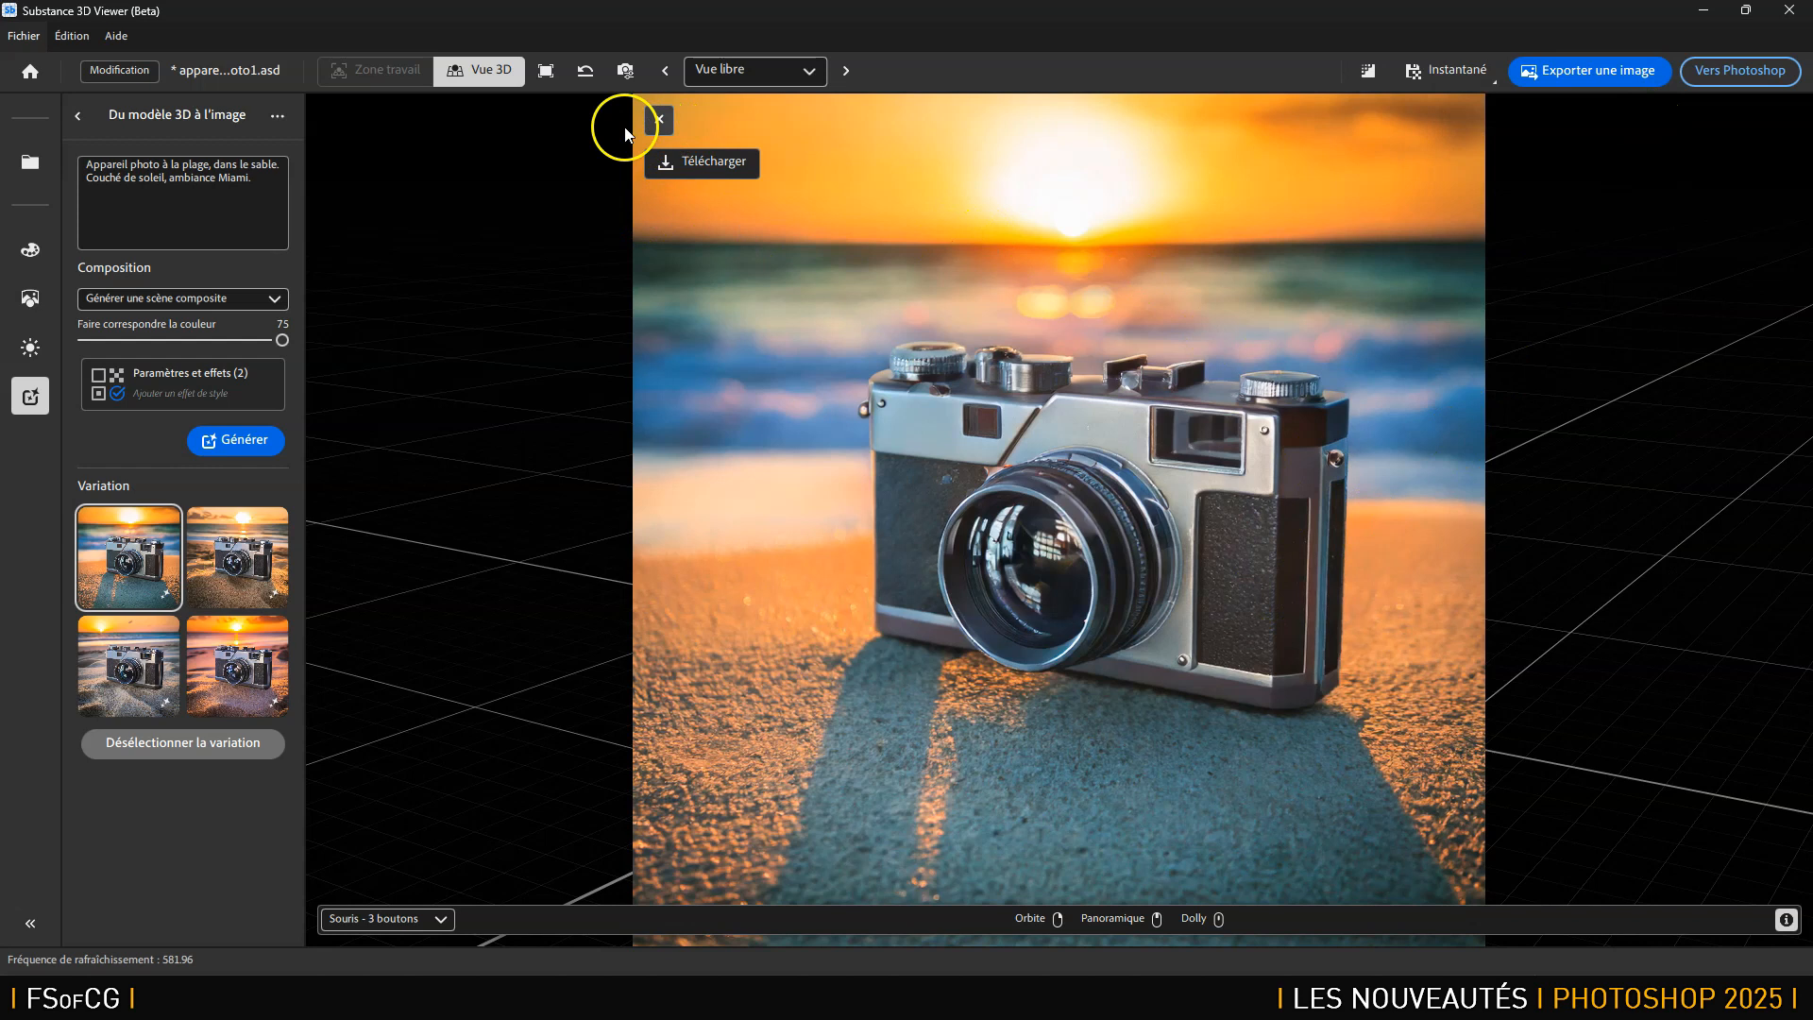
mouse_move(793, 344)
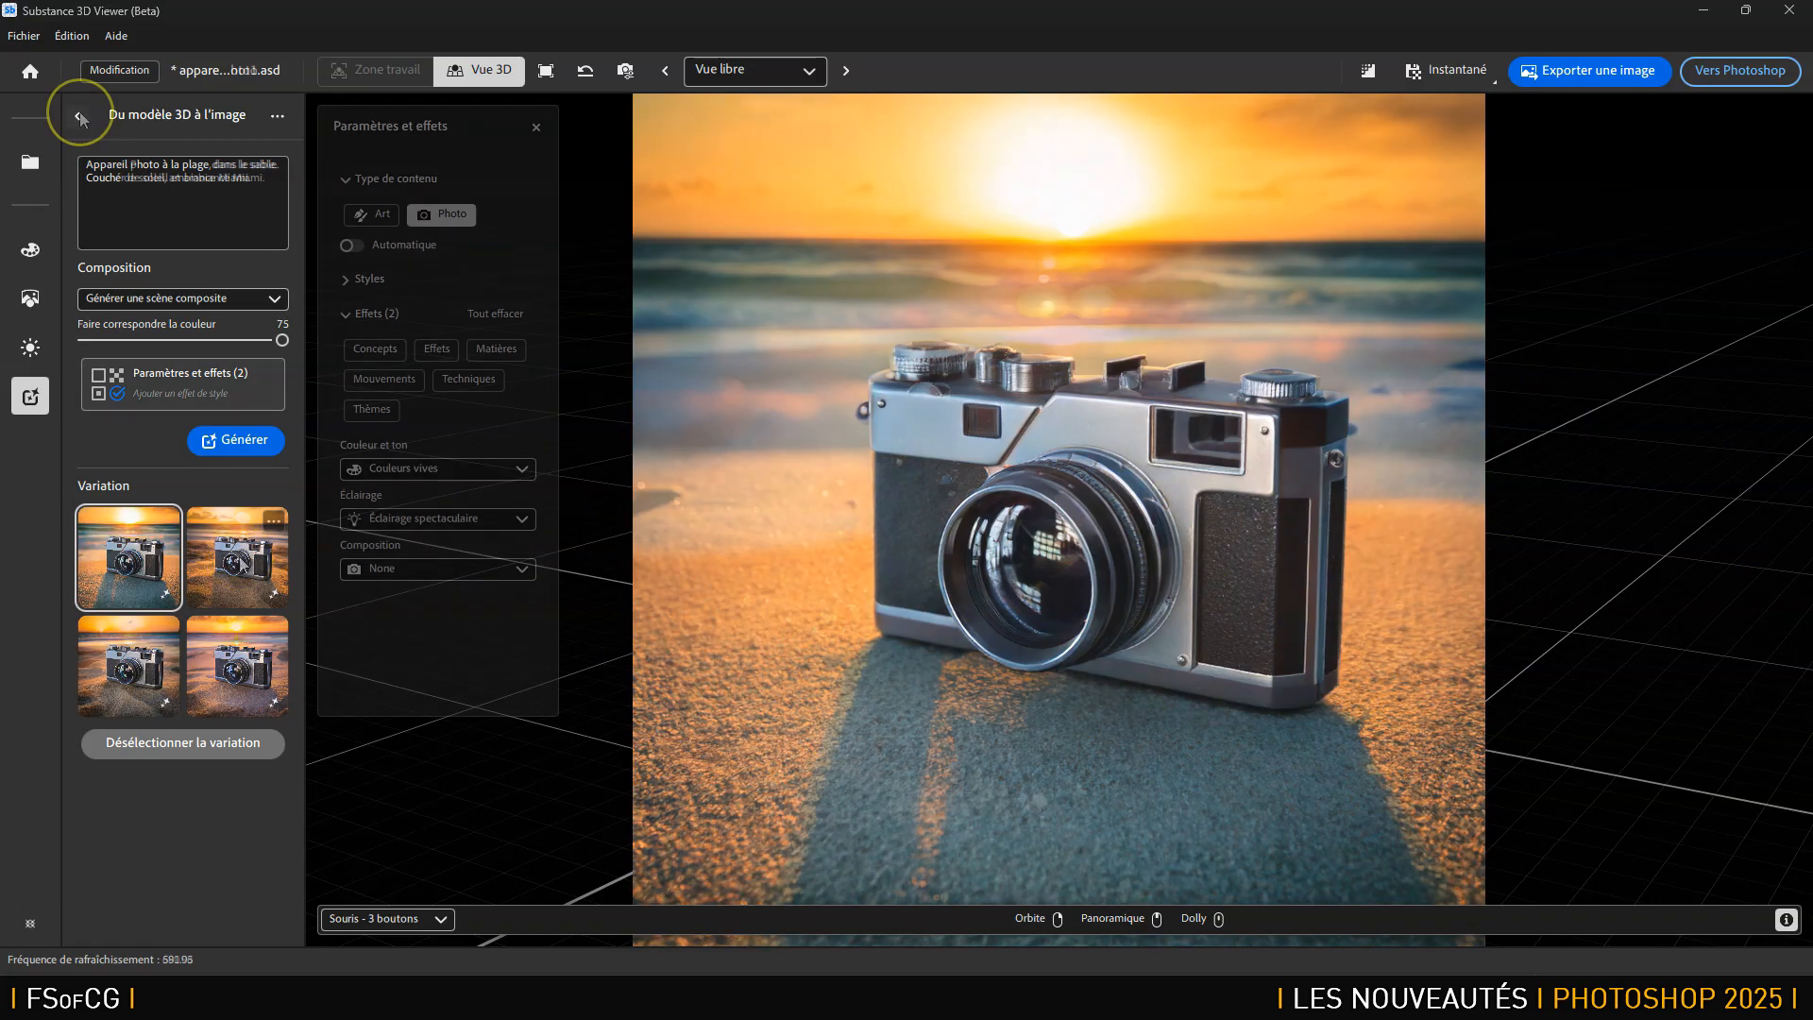
Leave the 3D-model-to-image generator and close the generated beach image to return to the 3D camera.
left_click(81, 117)
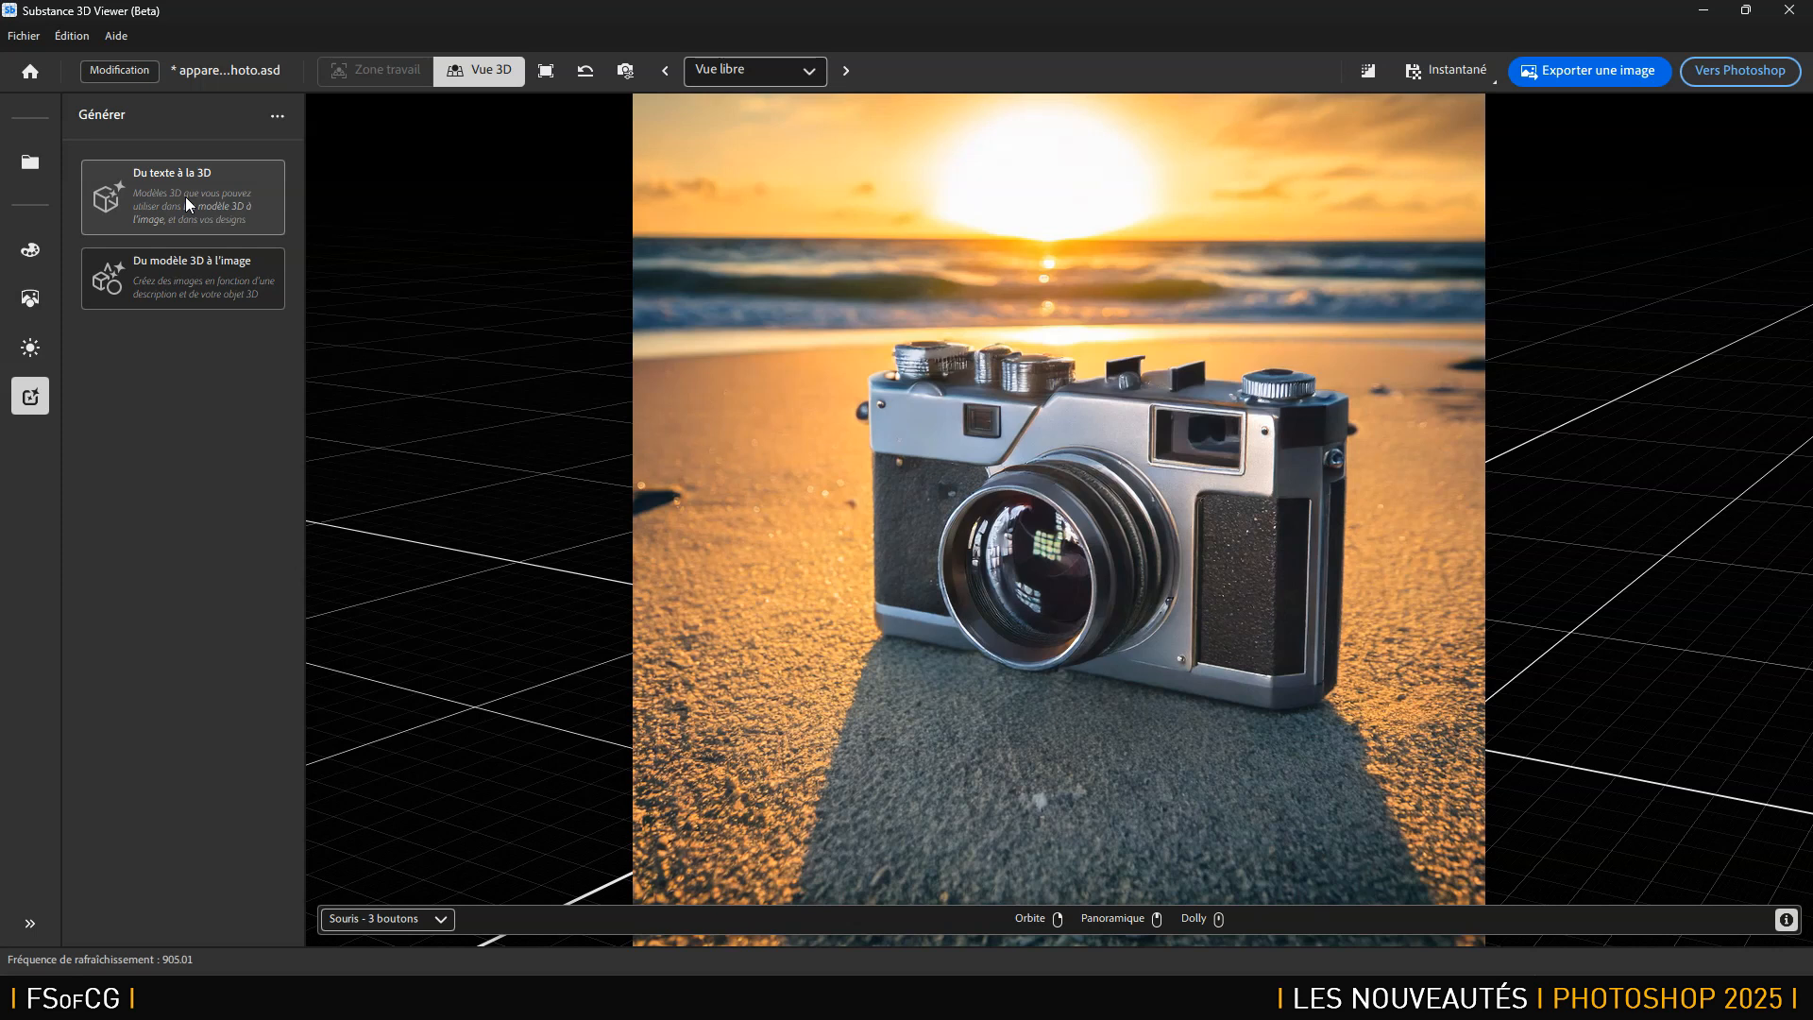
mouse_move(1003, 141)
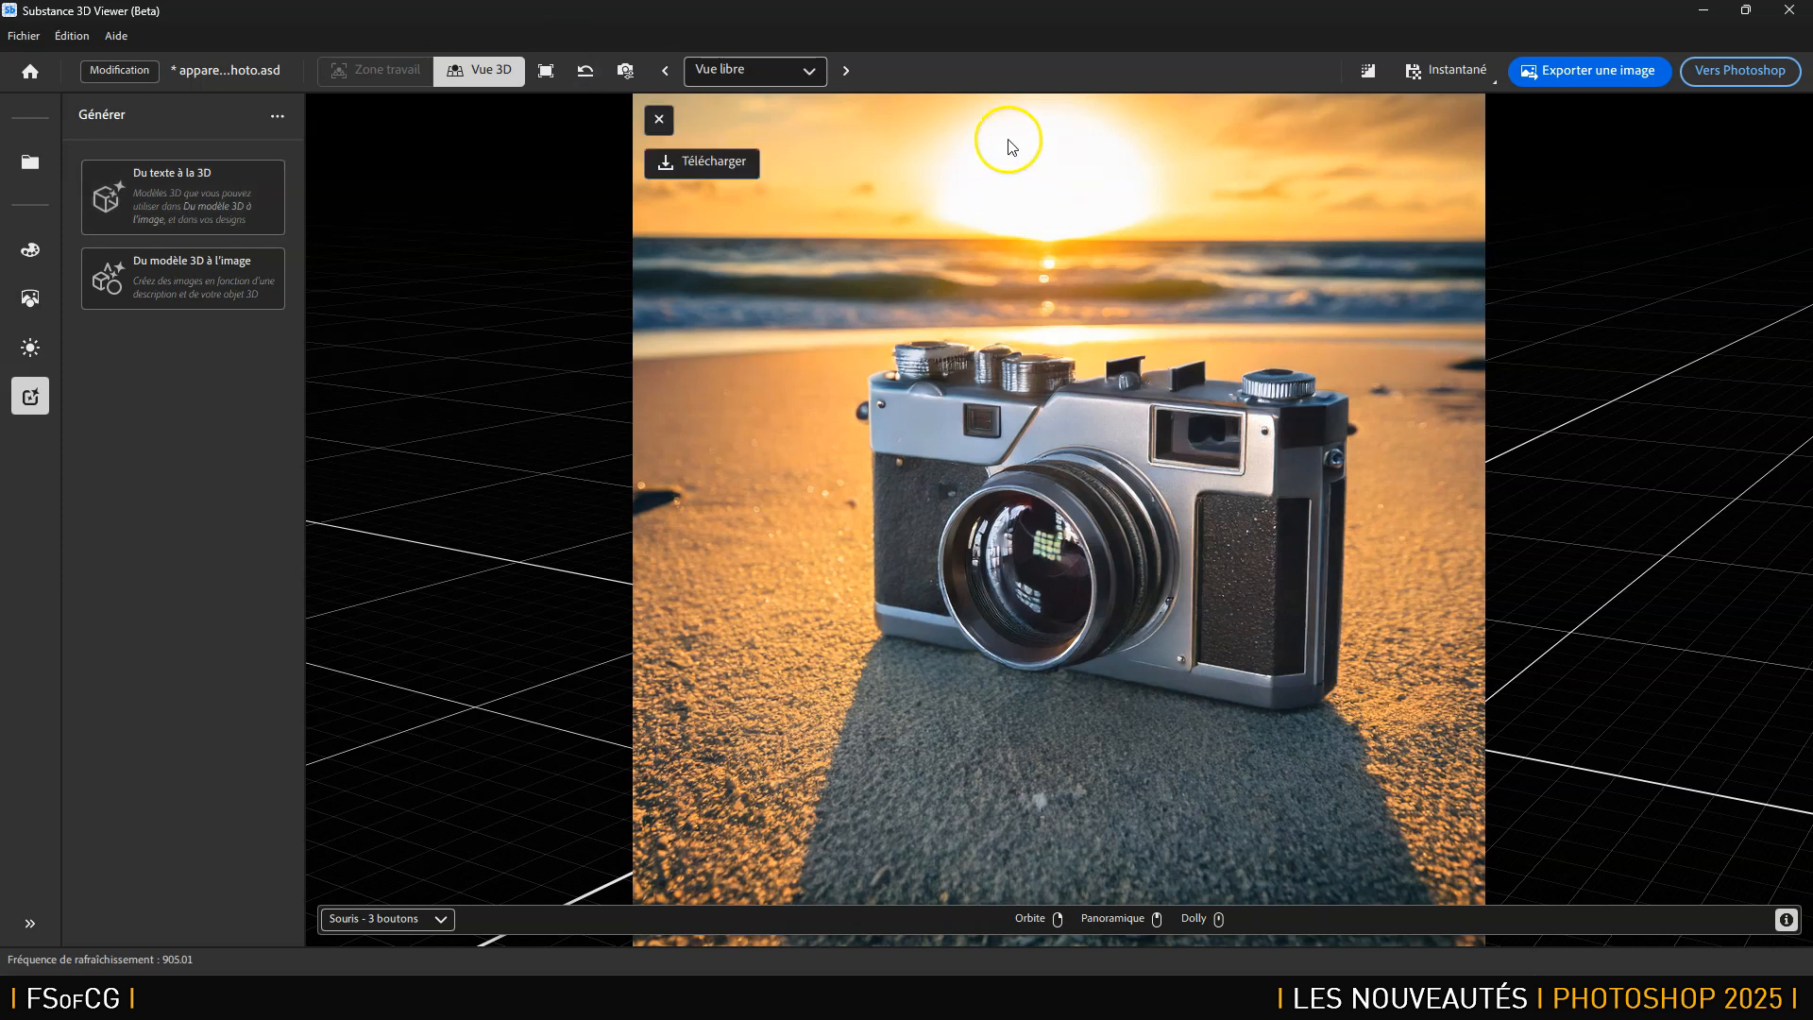
left_click(658, 120)
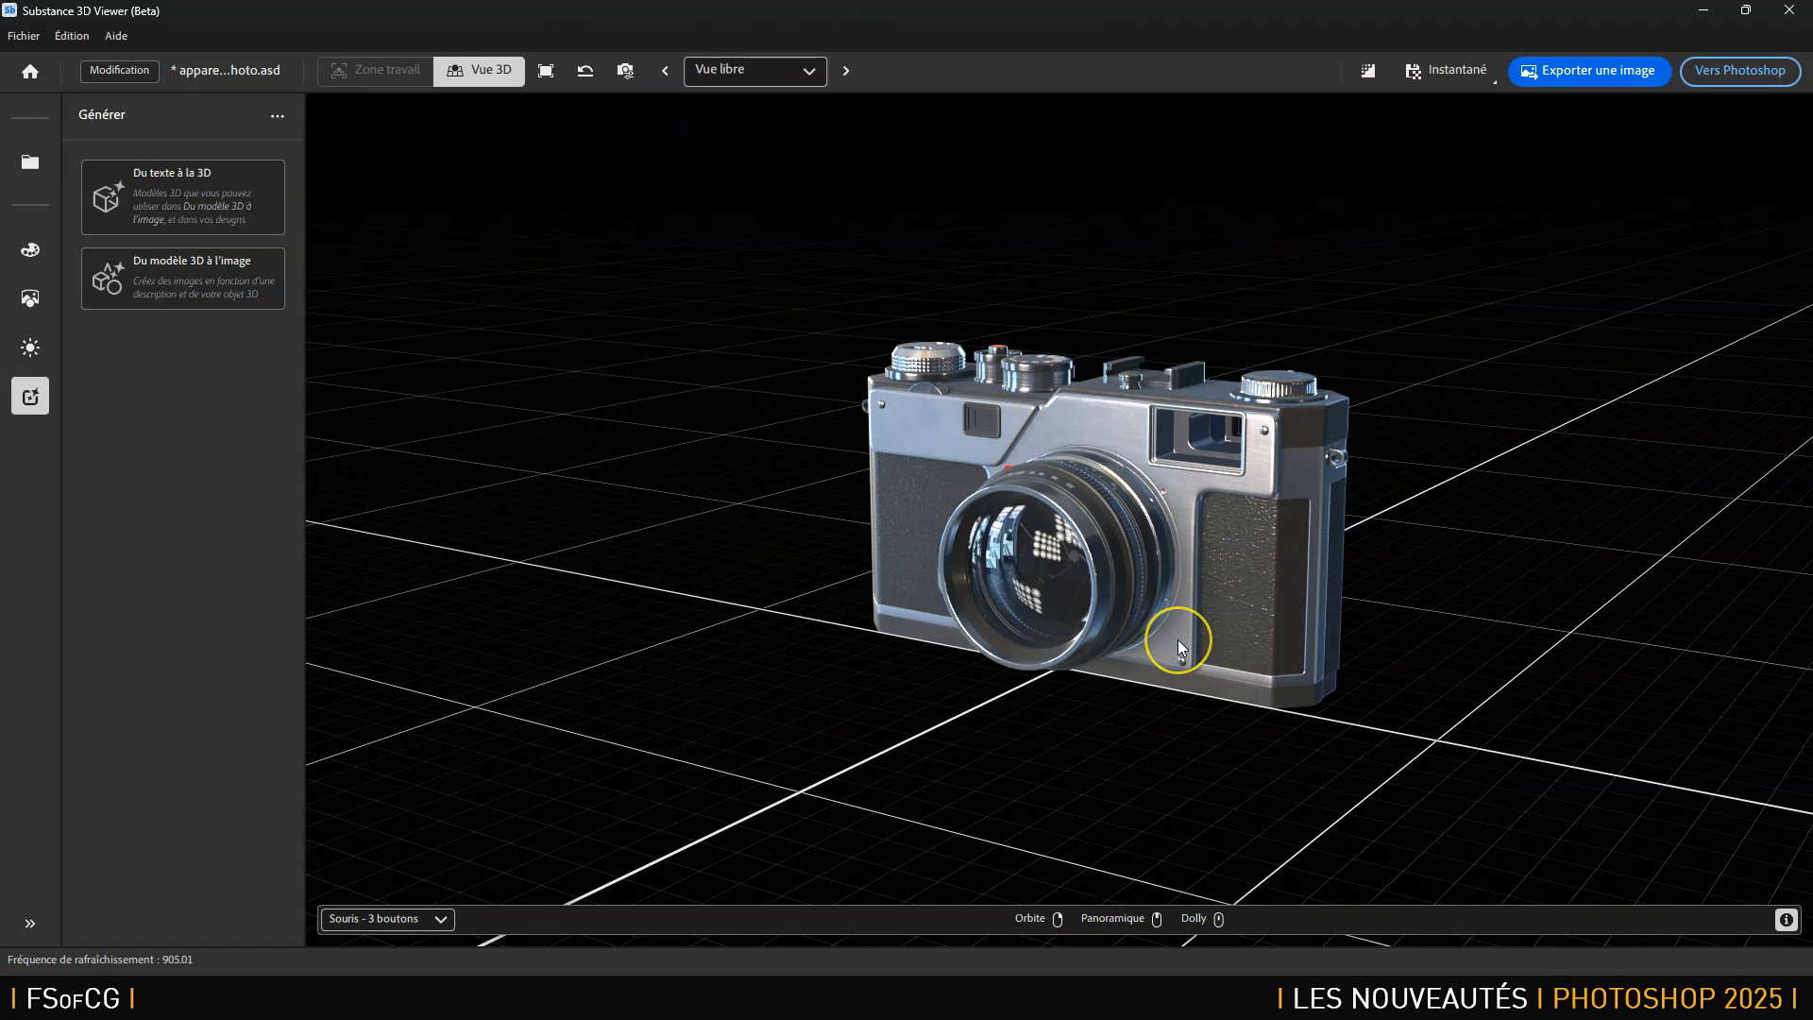
Generate a text-to-3D model from the prompt "vieil appareil photo", discarding the changes to the current document.
left_click(189, 206)
left_click(251, 185)
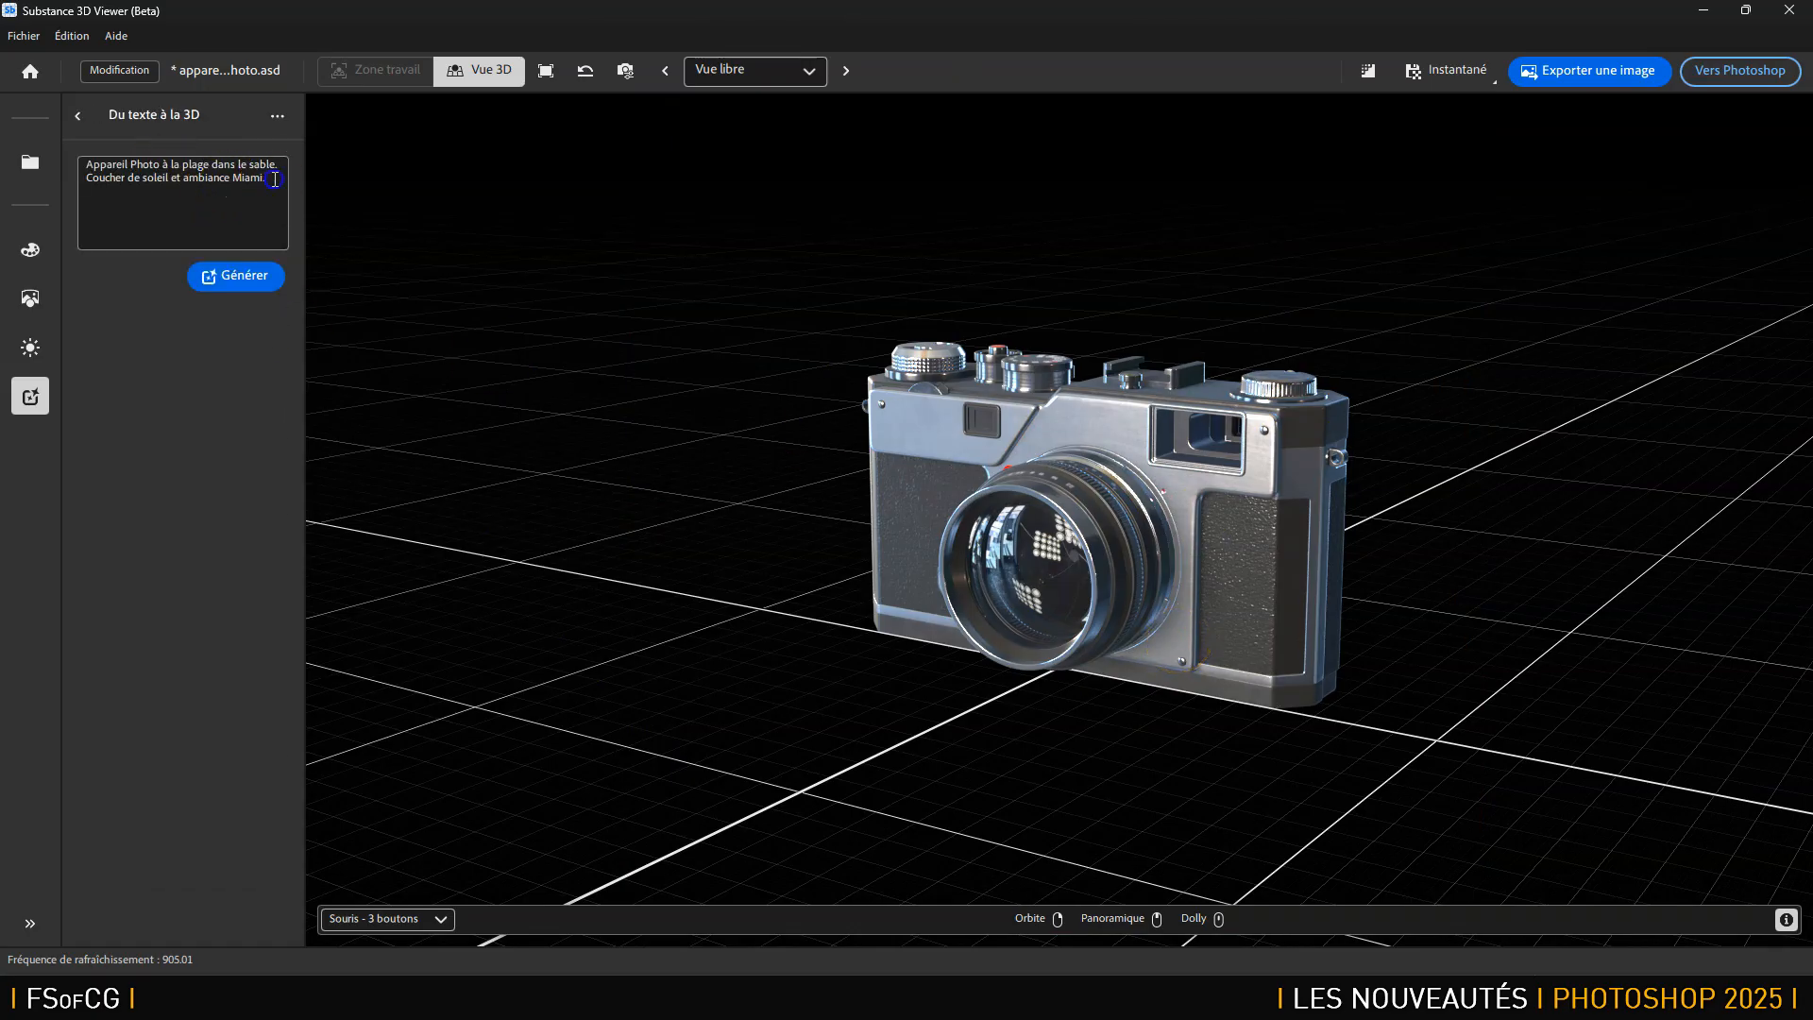
key("ctrl+a")
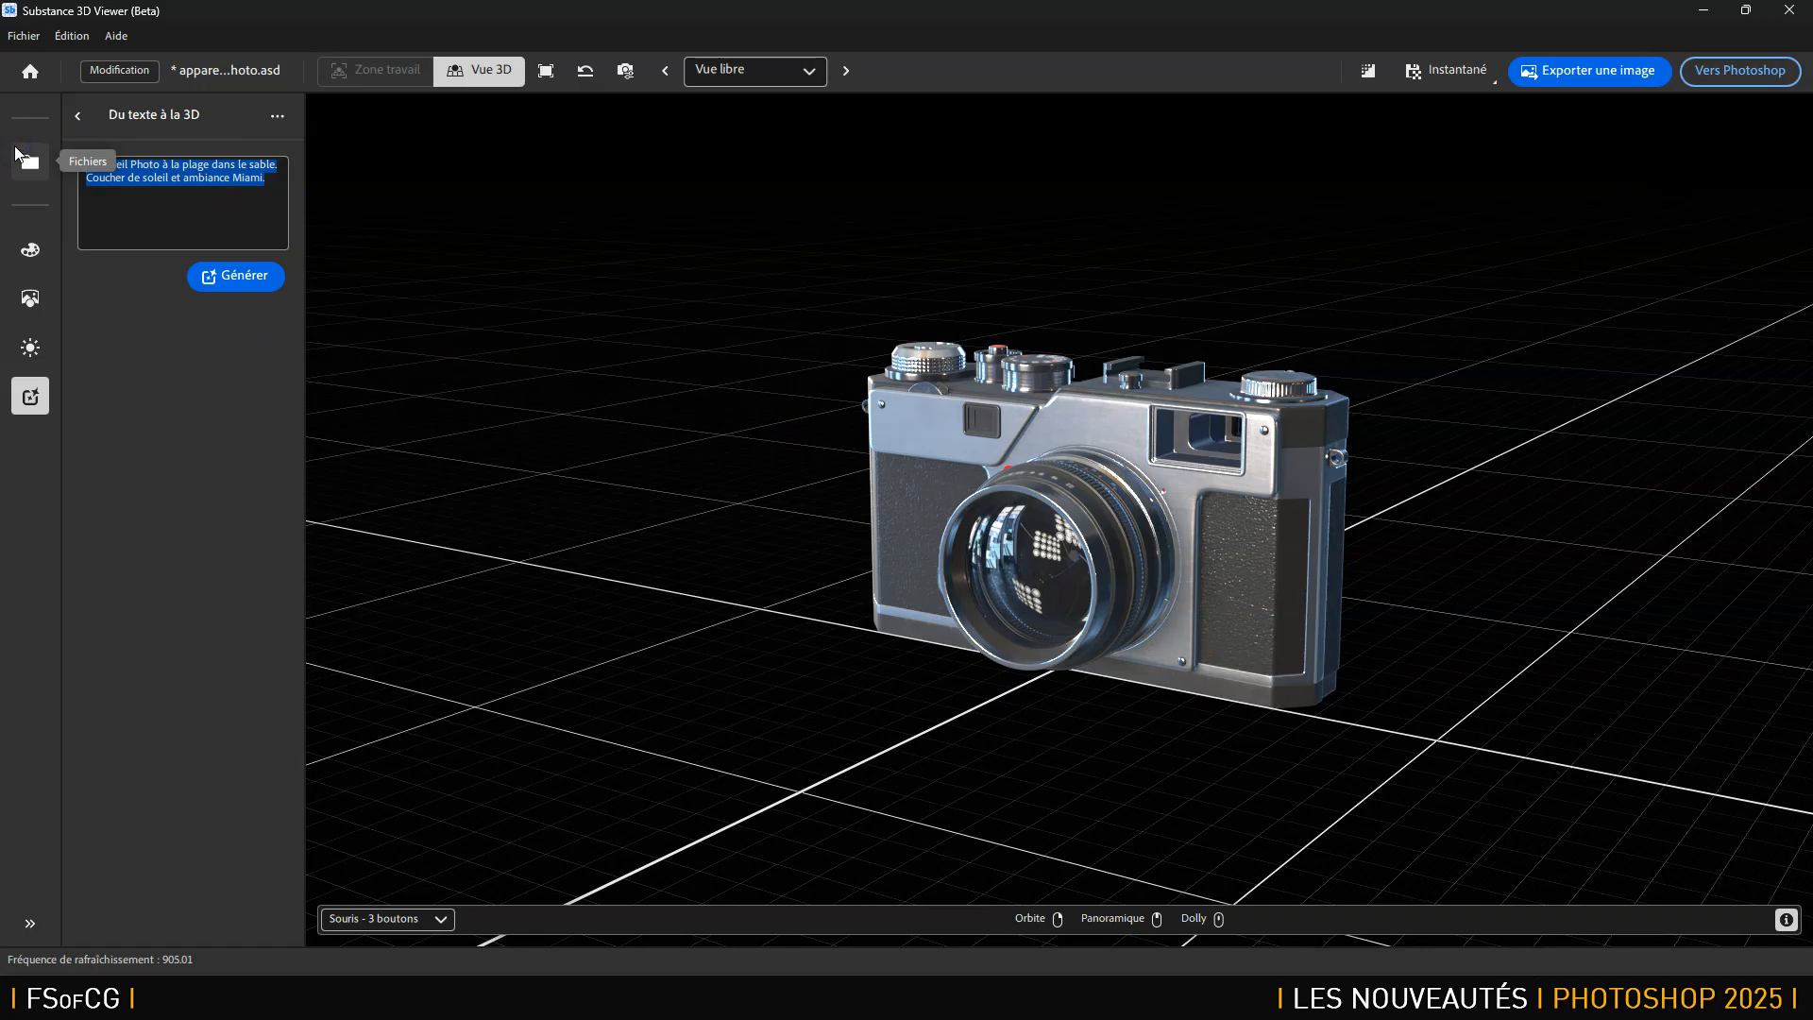
key("BackSpace")
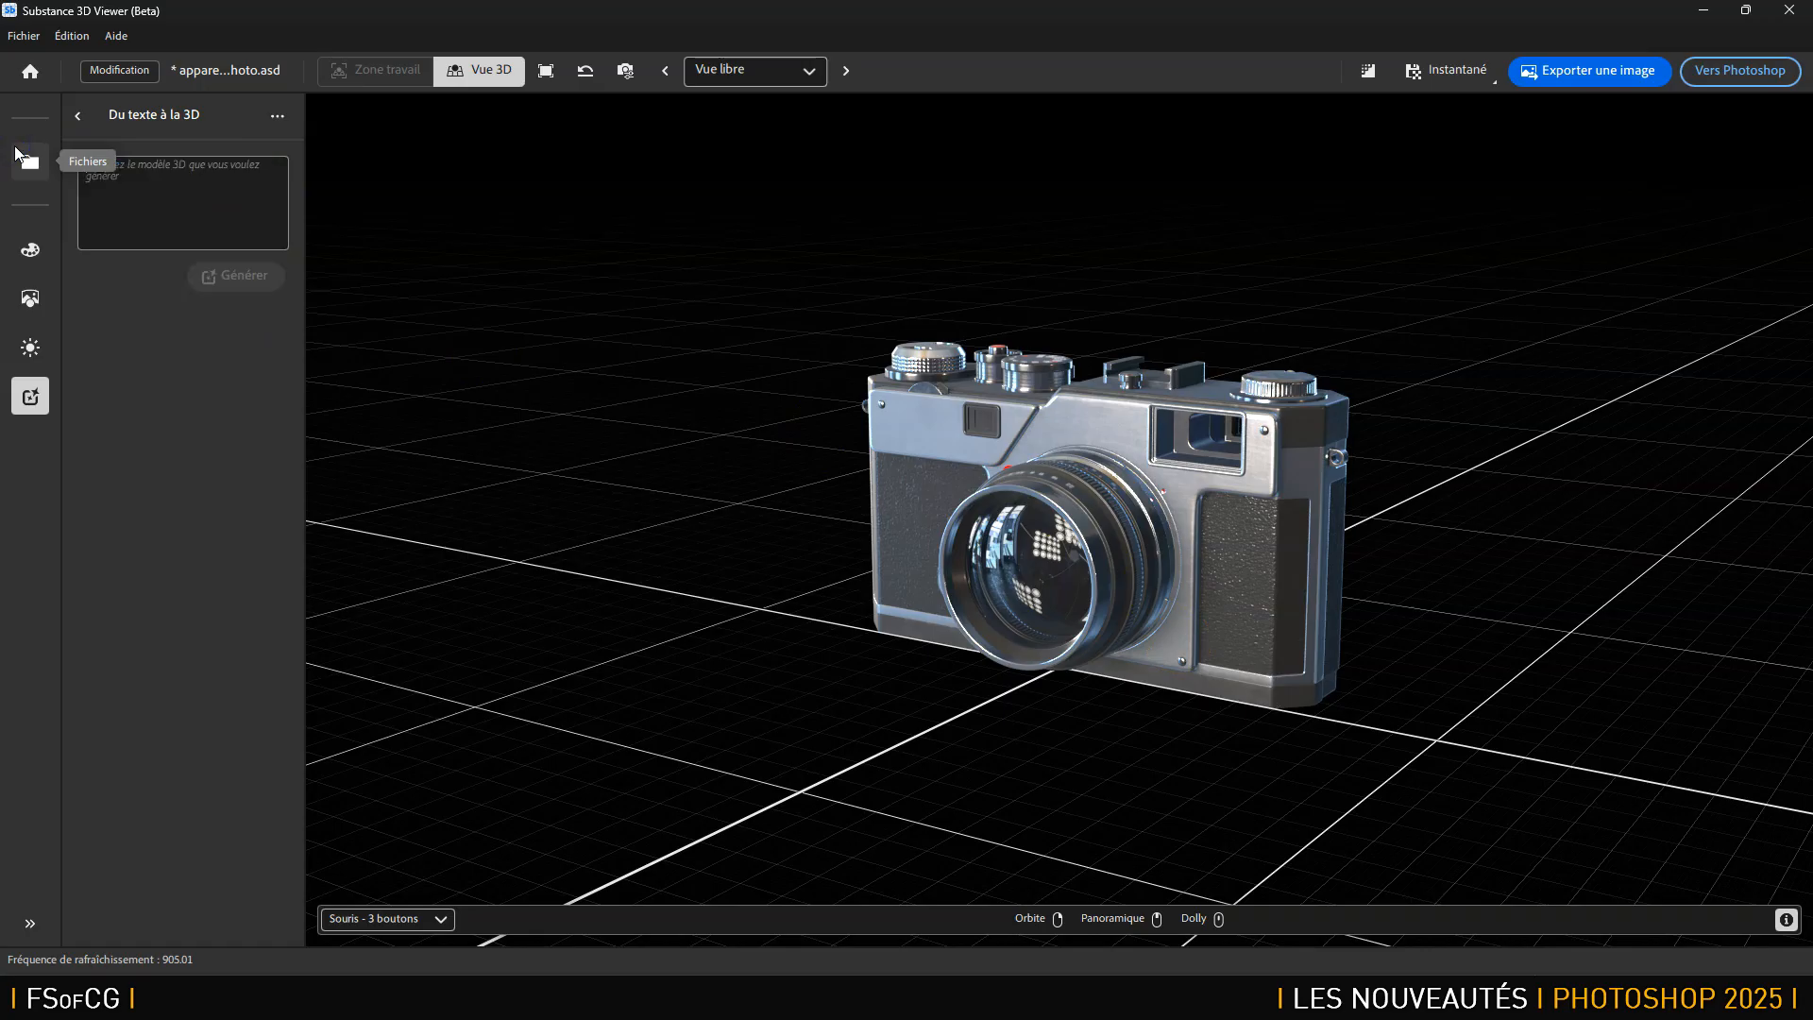
type("a")
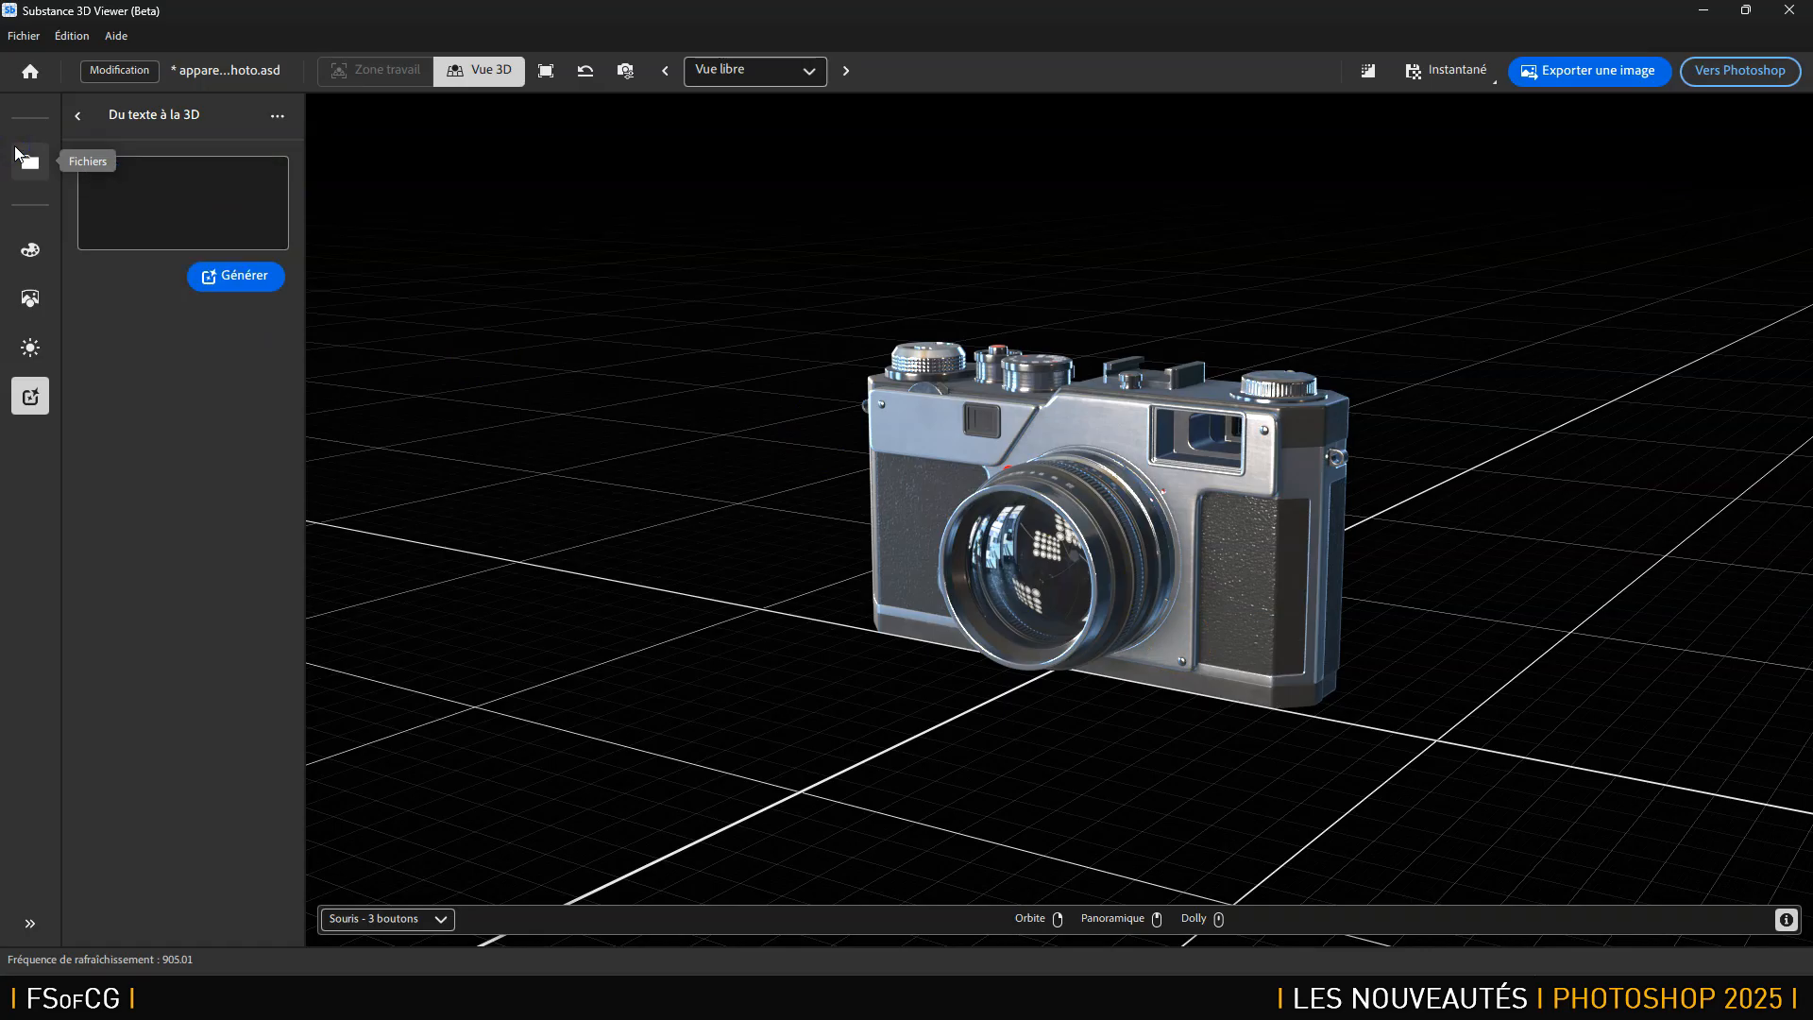
type("ppareil photo")
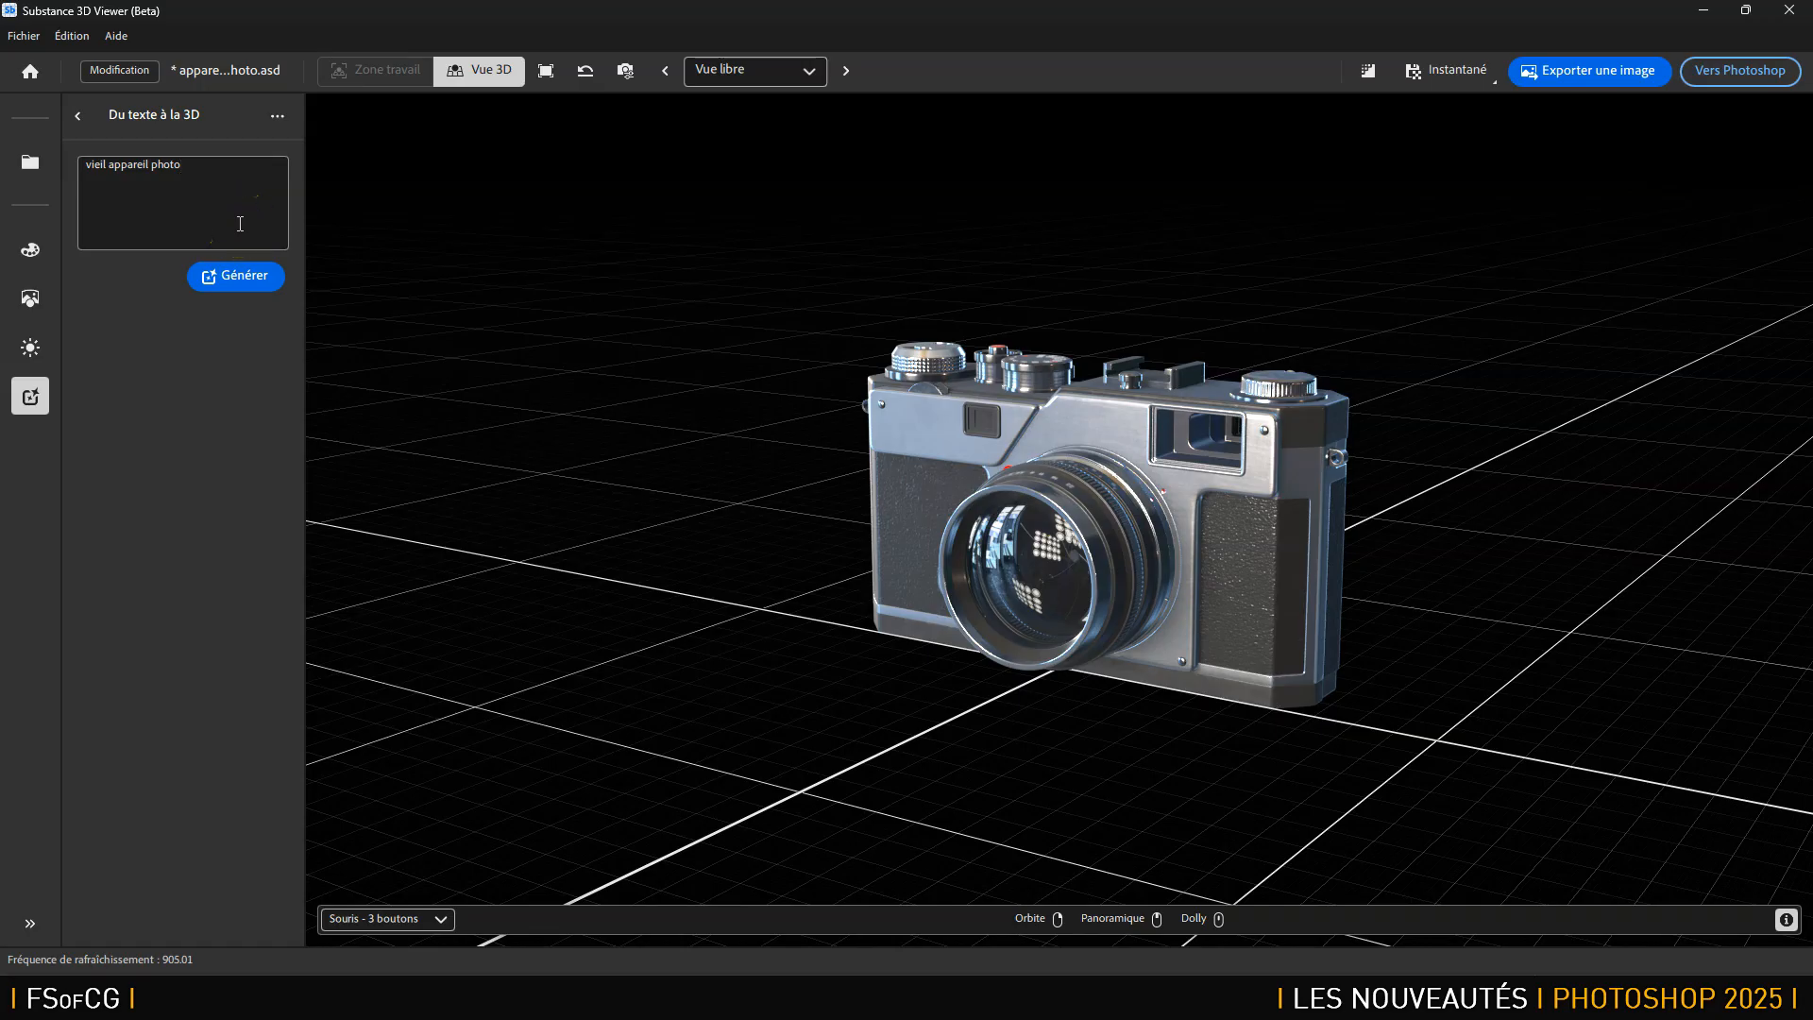
left_click(229, 275)
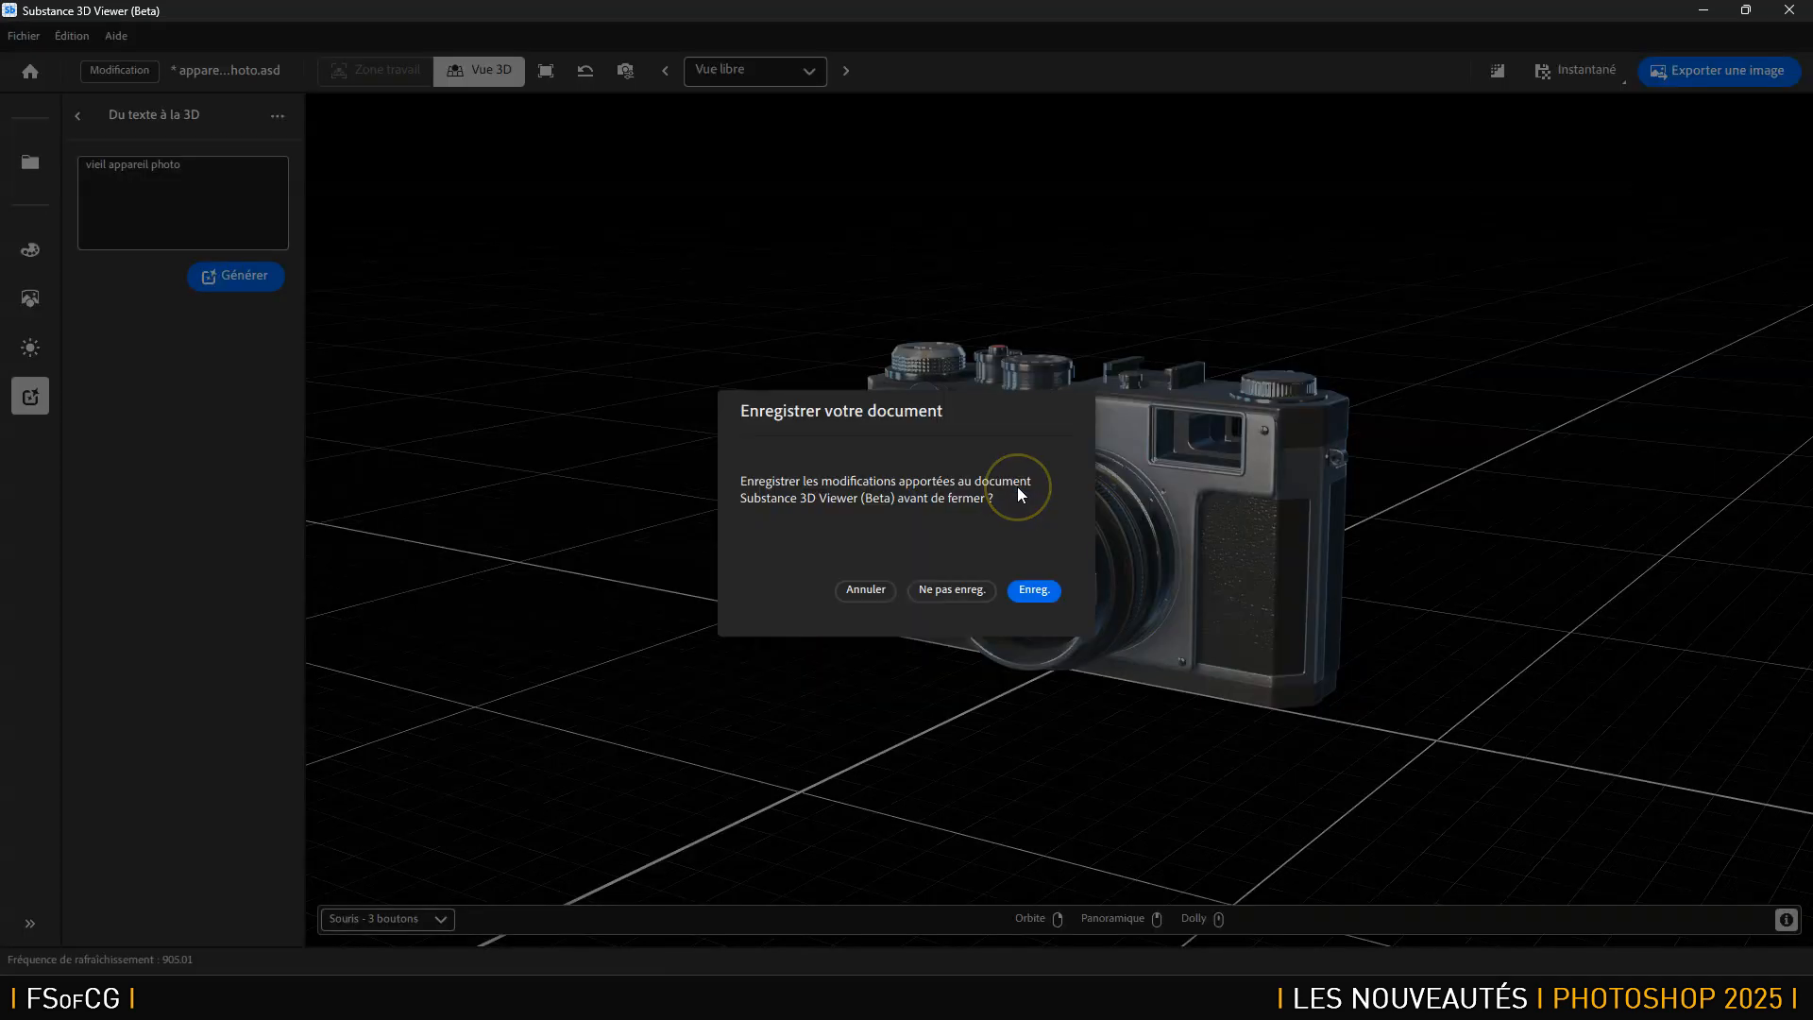
left_click(943, 591)
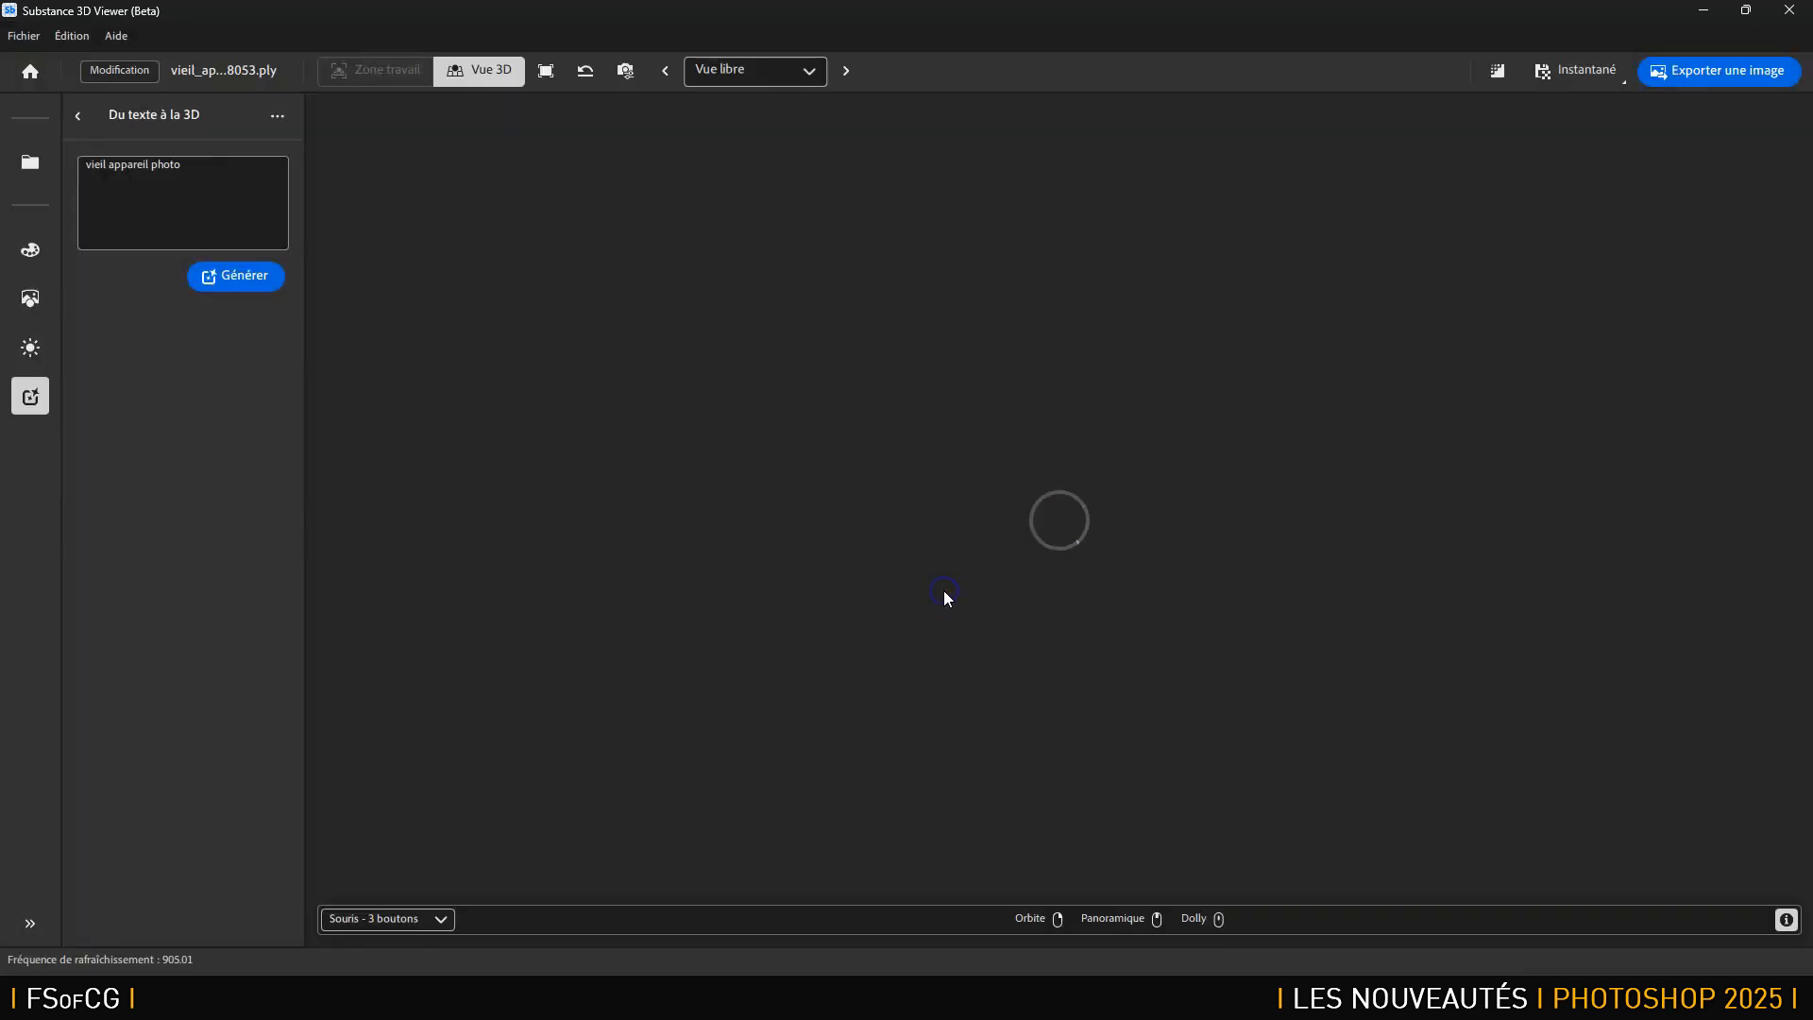
Export the scene with the generated bellows camera as a GLB document in the 3D folder, keeping the suggested name and default GLB settings.
mouse_move(944, 591)
left_mouse_down()
mouse_move(810, 542)
mouse_move(1006, 576)
mouse_move(1303, 534)
mouse_move(1416, 554)
mouse_move(960, 568)
left_mouse_up()
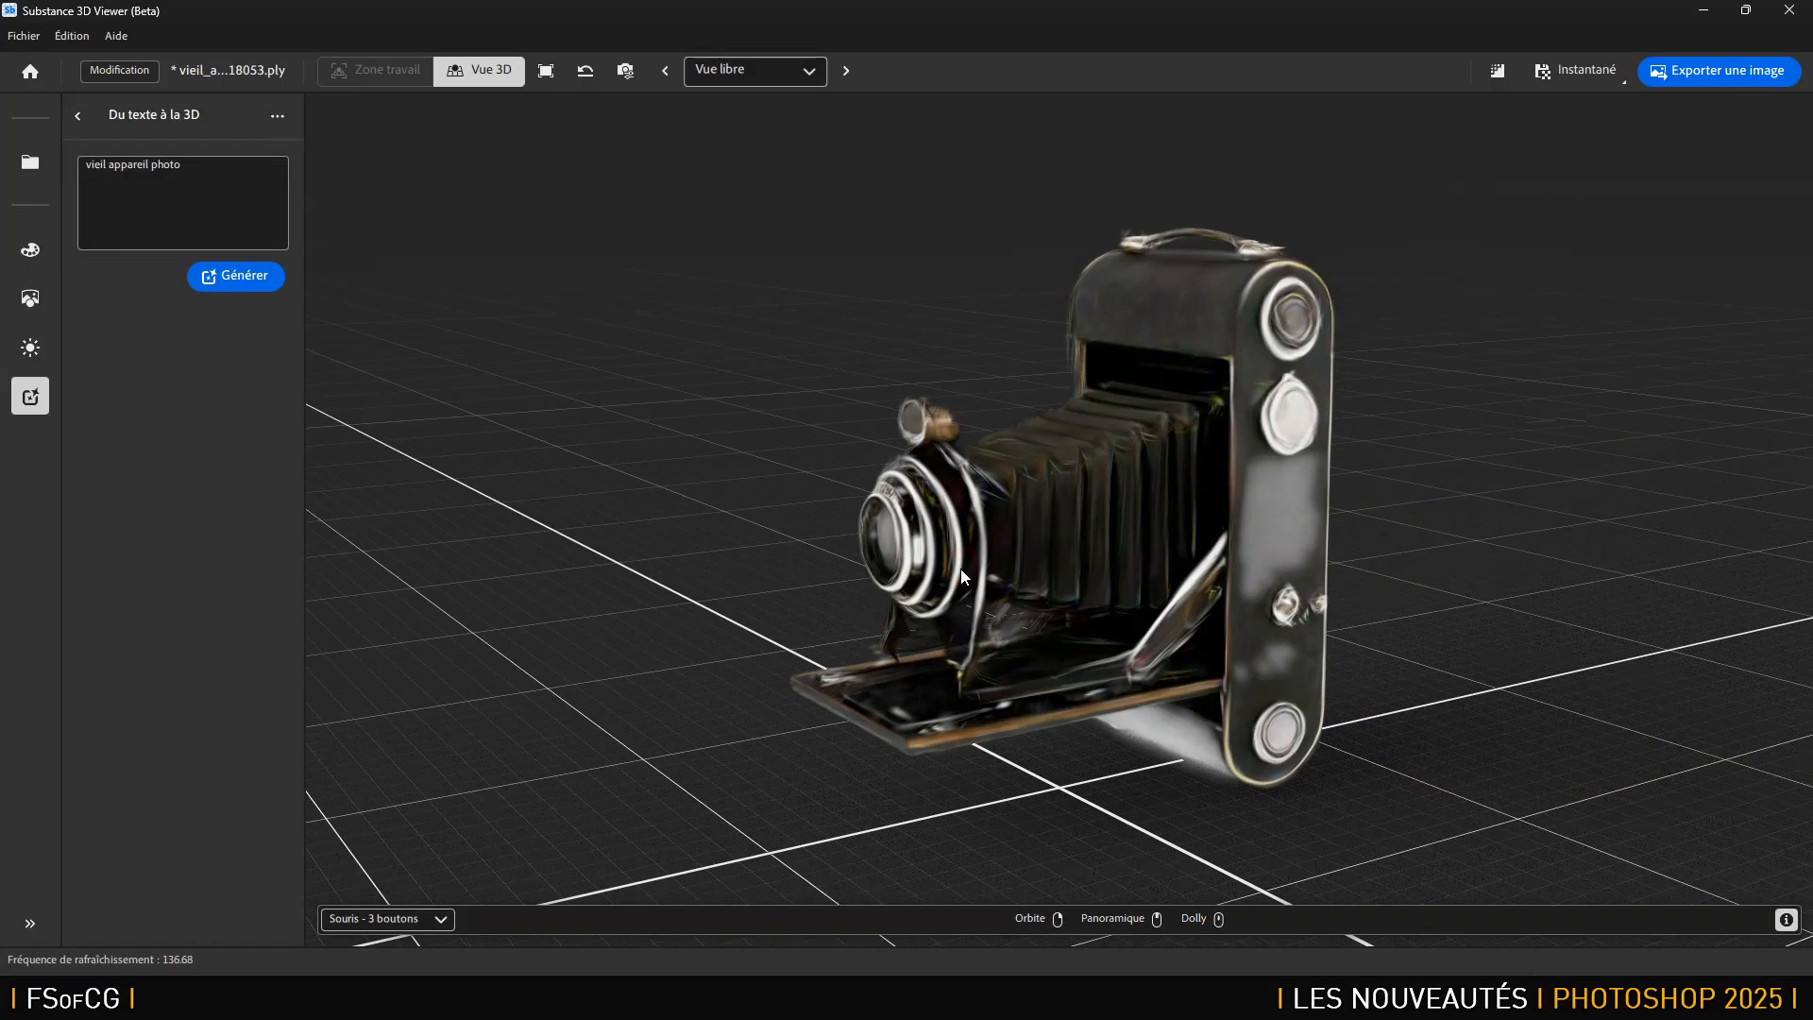
left_click(995, 534)
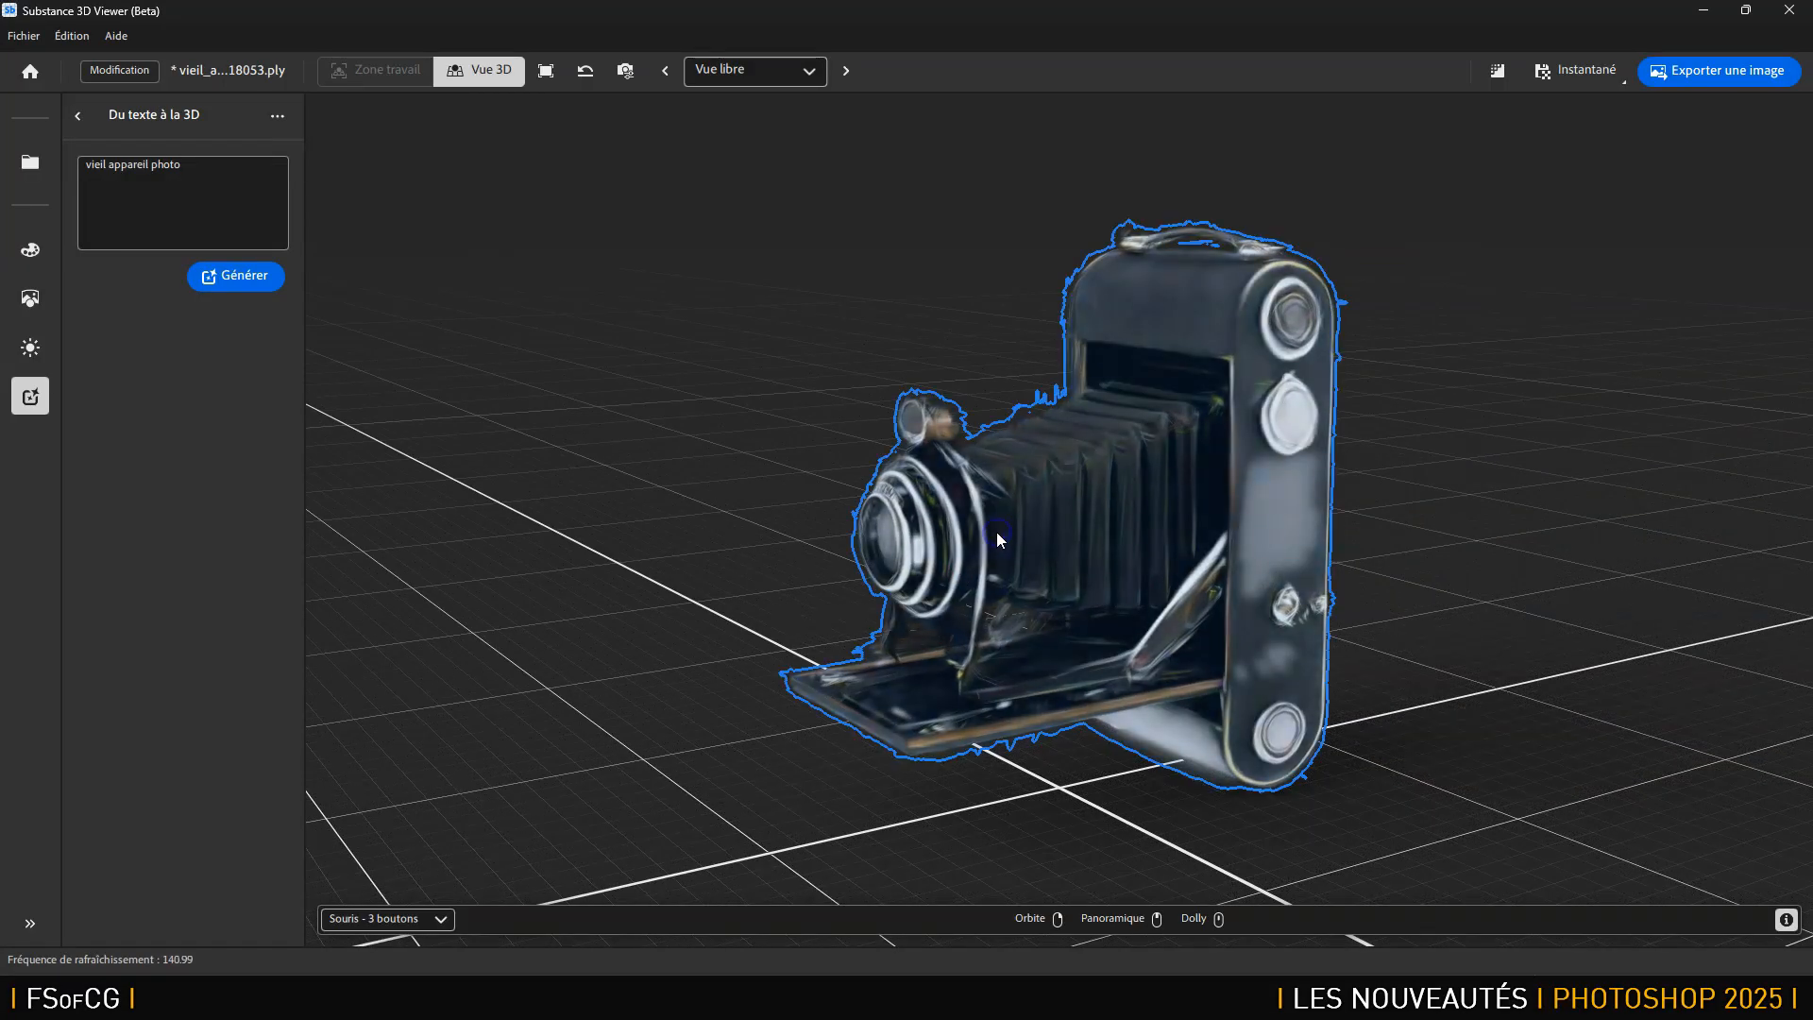
left_click_drag(1005, 566, 1061, 554)
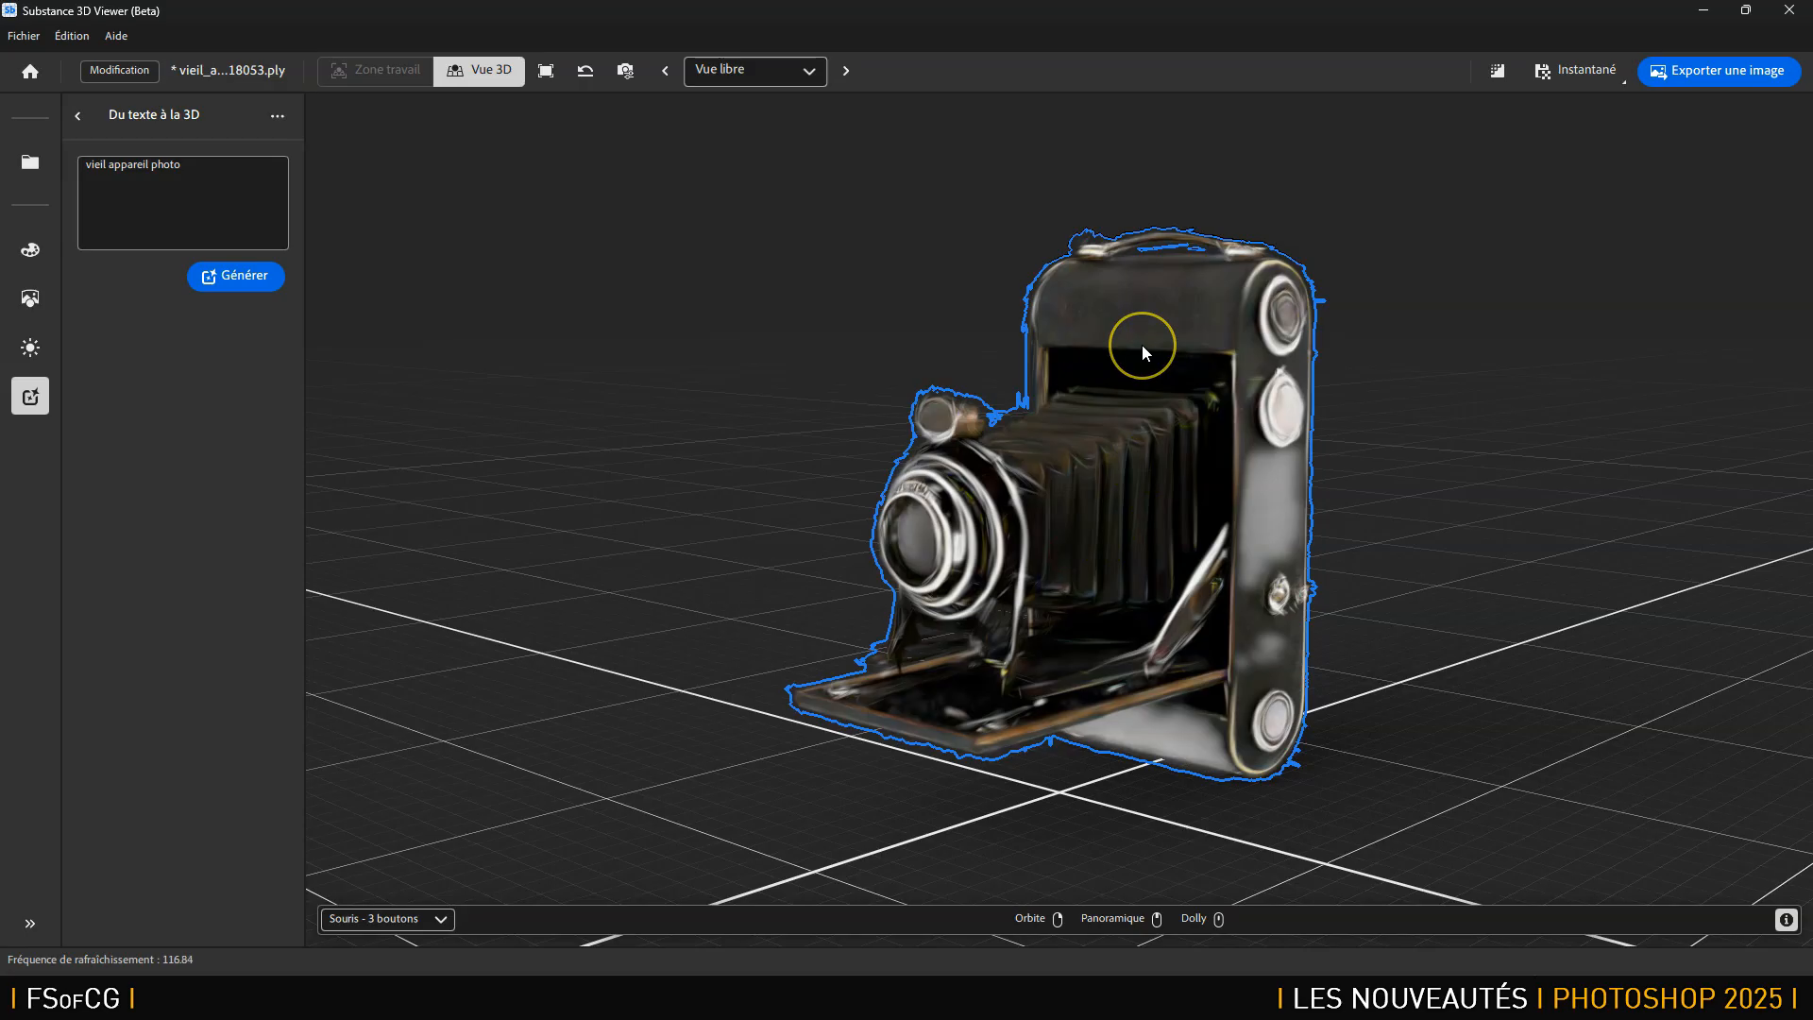
left_click(22, 36)
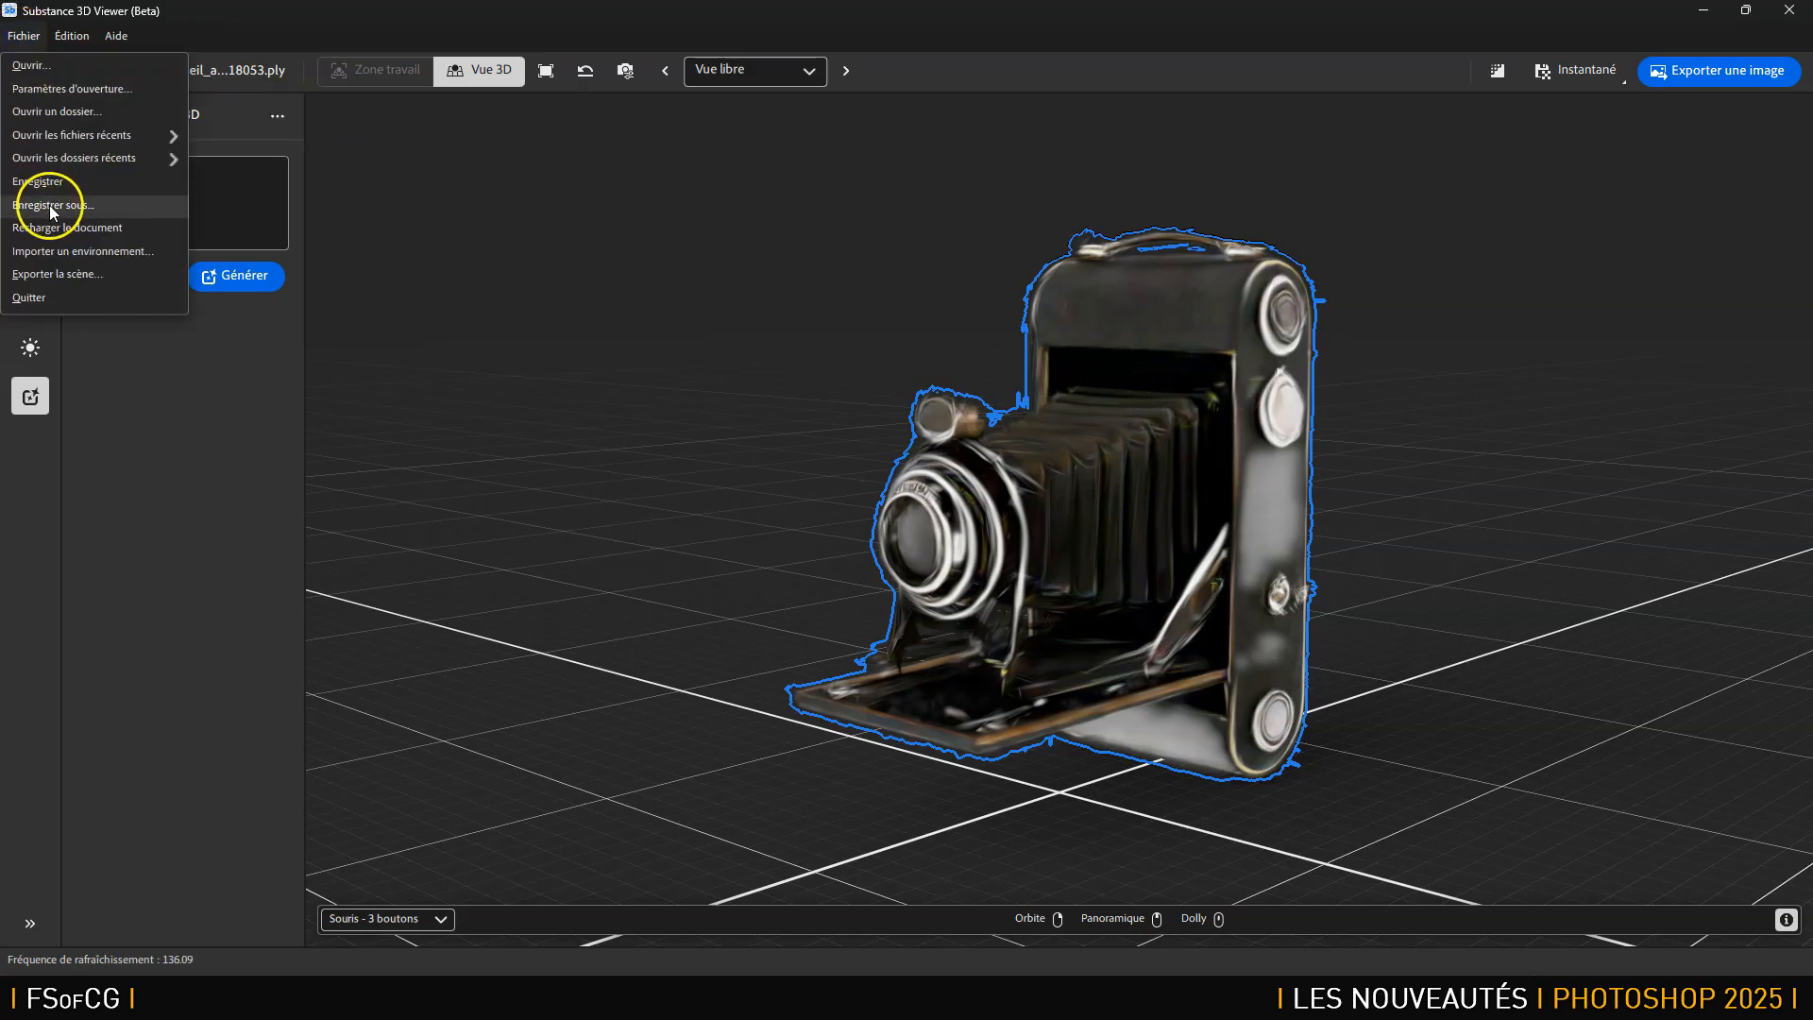
left_click(79, 275)
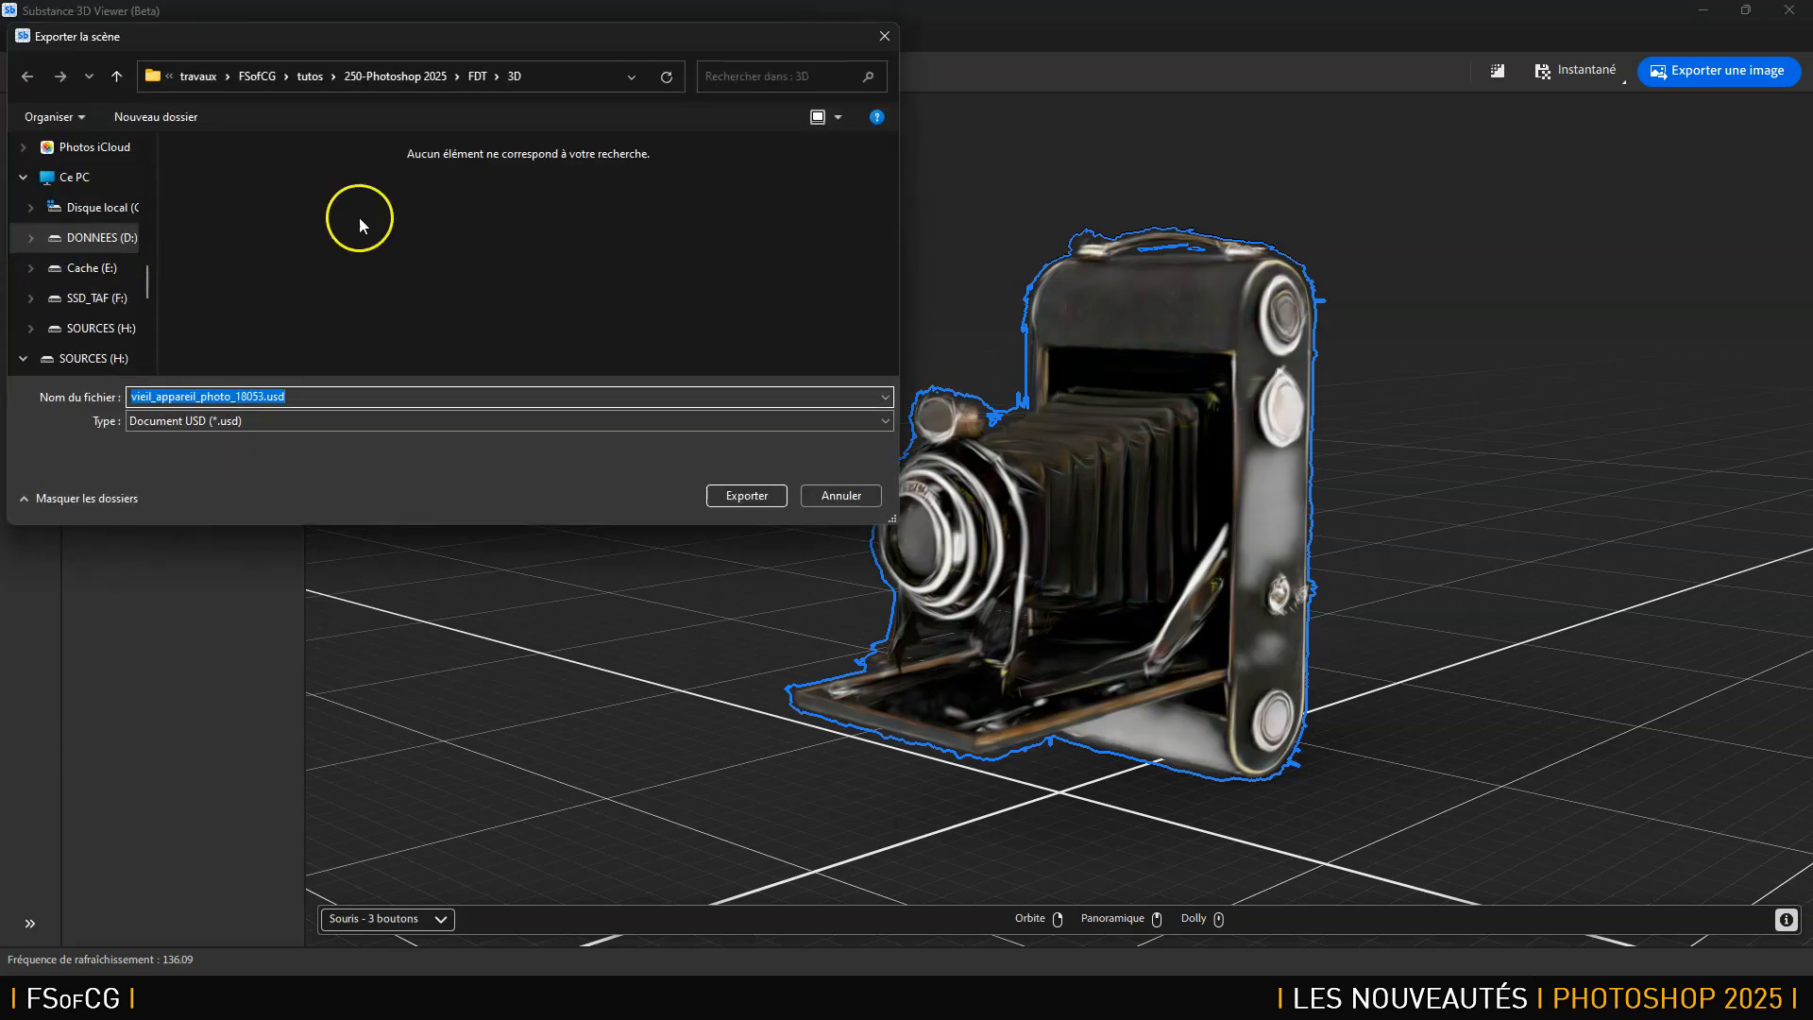
left_click(296, 420)
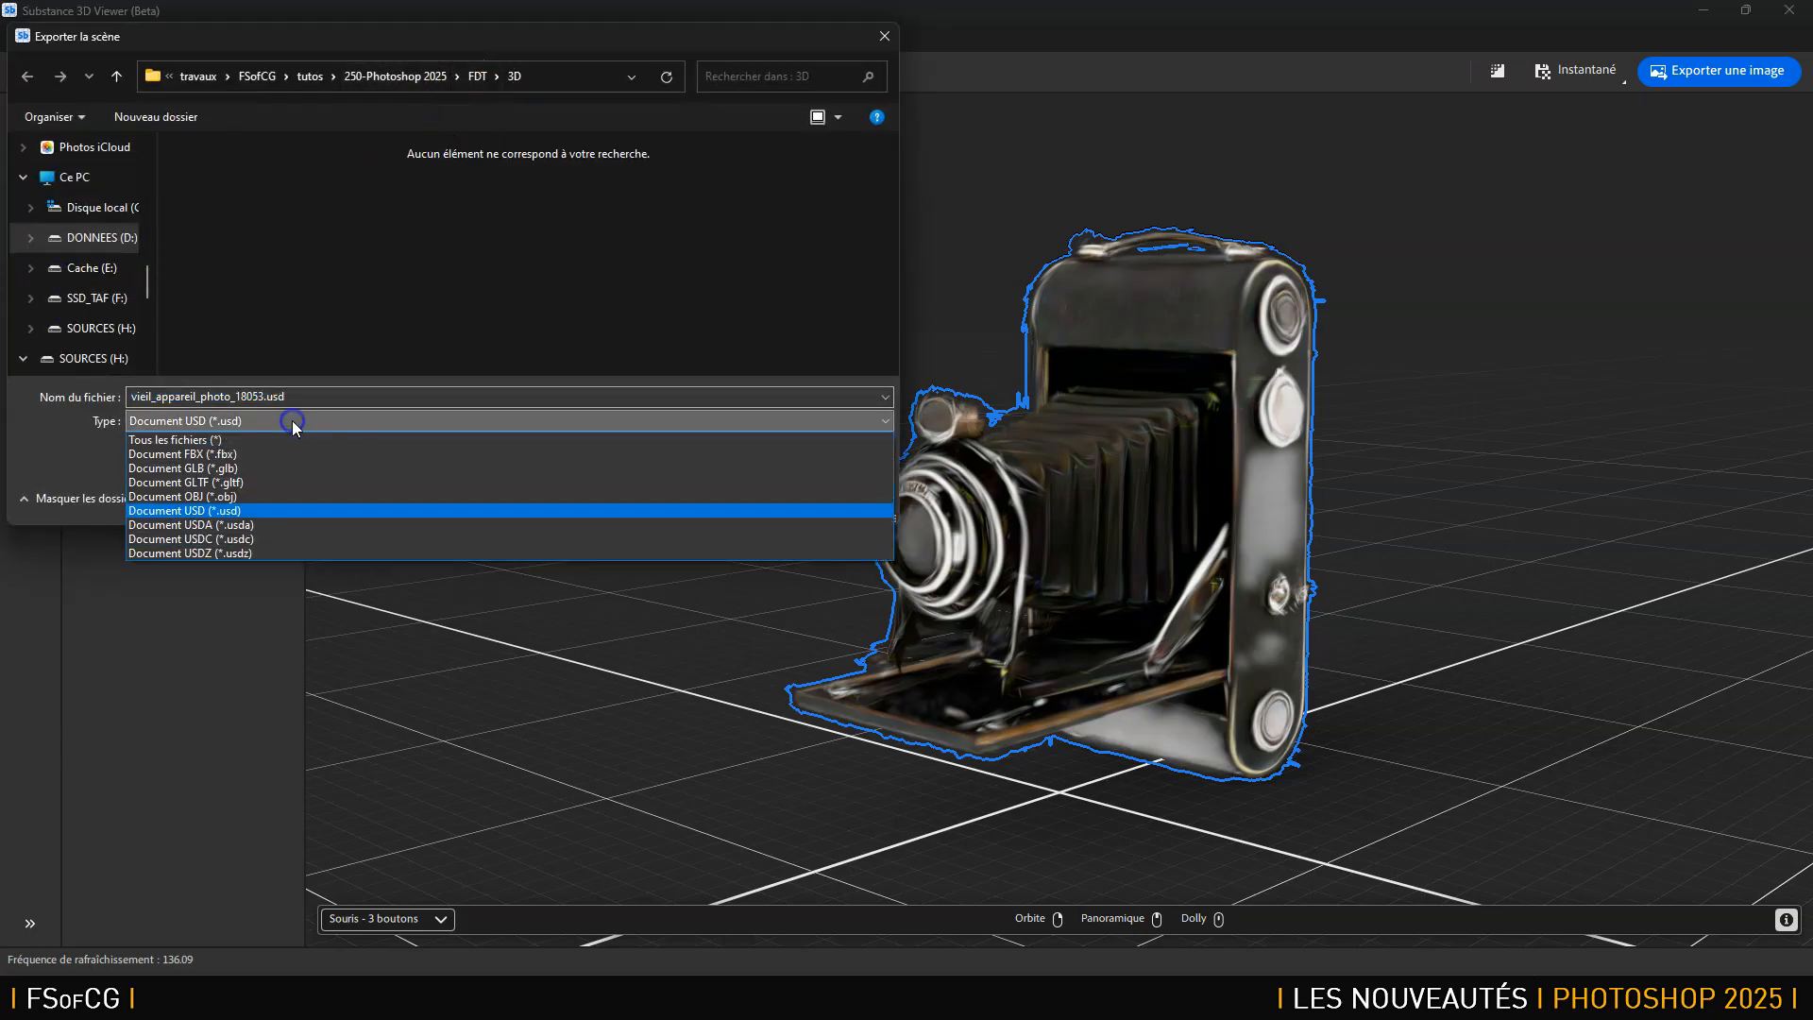
left_click(212, 470)
double_click(231, 175)
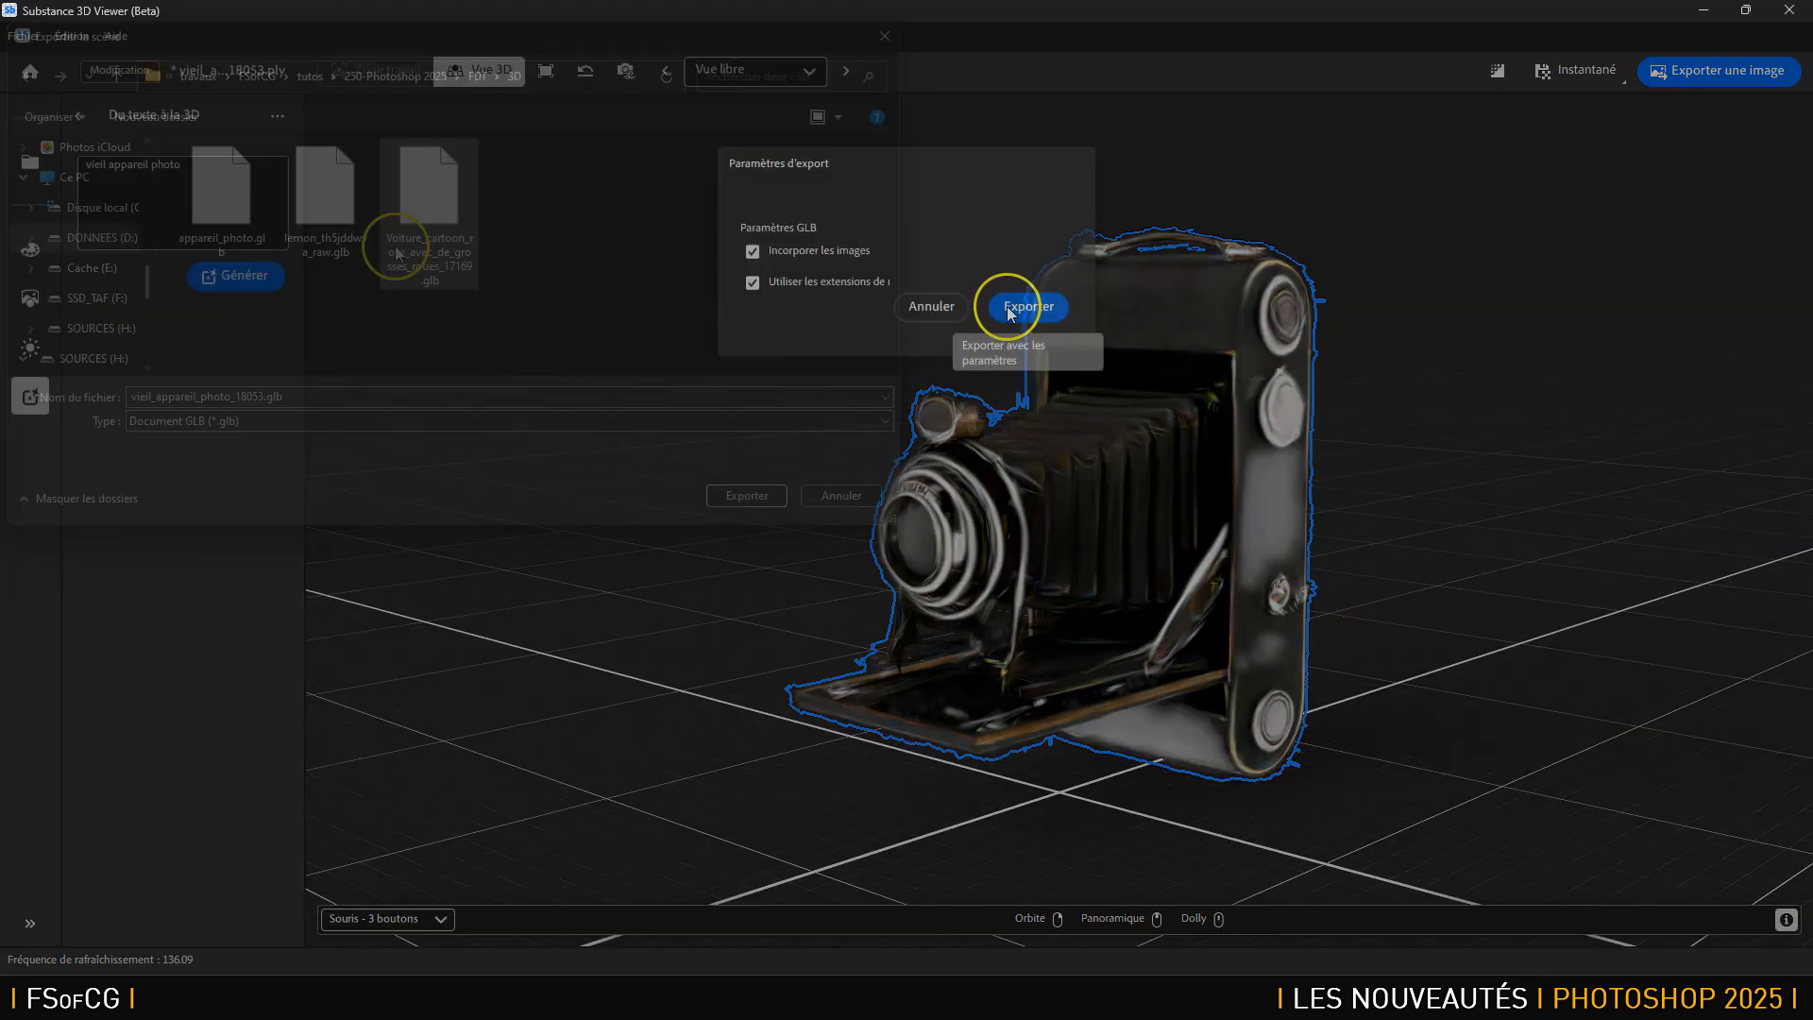
left_click(1011, 310)
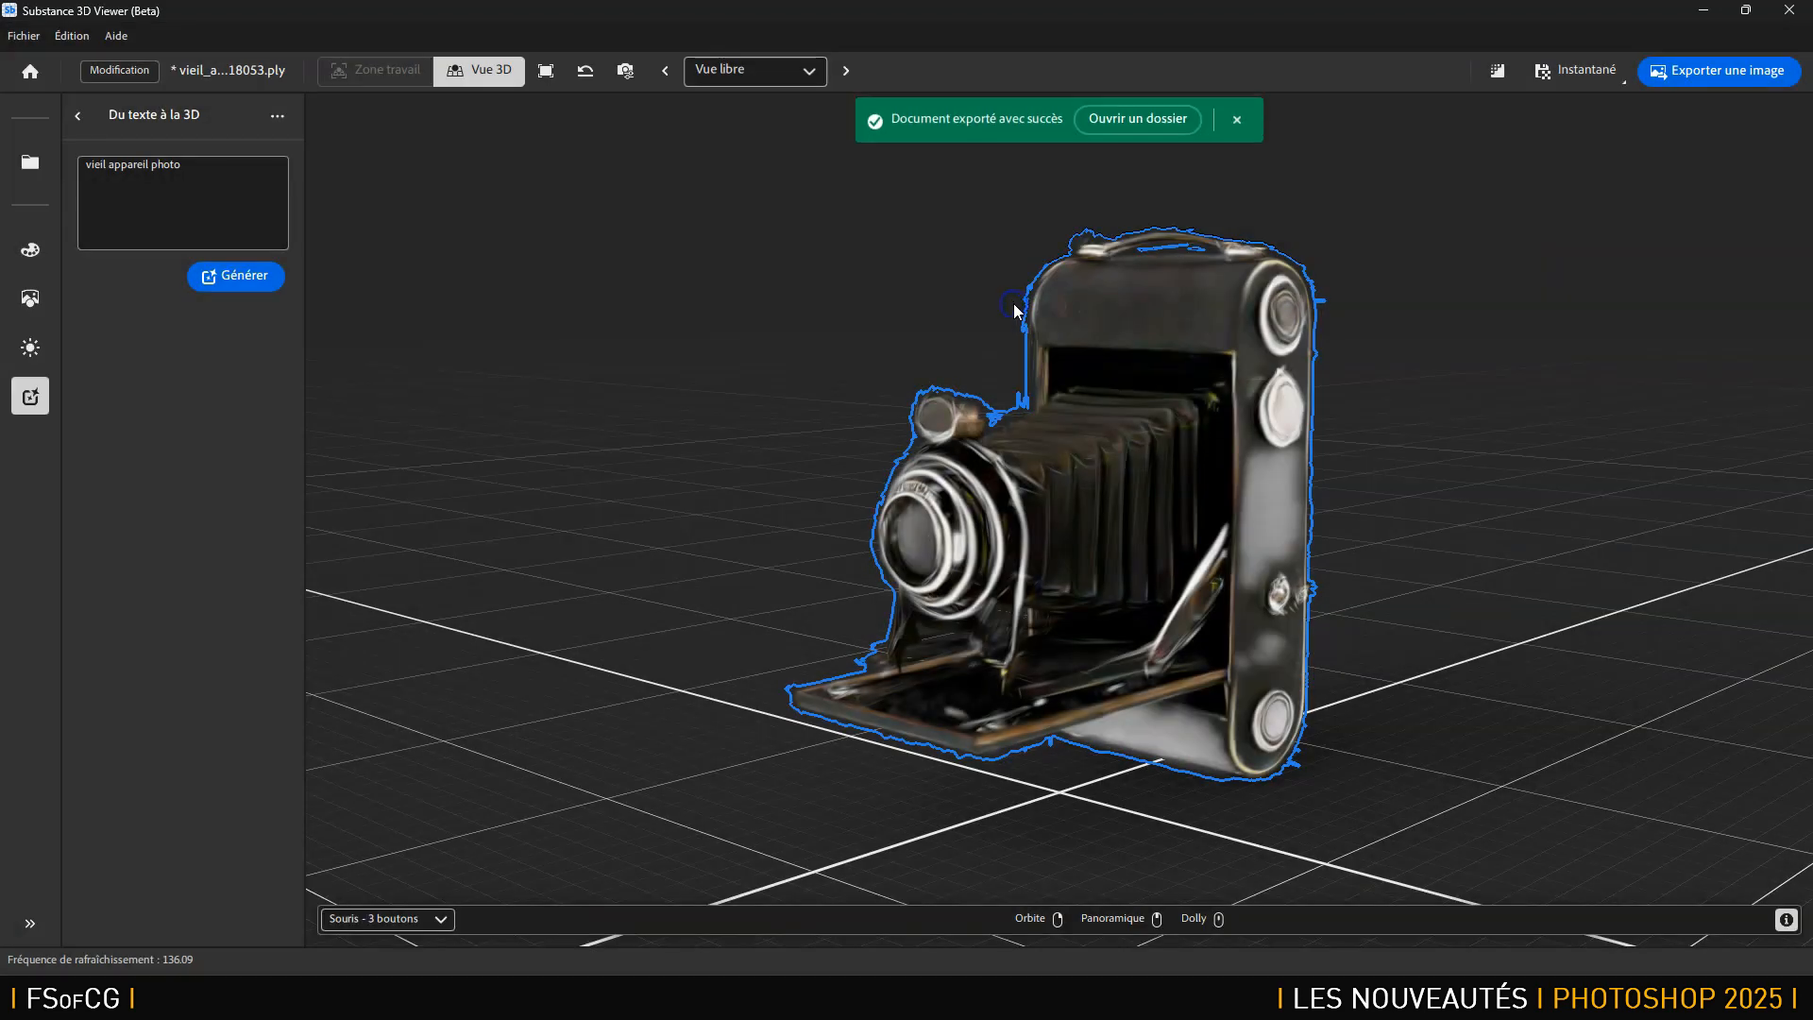
Switch to Photoshop and place vieil_appareil_photo_18053.glb as an embedded object, enlarged over the middle of the poster.
key("alt+Tab")
key("alt+Tab")
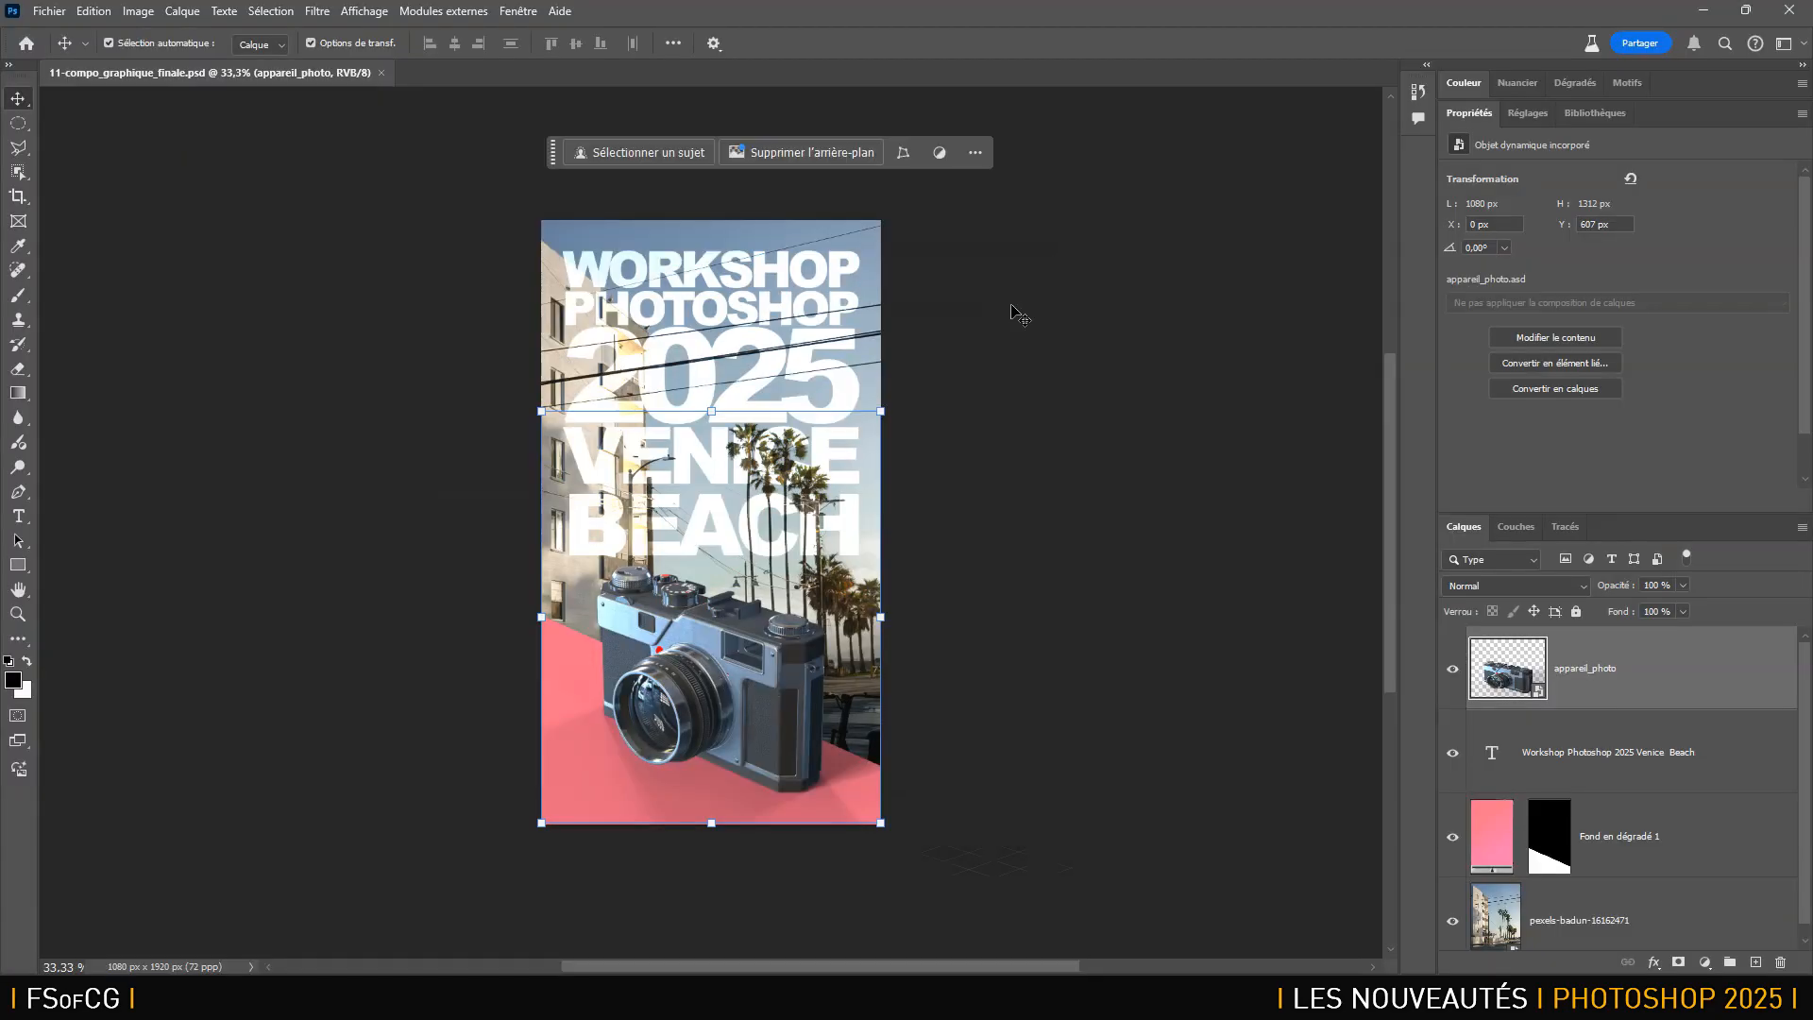
left_click(49, 12)
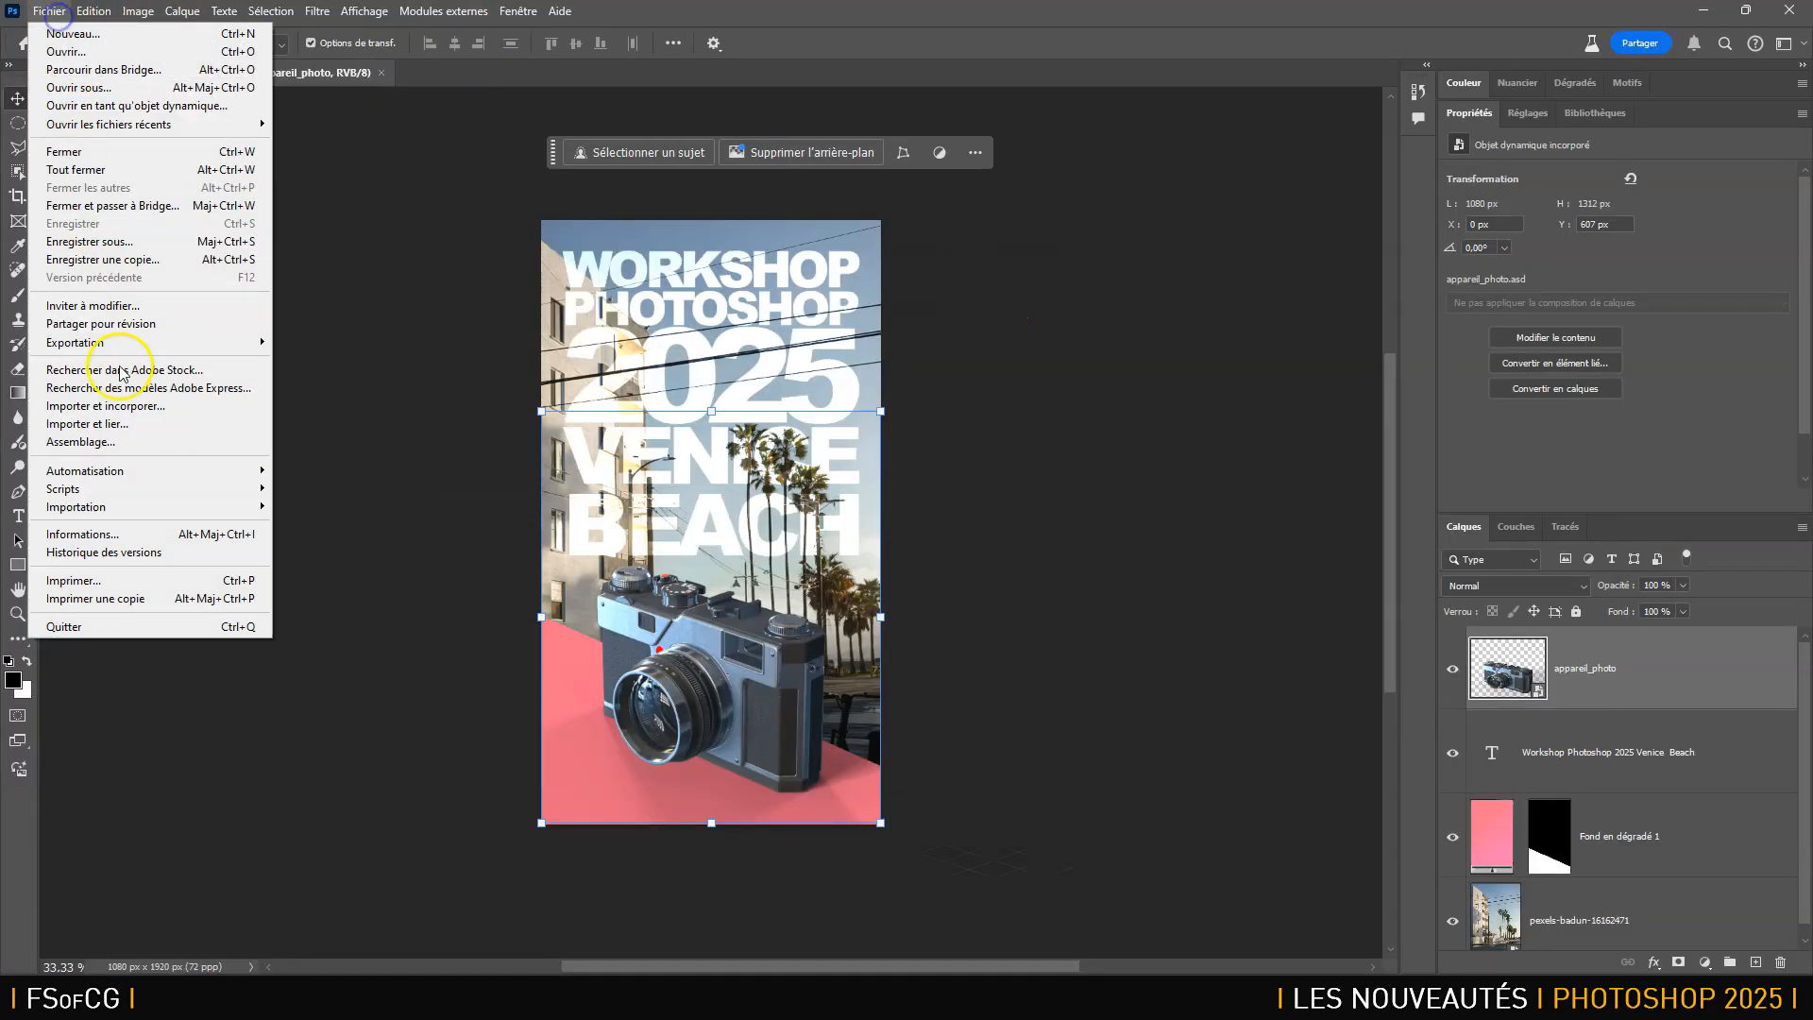
left_click(124, 412)
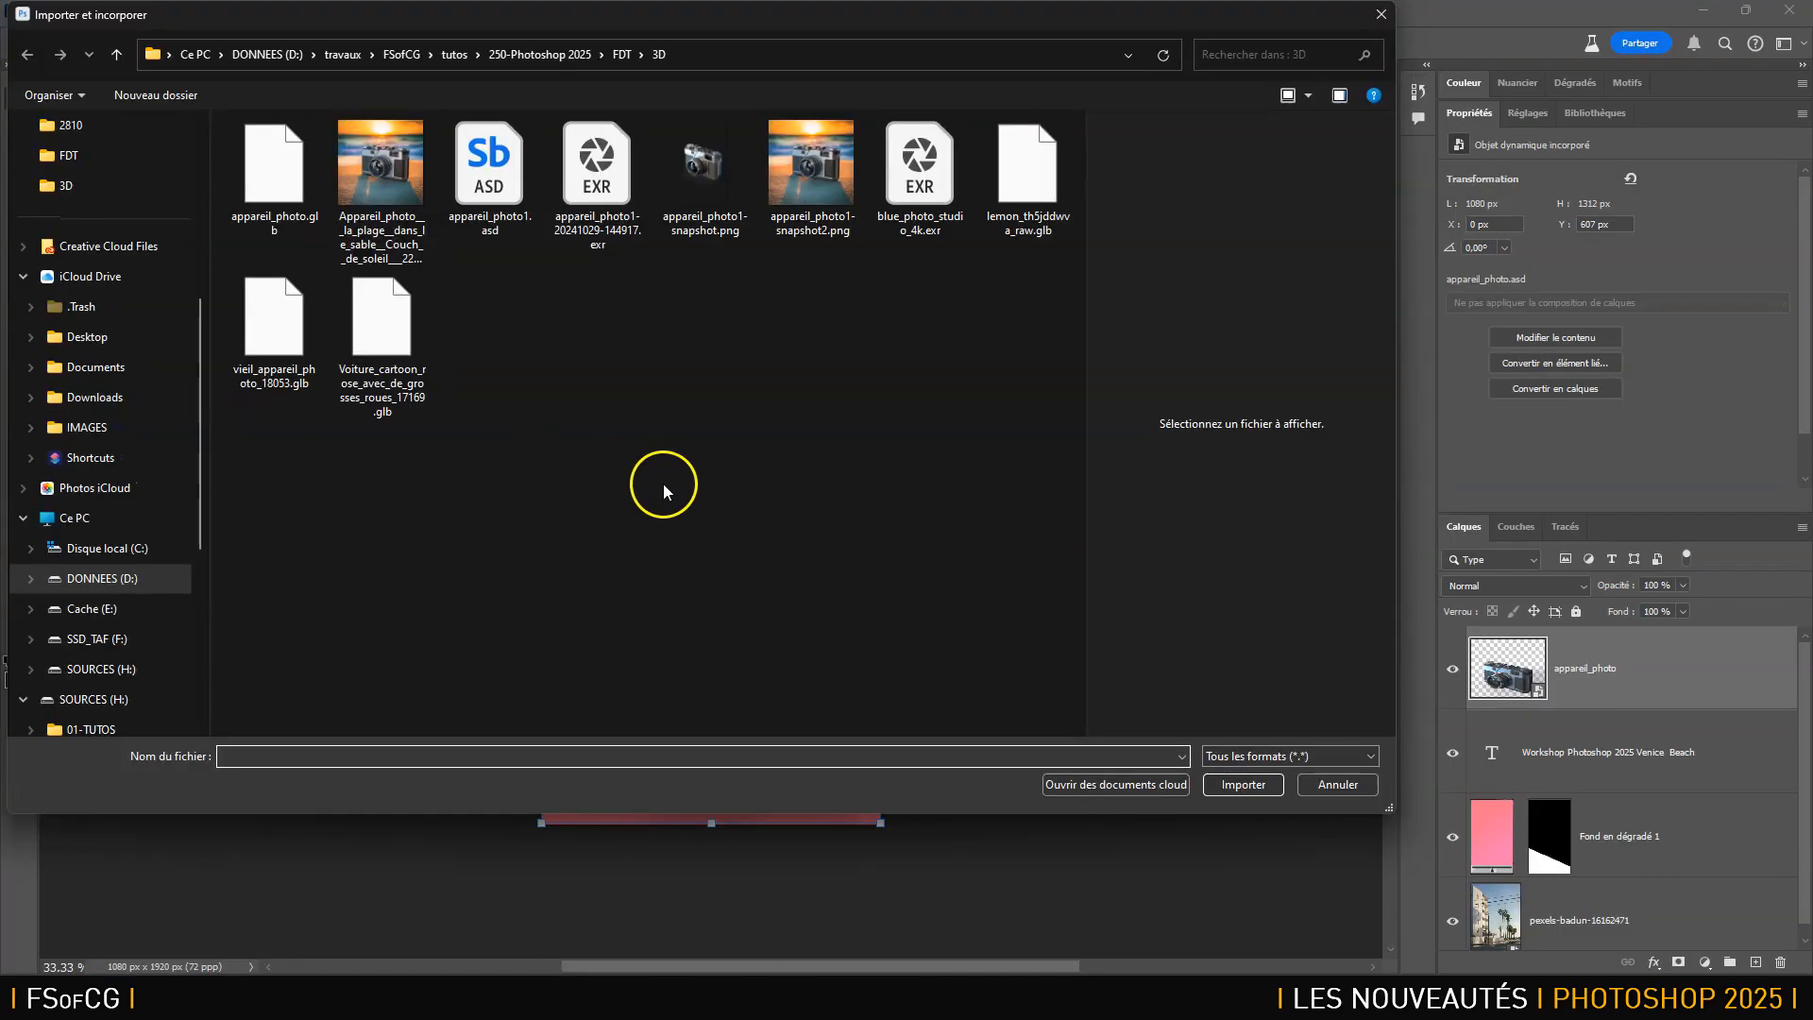
left_click(274, 326)
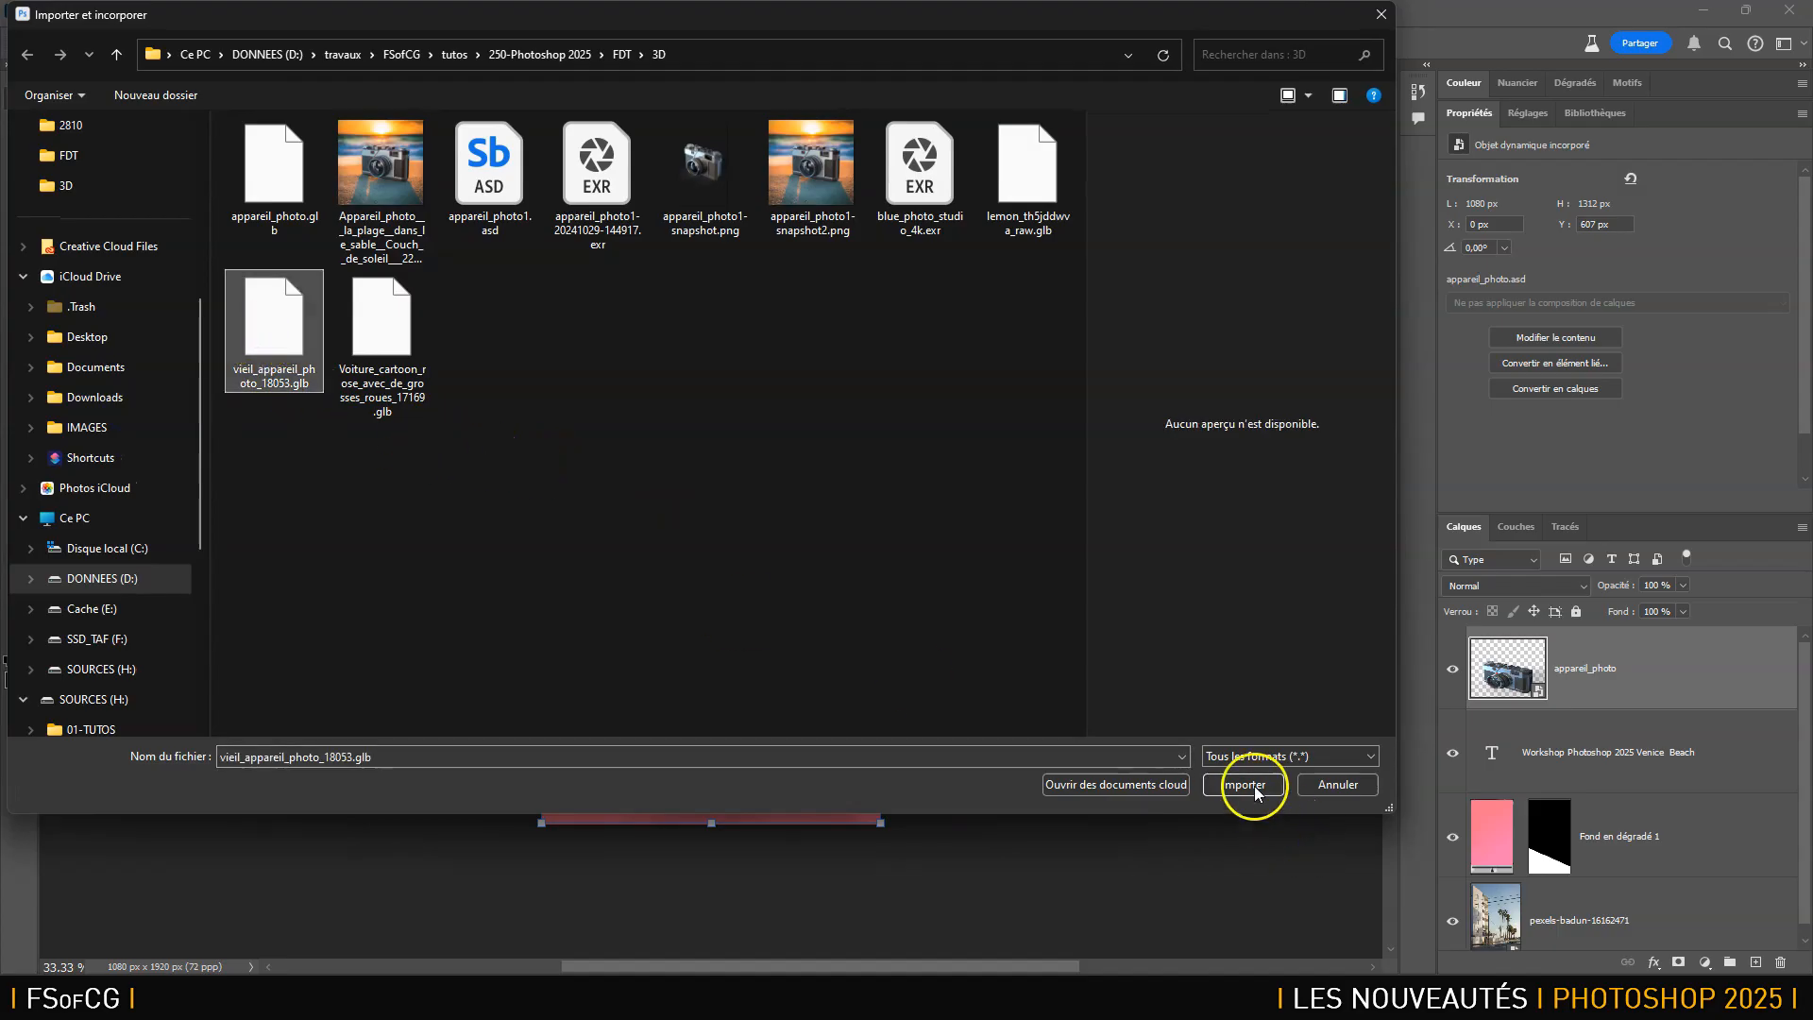
left_click(1242, 783)
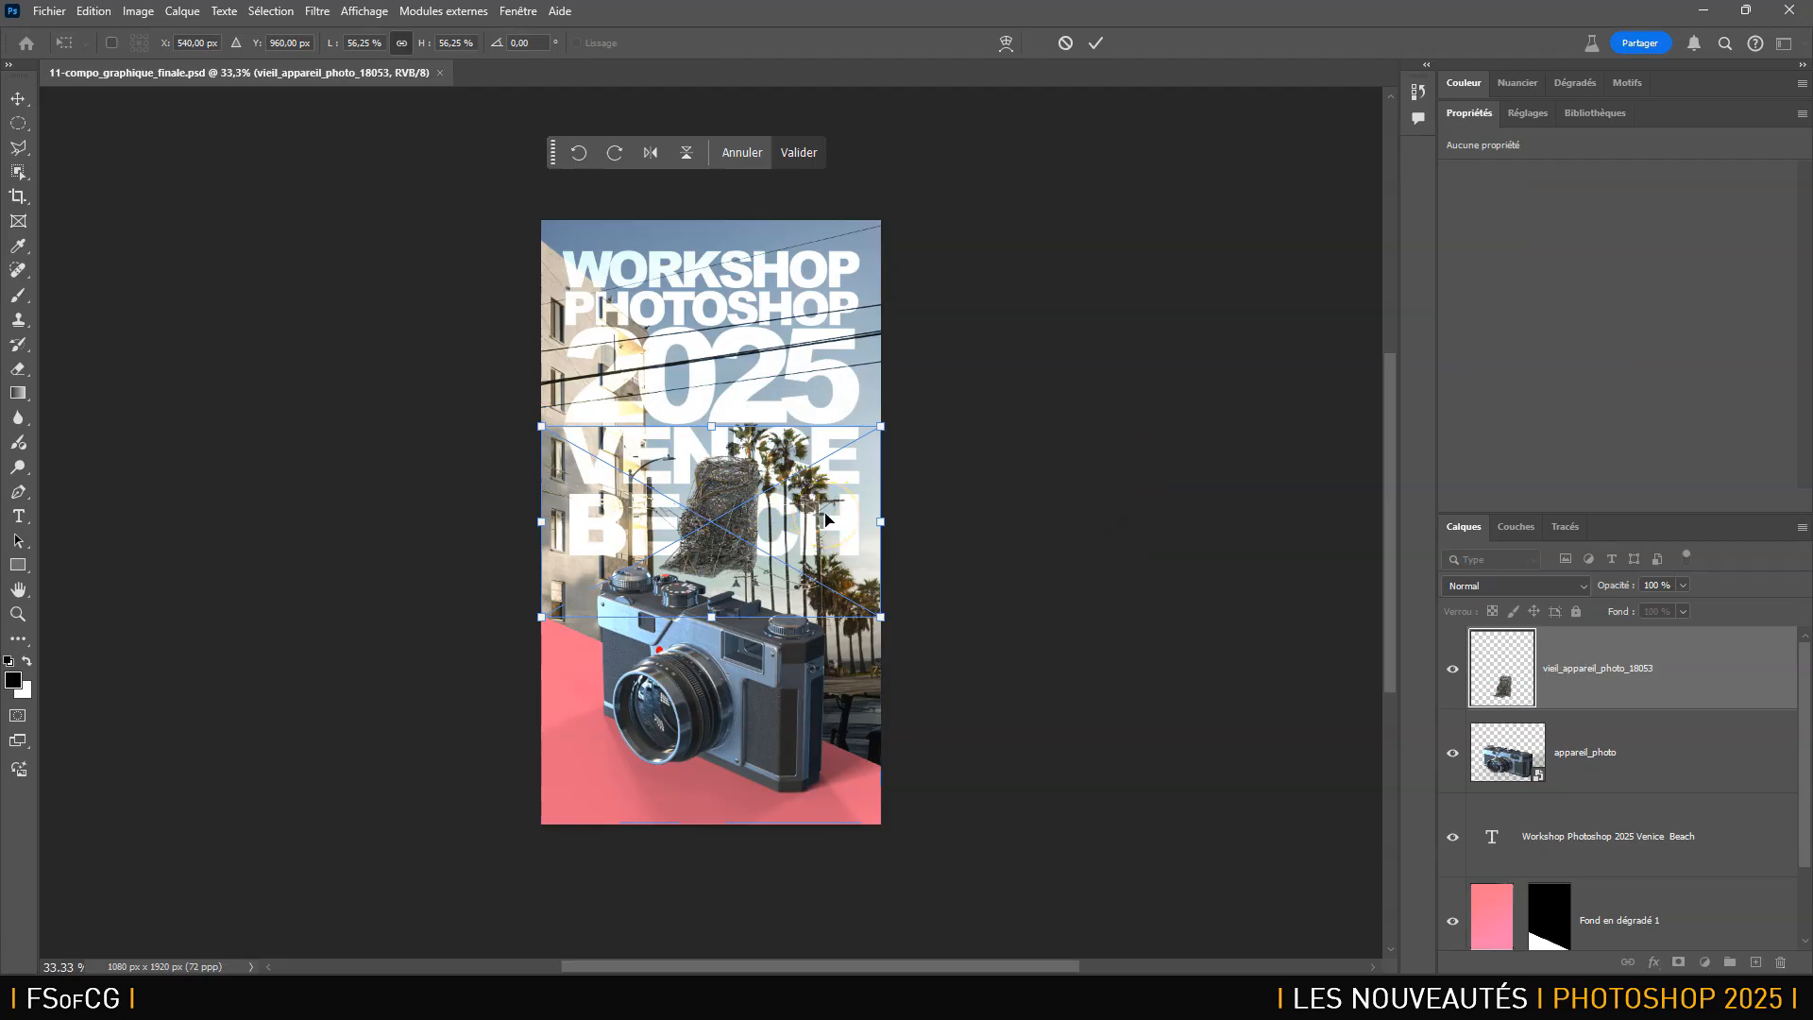
left_click_drag(883, 426, 1212, 305)
key("Return")
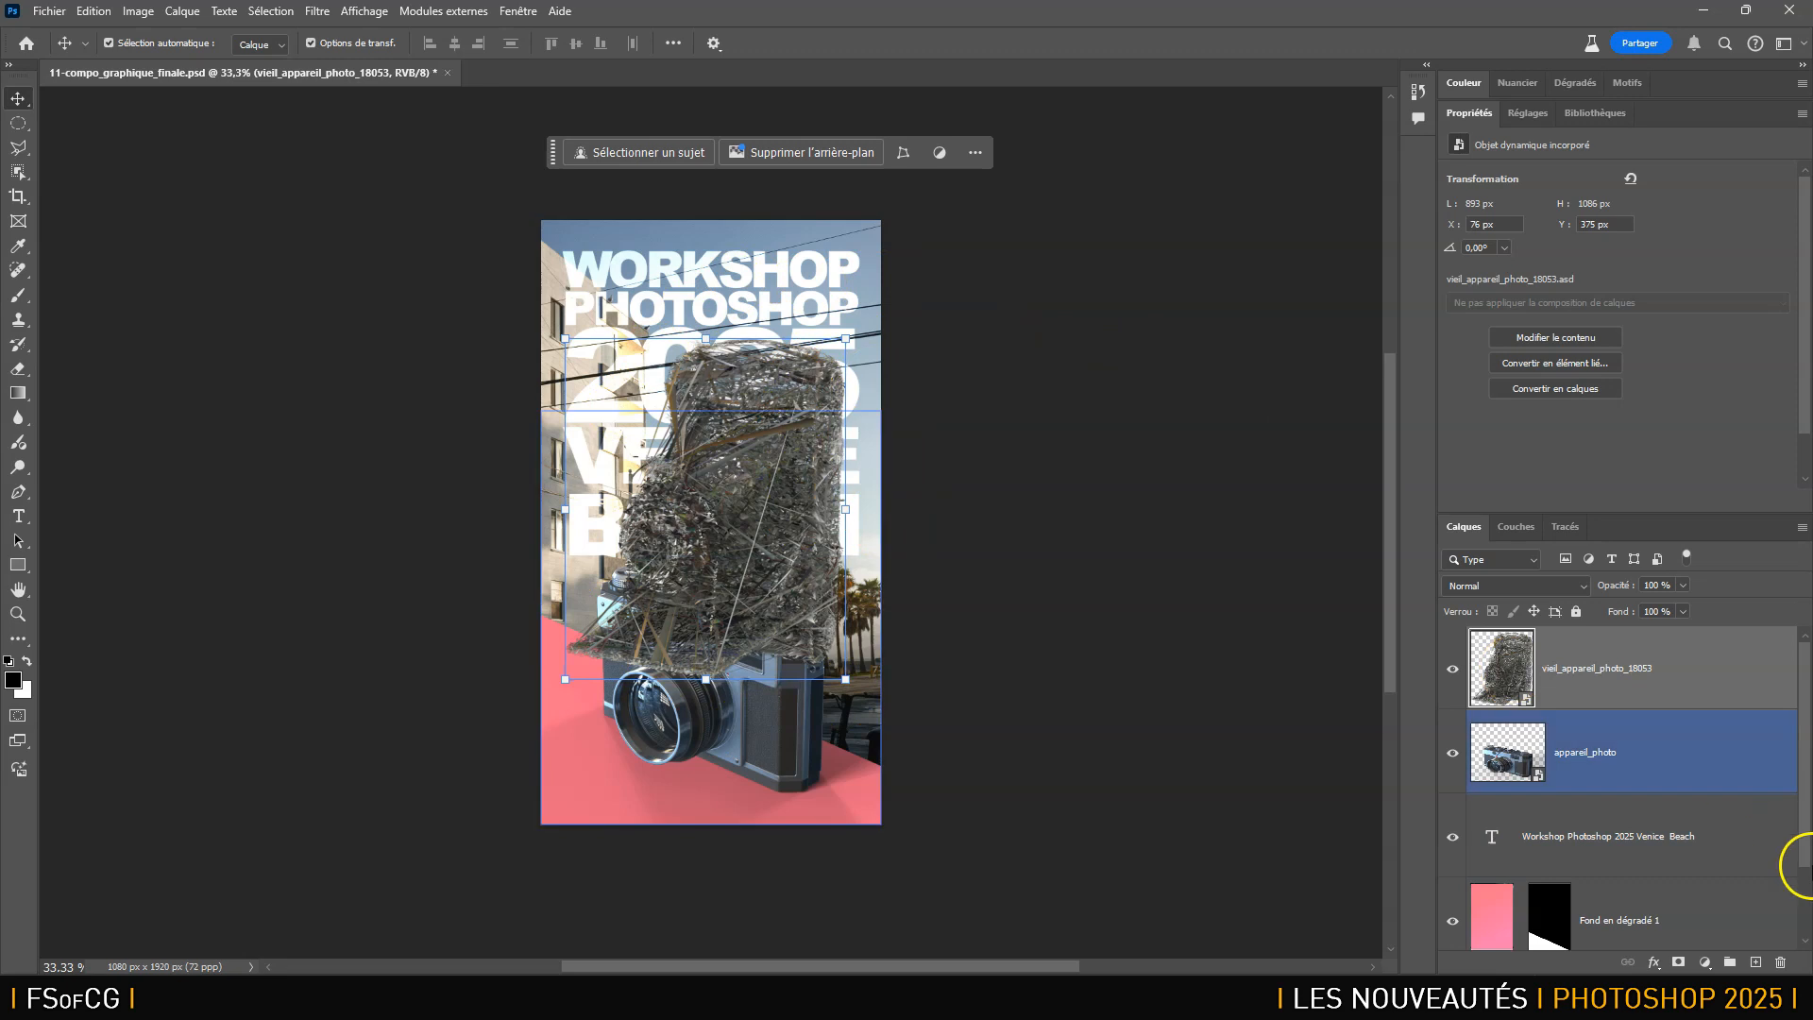
Delete the placed vieil_appareil_photo_18053 layer from the poster.
left_click(1779, 962)
left_click(862, 370)
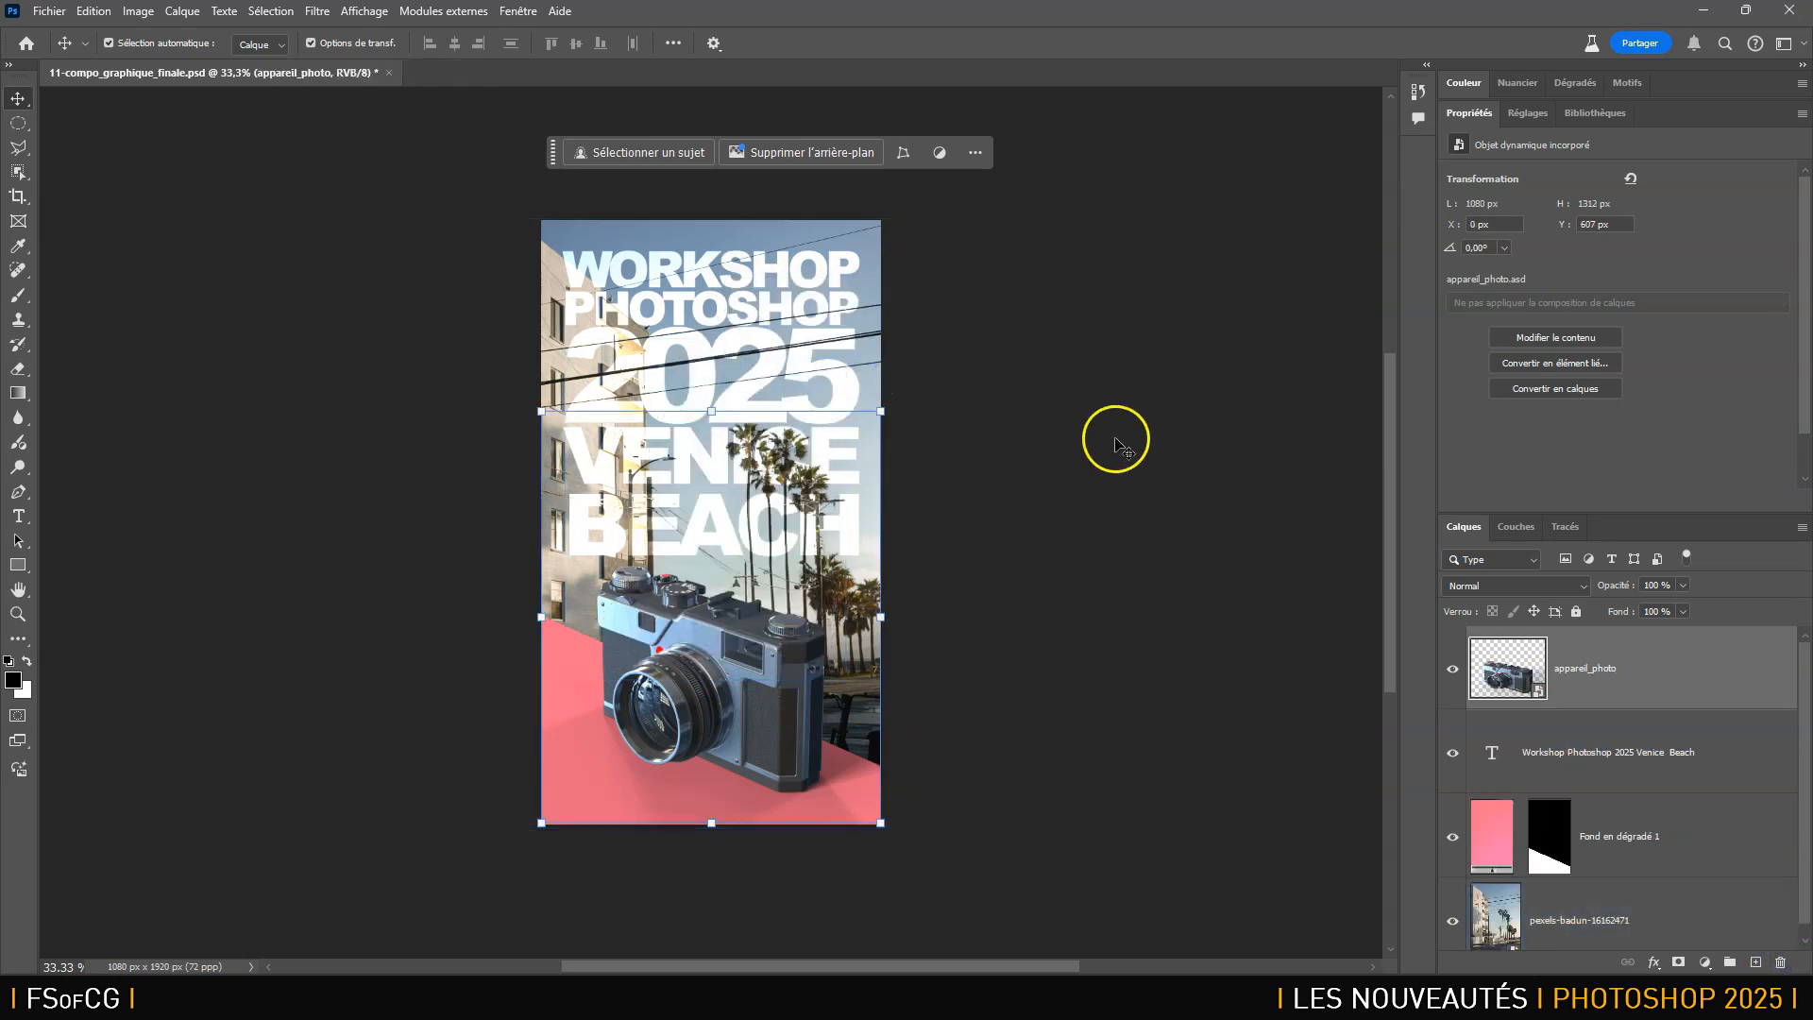
Switch to Substance 3D Viewer and examine the generated bellows camera from a slightly different angle.
key("alt+Tab")
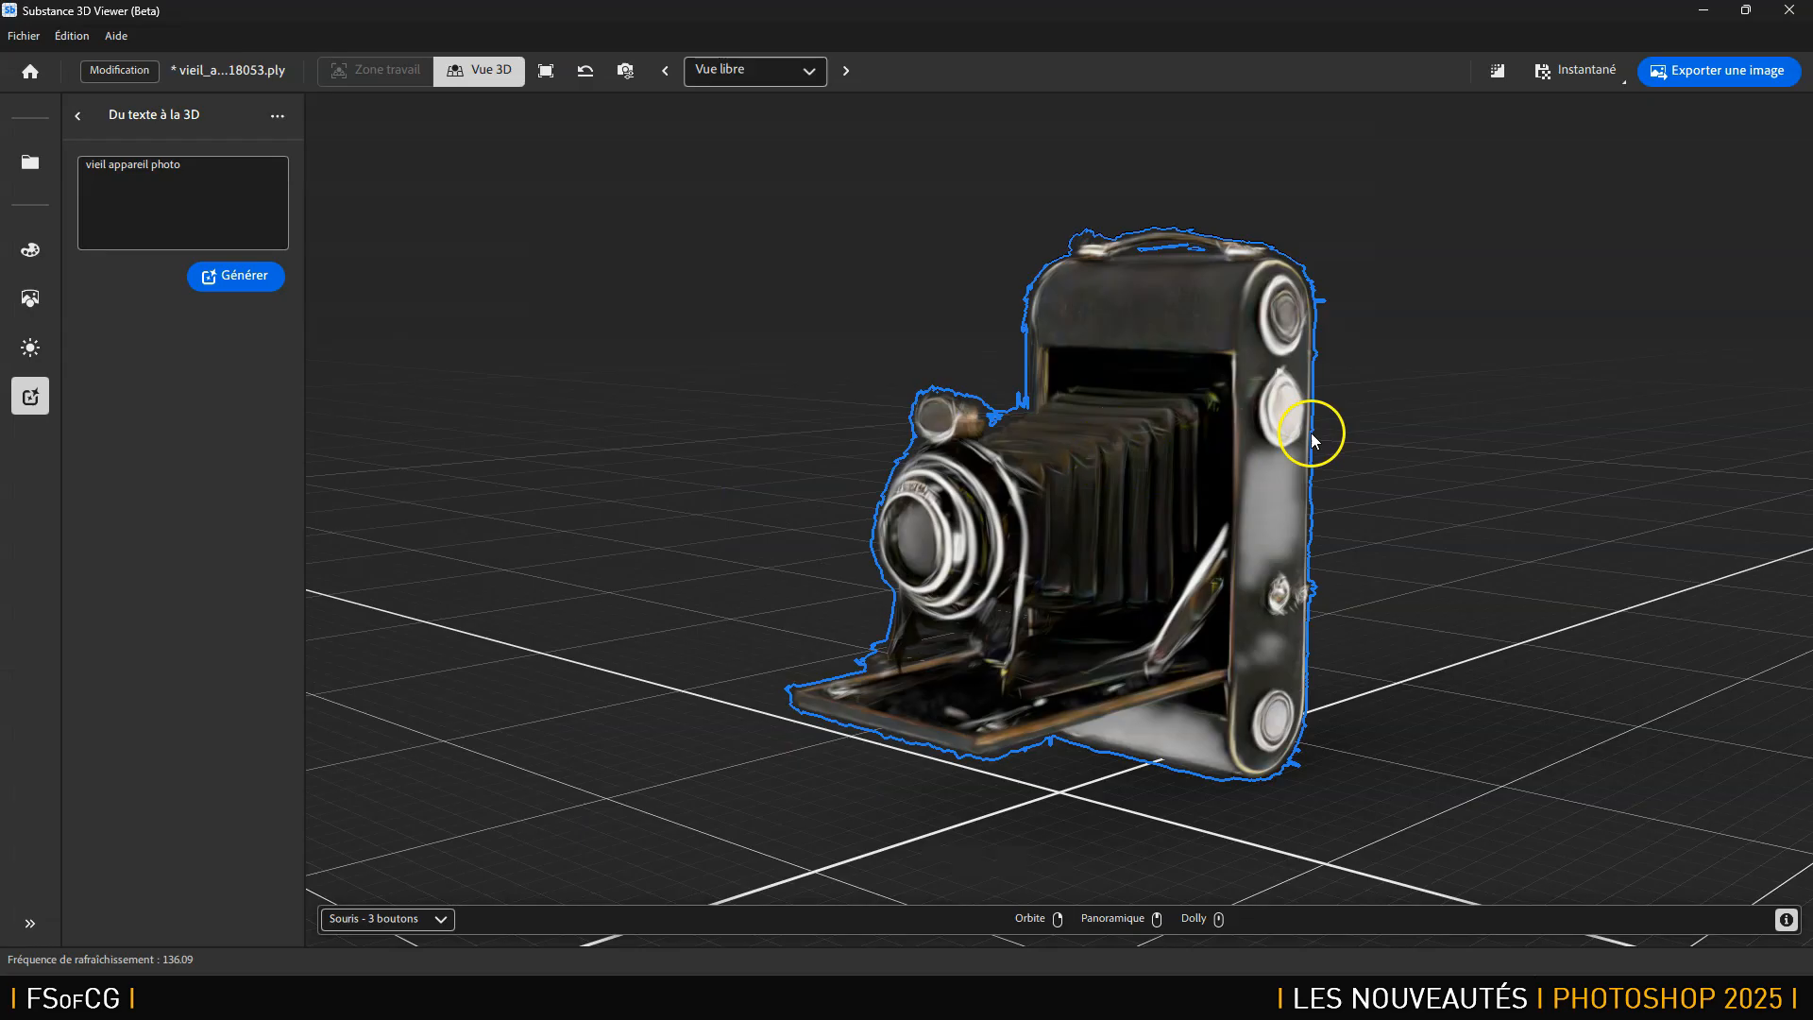
left_click_drag(1175, 497, 1250, 494)
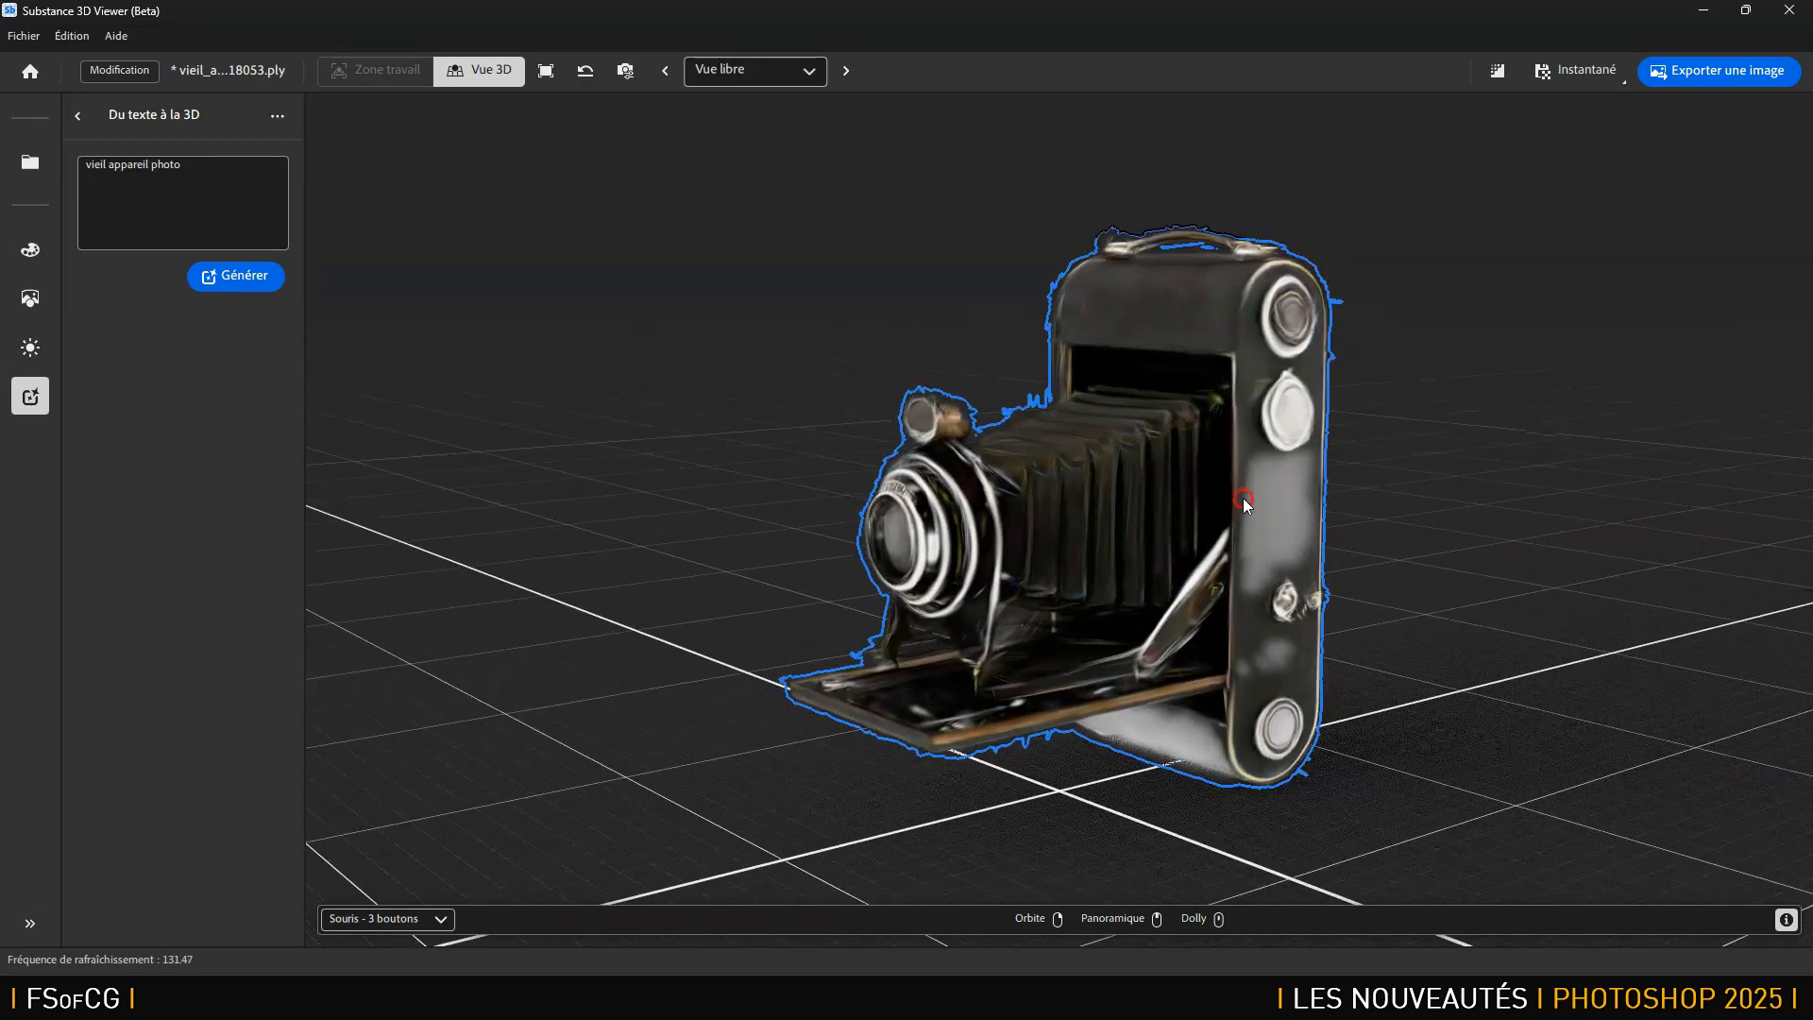
triple_click(215, 169)
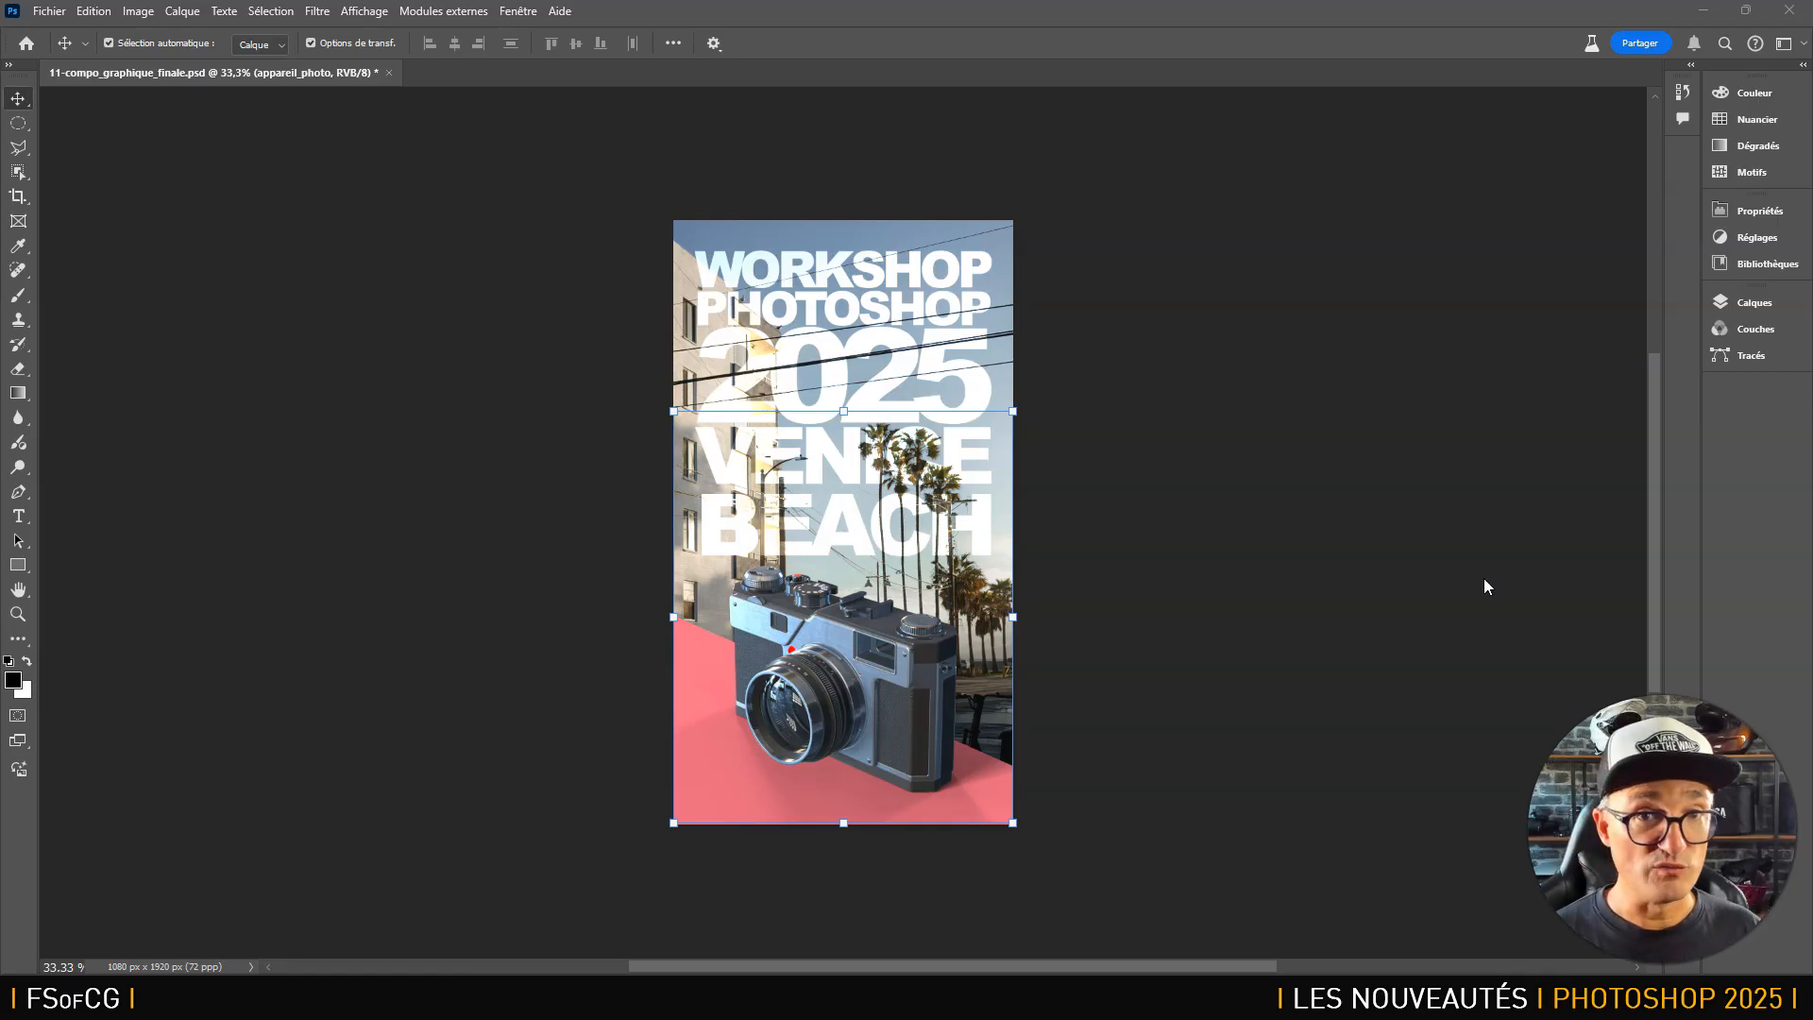
Switch to the web browser and search tuto.com for courses by the trainer's first name.
left_click(101, 812)
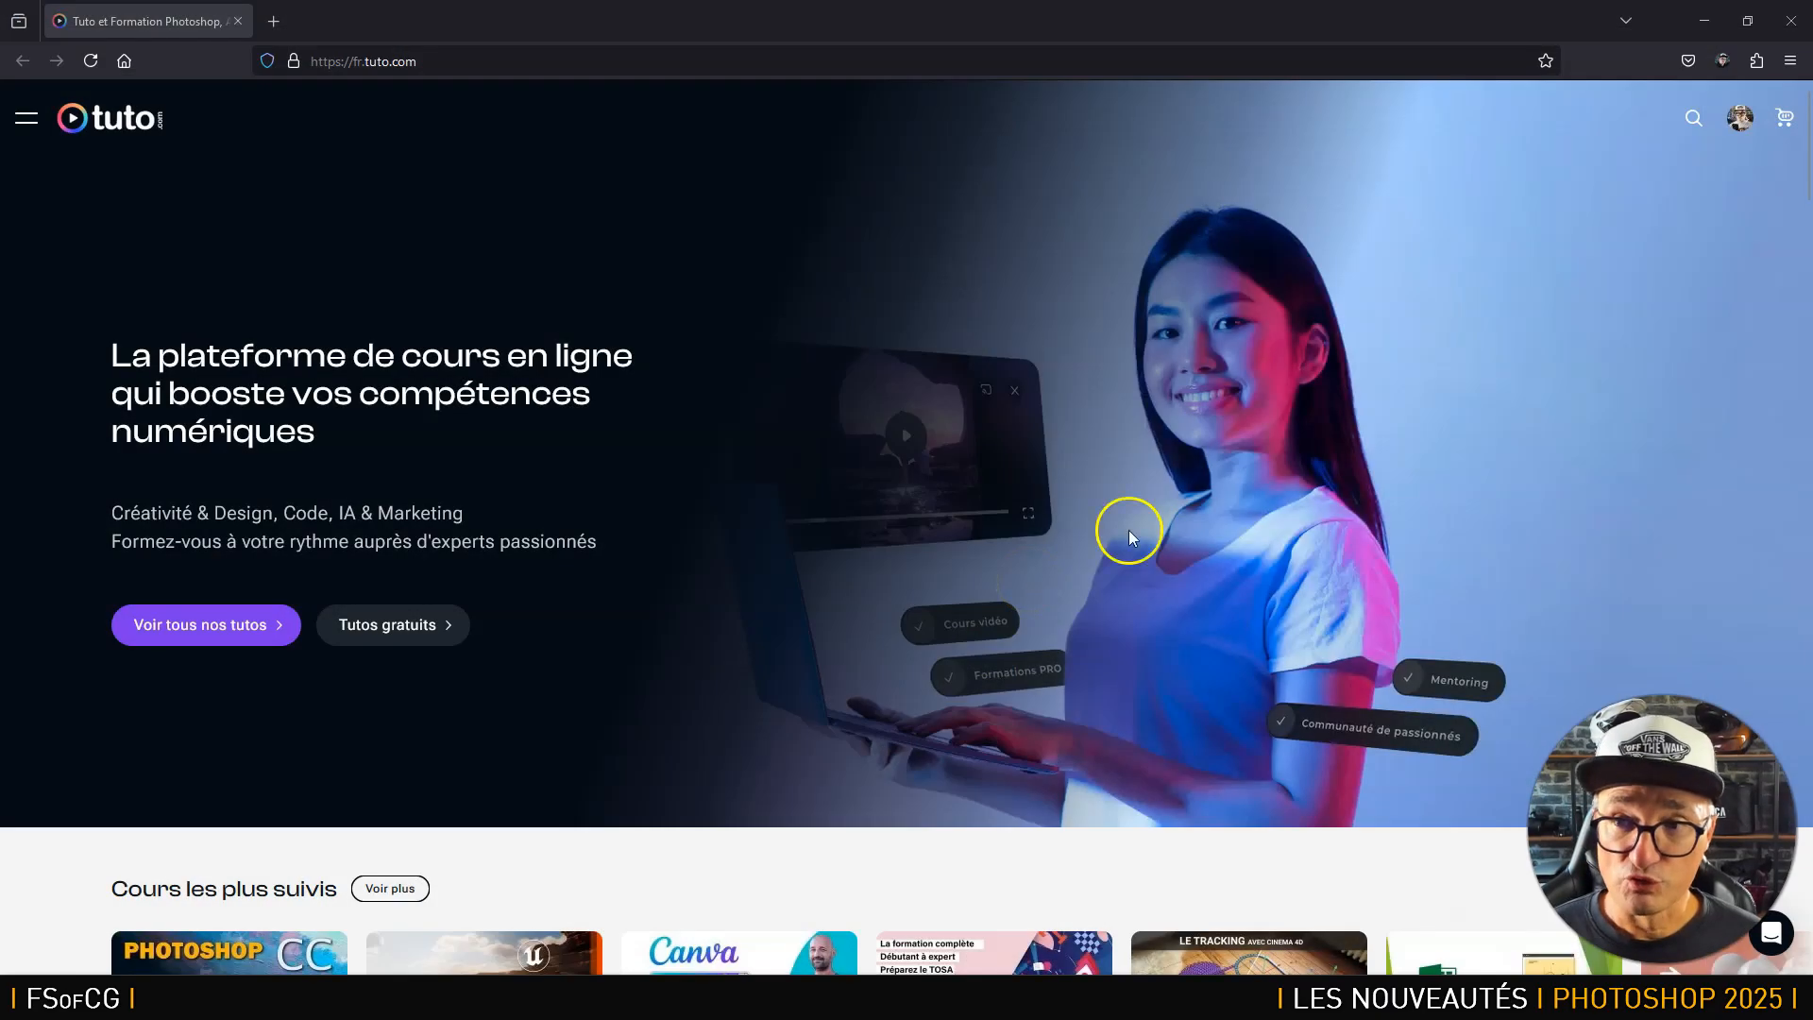
left_click(1694, 118)
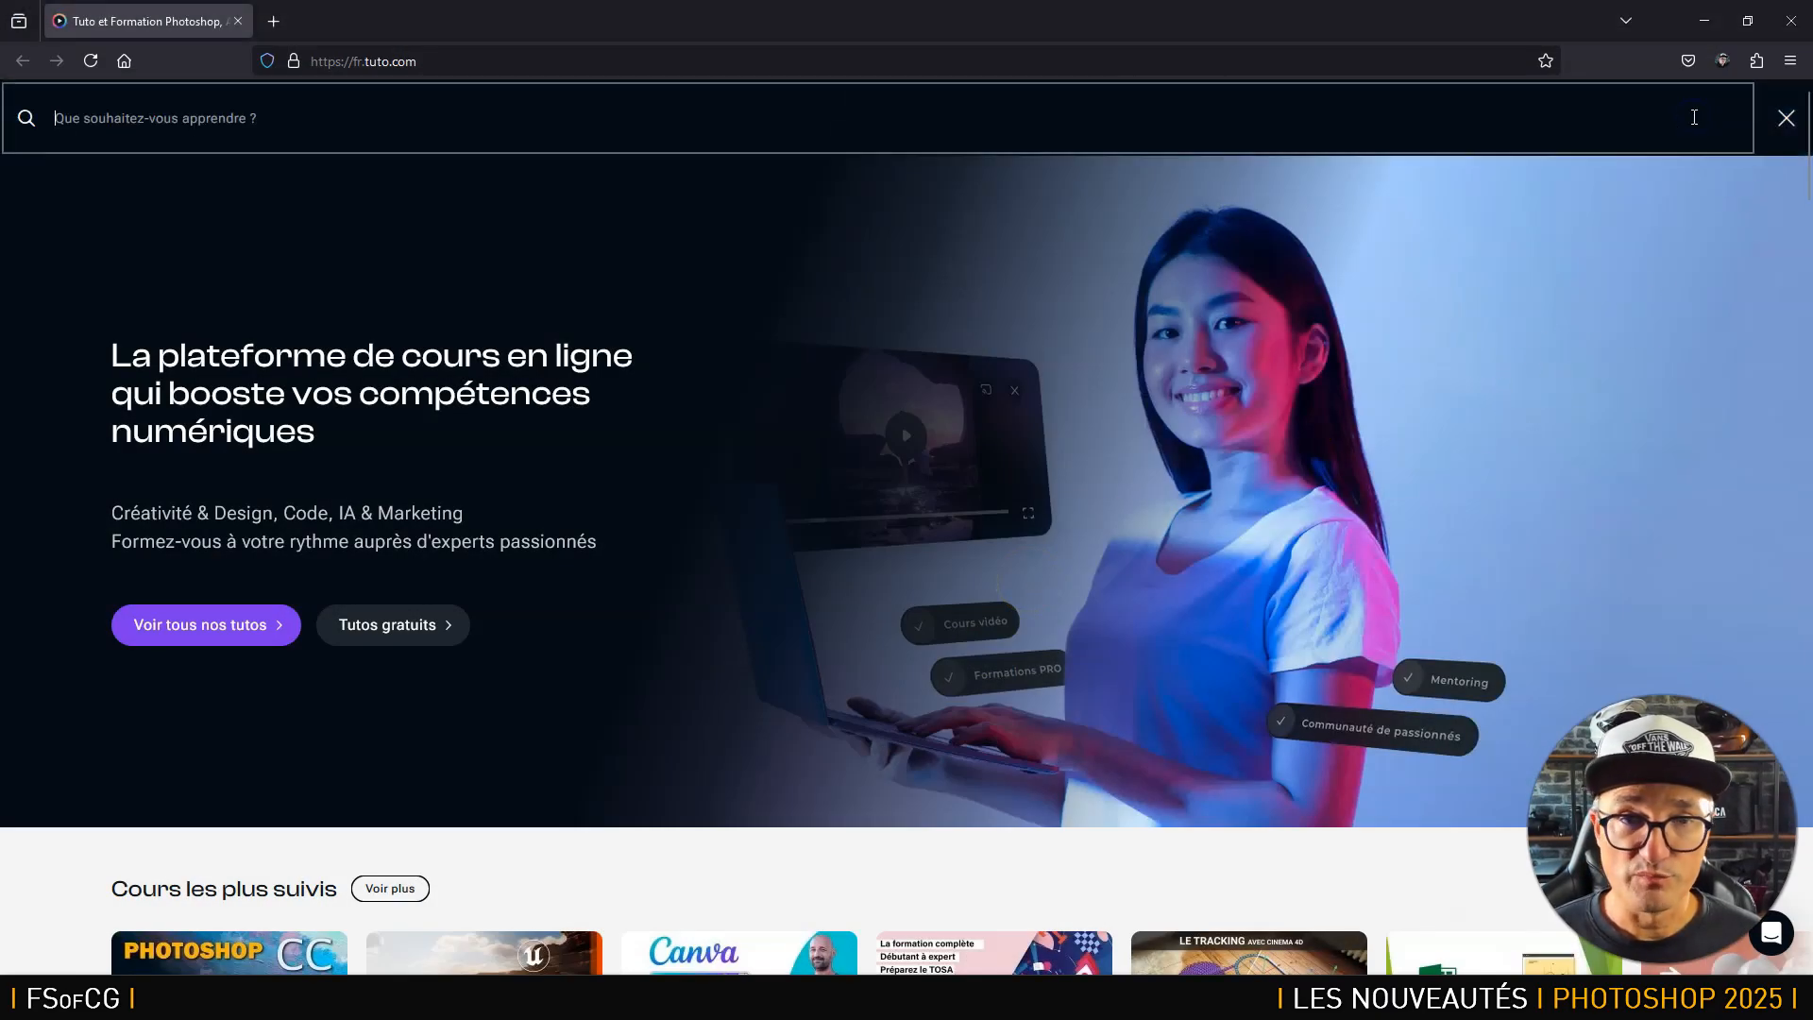
left_click(310, 127)
type("gilles")
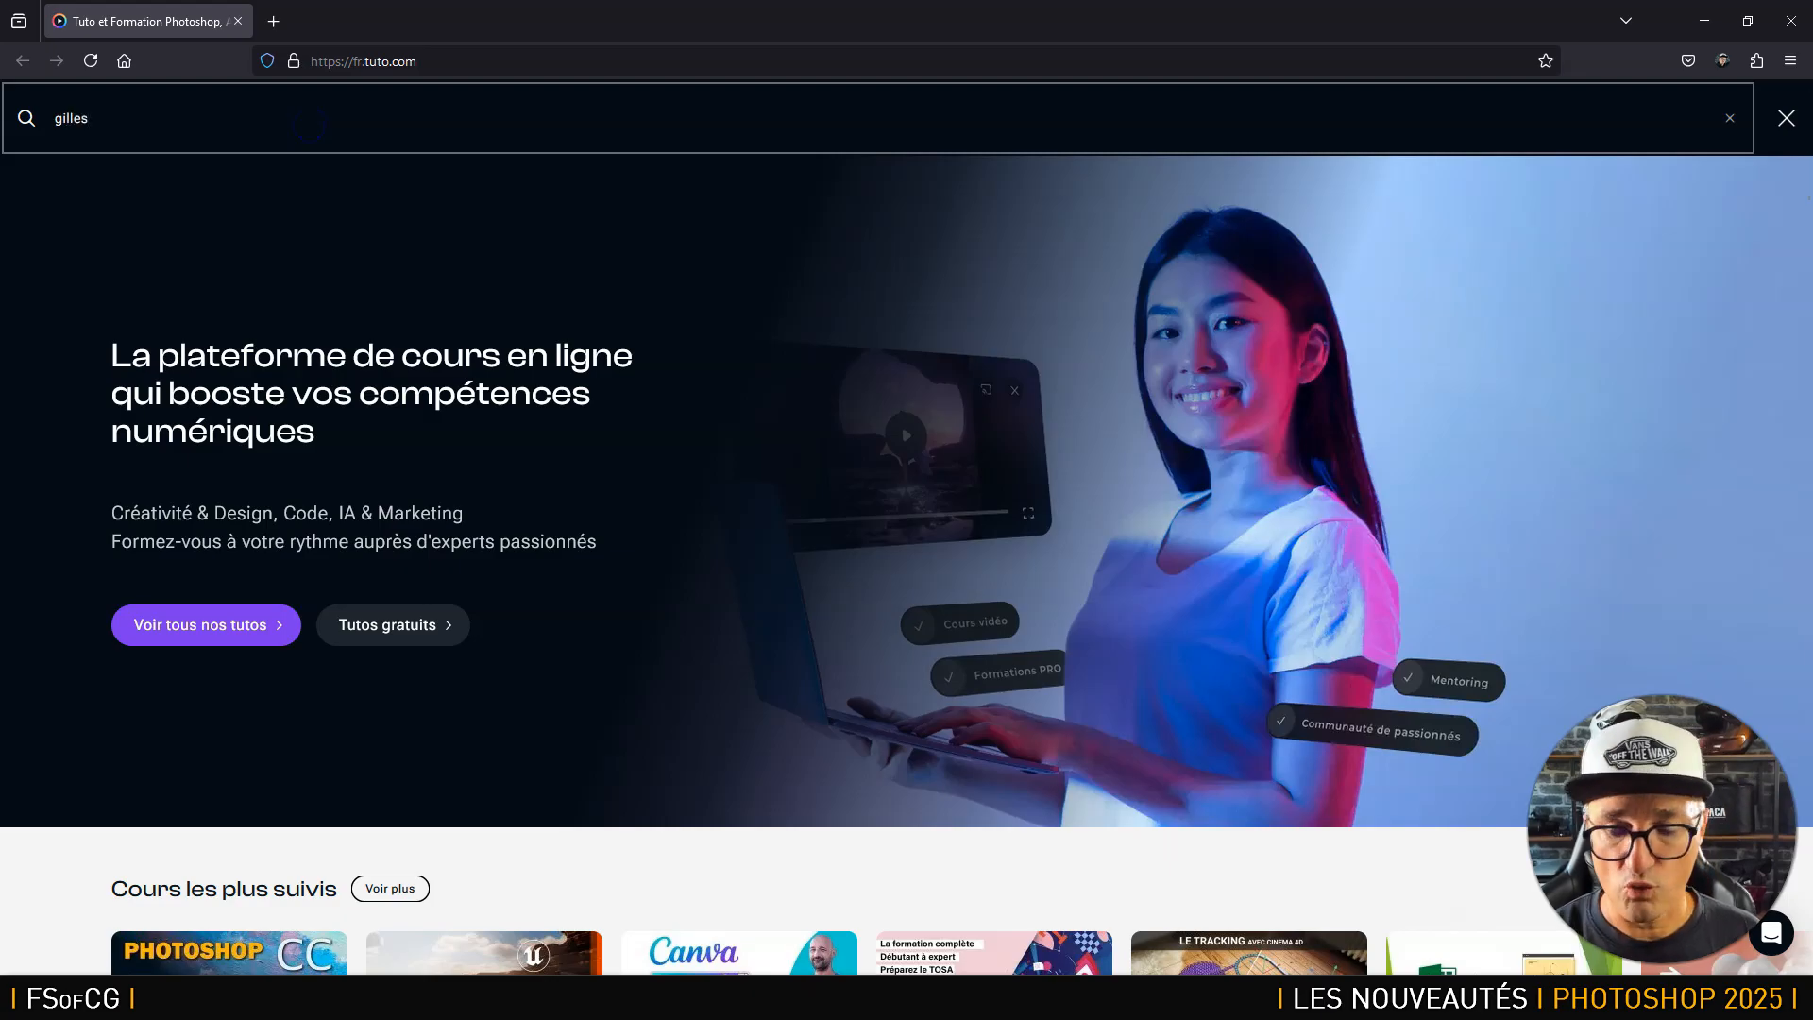
key("Return")
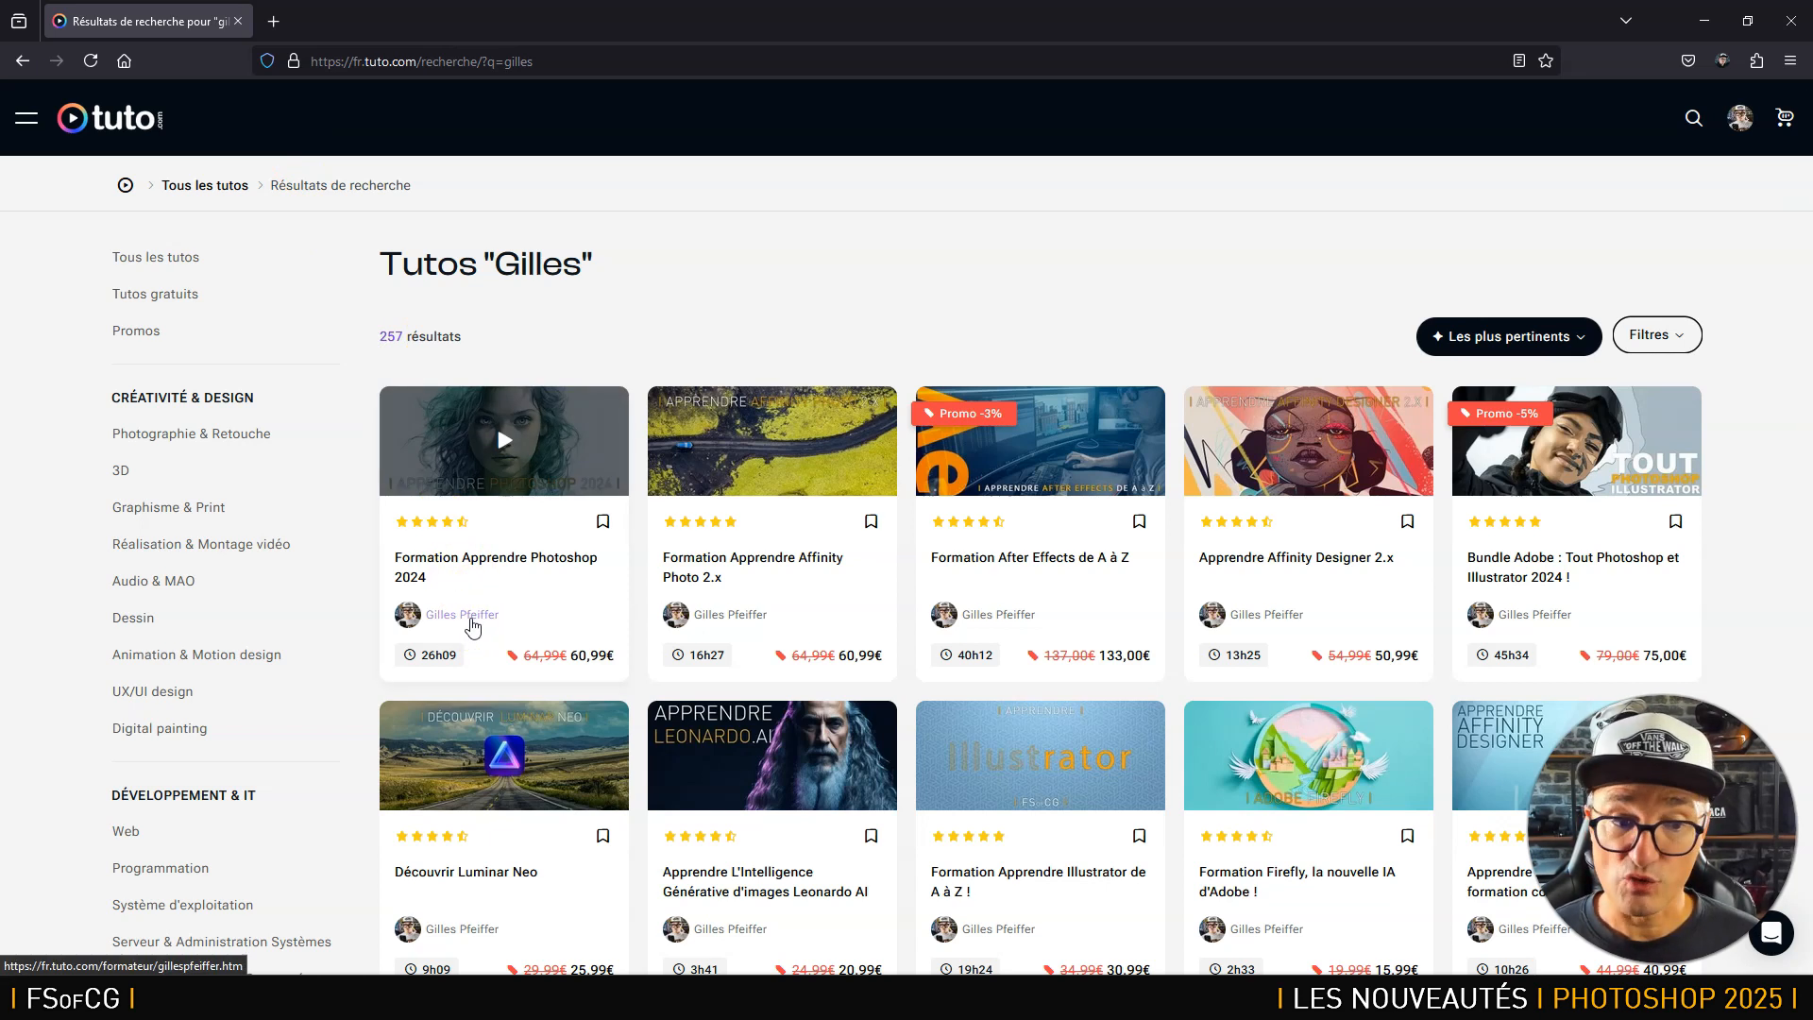
Open the trainer's profile from the first course result and filter the courses by Photoshop.
left_click(469, 616)
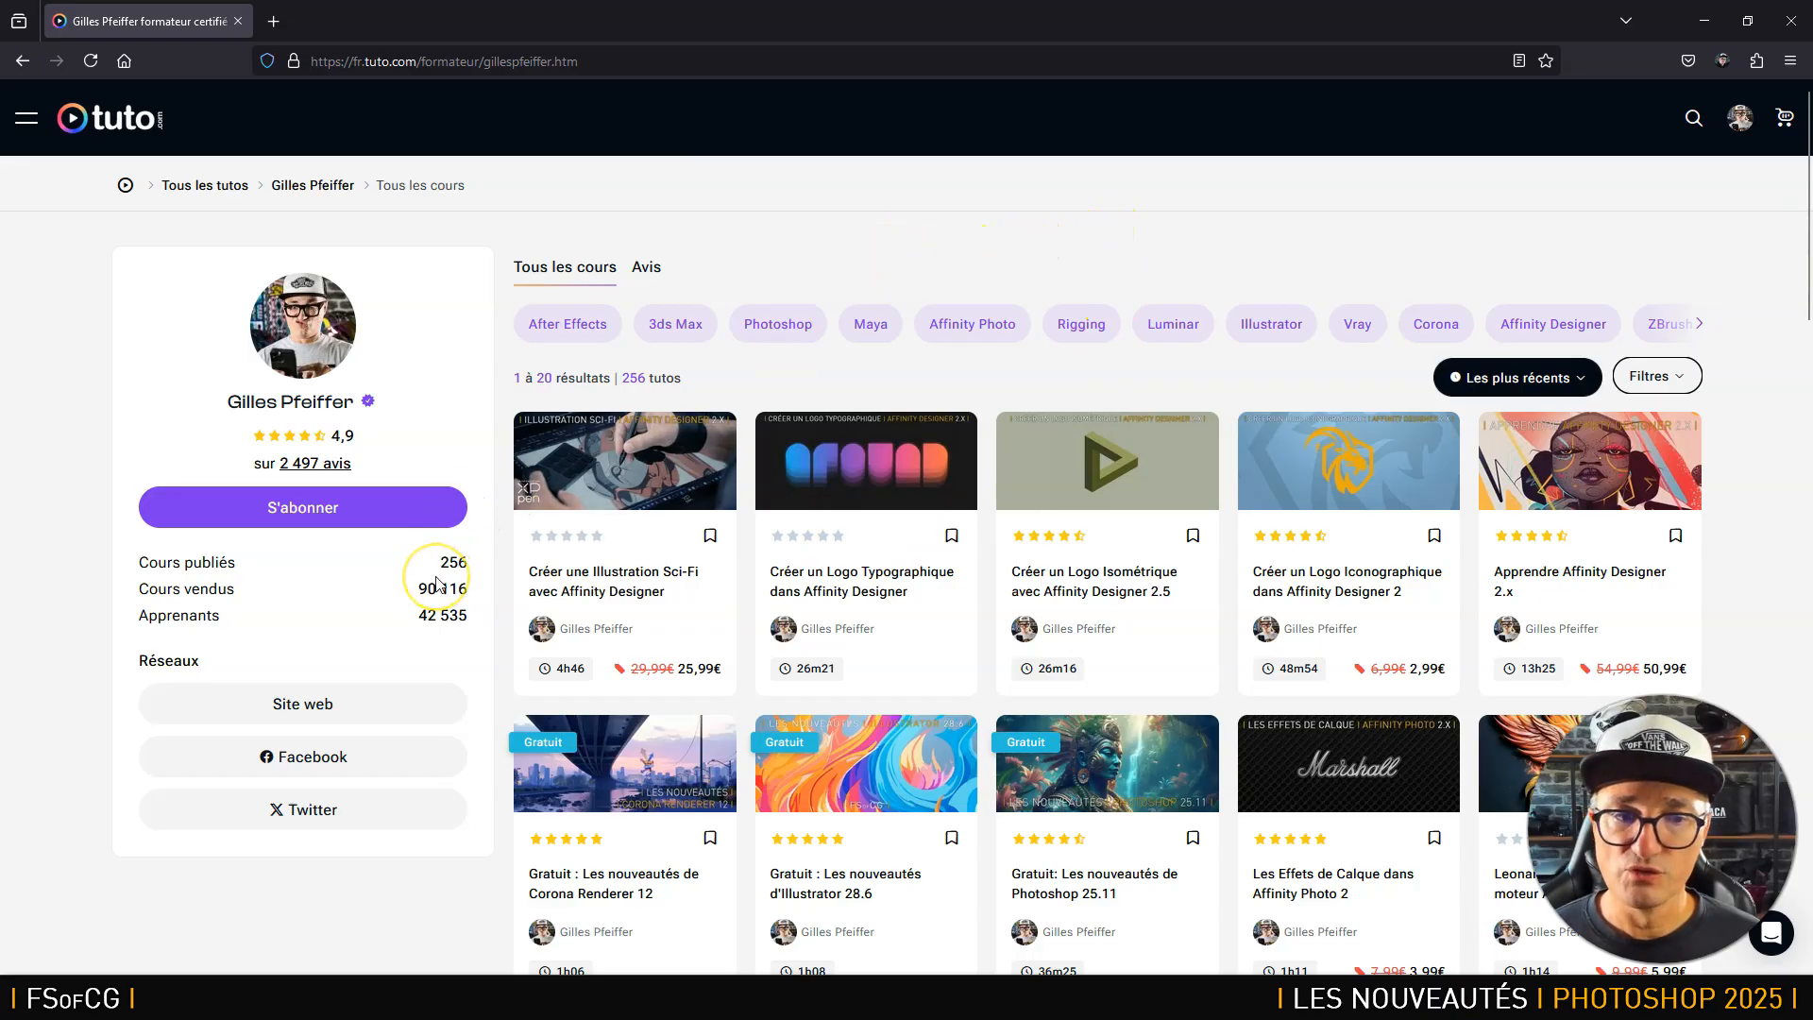
left_click(792, 331)
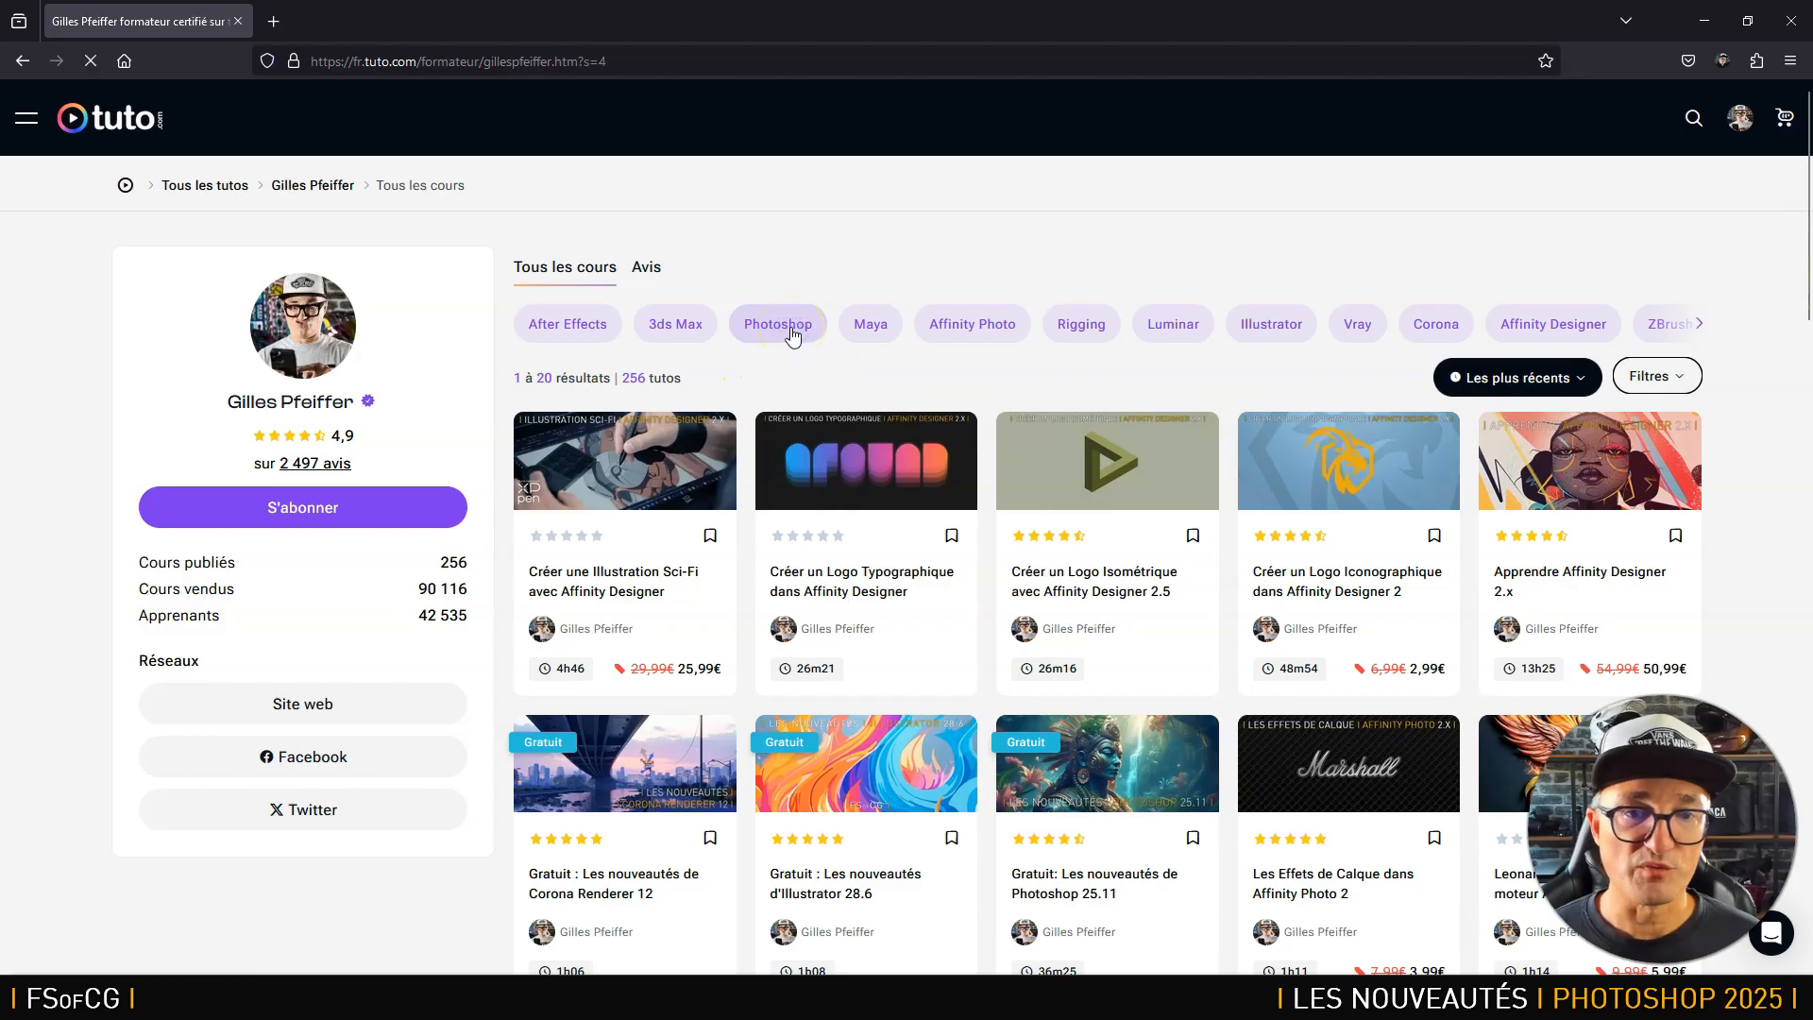